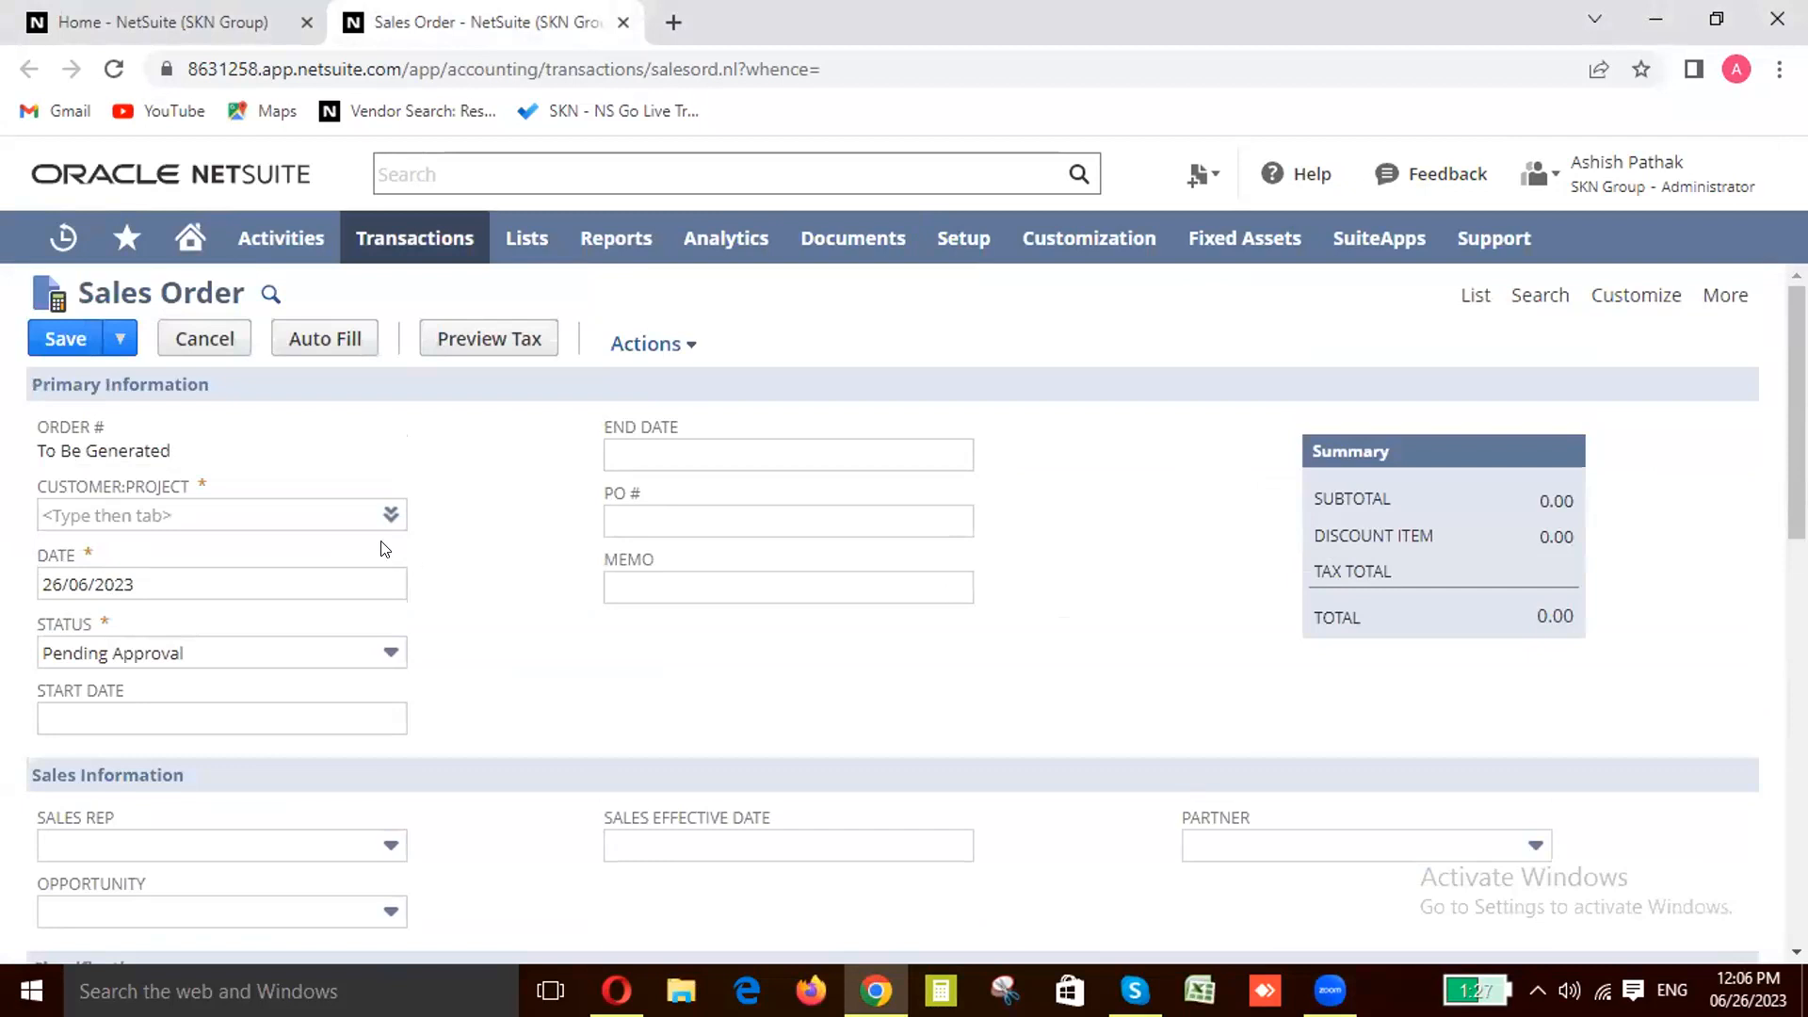
Step: Examine the sales order's primary, sales and classification fields, including the available Status and Sales Rep choices
left_click(255, 517)
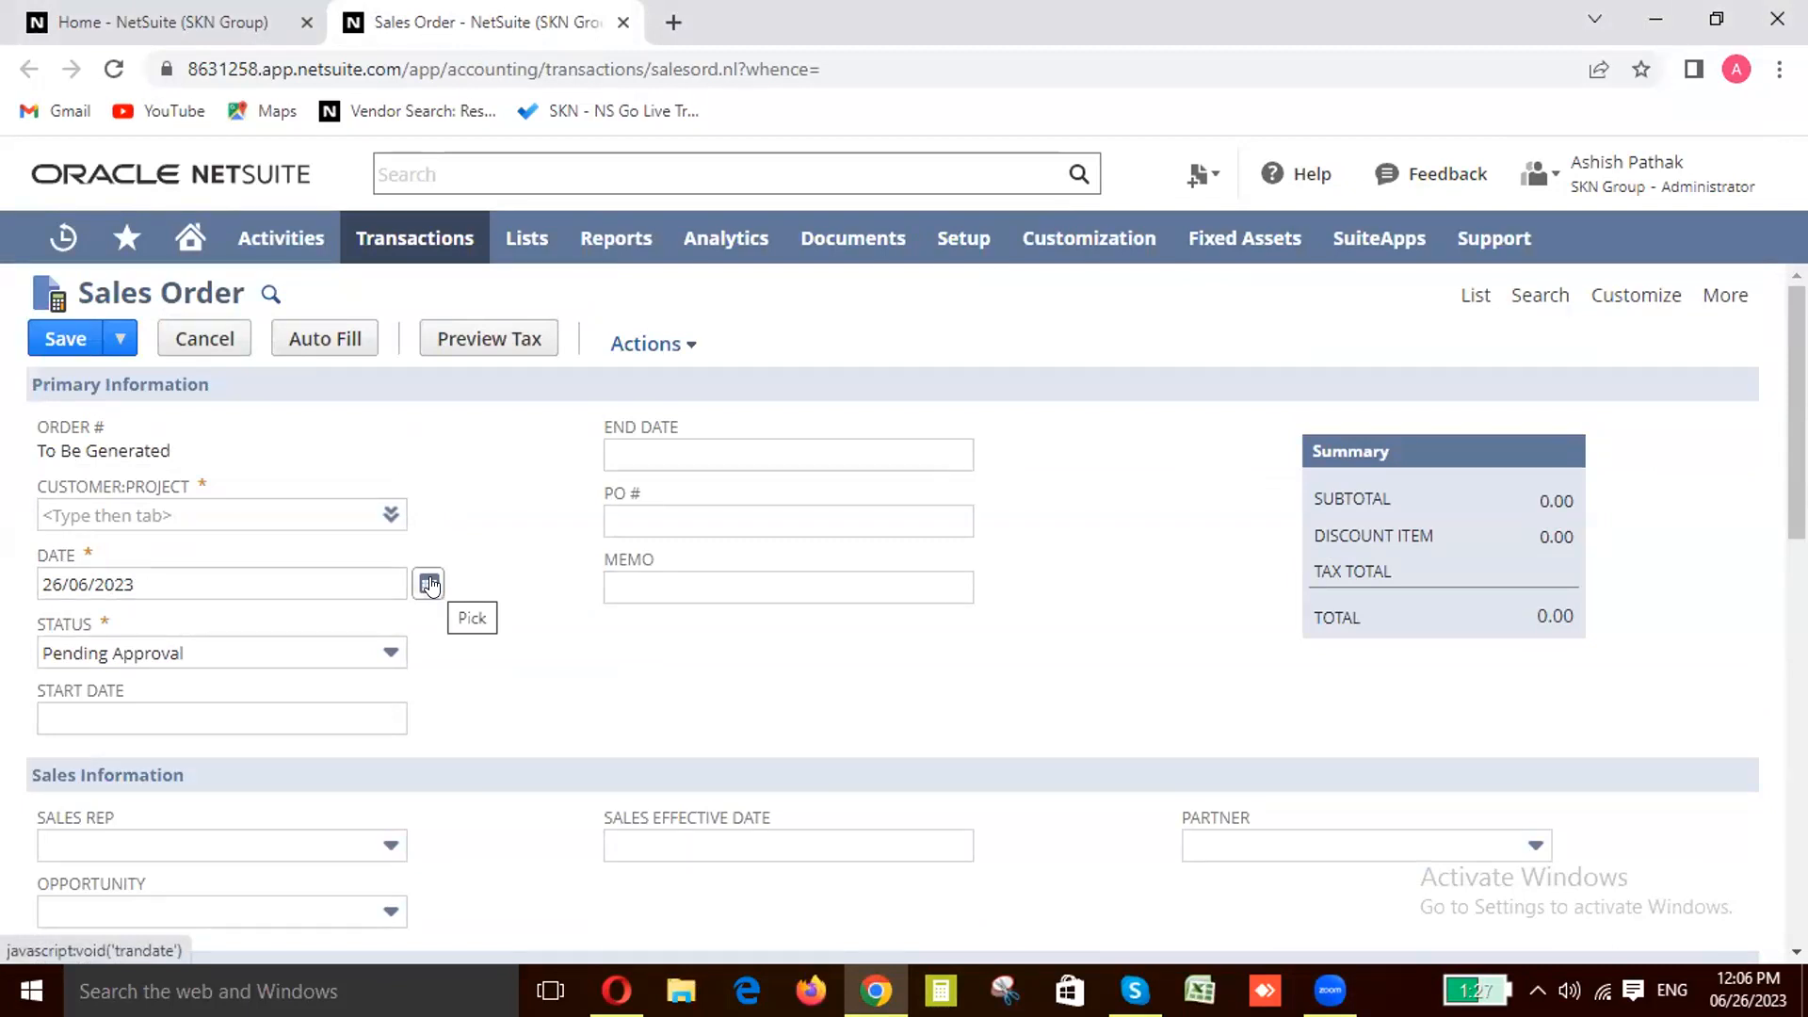
left_click(266, 652)
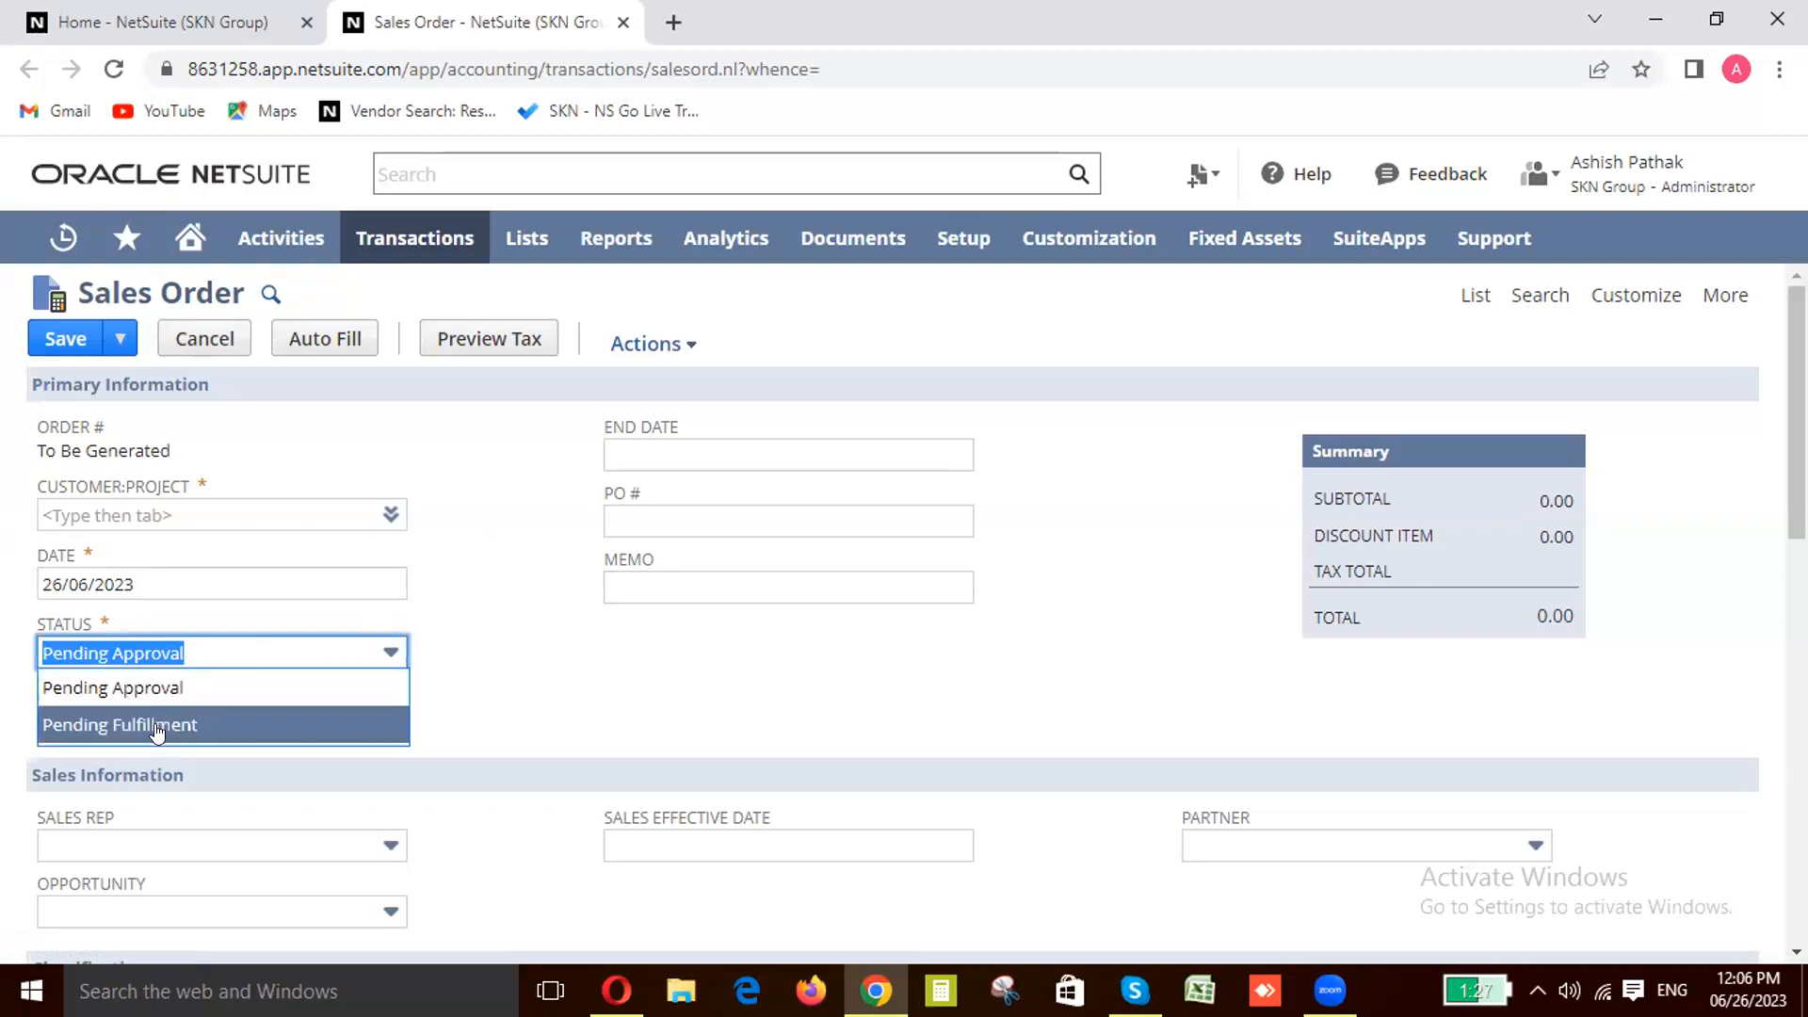
left_click(489, 581)
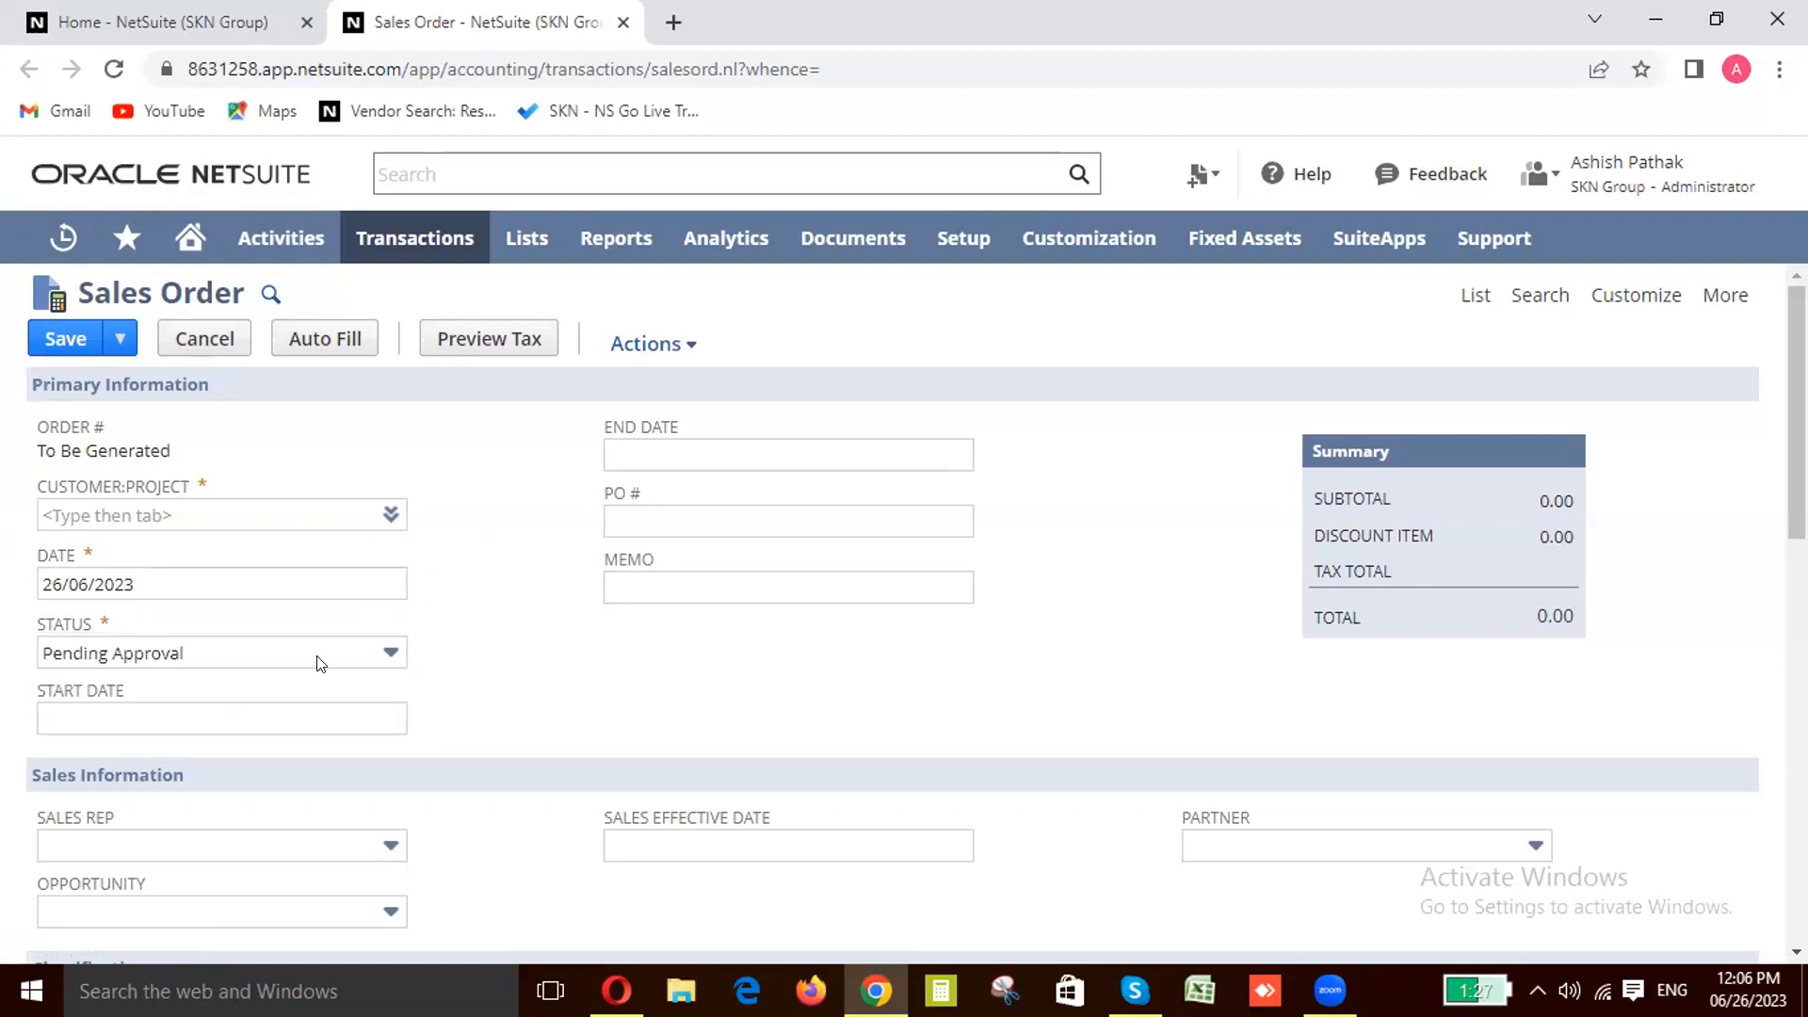
scroll(229, 712, "down", 1)
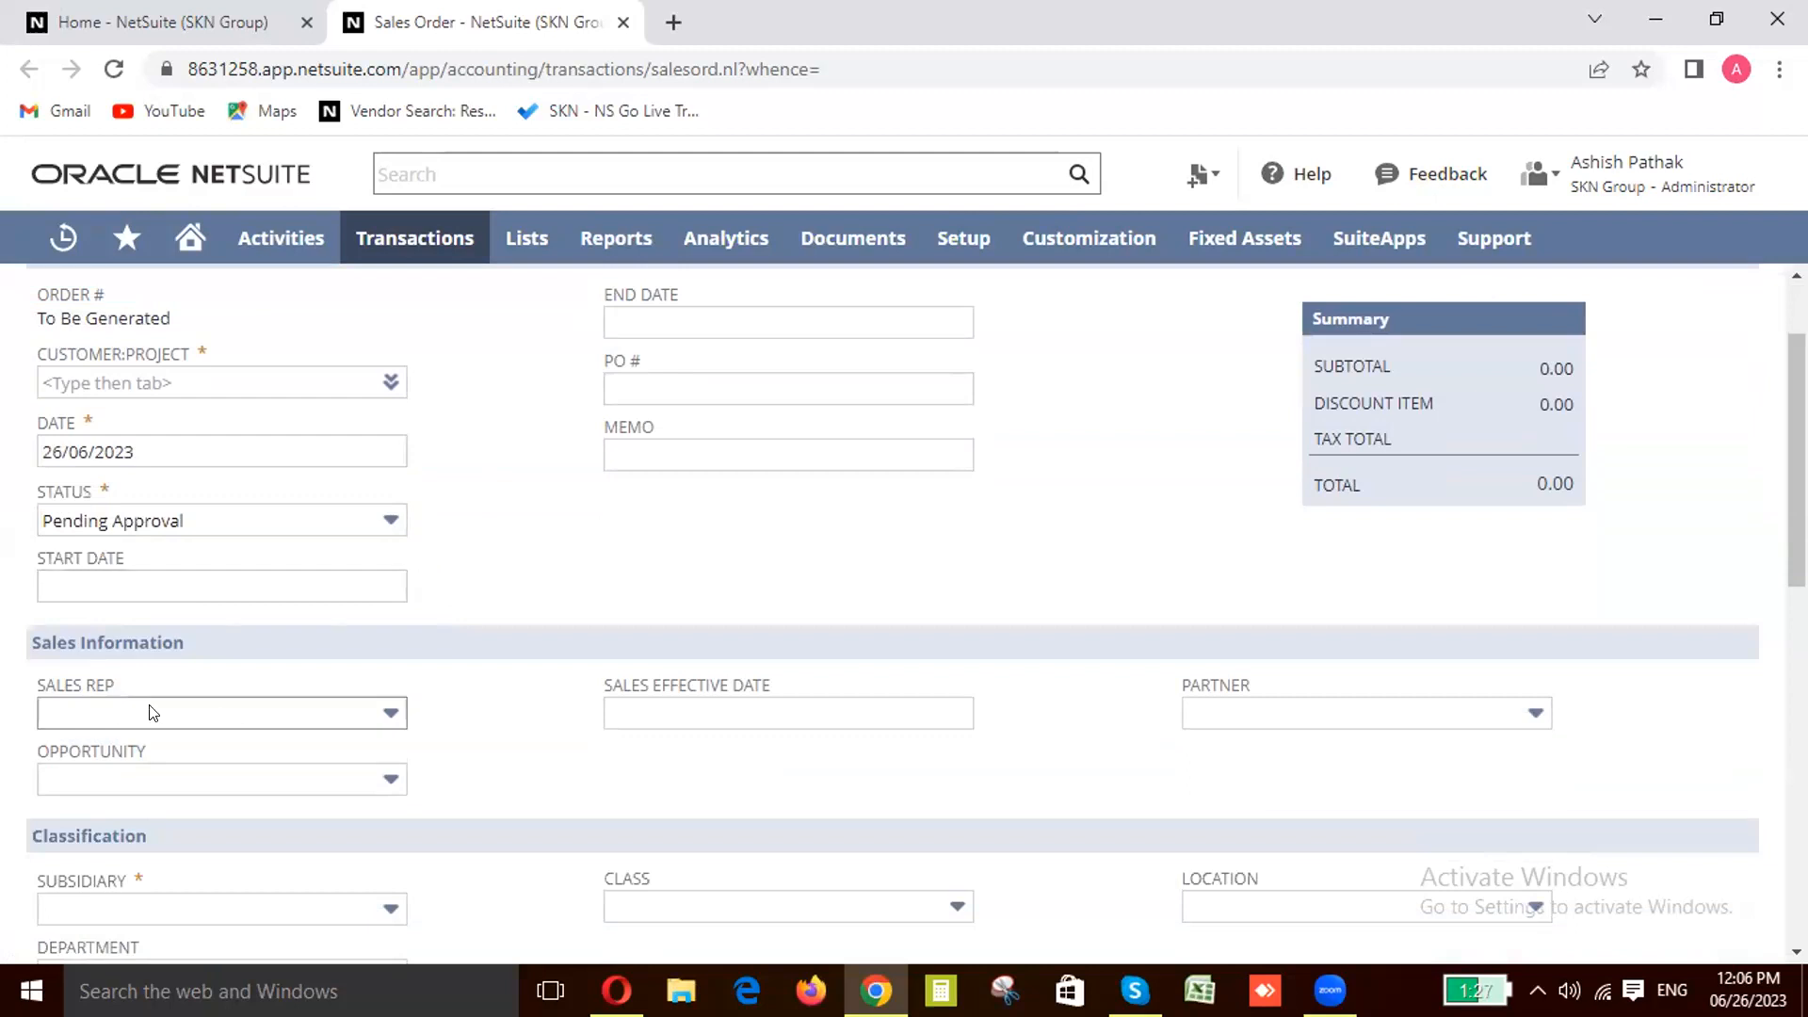
left_click(155, 713)
scroll(263, 612, "up", 1)
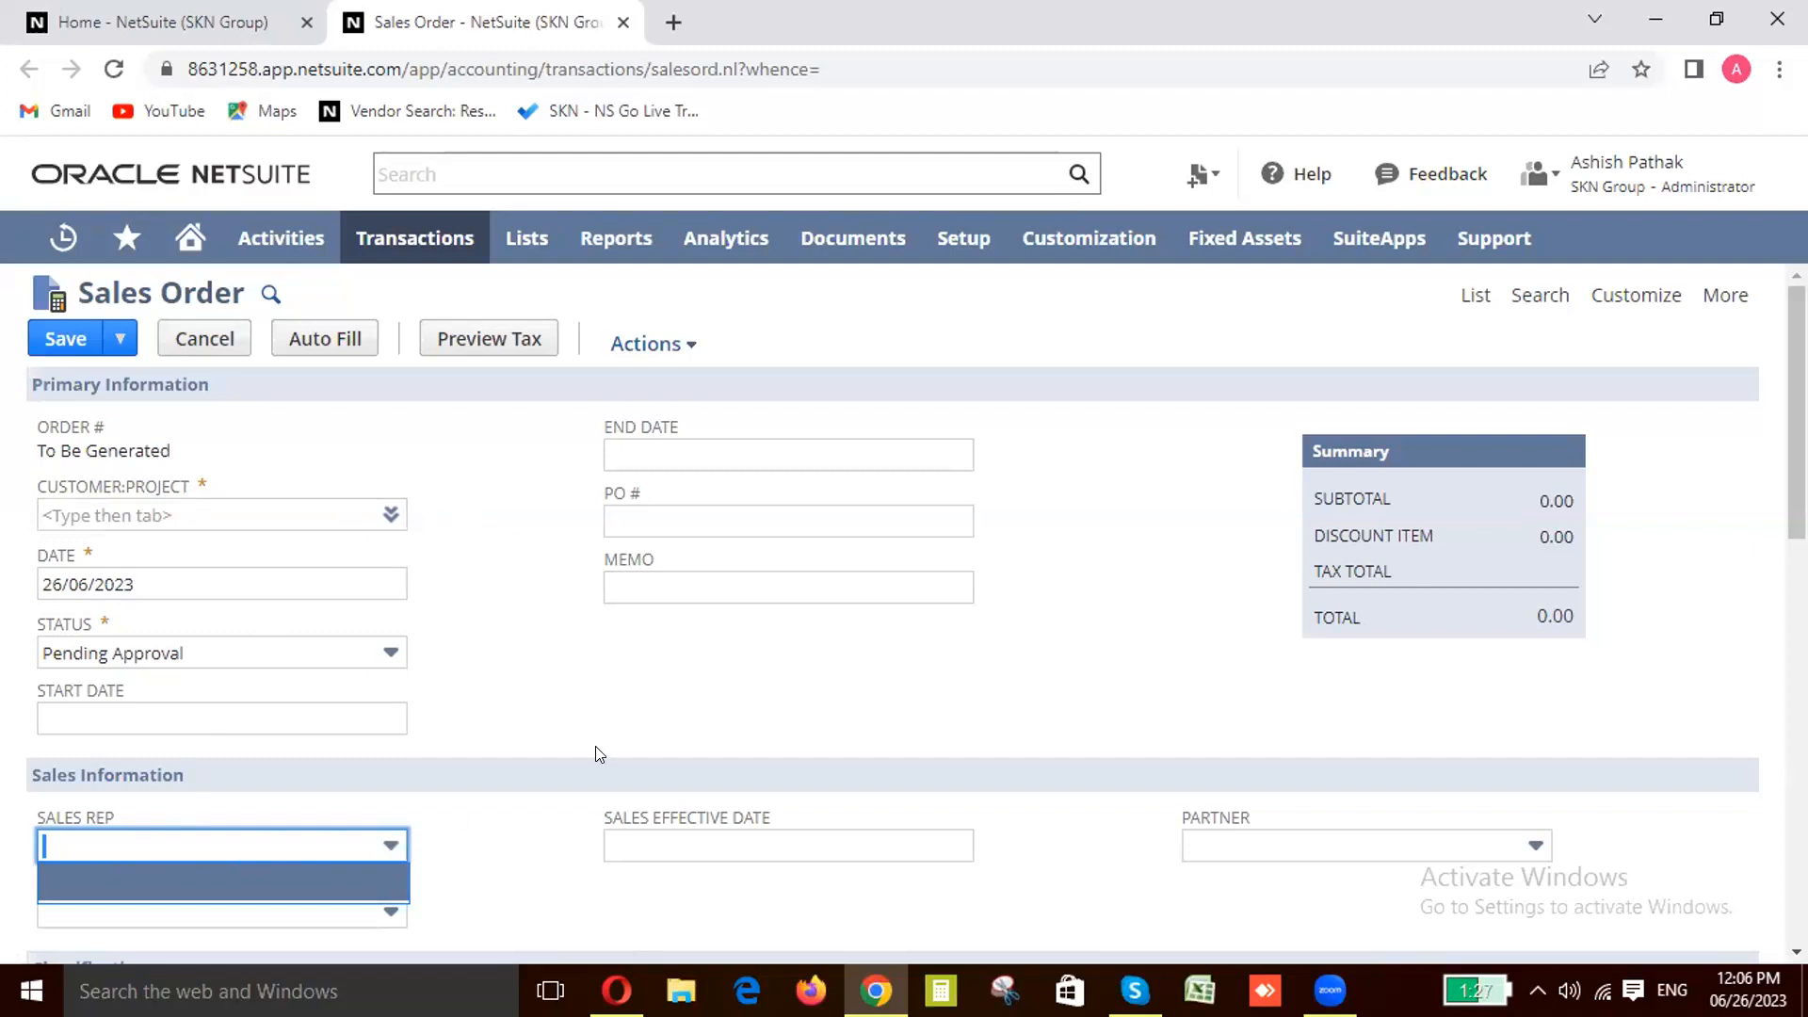
scroll(599, 753, "down", 4)
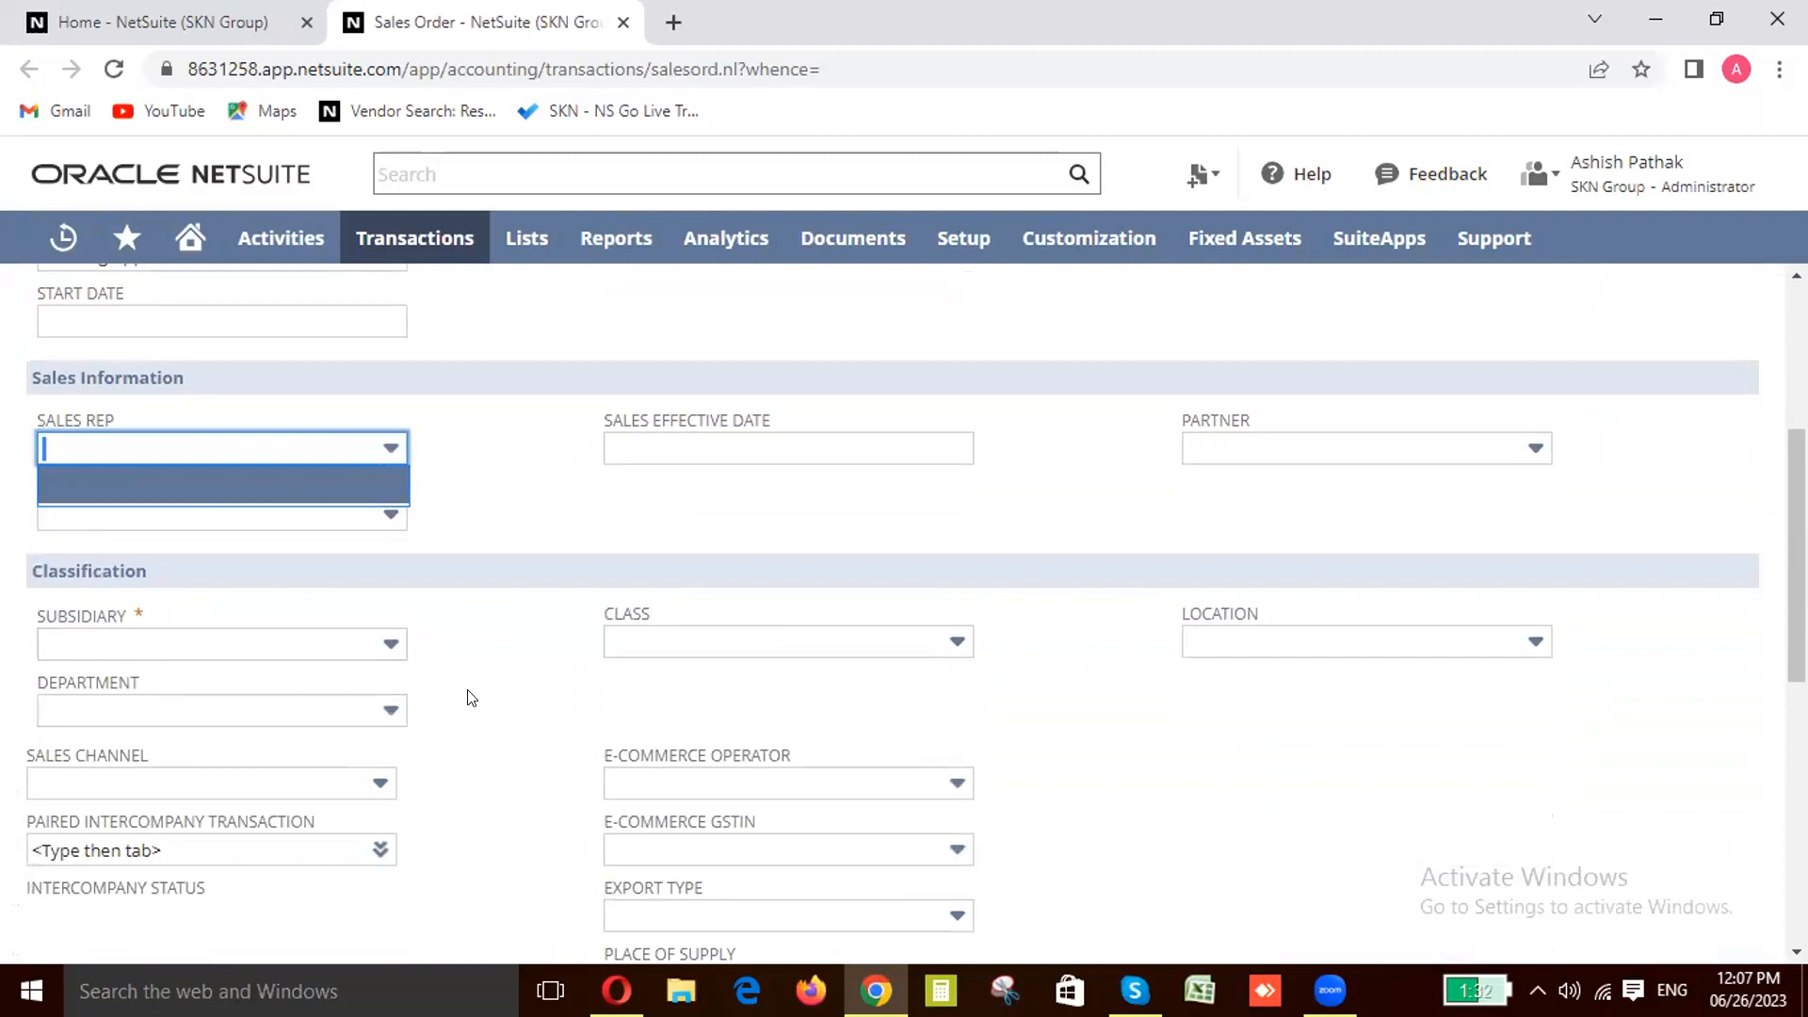
left_click(501, 509)
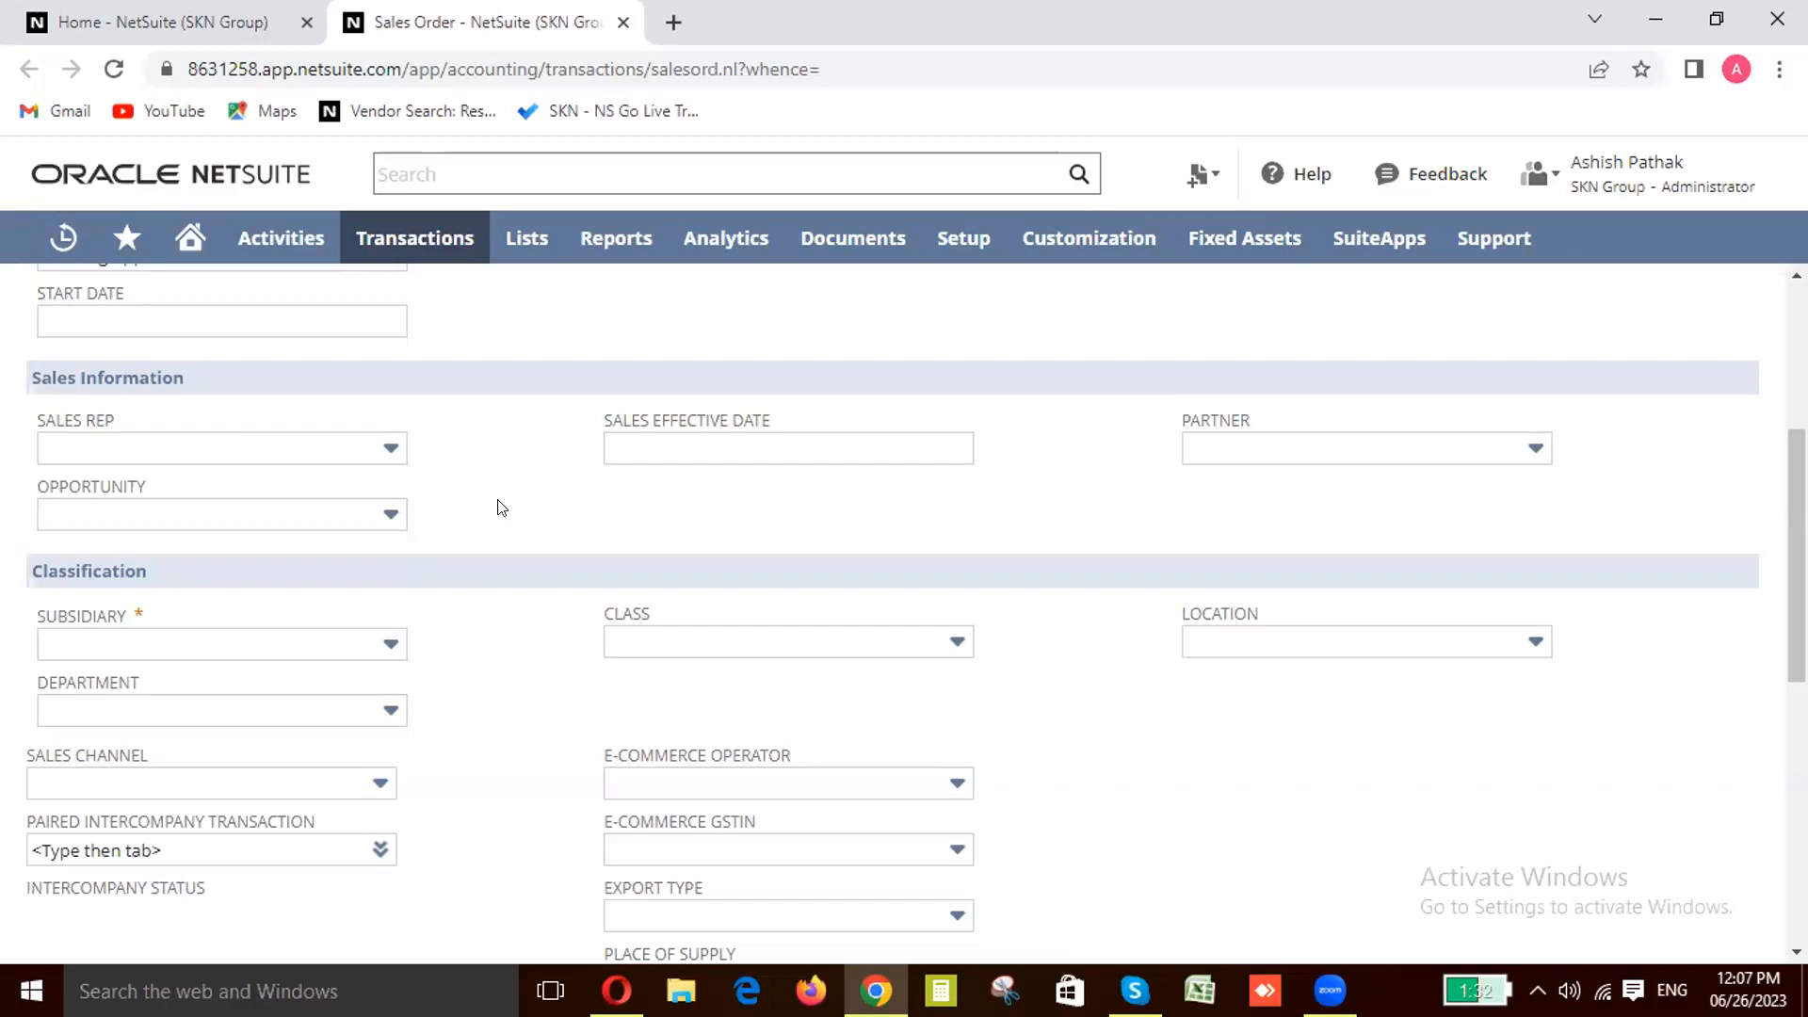
scroll(498, 507, "up", 1)
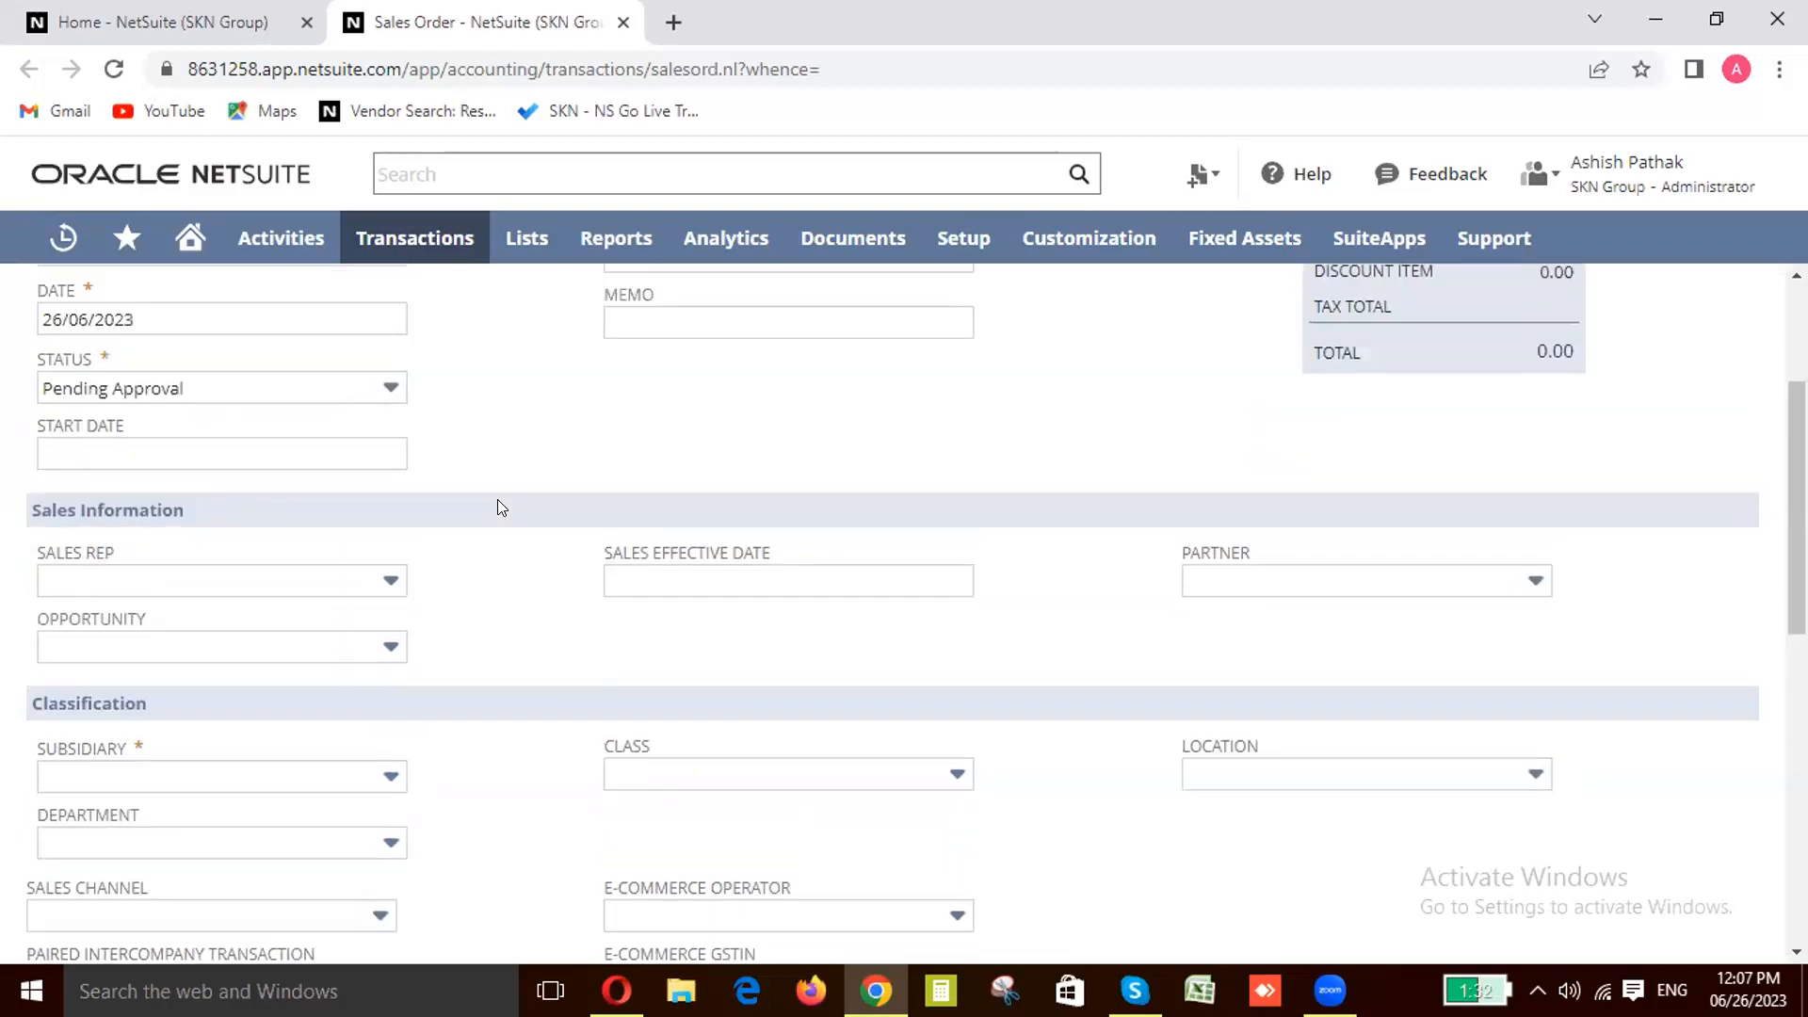
scroll(500, 508, "up", 1)
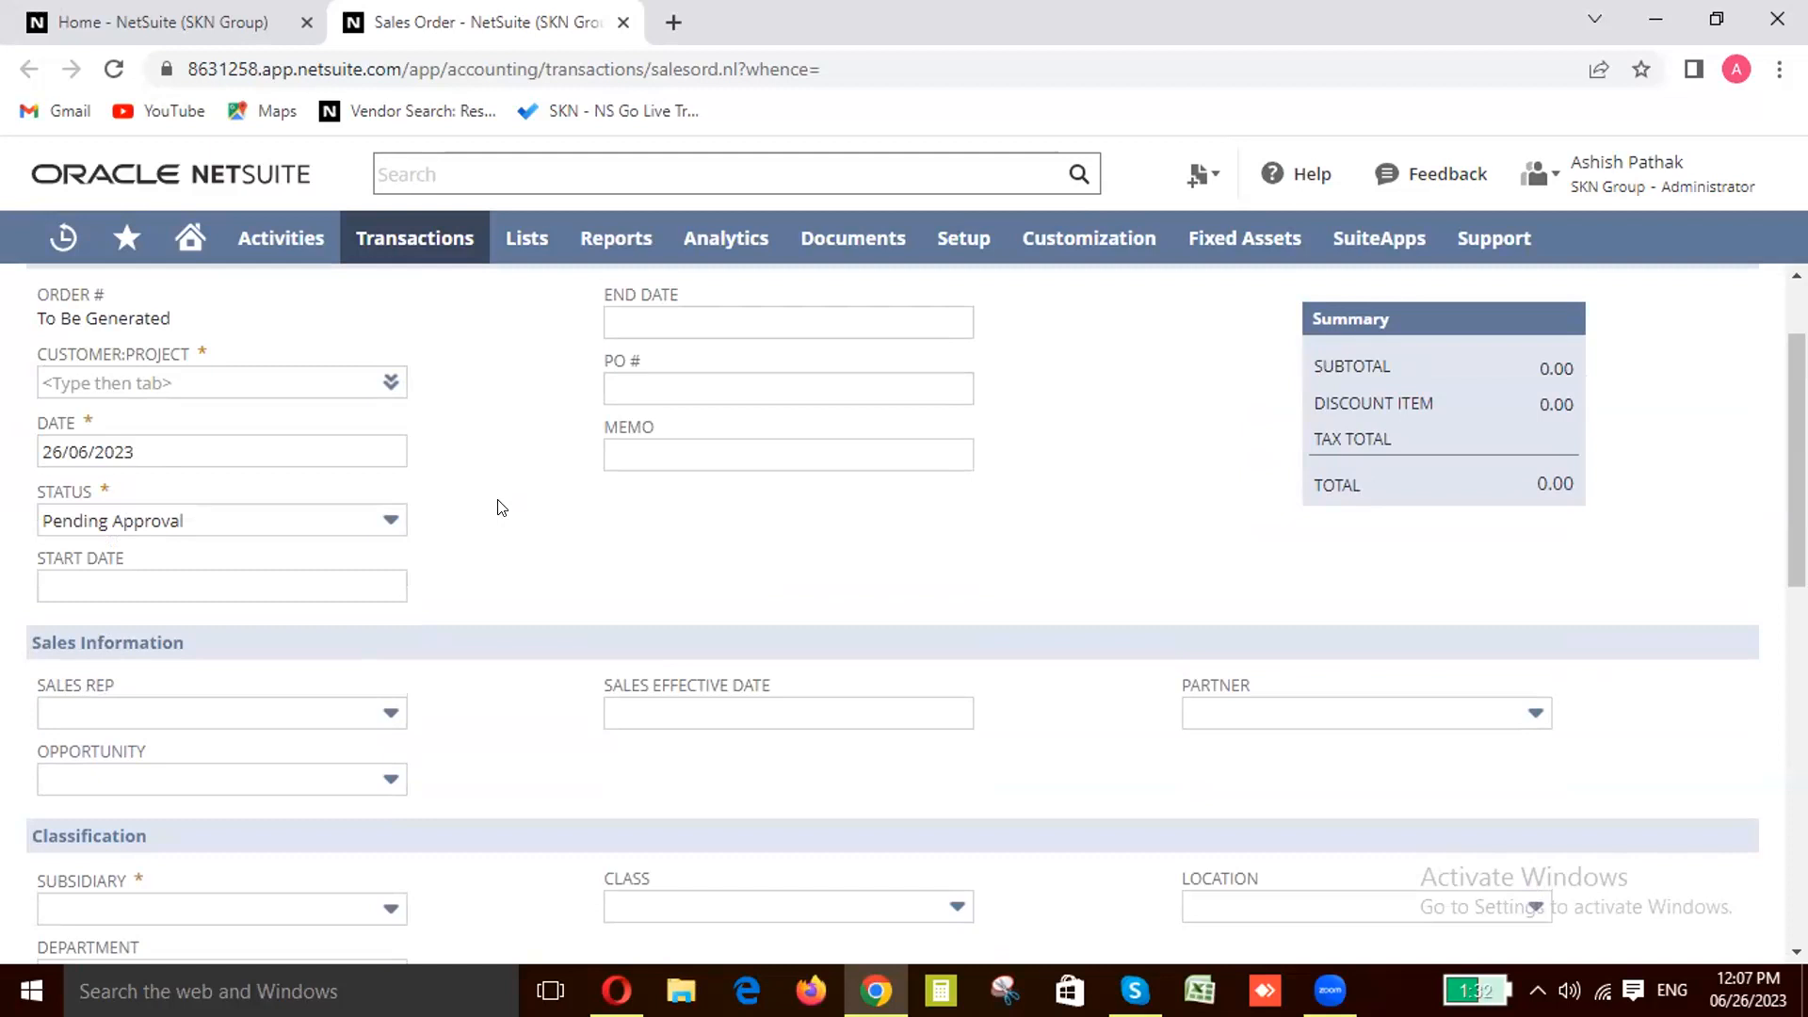
scroll(501, 509, "up", 2)
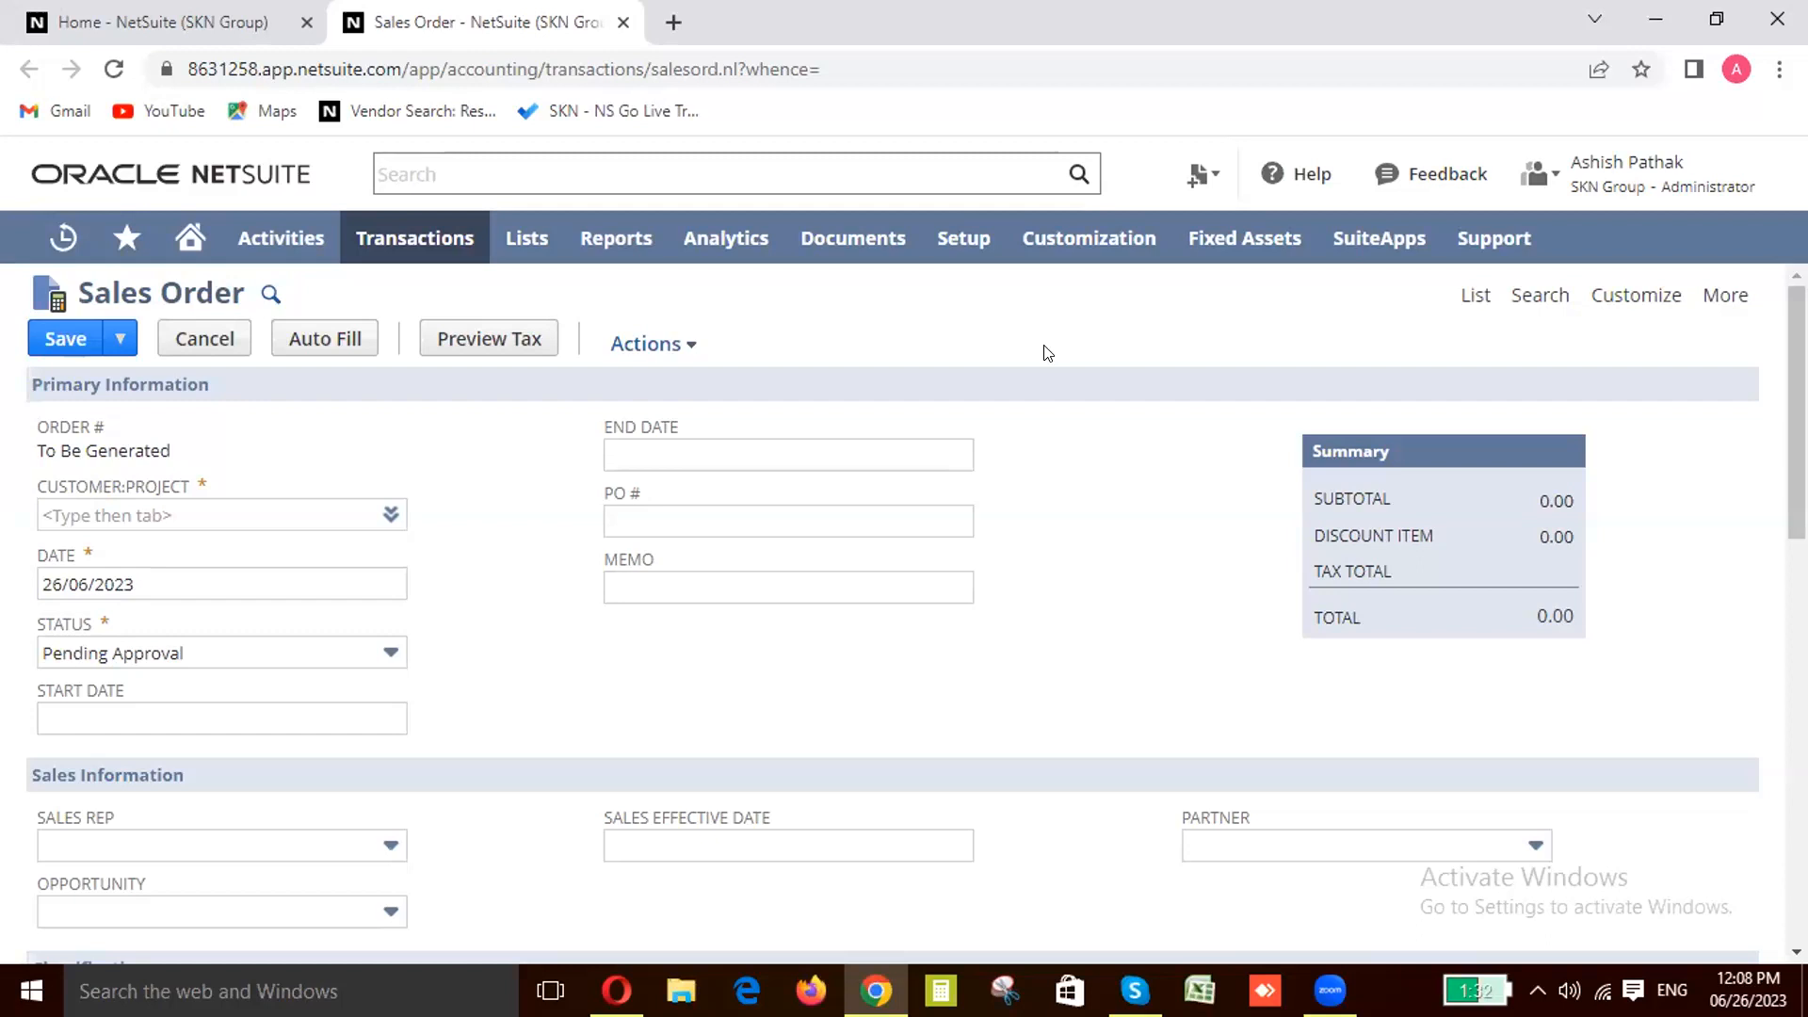
Step: Set the sales order's customer to Panna Lal Banerjee Stores, looking it up by its customer code
left_click(797, 528)
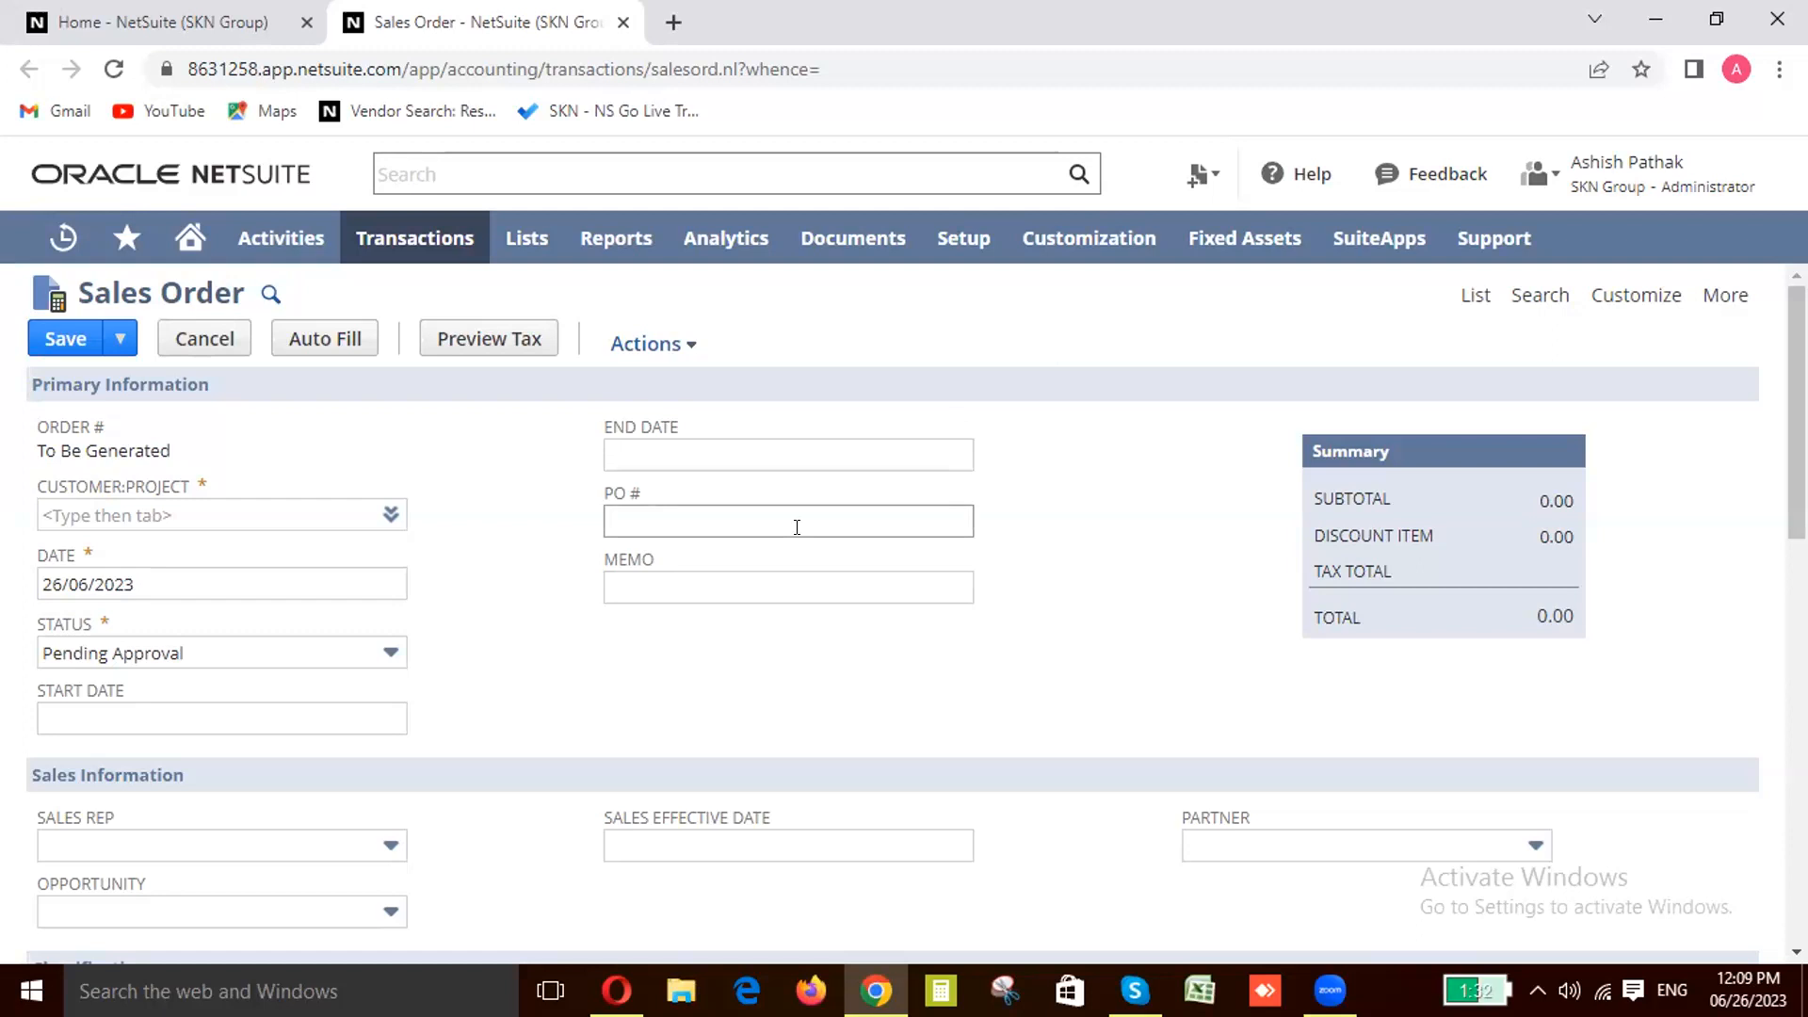
left_click(253, 510)
type("C")
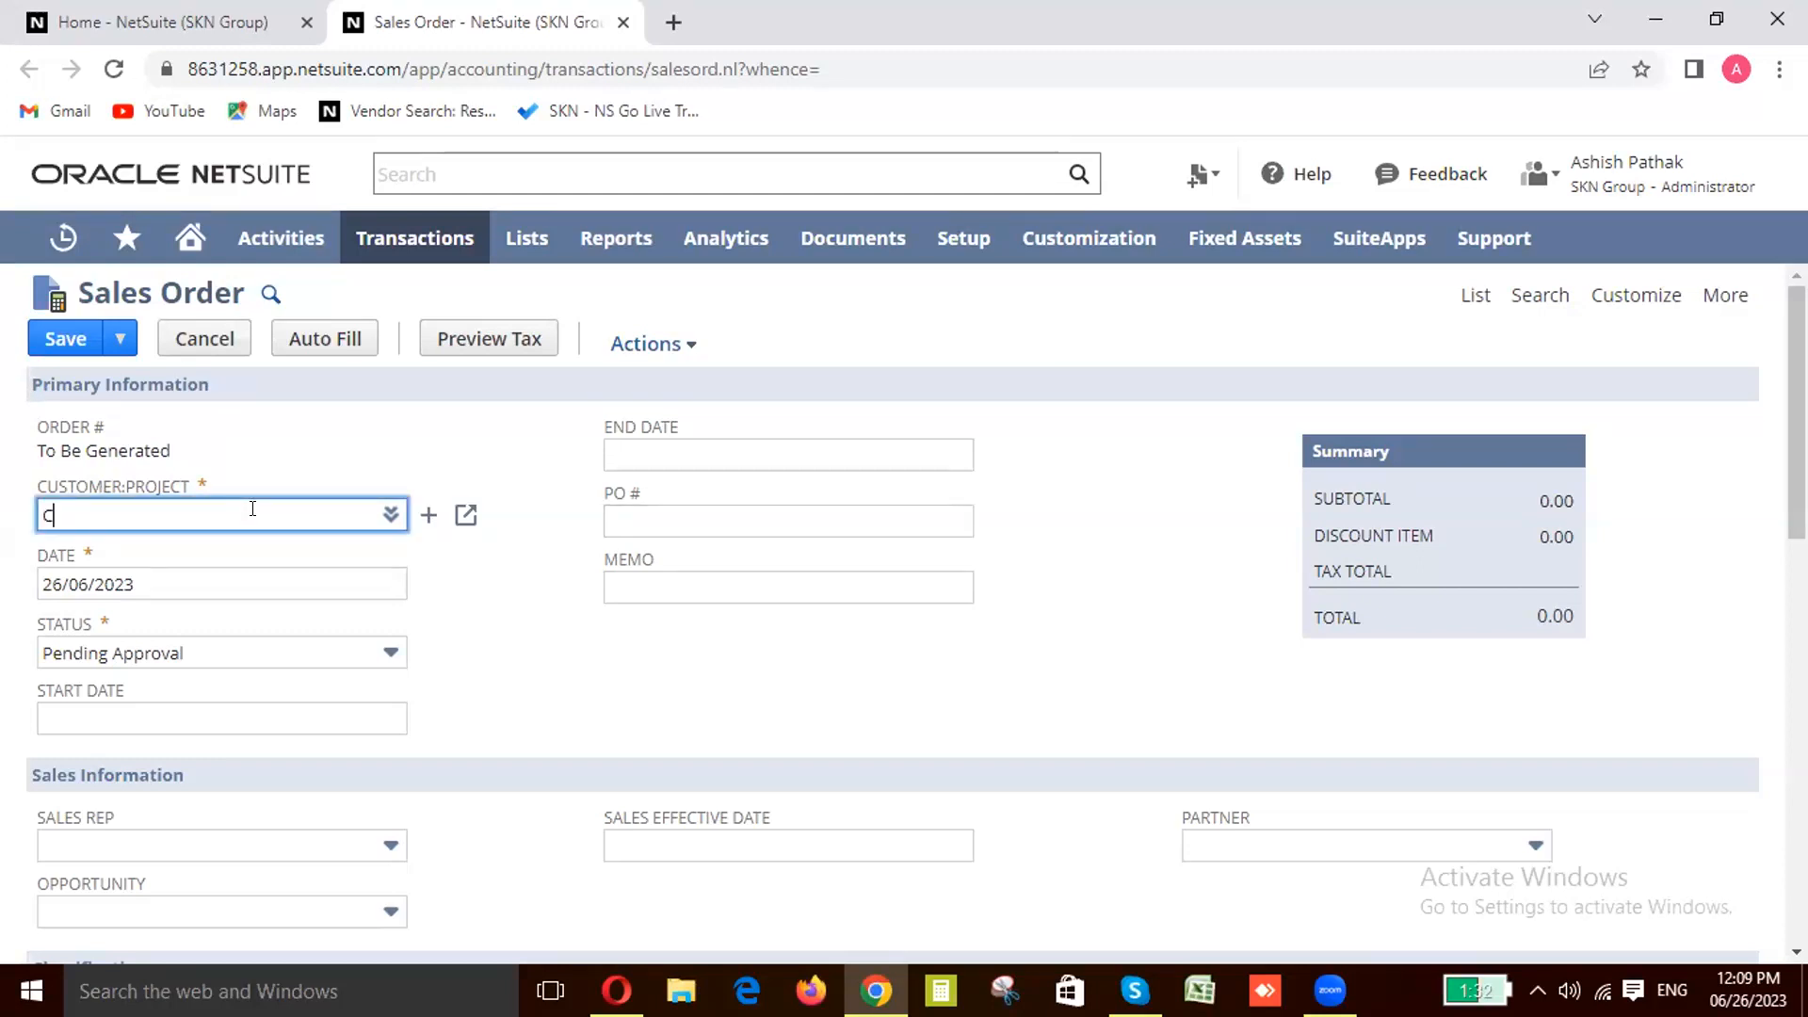
type("10641")
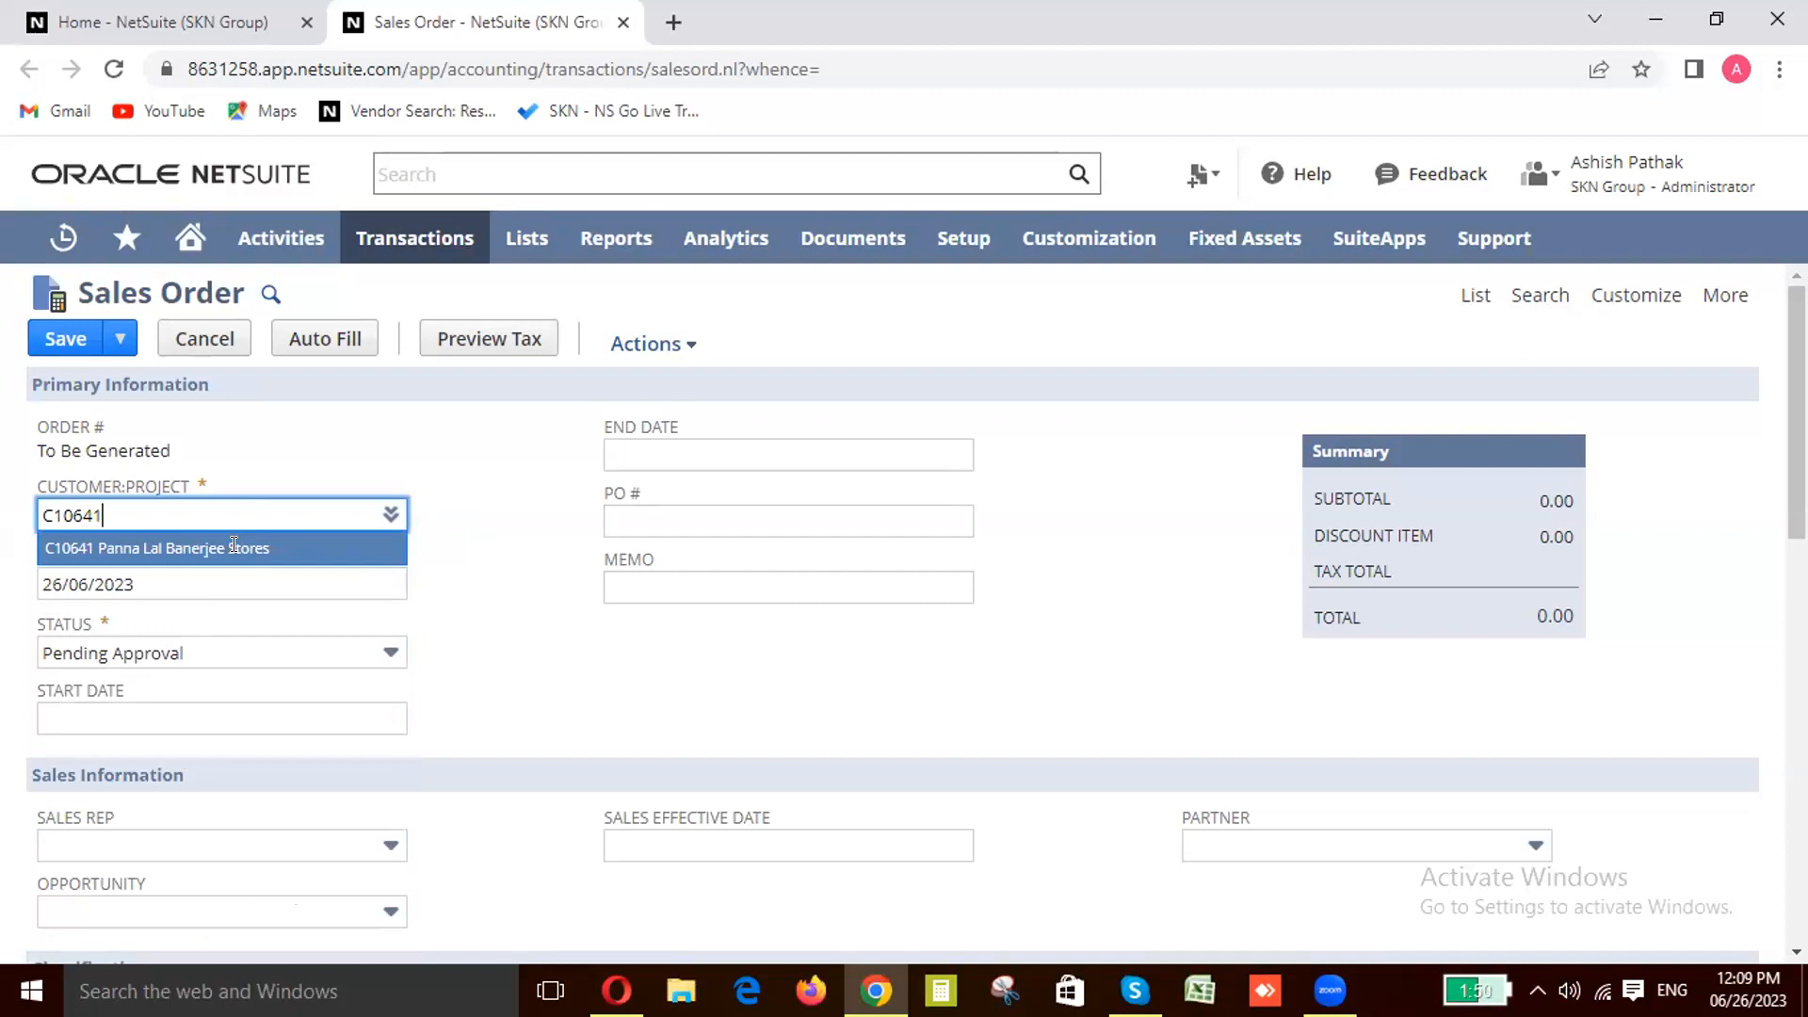
left_click(233, 547)
left_click(1006, 345)
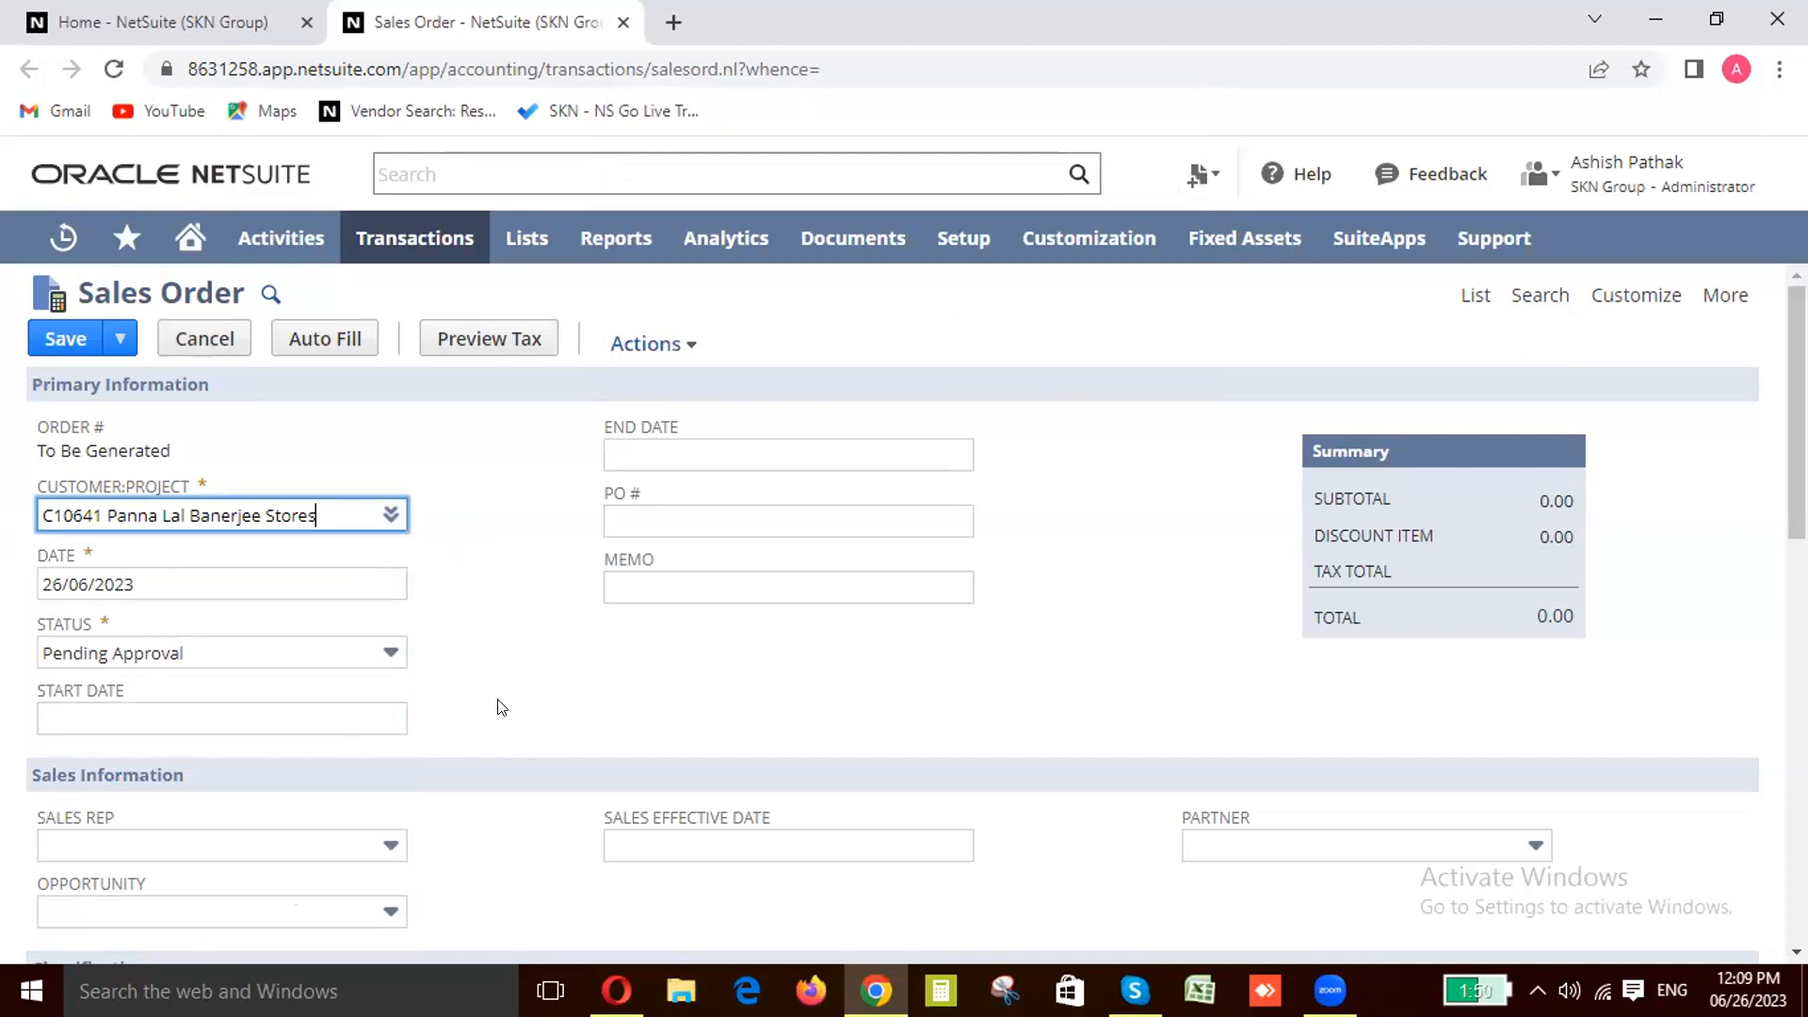
Step: Select 5 Ply Cartoon as the item on the sales order's first item line
scroll(501, 707, "down", 1)
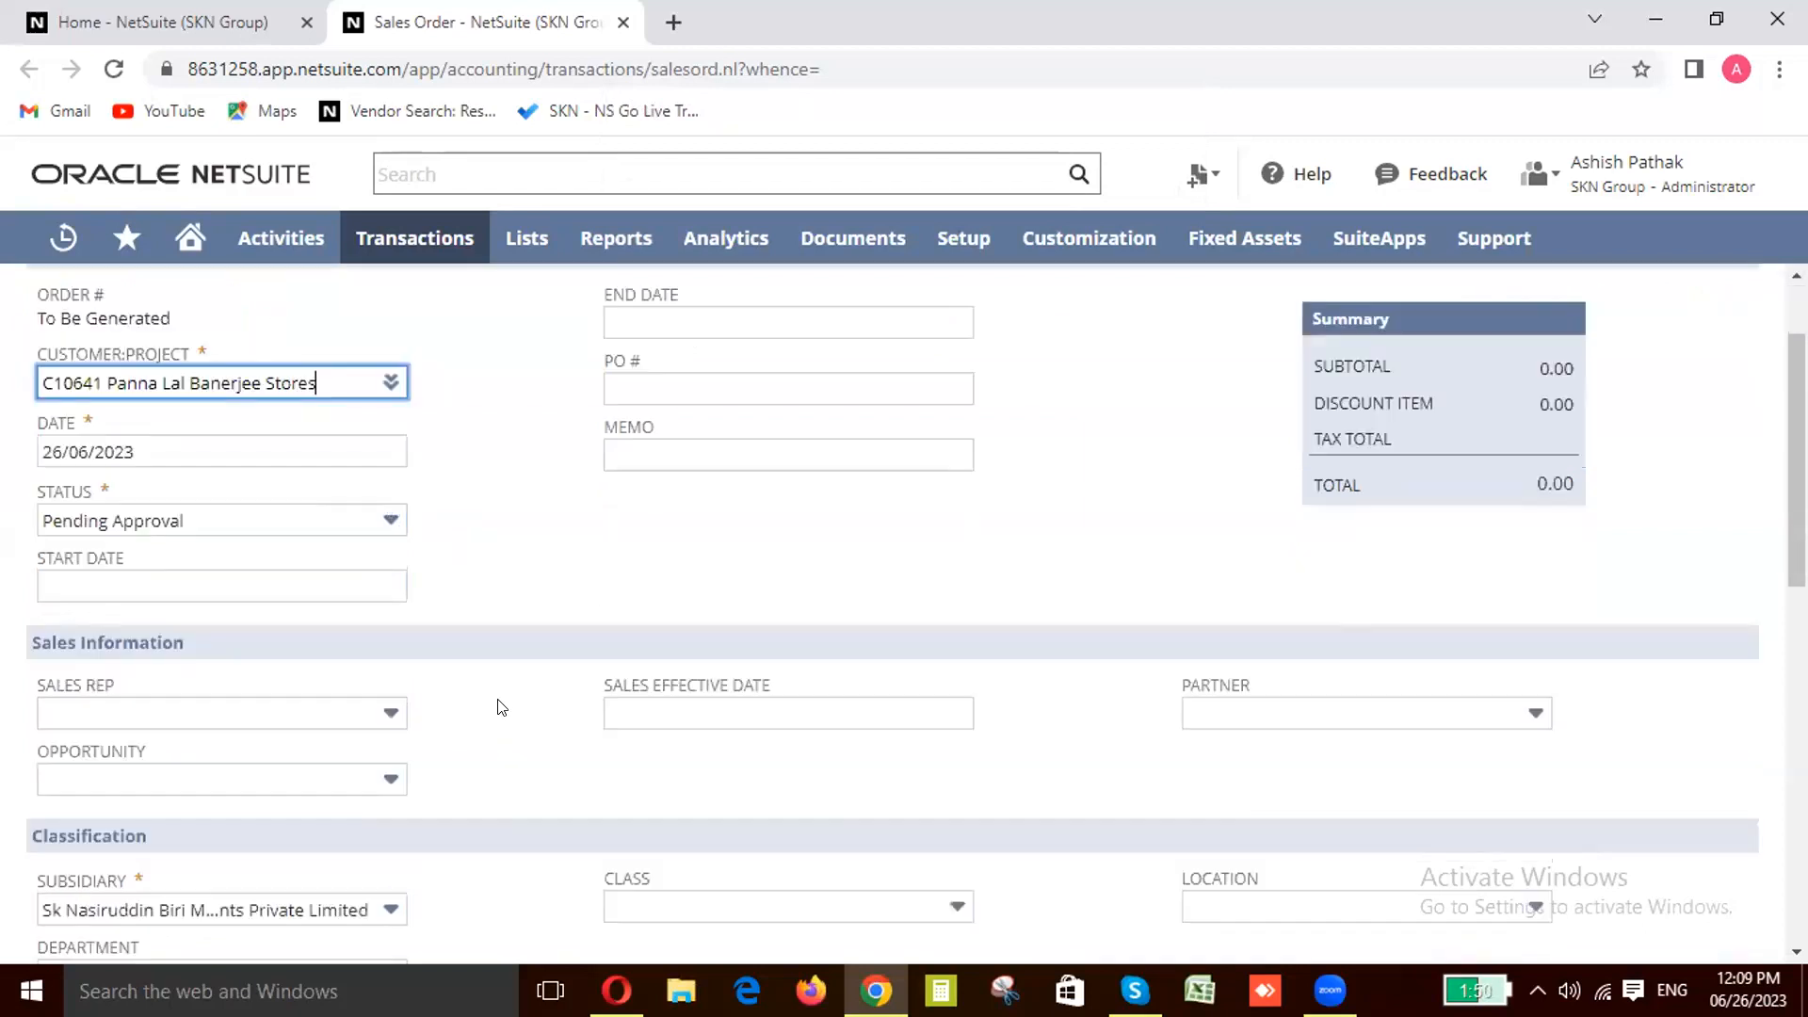
scroll(501, 699, "down", 4)
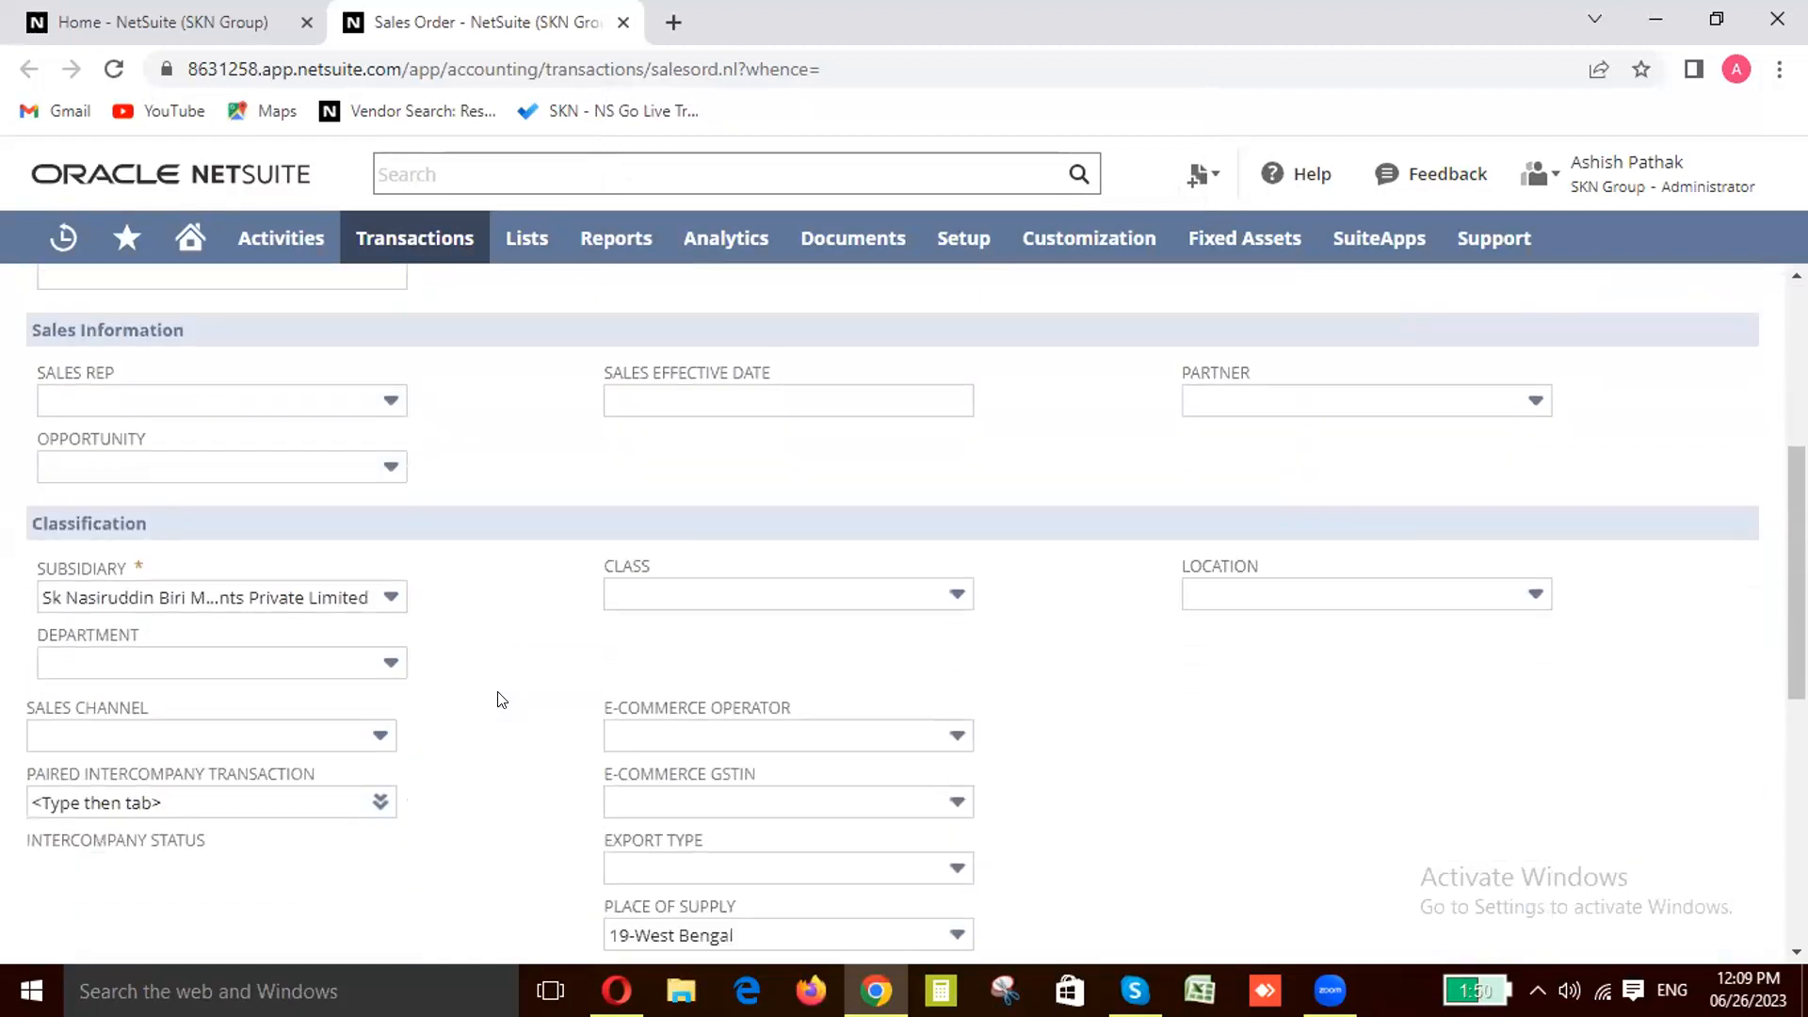
scroll(499, 693, "down", 3)
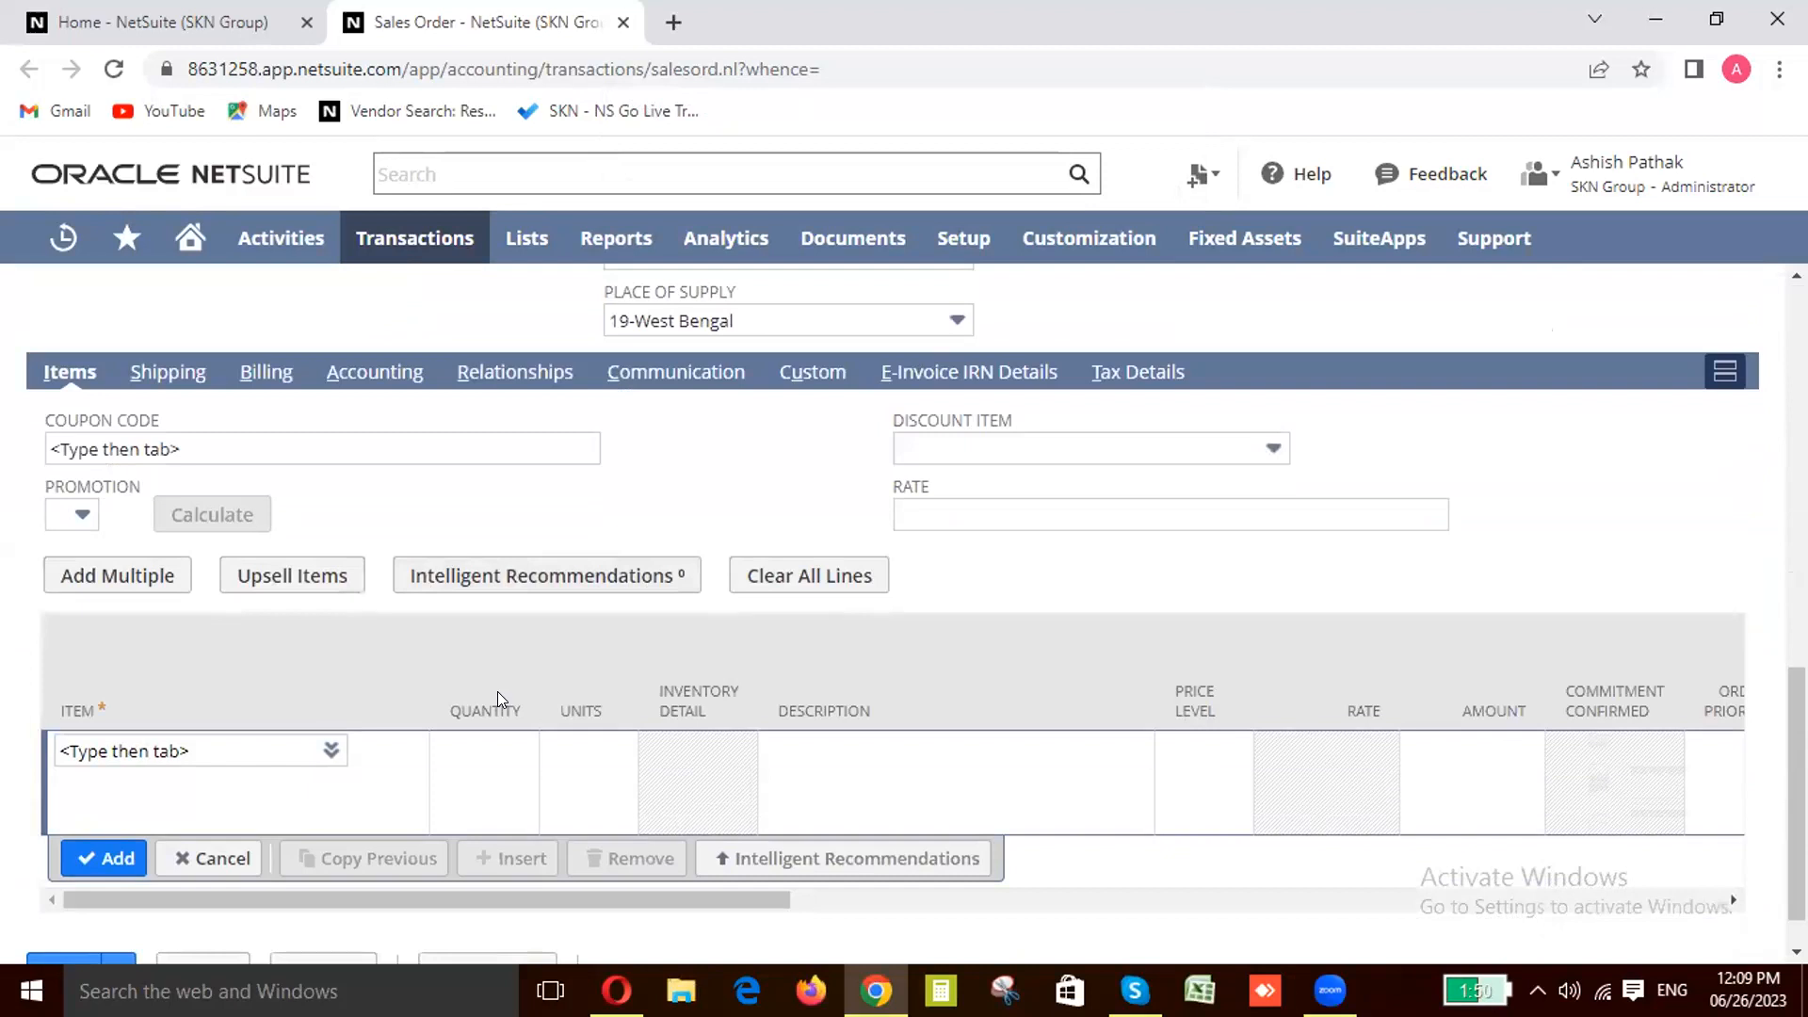
scroll(497, 693, "up", 2)
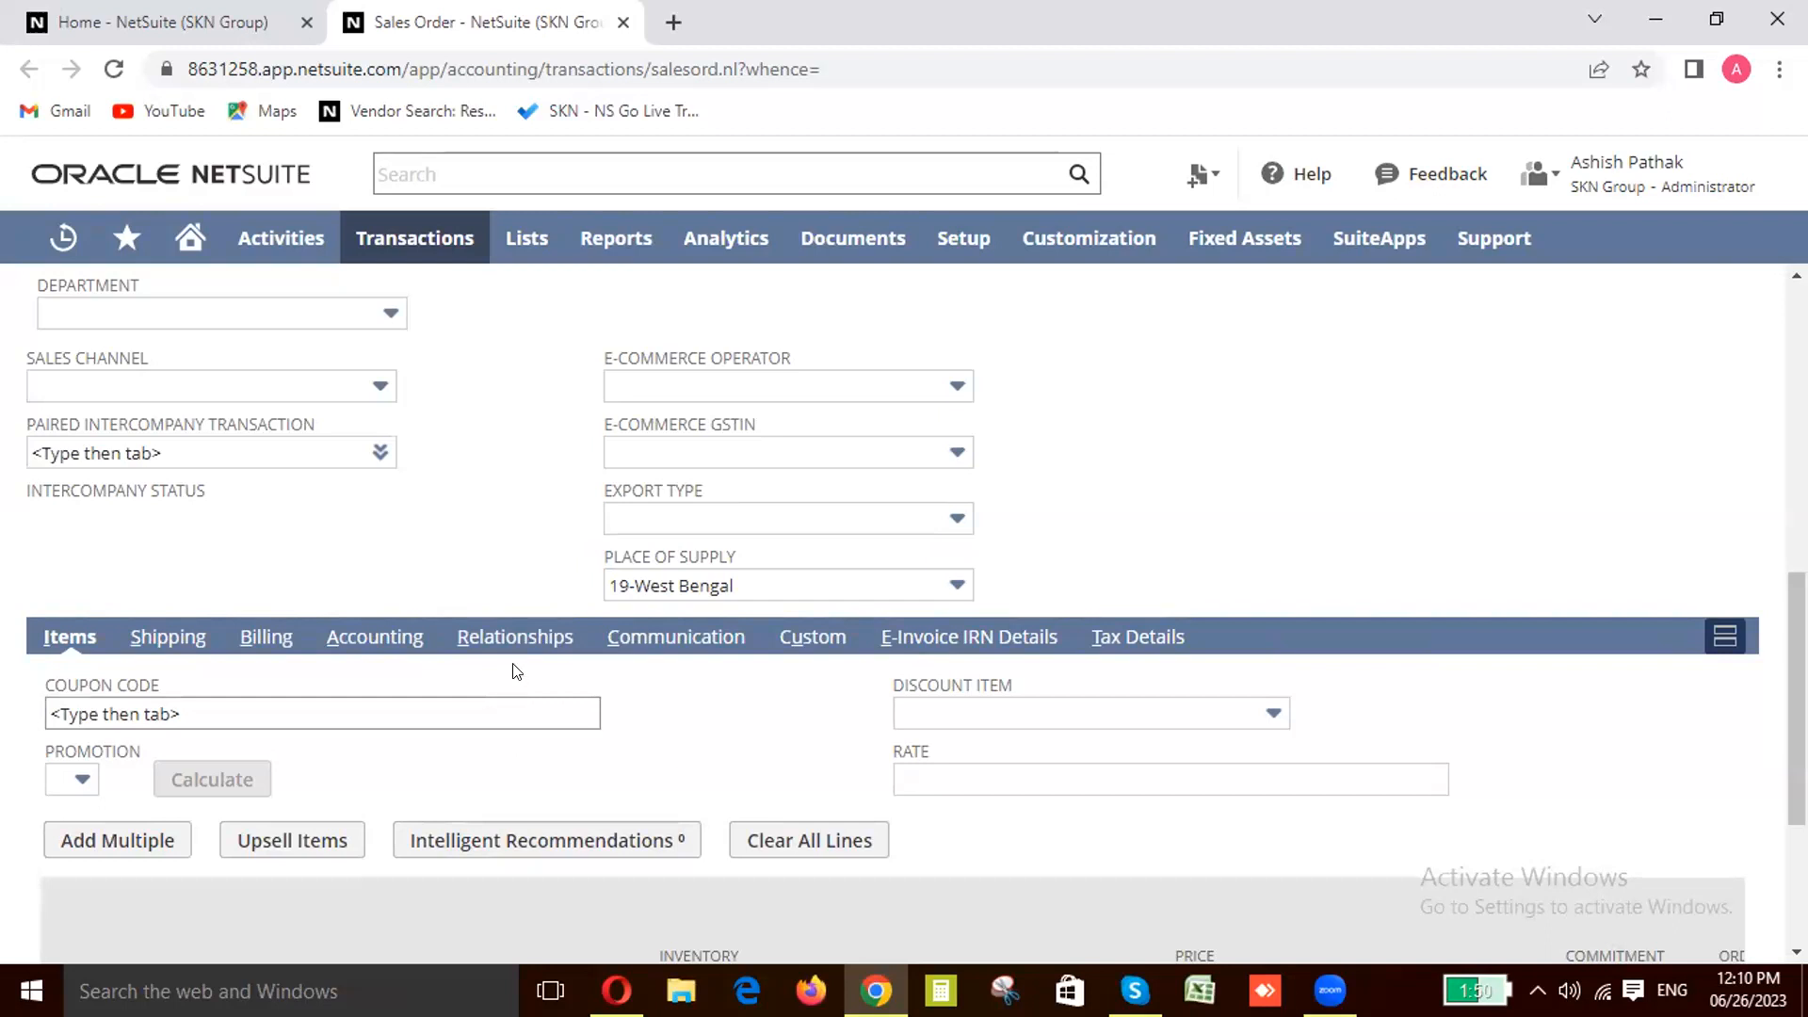
scroll(776, 564, "up", 2)
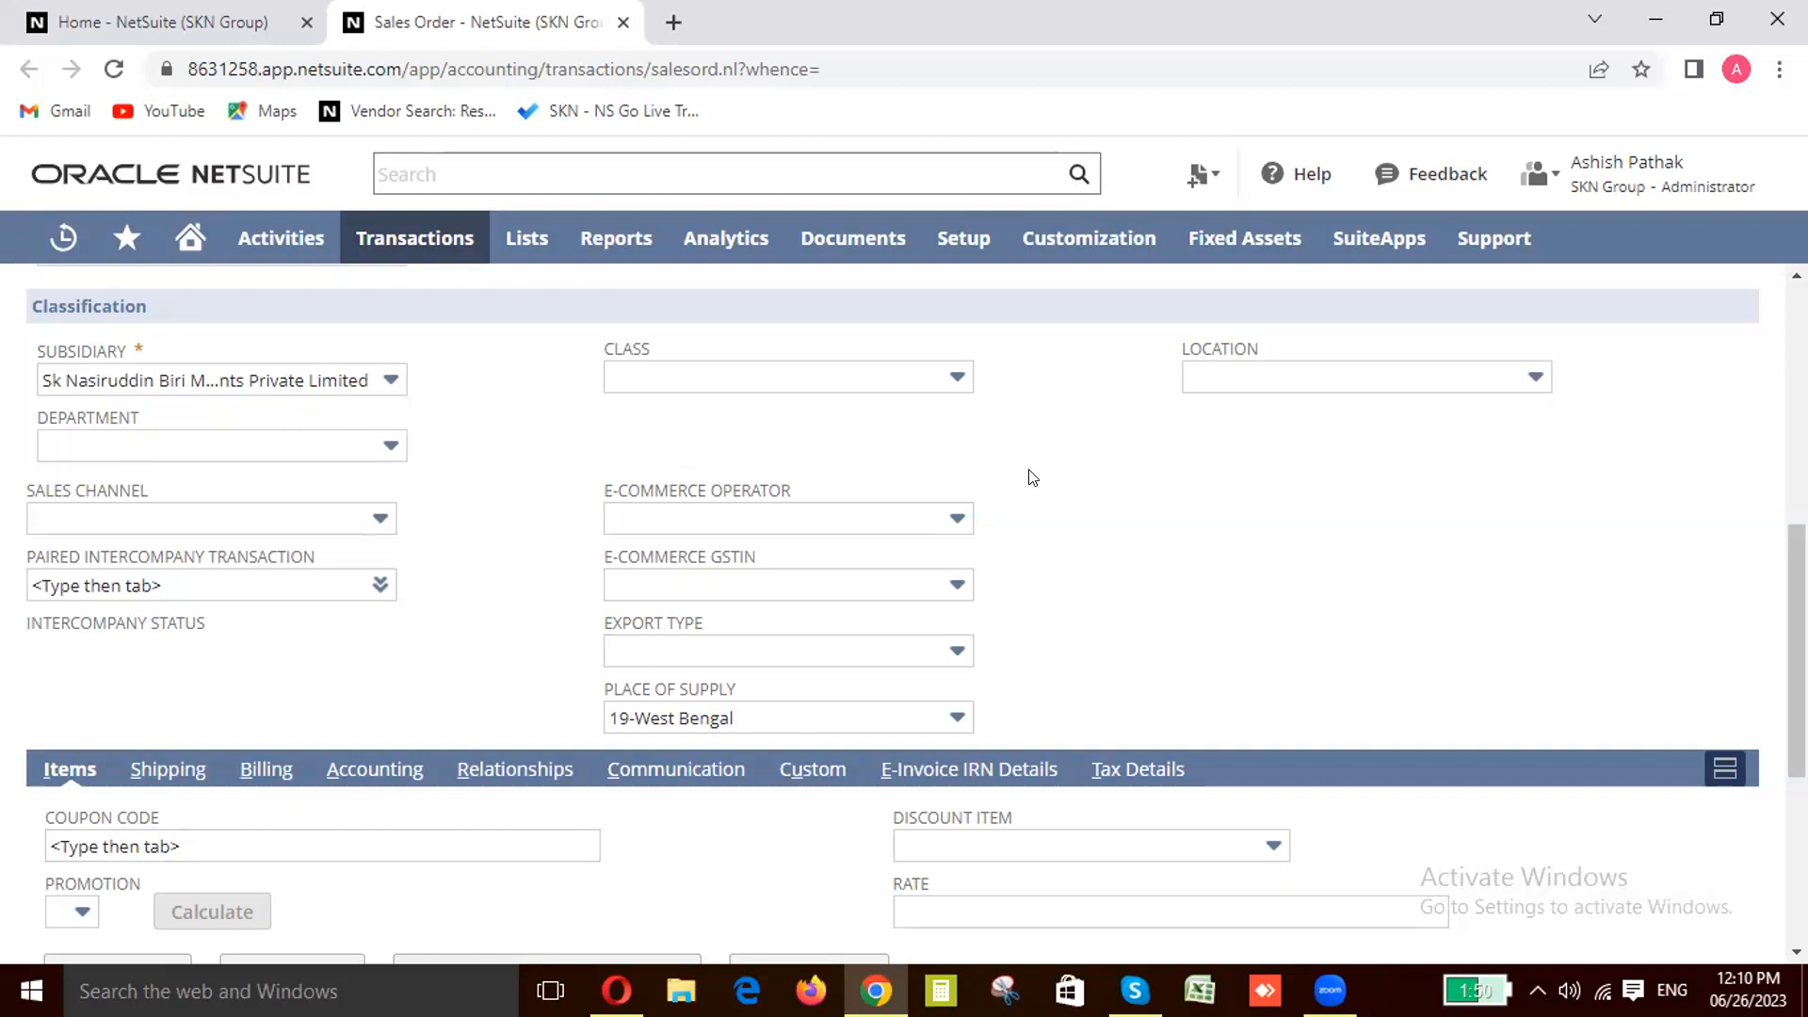
scroll(1033, 477, "up", 1)
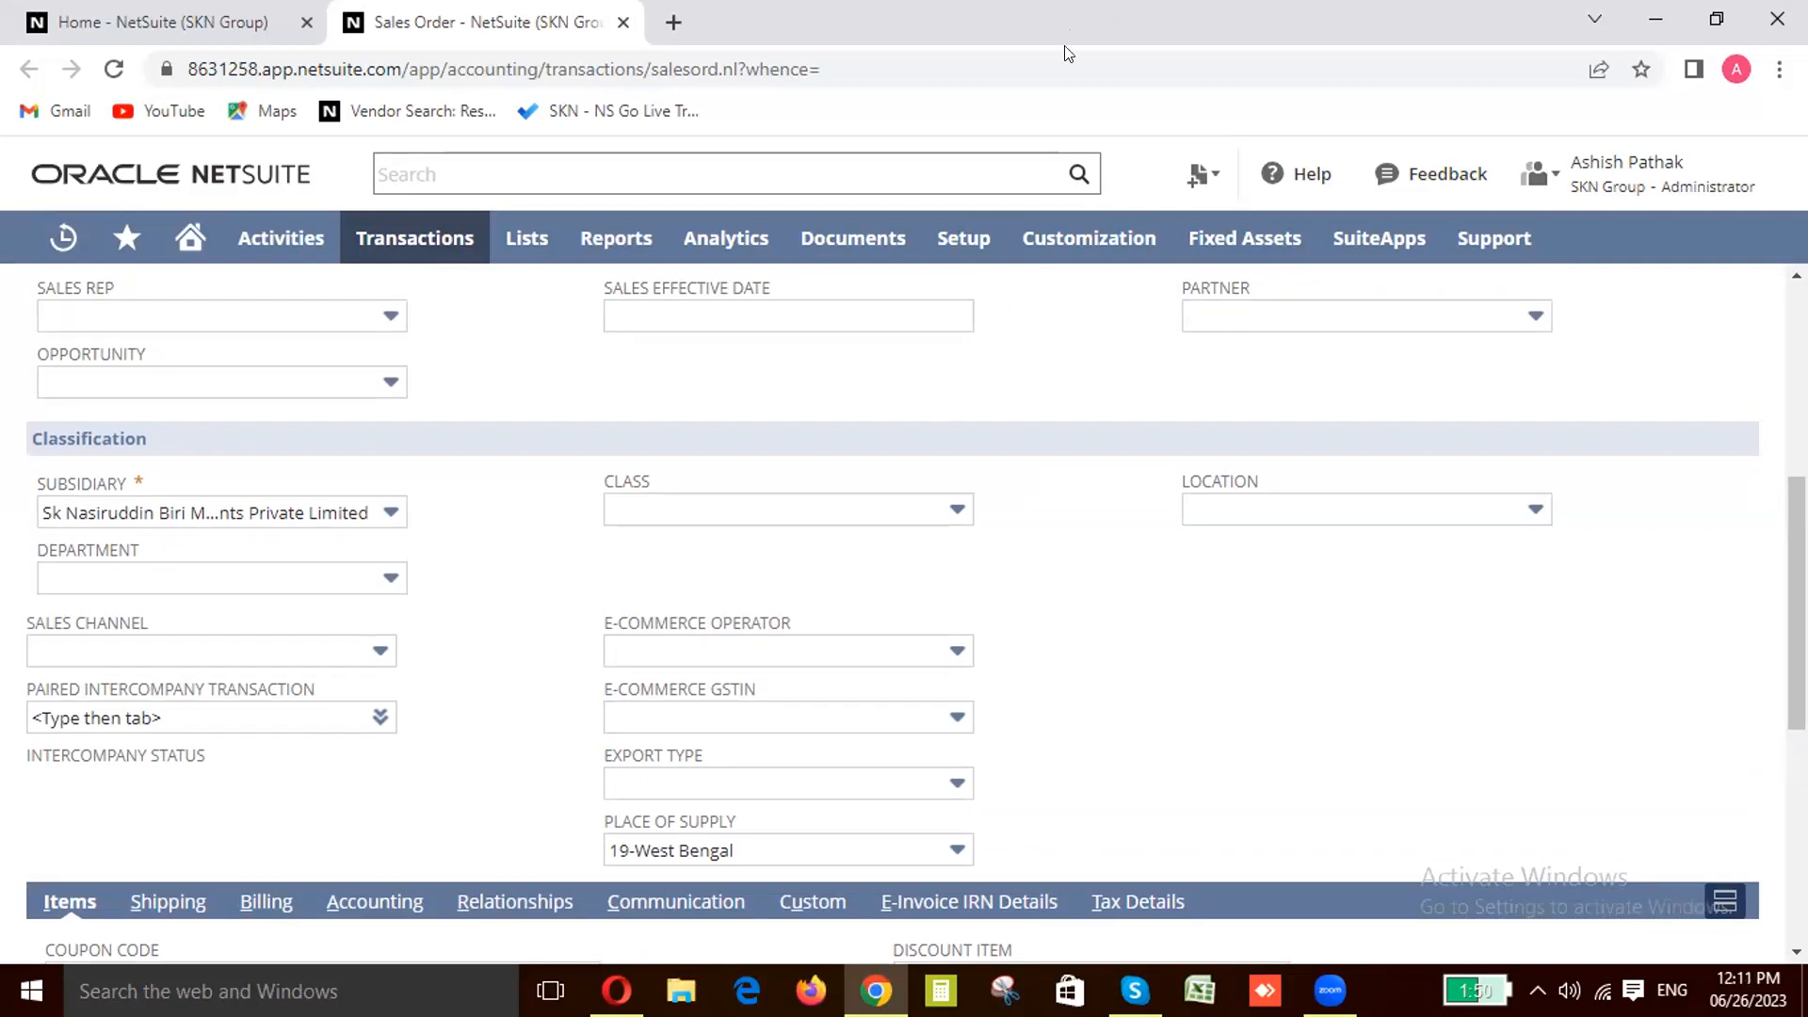
scroll(266, 695, "down", 3)
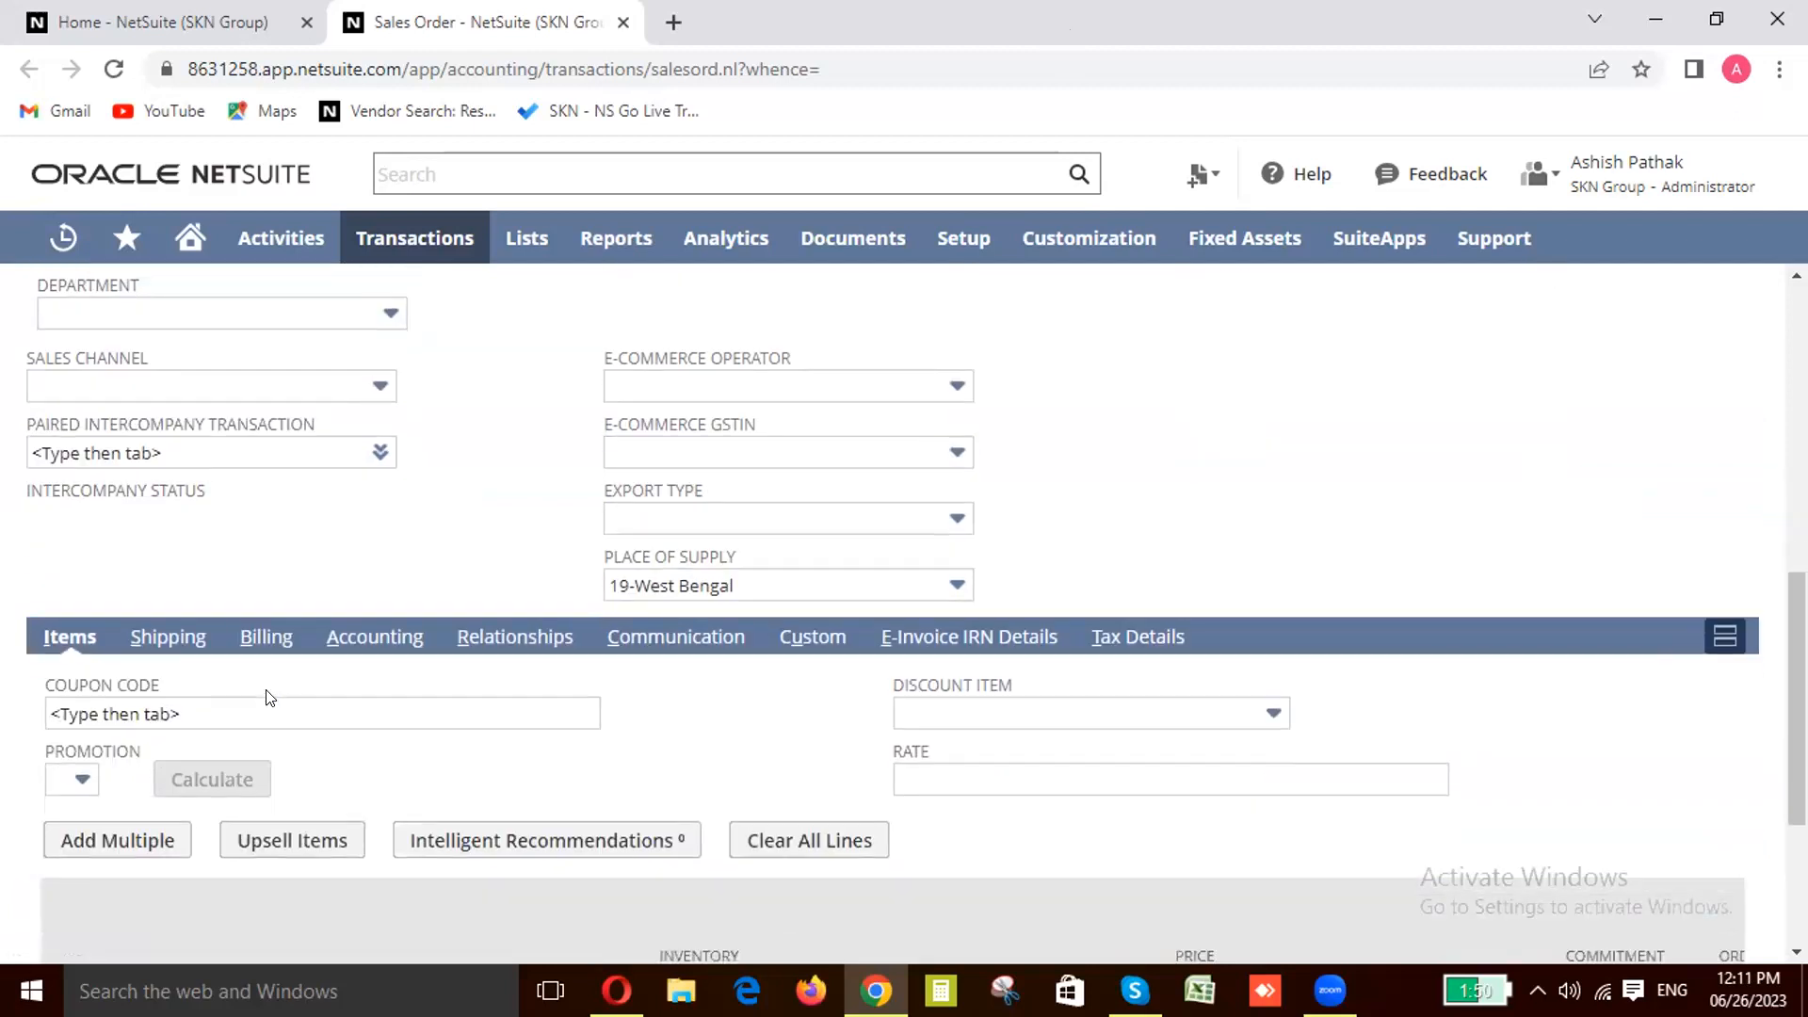
scroll(267, 695, "down", 3)
left_click(234, 751)
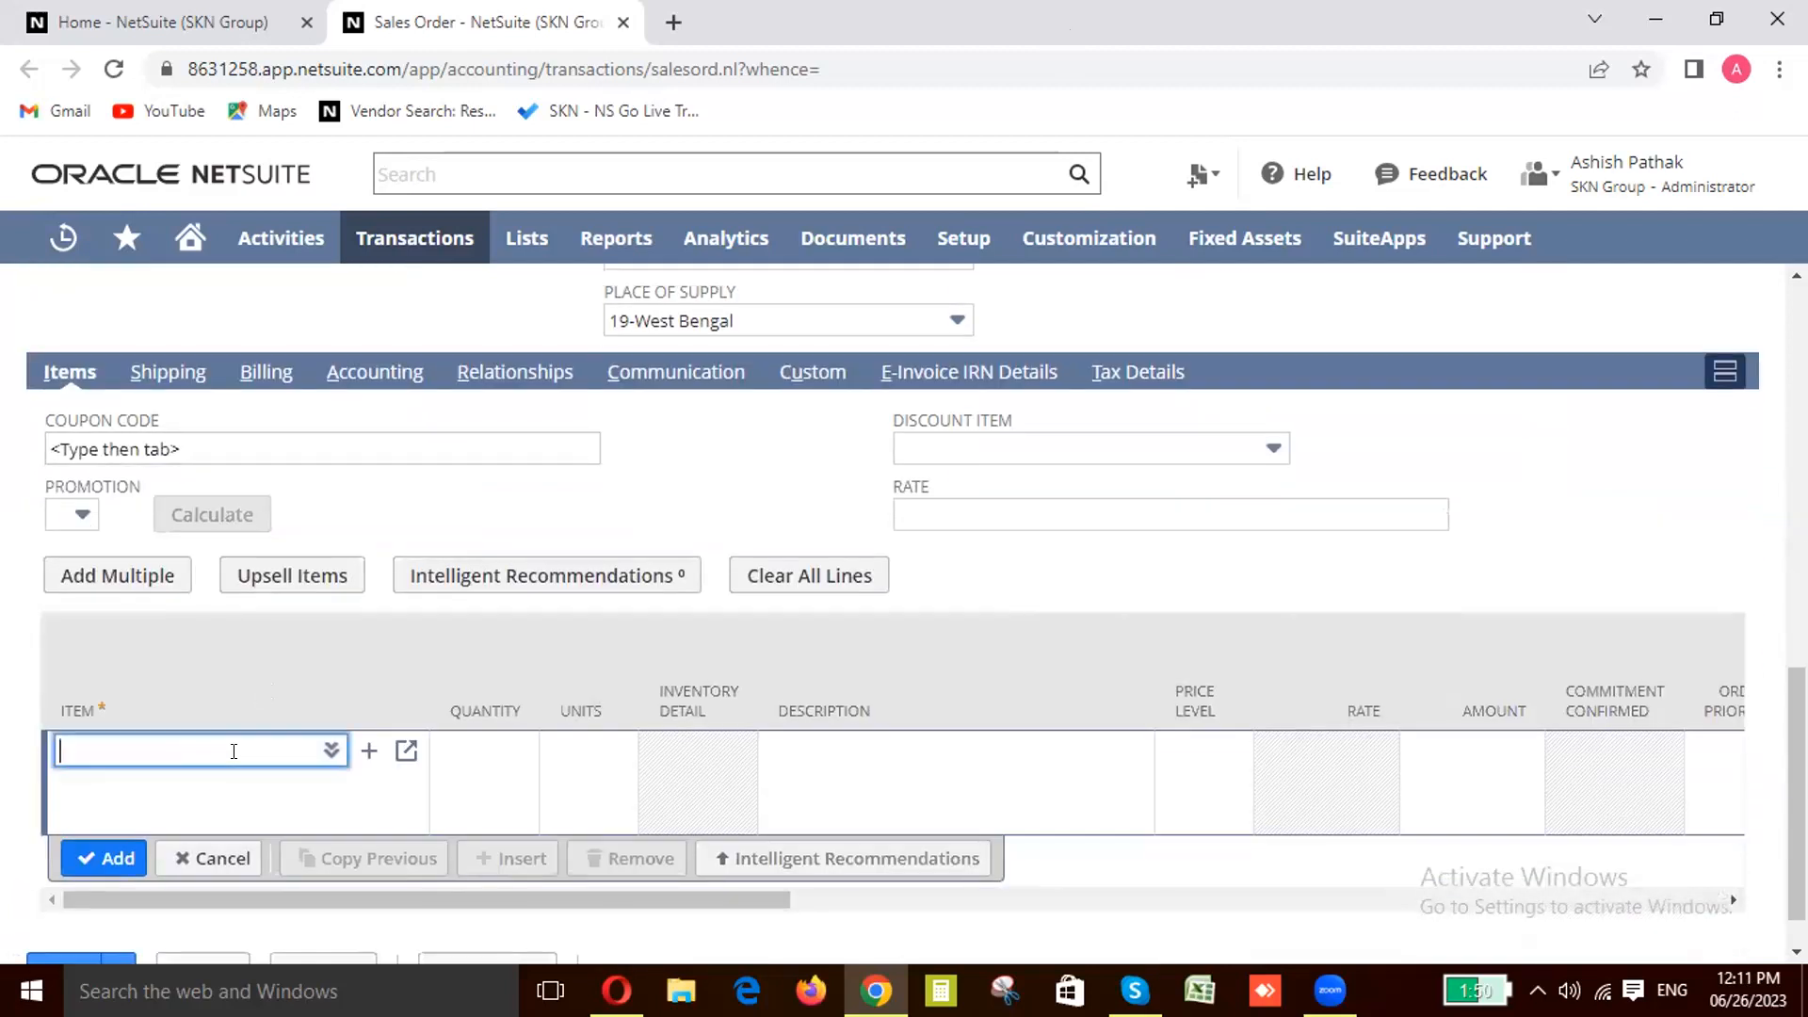
type("5 Ply")
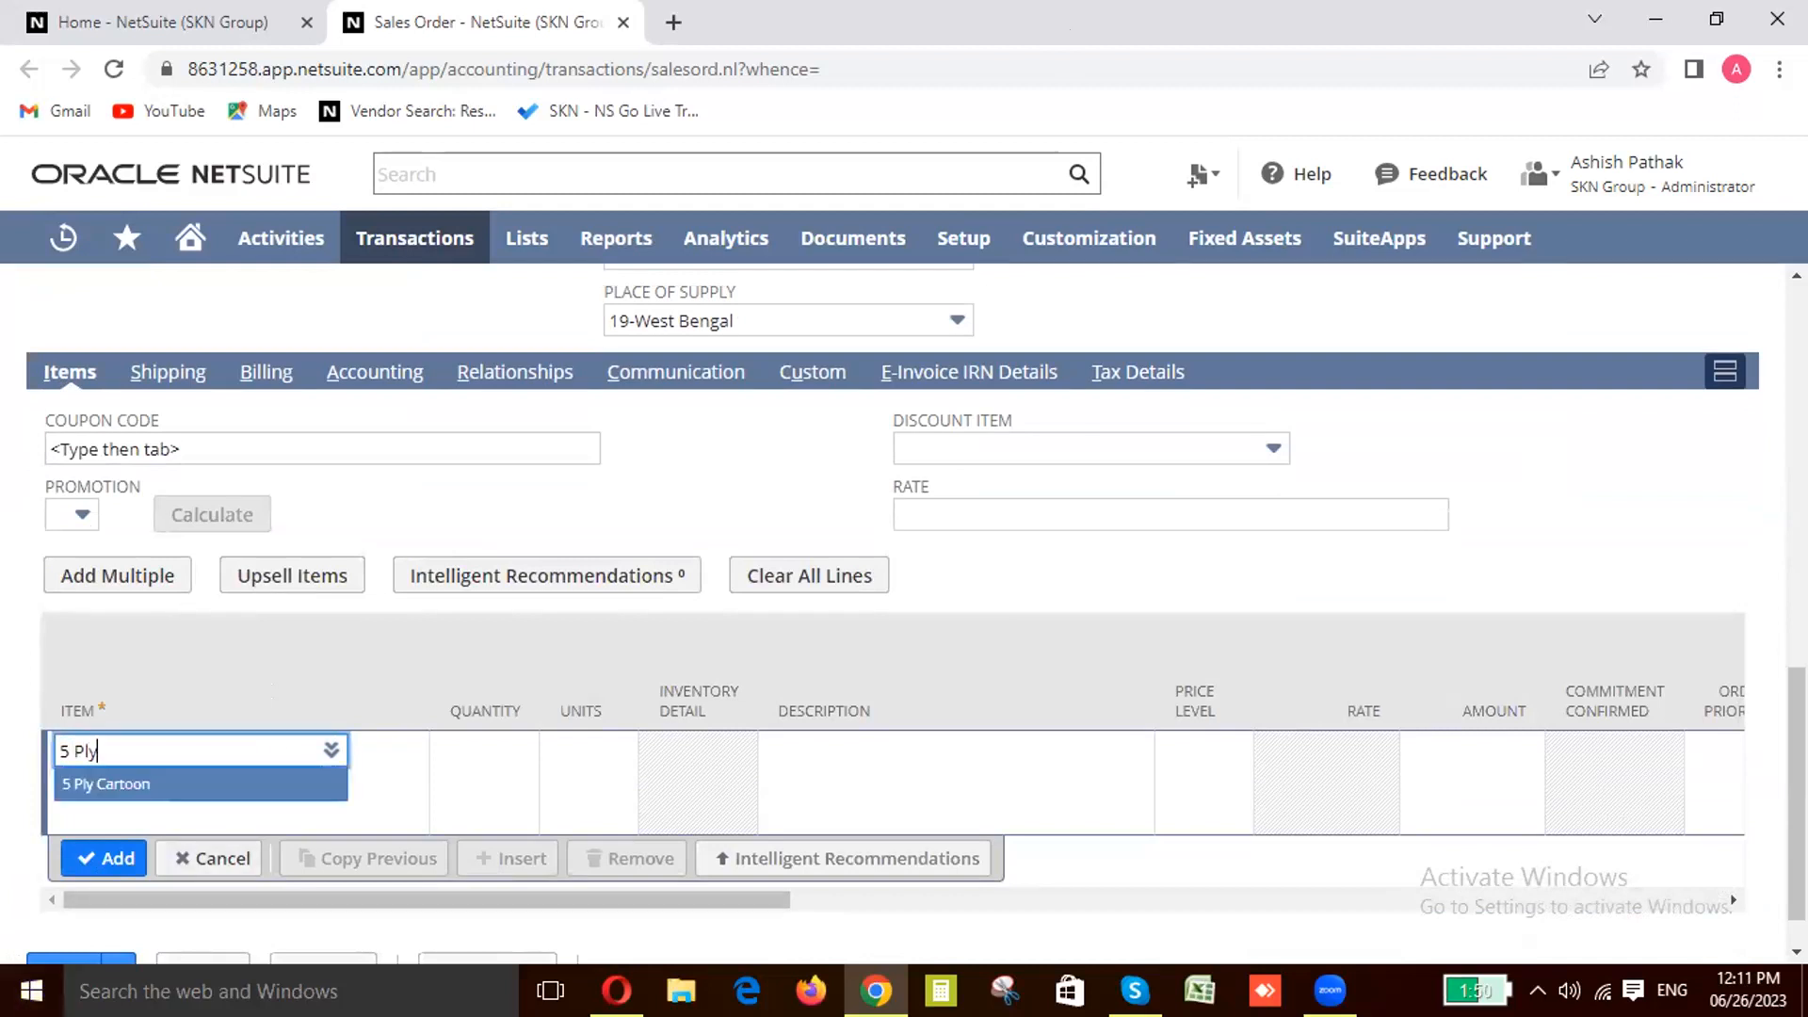
left_click(99, 782)
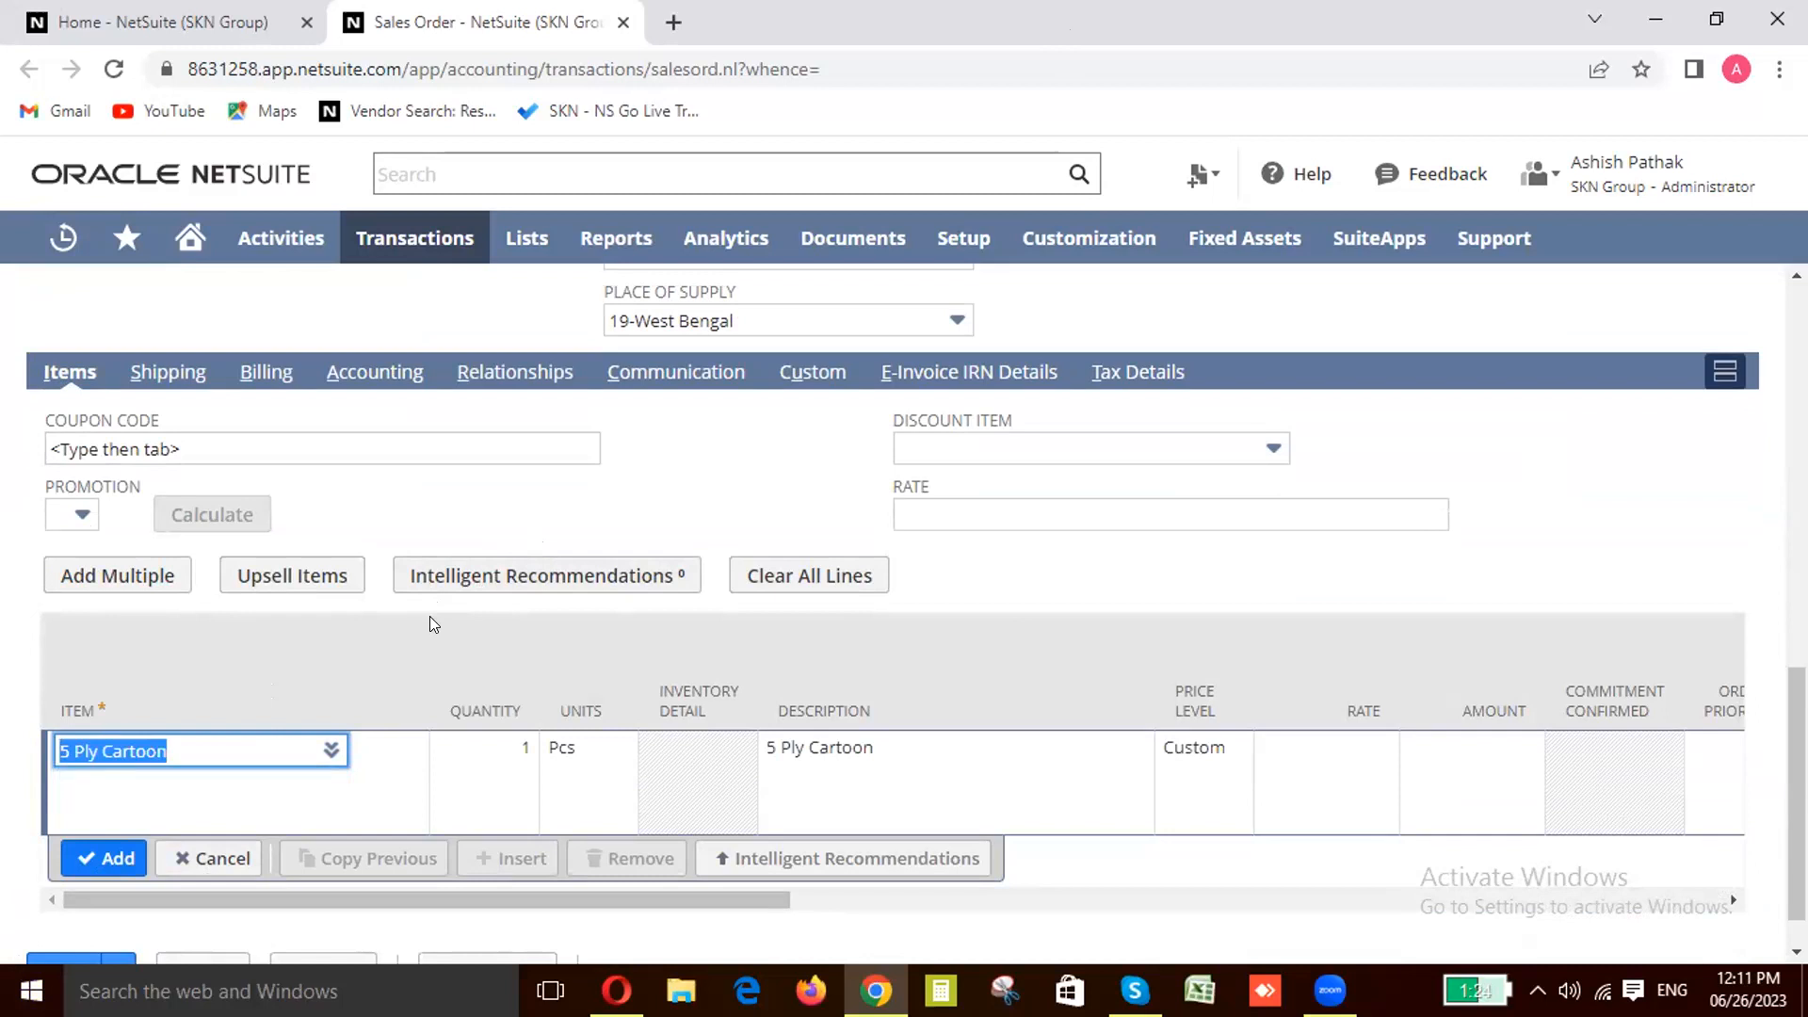
Step: Open a new Cash Sale entry form in a separate browser tab and switch to it
mouse_move(377, 243)
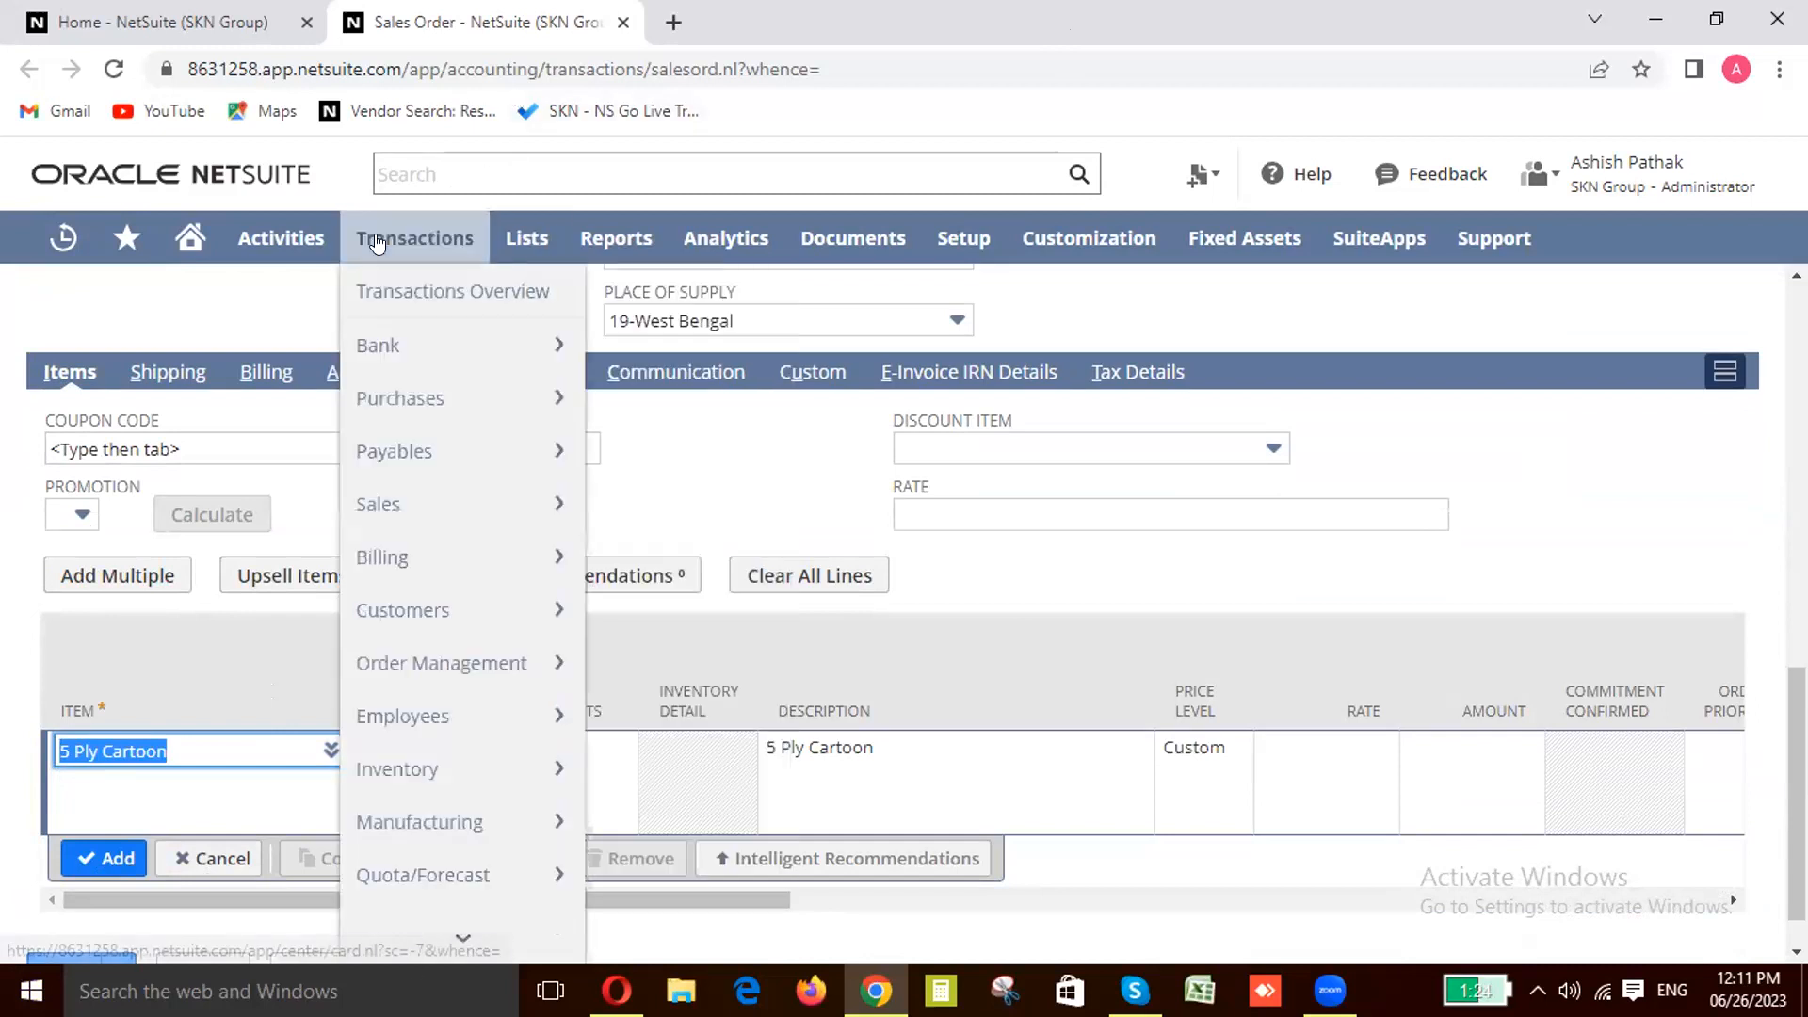
mouse_move(452, 504)
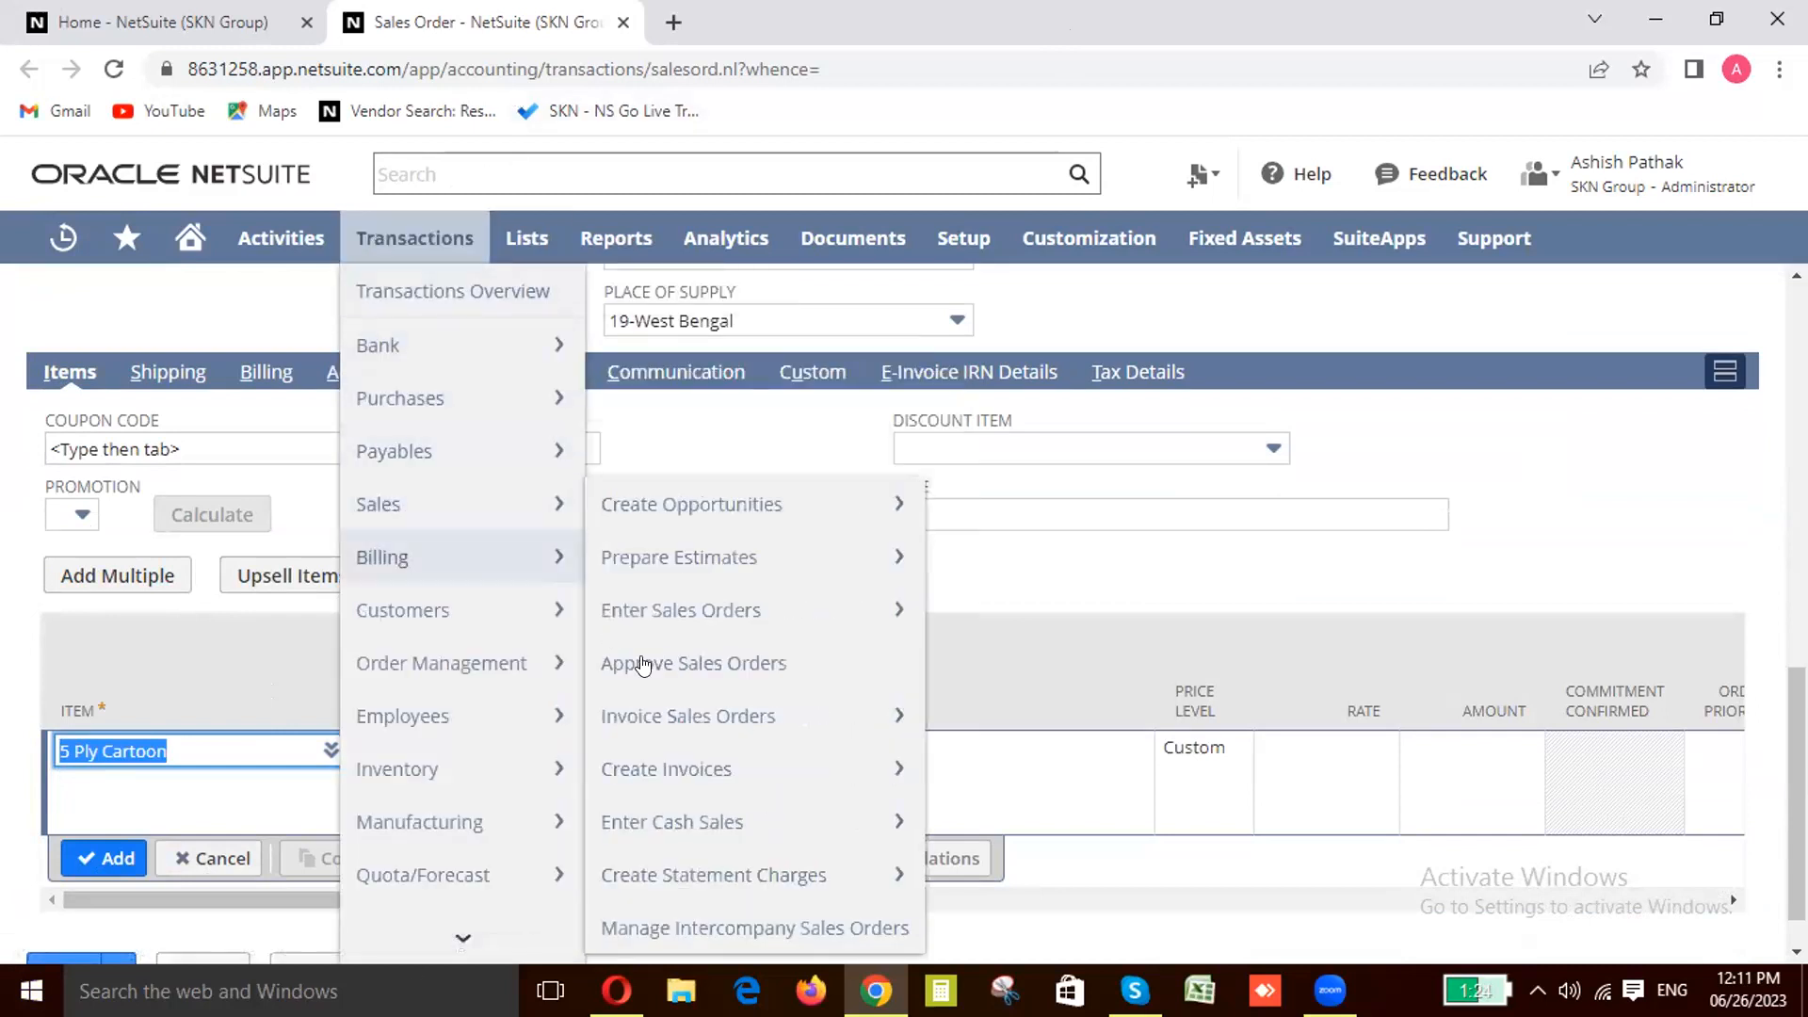
mouse_move(410, 443)
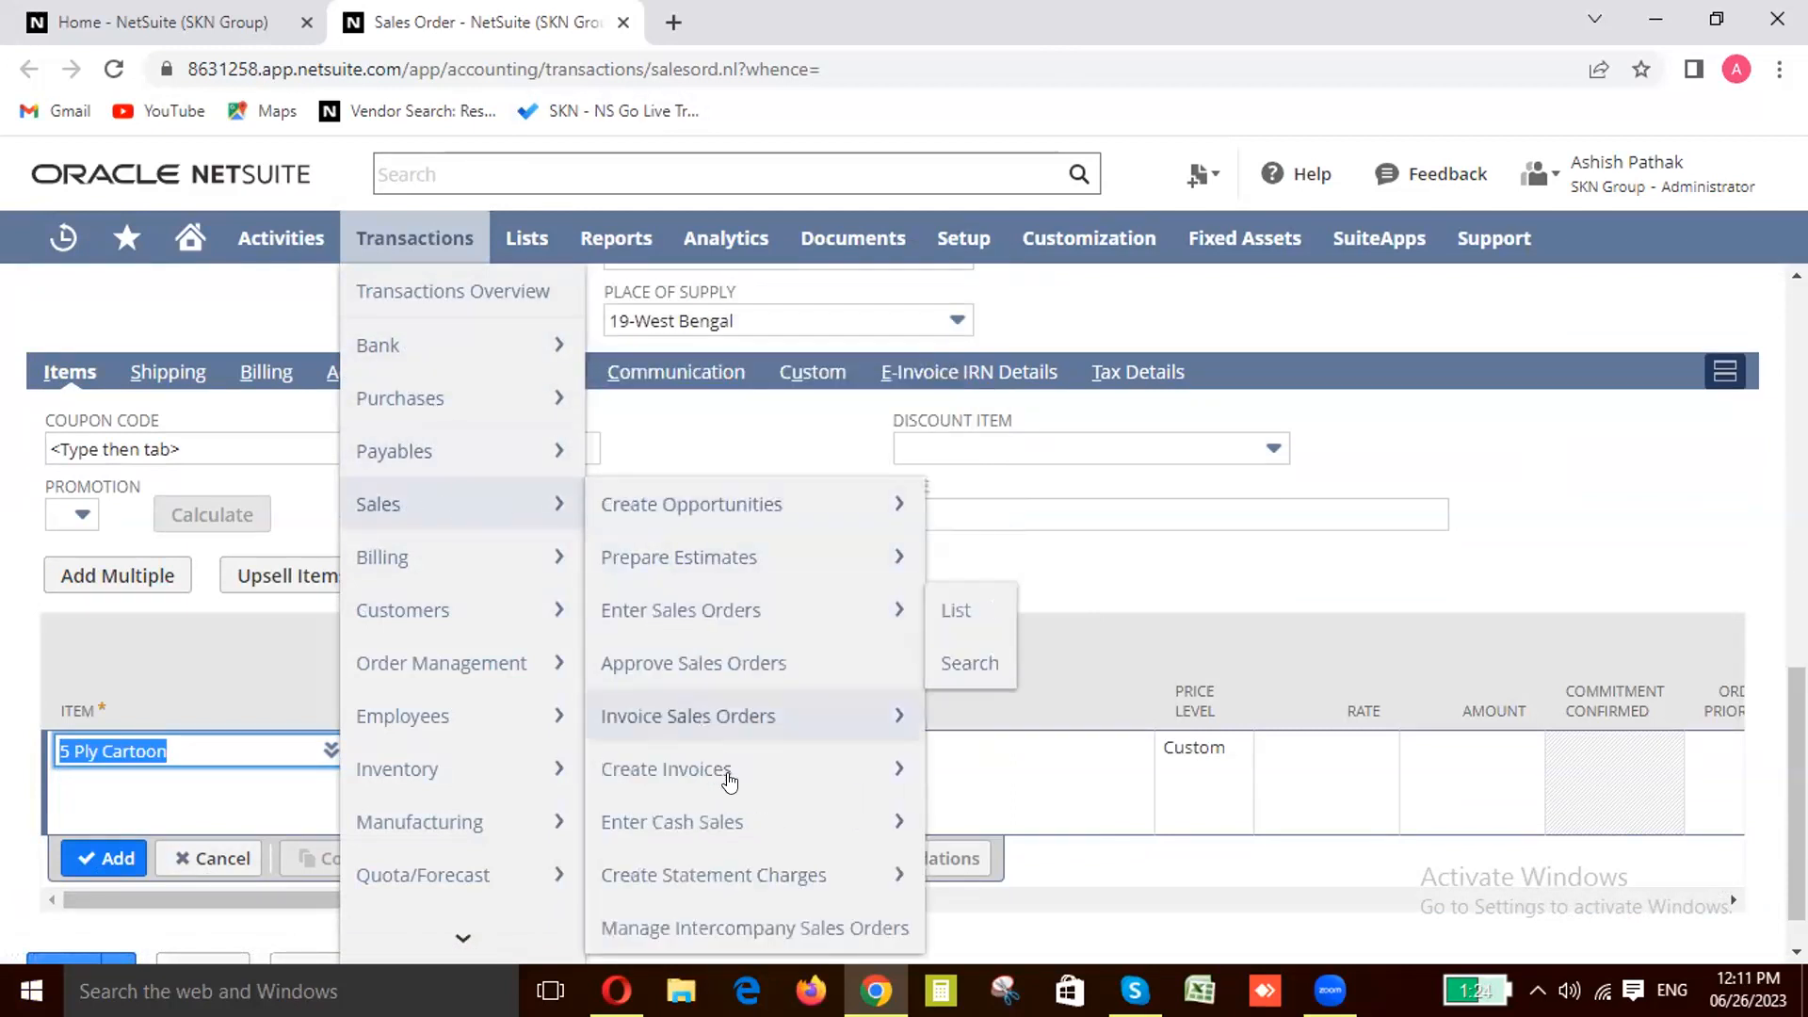
right_click(802, 818)
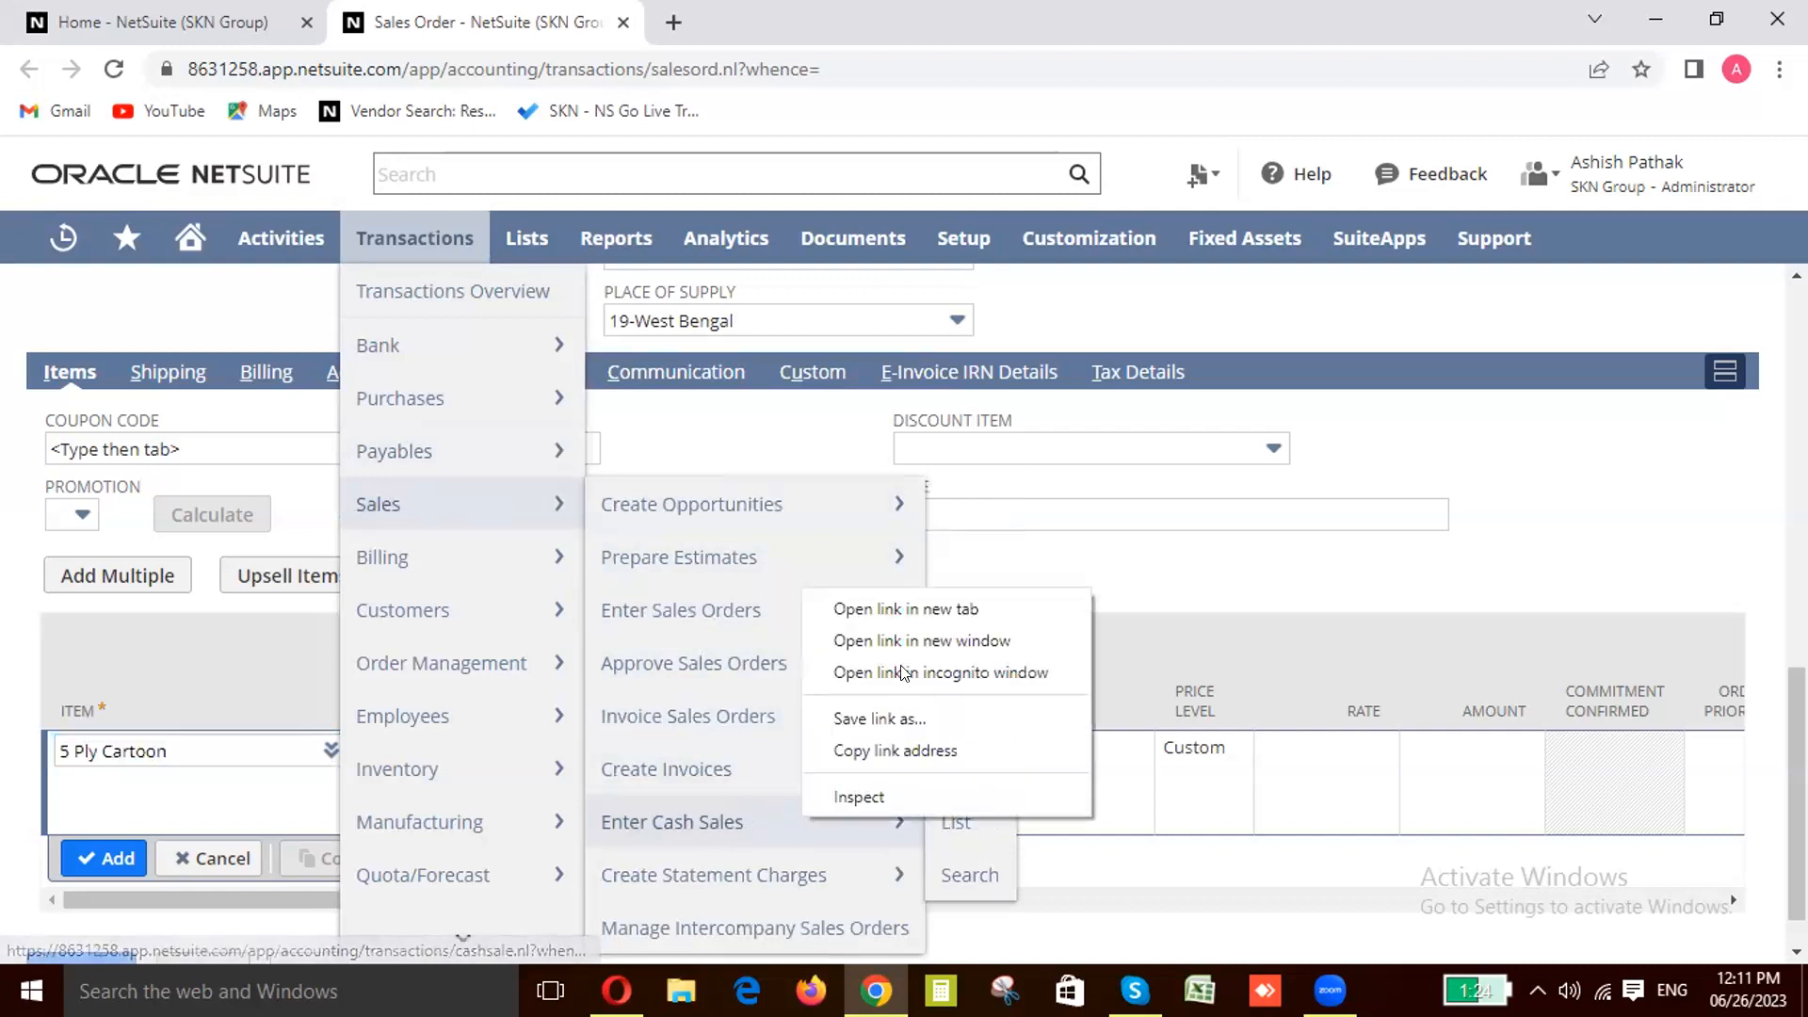
left_click(902, 610)
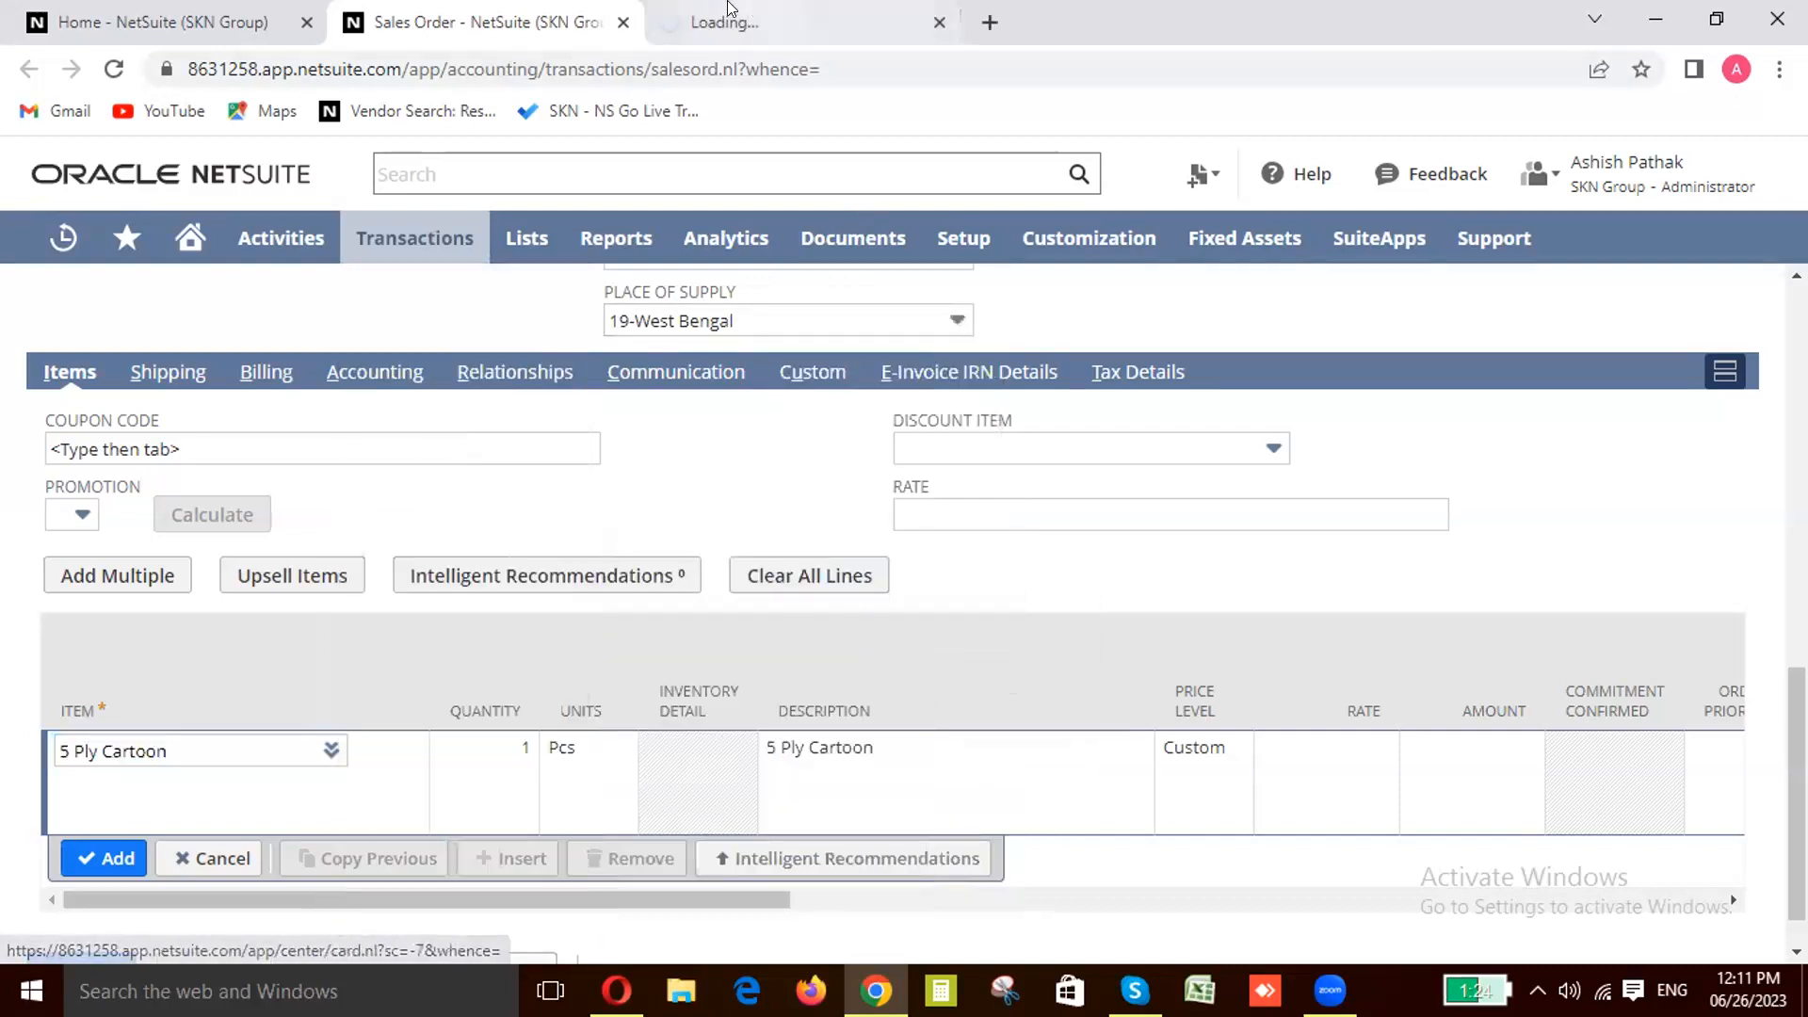
left_click(727, 12)
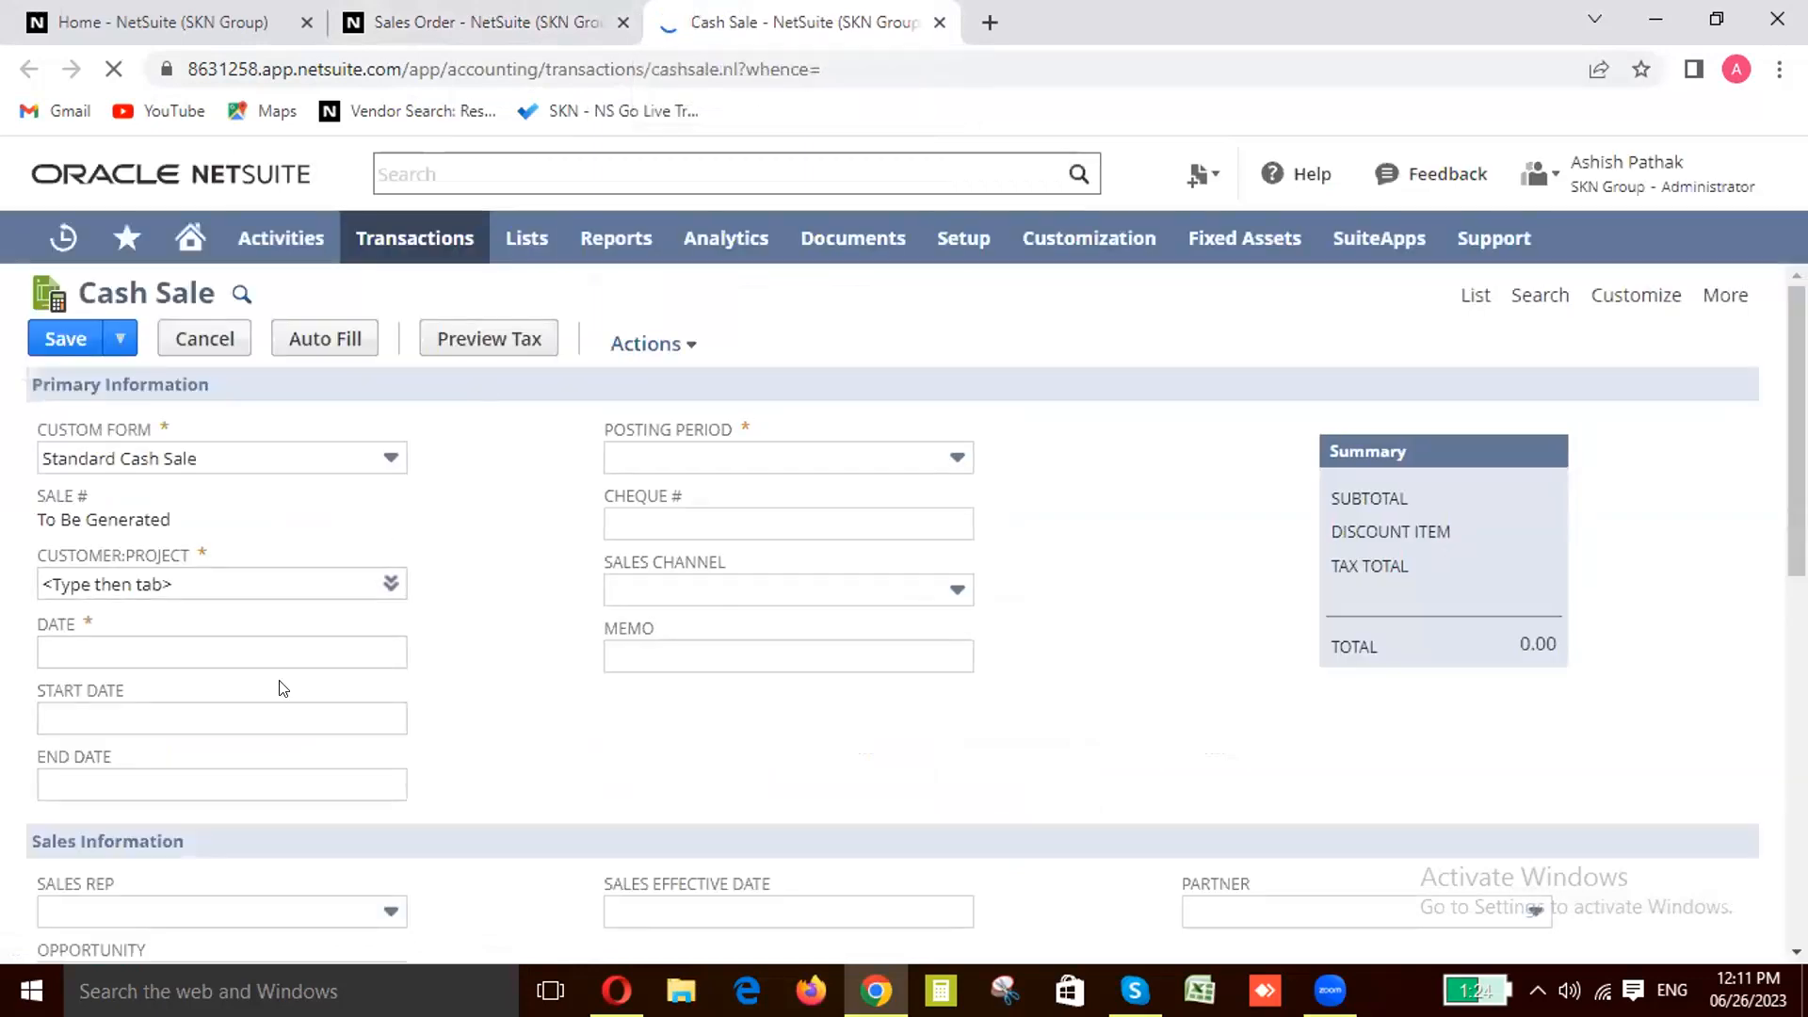
Step: Look through the cash sale form's primary information, sales information and classification fields
scroll(270, 688, "down", 1)
scroll(270, 688, "down", 3)
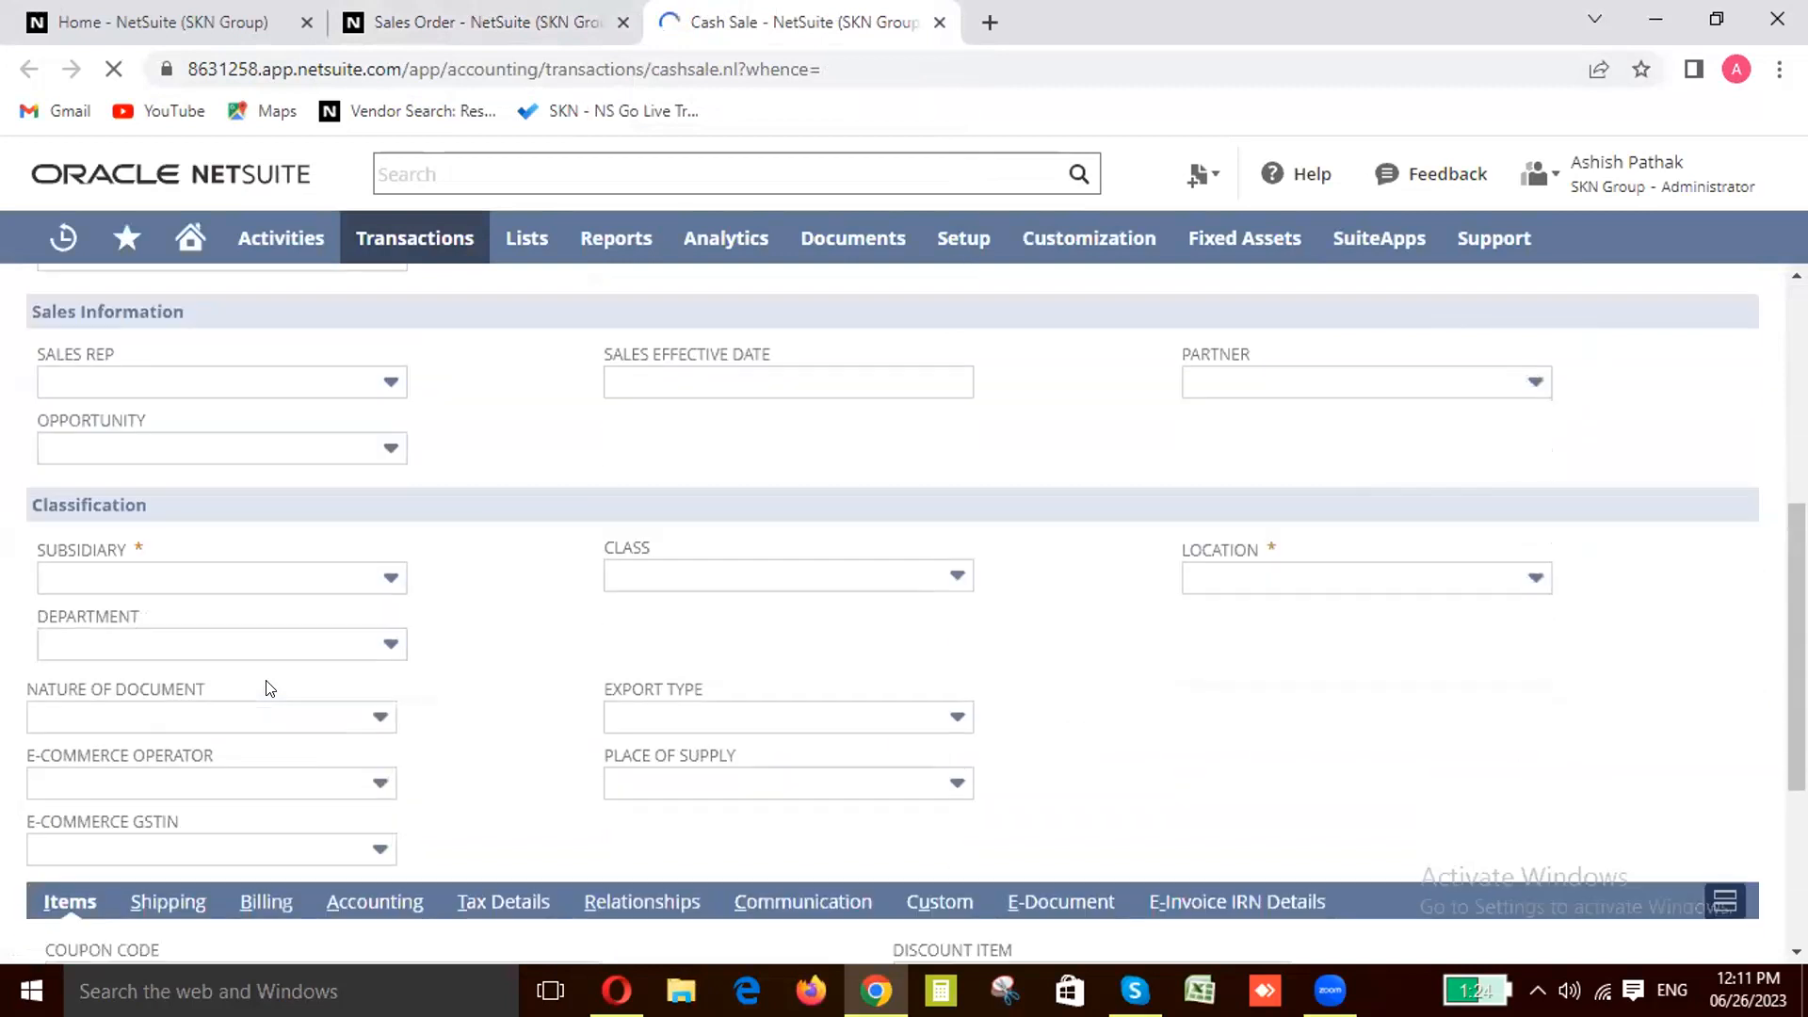
scroll(270, 689, "up", 4)
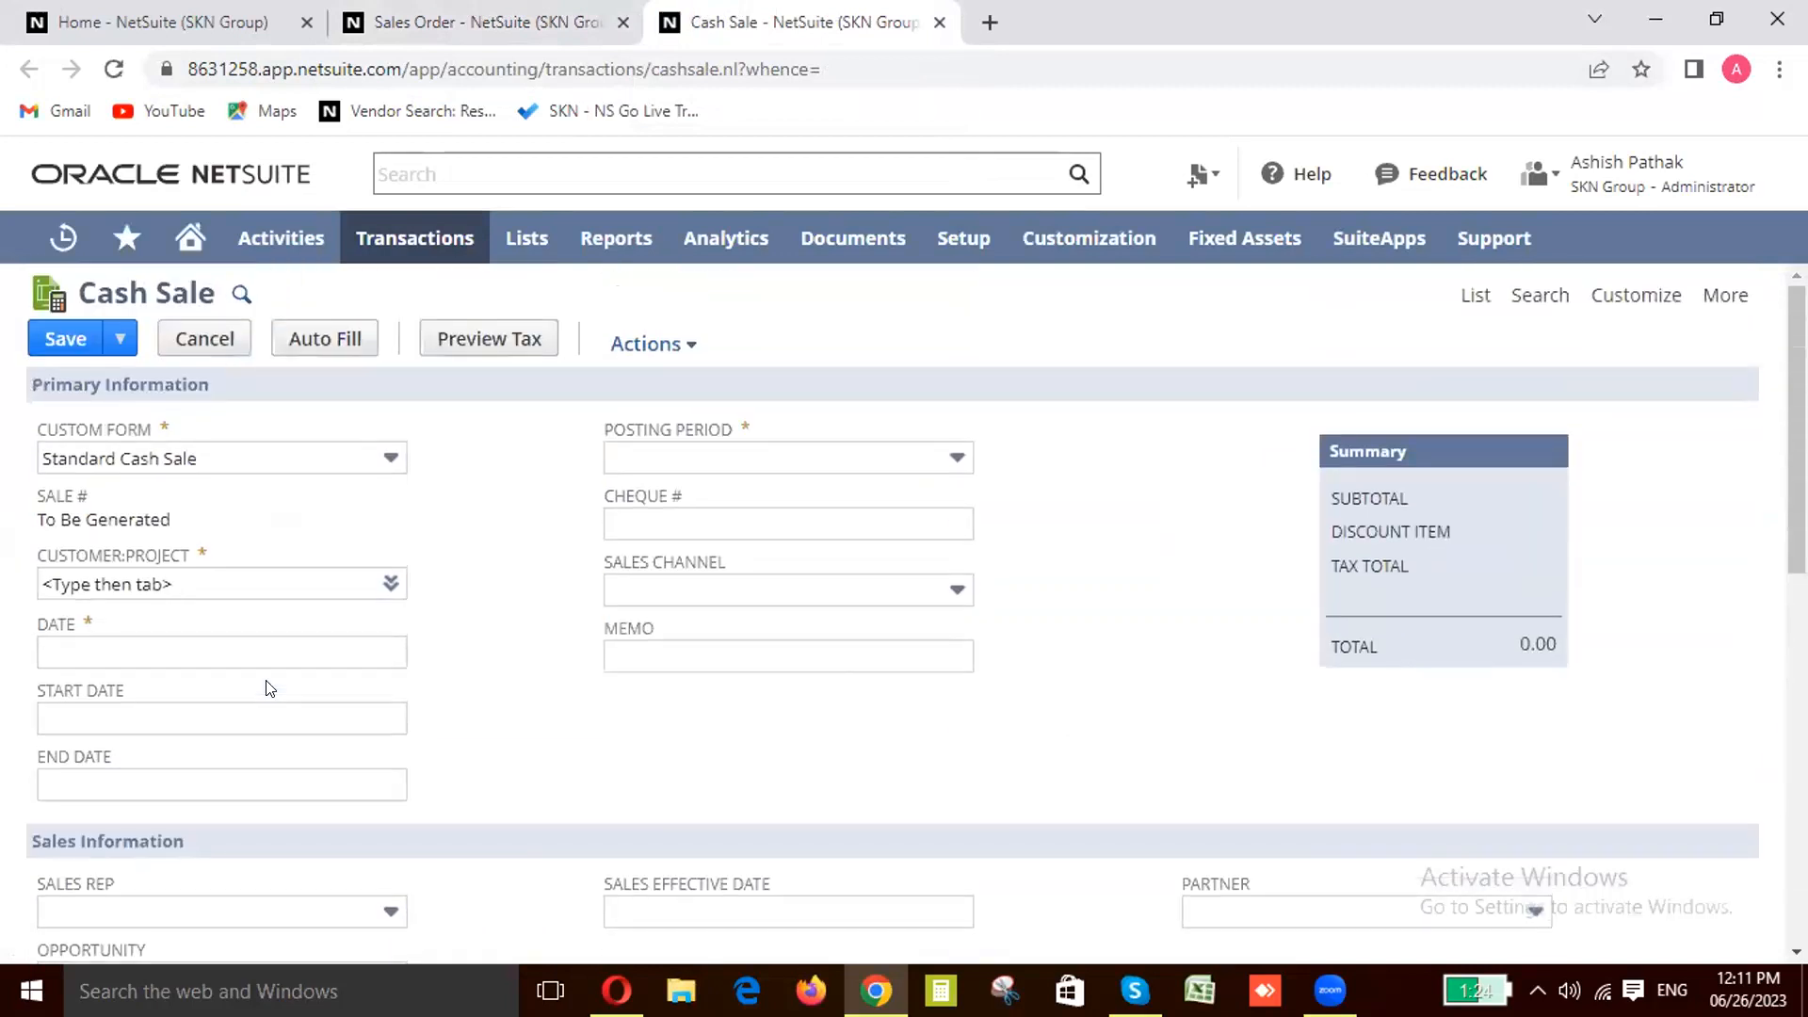
scroll(269, 688, "down", 7)
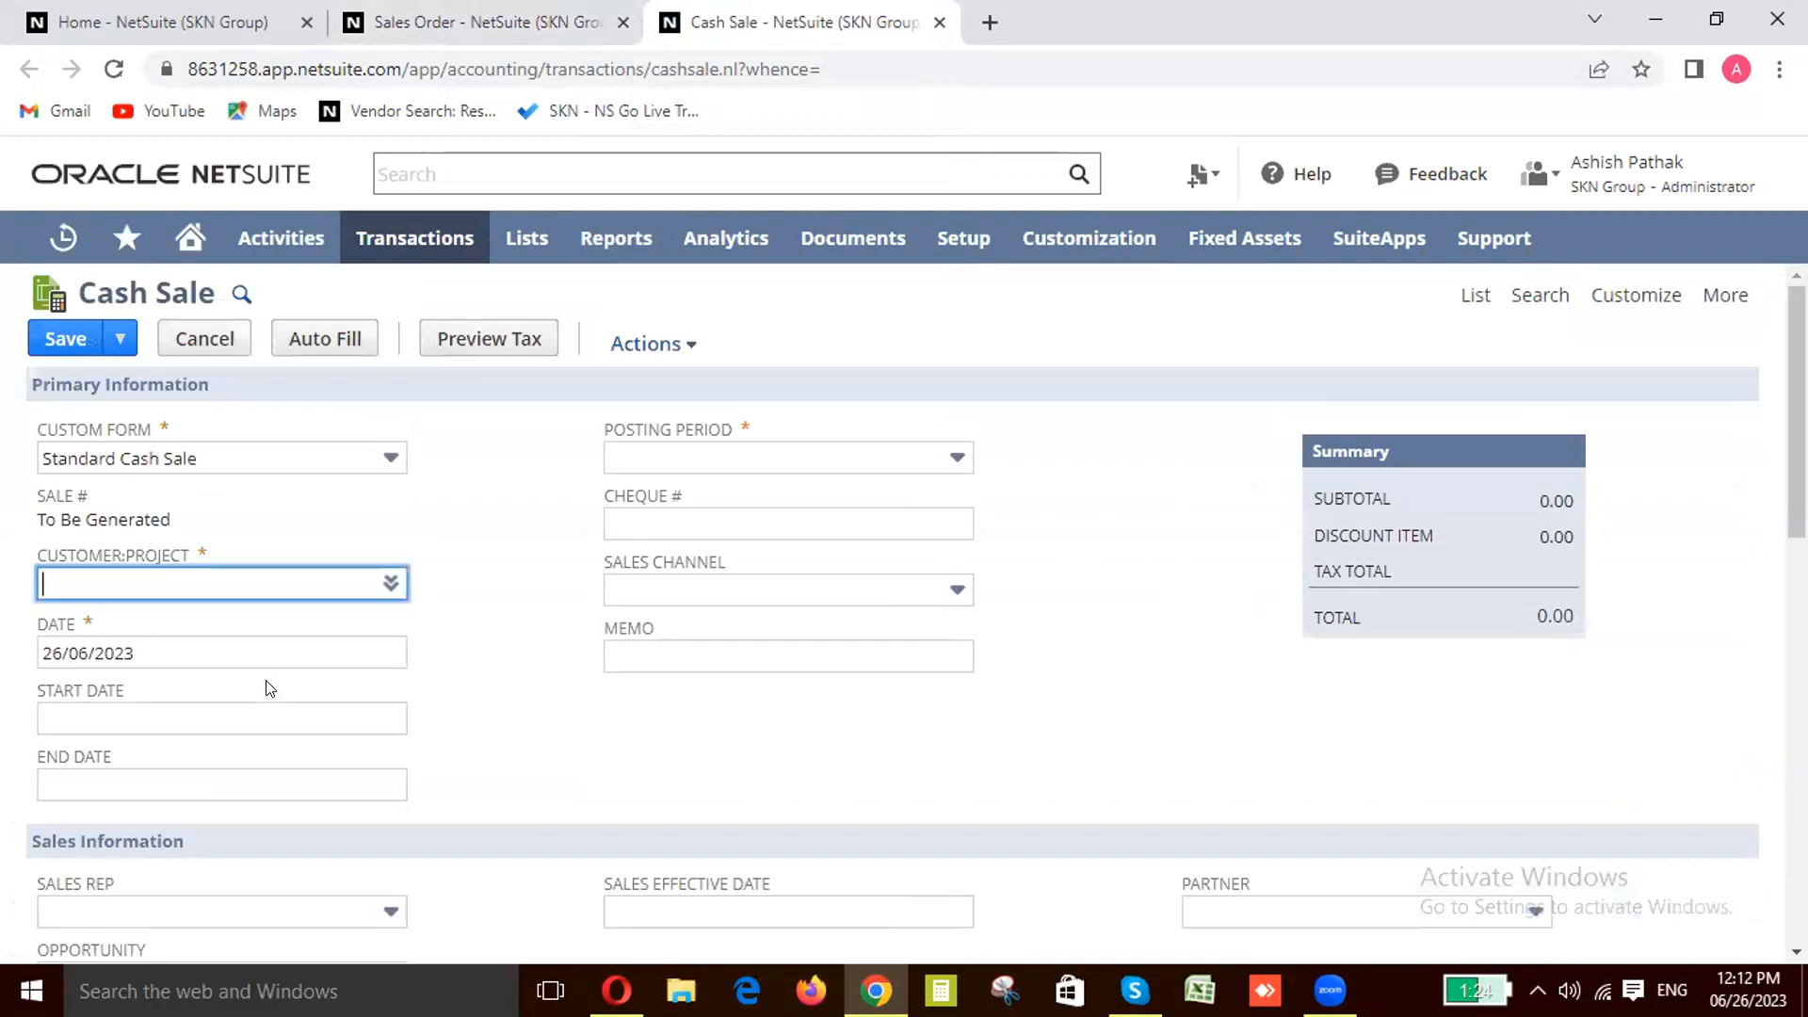
scroll(270, 688, "down", 1)
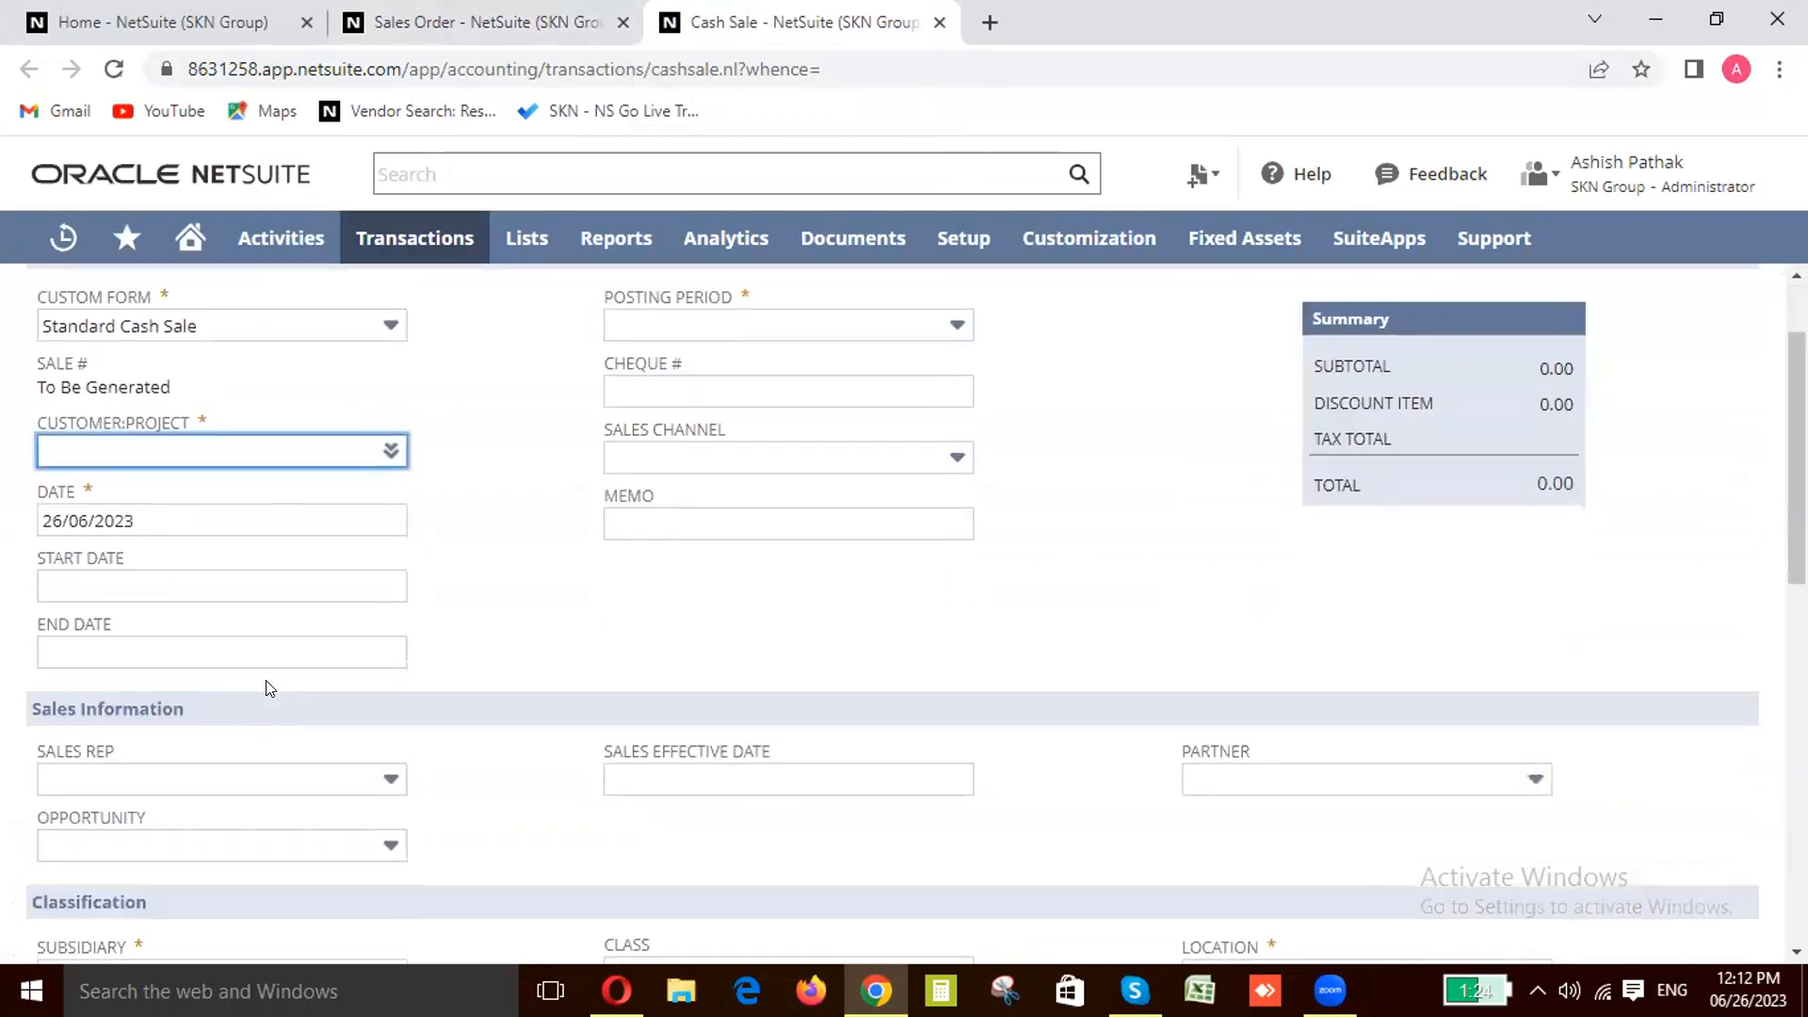
scroll(268, 688, "up", 1)
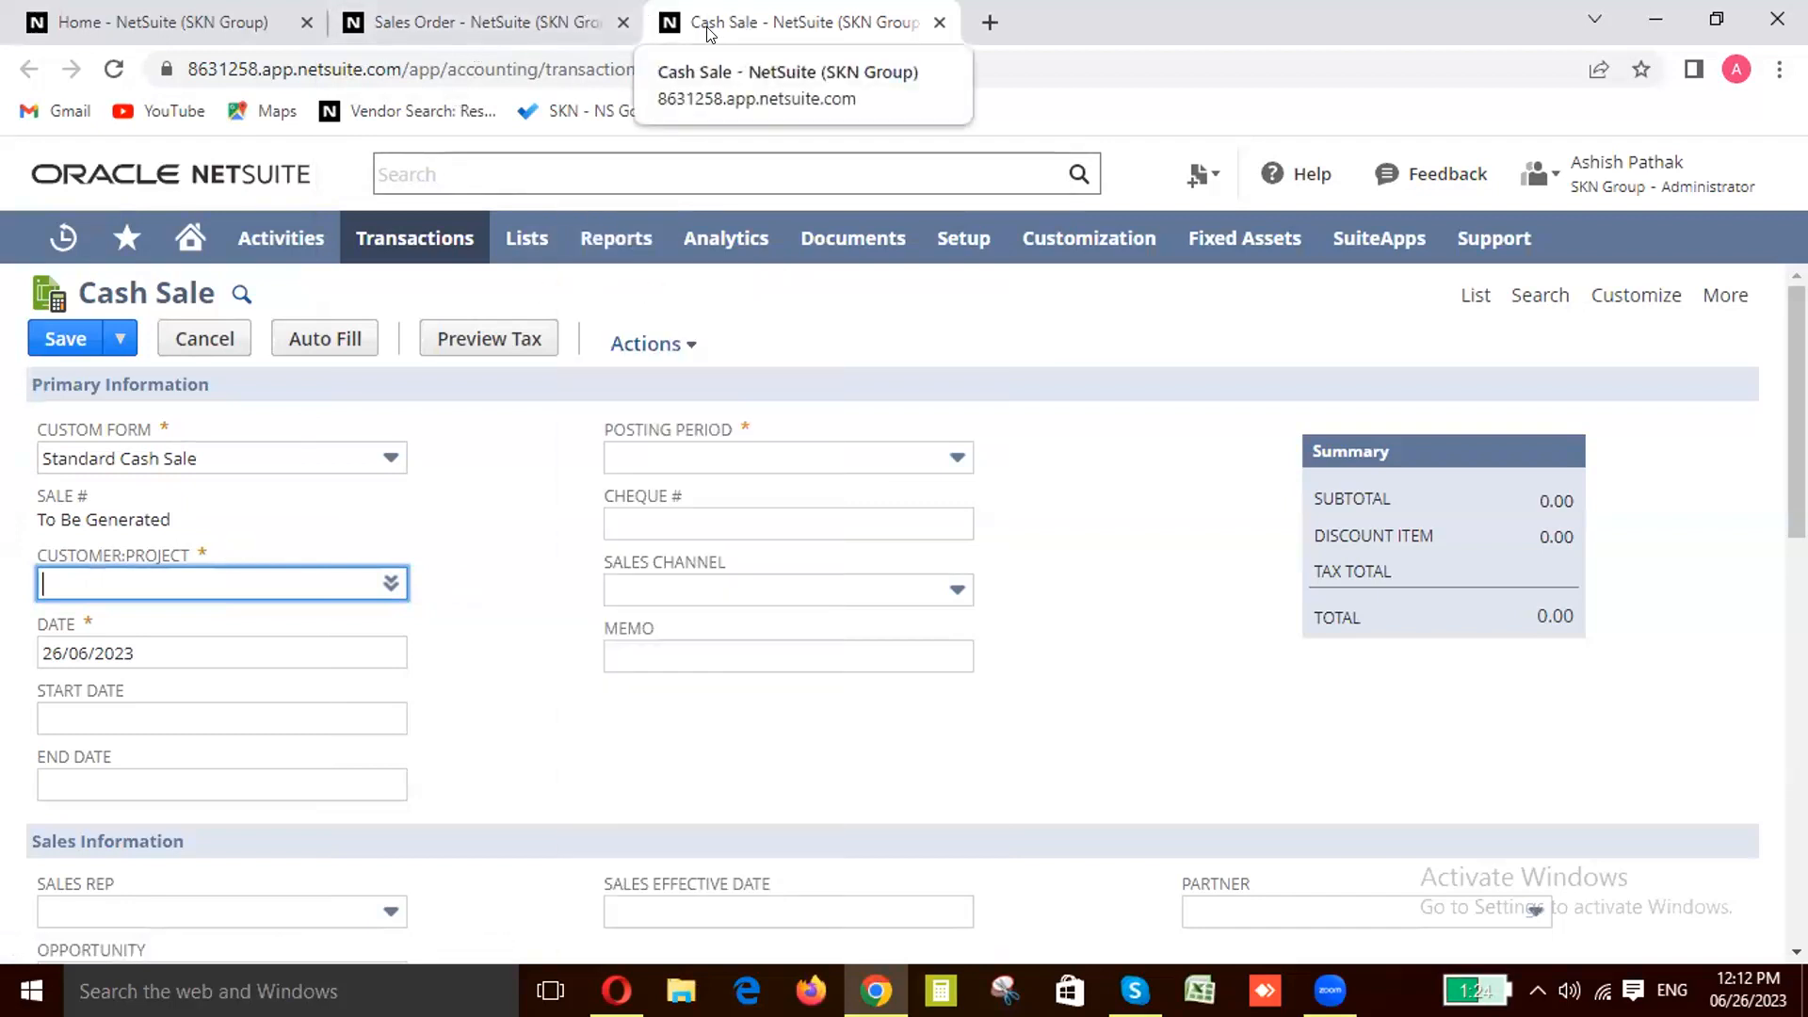
Step: Return to the open sales order and examine its primary information, sales information, classification fields and item section
left_click(466, 14)
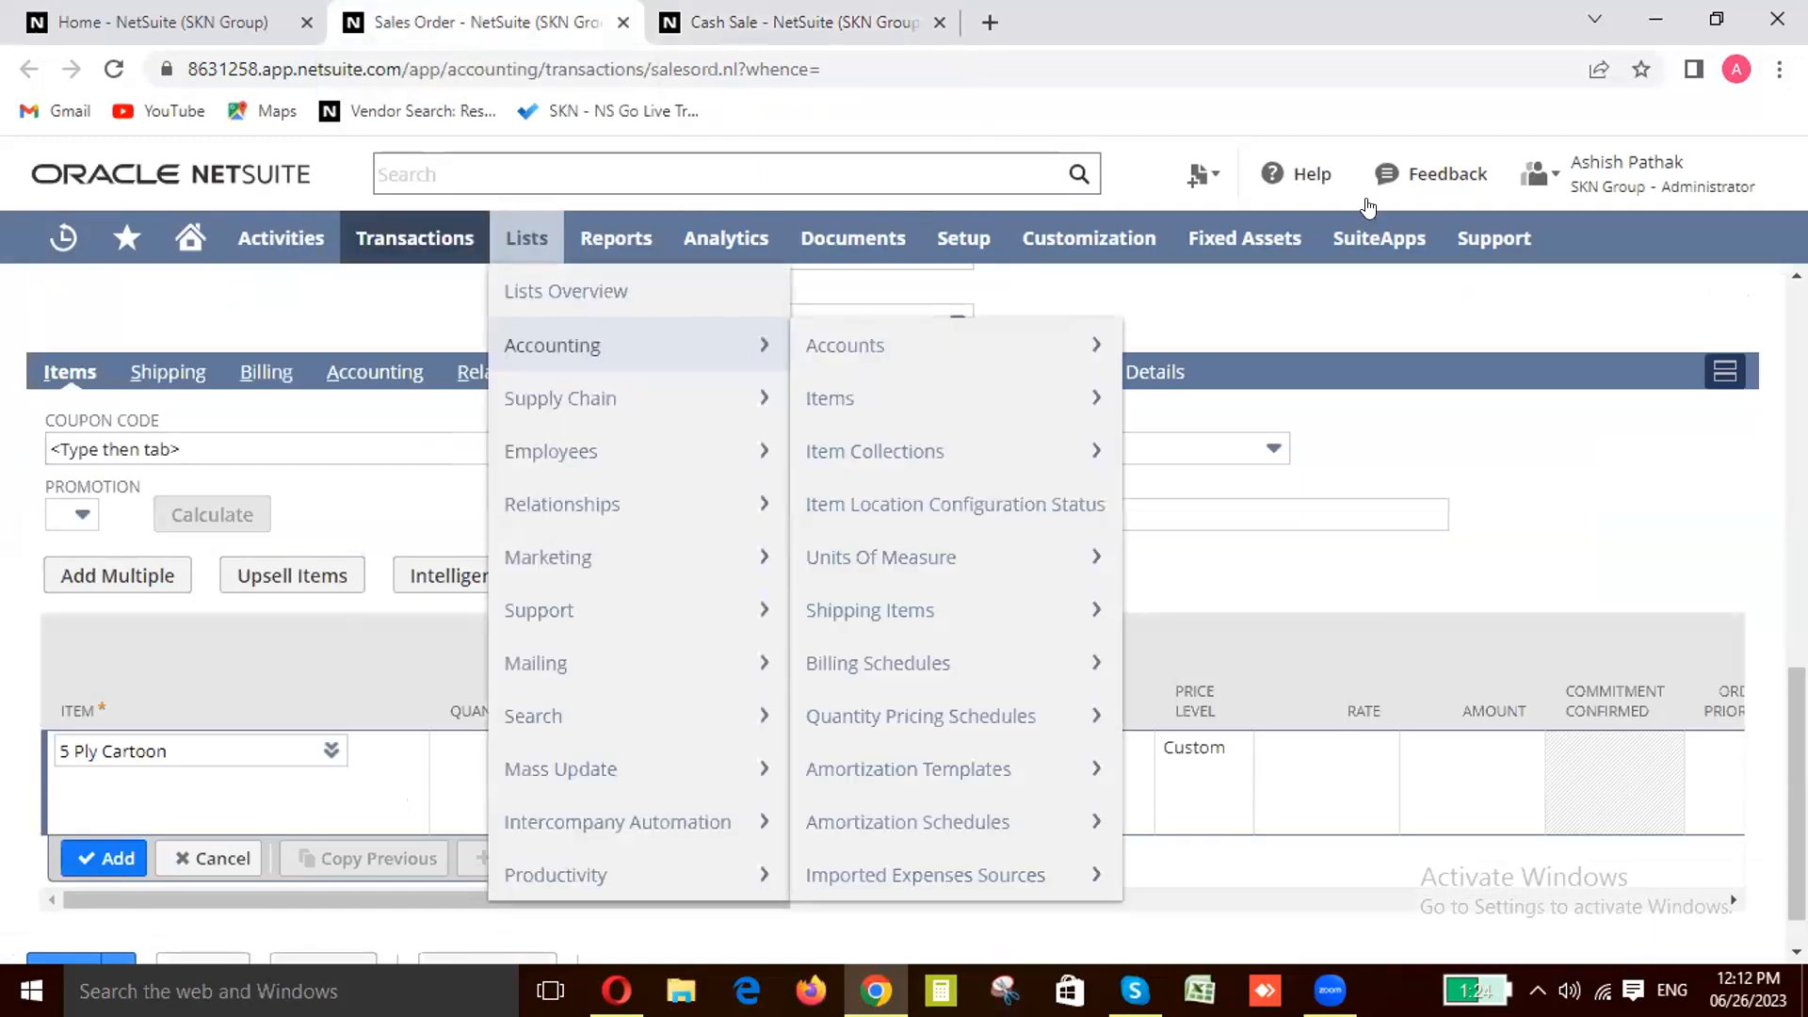
scroll(320, 504, "up", 5)
scroll(320, 504, "up", 2)
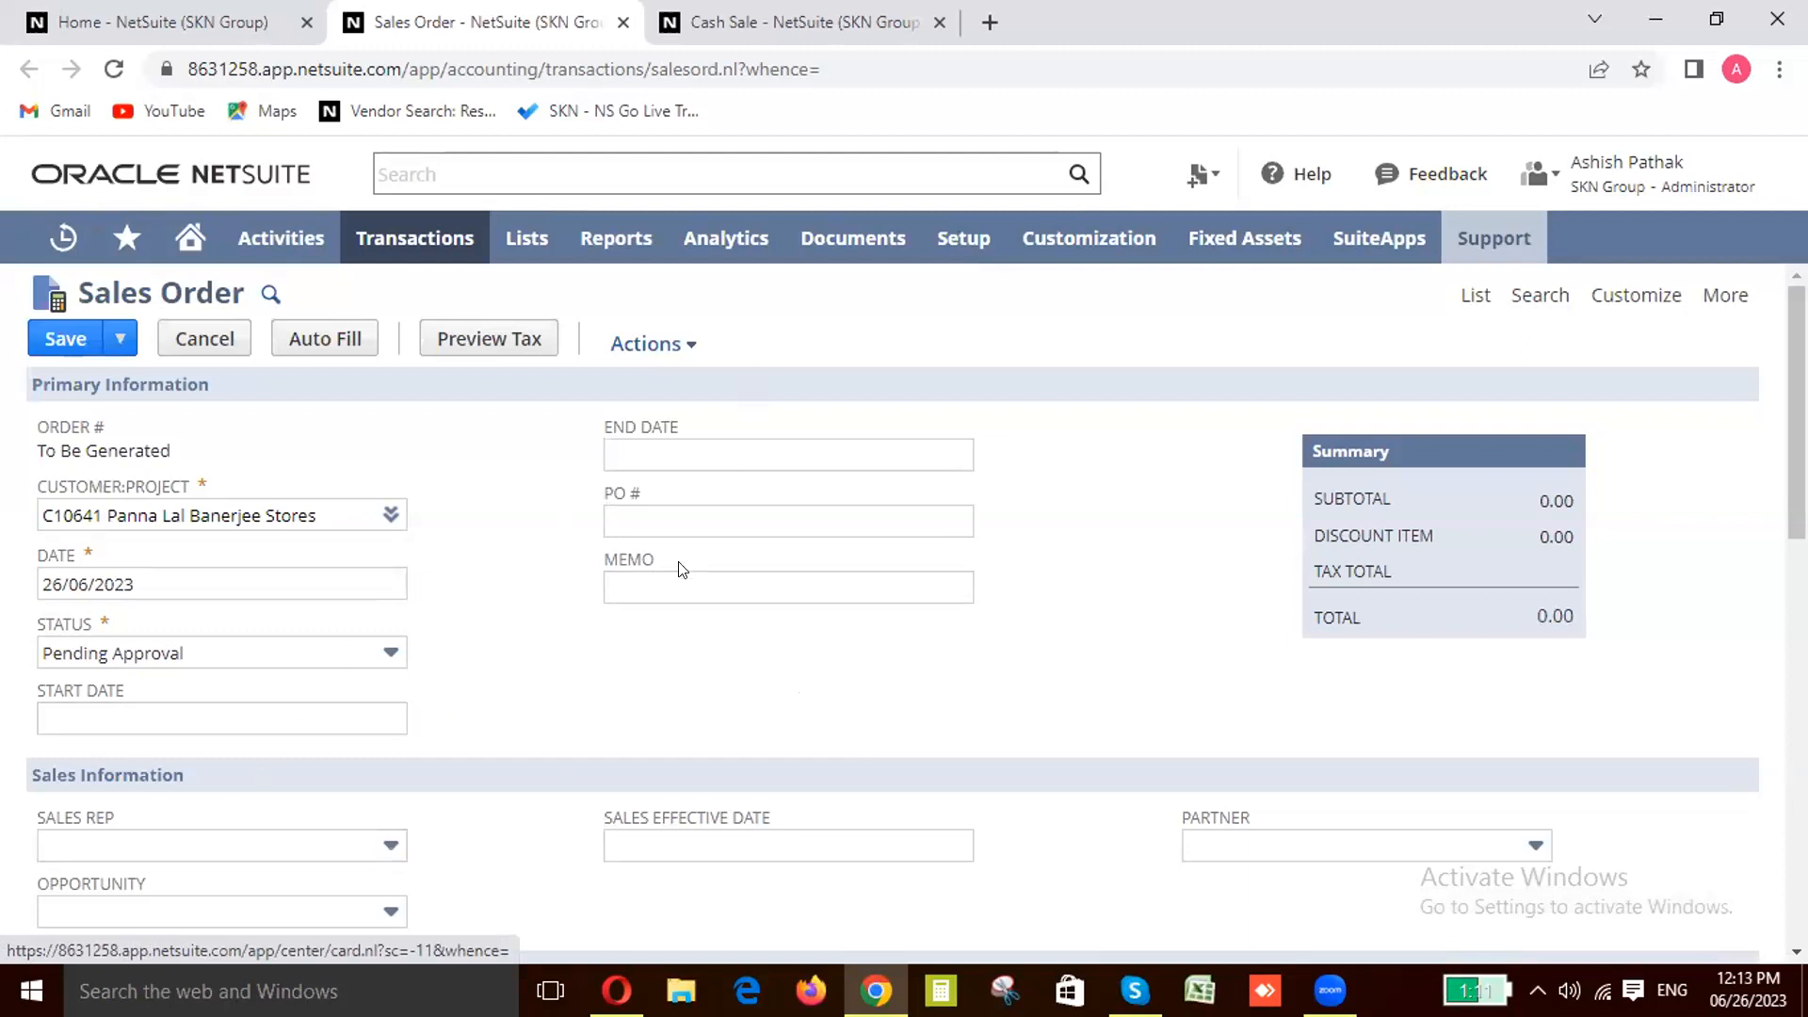
scroll(673, 586, "down", 4)
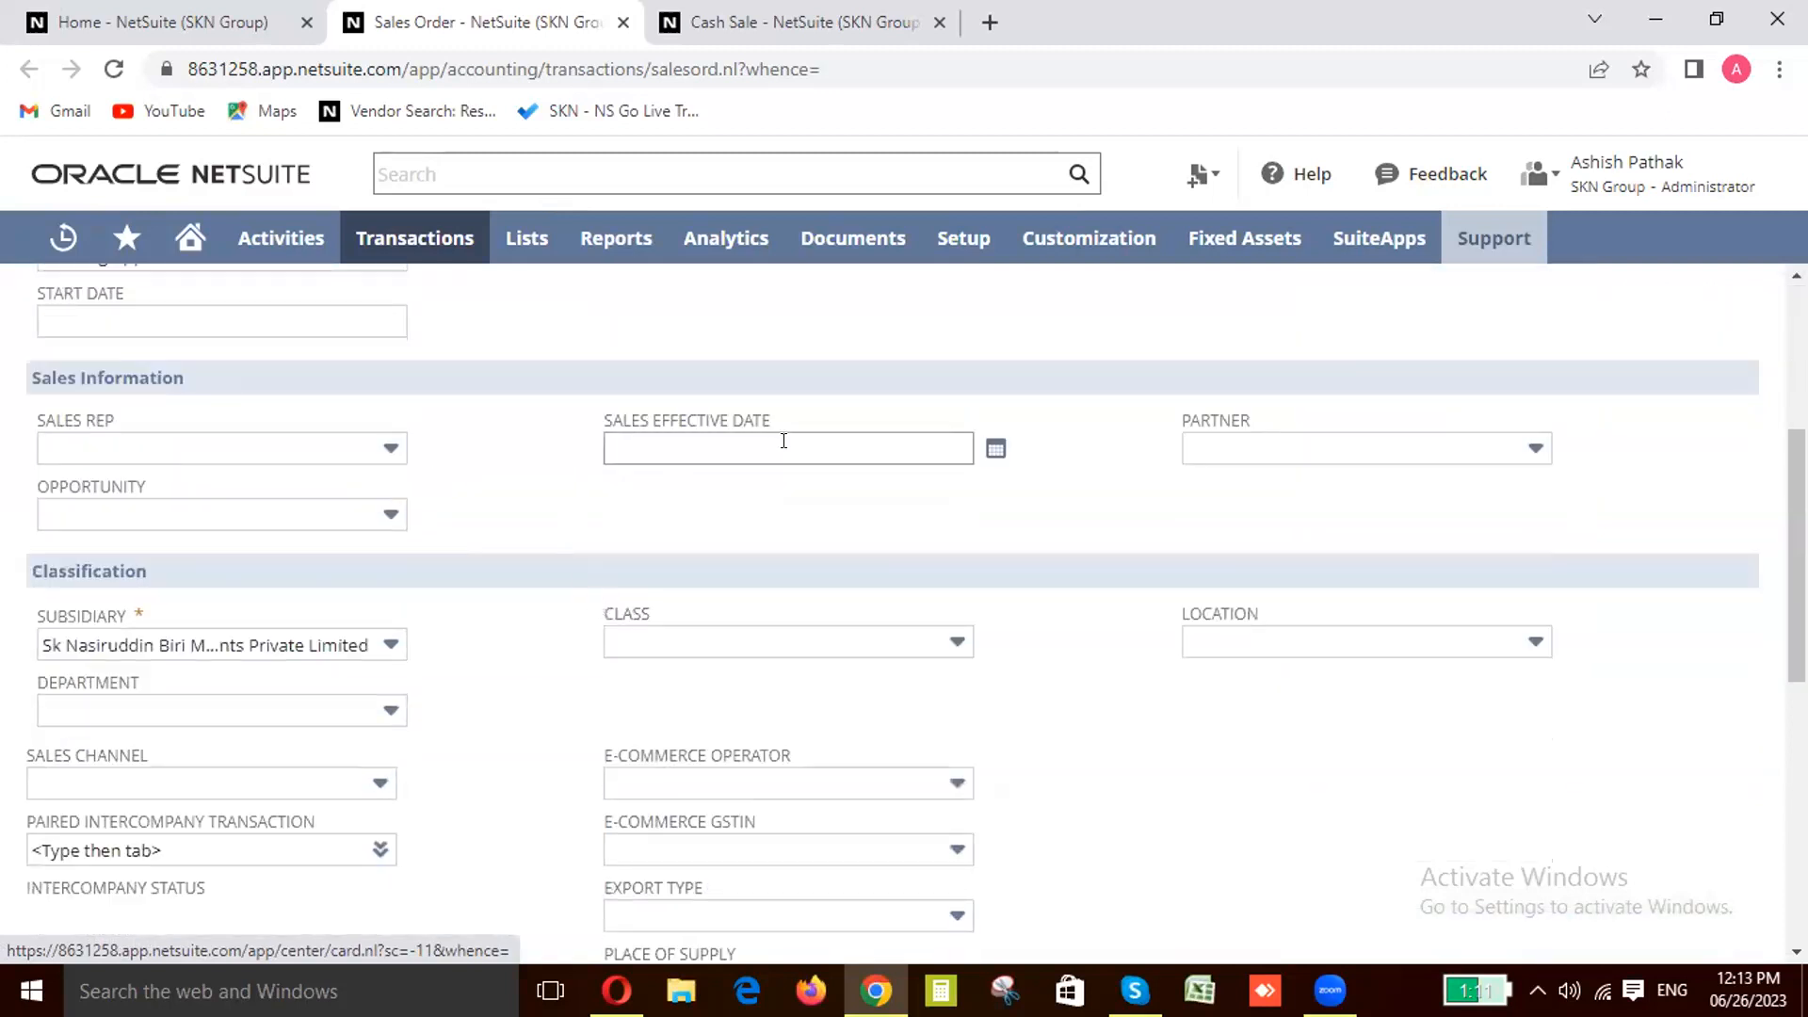
scroll(565, 651, "down", 1)
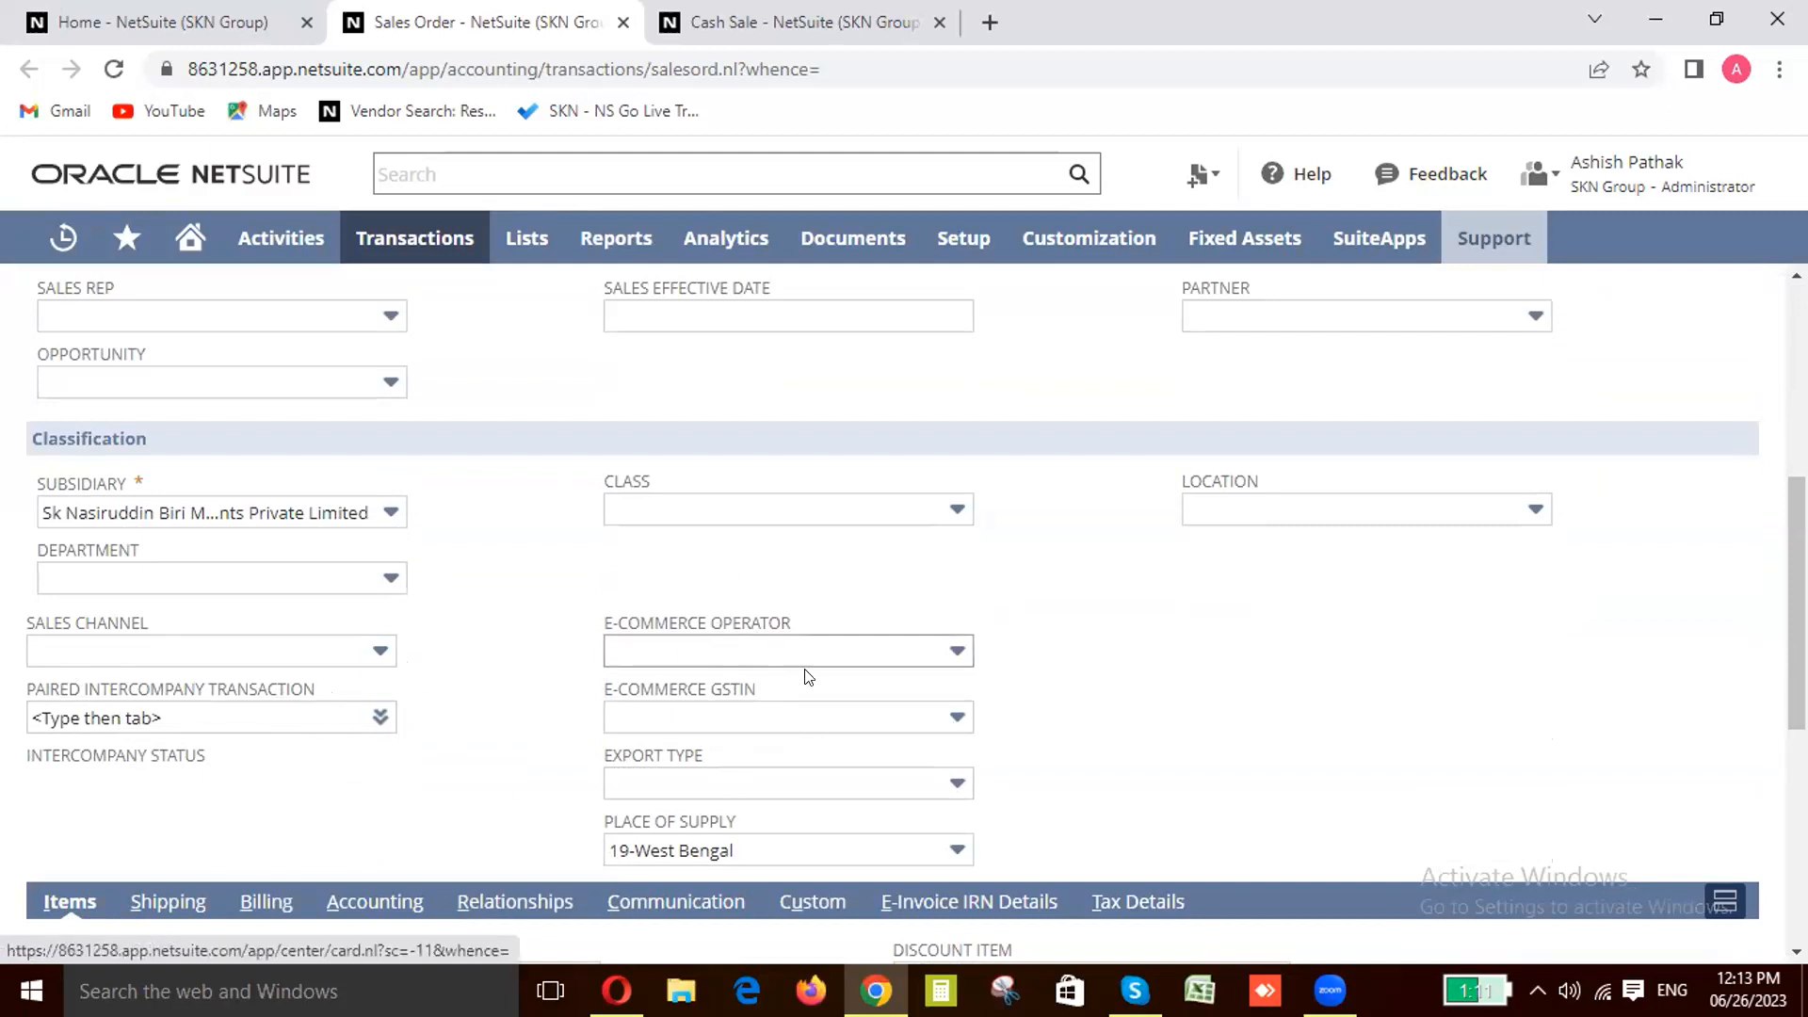
scroll(673, 708, "down", 1)
scroll(673, 708, "down", 2)
scroll(674, 706, "up", 5)
scroll(676, 707, "up", 4)
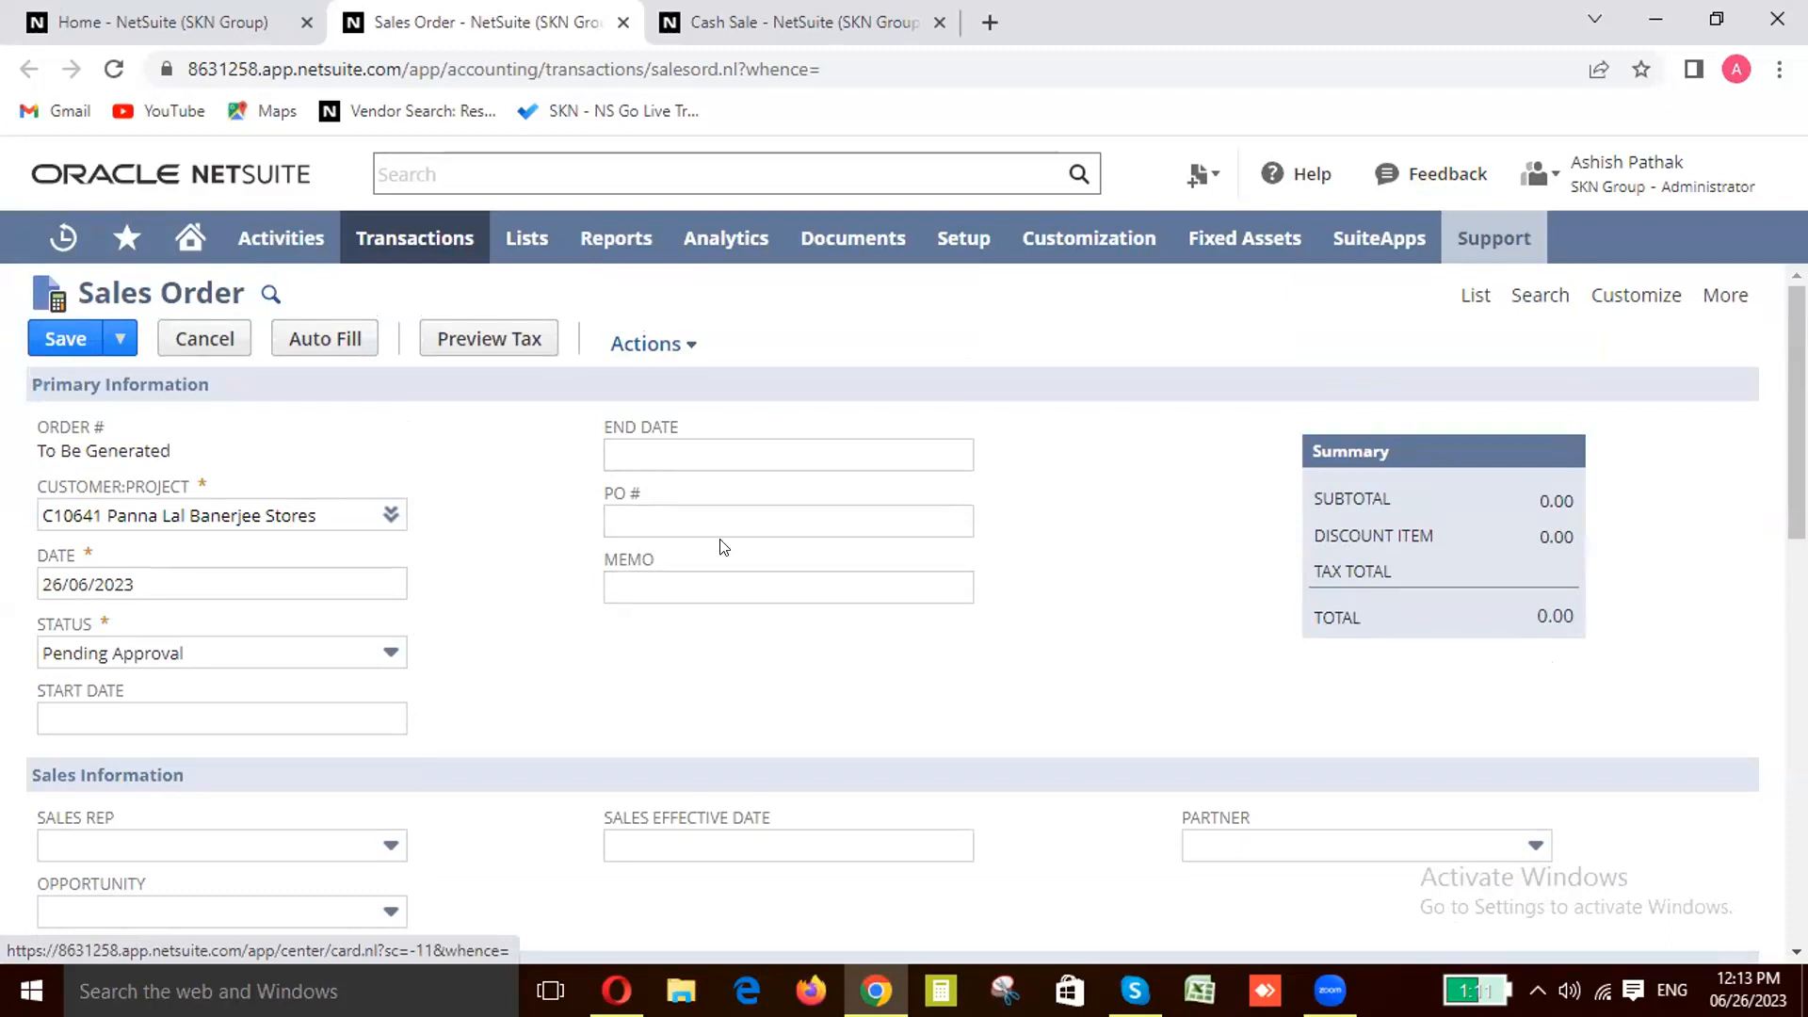
scroll(433, 753, "down", 4)
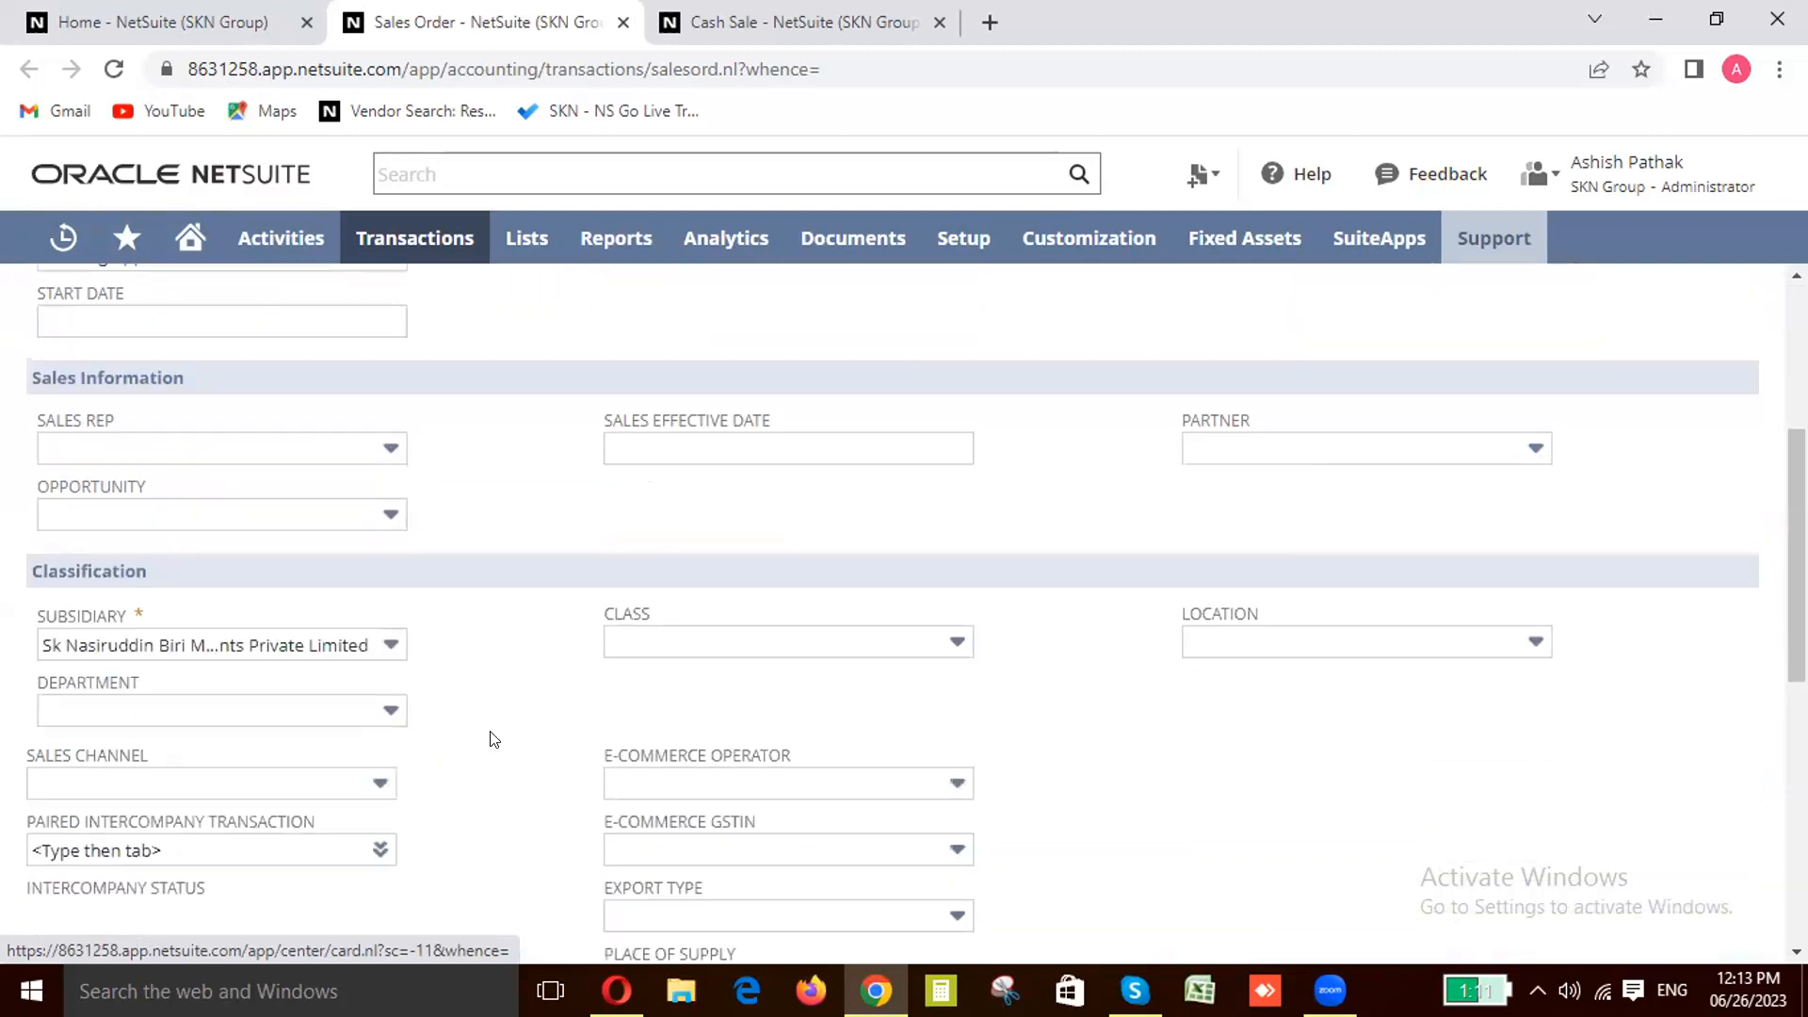
scroll(490, 739, "down", 3)
scroll(491, 739, "down", 3)
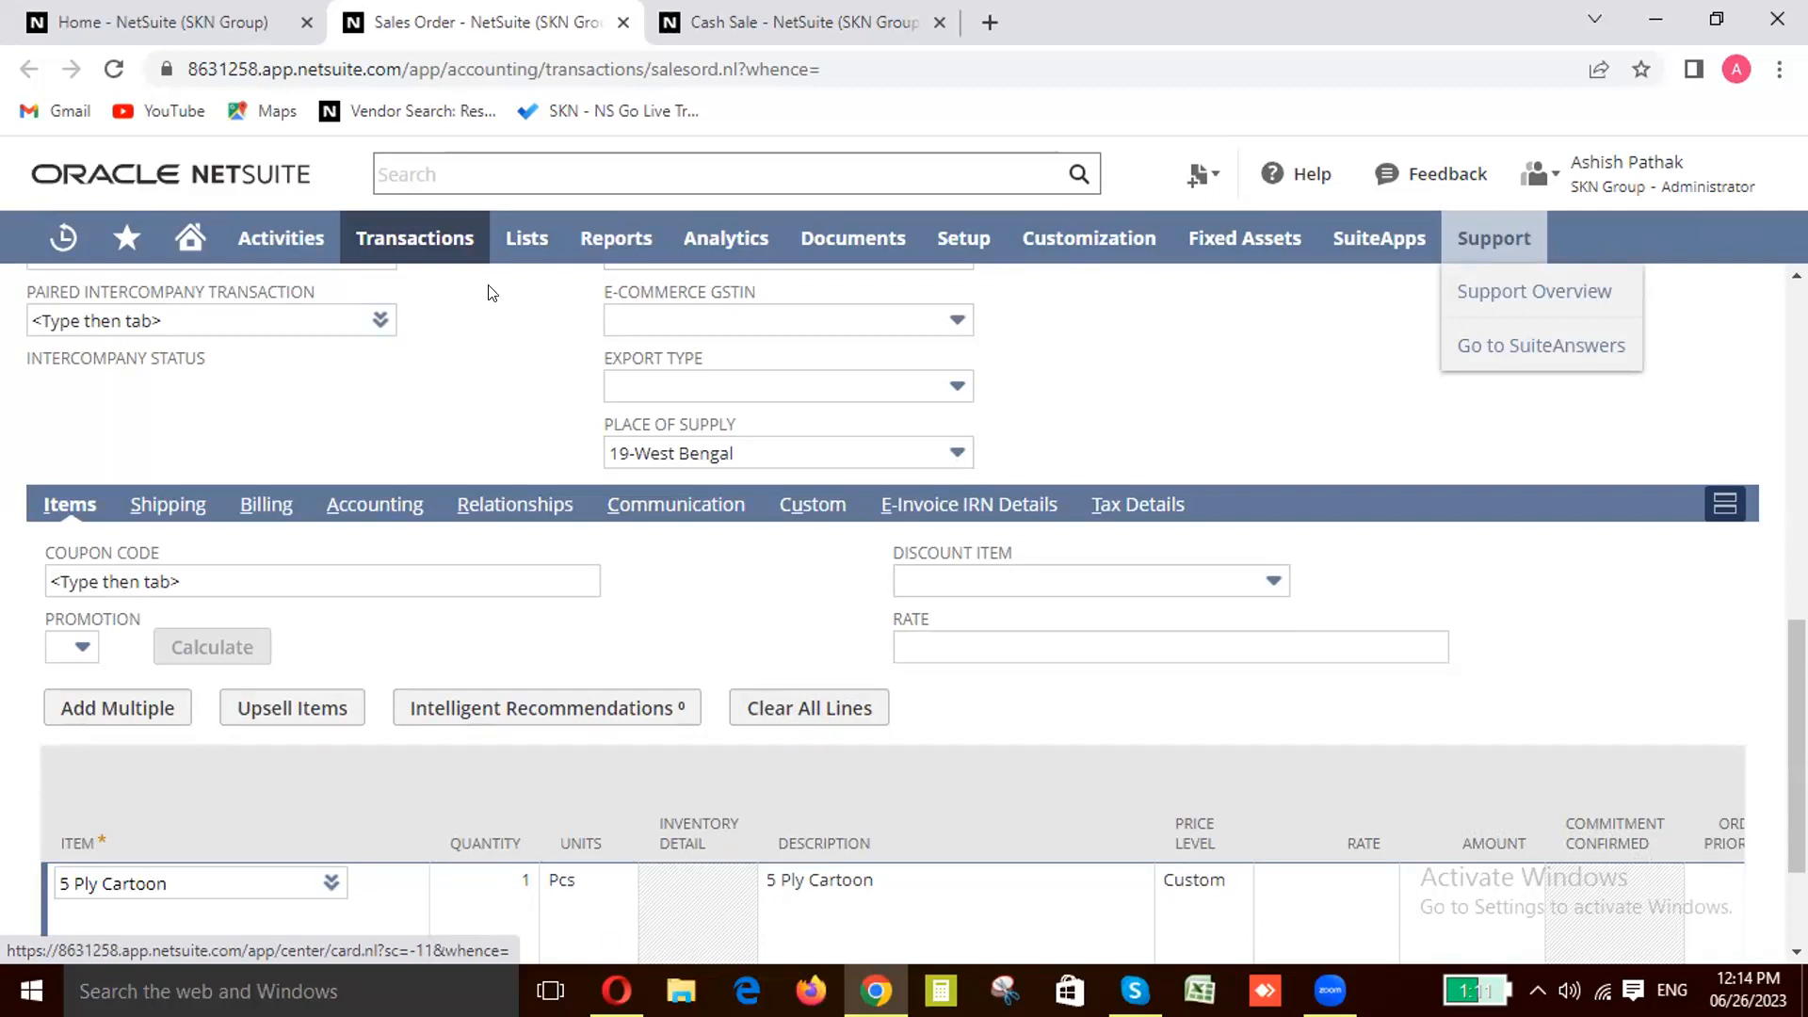
Step: Look over the available sales transaction types, from opportunities and estimates to sales orders, invoices and cash sales
mouse_move(420, 253)
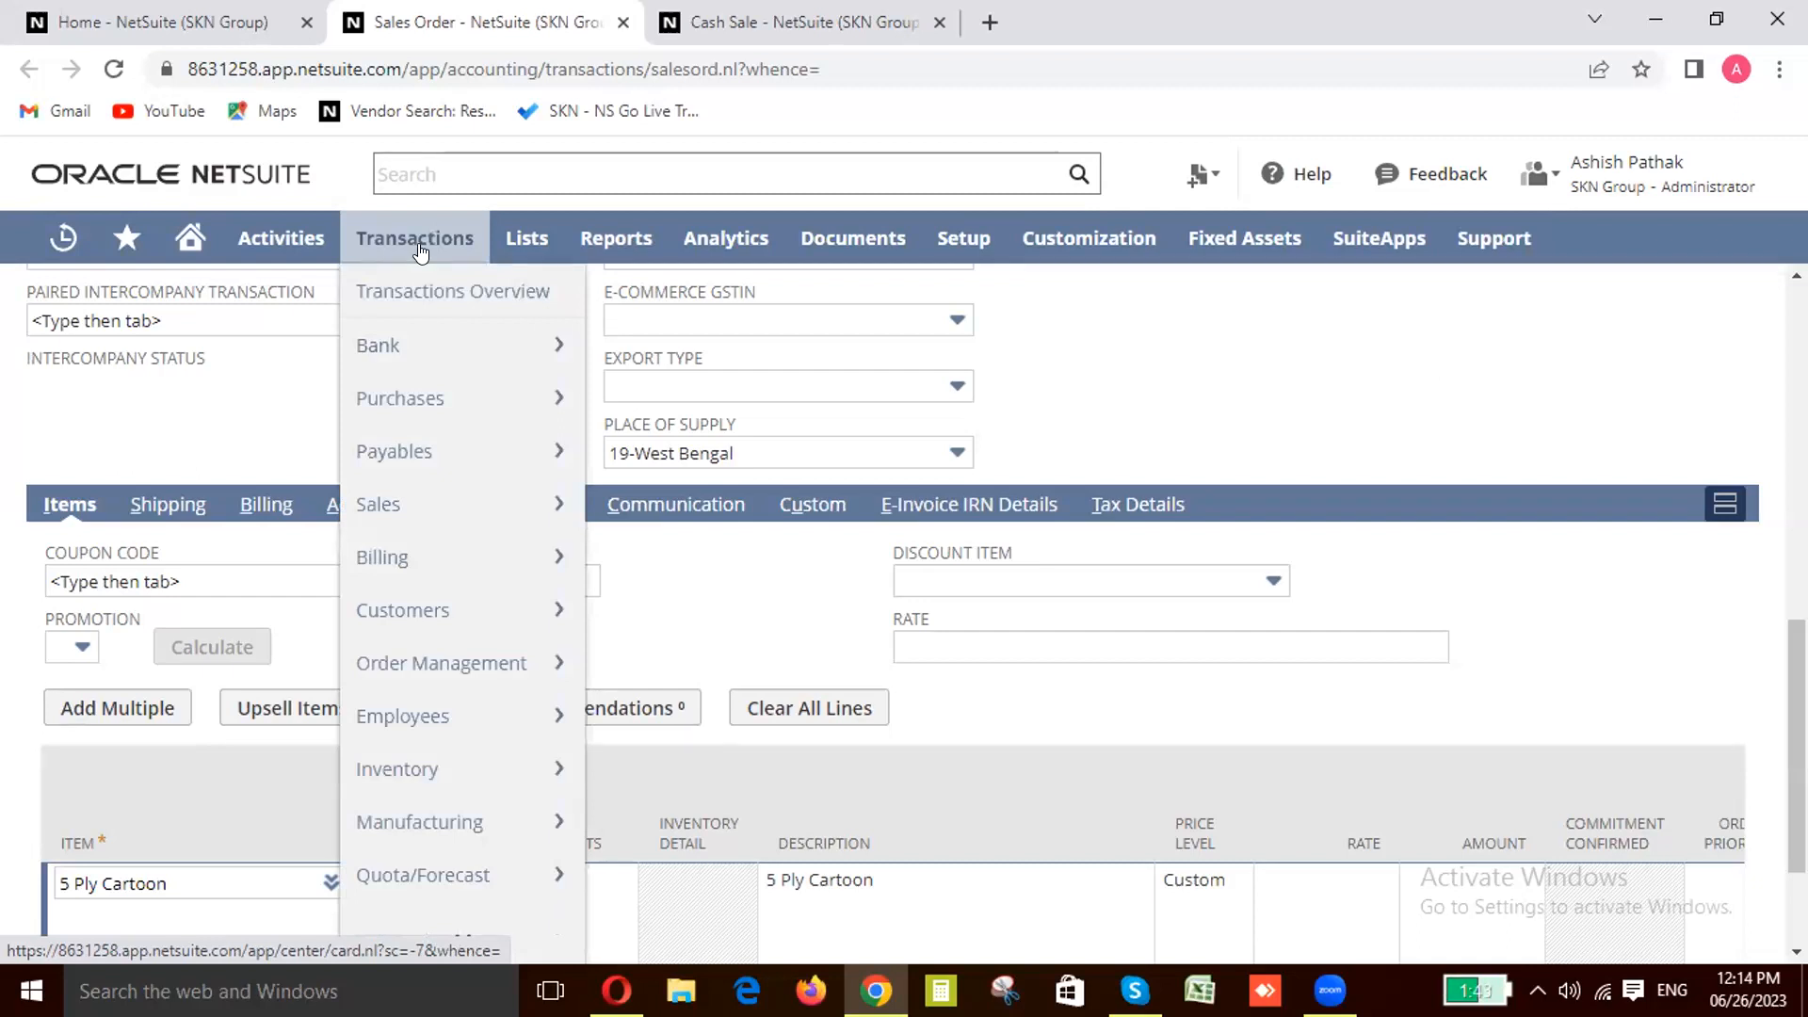
mouse_move(413, 487)
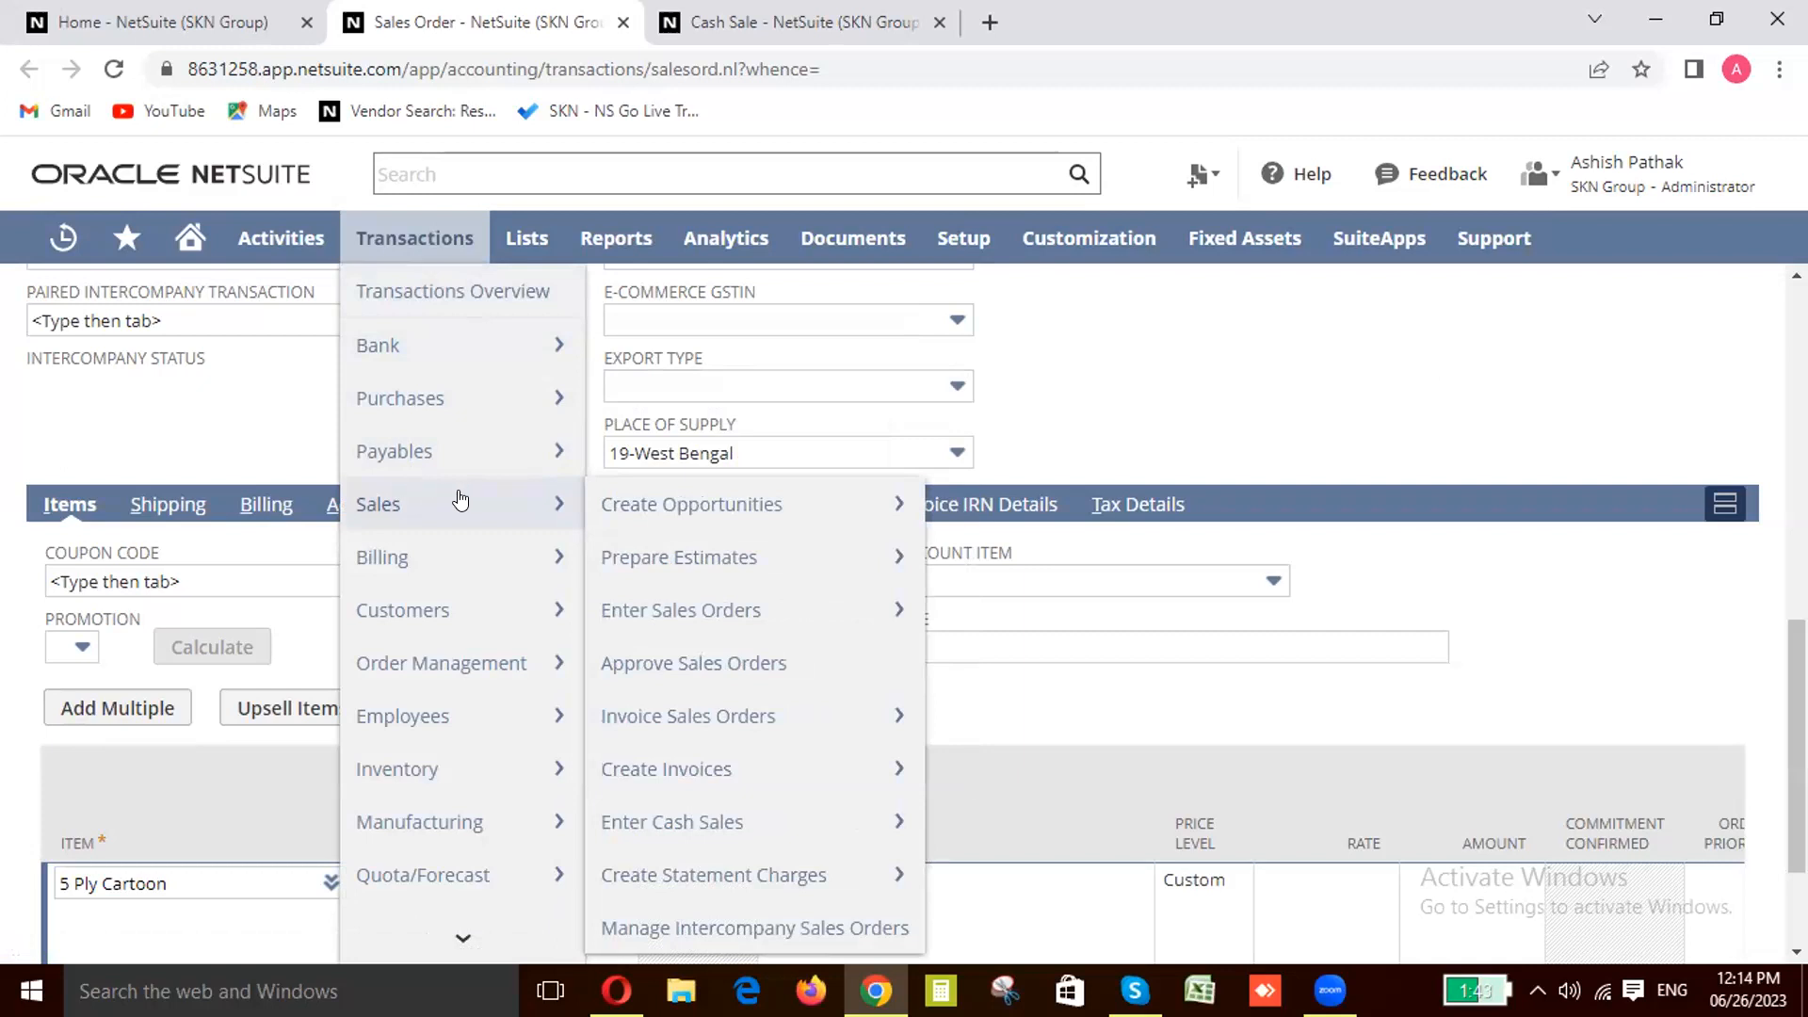
mouse_move(670, 501)
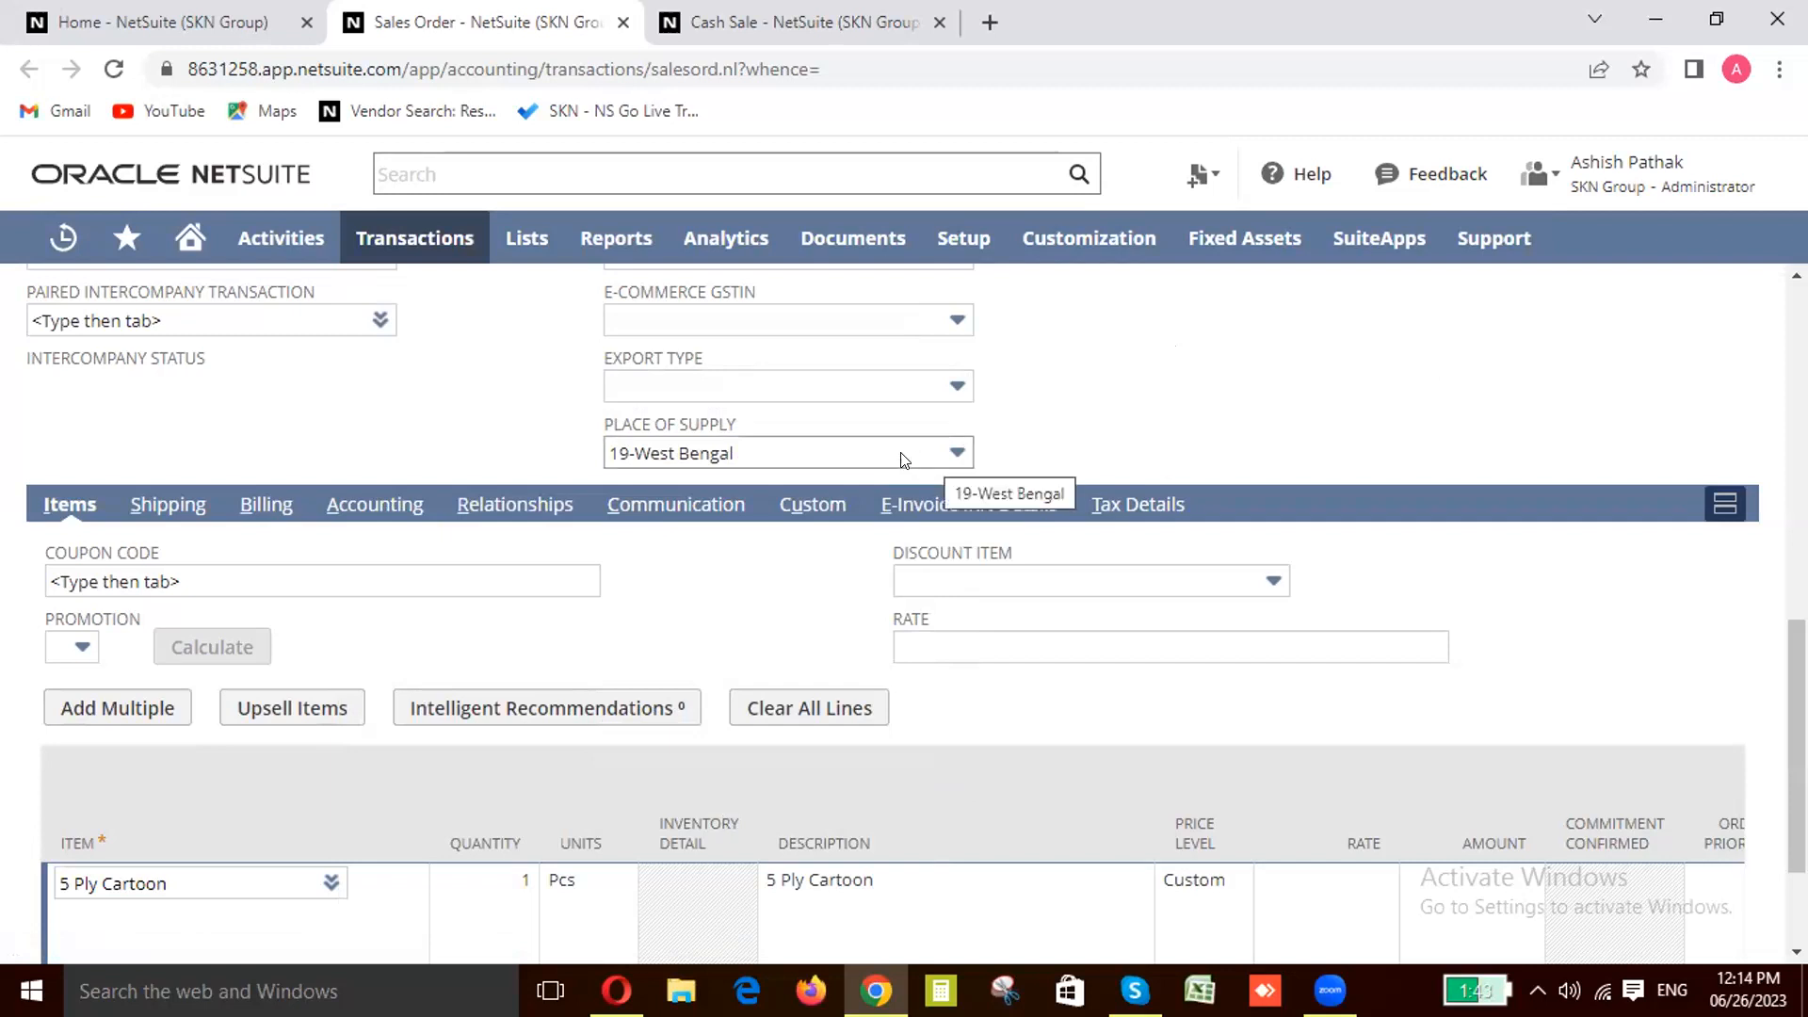
Step: Review the sales order from its header fields down to the 5 Ply Cartoon line's quantity, units and price columns
scroll(462, 455, "up", 3)
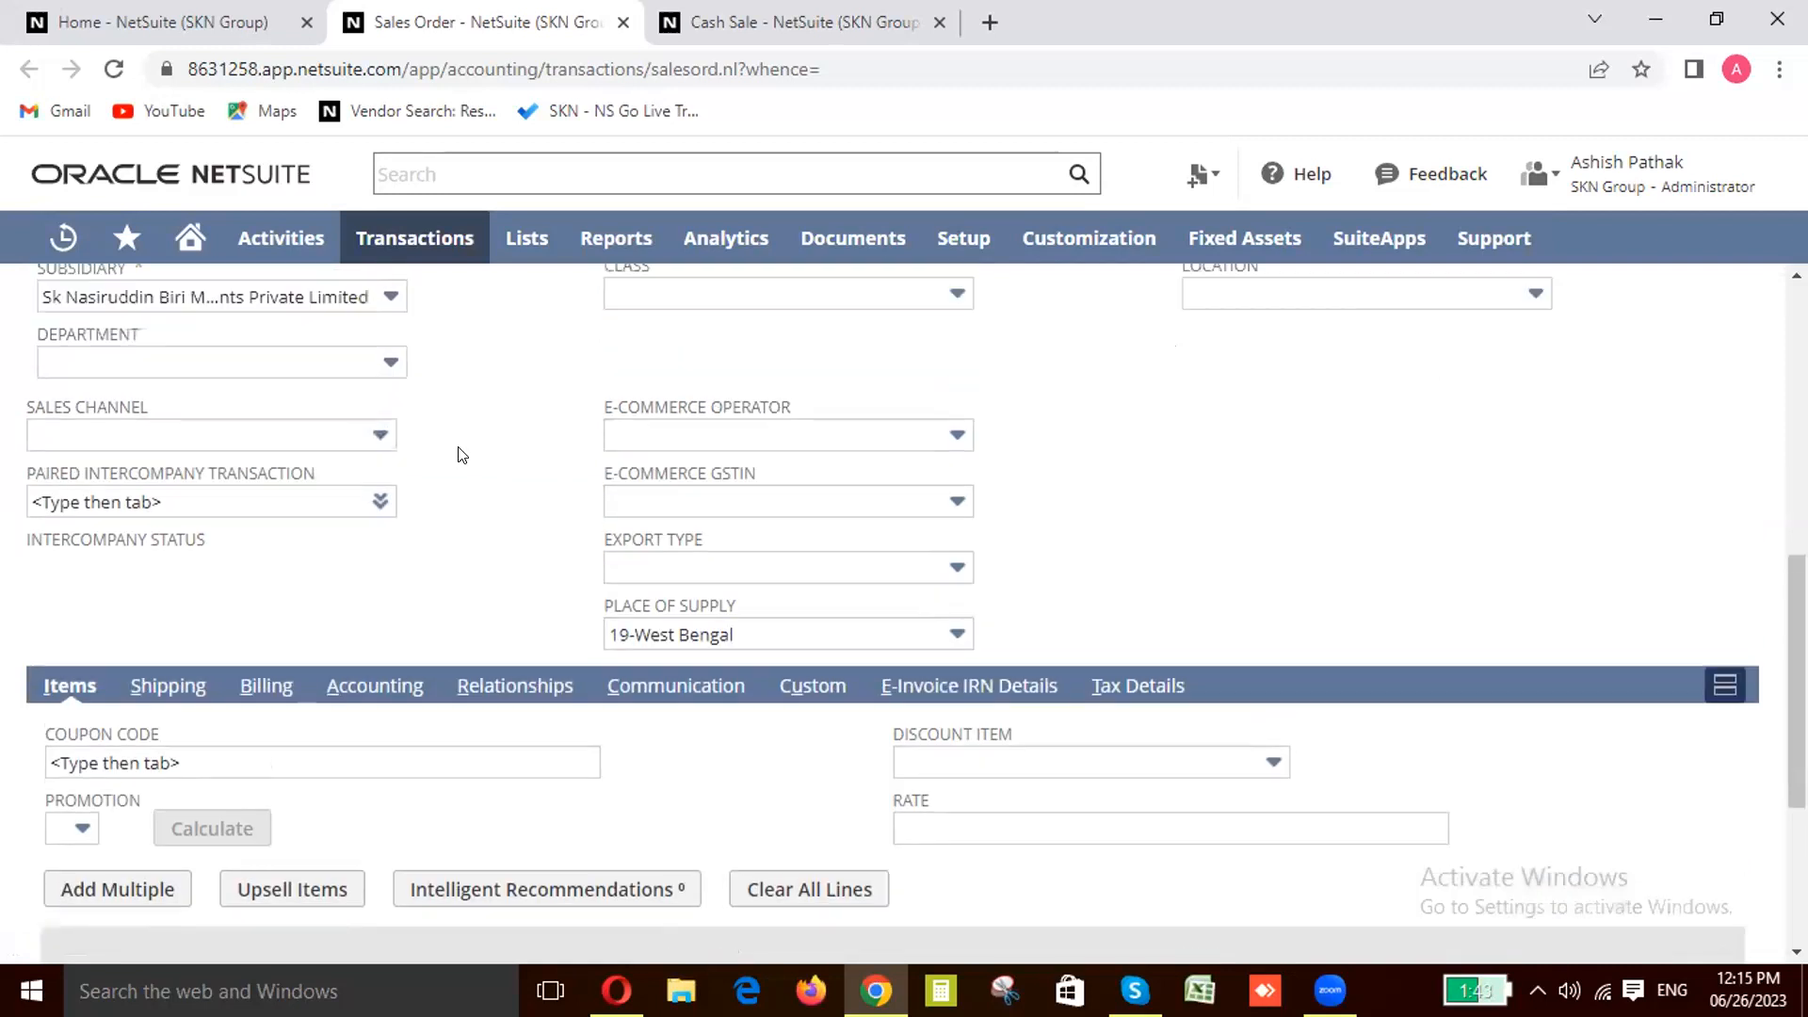
scroll(462, 455, "up", 6)
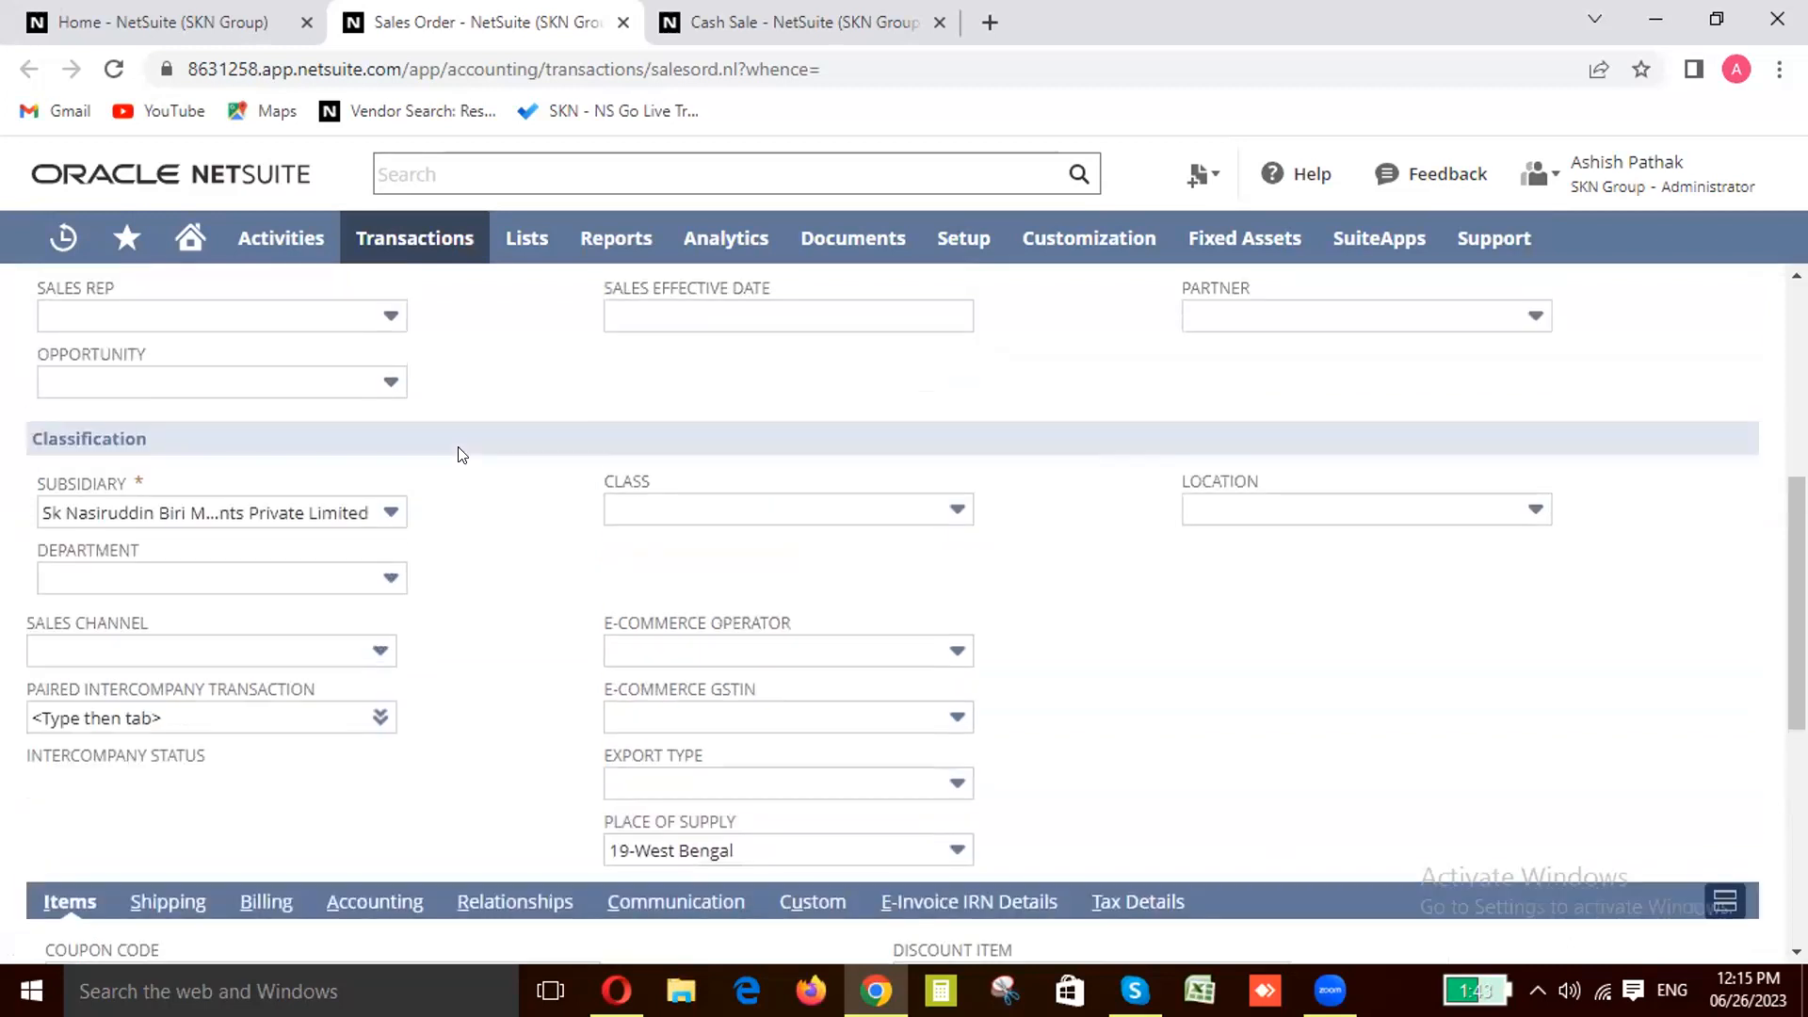
scroll(462, 455, "up", 2)
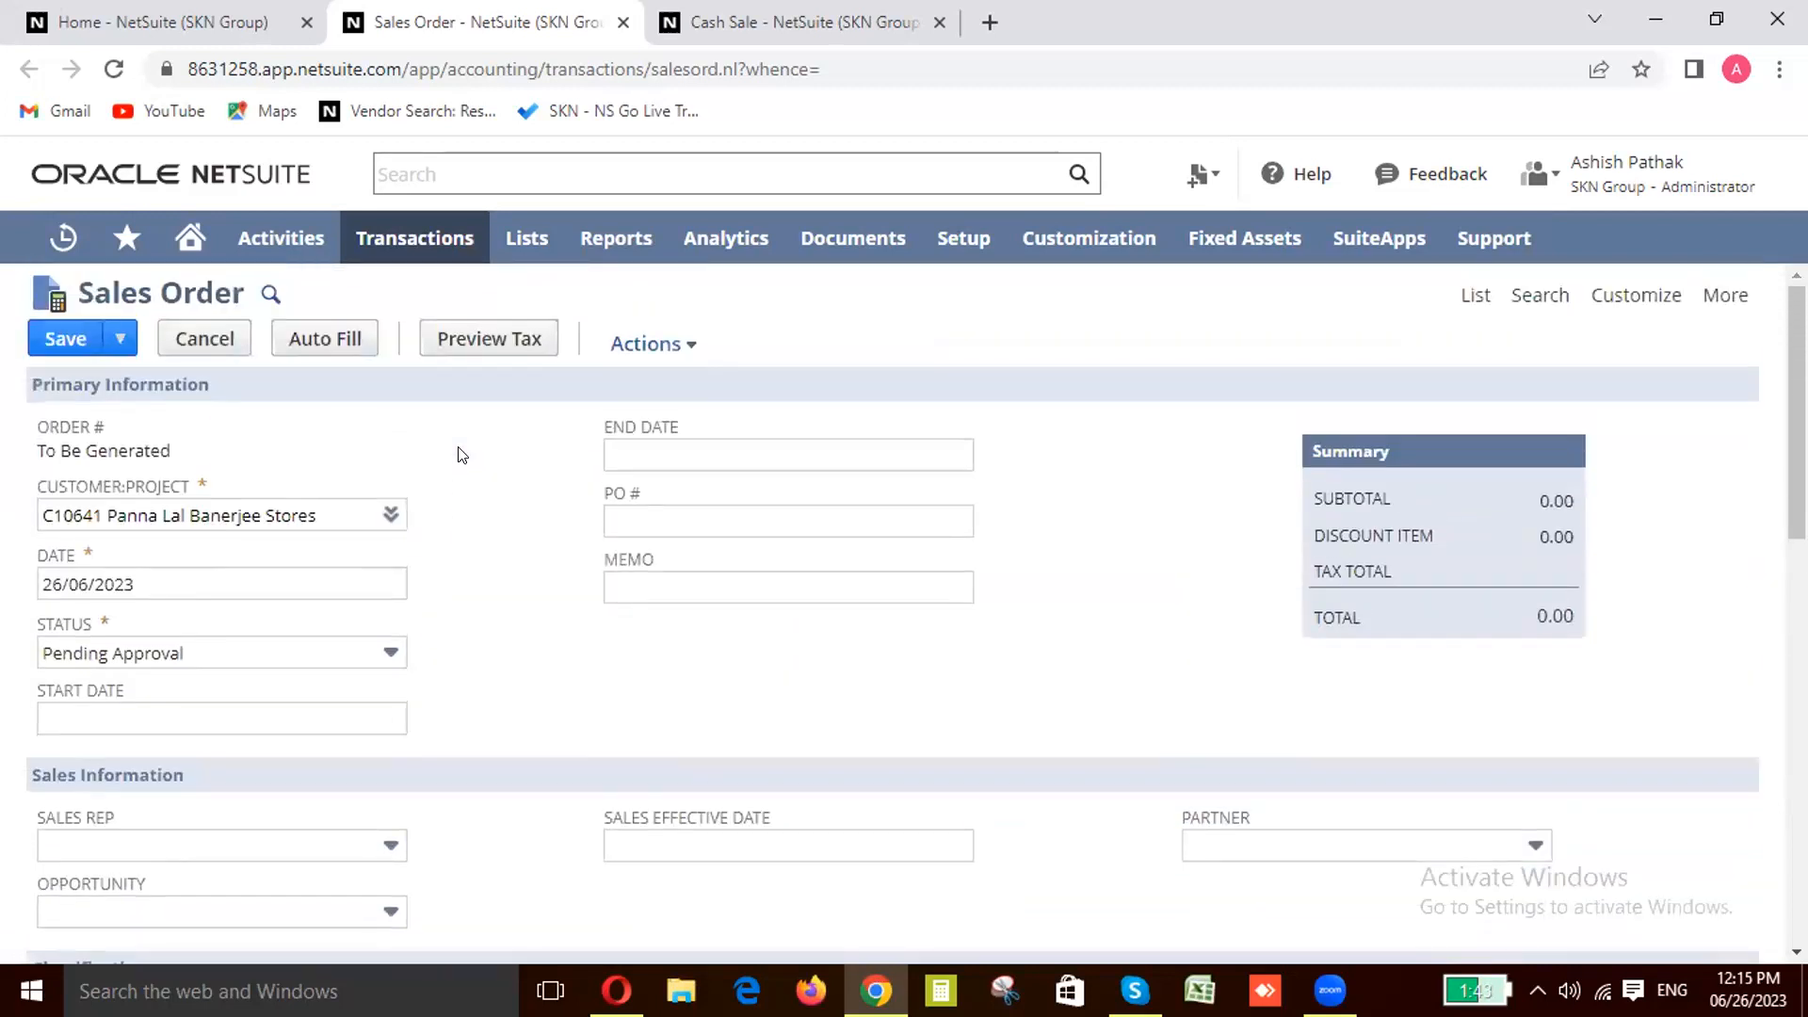
scroll(462, 455, "down", 3)
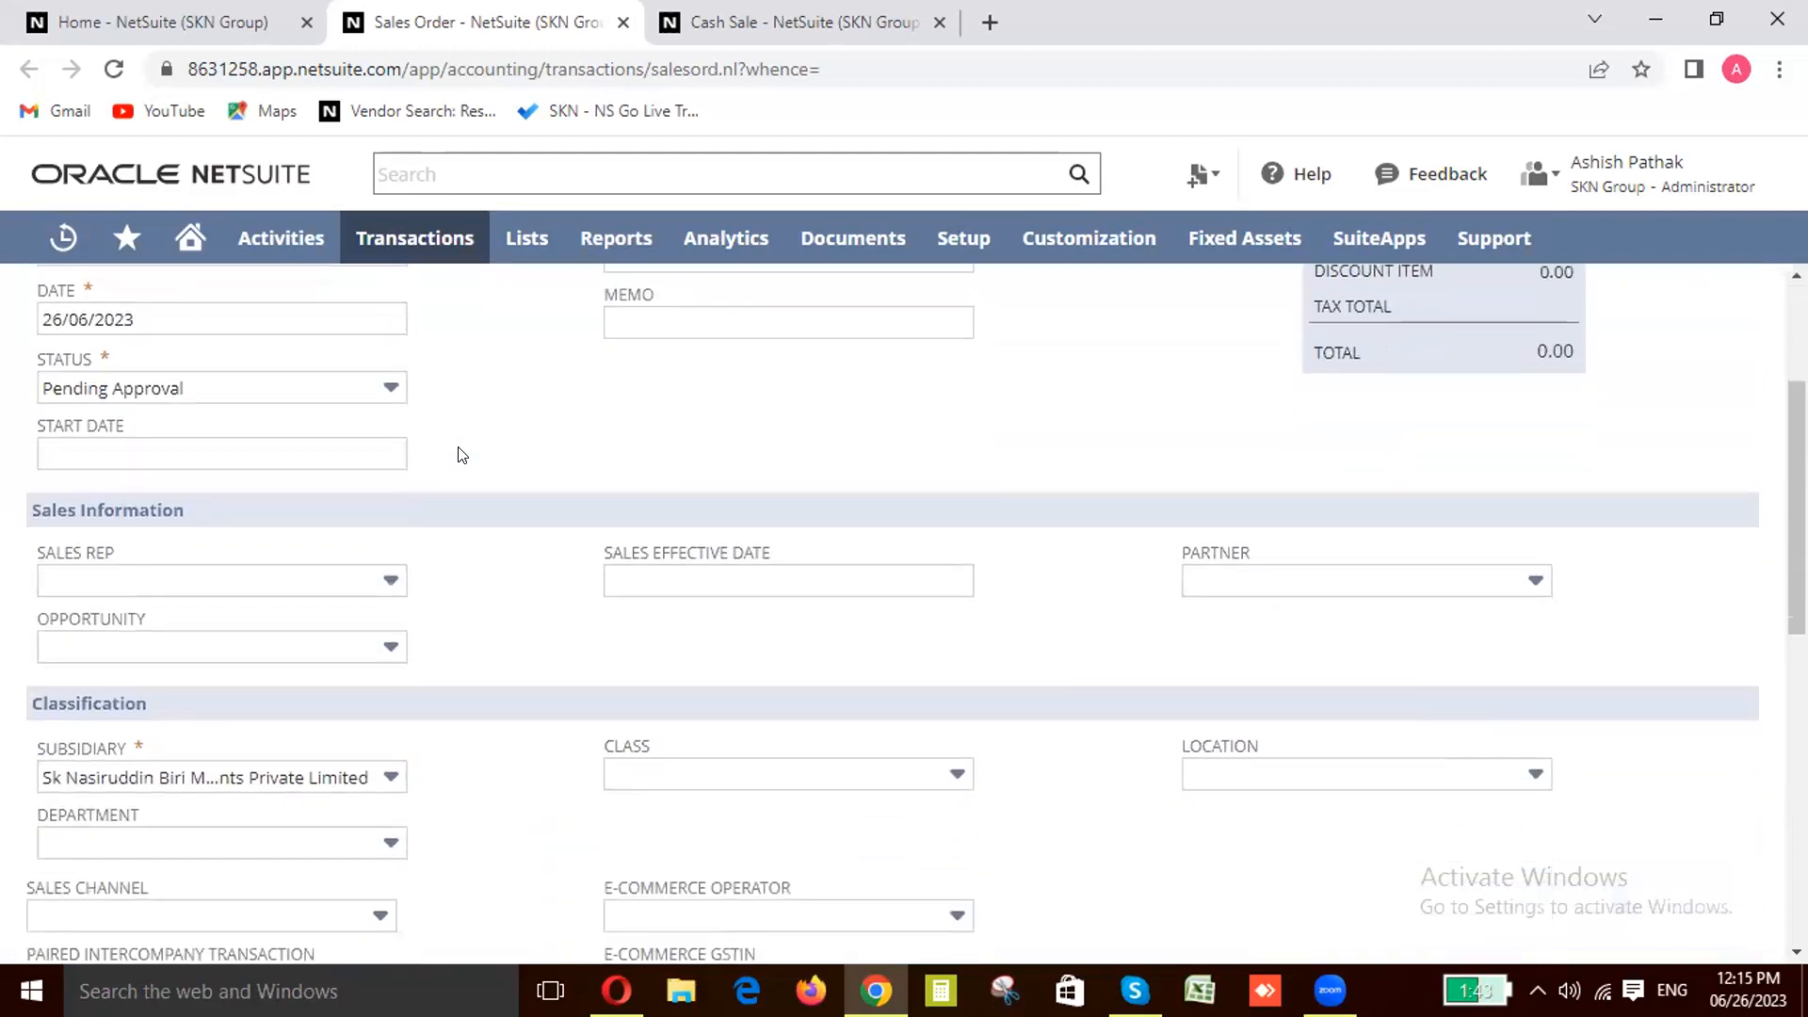
scroll(462, 455, "down", 3)
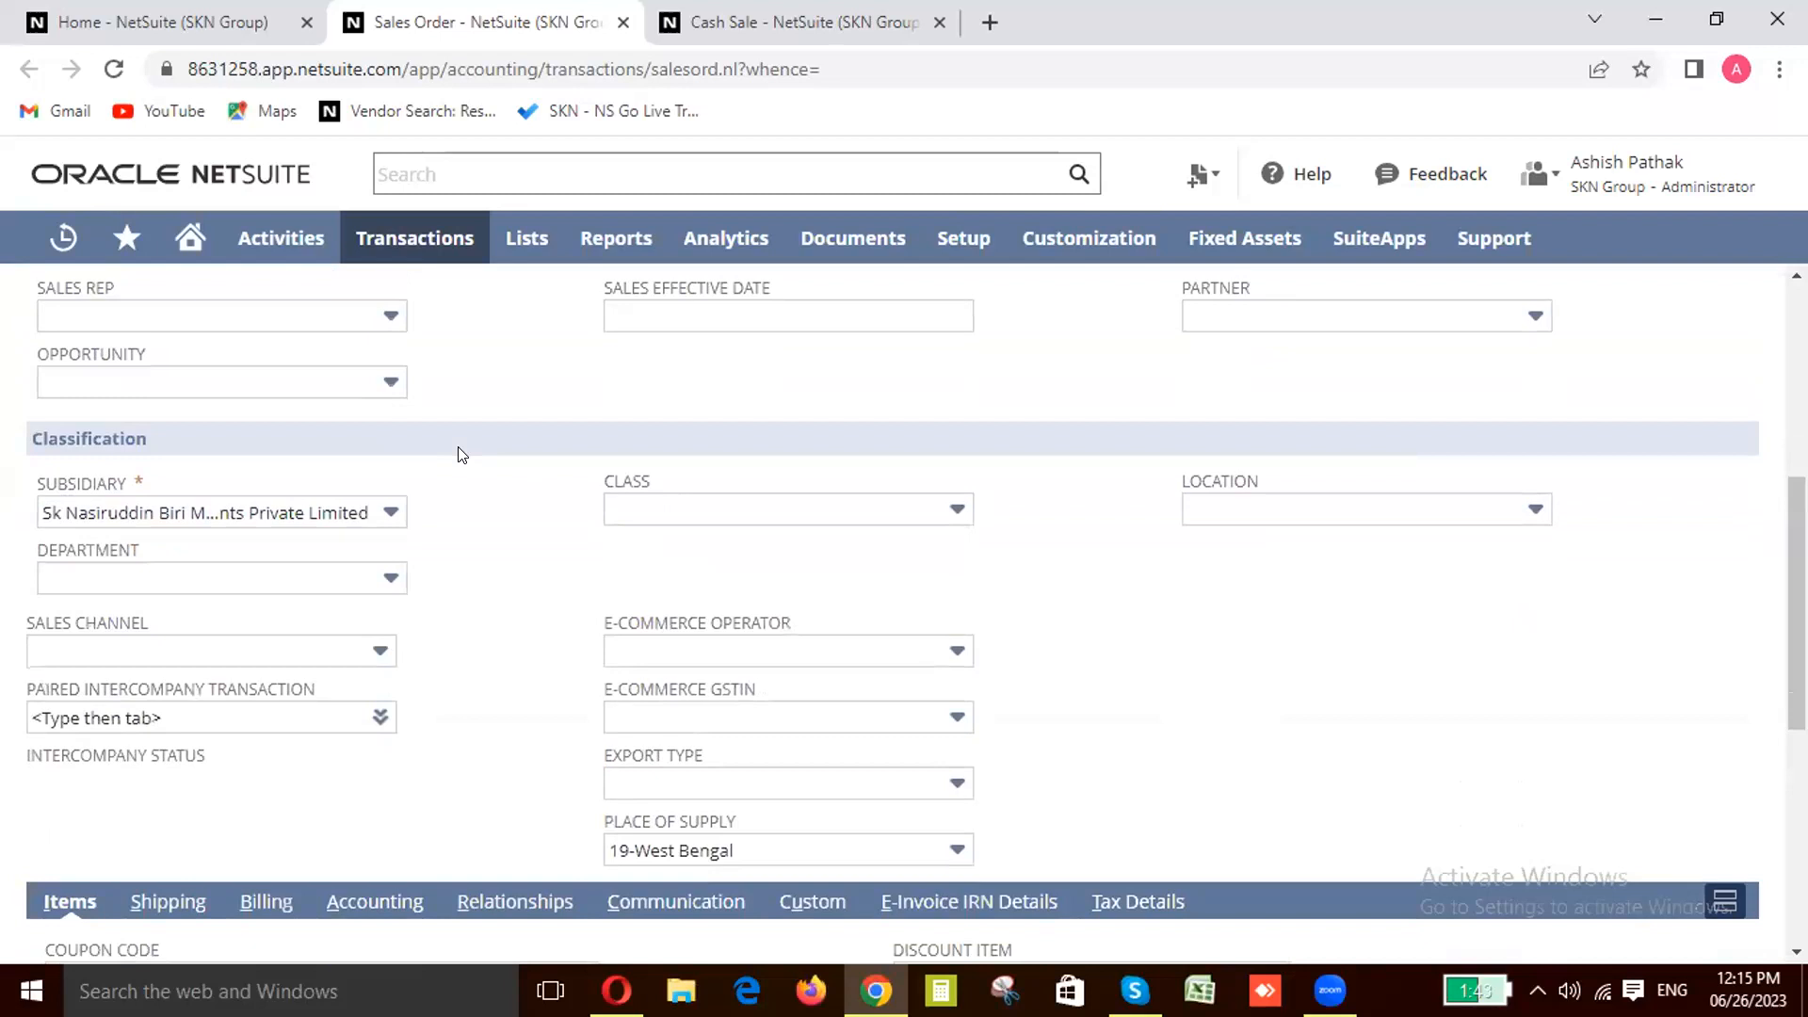
scroll(461, 455, "down", 6)
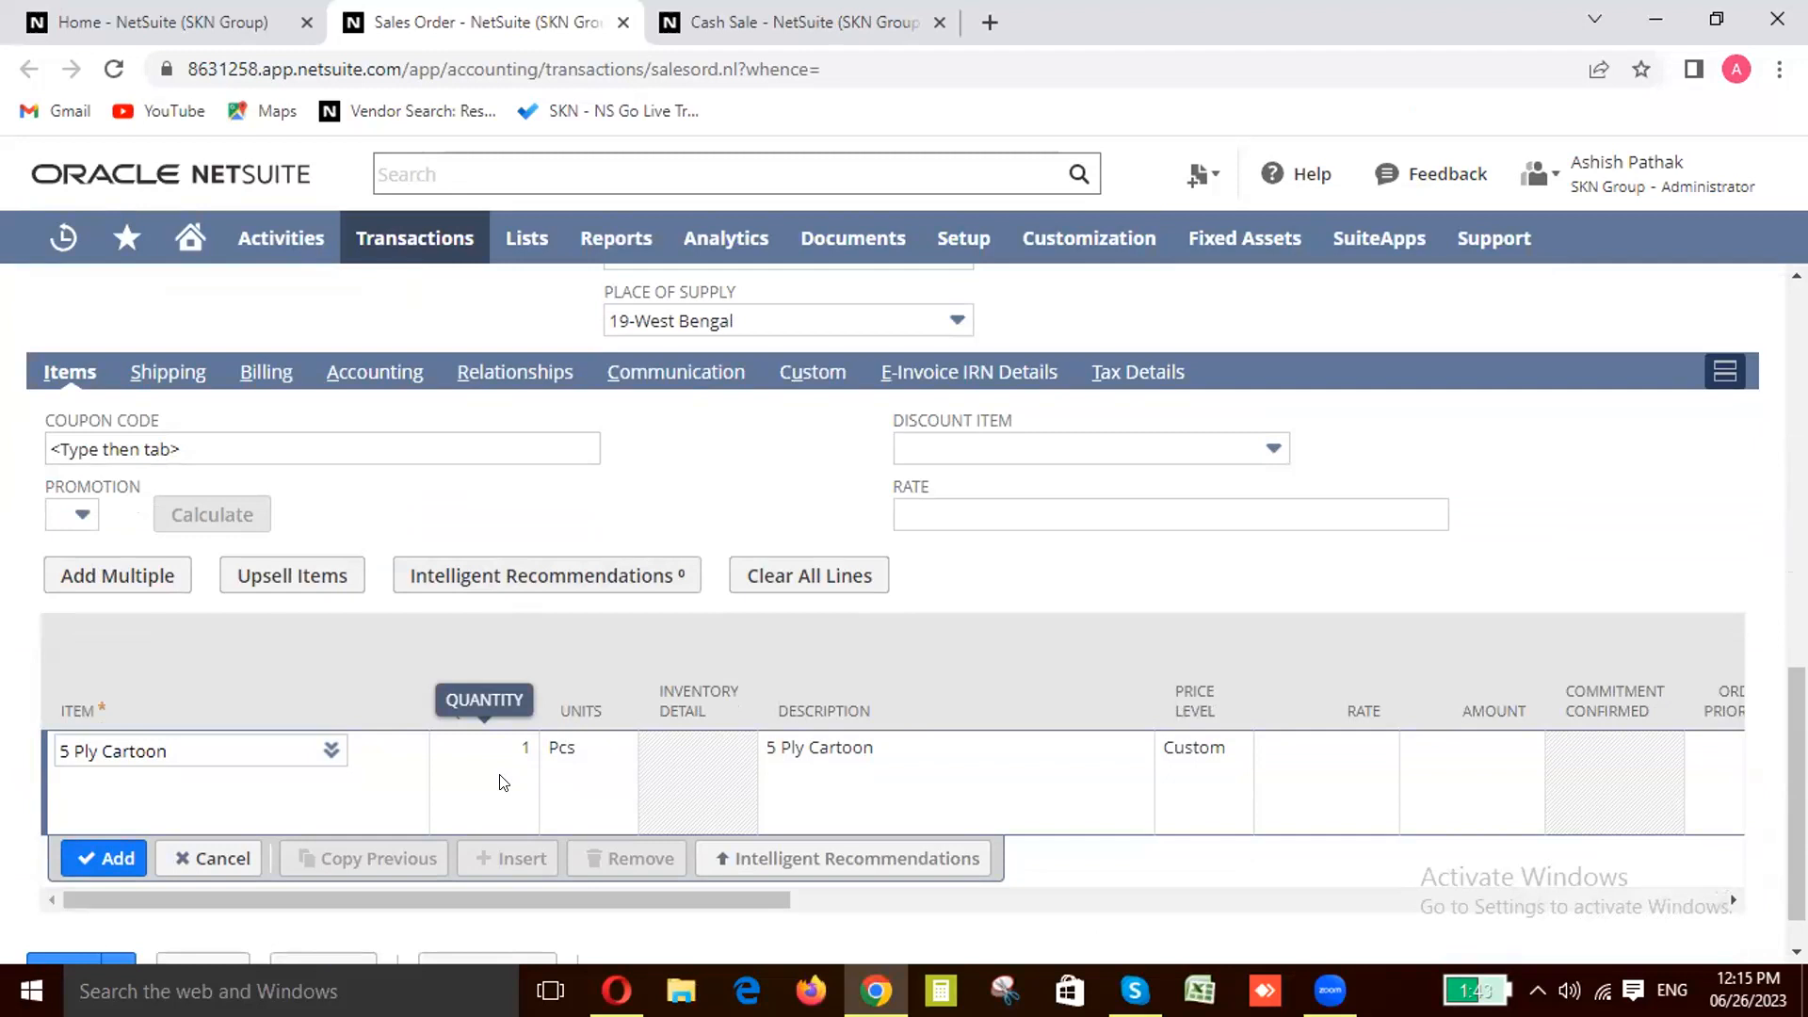
left_click_drag(578, 893, 337, 878)
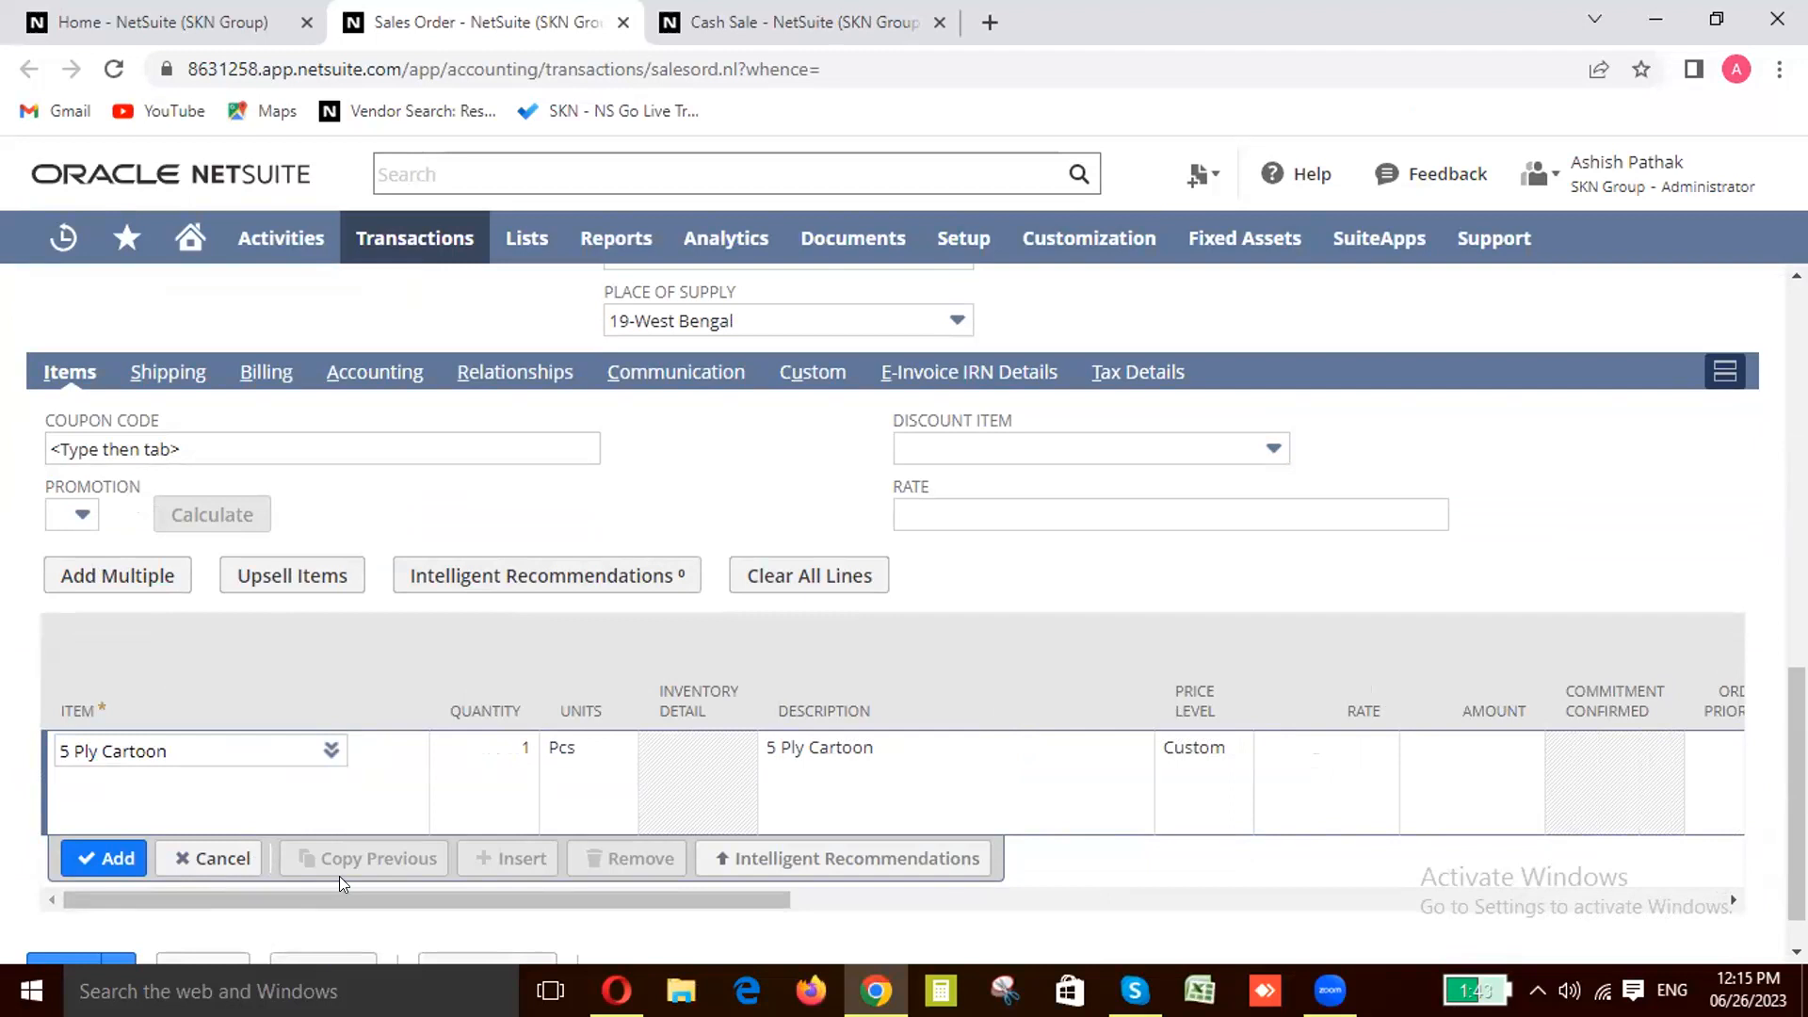
scroll(488, 484, "up", 2)
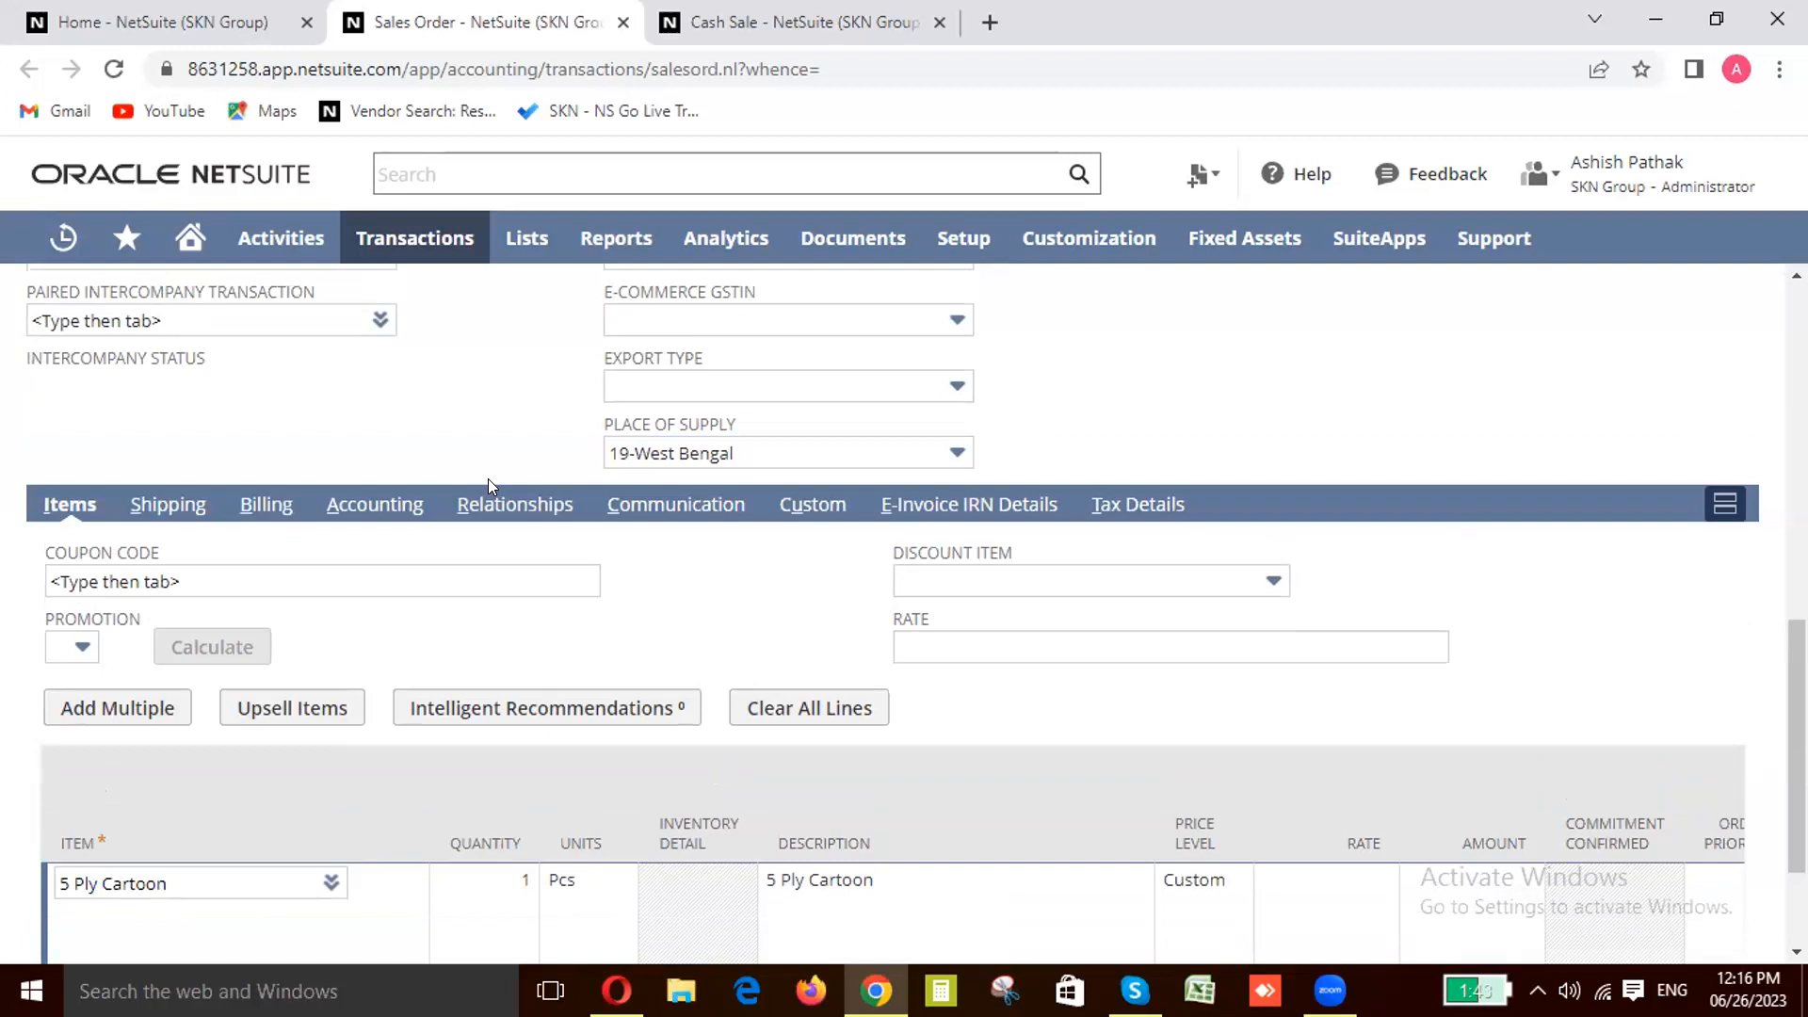
scroll(422, 589, "down", 2)
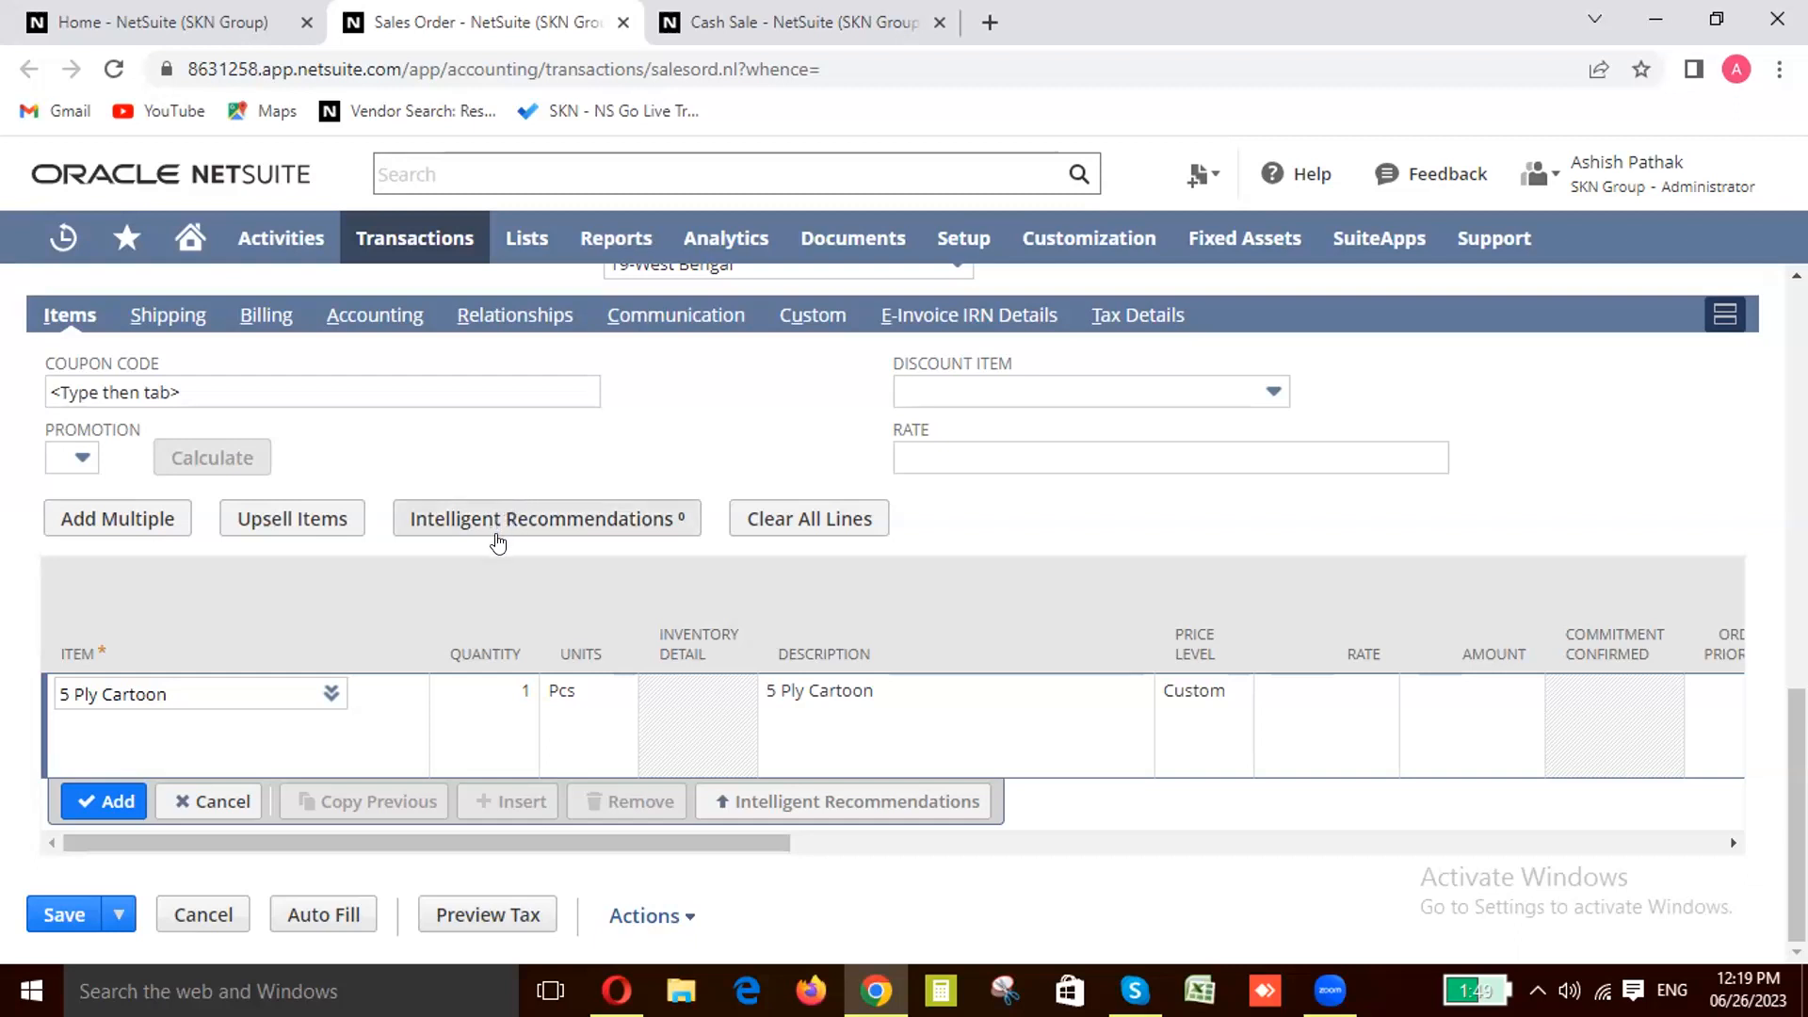
left_click(1329, 991)
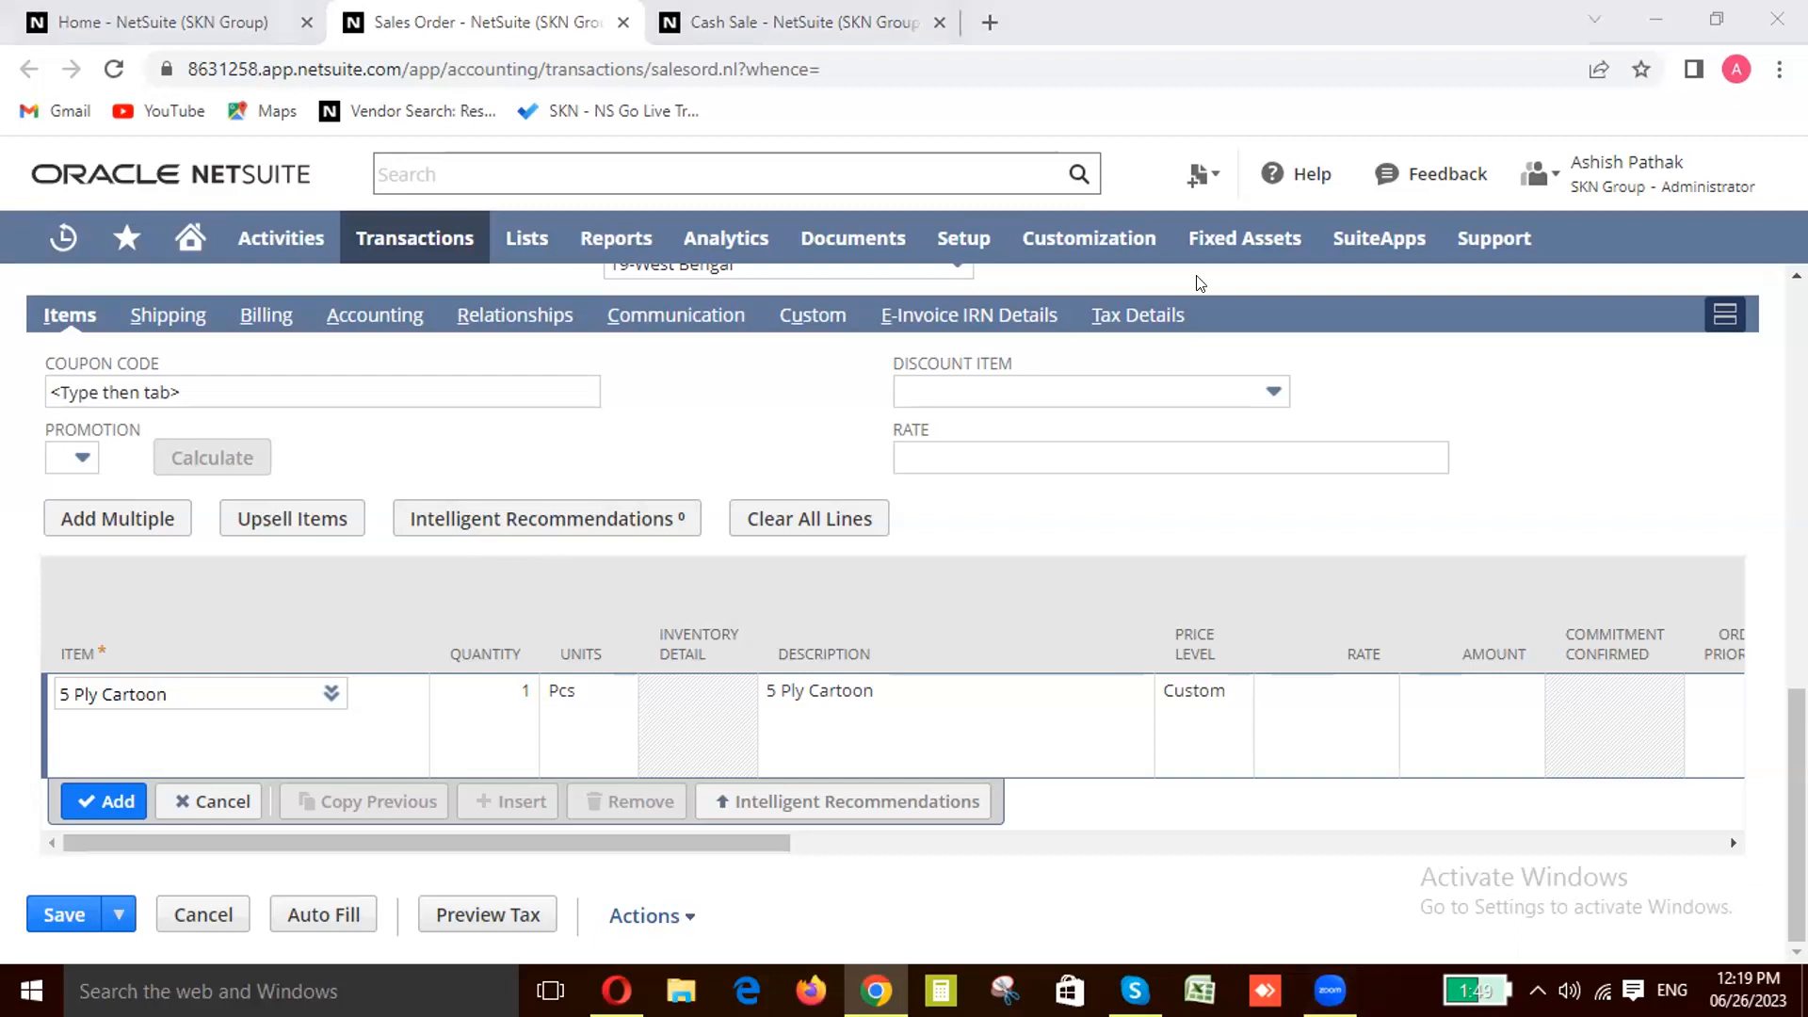
mouse_move(1178, 207)
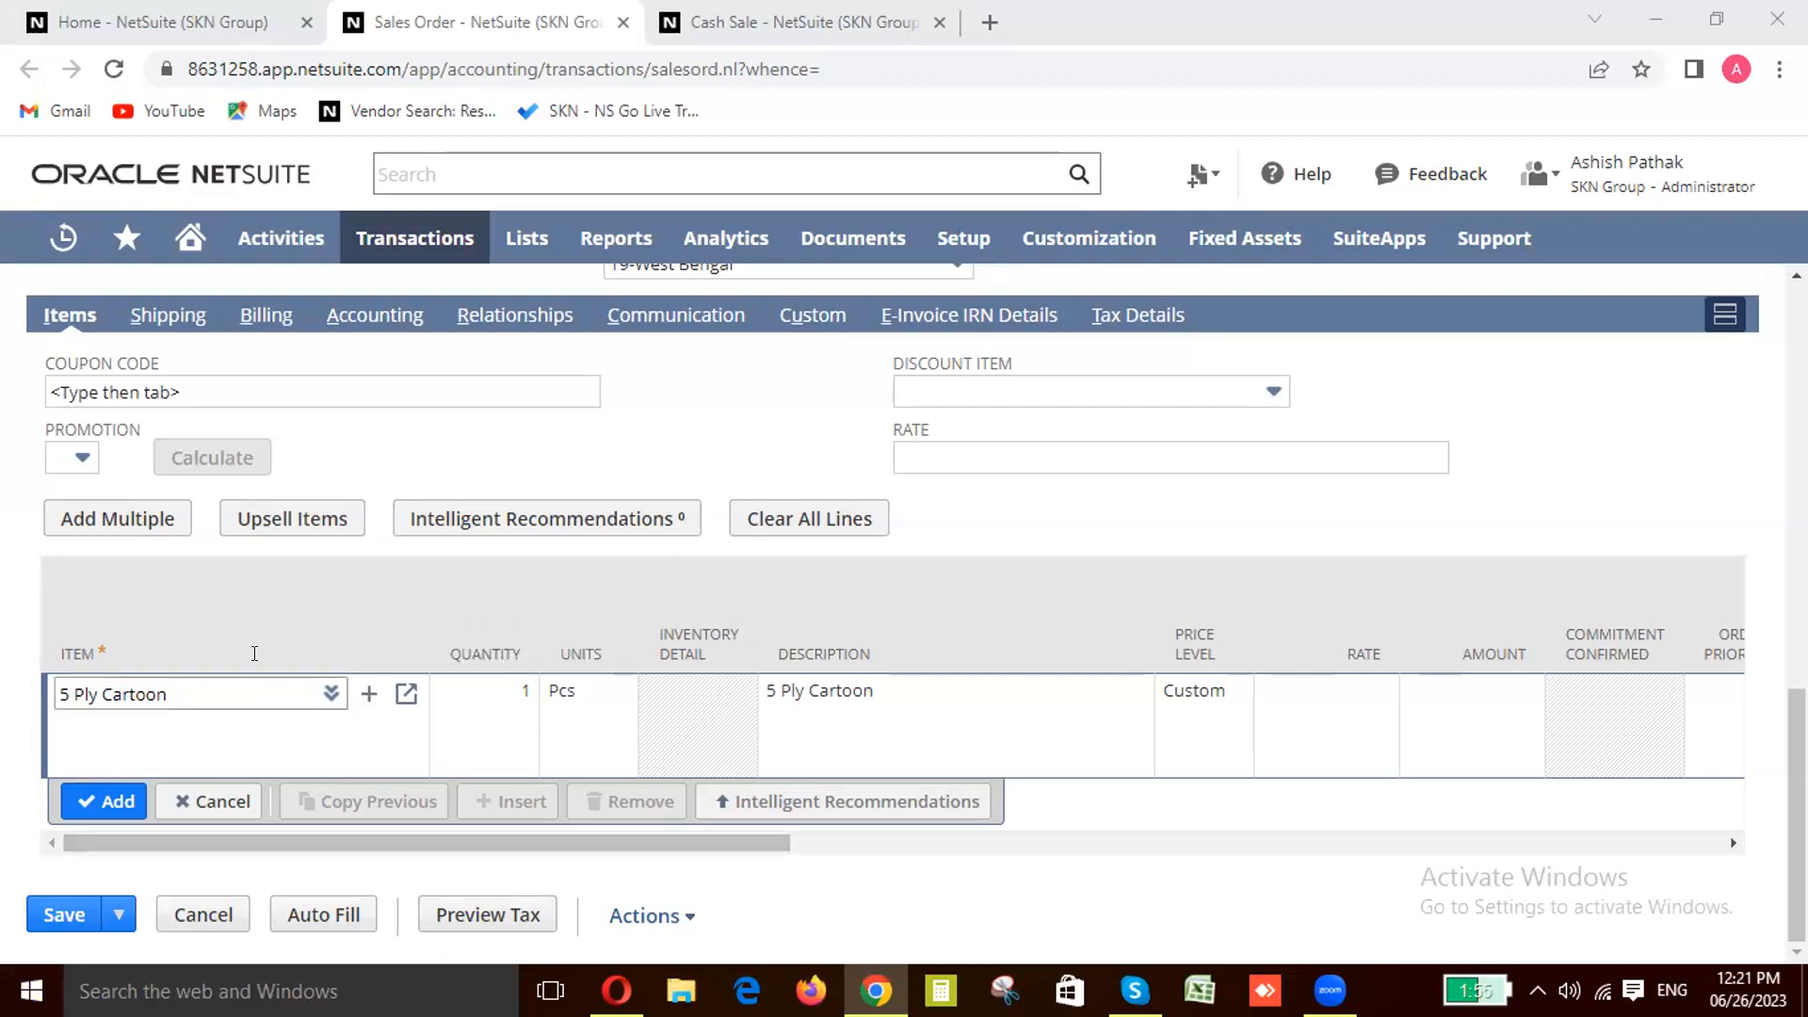
Step: Show the sales order's billing details and examine the terms, billing schedule and billing address fields
scroll(791, 681, "up", 5)
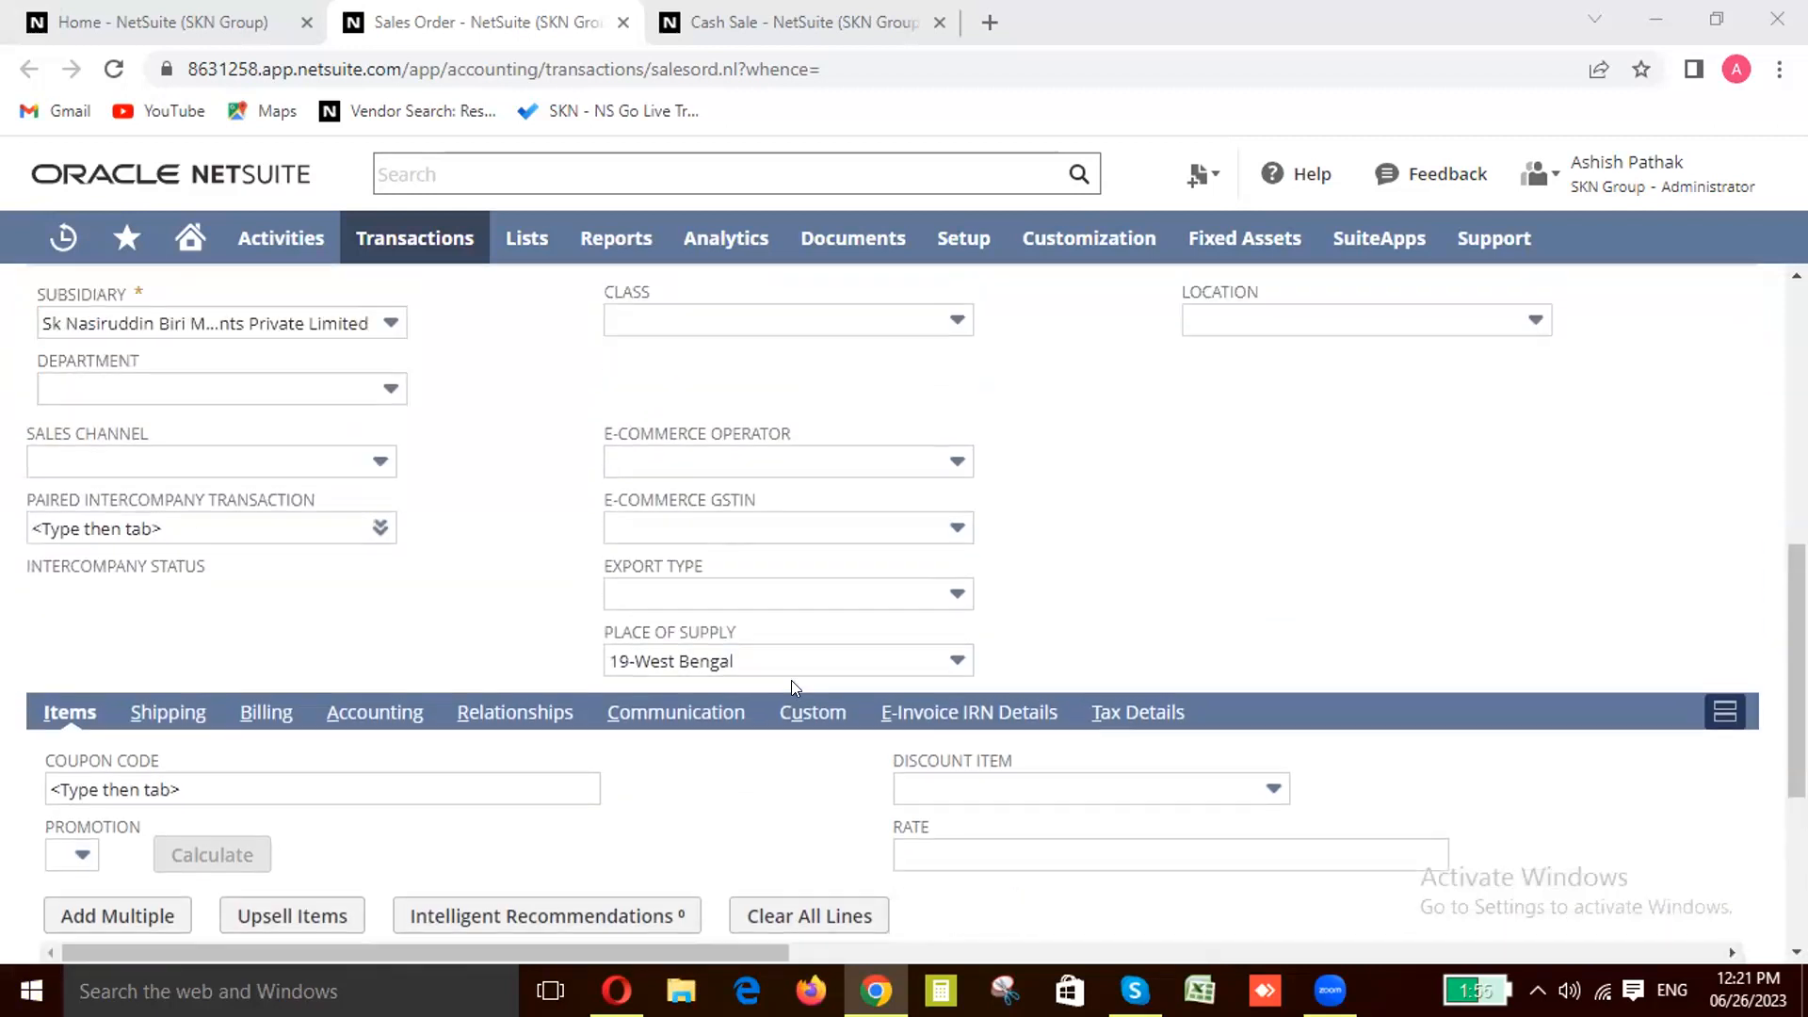
scroll(792, 687, "up", 2)
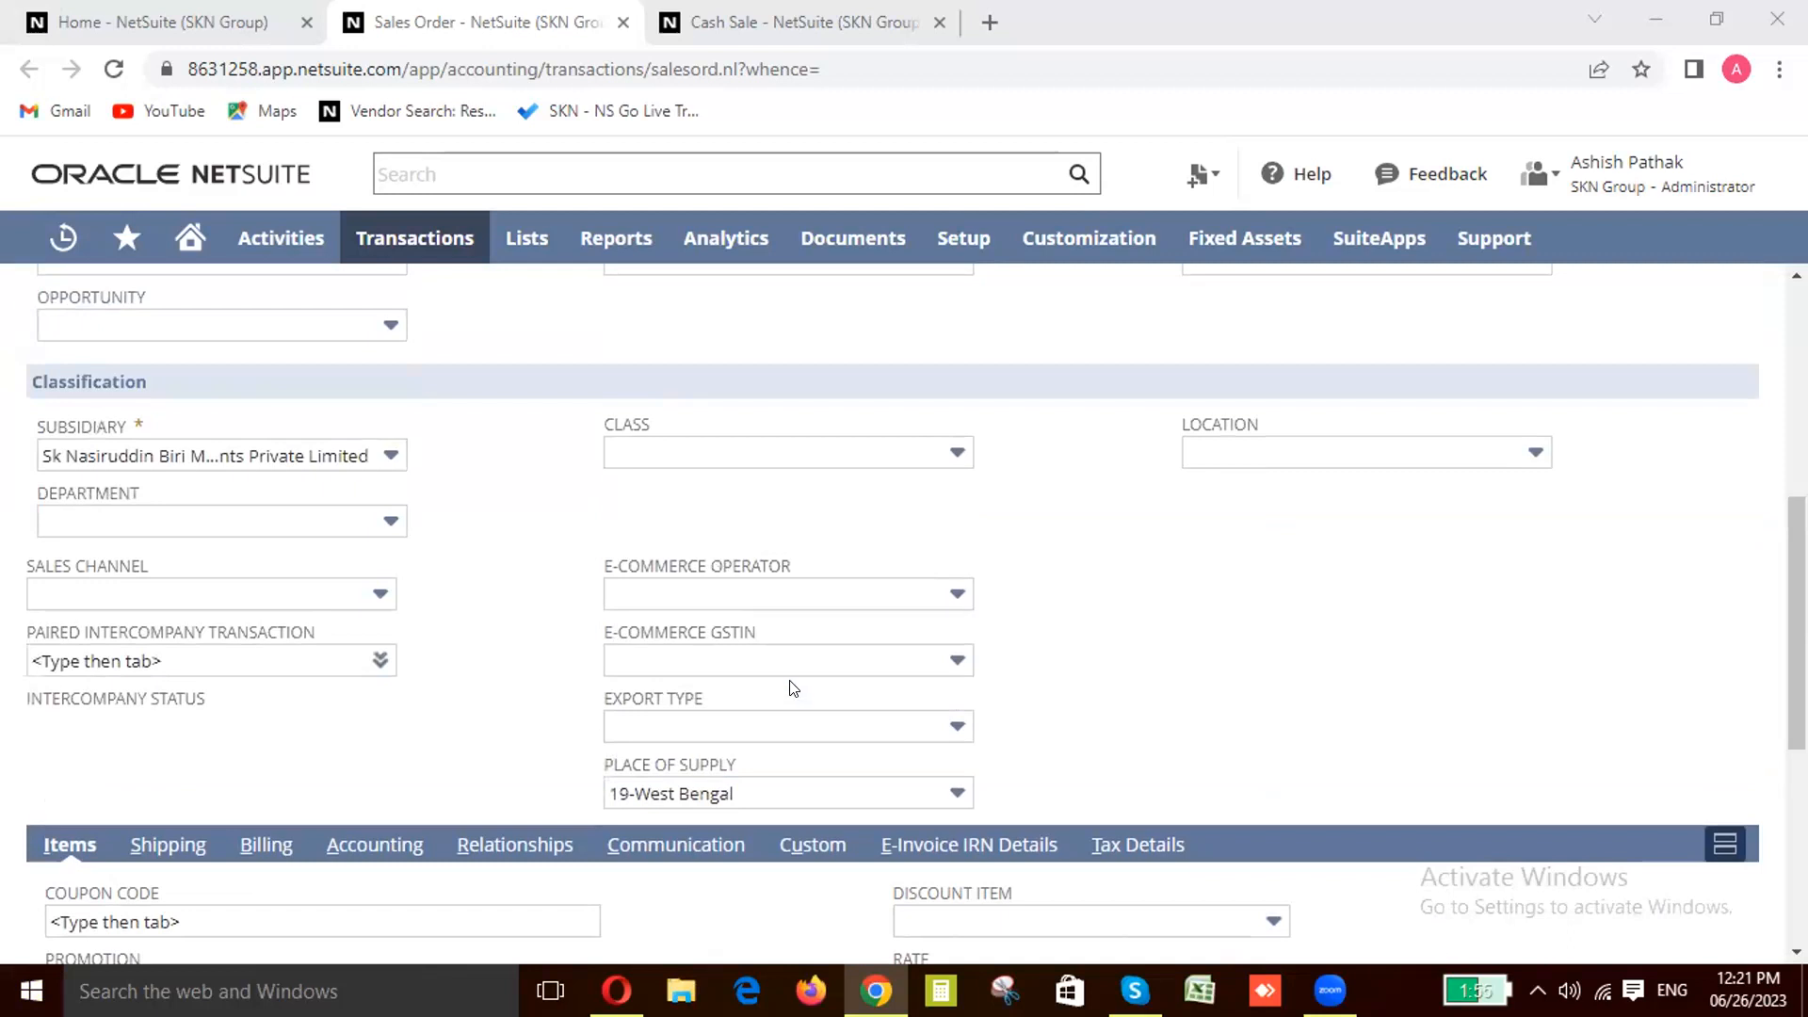
scroll(791, 688, "down", 2)
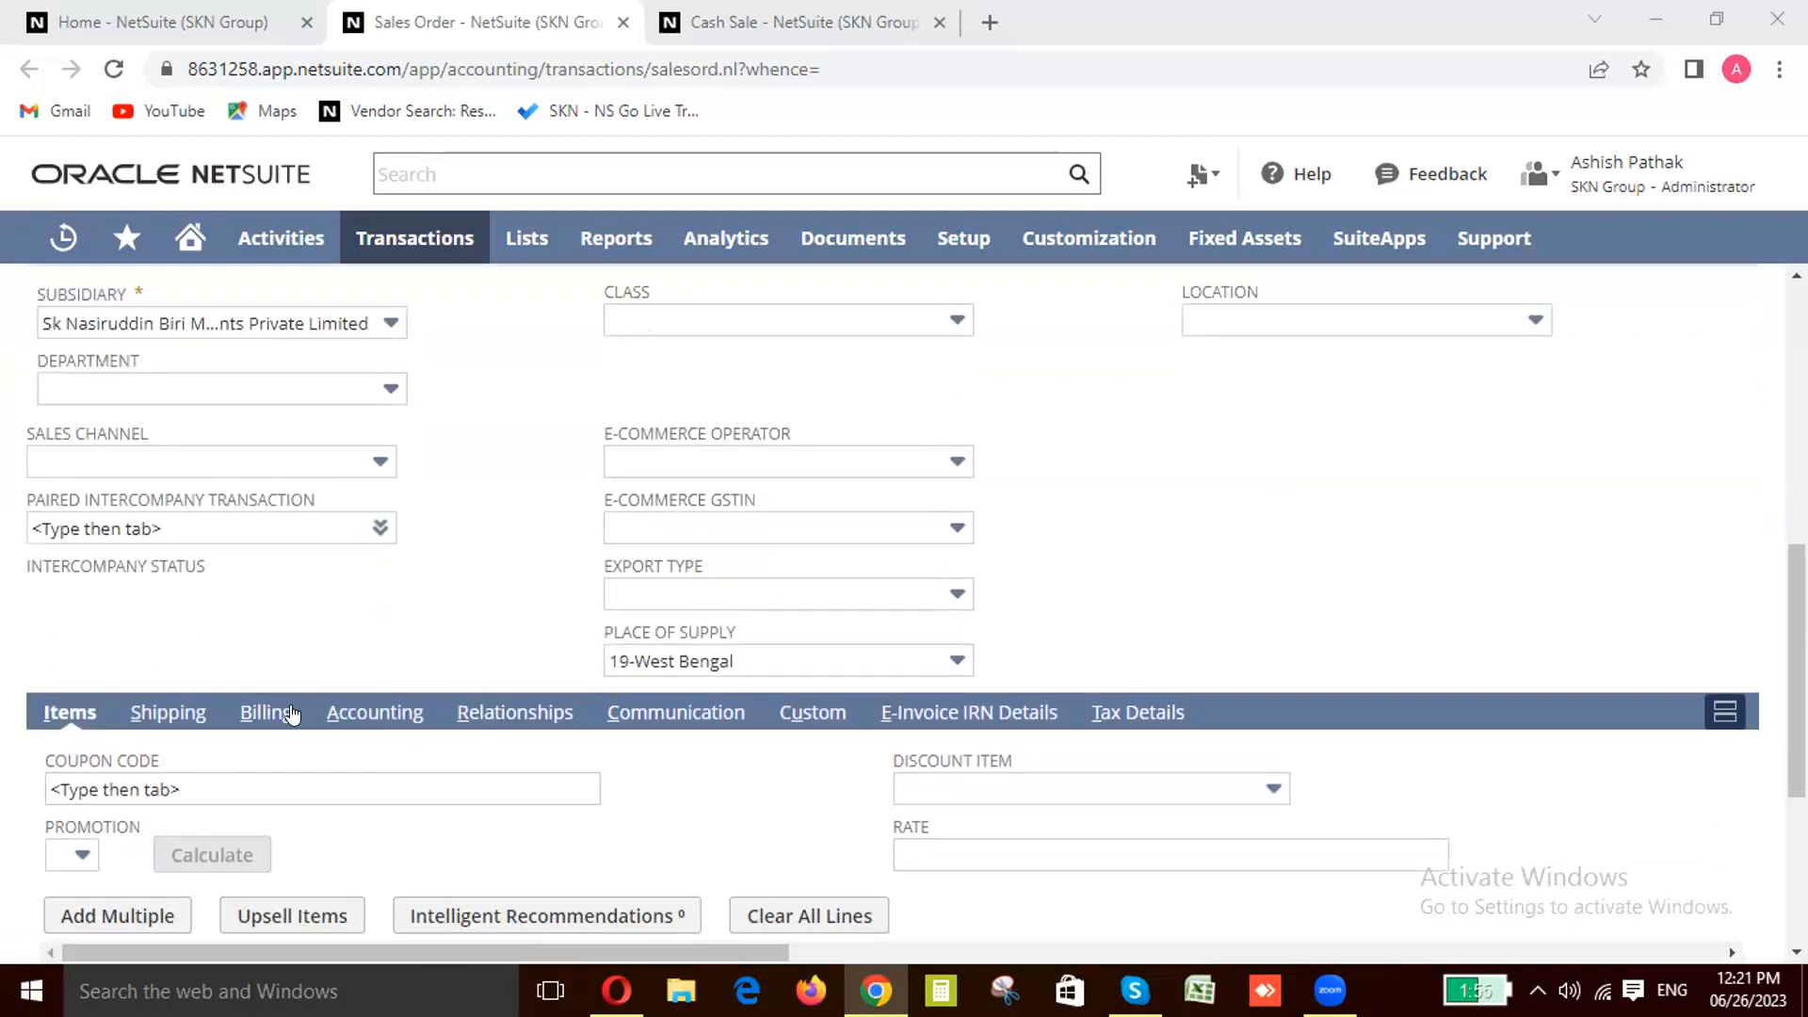
left_click(247, 715)
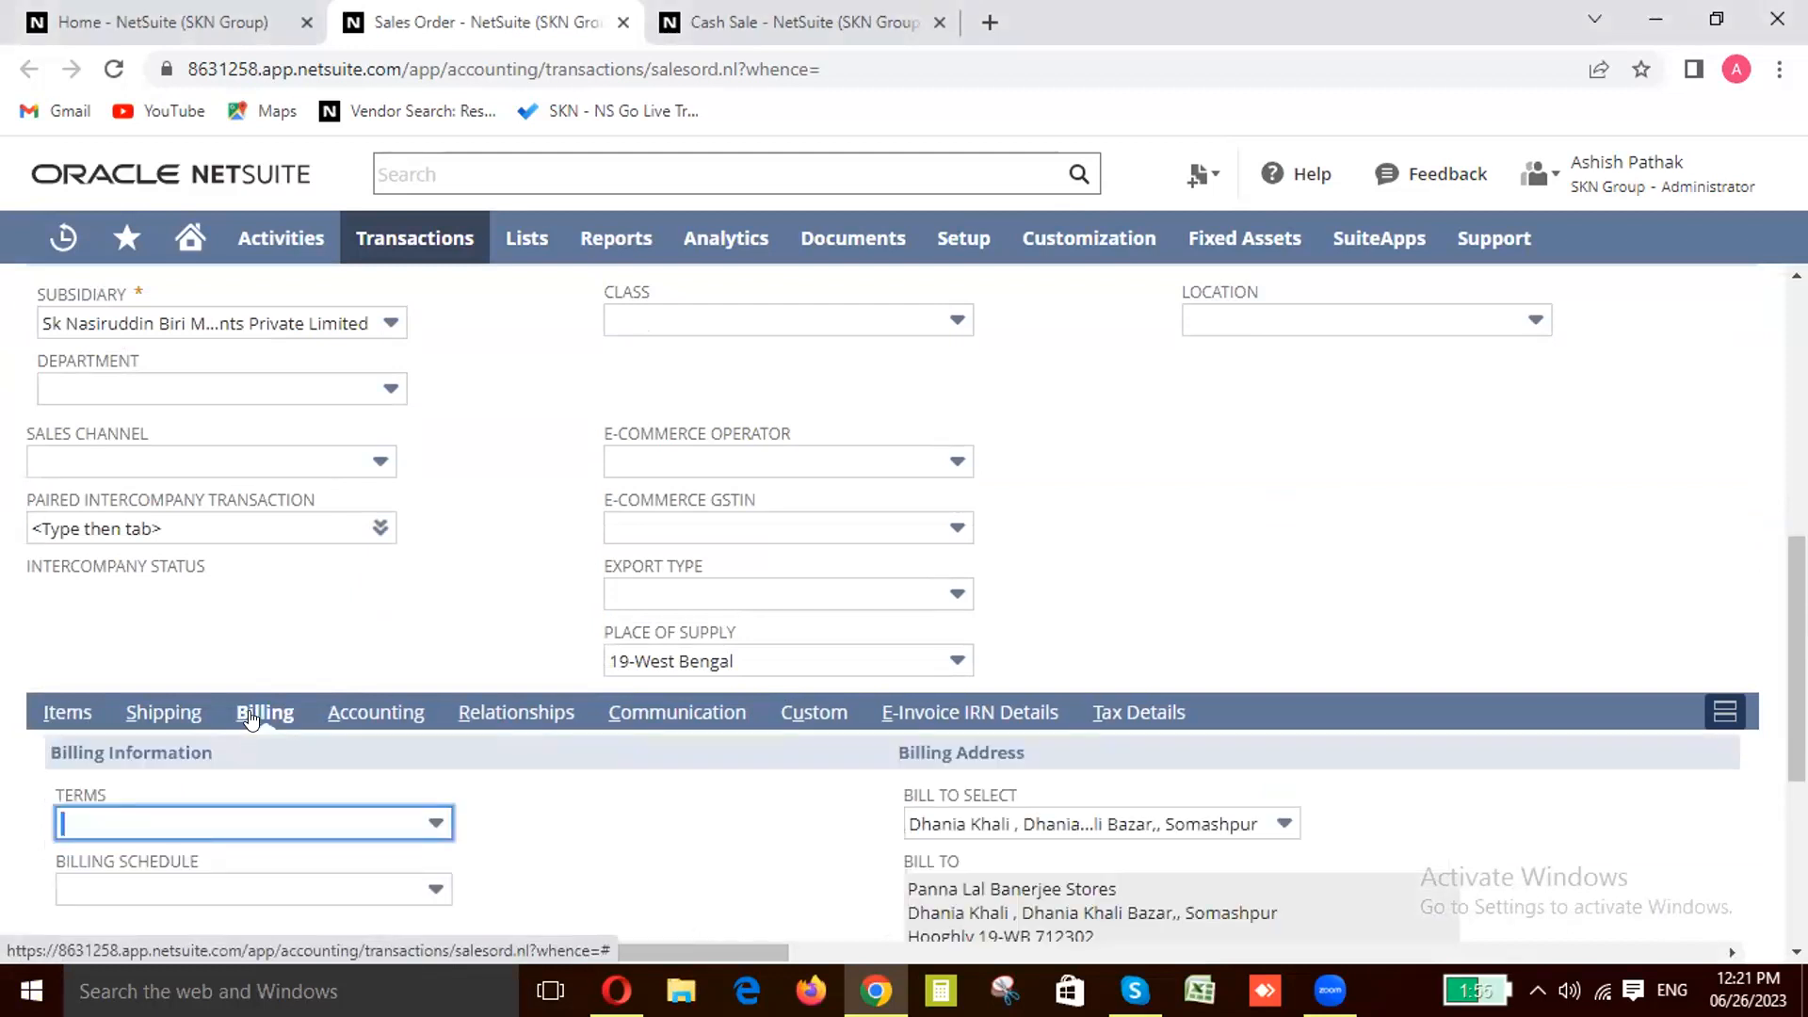
scroll(435, 703, "down", 2)
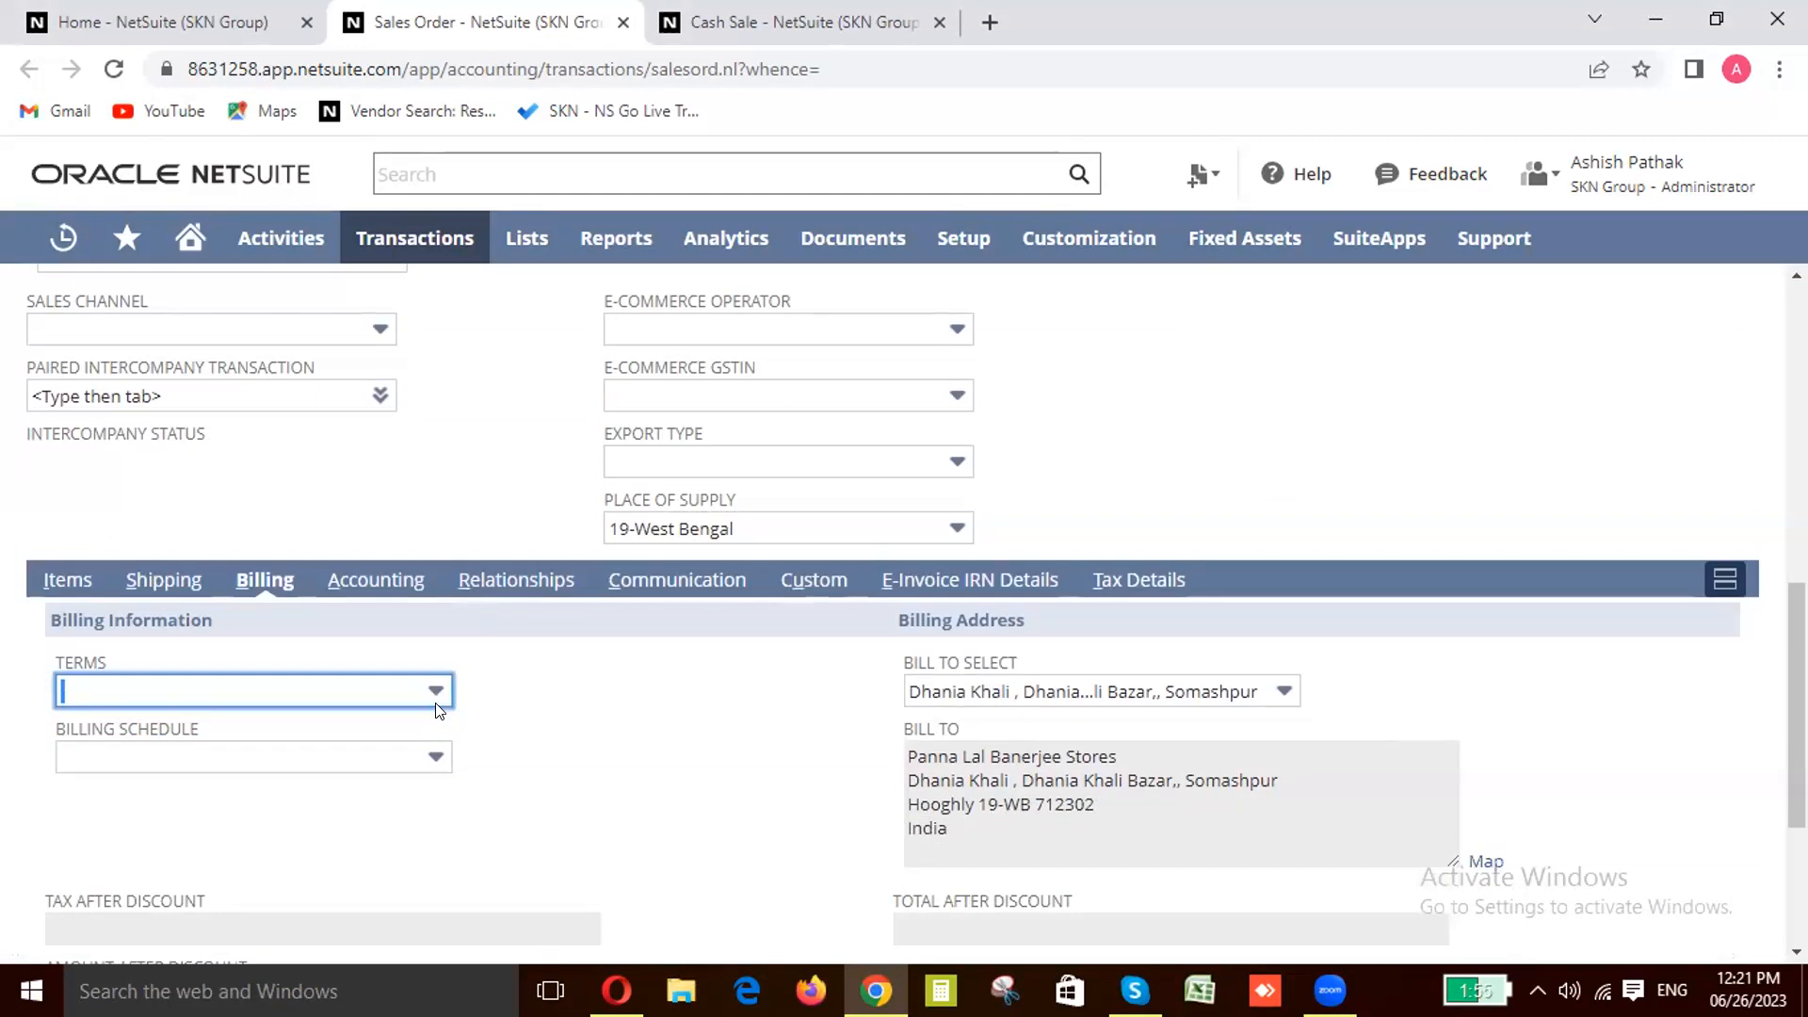
Step: Recheck the sales order's header and payment fields, and return to the item line details
scroll(438, 710, "up", 4)
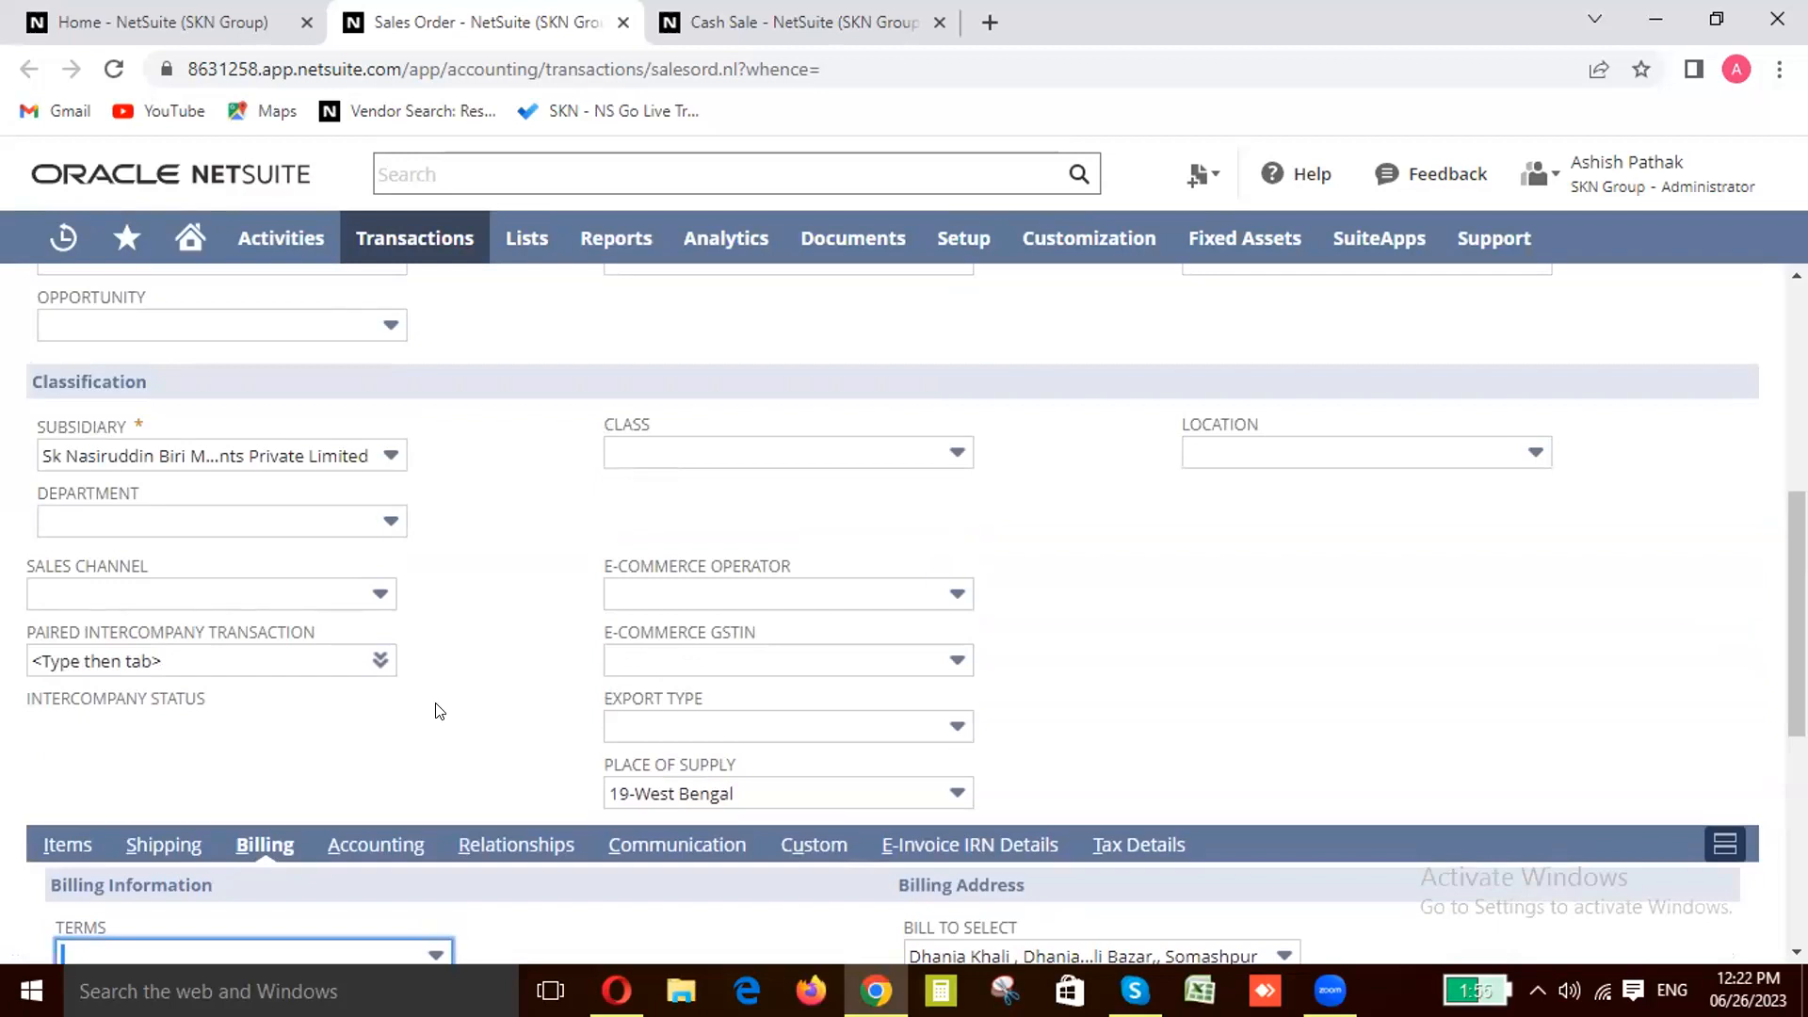
scroll(438, 710, "up", 2)
scroll(438, 710, "up", 2)
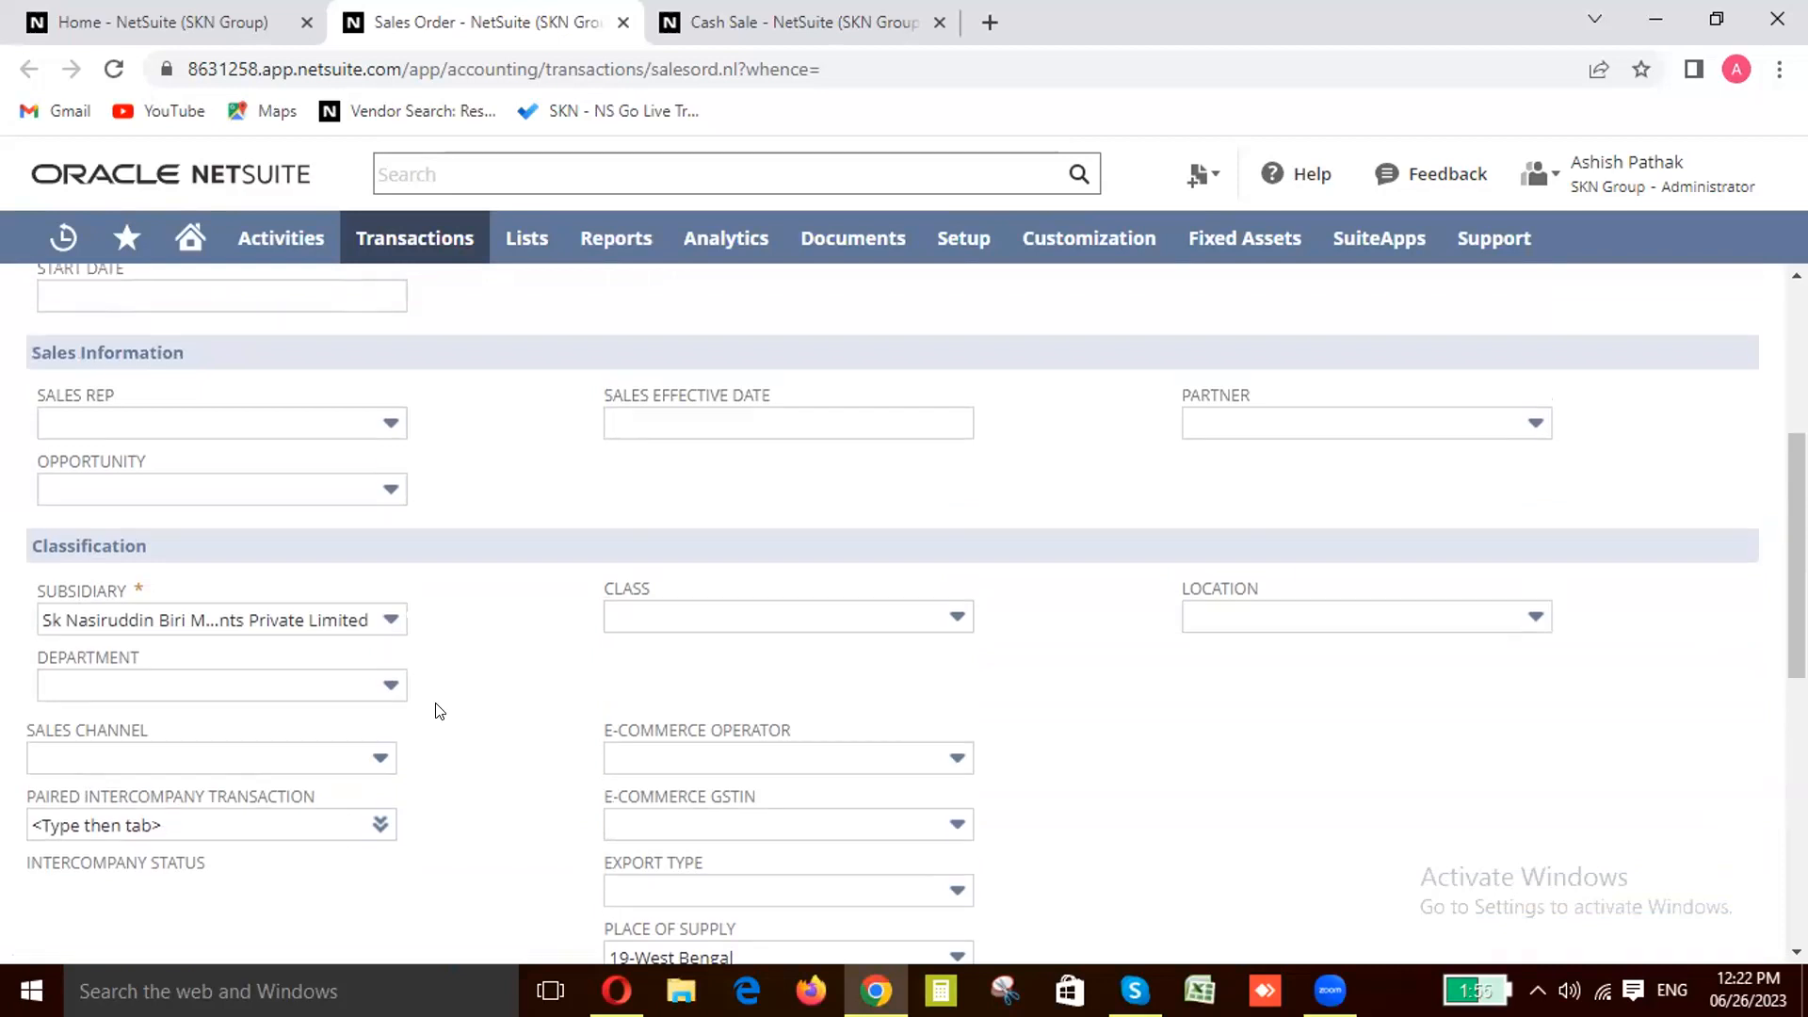
scroll(438, 710, "up", 2)
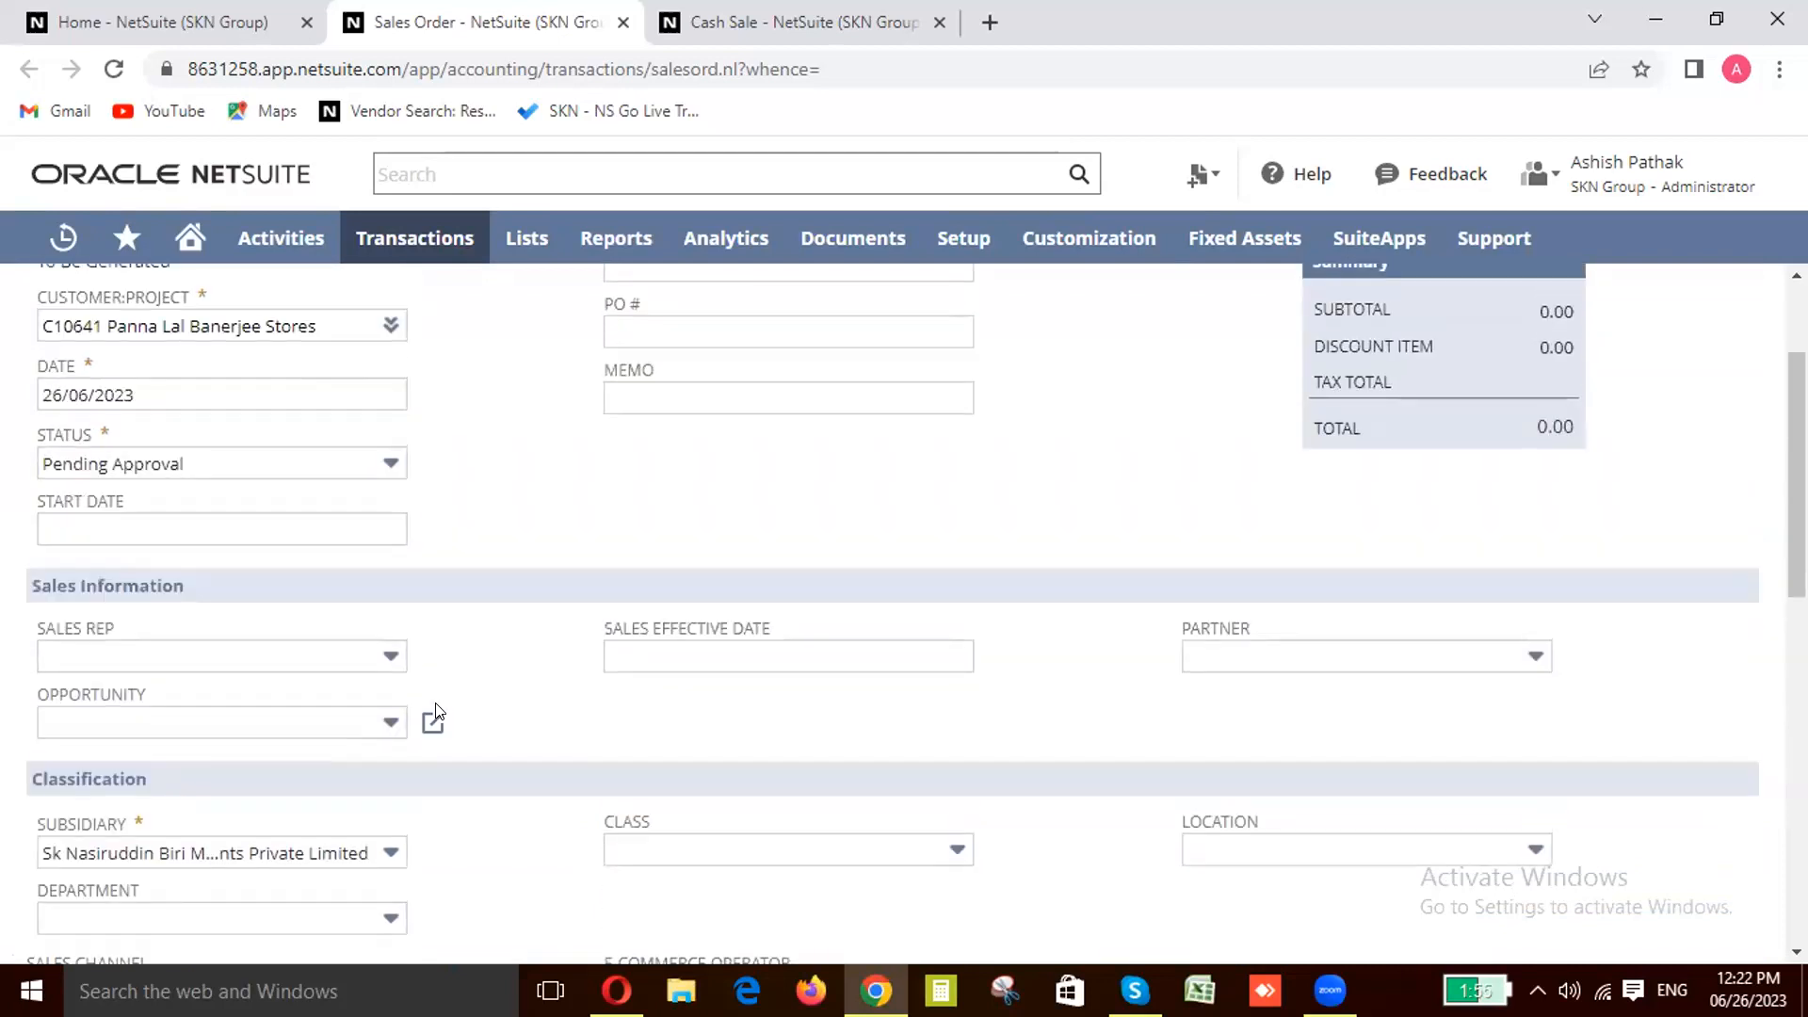
scroll(436, 711, "up", 2)
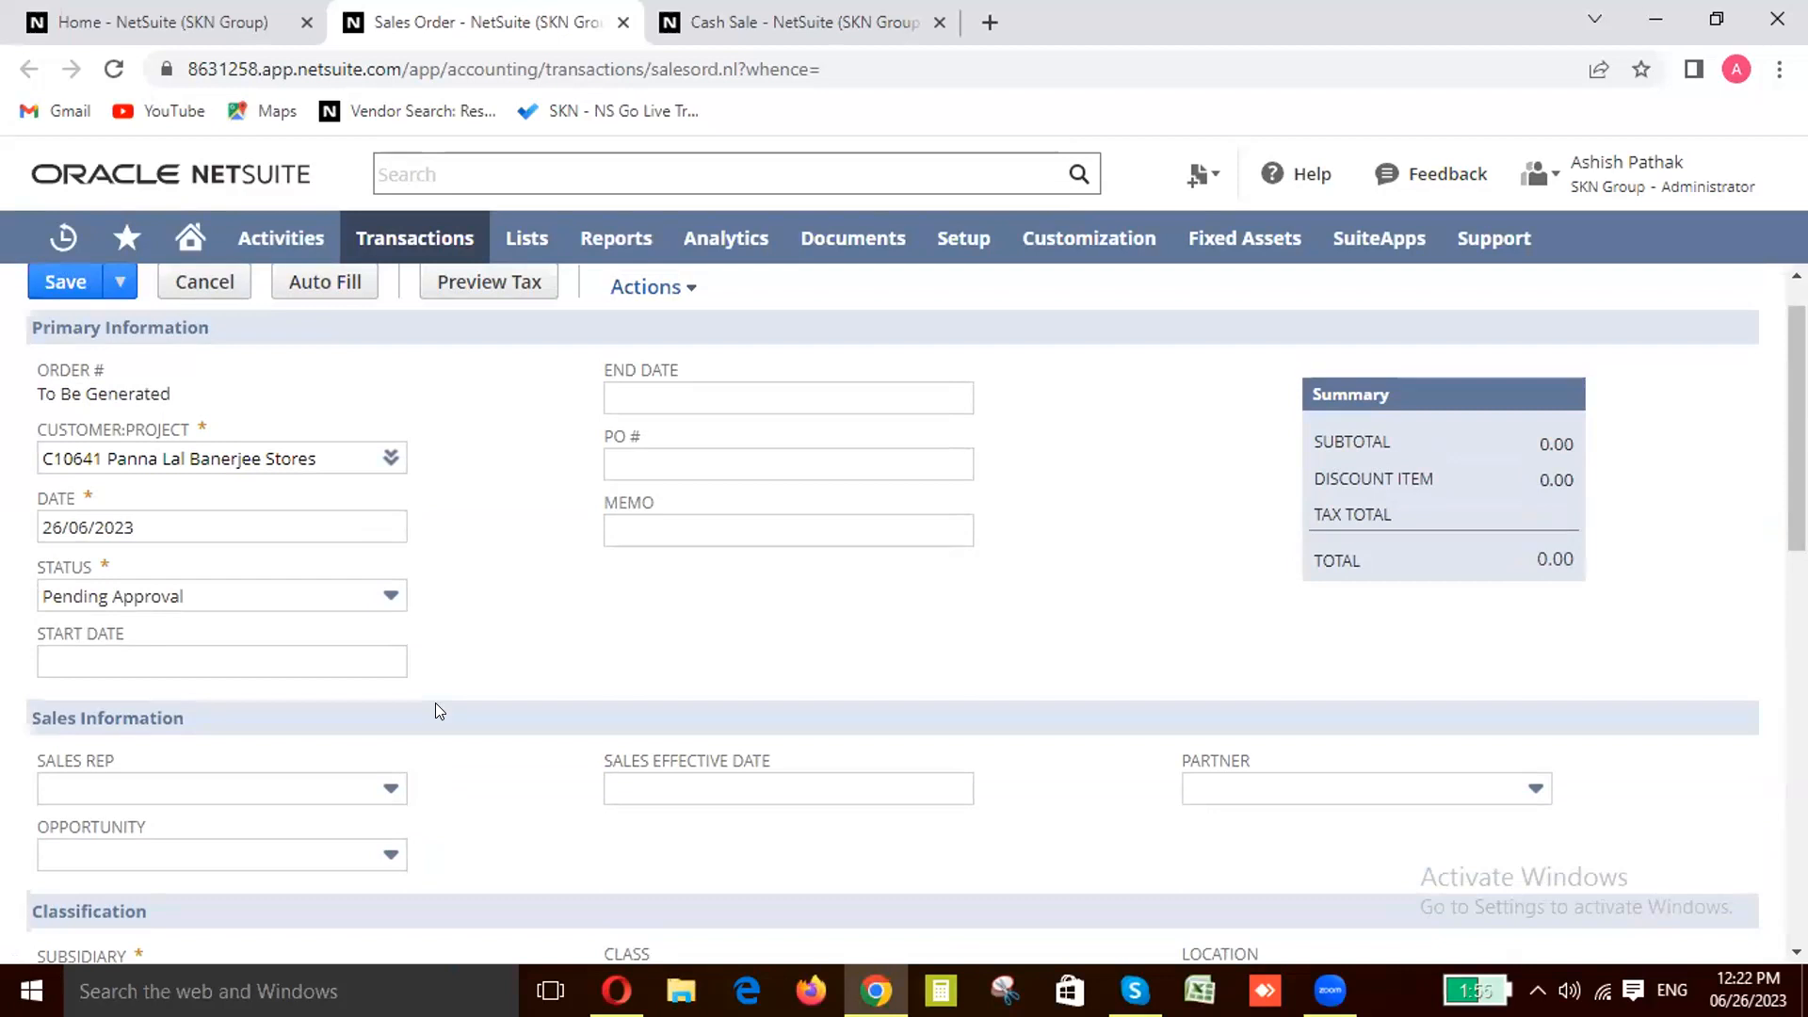
scroll(435, 703, "up", 1)
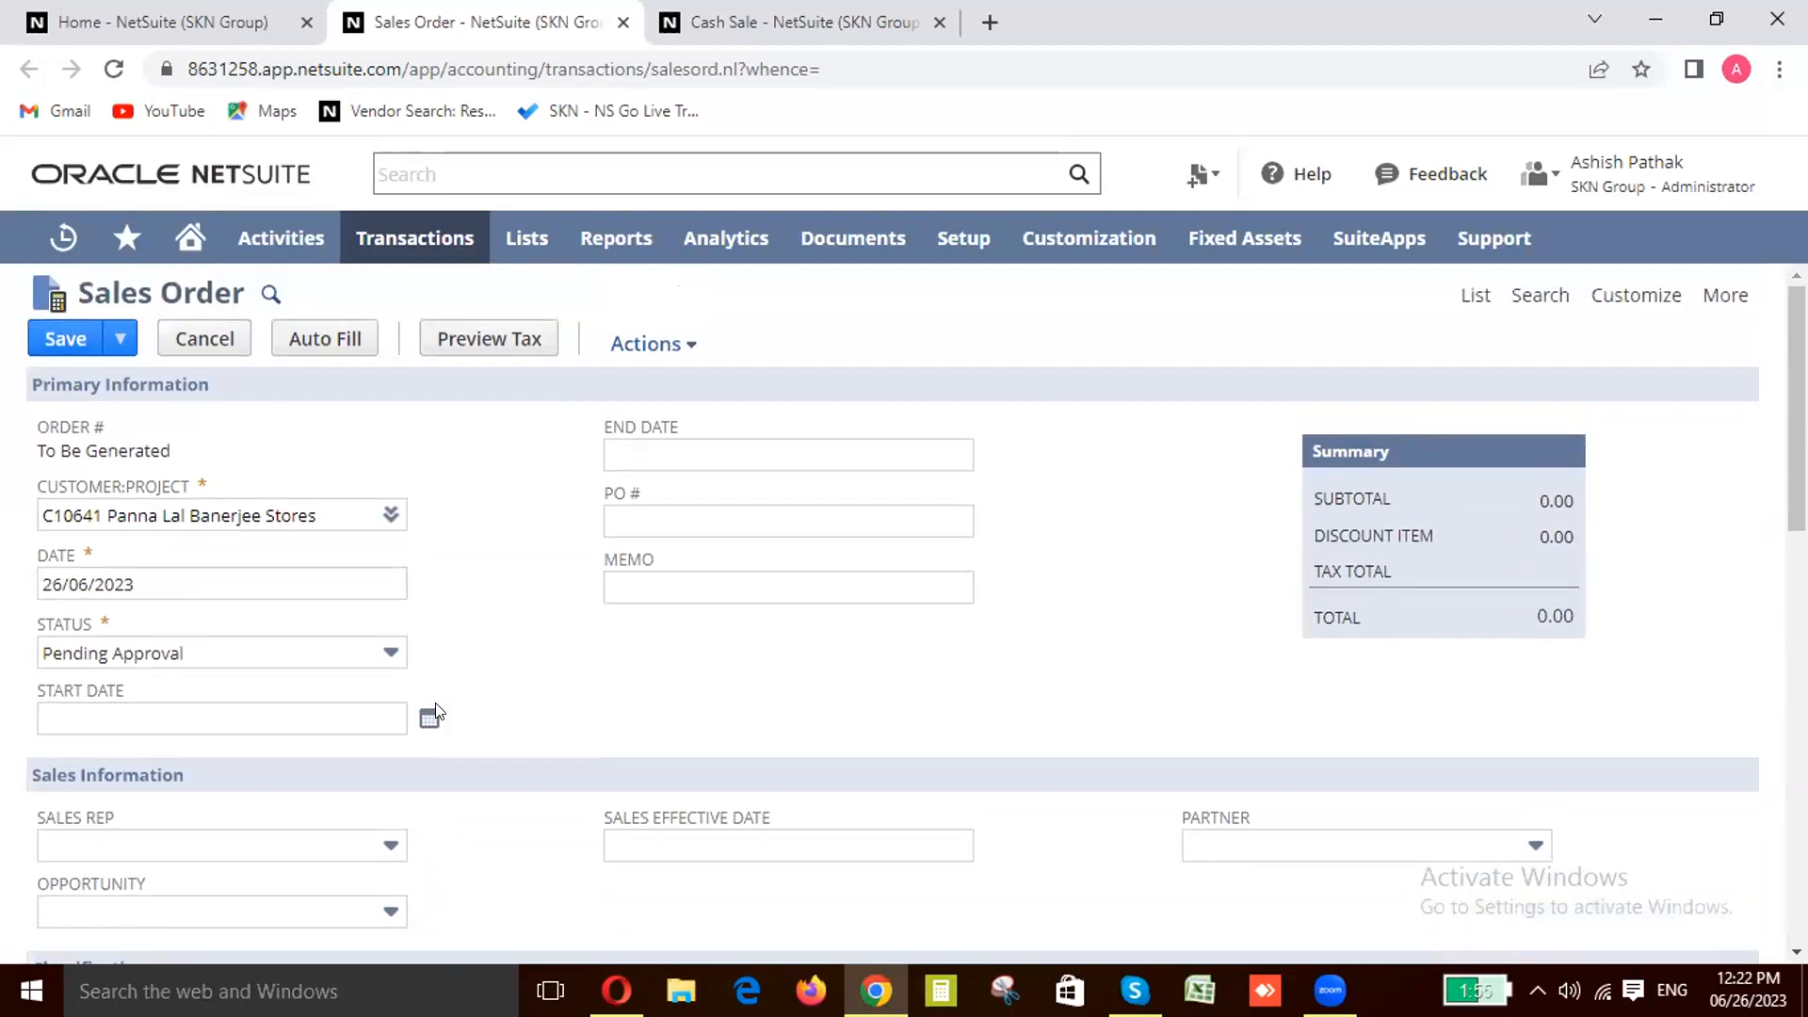
scroll(435, 708, "down", 10)
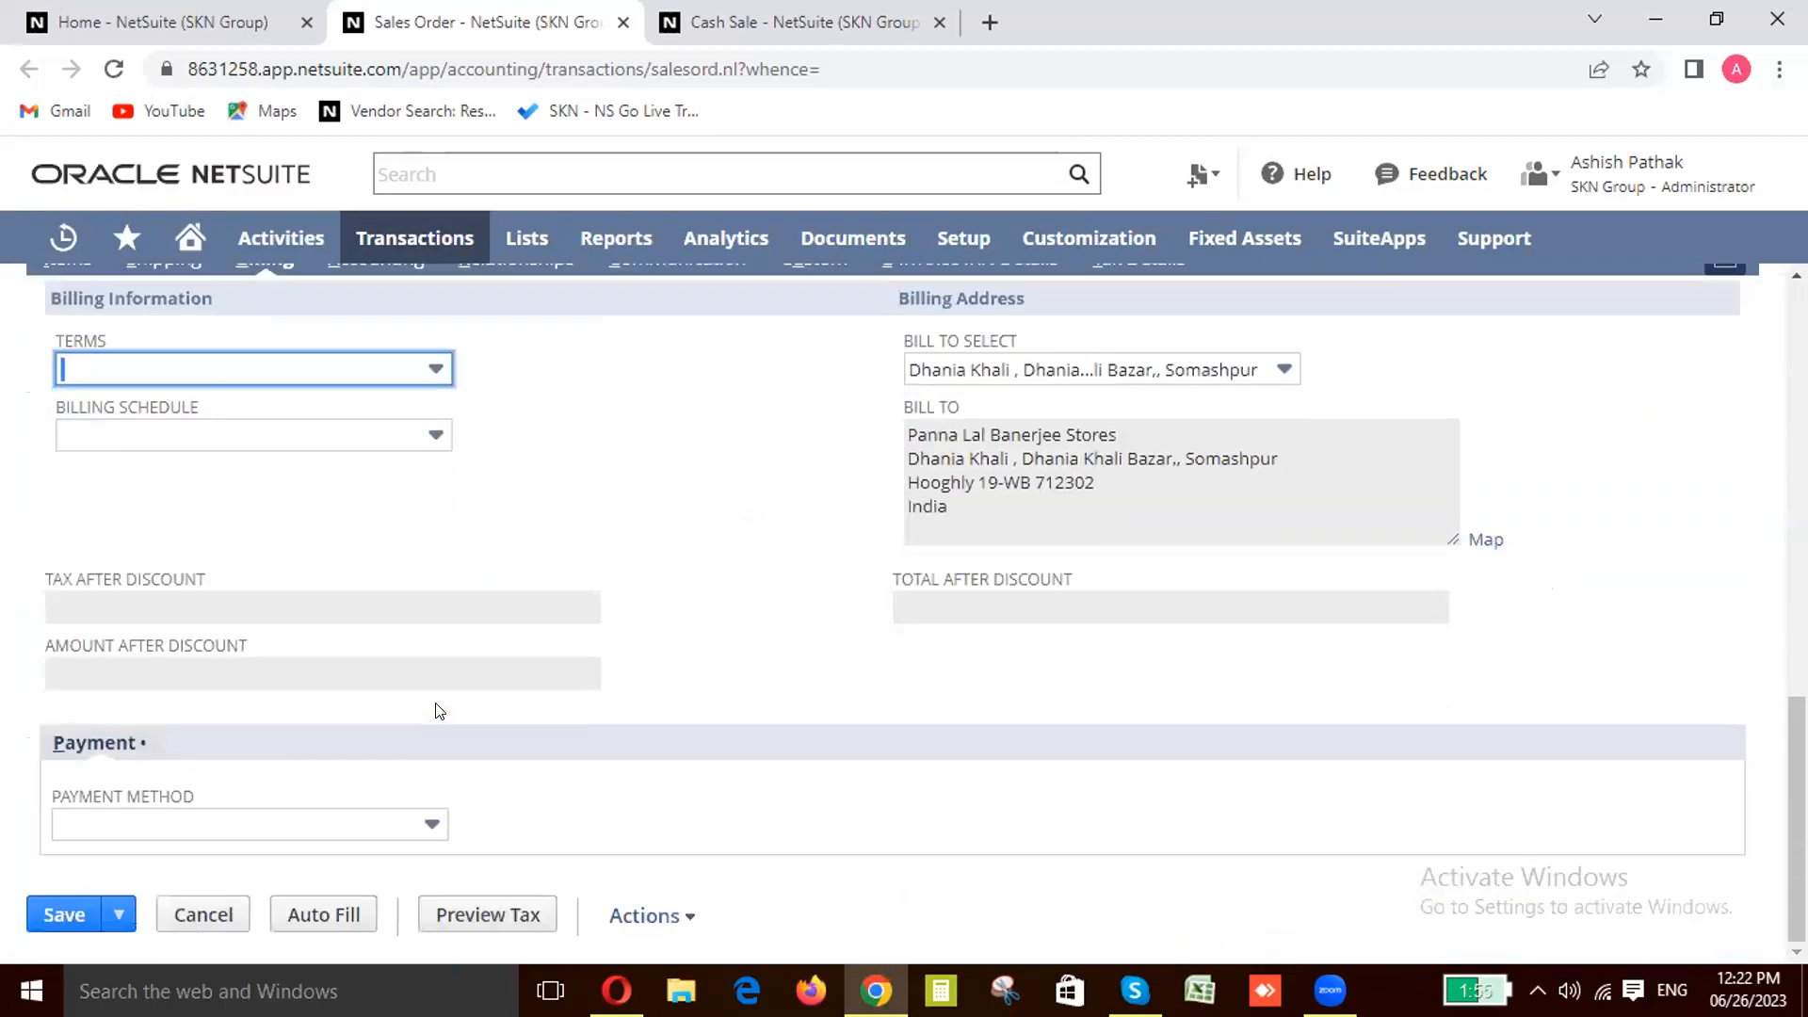
scroll(433, 713, "up", 3)
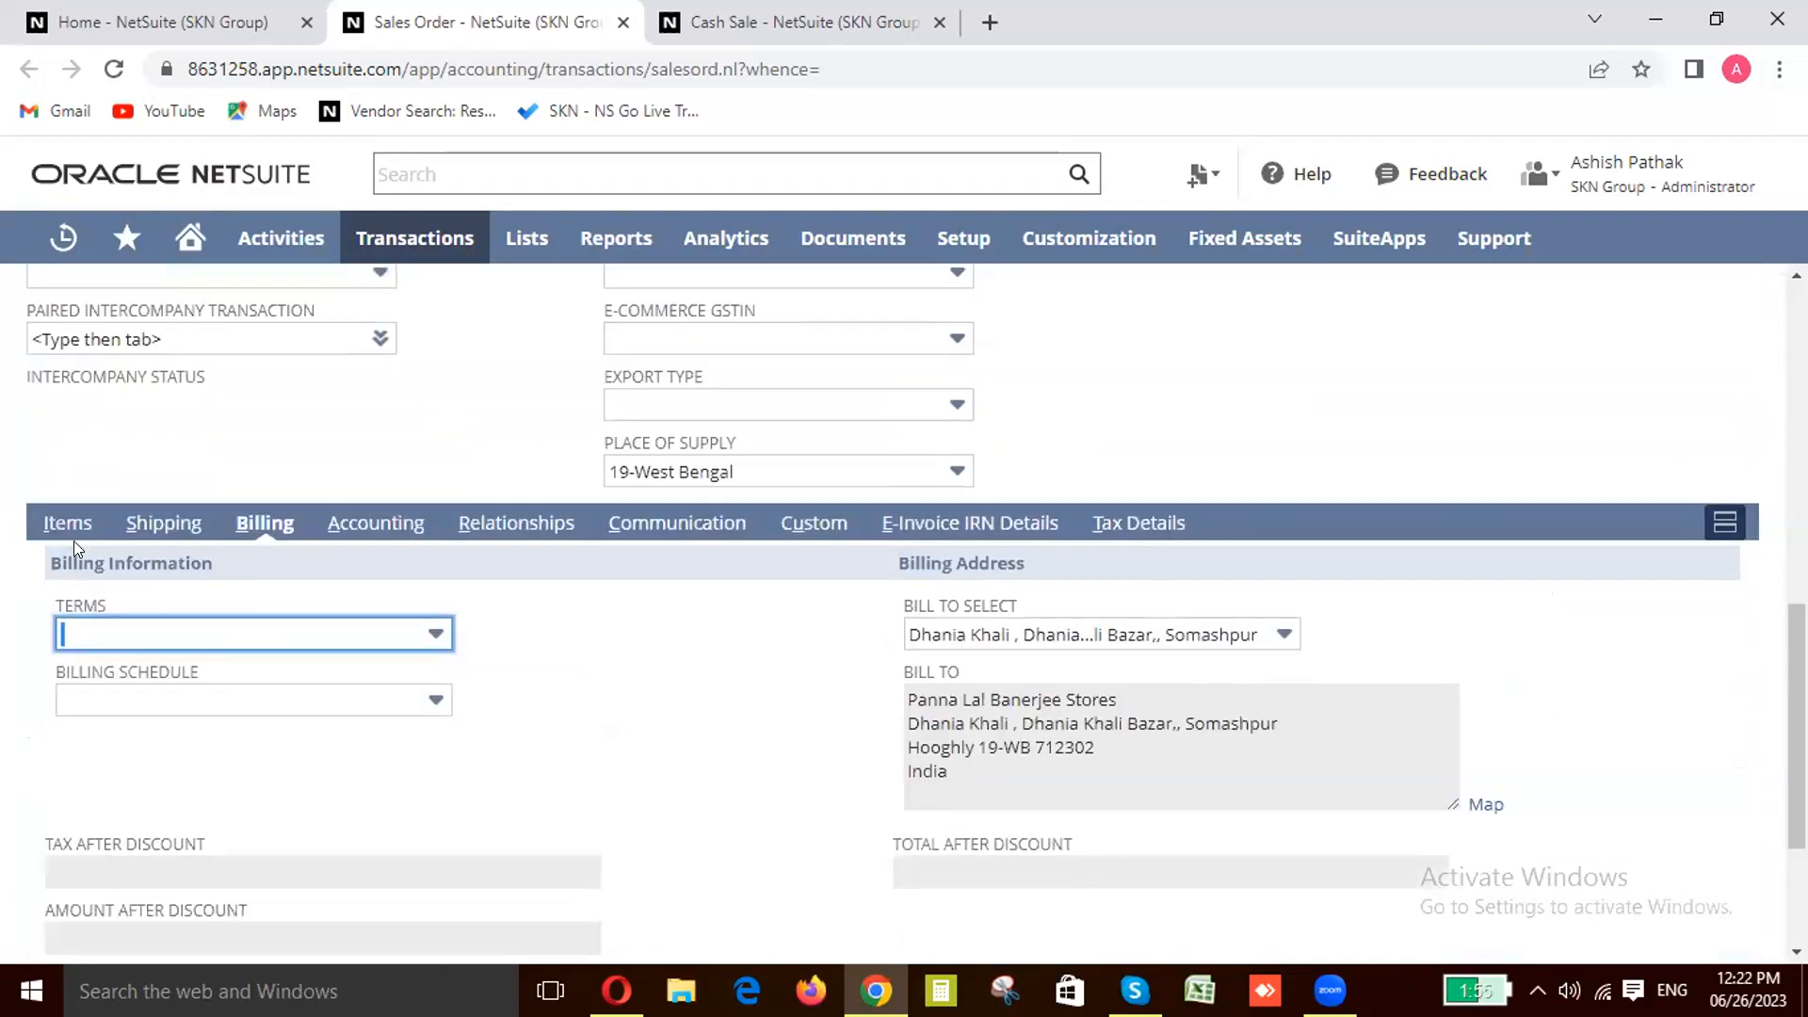
left_click(52, 527)
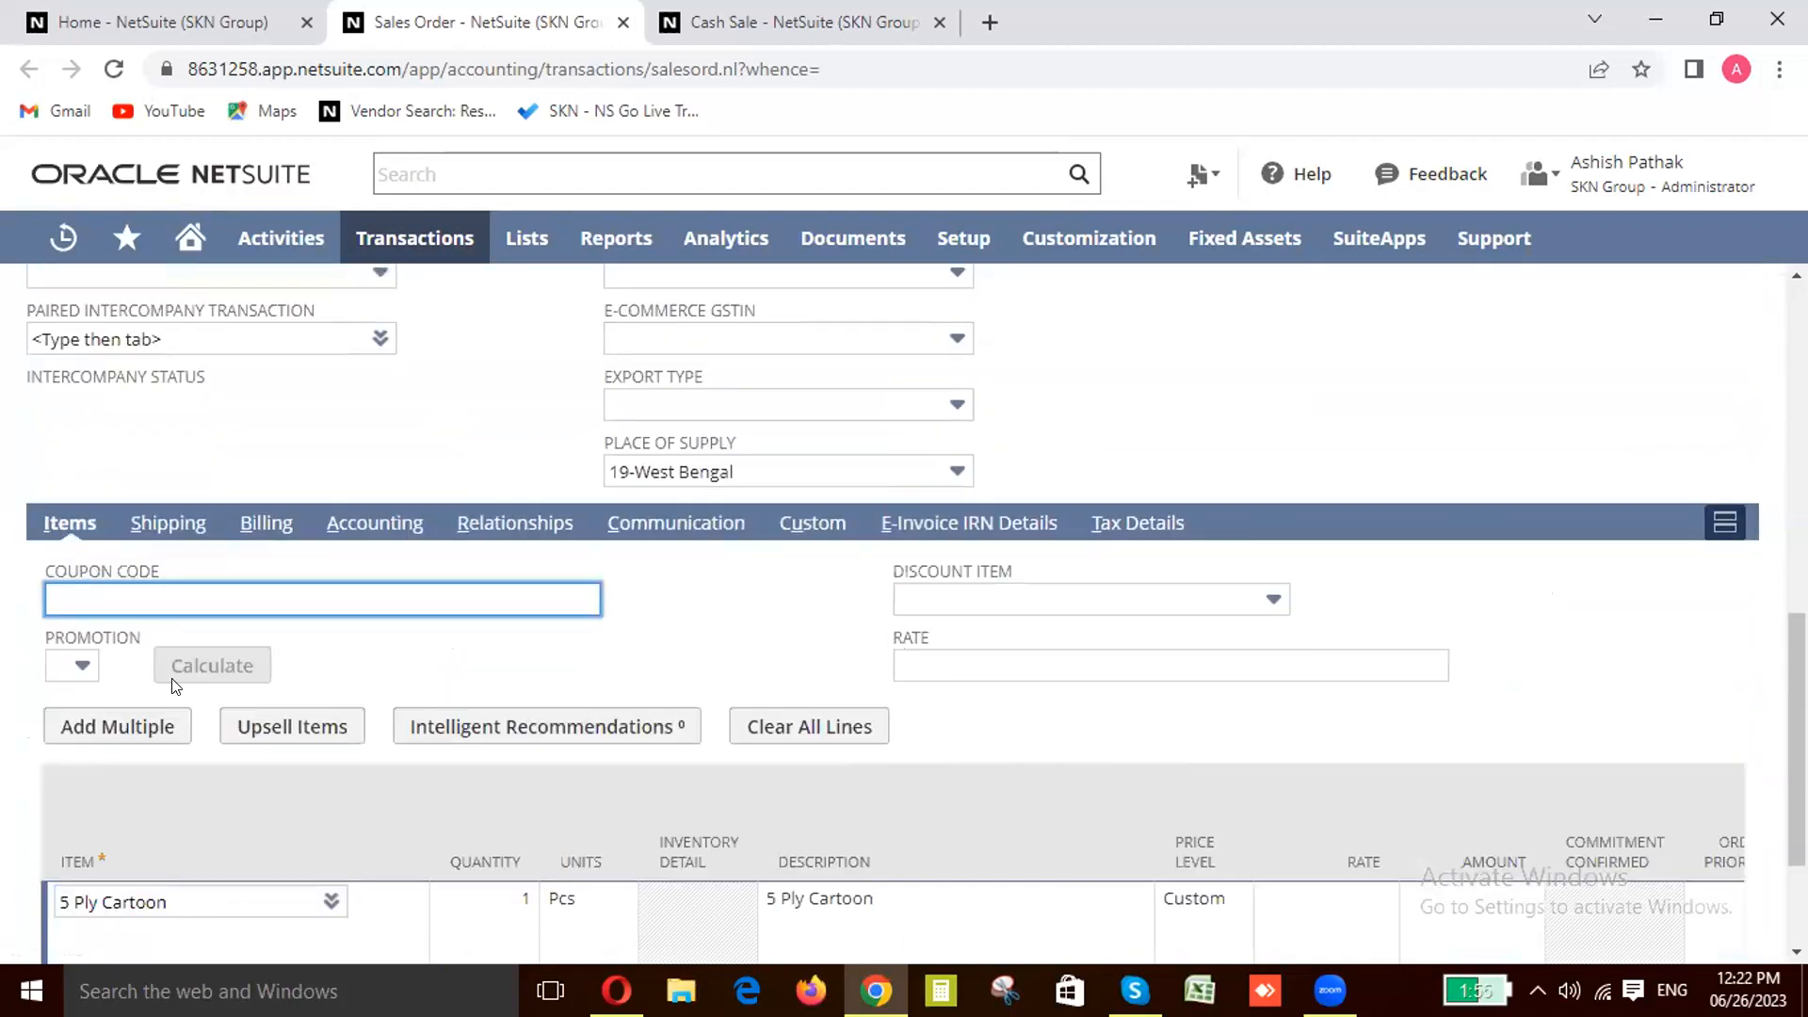
scroll(172, 685, "down", 1)
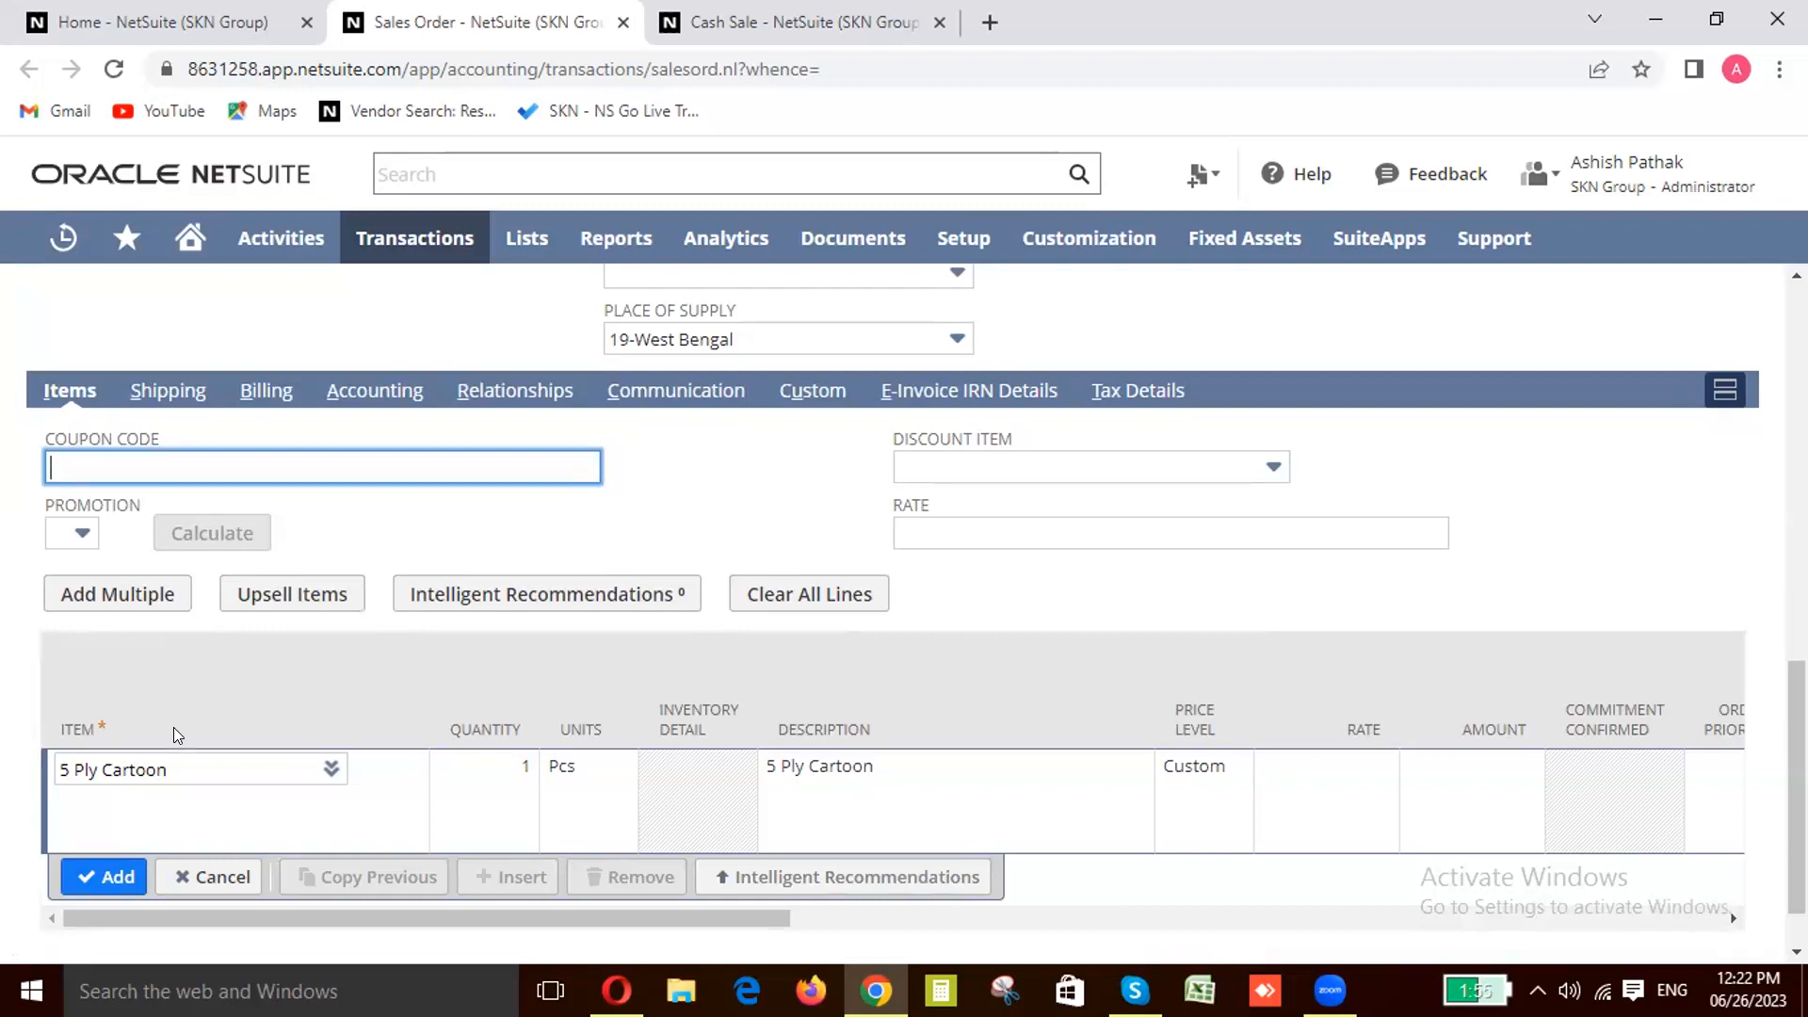
Step: Go back over the sales order from the item line up to its primary information, including customer, date and status
scroll(171, 650, "up", 3)
scroll(172, 650, "down", 2)
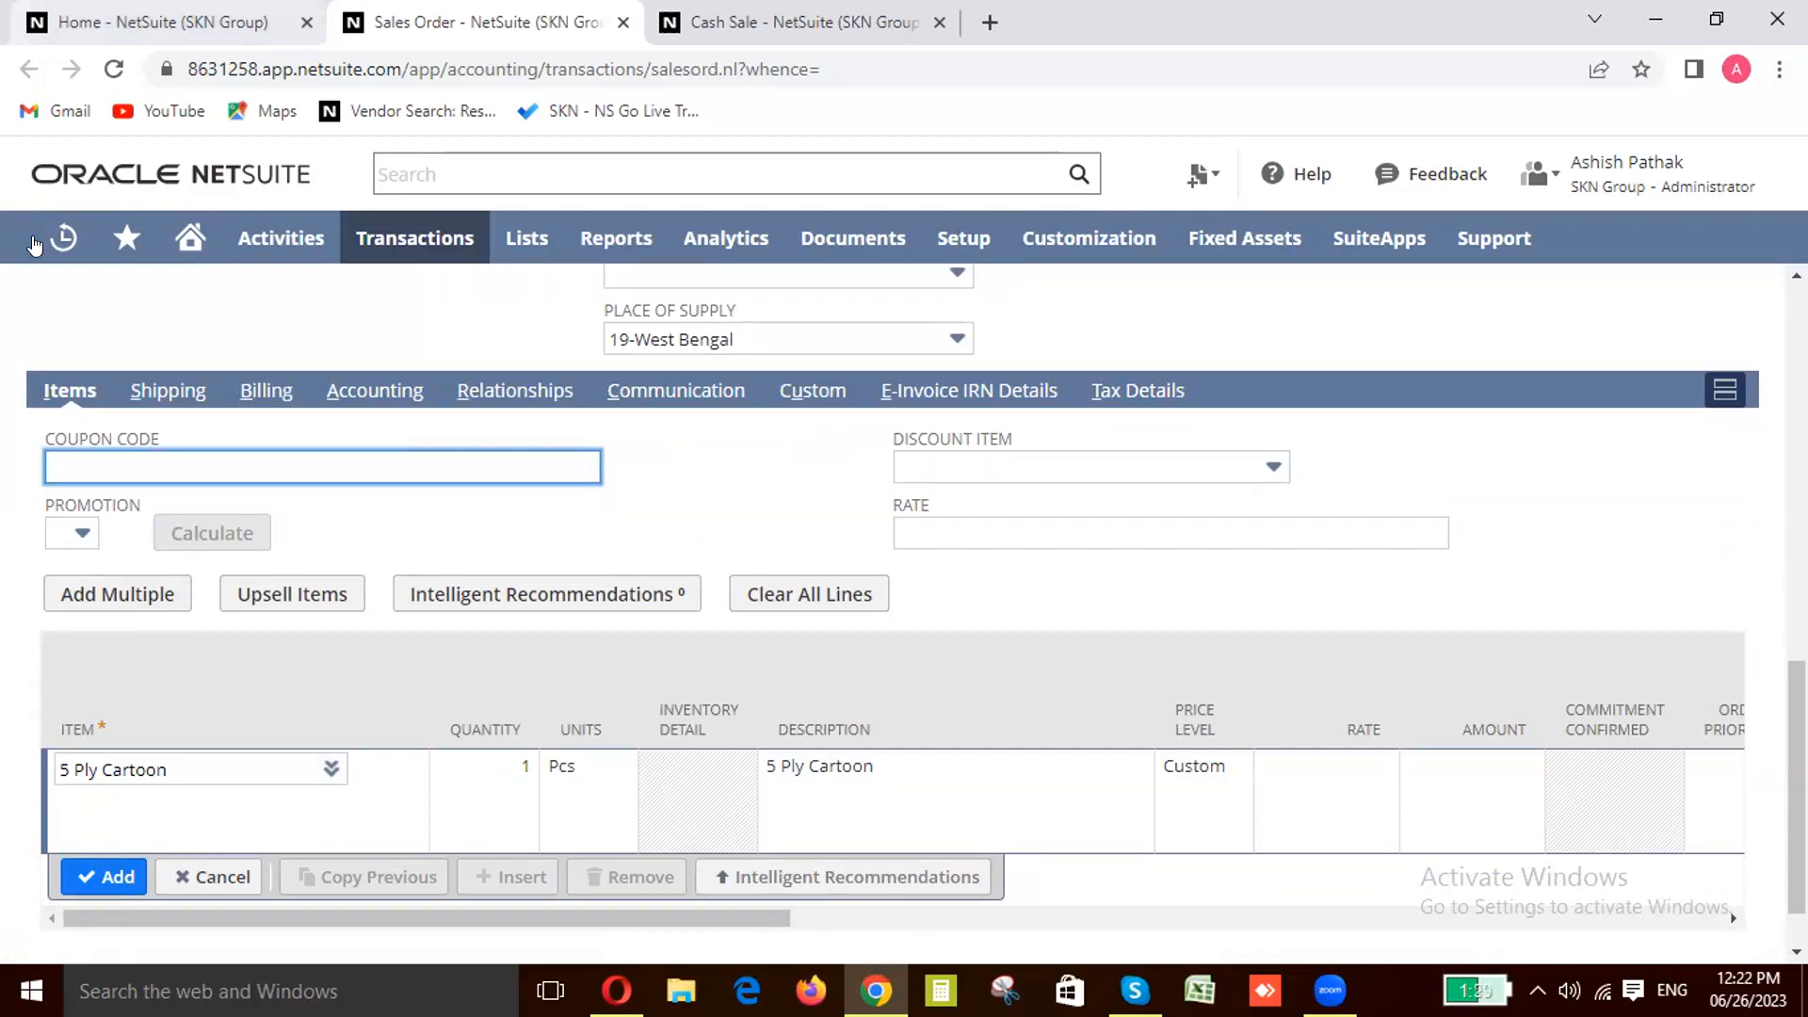
mouse_move(62, 237)
mouse_move(135, 438)
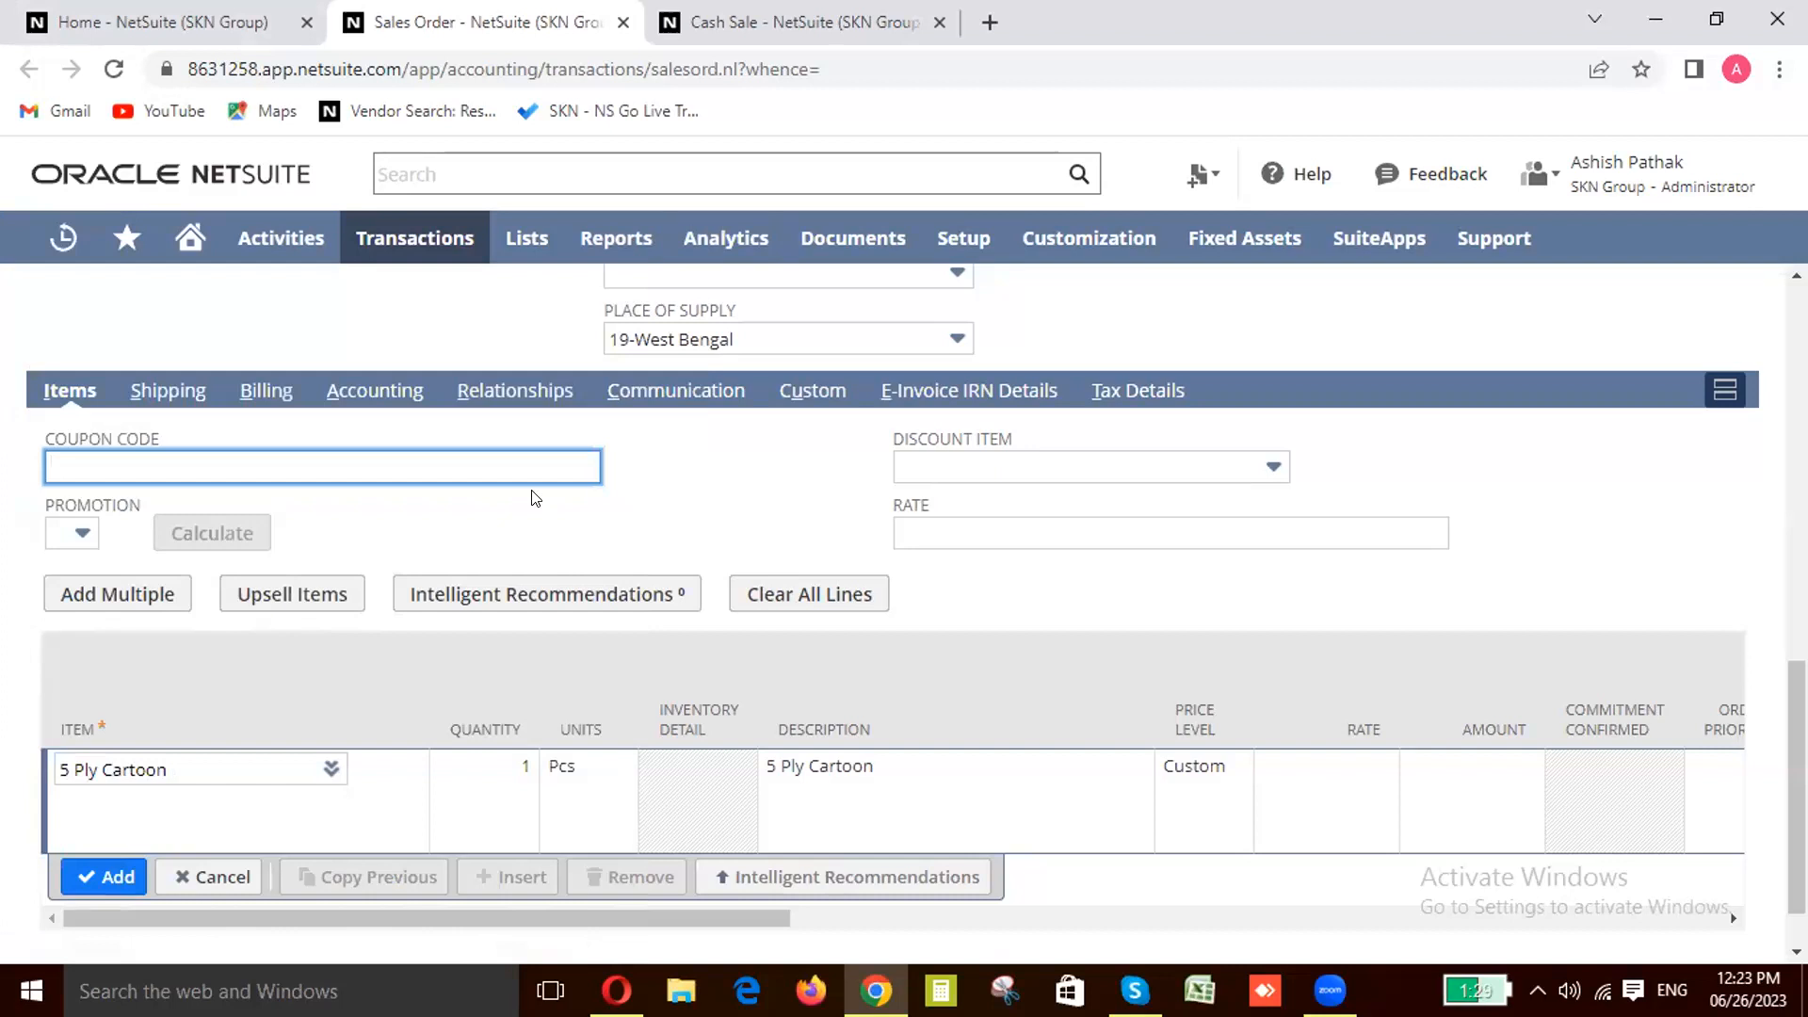
scroll(534, 497, "up", 3)
scroll(535, 497, "up", 4)
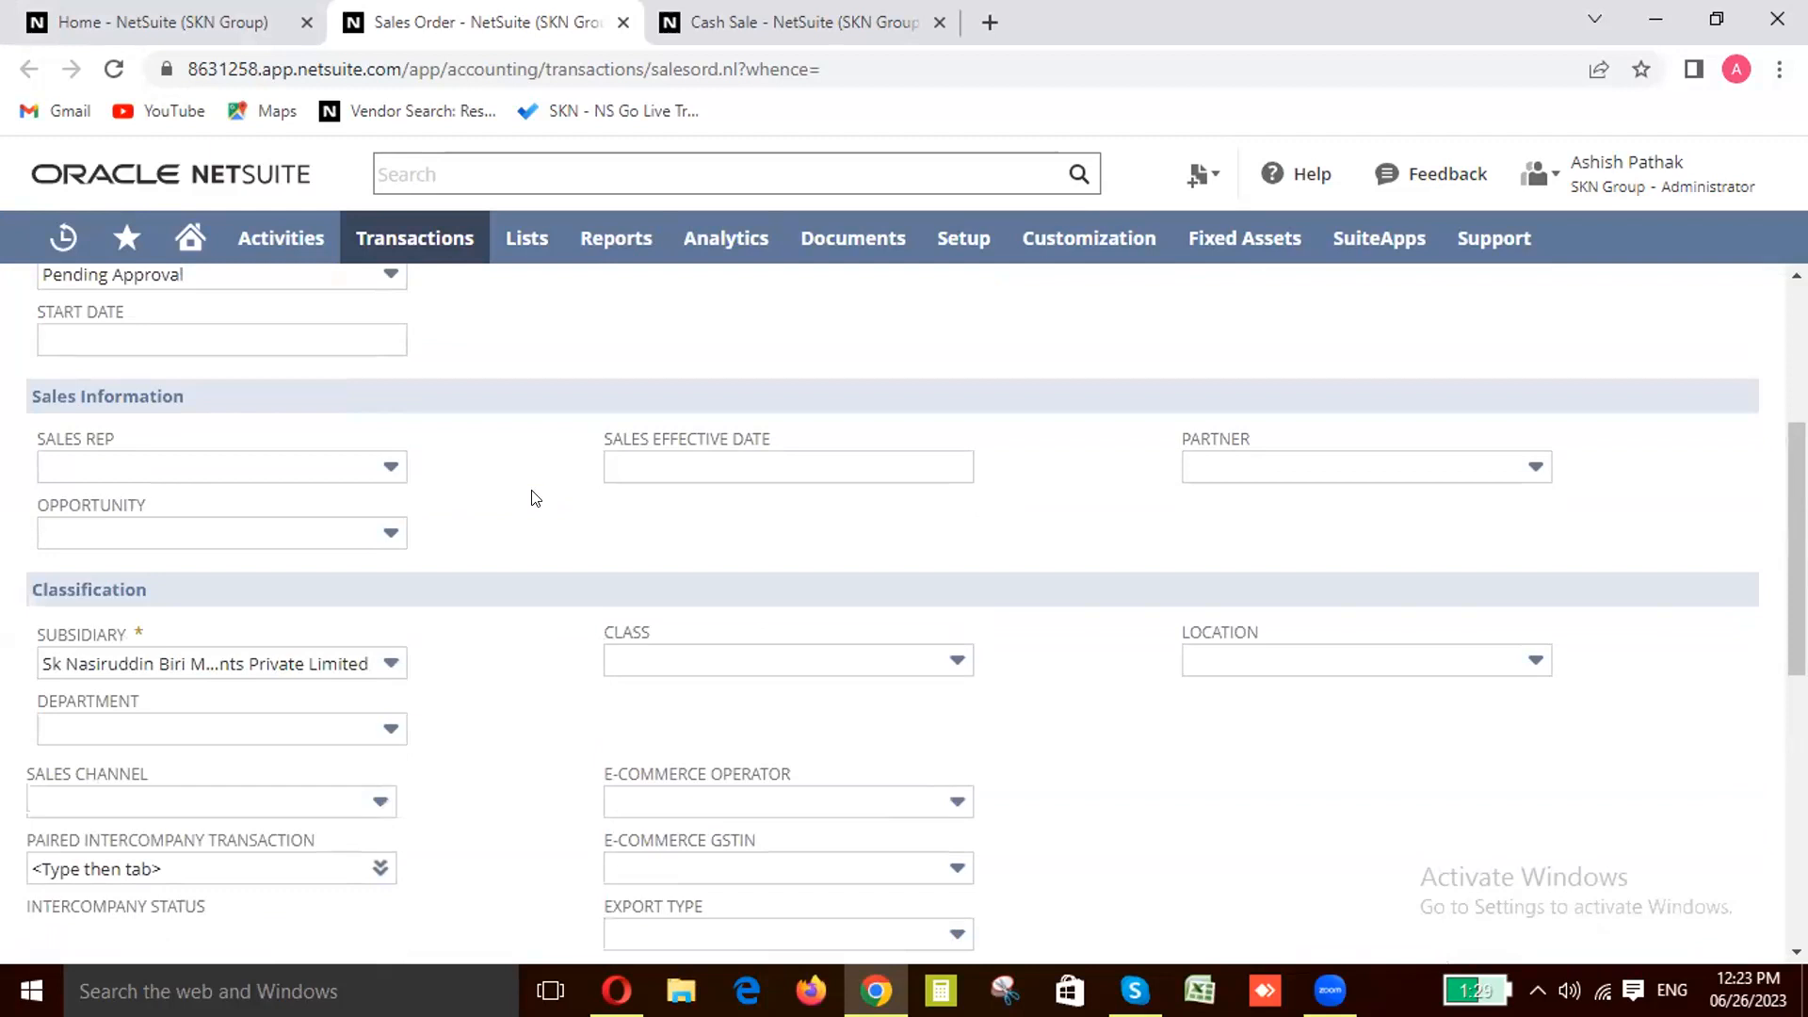
scroll(535, 498, "up", 3)
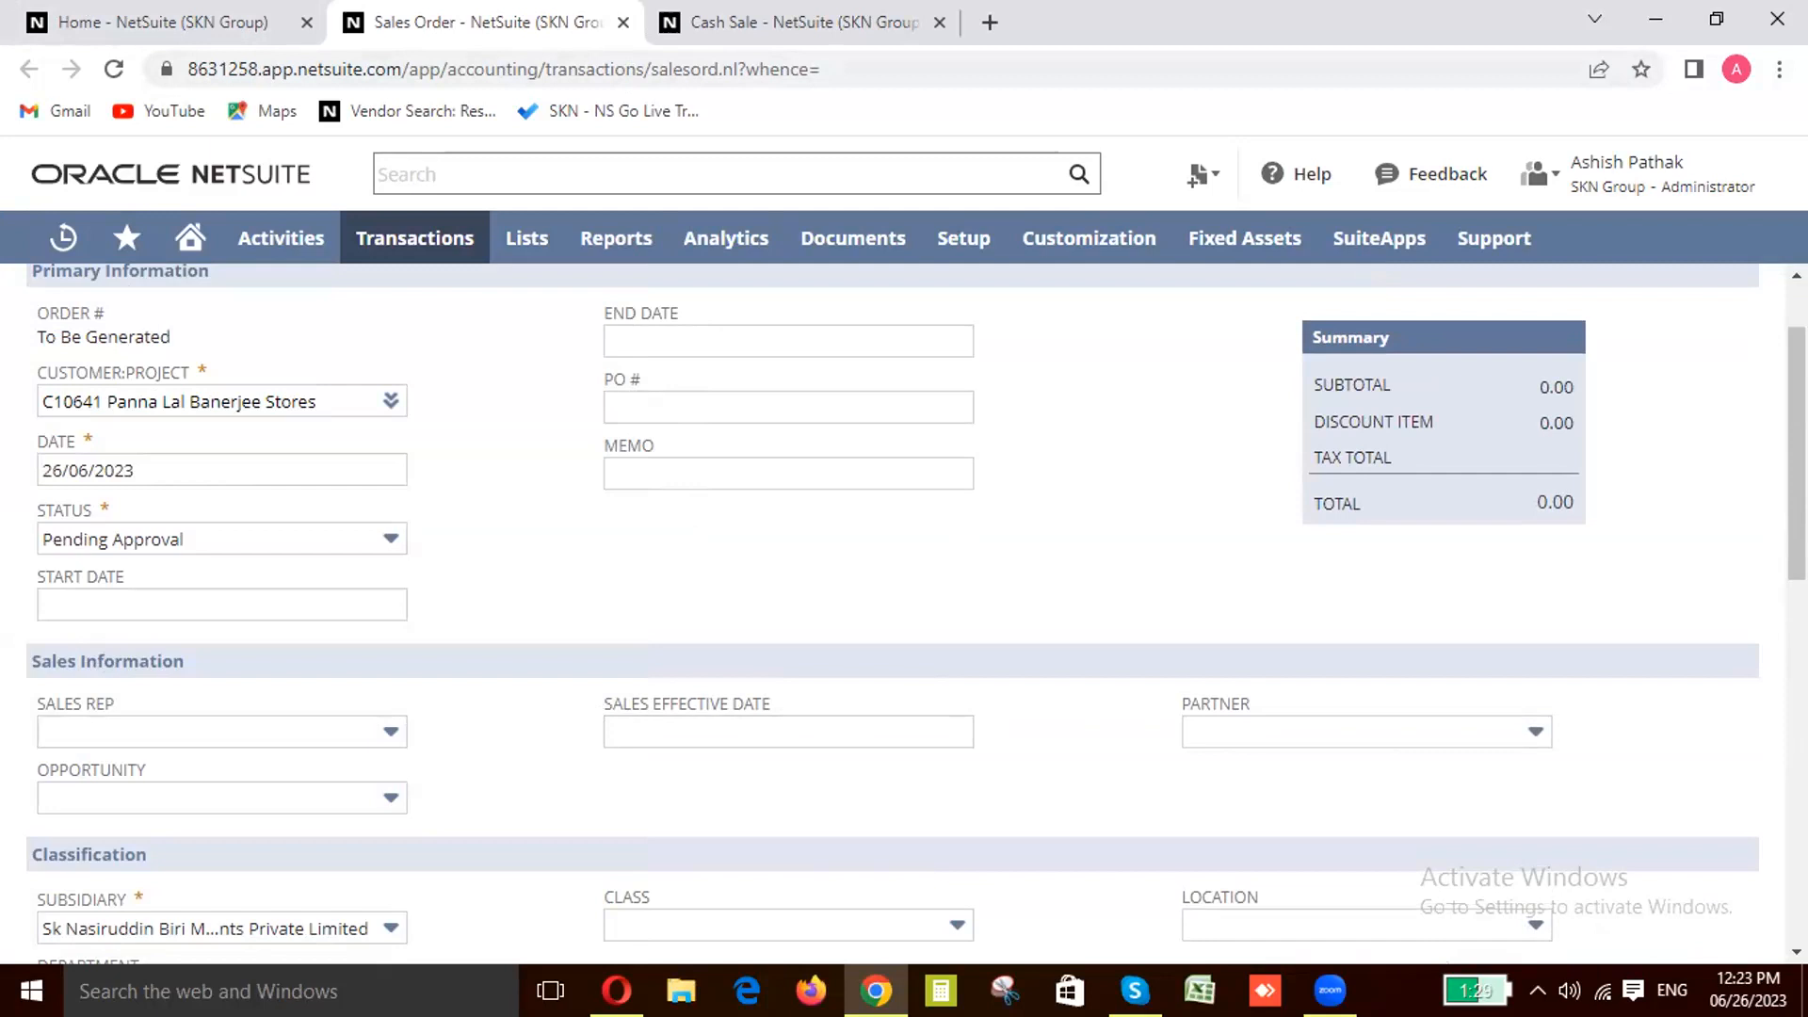
mouse_move(907, 235)
scroll(921, 548, "up", 2)
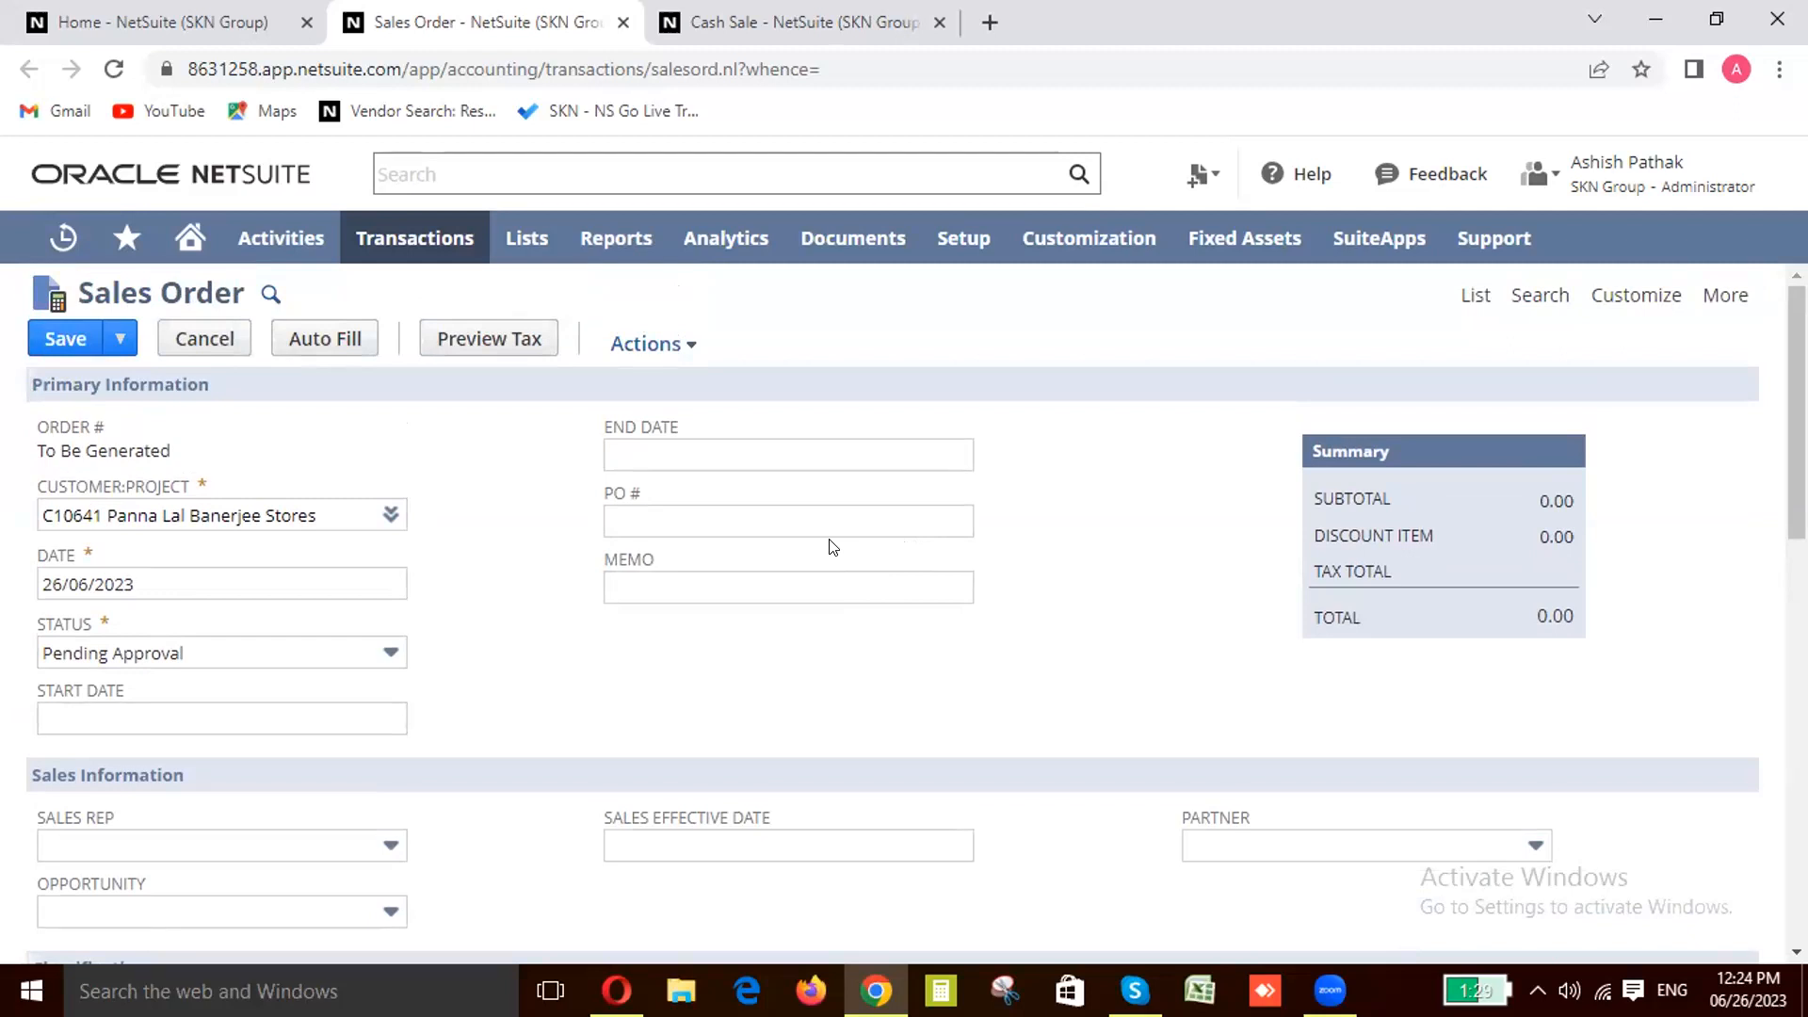
Step: Set the sales order's status to Pending Fulfillment and its location to Karah - MFG (Tobe Deleted)
left_click(266, 657)
left_click(263, 722)
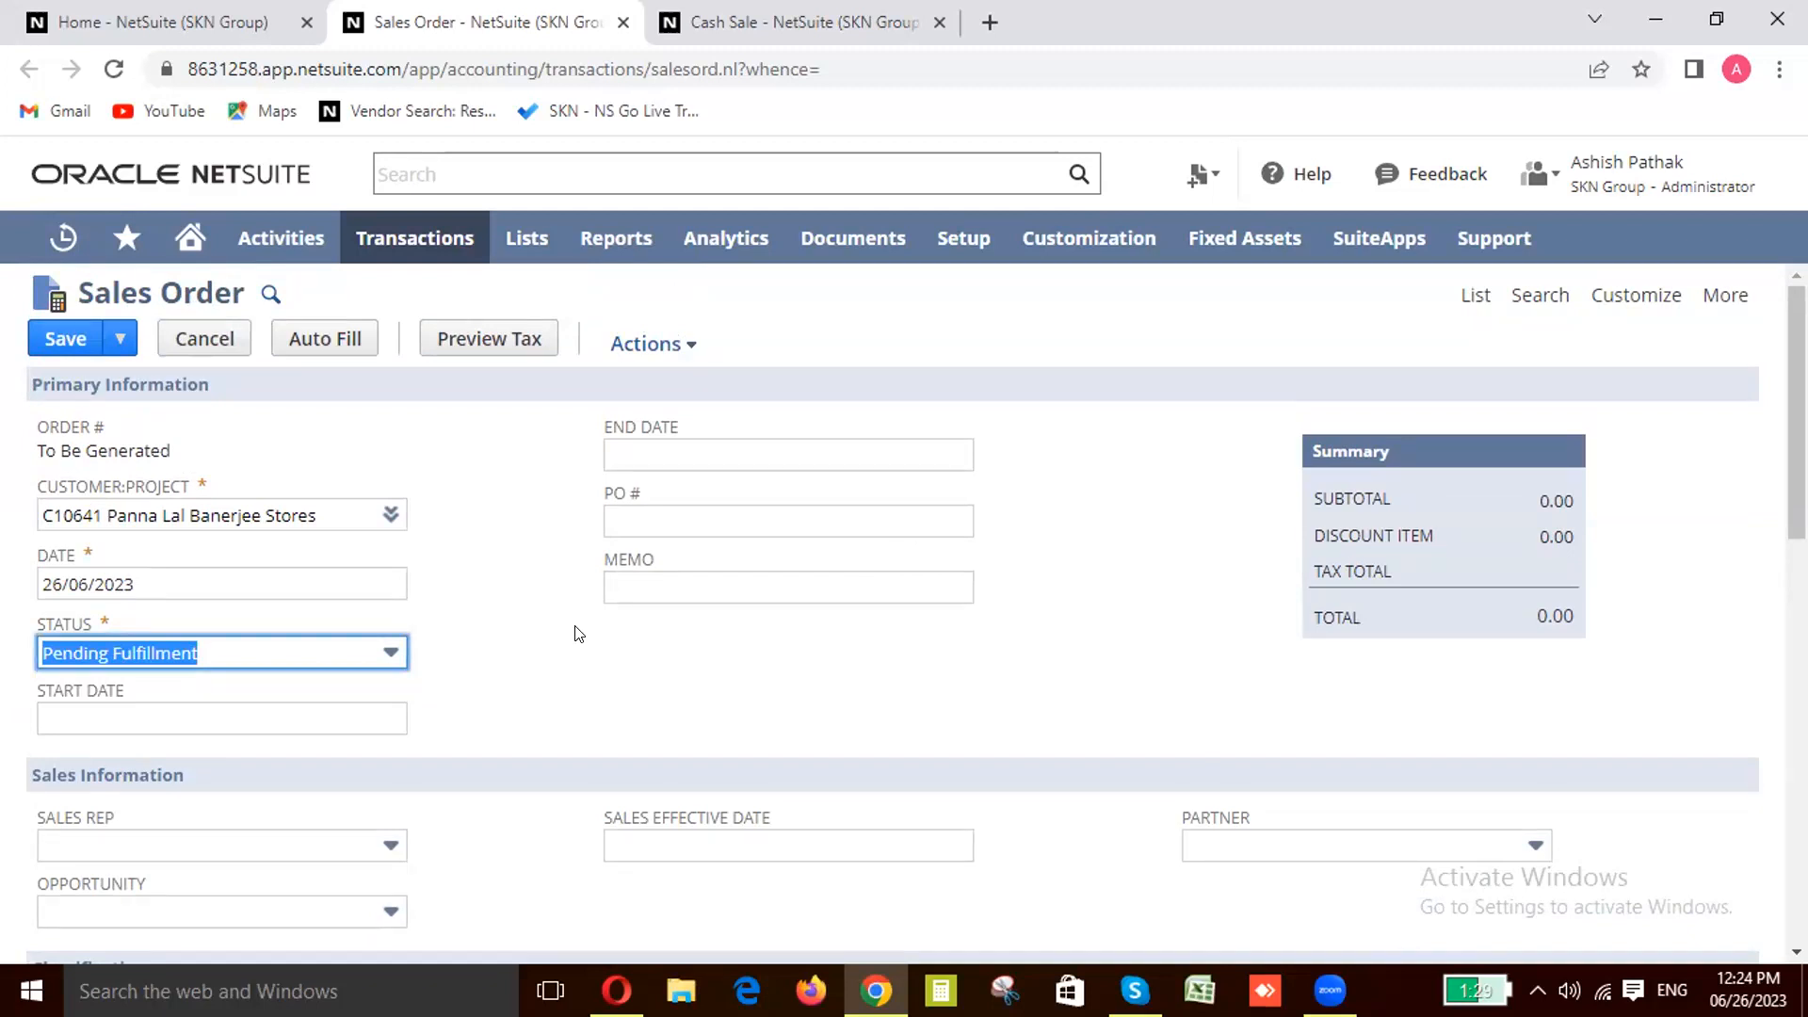
scroll(577, 633, "down", 10)
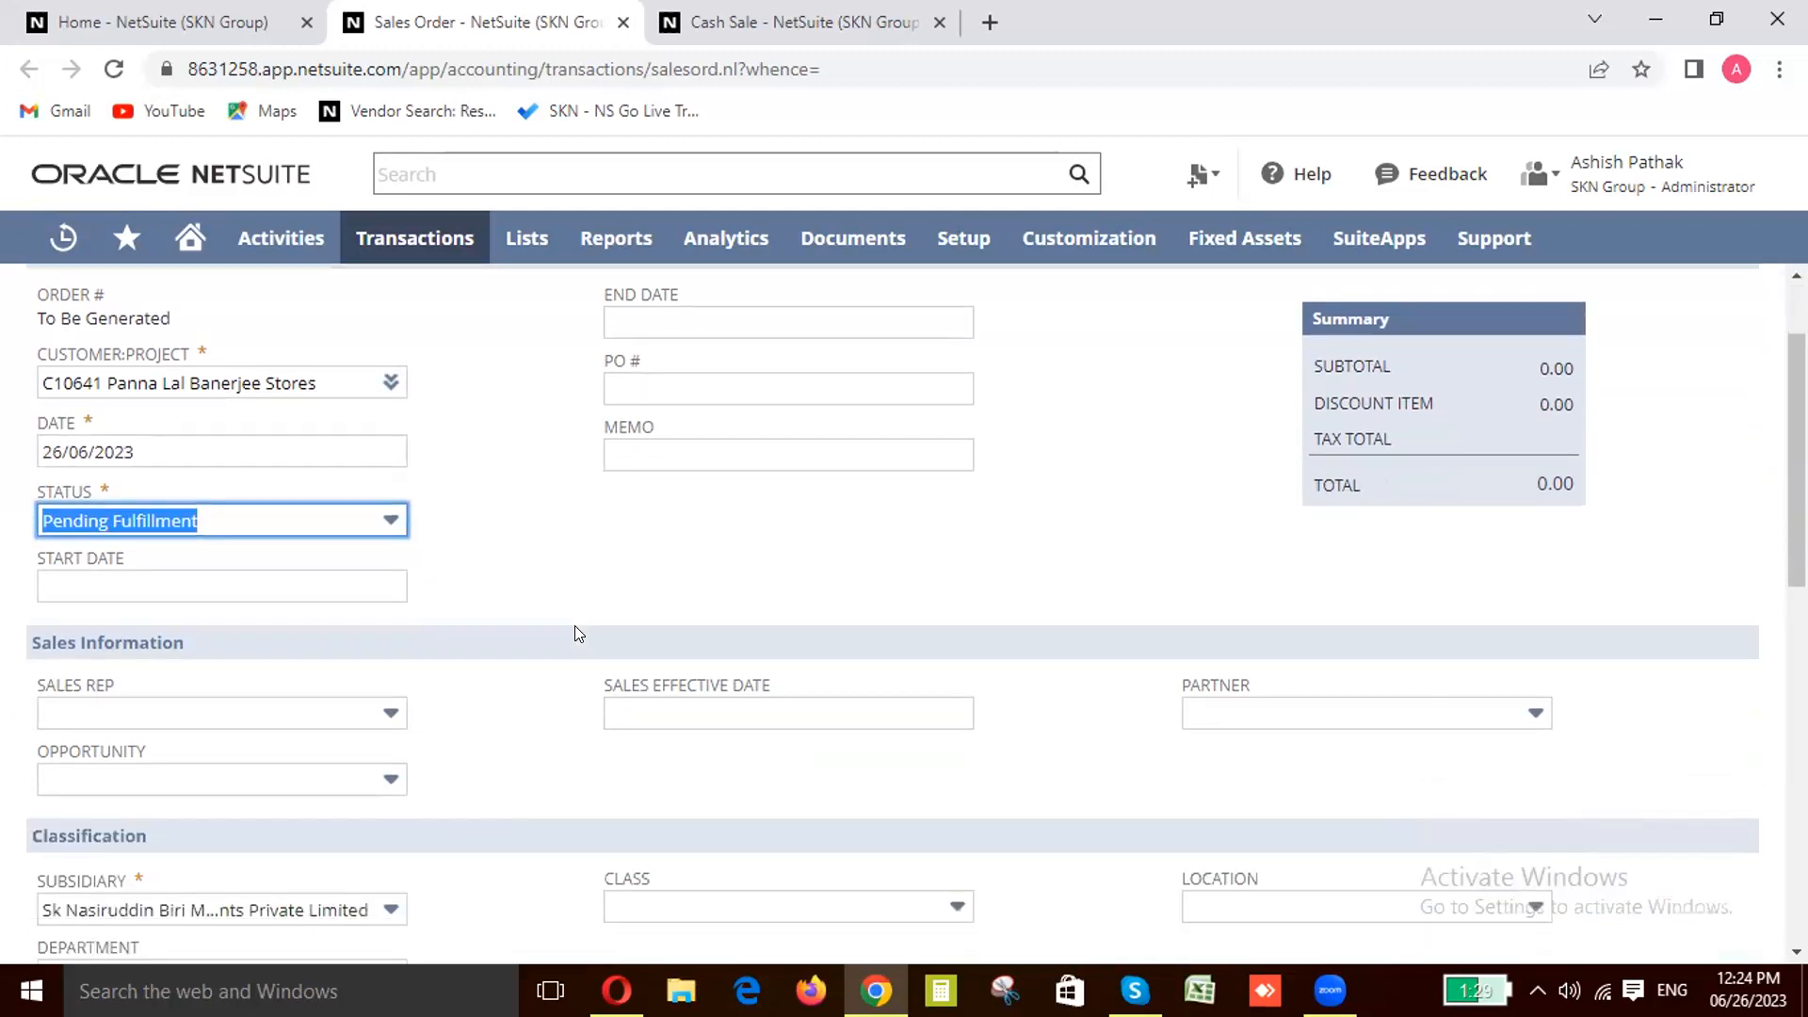
scroll(680, 646, "down", 2)
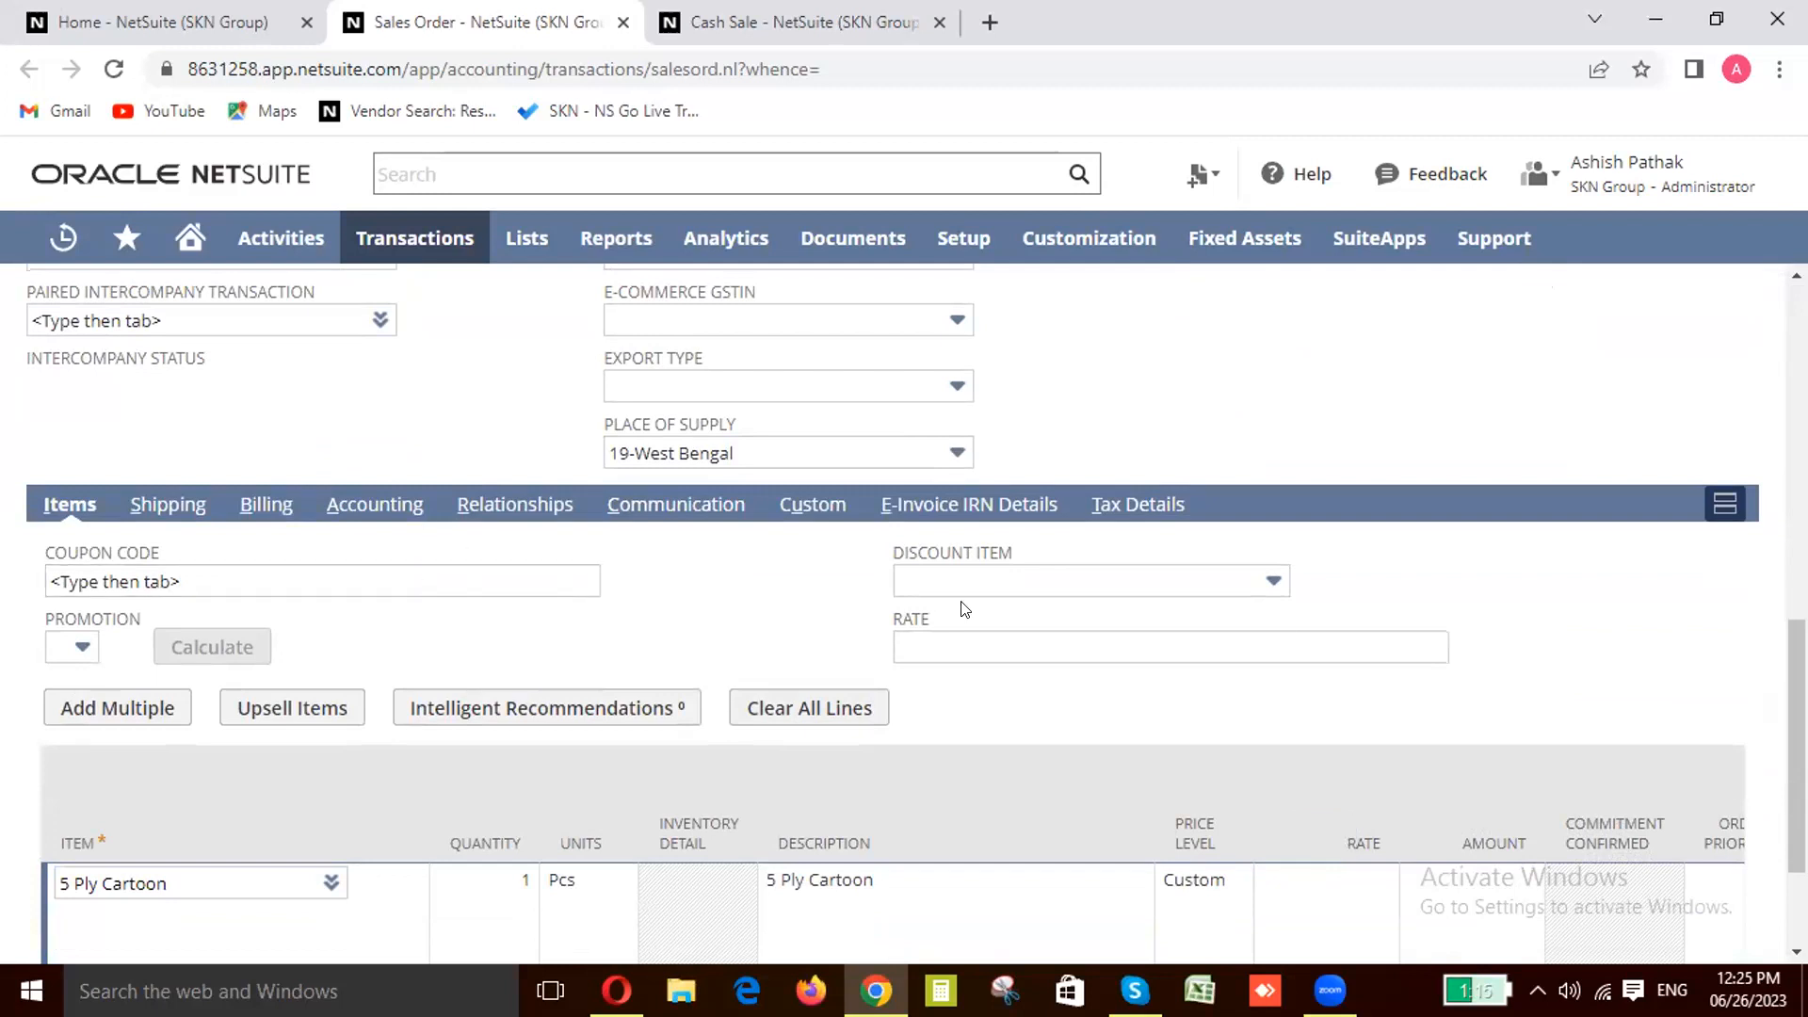
scroll(963, 608, "up", 3)
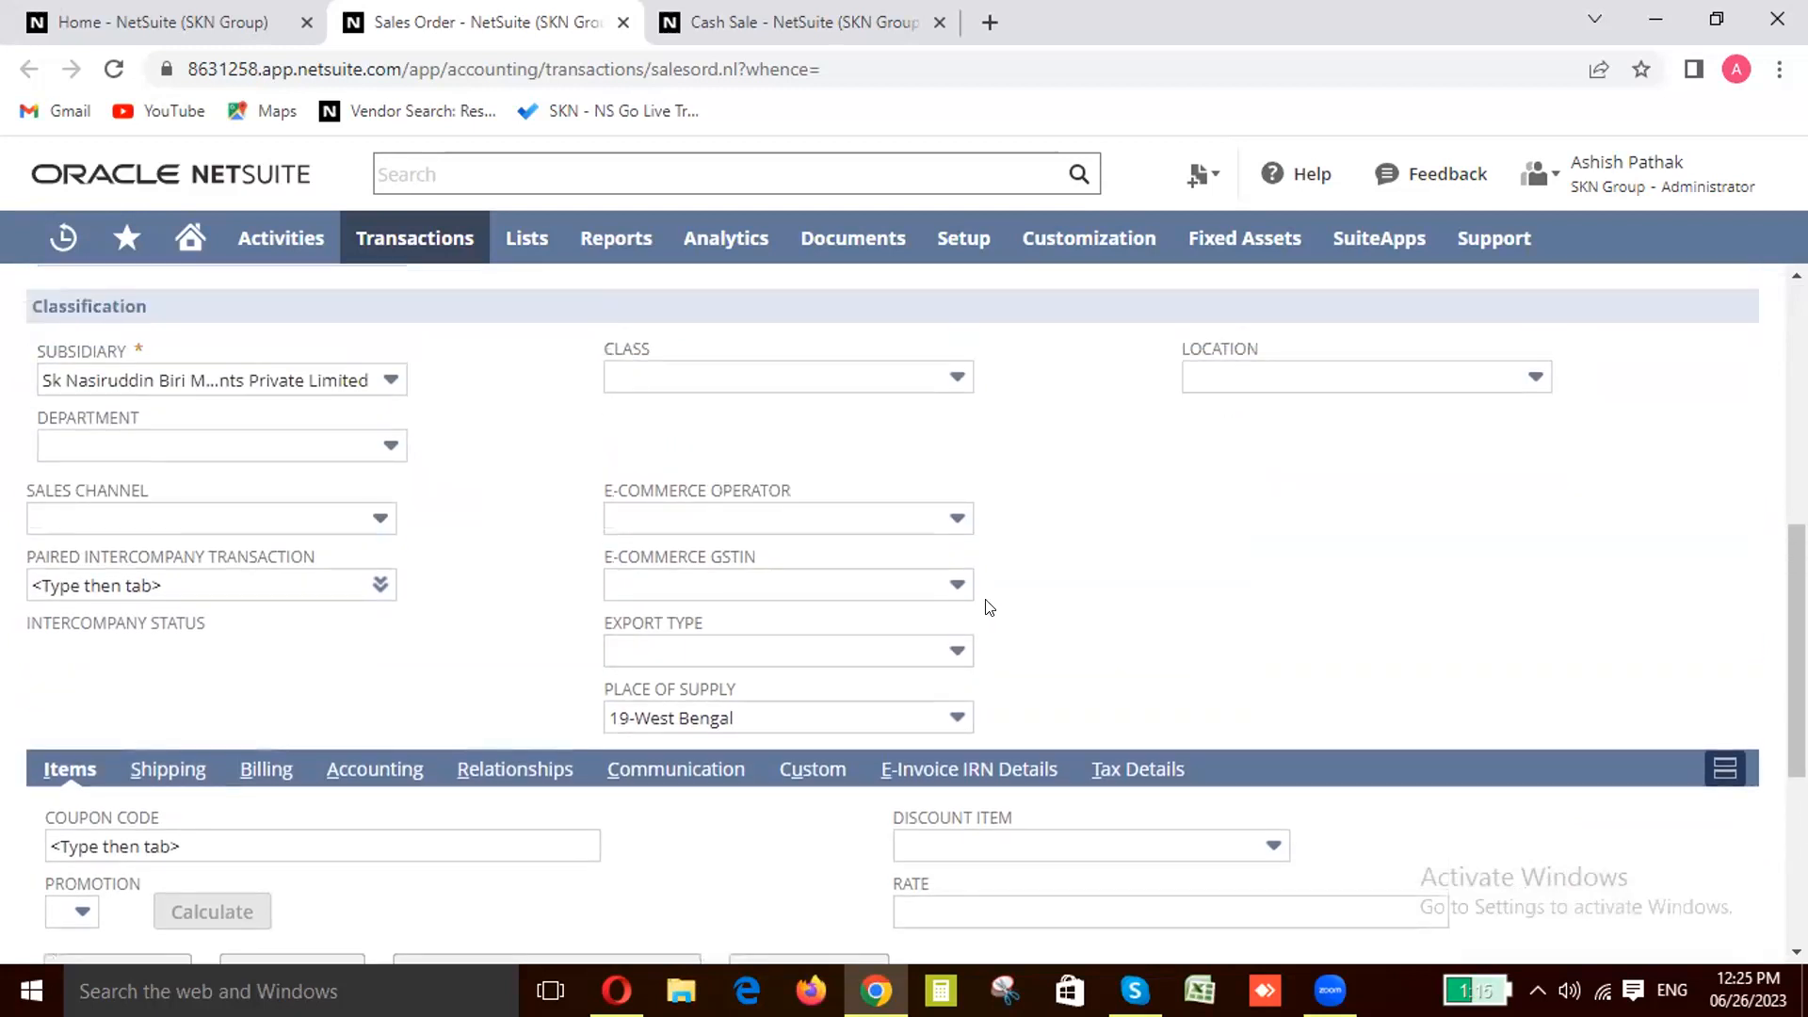
left_click(1380, 381)
scroll(1279, 614, "down", 5)
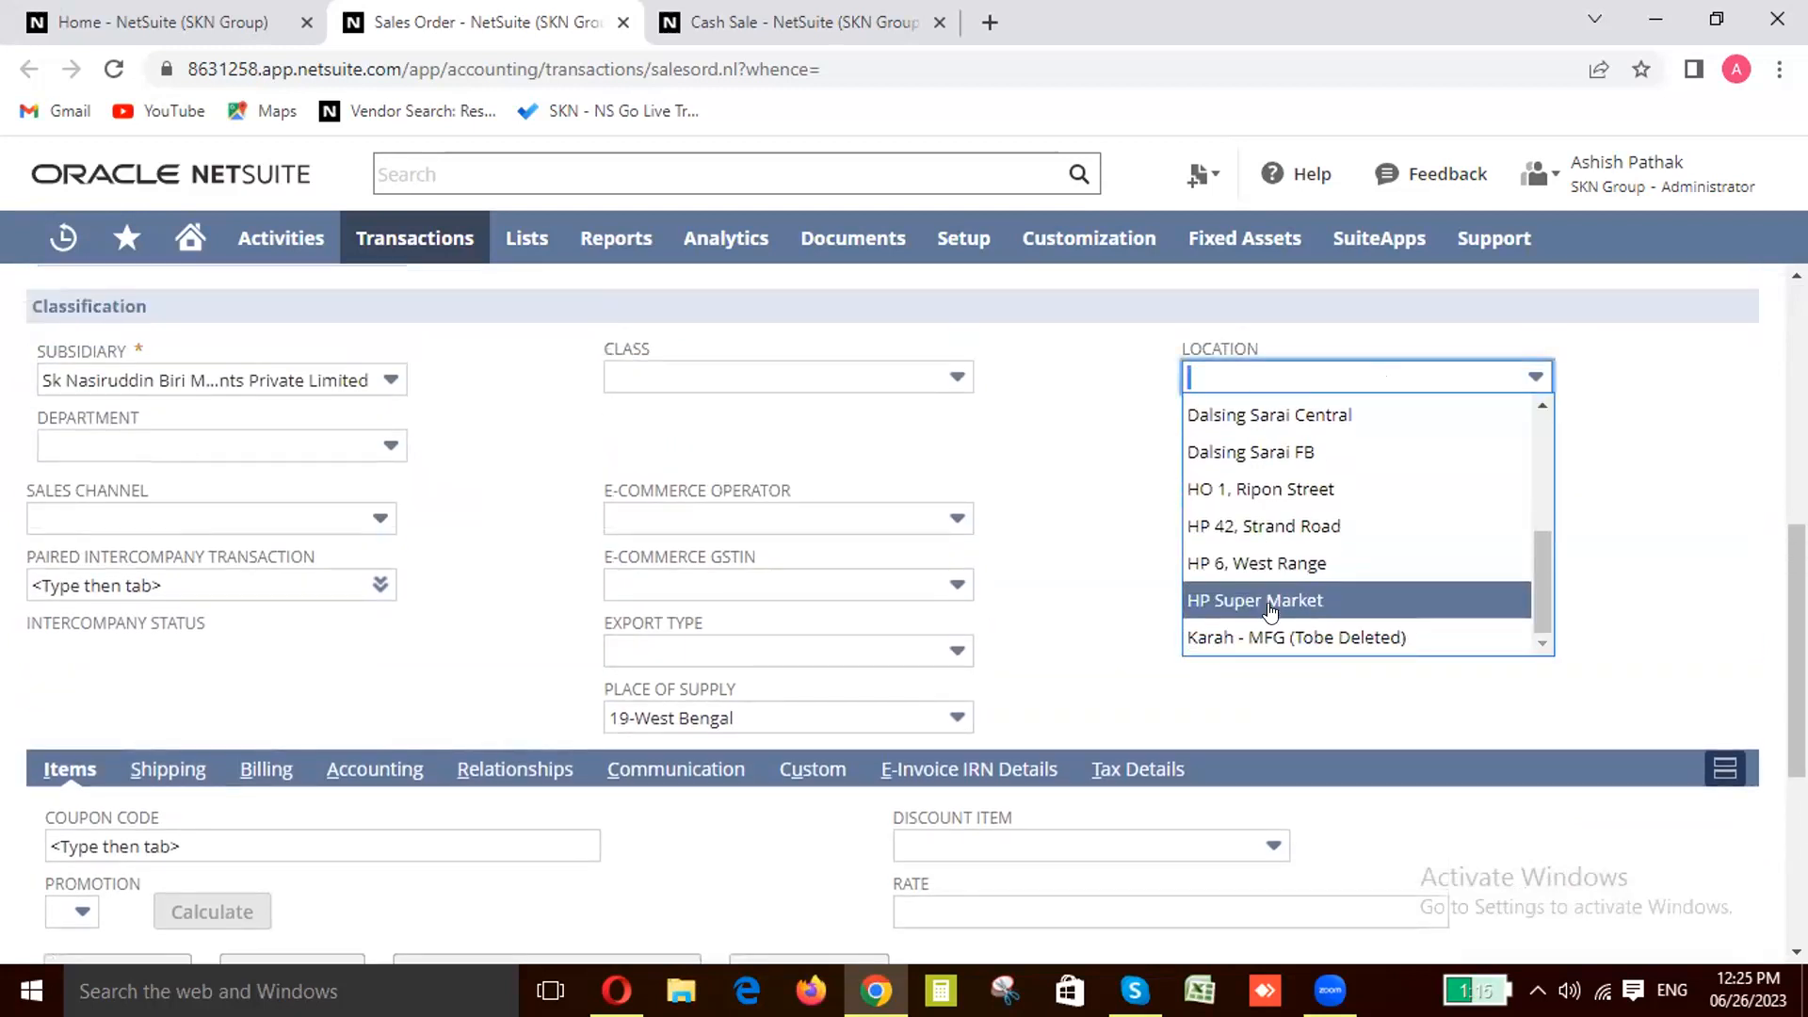
left_click(1252, 636)
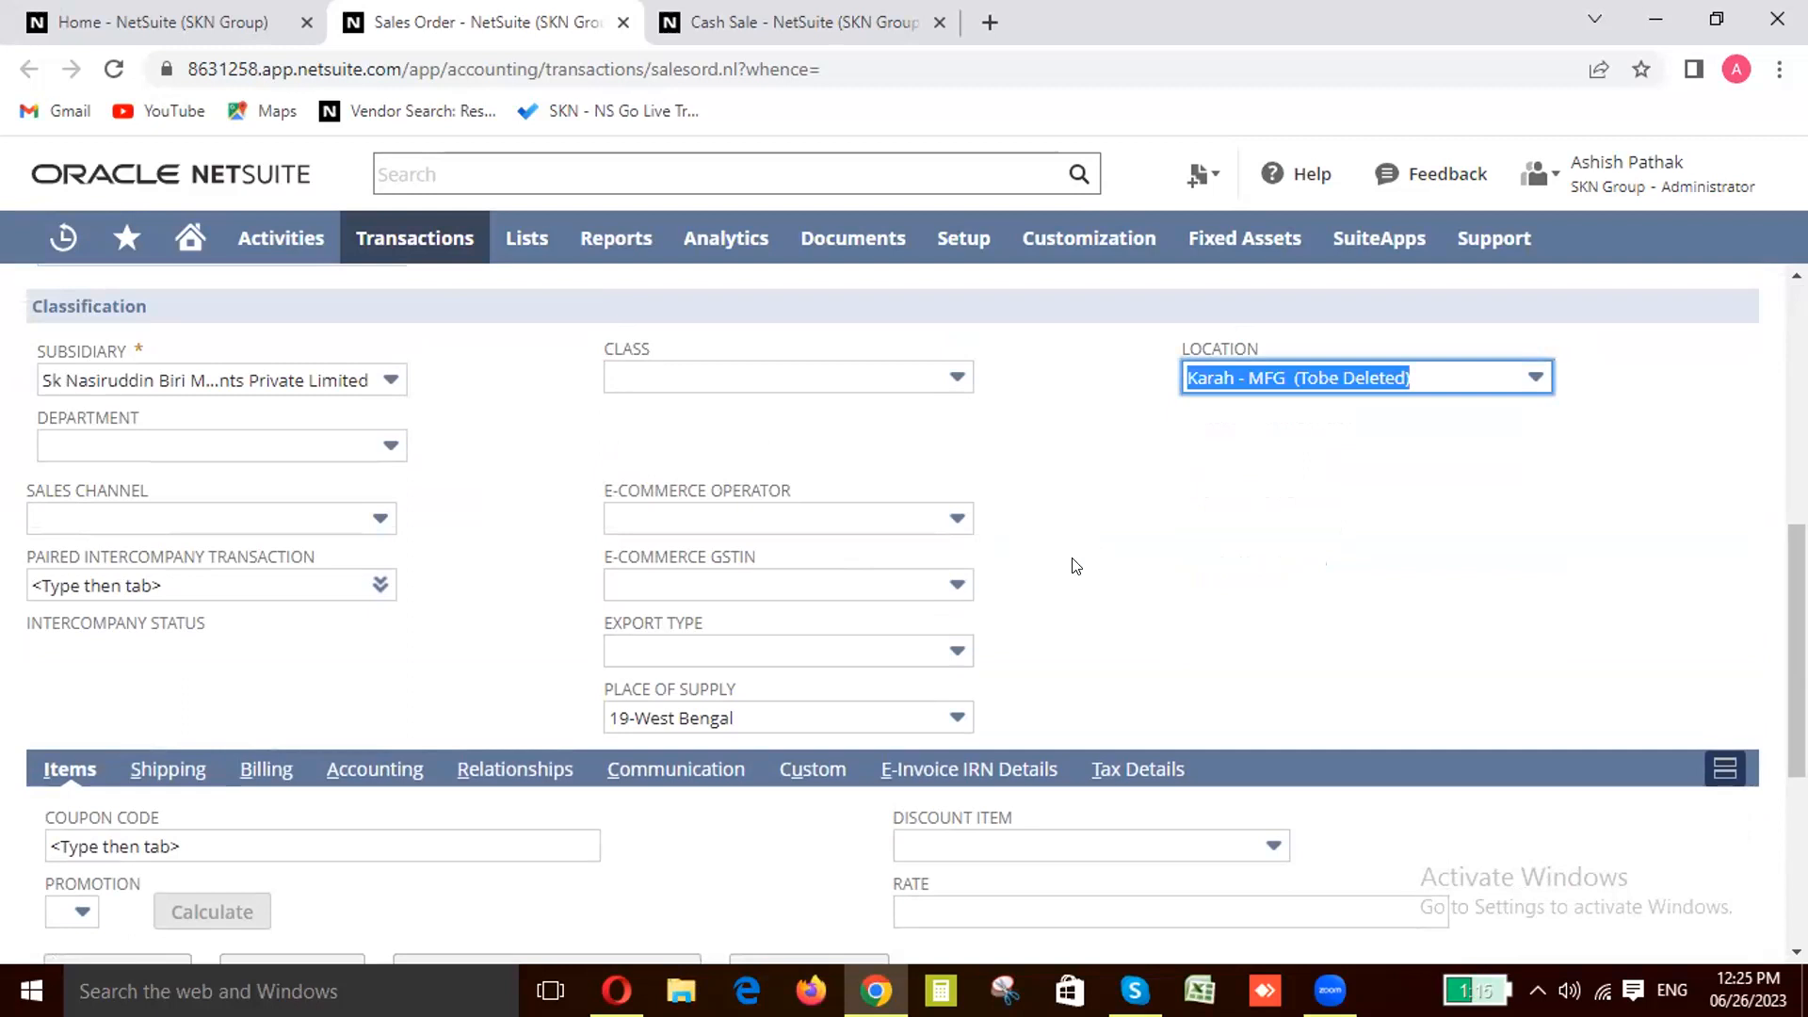
Step: Review the sales order's primary information, classification fields, place of supply and 5 Ply Cartoon item line
scroll(1073, 569, "up", 5)
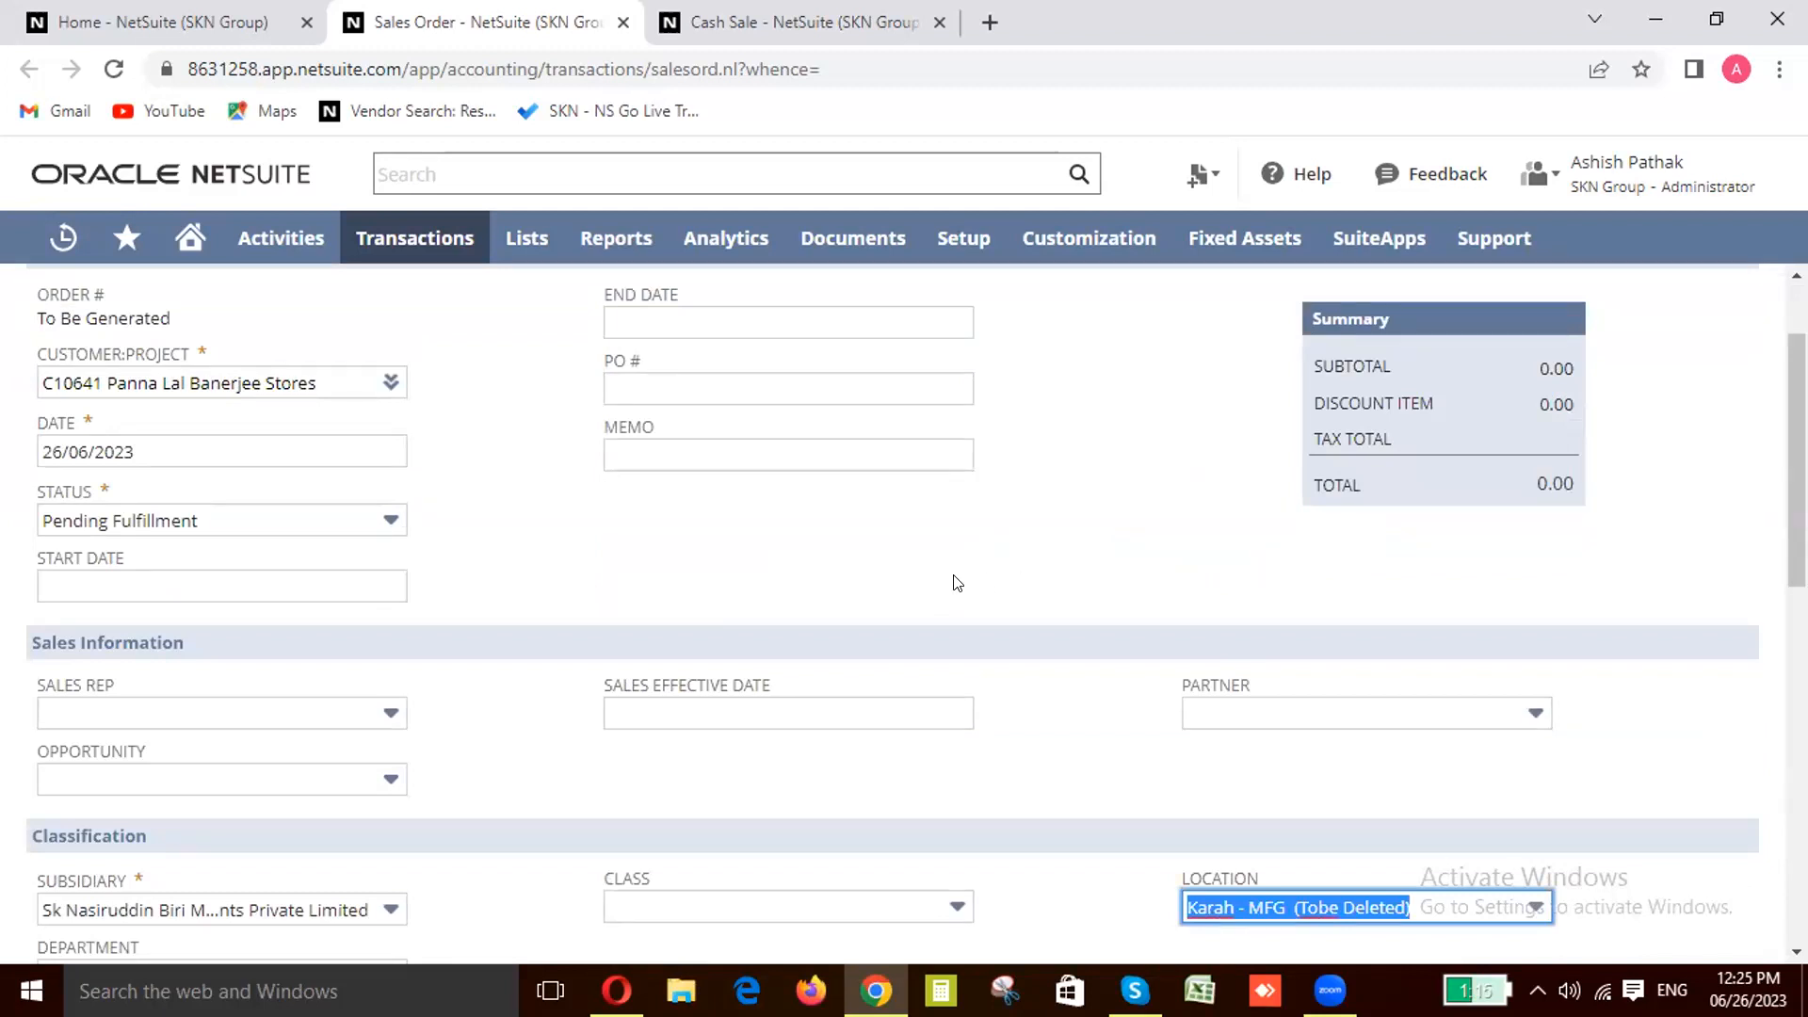
scroll(956, 582, "up", 2)
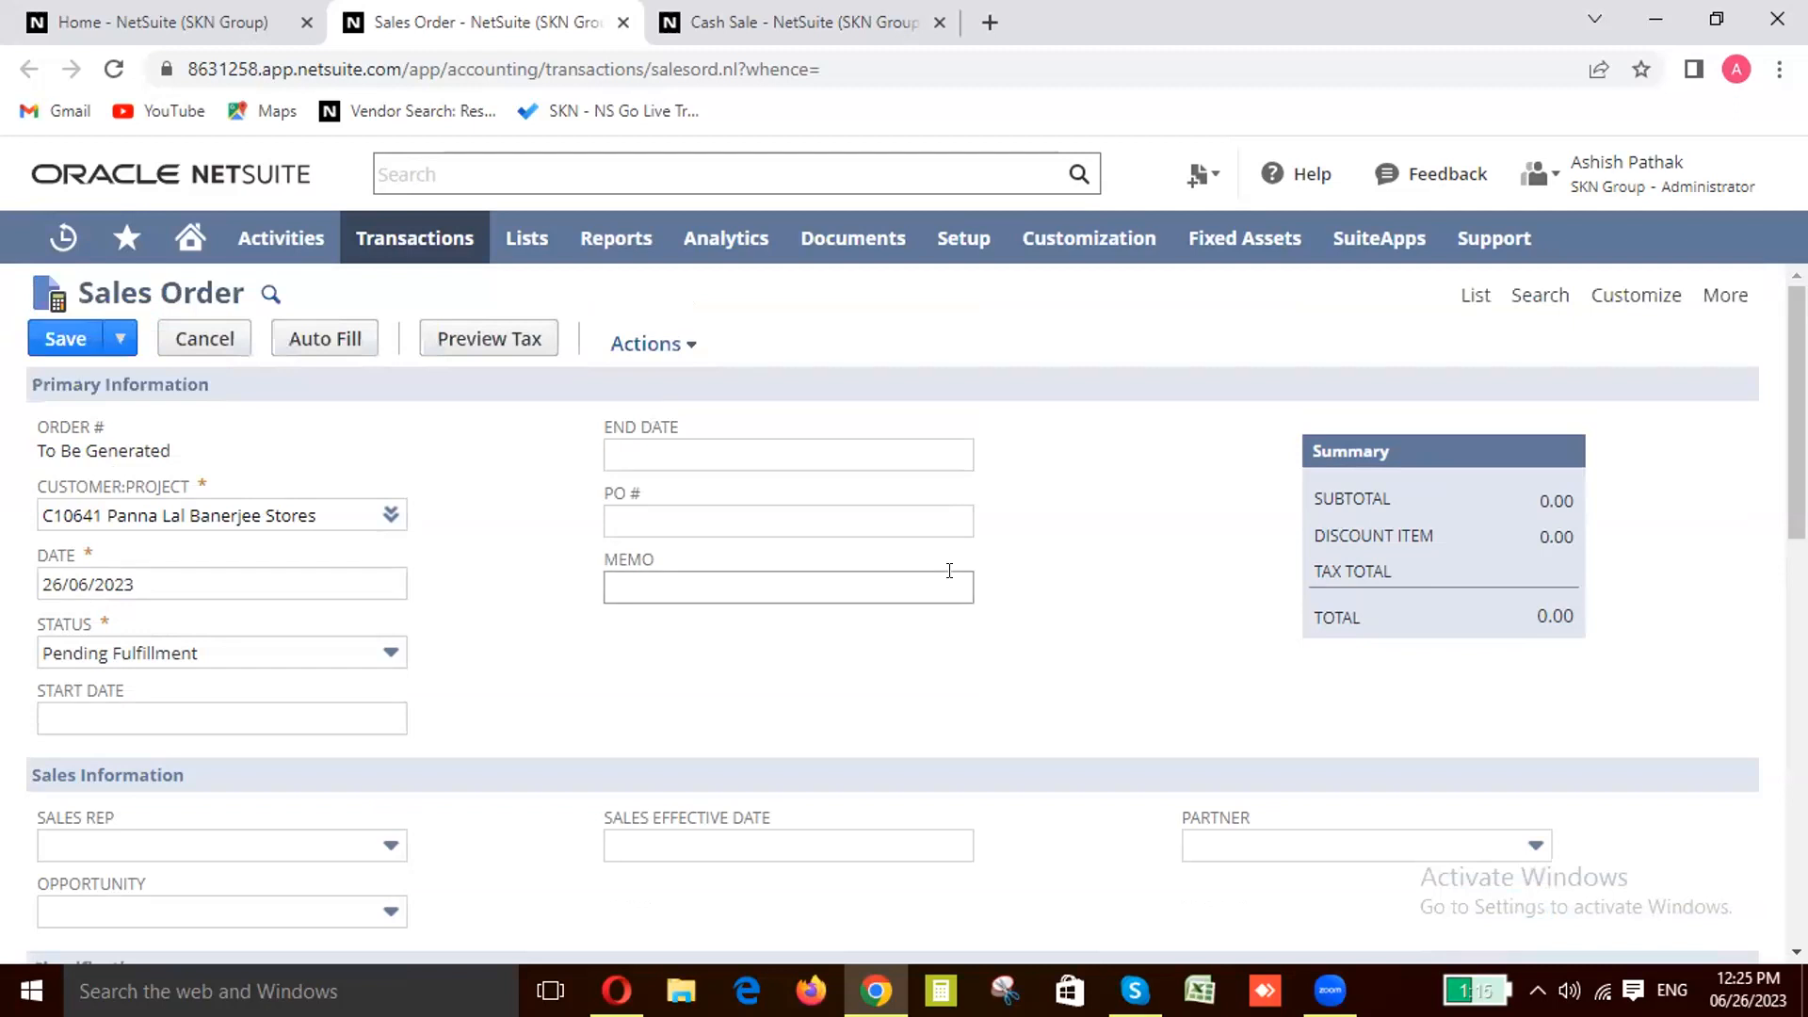
scroll(949, 575, "down", 9)
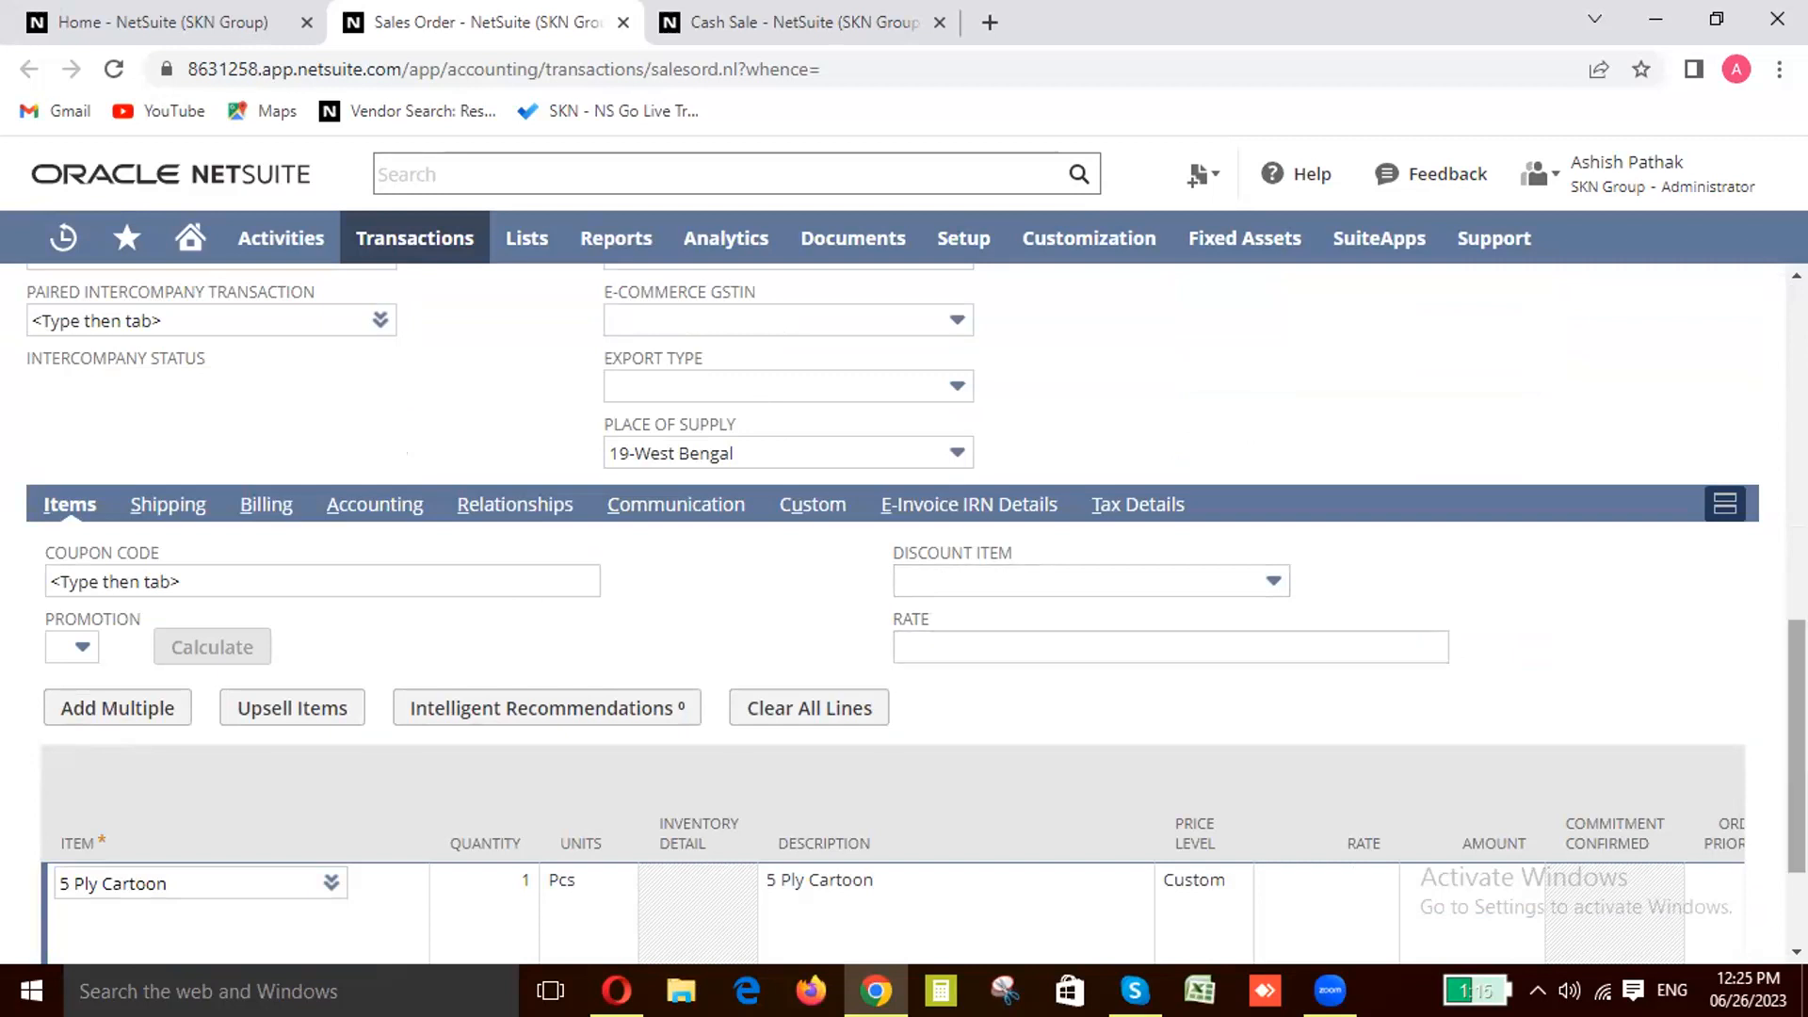
mouse_move(1330, 990)
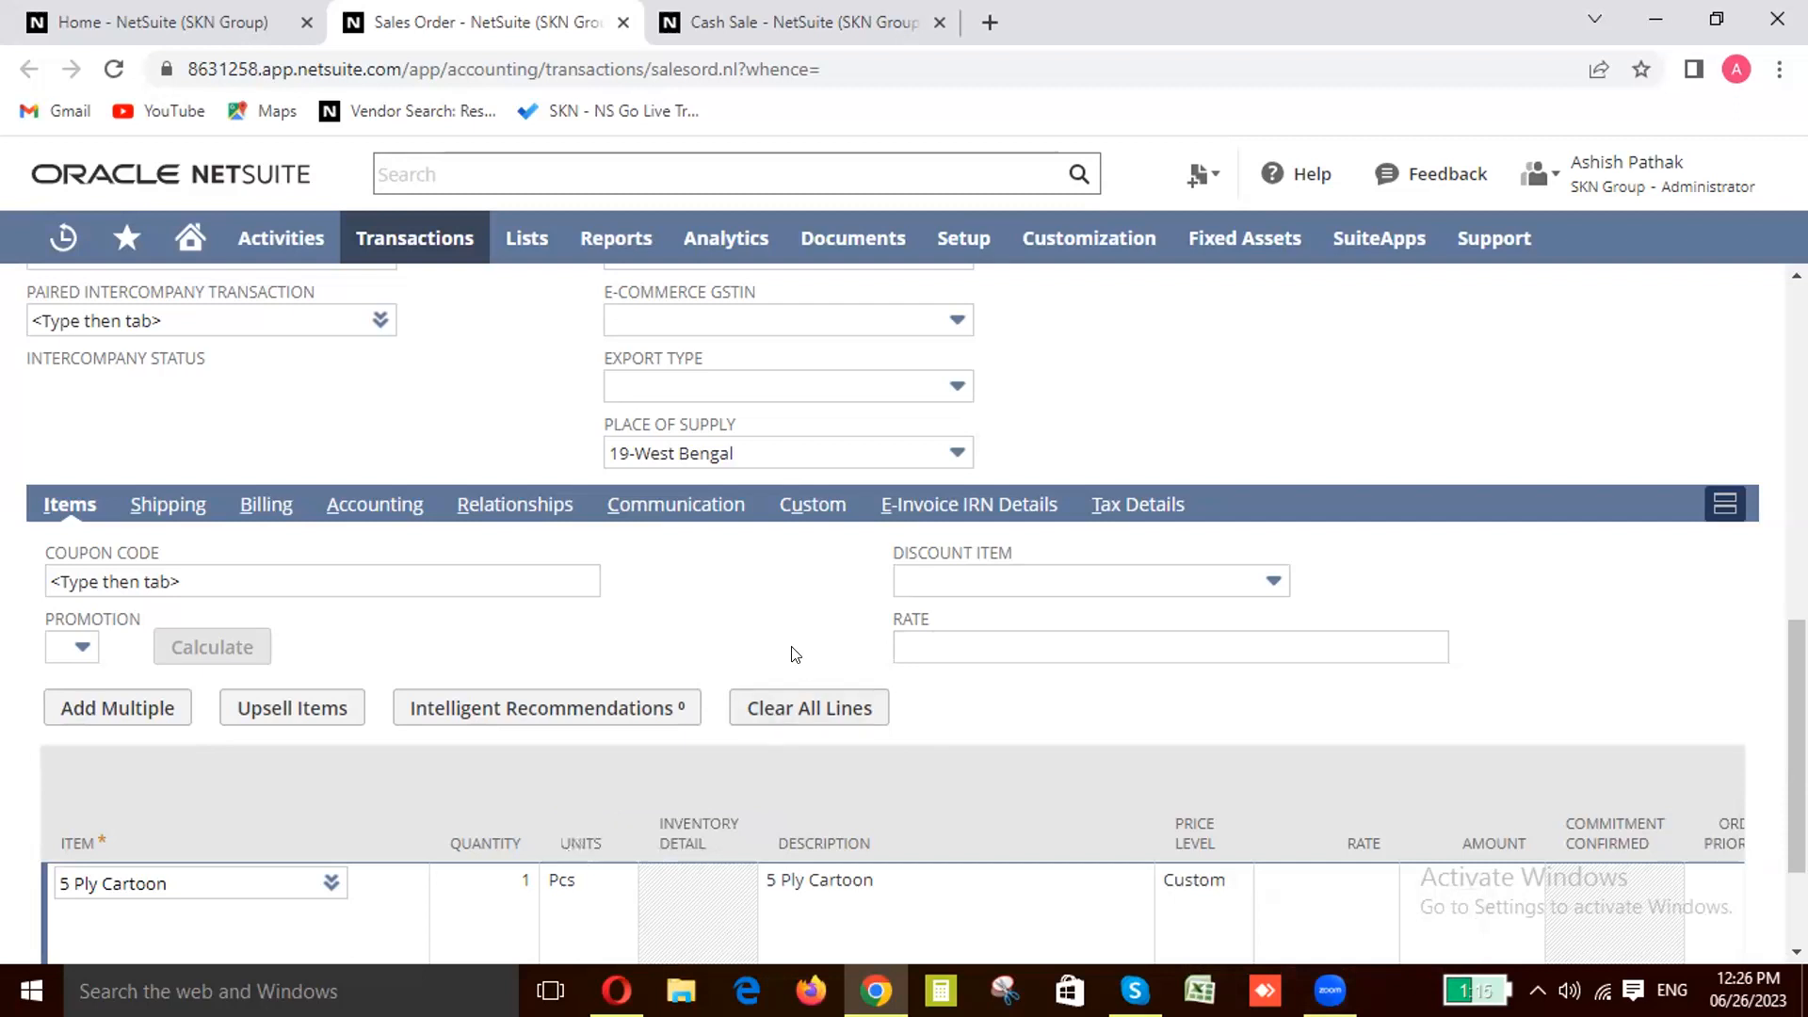
scroll(807, 659, "up", 3)
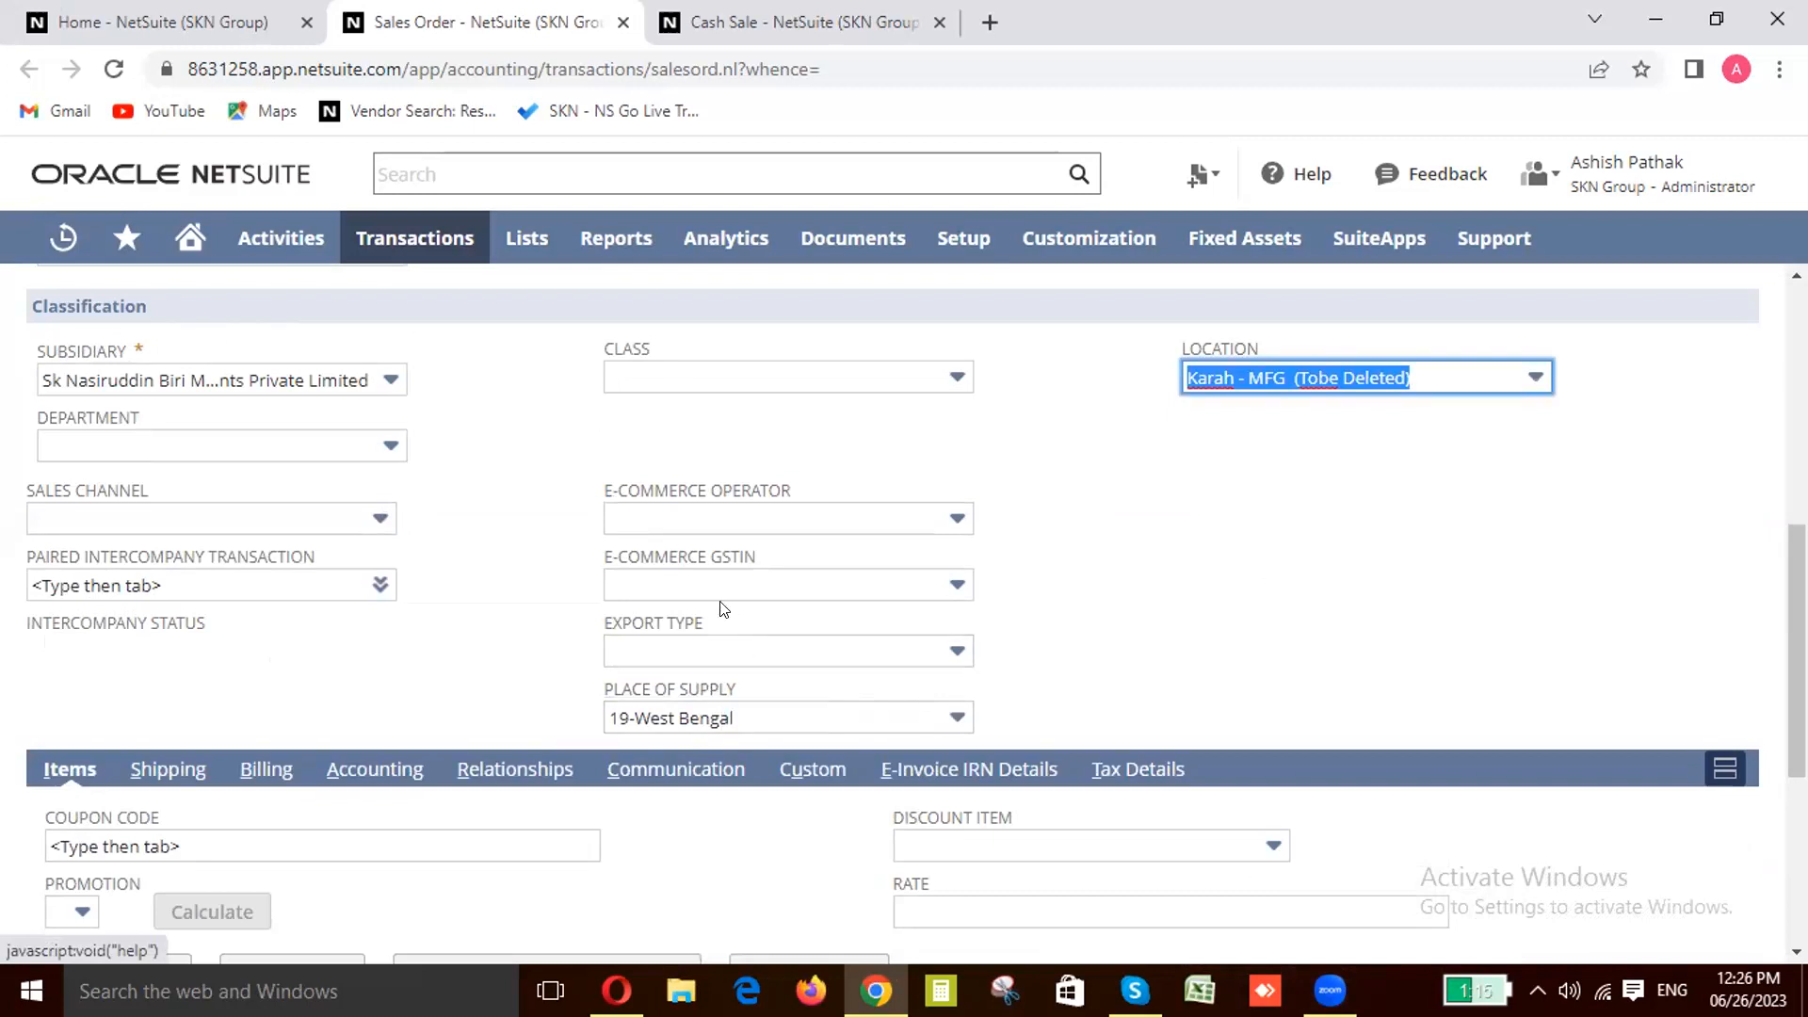
scroll(788, 629, "down", 1)
scroll(788, 629, "down", 2)
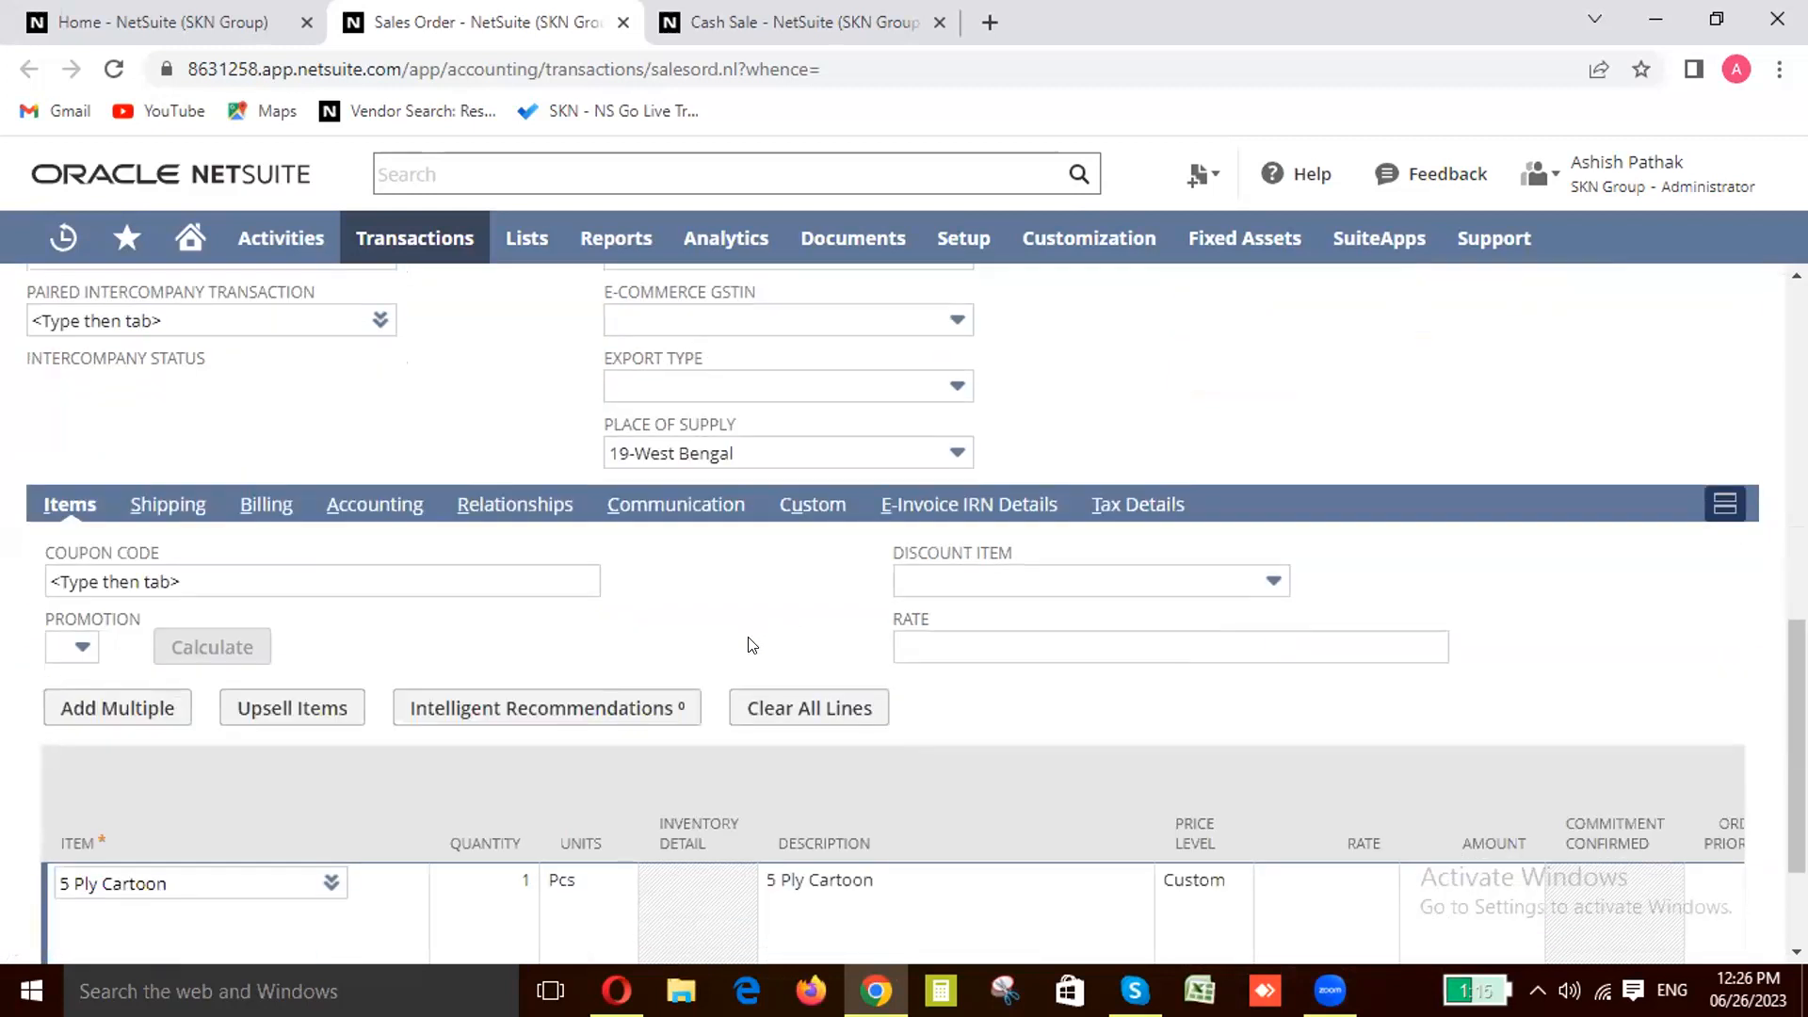
scroll(747, 646, "up", 2)
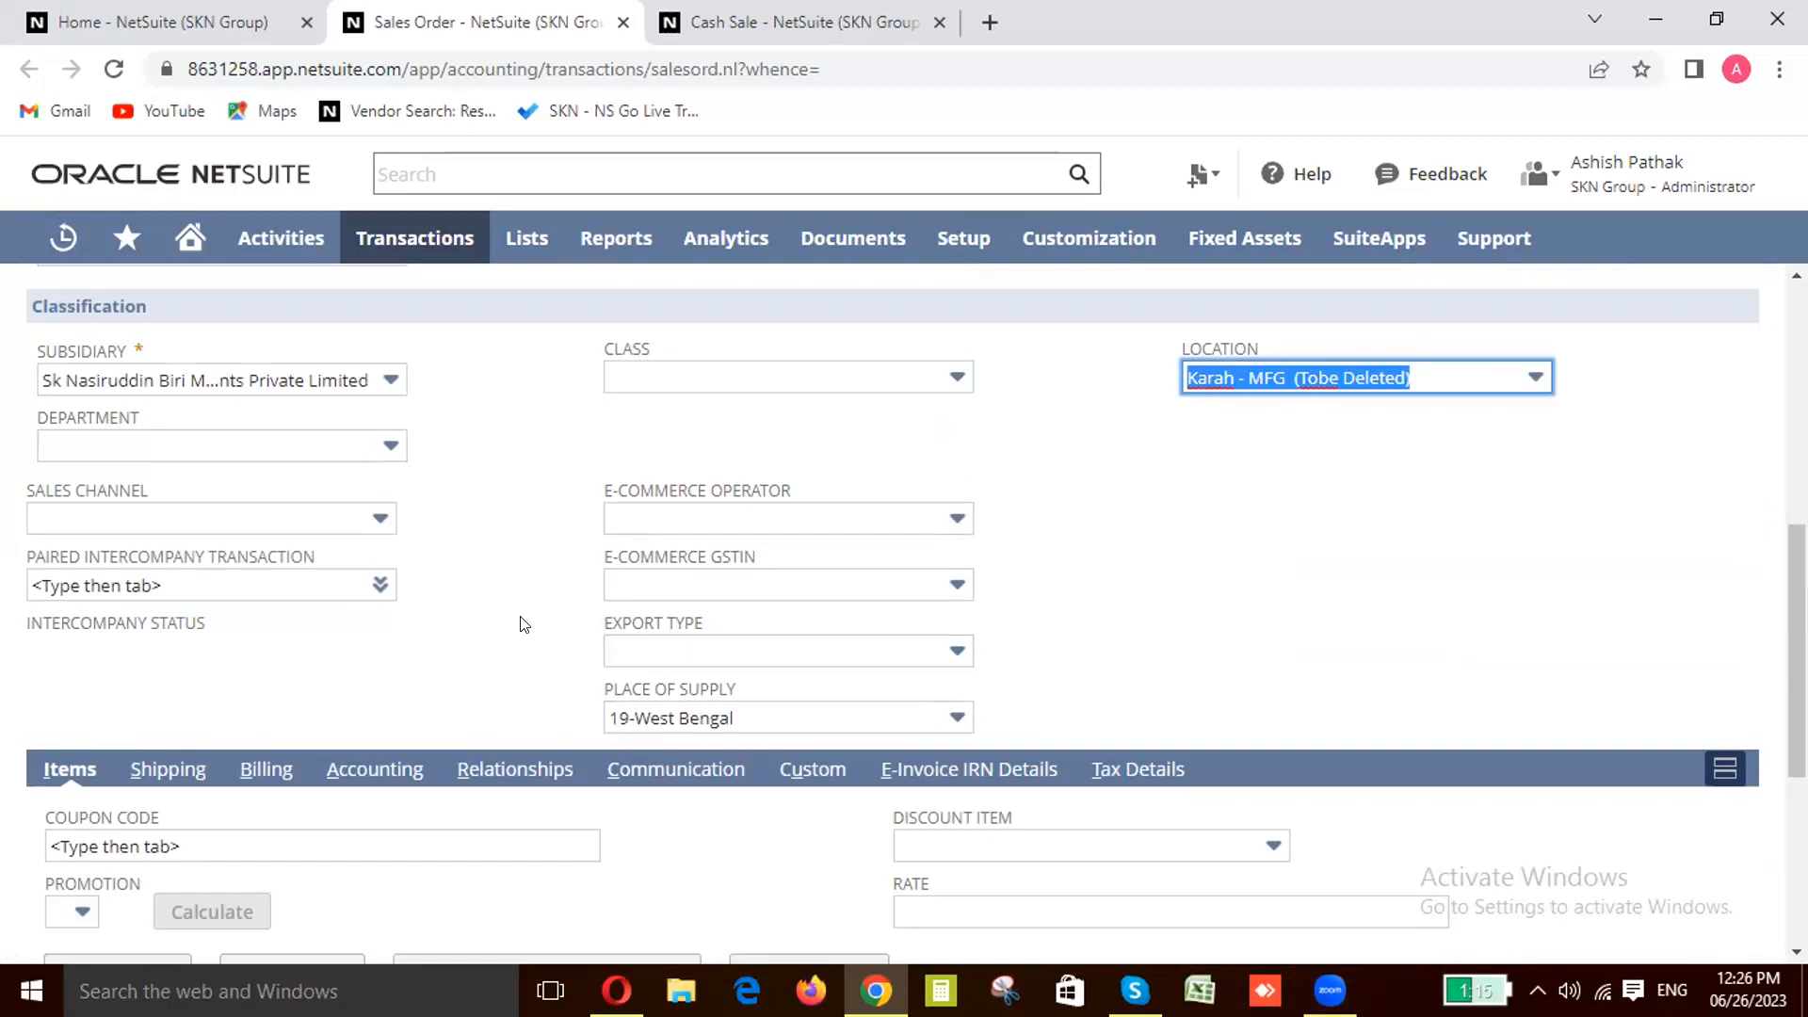
scroll(524, 625, "up", 1)
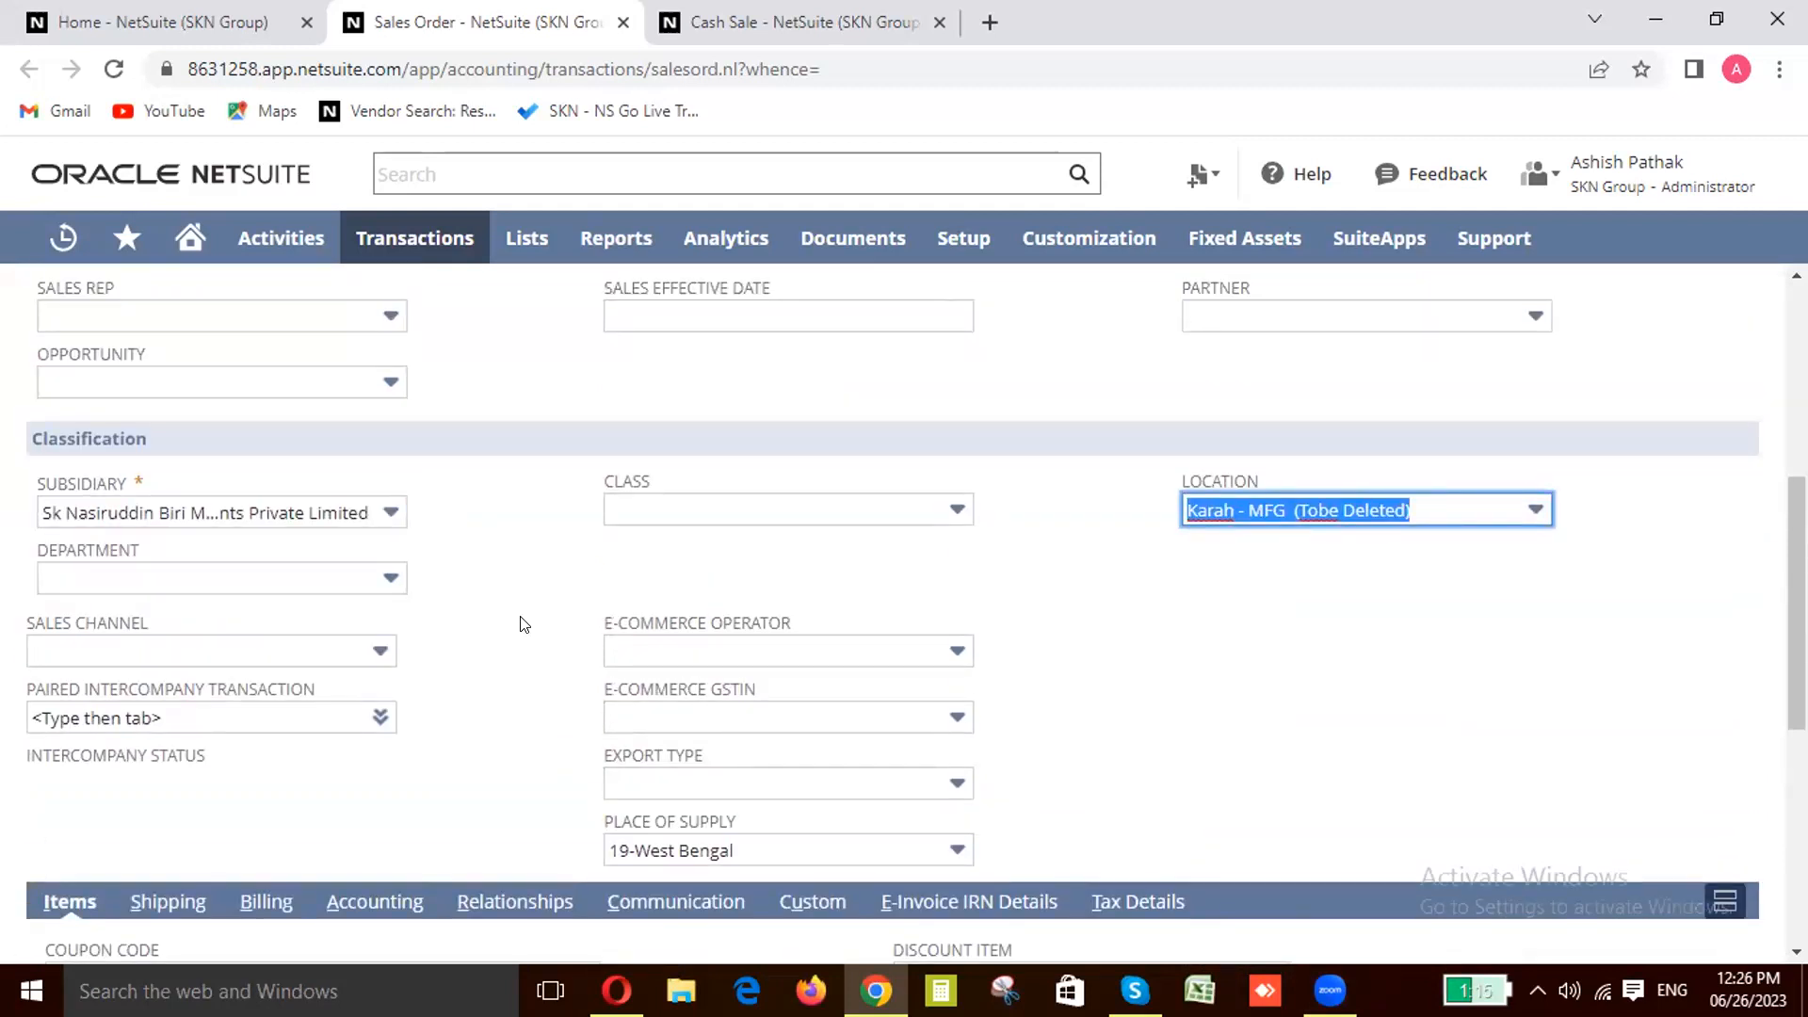
scroll(523, 624, "up", 3)
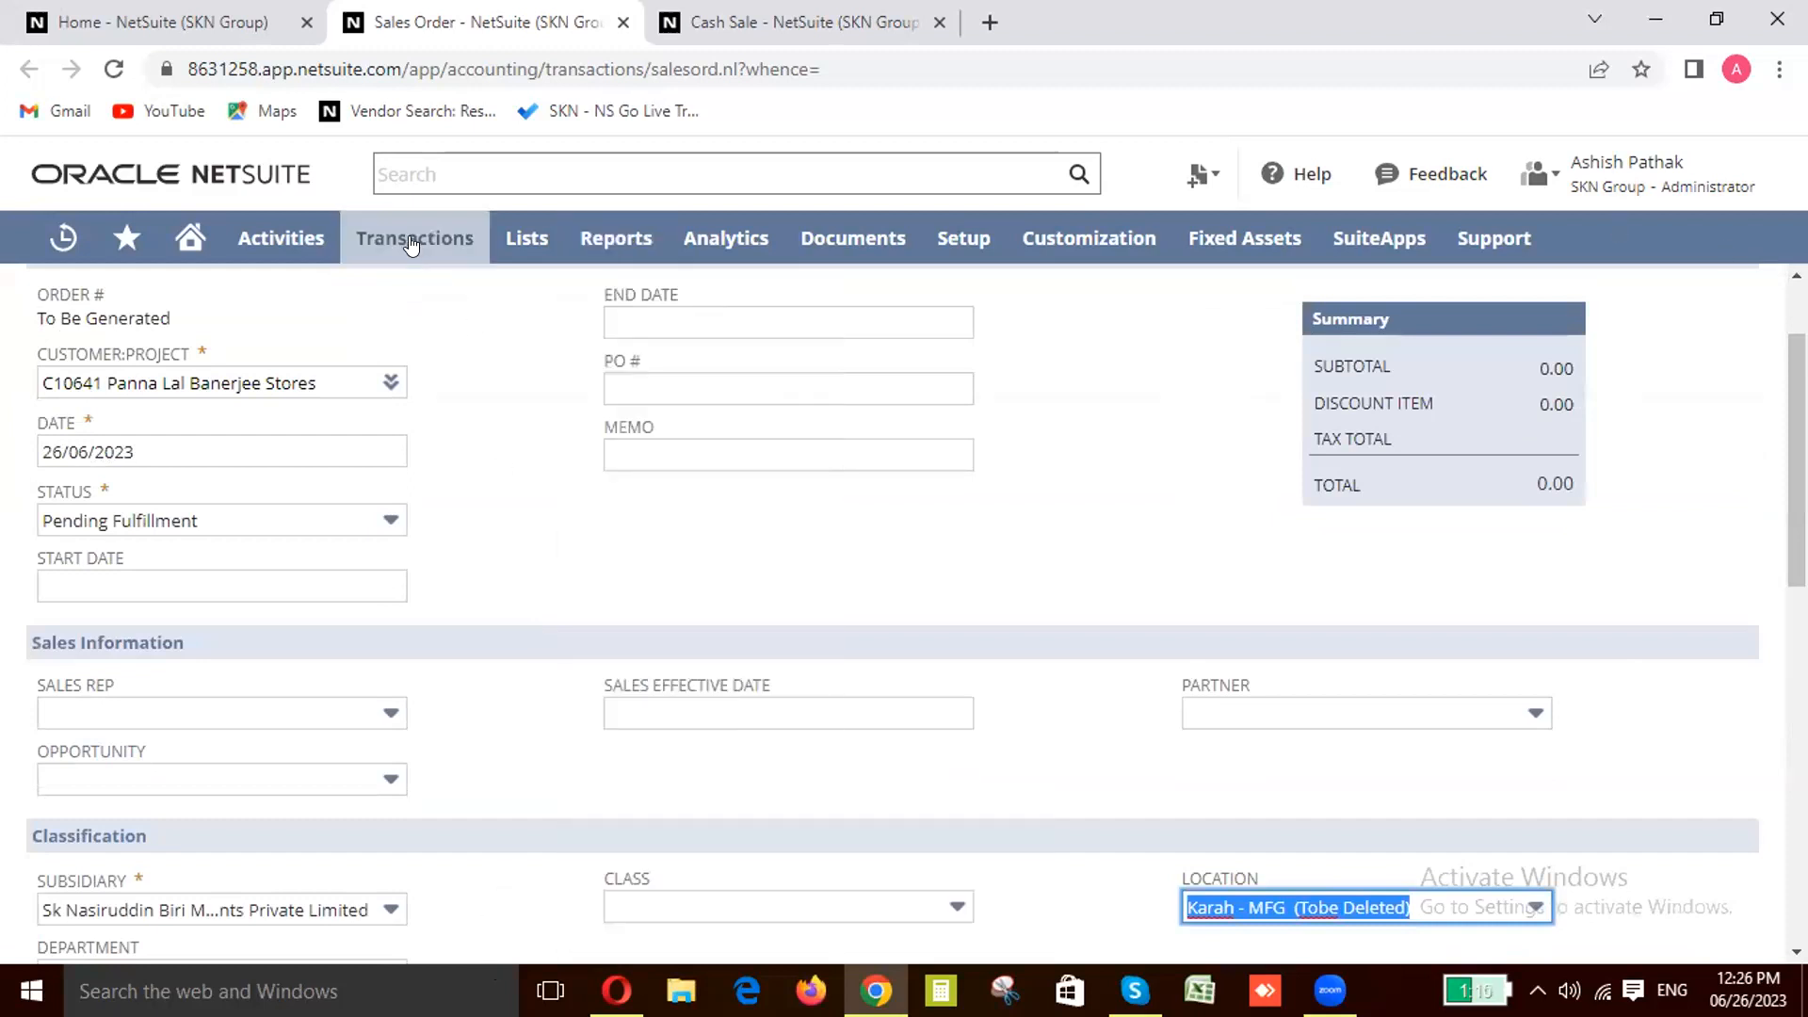
Step: Look up where sales orders are entered among the sales transactions, and return to the order's primary information
mouse_move(410, 243)
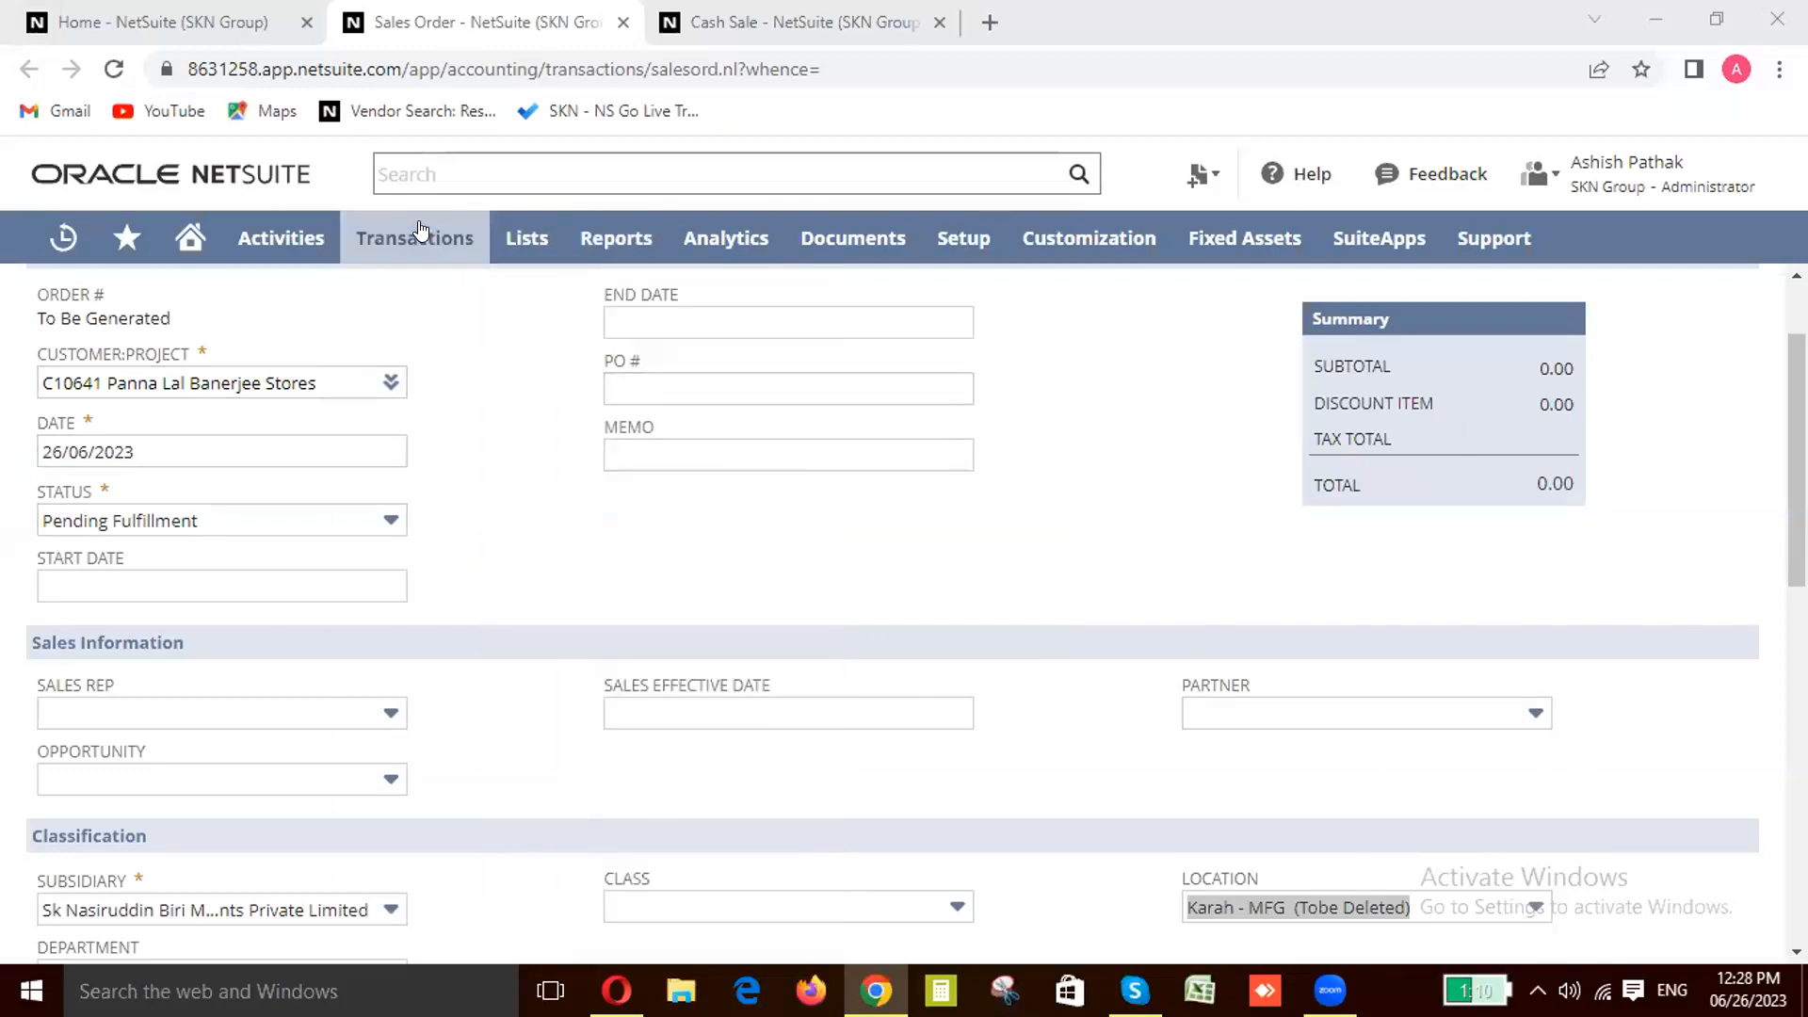
mouse_move(537, 557)
mouse_move(664, 576)
mouse_move(419, 499)
mouse_move(697, 613)
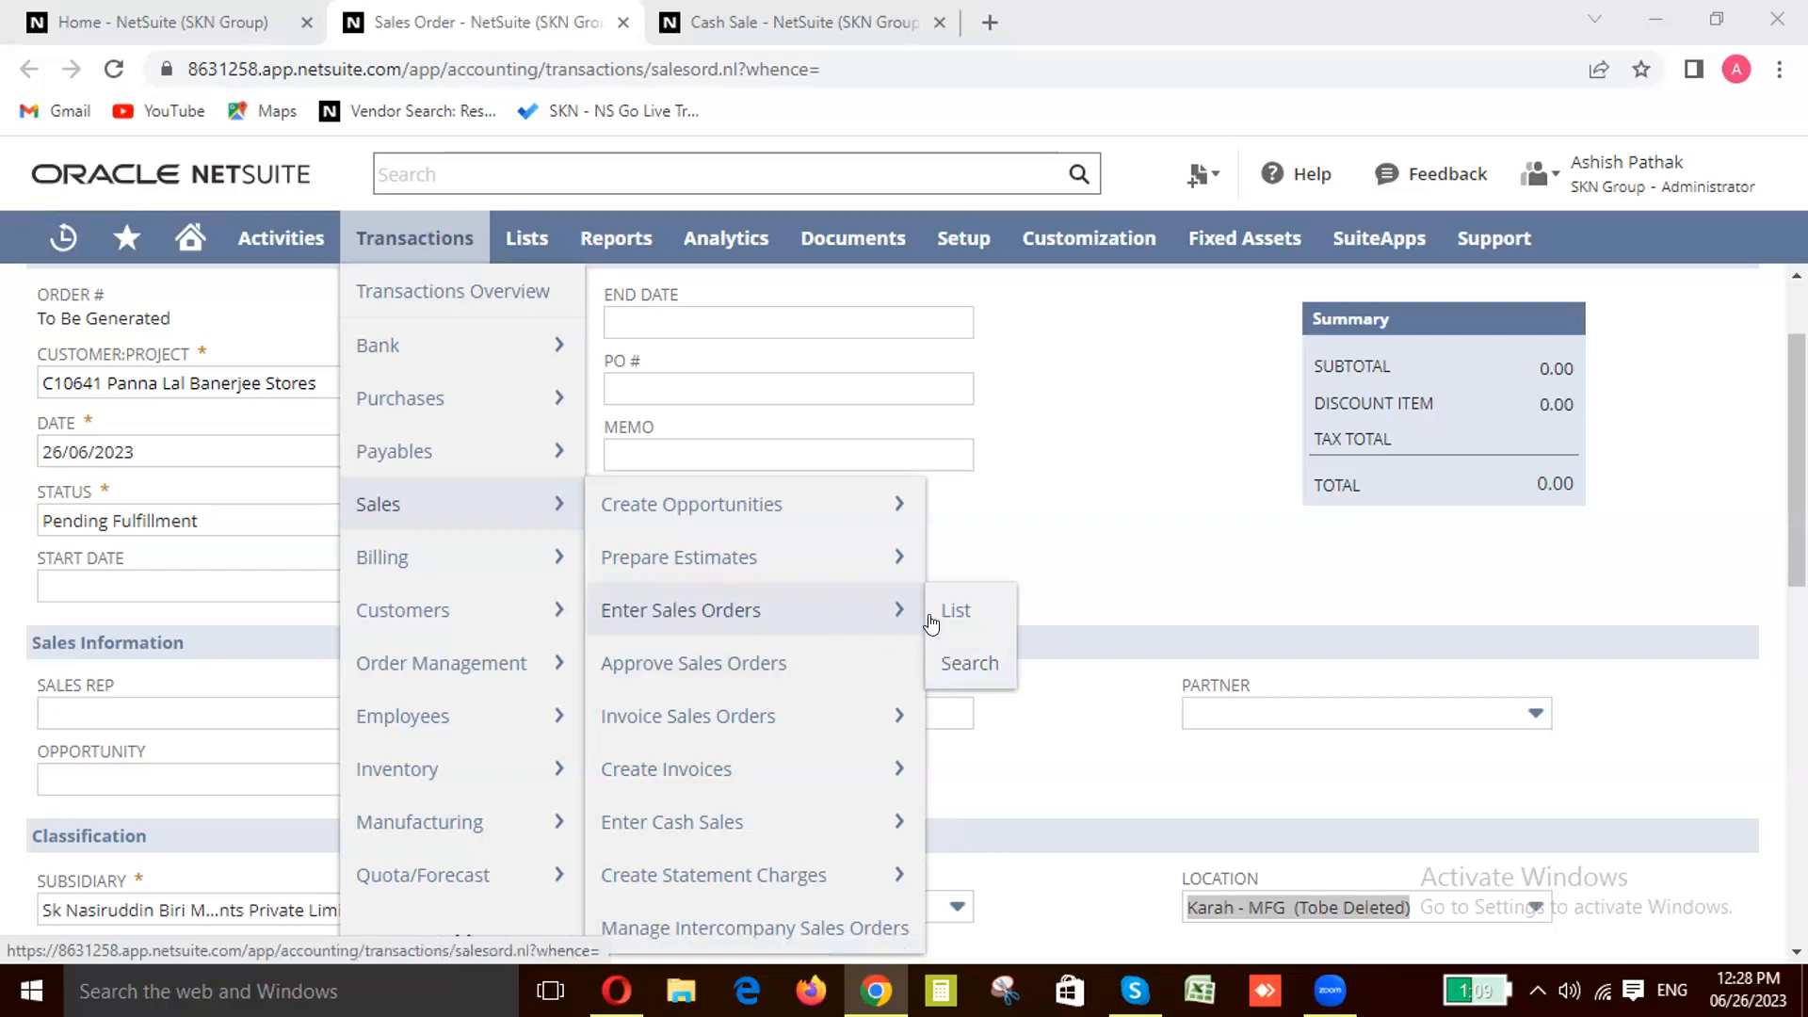
scroll(424, 471, "up", 2)
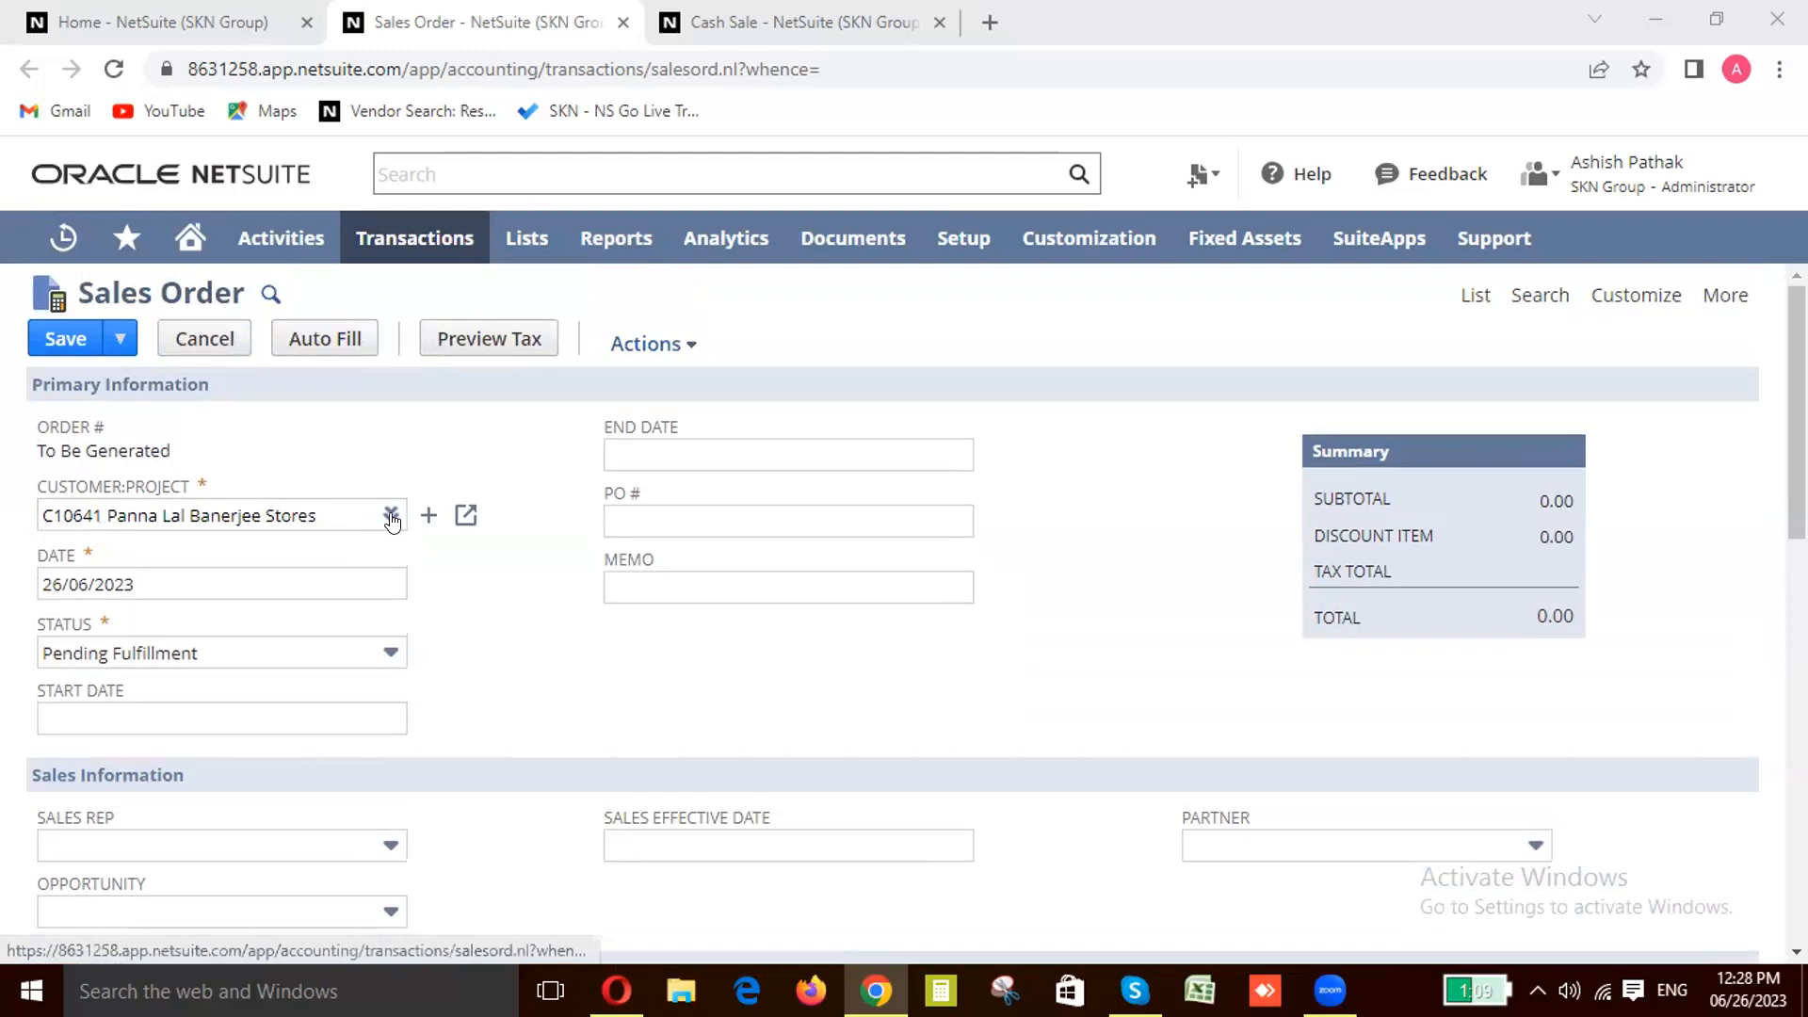
Step: View the available status choices for the sales order and leave the selection as it is
left_click(242, 655)
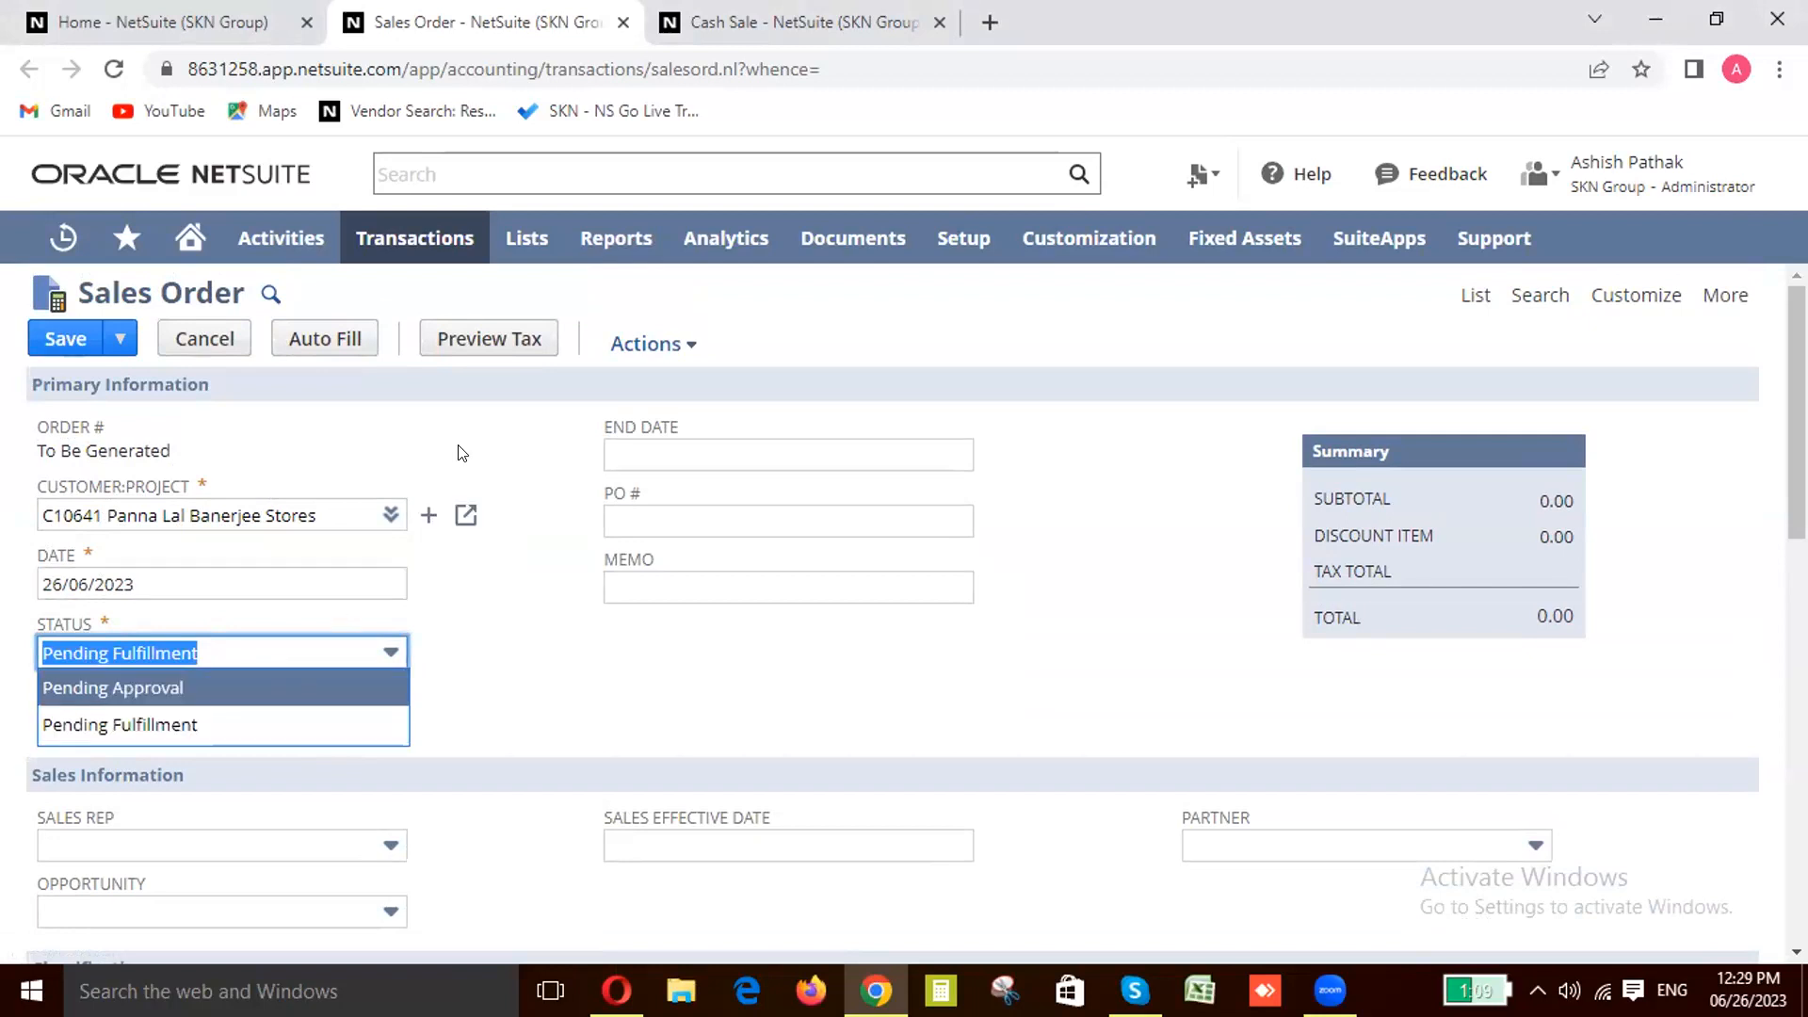
left_click(676, 579)
left_click(774, 580)
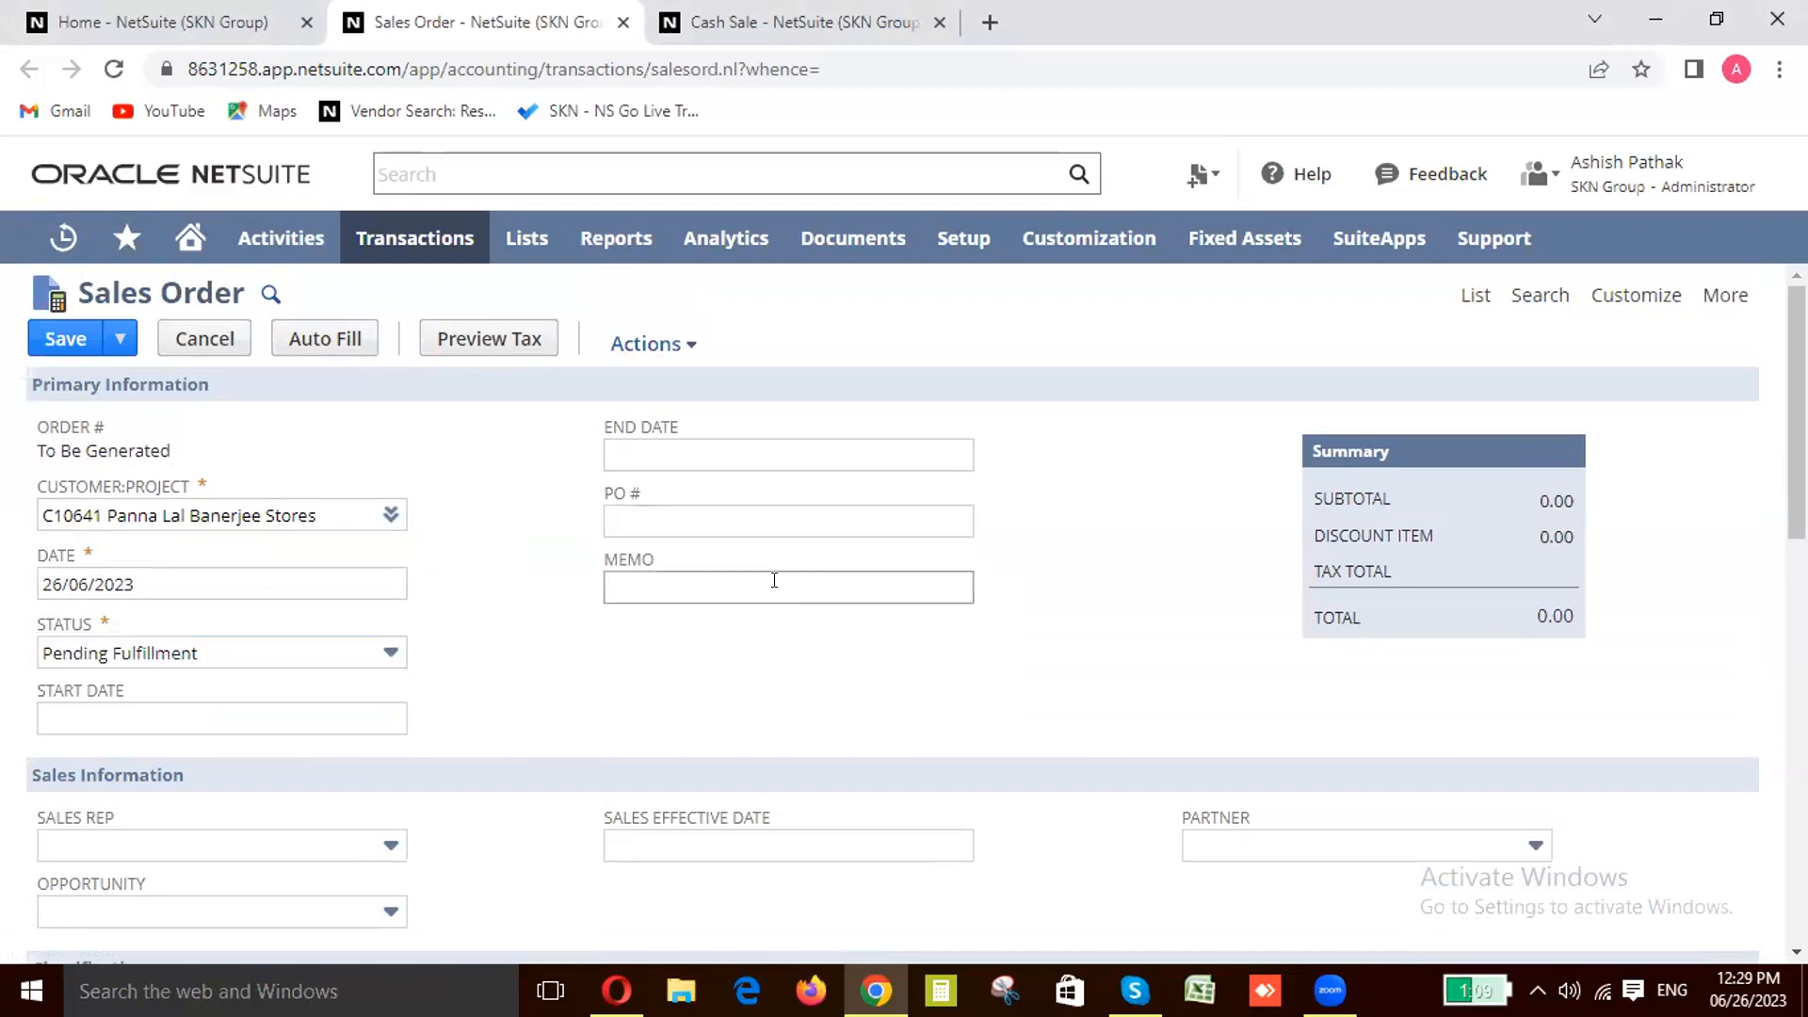
Step: View the sales rep choices and check the customer and classification fields of the sales order
scroll(775, 580, "down", 3)
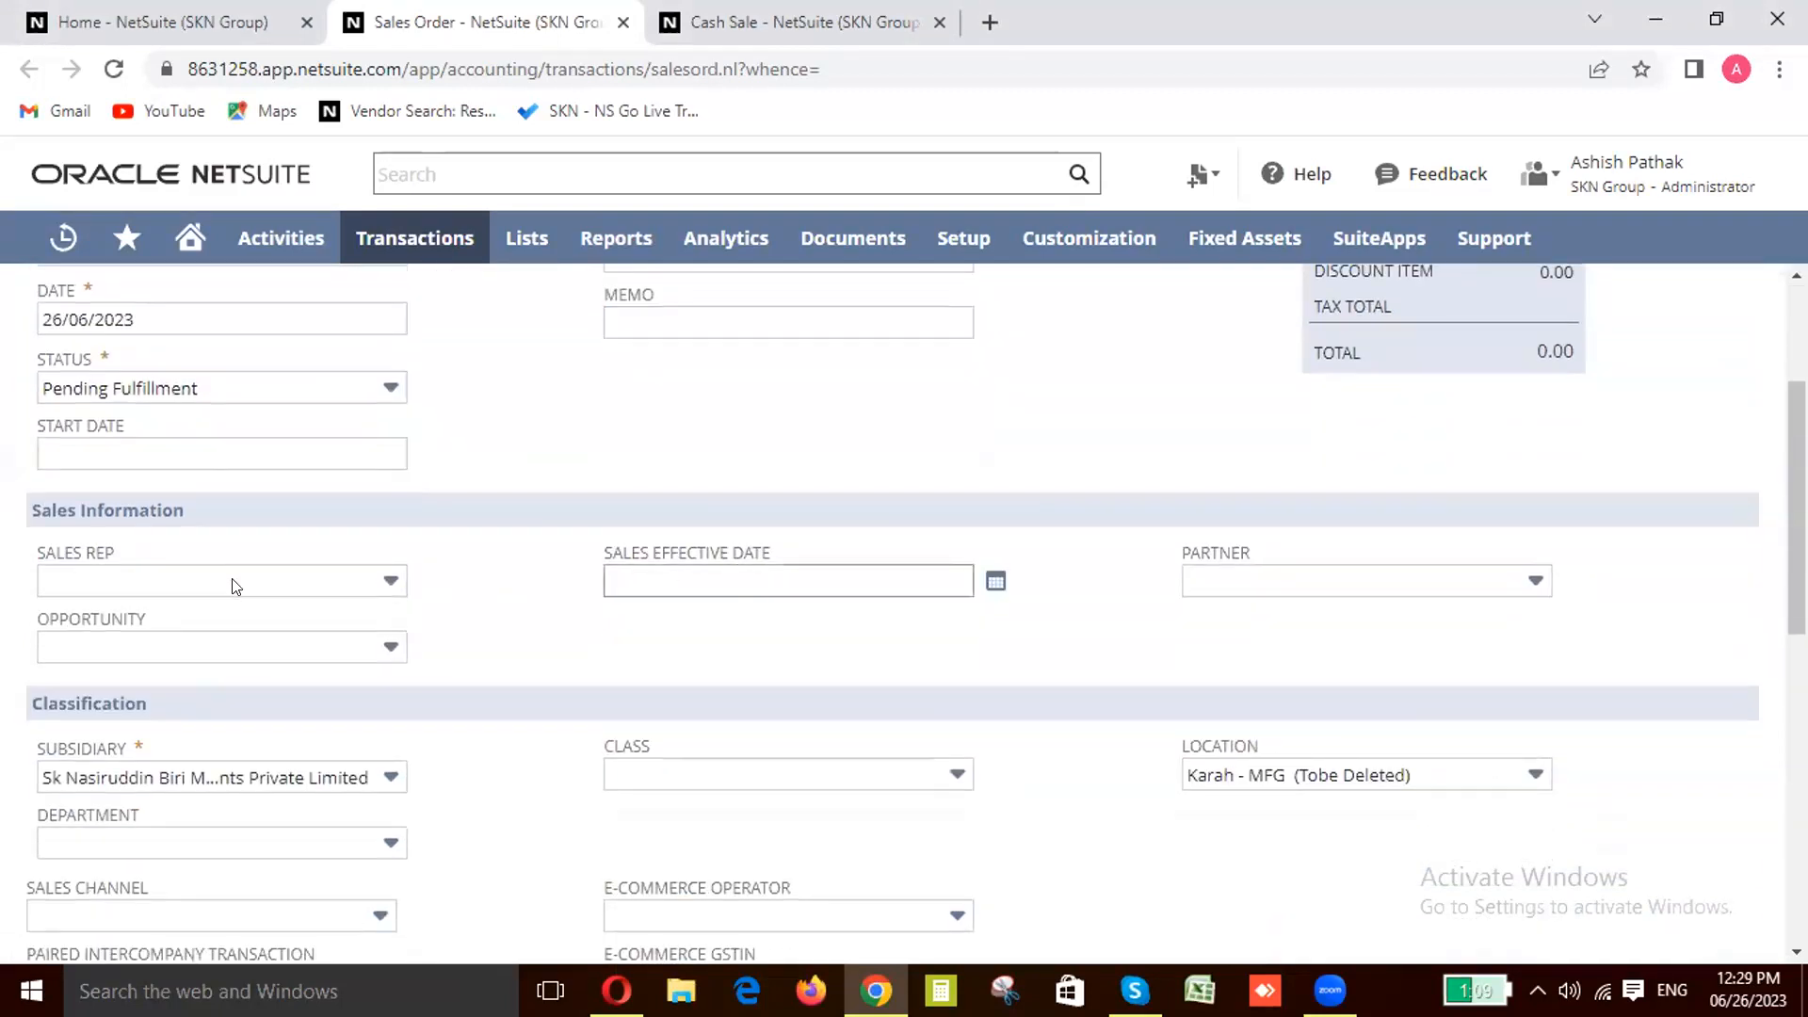
left_click(207, 585)
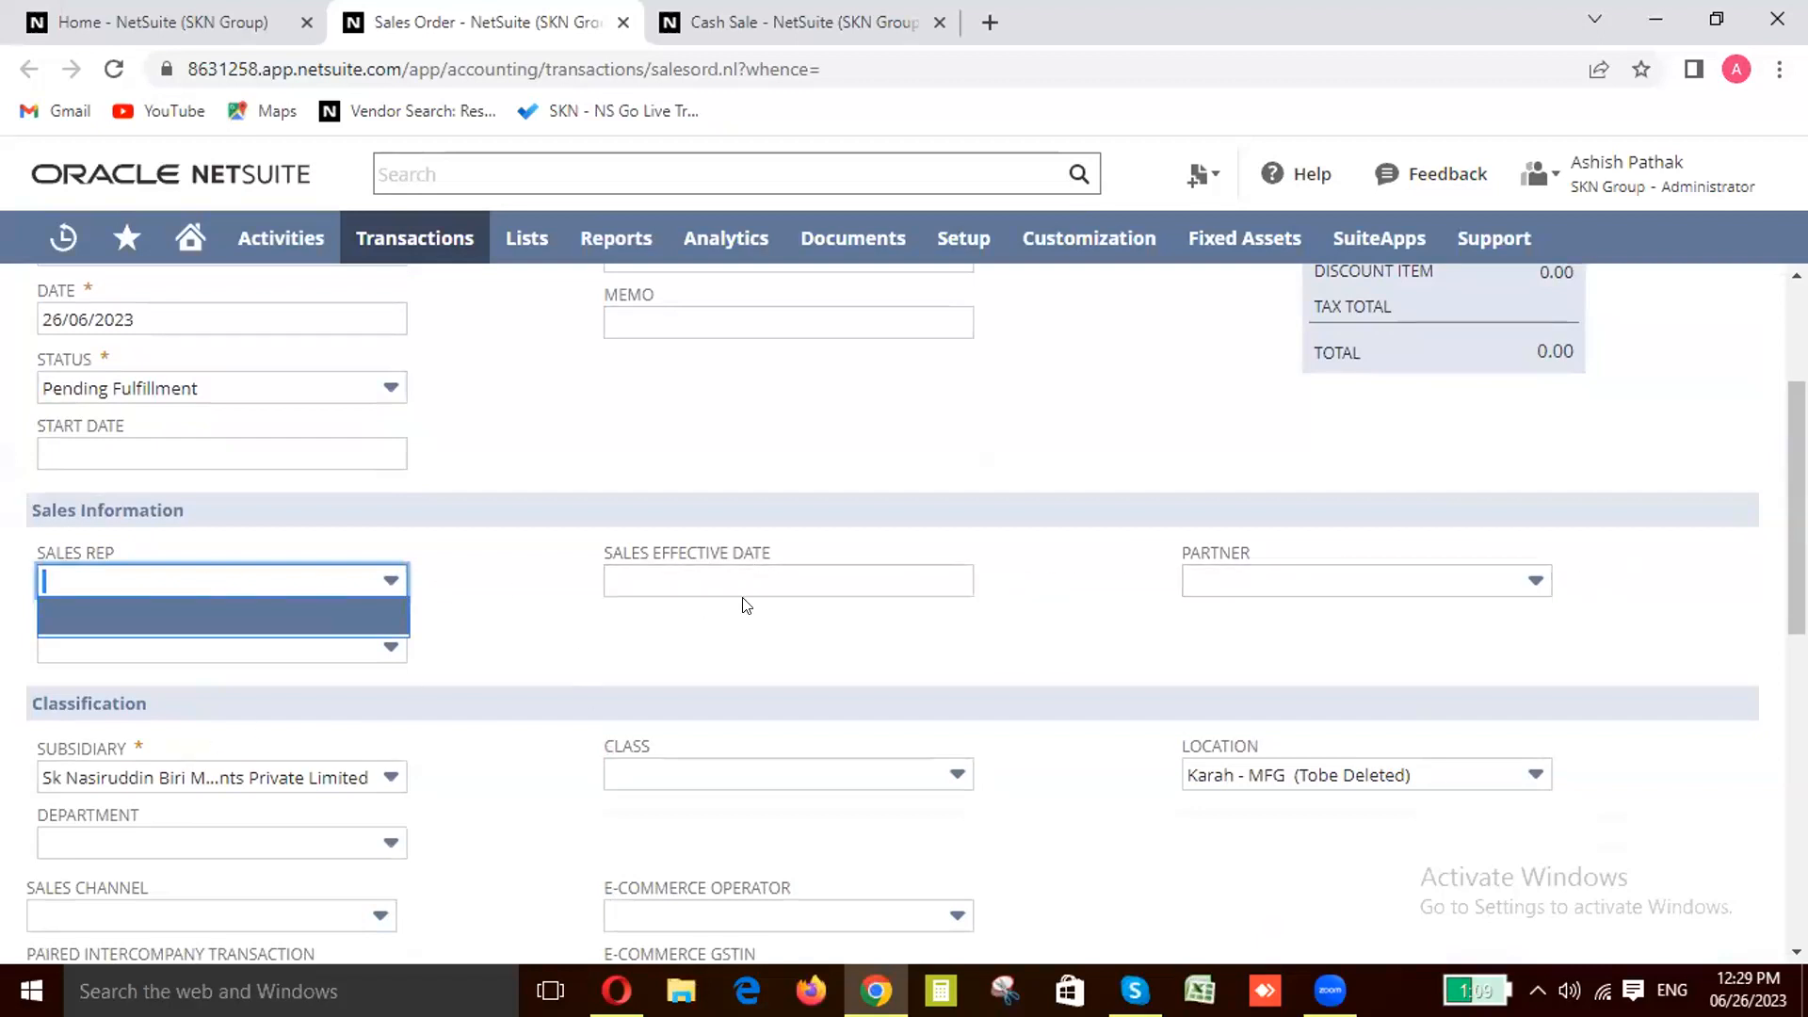
scroll(323, 686, "down", 1)
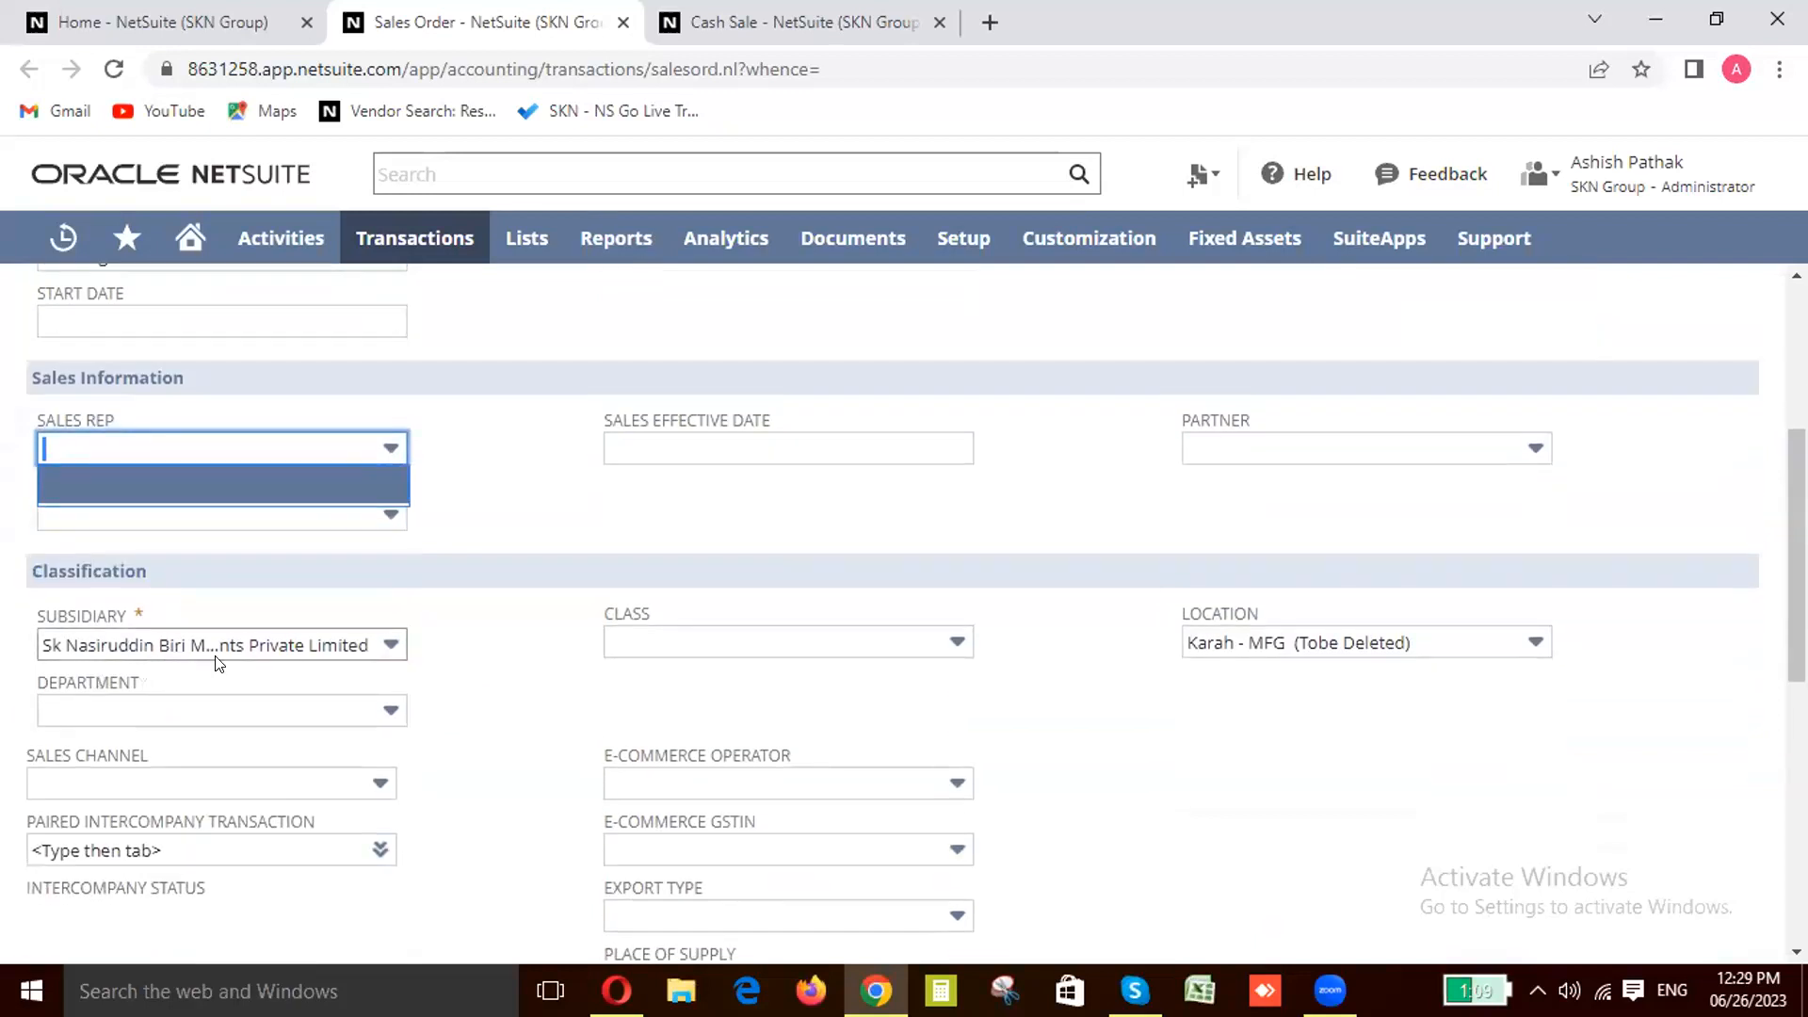
scroll(253, 573, "up", 3)
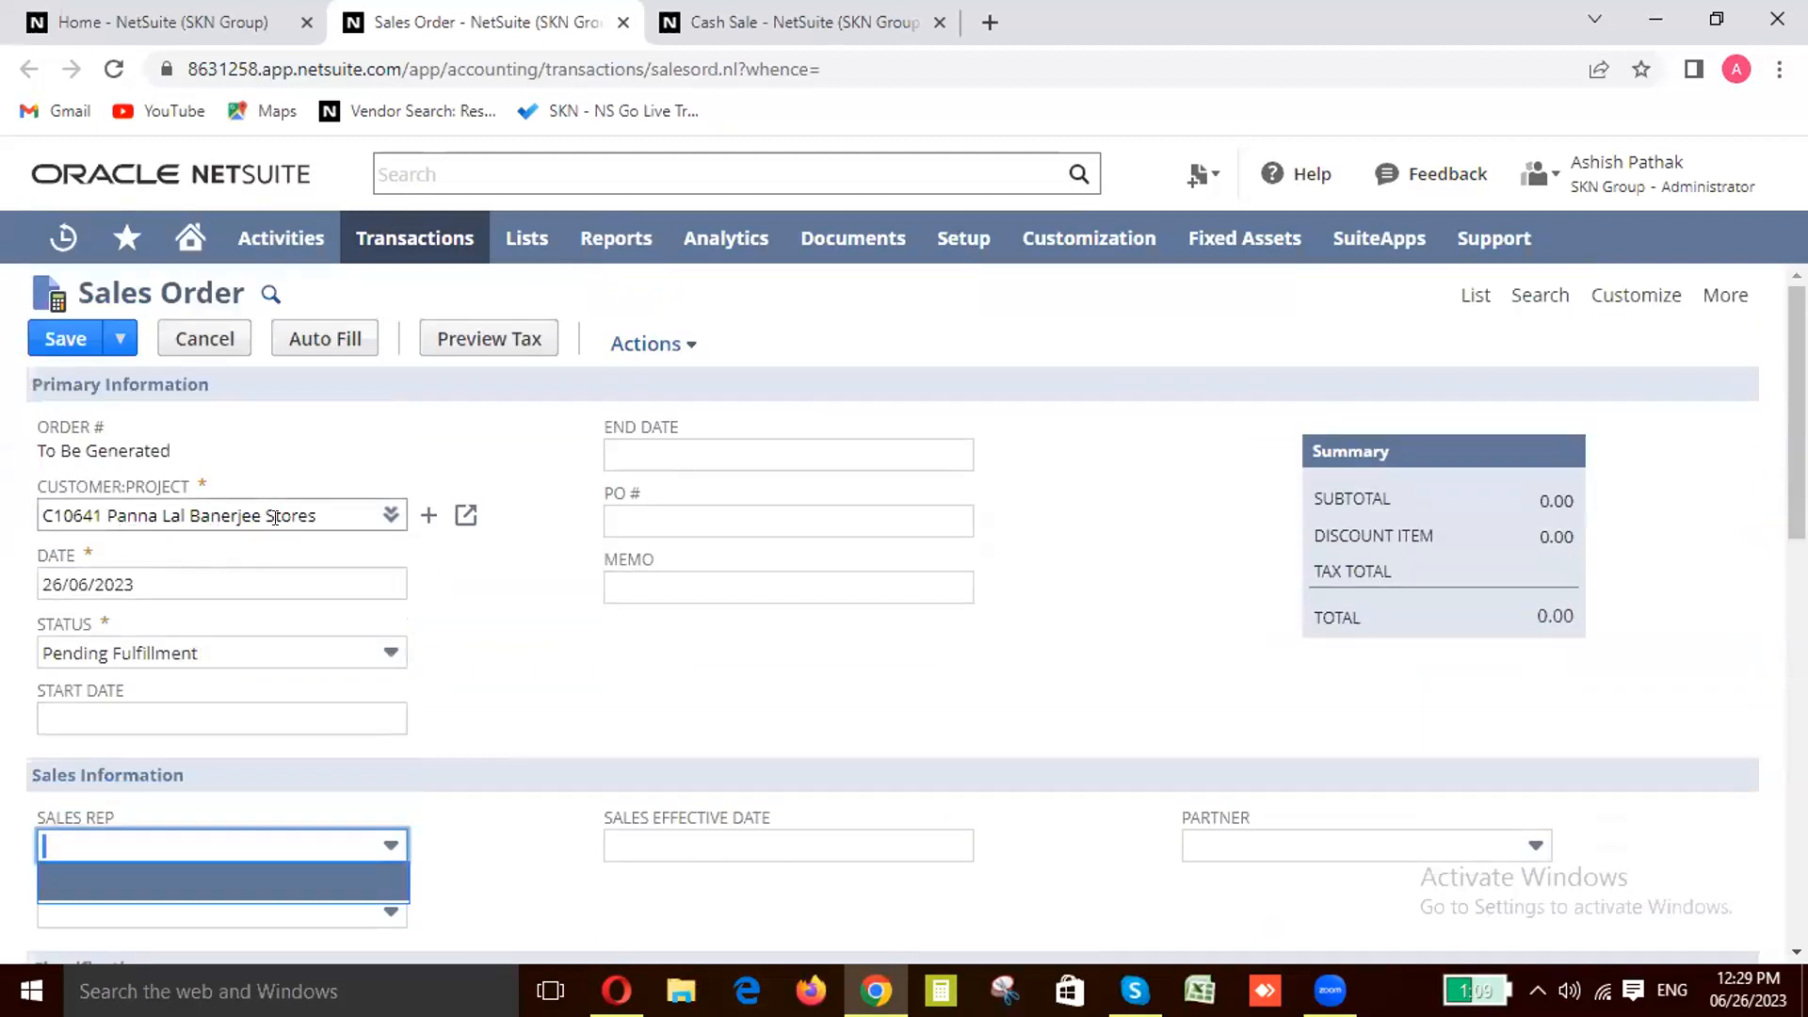
scroll(284, 566, "down", 4)
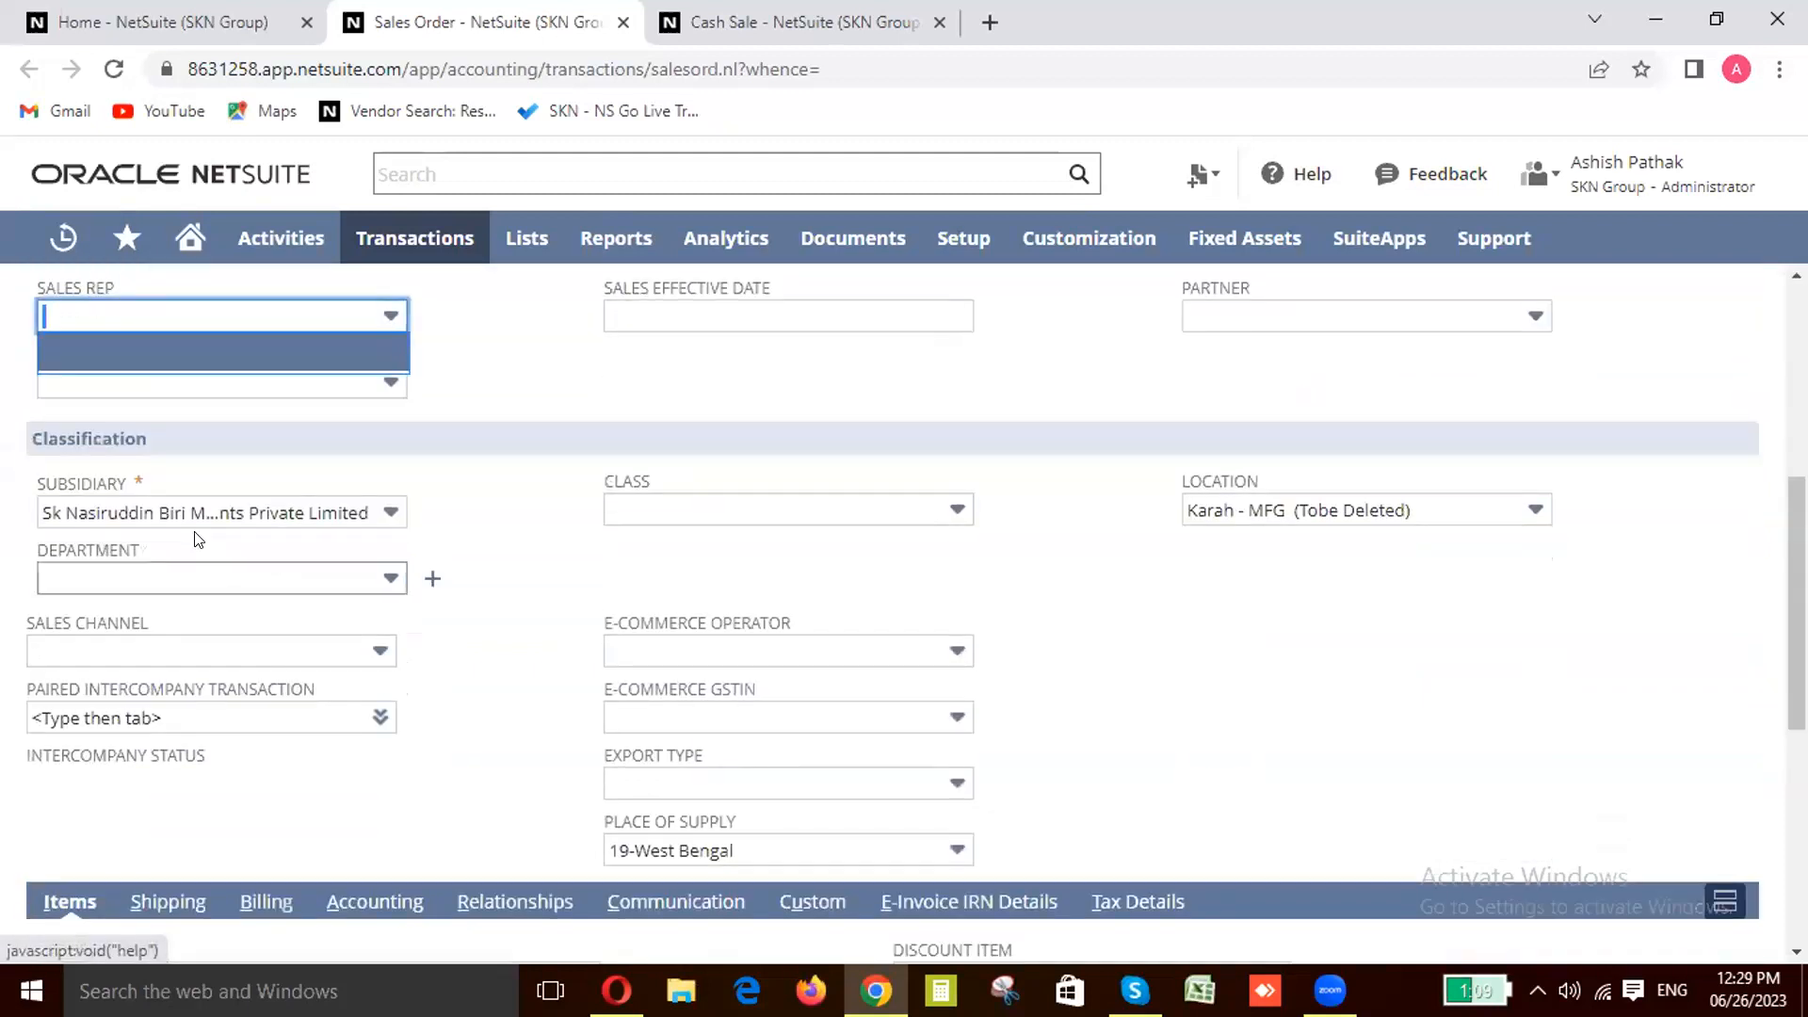
Step: View the subsidiary choices for the sales order and look over the remaining classification fields
left_click(369, 516)
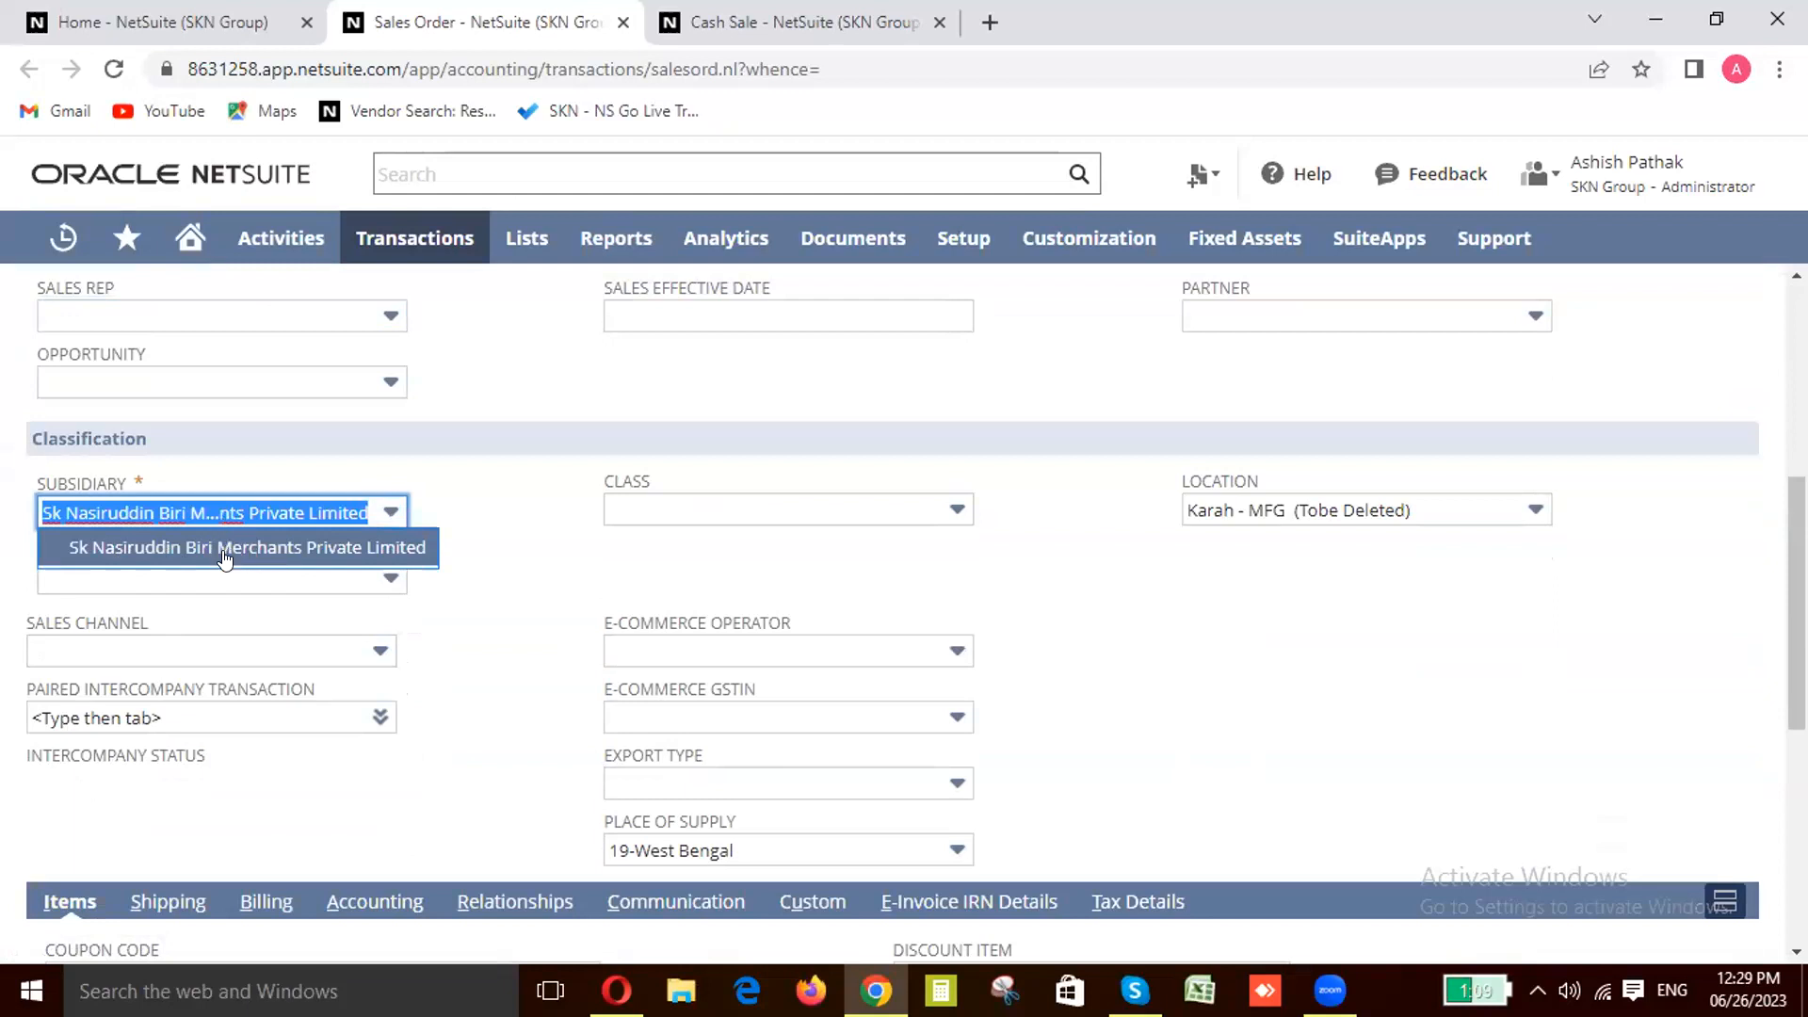
left_click(433, 544)
scroll(791, 521, "down", 2)
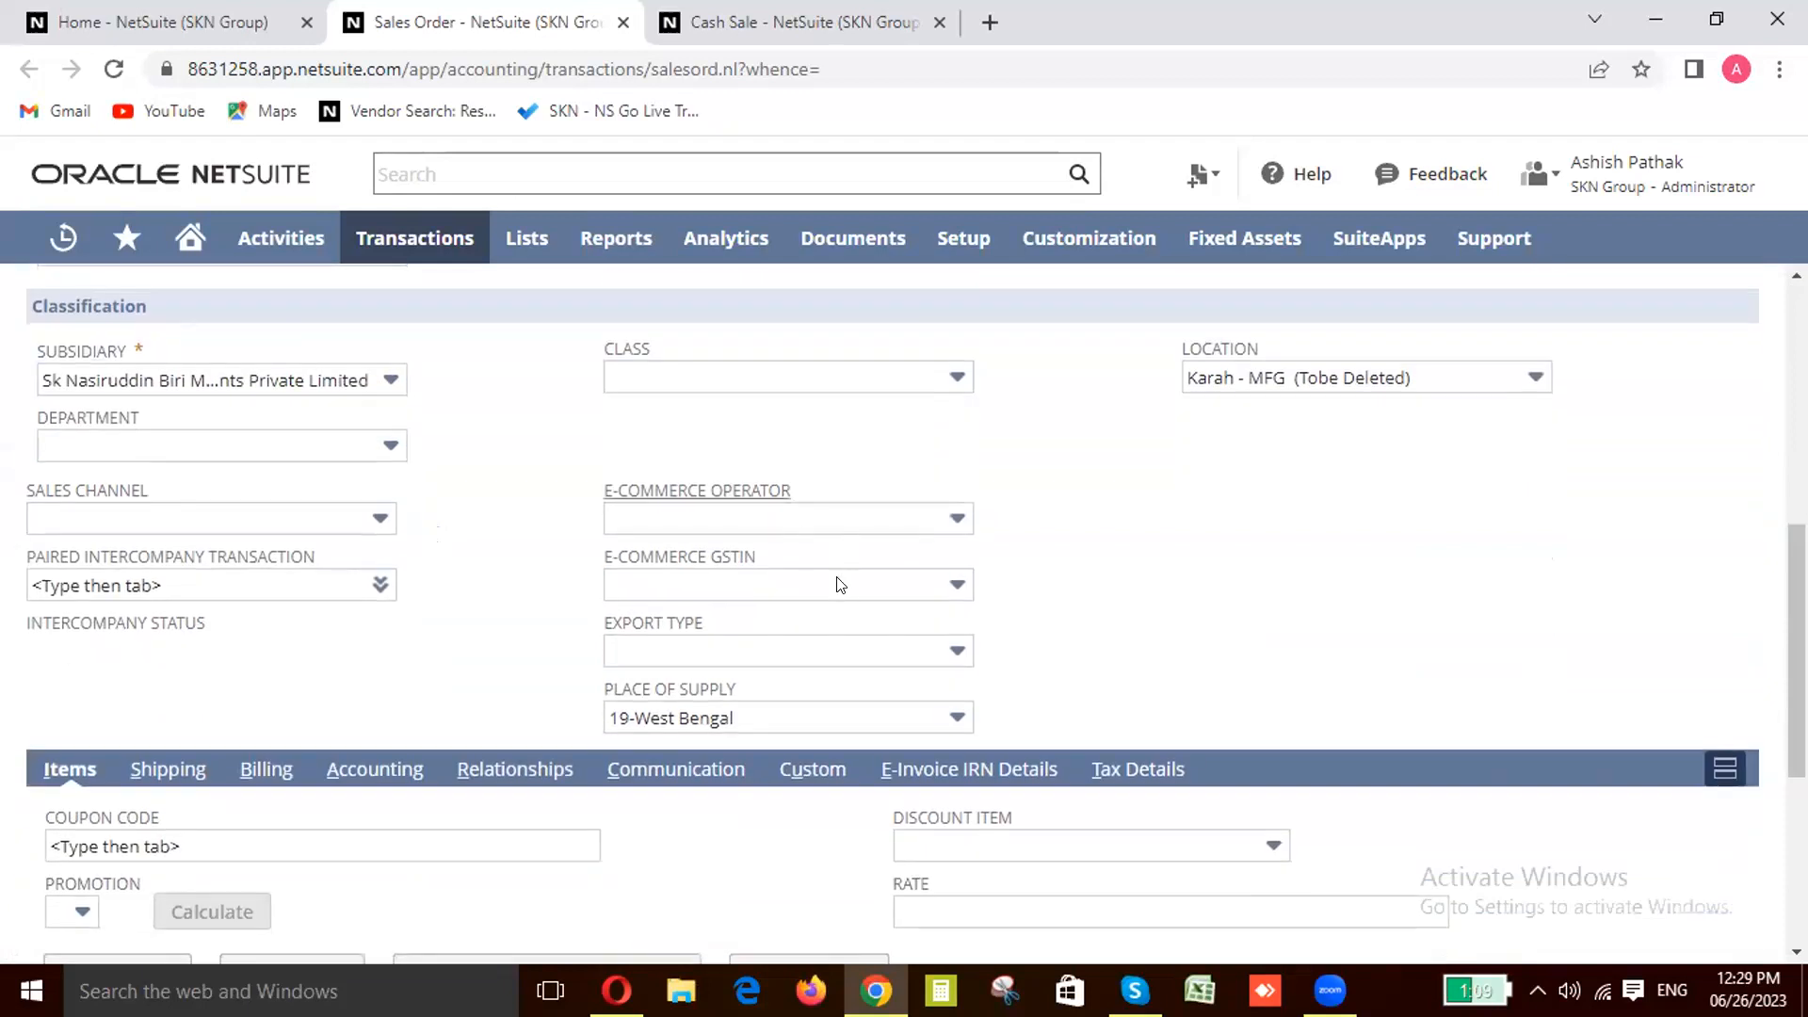
Step: Open the sales order's billing details and check the terms, billing address and payment method fields
scroll(944, 625, "up", 3)
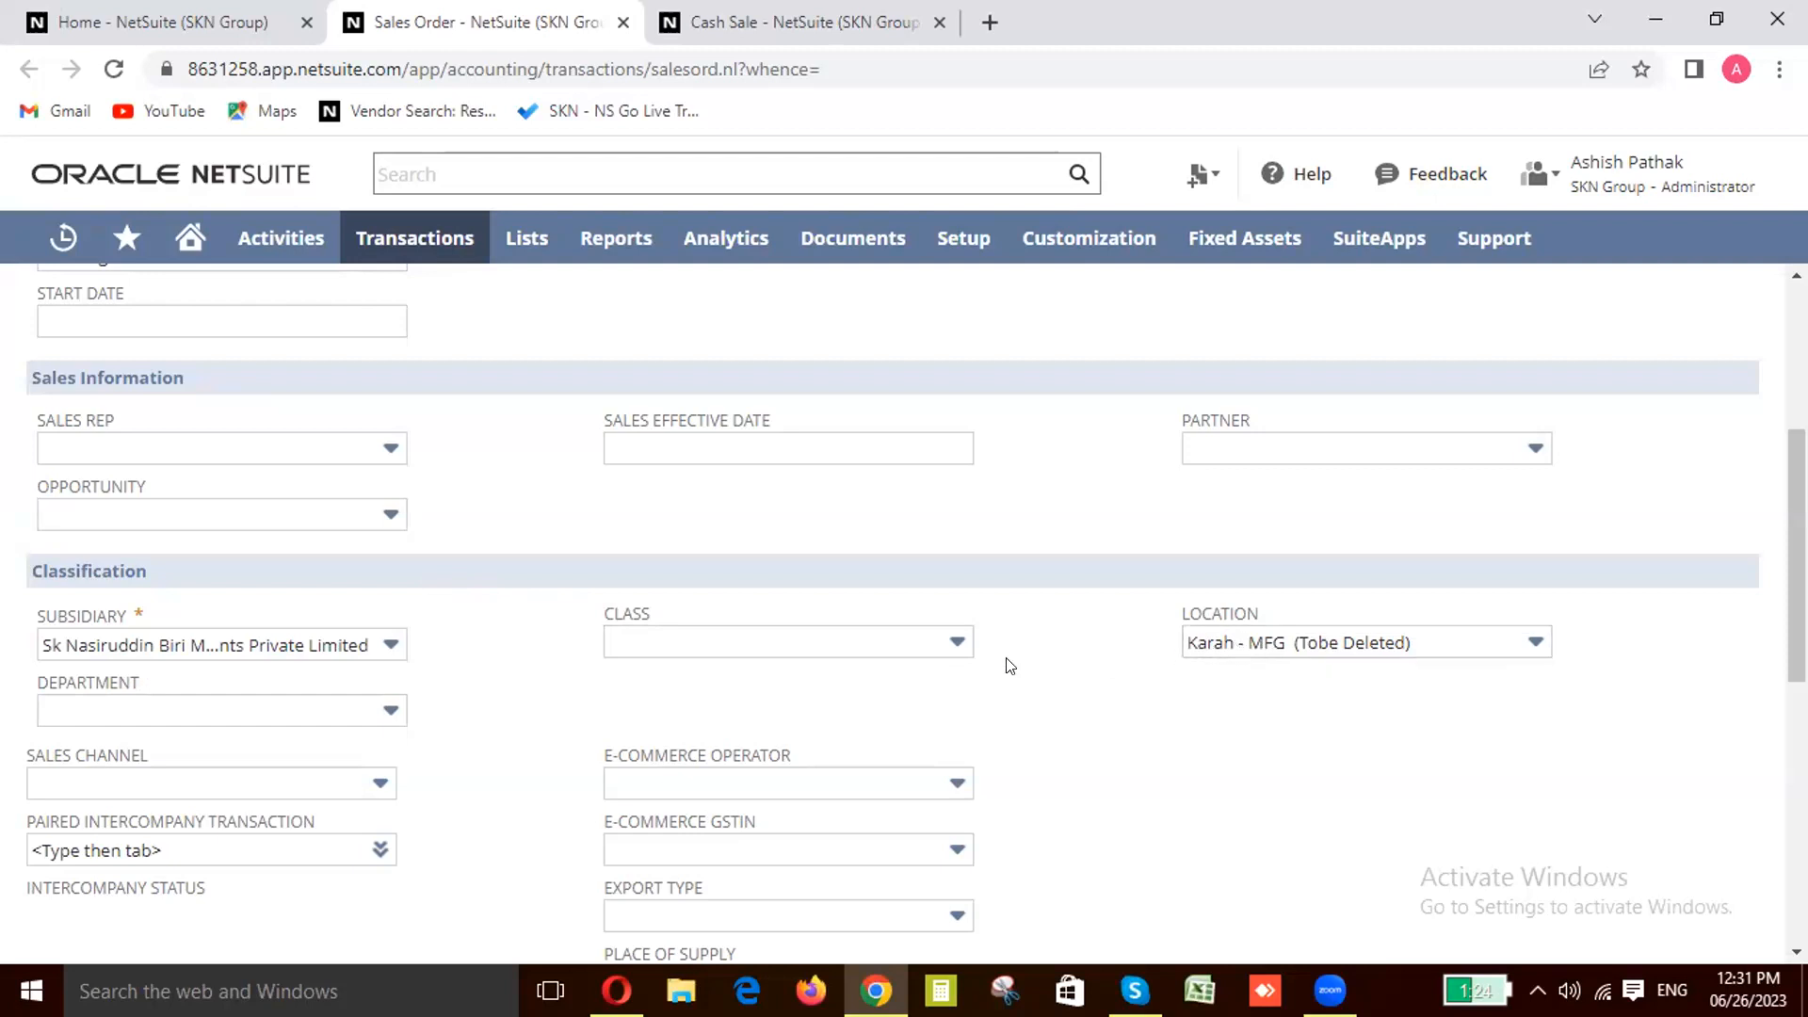
scroll(979, 664, "down", 4)
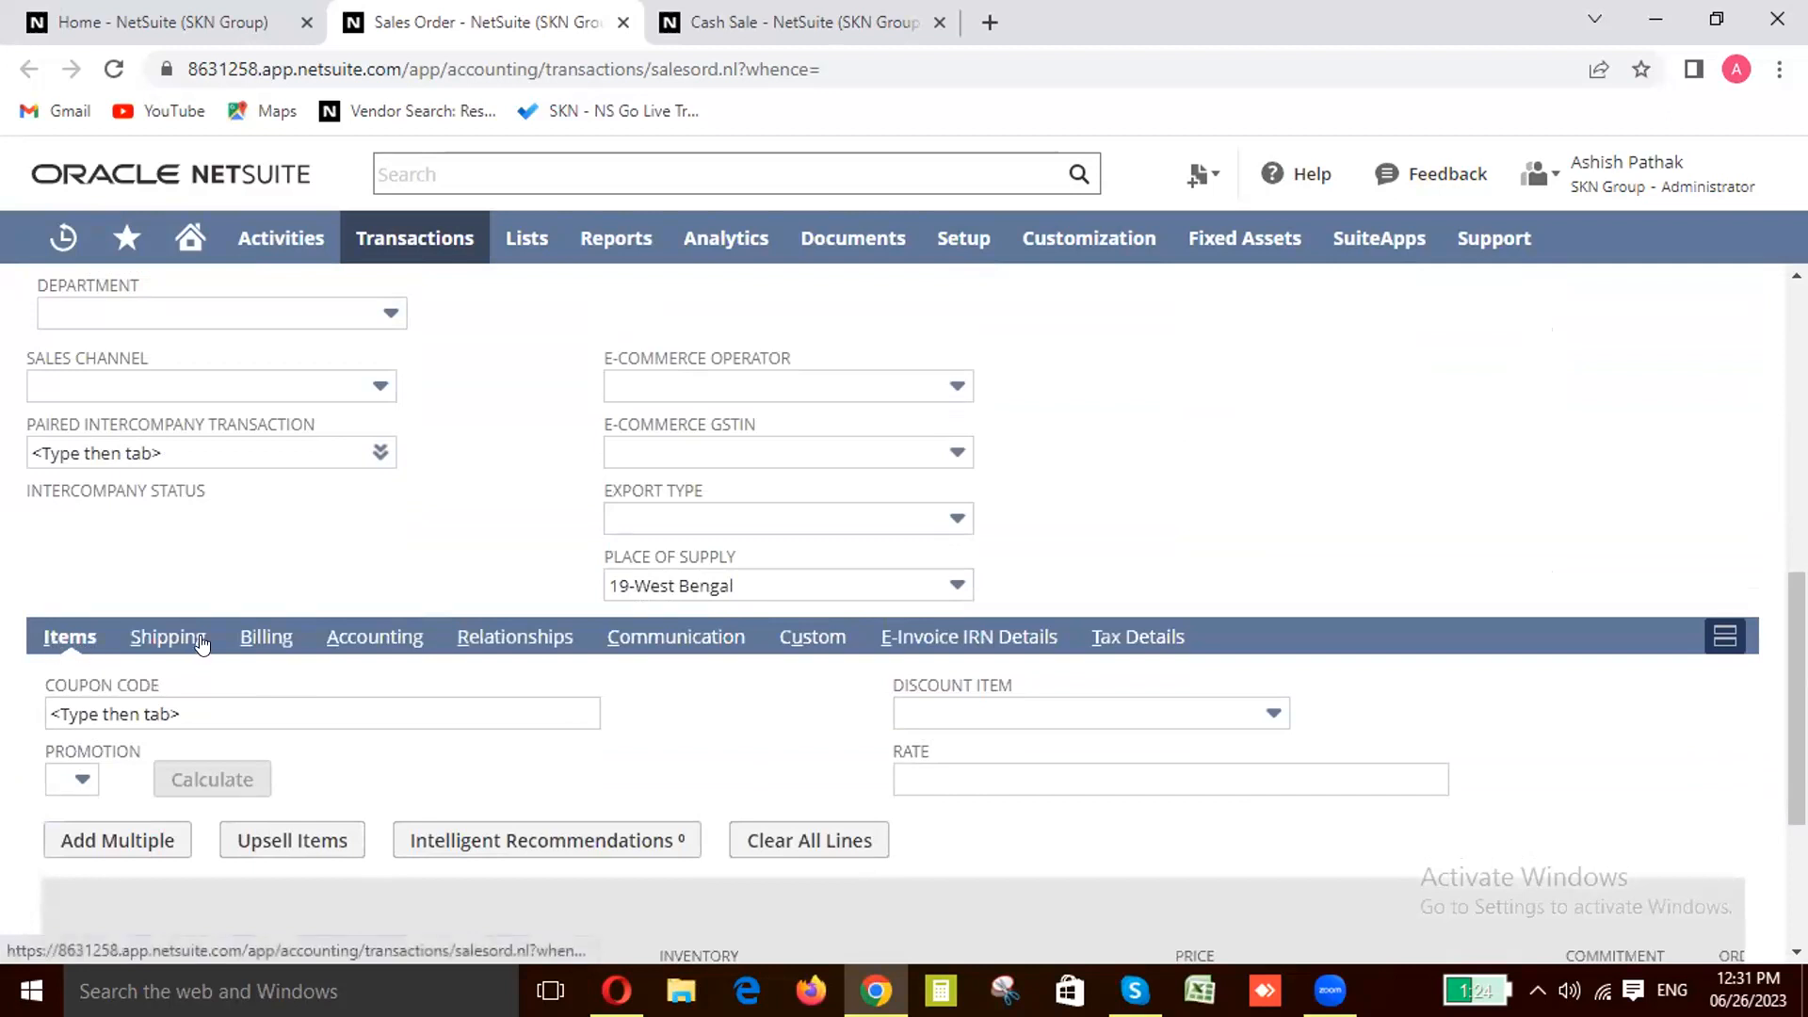
left_click(251, 640)
scroll(1015, 616, "down", 3)
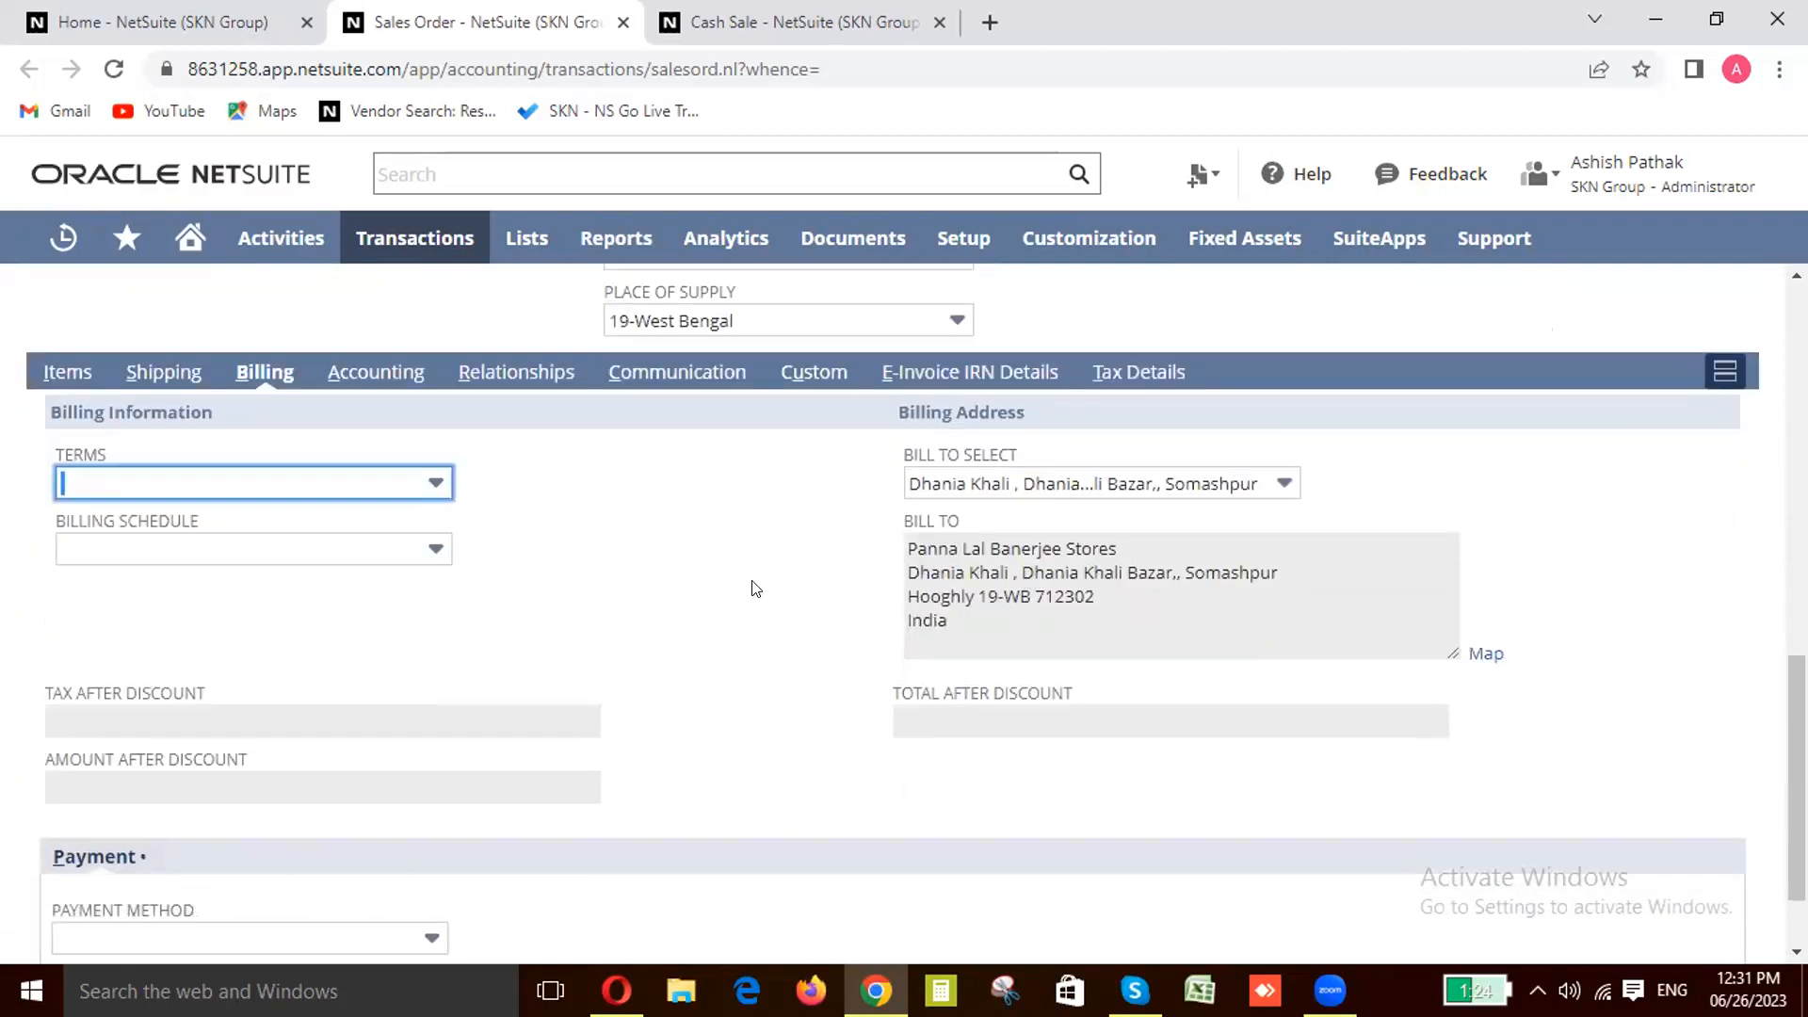
Step: View the place of supply and billing address choices for the sales order and leave both selections as they are
scroll(640, 516, "up", 1)
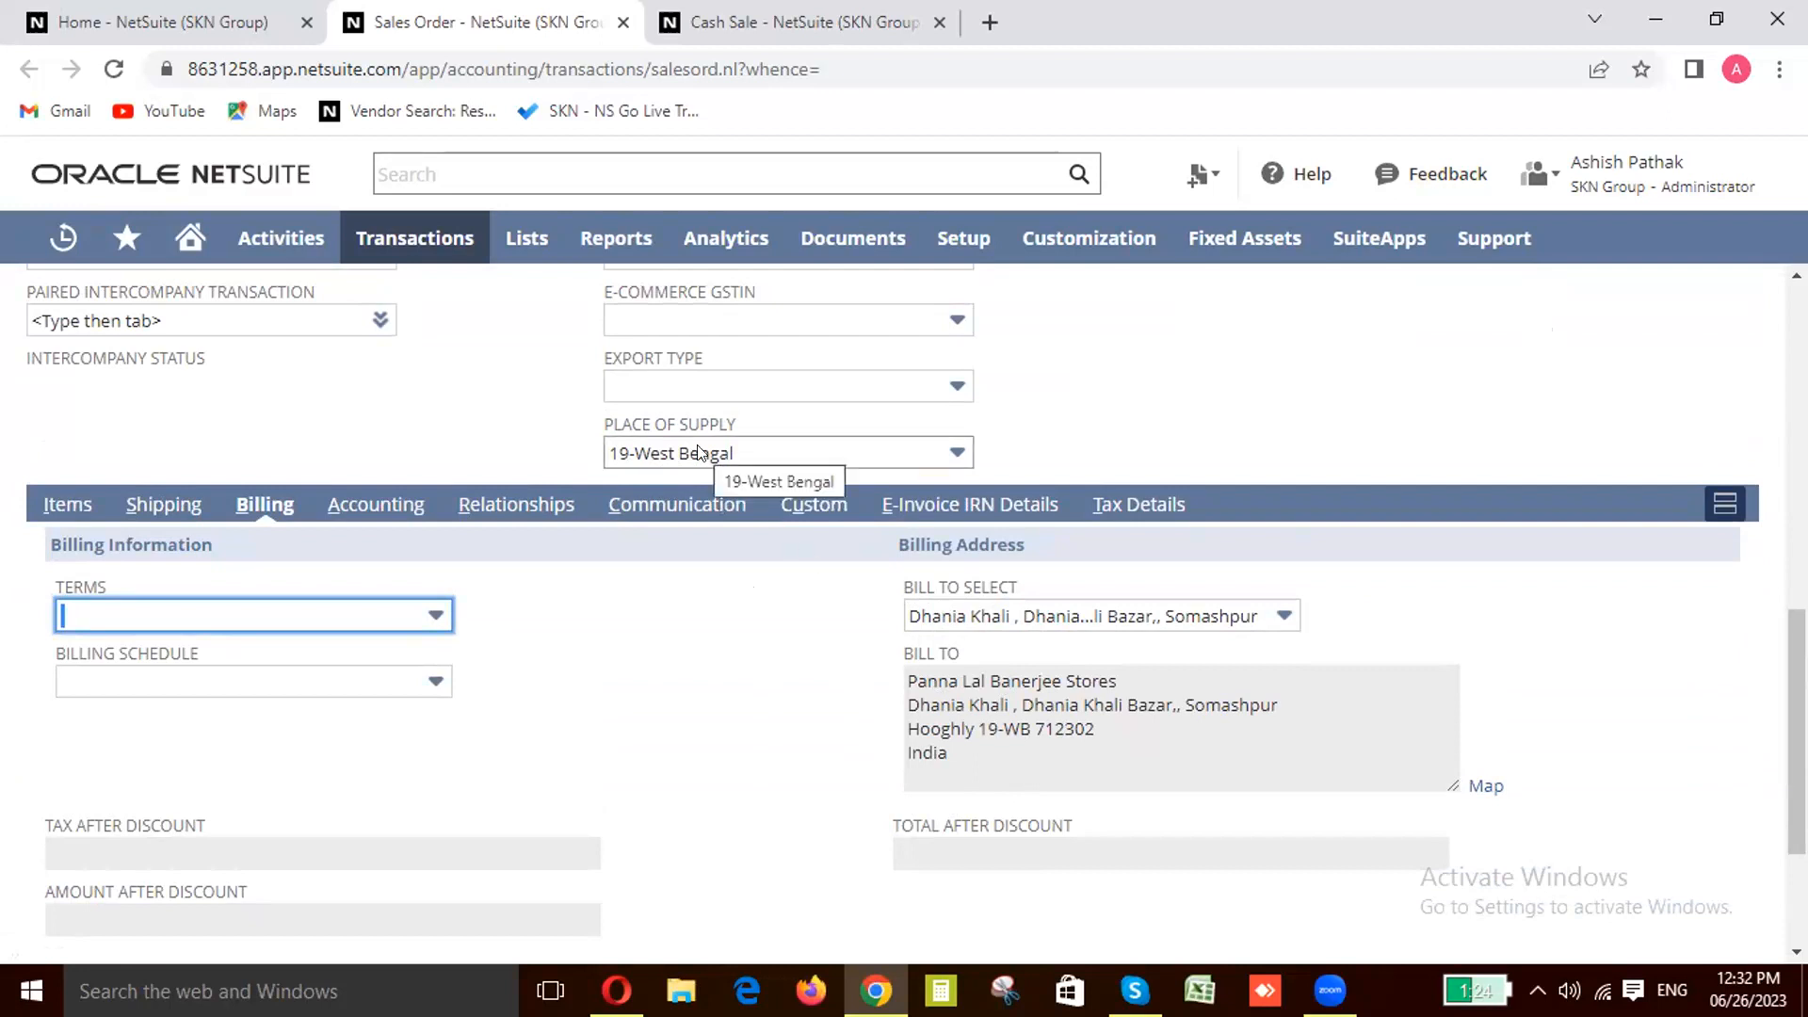
scroll(690, 696, "up", 1)
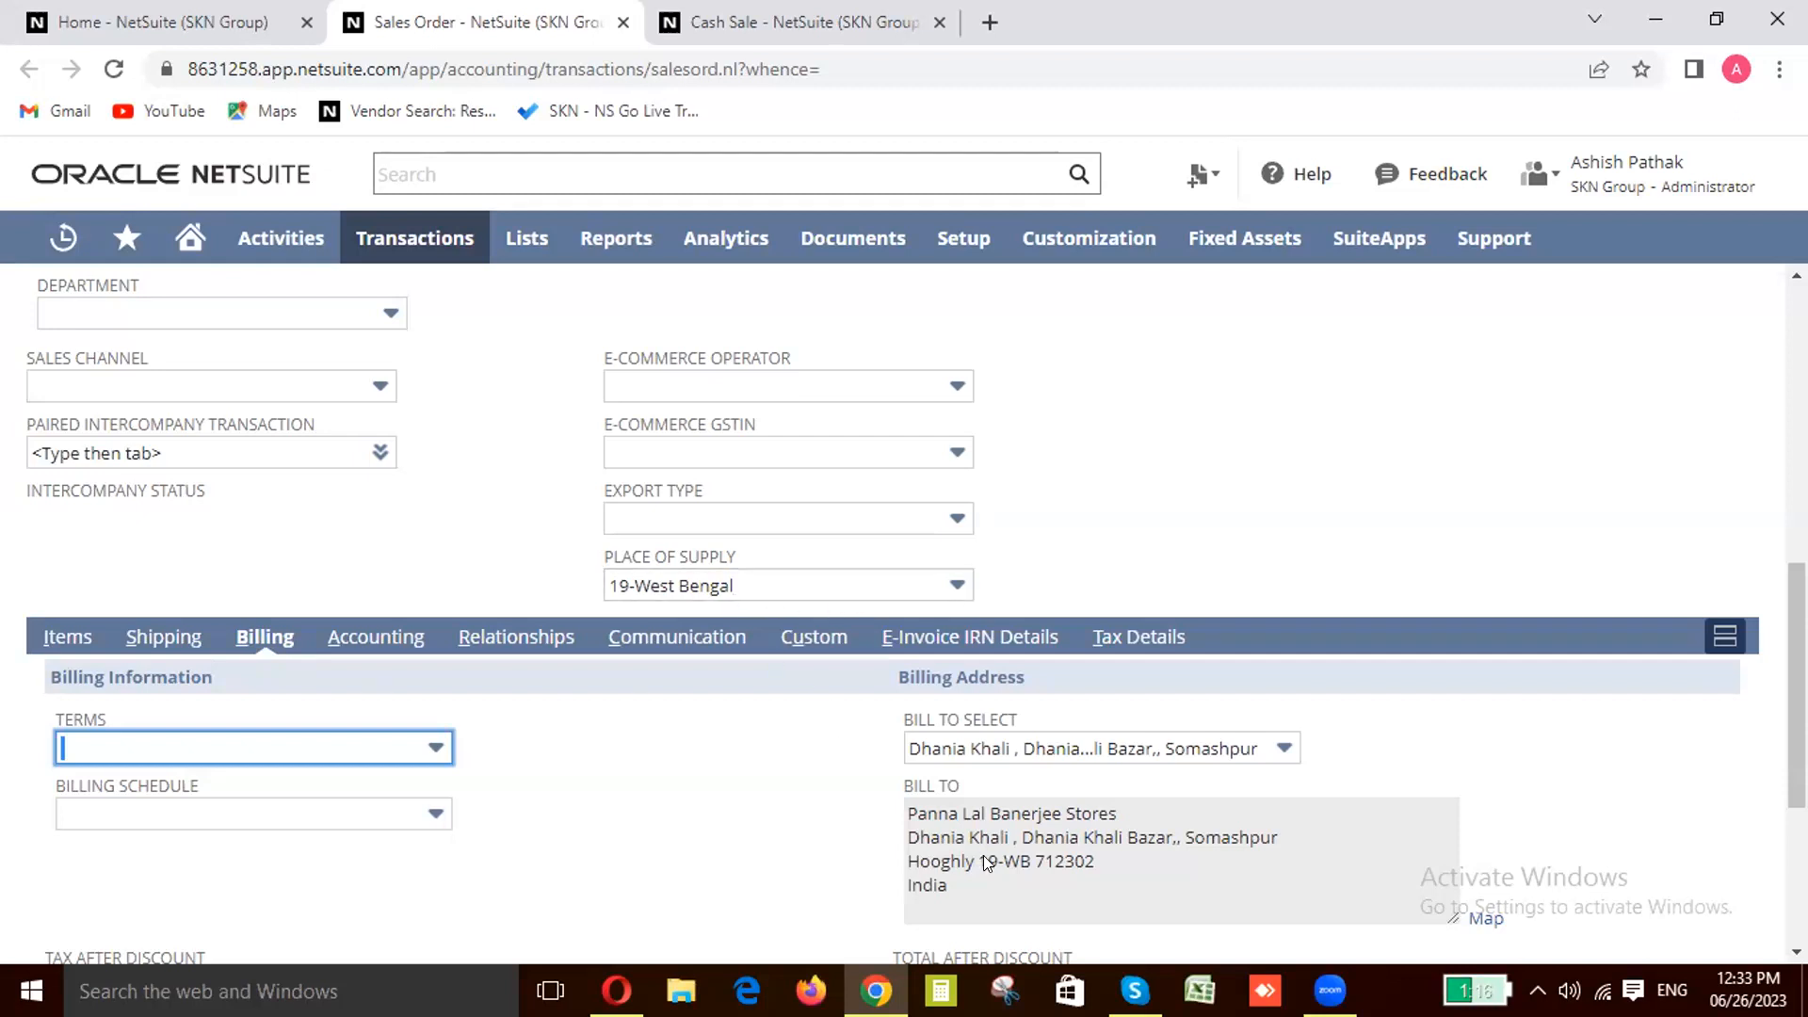
left_click(739, 588)
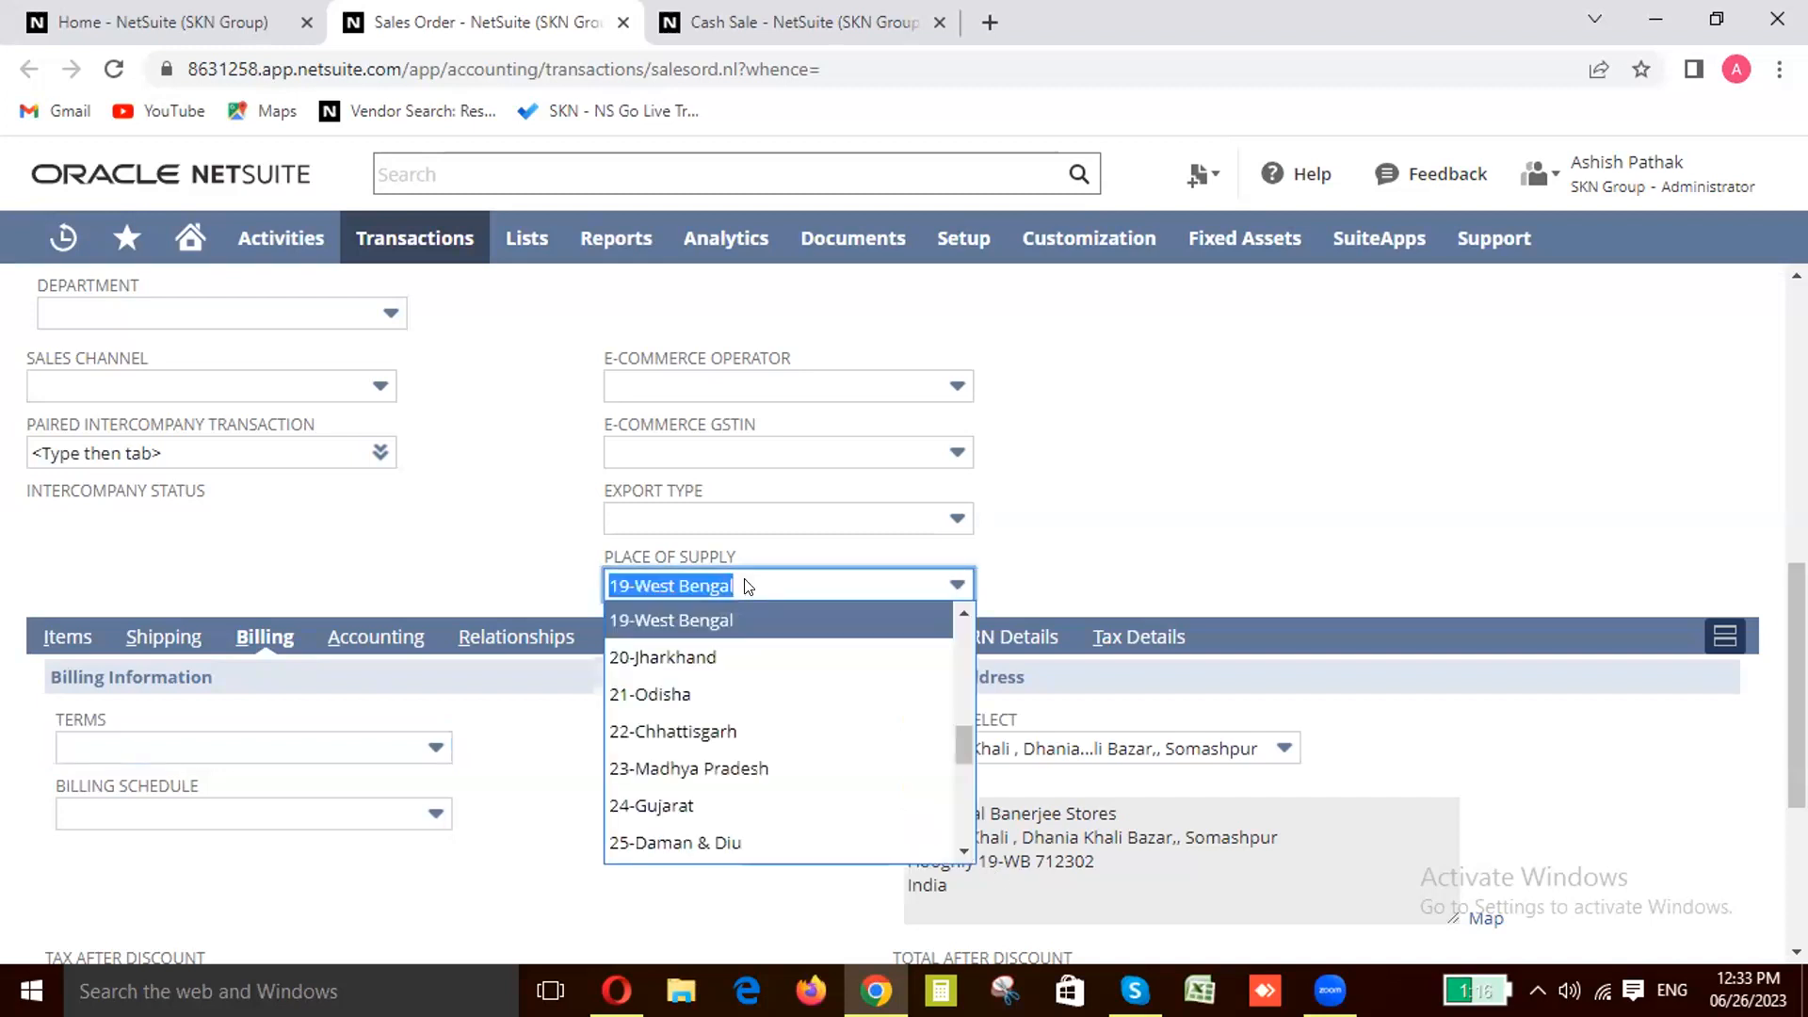
left_click(1309, 496)
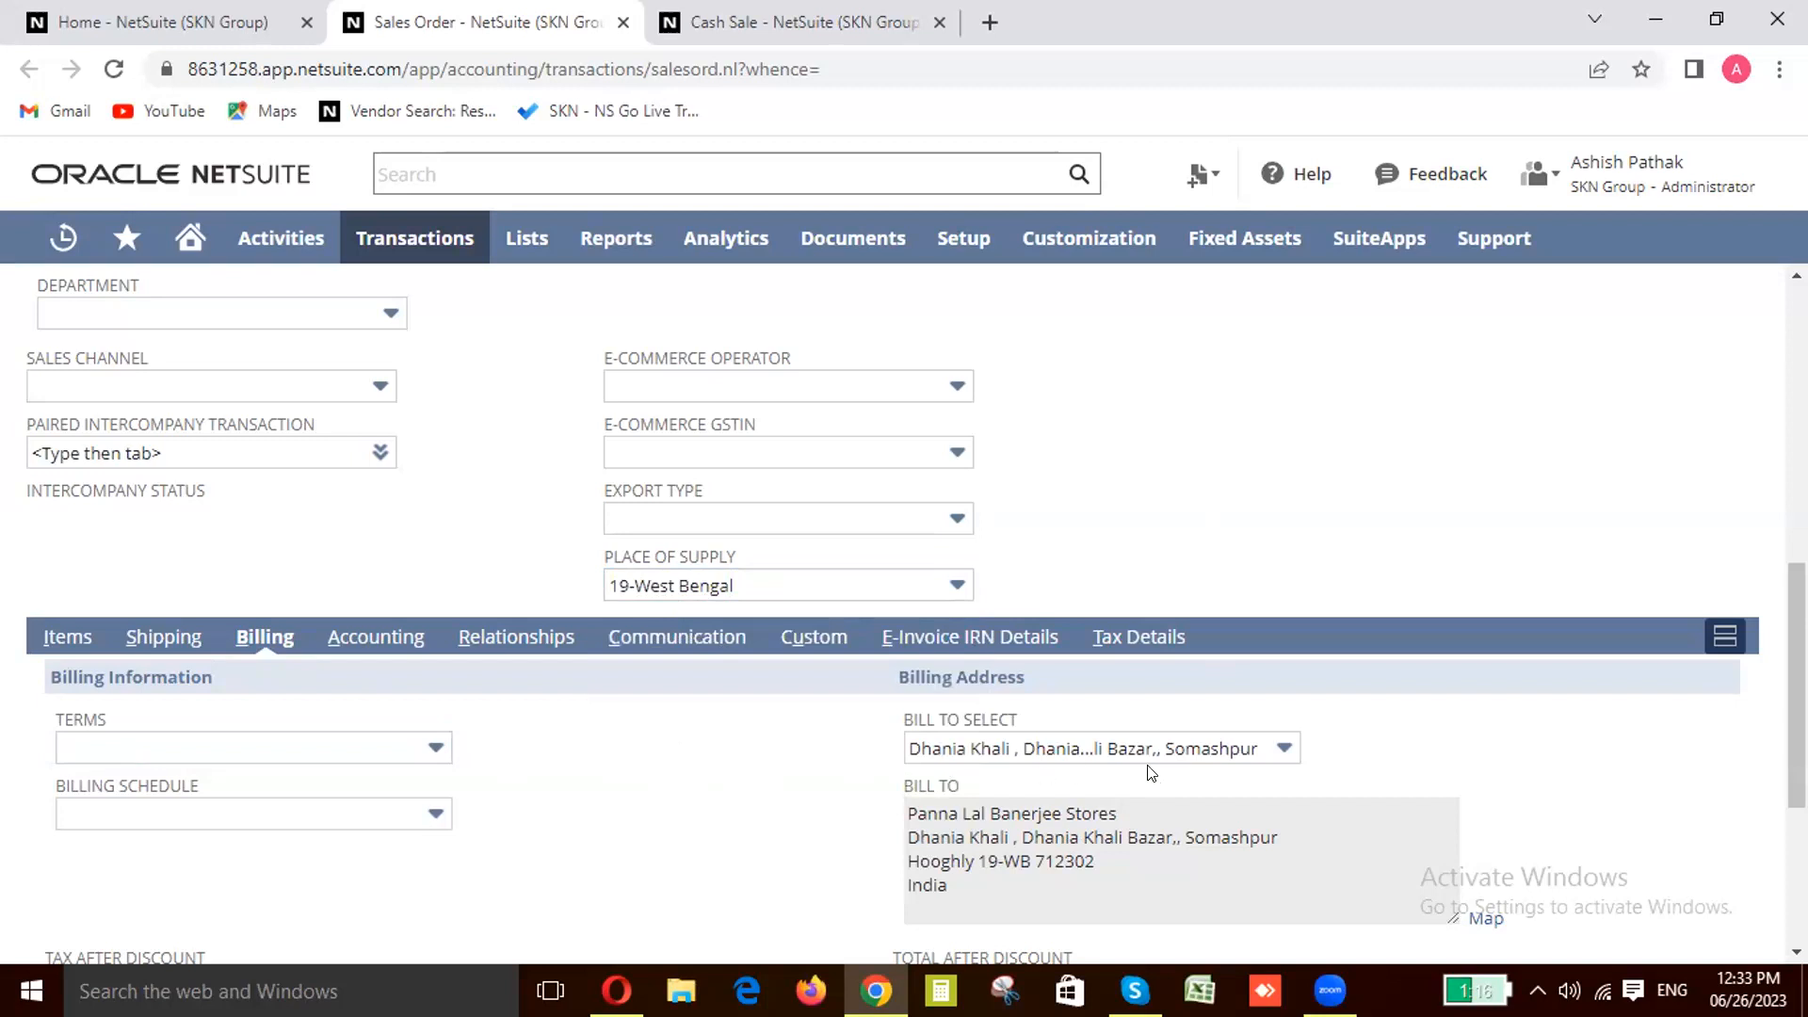
left_click(1270, 749)
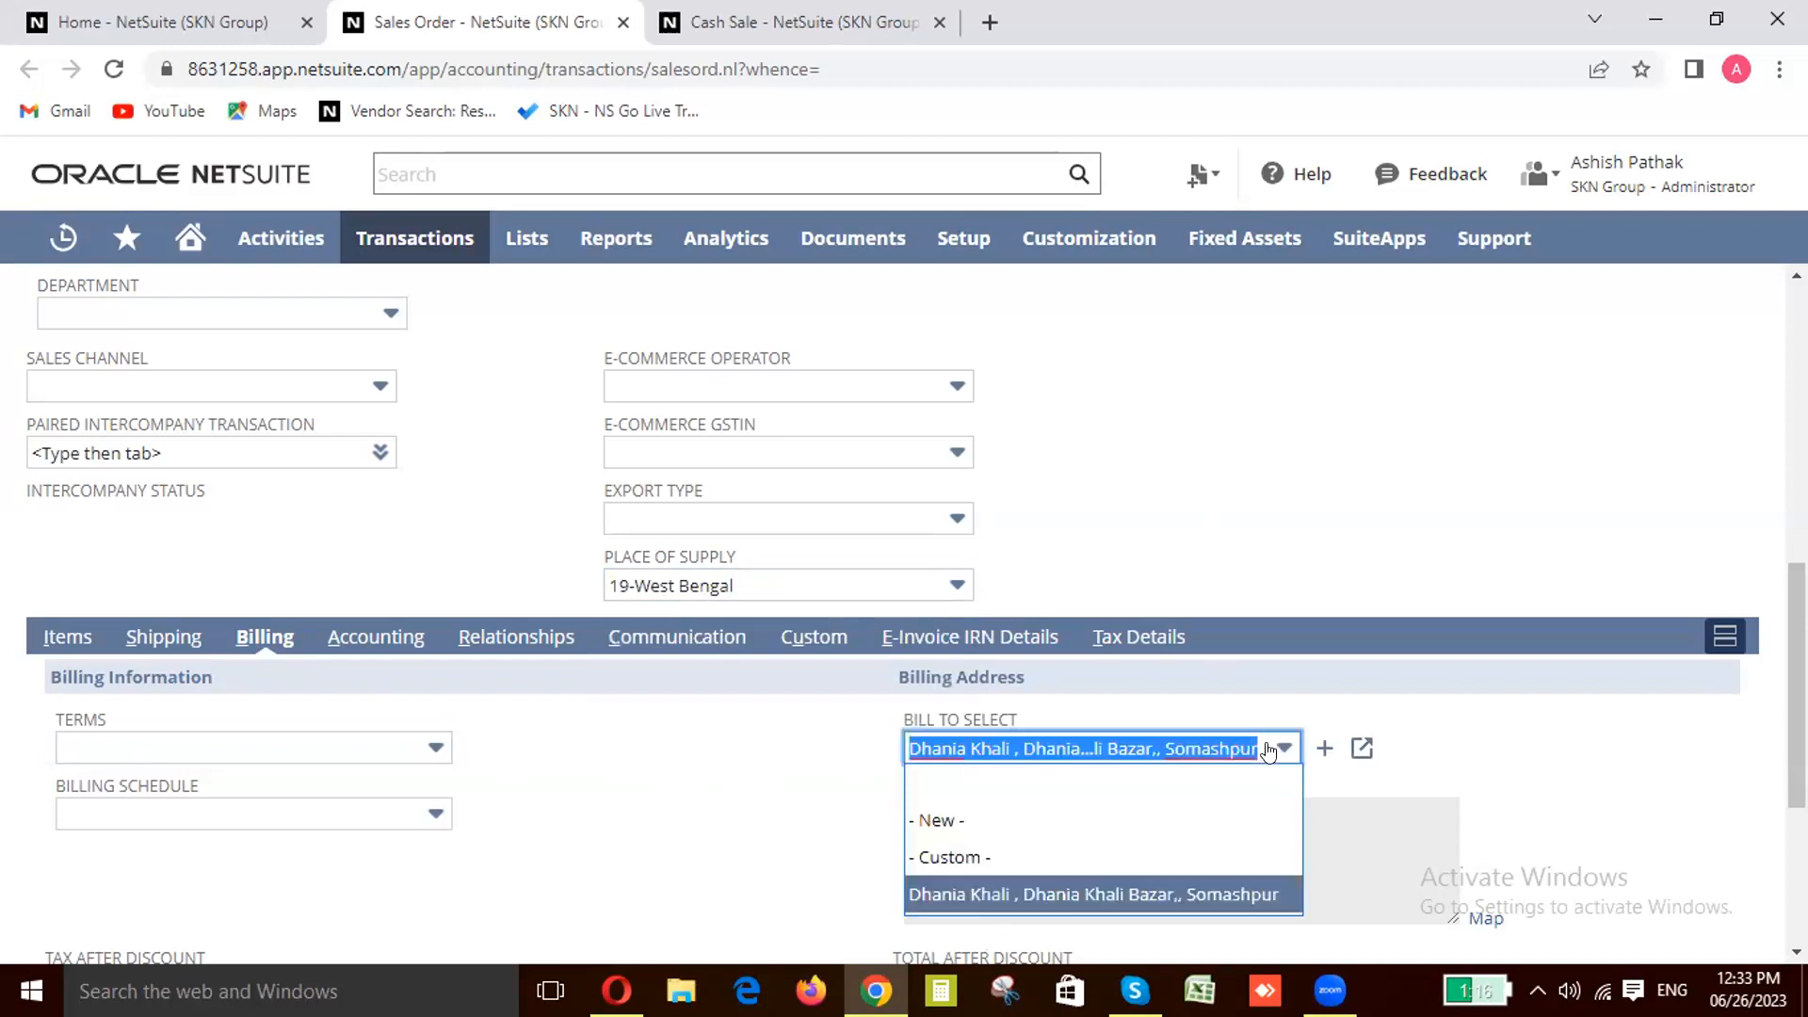
left_click(1271, 748)
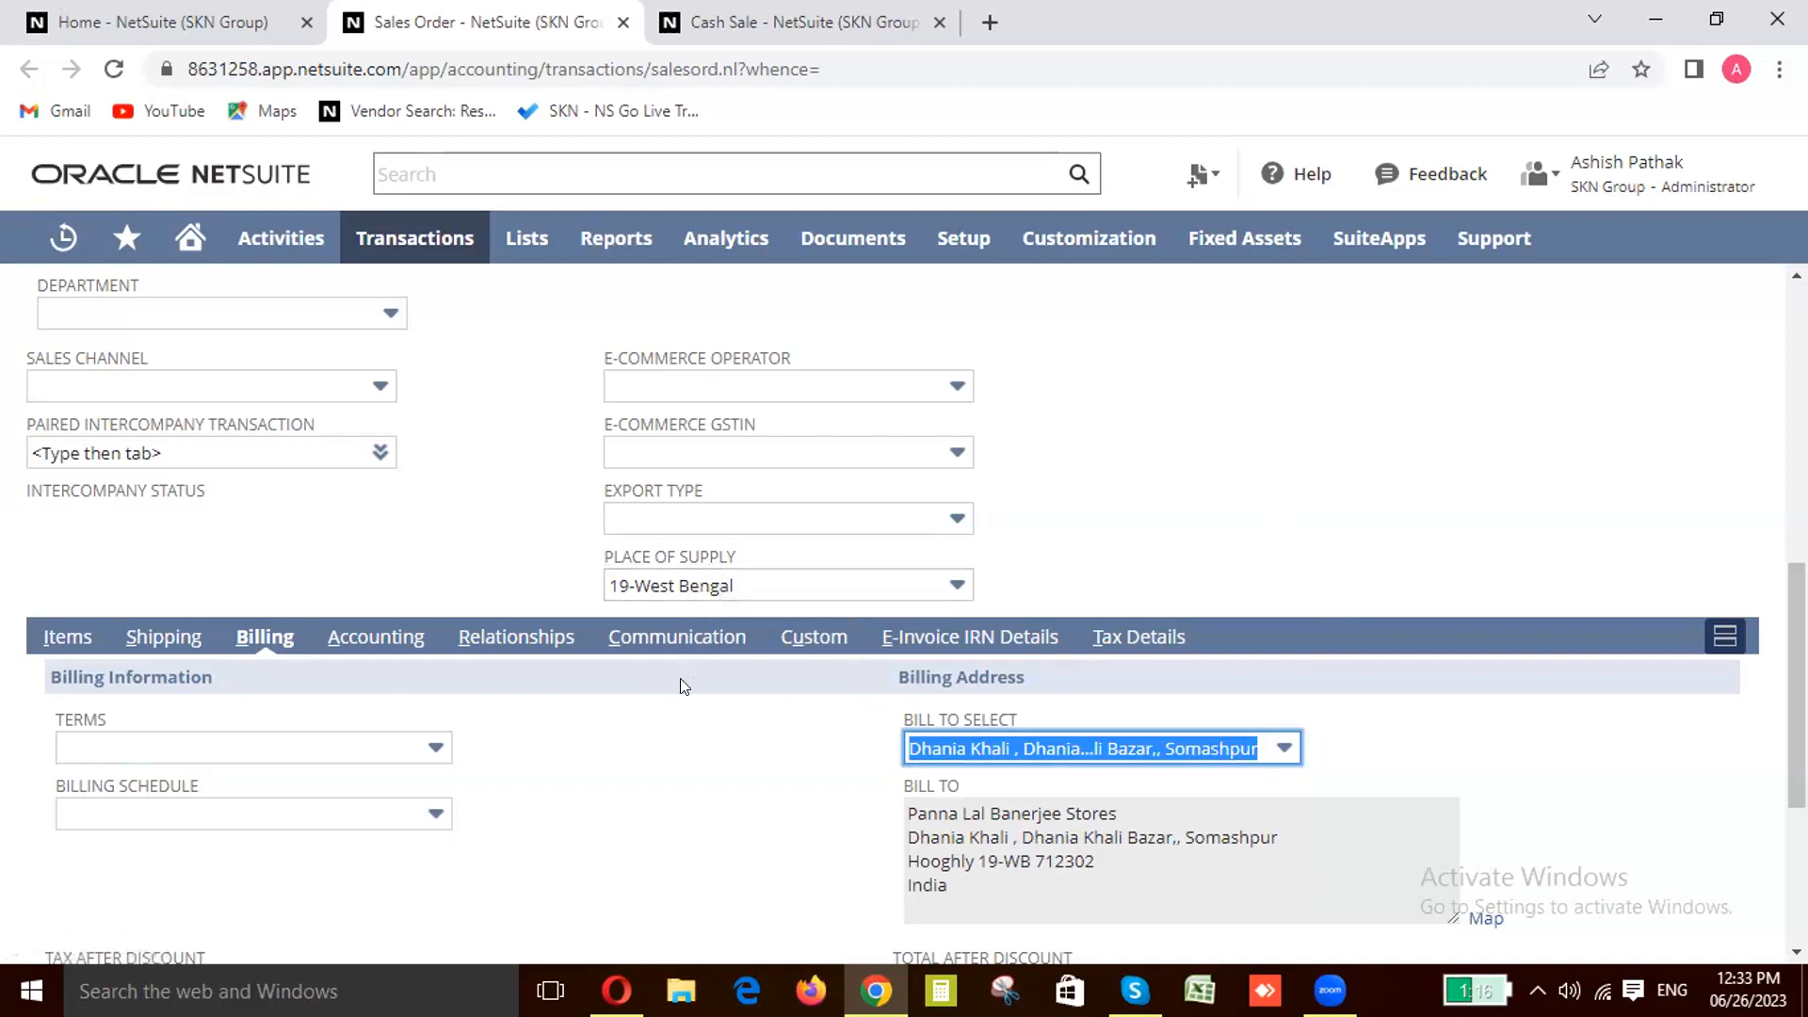
Step: Open the sales order's shipping details and check the ship date, carrier, shipping address and classification fields
scroll(594, 744, "up", 2)
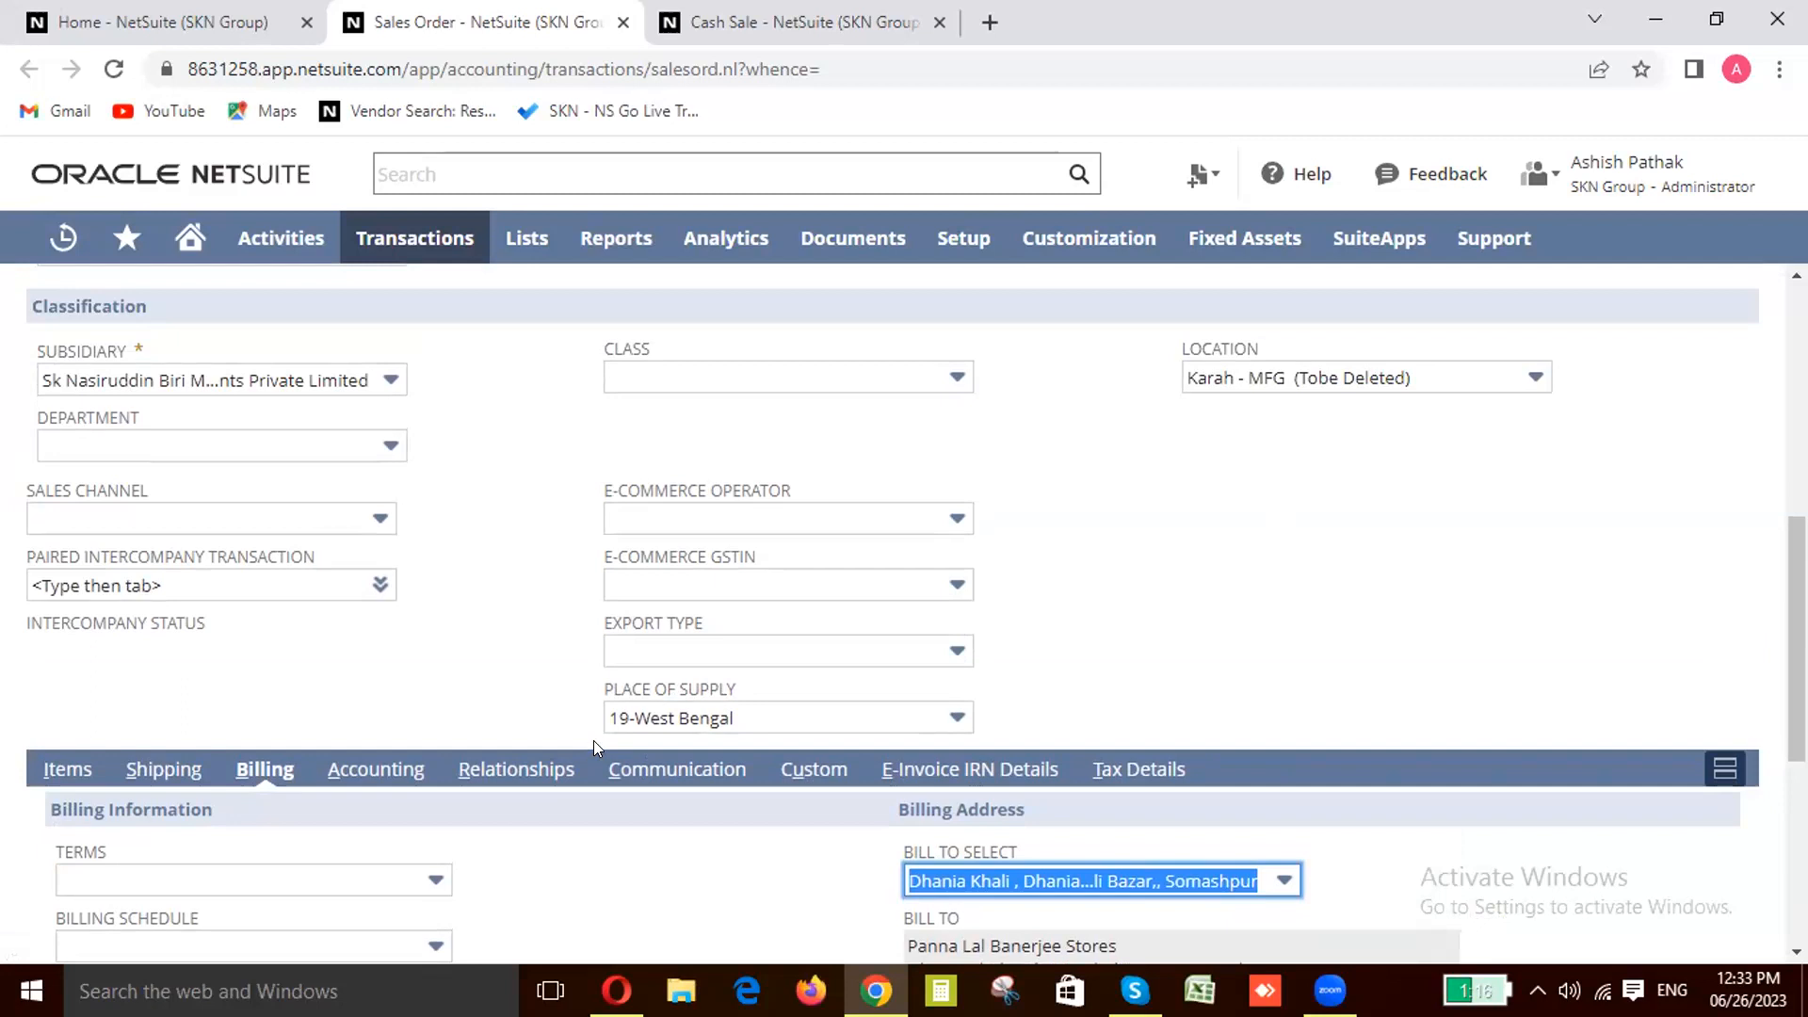
scroll(593, 749, "down", 2)
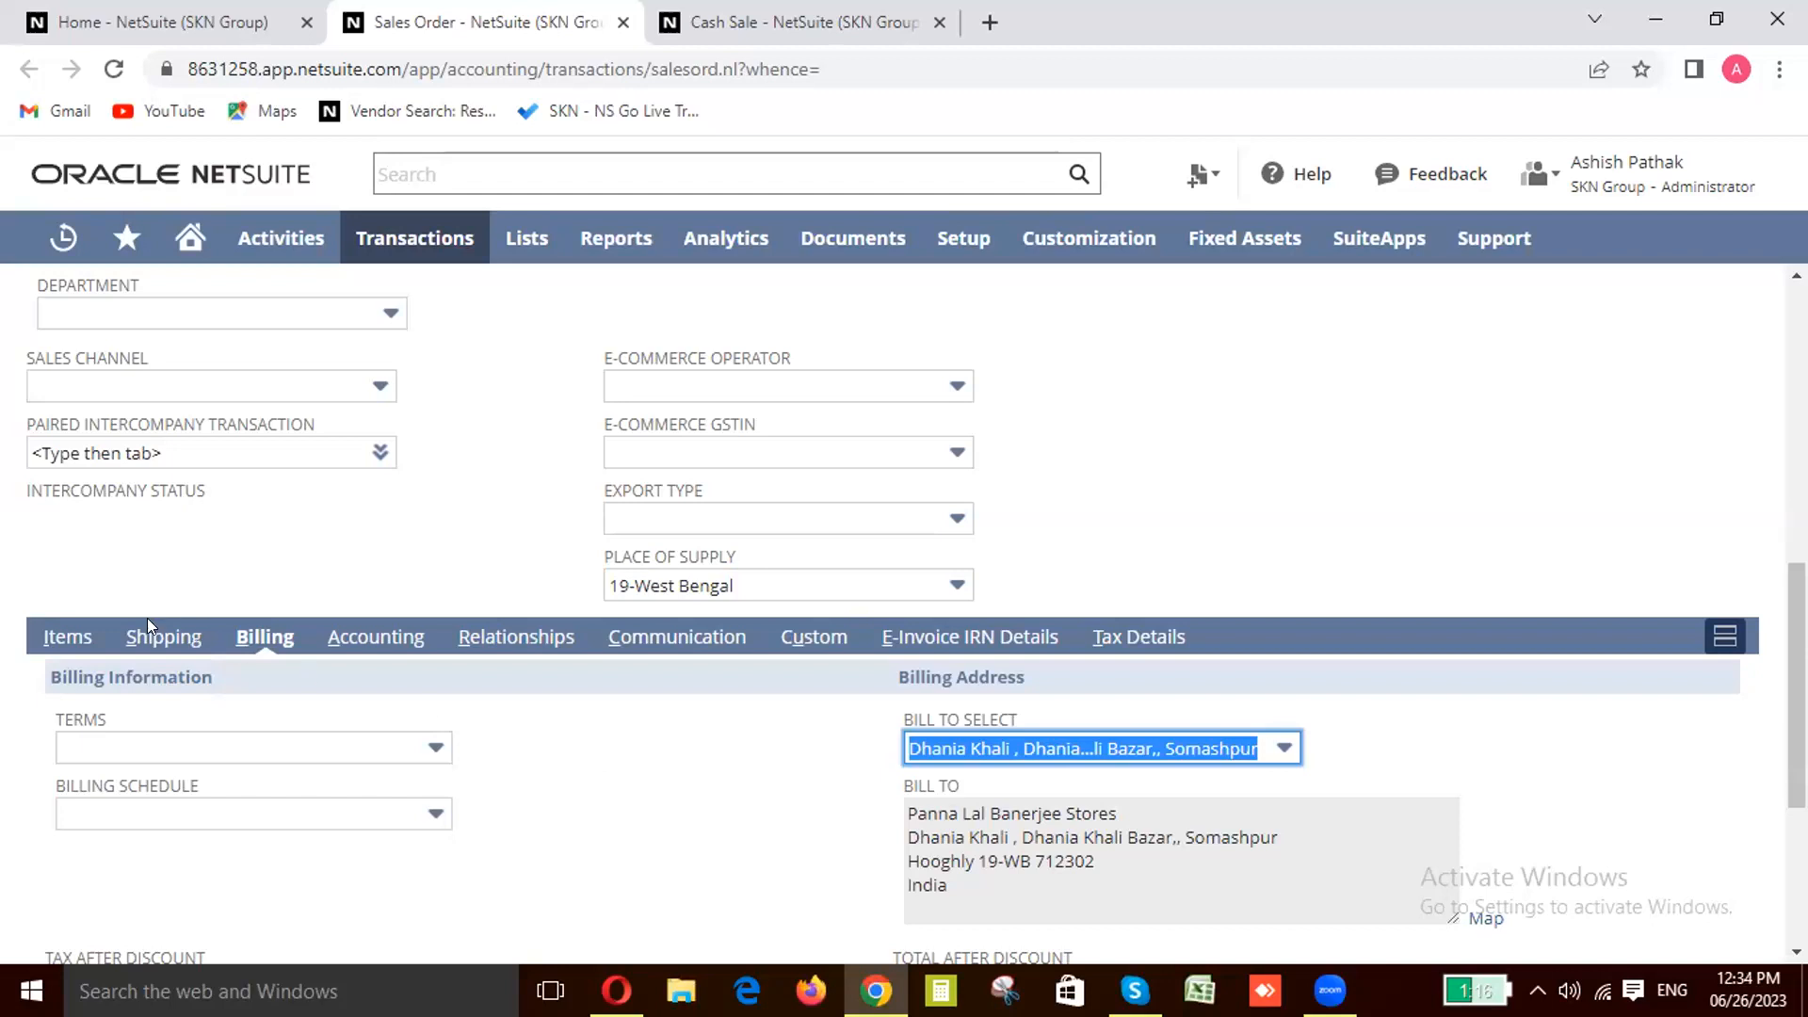
left_click(166, 639)
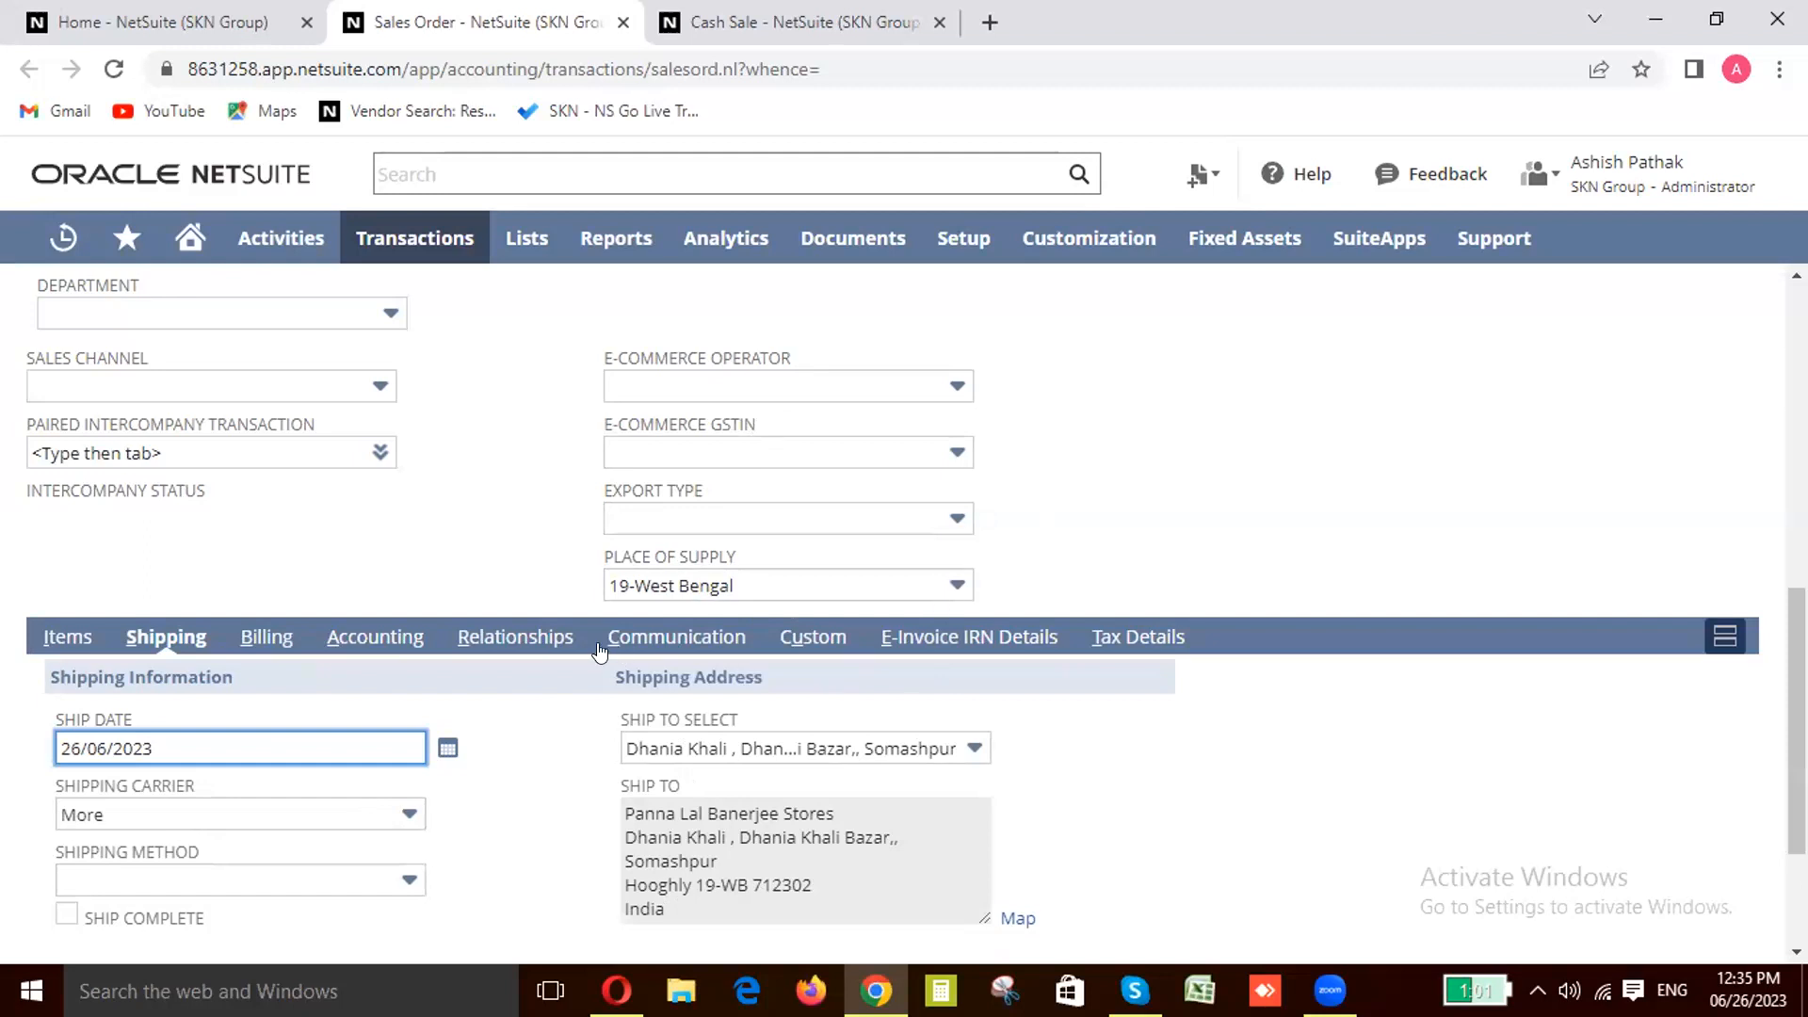
scroll(603, 633, "up", 1)
scroll(603, 633, "up", 3)
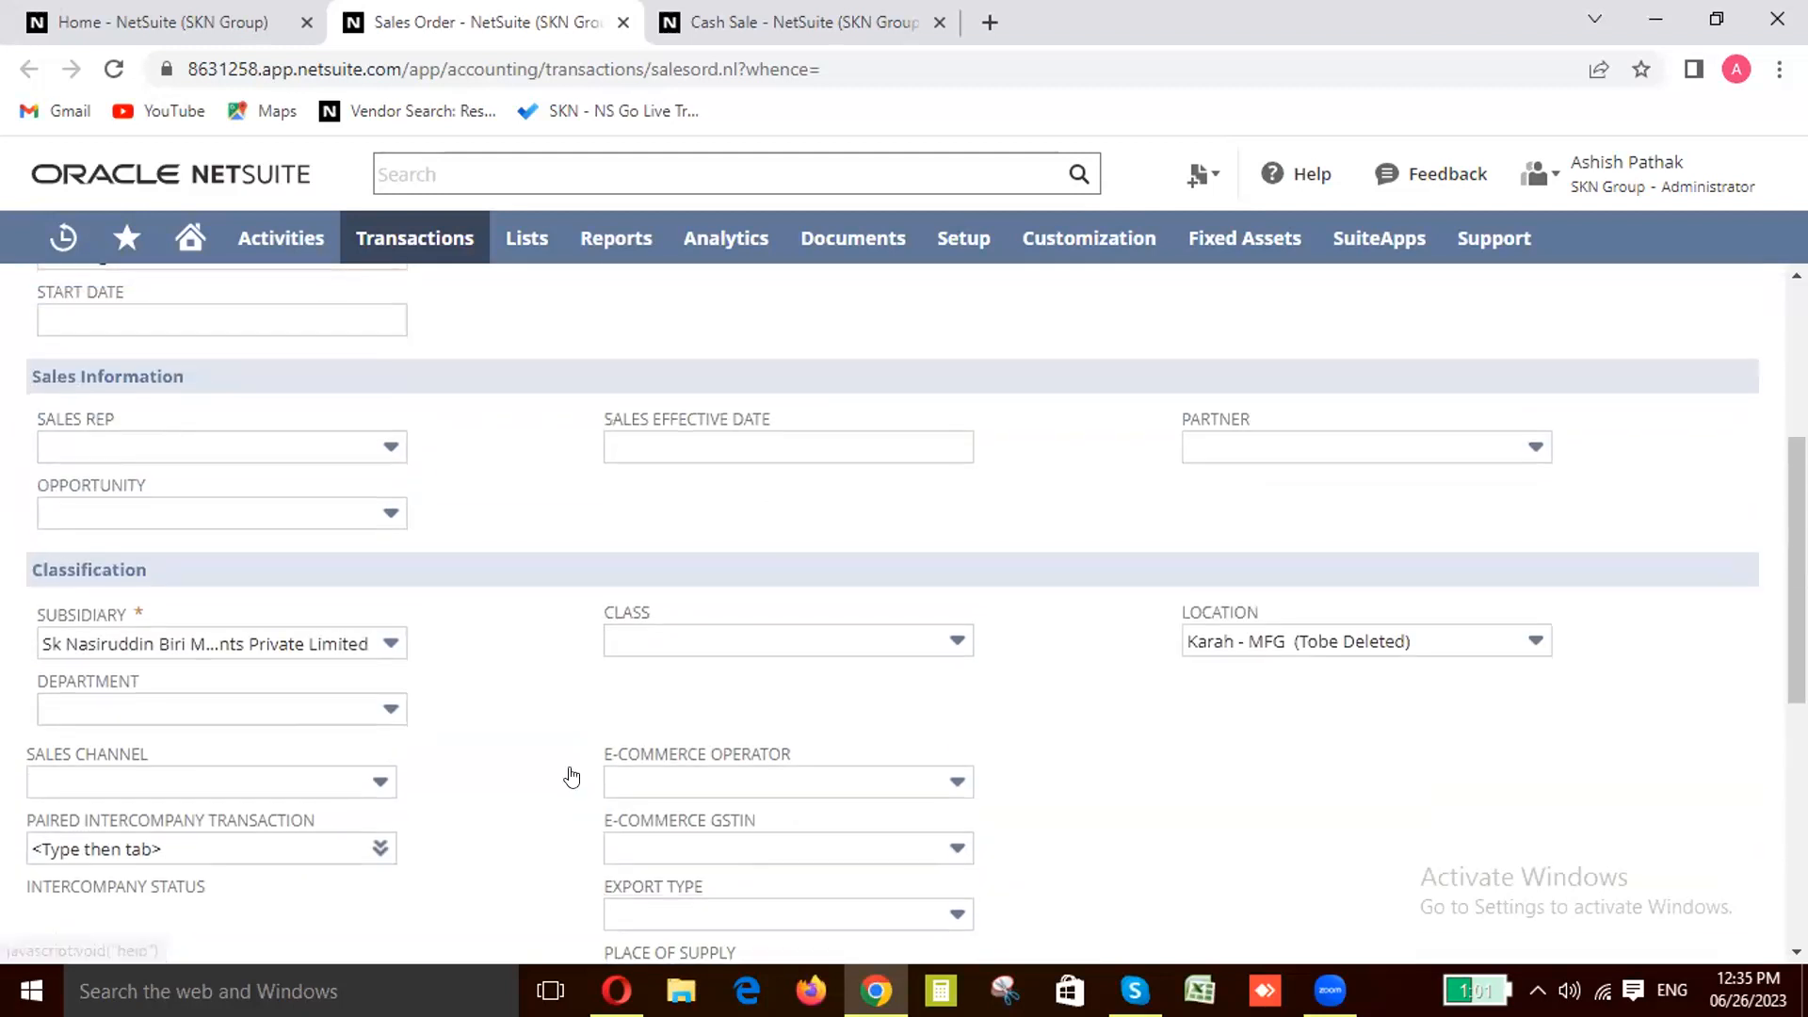
scroll(565, 772, "down", 3)
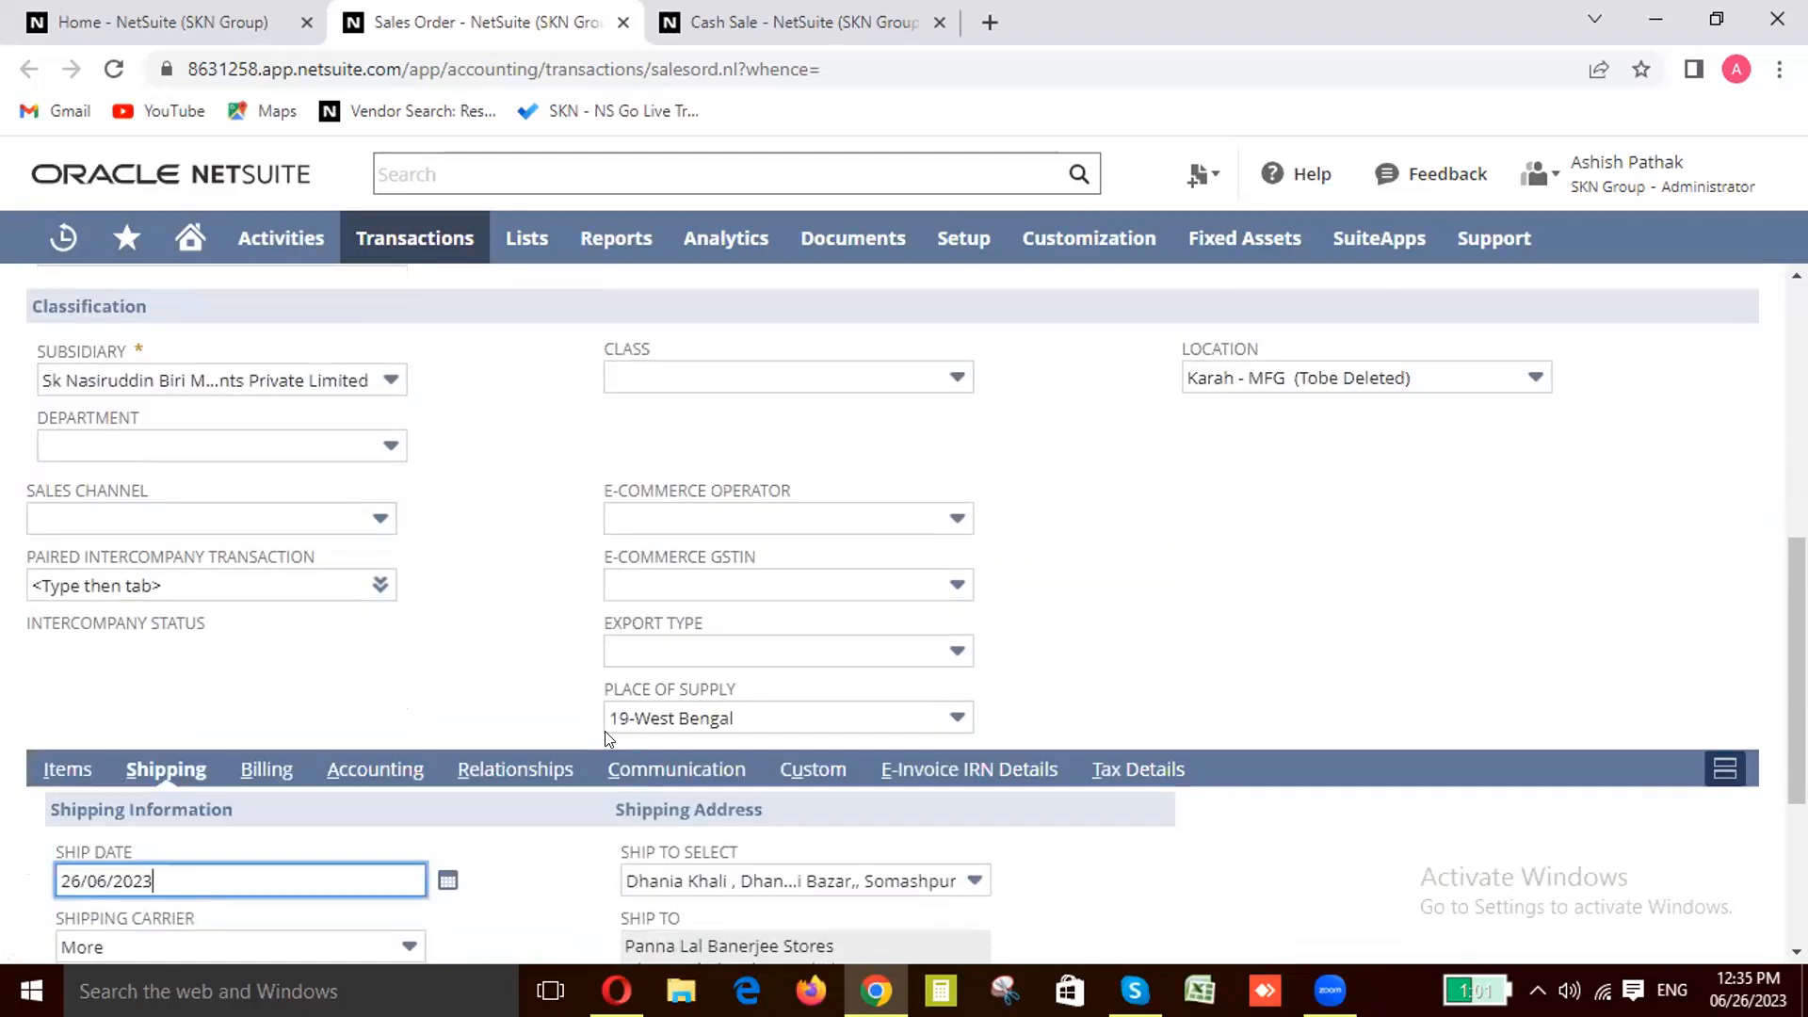
Step: Return to the sales order's items and look through all columns of the 5 Ply Cartoon line, including its tax fields
left_click(67, 770)
scroll(330, 791, "down", 2)
scroll(329, 791, "down", 3)
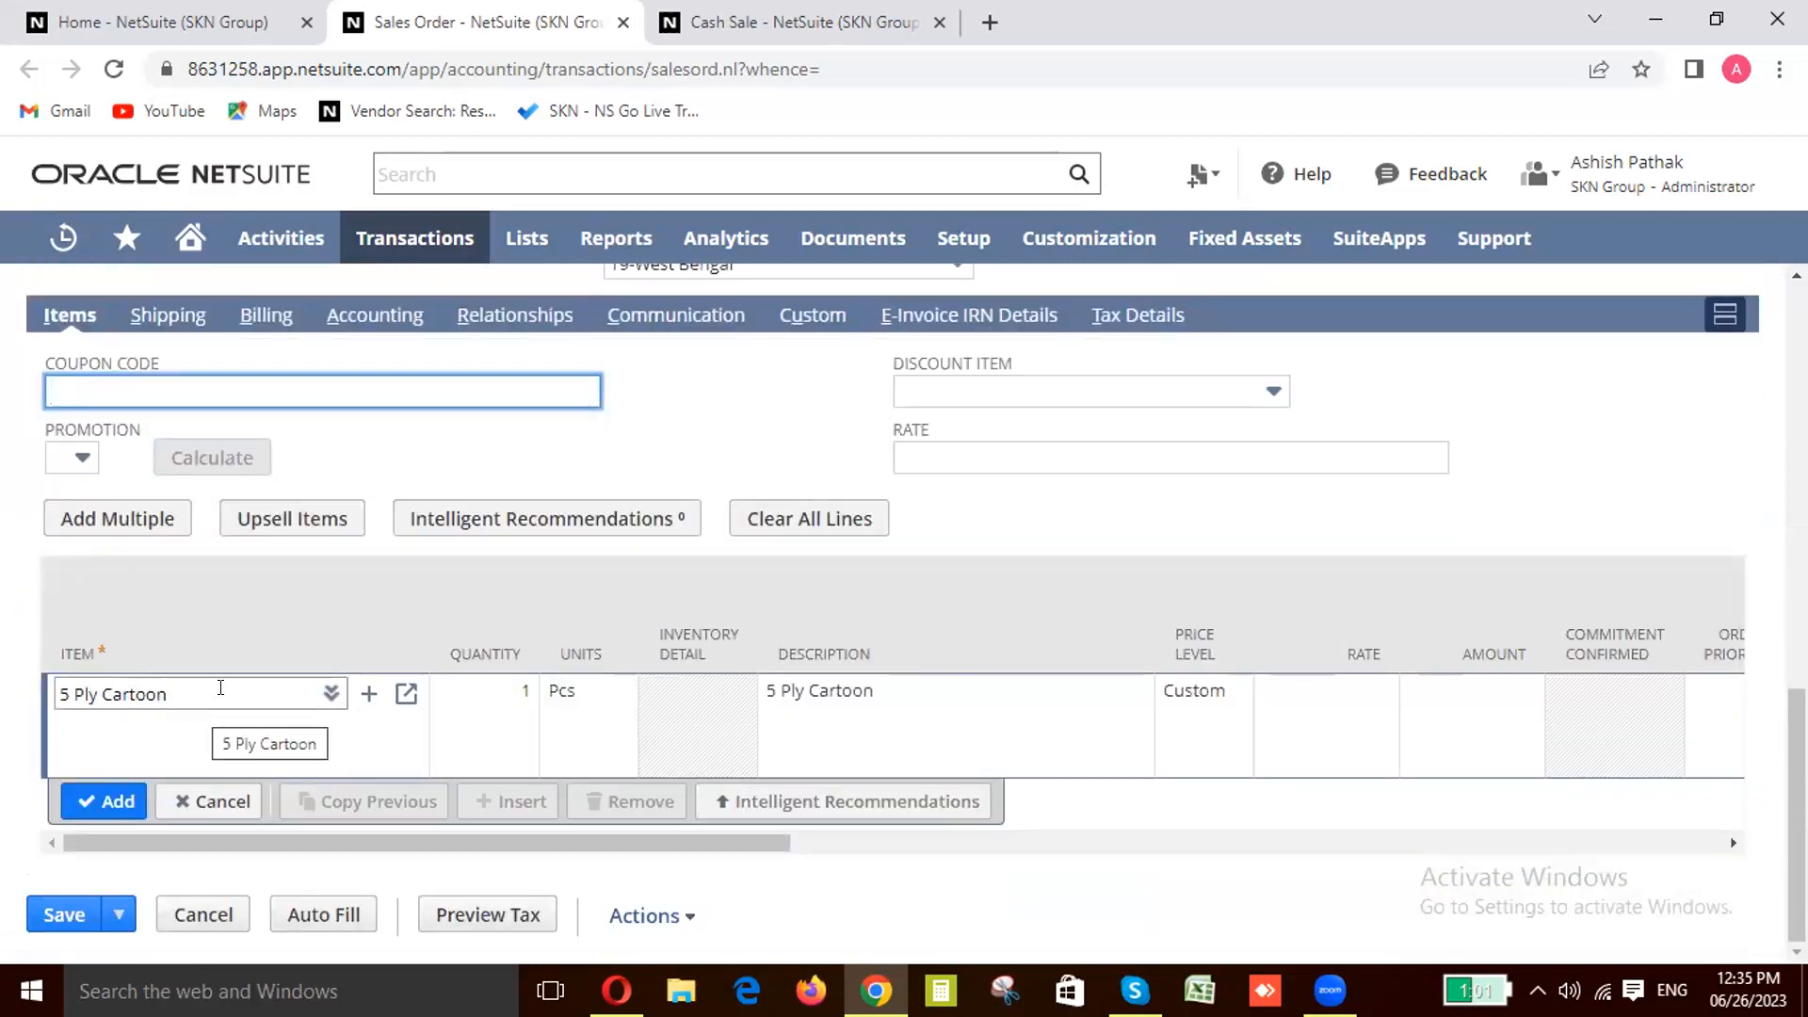
left_click_drag(560, 846, 1535, 727)
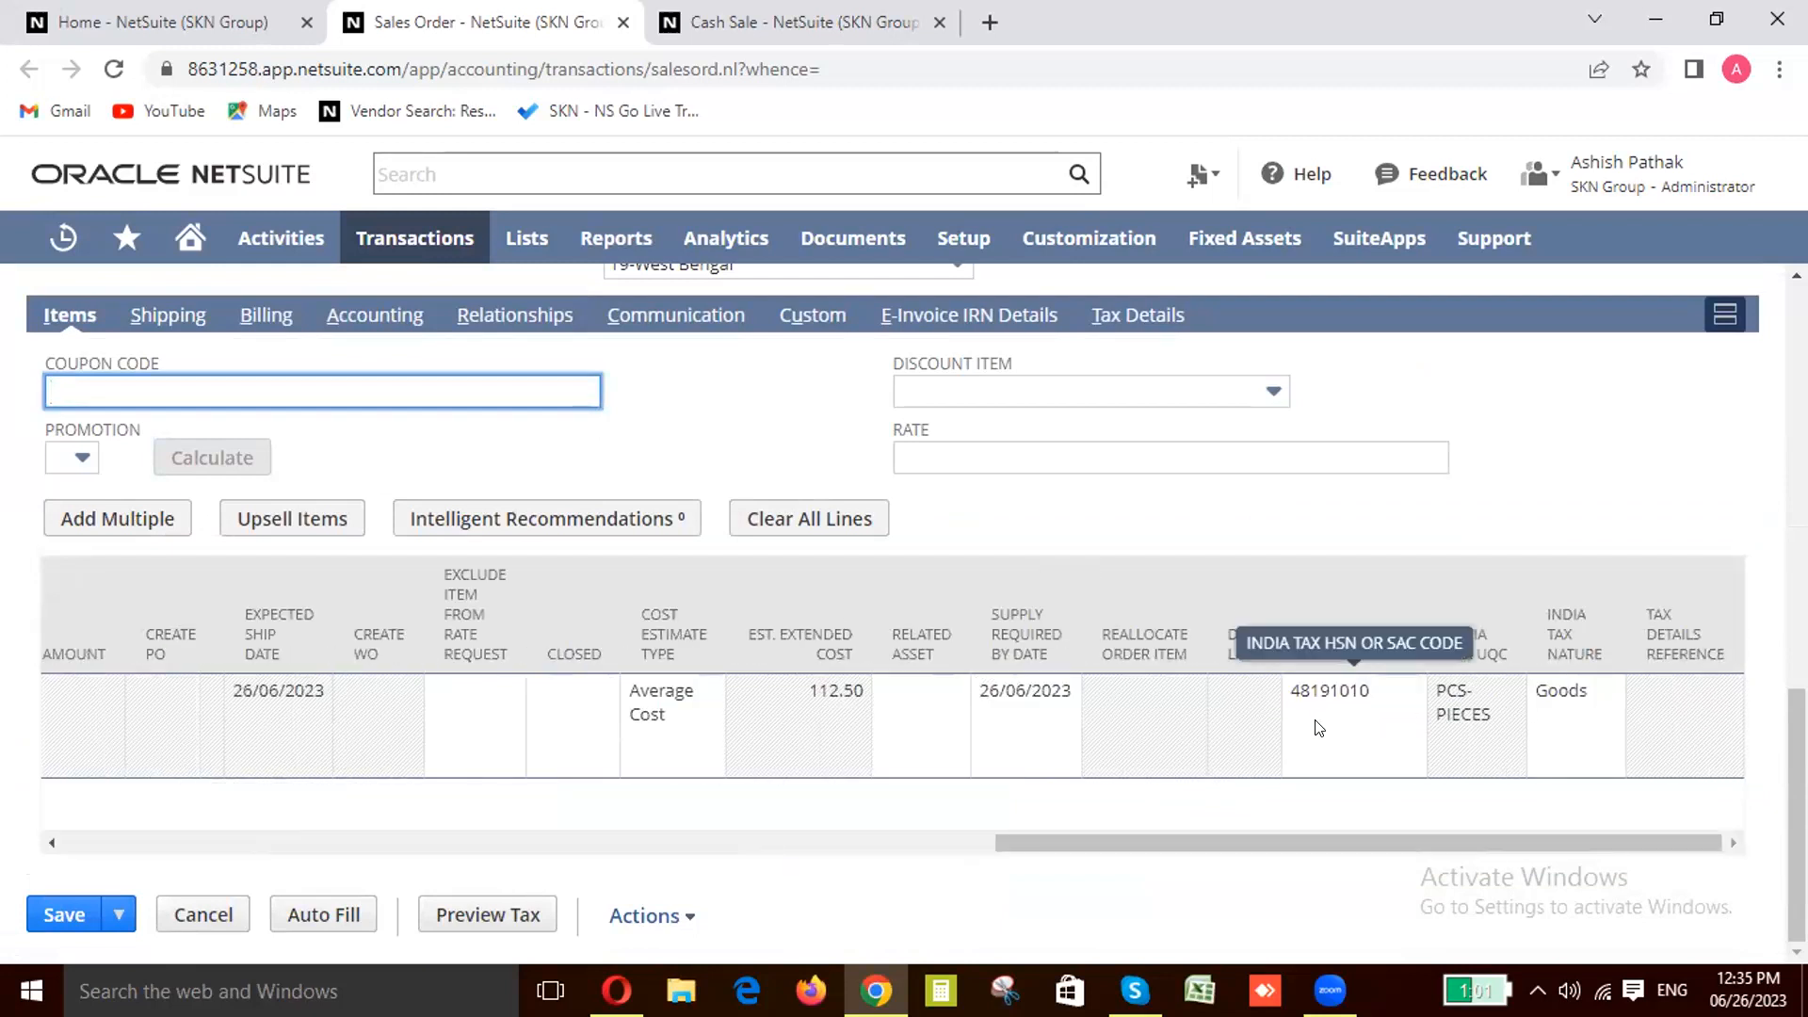
left_click_drag(1062, 836, 11, 758)
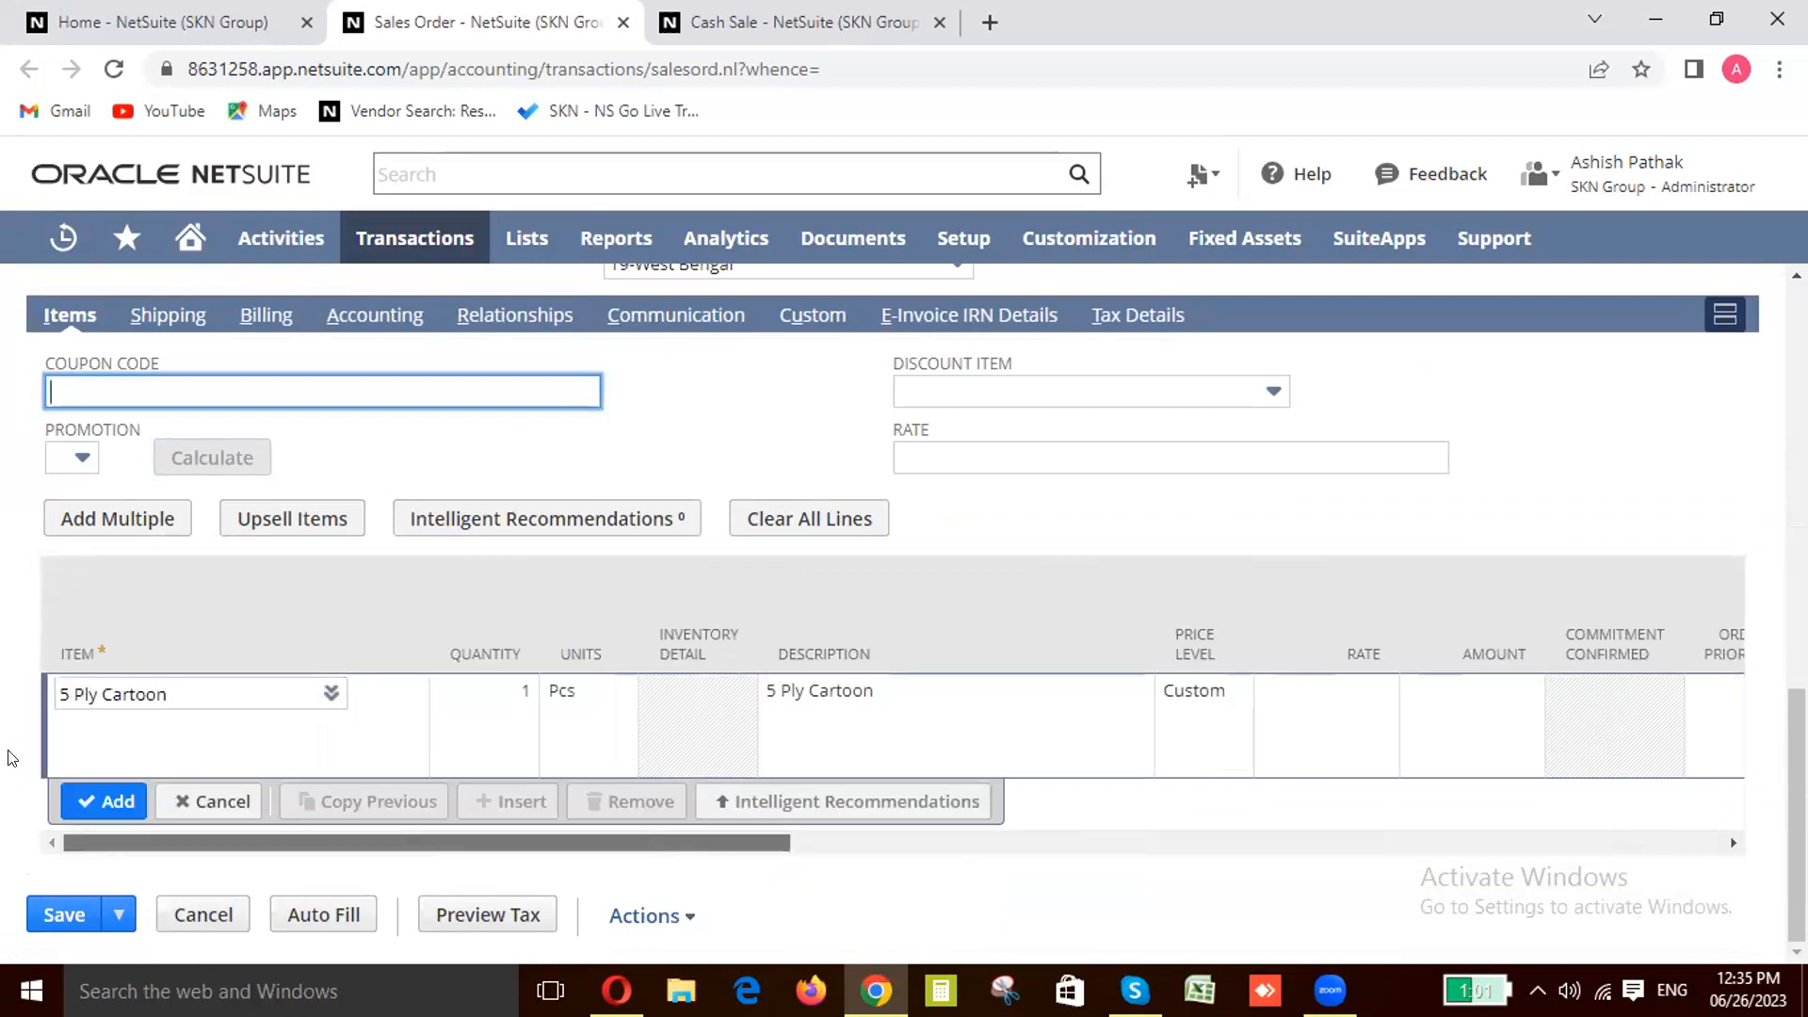
Step: Set the 5 Ply Cartoon line's rate to 500 and quantity to 5, and add the line to the sales order
scroll(302, 524, "up", 3)
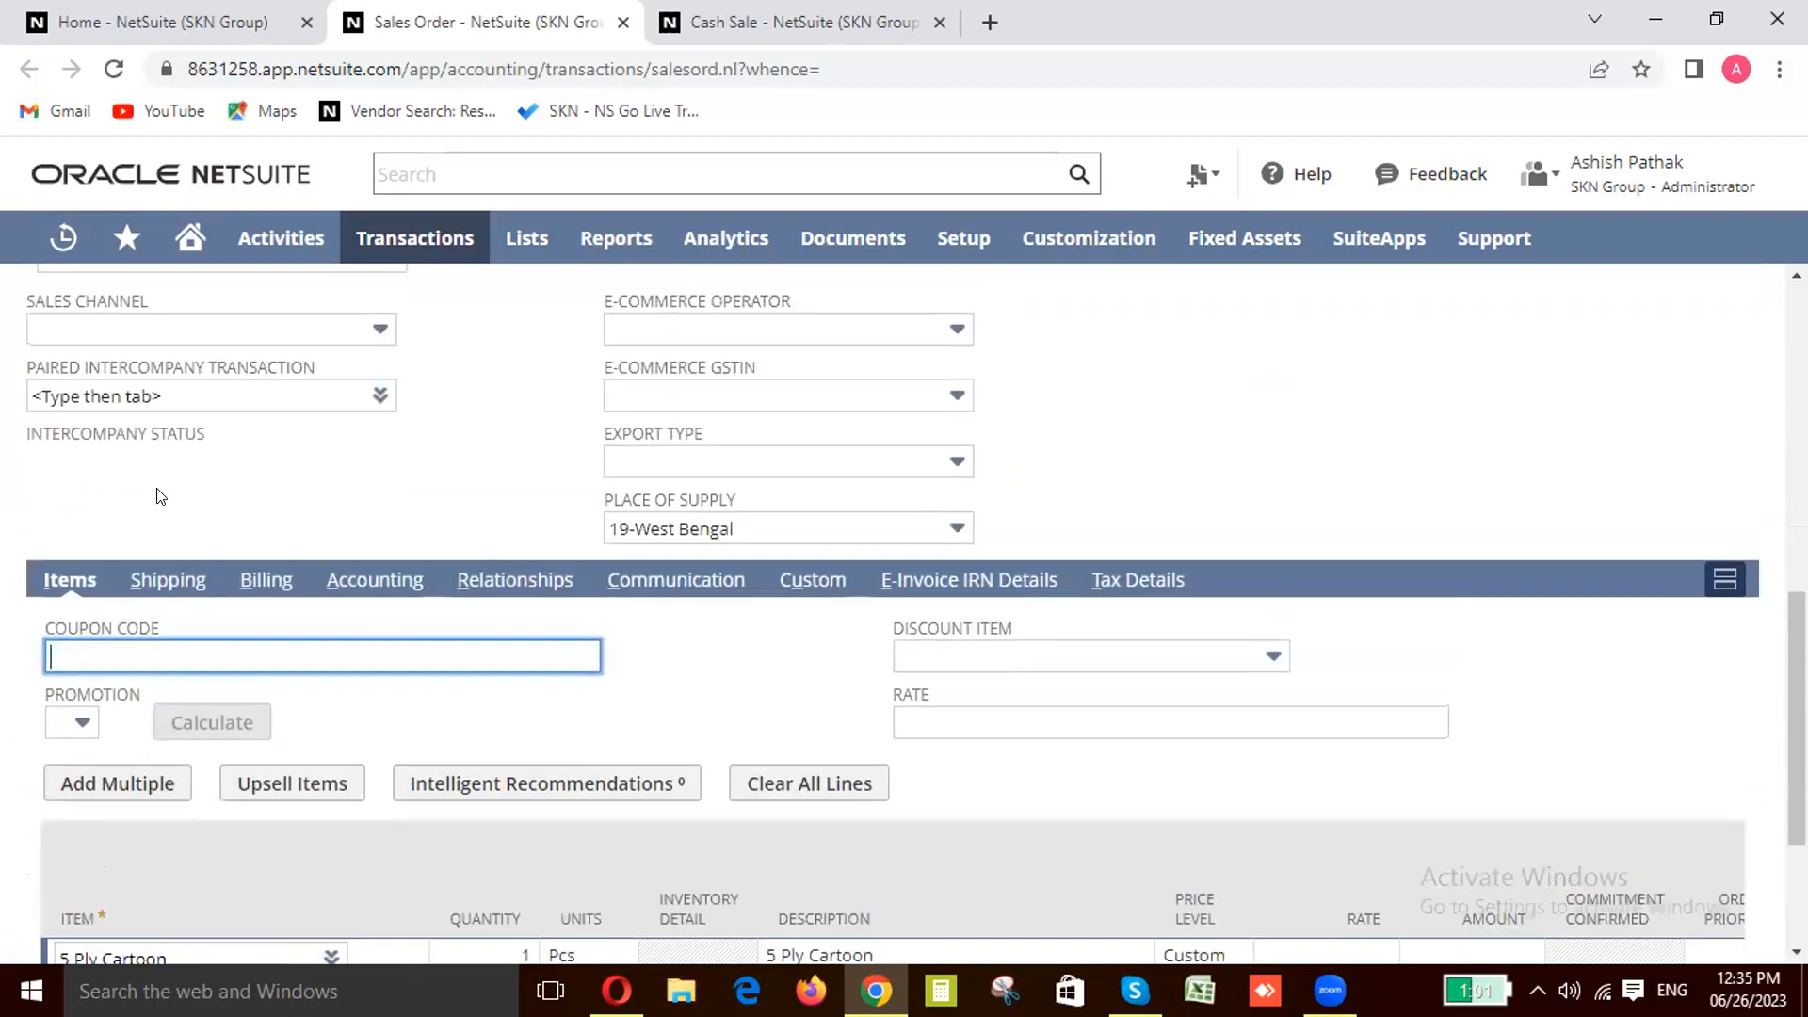
scroll(500, 571, "up", 1)
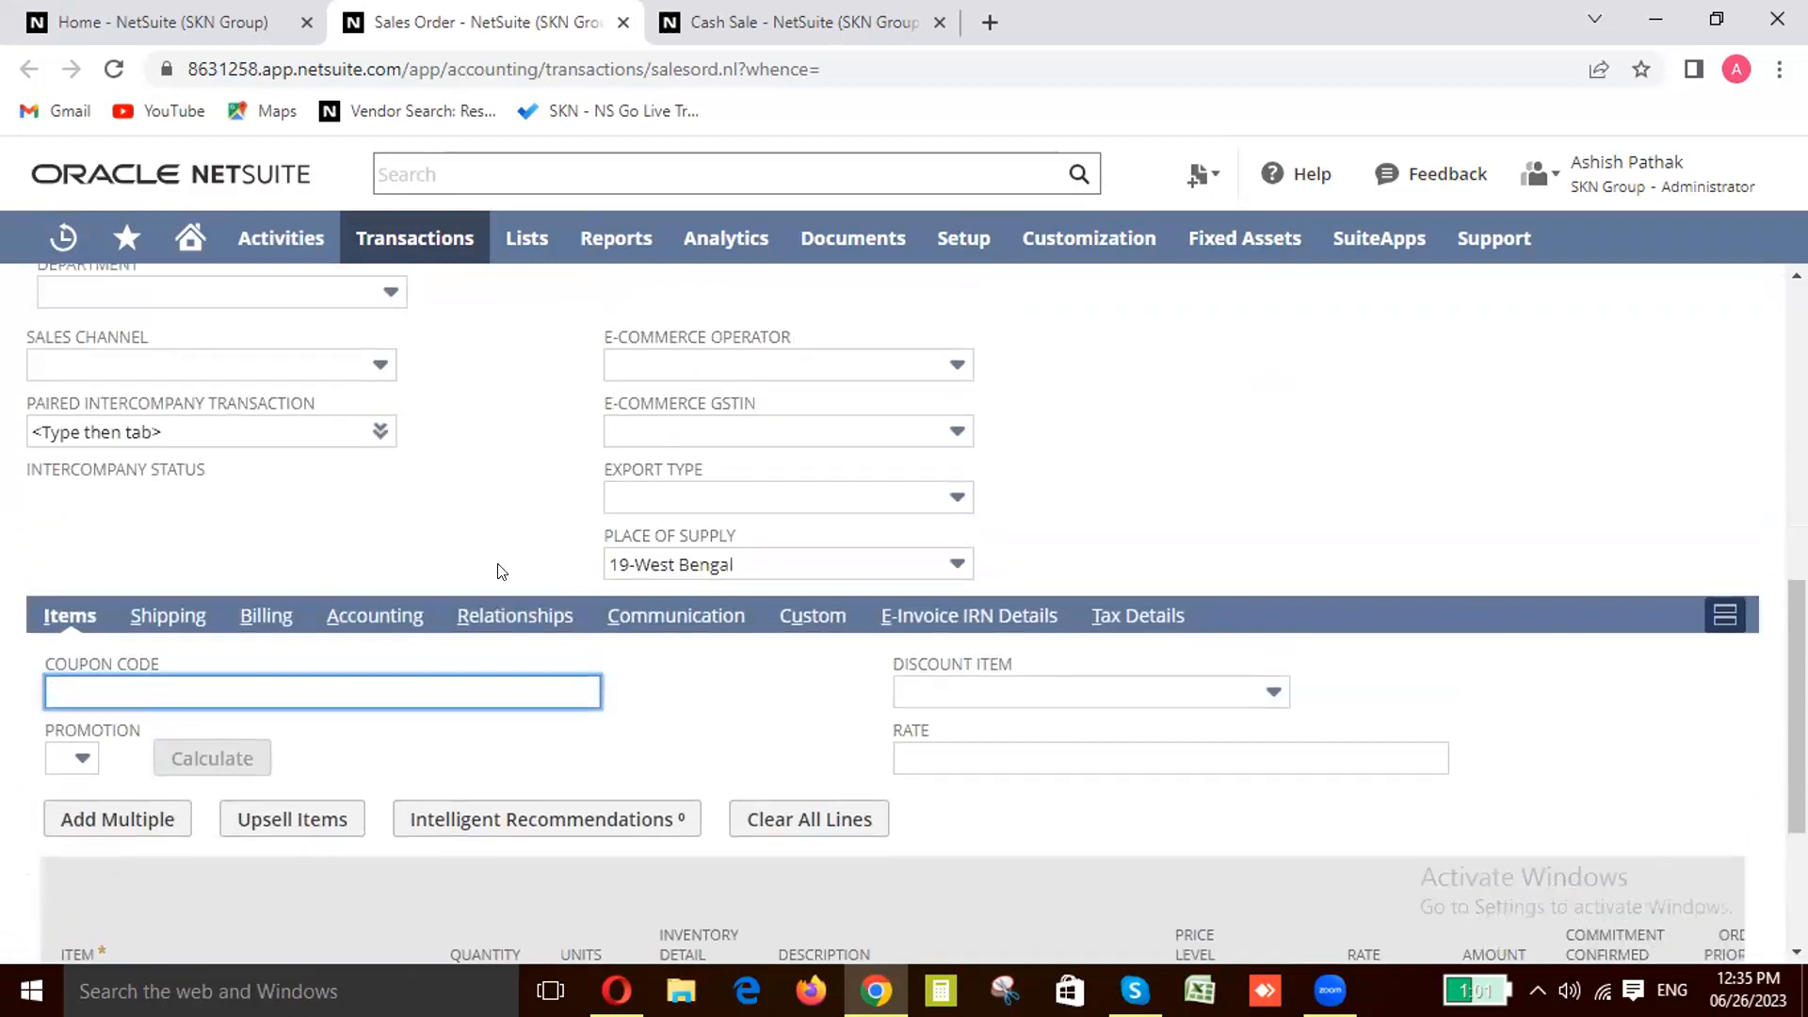
scroll(500, 571, "up", 5)
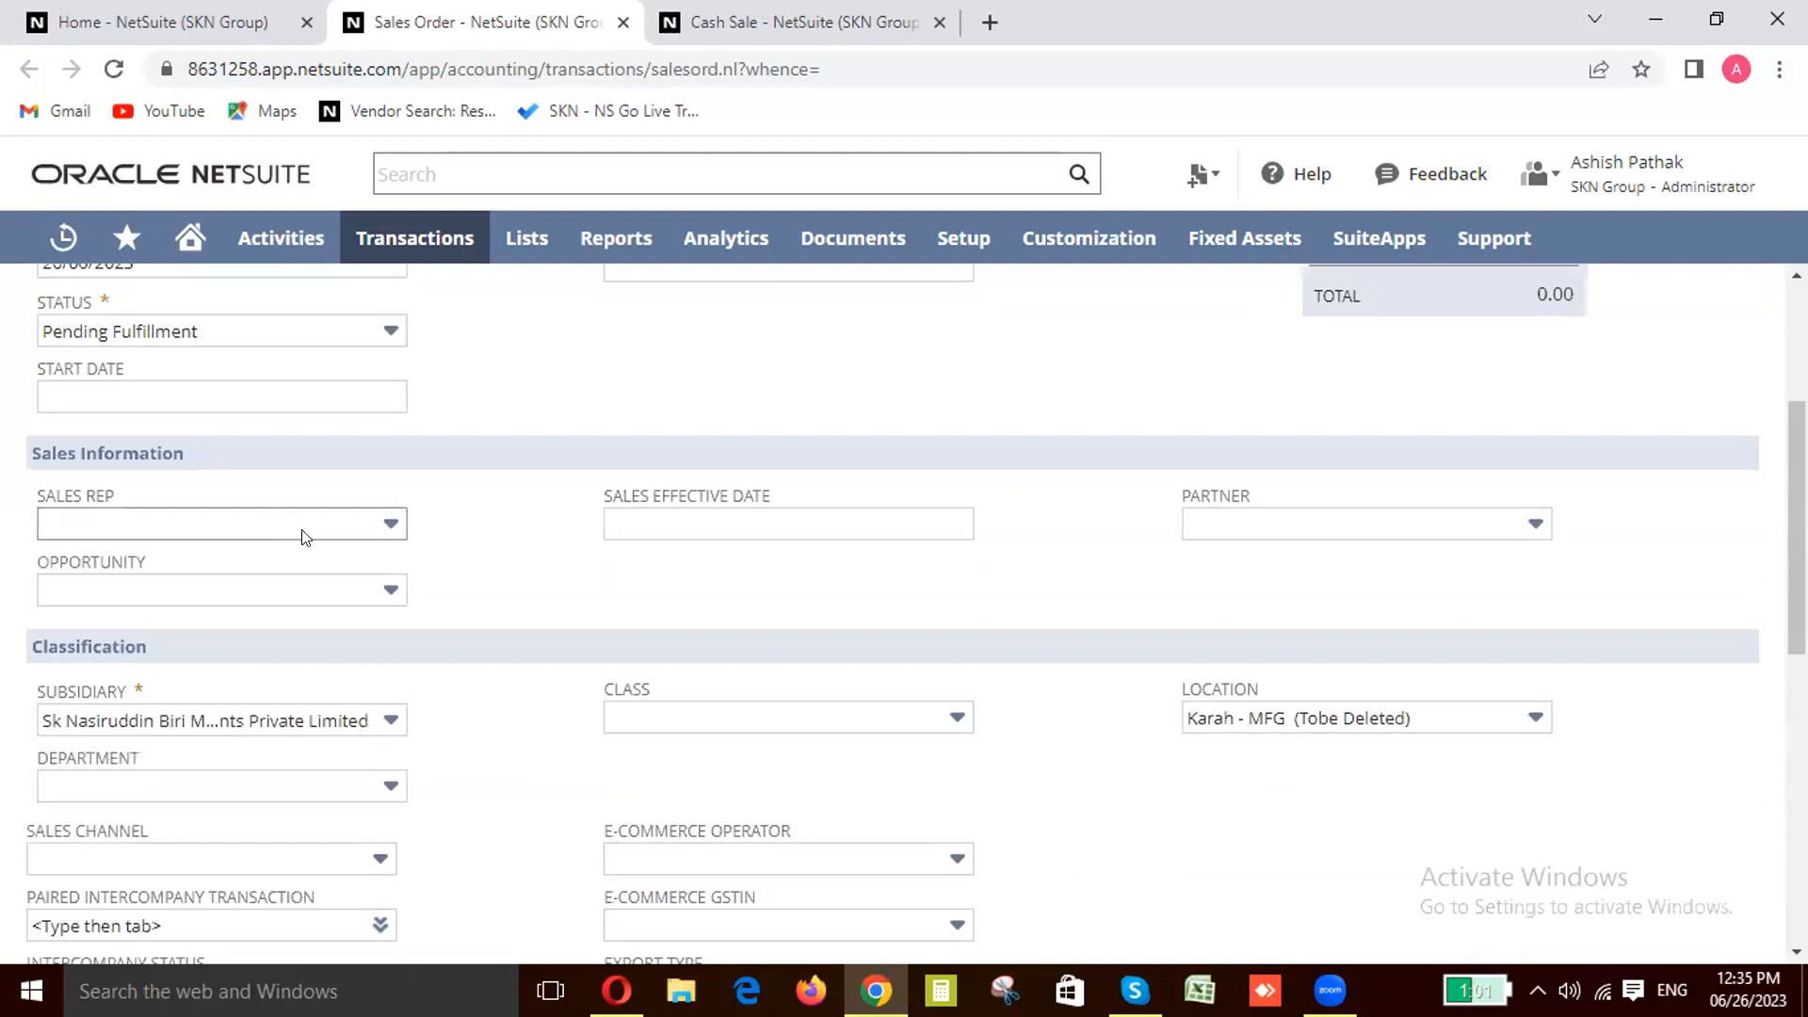
scroll(302, 529, "down", 4)
scroll(708, 812, "down", 4)
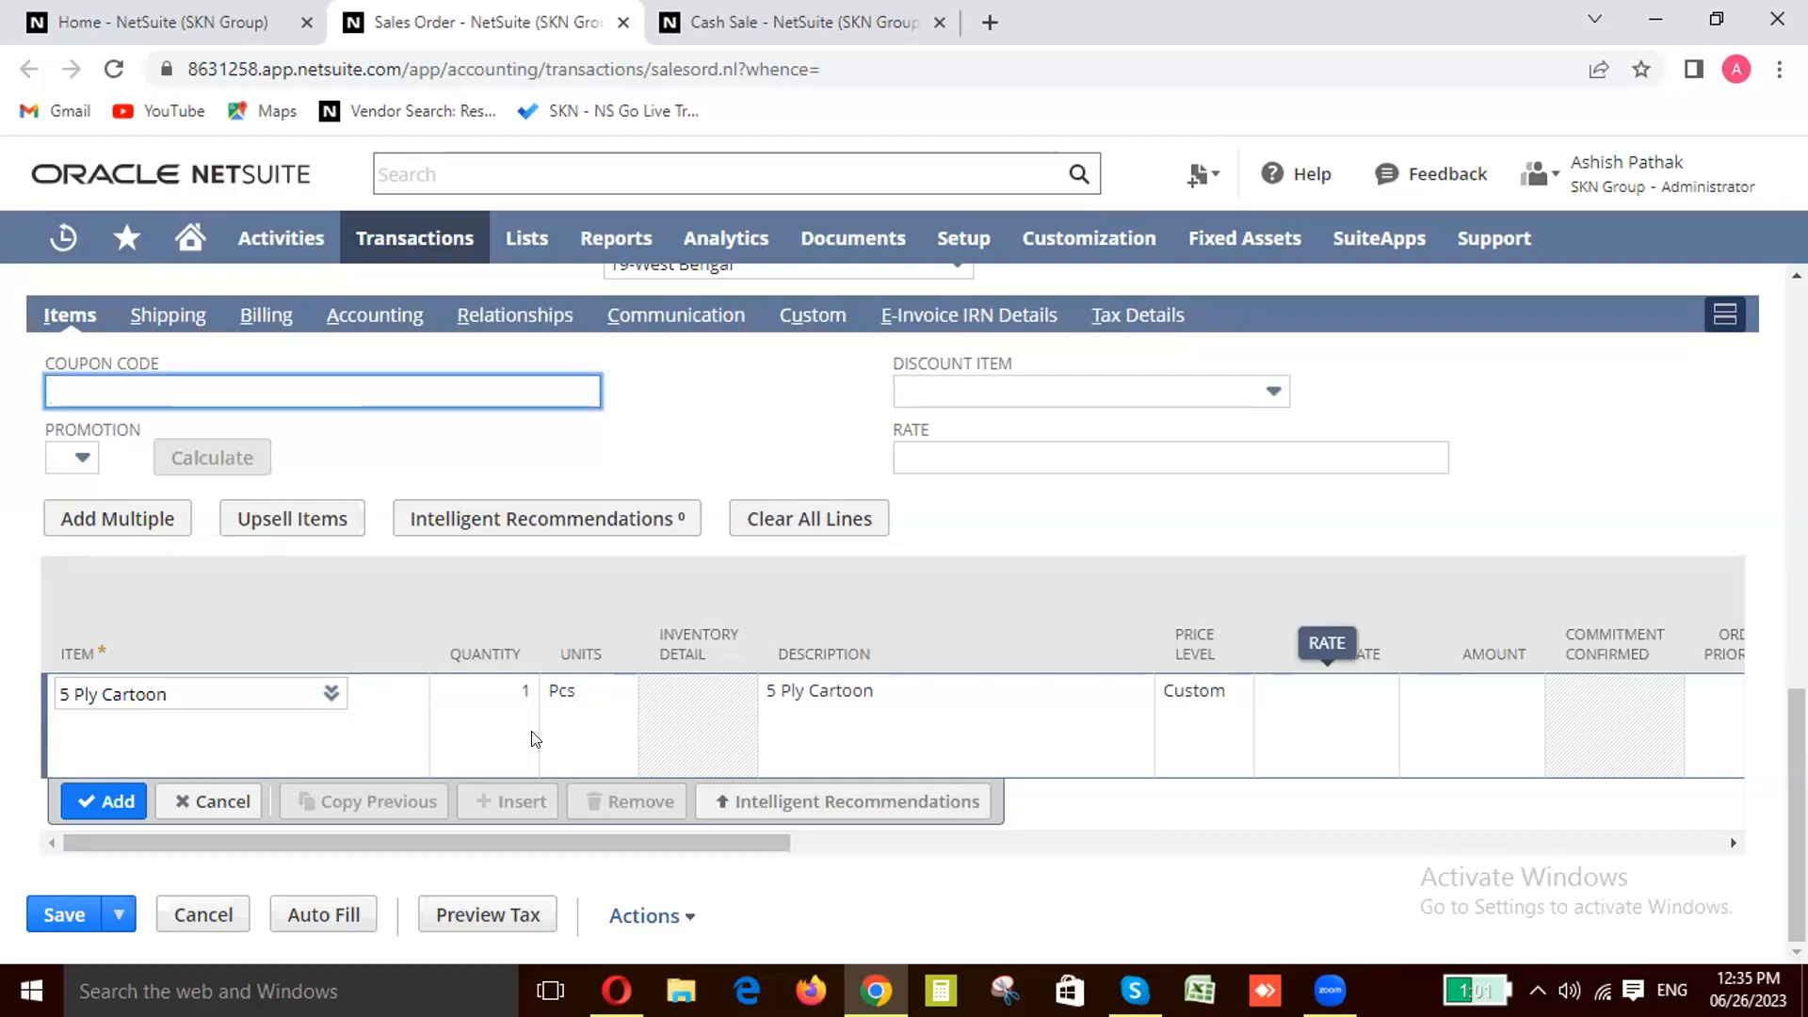
left_click(1336, 718)
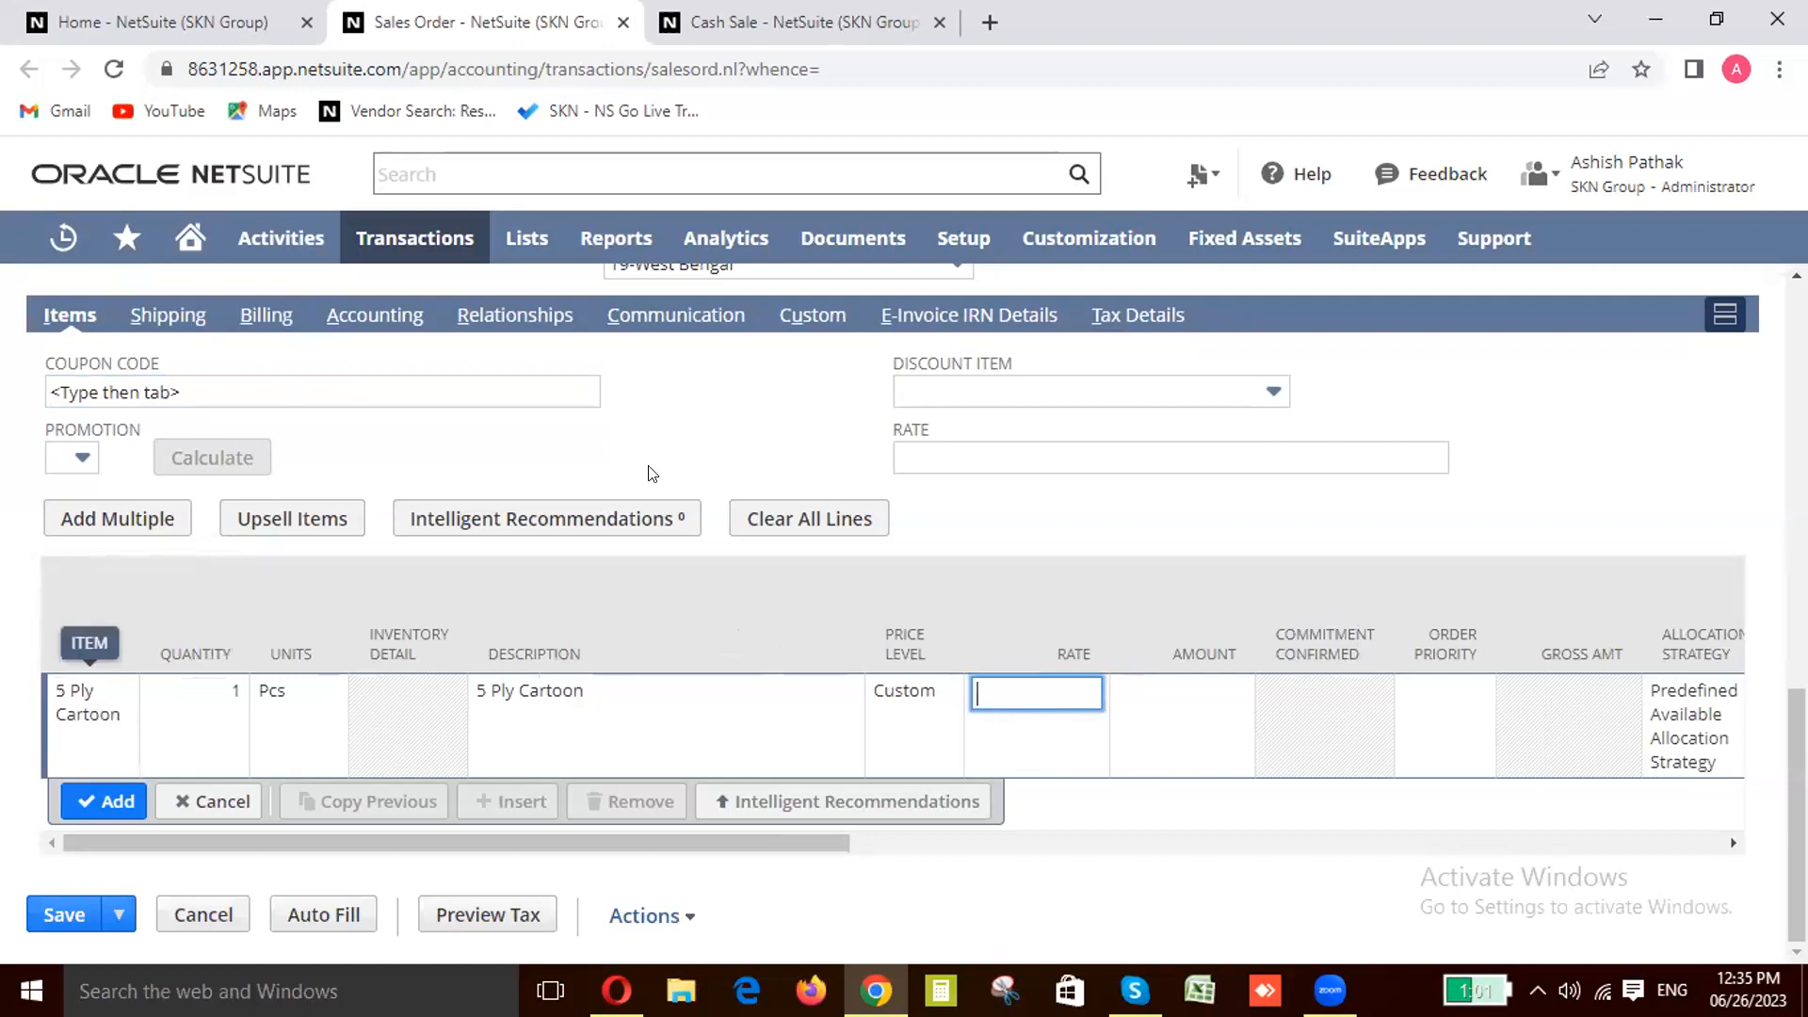
type("500")
key("Tab")
left_click(238, 695)
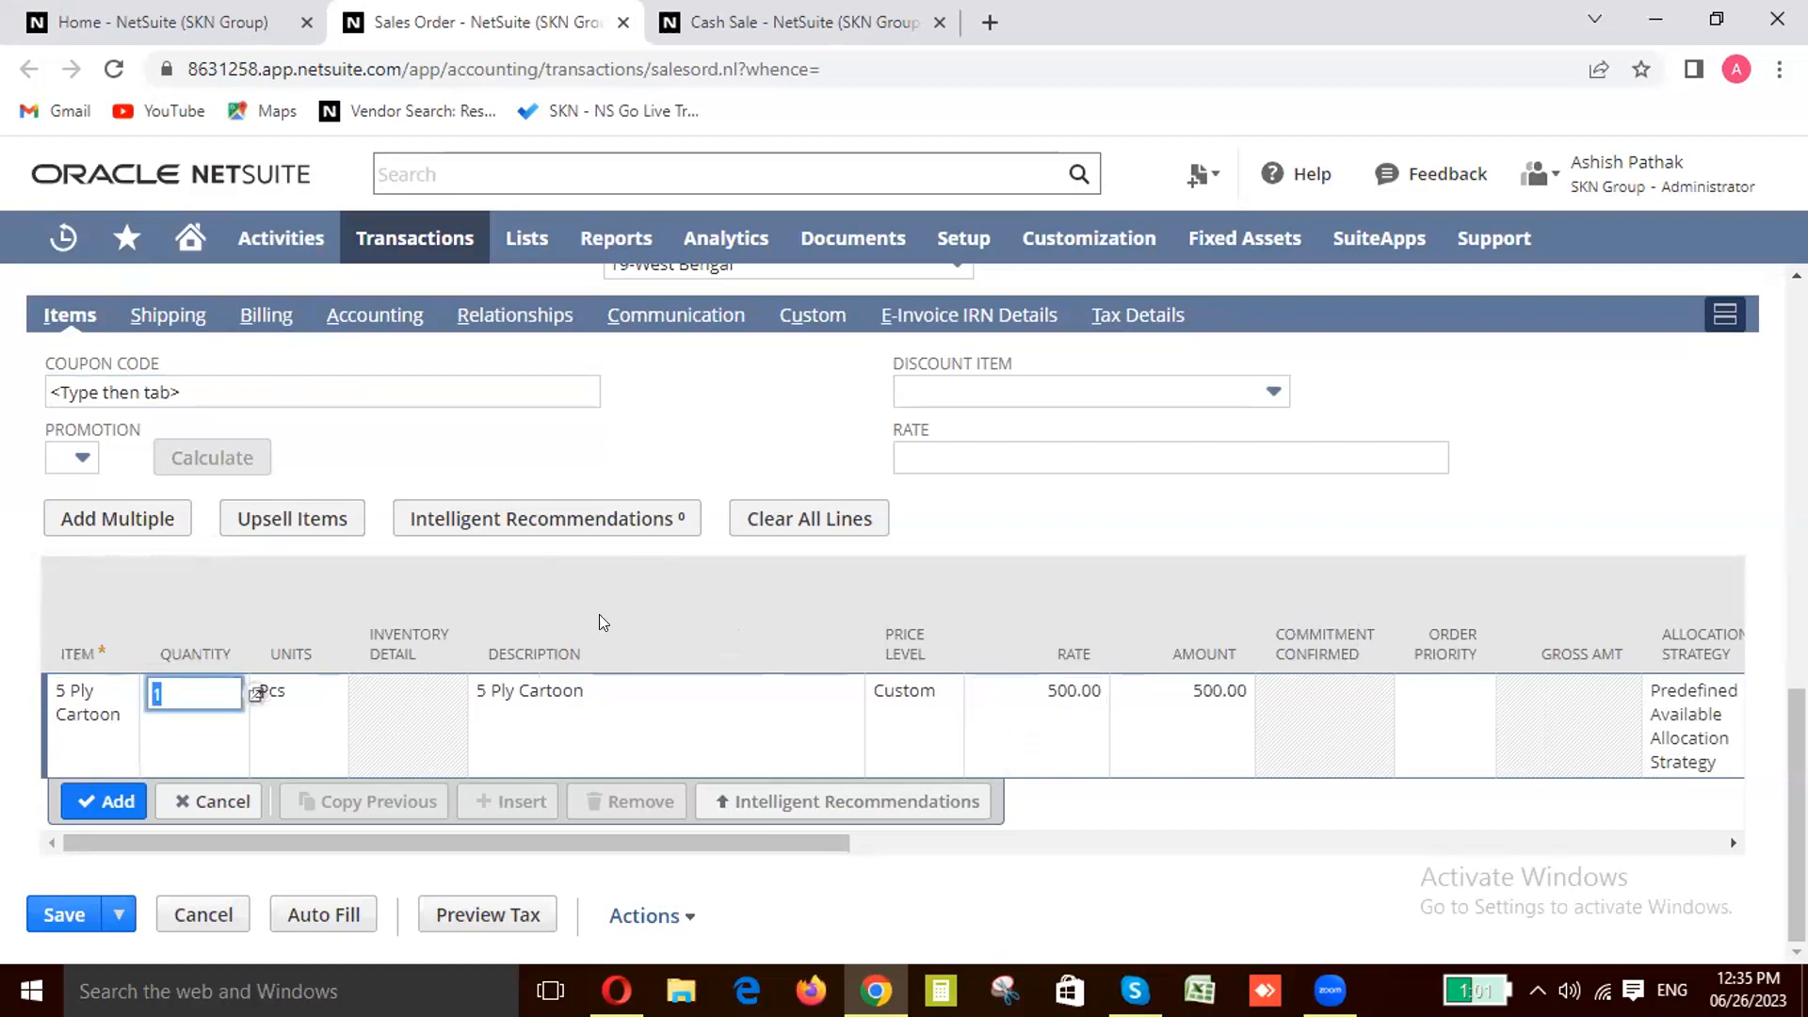
type("5")
left_click(99, 801)
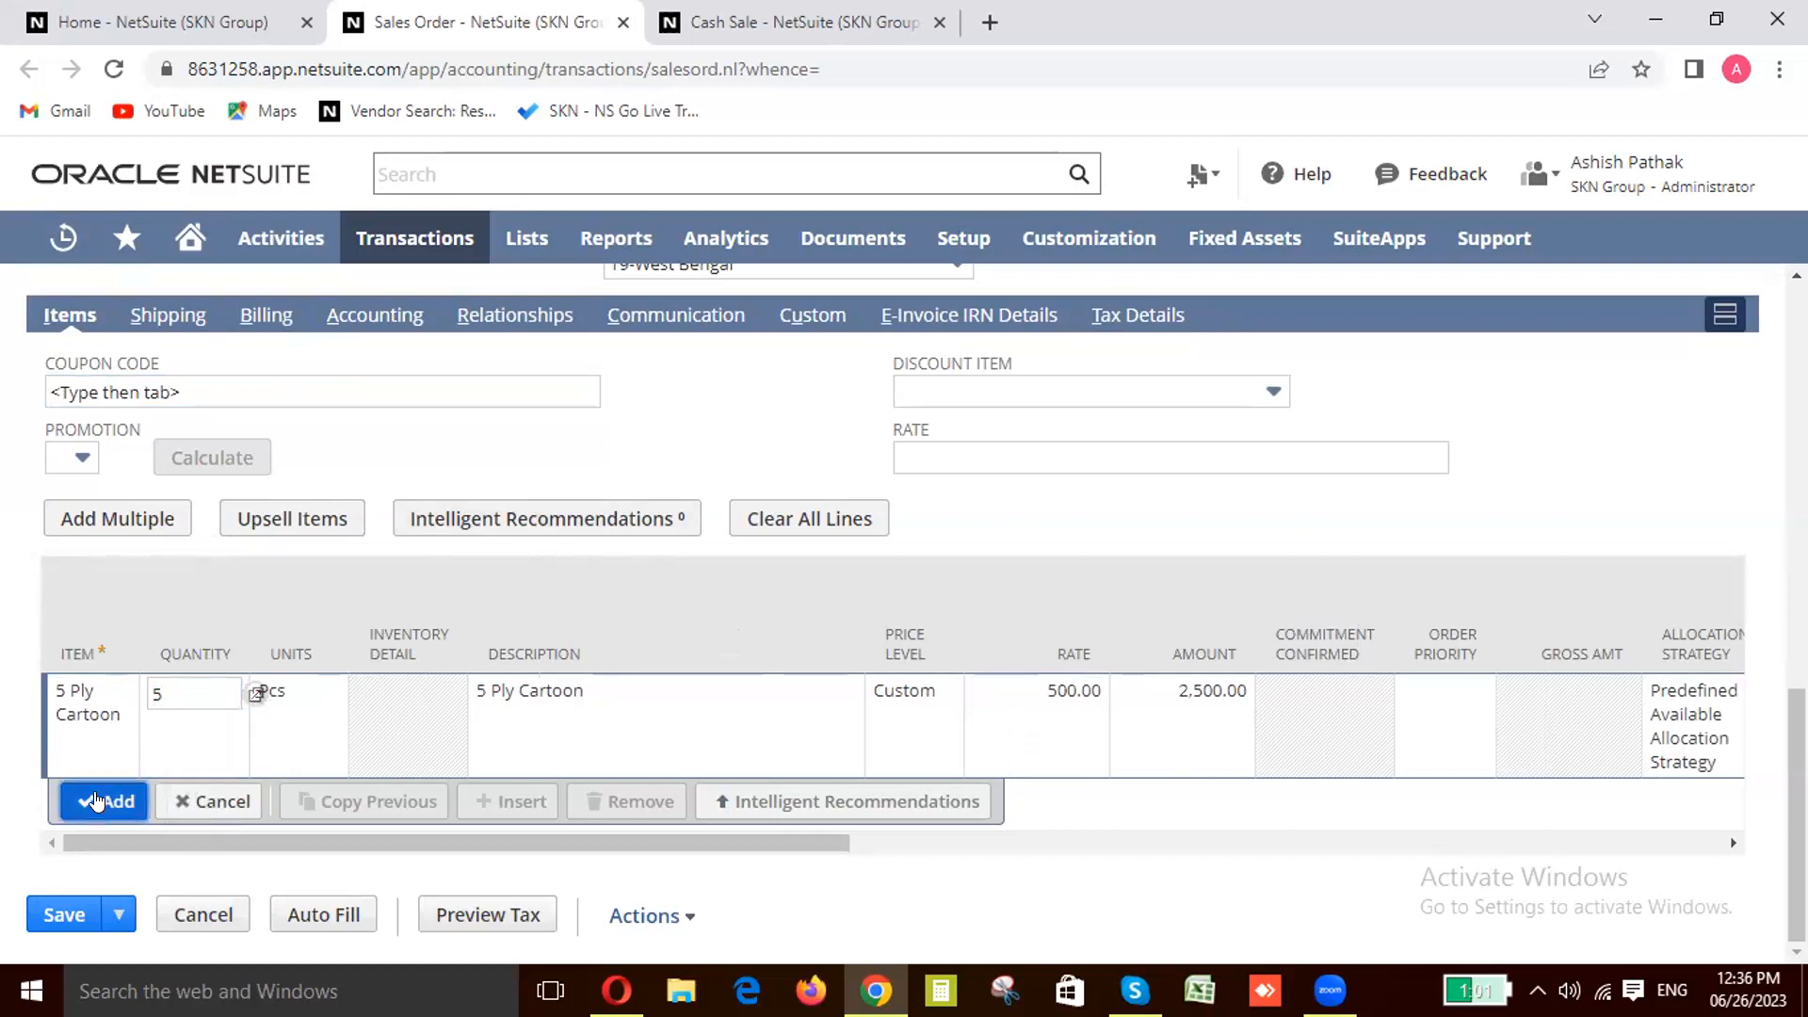
left_click(74, 784)
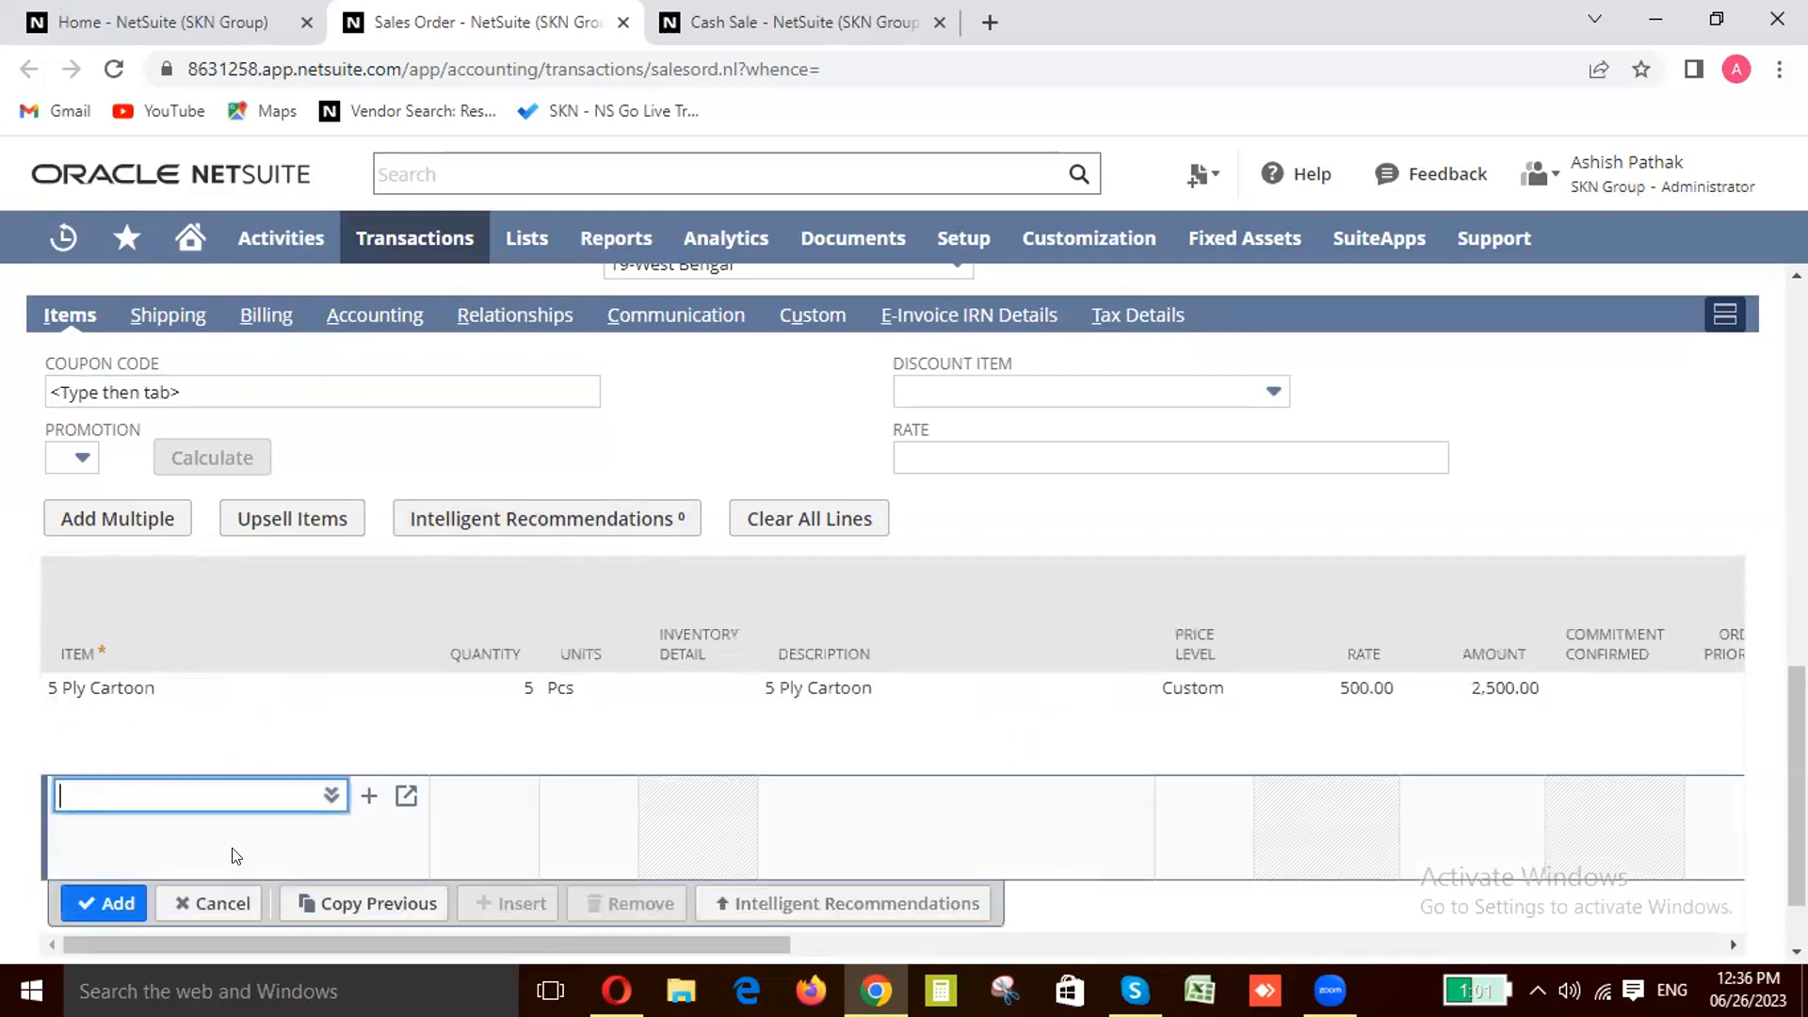
Step: Look through the amount, allocation and ship date columns of the added 5 Ply Cartoon line
left_click_drag(761, 944, 1194, 949)
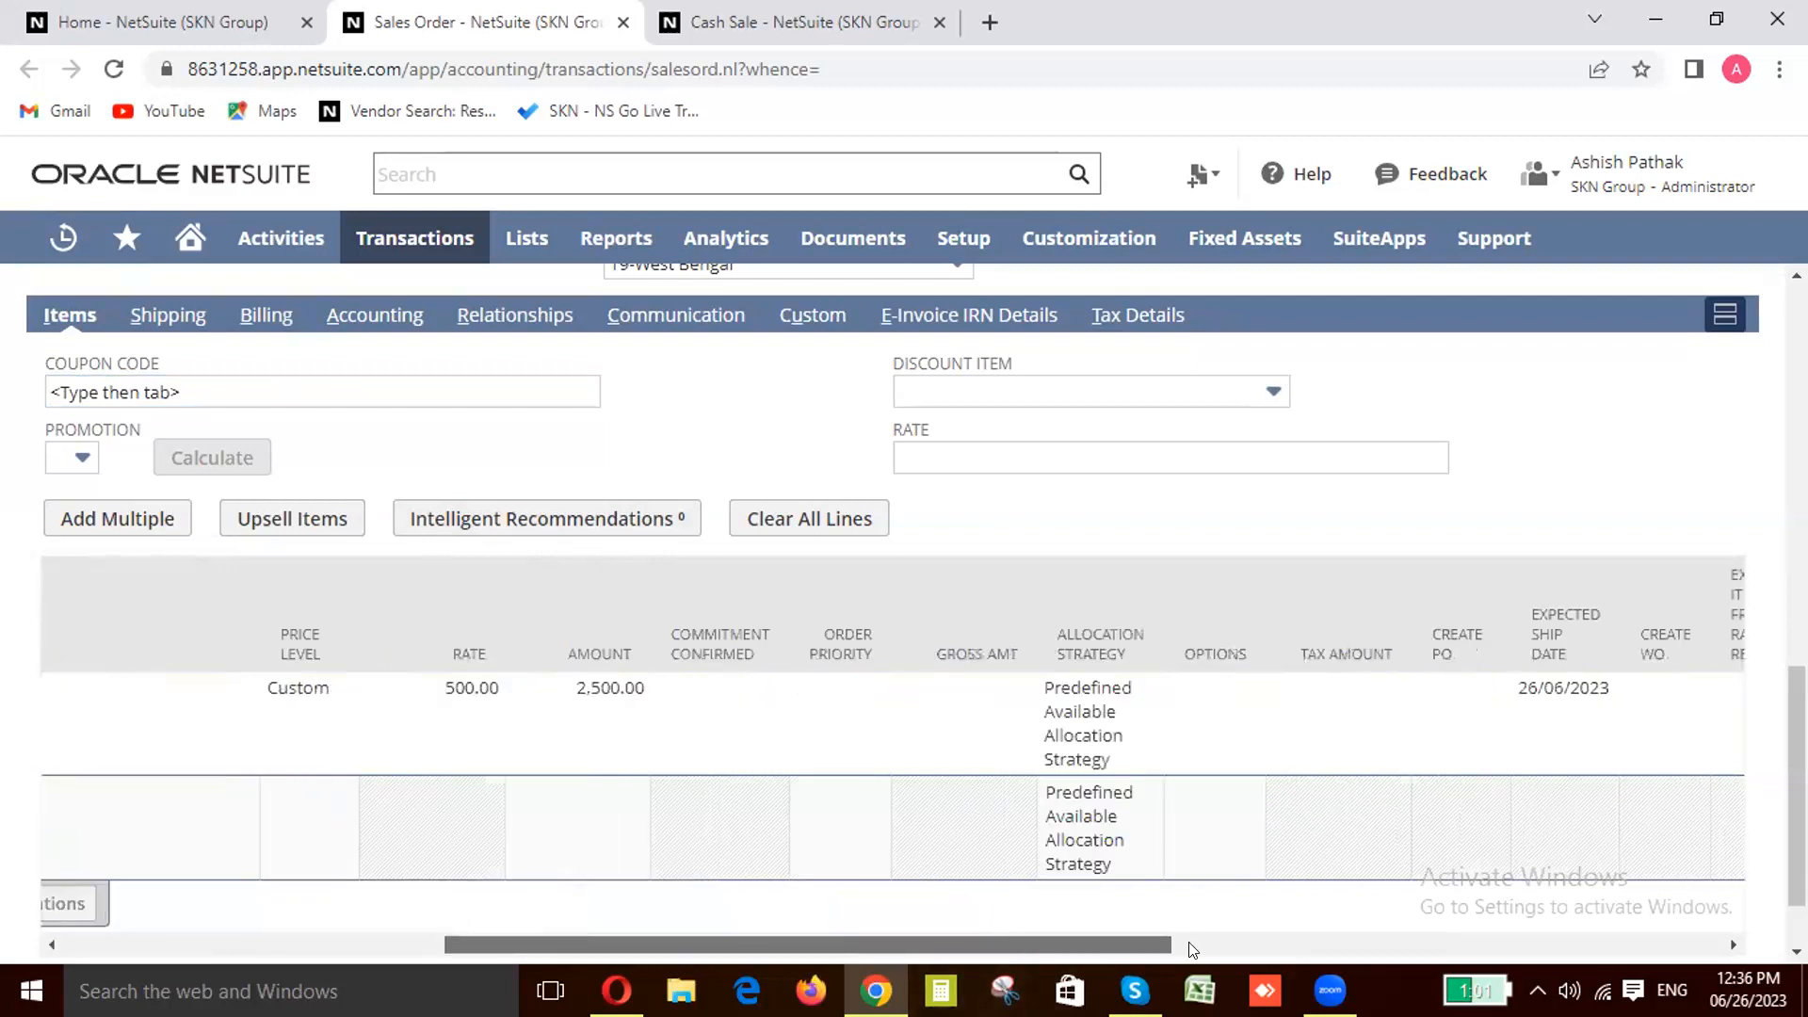
left_click_drag(881, 942, 4, 922)
scroll(284, 600, "up", 3)
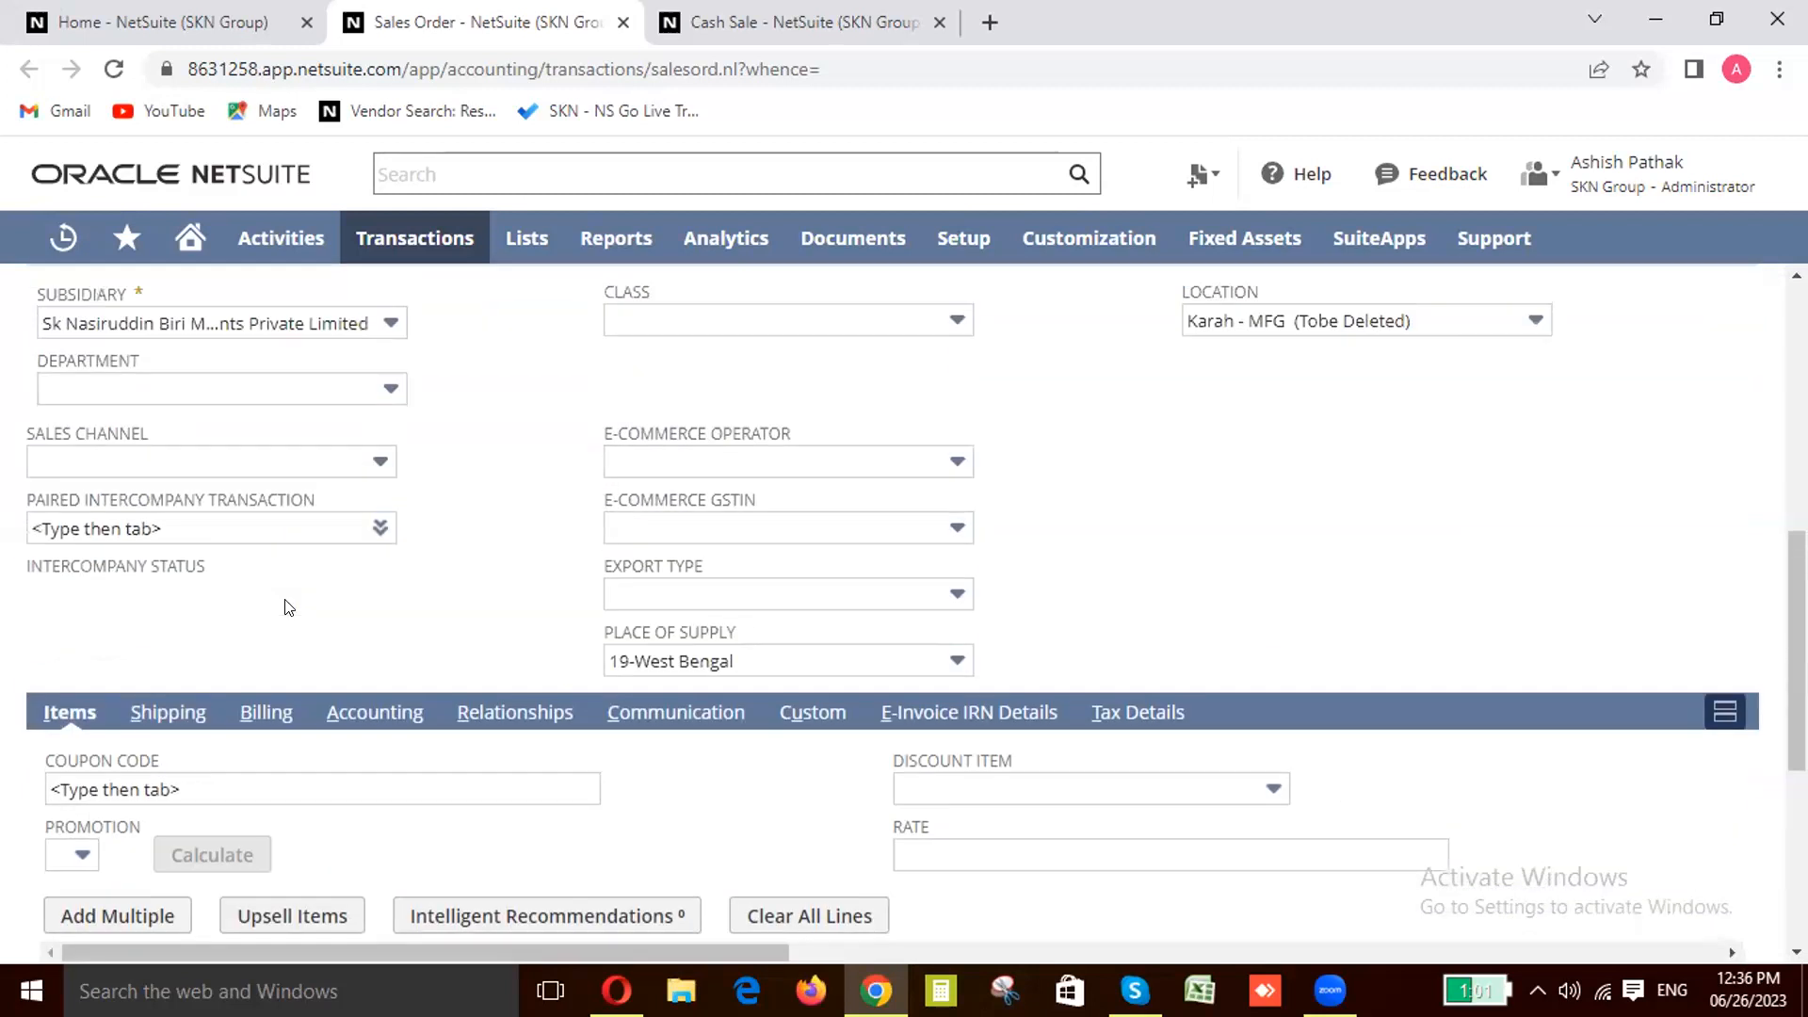
Step: Preview the tax for the sales order and check the tax figures in the order summary
scroll(284, 607, "up", 8)
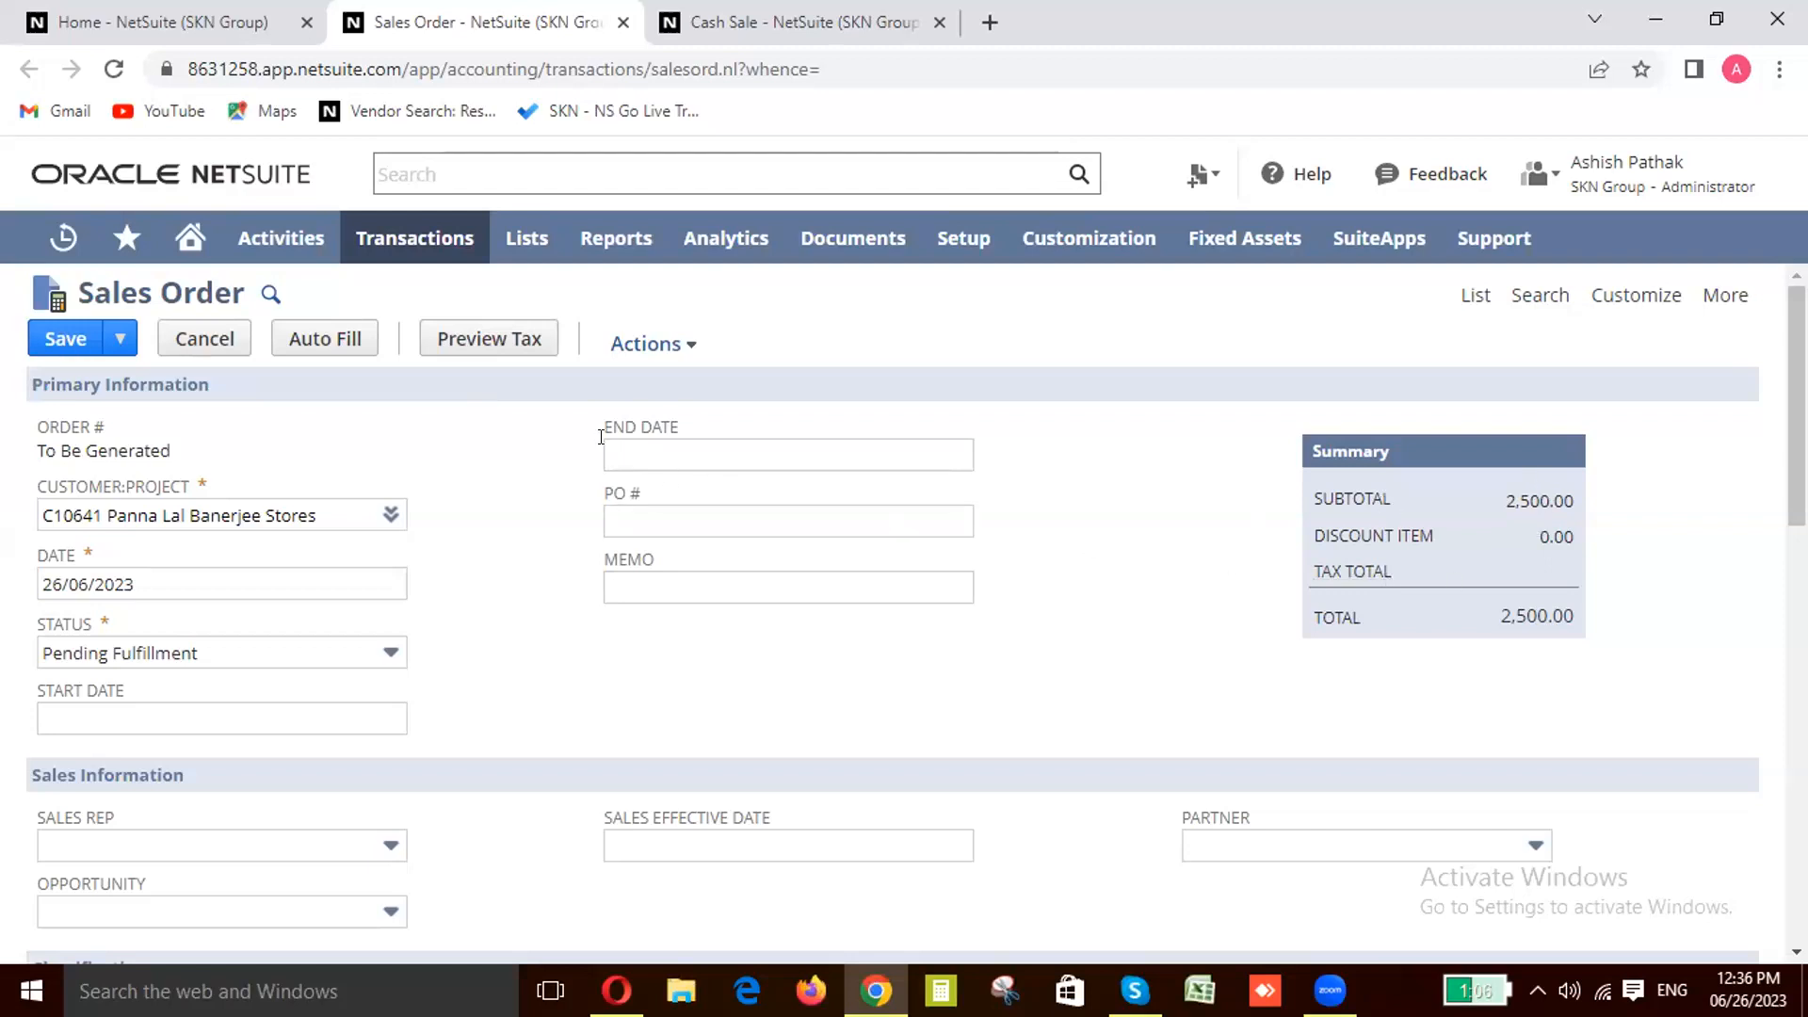
left_click(487, 348)
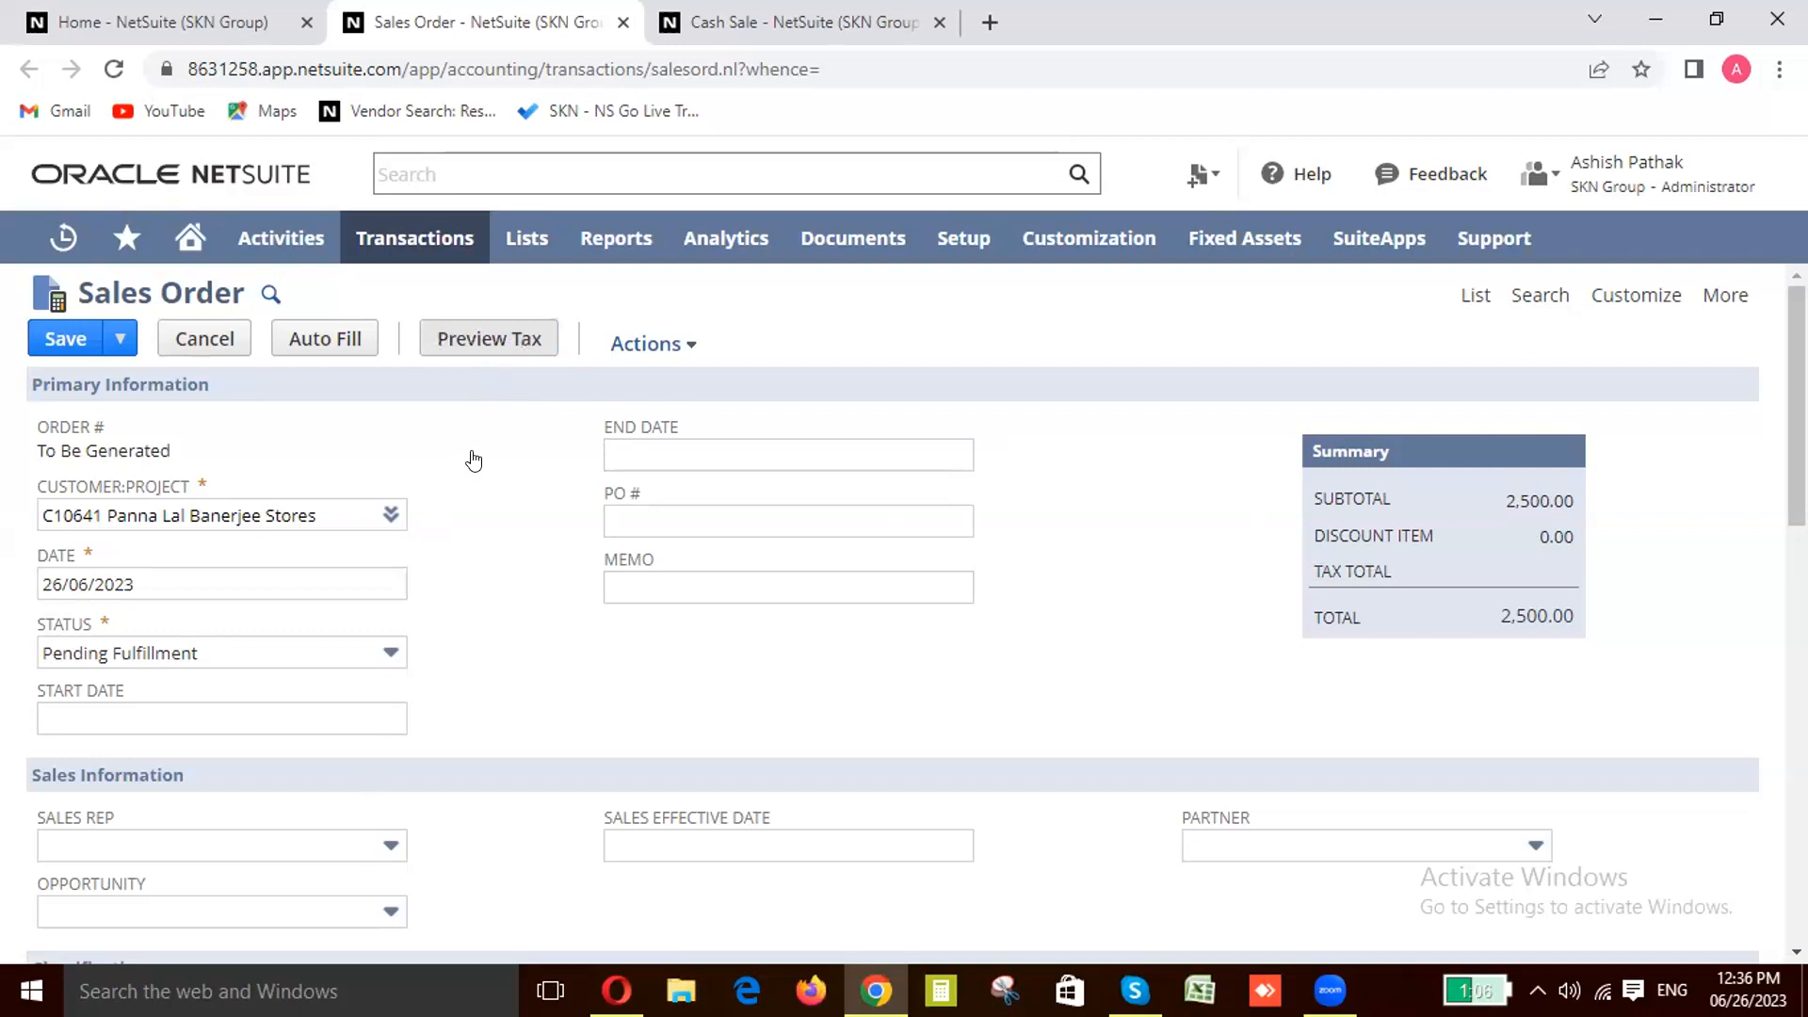
left_click(466, 337)
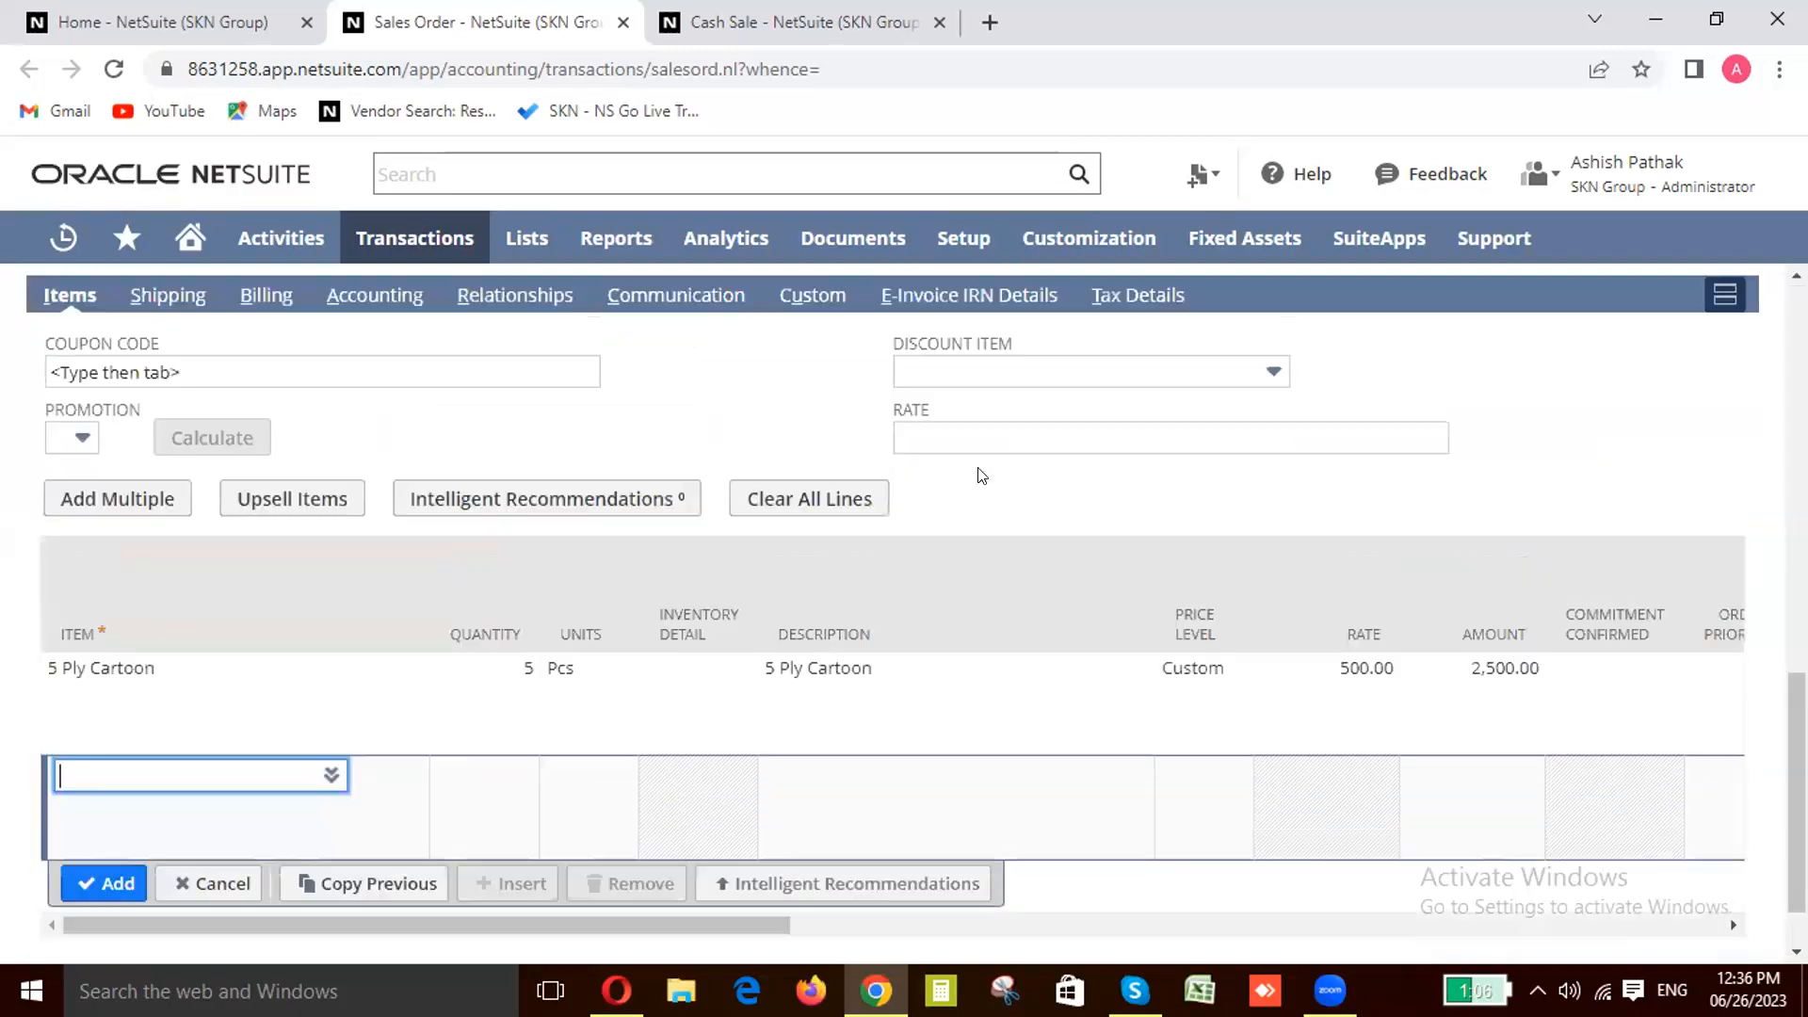
scroll(978, 474, "up", 10)
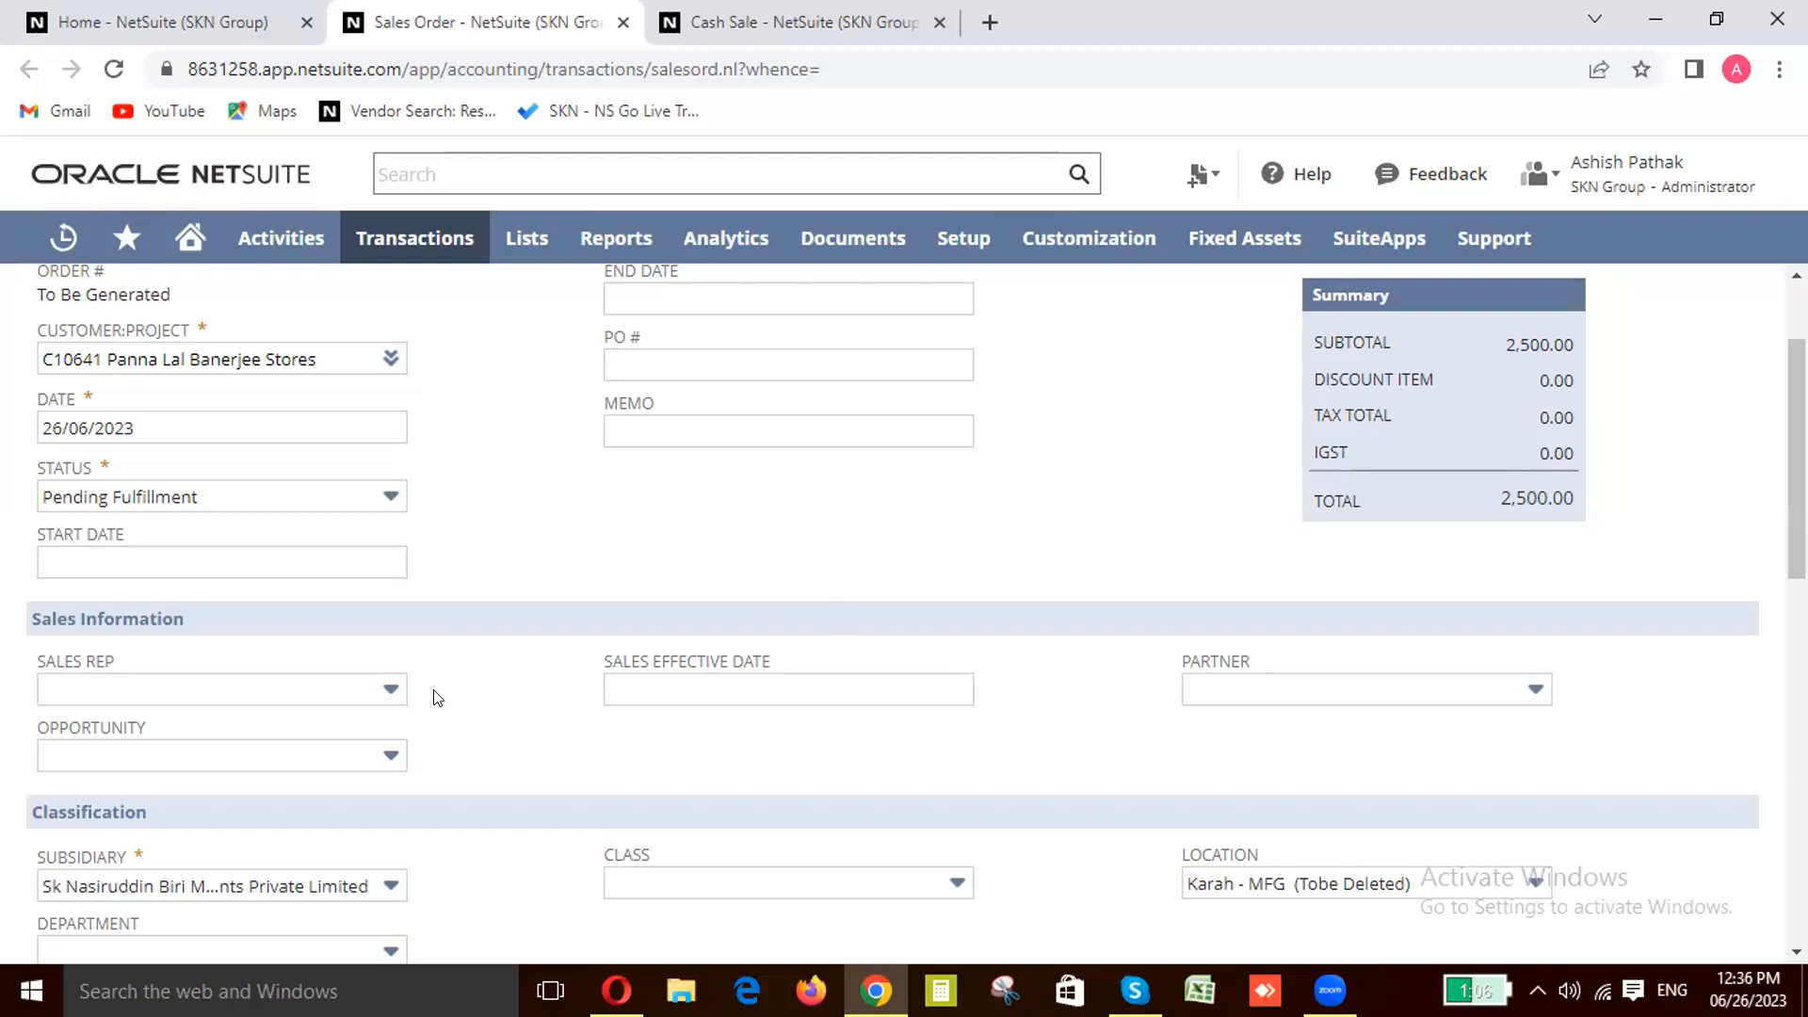
Step: Open the sales order's tax details and examine the nexus, tax registration fields and the 5 Ply Cartoon tax line
scroll(436, 697, "down", 4)
scroll(443, 692, "down", 5)
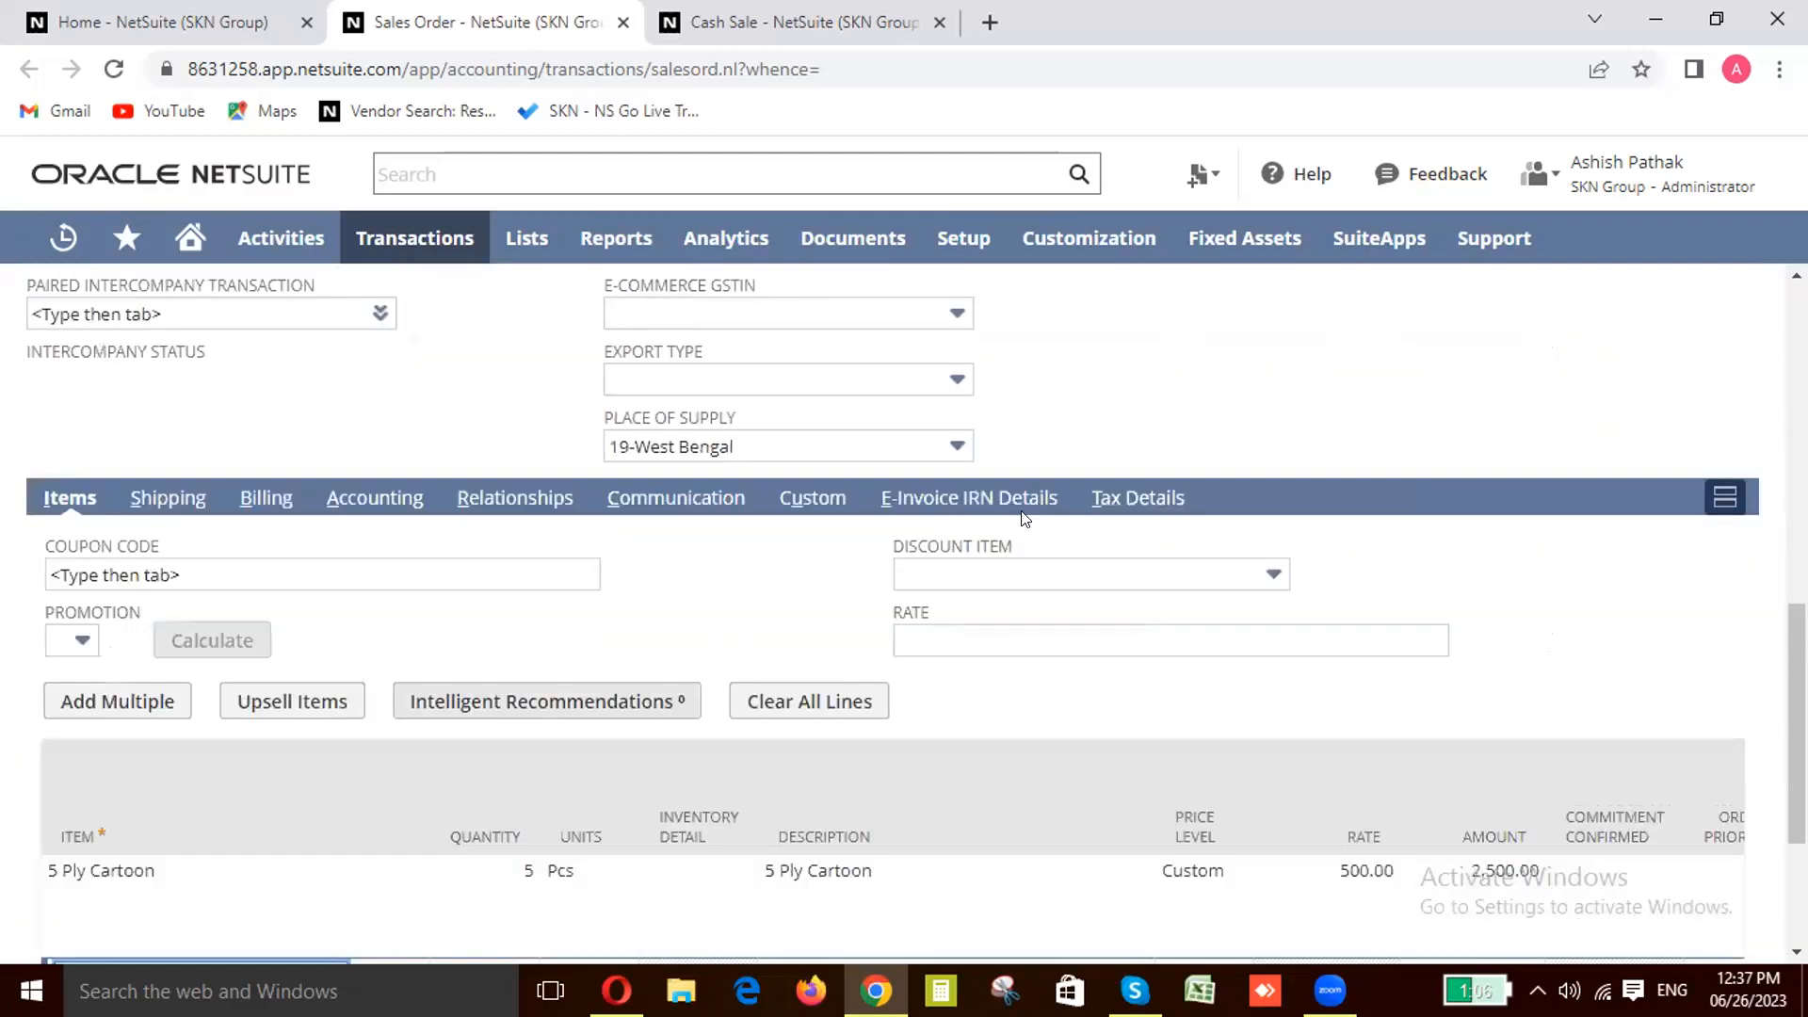
left_click(1110, 482)
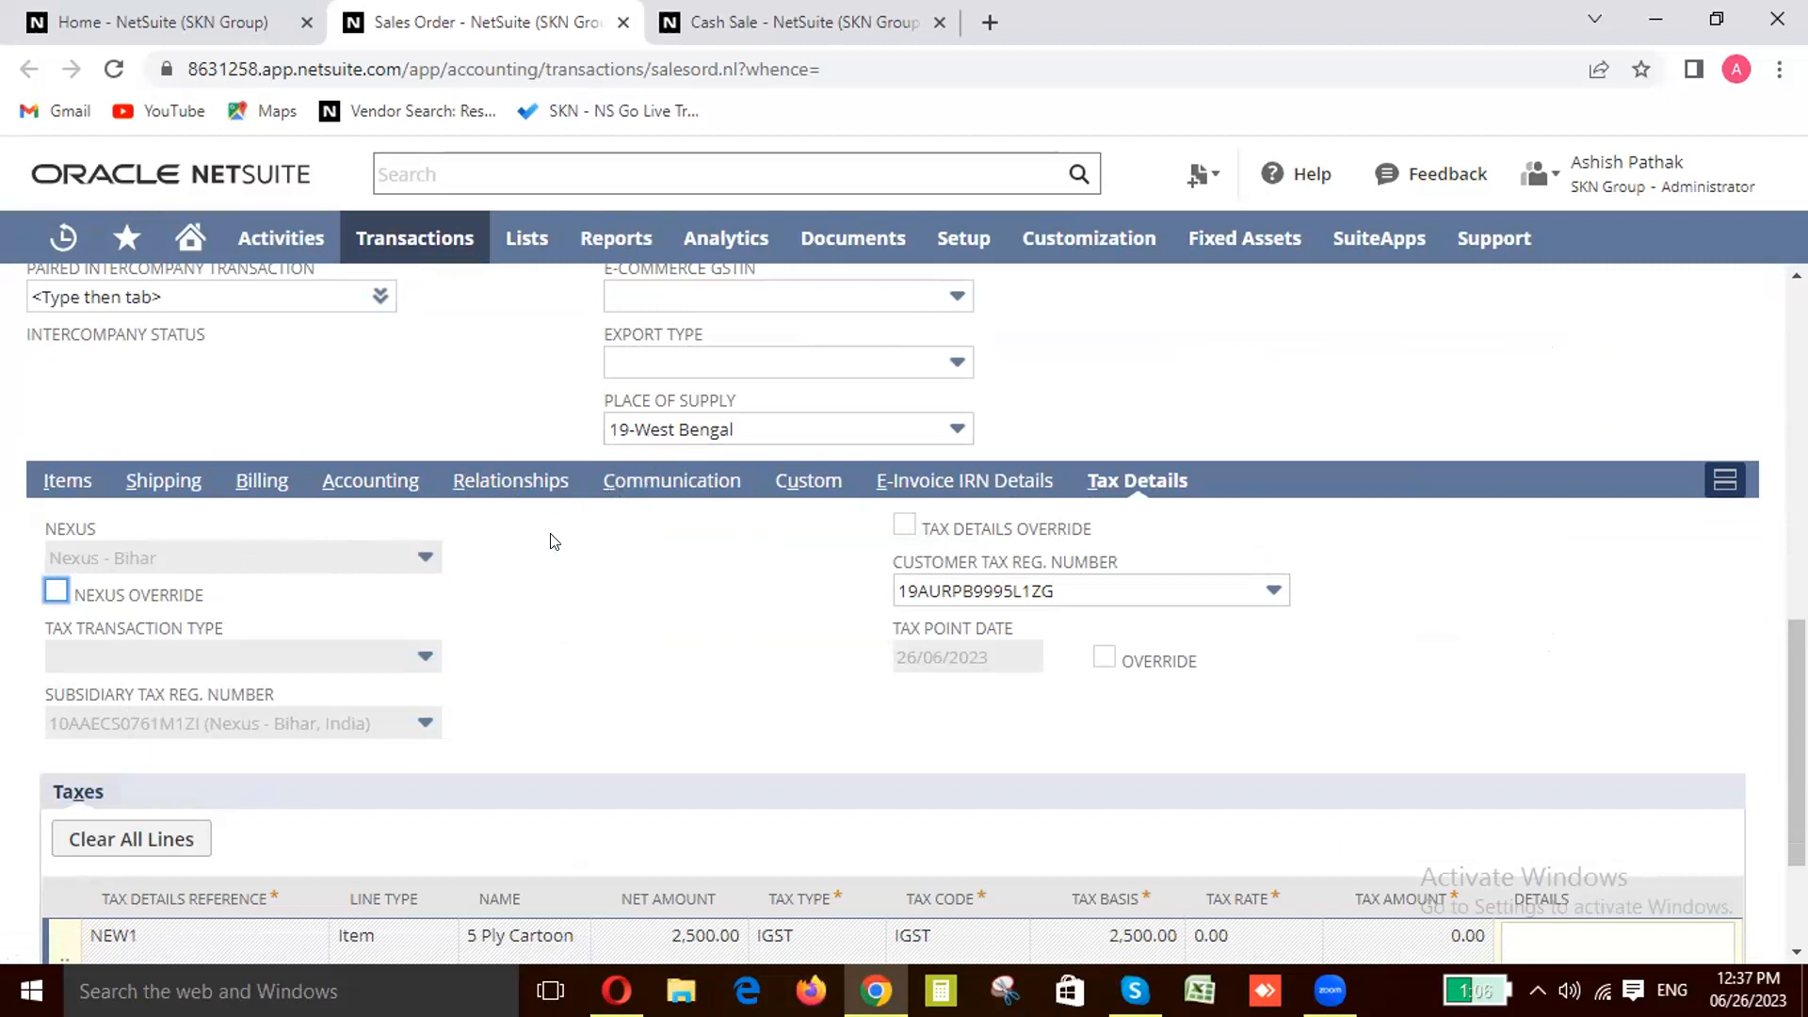
scroll(664, 631, "up", 4)
scroll(670, 631, "up", 5)
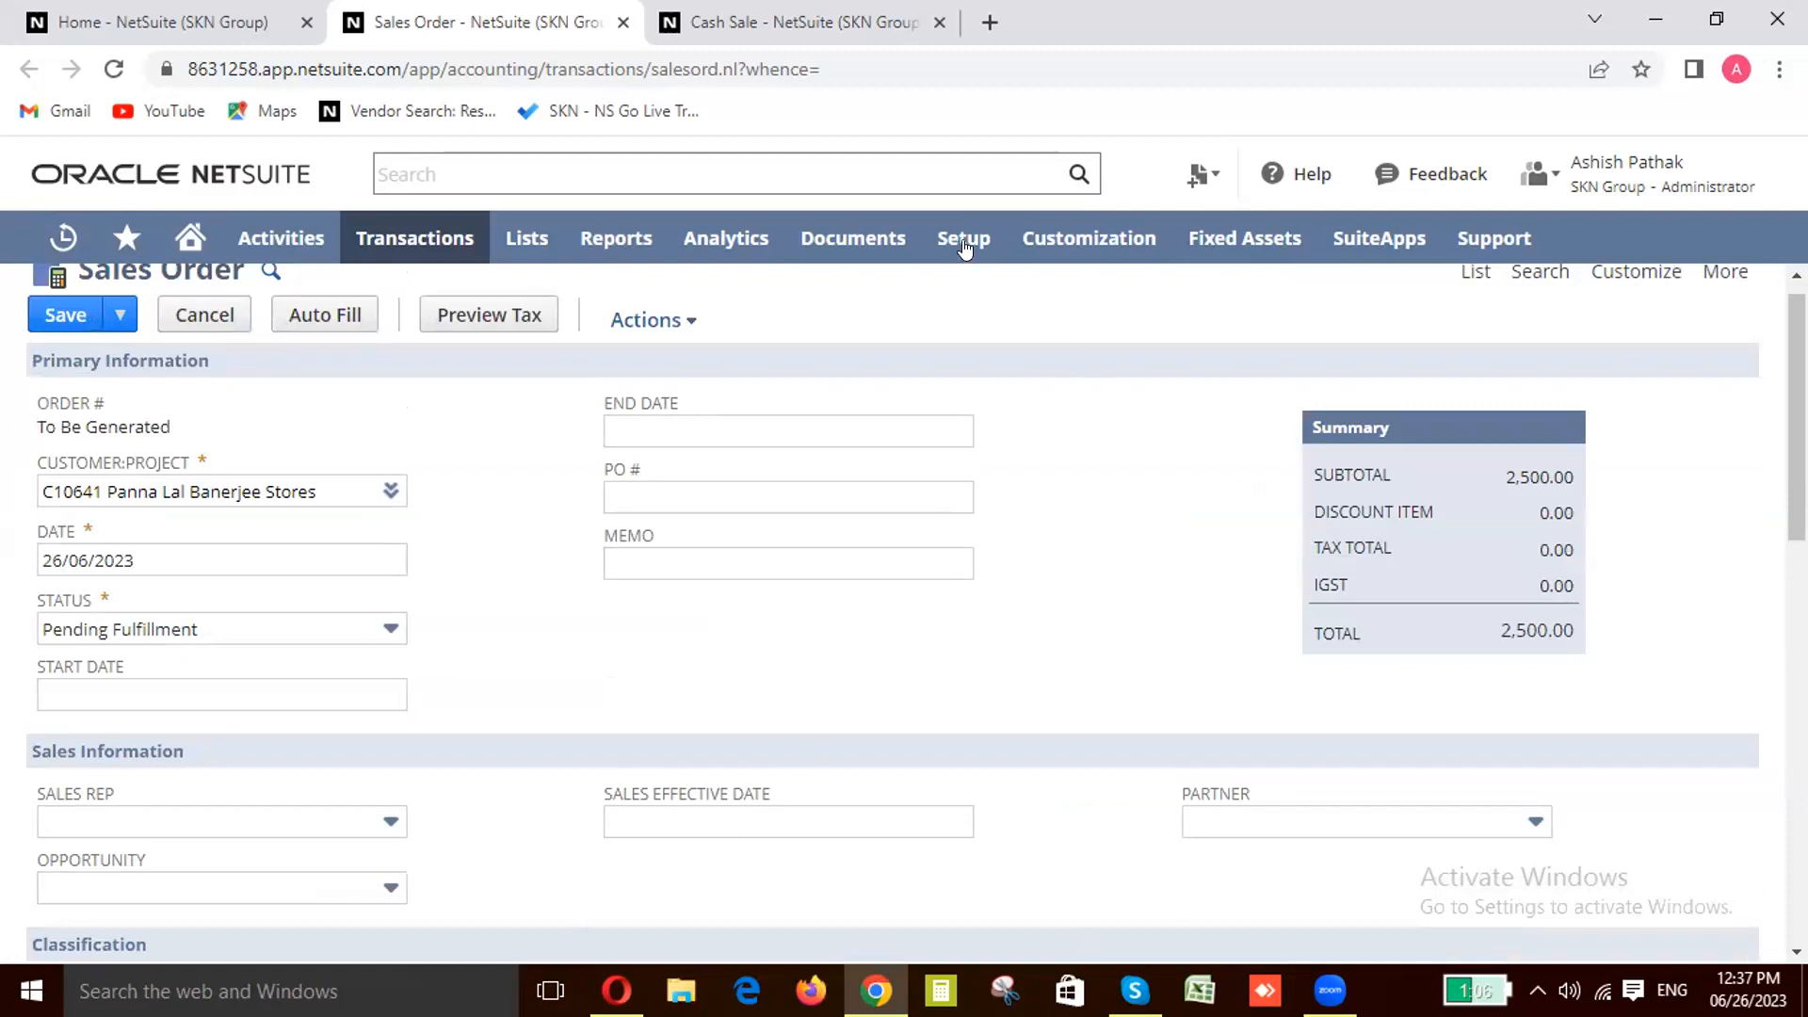
mouse_move(1090, 241)
scroll(786, 875, "down", 5)
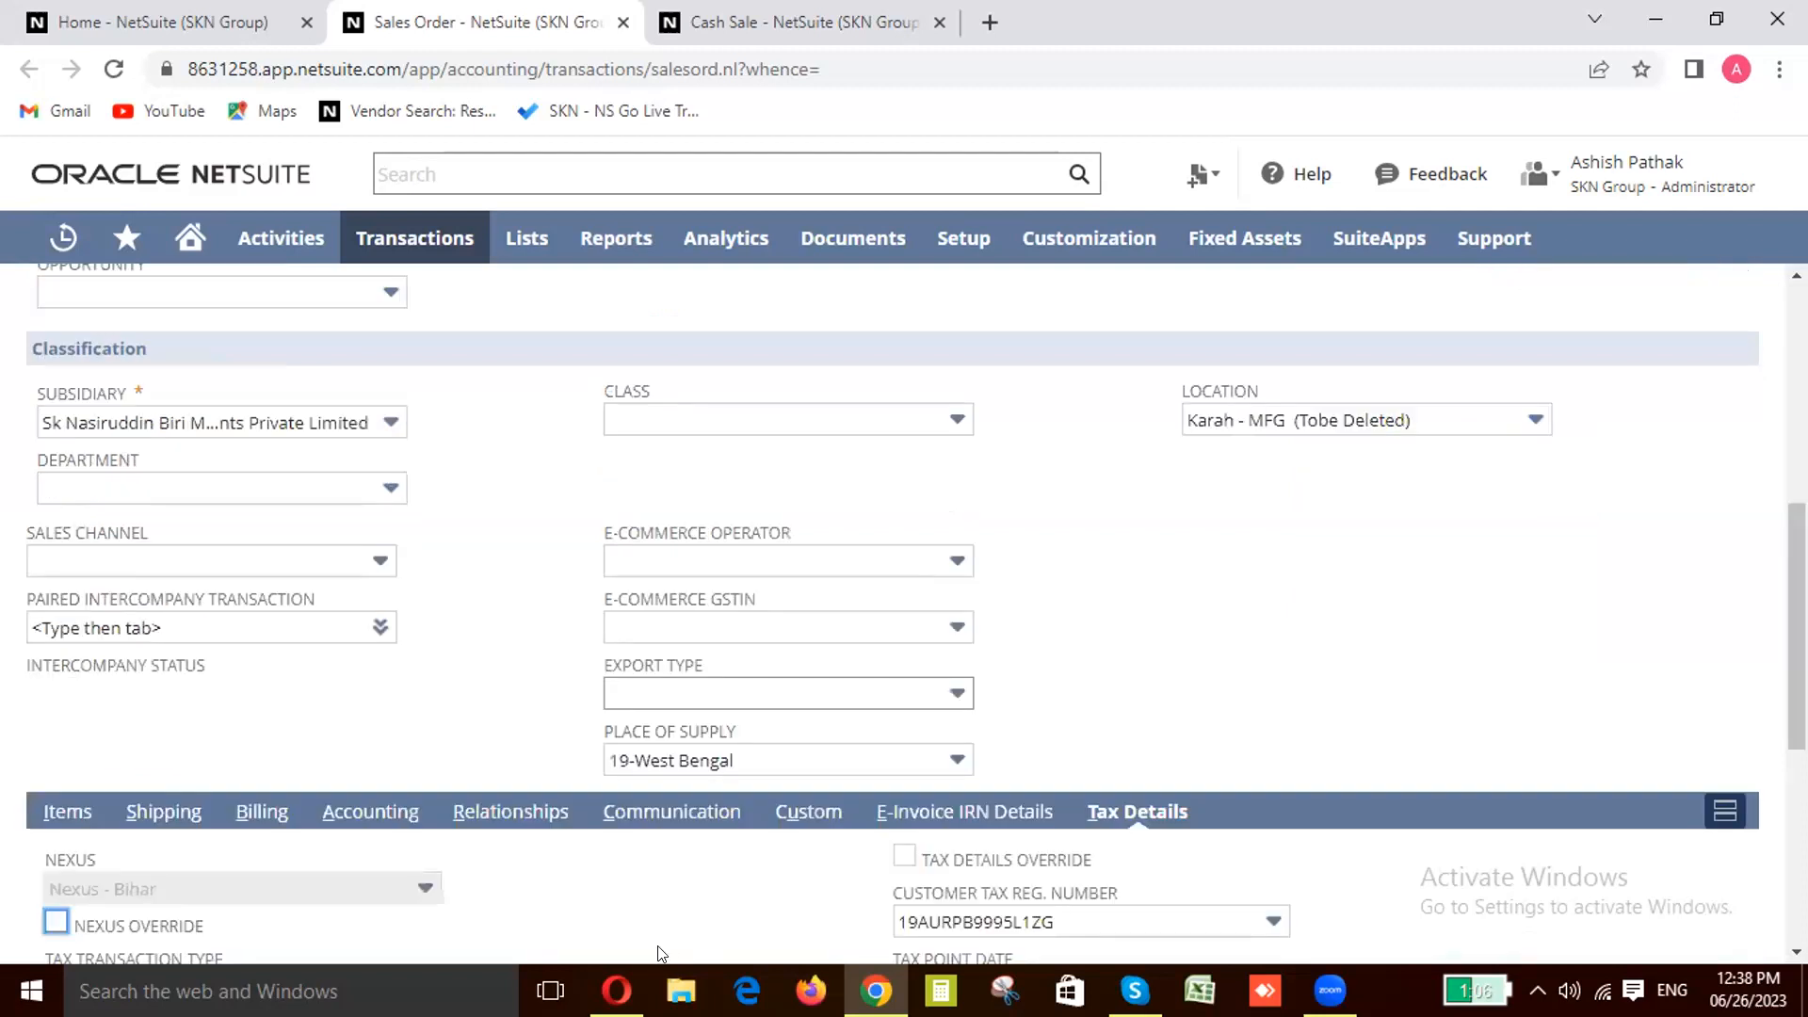
scroll(482, 758, "down", 5)
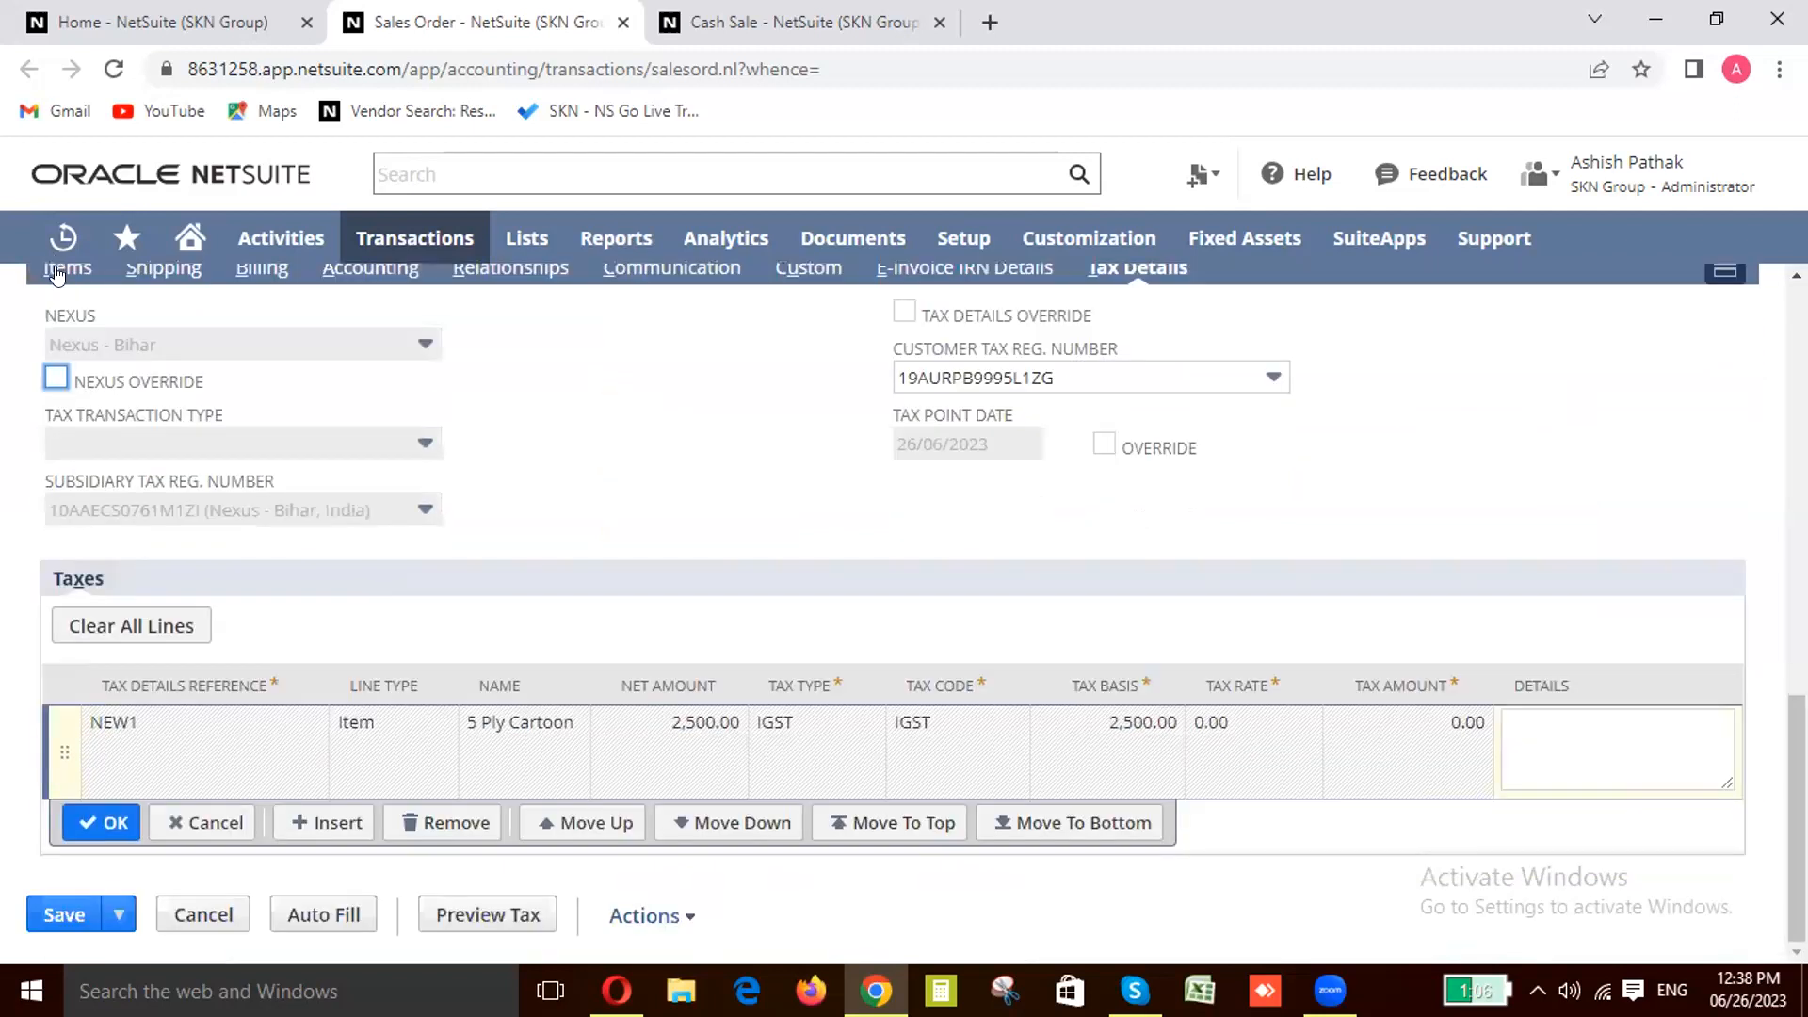
Step: Go back to the sales order's items and check the 5 Ply Cartoon line
scroll(57, 539, "up", 2)
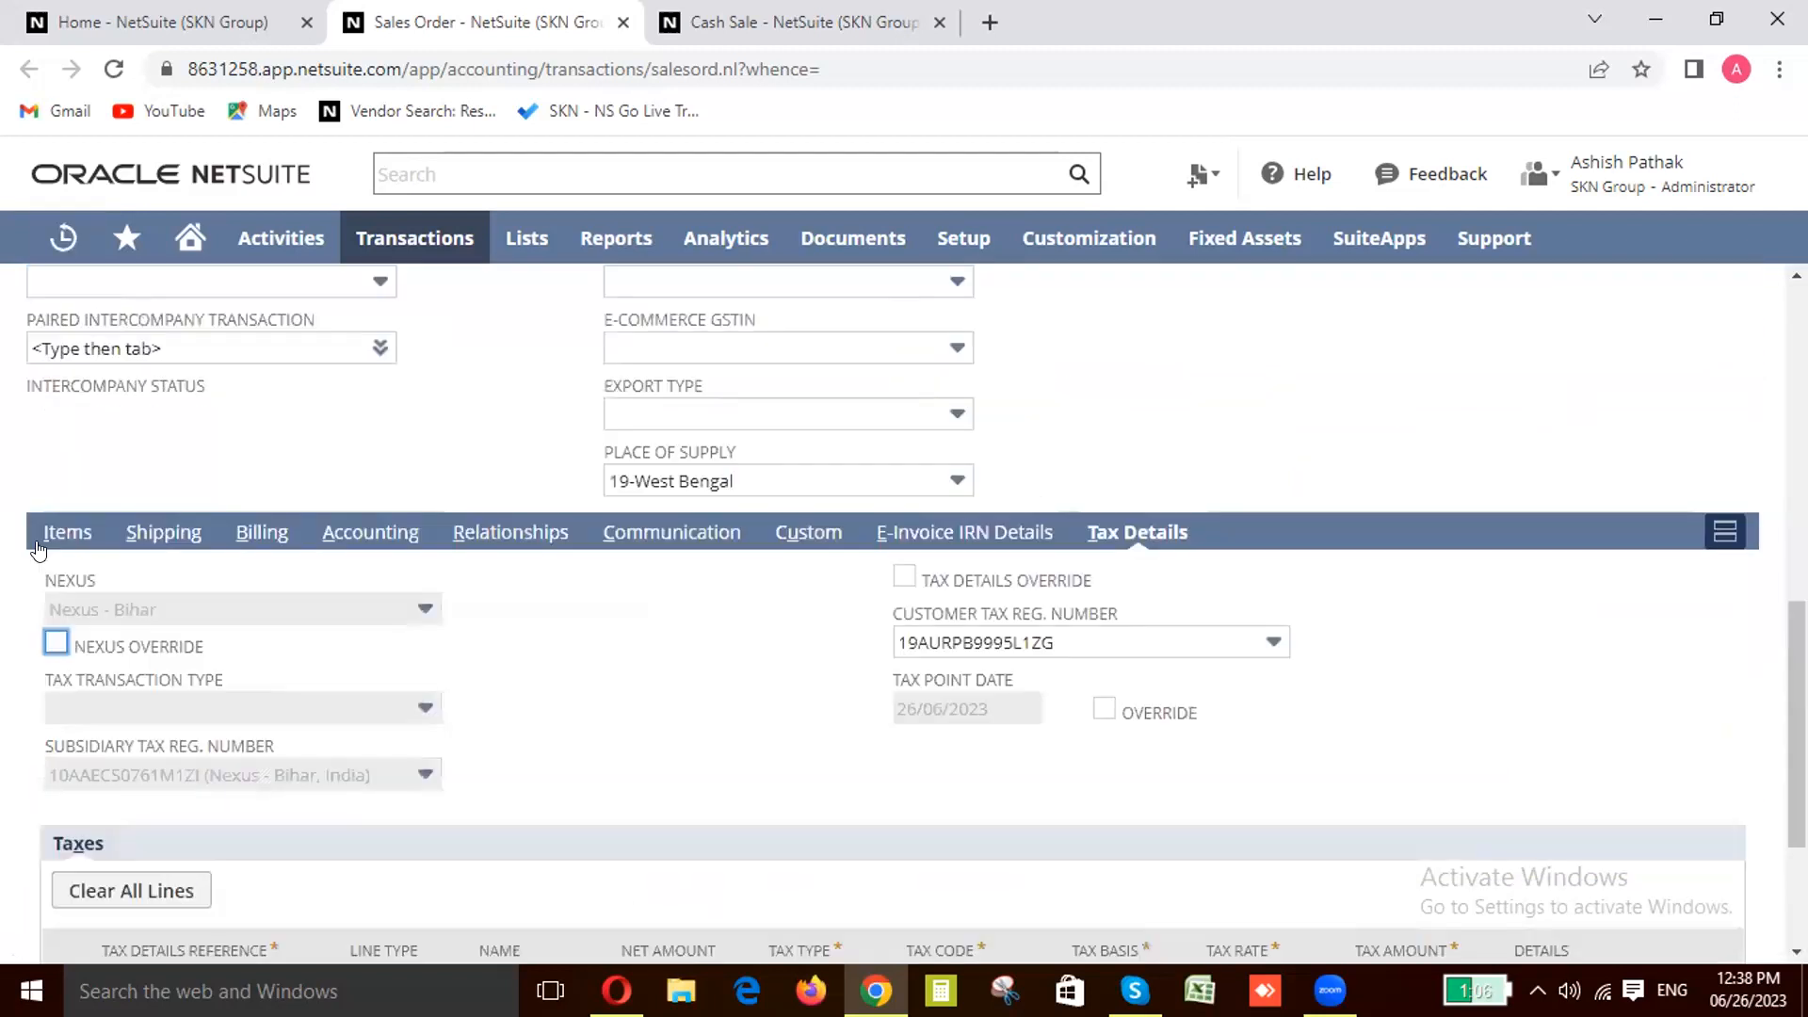
left_click(57, 539)
scroll(472, 850, "down", 3)
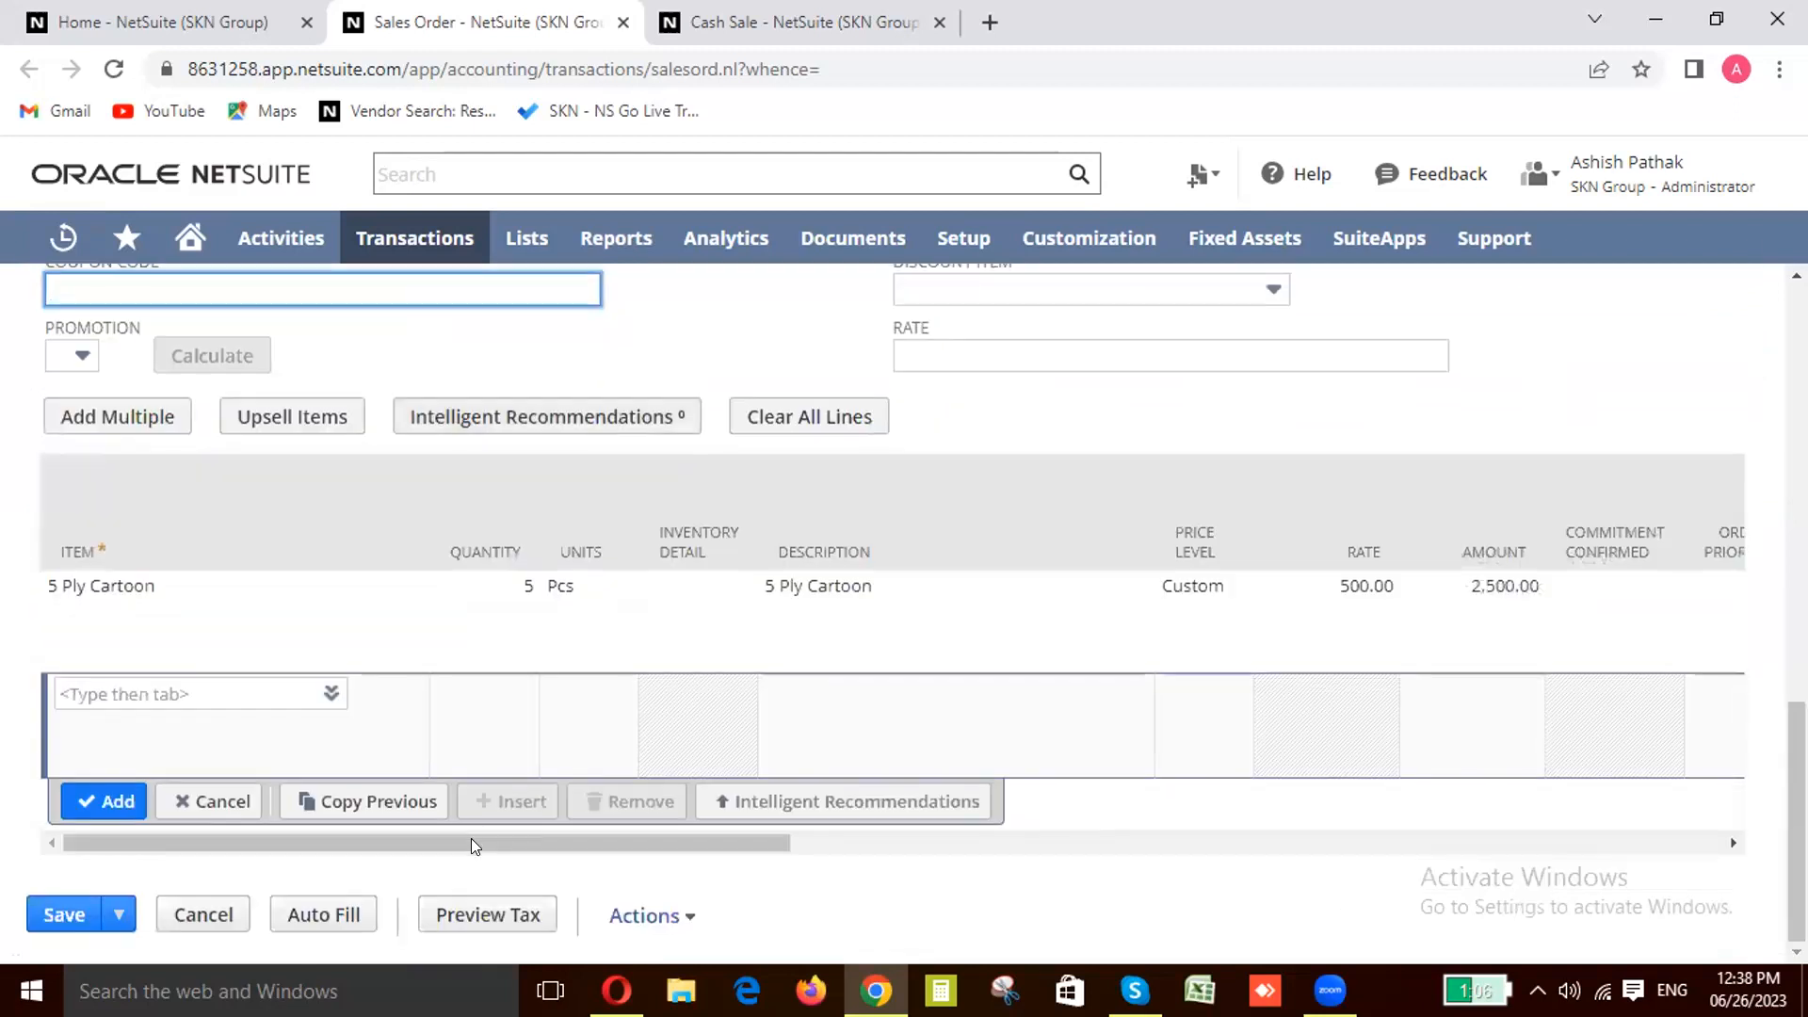
Step: Check the HSN code of the 5 Ply Cartoon line and open the India Localization GST tax rate rules in a separate tab
scroll(1251, 896, "right", 10)
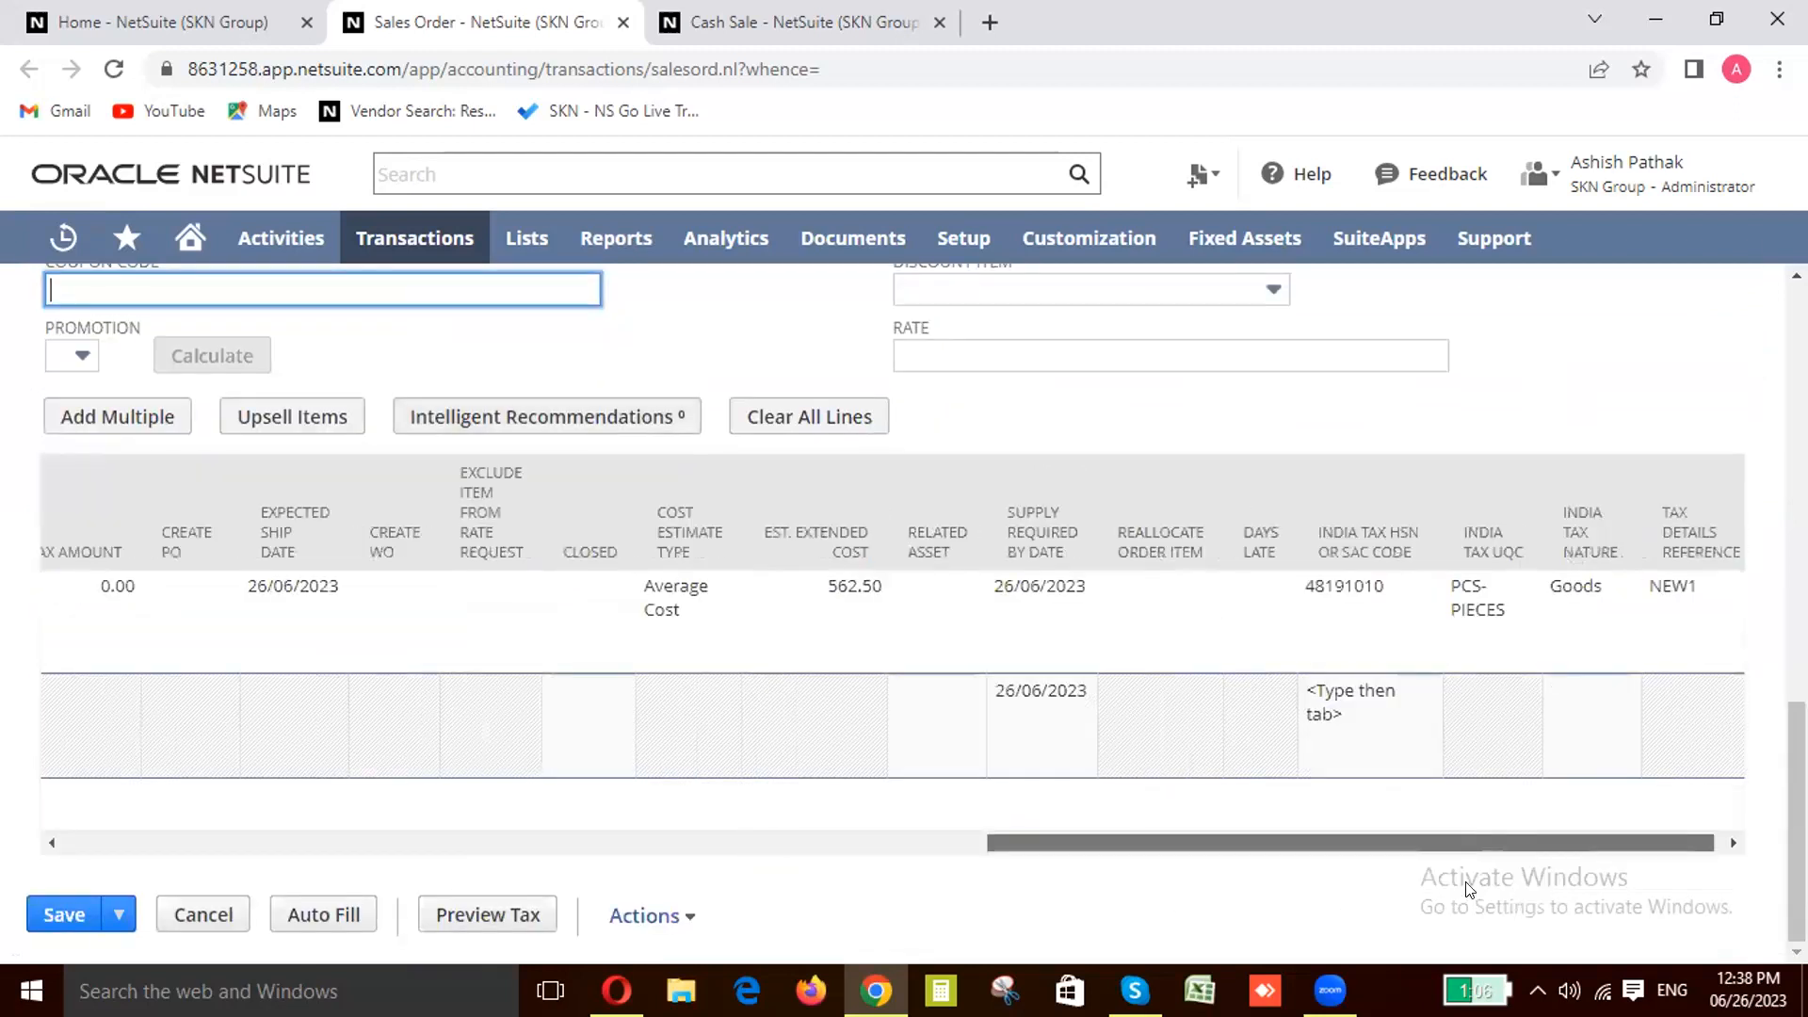
scroll(1313, 610, "right", 1)
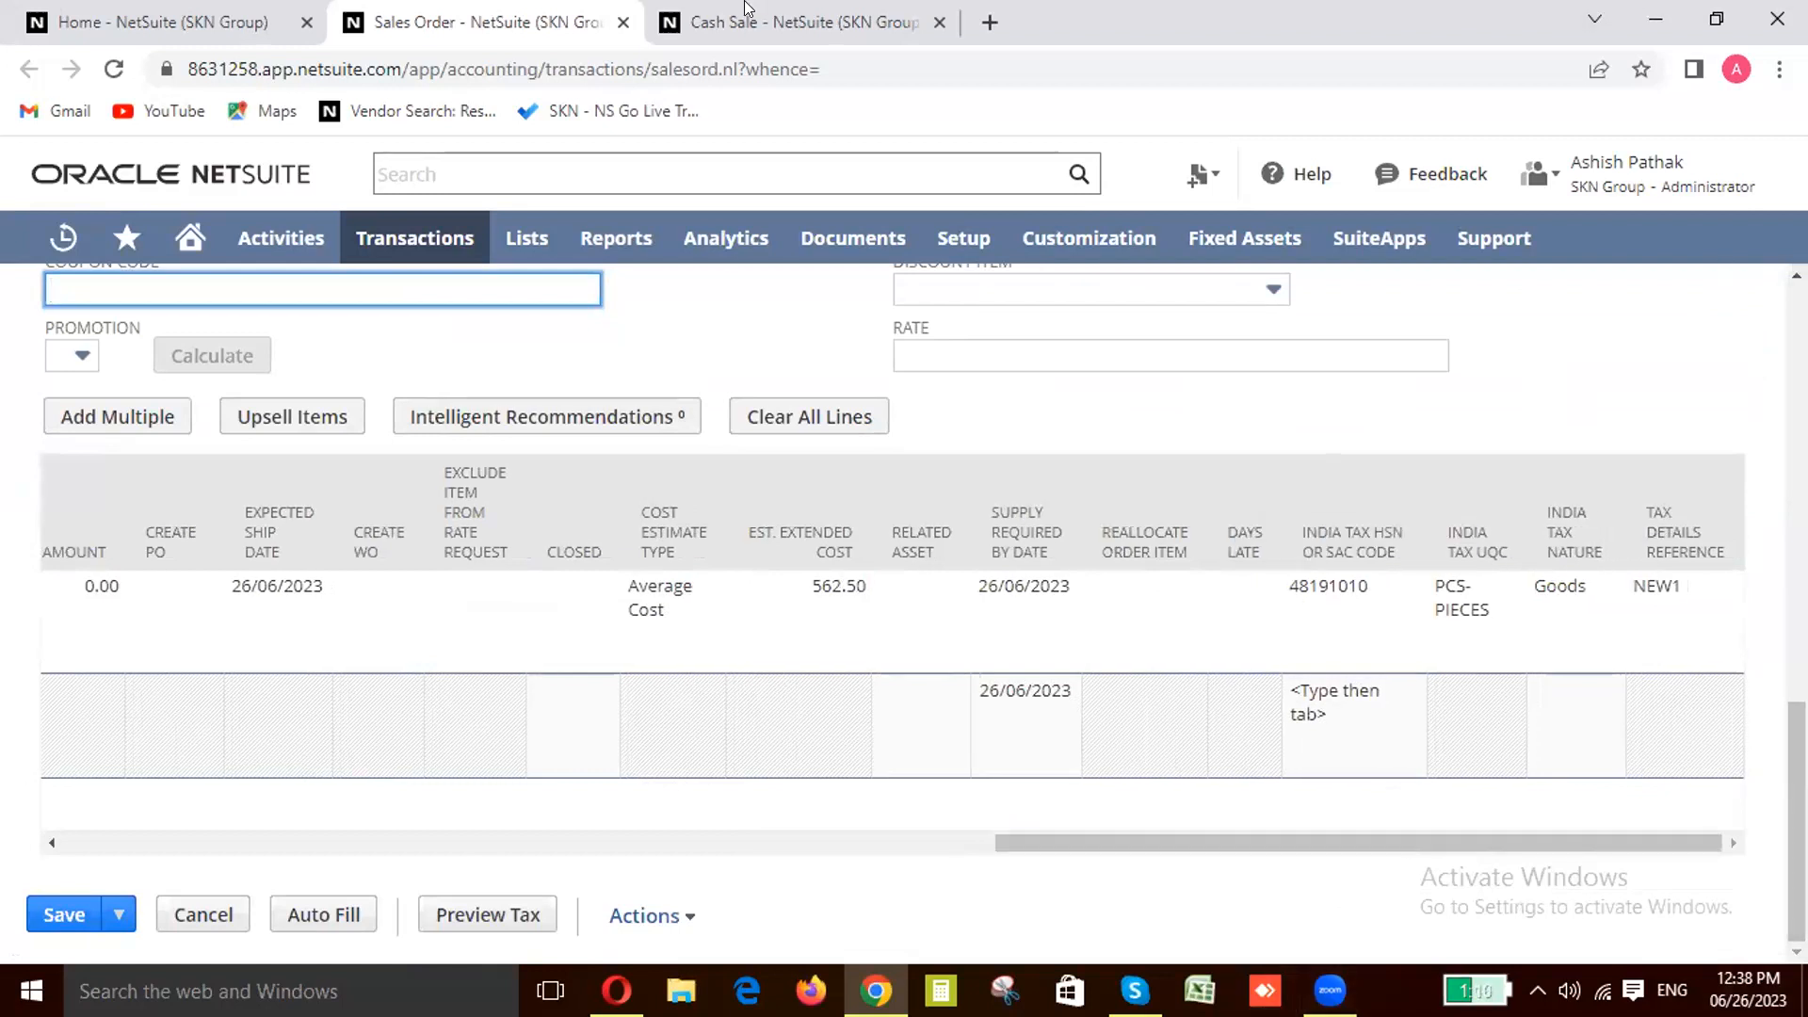
mouse_move(951, 240)
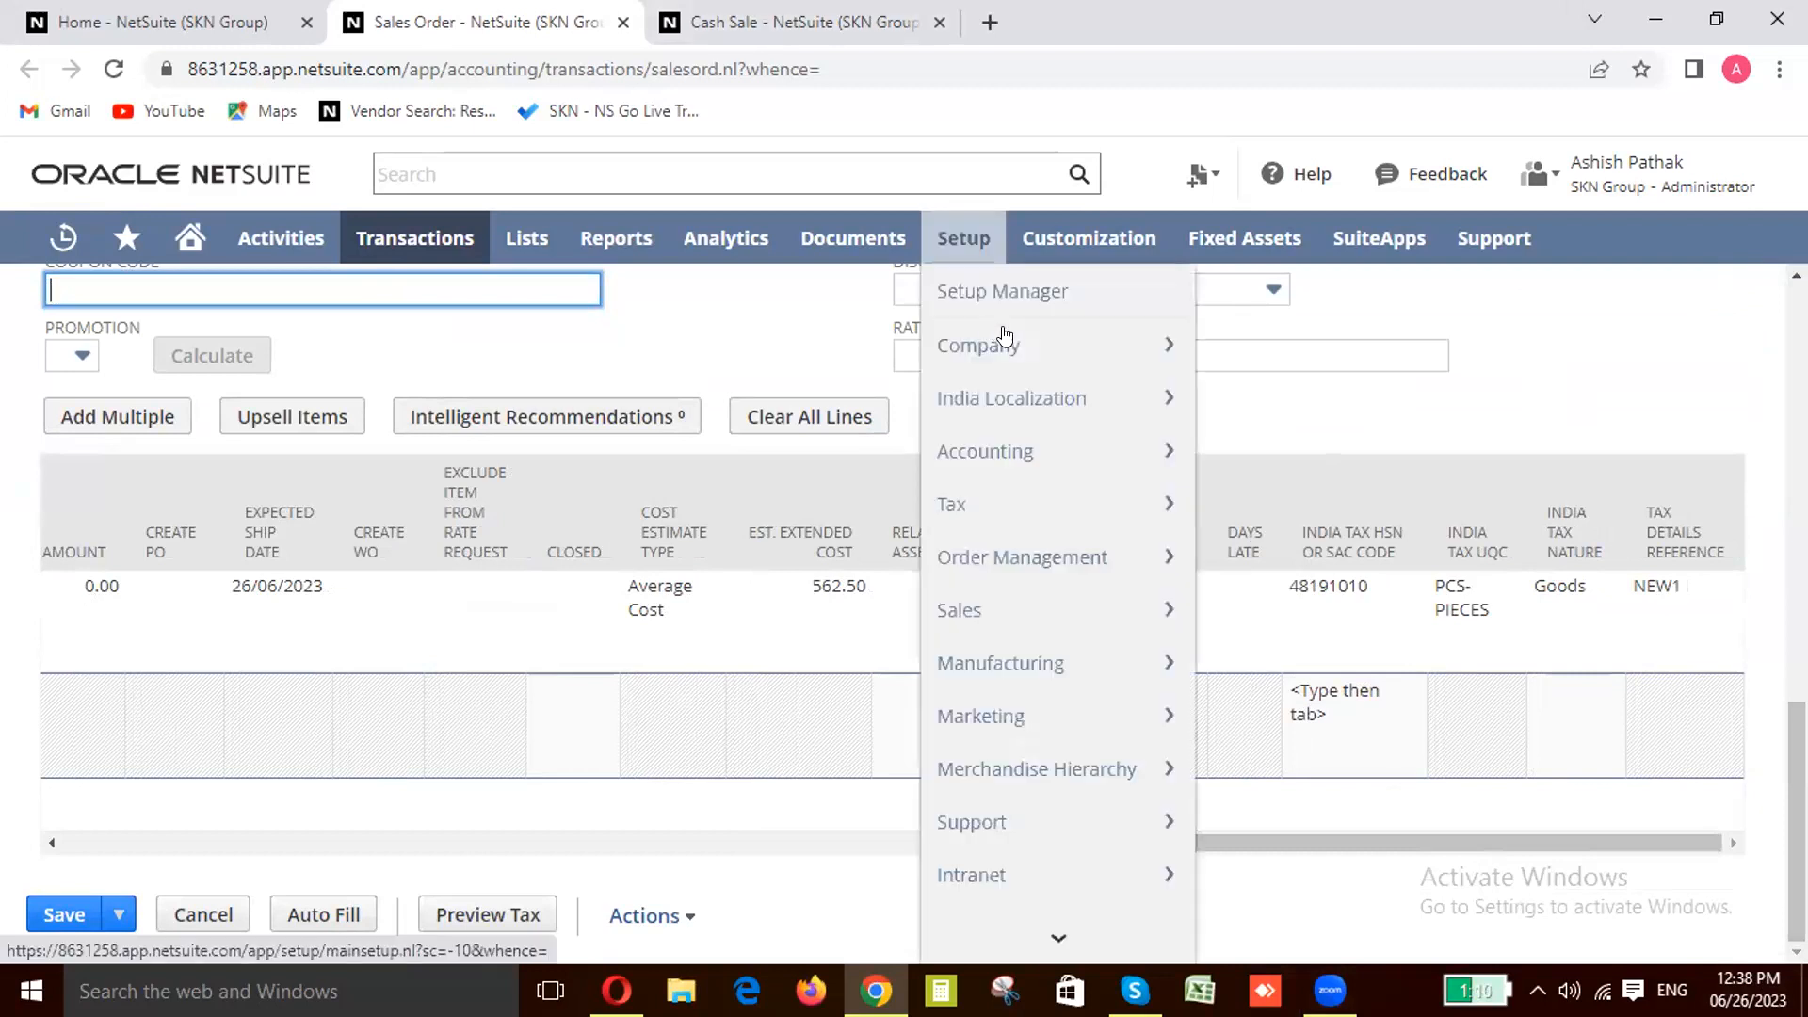
mouse_move(1064, 396)
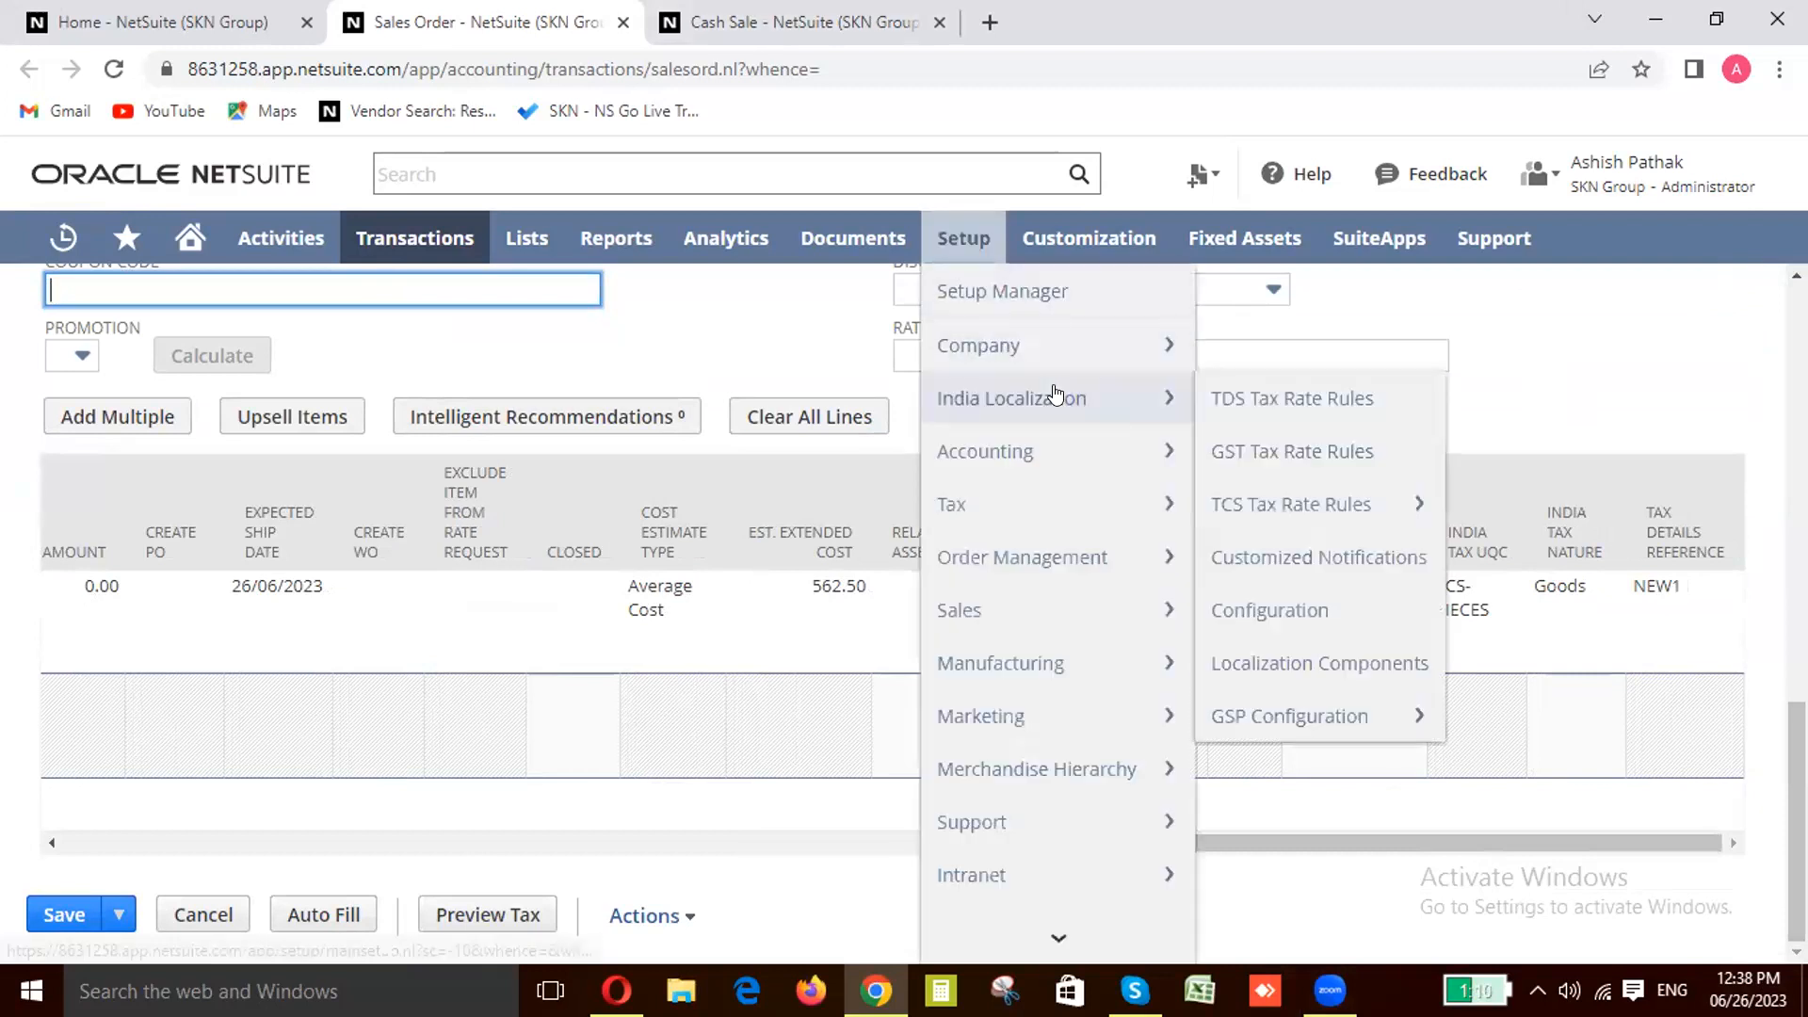
right_click(1299, 448)
left_click(1356, 456)
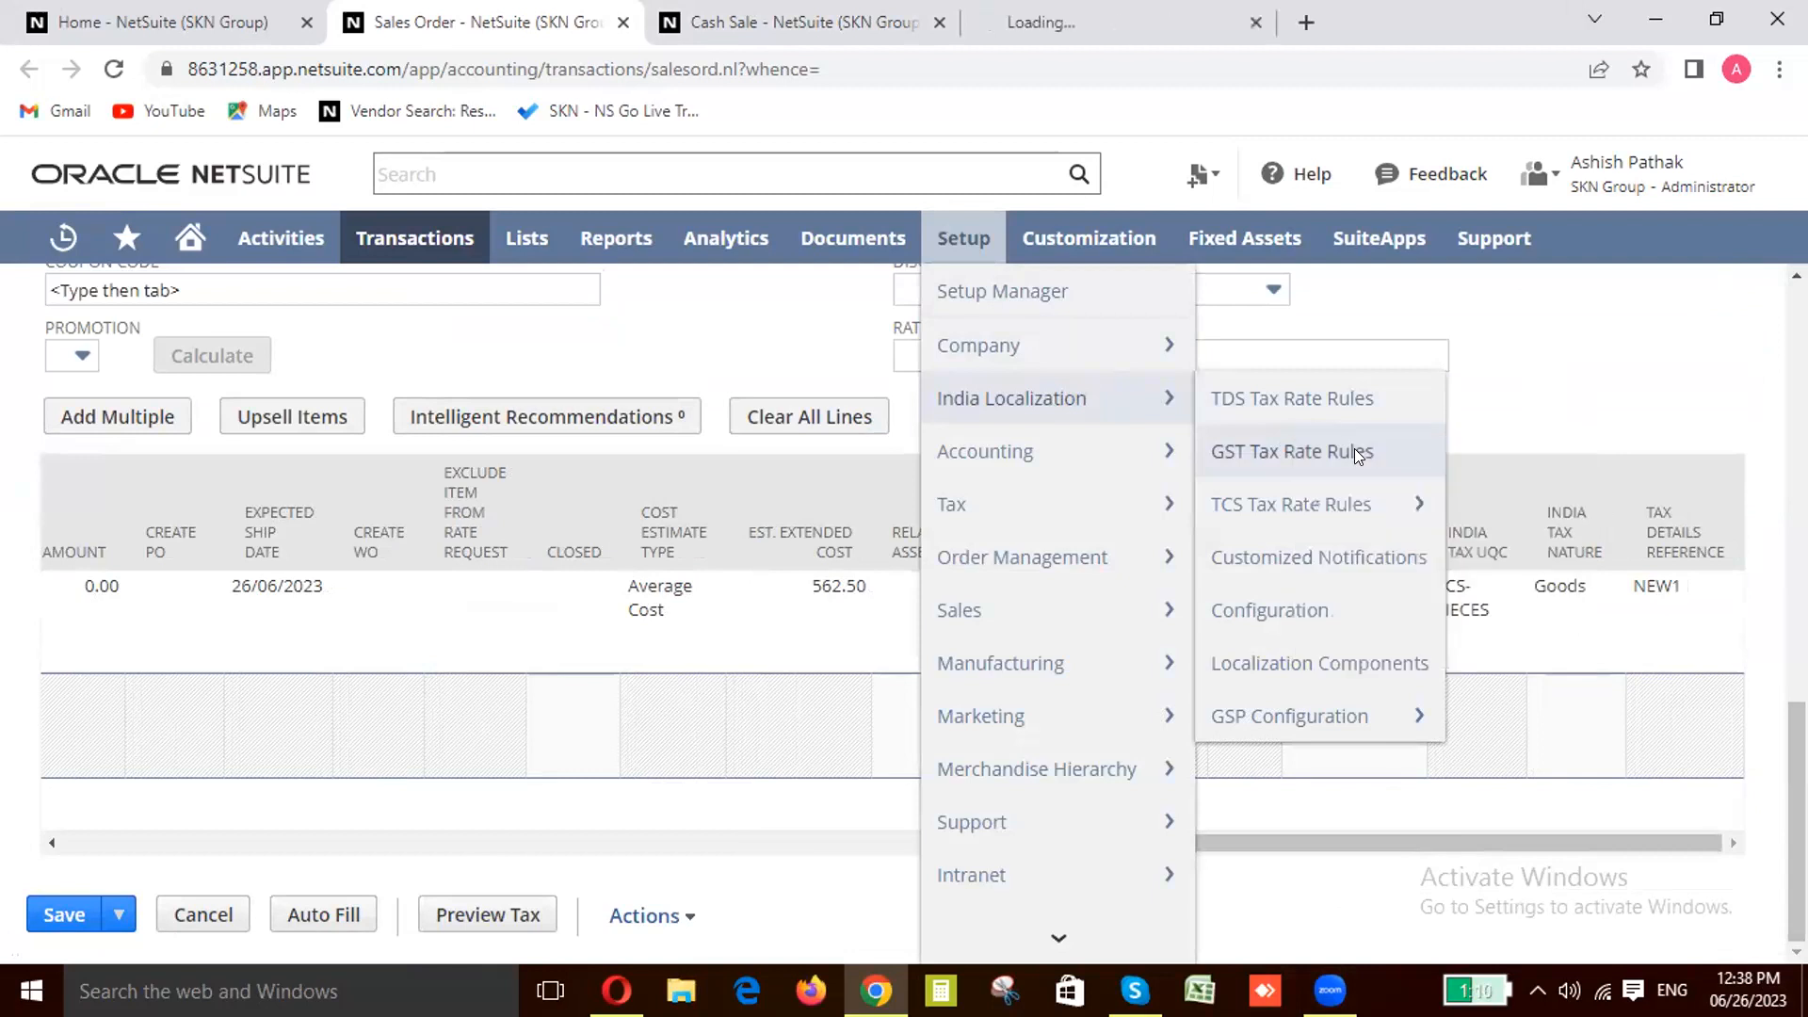
left_click(1022, 12)
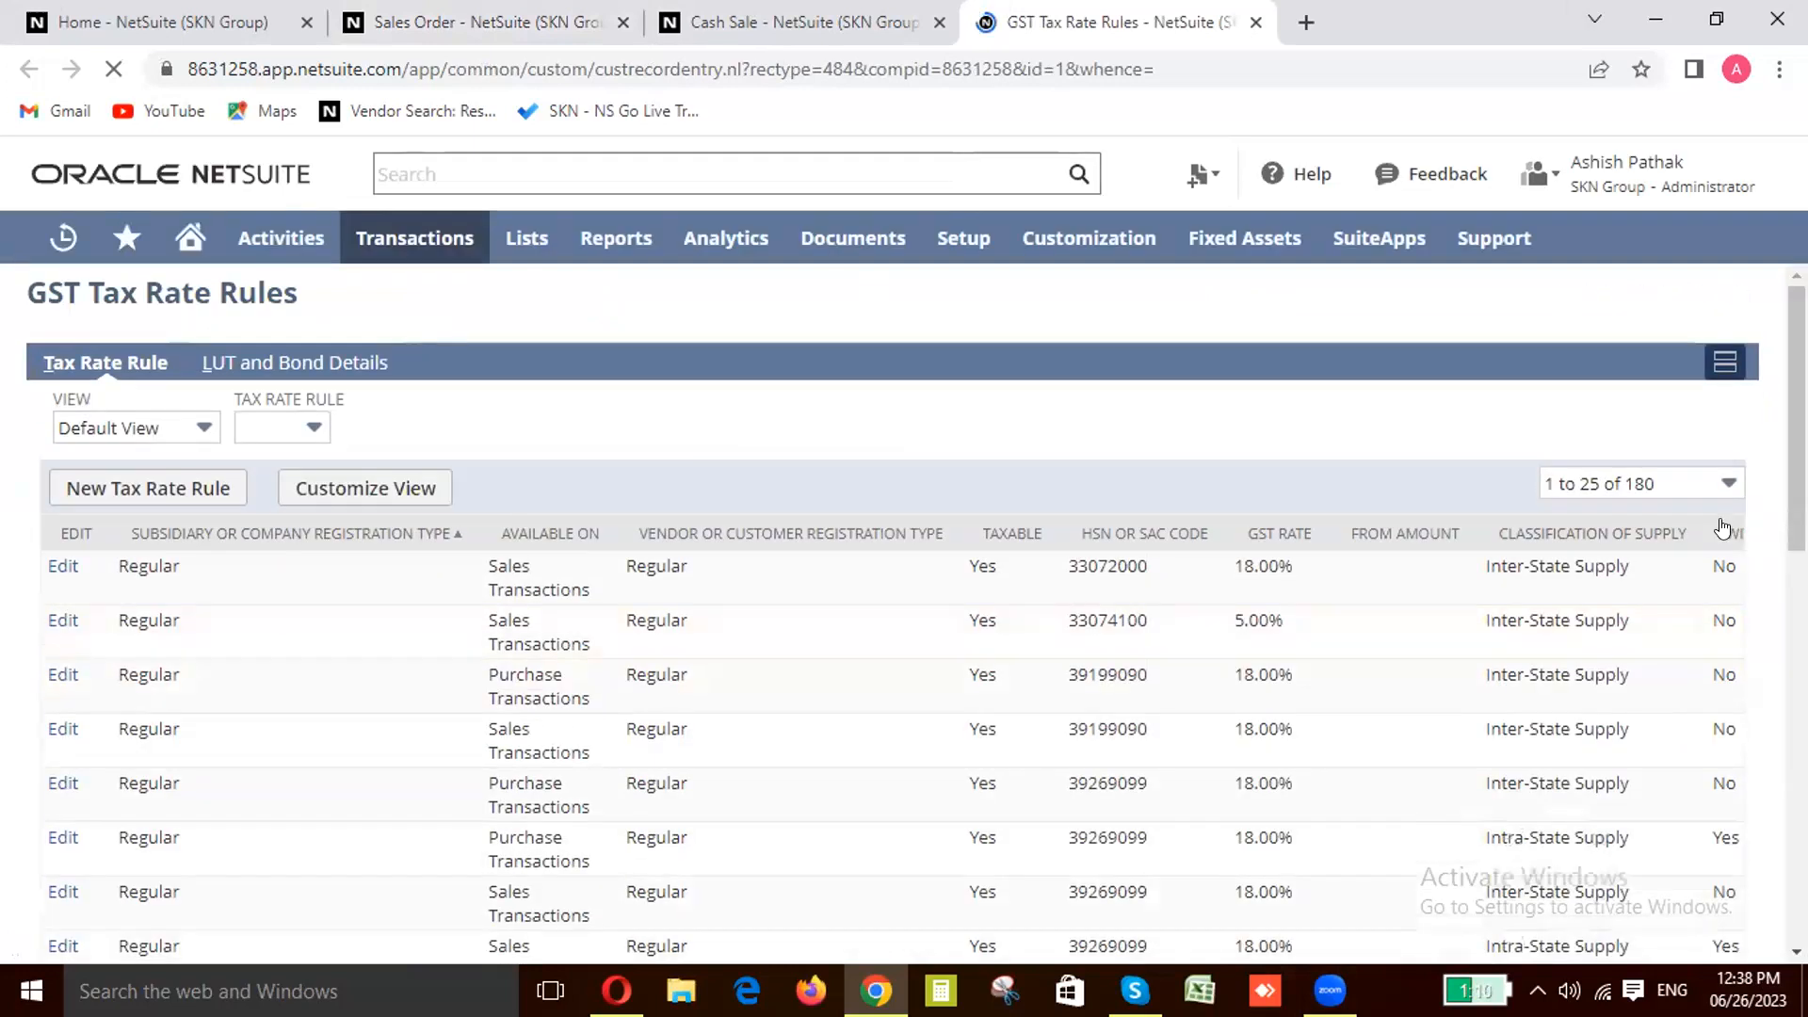
Step: Show GST tax rate rules 26 to 50 and start a text search on the page
left_click(1728, 484)
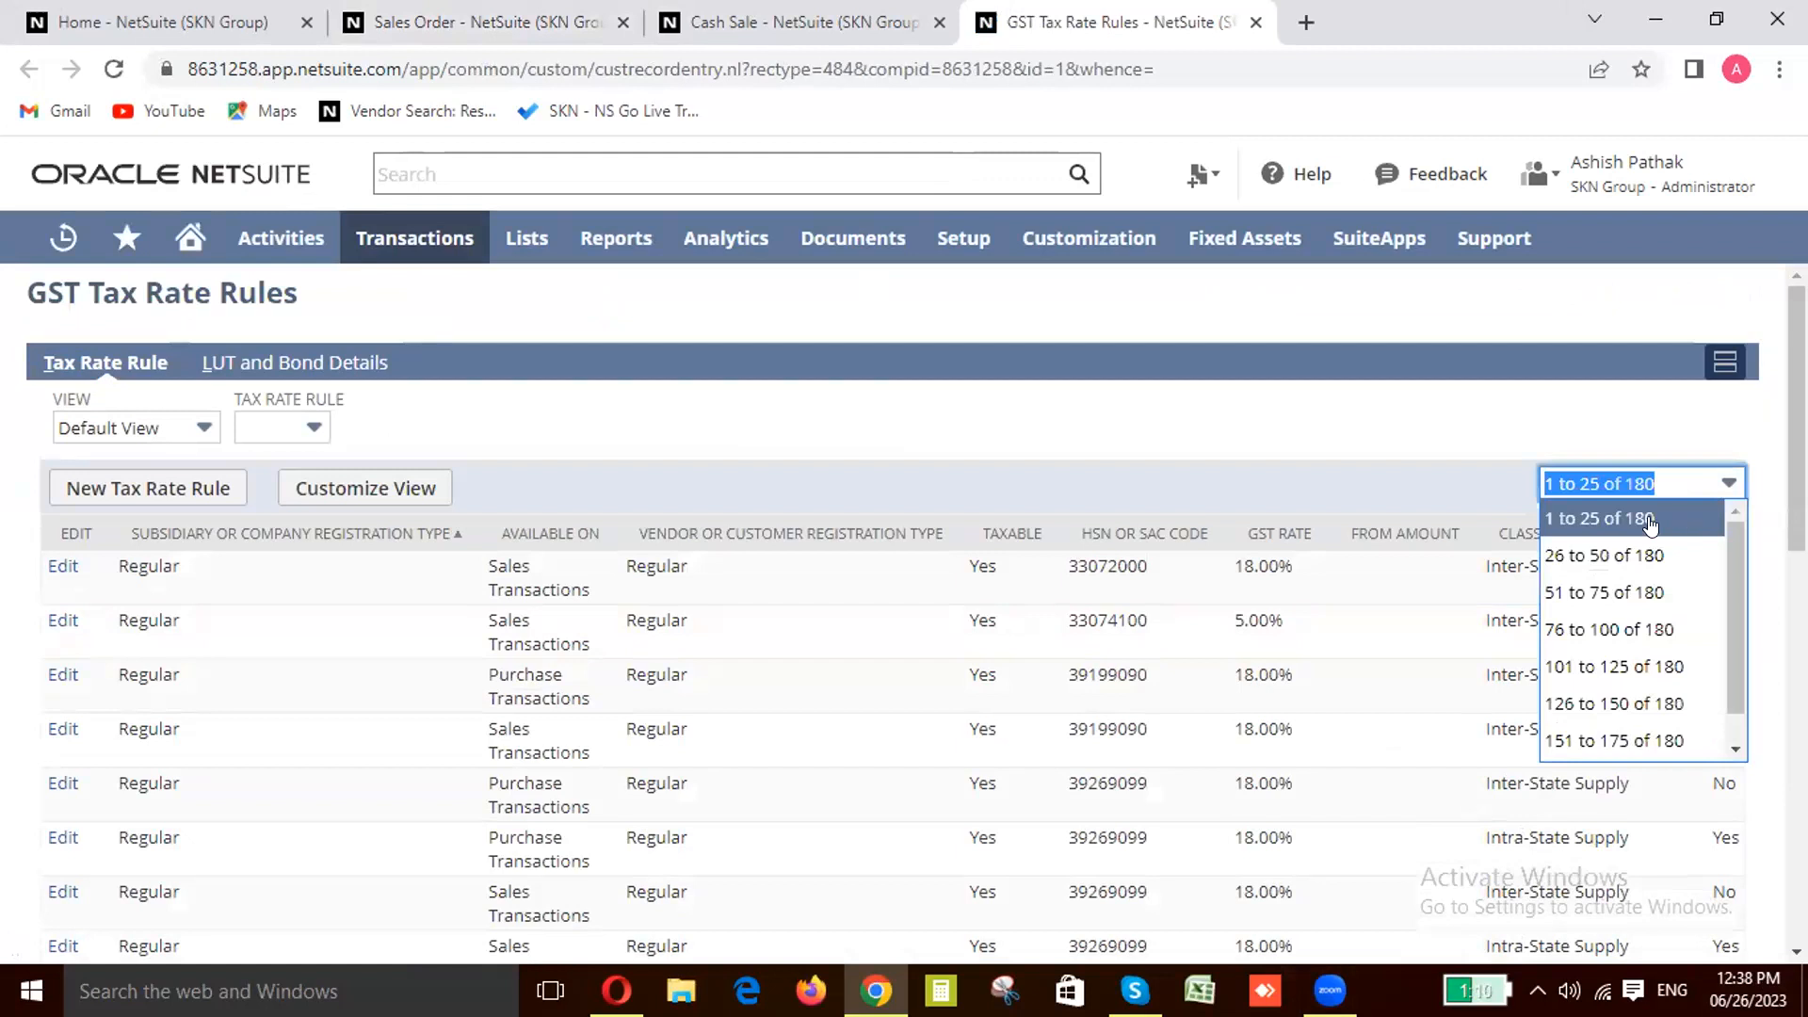
left_click(1601, 557)
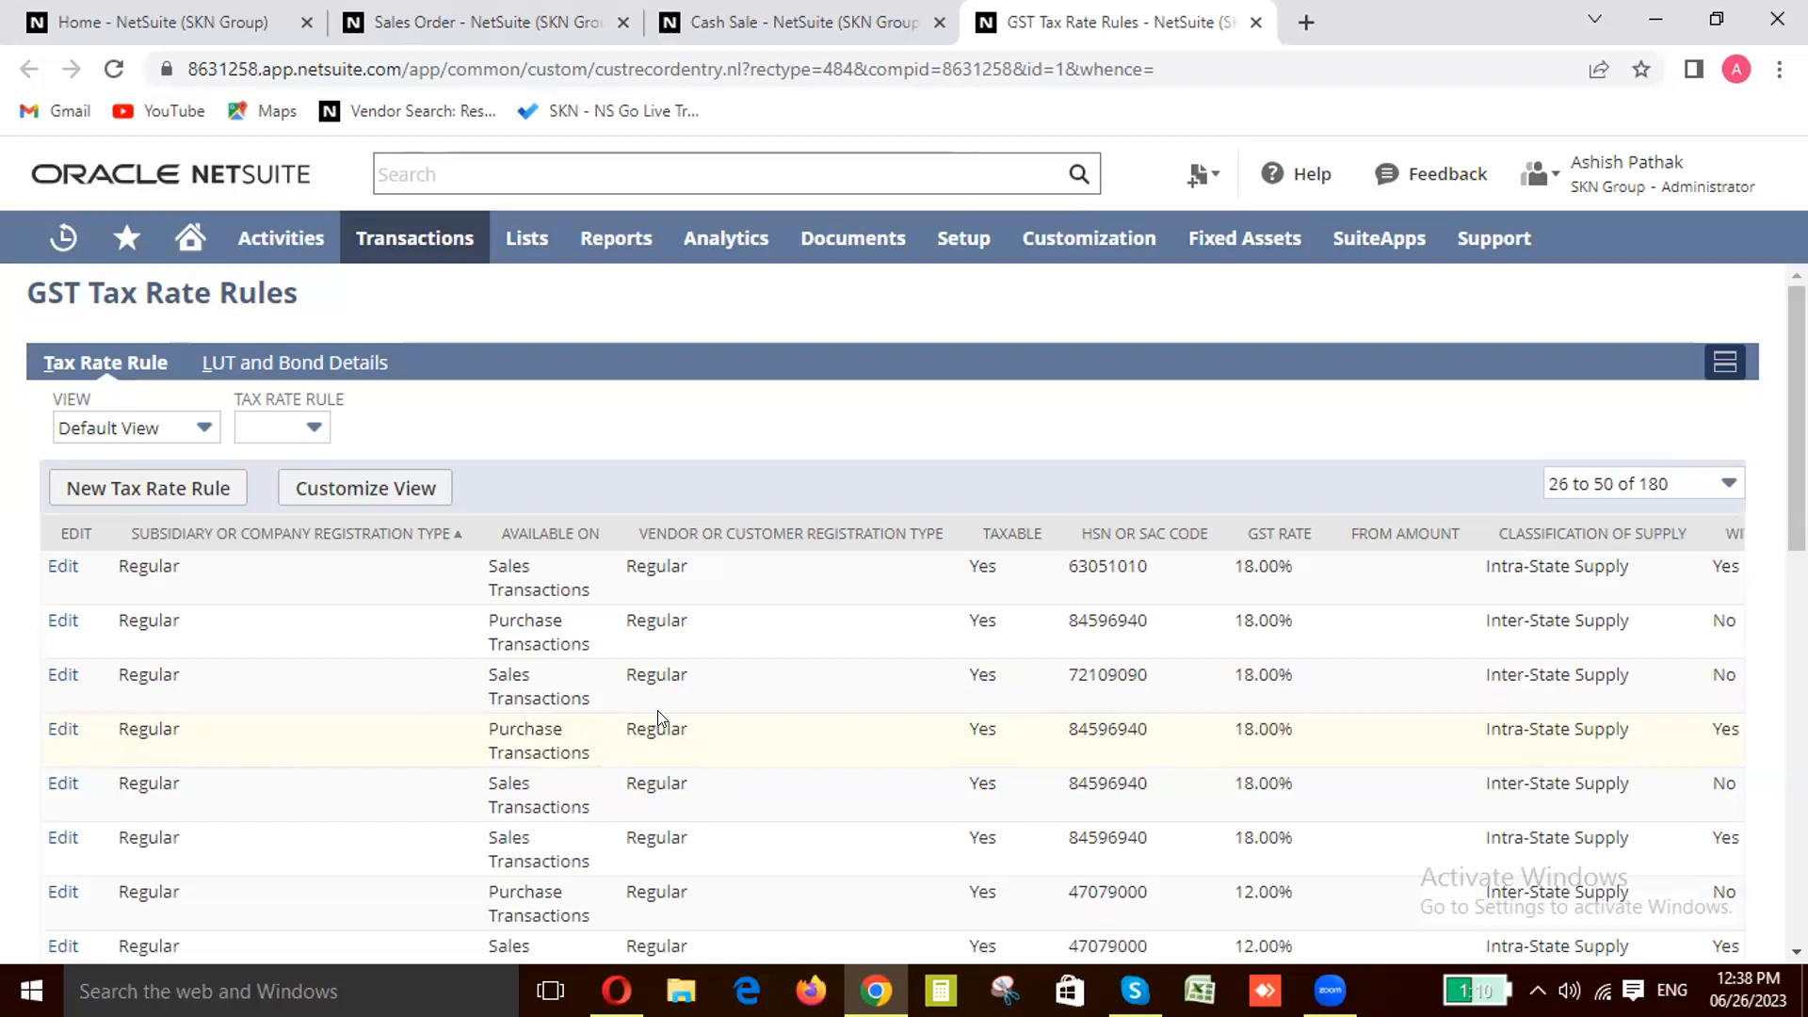
key("ctrl+f")
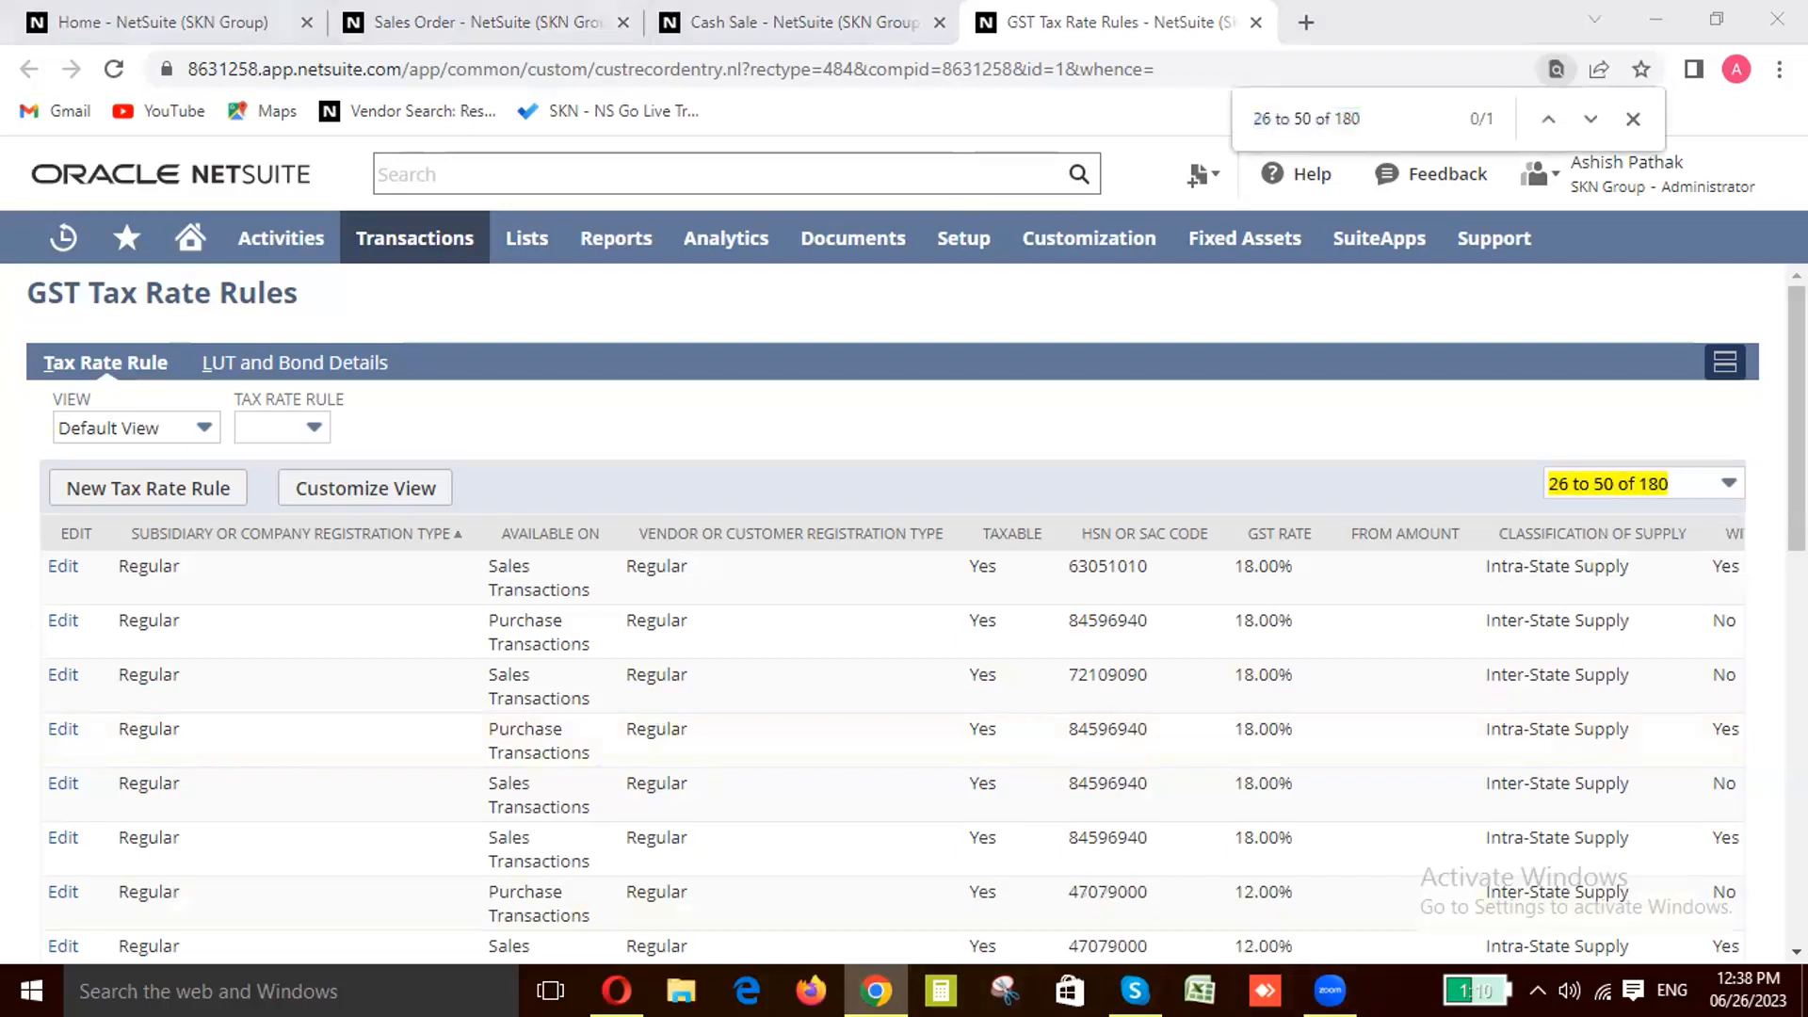
left_click(876, 991)
left_click(876, 991)
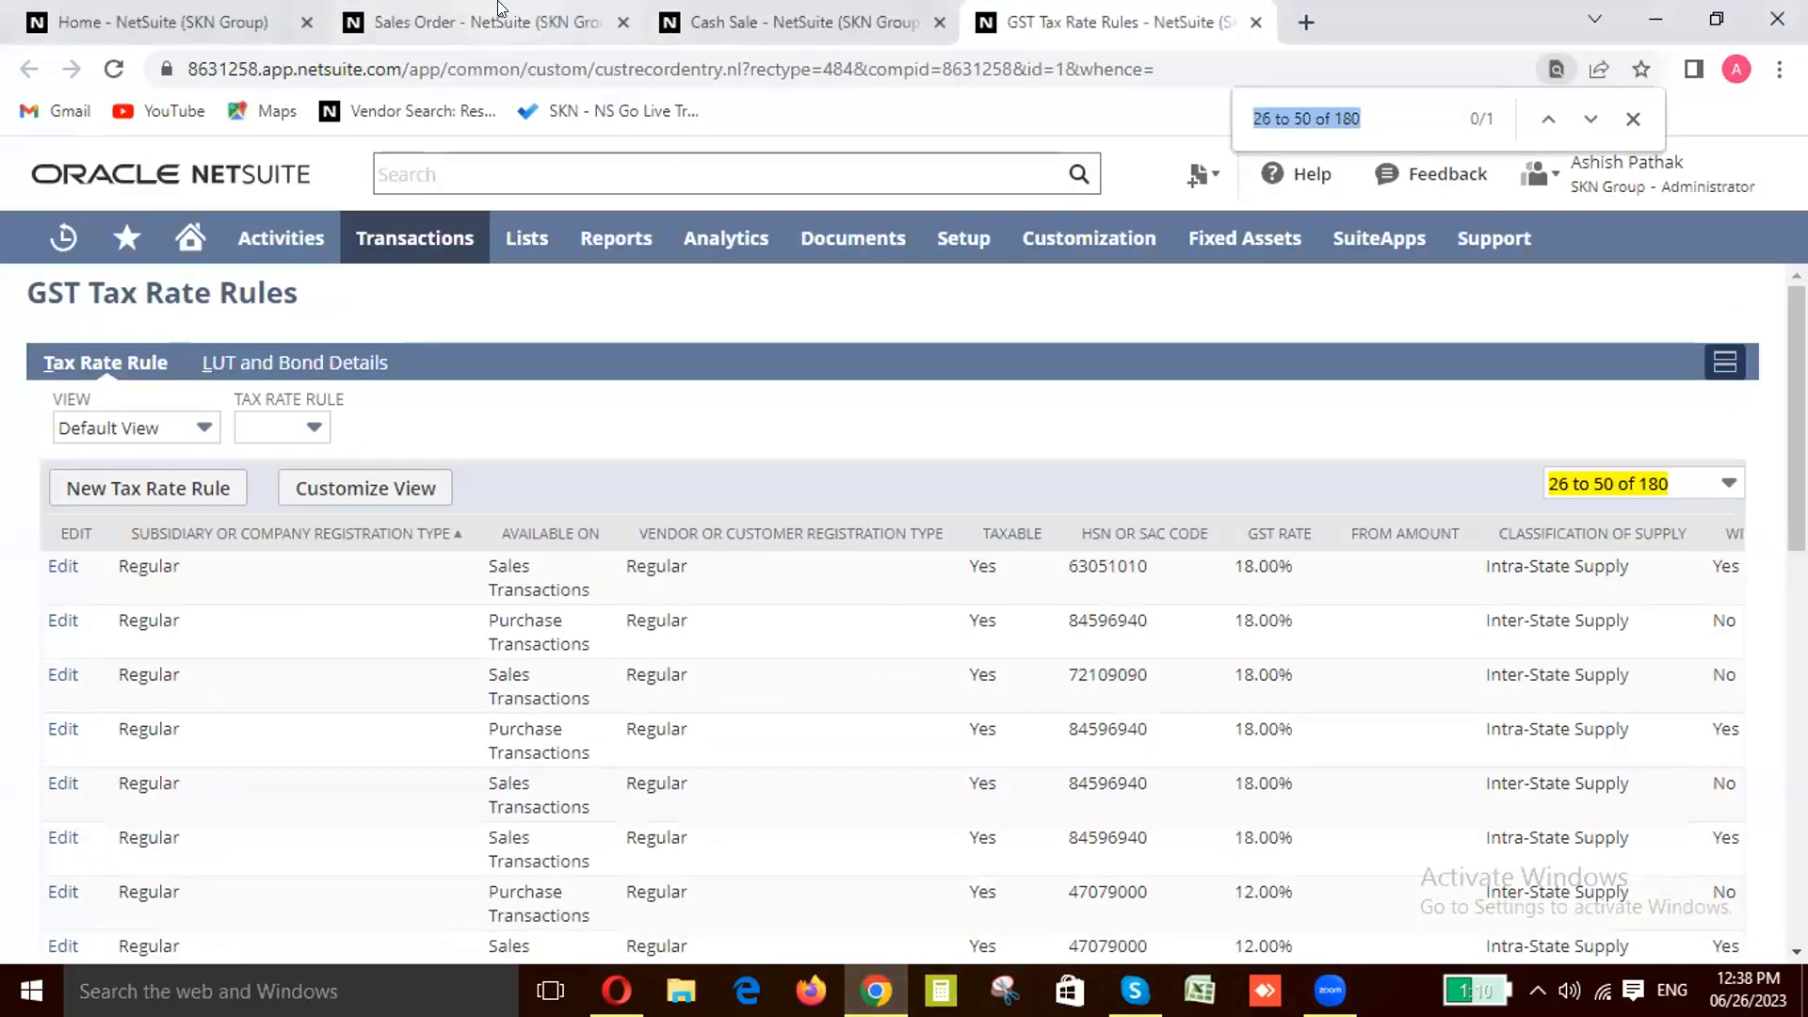
Step: Recheck the line's HSN code on the sales order and look through the listed GST rules for it
left_click(504, 15)
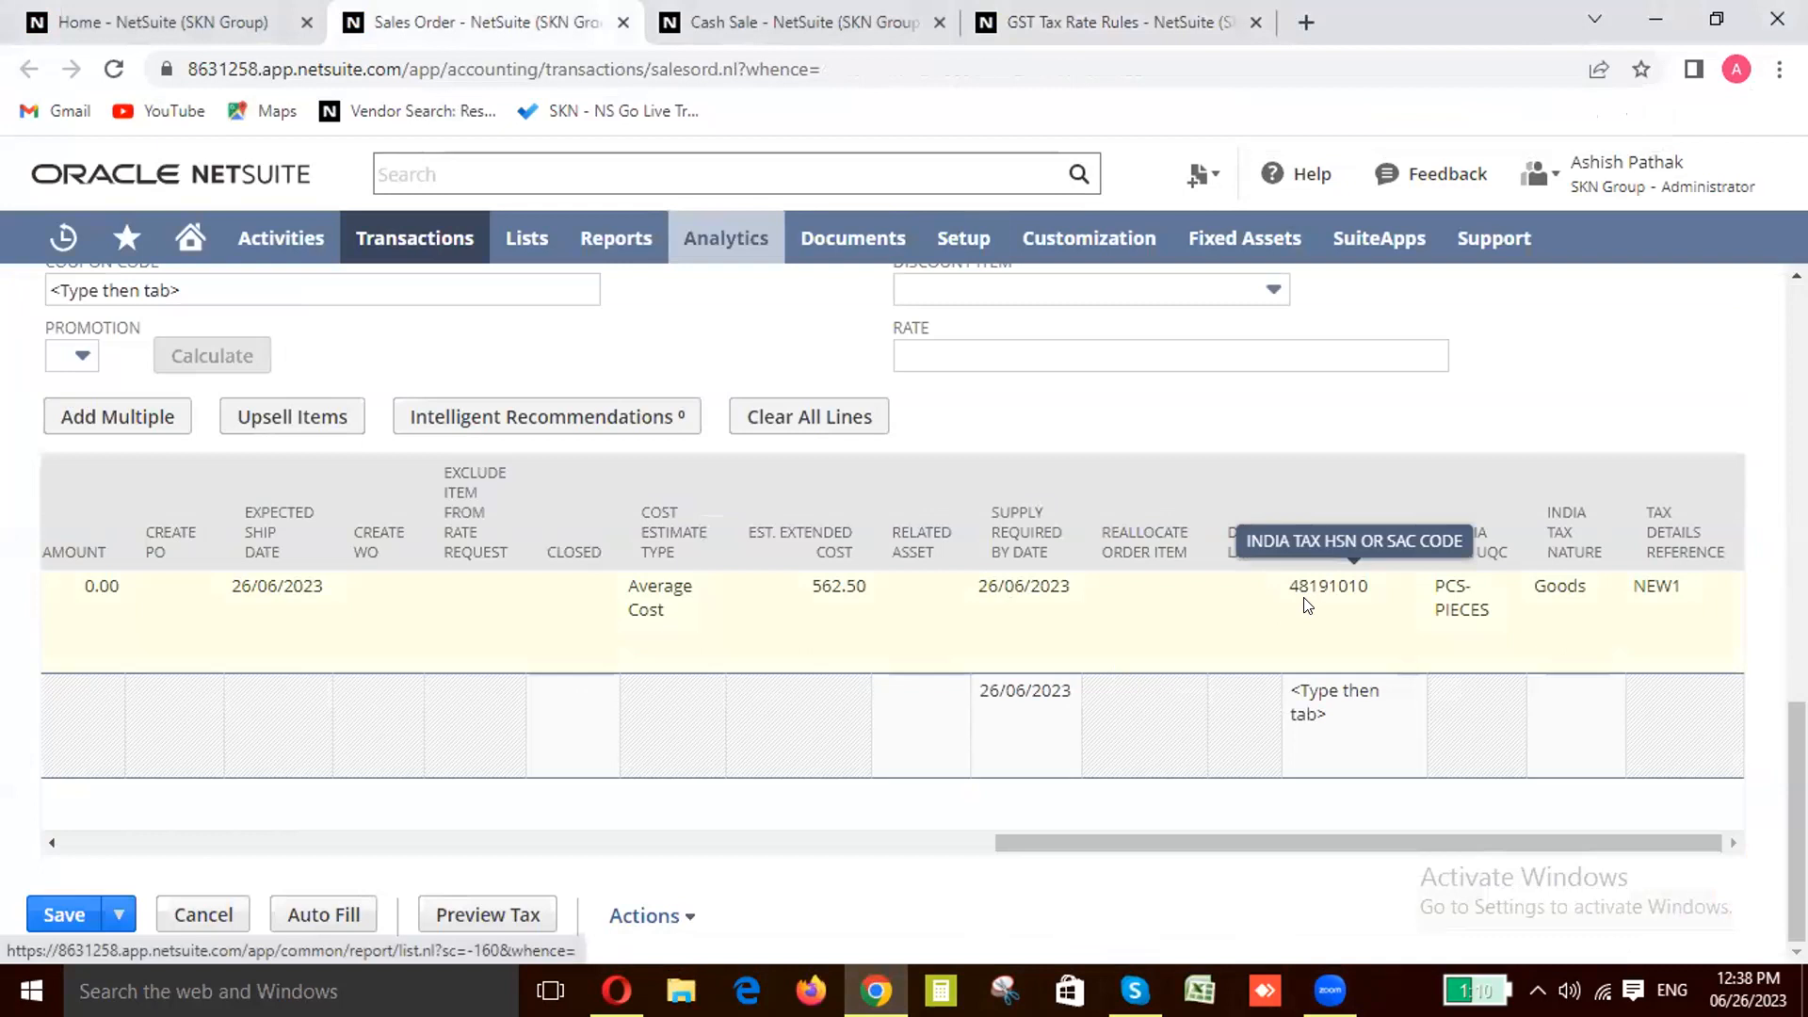
left_click(1089, 9)
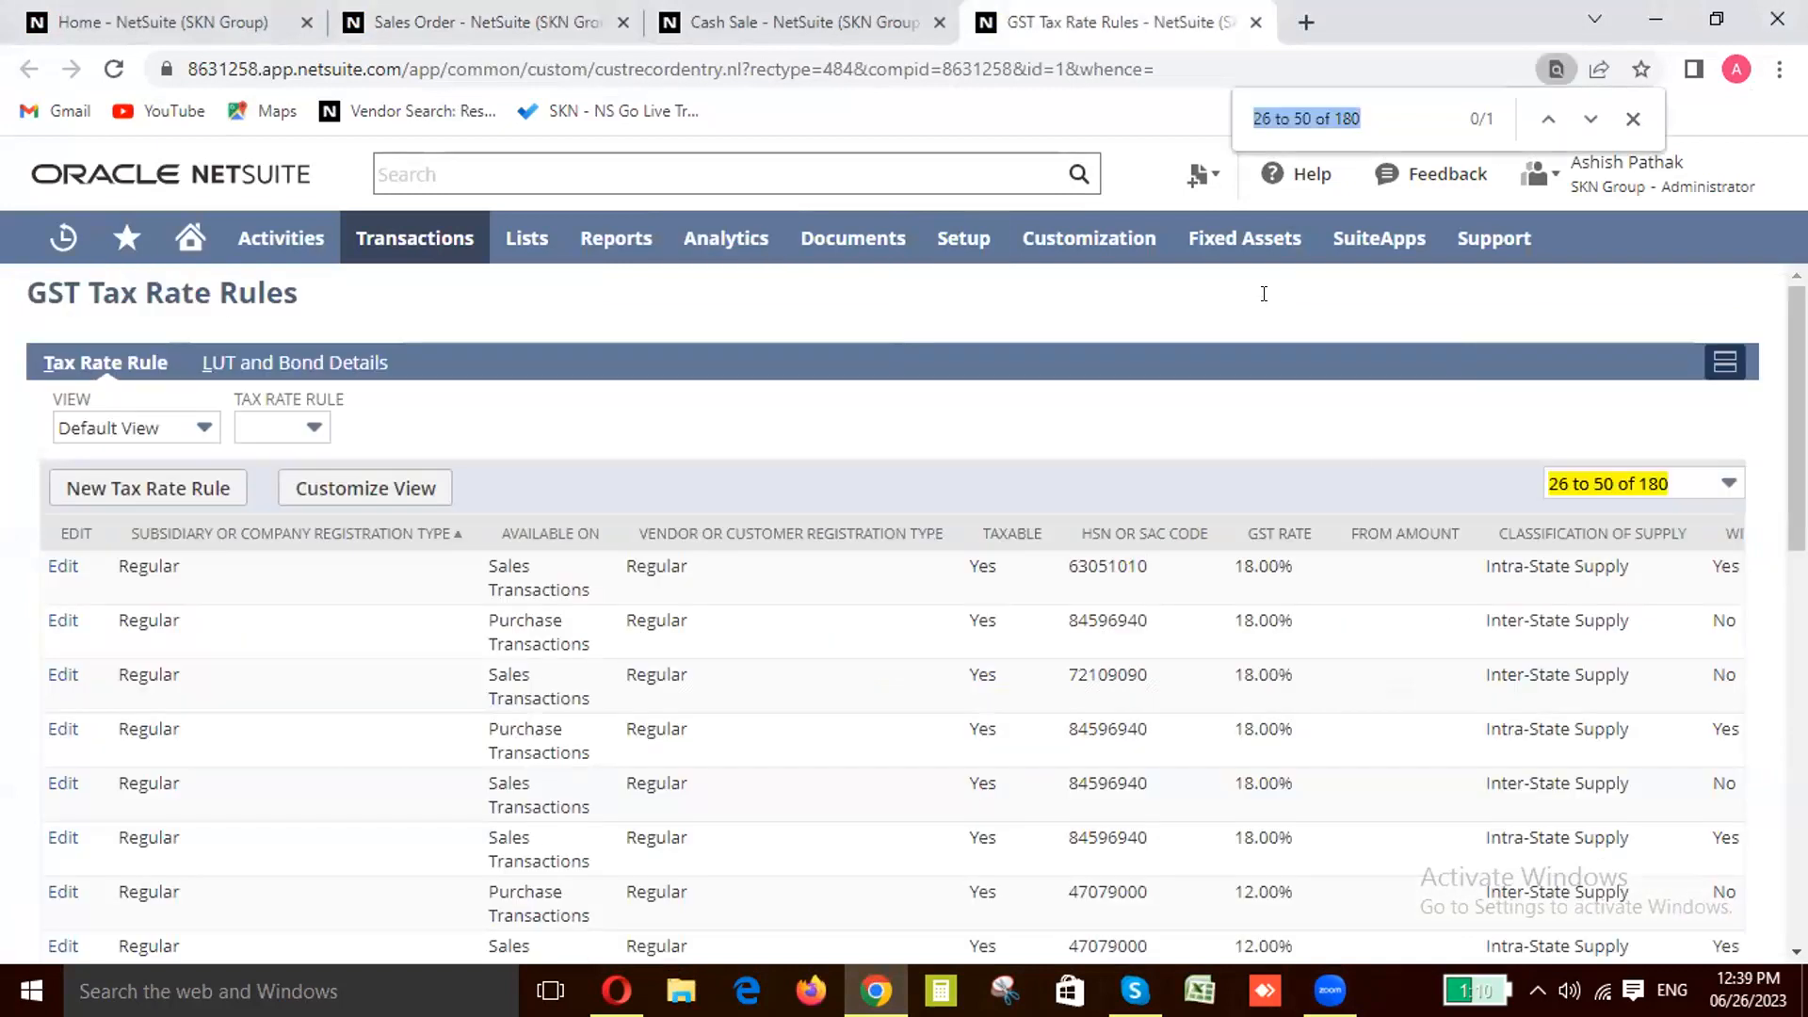
left_click(1263, 294)
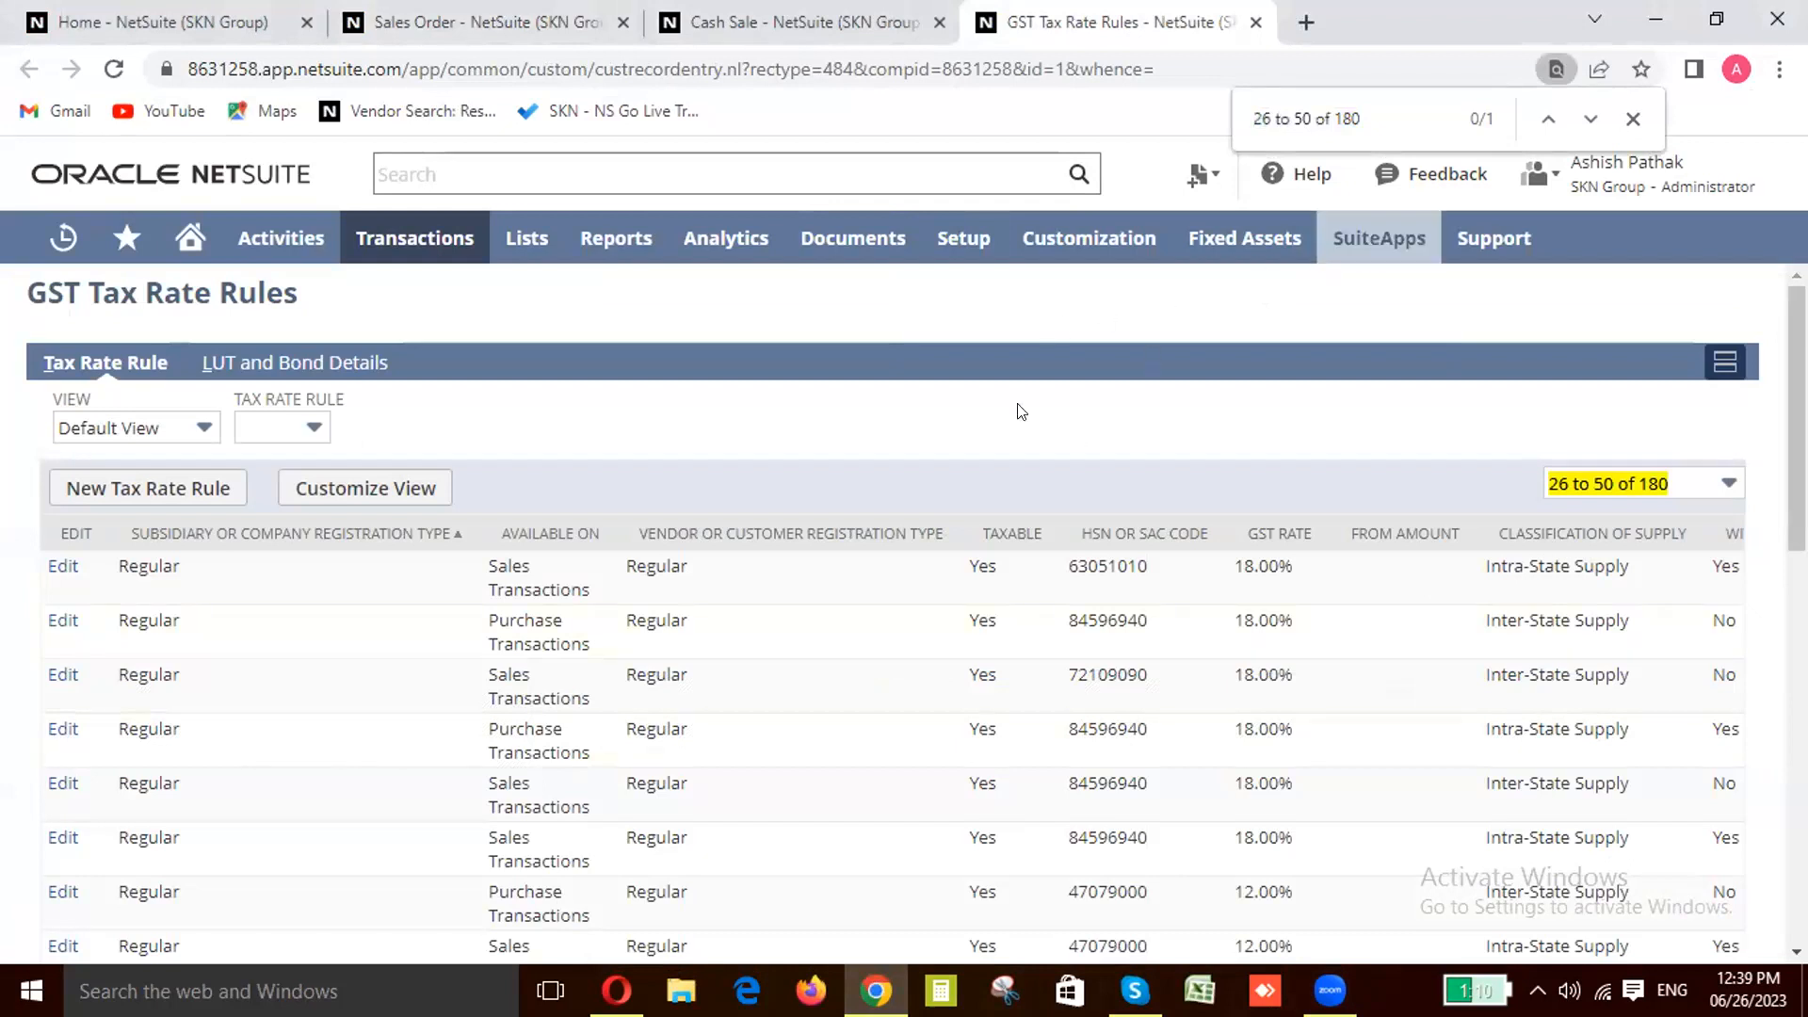
scroll(504, 532, "down", 6)
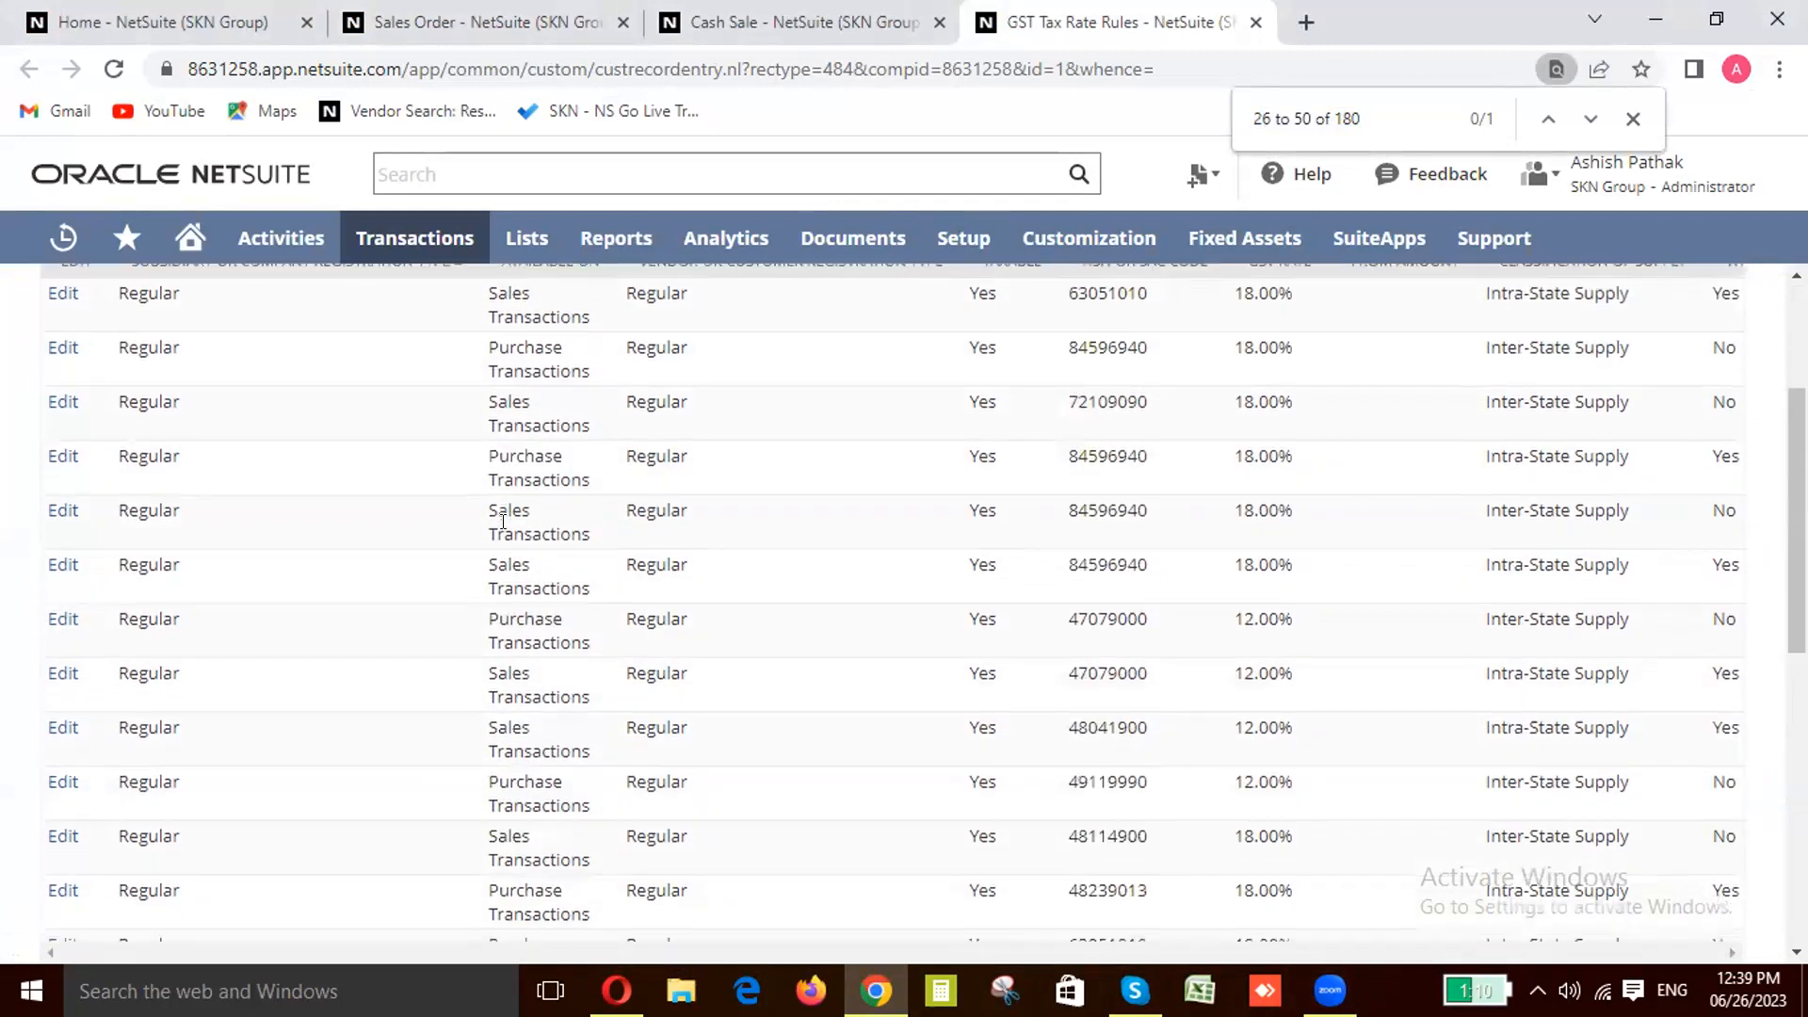
scroll(494, 522, "up", 10)
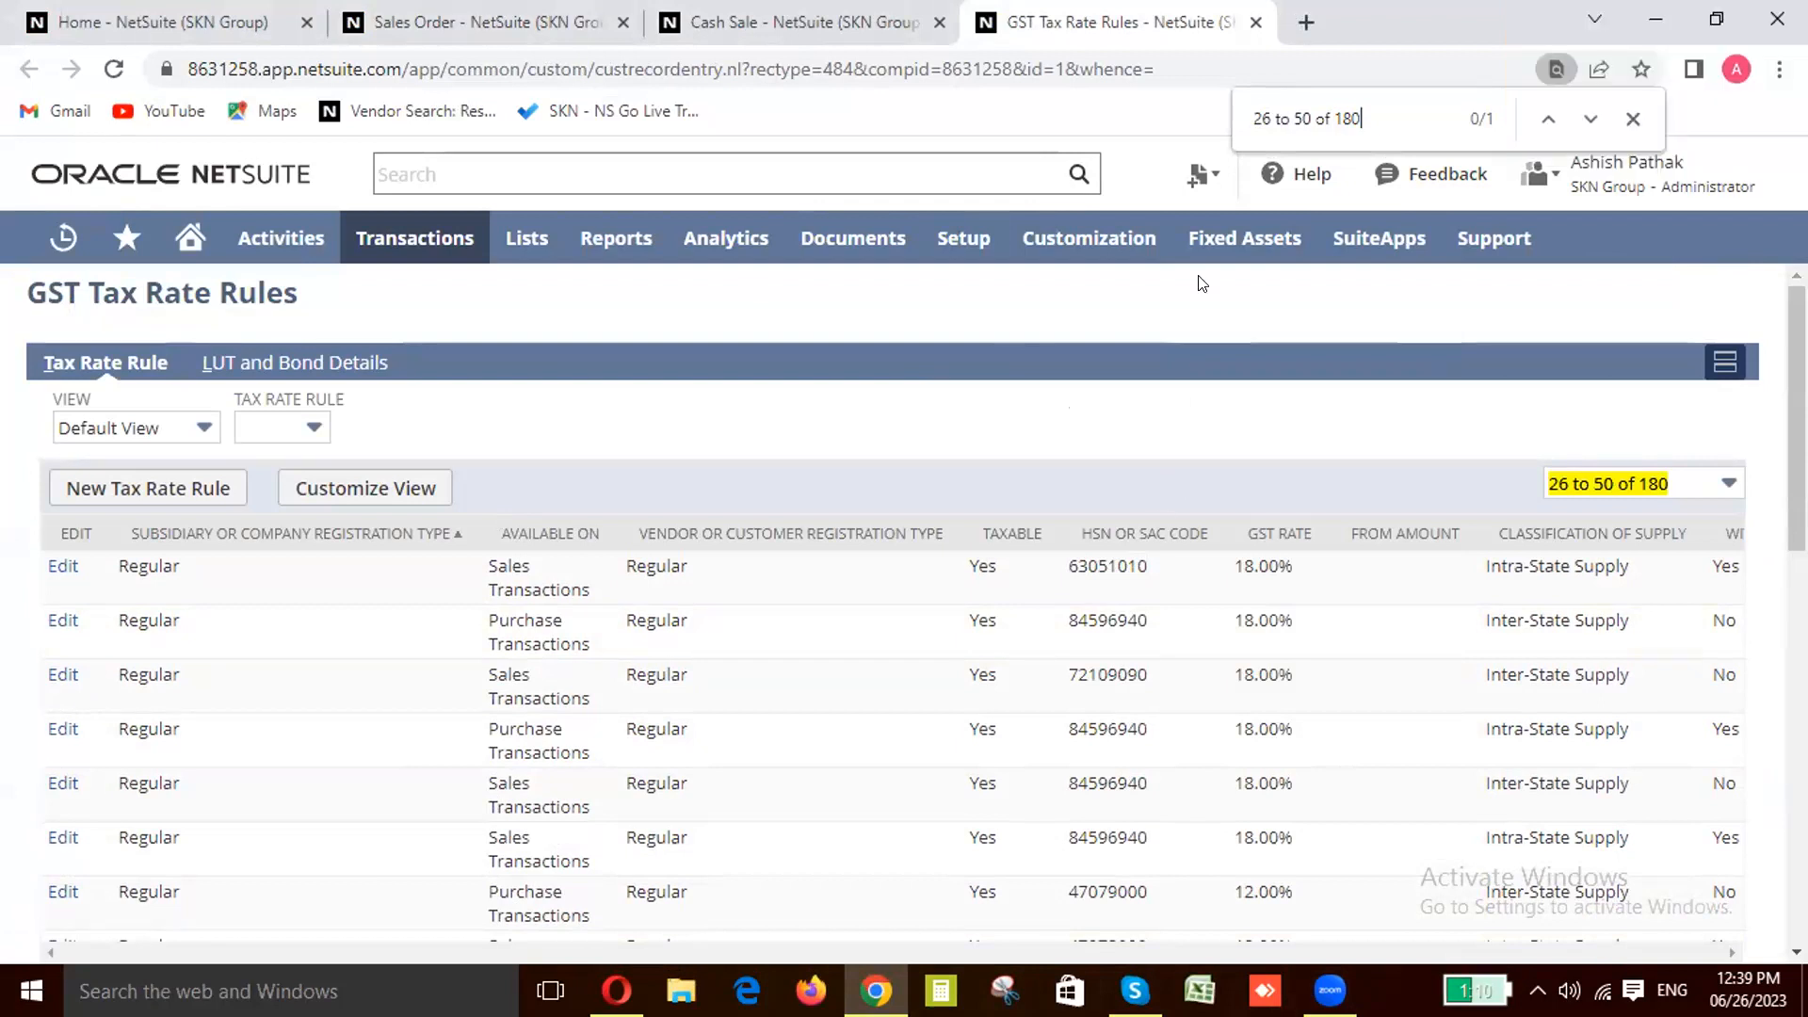
Step: Clear the old page search text, check the HSN code on the sales order again and search the GST rules for 481910
key("BackSpace")
key("BackSpace")
key("BackSpace")
key("BackSpace")
key("BackSpace")
key("BackSpace")
key("BackSpace")
key("BackSpace")
key("BackSpace")
key("BackSpace")
key("BackSpace")
key("BackSpace")
key("BackSpace")
key("BackSpace")
key("BackSpace")
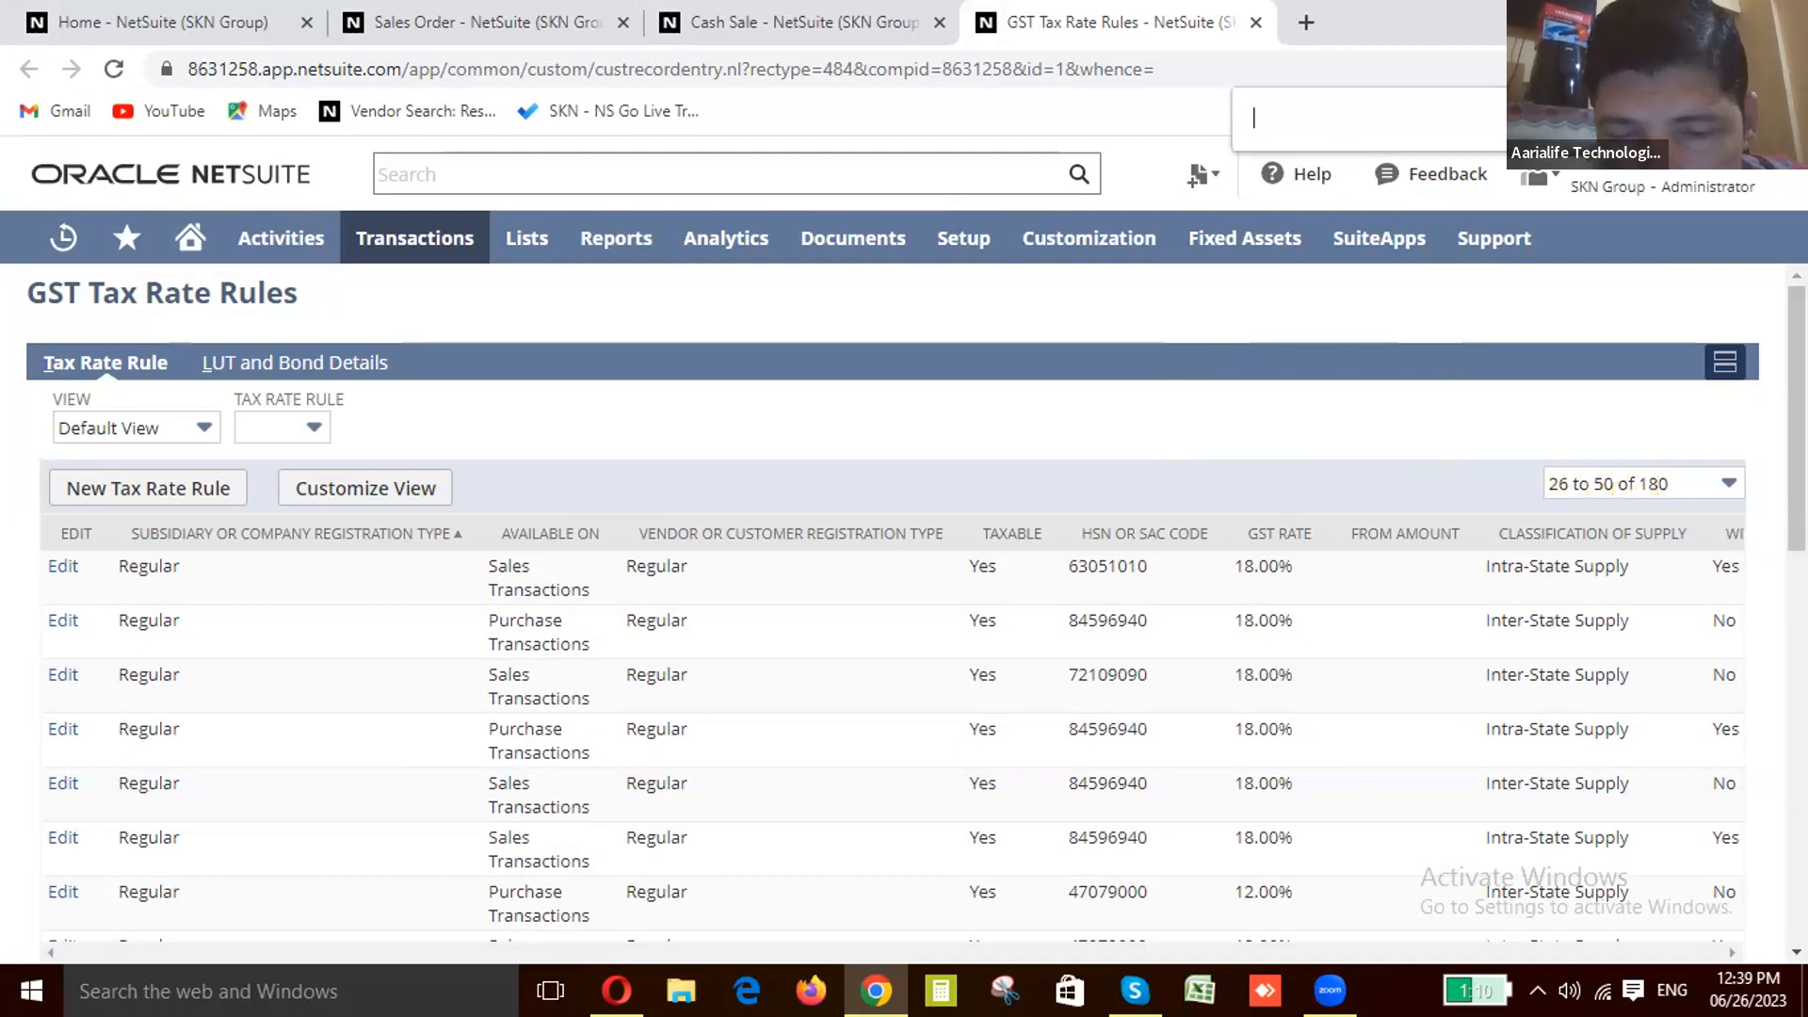
left_click(876, 991)
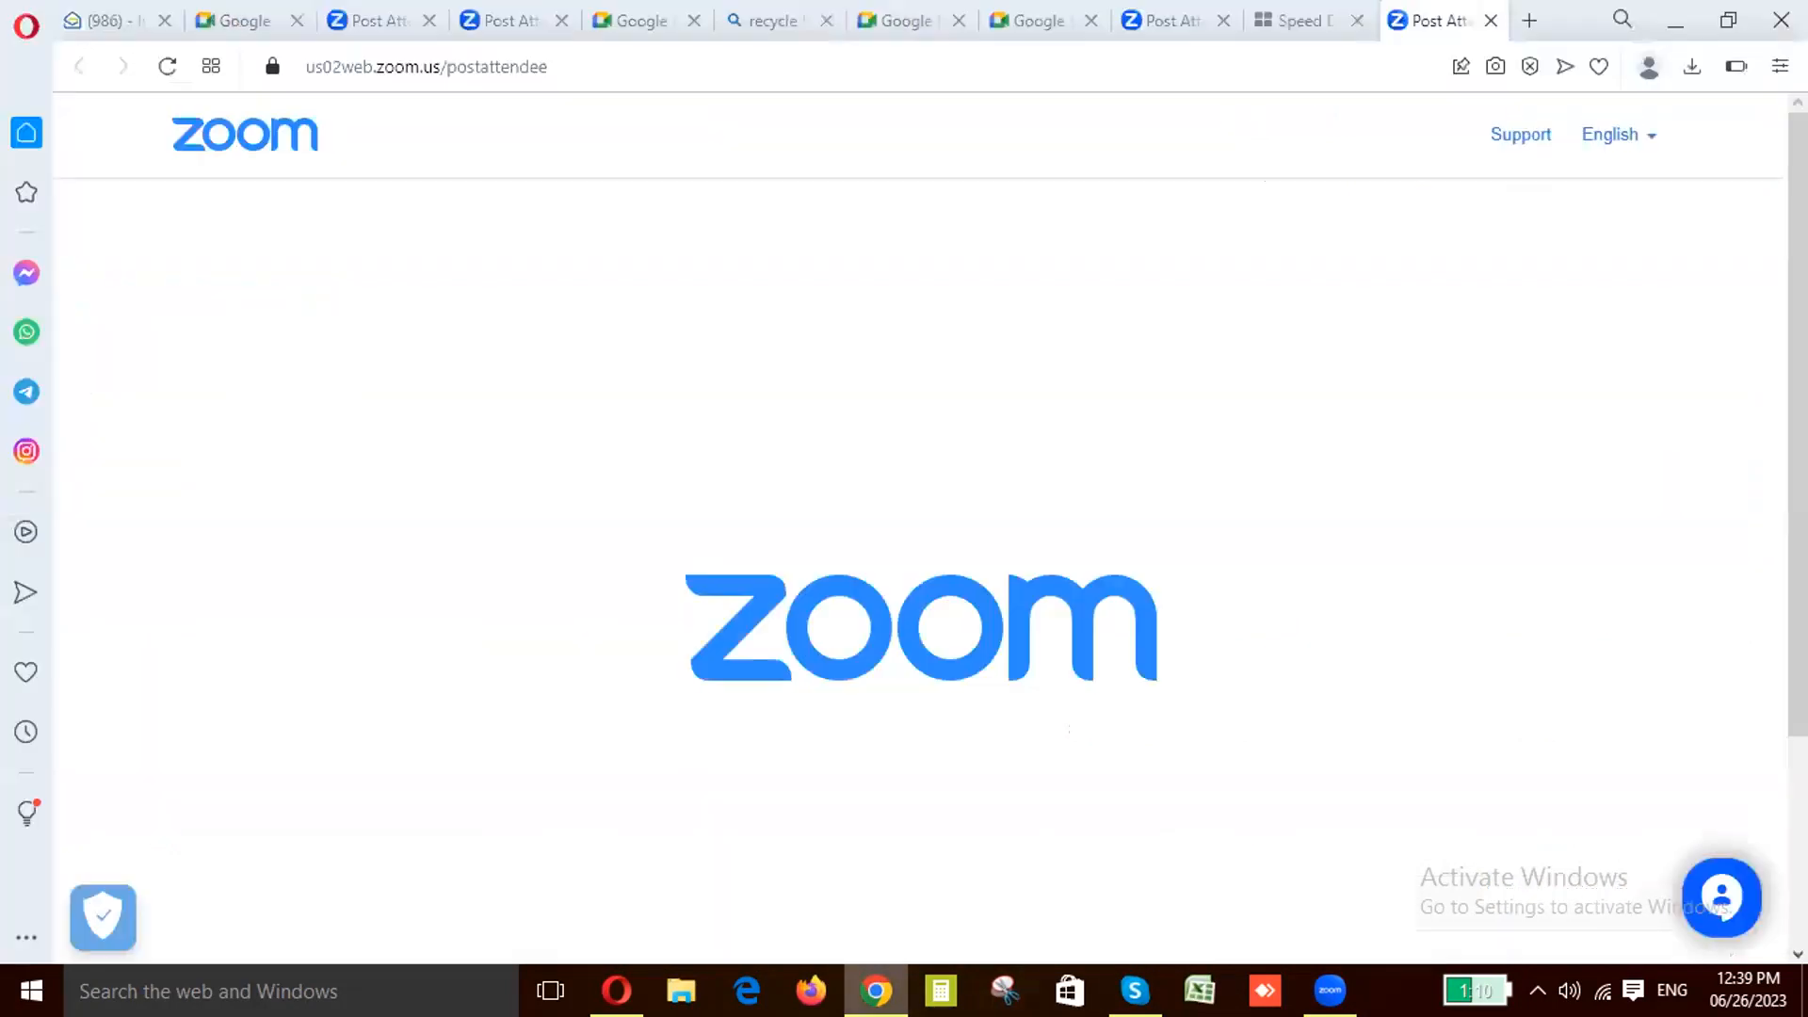
left_click(875, 991)
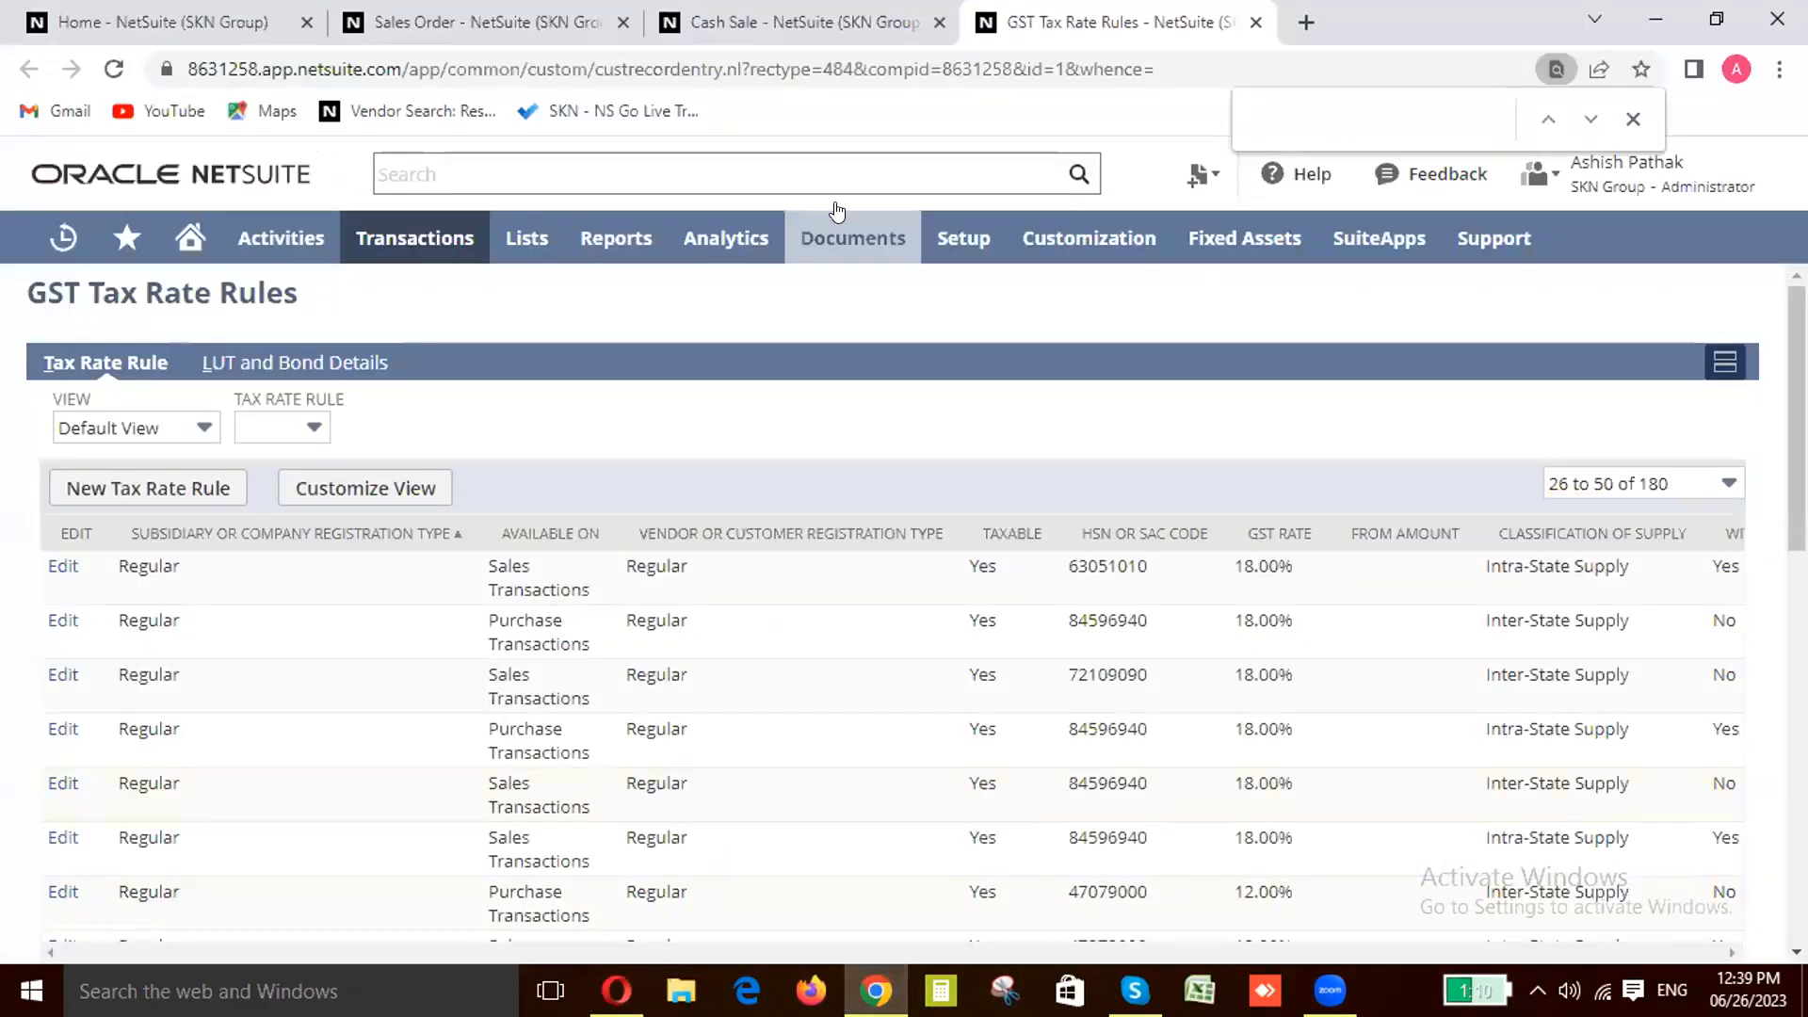
left_click(542, 11)
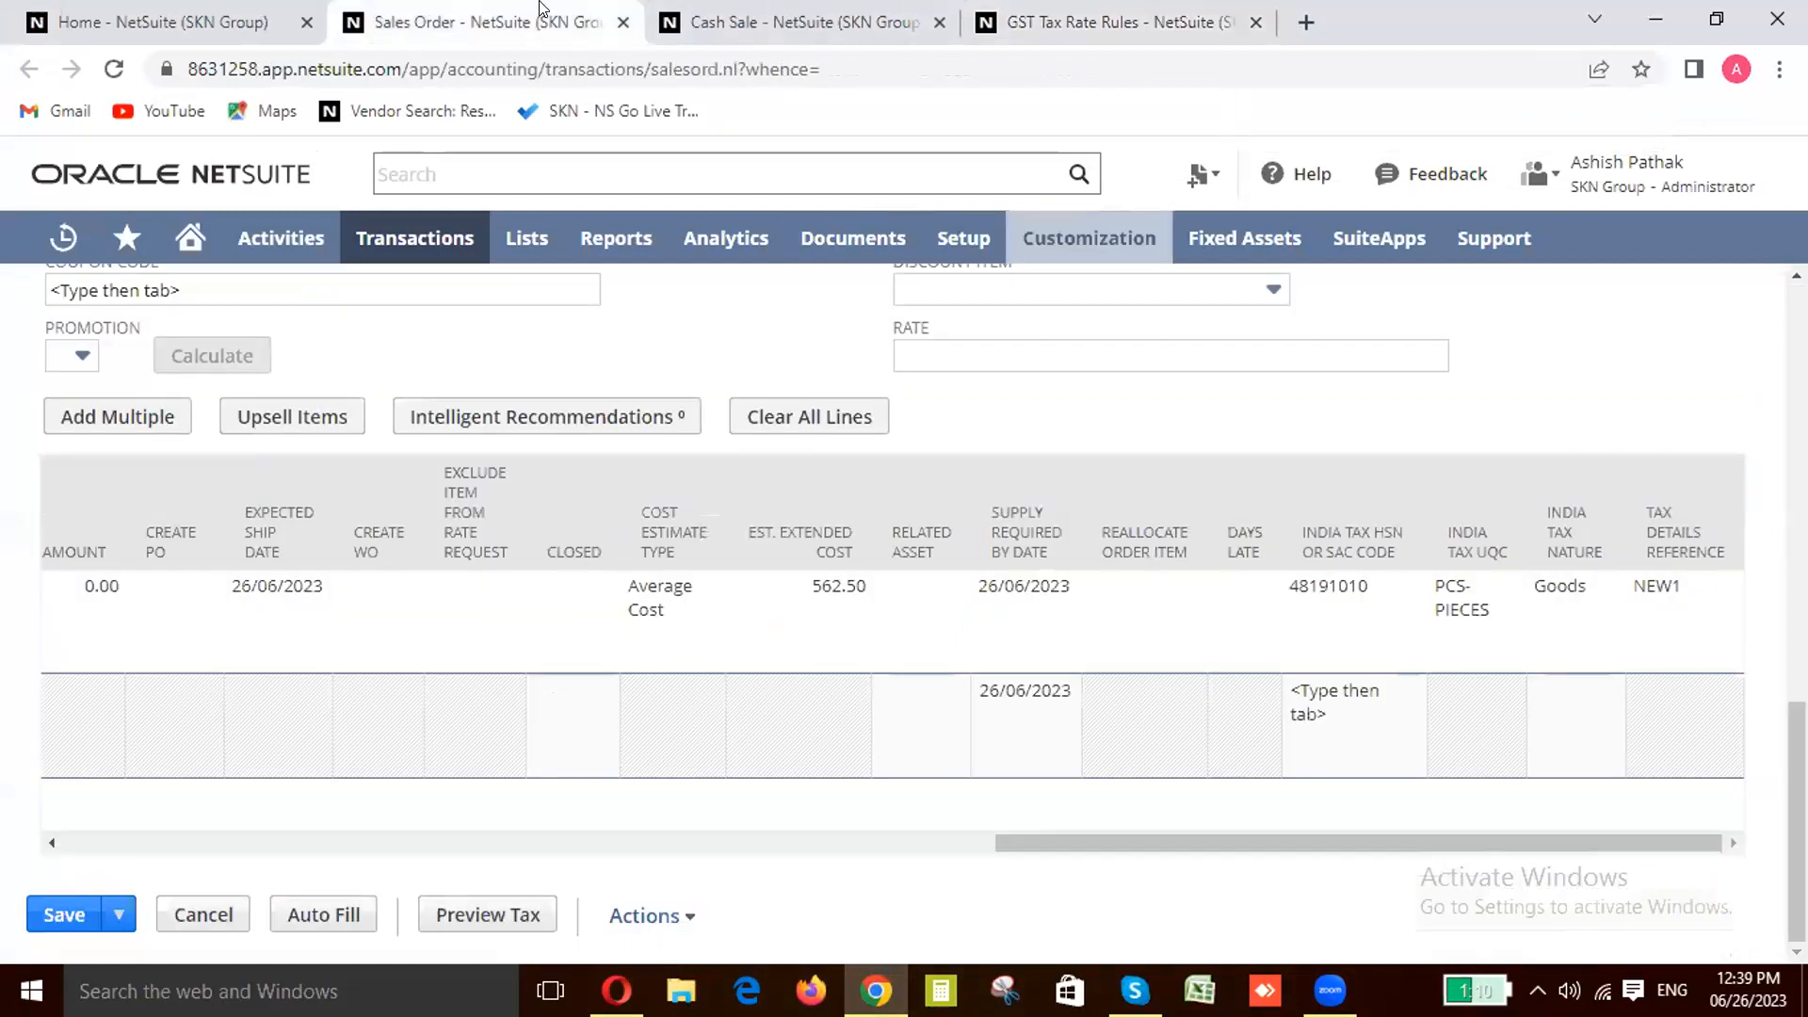
left_click(1116, 21)
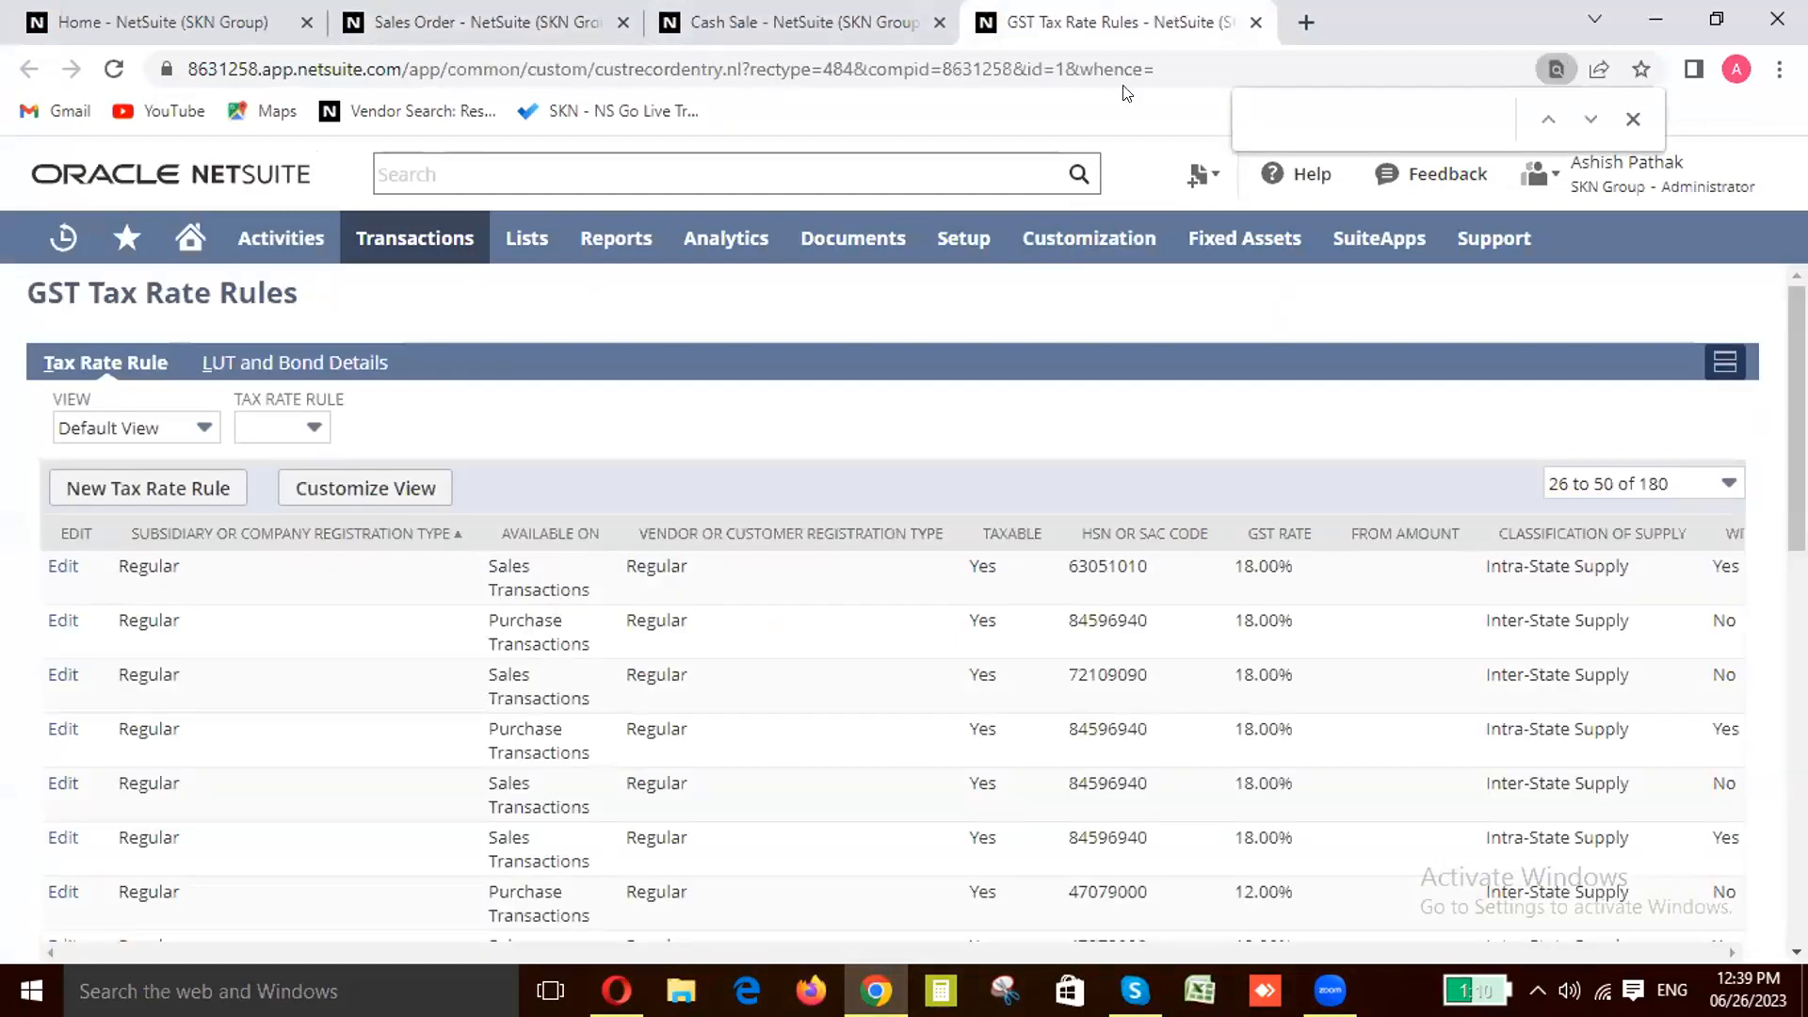
type("4")
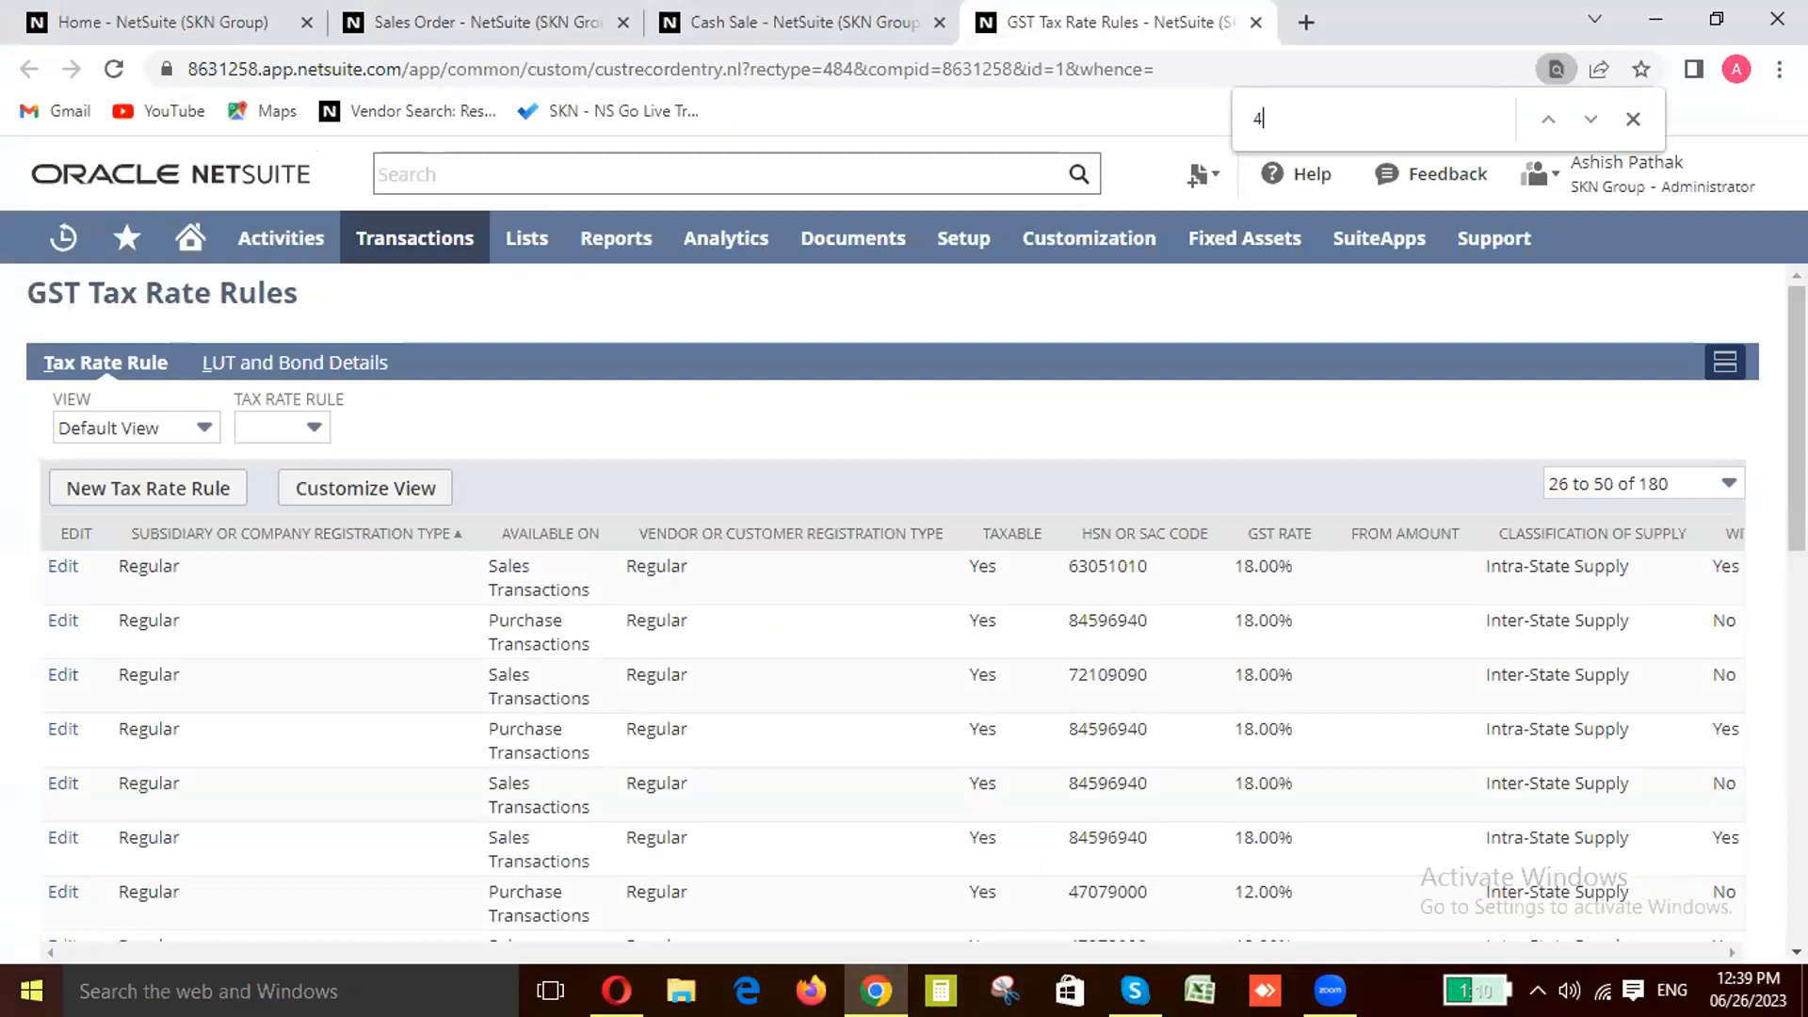
type("81910")
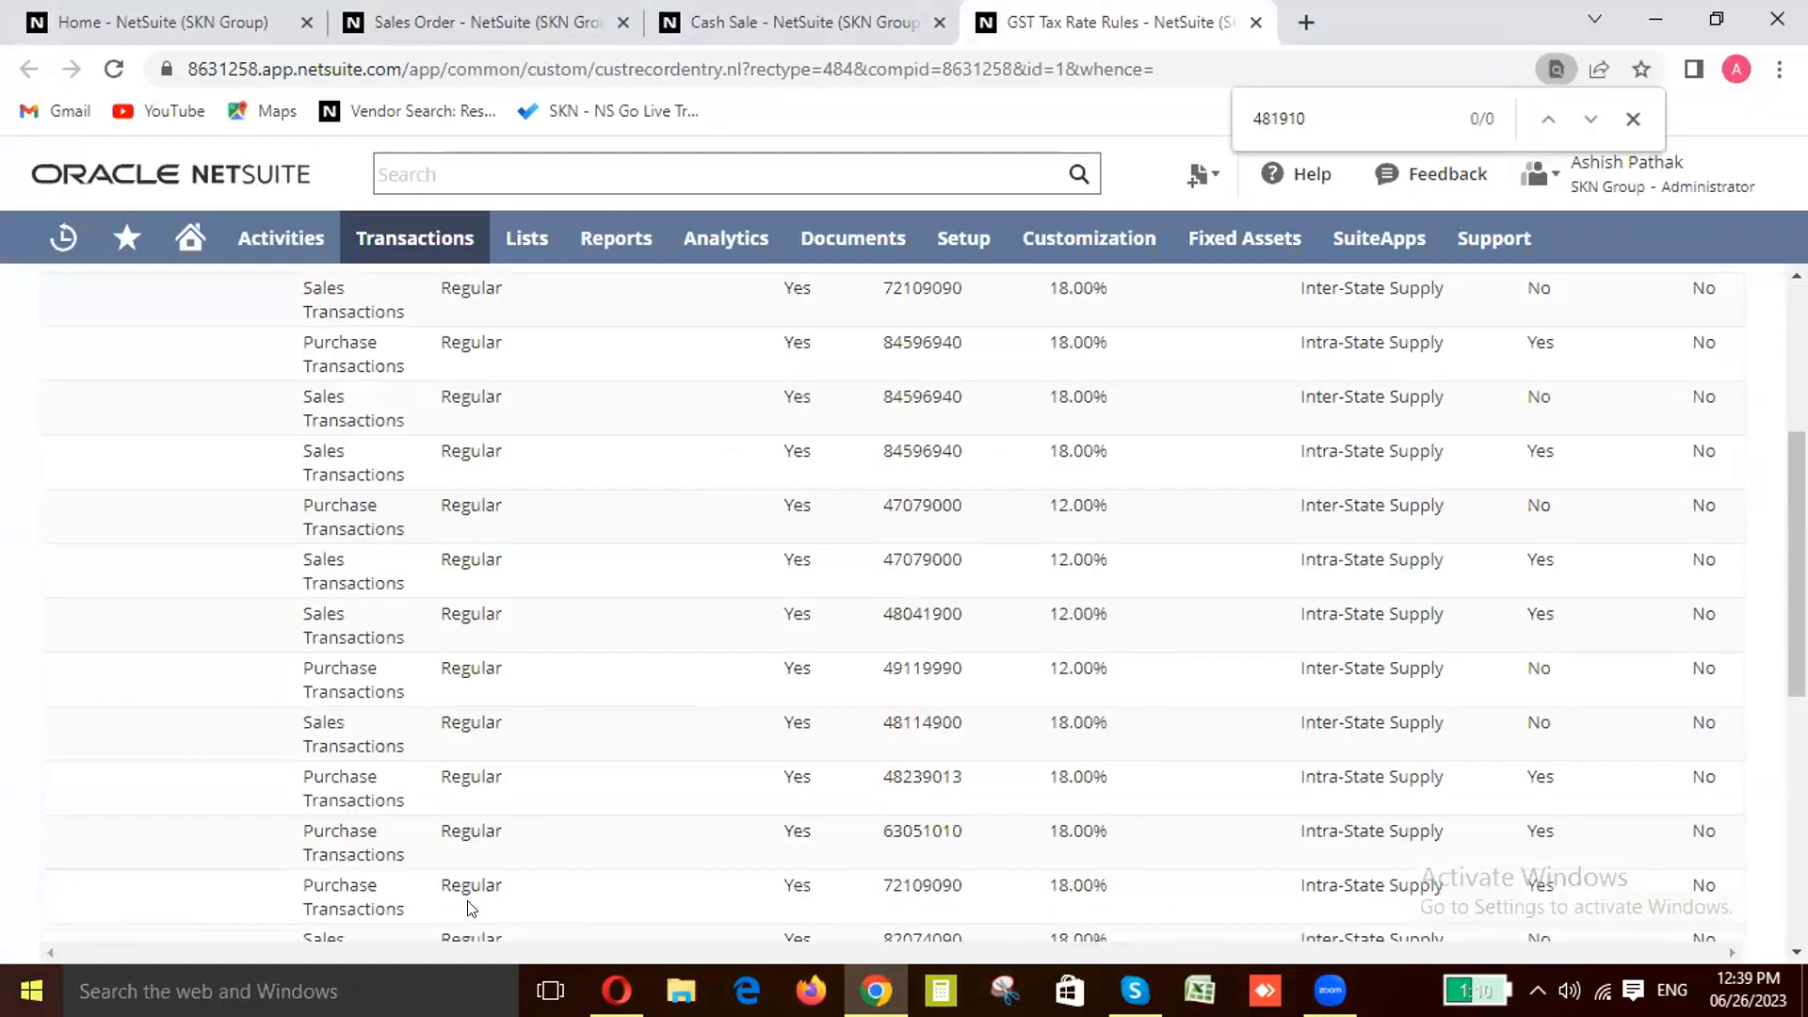
Step: Show GST tax rate rules 76 to 100 and extend the page search to 4819101
scroll(1105, 417, "up", 5)
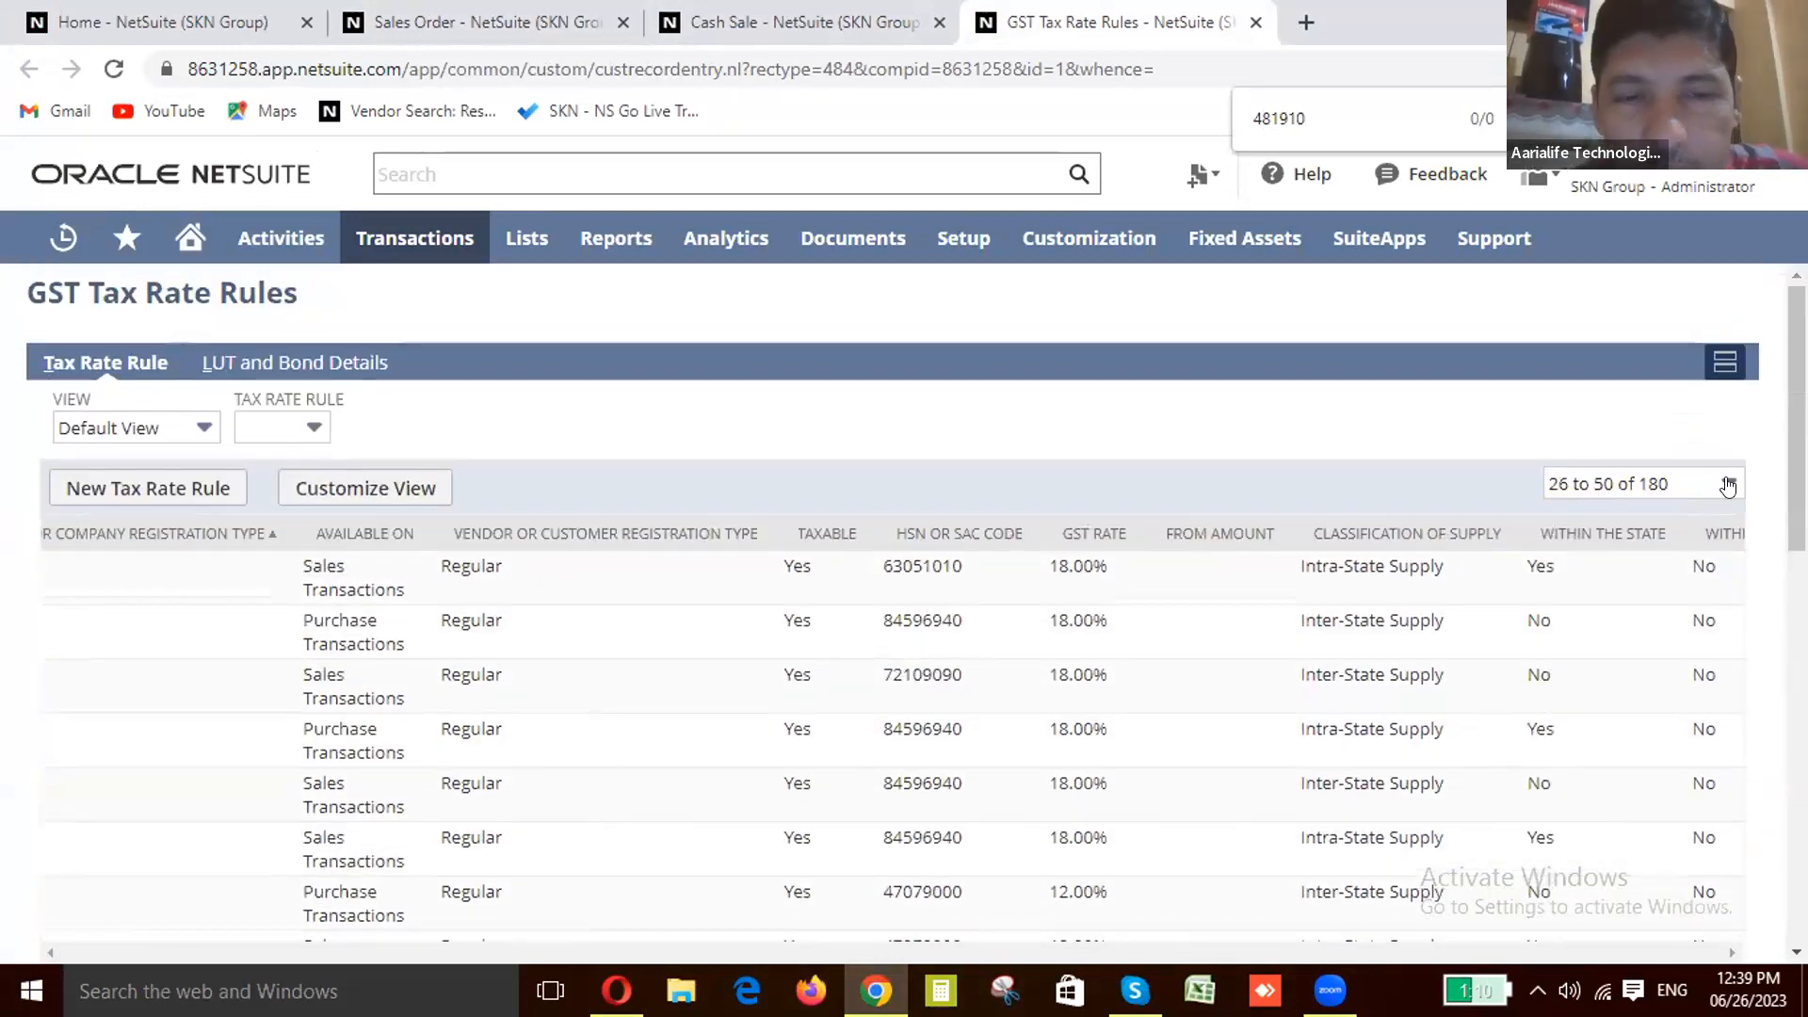
left_click(1731, 480)
left_click(1616, 608)
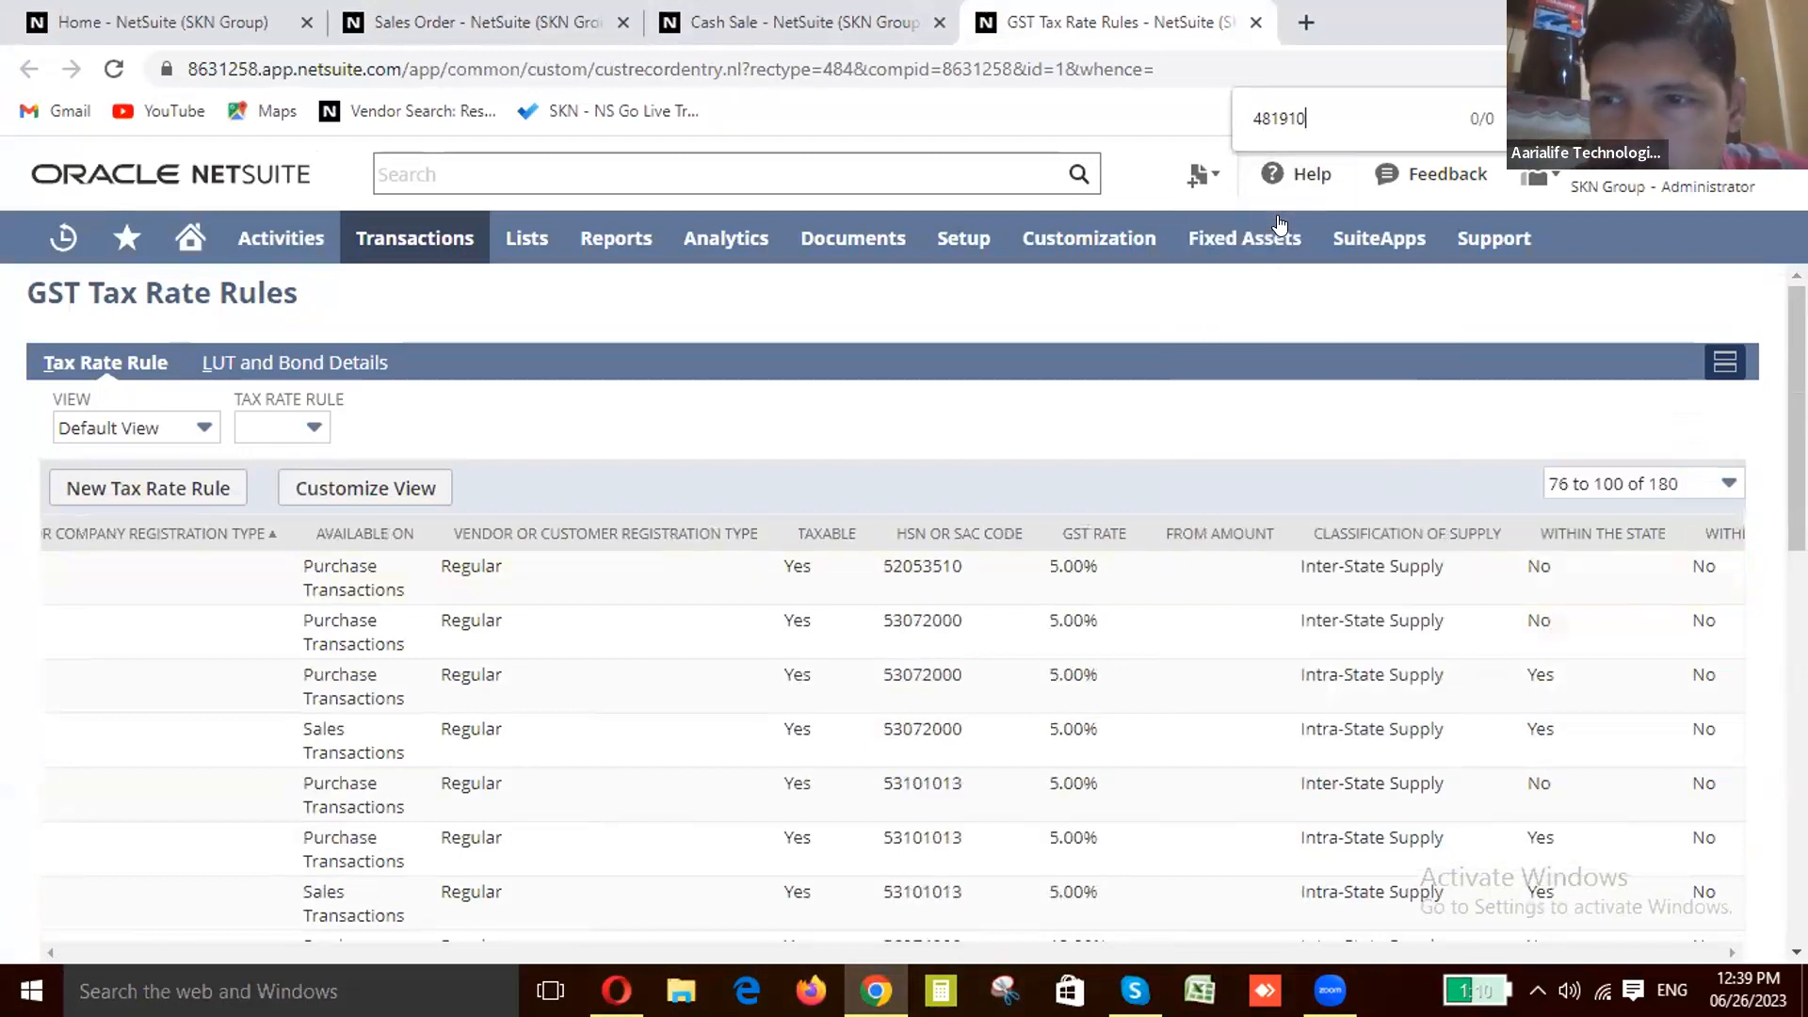
type("1")
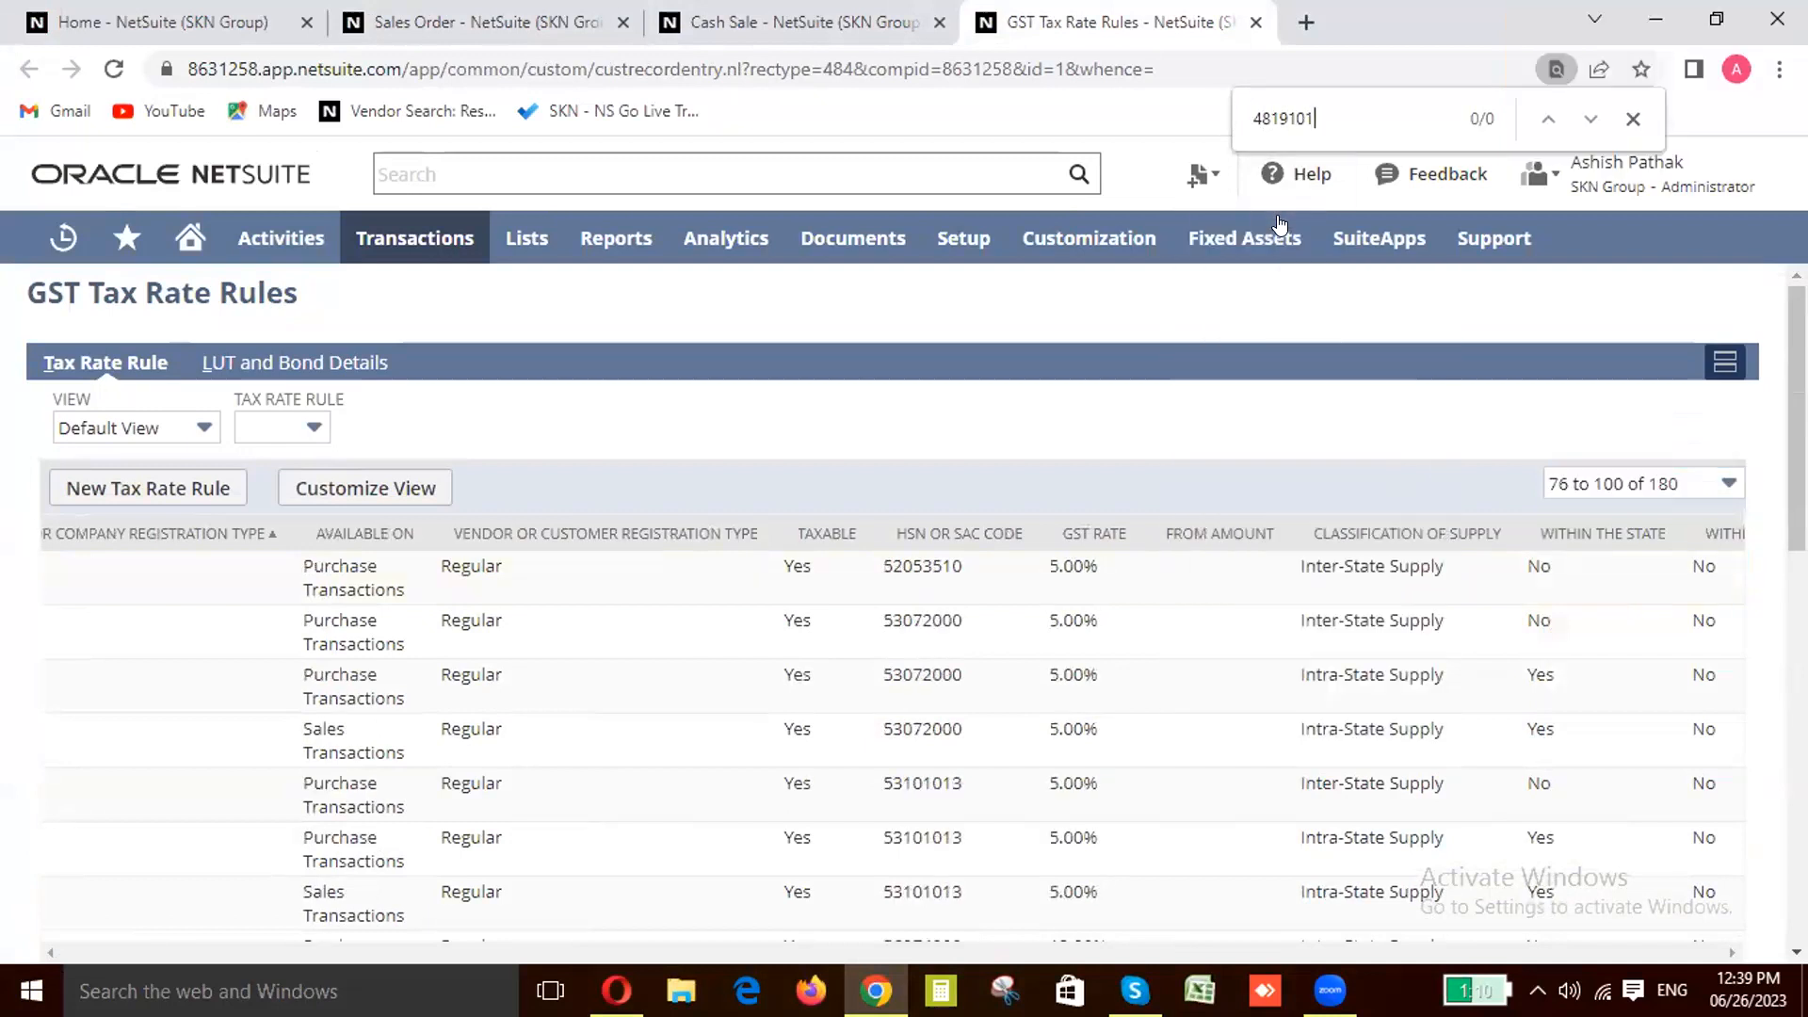
Step: Return to GST tax rate rules 26 to 50 and search the page for 4819
left_click(1731, 485)
left_click(1601, 518)
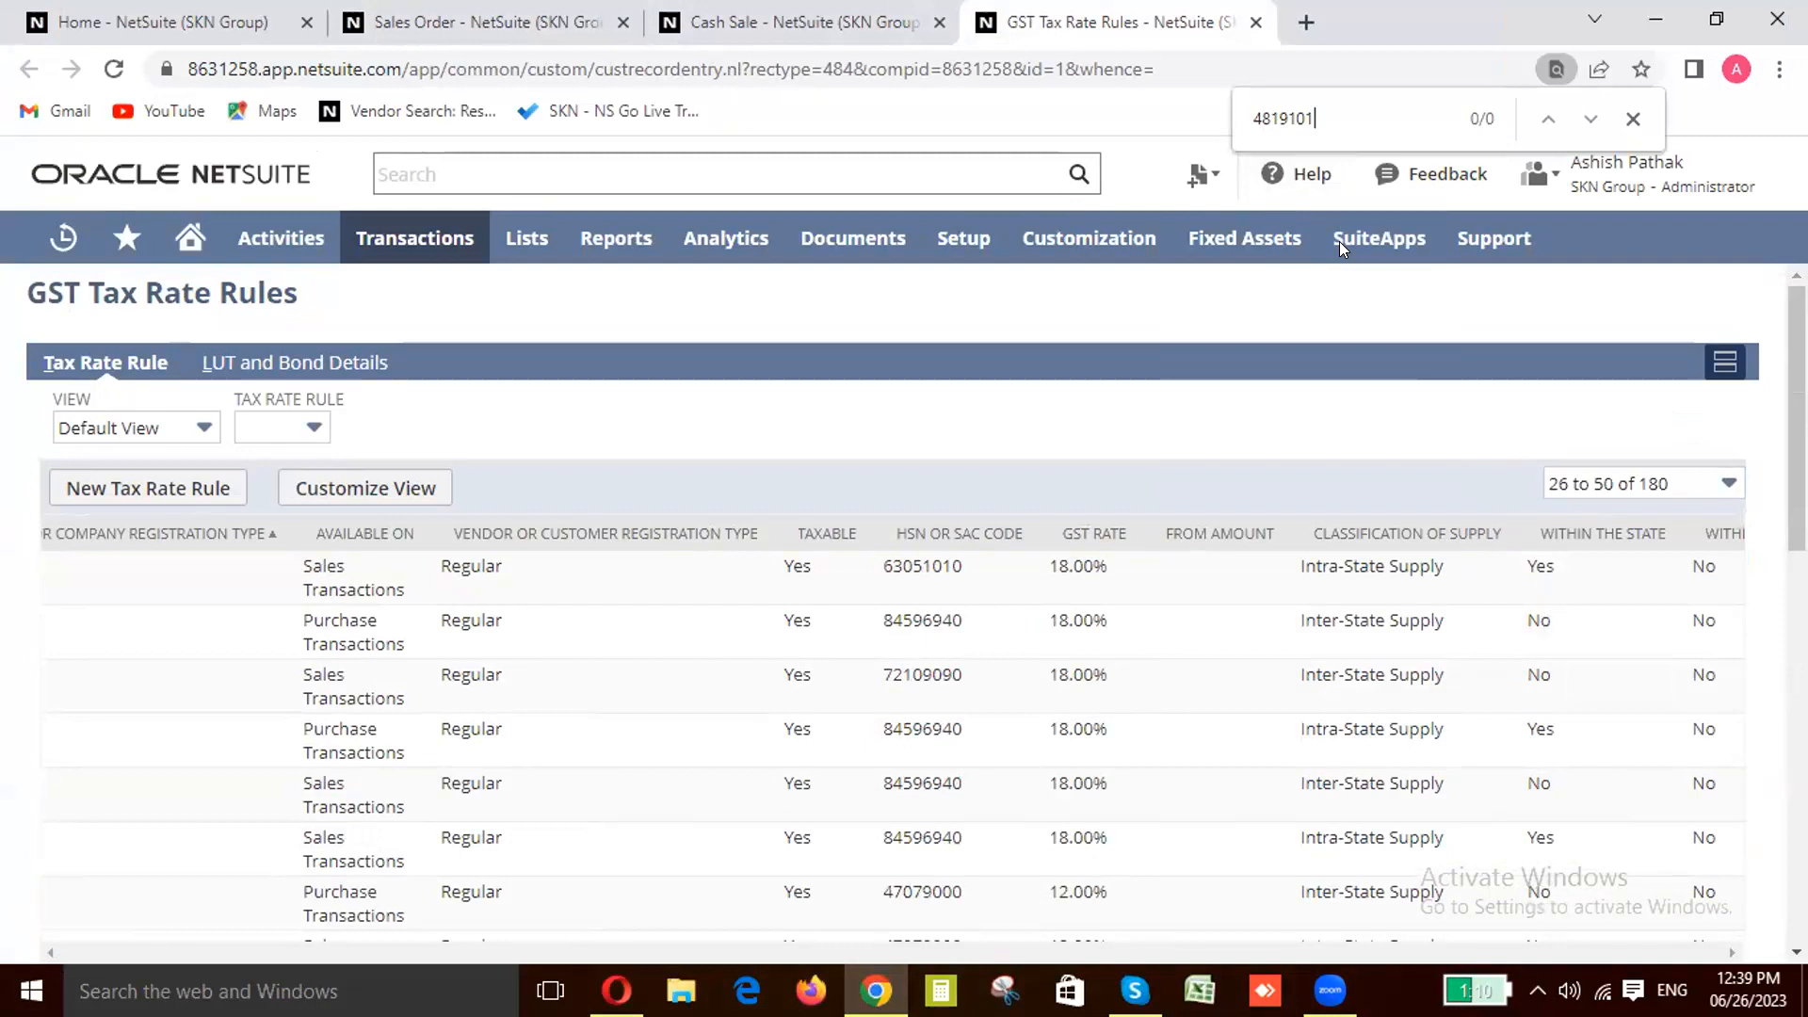
key("BackSpace")
key("BackSpace")
key("BackSpace")
key("BackSpace")
key("BackSpace")
key("BackSpace")
key("BackSpace")
type("48")
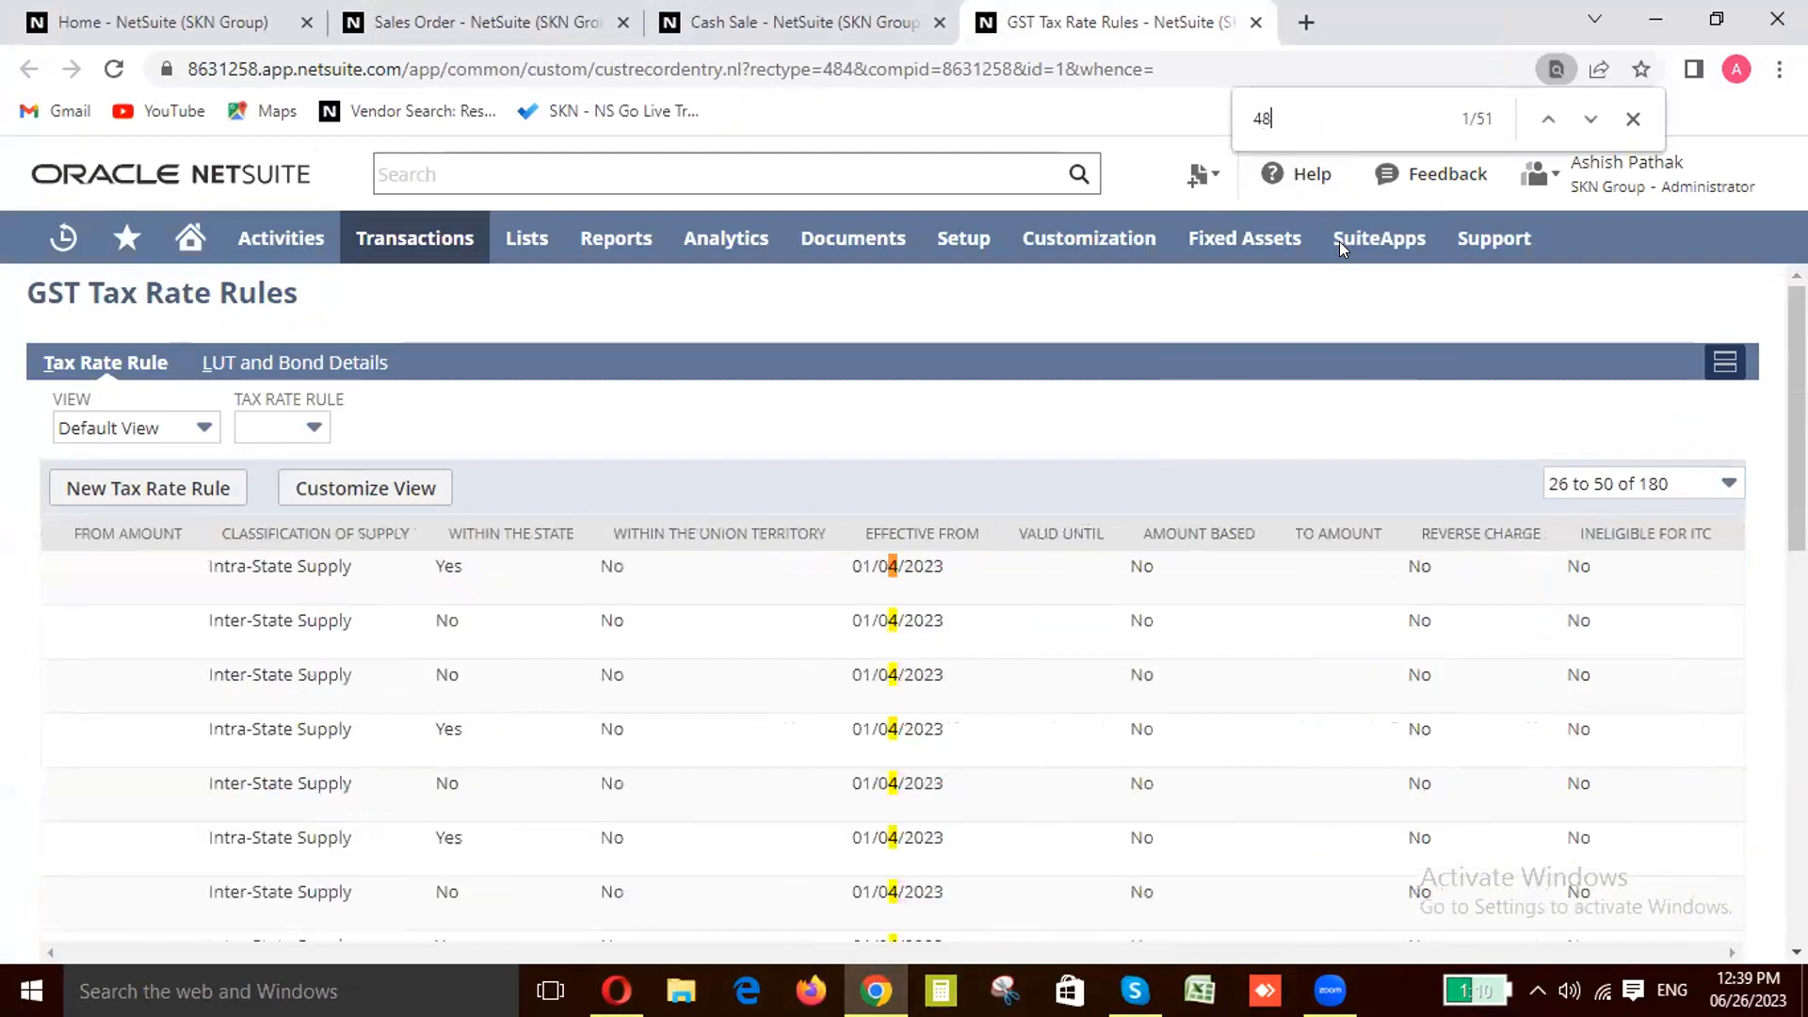
type("19")
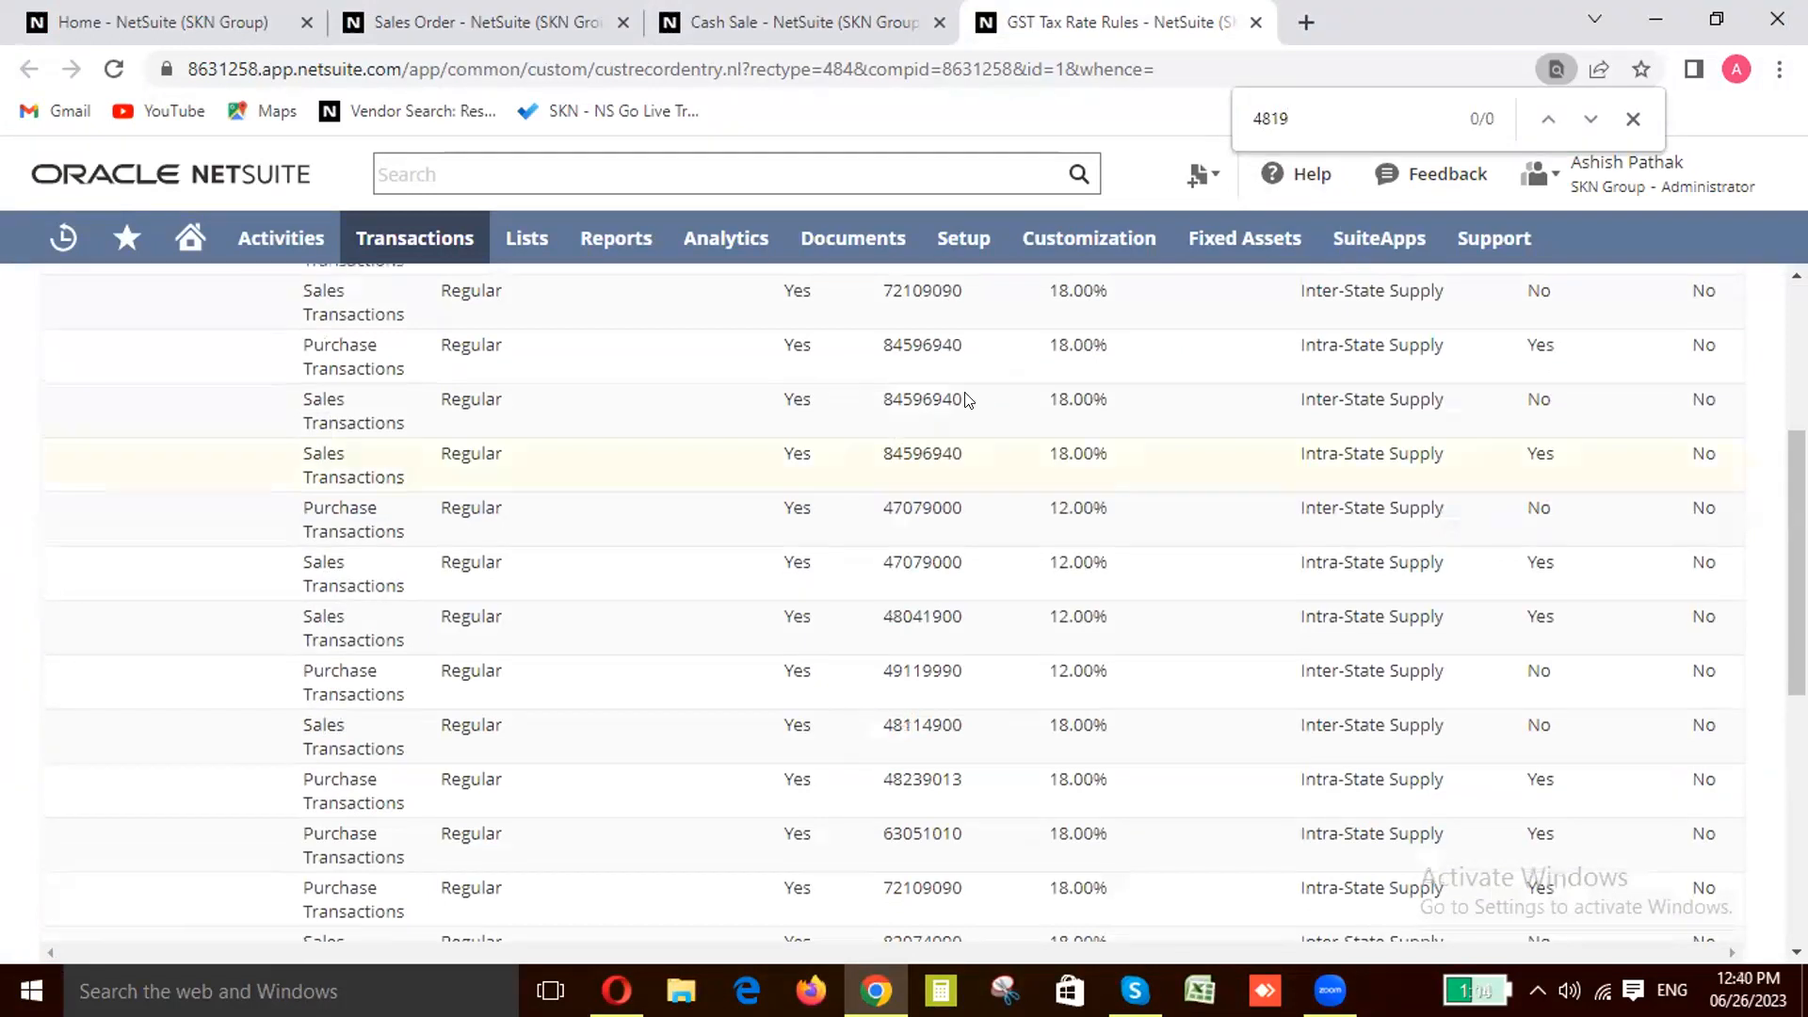
Step: Sort the GST tax rate rules by HSN or SAC code in descending order
scroll(938, 517, "up", 5)
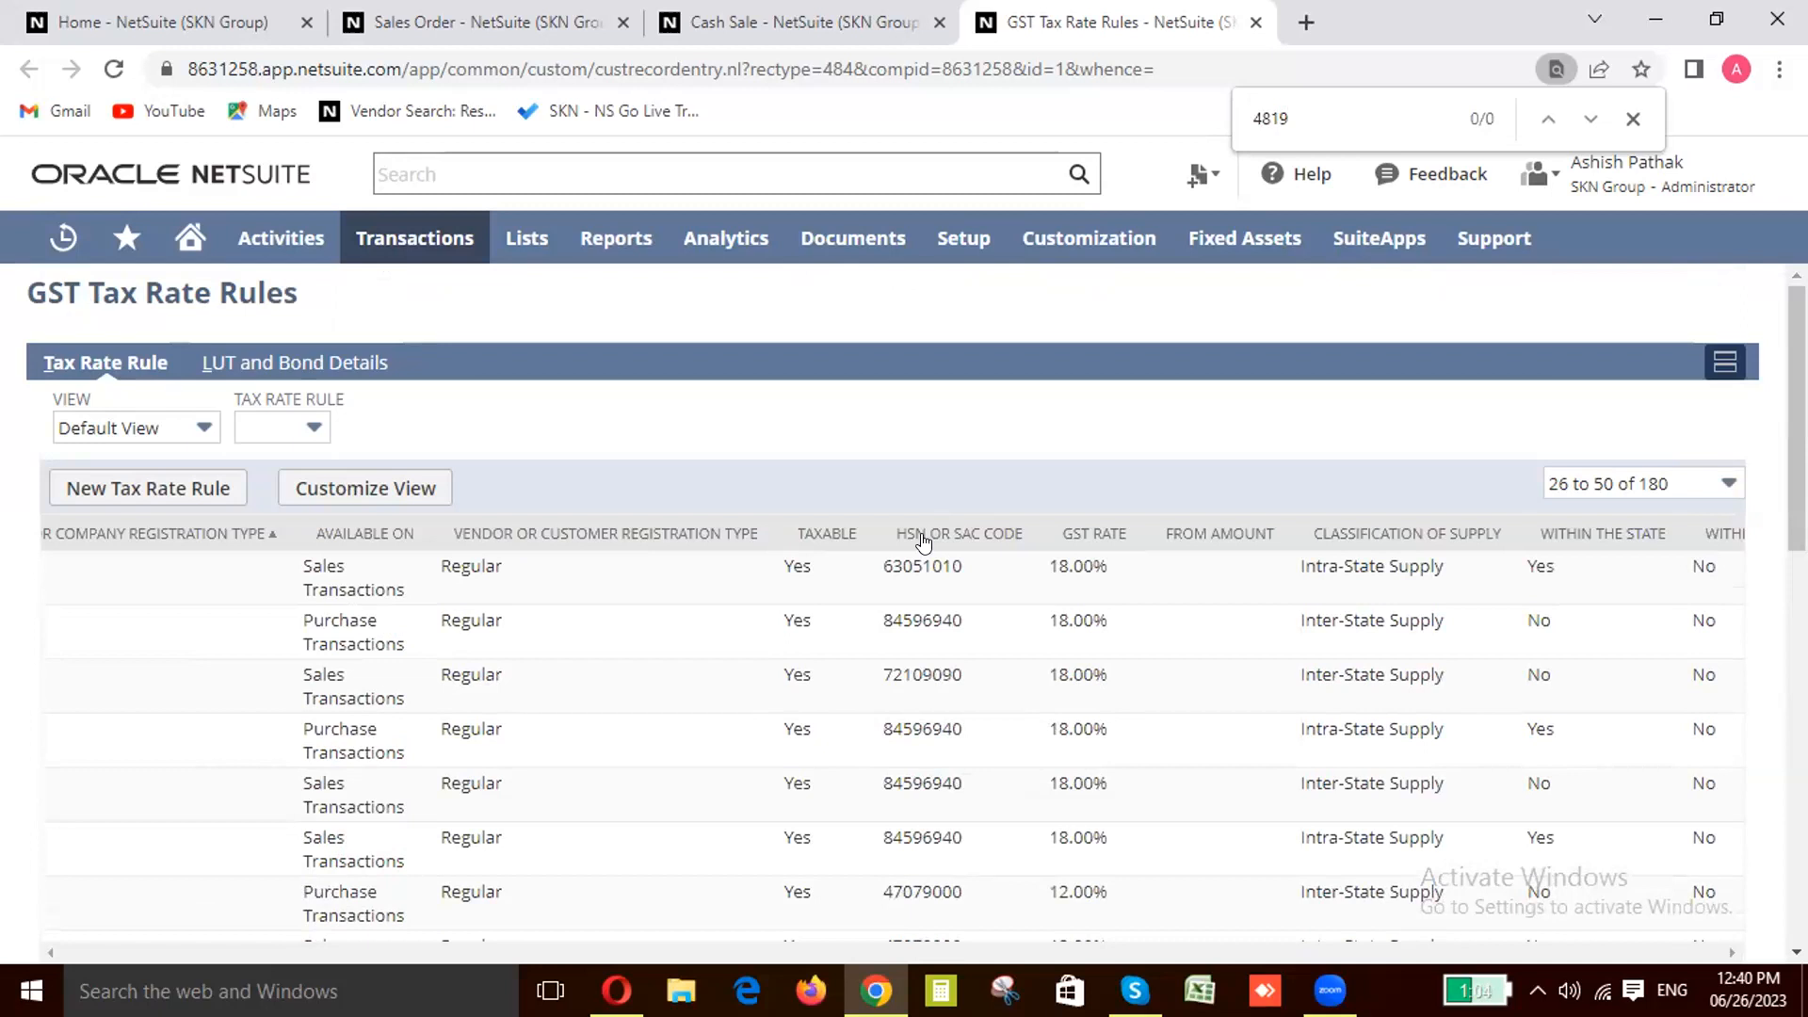
left_click(924, 534)
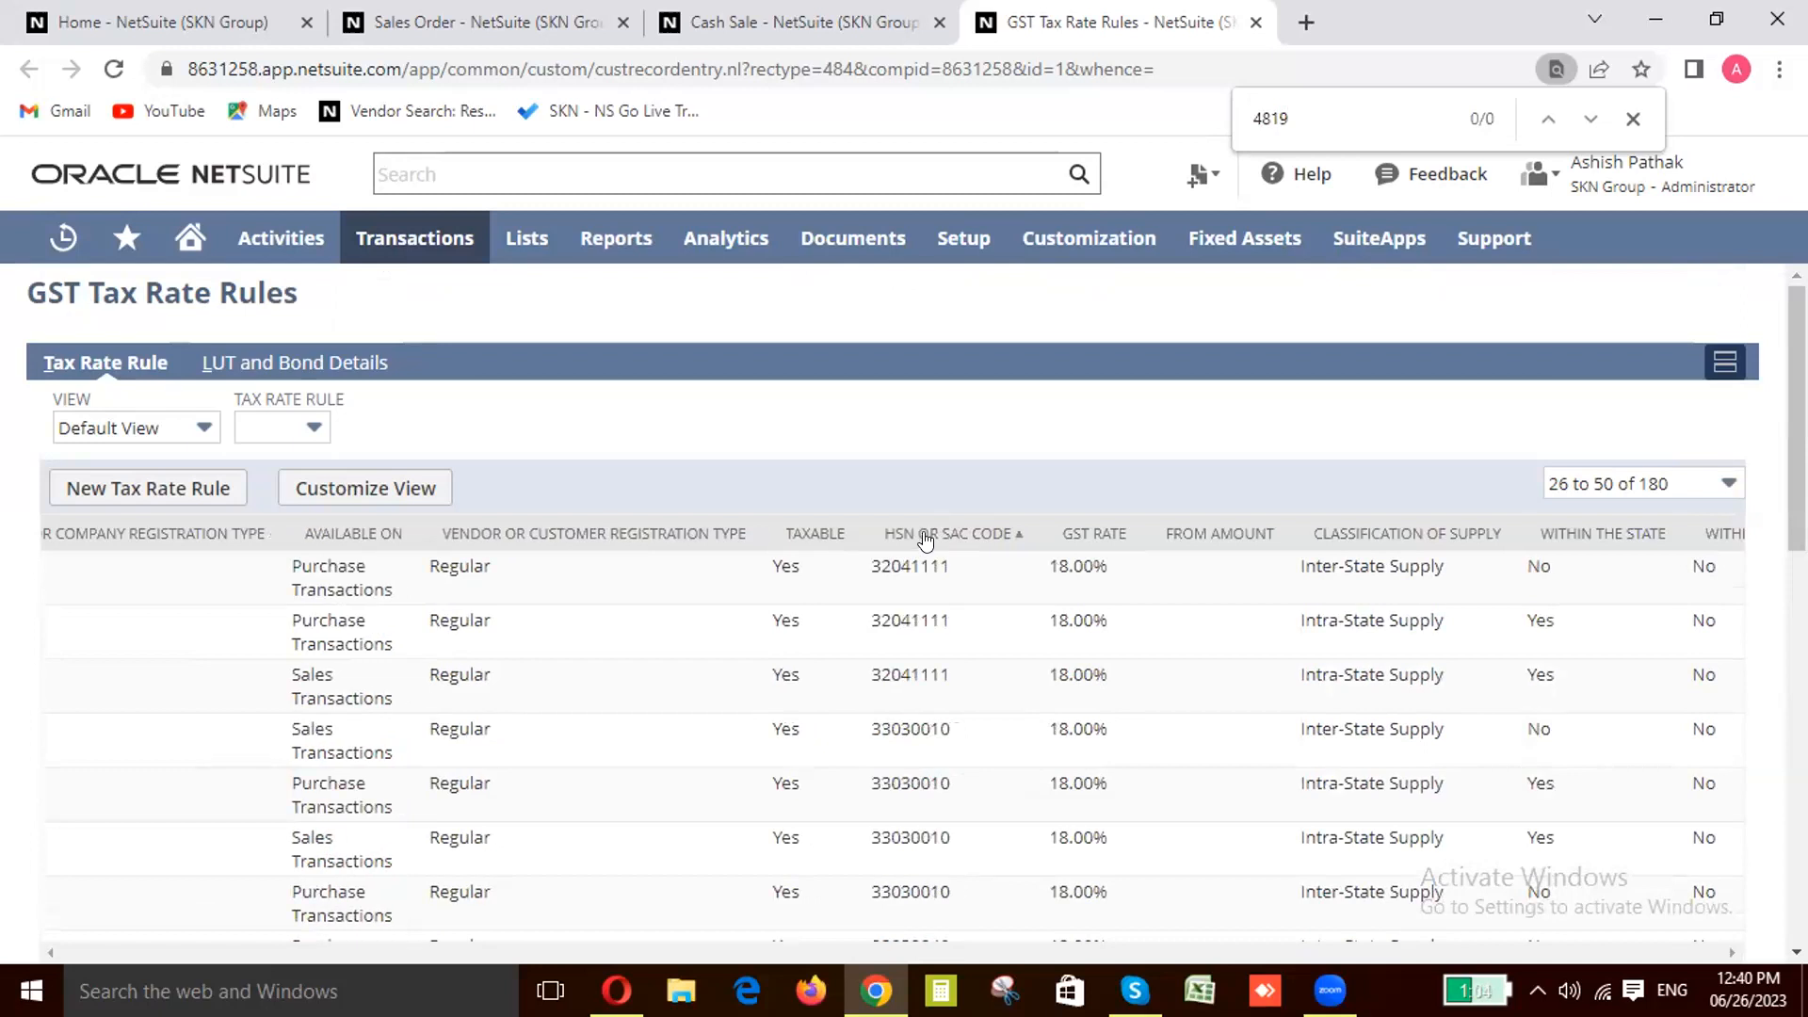
left_click(926, 539)
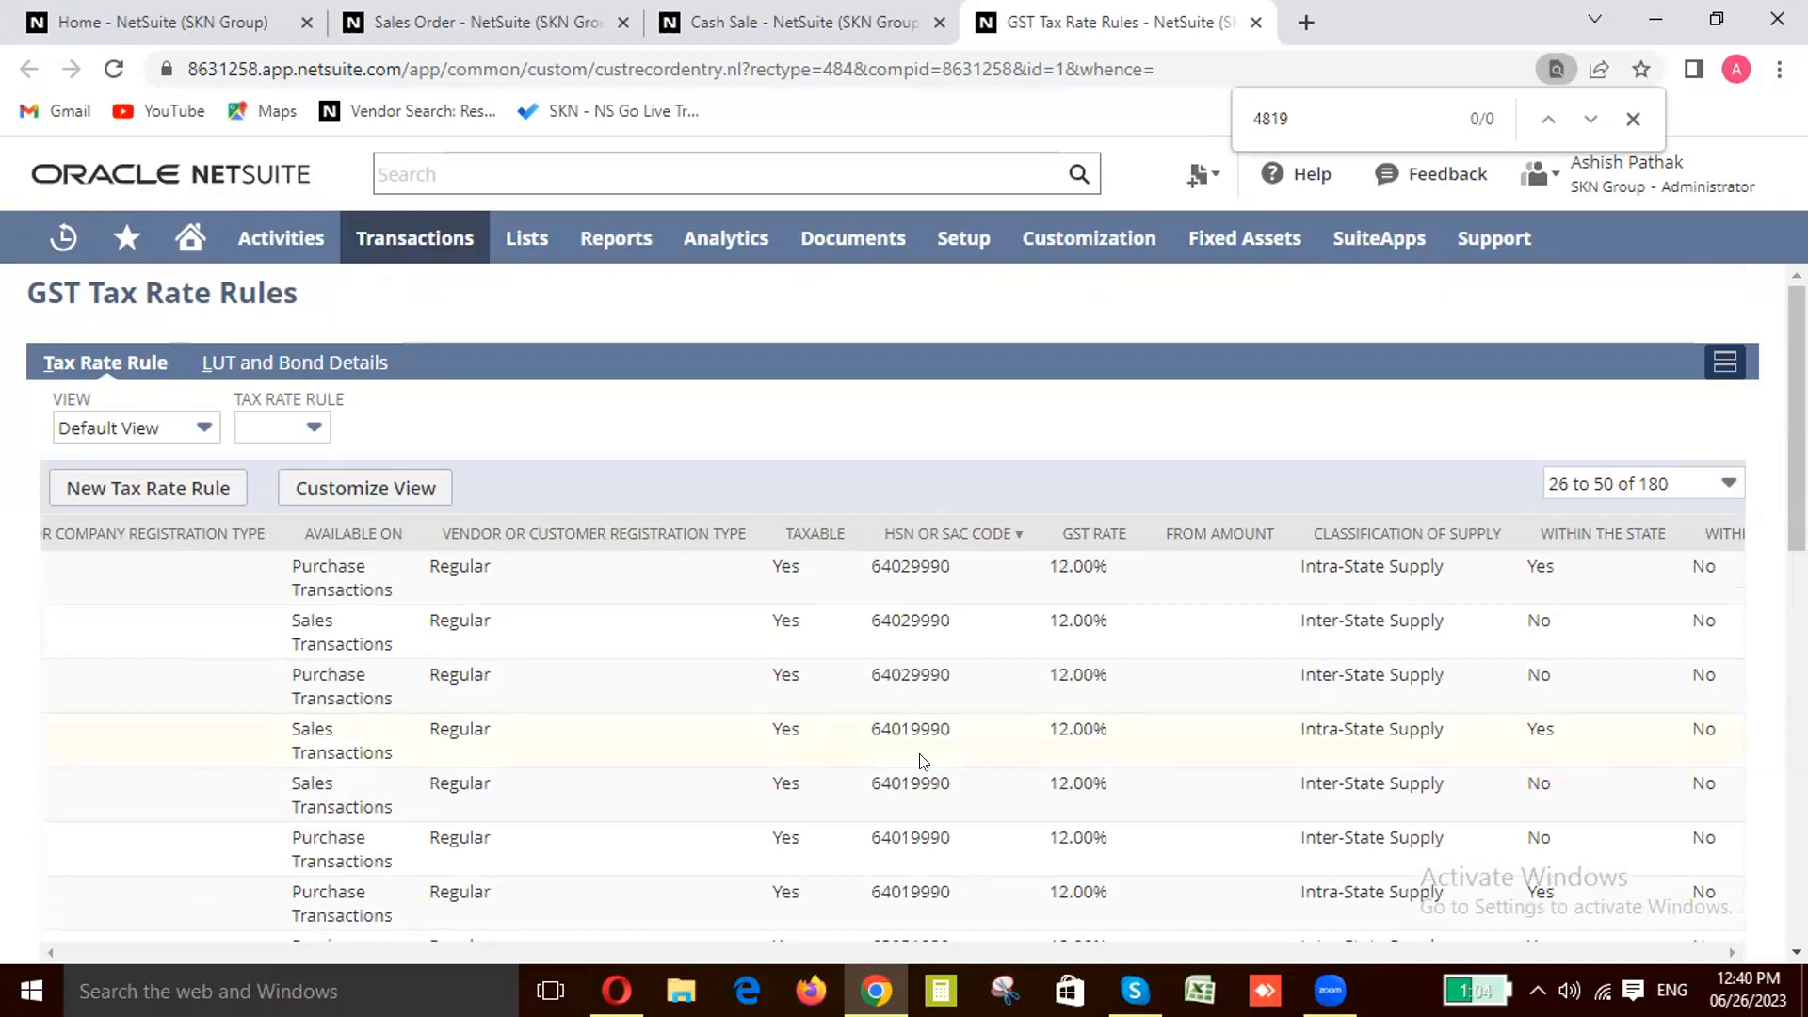
Step: Look through the sorted rules, show rules 51 to 75 and examine their HSN codes for 4819 entries
scroll(920, 758, "down", 10)
scroll(1634, 477, "up", 10)
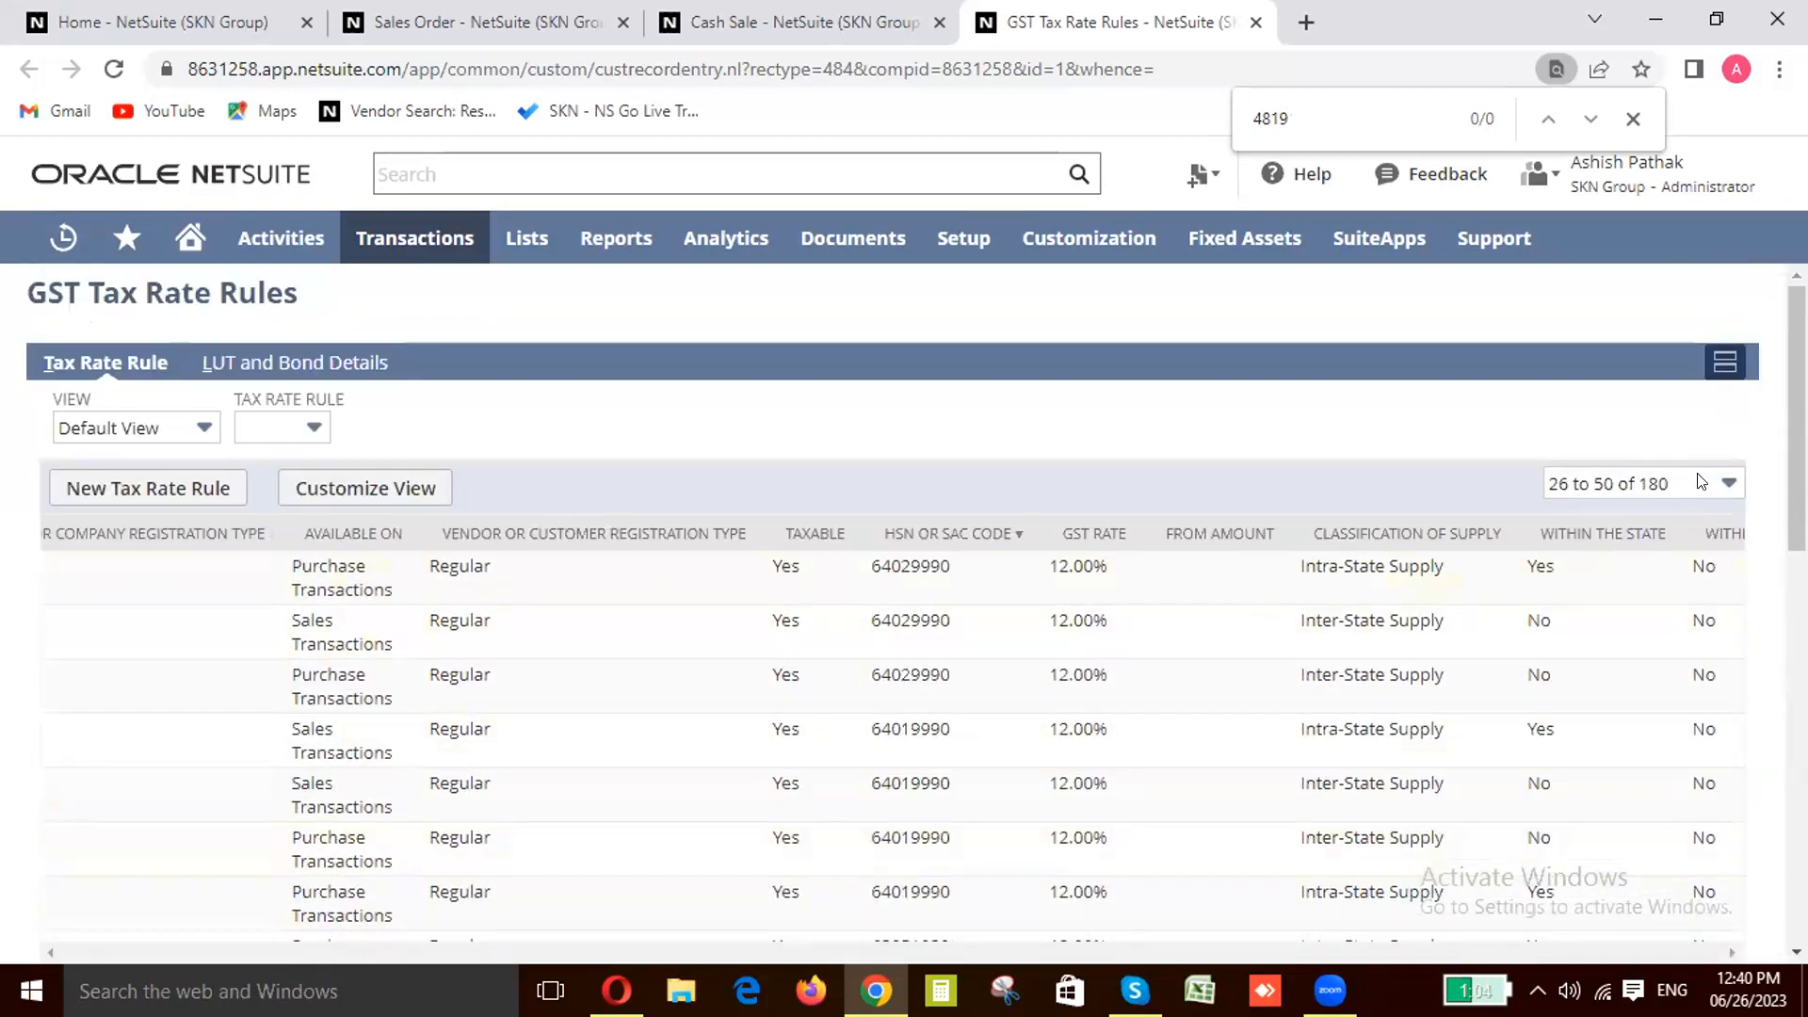
left_click(1723, 482)
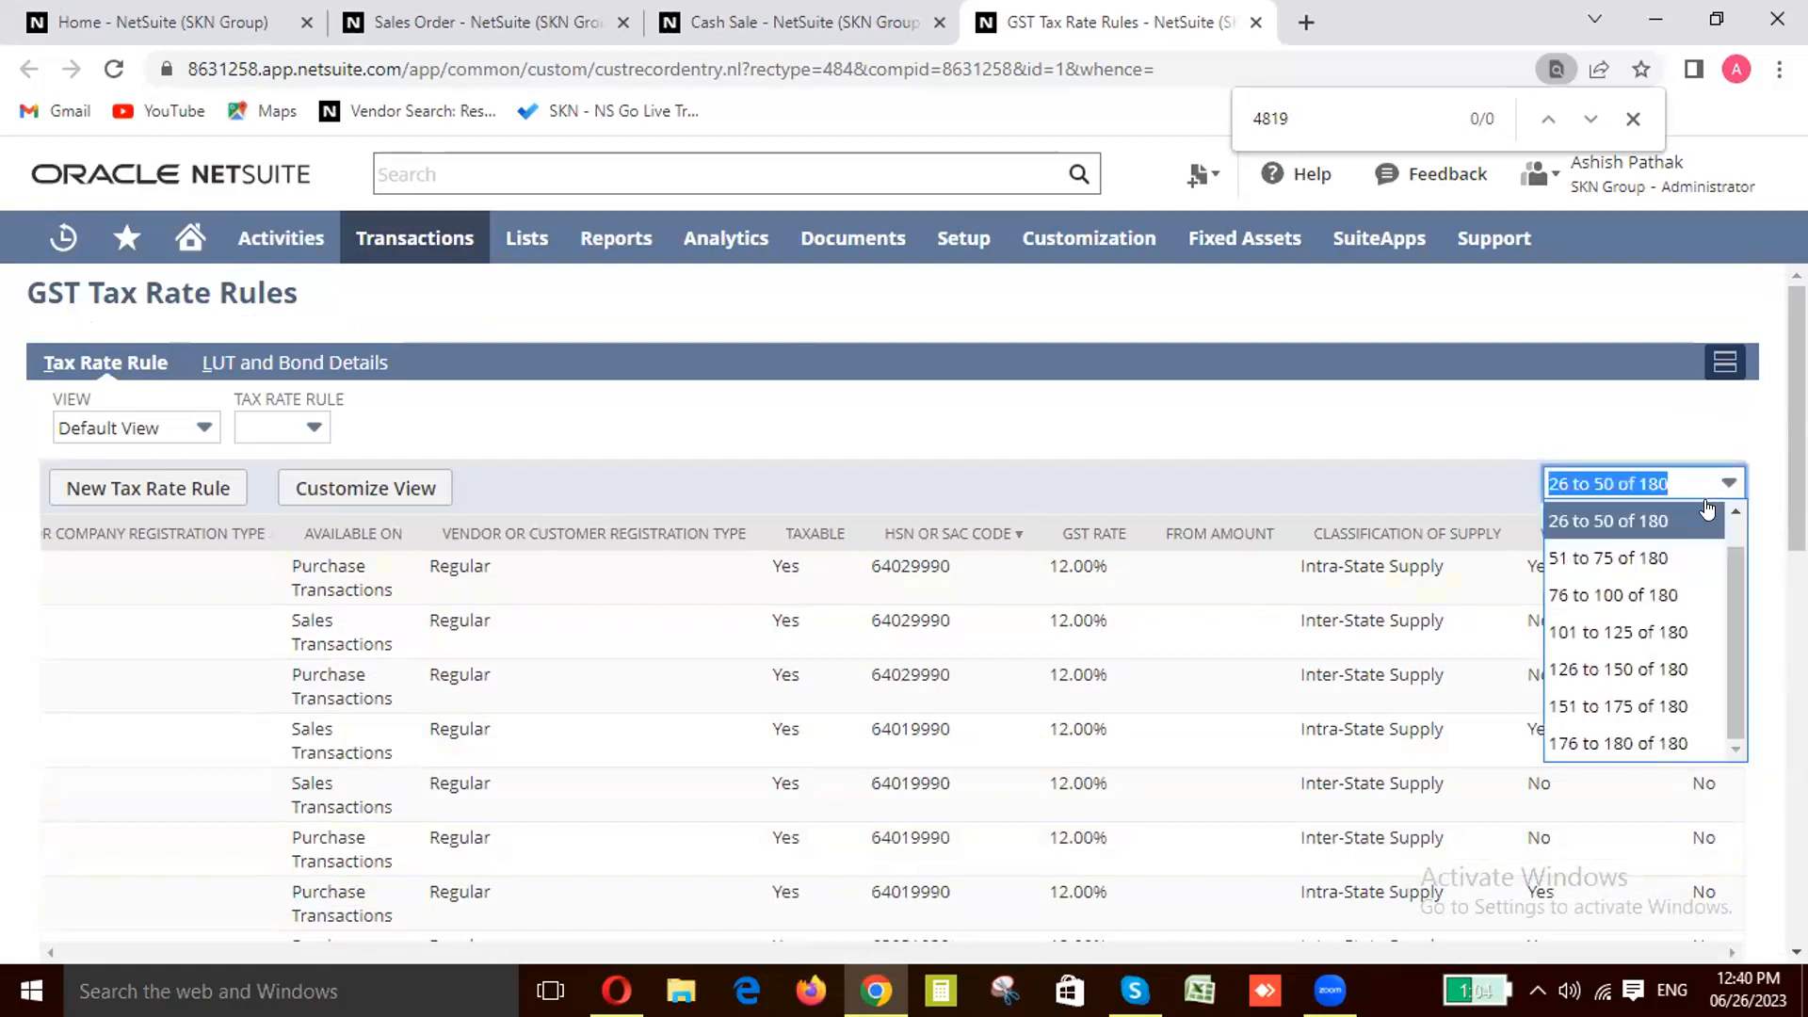
left_click(1634, 561)
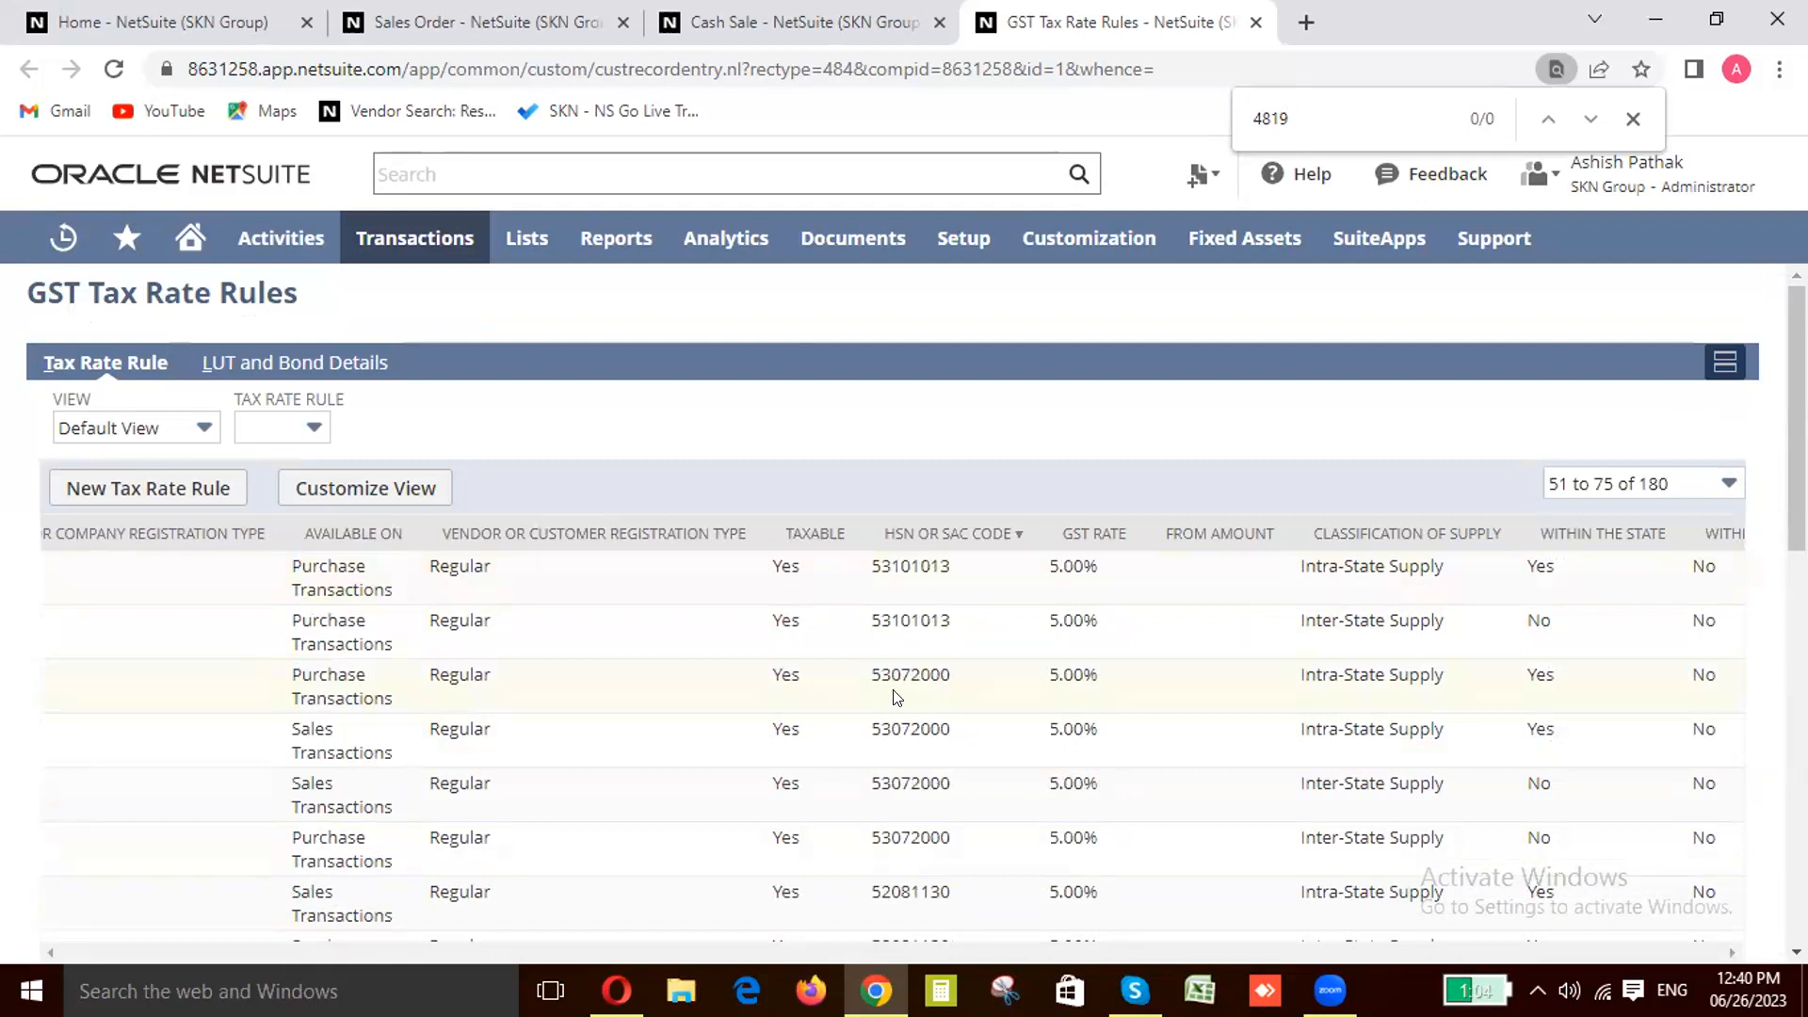
scroll(898, 694, "down", 10)
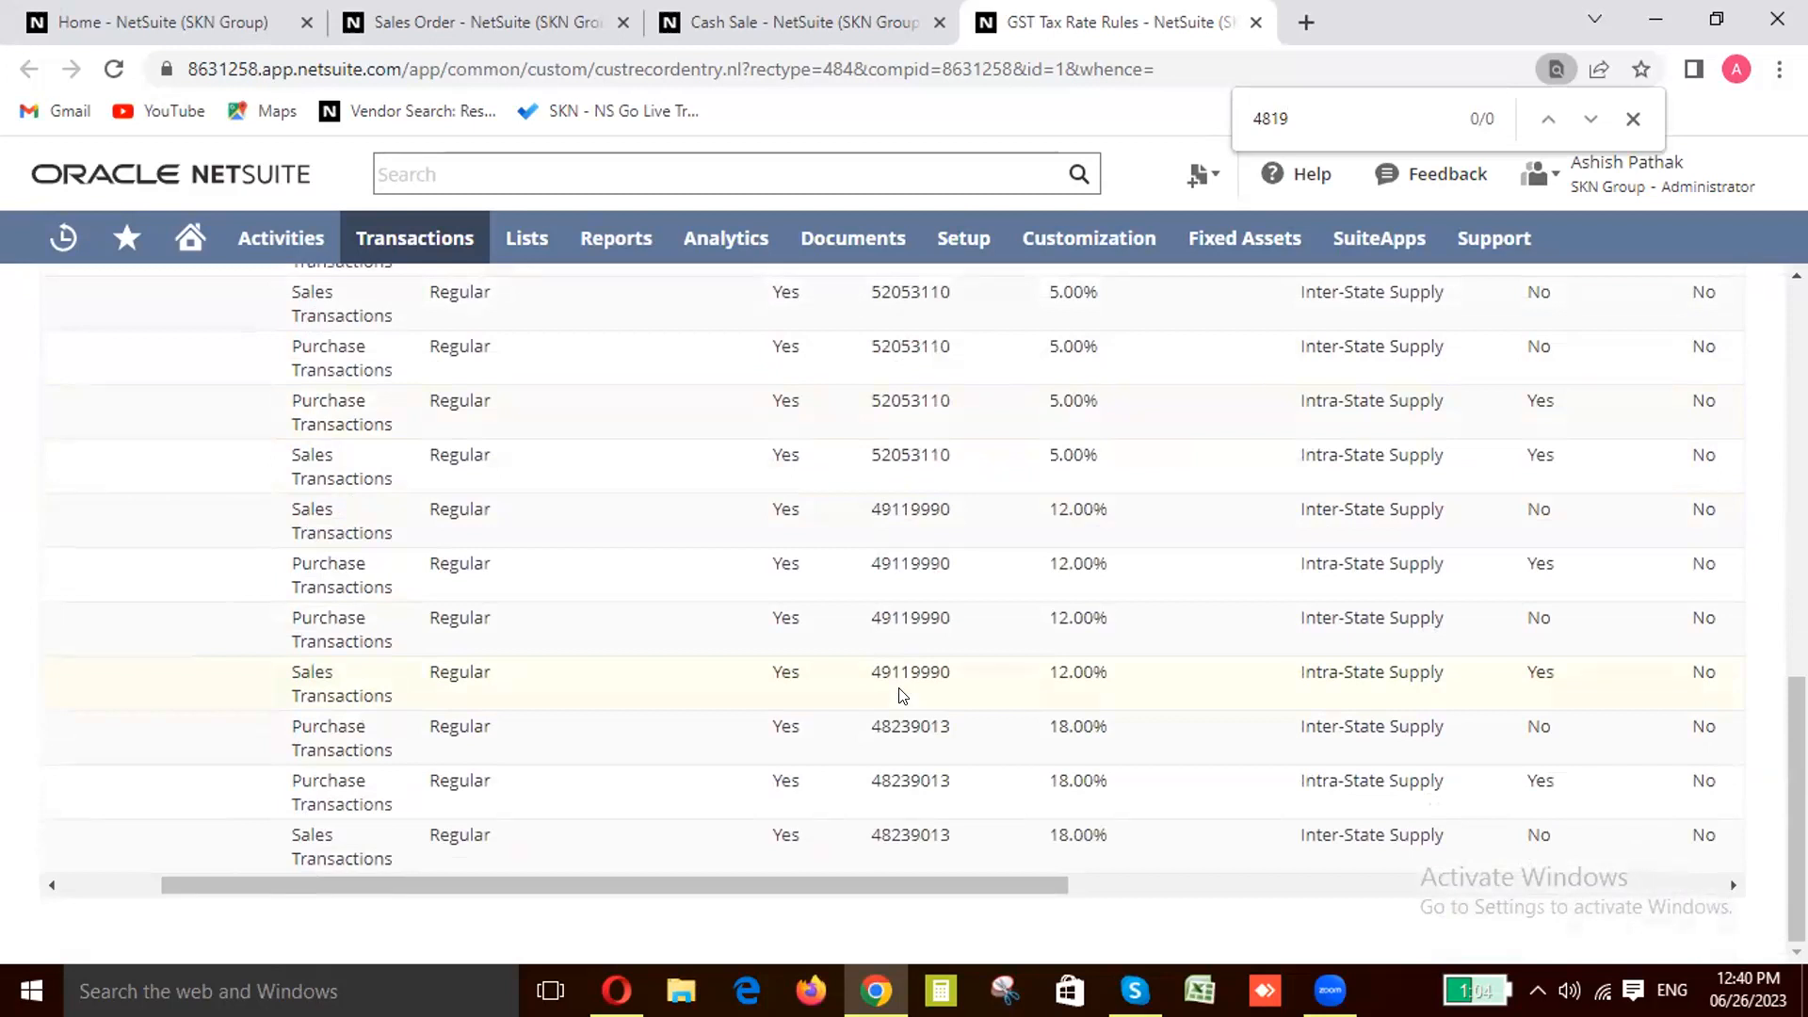
Step: Recheck the HSN codes and GST rates of tax rate rules 51 to 75 for any 4819 entry
scroll(901, 695, "up", 10)
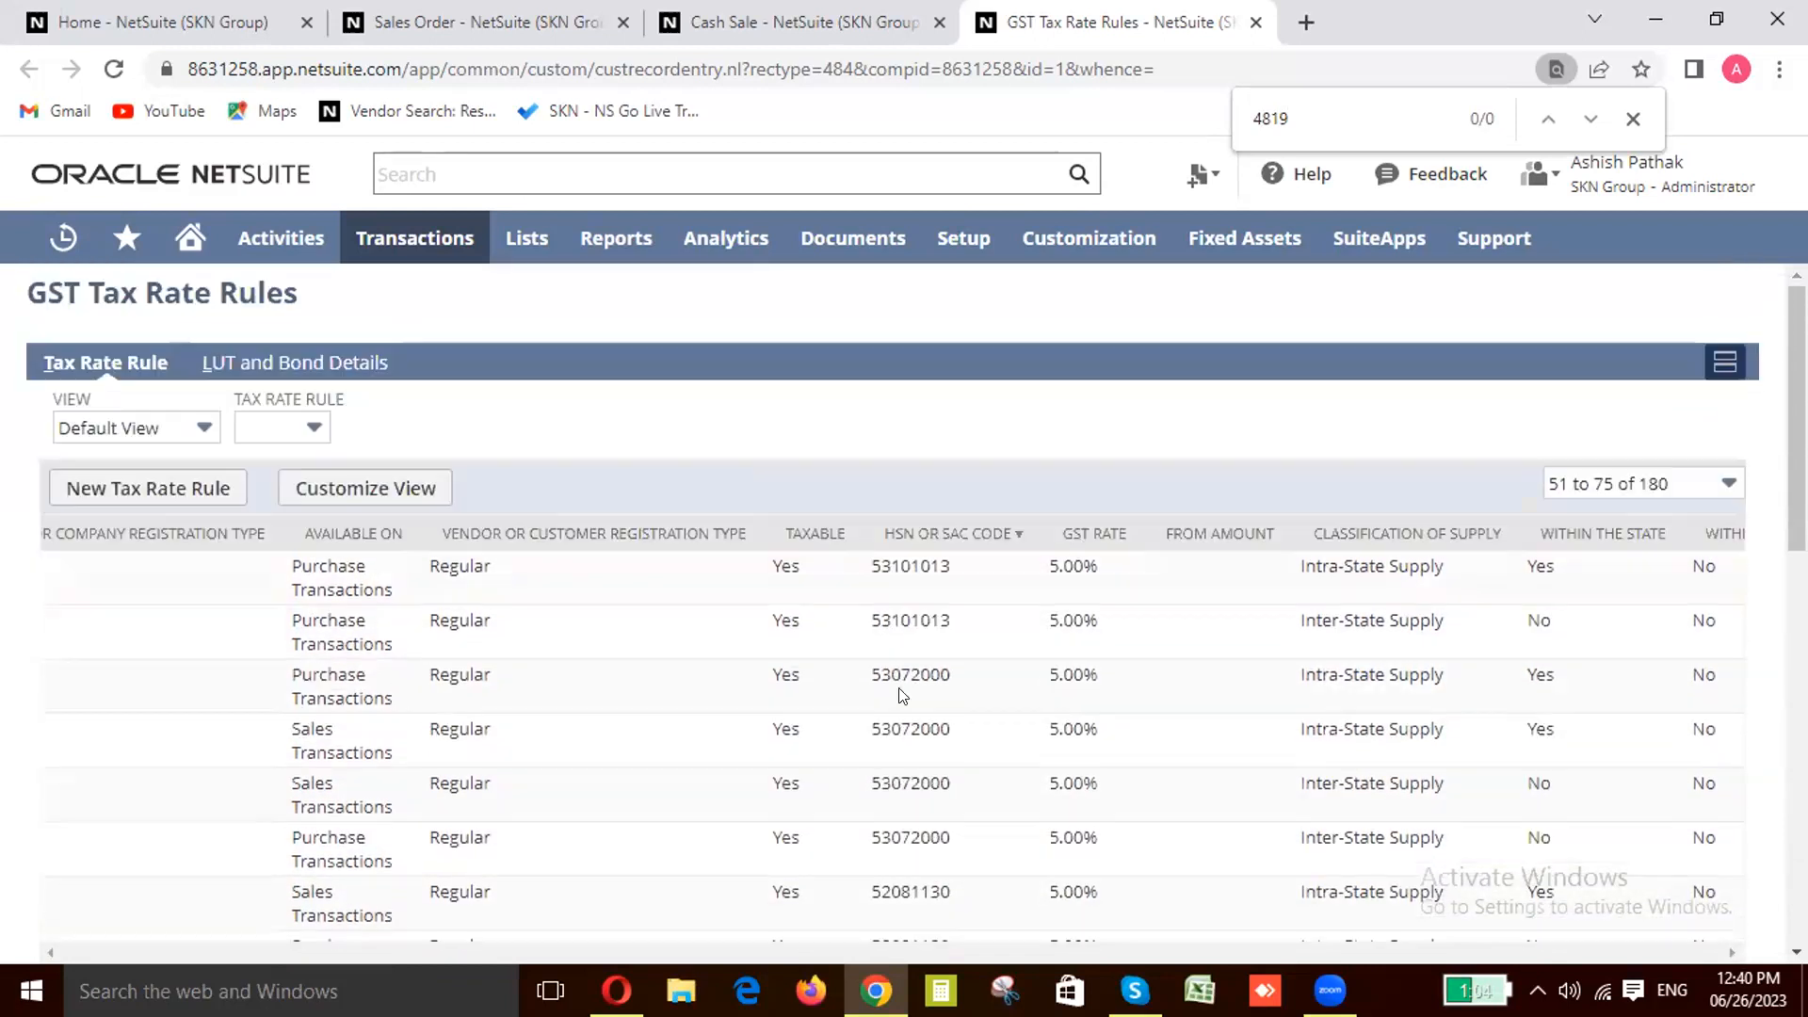
scroll(901, 695, "down", 7)
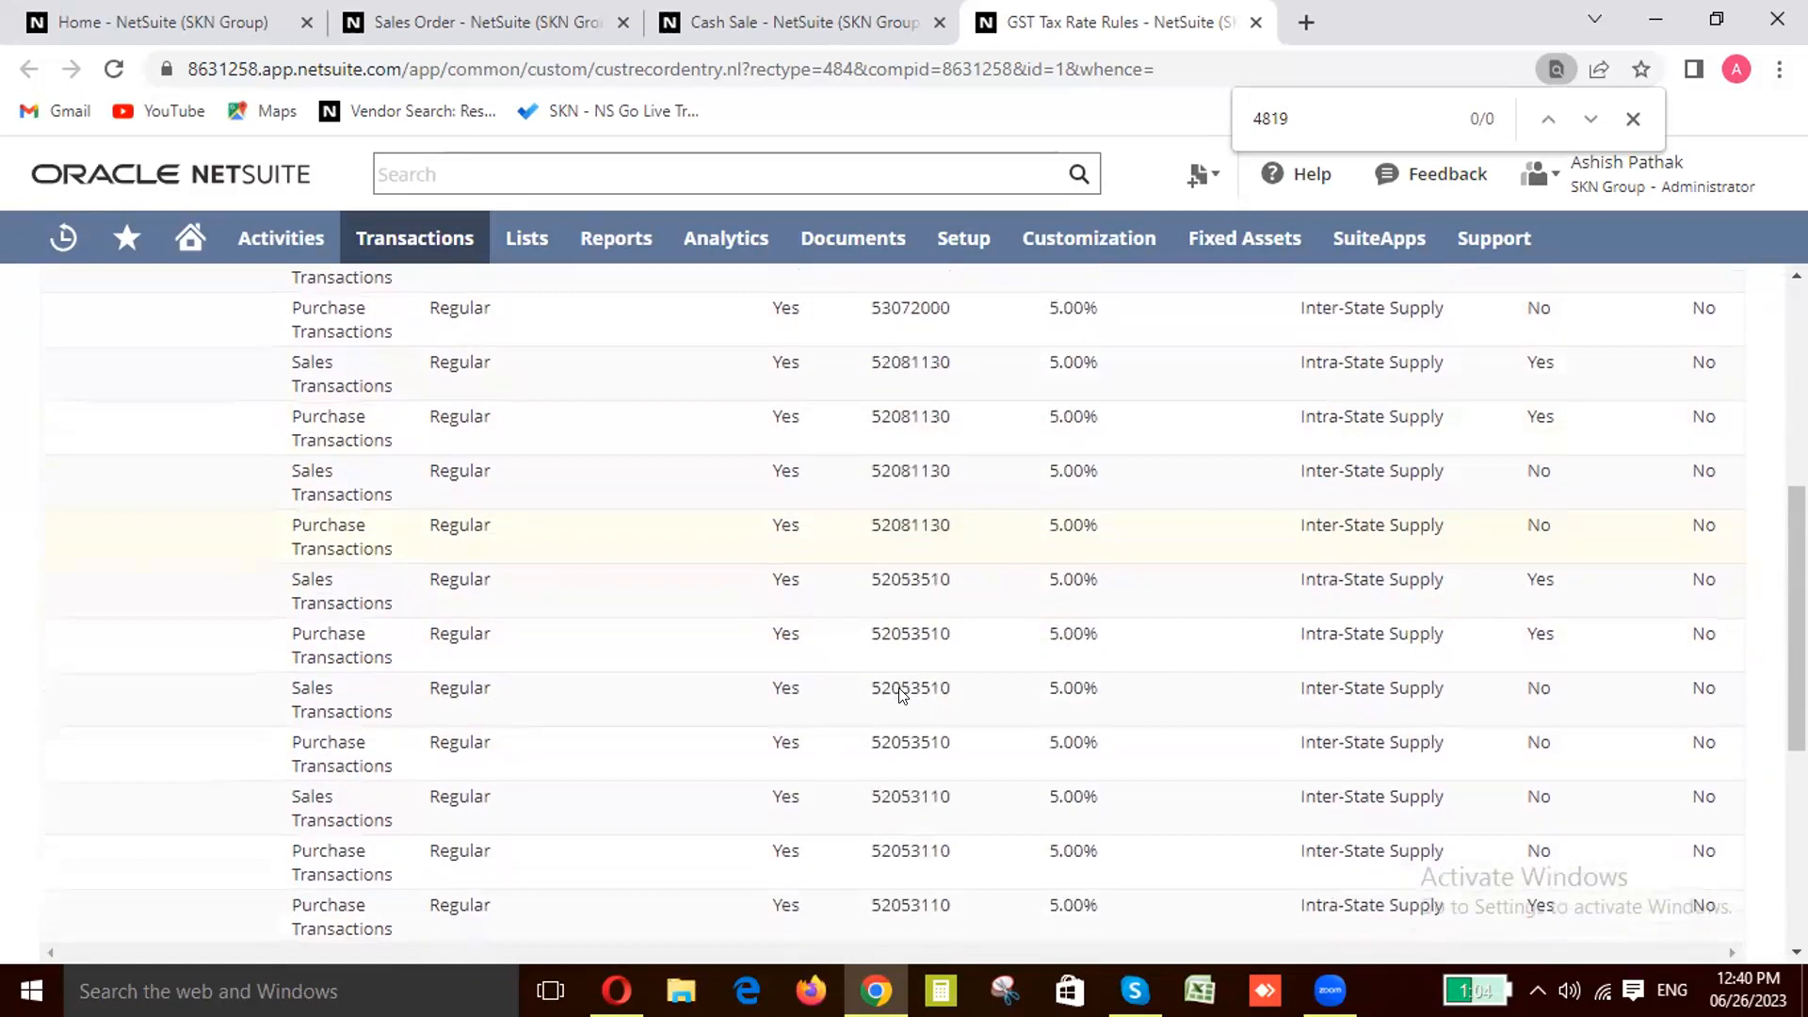
scroll(900, 687, "down", 2)
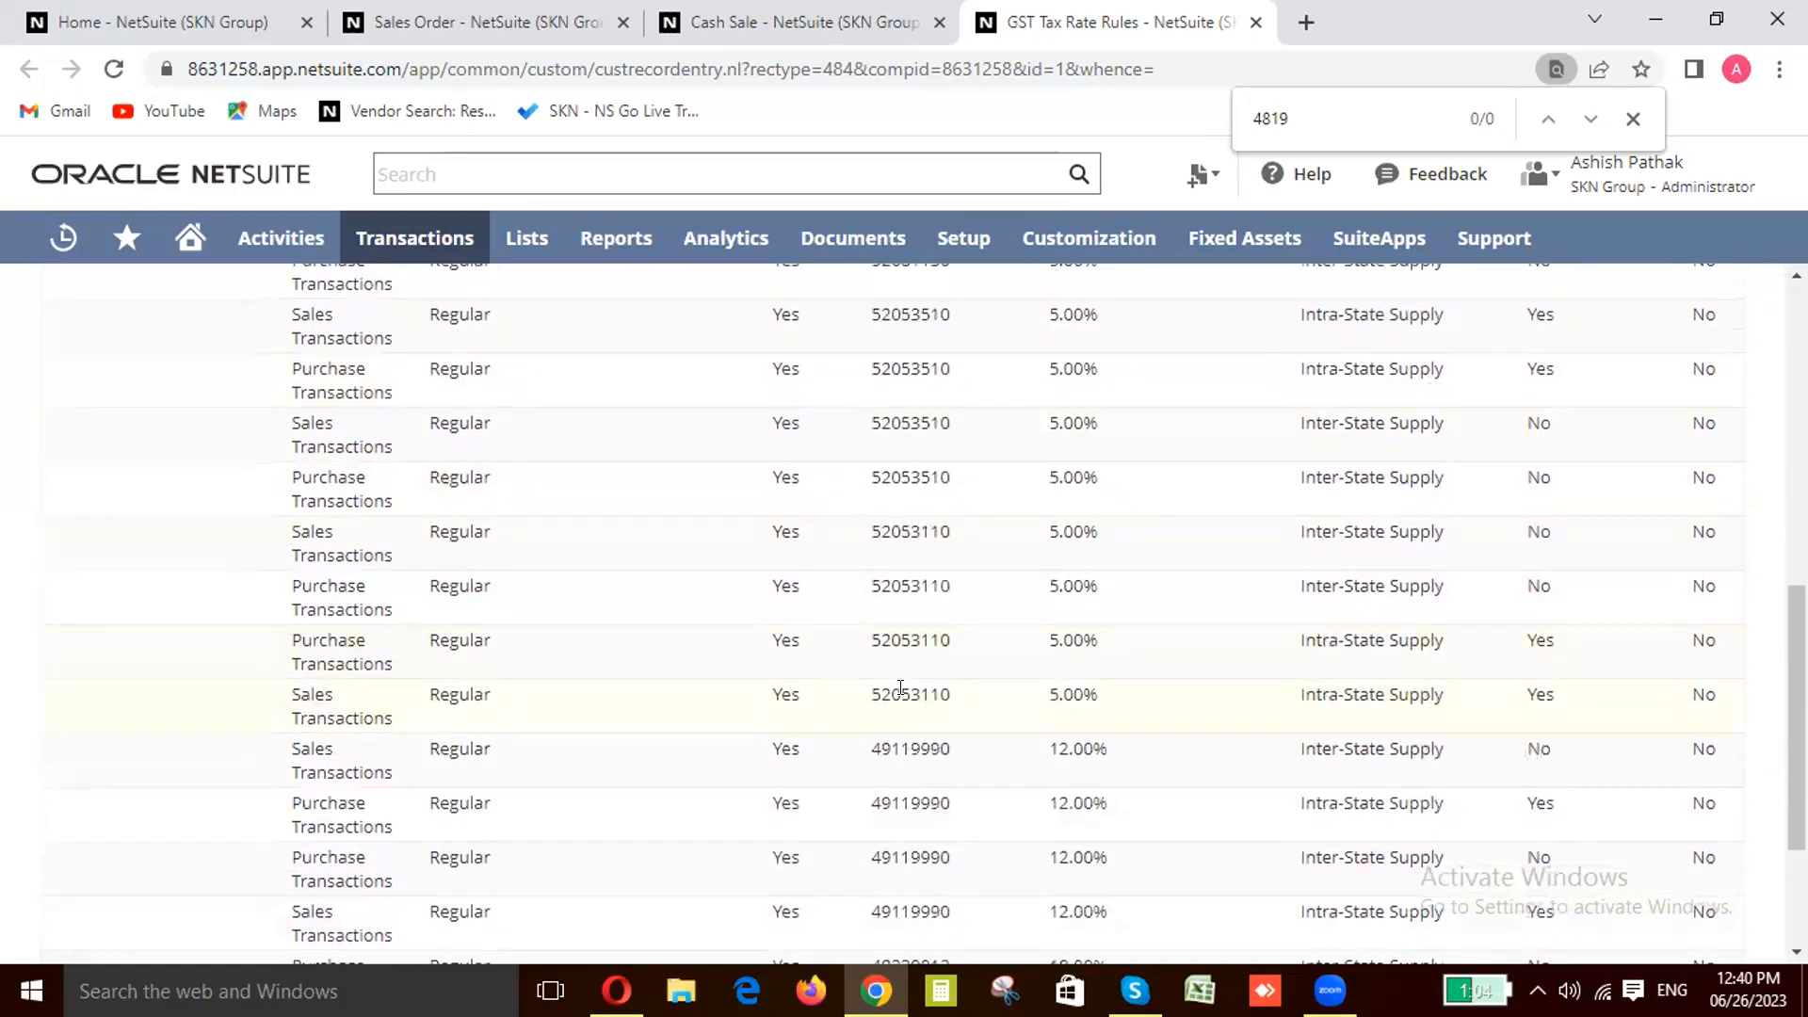
scroll(901, 687, "down", 1)
scroll(901, 692, "down", 3)
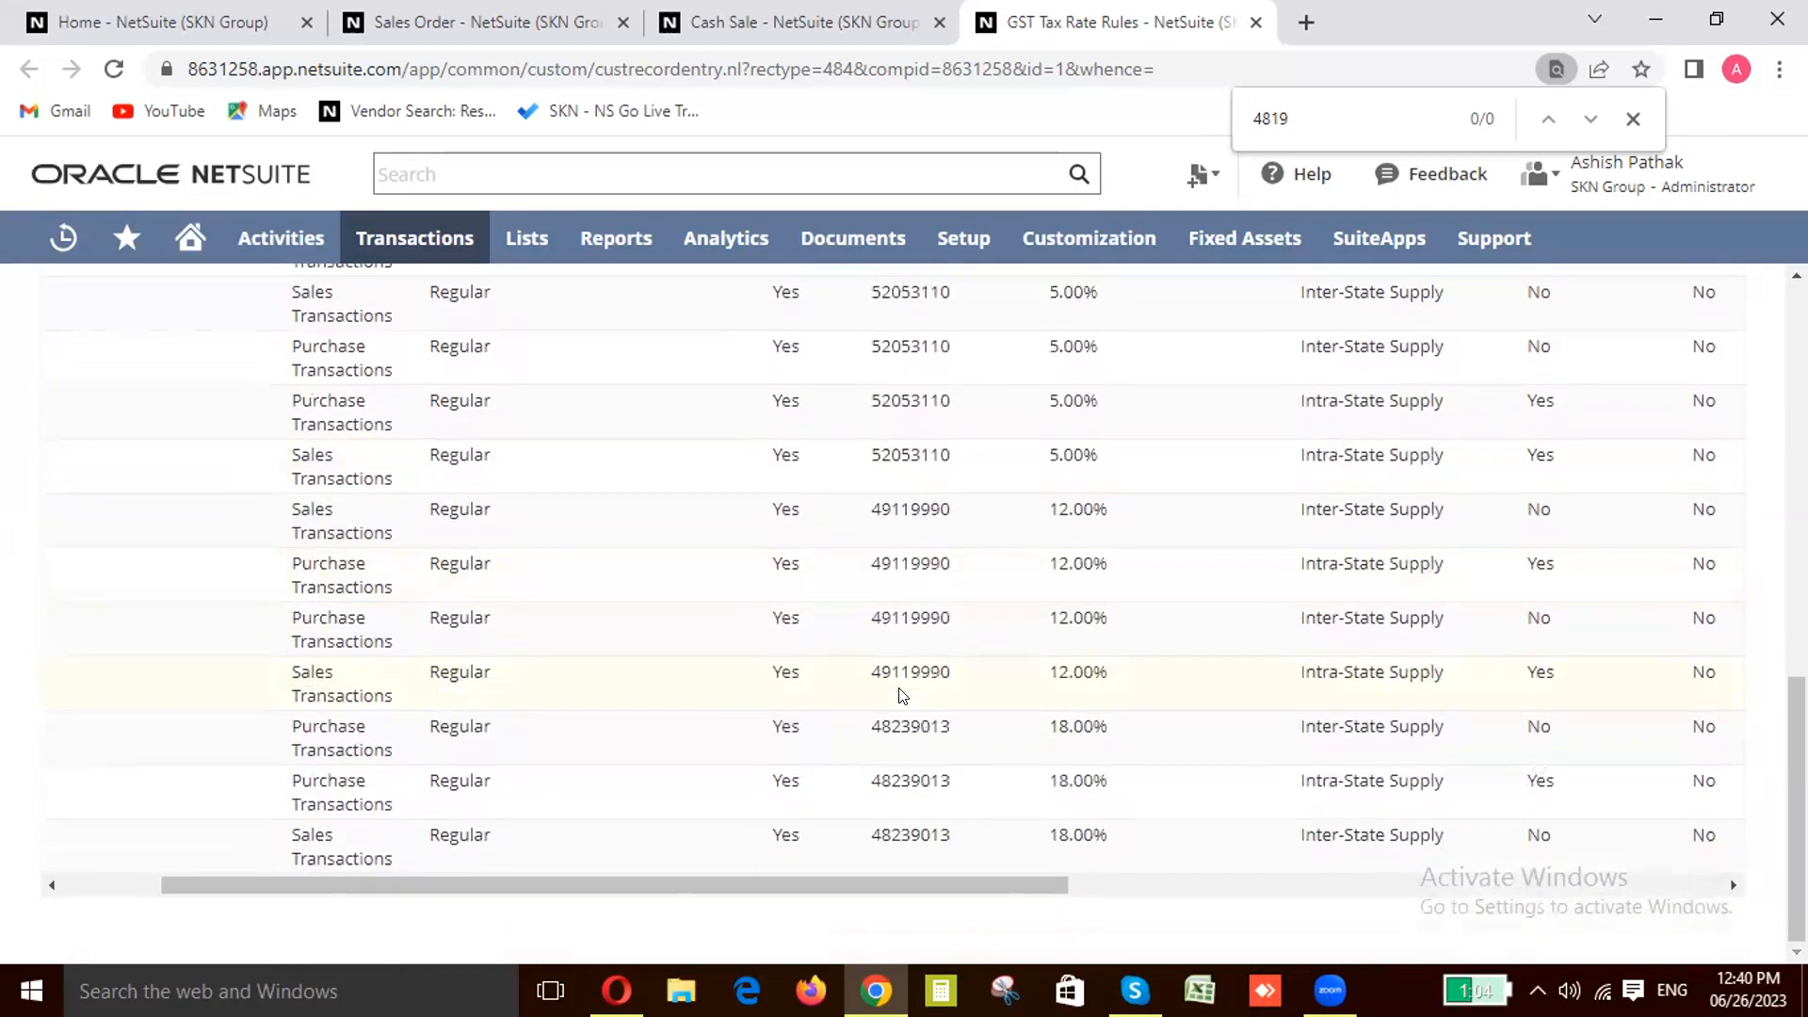
scroll(901, 695, "up", 12)
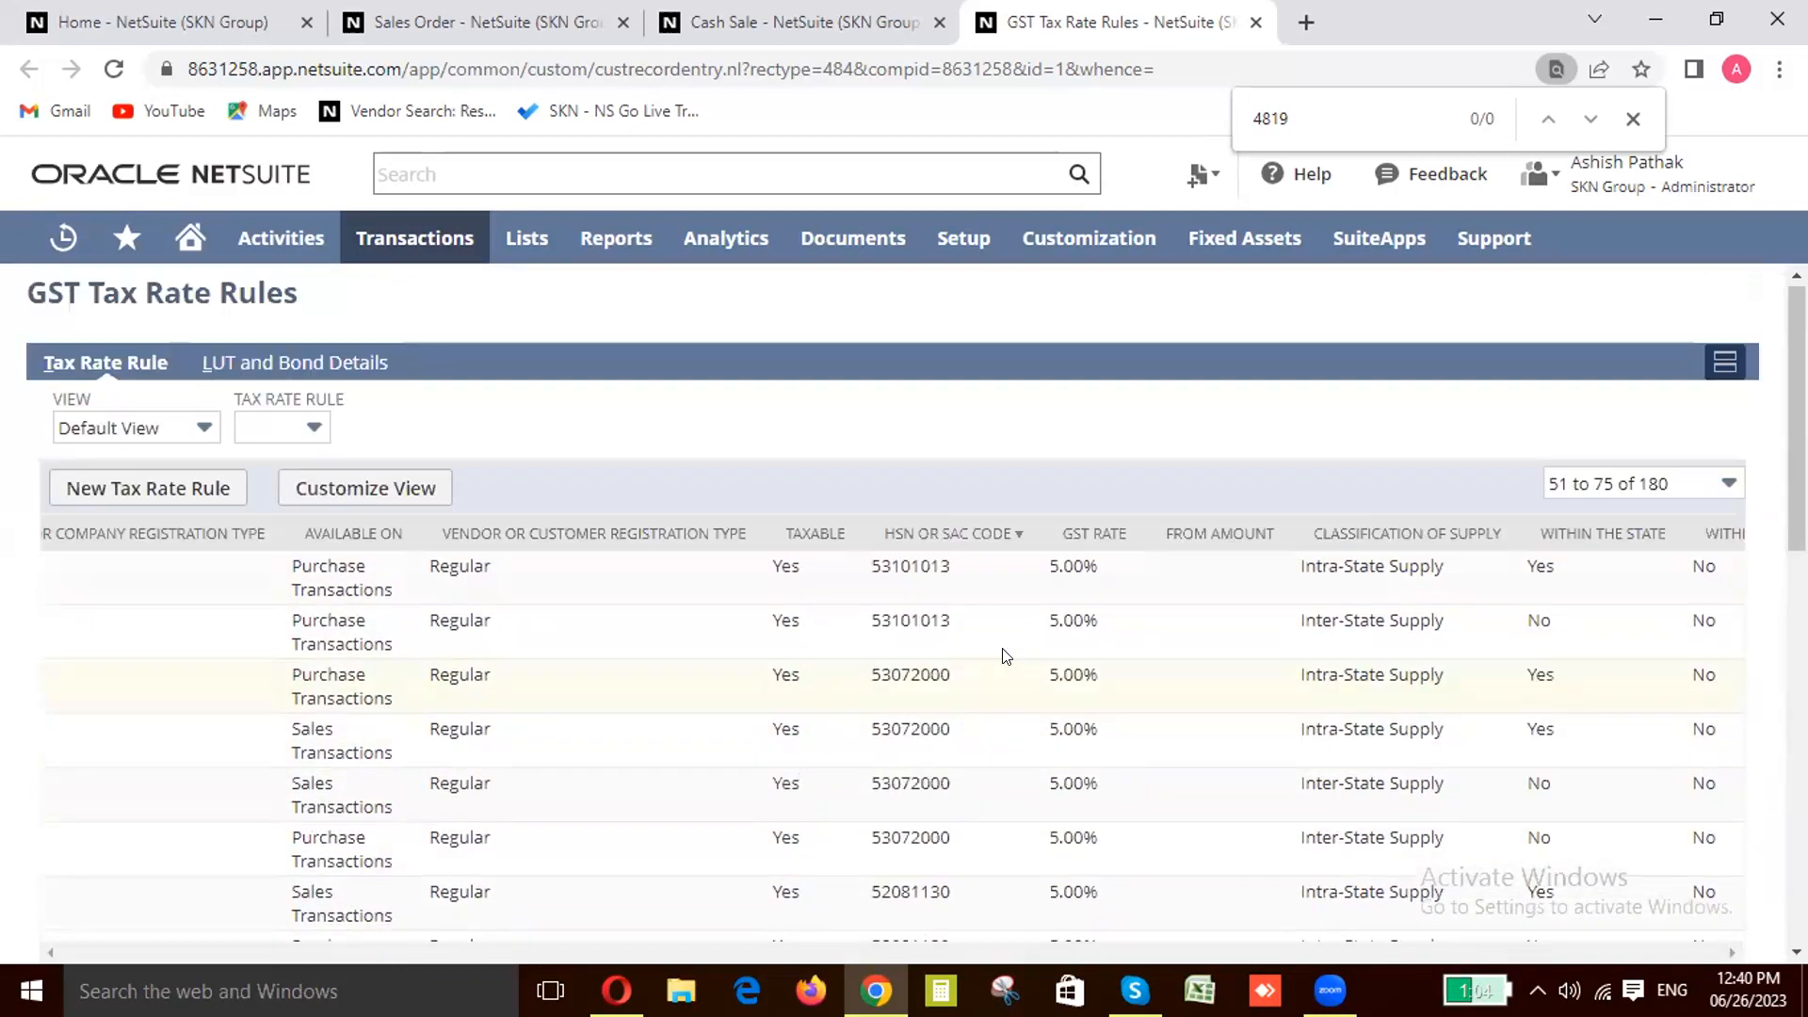
Step: Show GST tax rate rules 76 to 100 and examine the sales and purchase GST rates for HSN code 48191010
left_click(1639, 483)
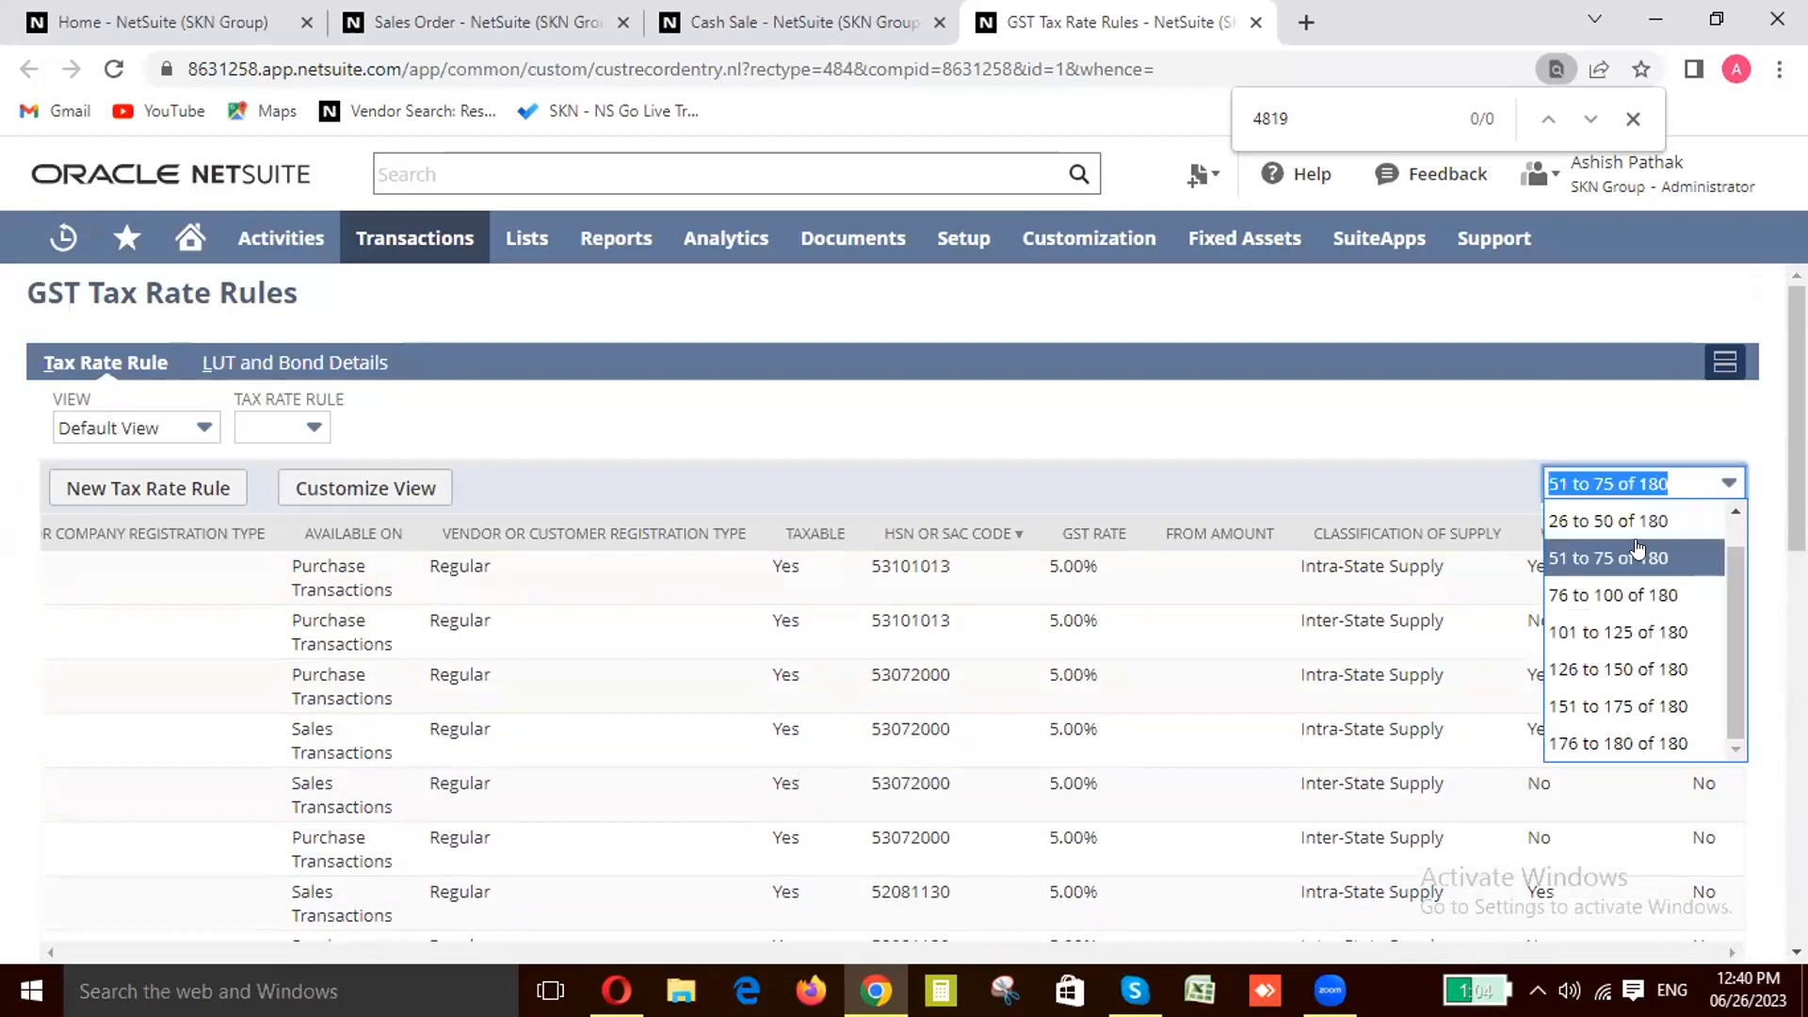
left_click(1606, 595)
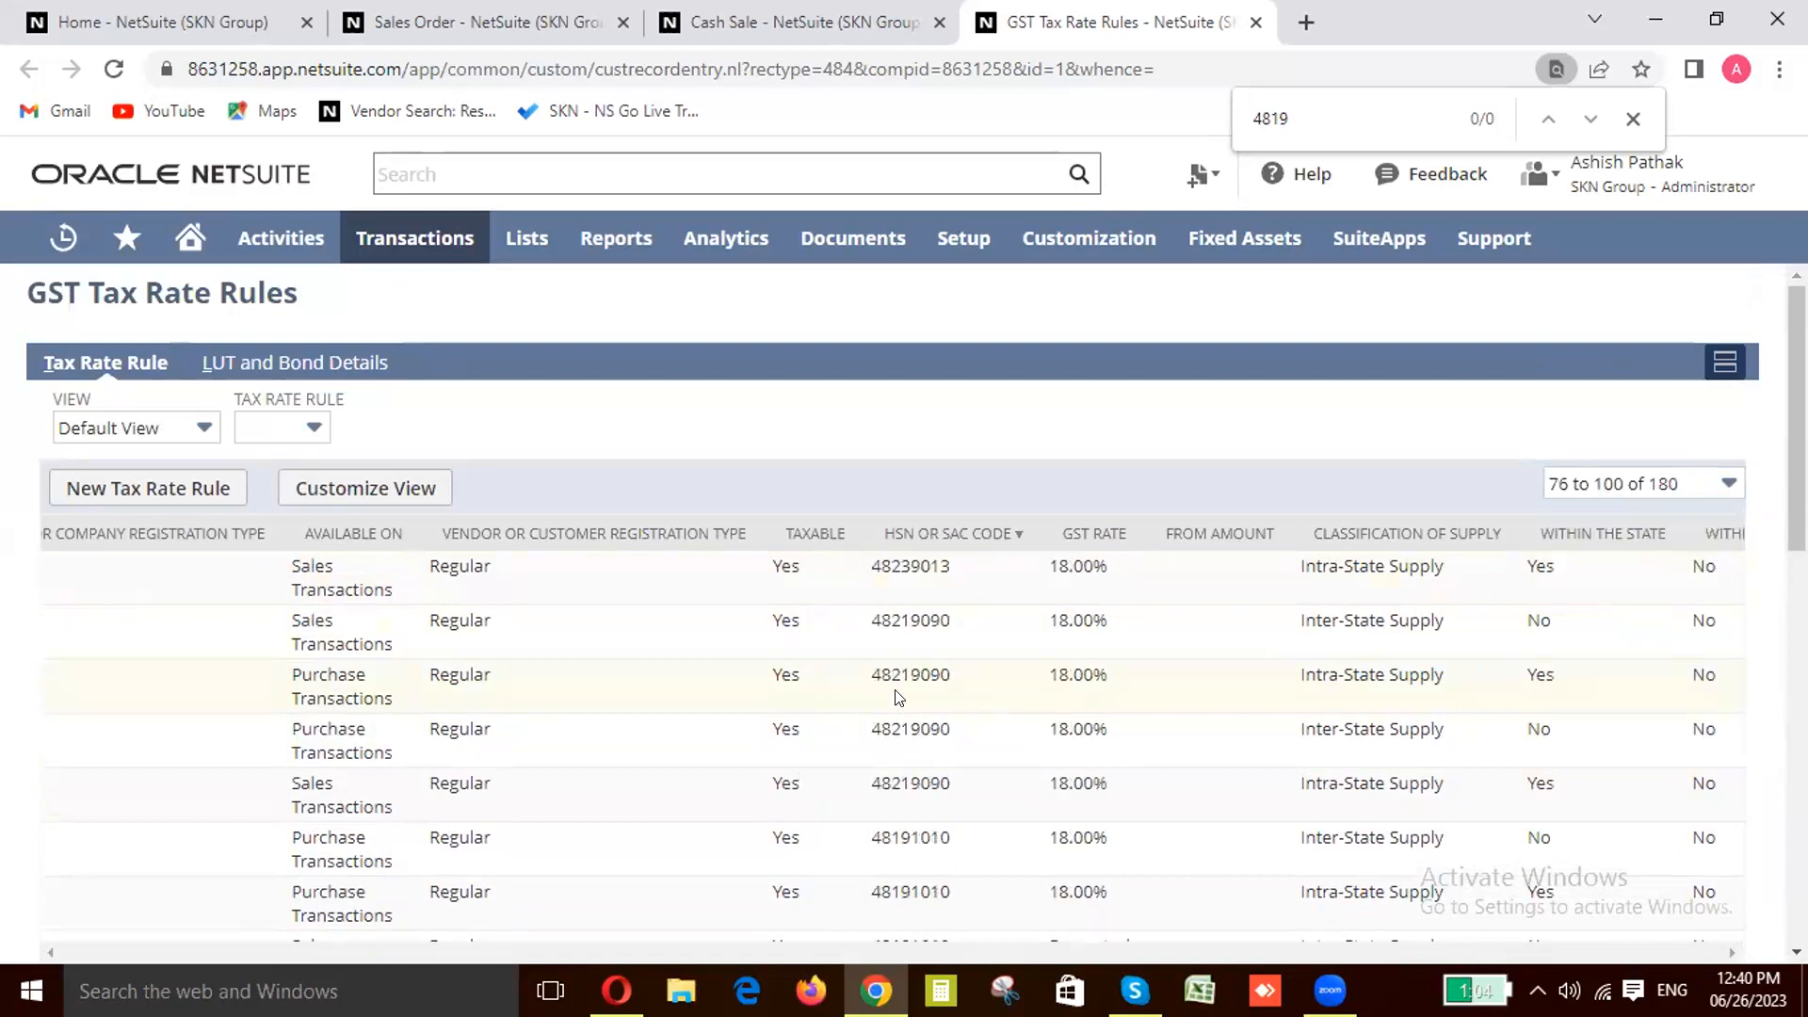
scroll(897, 697, "down", 7)
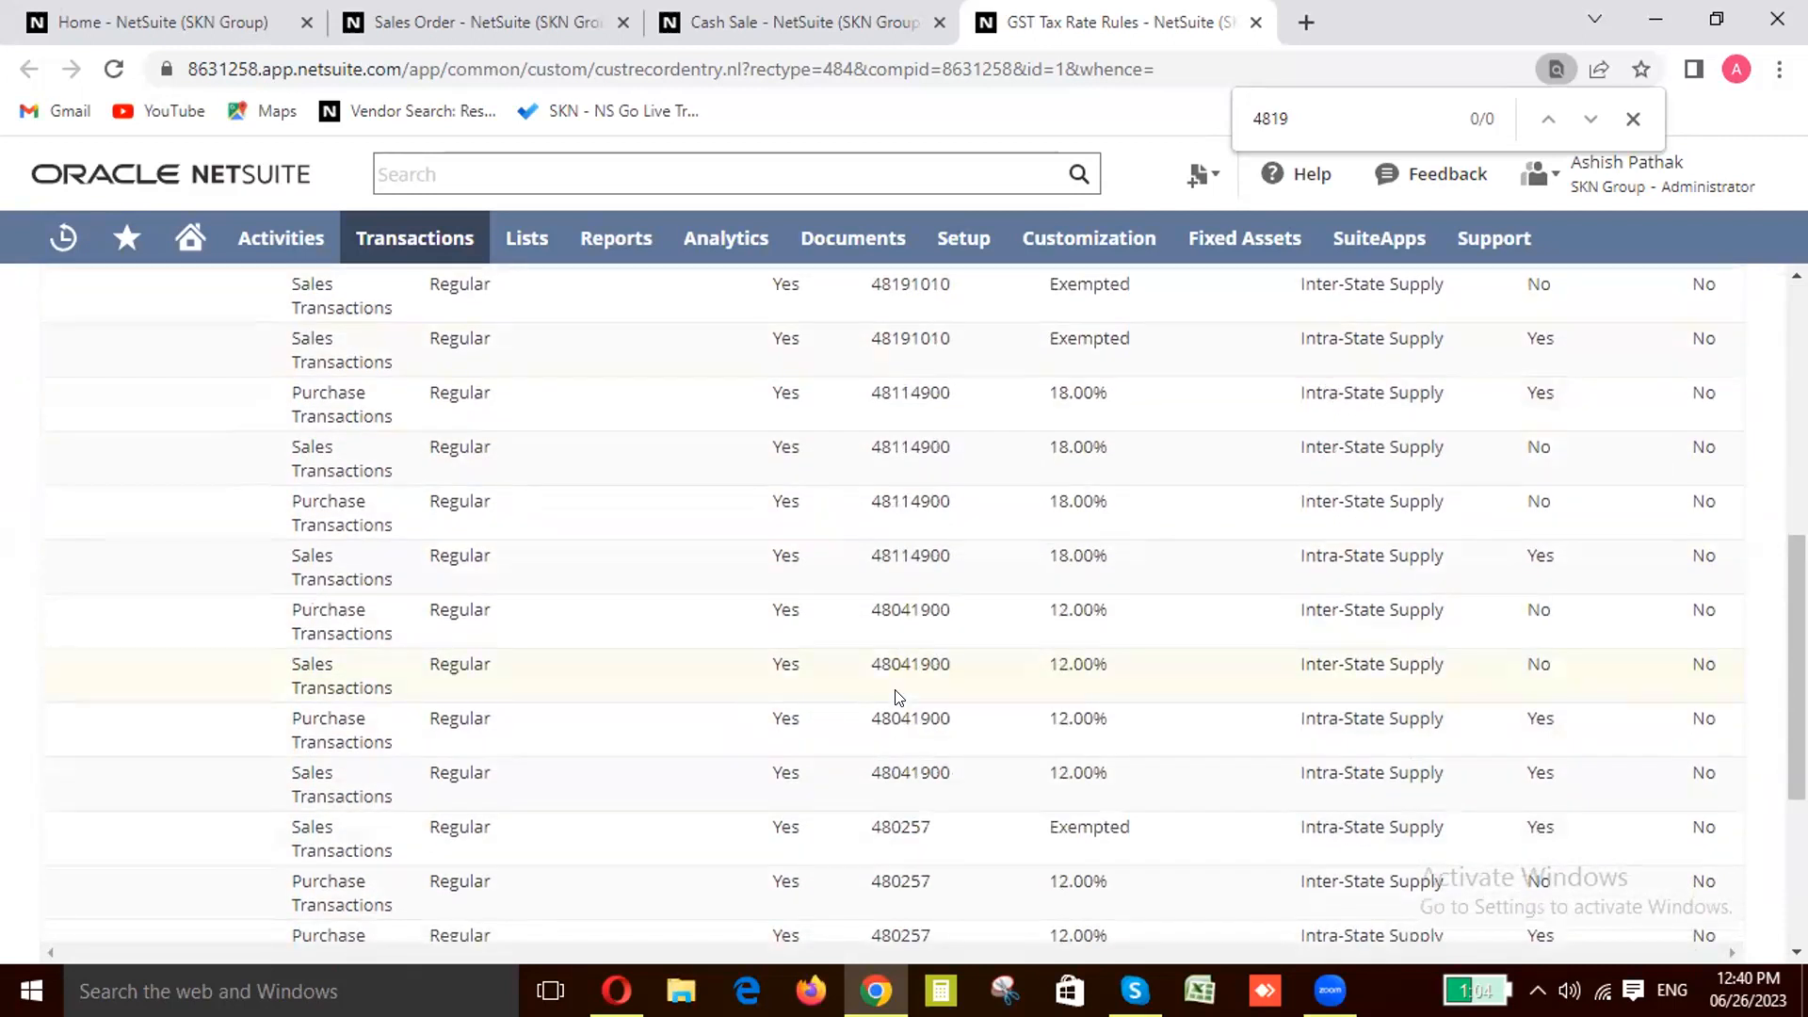
scroll(897, 697, "down", 5)
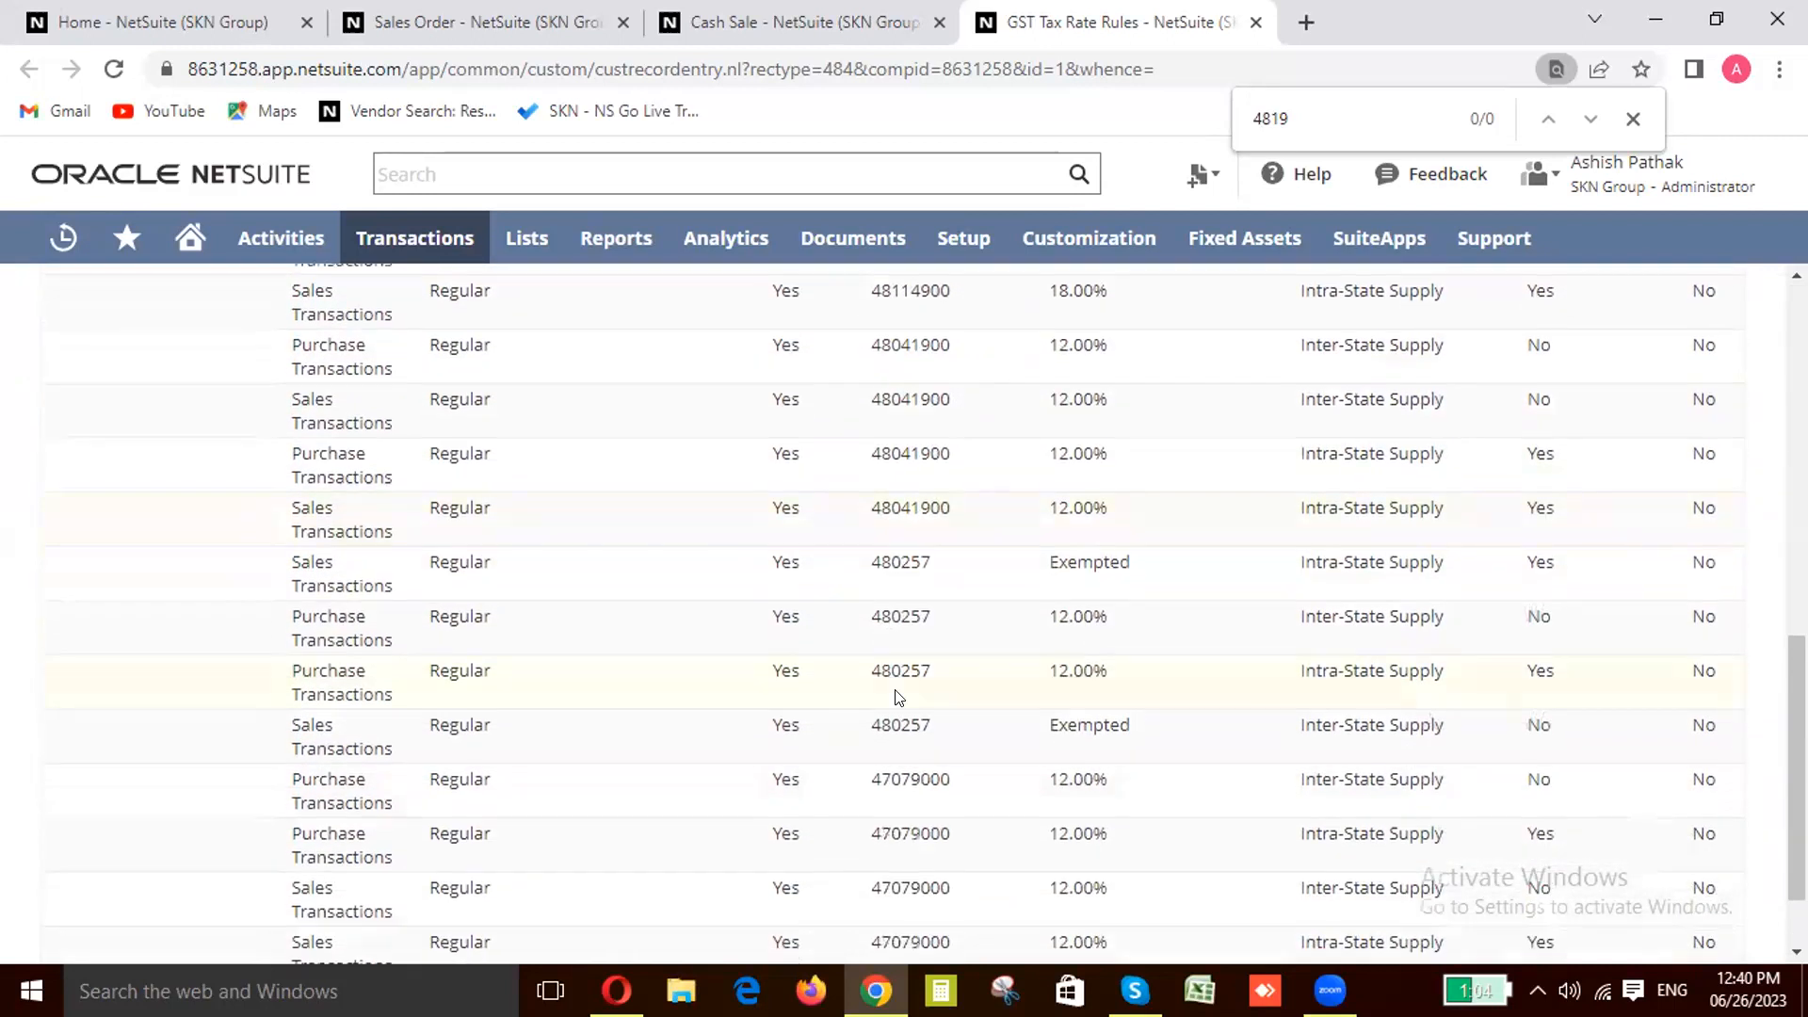
scroll(898, 697, "up", 3)
scroll(897, 697, "up", 4)
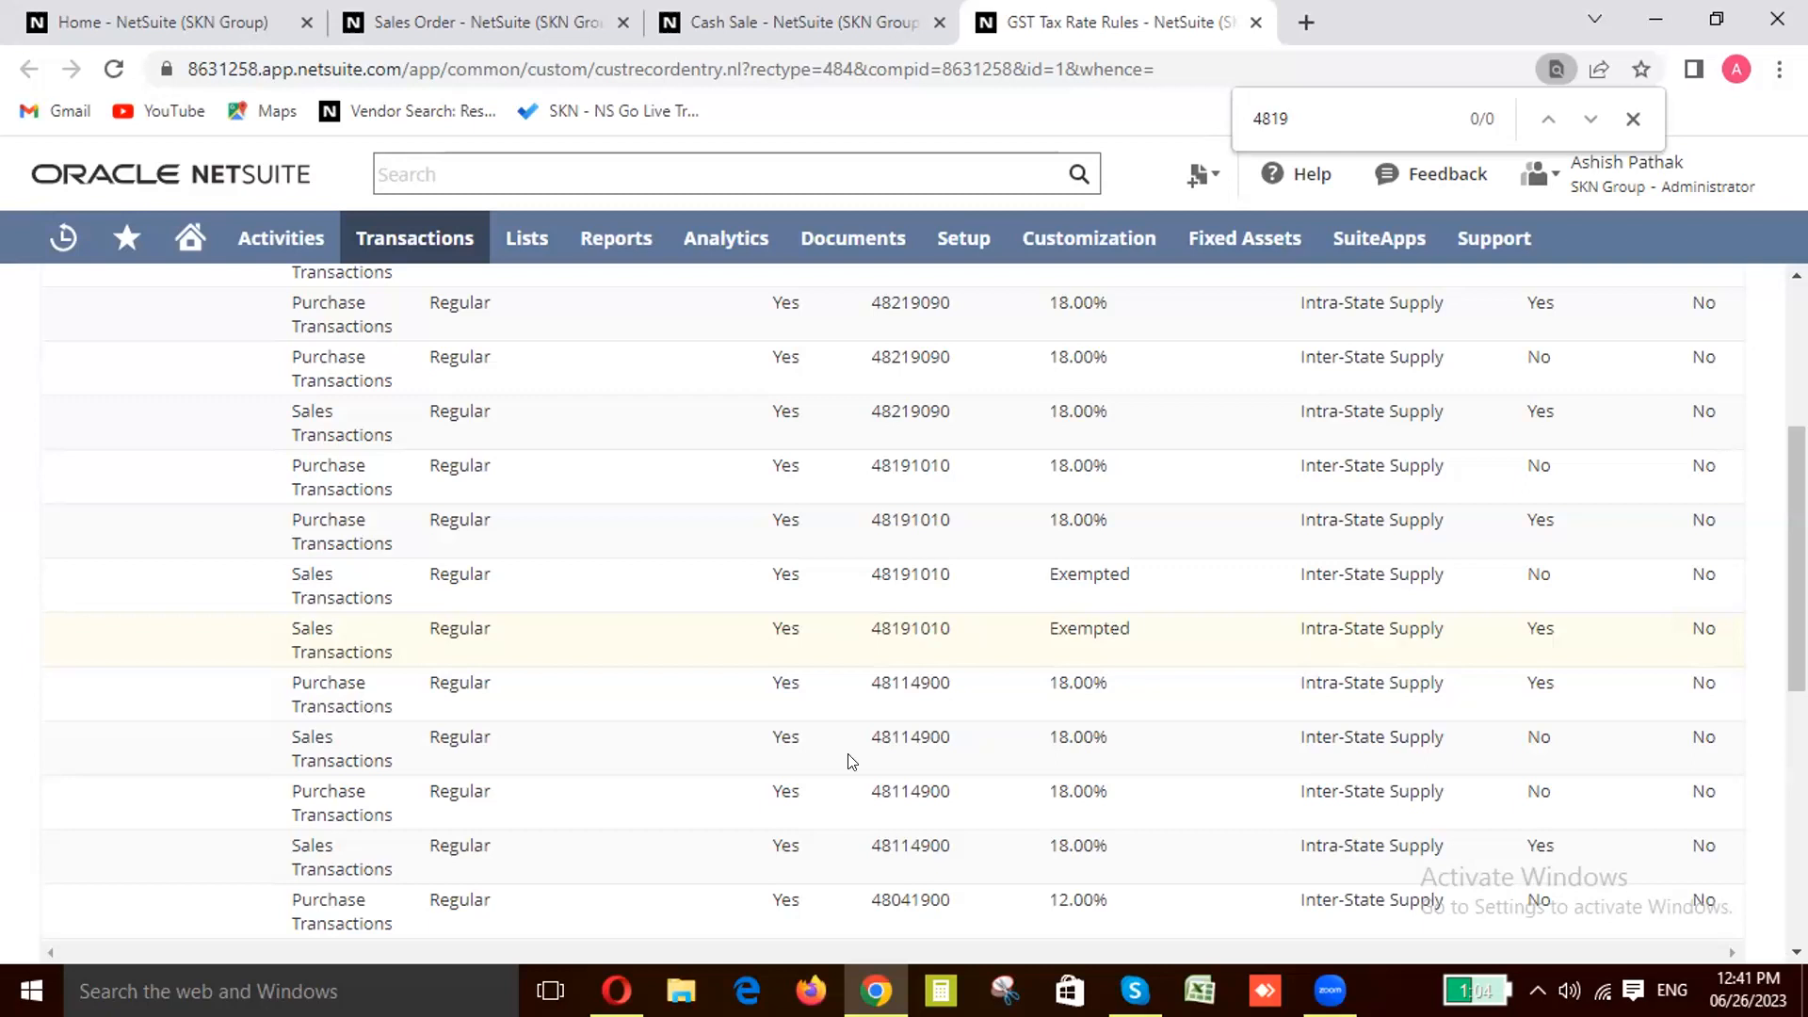
scroll(1240, 943, "down", 3)
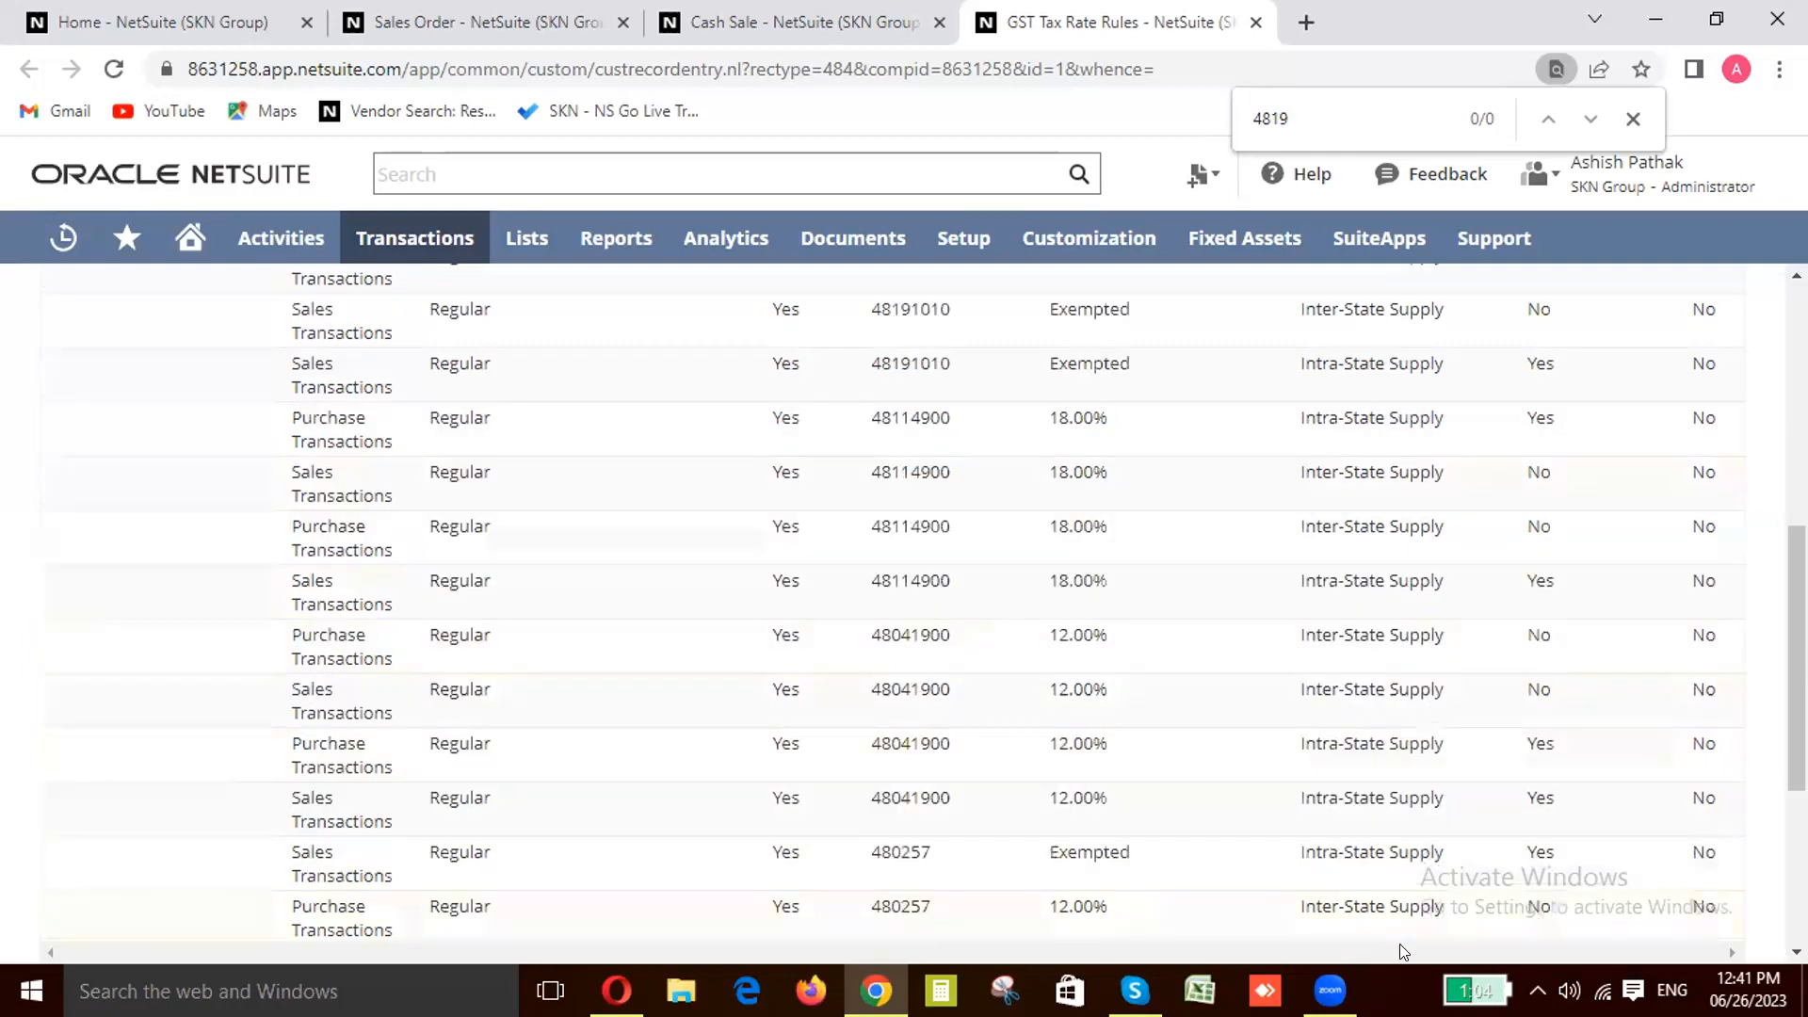
scroll(1134, 797, "up", 2)
scroll(1134, 797, "up", 1)
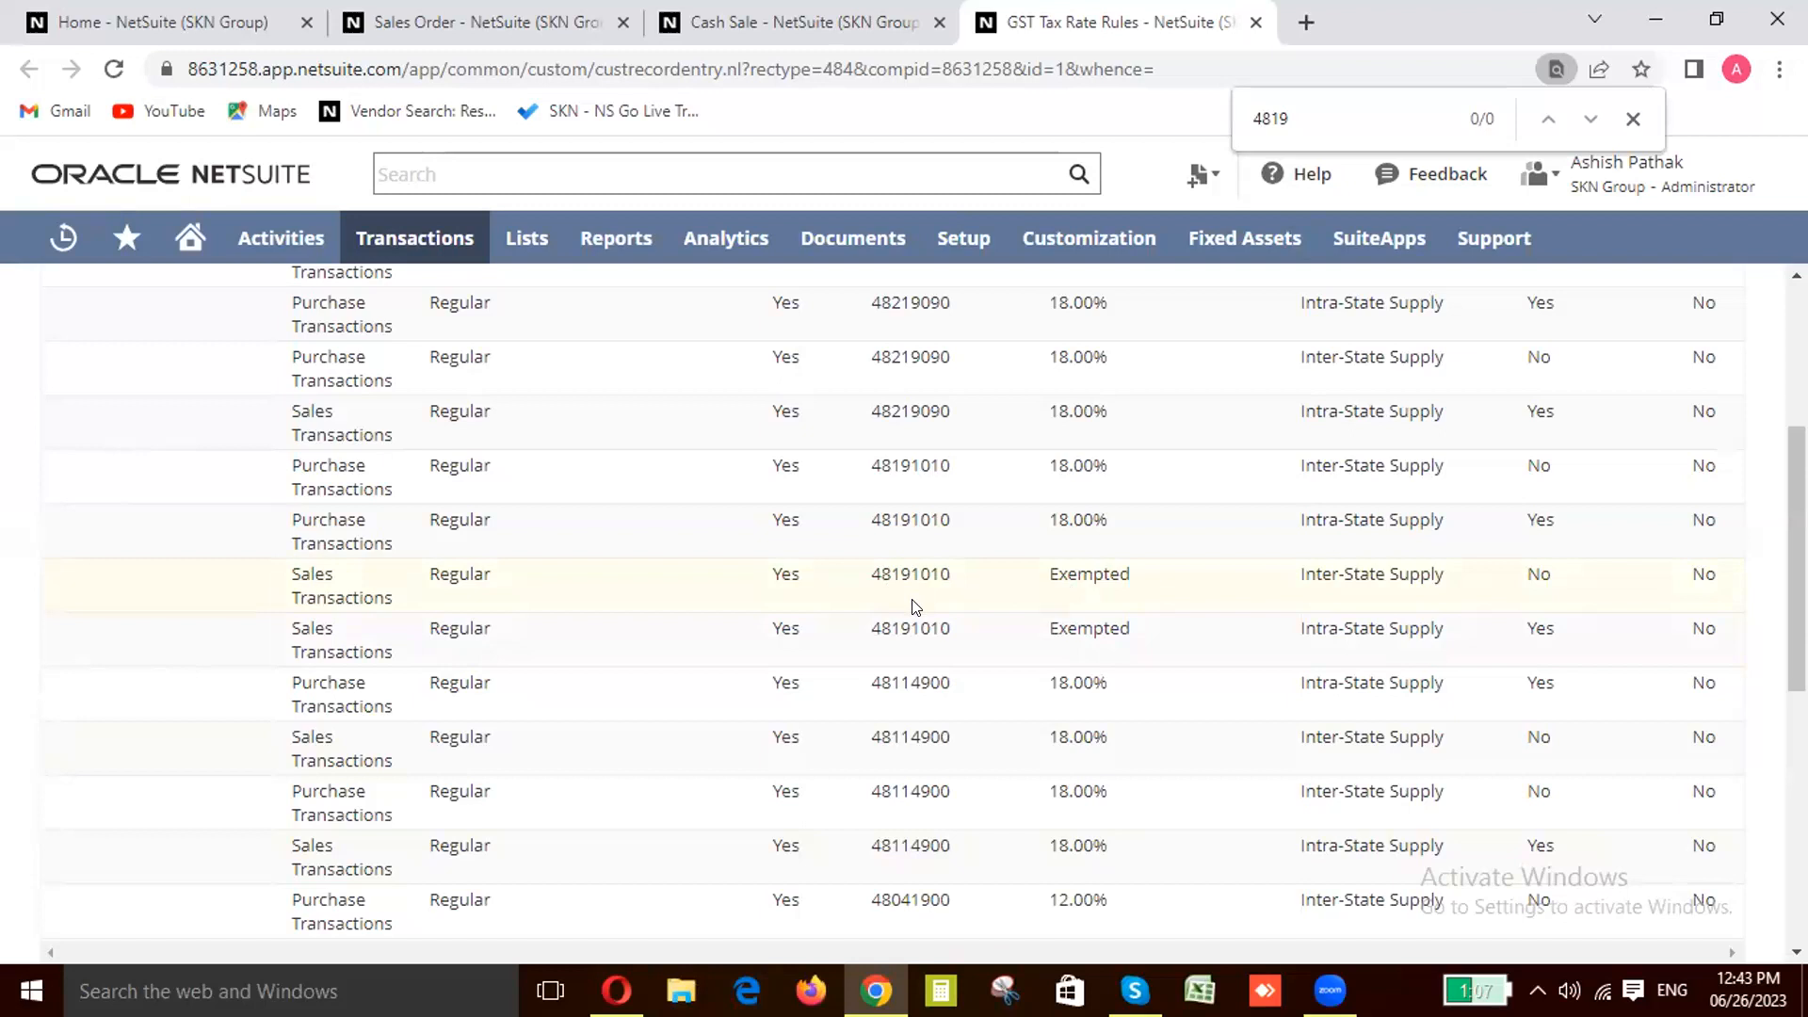
Step: Return to the unsaved sales order and examine the item line's tax columns and the order summary
left_click(508, 12)
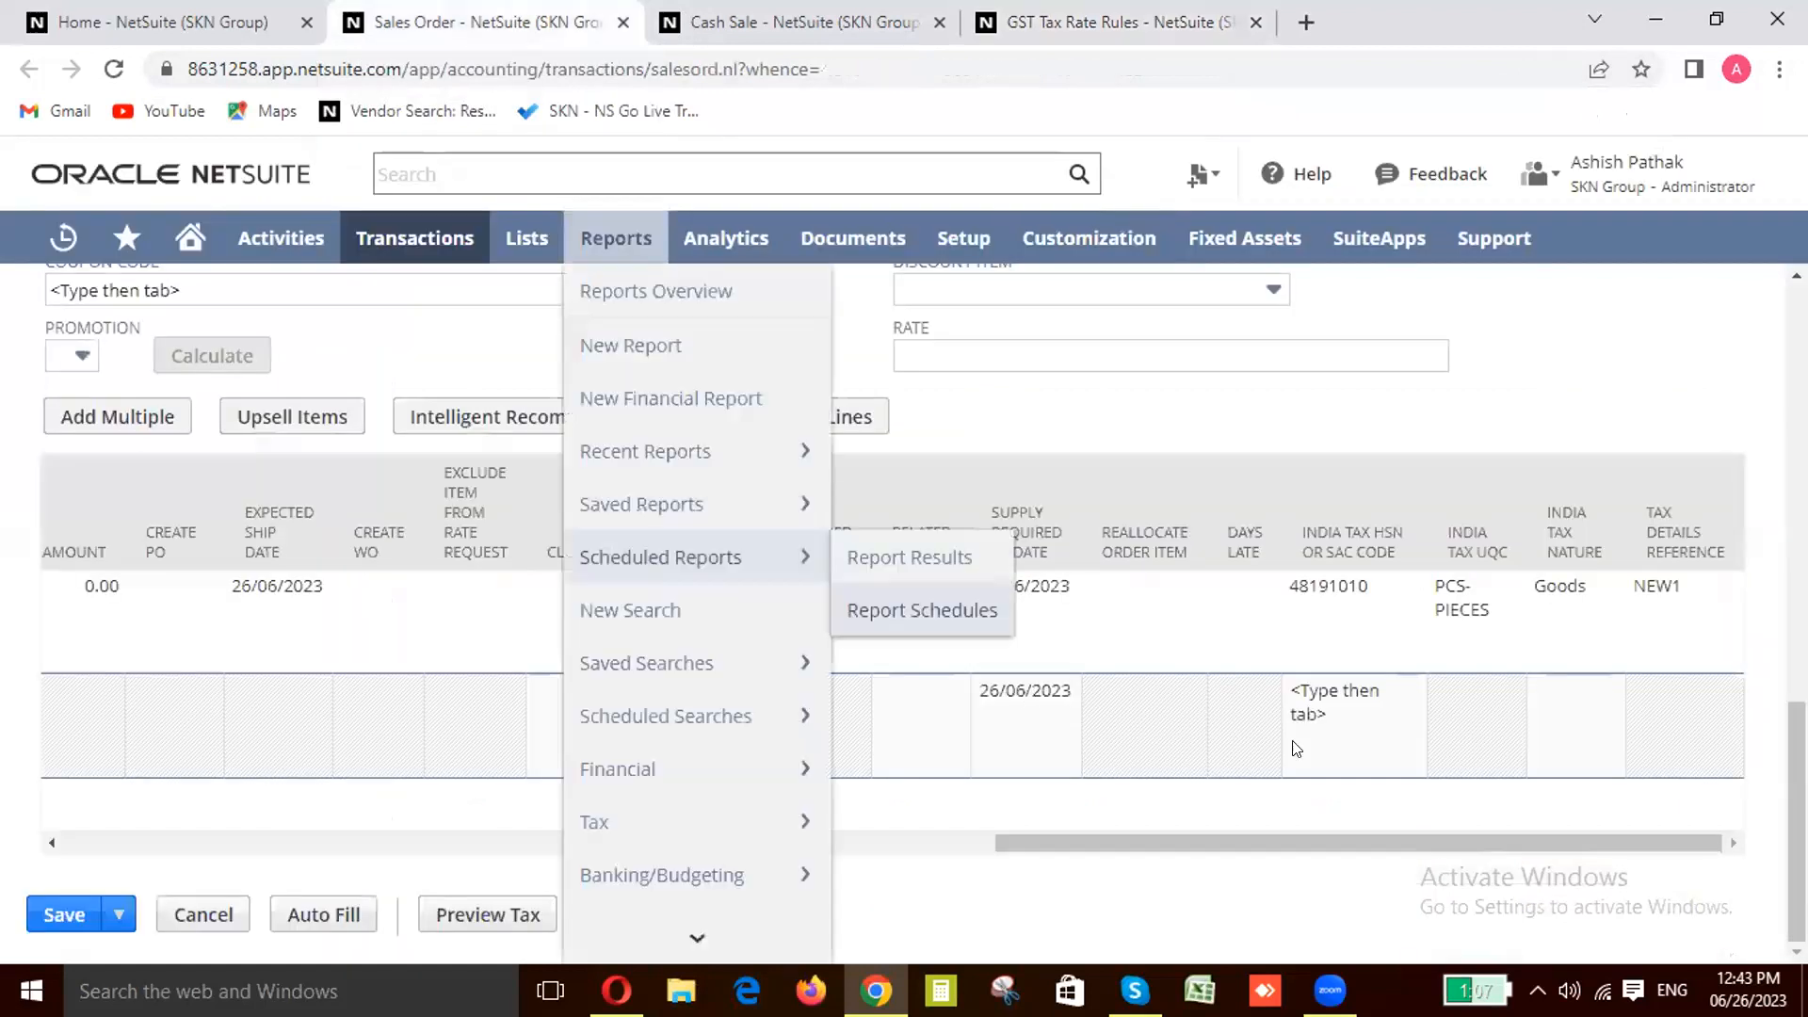
left_click_drag(1105, 852, 895, 852)
scroll(665, 663, "up", 10)
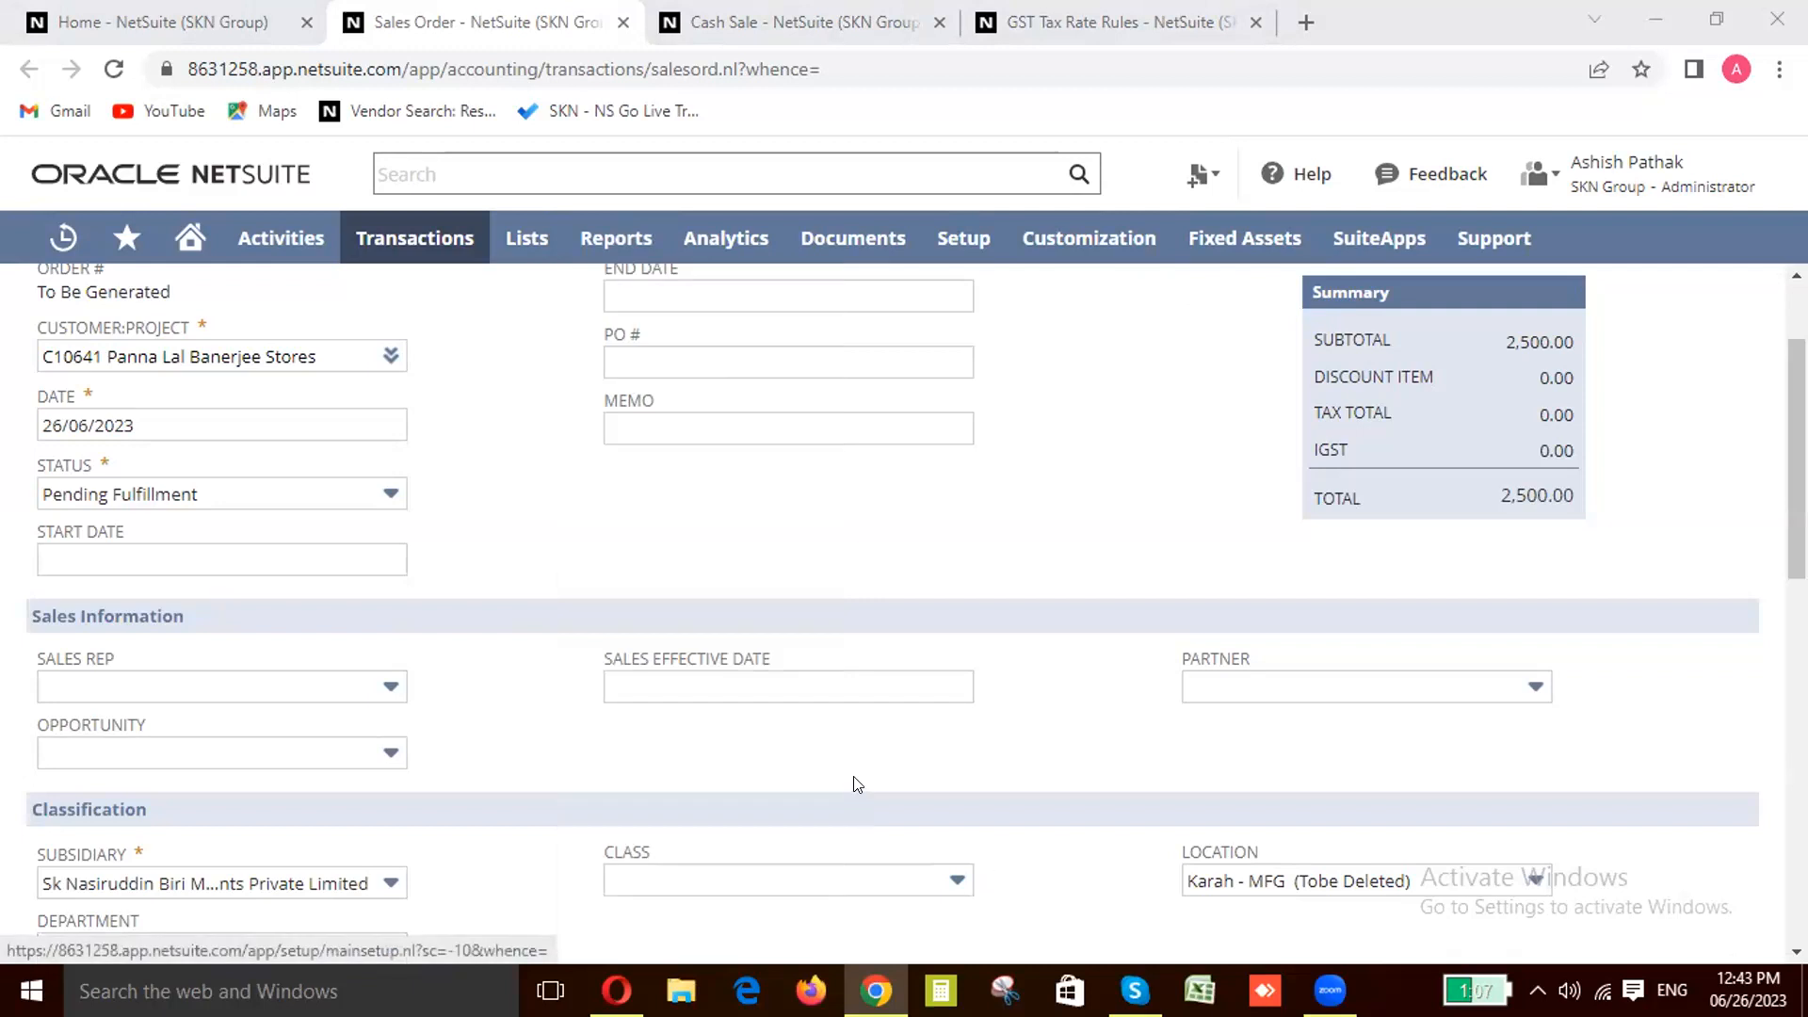
scroll(857, 784, "up", 2)
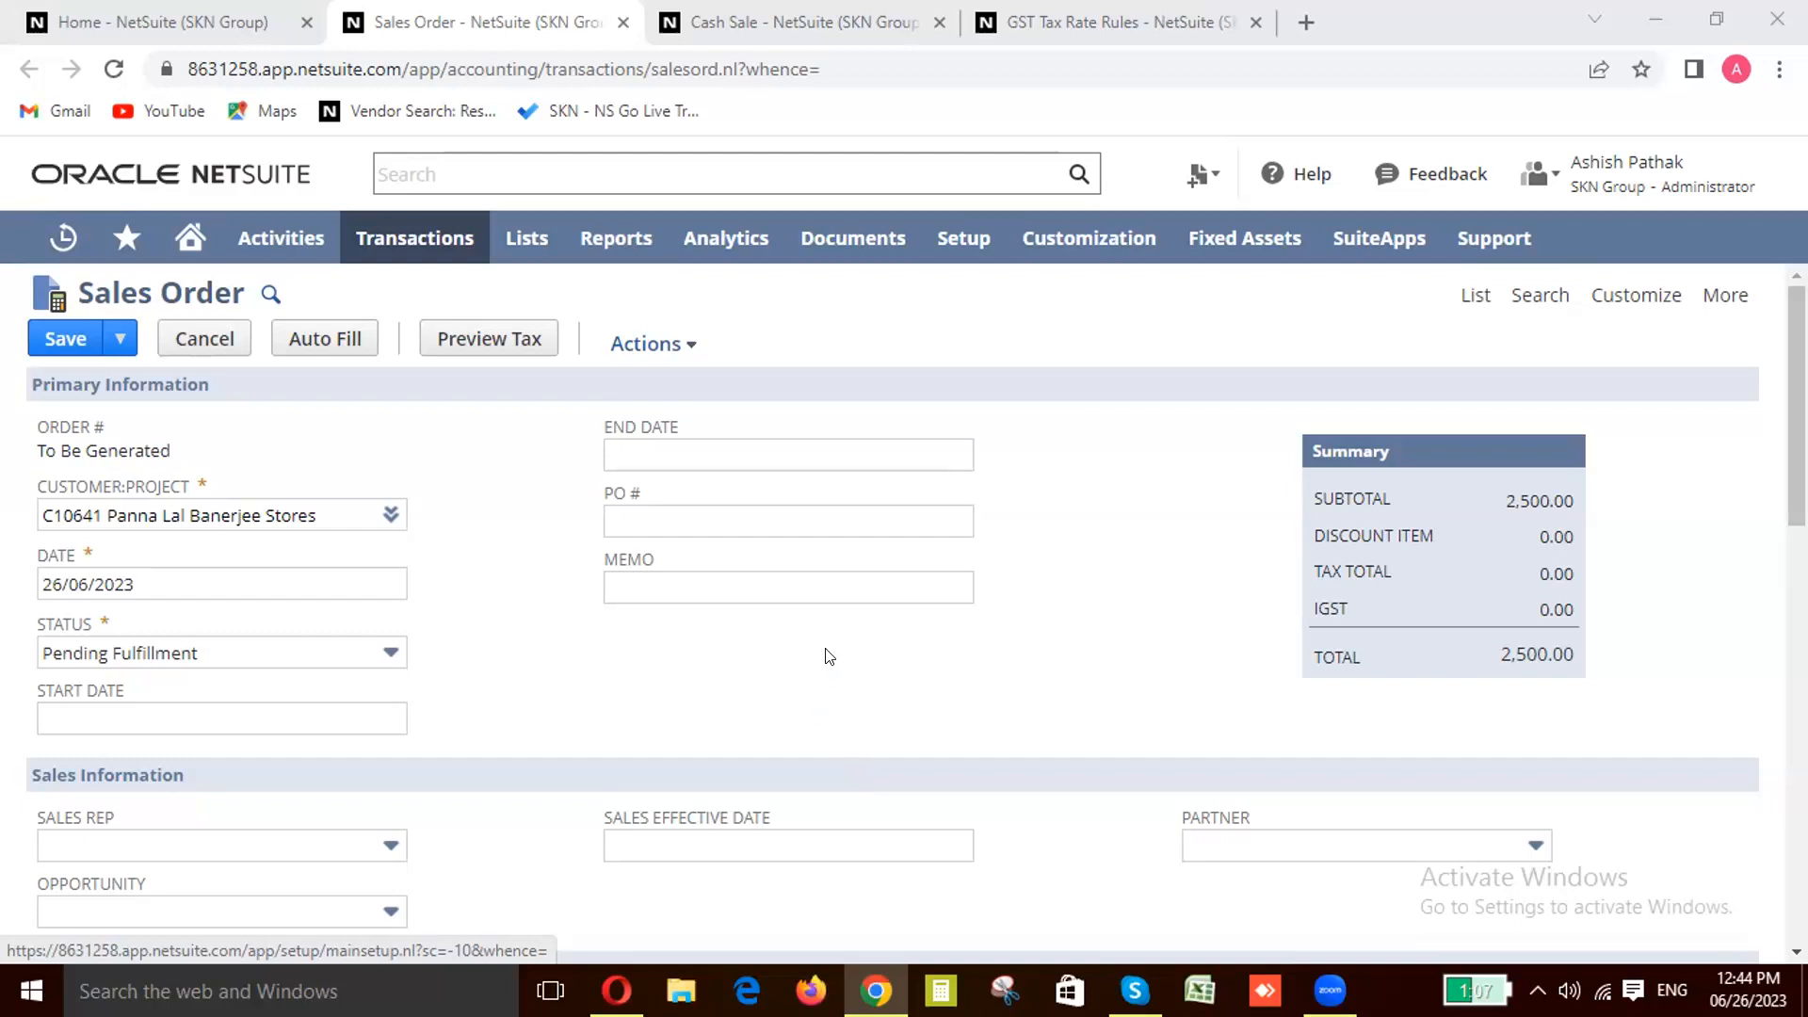
Step: Review the sales order's classification, location, place of supply, item line amounts and tax summary
scroll(829, 657, "down", 1)
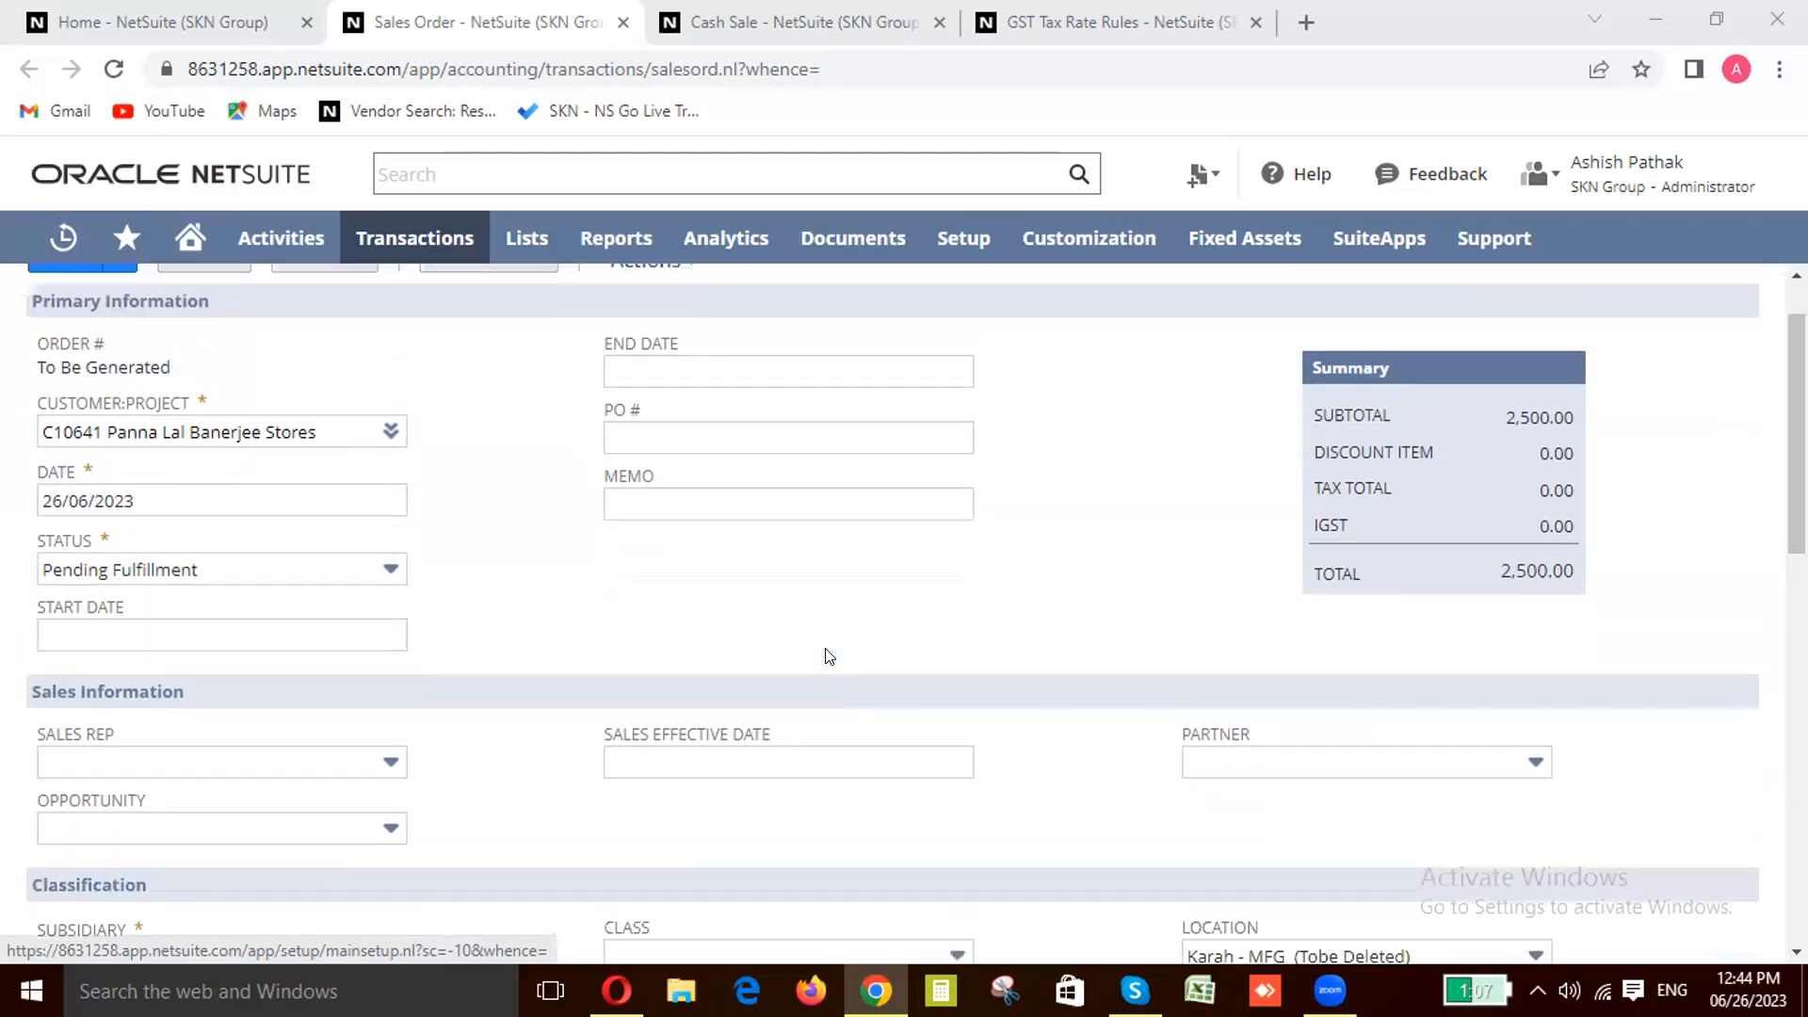
scroll(829, 656, "up", 1)
scroll(829, 656, "down", 5)
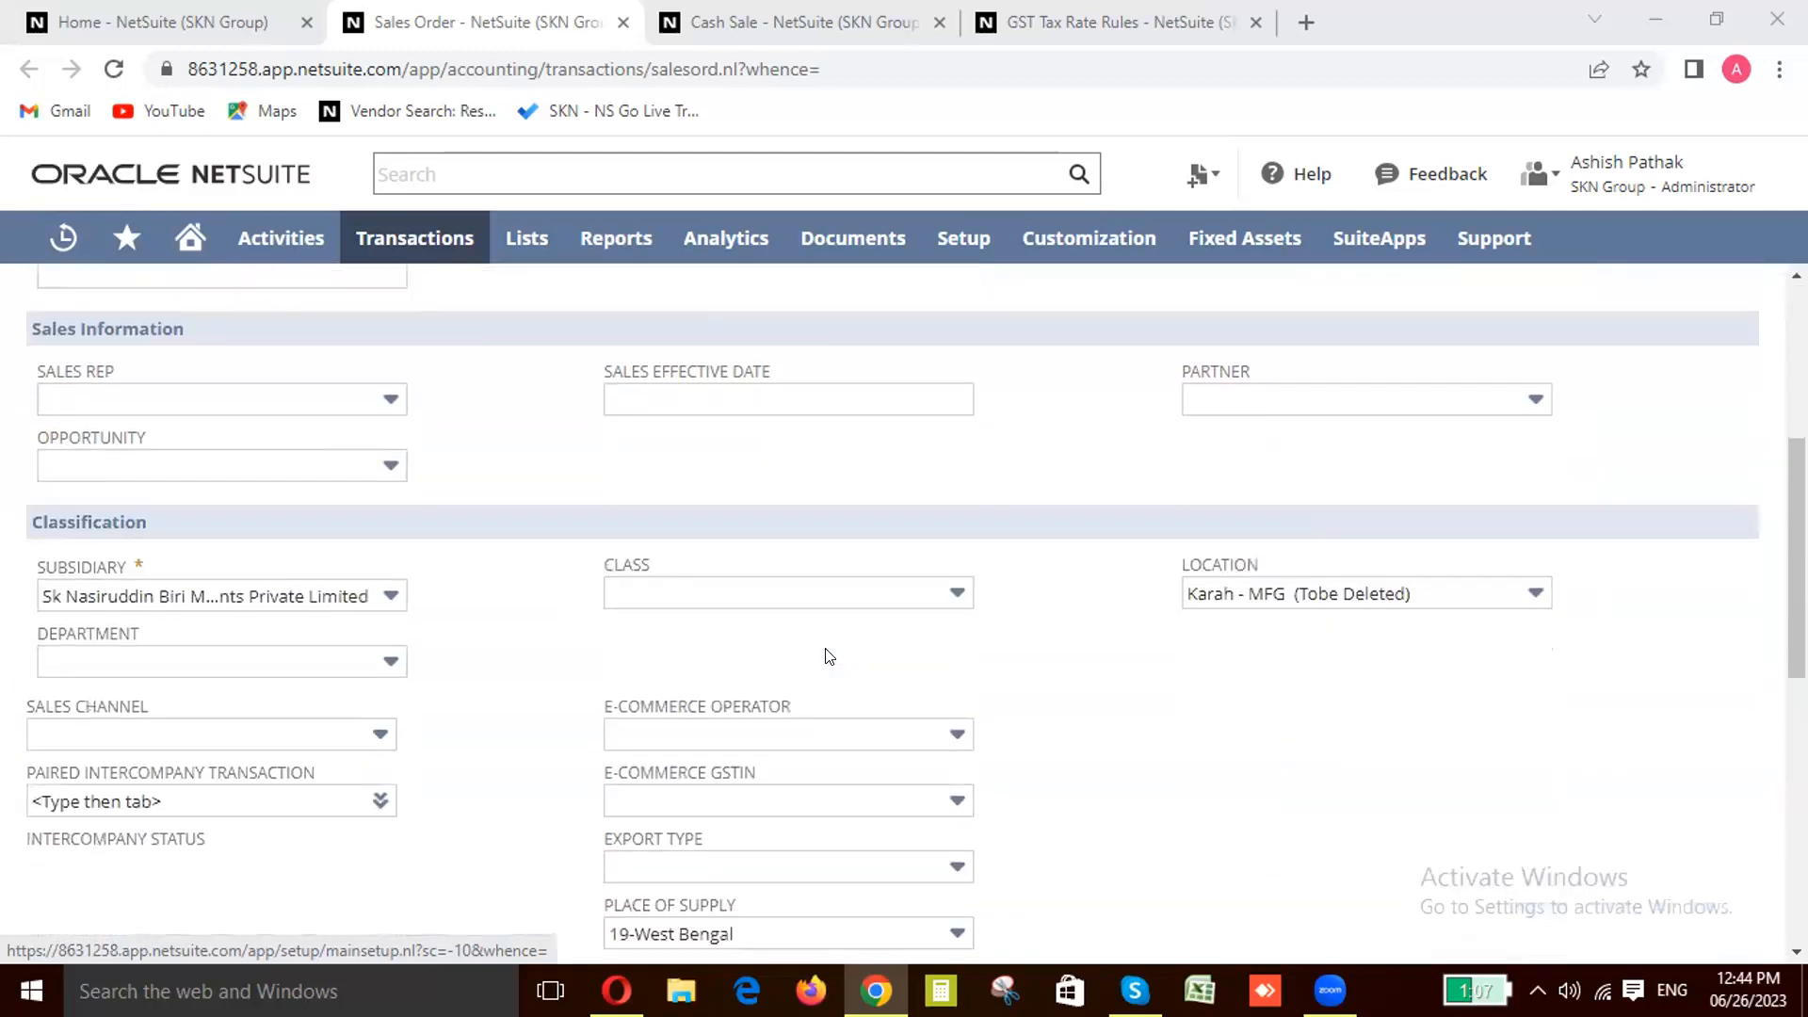
scroll(829, 656, "down", 1)
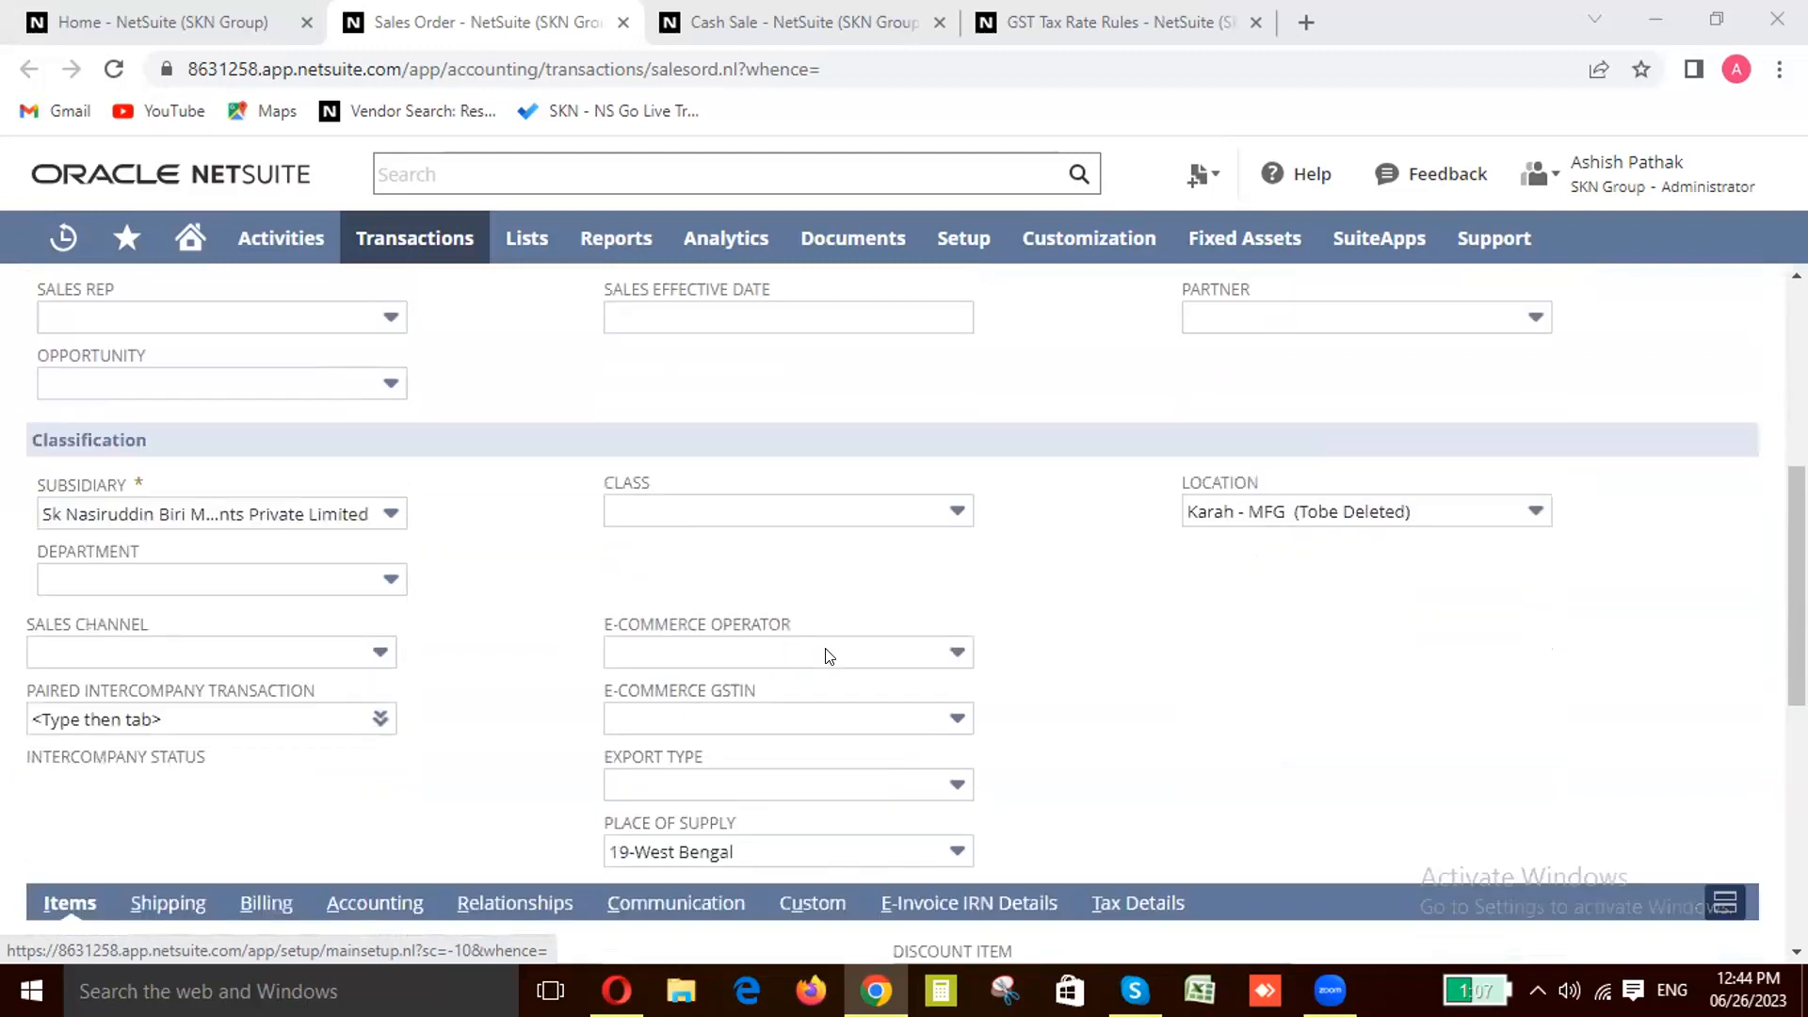
scroll(829, 657, "down", 3)
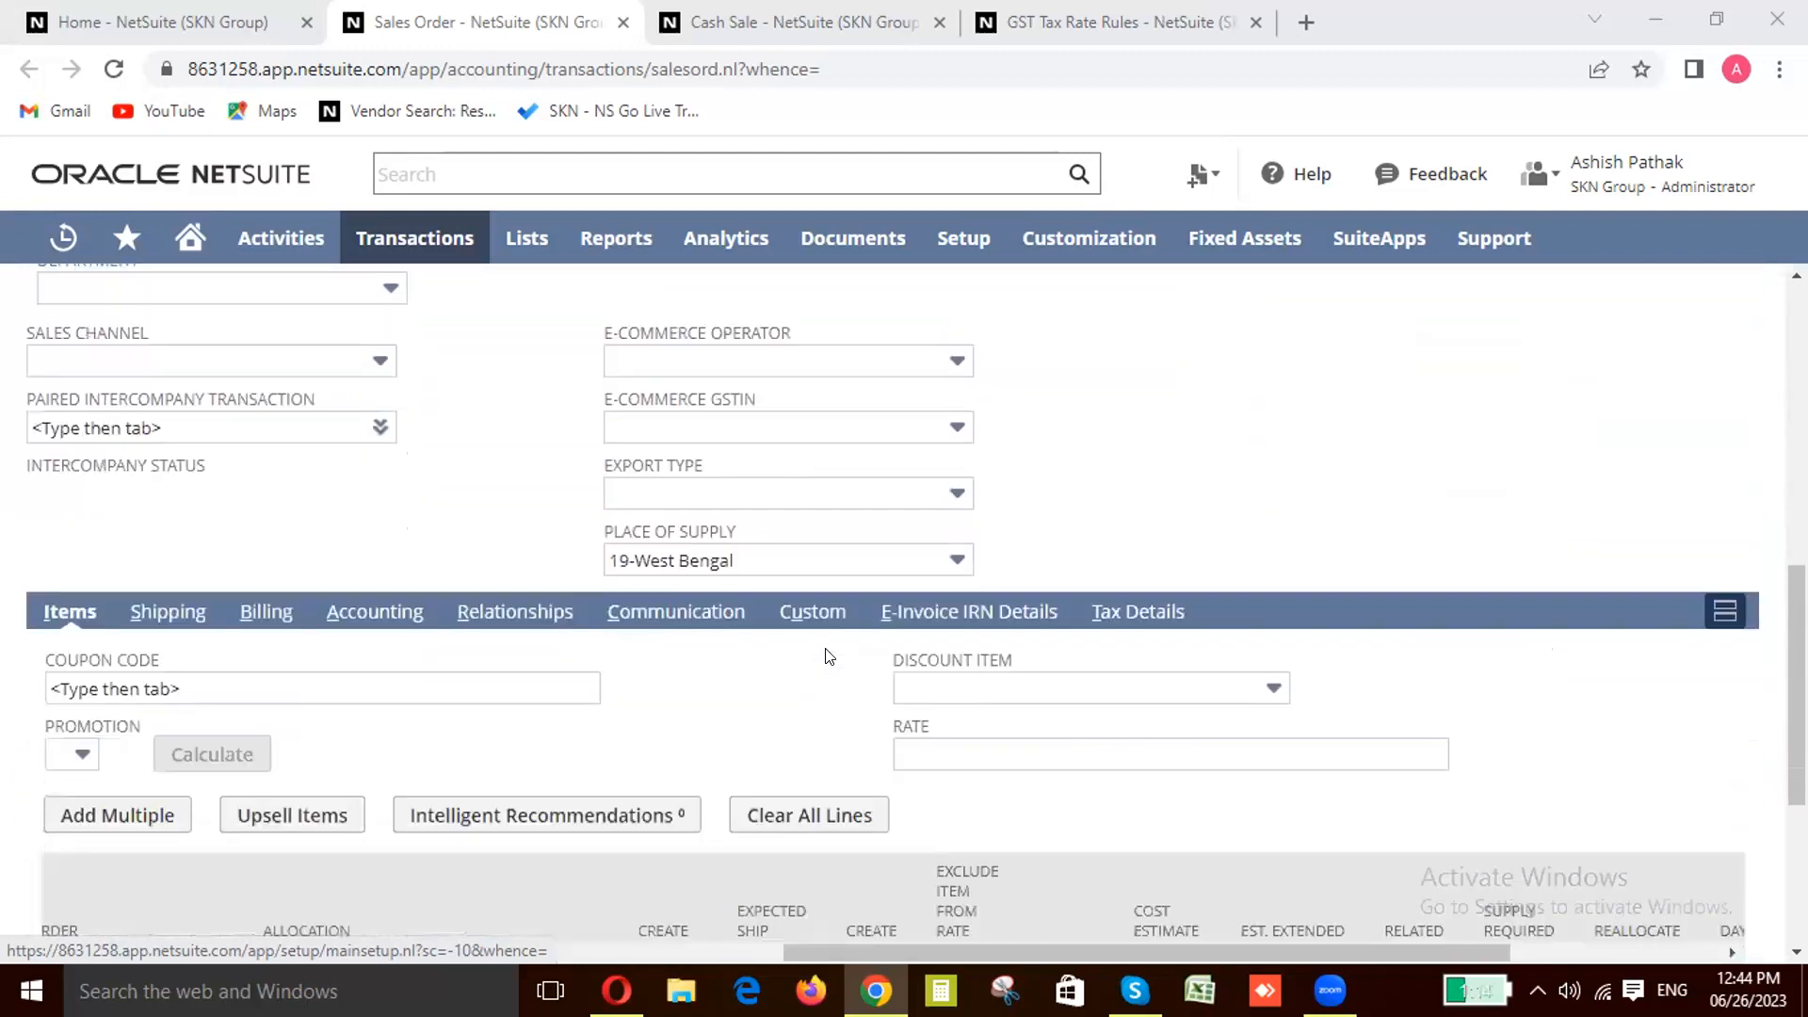
scroll(829, 656, "down", 1)
scroll(828, 656, "down", 2)
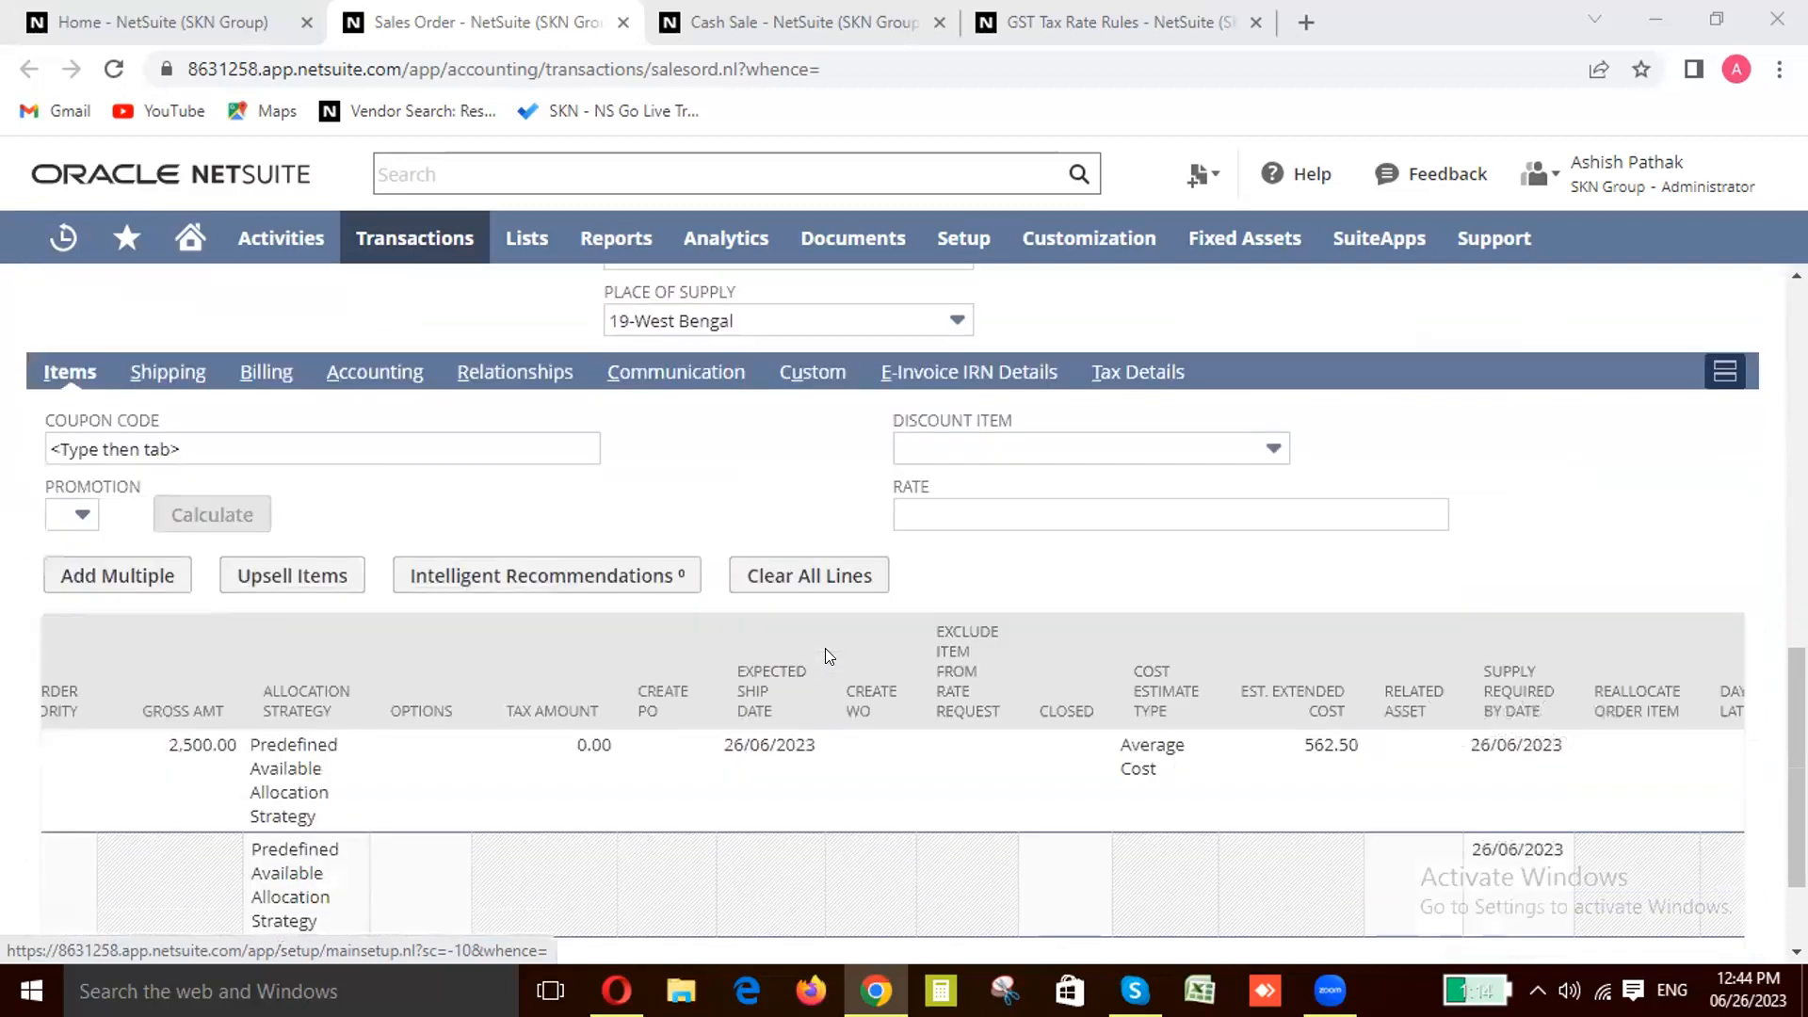
scroll(826, 650, "up", 1)
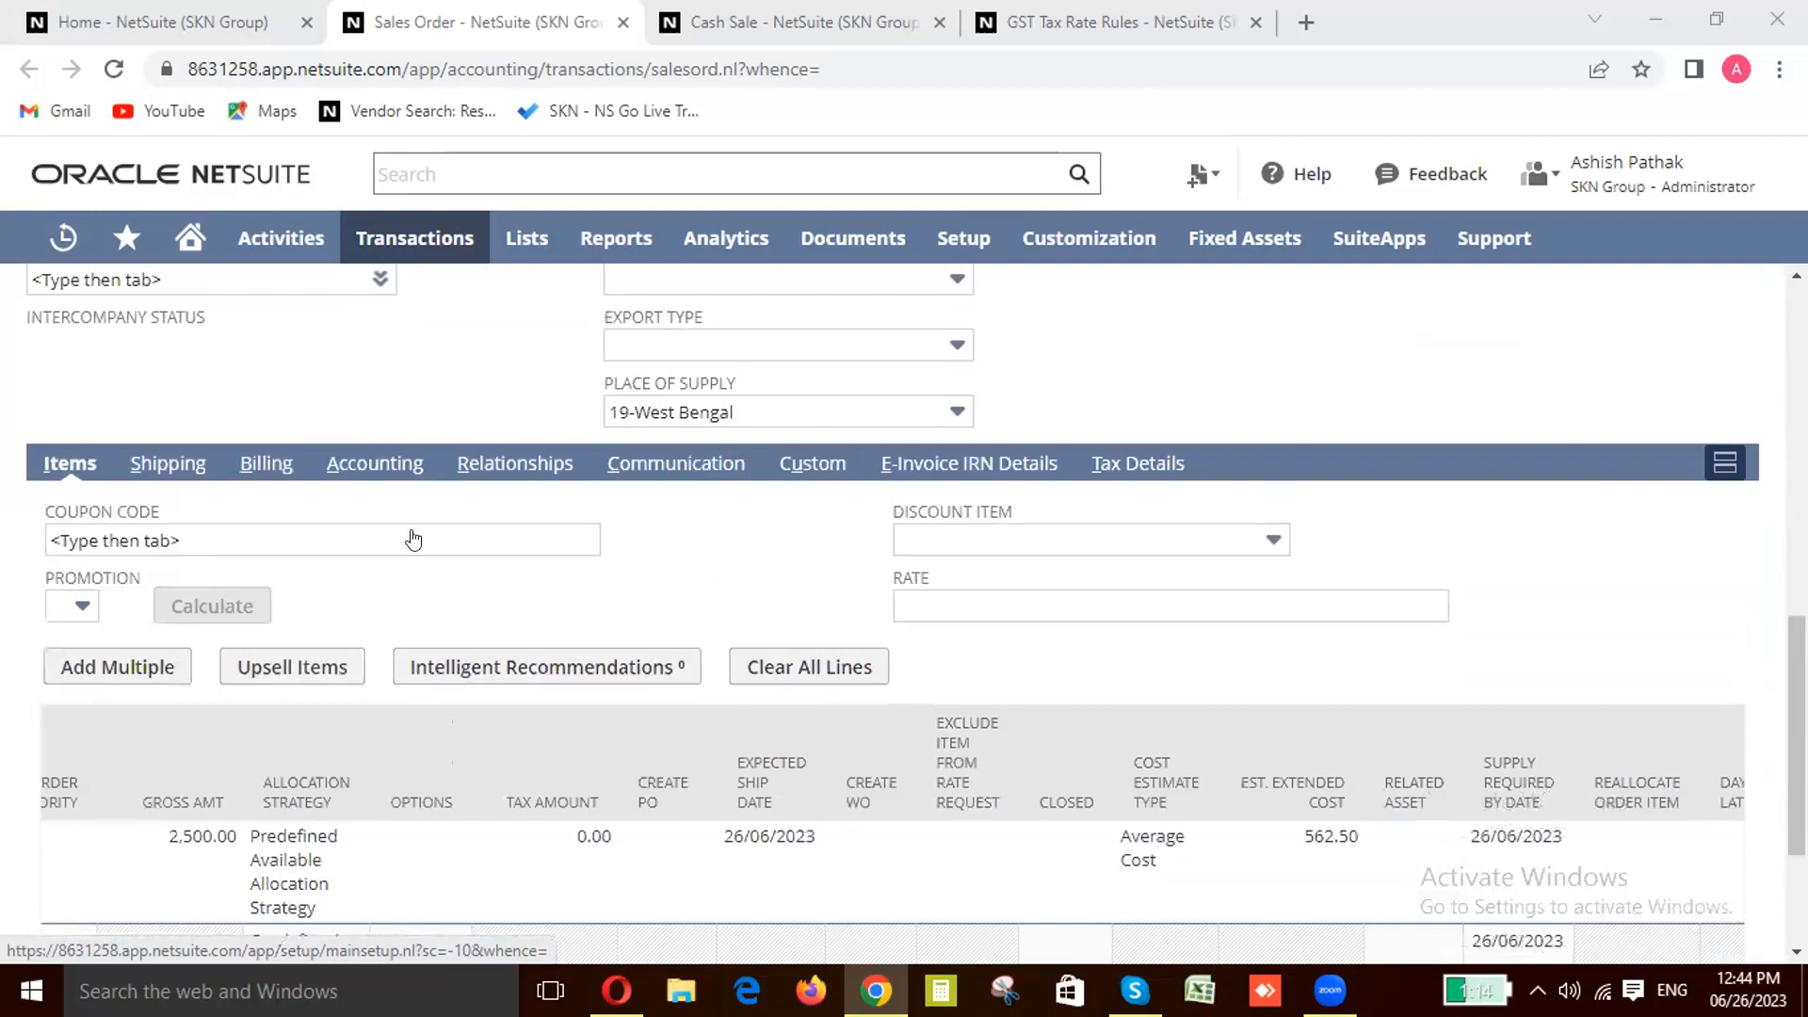
scroll(1474, 655, "up", 4)
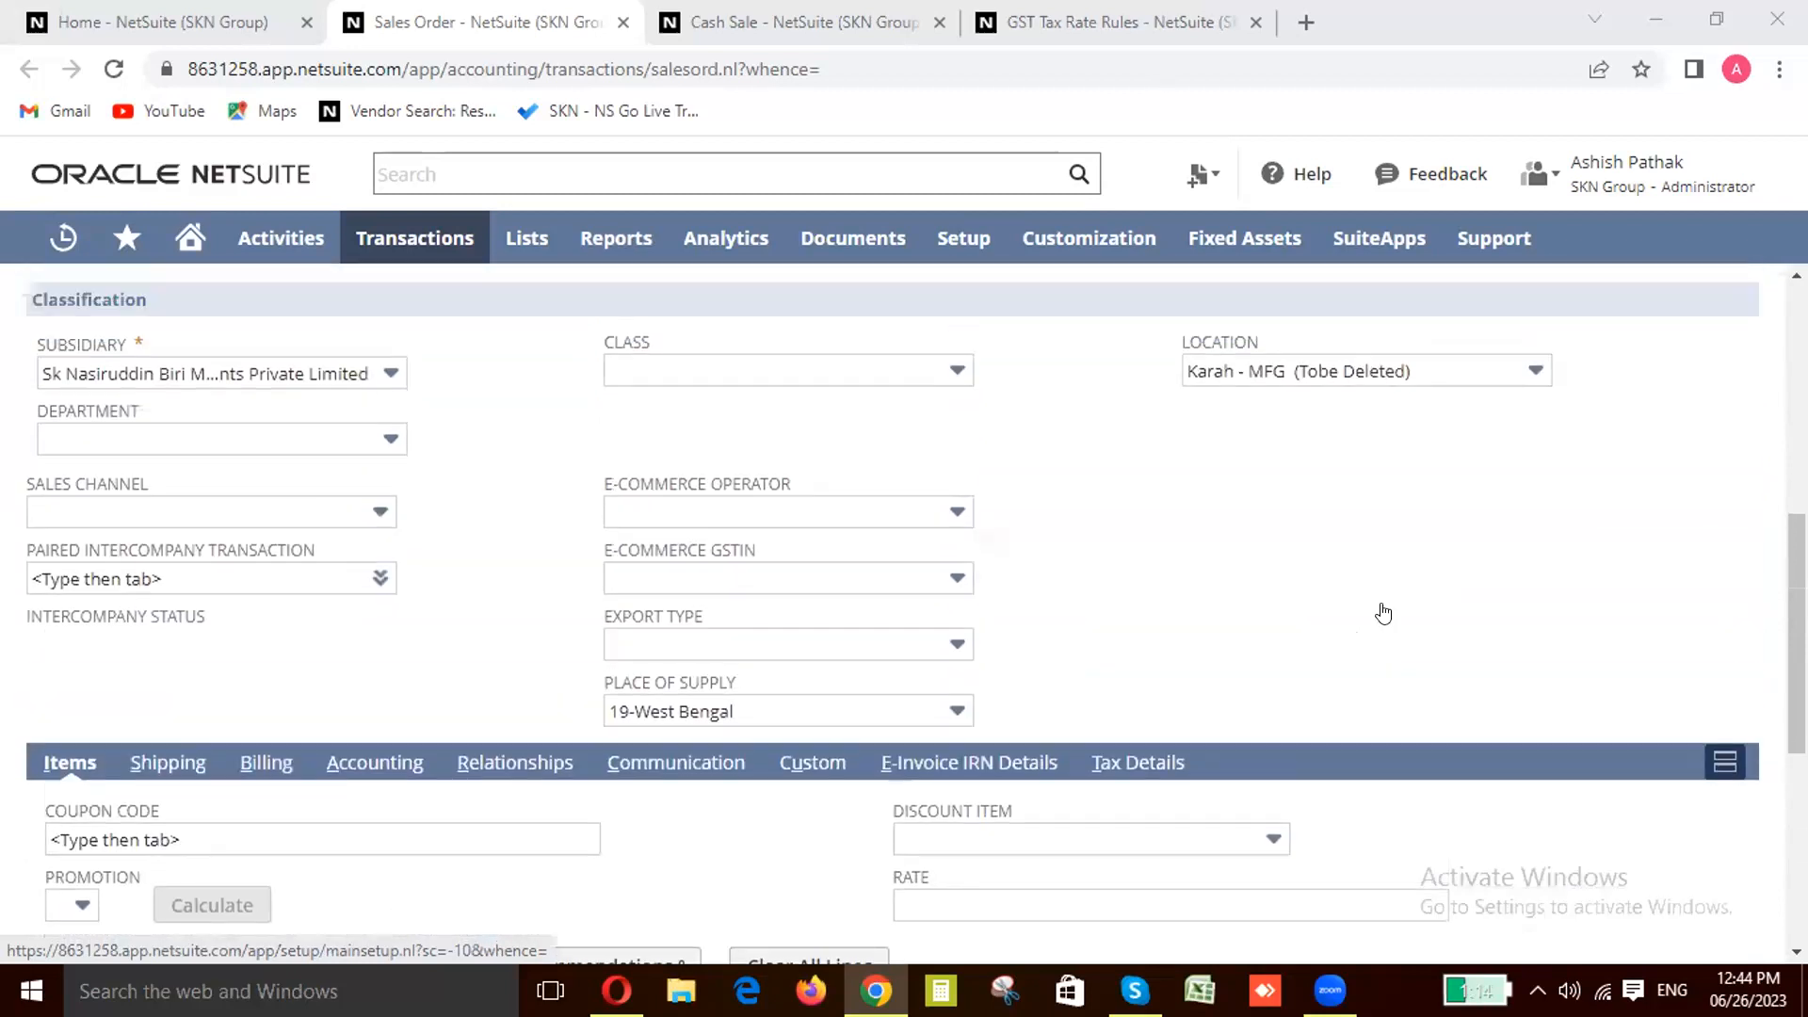
scroll(1382, 613, "up", 5)
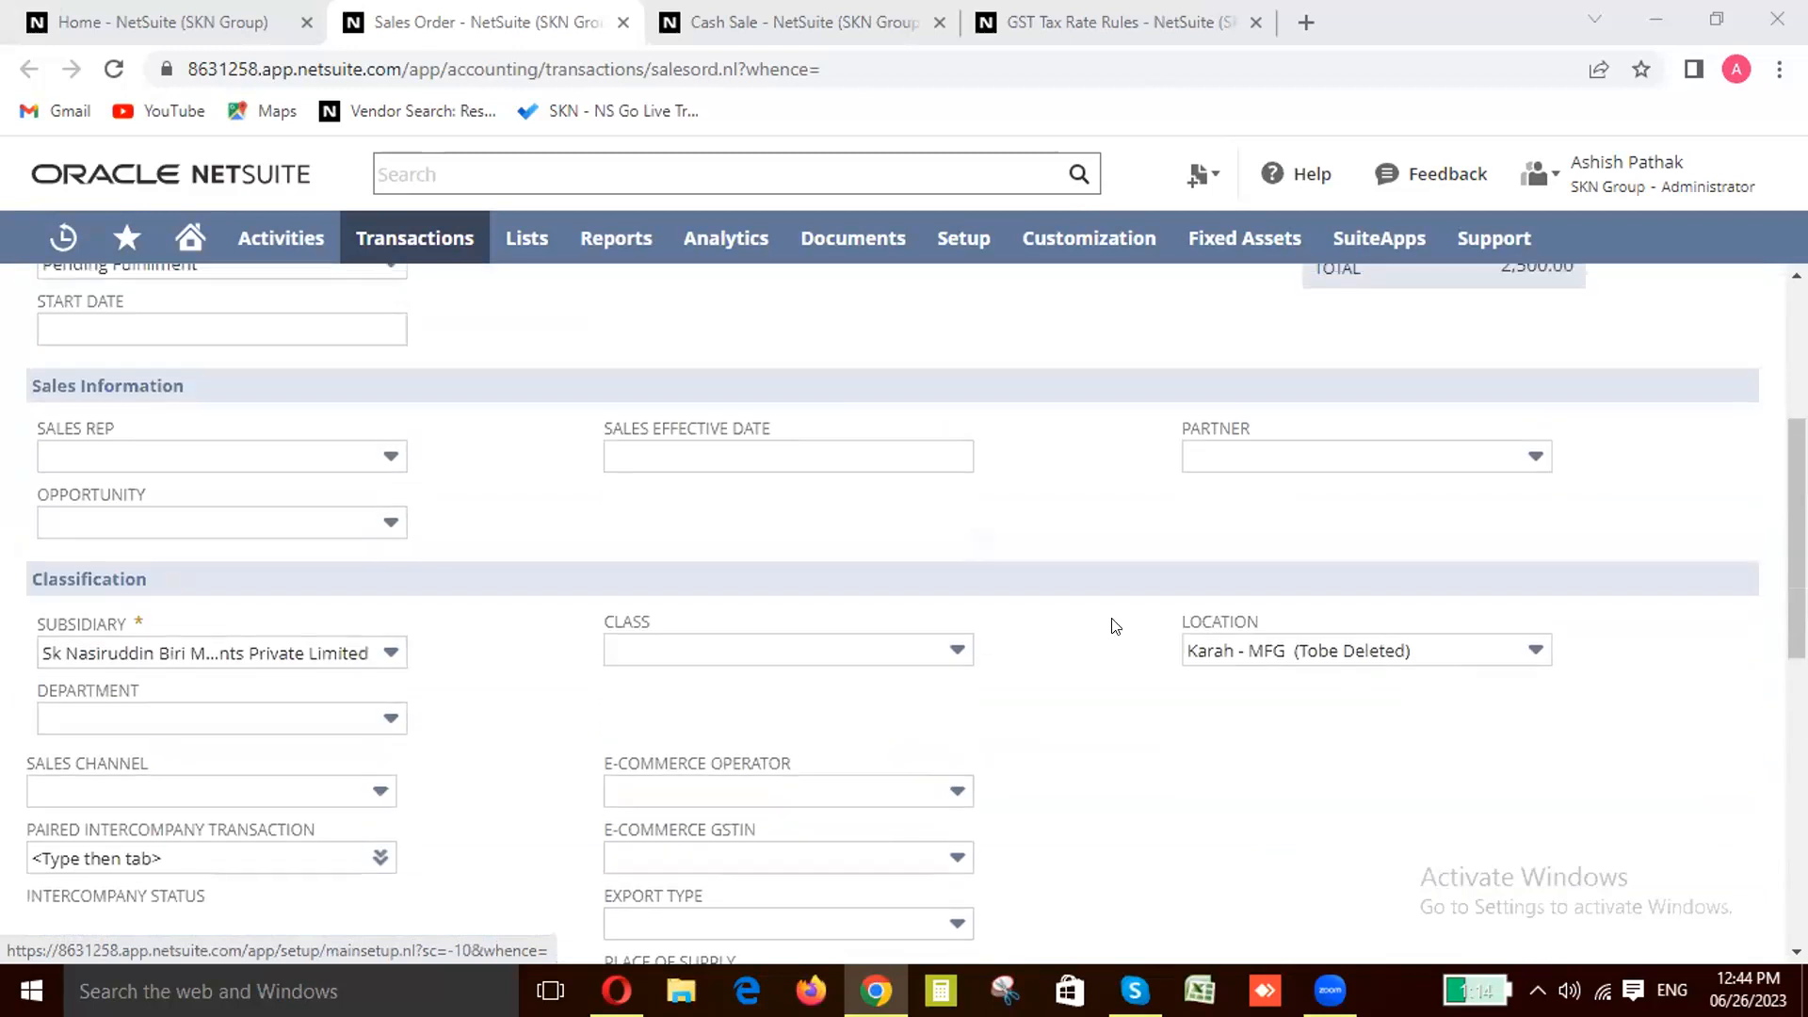
scroll(1115, 627, "up", 2)
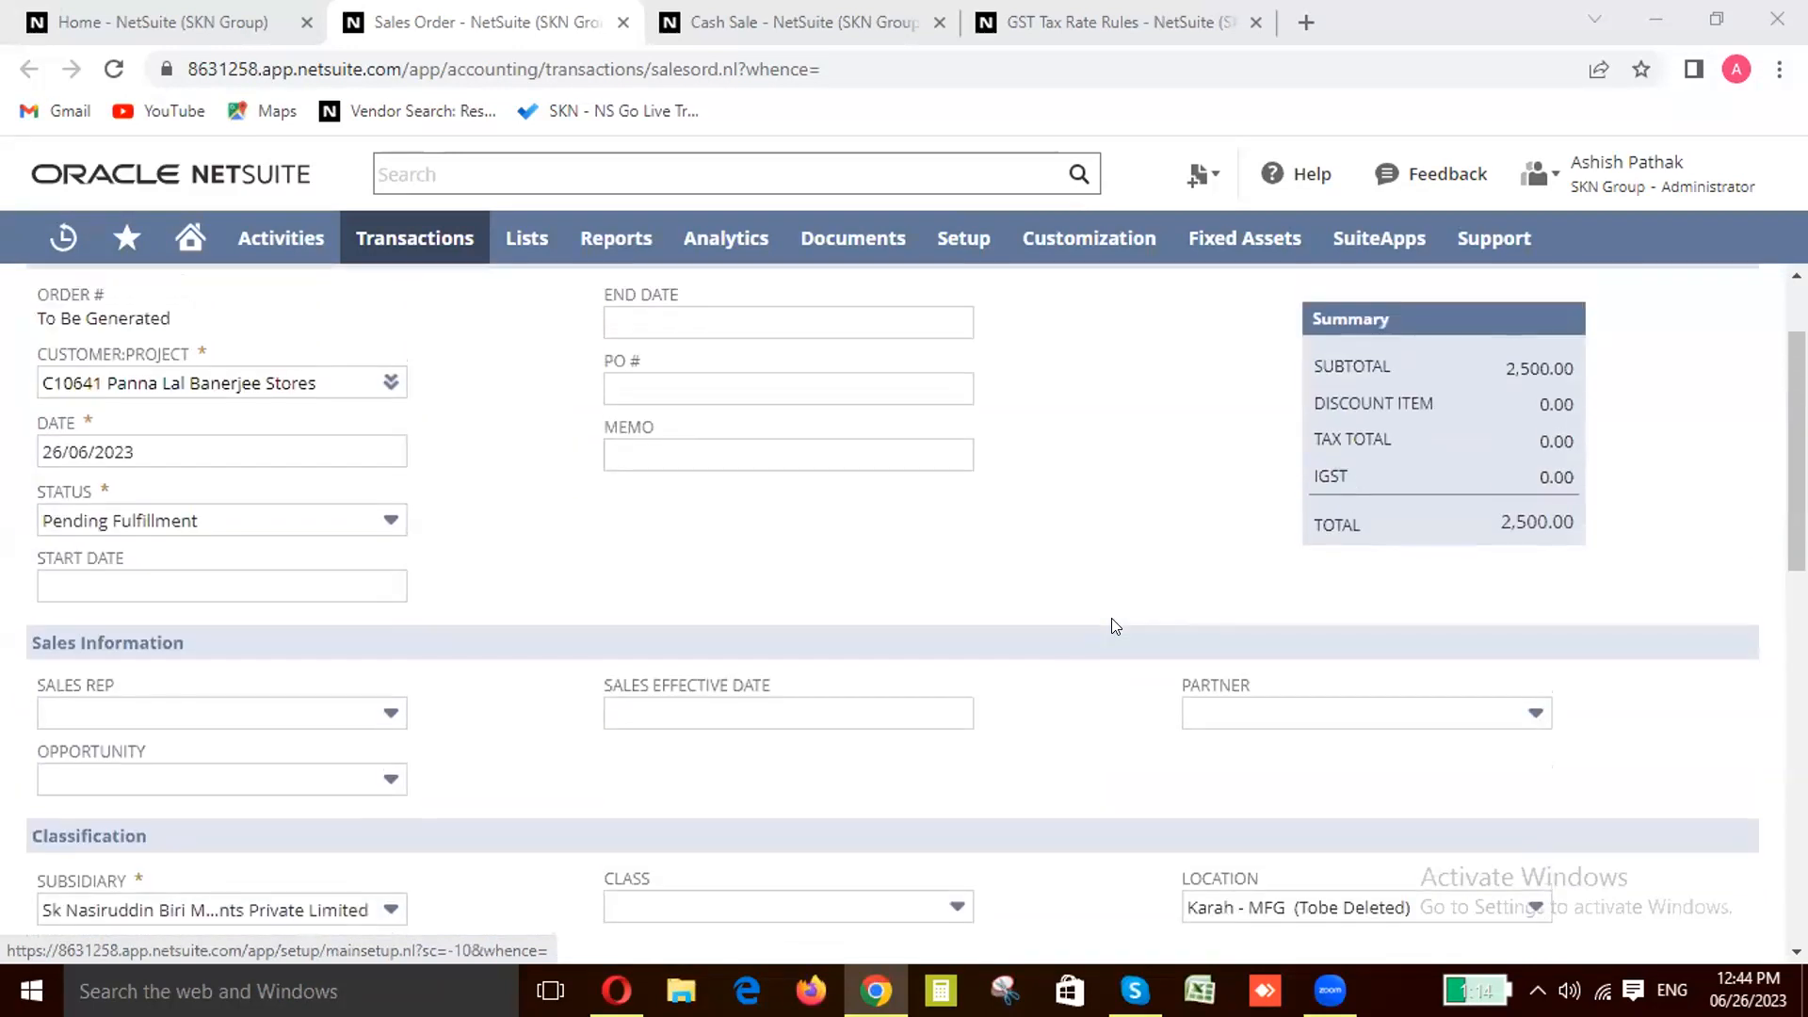
scroll(1103, 638, "up", 2)
scroll(961, 824, "down", 2)
scroll(1017, 529, "up", 2)
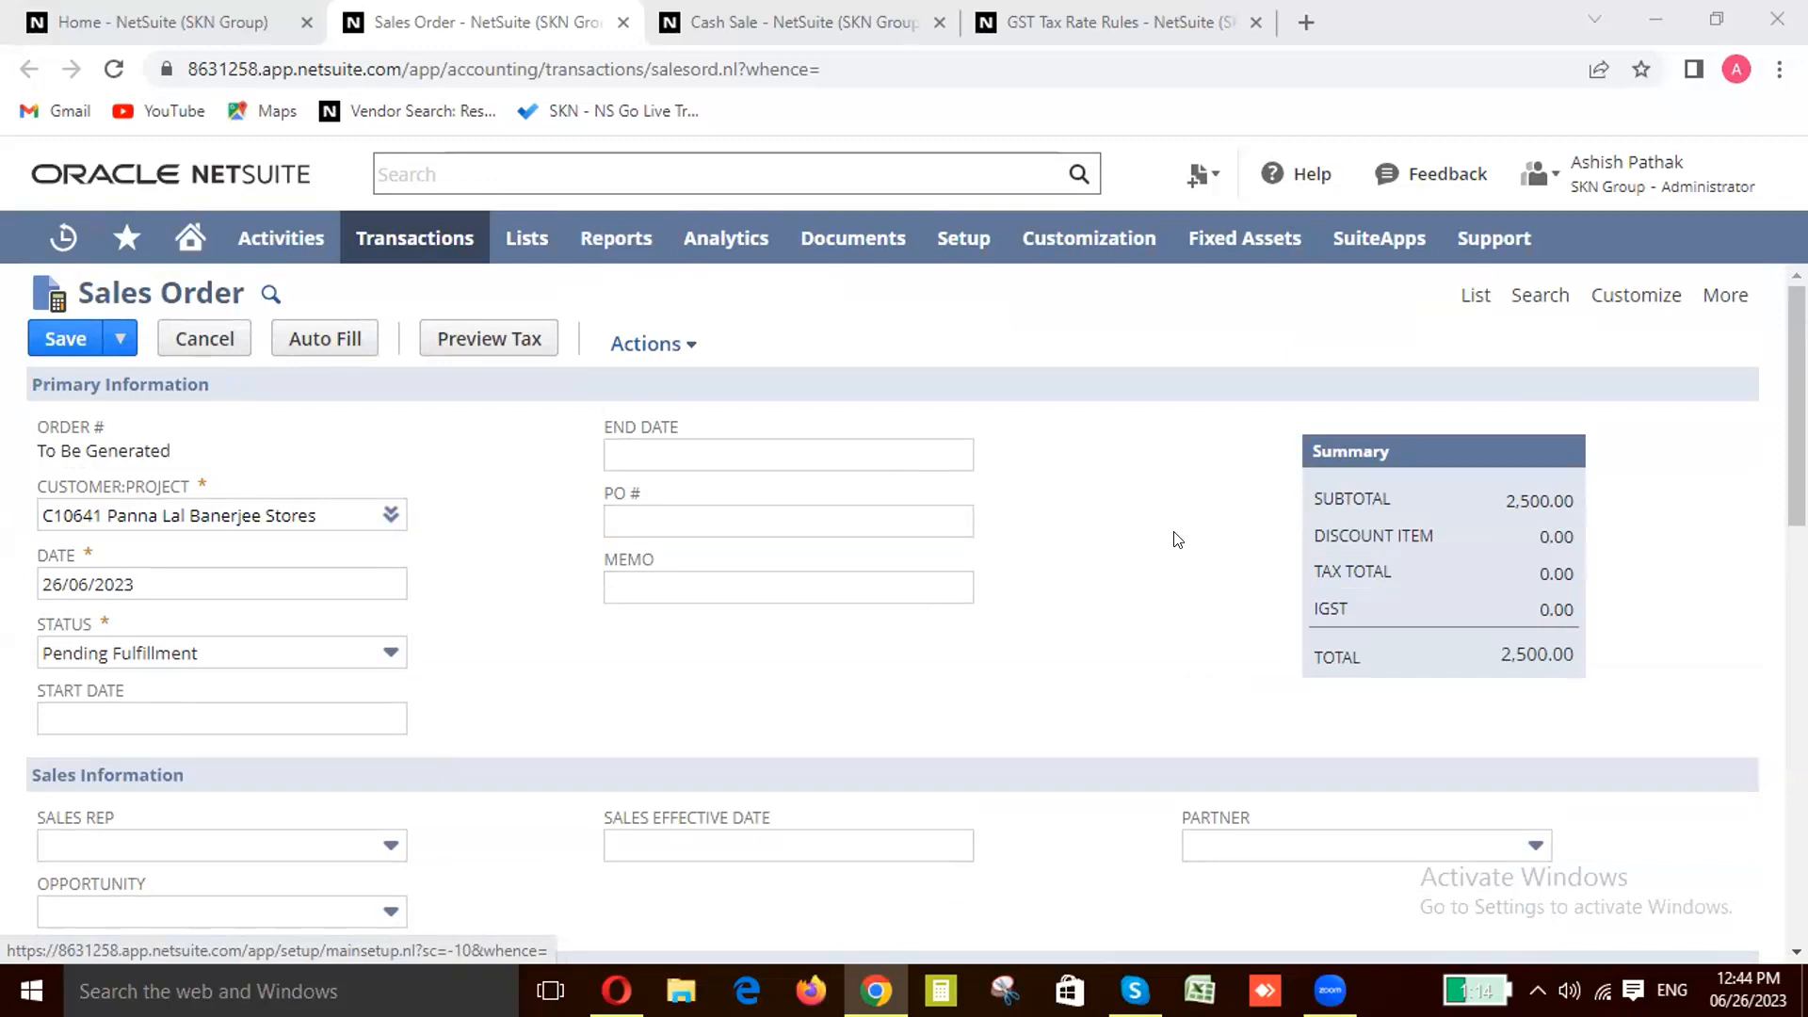
Step: Check the nexus and tax registration in the sales order's tax details, and save the order
scroll(1178, 540, "down", 7)
left_click(1137, 637)
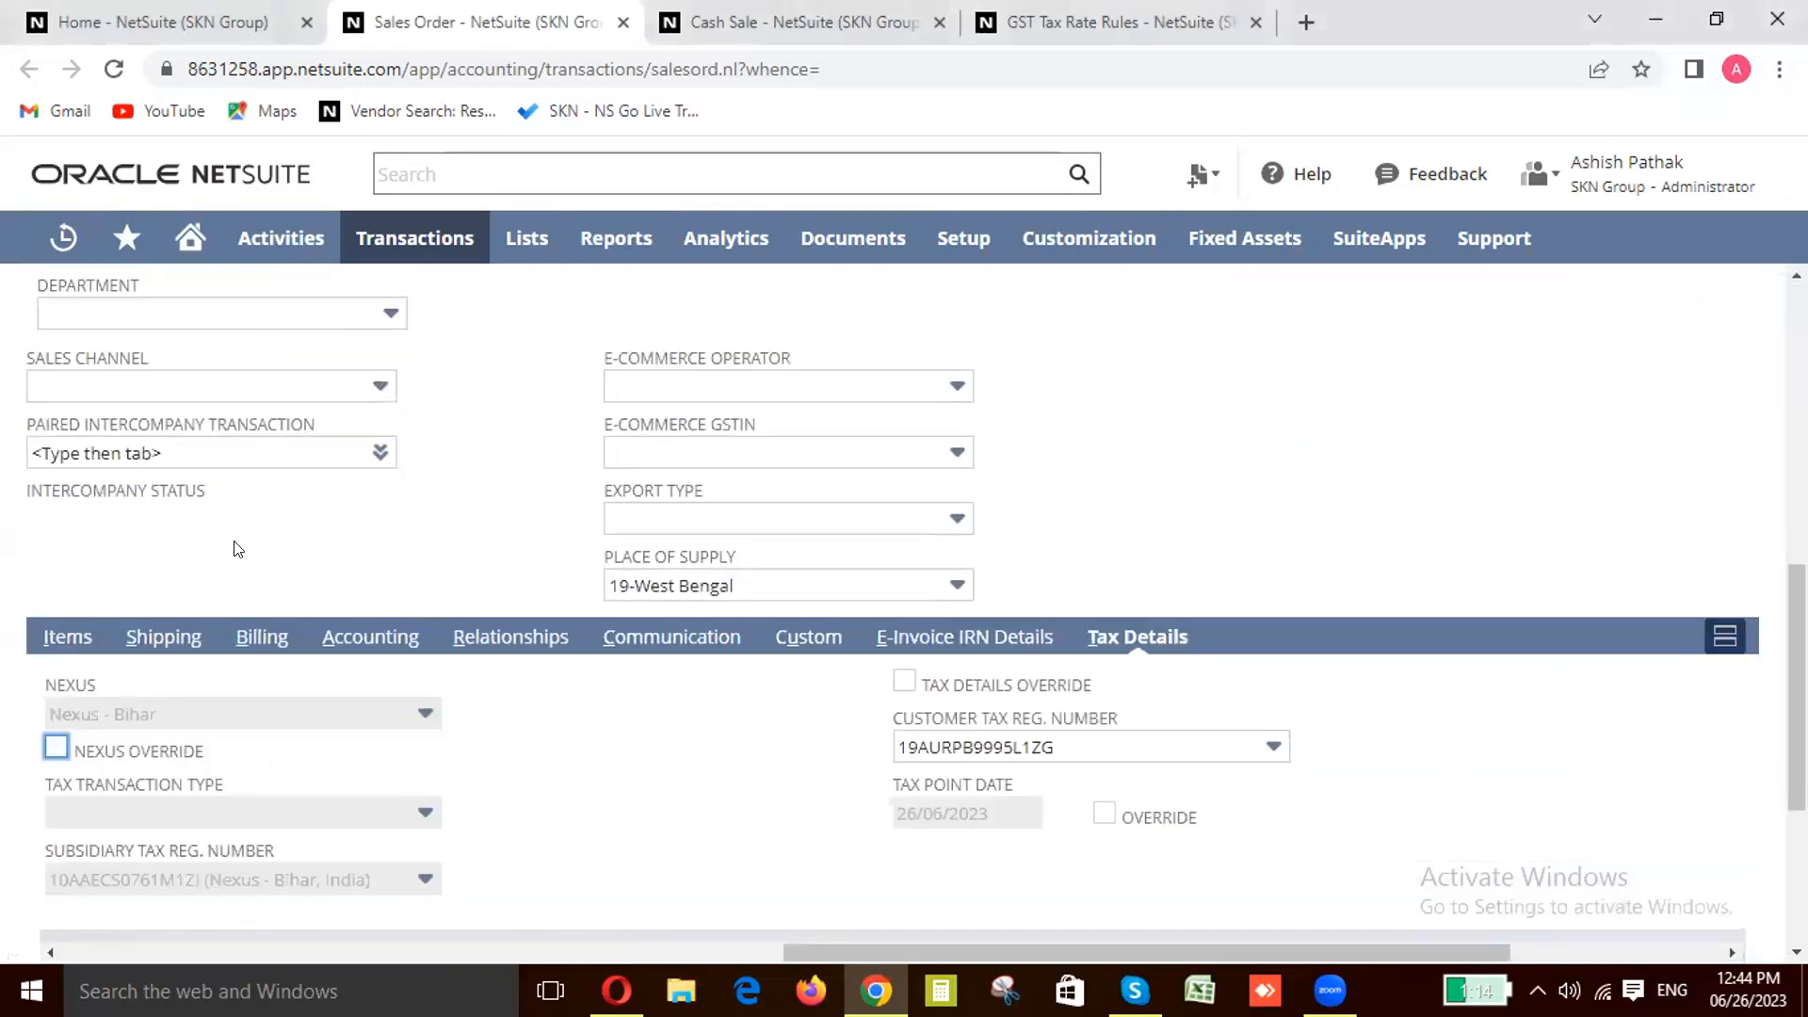
scroll(54, 350, "up", 2)
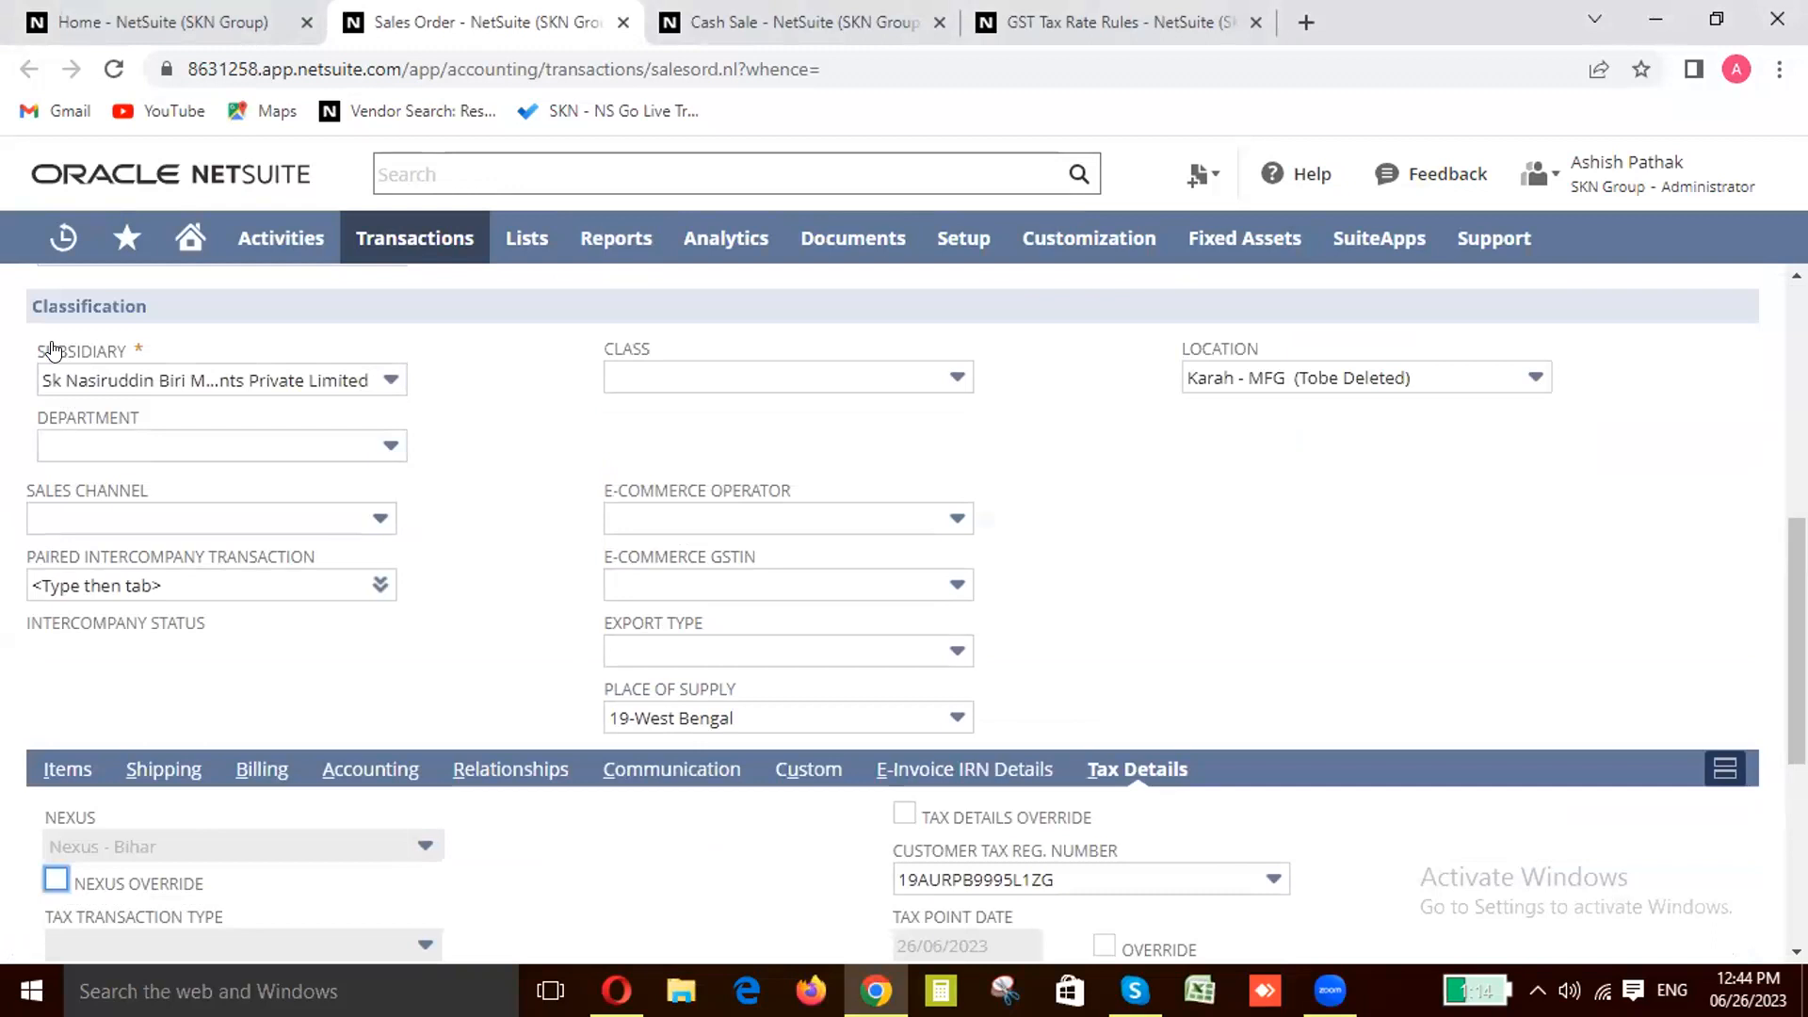
scroll(54, 350, "up", 7)
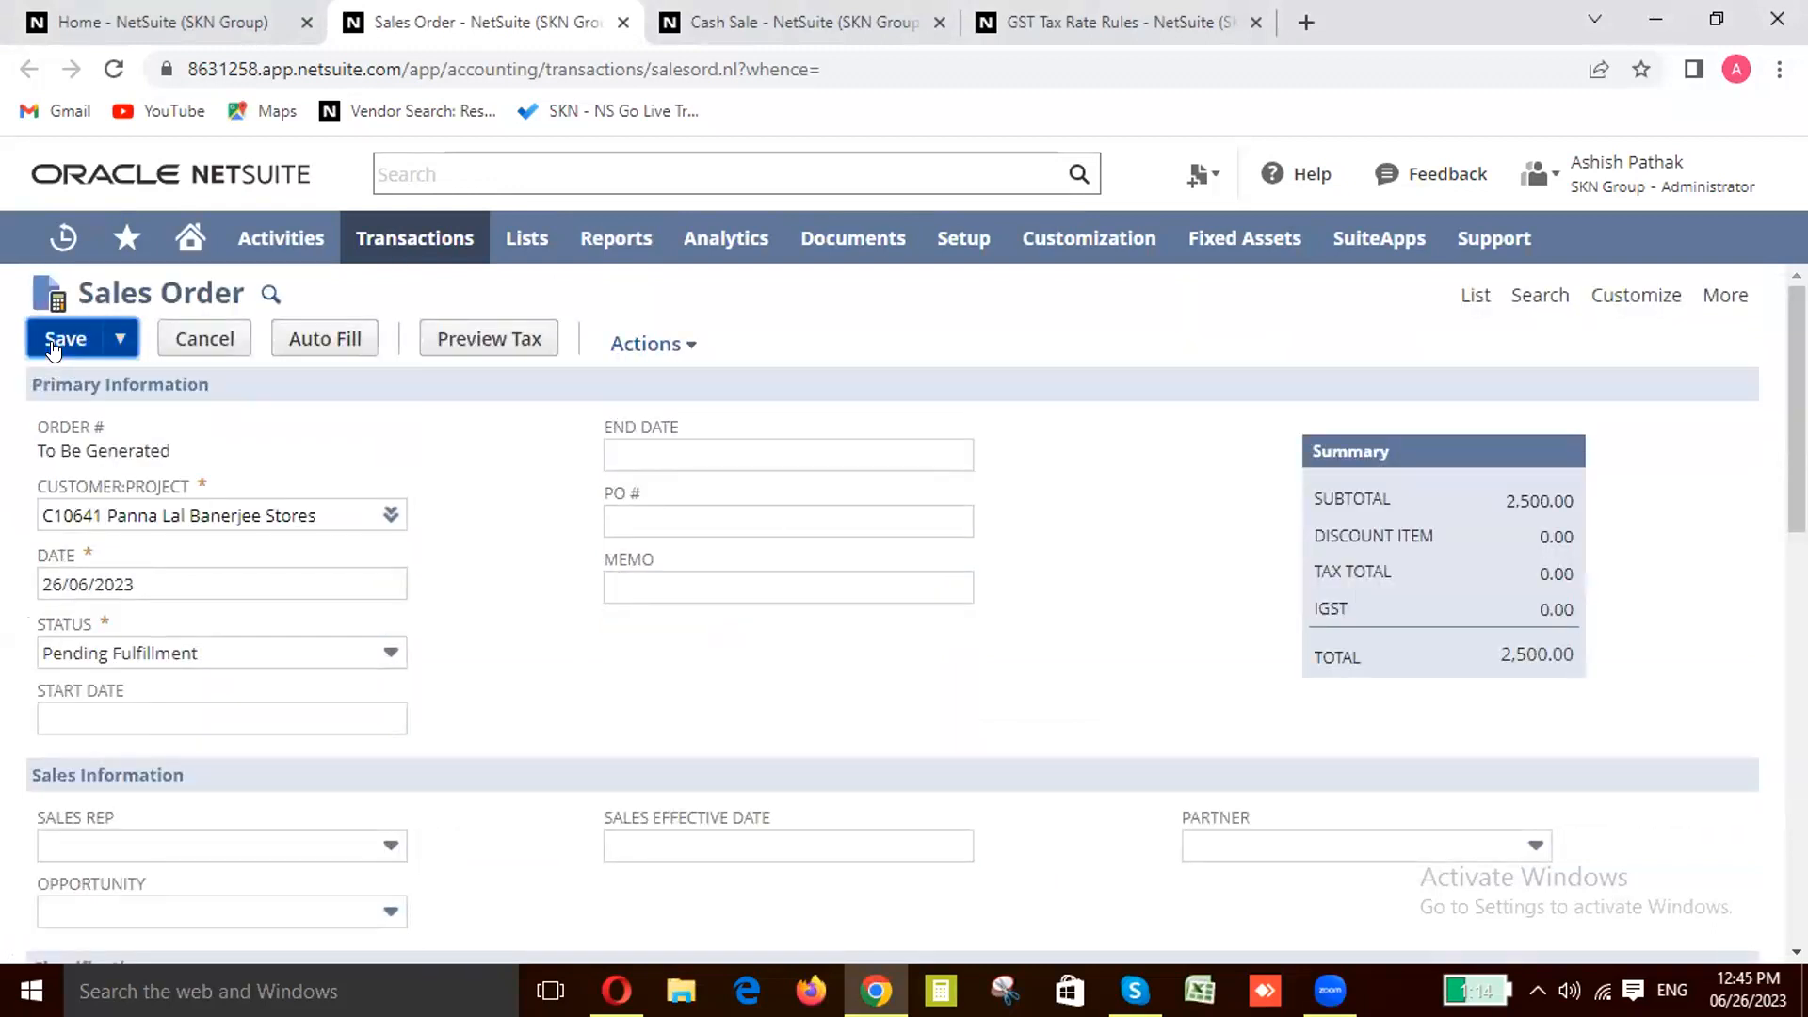
left_click(53, 343)
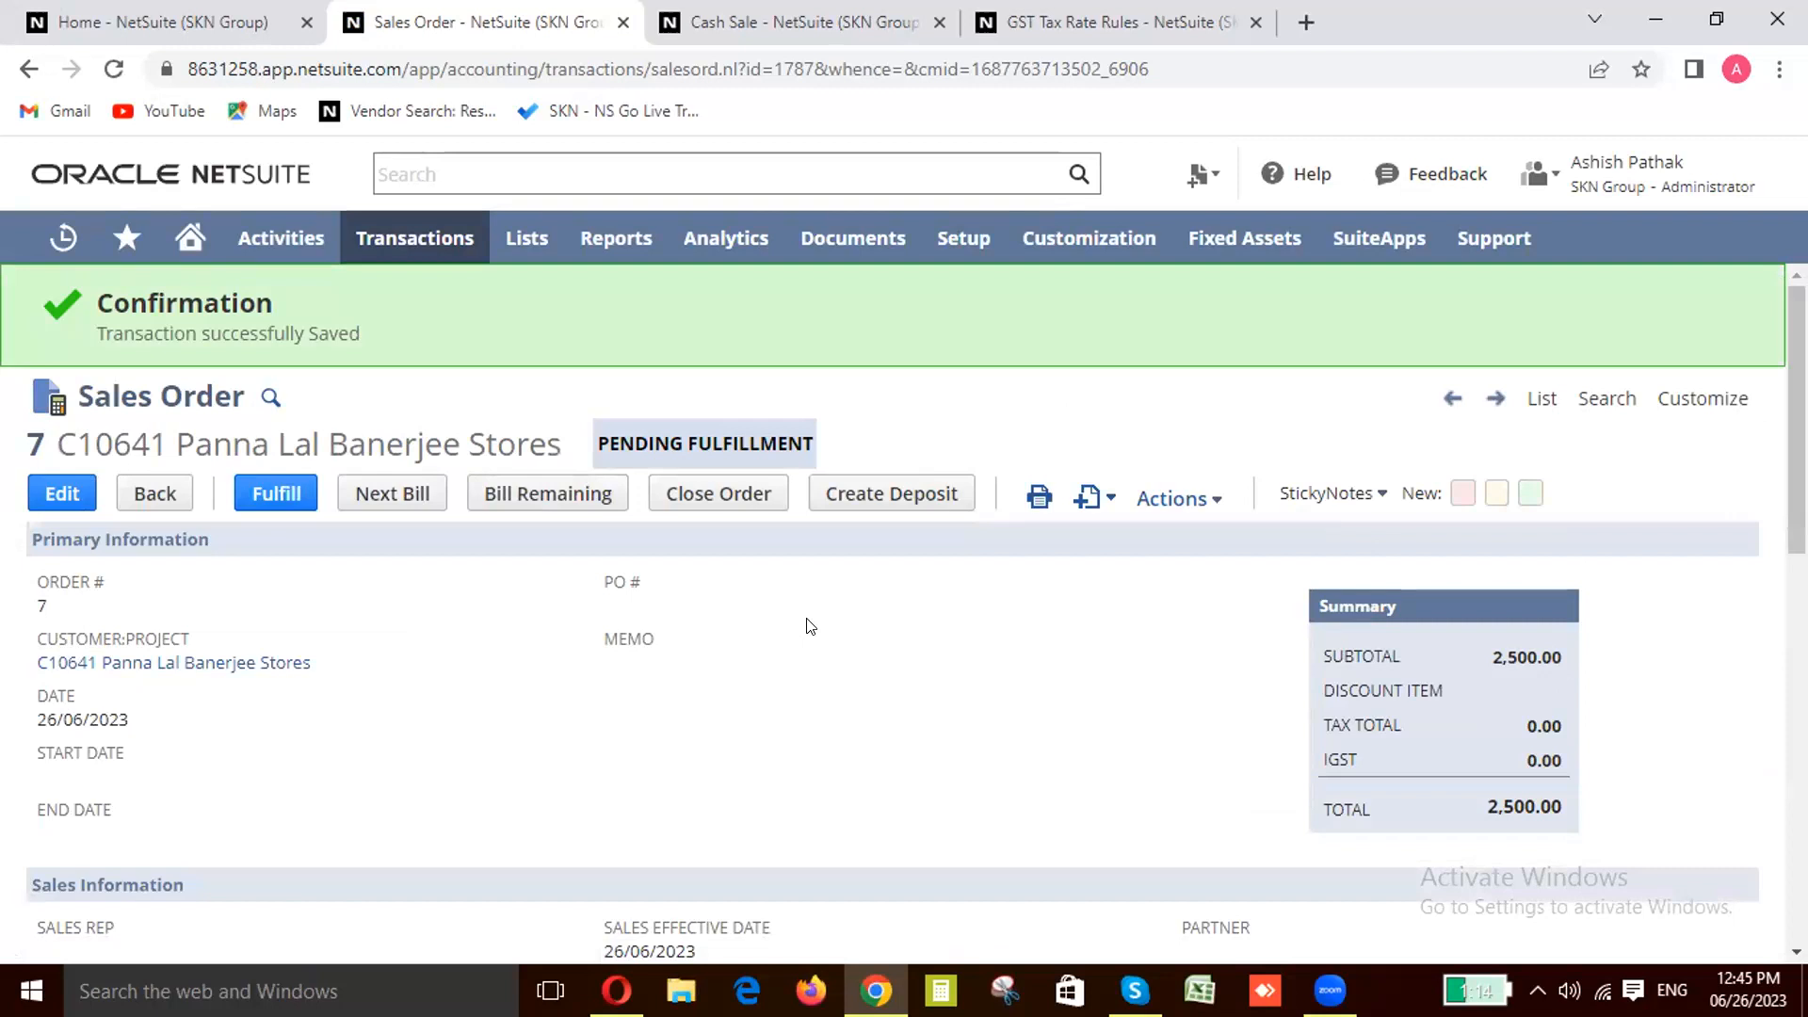
Step: Review the saved sales order's summary, place of supply and 5 Ply Cartoon item line
scroll(810, 627, "down", 1)
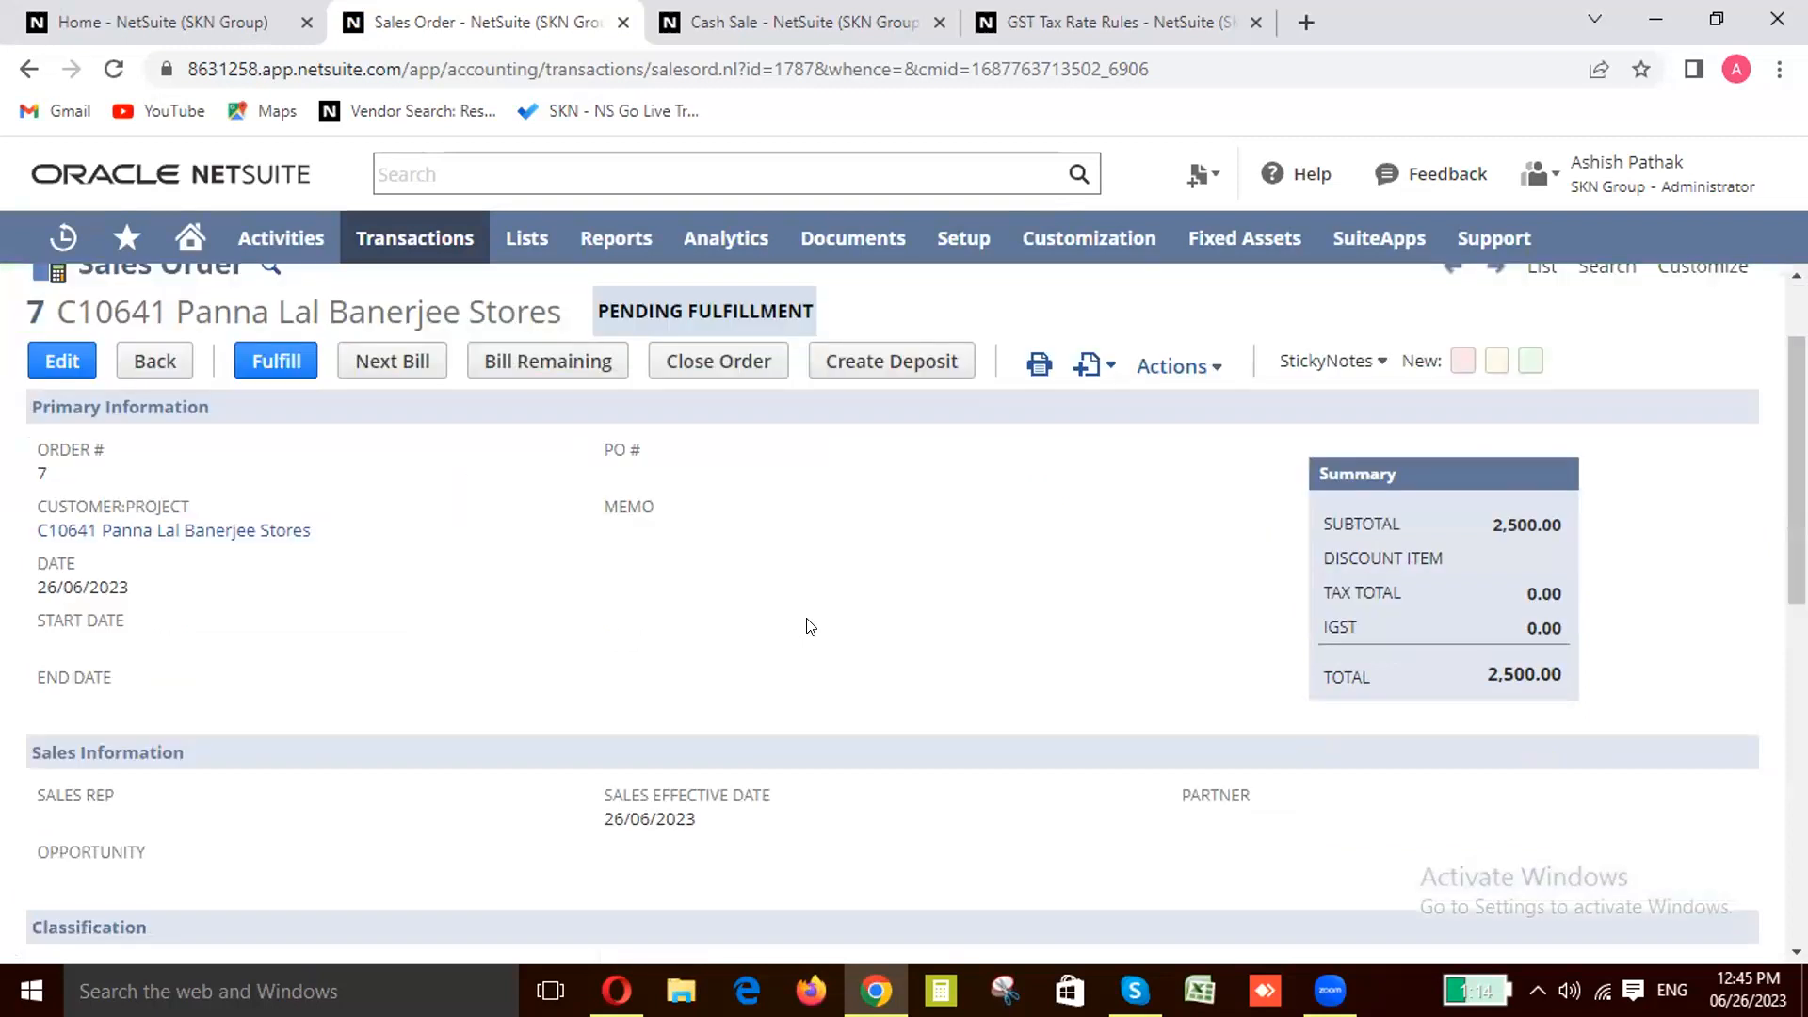
scroll(810, 627, "up", 1)
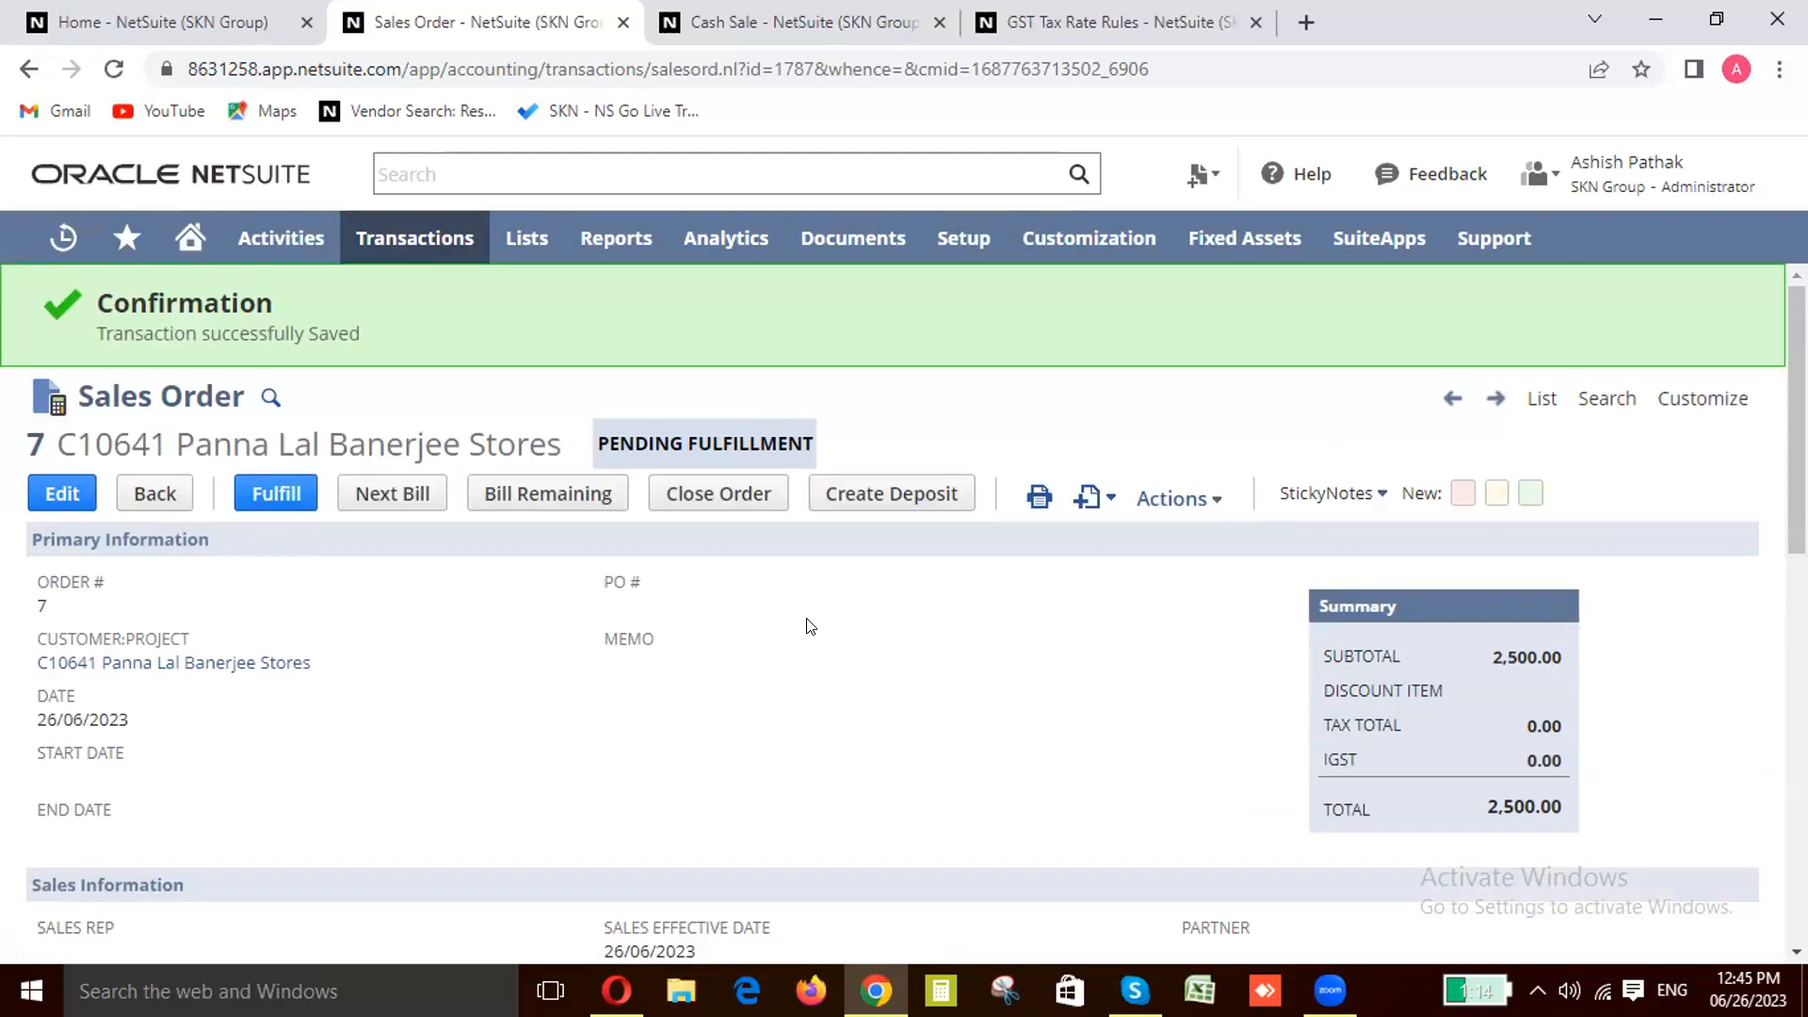
scroll(810, 627, "down", 1)
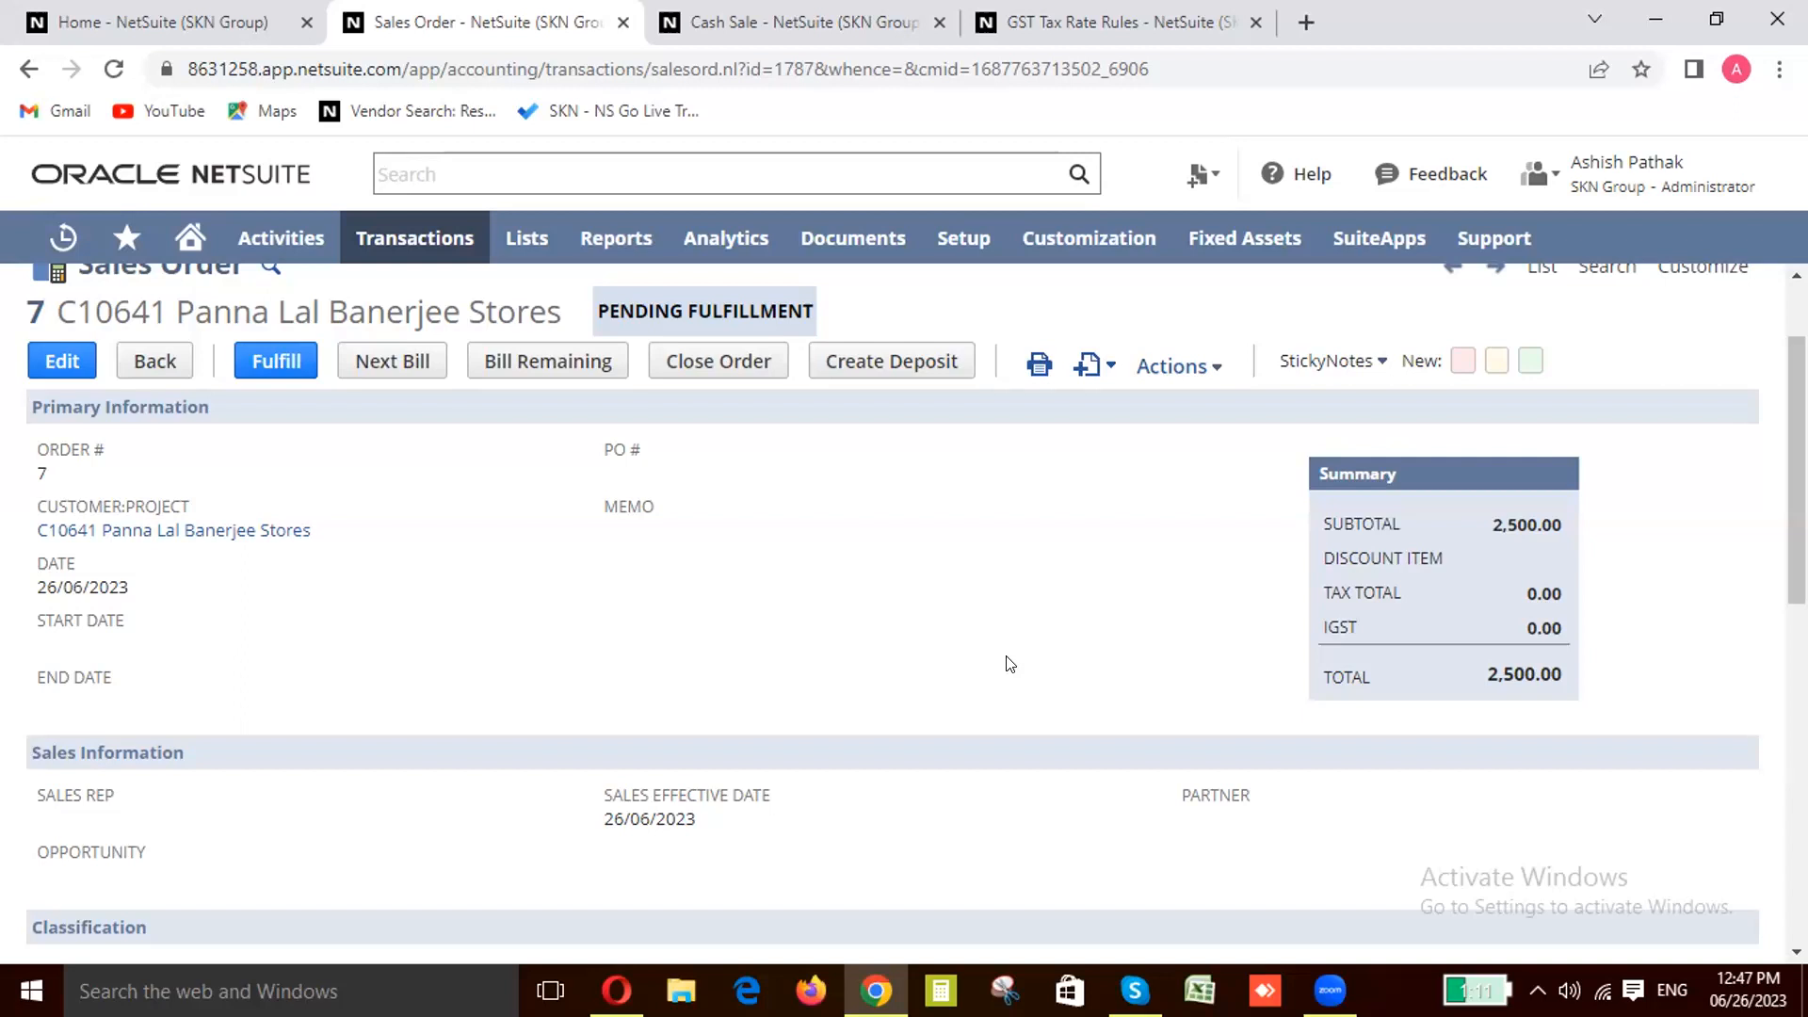
scroll(1010, 664, "up", 1)
scroll(1010, 664, "up", 2)
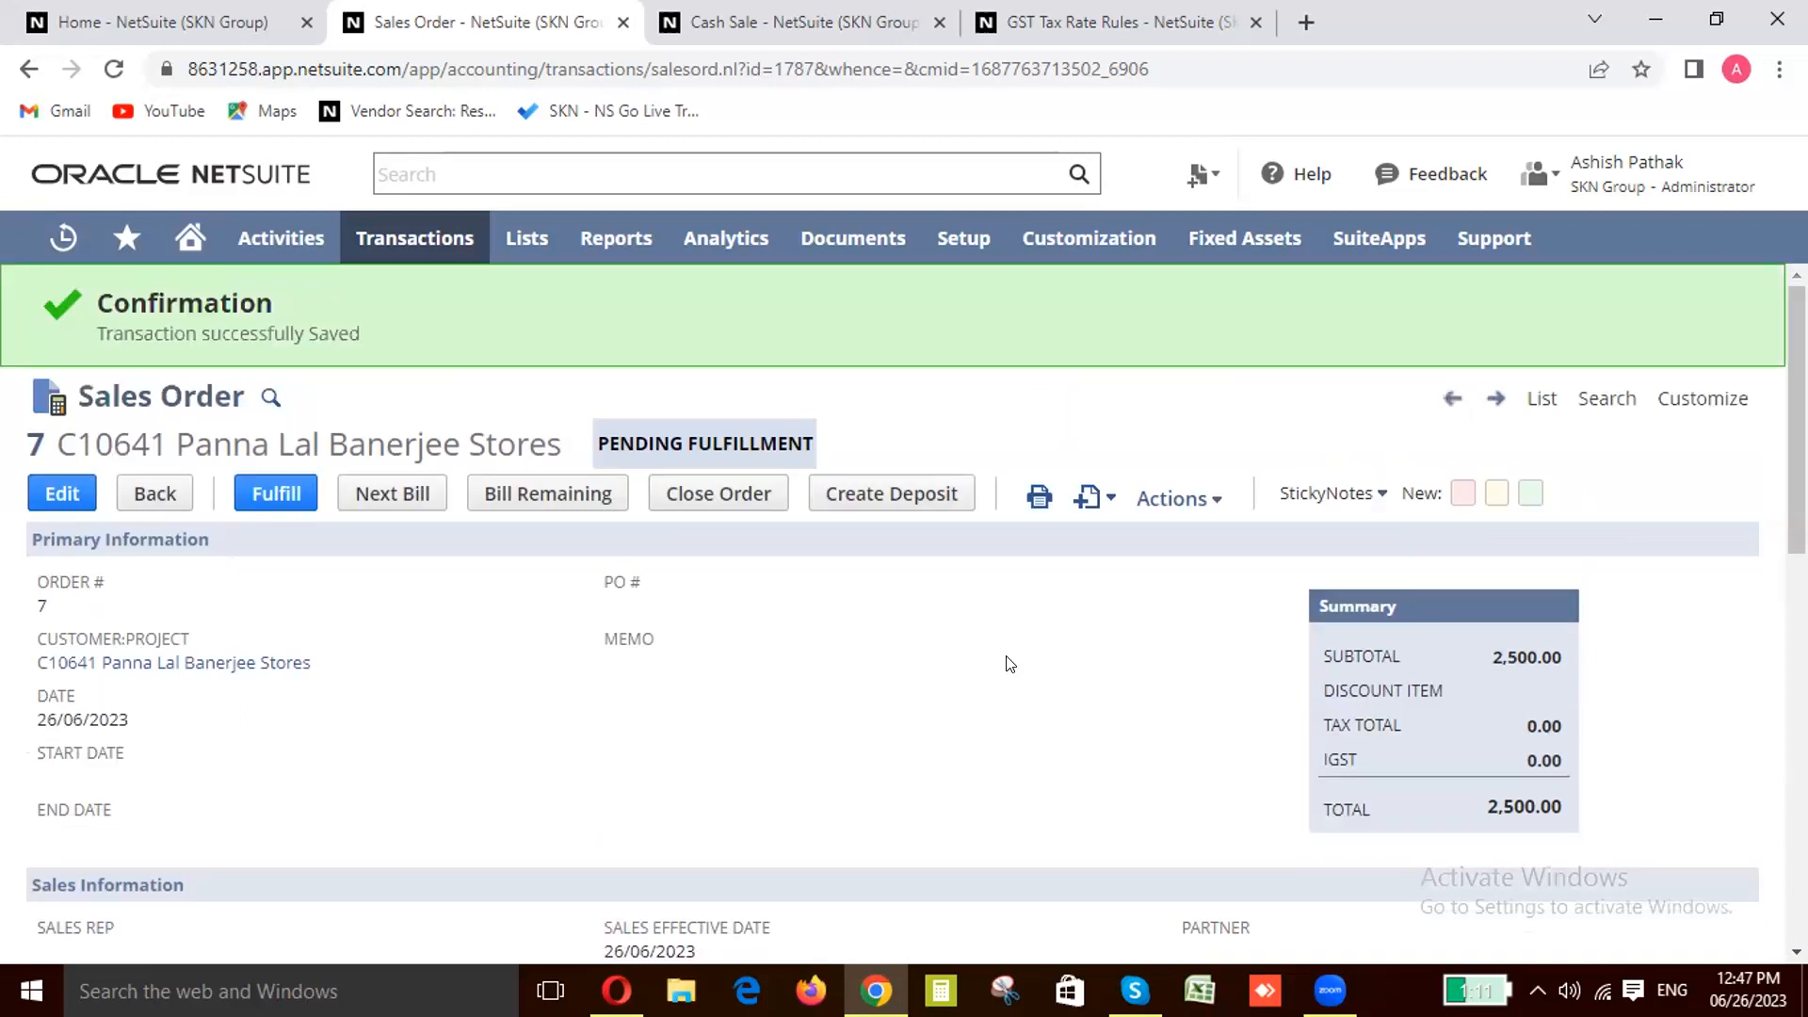
scroll(1009, 663, "down", 2)
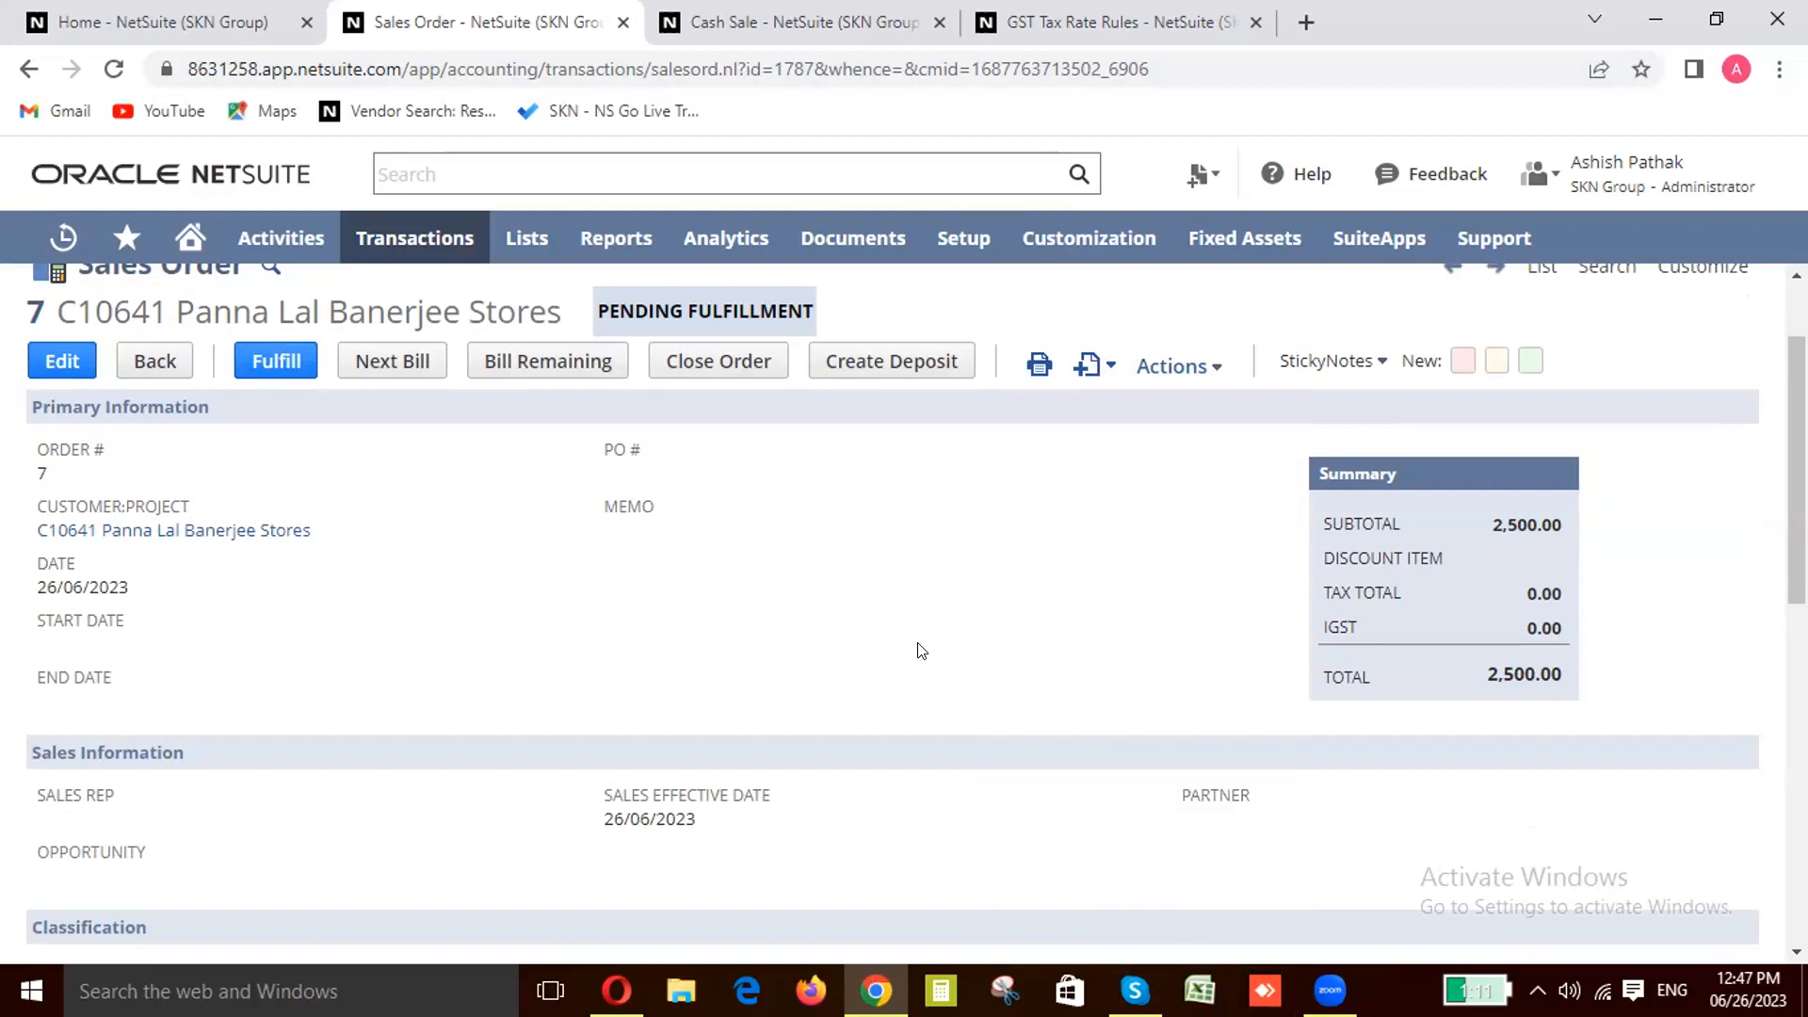
scroll(918, 650, "down", 1)
scroll(951, 781, "down", 6)
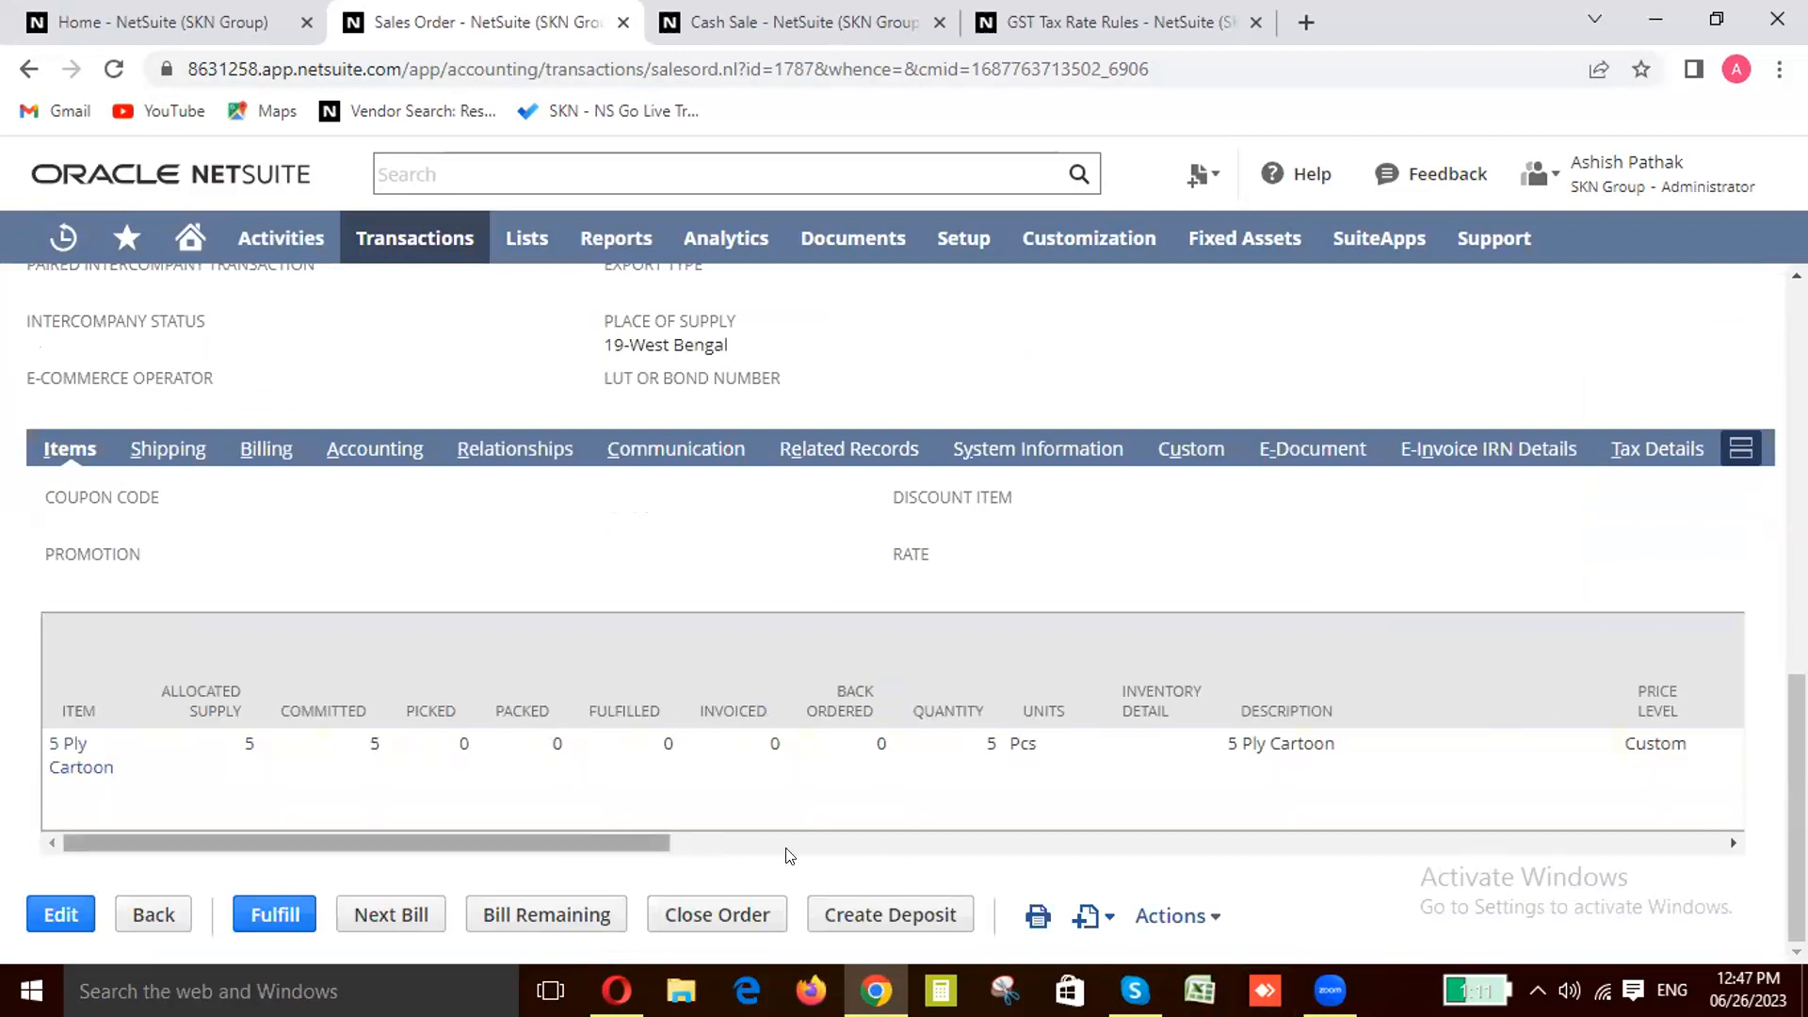
scroll(608, 852, "right", 5)
scroll(593, 857, "left", 5)
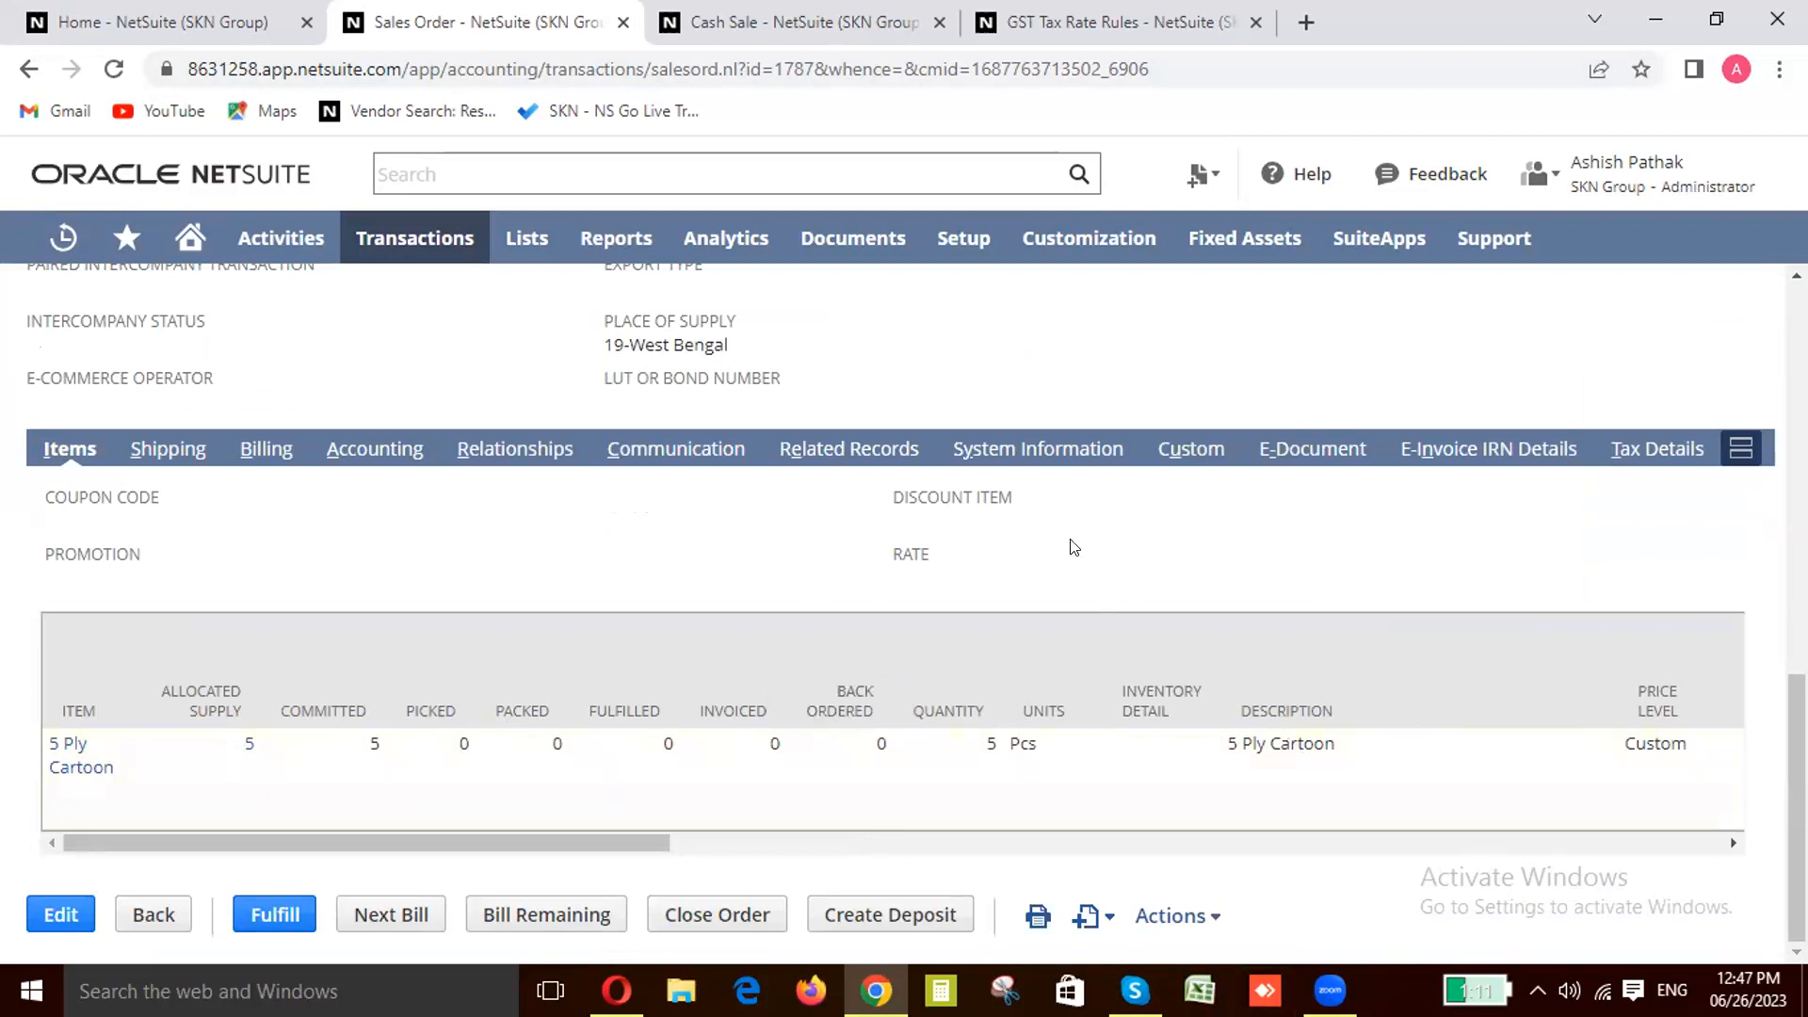
mouse_move(523, 240)
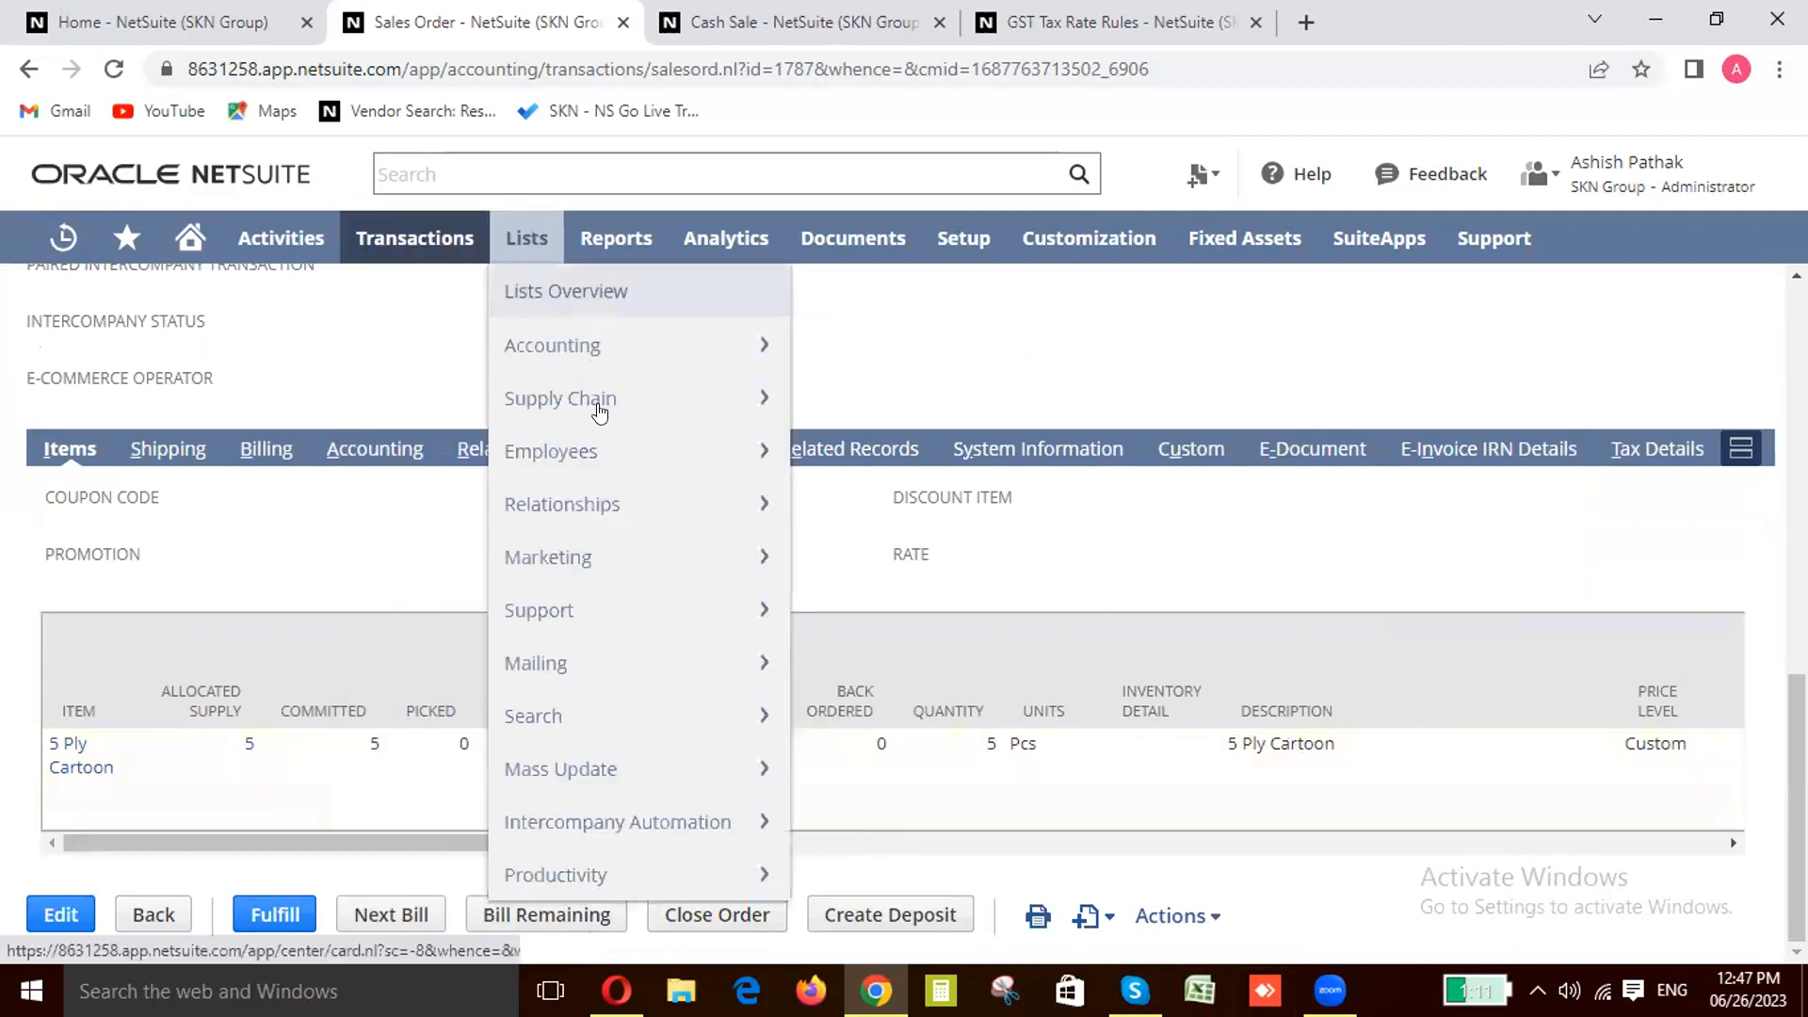
mouse_move(747, 517)
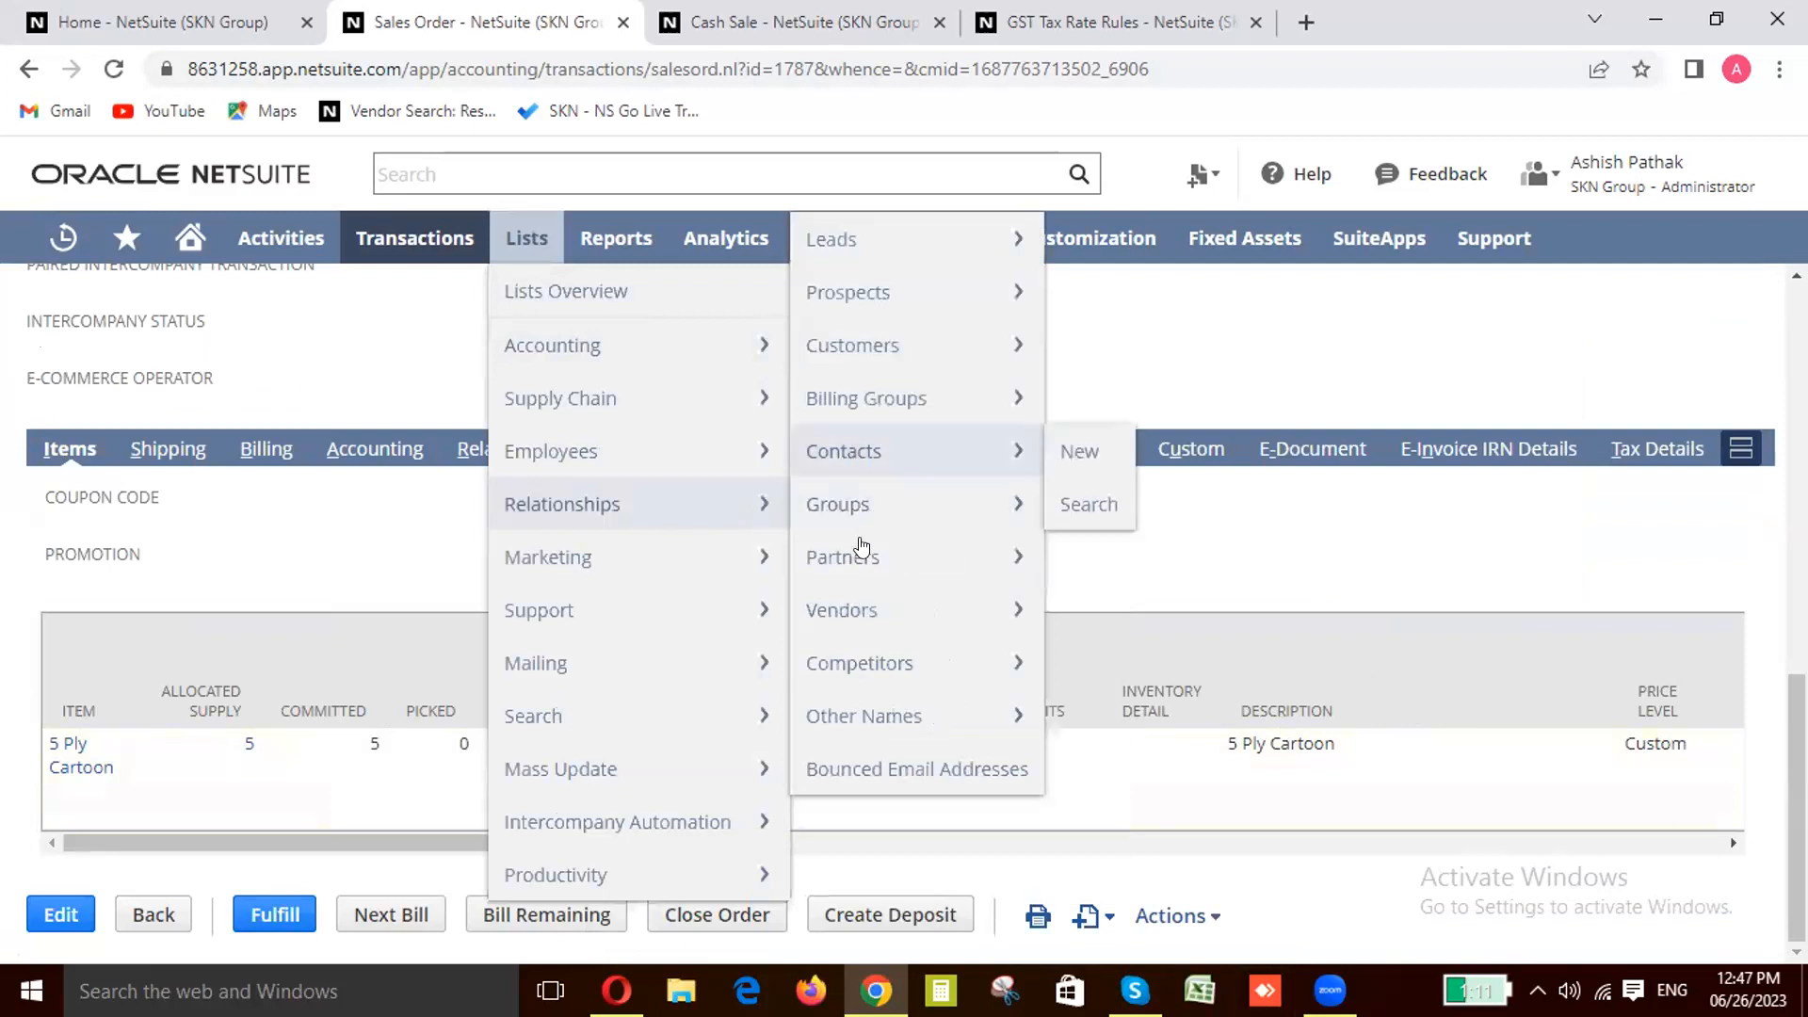
mouse_move(920, 355)
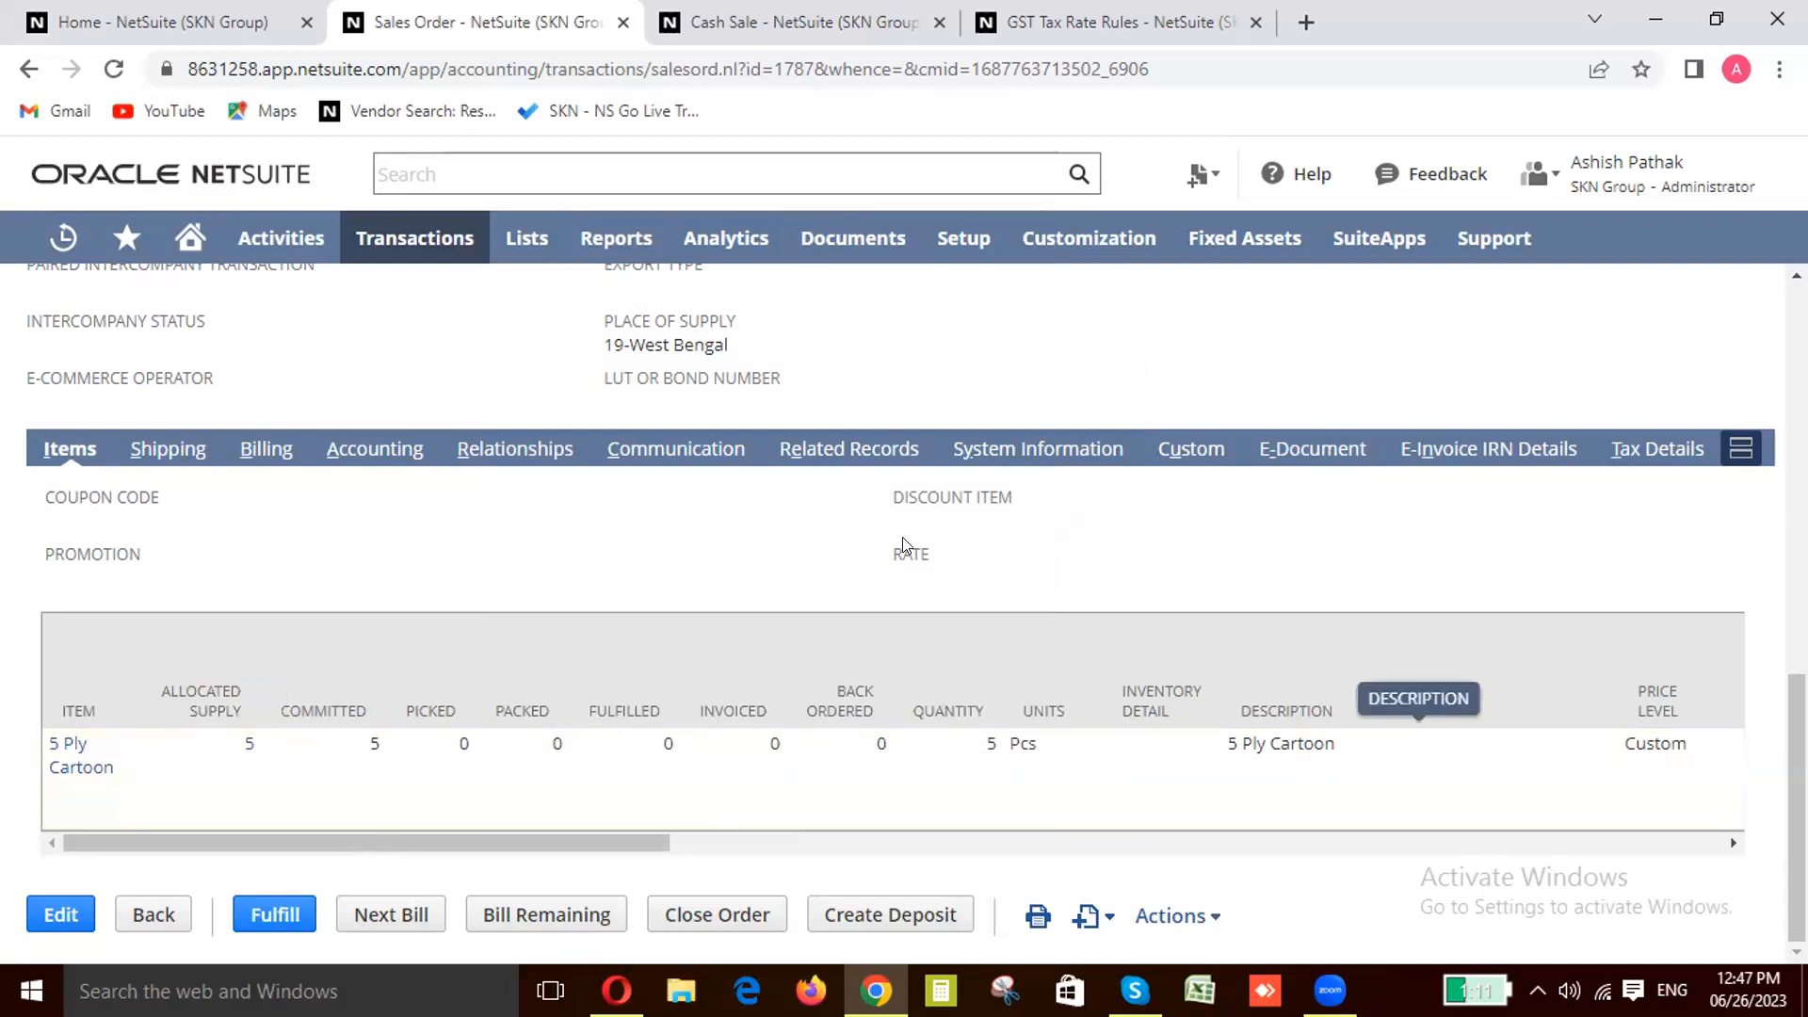
scroll(902, 537, "up", 1)
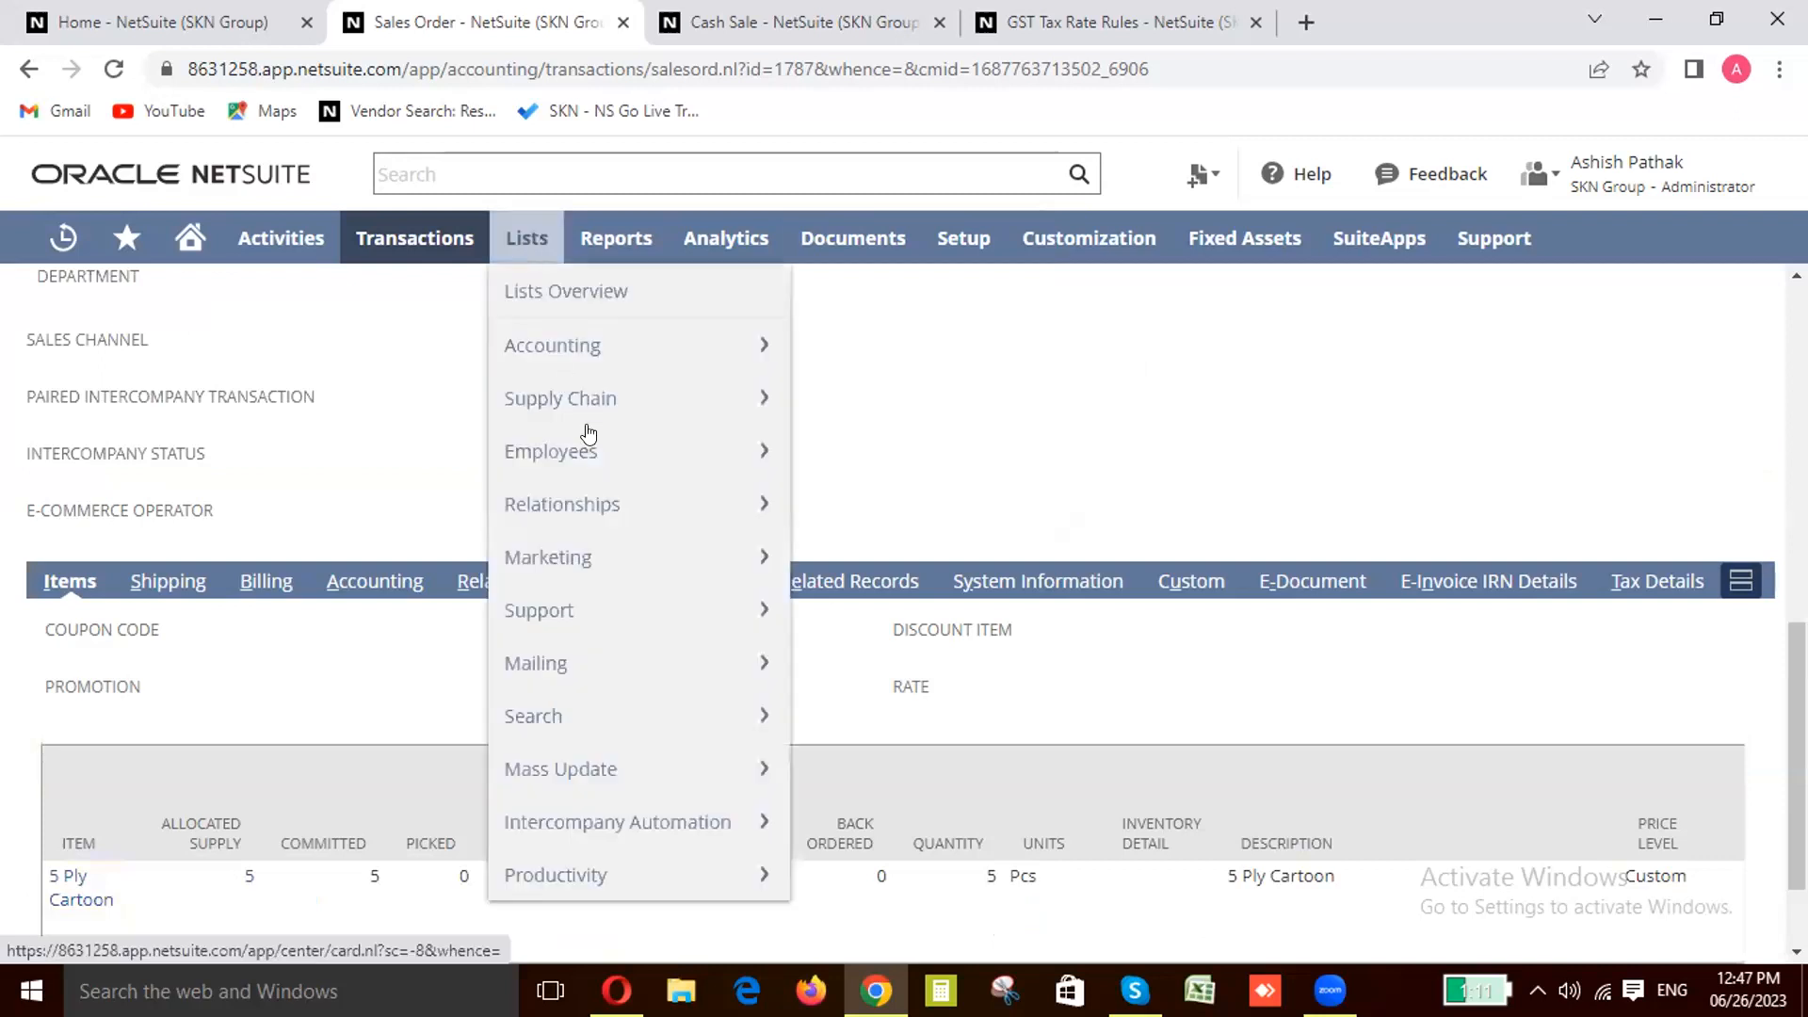
Step: Open a blank new customer record in a separate browser tab and switch to it
mouse_move(660, 346)
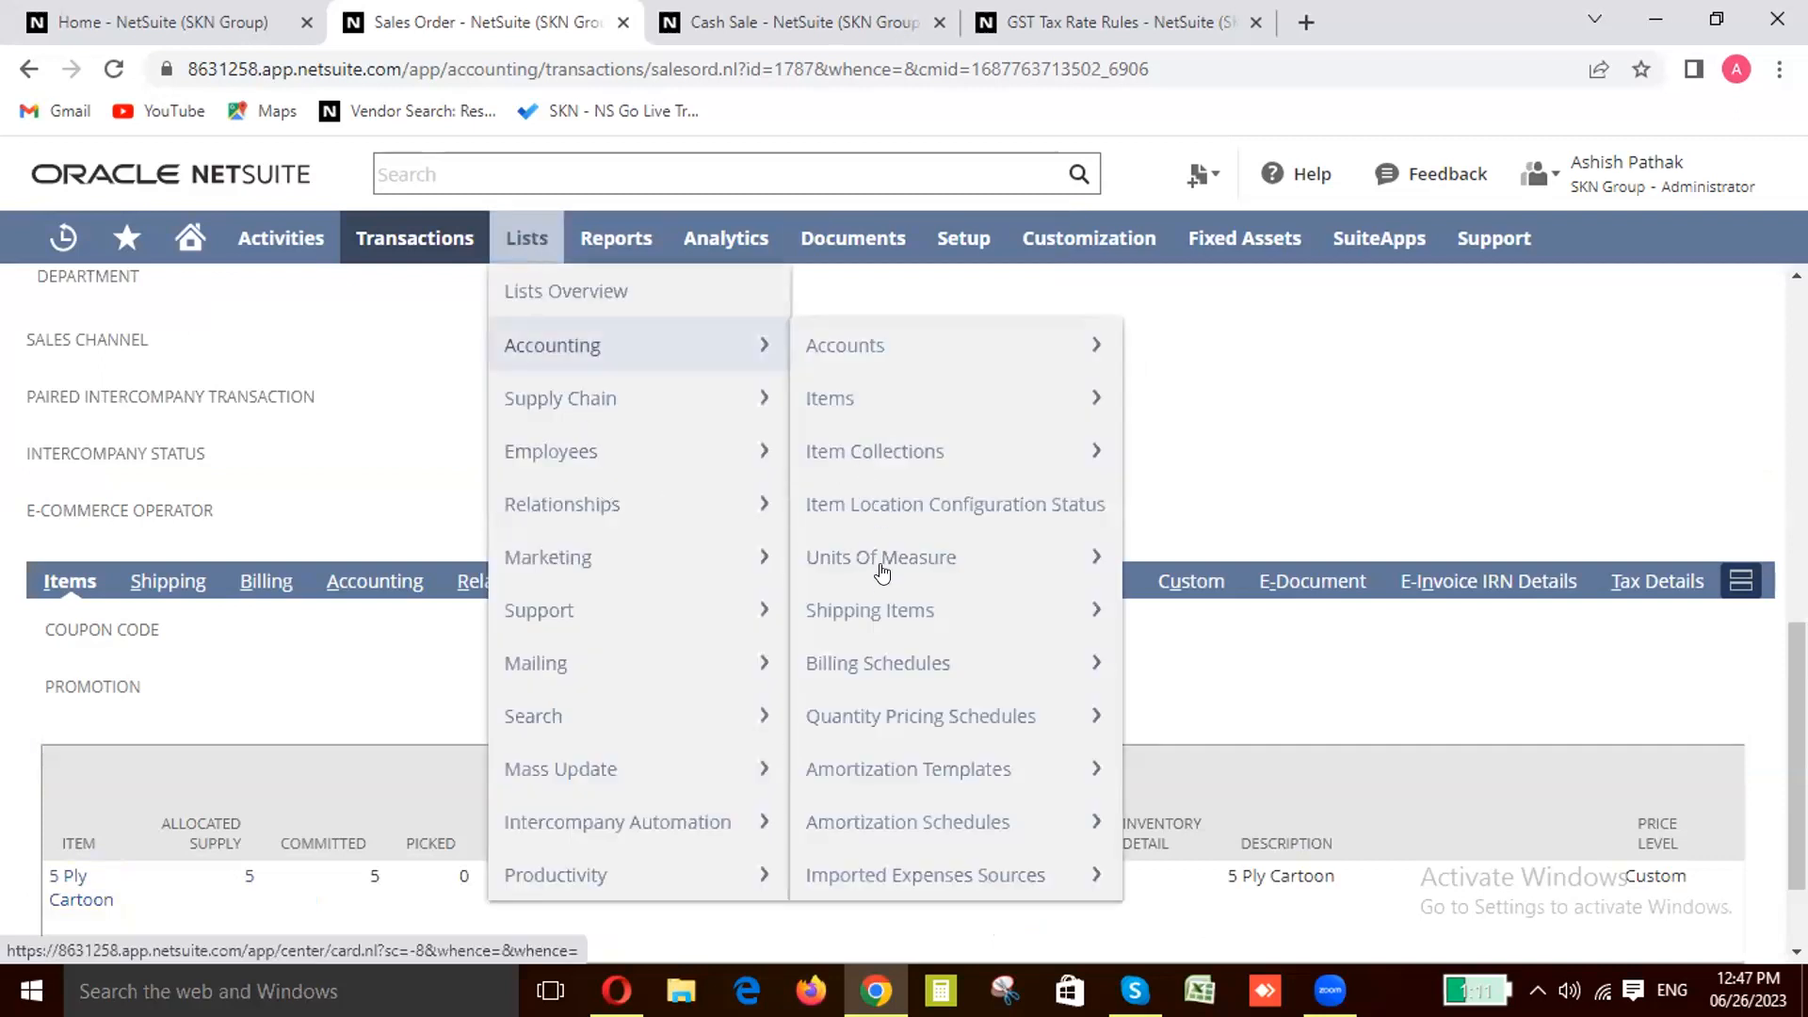
mouse_move(659, 505)
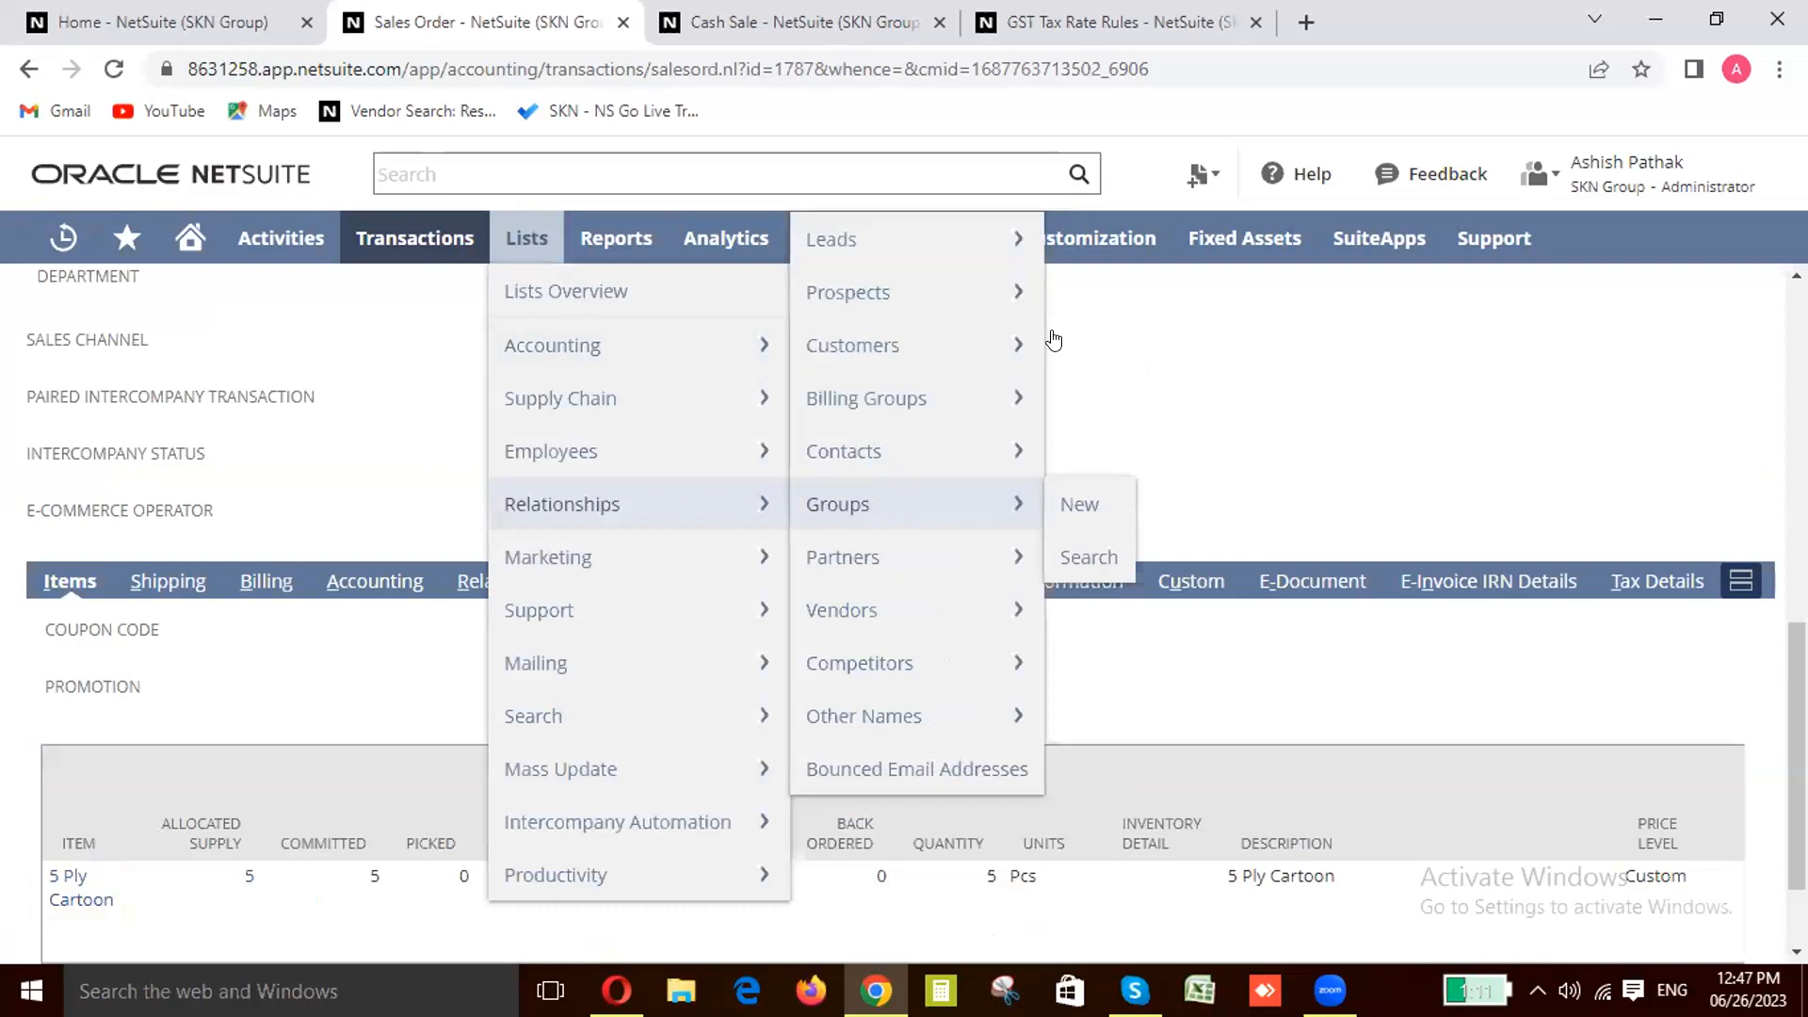
mouse_move(1066, 340)
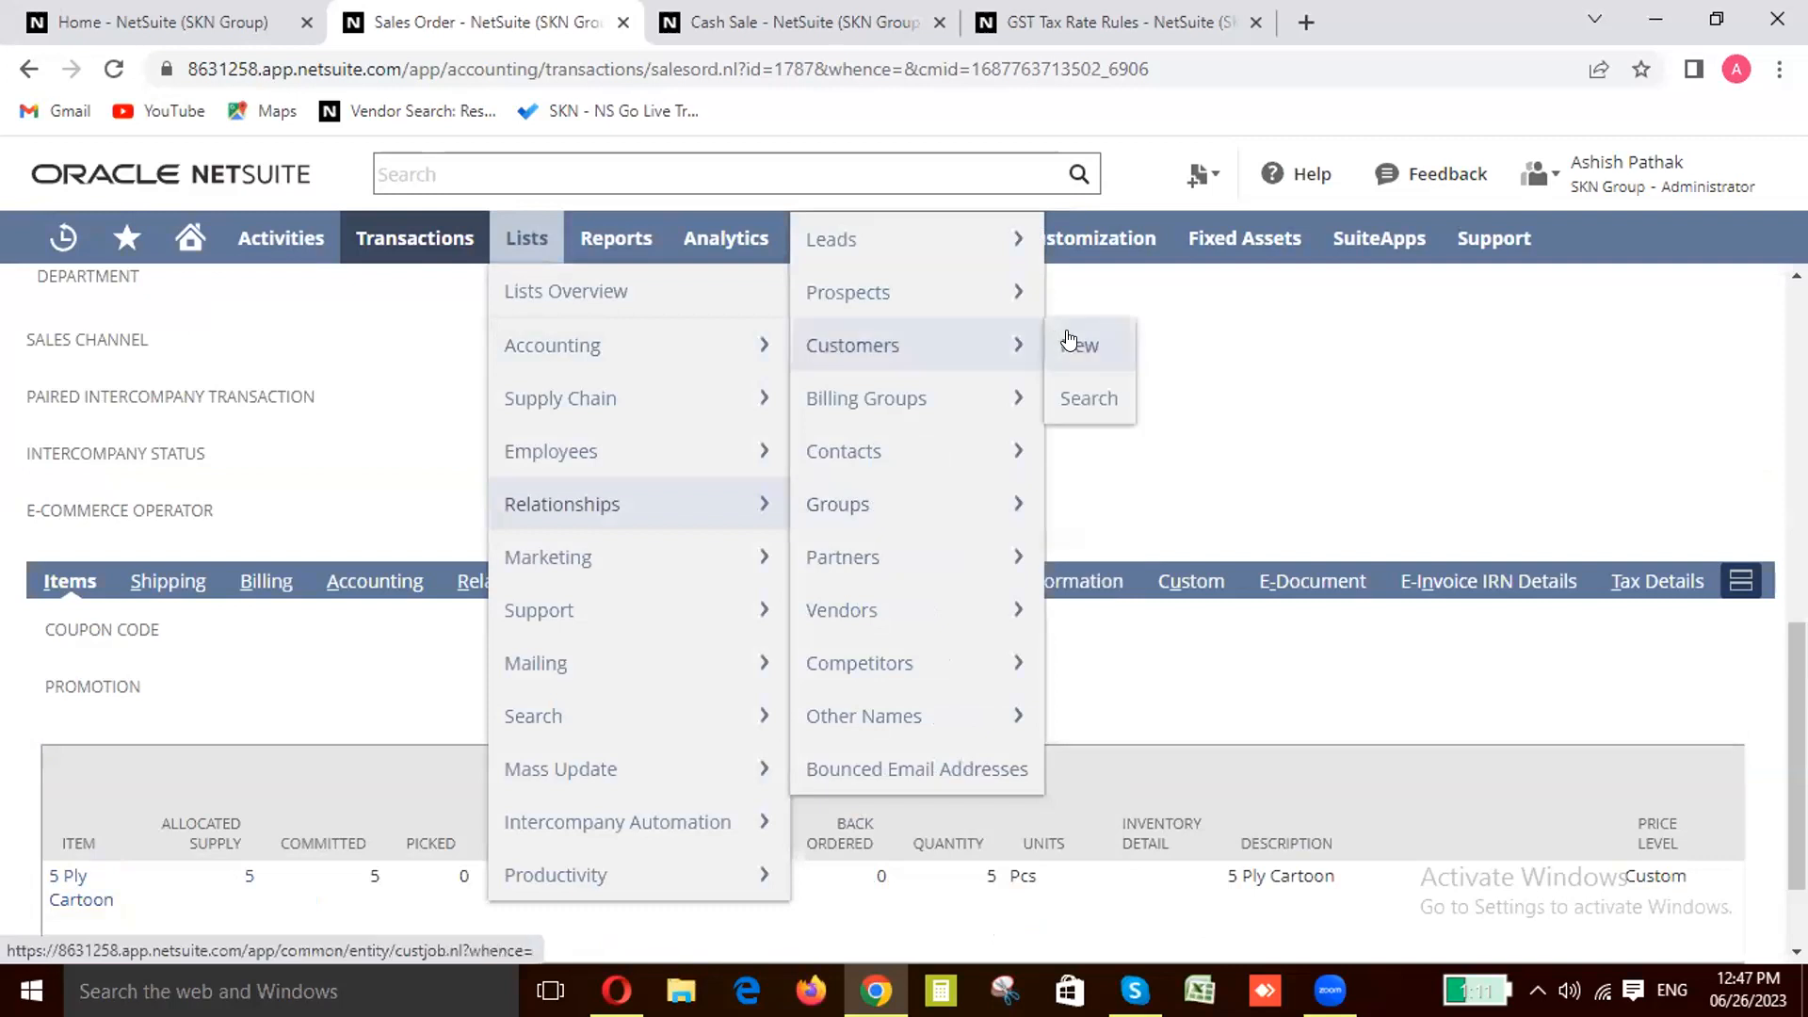
right_click(1183, 356)
left_click(1184, 354)
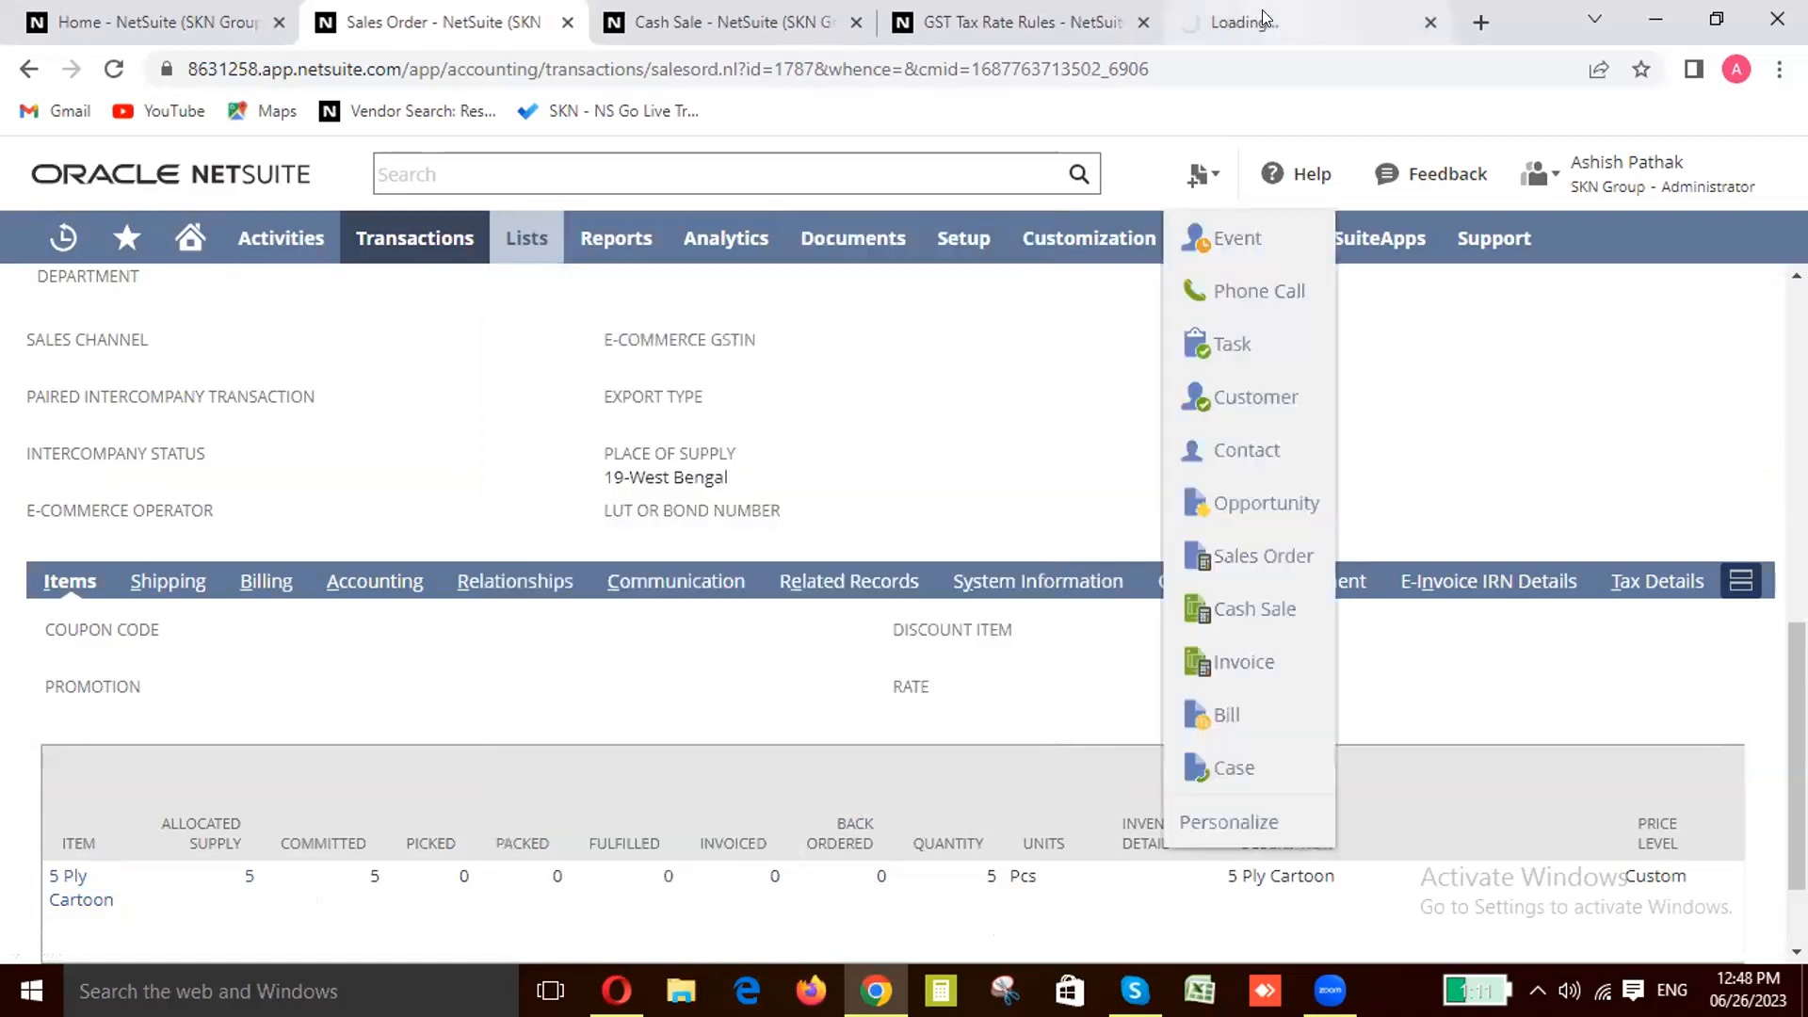
left_click(1262, 9)
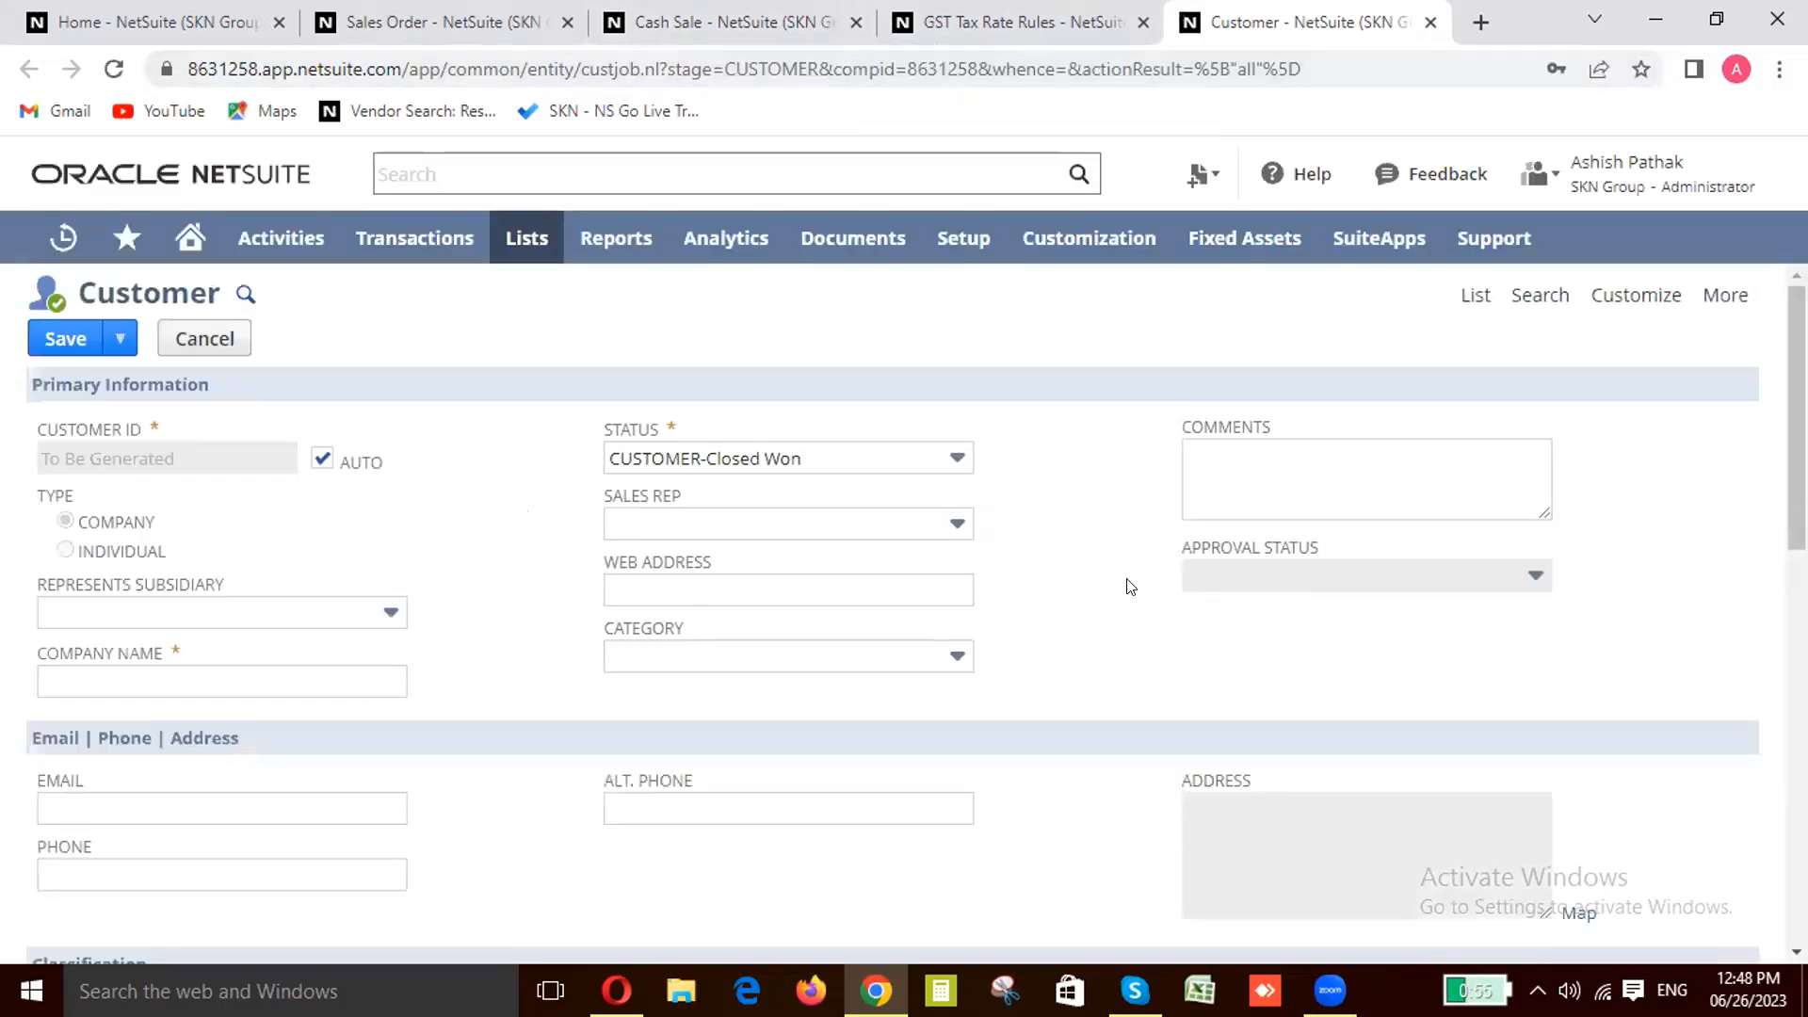
Step: Look over the blank customer form from its primary information through the classification, account, tax and bank sections
scroll(1130, 586, "down", 4)
scroll(1130, 586, "down", 6)
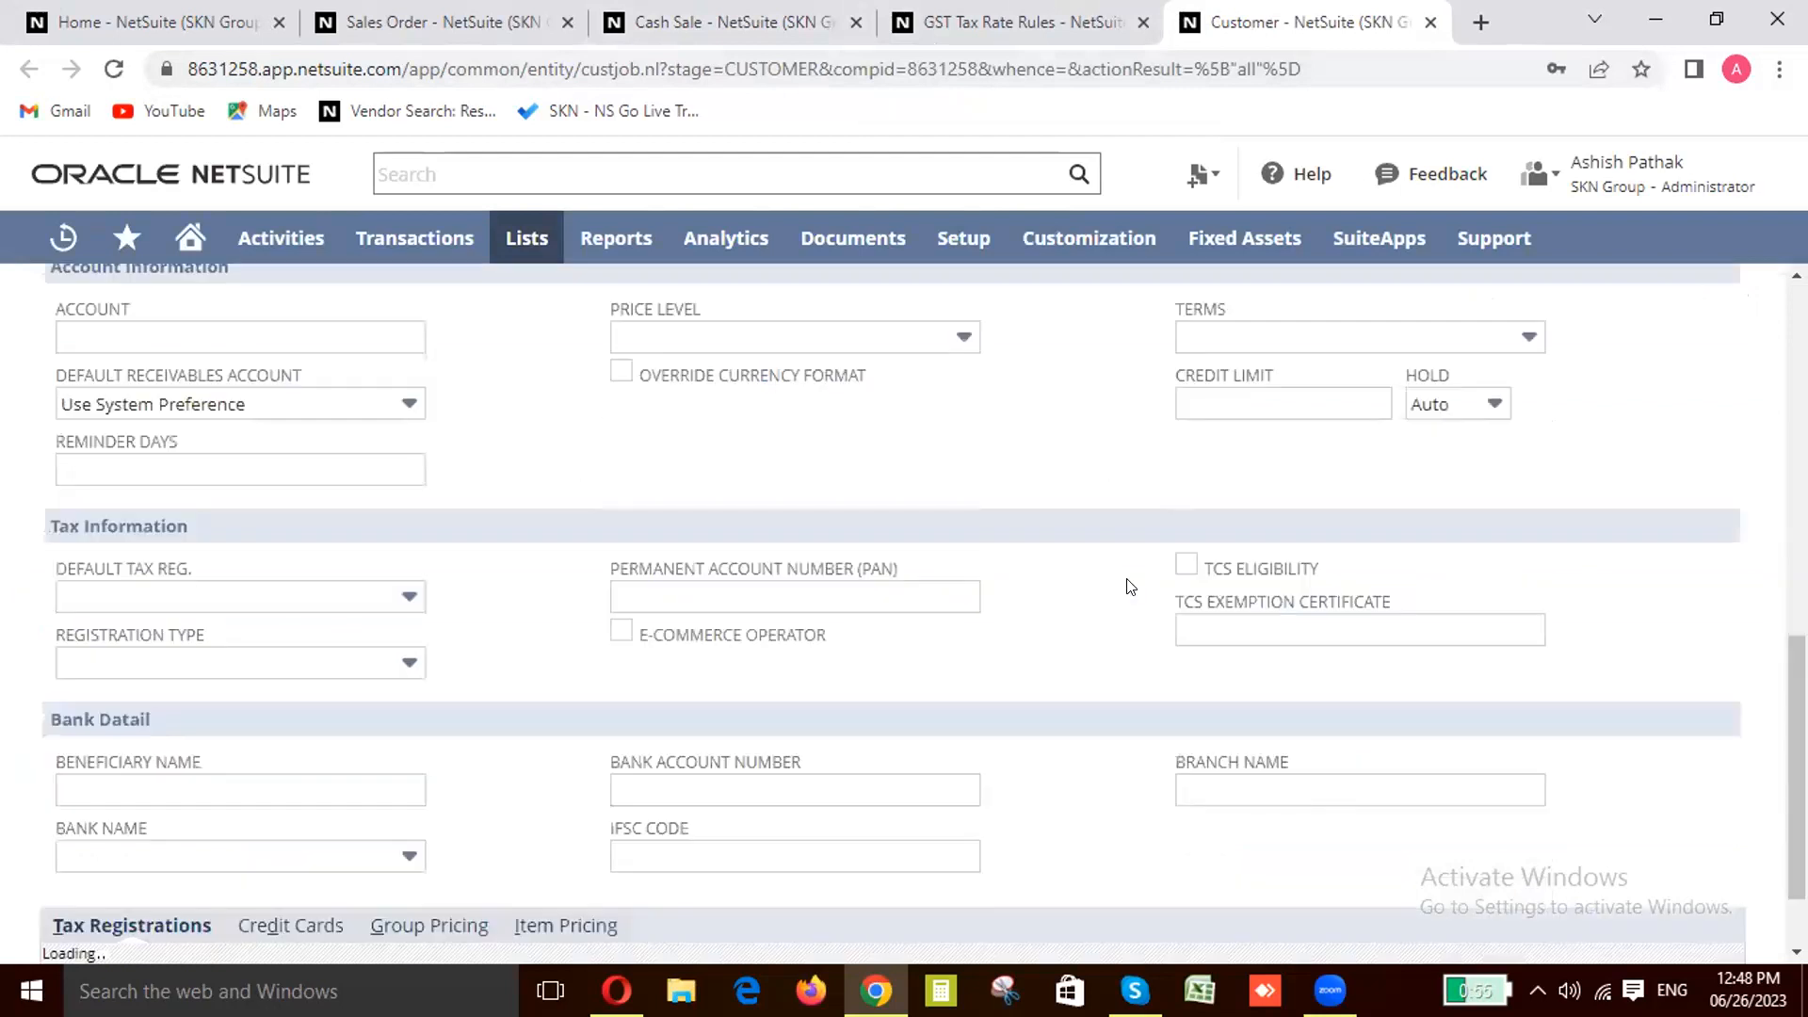
scroll(1130, 586, "down", 1)
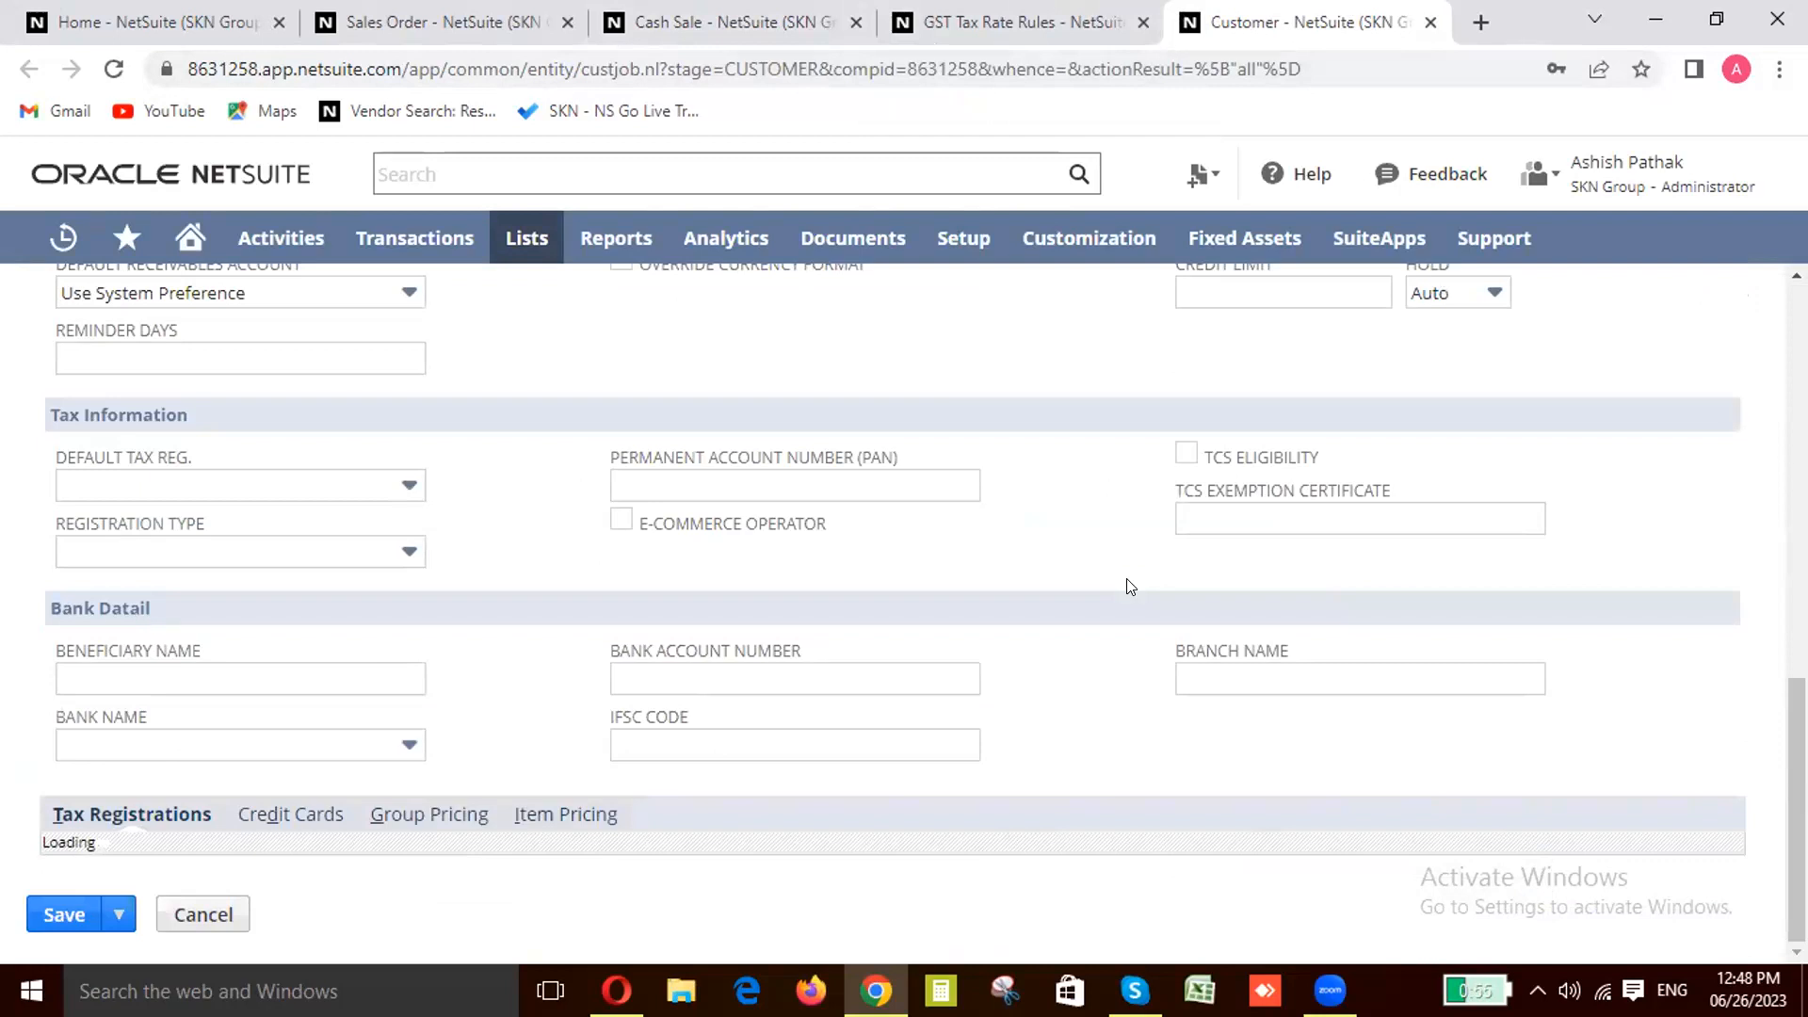
scroll(1130, 586, "up", 1)
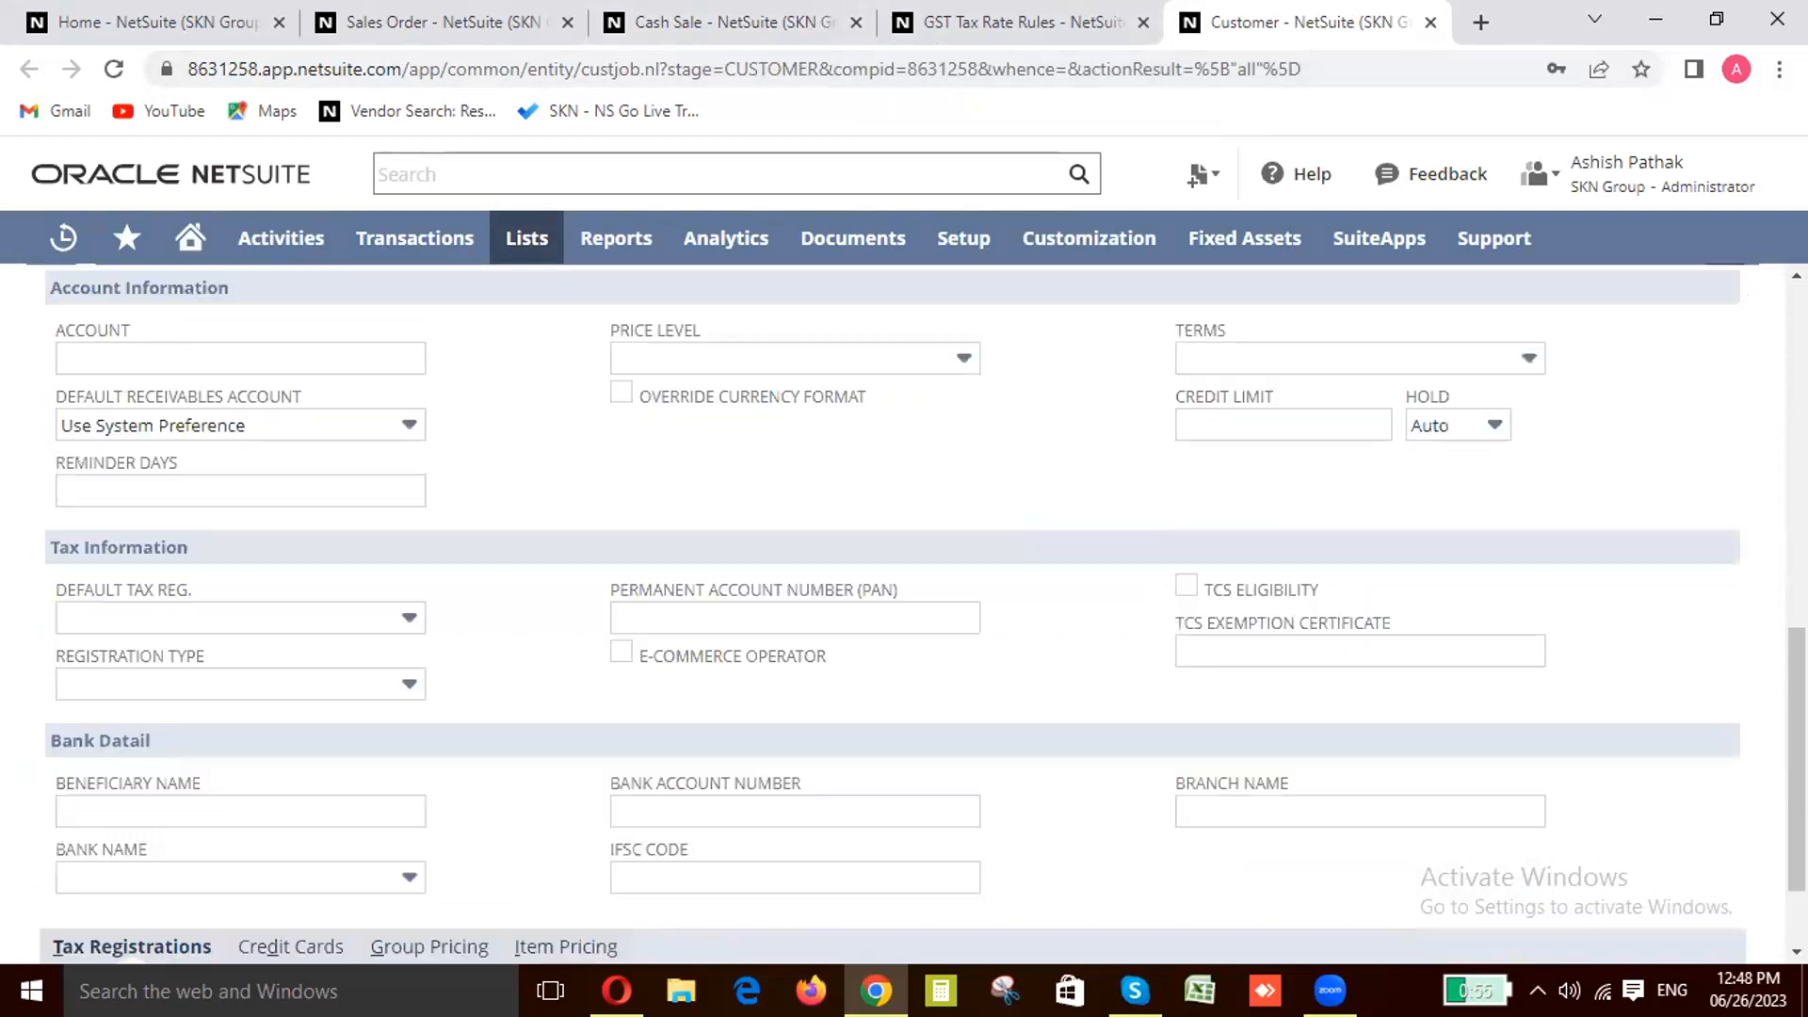
scroll(878, 685, "up", 1)
scroll(878, 684, "up", 5)
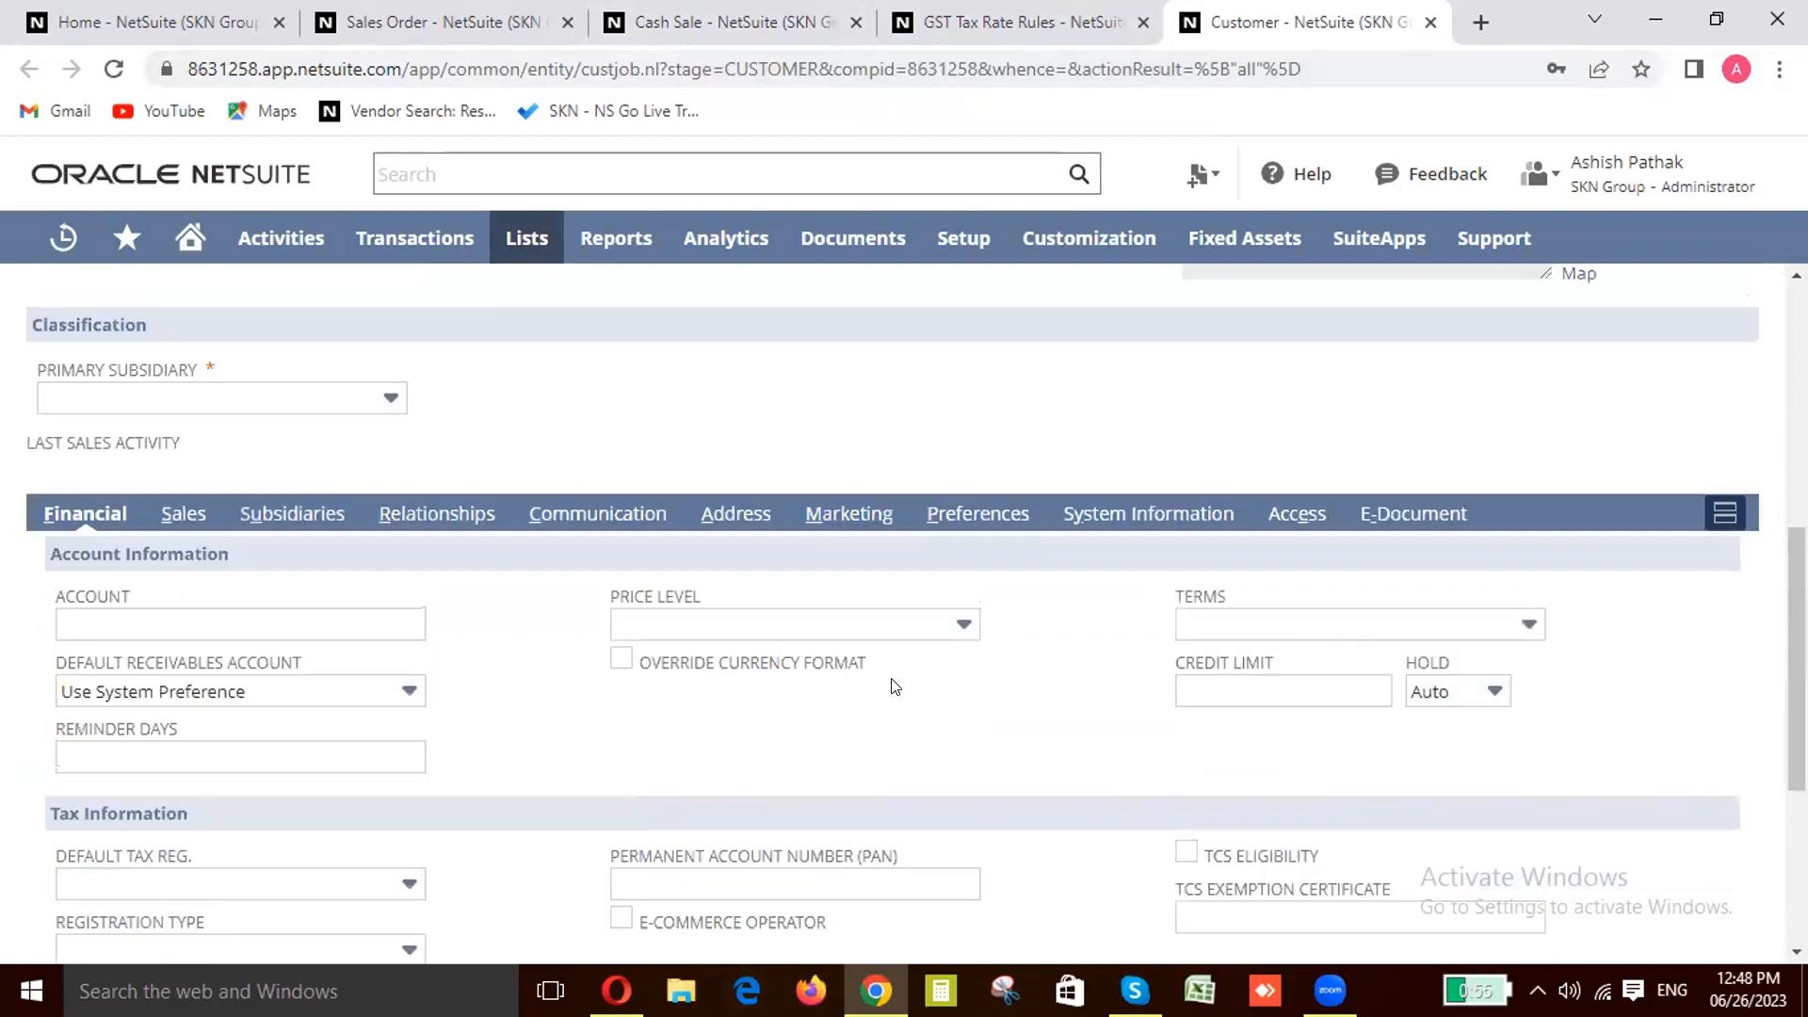
Step: Examine the customer form's financial details, including price level, terms, default tax registration, registration type, PAN and tax registrations
scroll(895, 686, "down", 4)
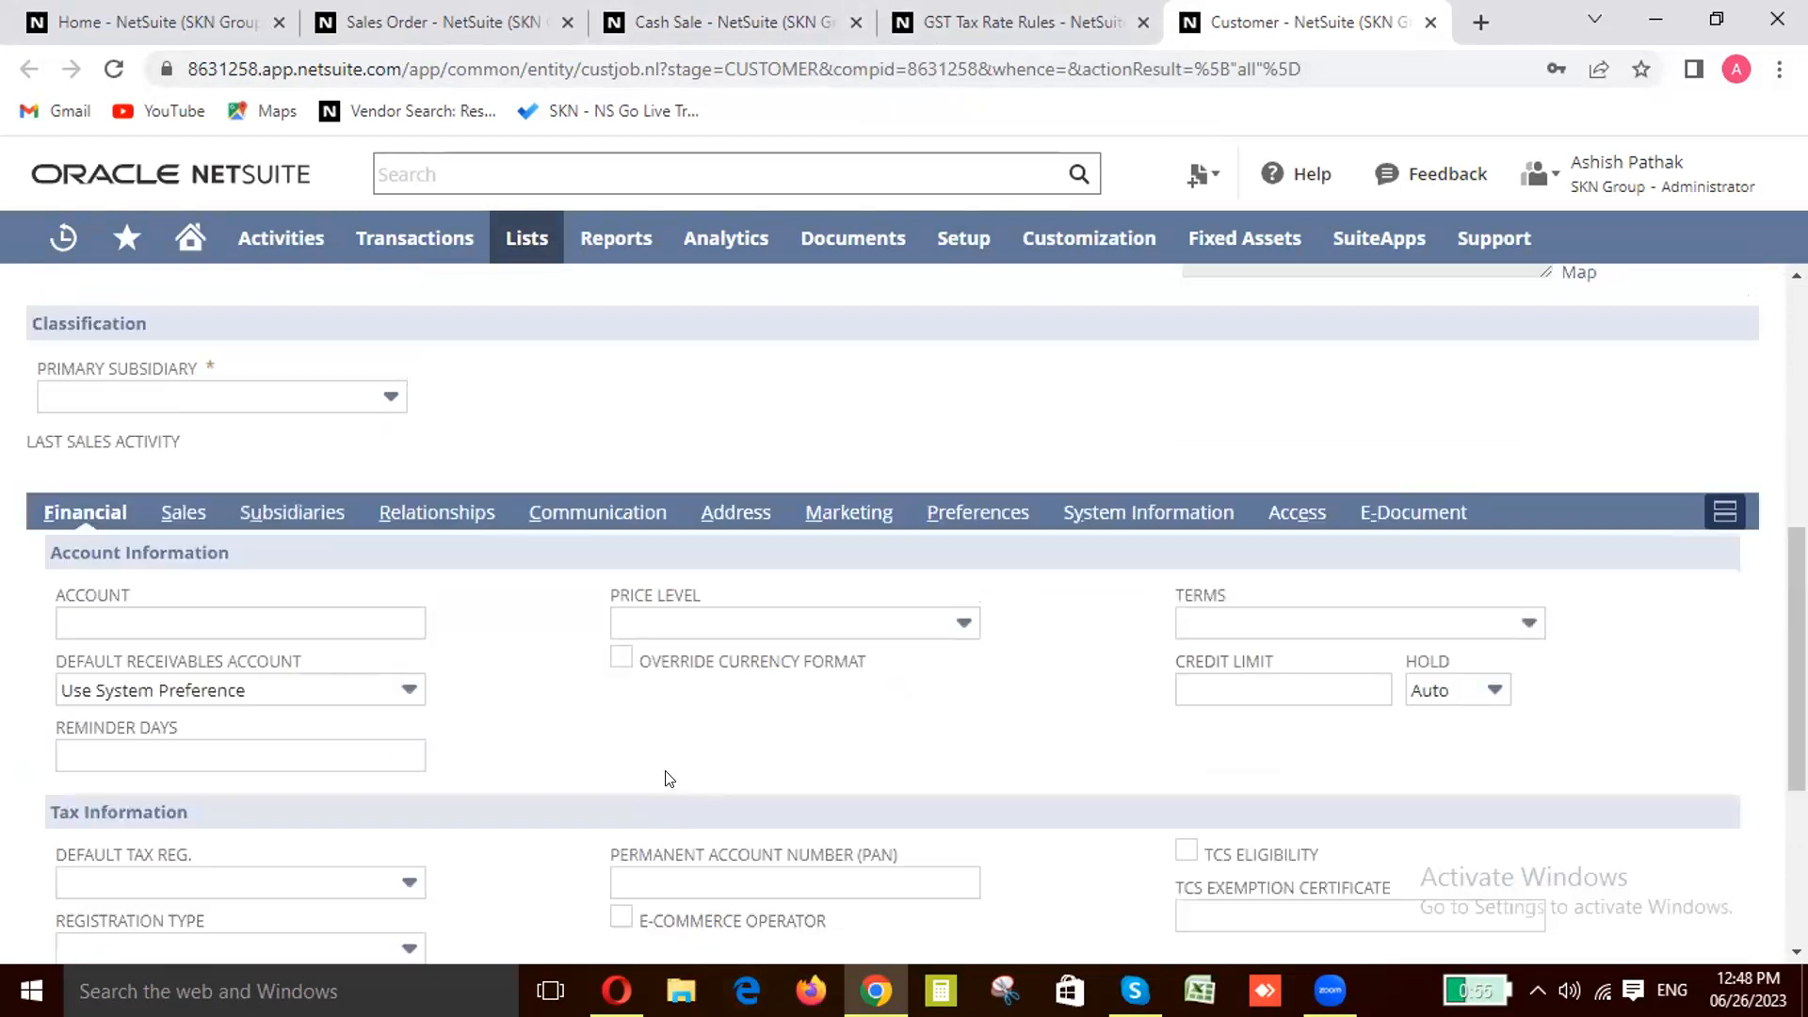
scroll(683, 781, "down", 4)
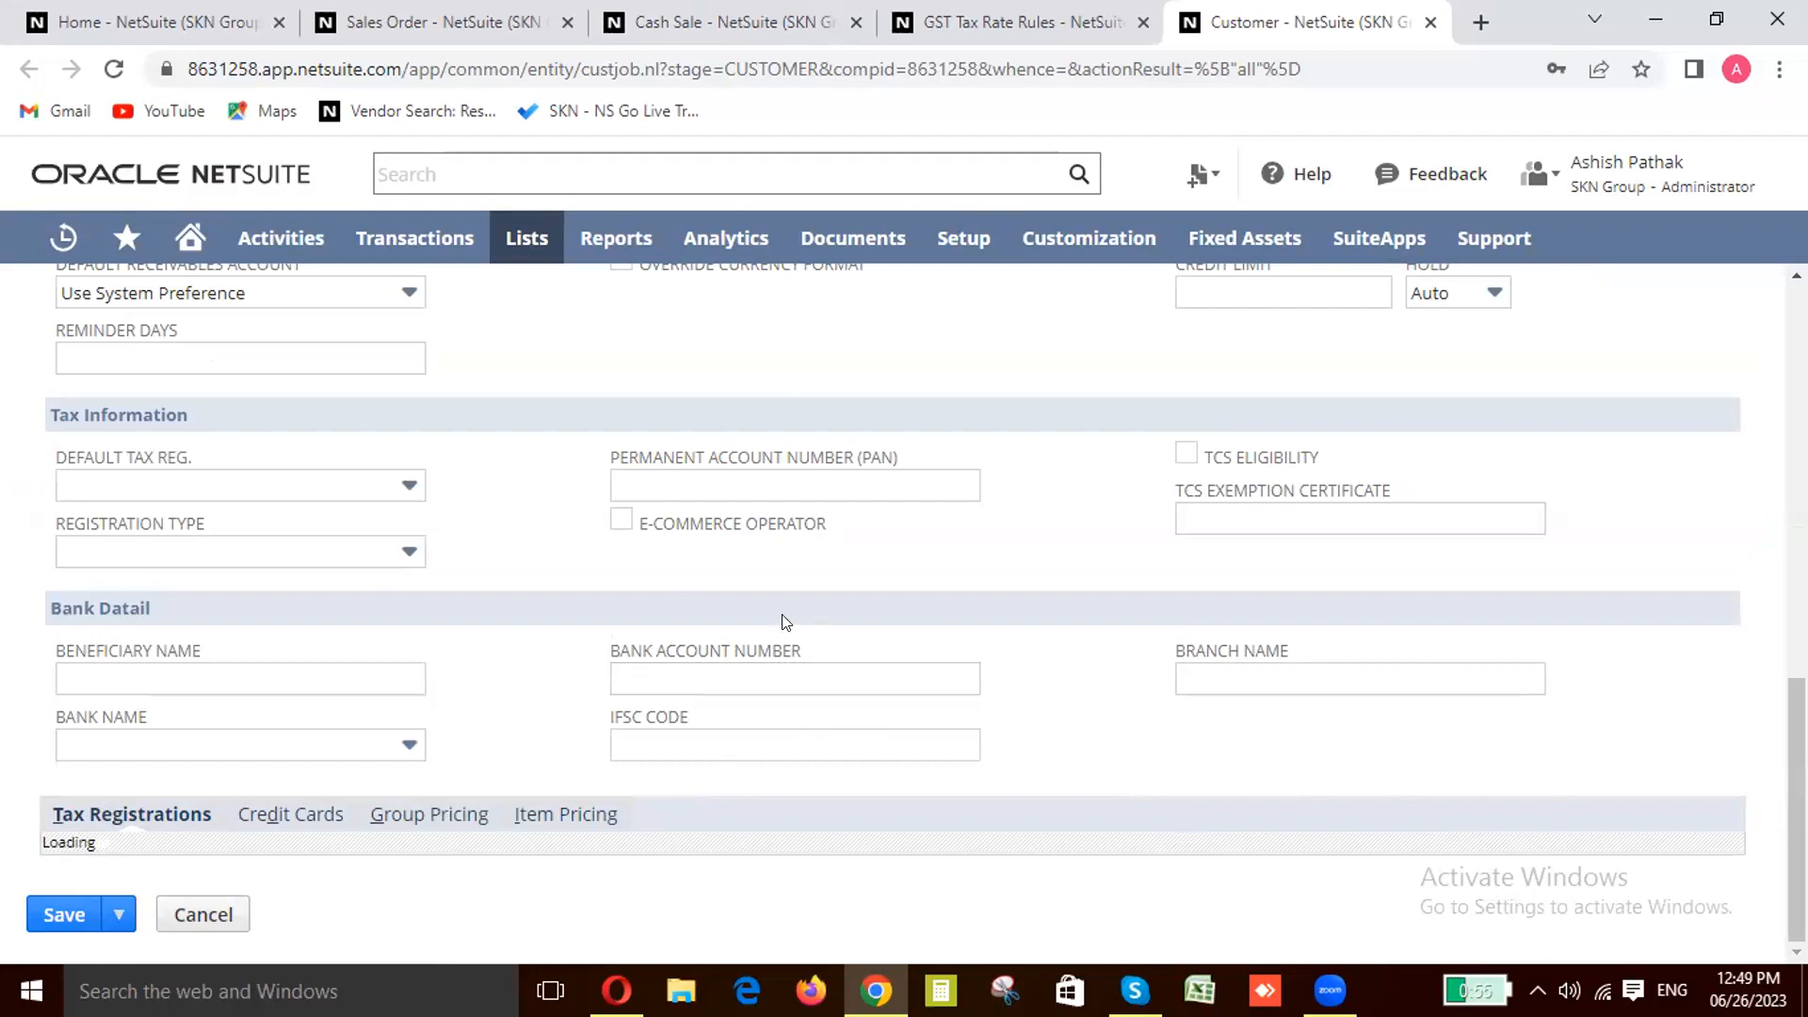
scroll(624, 754, "up", 5)
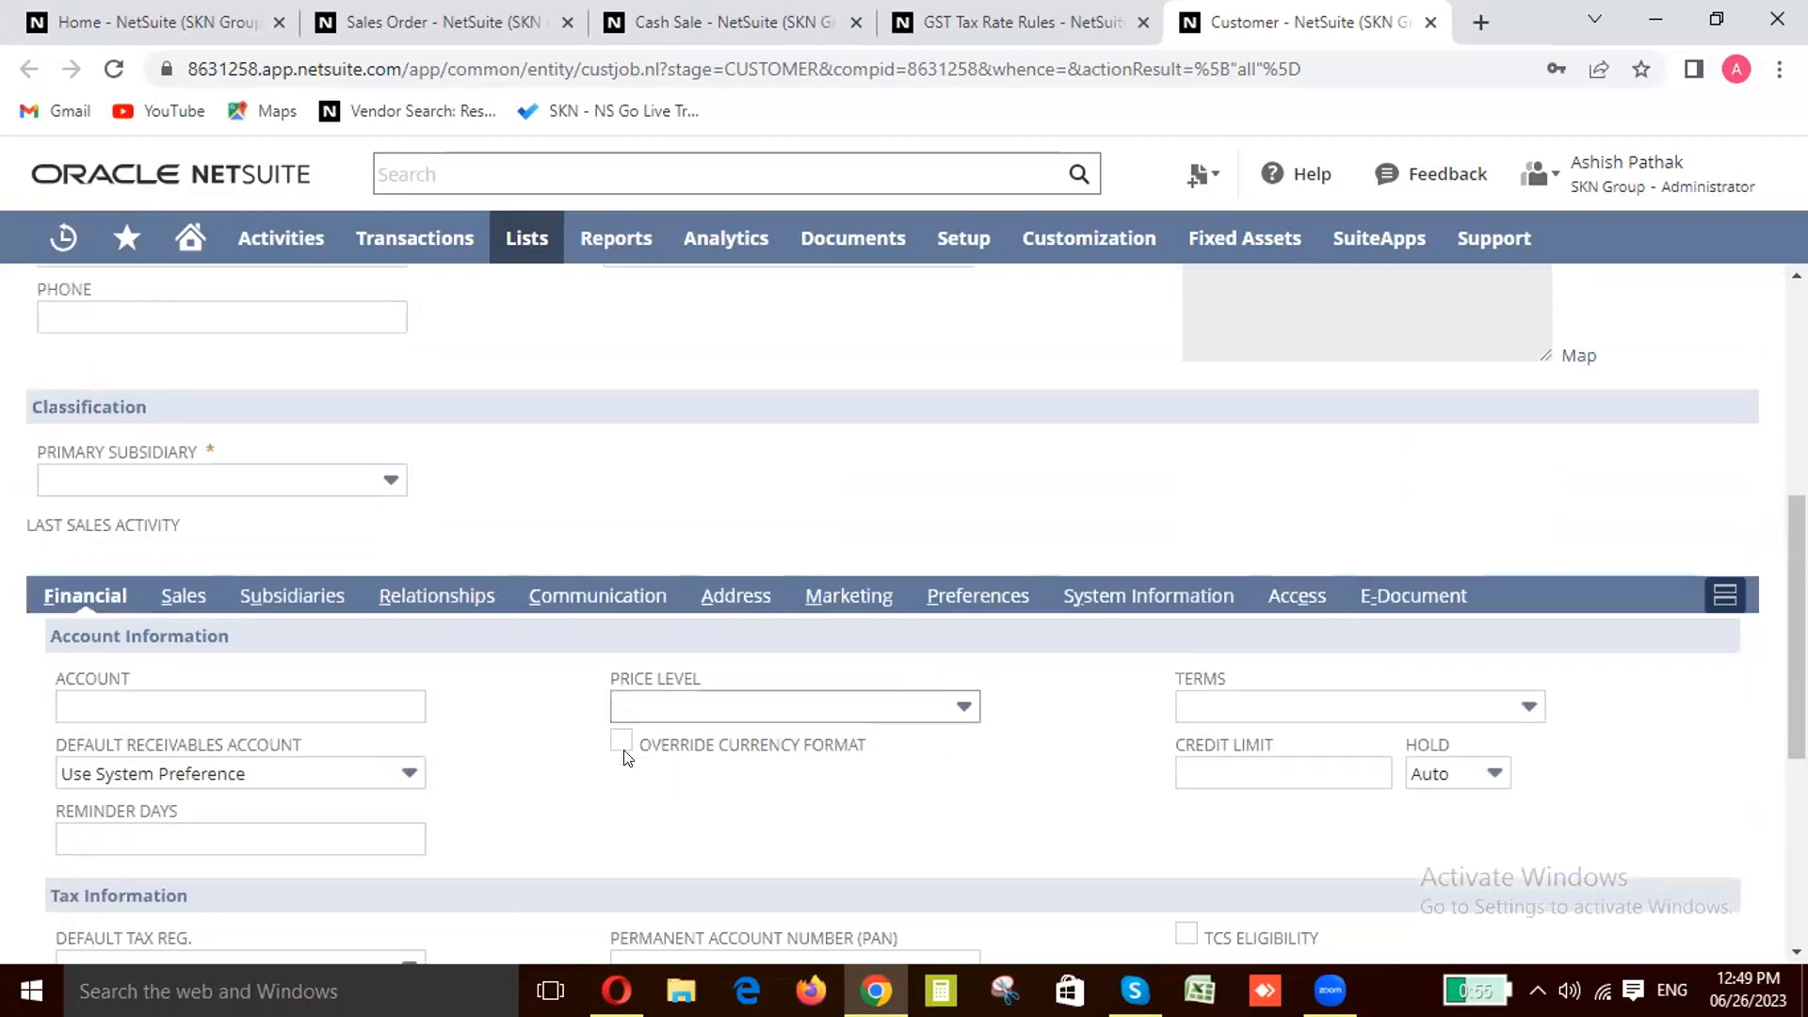
scroll(942, 640, "down", 1)
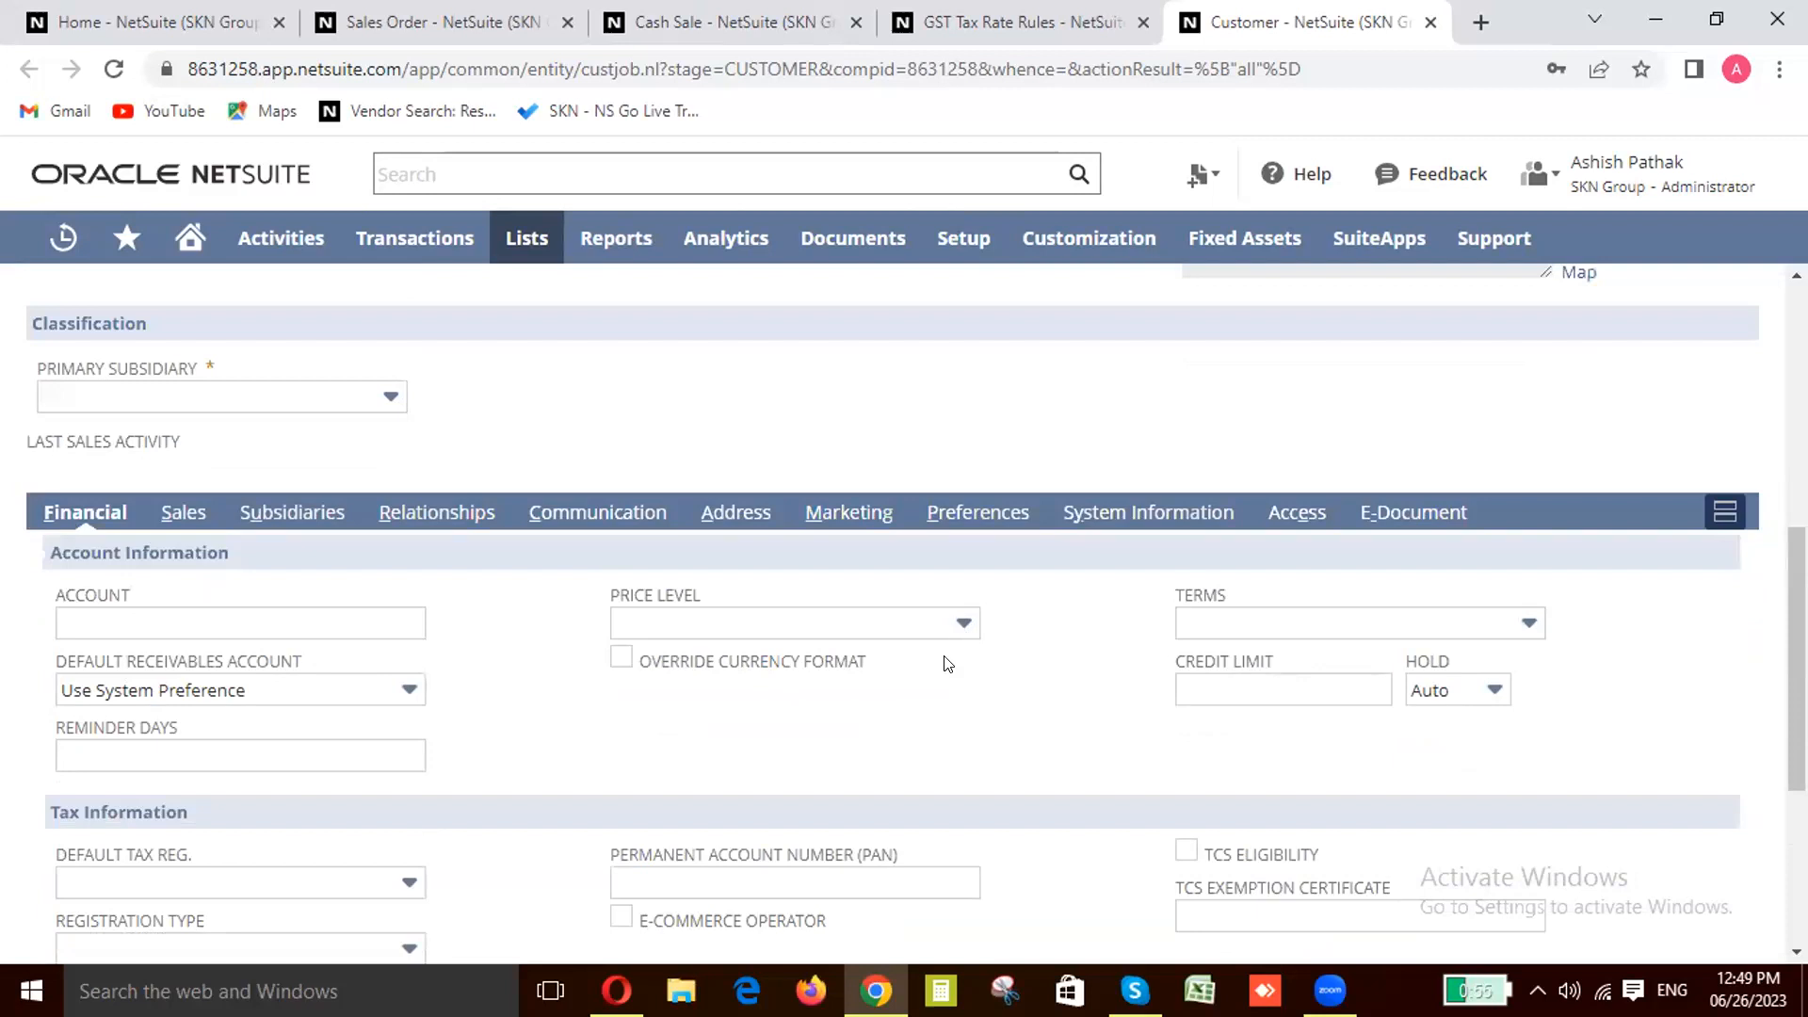
scroll(873, 781, "down", 4)
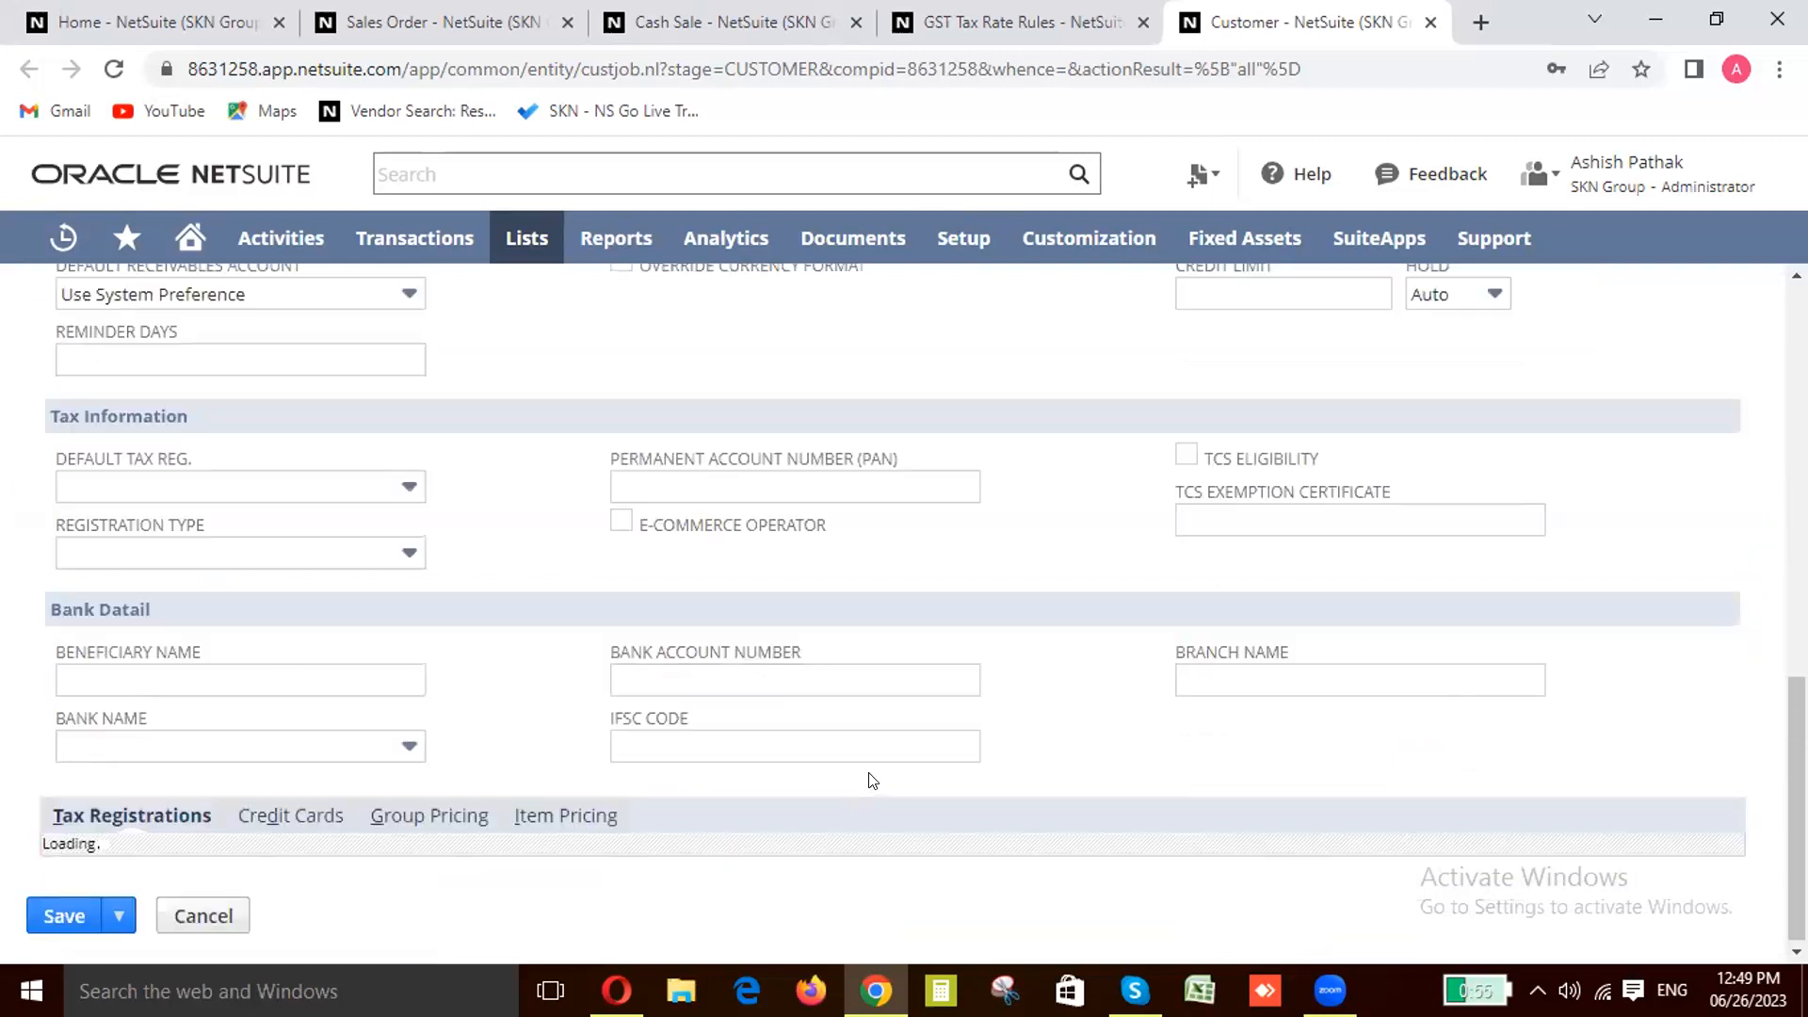
scroll(873, 780, "up", 4)
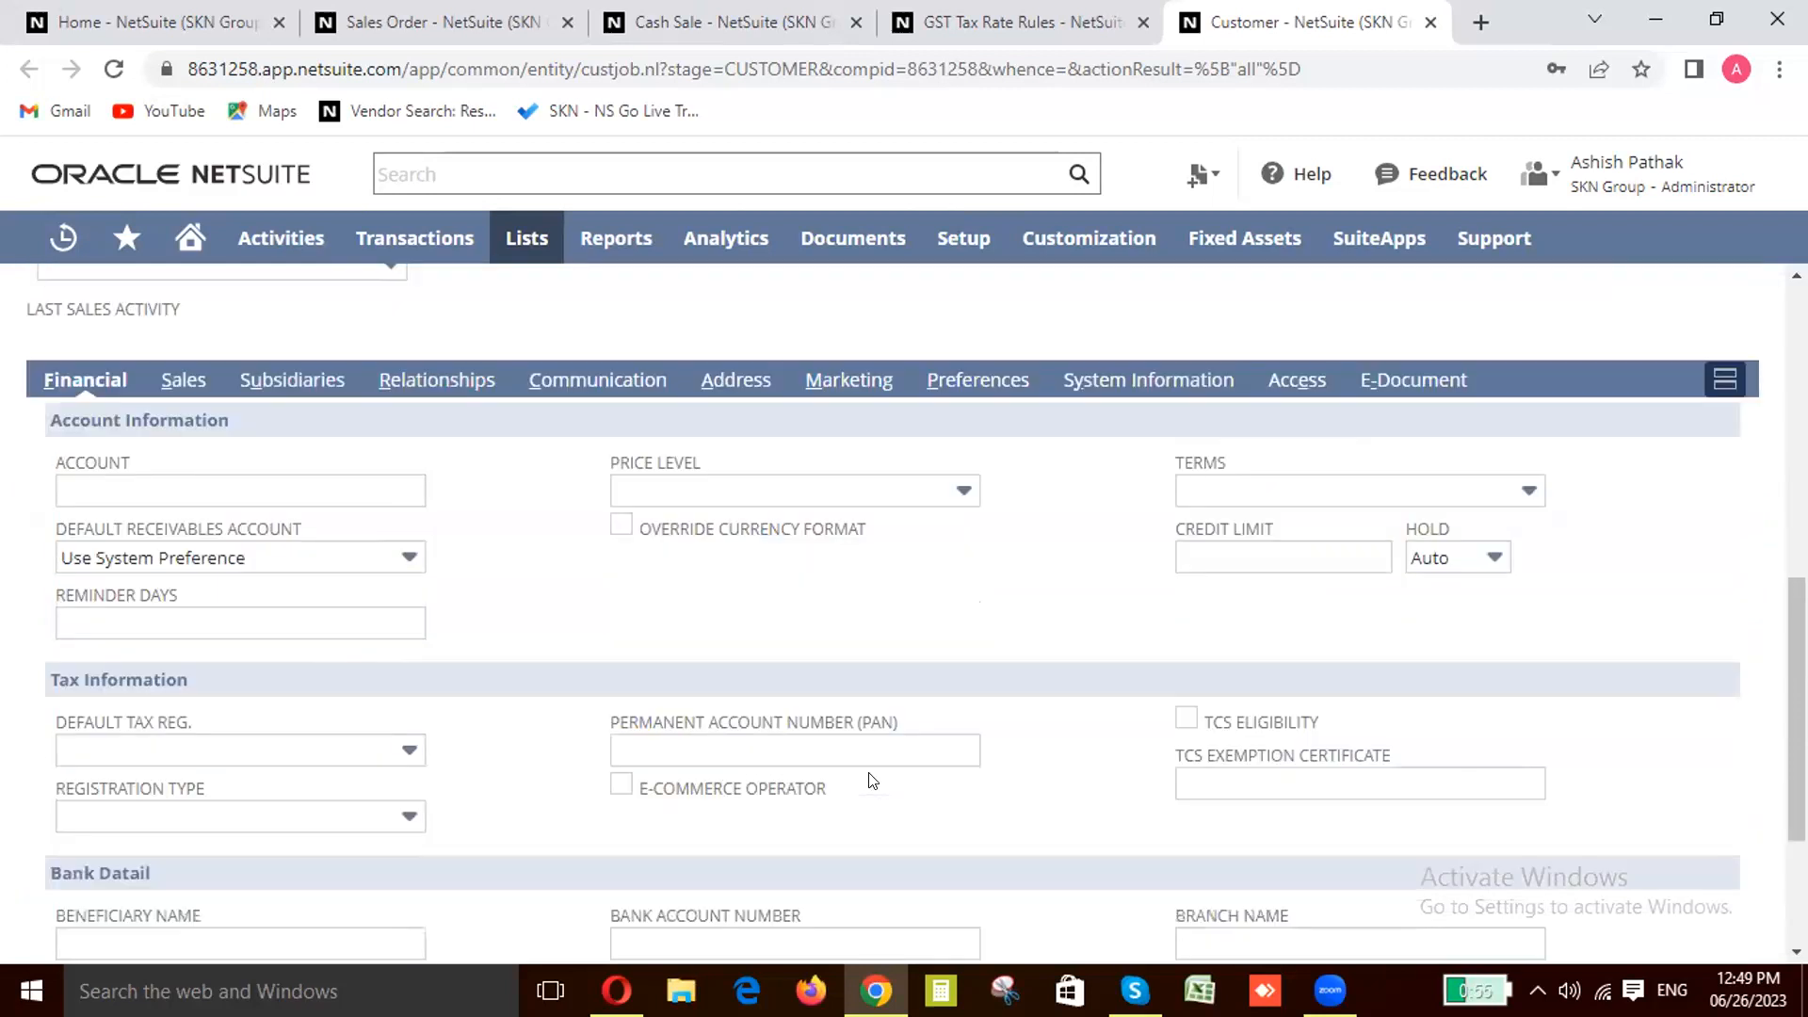
scroll(873, 781, "down", 4)
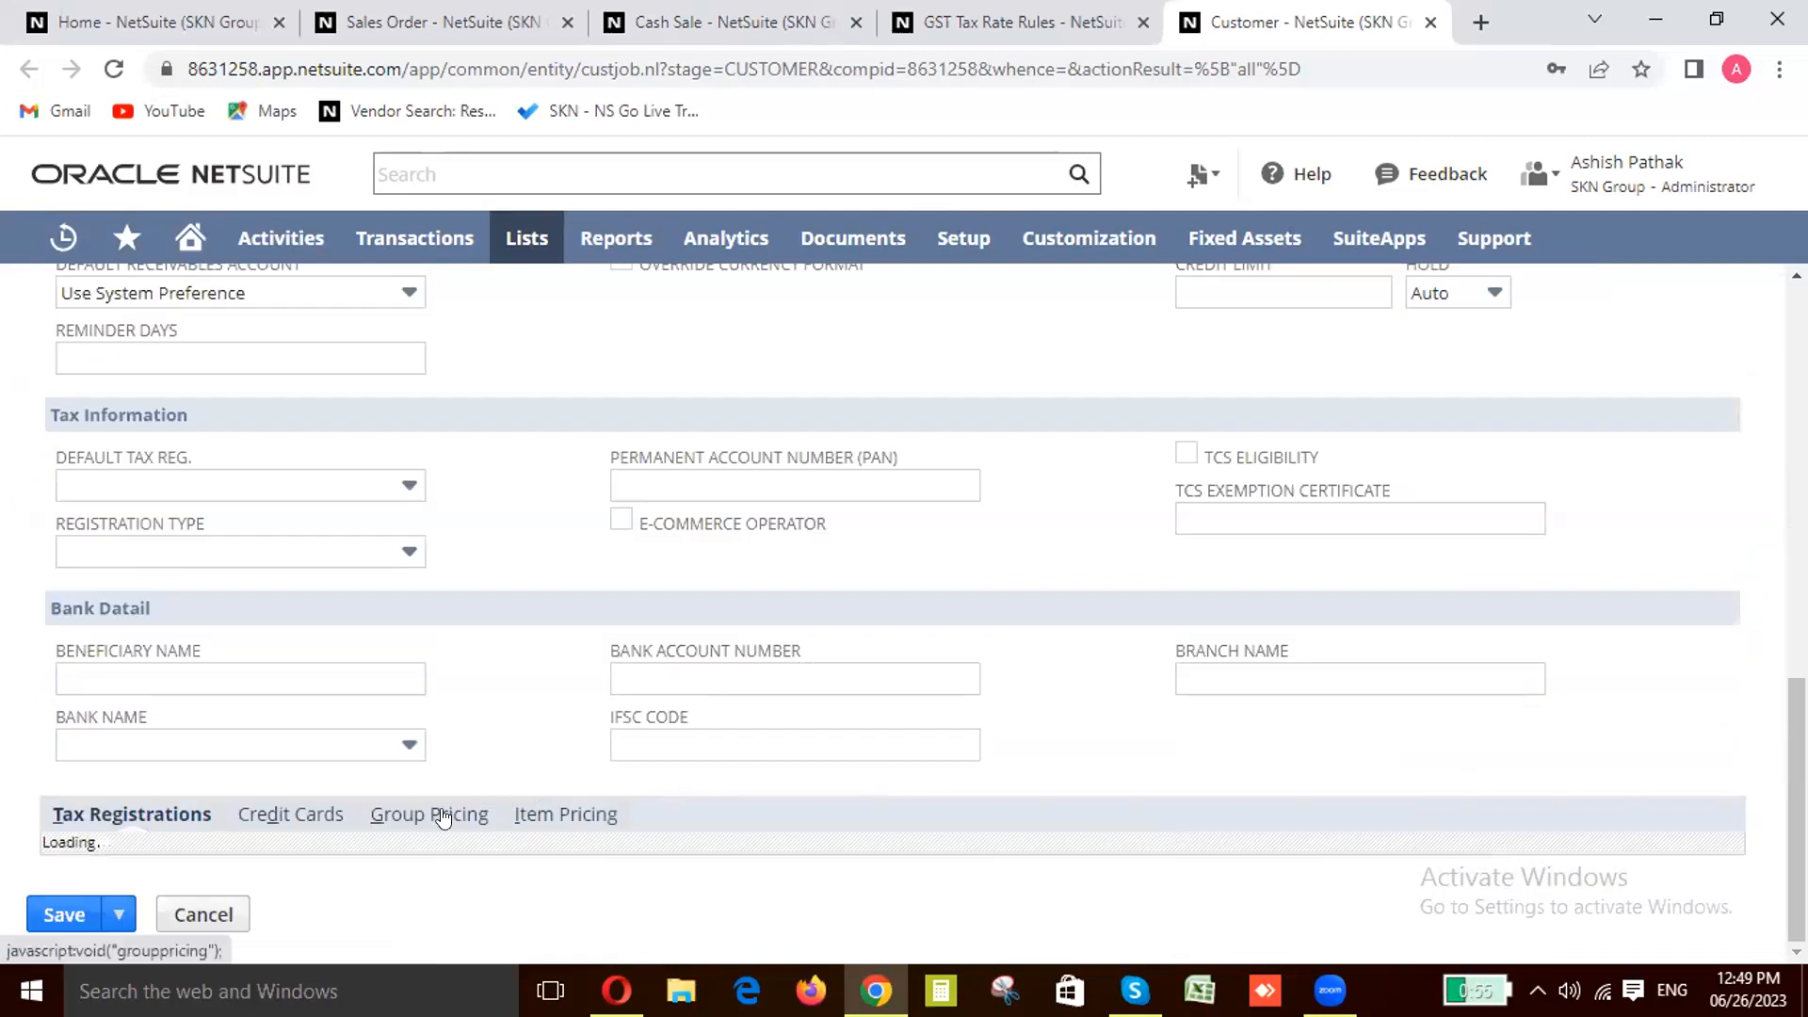
scroll(513, 781, "up", 4)
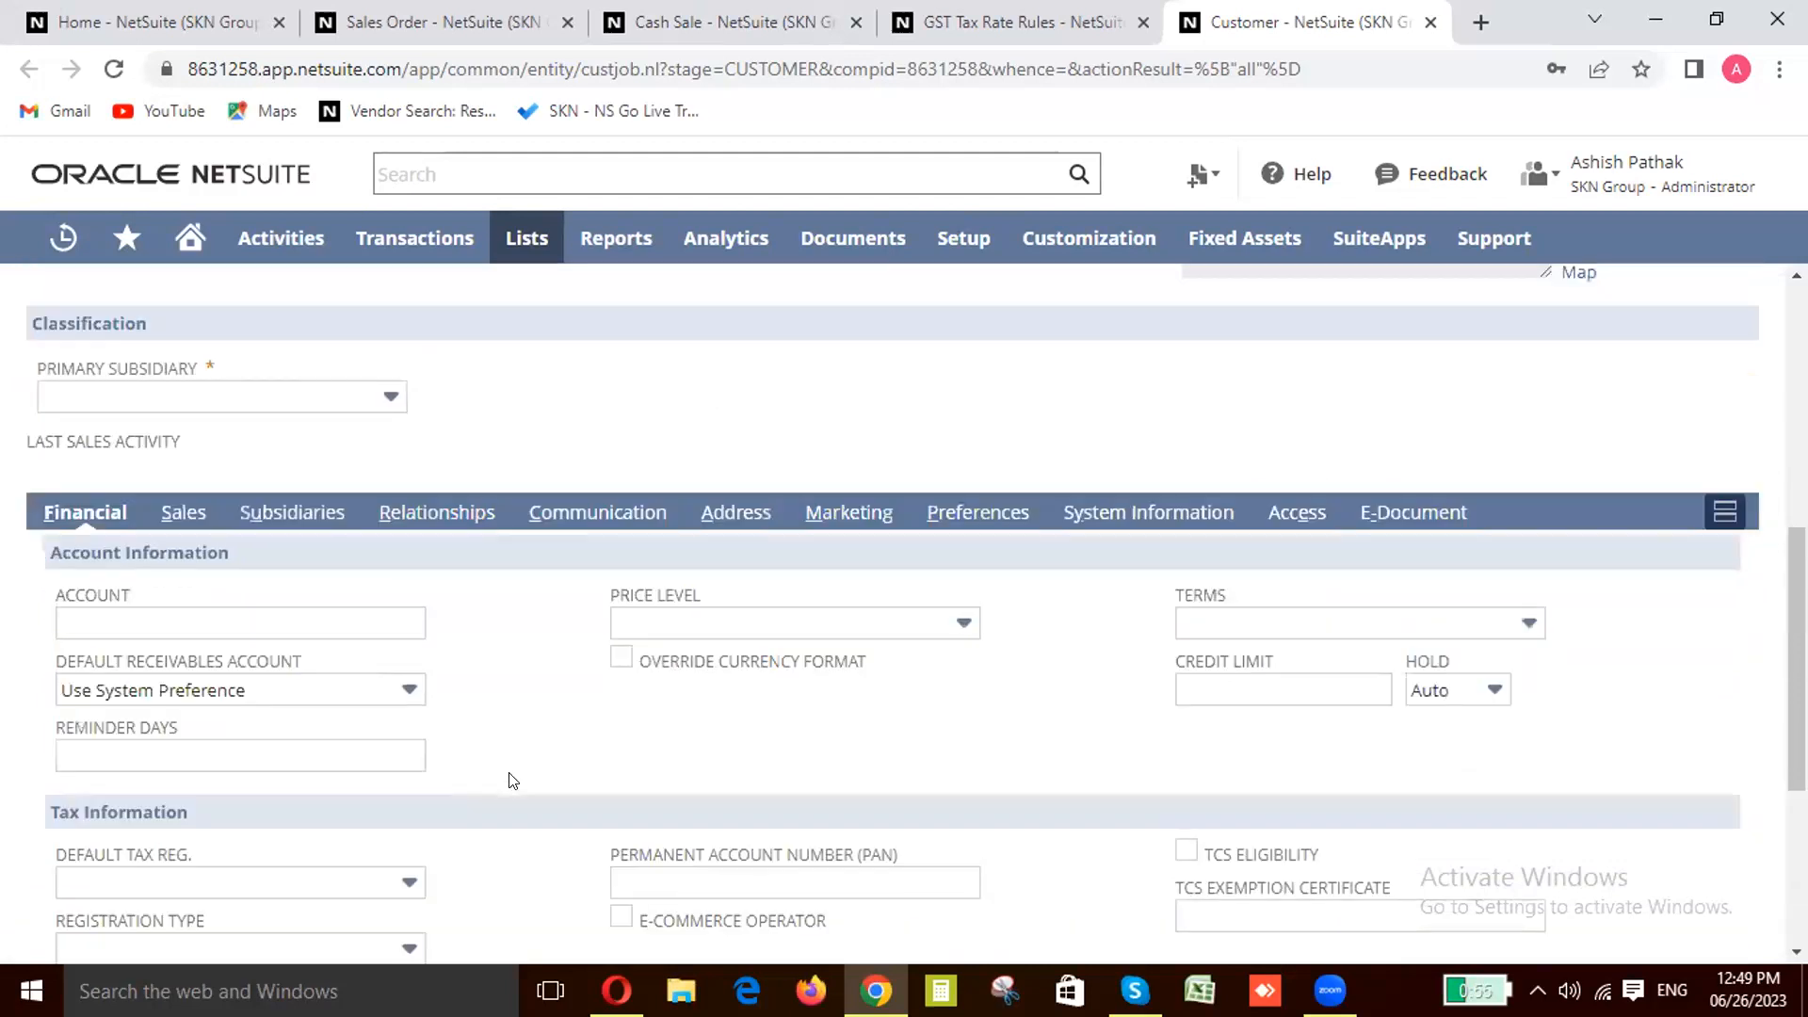
scroll(513, 780, "down", 1)
scroll(513, 781, "down", 4)
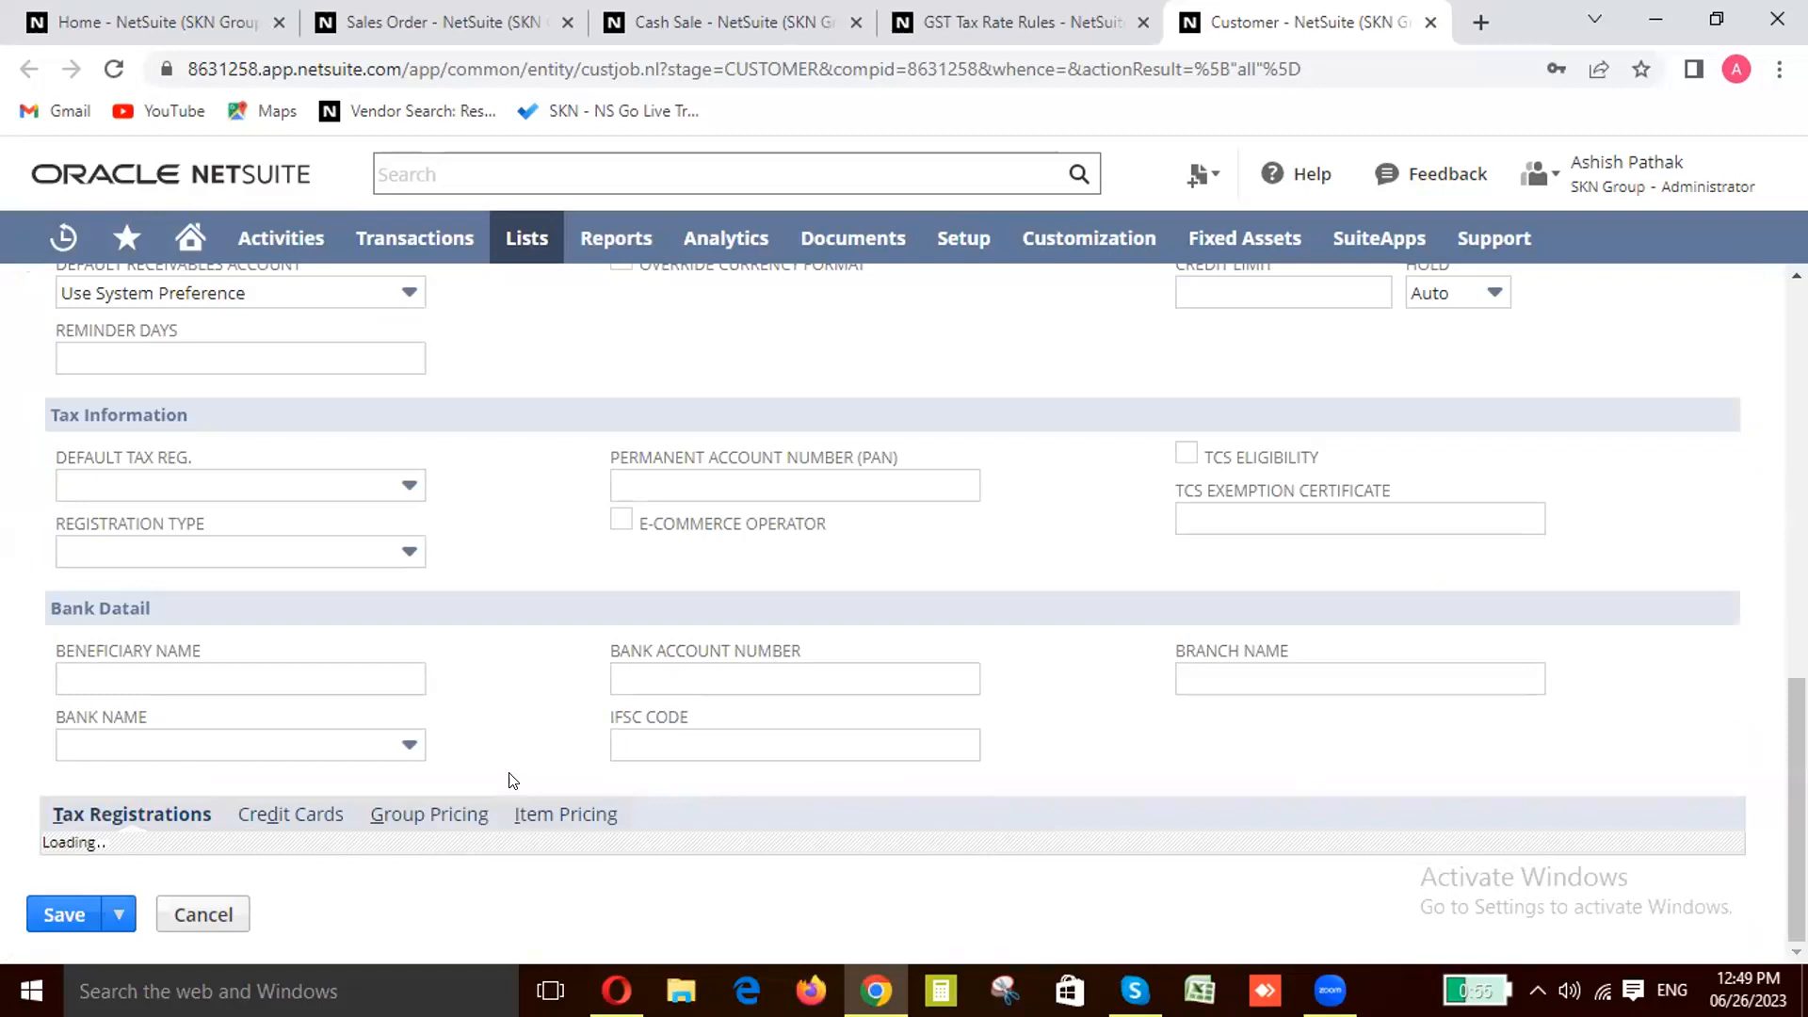
scroll(513, 780, "up", 2)
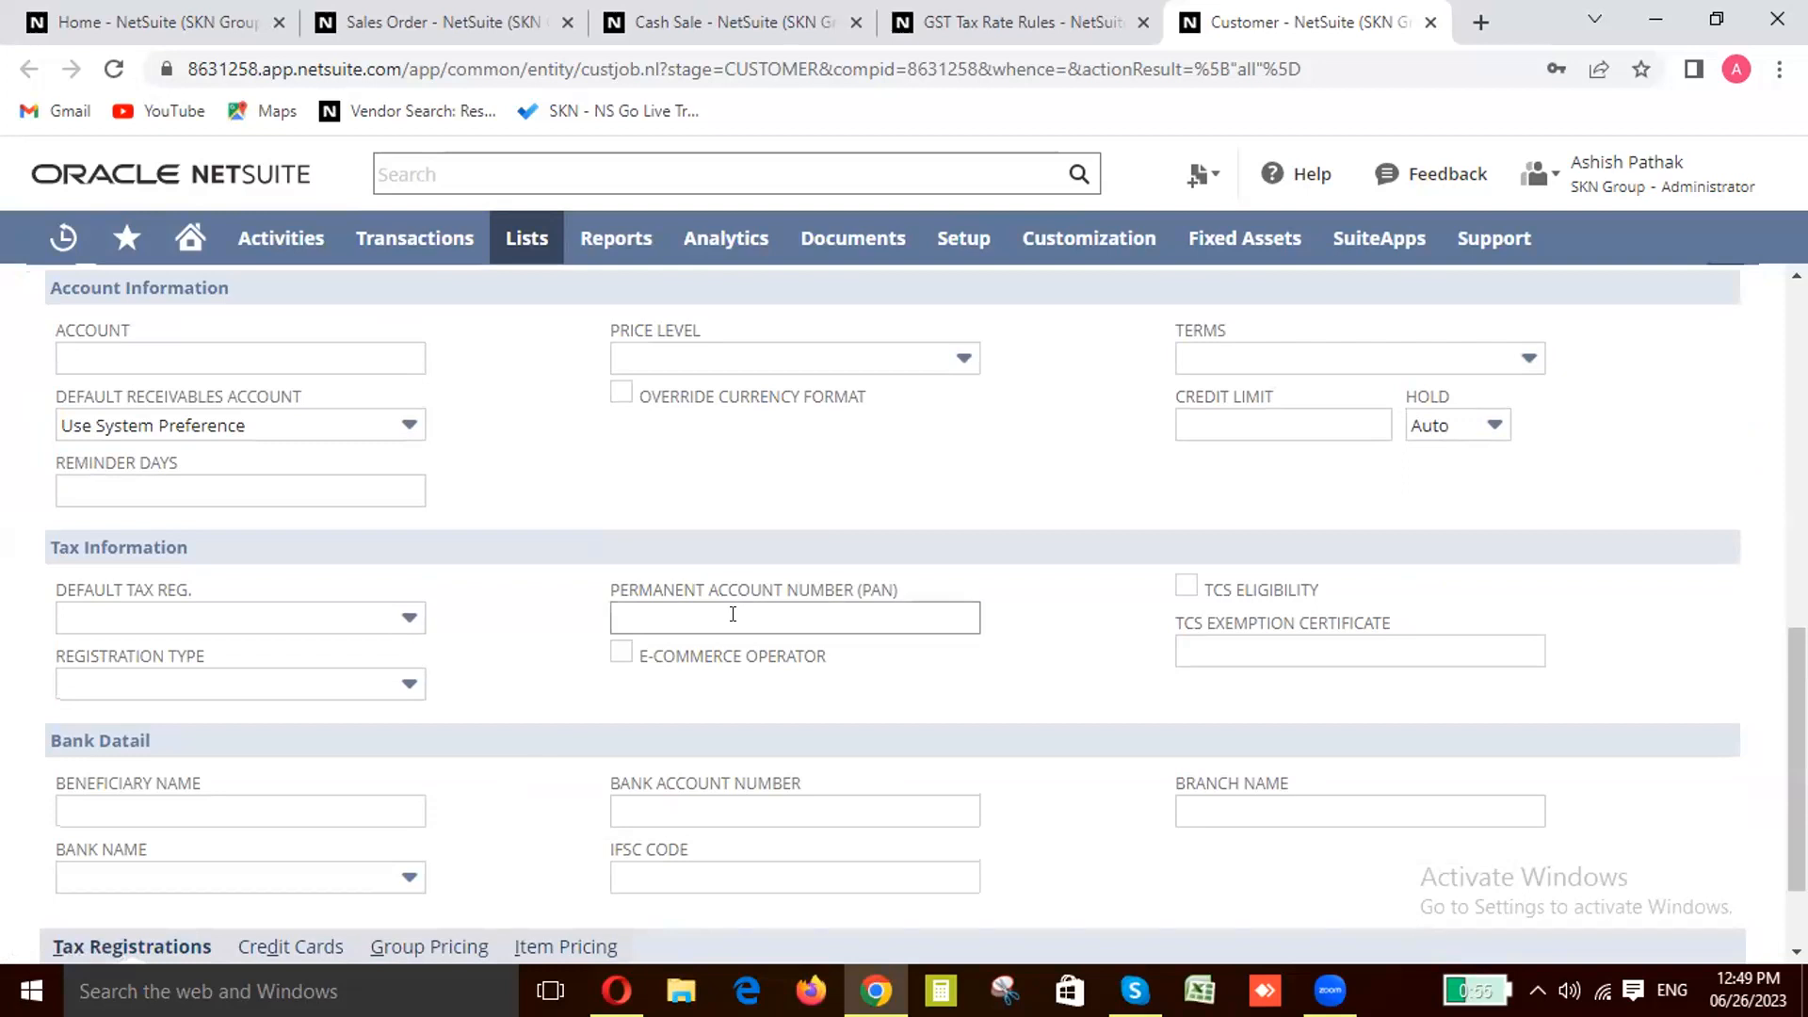
scroll(585, 659, "down", 2)
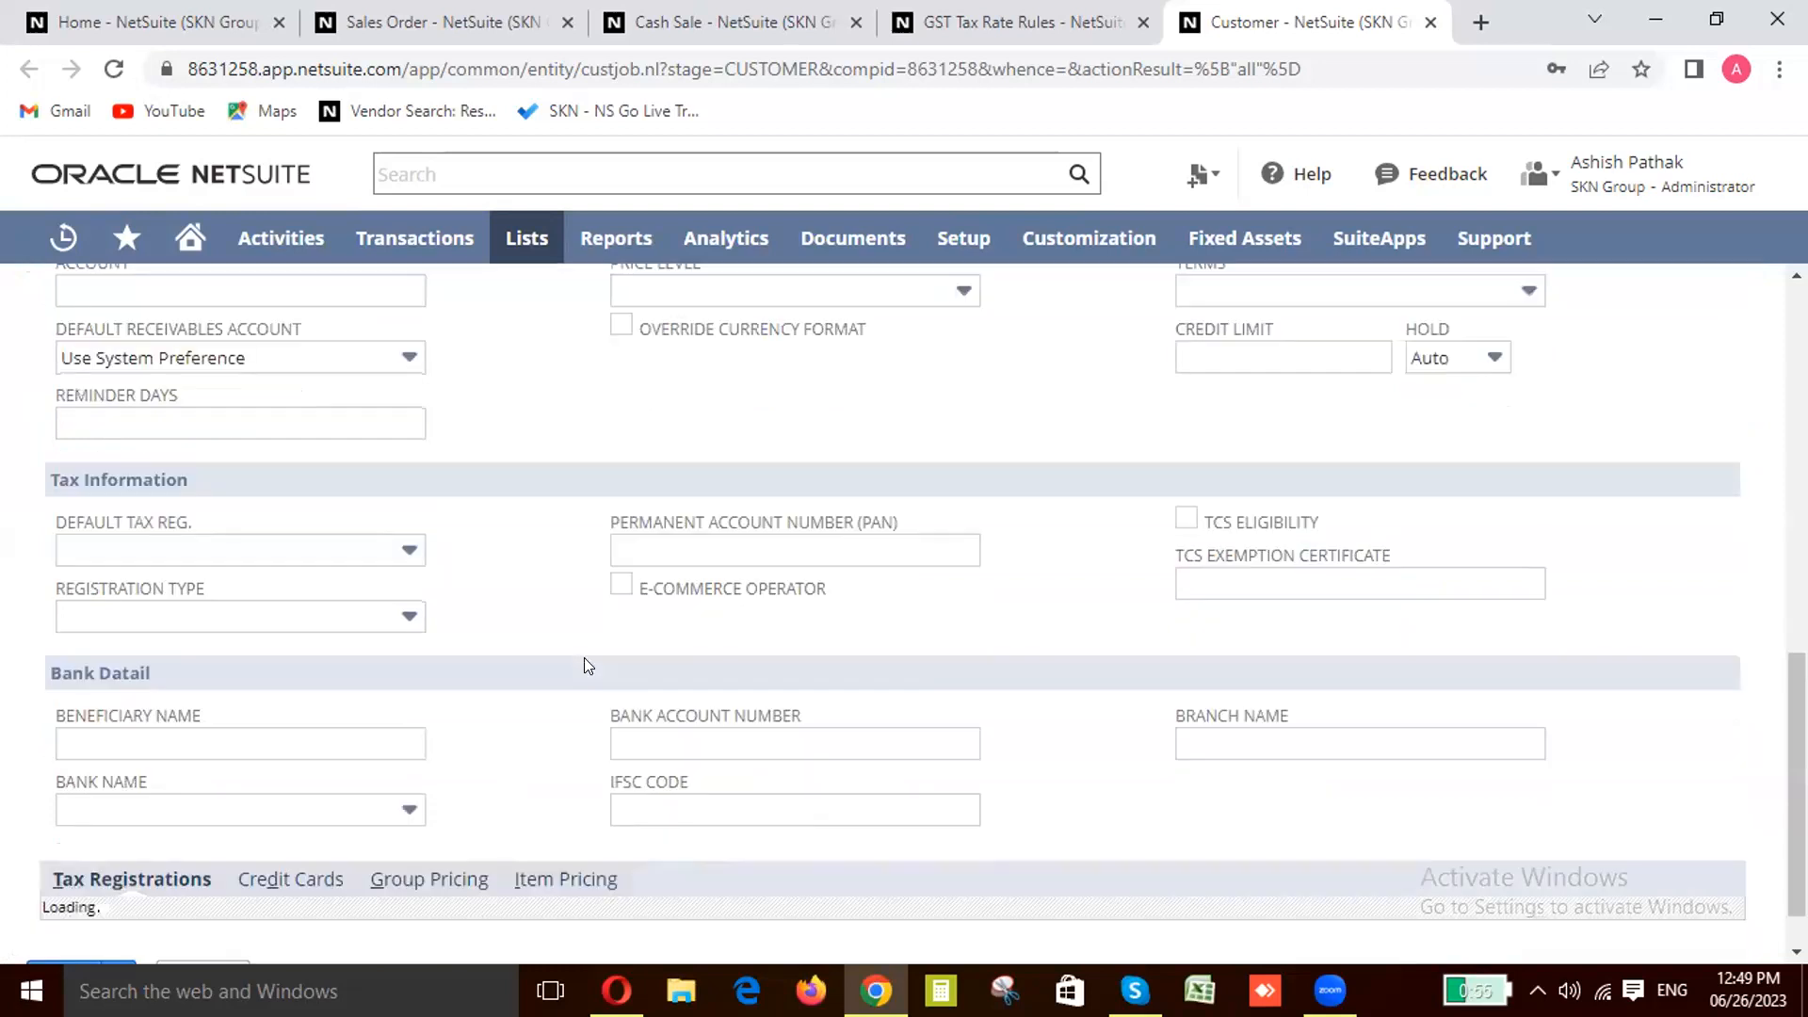
scroll(588, 667, "up", 2)
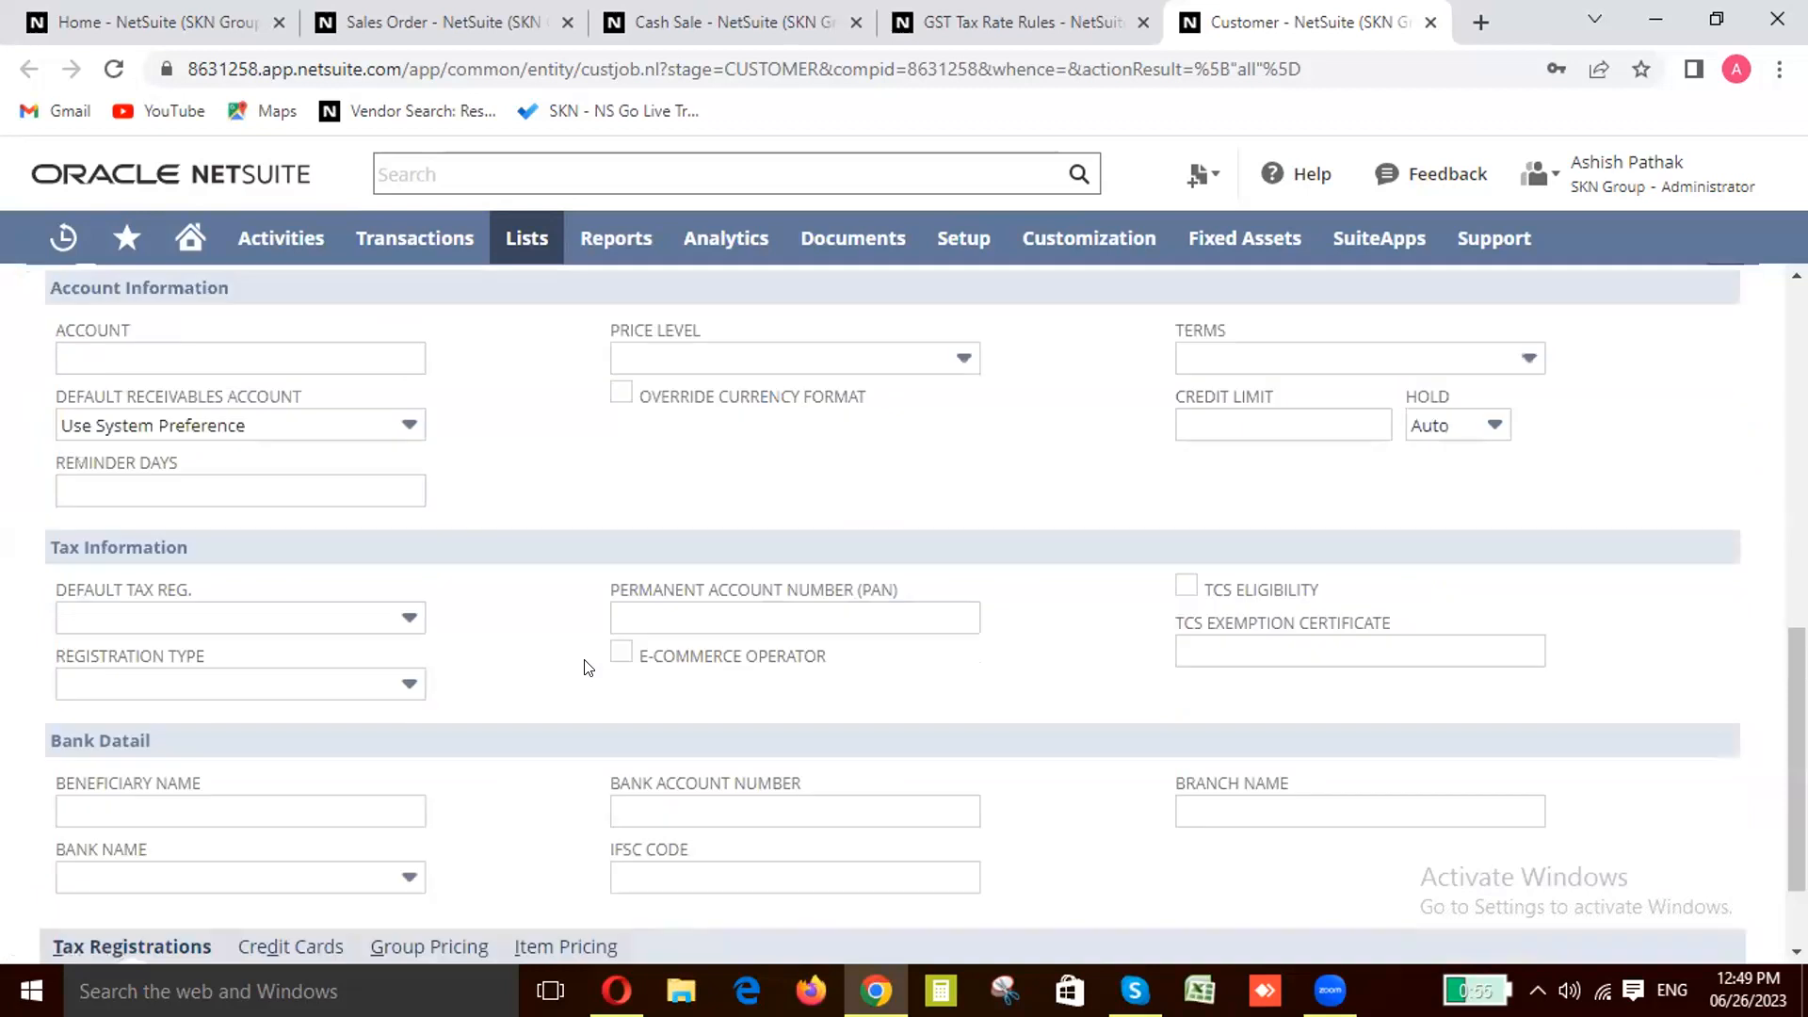
scroll(588, 667, "up", 2)
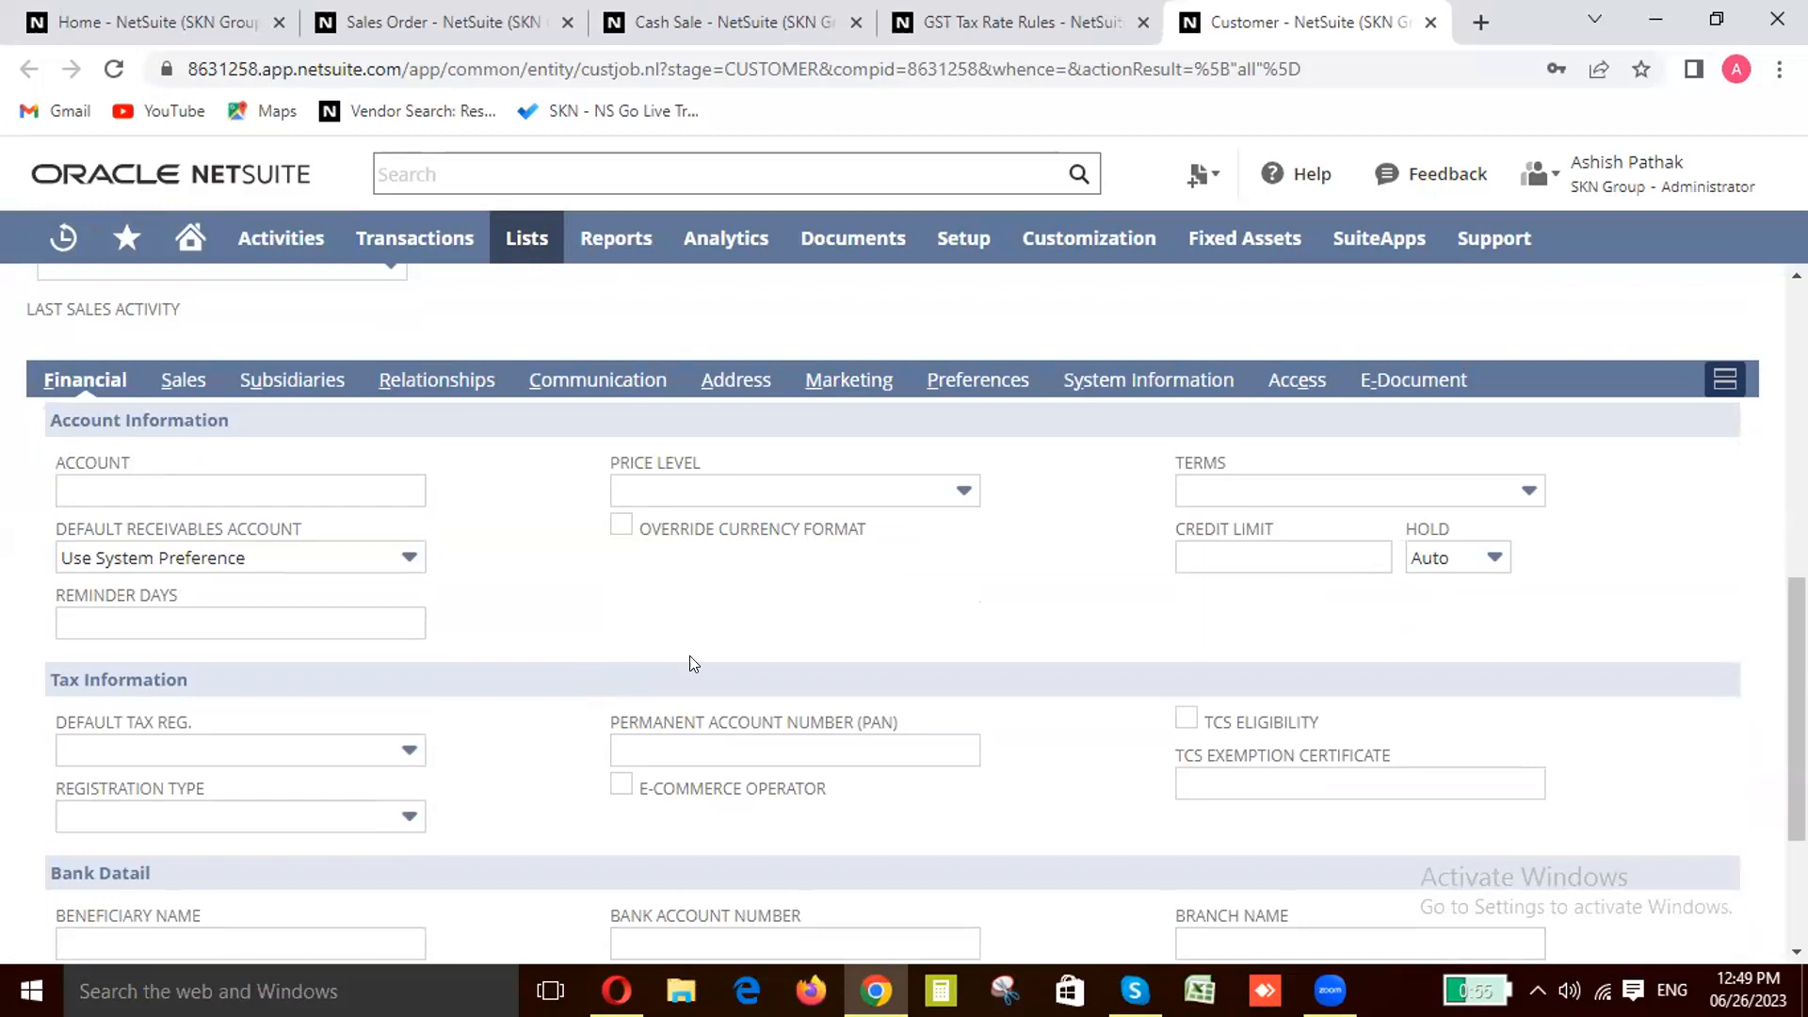
scroll(705, 656, "down", 3)
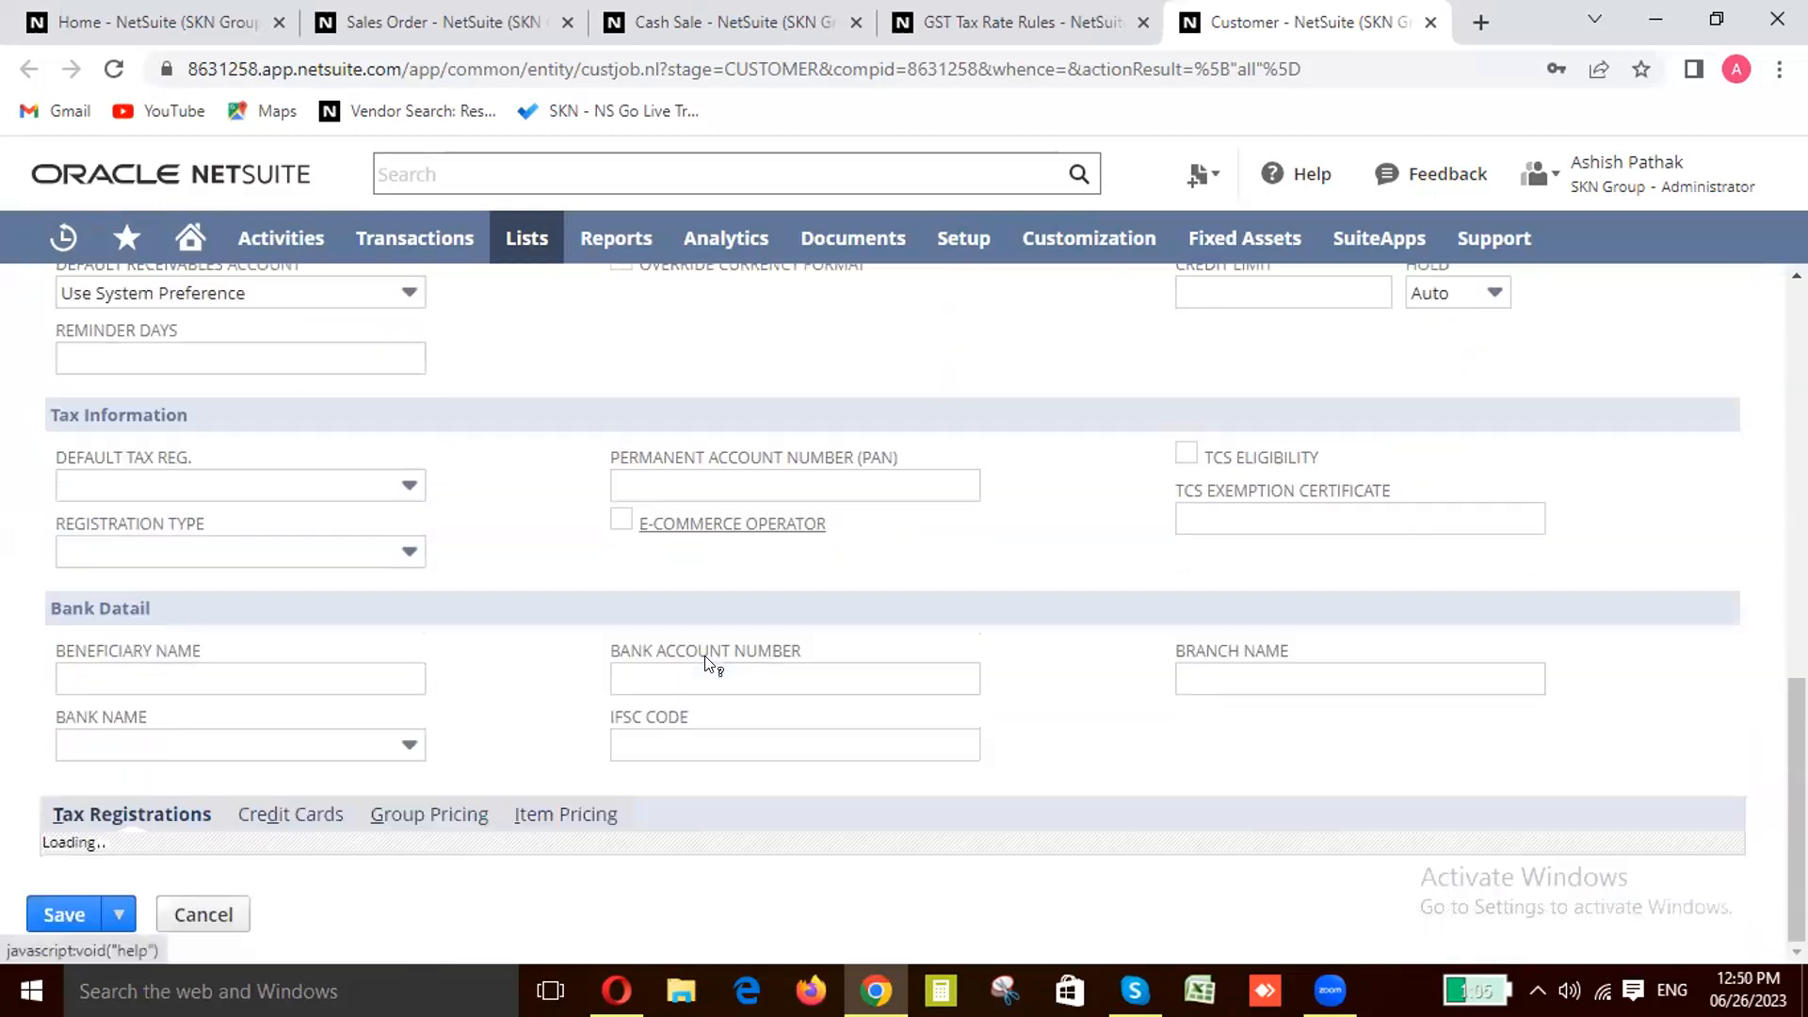
scroll(705, 663, "up", 2)
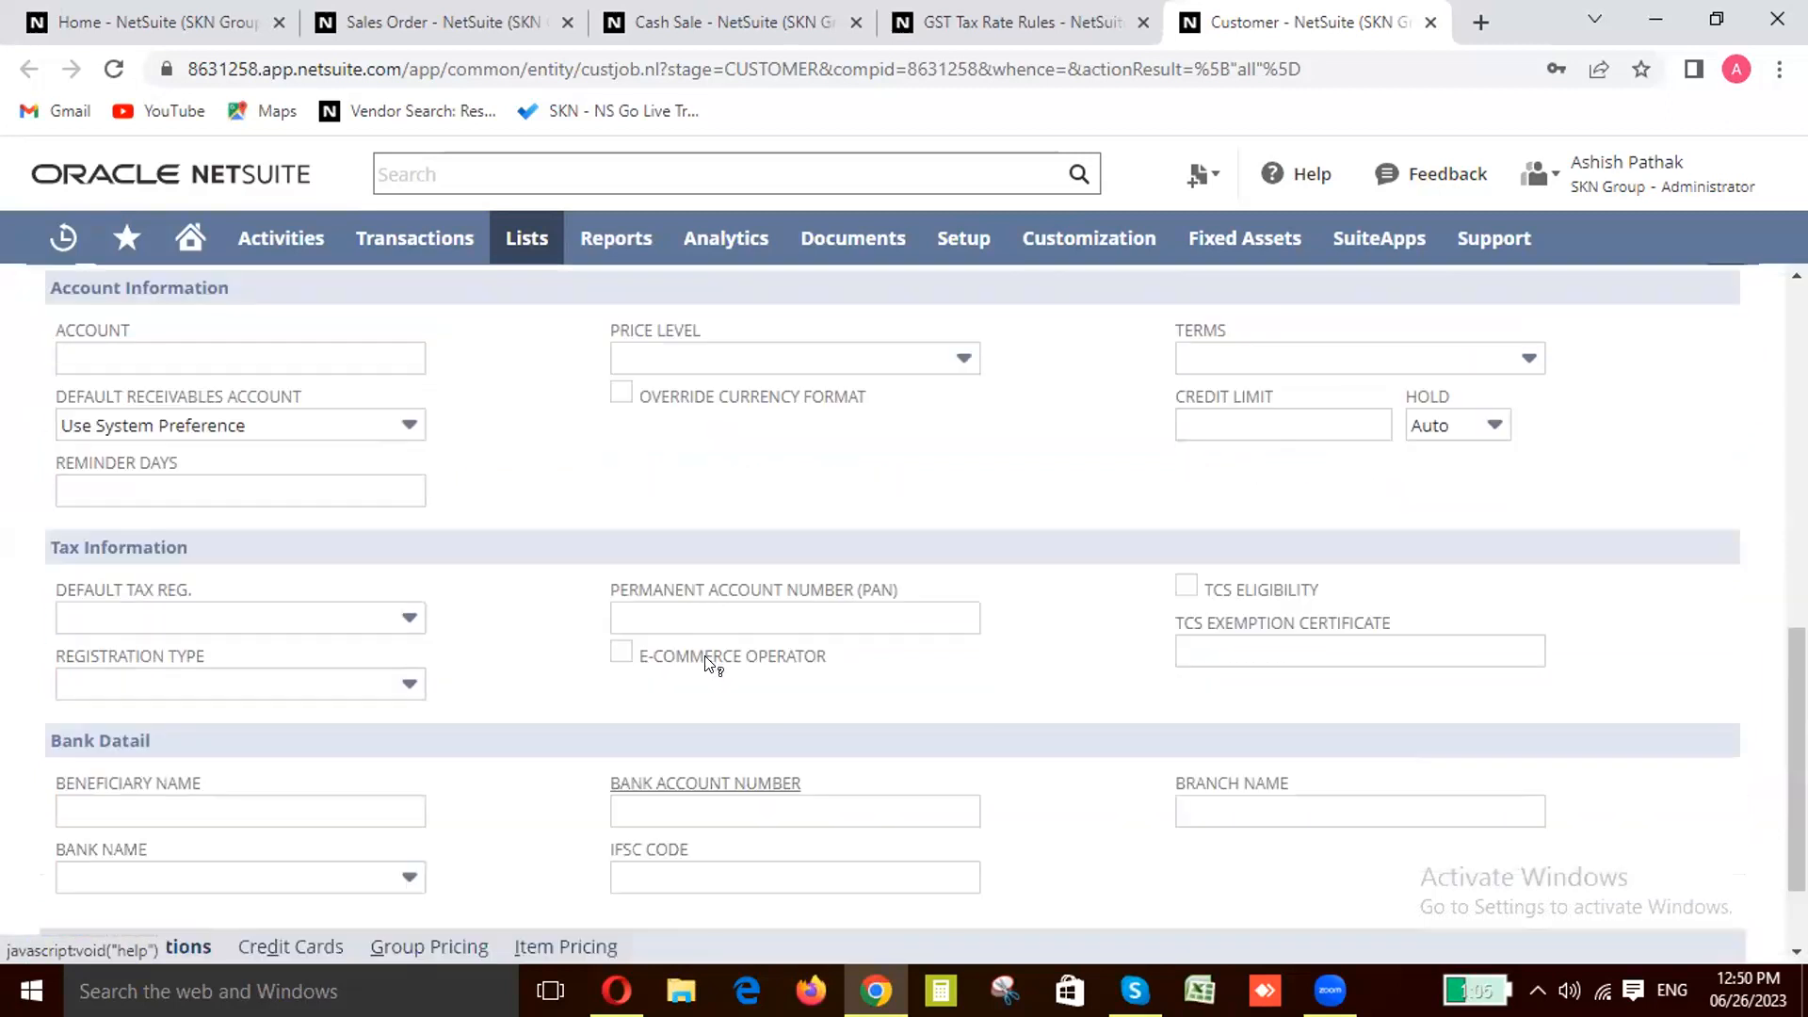
scroll(706, 663, "up", 2)
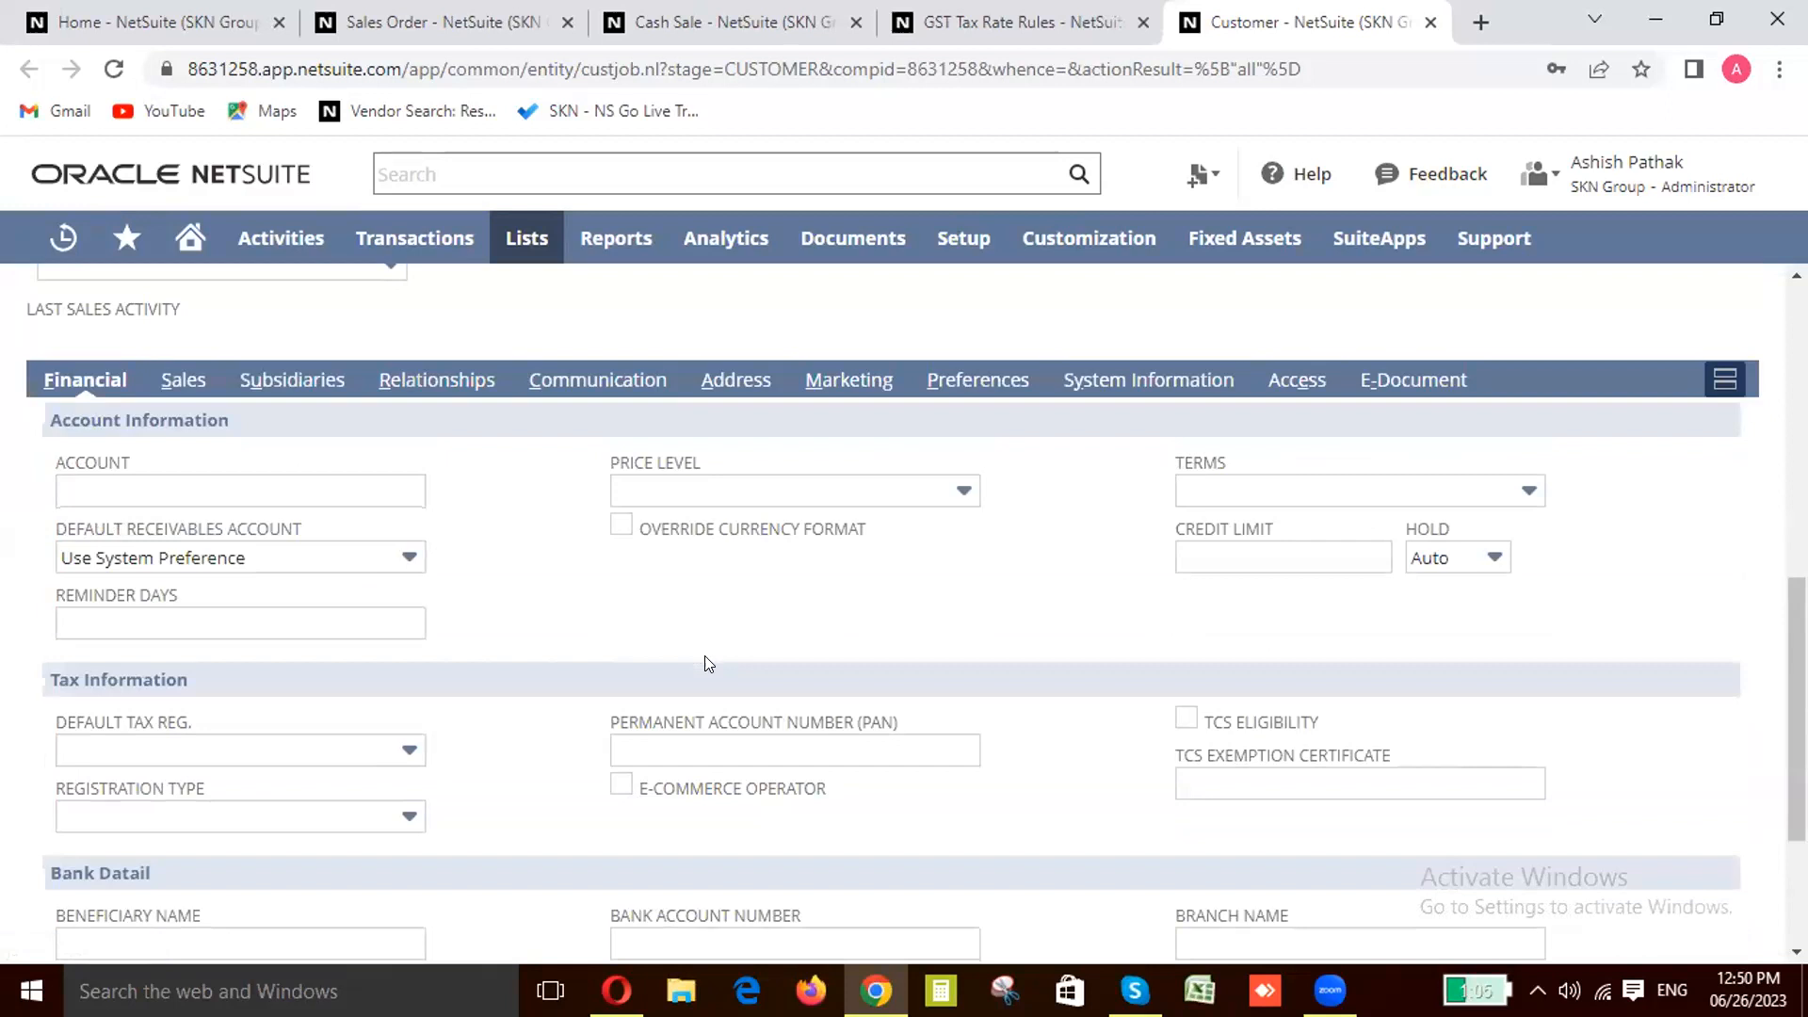
scroll(709, 663, "down", 2)
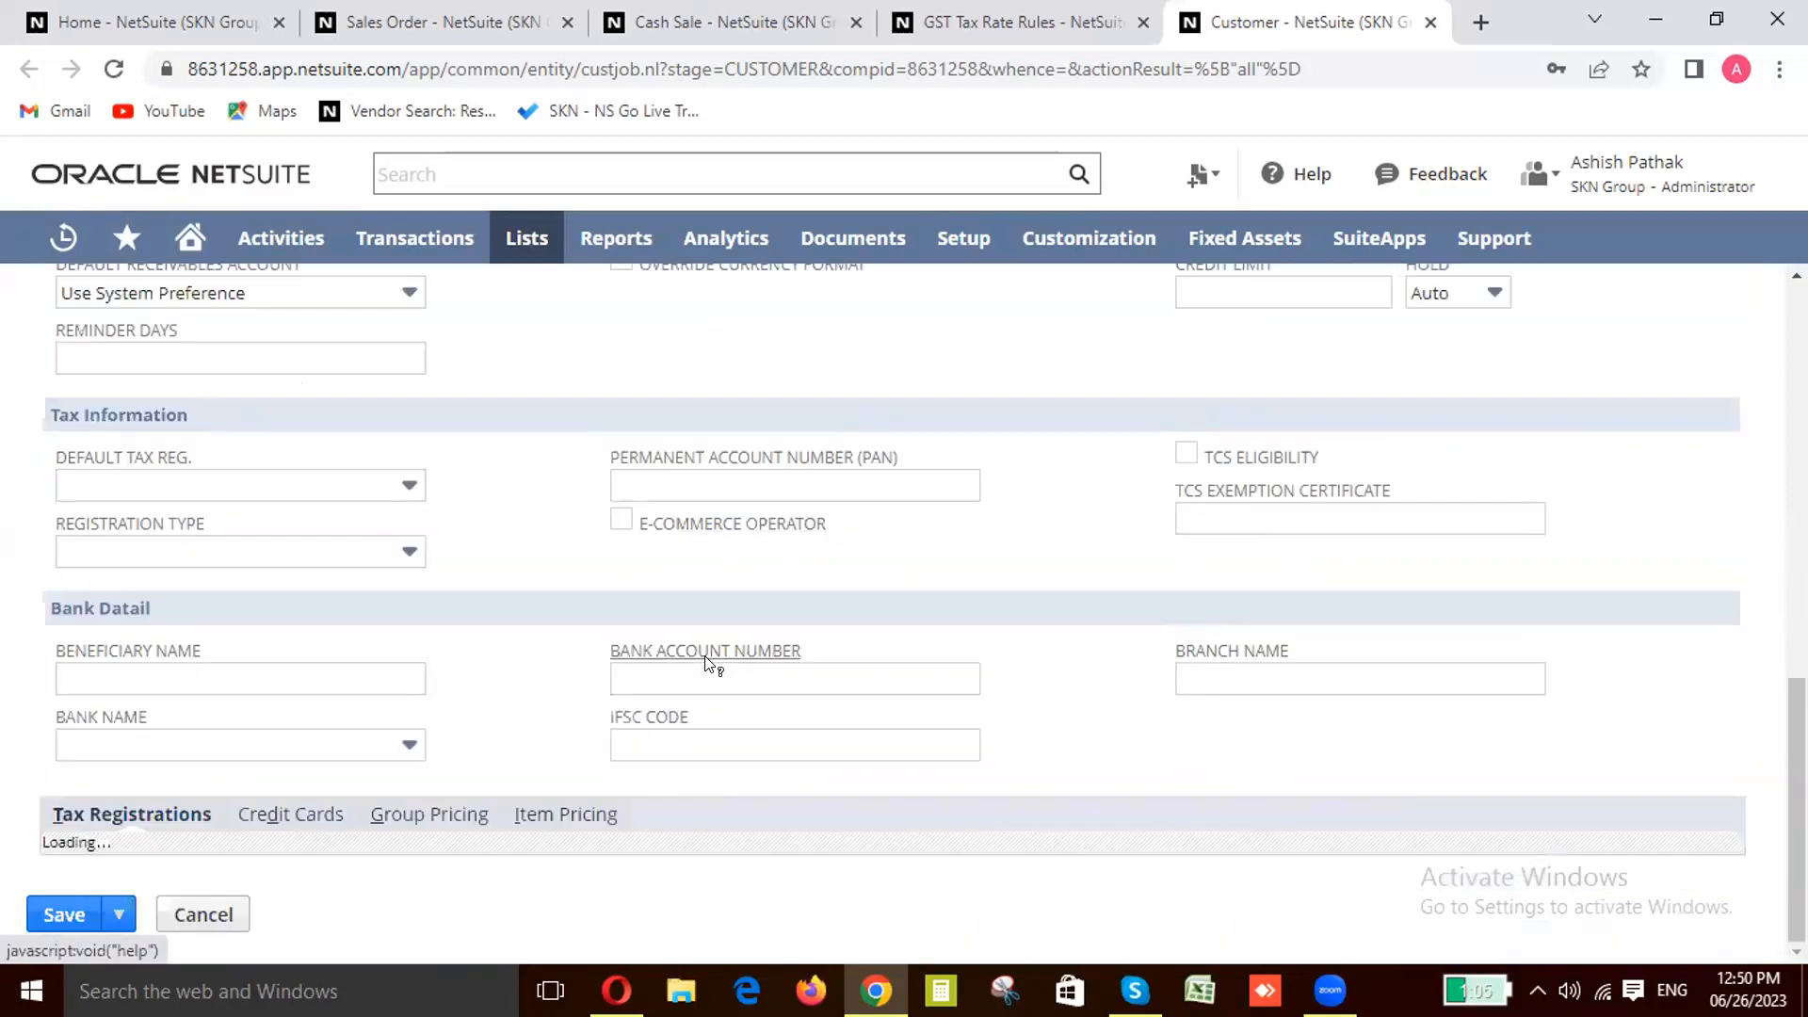
scroll(708, 663, "up", 3)
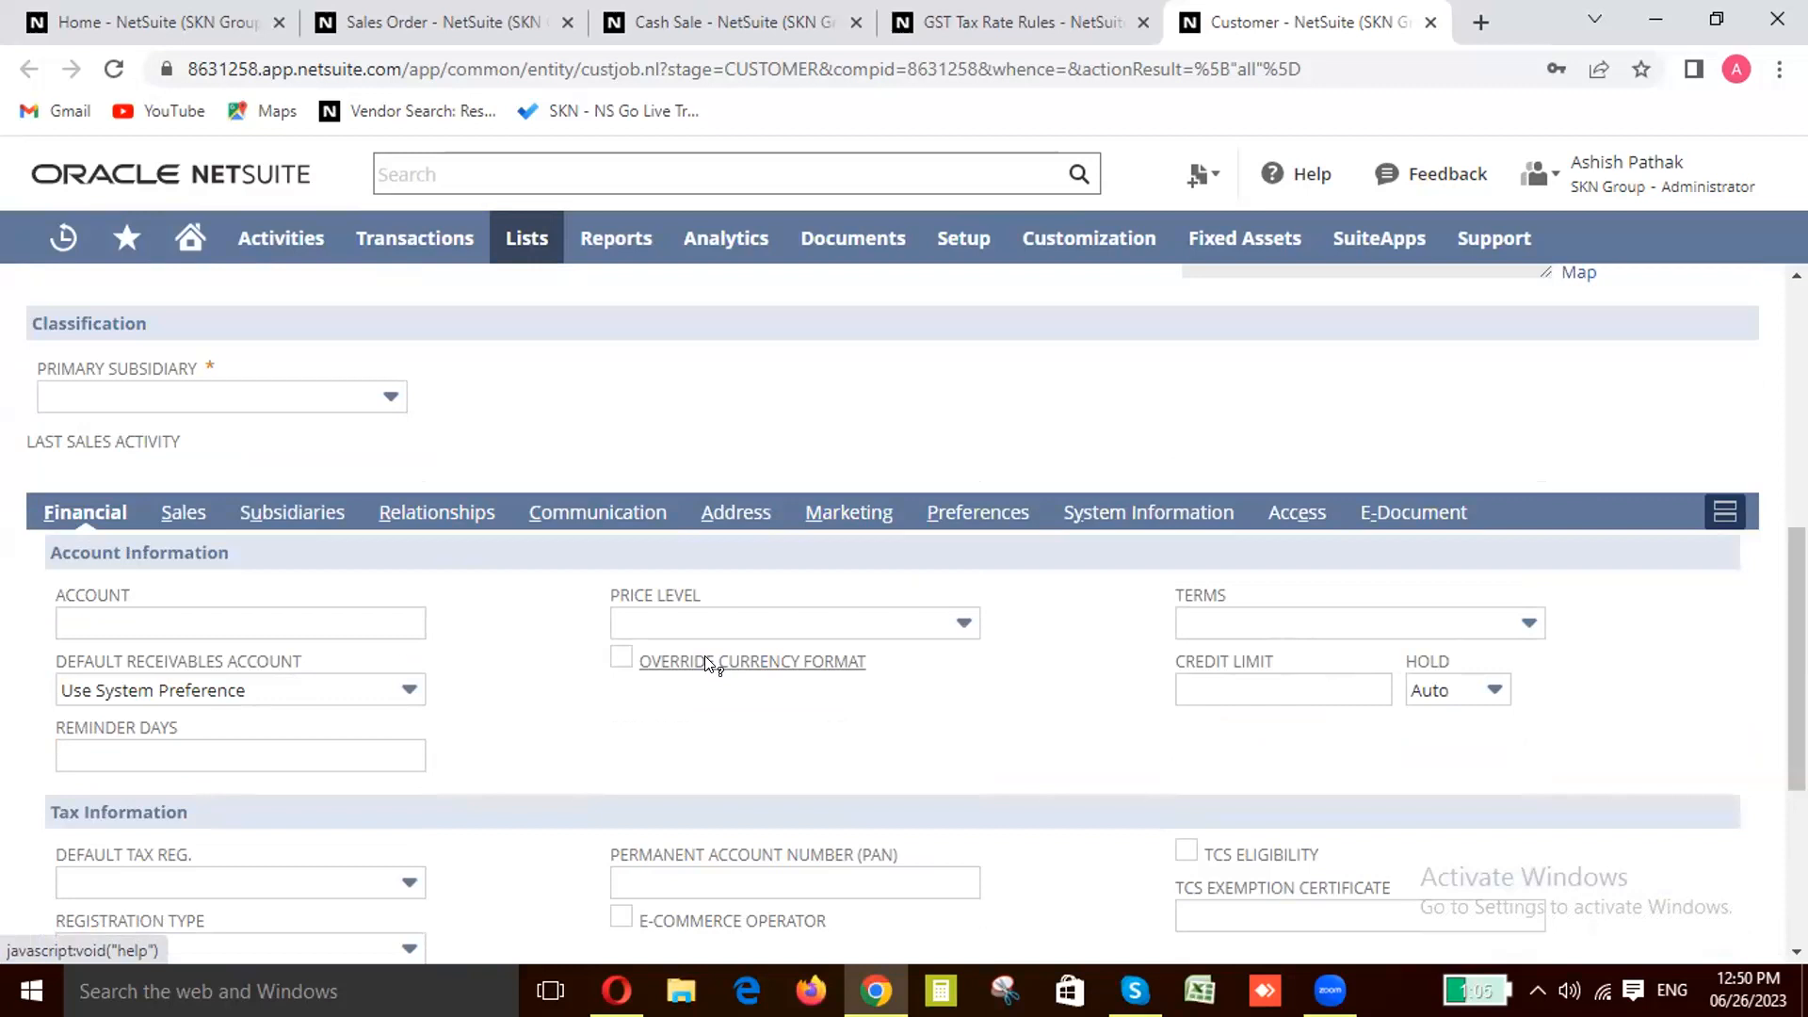
scroll(712, 663, "down", 4)
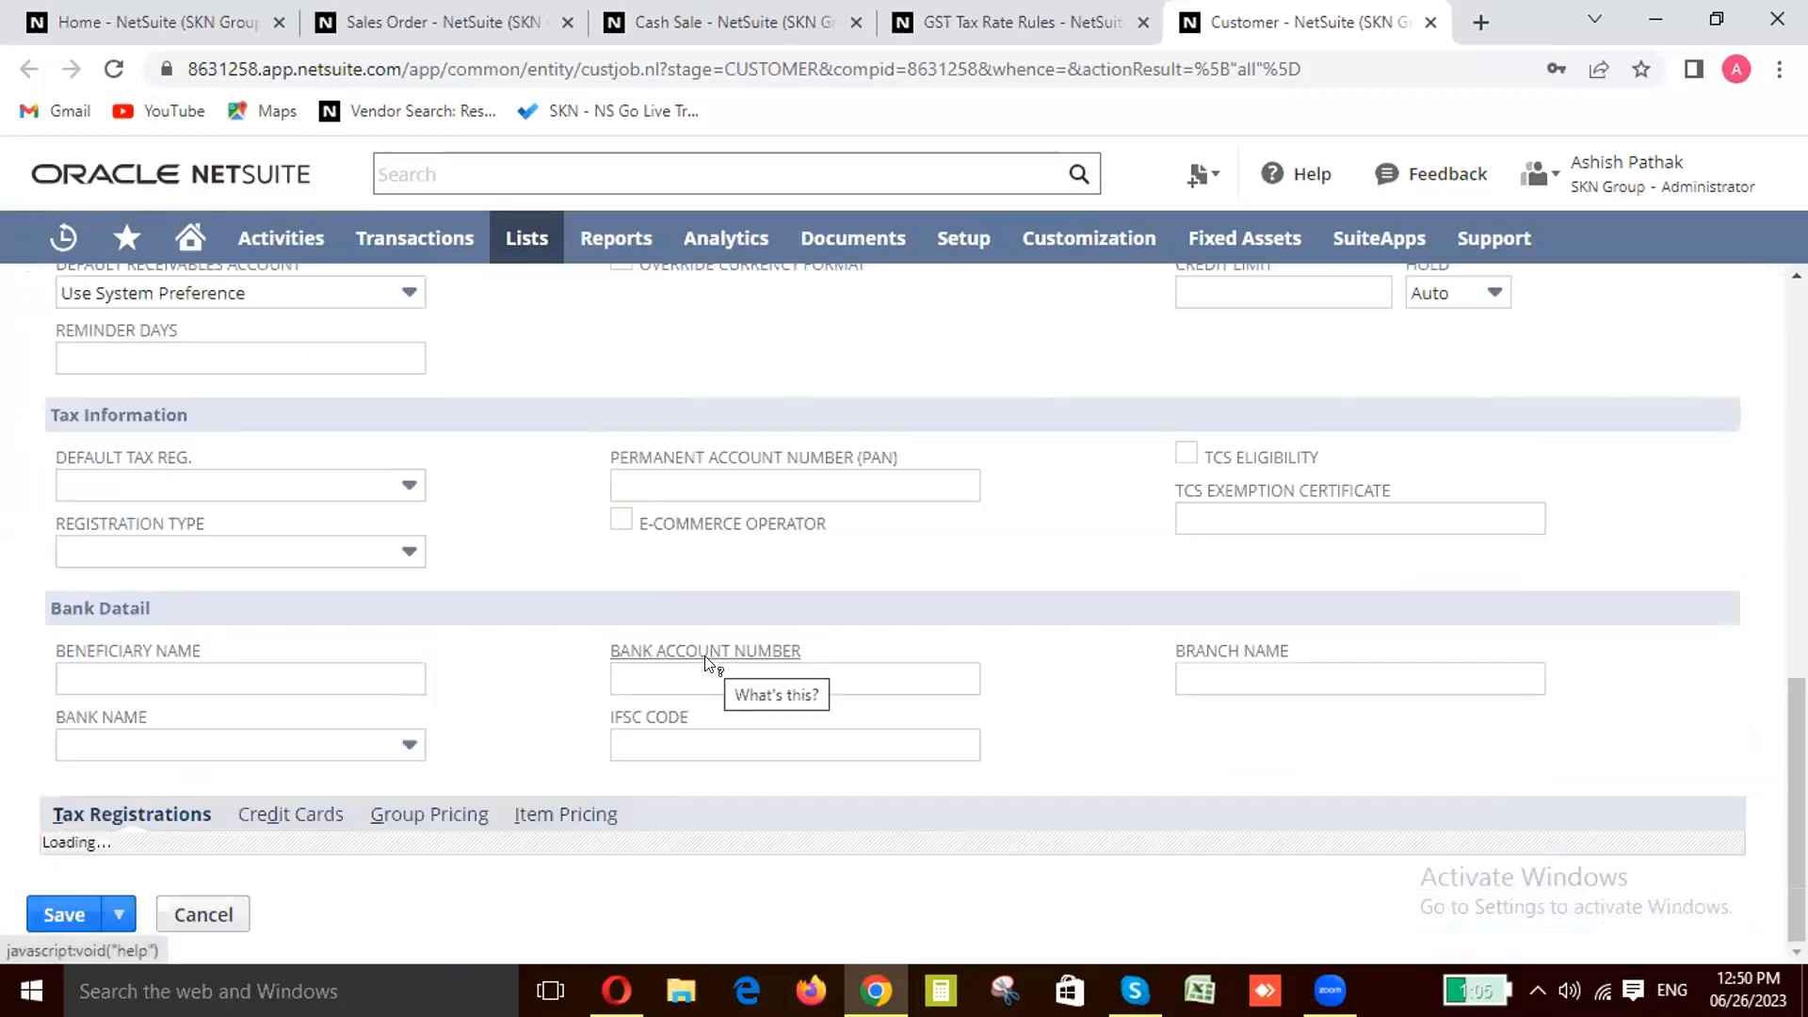
scroll(707, 664, "up", 3)
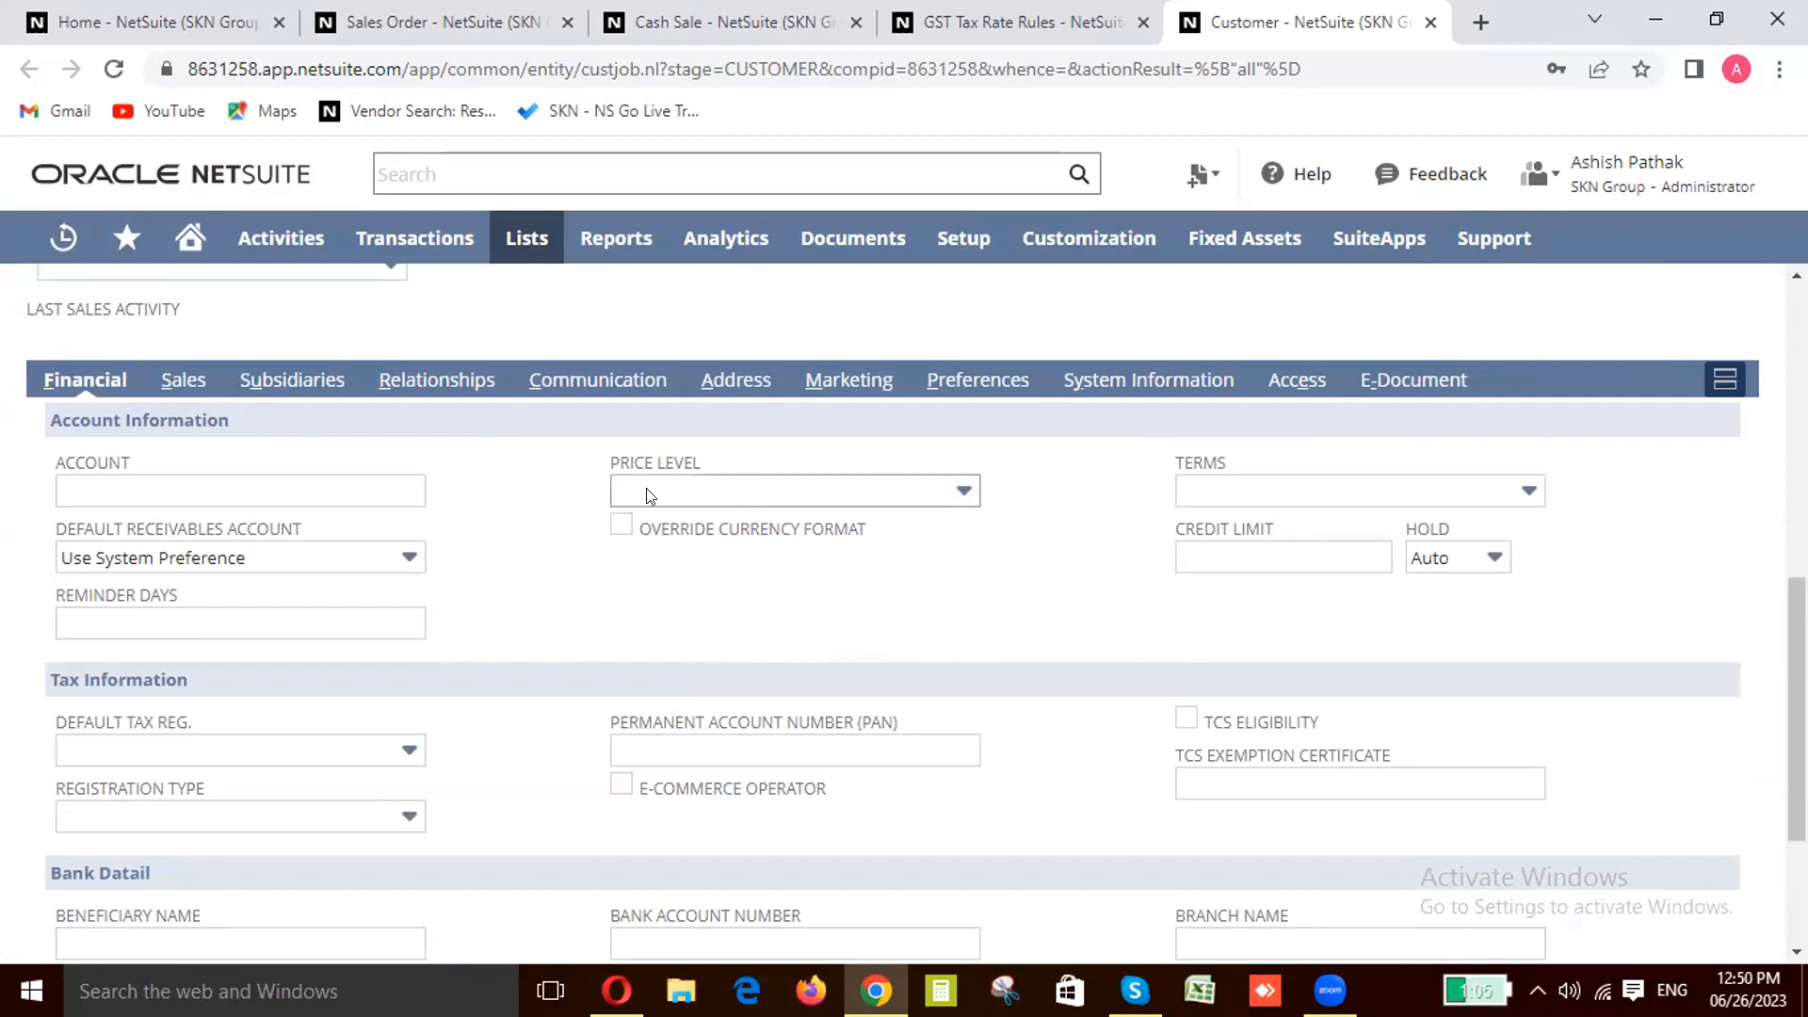
scroll(678, 674, "down", 3)
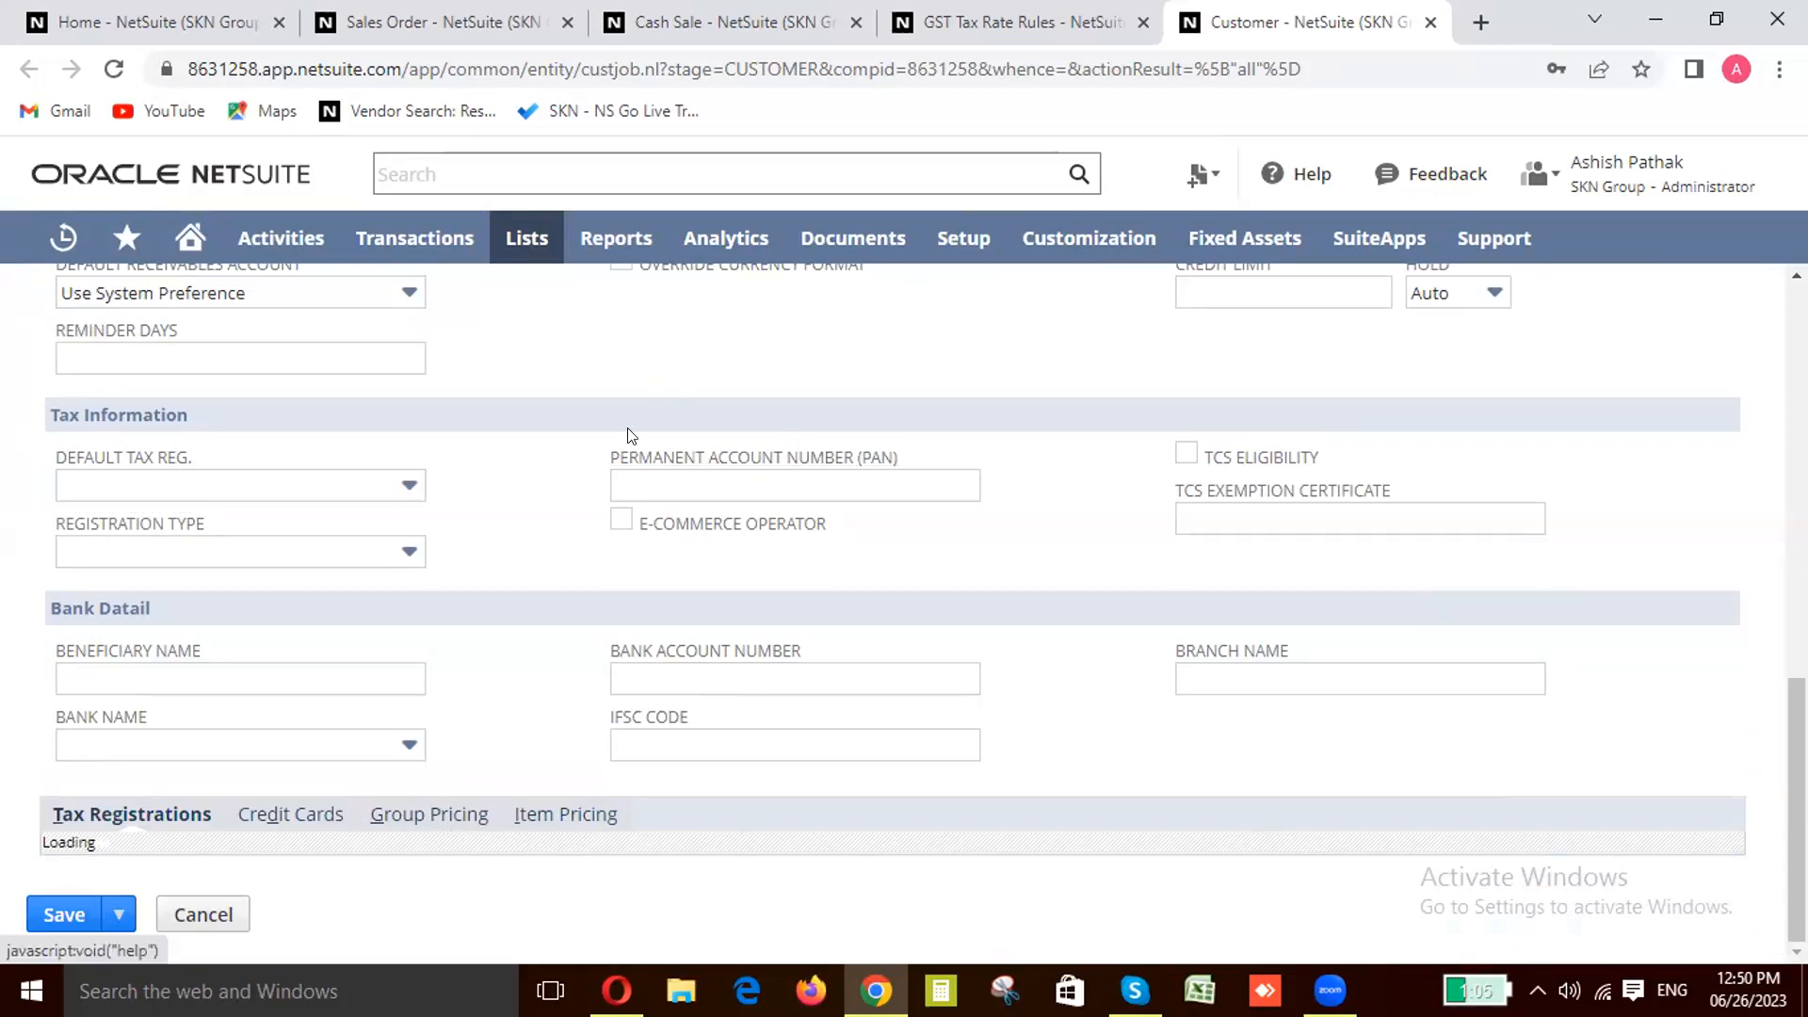
Step: Look over the customer form's tax information, bank, account and classification sections again
left_click(625, 477)
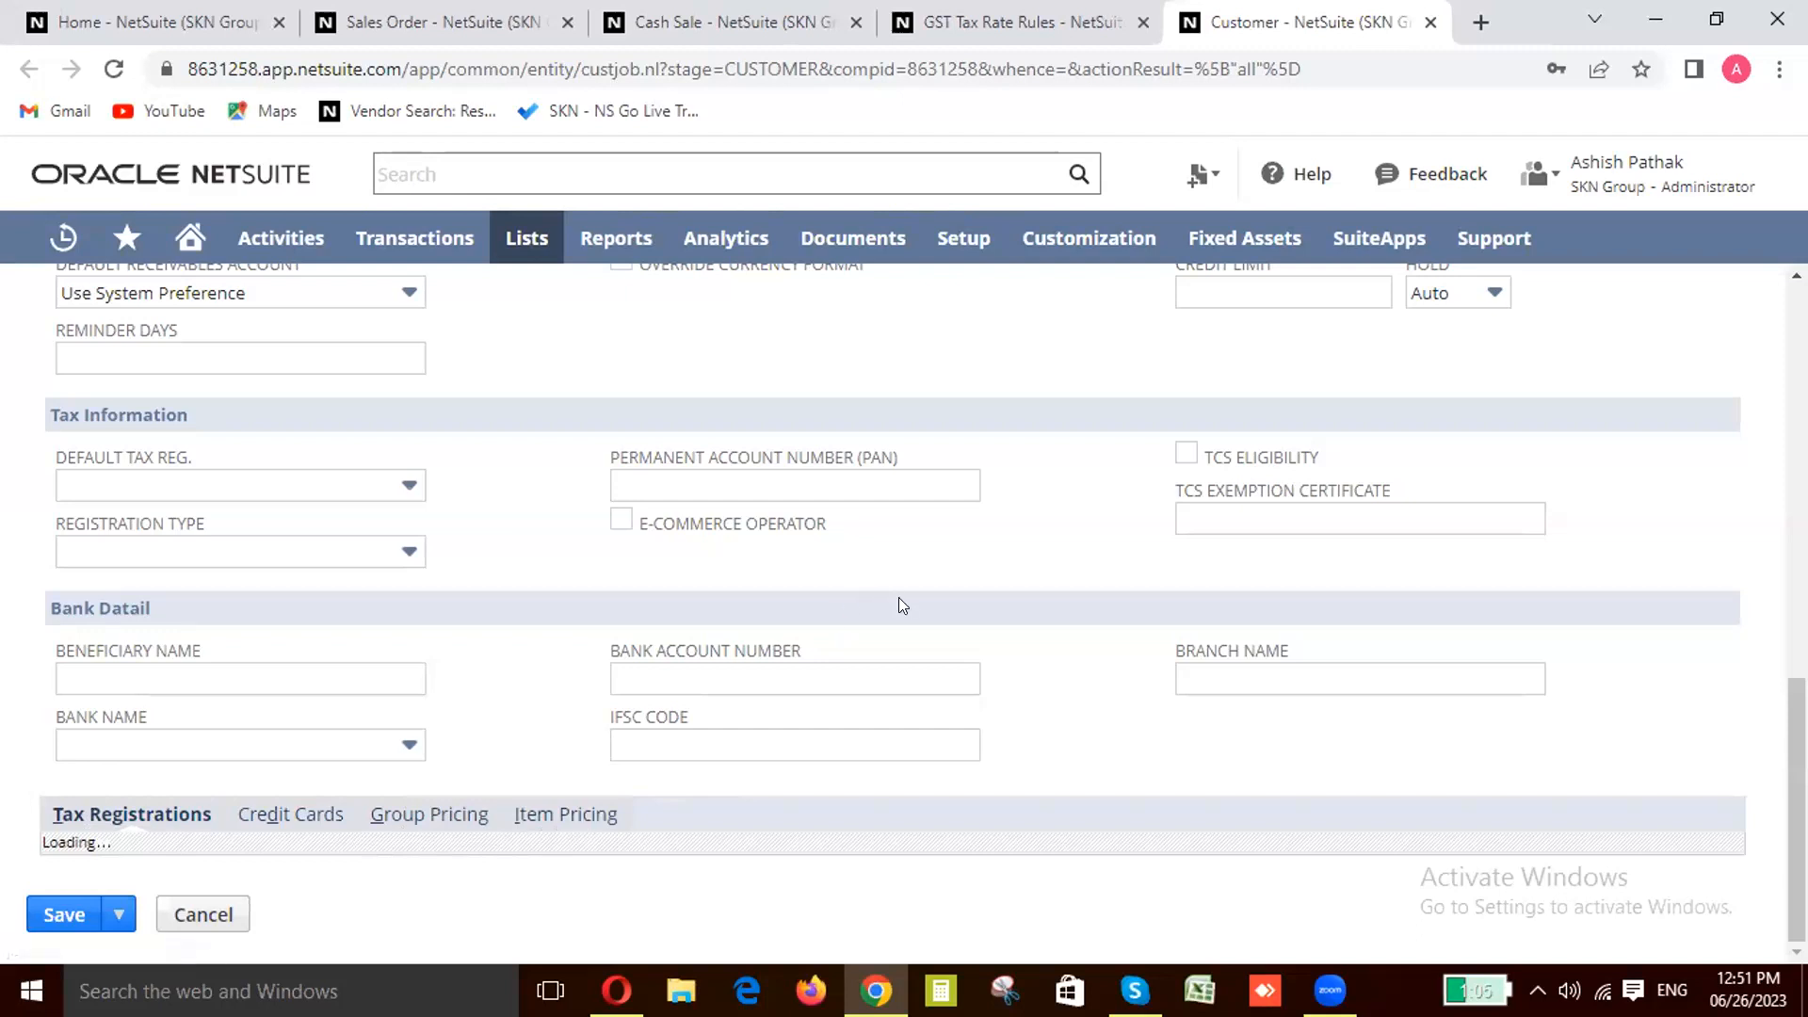
scroll(896, 602, "up", 4)
scroll(897, 586, "up", 1)
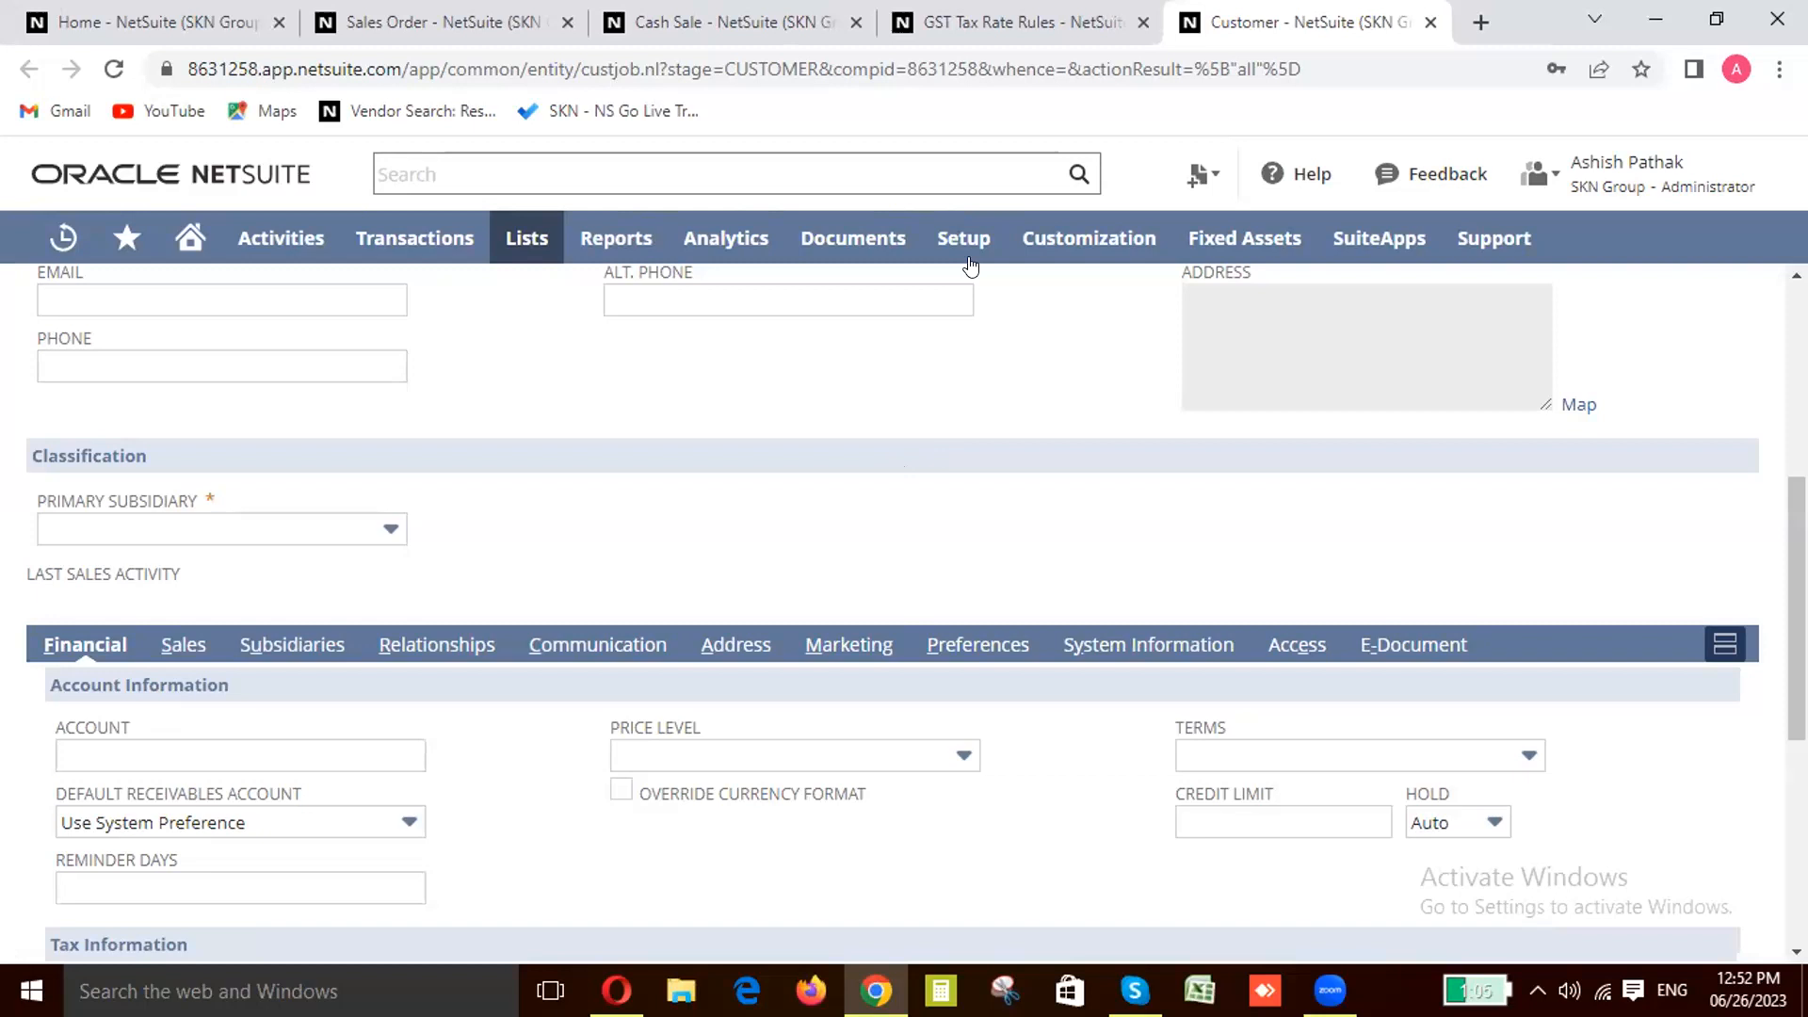
scroll(941, 613, "down", 5)
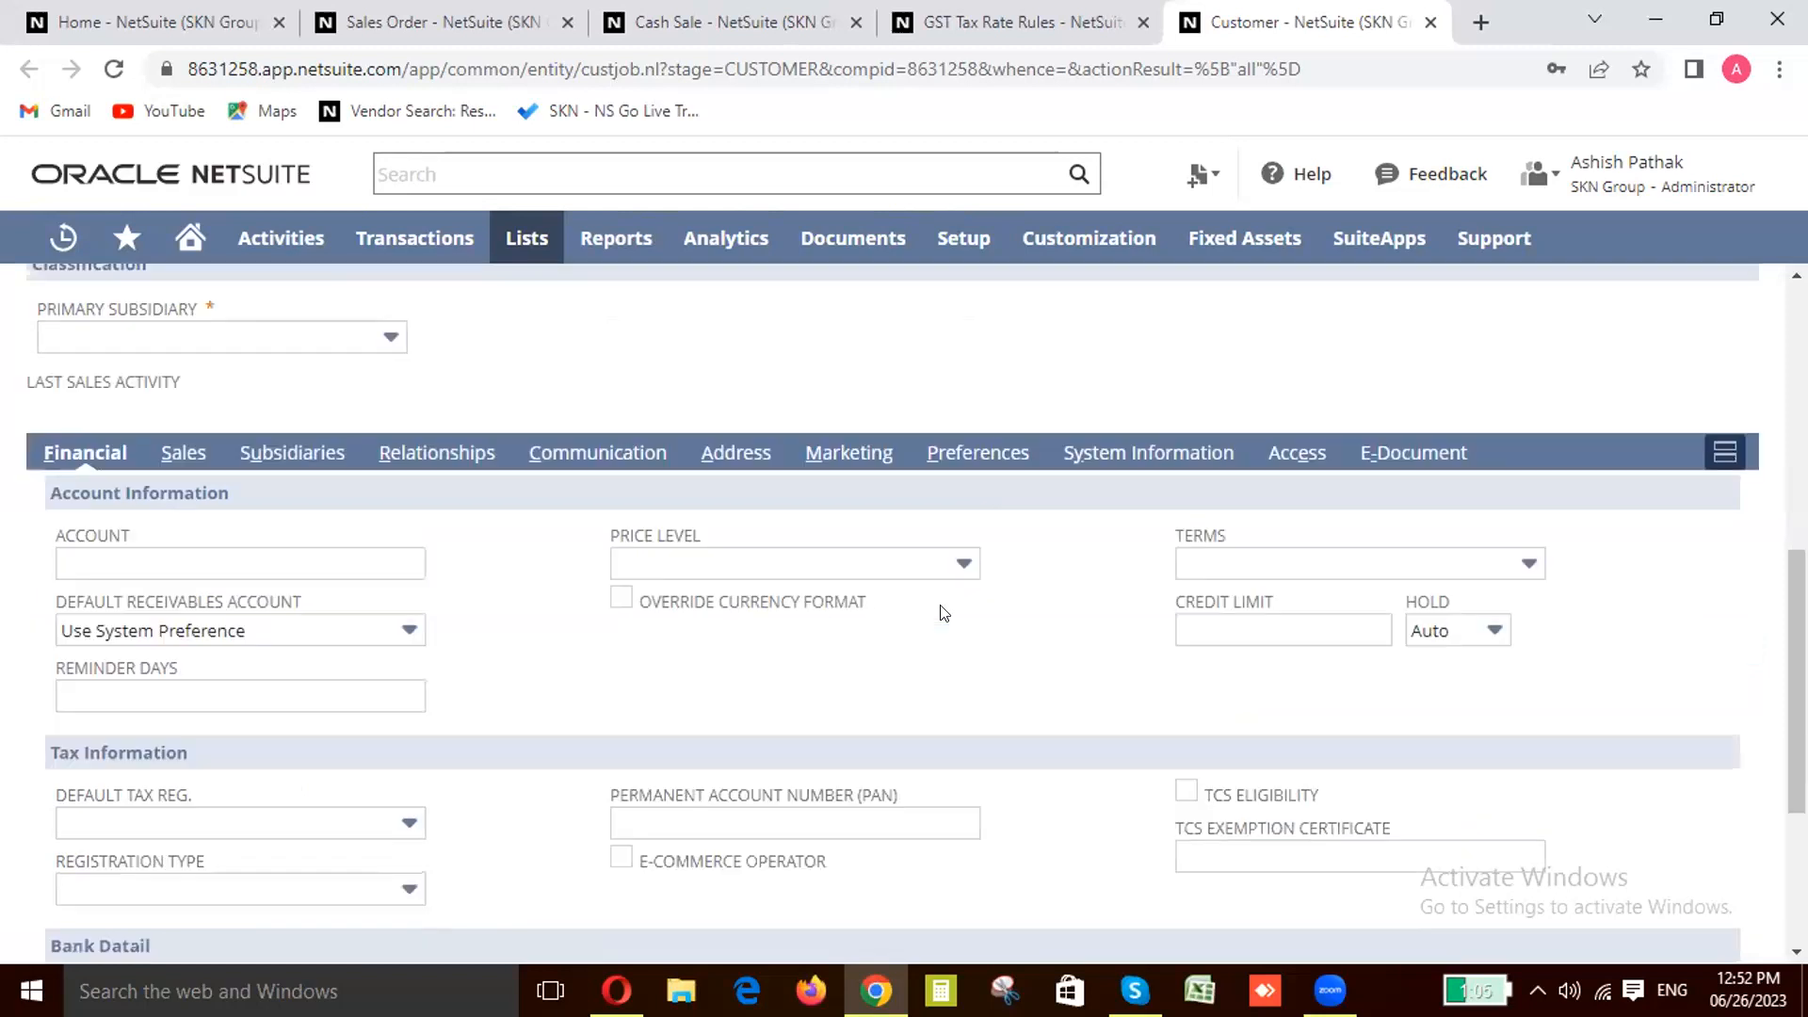
scroll(944, 612, "up", 1)
scroll(944, 613, "up", 5)
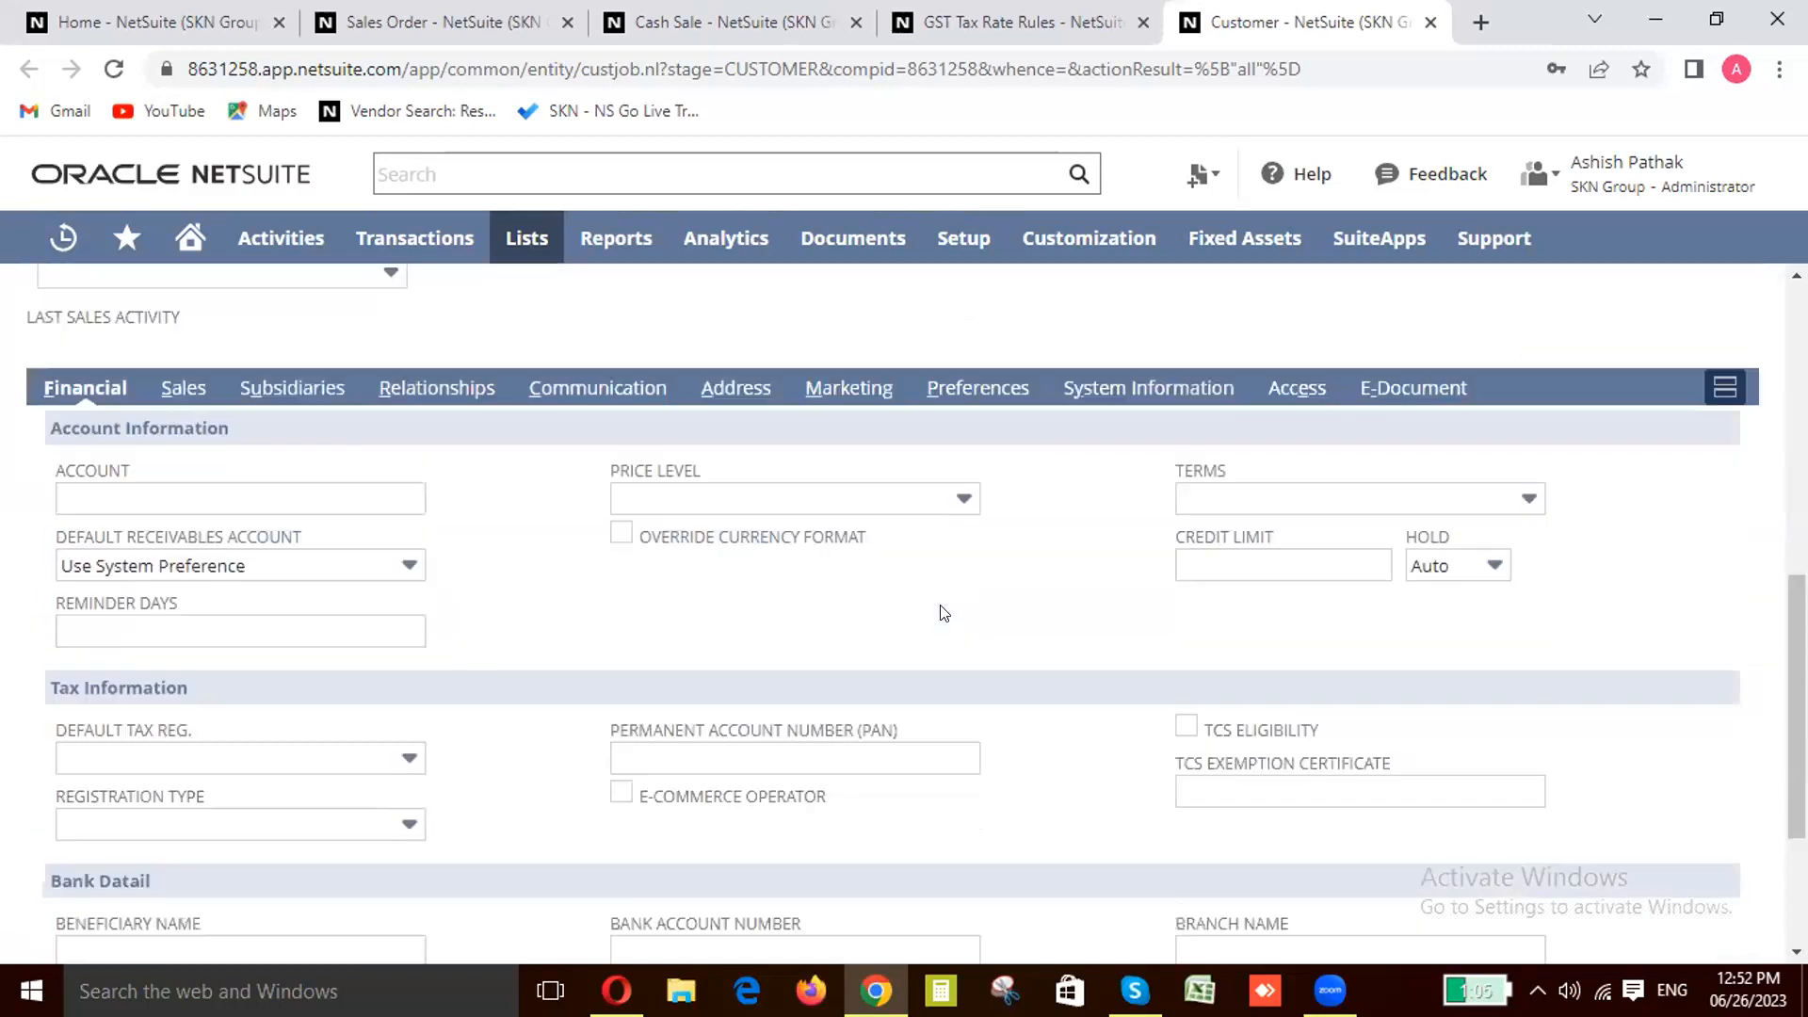
scroll(944, 613, "up", 2)
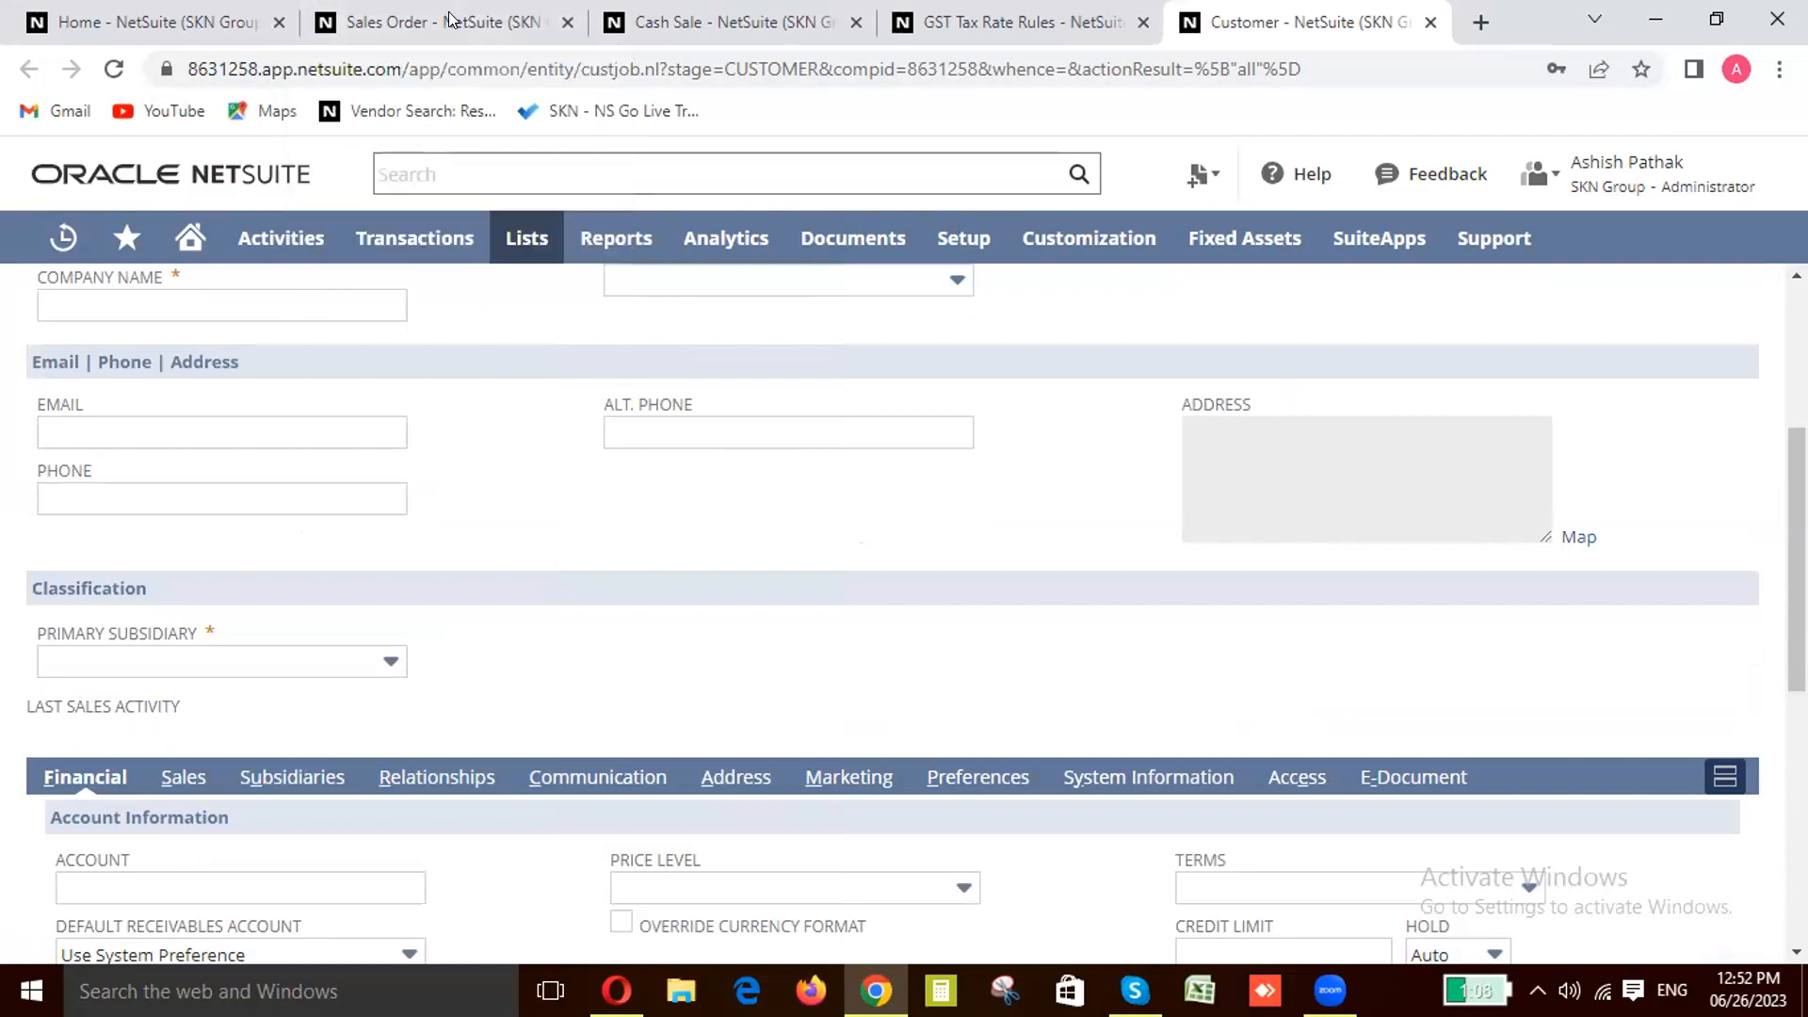
Step: Switch back to the saved sales order and review its summary, classification, place of supply and item line
mouse_move(448, 19)
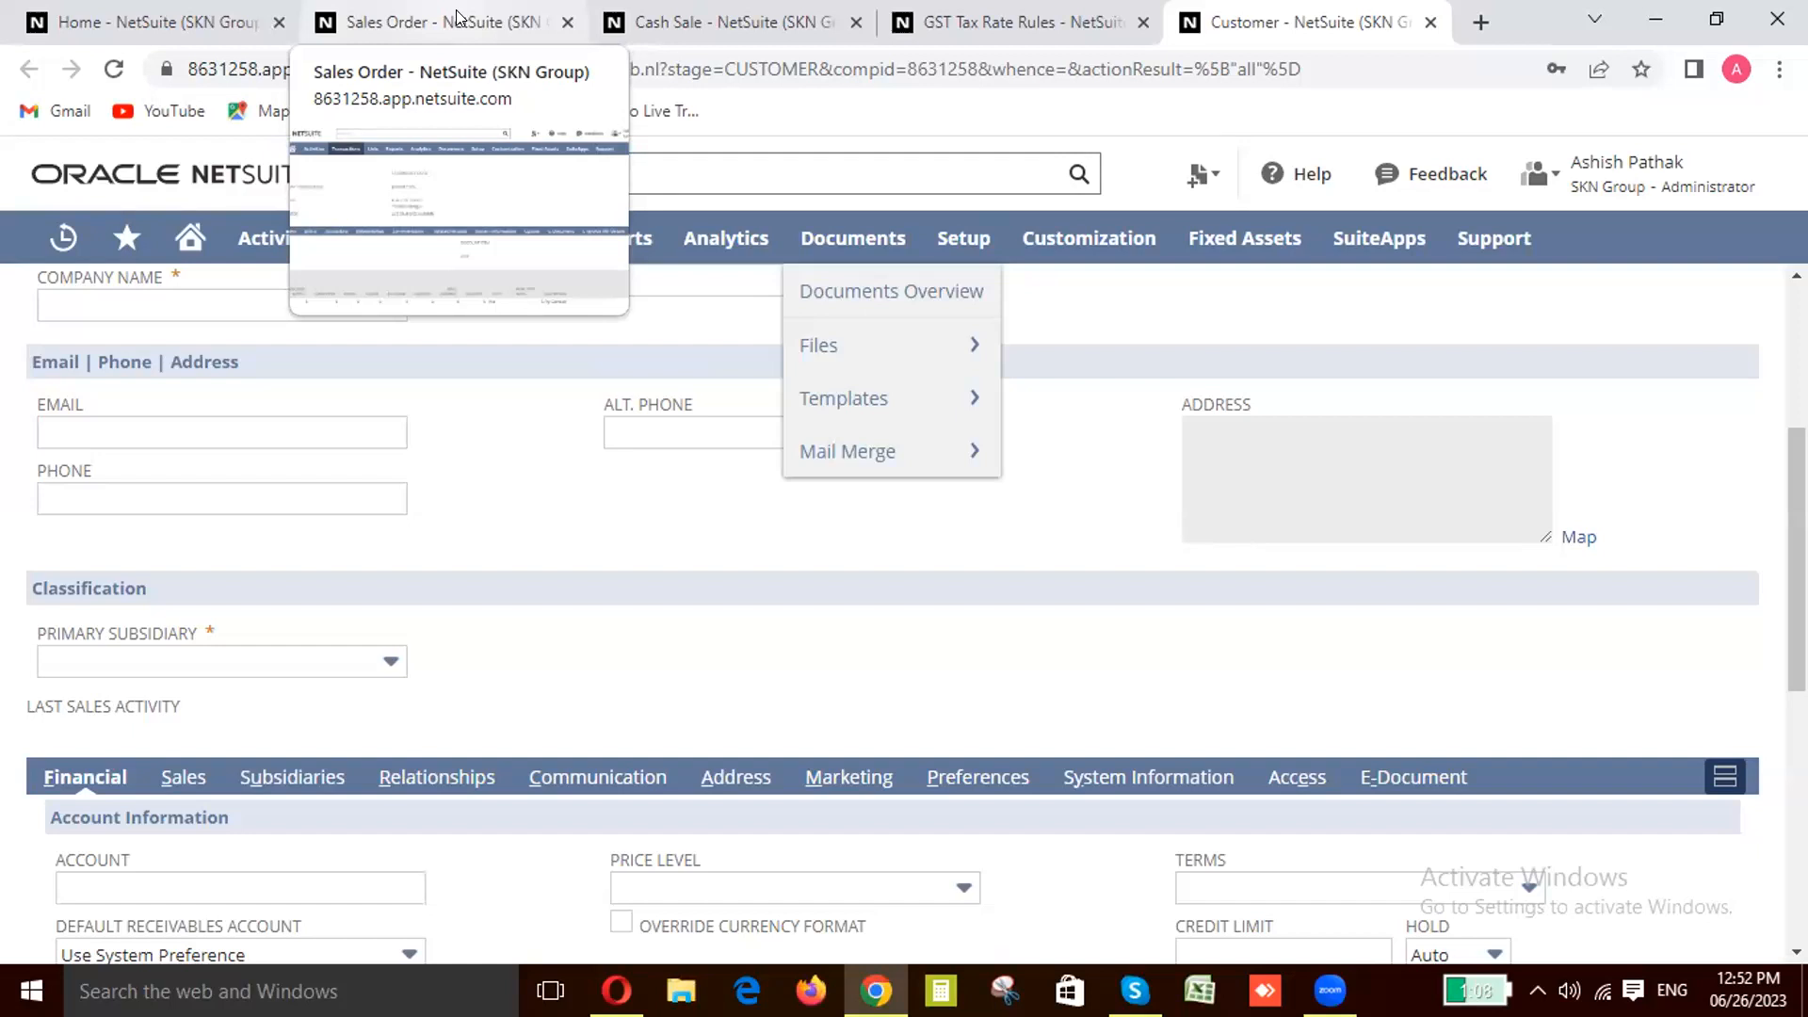
left_click(457, 16)
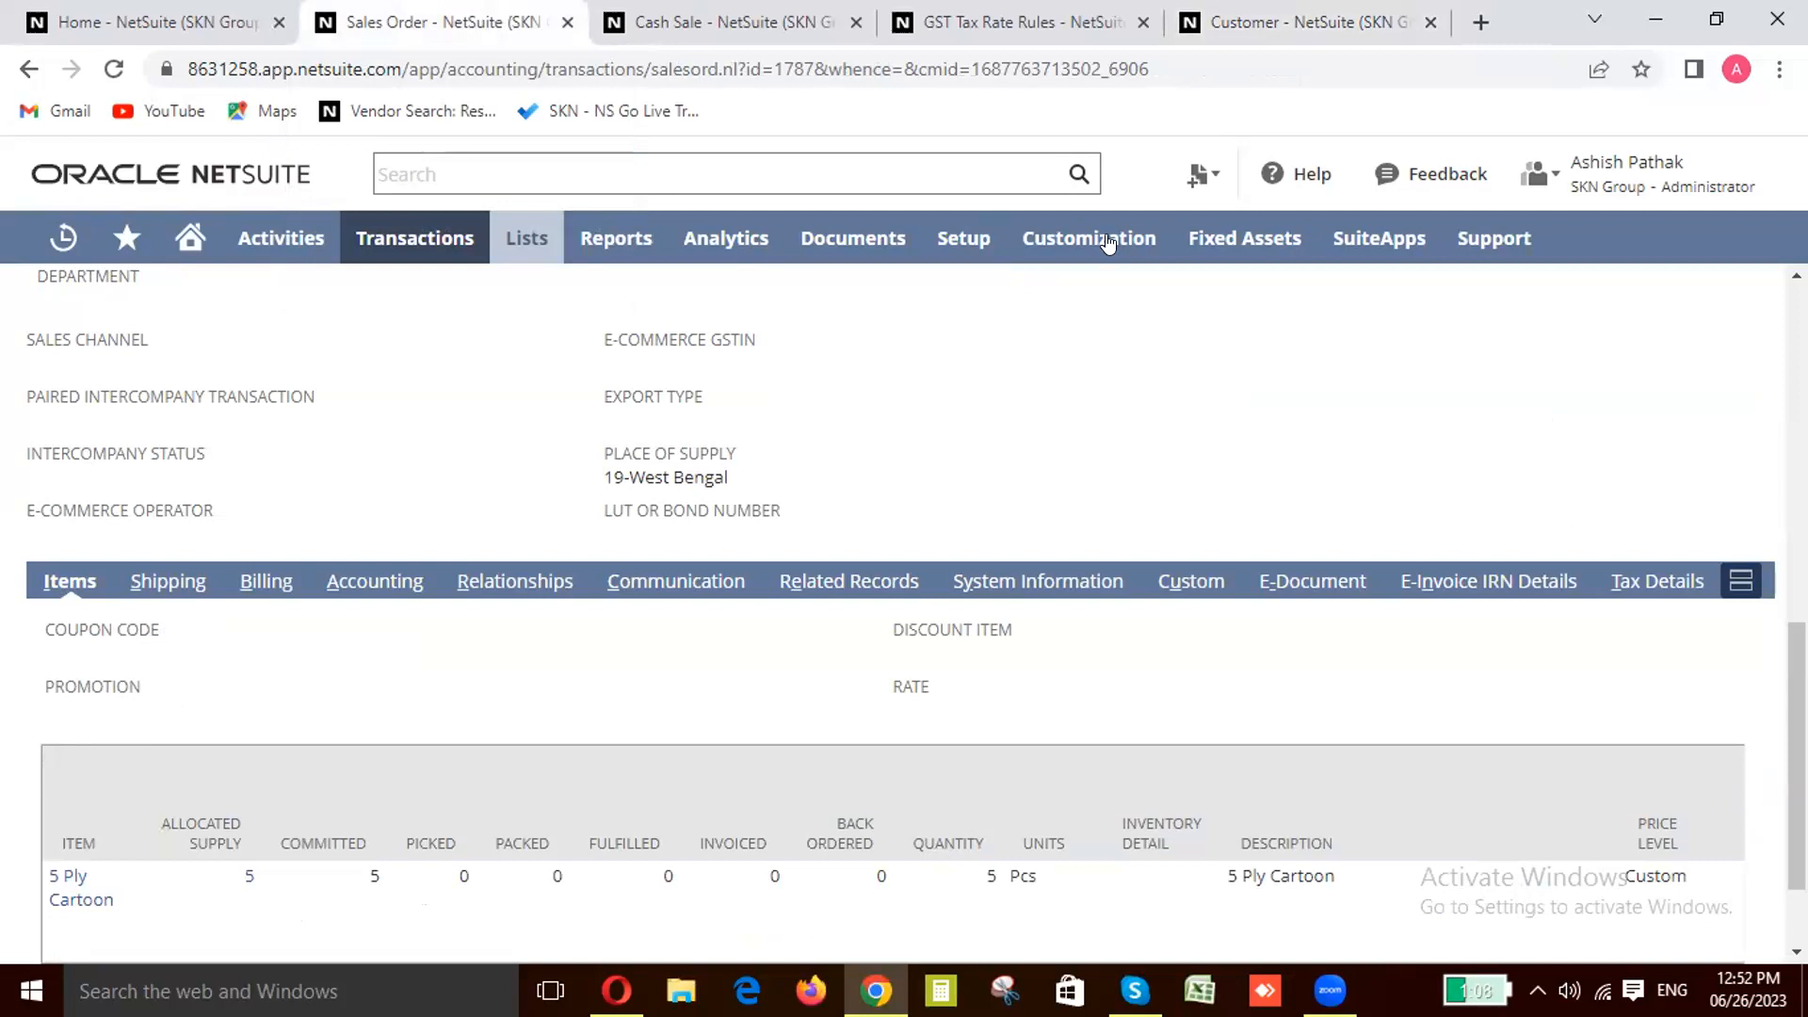
scroll(725, 394, "up", 6)
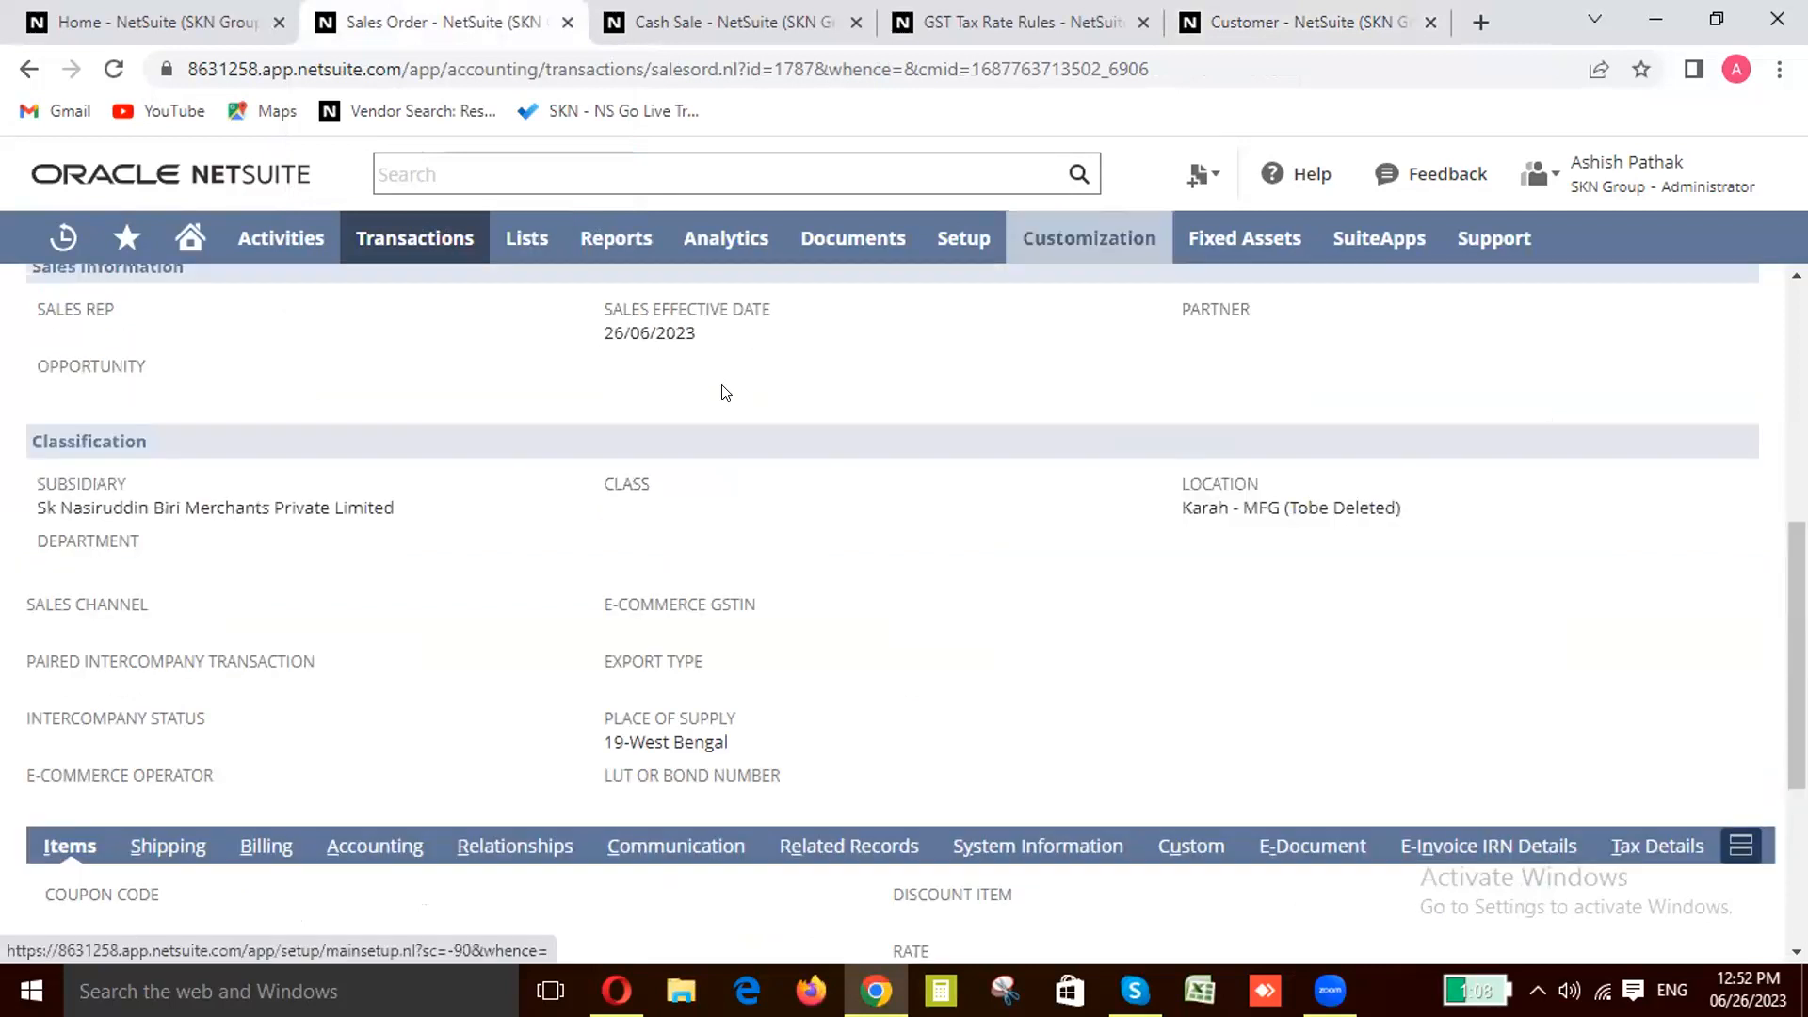
scroll(725, 394, "up", 2)
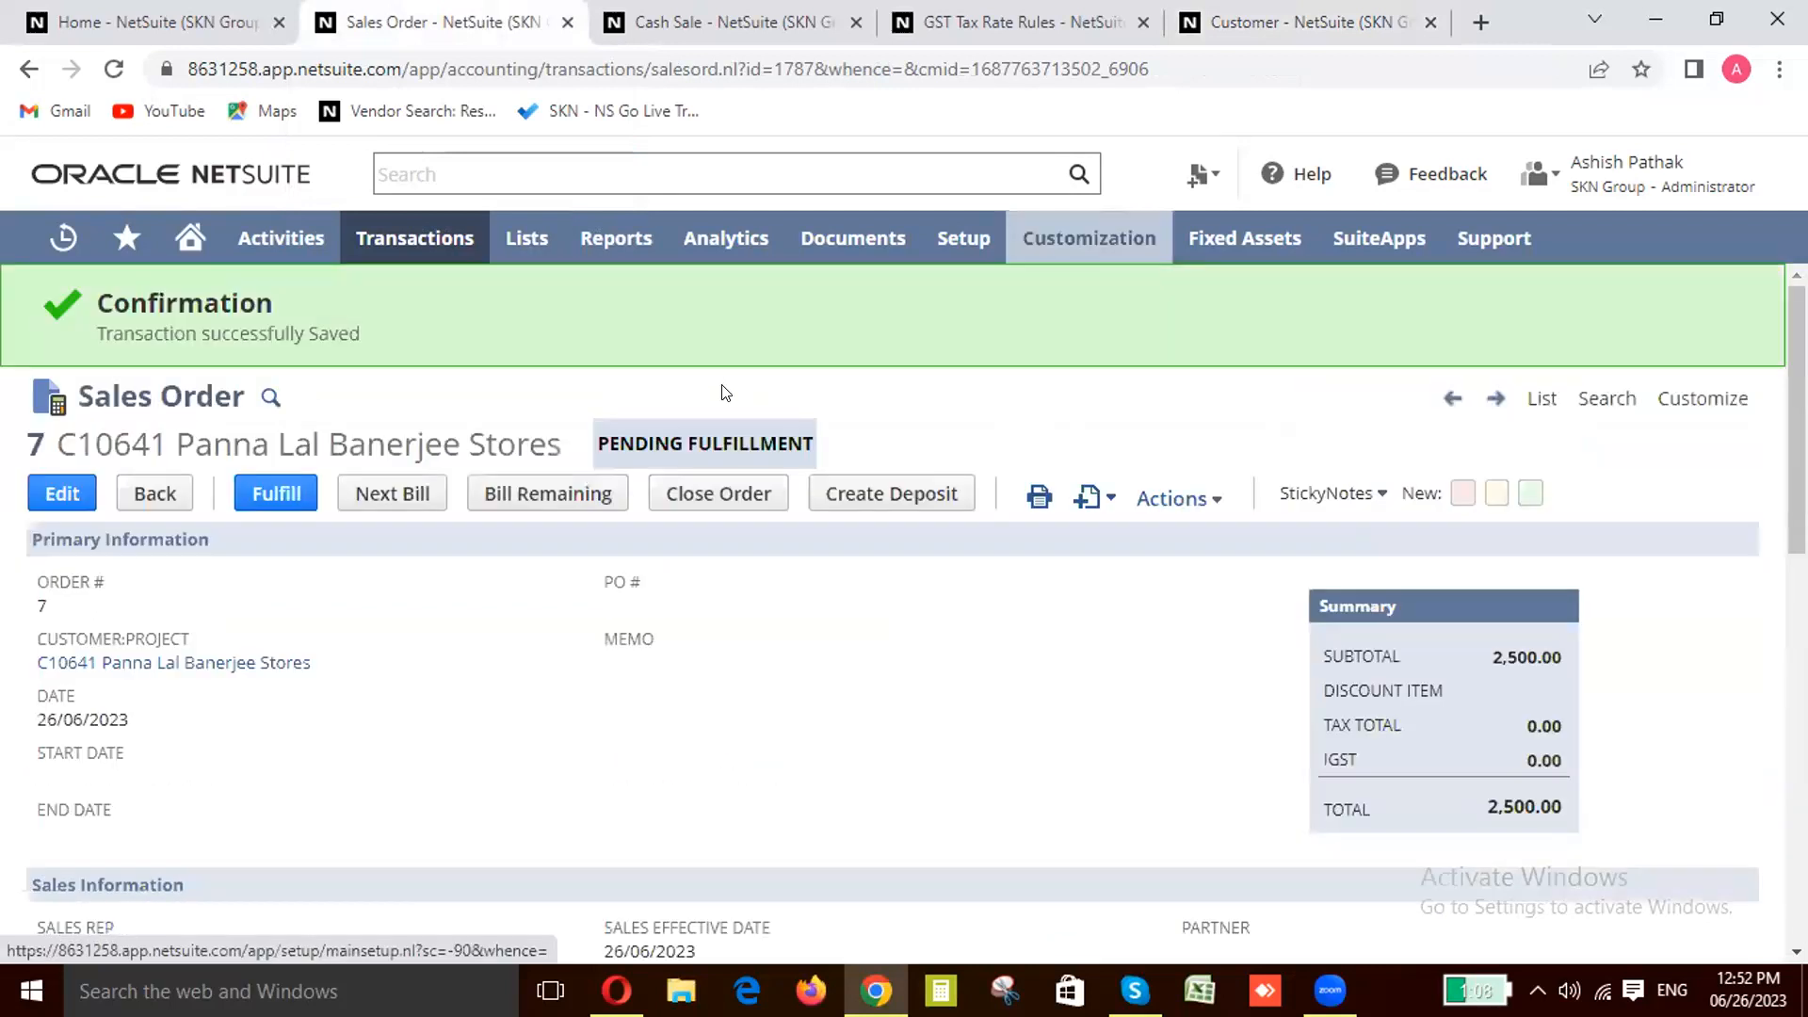
scroll(932, 390, "down", 1)
scroll(1019, 450, "up", 1)
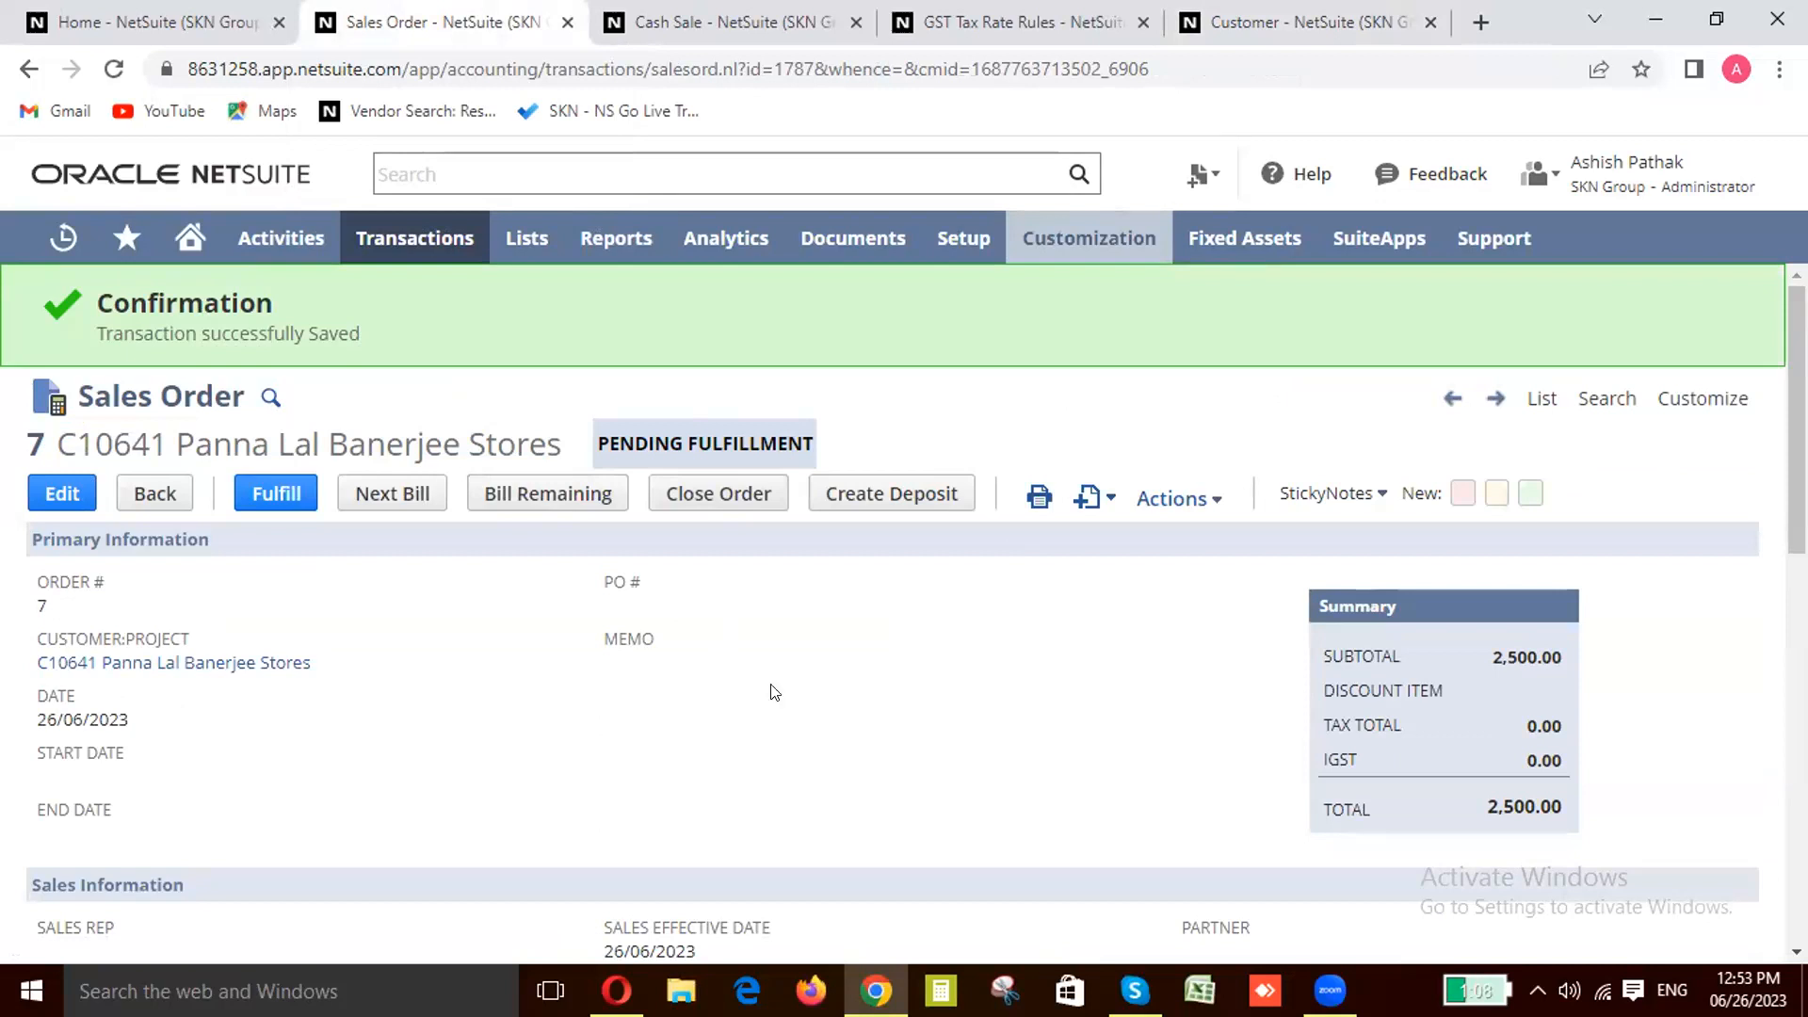
scroll(775, 692, "down", 3)
scroll(774, 692, "up", 3)
scroll(772, 692, "down", 1)
scroll(772, 692, "down", 2)
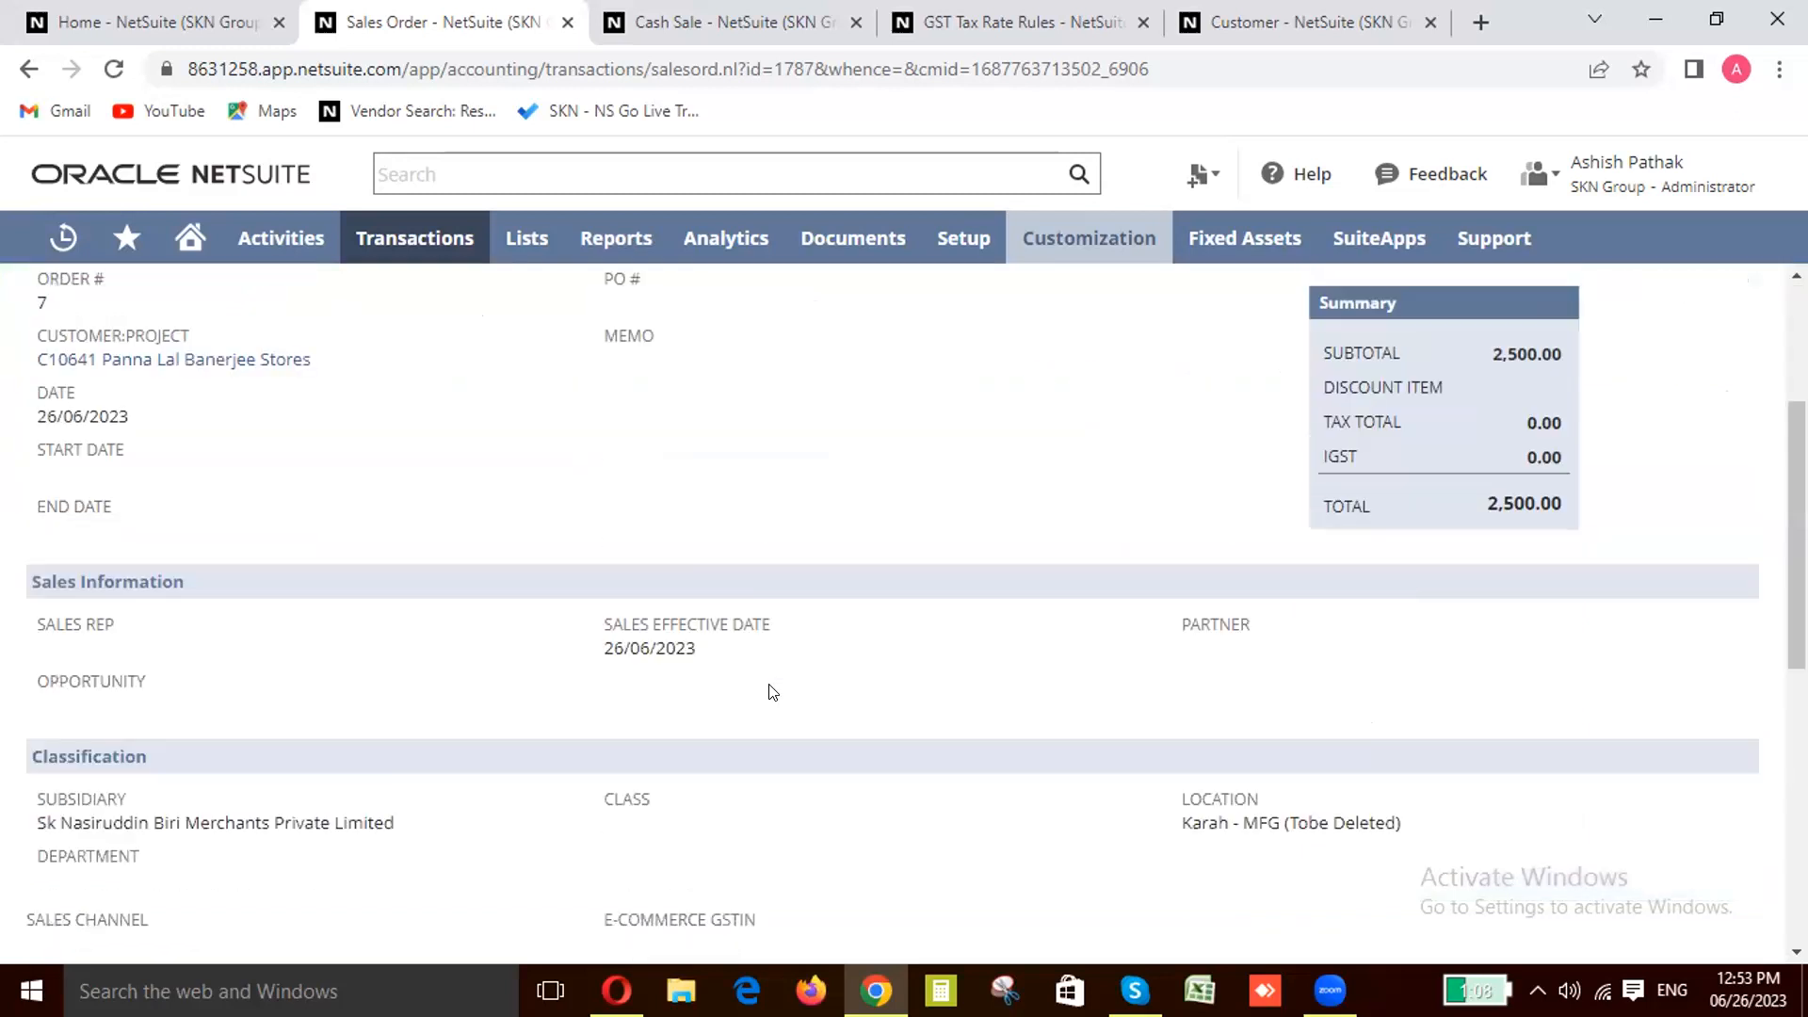
scroll(772, 692, "up", 2)
scroll(772, 692, "up", 1)
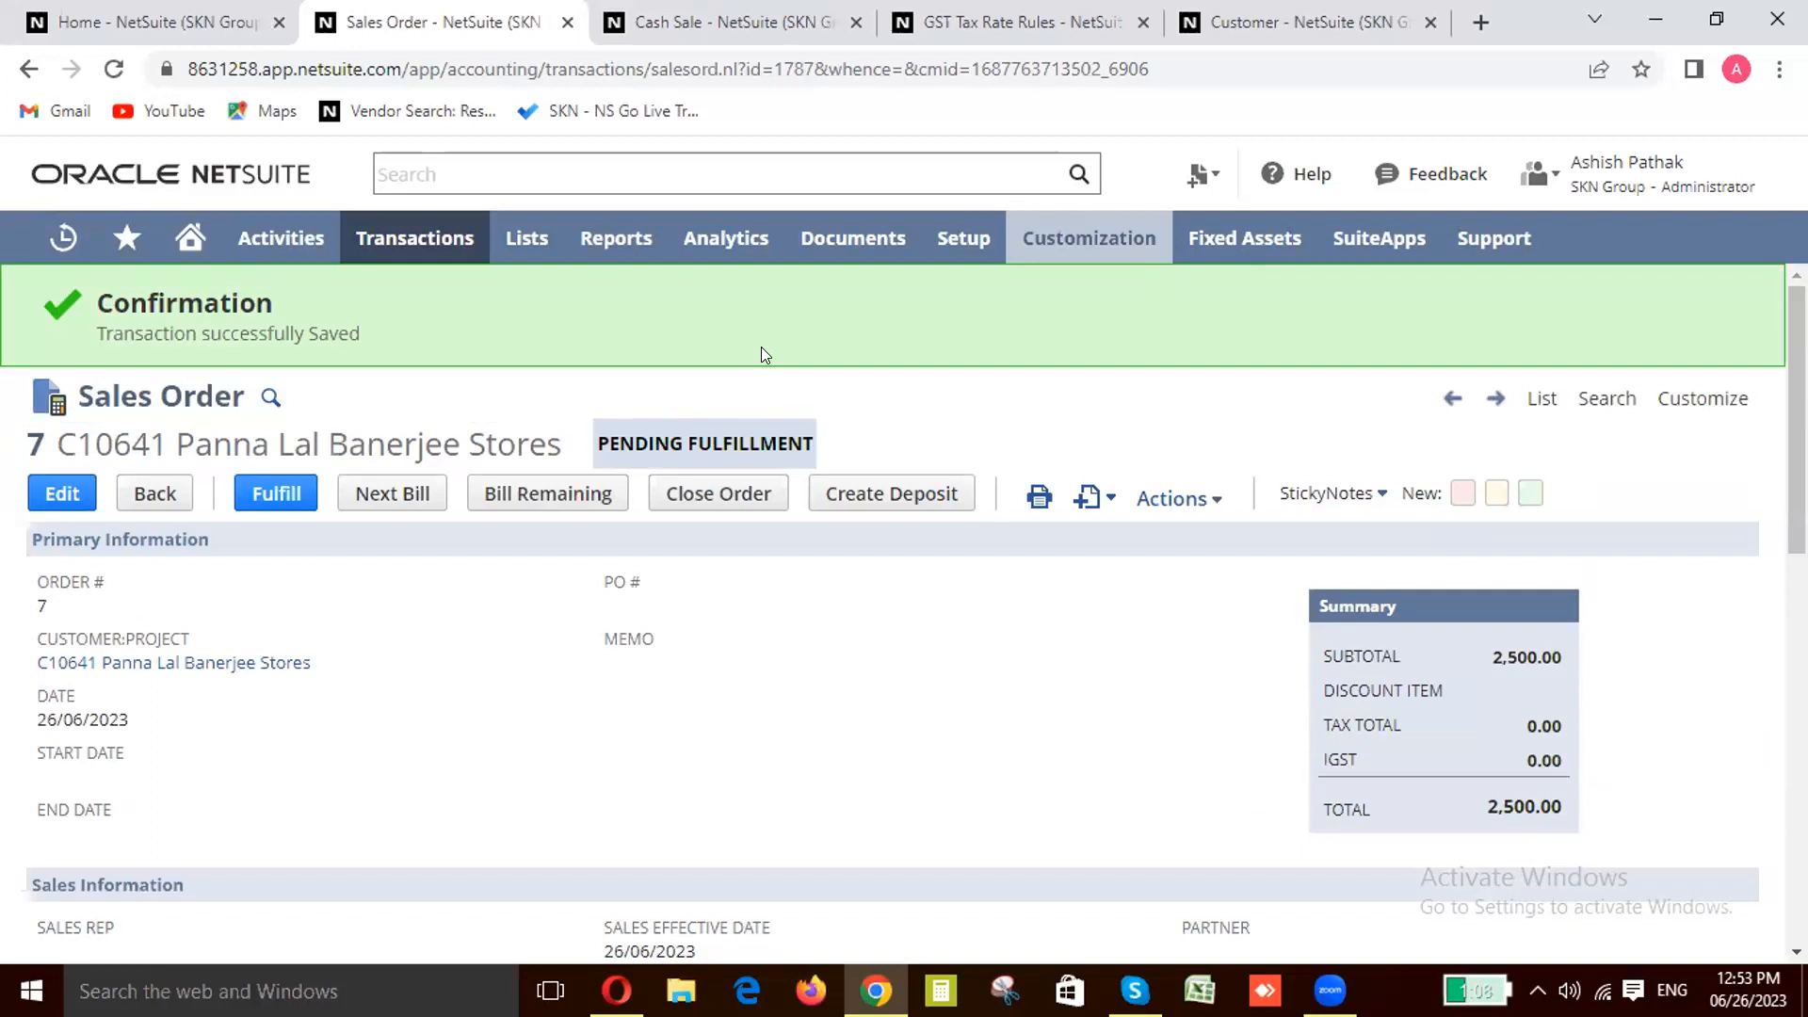
mouse_move(1244, 240)
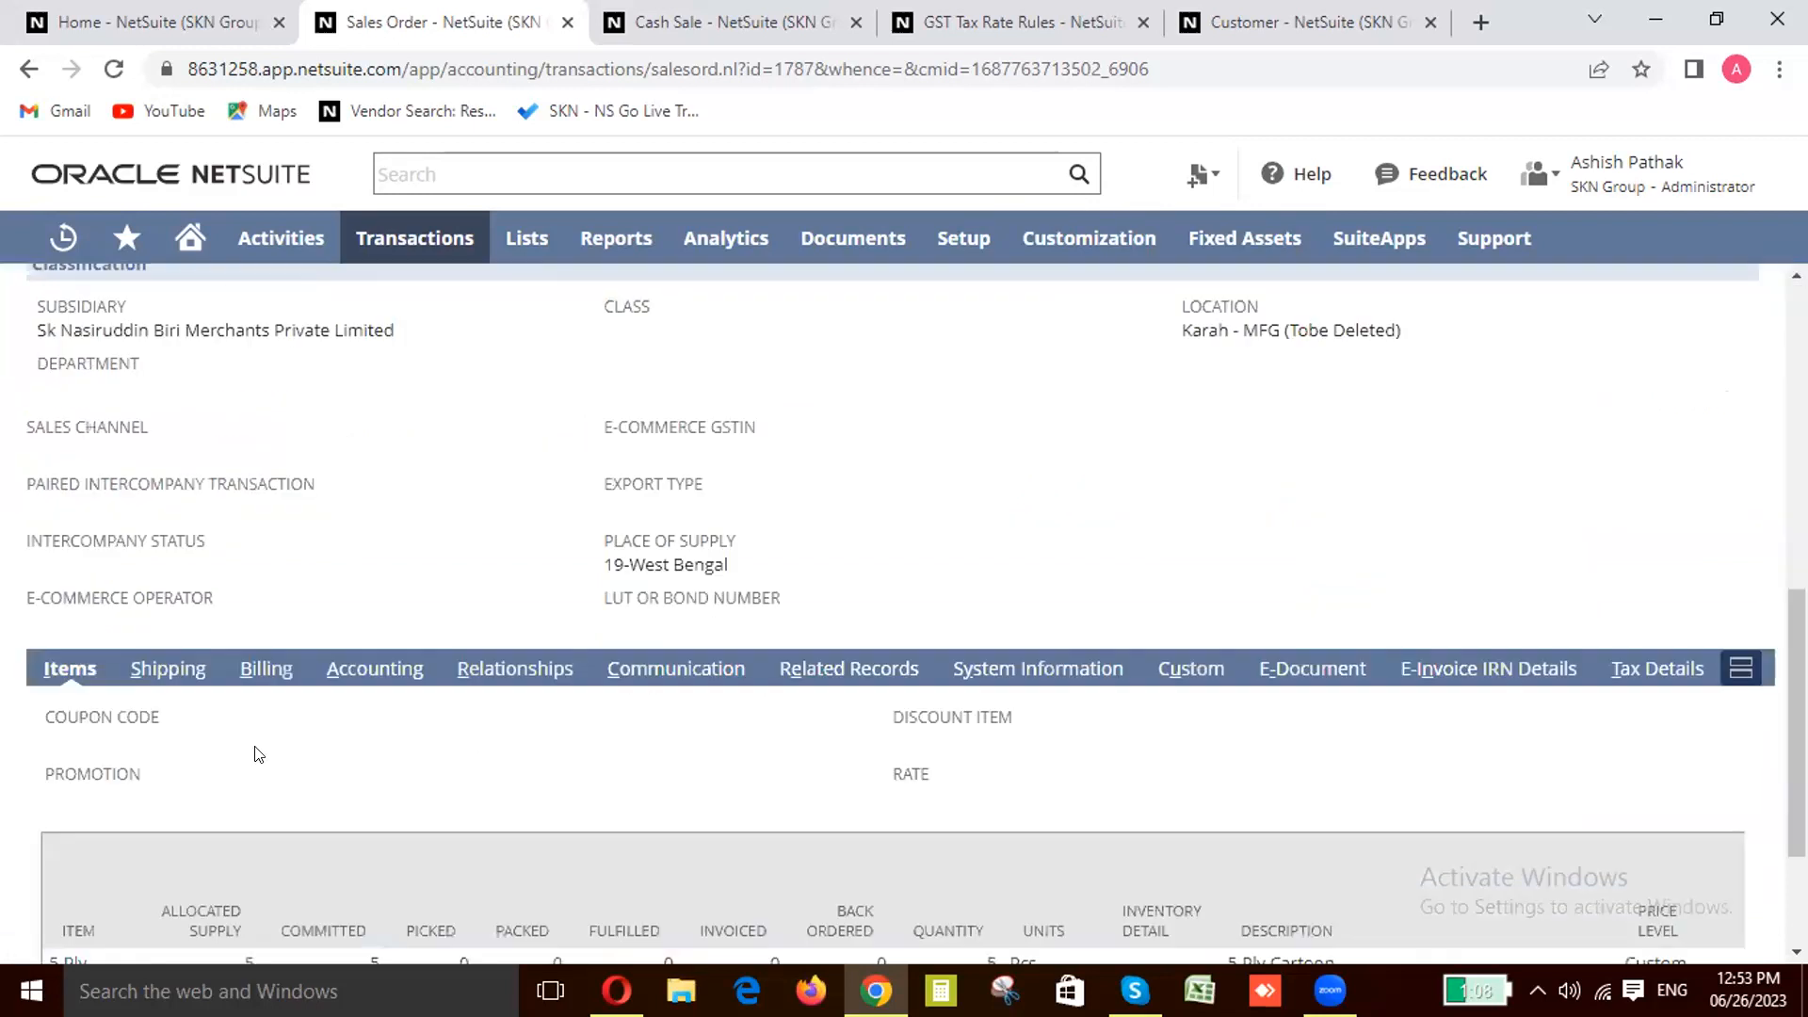
scroll(254, 754, "down", 2)
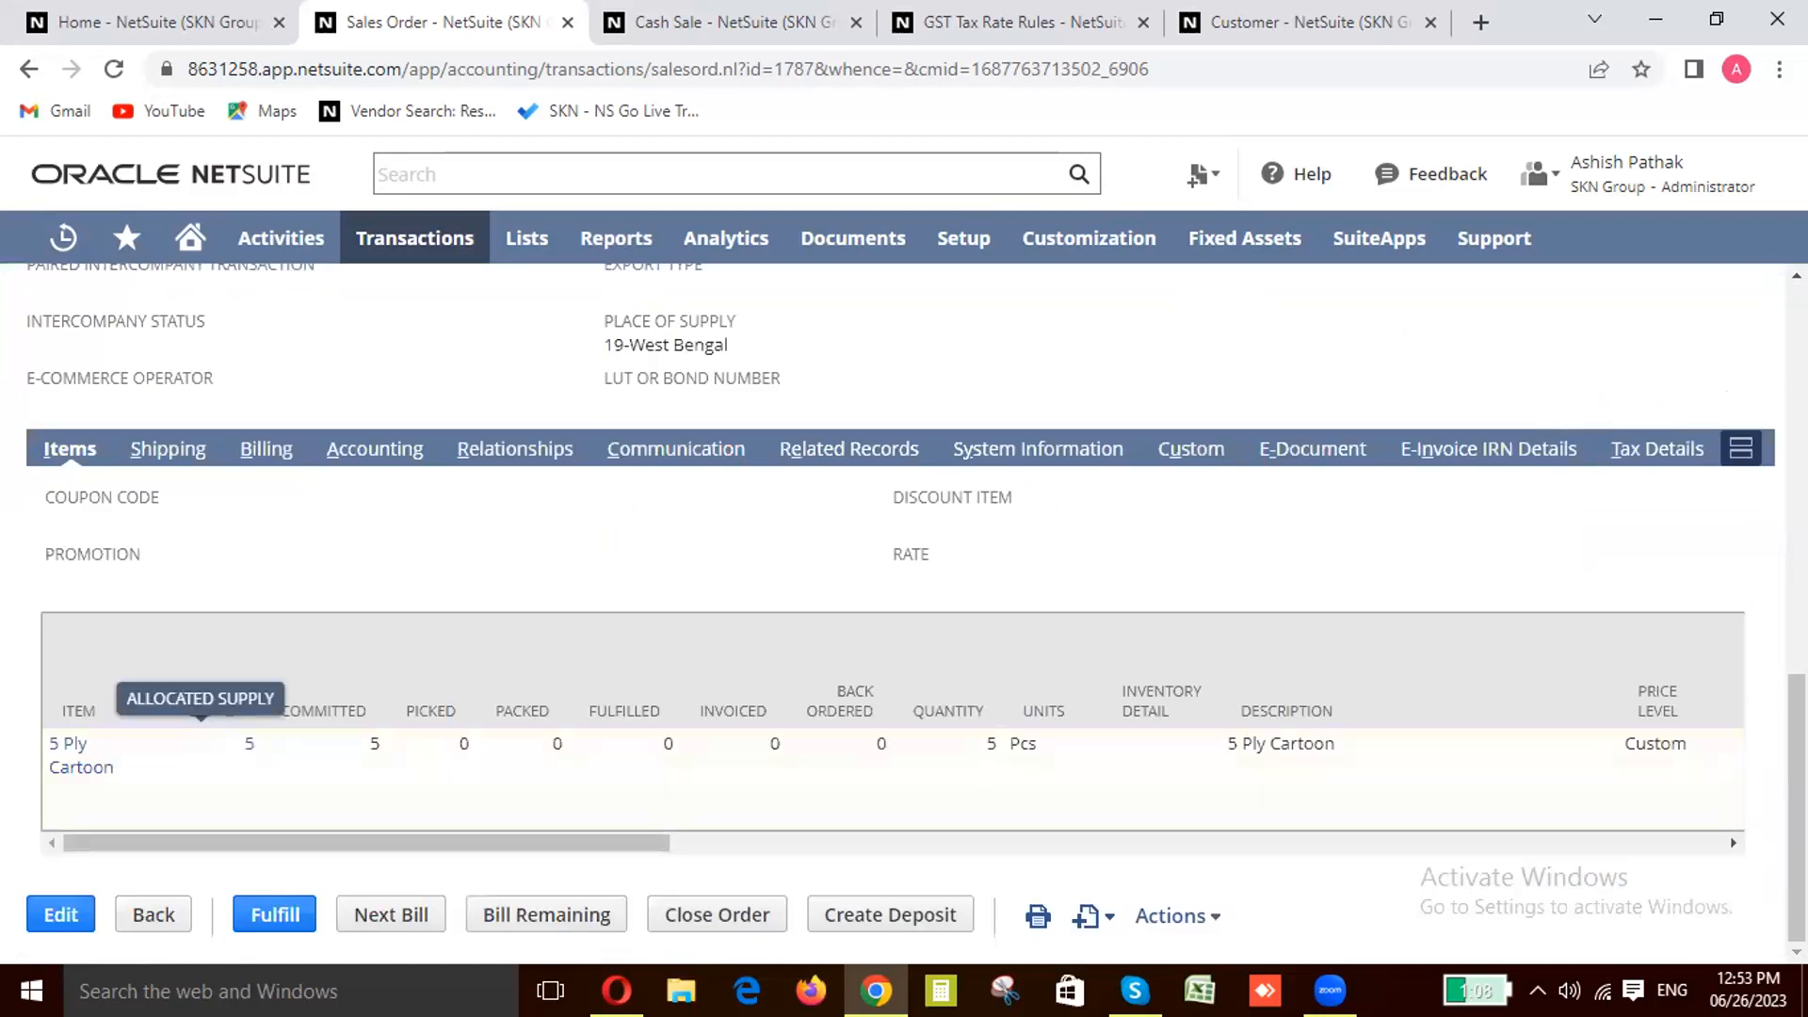
Step: Open the saved sales order for editing and look over its primary information, classification and place of supply
scroll(36, 496, "up", 10)
left_click(38, 494)
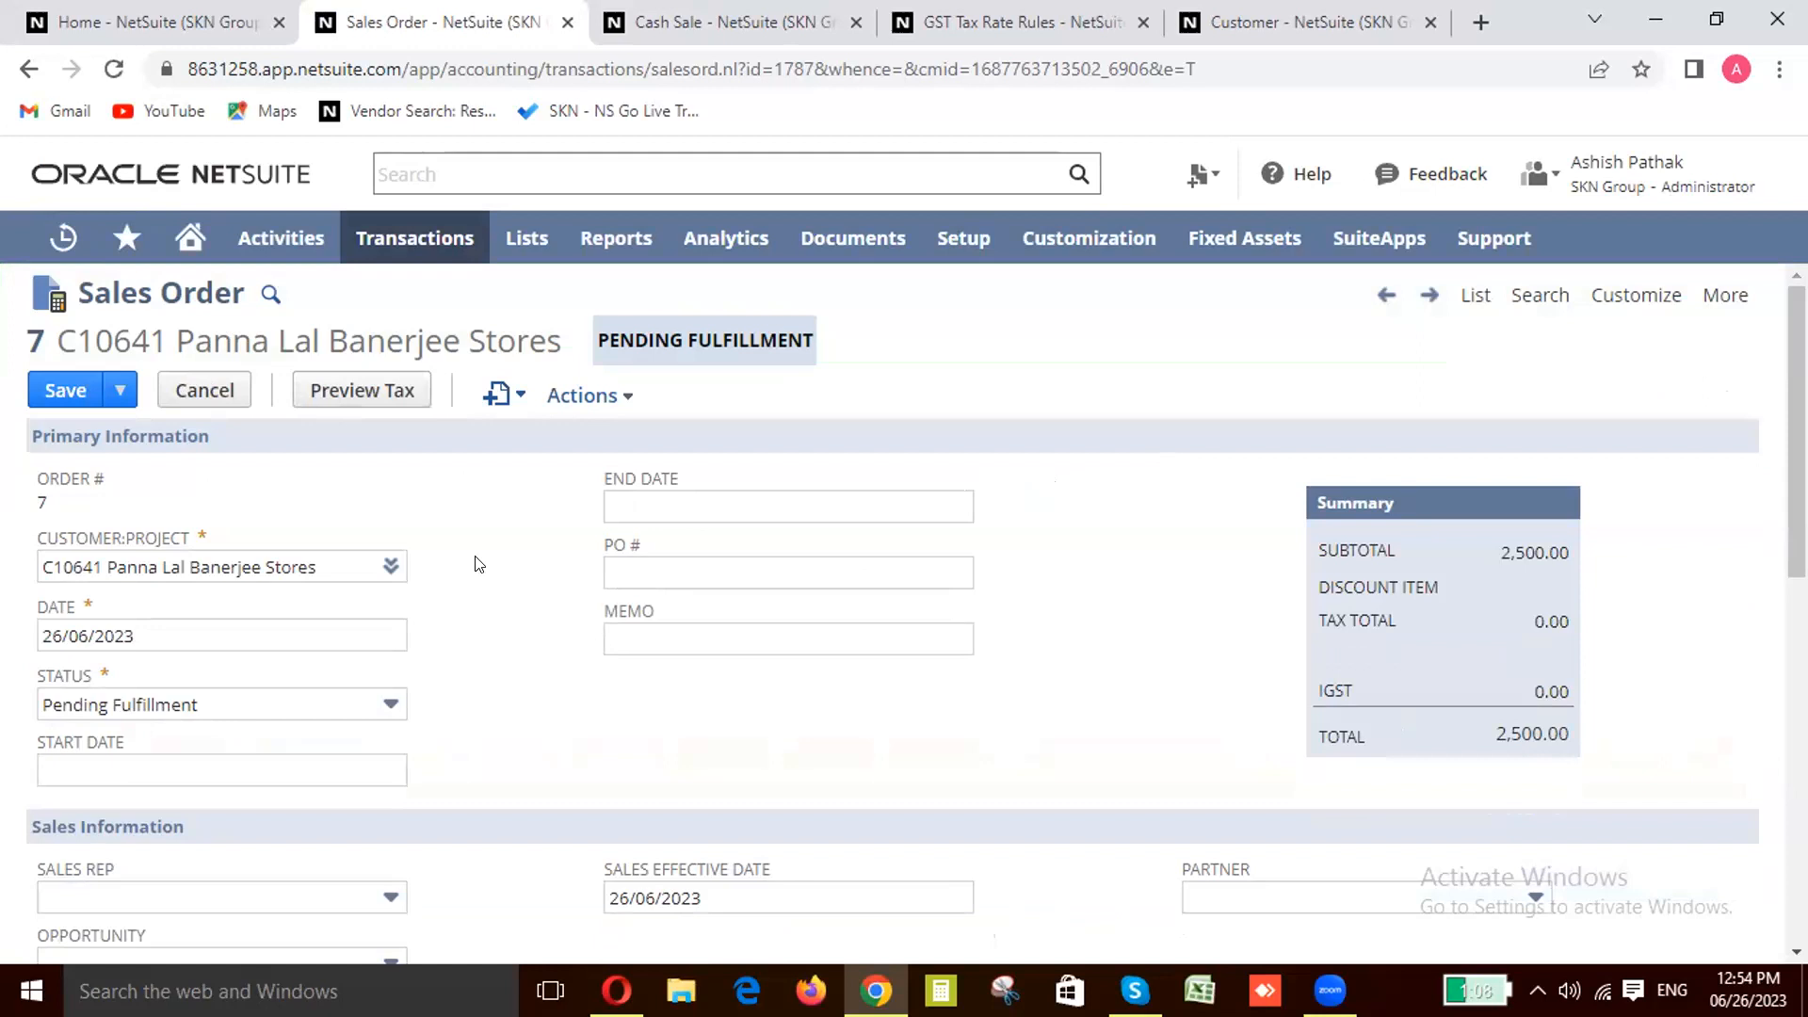
scroll(454, 563, "down", 8)
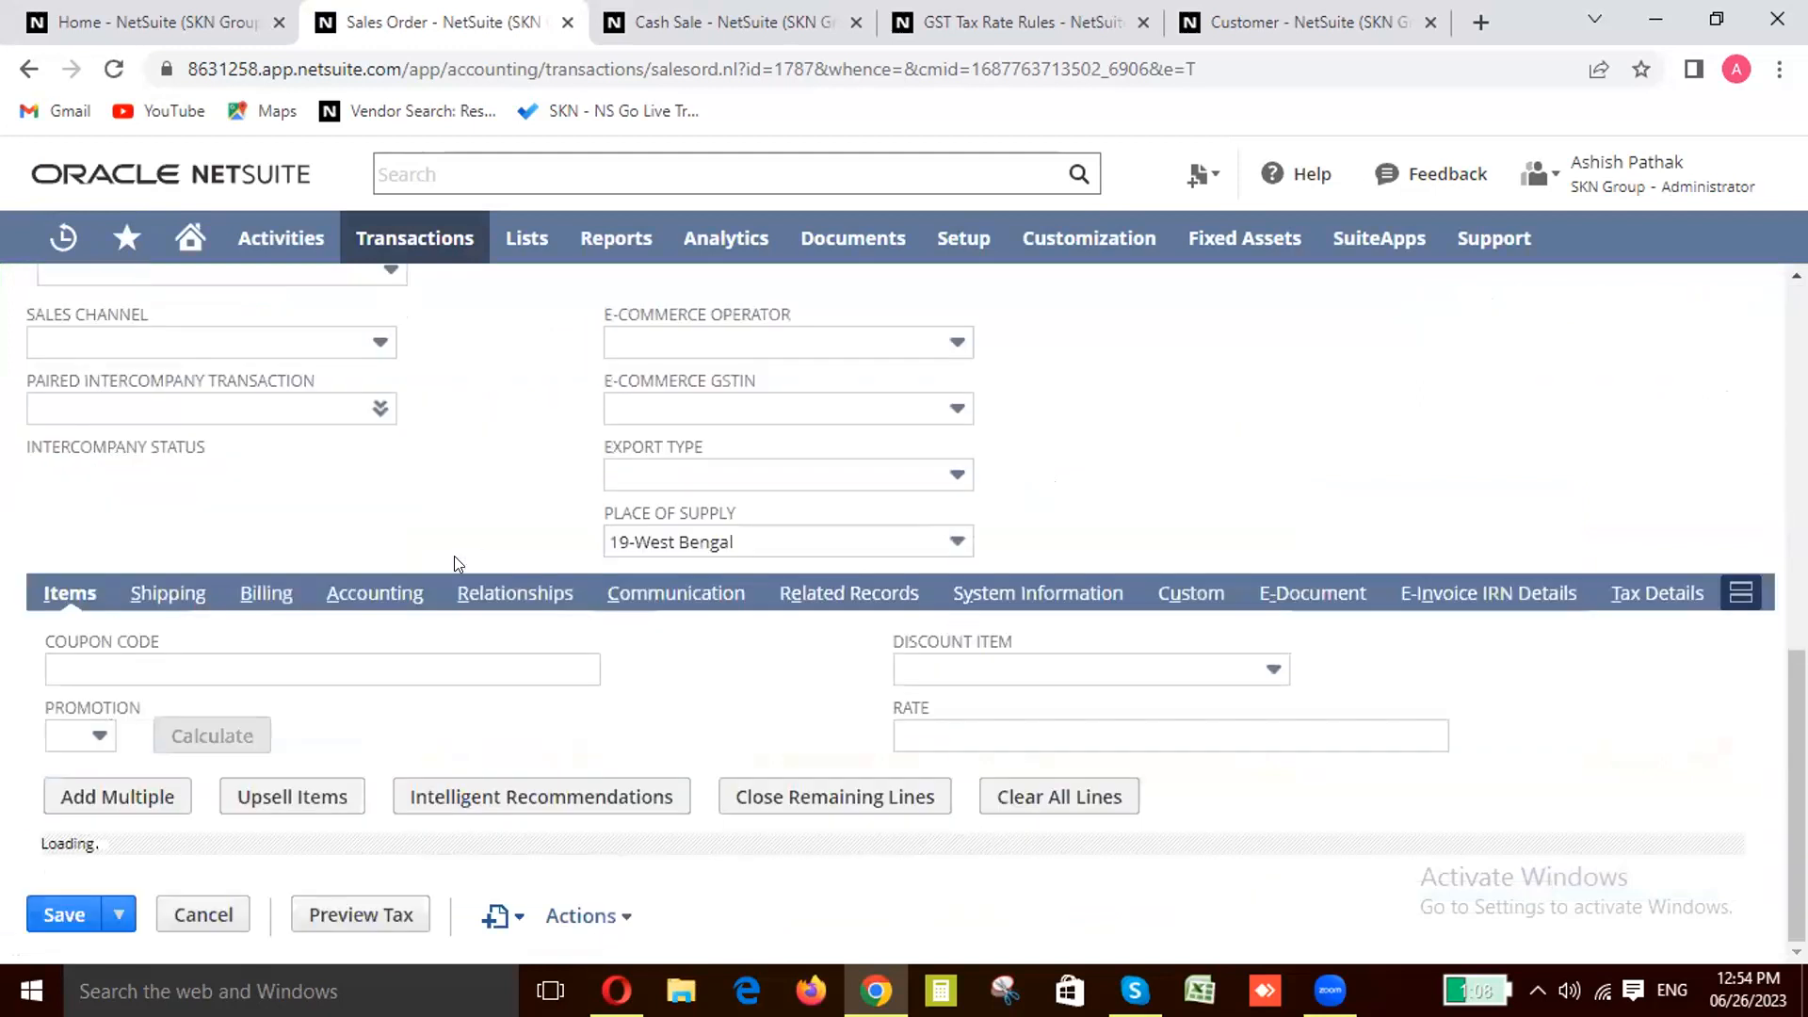
scroll(454, 563, "up", 10)
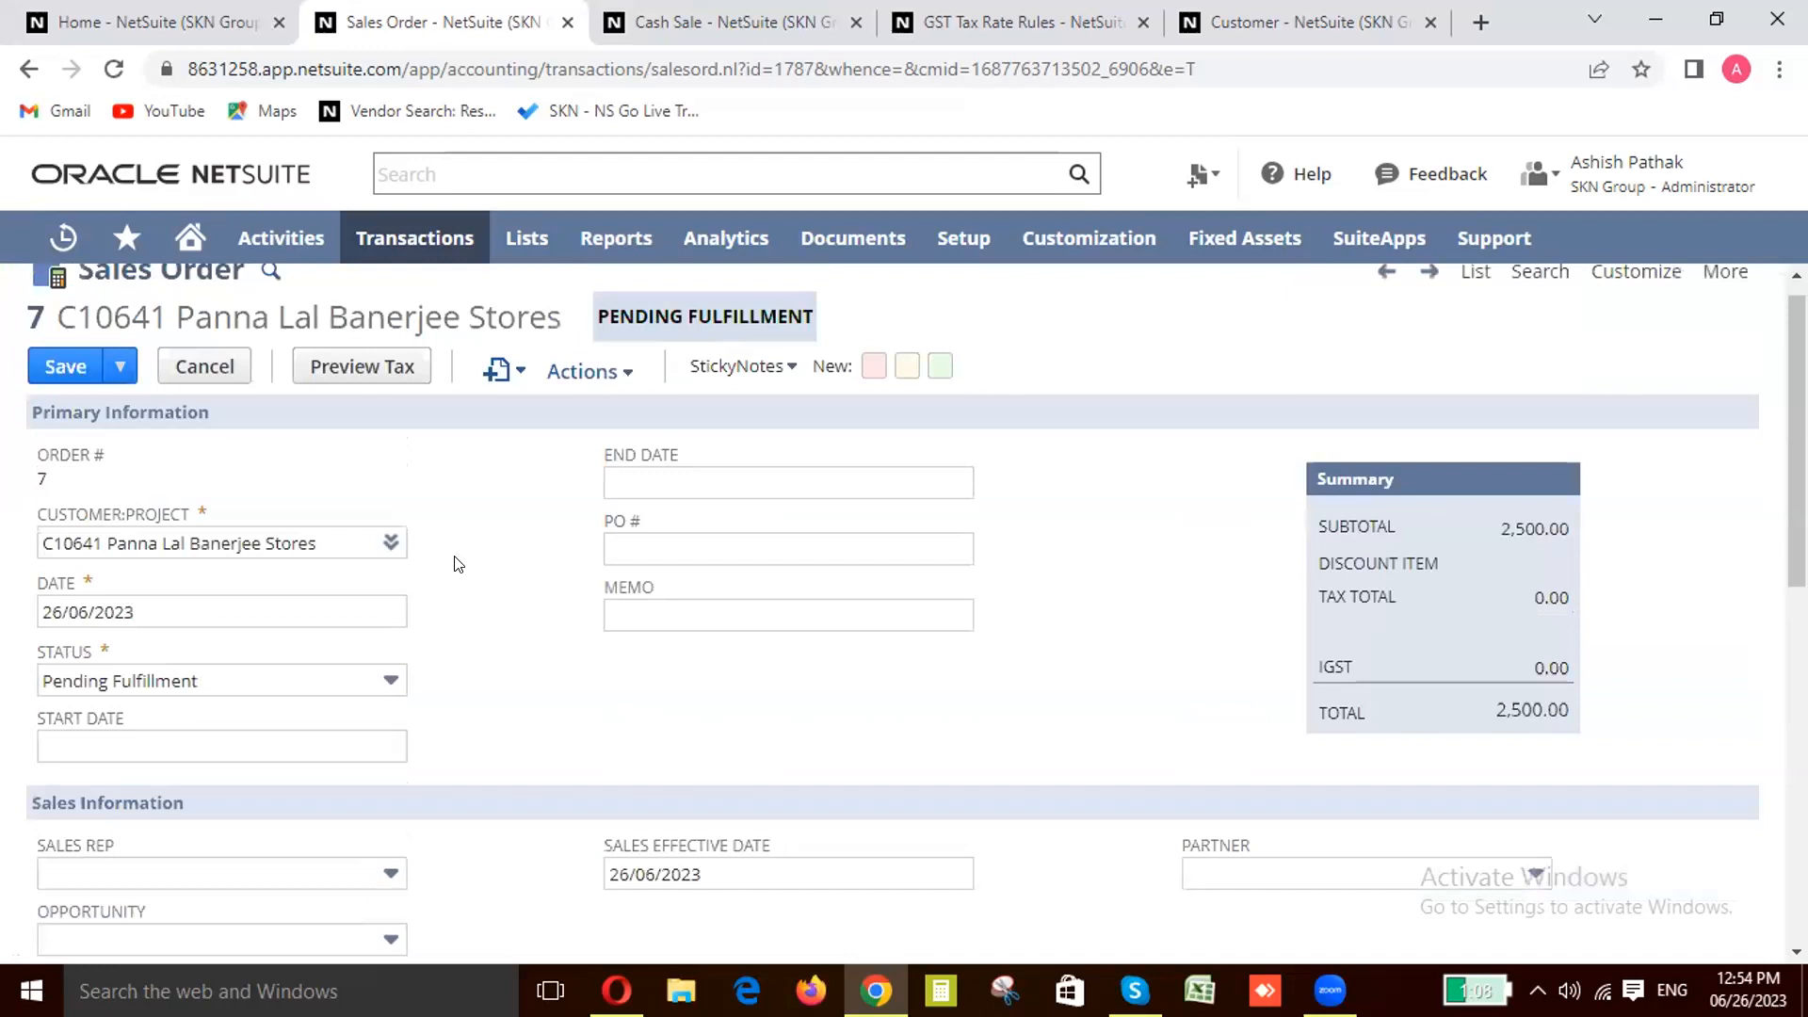
scroll(455, 563, "down", 4)
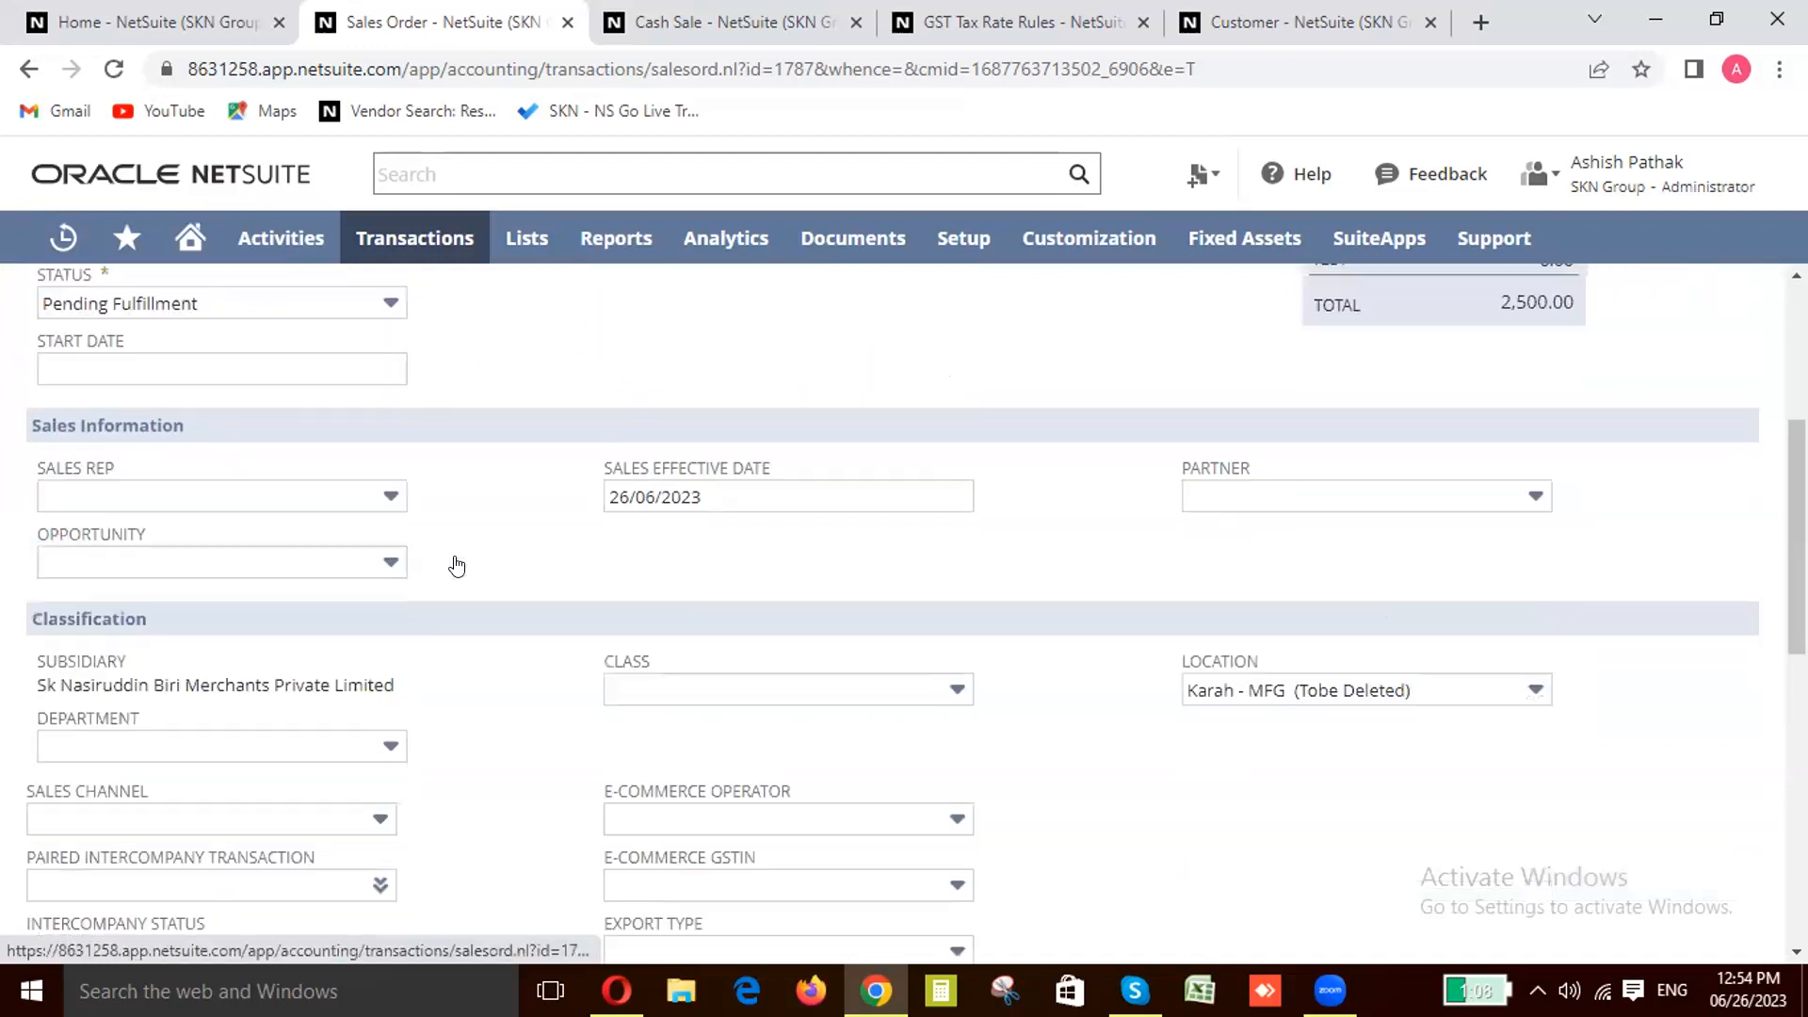
scroll(456, 564, "down", 1)
scroll(456, 563, "down", 4)
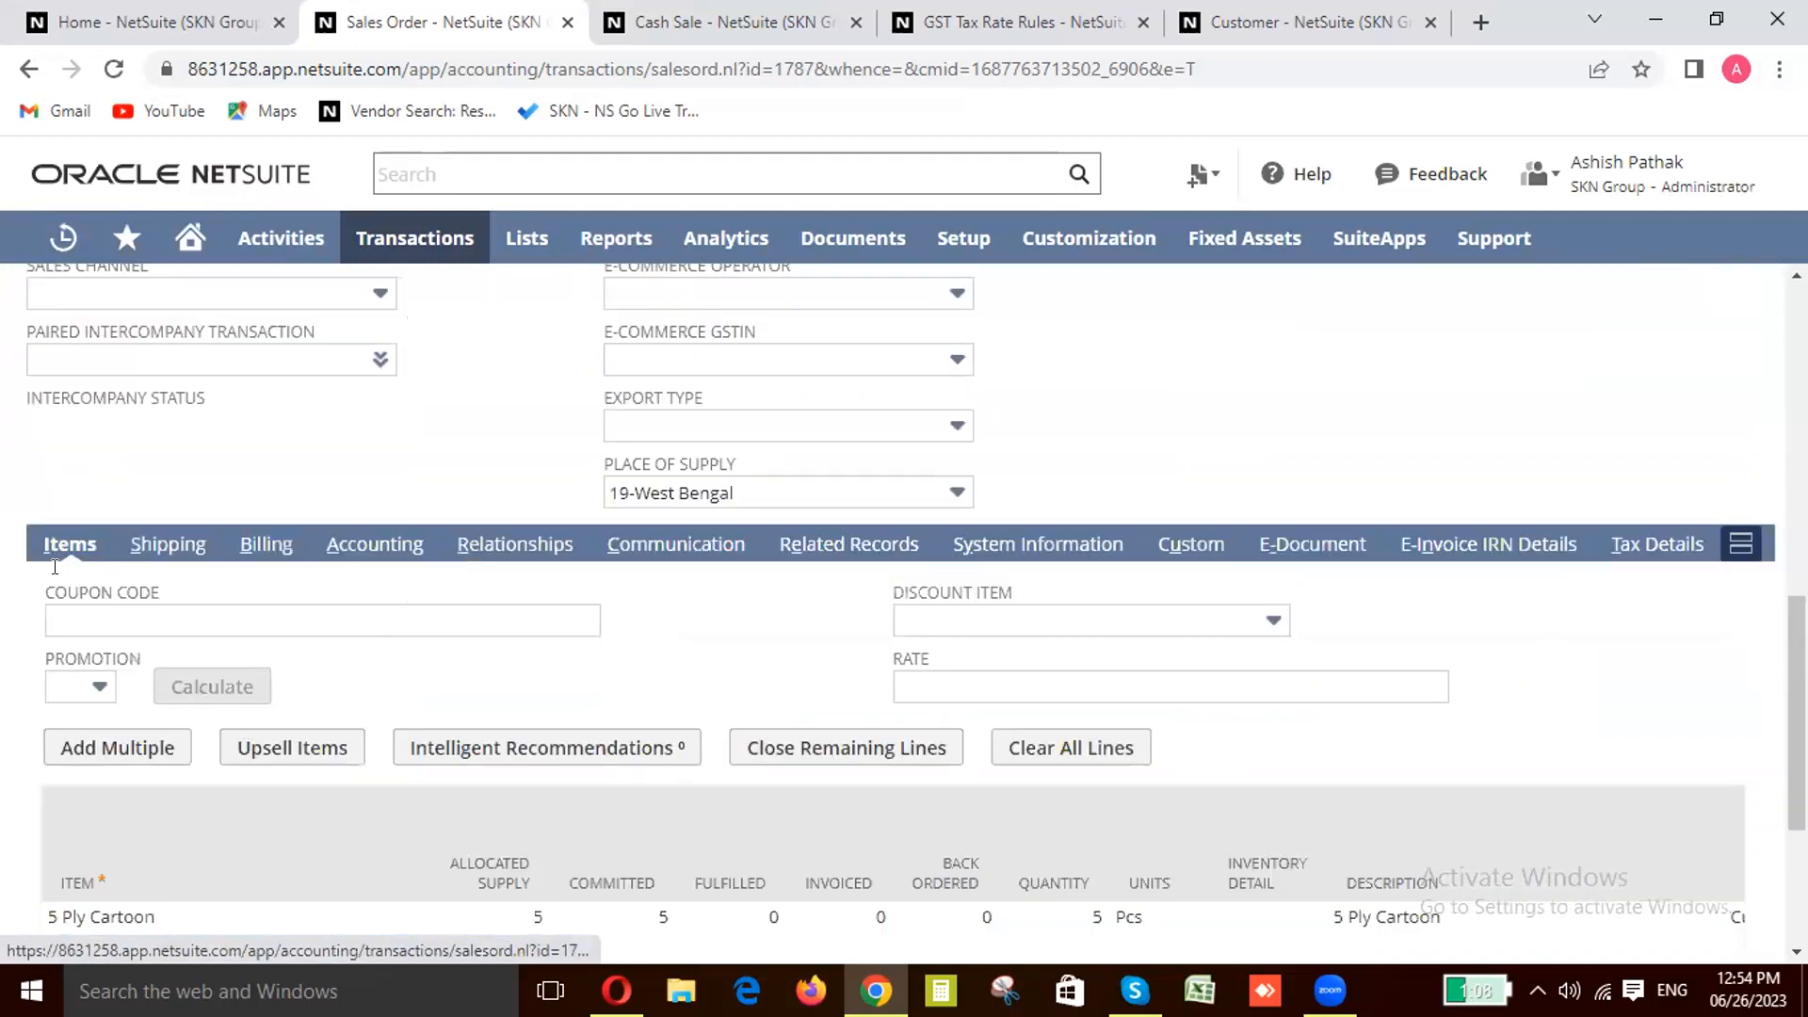
Step: Examine the editable order's 5 Ply Cartoon item line, place of supply and header summary
scroll(174, 730, "down", 4)
scroll(52, 617, "up", 4)
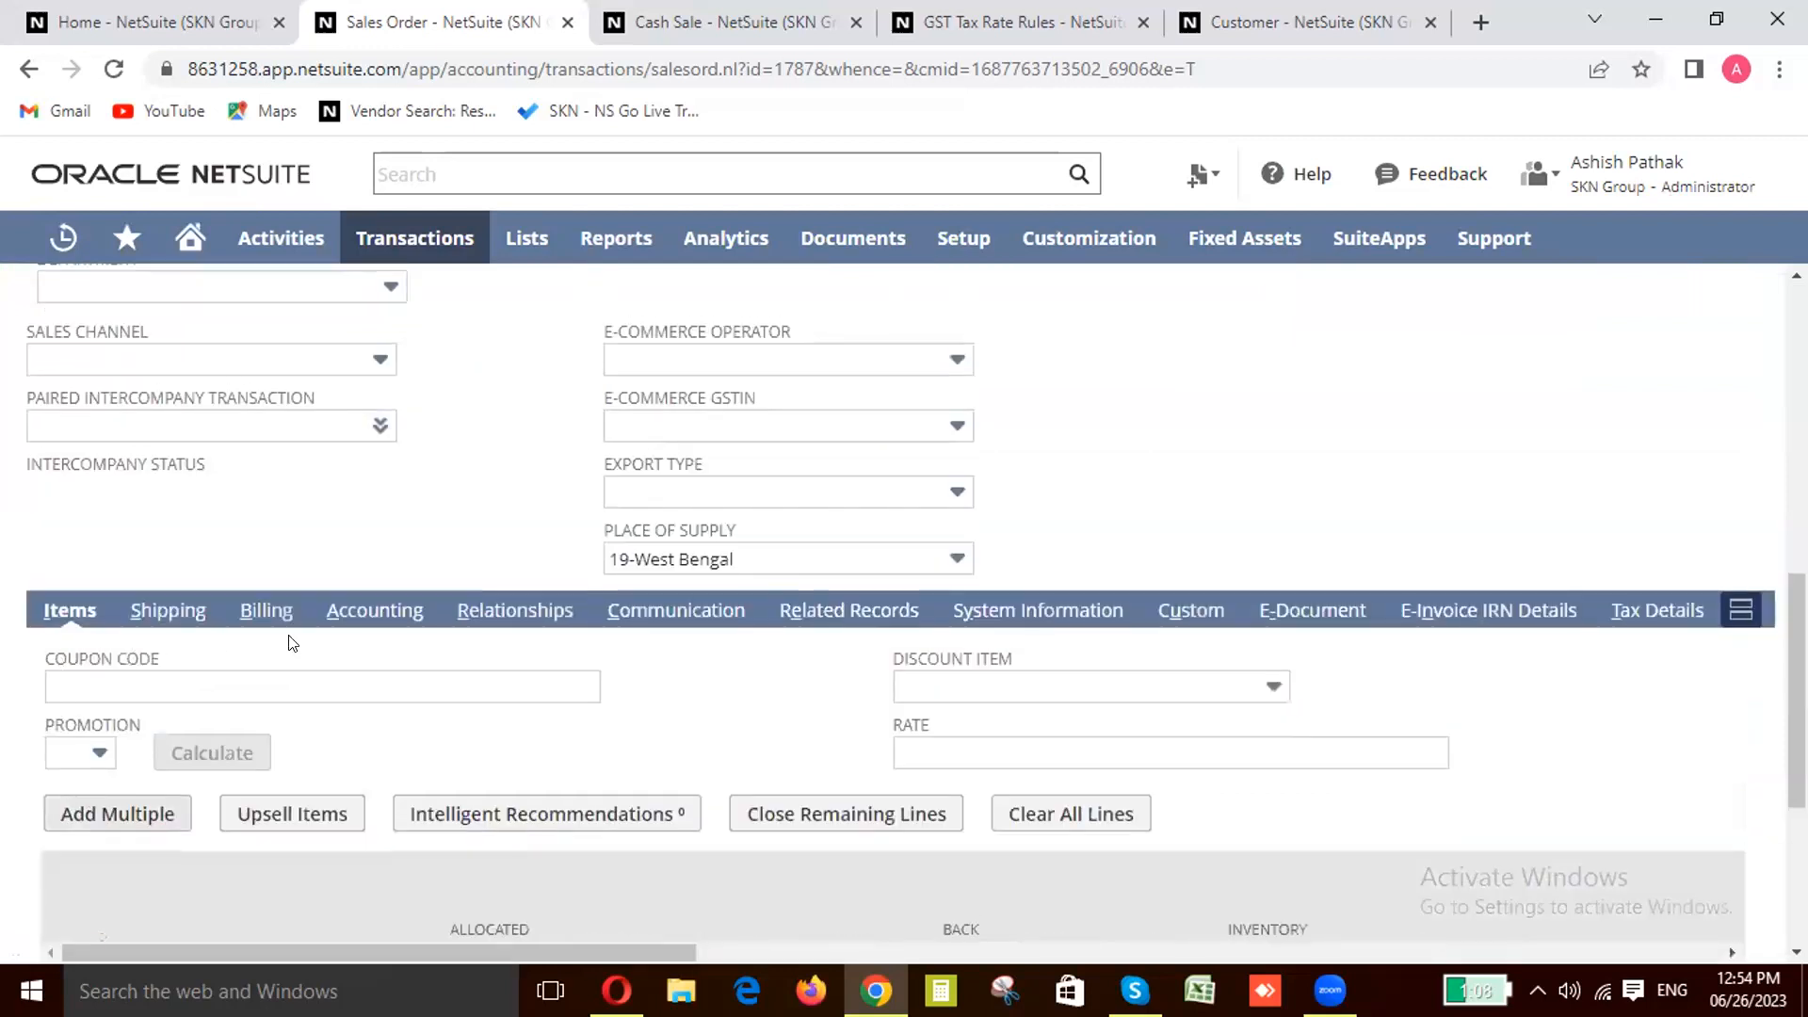
scroll(292, 643, "down", 3)
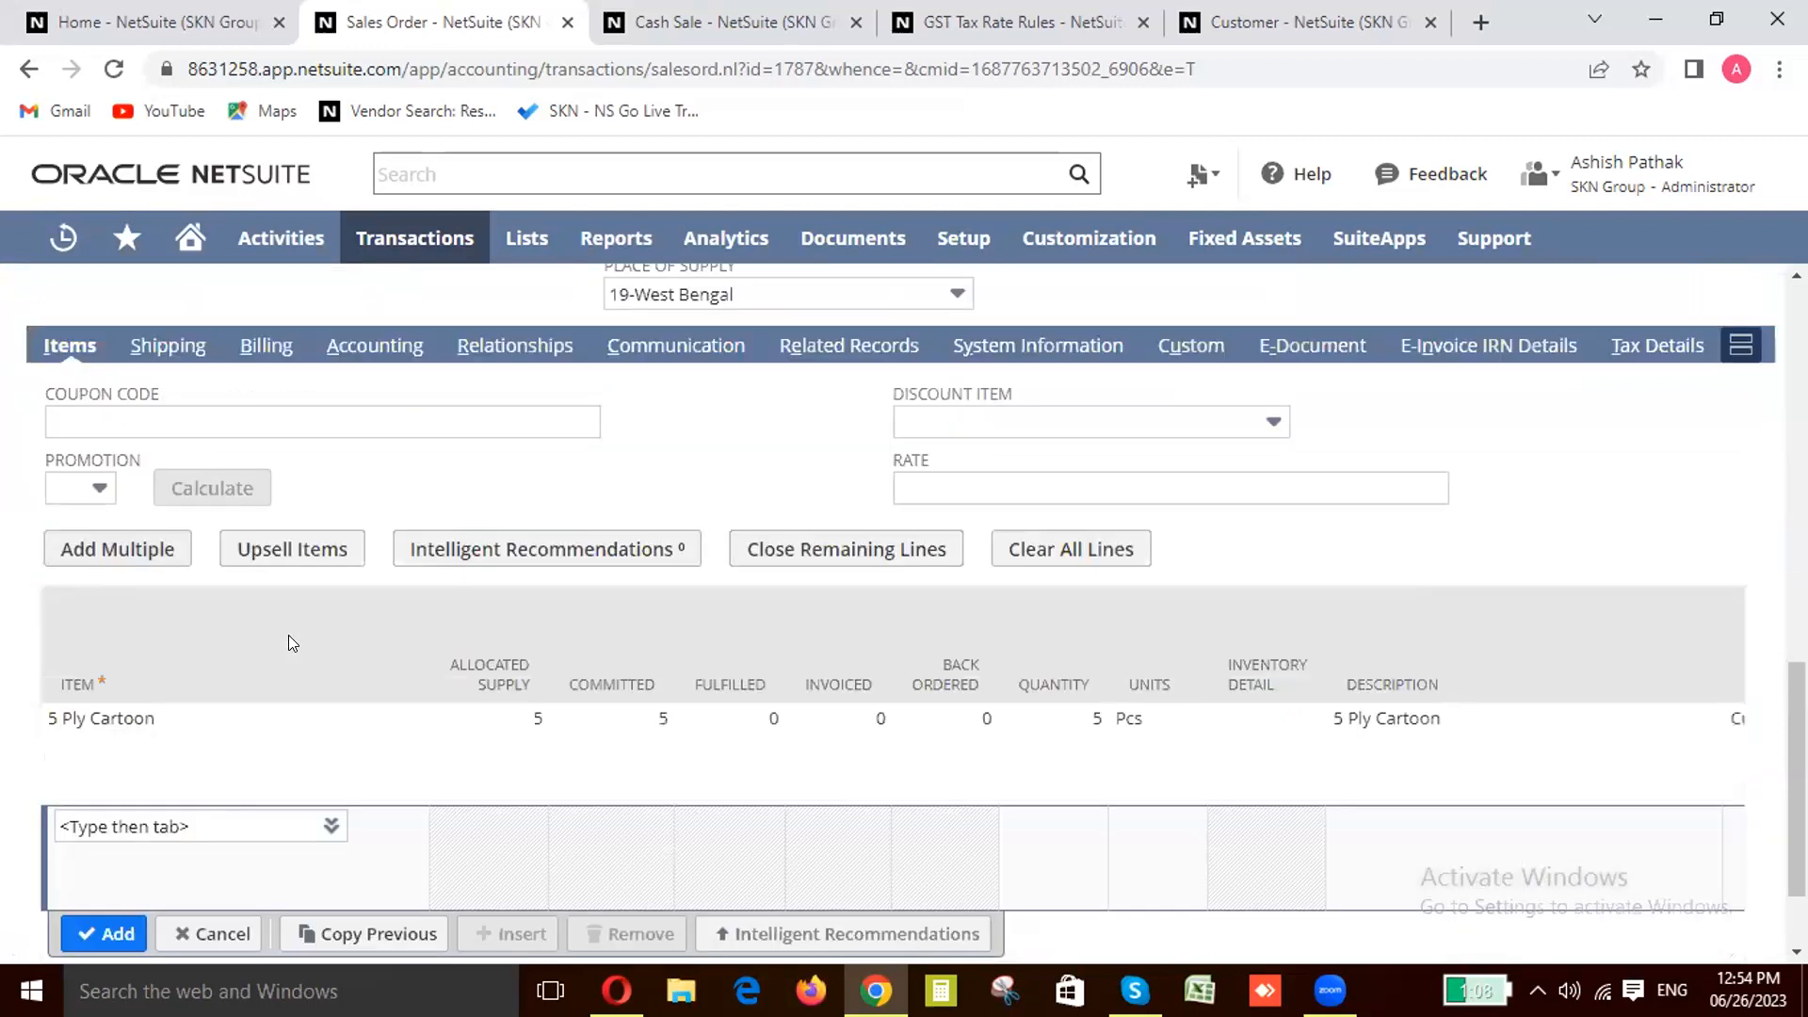
scroll(292, 643, "up", 2)
scroll(288, 643, "up", 10)
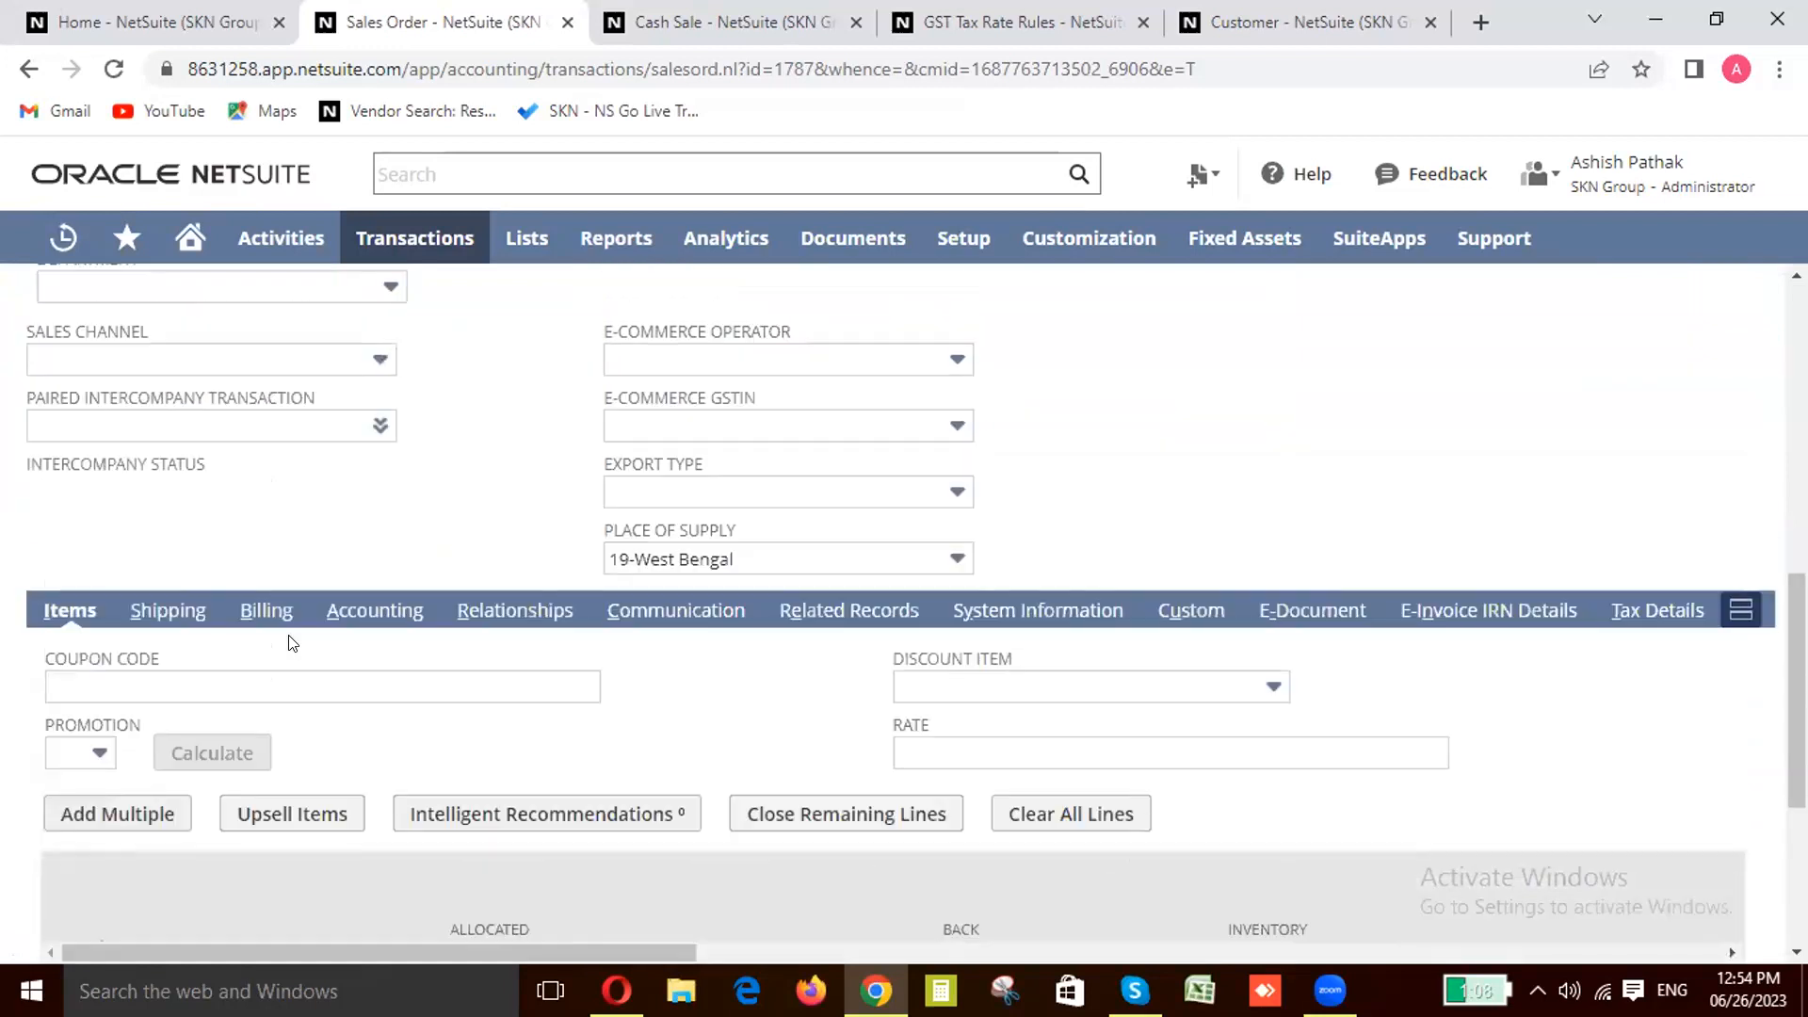
scroll(341, 801, "up", 2)
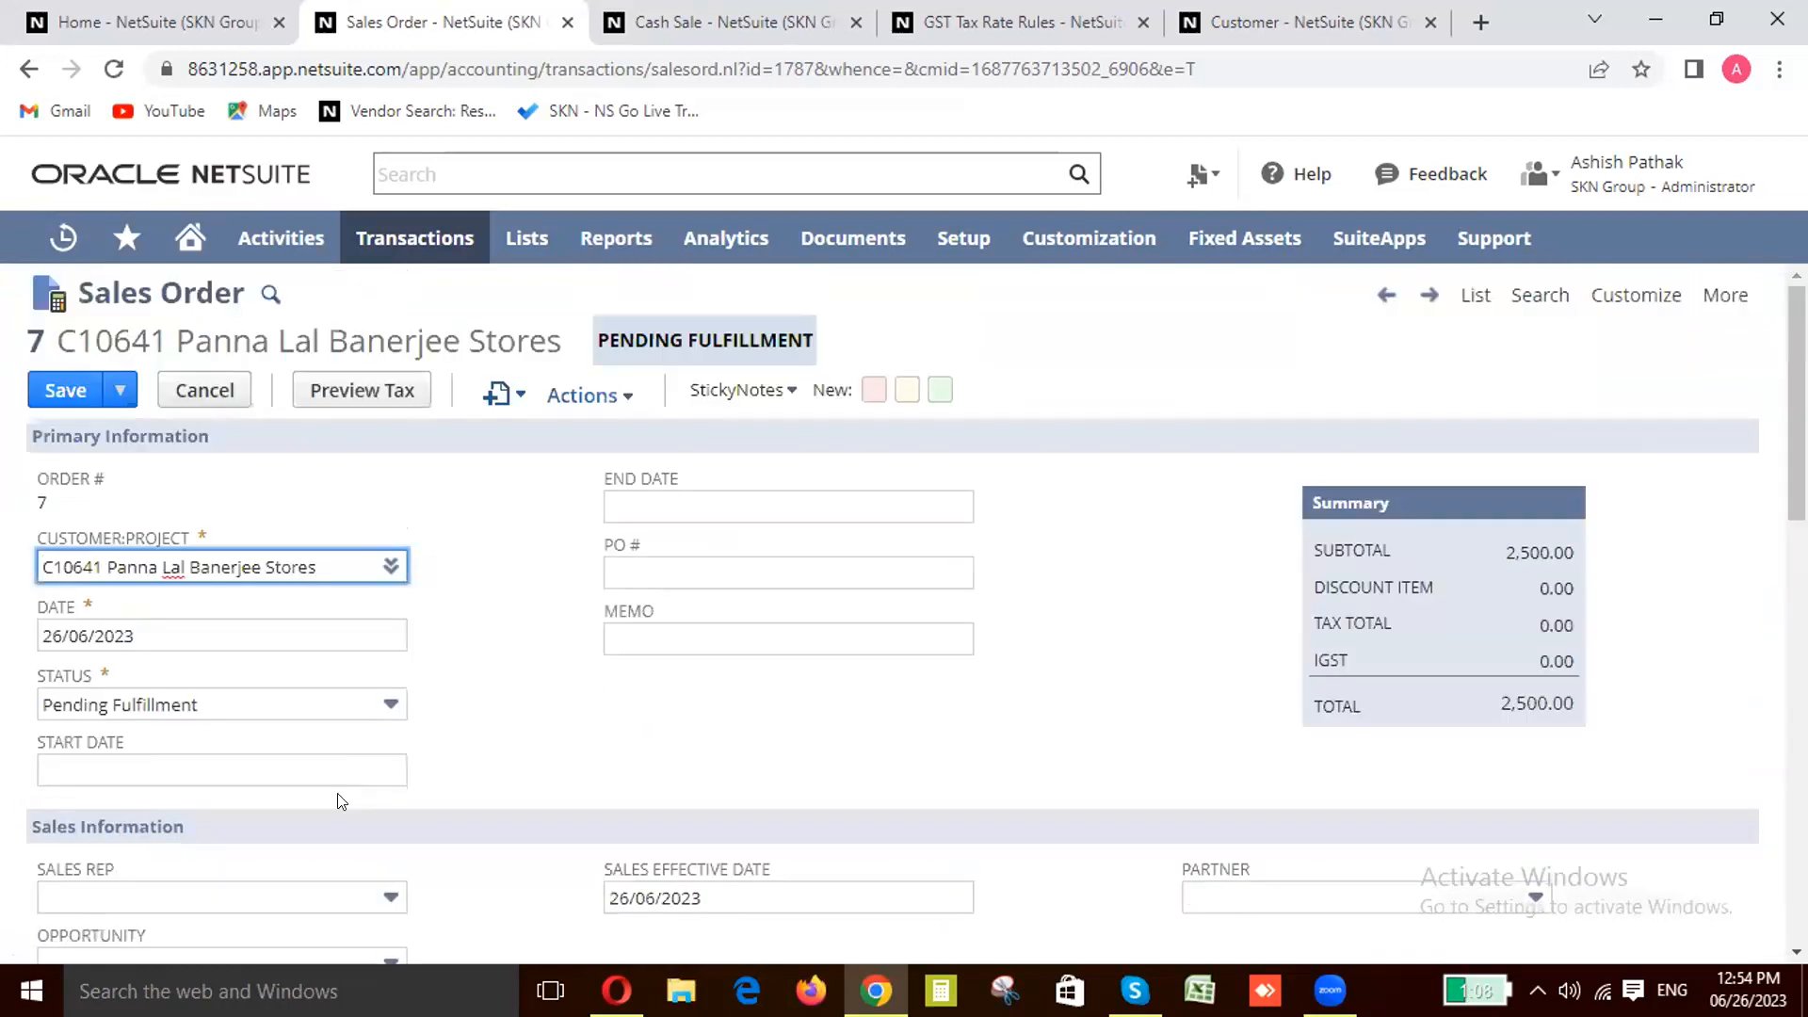
scroll(341, 801, "down", 12)
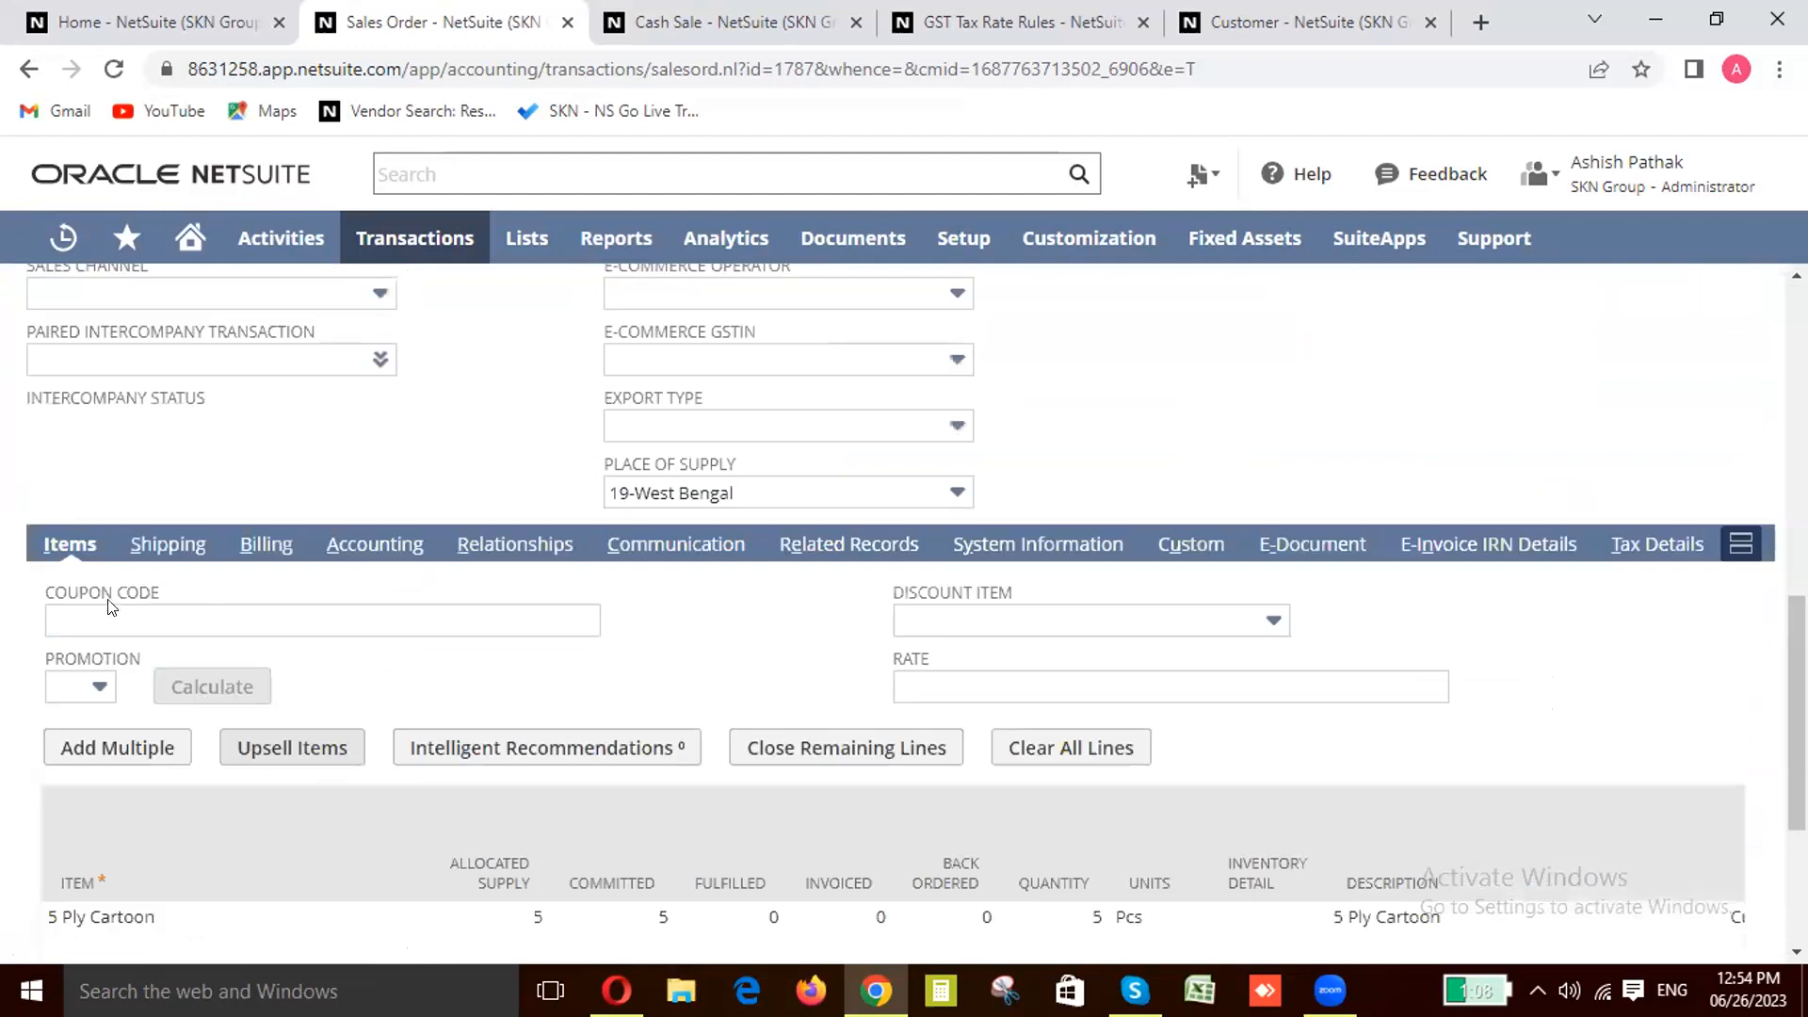
scroll(493, 538, "up", 12)
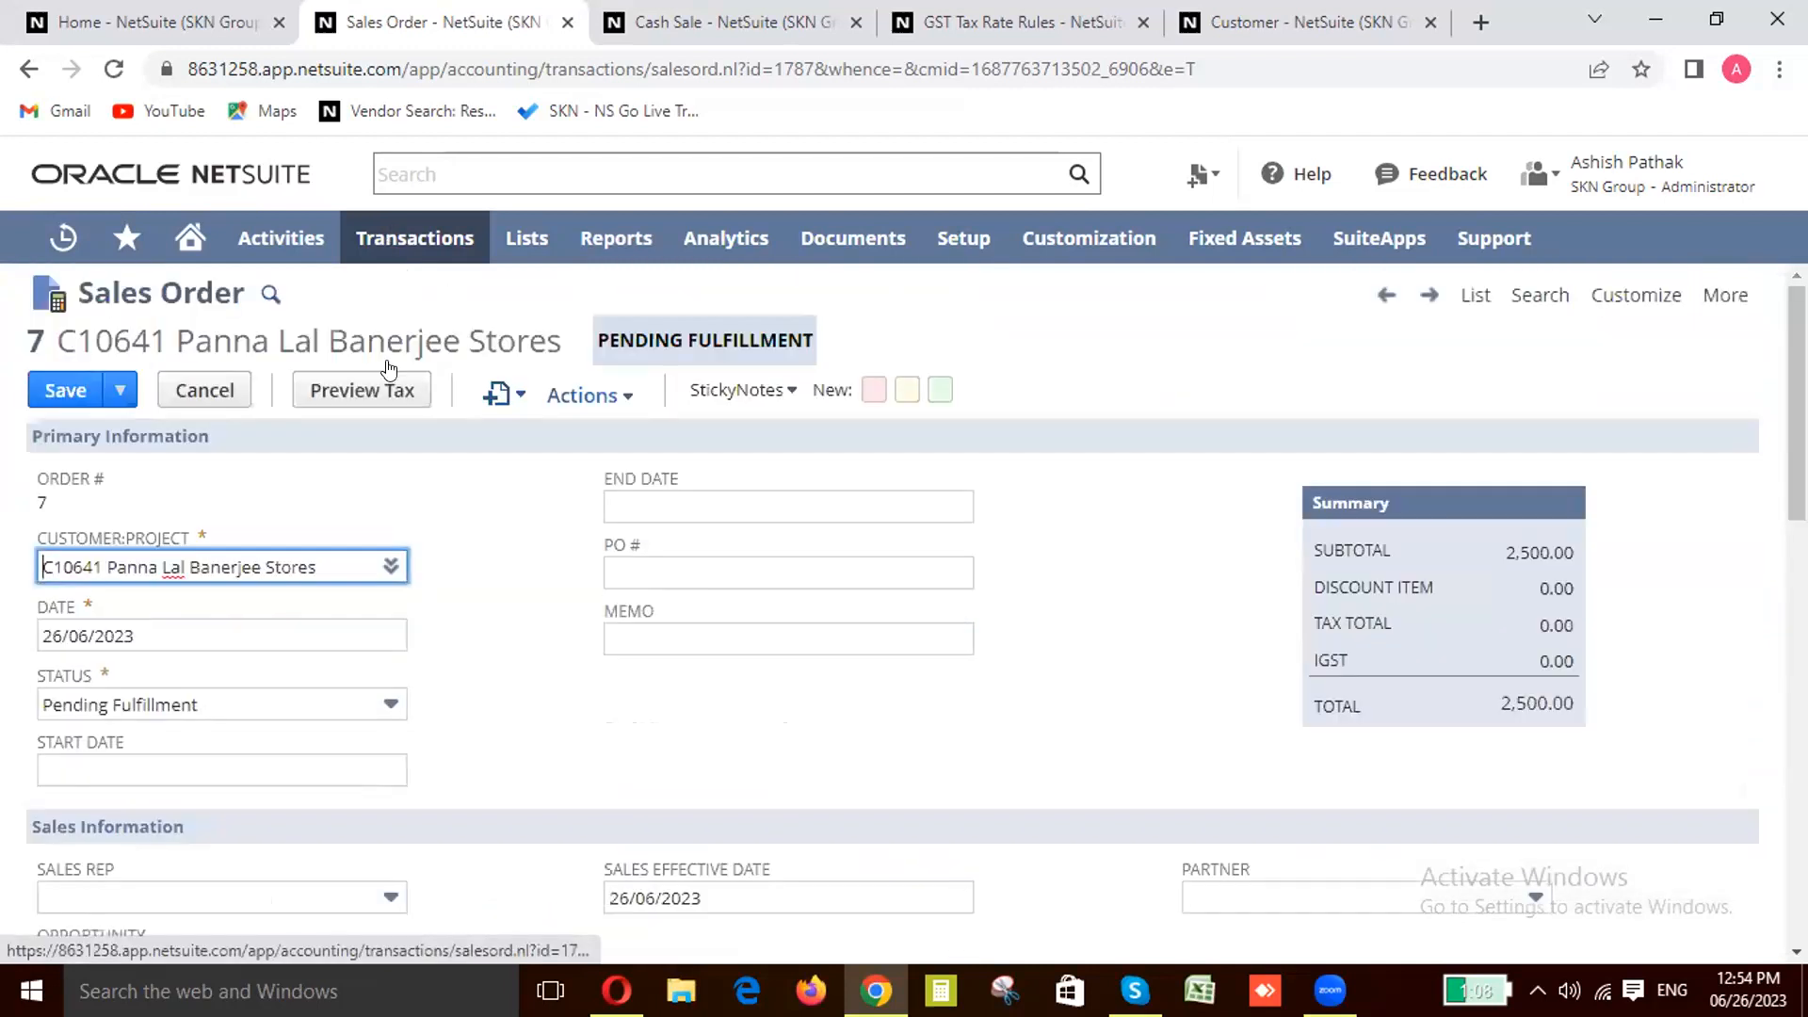
Step: Open a blank new sales order in a separate browser tab and look over its header and classification fields
mouse_move(391, 235)
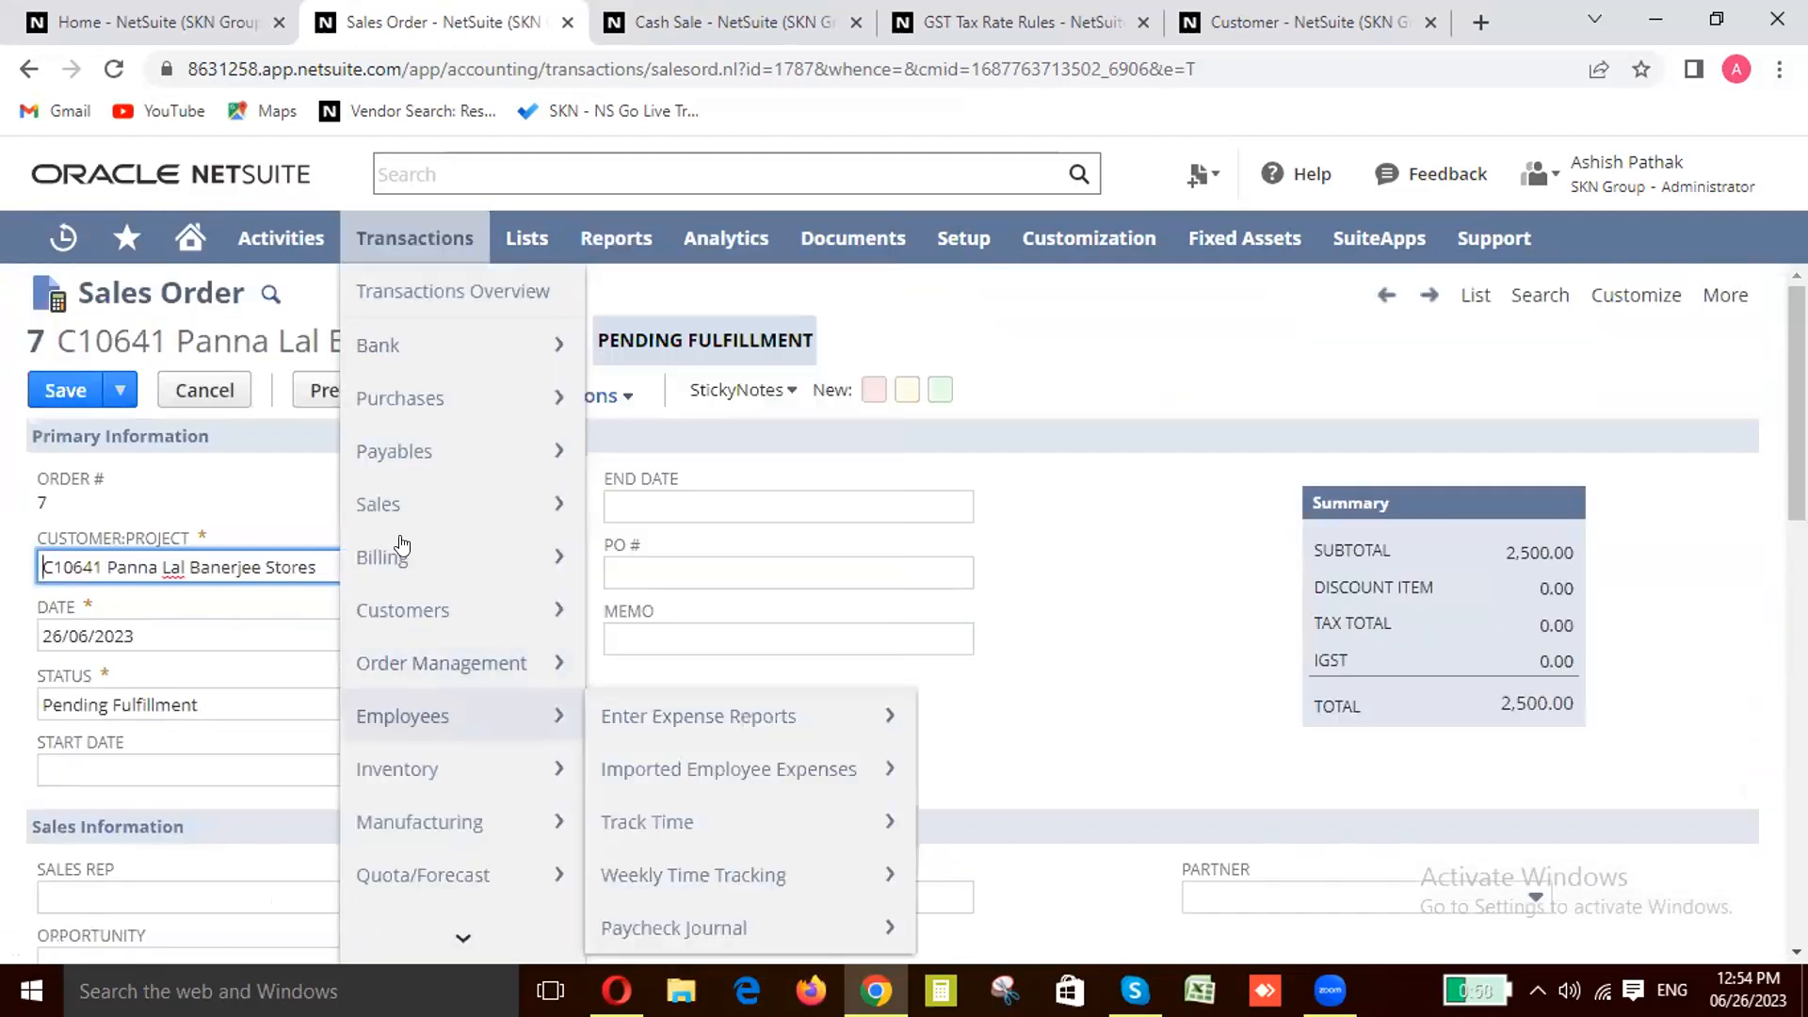
mouse_move(551, 509)
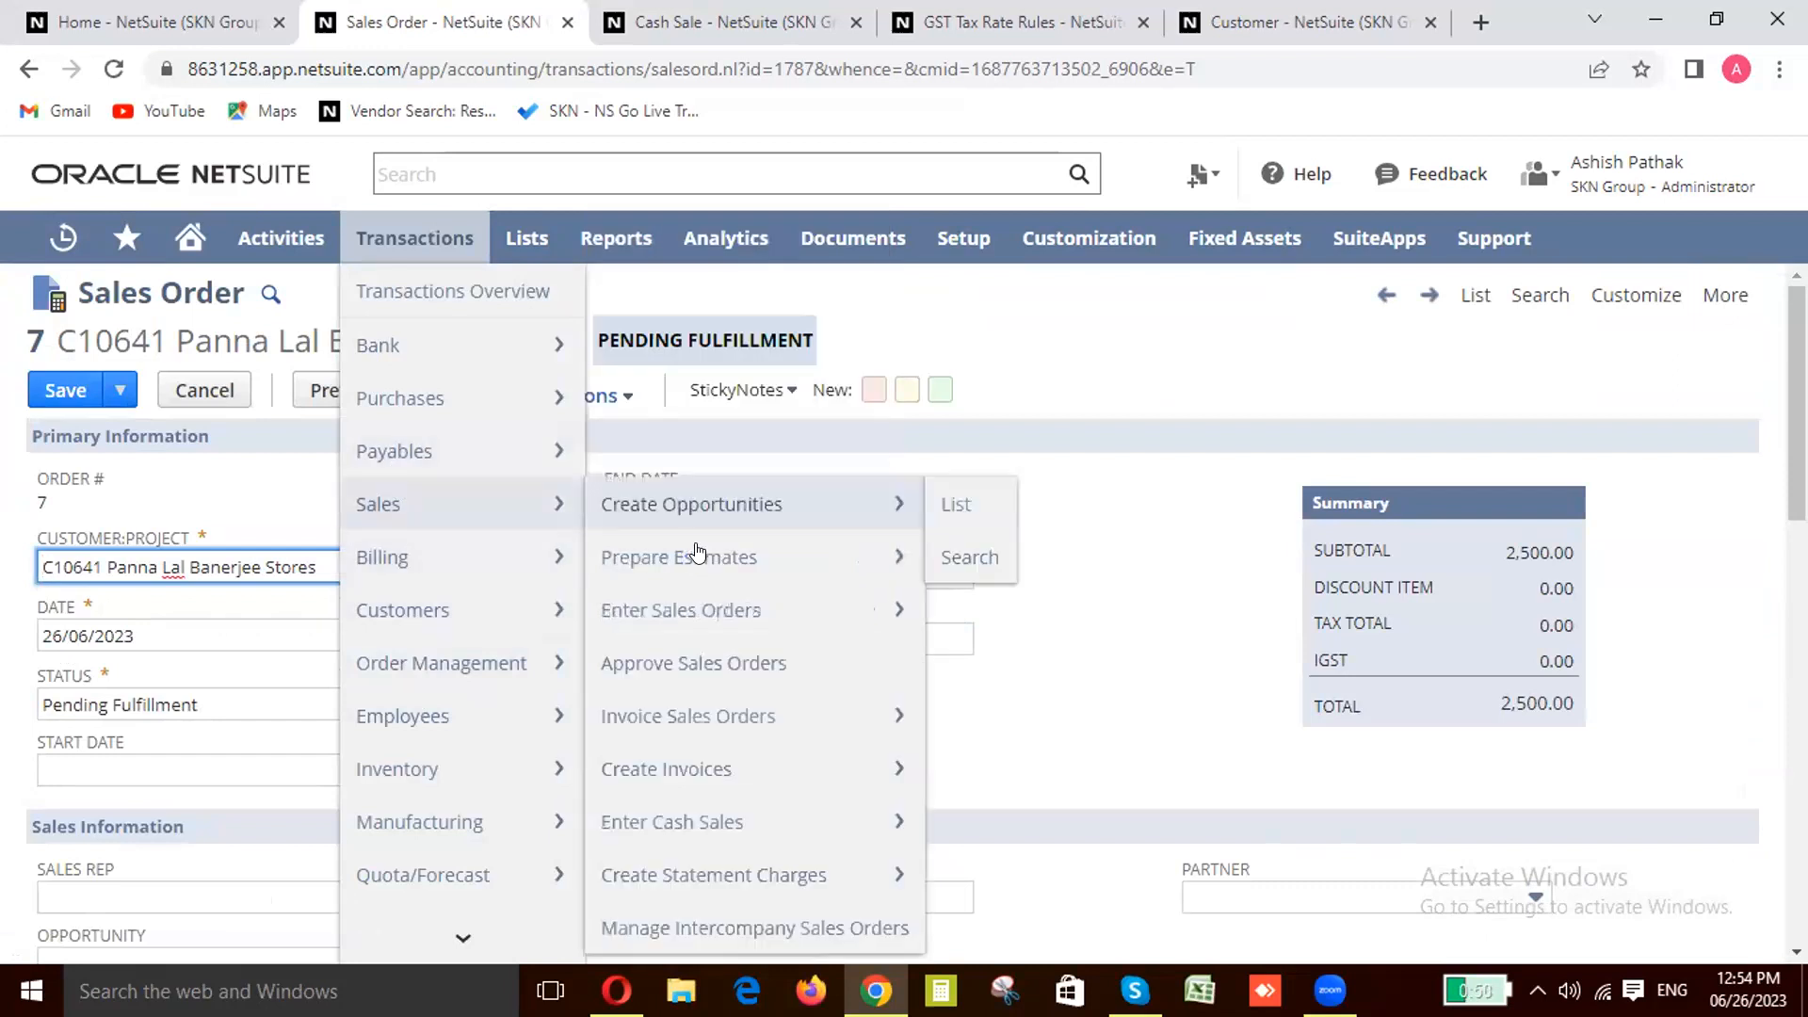
mouse_move(841, 614)
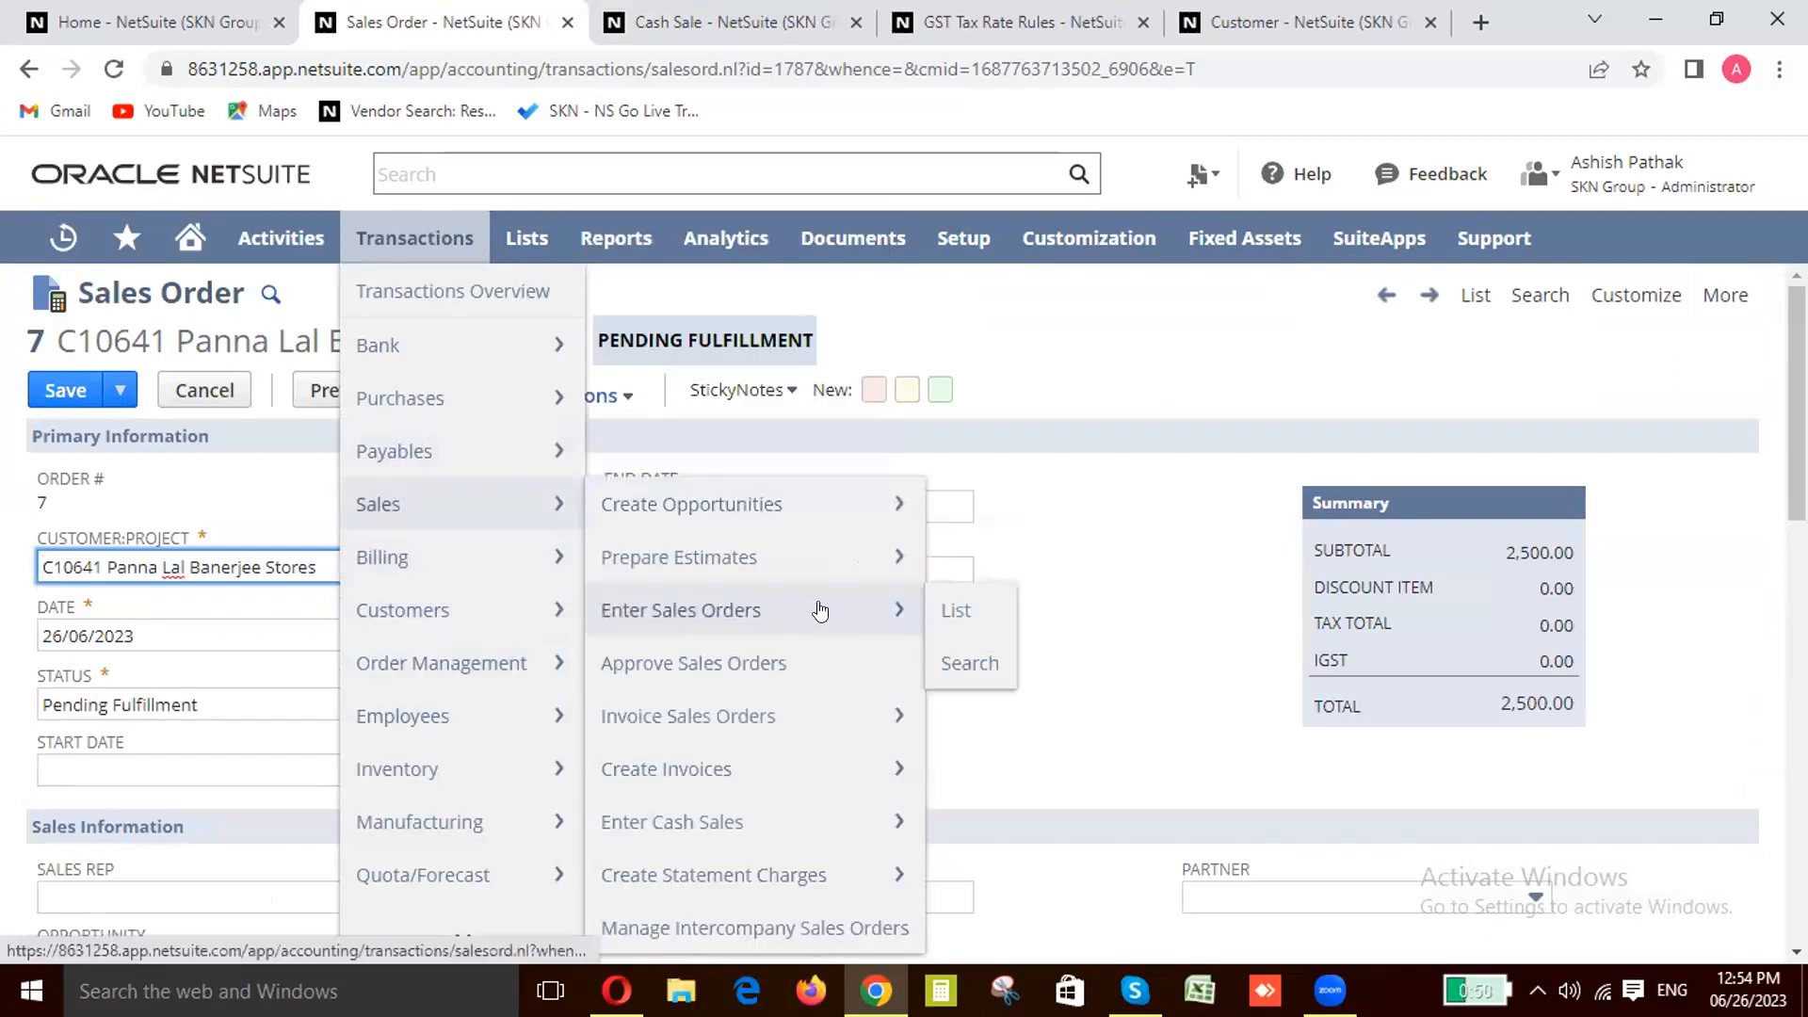
right_click(832, 609)
key("Escape")
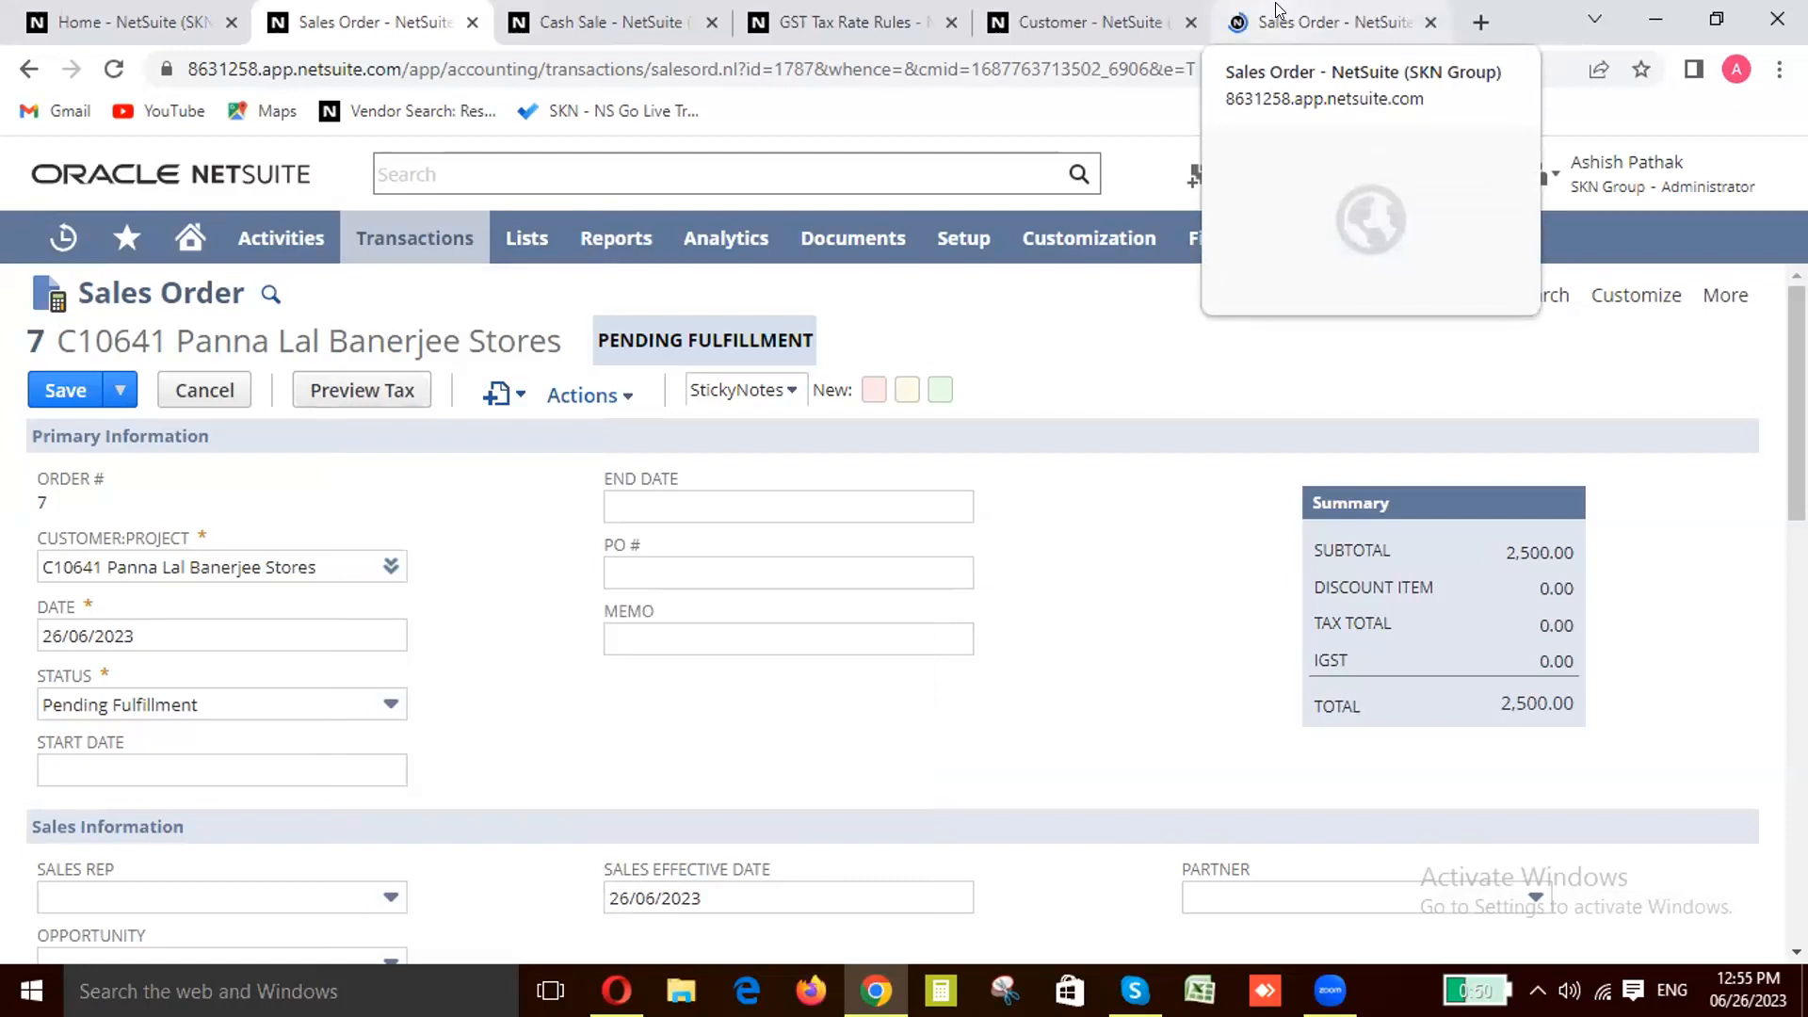
left_click(1148, 17)
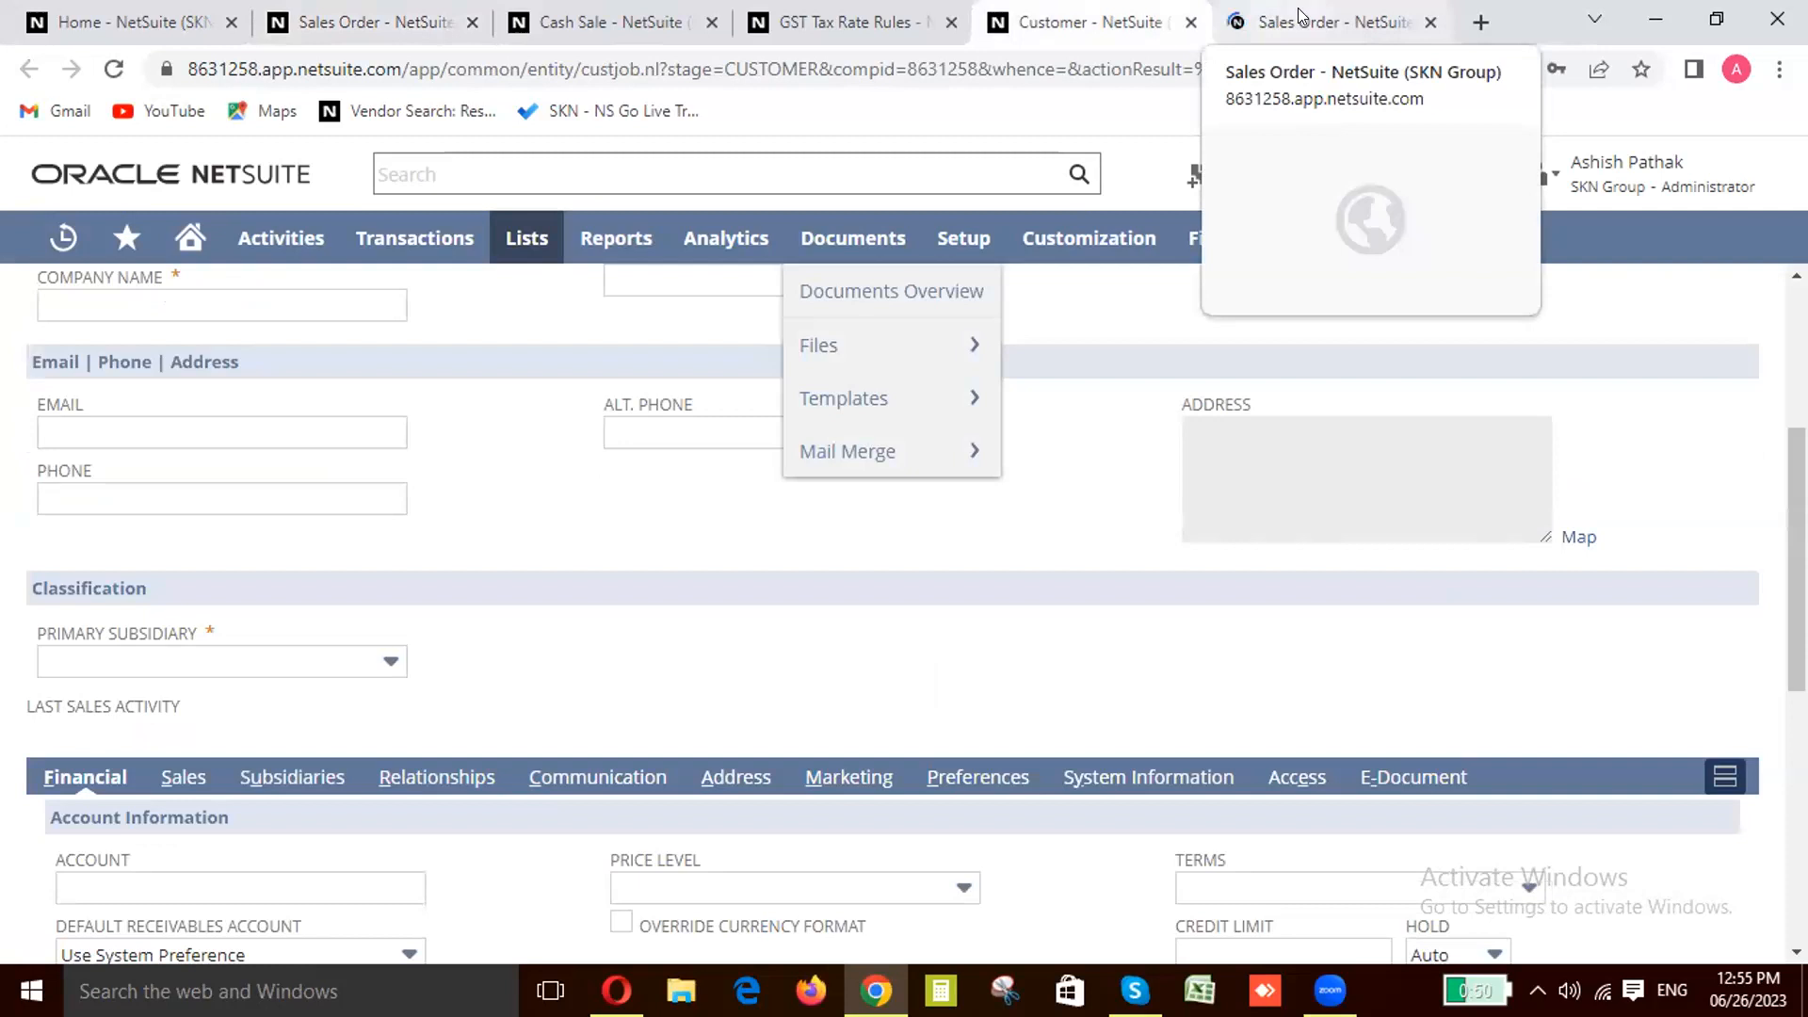
left_click(1299, 19)
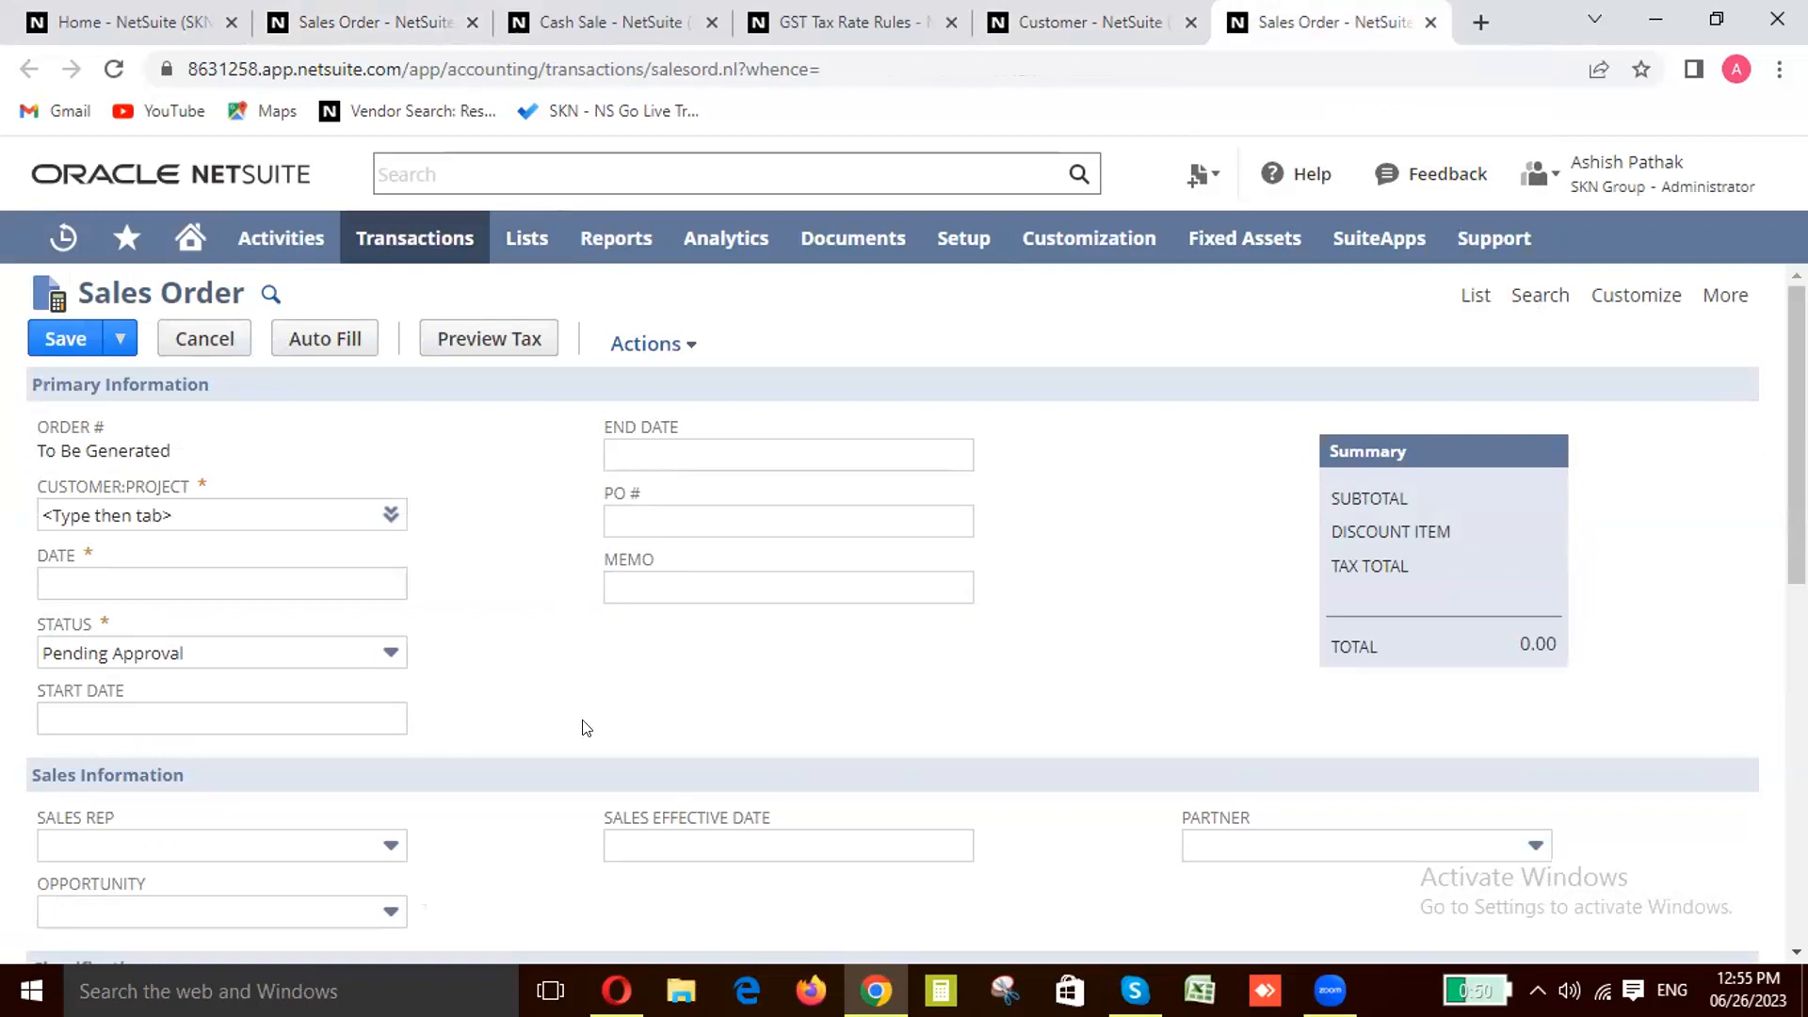
scroll(584, 727, "down", 4)
scroll(584, 727, "down", 2)
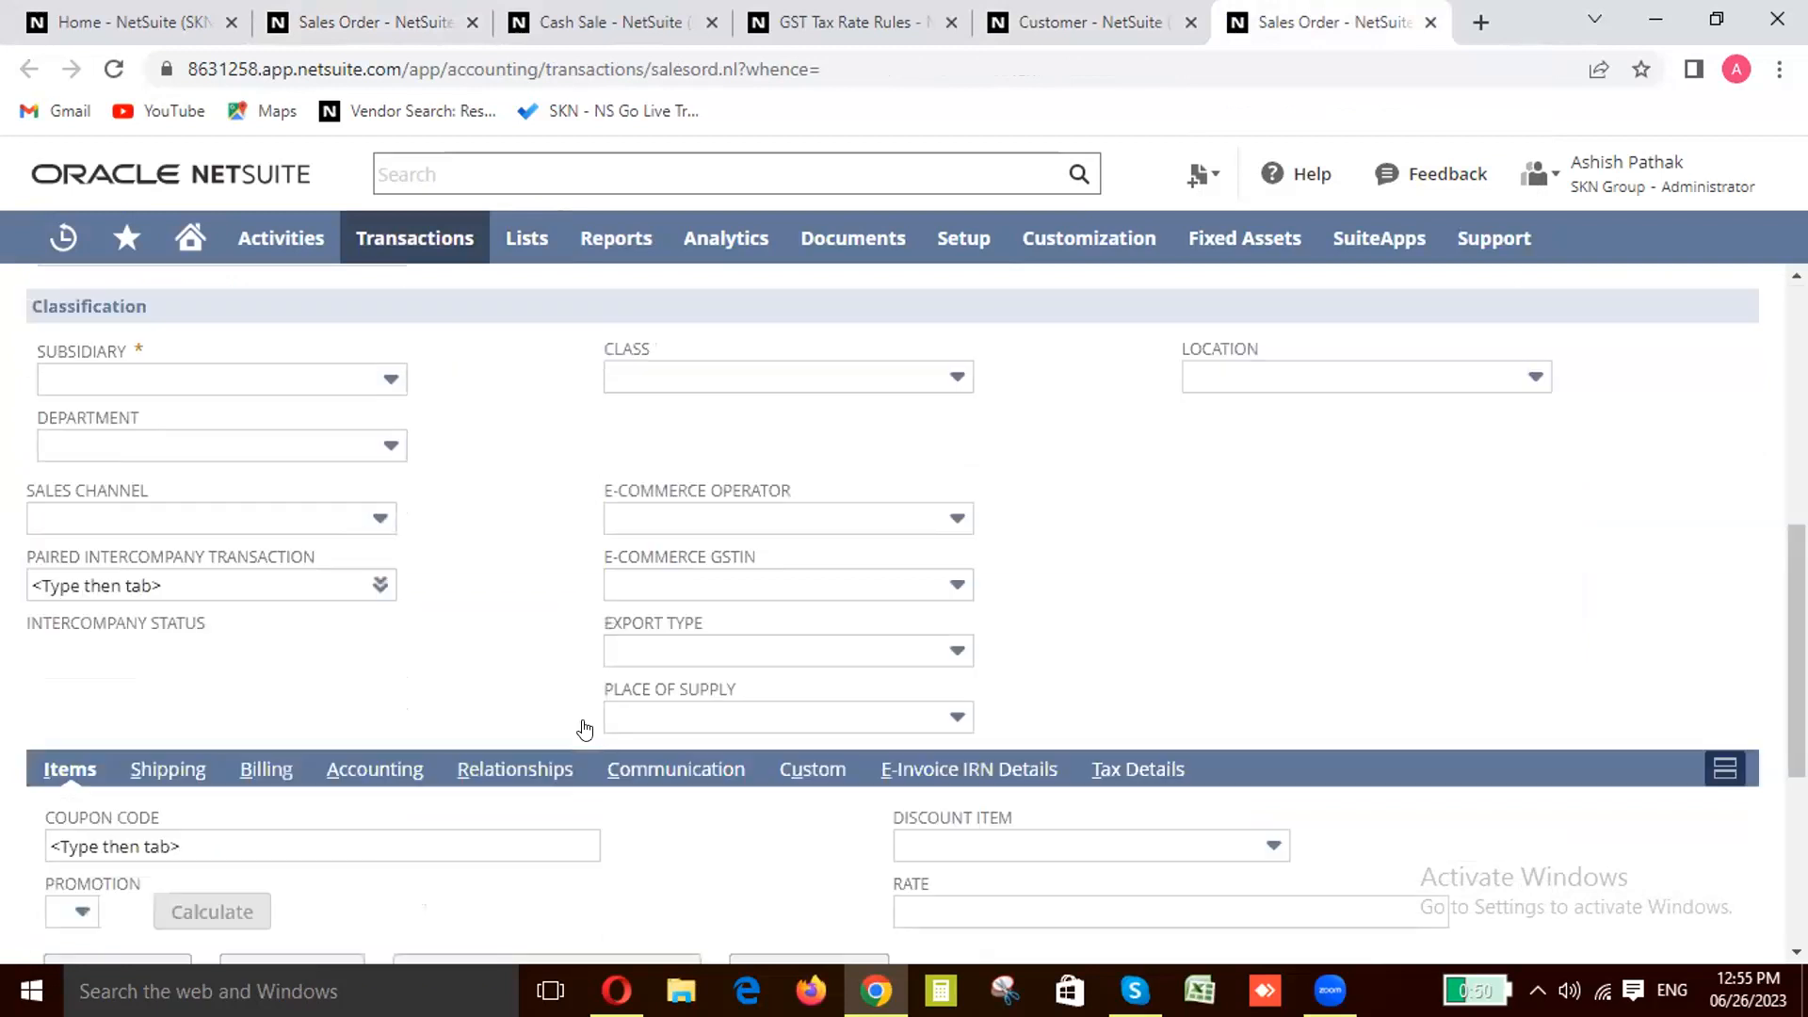
Step: Return to the sales order being edited for Panna Lal Banerjee Stores and save it
scroll(390, 676, "down", 2)
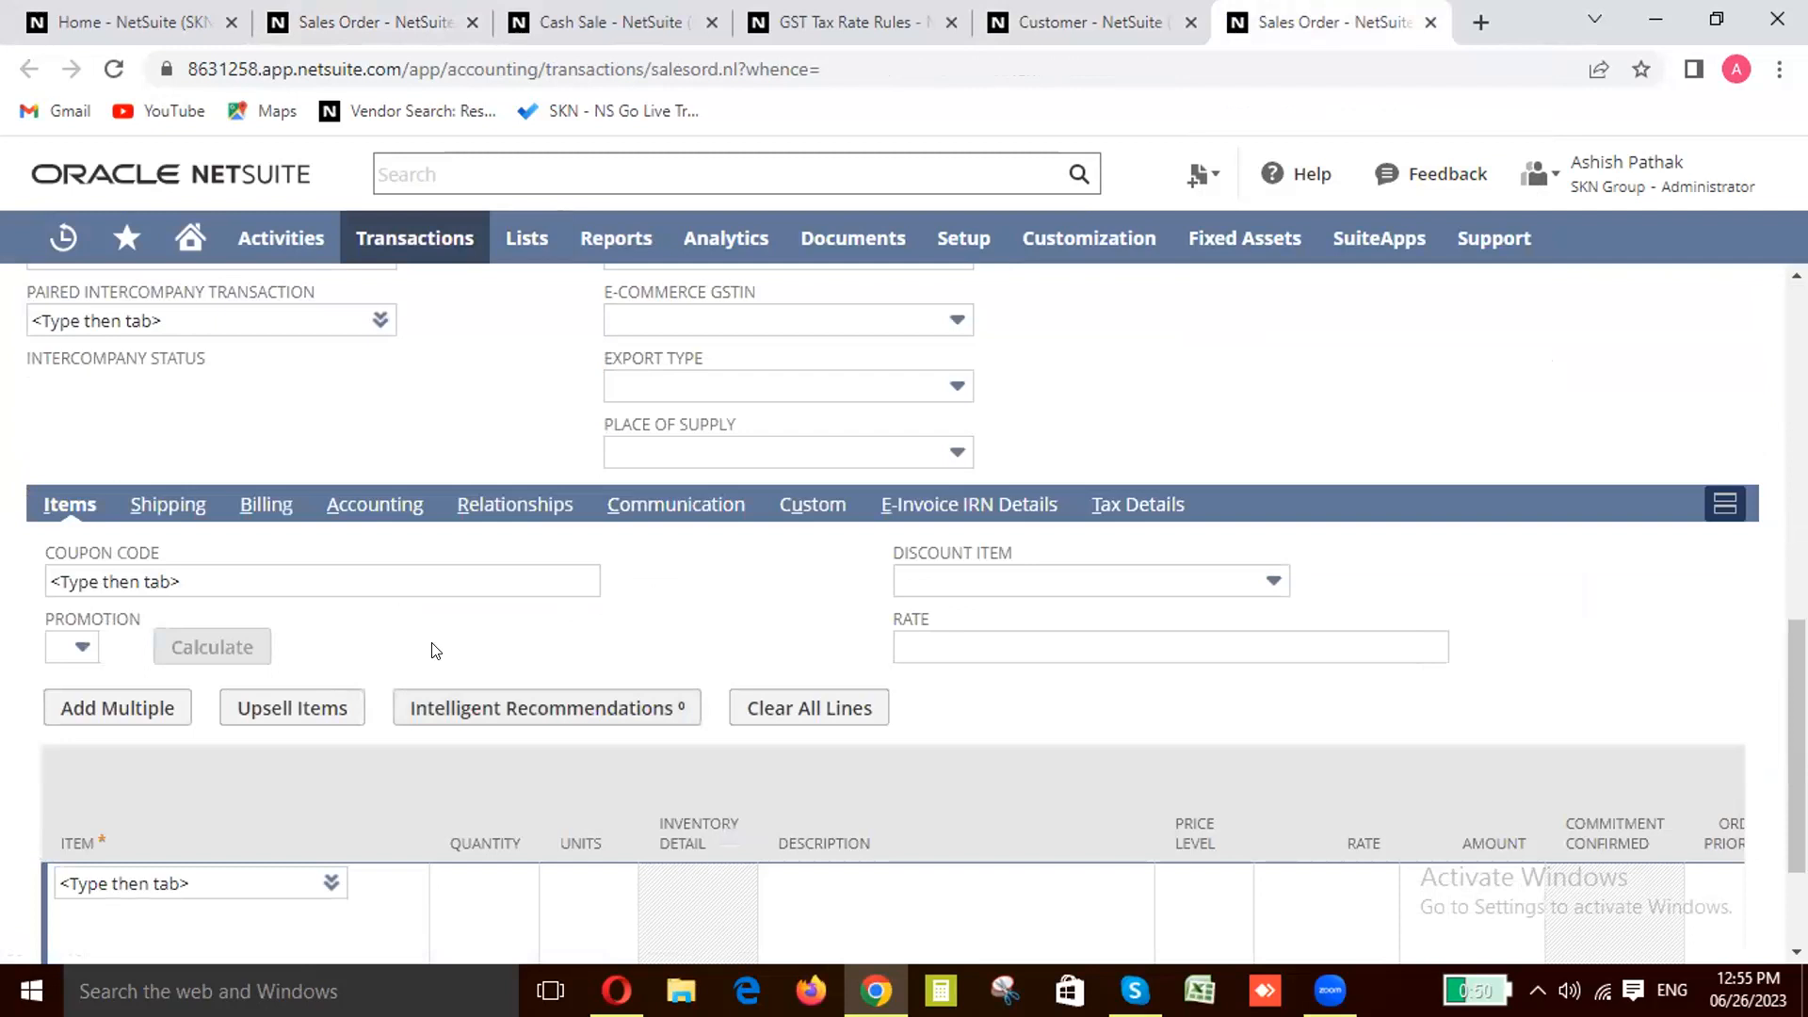
scroll(435, 650, "up", 2)
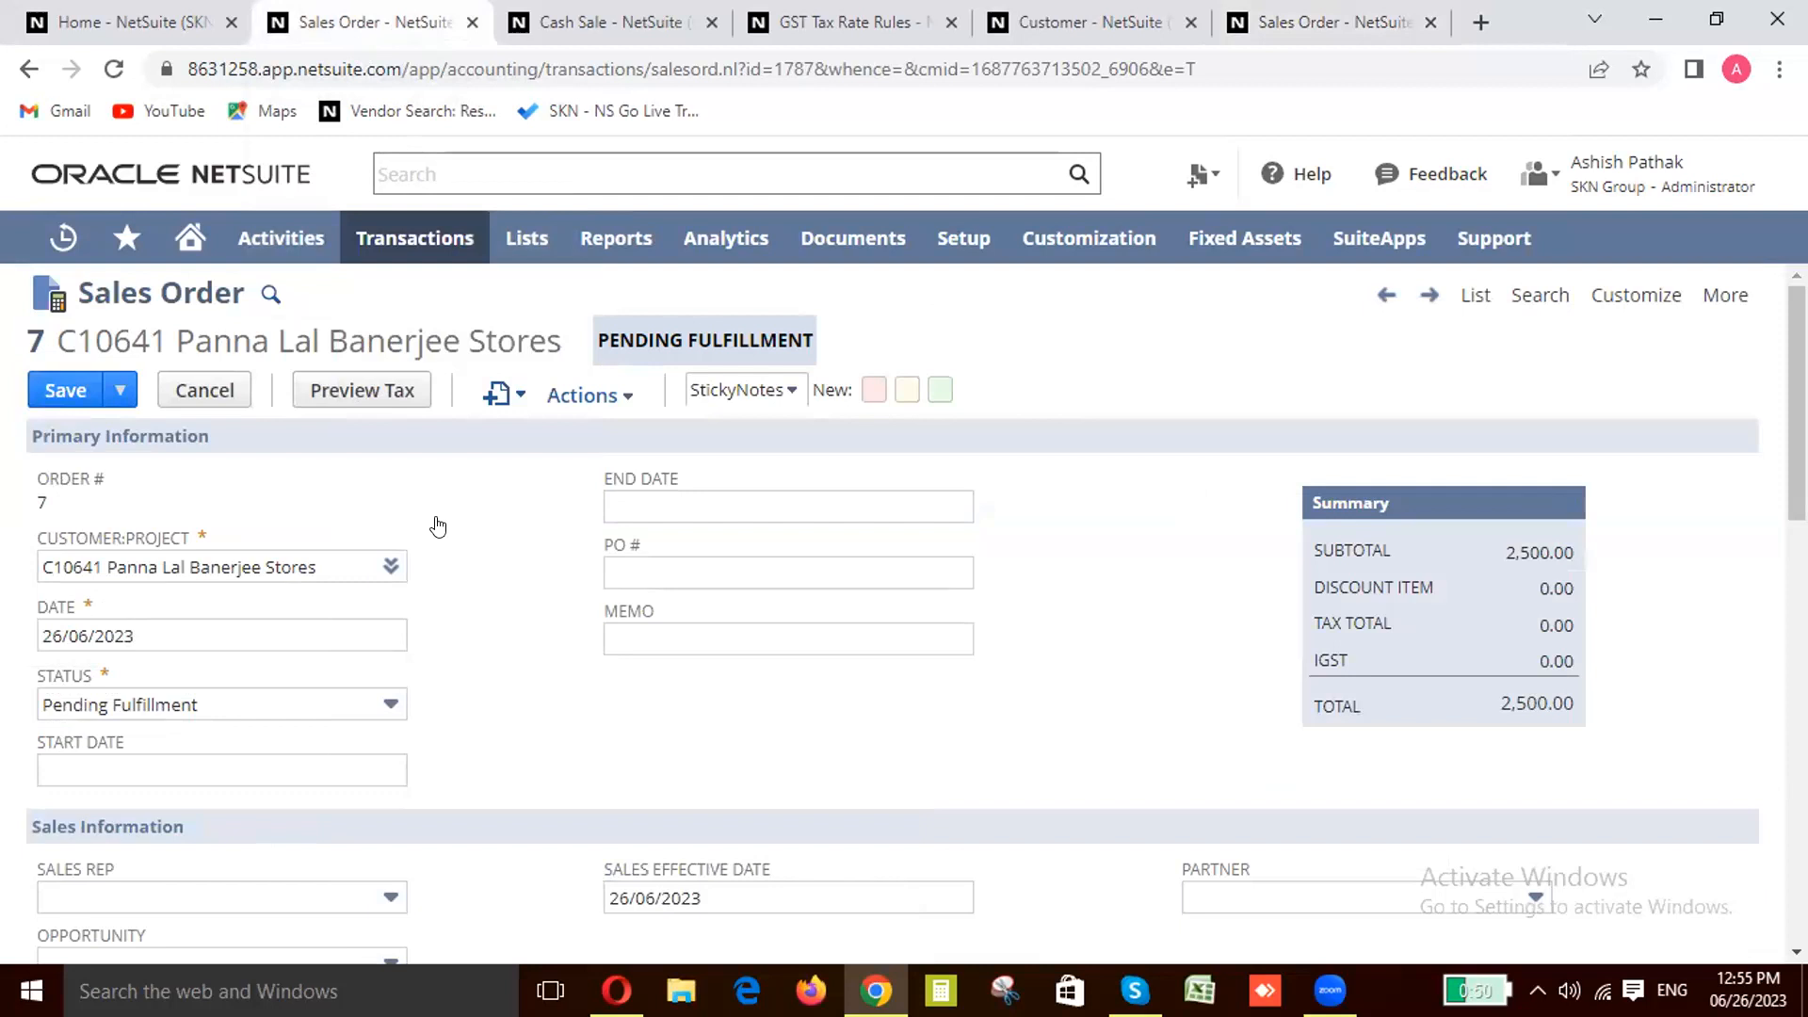
scroll(438, 526, "down", 2)
scroll(437, 526, "up", 2)
left_click(58, 380)
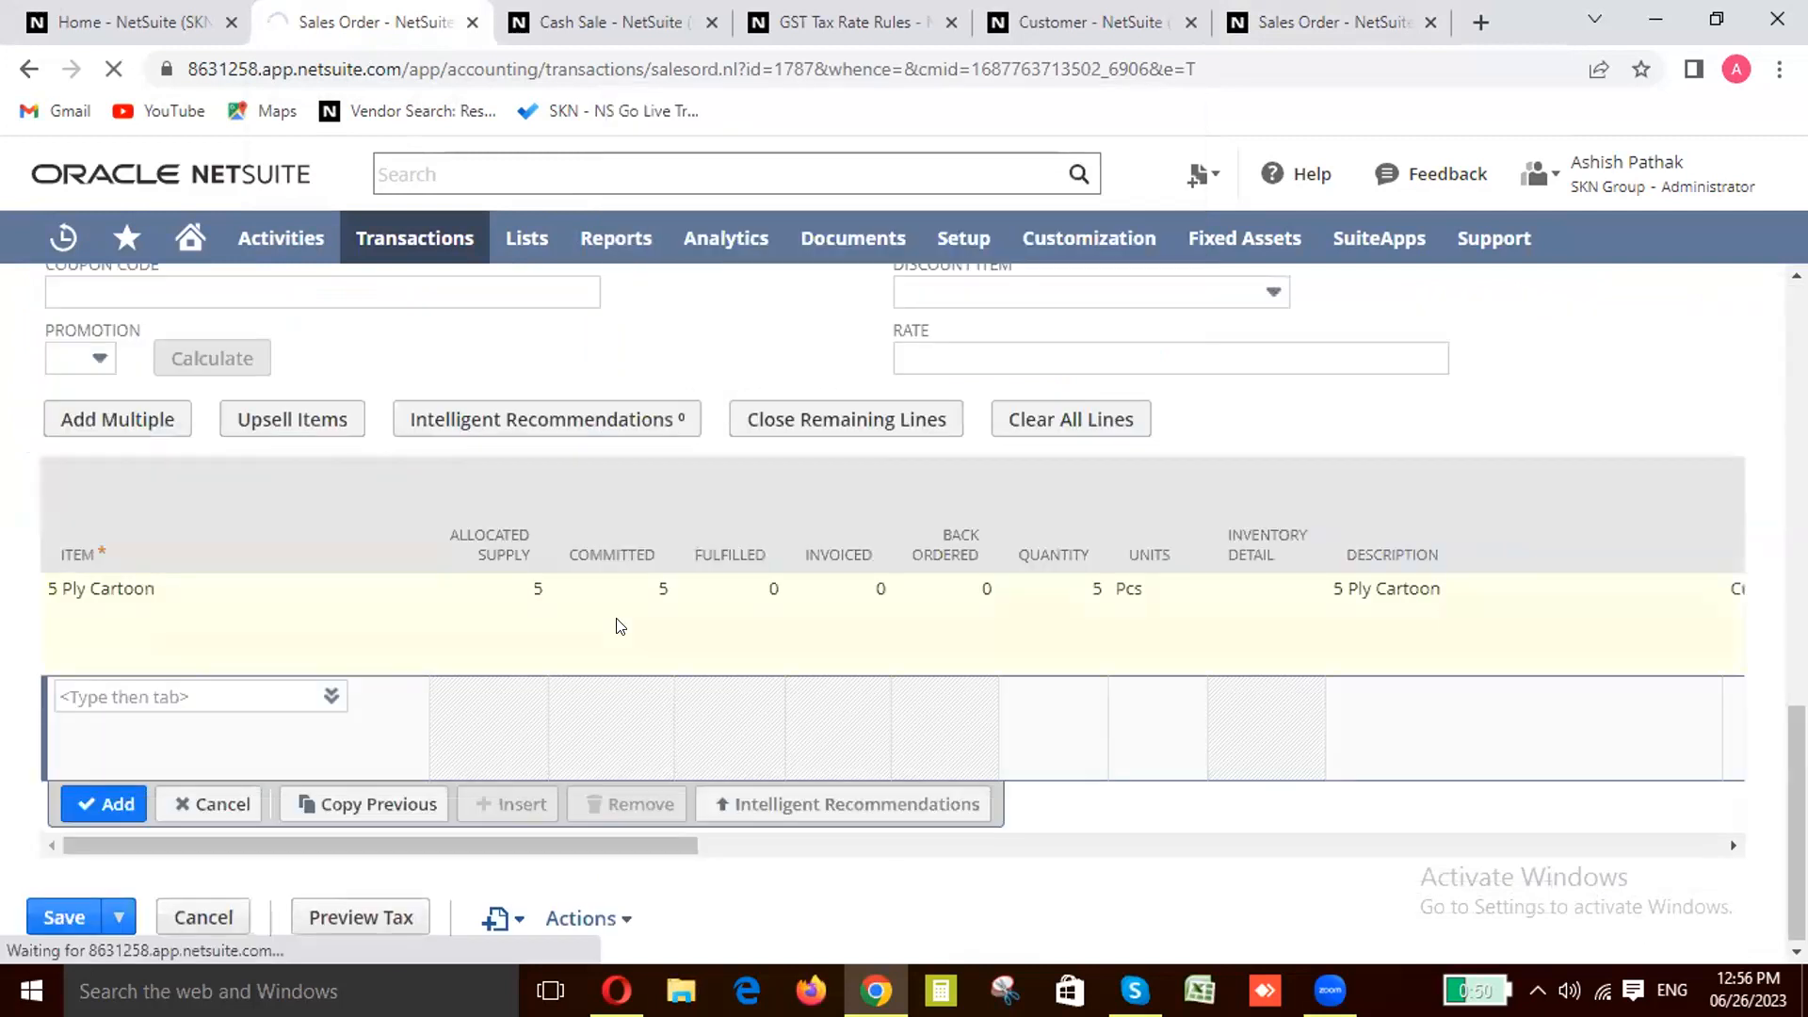
Step: Review the saved sales order's primary information, classification and item lines
scroll(617, 626, "up", 2)
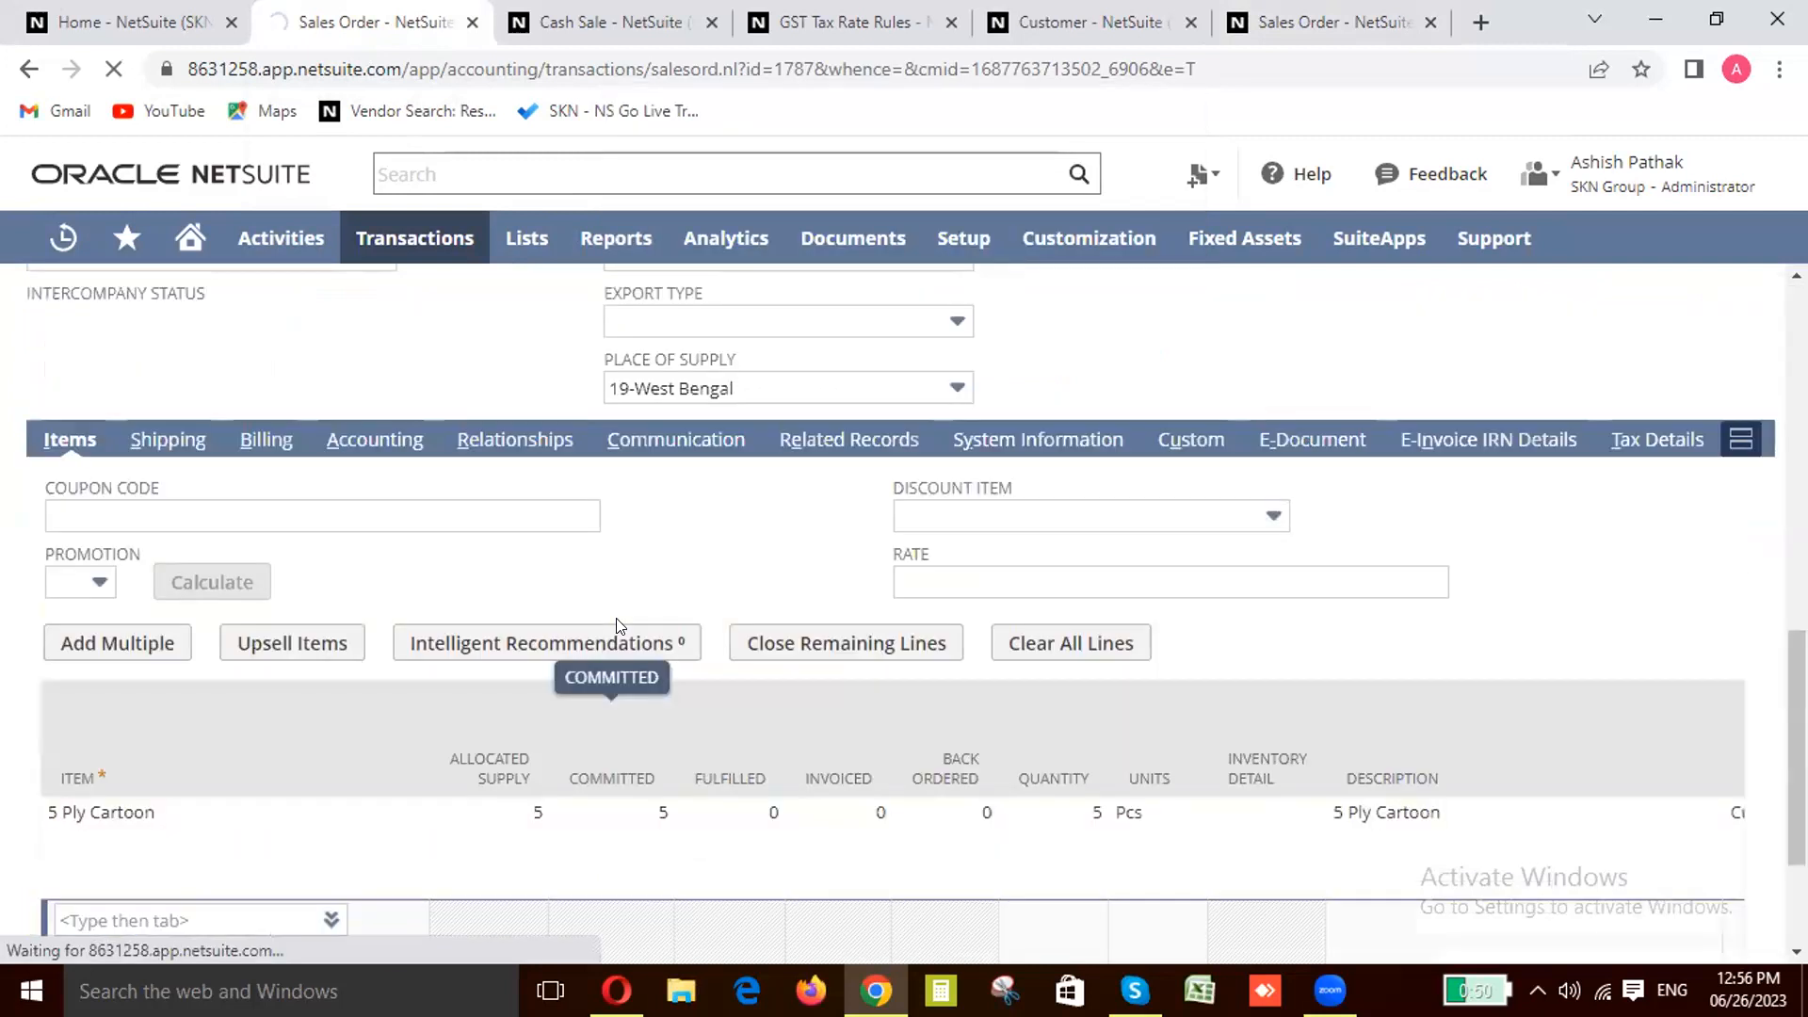
scroll(617, 626, "up", 5)
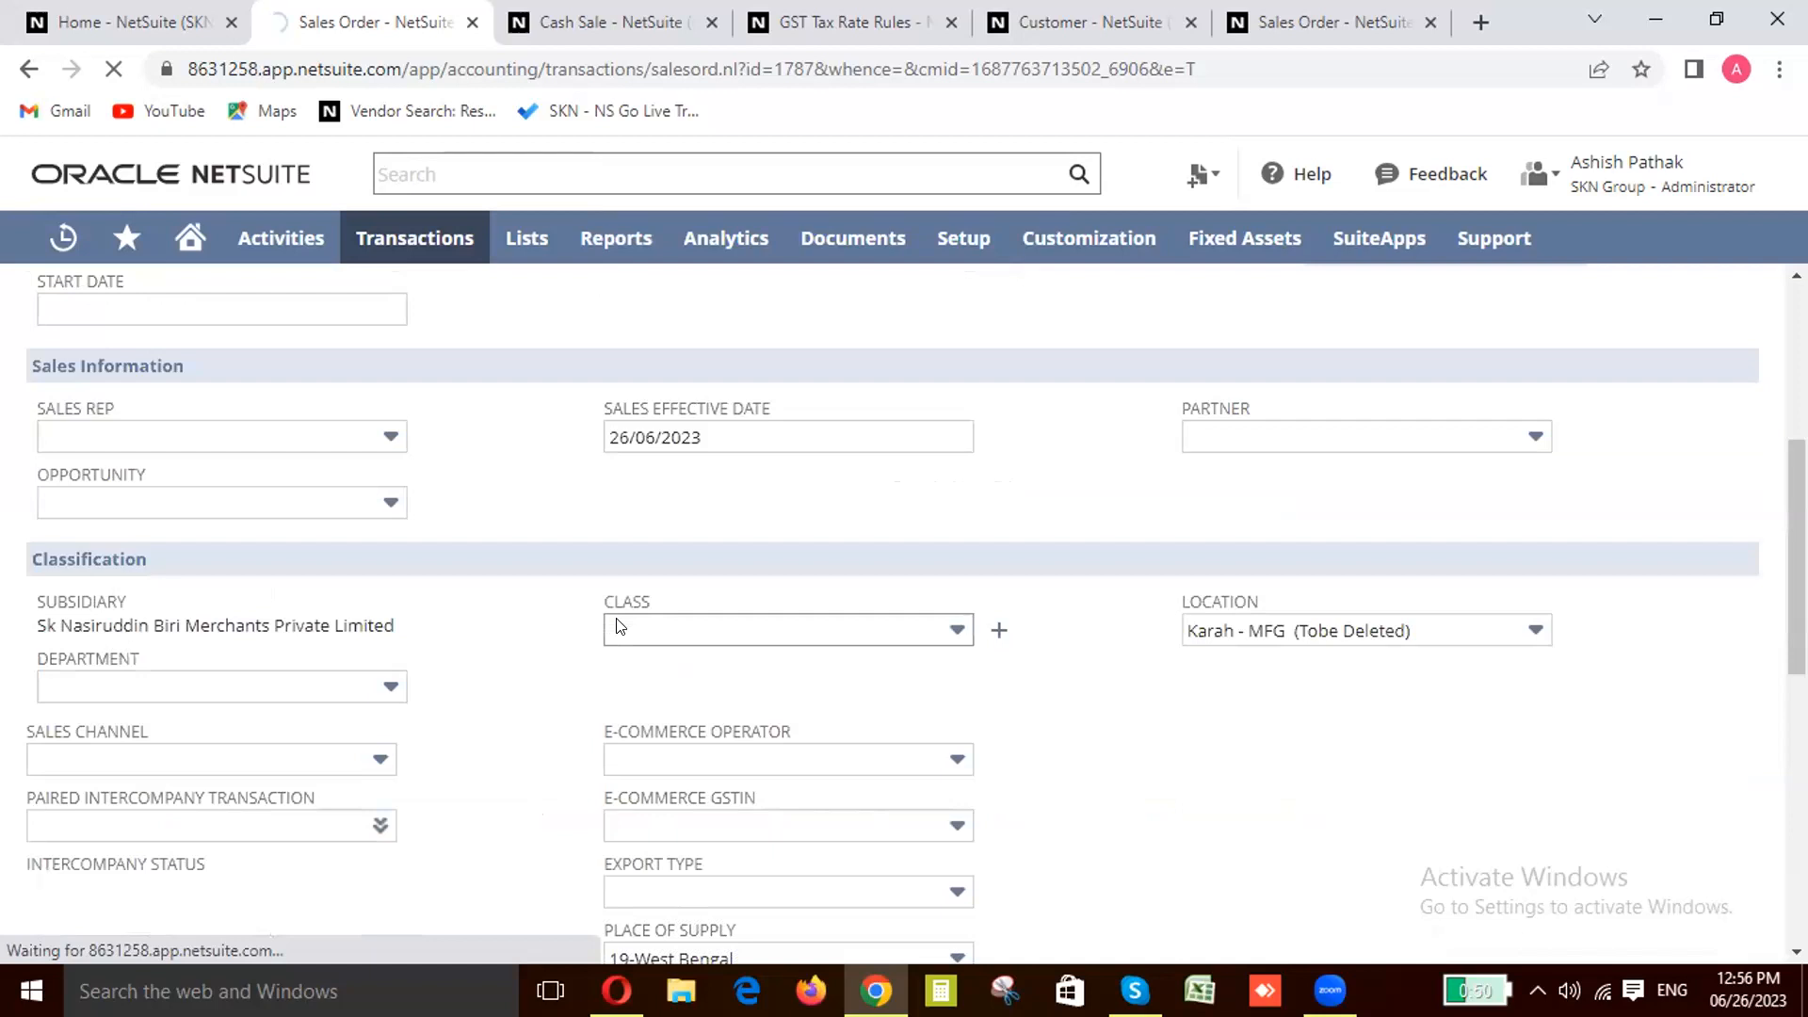
scroll(620, 627, "up", 2)
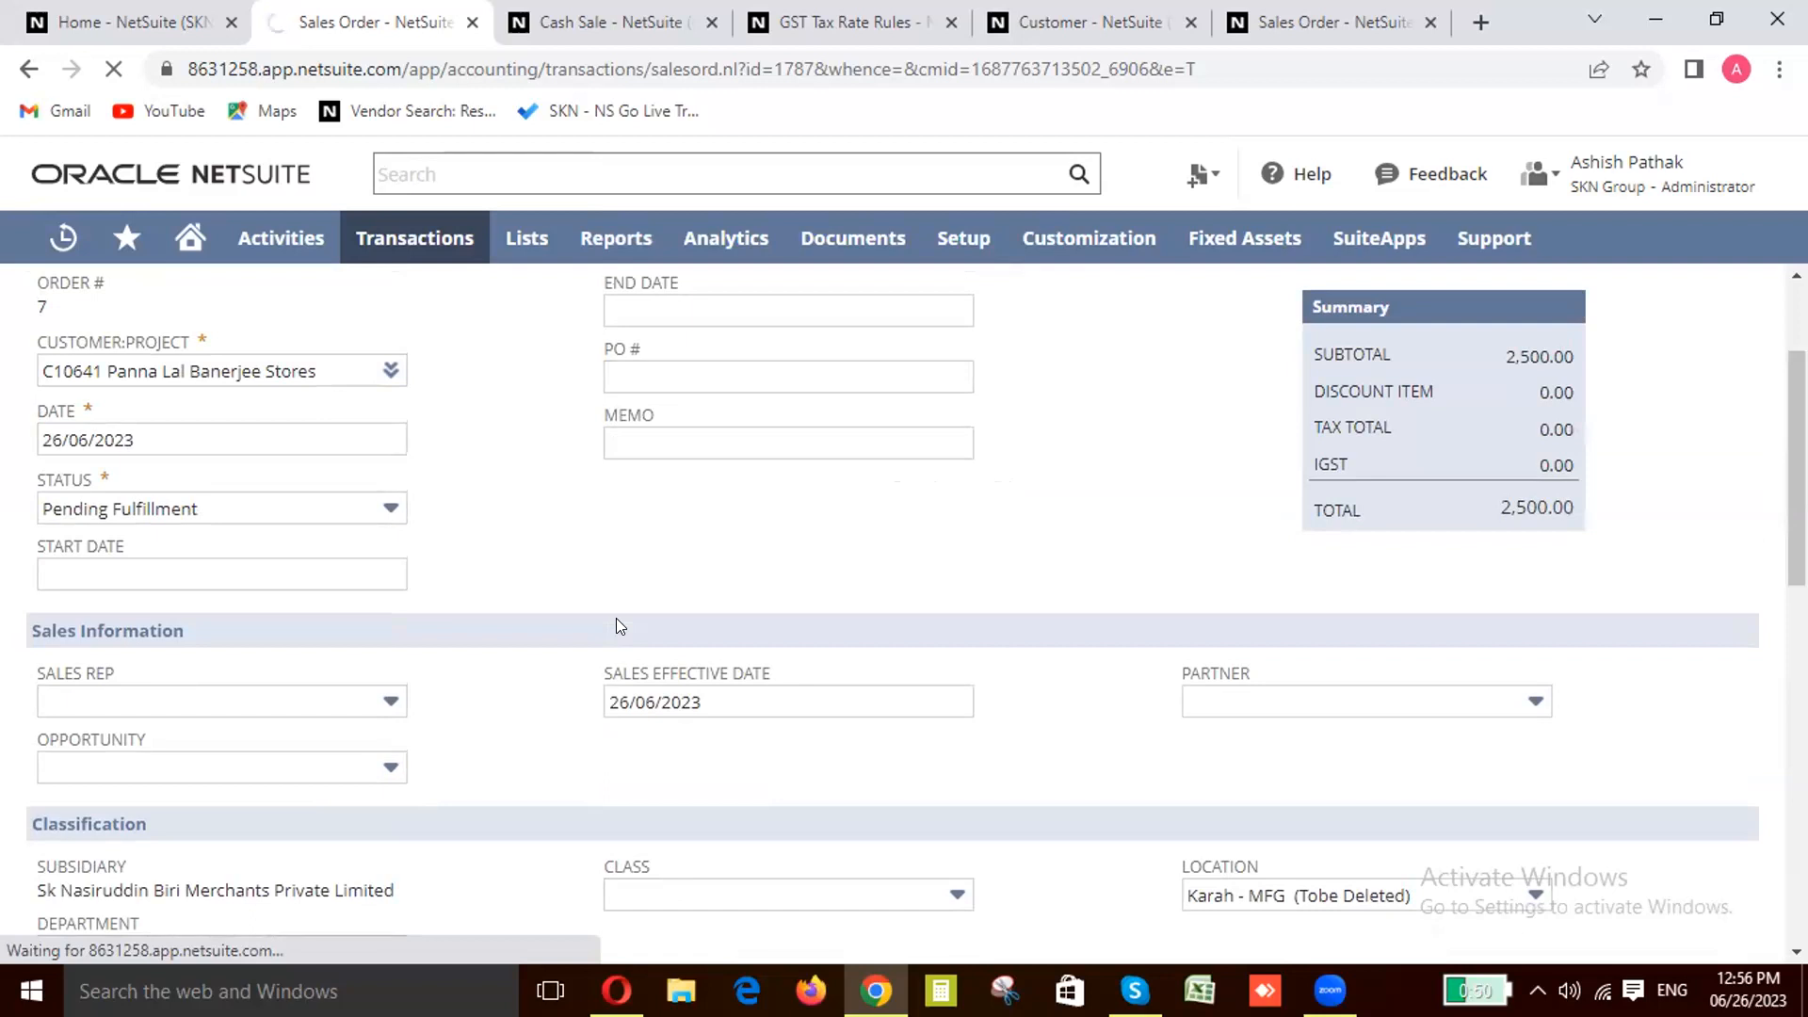
scroll(641, 622, "up", 2)
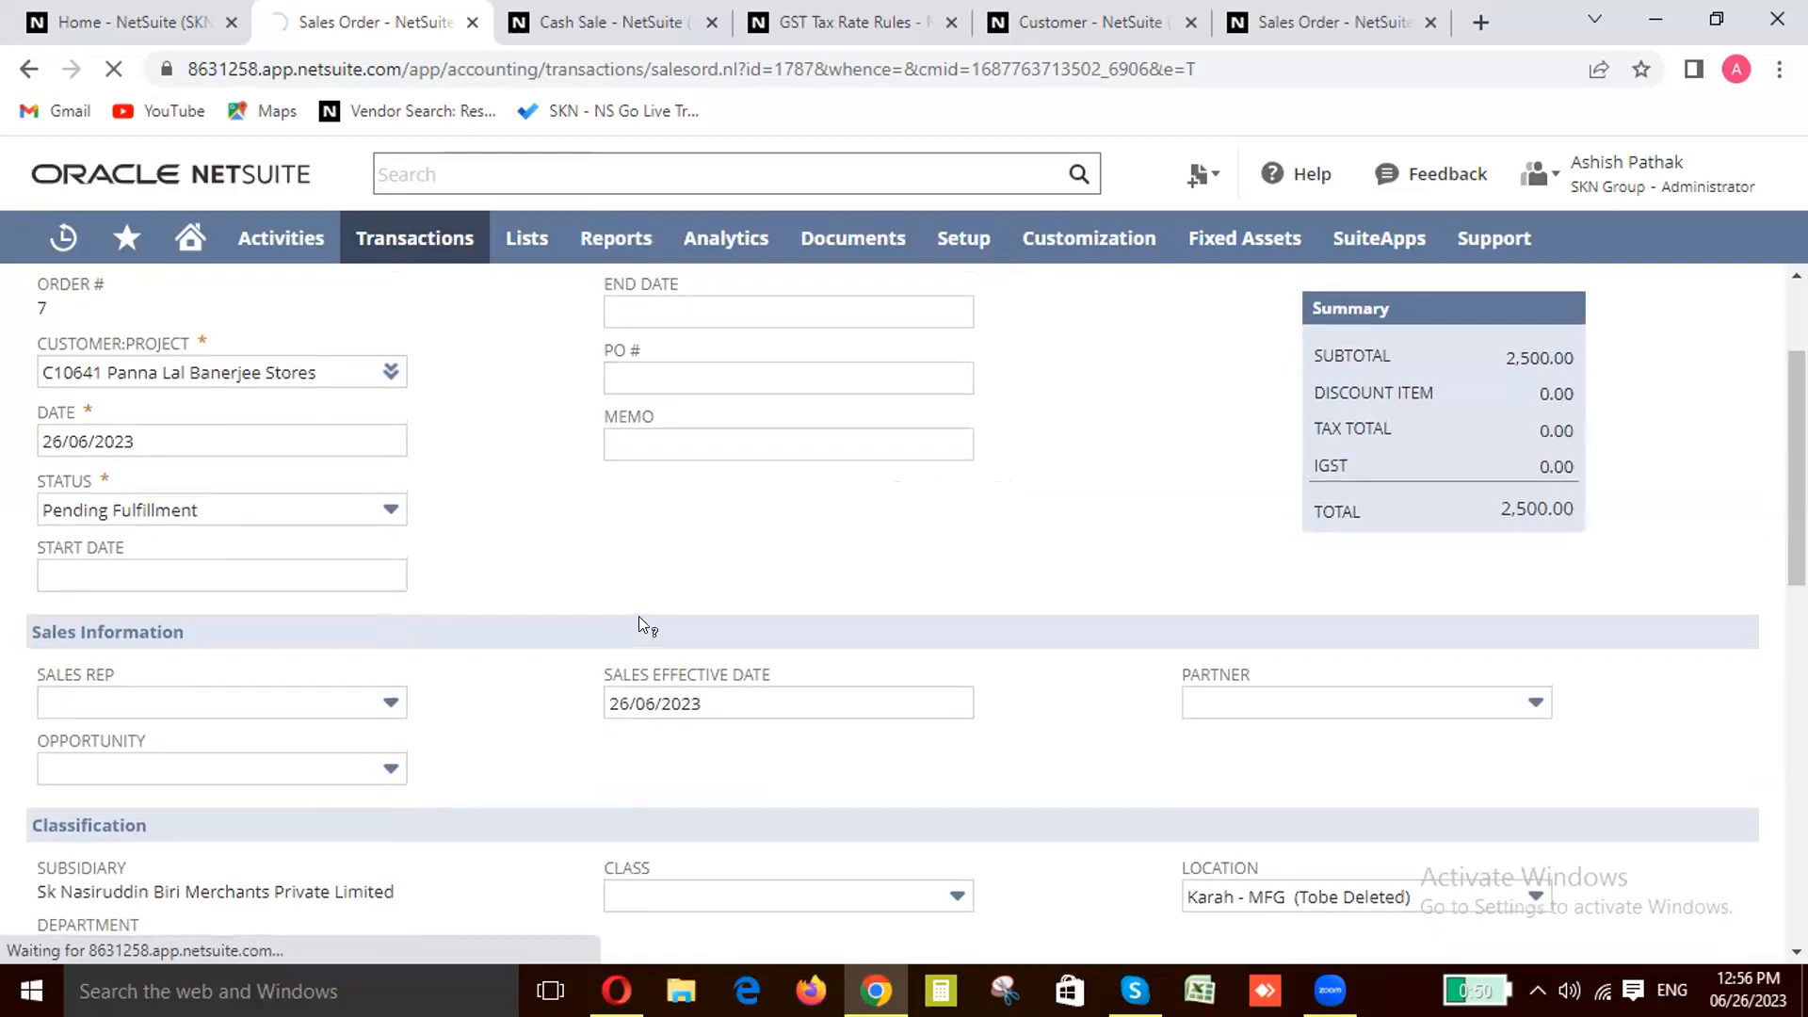
scroll(638, 615, "up", 1)
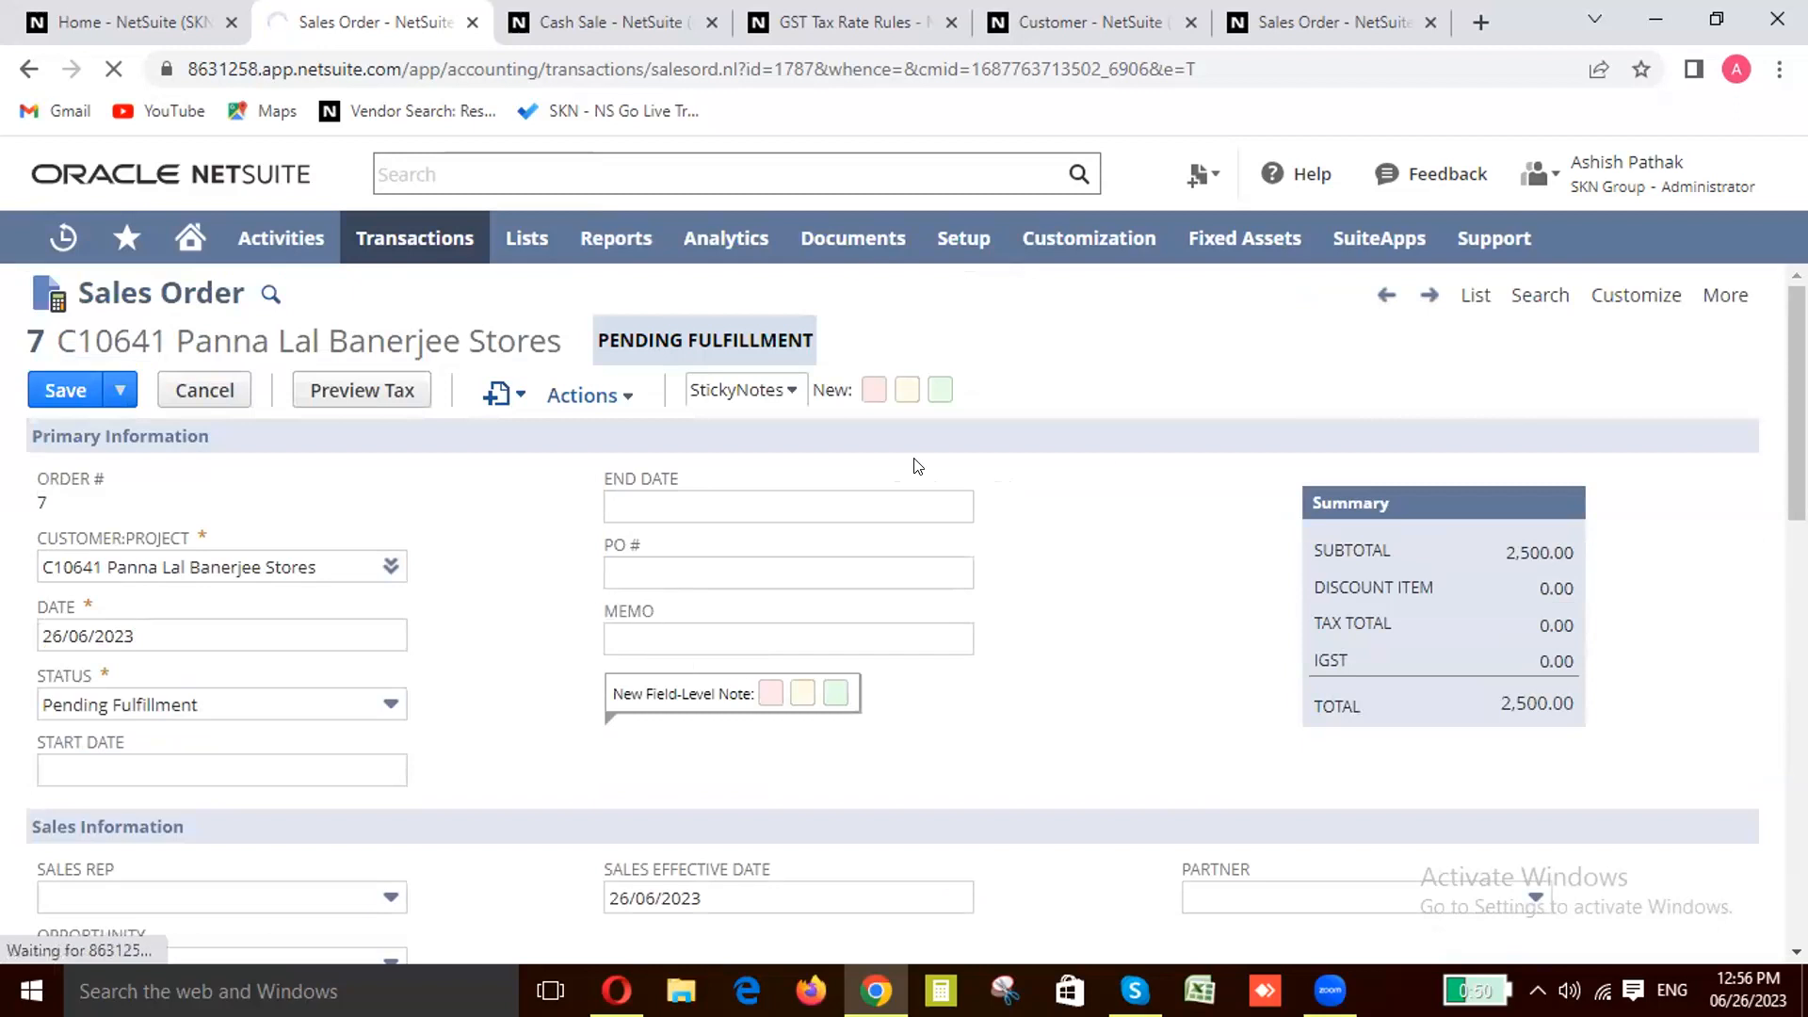
left_click(800, 500)
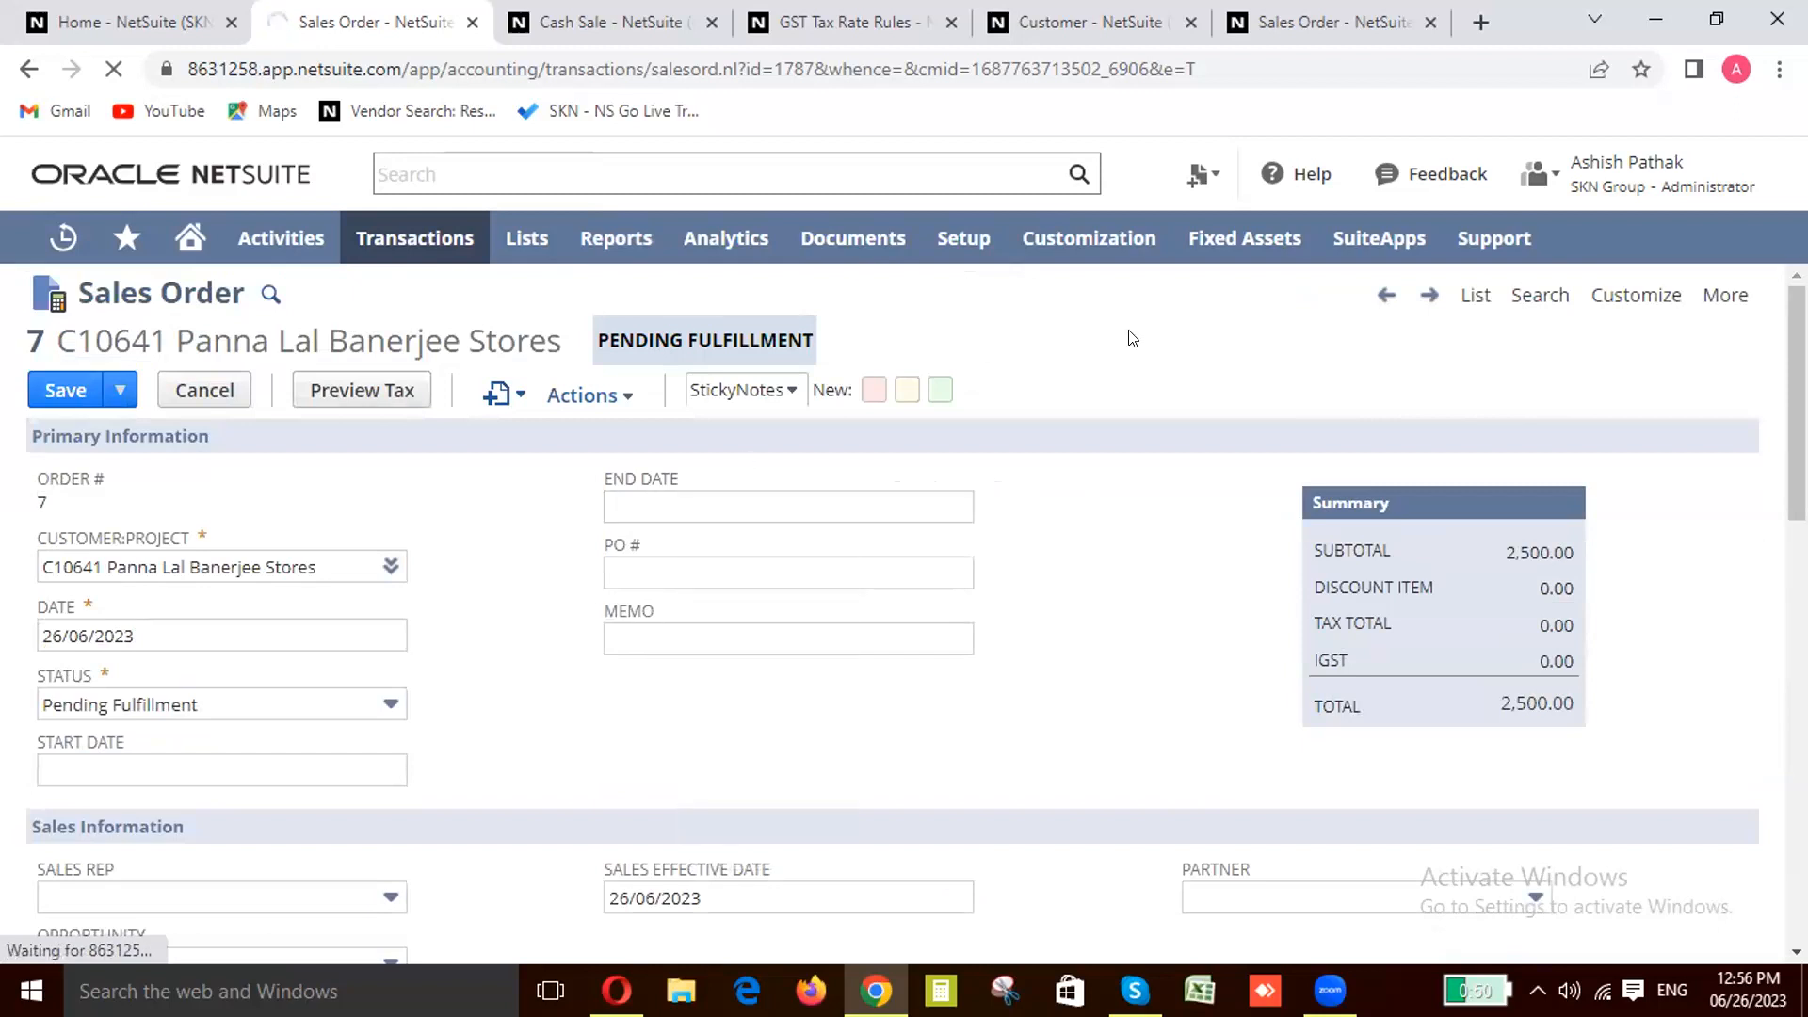
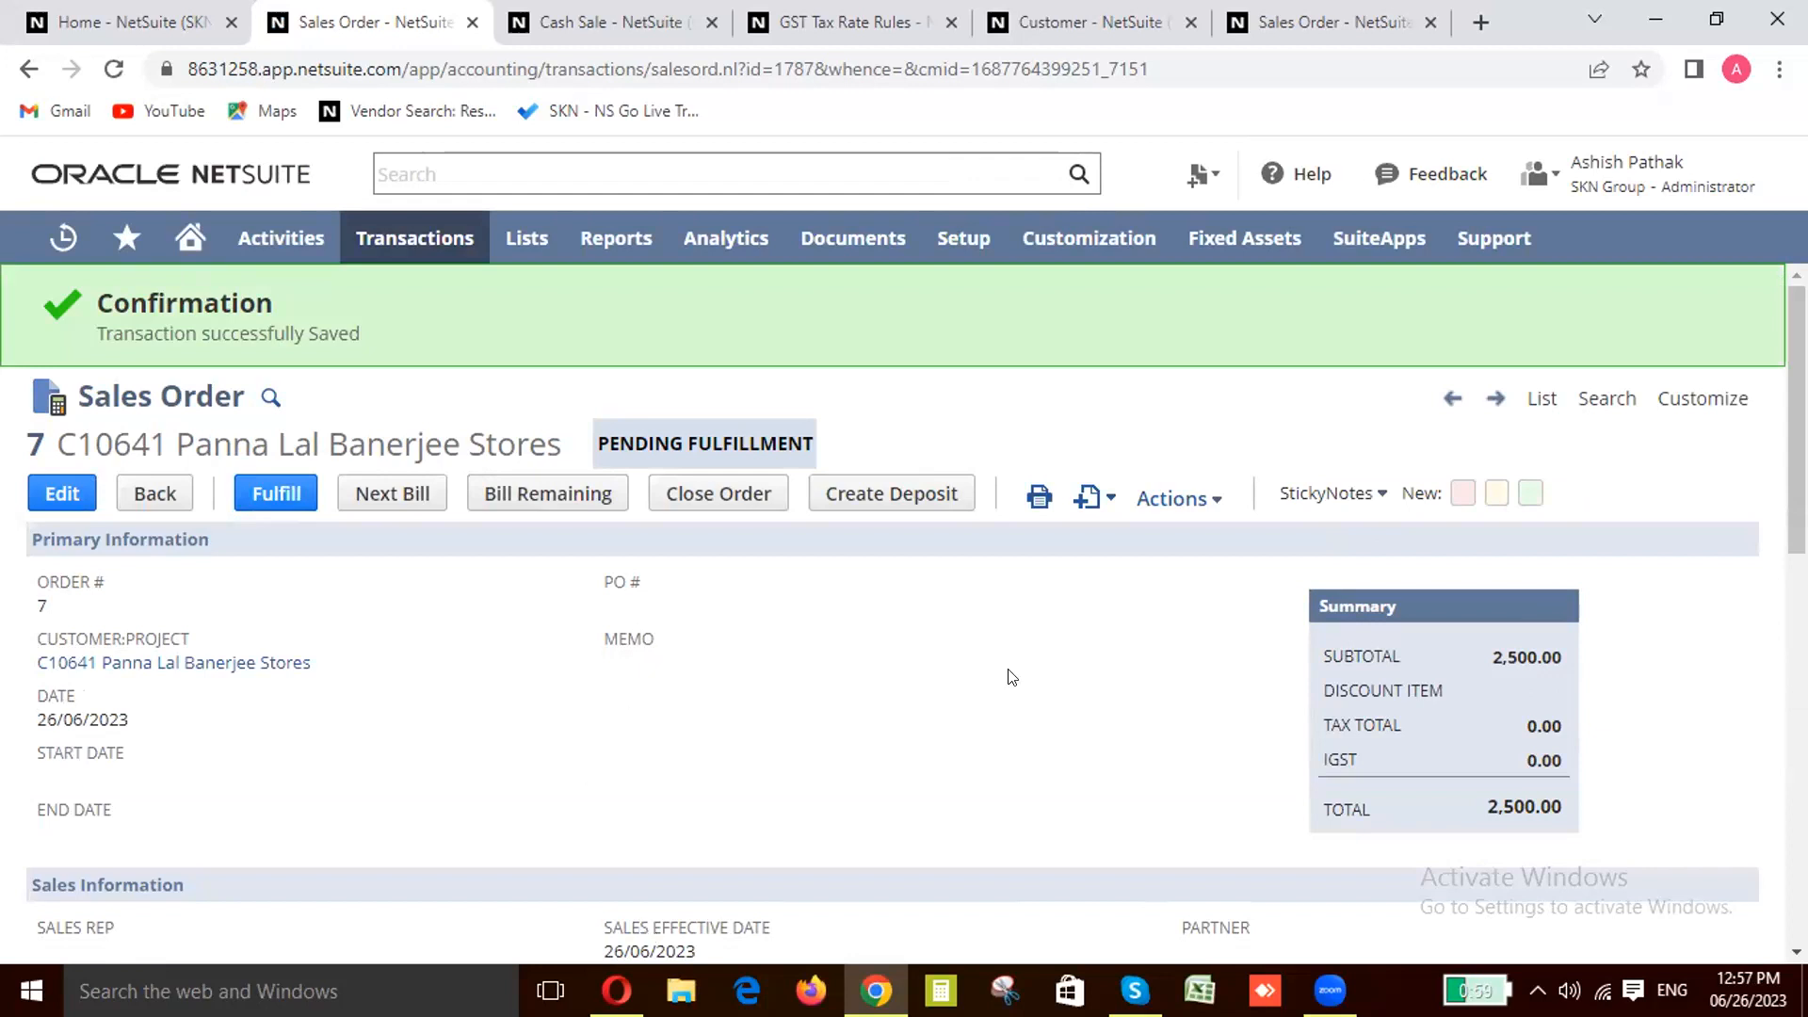
scroll(1010, 676, "down", 6)
scroll(1011, 676, "up", 6)
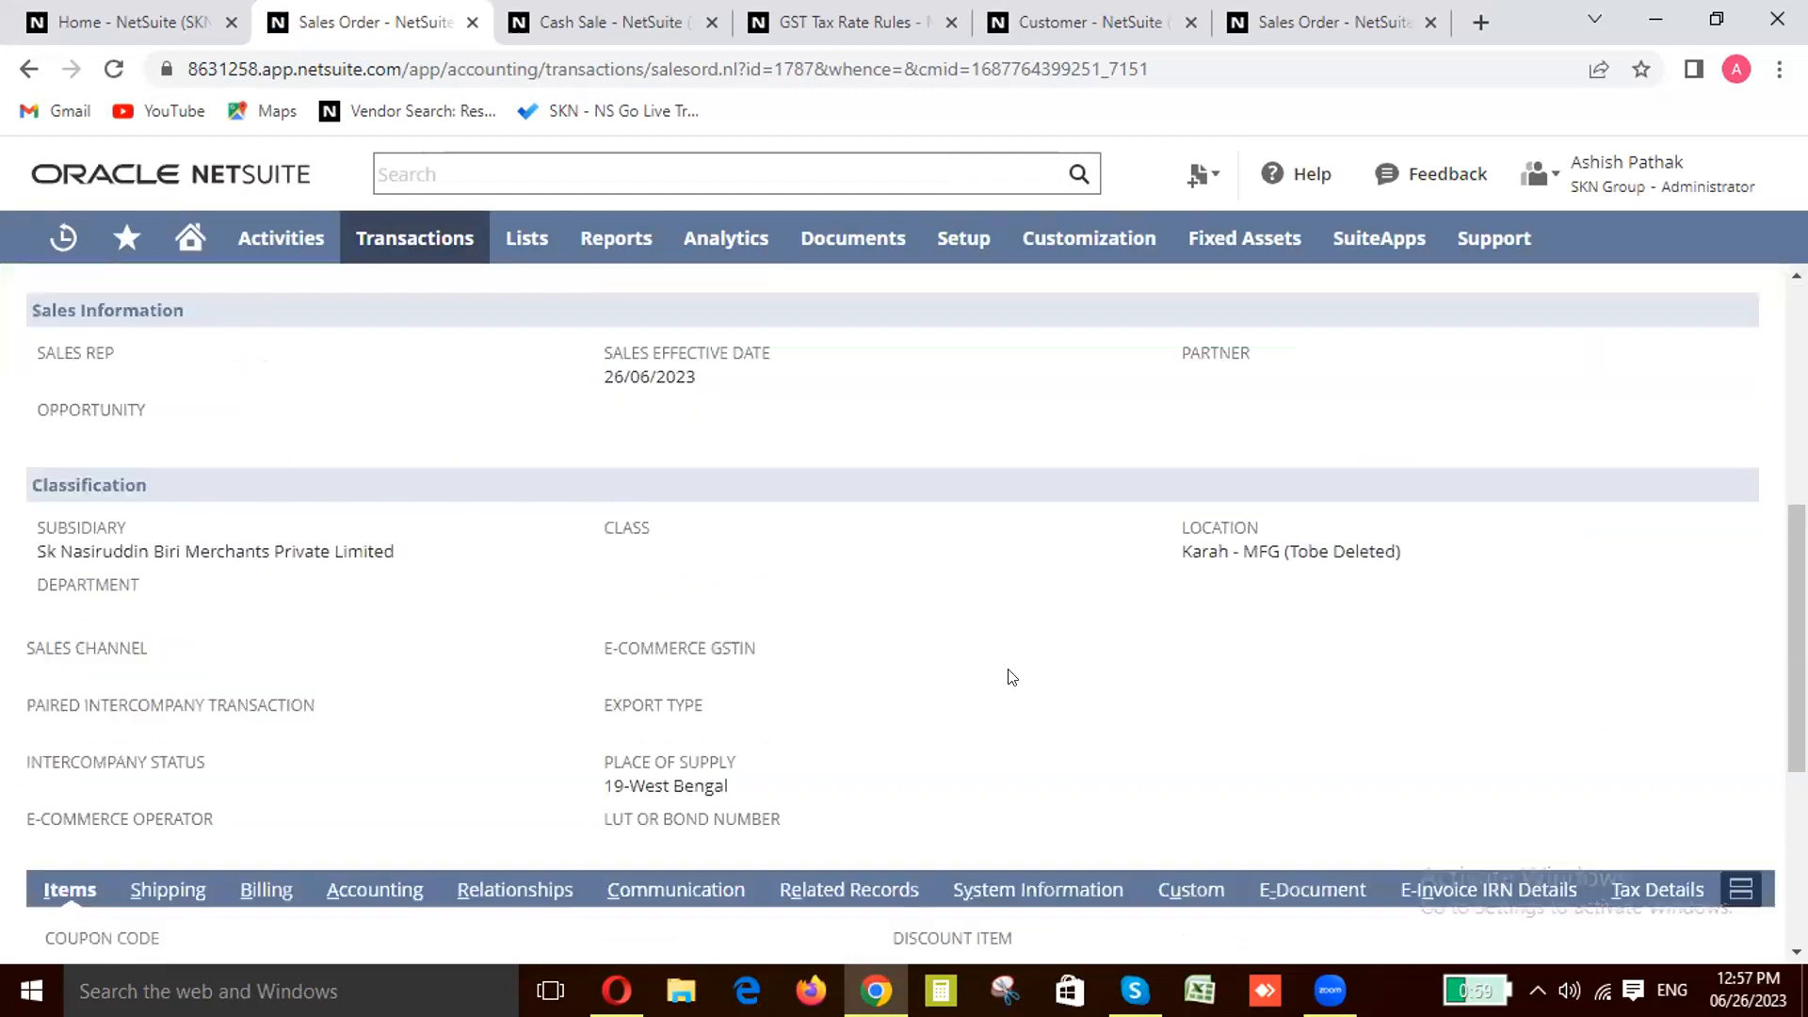
scroll(1010, 686, "up", 2)
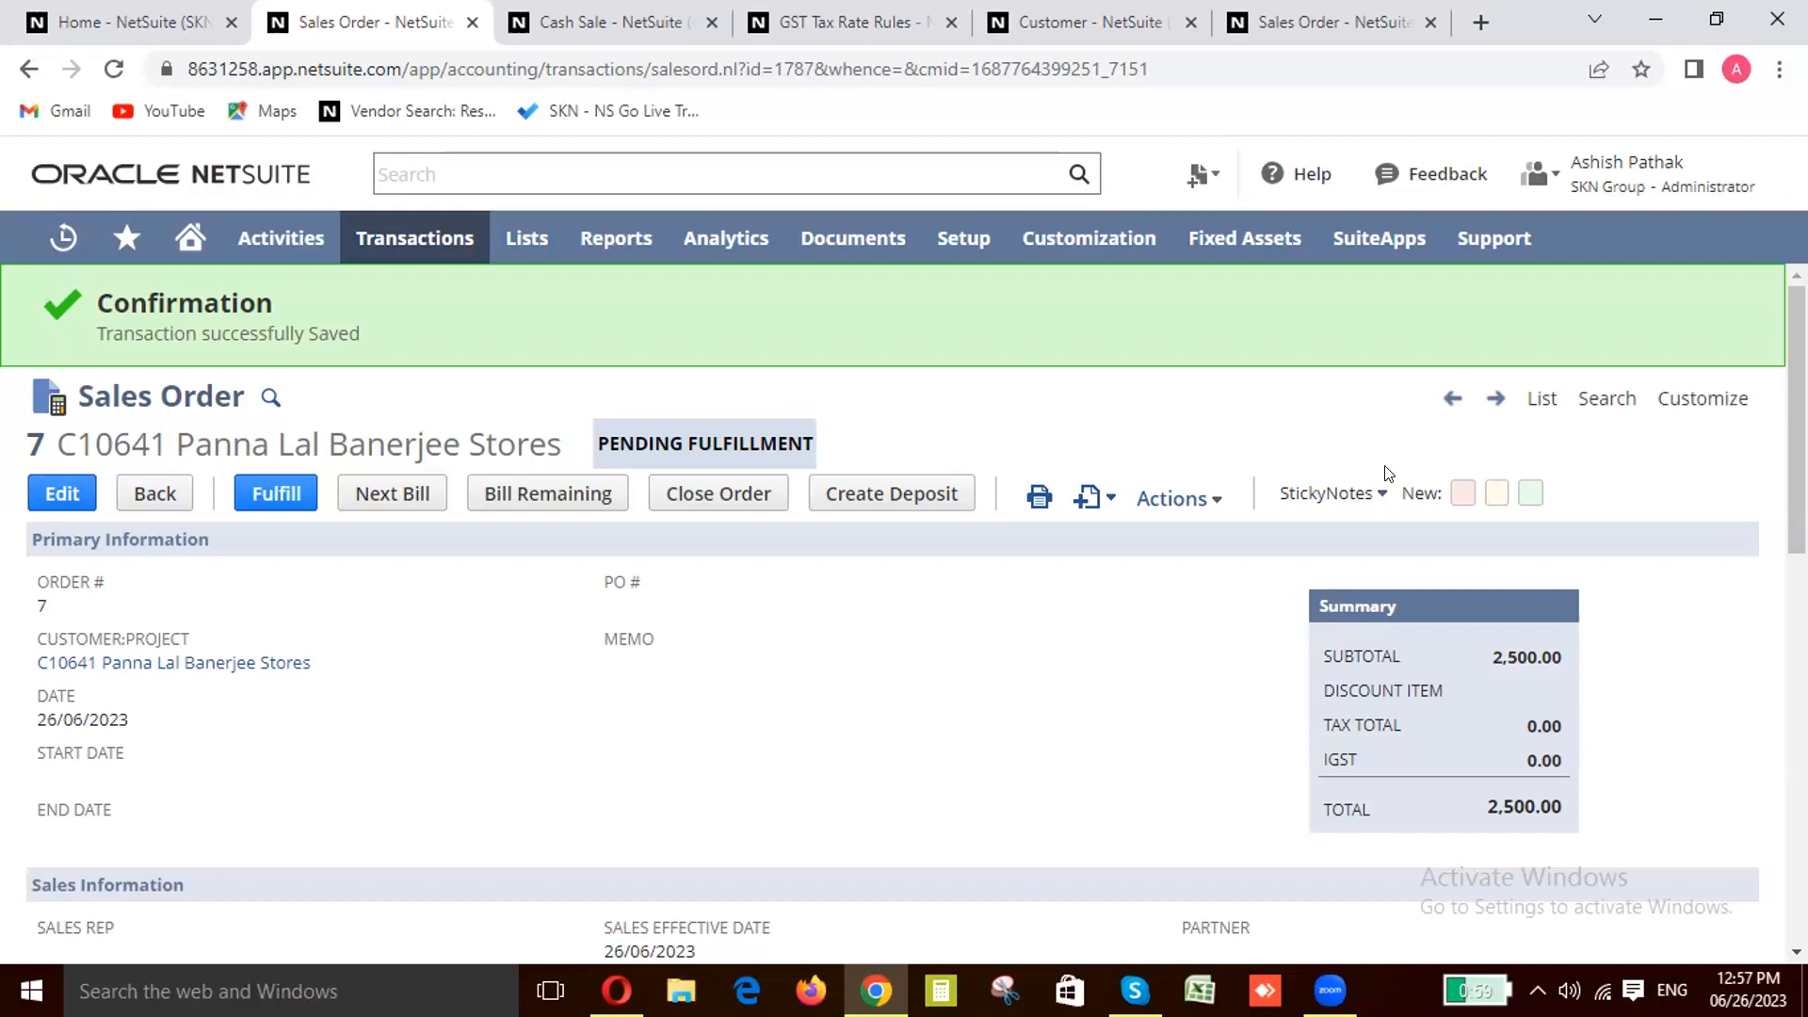
mouse_move(1384, 473)
scroll(1011, 748, "down", 4)
scroll(404, 565, "up", 5)
Step: Fulfill 5 Pcs of 5 Ply Cartoon from the sales order and save the item fulfillment with status Picked
left_click(286, 500)
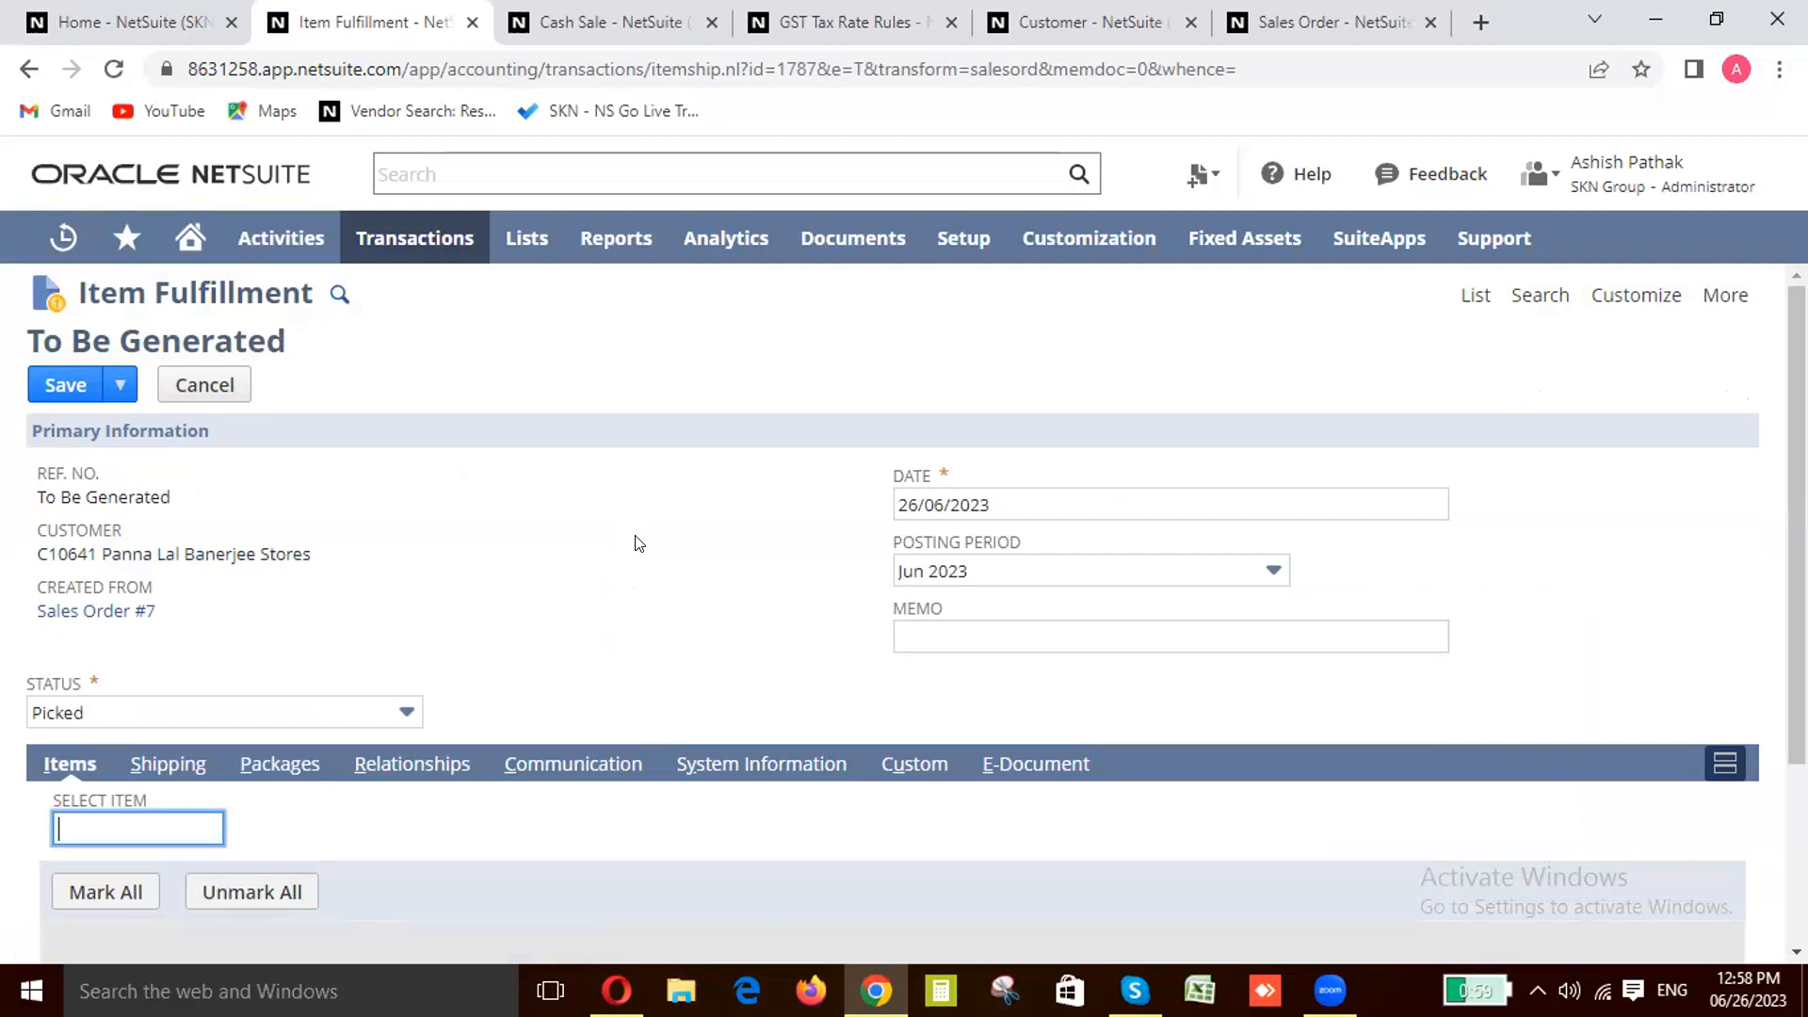
scroll(565, 814, "down", 3)
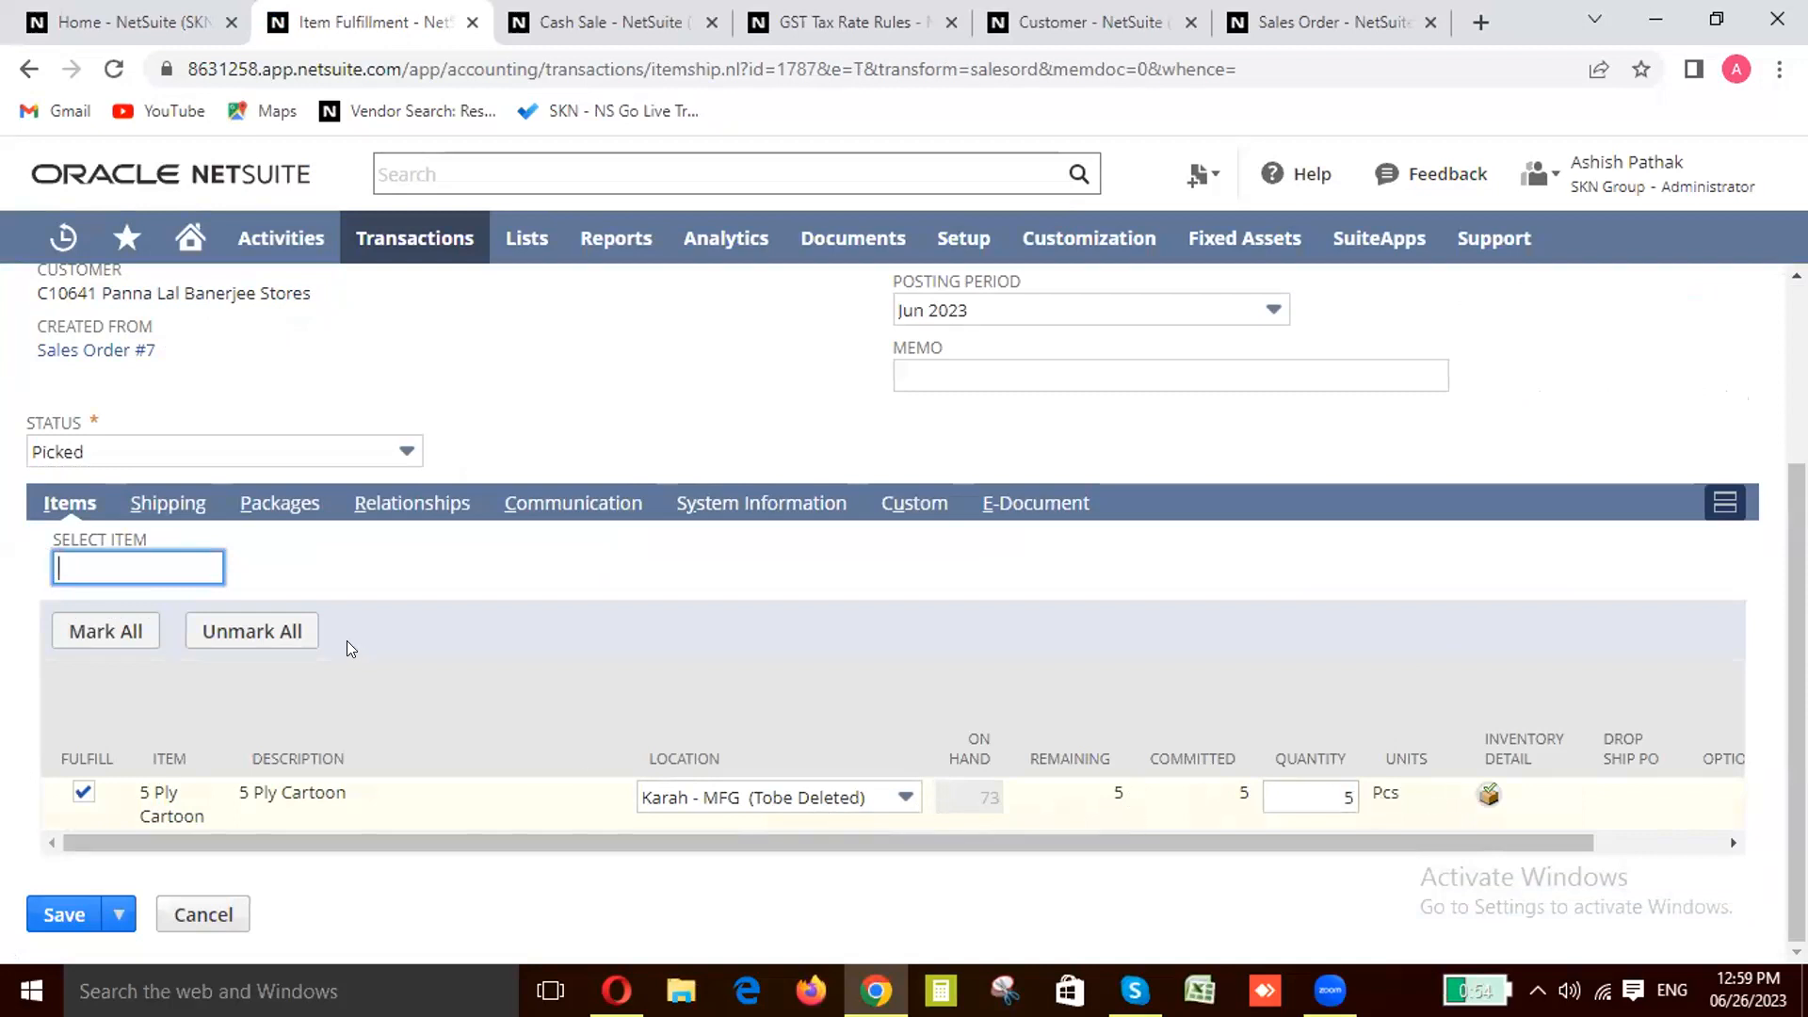
left_click_drag(815, 835, 746, 580)
scroll(584, 584, "up", 2)
scroll(768, 610, "down", 2)
scroll(834, 572, "up", 1)
scroll(795, 558, "down", 1)
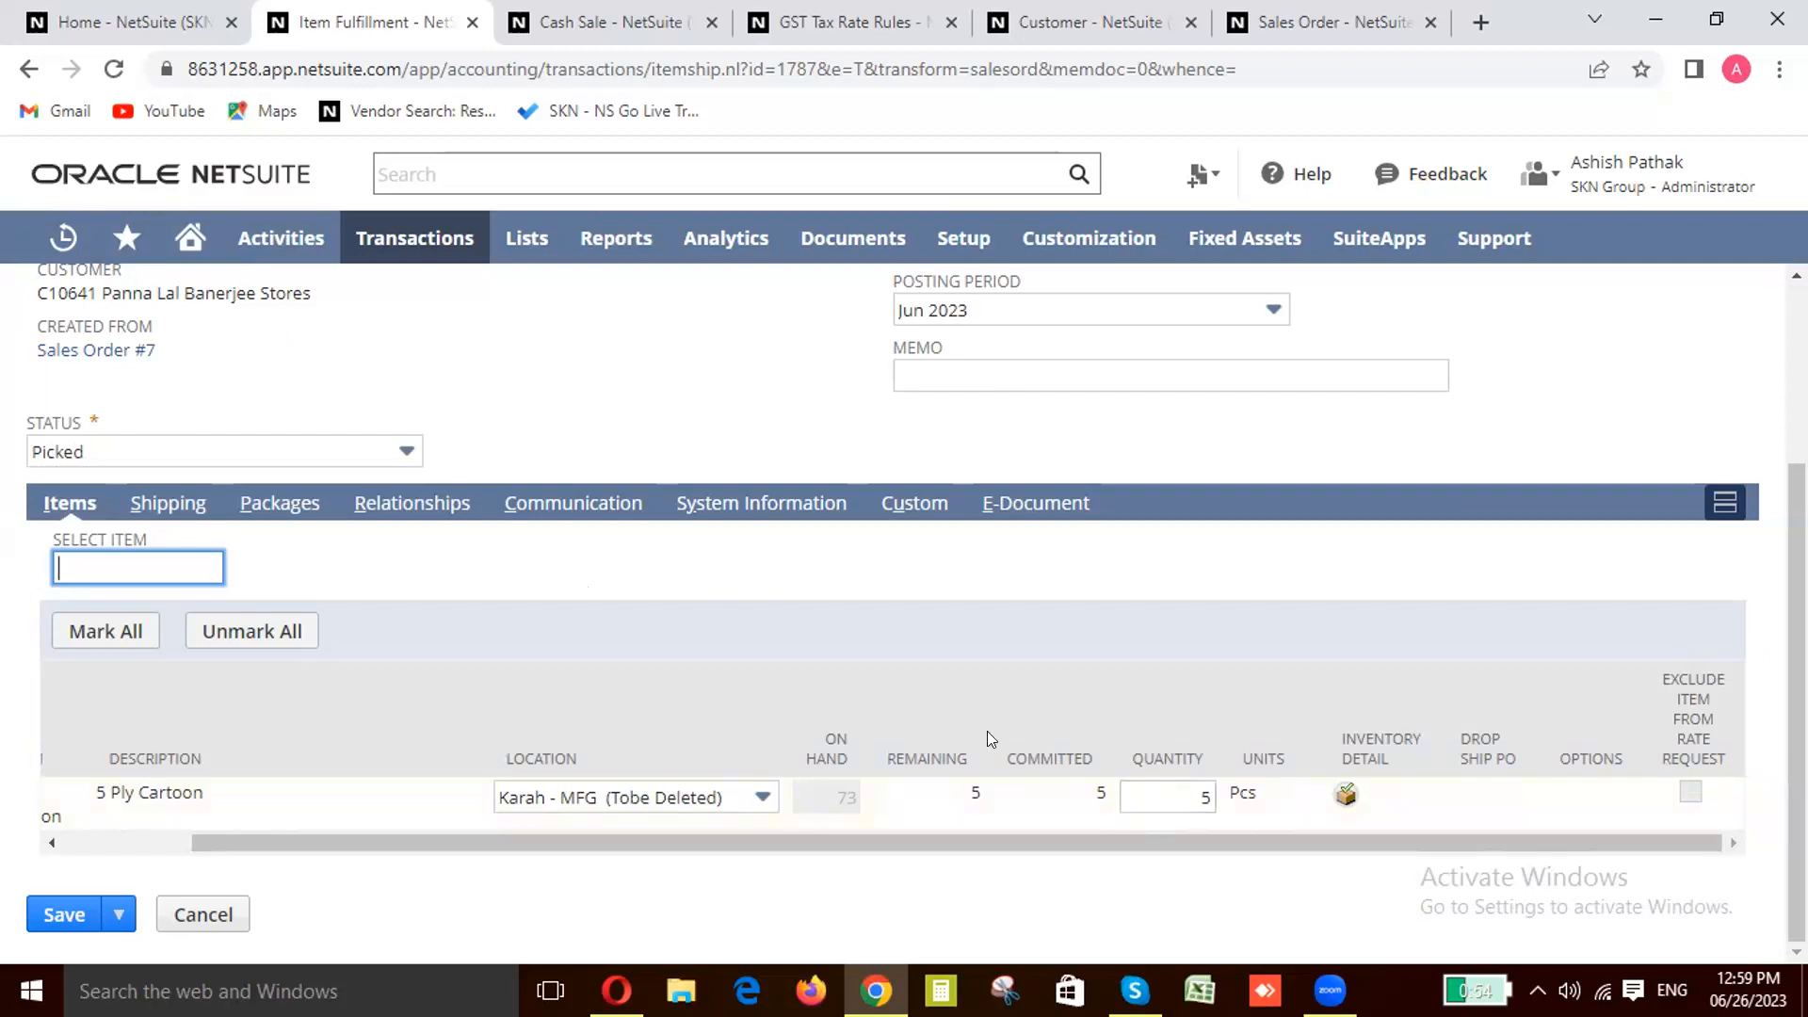
scroll(770, 594, "up", 3)
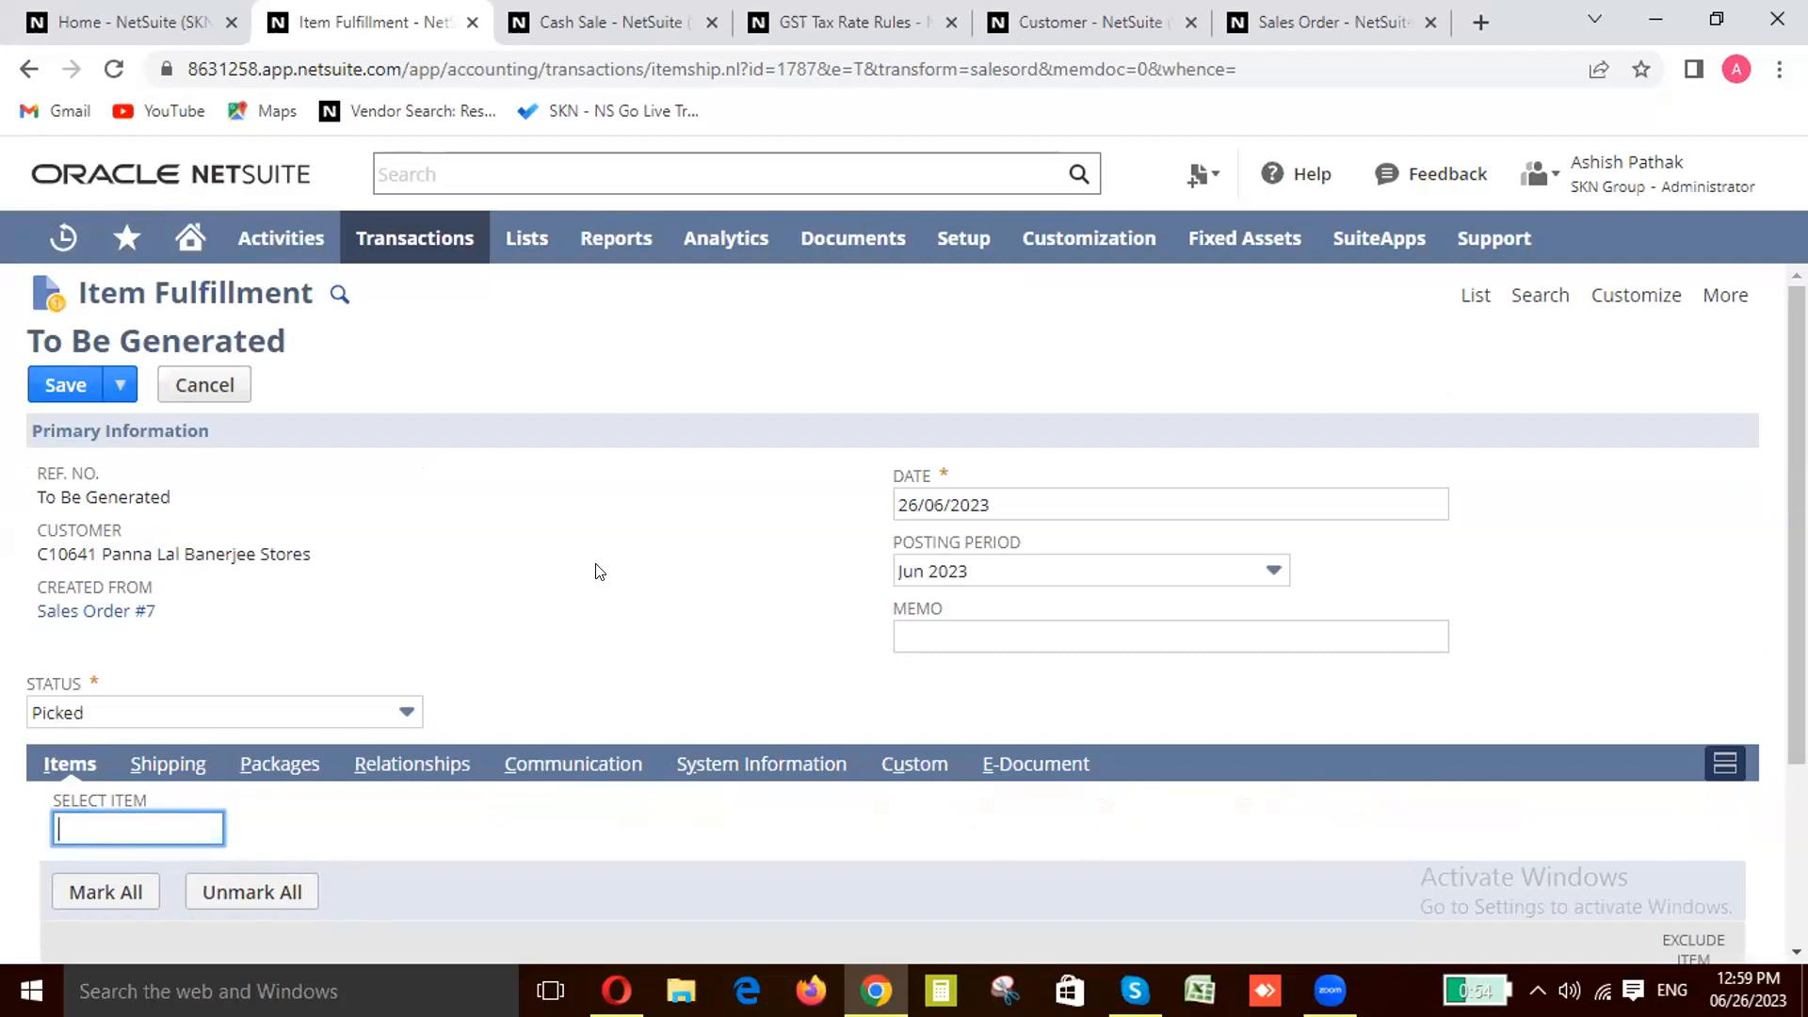
left_click(63, 388)
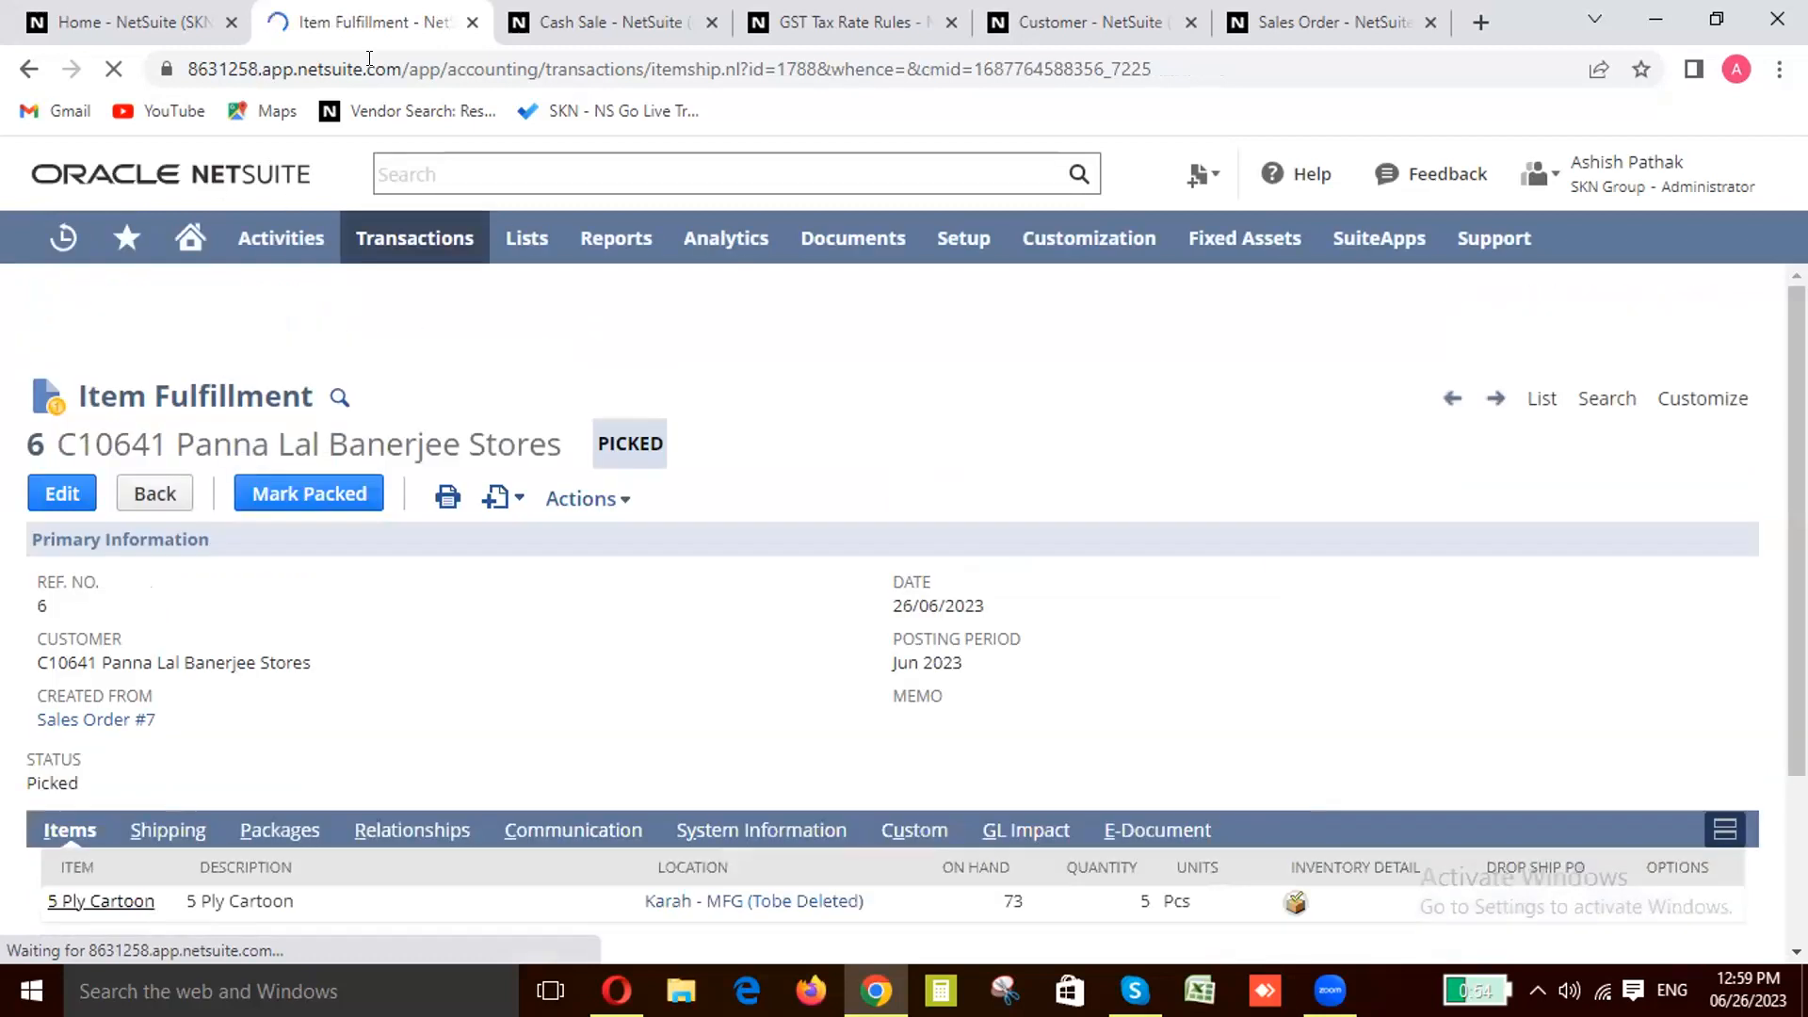
Step: Mark the item fulfillment as packed, and after that as shipped
mouse_move(616, 237)
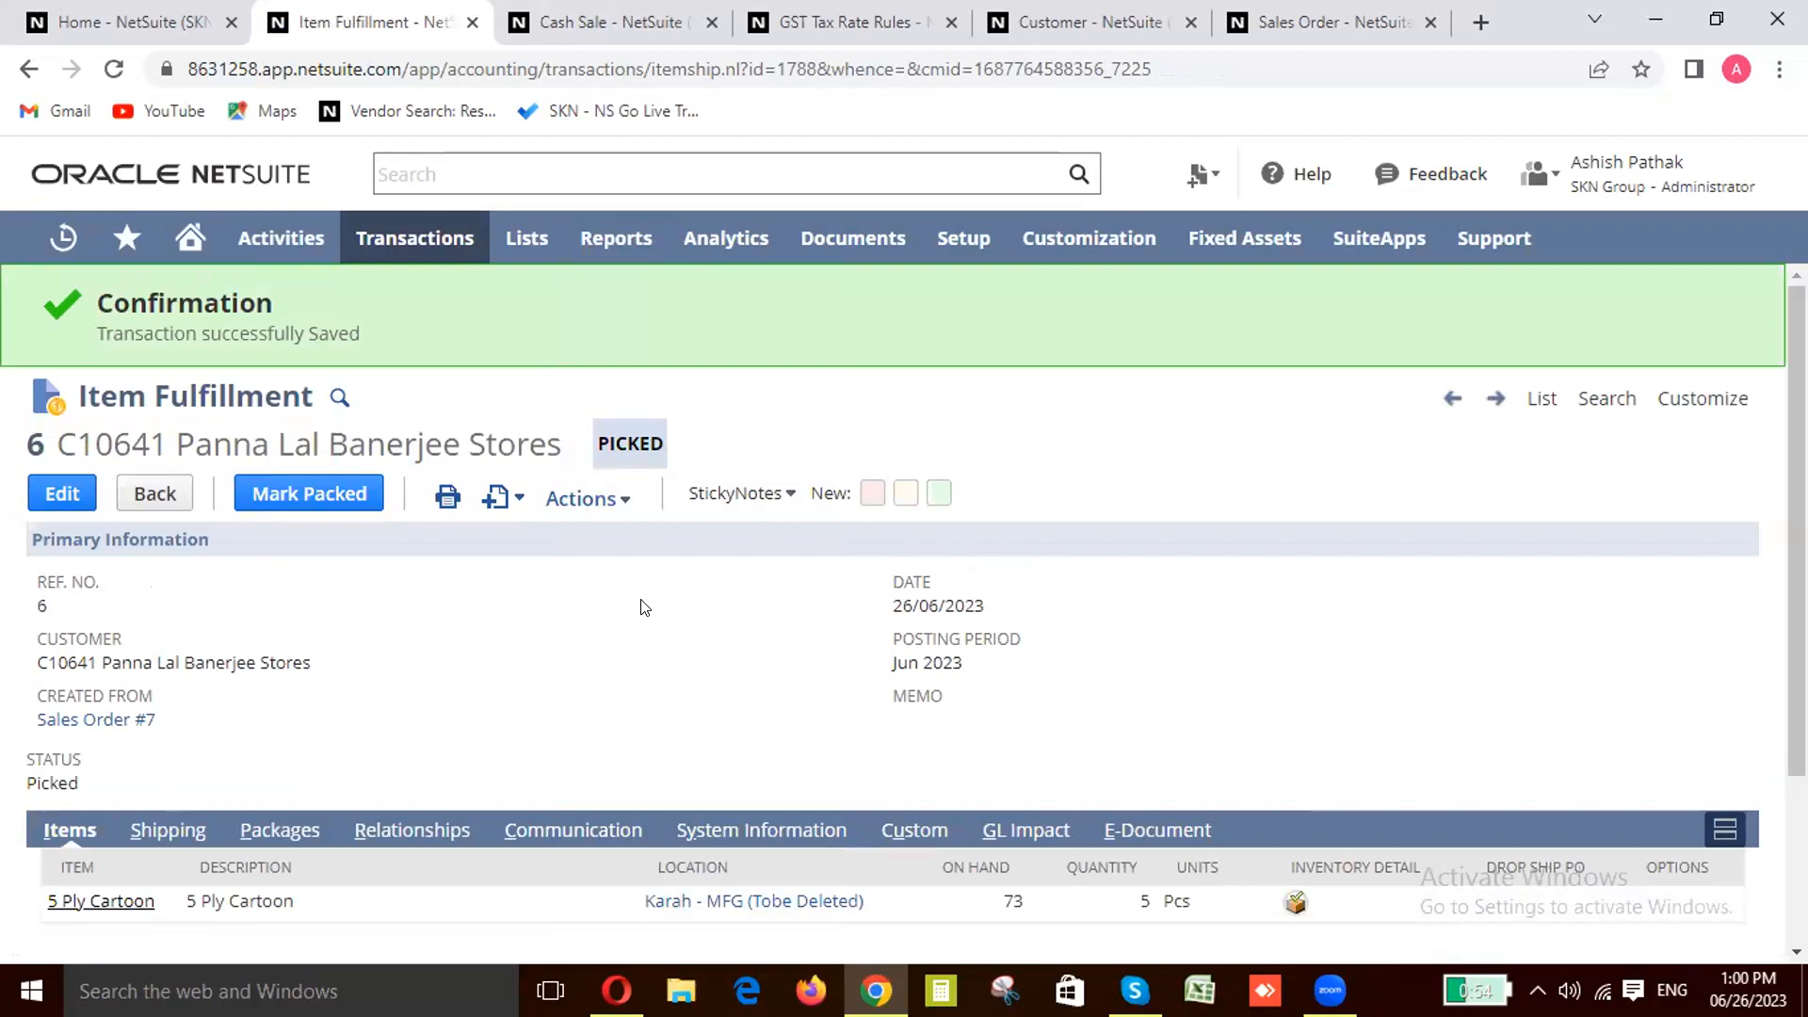
left_click(330, 508)
left_click(300, 494)
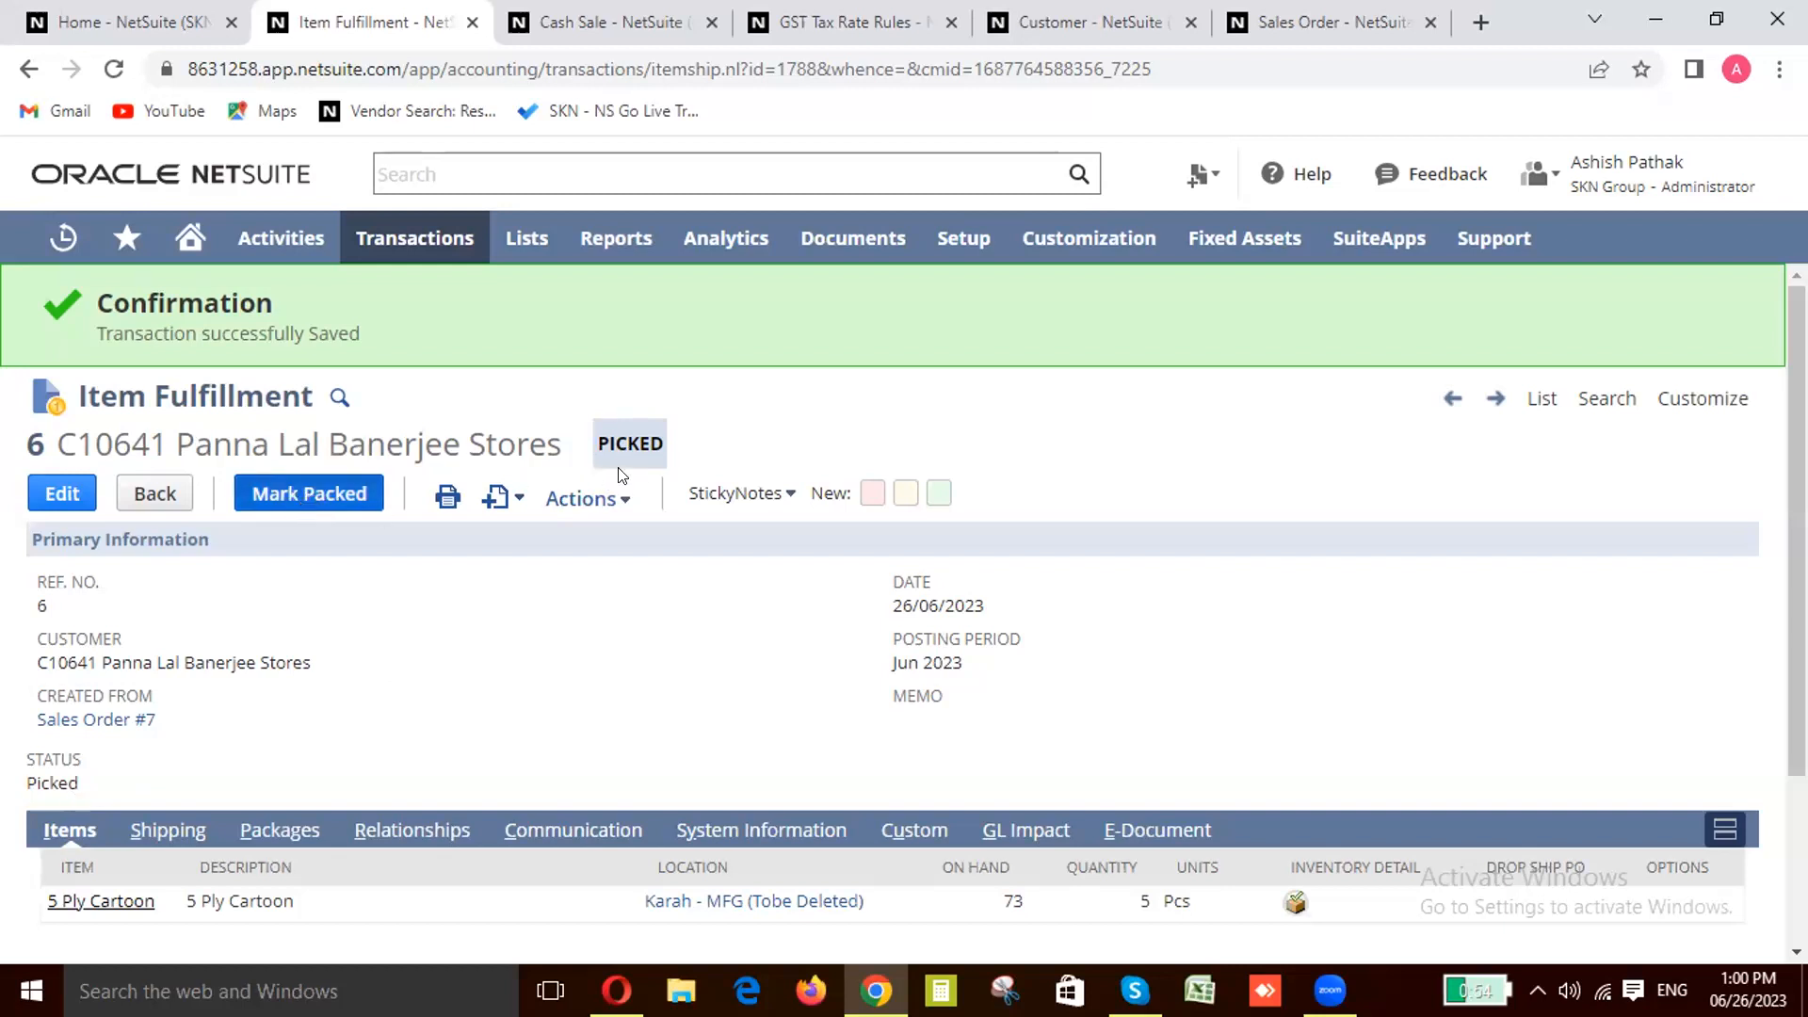
left_click(316, 499)
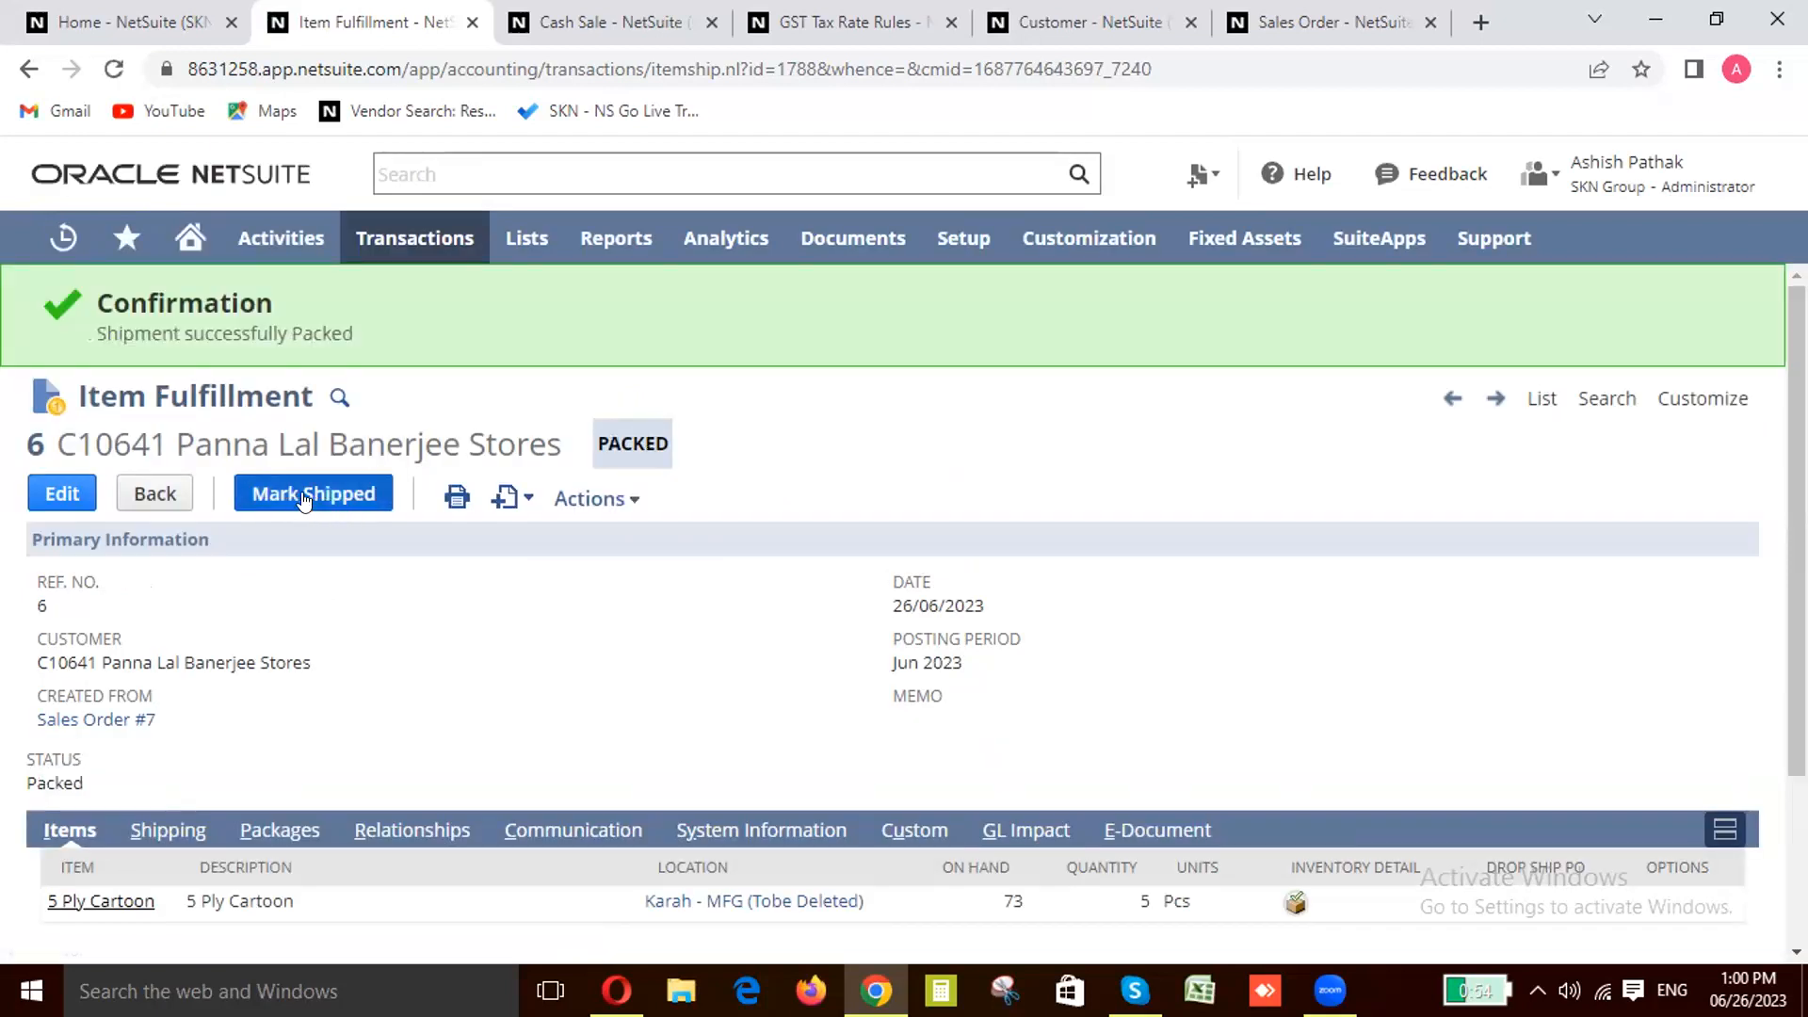
left_click(301, 491)
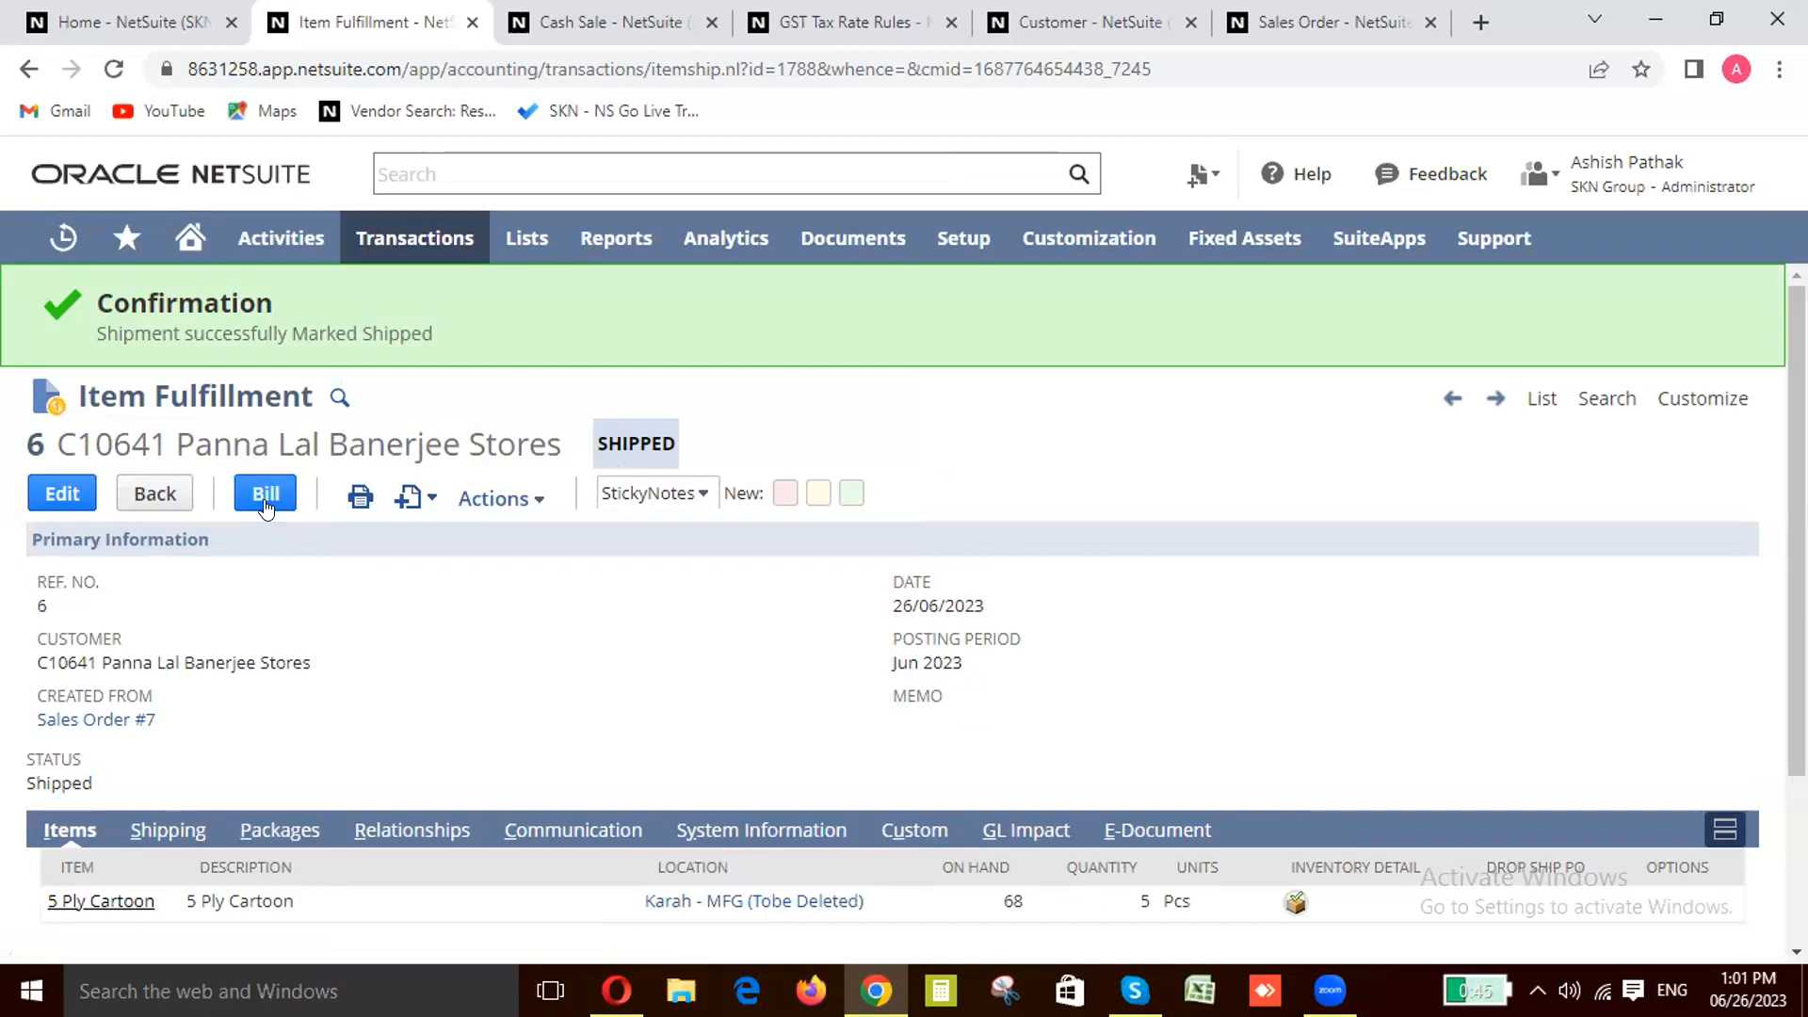
Step: Open the fulfilled sales order from the recent records in a new browser tab and start a customer deposit from it
mouse_move(63, 237)
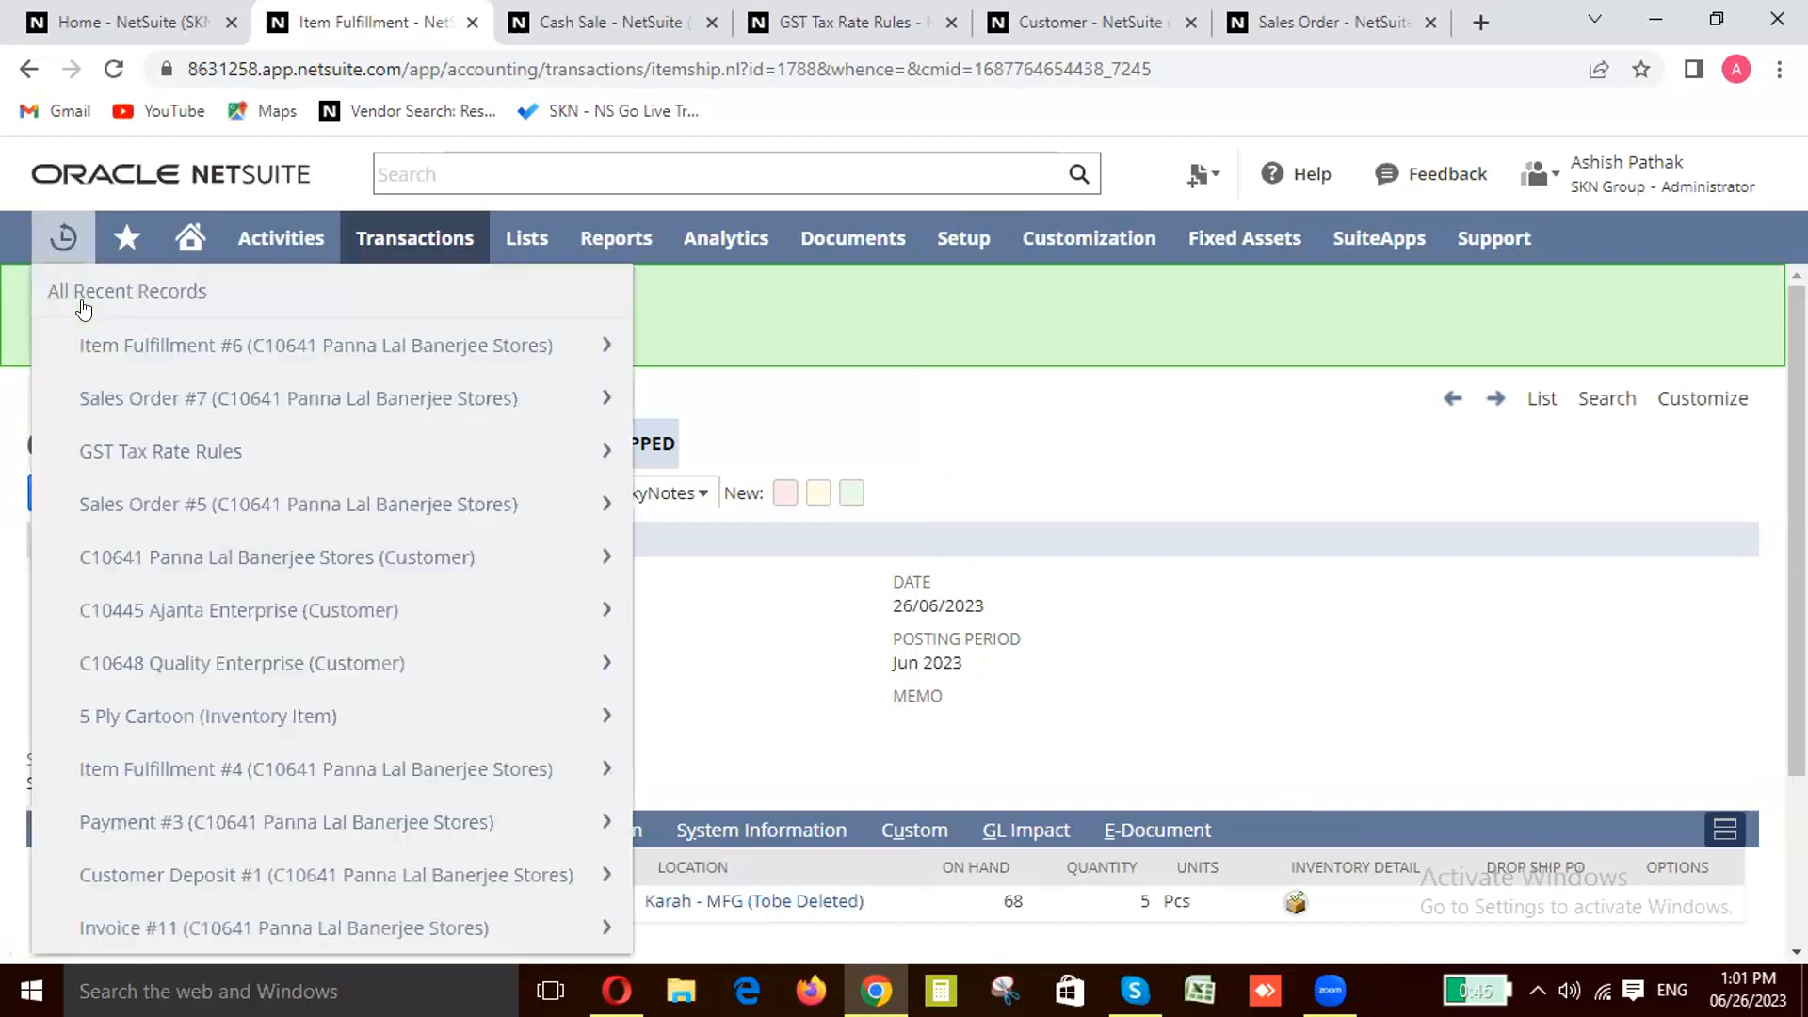
right_click(243, 403)
left_click(320, 422)
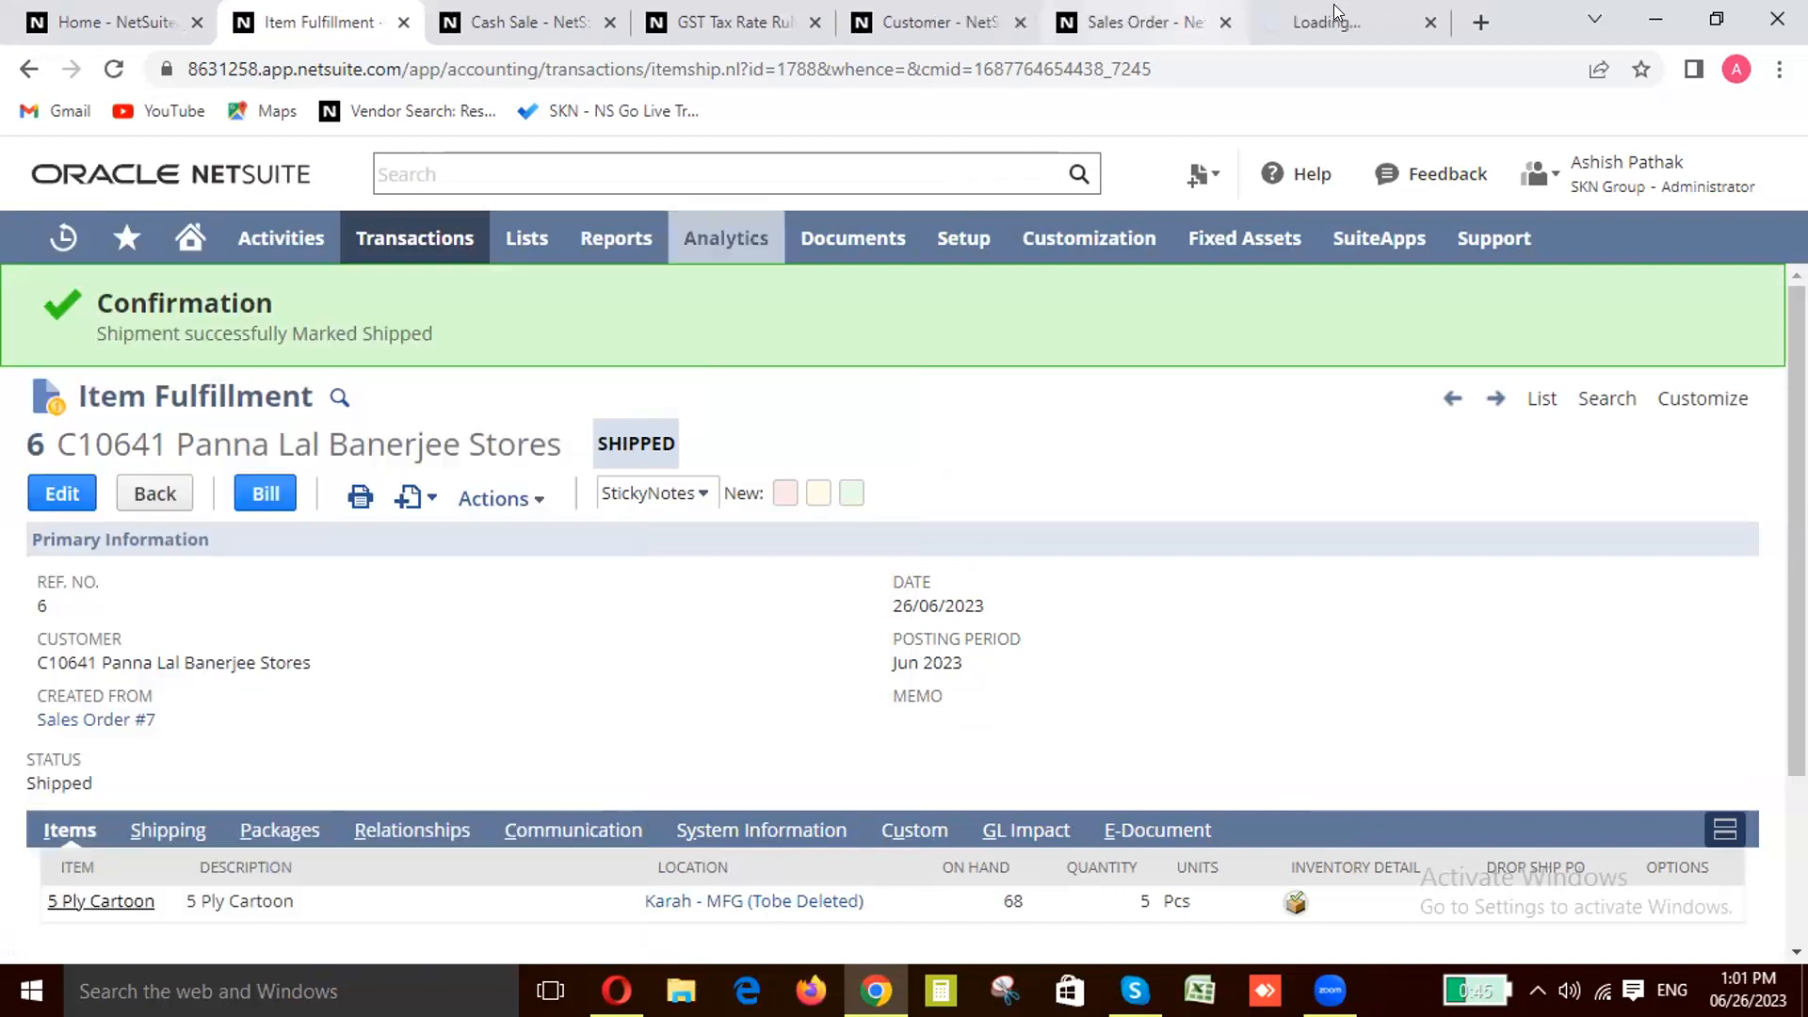
left_click(1334, 4)
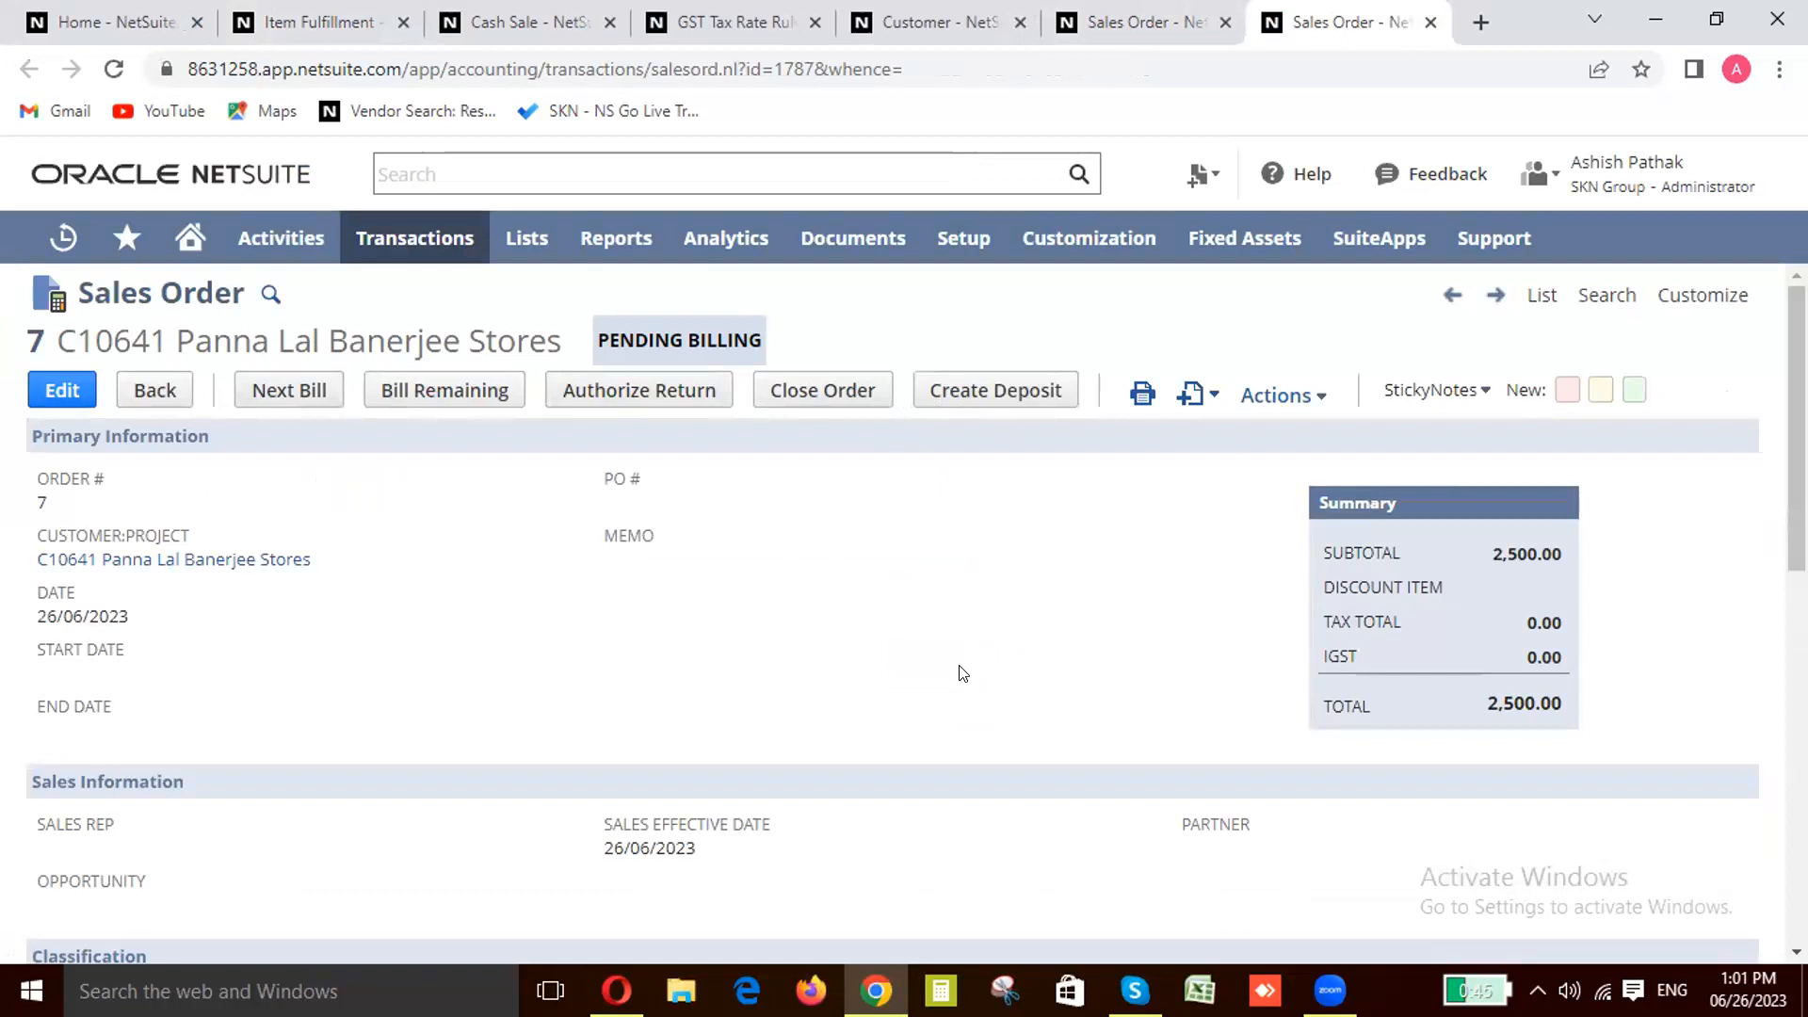
left_click(1005, 393)
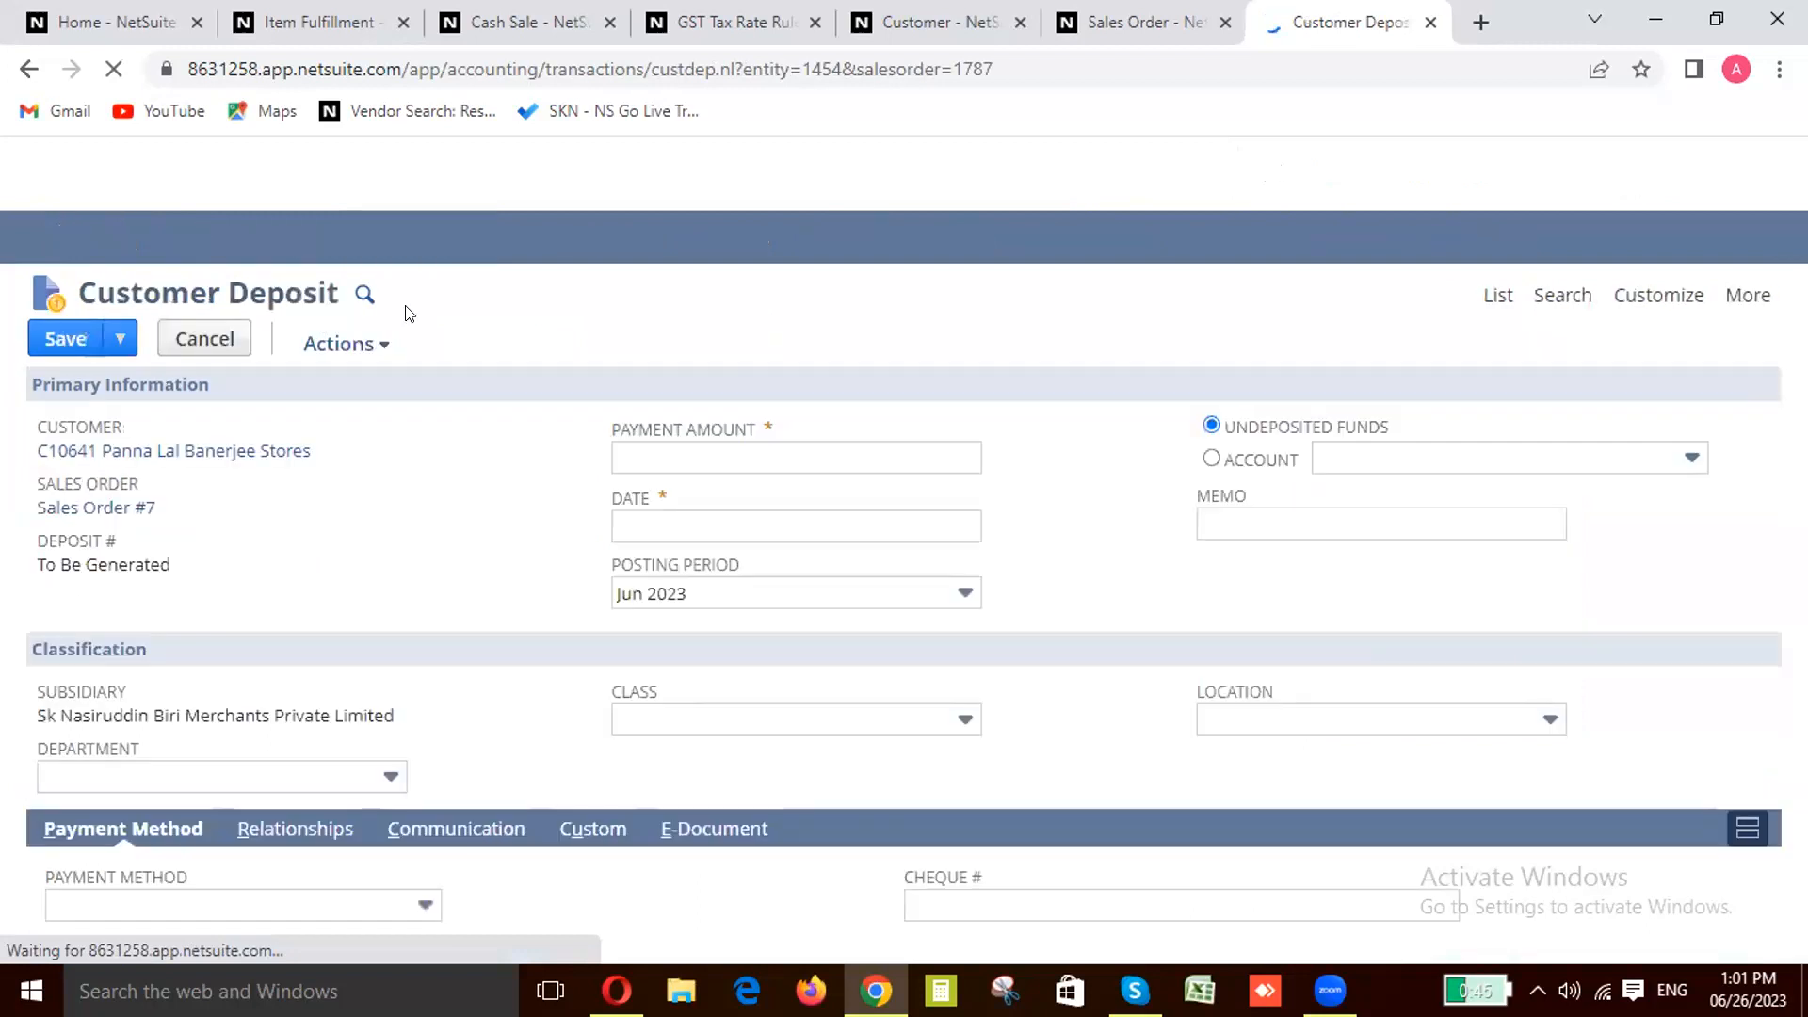
Step: Set the customer deposit's payment amount to 1000 and save the deposit
left_click(713, 455)
key("BackSpace")
key("BackSpace")
key("BackSpace")
key("BackSpace")
key("BackSpace")
key("BackSpace")
key("BackSpace")
key("BackSpace")
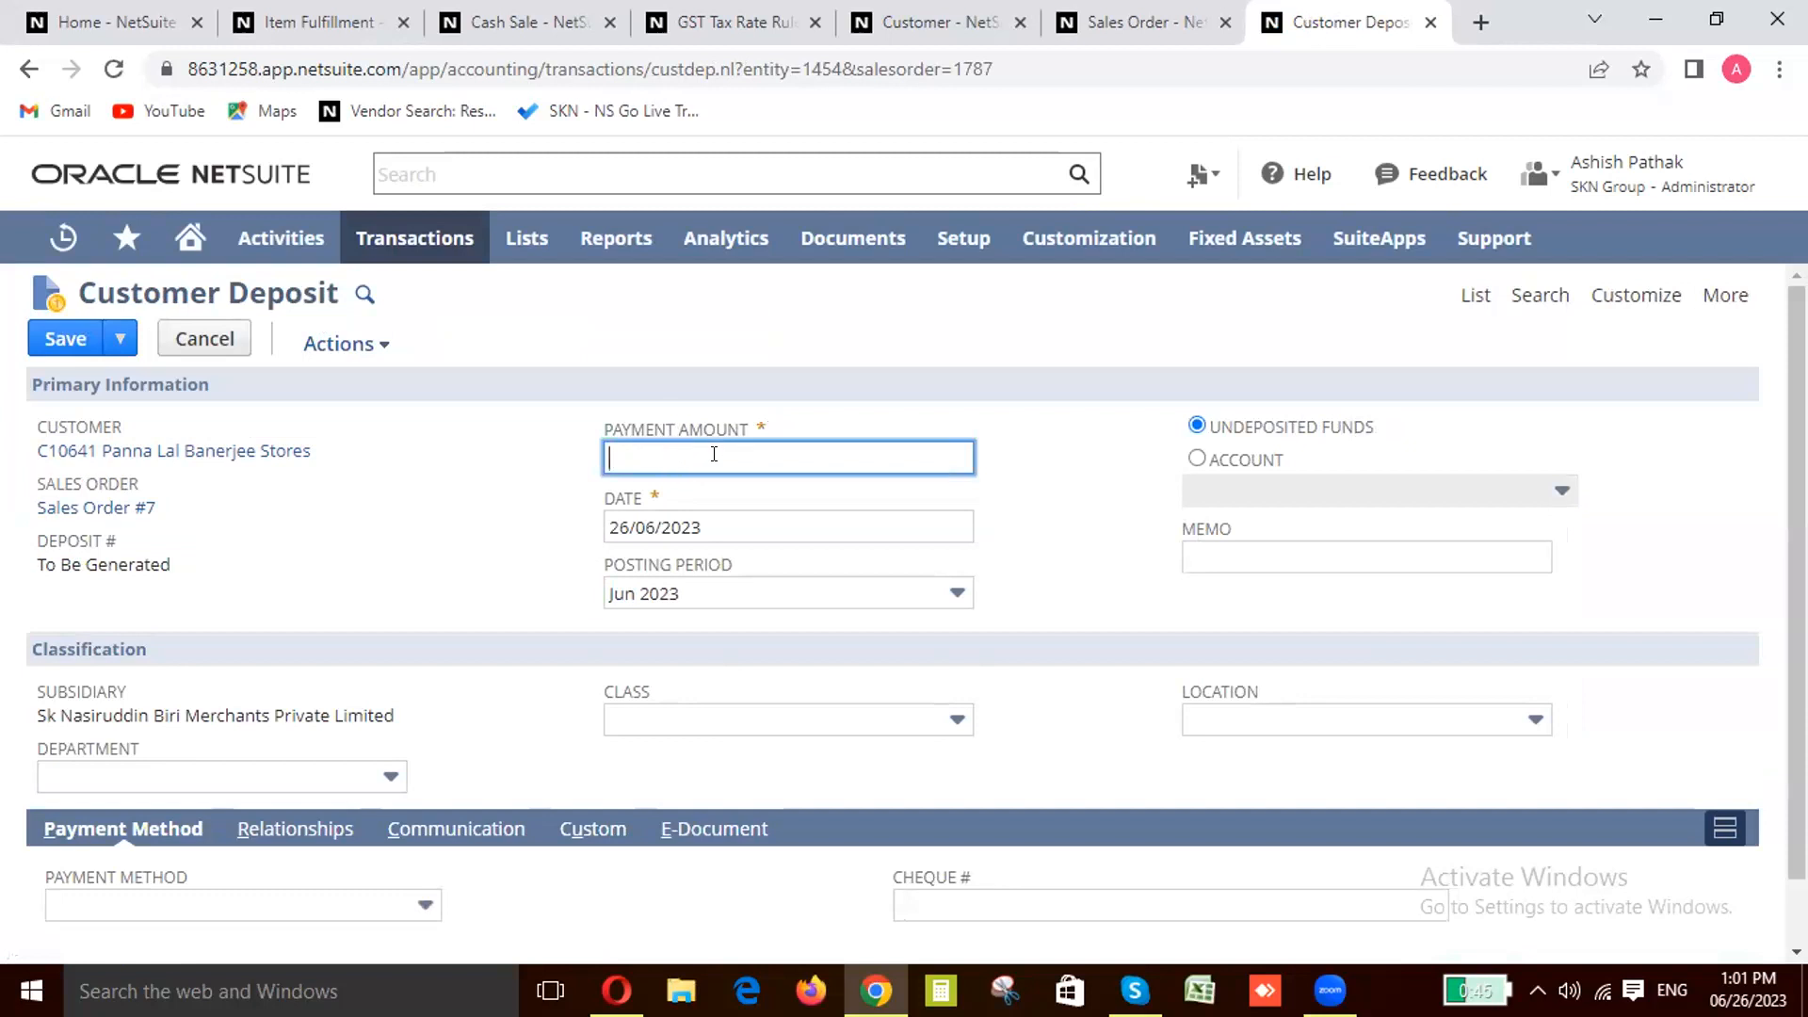
type("1000")
left_click(789, 323)
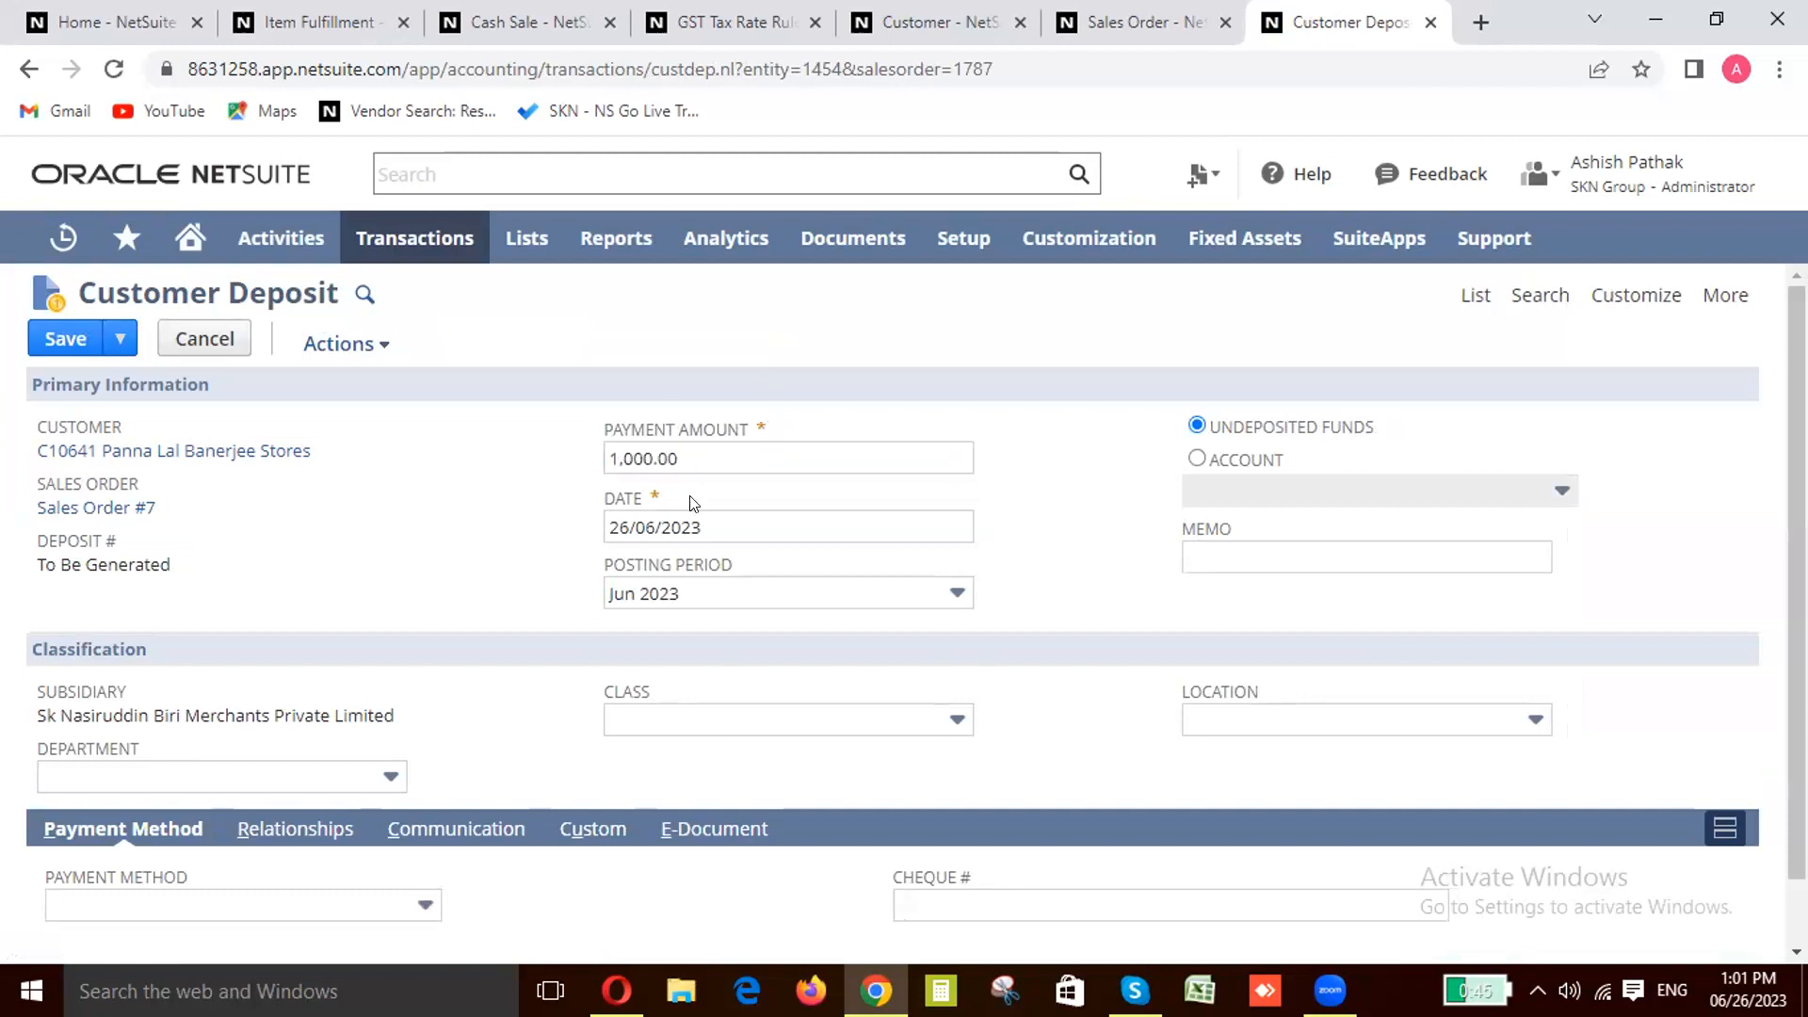
left_click(62, 340)
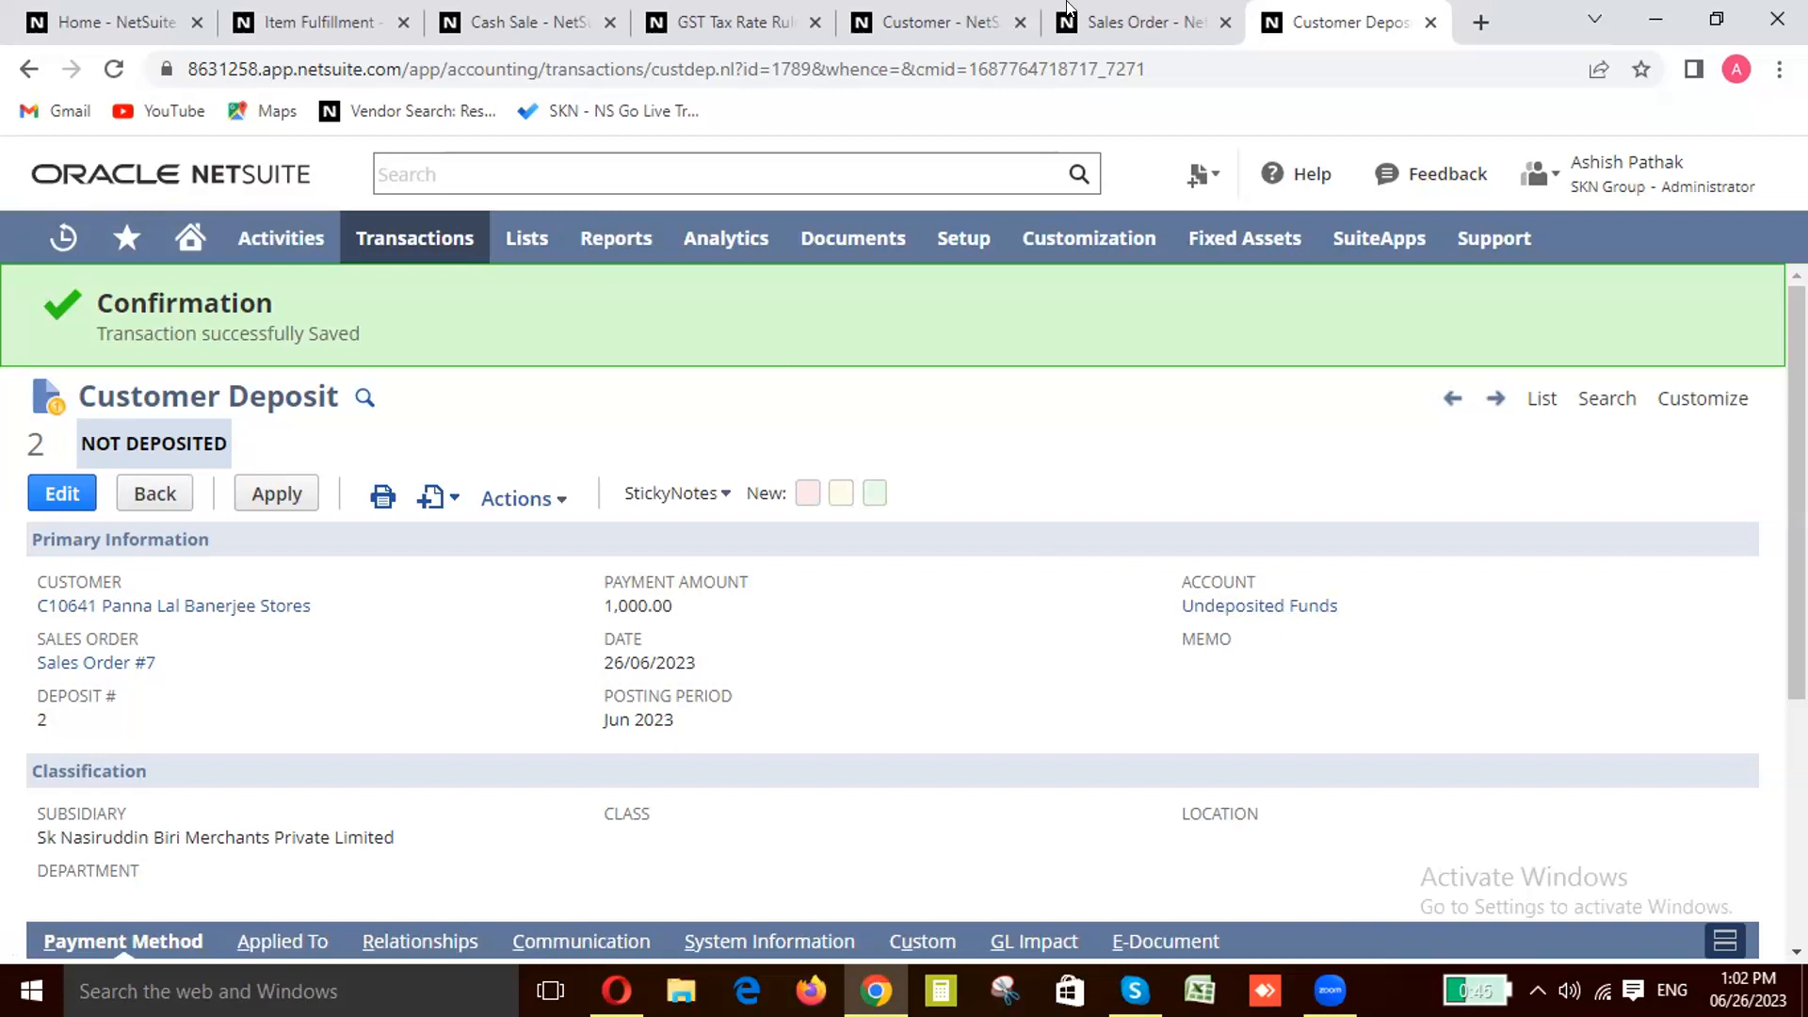
Step: Reopen the sales order from the recent records in a new browser tab and check its status and details
mouse_move(63, 238)
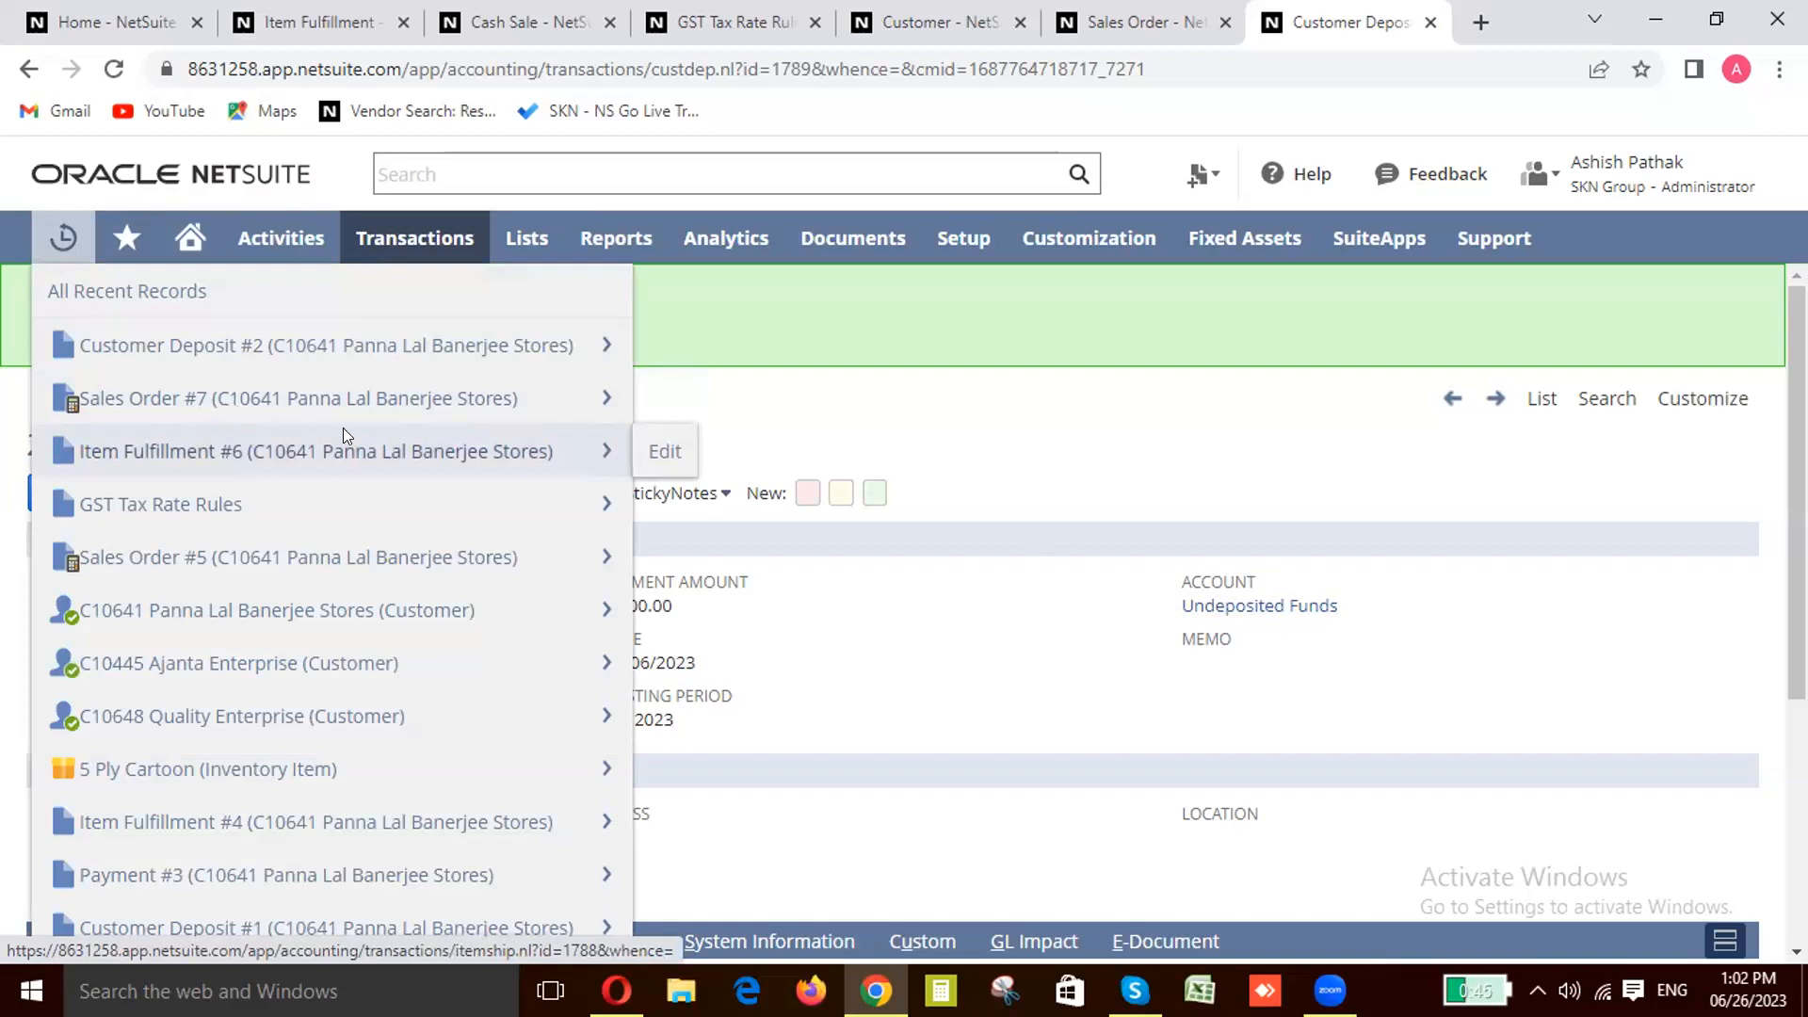
left_click(1316, 6)
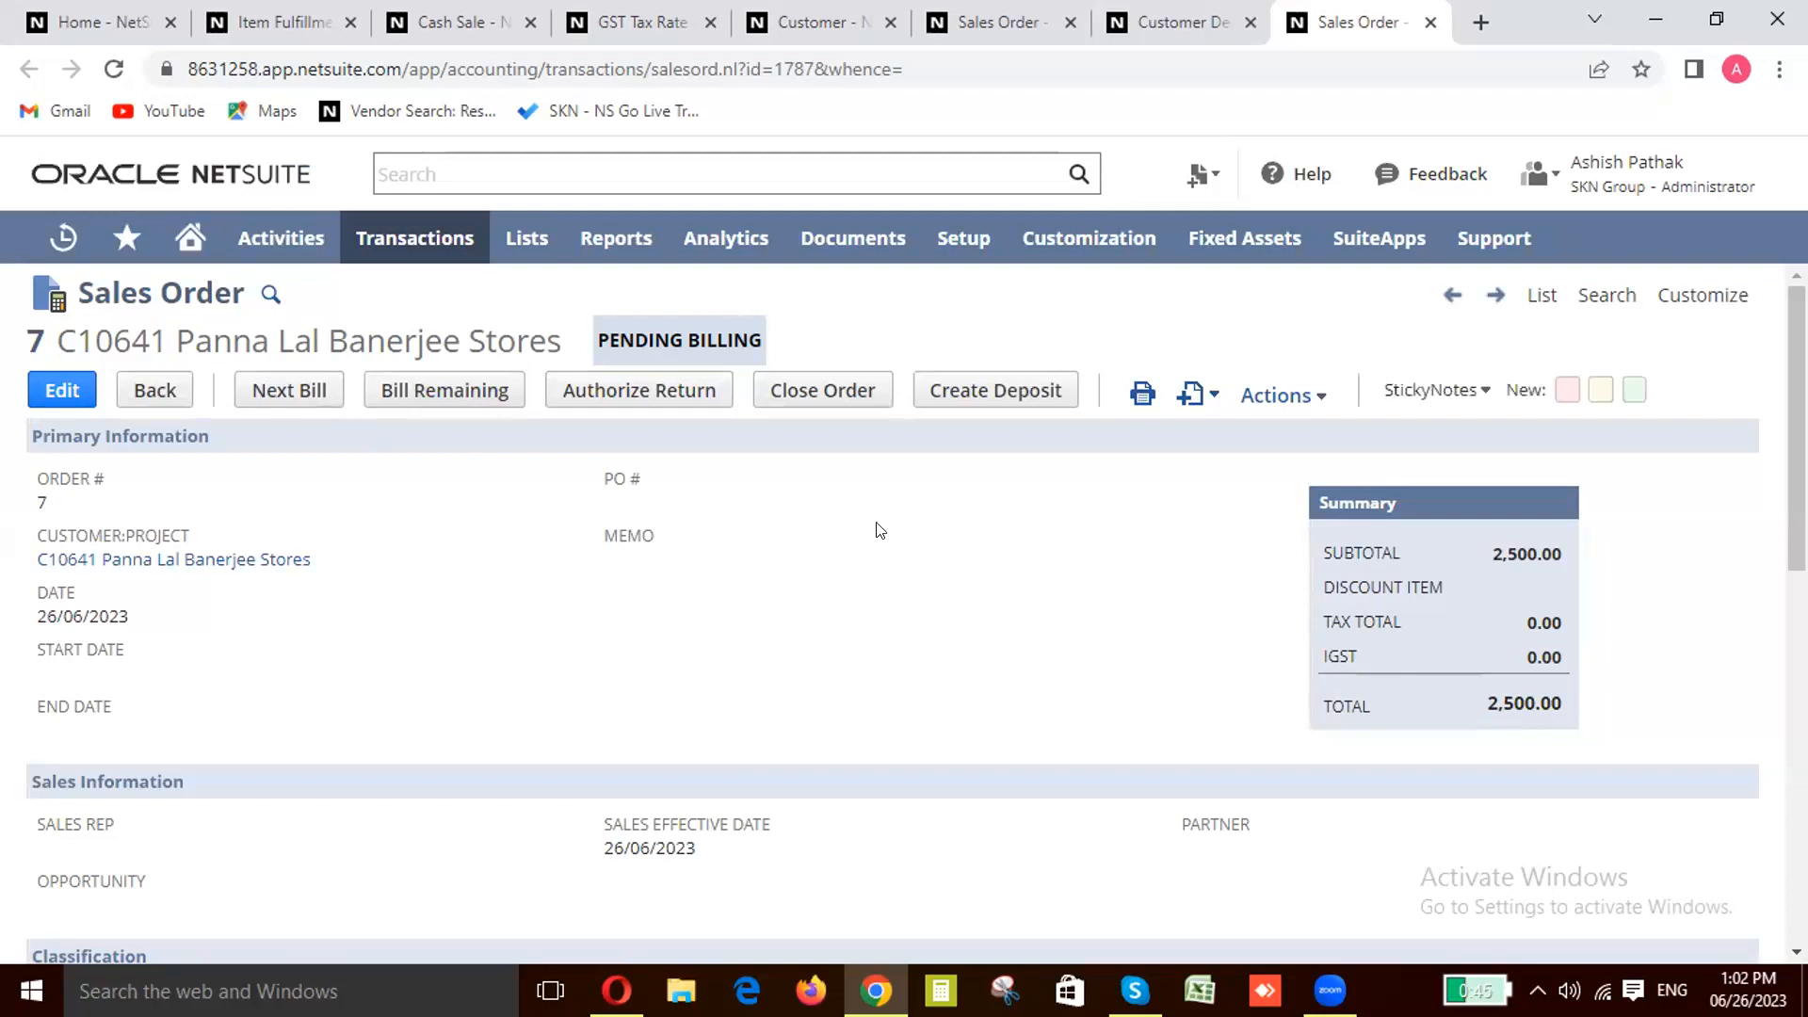
scroll(283, 392, "down", 1)
scroll(565, 415, "up", 1)
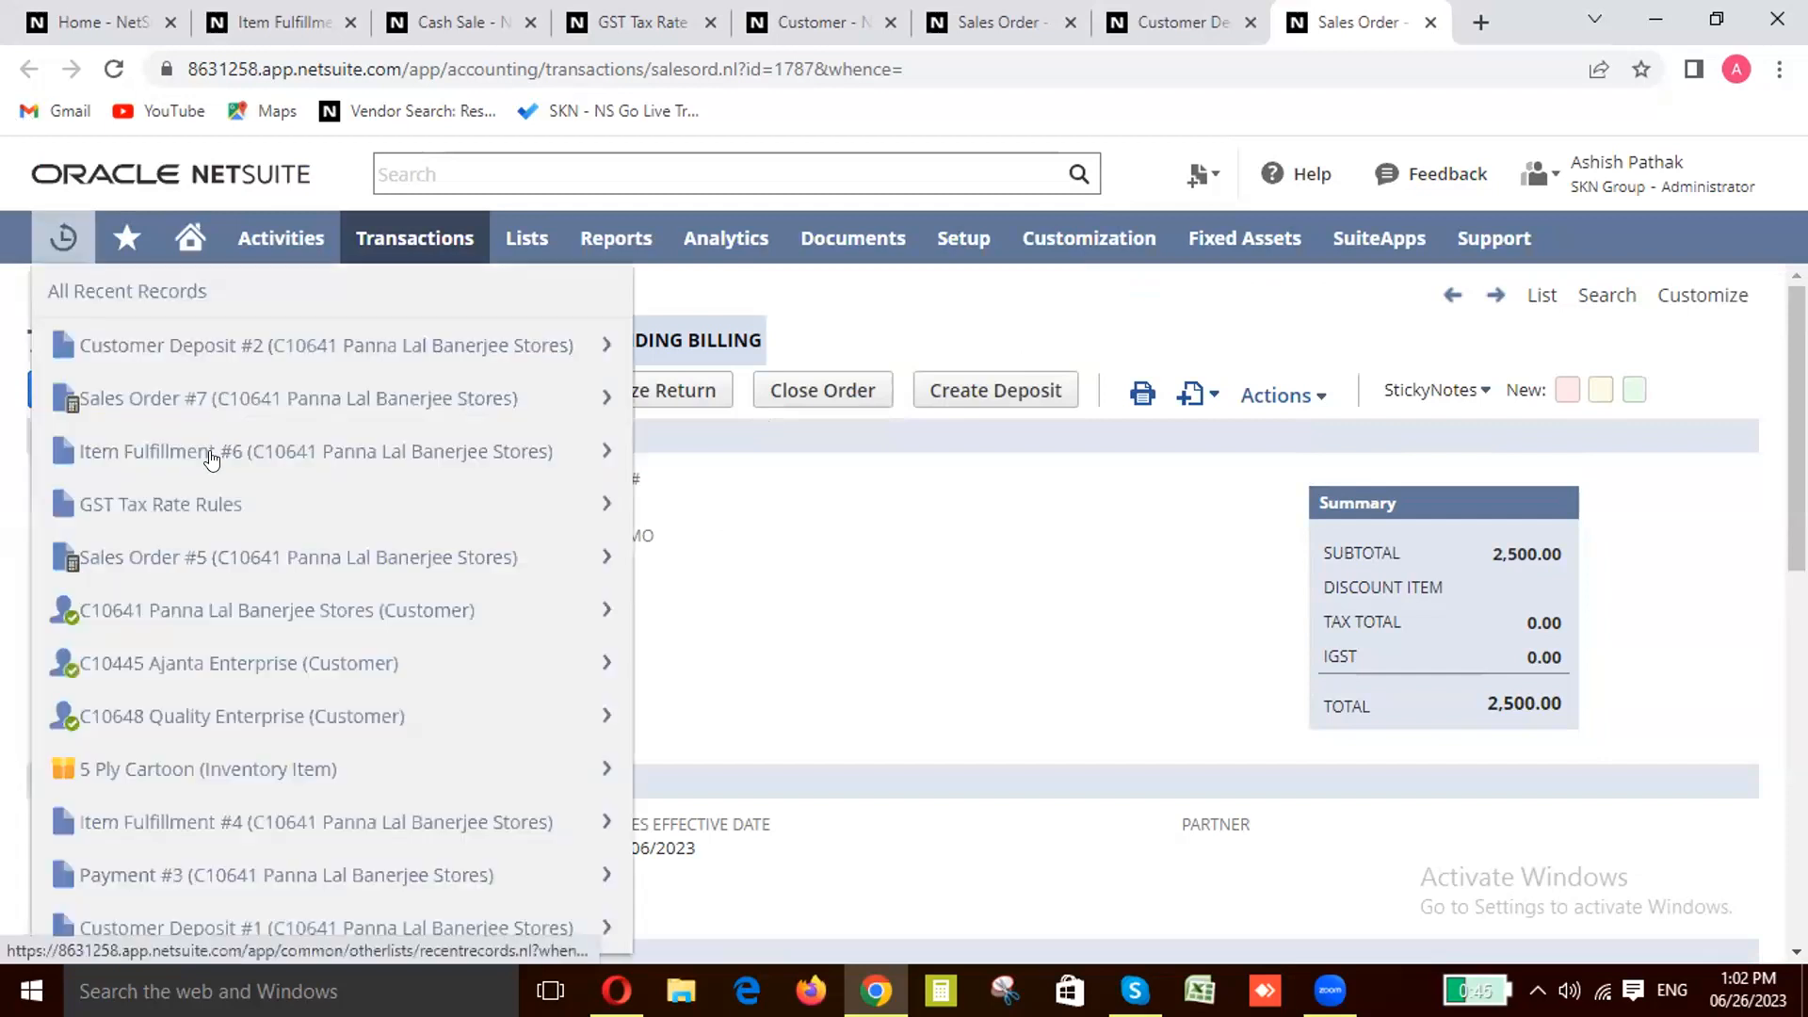
Step: Open the shipped item fulfillment from the recent records in a new browser tab and start an invoice from it
right_click(278, 467)
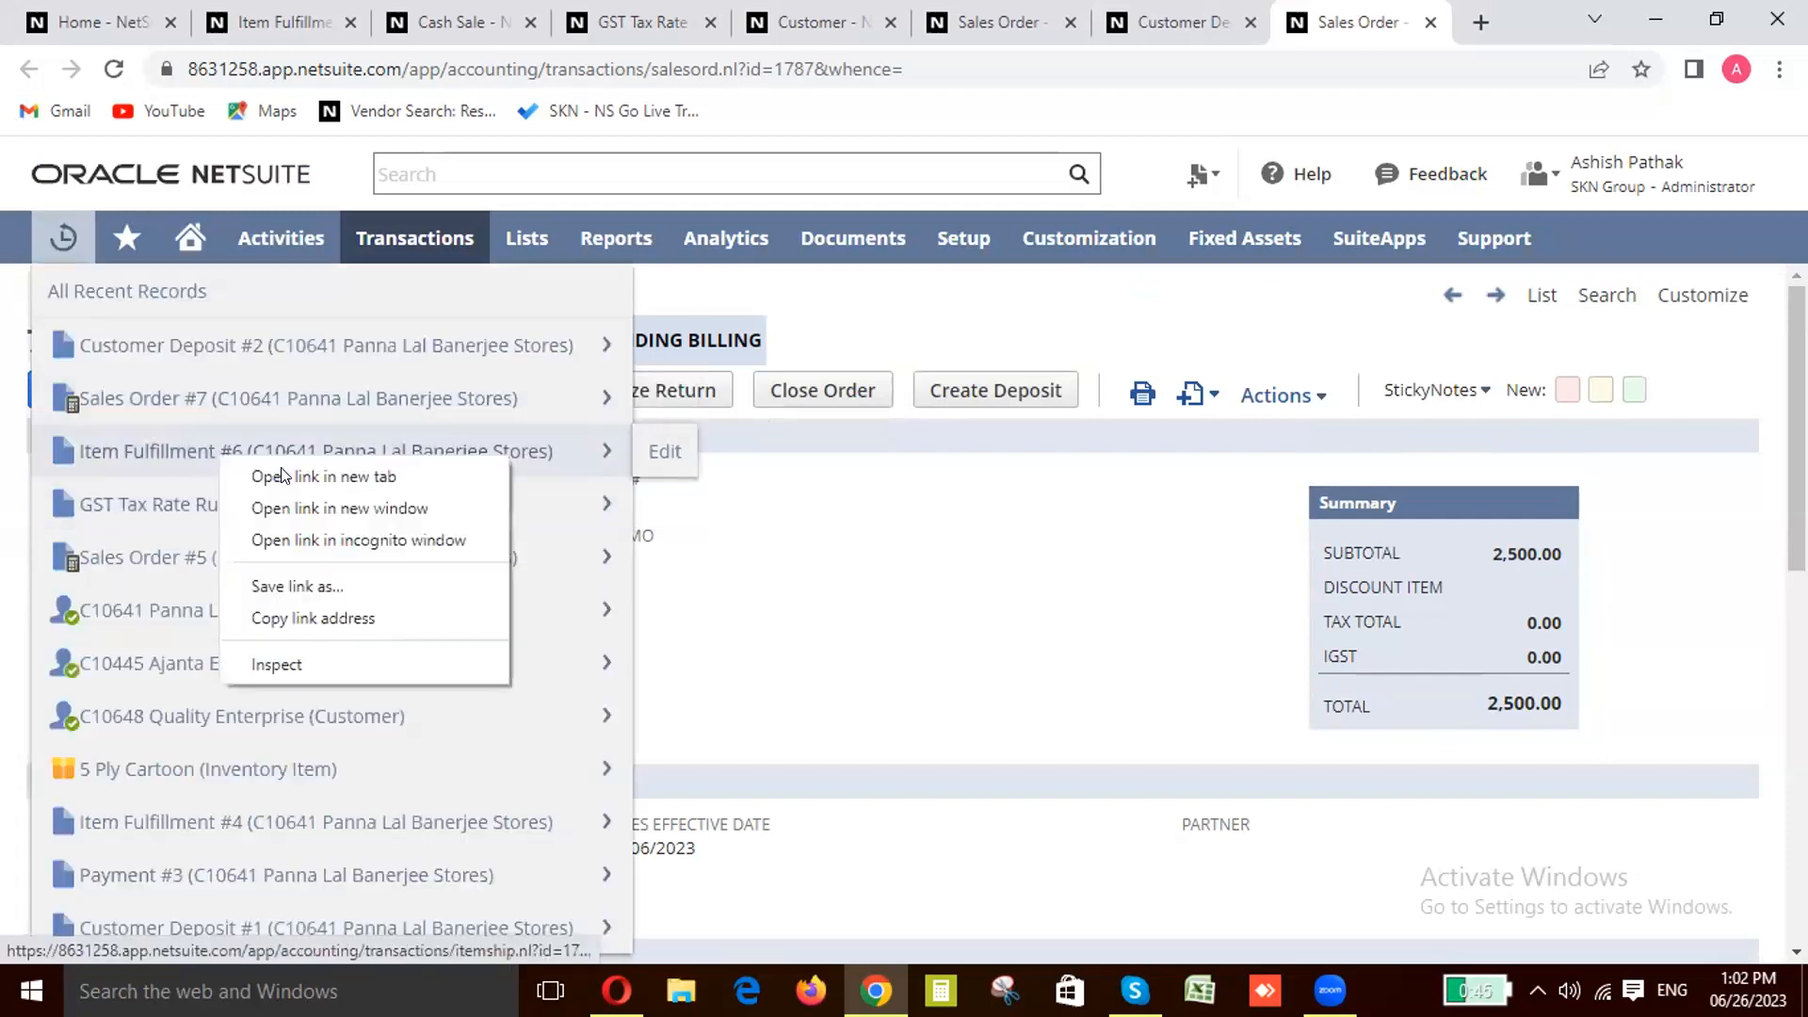
left_click(287, 475)
left_click(1367, 9)
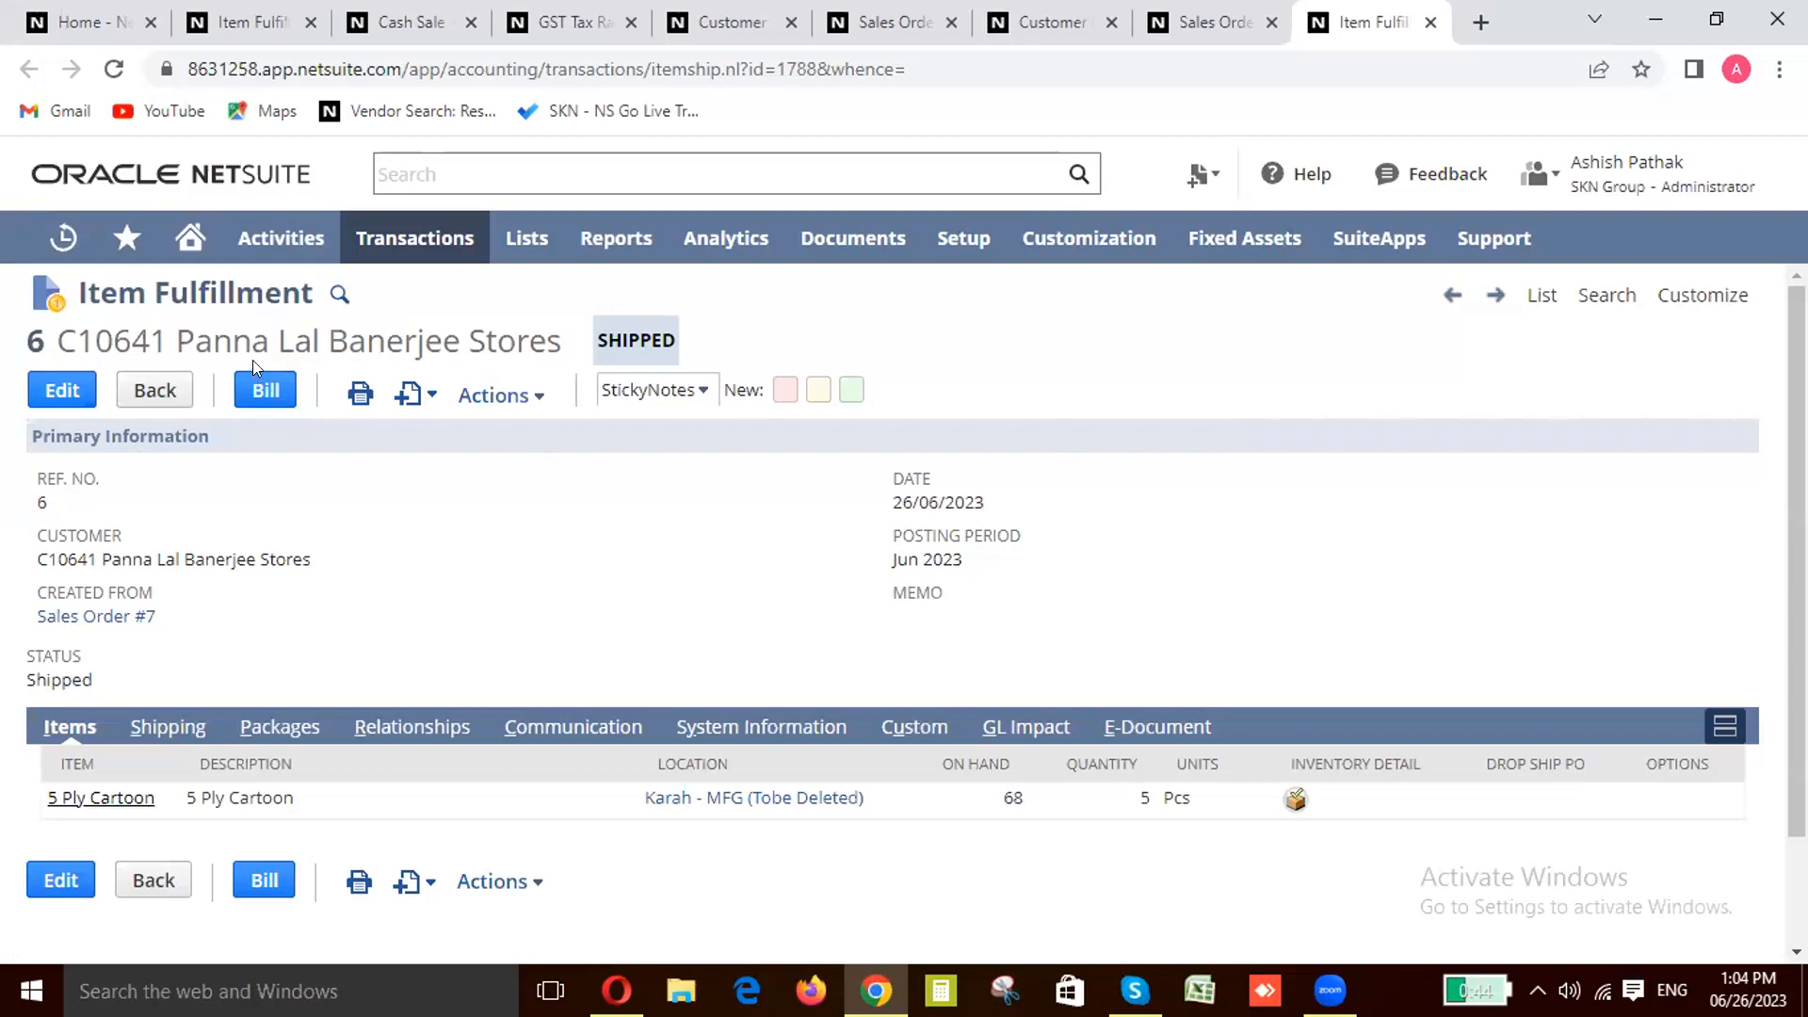
left_click(266, 388)
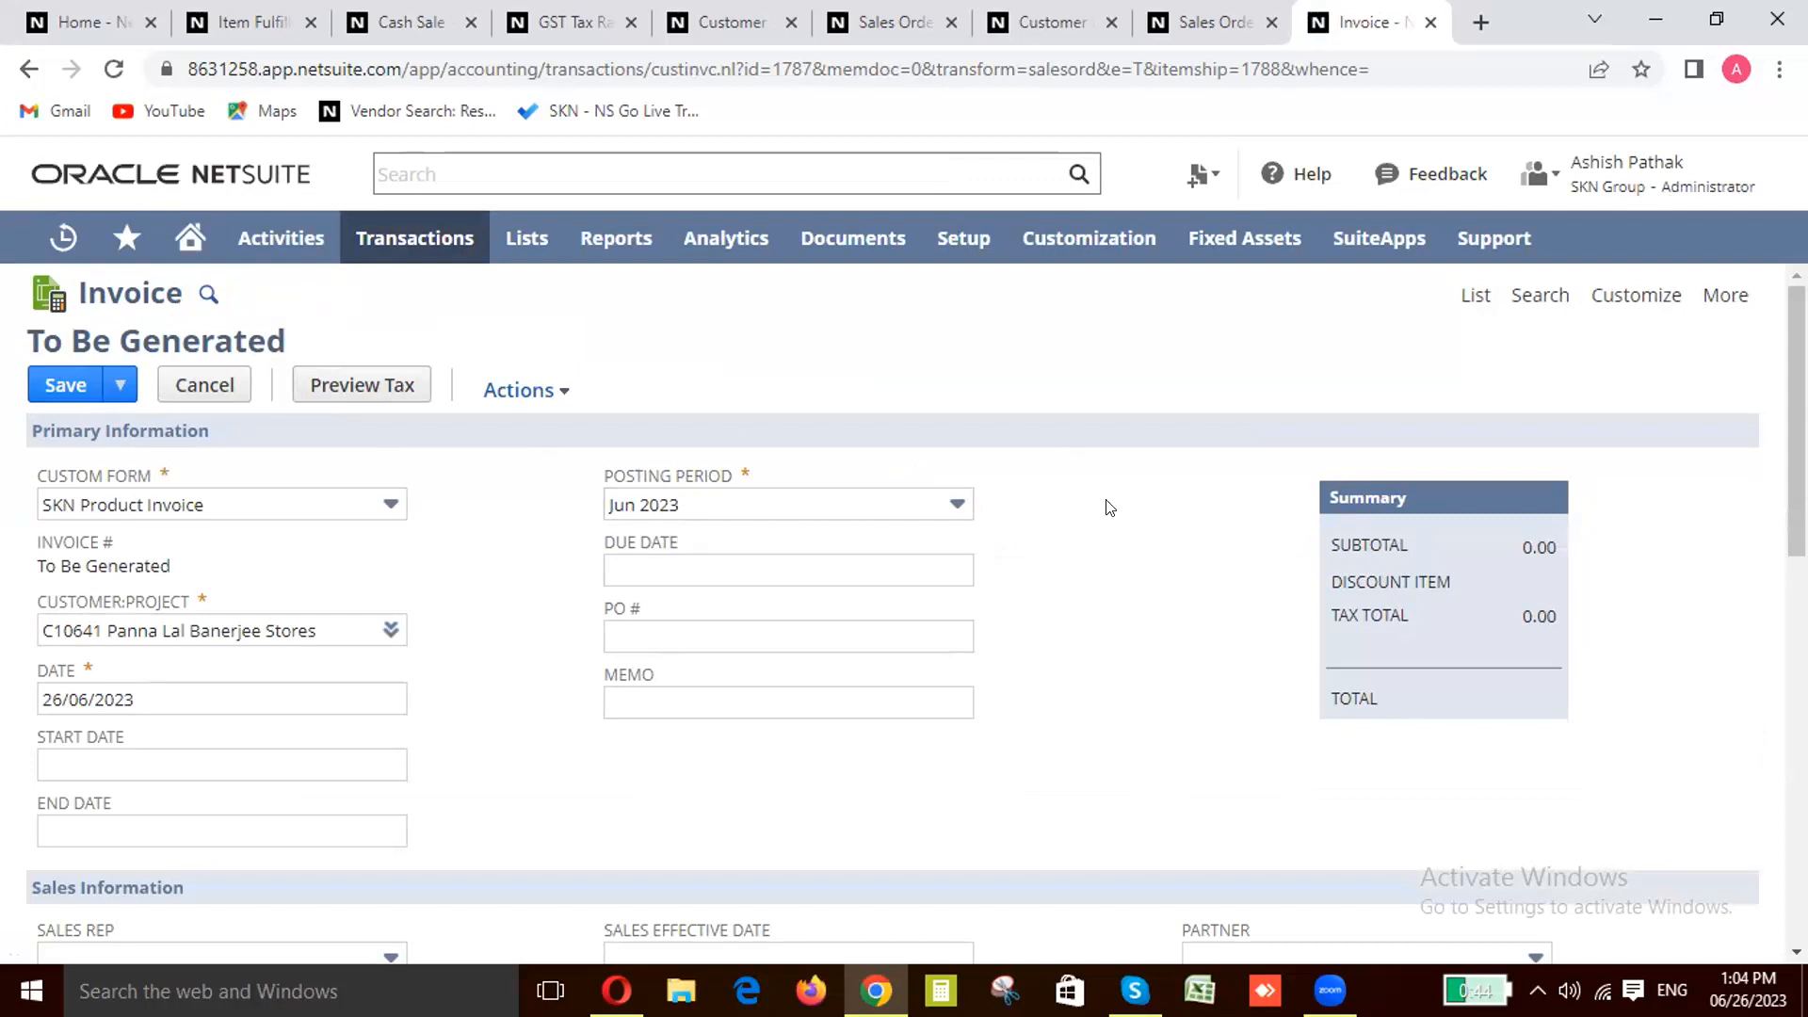
scroll(415, 612, "down", 10)
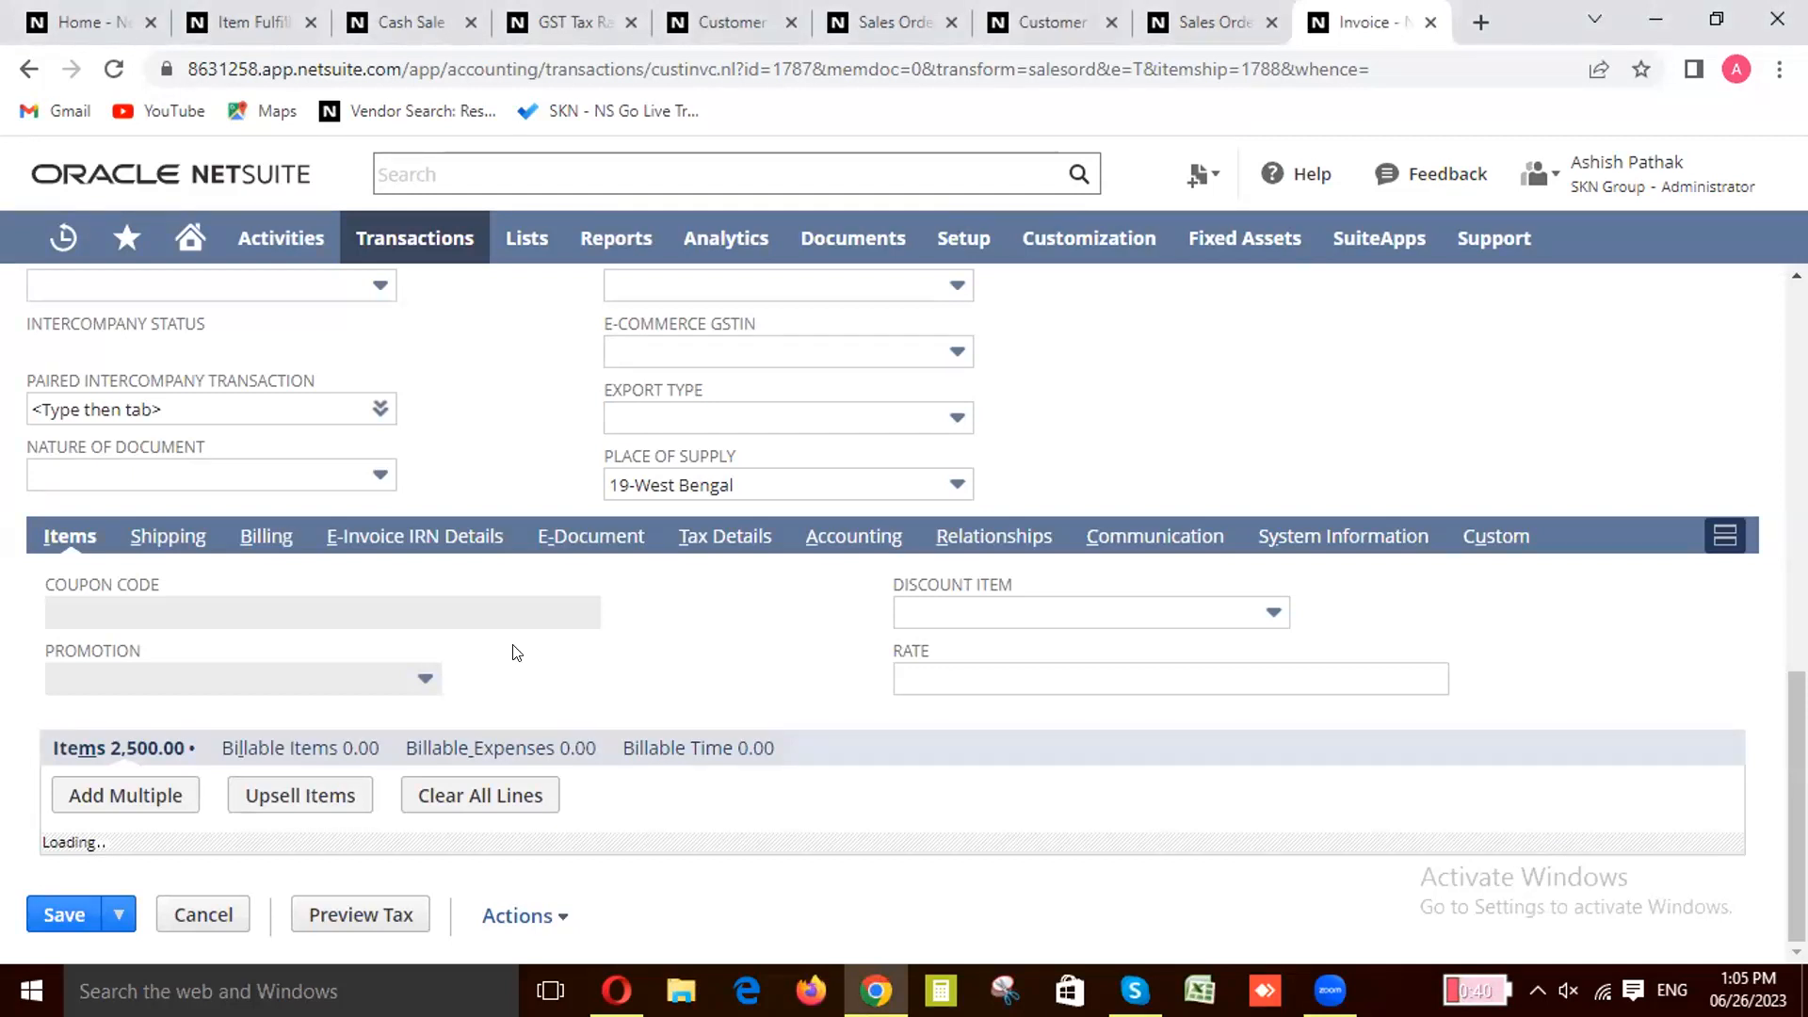
Step: Unmute the system speakers and set the volume to 96
scroll(516, 652, "up", 7)
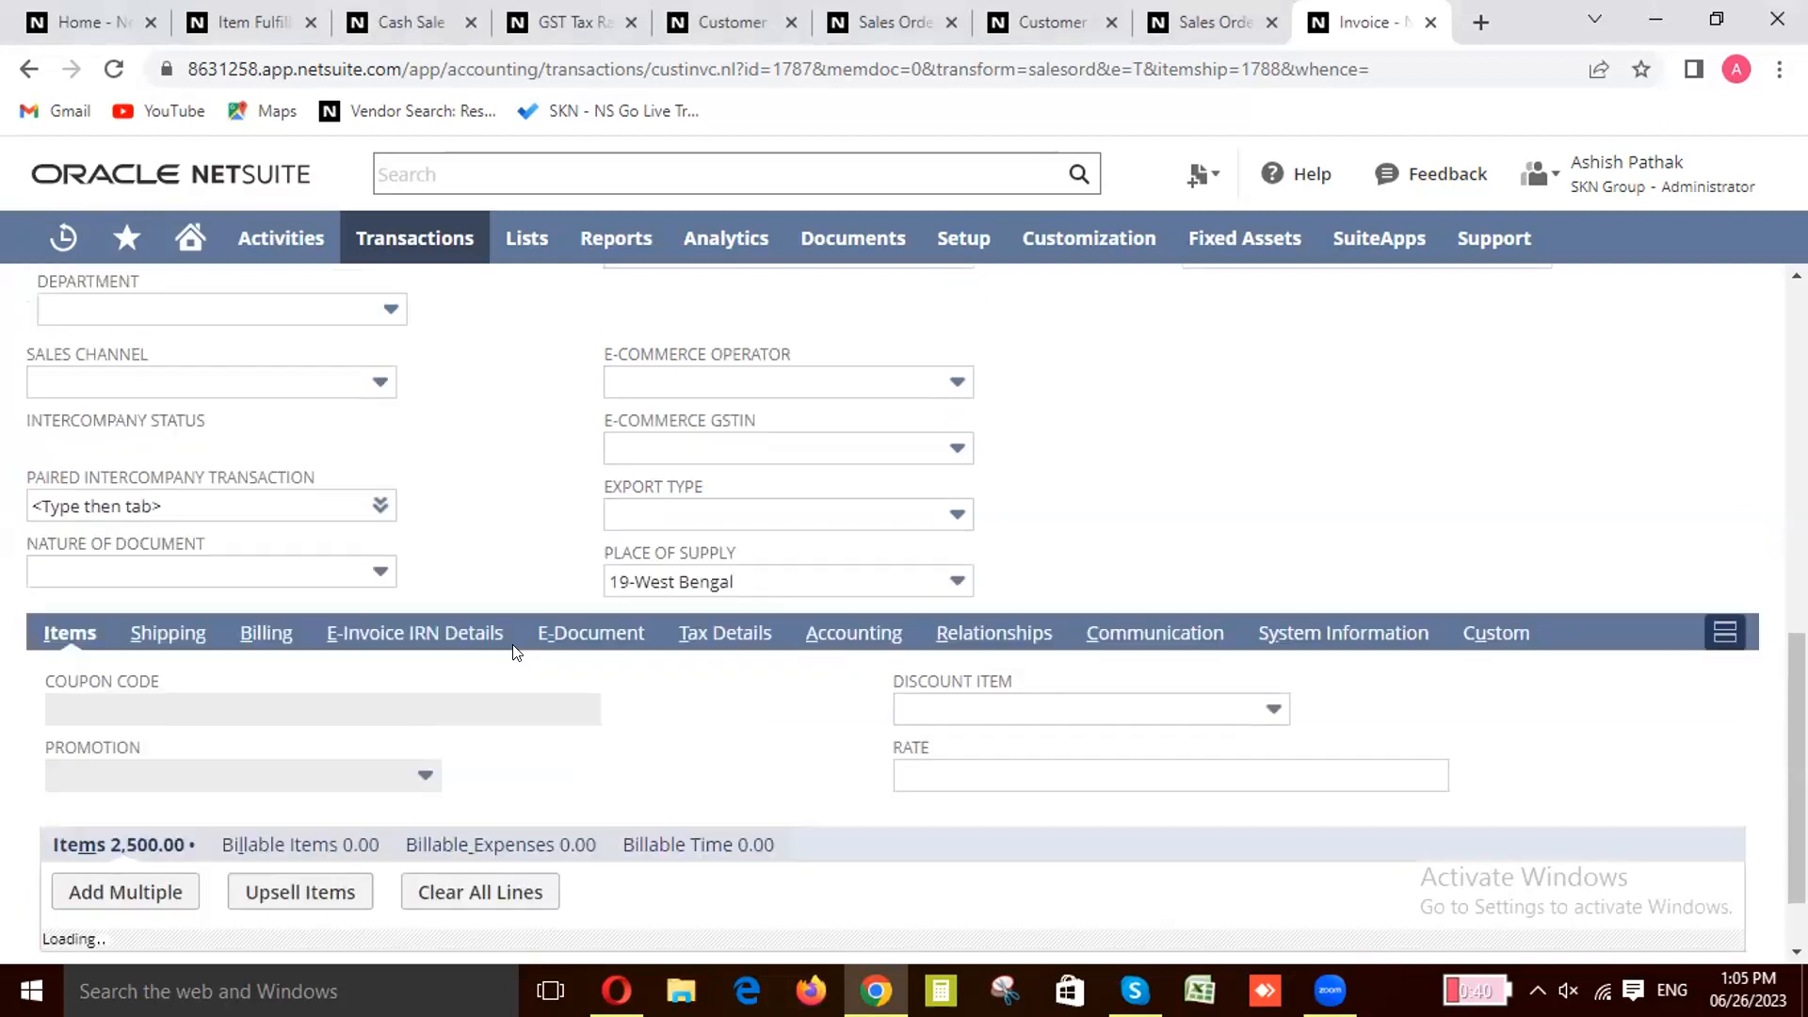
scroll(516, 651, "up", 4)
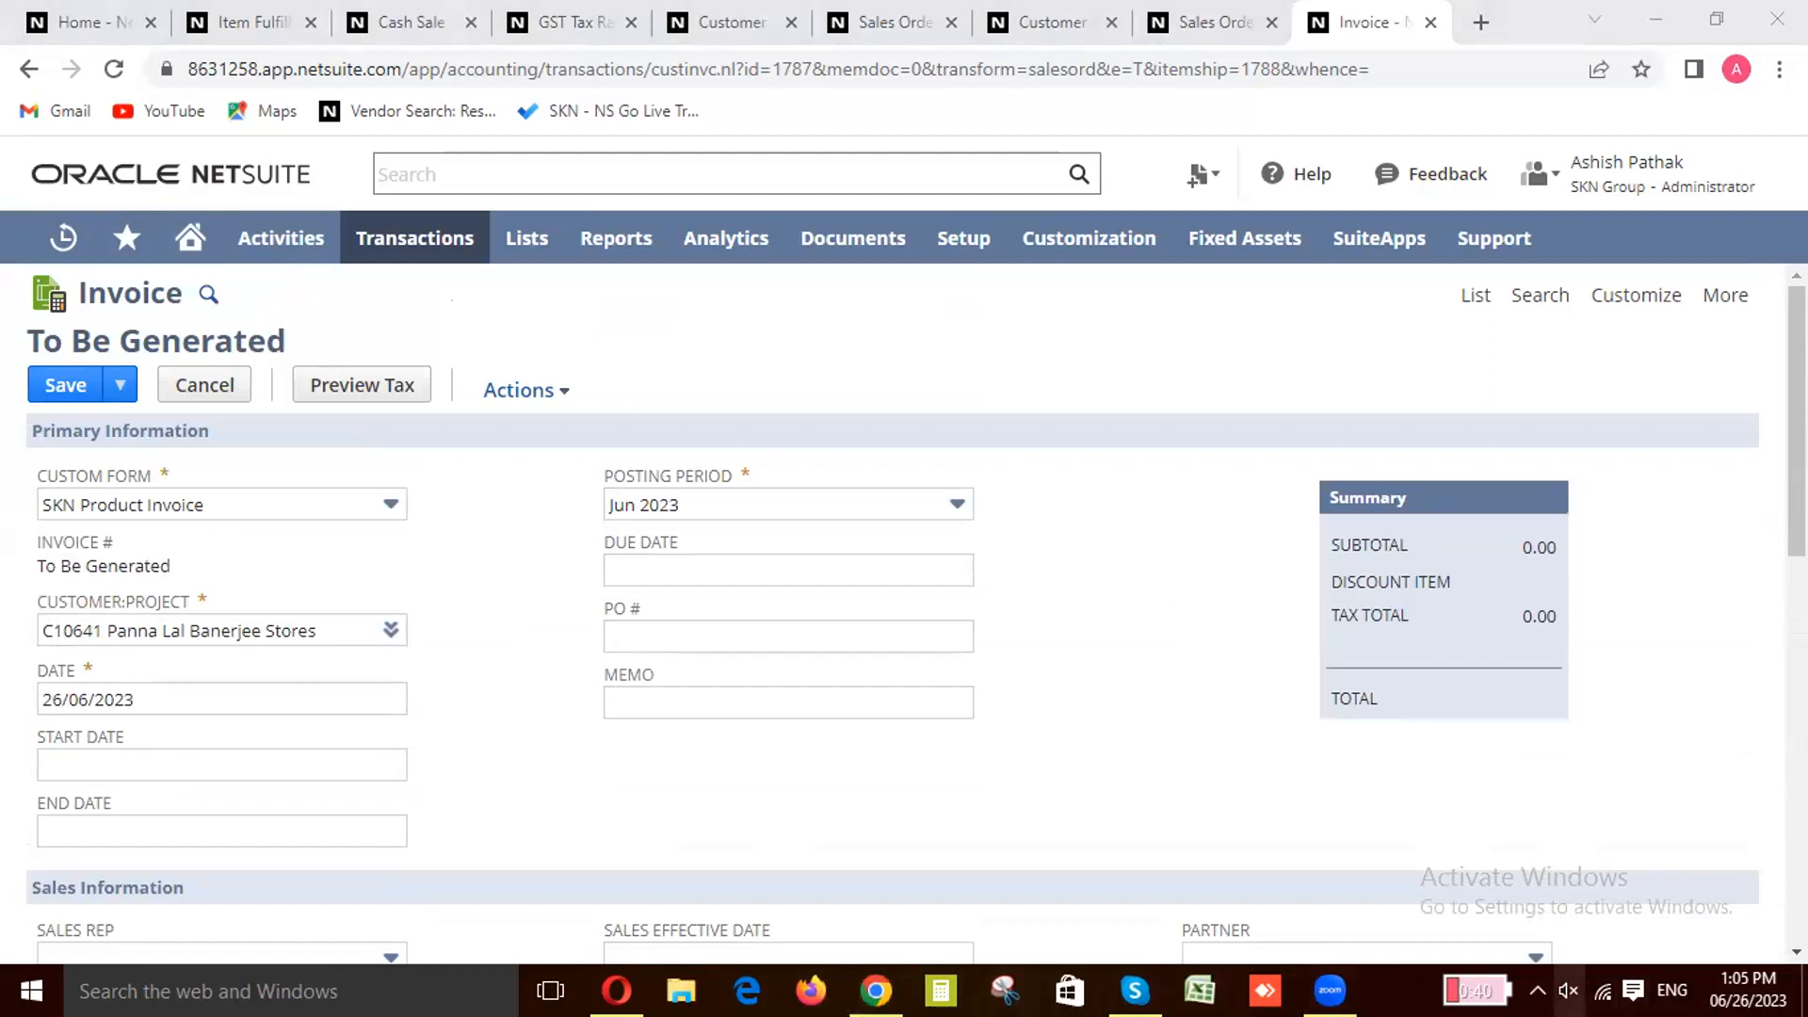
left_click(1568, 990)
left_click(1371, 923)
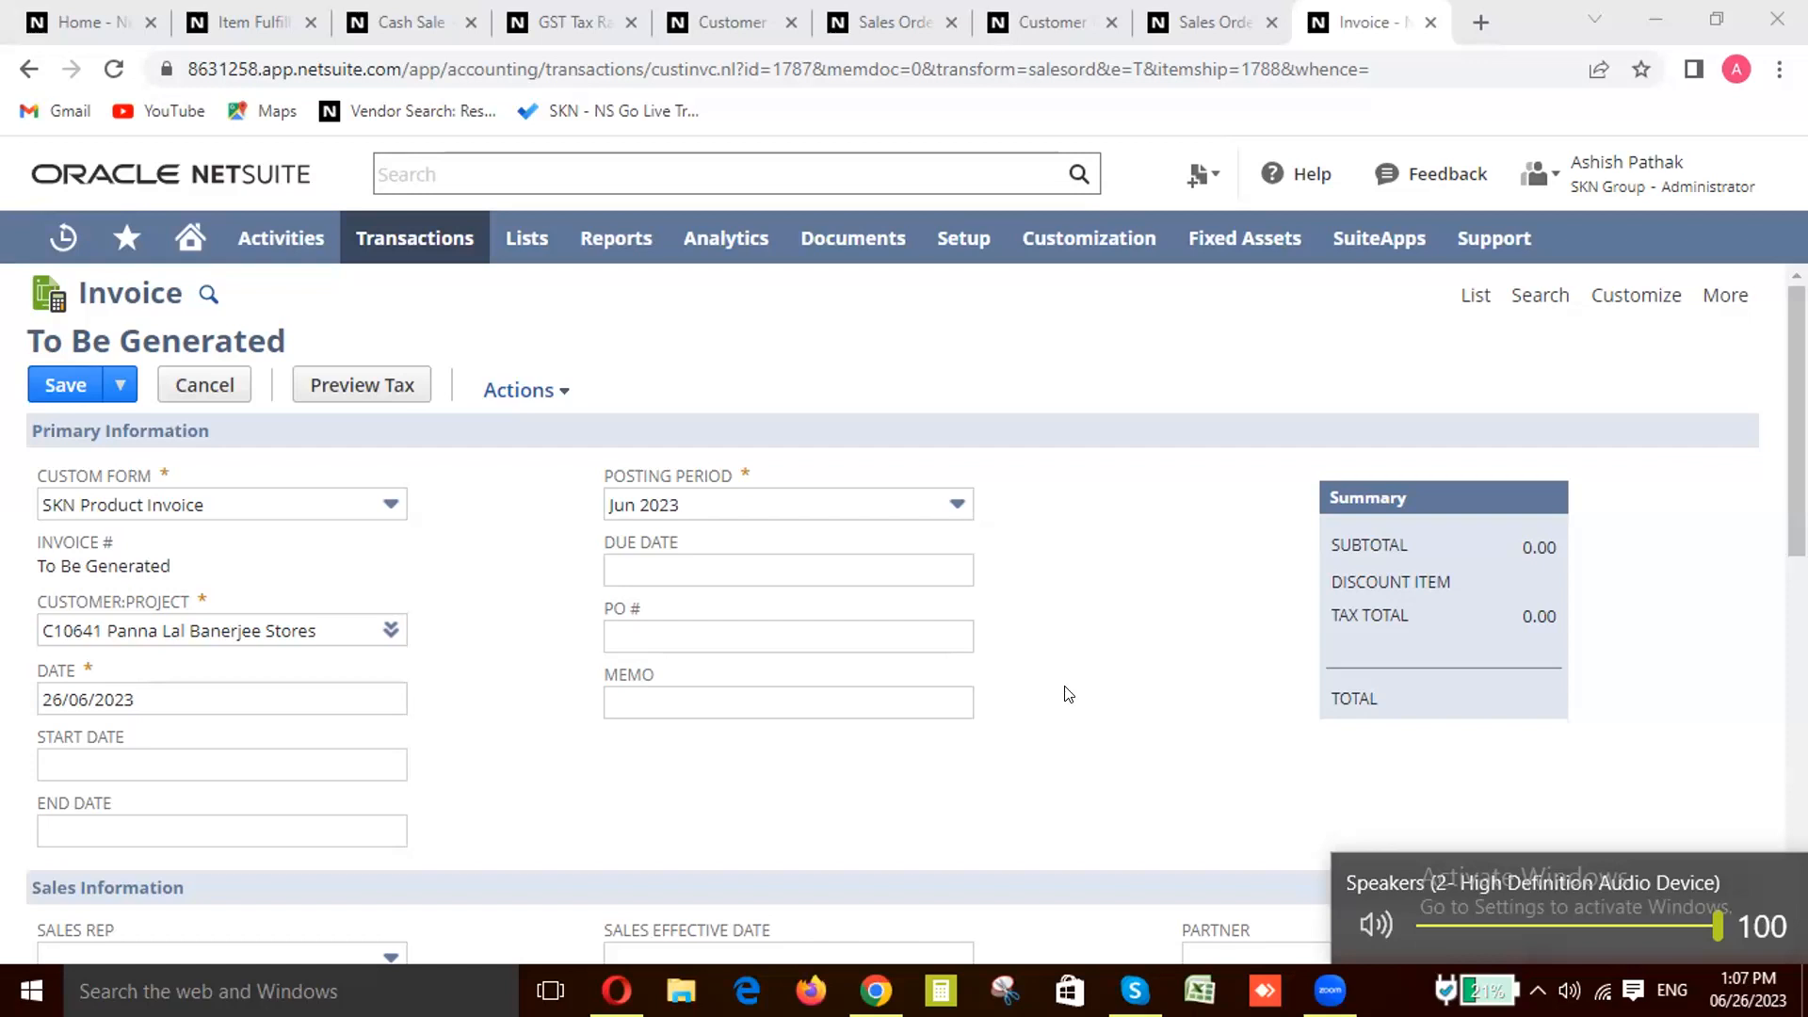
key("XF86AudioLowerVolume")
key("XF86AudioRaiseVolume")
key("XF86AudioLowerVolume")
key("XF86AudioLowerVolume")
key("XF86AudioLowerVolume")
key("XF86AudioLowerVolume")
left_click(693, 645)
key("XF86AudioLowerVolume")
left_click(1042, 671)
key("XF86AudioRaiseVolume")
key("XF86AudioRaiseVolume")
key("XF86AudioRaiseVolume")
Step: Open the shipped item fulfillment from the recent records in a new browser tab and review its 5 Ply Cartoon line
mouse_move(63, 237)
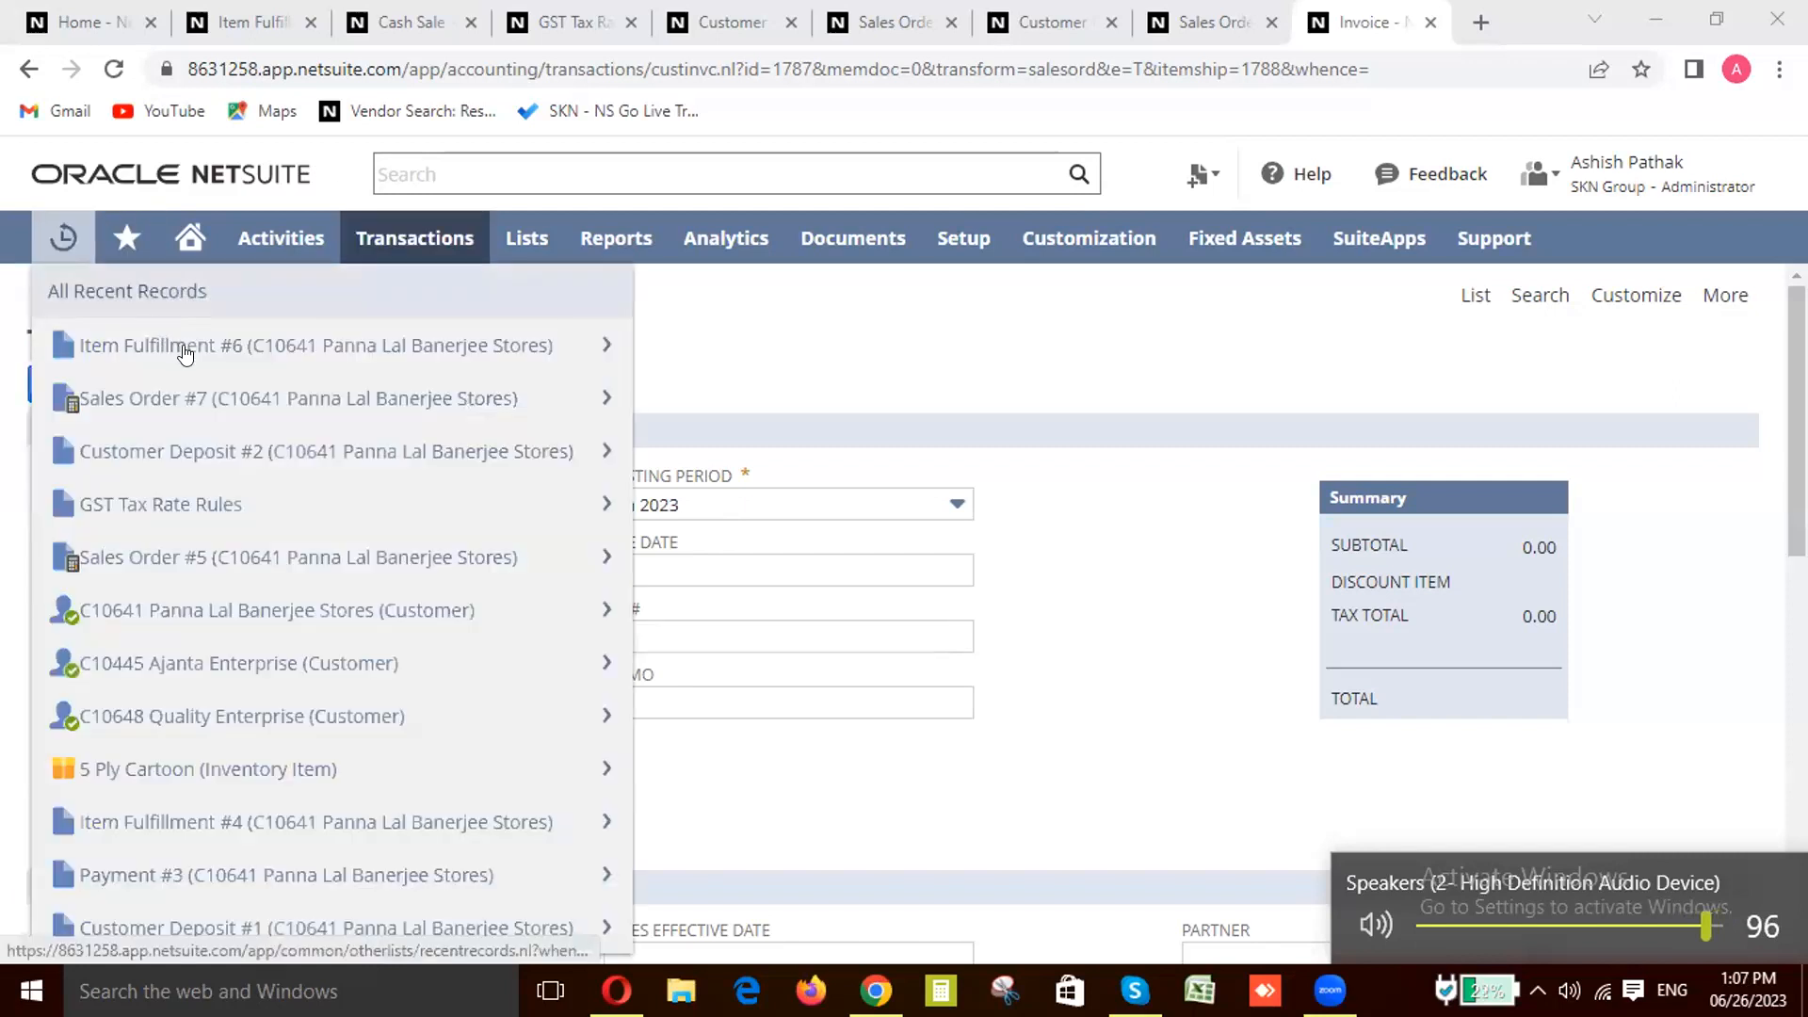
mouse_move(378, 361)
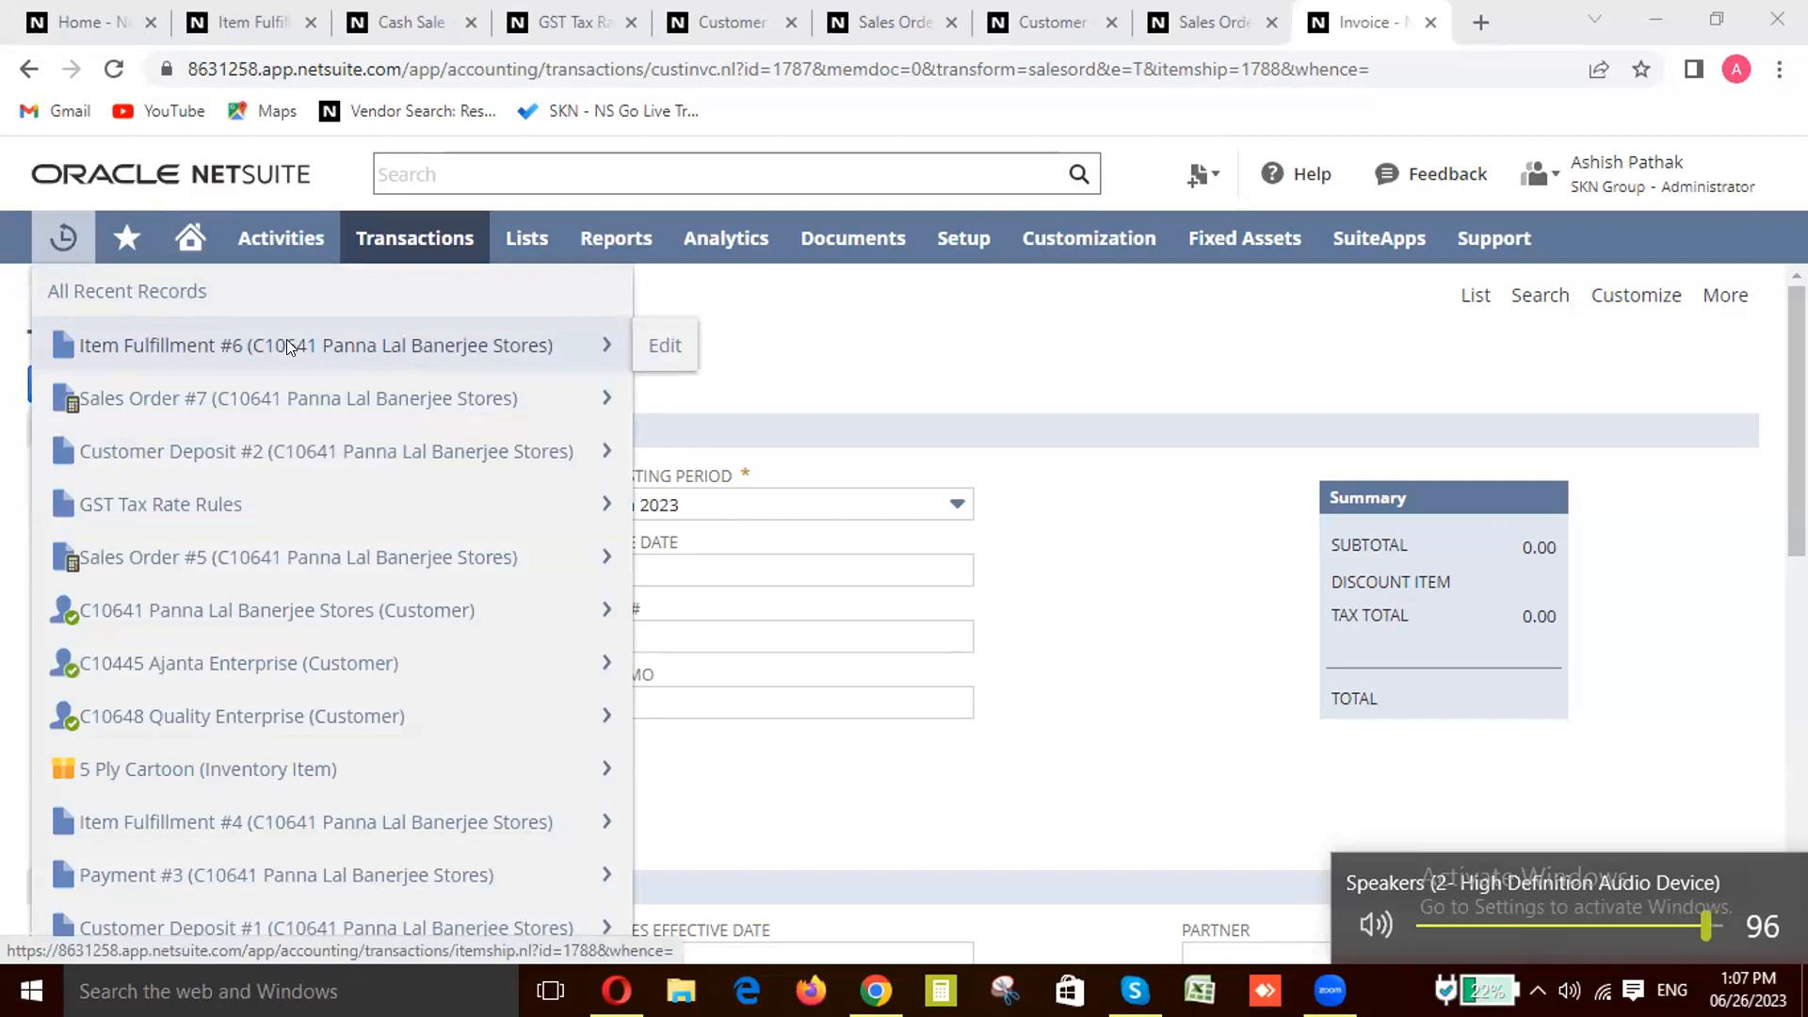
right_click(293, 346)
left_click(363, 356)
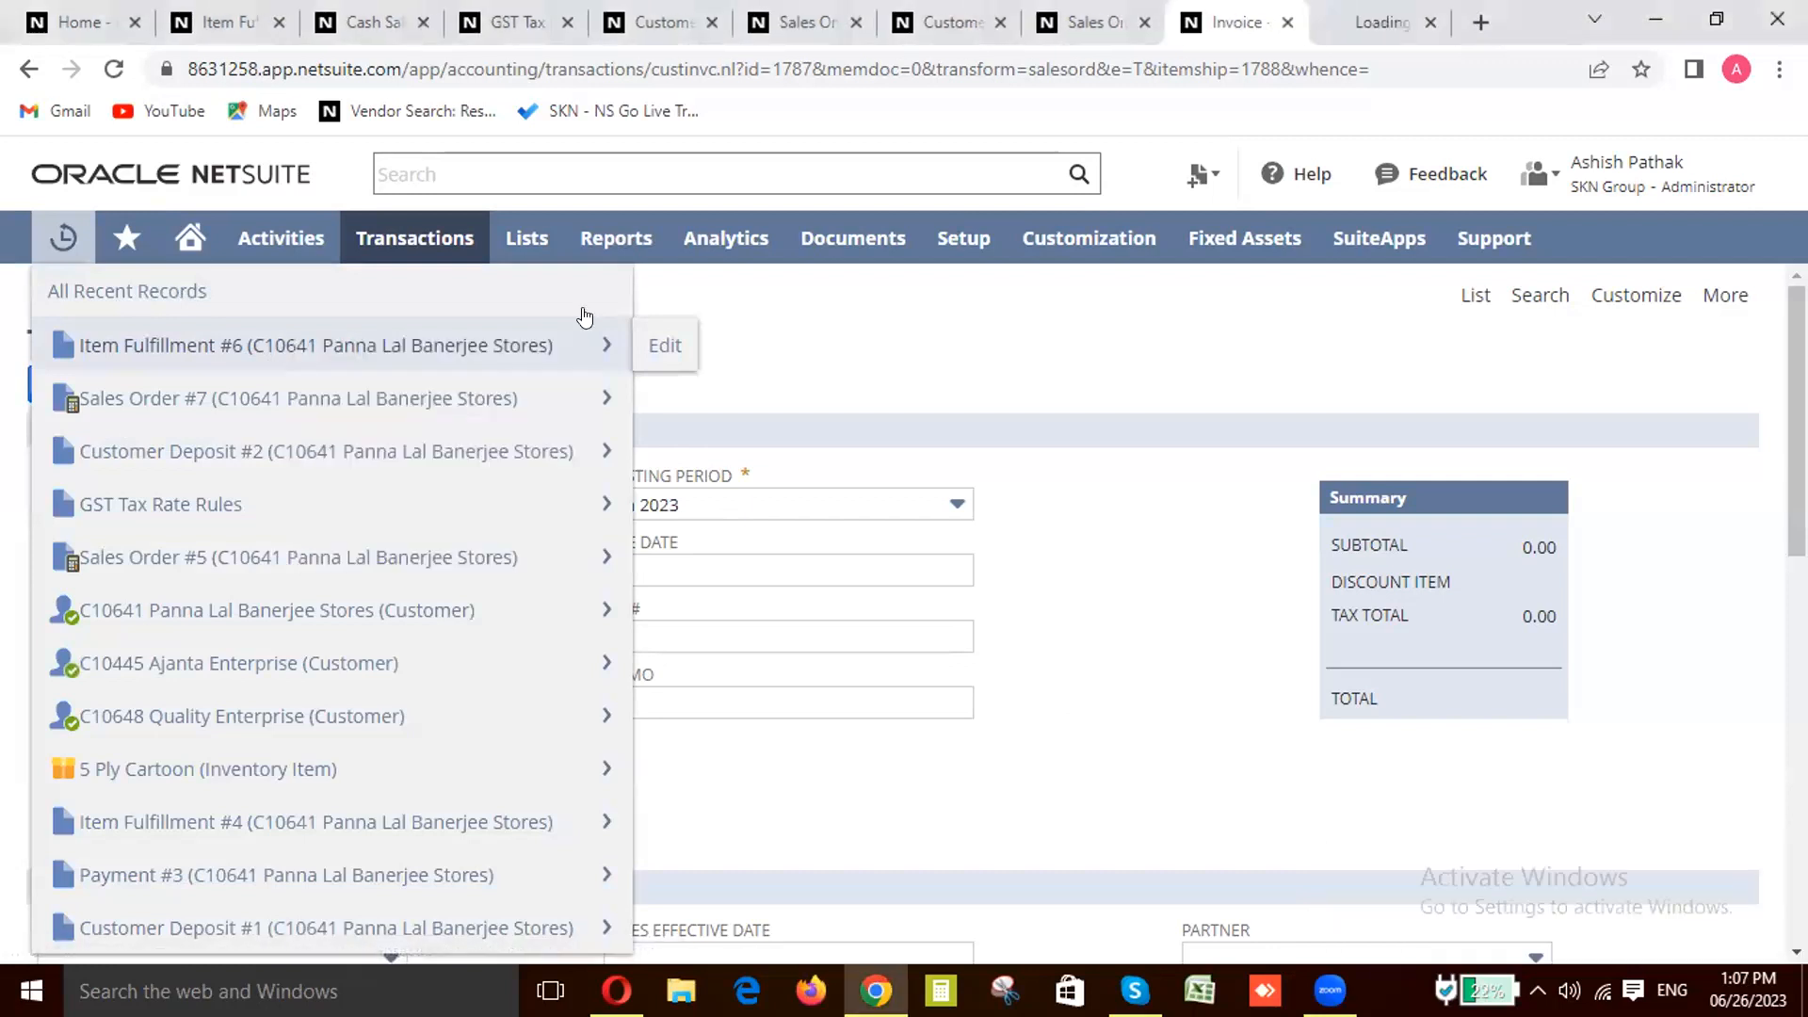
left_click(1382, 21)
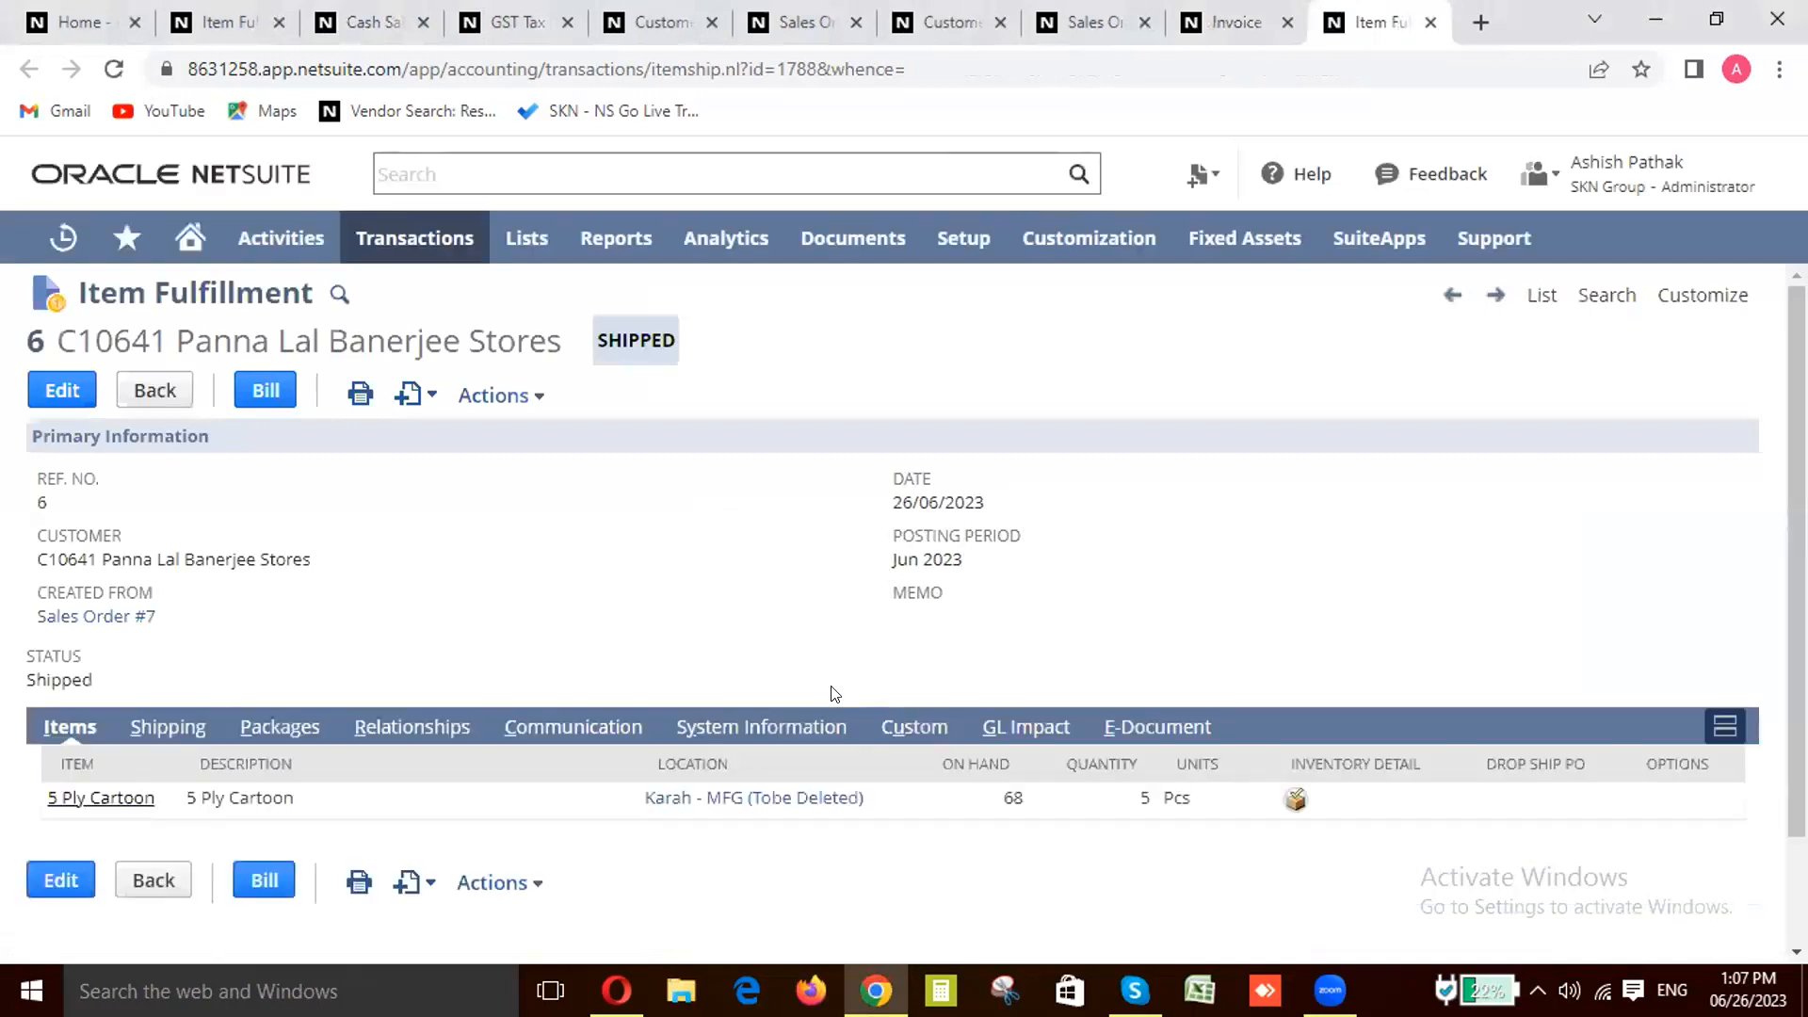
scroll(833, 694, "down", 2)
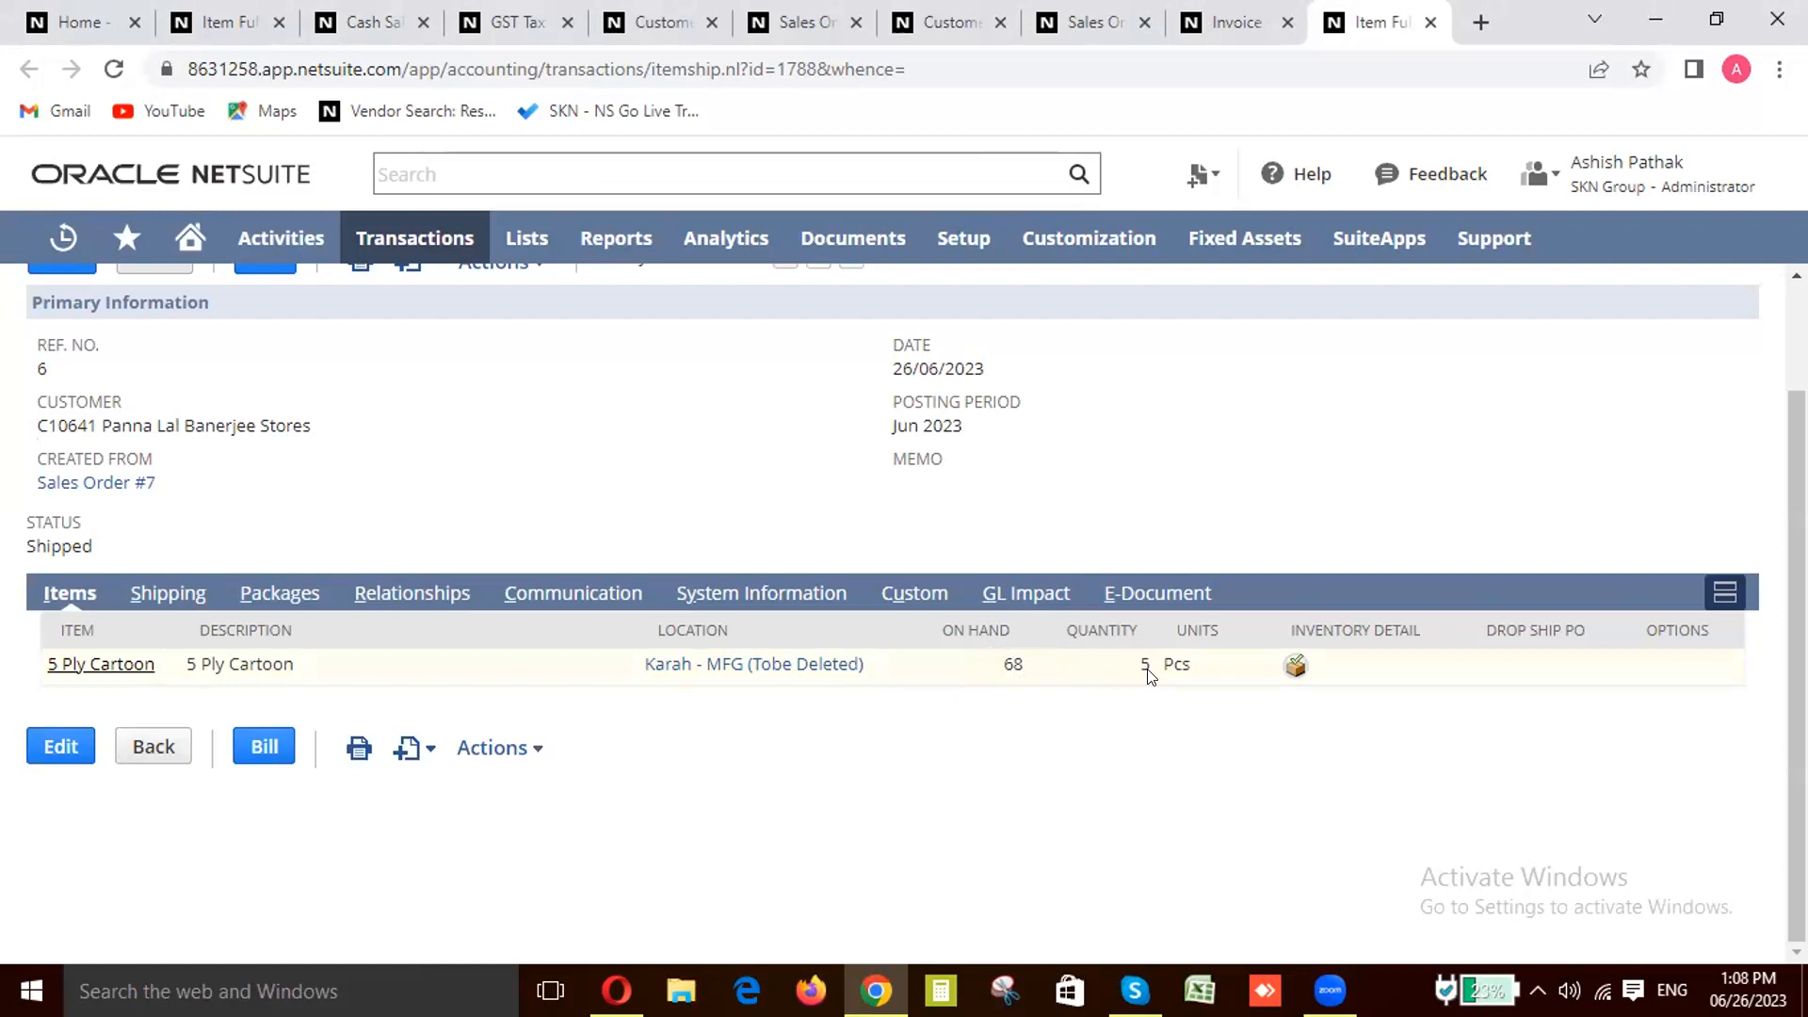
scroll(1149, 676, "up", 2)
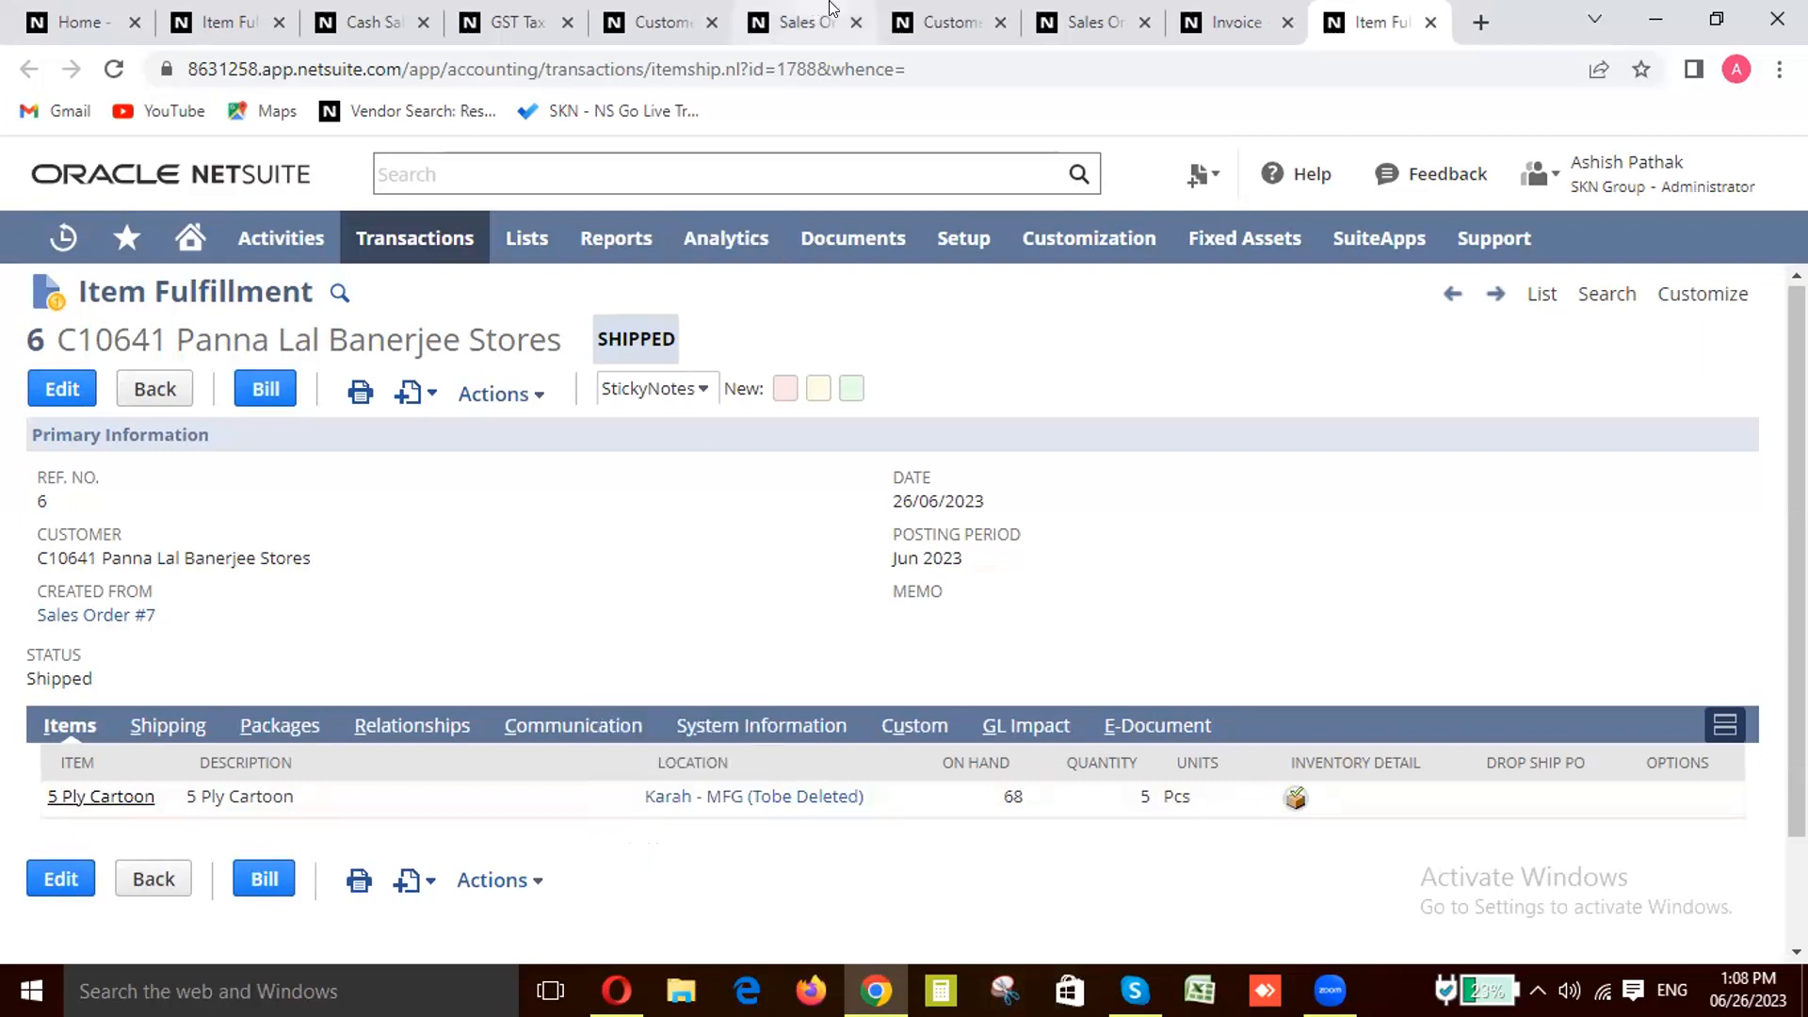
Step: Return to the unsaved invoice and examine its primary, sales, classification and item details
left_click(1258, 17)
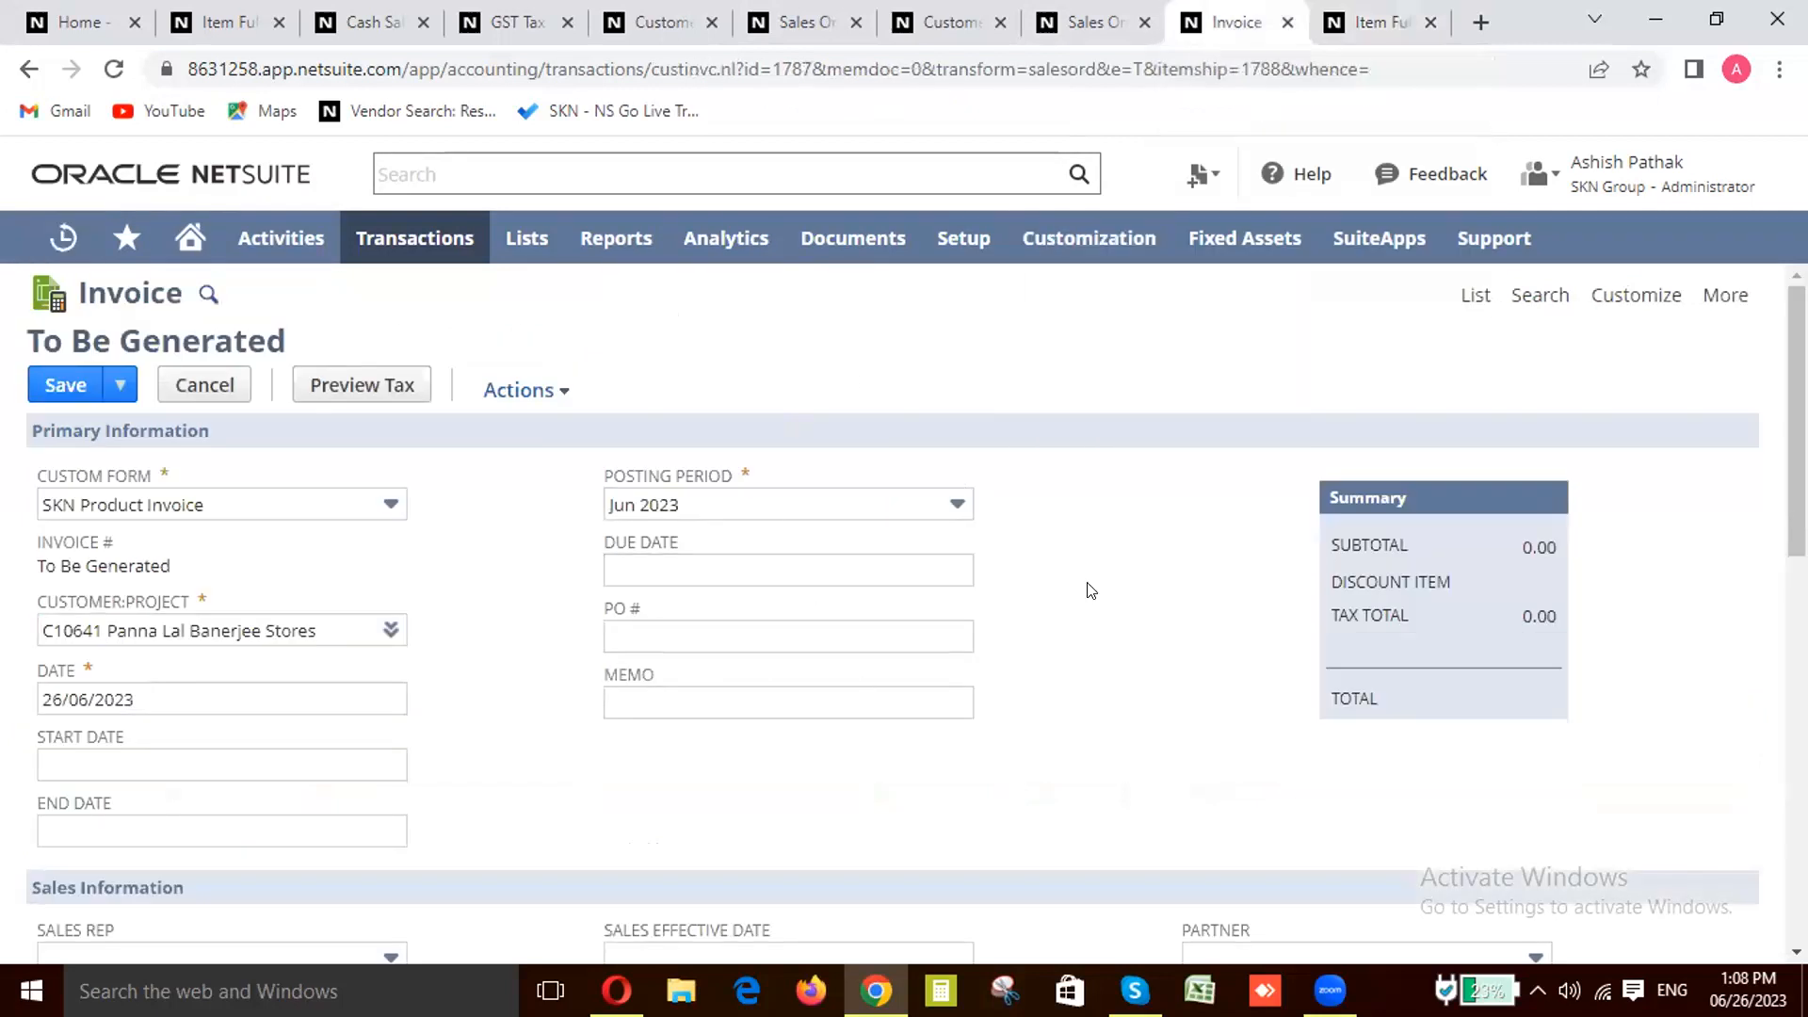
scroll(1127, 609, "down", 4)
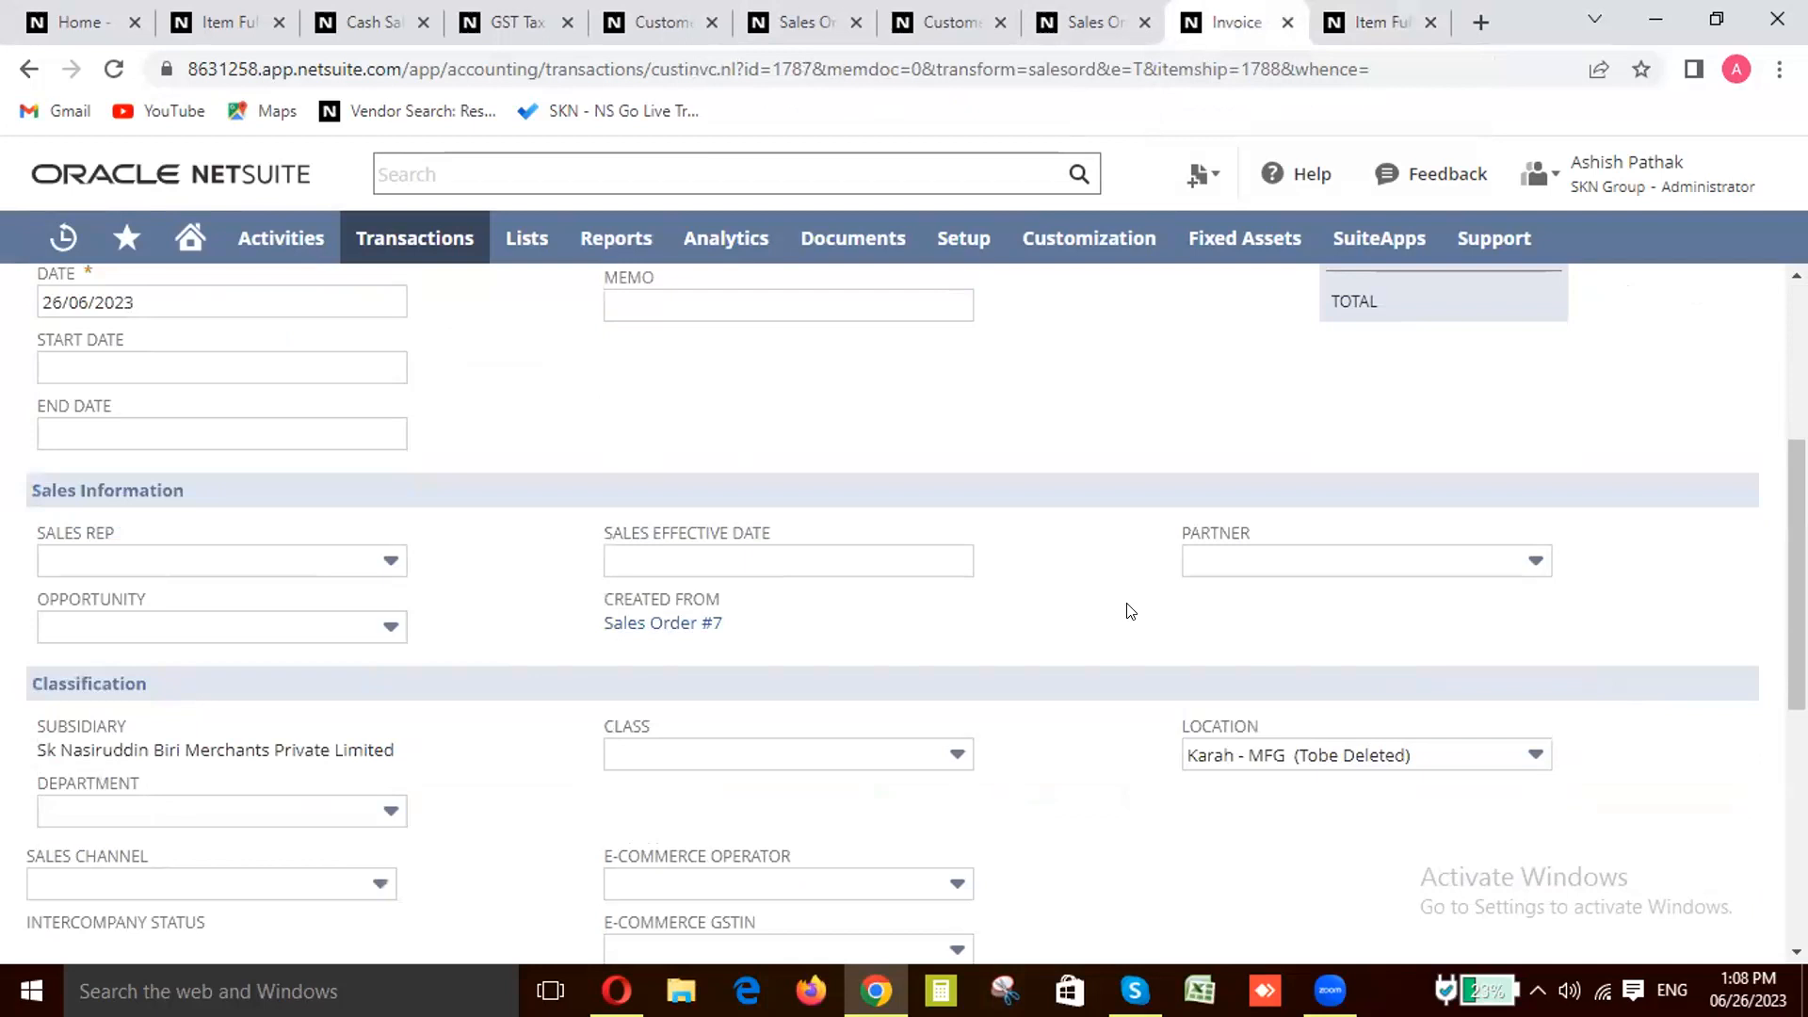
scroll(1130, 610, "up", 2)
scroll(1130, 611, "up", 1)
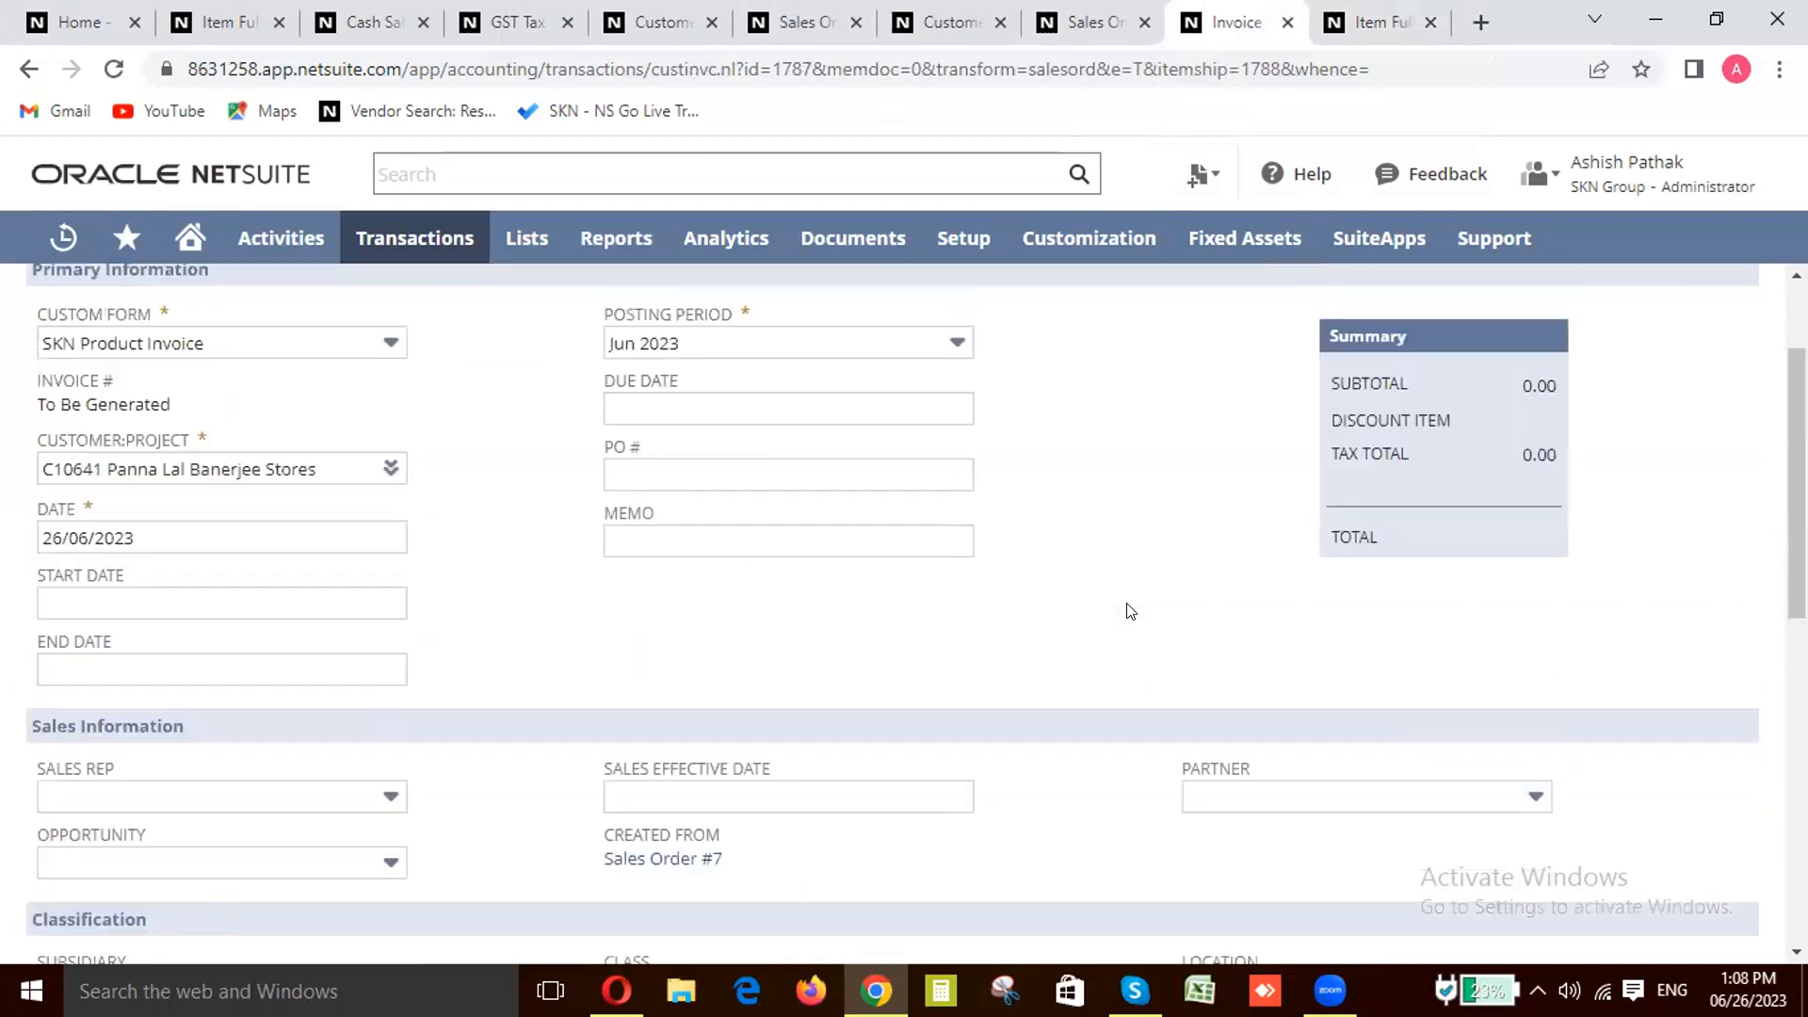
scroll(1131, 611, "up", 1)
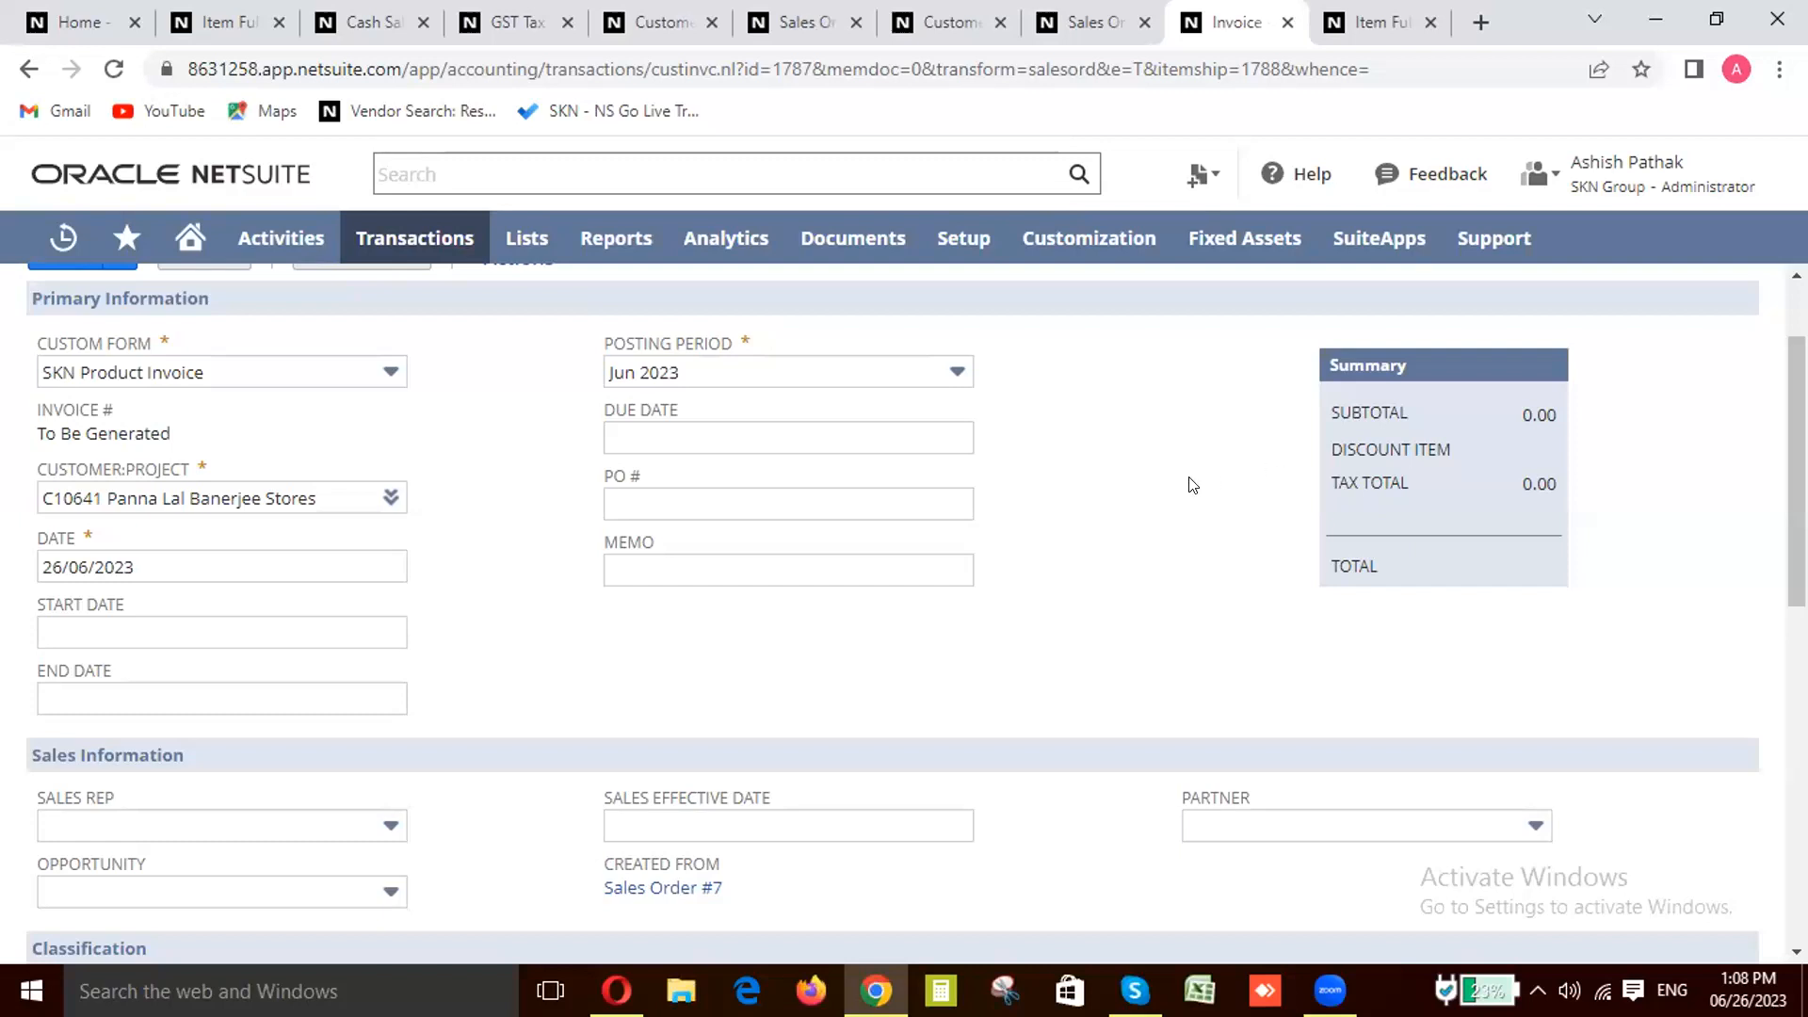
scroll(650, 669, "up", 1)
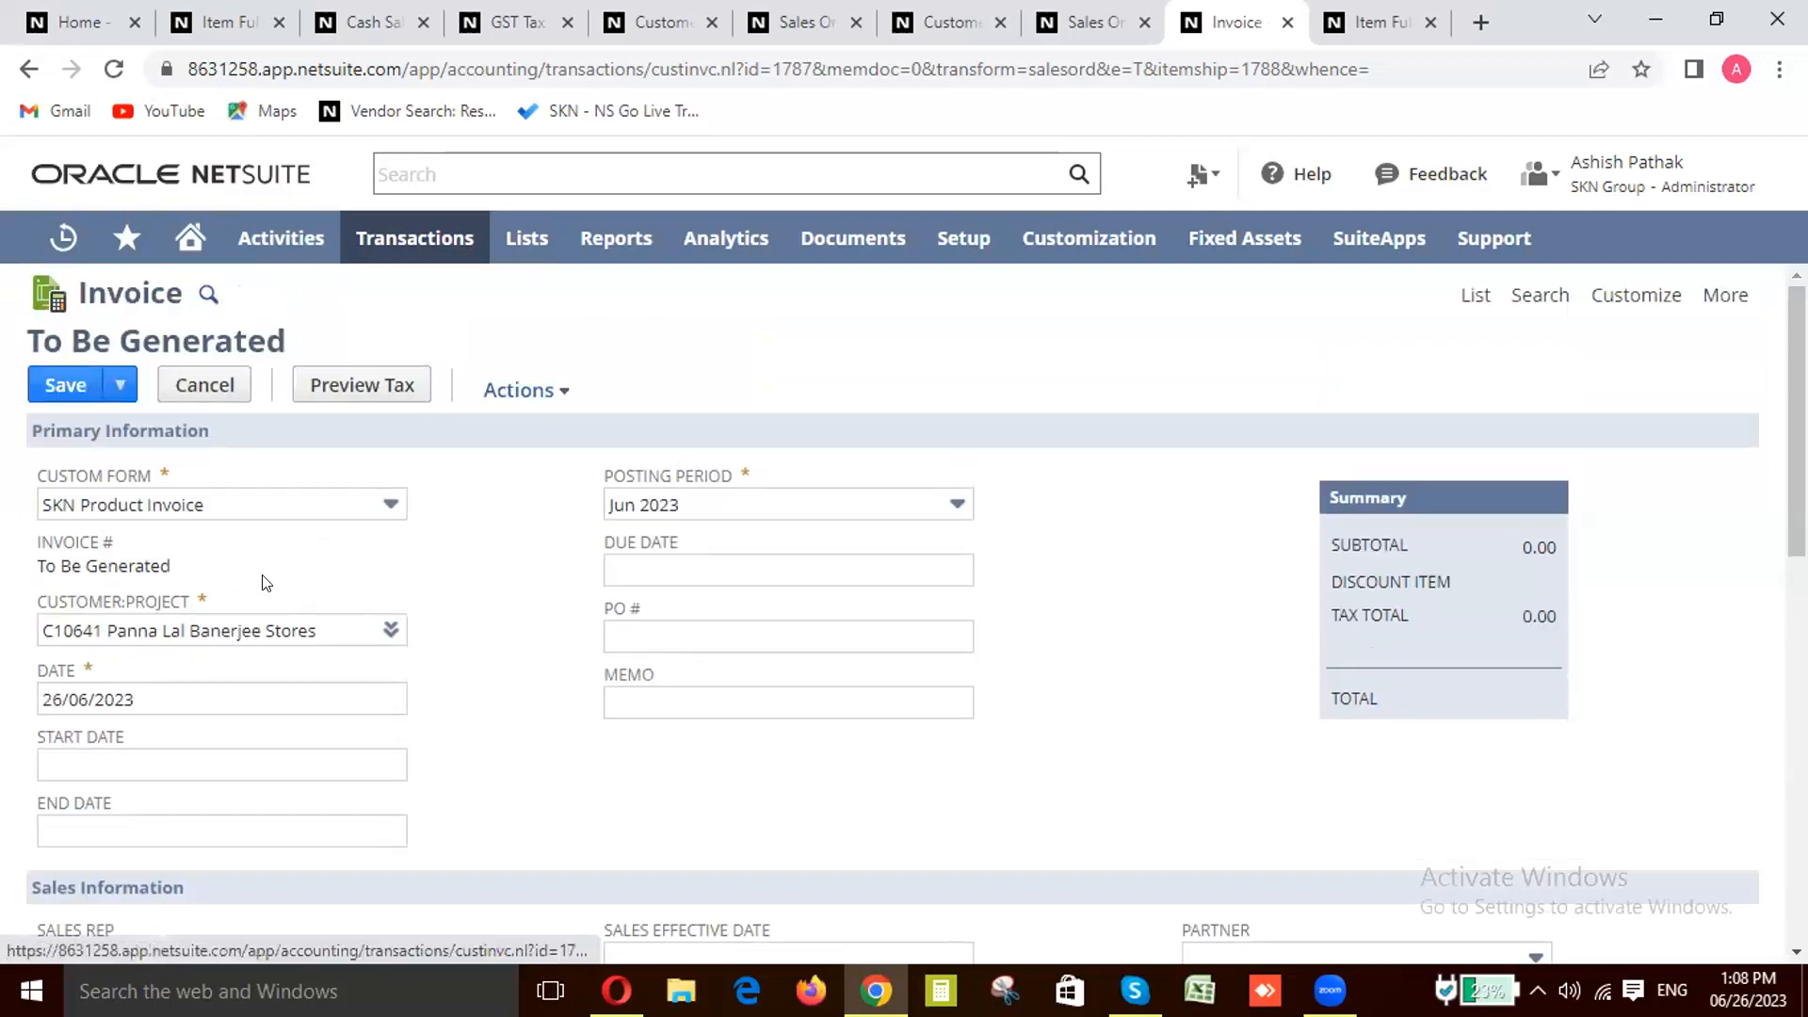
scroll(1042, 730, "down", 5)
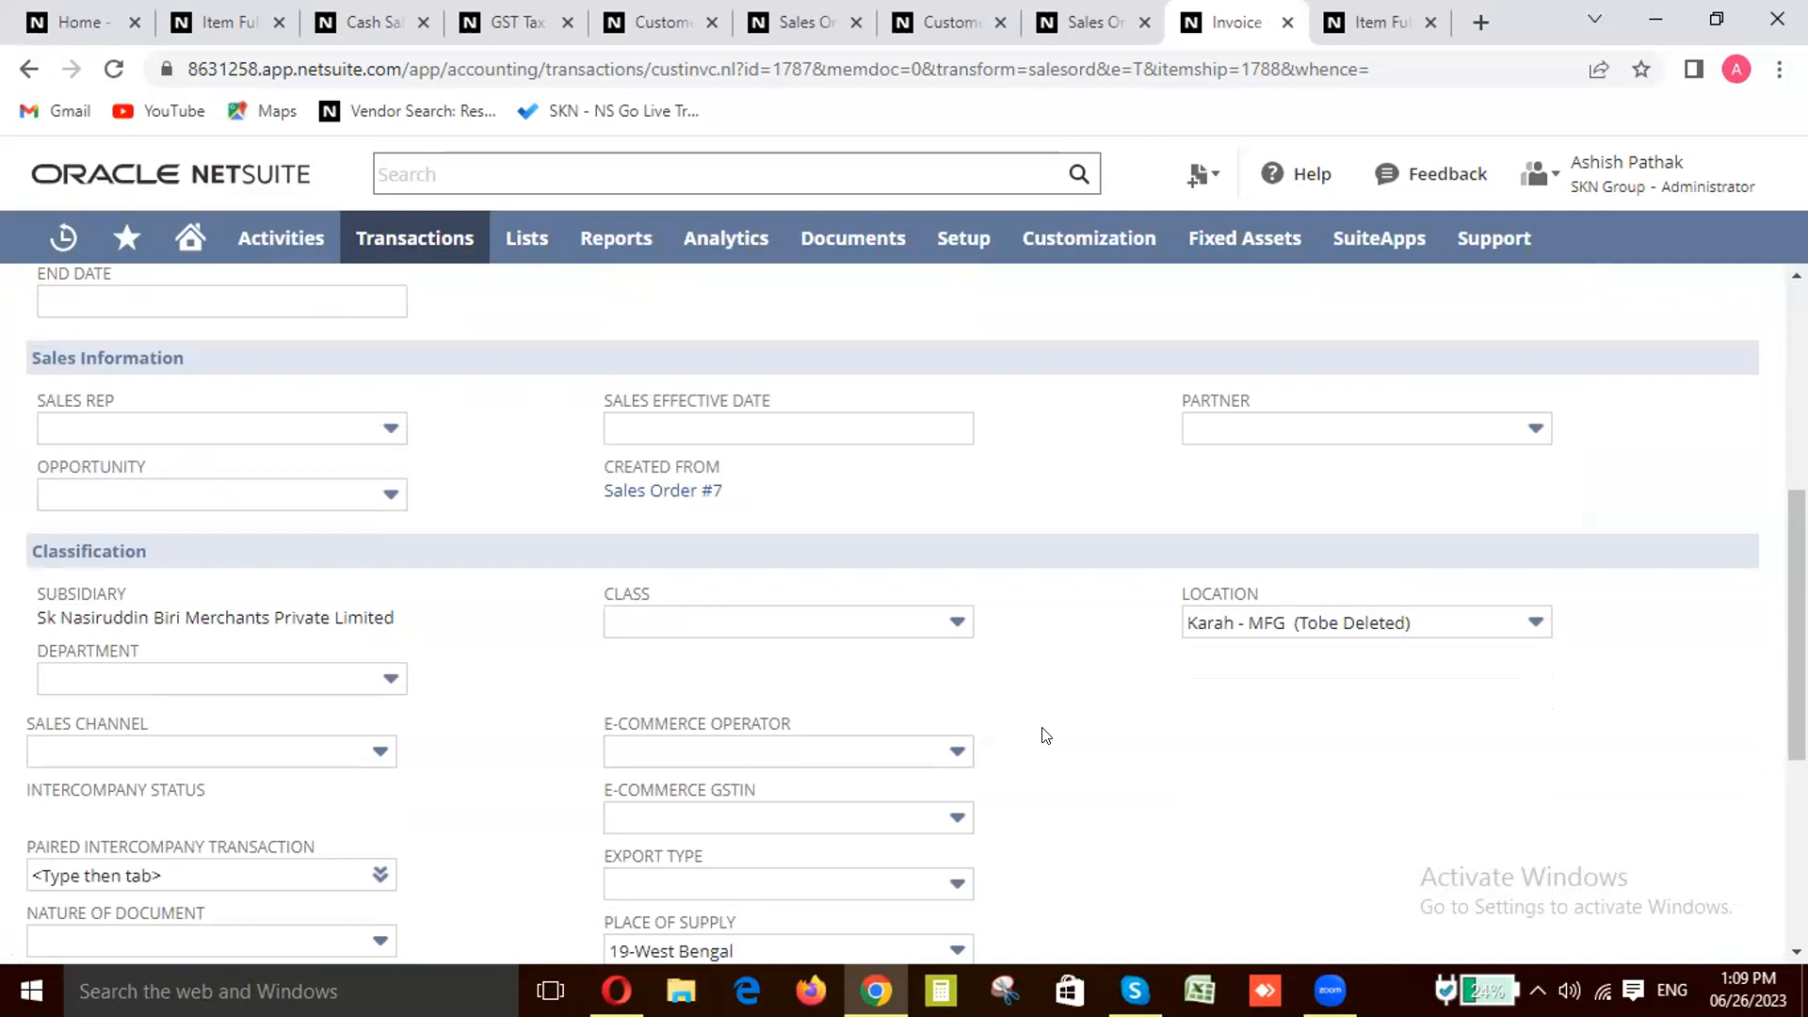
scroll(1043, 735, "up", 4)
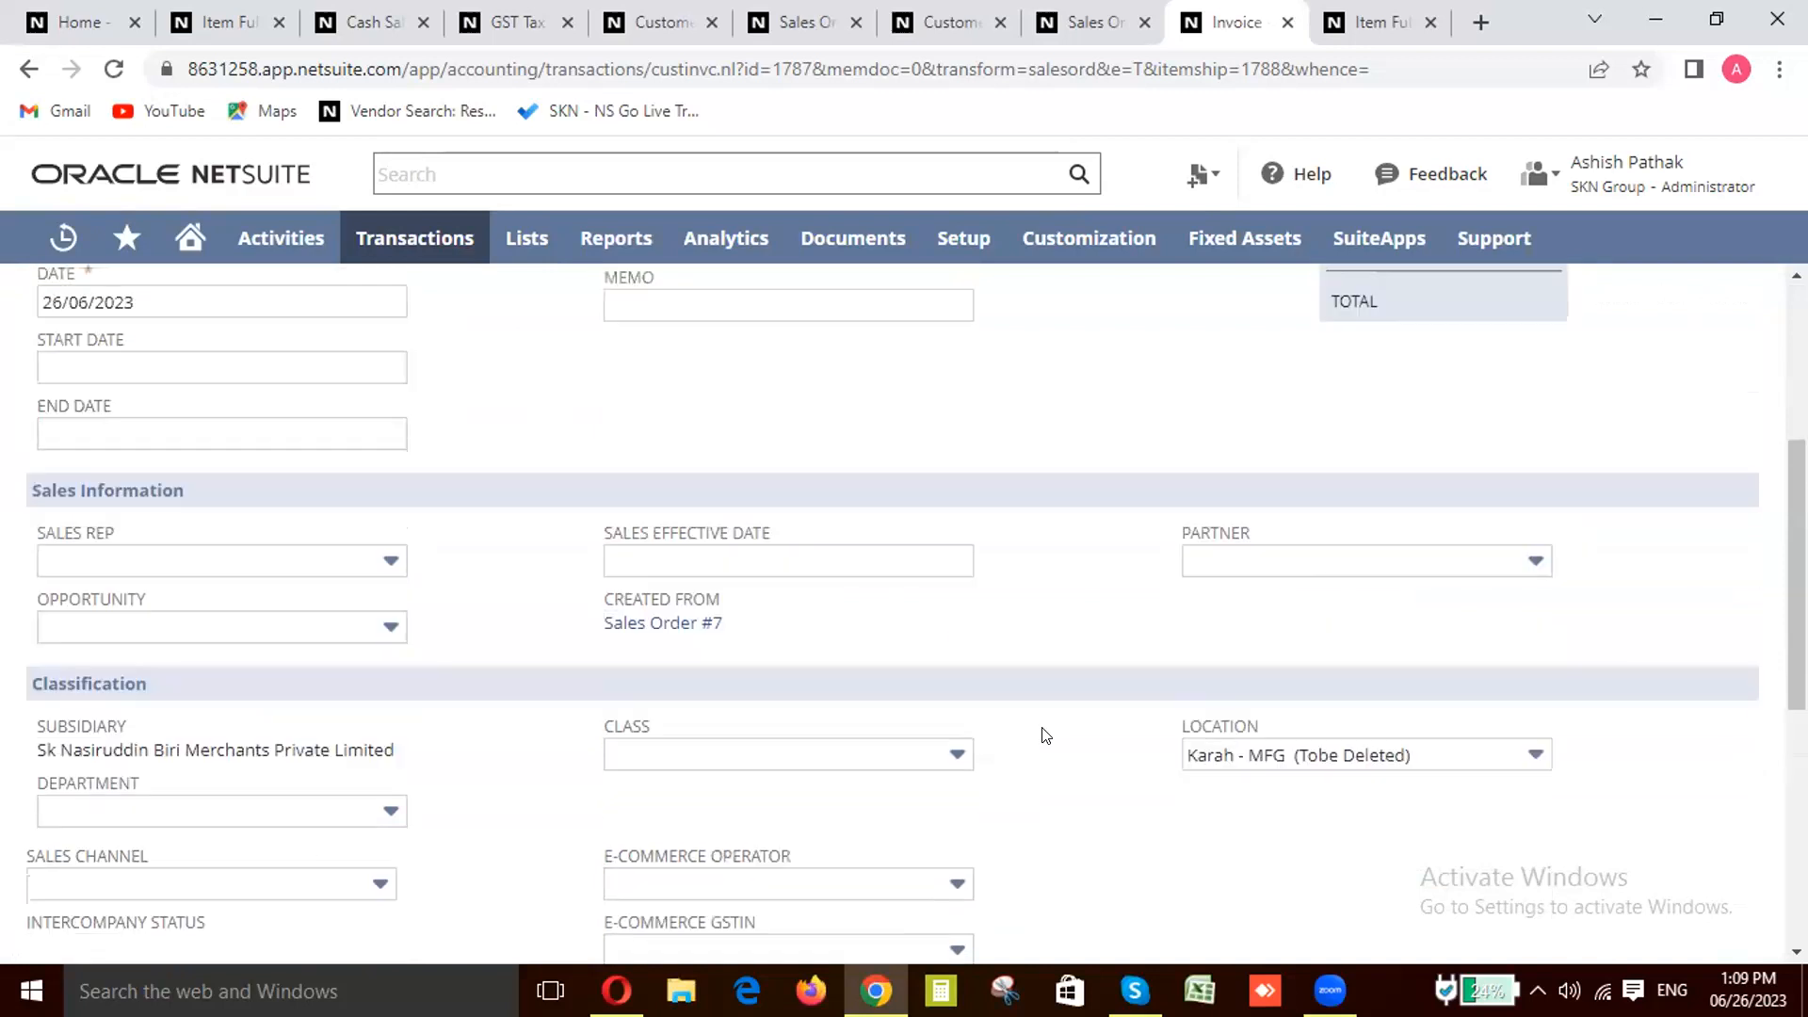
scroll(1043, 735, "up", 1)
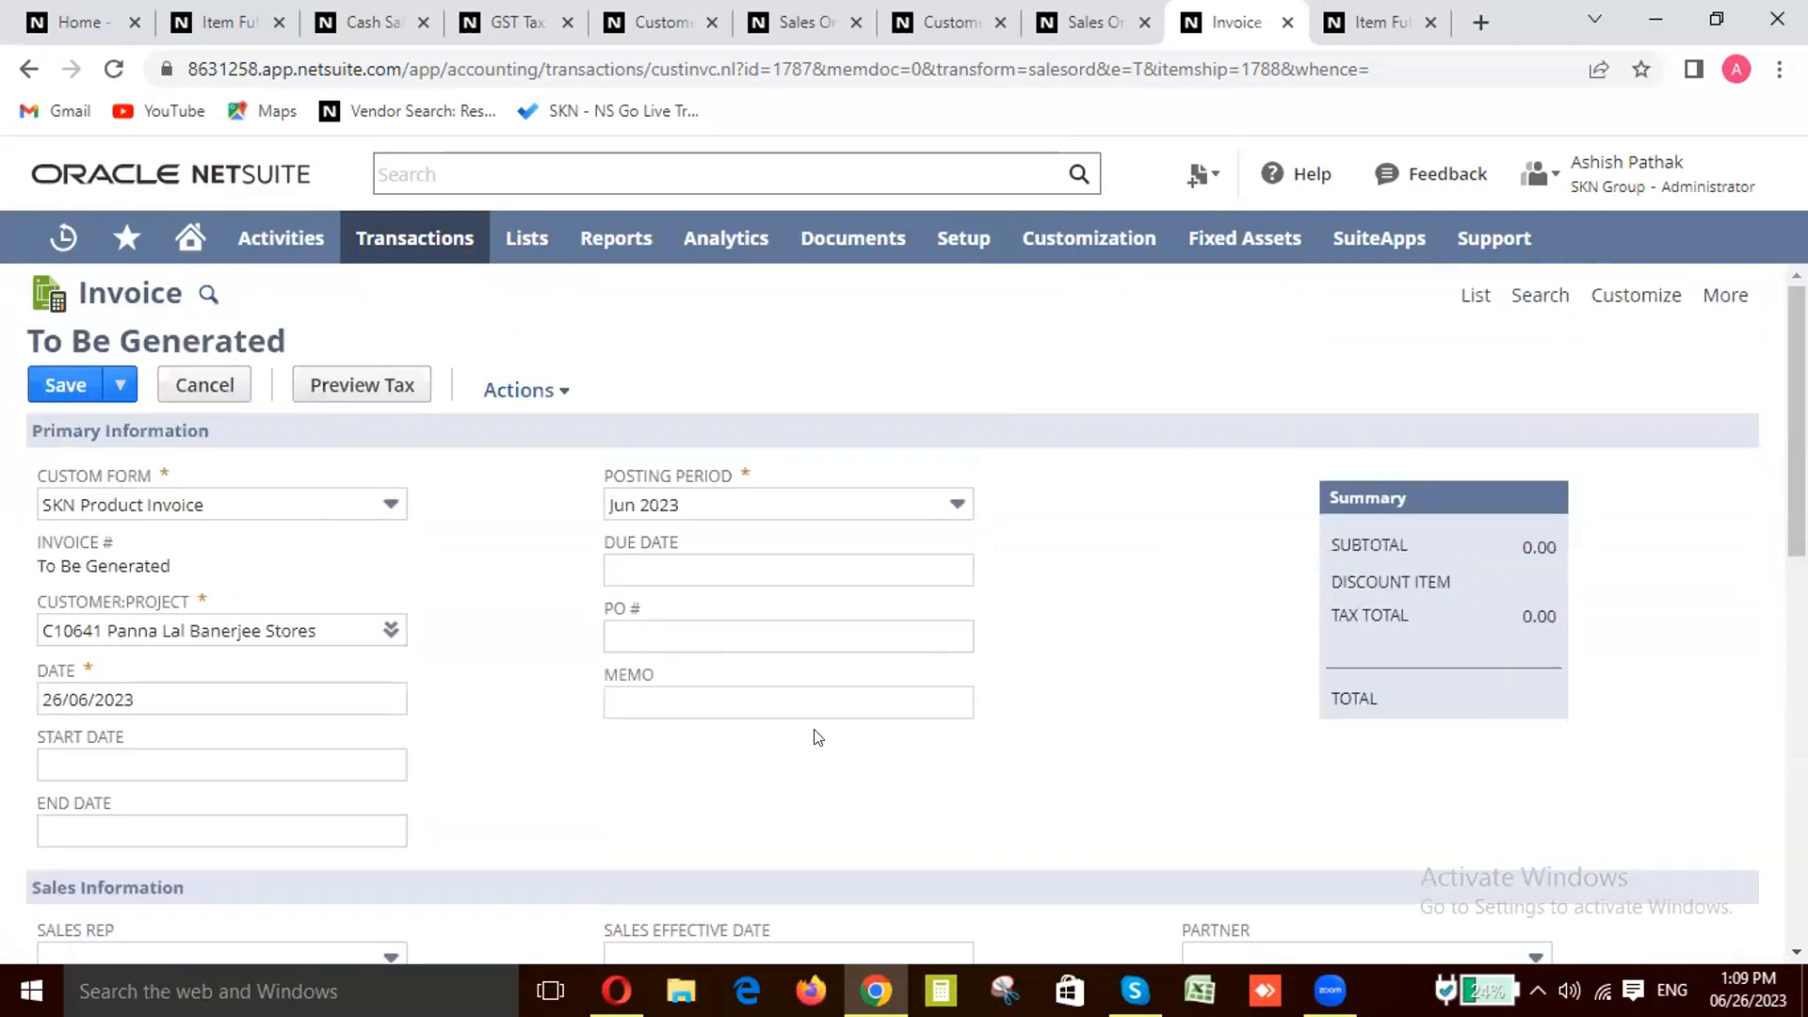
scroll(948, 751, "down", 4)
scroll(1005, 735, "down", 4)
scroll(1005, 730, "up", 12)
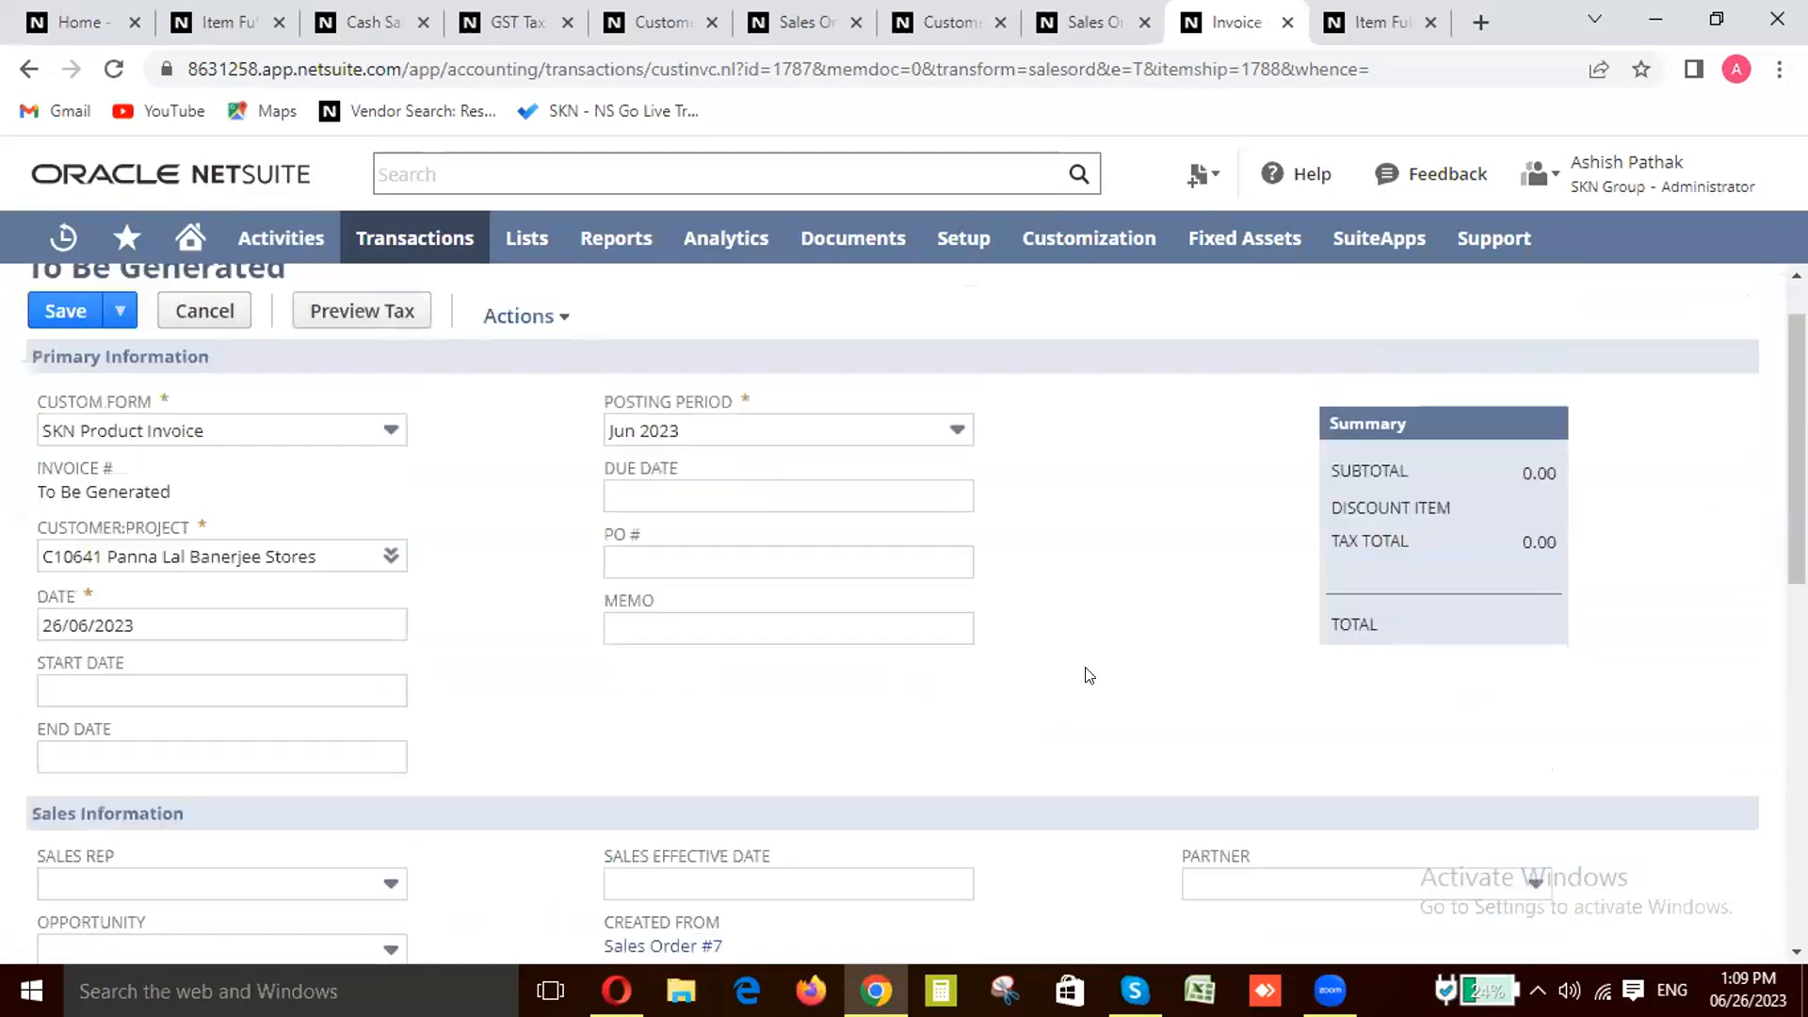
scroll(509, 667, "down", 8)
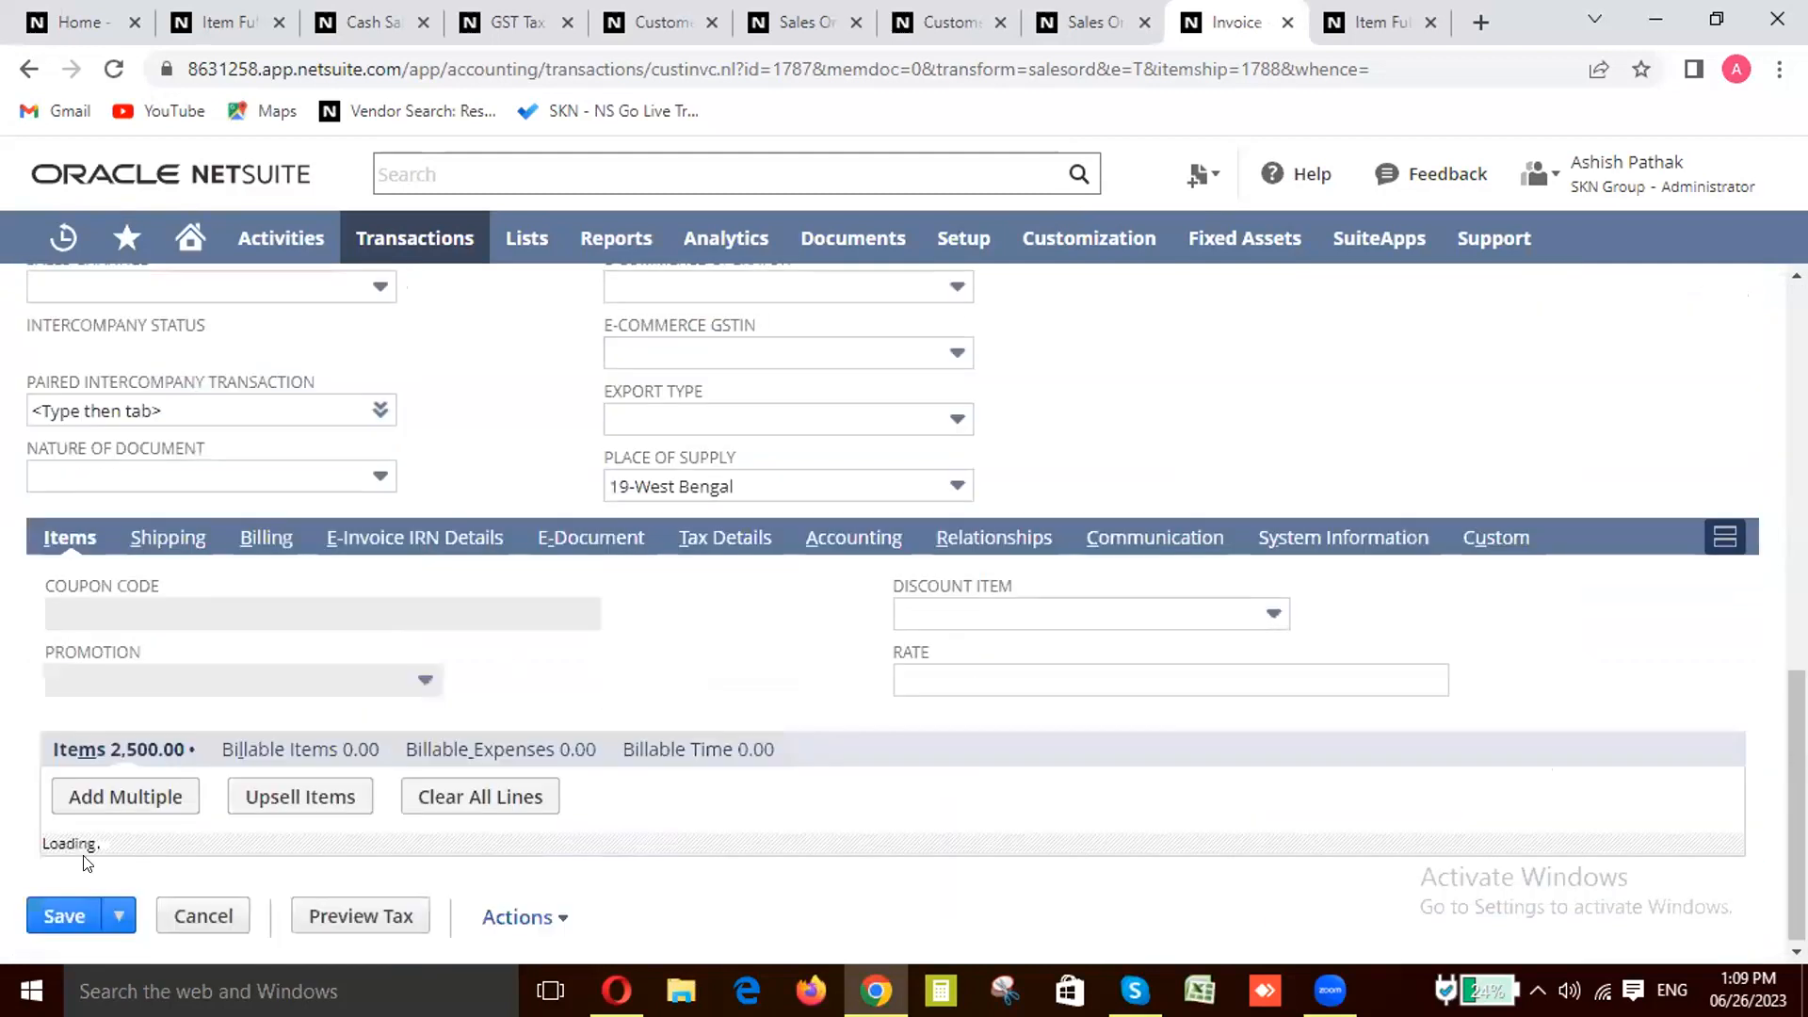
scroll(122, 743, "up", 5)
scroll(151, 652, "up", 3)
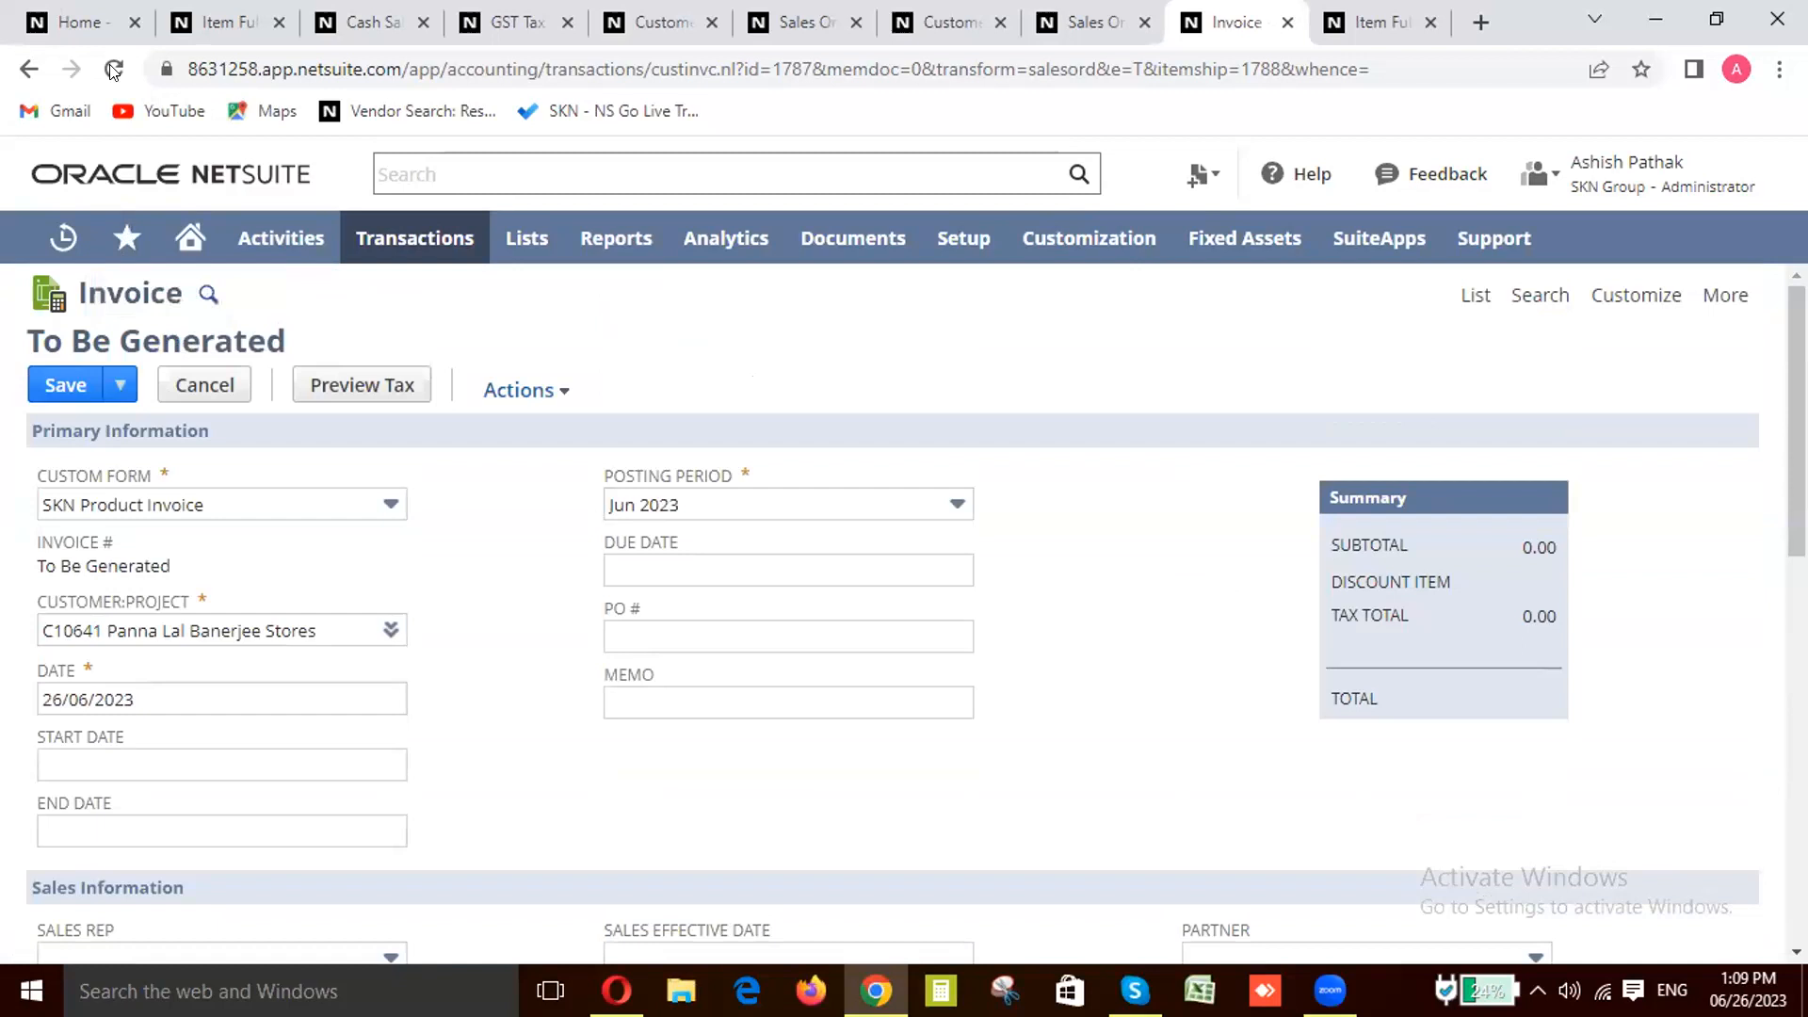
Step: Reload the unsaved invoice form and check its billing information and summary
left_click(113, 70)
scroll(923, 791, "down", 5)
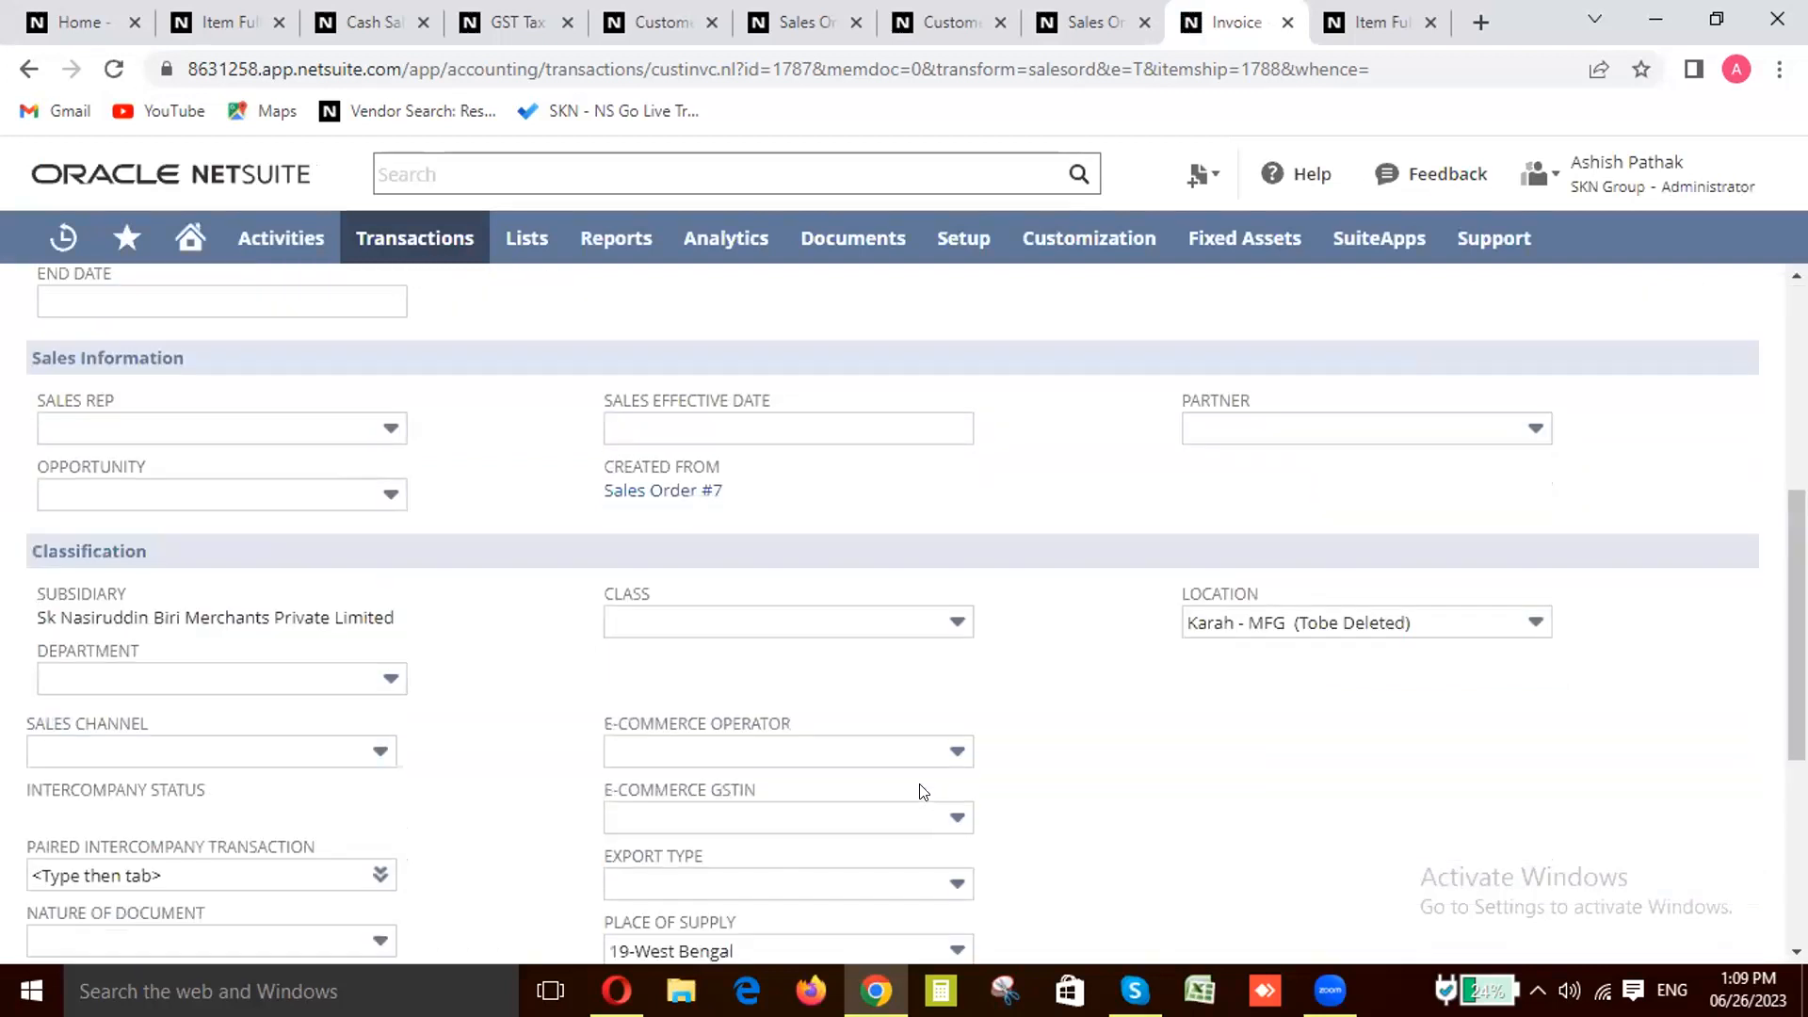
scroll(923, 791, "down", 5)
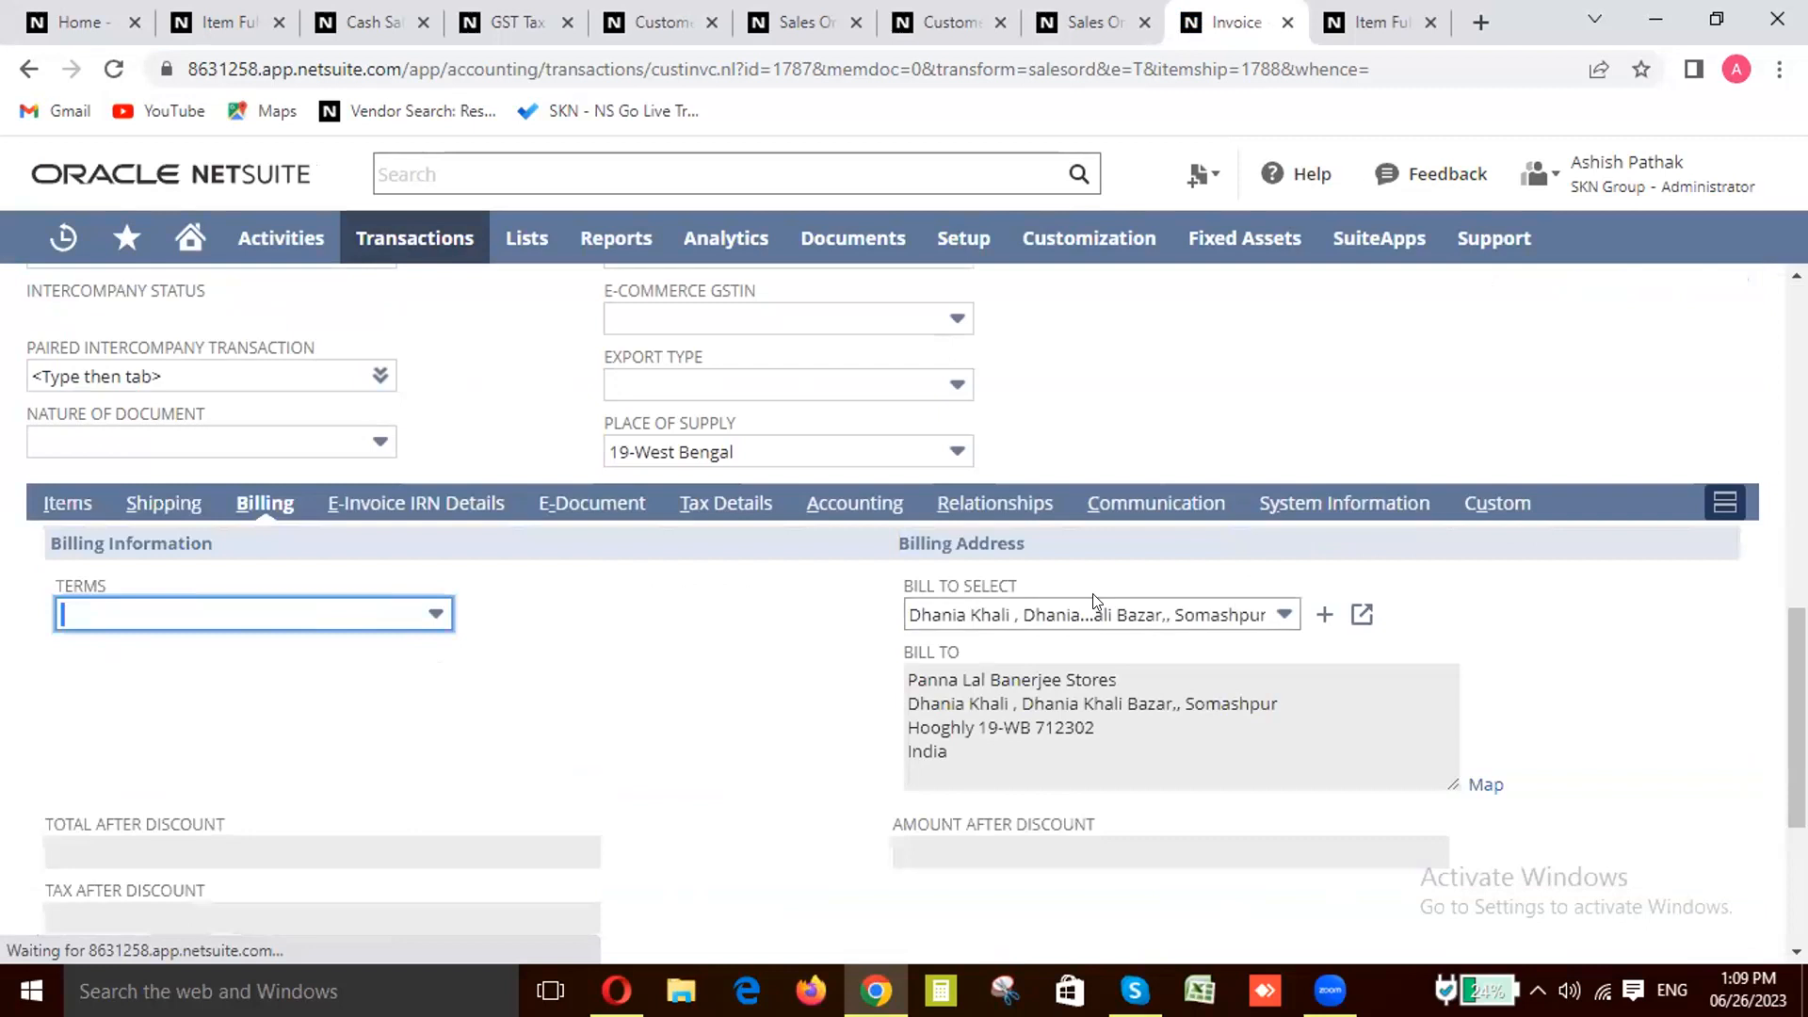
scroll(769, 540, "up", 9)
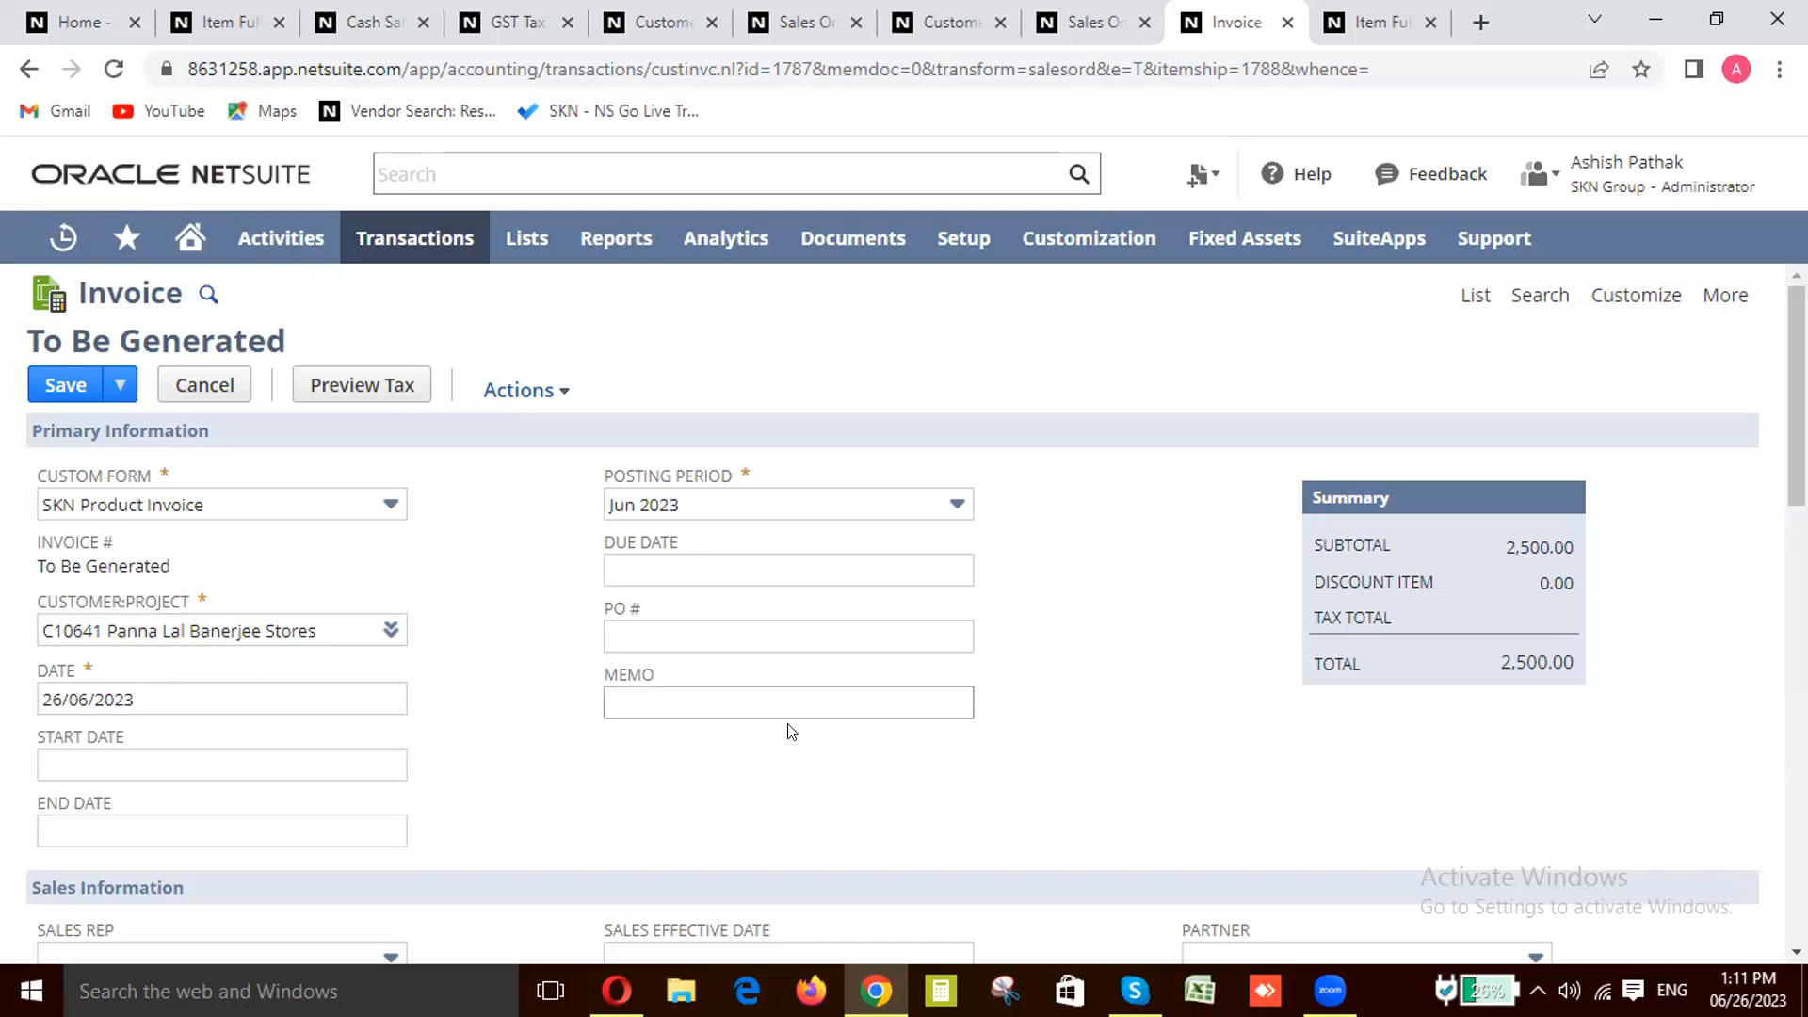
Step: Review the reloaded invoice's header fields, summary and lower sections before saving
scroll(789, 731, "down", 3)
scroll(789, 731, "up", 3)
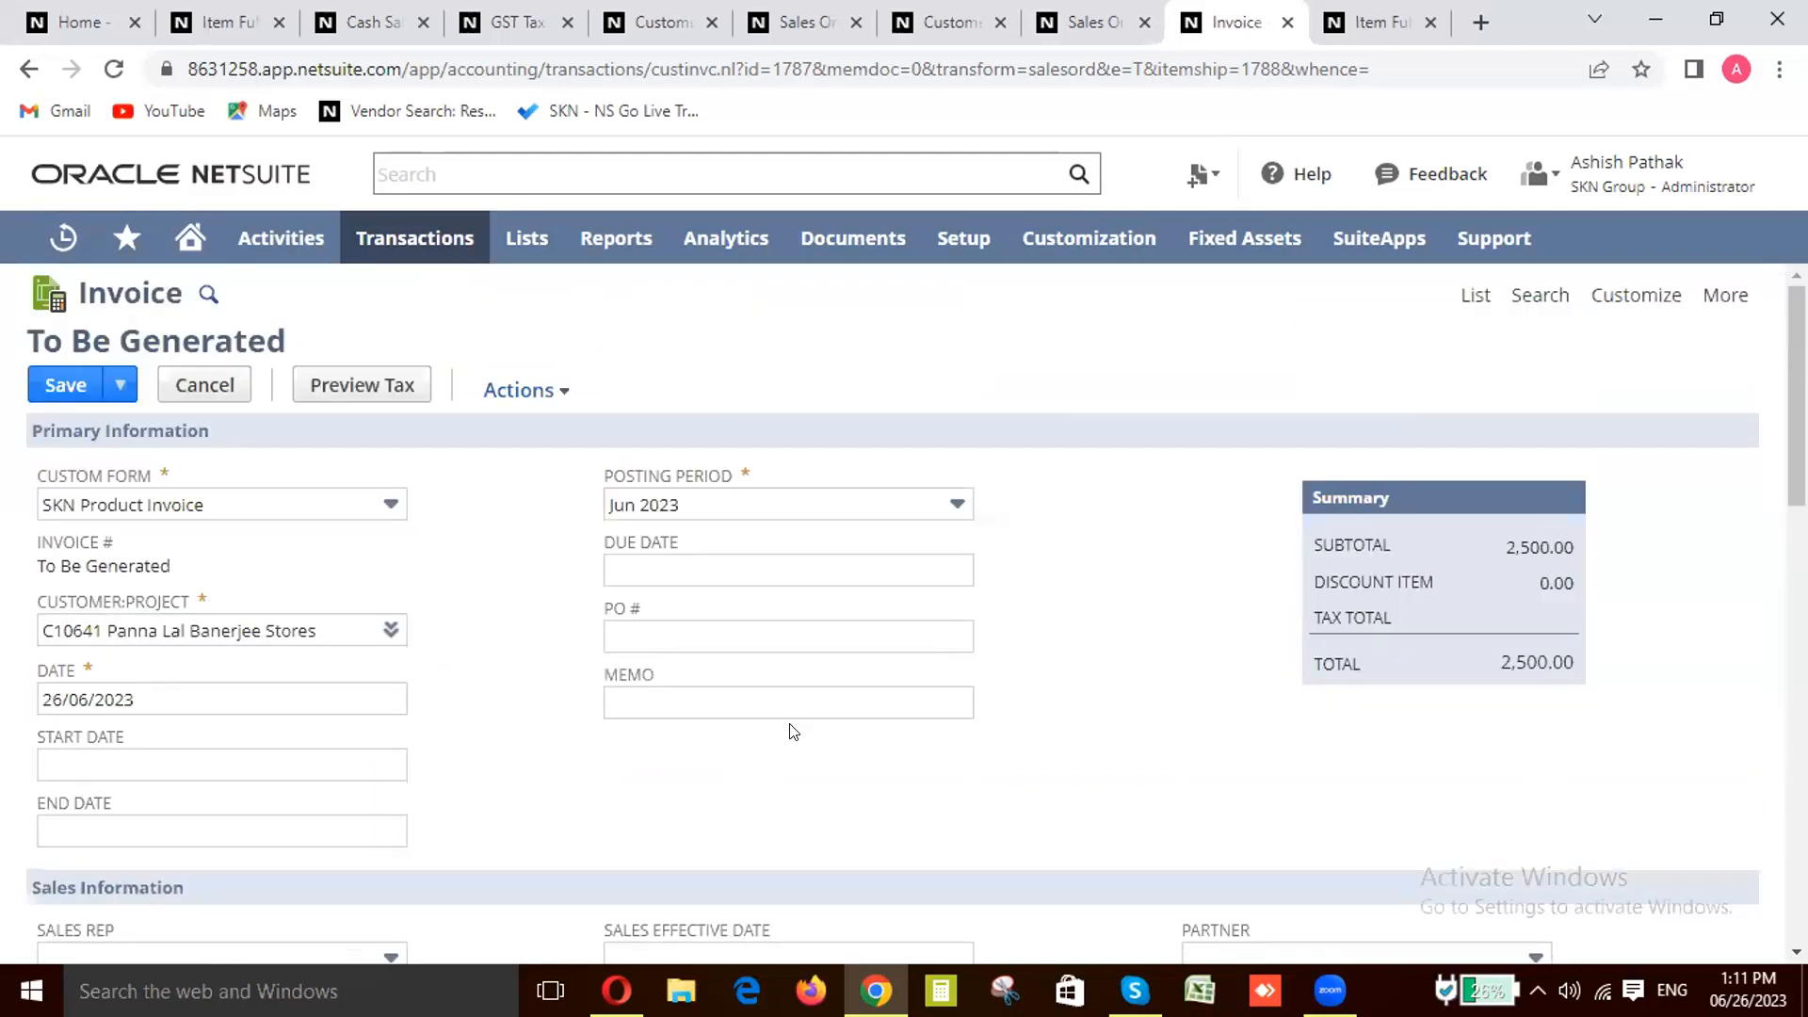
left_click(802, 708)
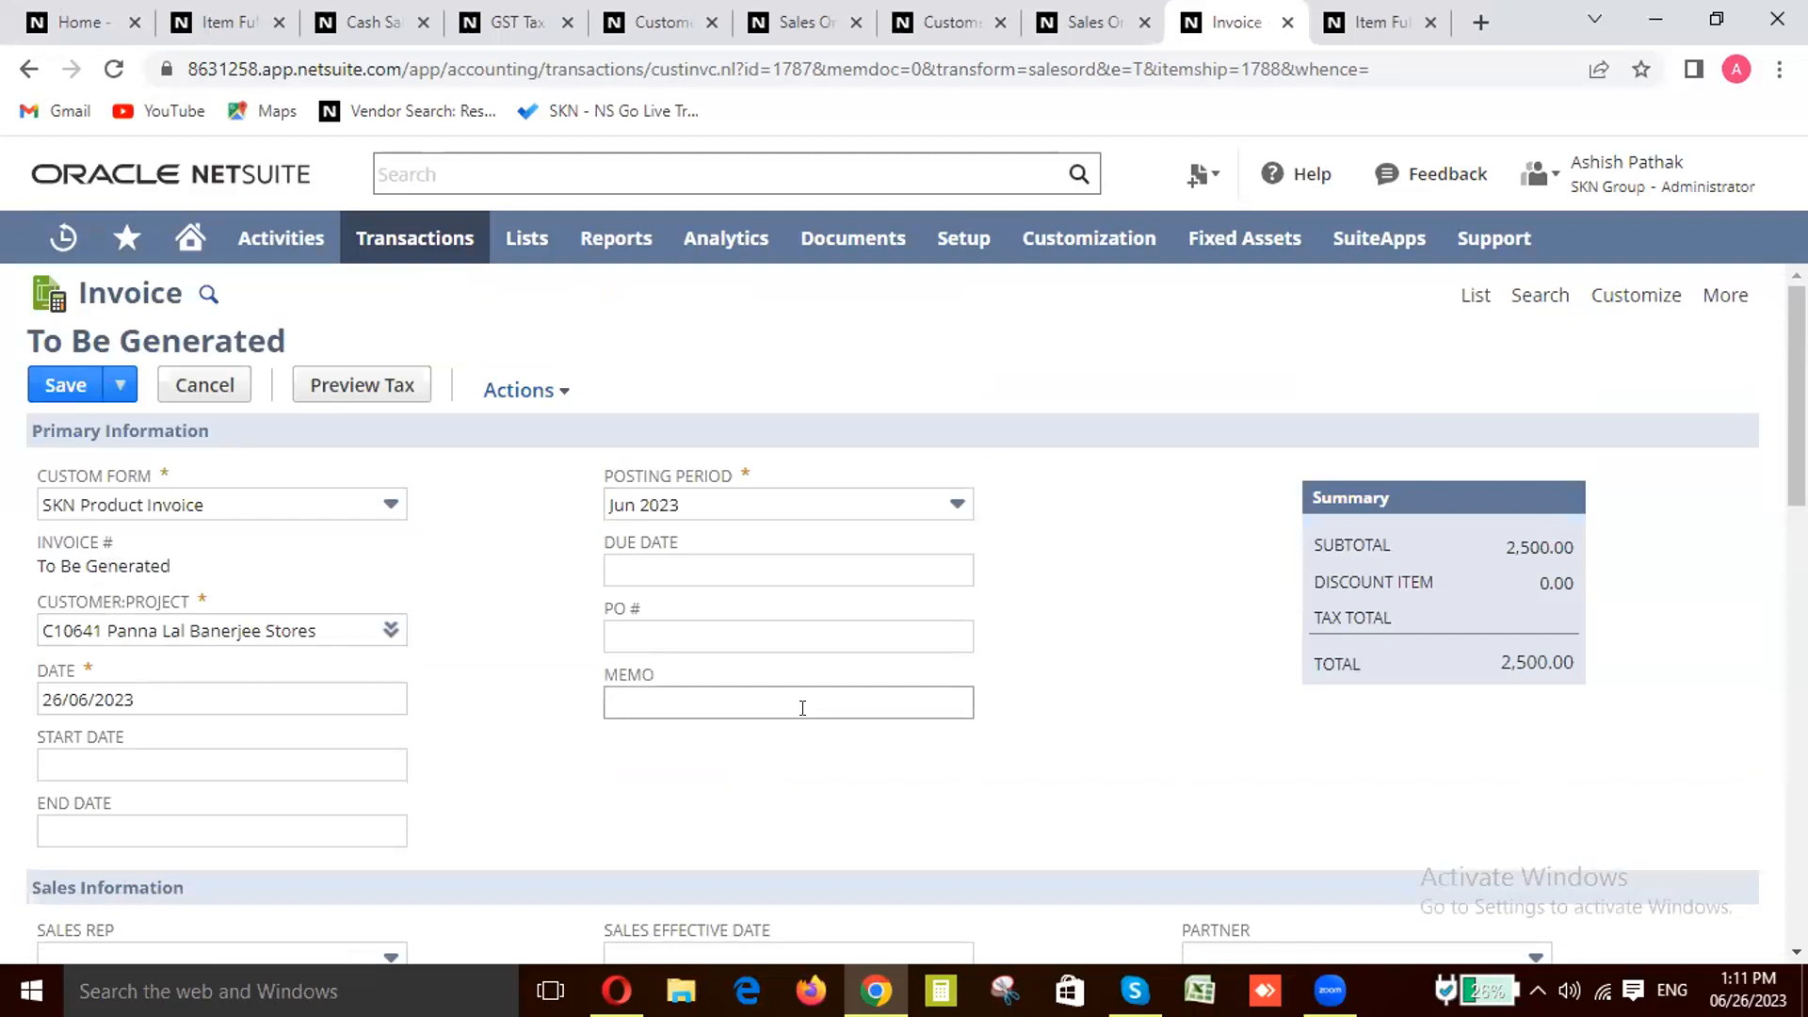
scroll(802, 708, "down", 2)
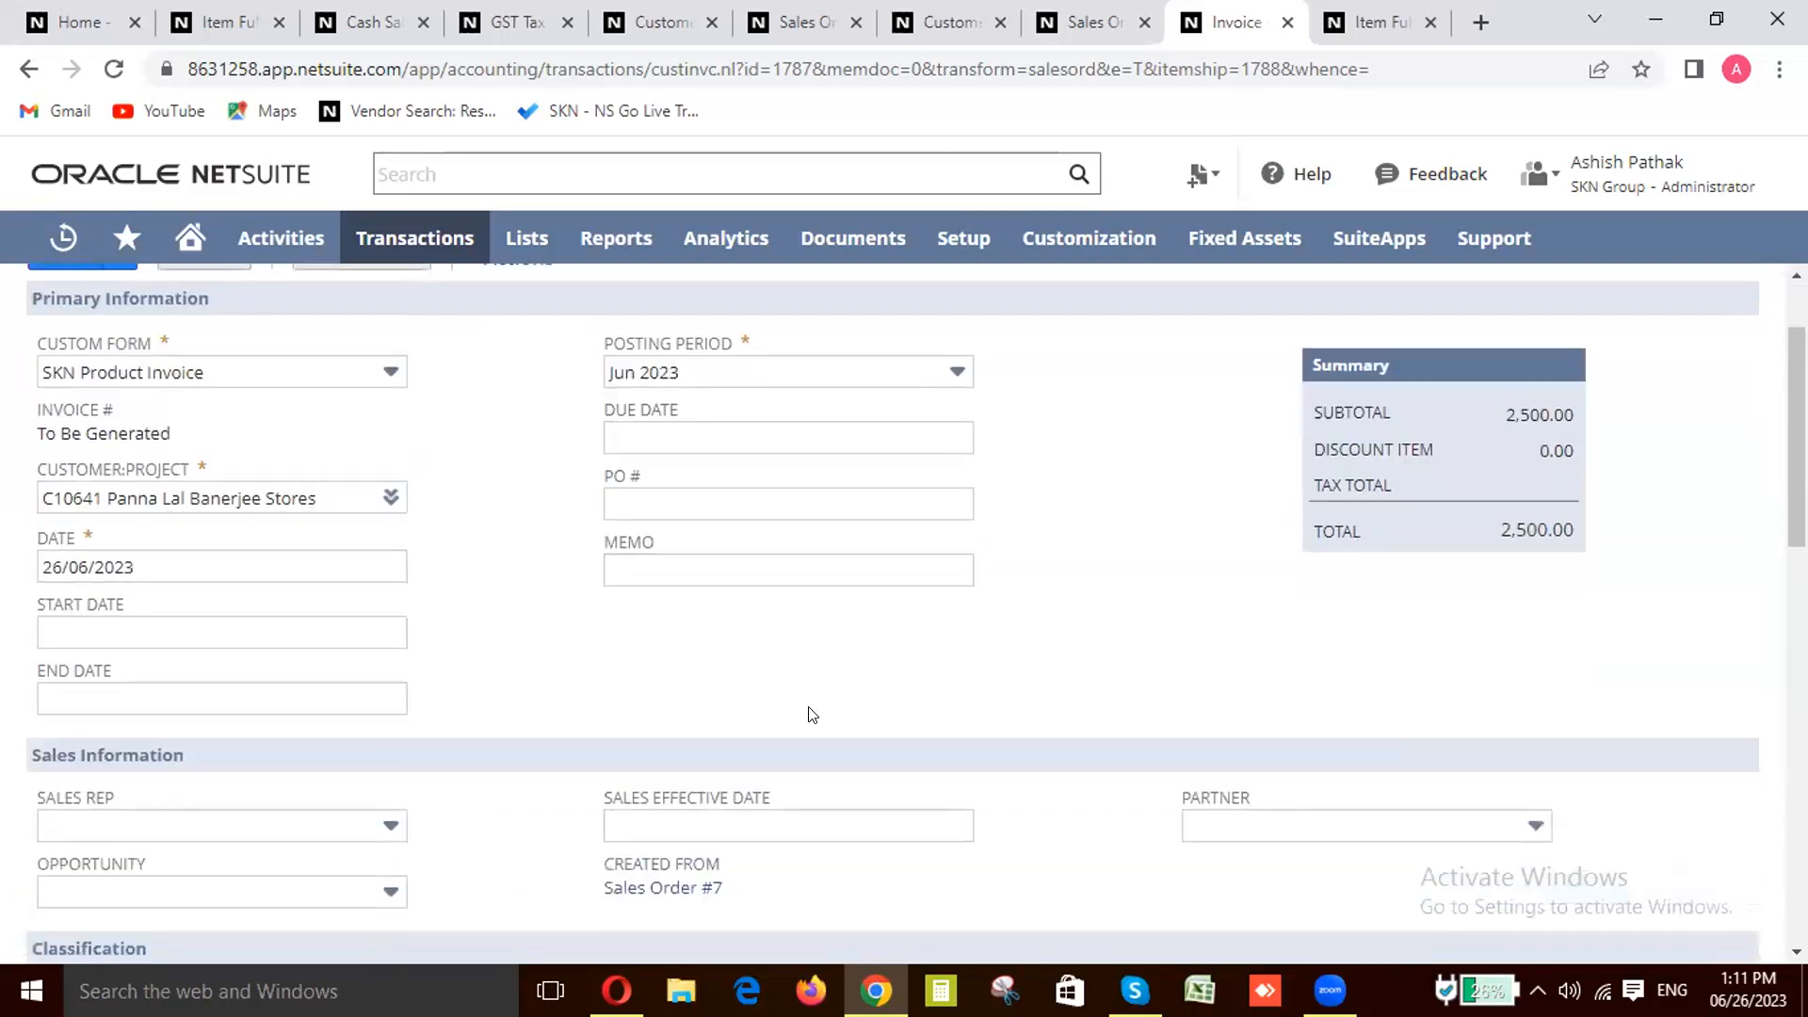
scroll(812, 715, "up", 2)
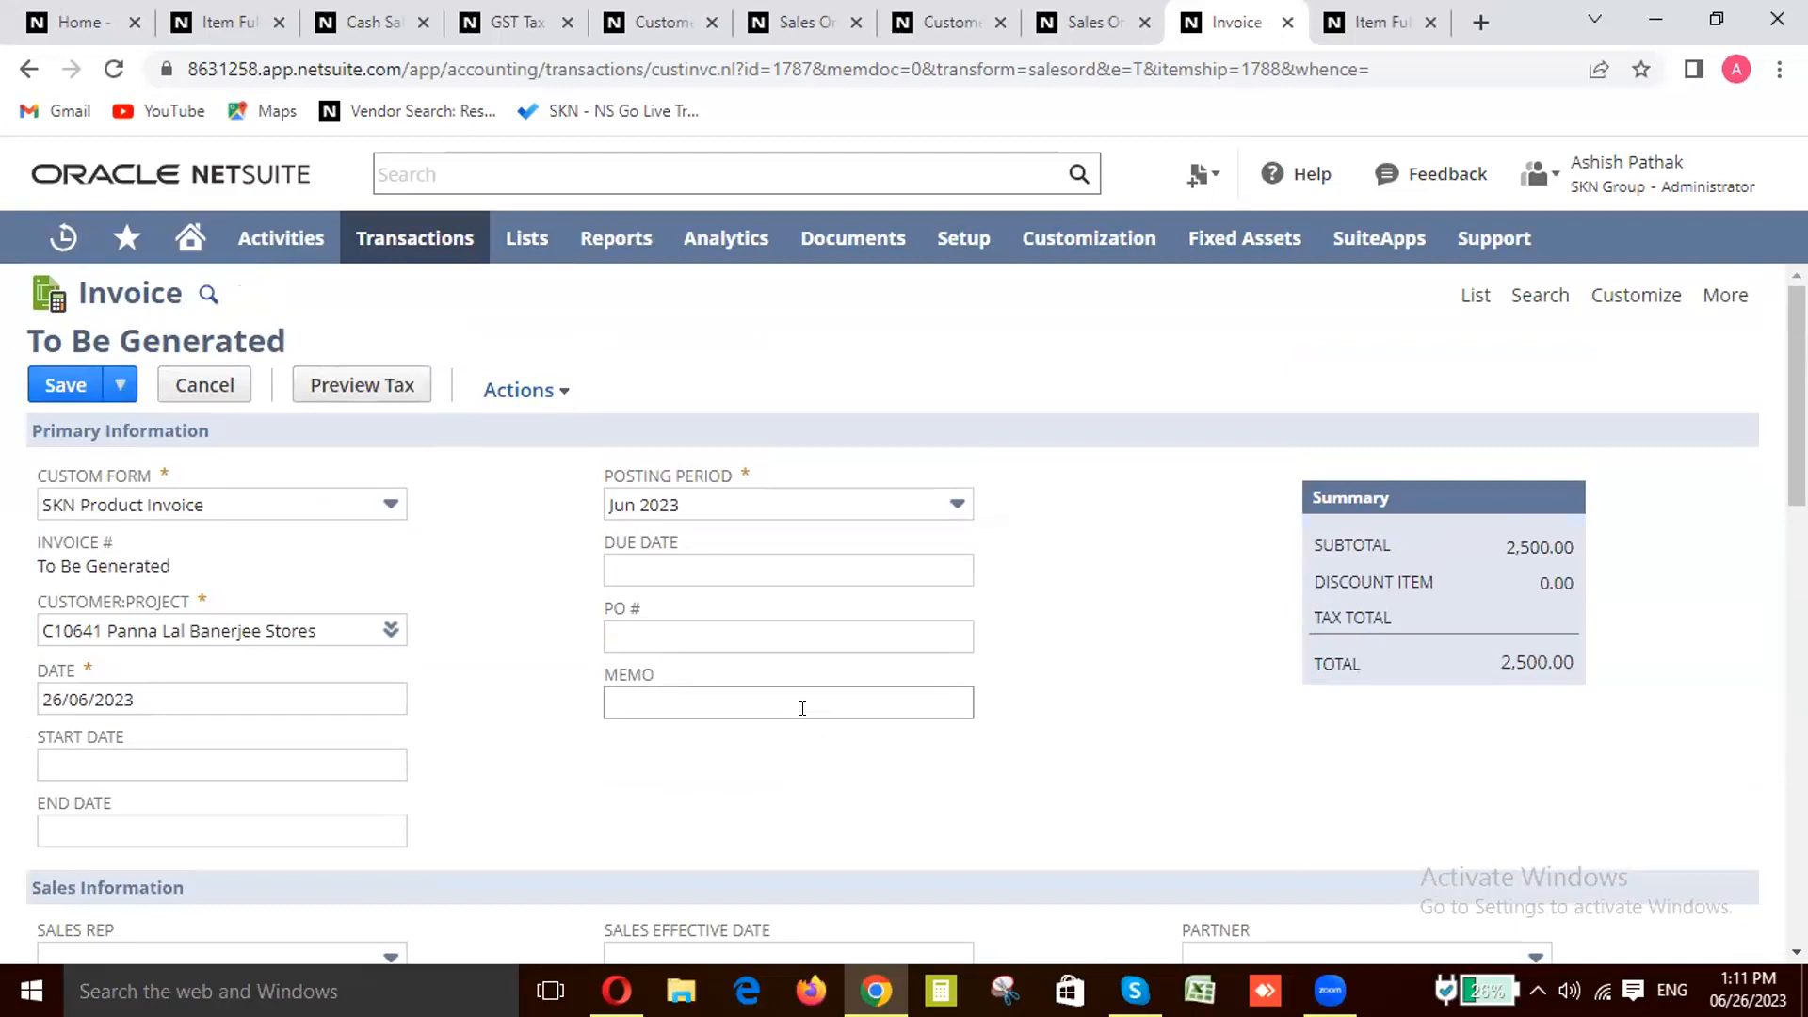
scroll(835, 690, "down", 4)
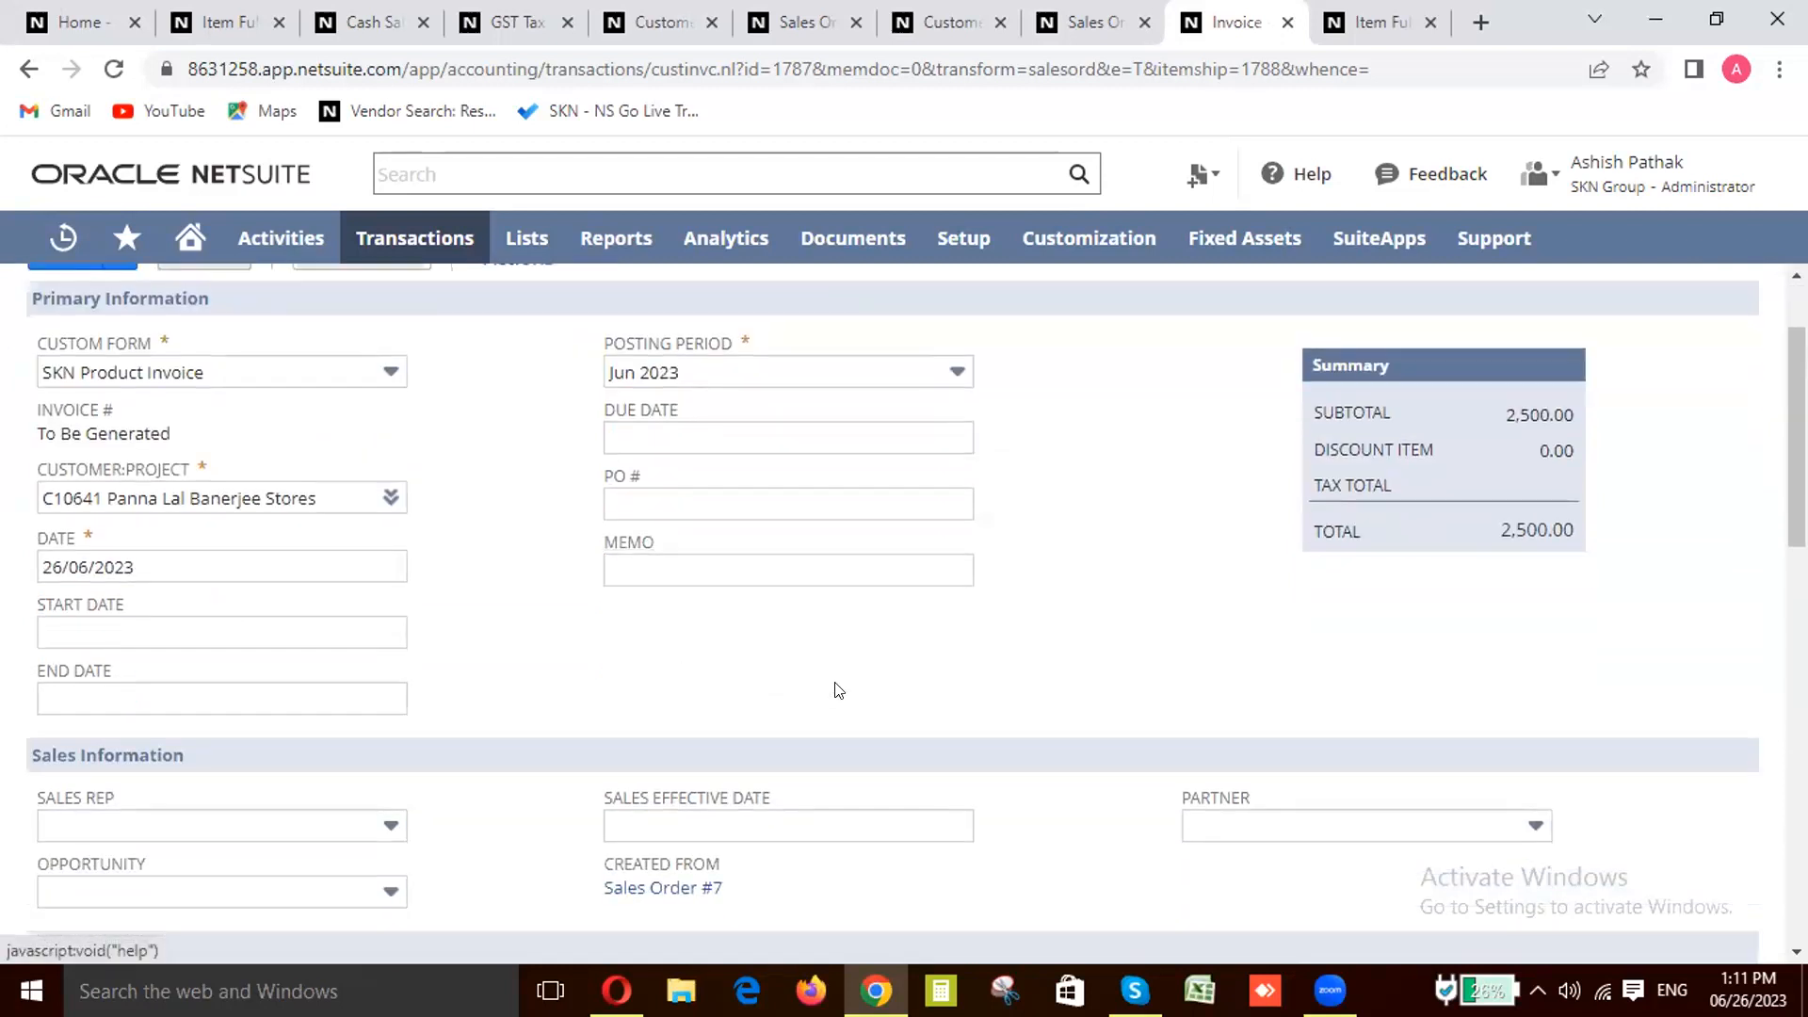
scroll(936, 694, "down", 7)
scroll(981, 702, "up", 10)
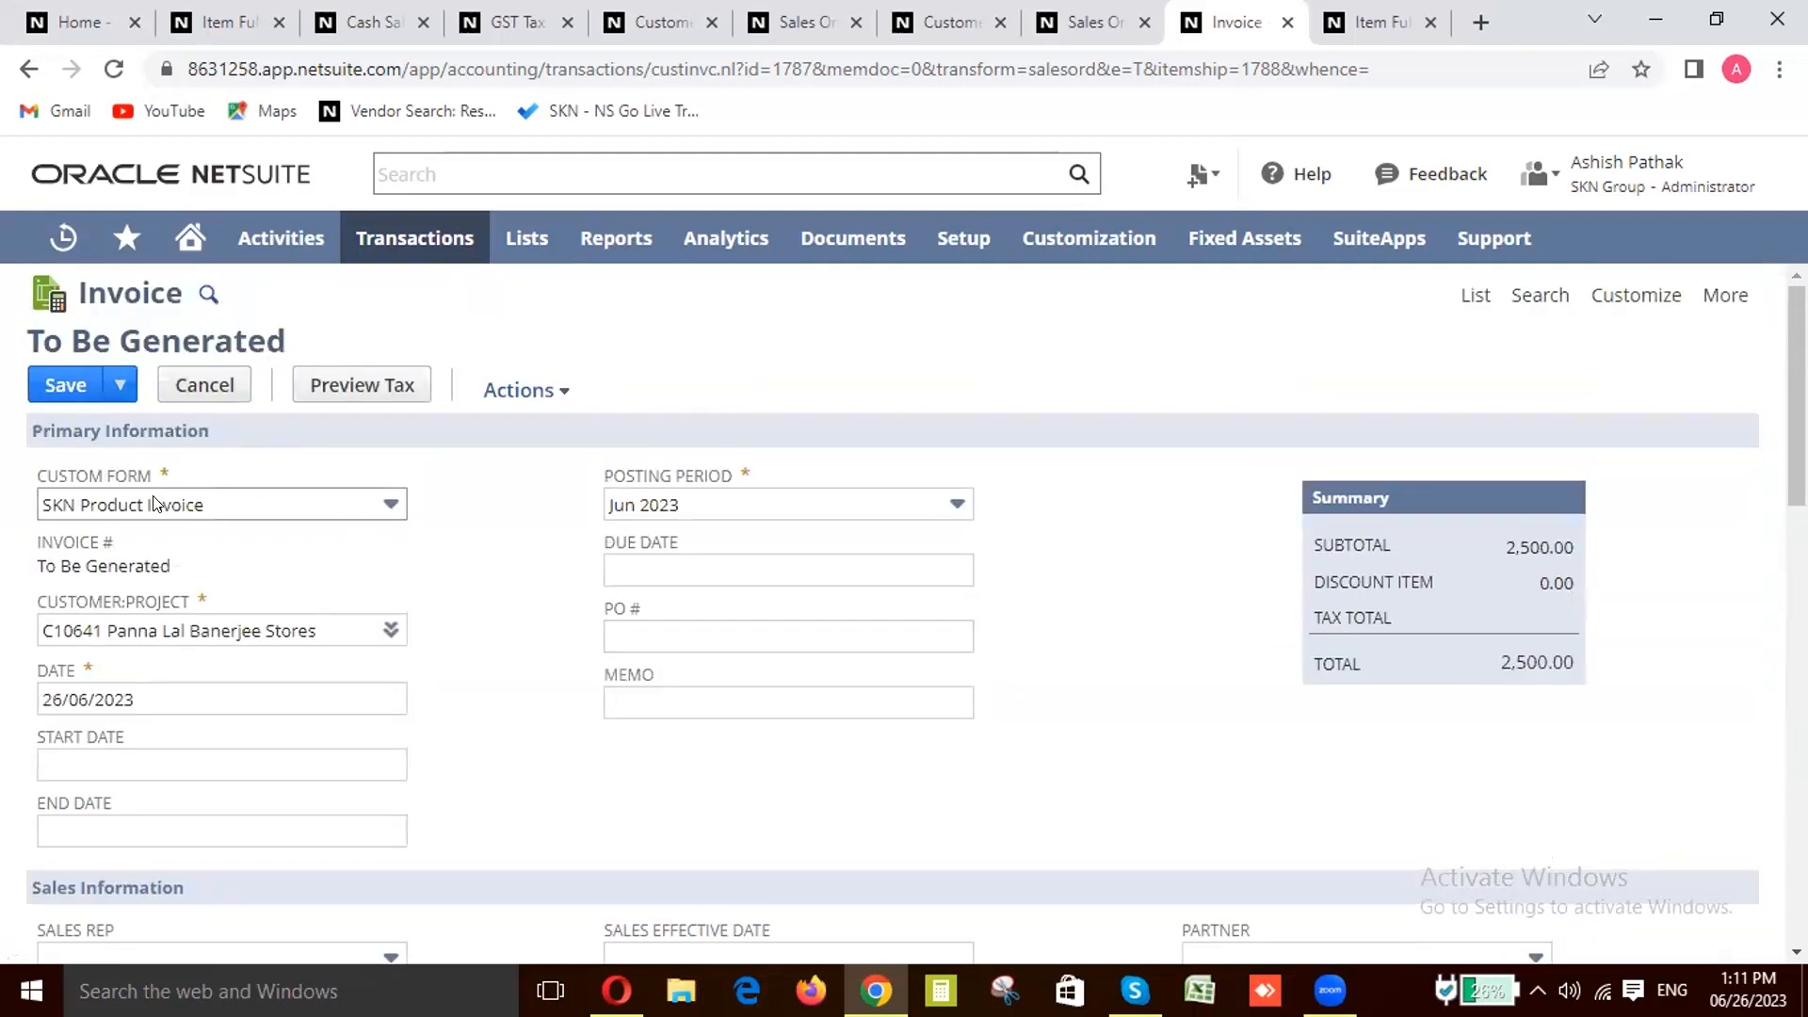
Step: Fill in the invoice's required Nature of Document and save the invoice
left_click(54, 388)
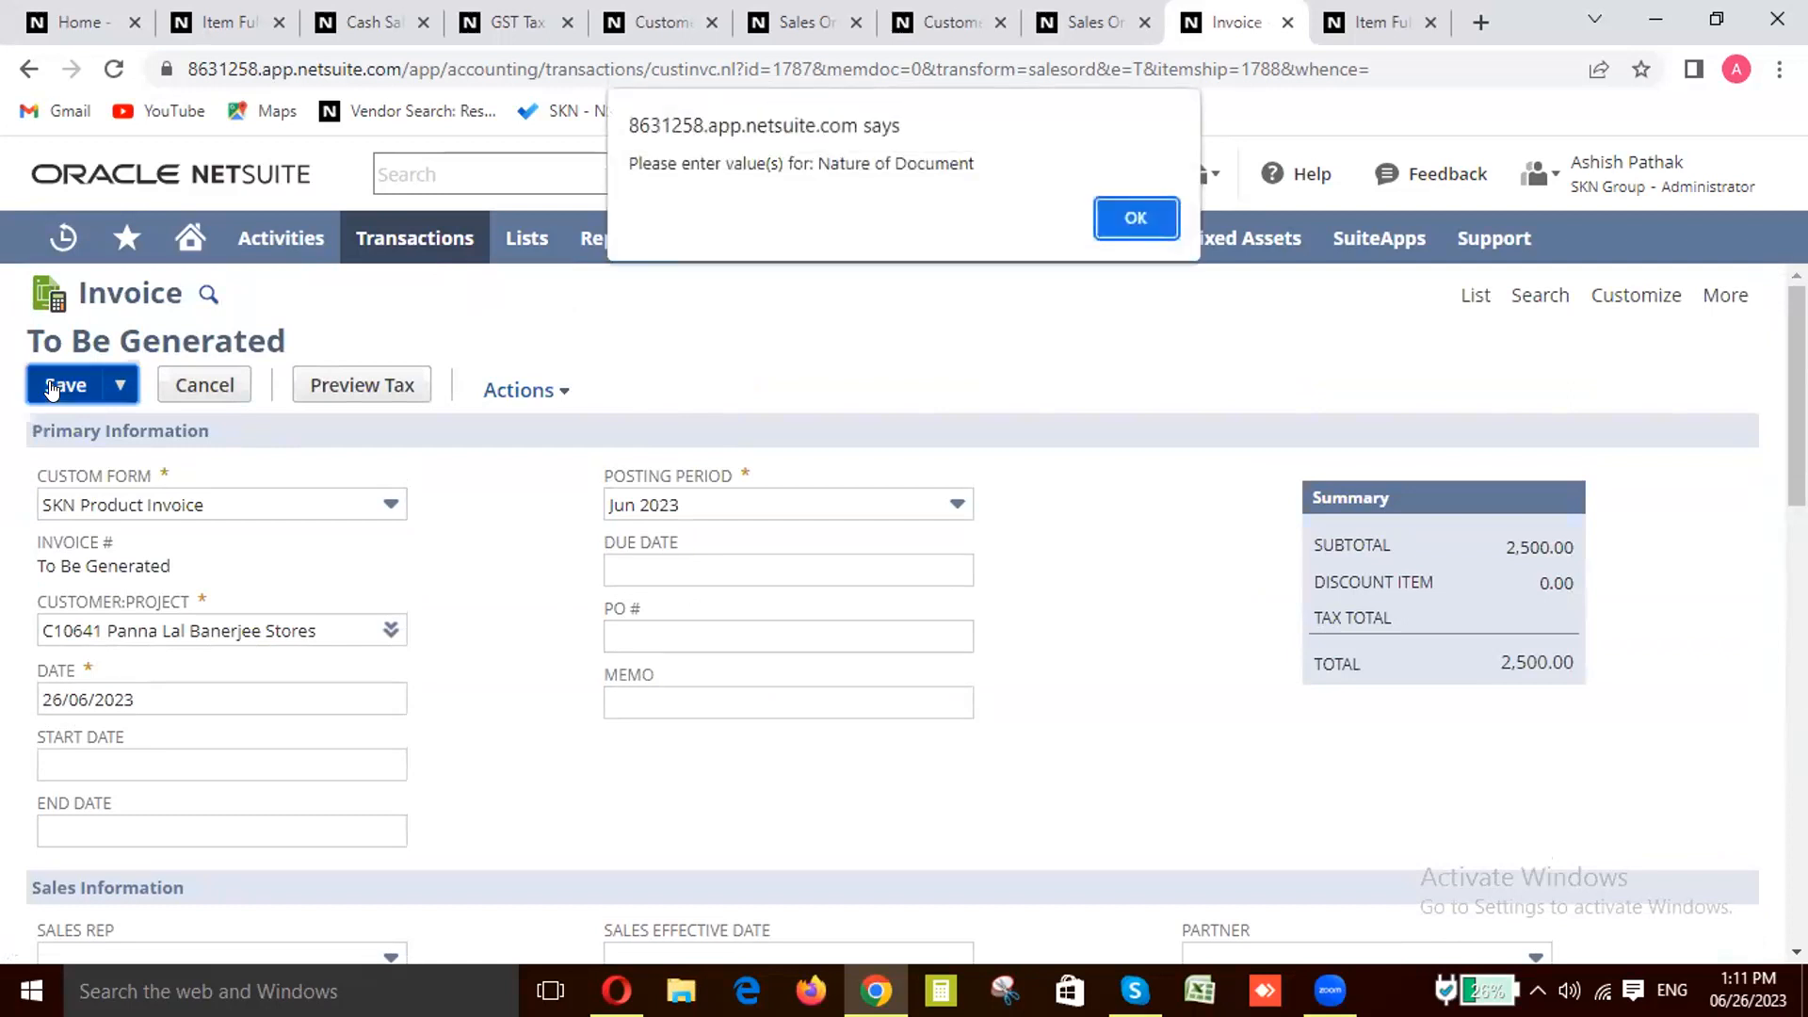
left_click(1119, 217)
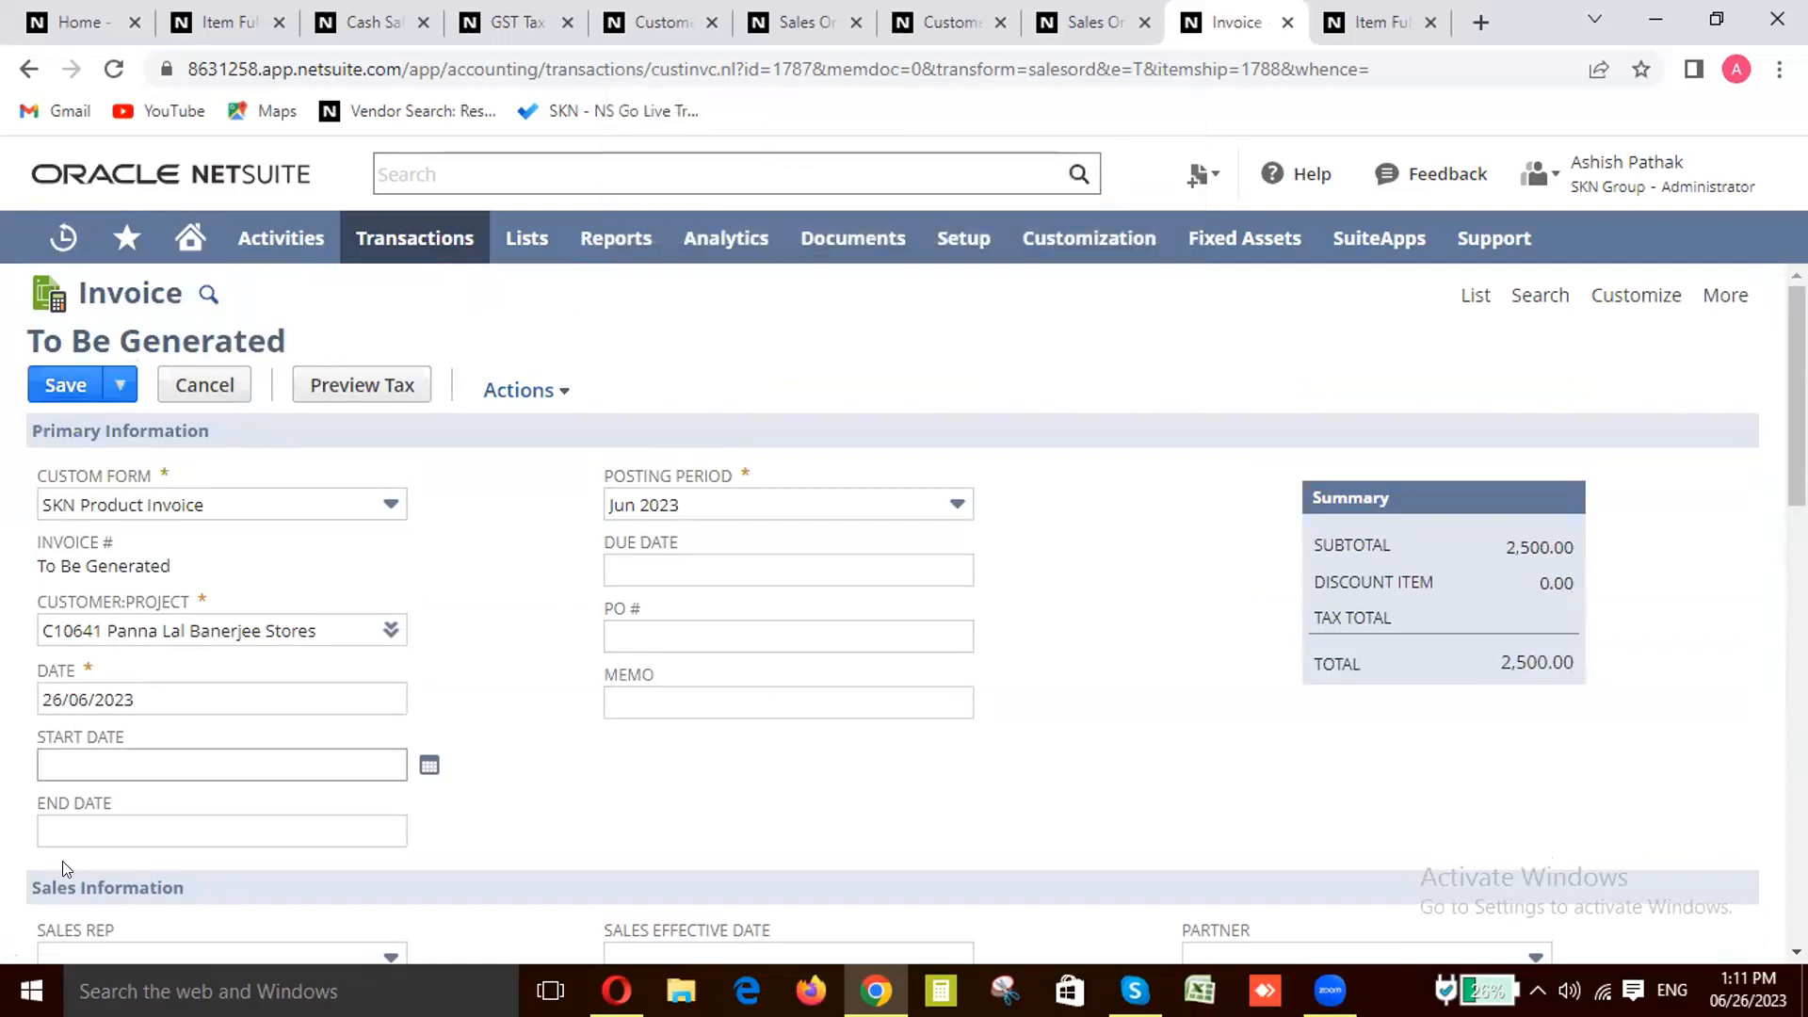
left_click(198, 674)
left_click(189, 747)
scroll(298, 604, "up", 1)
scroll(297, 604, "up", 10)
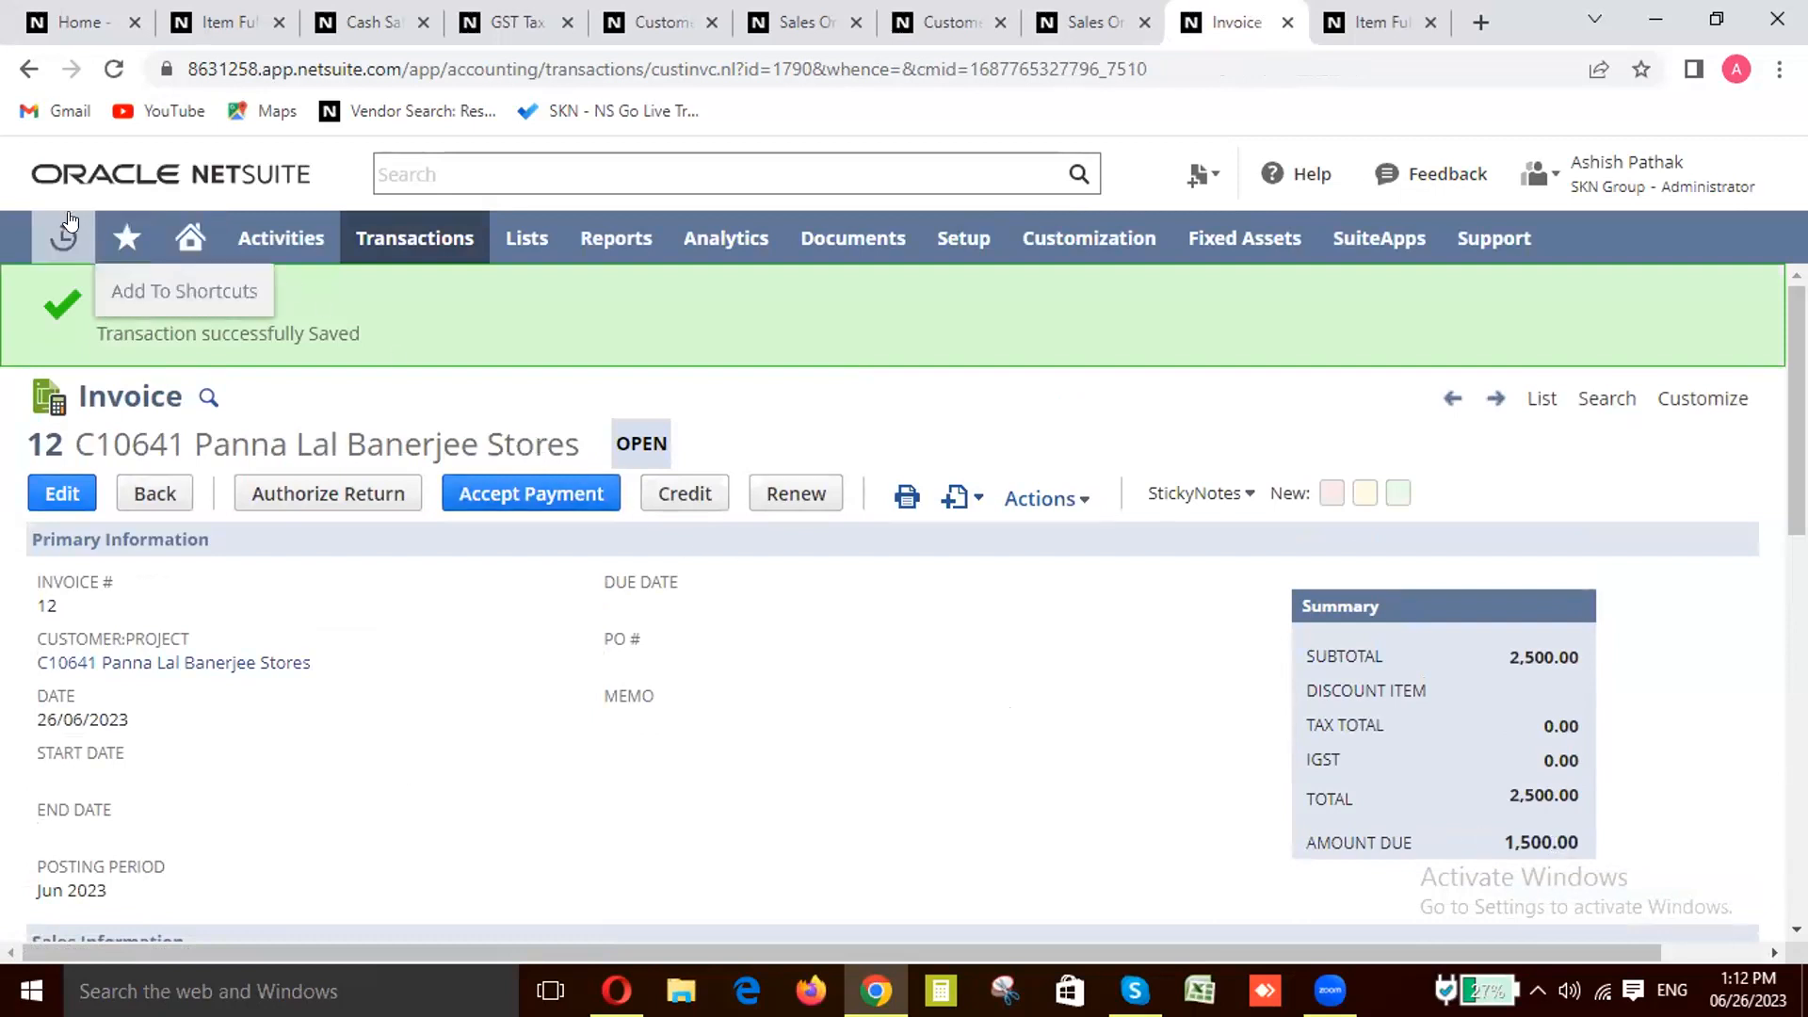
Step: Open the latest customer deposit from the recent records in a new browser tab
mouse_move(66, 226)
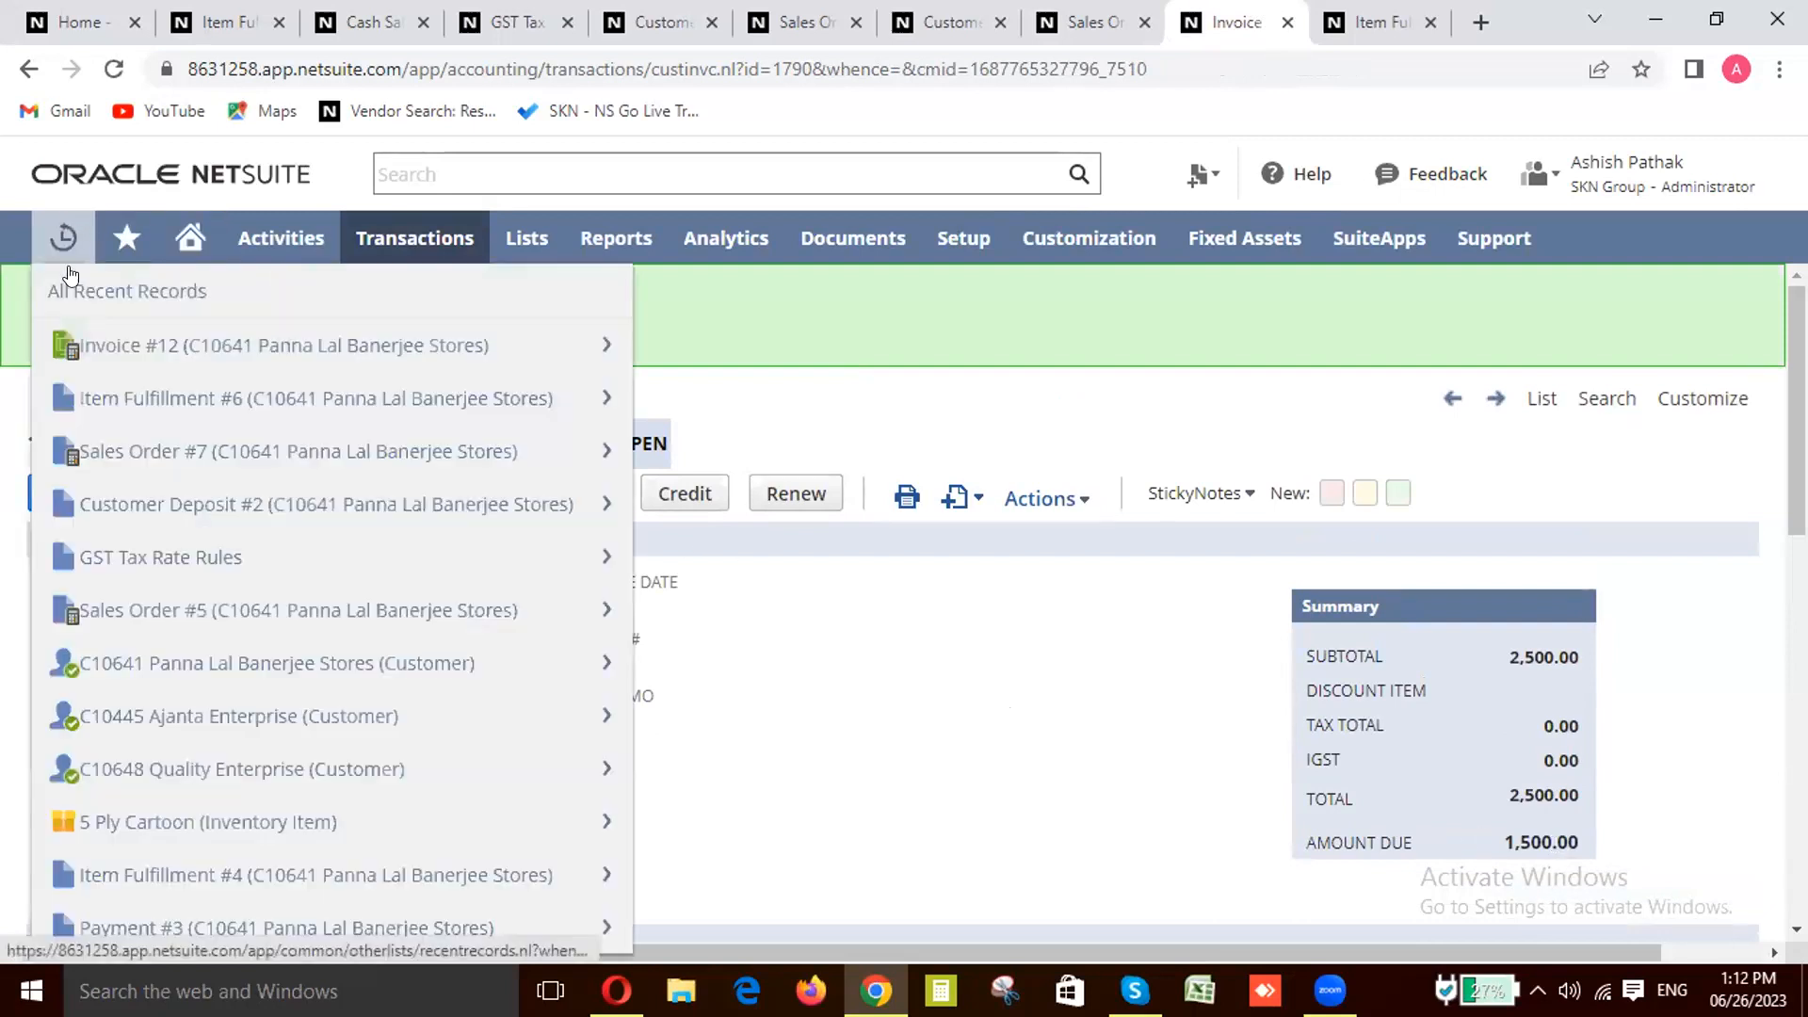
right_click(221, 504)
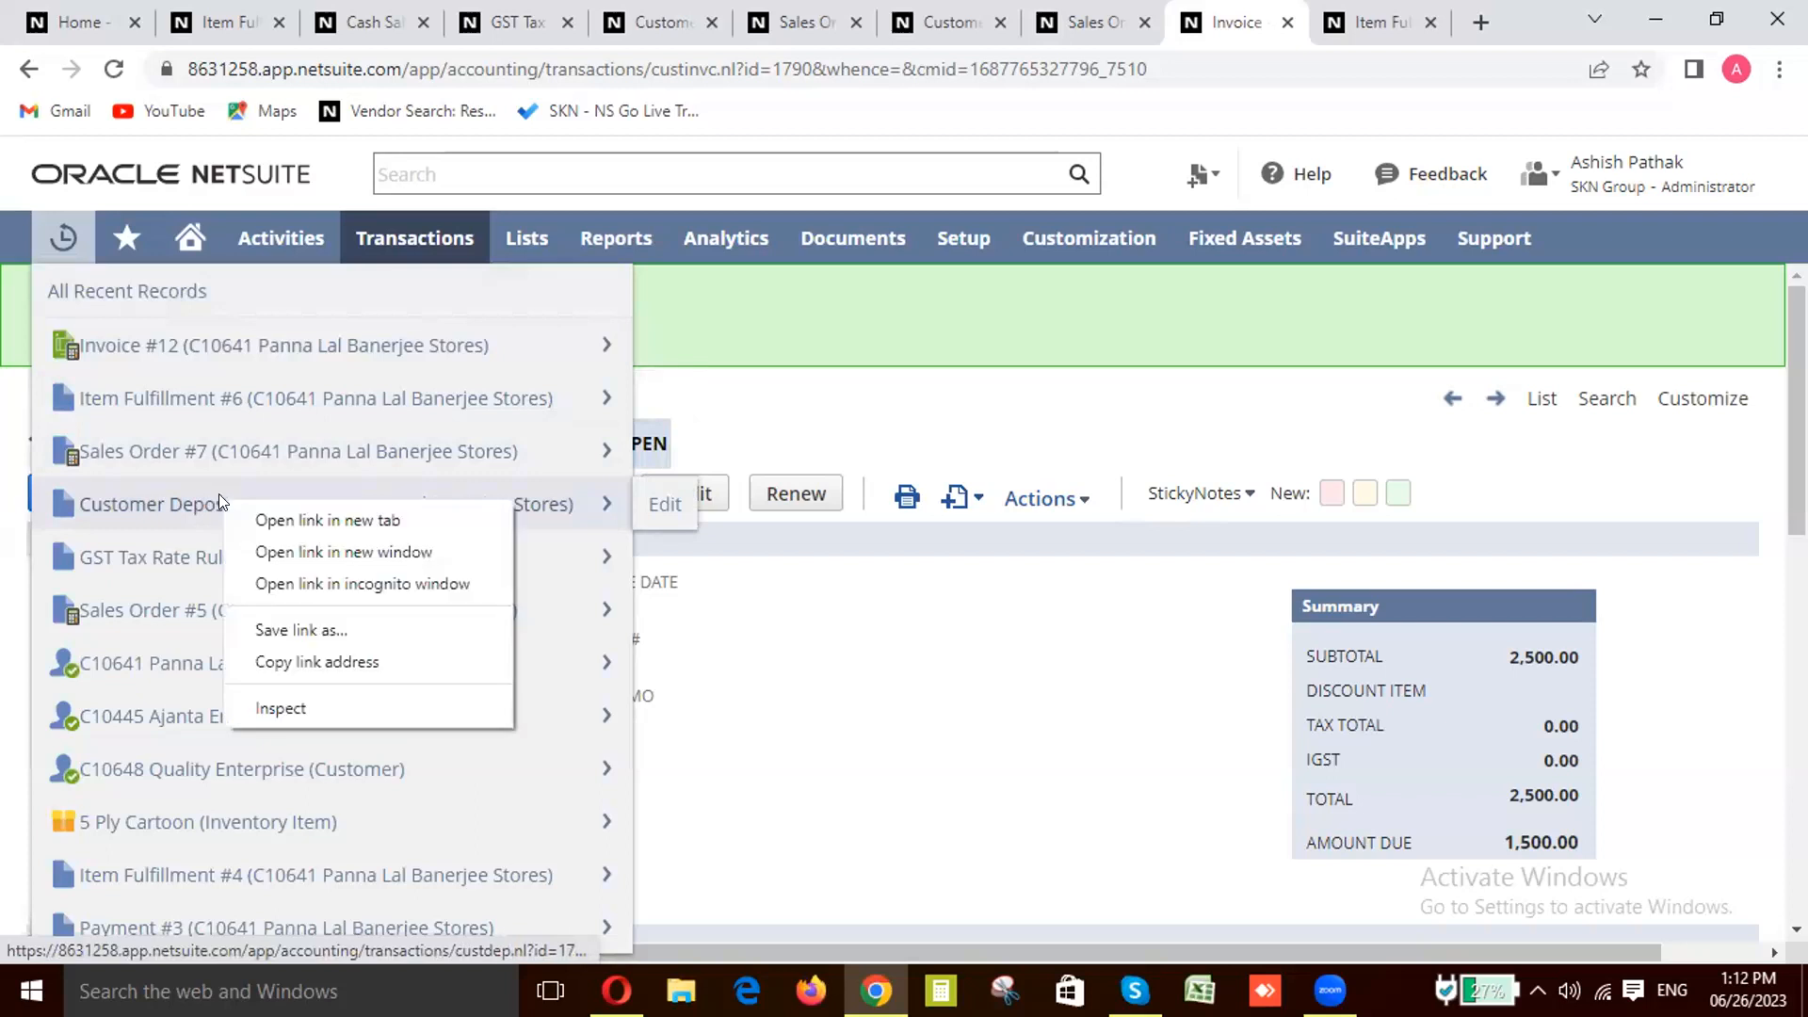
left_click(323, 519)
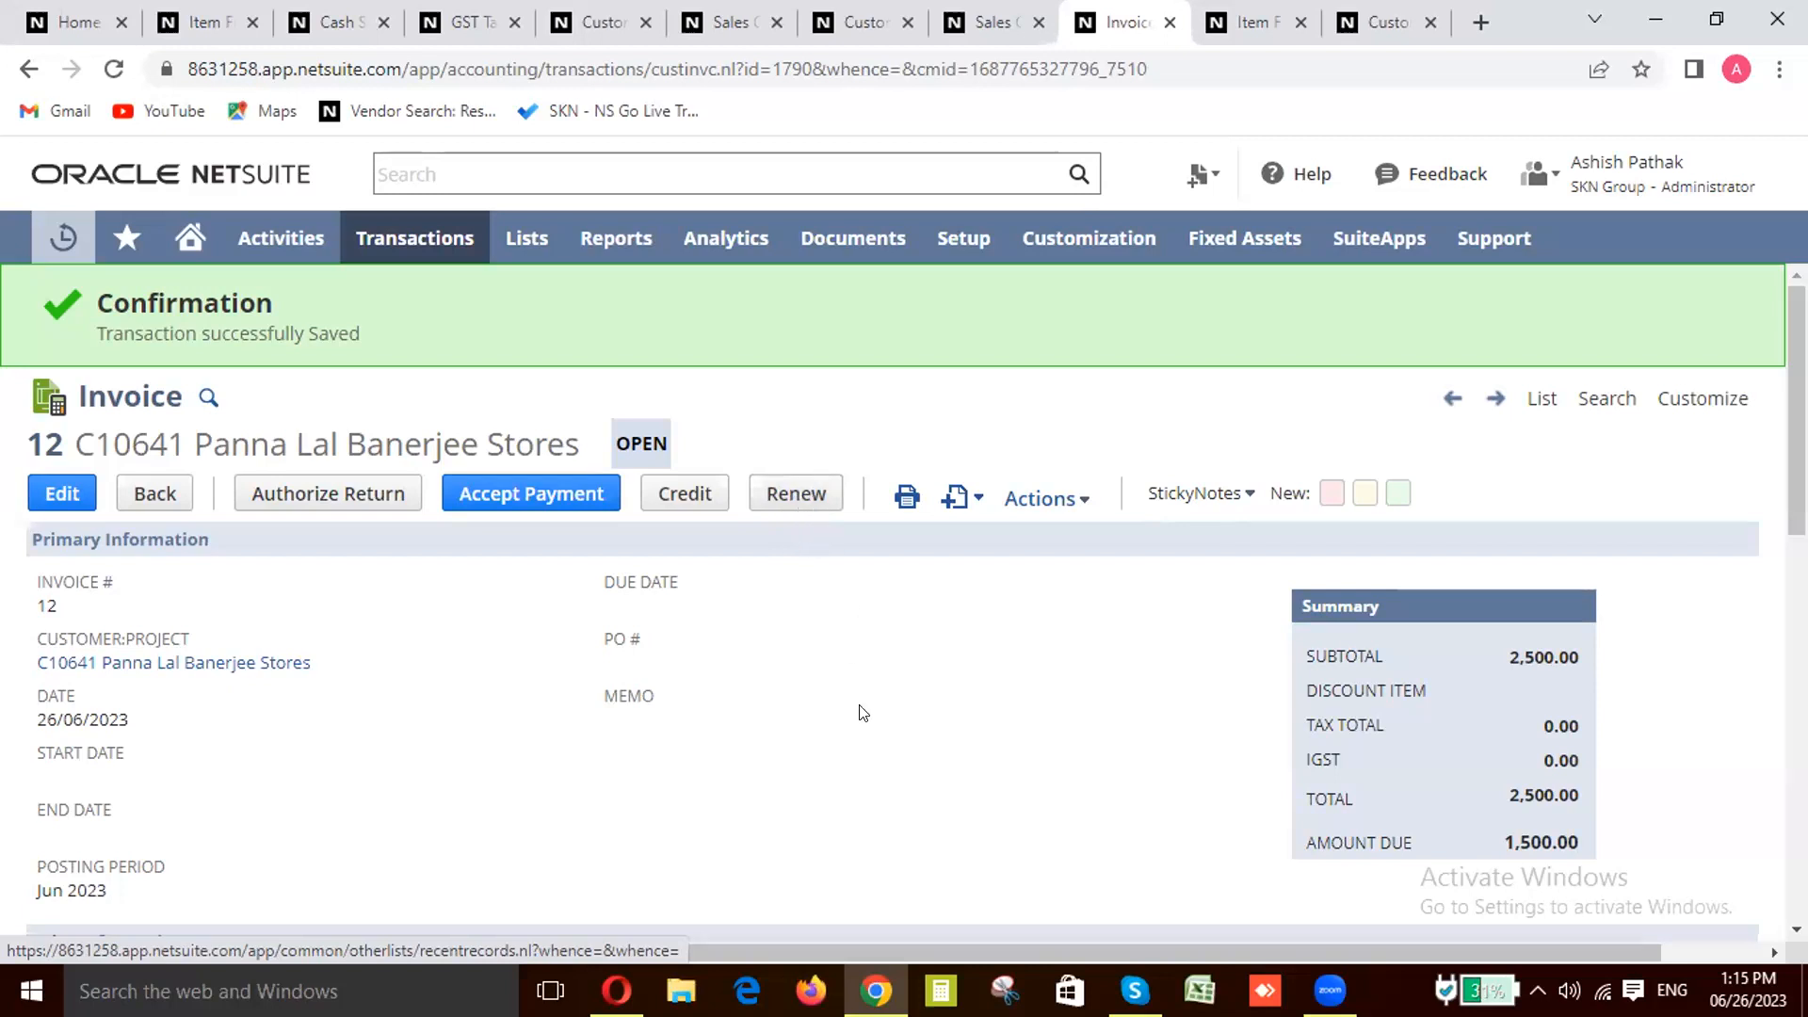
Step: Start a renewal estimate from the saved invoice
right_click(787, 497)
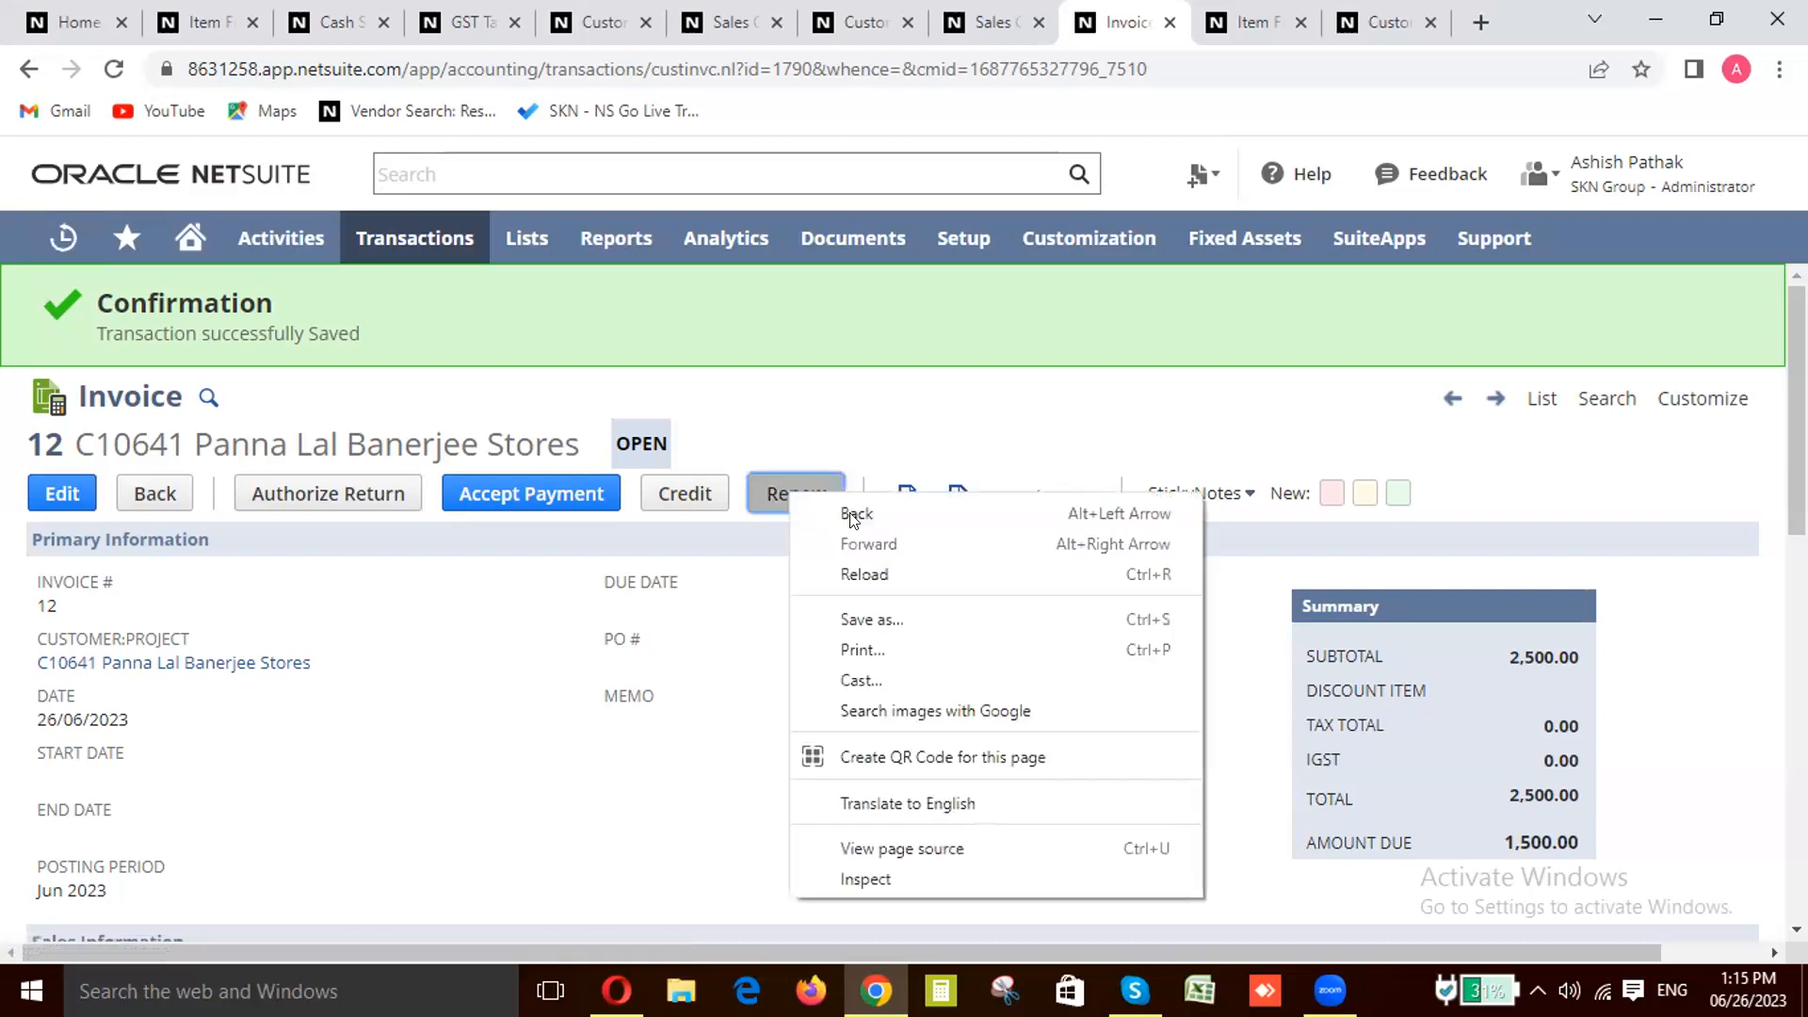
left_click(717, 613)
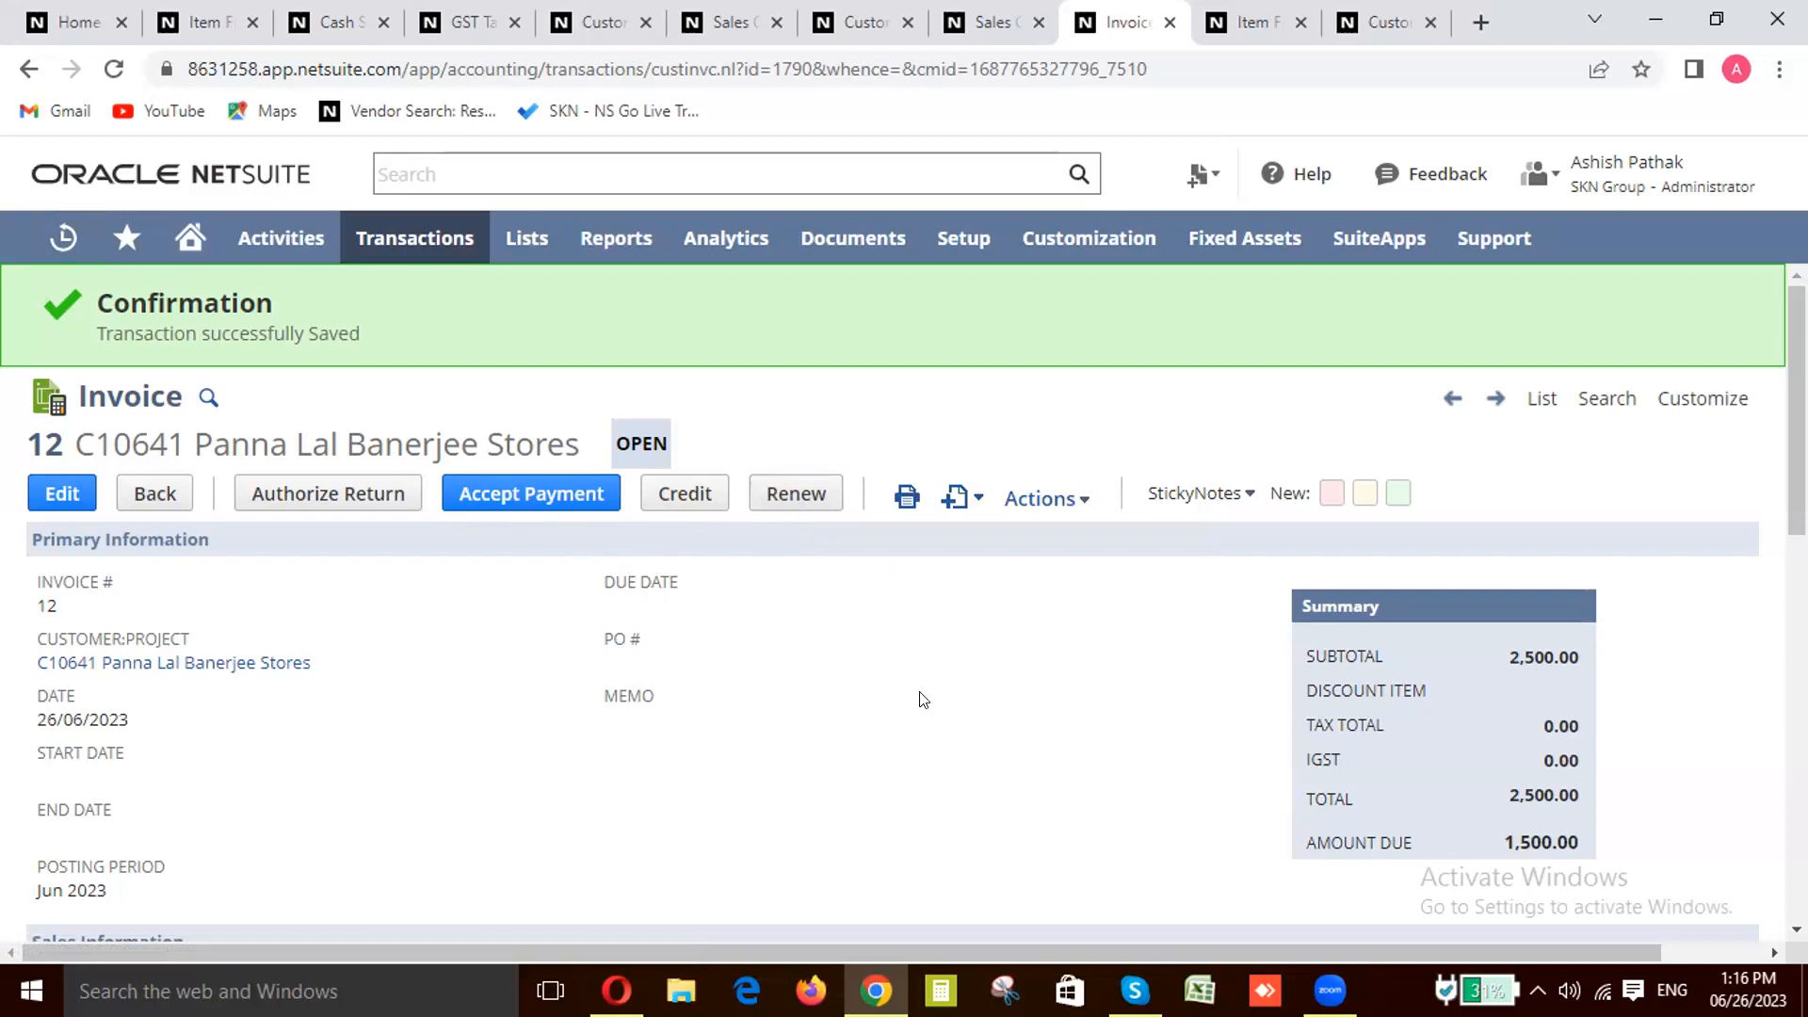
scroll(923, 699, "down", 2)
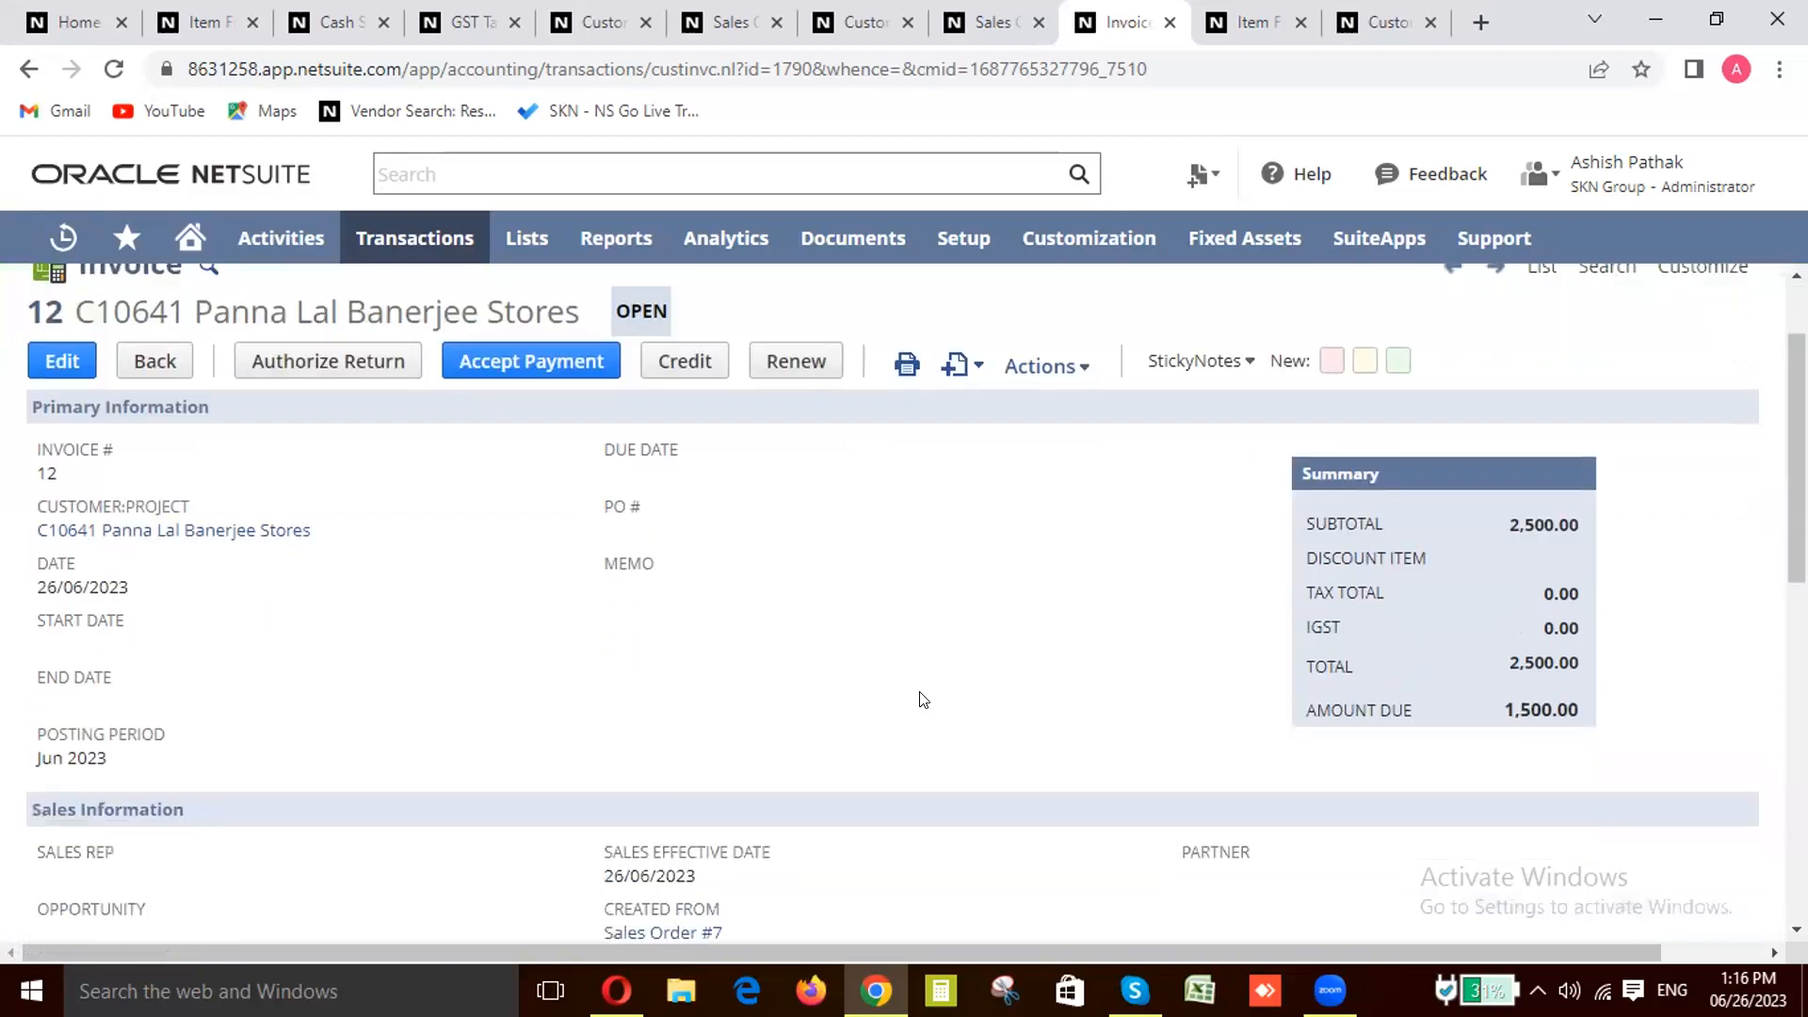
scroll(923, 698, "up", 2)
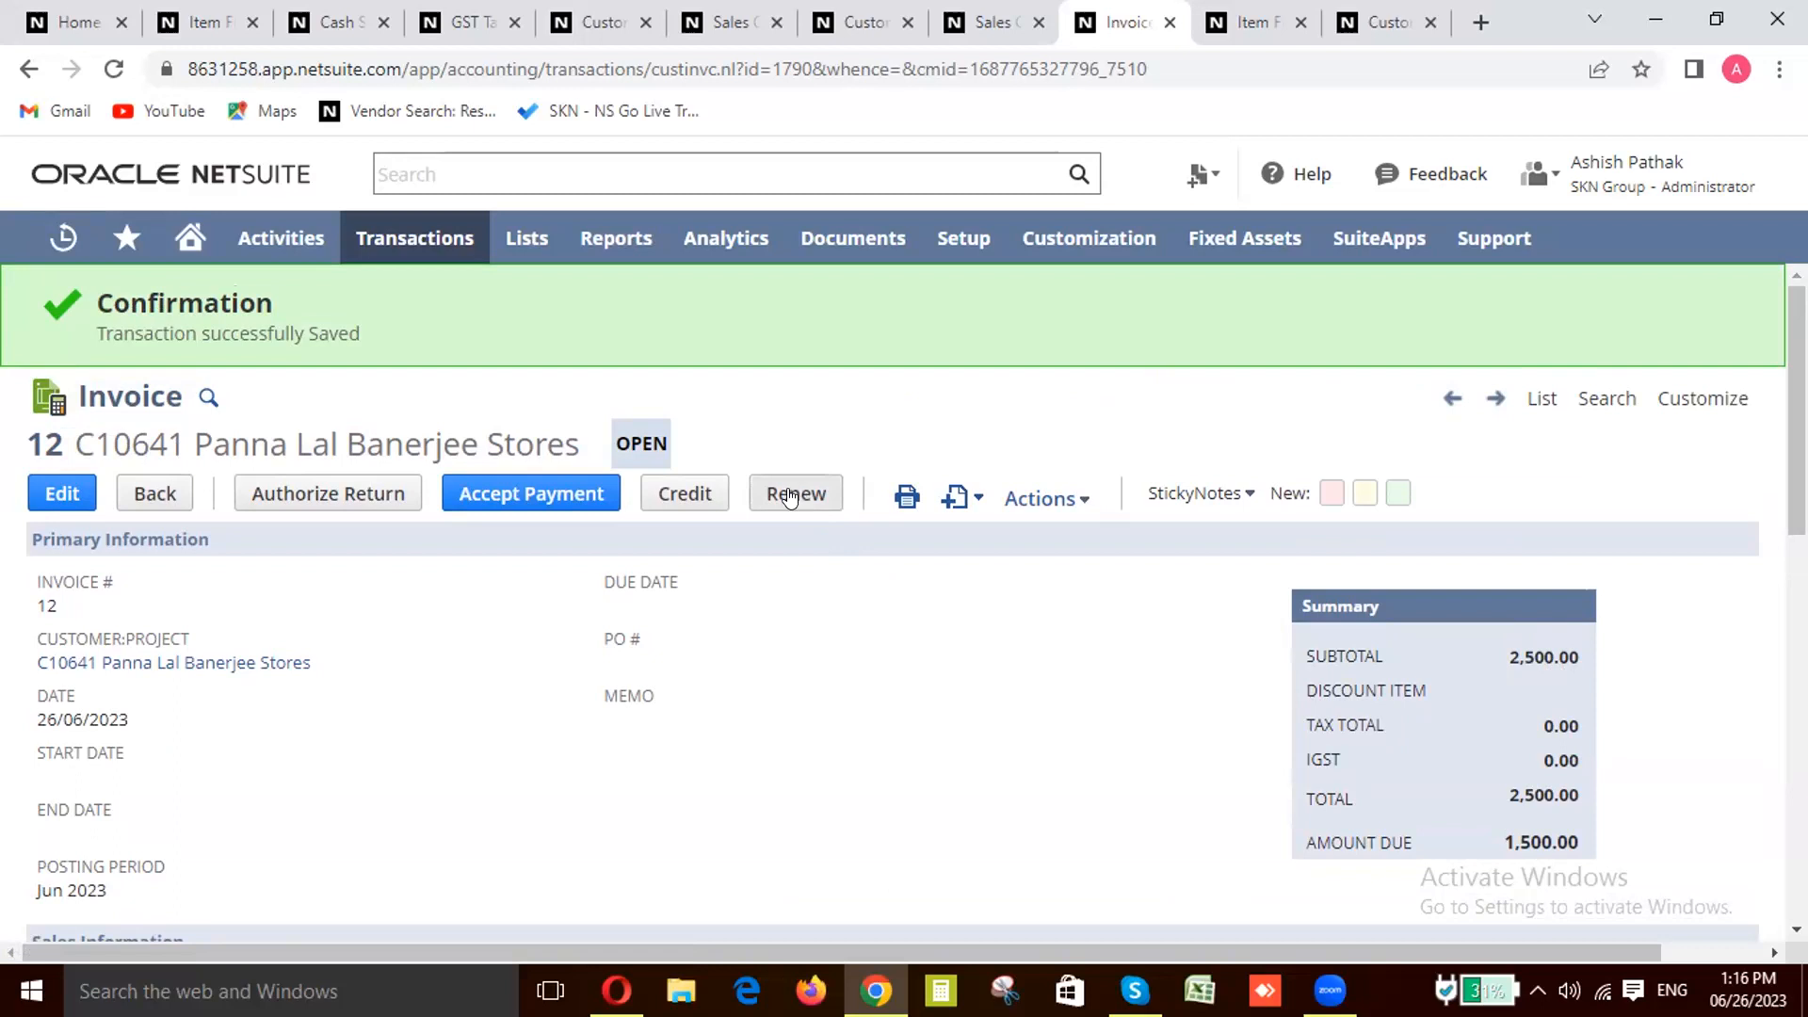
left_click(815, 501)
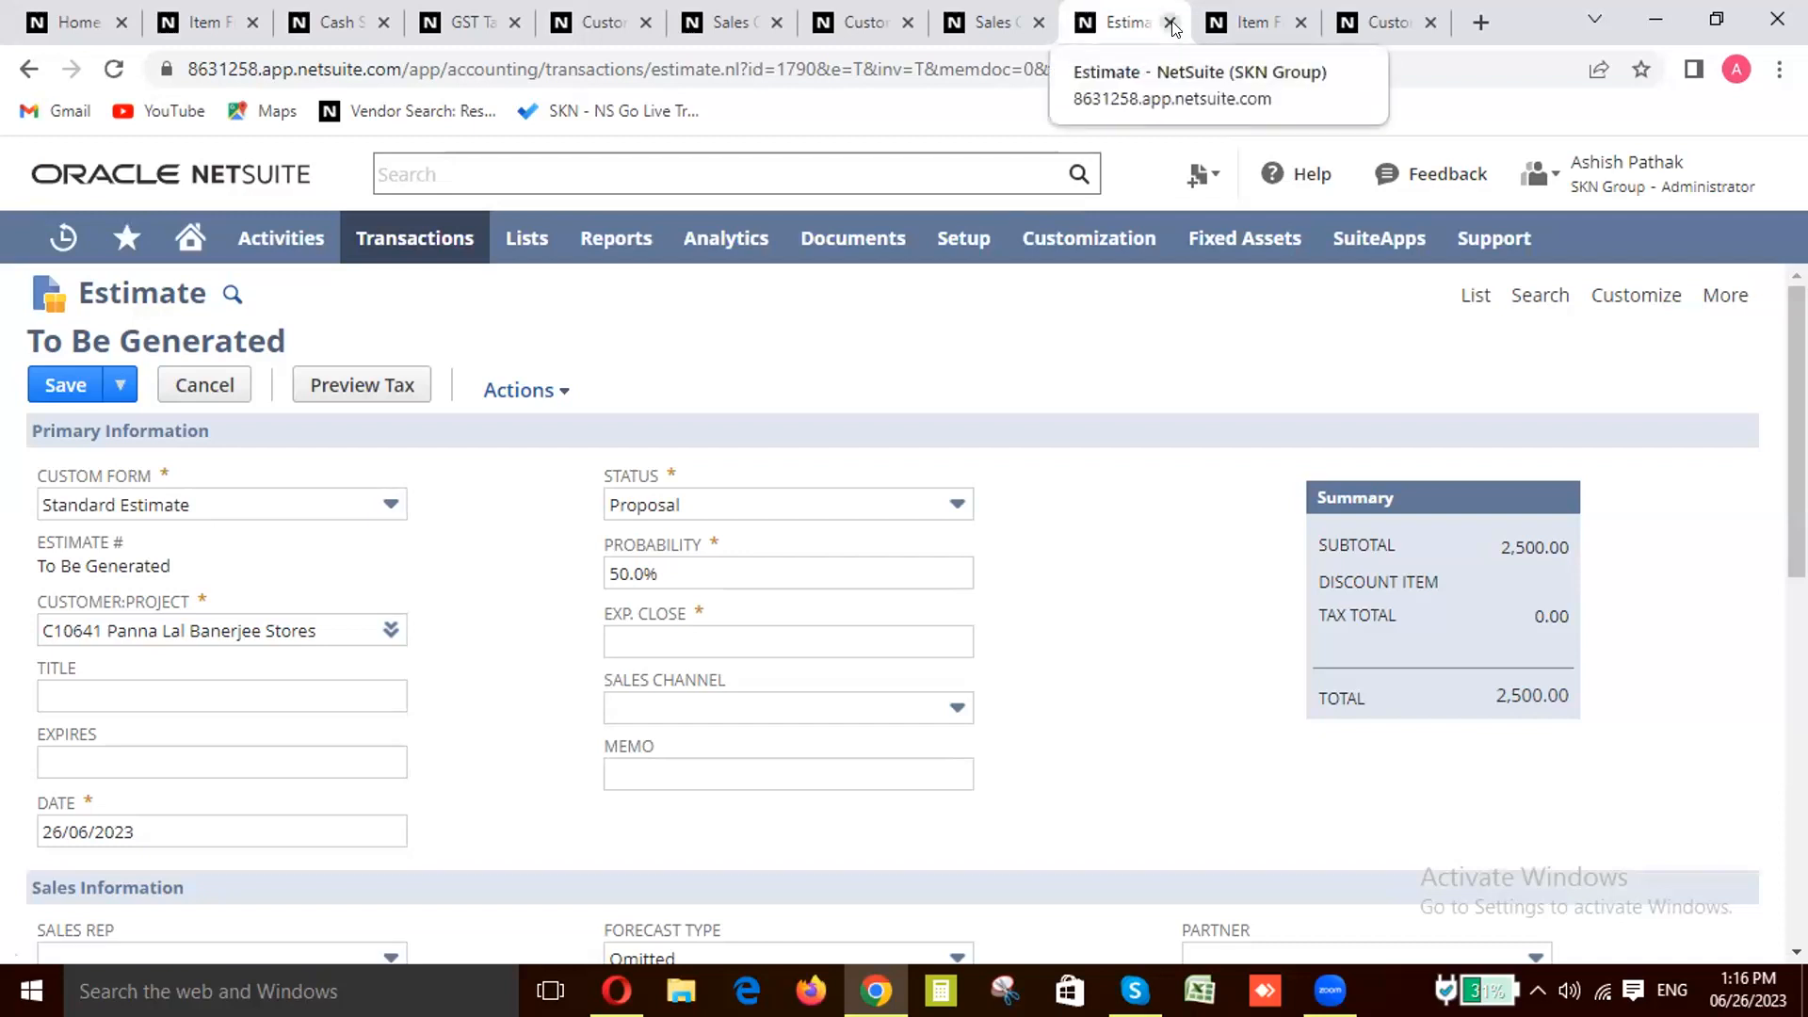
Step: Review the unsaved estimate's primary information, classification, item line and summary
scroll(429, 726, "down", 6)
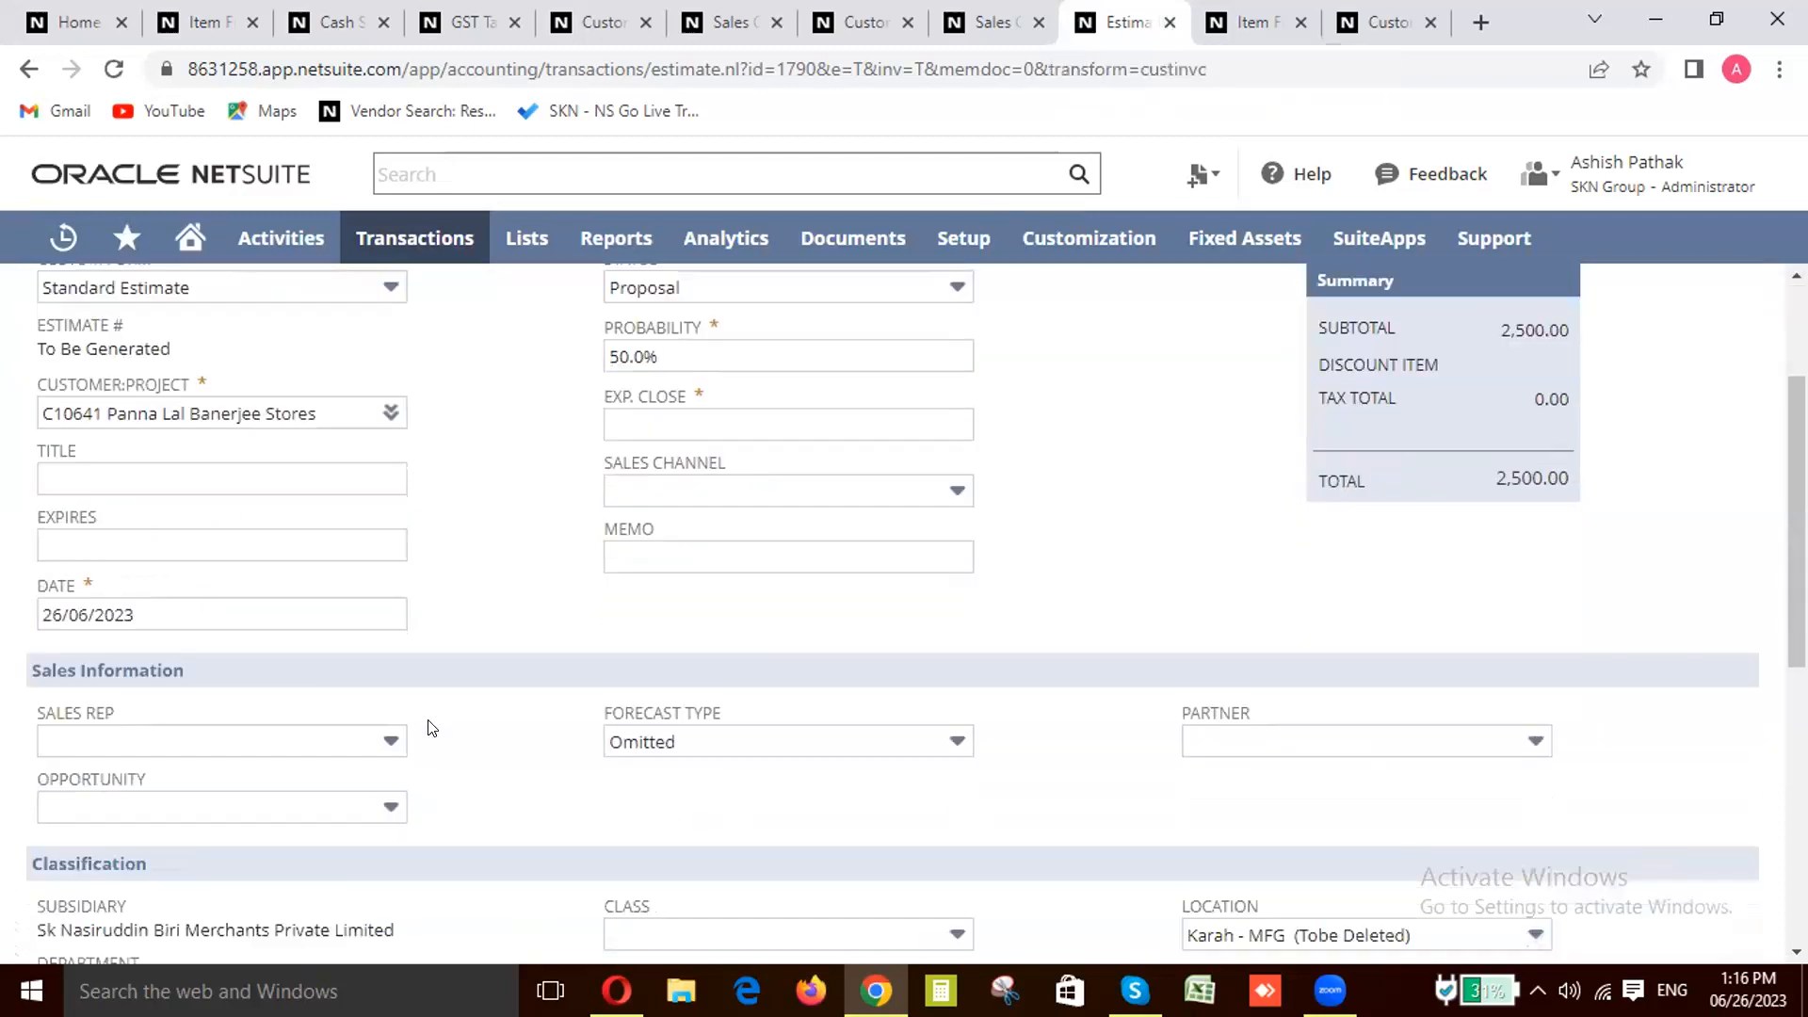
scroll(430, 726, "down", 2)
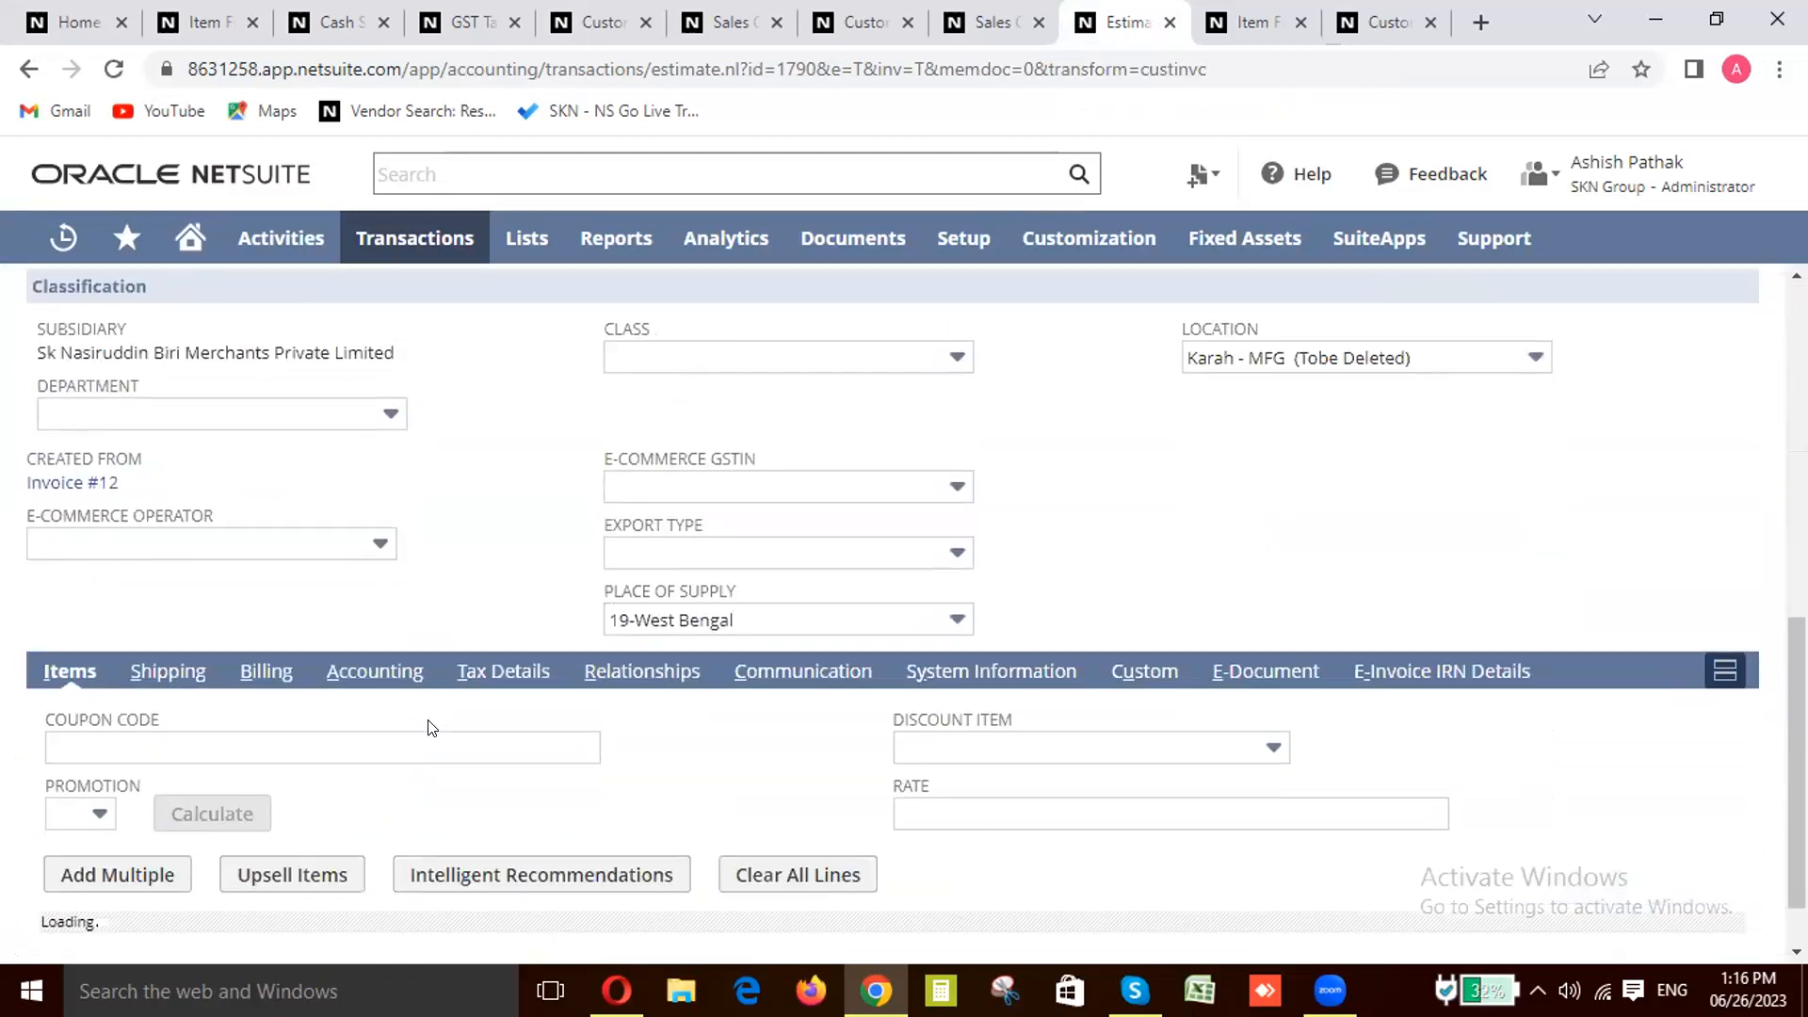
scroll(429, 726, "up", 7)
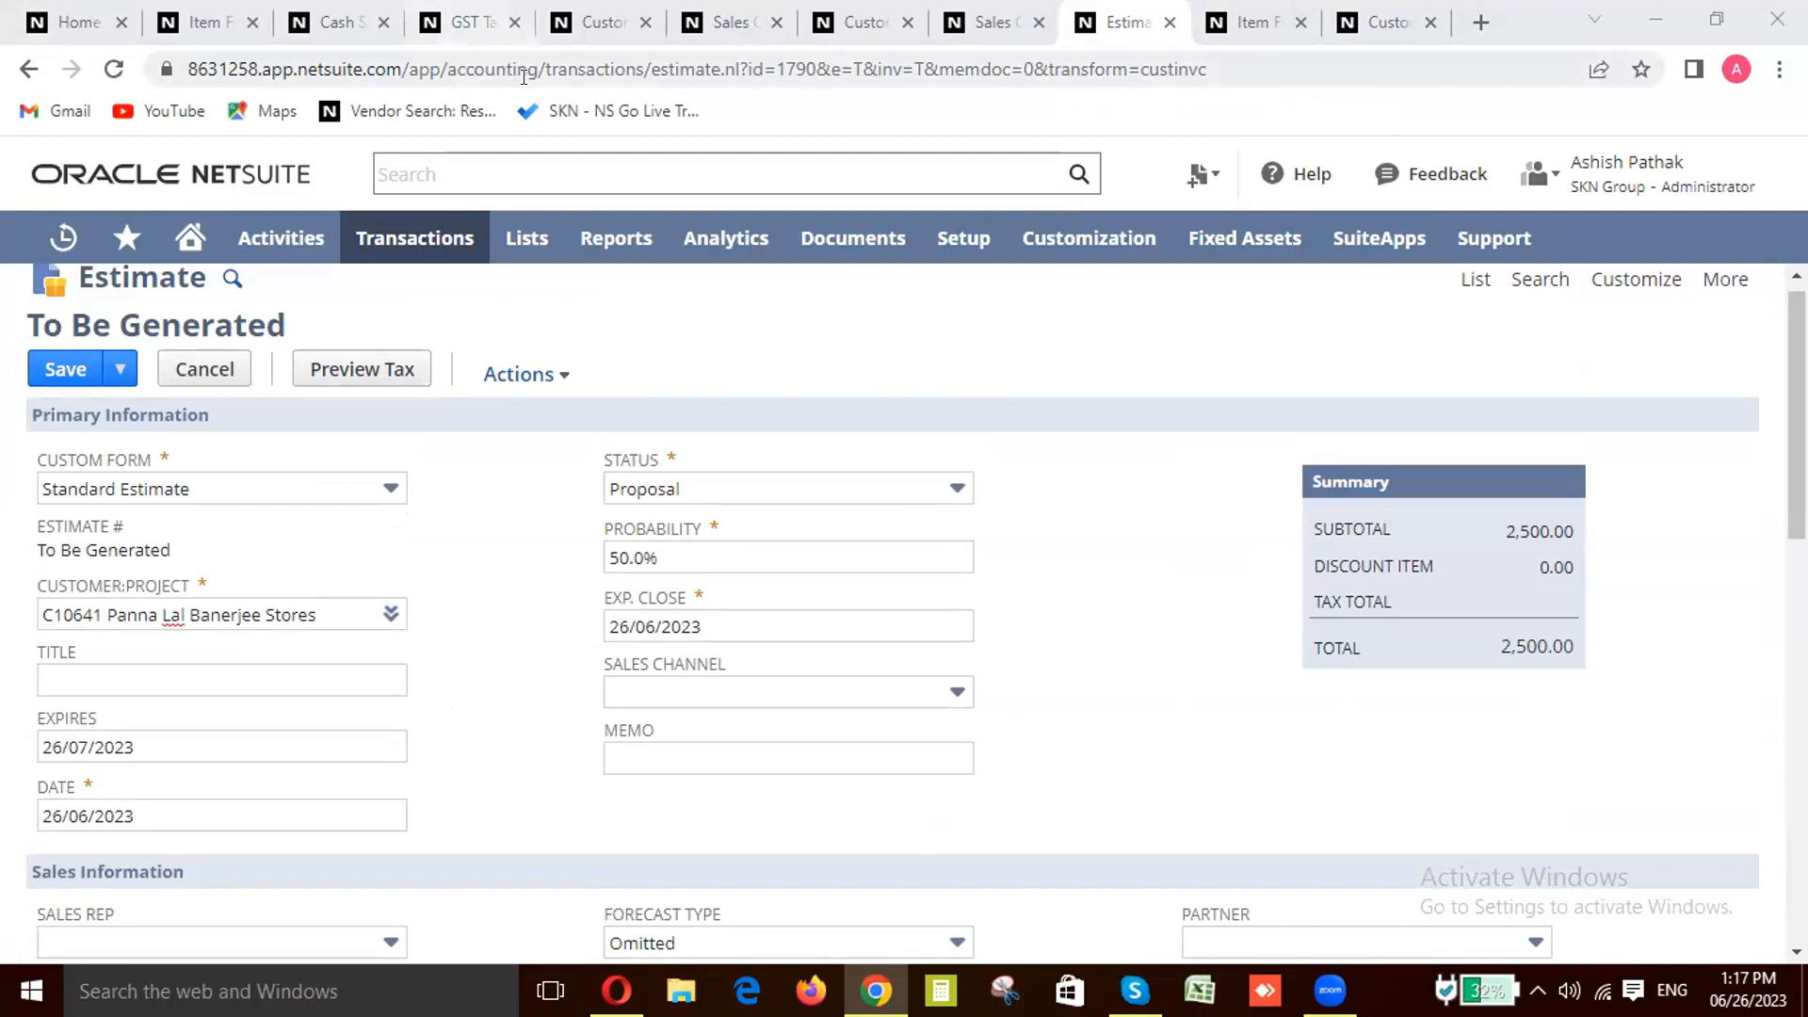
mouse_move(963, 238)
scroll(572, 603, "down", 7)
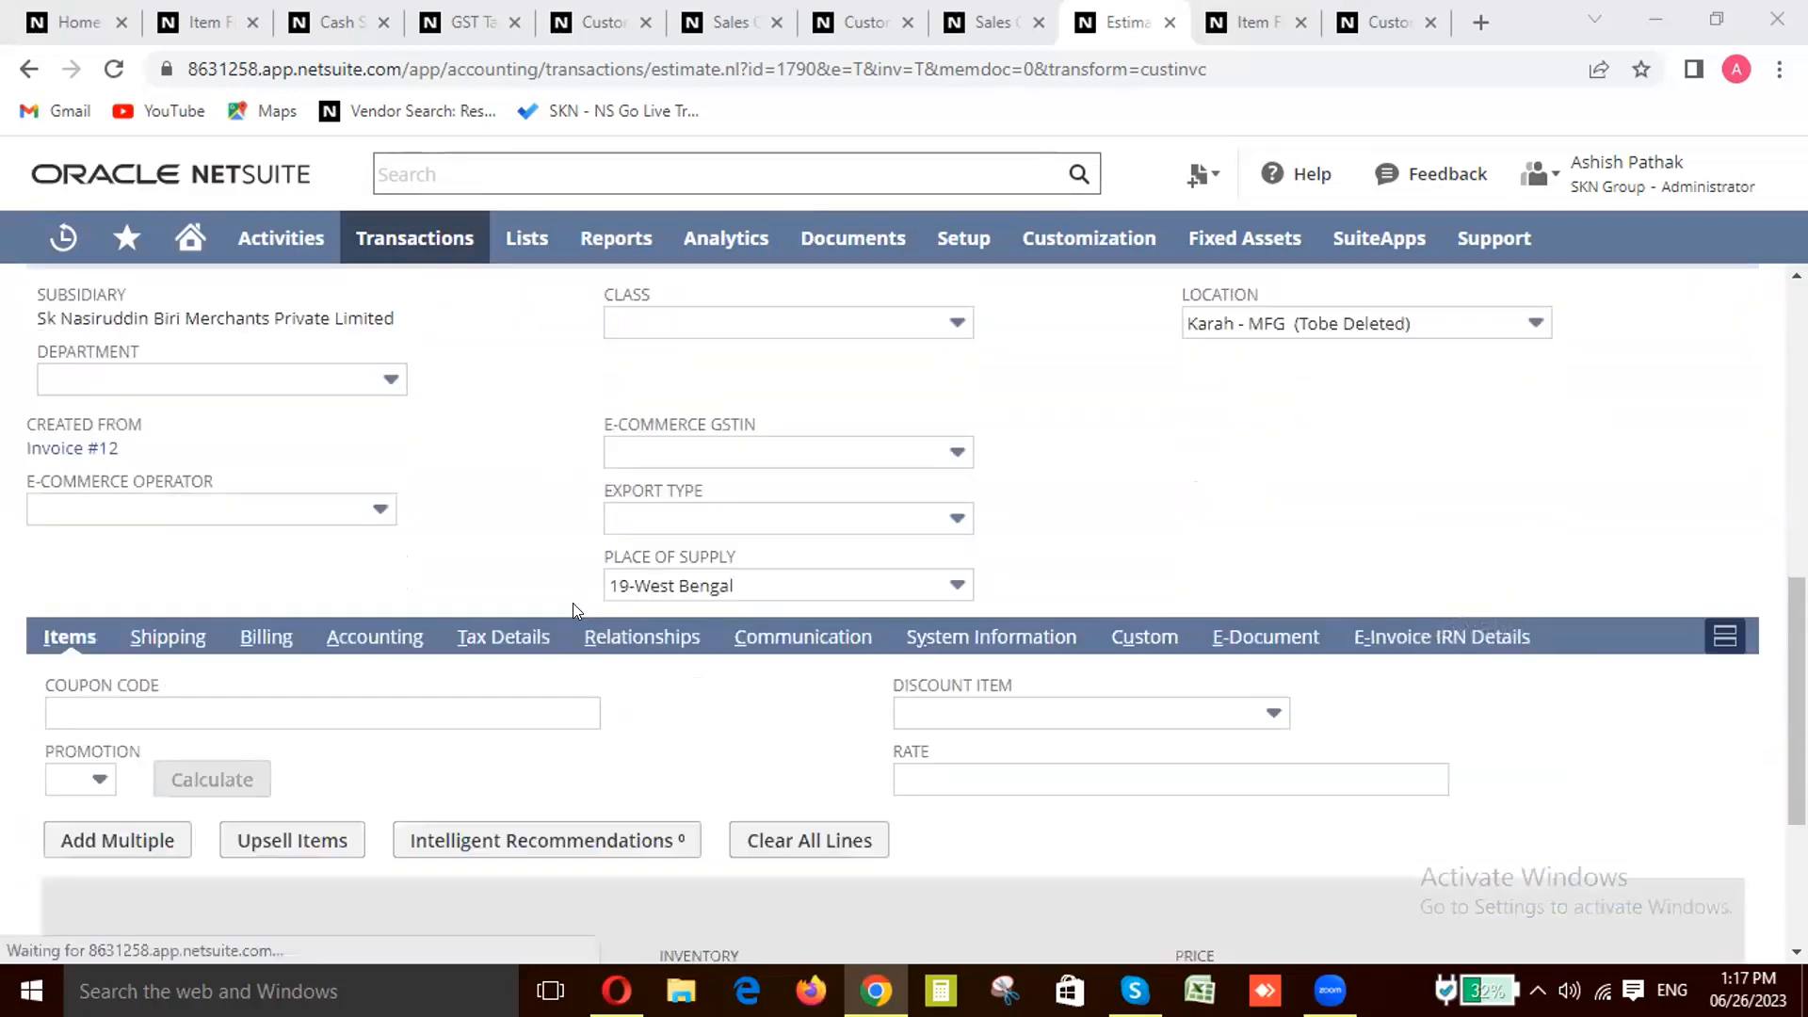
scroll(572, 602, "down", 3)
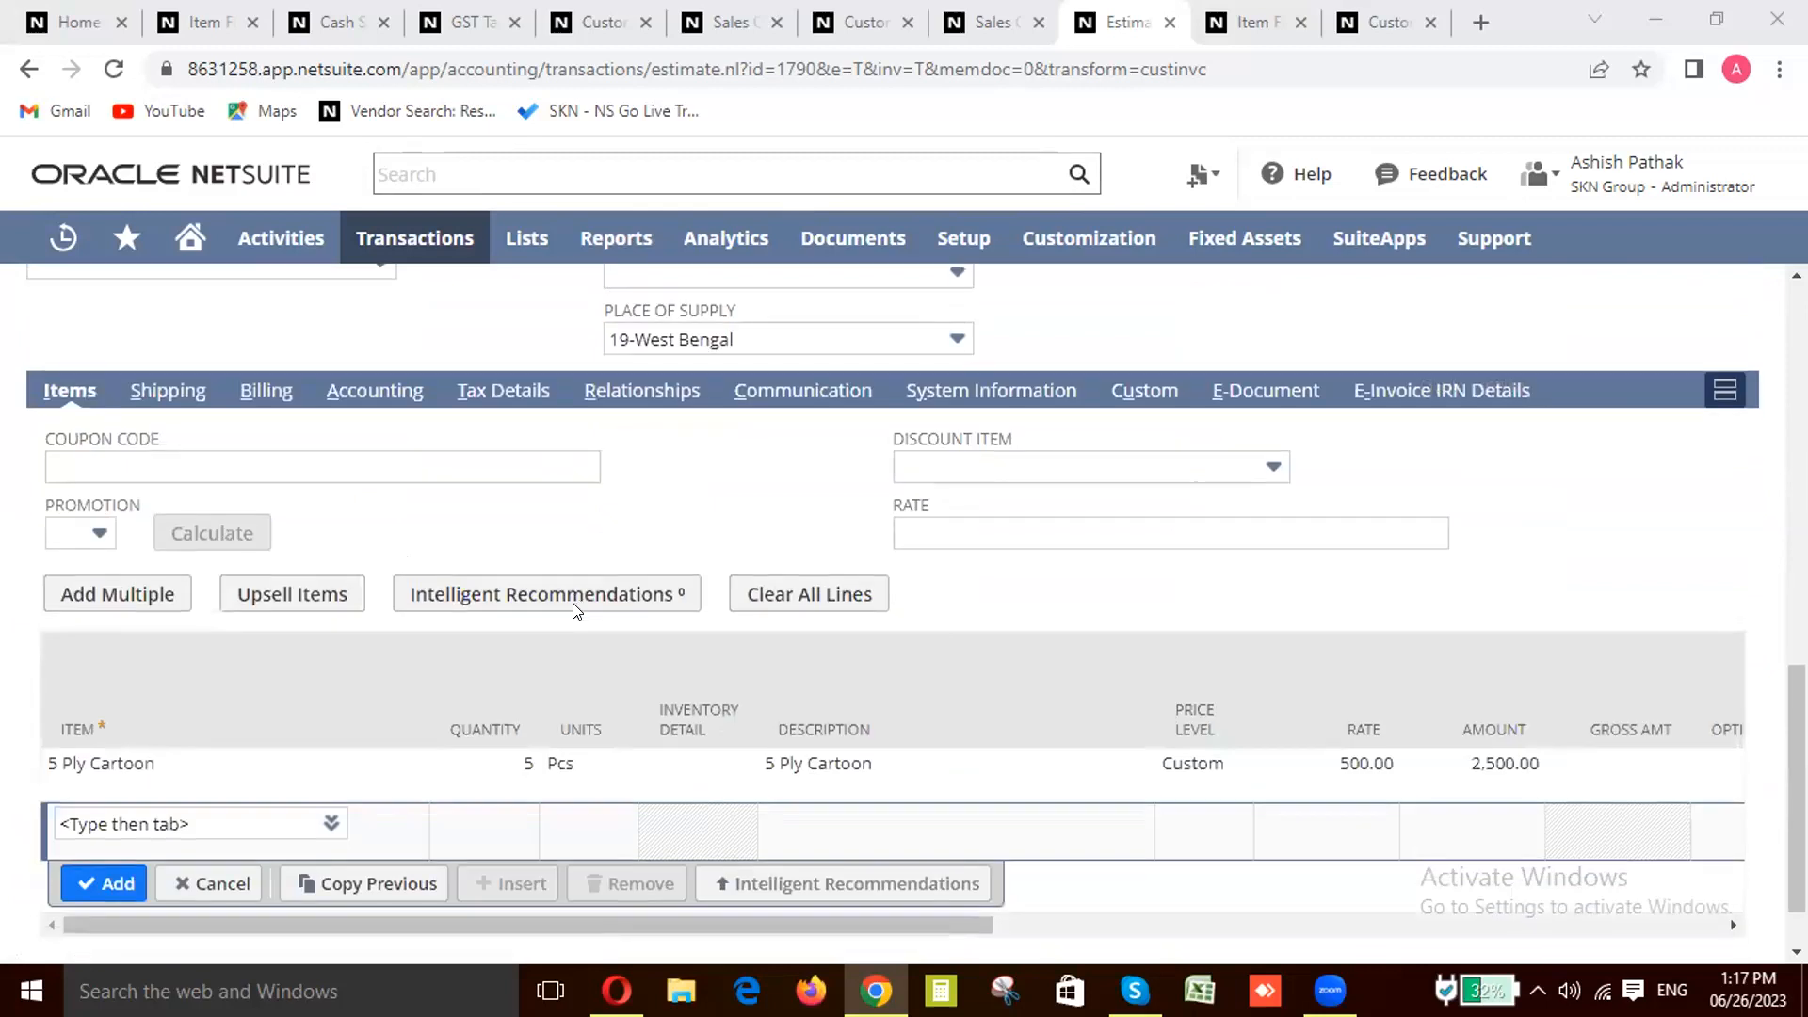
scroll(576, 610, "up", 5)
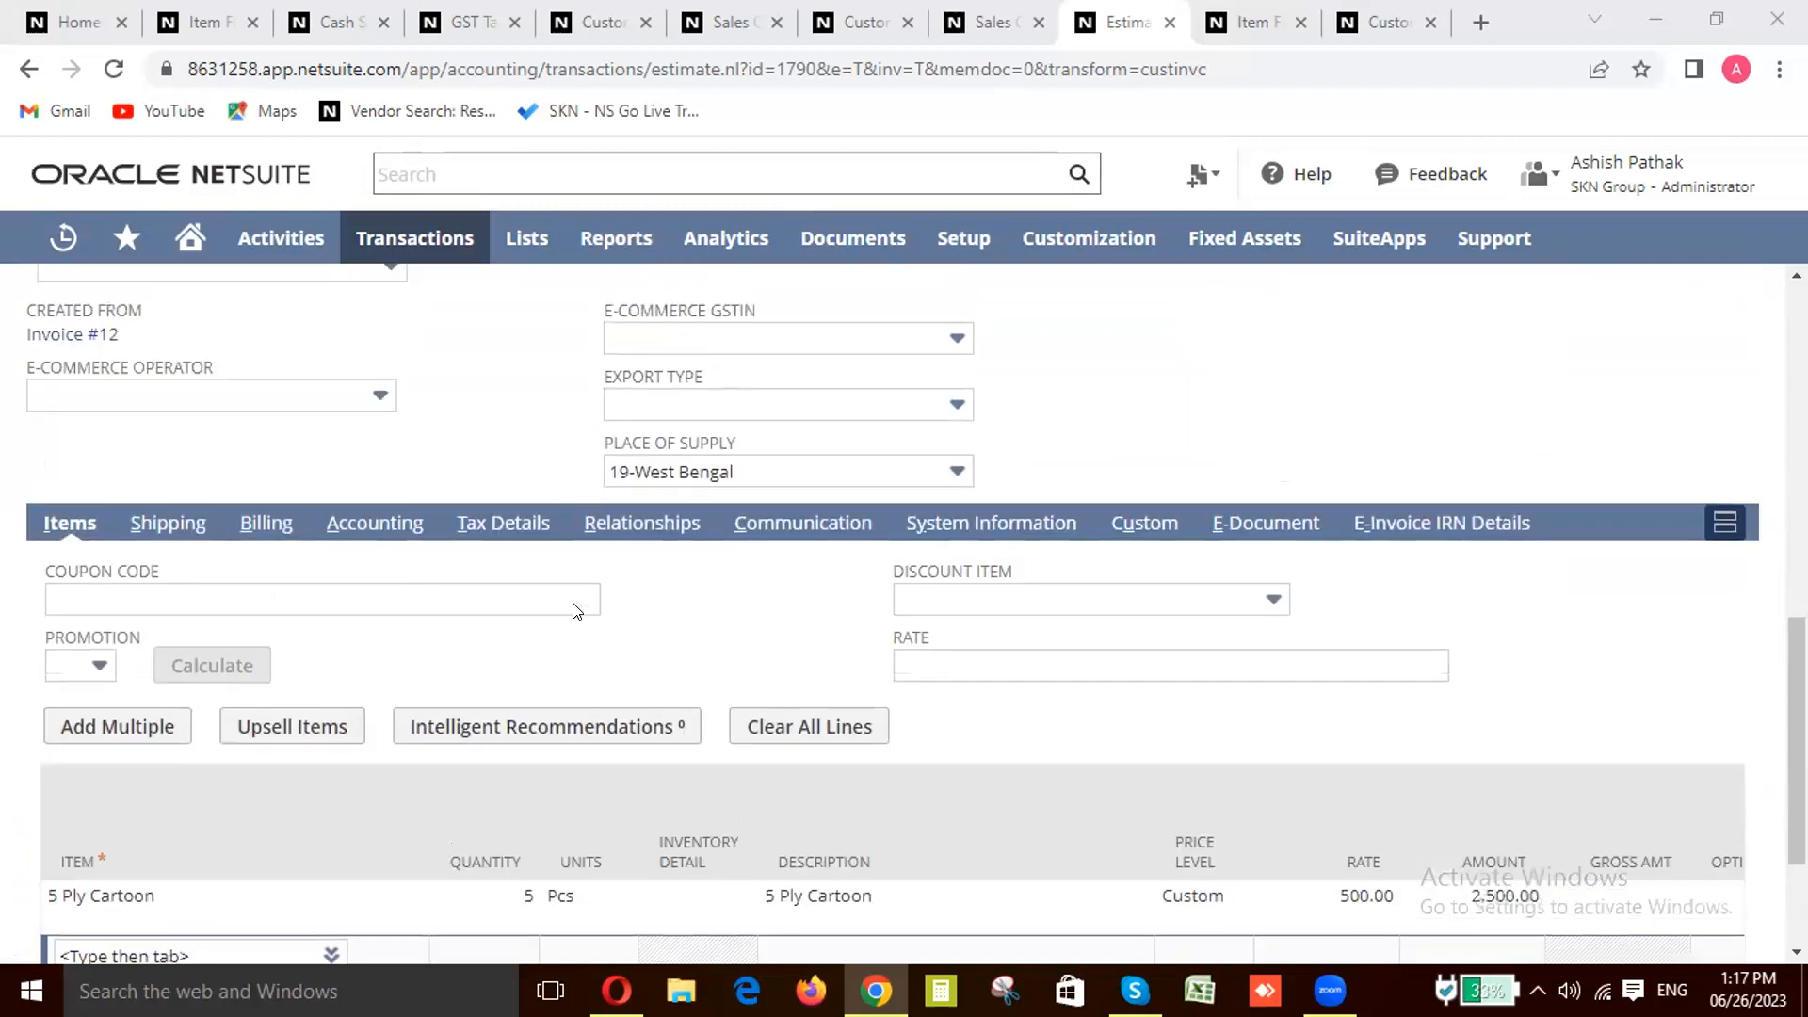
scroll(576, 610, "up", 3)
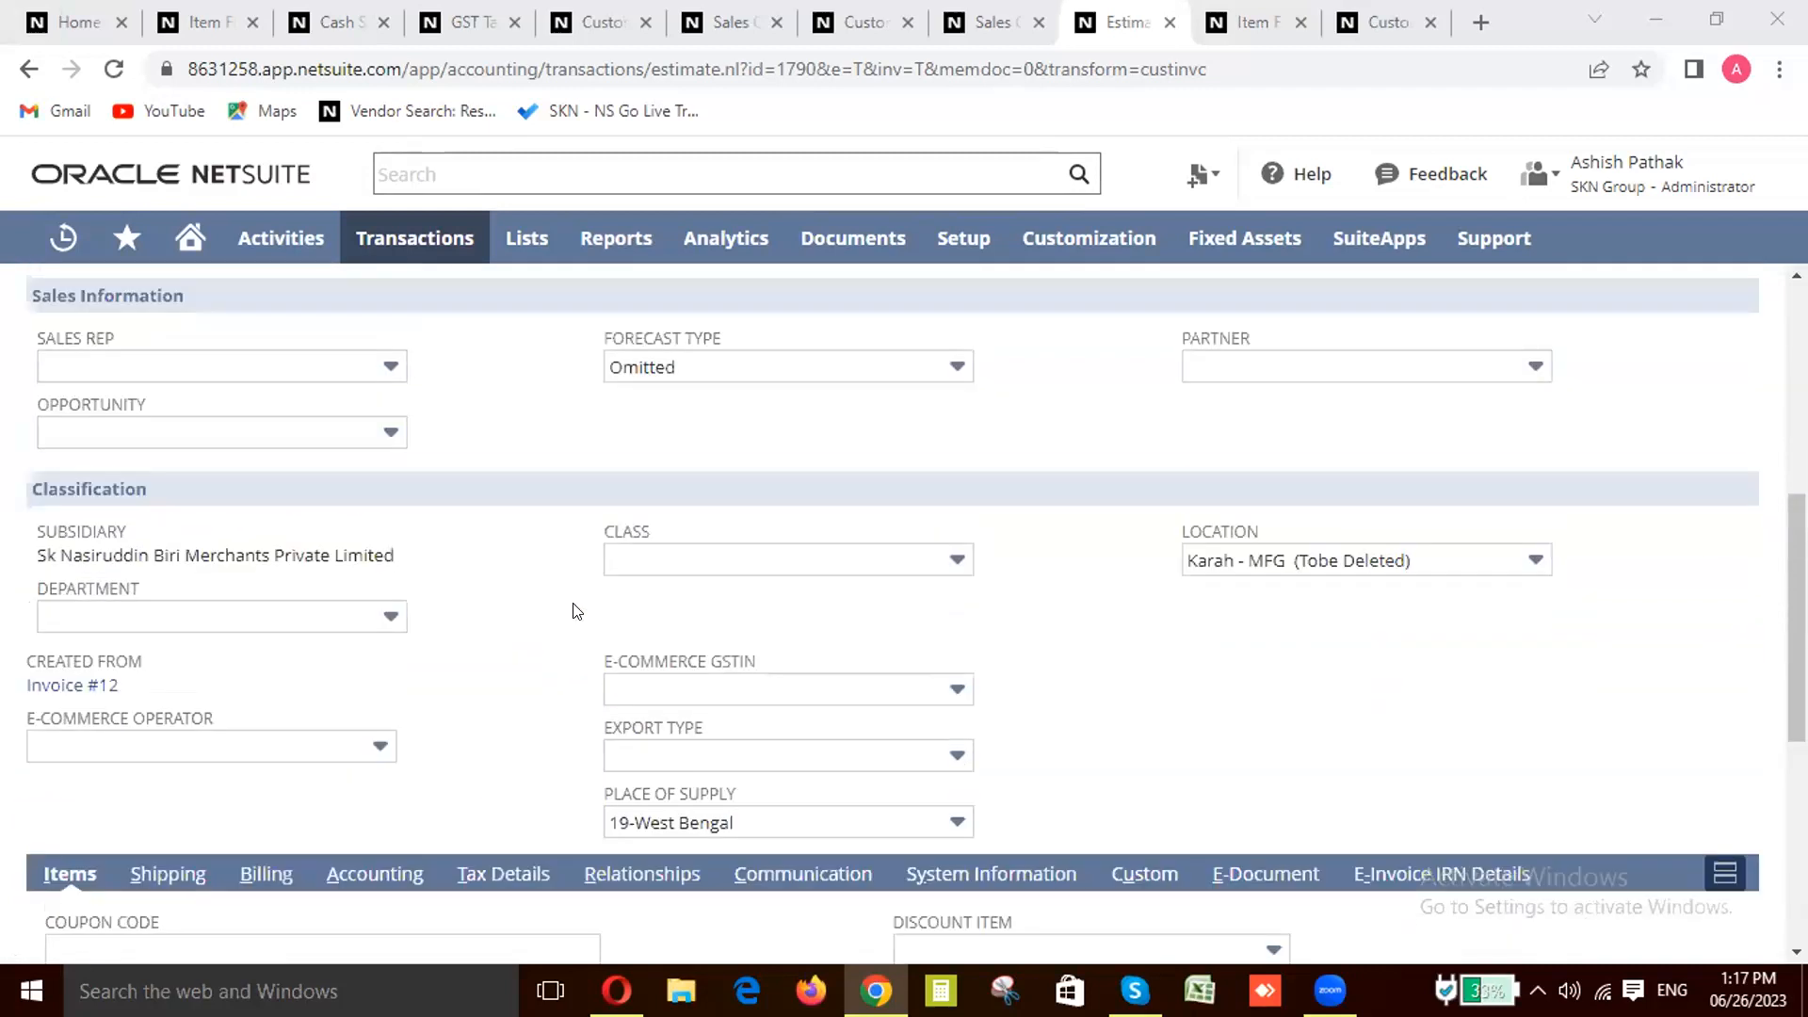
scroll(576, 610, "up", 5)
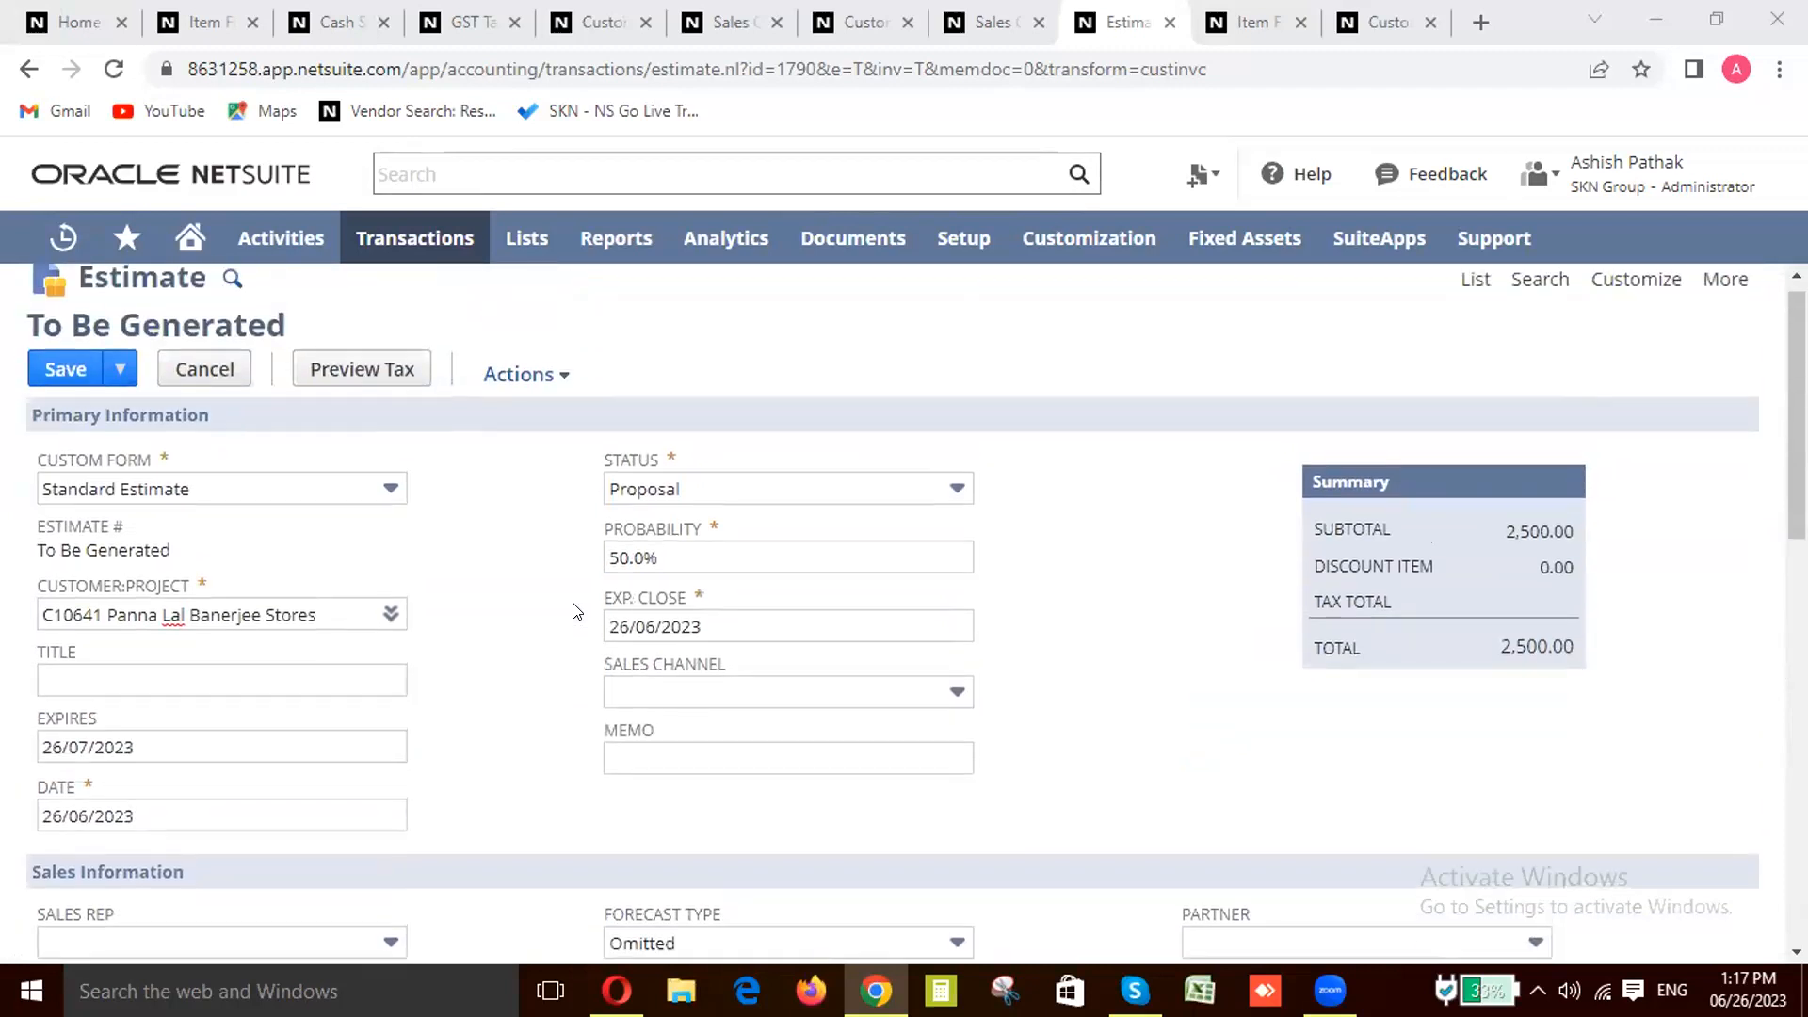
scroll(577, 610, "down", 2)
scroll(576, 610, "up", 2)
Step: Check the sales order's recent records, leave the unsaved estimate and return to the saved invoice to review its summary
left_click(994, 21)
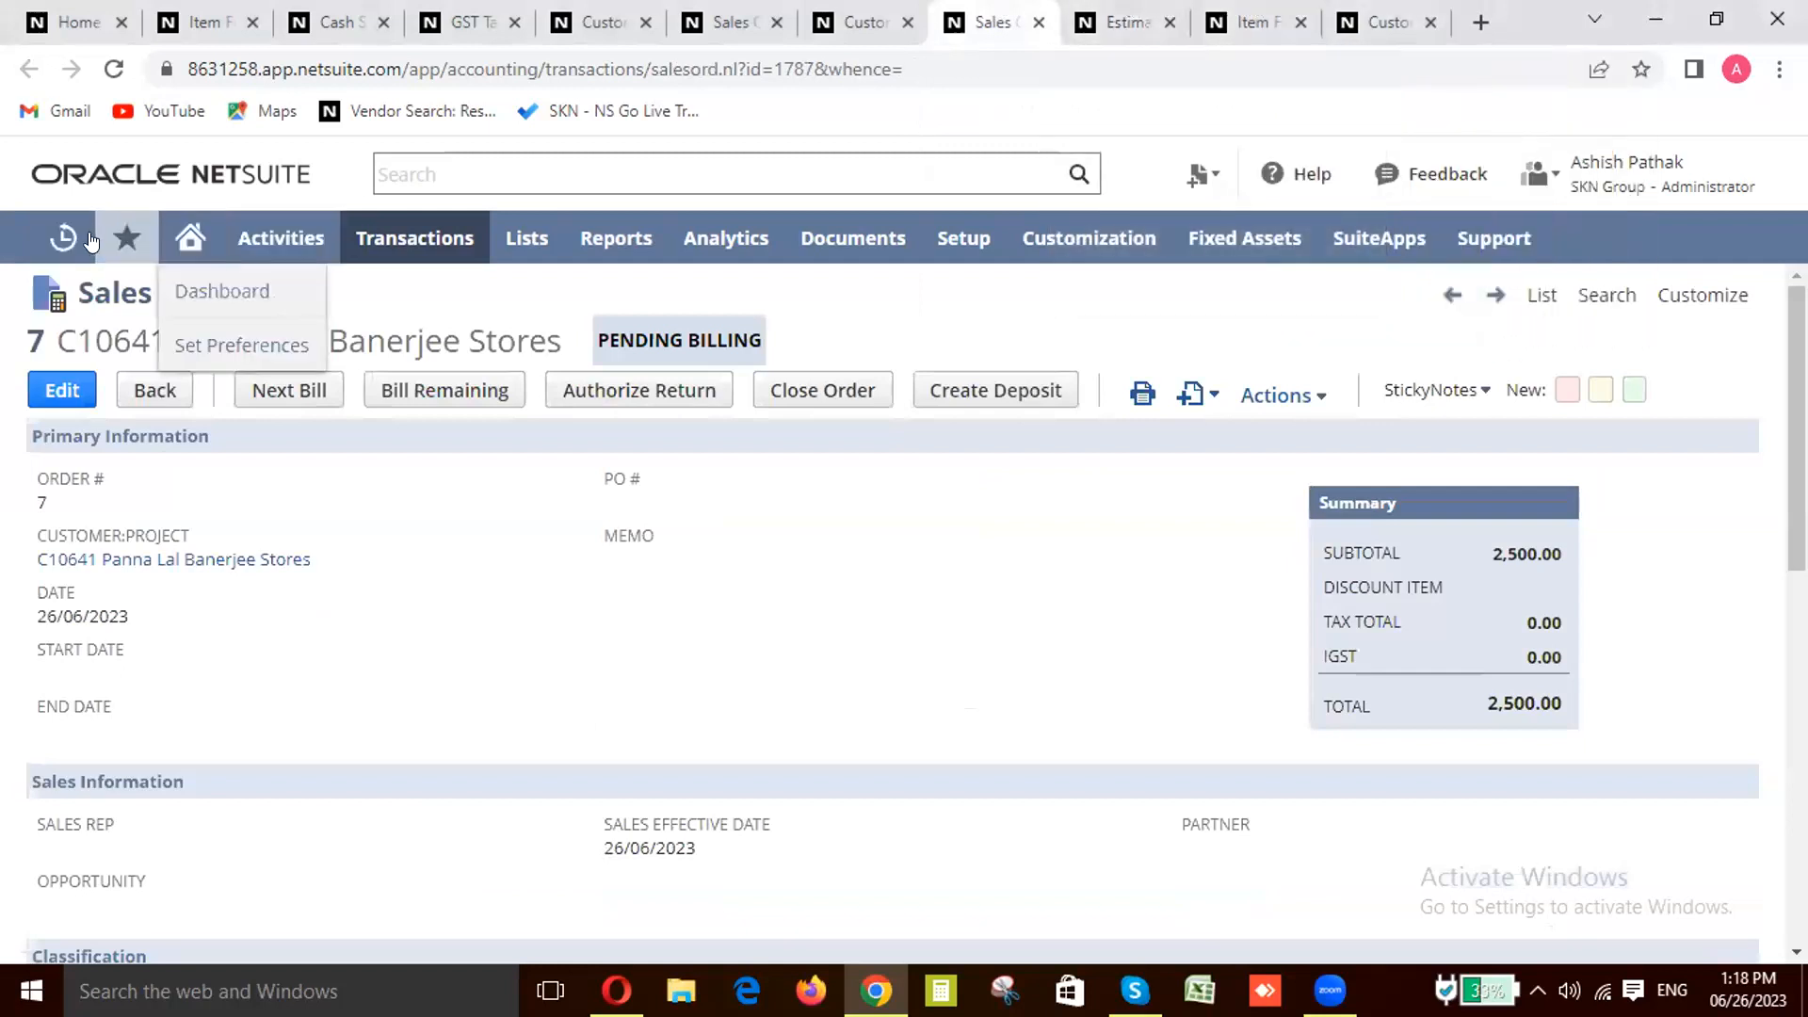
mouse_move(69, 228)
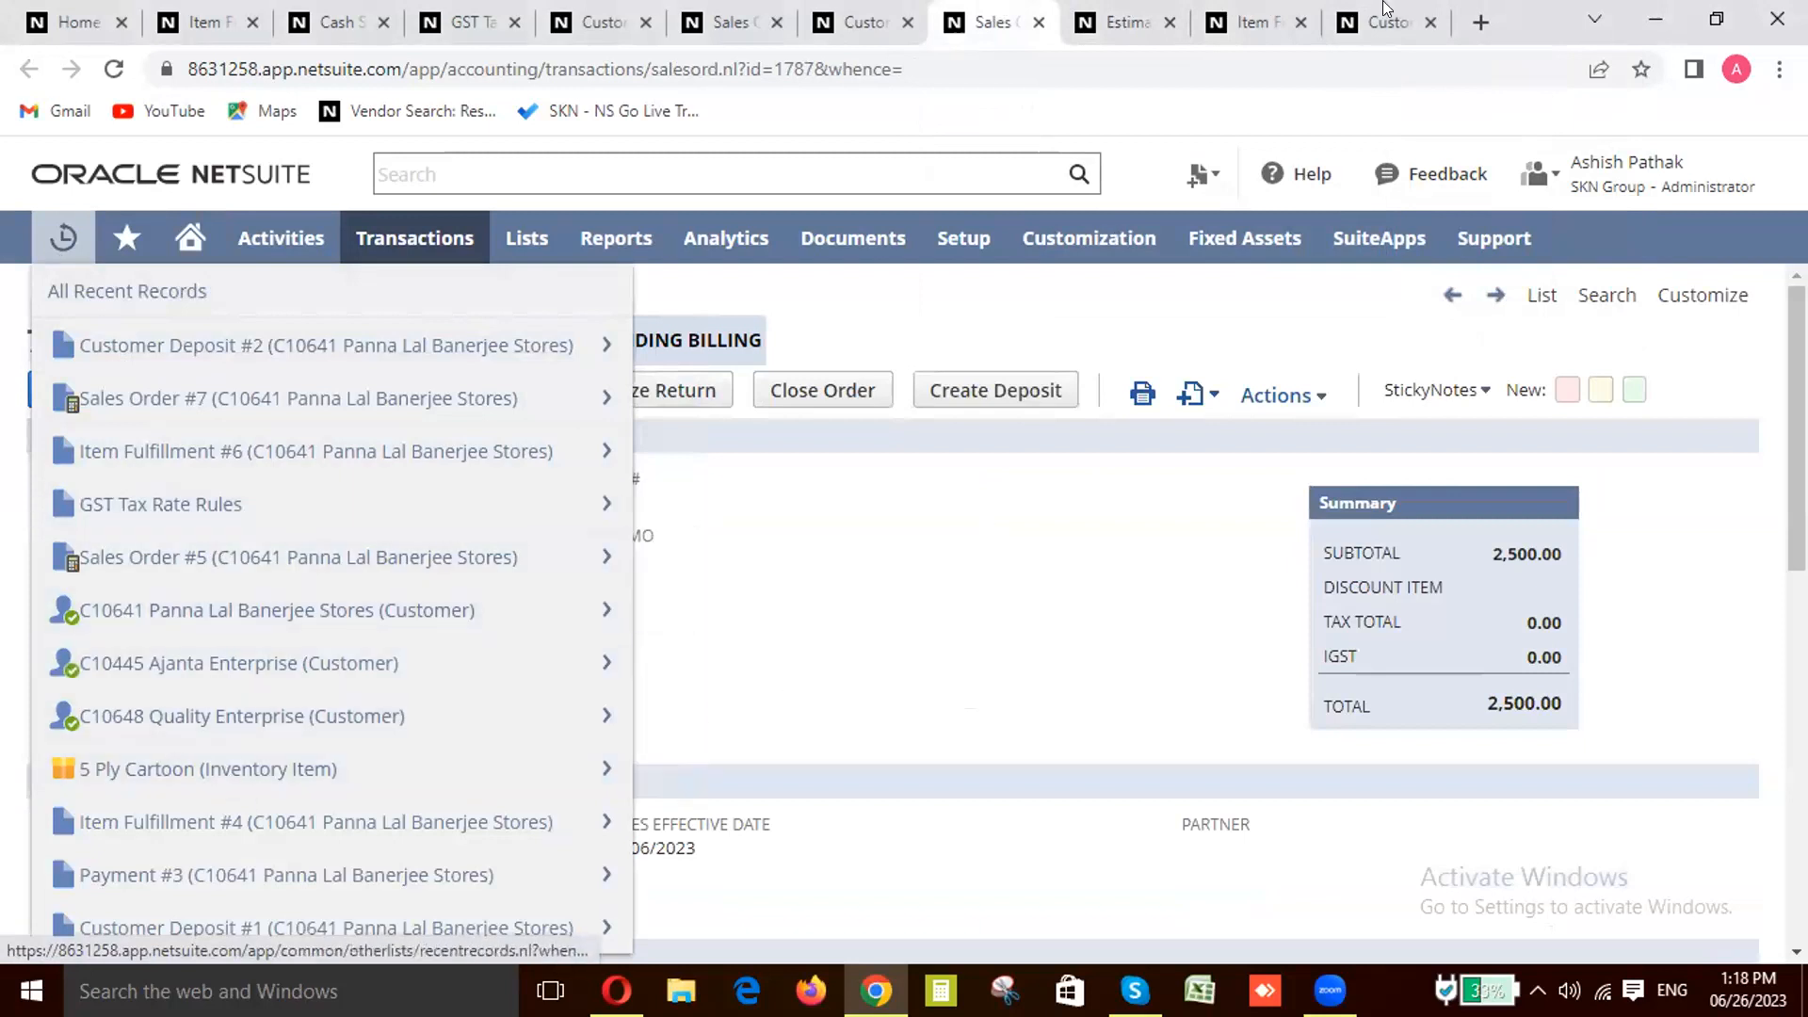
left_click(1125, 21)
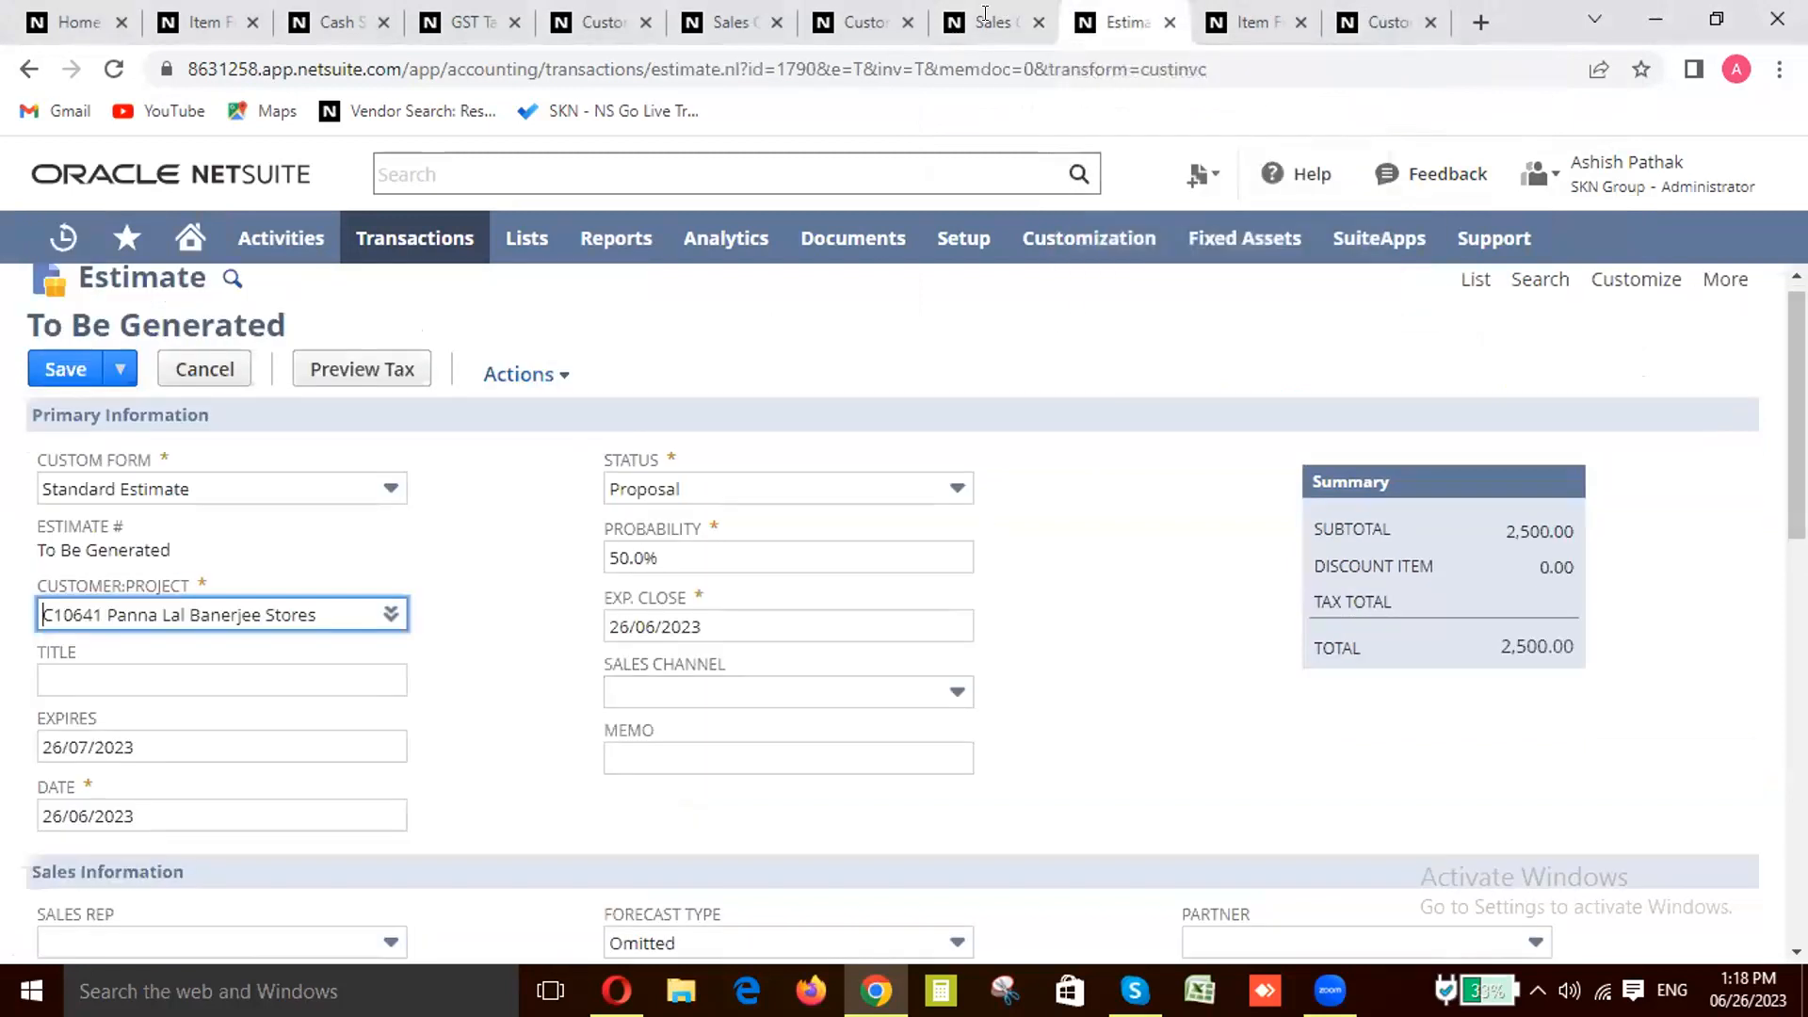
left_click(29, 69)
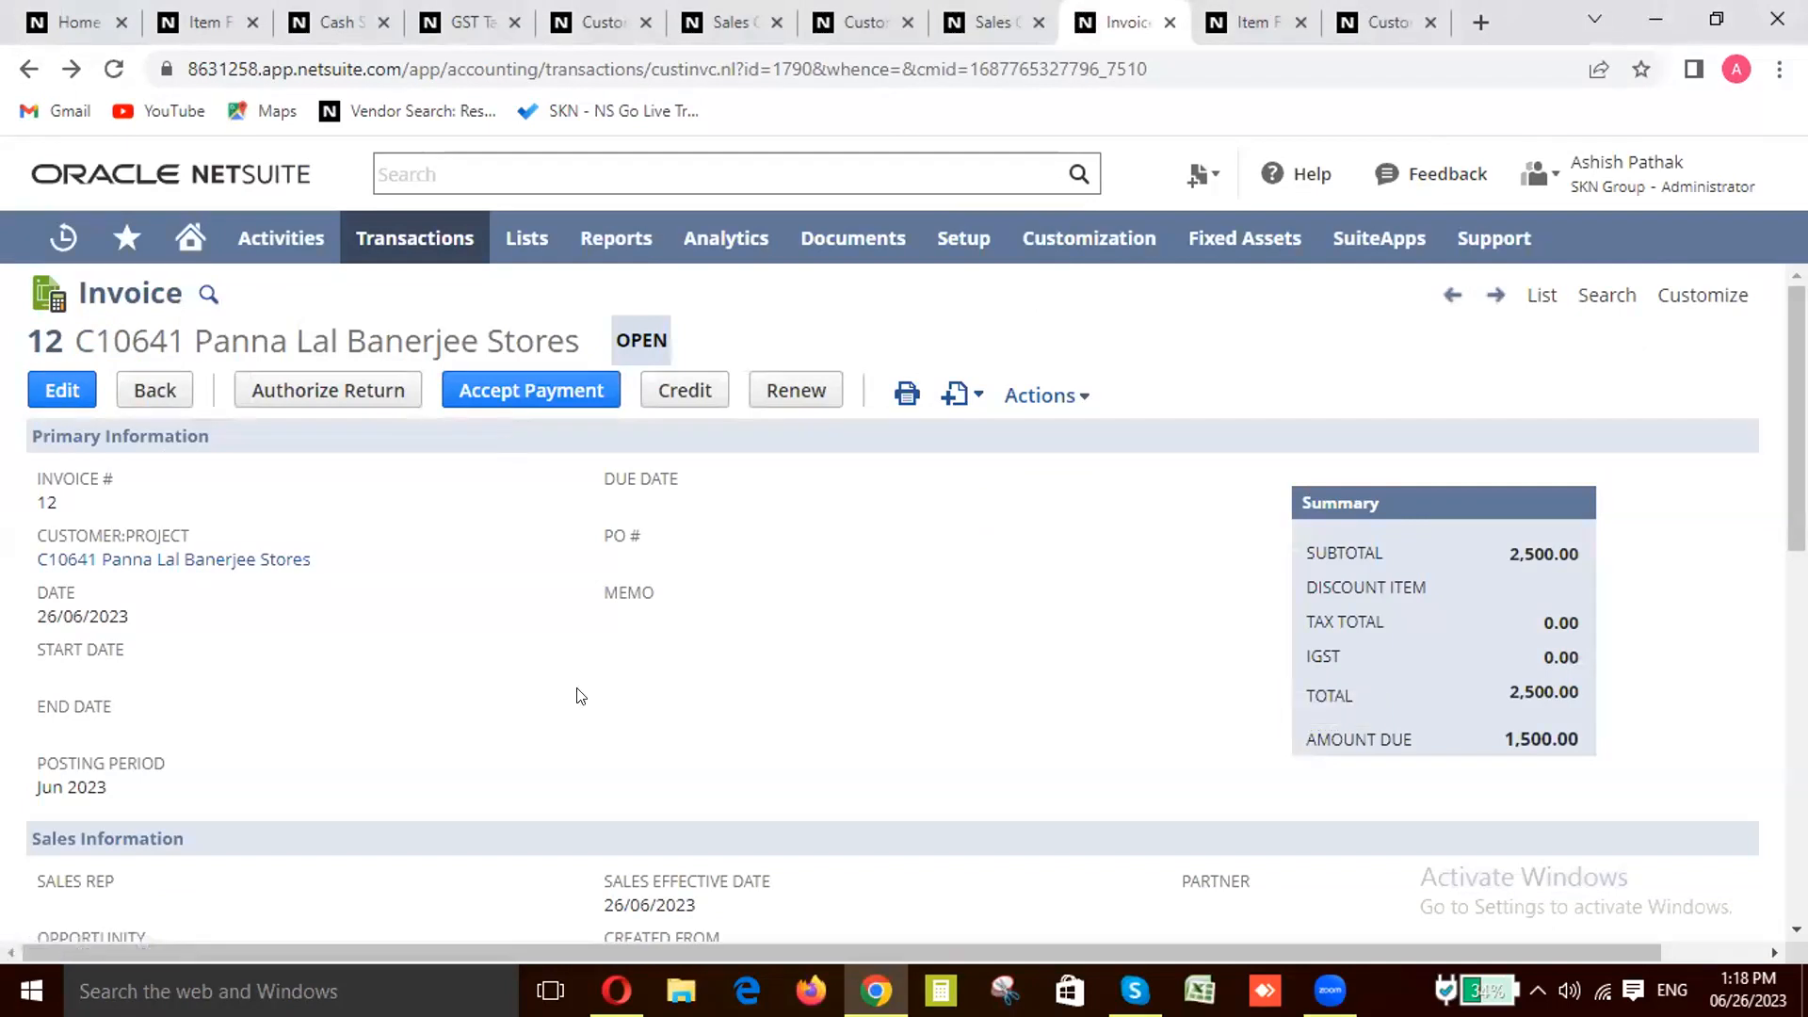
scroll(598, 735, "down", 3)
scroll(598, 735, "up", 3)
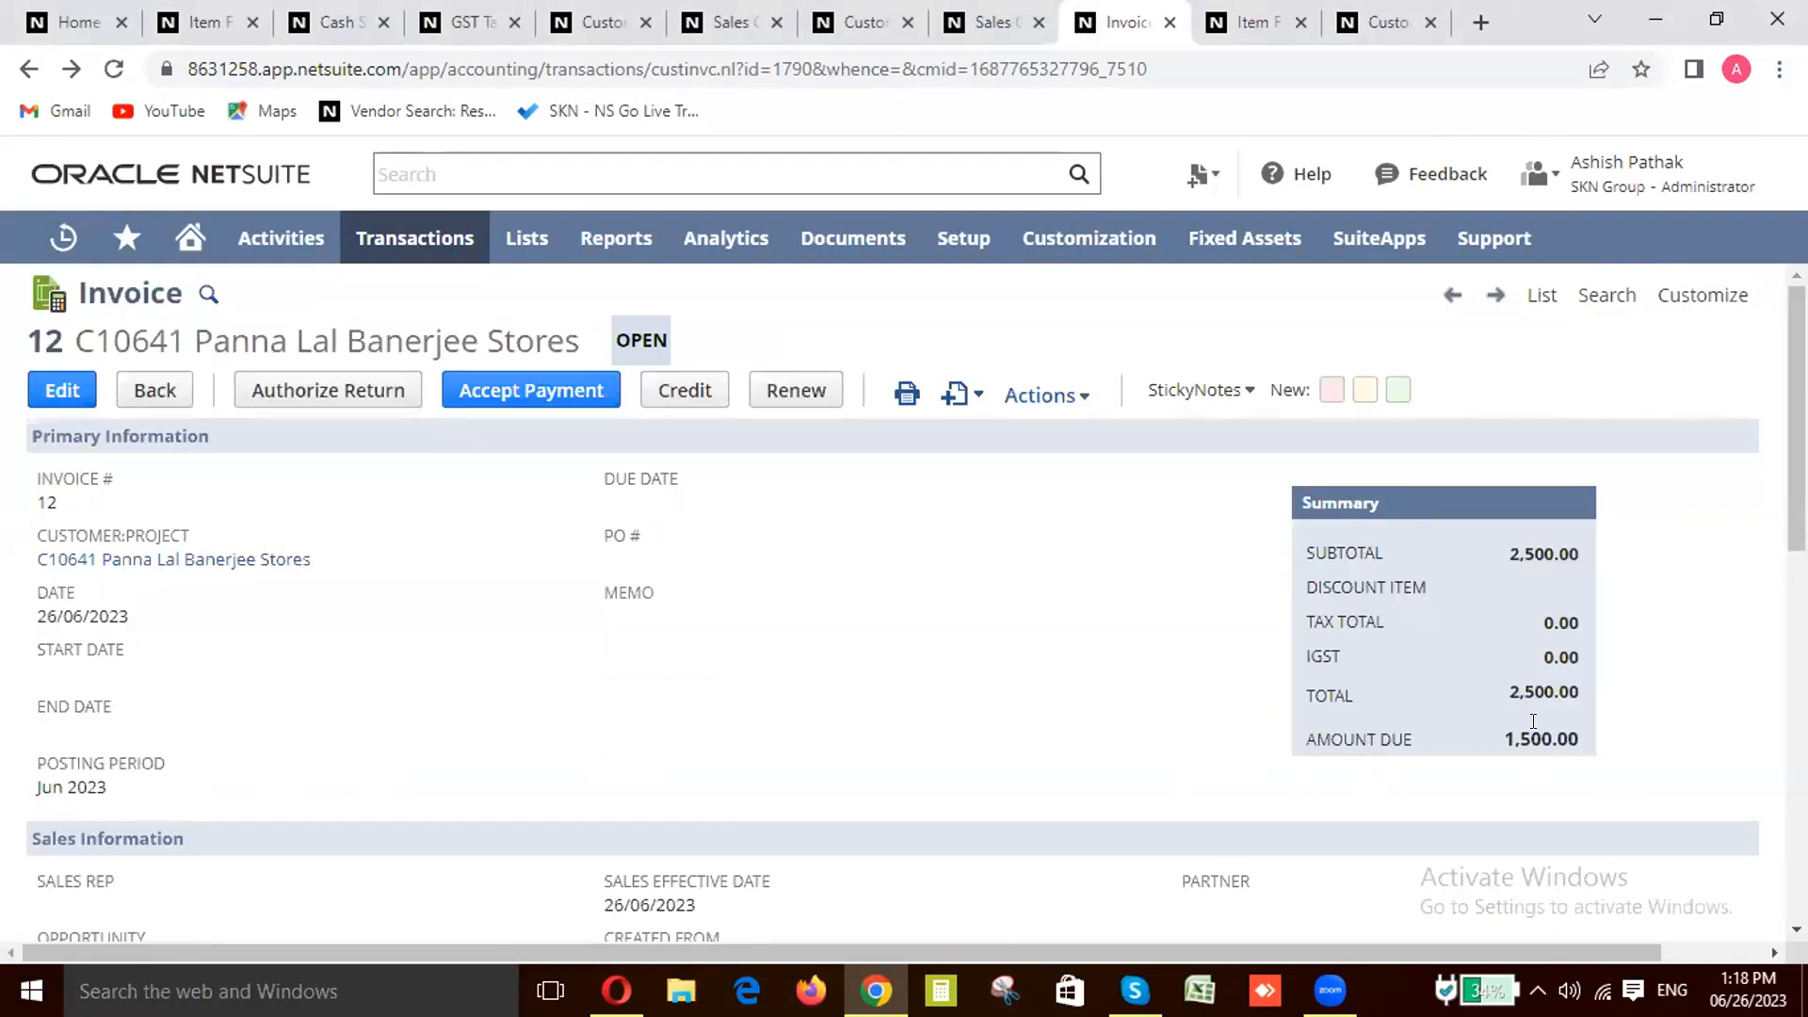
Step: Start accepting payment for the invoice, browse the available bank accounts and keep the payment in Undeposited Funds
left_click(516, 392)
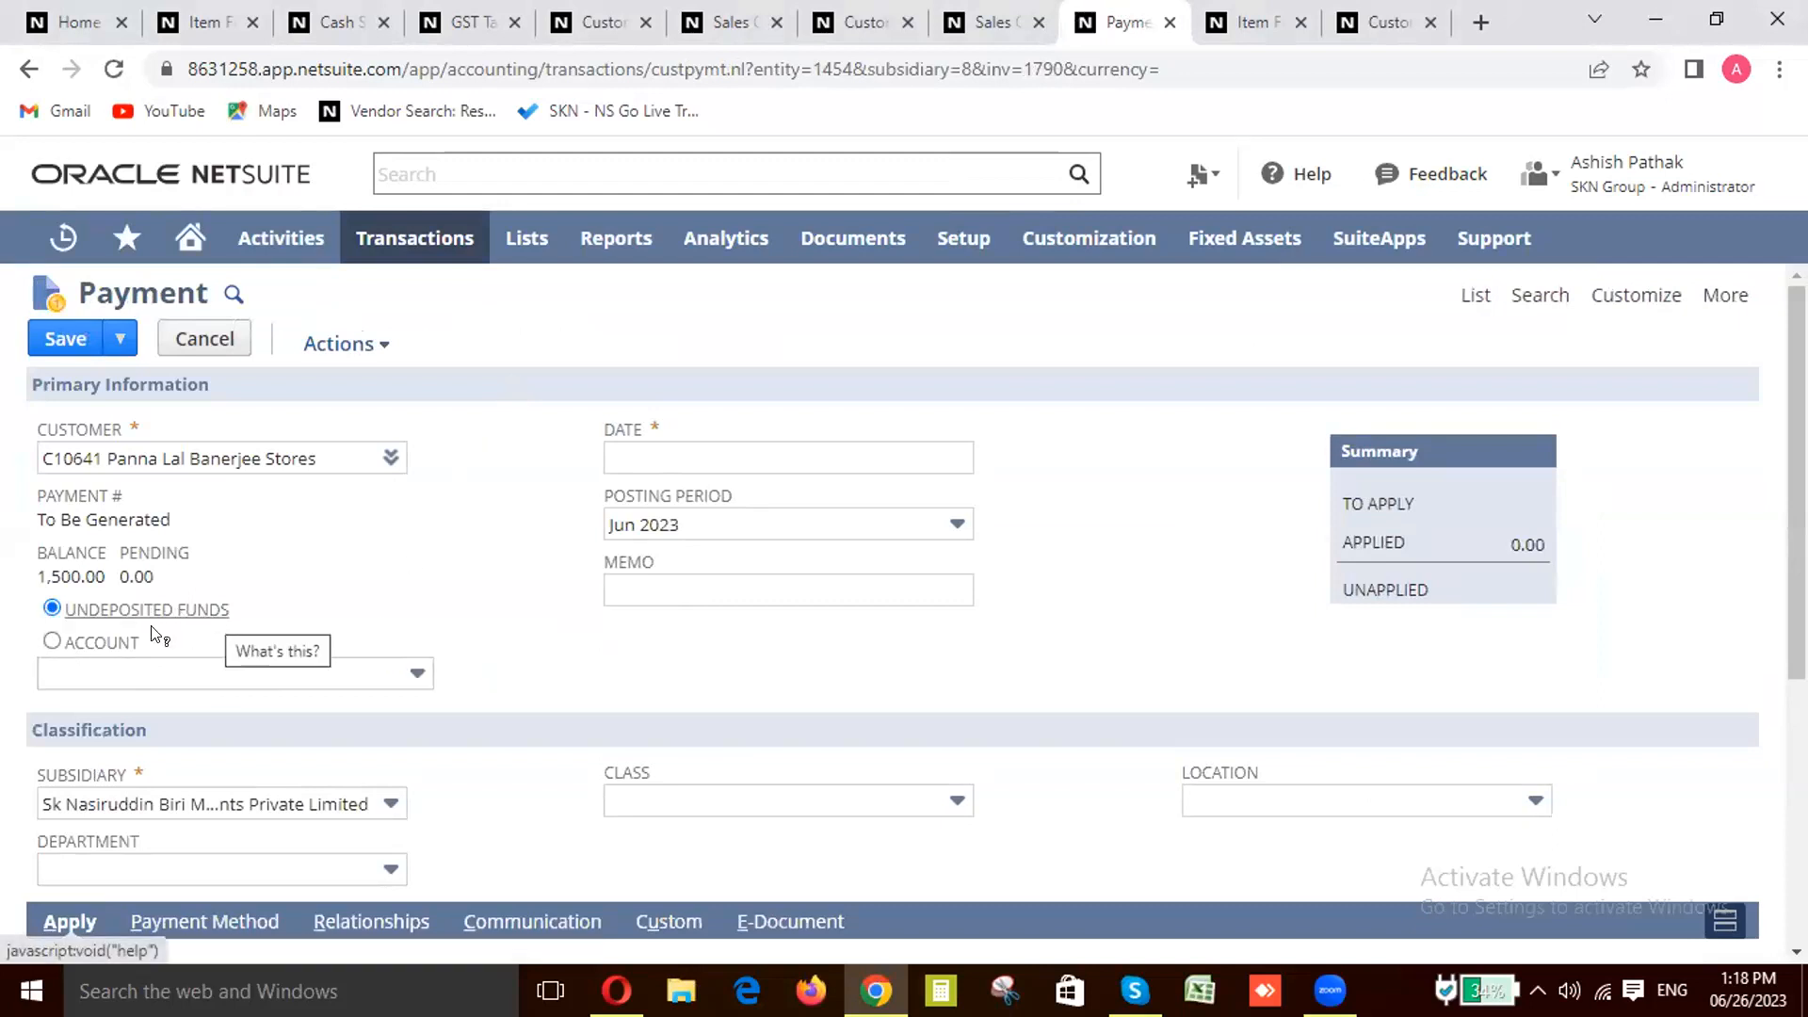
left_click(51, 642)
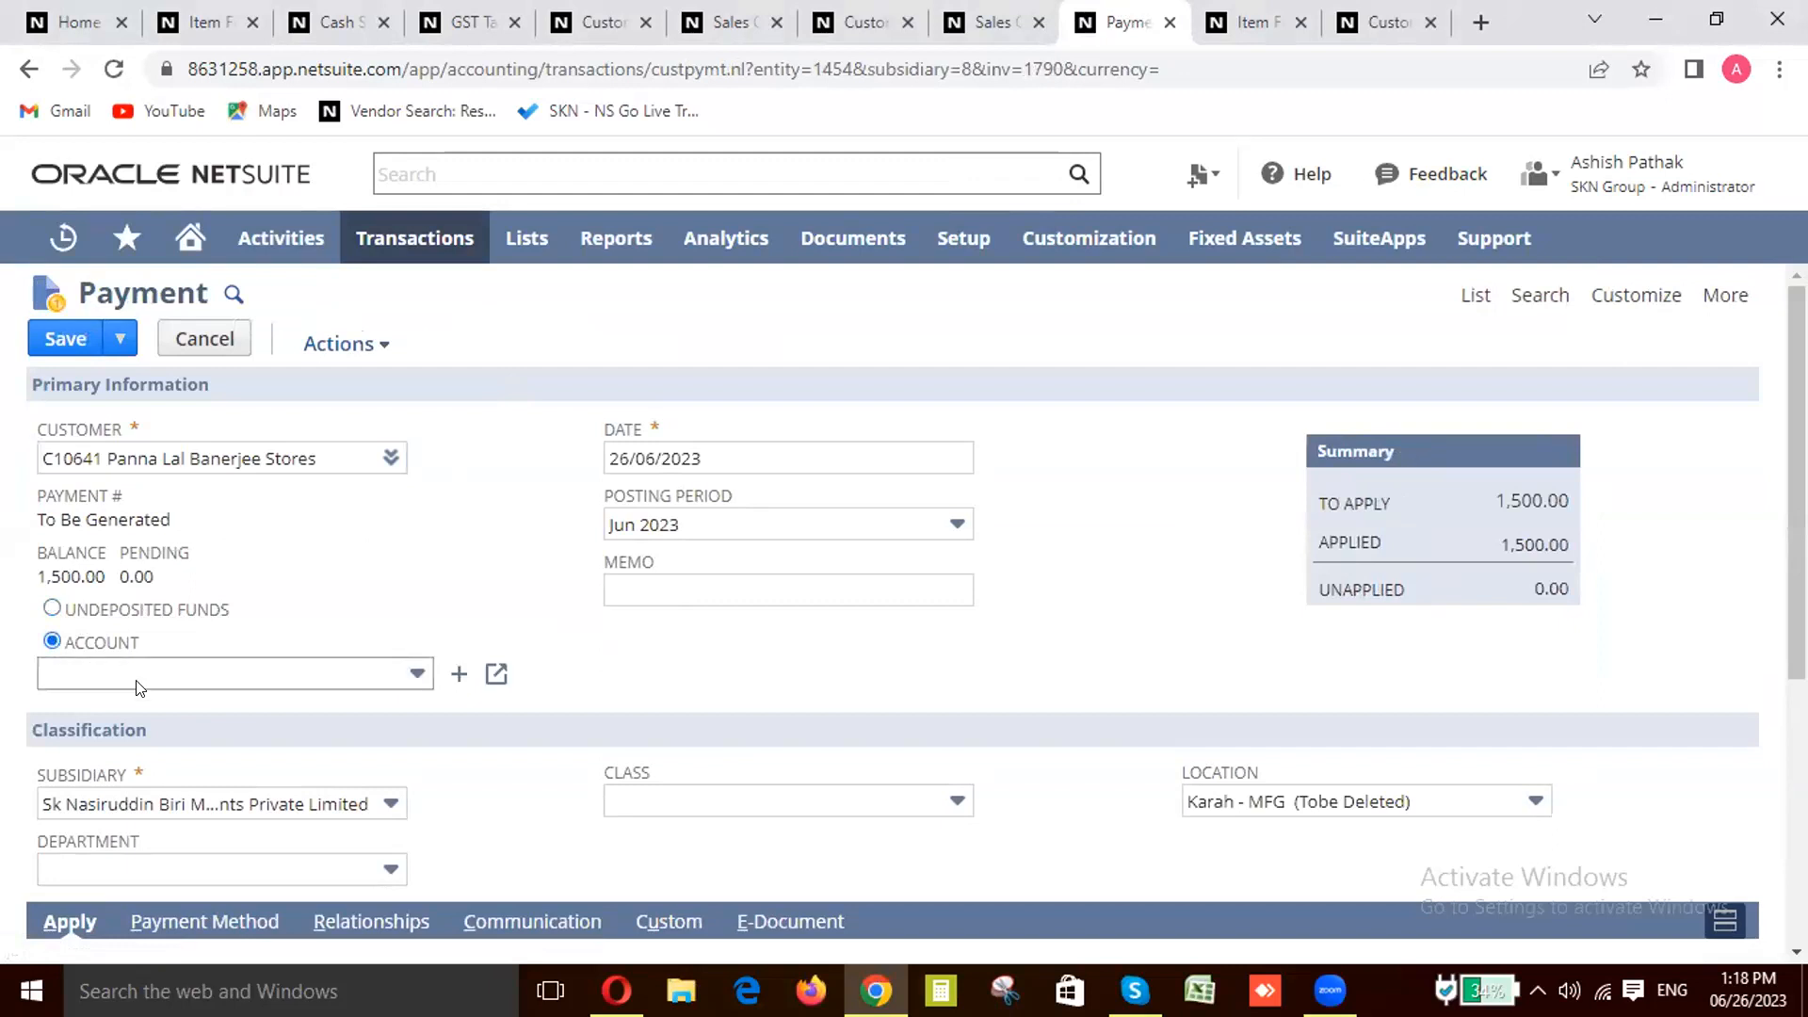
left_click(138, 686)
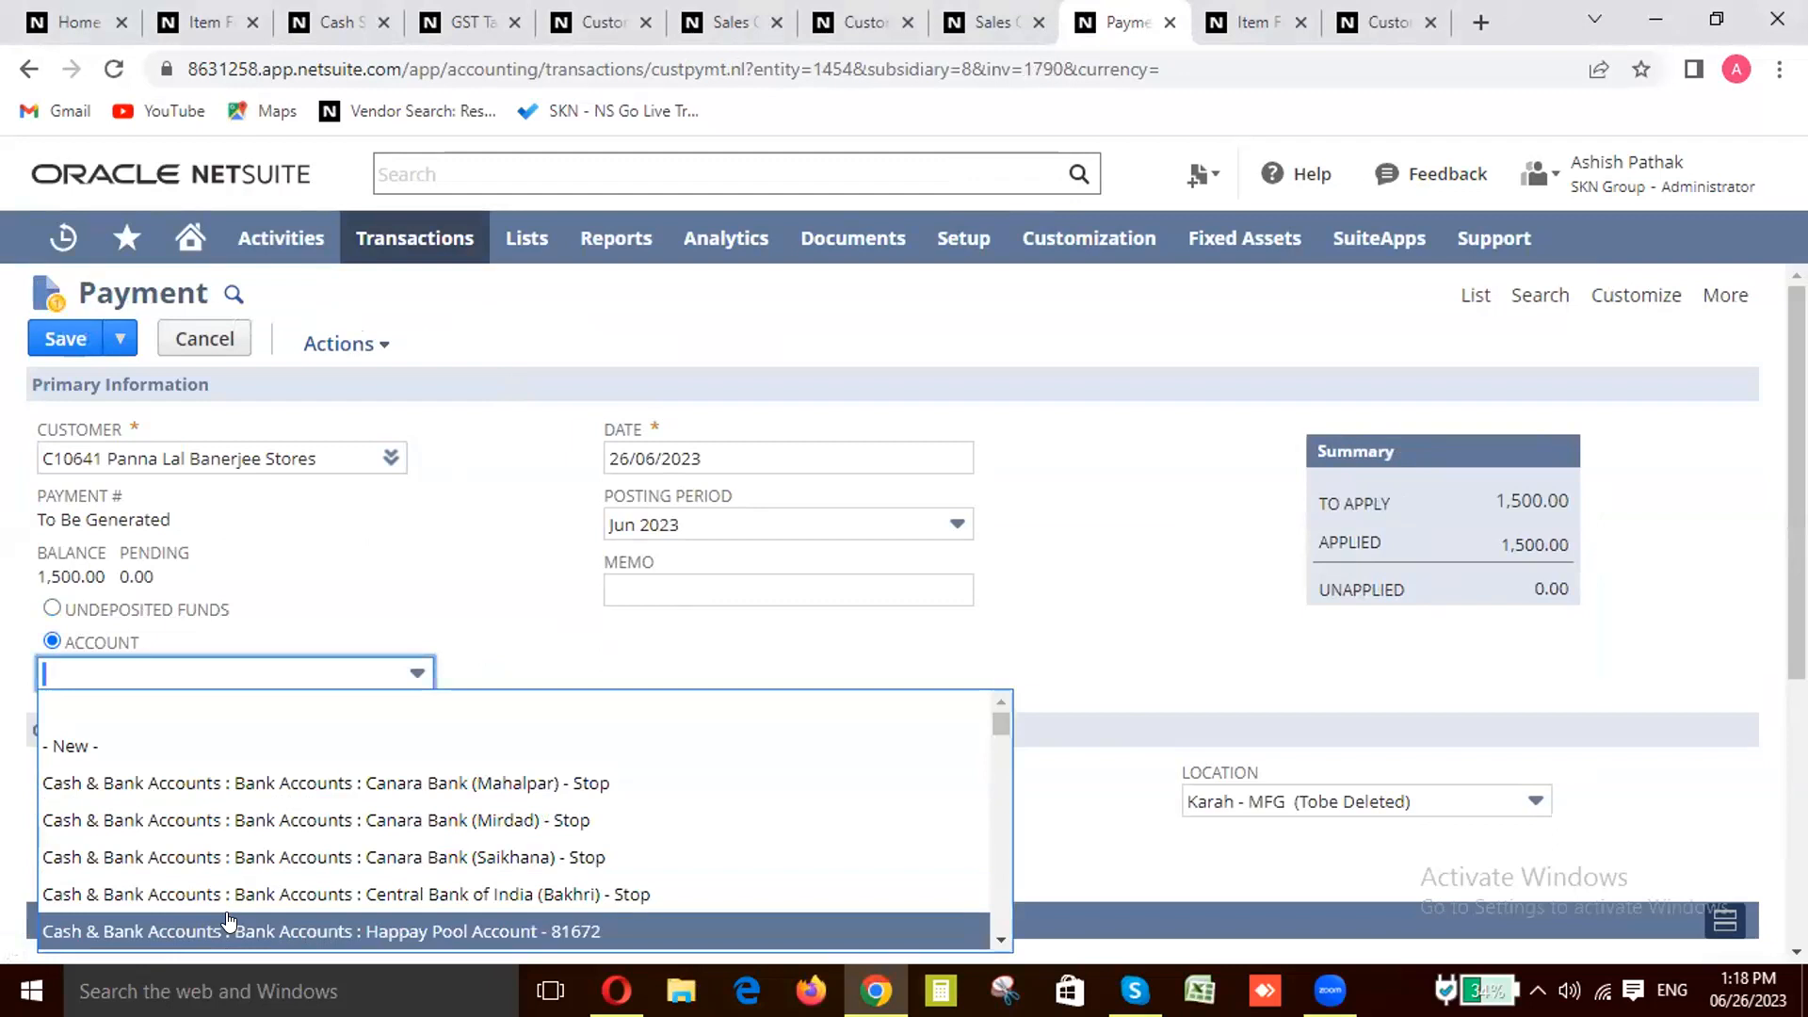
left_click(52, 608)
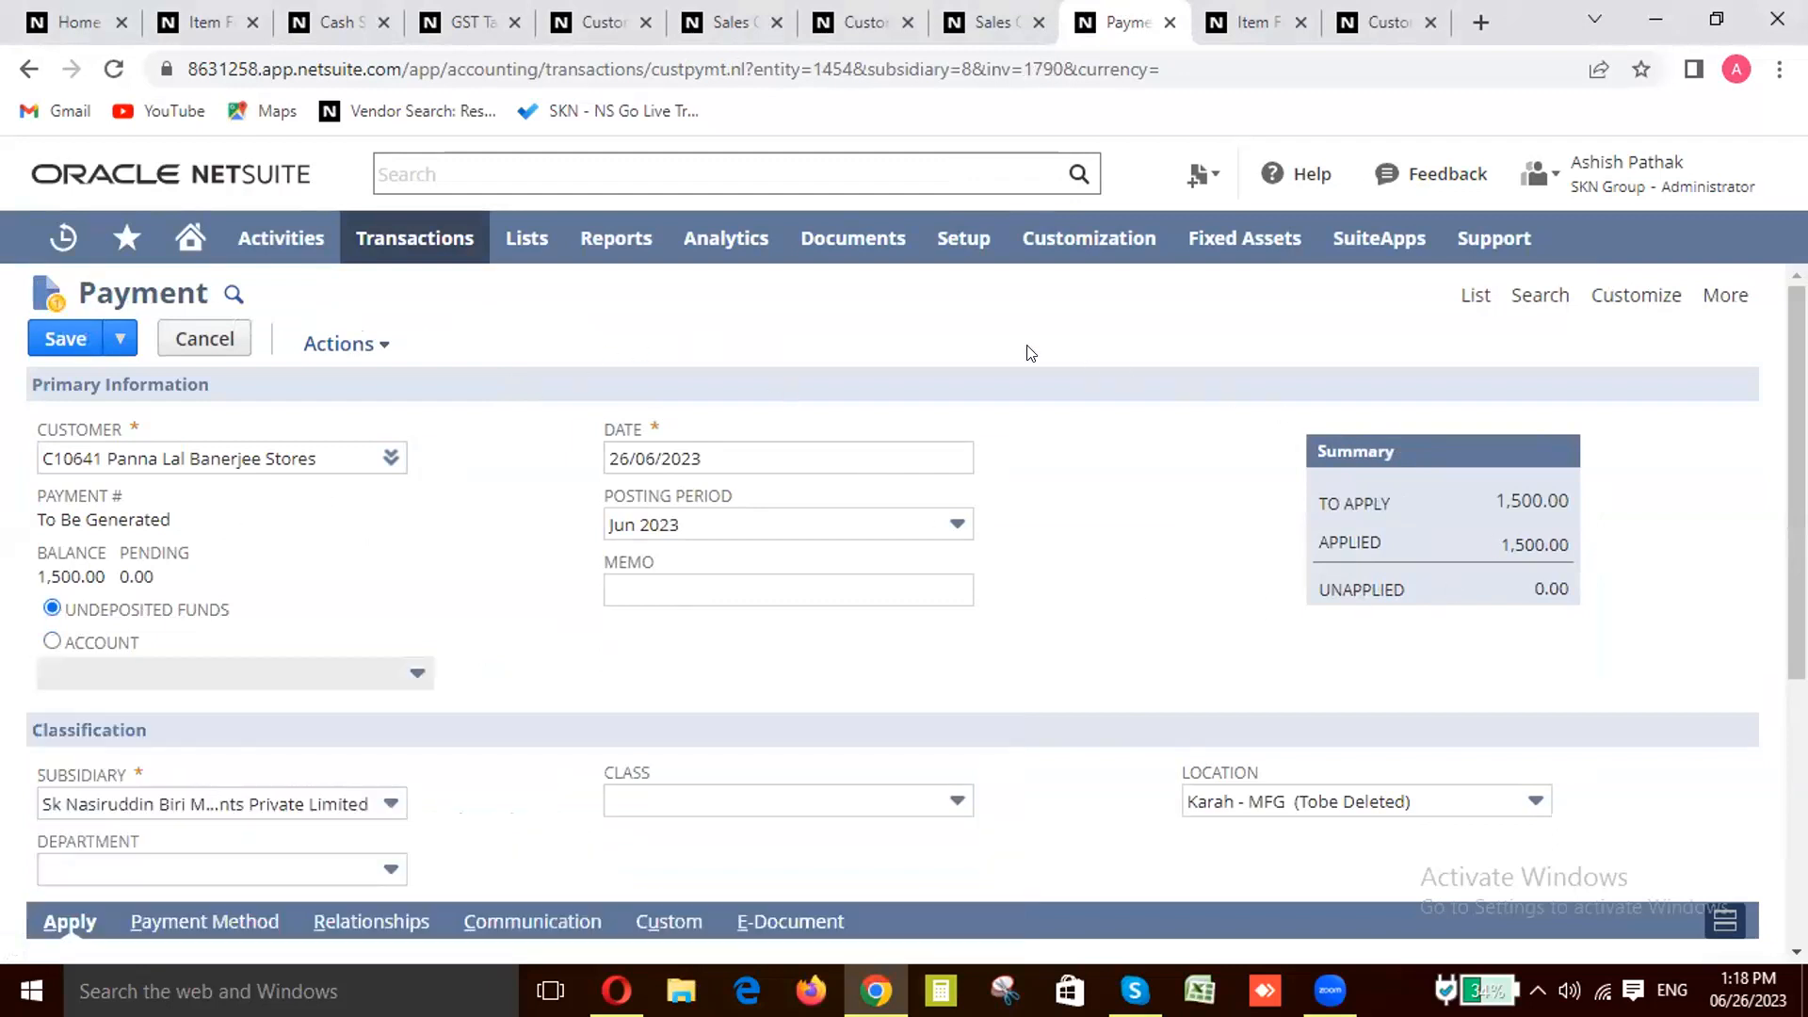
mouse_move(417, 230)
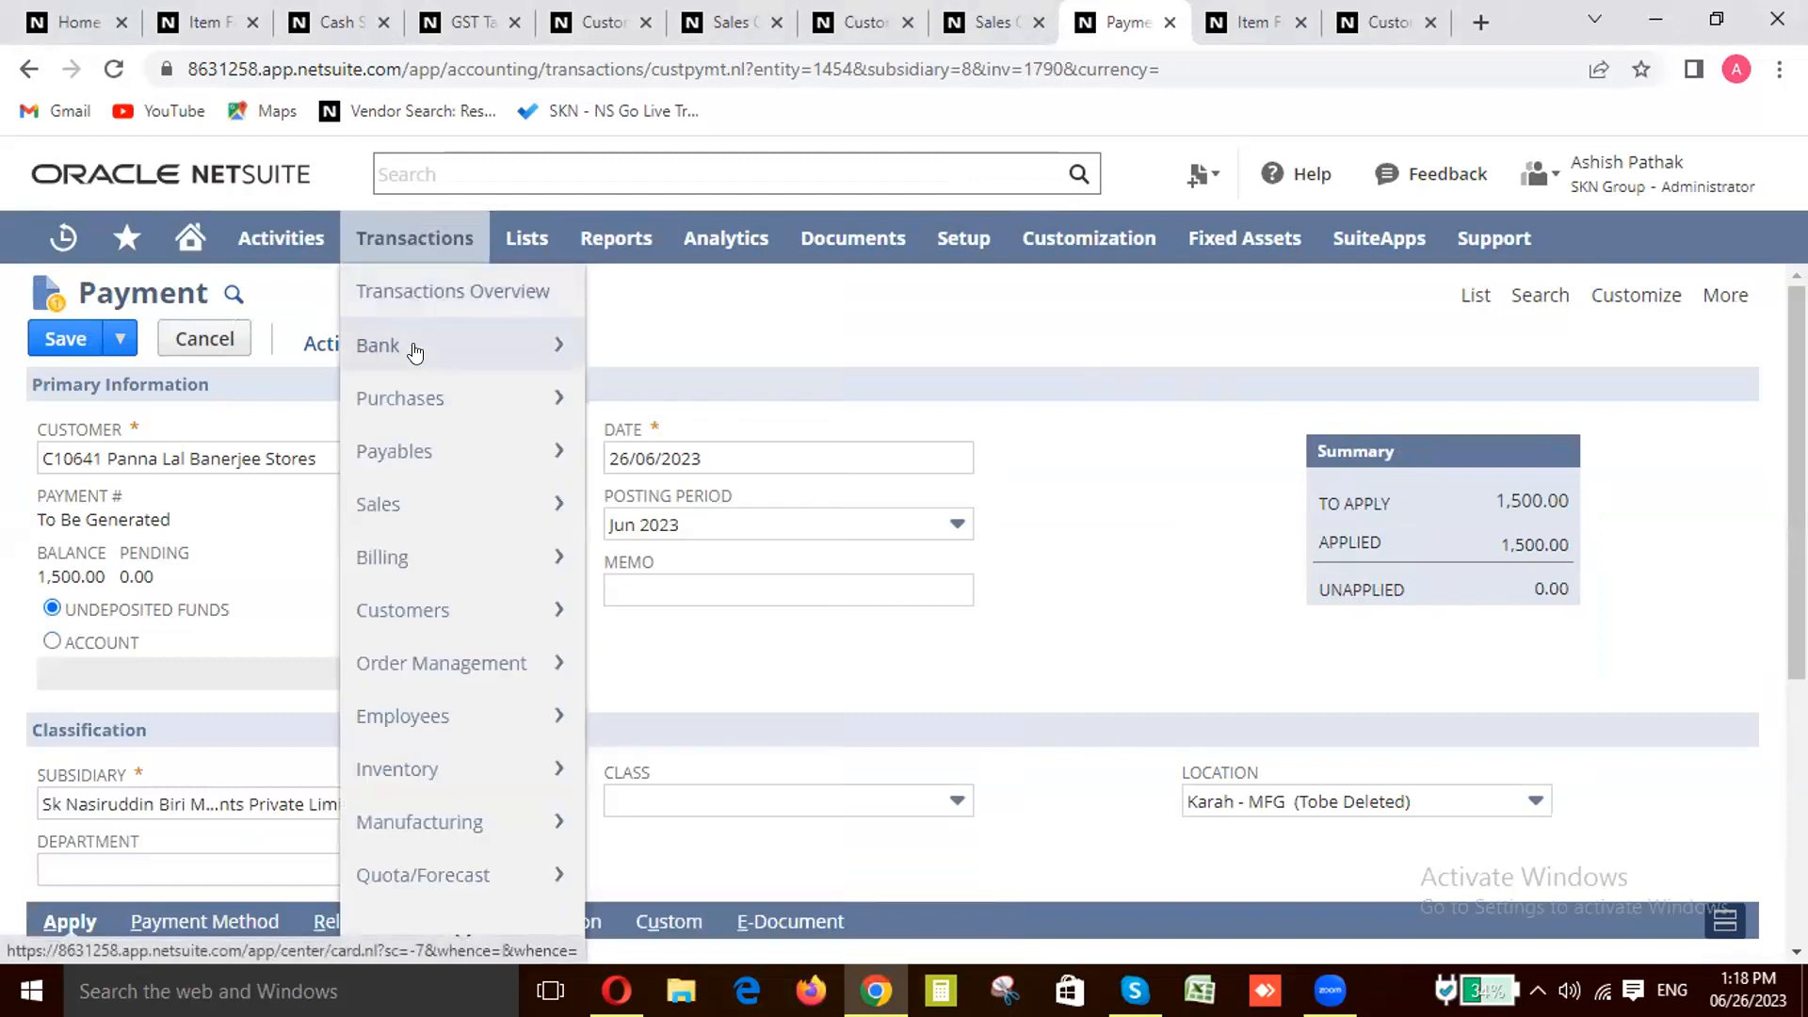
mouse_move(416, 392)
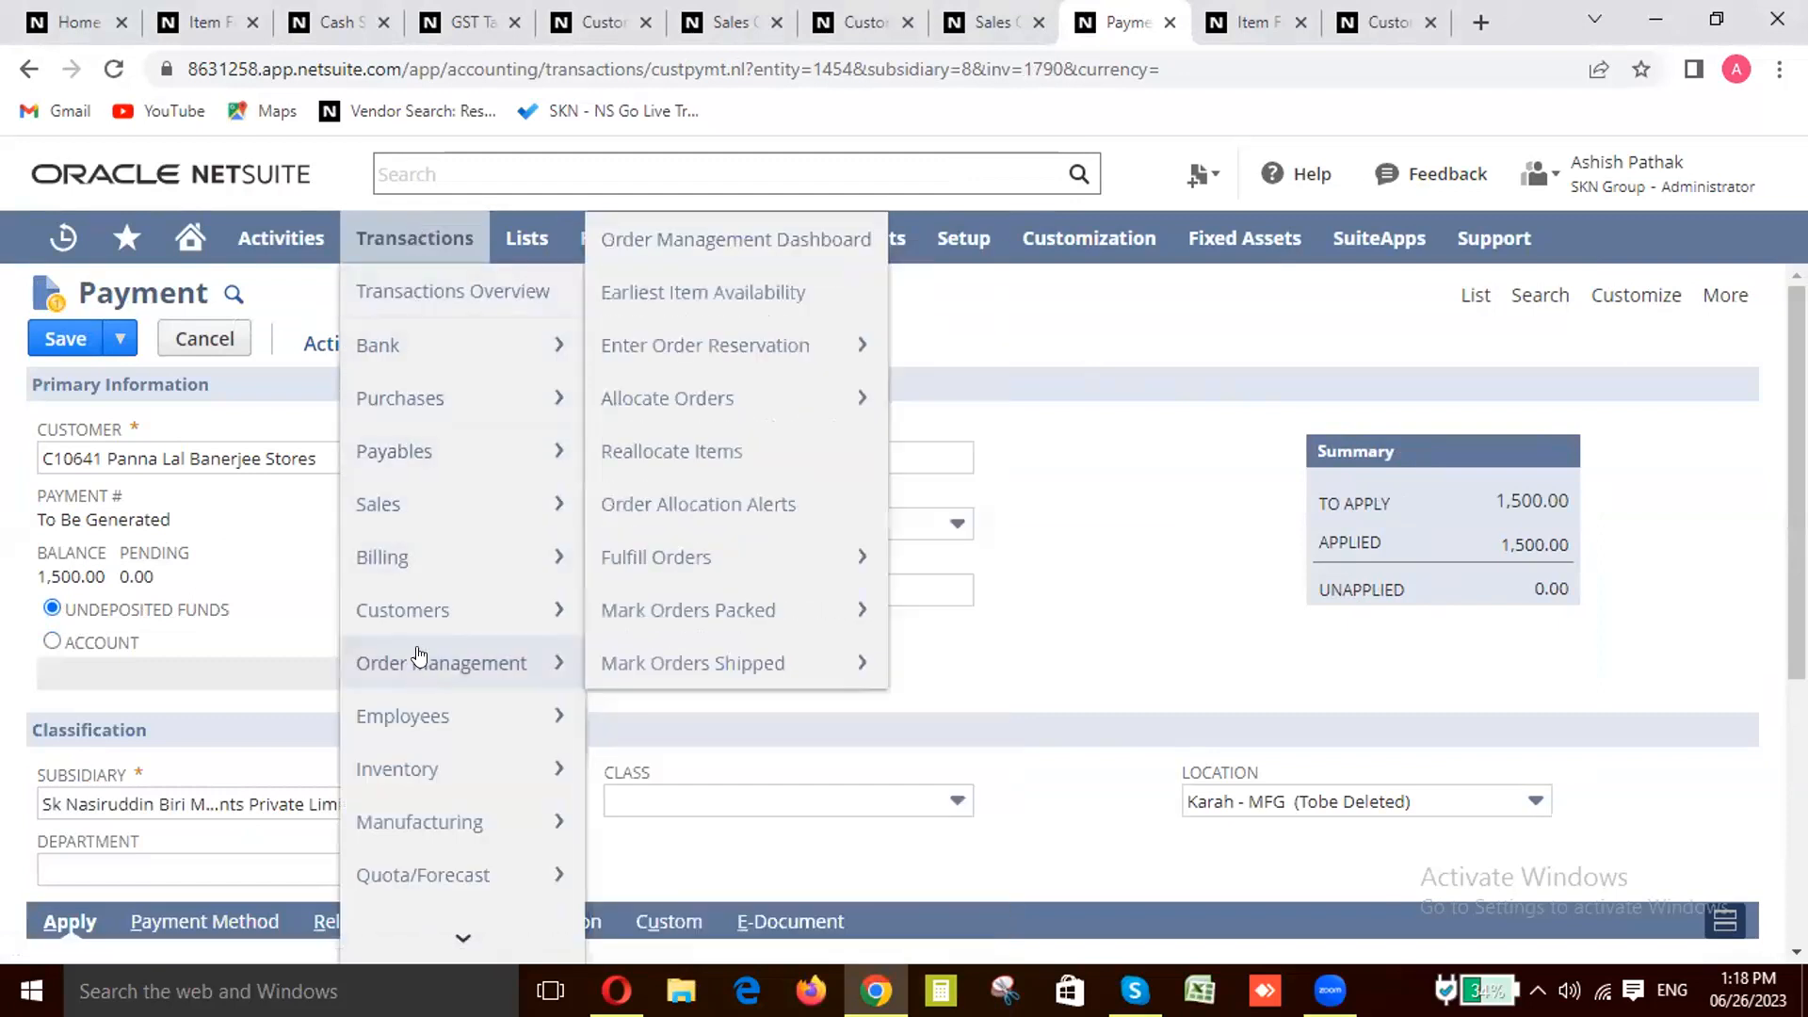
mouse_move(460, 352)
mouse_move(761, 397)
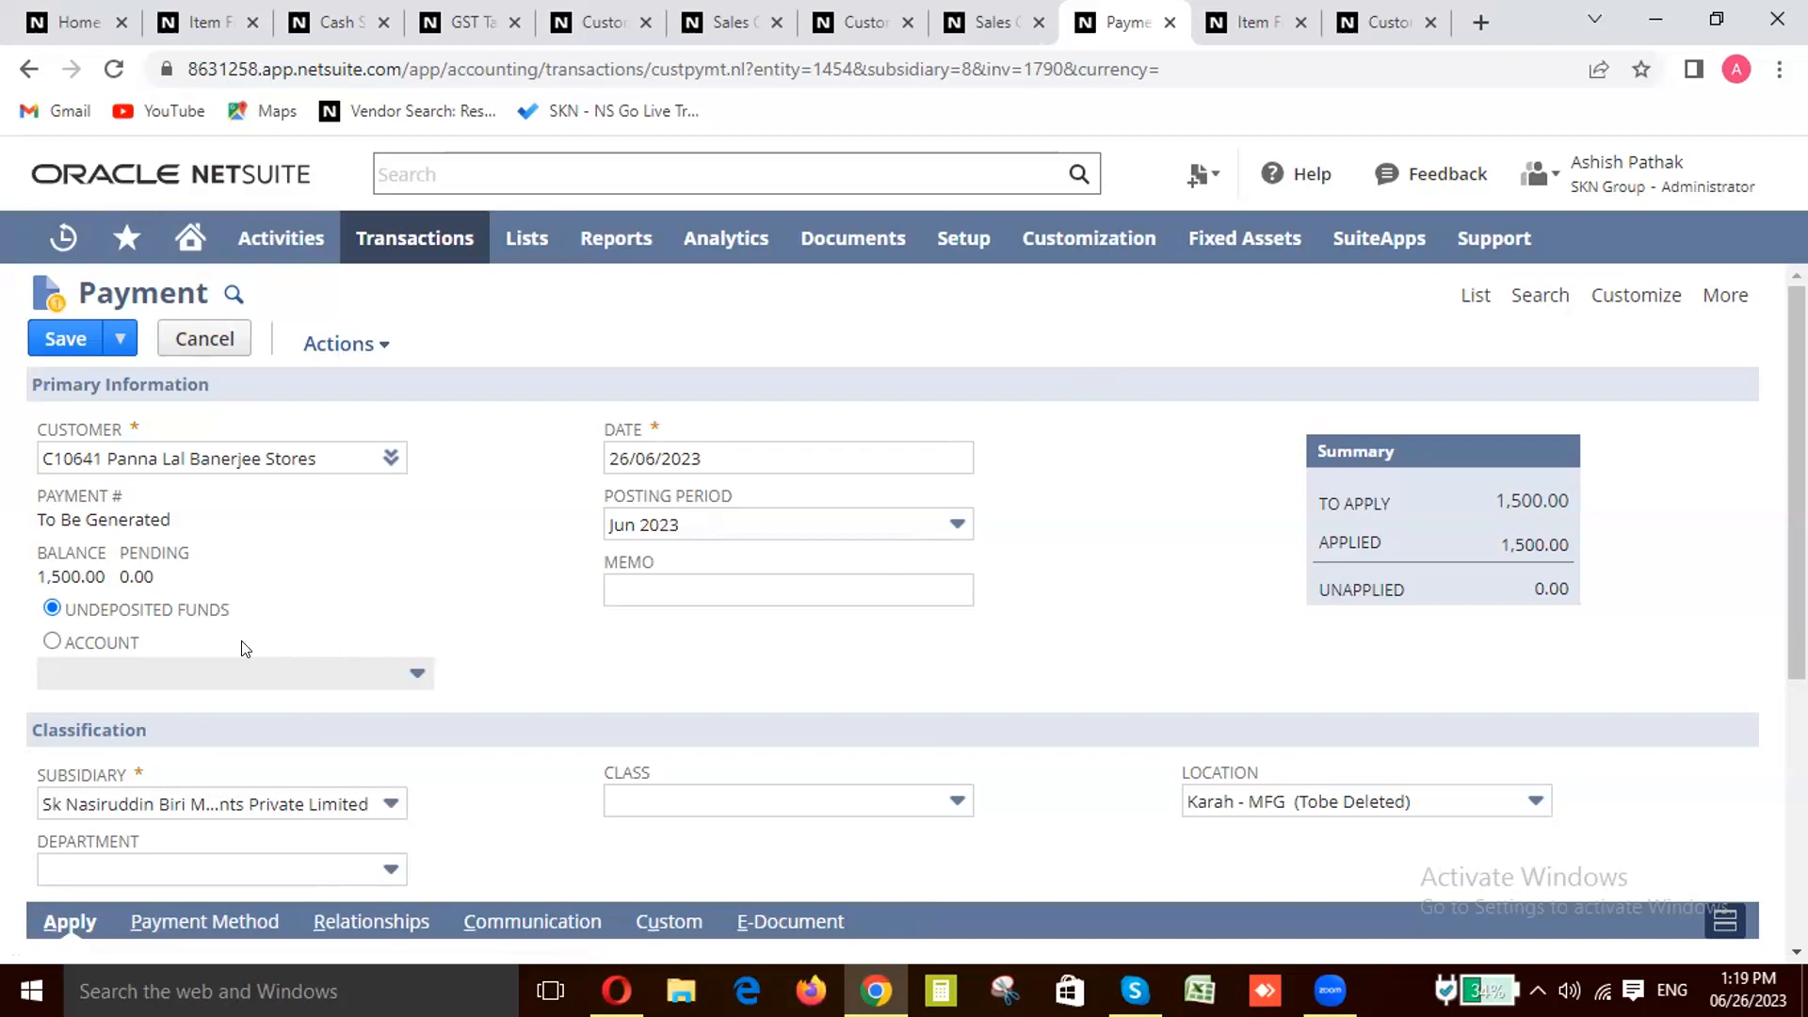
Step: Route the customer payment to the Canara Bank (Mahalpar) - Stop account instead of undeposited funds and save the payment
left_click(52, 643)
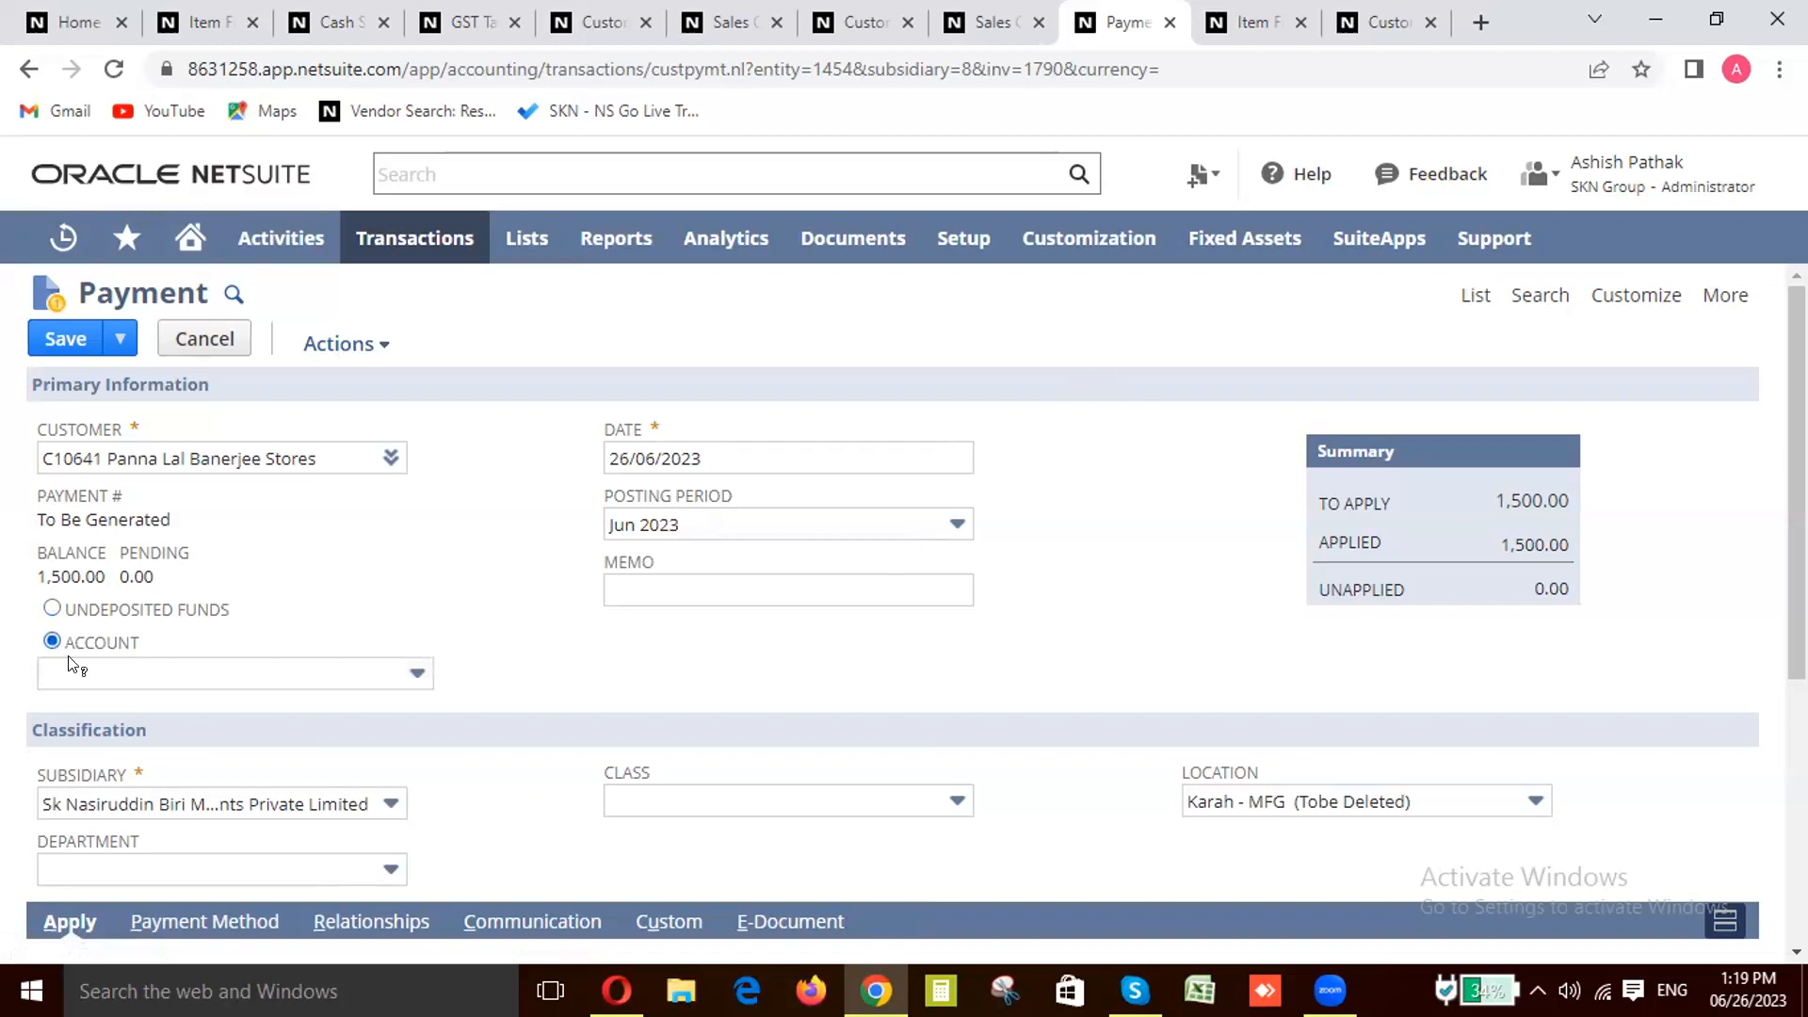
left_click(282, 673)
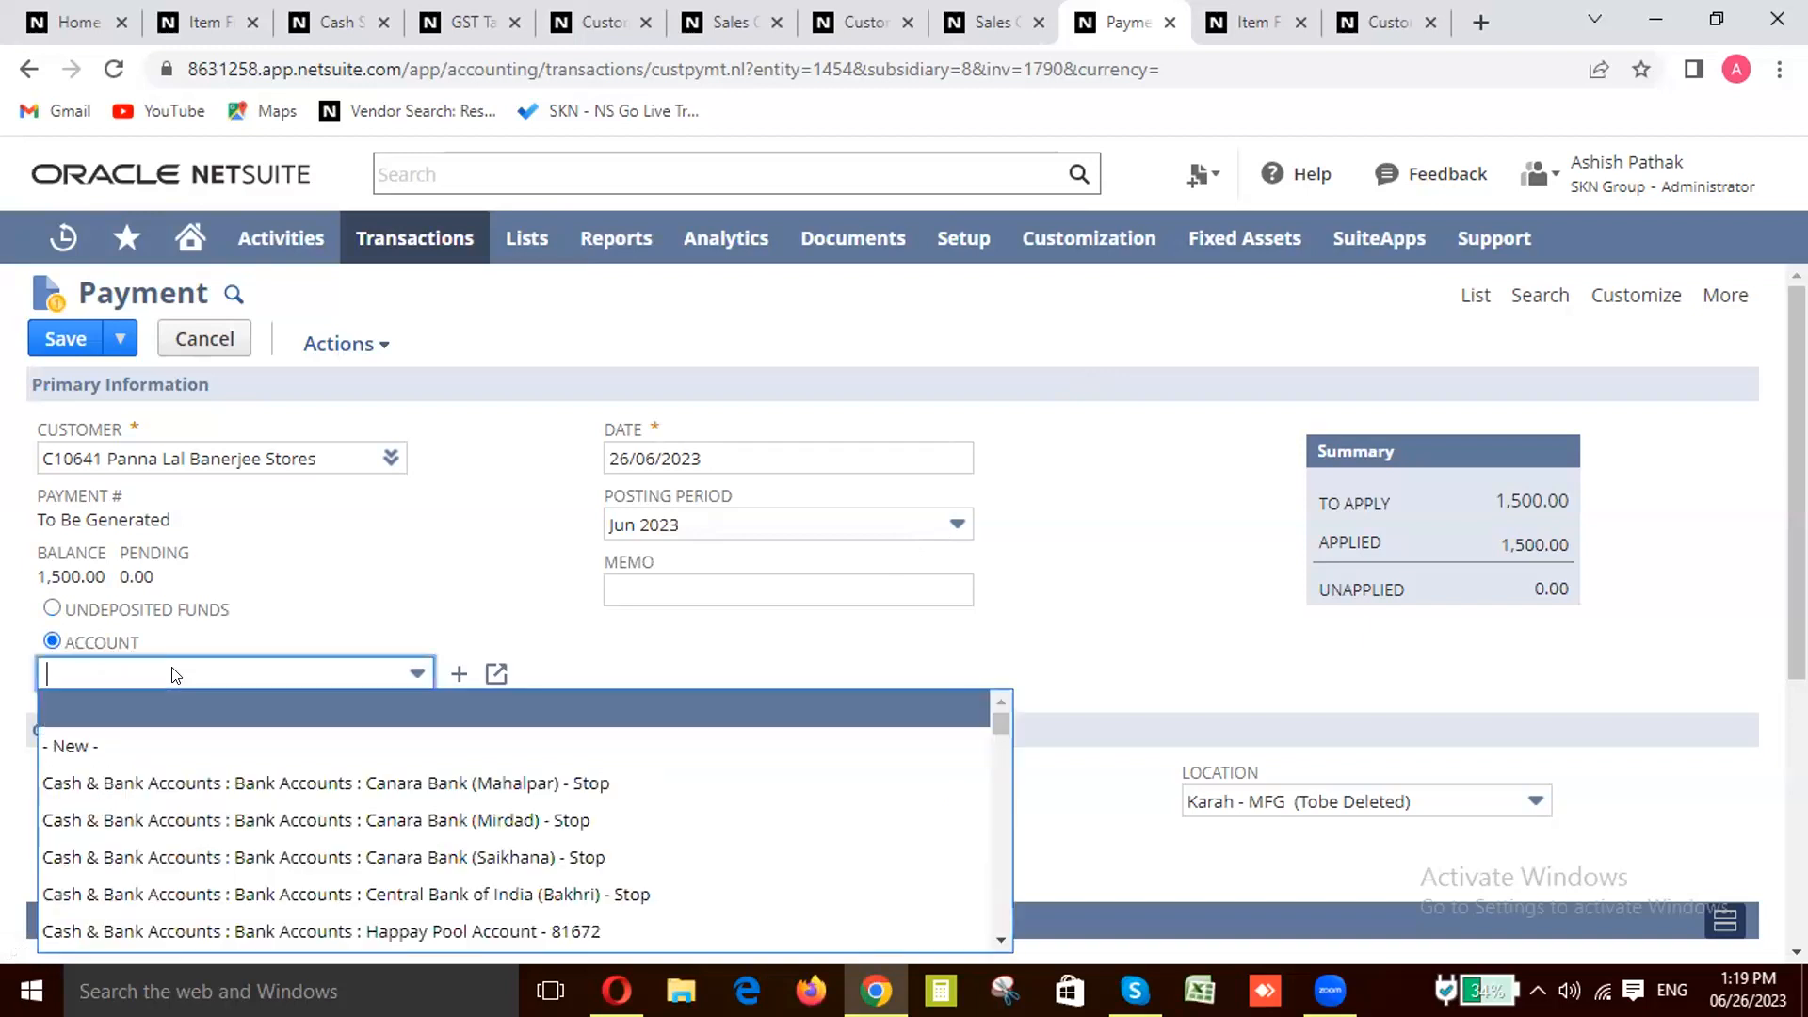
left_click(252, 787)
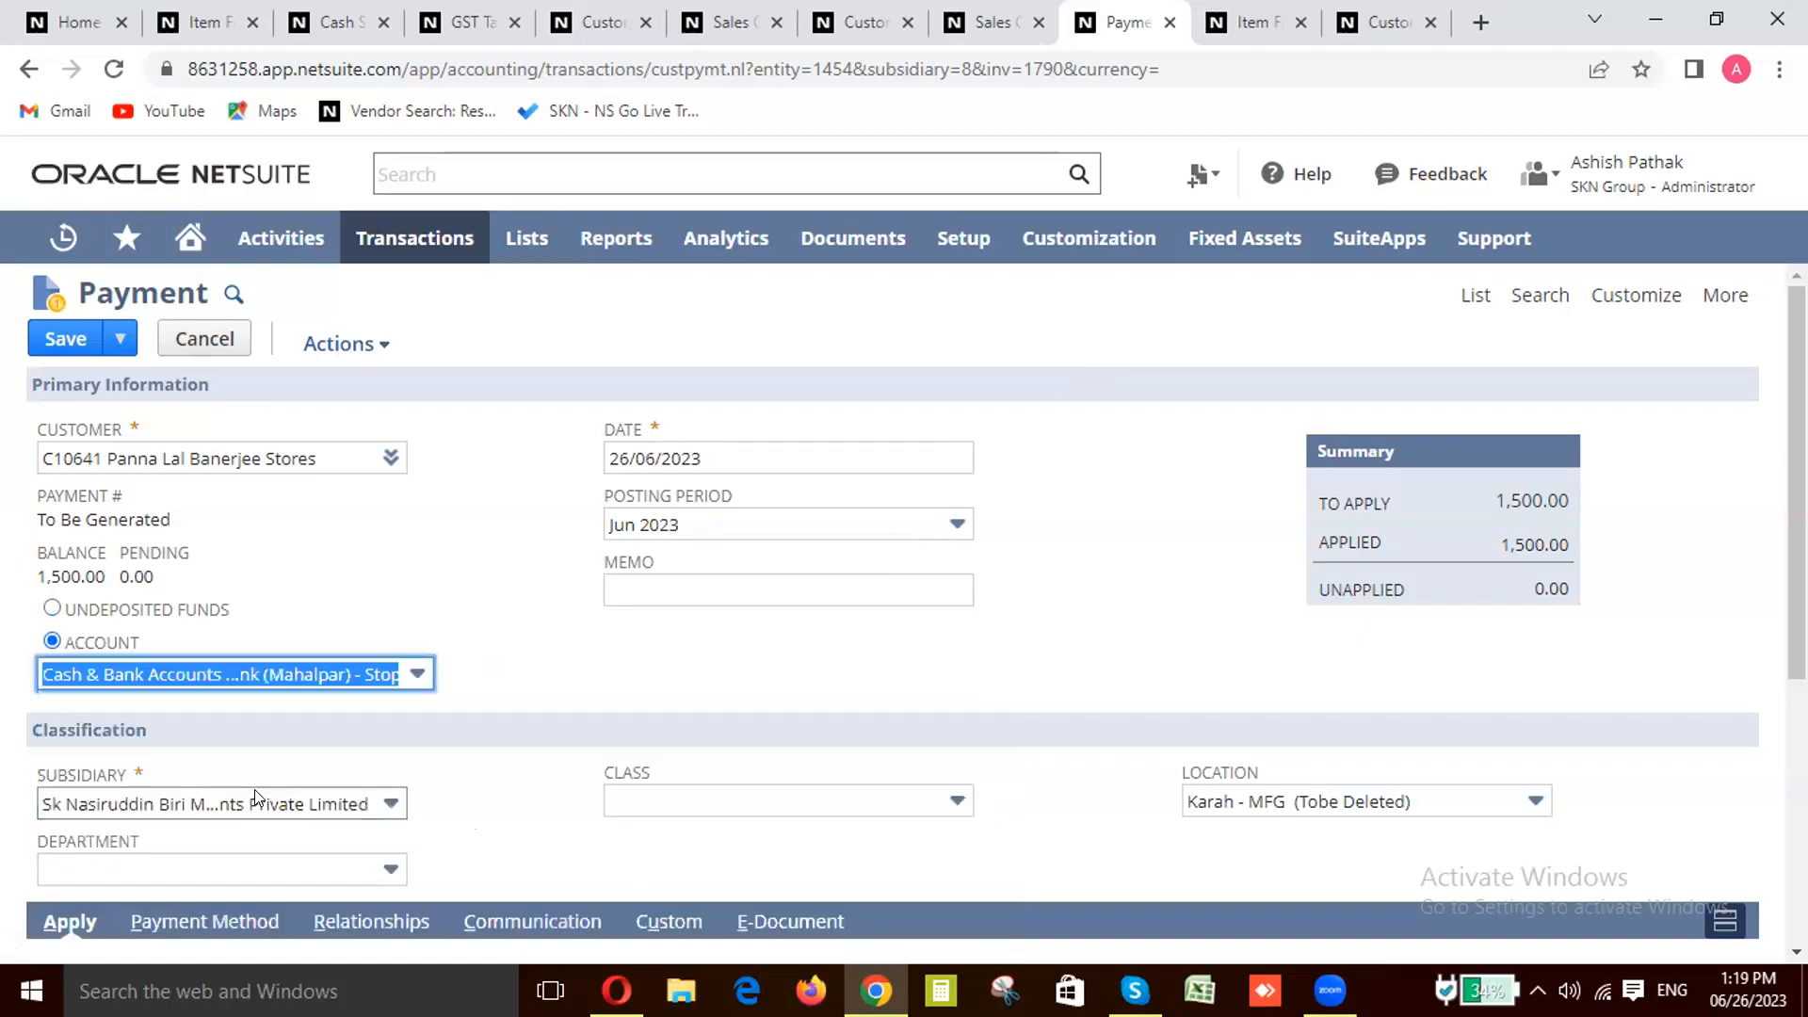
left_click(417, 675)
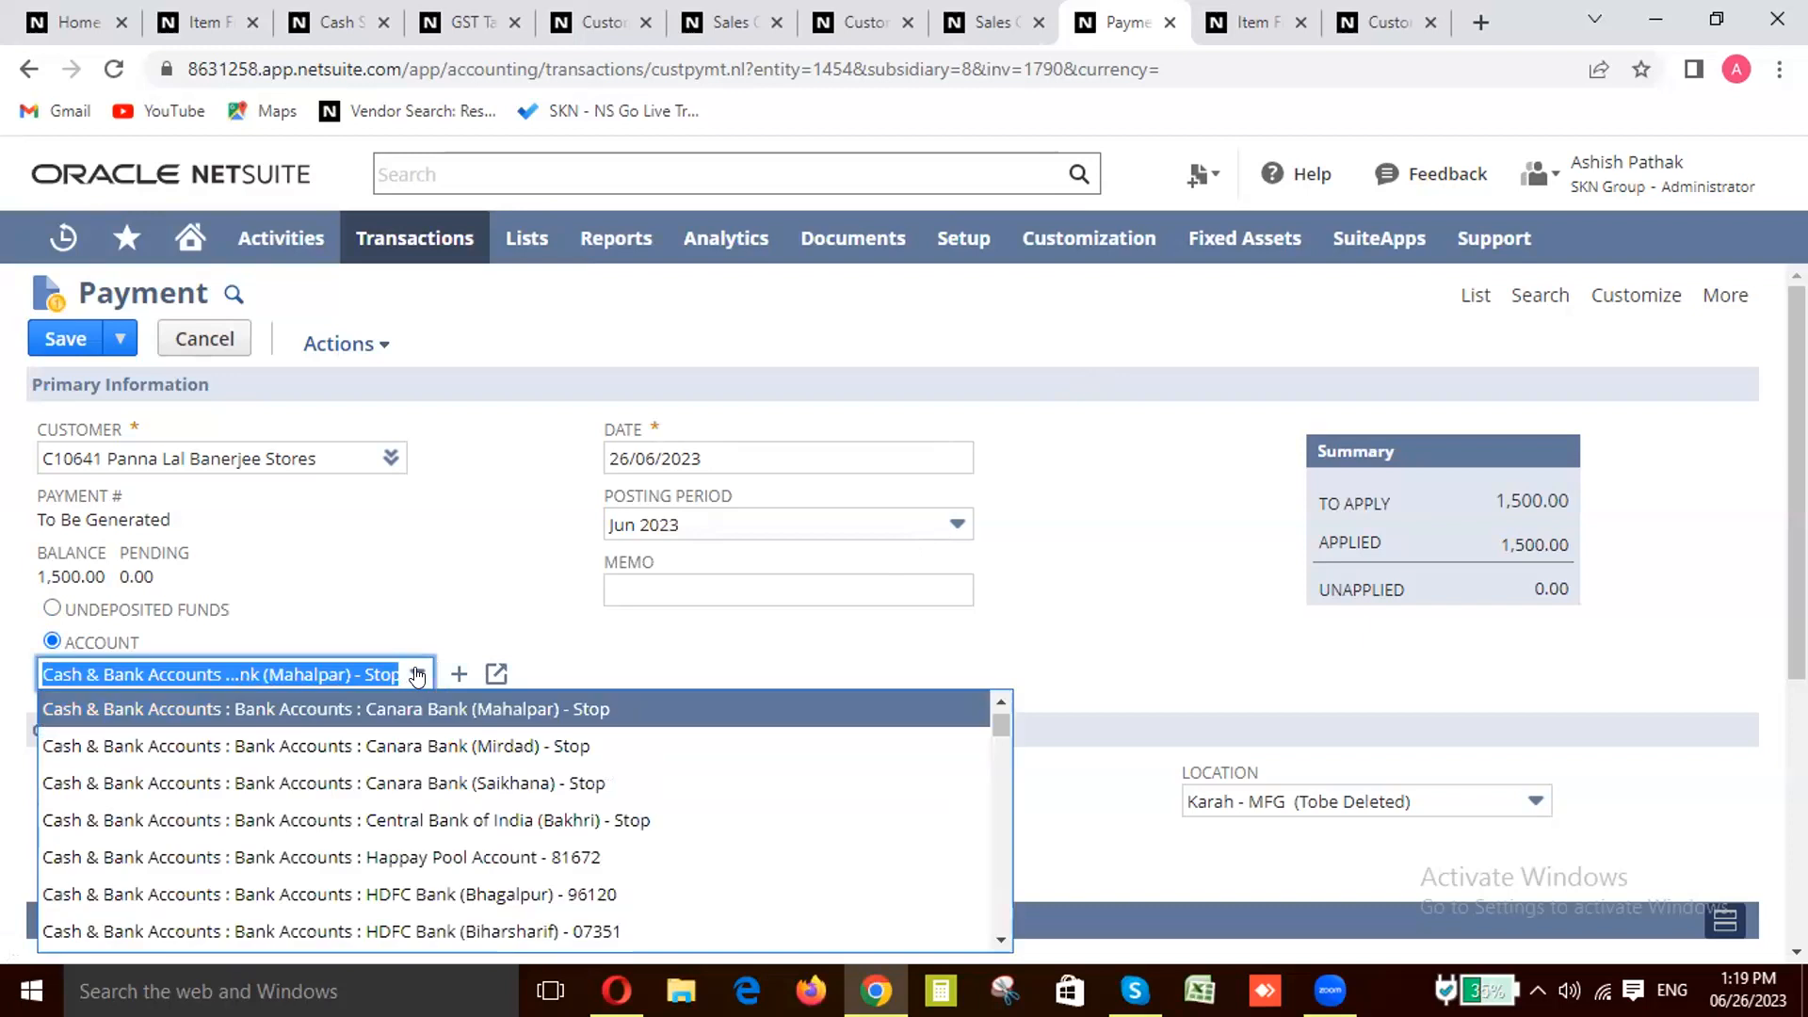
left_click(418, 674)
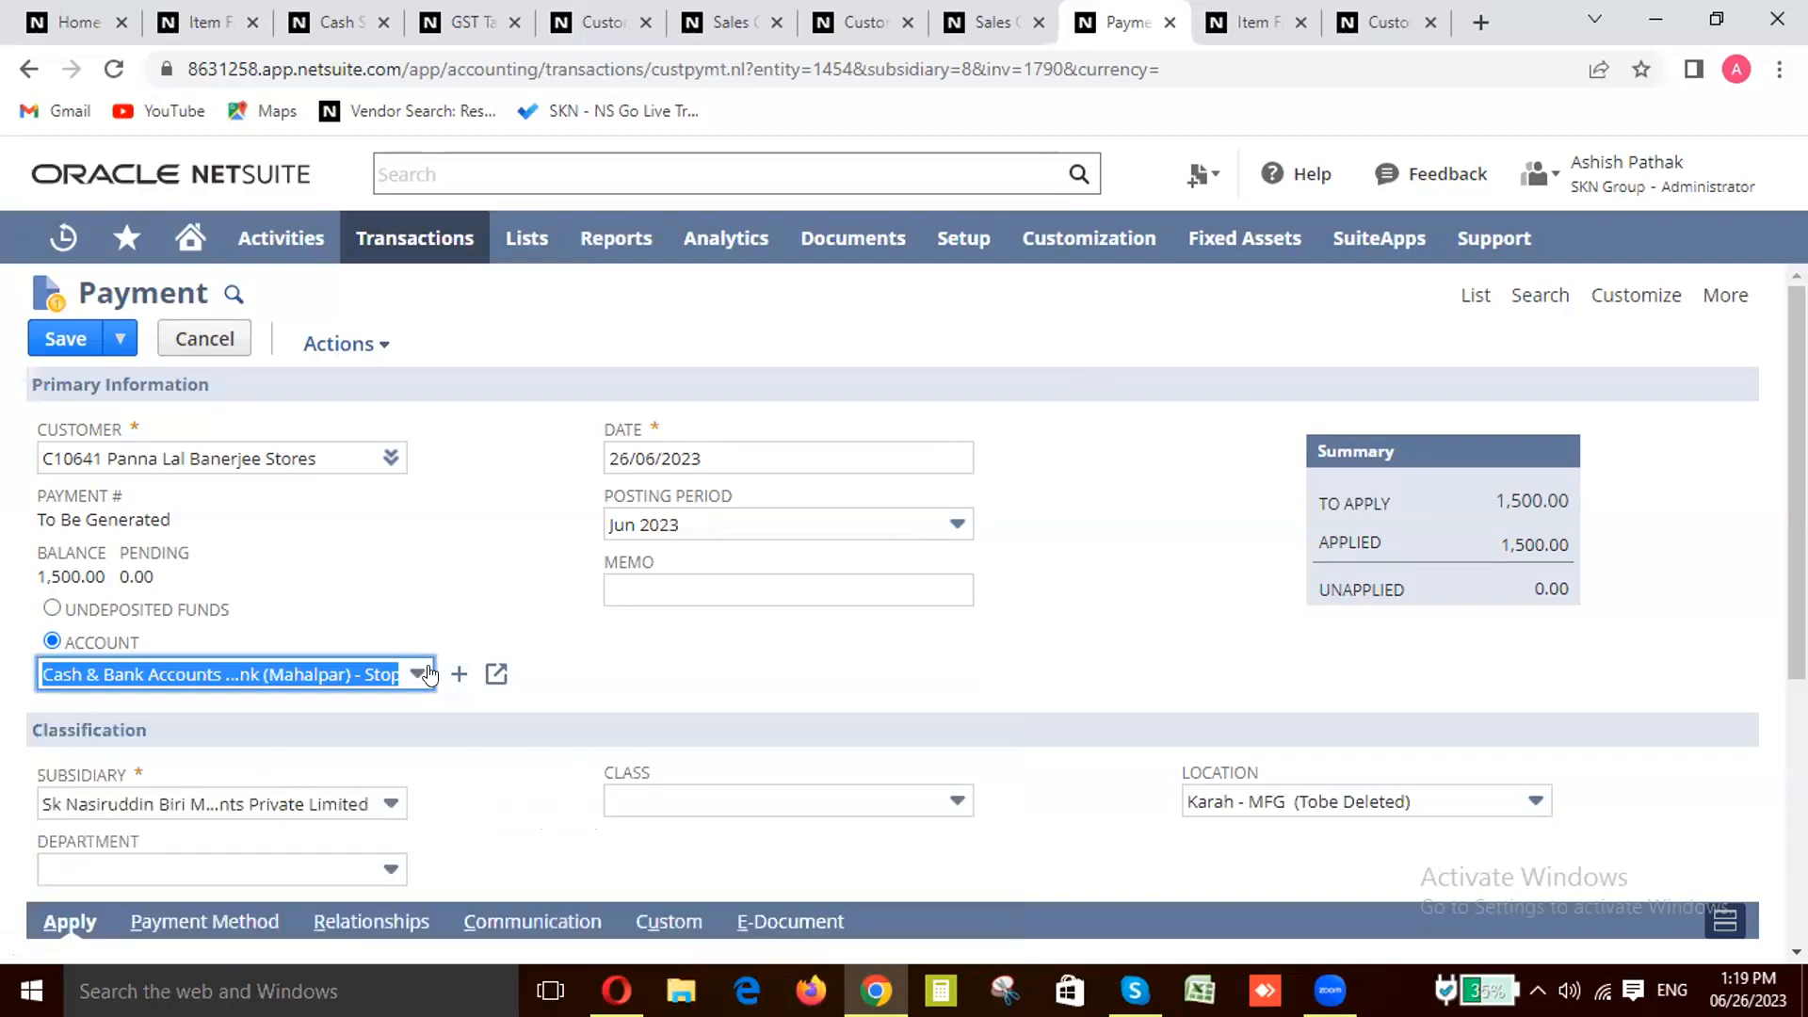
scroll(747, 666, "down", 3)
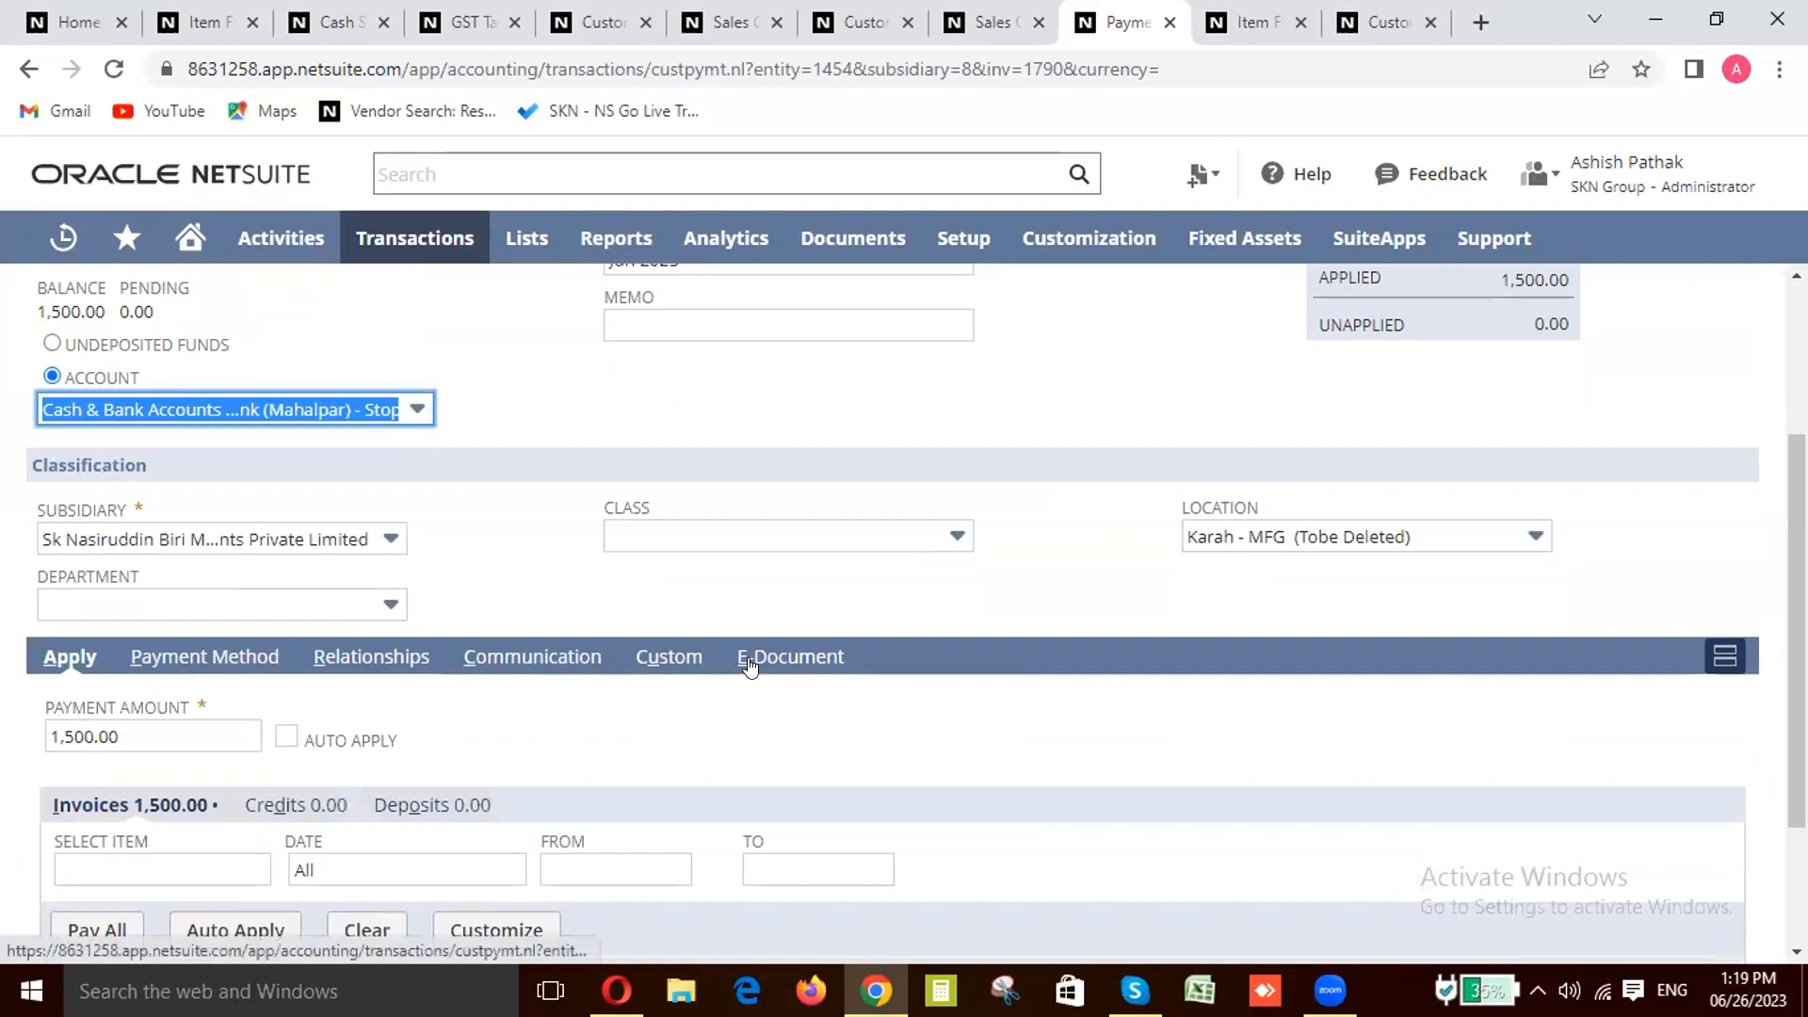
scroll(589, 678, "up", 3)
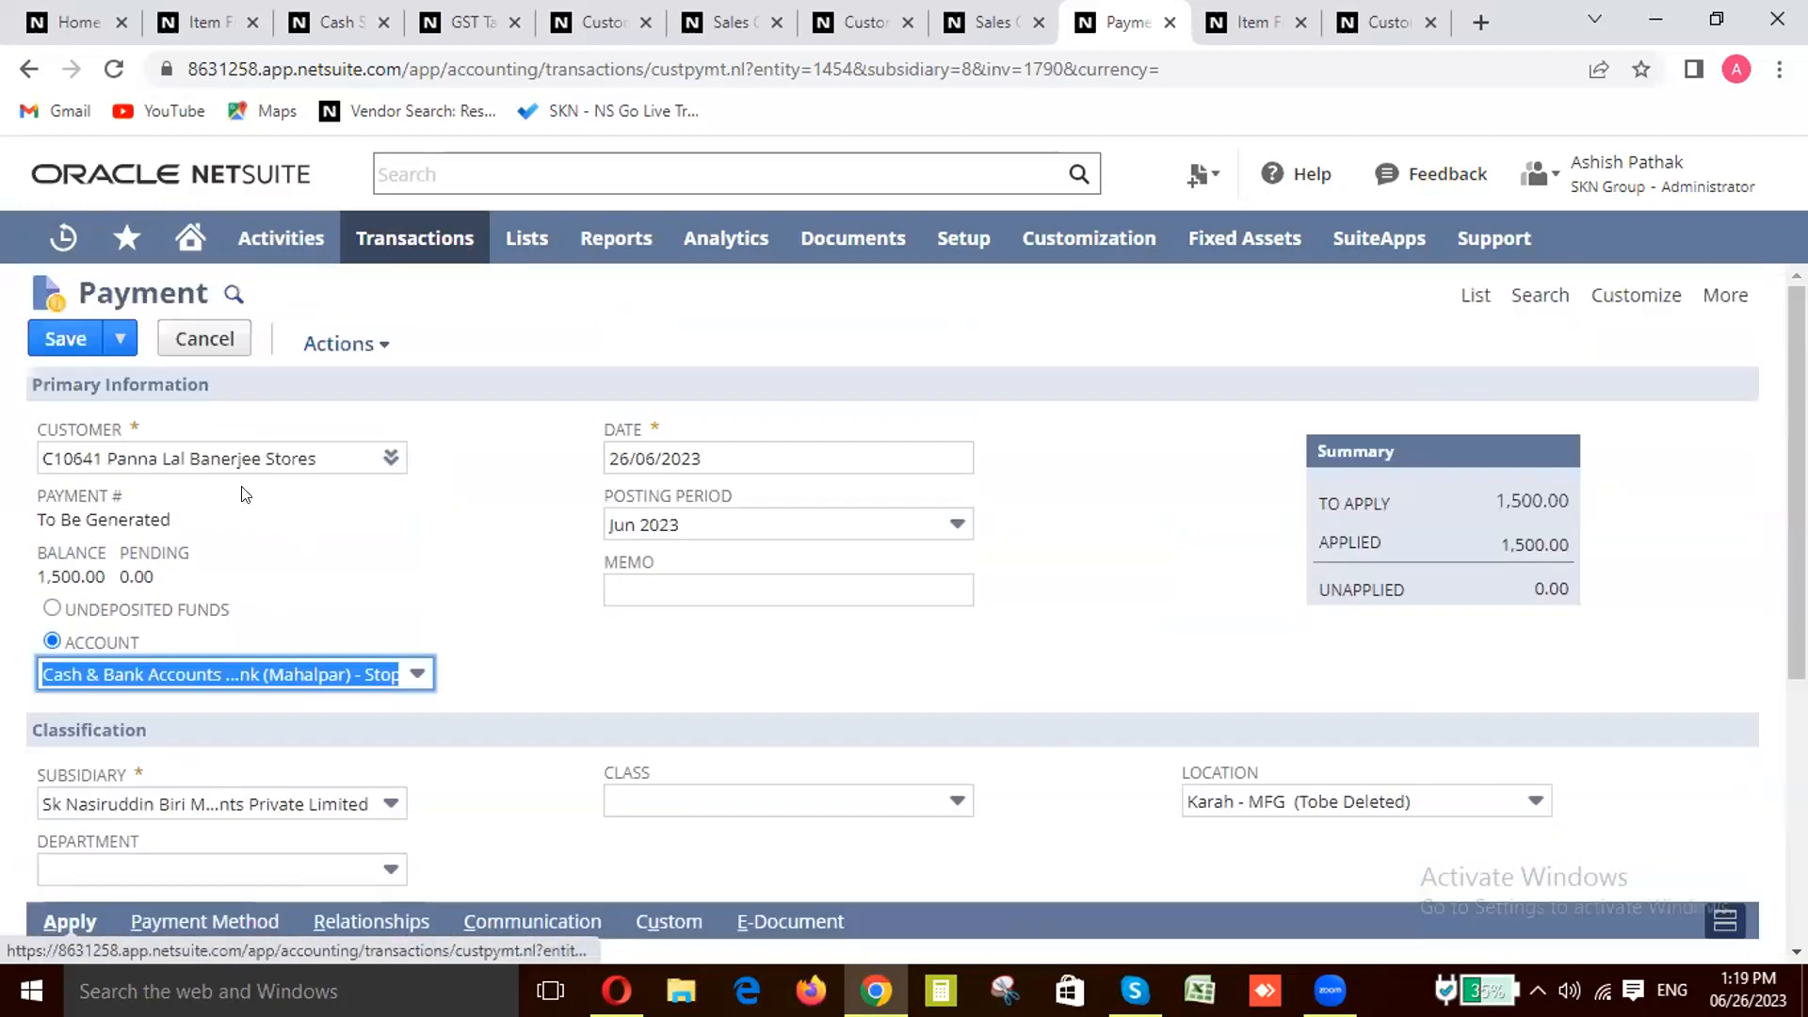
left_click(63, 337)
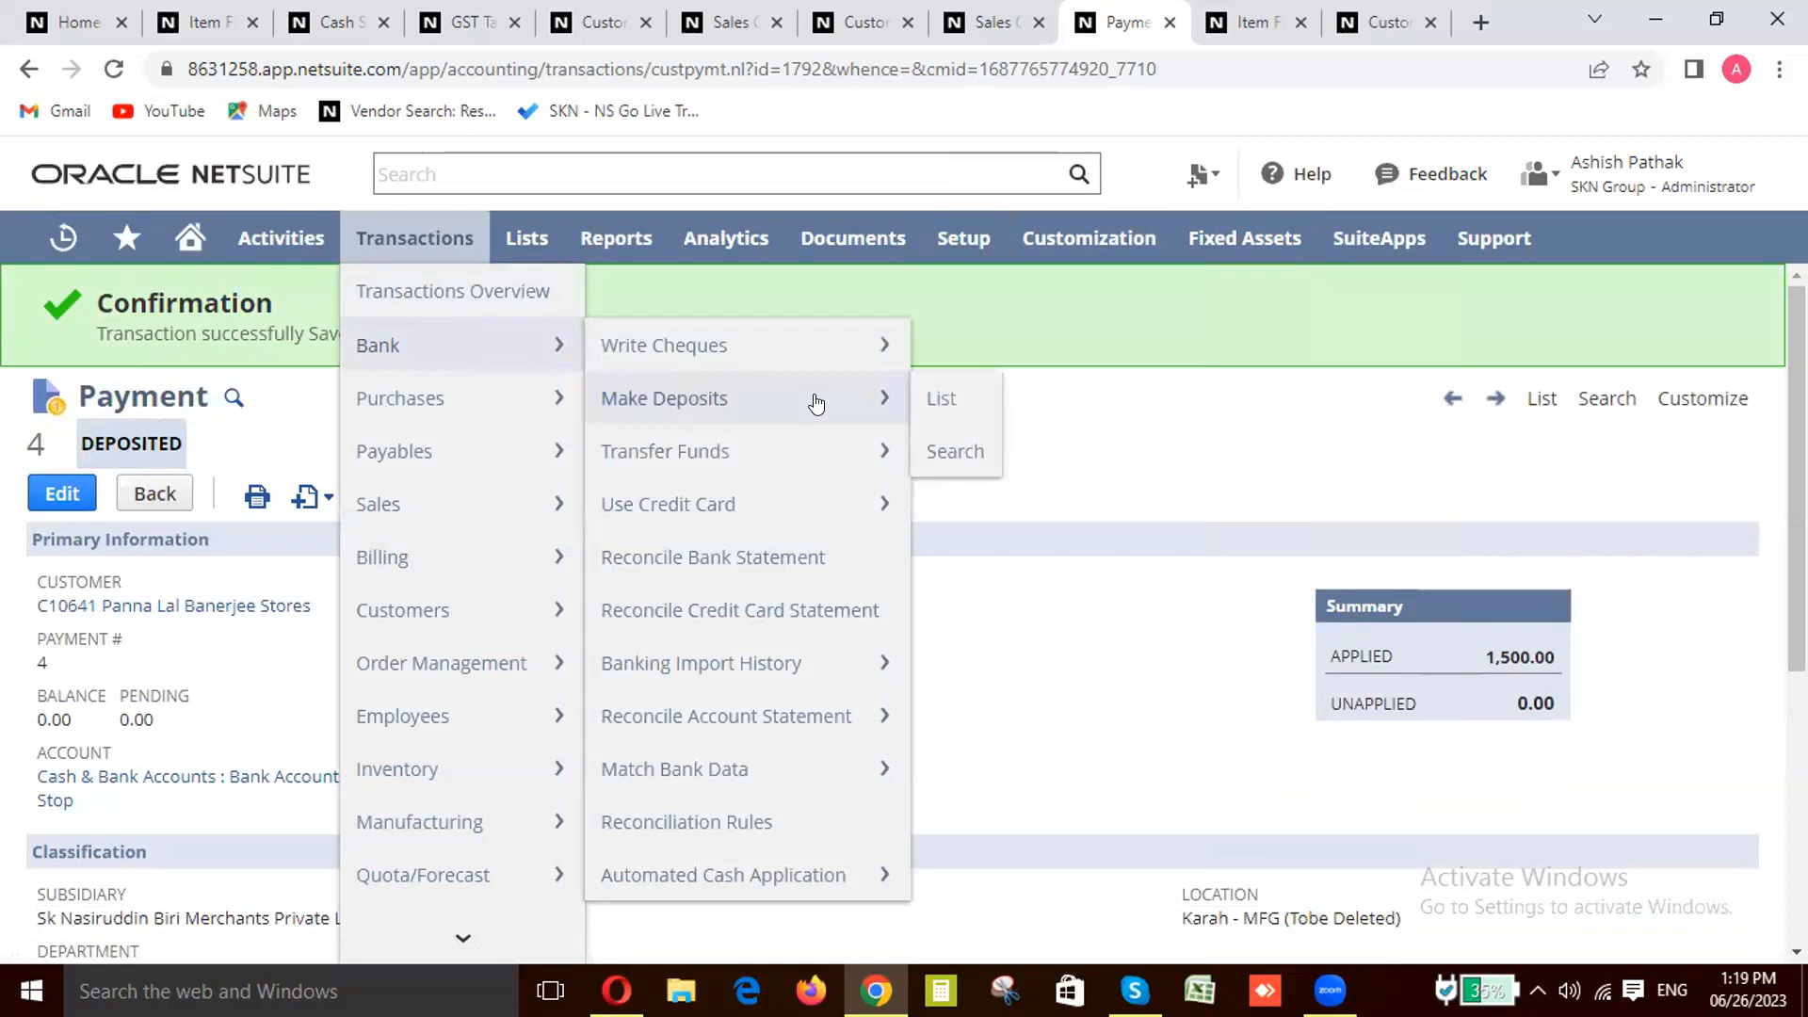
Step: Open the bank Make Deposits form in a new browser tab and switch to it
right_click(816, 396)
left_click(875, 422)
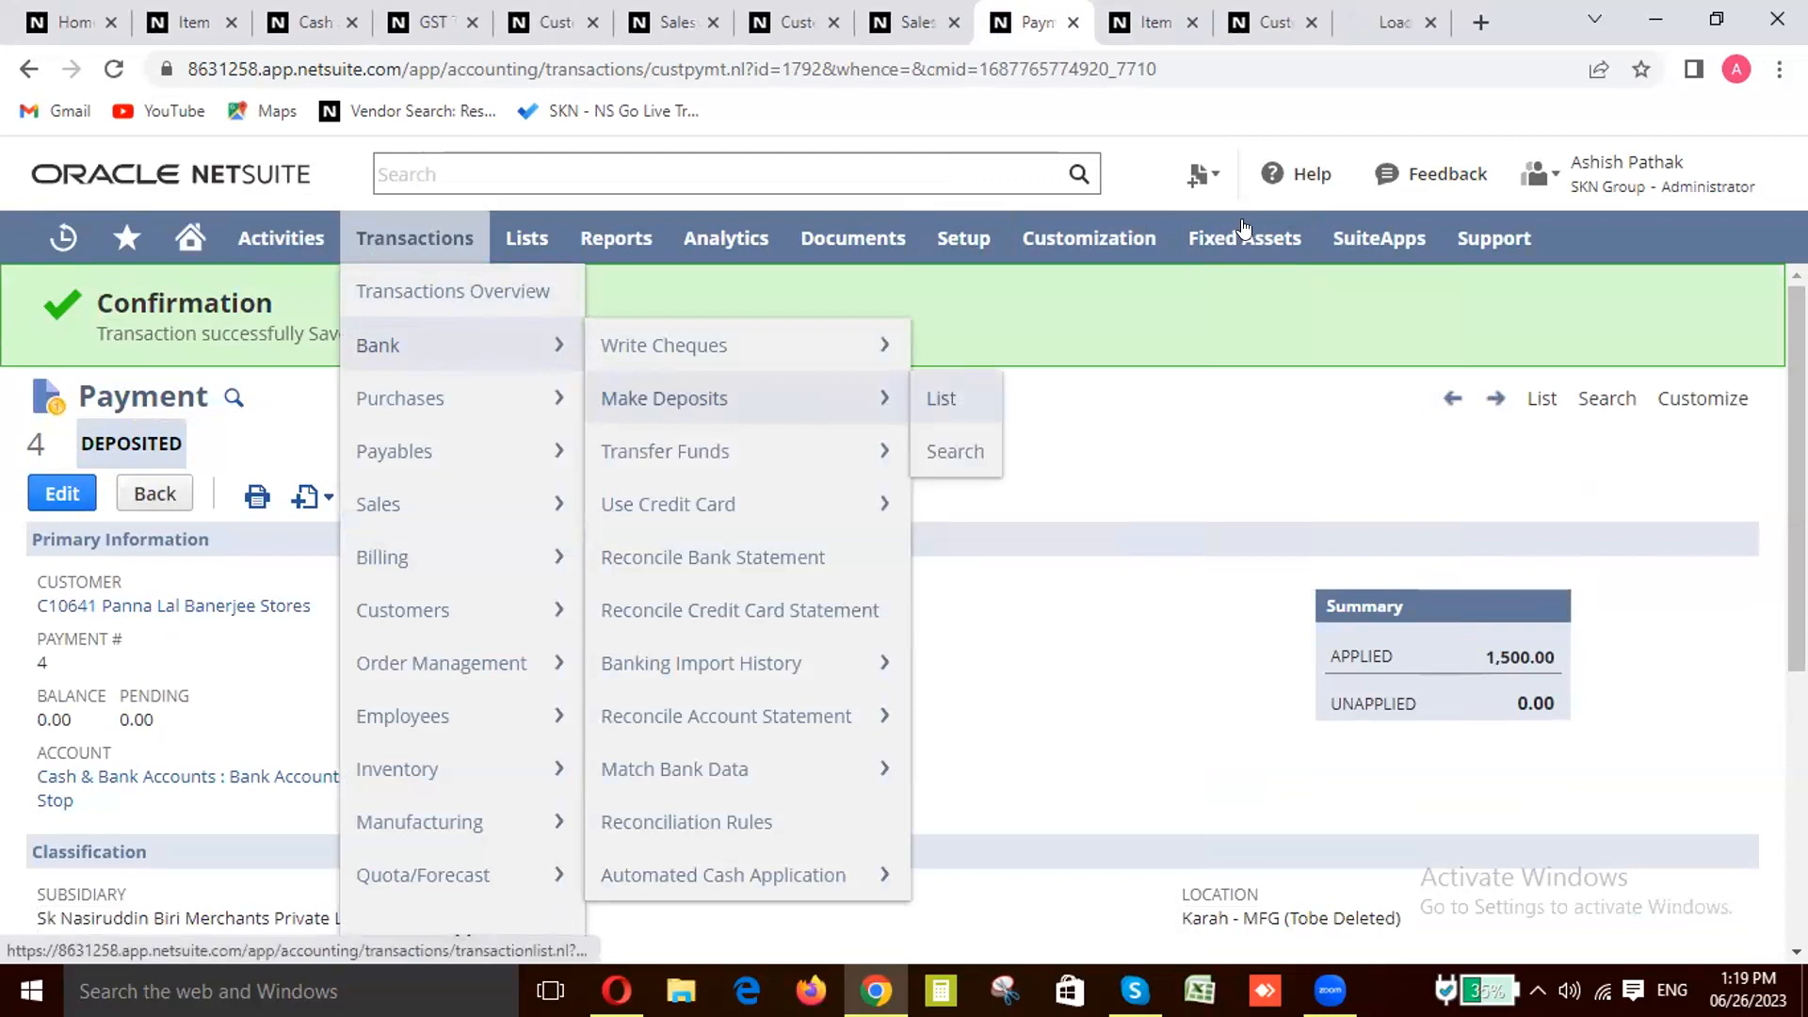
left_click(1379, 23)
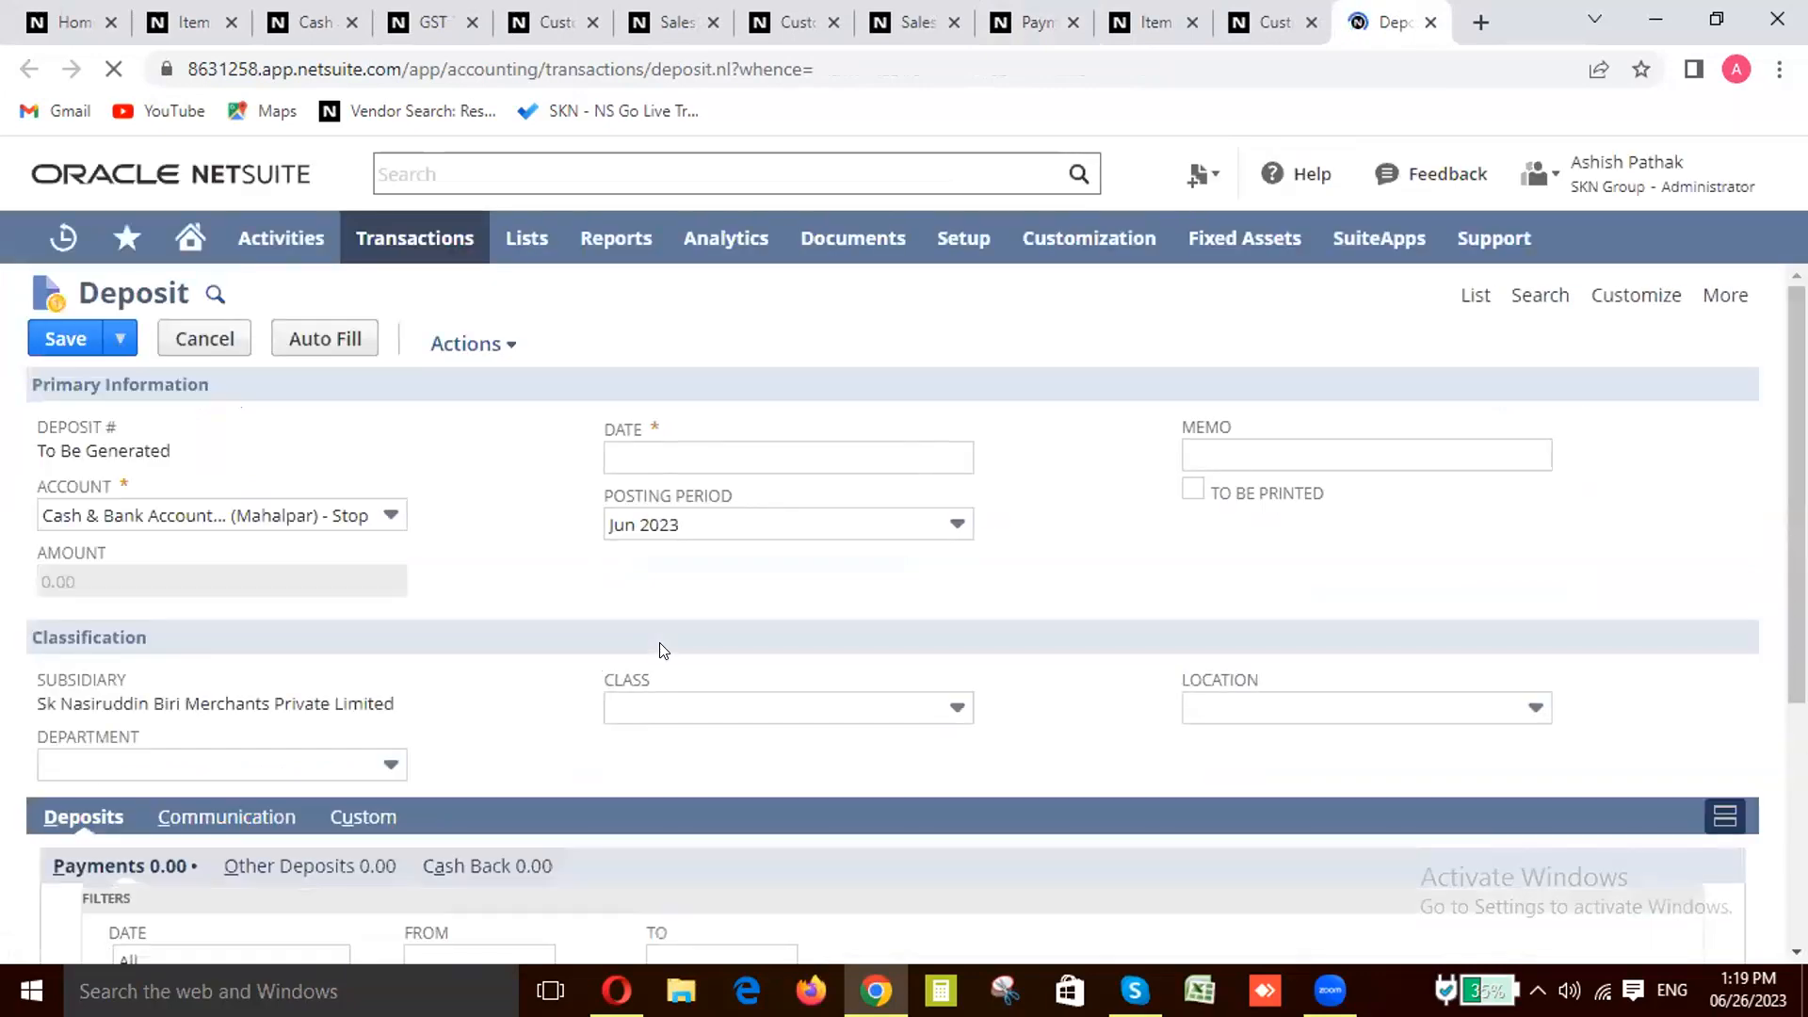
Step: Include Customer Deposit number 2 in the new bank deposit and check the deposit's header details
scroll(659, 646, "down", 4)
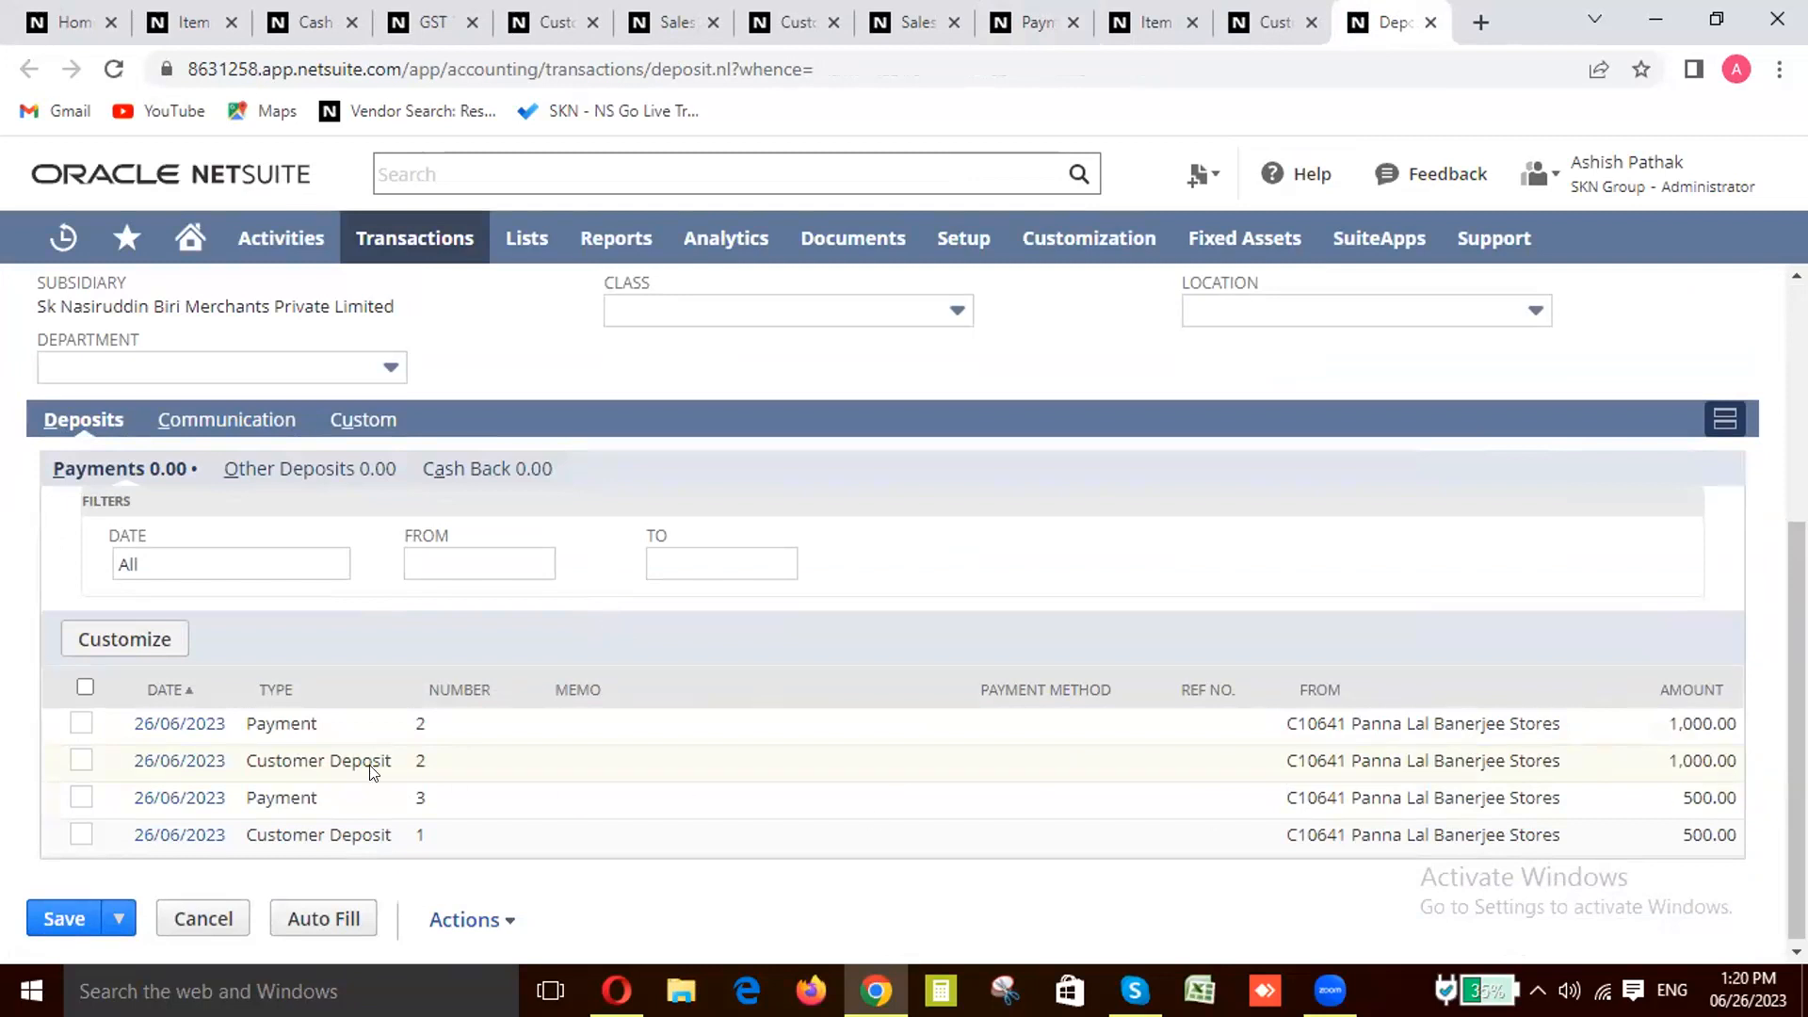
left_click(85, 764)
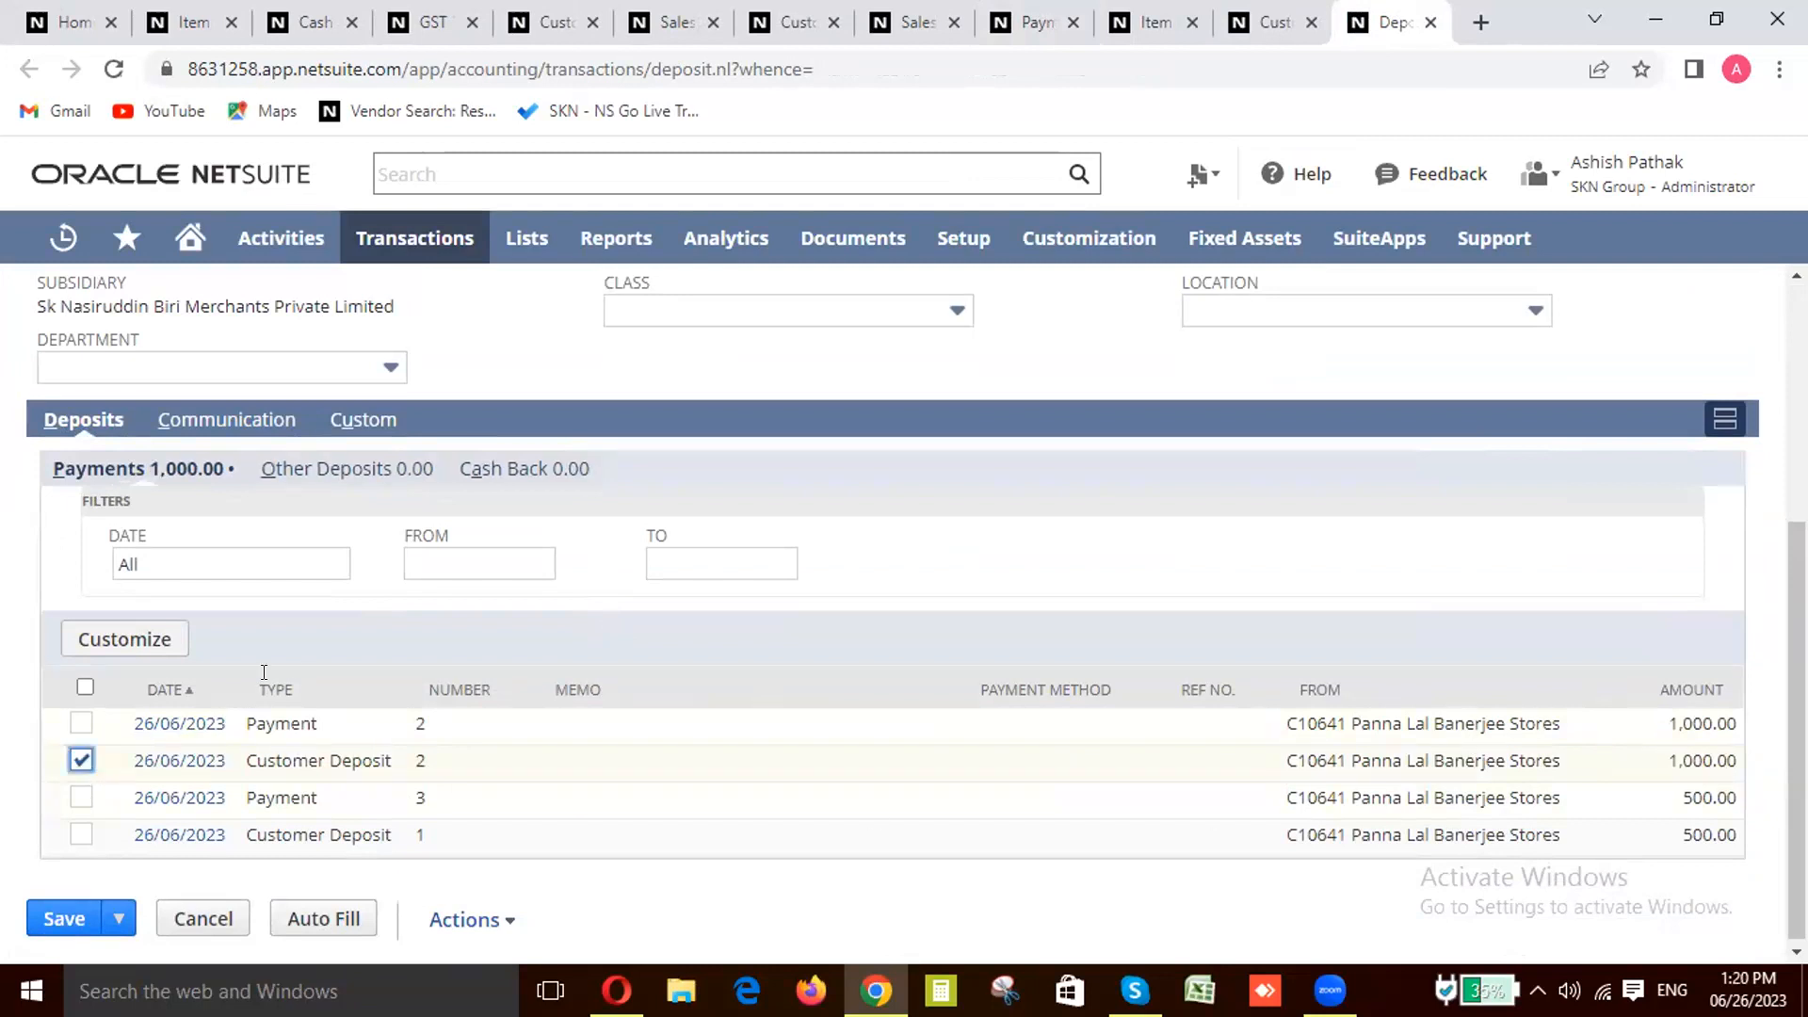
scroll(694, 562, "up", 4)
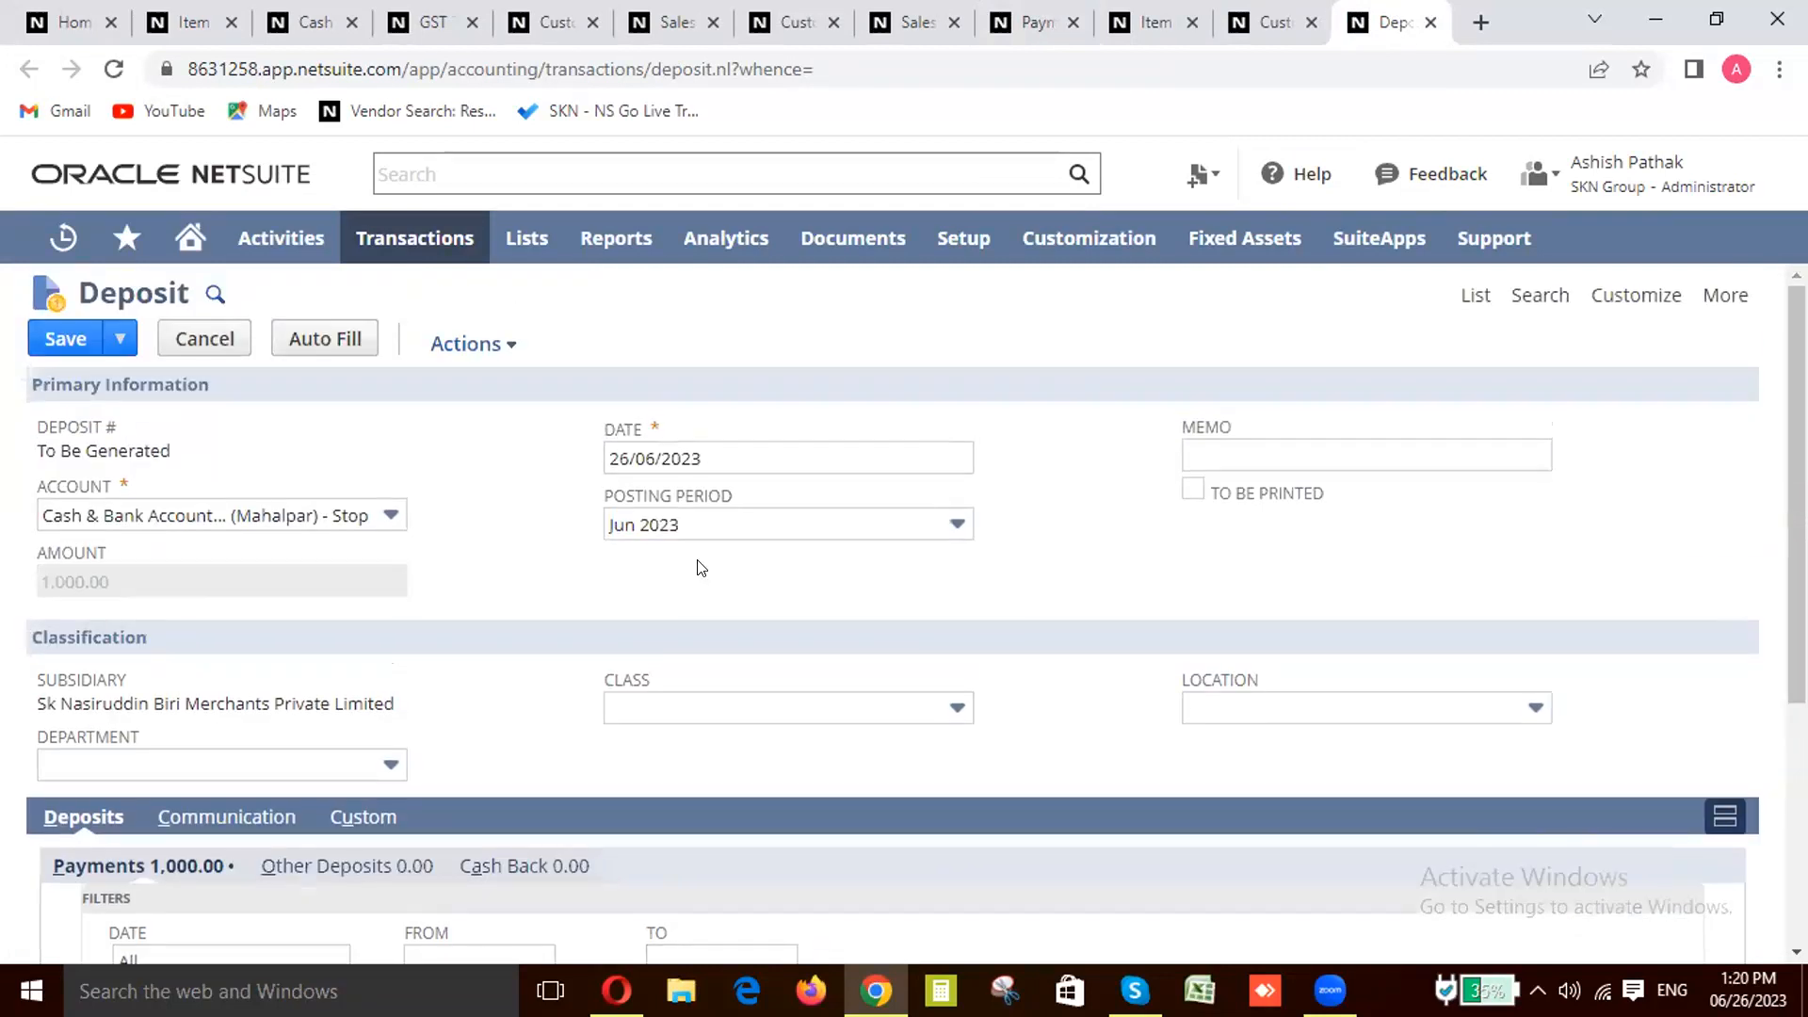
scroll(555, 790, "down", 4)
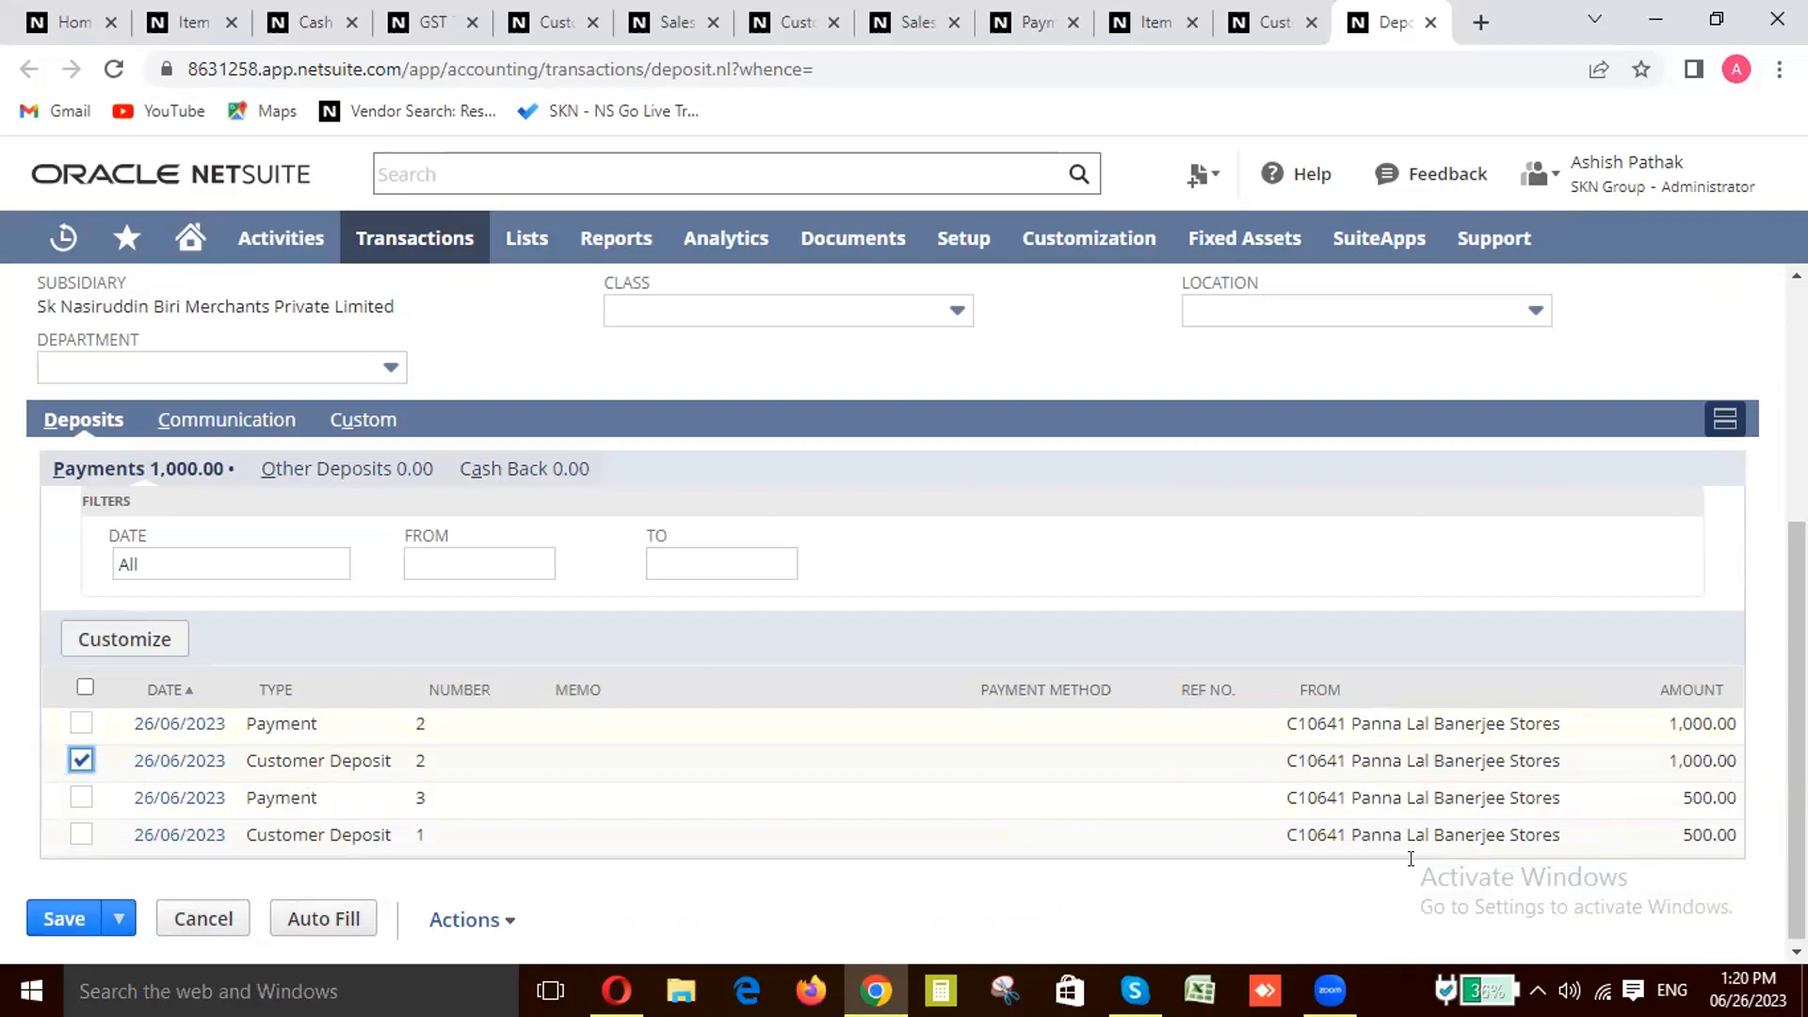
Step: Add Payment number 3 to the bank deposit alongside the selected customer deposit and review the form
mouse_move(1329, 988)
left_click(80, 799)
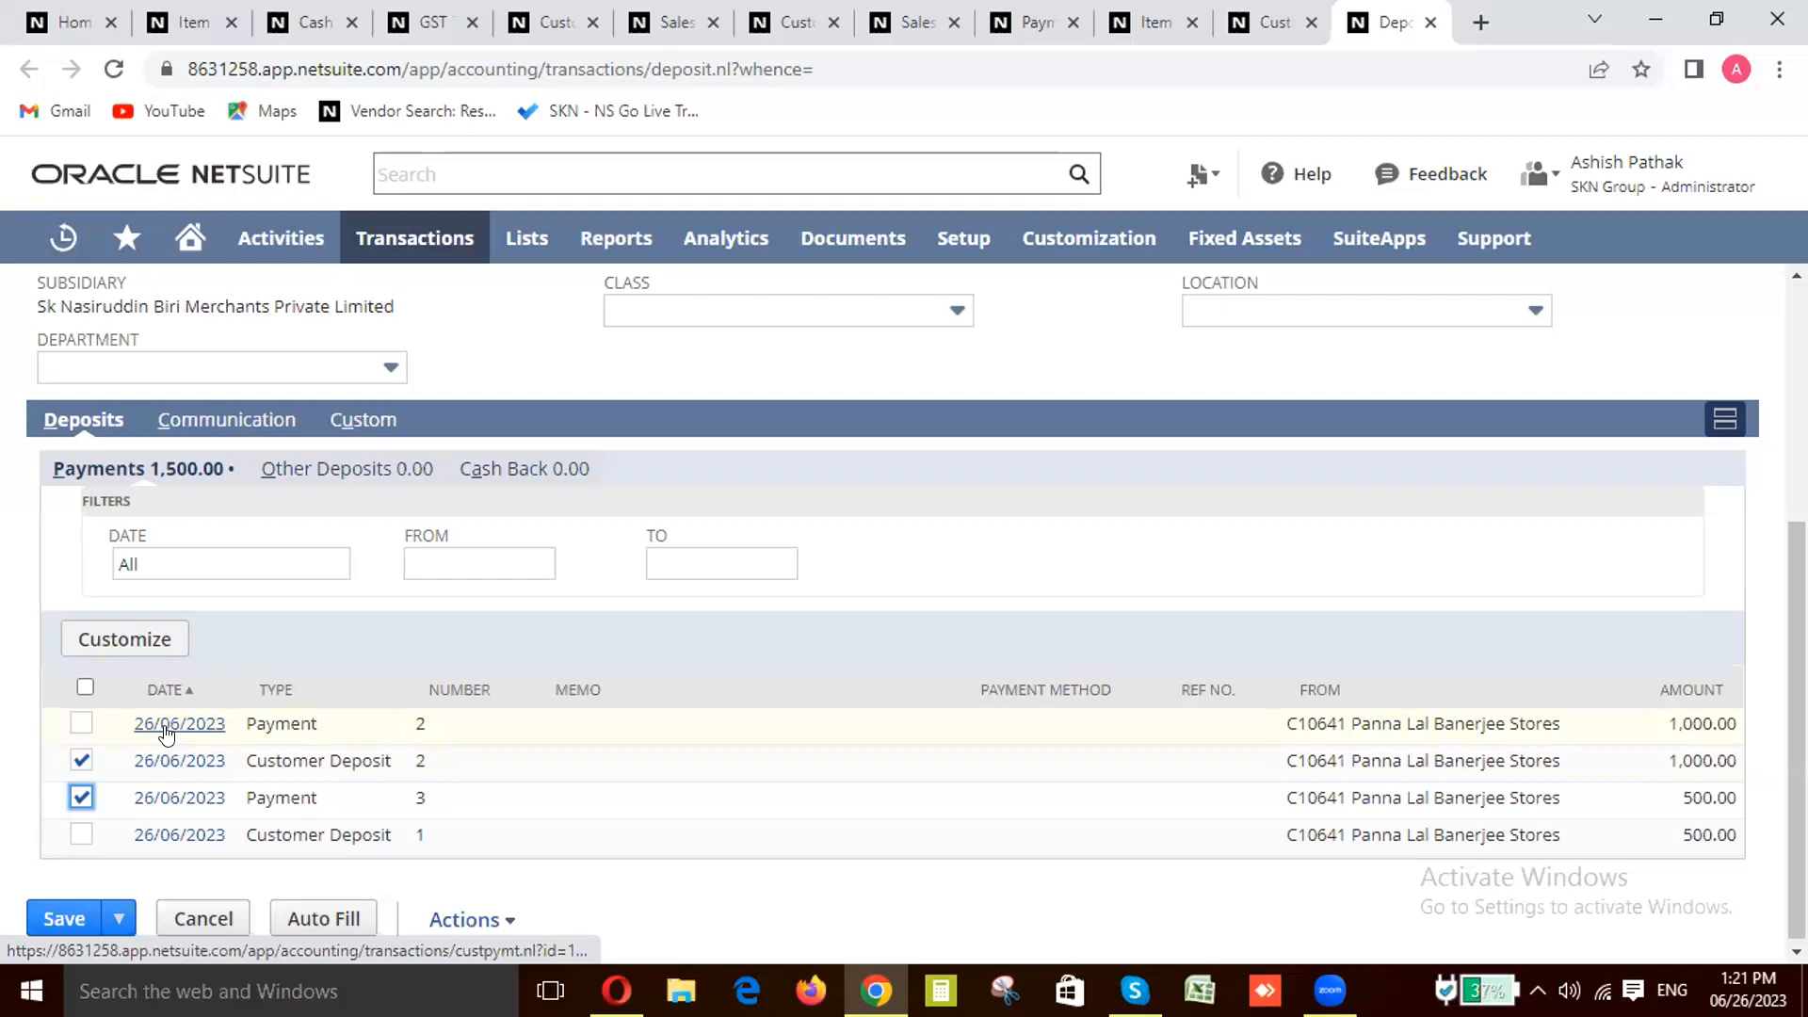
scroll(957, 666, "up", 3)
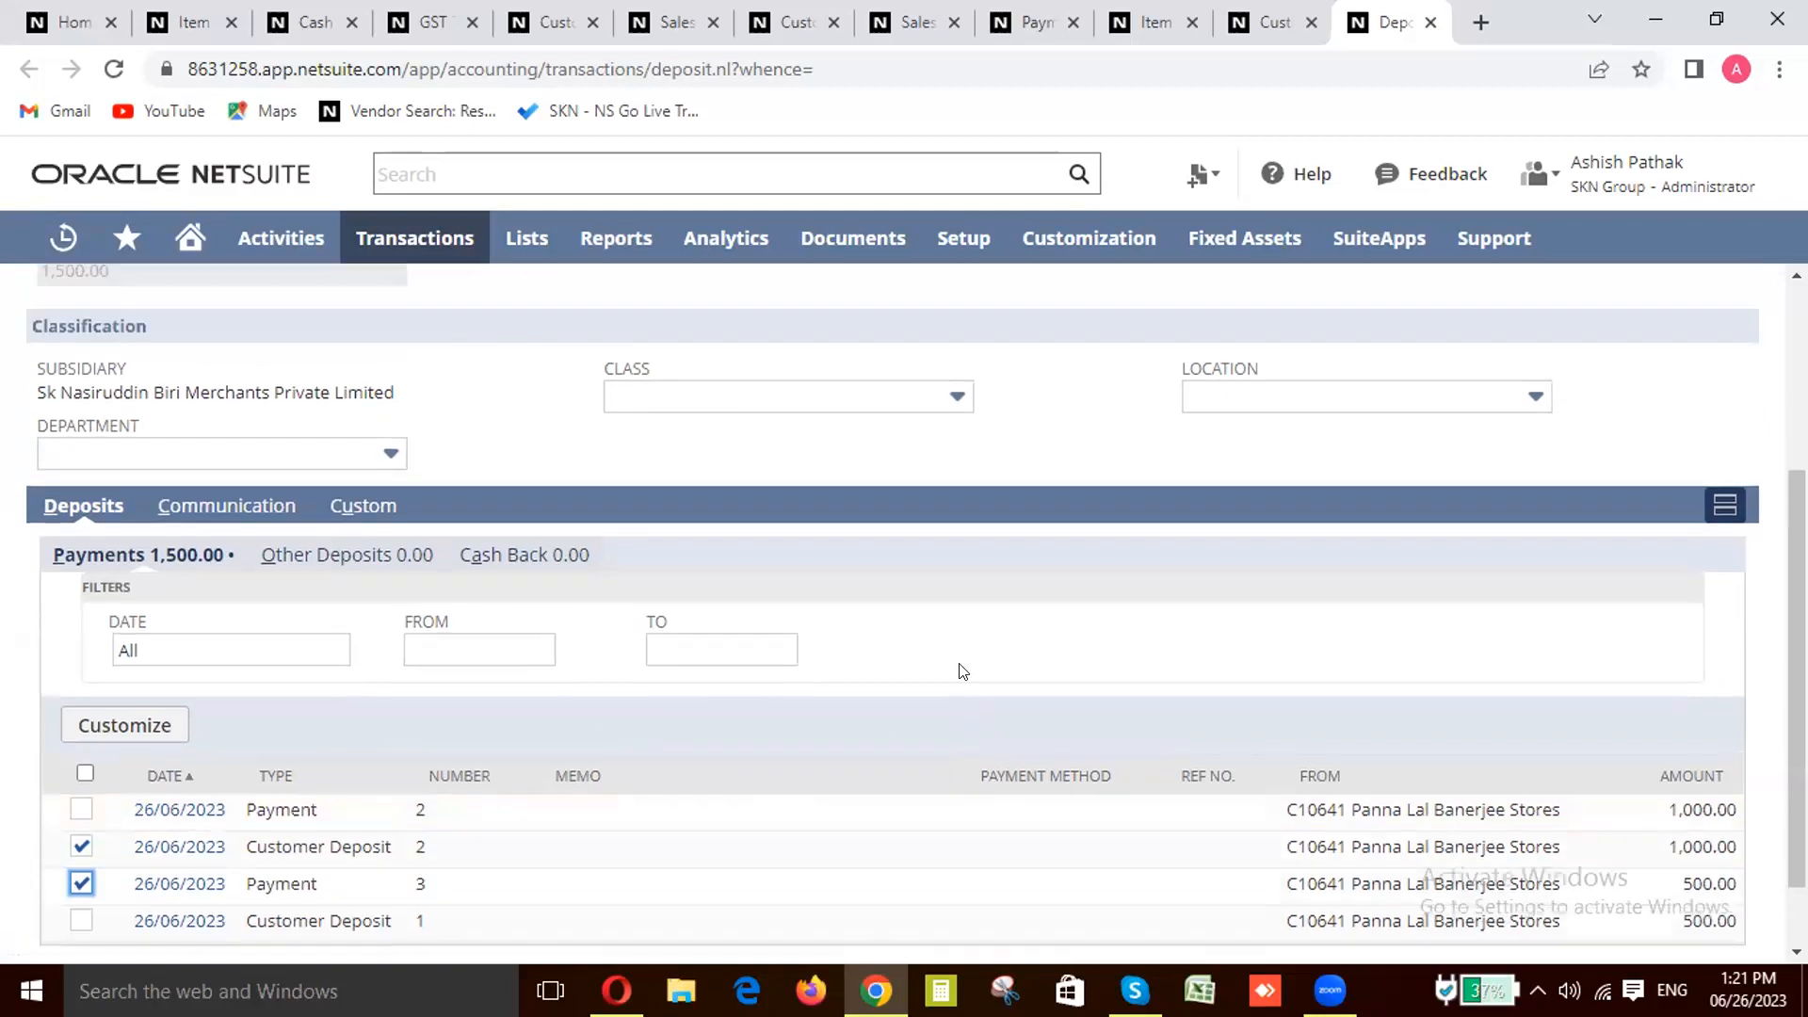
scroll(384, 832, "down", 3)
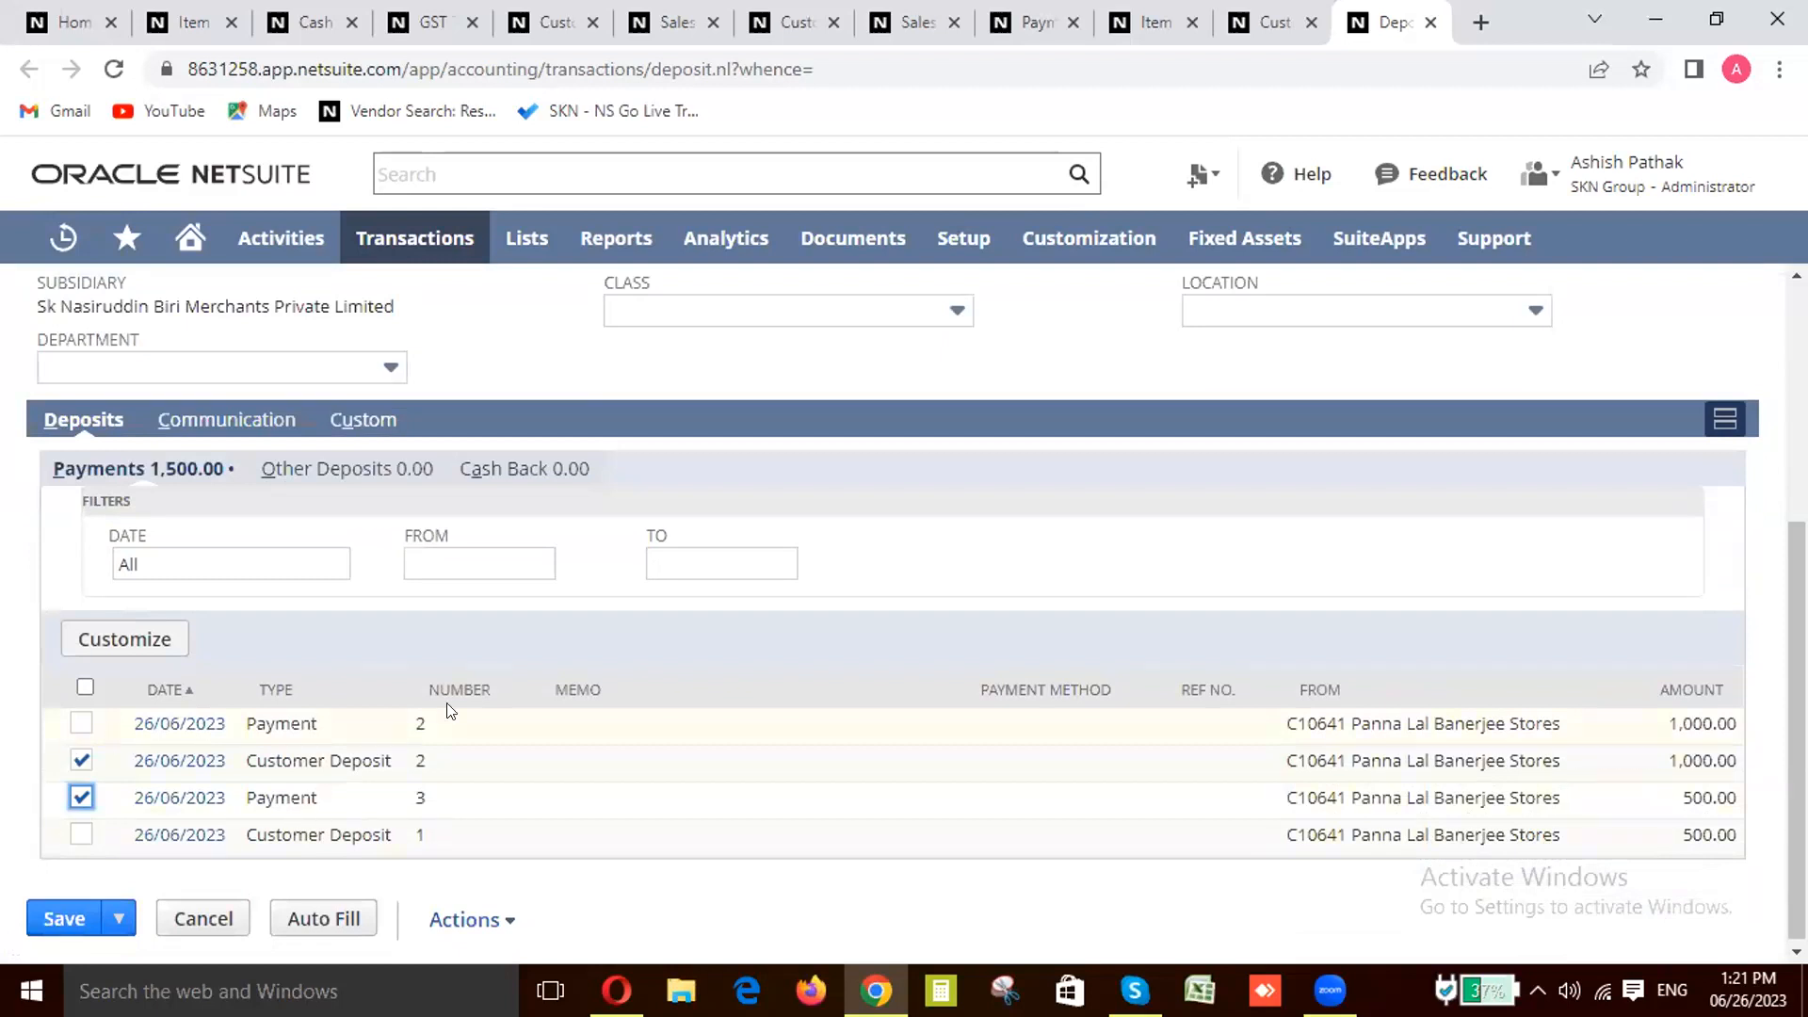
mouse_move(963, 238)
scroll(156, 668, "up", 4)
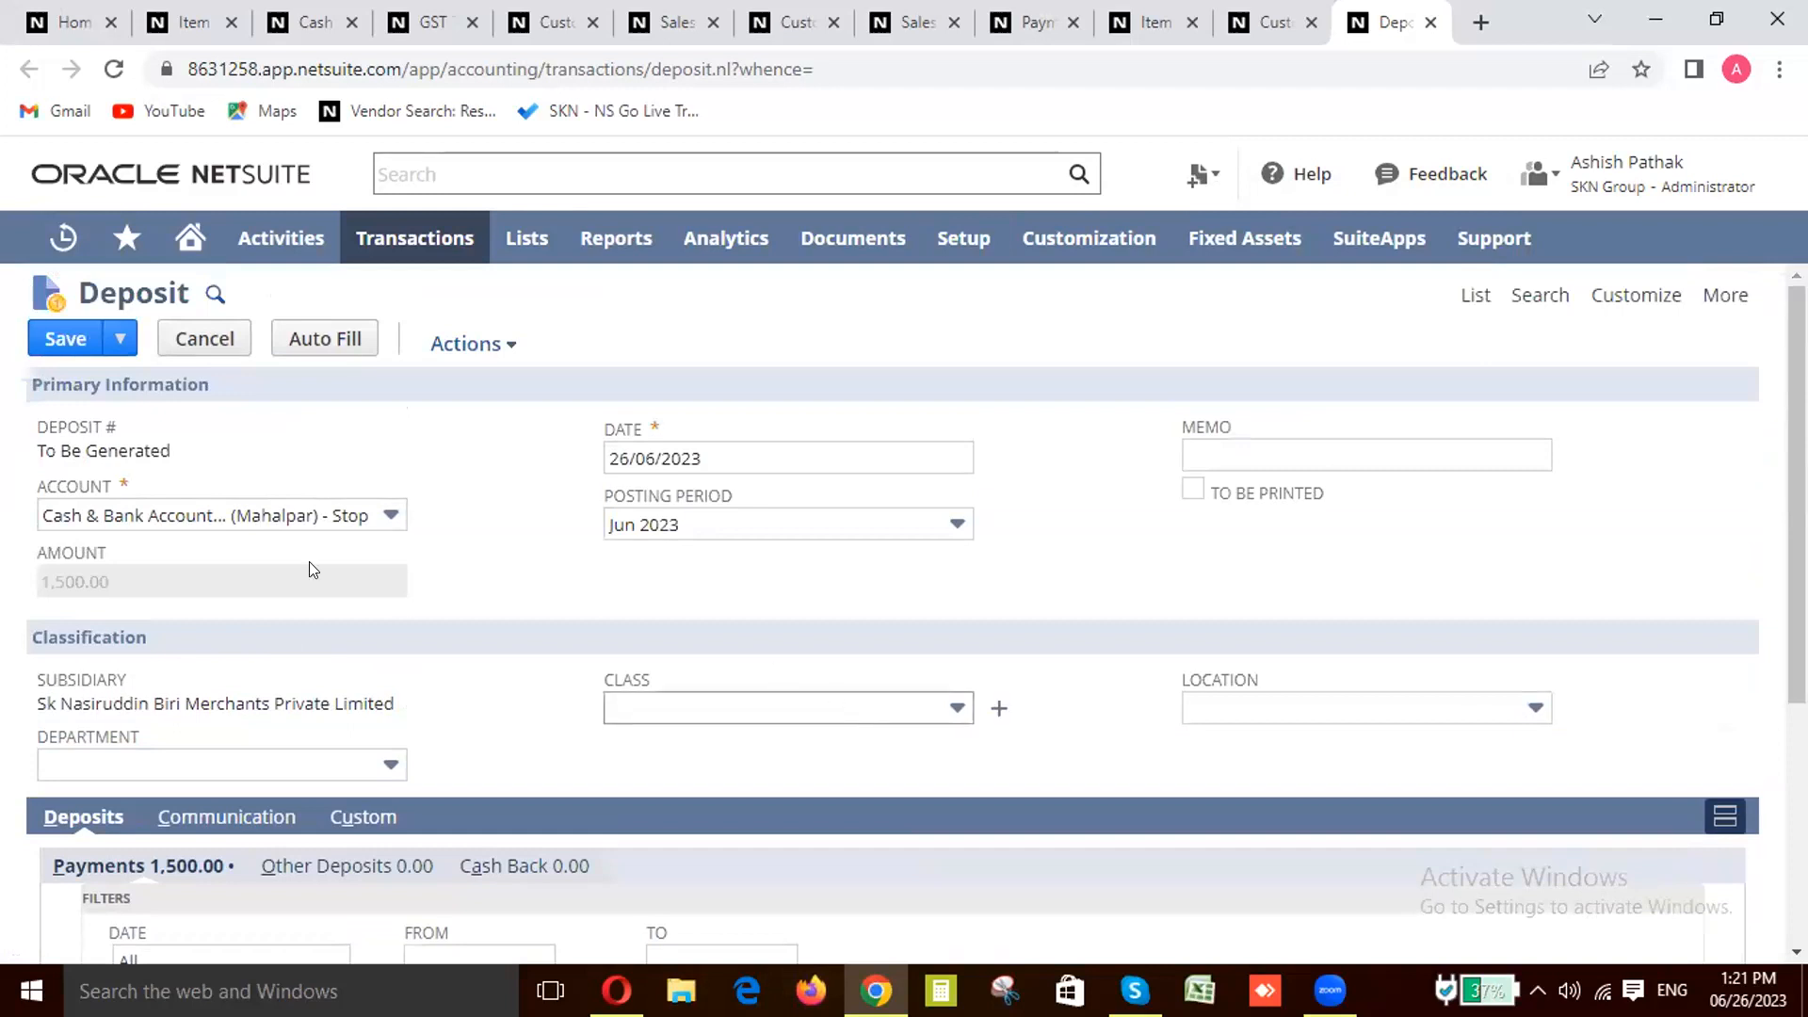
Step: Examine the bank accounts available for the deposit and review the selected payments without changing the account
left_click(390, 516)
left_click(391, 517)
scroll(708, 666, "down", 4)
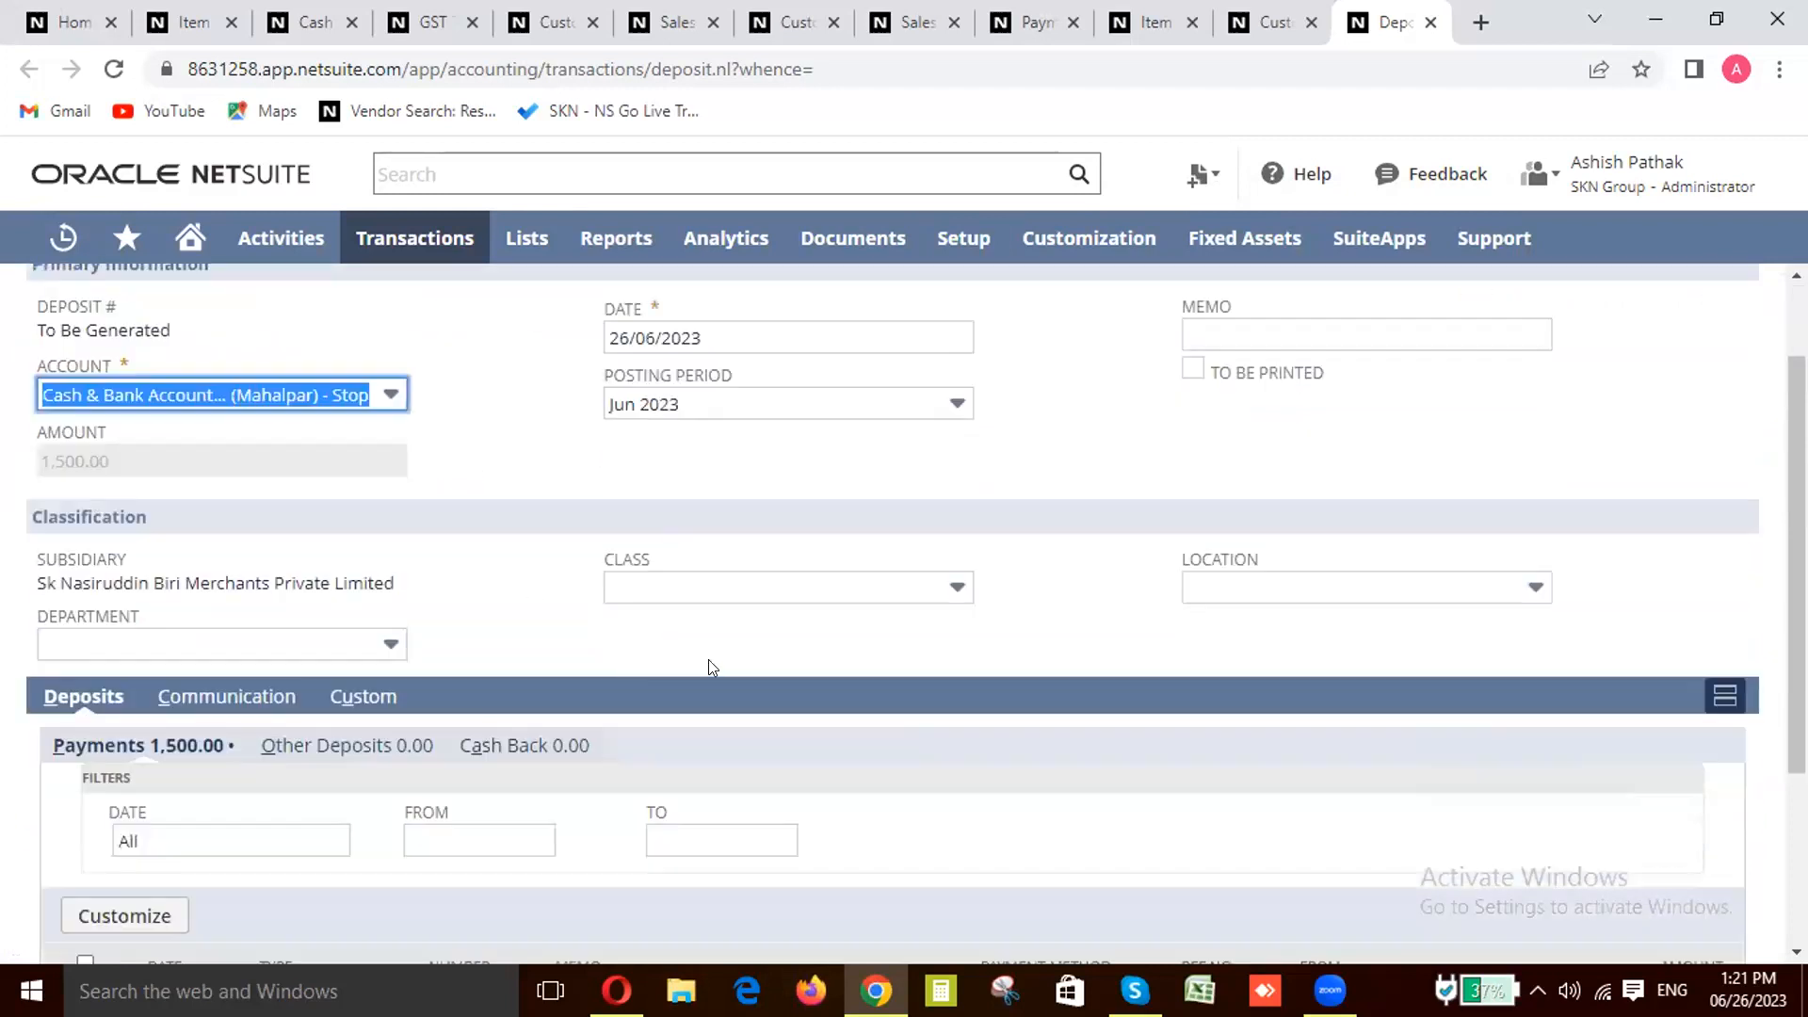
scroll(538, 651, "up", 4)
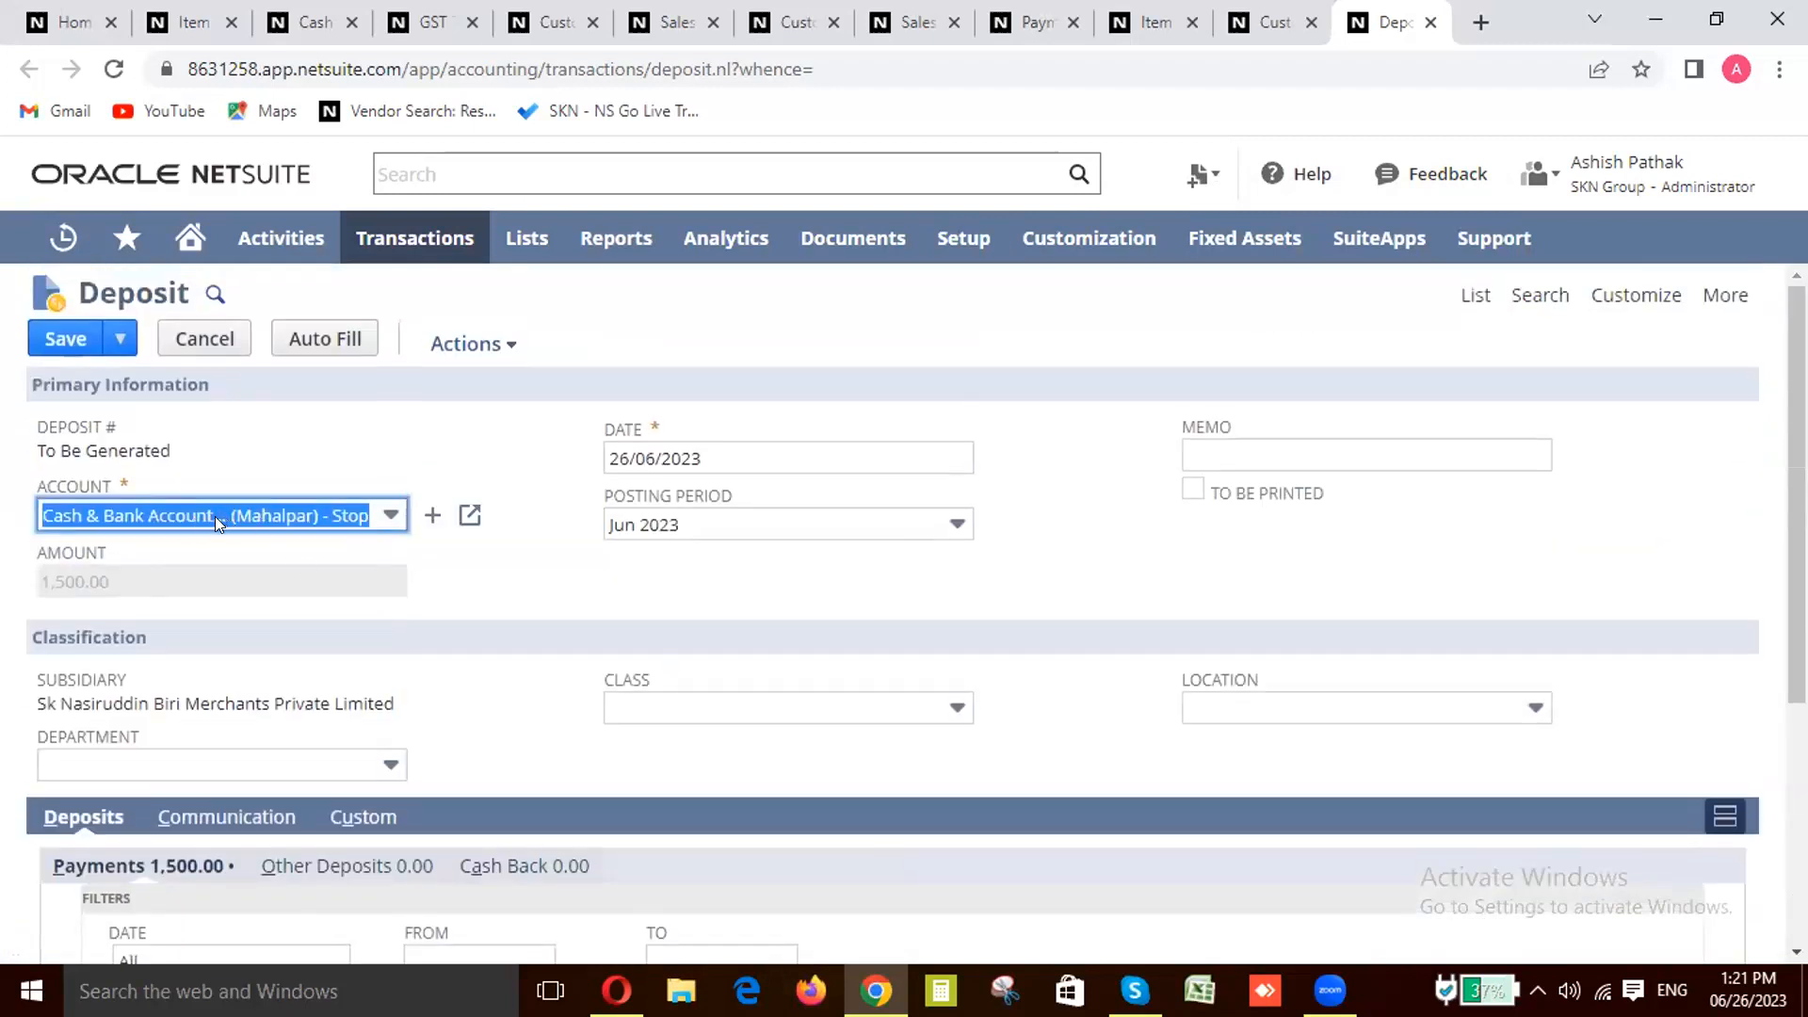
left_click(392, 517)
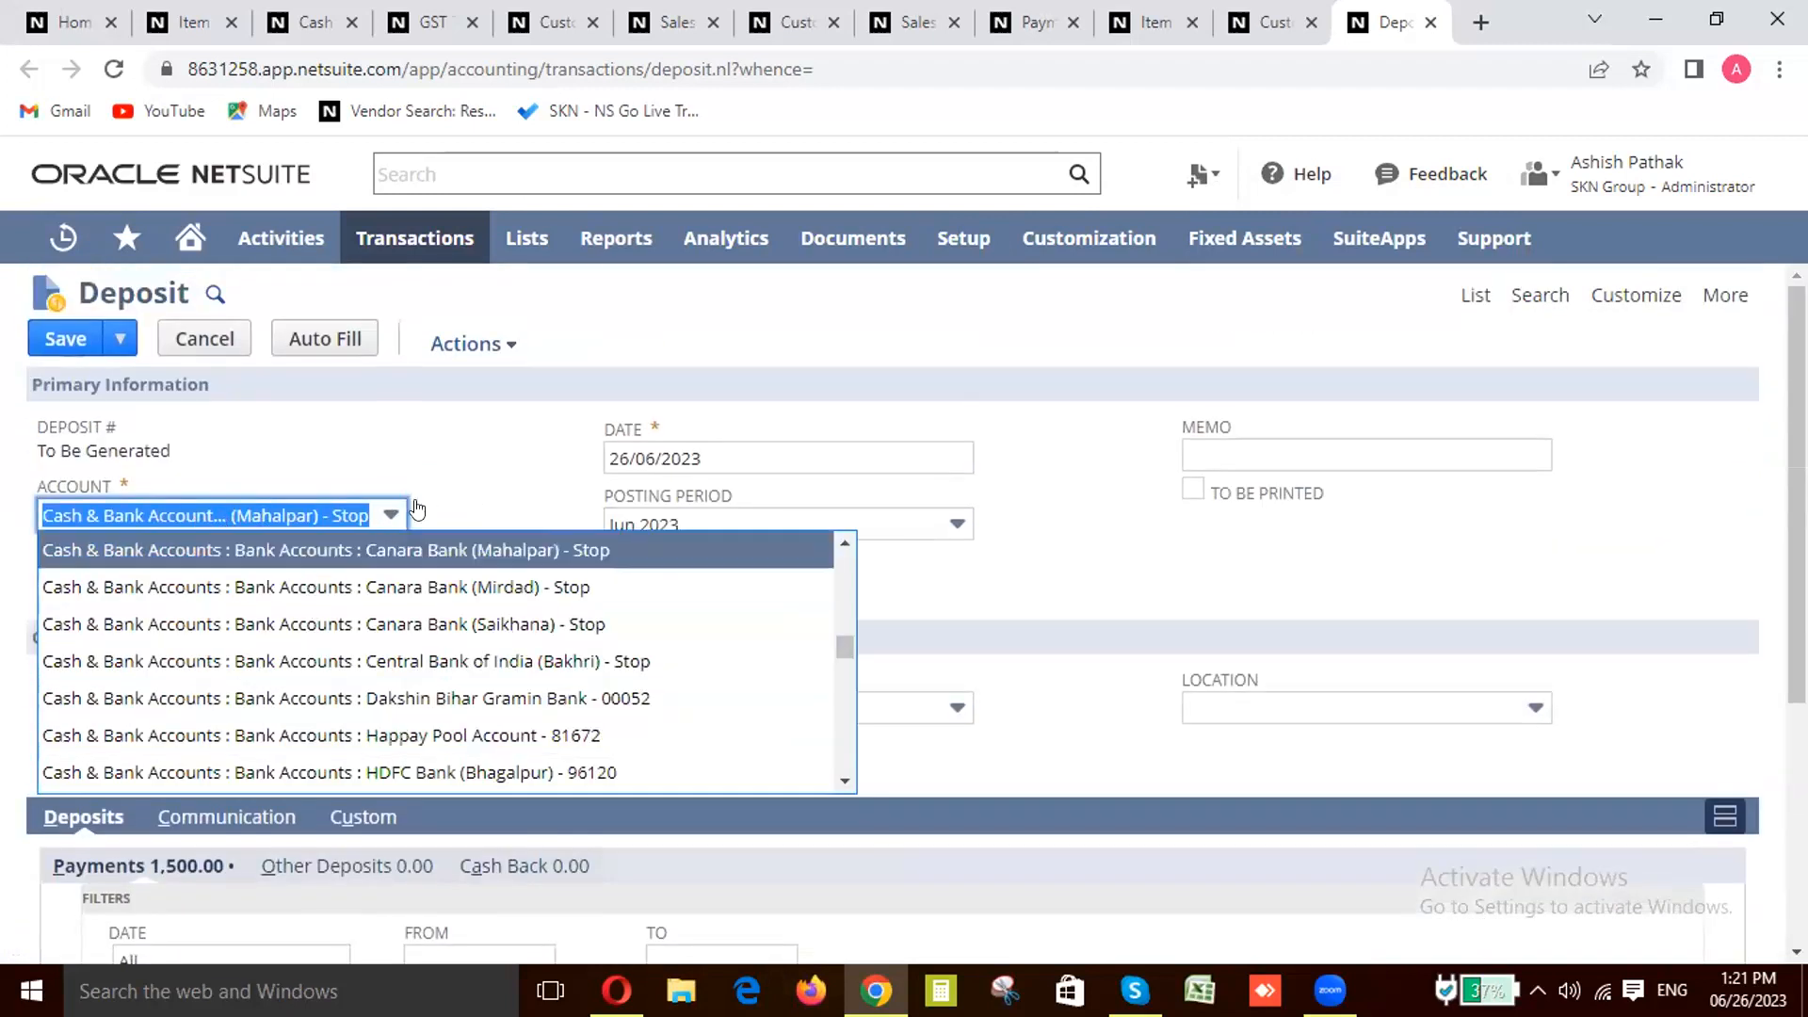
left_click(458, 450)
scroll(706, 832, "down", 4)
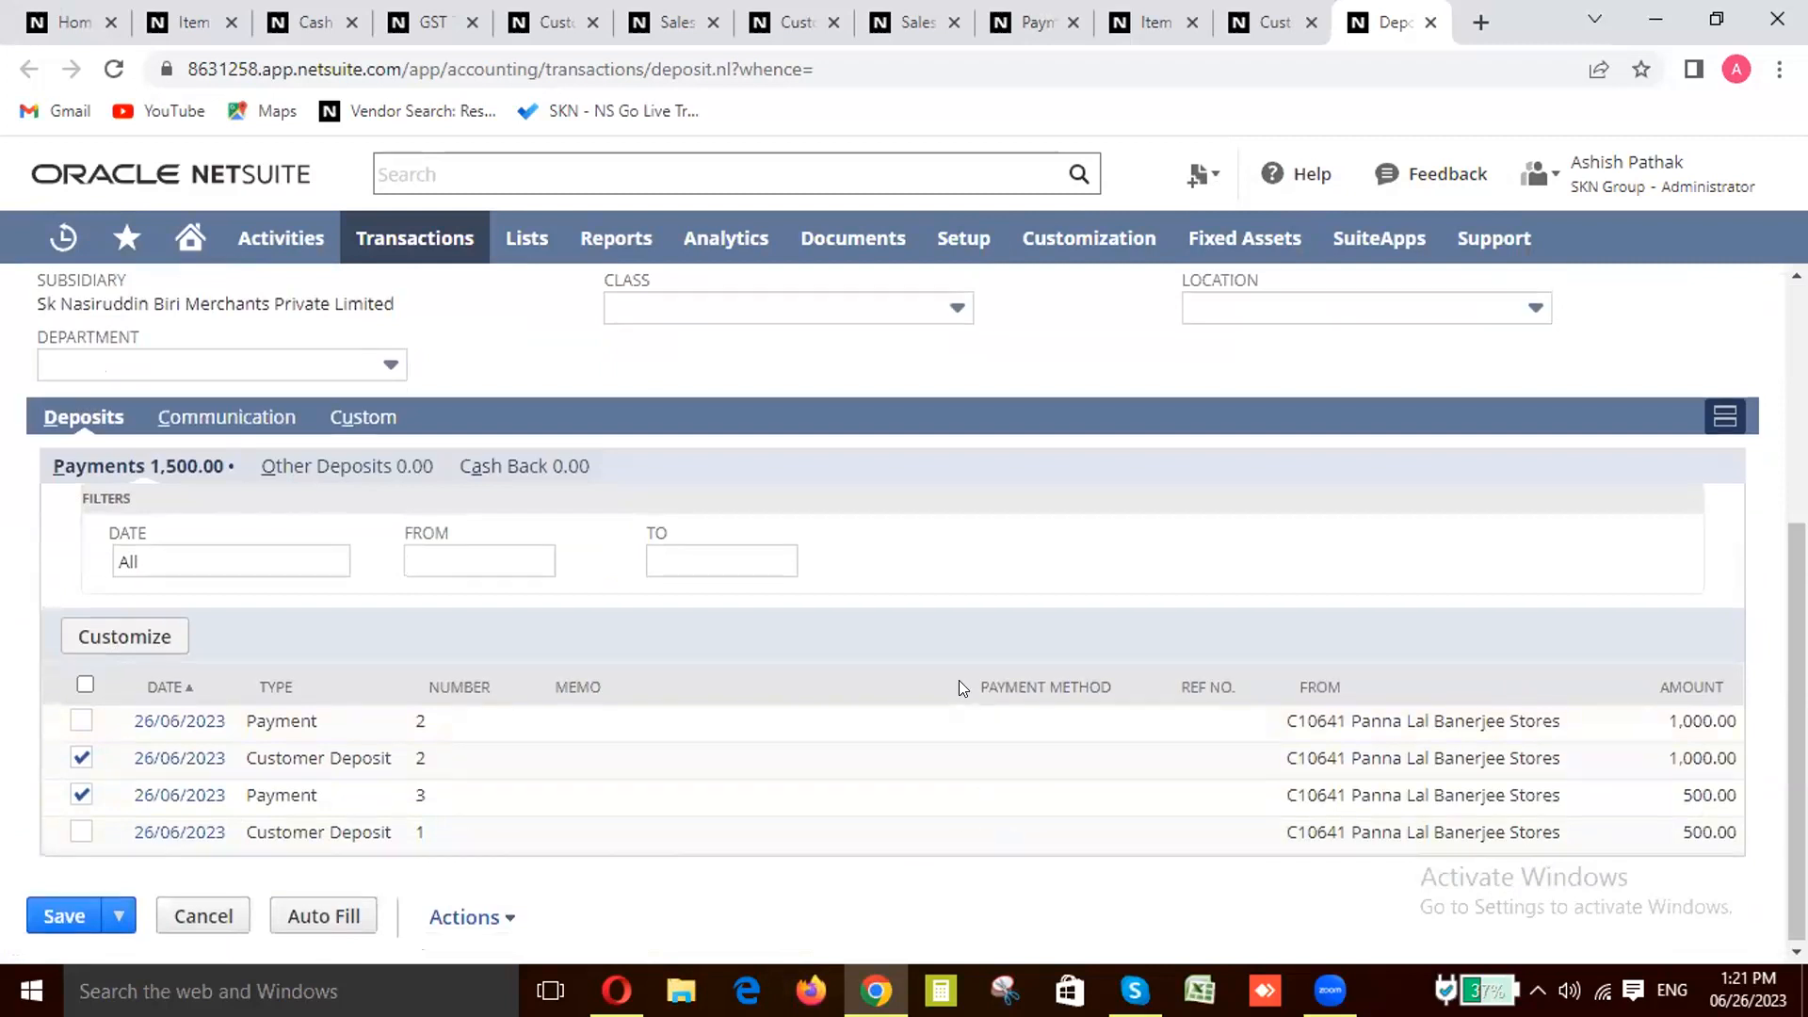
scroll(958, 685, "up", 4)
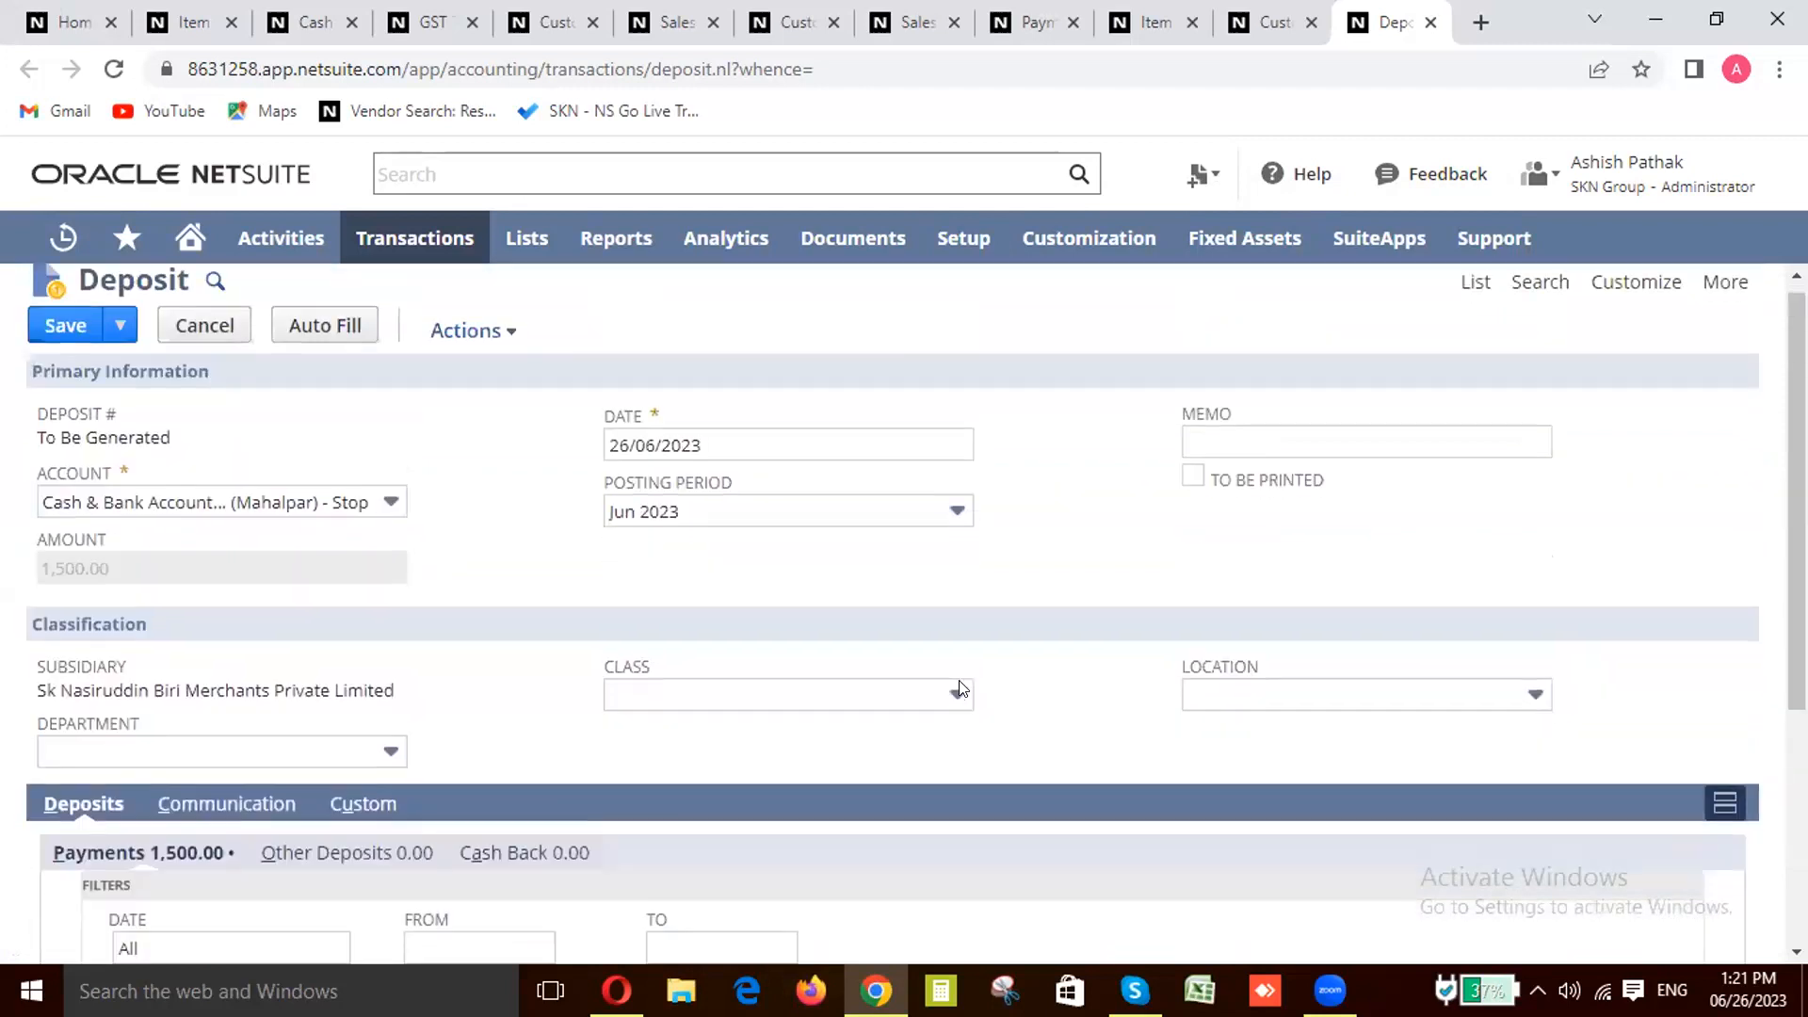
scroll(958, 687, "down", 4)
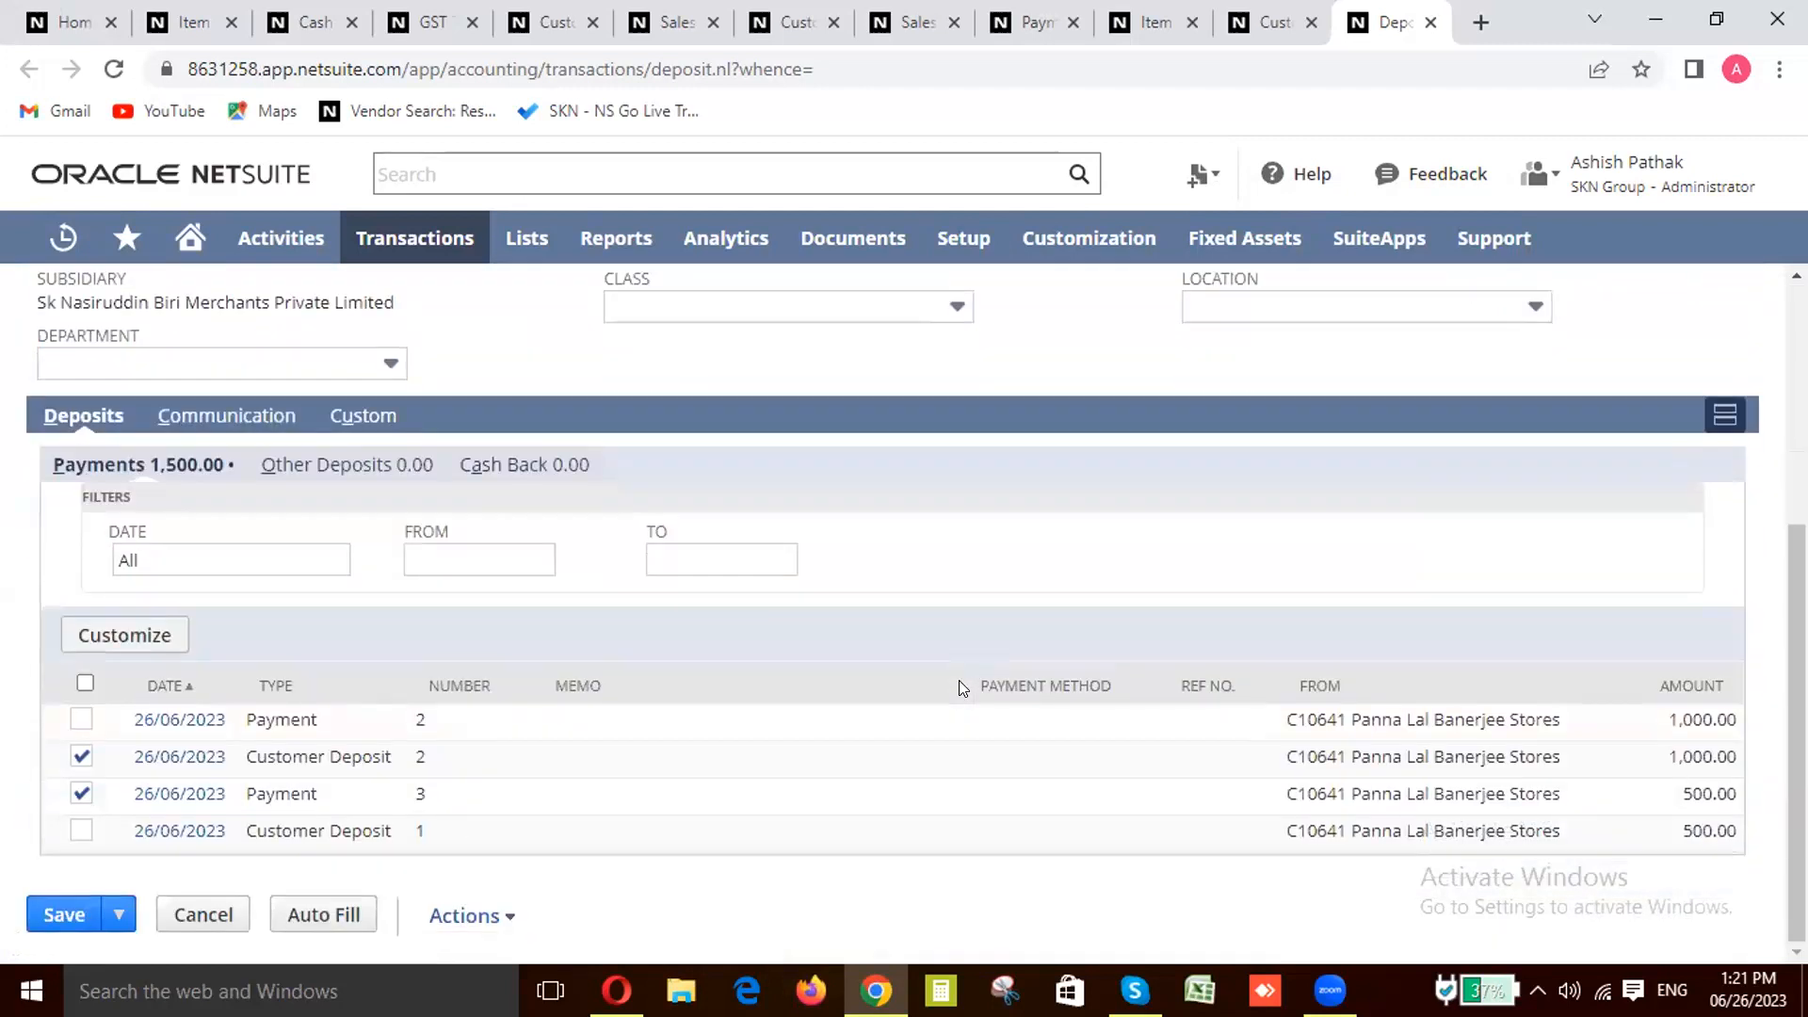
scroll(959, 680, "up", 3)
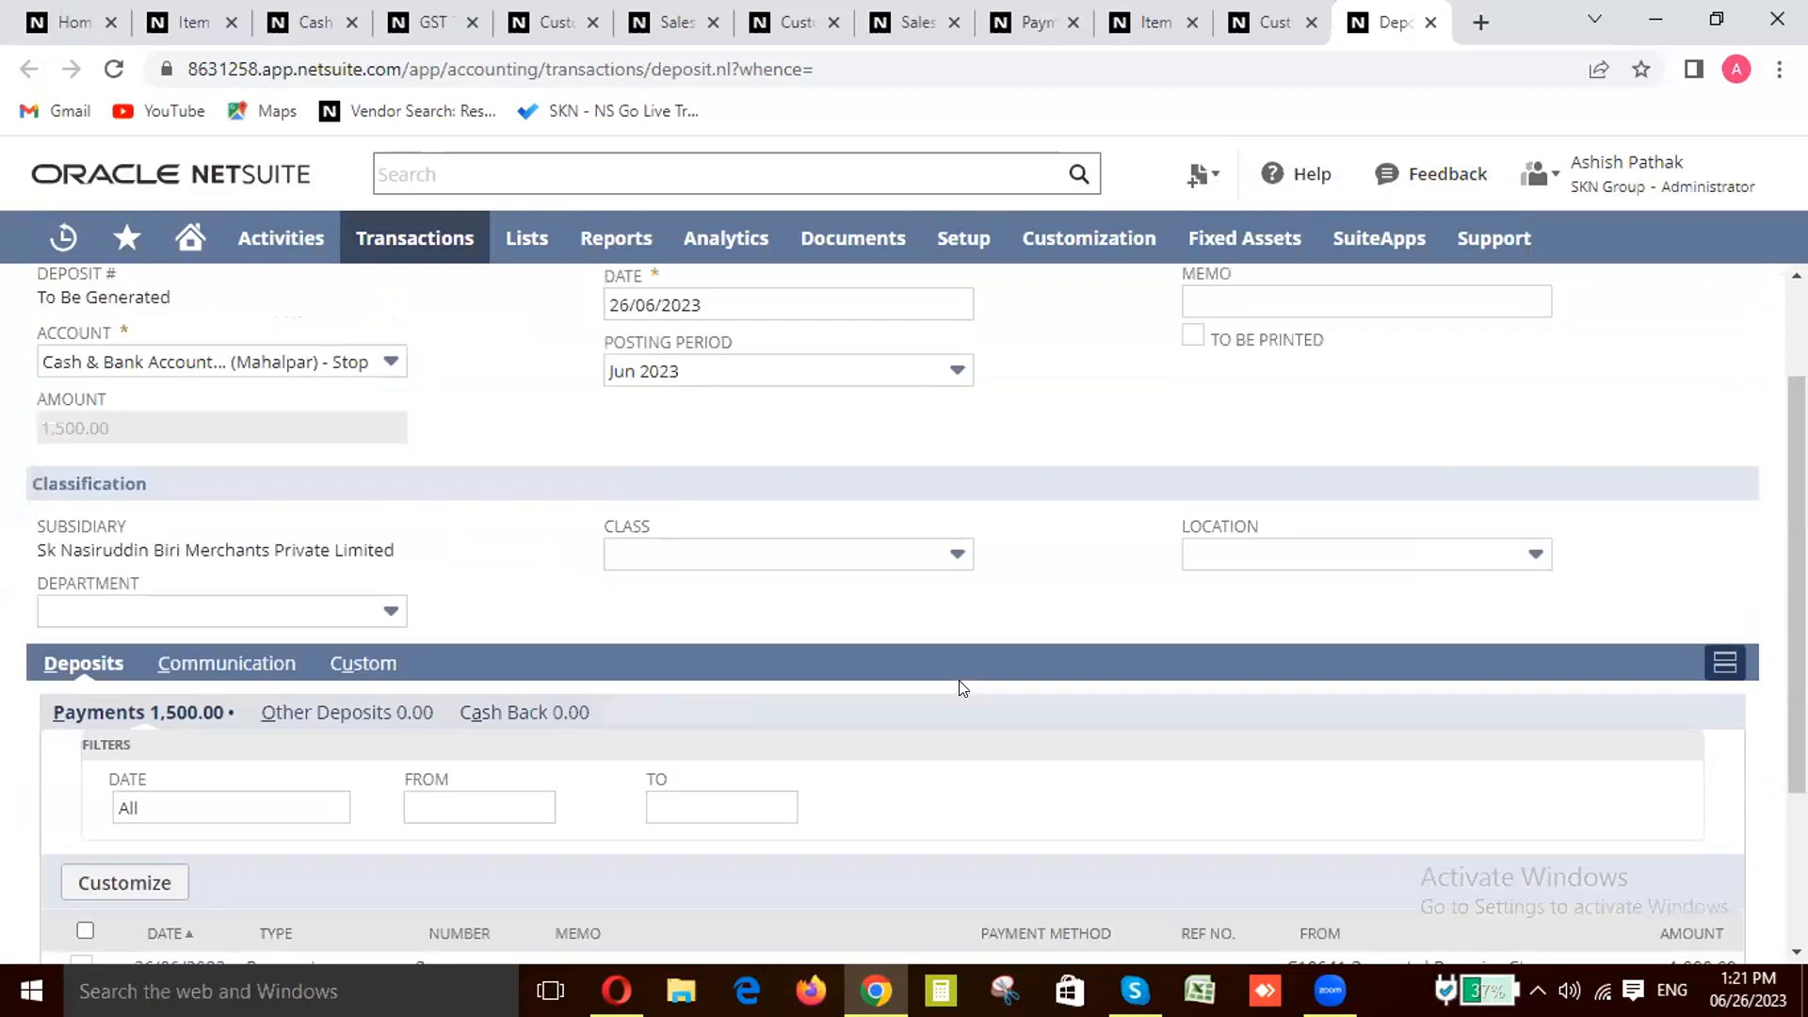
Step: Change the deposit's account to Central Bank of India (Bakhri) - Stop and accept the unsaved-data prompt
left_click(388, 379)
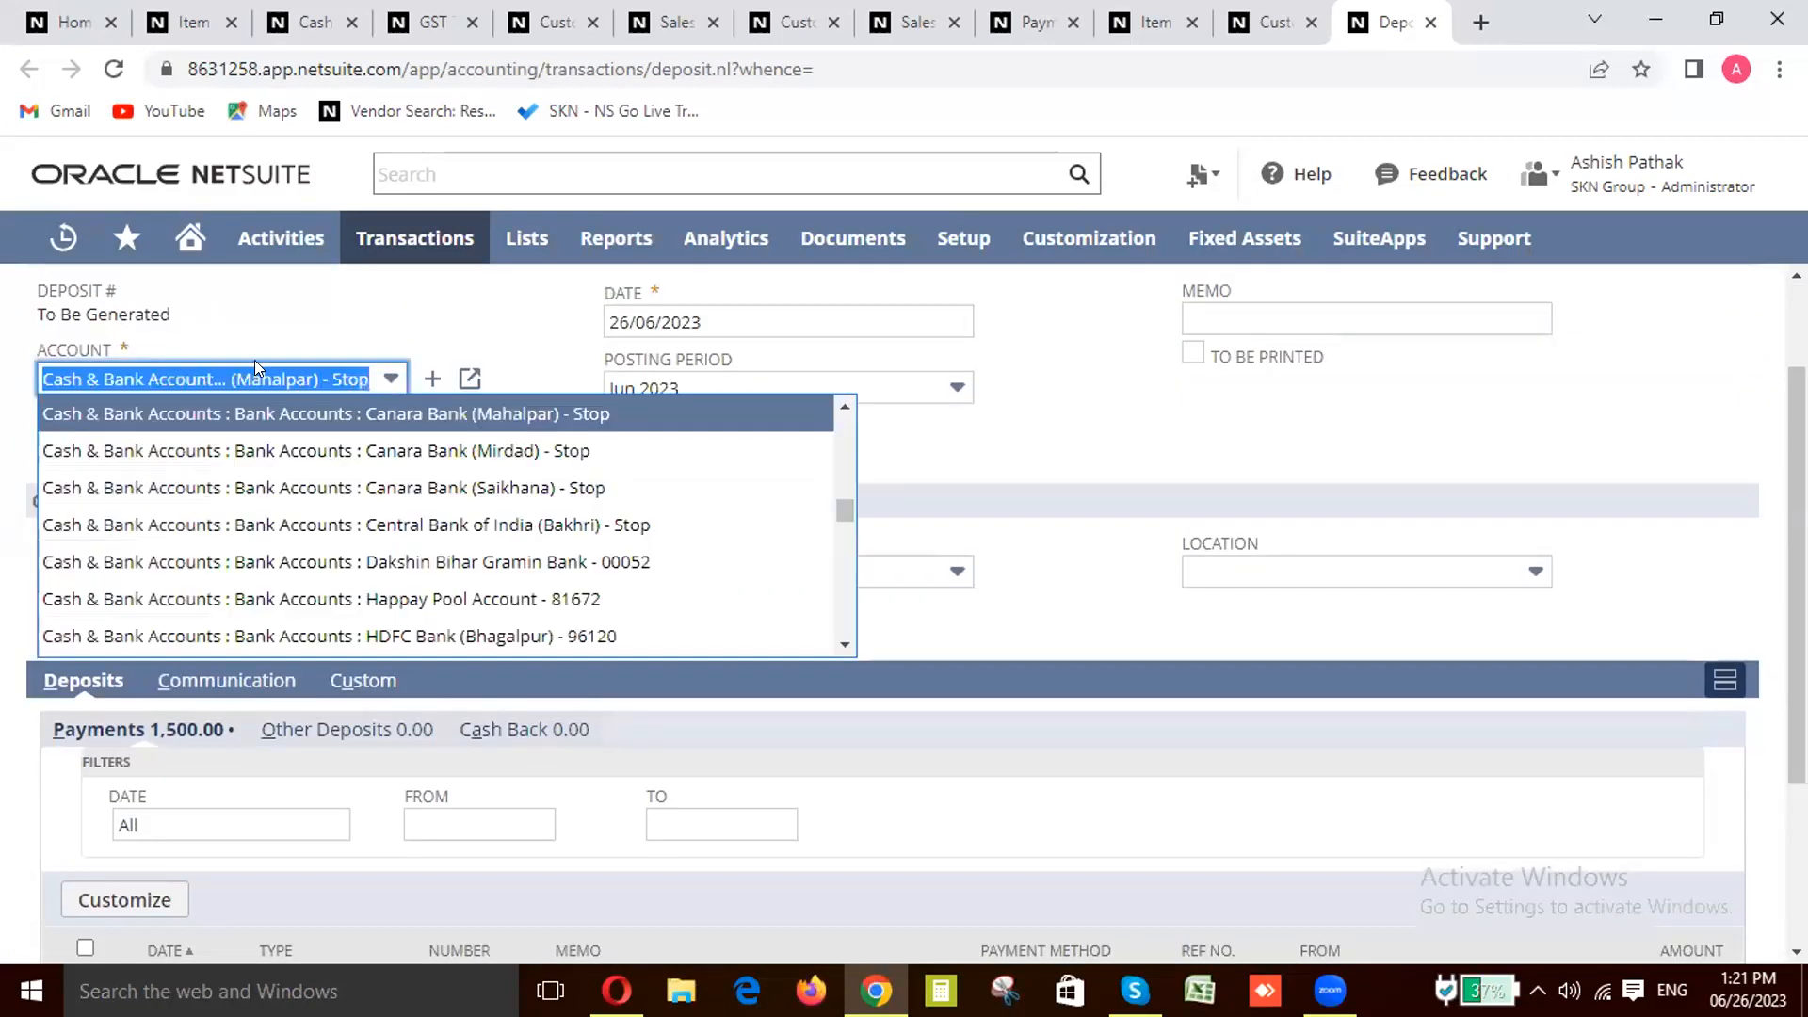
left_click(465, 525)
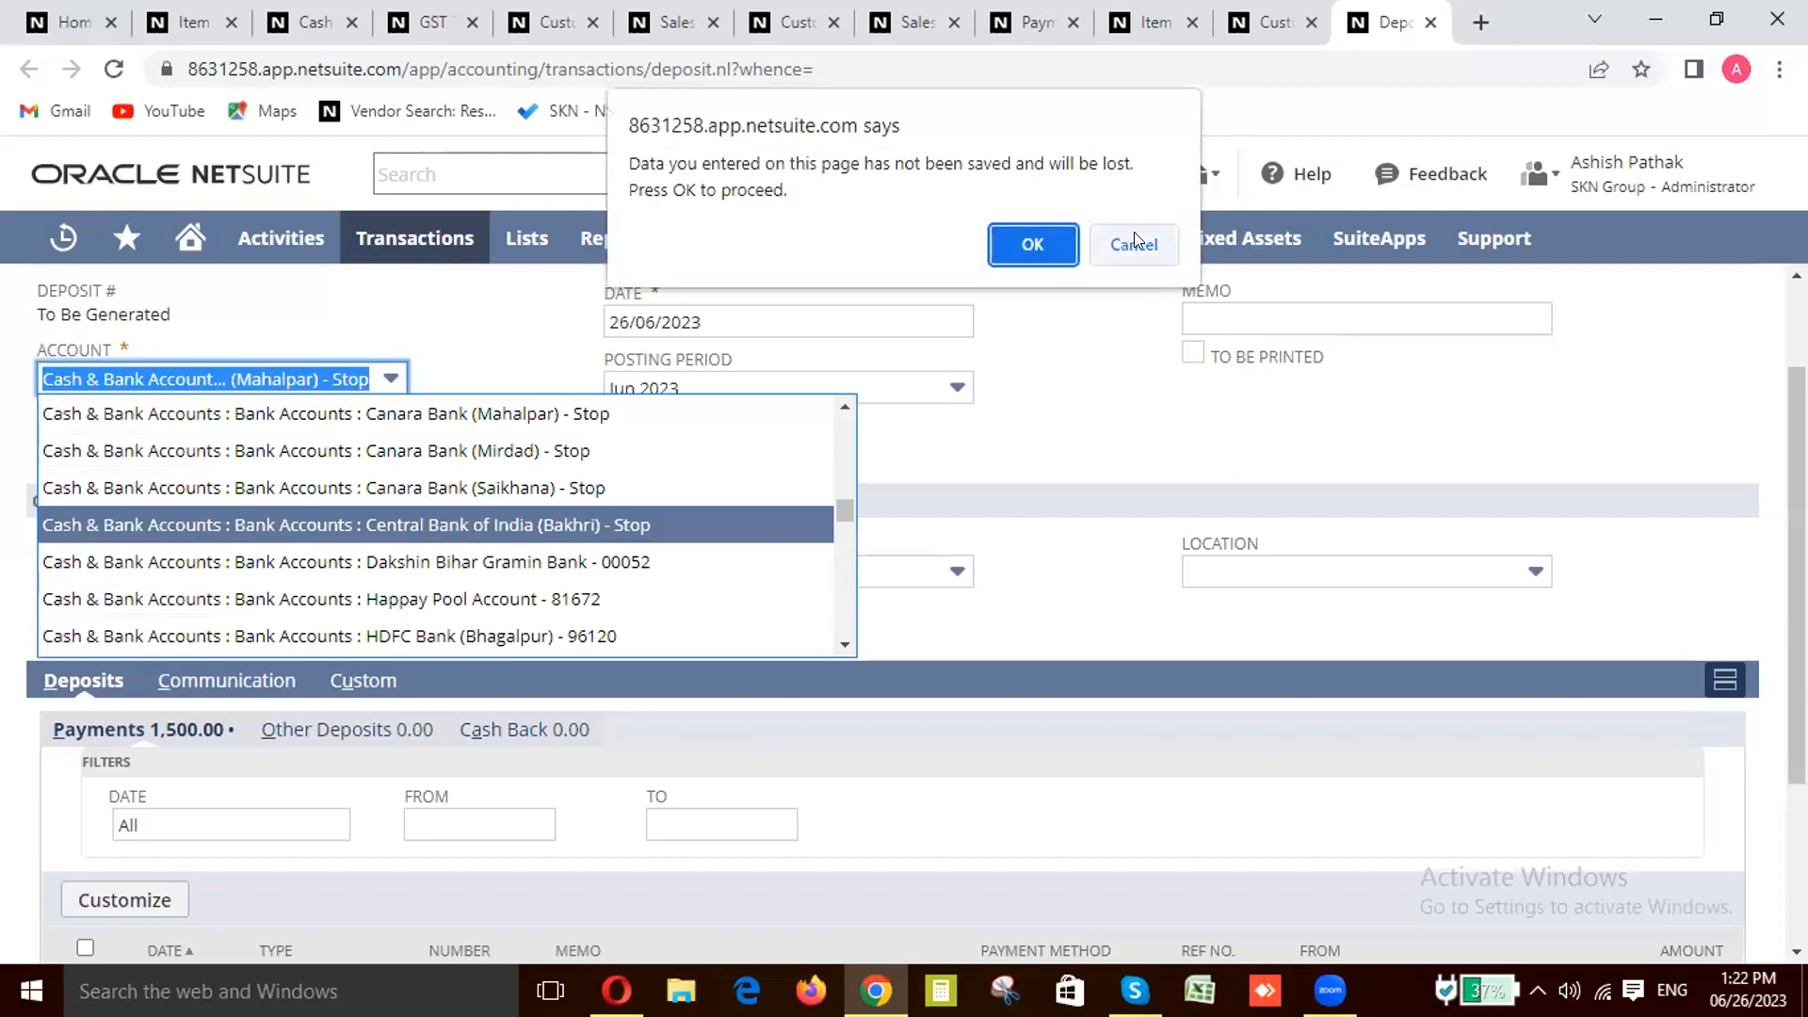
left_click(1033, 247)
scroll(678, 716, "up", 2)
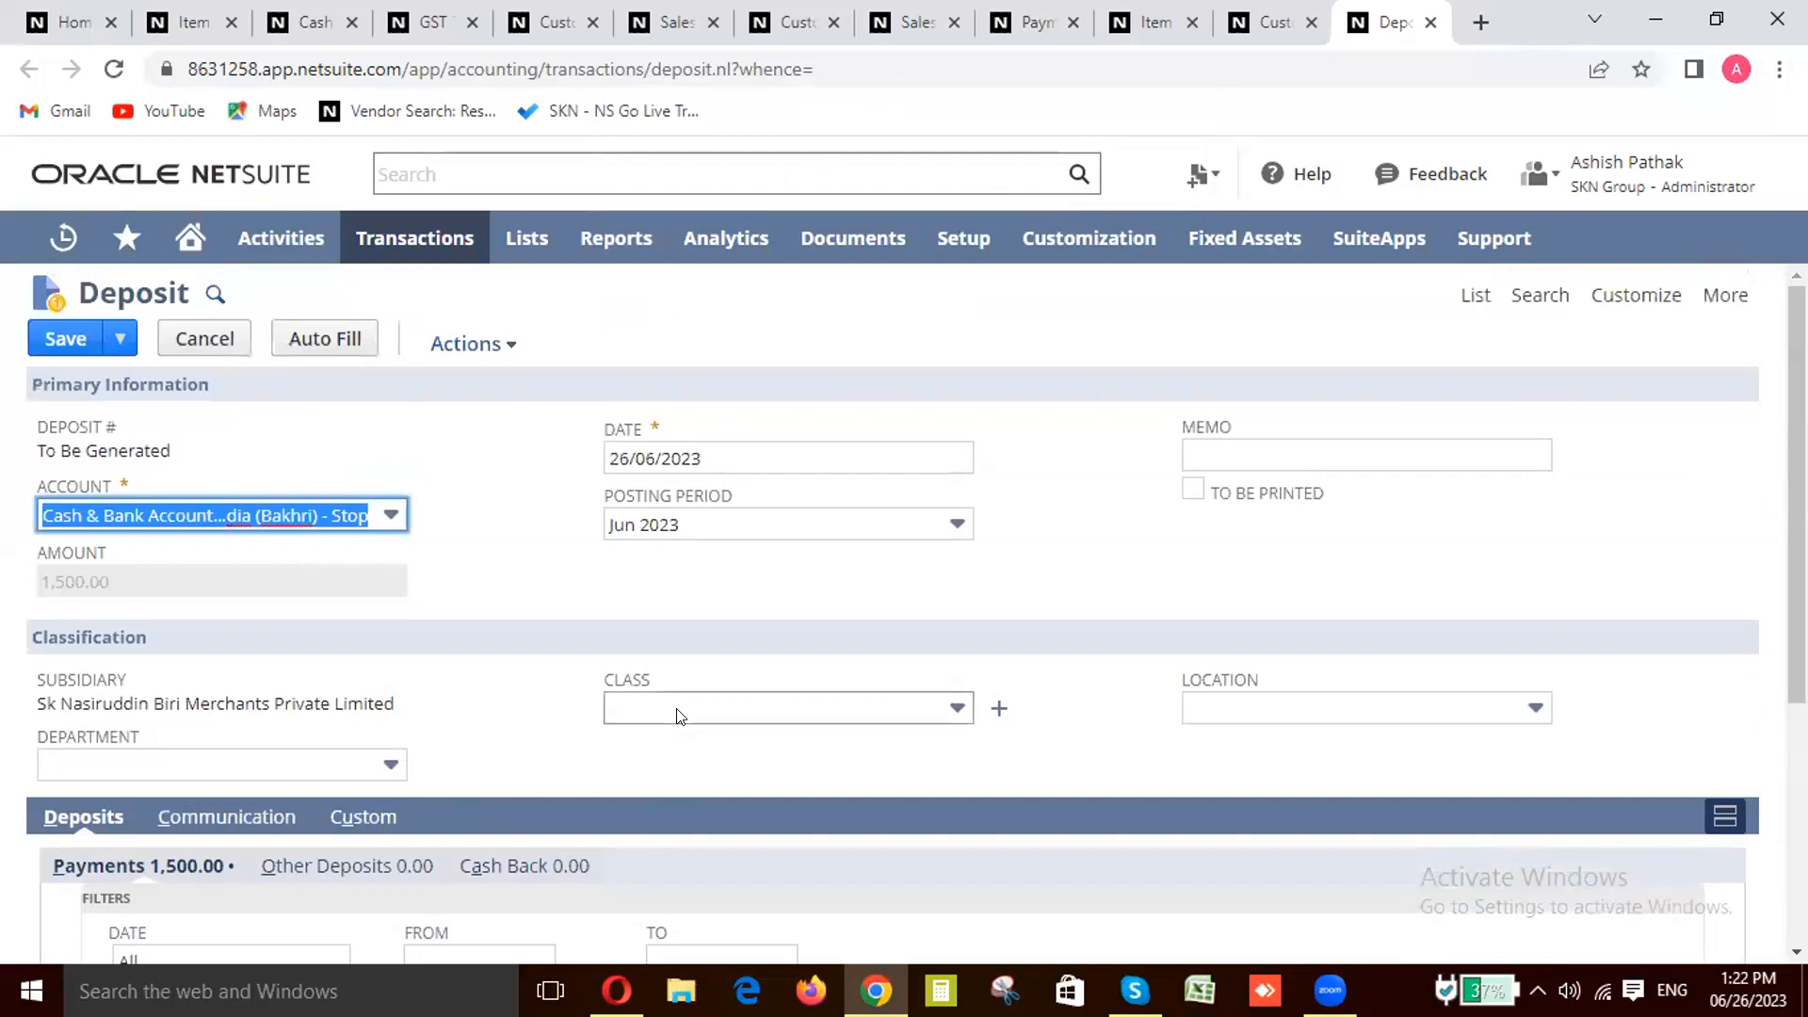
scroll(681, 714, "down", 3)
scroll(682, 714, "up", 1)
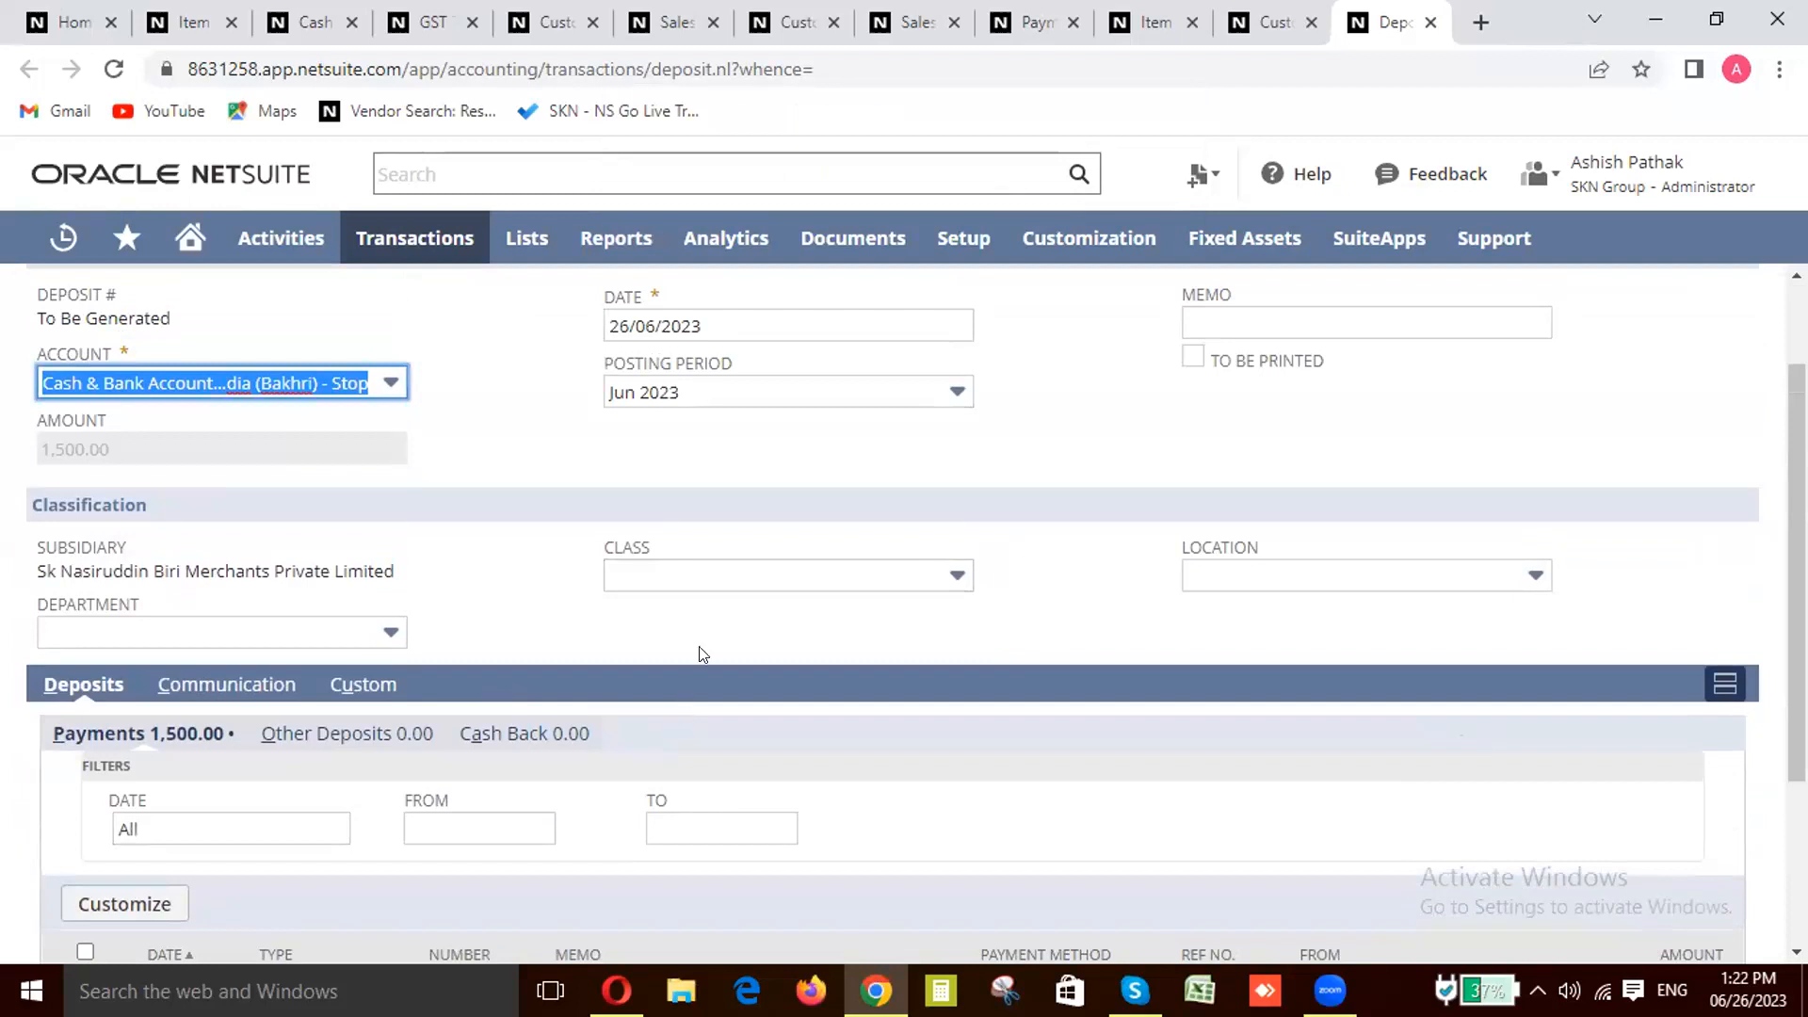
scroll(1001, 483, "up", 1)
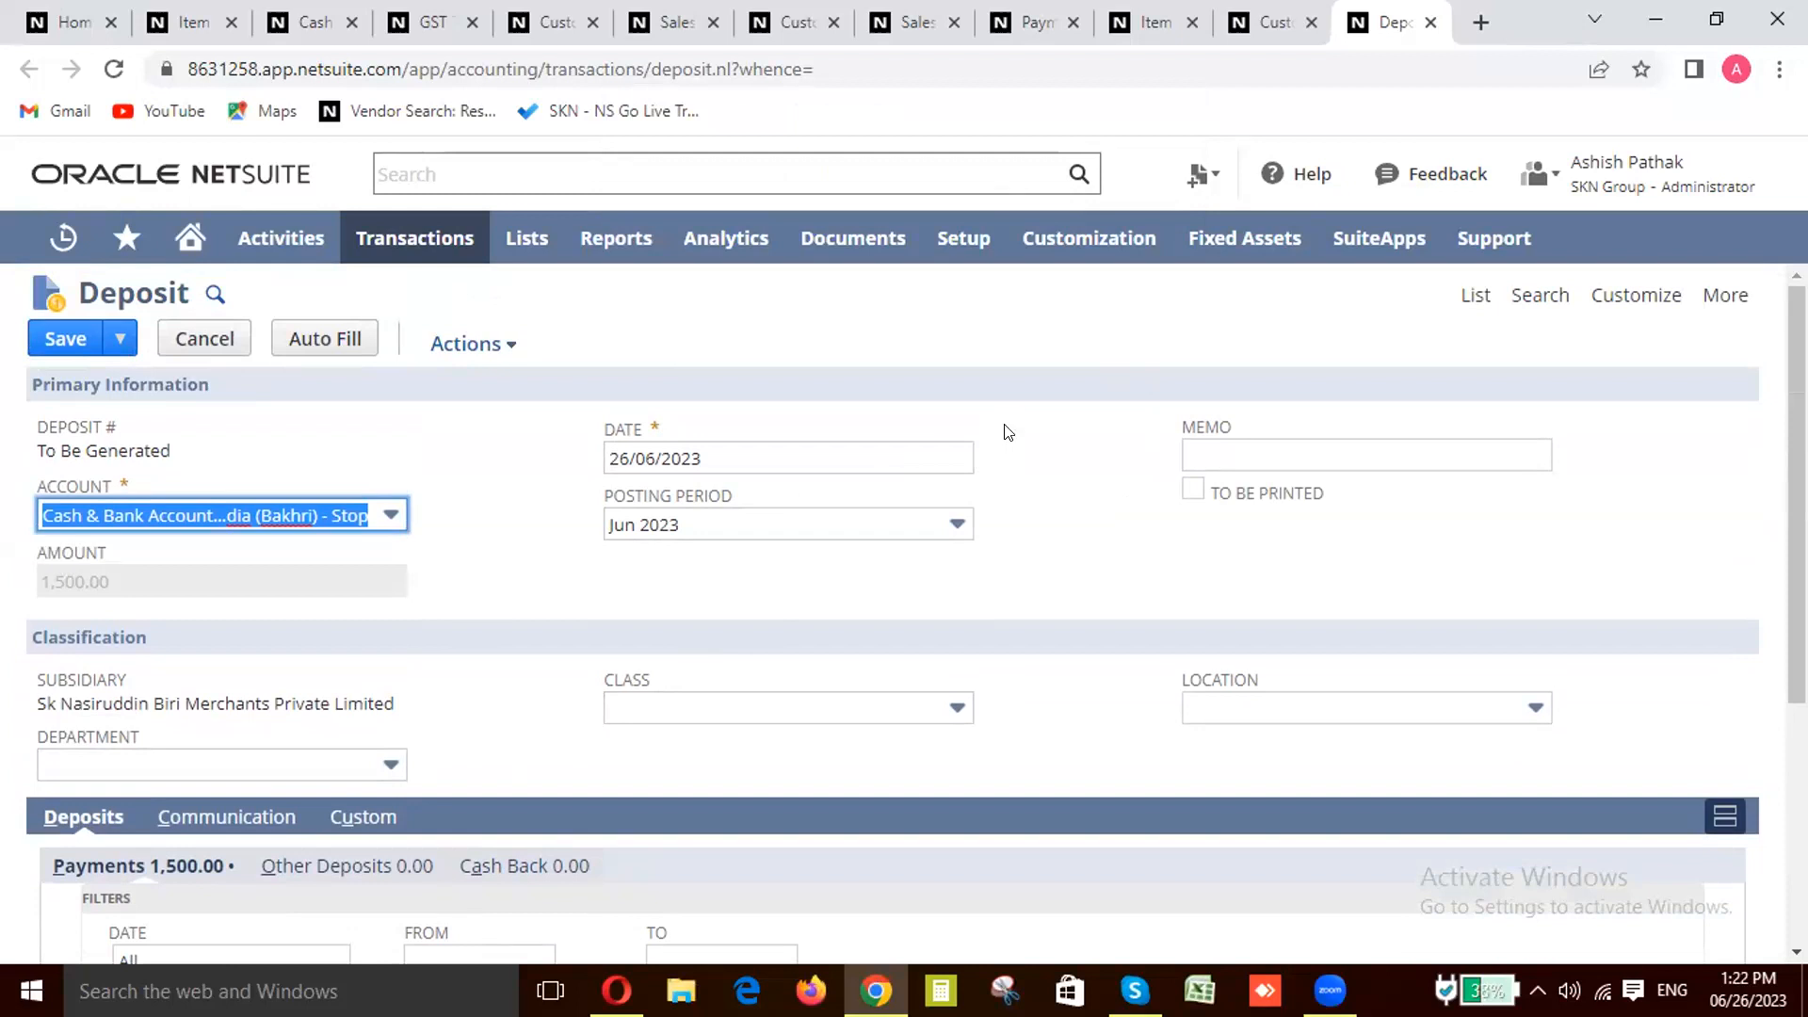
key("super+l")
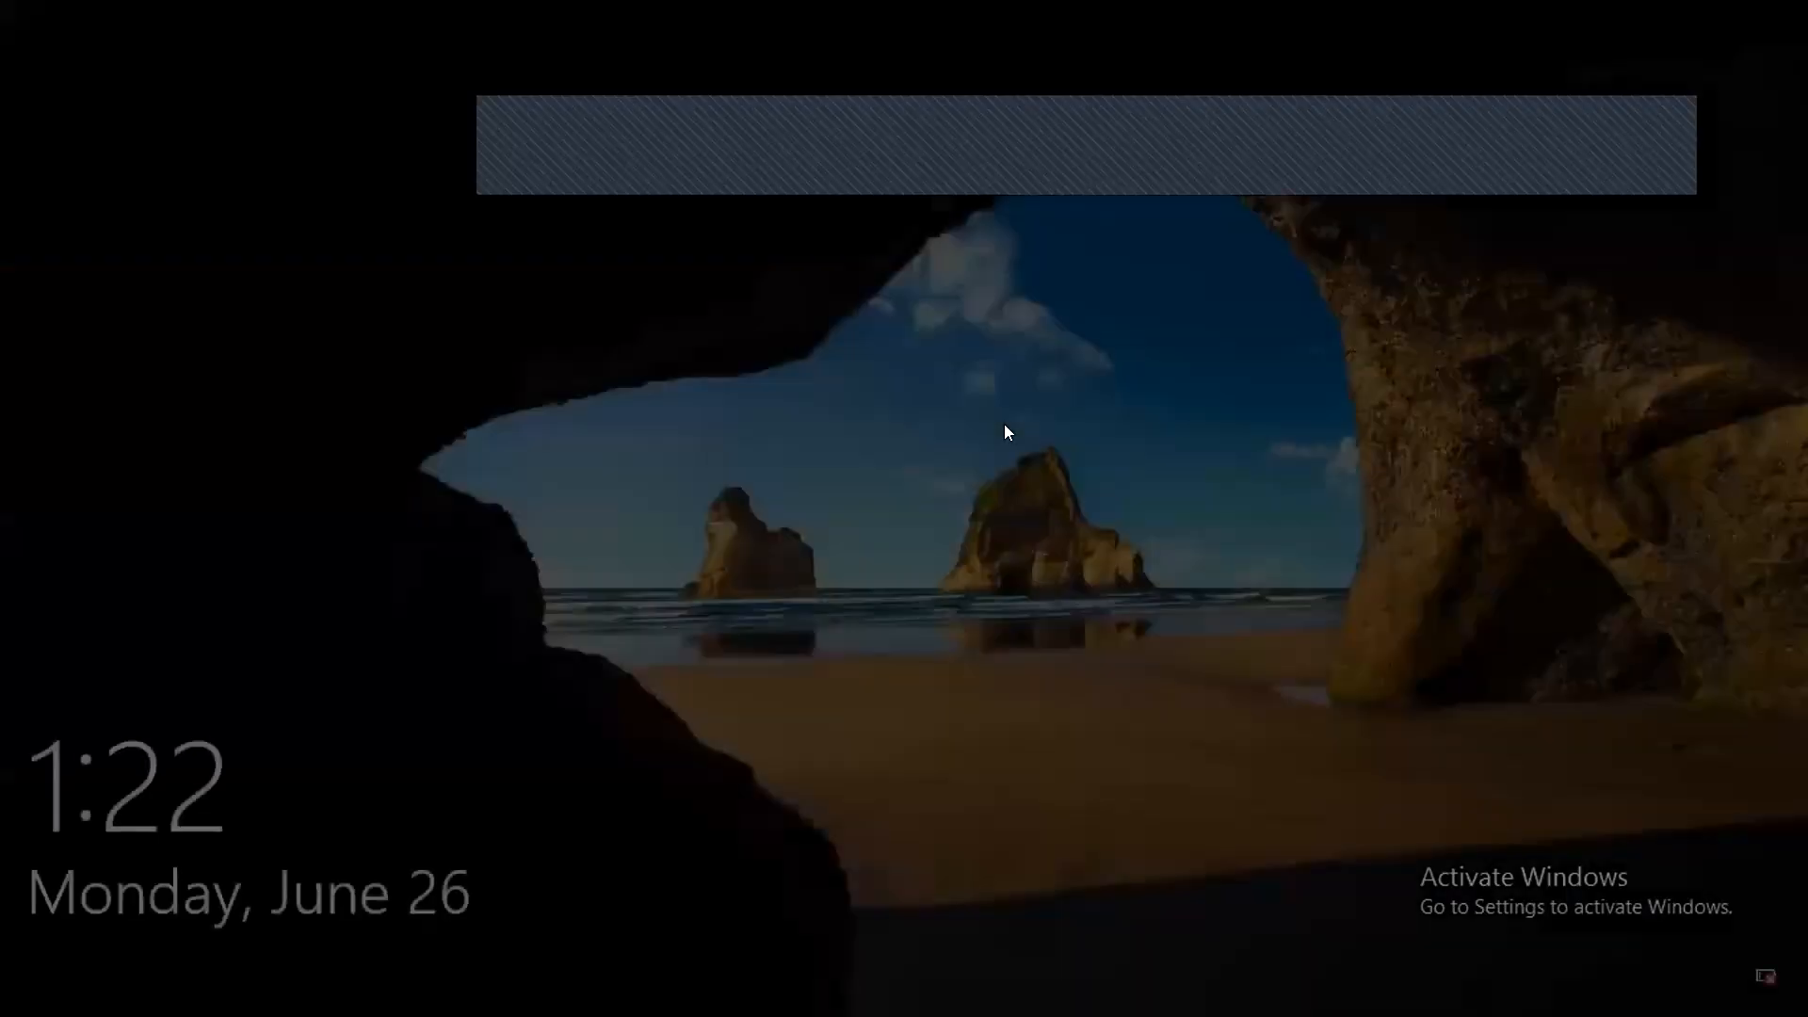
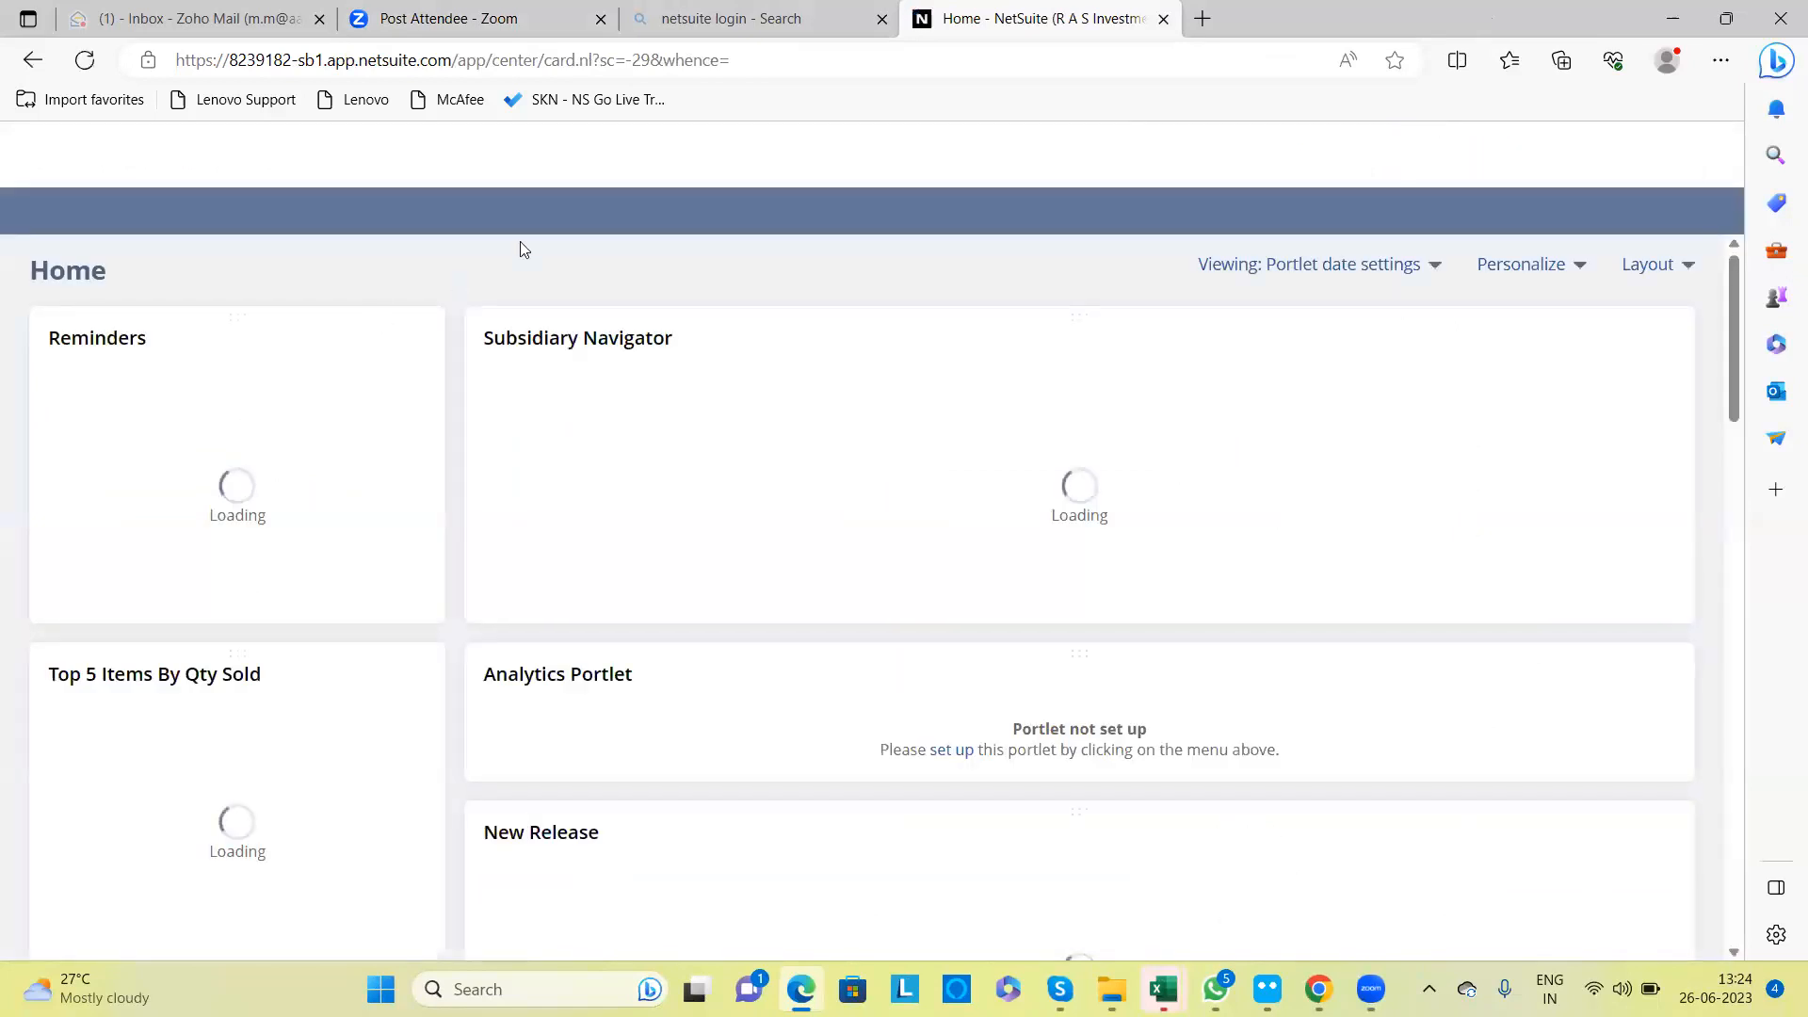
Step: In the R A S Investment Group sandbox, open the bank Make Deposits form in a new browser tab and switch to it
mouse_move(367, 211)
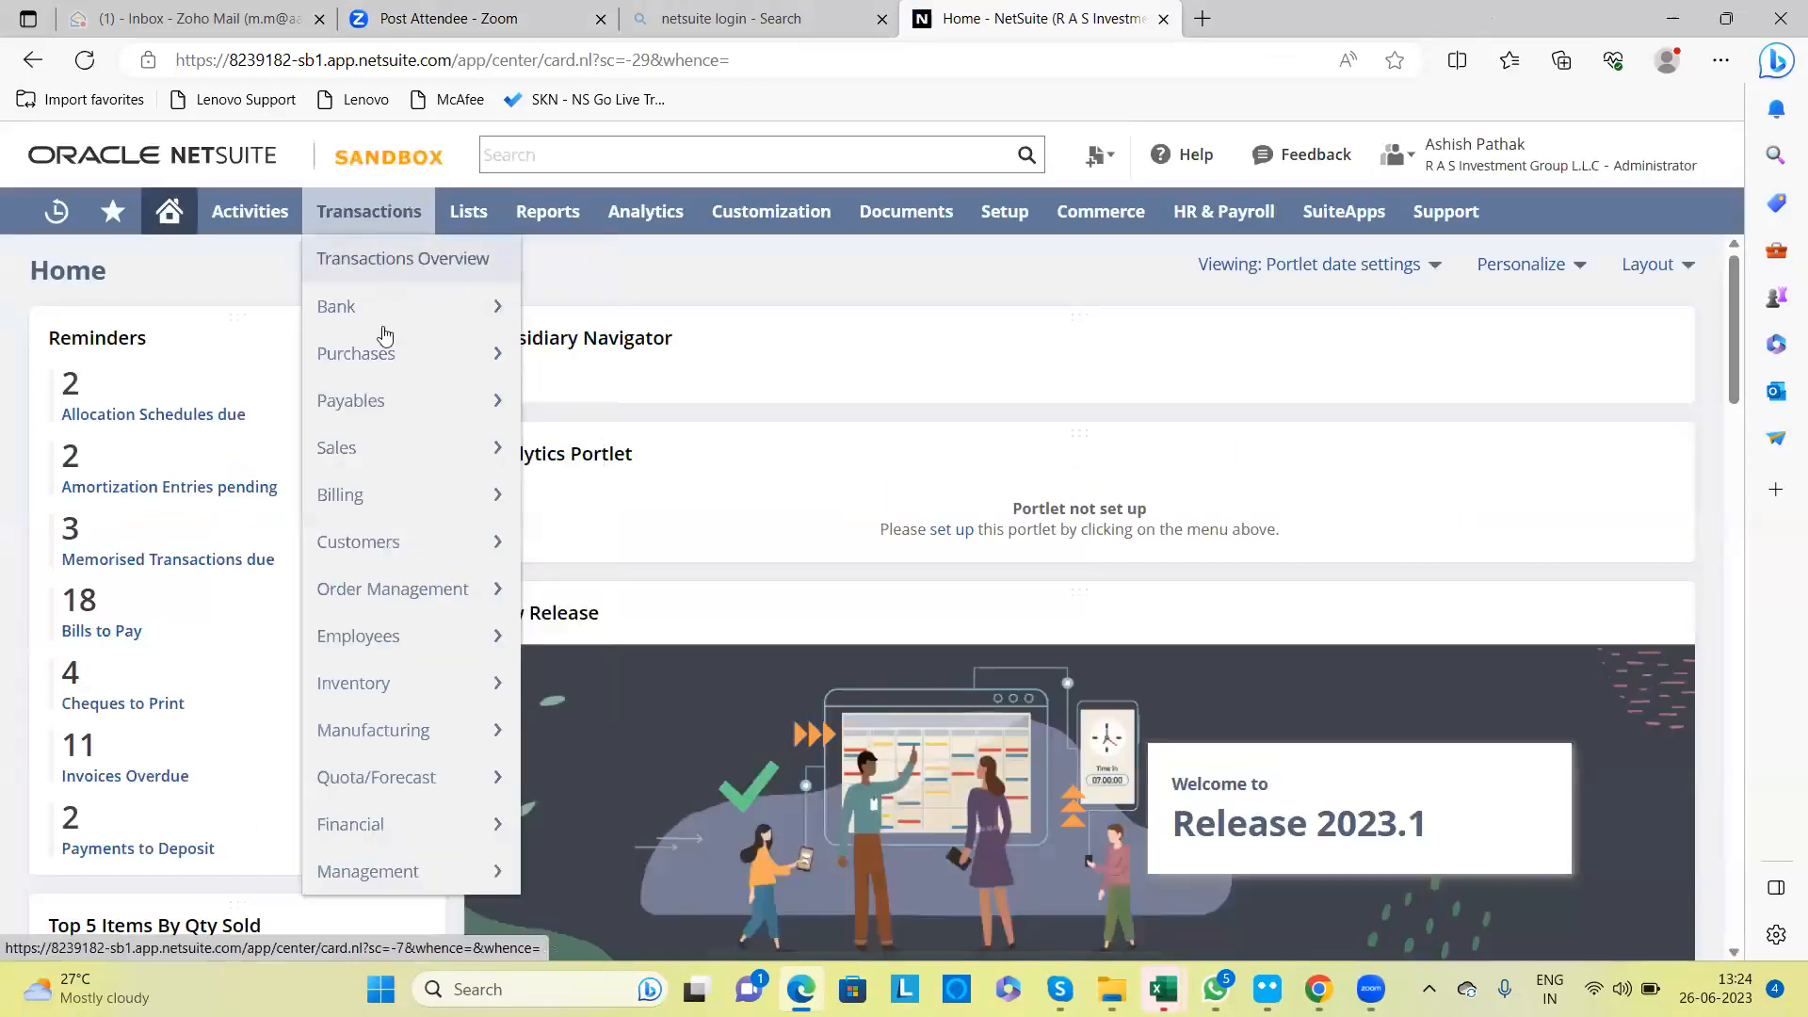
mouse_move(385, 405)
mouse_move(386, 449)
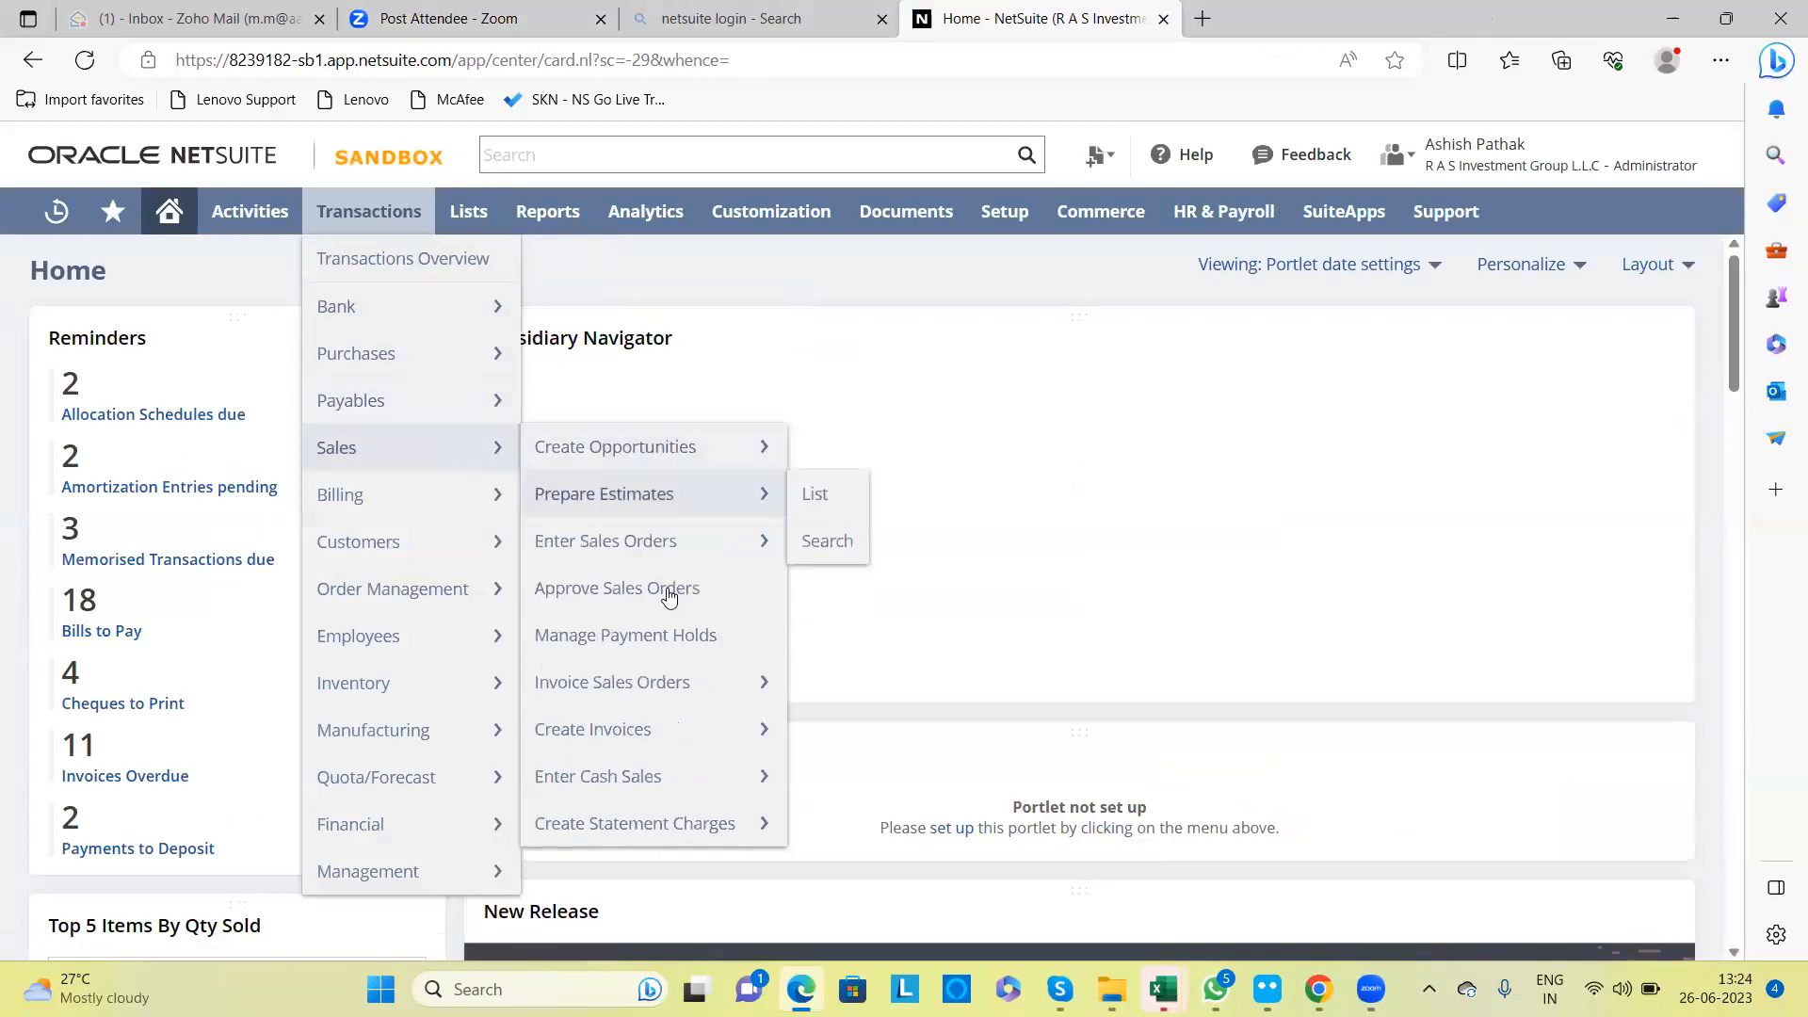
mouse_move(669, 680)
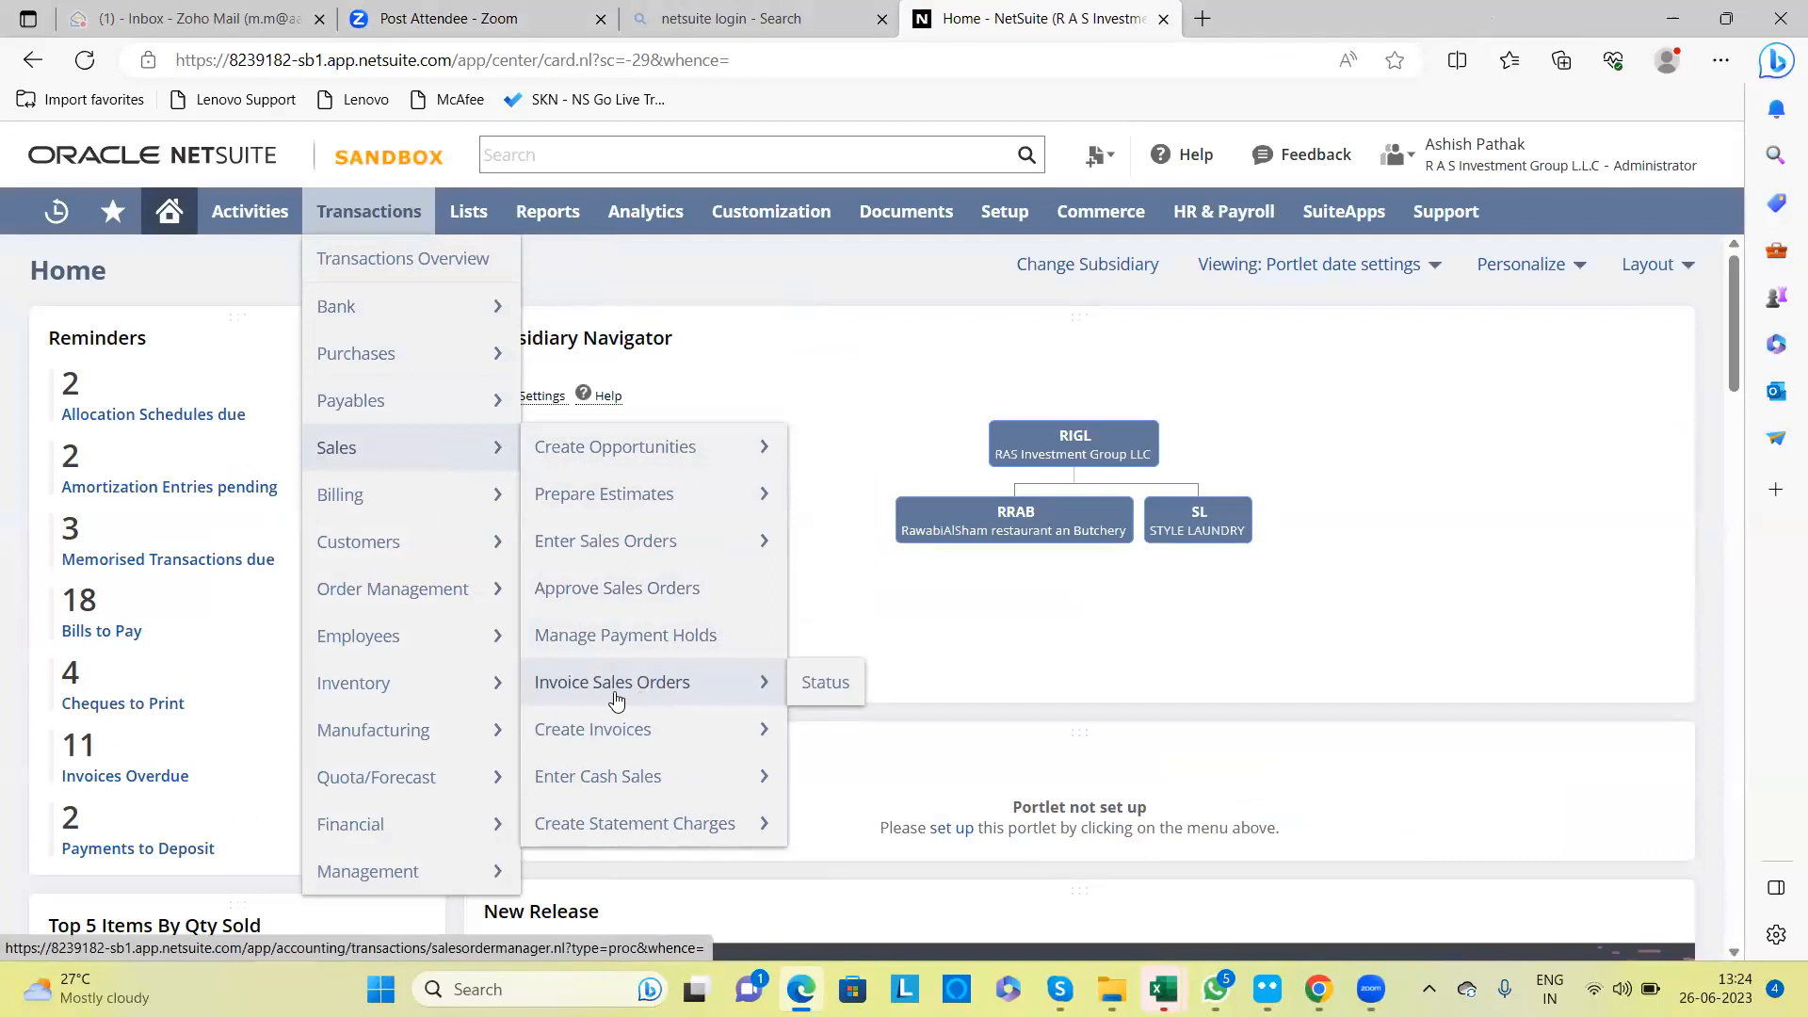
mouse_move(352, 309)
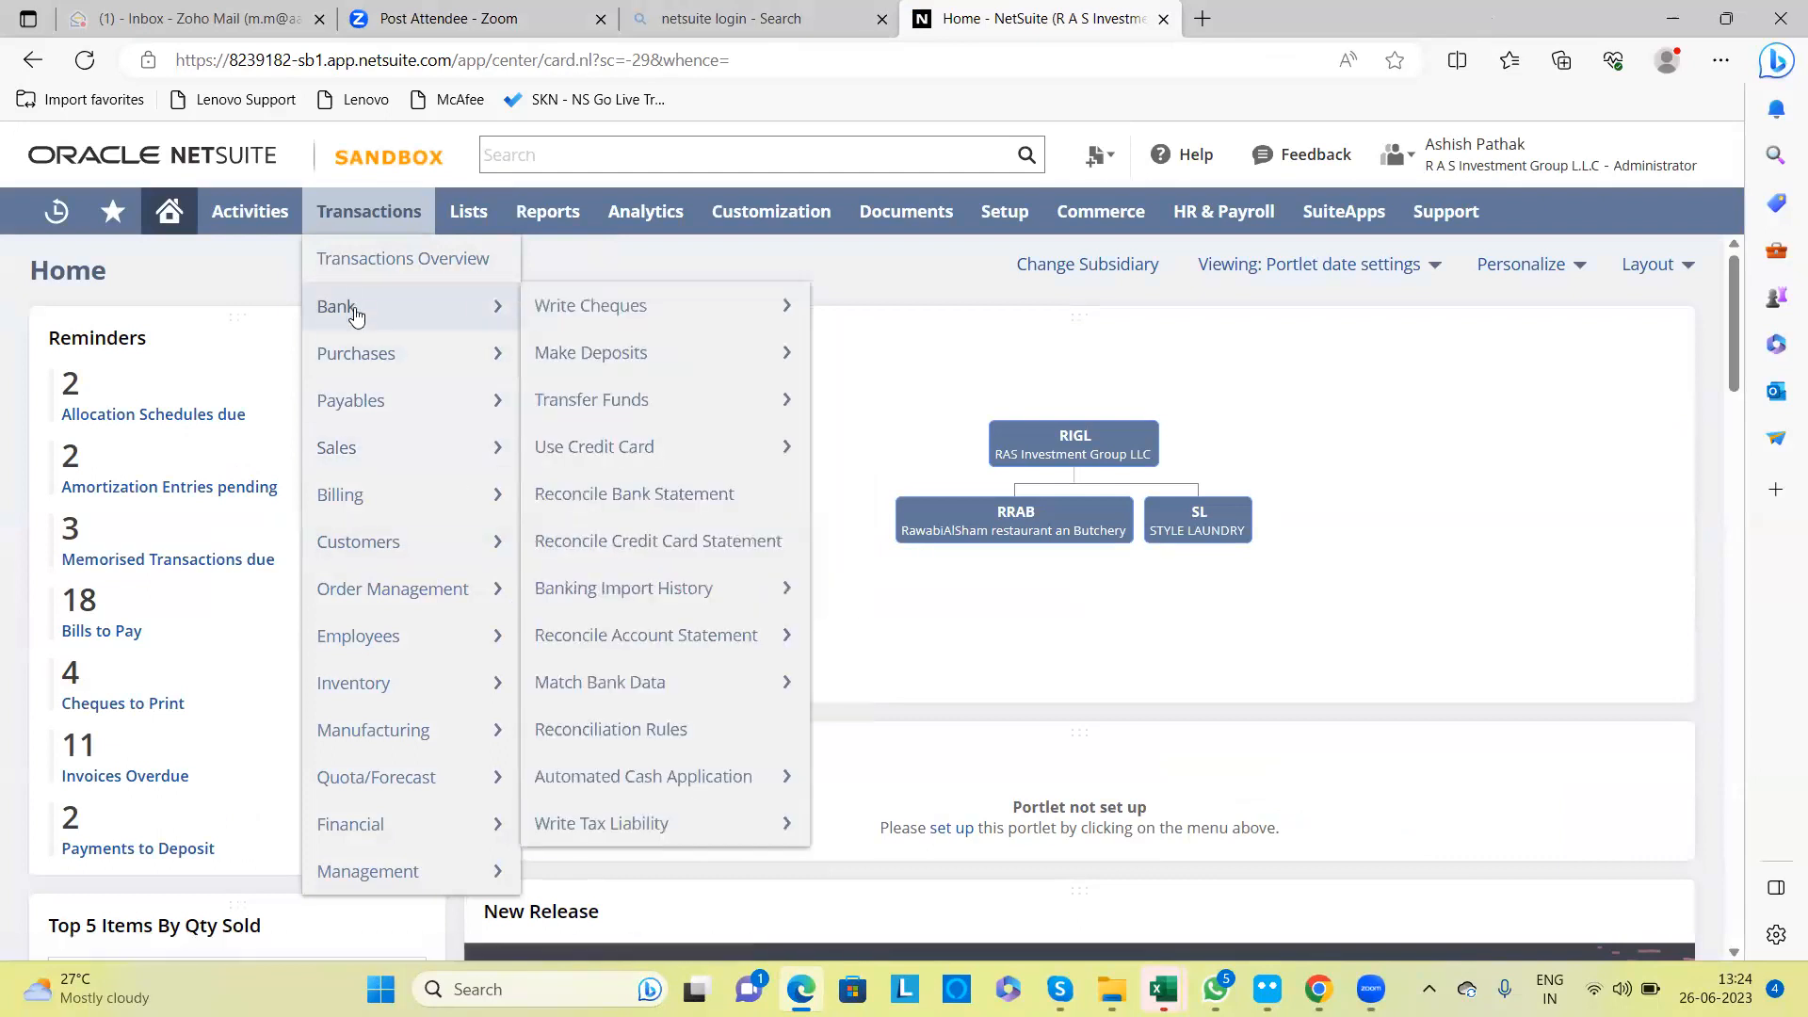
right_click(610, 366)
left_click(685, 375)
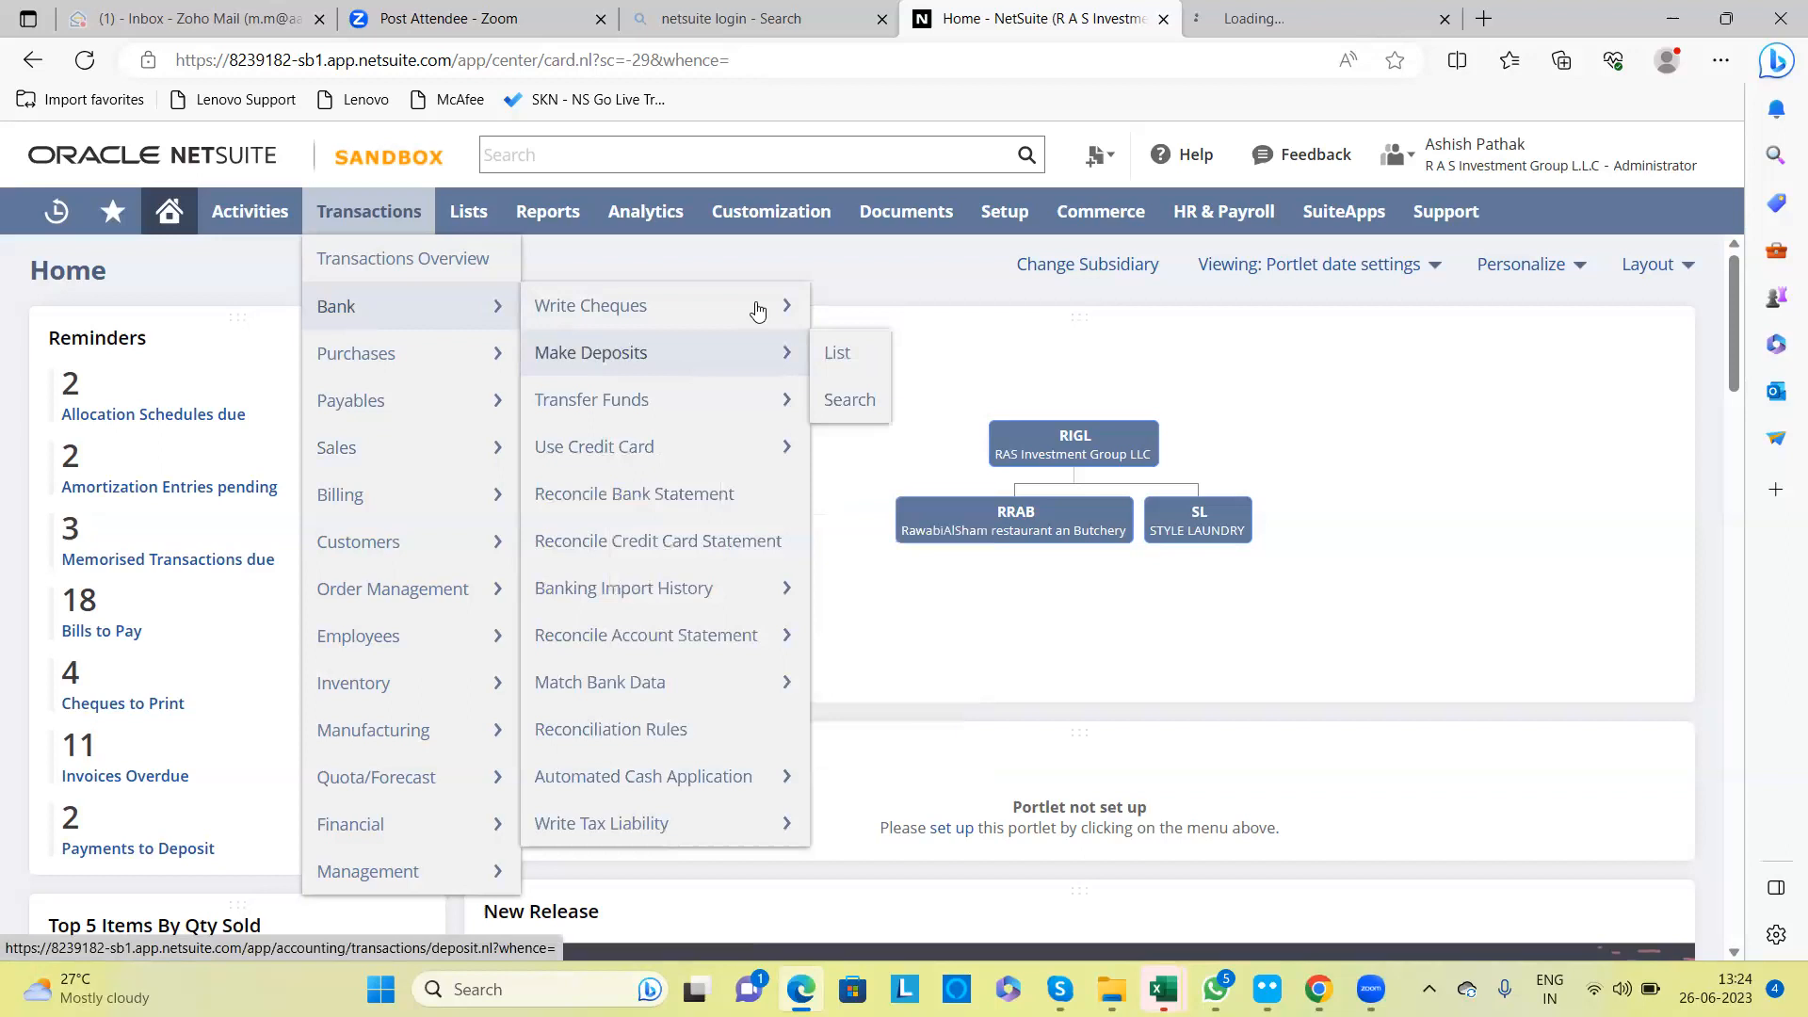
left_click(1243, 20)
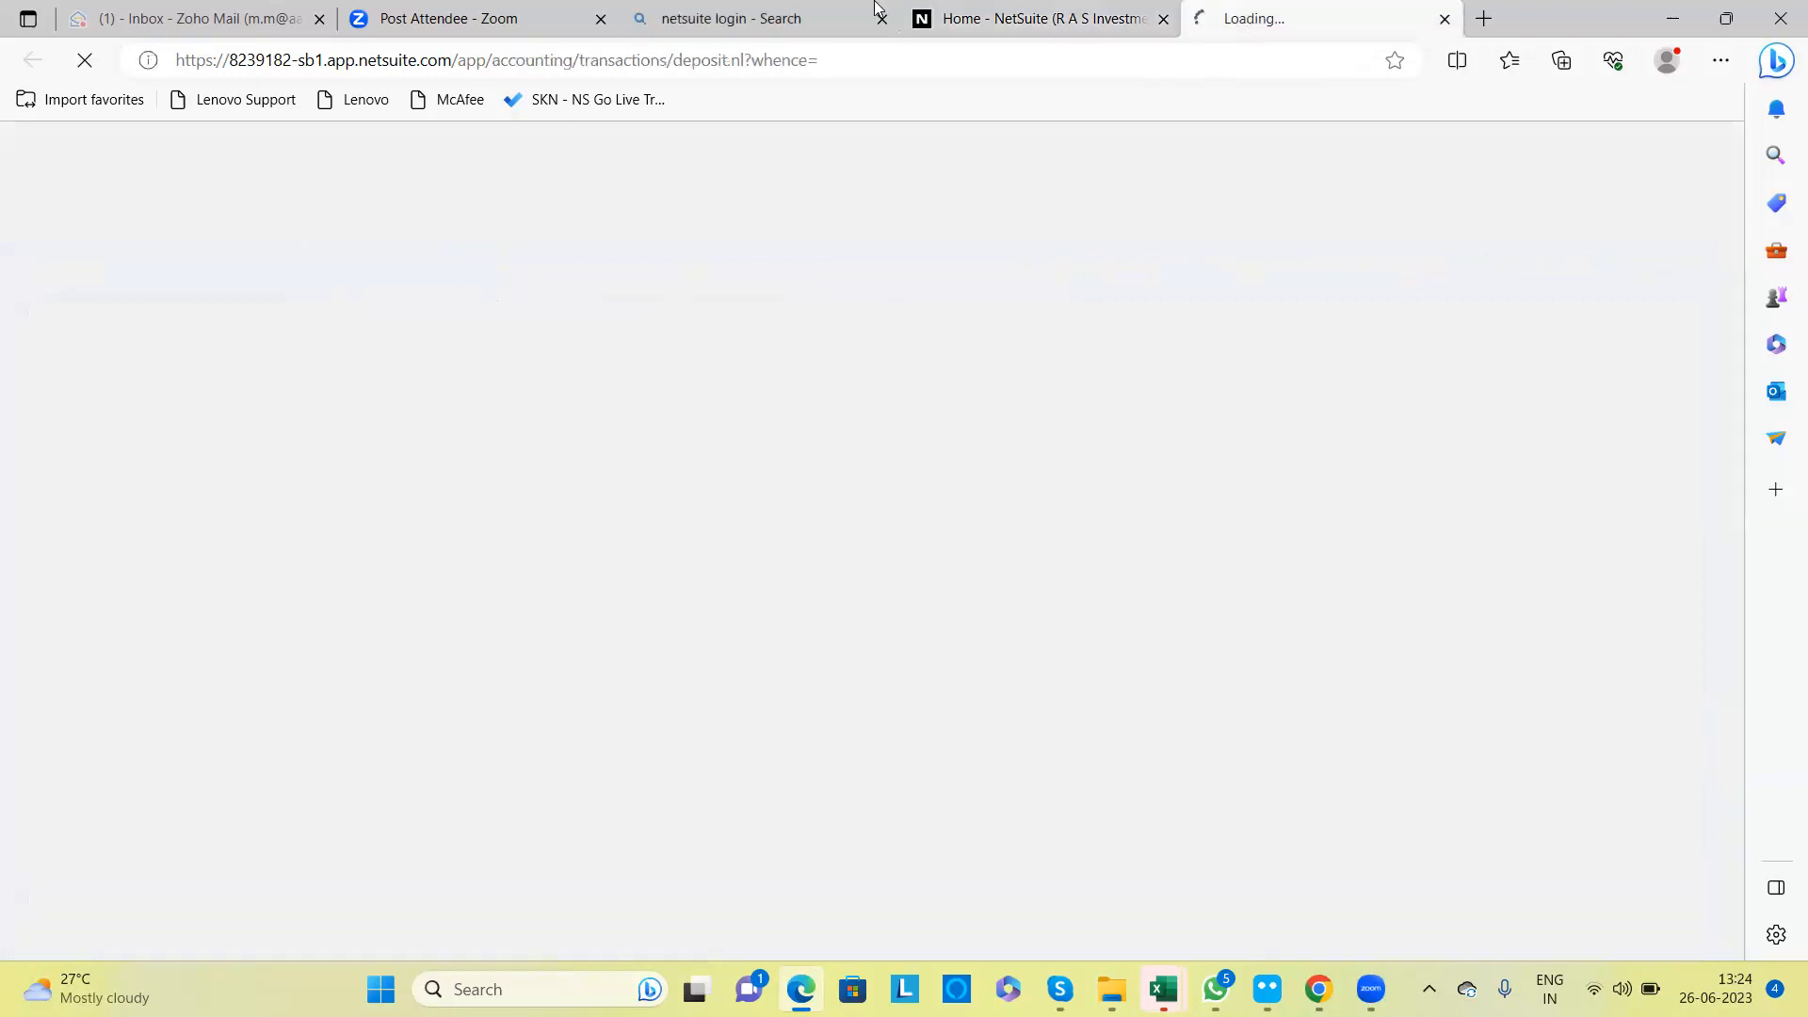
Step: Return to the sandbox home page's browser tab and open the list of existing invoices
left_click(989, 17)
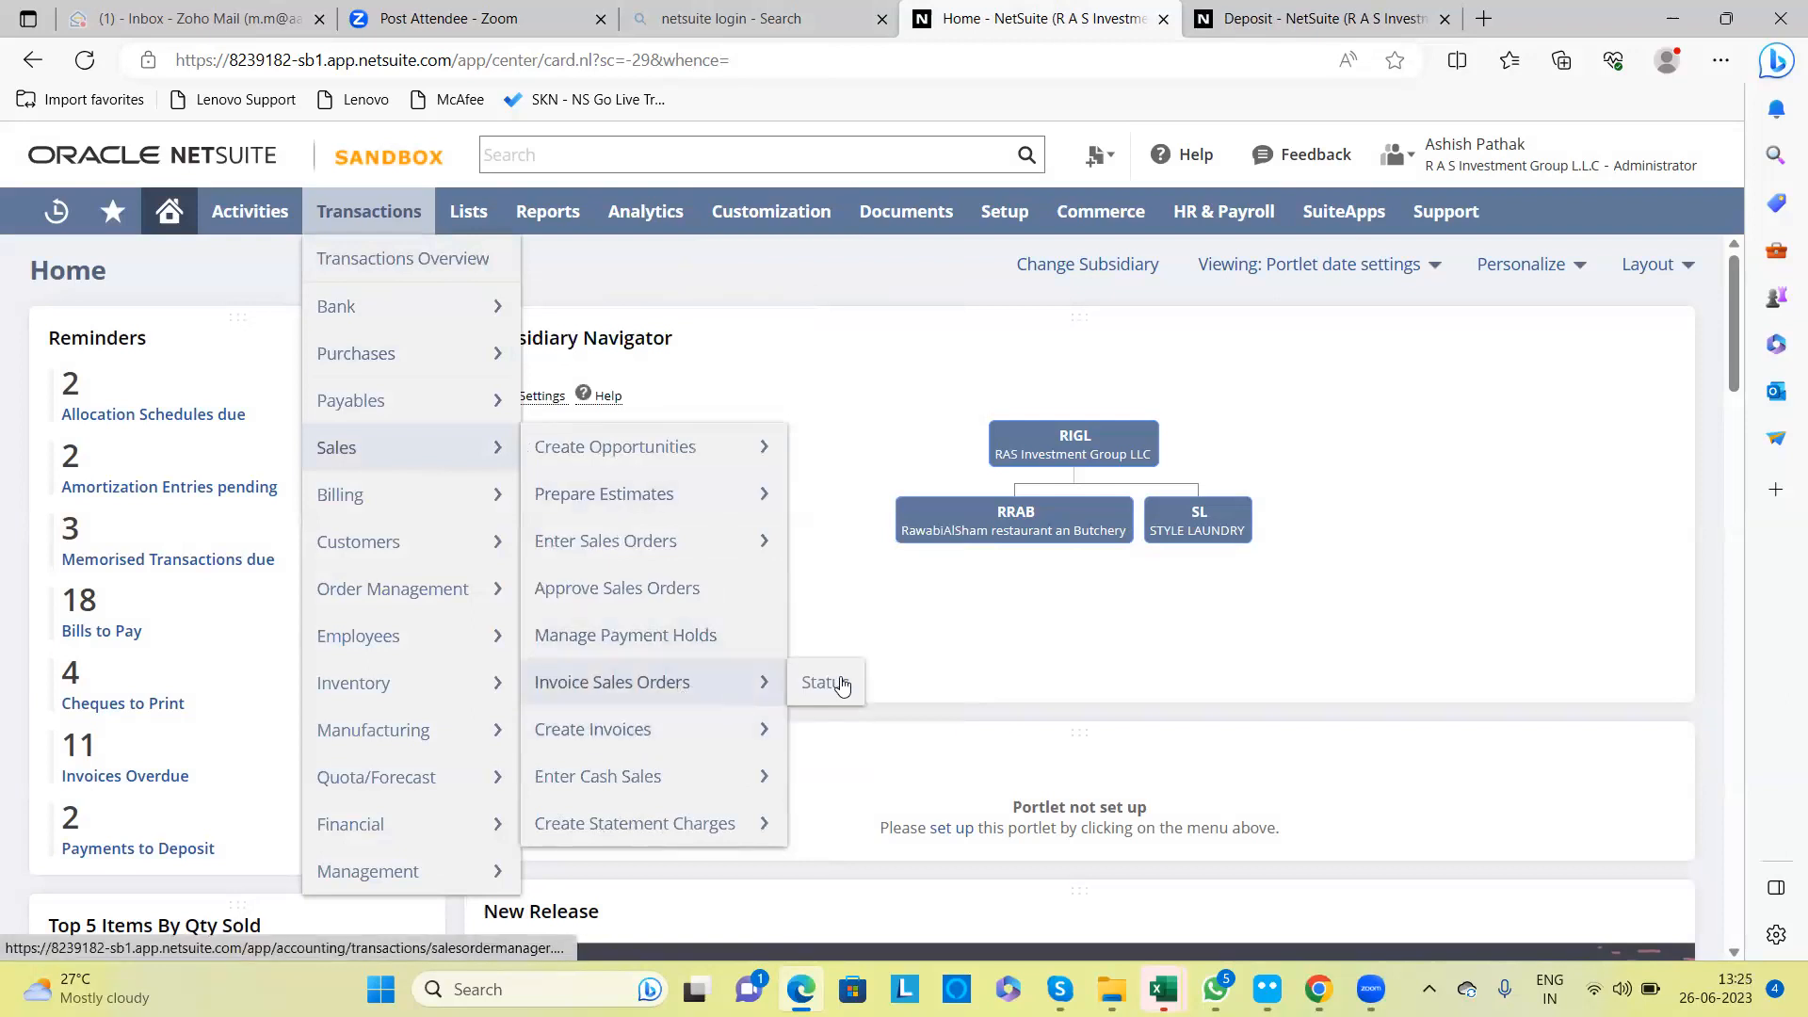
mouse_move(646, 726)
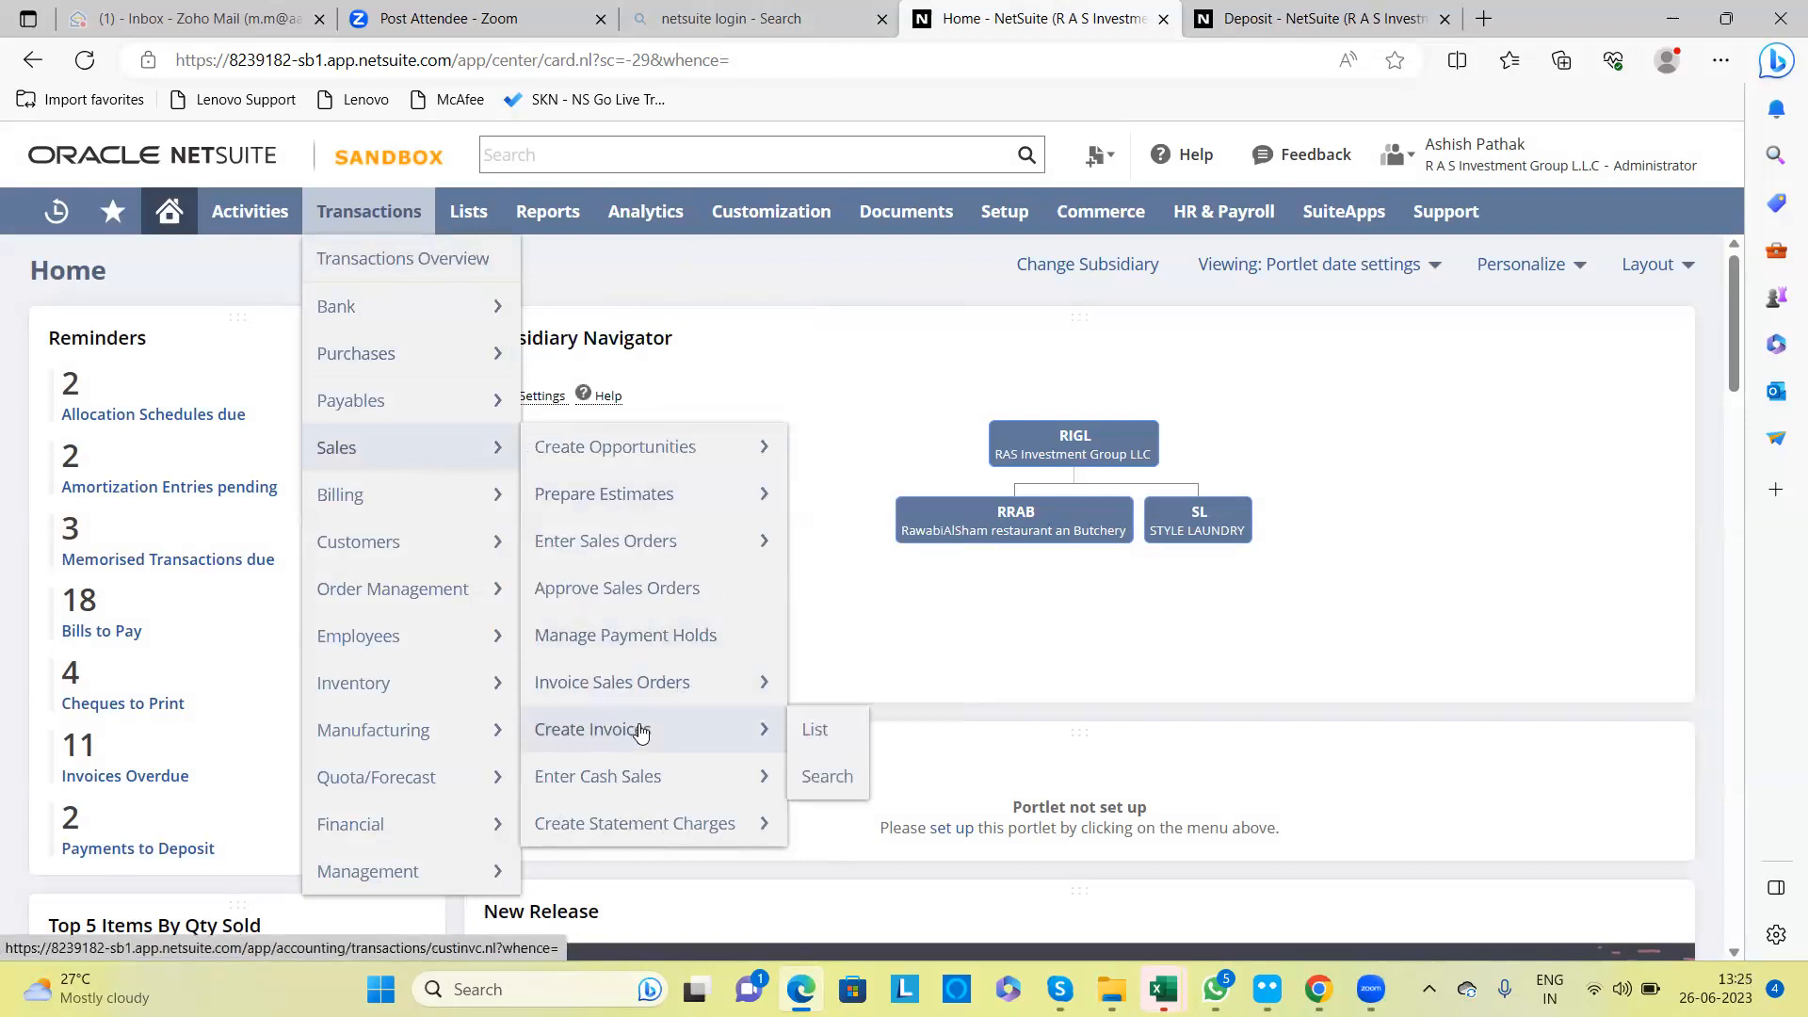
left_click(800, 730)
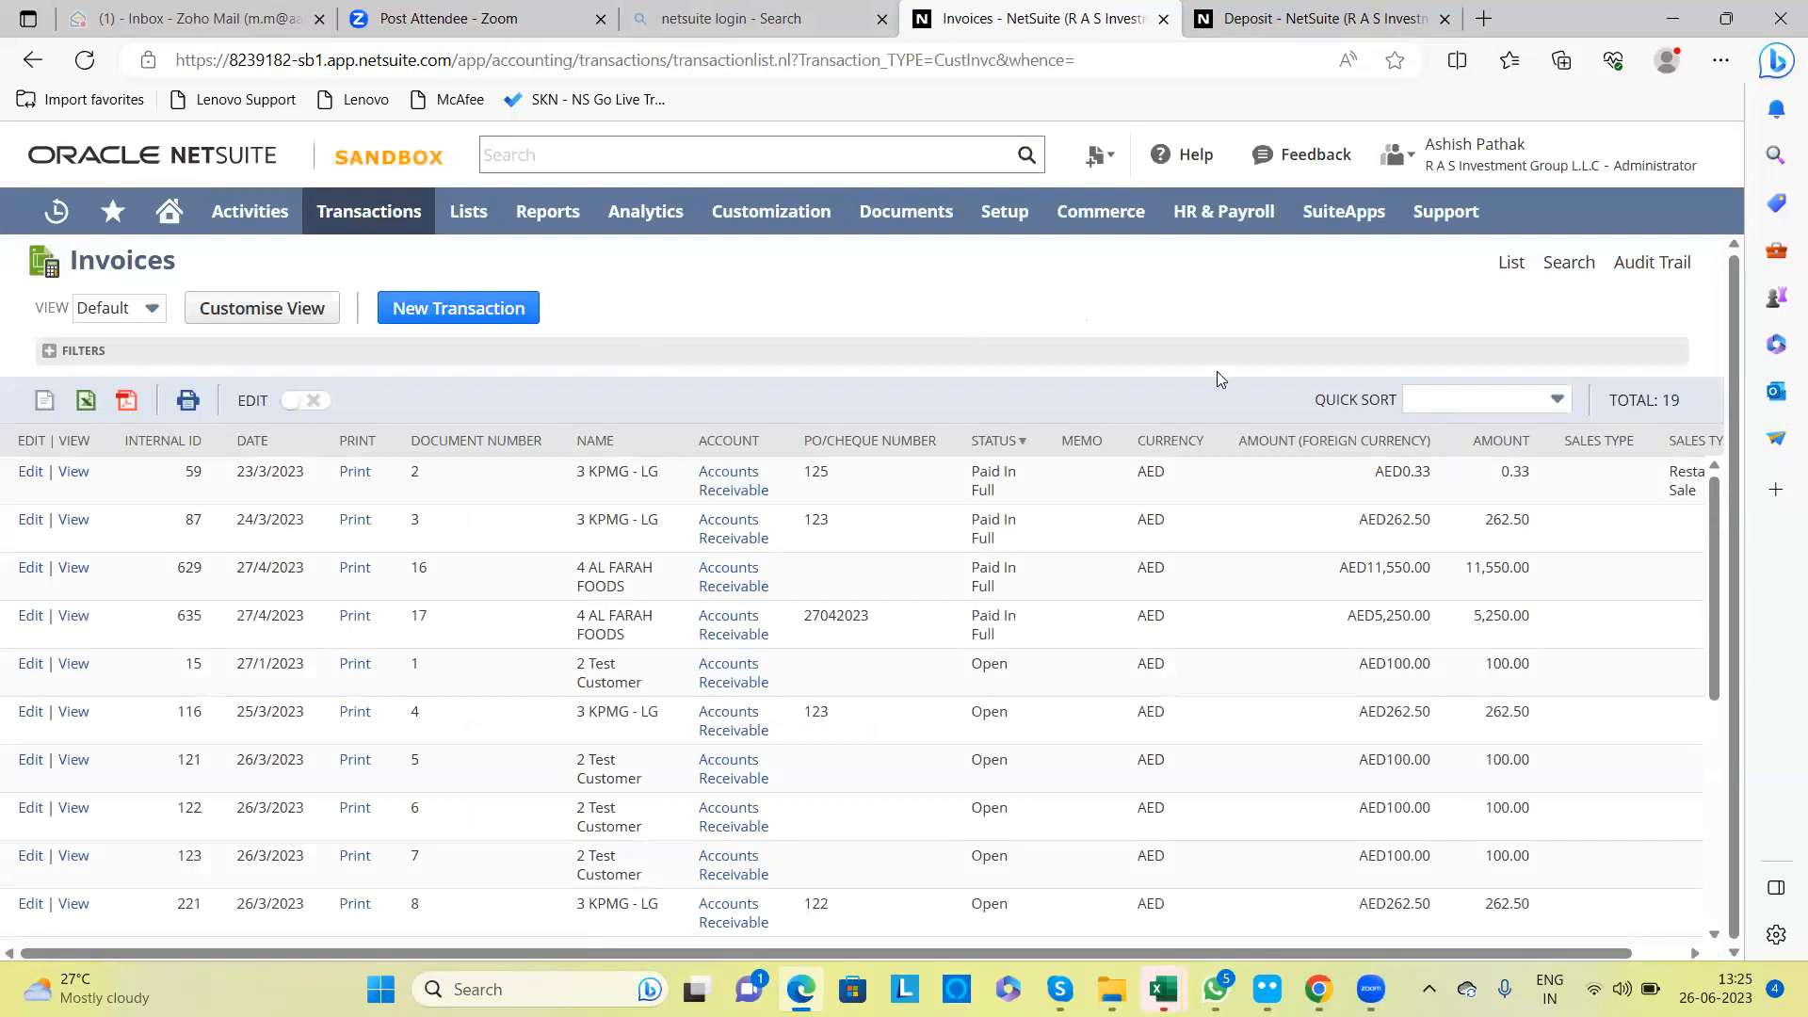
Step: Close the unused deposit form's browser tab and open the page of available roles and accounts
left_click(1429, 26)
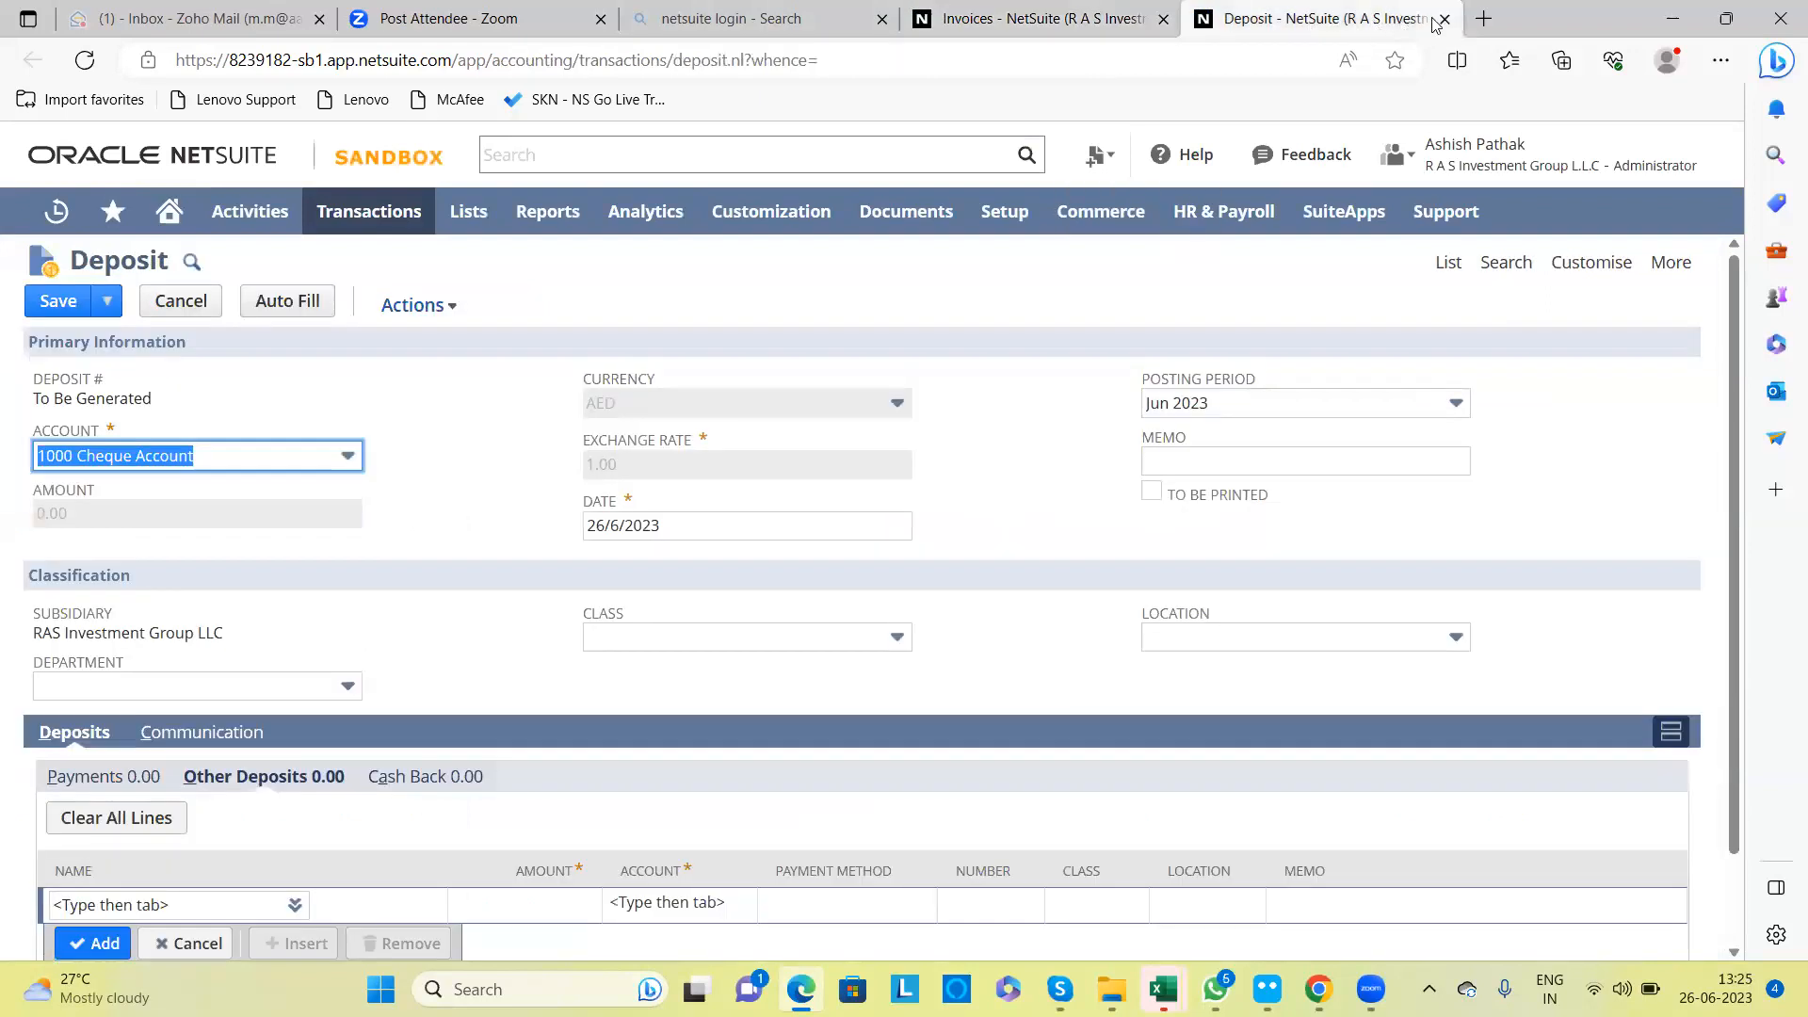
left_click(1444, 19)
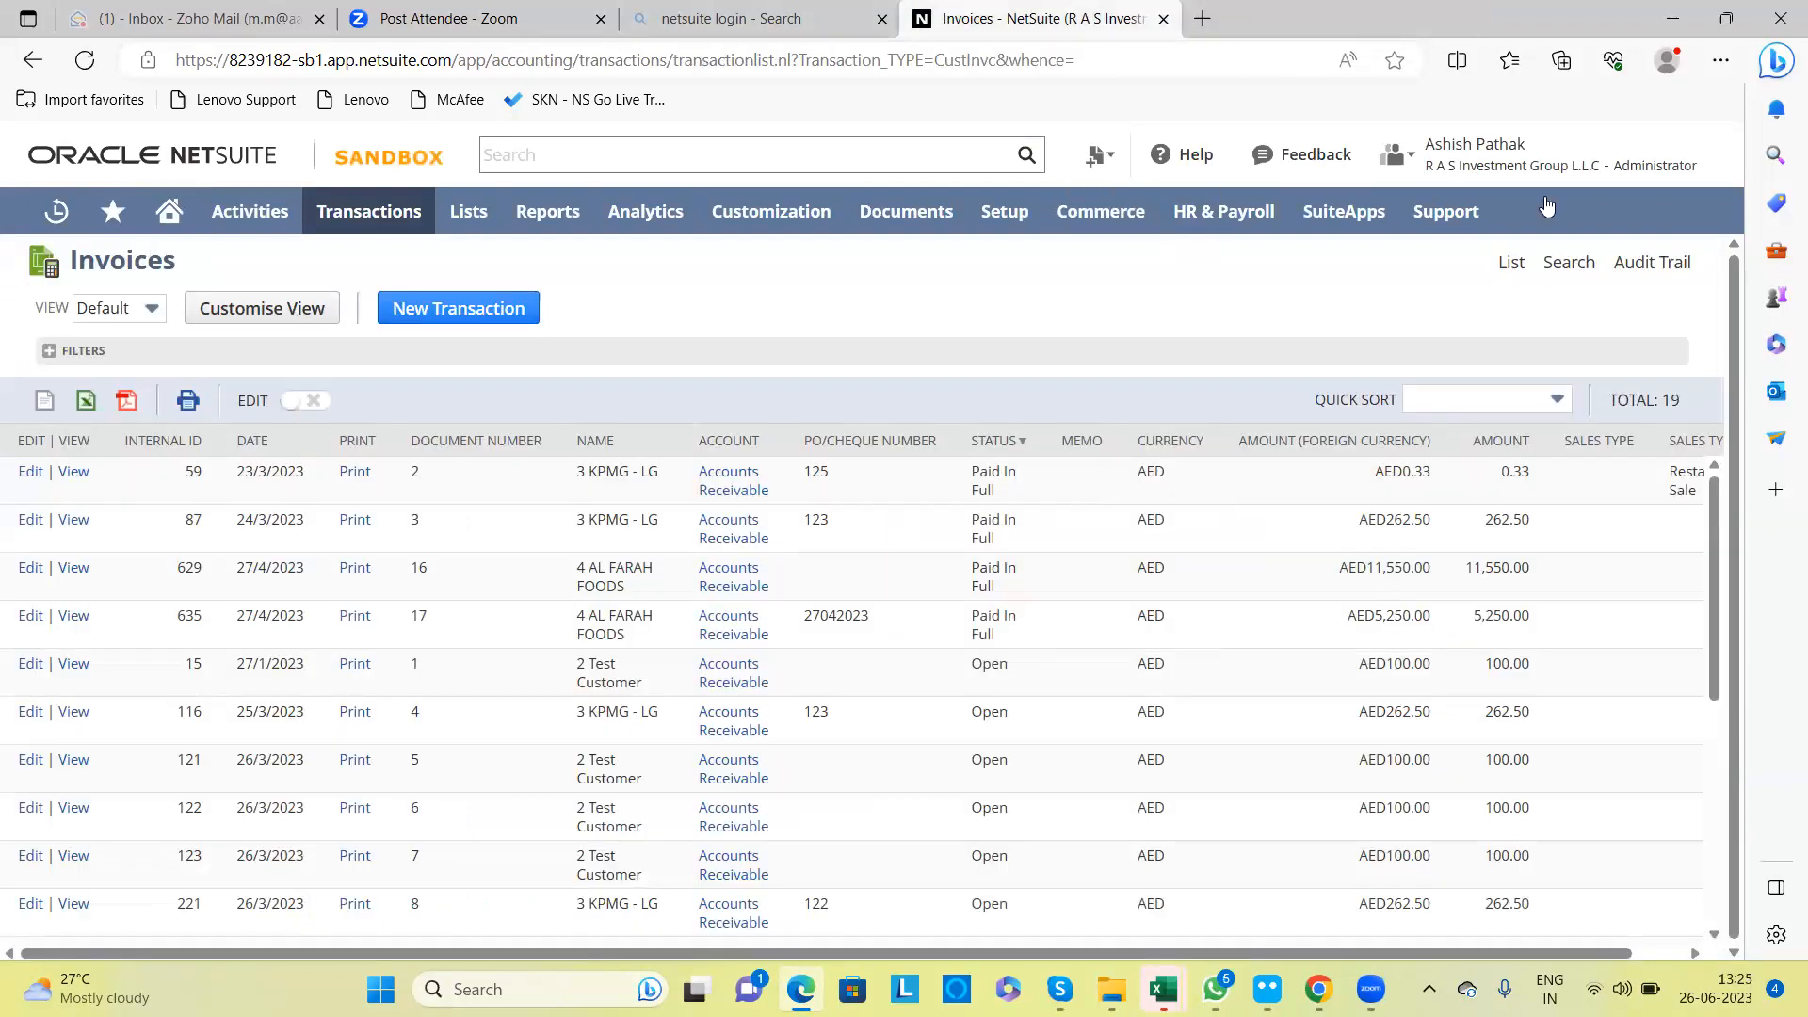
mouse_move(1403, 156)
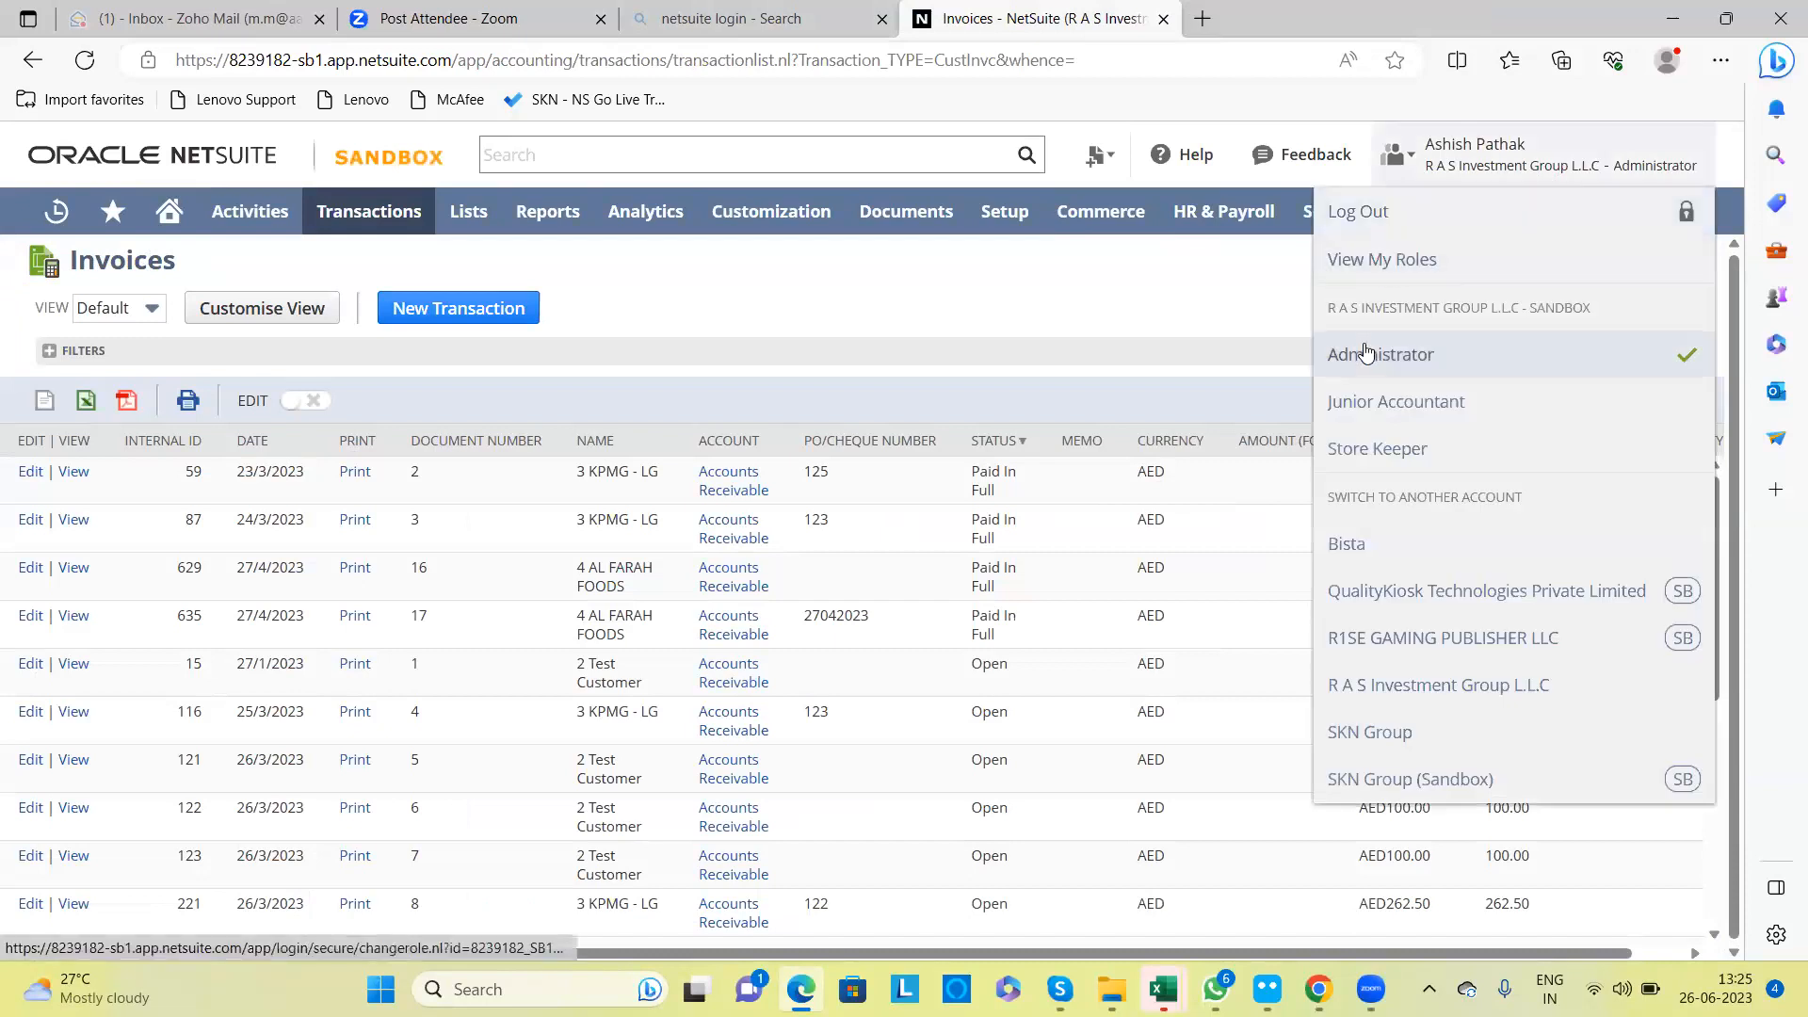
left_click(1427, 264)
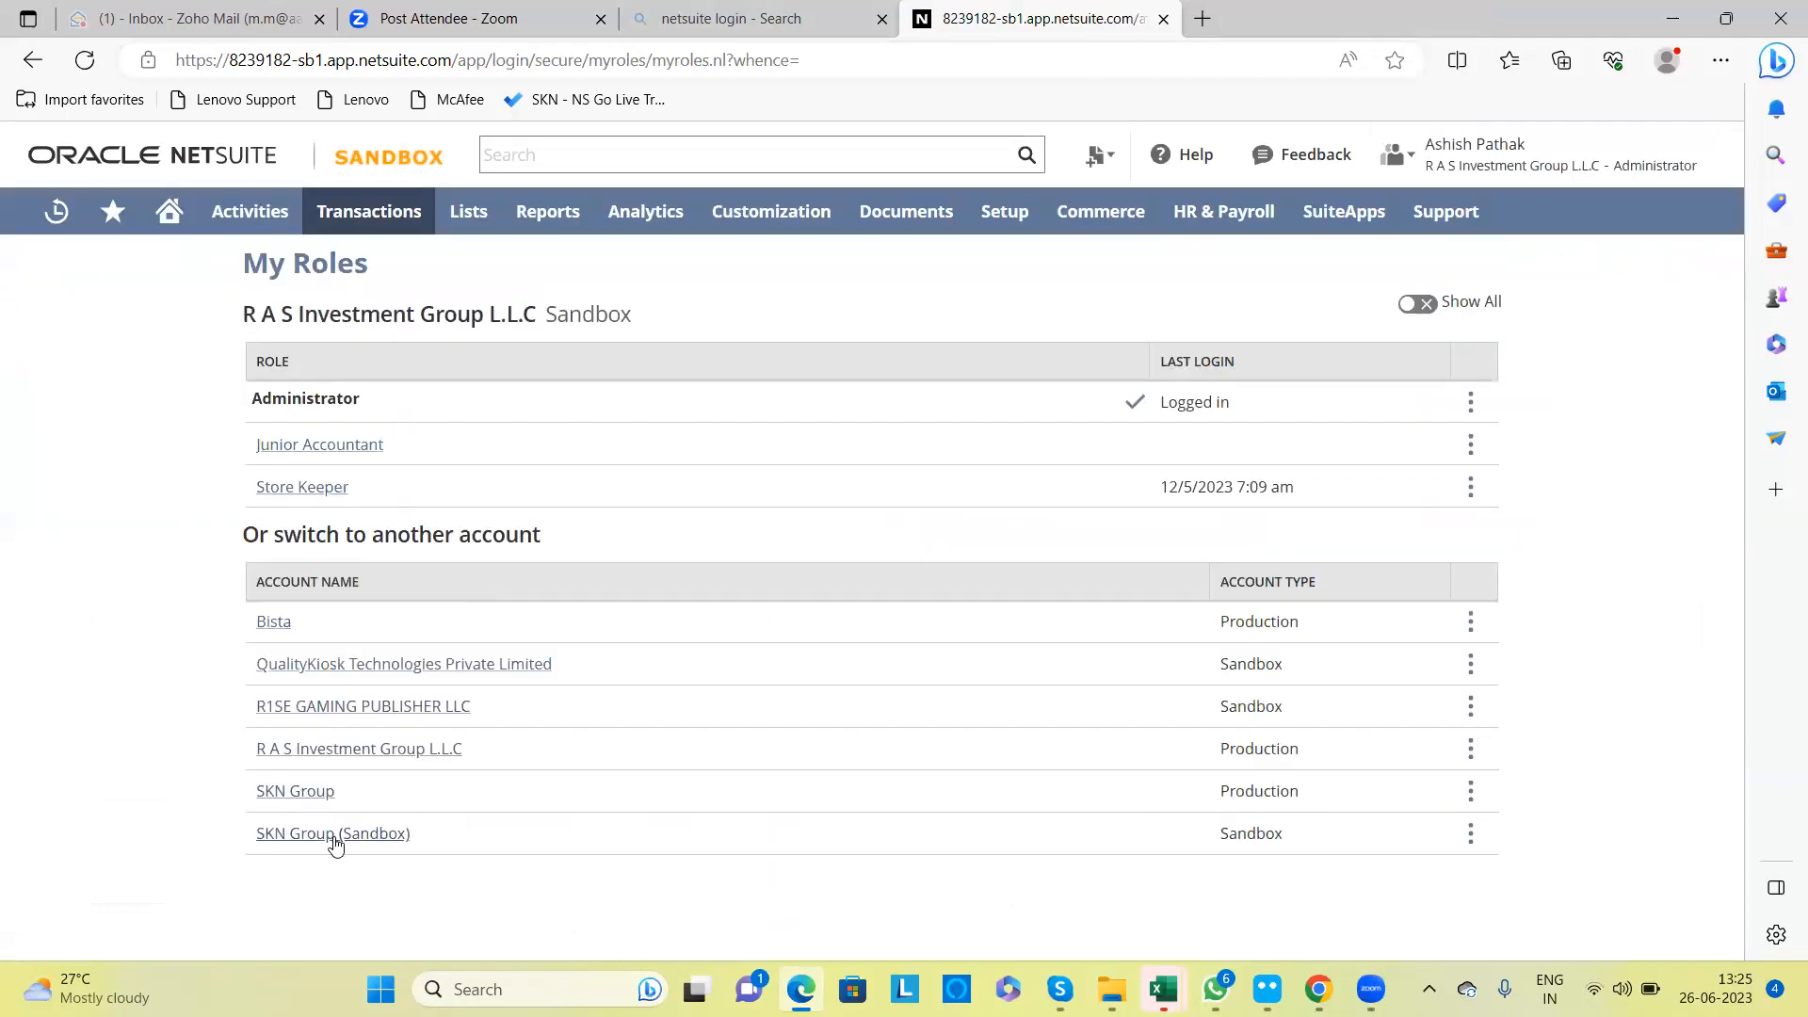
Step: Switch to the SKN Group production account and continue past the administrator message to its home page
left_click(303, 796)
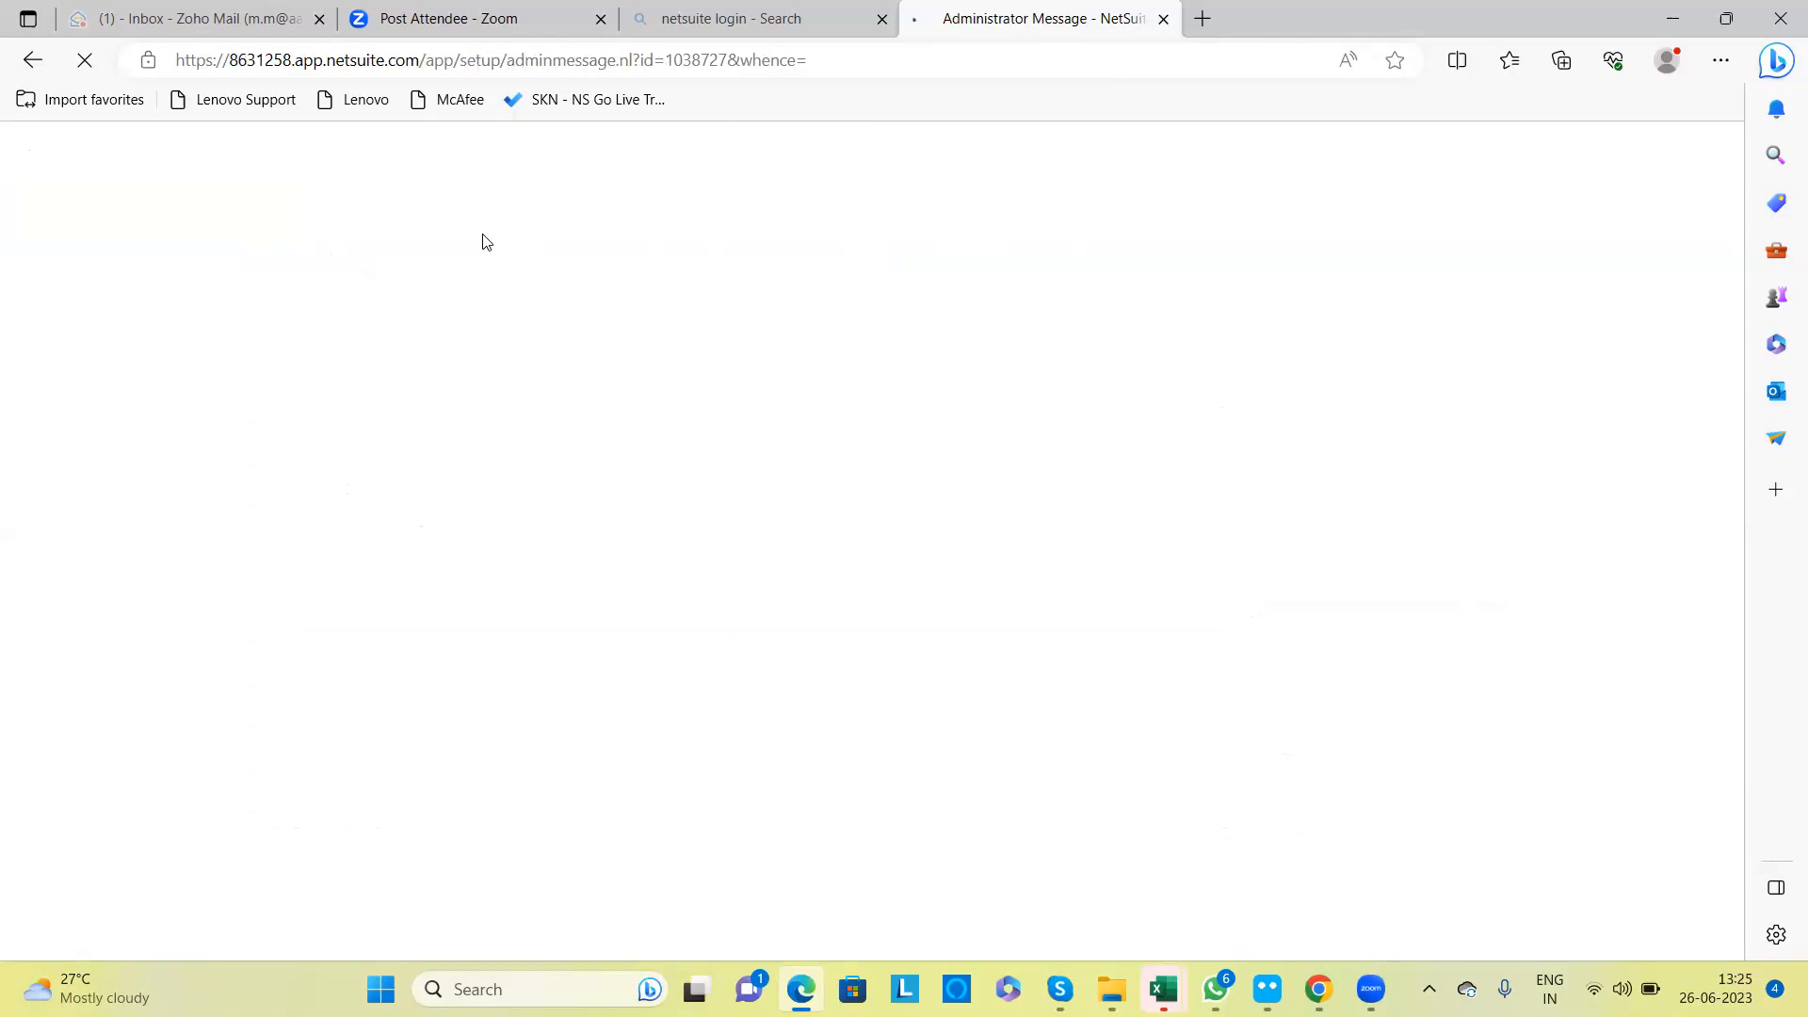
left_click(63, 686)
left_click(104, 756)
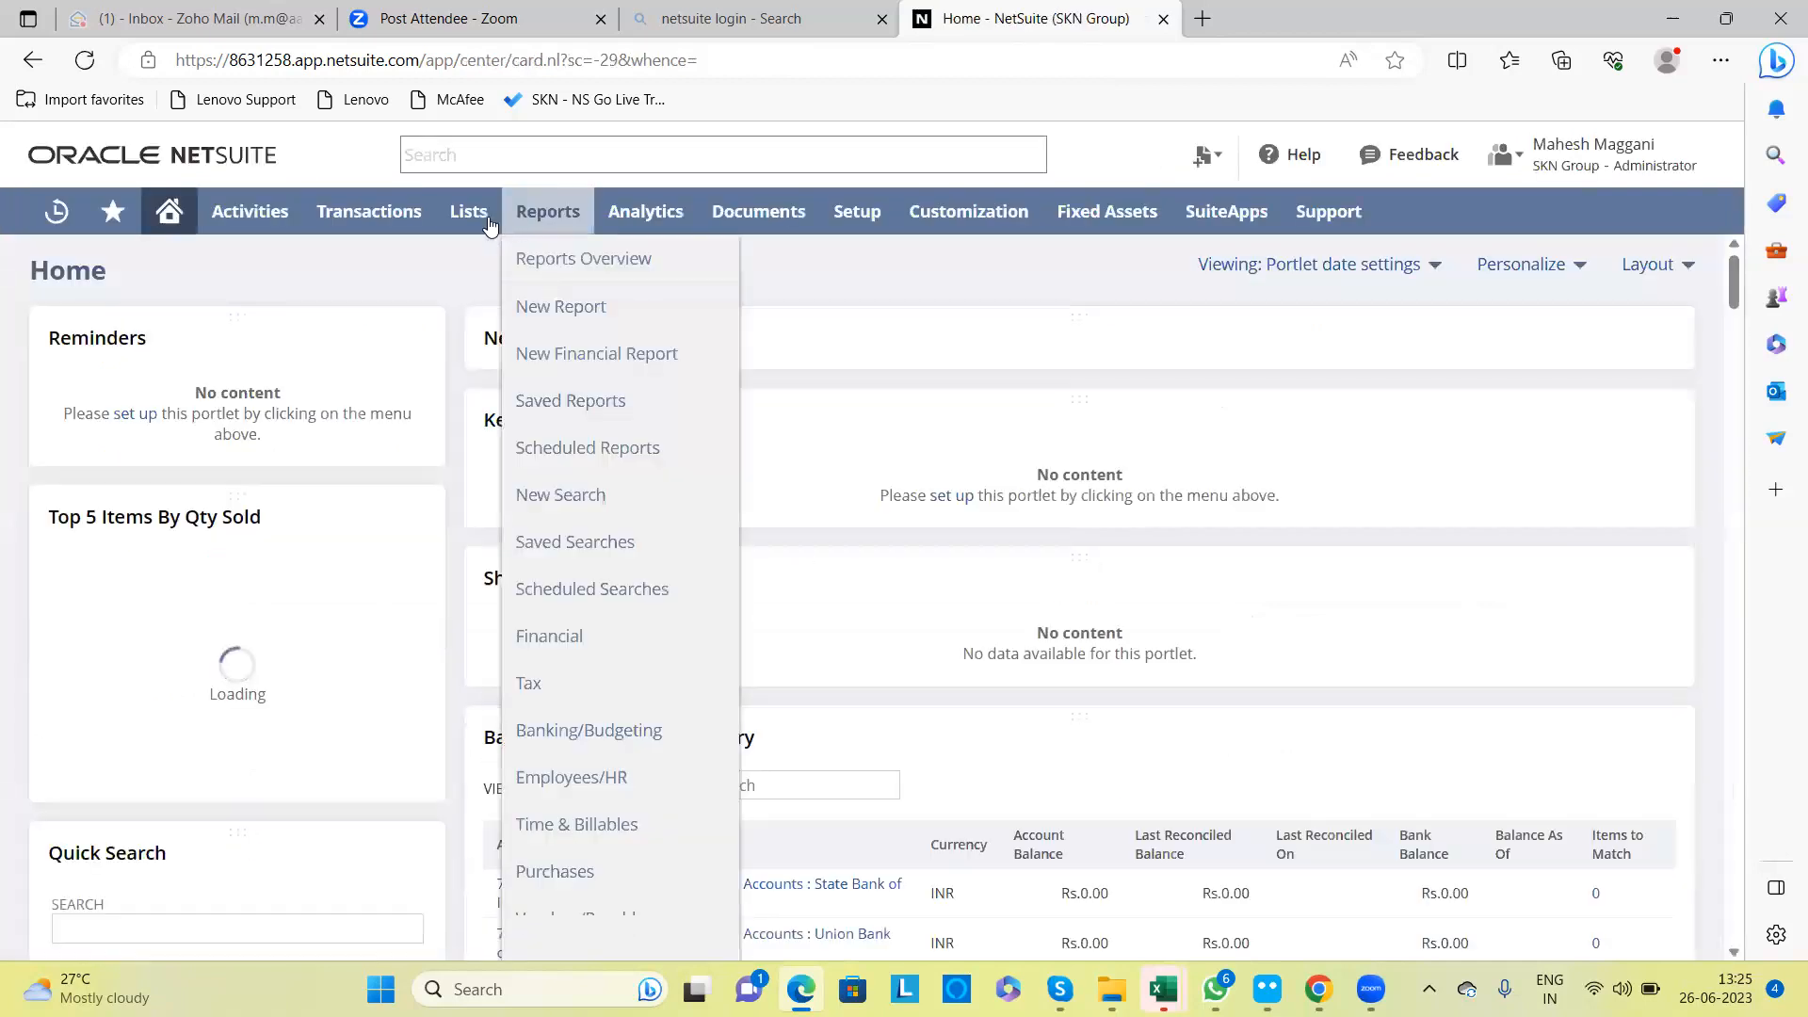
Step: Open the list of existing invoices in the SKN Group account
mouse_move(495, 459)
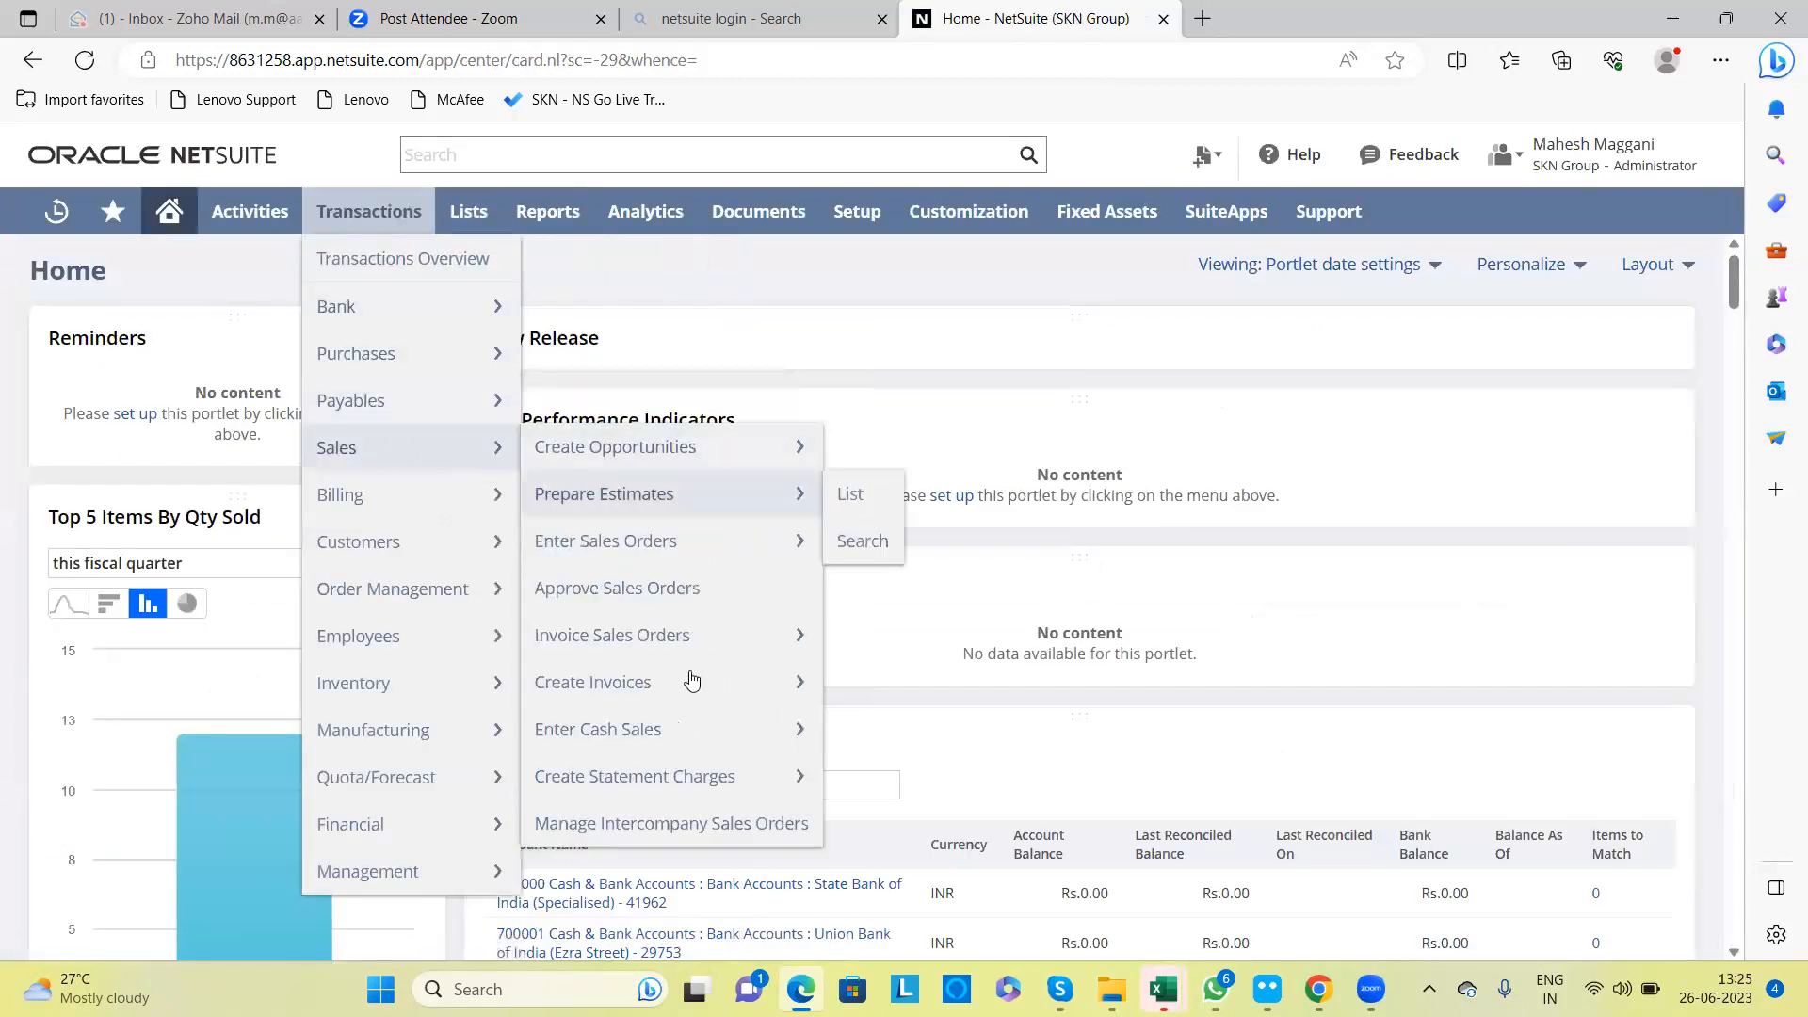
mouse_move(702, 694)
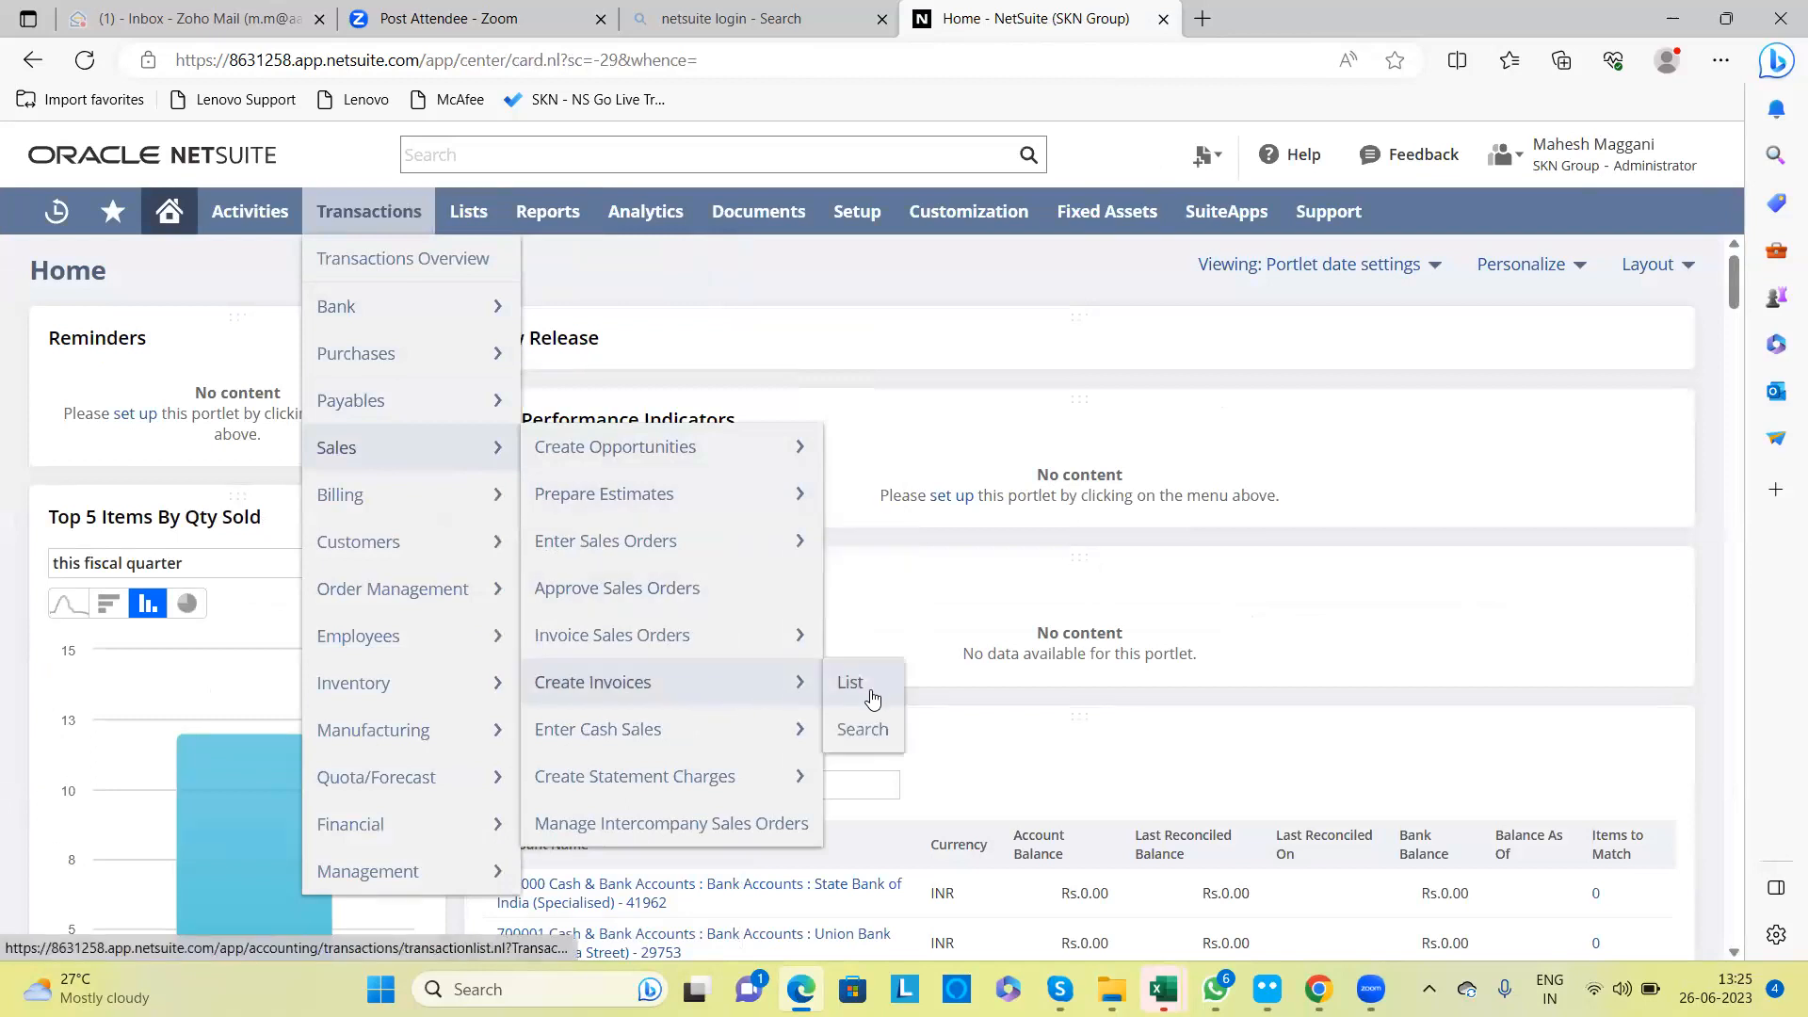
left_click(851, 684)
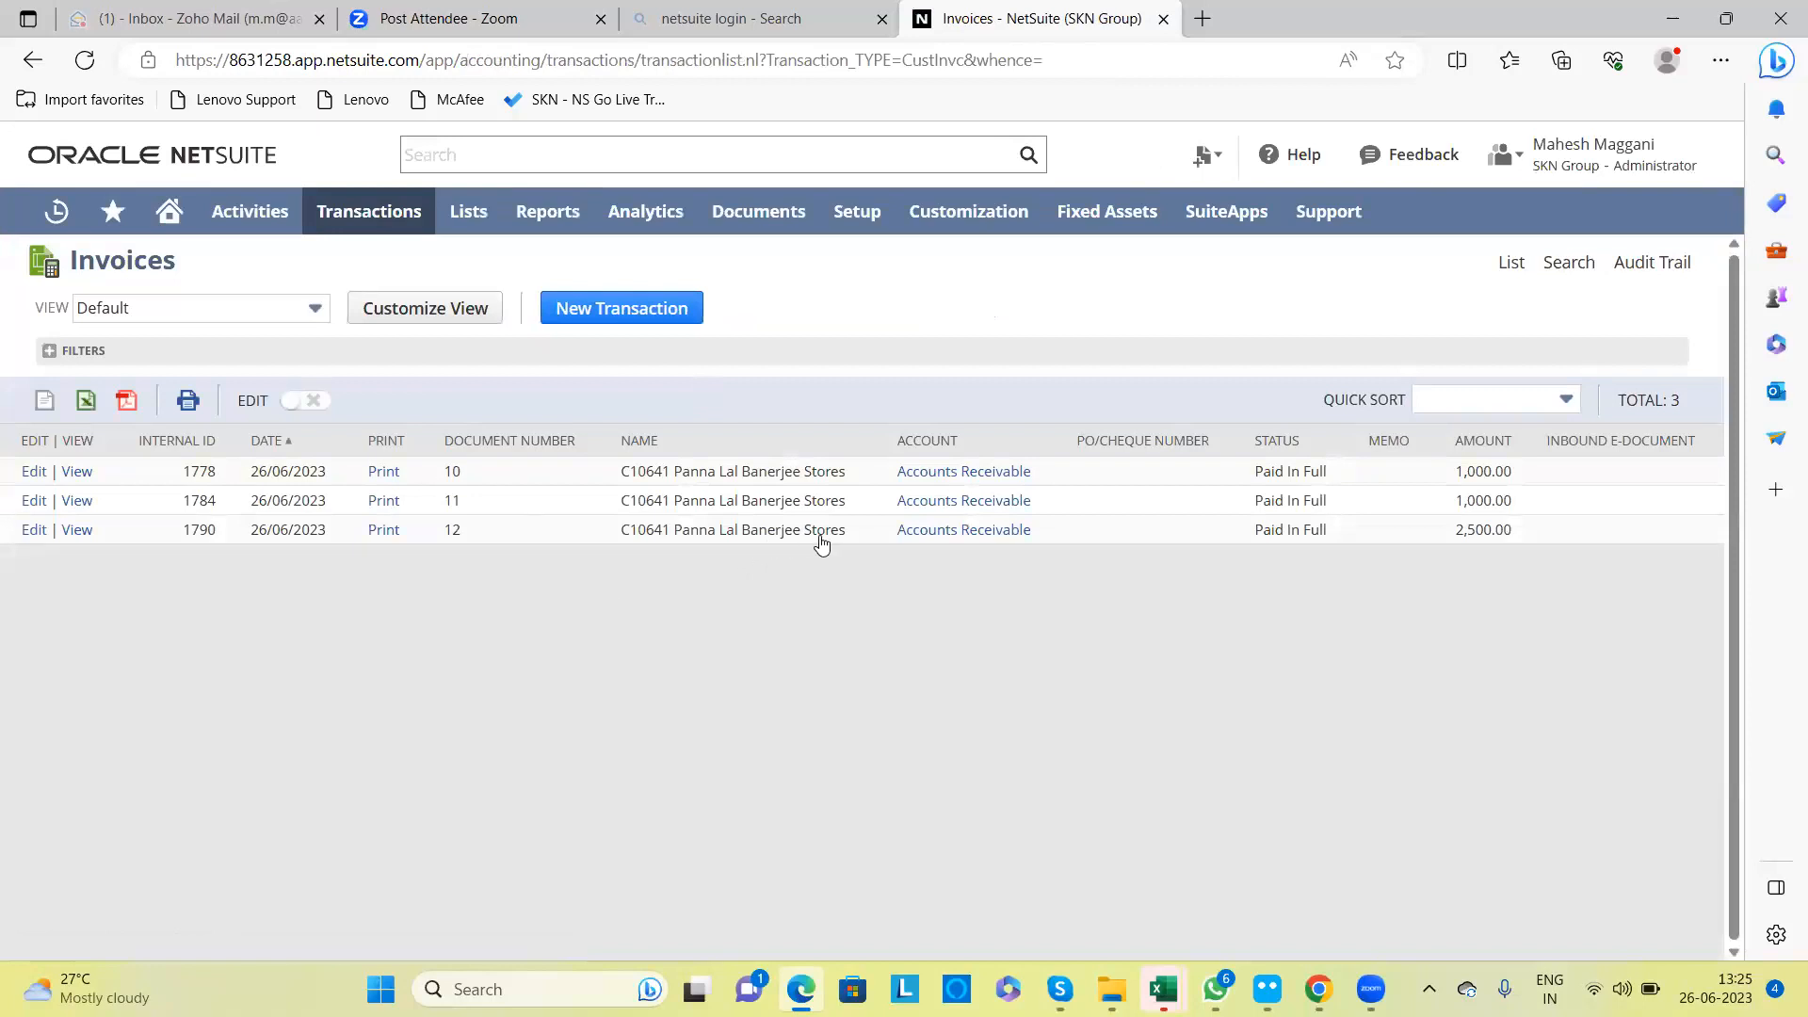
Step: Check the customer and payment status of the 2,500.00 invoice in the invoice list
left_click_drag(850, 532, 678, 534)
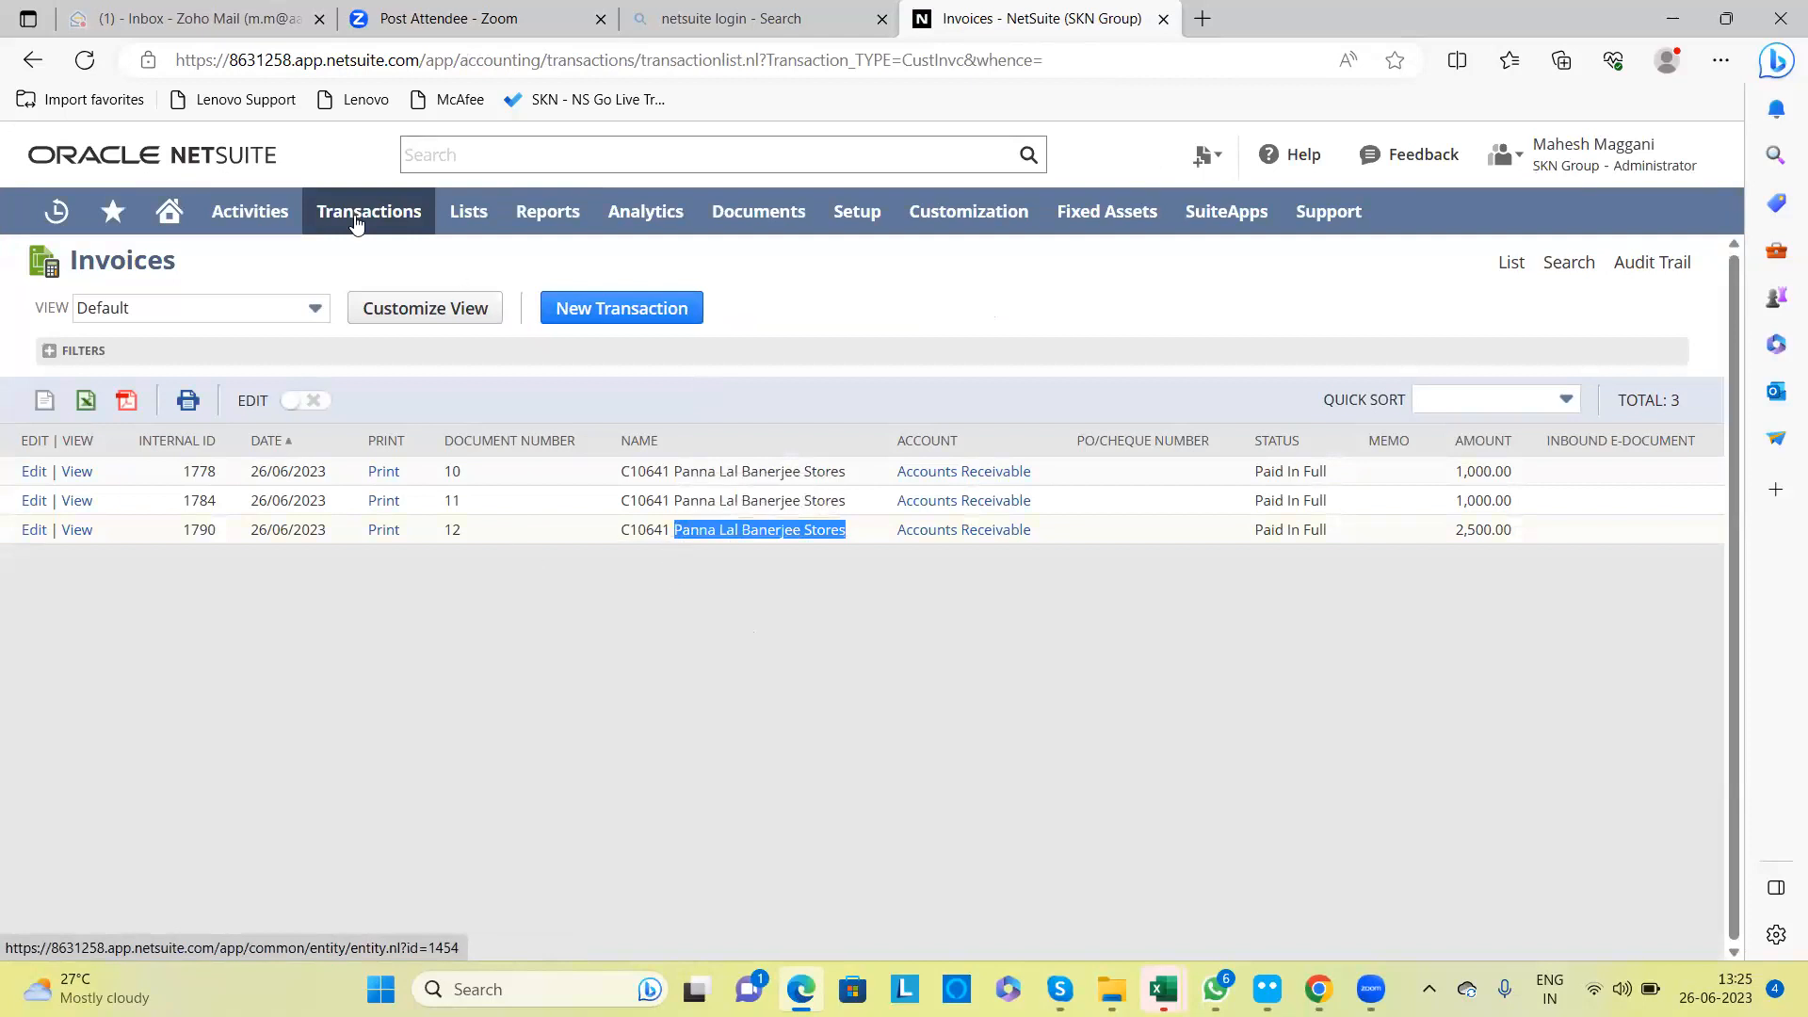
mouse_move(368, 211)
mouse_move(377, 353)
mouse_move(696, 516)
left_click(767, 559)
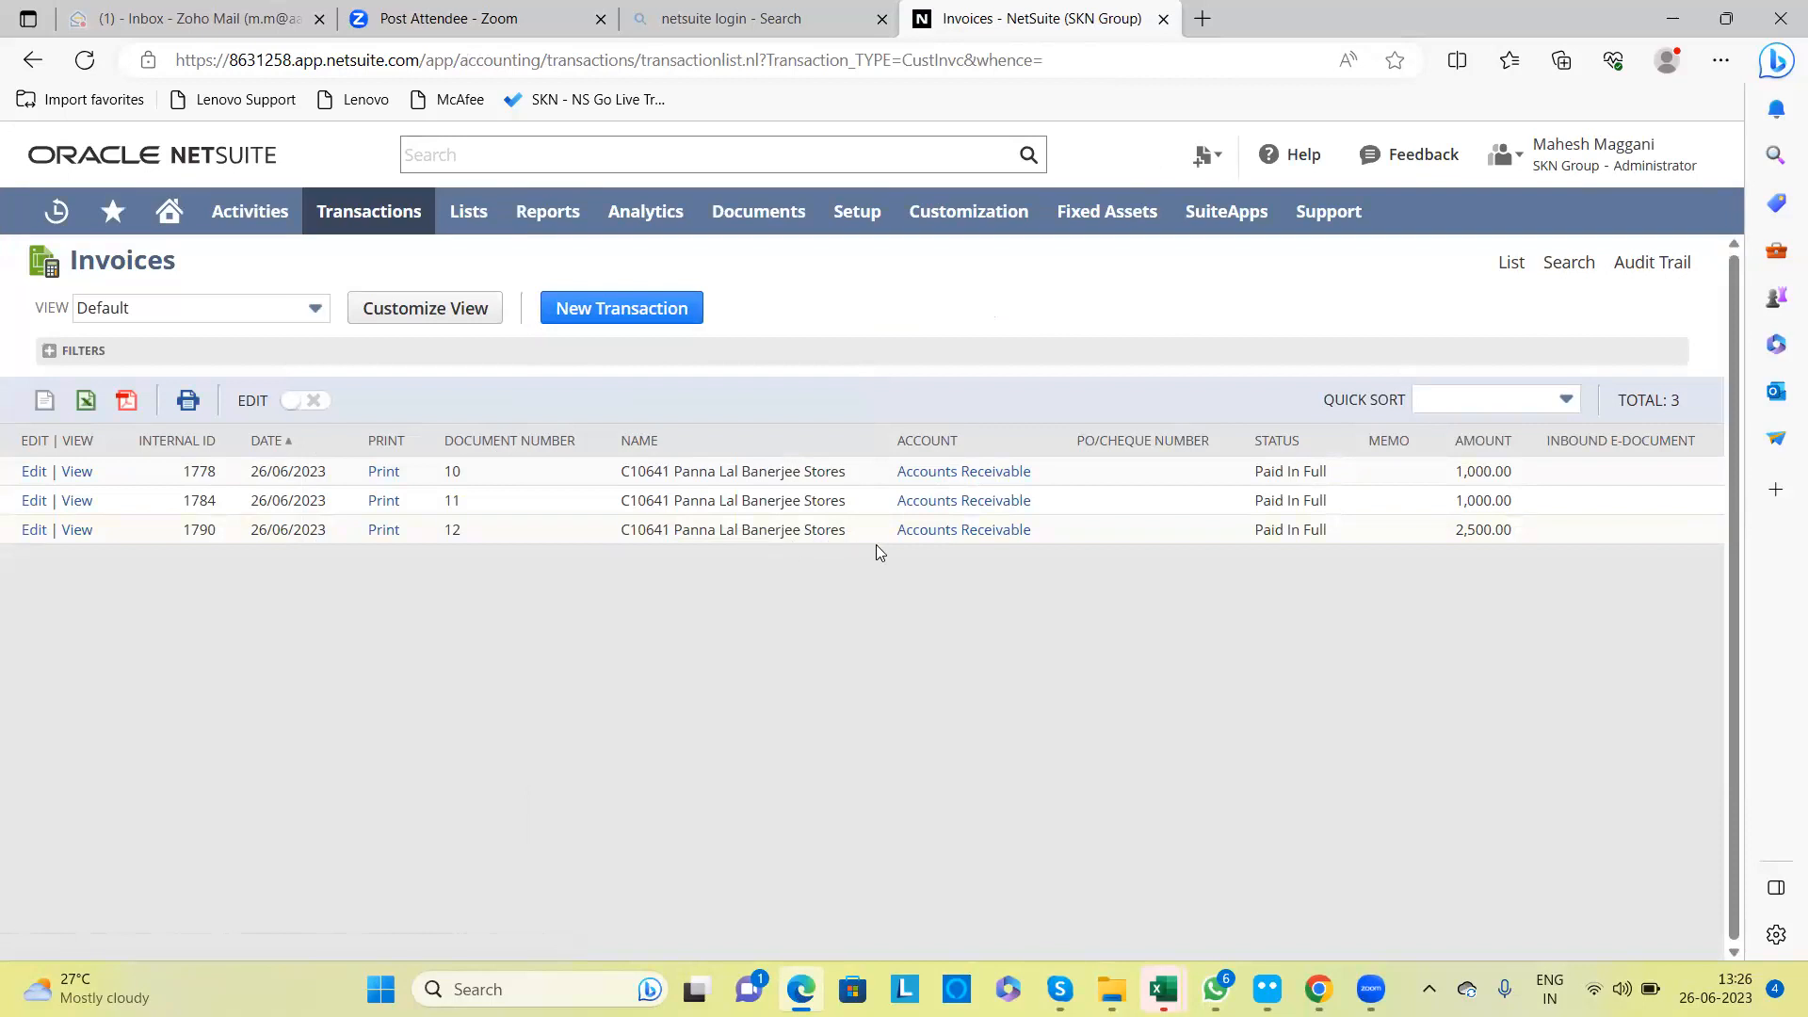
mouse_move(368, 211)
left_click_drag(1334, 537, 1250, 531)
left_click(1060, 630)
Step: Open the bank Make Deposits form in a new browser tab and switch to it
mouse_move(372, 229)
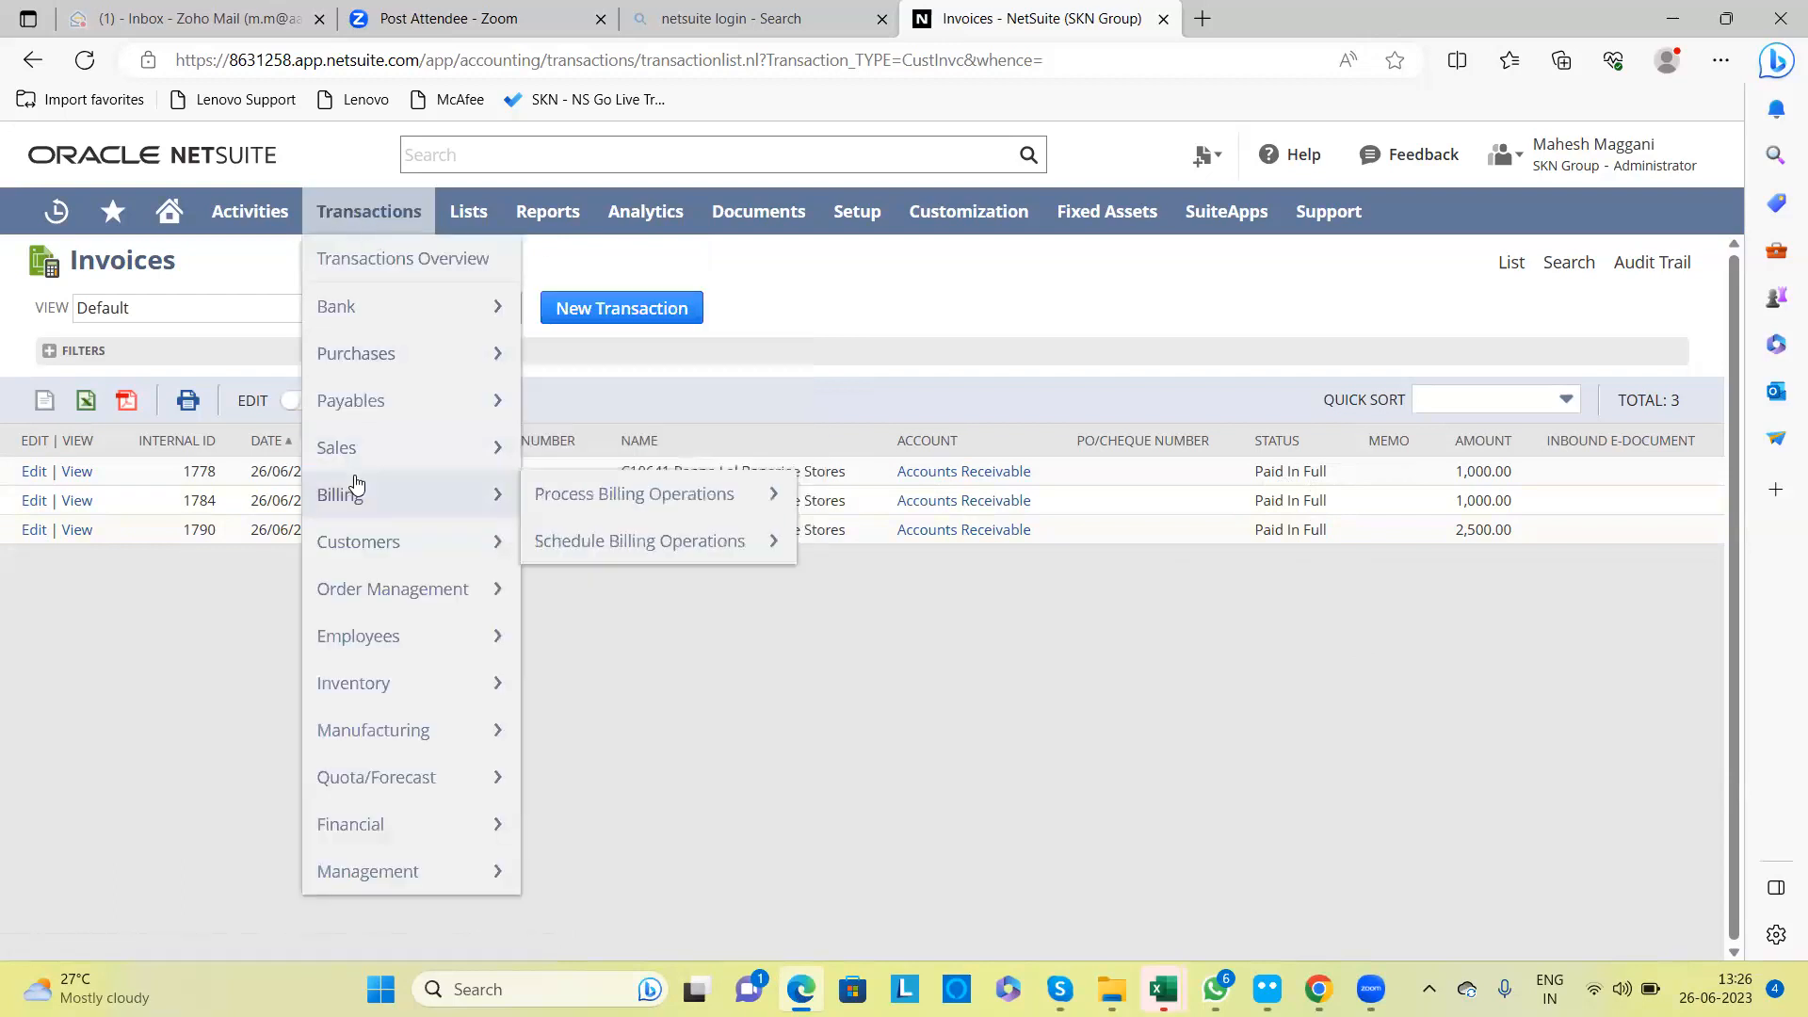
mouse_move(375, 456)
mouse_move(375, 301)
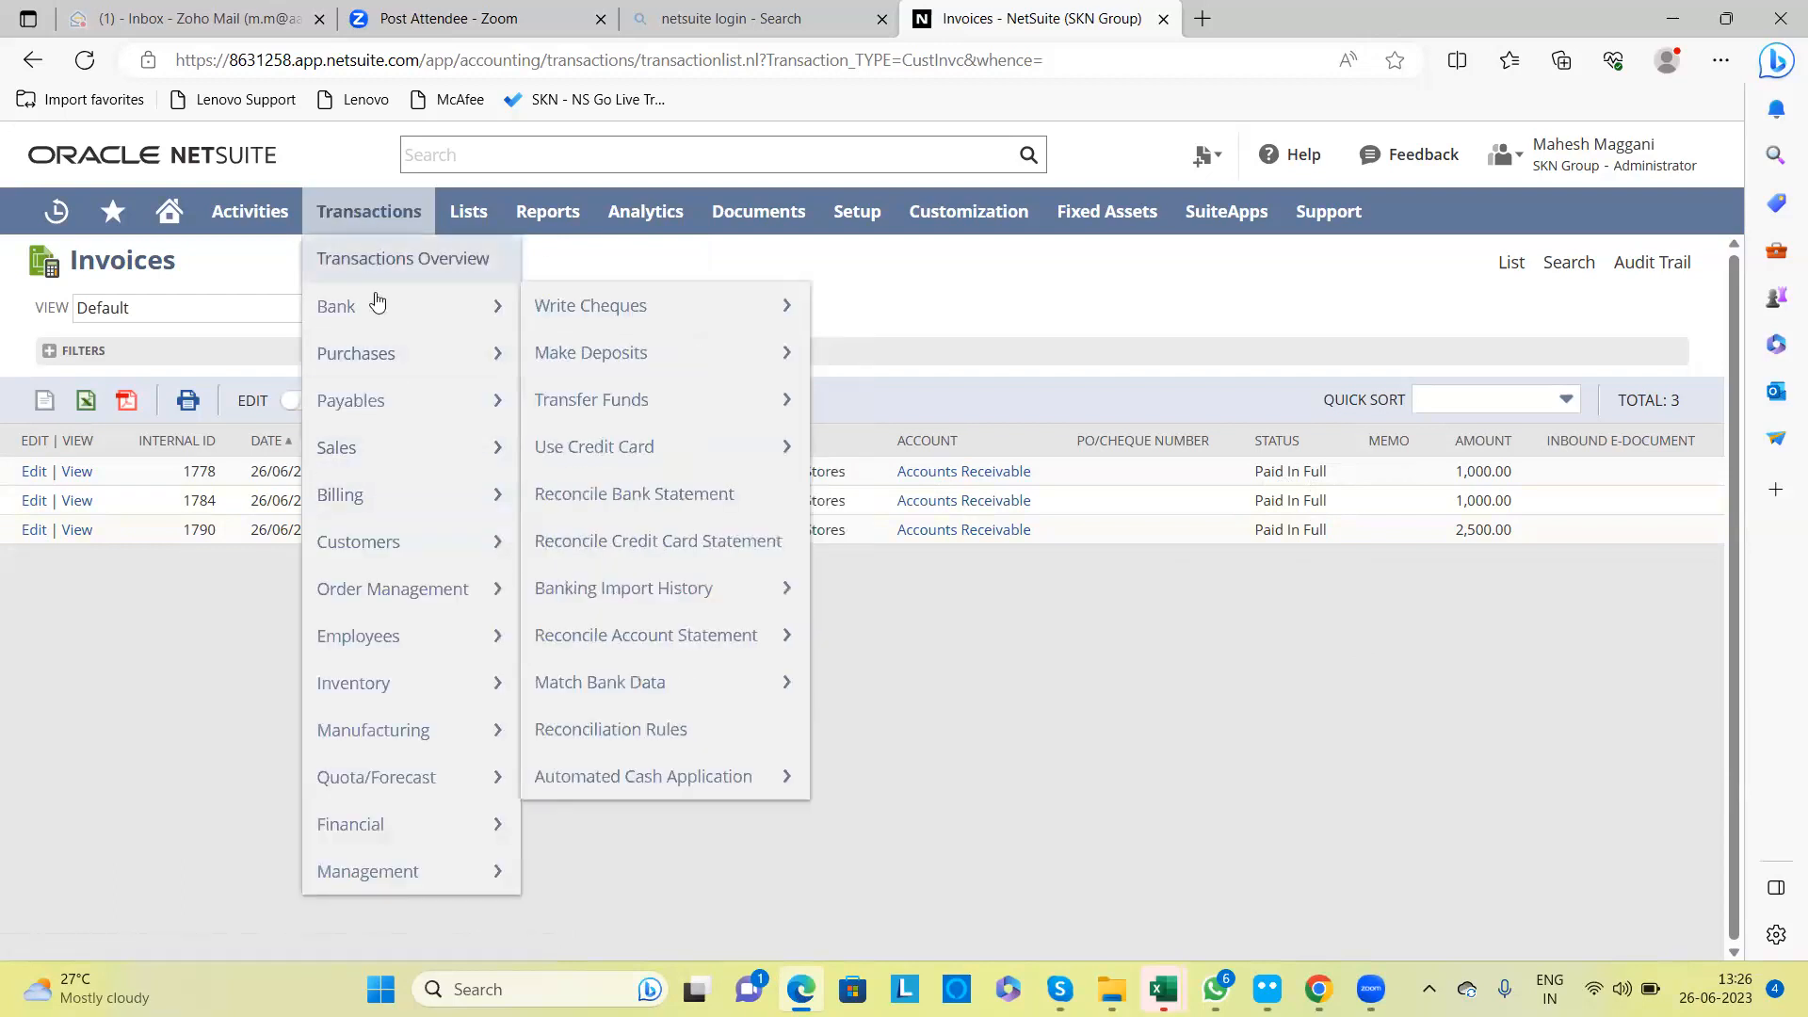
right_click(626, 364)
left_click(701, 366)
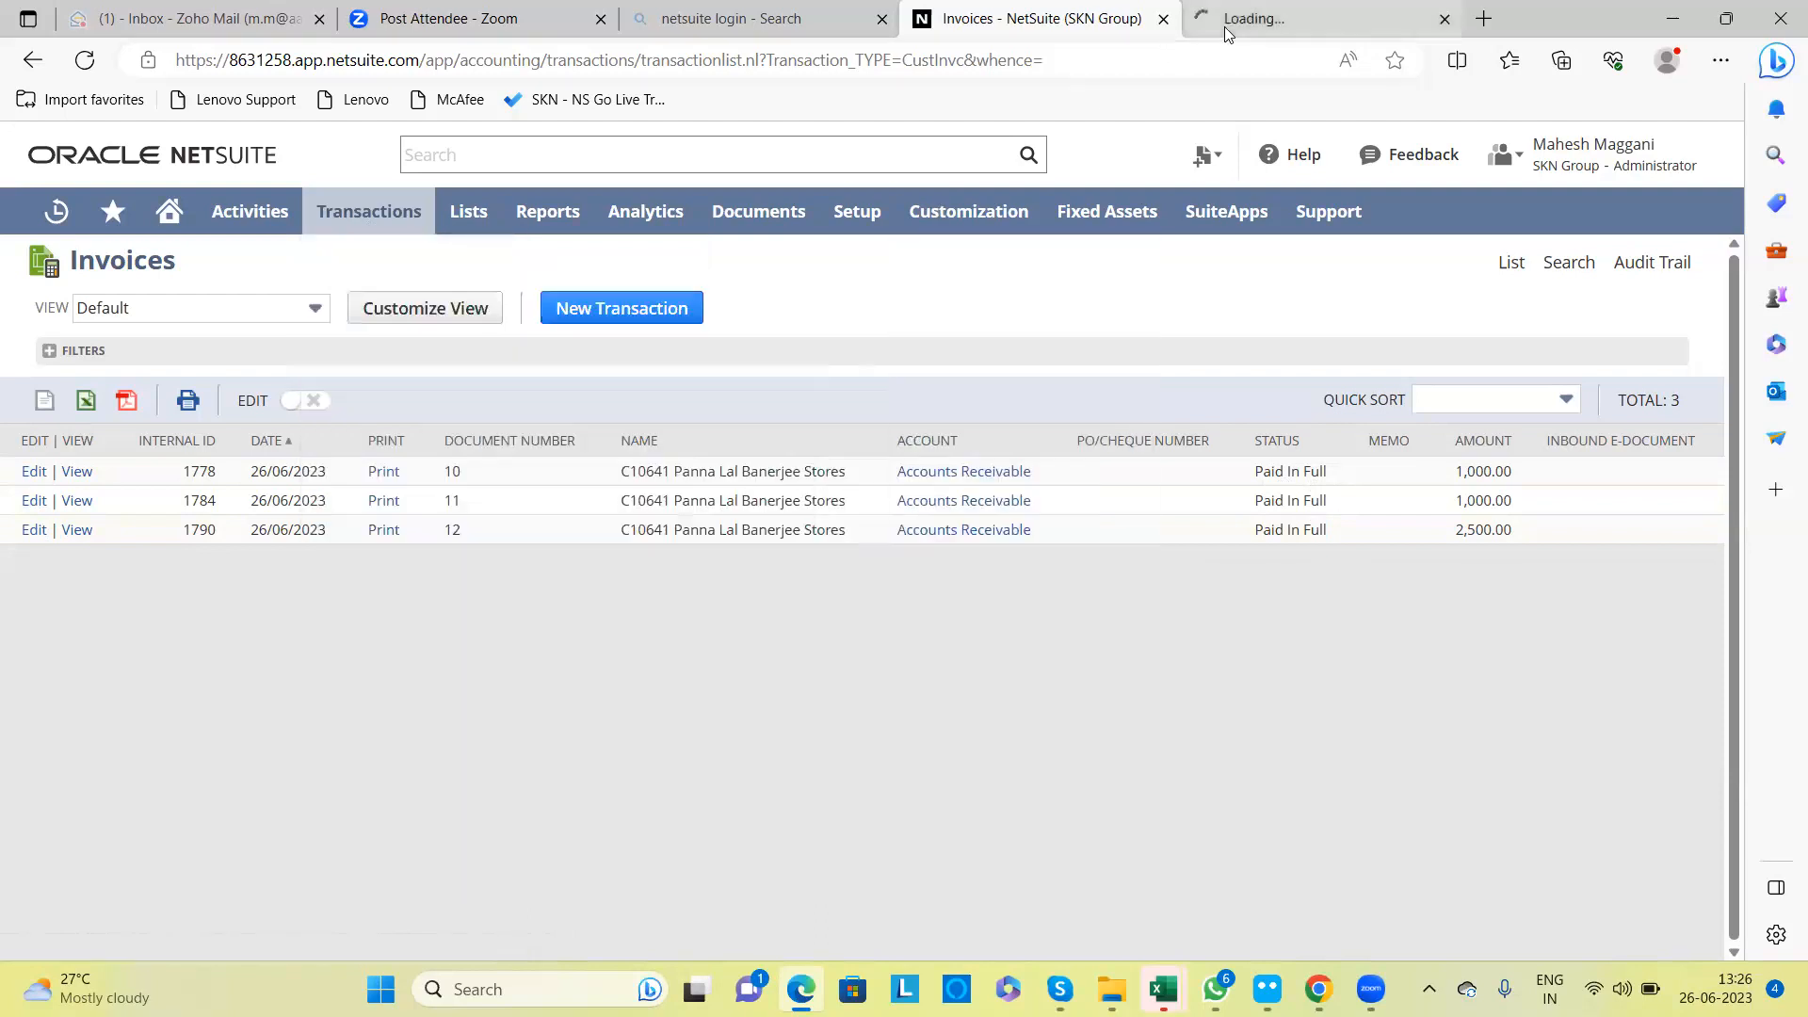
left_click(1224, 26)
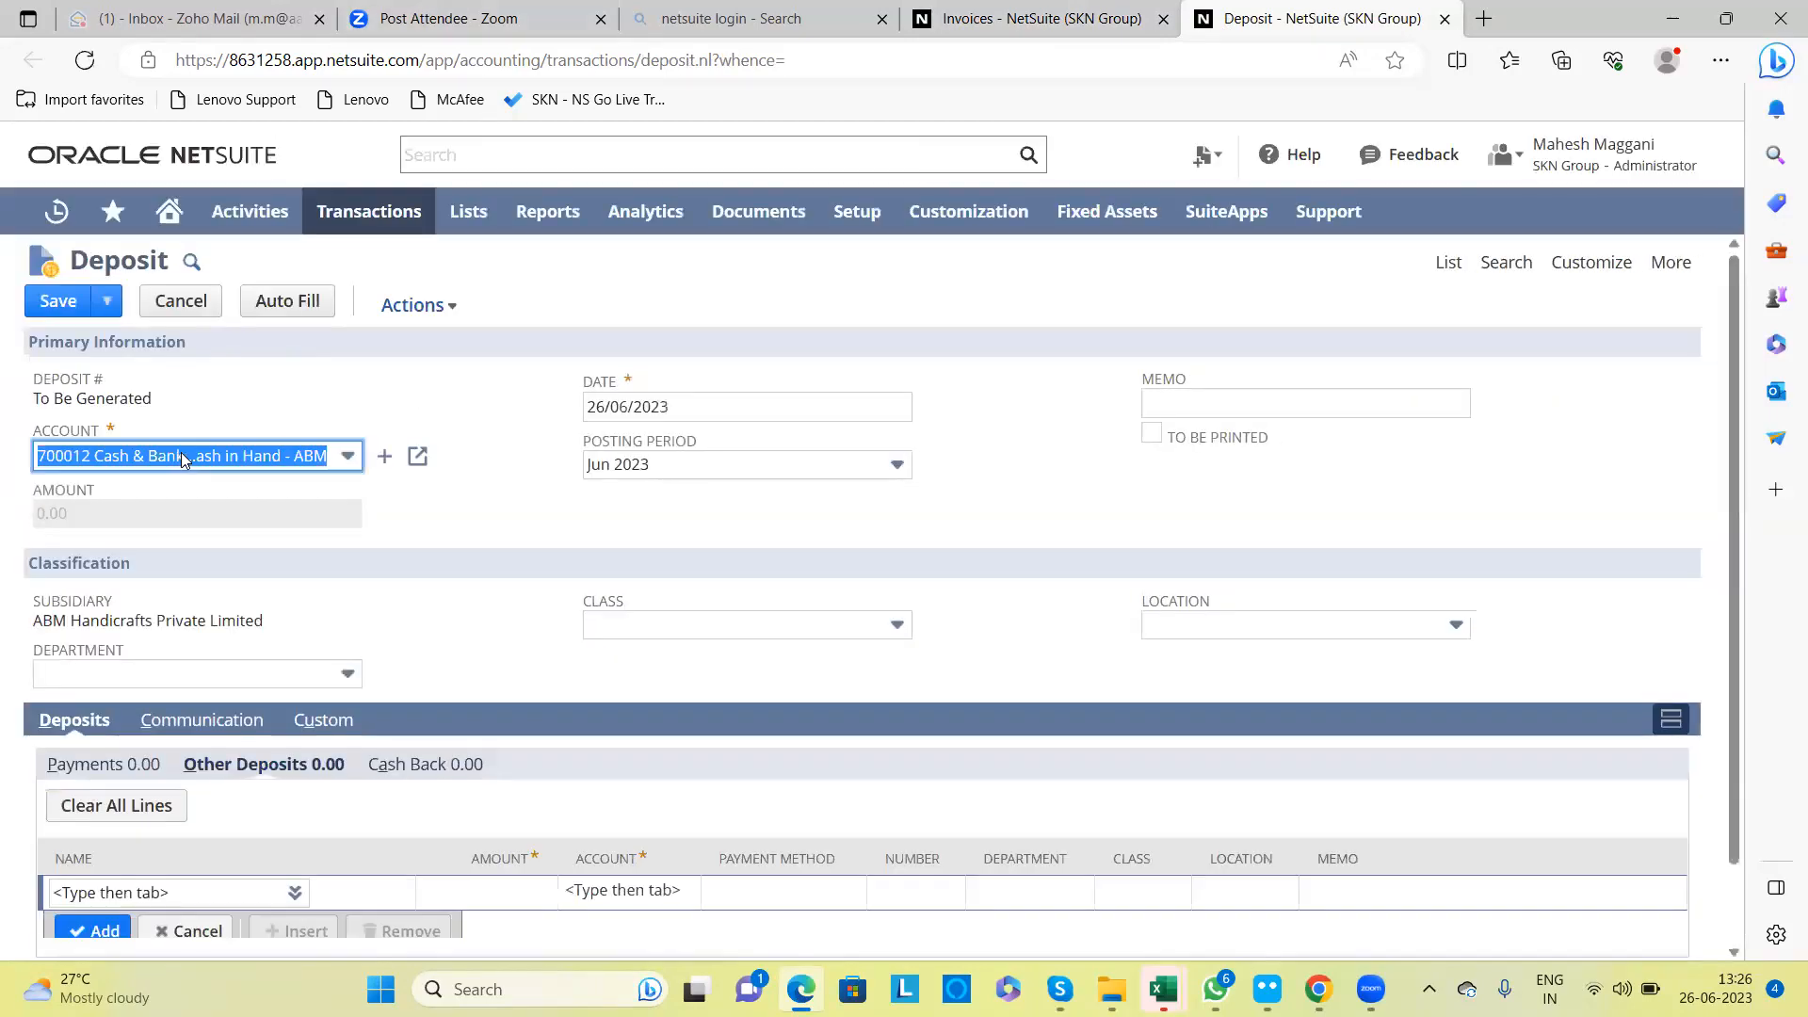
Step: Set the deposit's account to the HDFC Bank (Bhagalpur) bank account
left_click(183, 458)
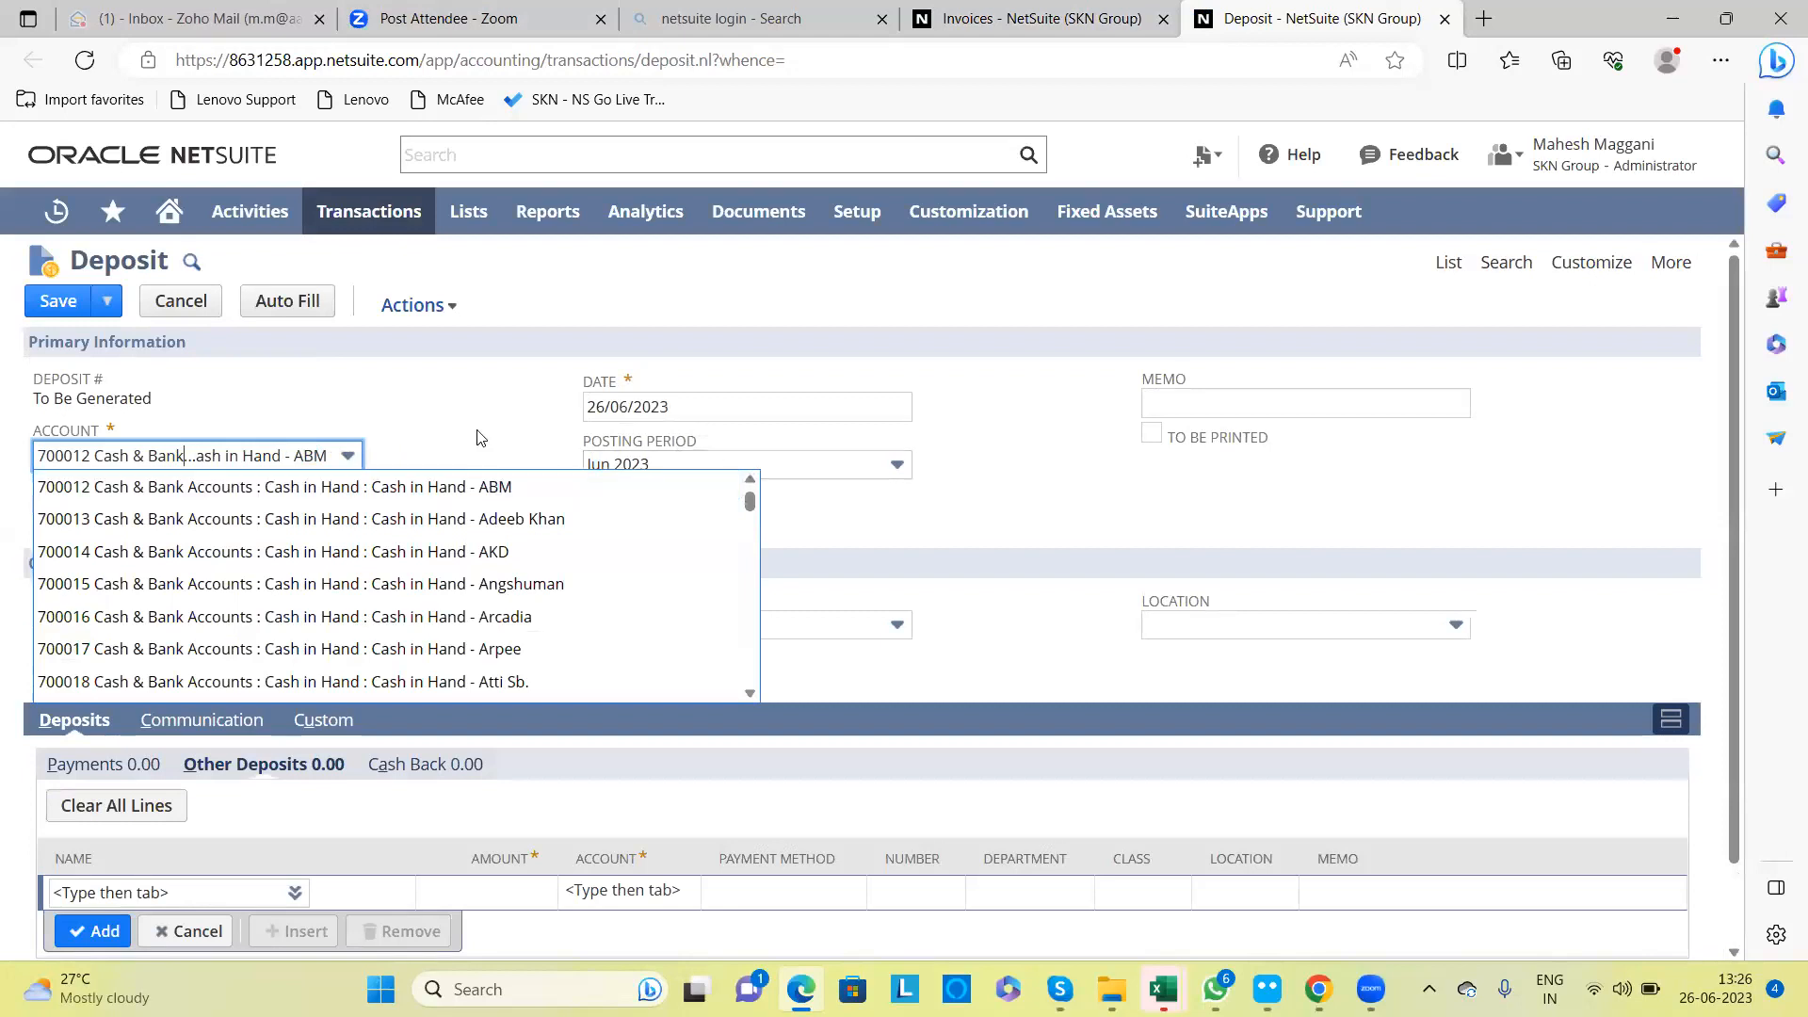
left_click(348, 456)
left_click(348, 455)
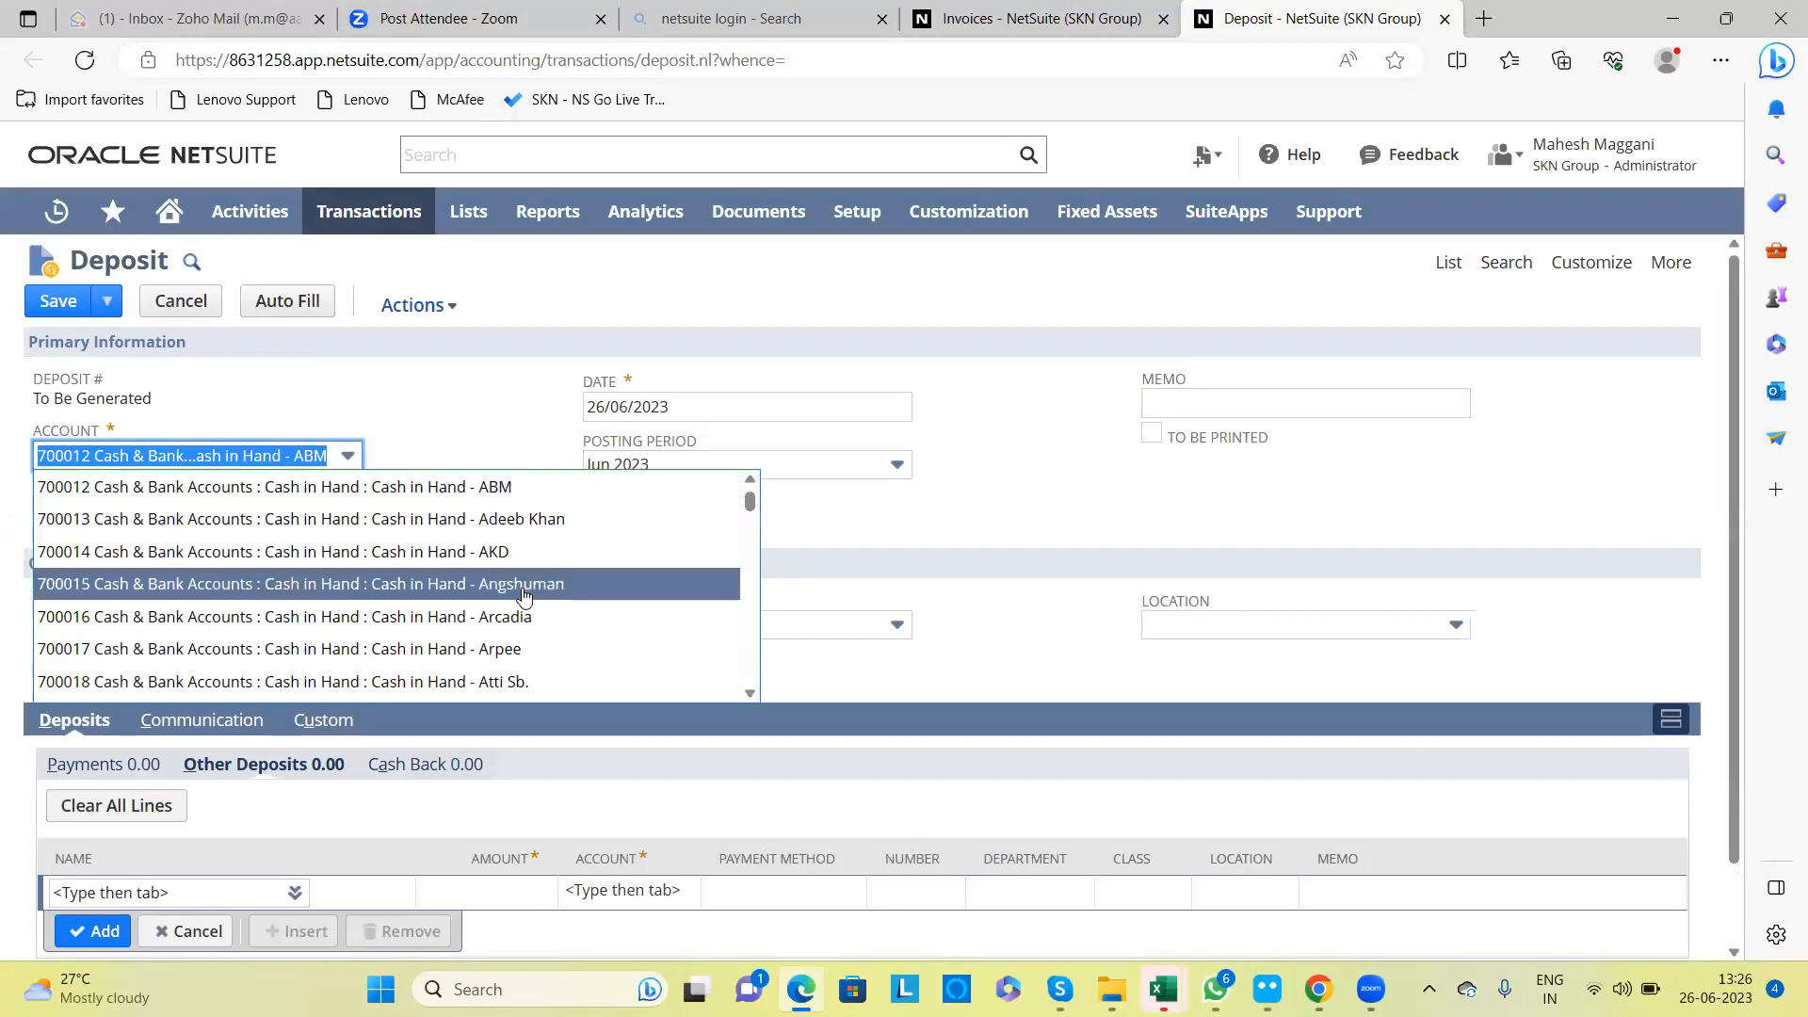
left_click(749, 693)
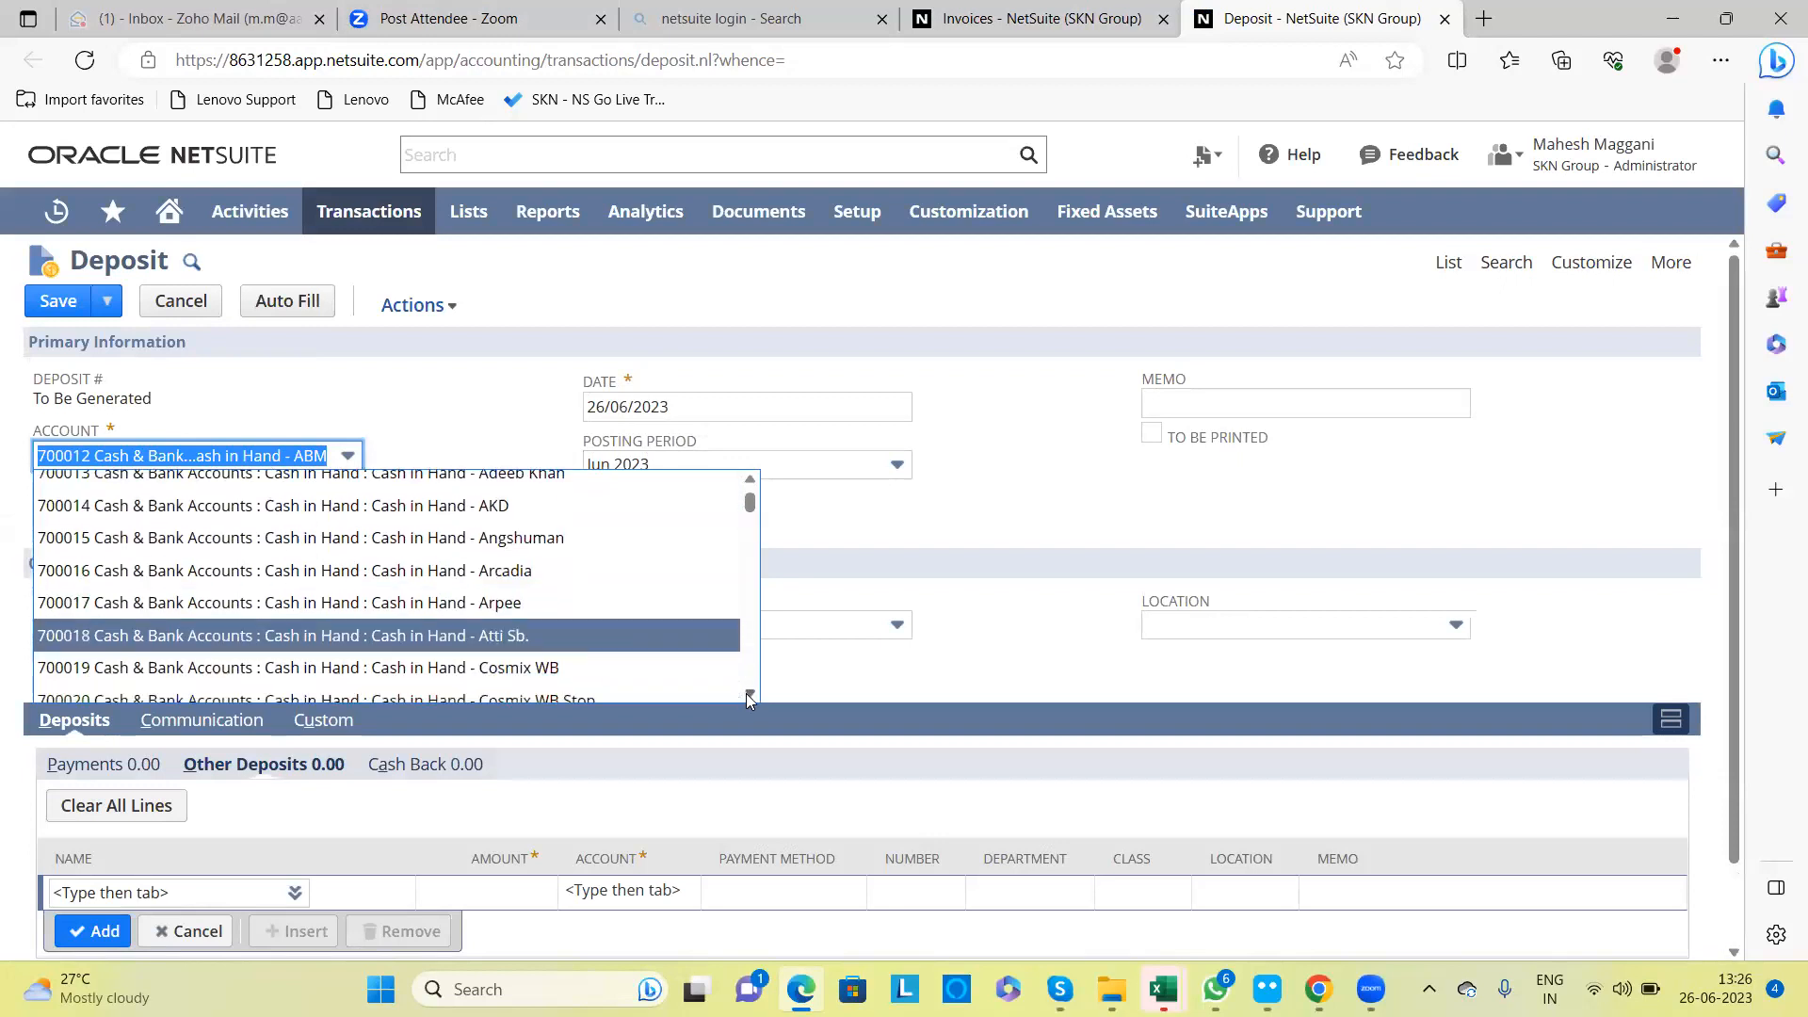
left_click(749, 696)
left_click(749, 697)
left_click(749, 697)
left_click(750, 697)
left_click(750, 697)
left_click(750, 697)
left_click(750, 697)
left_click(750, 697)
left_click(750, 697)
left_click(750, 697)
left_click(750, 696)
left_click(750, 696)
left_click(750, 697)
left_click(749, 697)
left_click(749, 697)
left_click(749, 697)
left_click(749, 697)
left_click(749, 697)
left_click(750, 697)
left_click(749, 696)
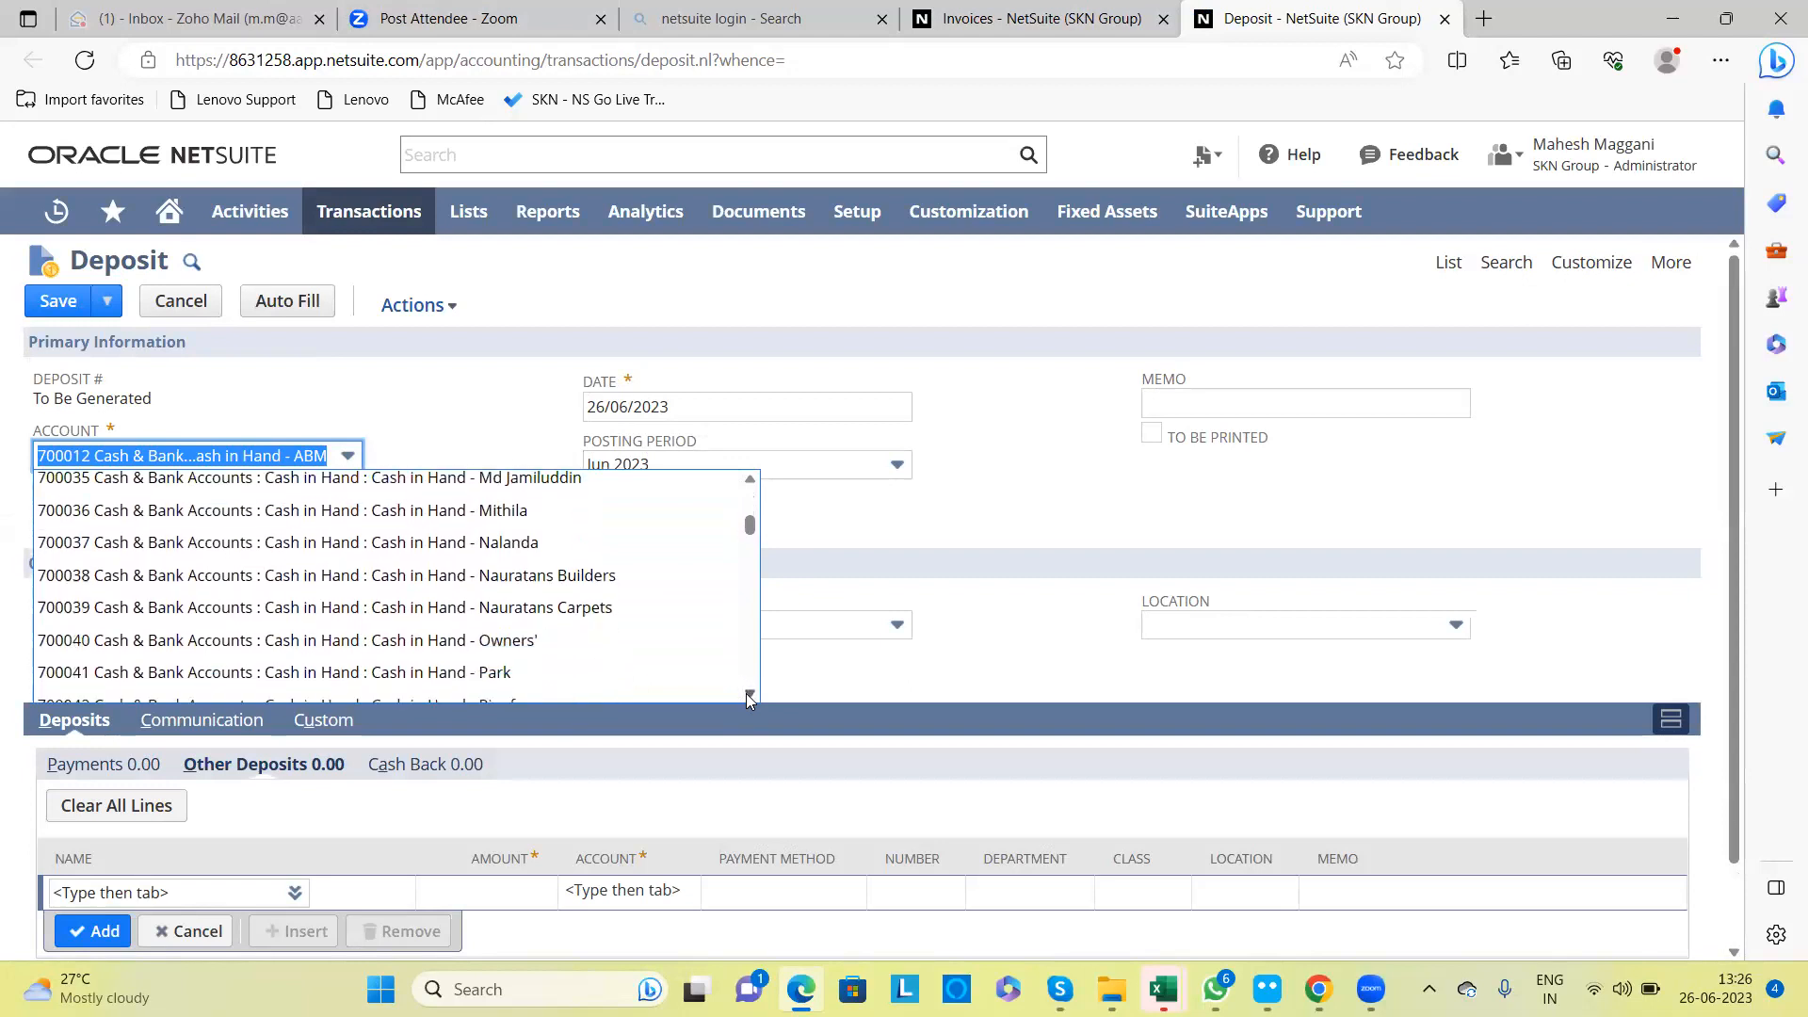
left_click(750, 697)
left_click(750, 697)
left_click(750, 696)
left_click(750, 697)
left_click(750, 697)
left_click(750, 697)
left_click(749, 696)
left_click(750, 696)
left_click(749, 697)
left_click(749, 697)
left_click(749, 697)
left_click(749, 696)
left_click(749, 697)
left_click(749, 697)
left_click(749, 697)
left_click(750, 696)
left_click(750, 697)
left_click(750, 697)
left_click(749, 696)
left_click(749, 697)
left_click(750, 697)
left_click(750, 696)
left_click(749, 697)
left_click(750, 697)
left_click(749, 697)
left_click(750, 697)
left_click(749, 697)
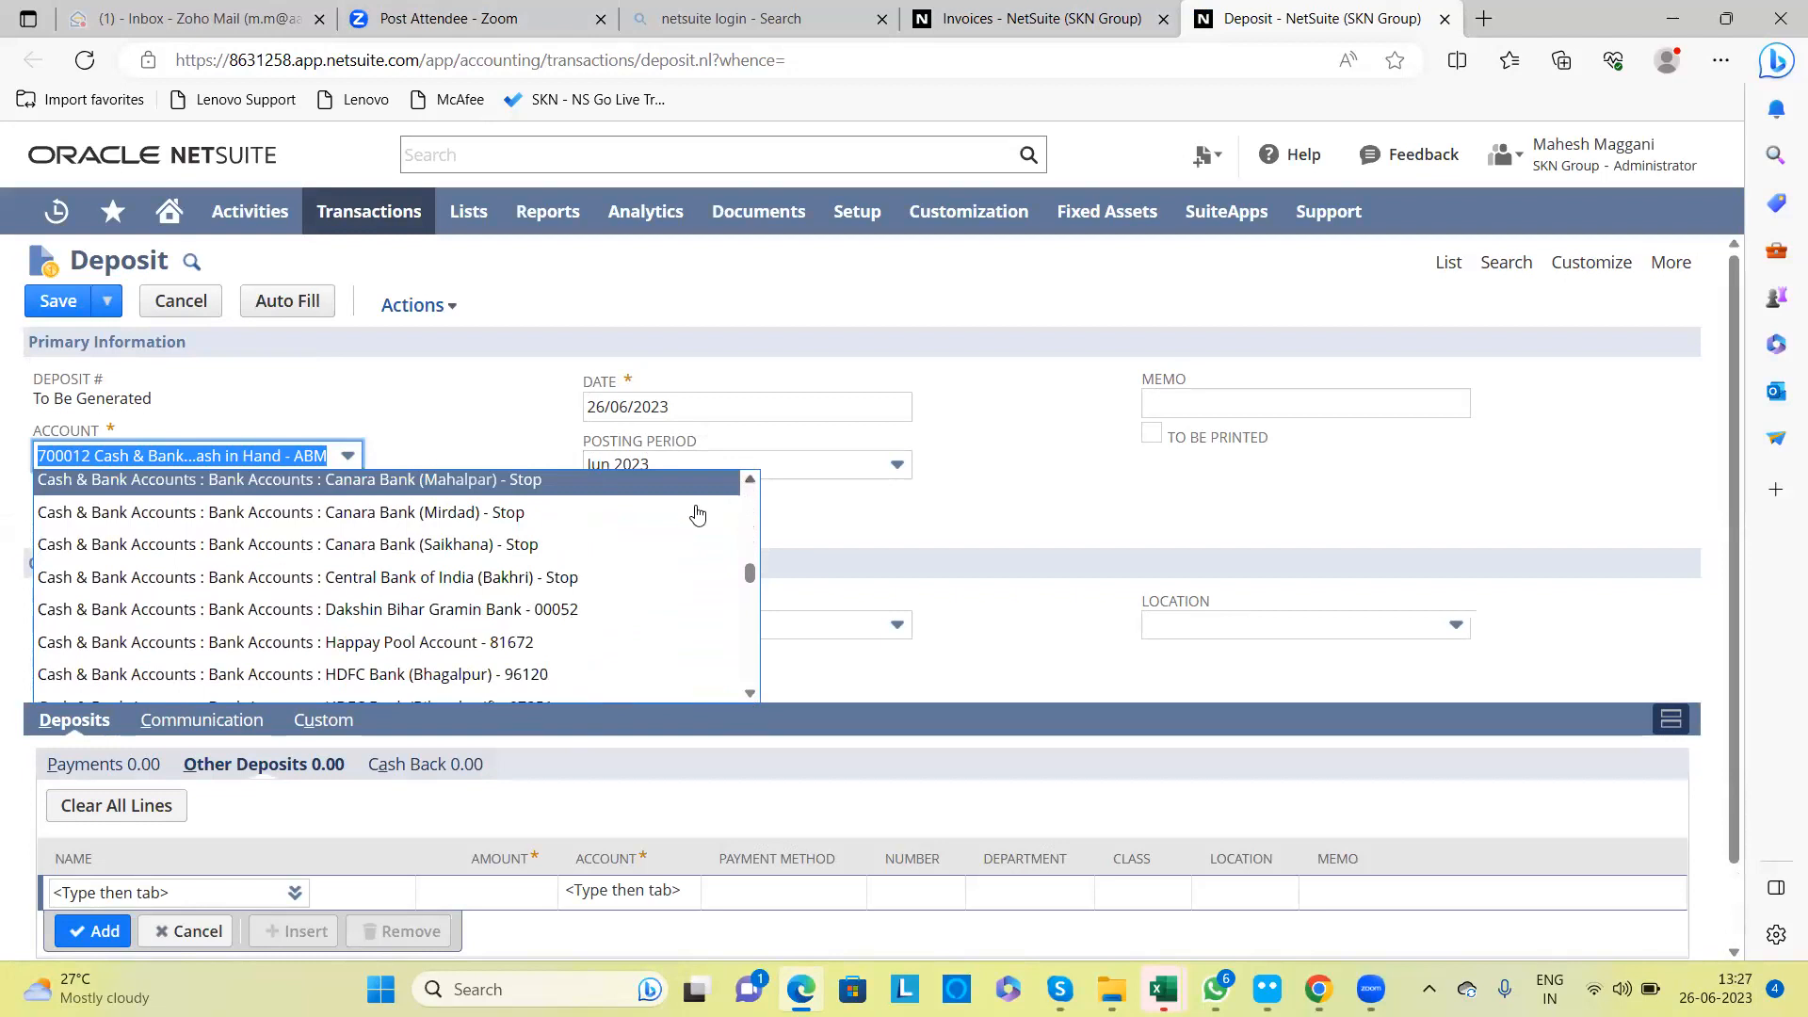
left_click(478, 676)
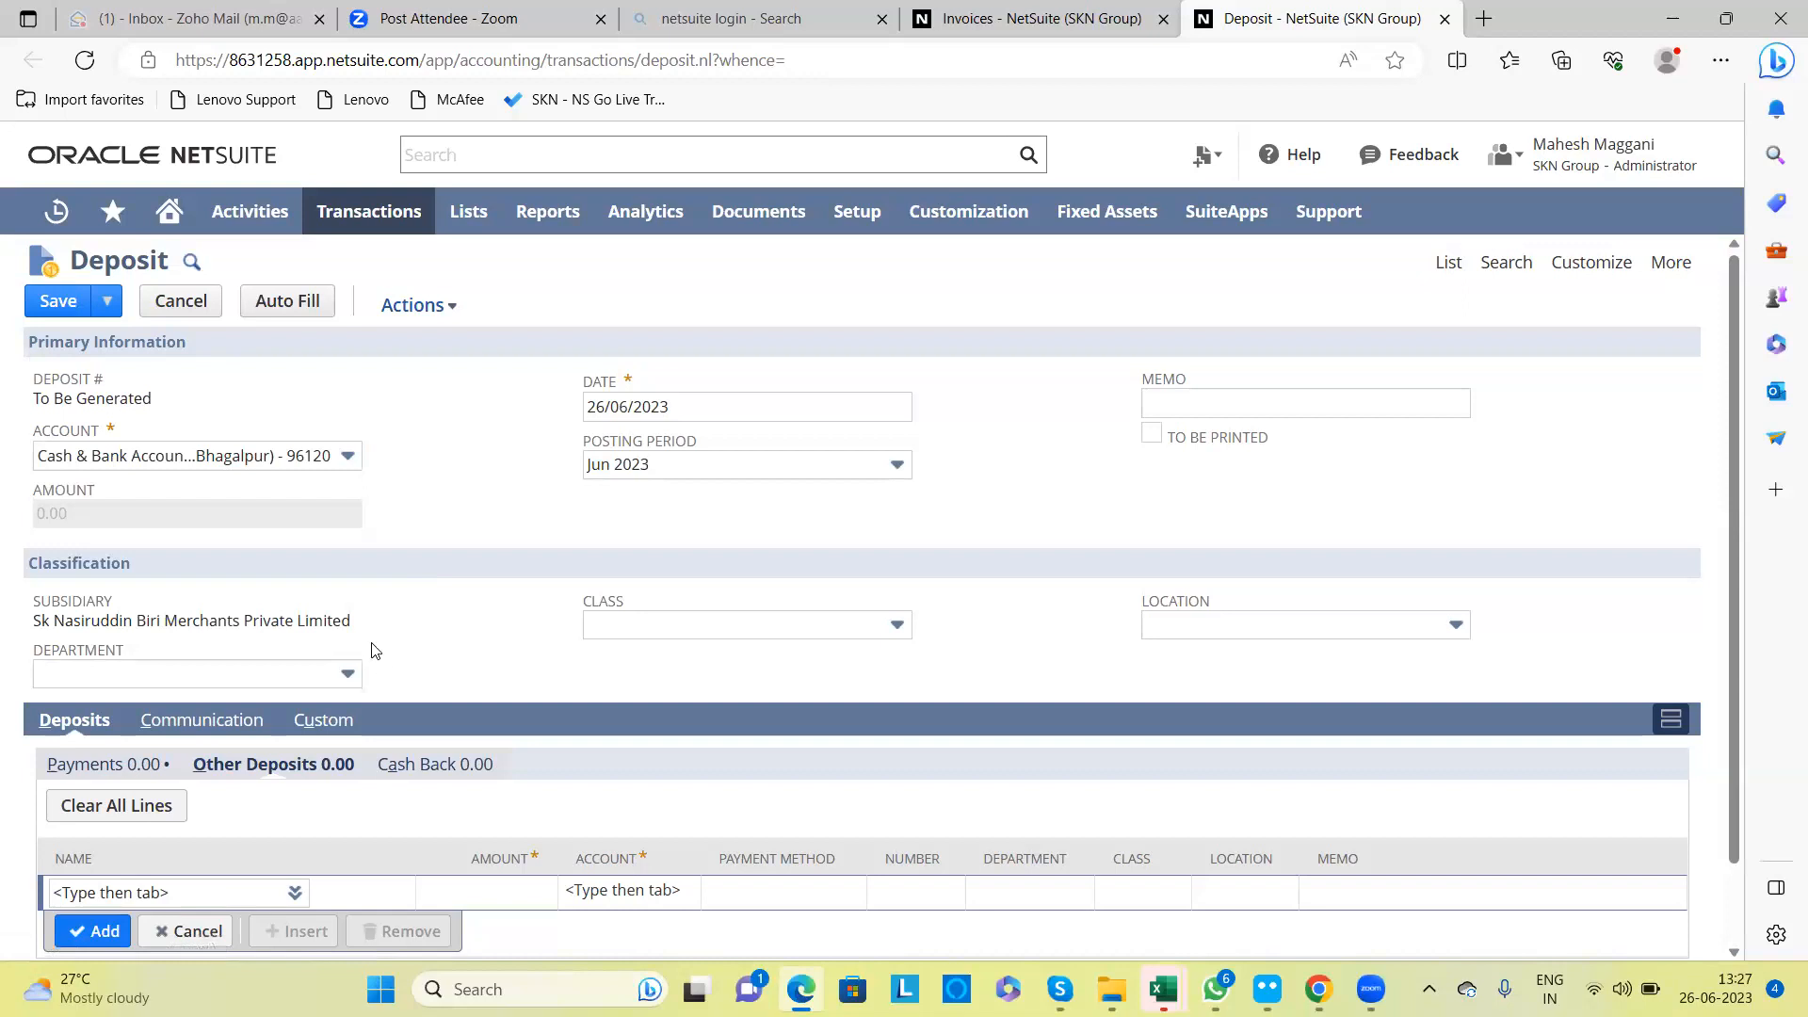
Step: Review the Other Deposits lines on the deposit form
left_click(249, 767)
left_click(480, 680)
scroll(1735, 603, "down", 1)
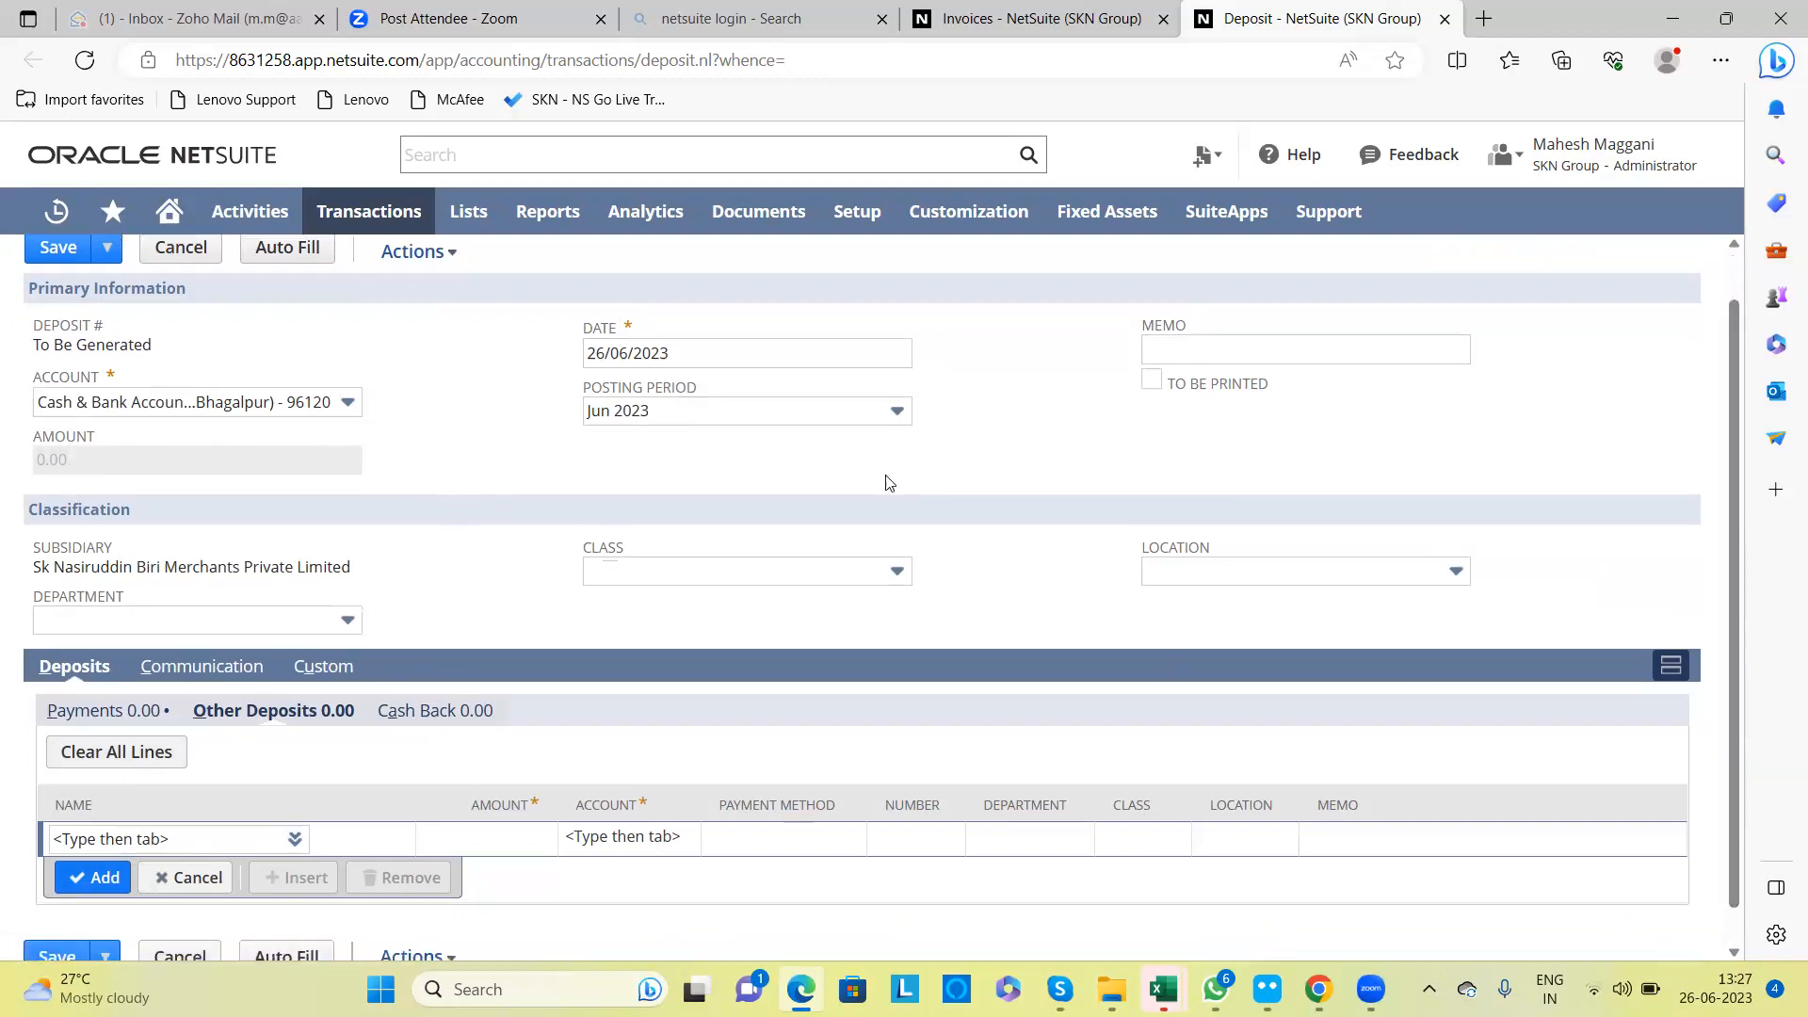
scroll(1737, 478, "down", 1)
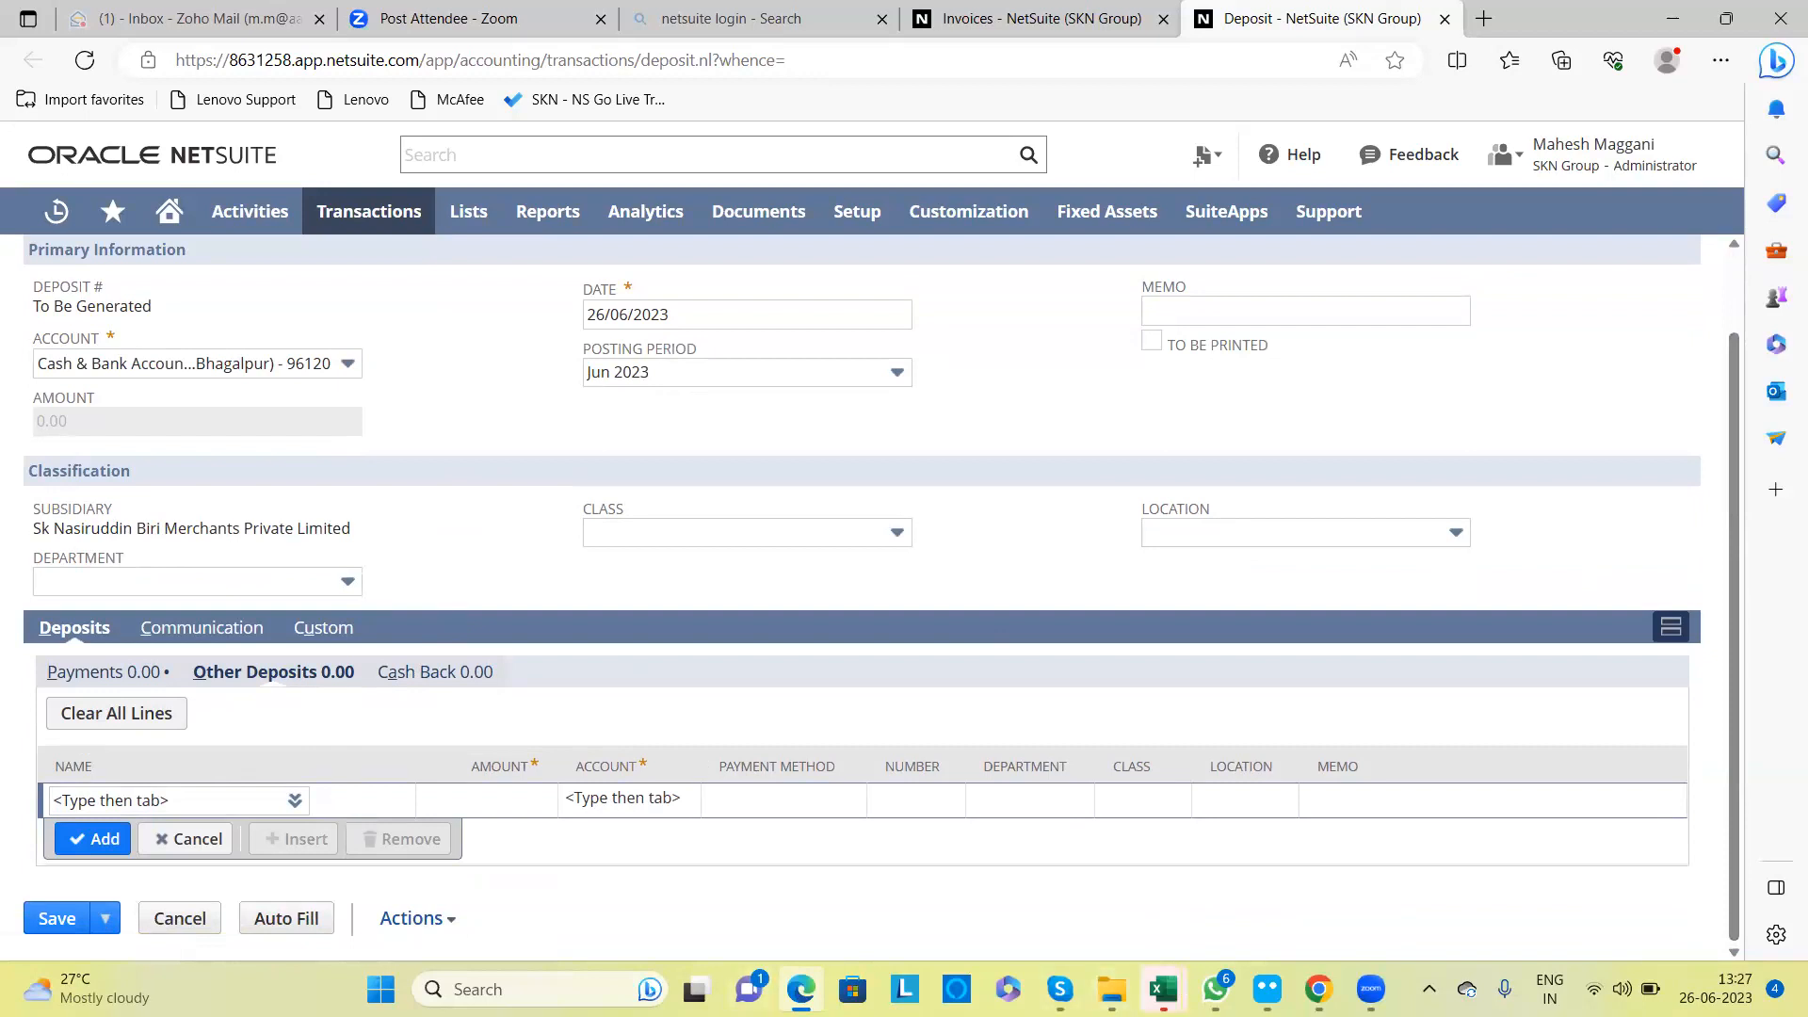
Step: Switch to Excel, open a new blank workbook, and return to the deposit form in the browser
left_click(1163, 989)
left_click(1516, 866)
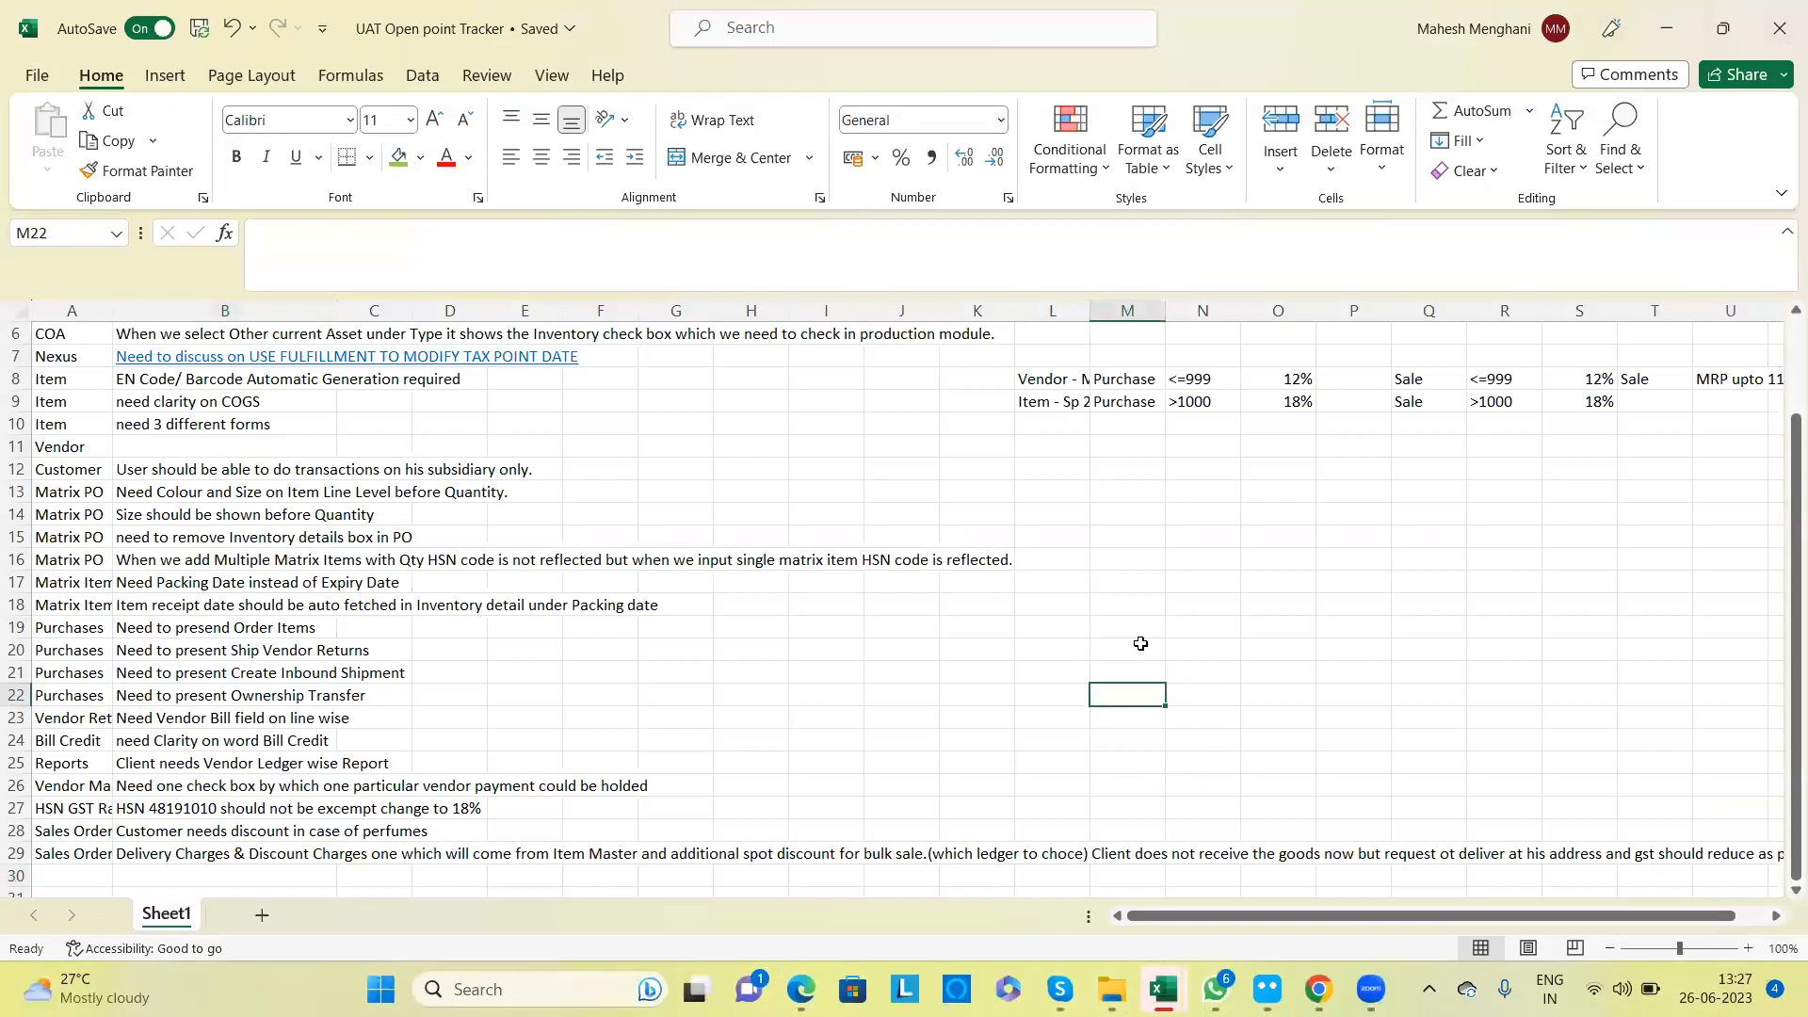
left_click(1140, 643)
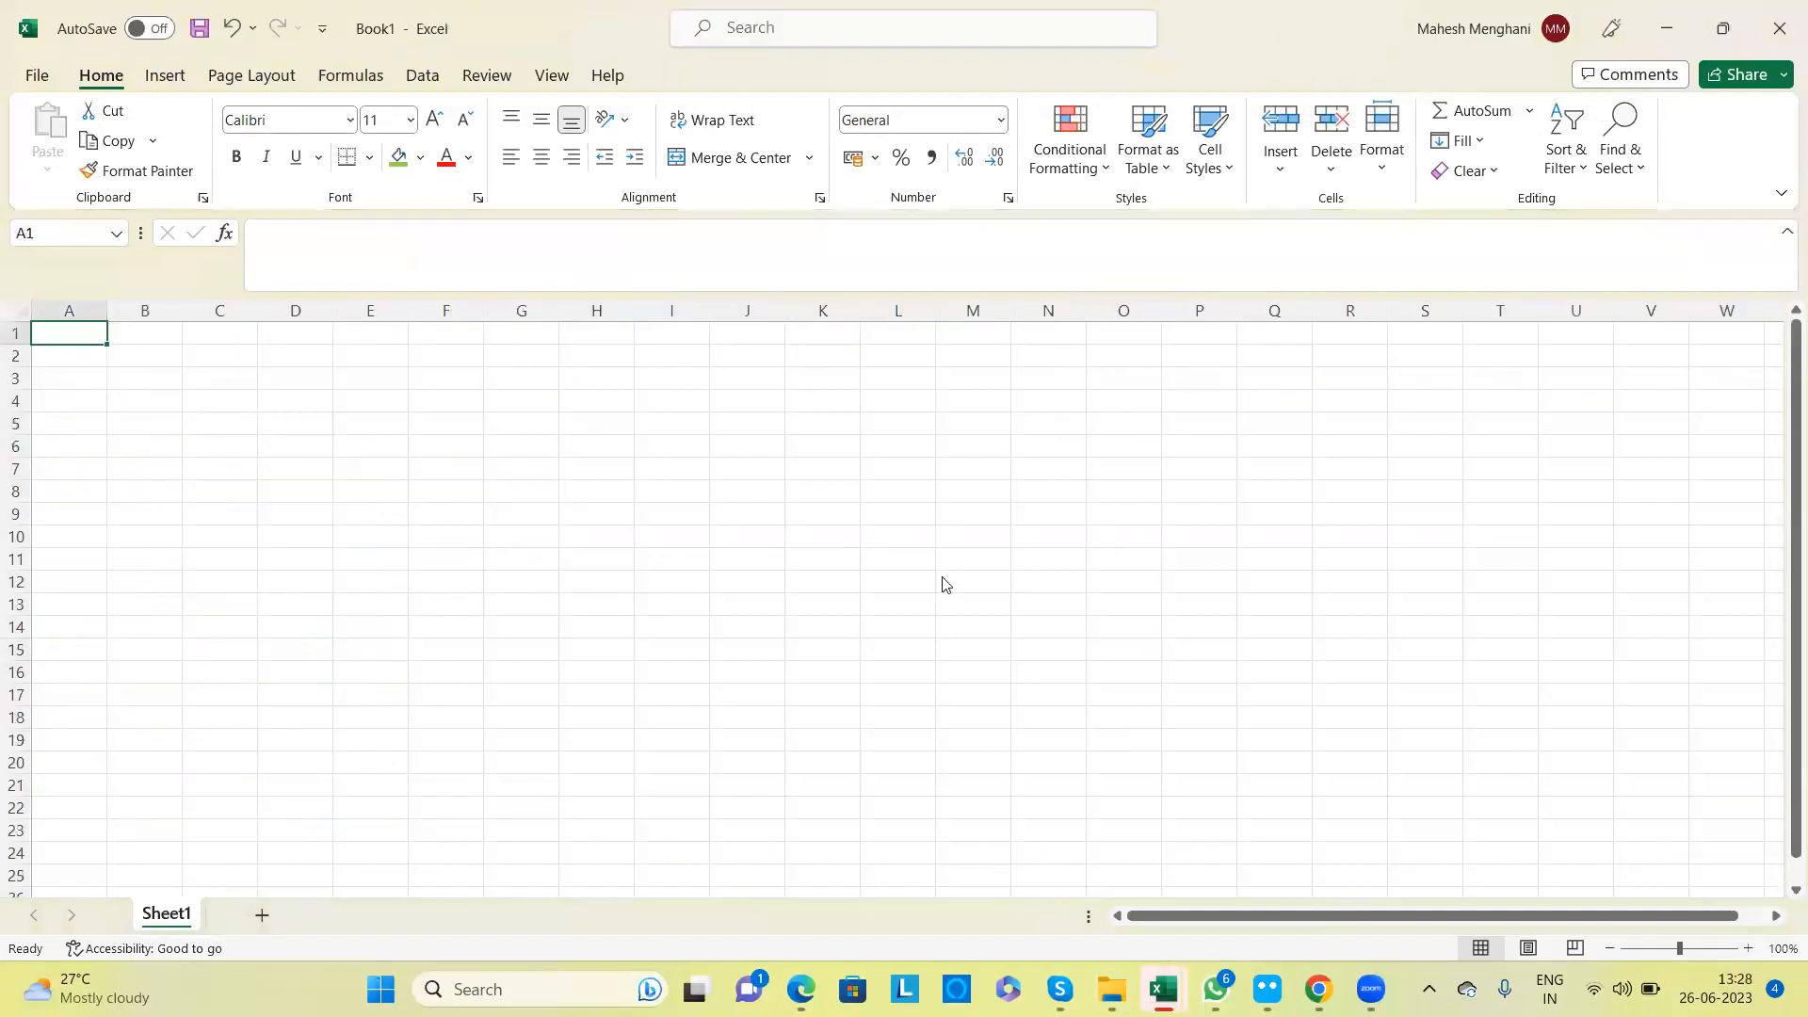
key("alt+Tab")
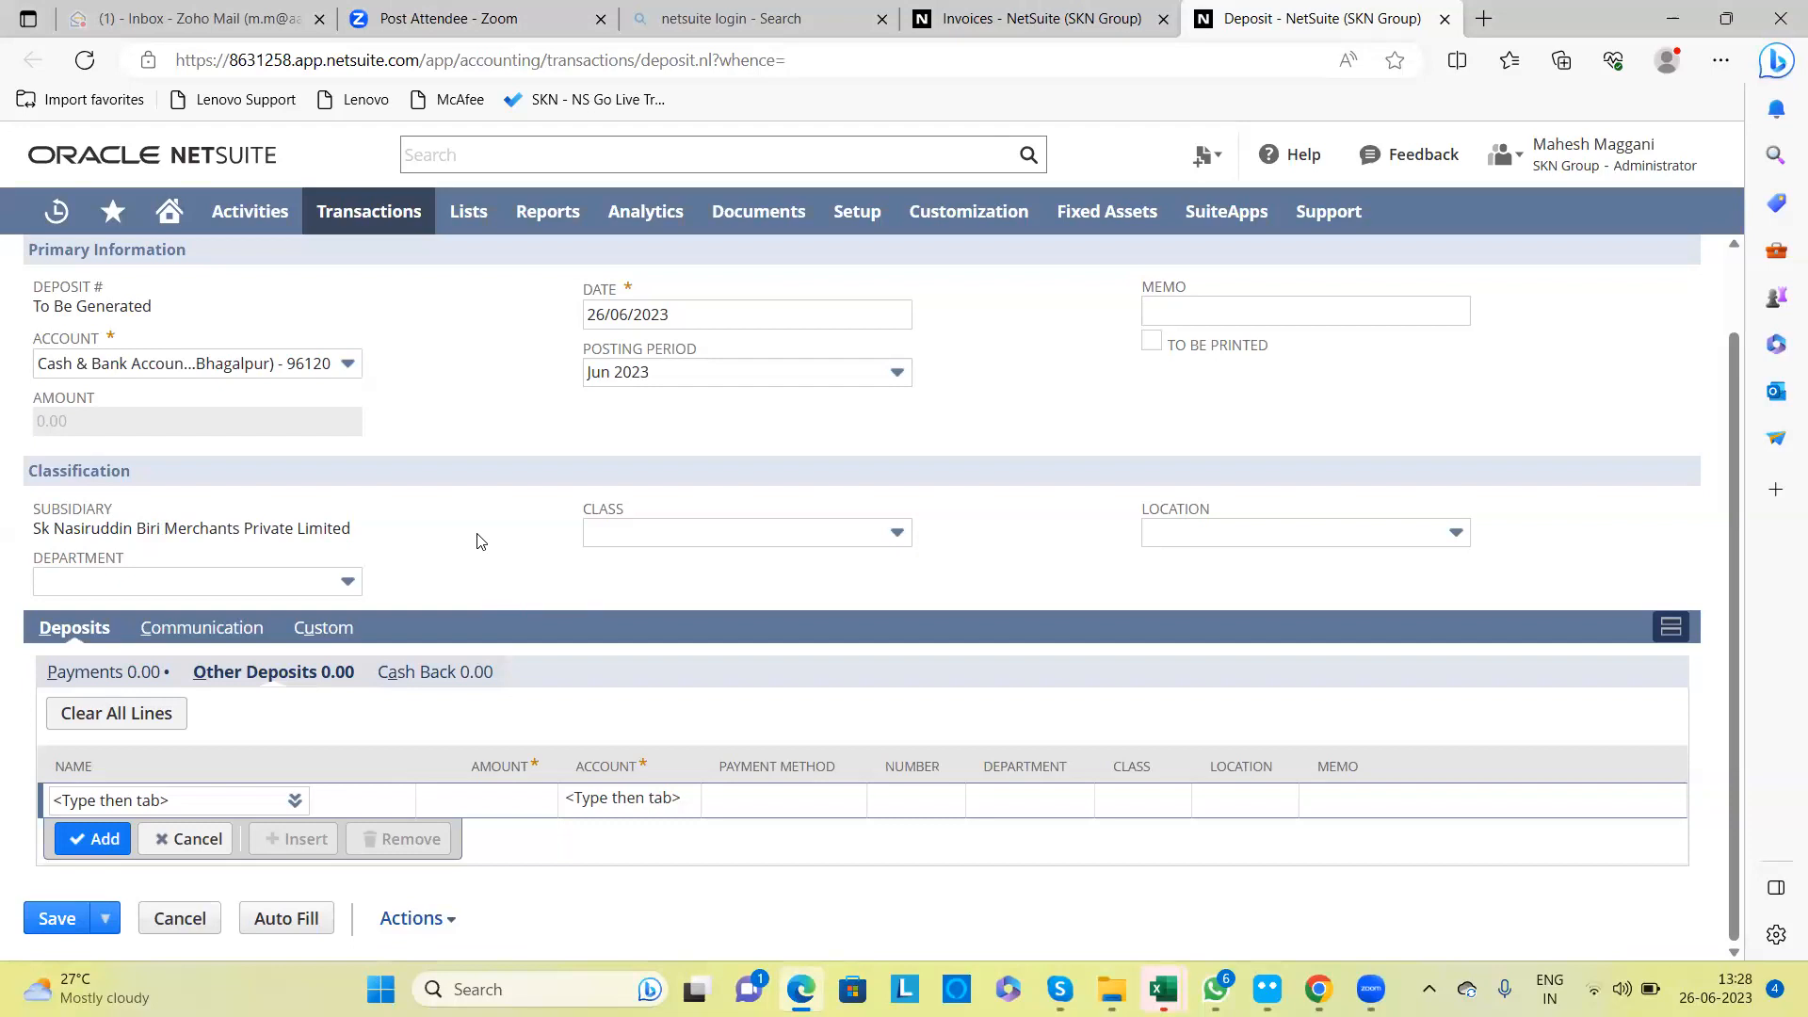
Step: Return to the invoice list's browser tab and open the 2,500.00 invoice for viewing
scroll(477, 541, "up", 2)
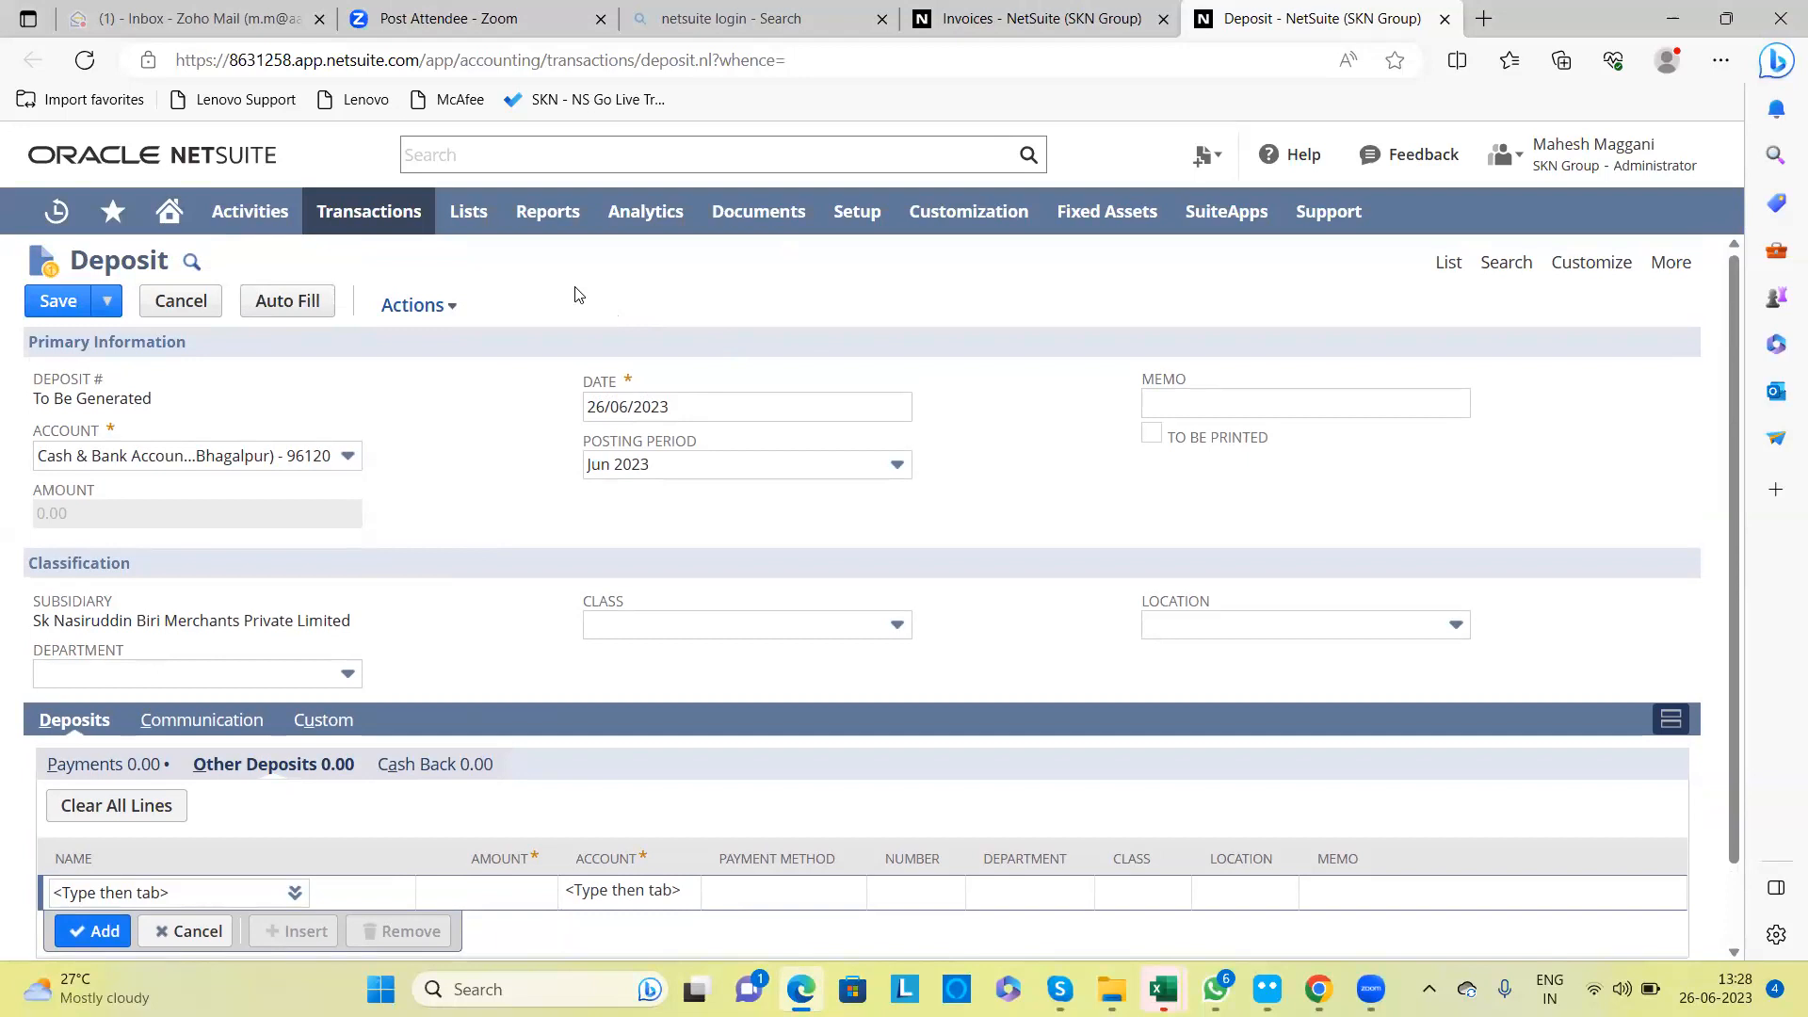
mouse_move(391, 218)
mouse_move(404, 365)
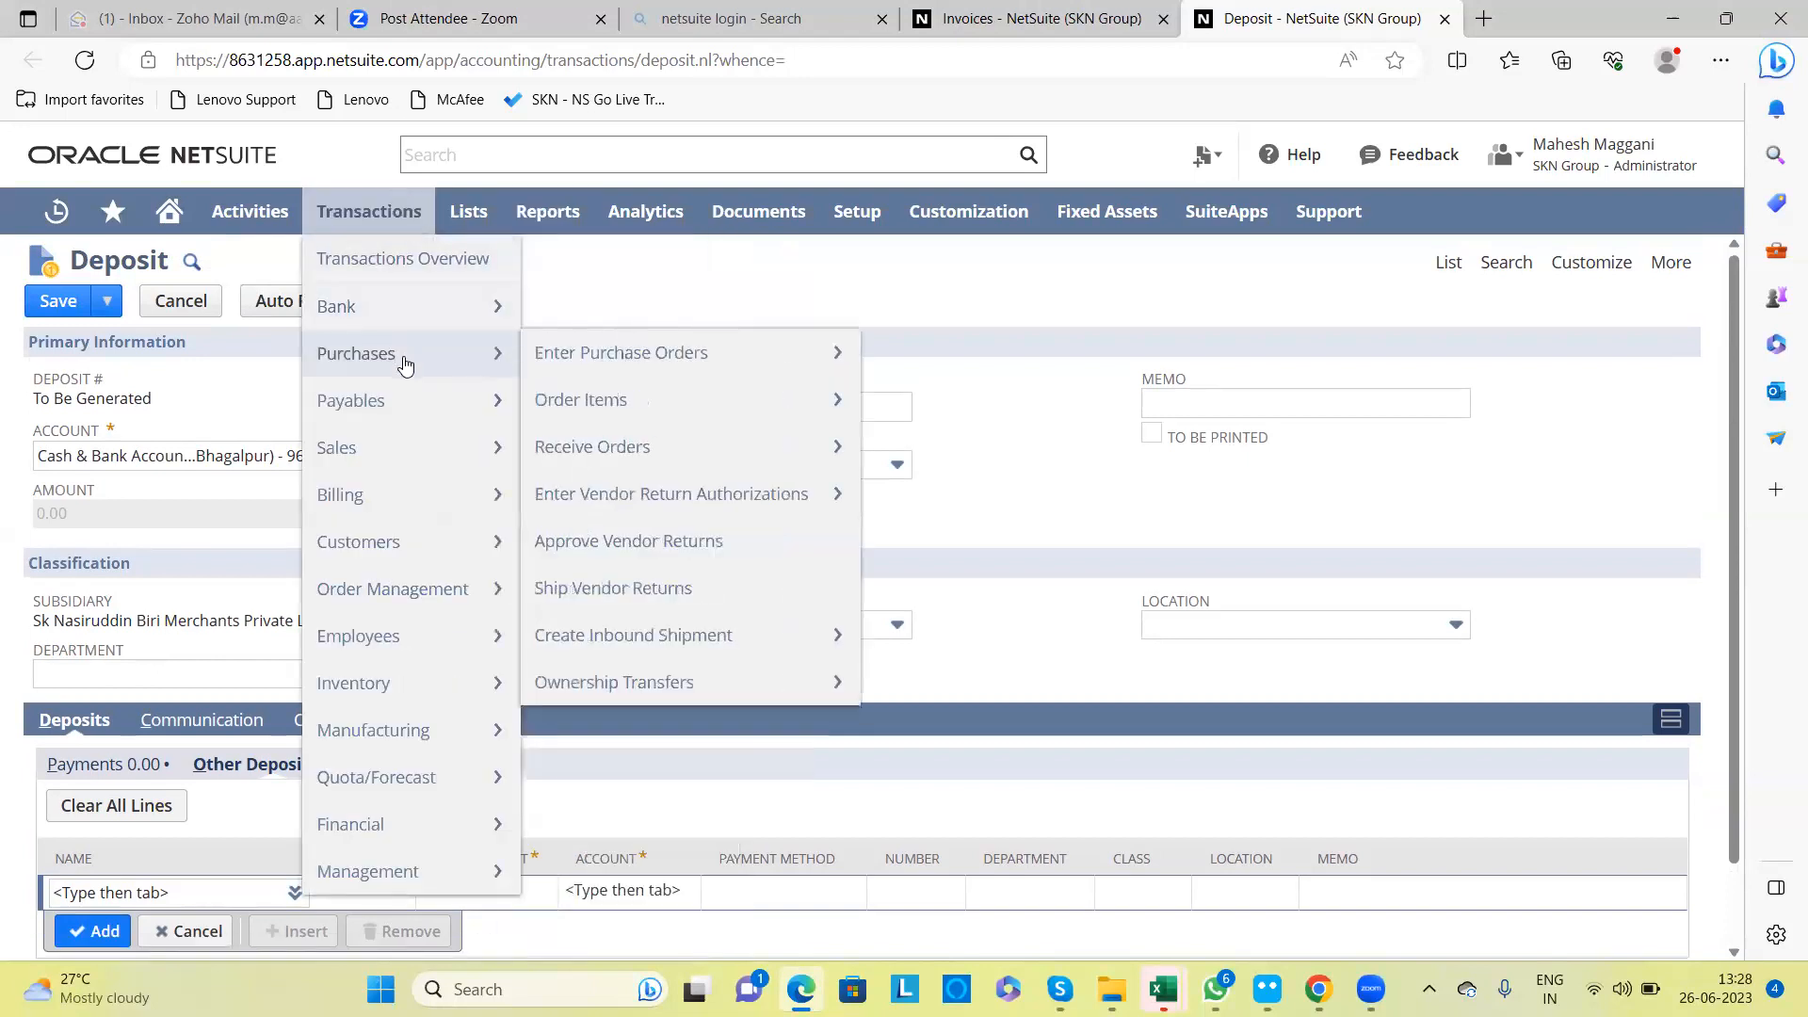
left_click(996, 19)
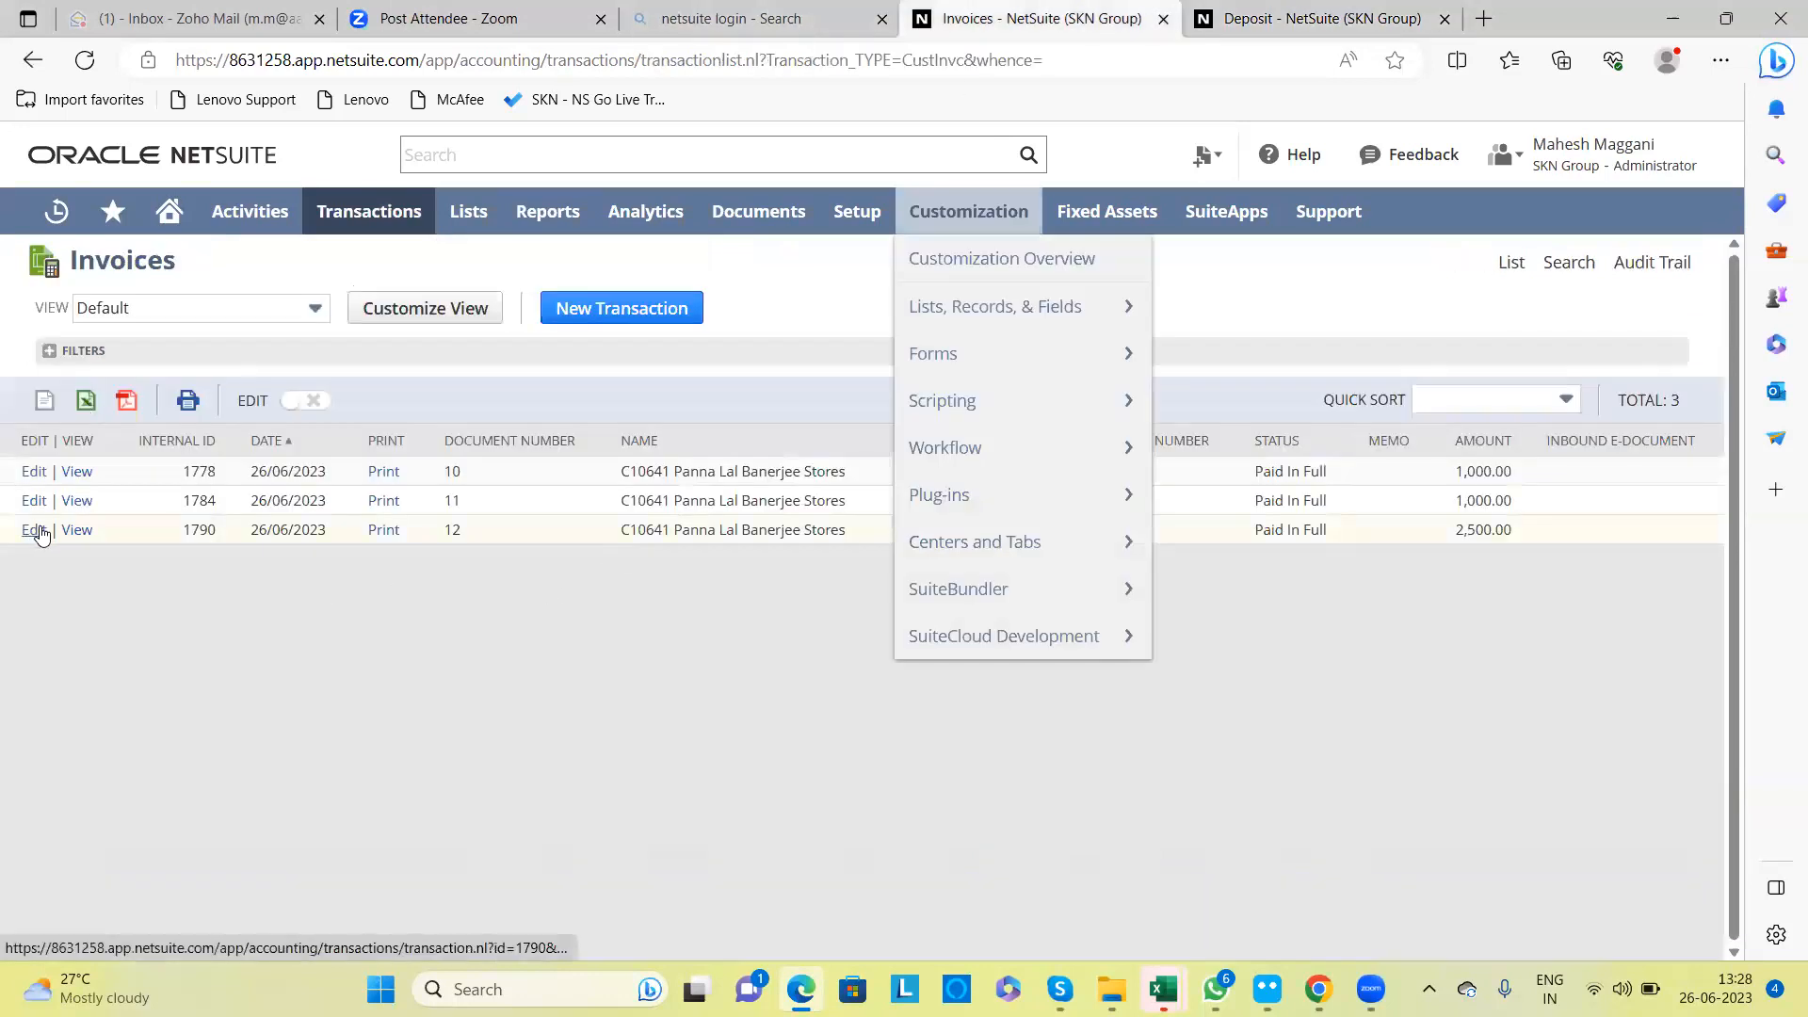
left_click(70, 530)
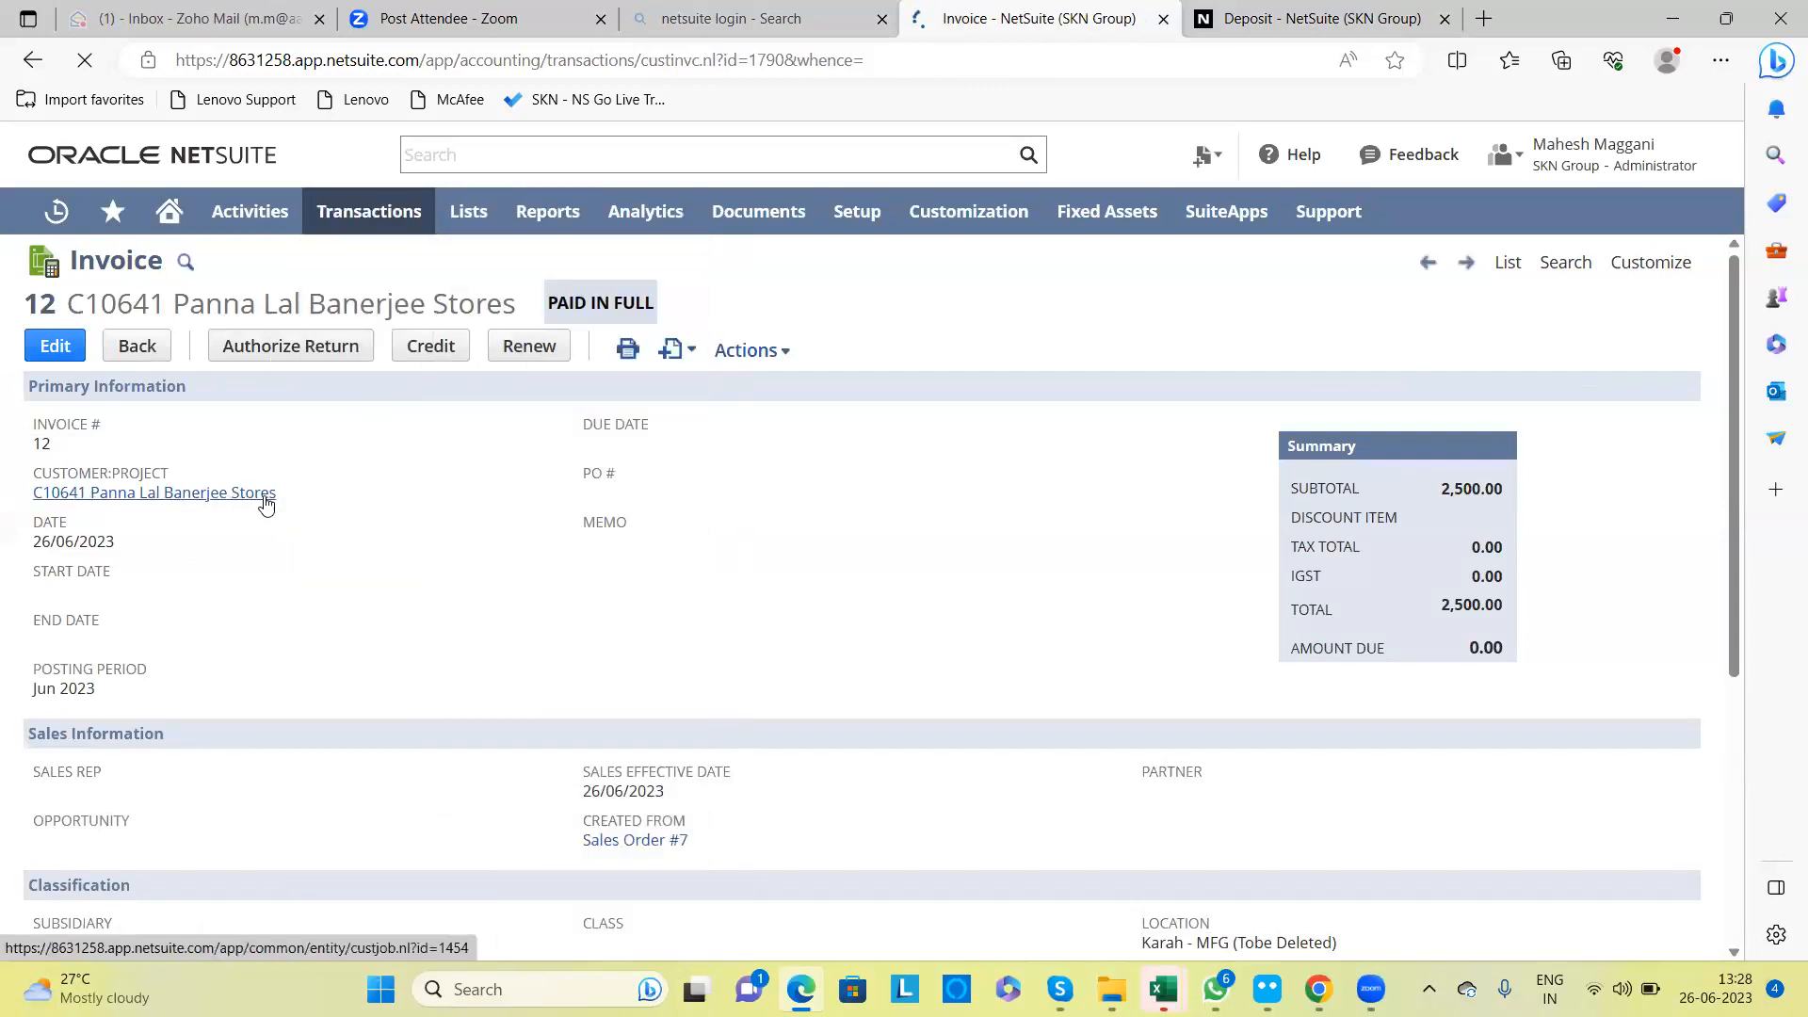
Step: Copy the customer's ID and name from the invoice, search globally for it, and open the customer record for editing
left_click_drag(274, 495, 162, 494)
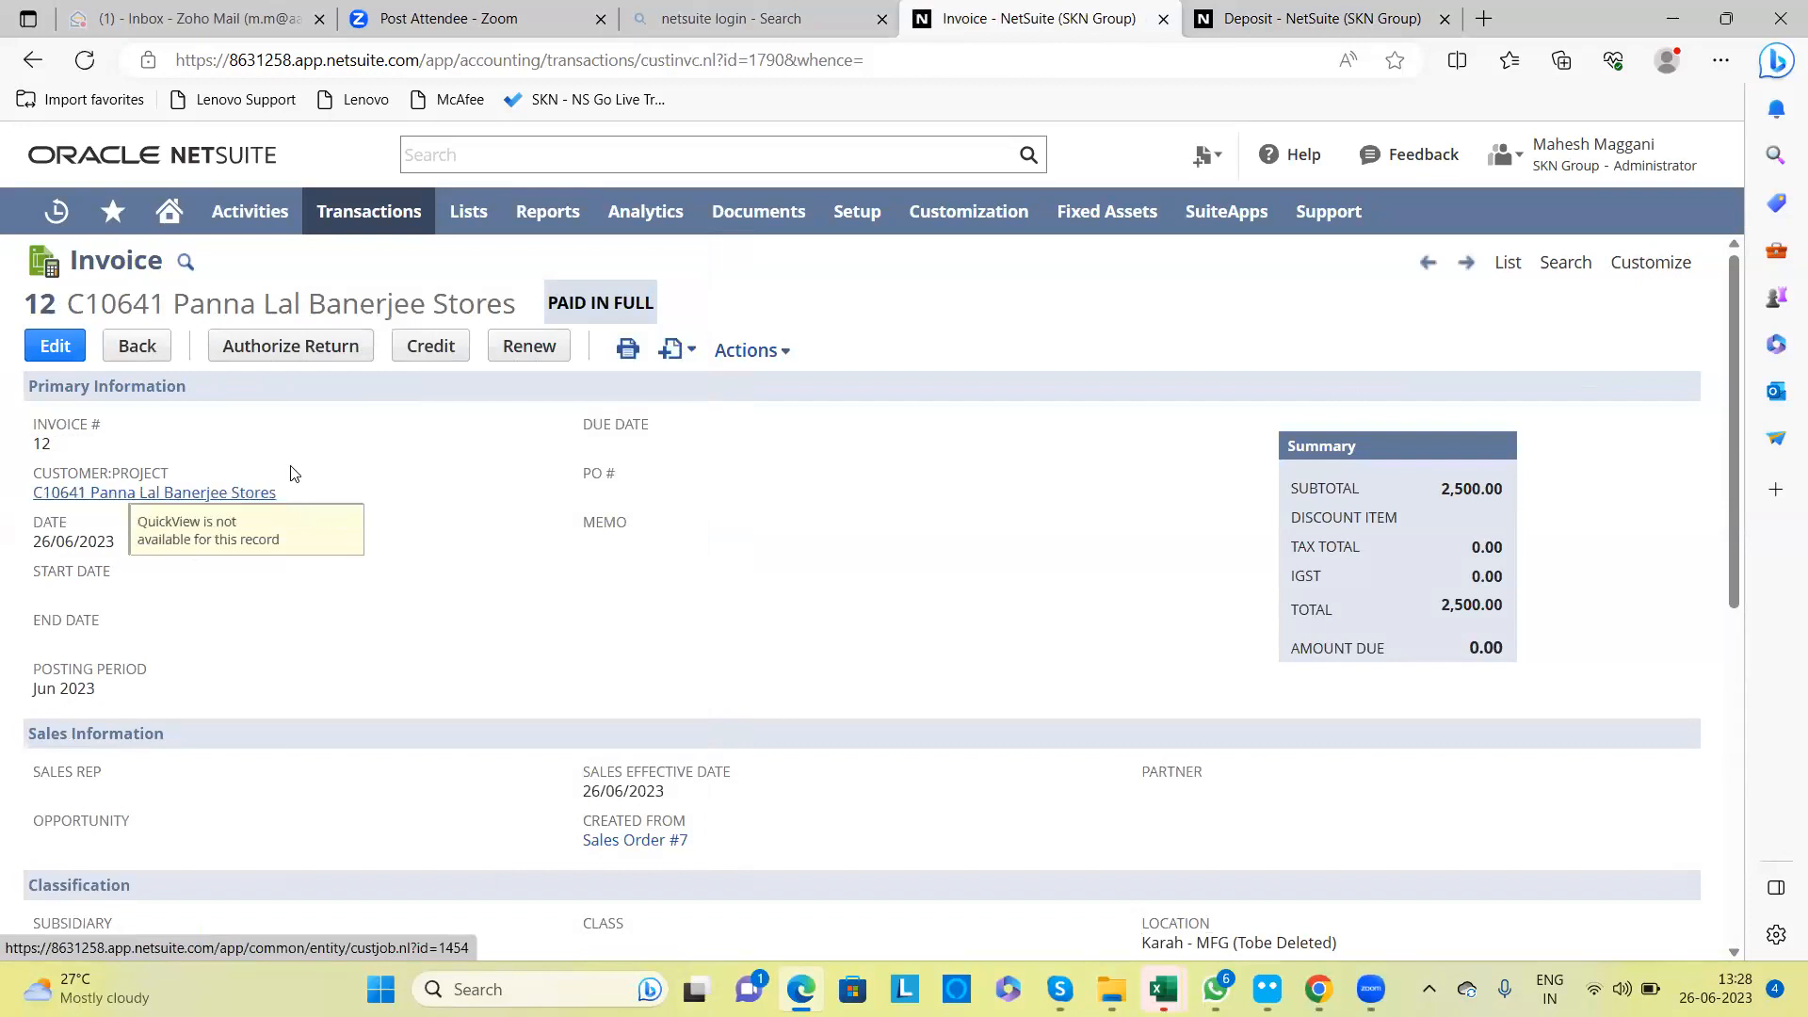
left_click_drag(284, 496, 40, 497)
key("ctrl+c")
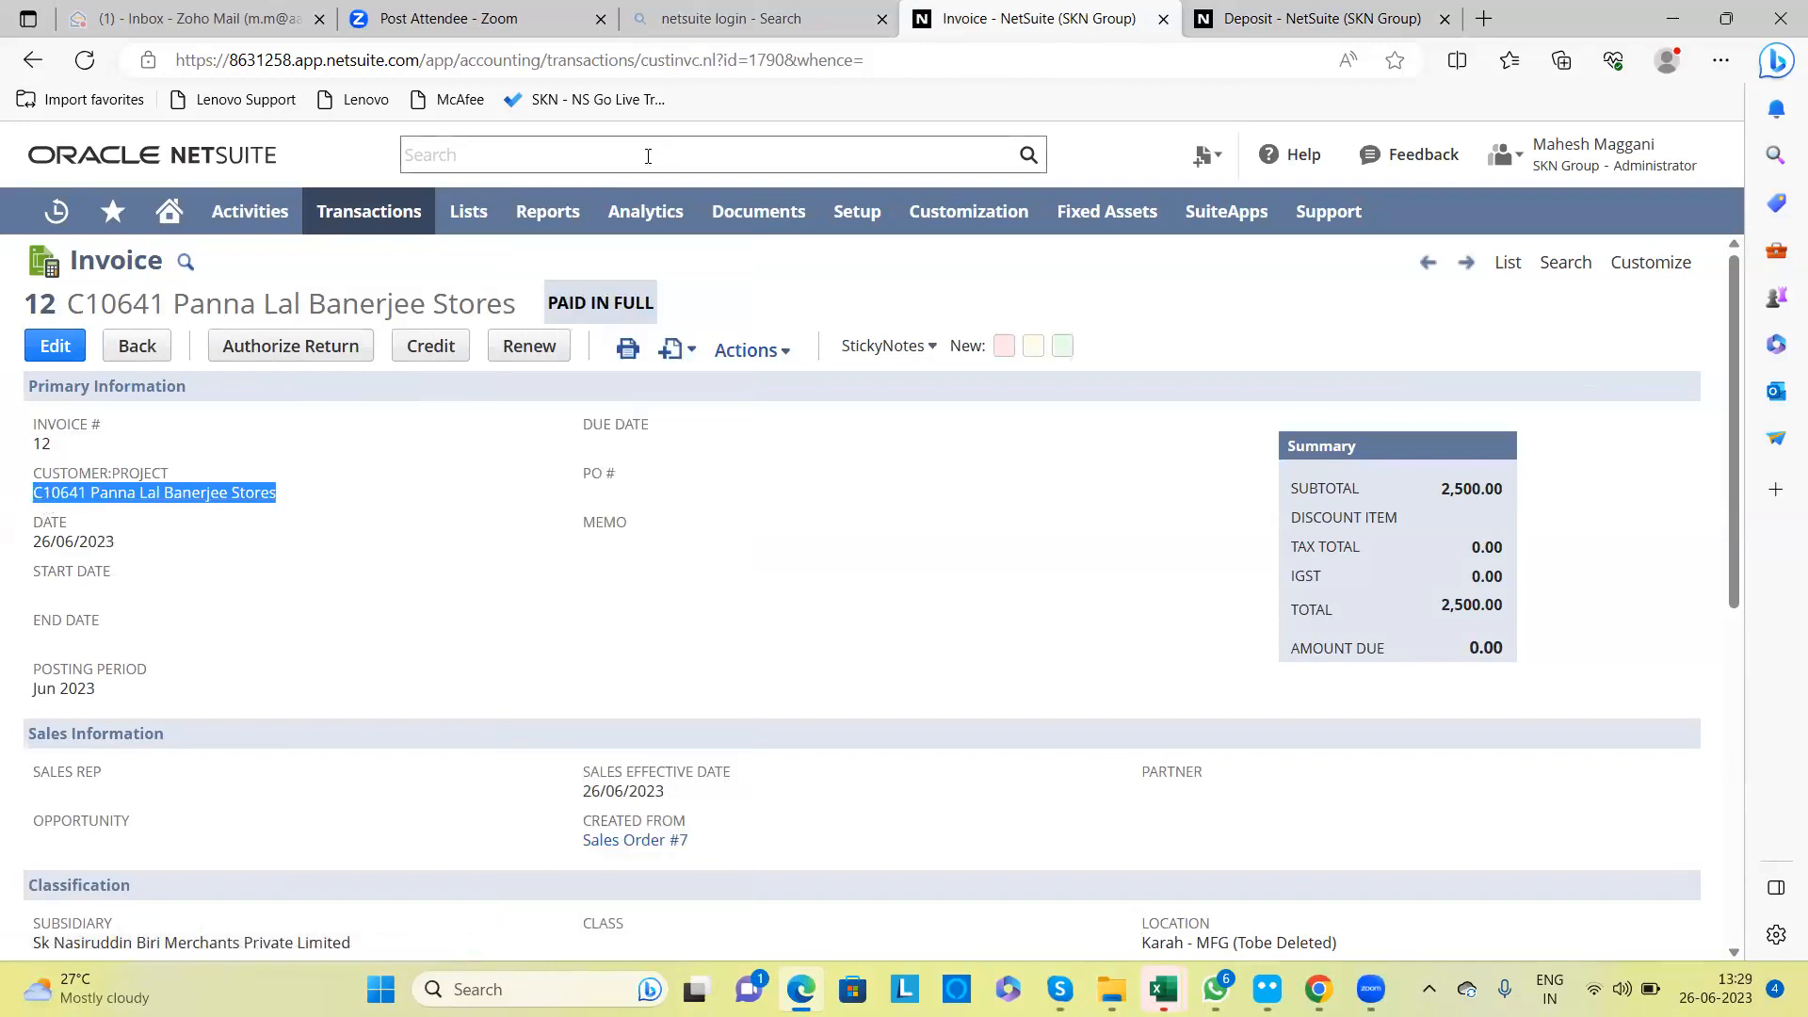
left_click(648, 156)
key("ctrl+v")
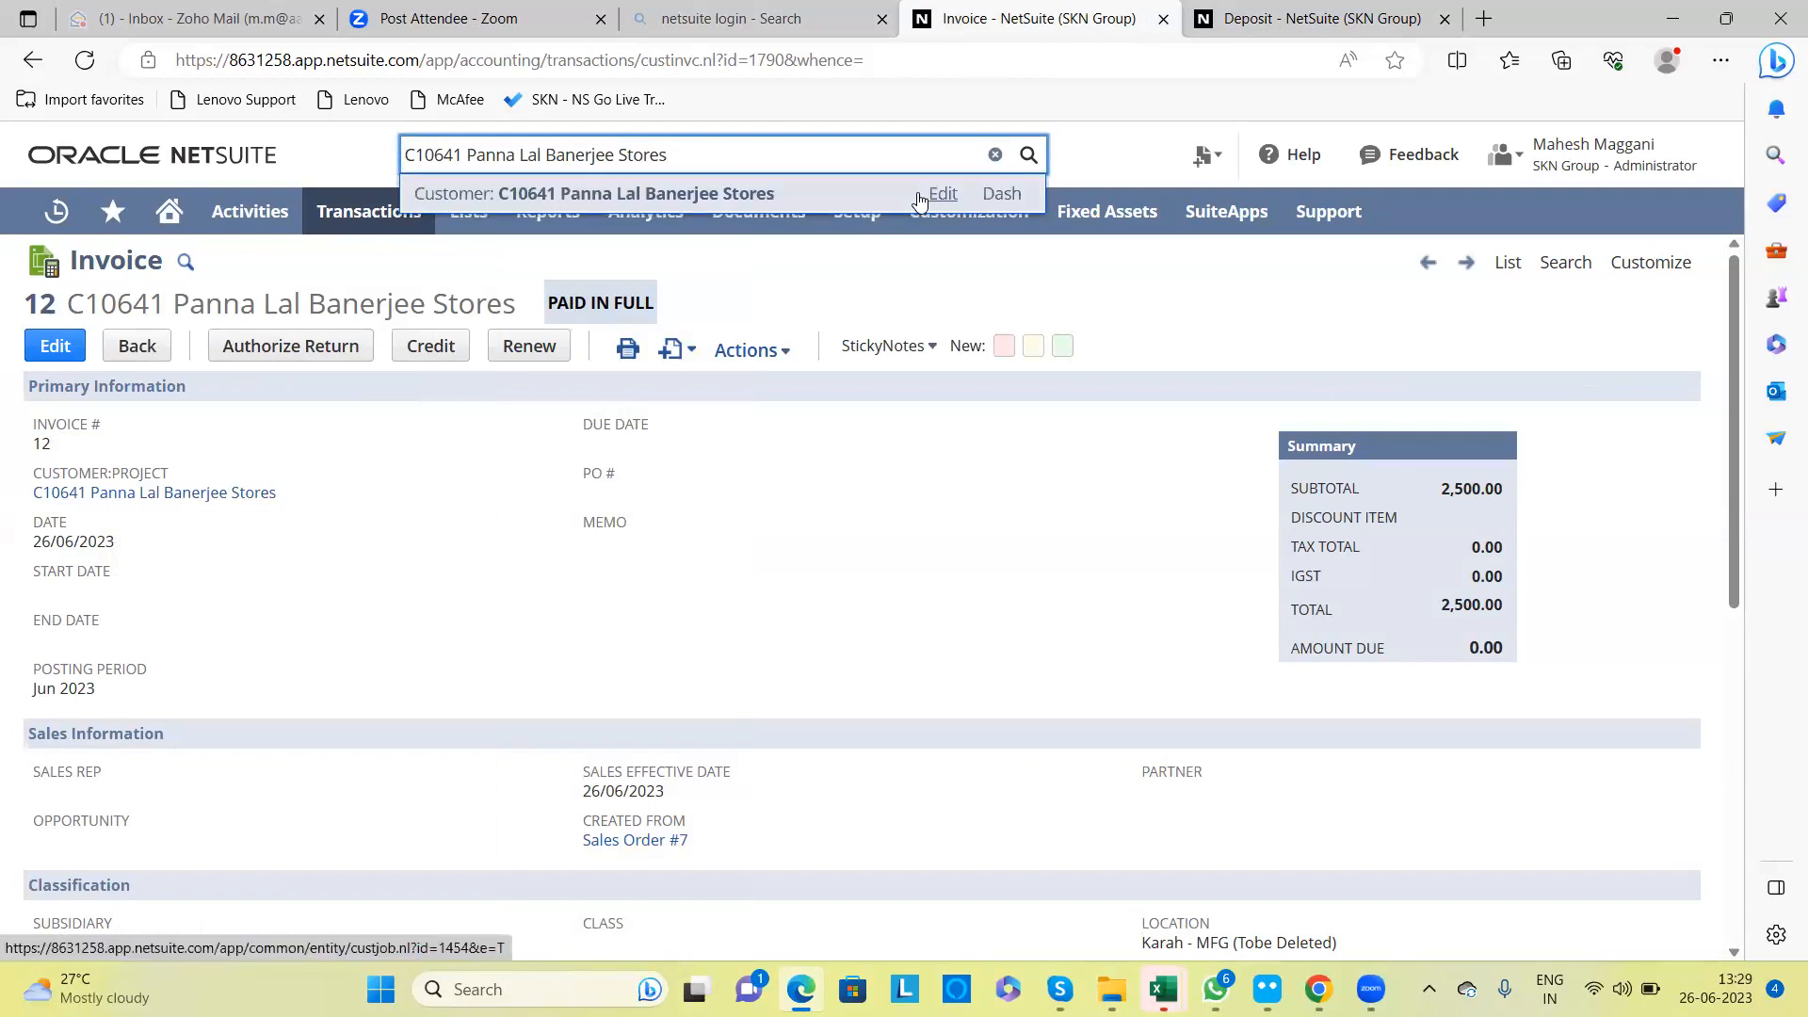
left_click(943, 195)
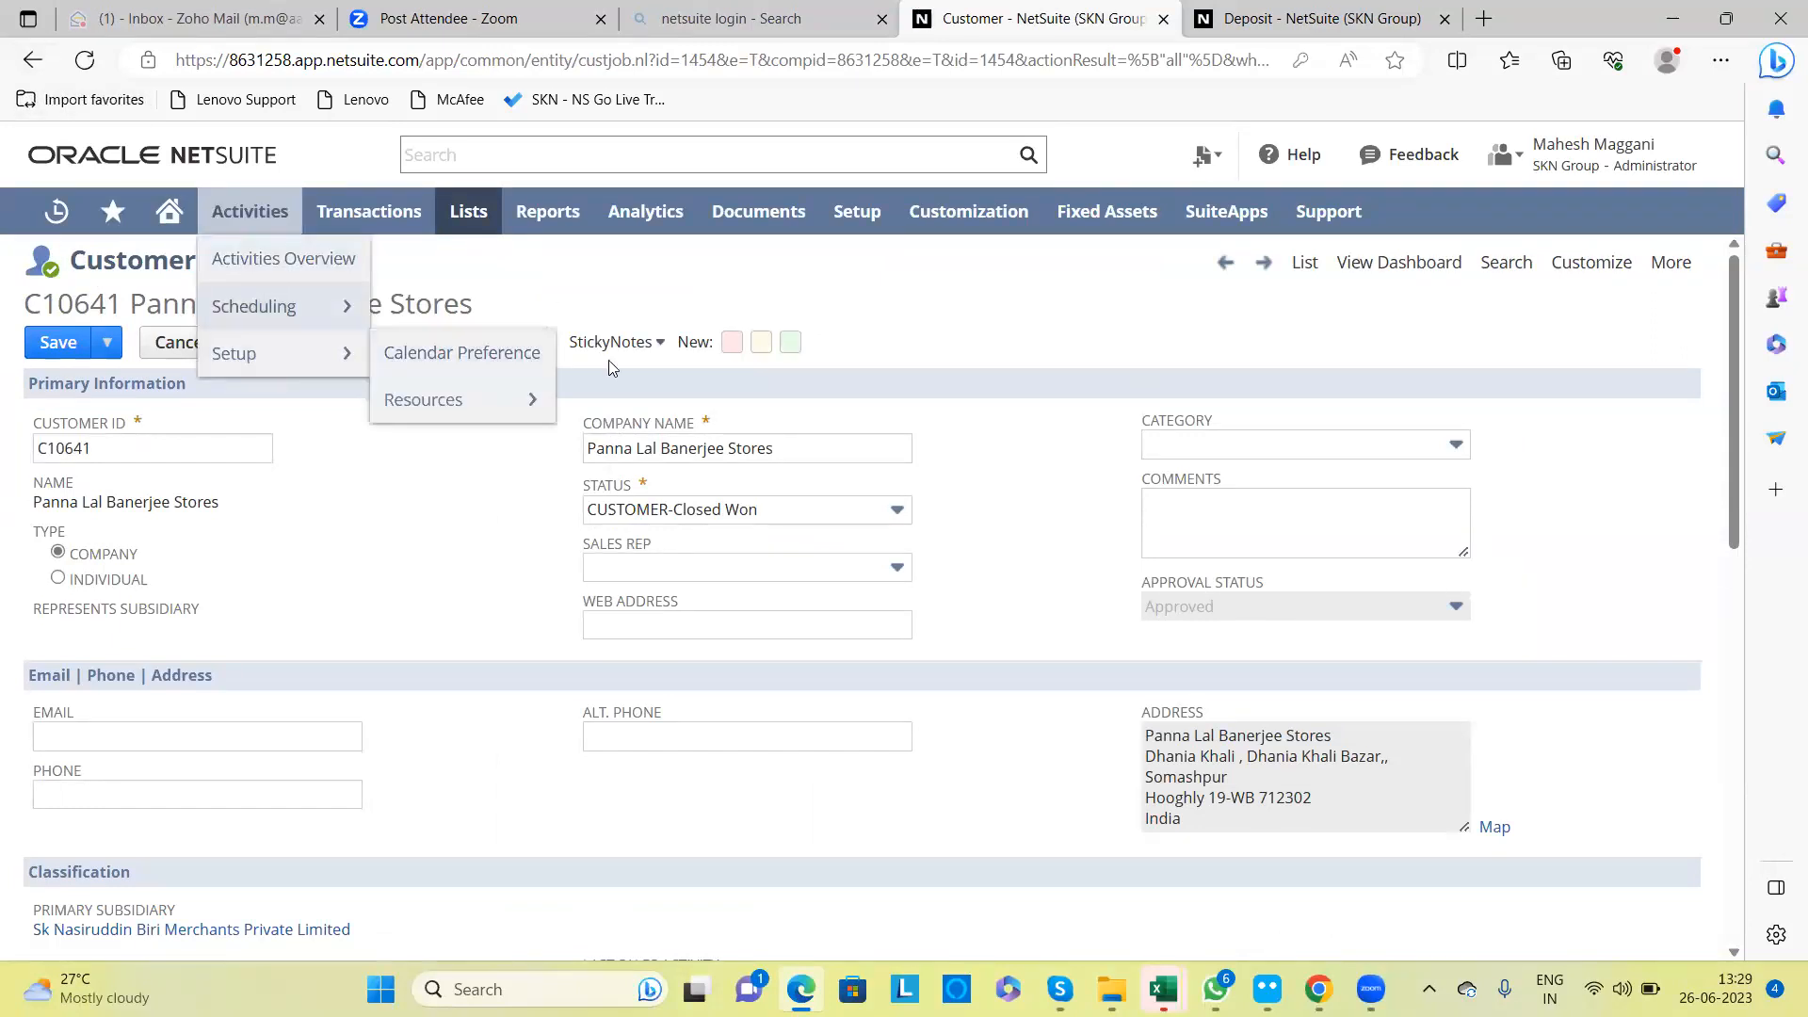
Step: Search globally for the copied customer again and reopen its record in edit mode
left_click(815, 143)
key("ctrl+v")
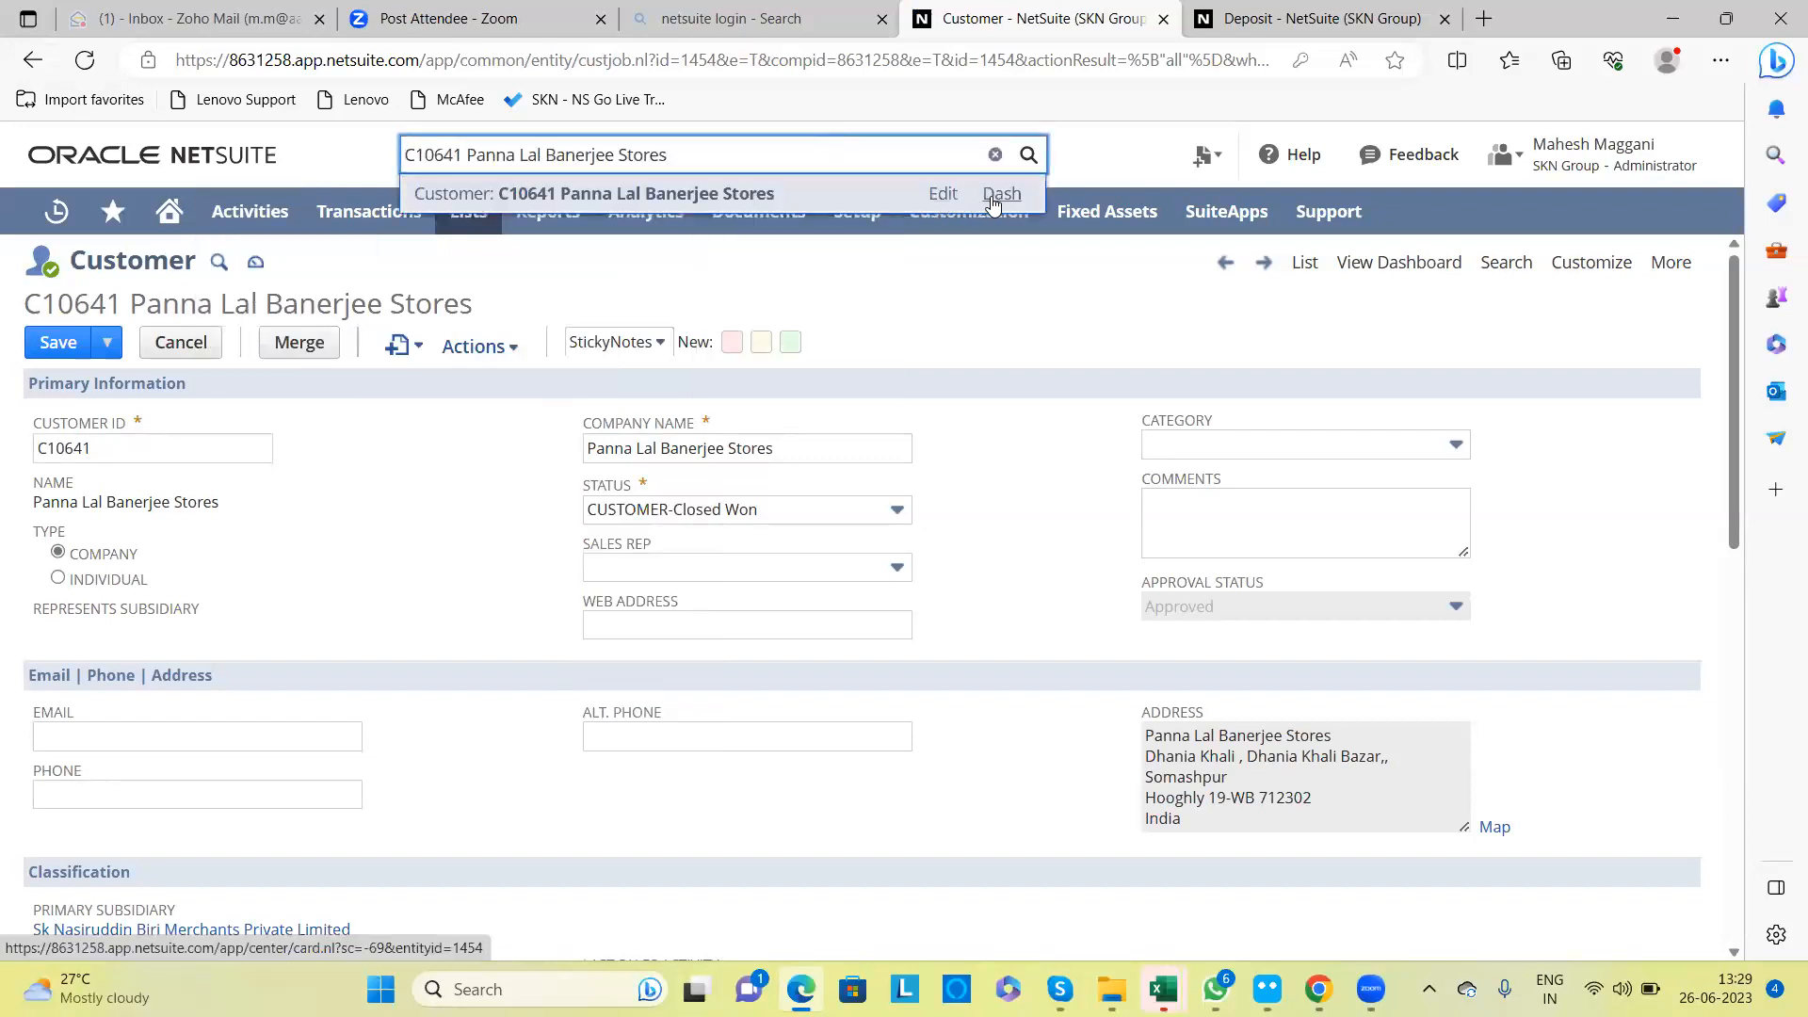
left_click(943, 194)
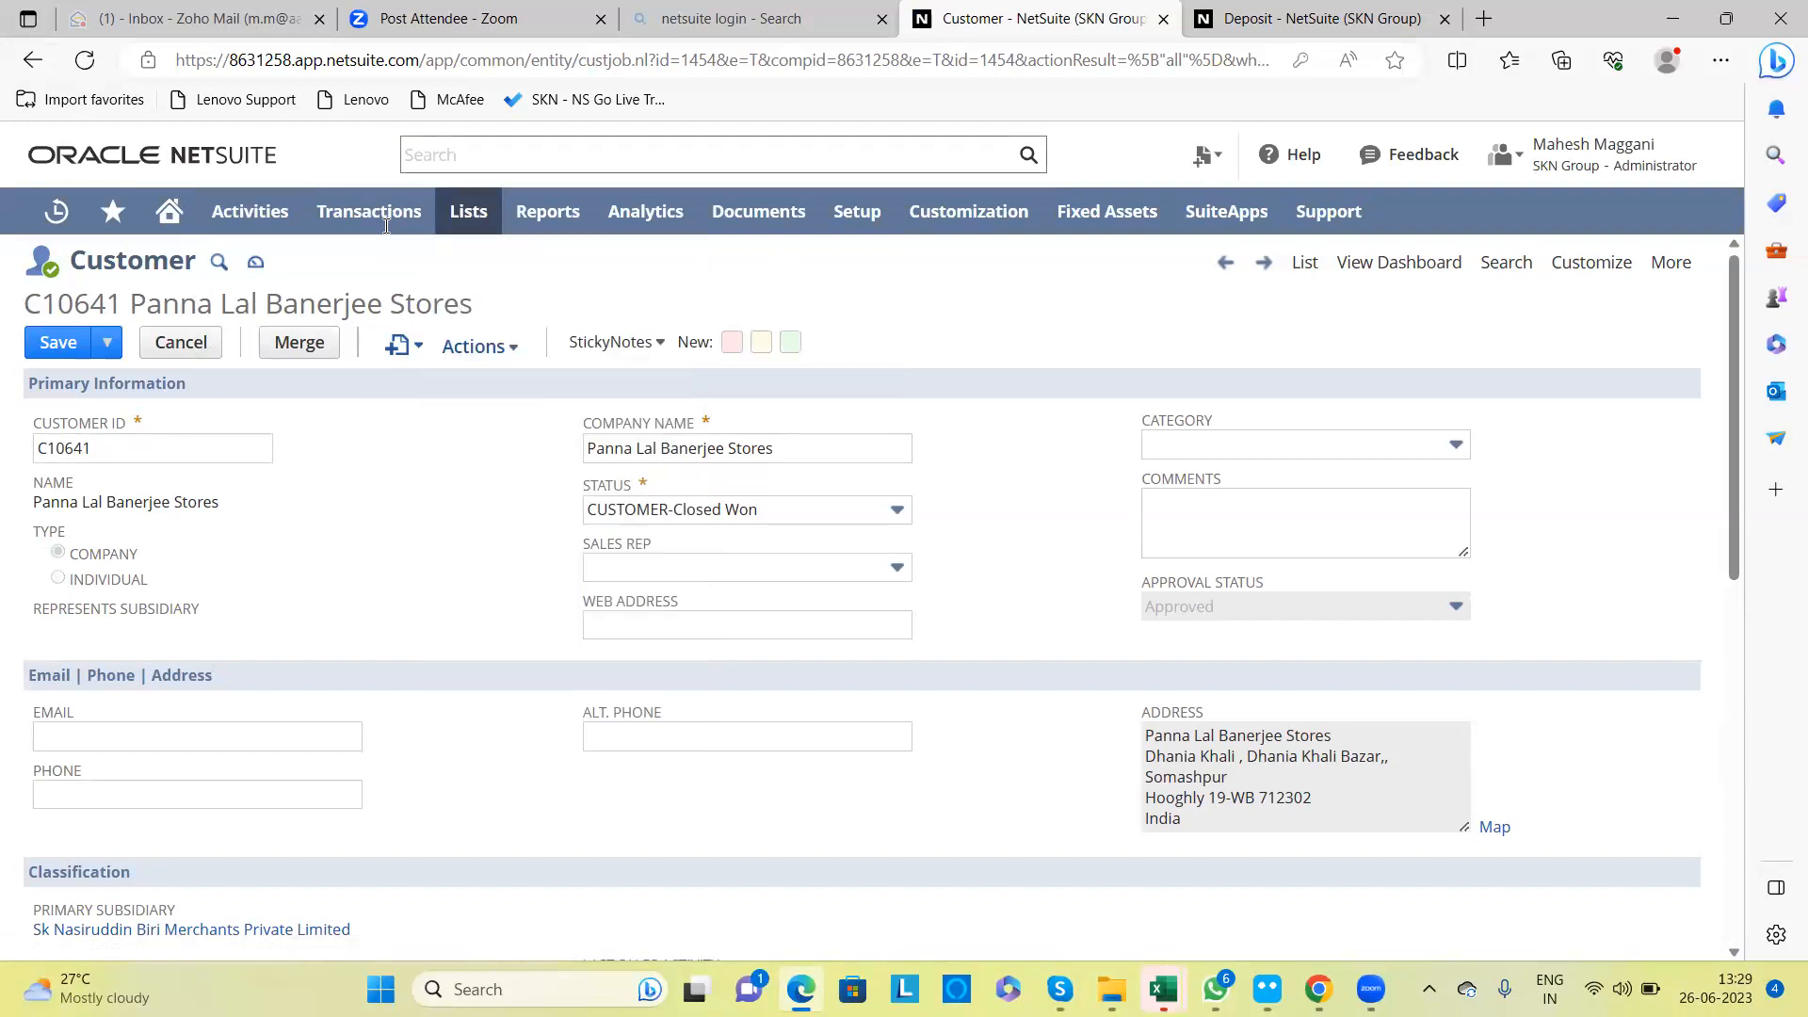
mouse_move(368, 211)
mouse_move(382, 457)
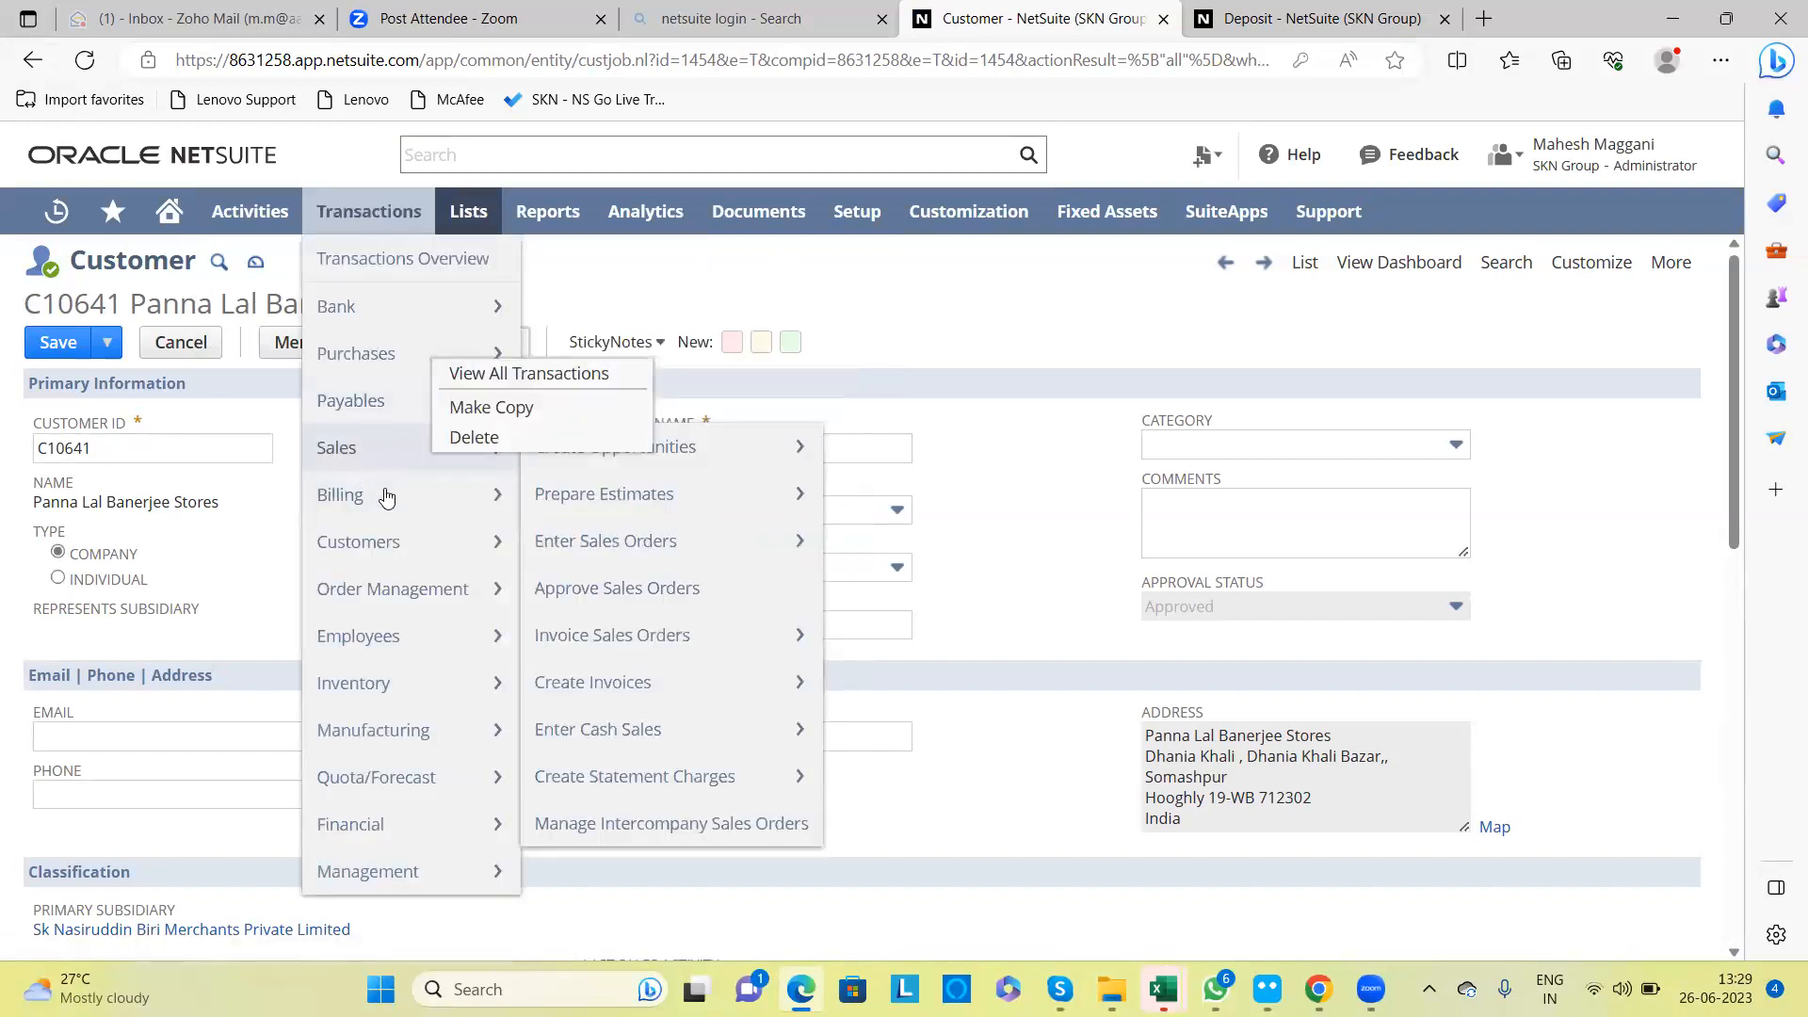
mouse_move(395, 591)
mouse_move(402, 513)
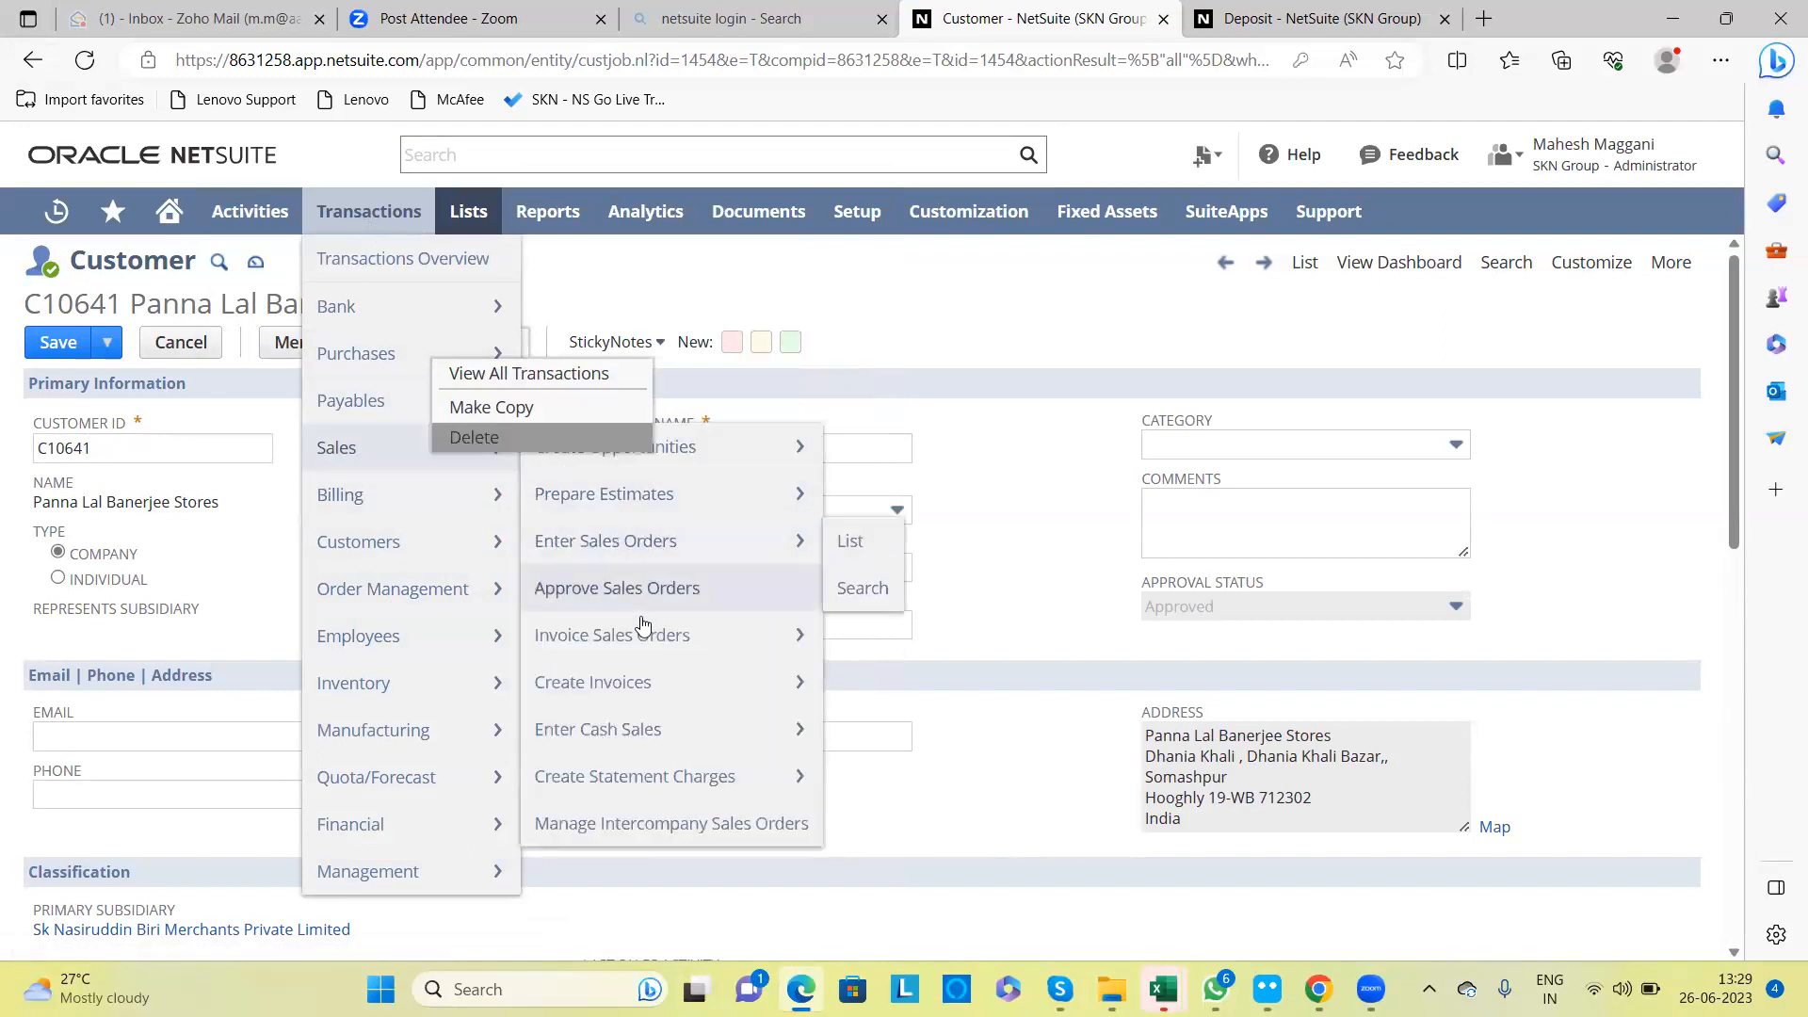
mouse_move(643, 625)
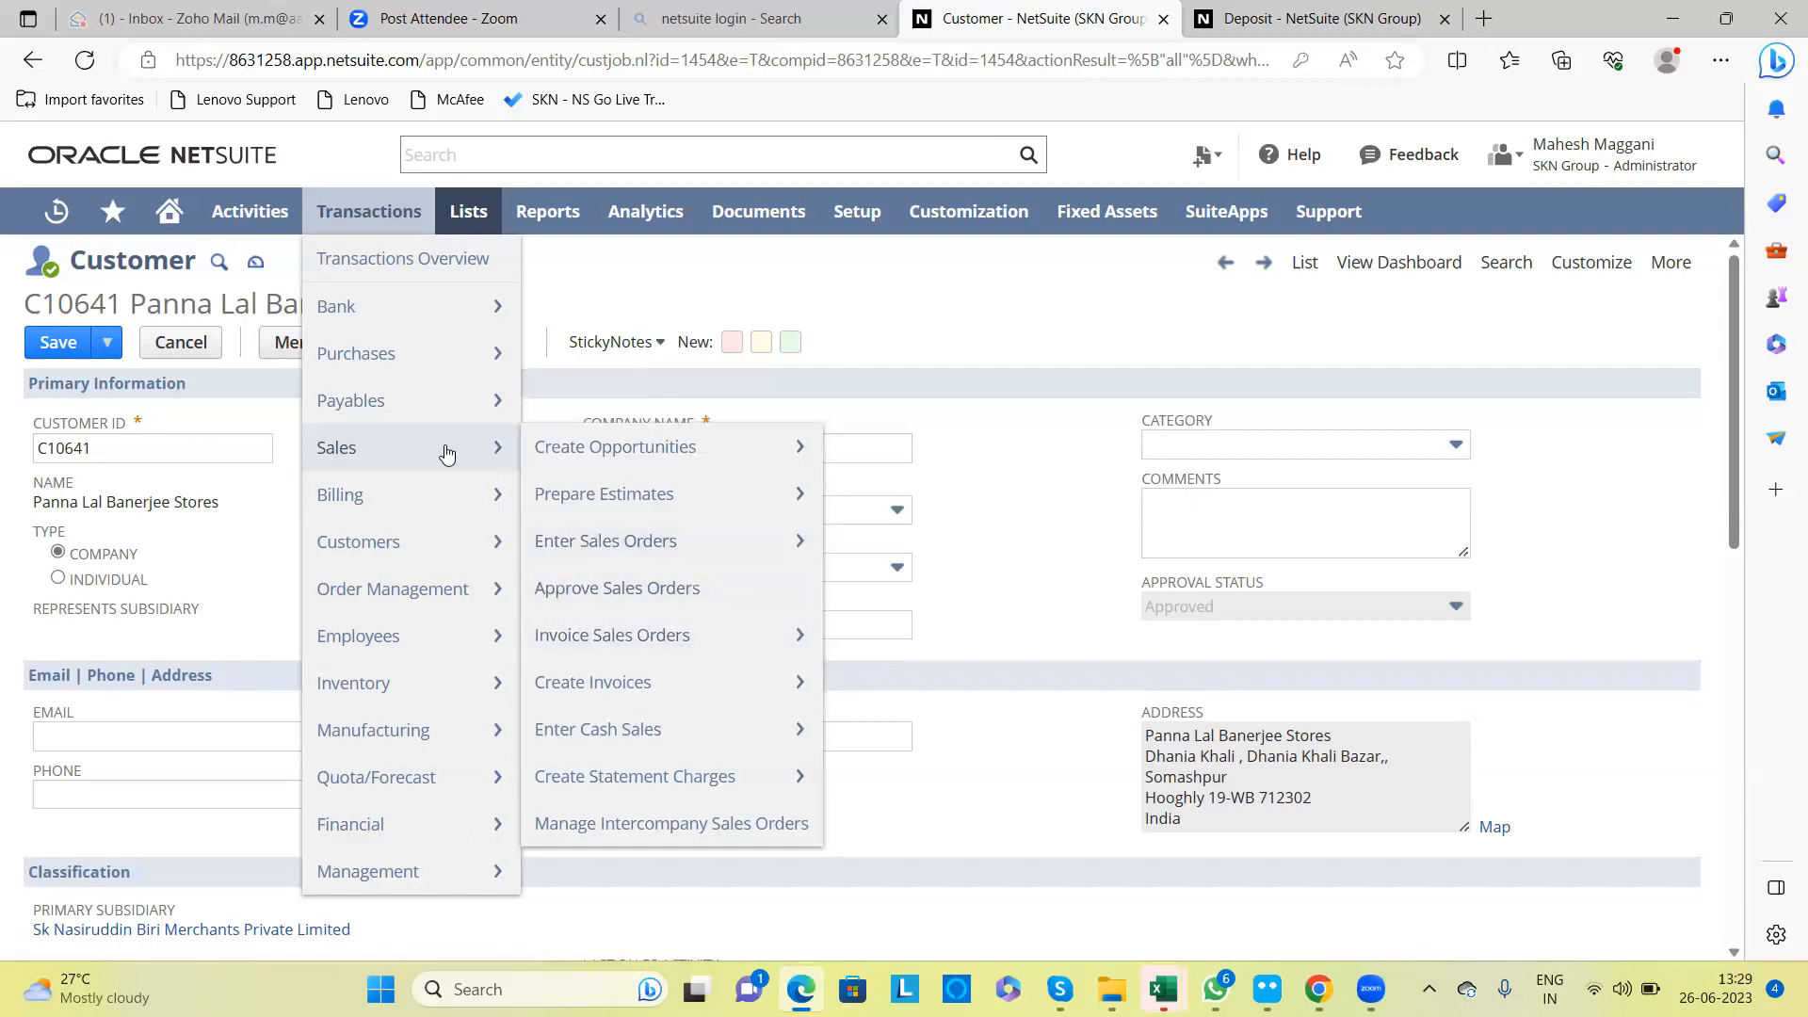
Step: Return to the unsaved deposit form, keeping it open, and close the duplicate deposit tab just opened
mouse_move(403, 332)
mouse_move(452, 306)
right_click(597, 345)
left_click(680, 367)
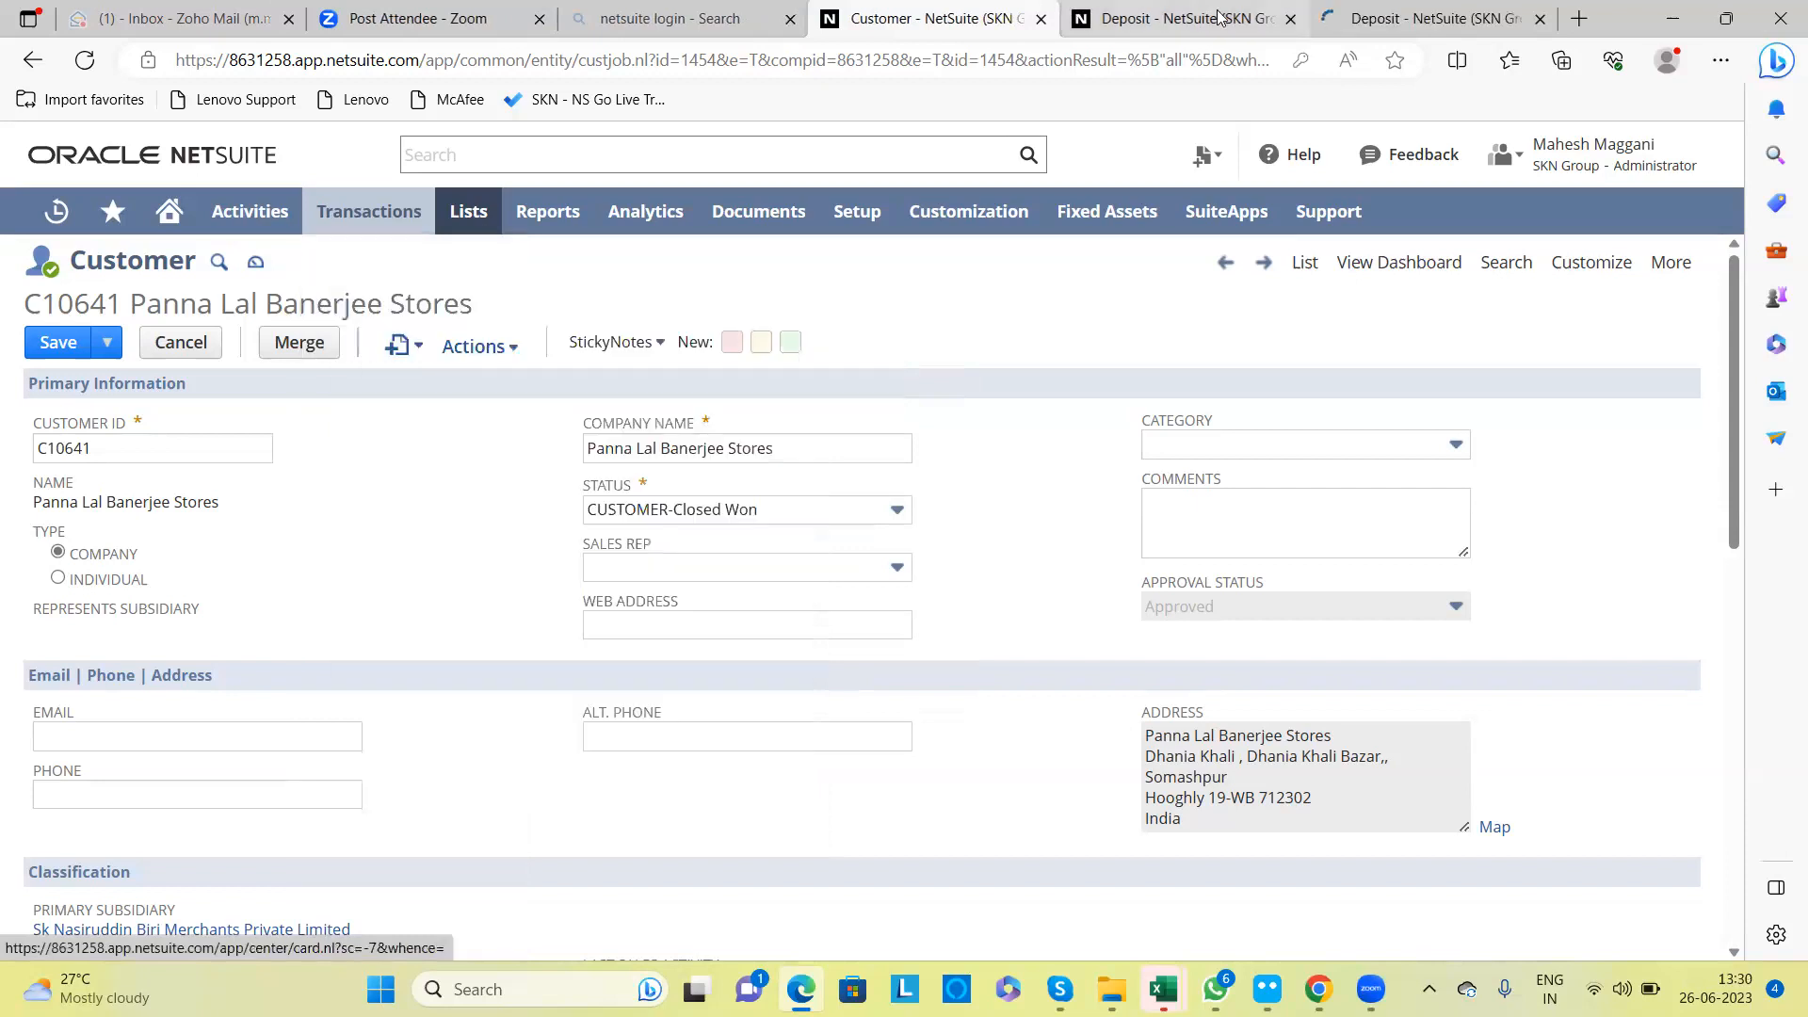
left_click(1305, 29)
left_click(1291, 19)
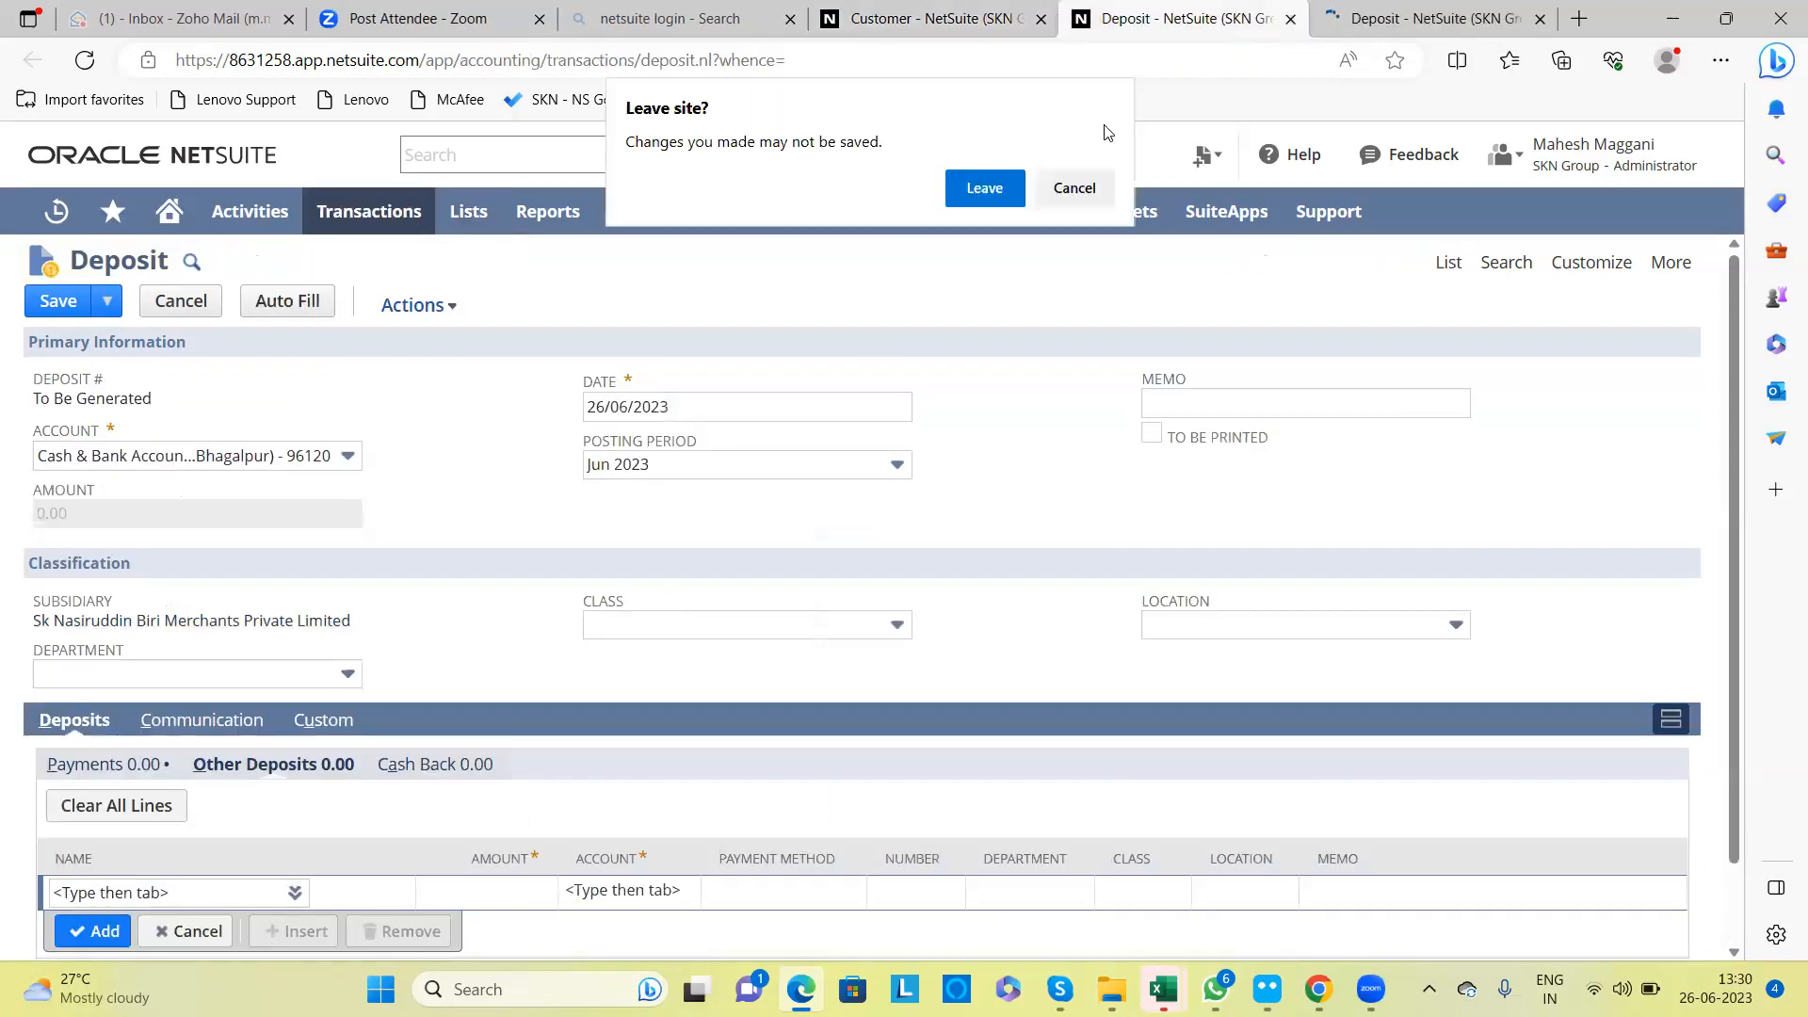
left_click(1075, 190)
left_click(1540, 19)
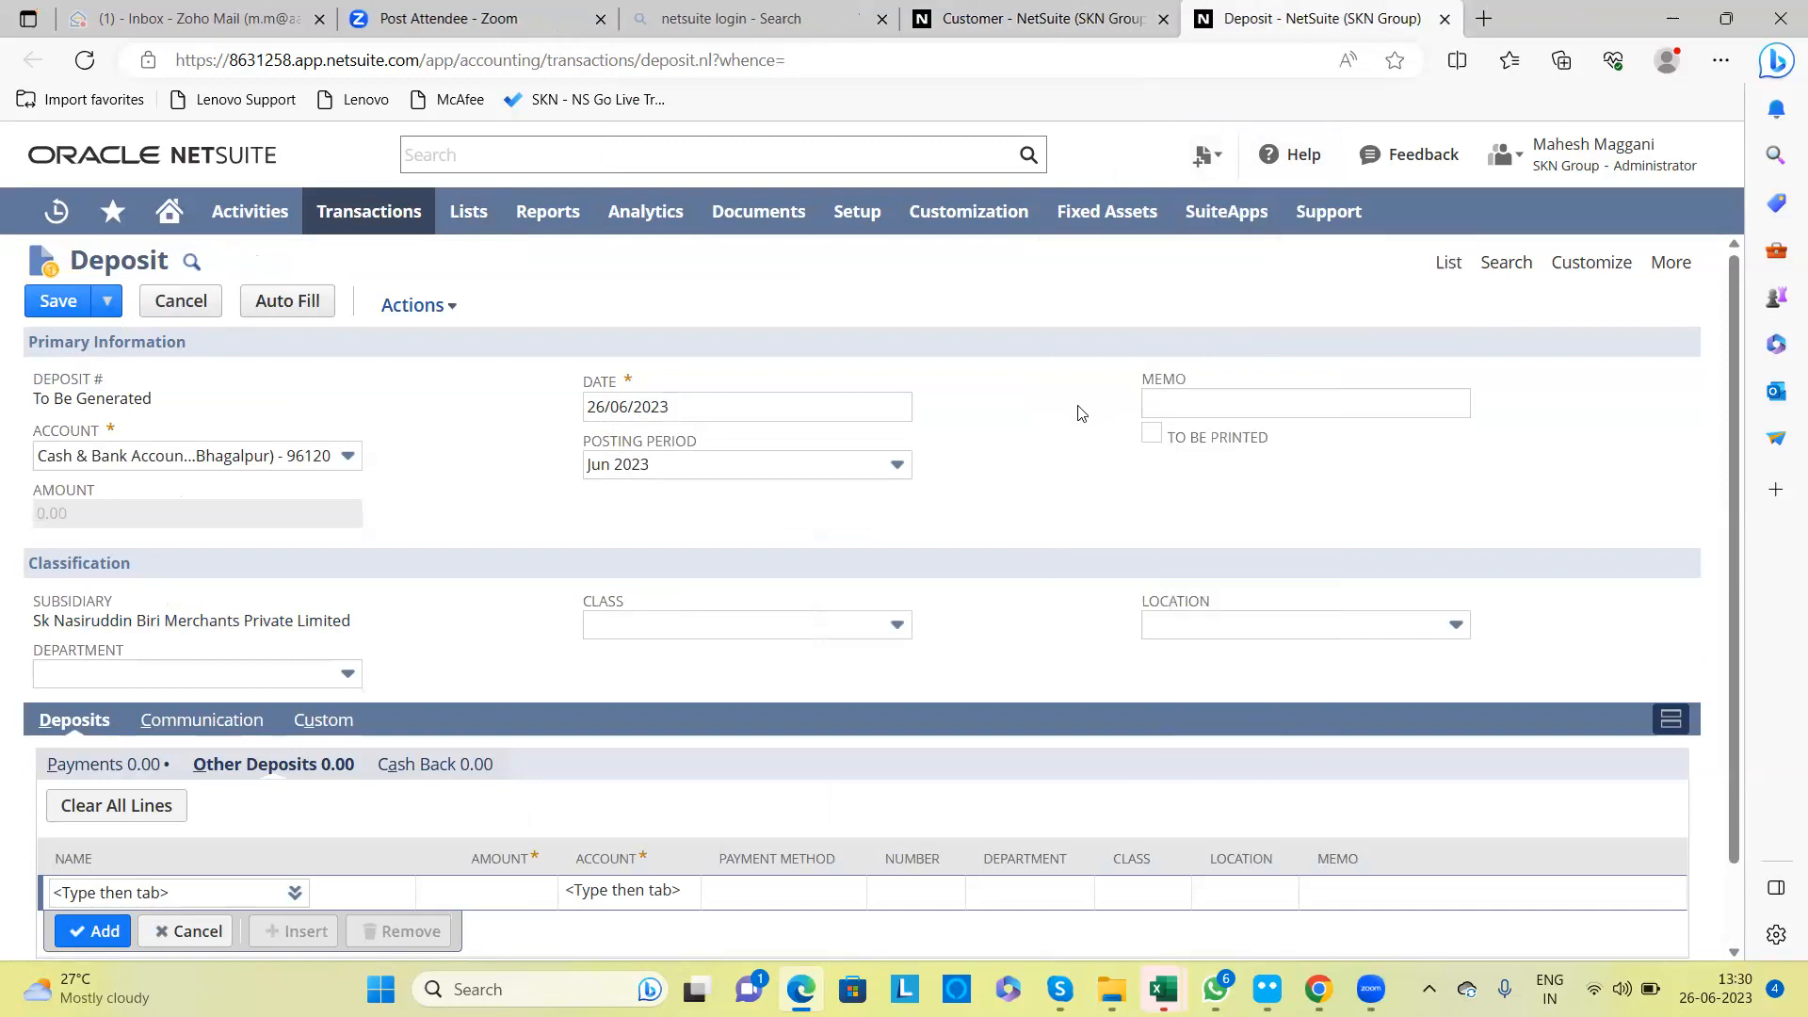
Step: Set the deposit's account to Canara Bank (Mahalpar) - Stop and show the deposit's communication events
scroll(1024, 525, "down", 1)
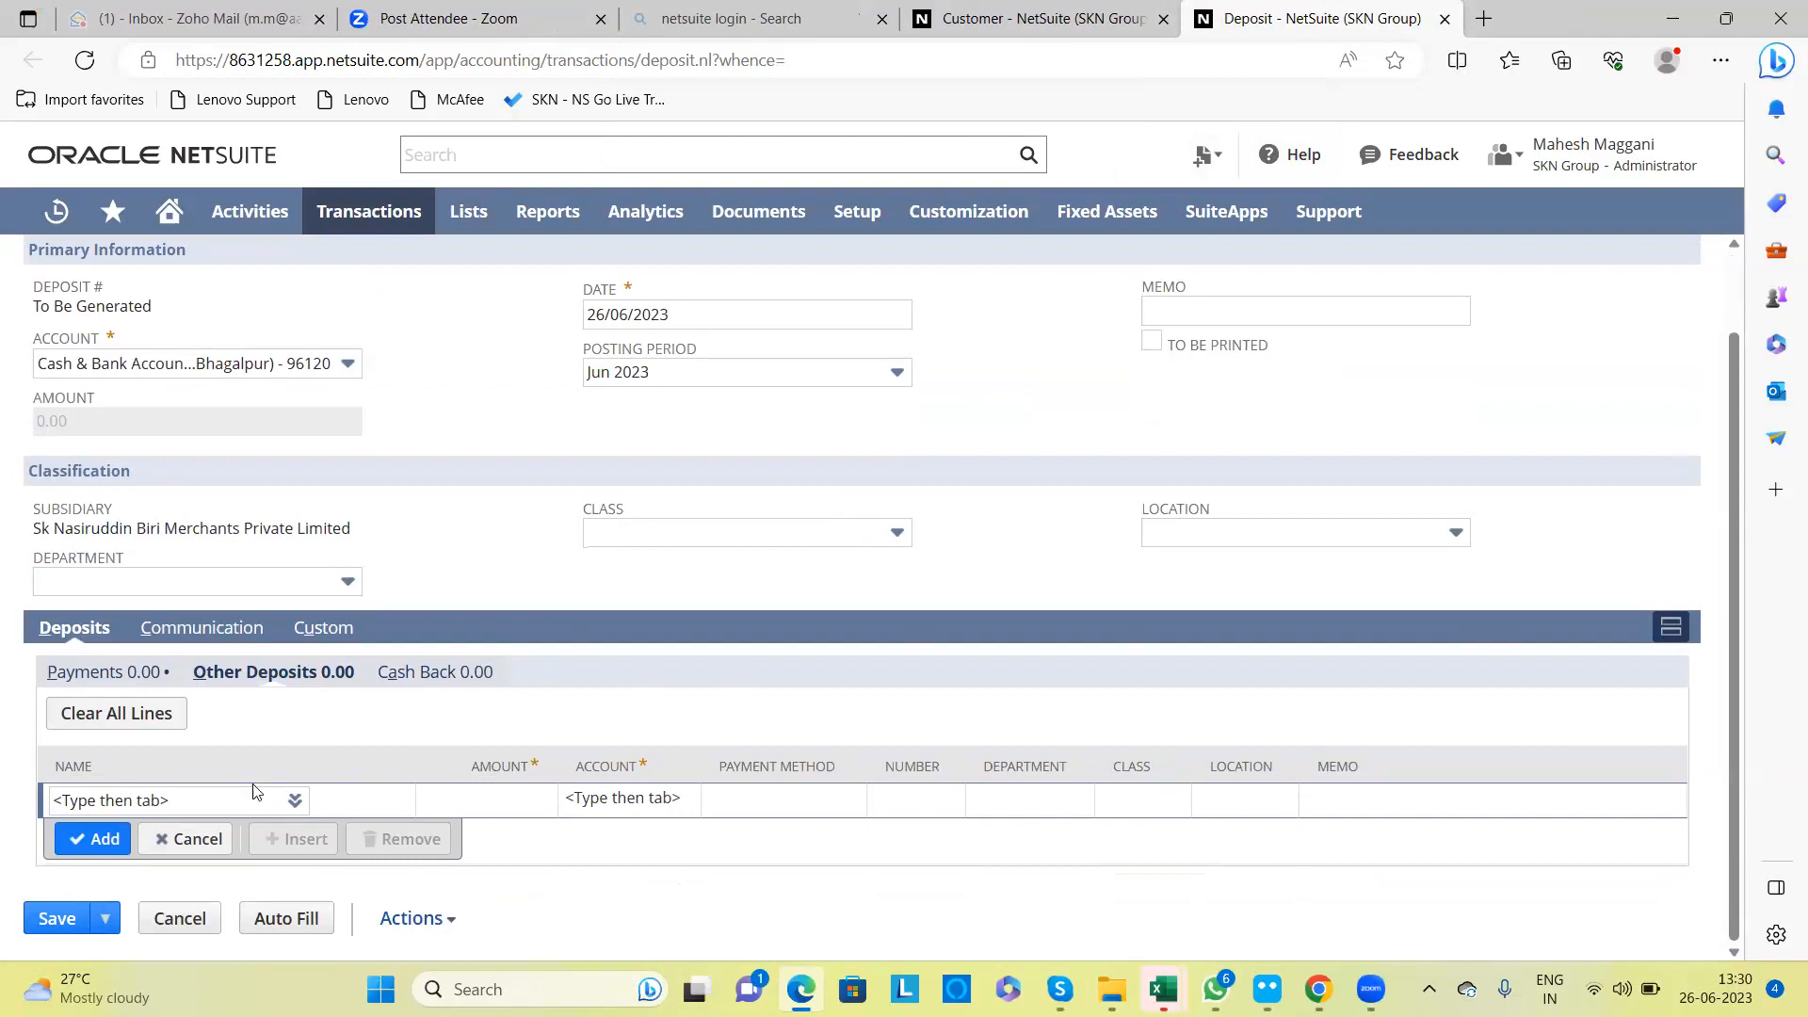
mouse_move(293, 803)
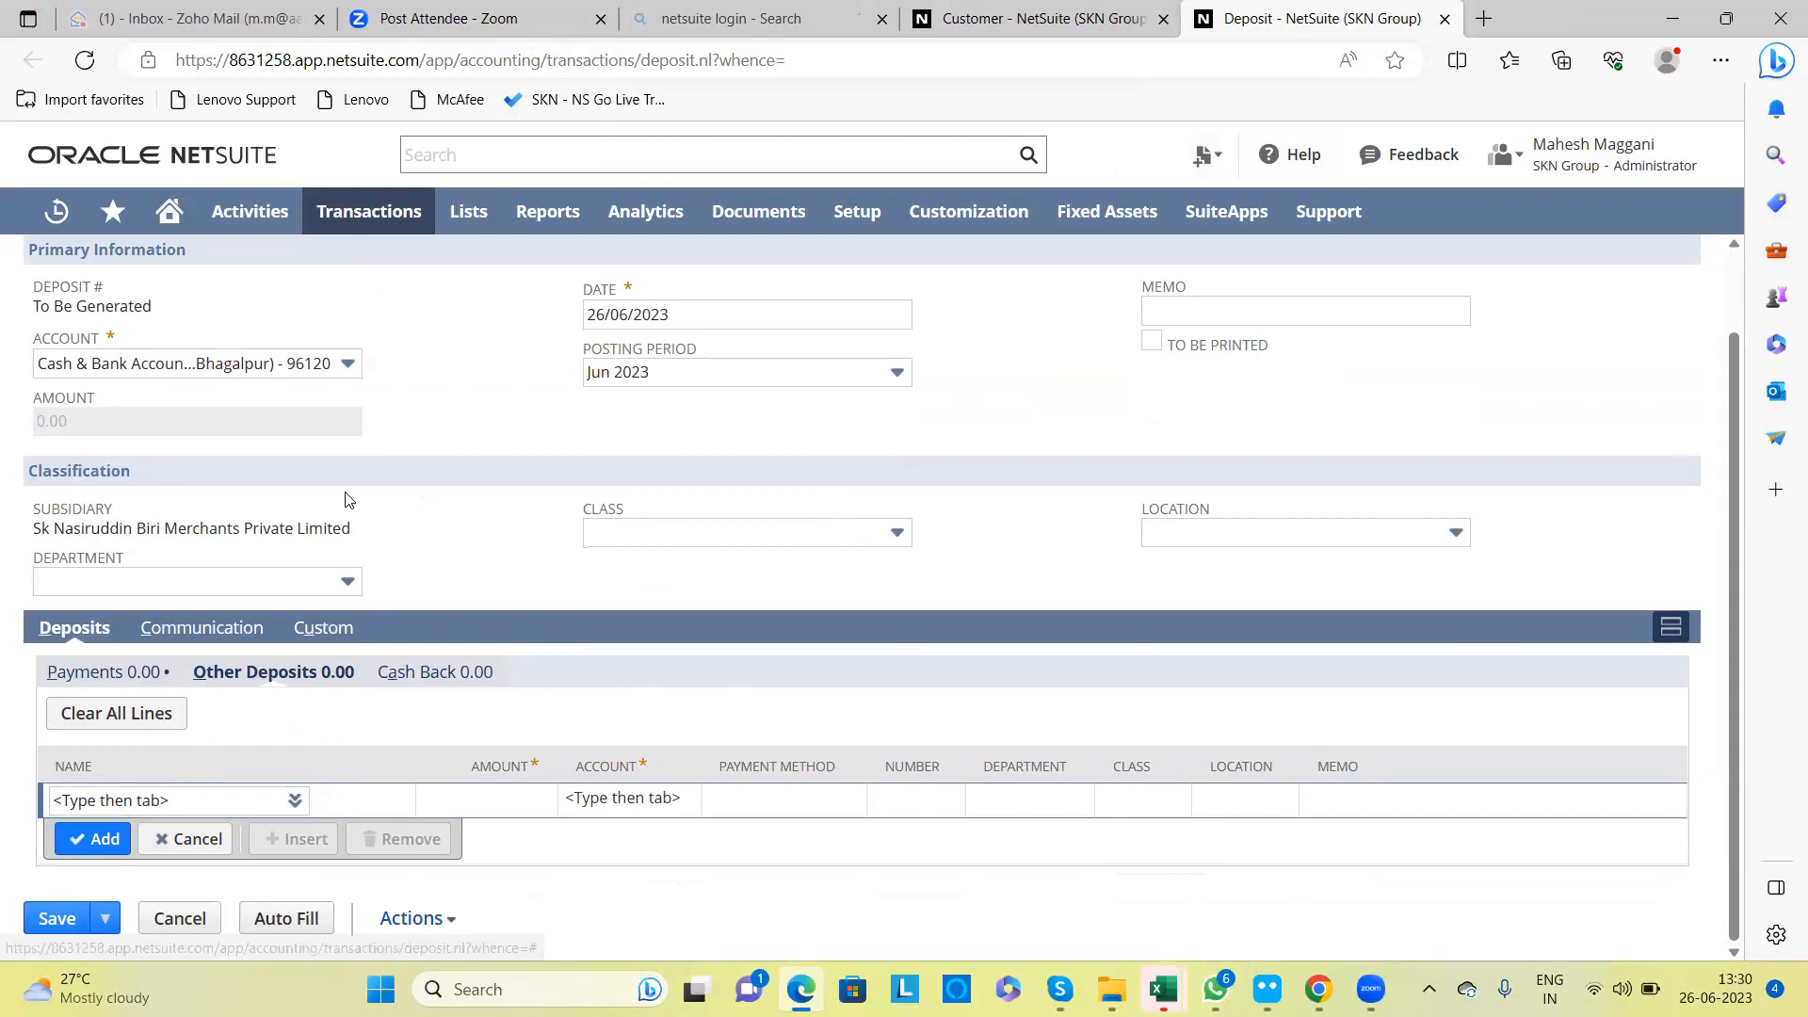
left_click(347, 371)
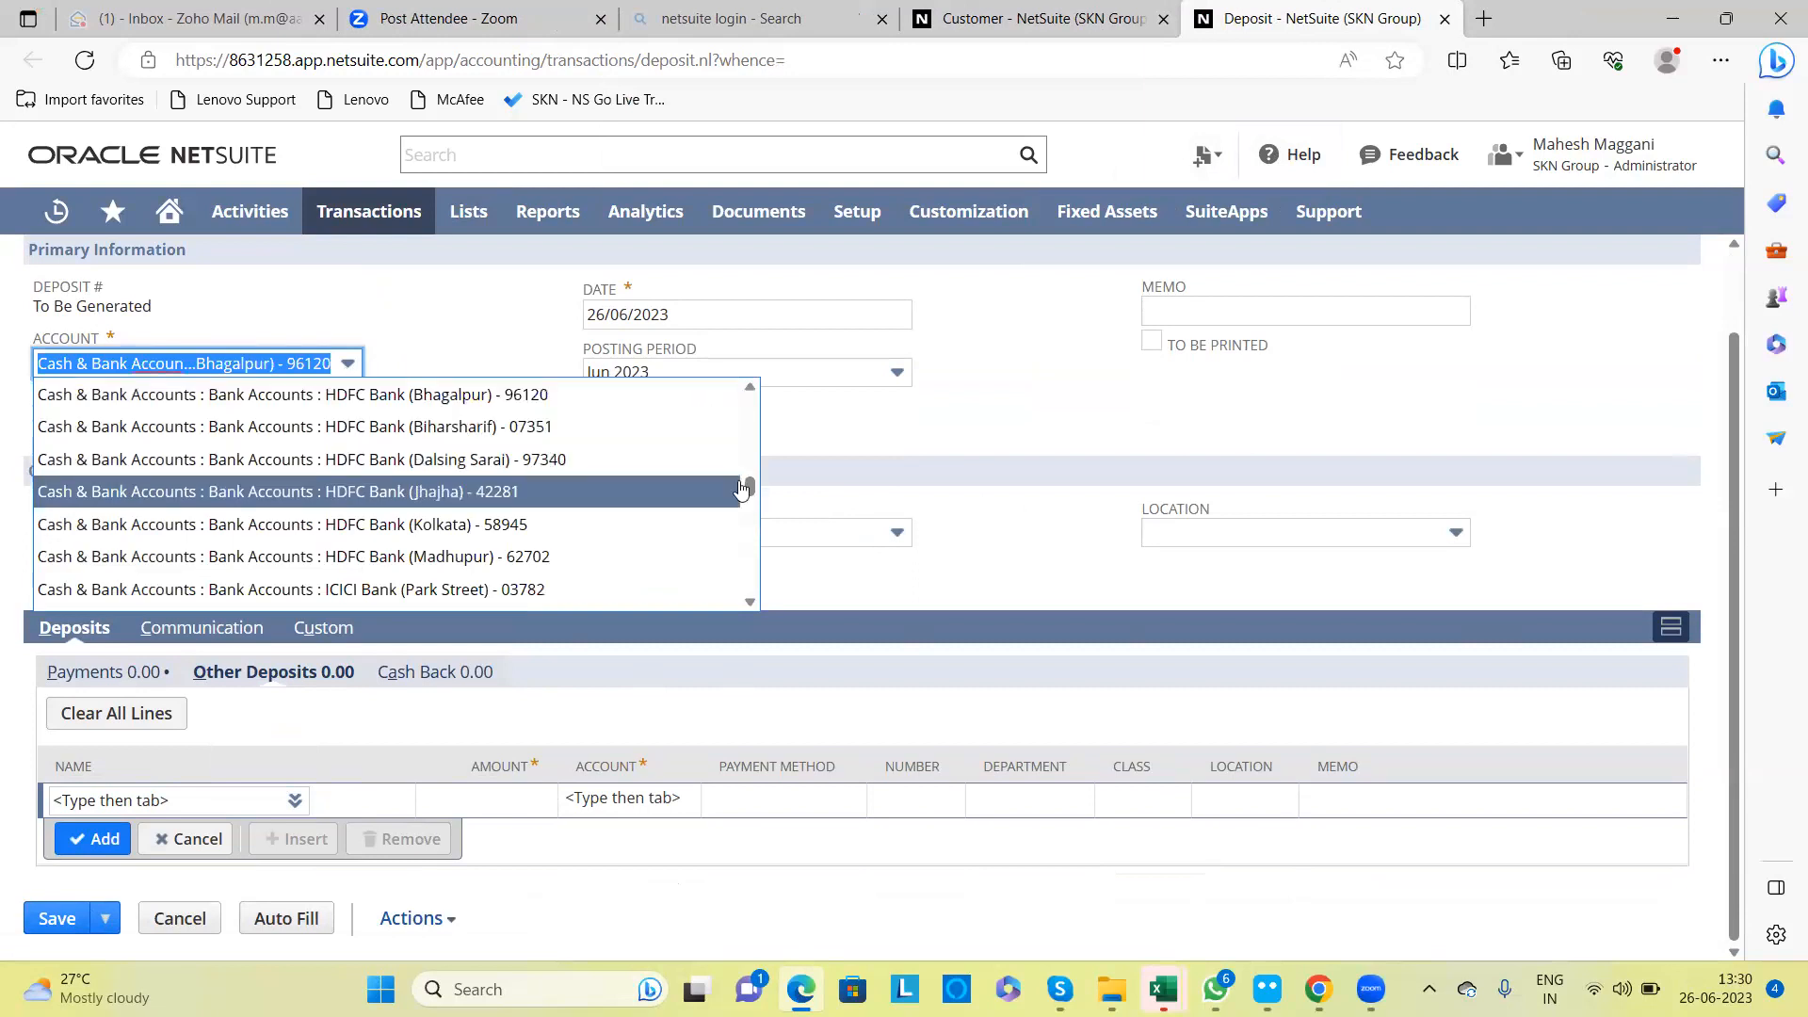
left_click(751, 387)
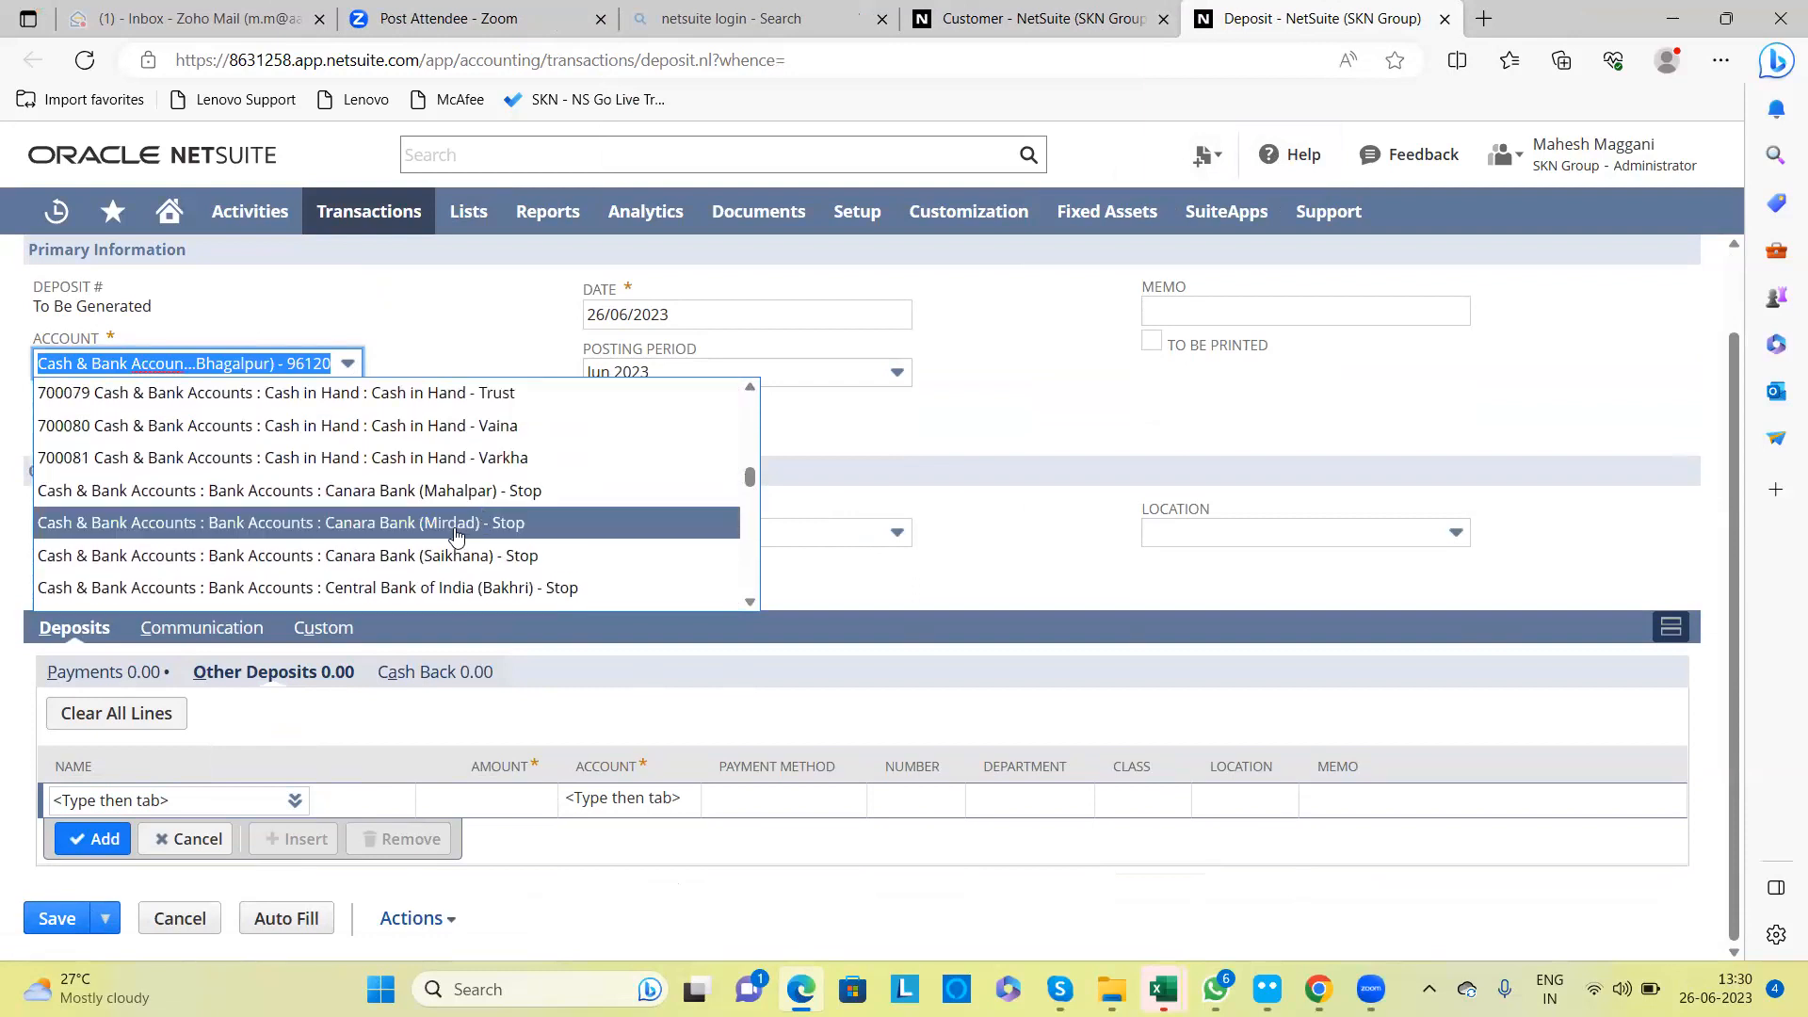
left_click(455, 492)
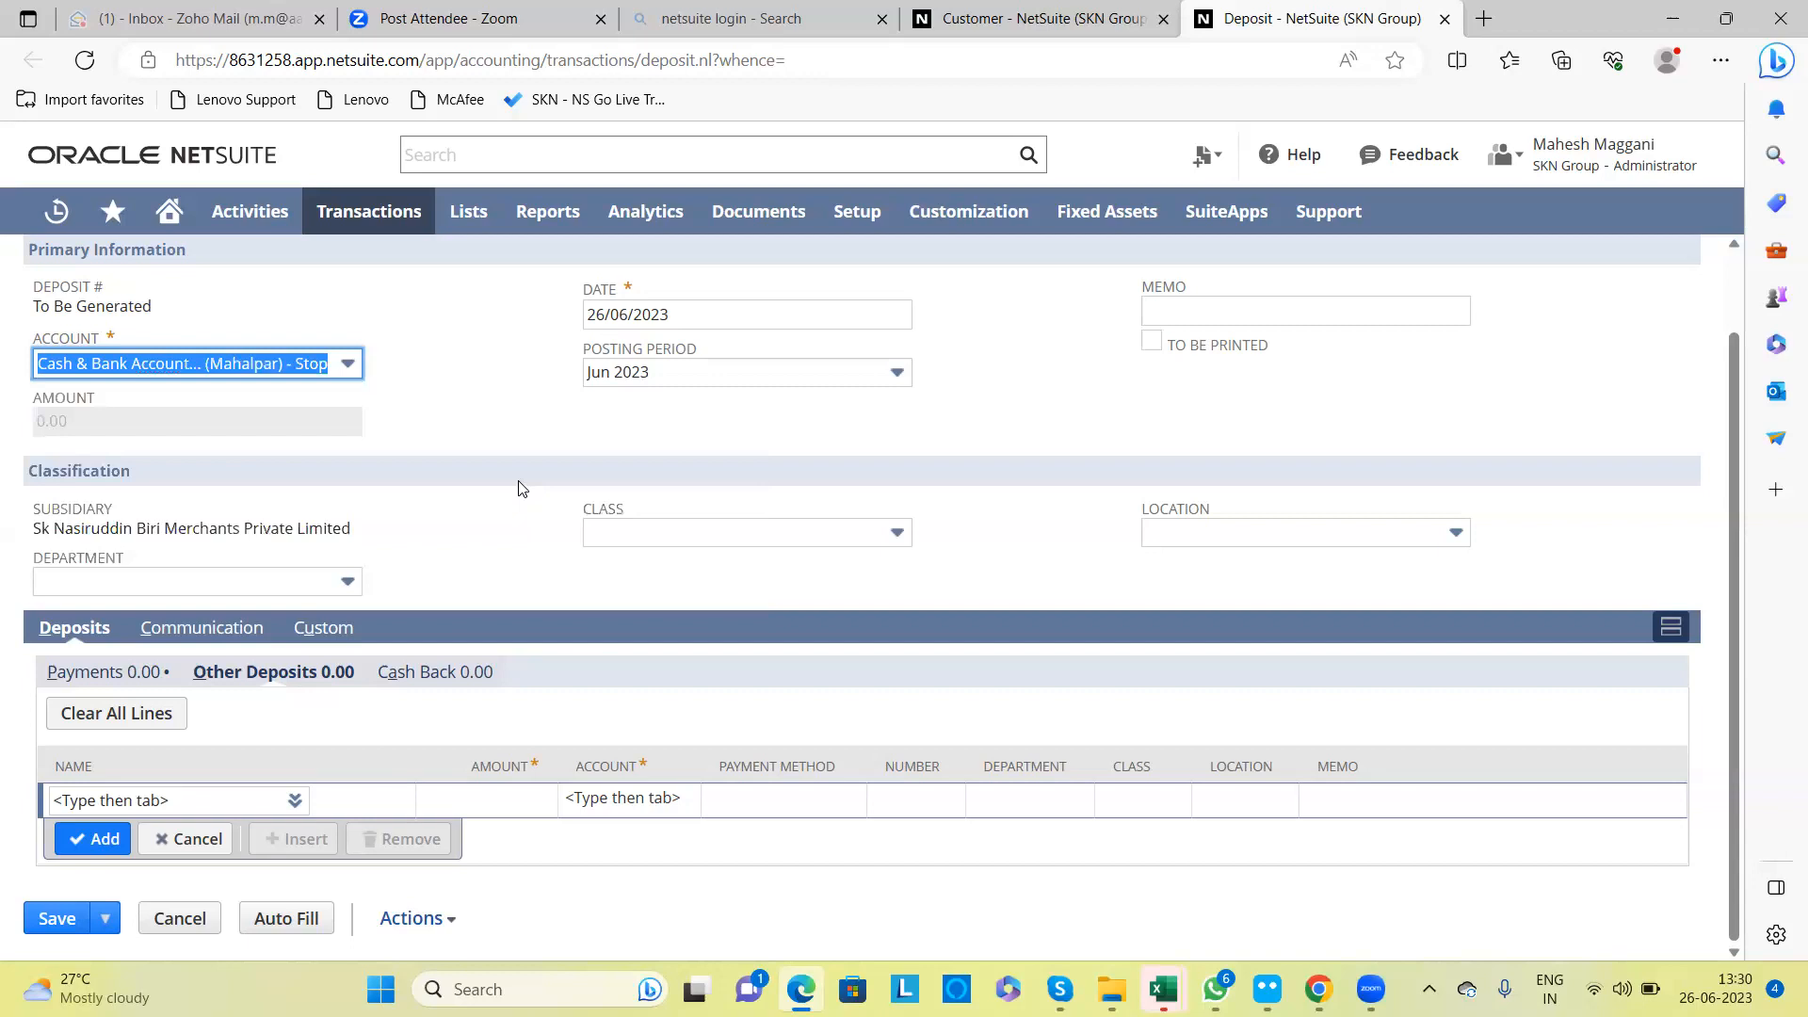
left_click(518, 487)
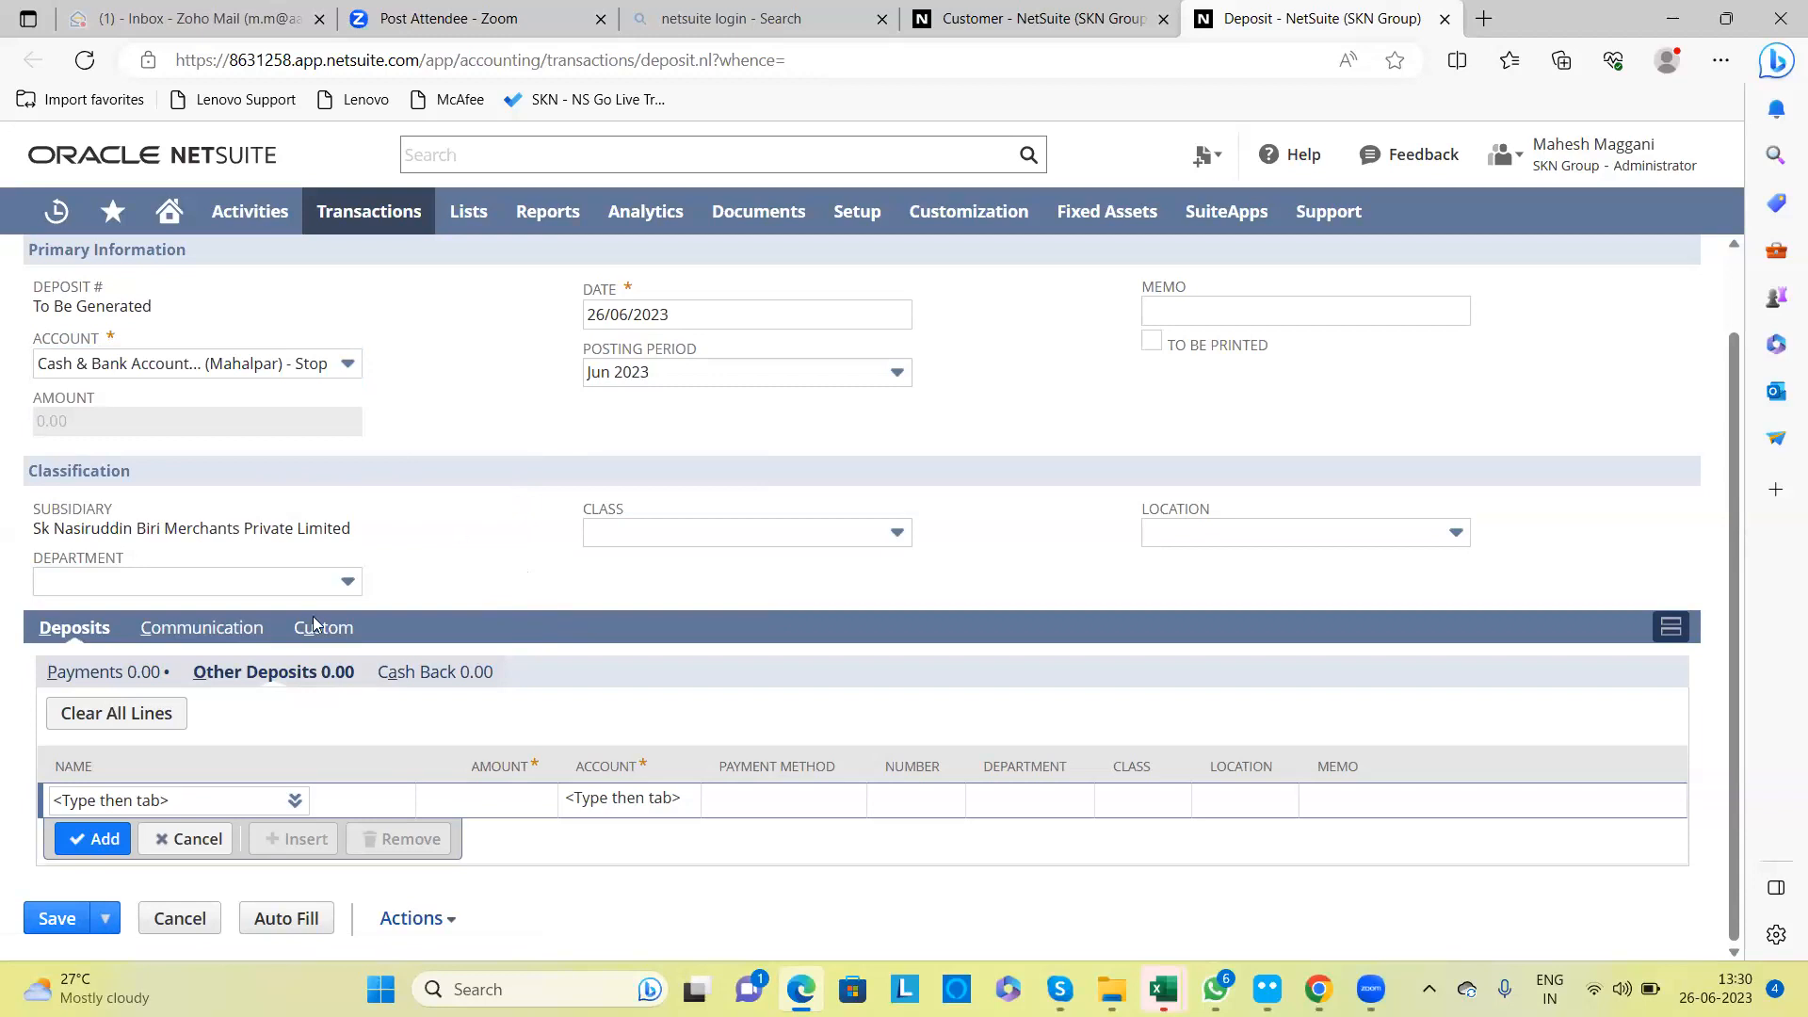
left_click(200, 629)
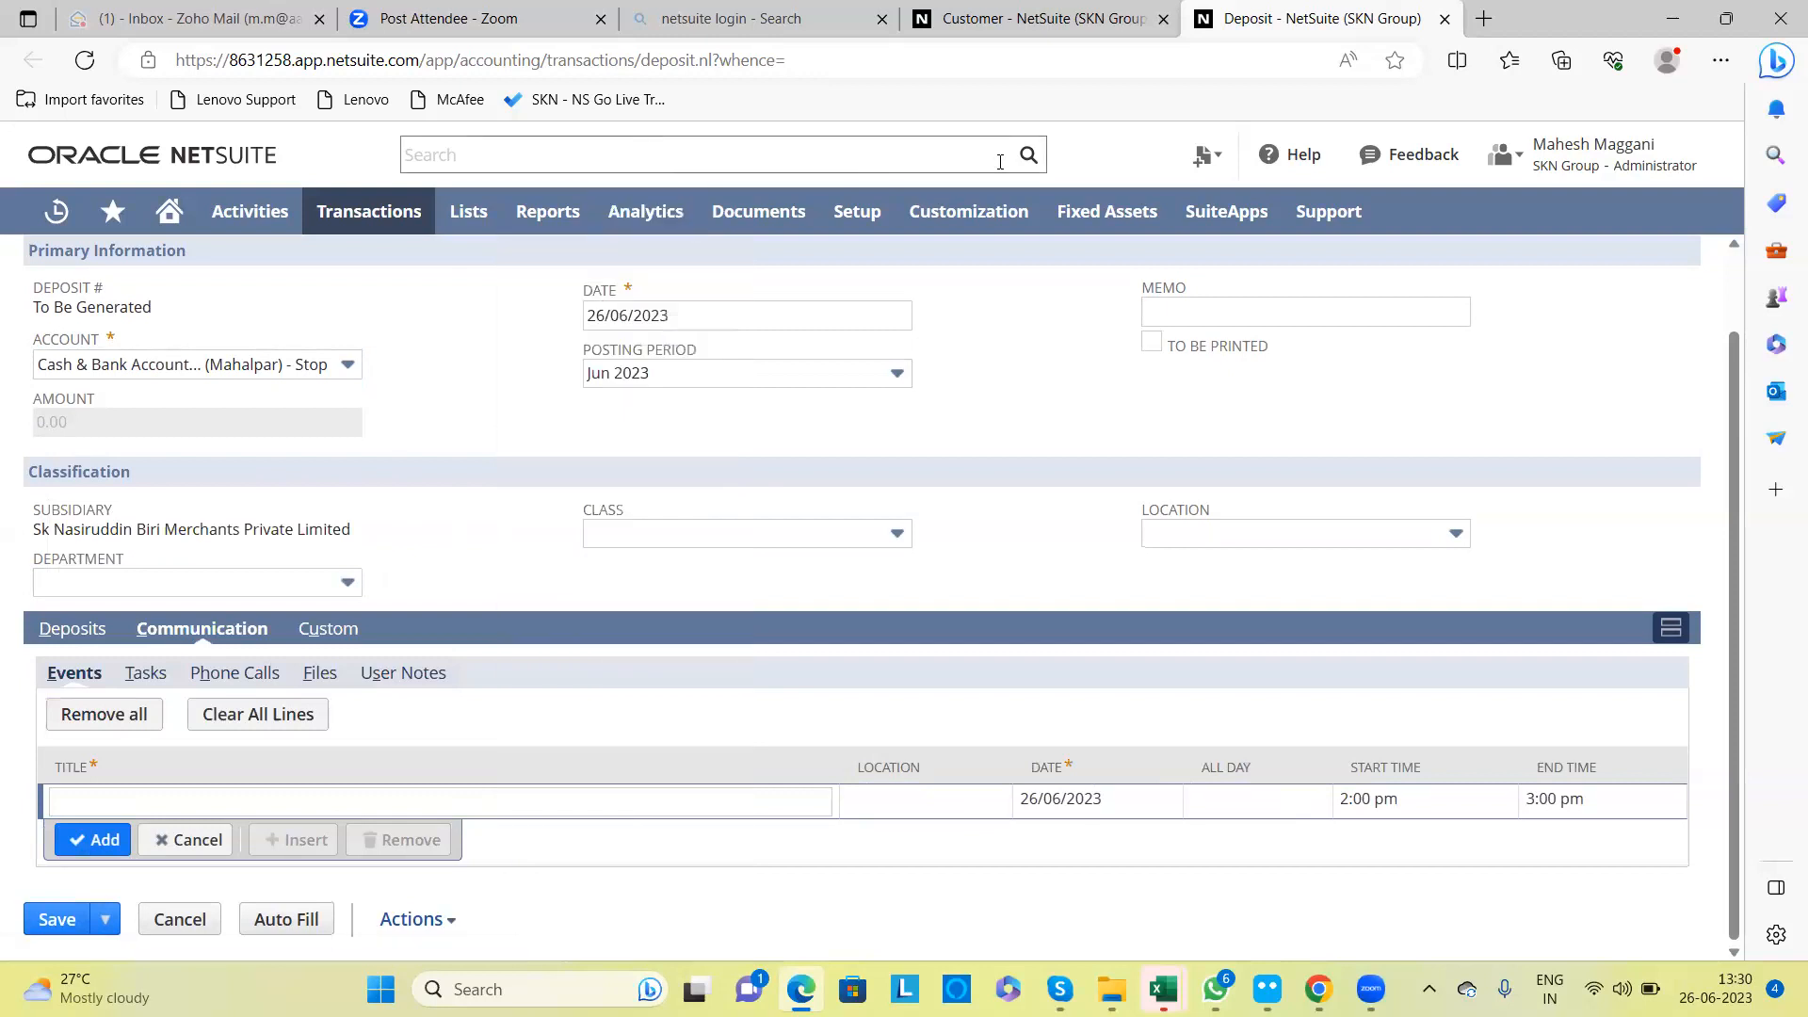
mouse_move(481, 209)
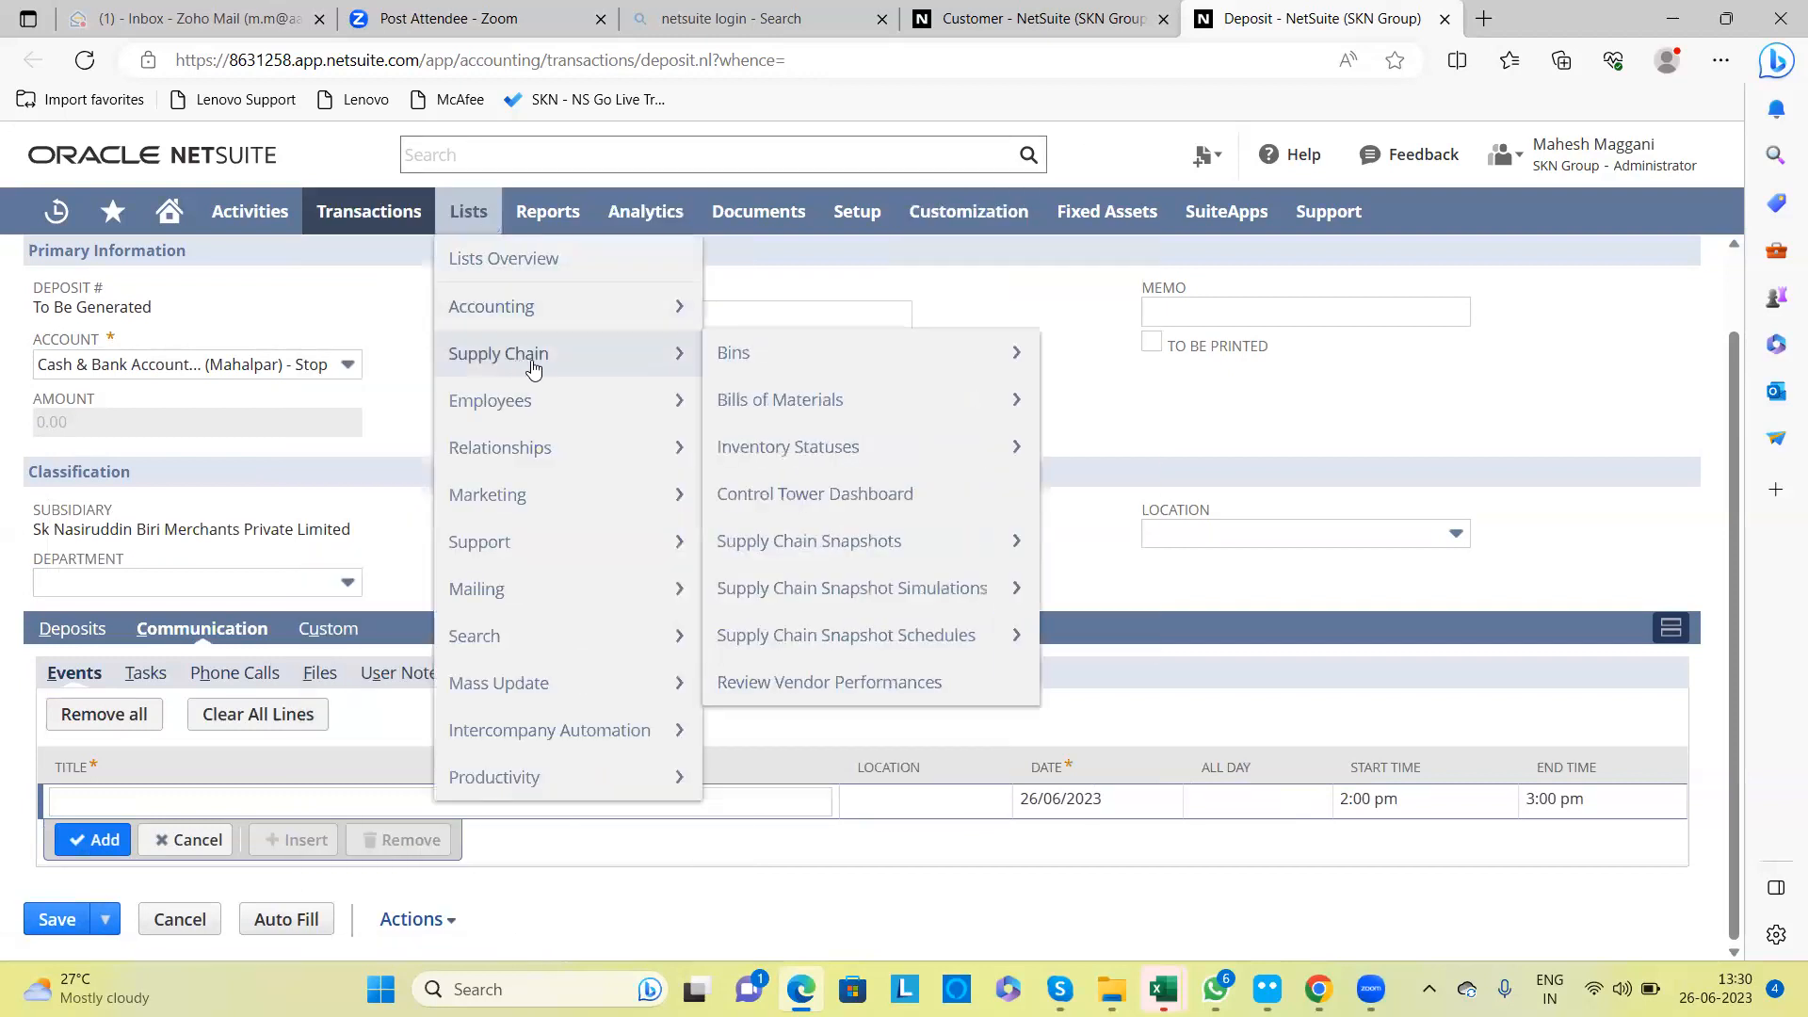
mouse_move(579, 440)
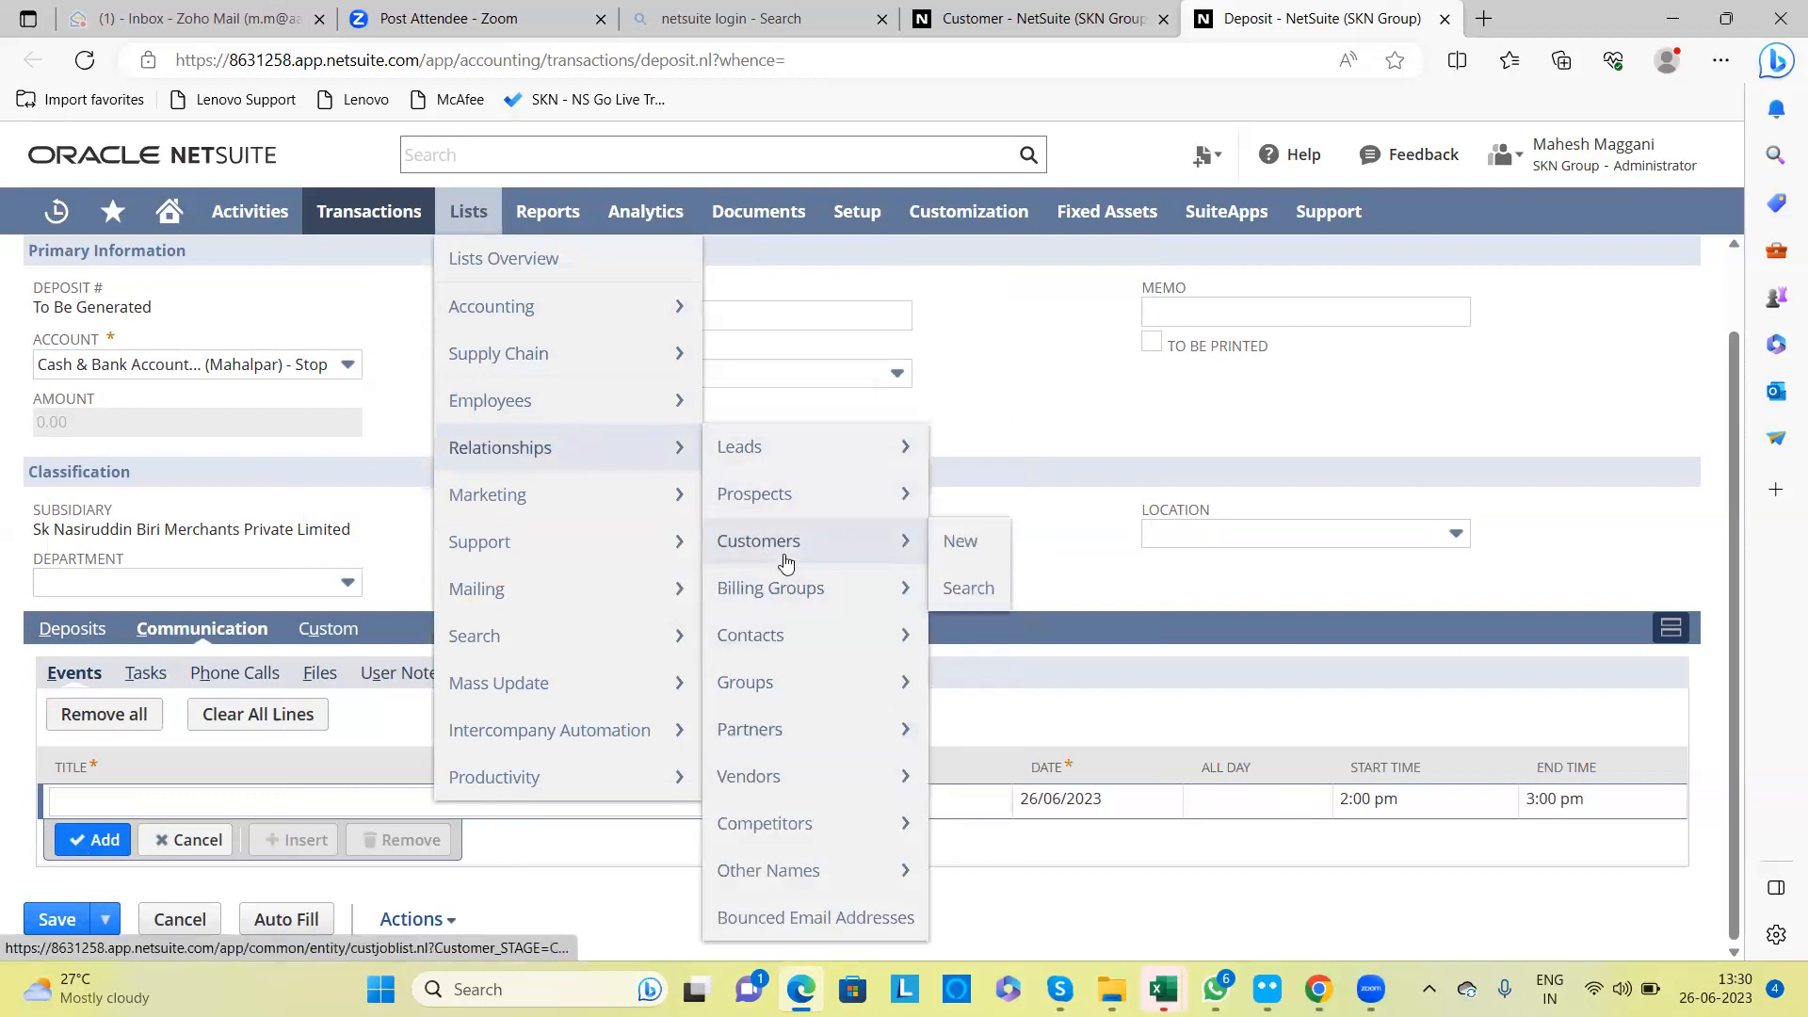
left_click(887, 561)
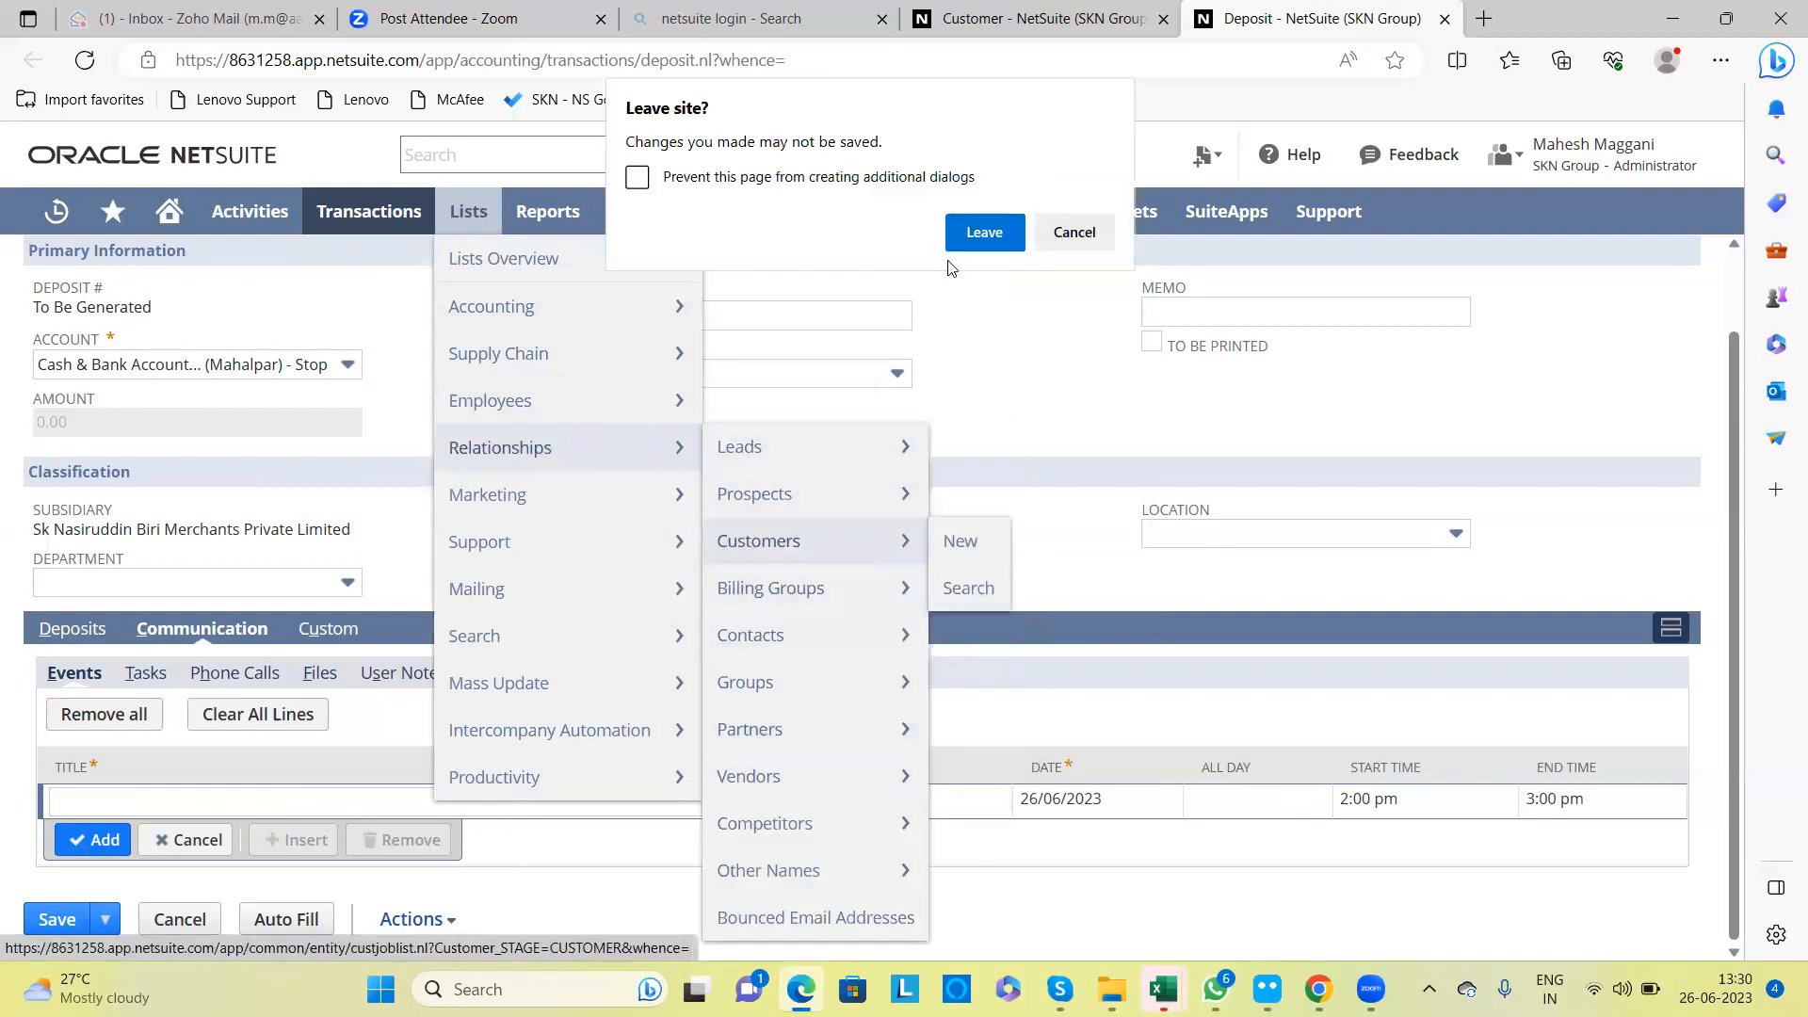
key("Escape")
Step: Open the customer list in a new browser tab and switch to it, leaving the deposit form open
mouse_move(369, 211)
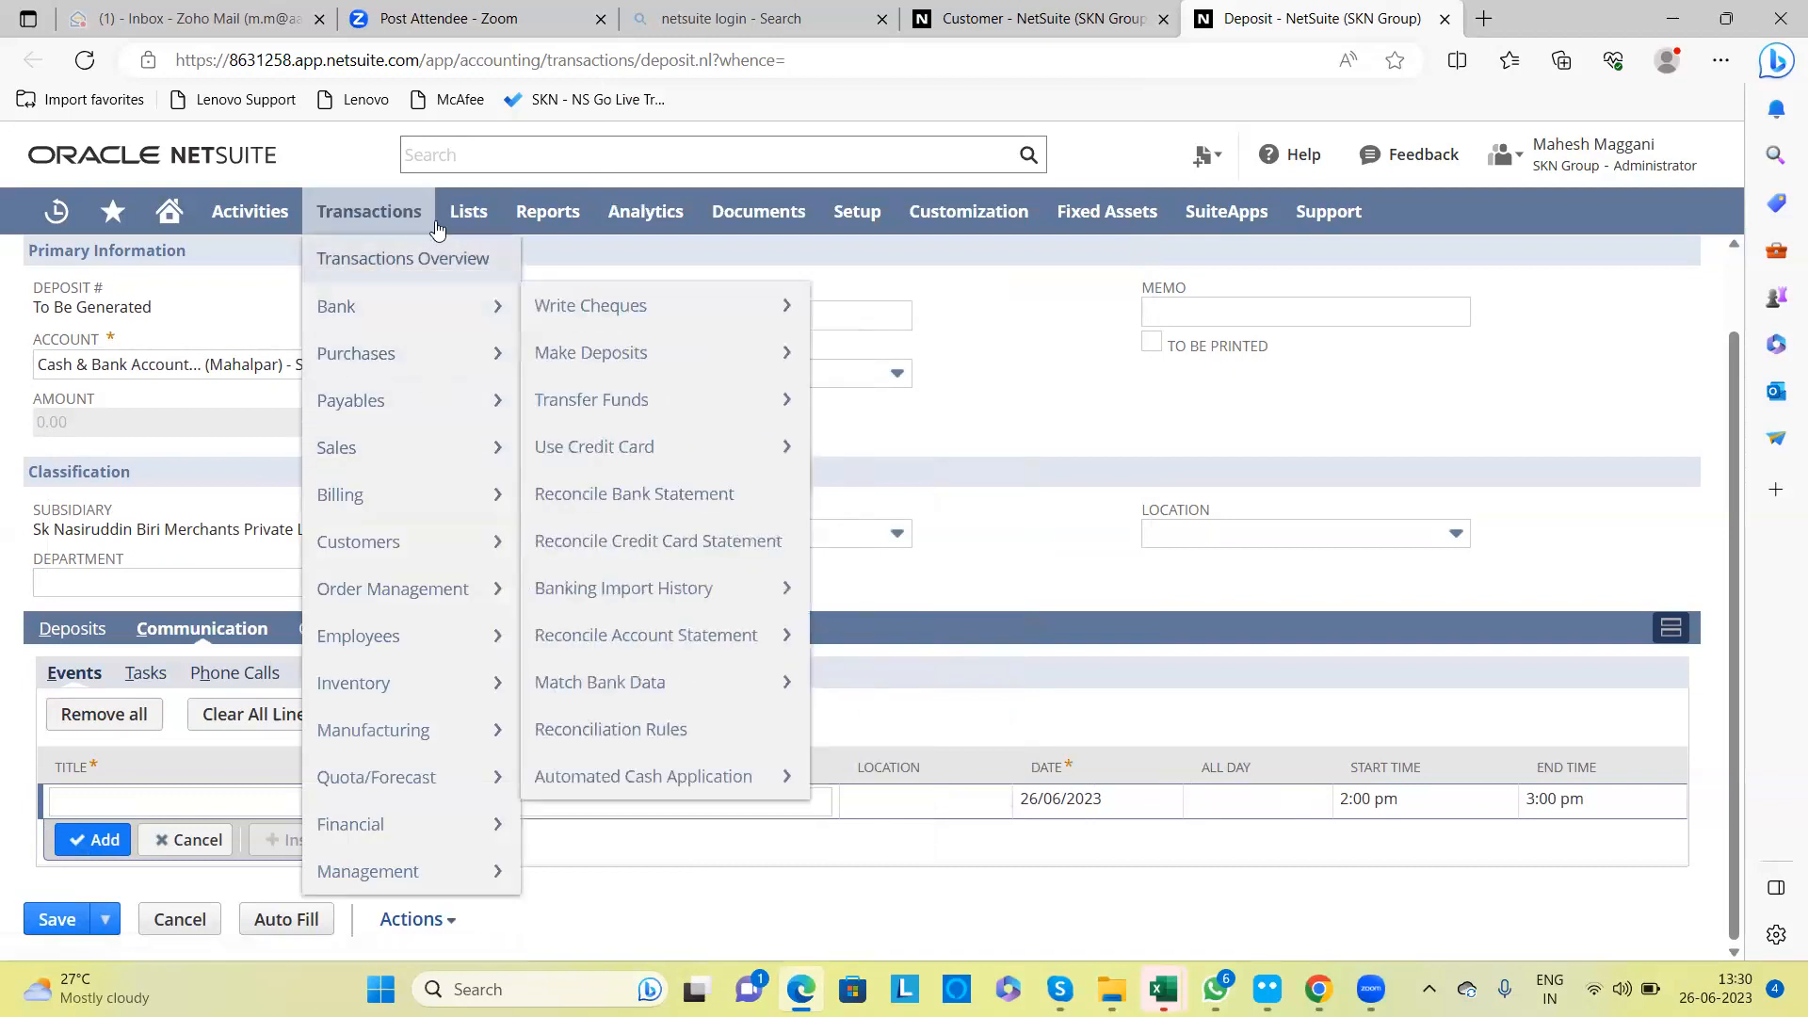
mouse_move(470, 215)
mouse_move(534, 376)
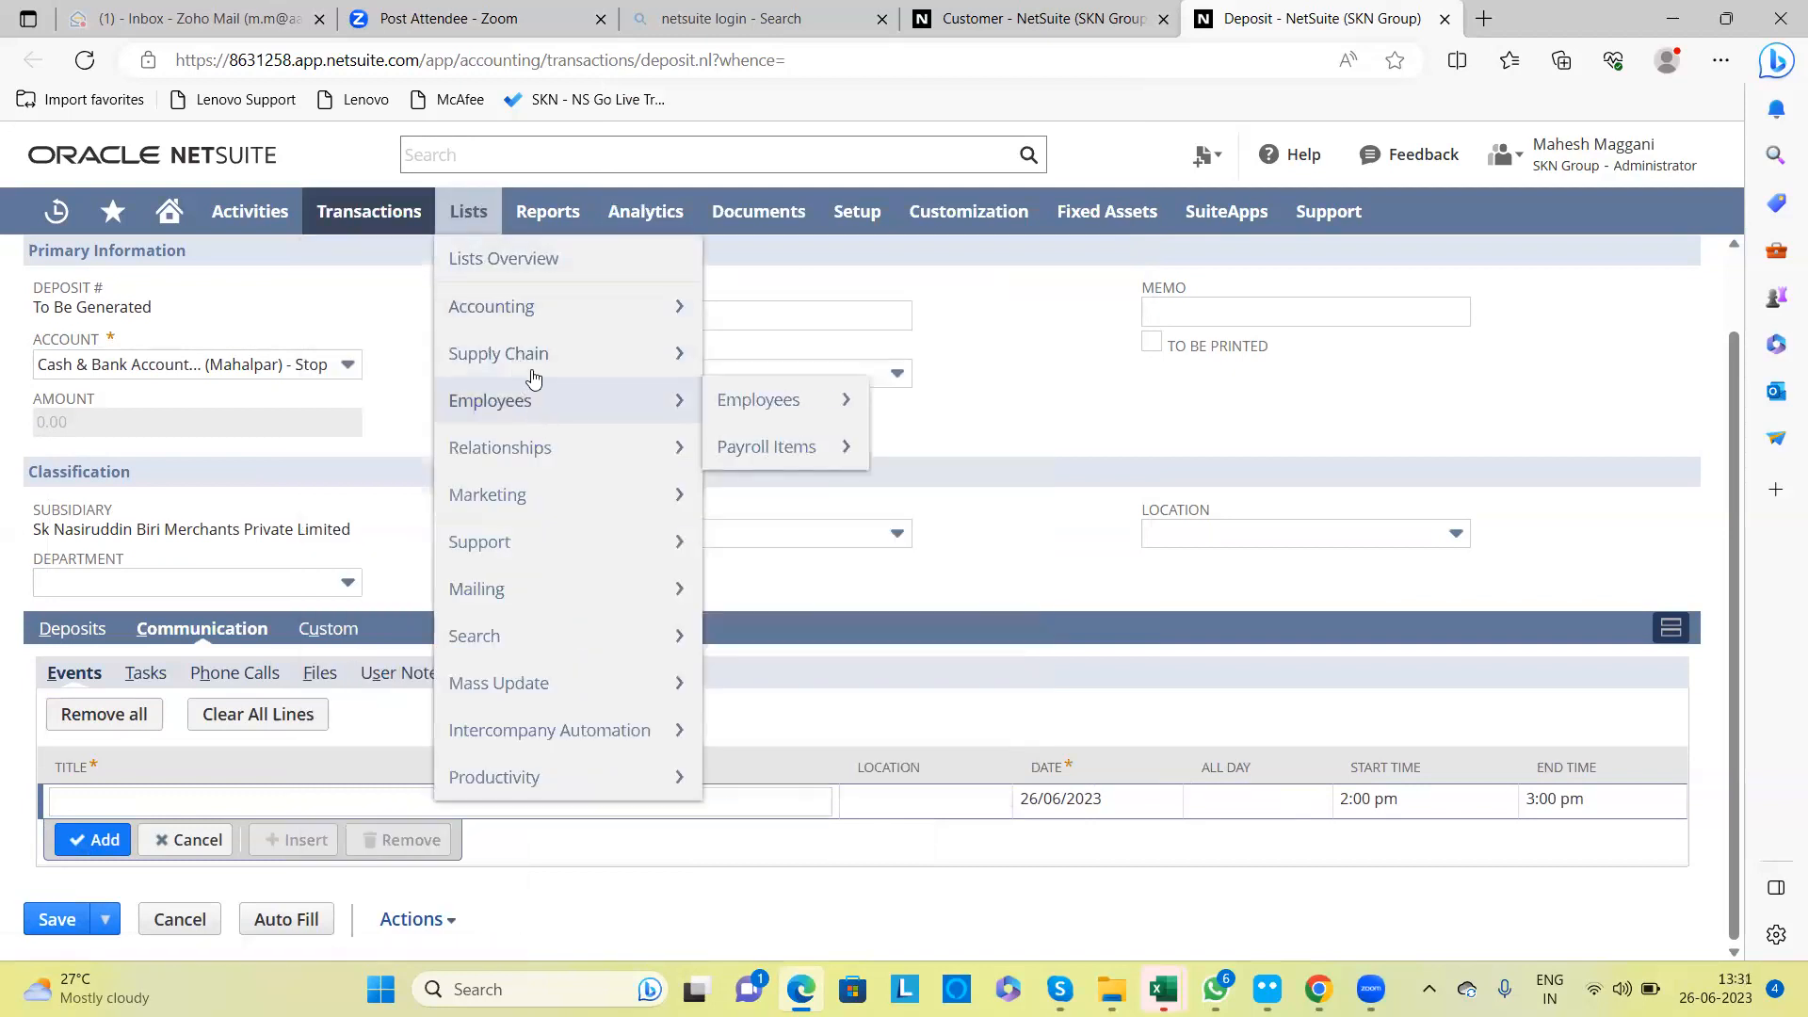
mouse_move(558, 440)
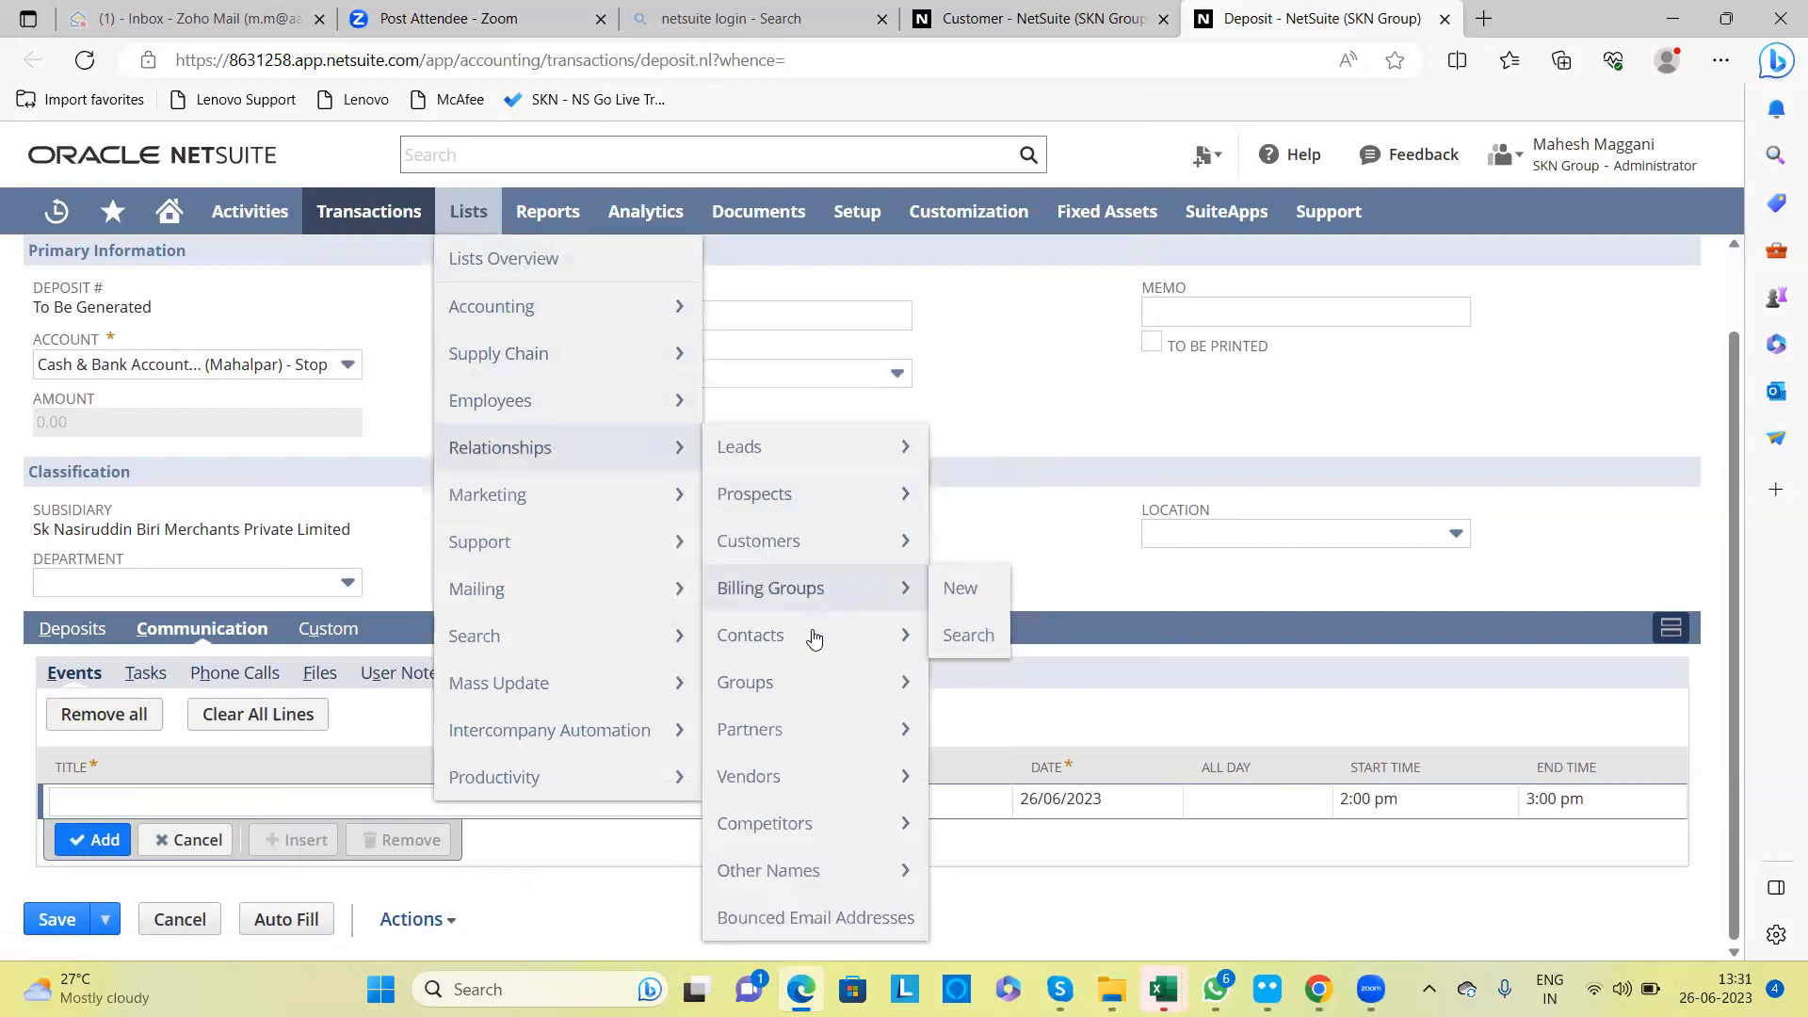
right_click(796, 544)
left_click(895, 570)
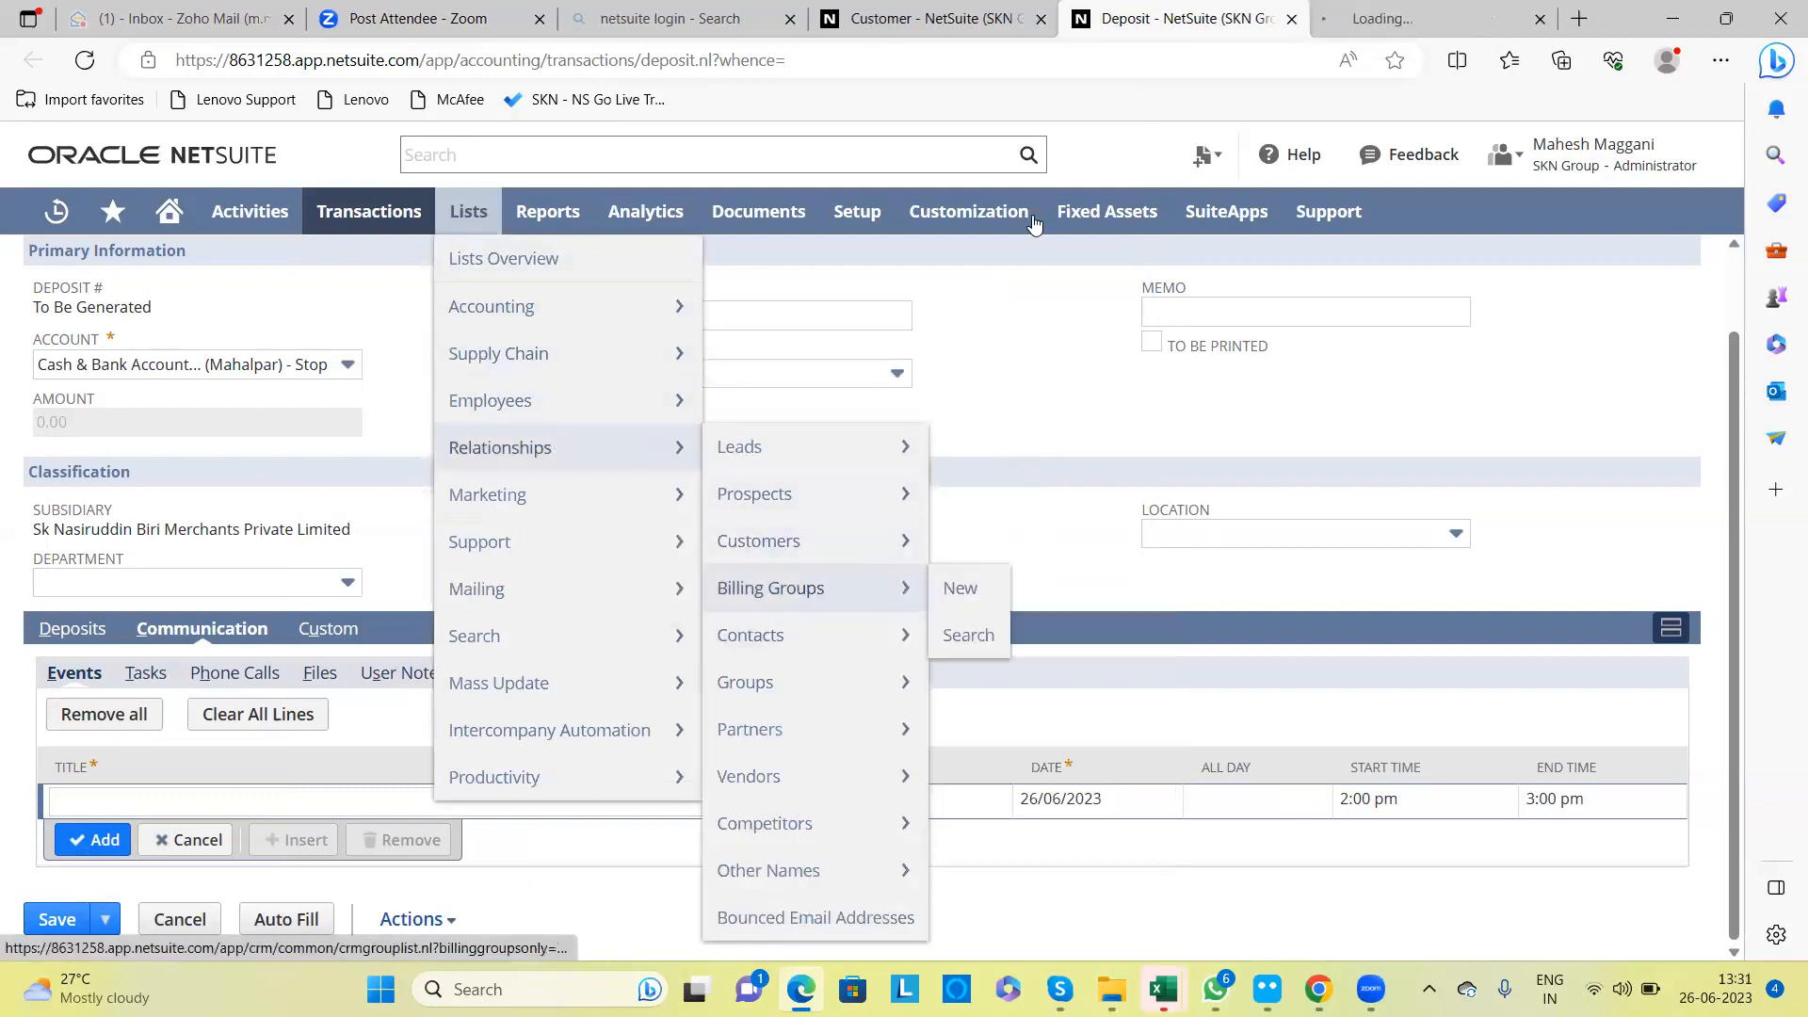
left_click(1403, 19)
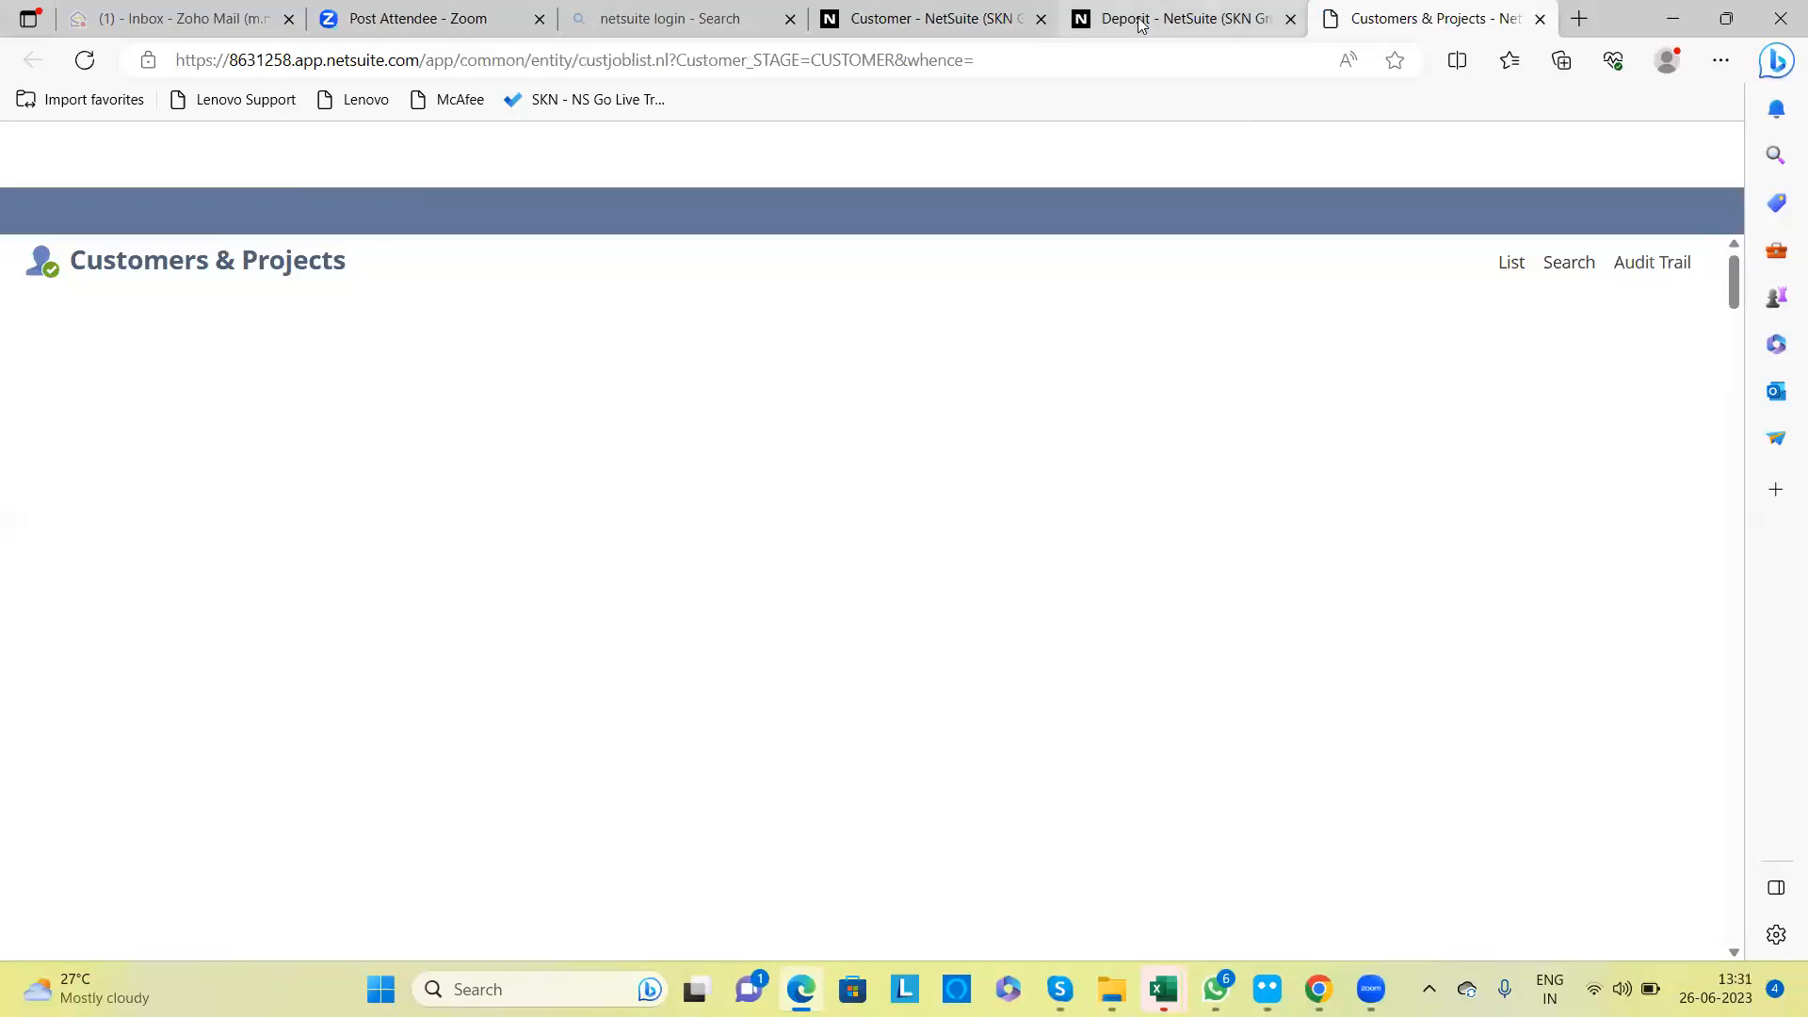
Step: Copy the customer's name from the open customer record and find it on the Customers & Projects list page
left_click(1140, 24)
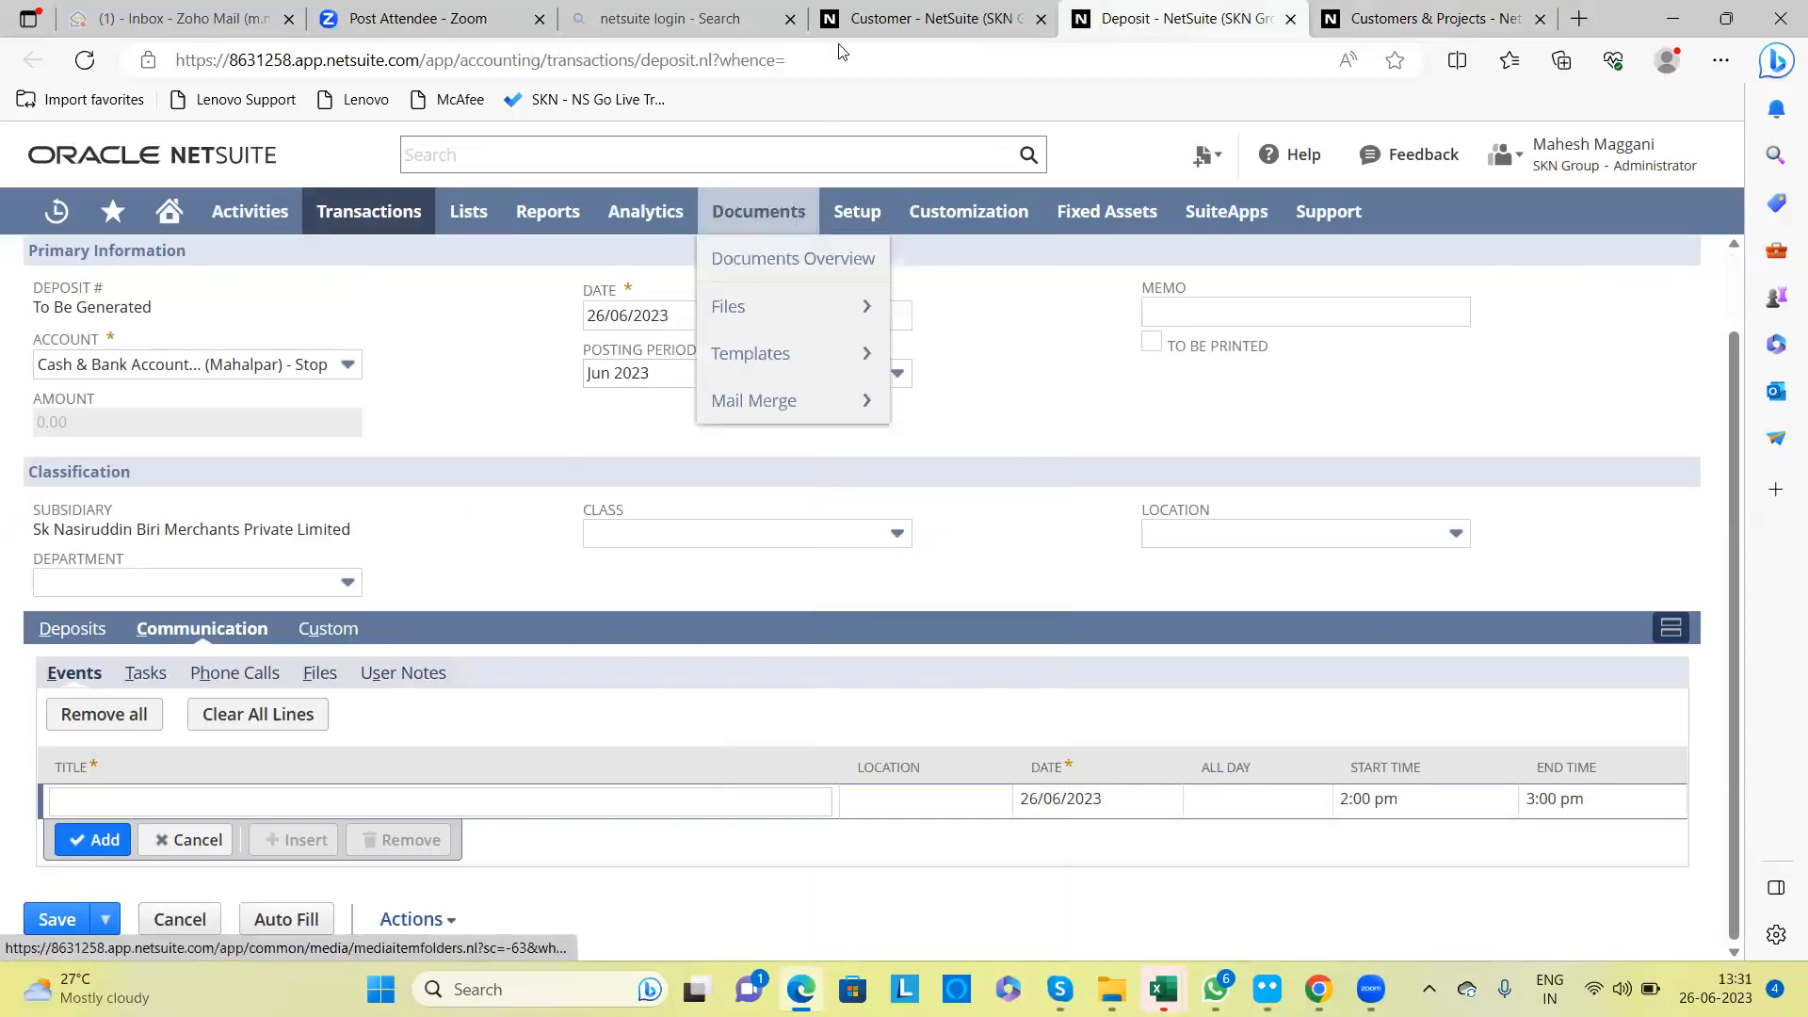
left_click(881, 23)
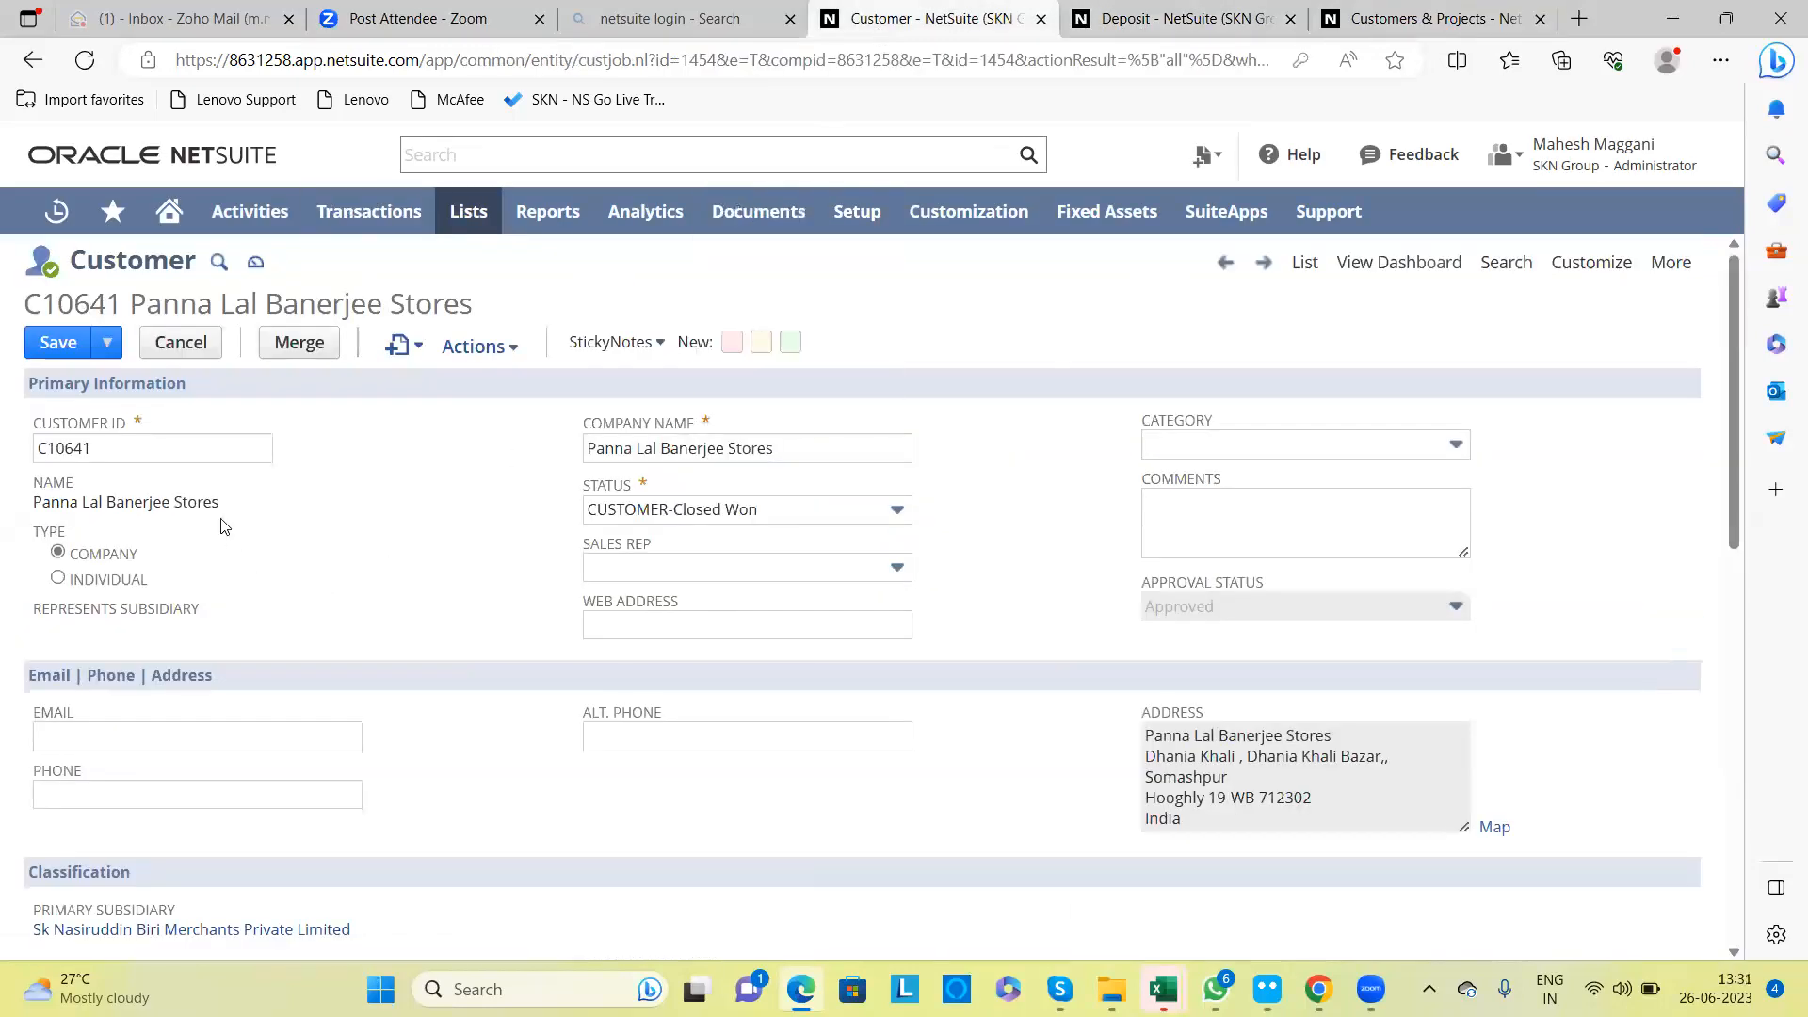
left_click_drag(224, 512, 38, 510)
key("ctrl+c")
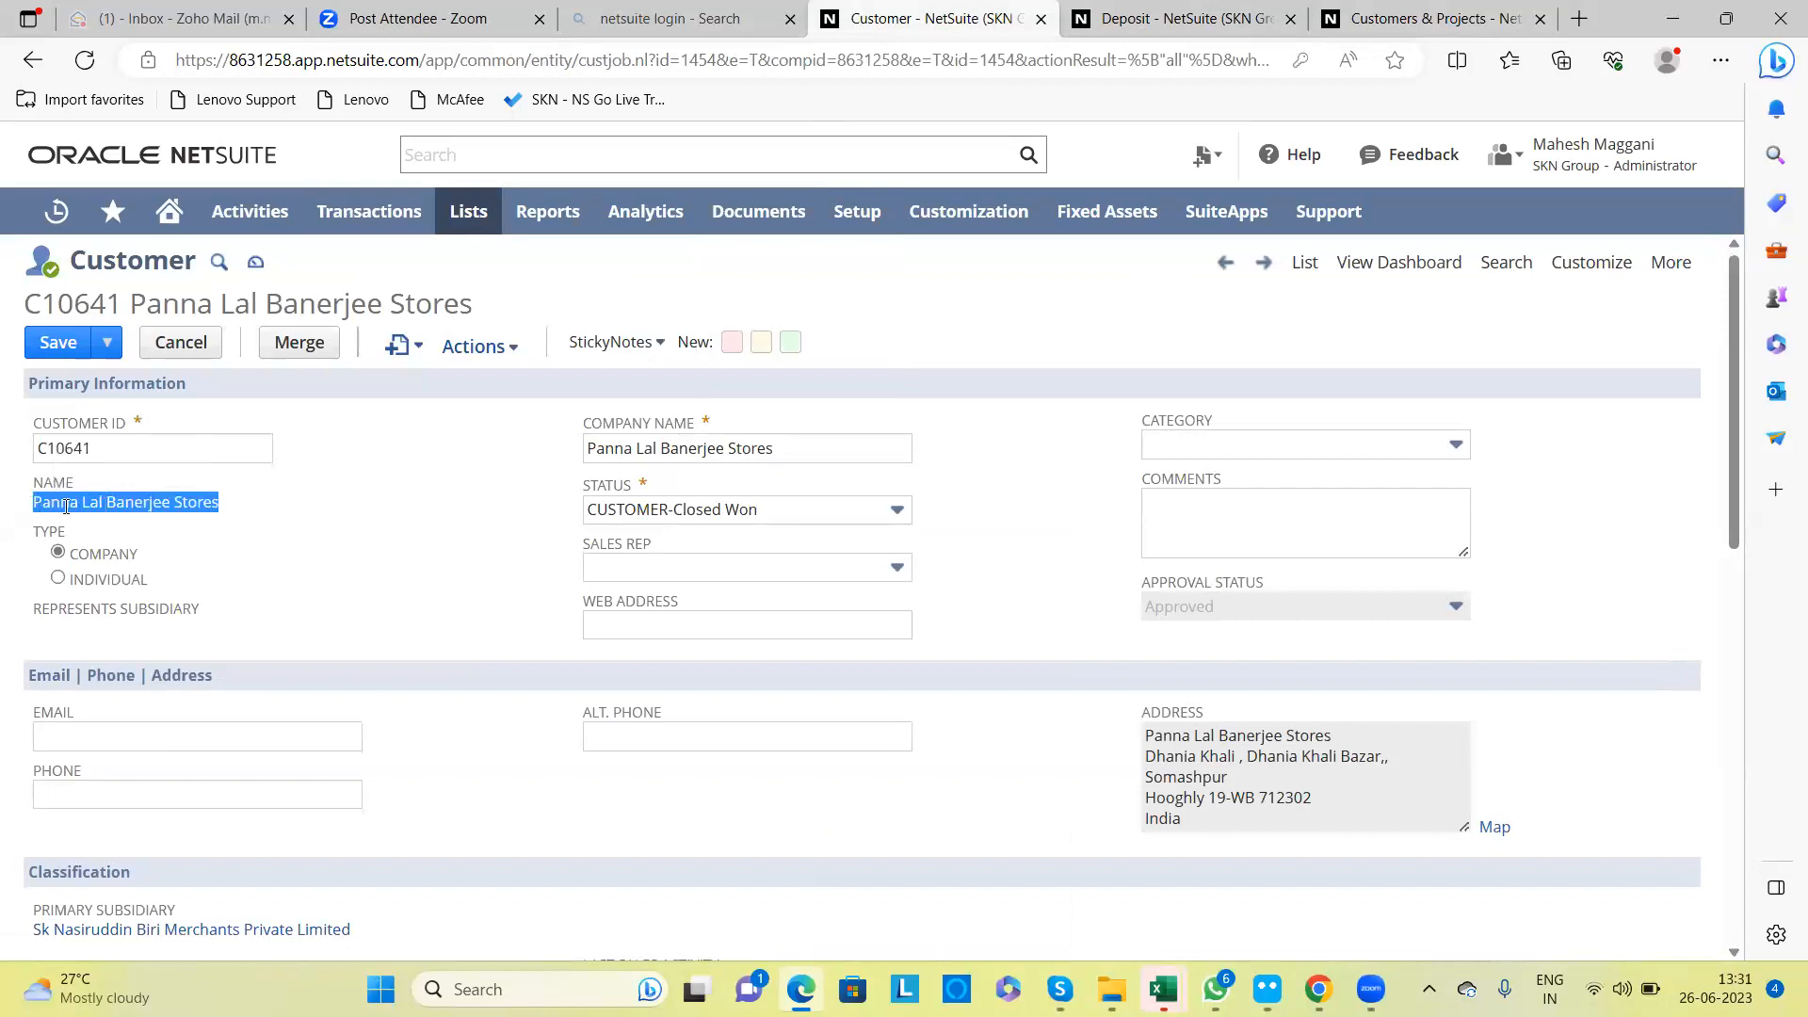
left_click(1384, 23)
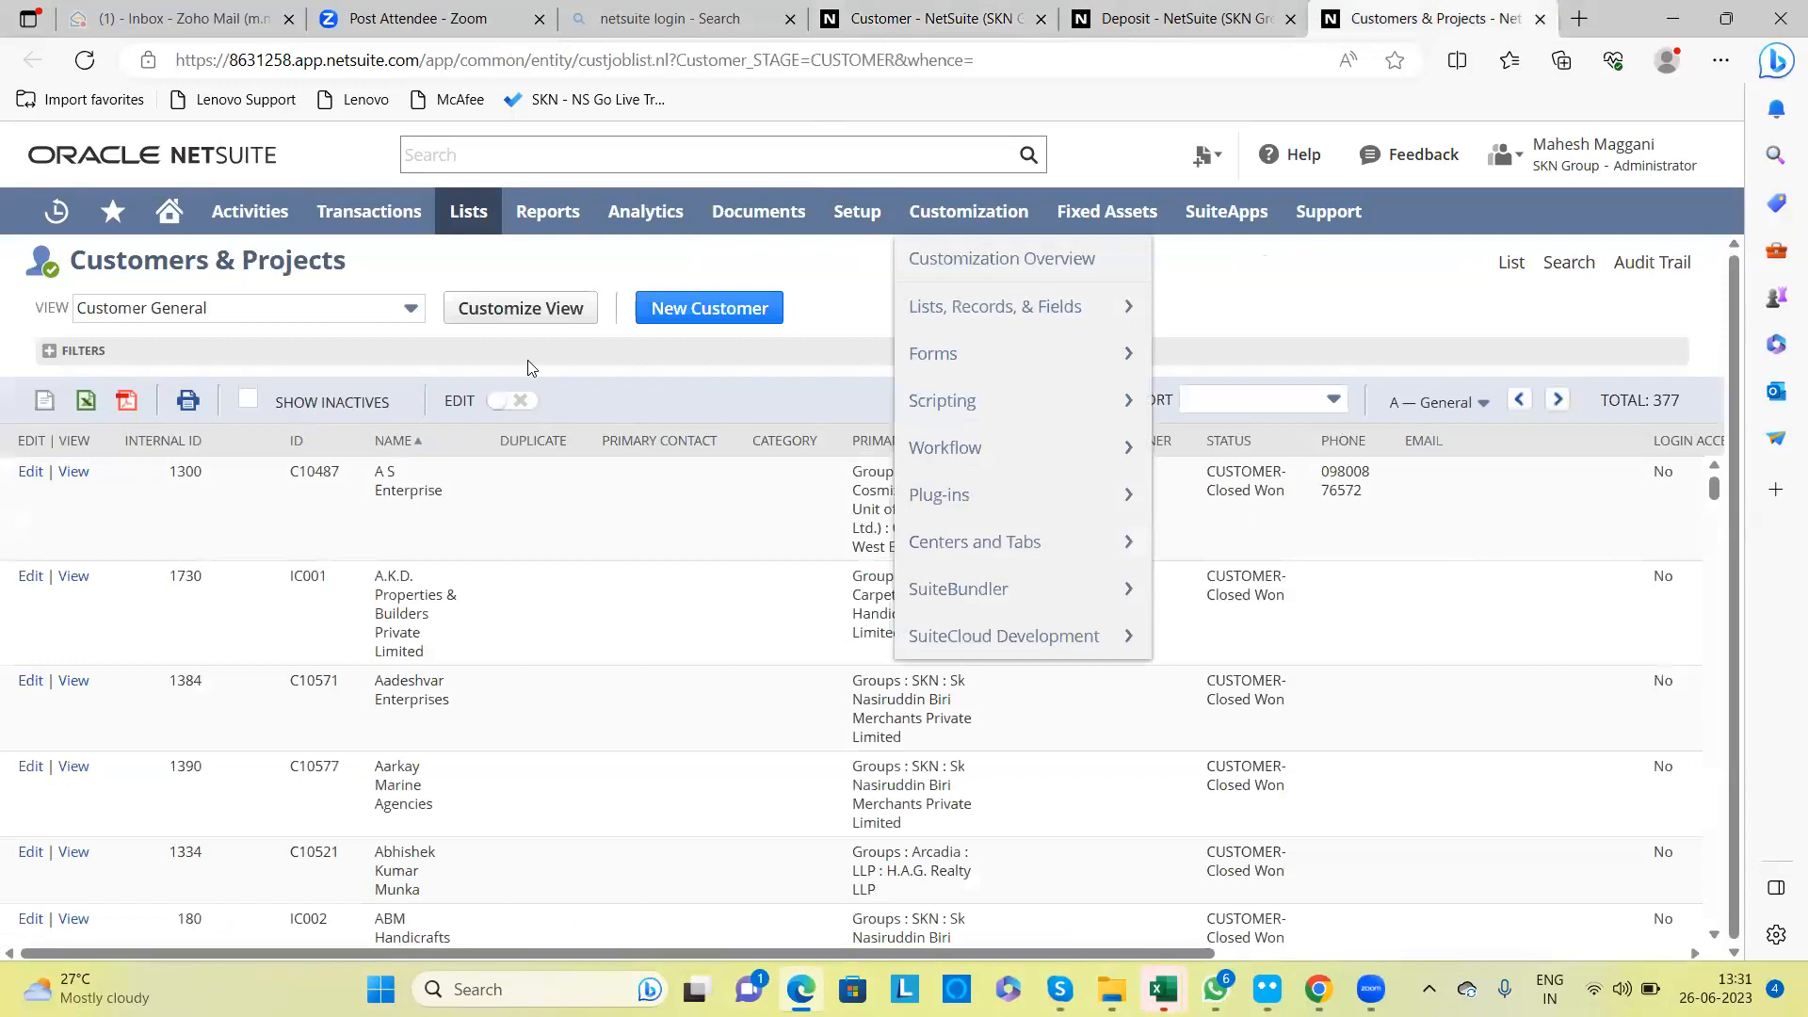
key("ctrl+f")
key("ctrl+v")
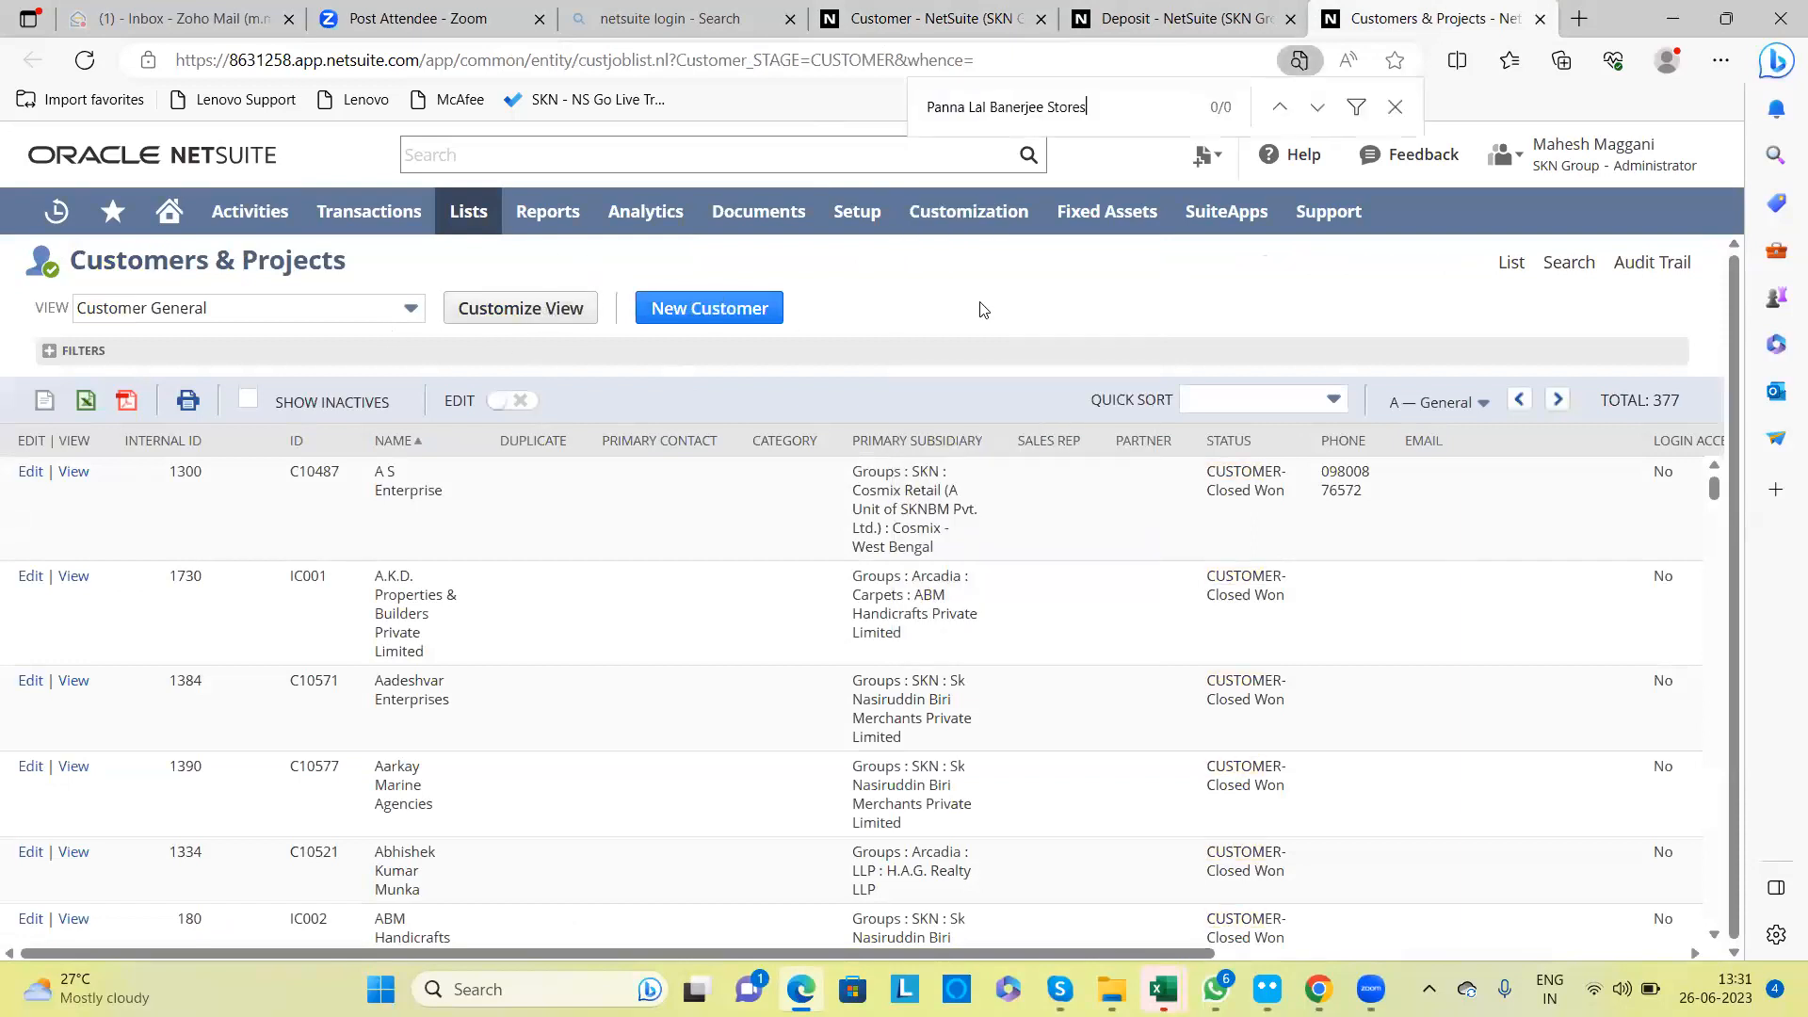
mouse_move(381, 224)
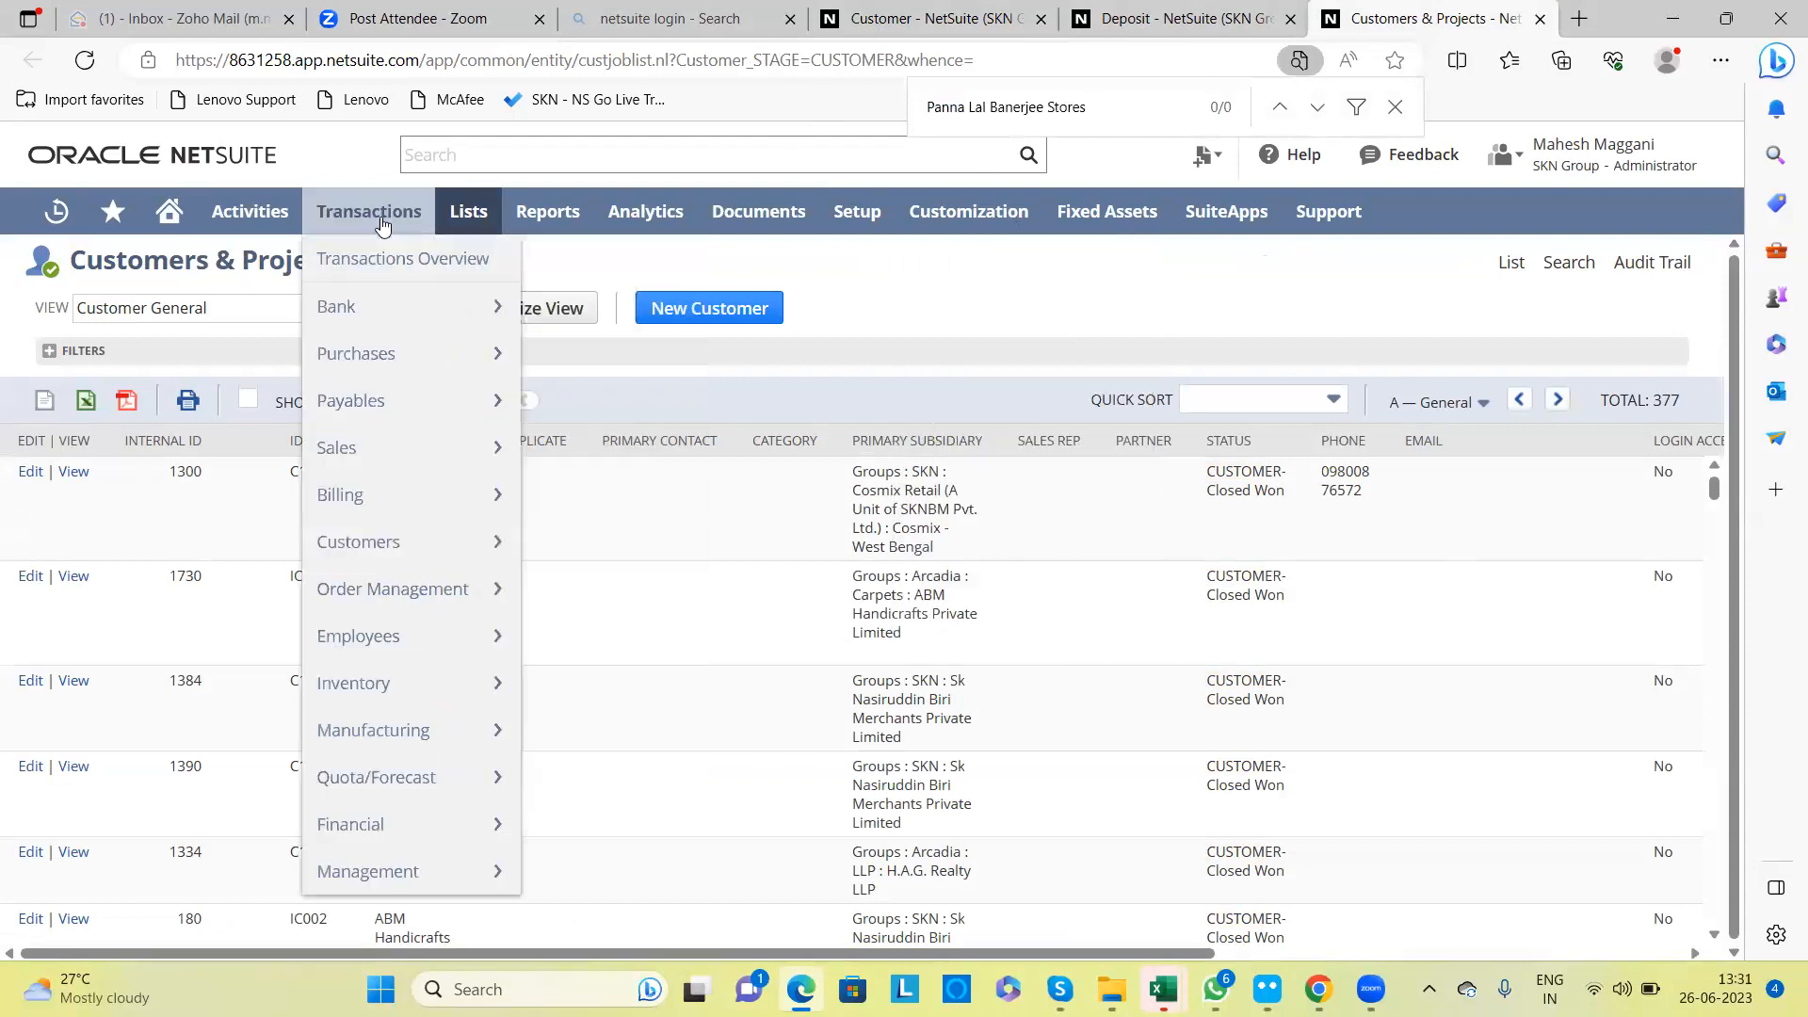
mouse_move(444, 303)
mouse_move(618, 350)
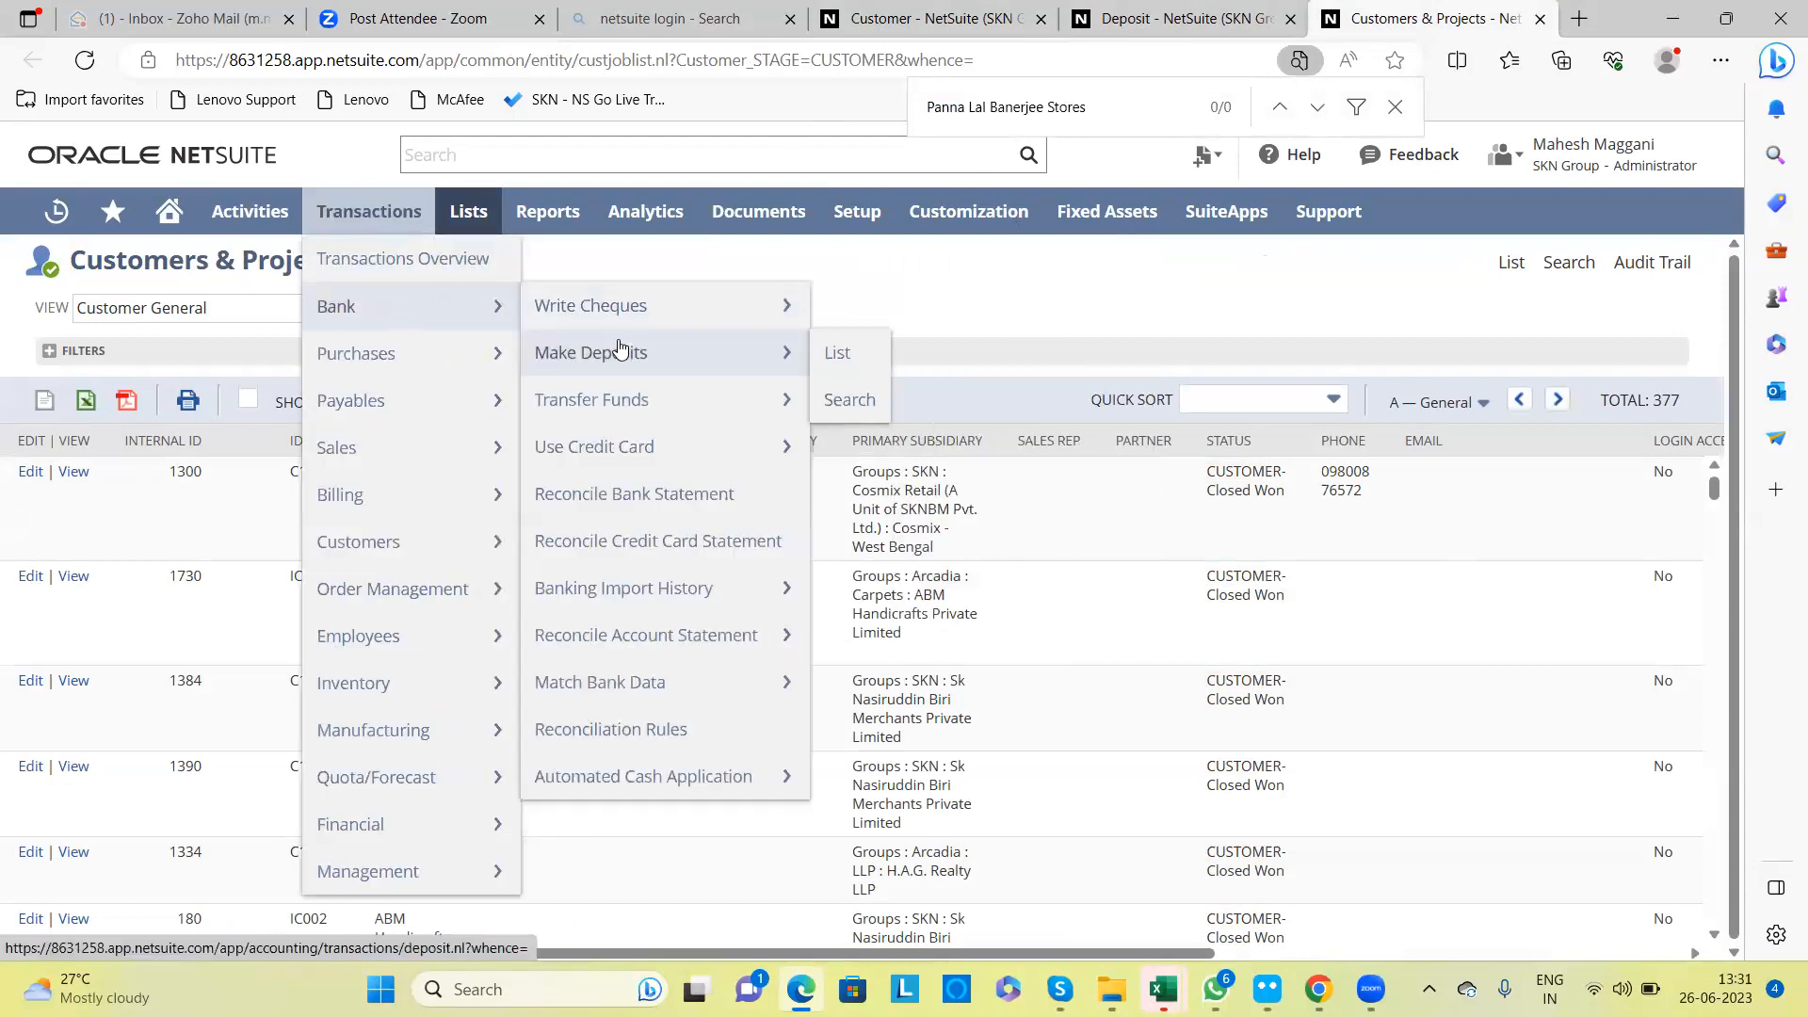
mouse_move(480, 201)
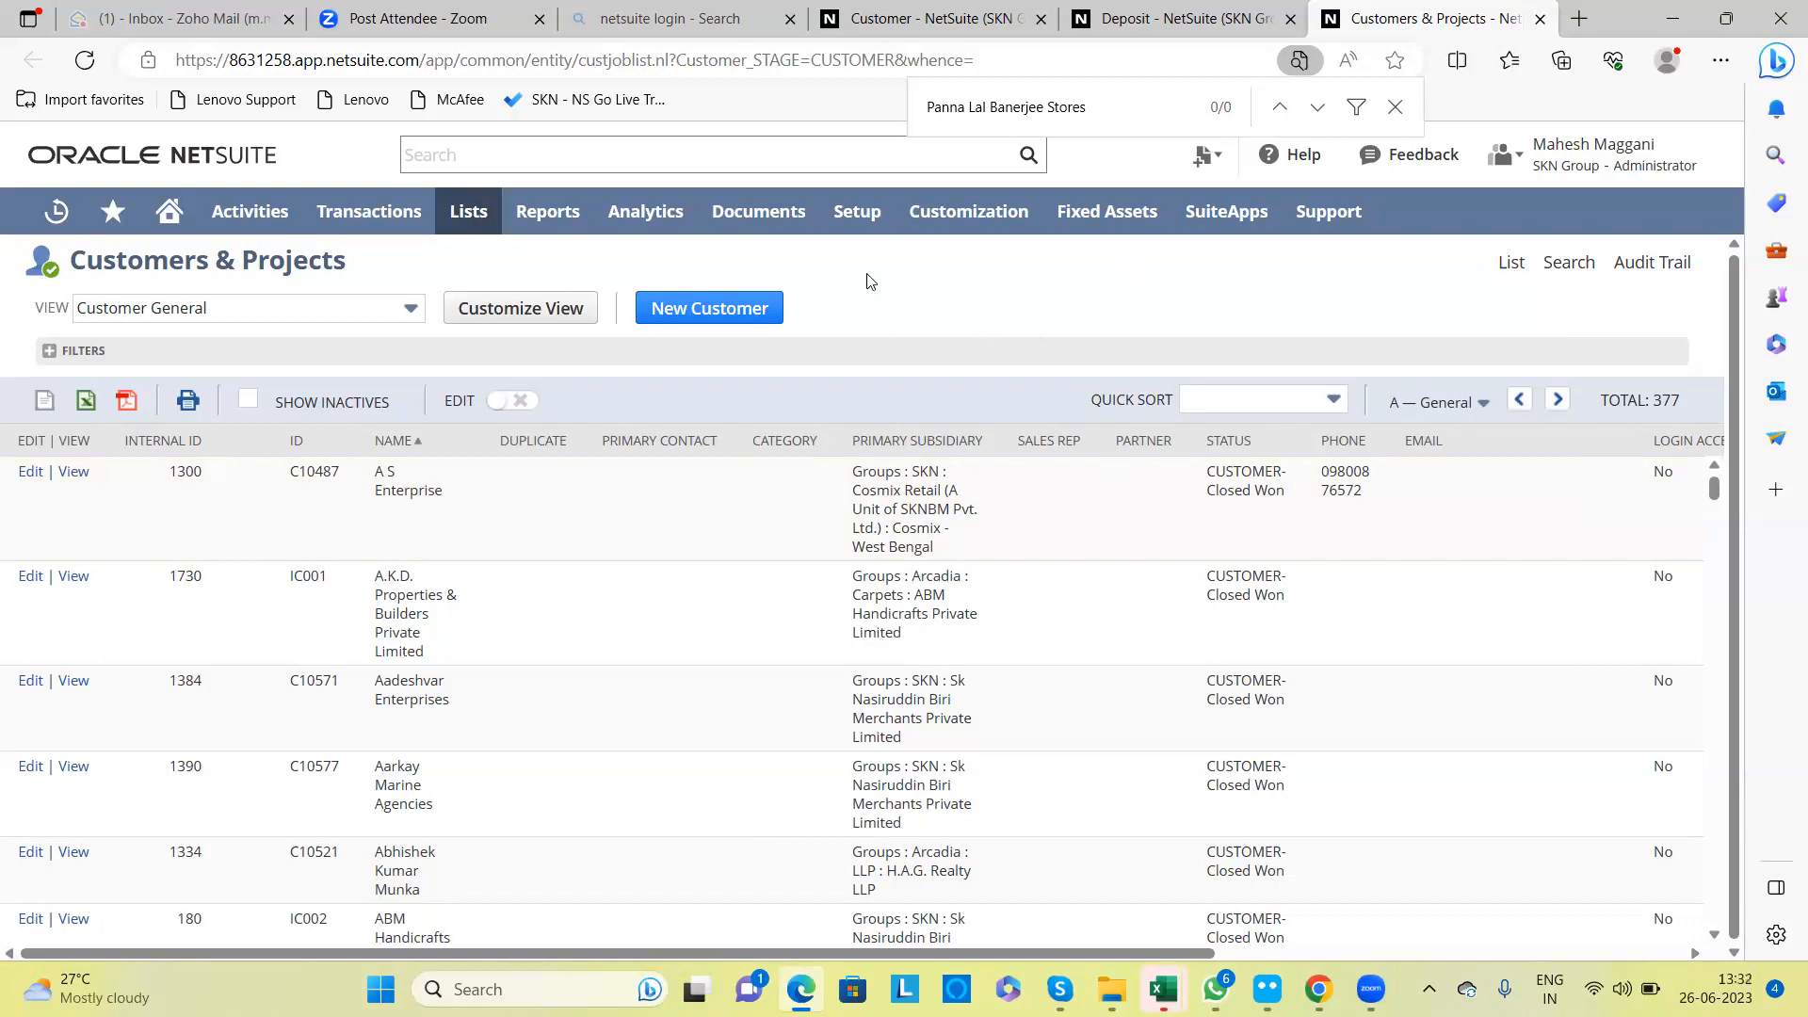
left_click(901, 17)
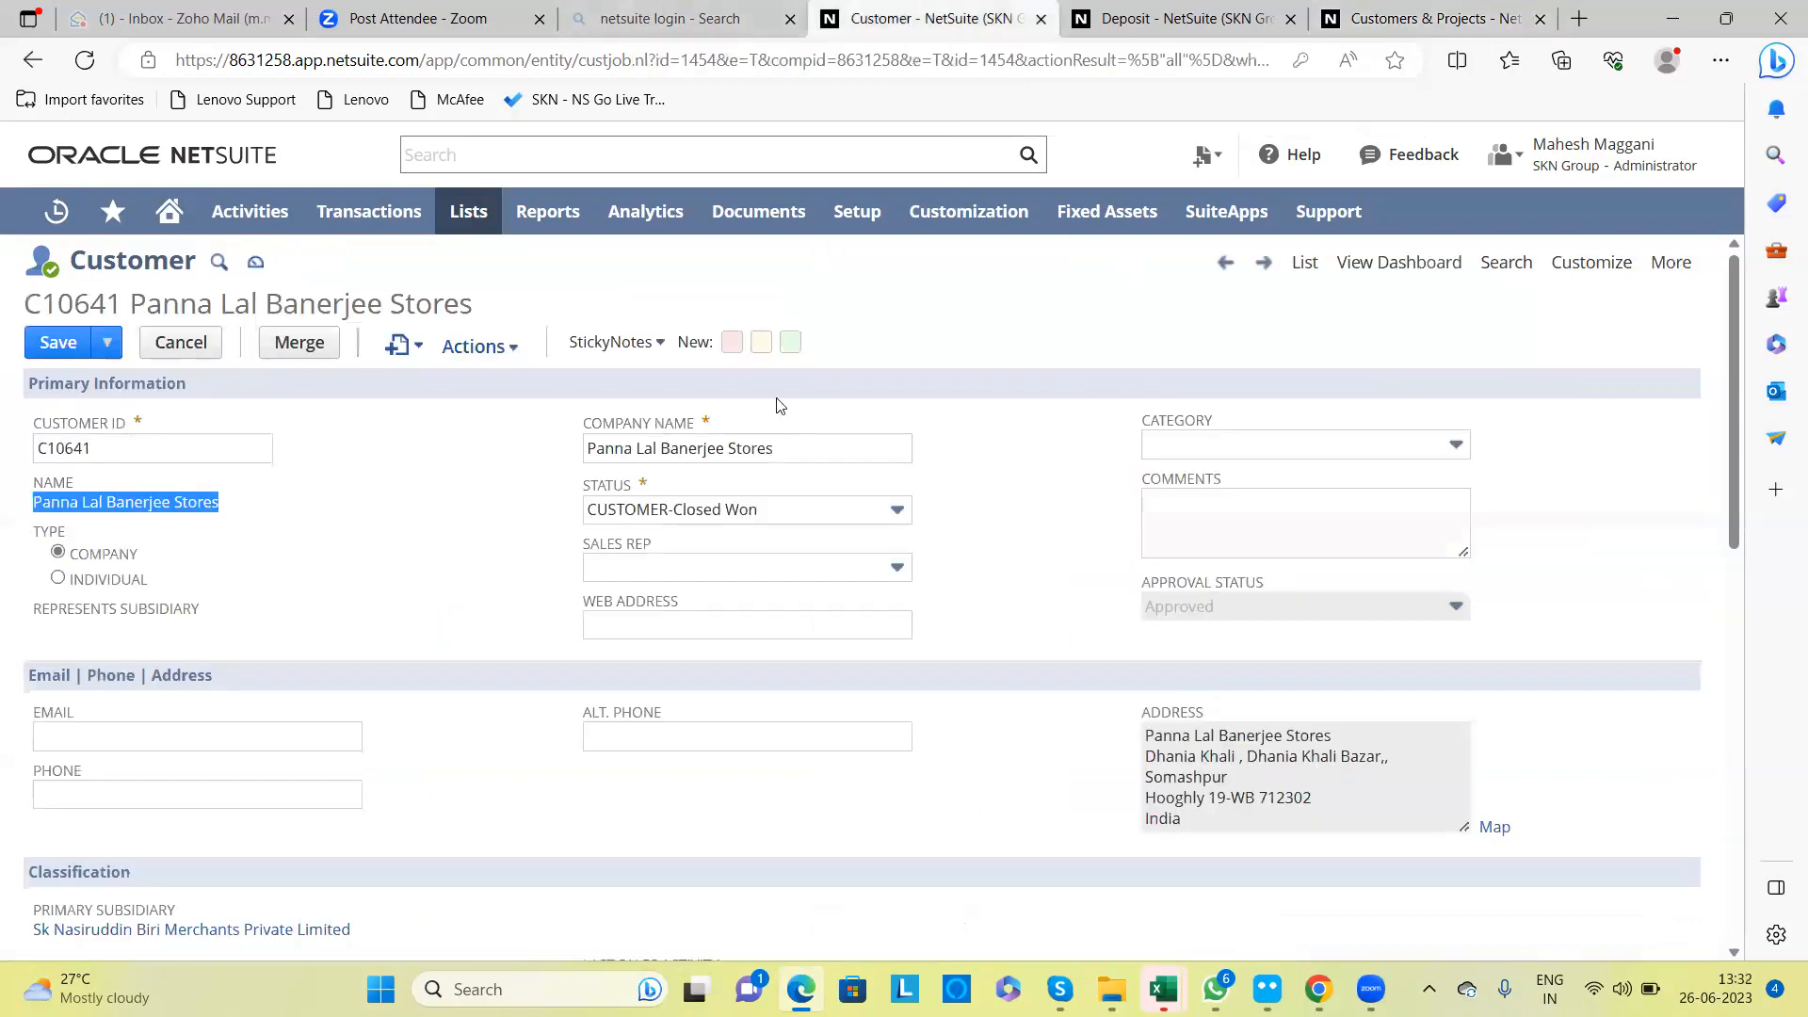
left_click(465, 607)
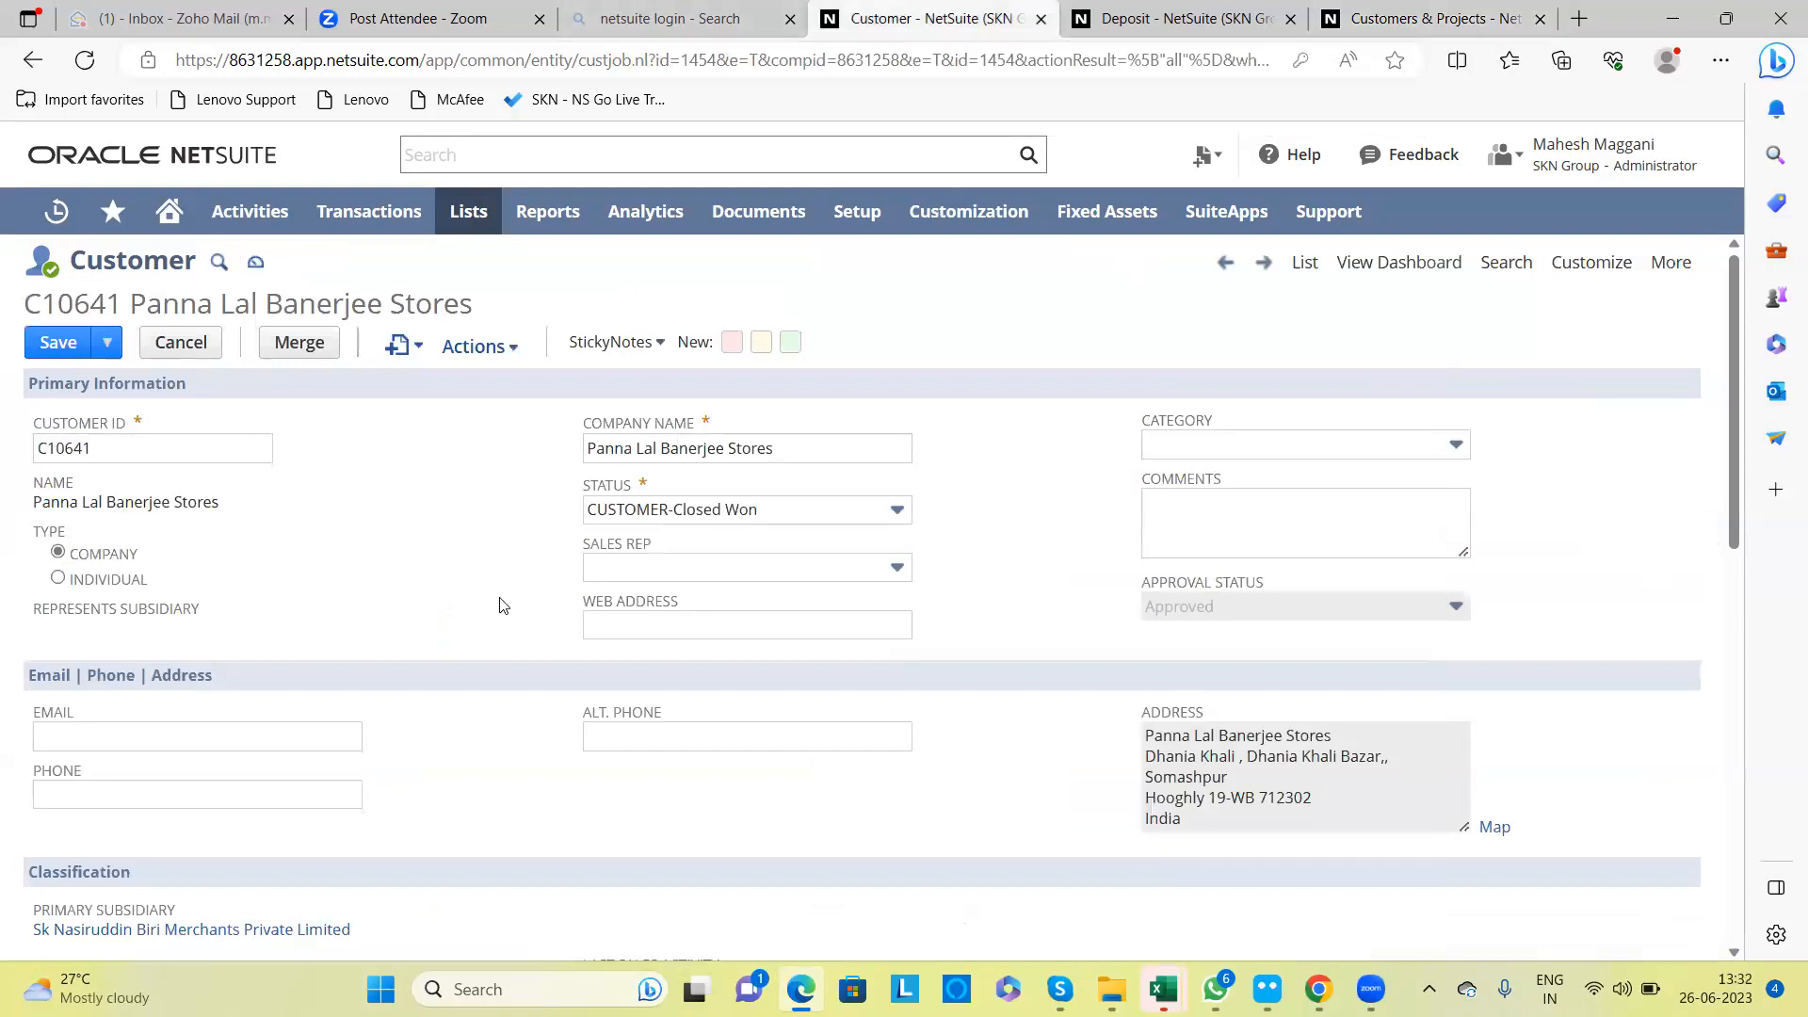
Step: From the open deposit form, open the list of existing deposits in a new tab and start a new deposit there
left_click(1153, 7)
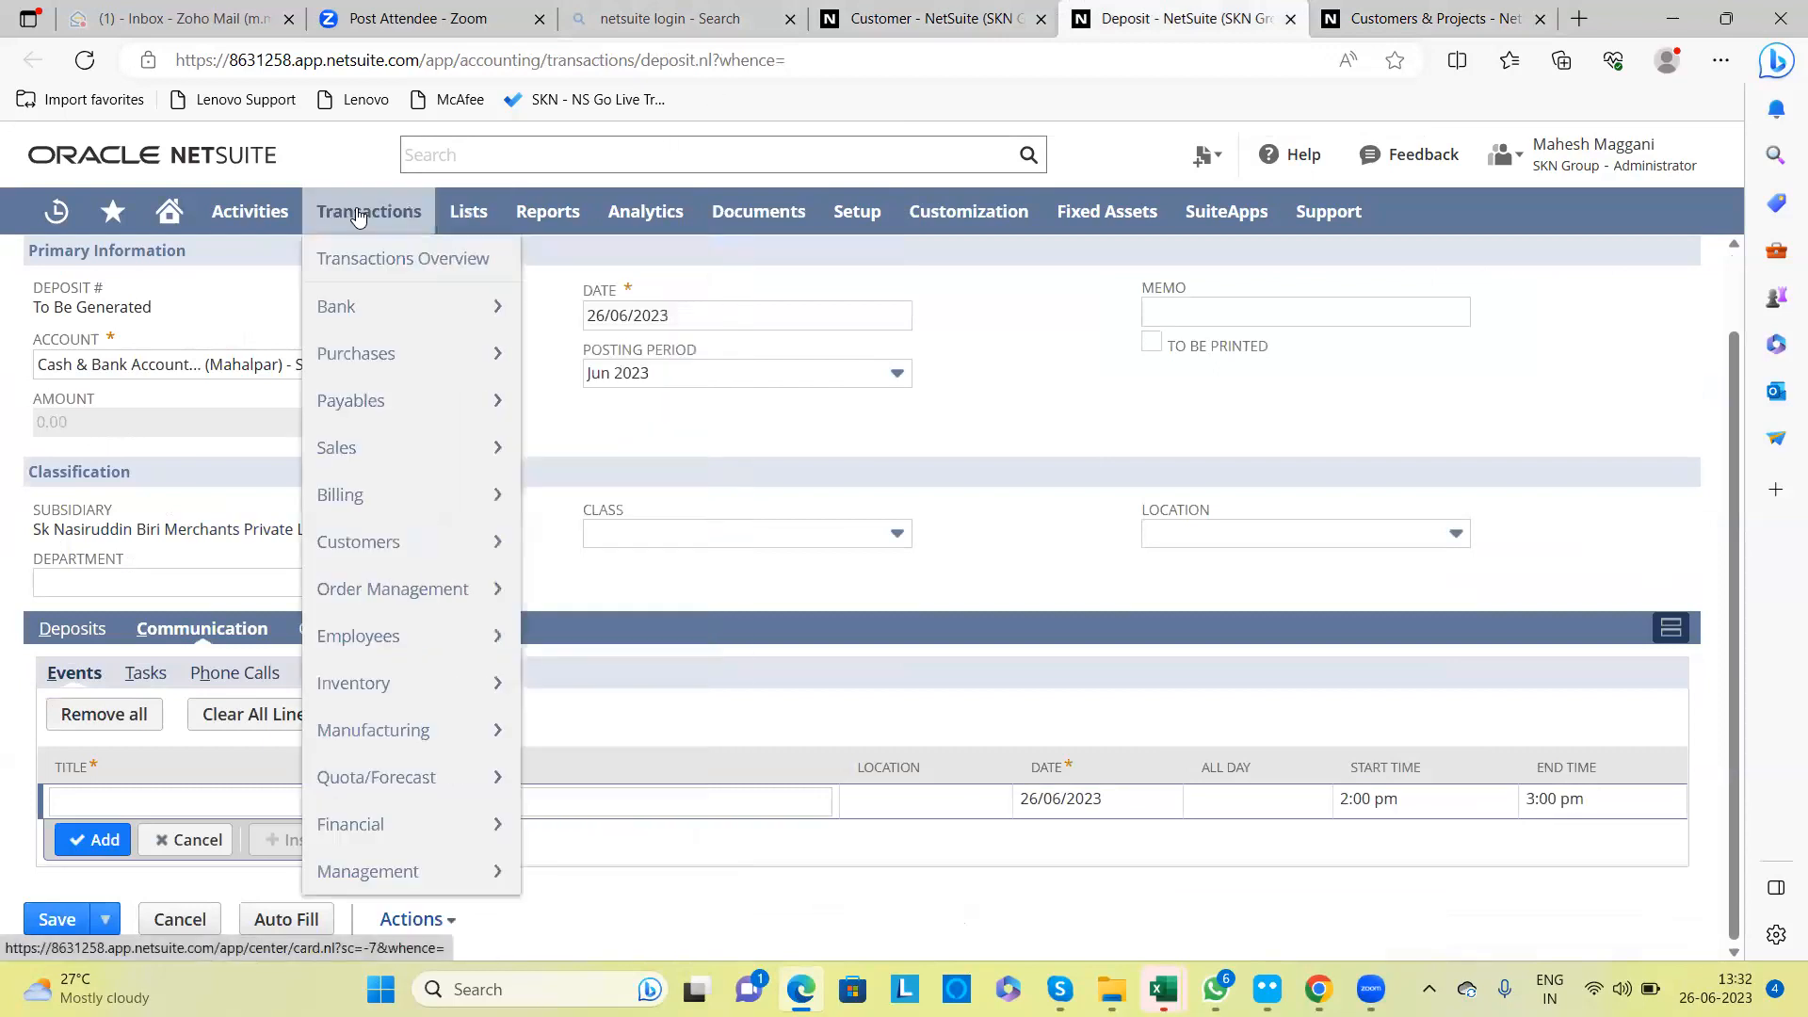
mouse_move(366, 360)
mouse_move(396, 452)
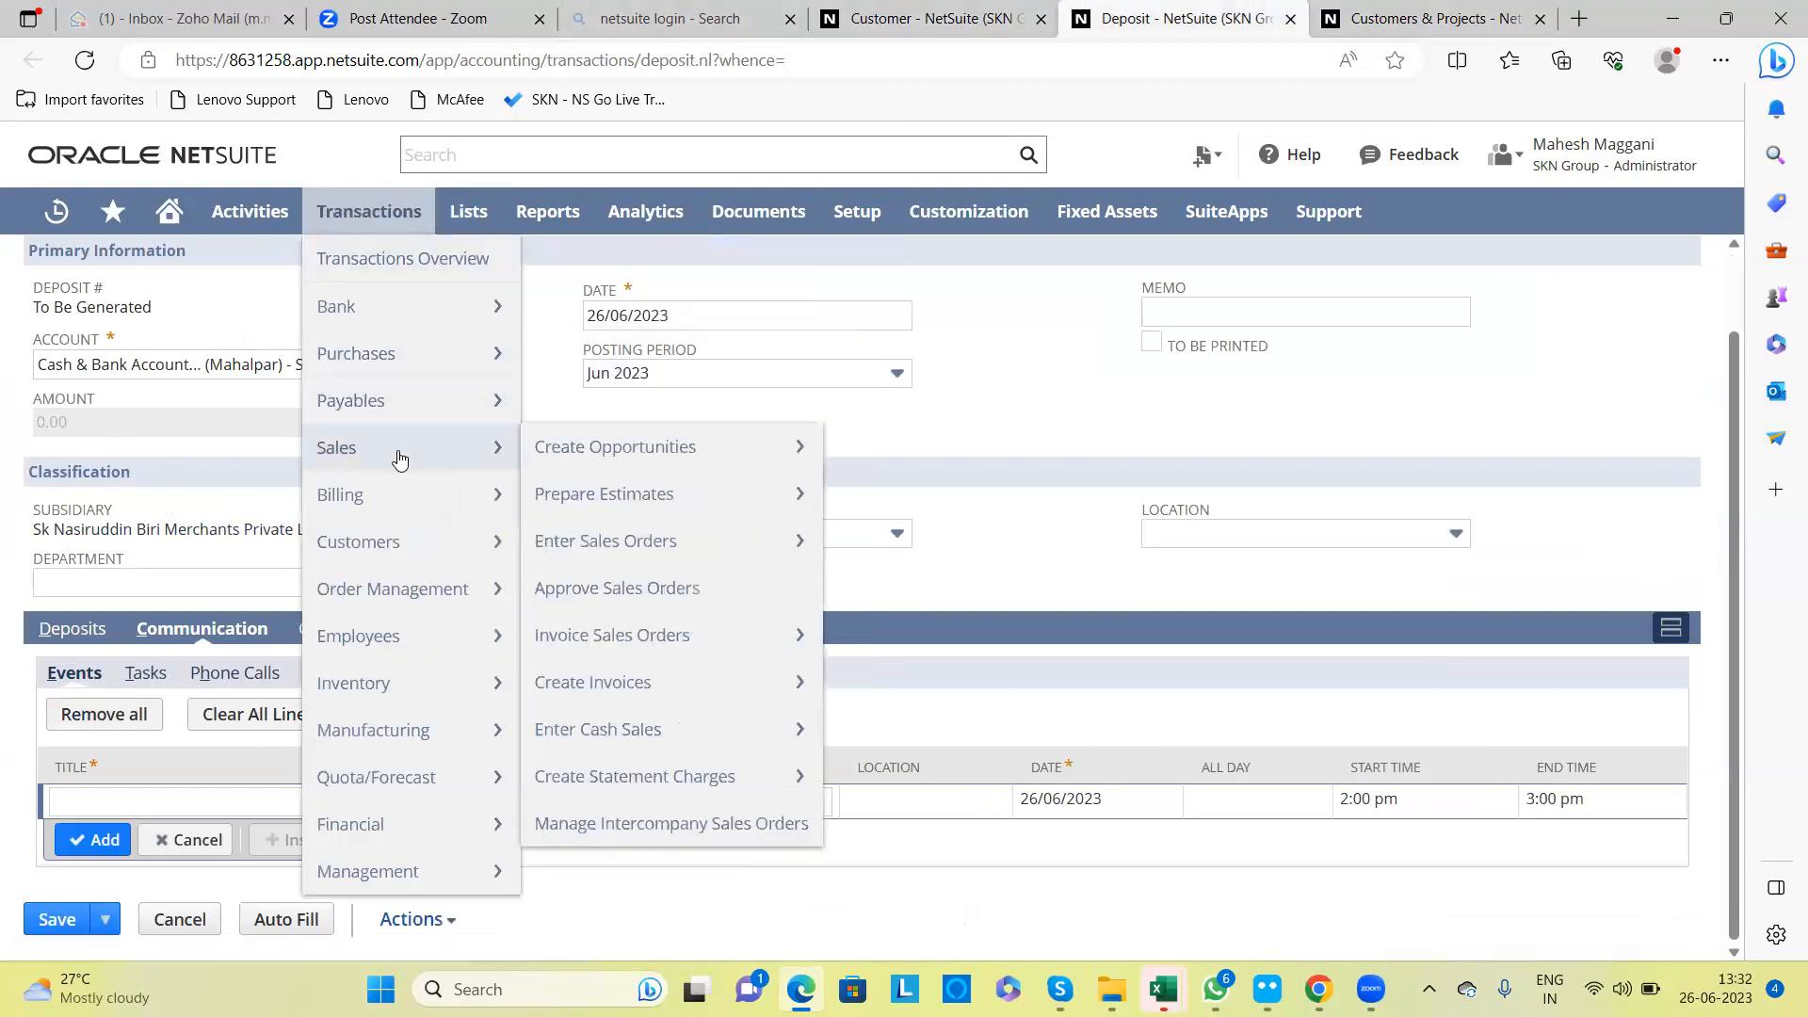
mouse_move(622, 461)
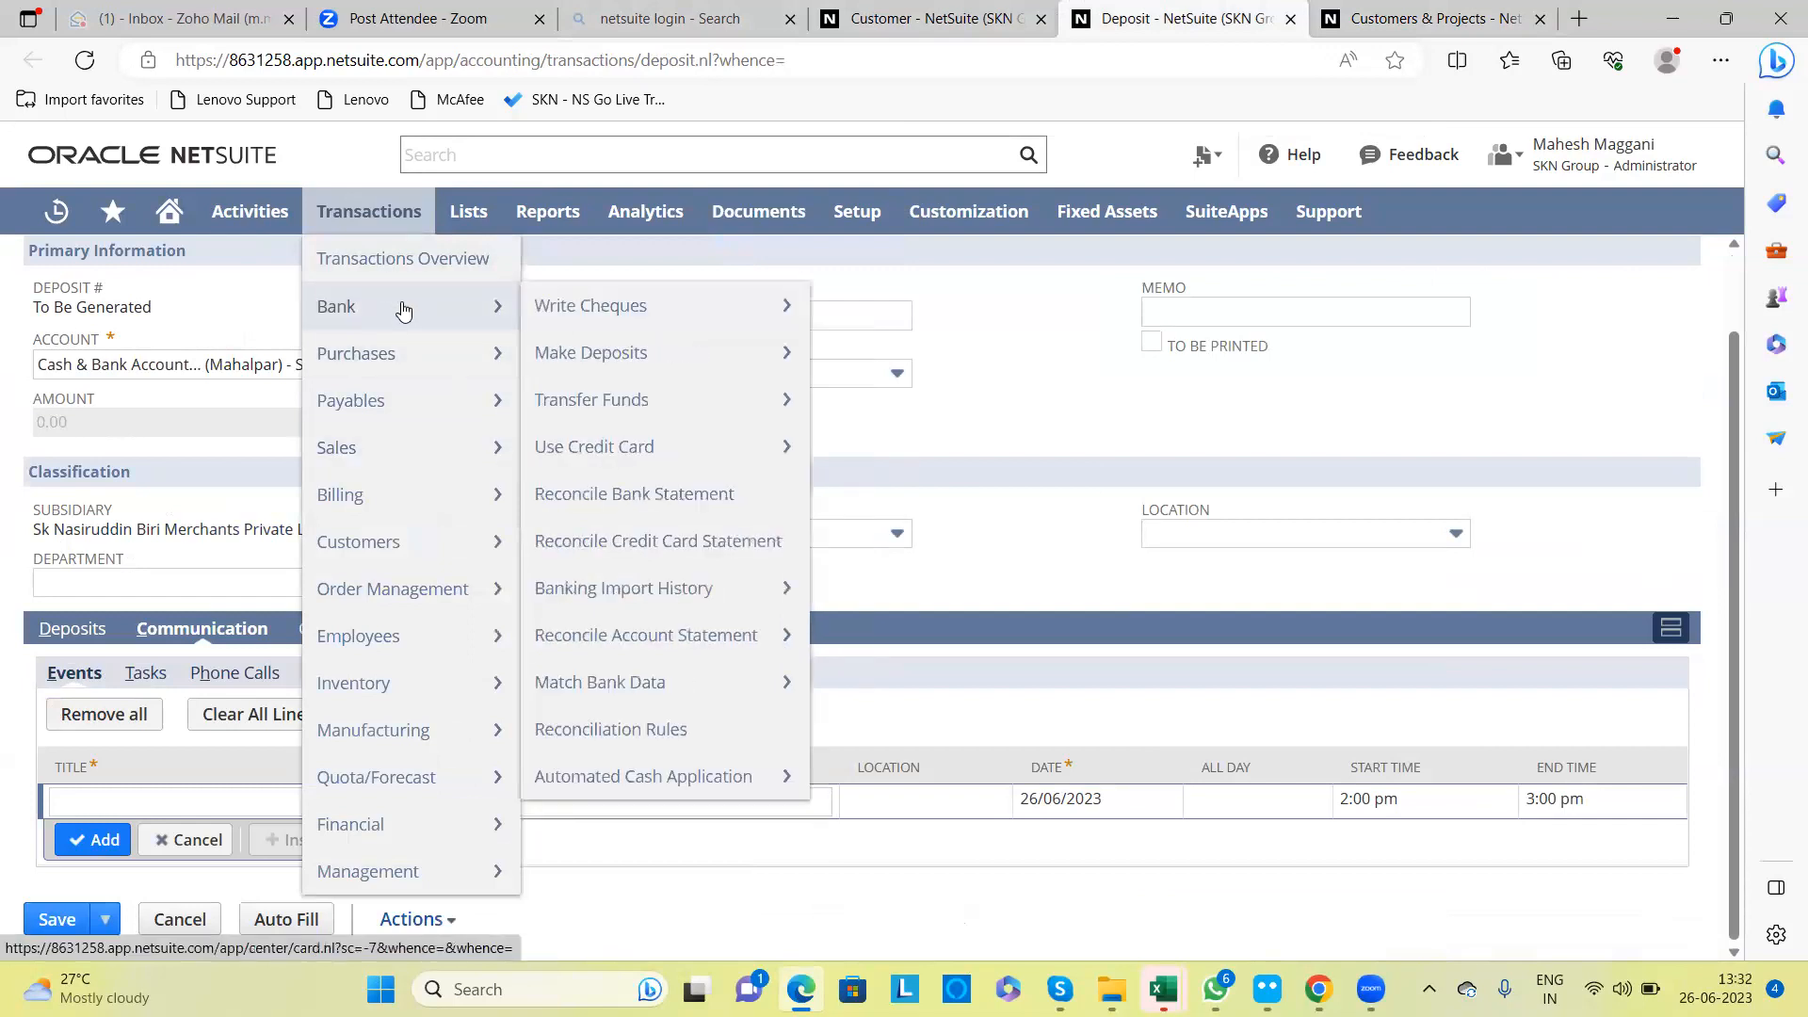
mouse_move(606, 311)
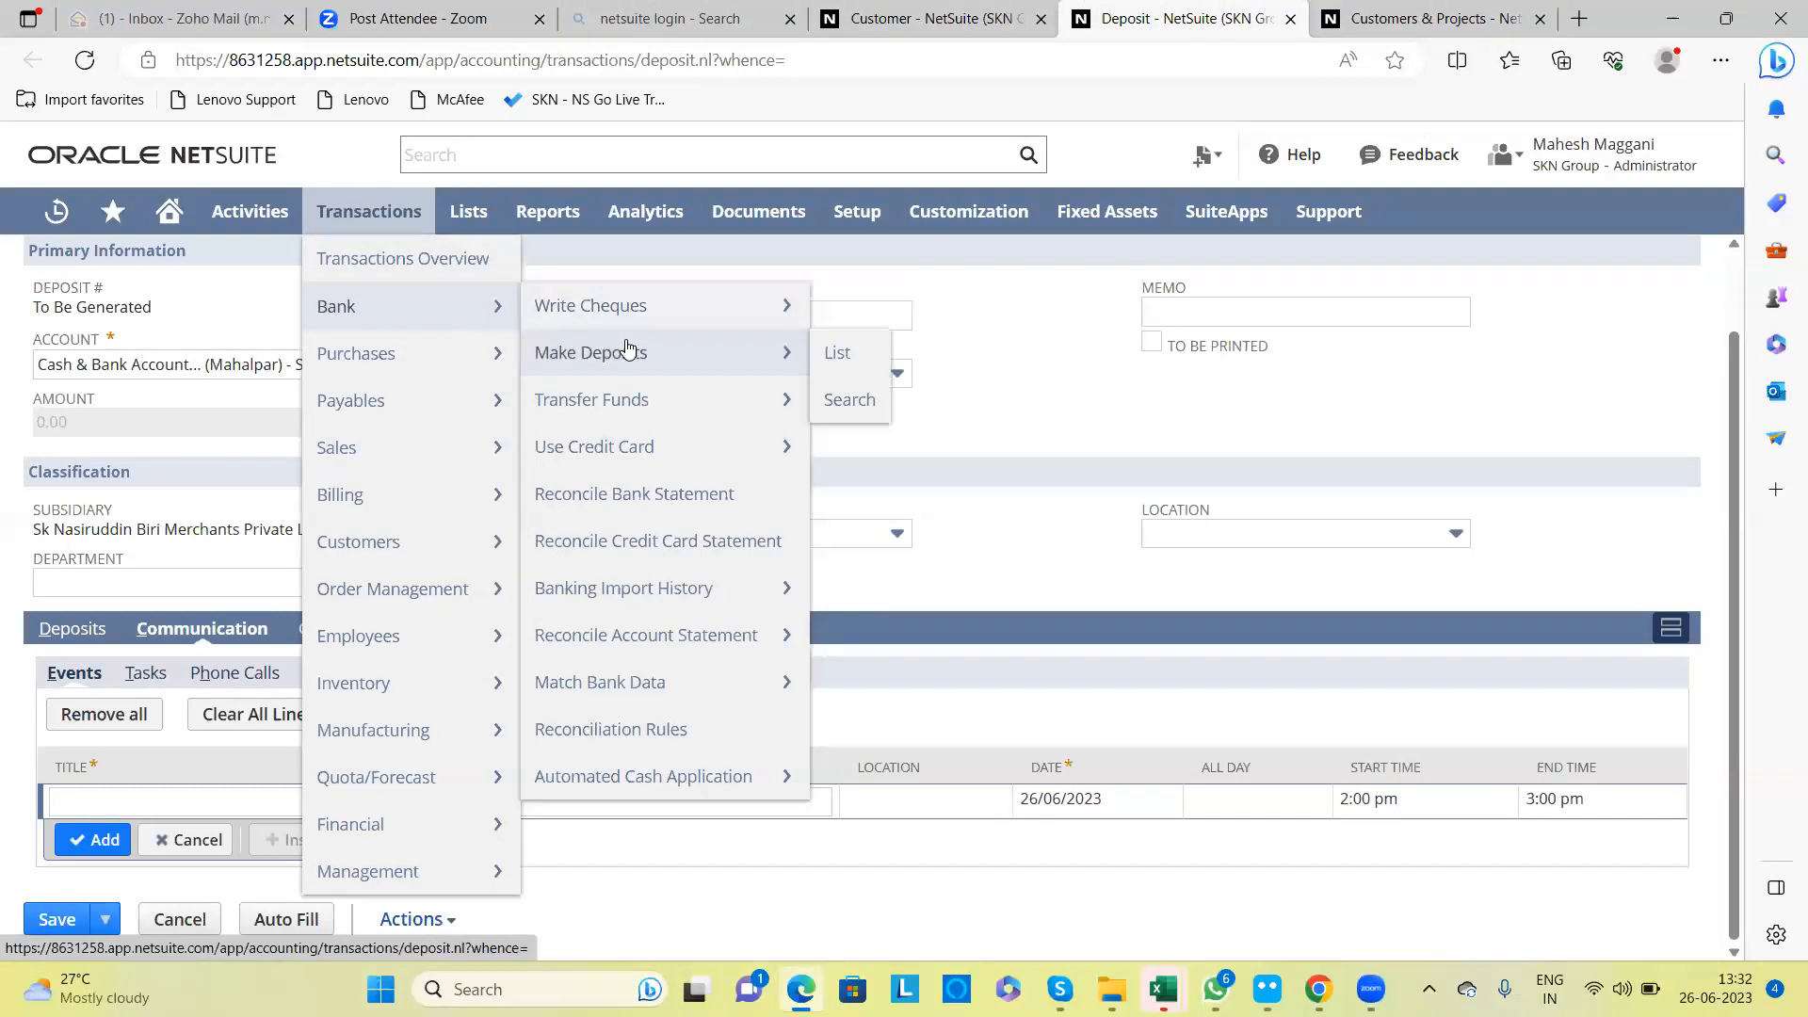
right_click(838, 354)
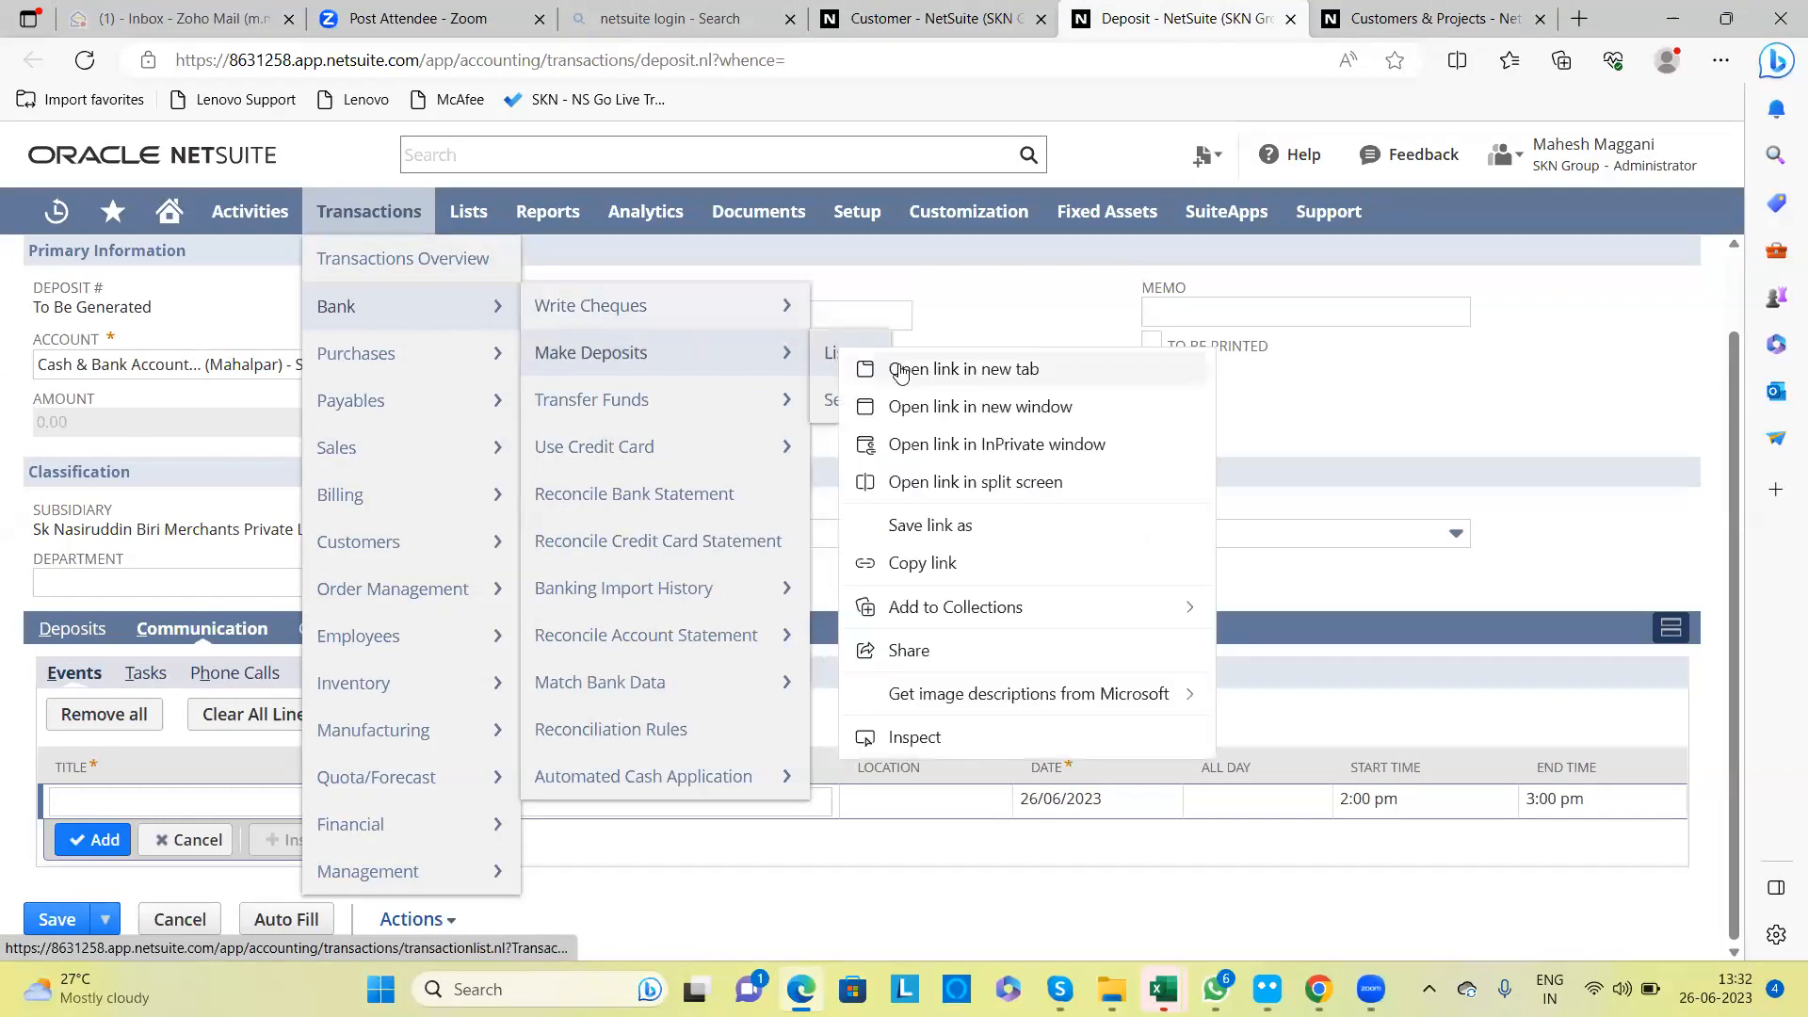
left_click(901, 369)
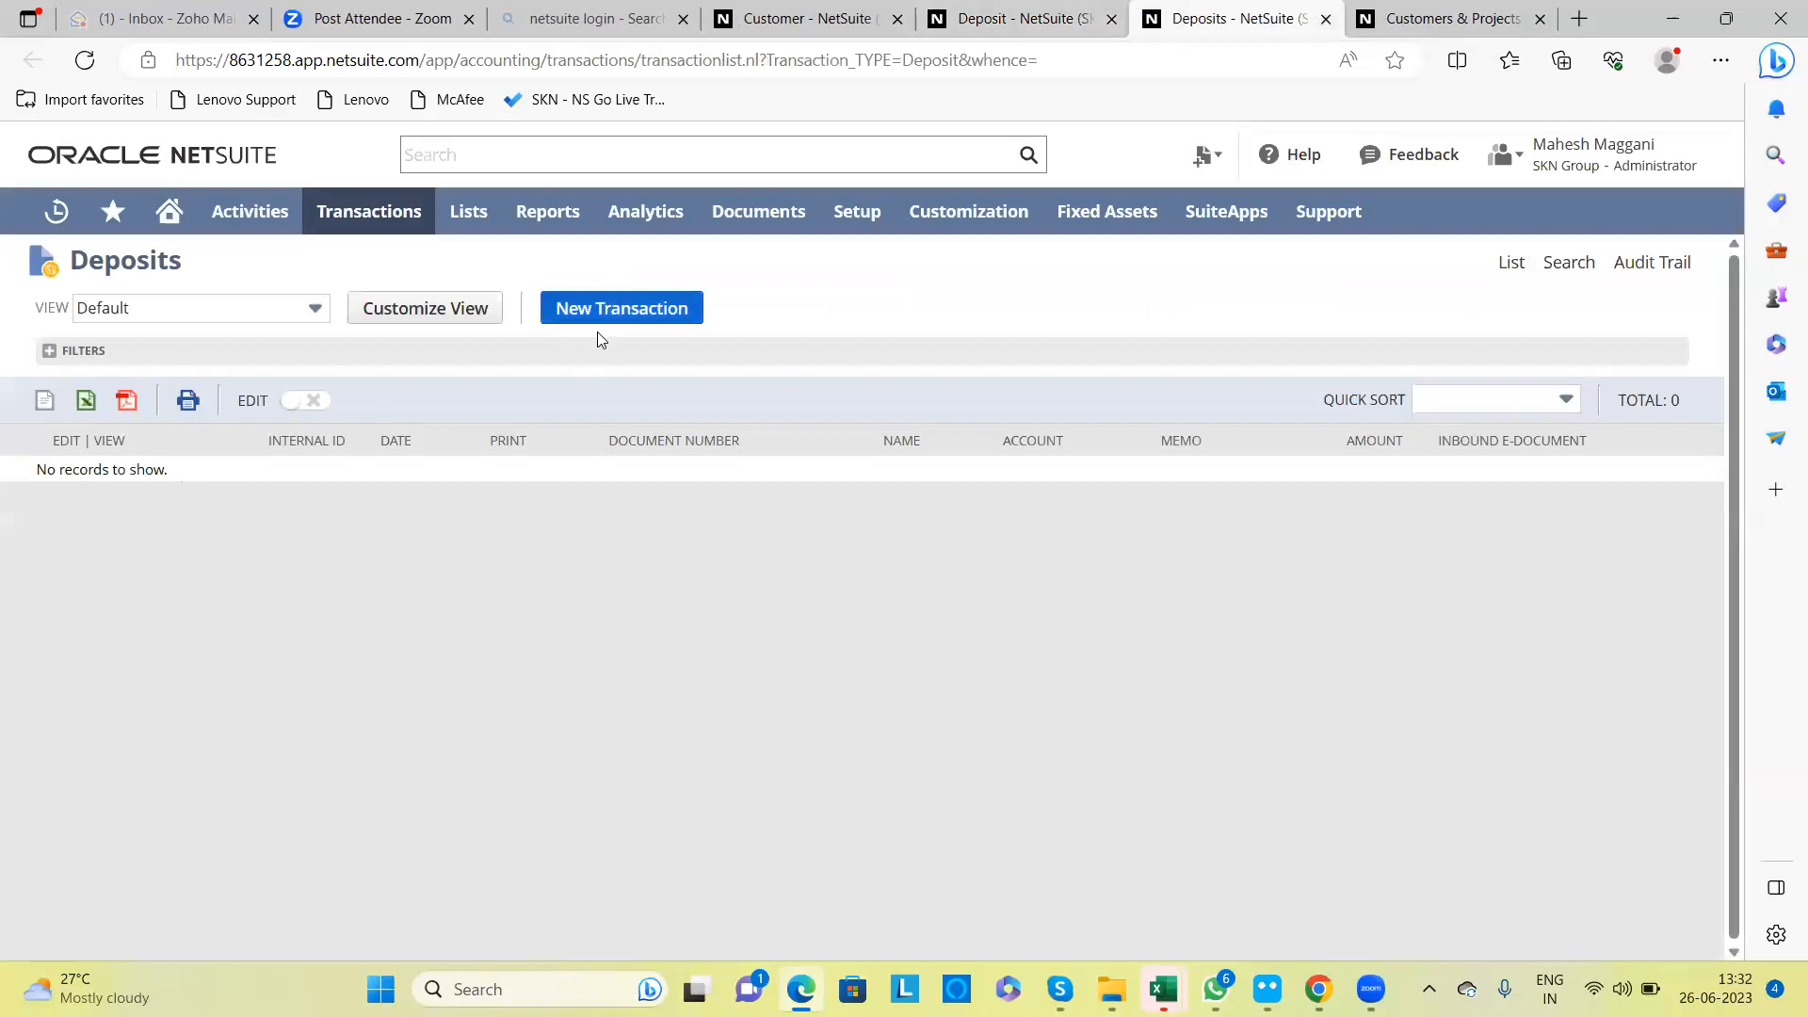
left_click(601, 322)
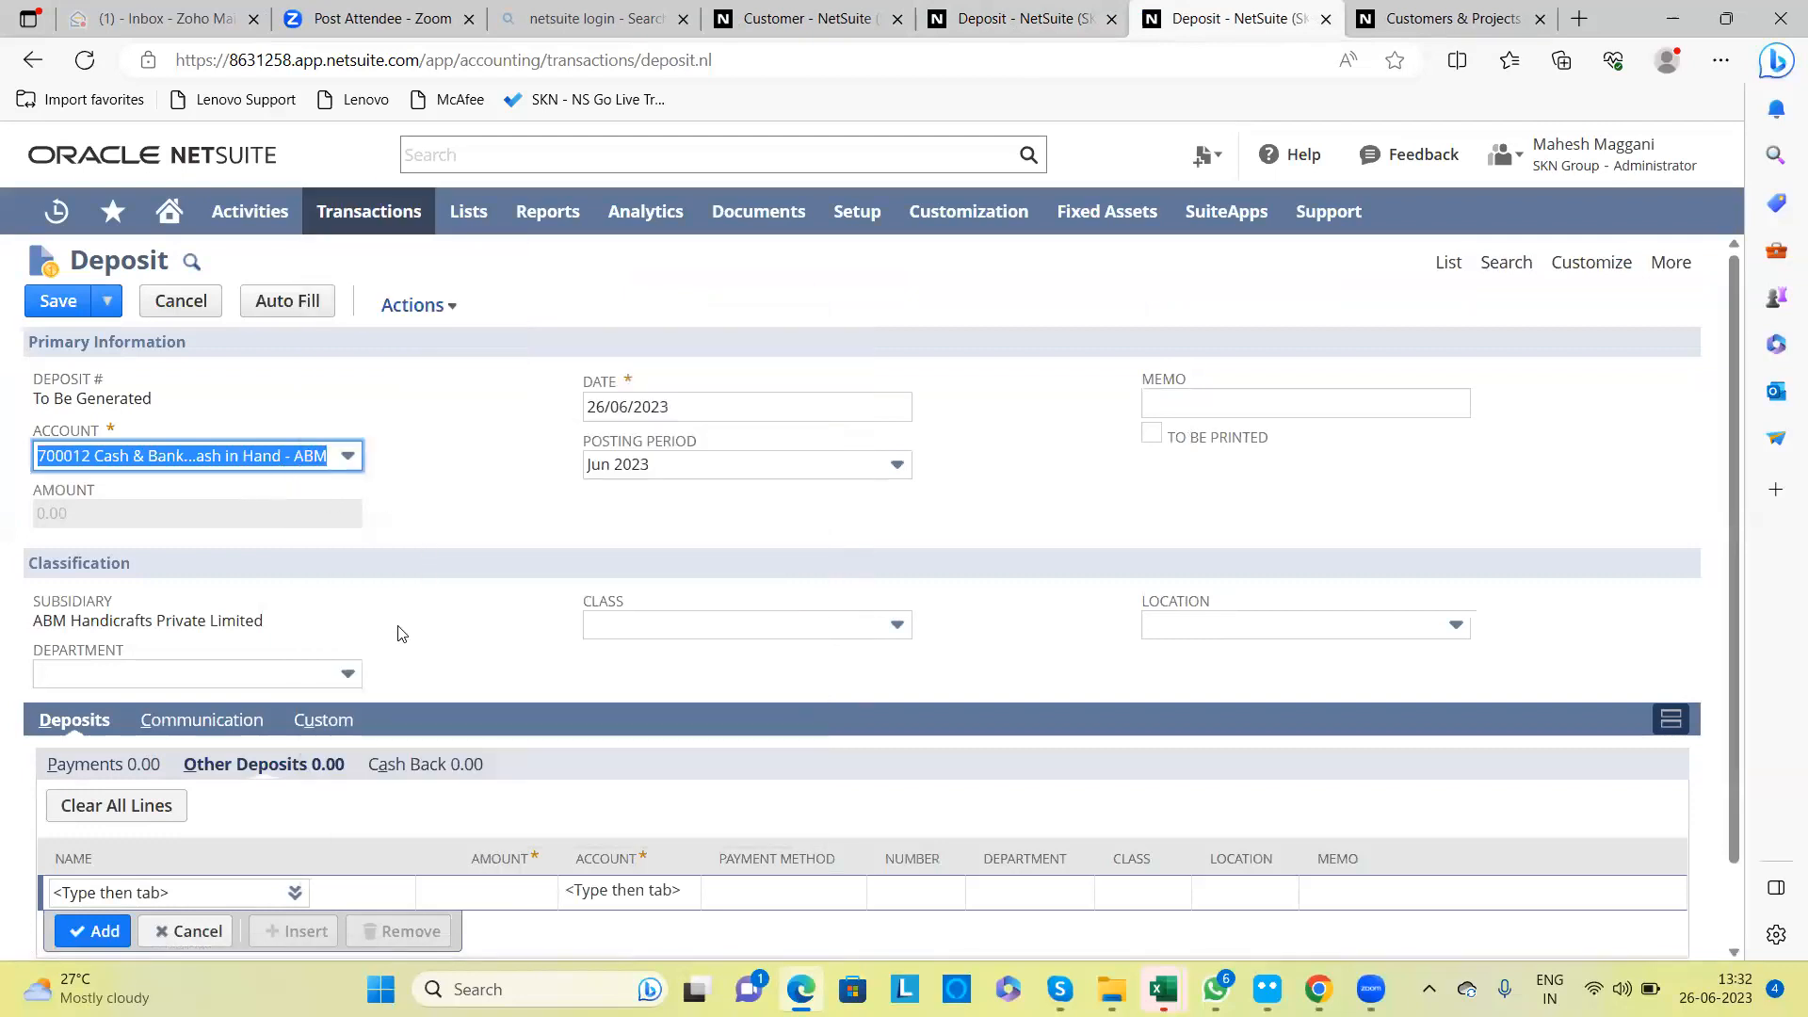
Step: Close the extra new deposit form without saving and return to the Customers & Projects list
mouse_move(1612, 170)
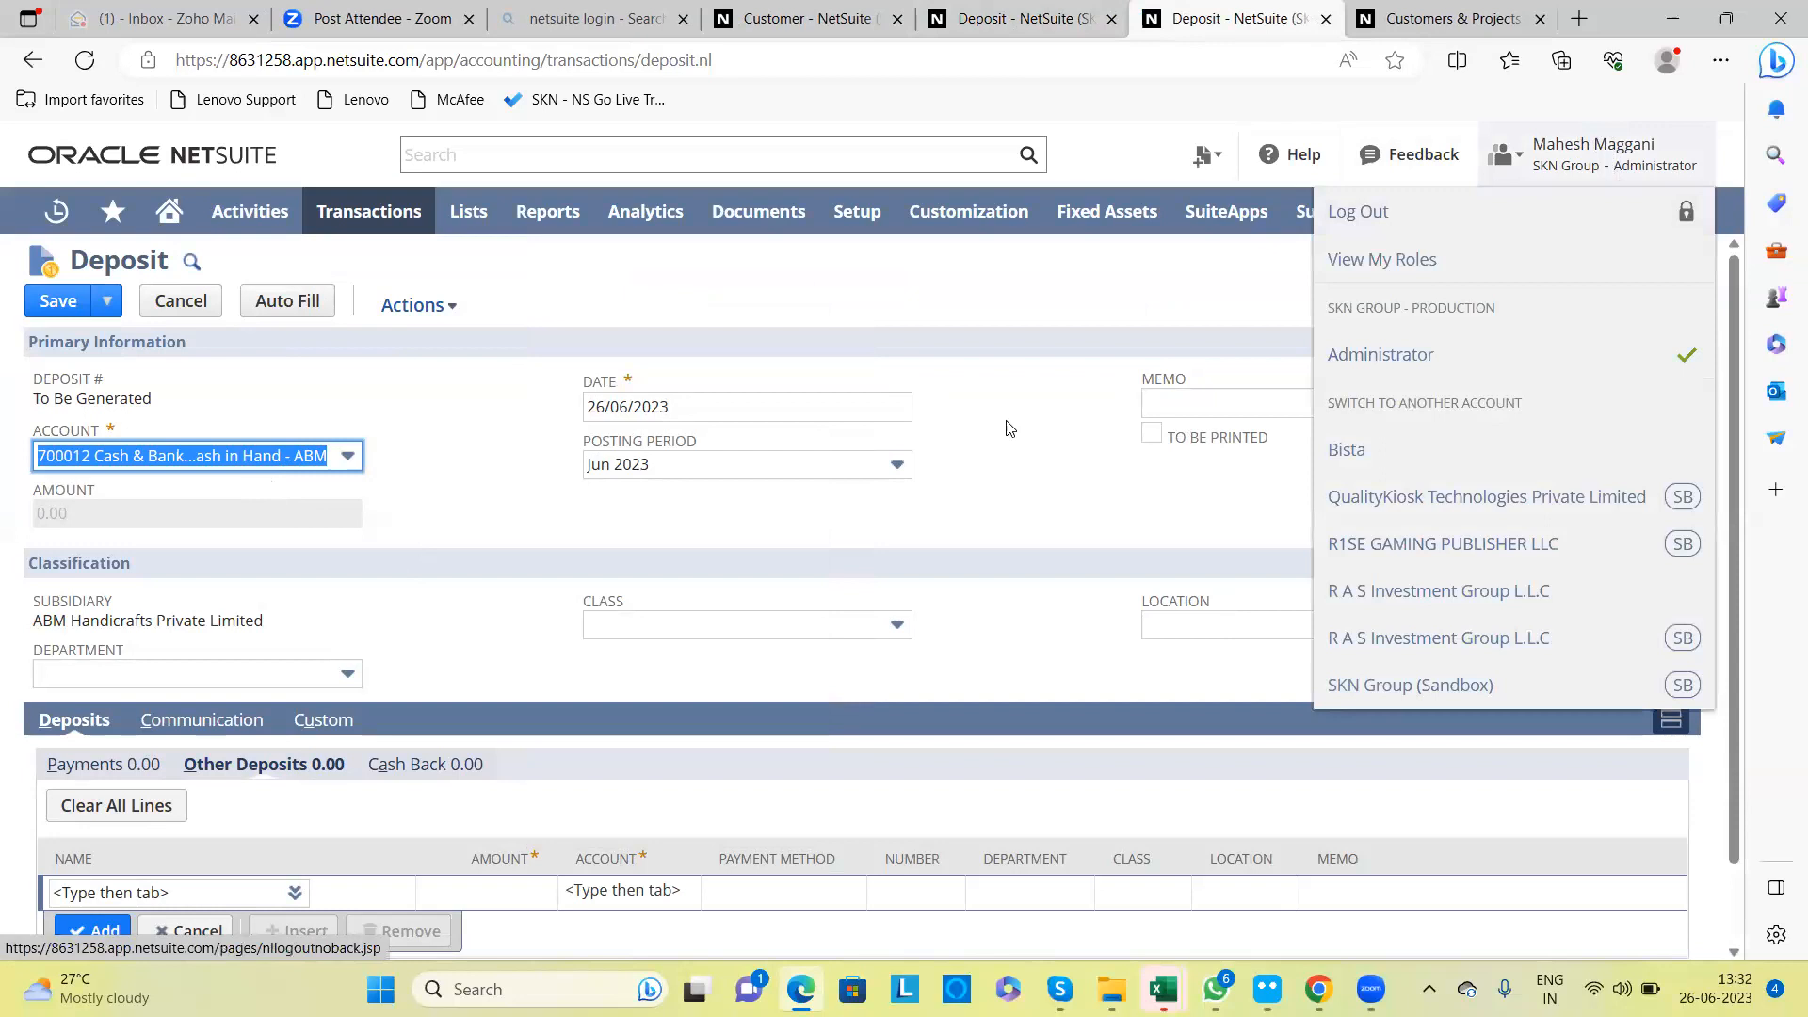
left_click(1008, 485)
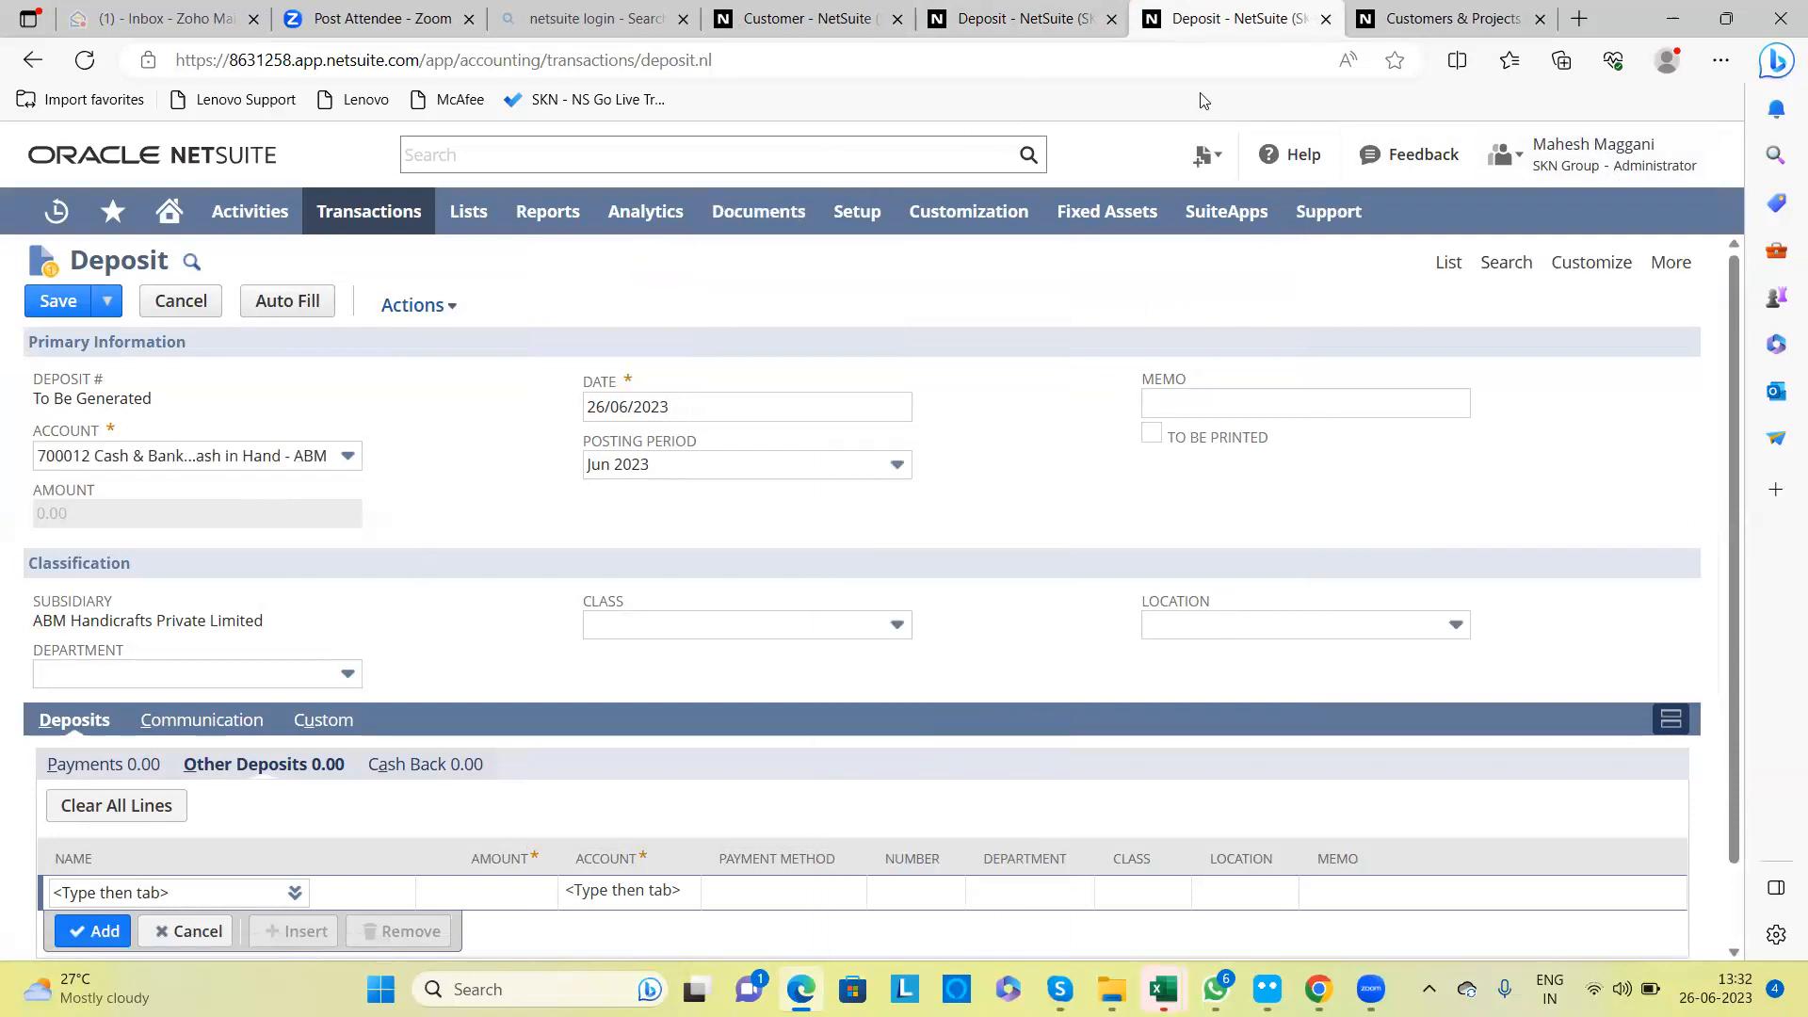
left_click(1325, 19)
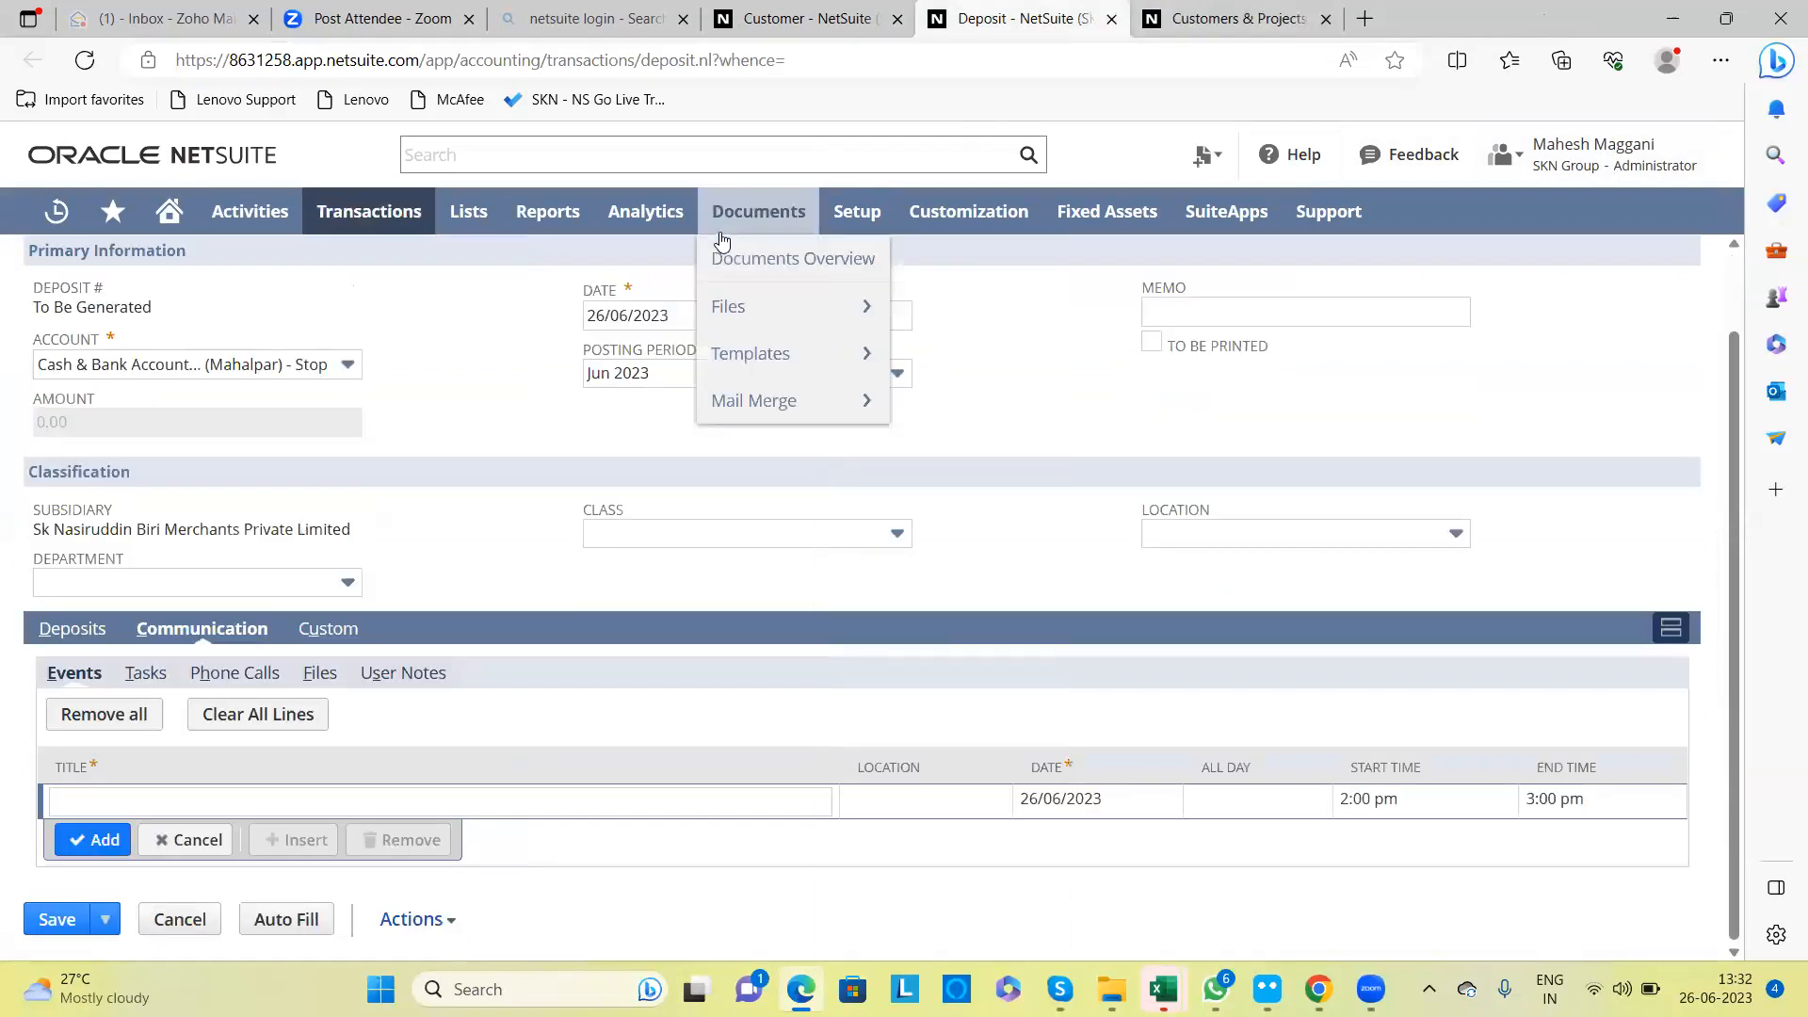
mouse_move(469, 218)
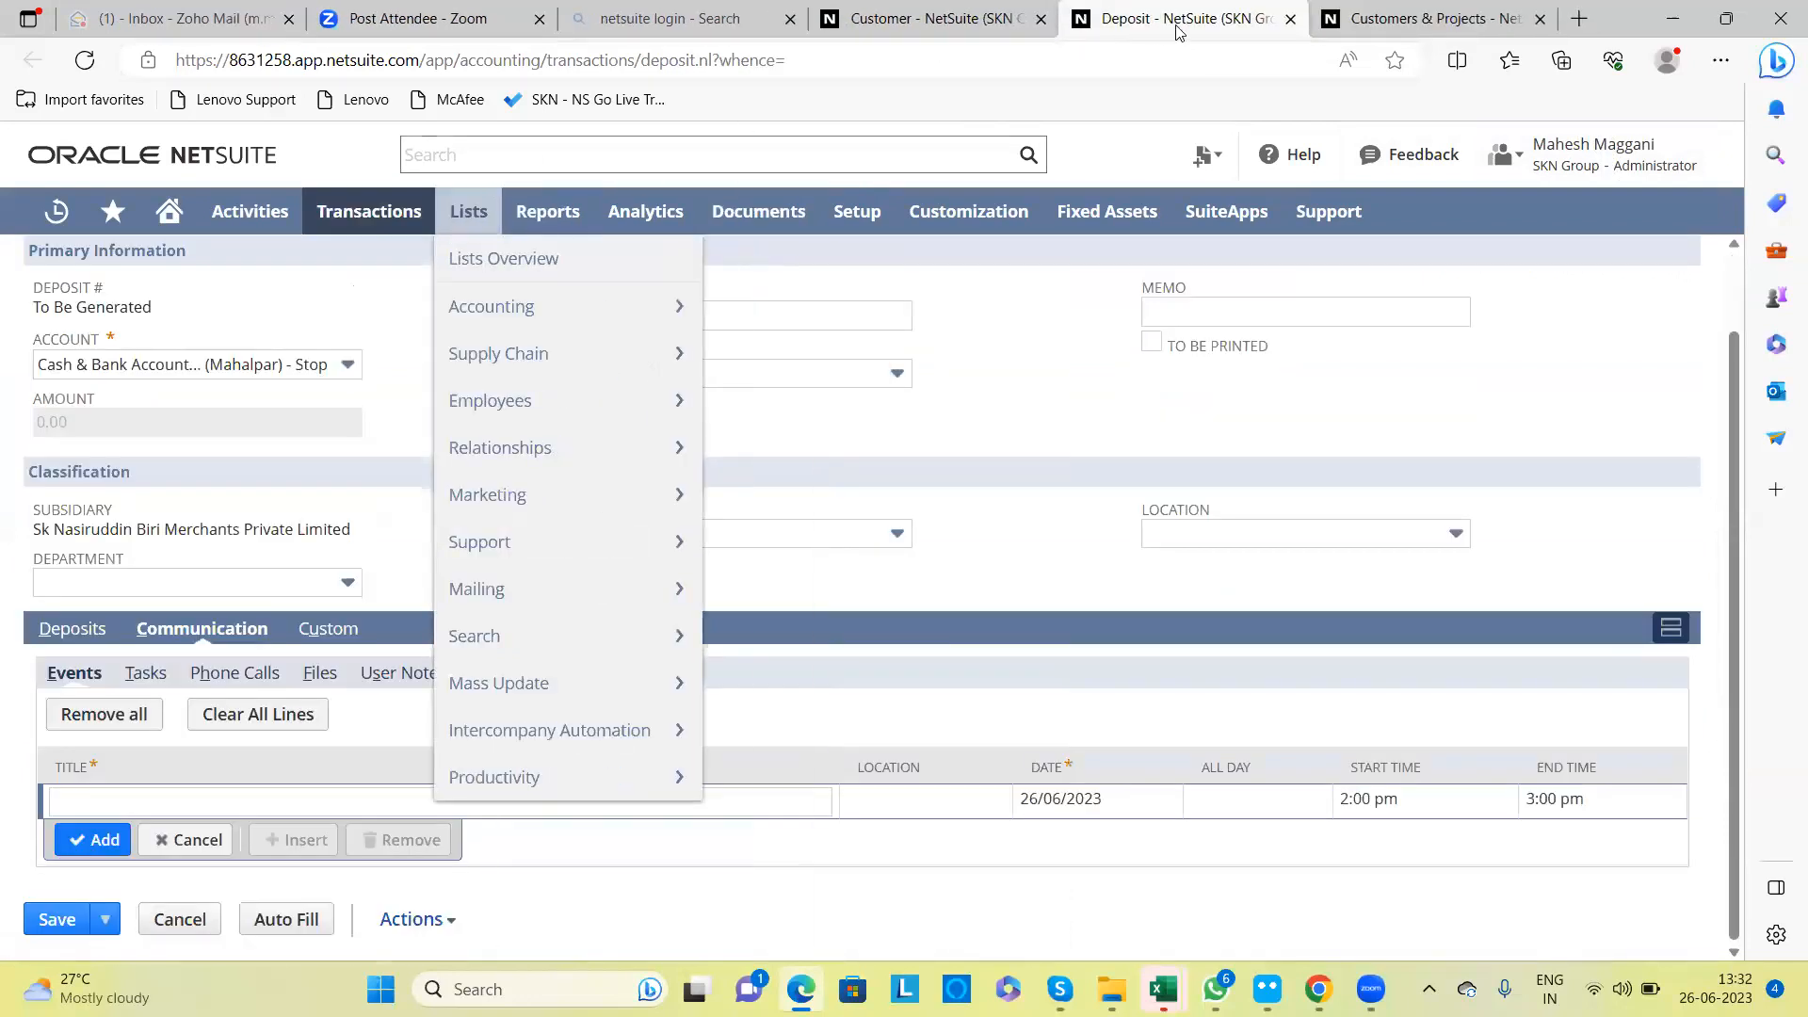
left_click(1353, 21)
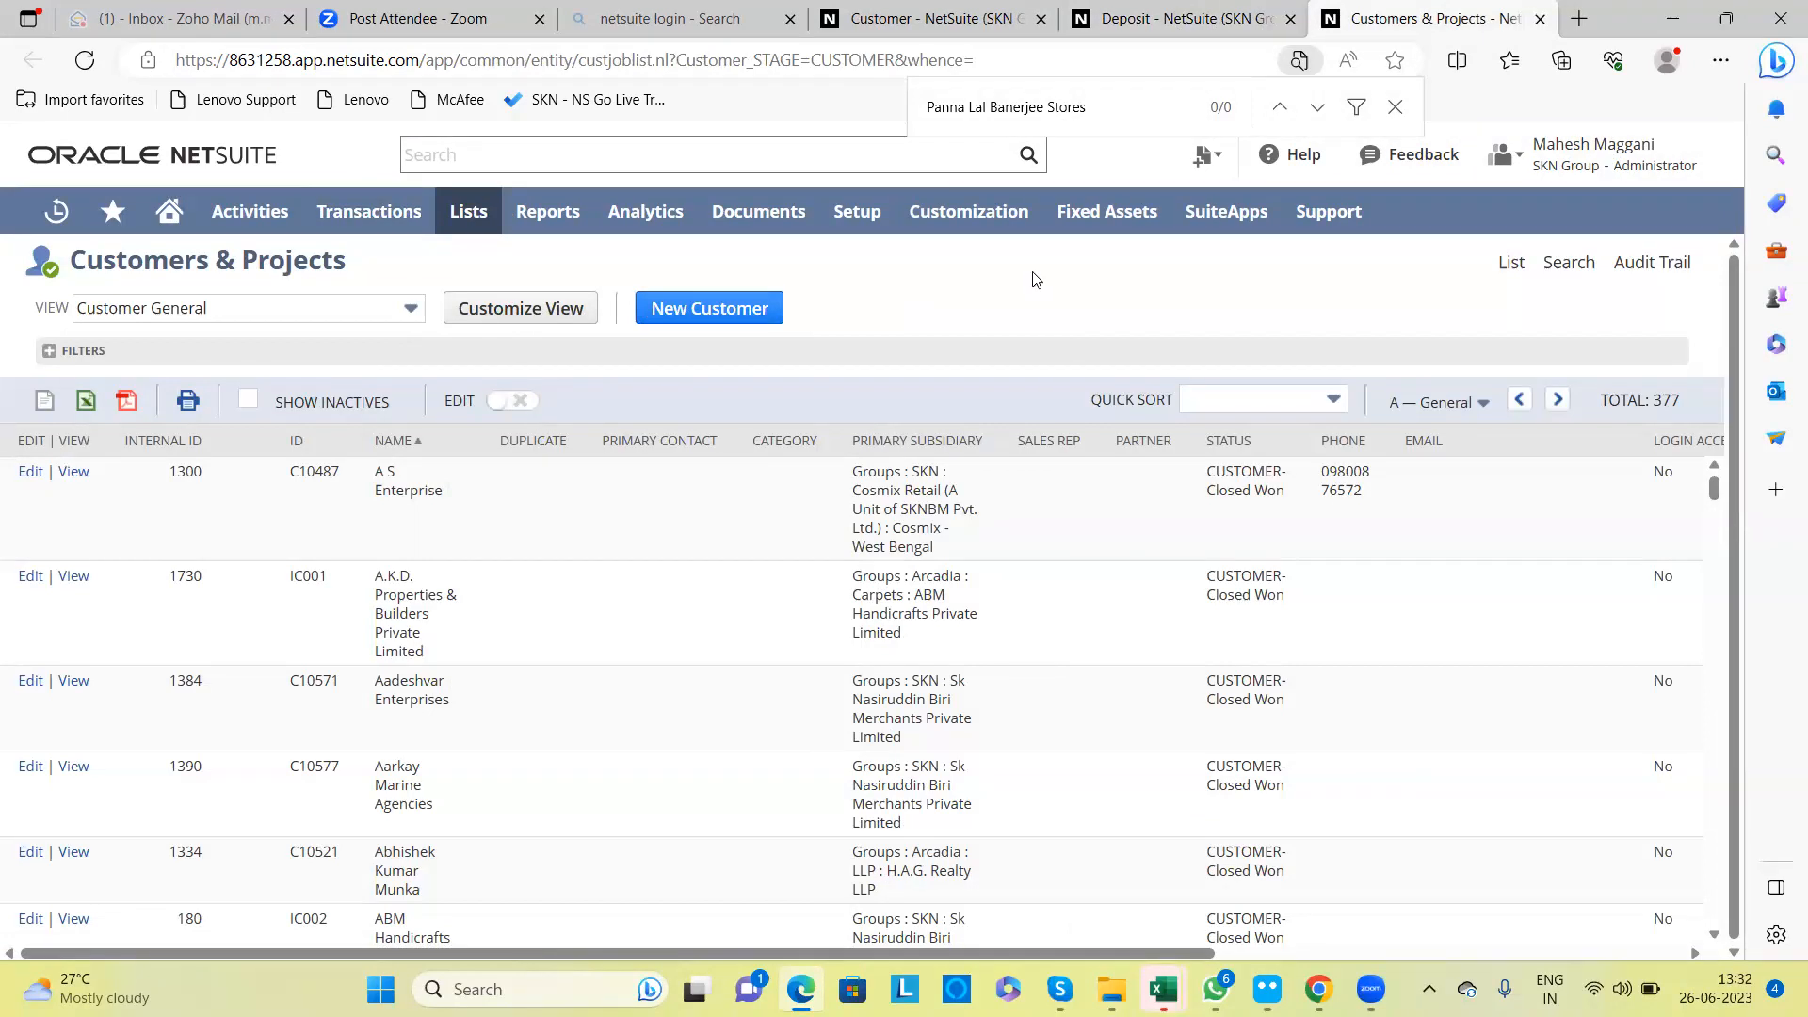
Step: Search the Customers & Projects list for the customer's name, paging forward through to the Sarada — Zoom range
key("ctrl+f")
mouse_move(866, 232)
type("Panna Lal Banerjee Stores")
left_click(1558, 401)
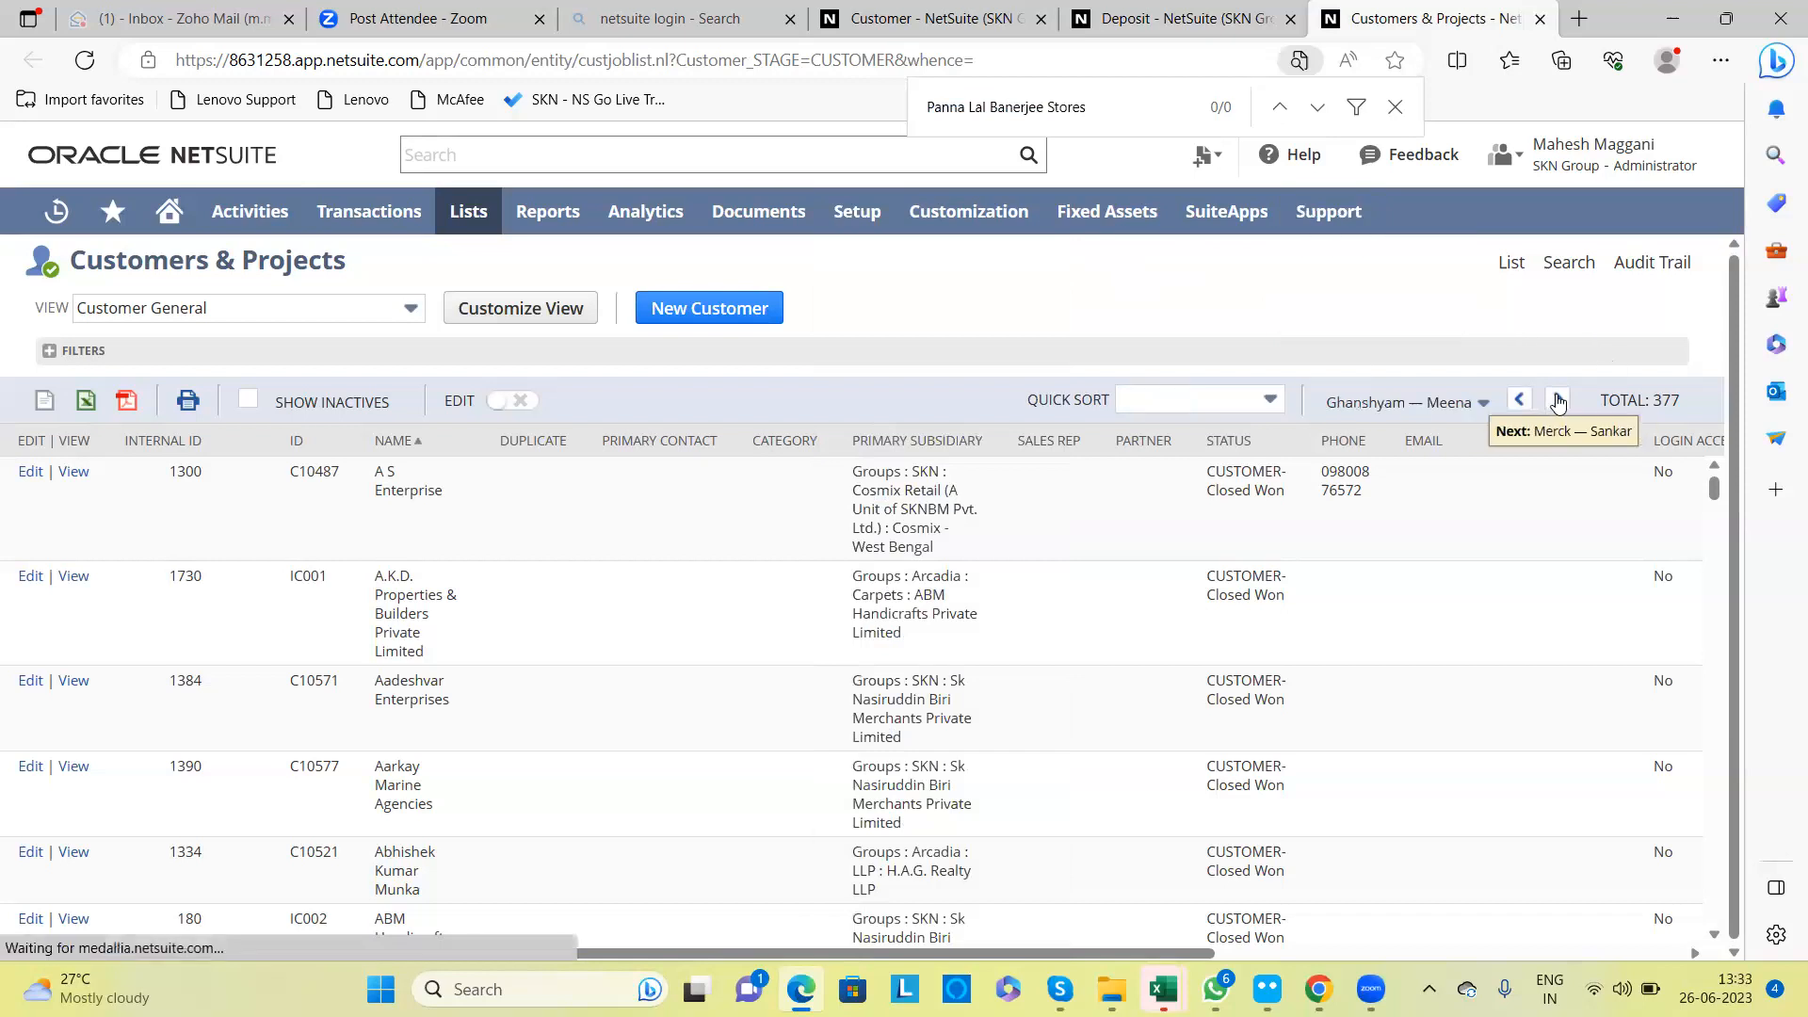
left_click(1558, 400)
left_click(1558, 400)
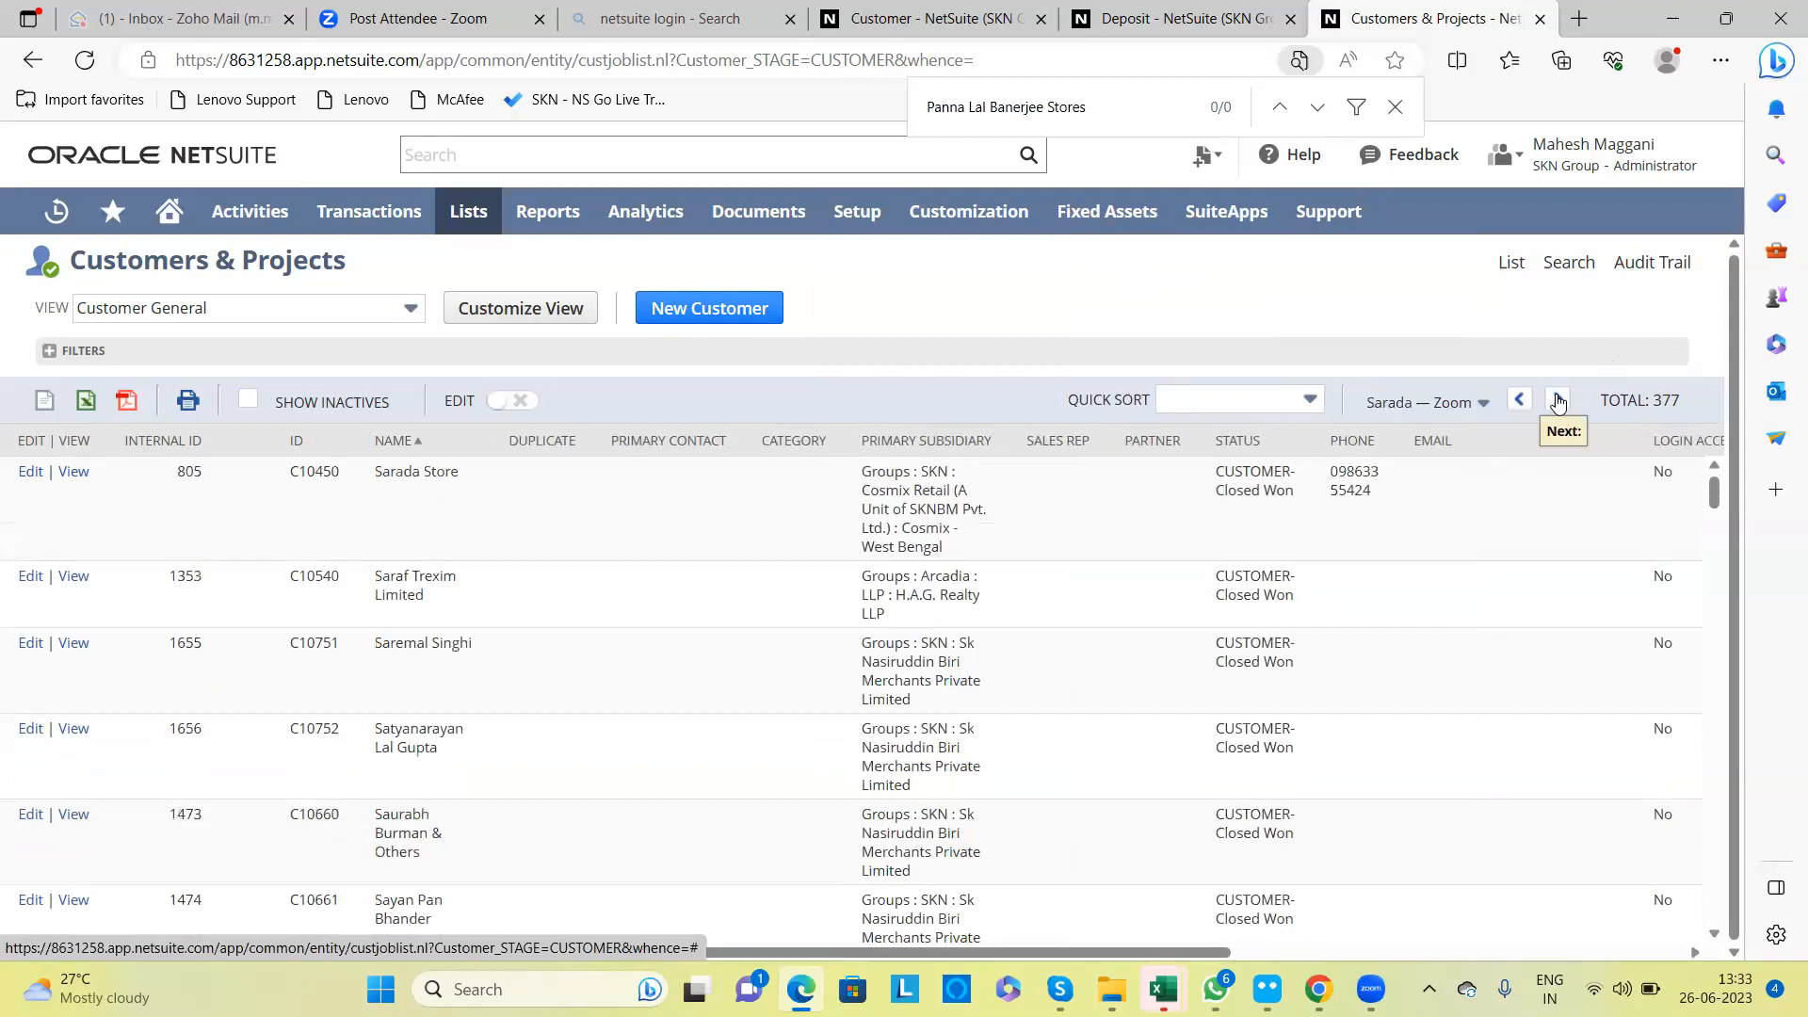
Step: Sort the customers by name in descending order and page to the Rama — Maa range to look for the customer
left_click(418, 449)
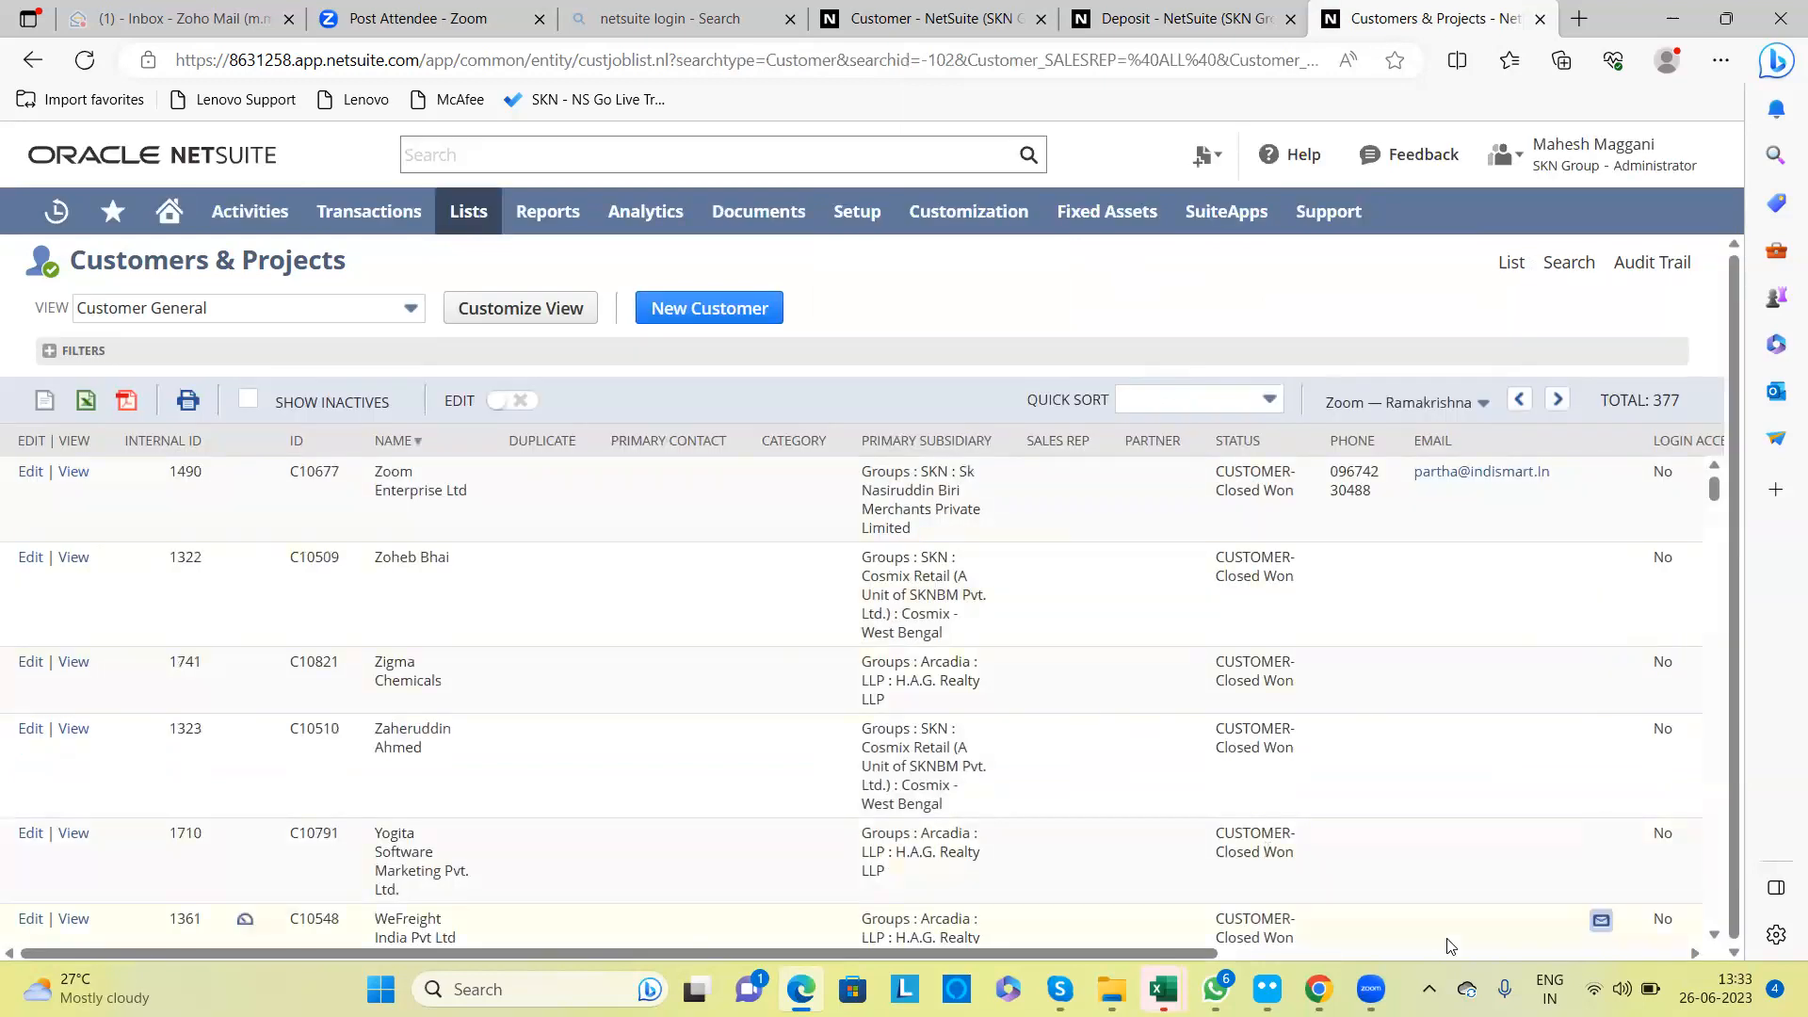
left_click(1559, 399)
left_click(1558, 399)
left_click(1559, 400)
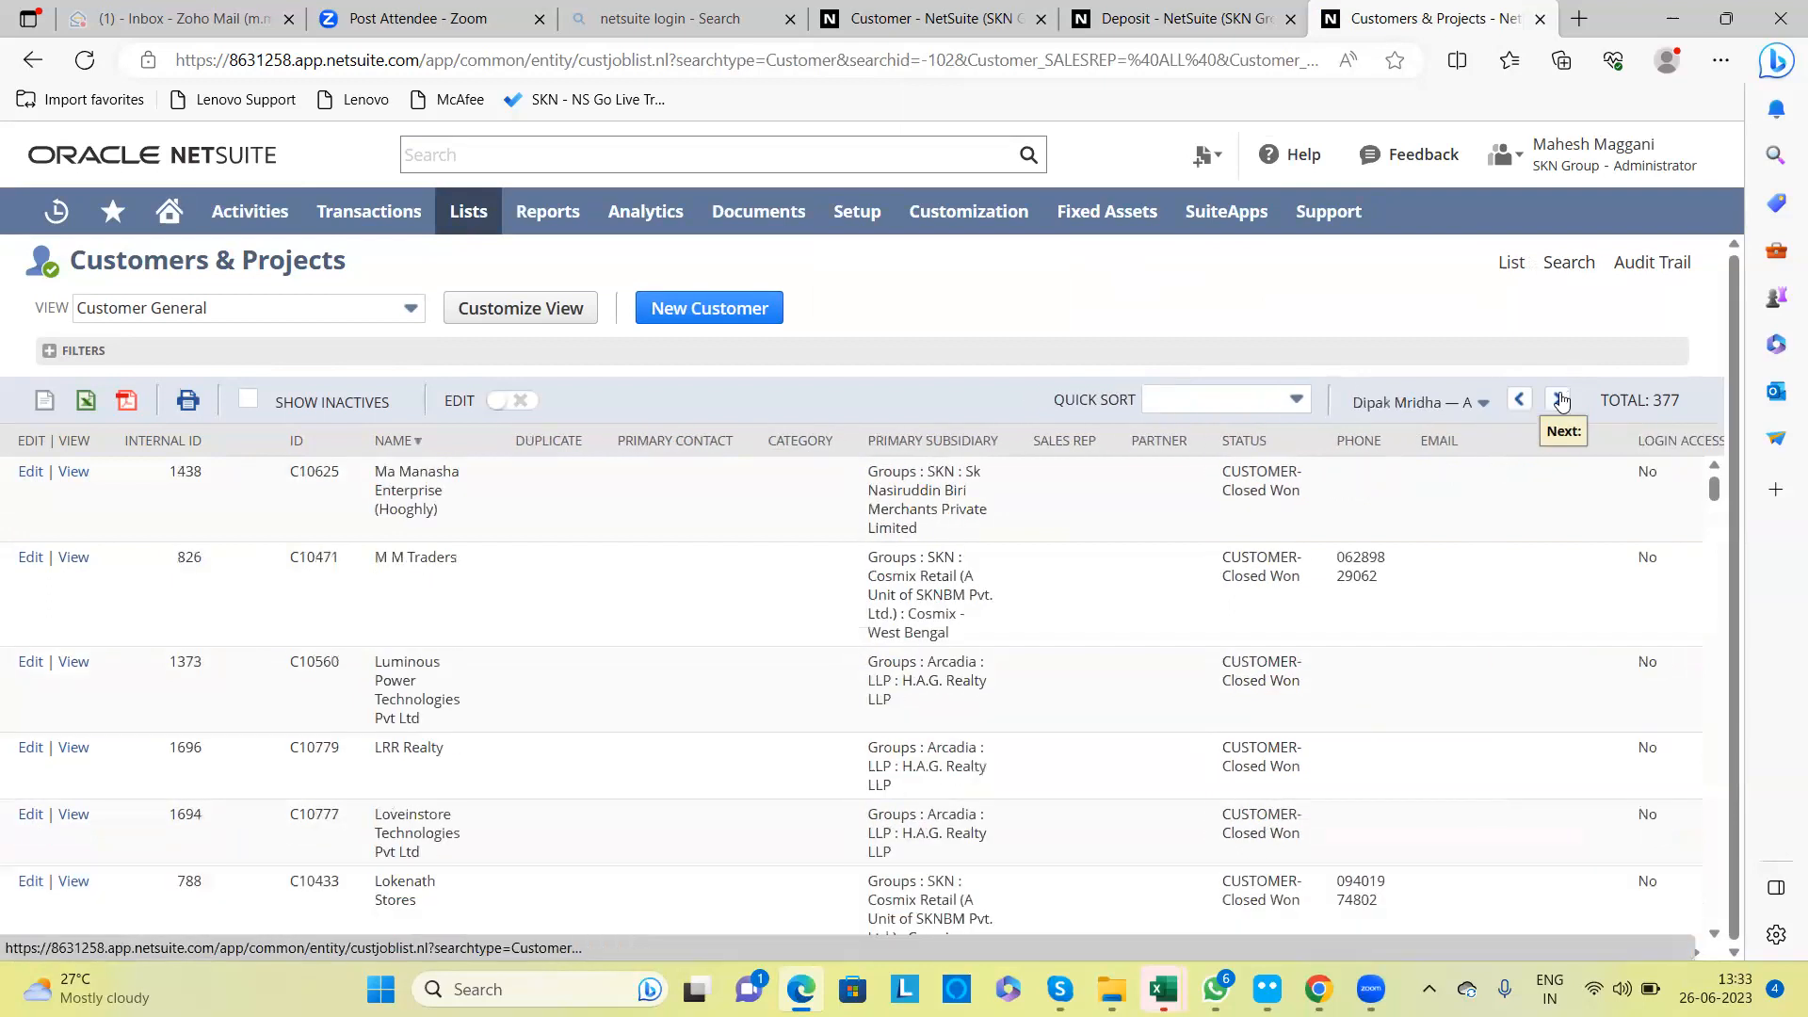
left_click(1523, 401)
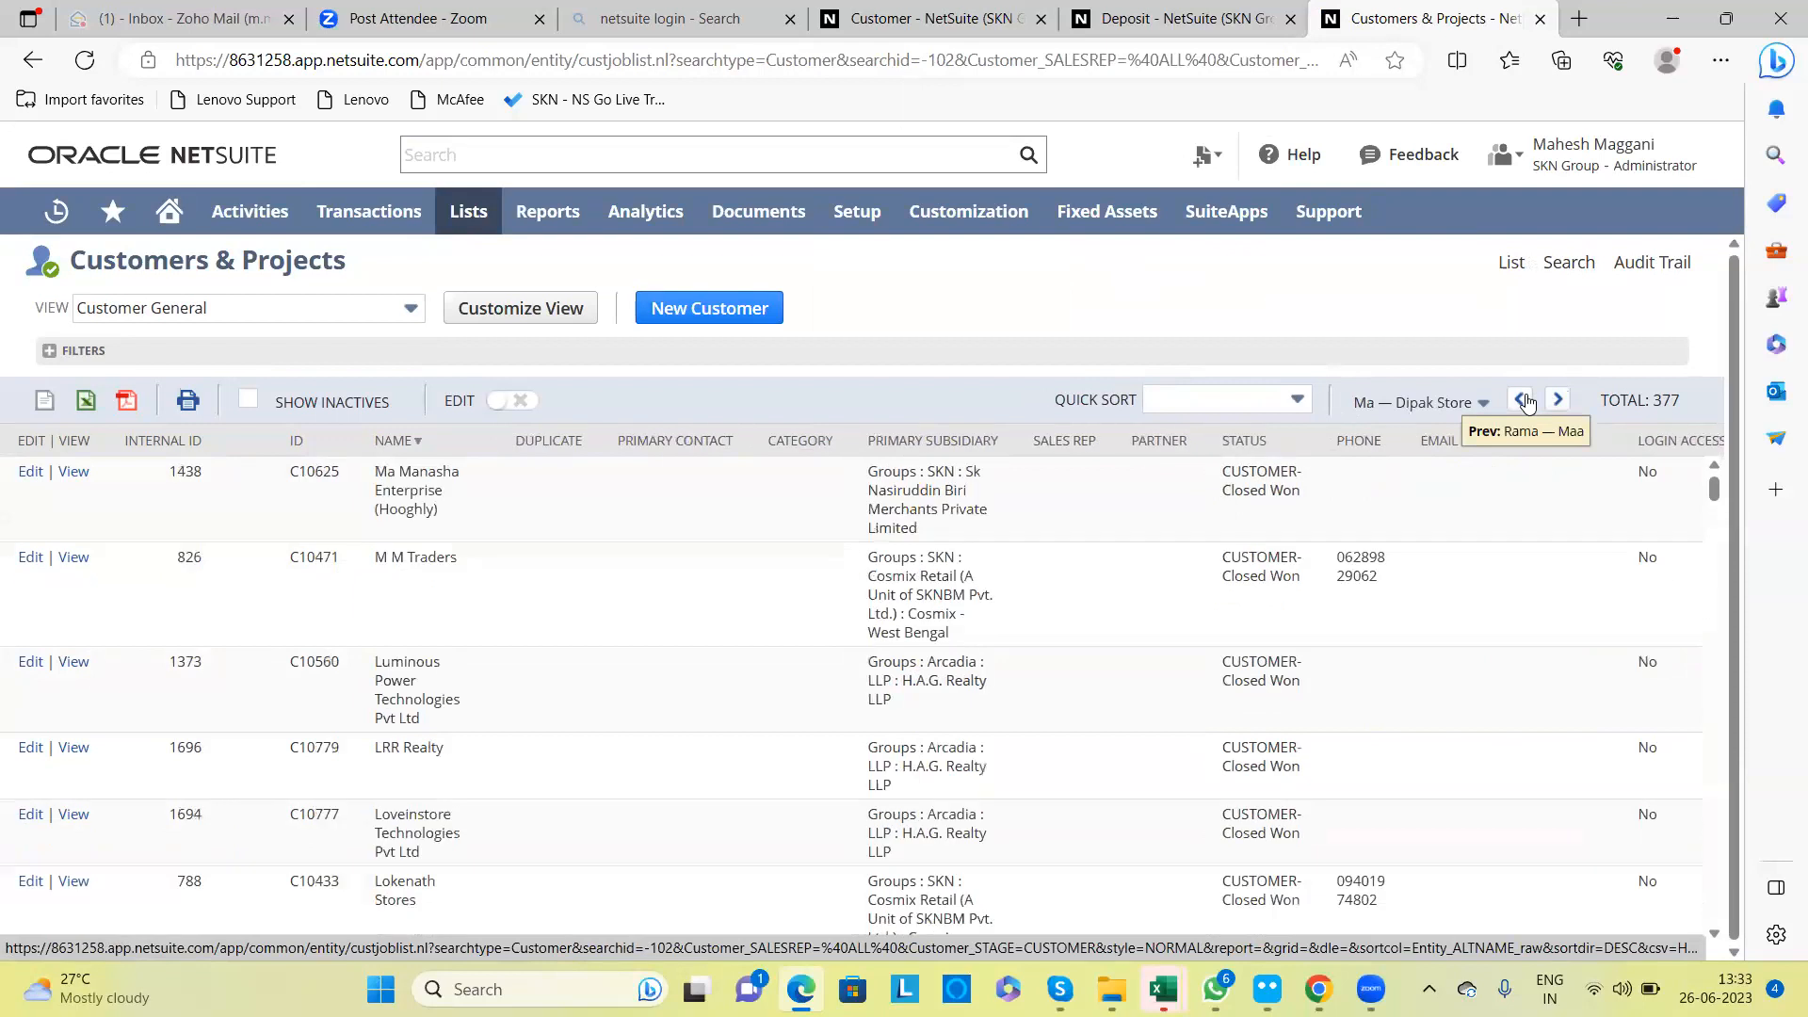
left_click(1524, 400)
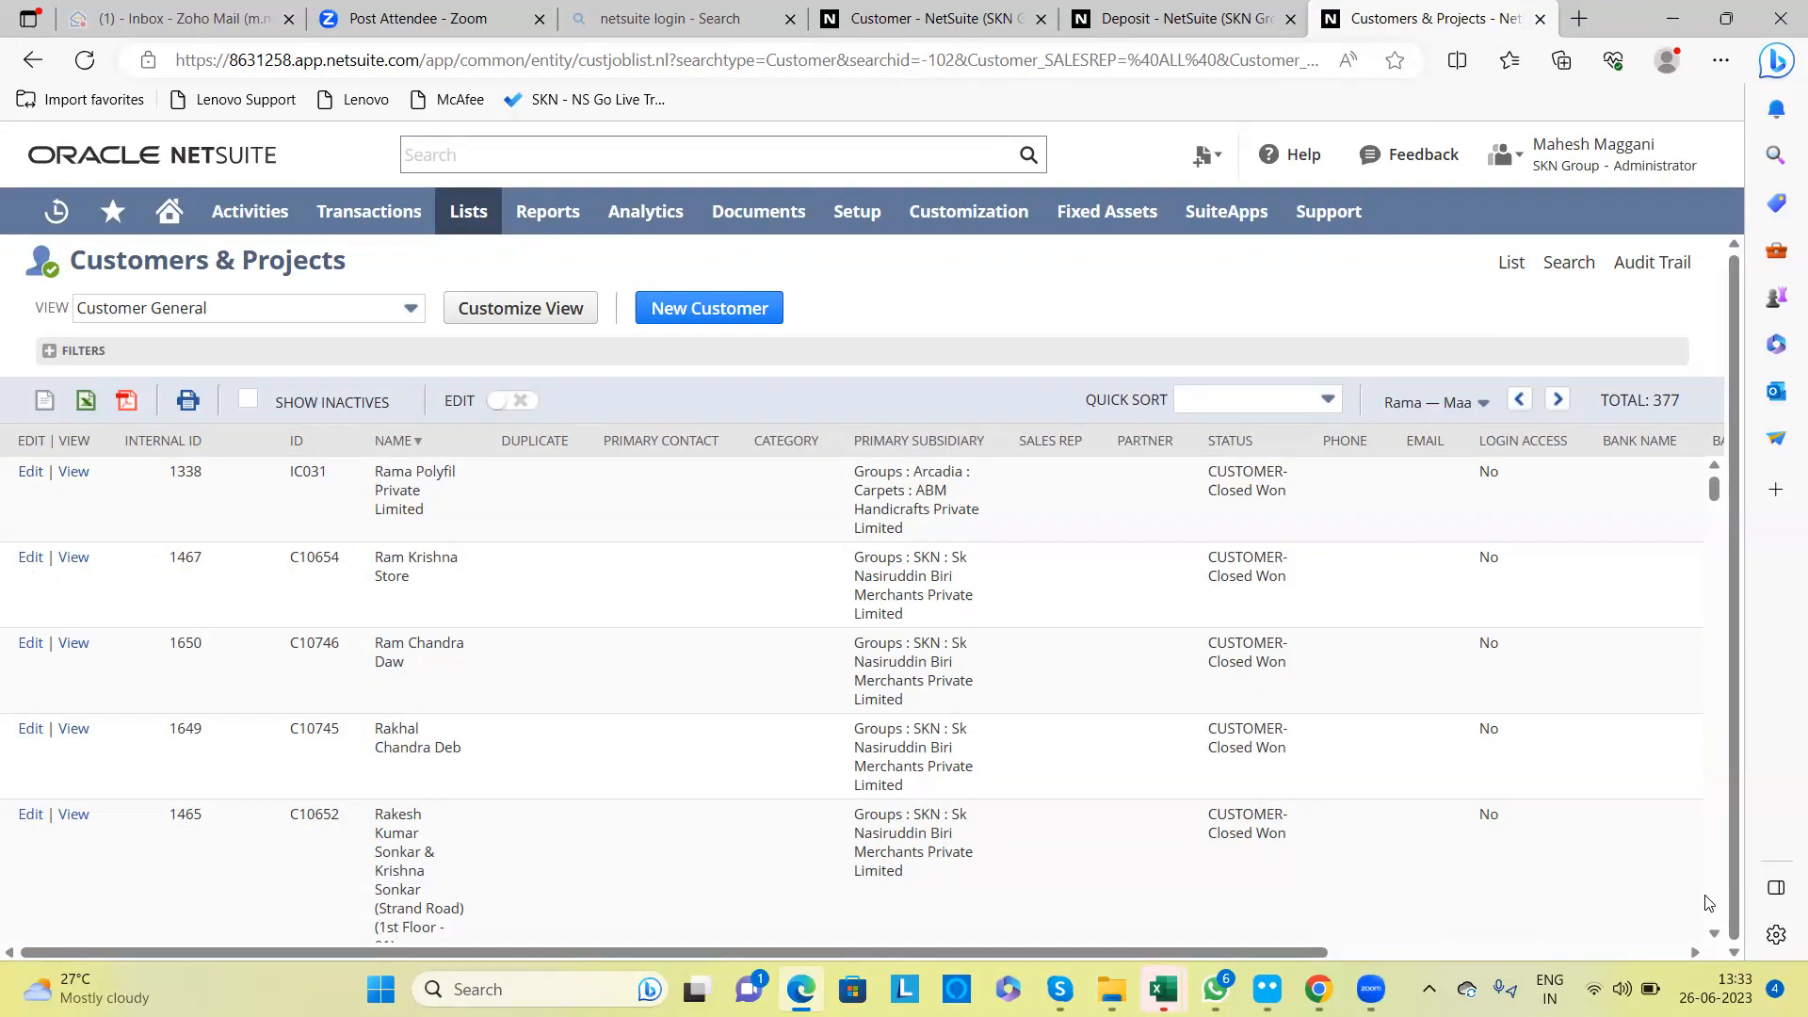
Step: Return to the open deposit form and show the payments available for deposit
left_click(1165, 16)
left_click_drag(360, 535, 97, 544)
left_click(47, 546)
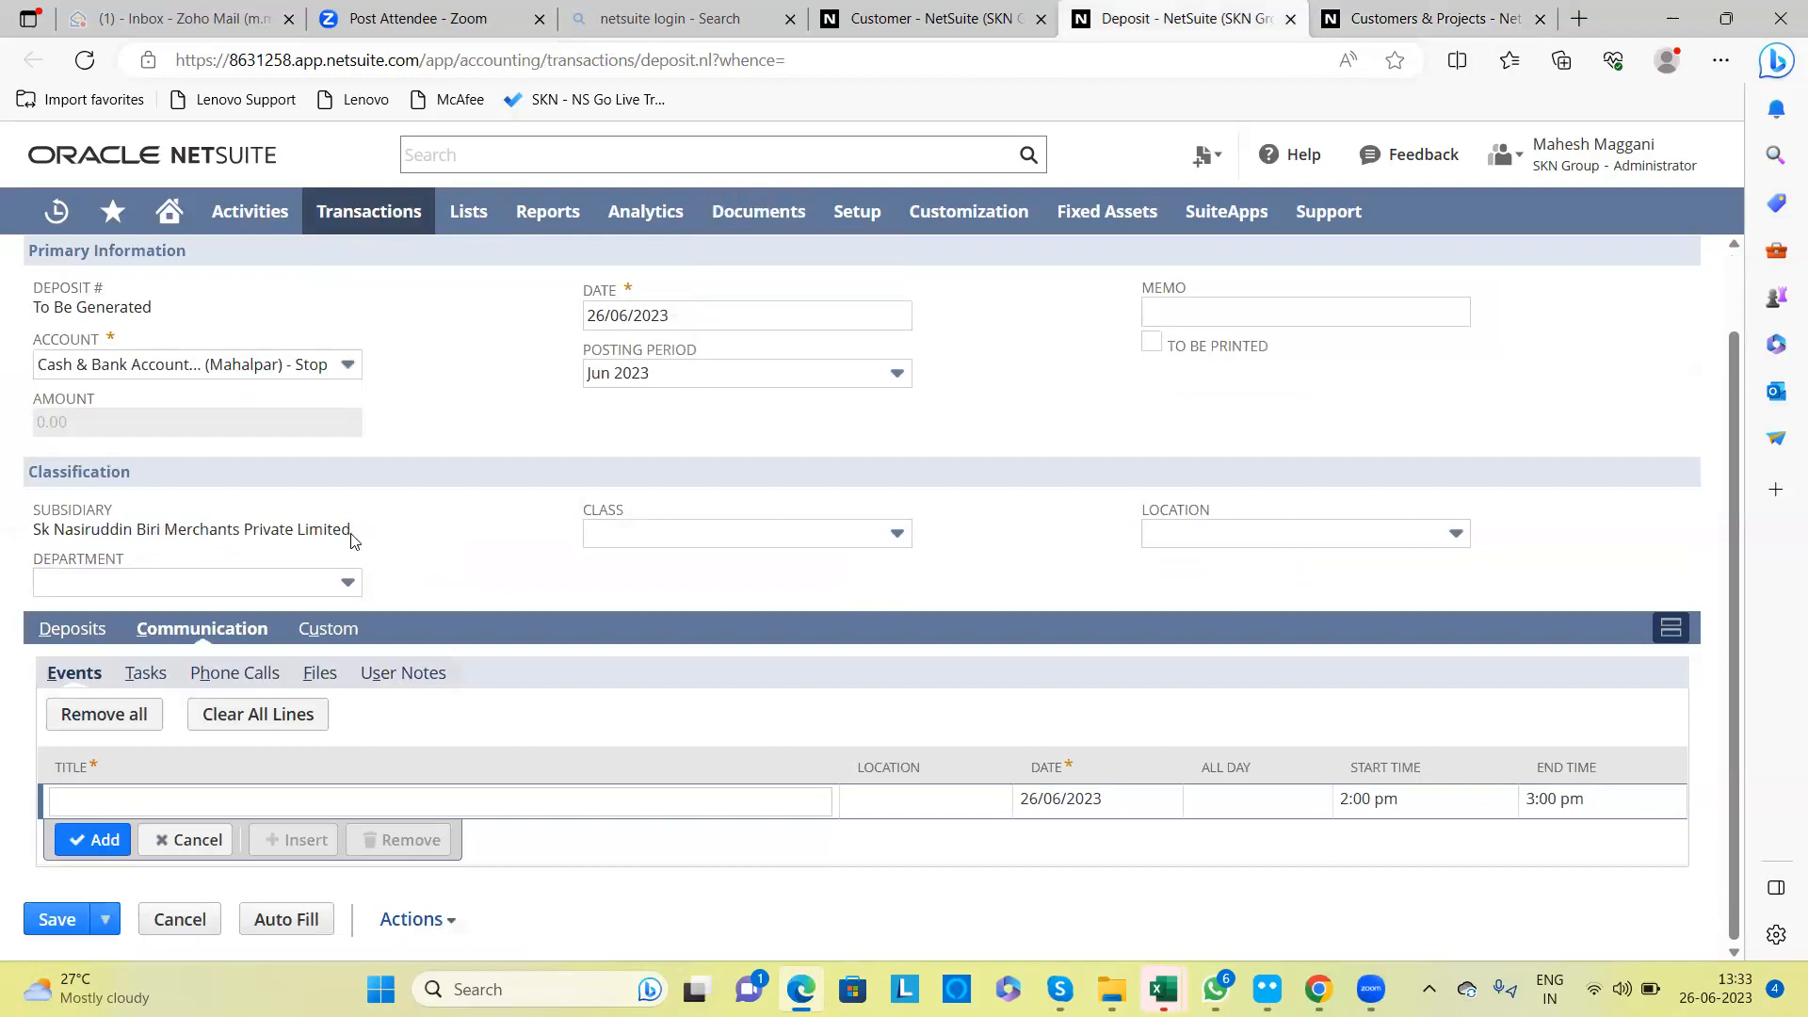
left_click(77, 640)
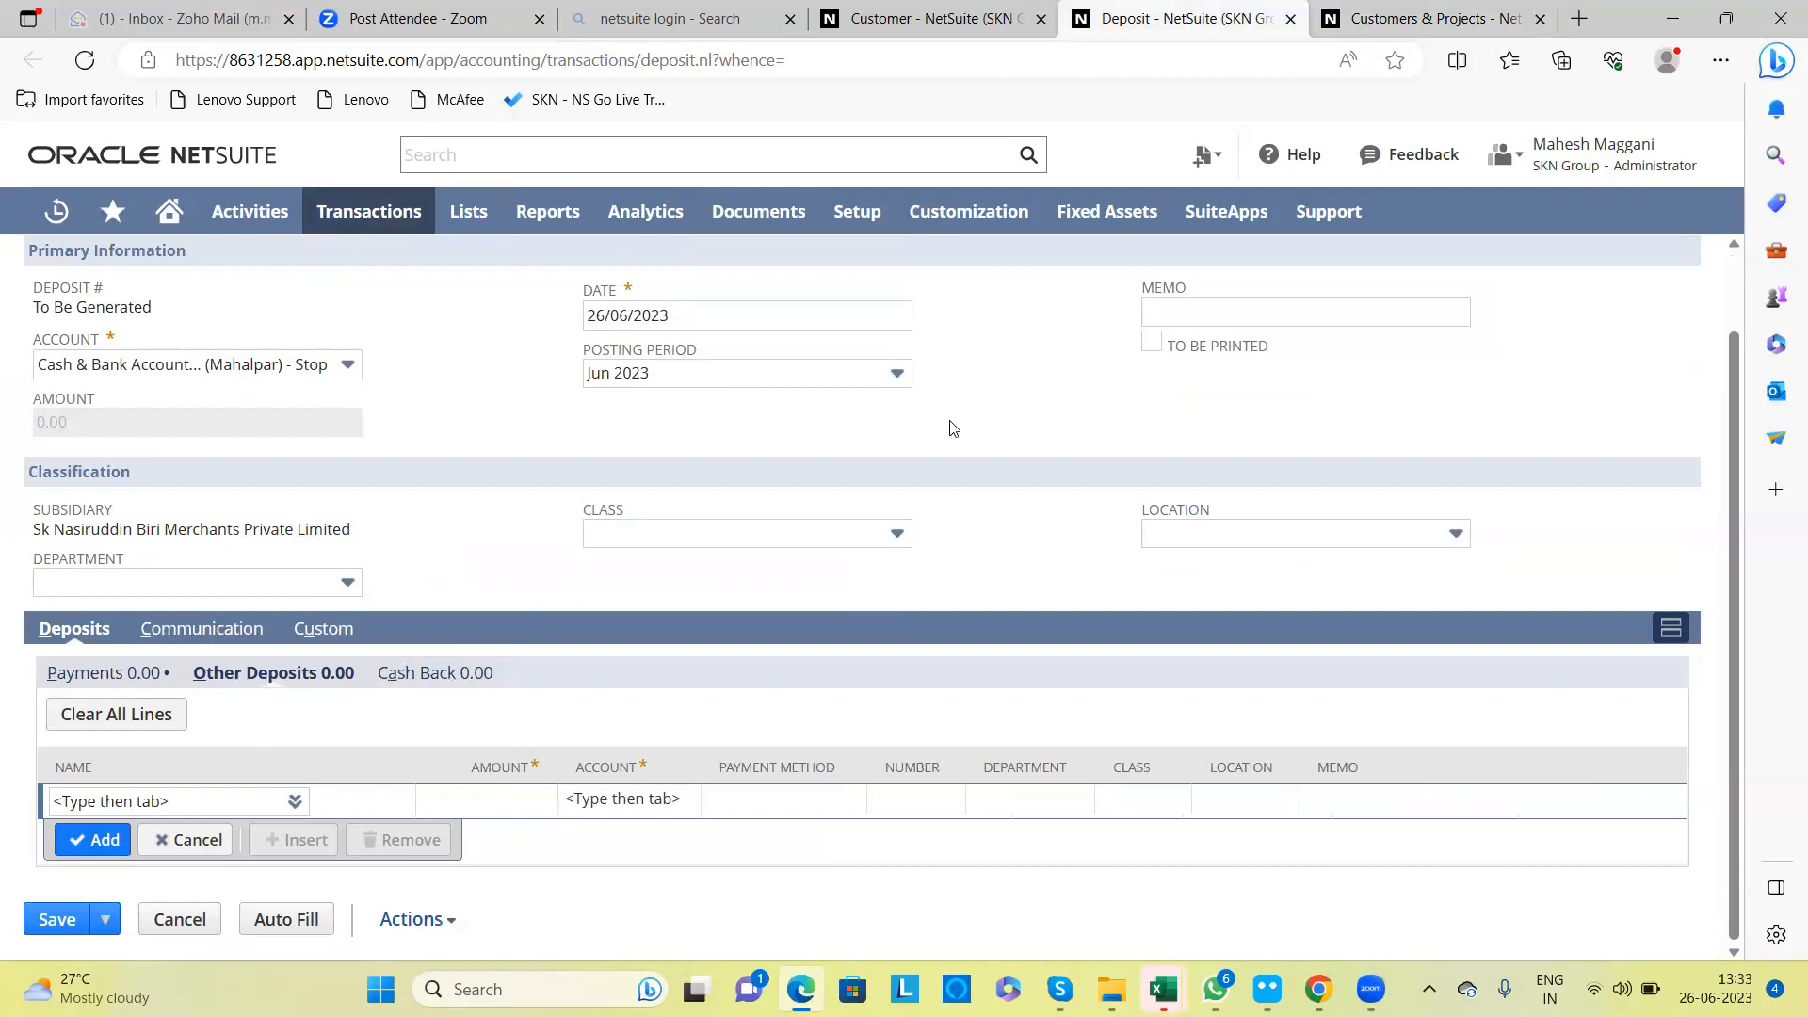
left_click(125, 675)
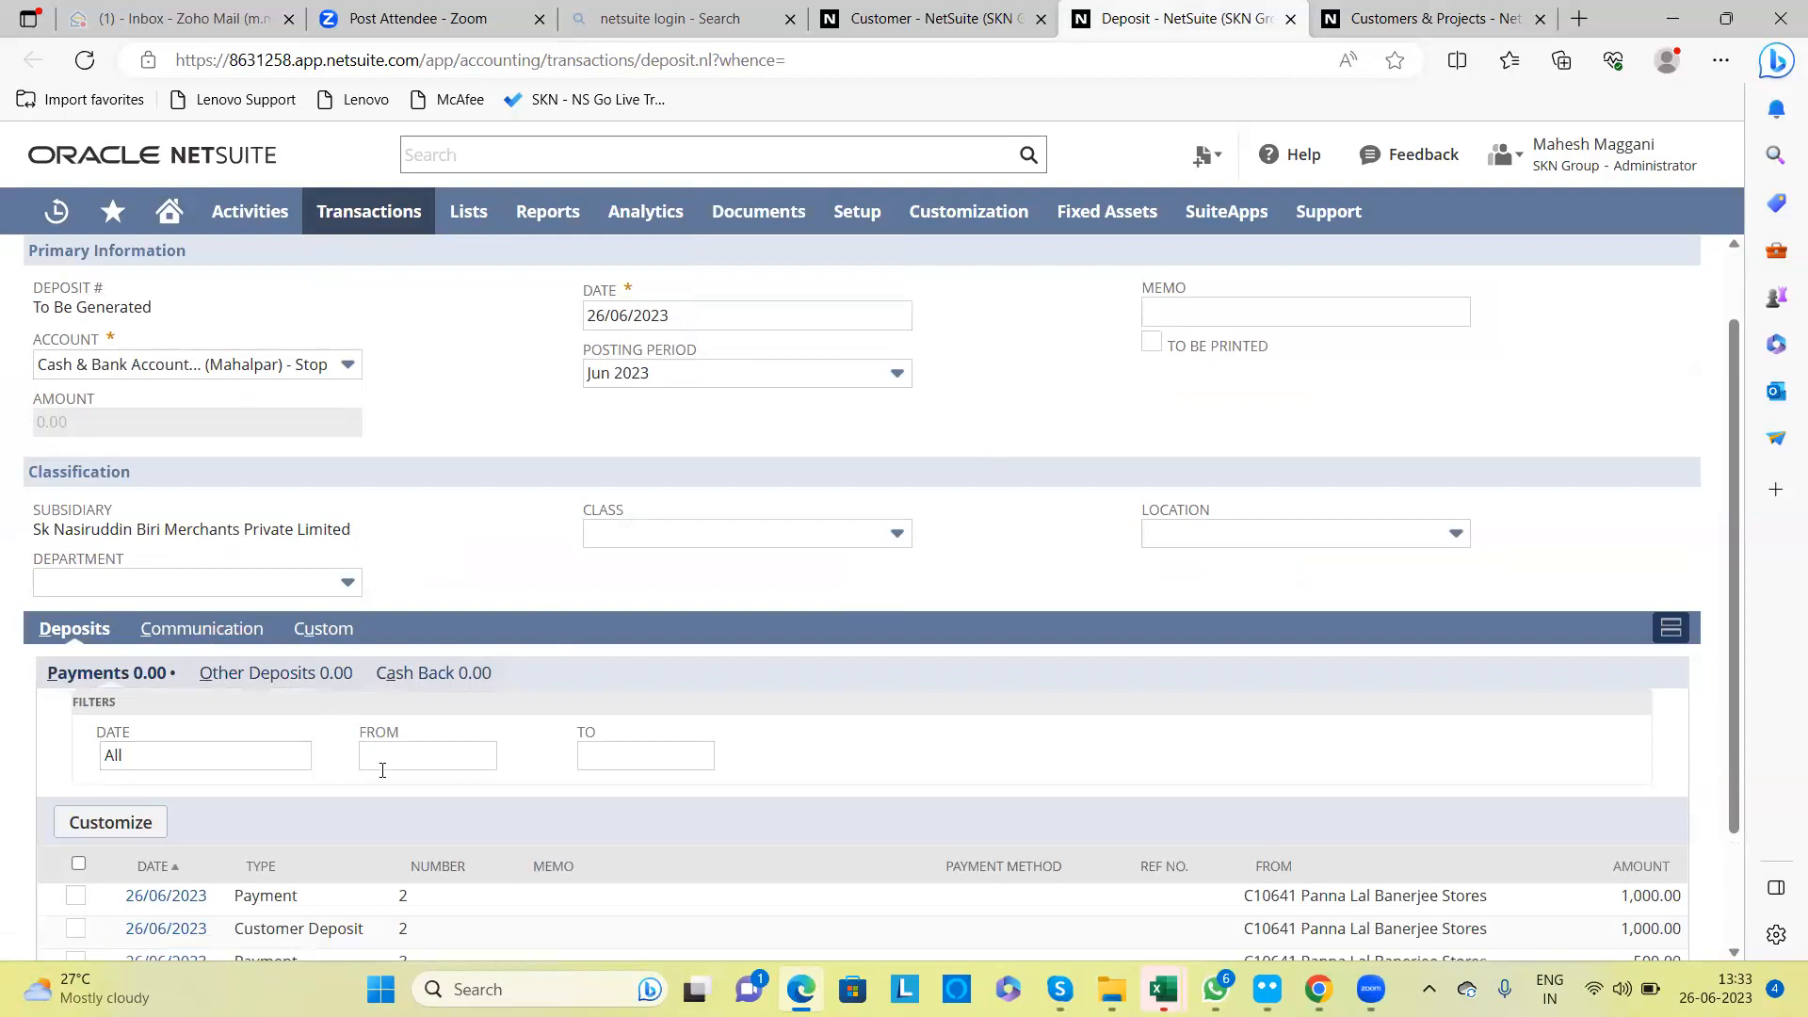
scroll(766, 756, "down", 3)
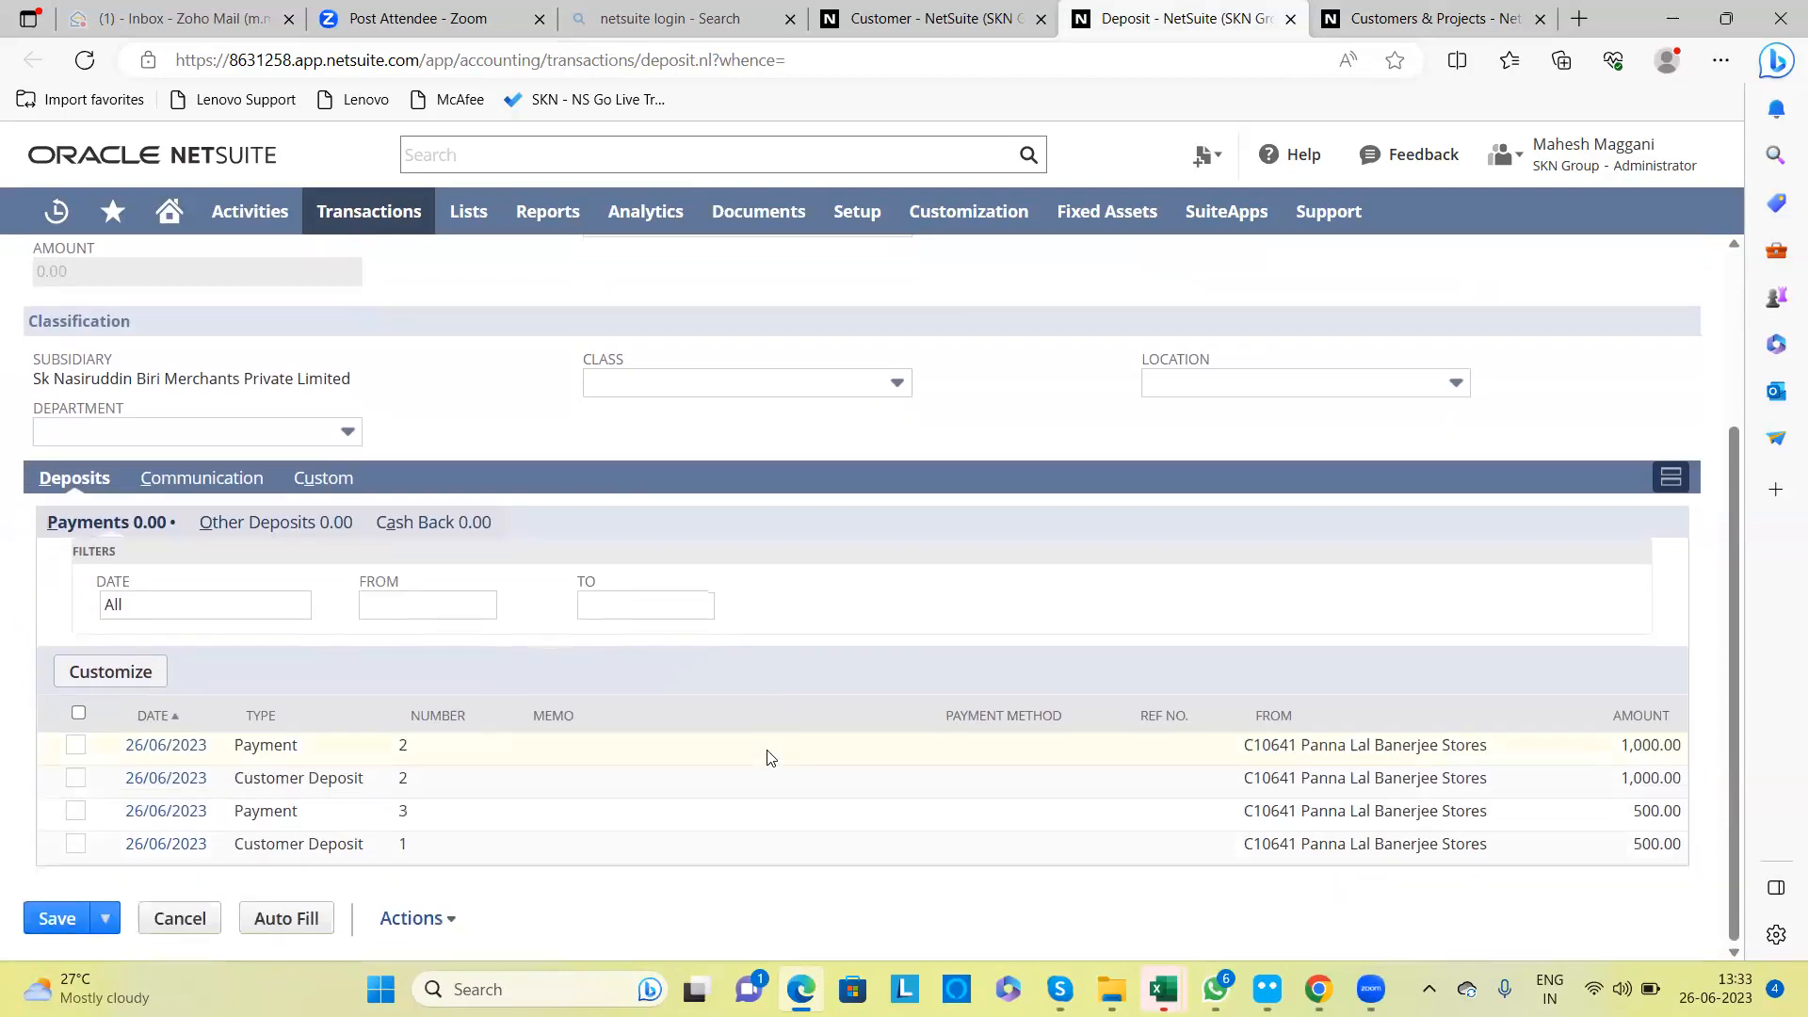
Step: Select customer deposit number 2 in the payments available for deposit
left_click(77, 779)
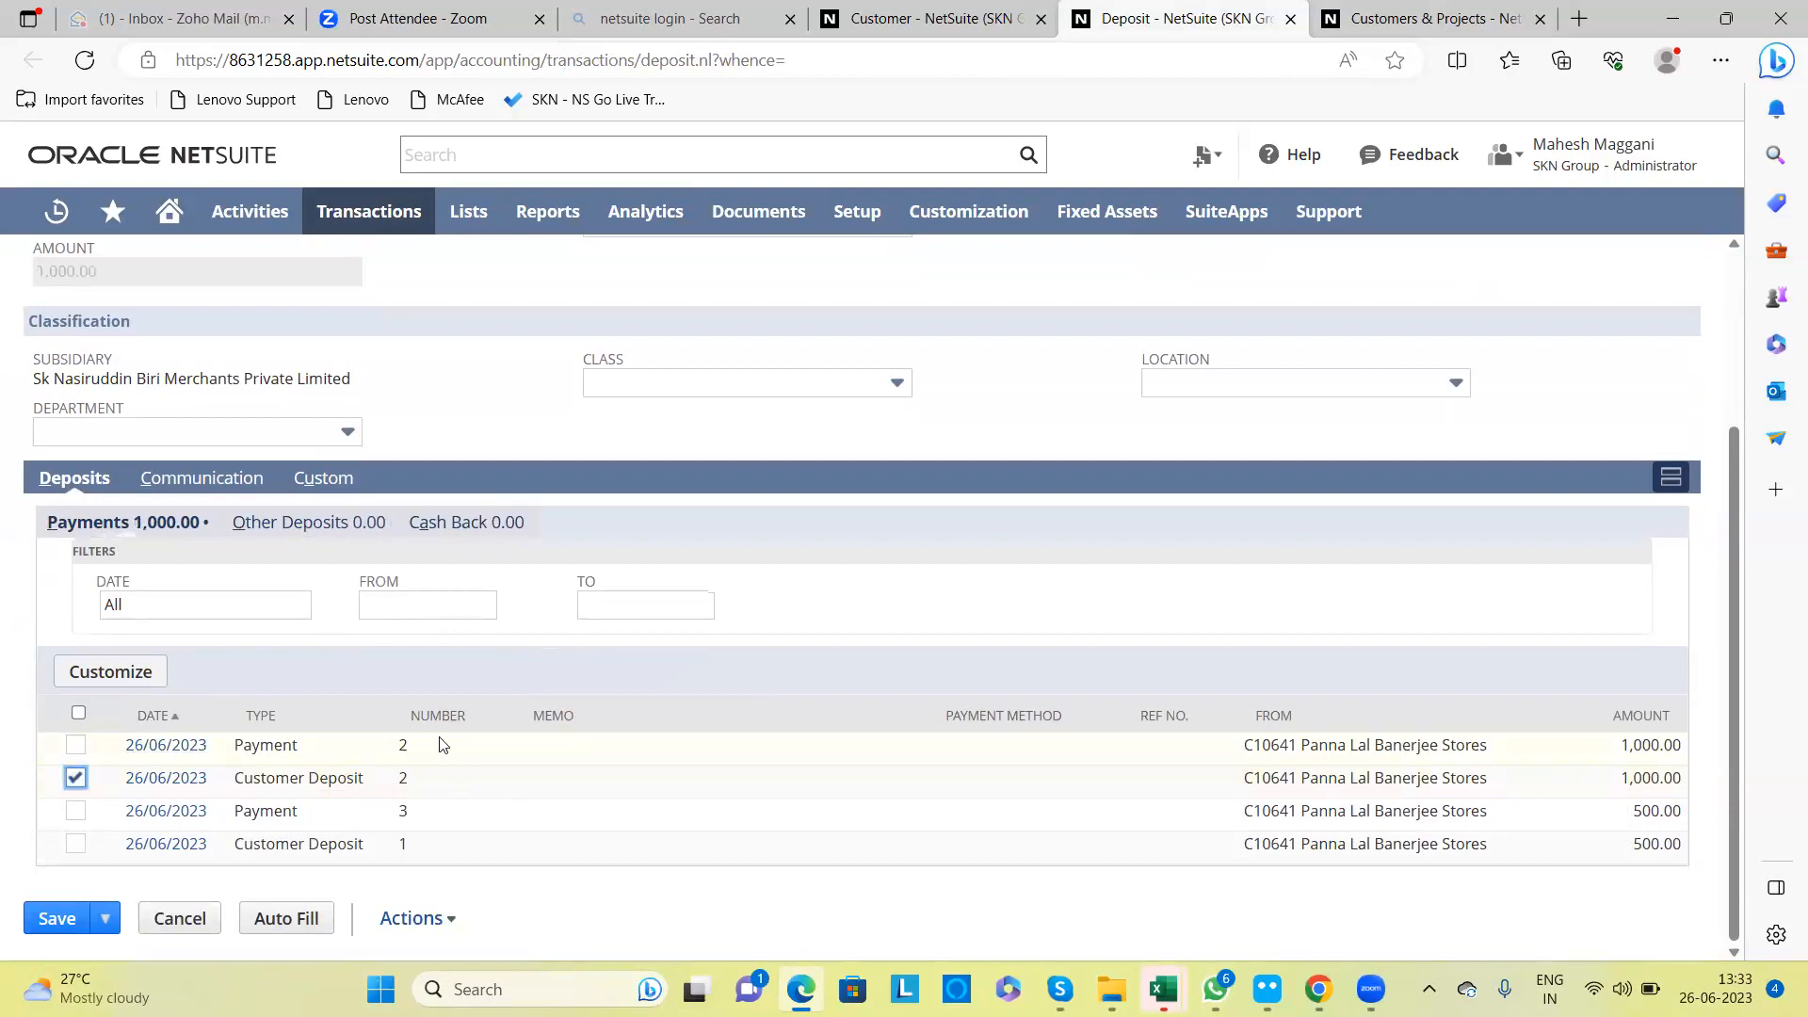
left_click(1625, 782)
left_click_drag(1621, 777, 1674, 770)
left_click(489, 442)
scroll(489, 442, "up", 3)
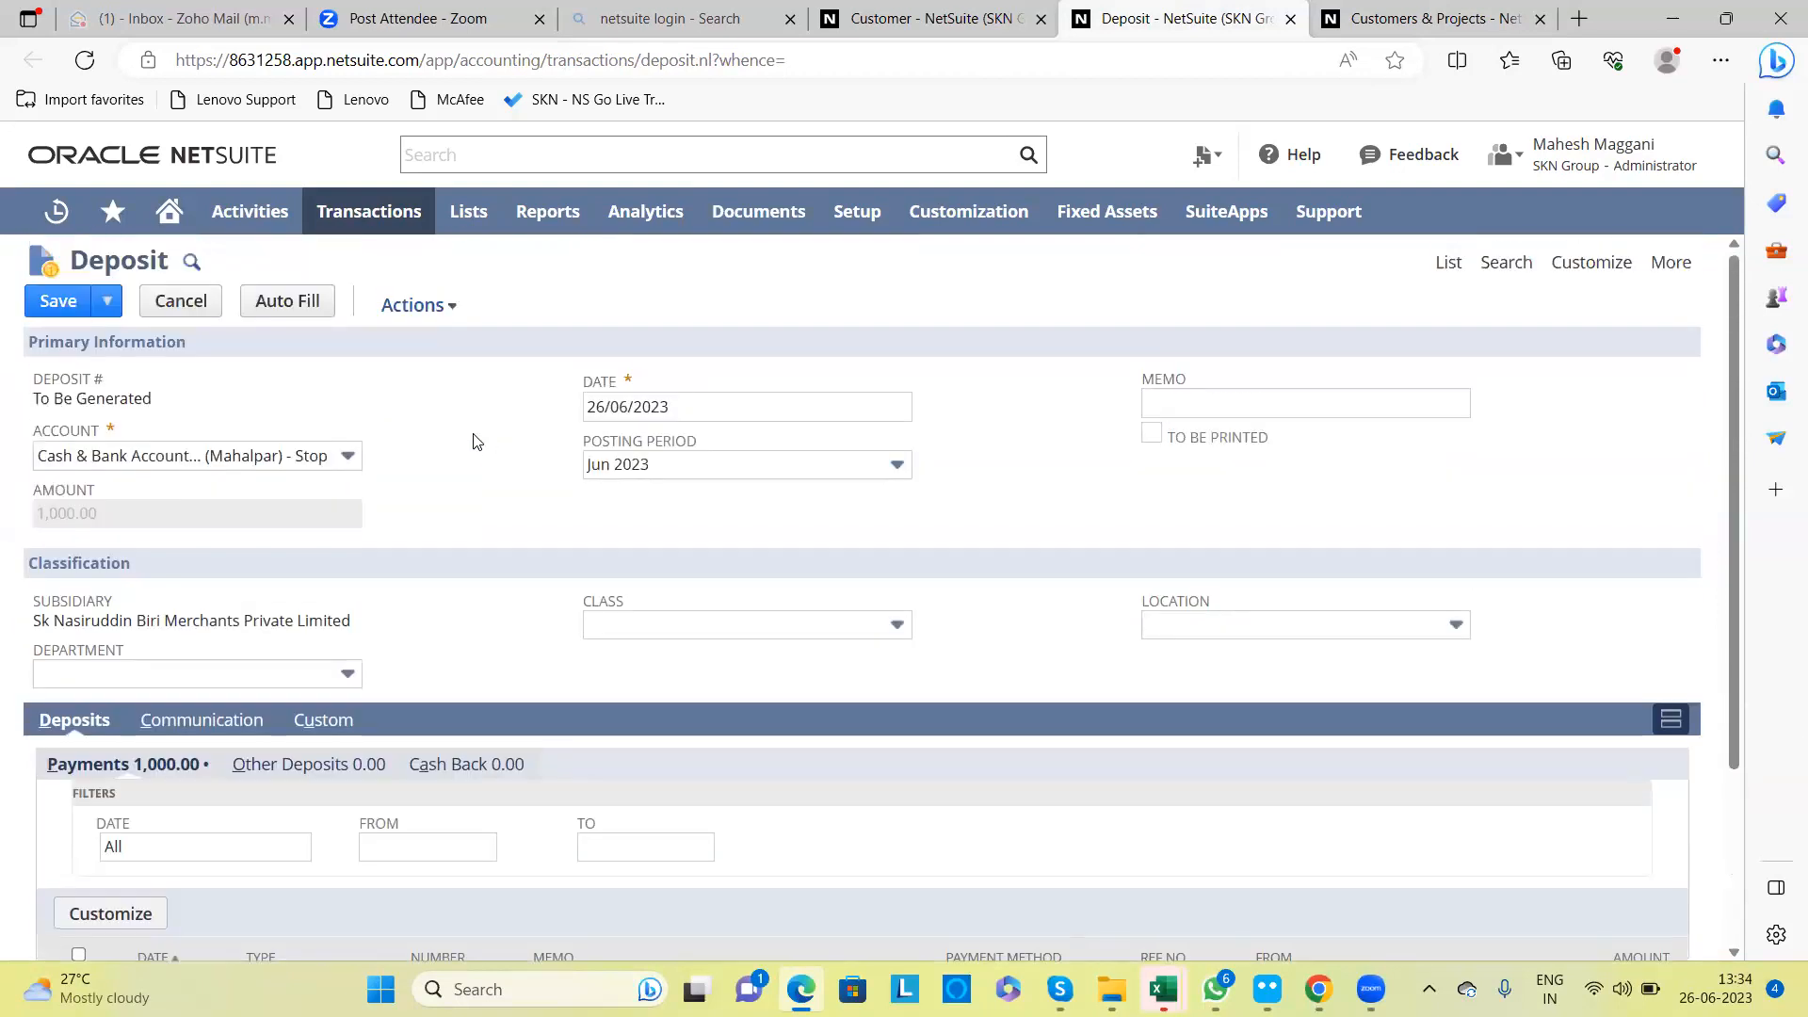
Step: Change the deposit's account to HDFC Bank (Bhagalpur), accepting the loss of unsaved data, and check the payments listed for it
left_click(343, 457)
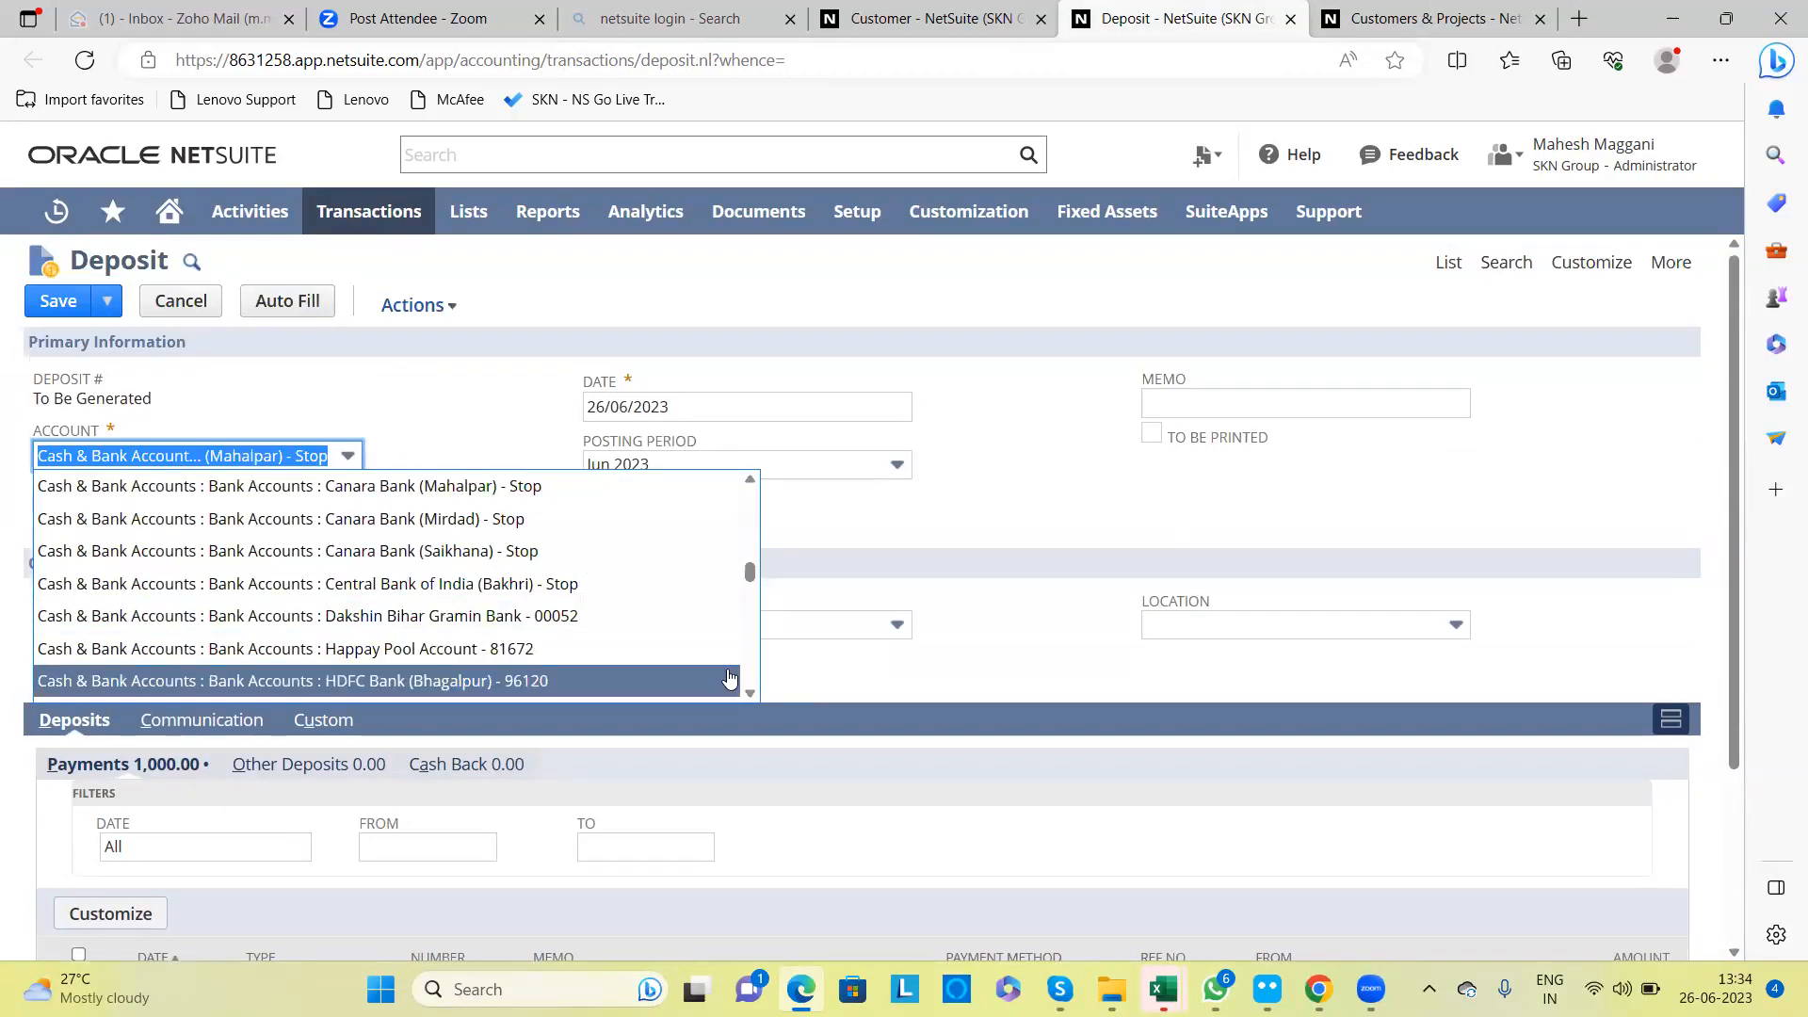
left_click(612, 682)
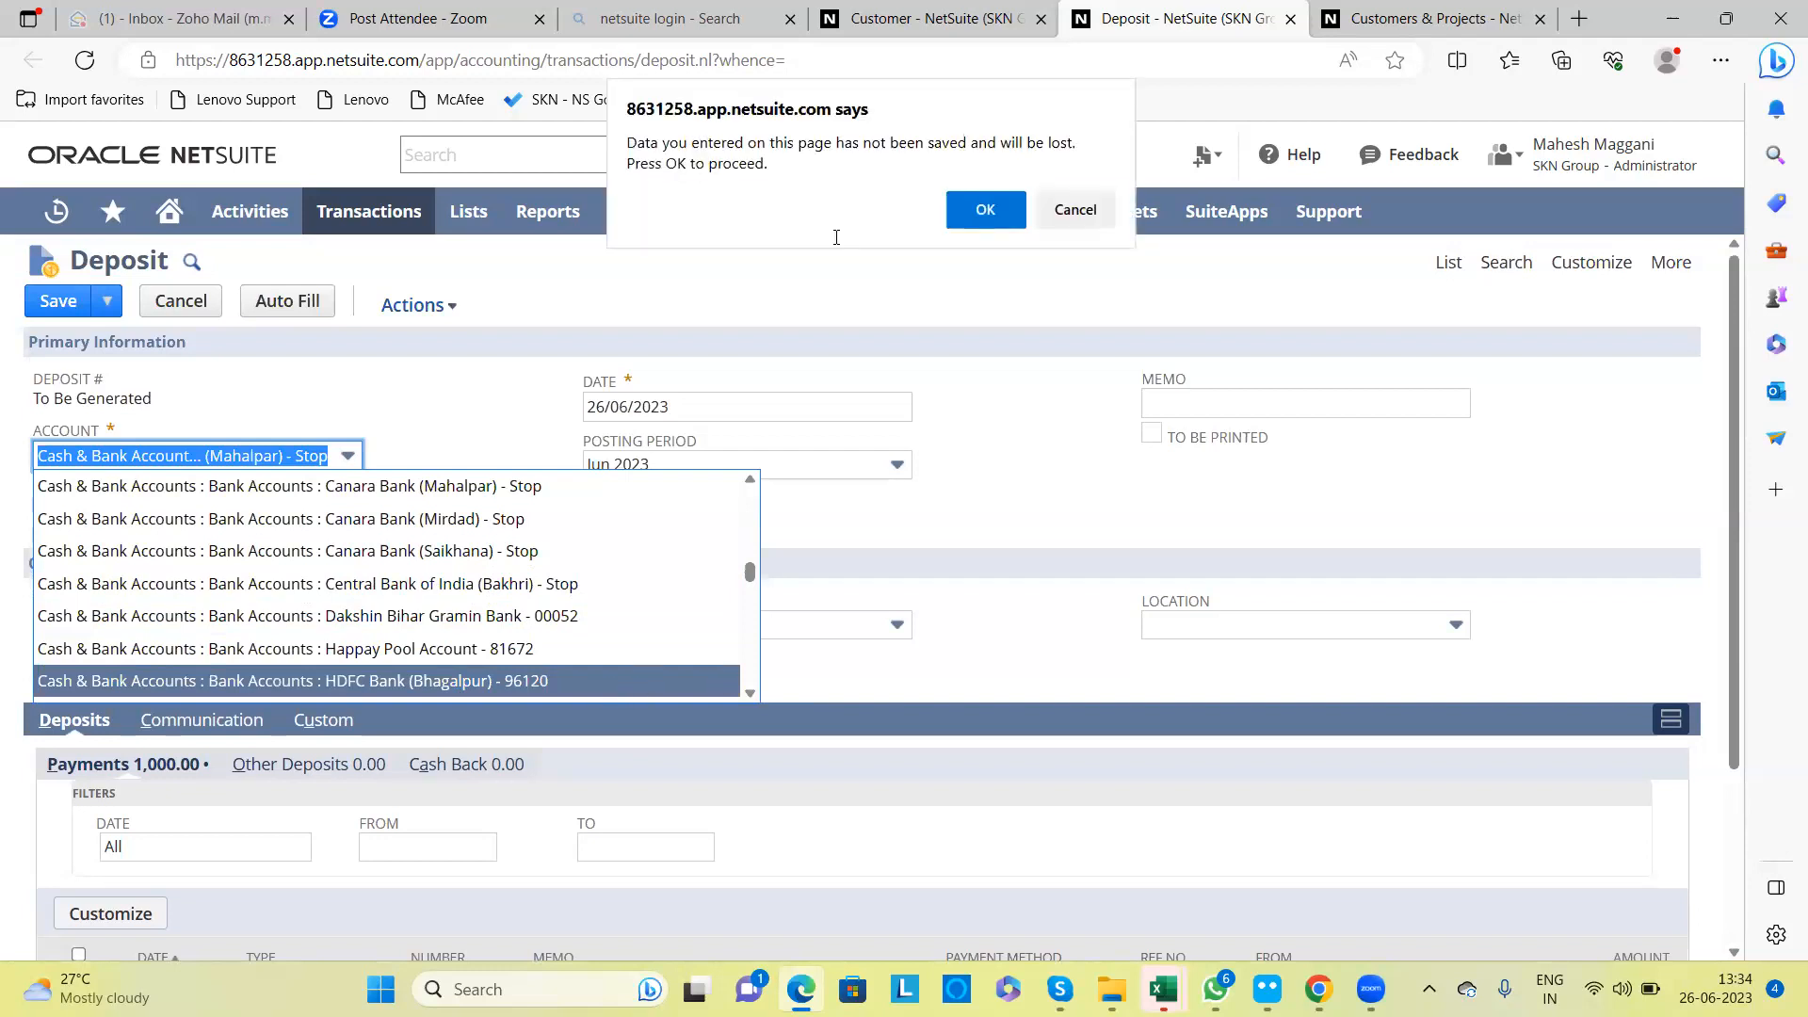
left_click(977, 207)
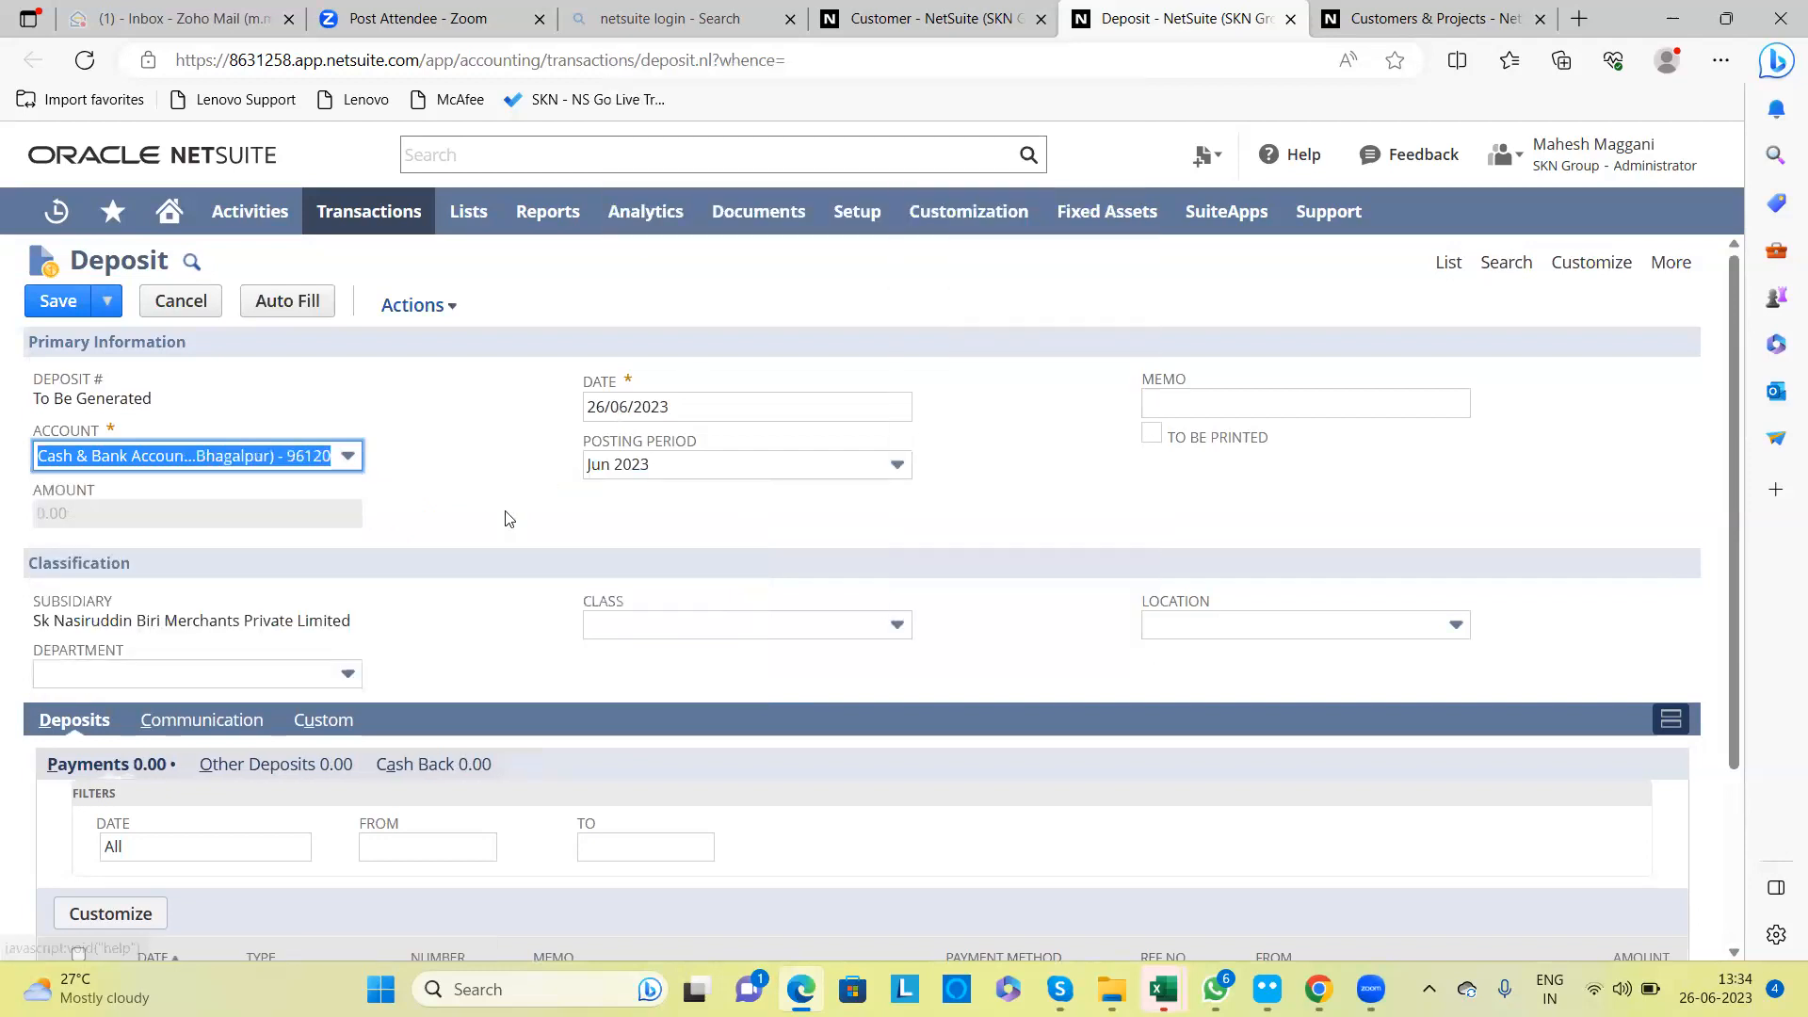
scroll(509, 518, "down", 3)
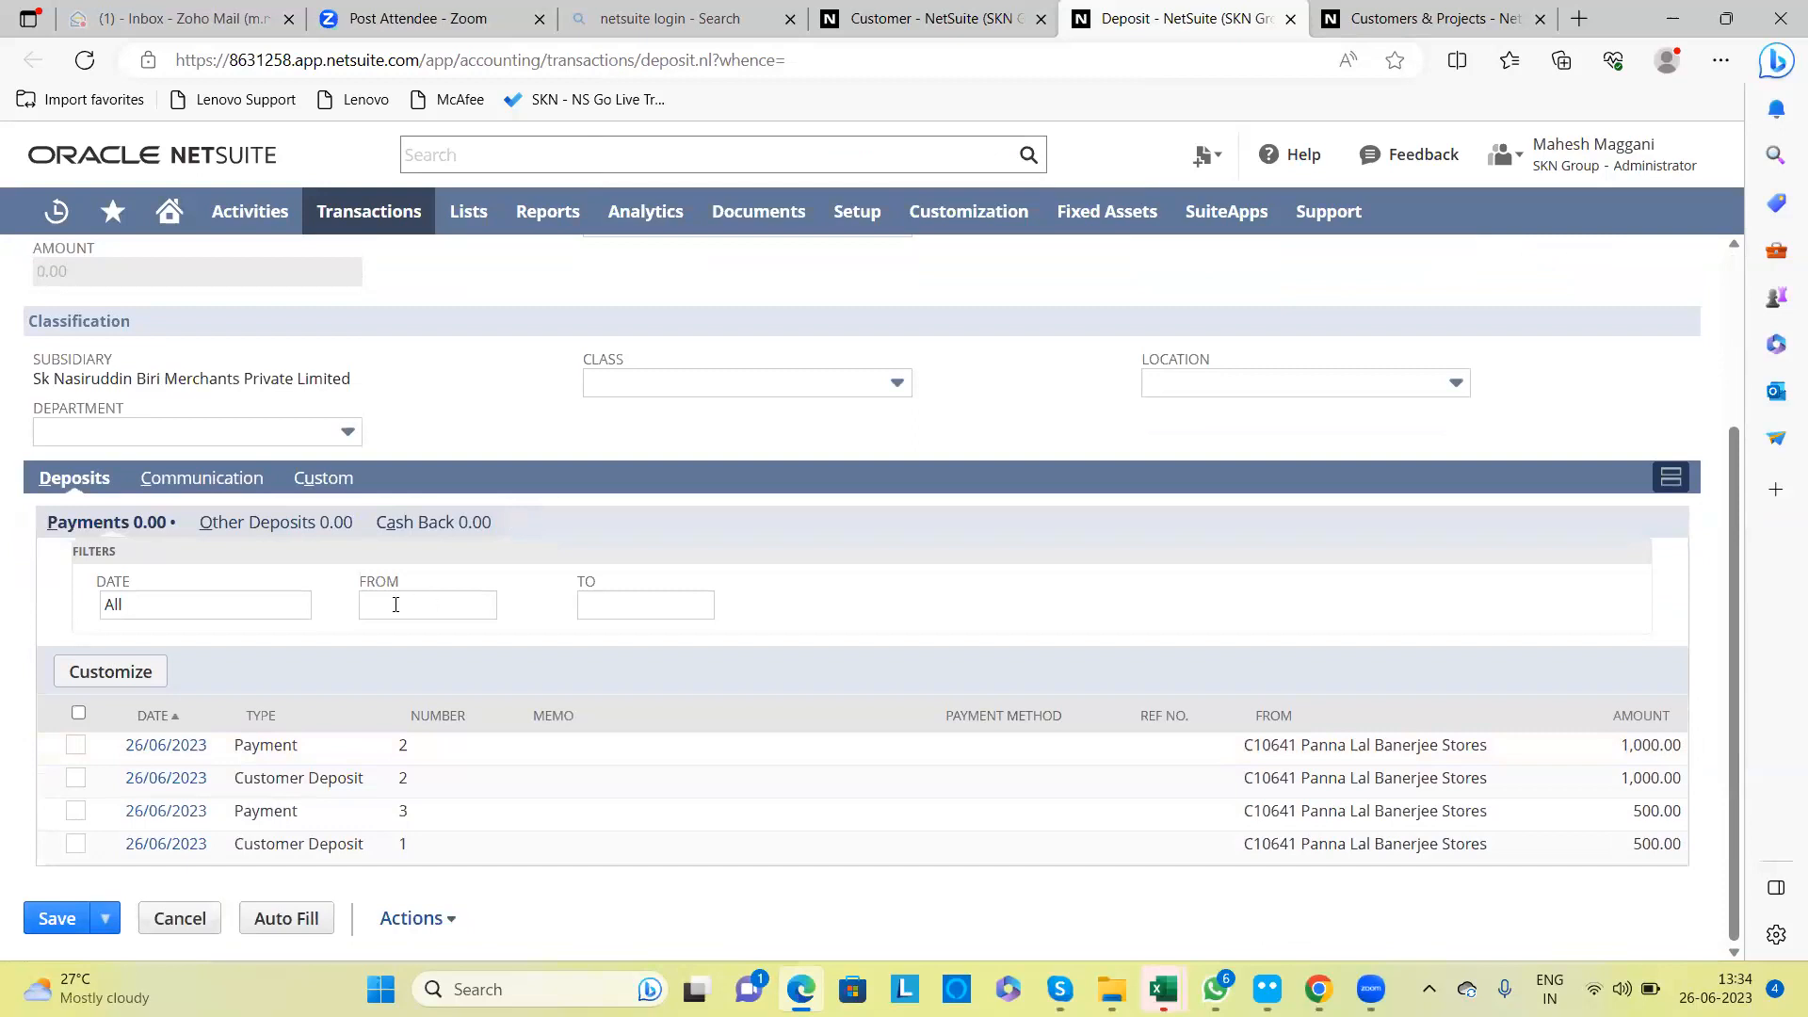
scroll(480, 405, "up", 3)
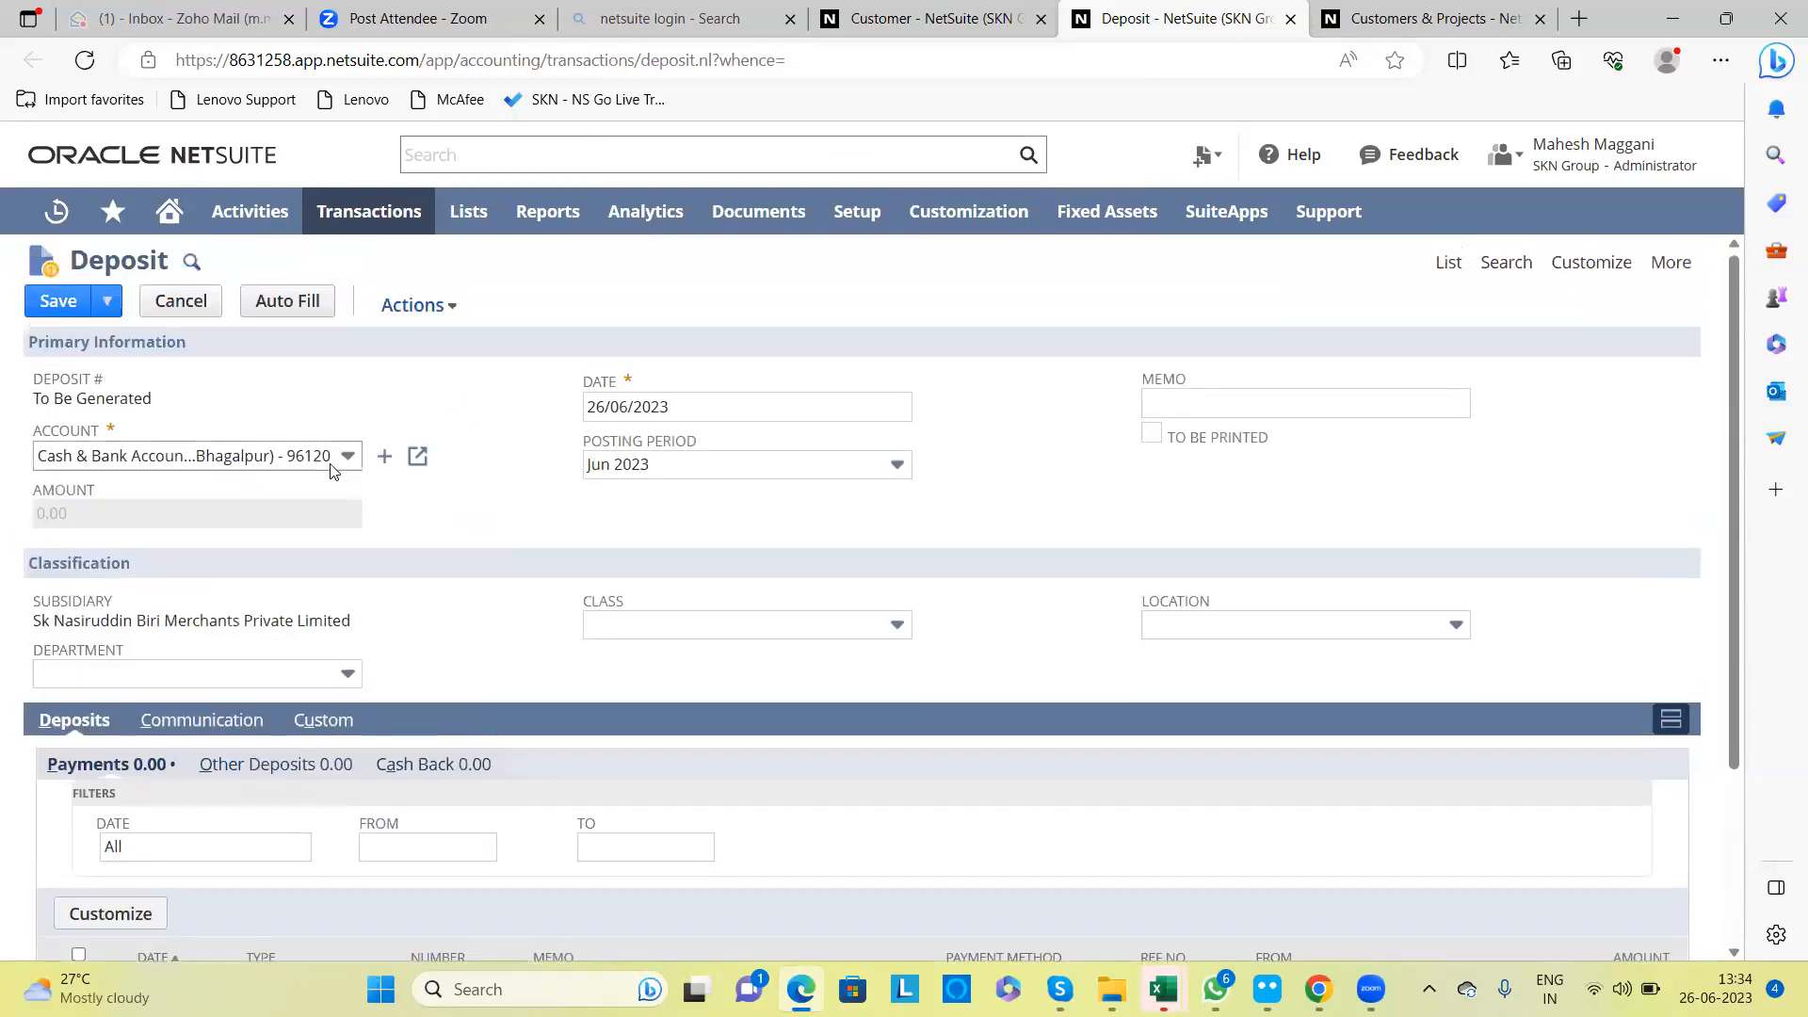
Step: Look through the available accounts and set the deposit's account to Canara Bank (Mahalpar) - Stop
left_click(329, 456)
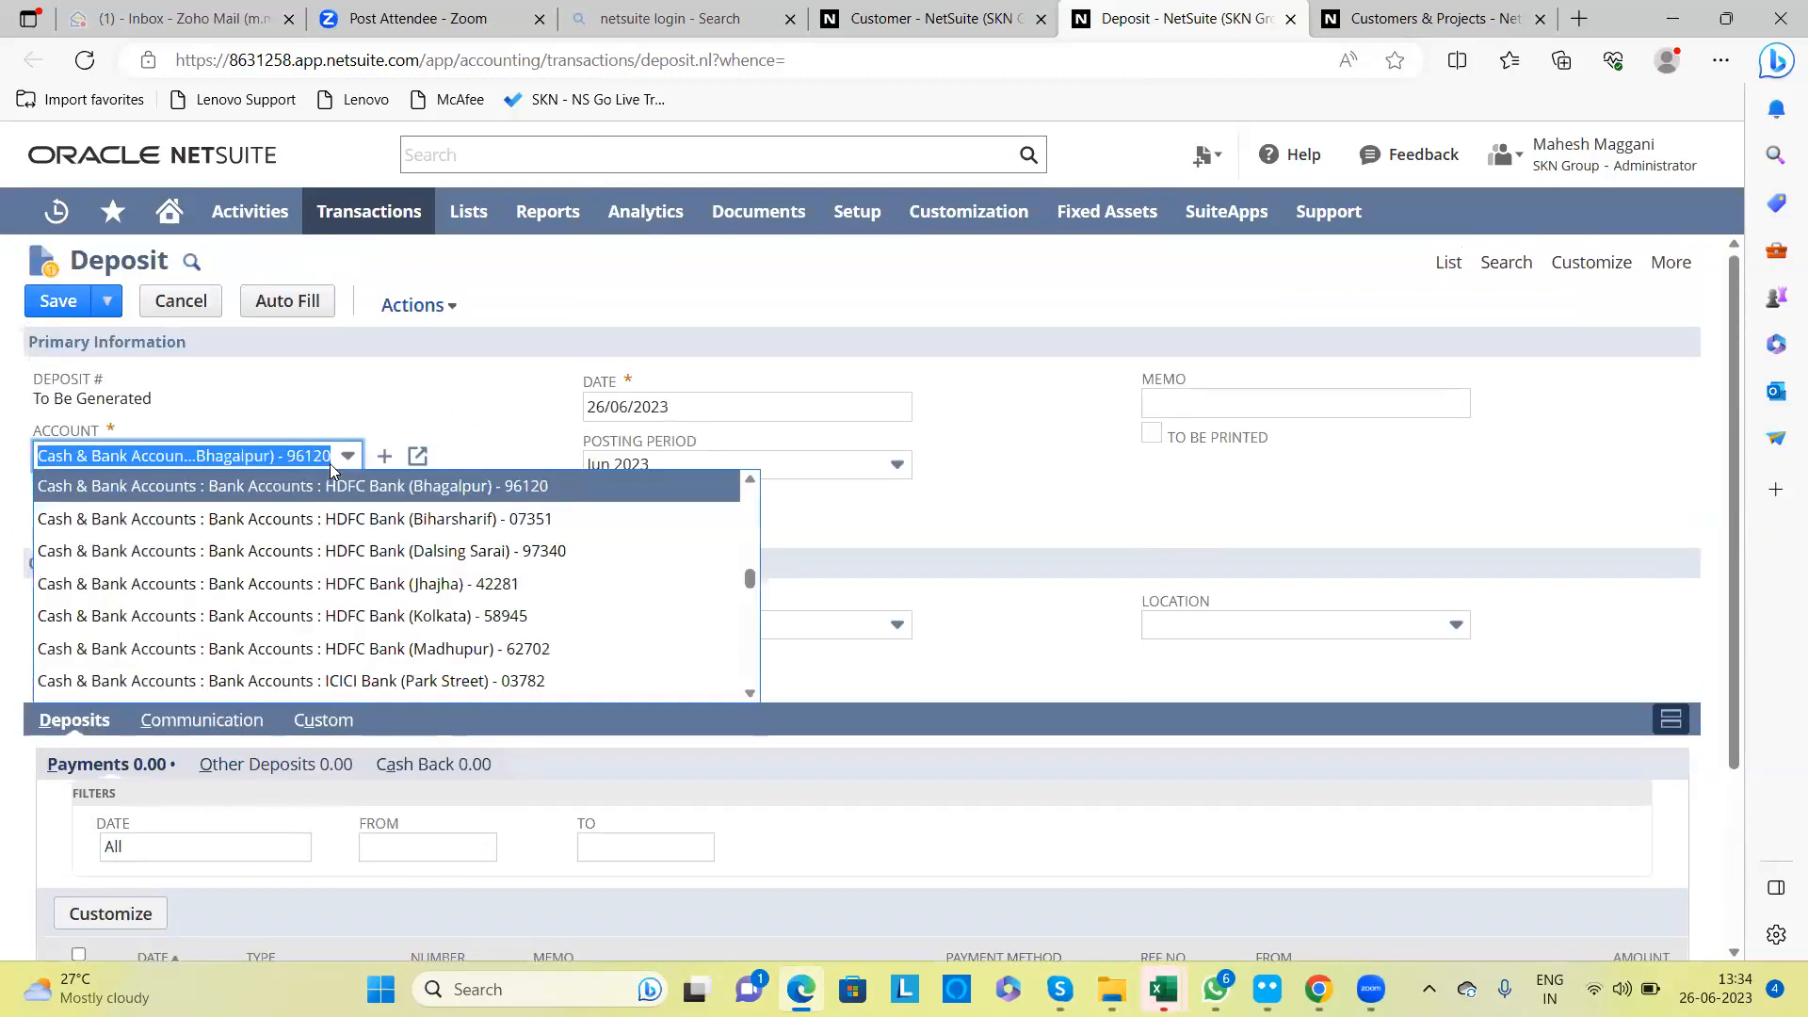
left_click(752, 481)
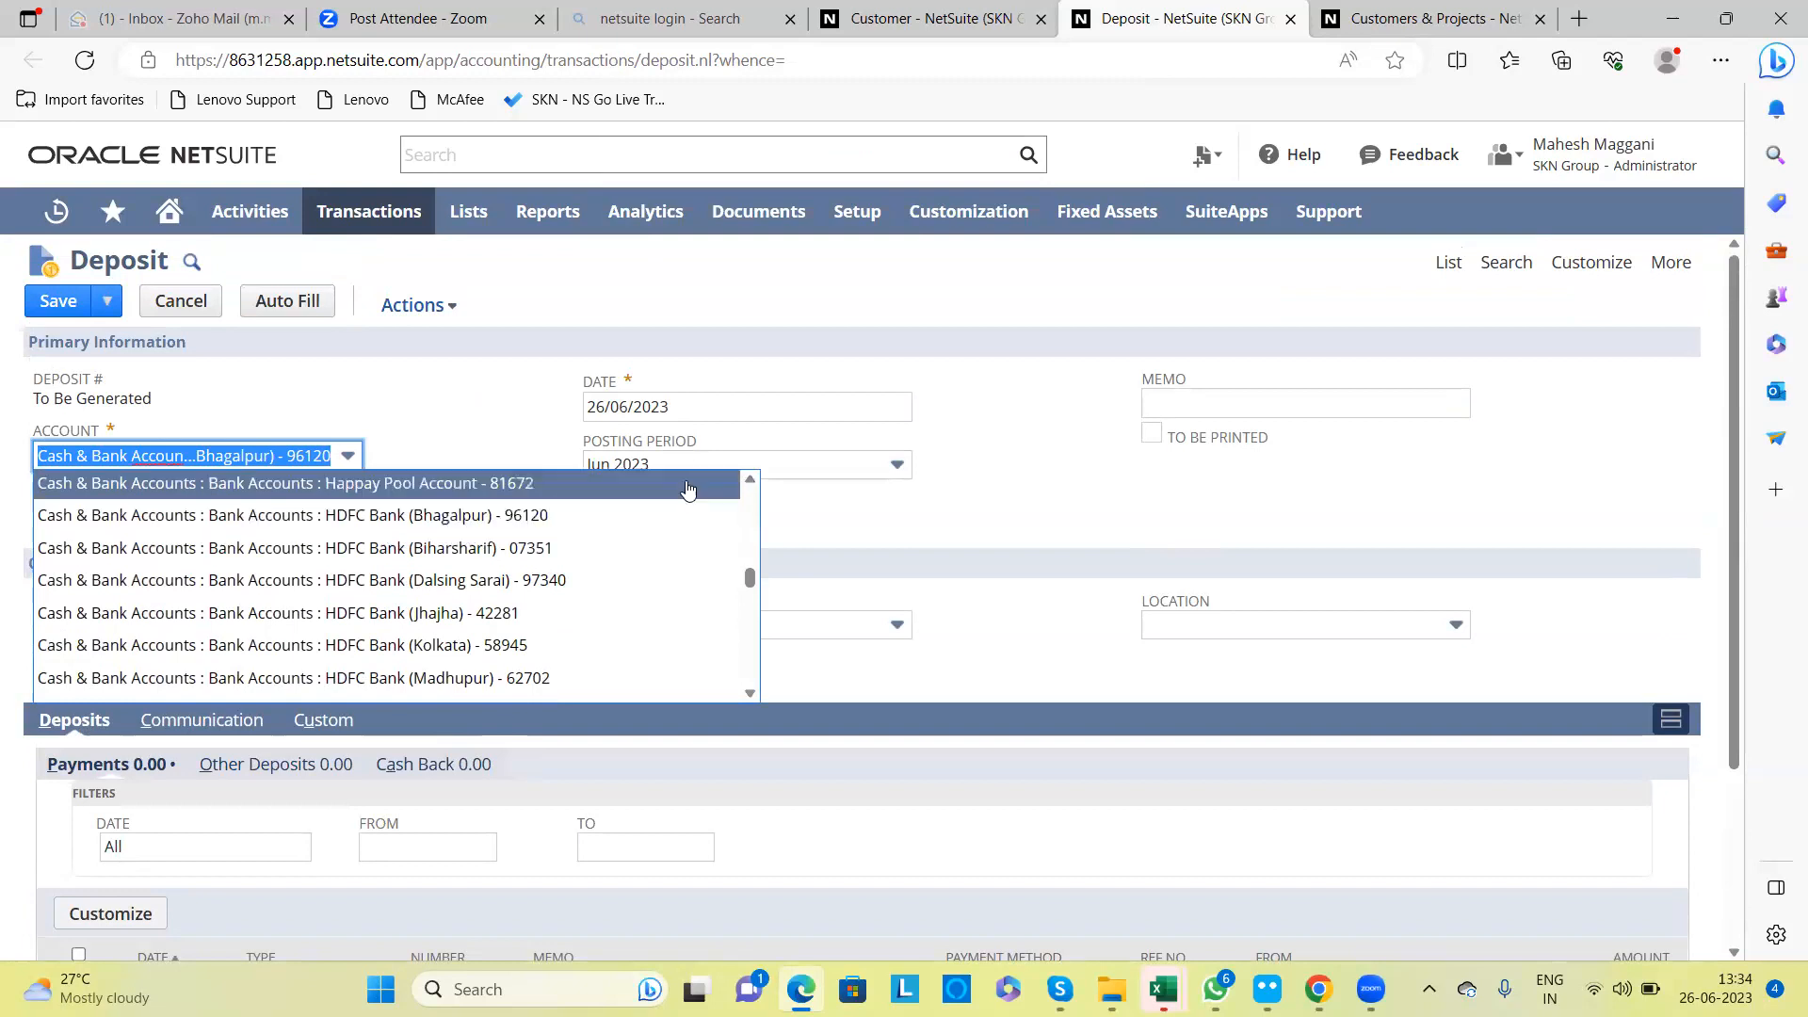
left_click(752, 482)
scroll(751, 483, "up", 10)
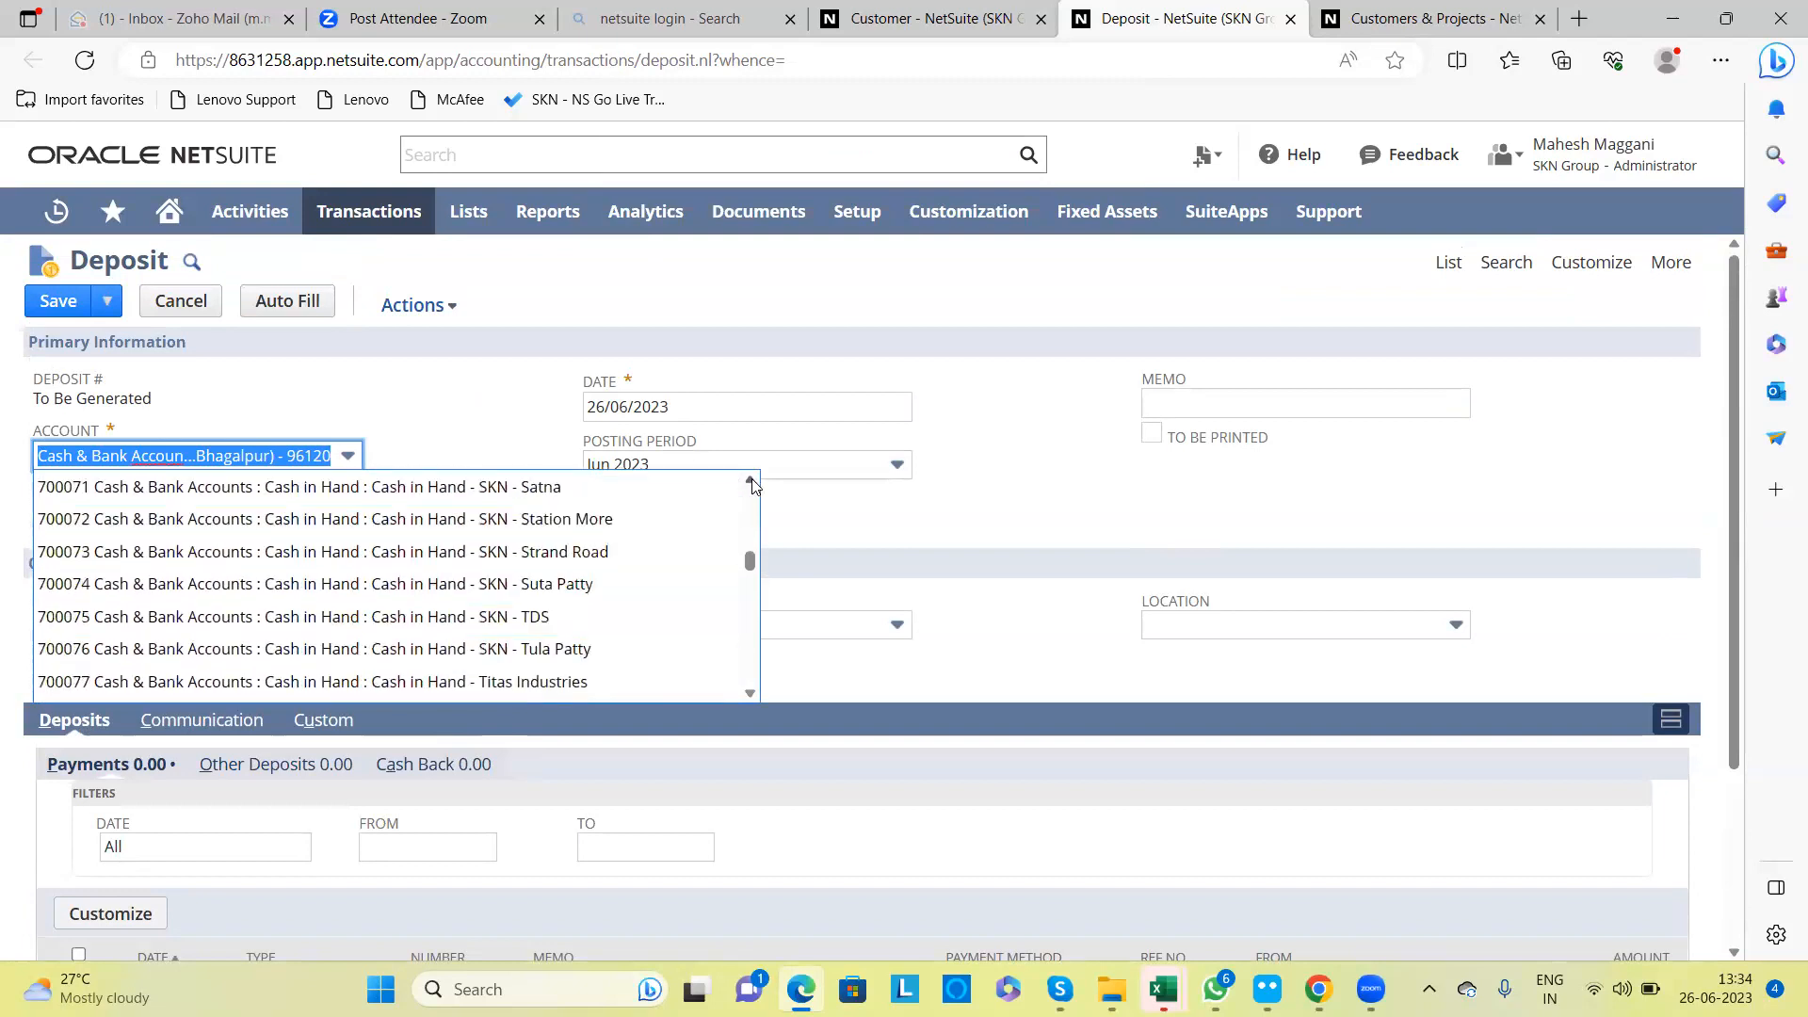
scroll(752, 482, "up", 15)
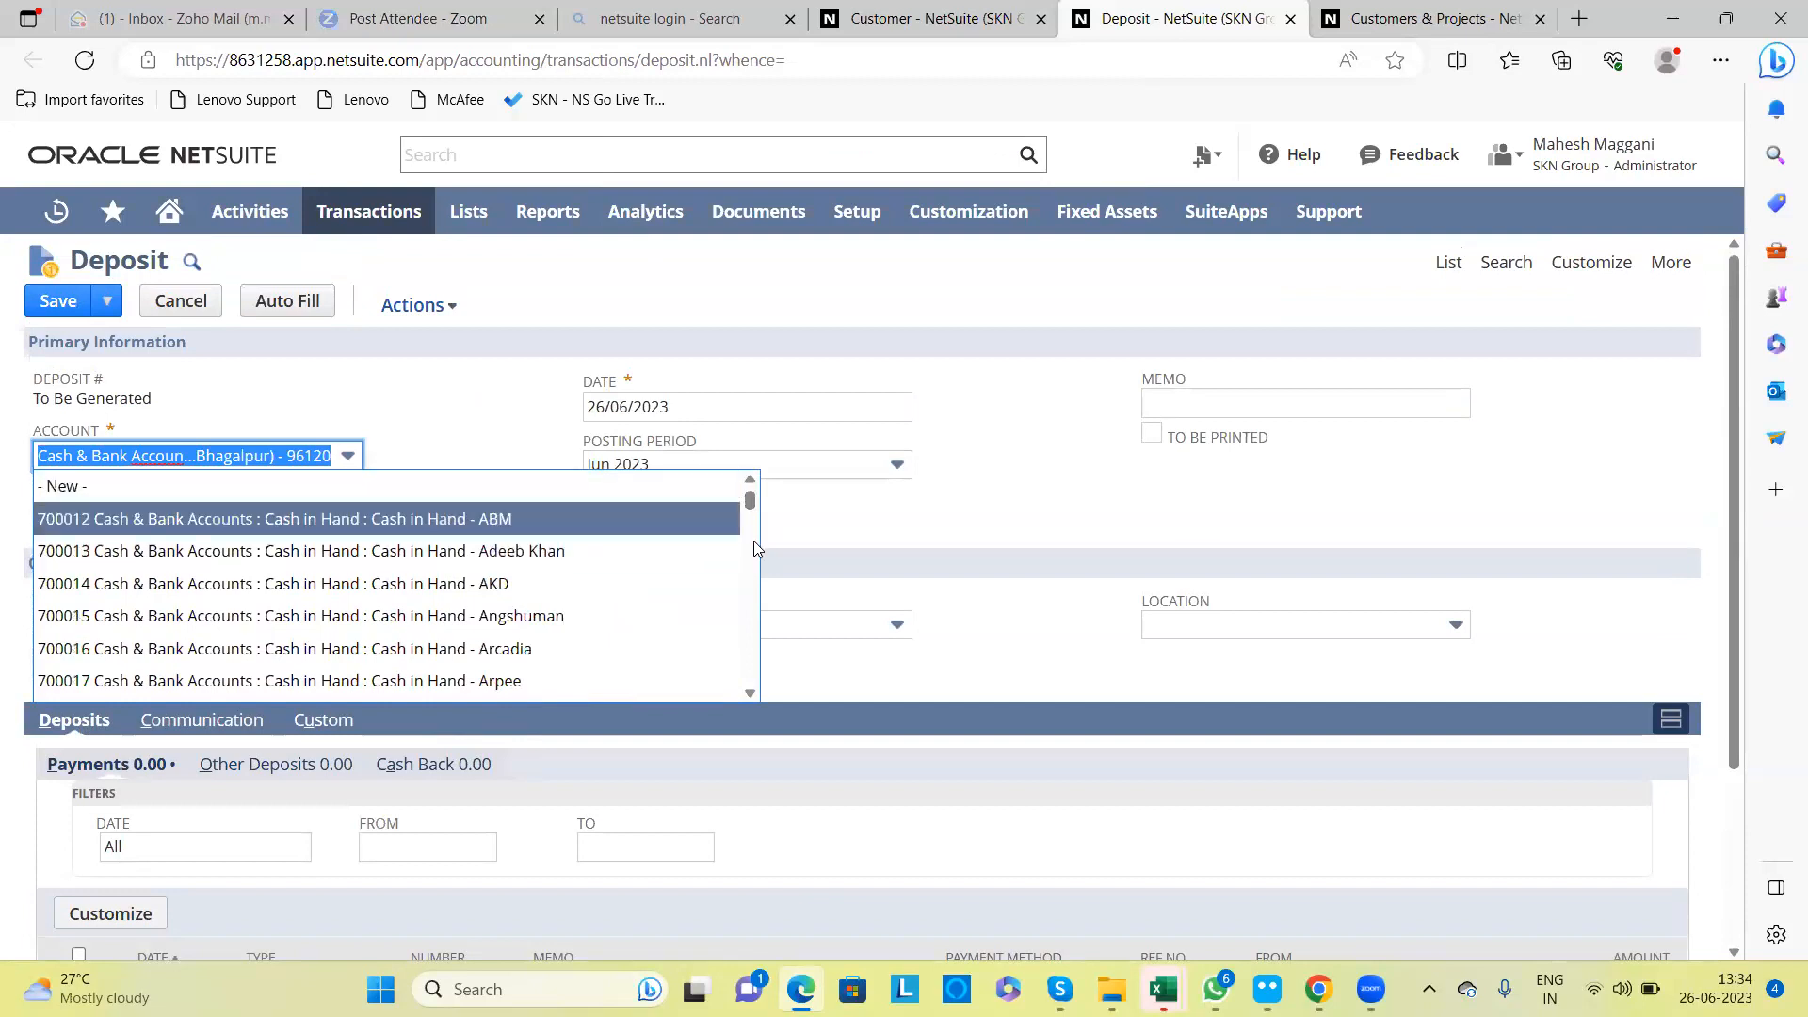
scroll(750, 700, "down", 2)
scroll(749, 701, "down", 10)
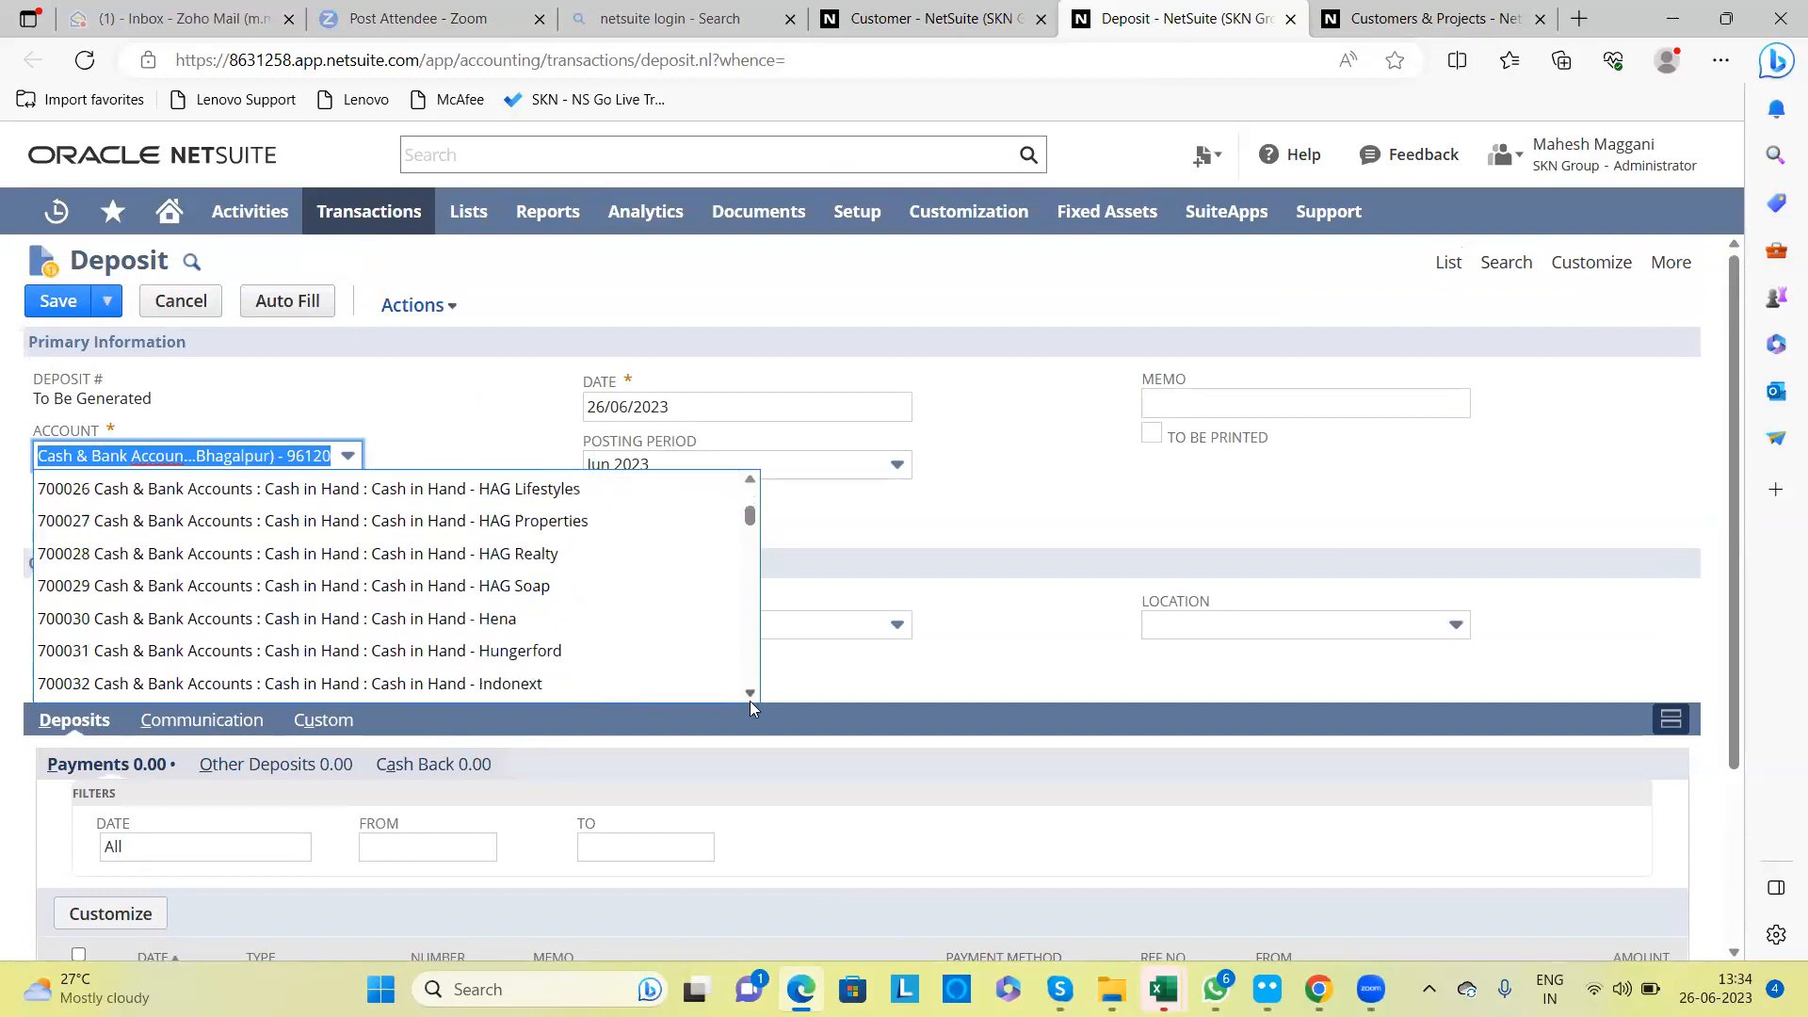
scroll(749, 700, "down", 10)
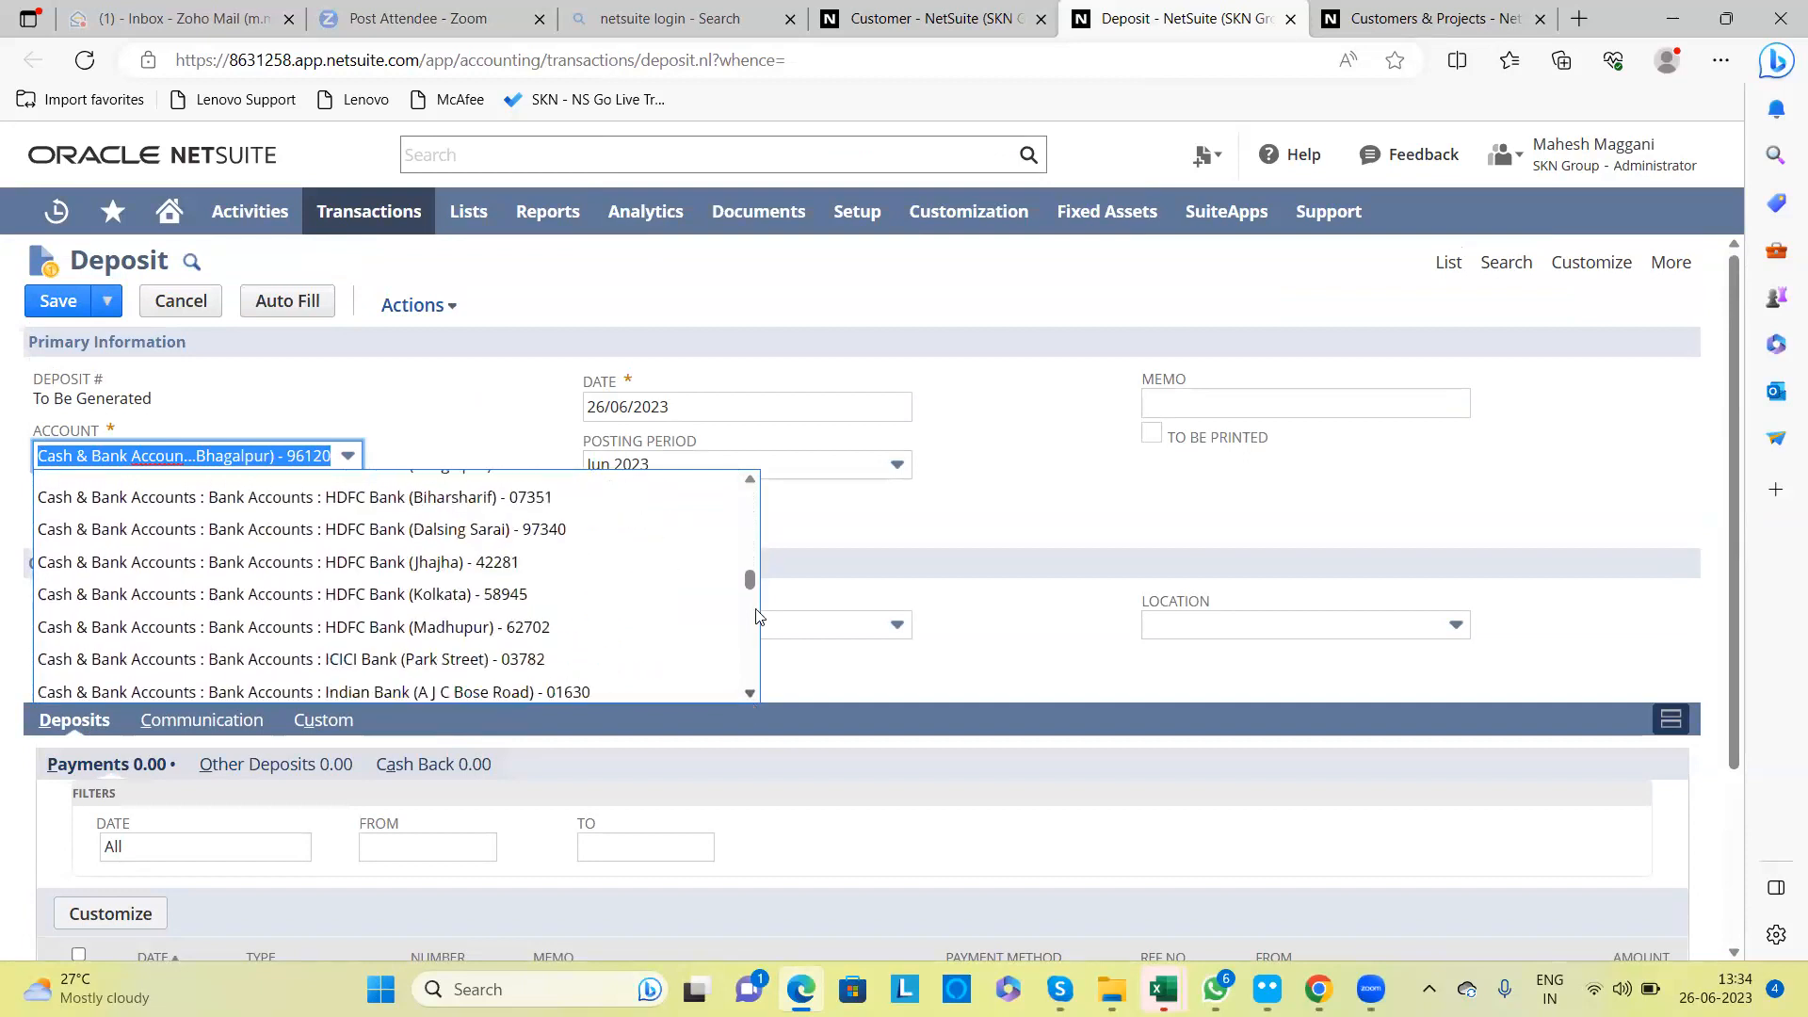
left_click(751, 479)
left_click(750, 479)
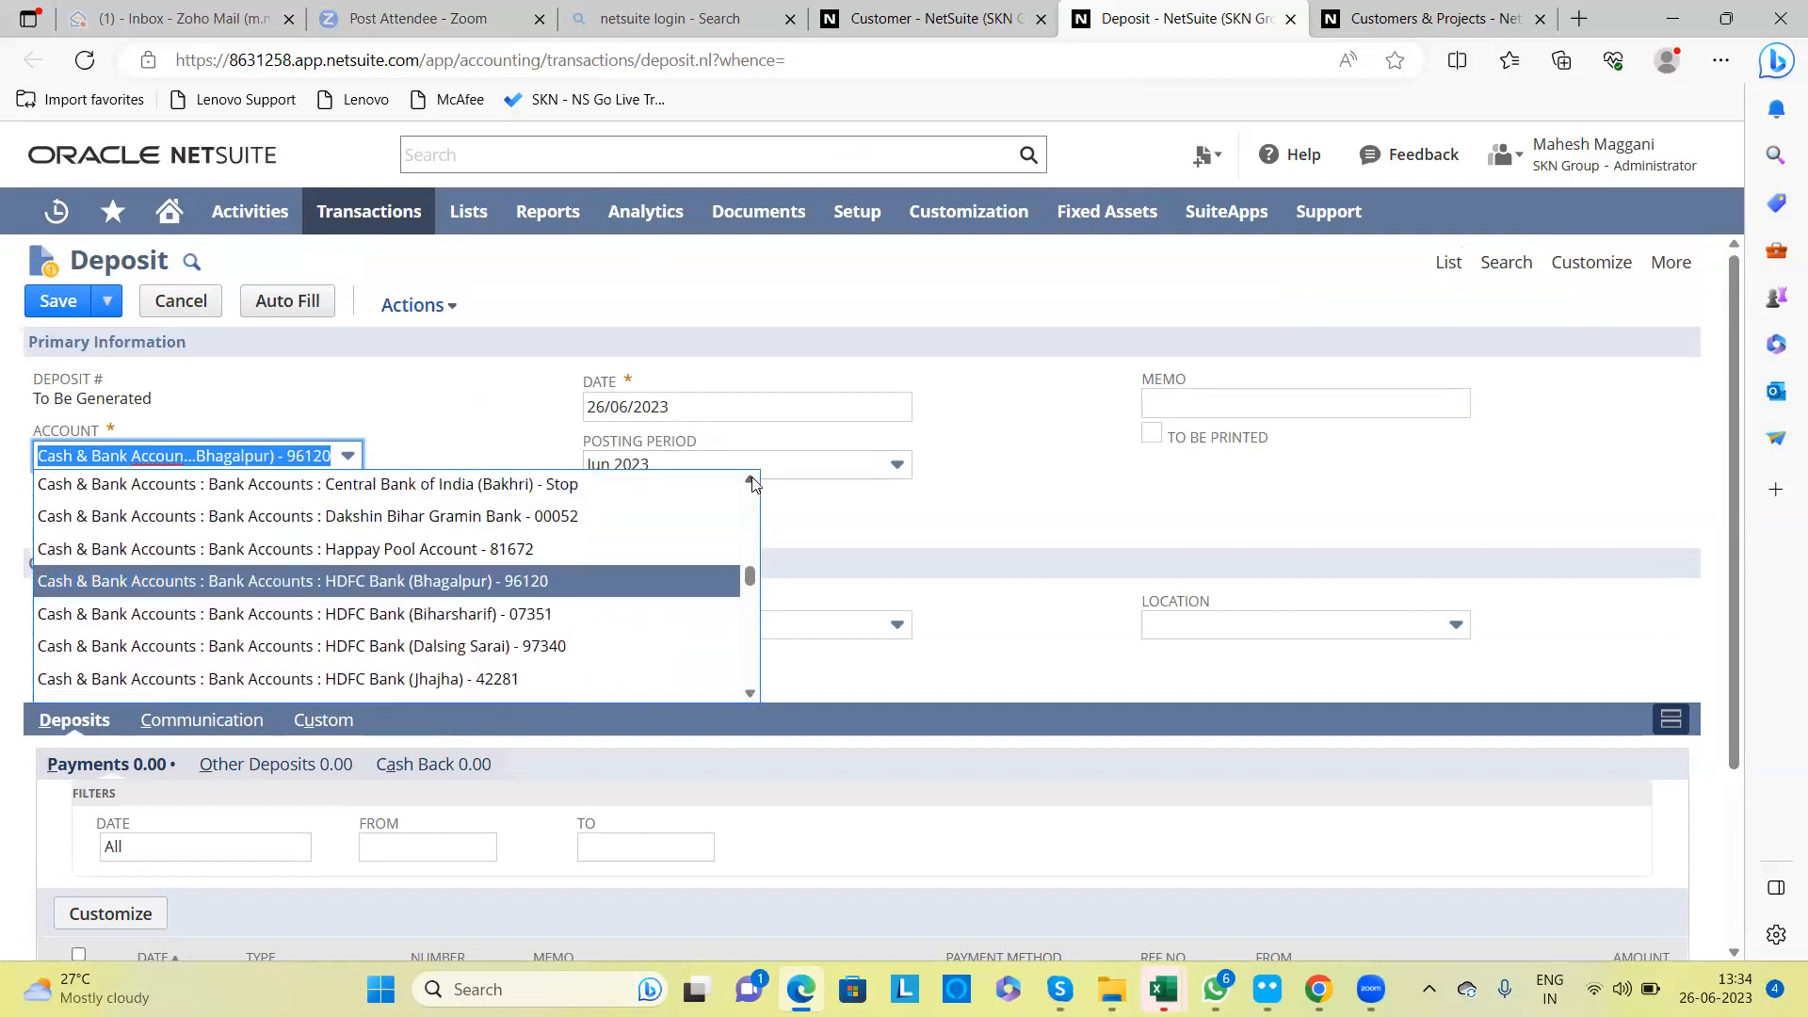
left_click(751, 481)
left_click(750, 481)
left_click(750, 480)
left_click(751, 480)
left_click(750, 480)
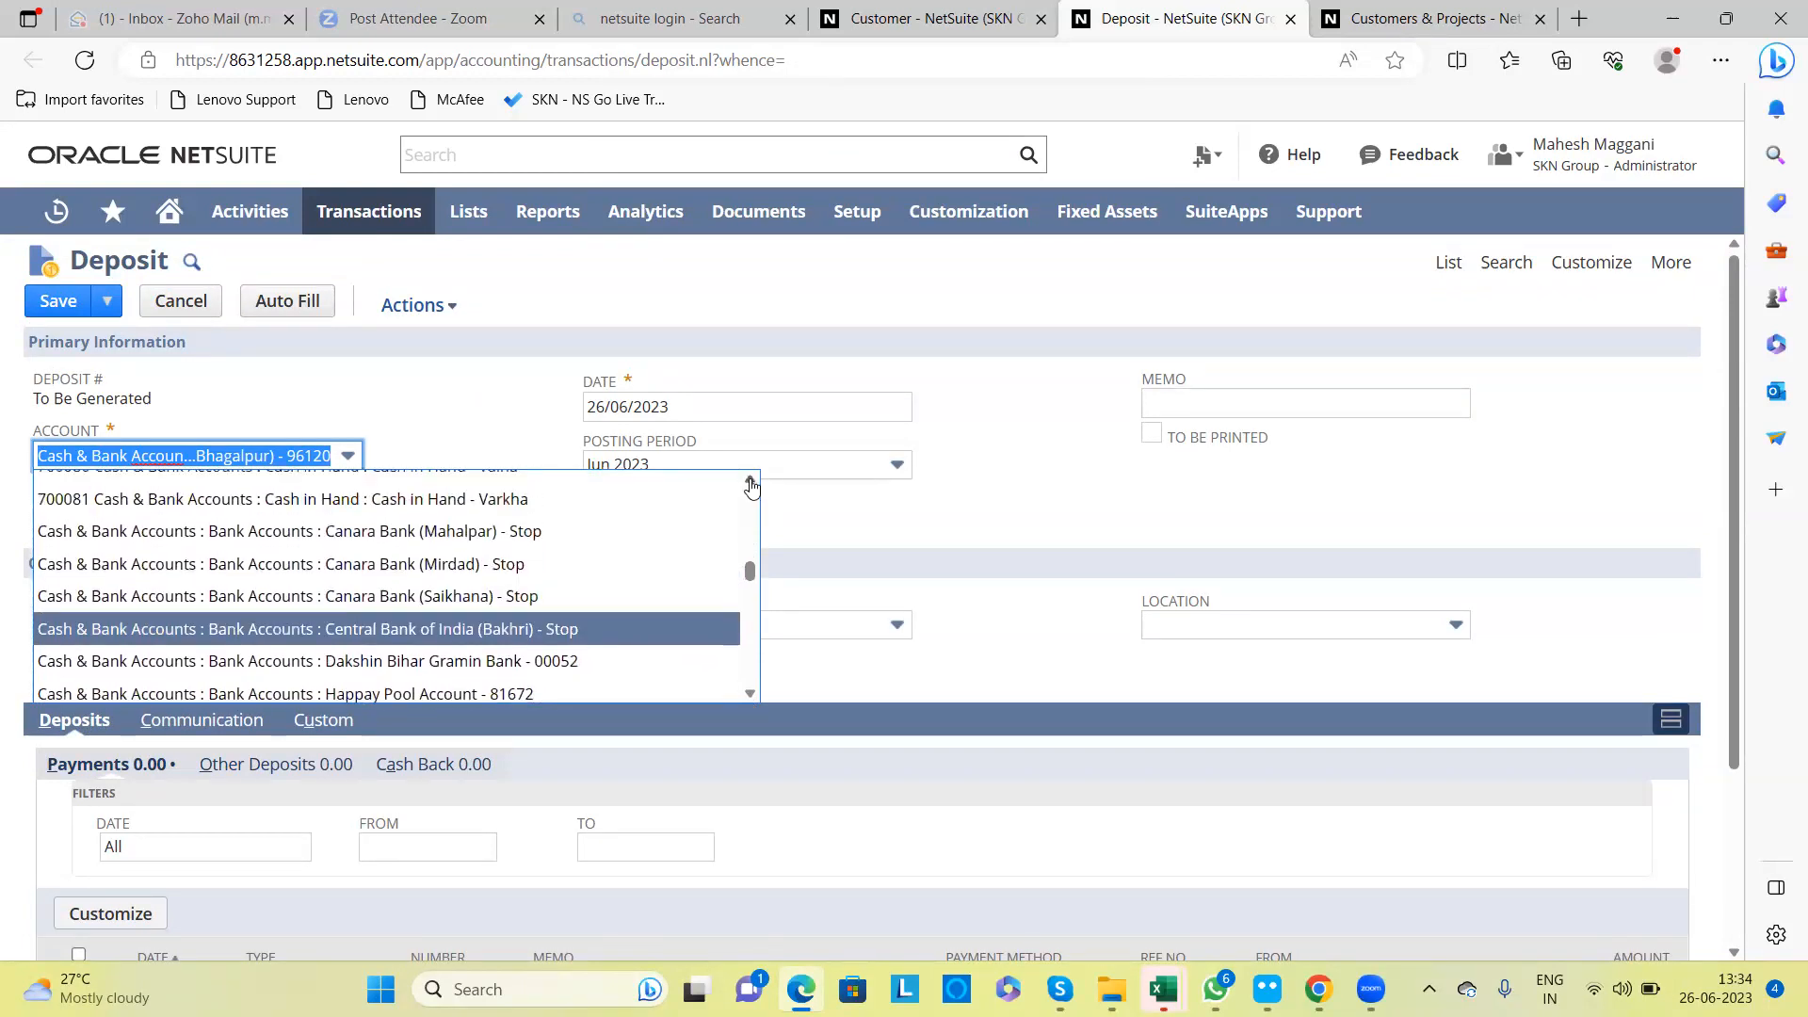
left_click(462, 533)
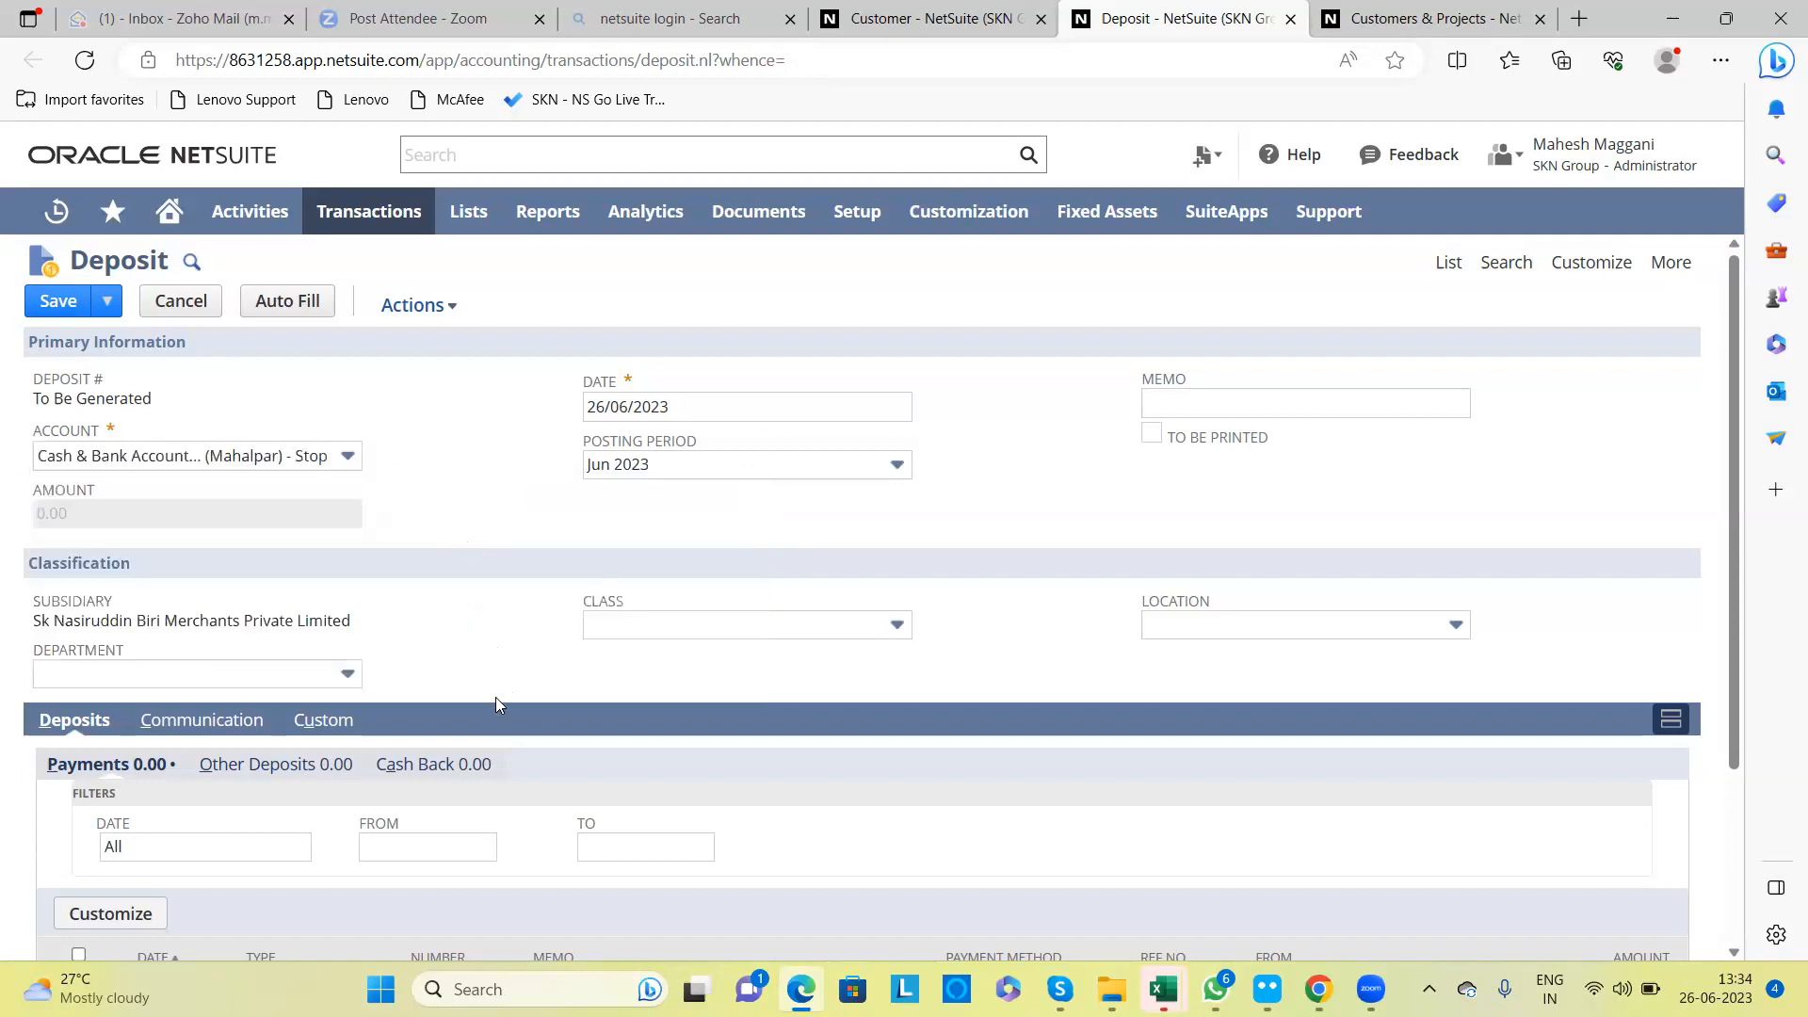
Step: Include customer deposit number 2 for 1,000.00 in the bank deposit and save the deposit
scroll(496, 705, "down", 2)
left_click(73, 779)
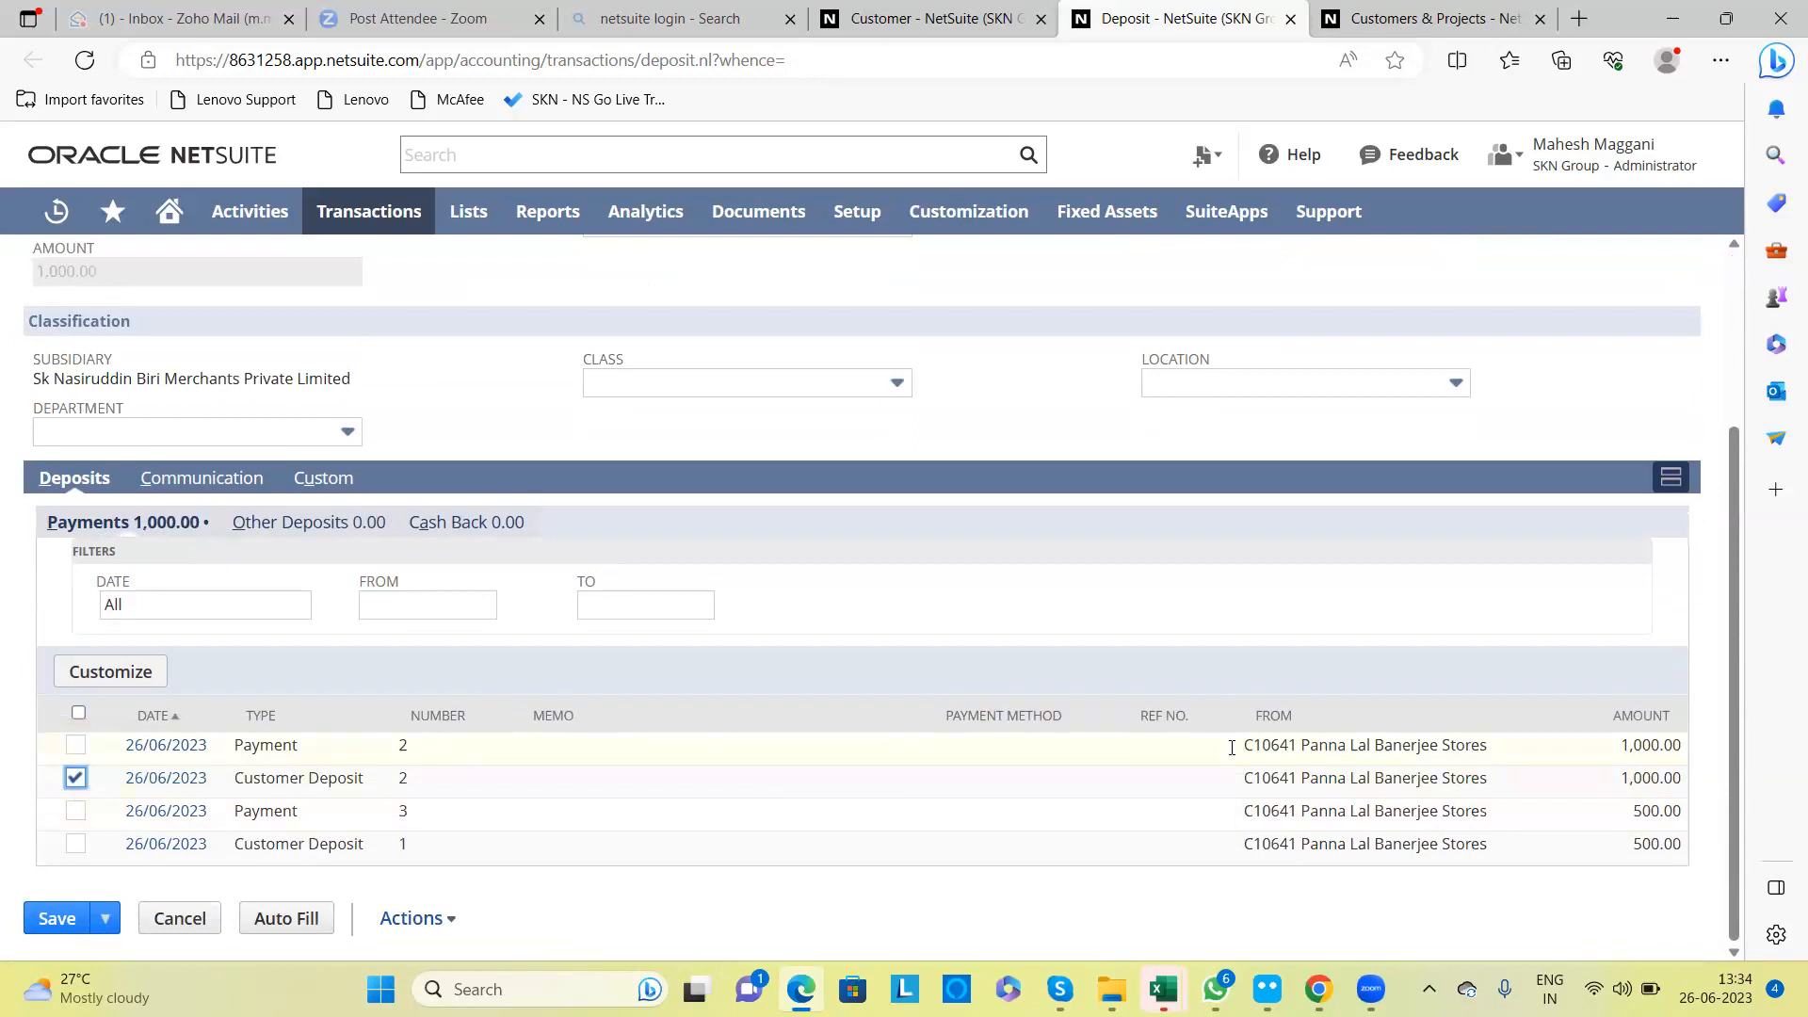
scroll(838, 453, "up", 2)
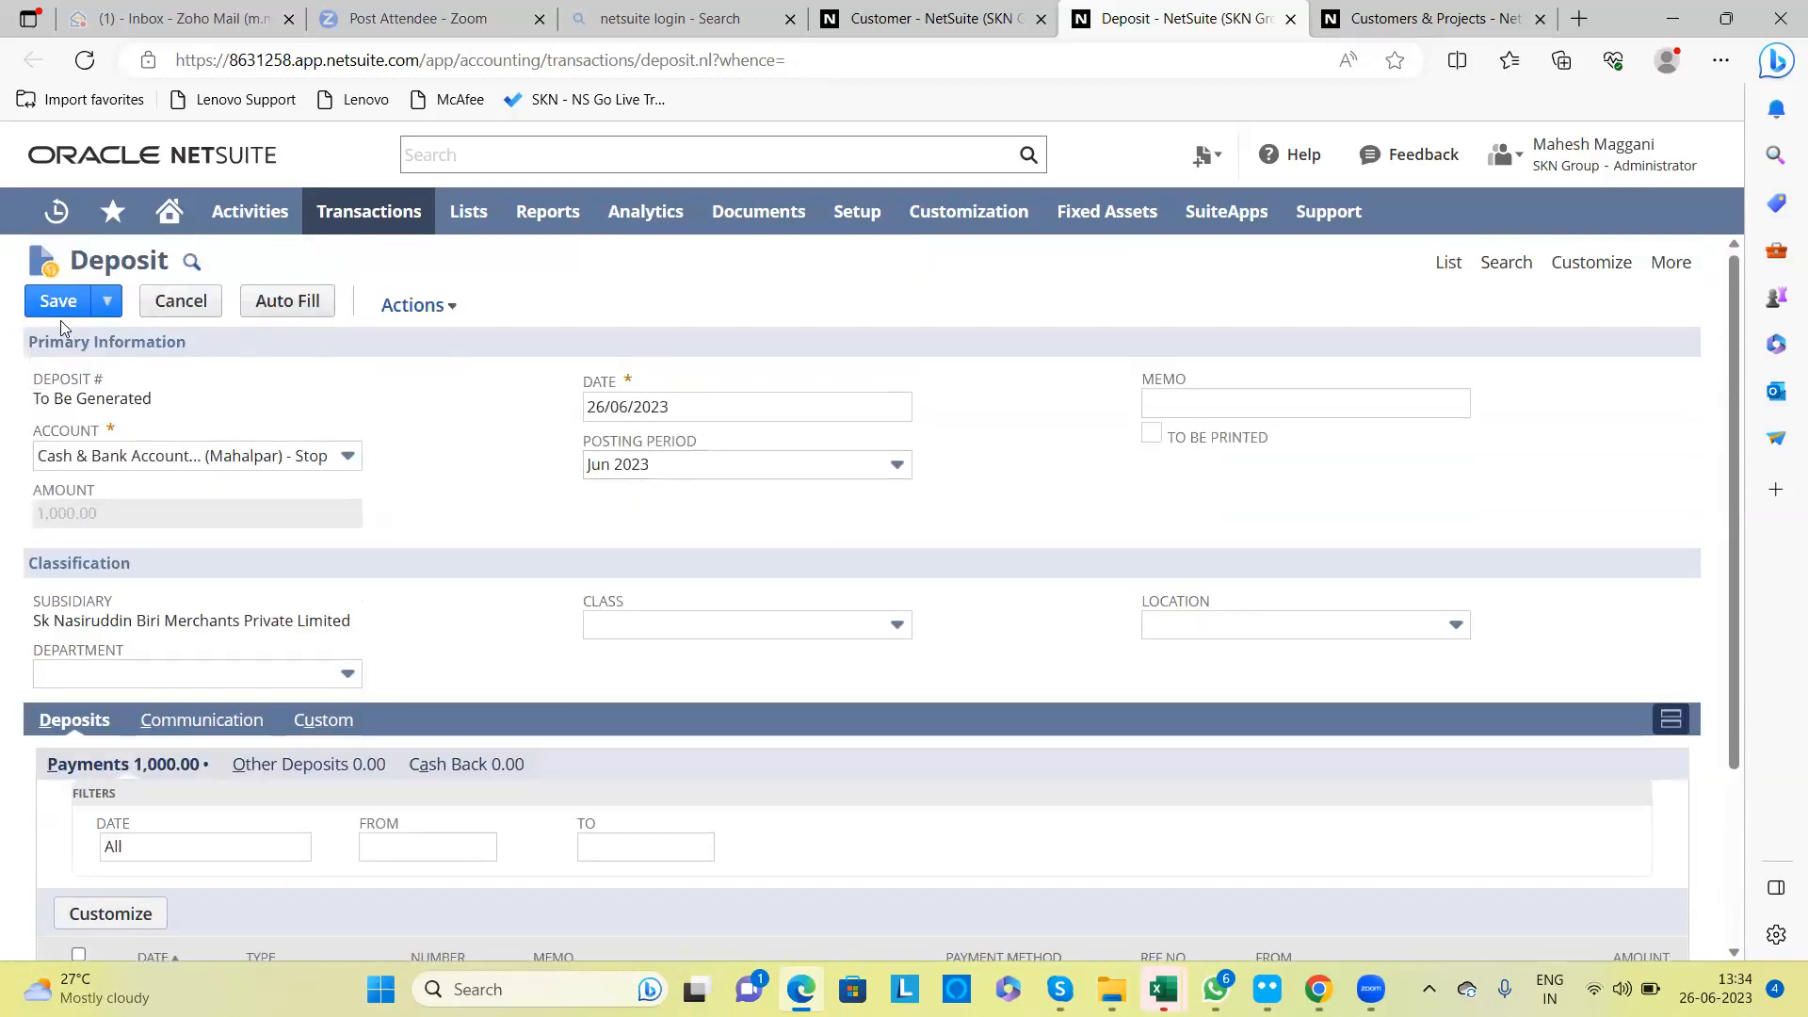
left_click(58, 309)
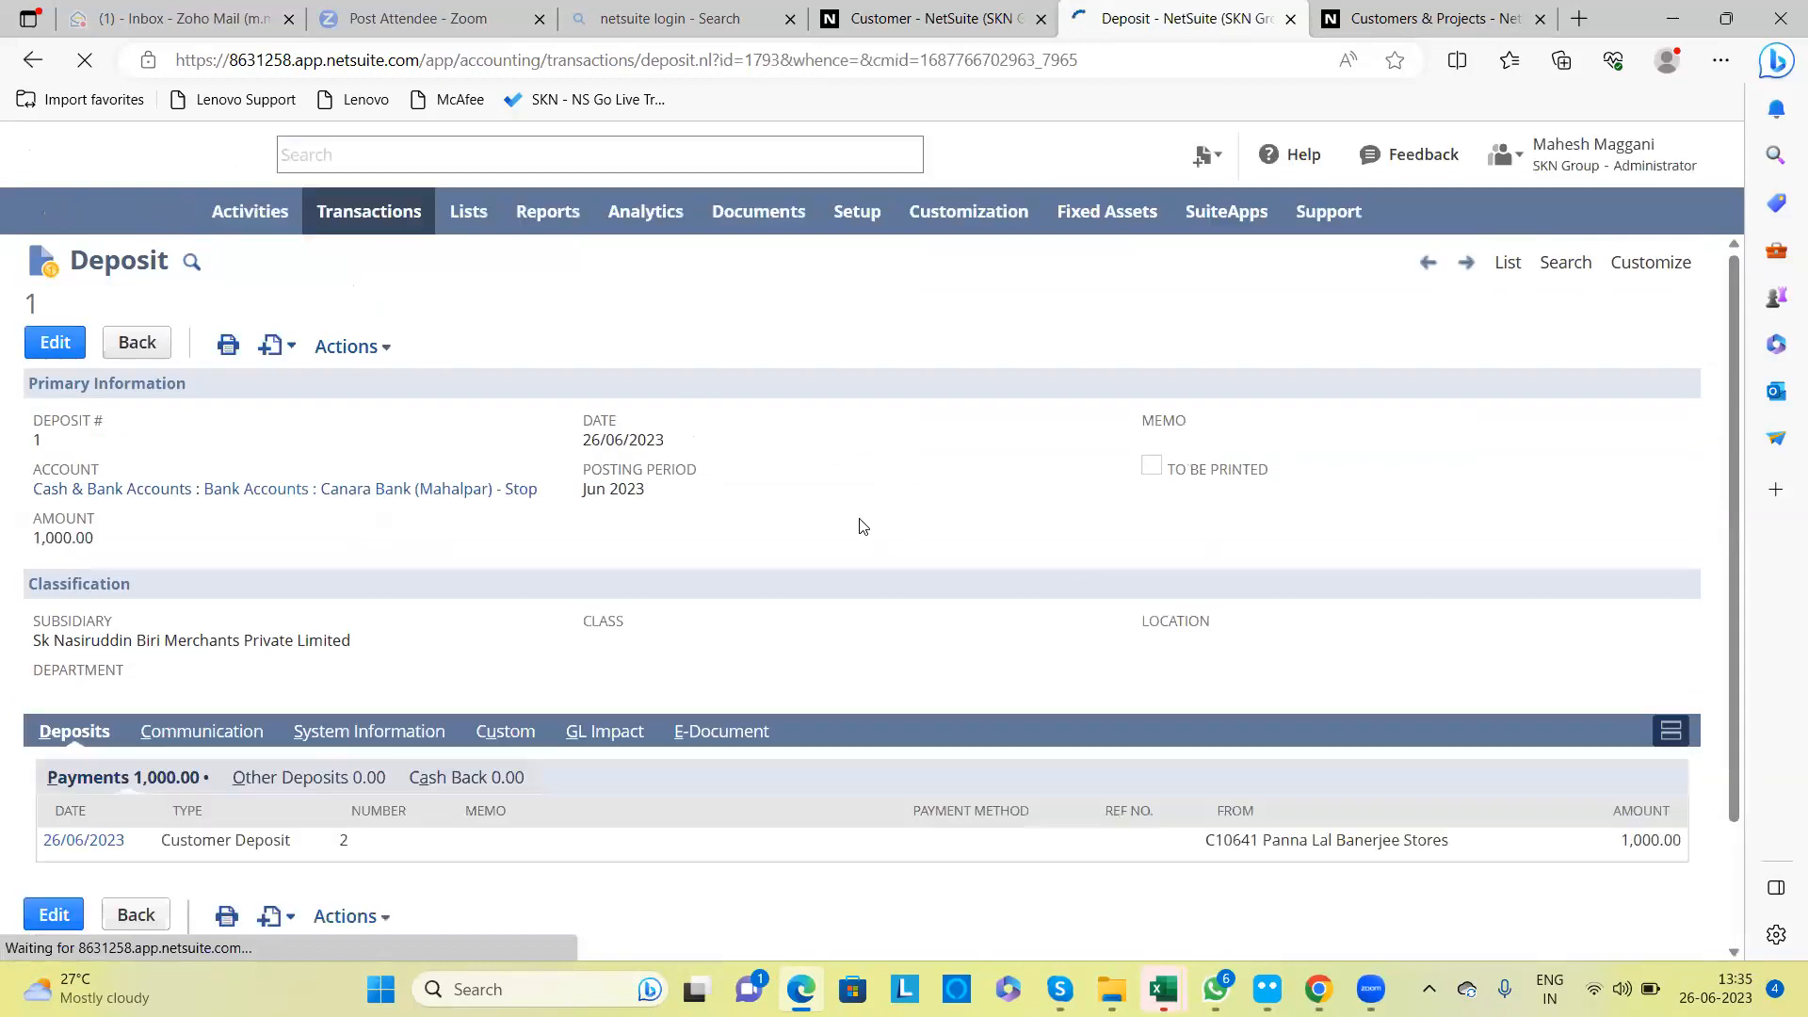
scroll(822, 530, "down", 3)
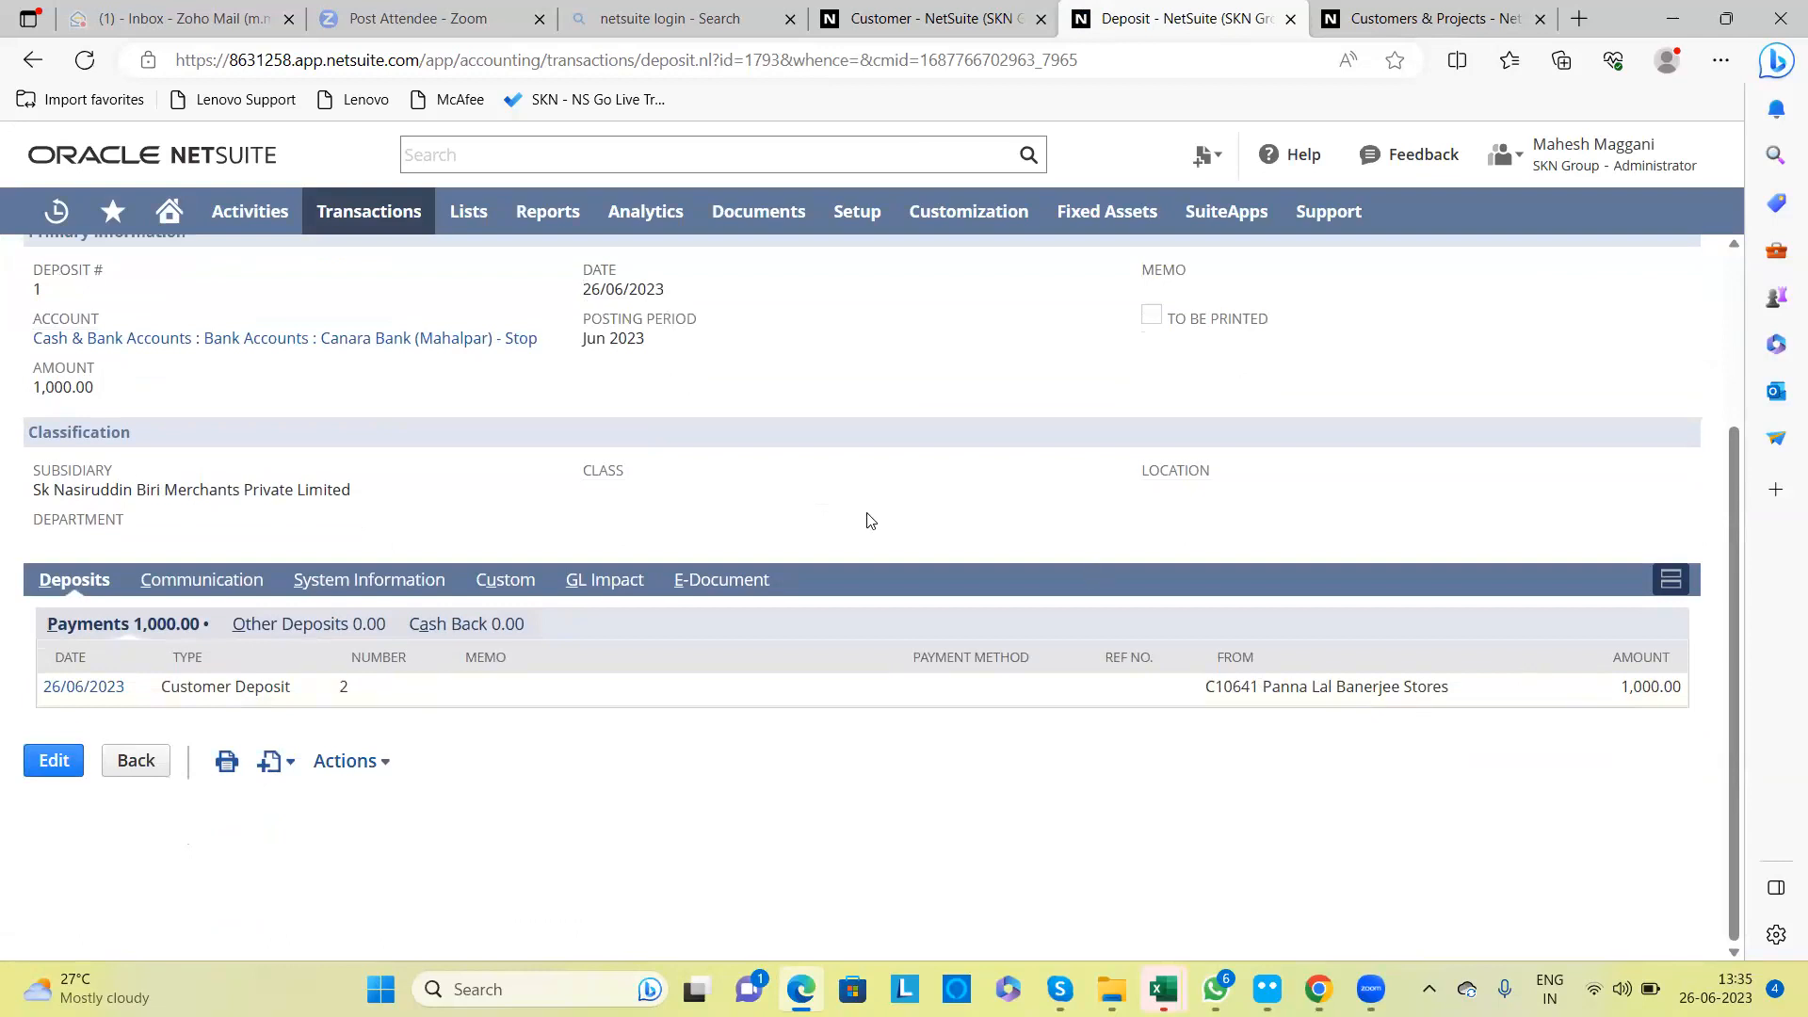
Step: Review the saved deposit, open it for editing and return to its view without changing anything
scroll(868, 520, "up", 3)
scroll(868, 520, "down", 3)
left_click(44, 765)
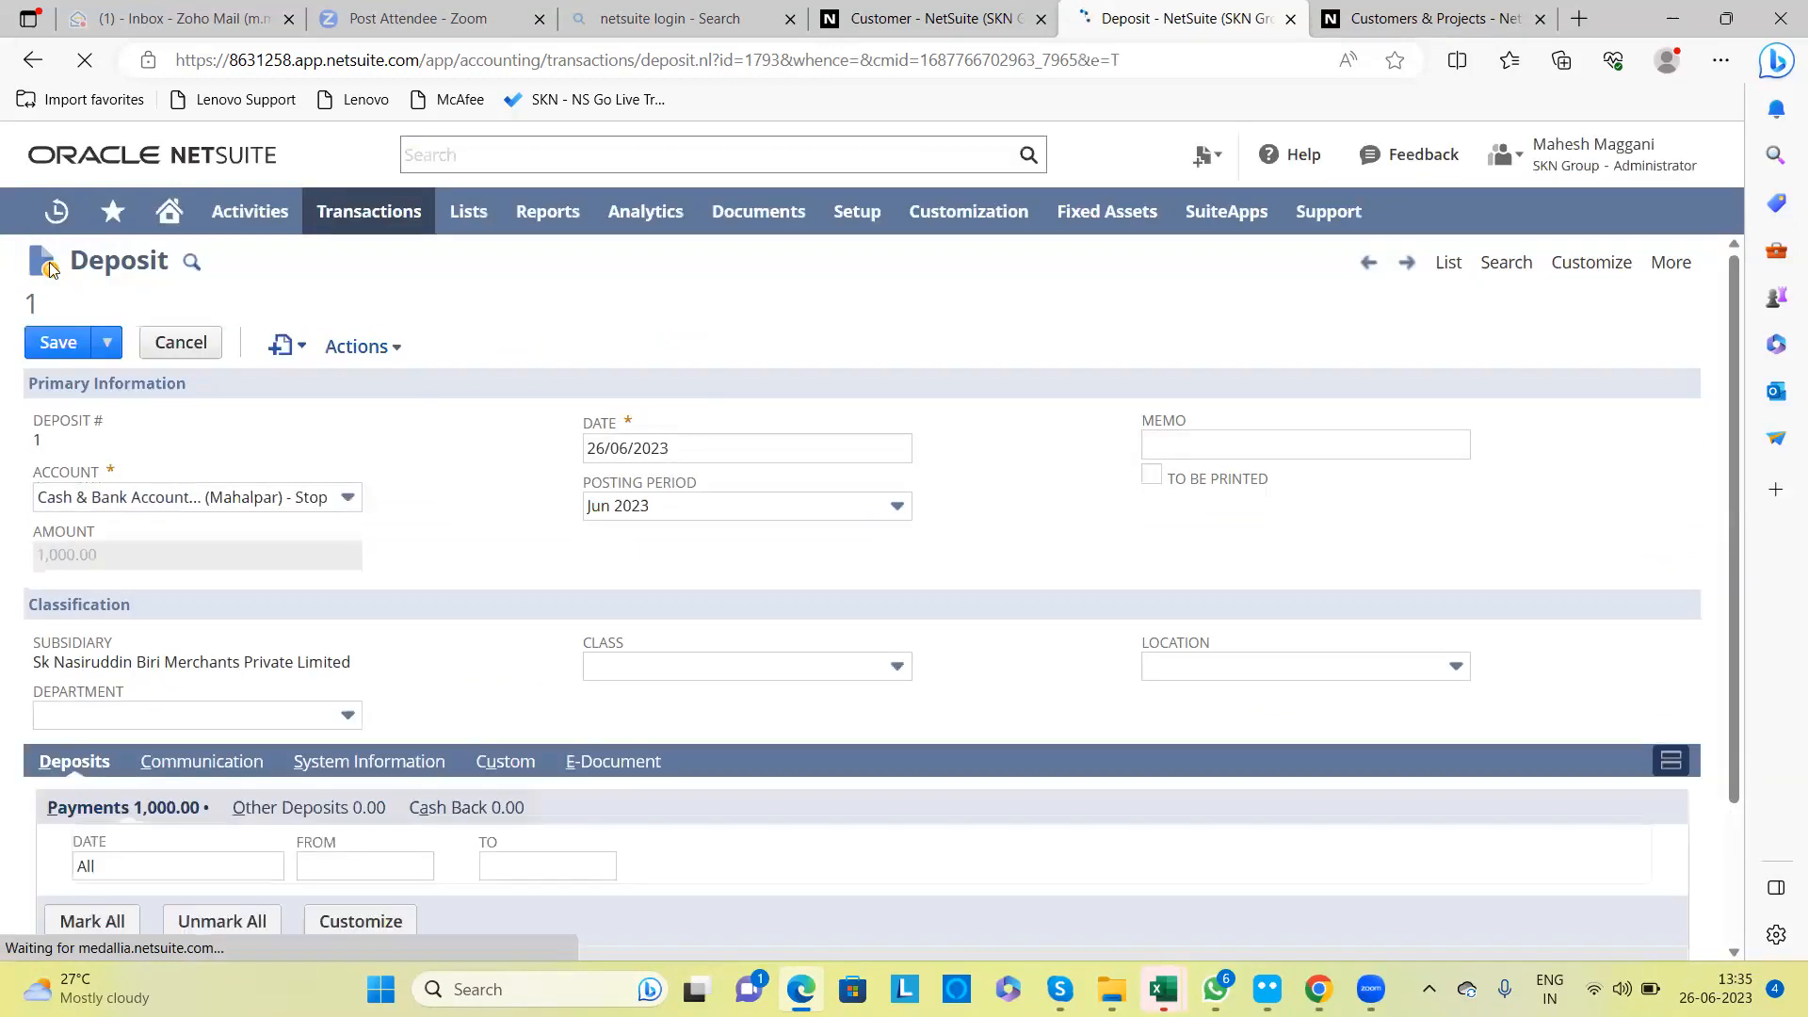
left_click(35, 61)
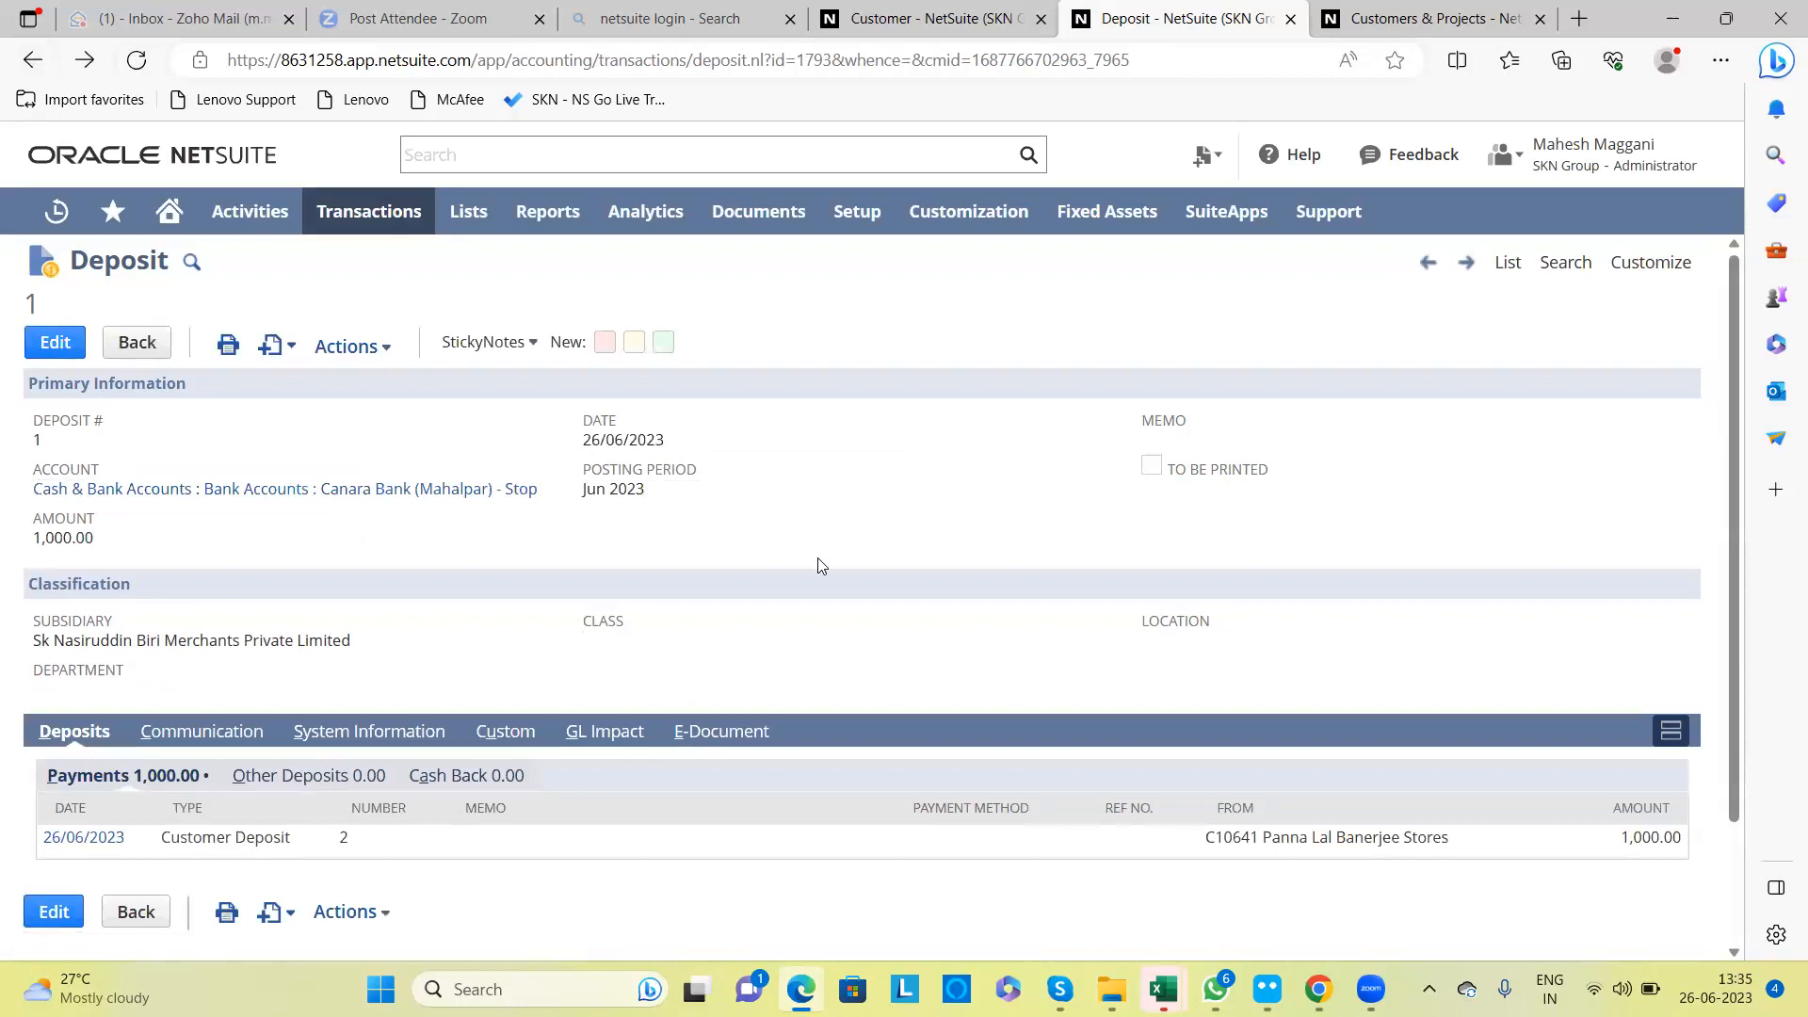
Step: Switch to the customer record and open the list of cash sales in its place
left_click(929, 18)
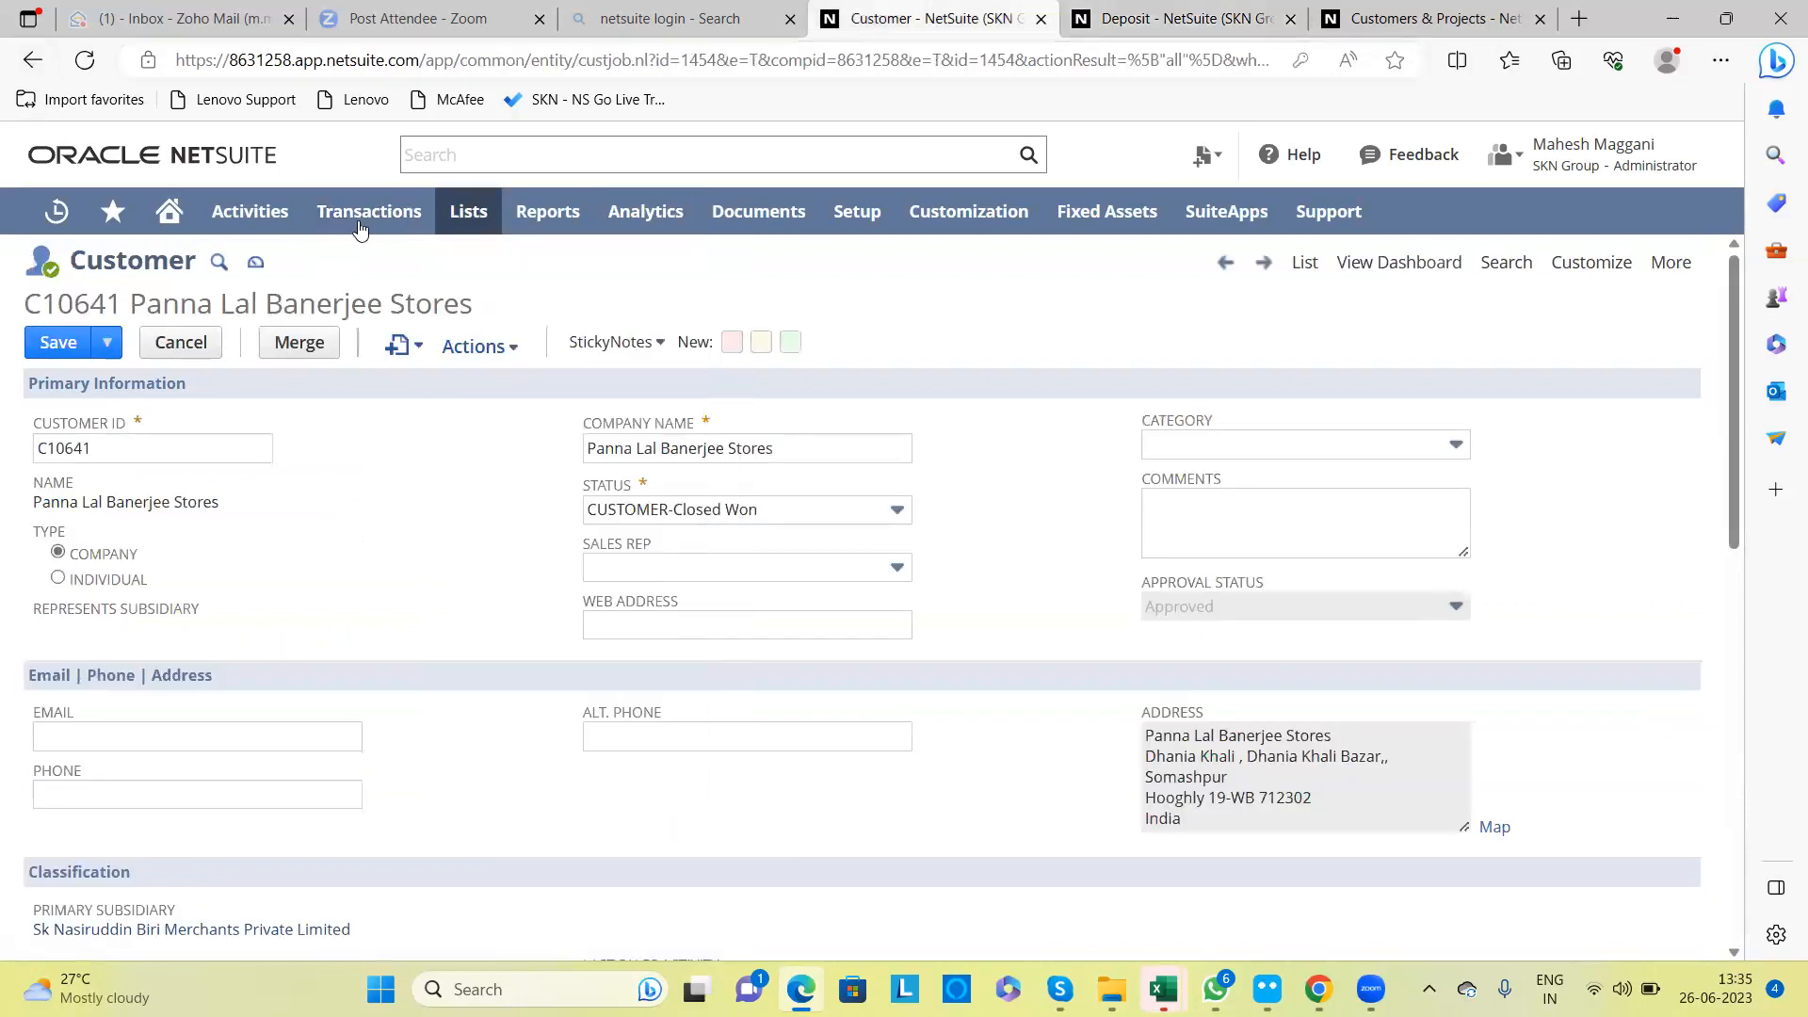
mouse_move(363, 219)
mouse_move(414, 450)
mouse_move(595, 497)
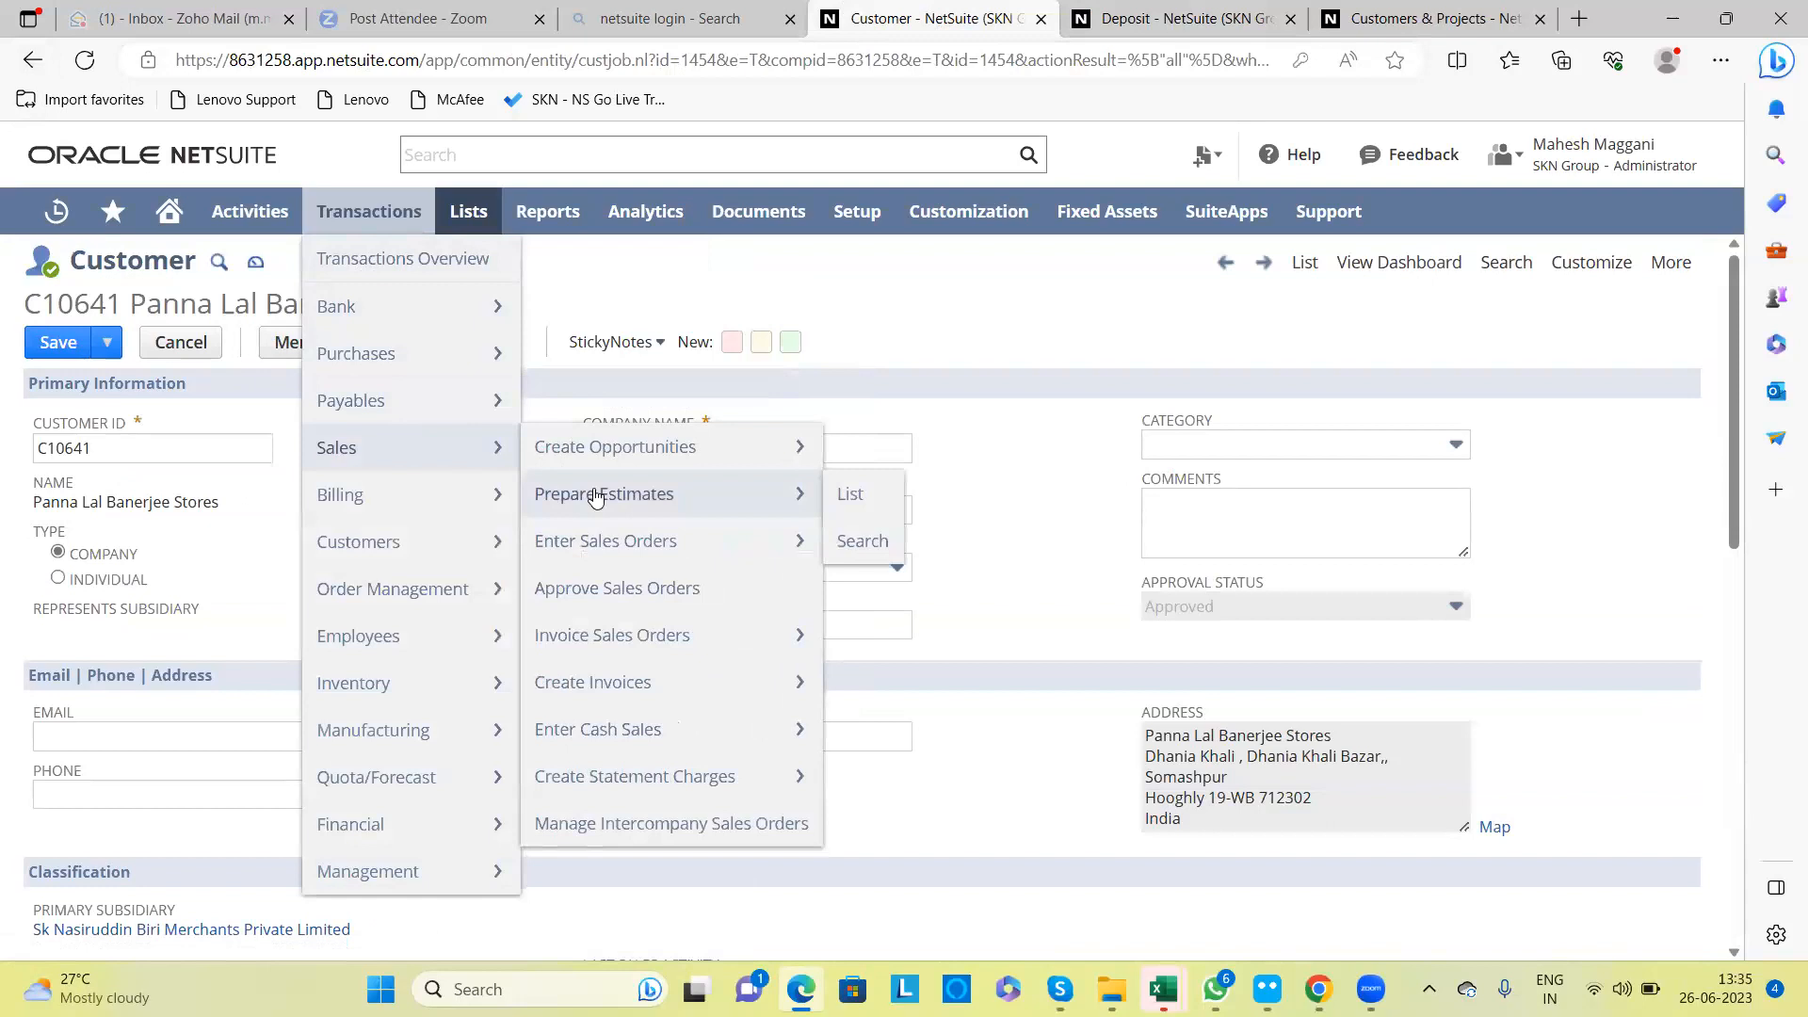
mouse_move(650, 659)
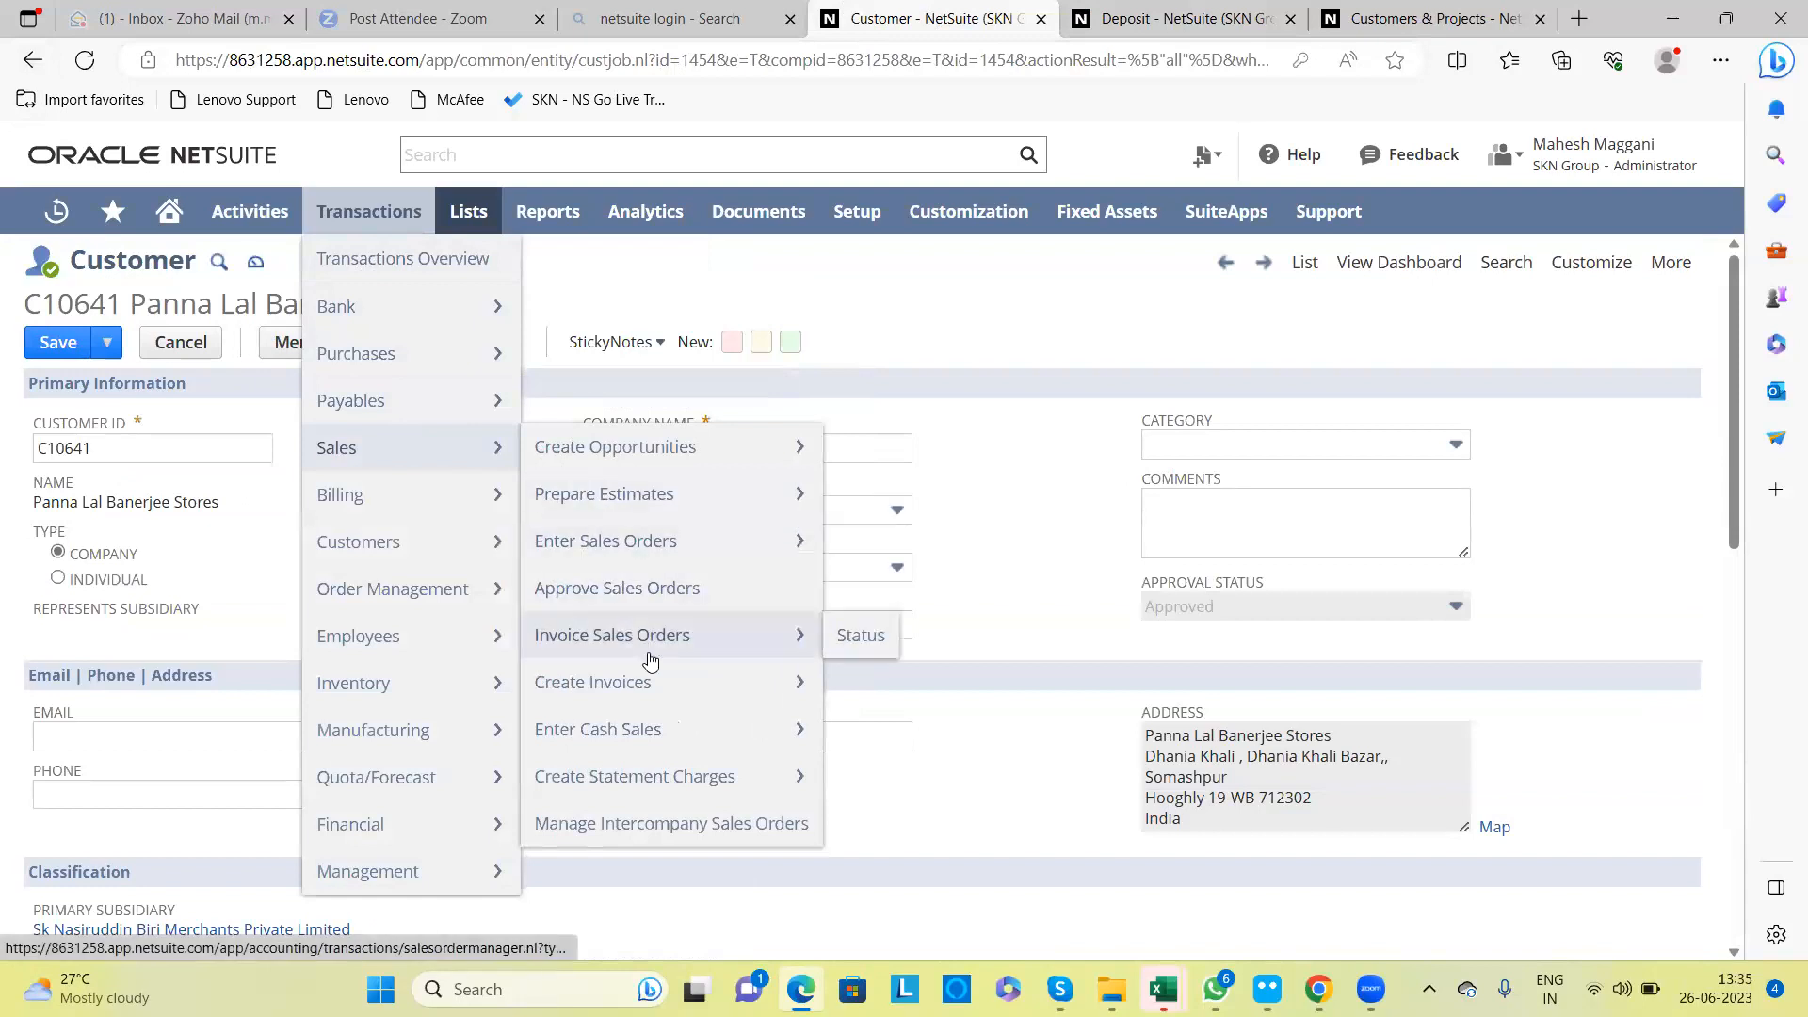
mouse_move(664, 737)
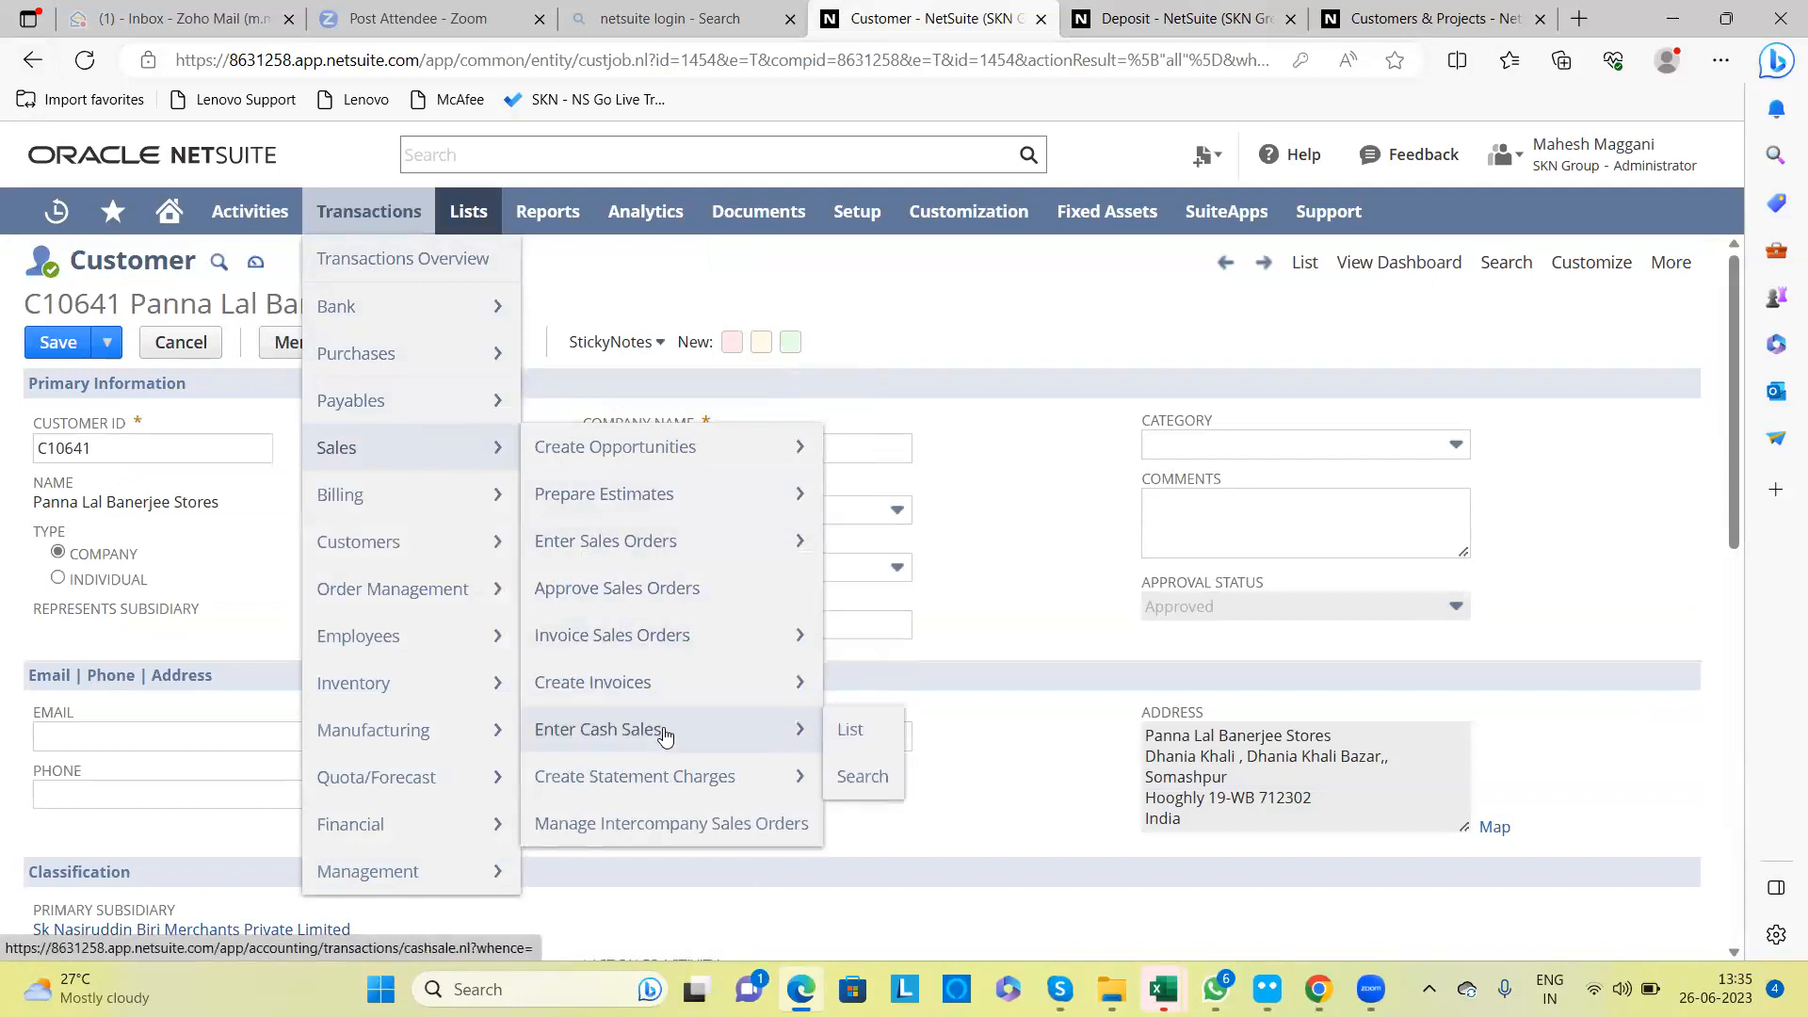
left_click(847, 736)
Step: Return to the saved deposit and open a blank bank deposit form in a new tab
left_click(1276, 17)
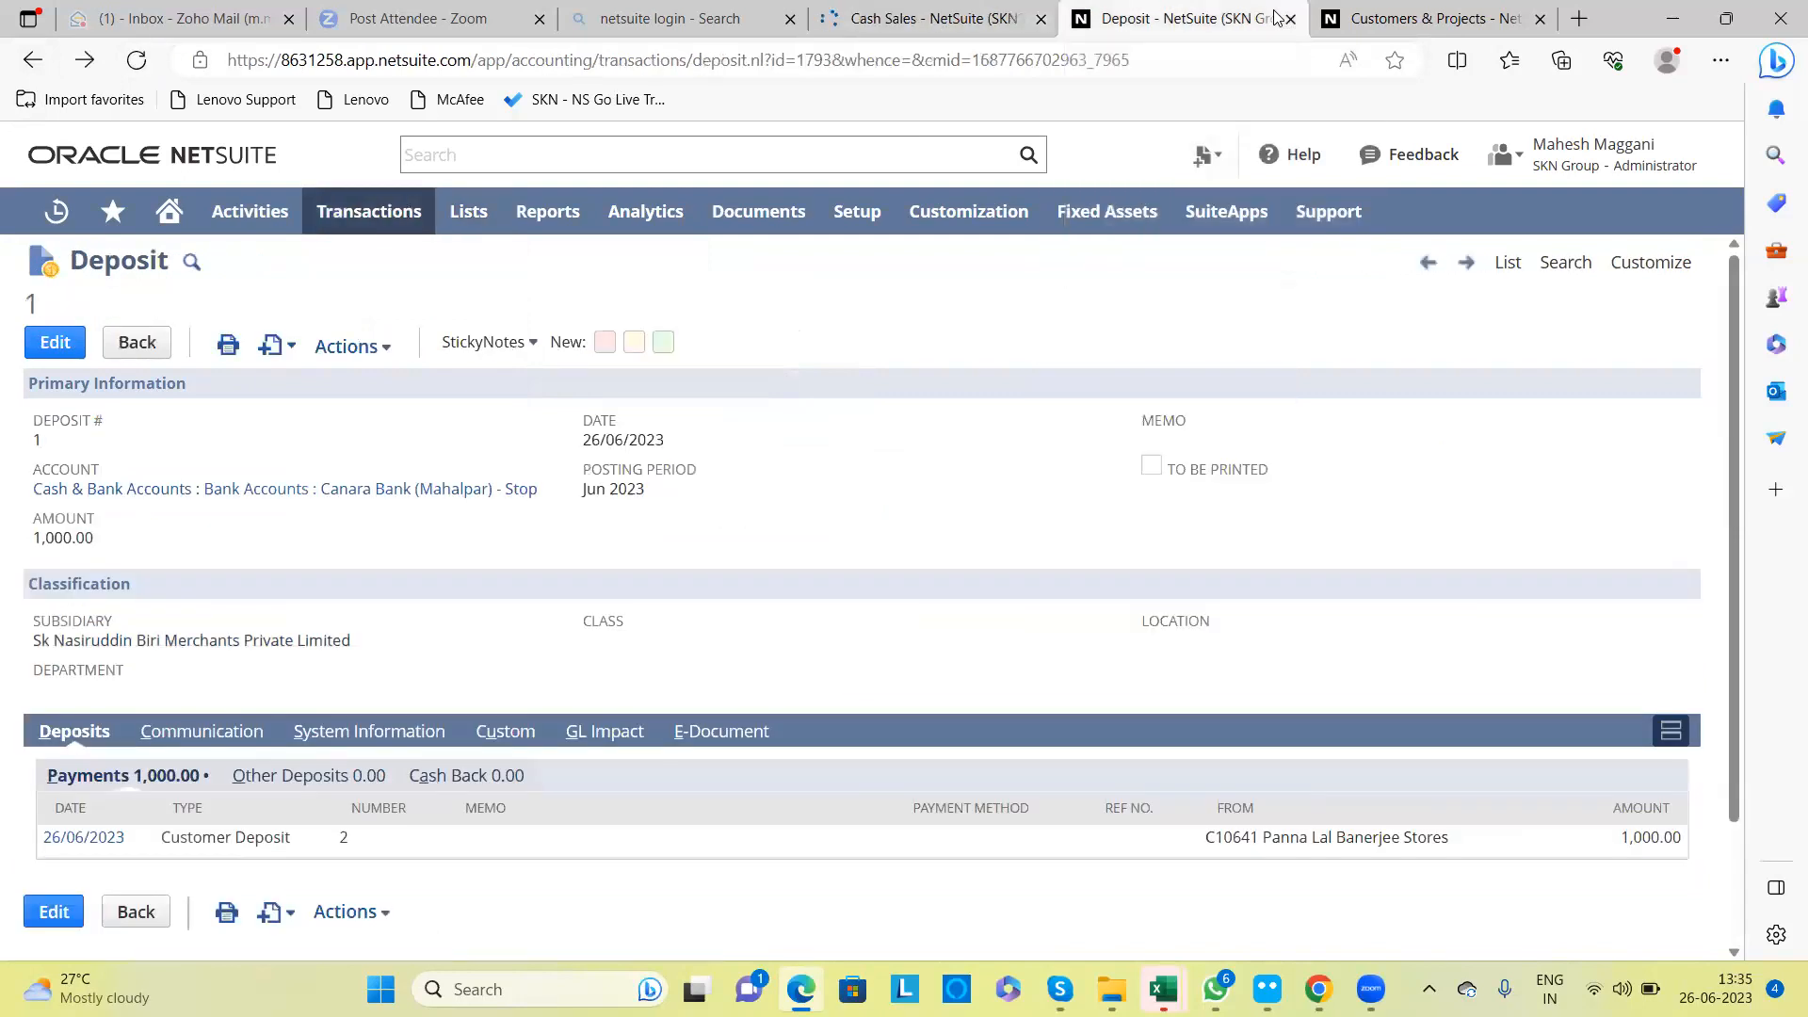
left_click(542, 344)
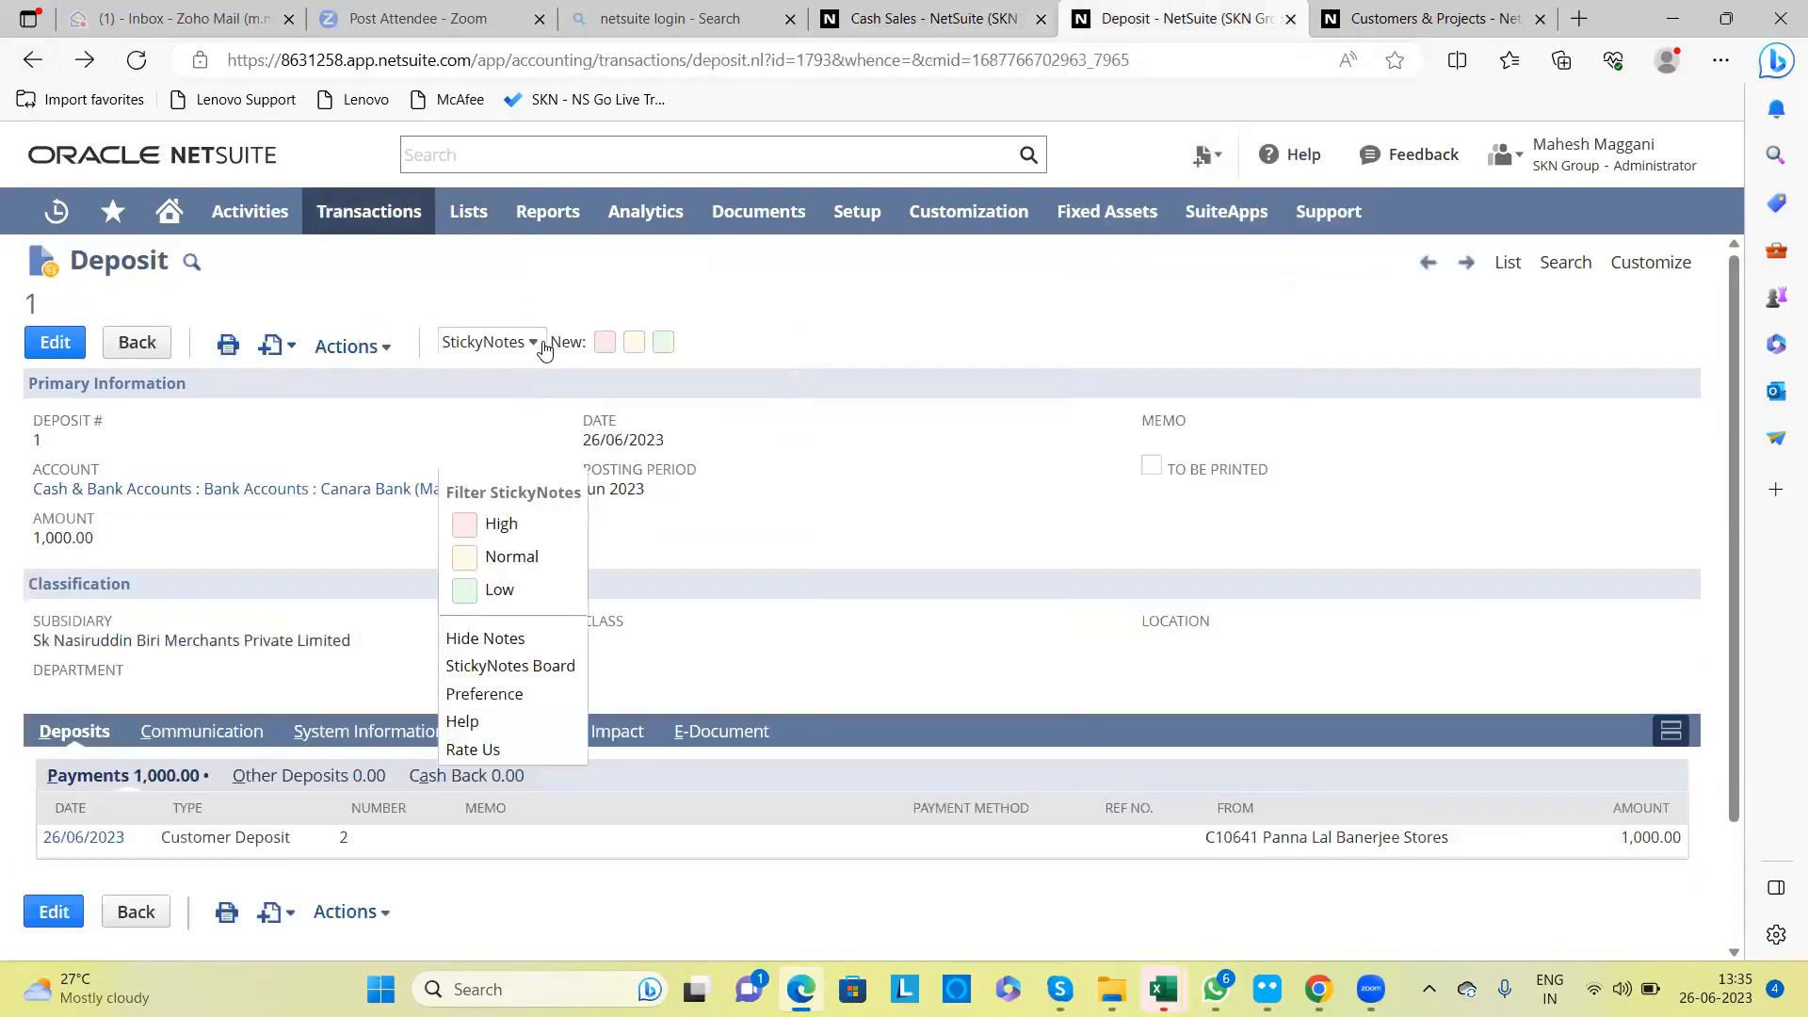
left_click(807, 468)
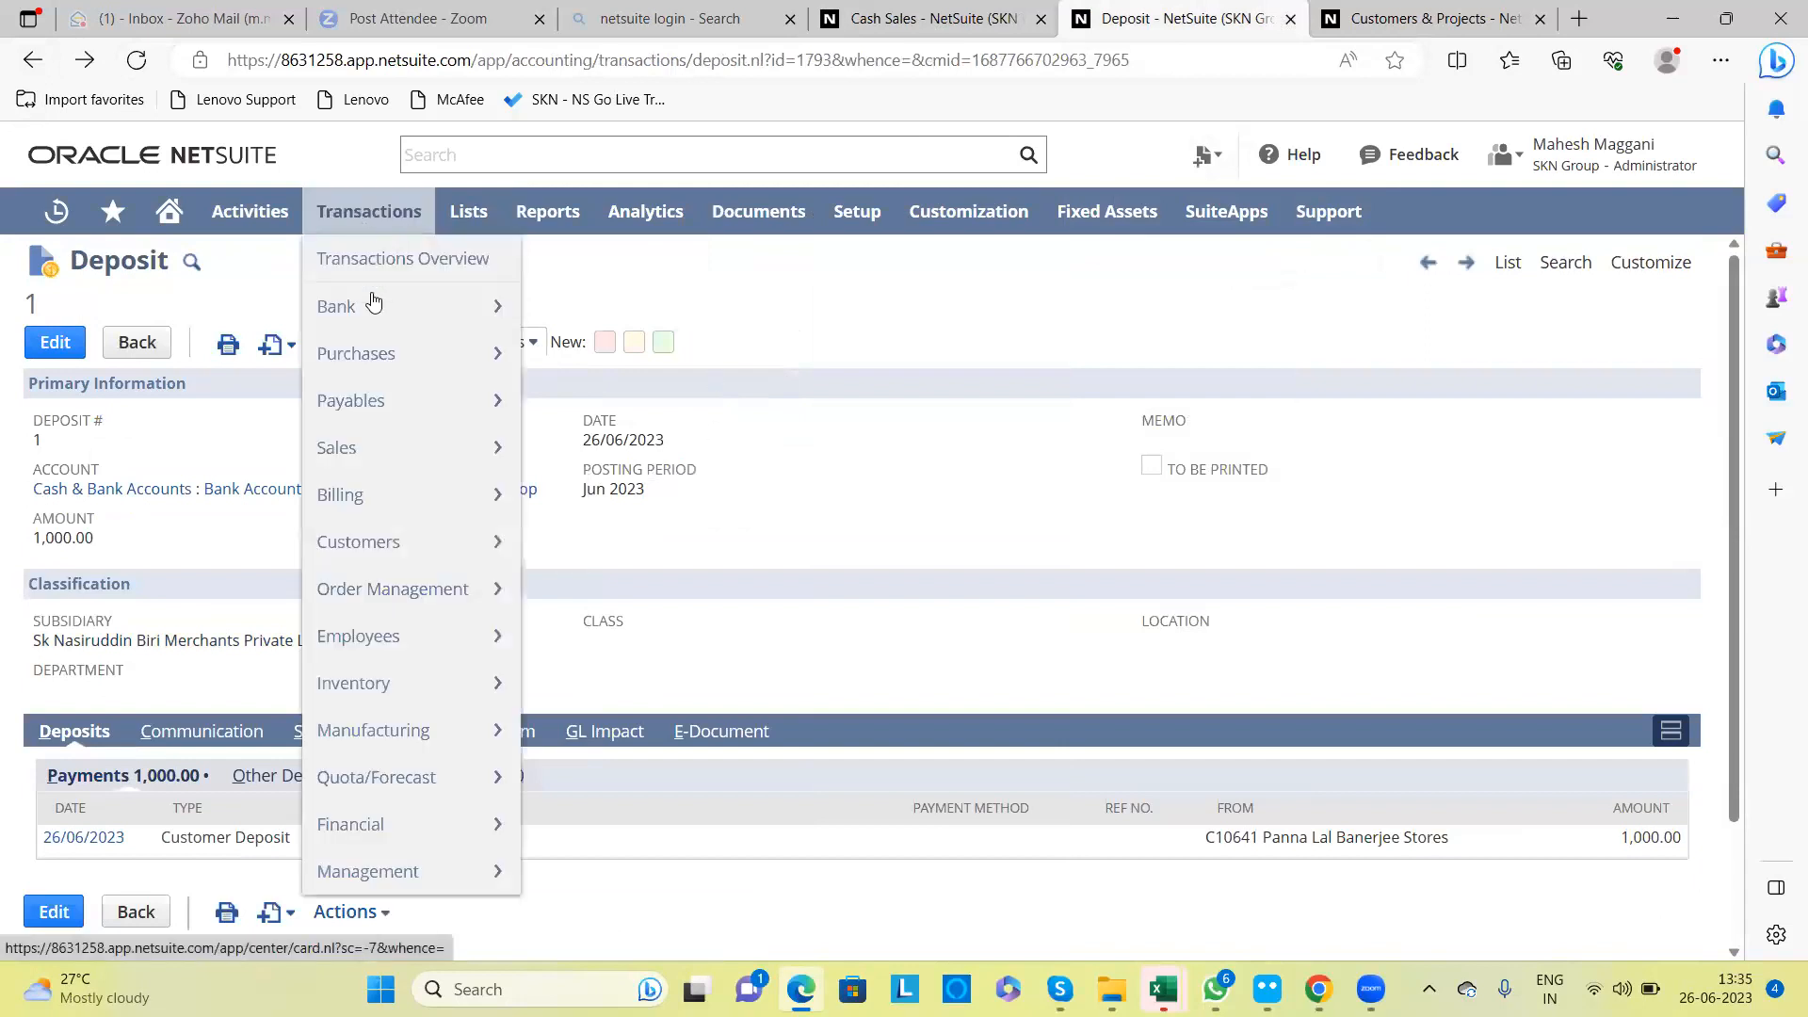
mouse_move(370, 301)
right_click(646, 351)
left_click(754, 366)
left_click(1229, 11)
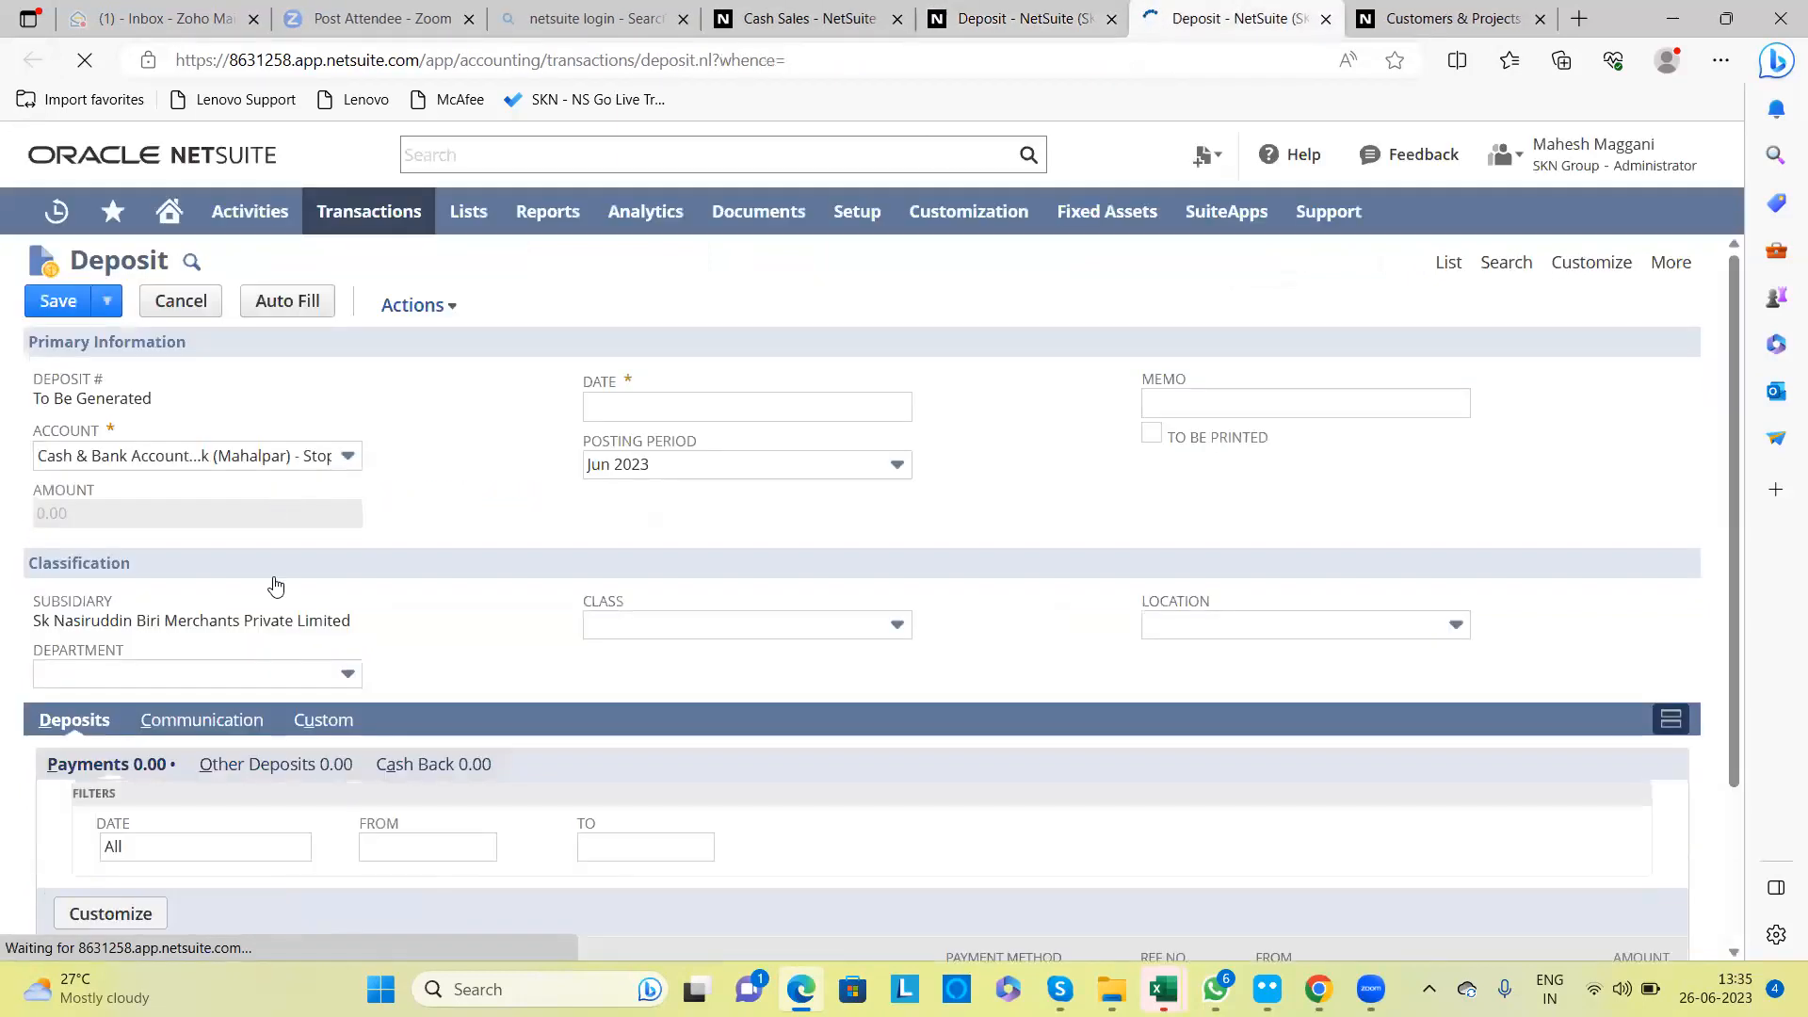
Step: Set the new deposit's account to HDFC Bank (Bhagalpur) - 96120
left_click(347, 455)
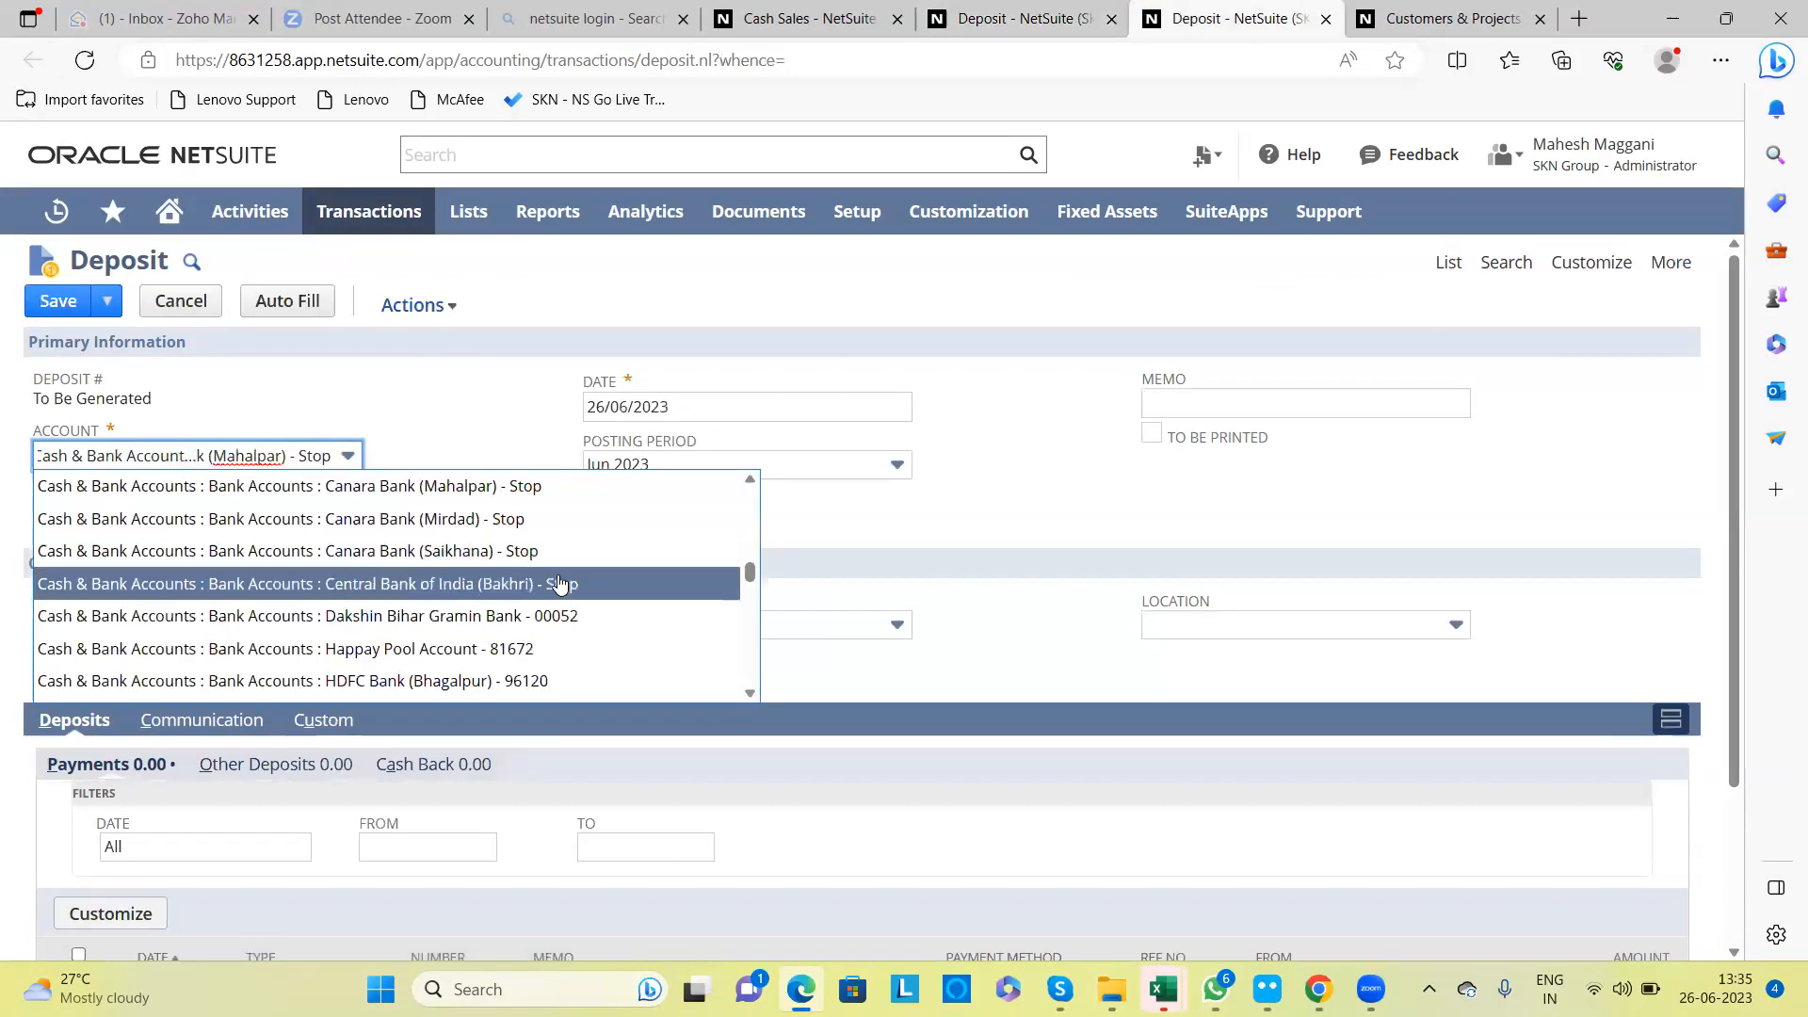
left_click(750, 692)
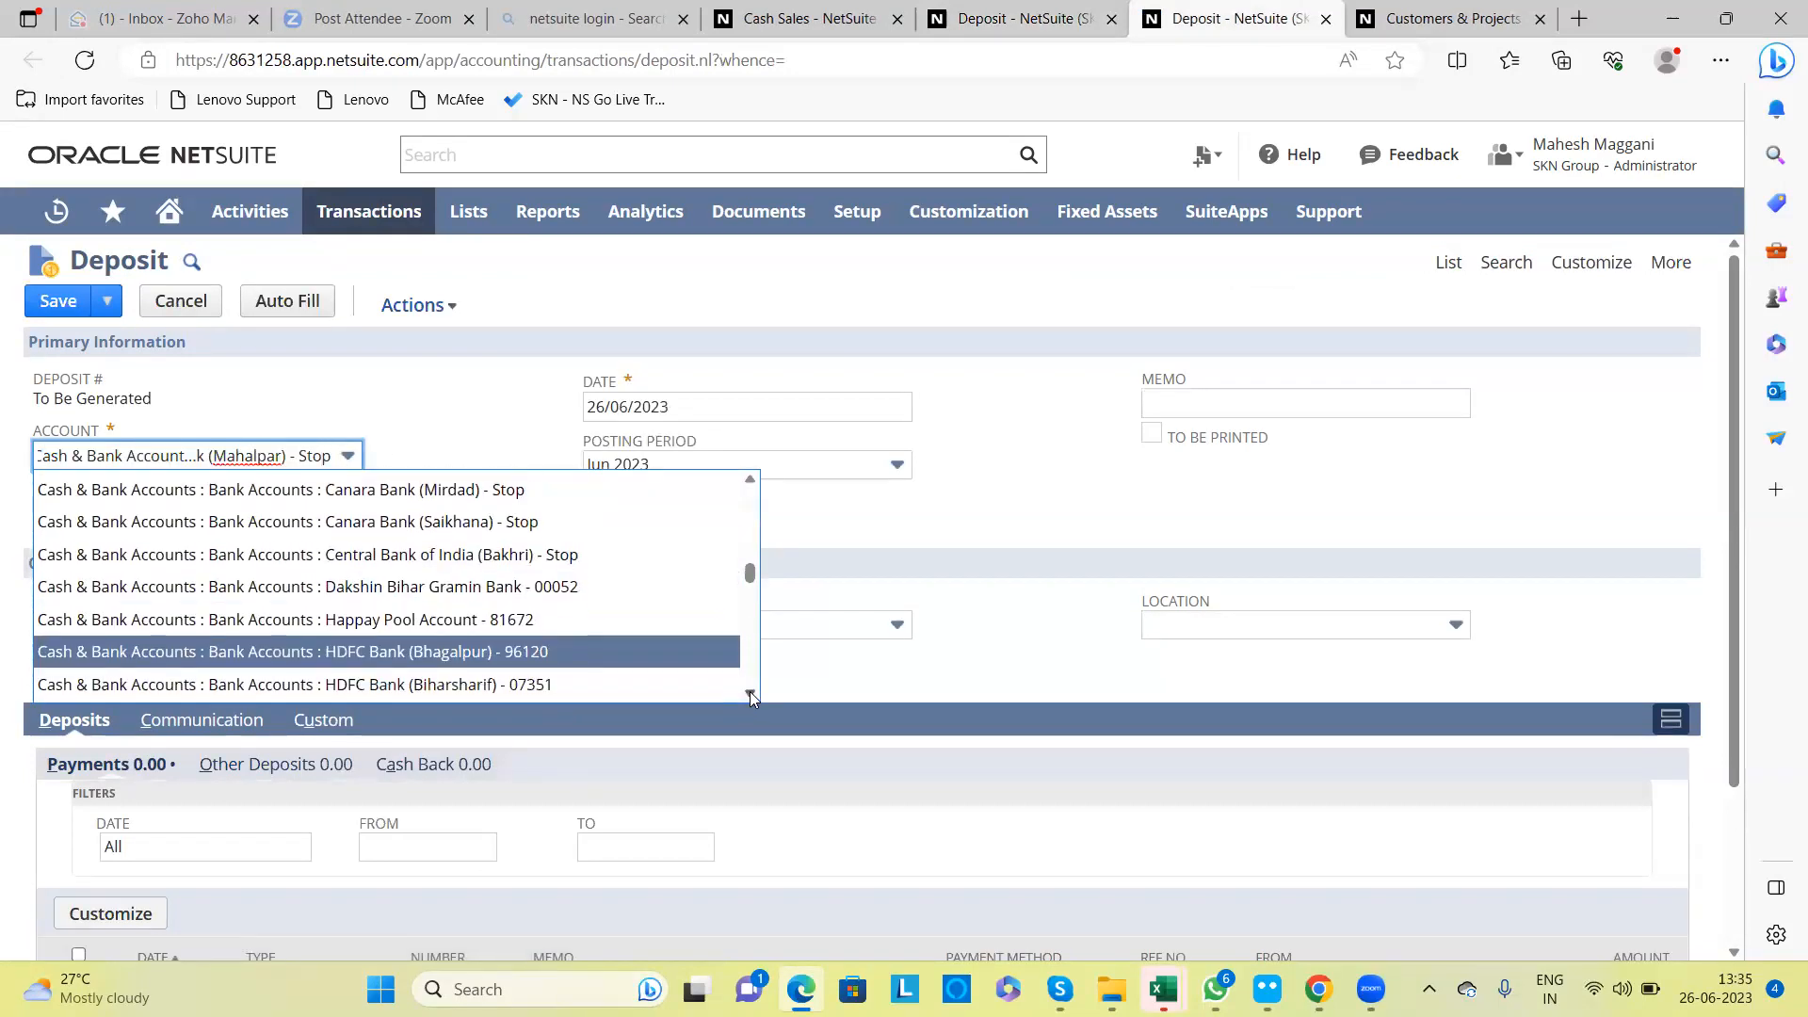
left_click(511, 652)
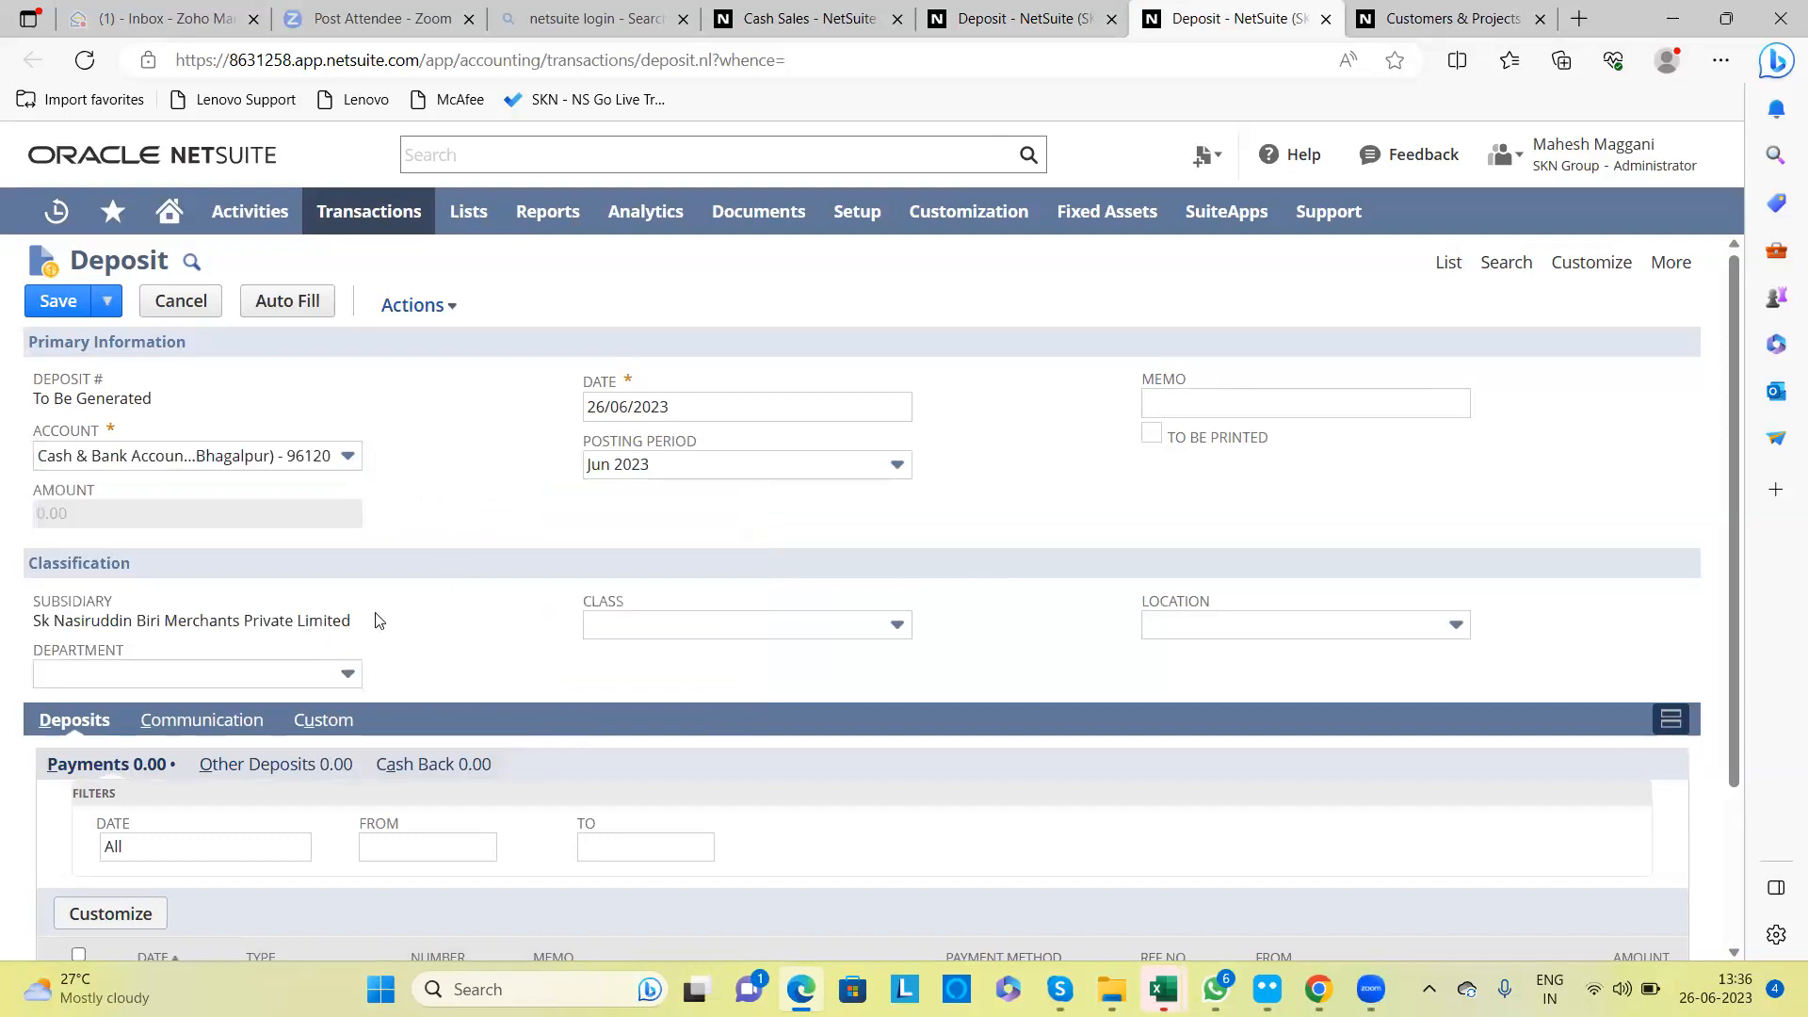
Step: Select only customer deposit number 1 for 500.00 among the payments available for the new deposit
scroll(474, 636, "down", 2)
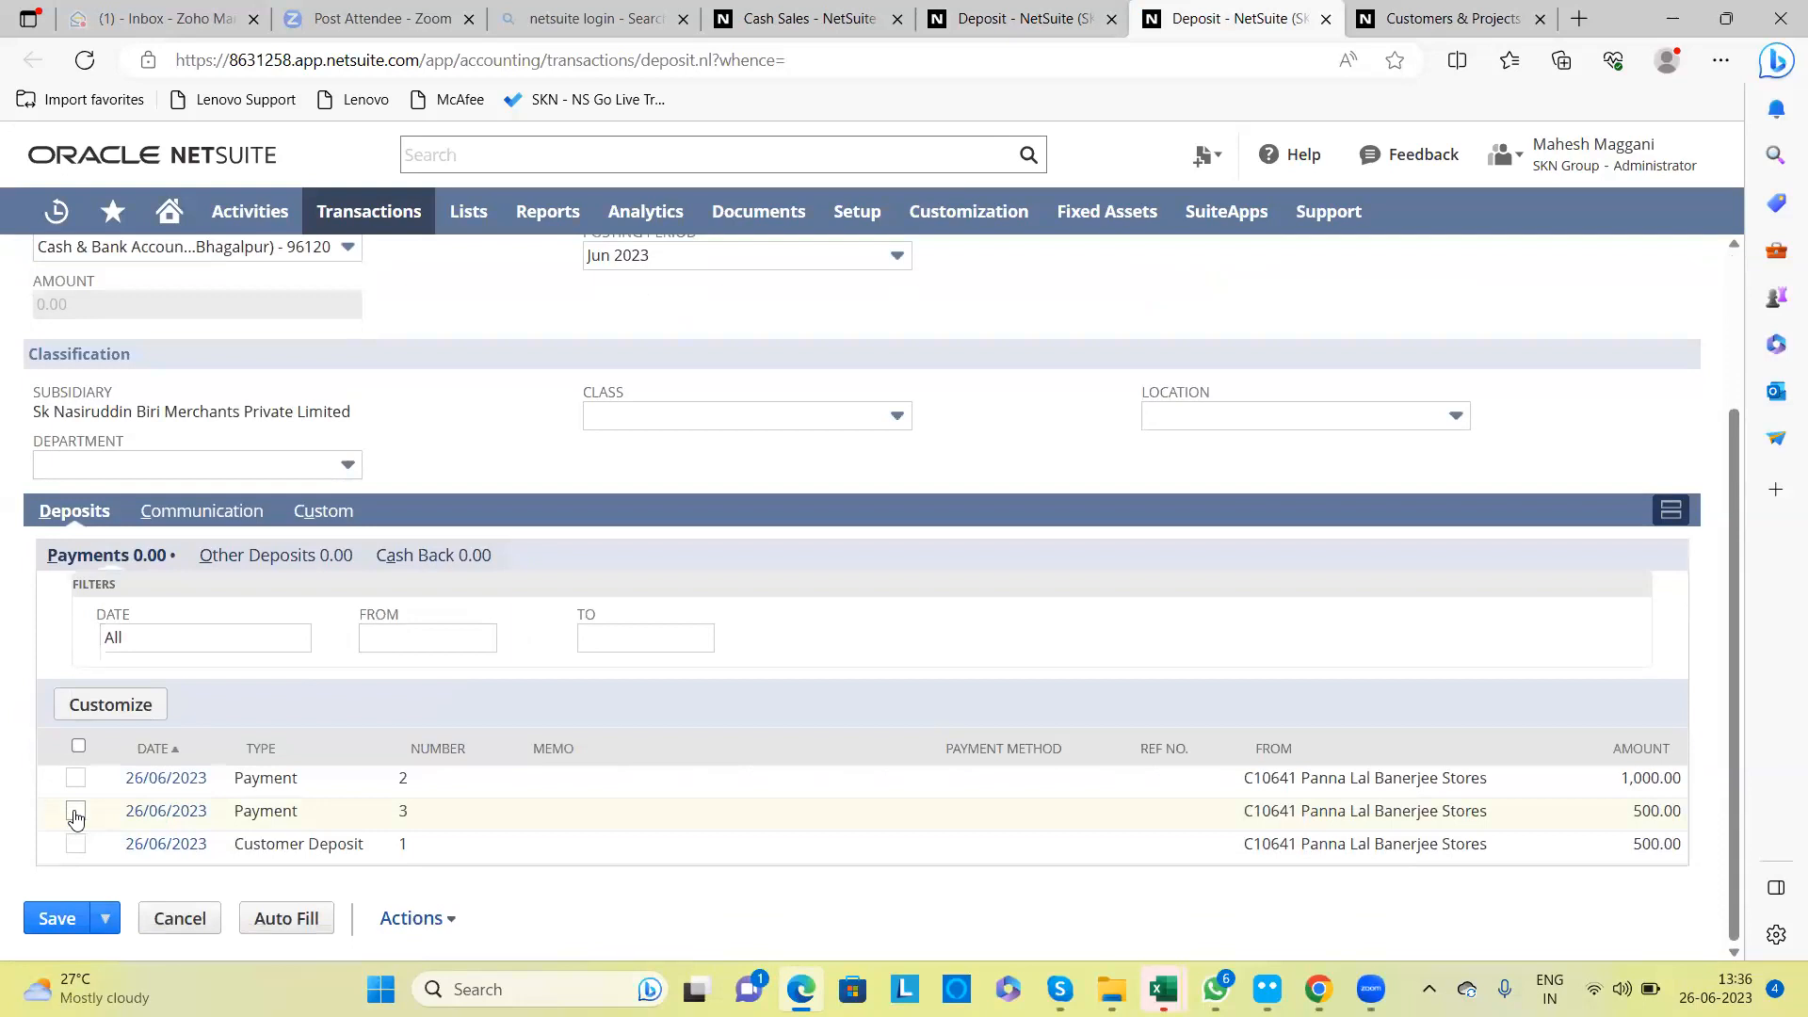
left_click(77, 816)
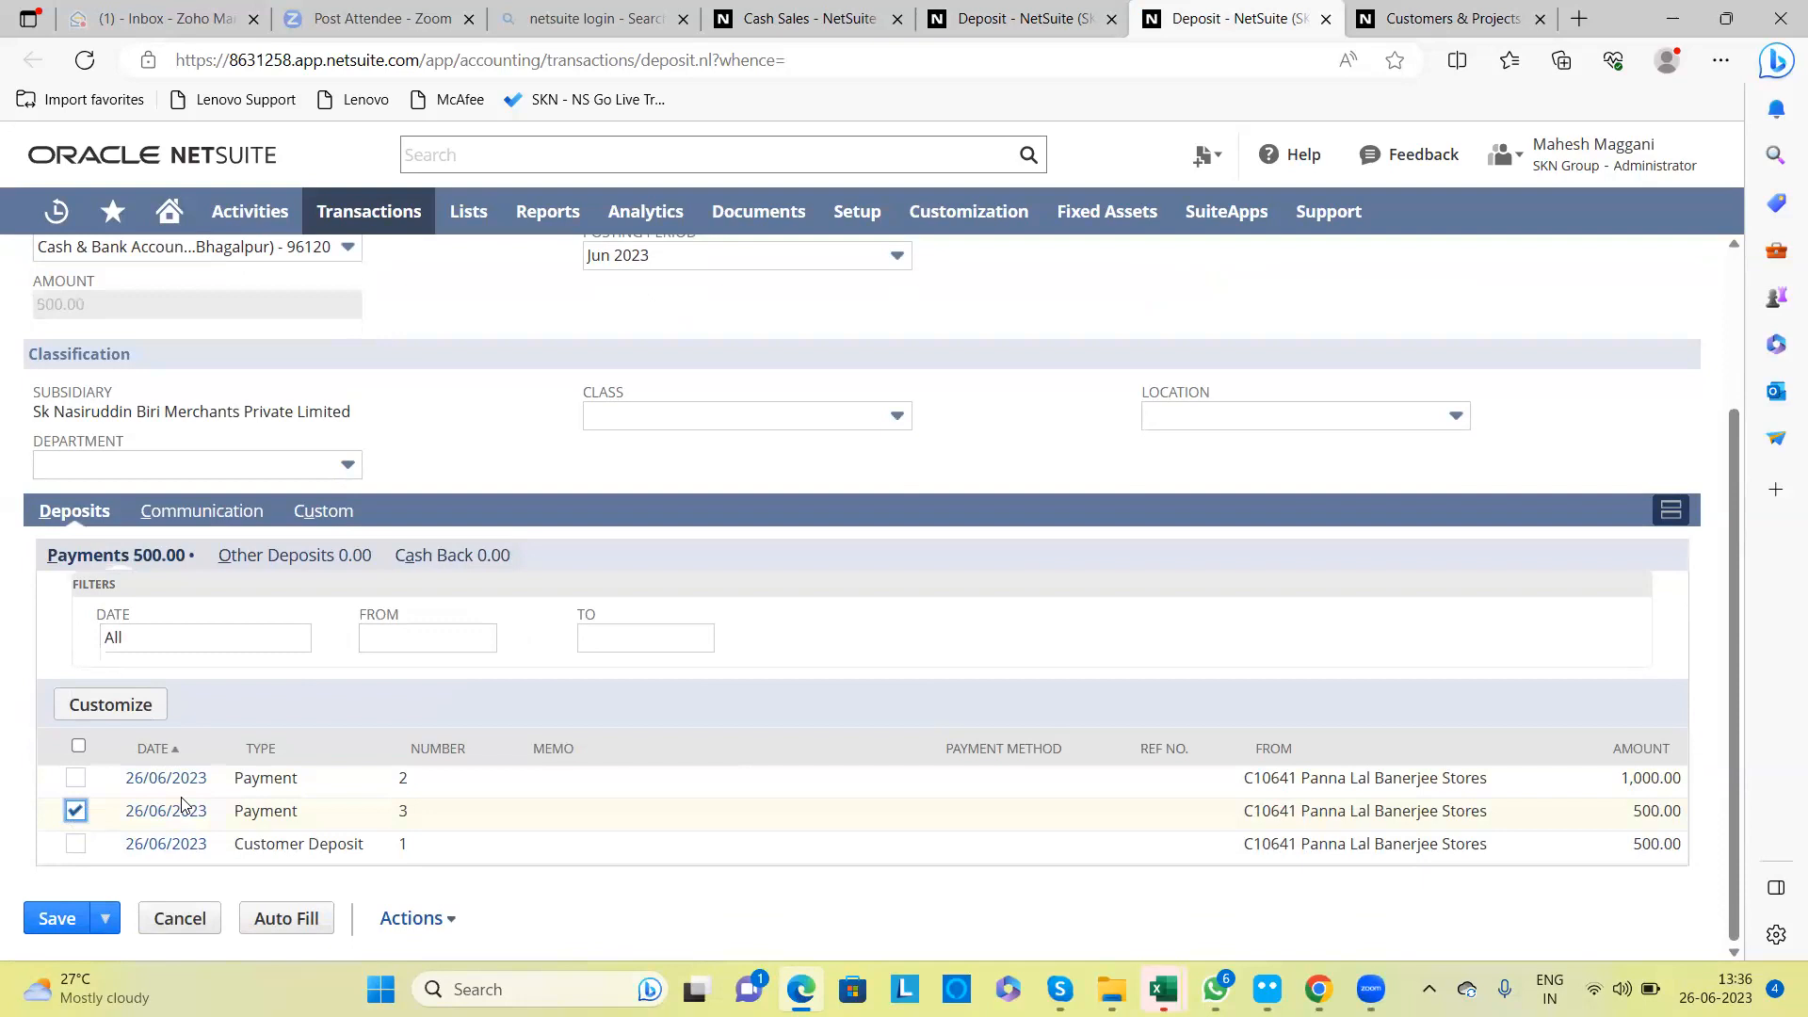
left_click(75, 811)
left_click(76, 844)
left_click(868, 630)
scroll(867, 630, "up", 2)
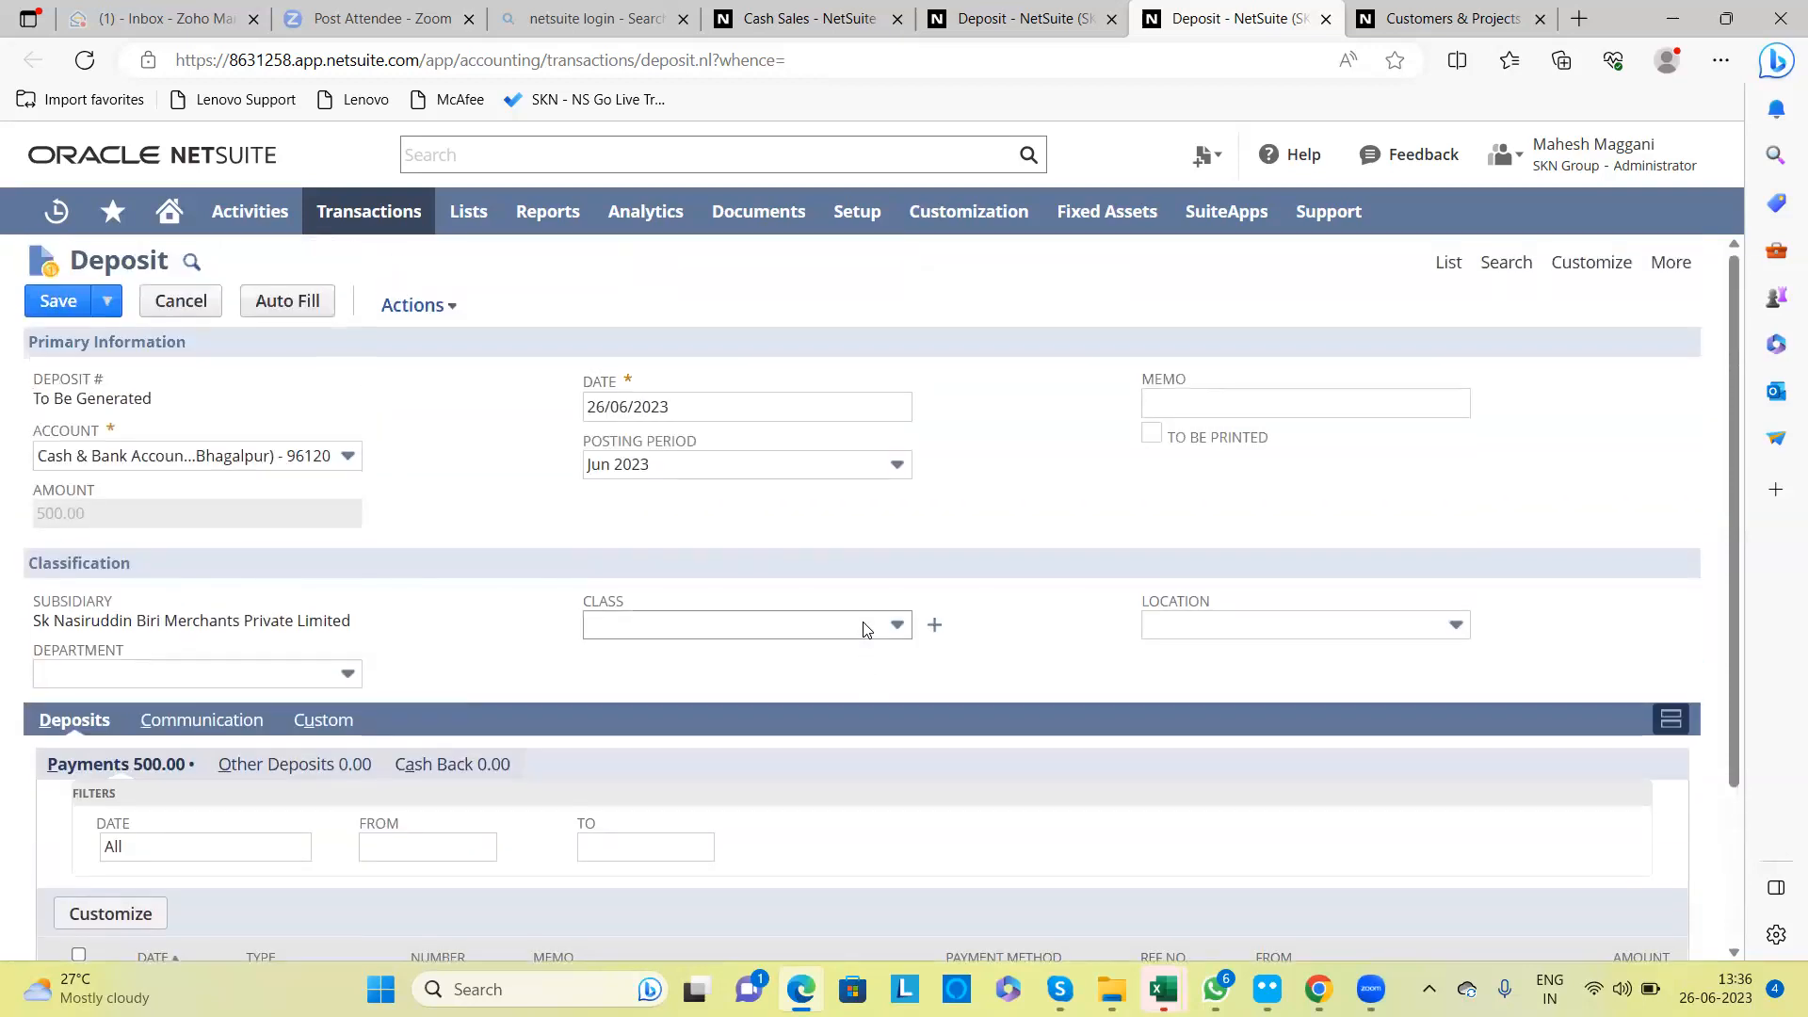
scroll(865, 629, "down", 2)
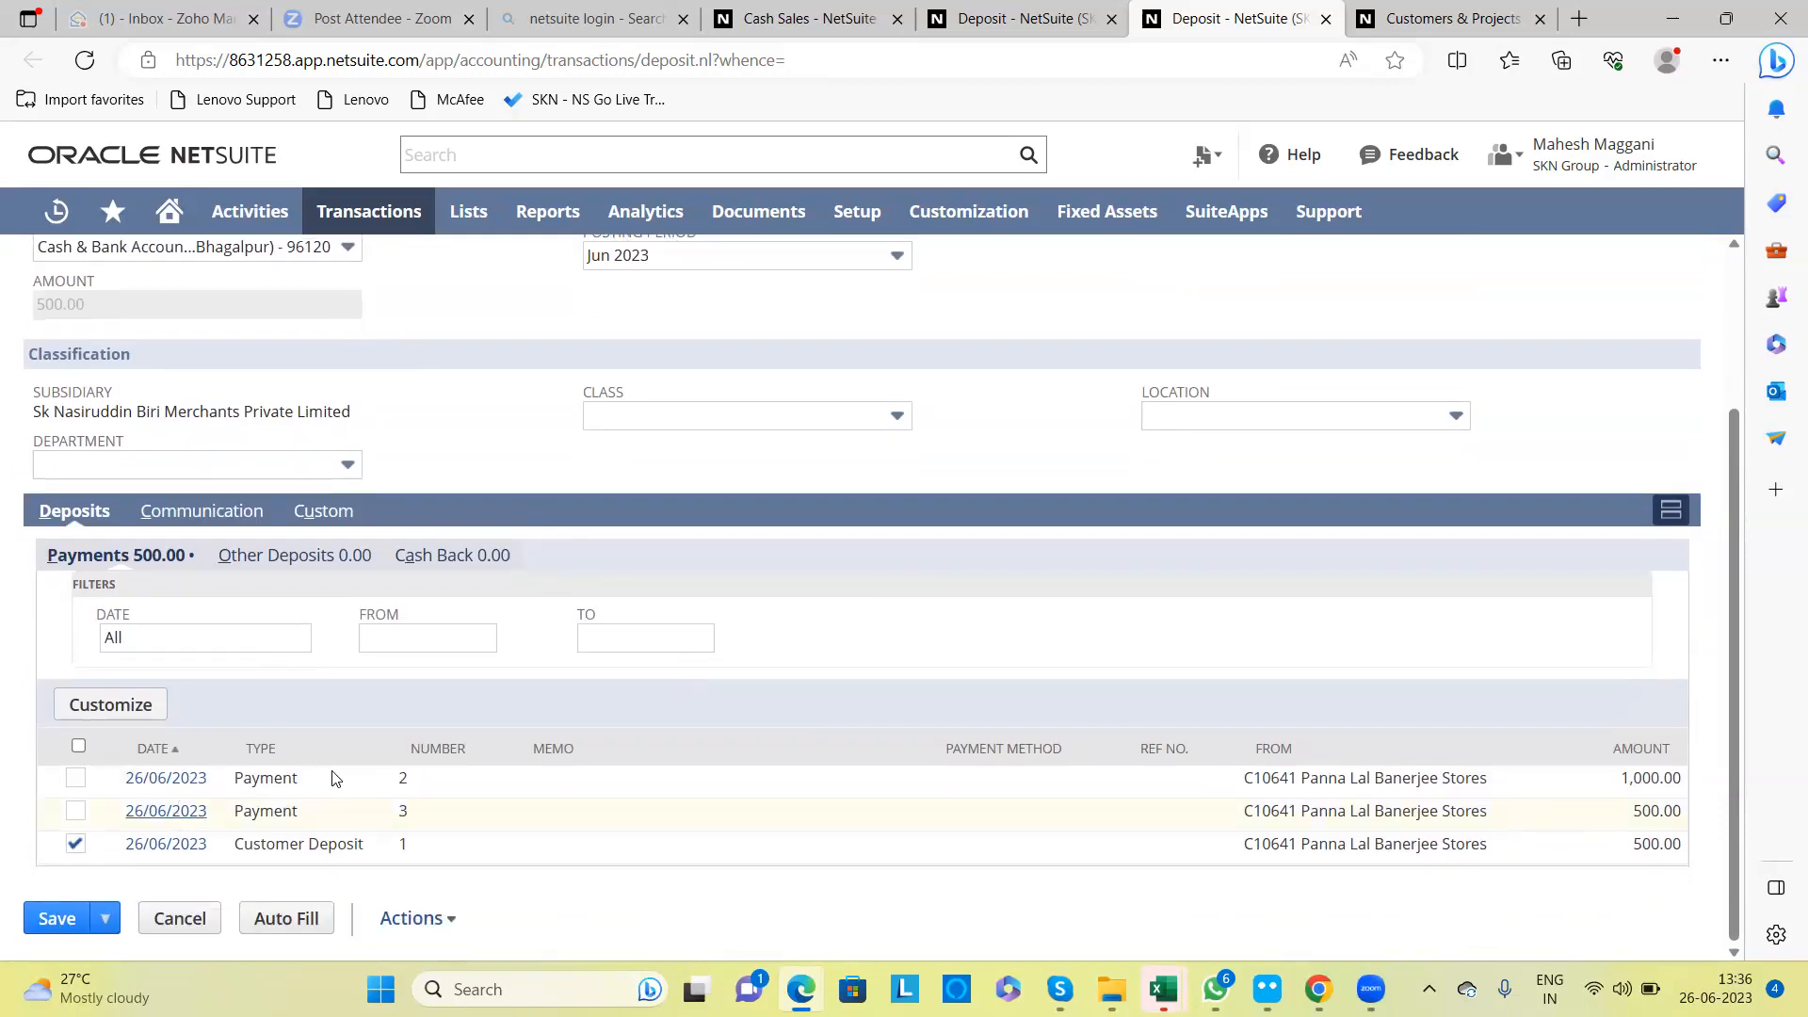
Step: Open payment number 2 from the deposit's payment list in a new tab and check which transaction it is applied to
left_click_drag(254, 778, 235, 781)
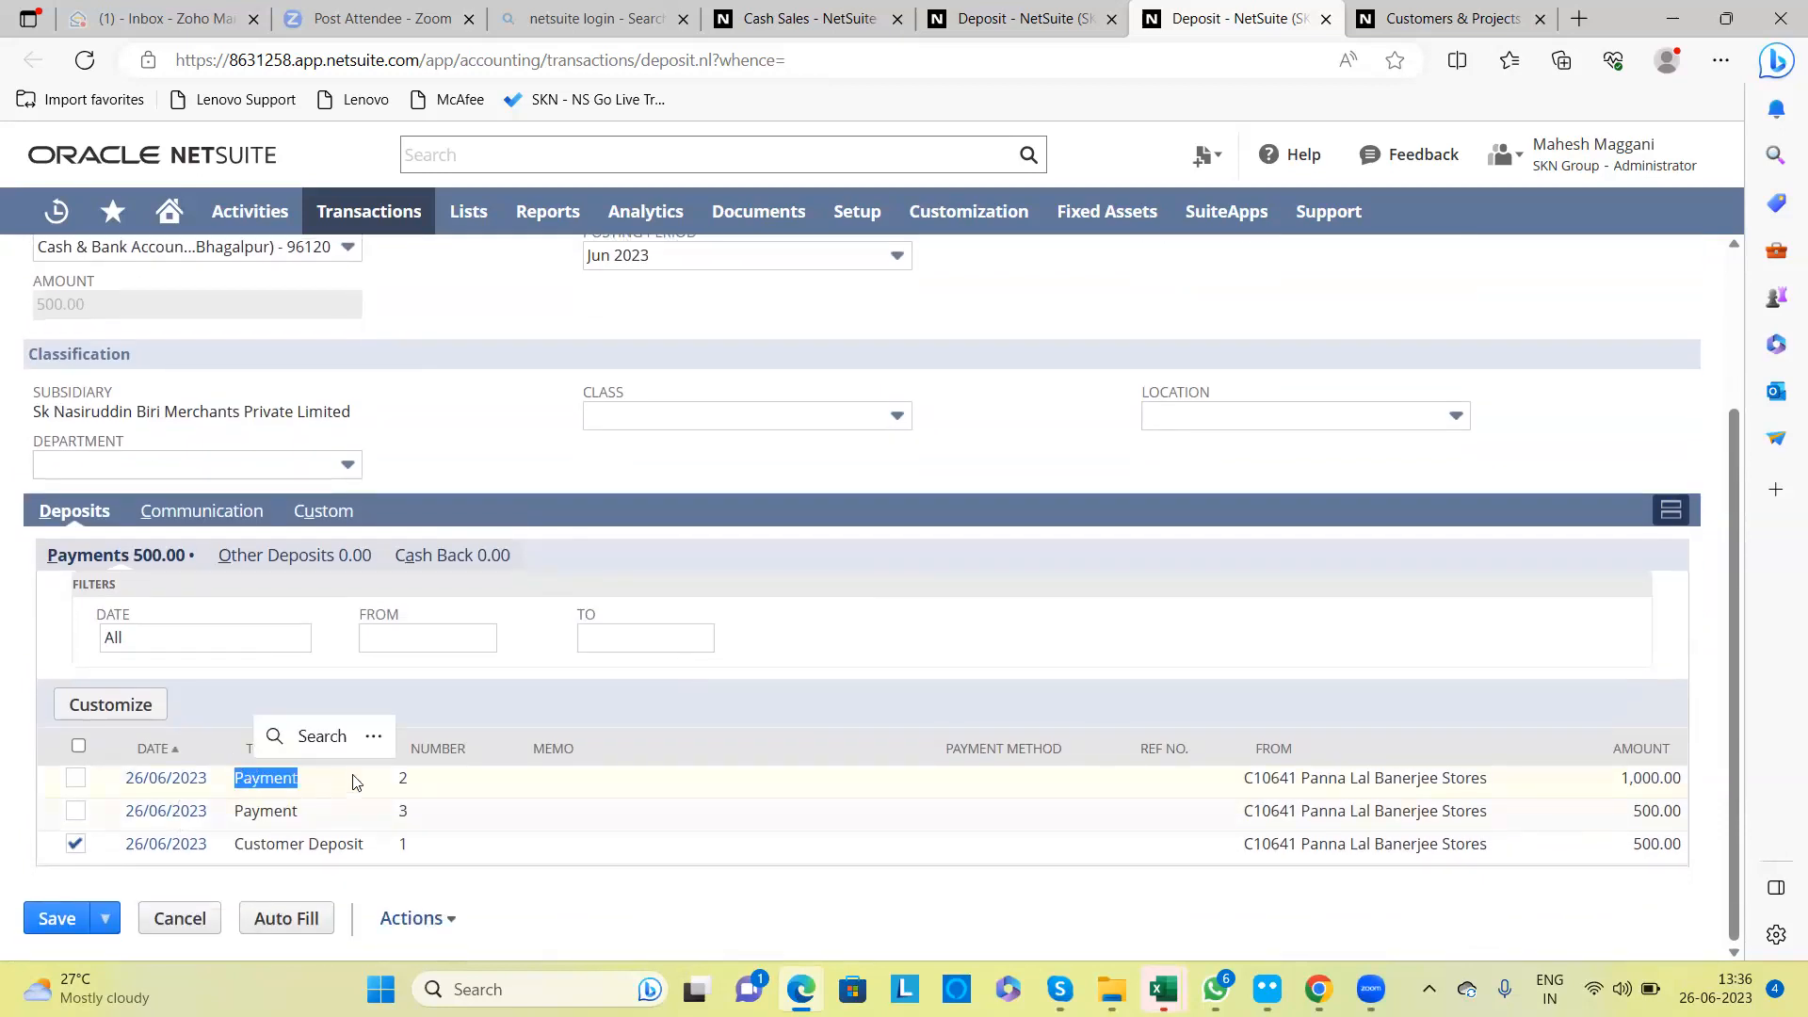
right_click(275, 774)
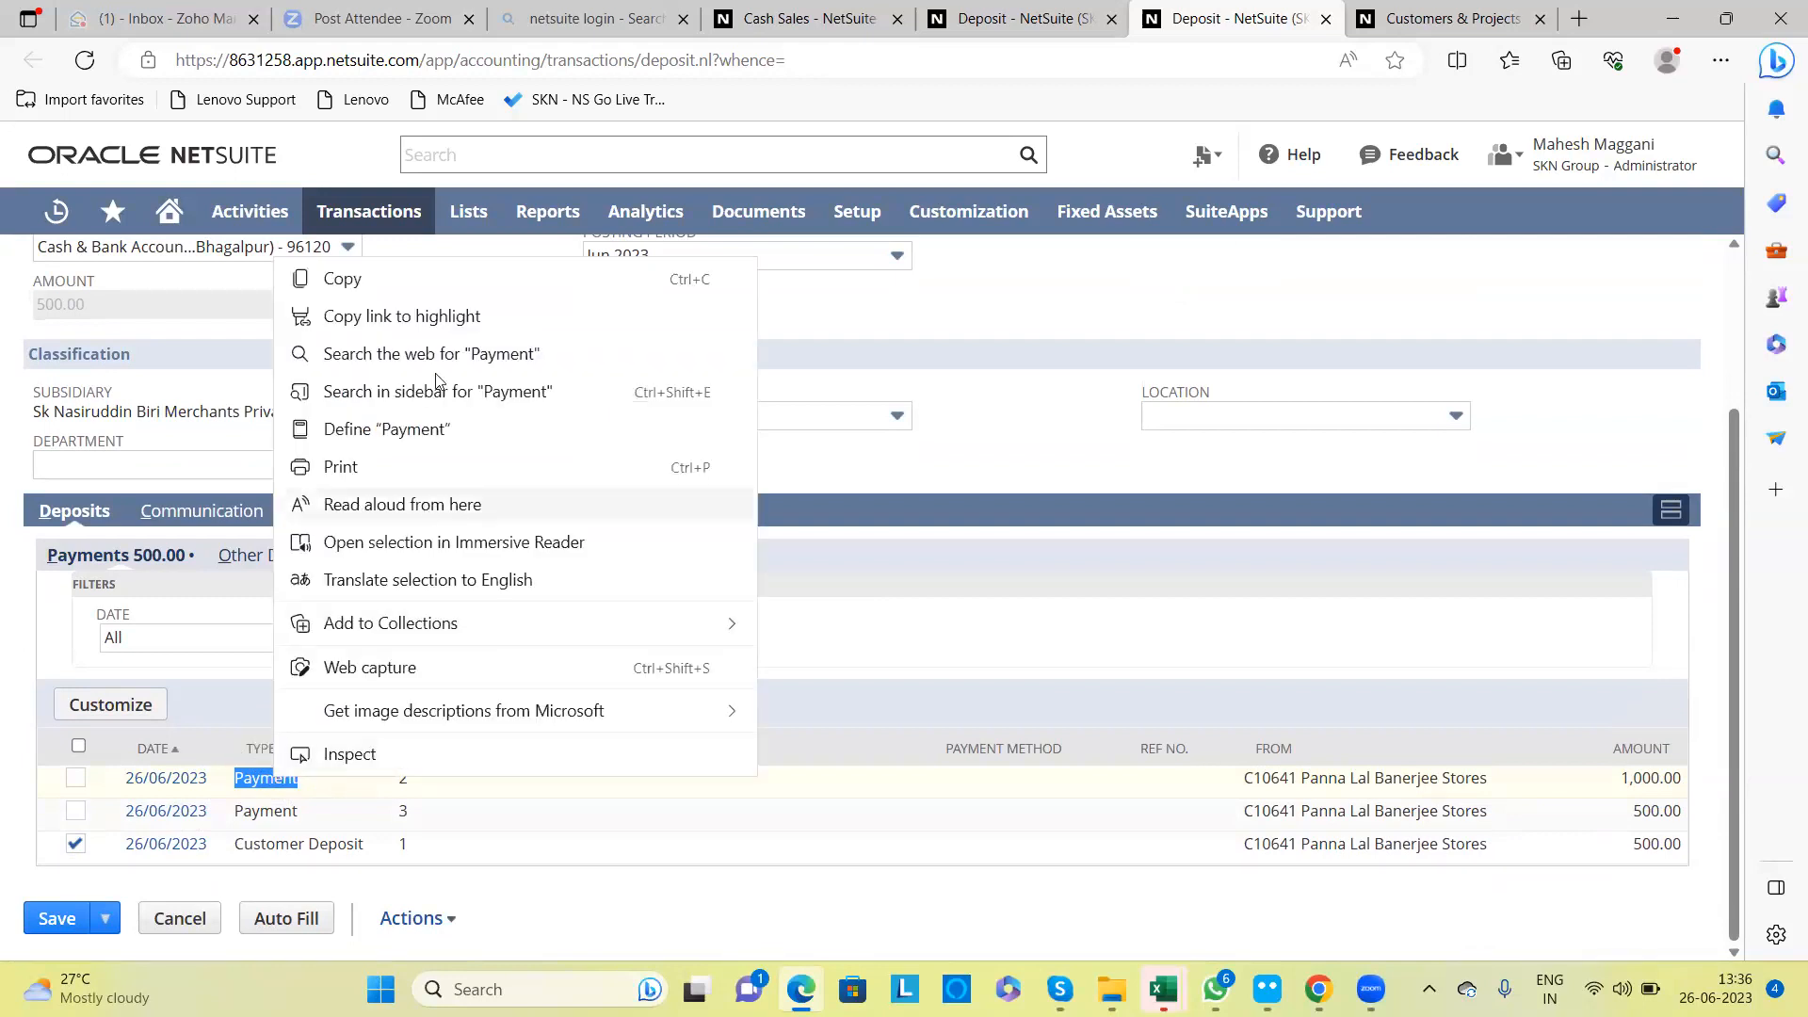
right_click(193, 787)
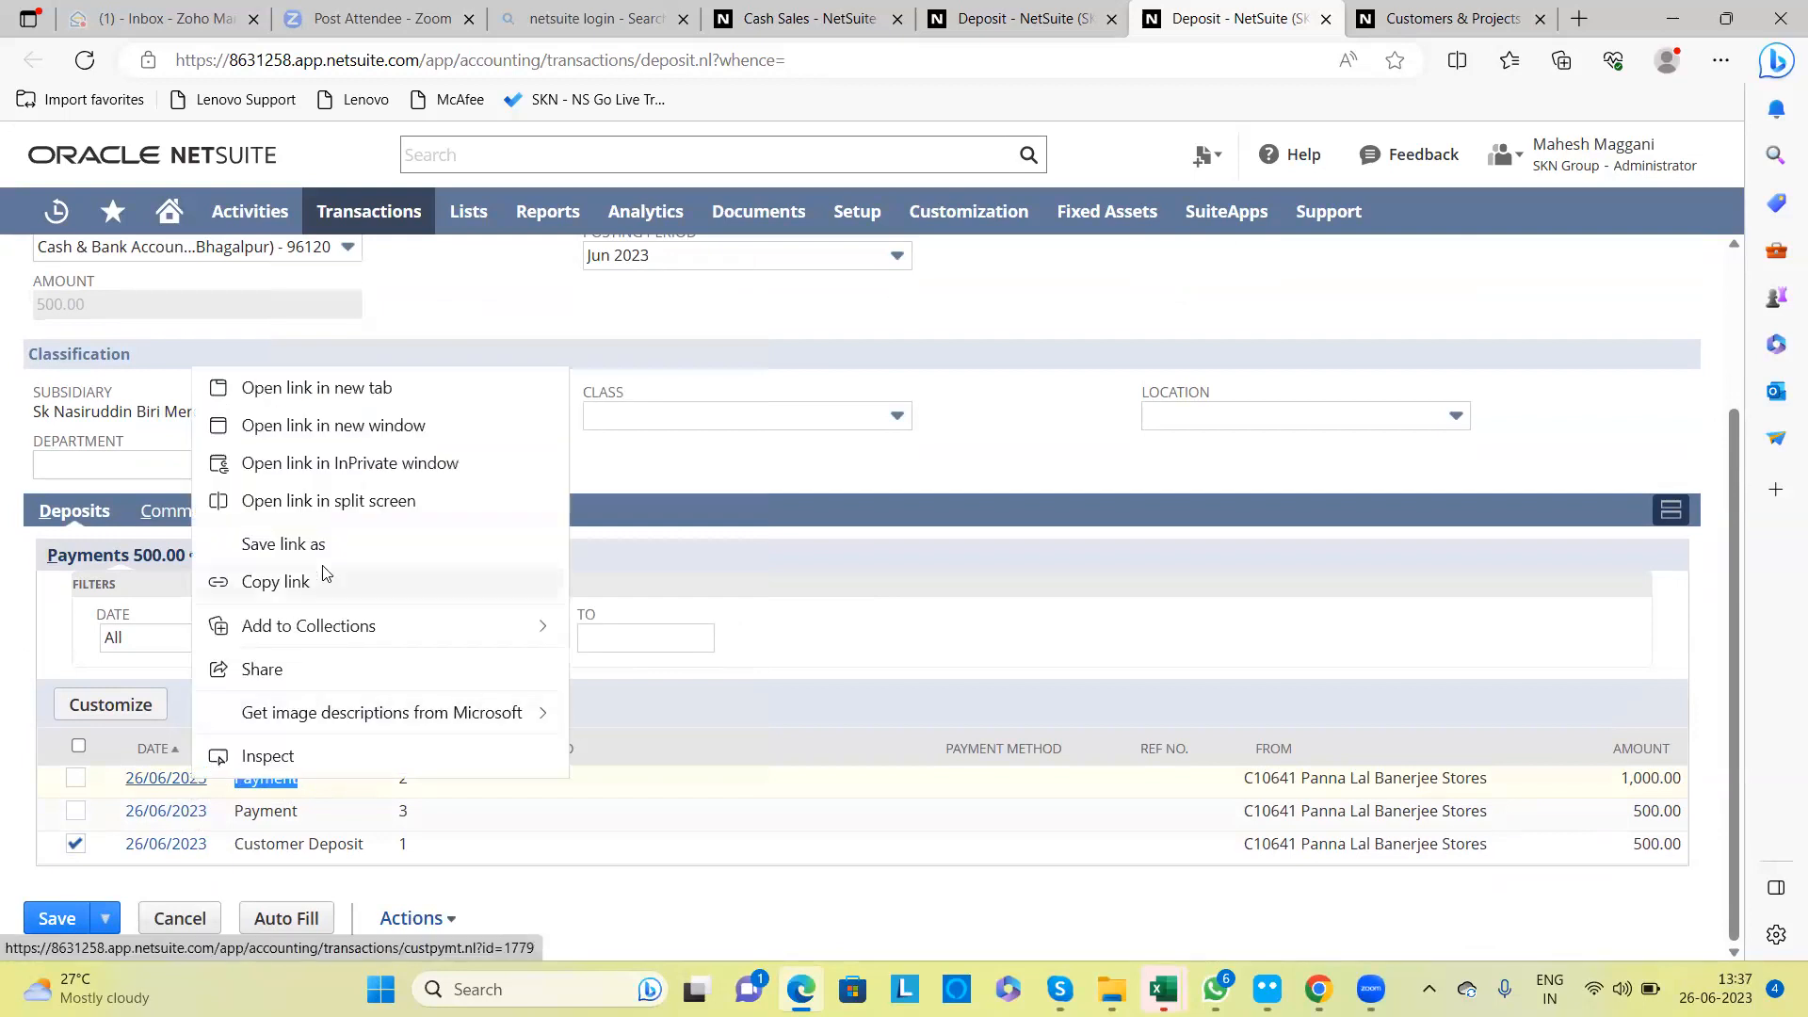
left_click(360, 399)
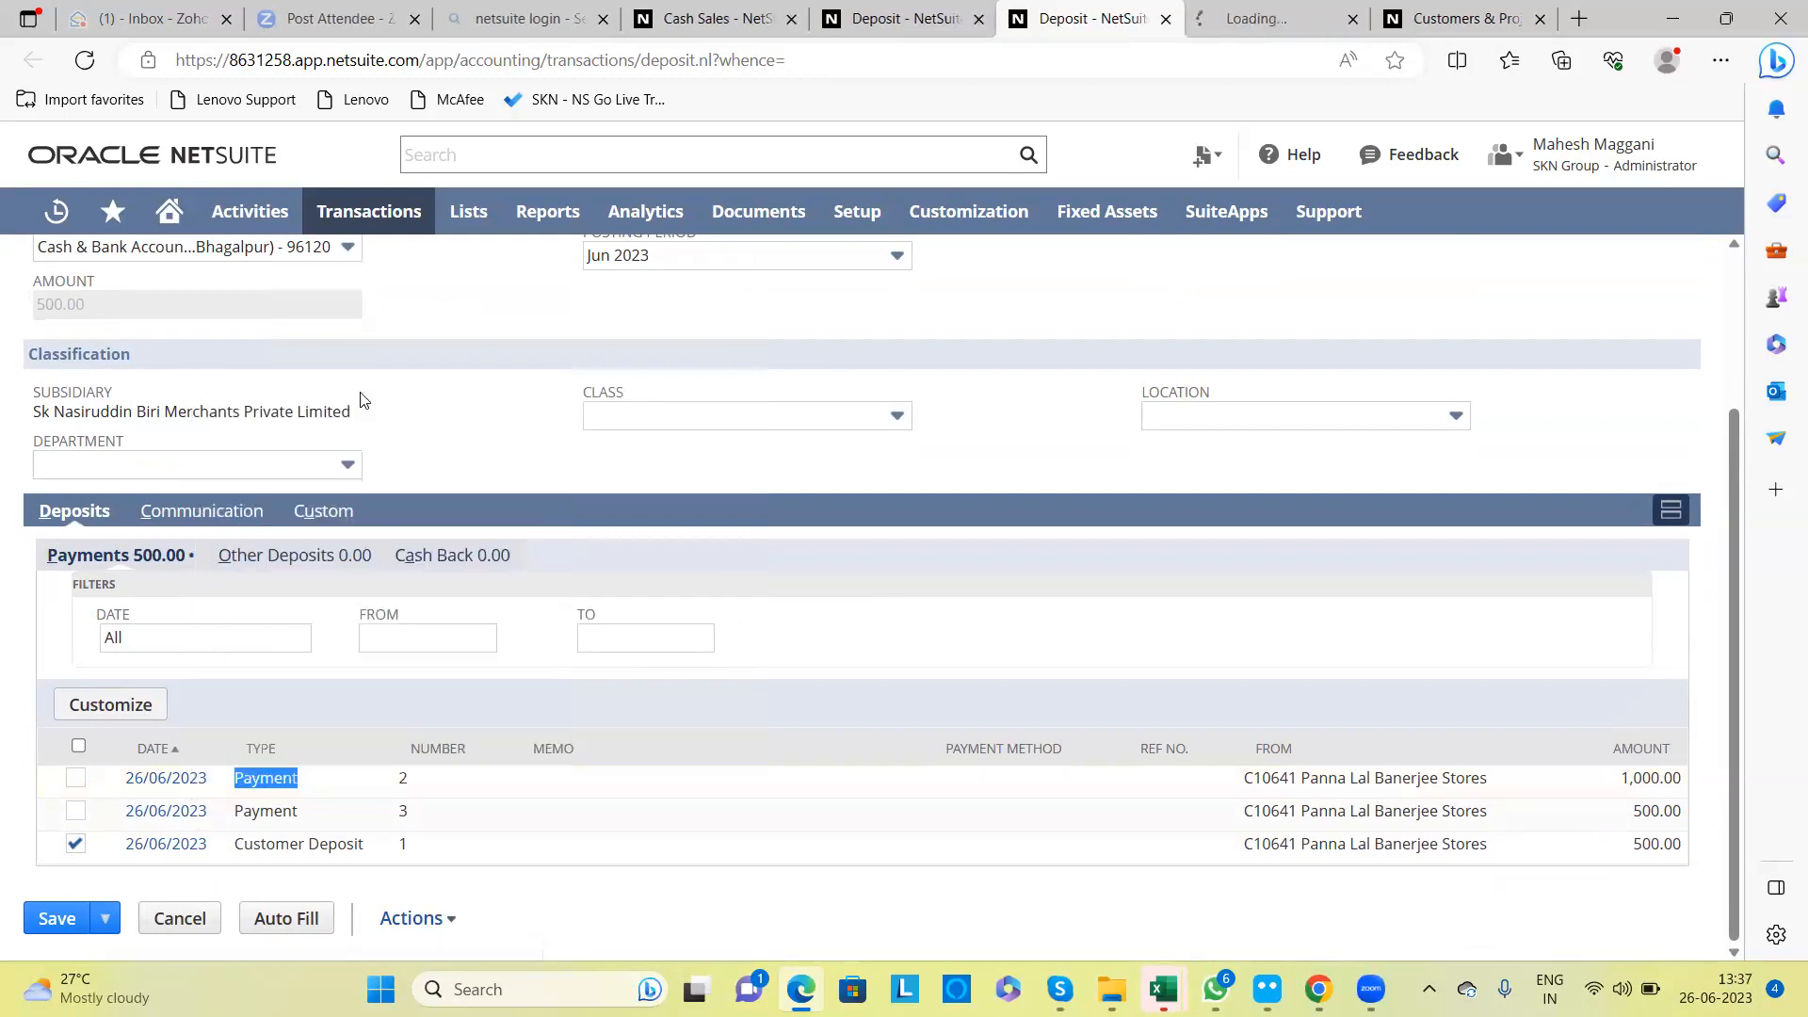
left_click(1262, 23)
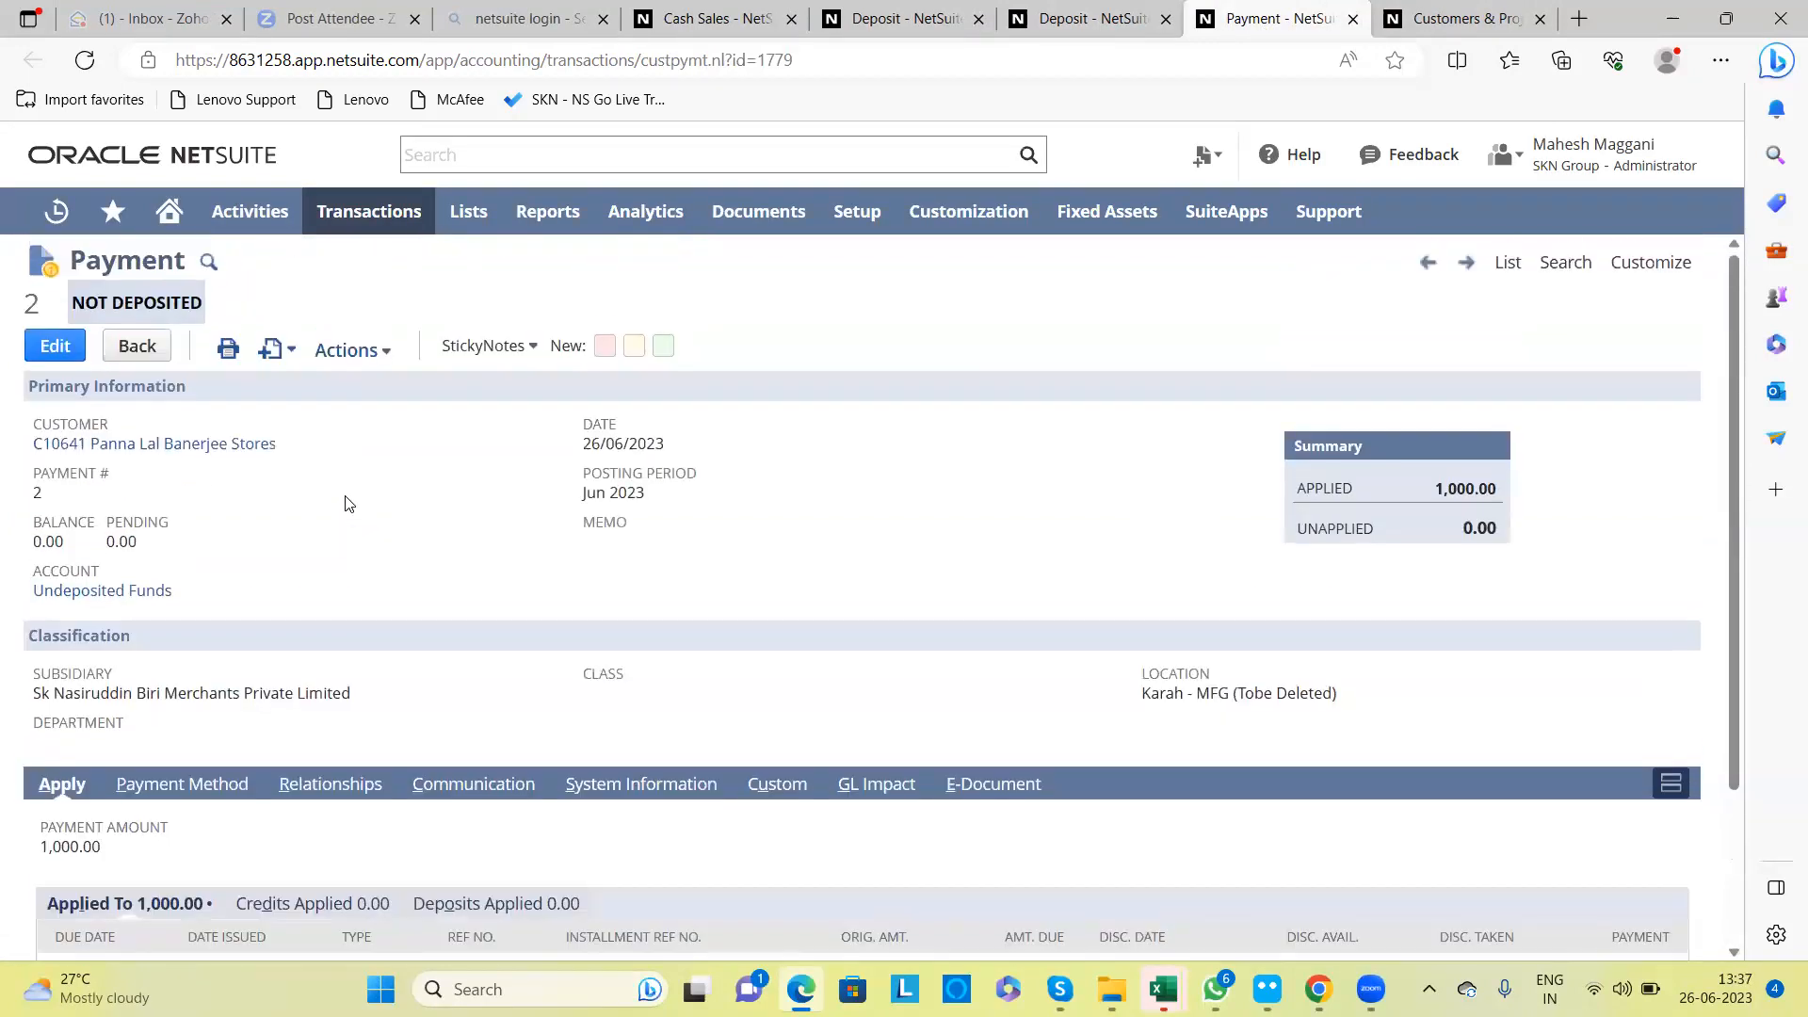
scroll(345, 504, "down", 2)
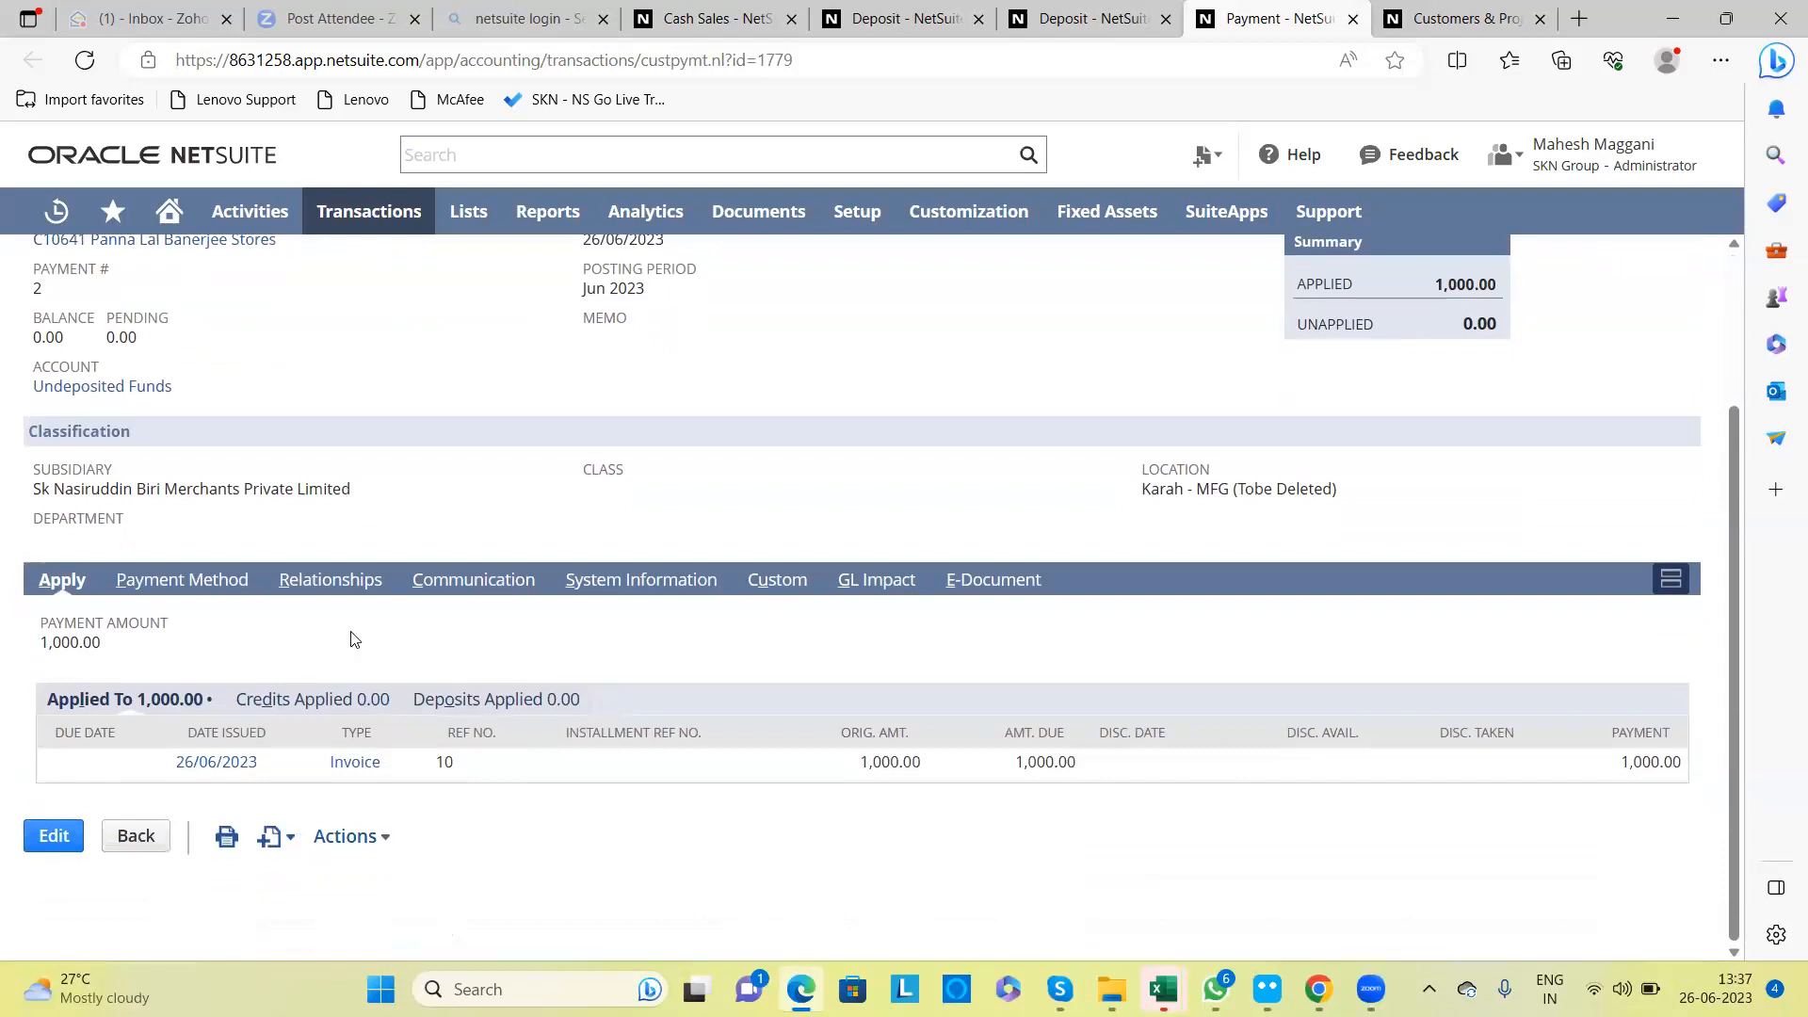
Step: Open the invoice that payment number 2 is applied to, review its details and items, and return to the payment
left_click(354, 763)
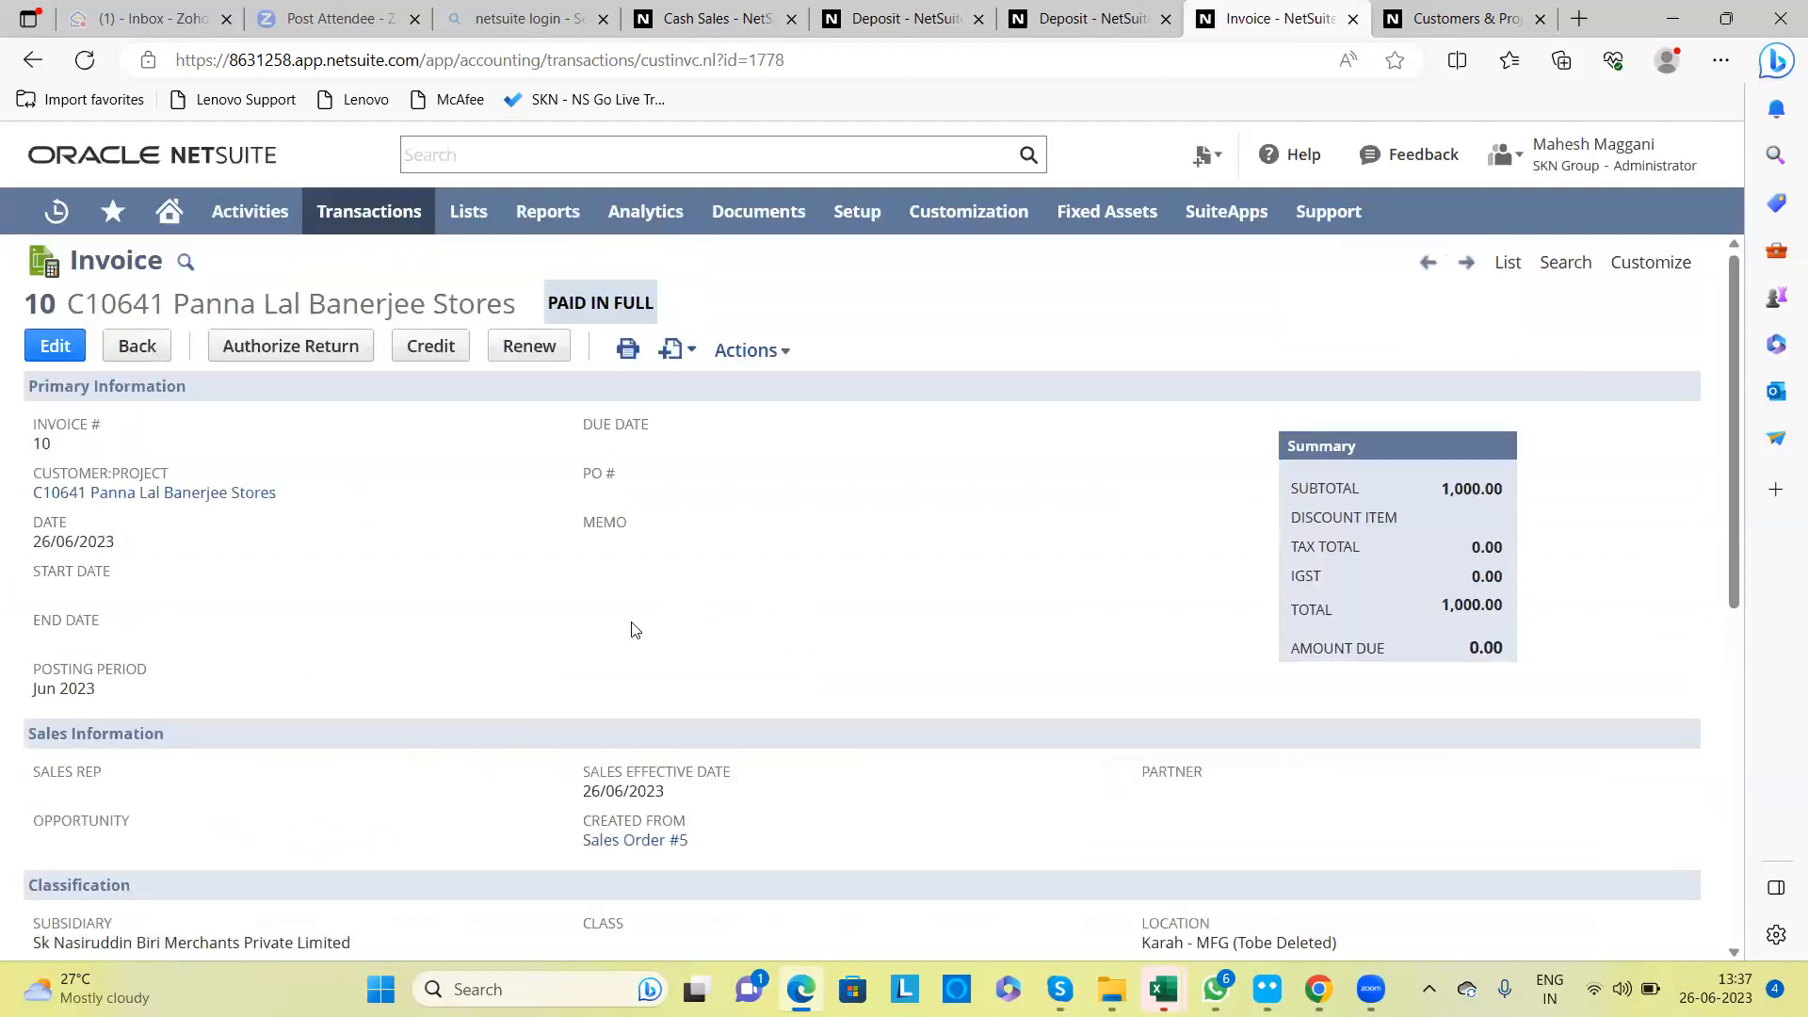
scroll(636, 630, "down", 3)
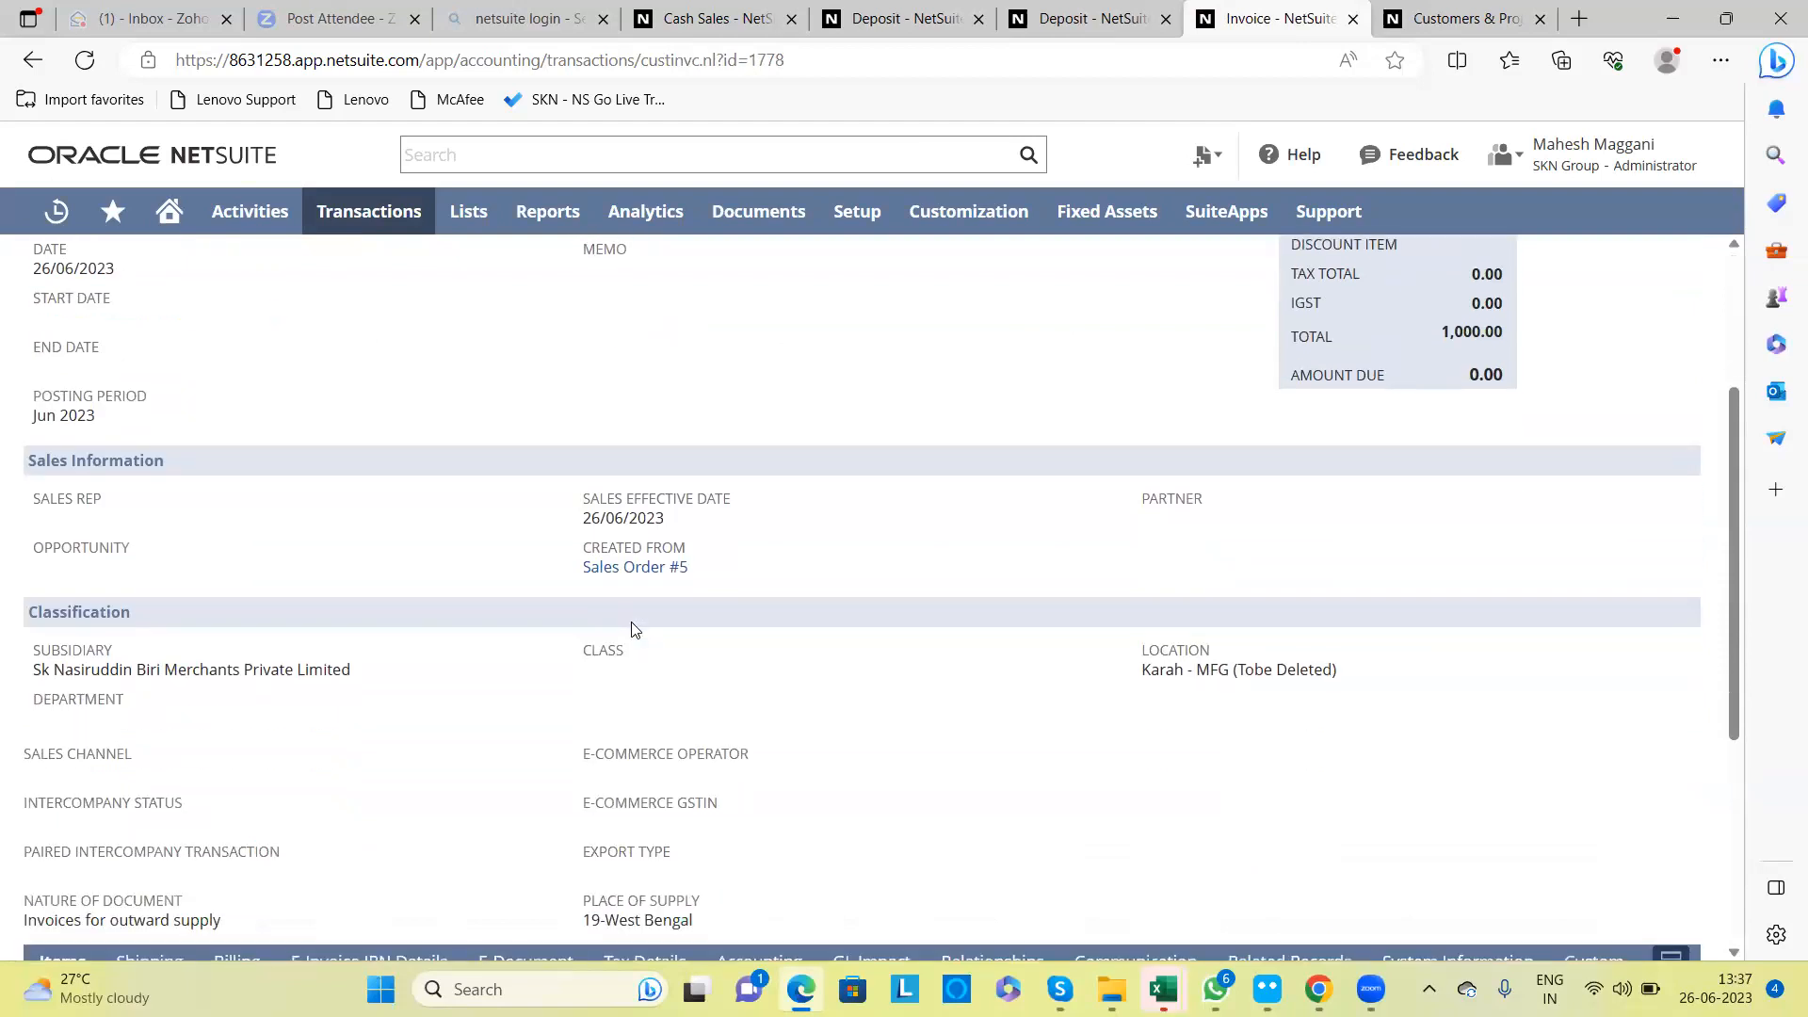
scroll(636, 630, "down", 5)
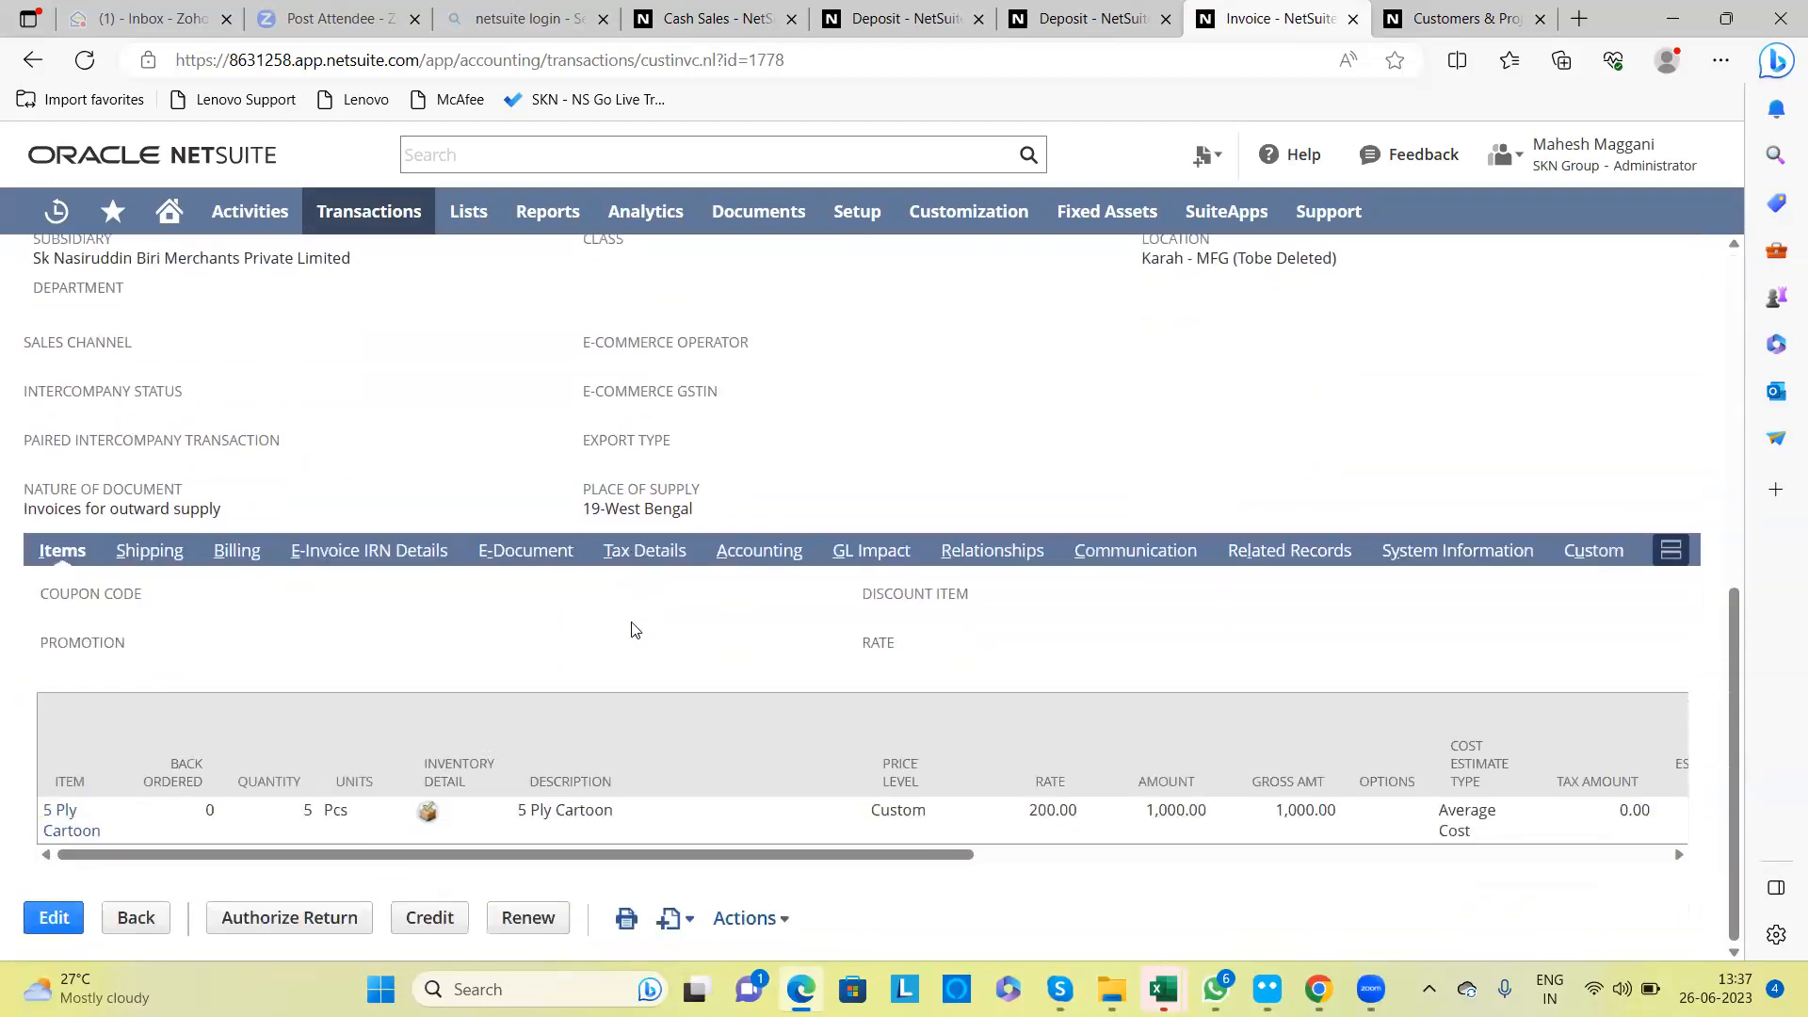
left_click(34, 62)
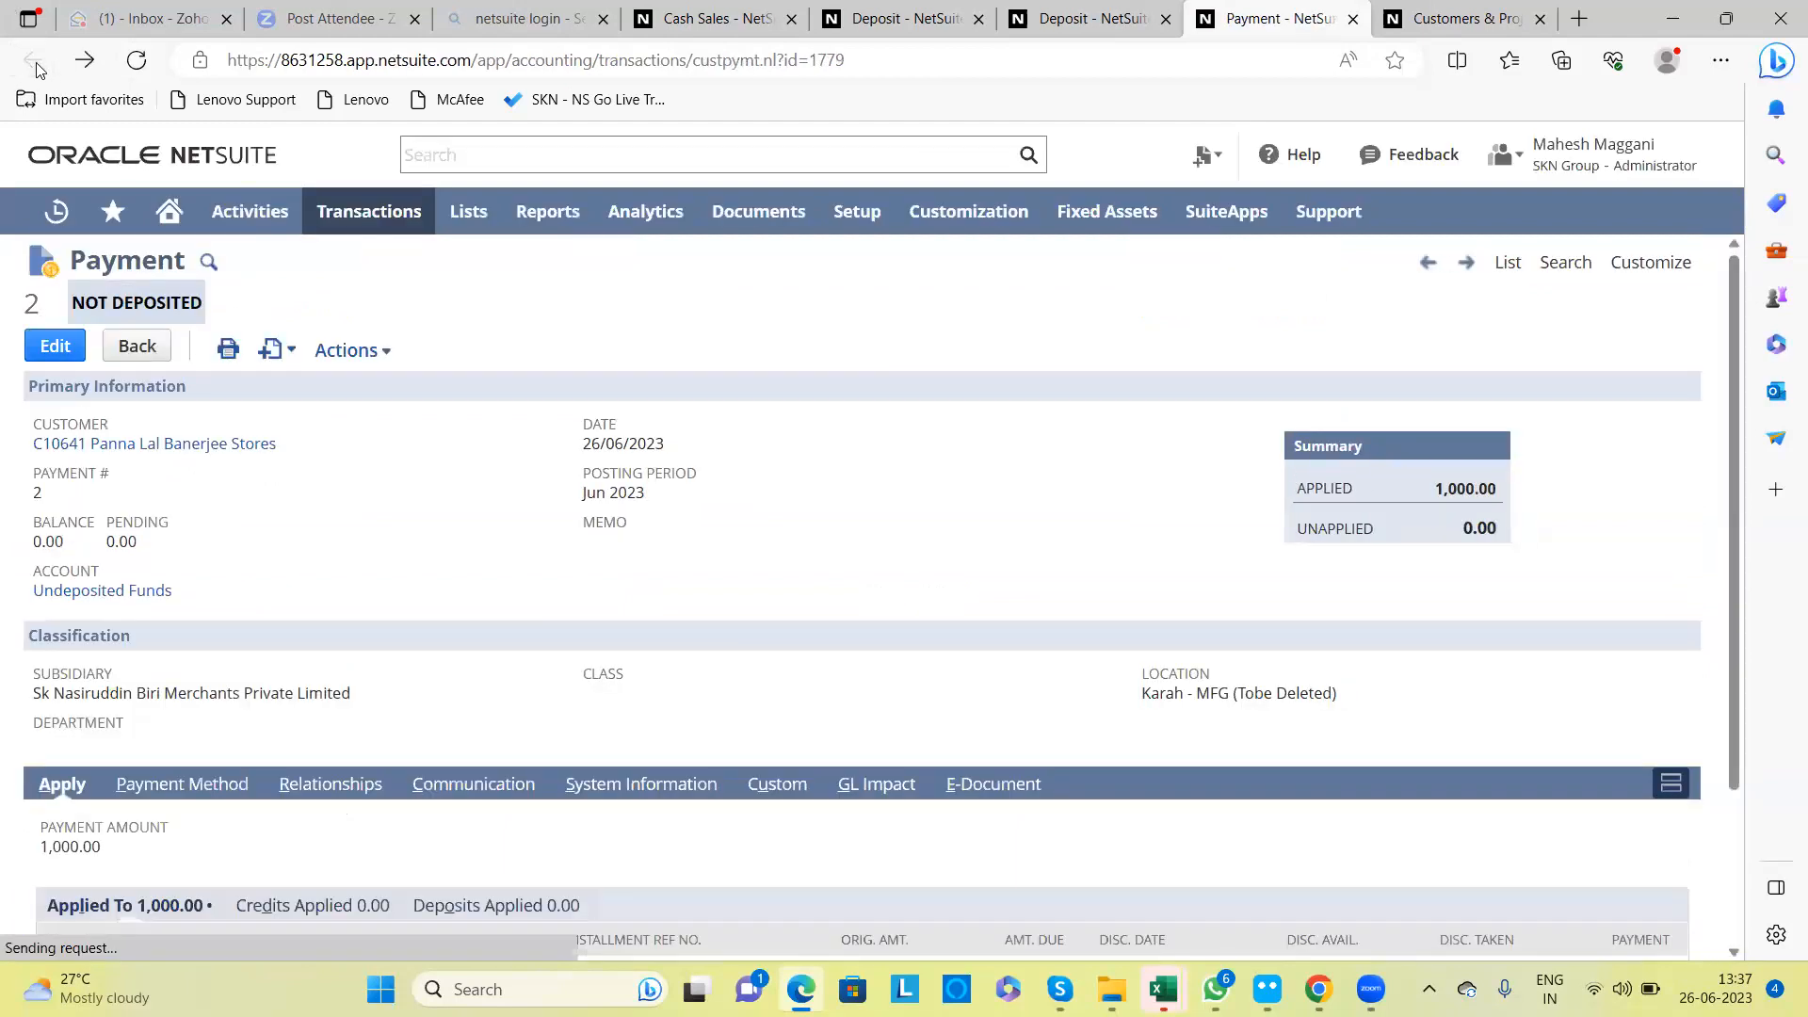
Step: Go back to the unsaved deposit form and open payment number 2 again in another new tab
left_click(1055, 18)
left_click(812, 651)
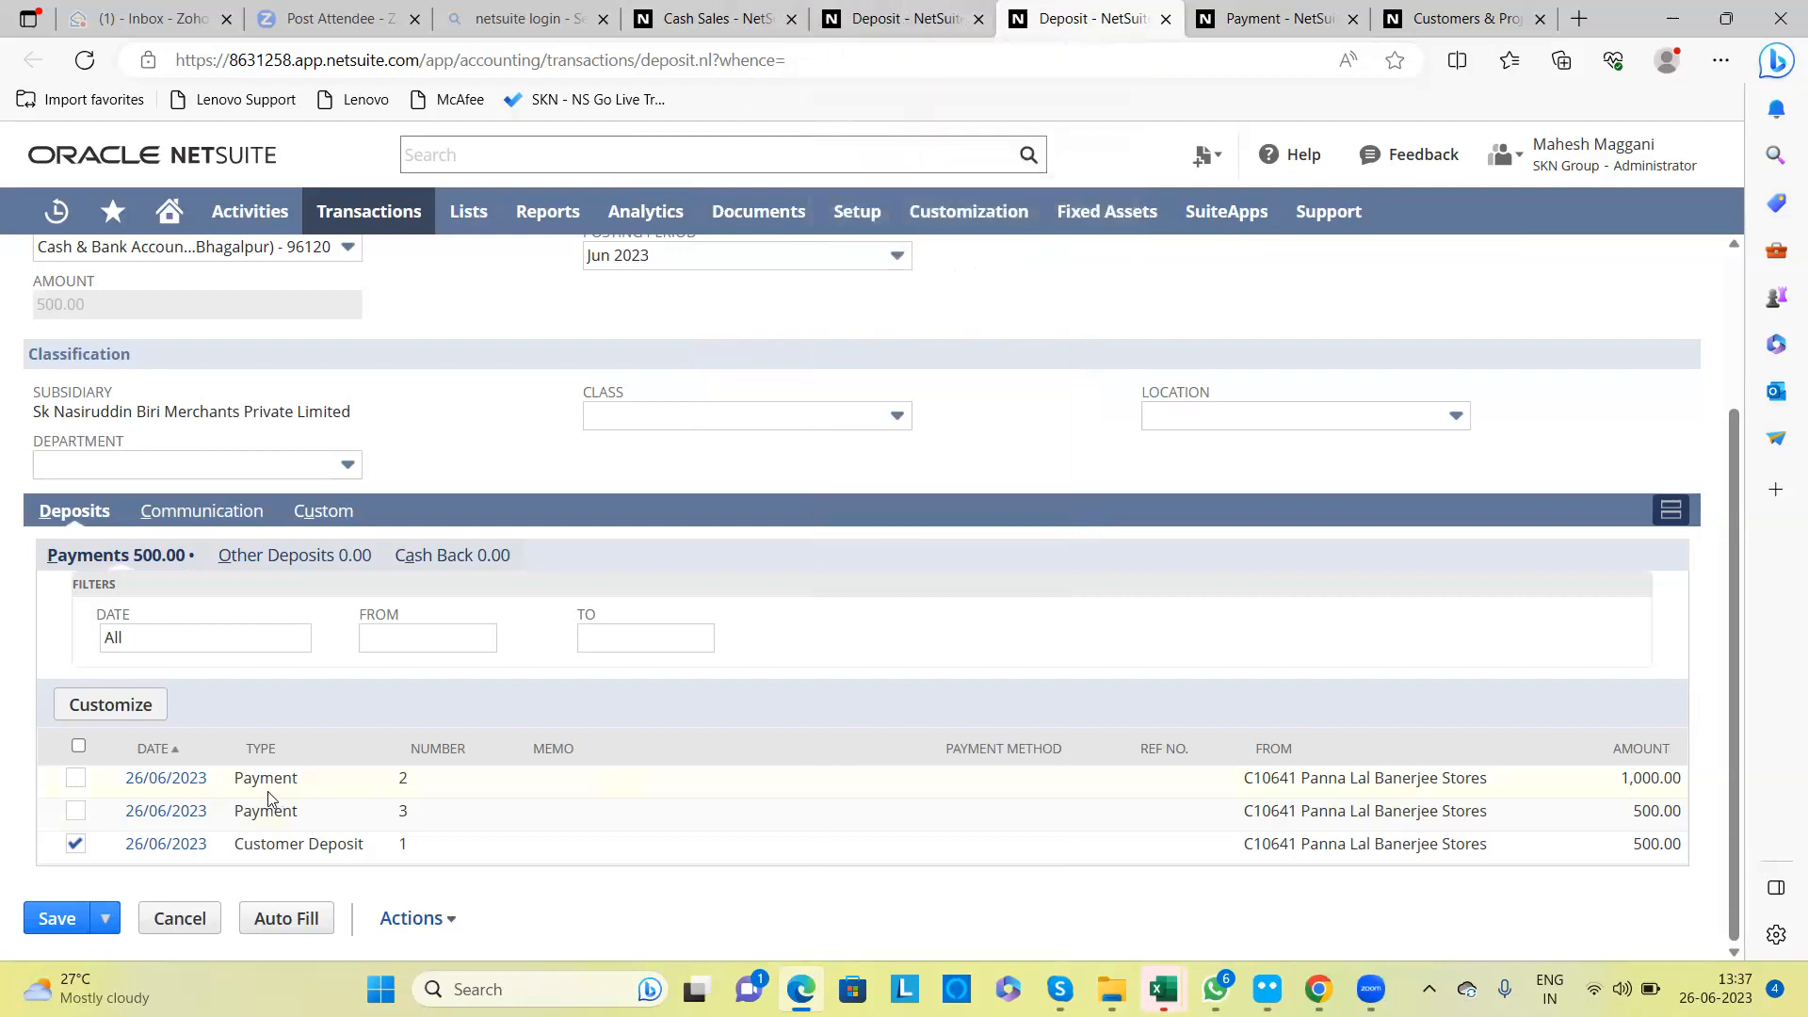
right_click(170, 786)
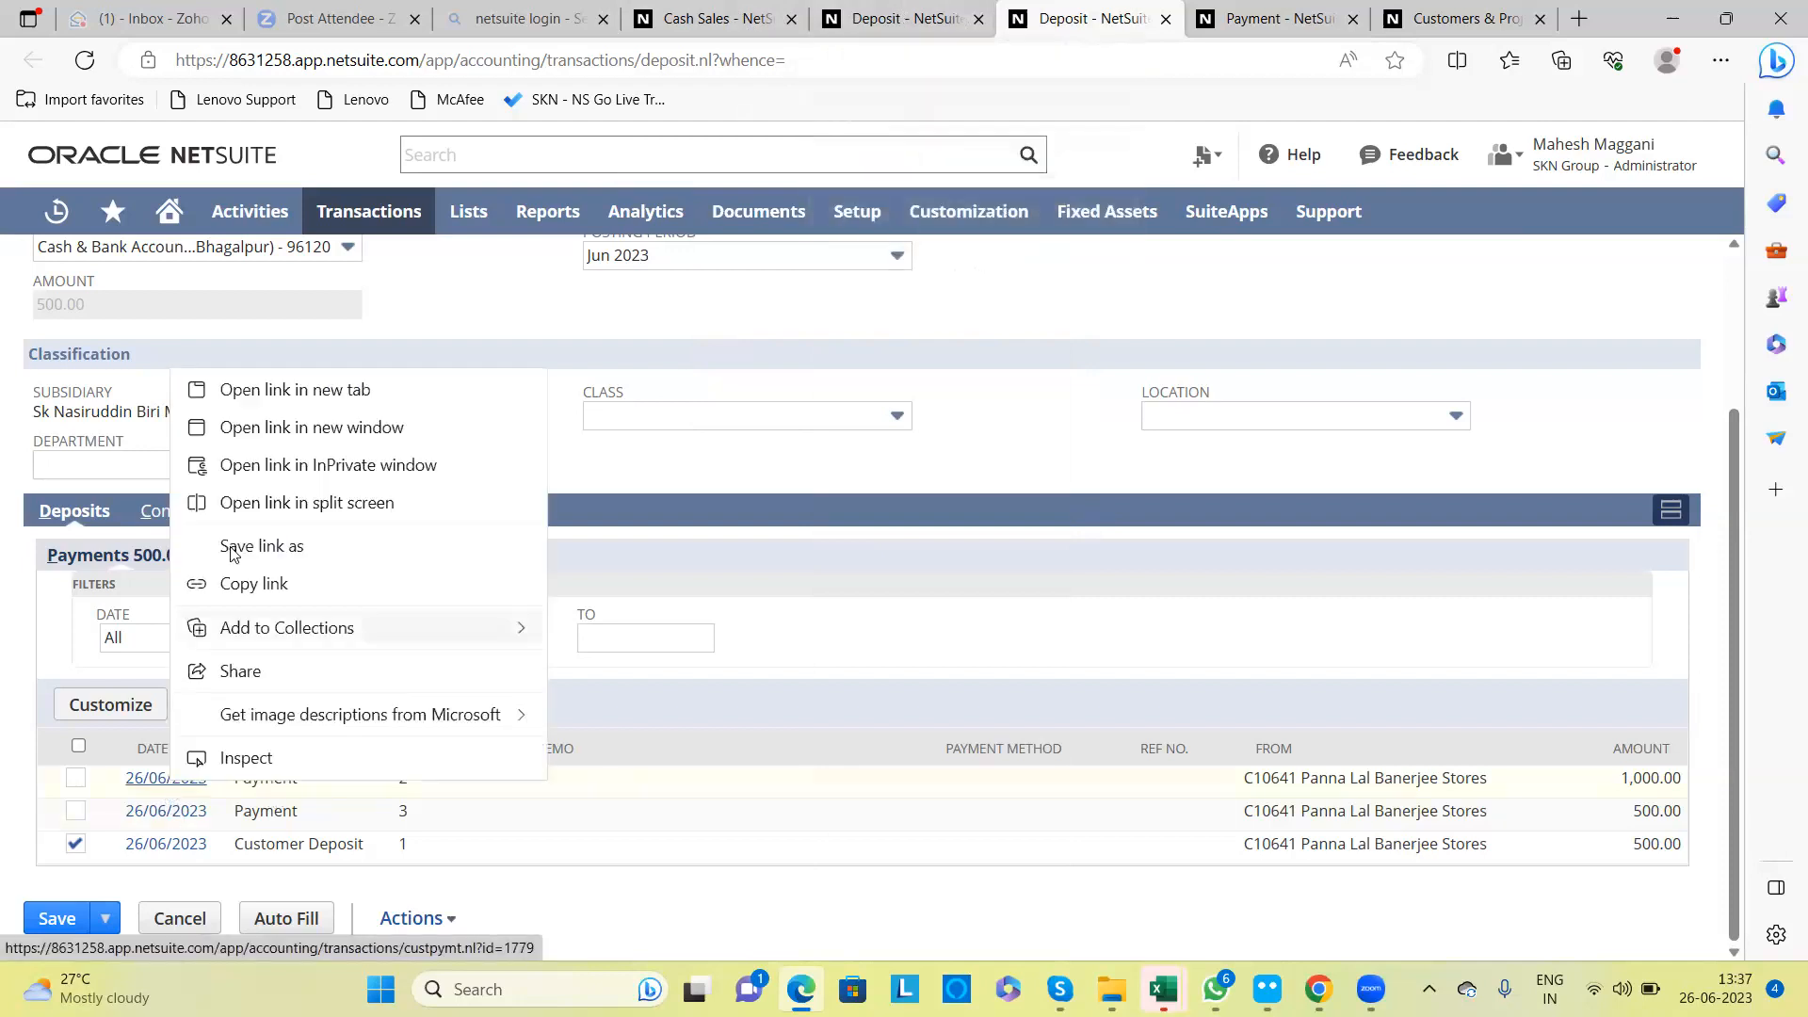
left_click(325, 390)
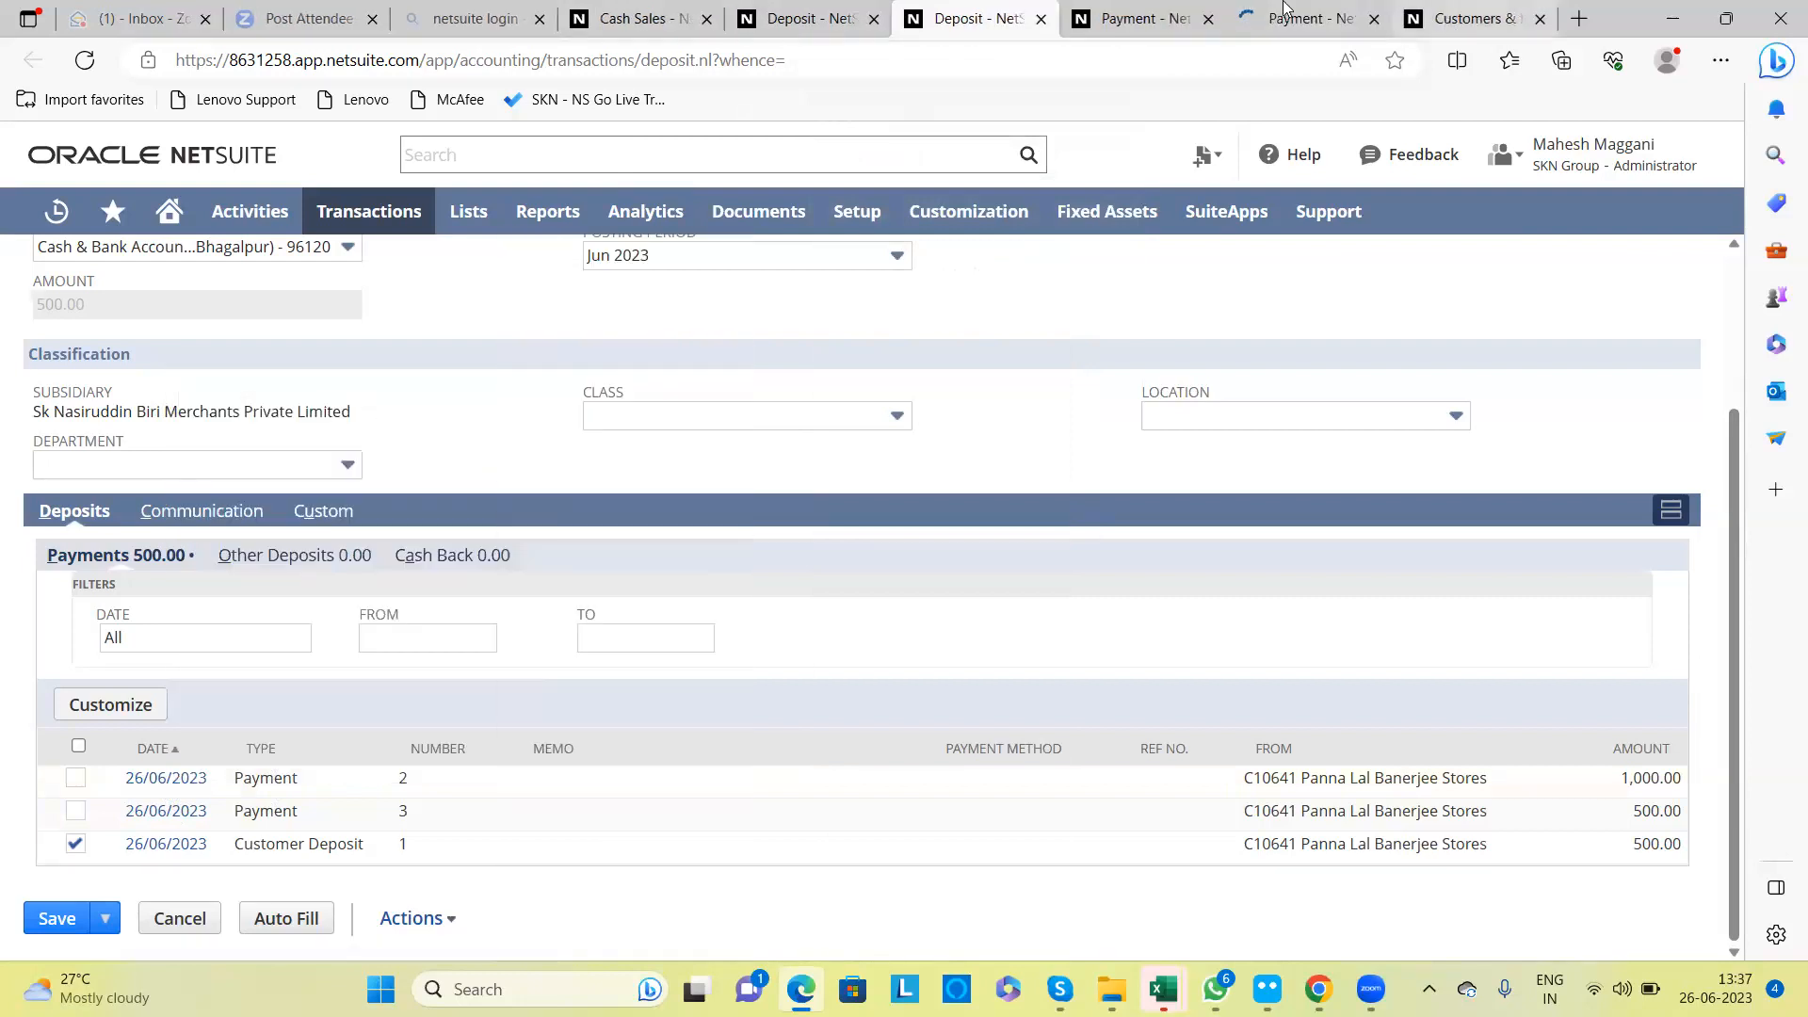
left_click(1283, 13)
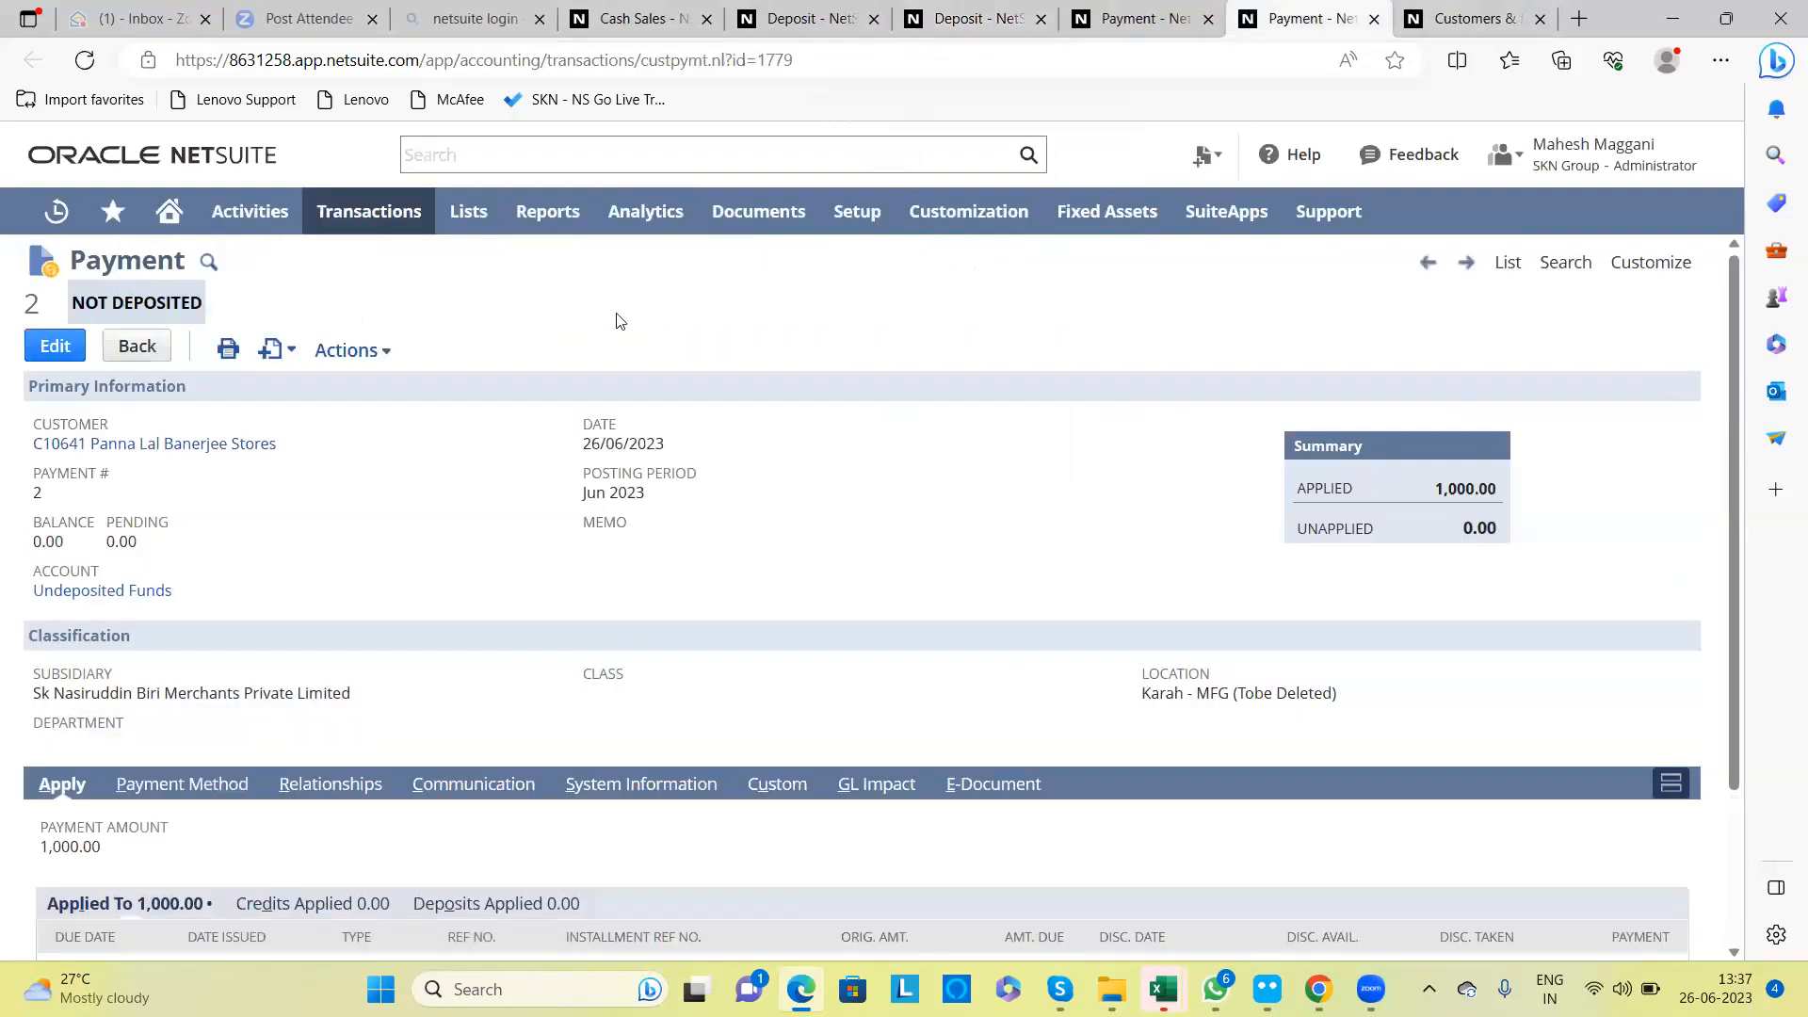
Step: Open the Undeposited Funds register from the payment's account link in a separate browser tab and review its entries
left_click_drag(173, 593, 37, 591)
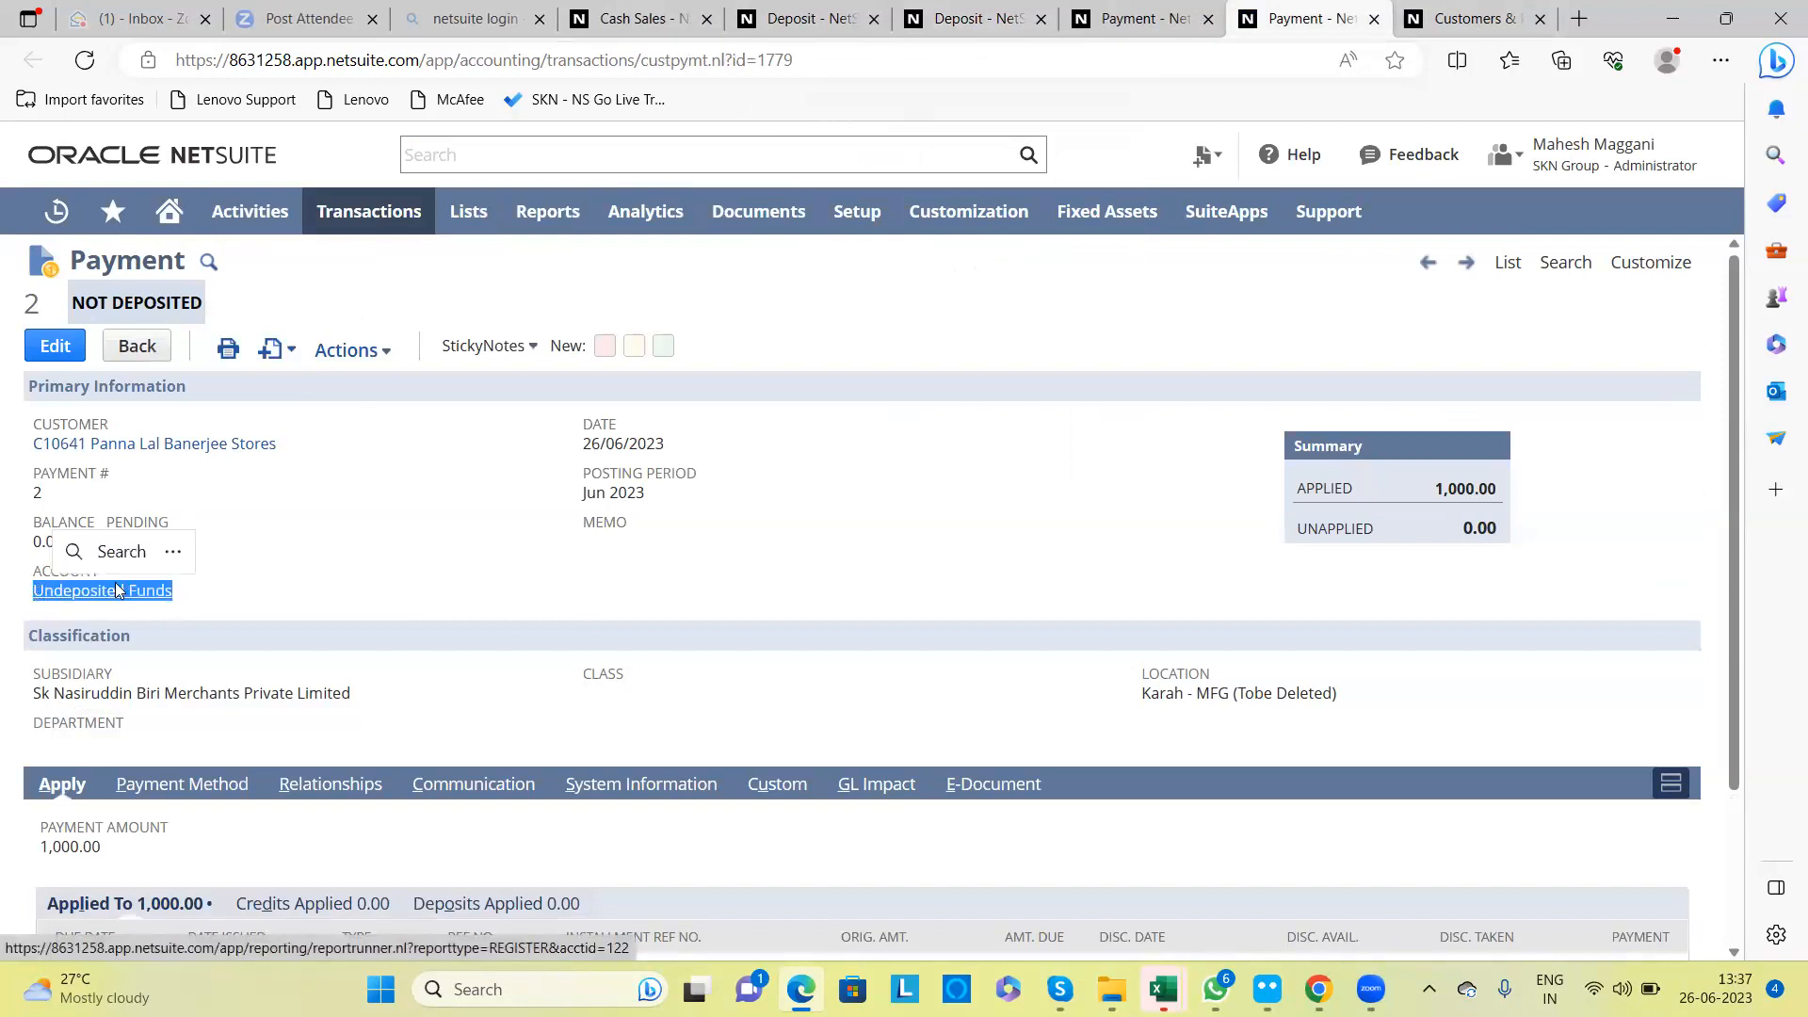
left_click(300, 510)
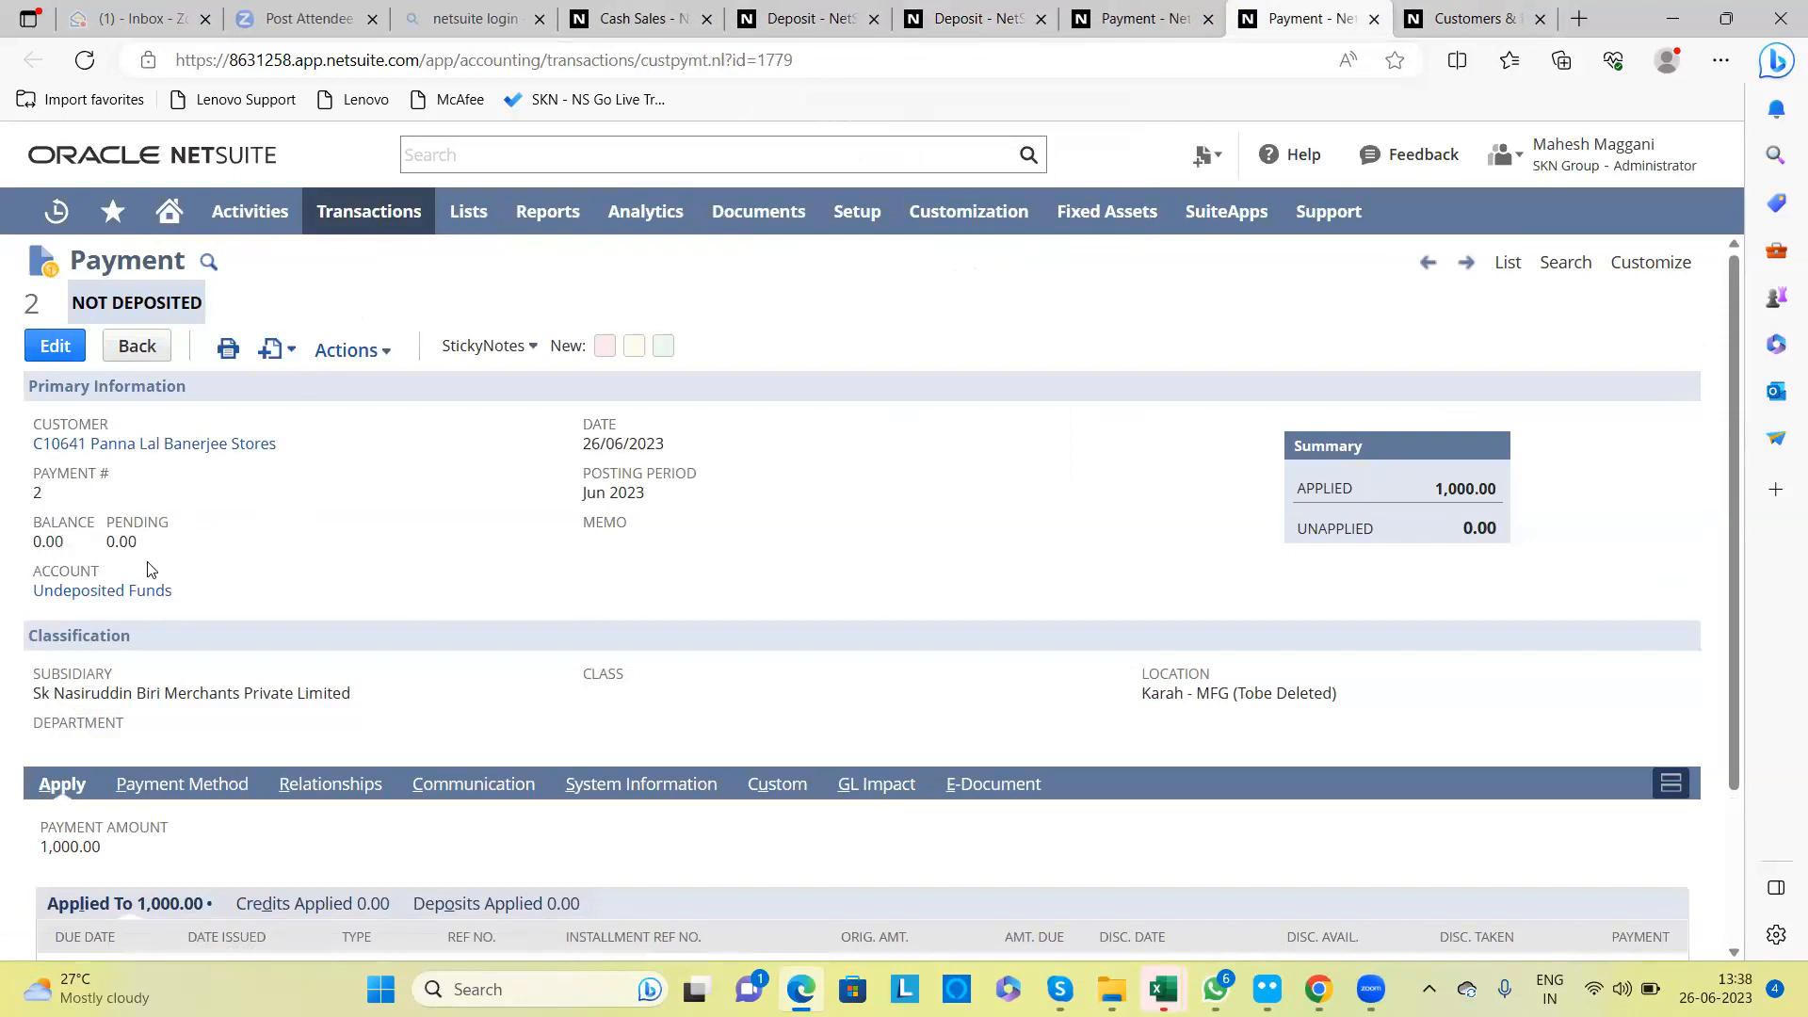
right_click(122, 591)
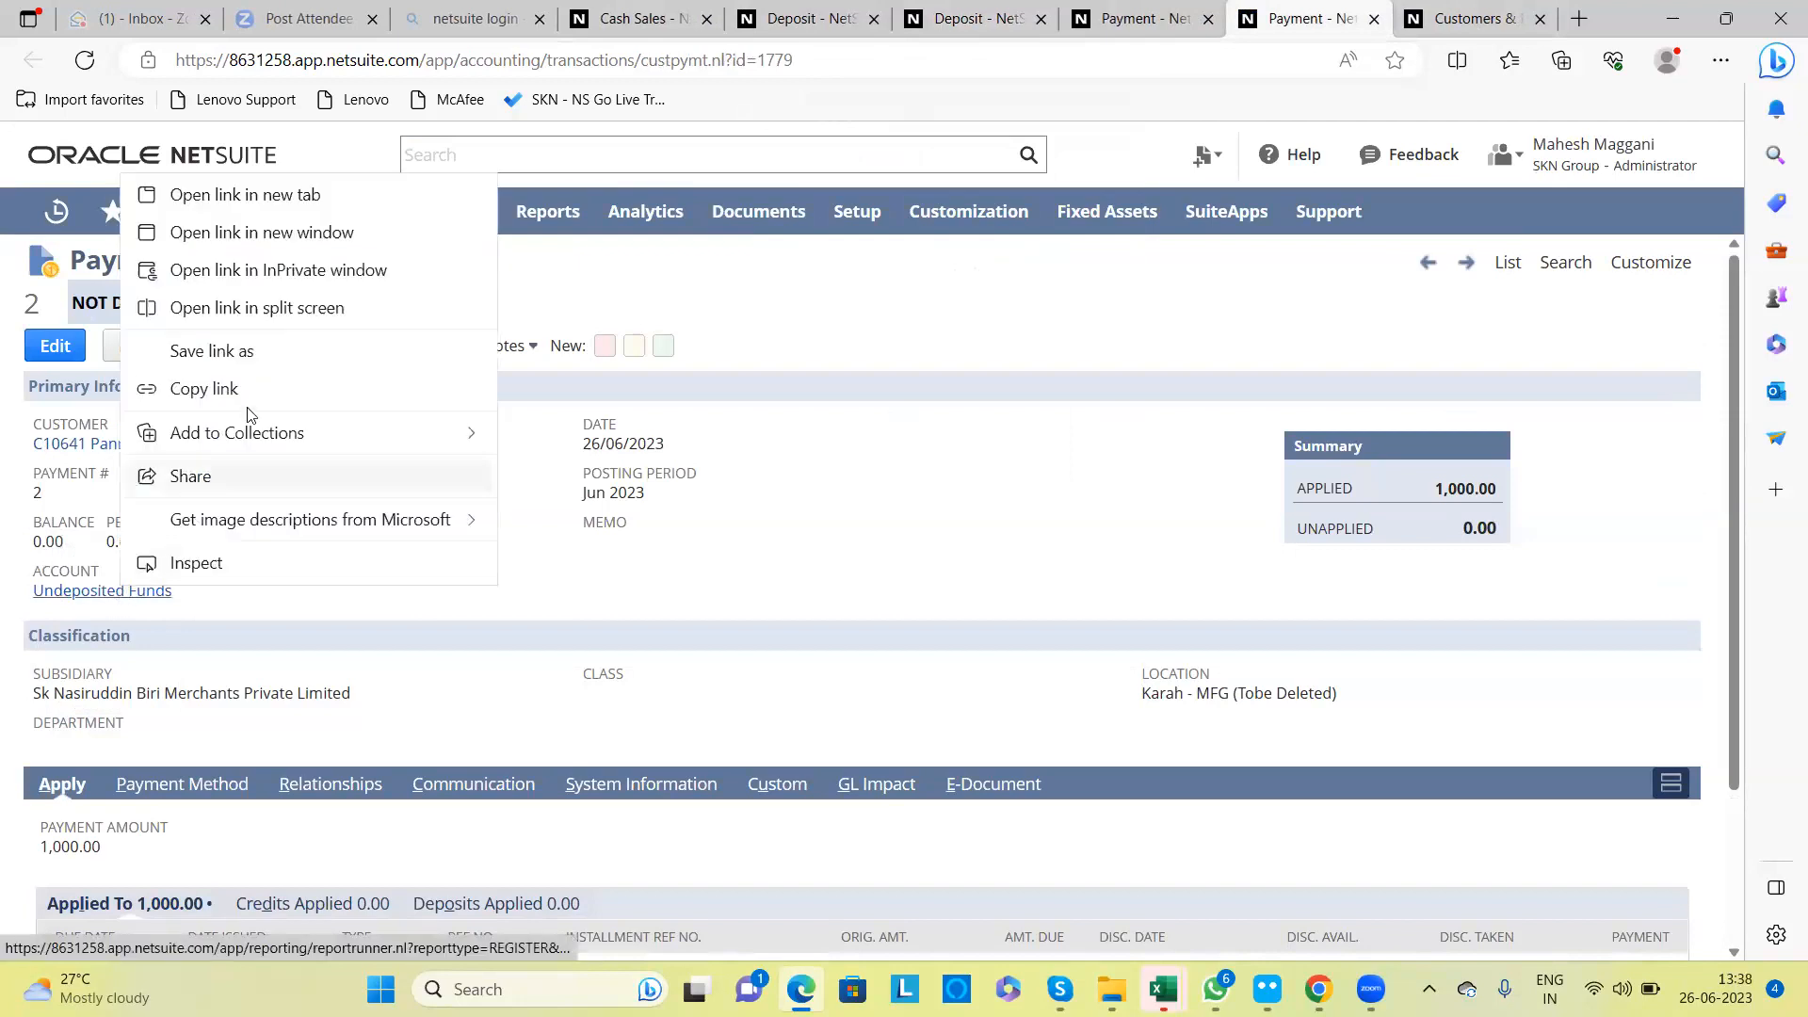
left_click(267, 197)
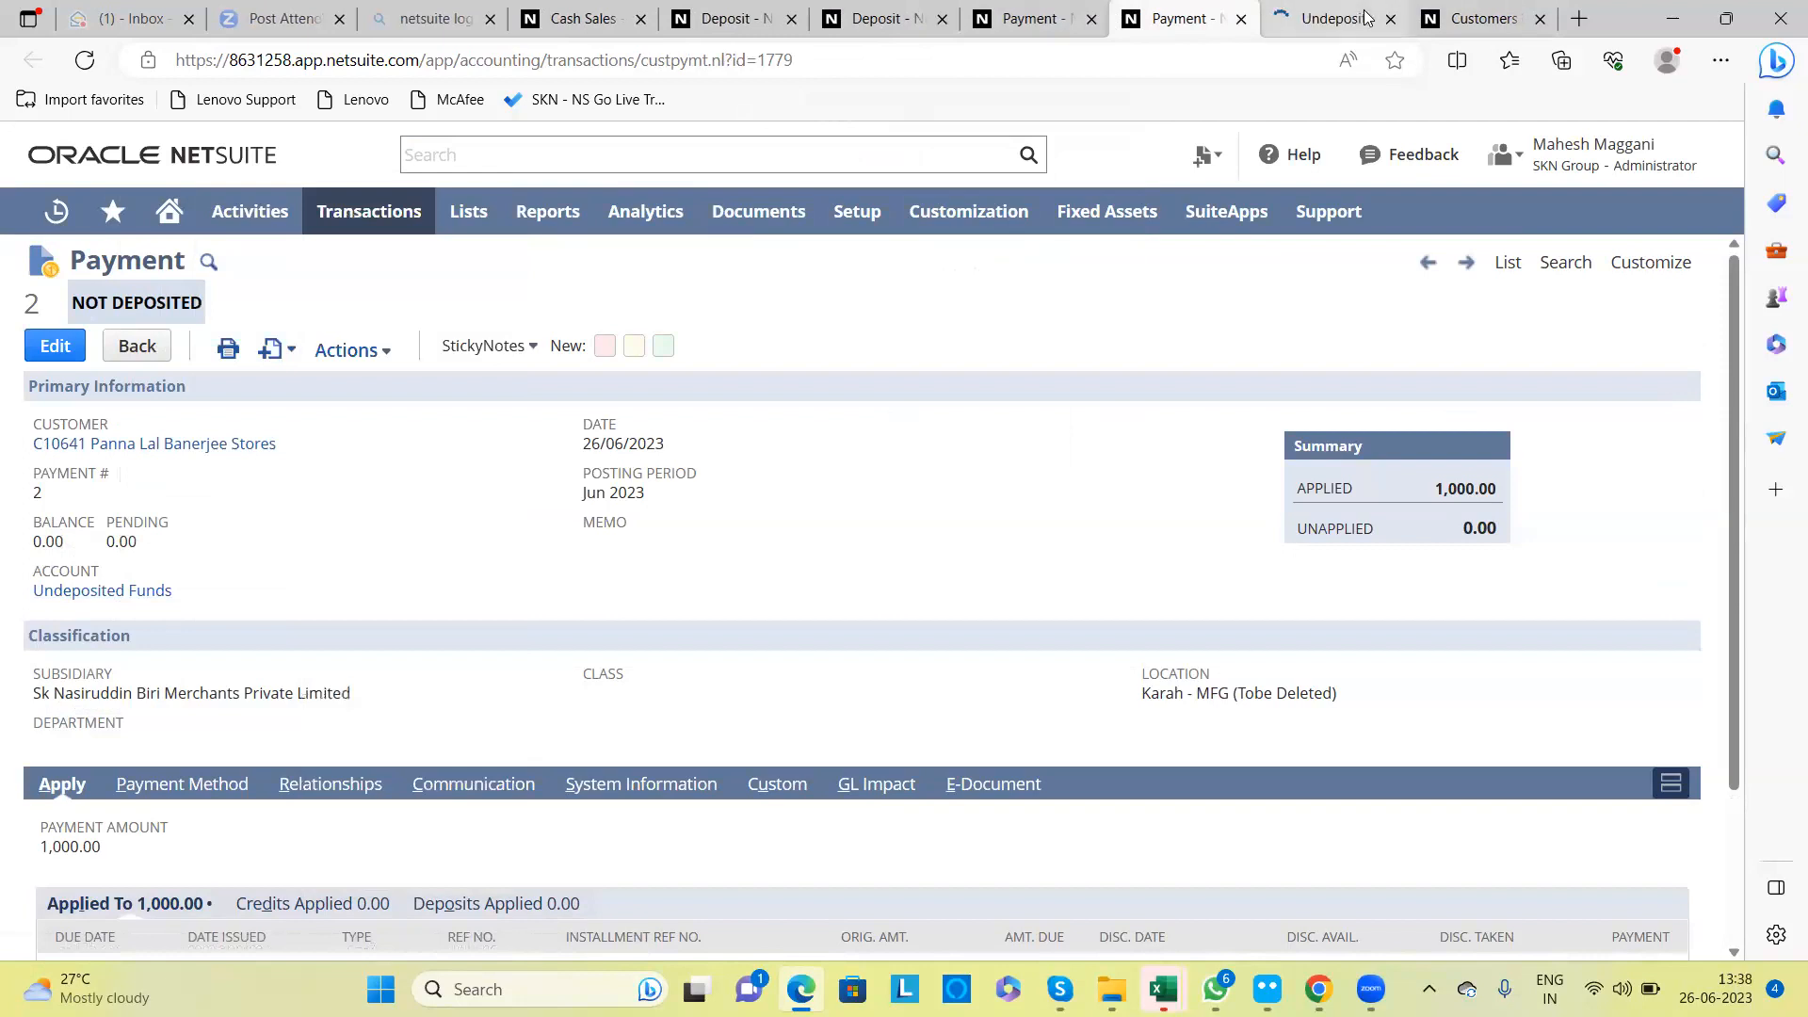
left_click(1354, 19)
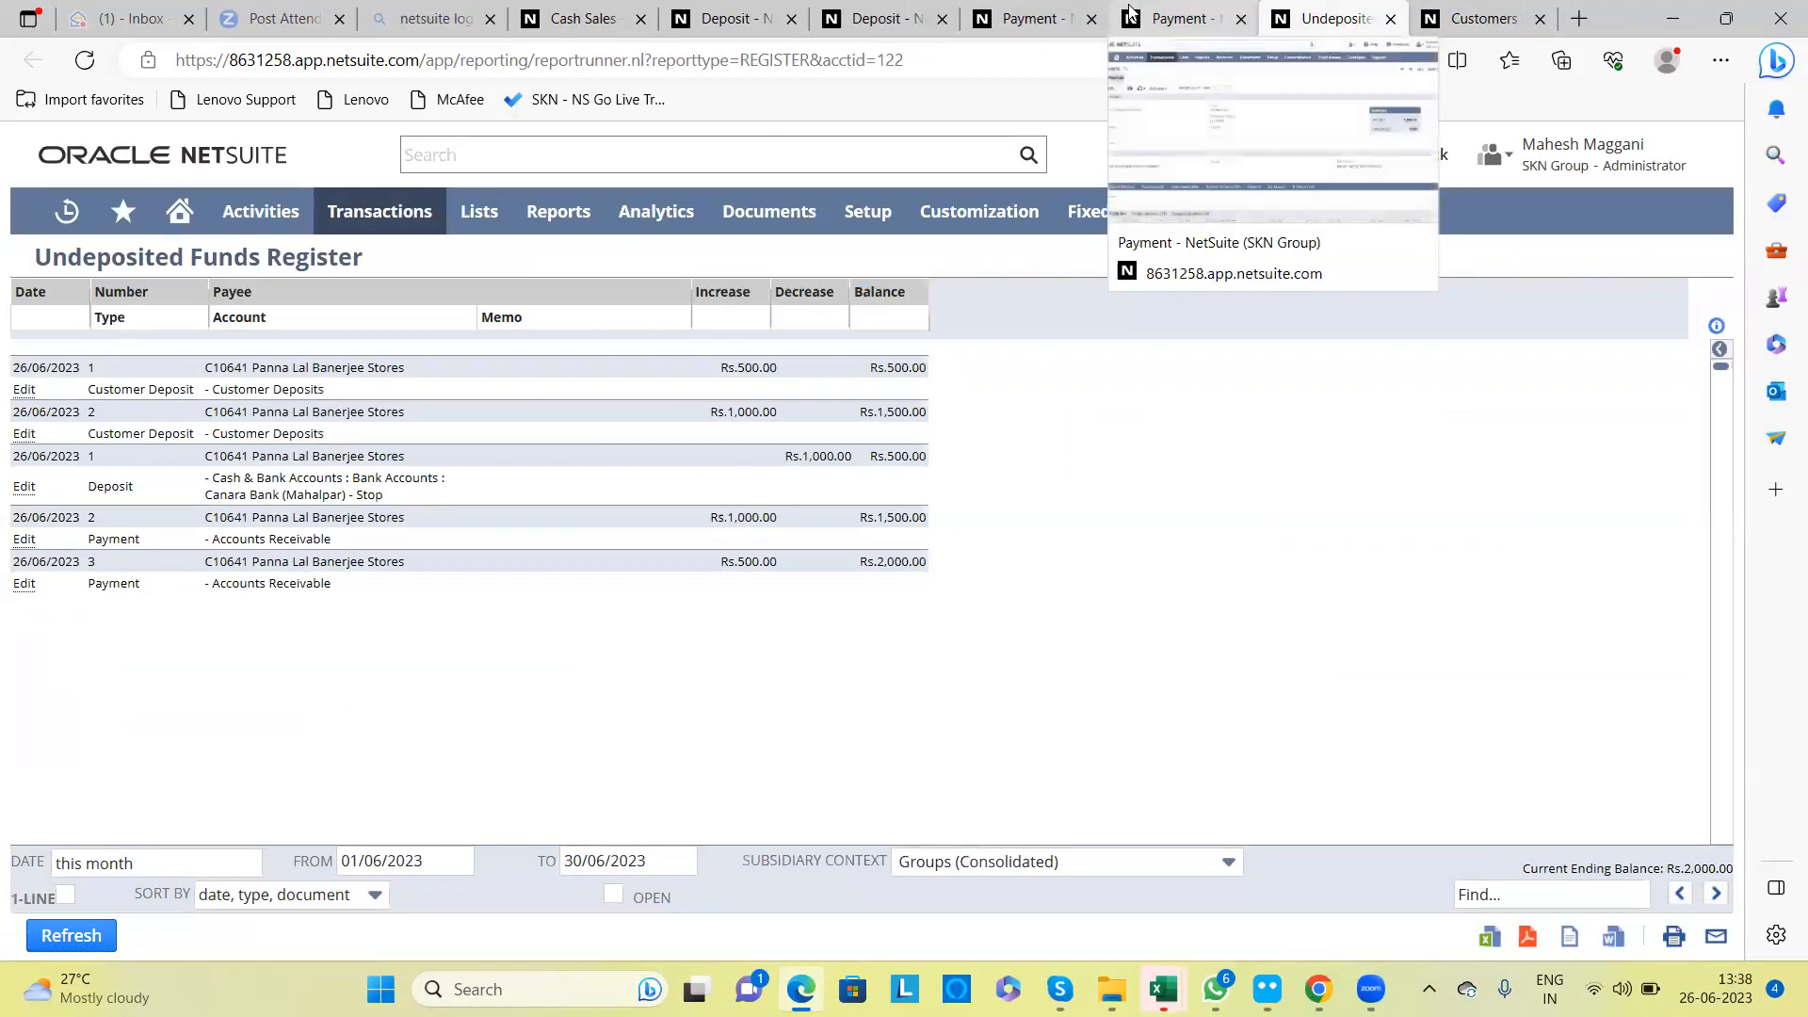
mouse_move(1300, 207)
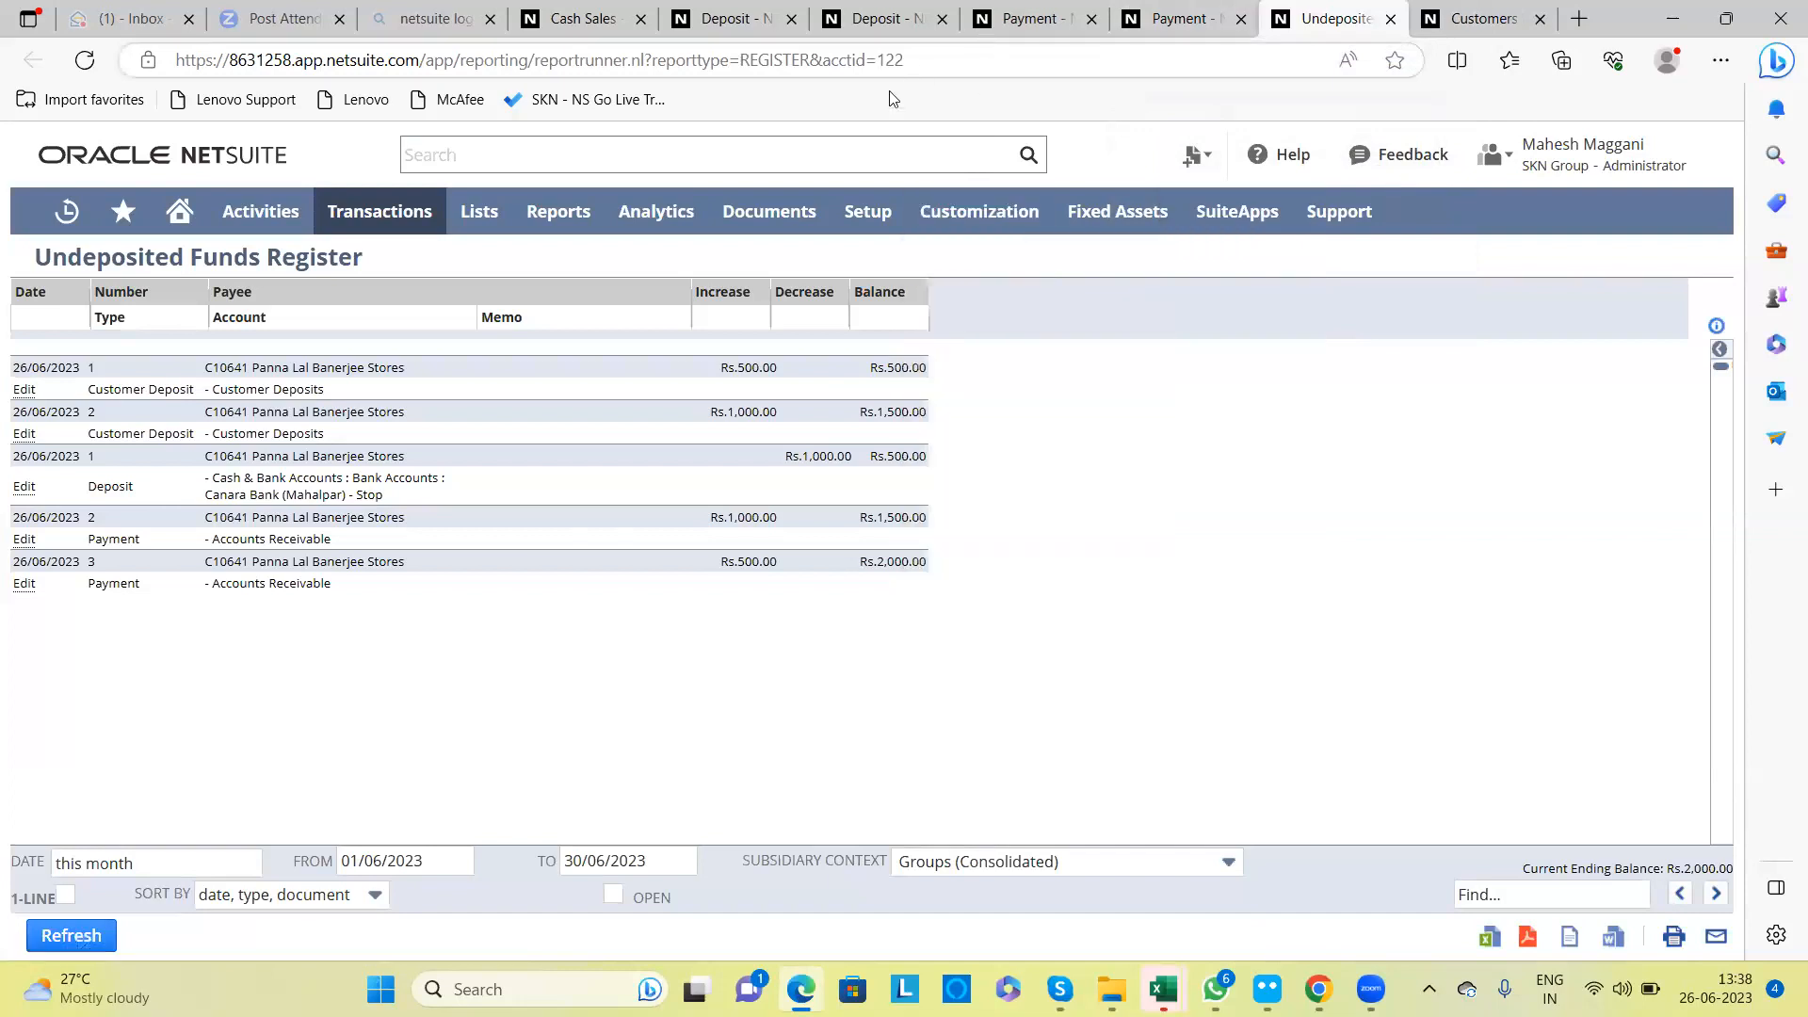
Step: Return to the payment record, open a new Make Deposits form in a separate browser tab and look over it
key("ctrl+shift+Tab")
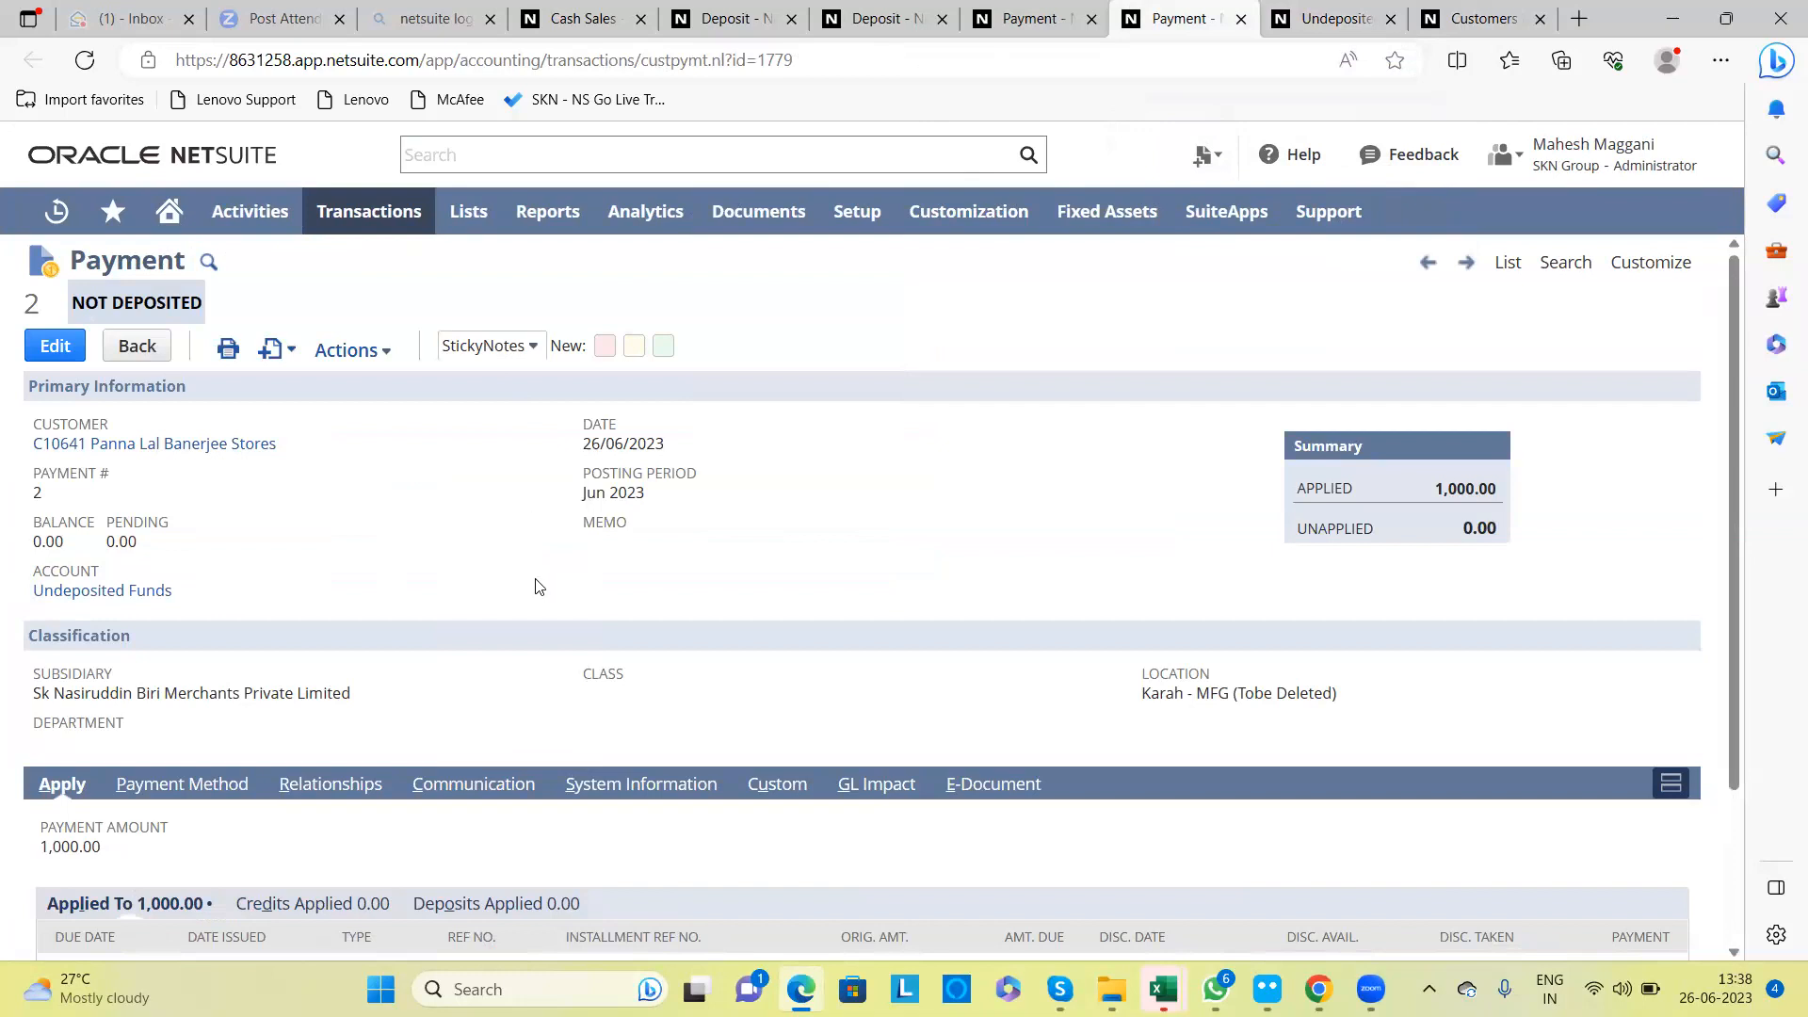
scroll(539, 587, "down", 3)
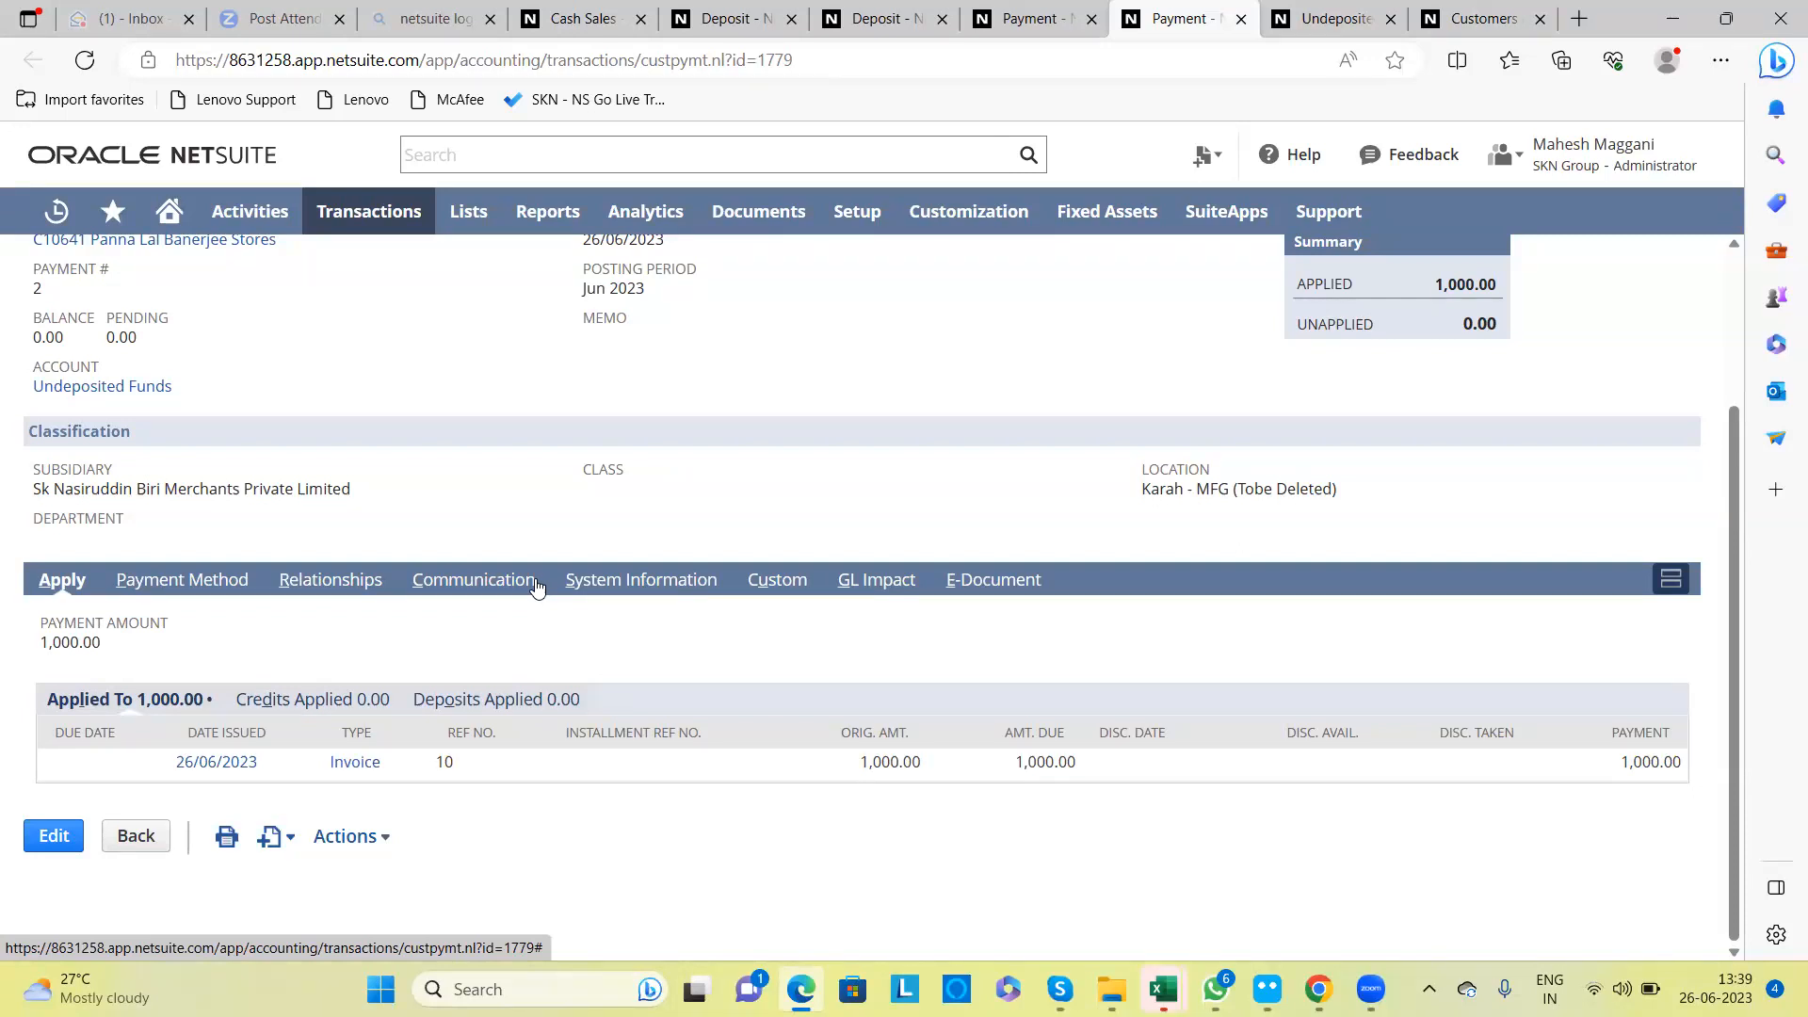
mouse_move(344, 219)
mouse_move(364, 465)
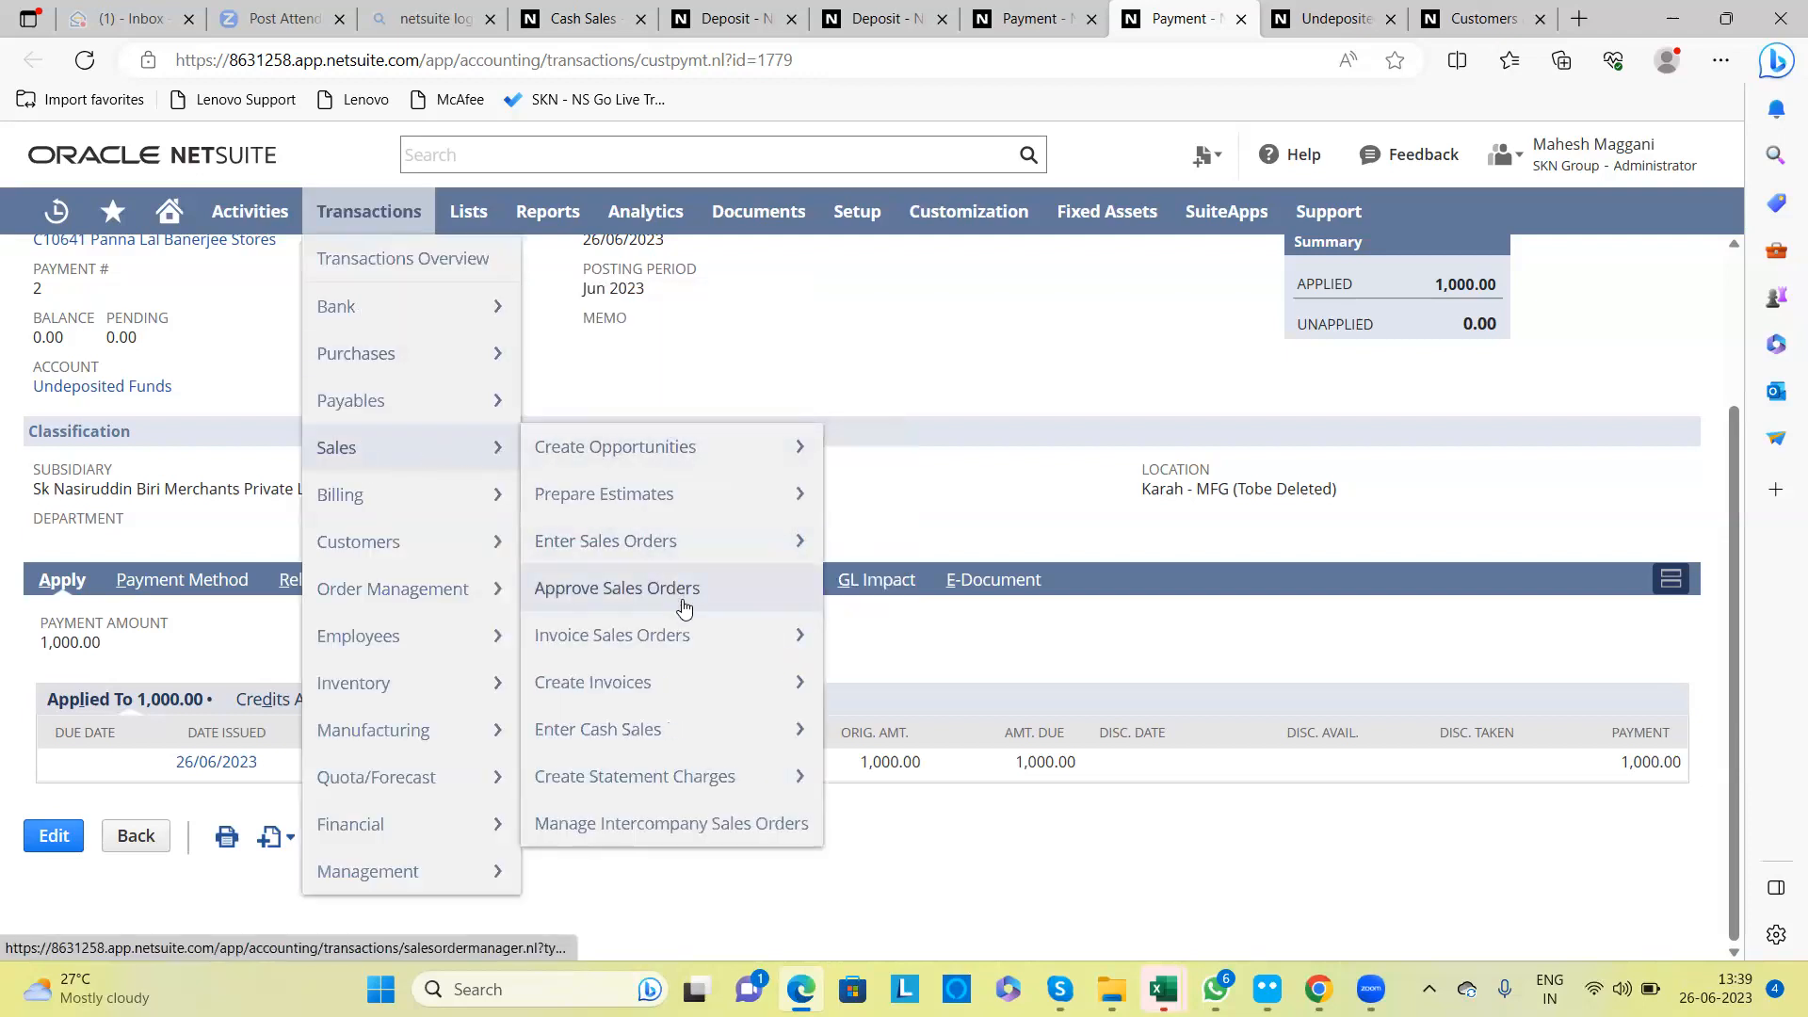
mouse_move(697, 700)
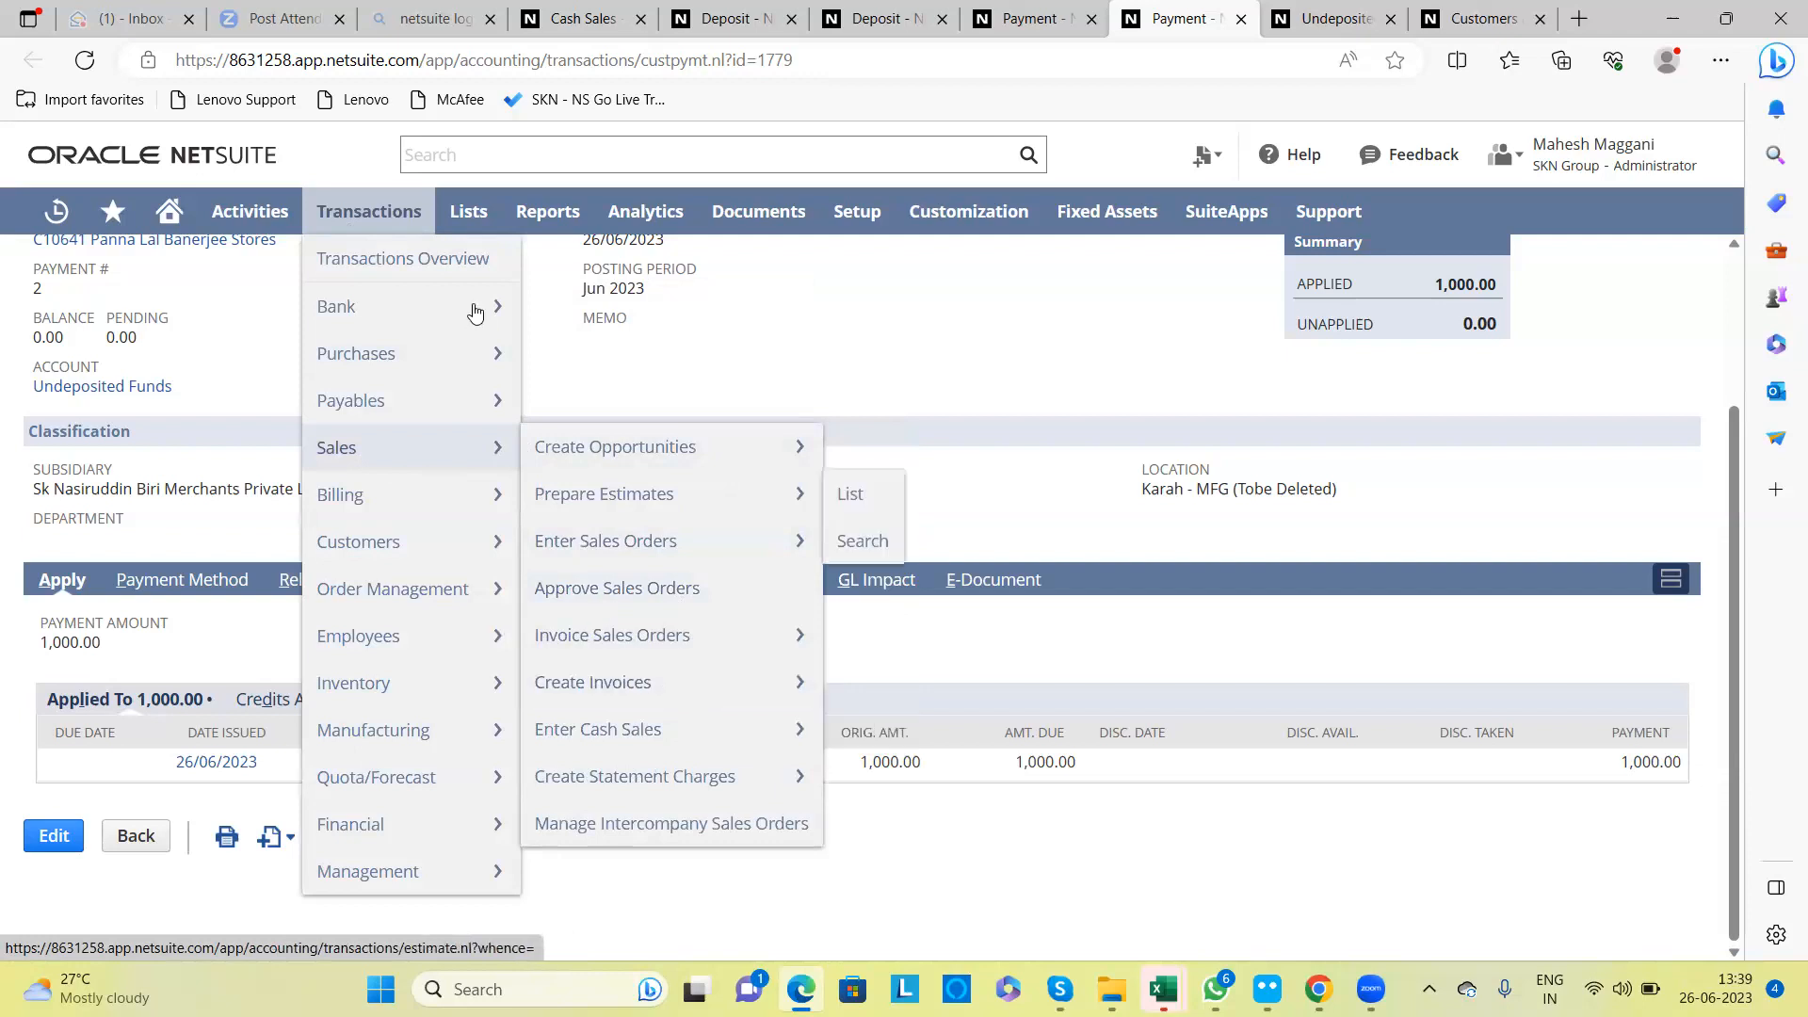
mouse_move(640, 358)
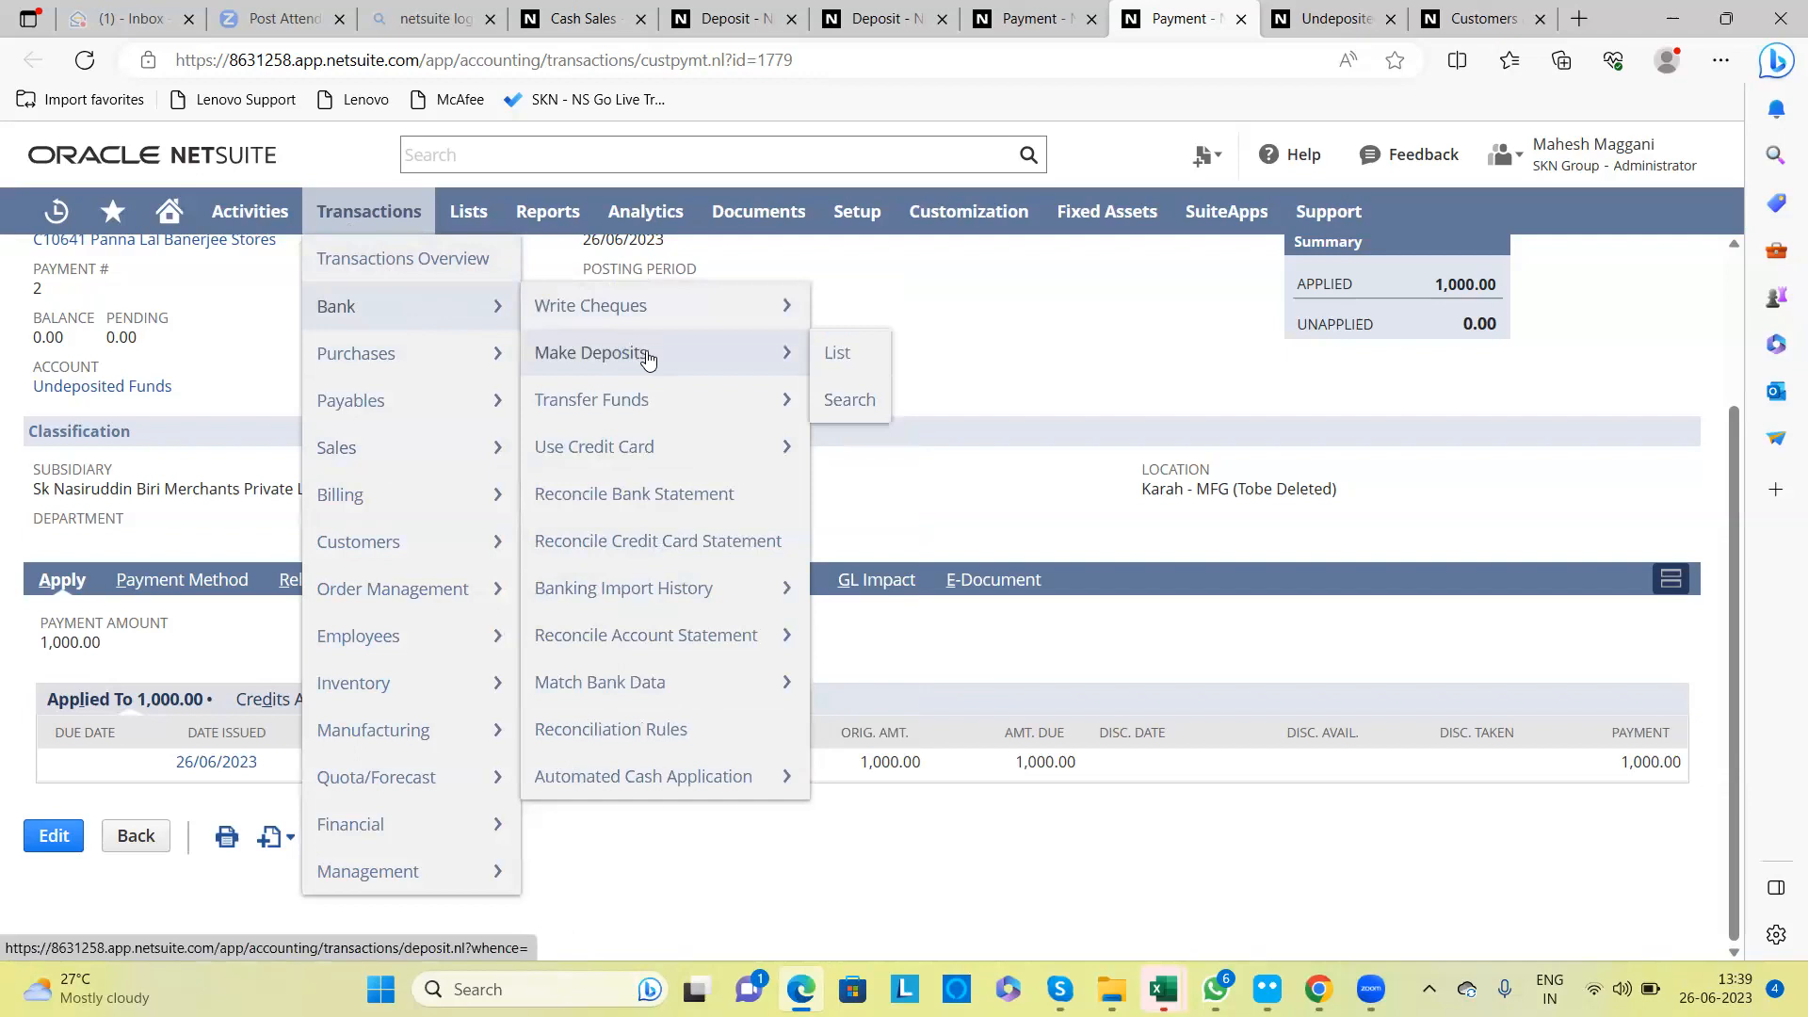
right_click(647, 358)
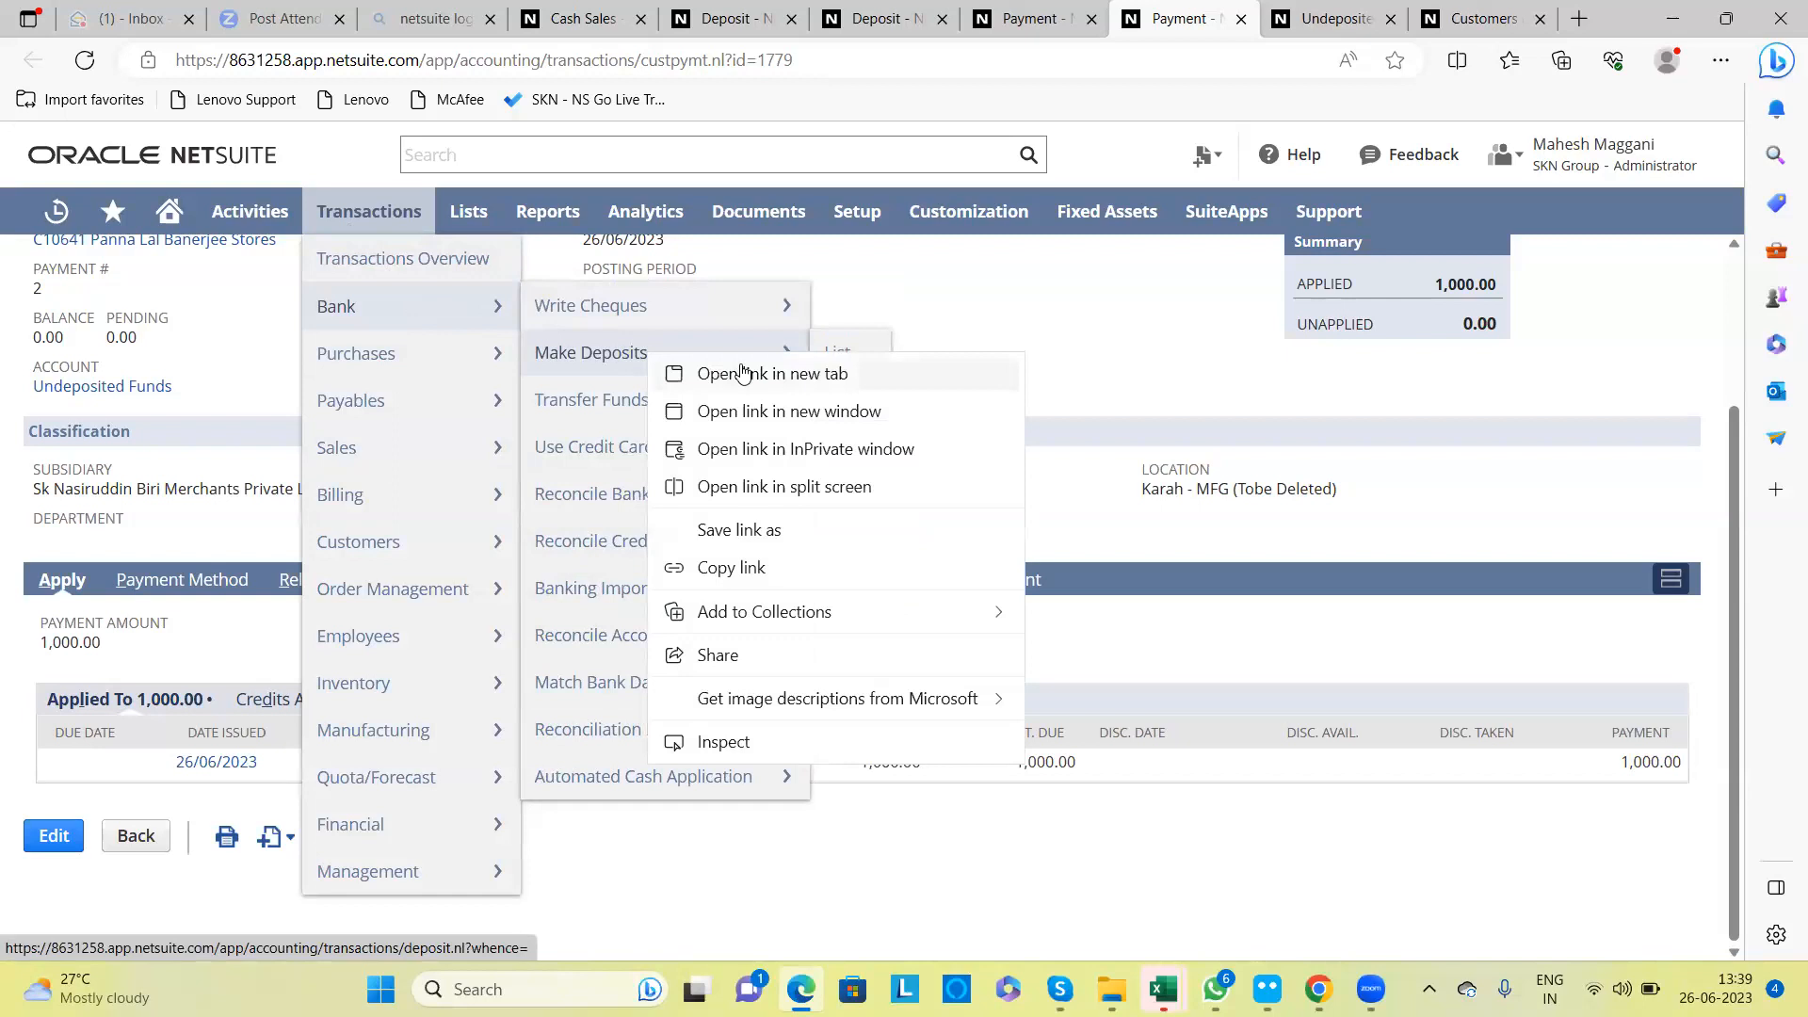
left_click(744, 371)
left_click(1320, 16)
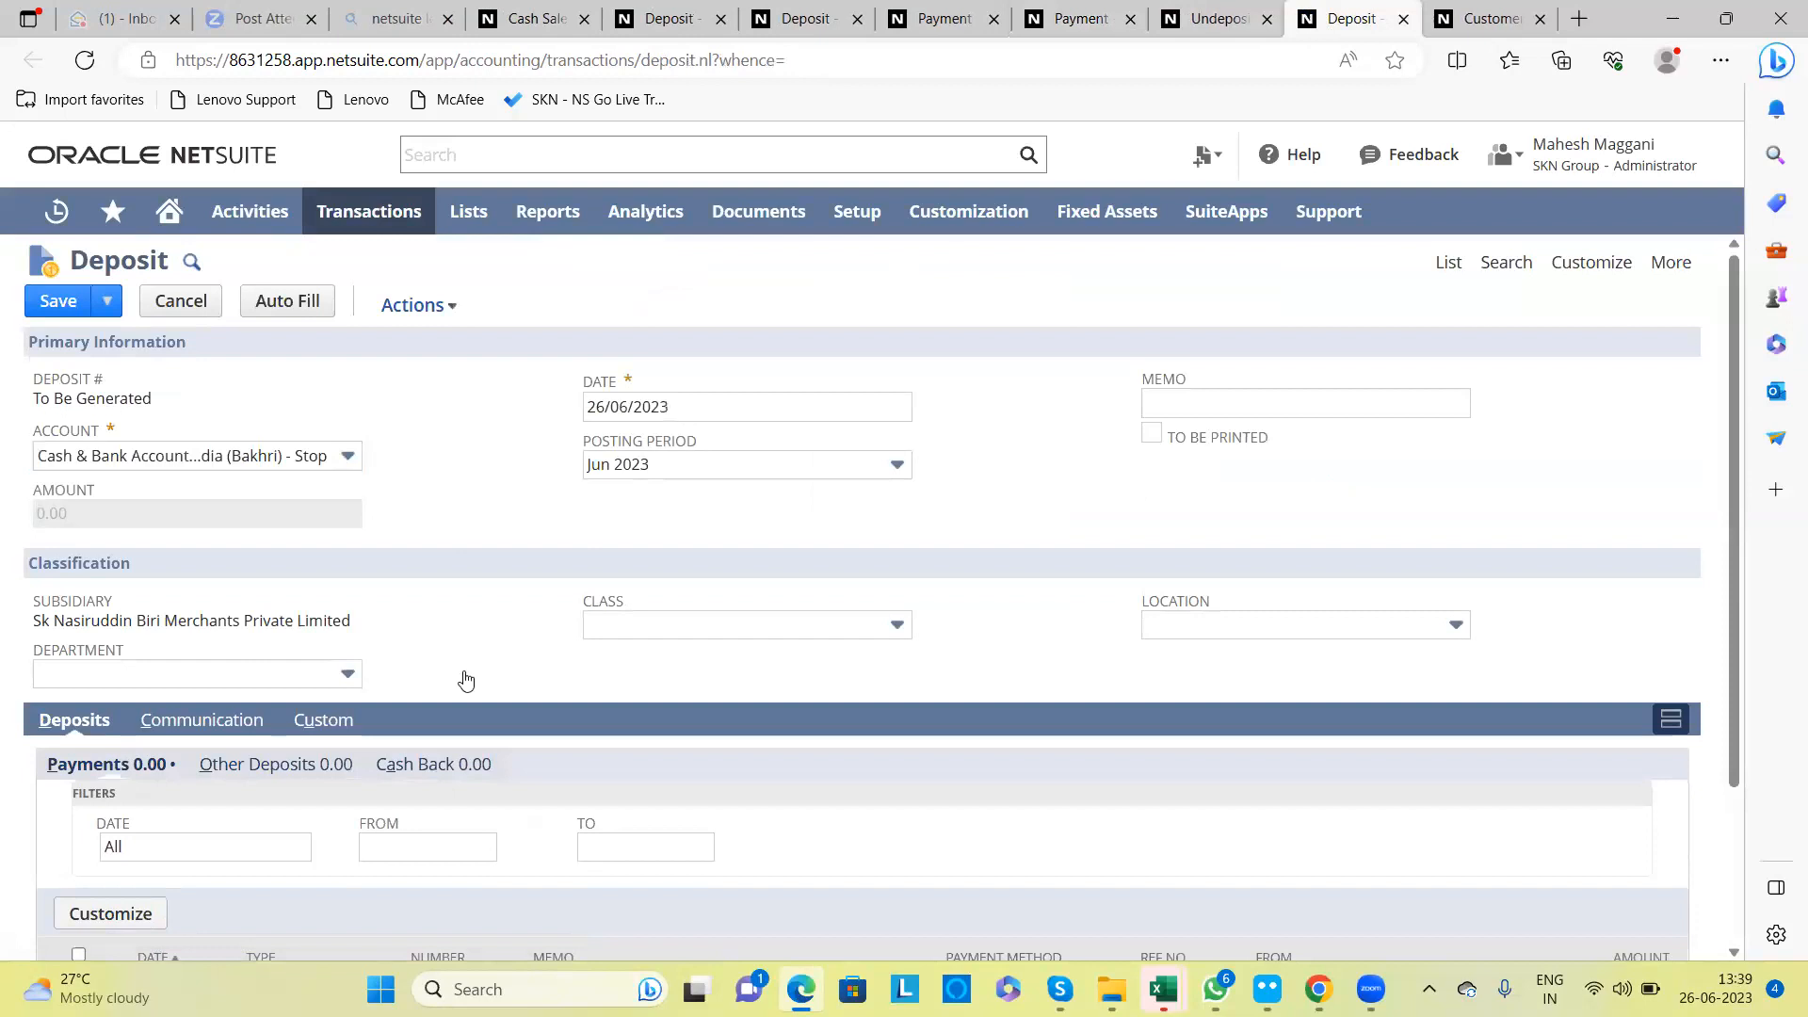
scroll(466, 678, "down", 2)
scroll(466, 678, "up", 2)
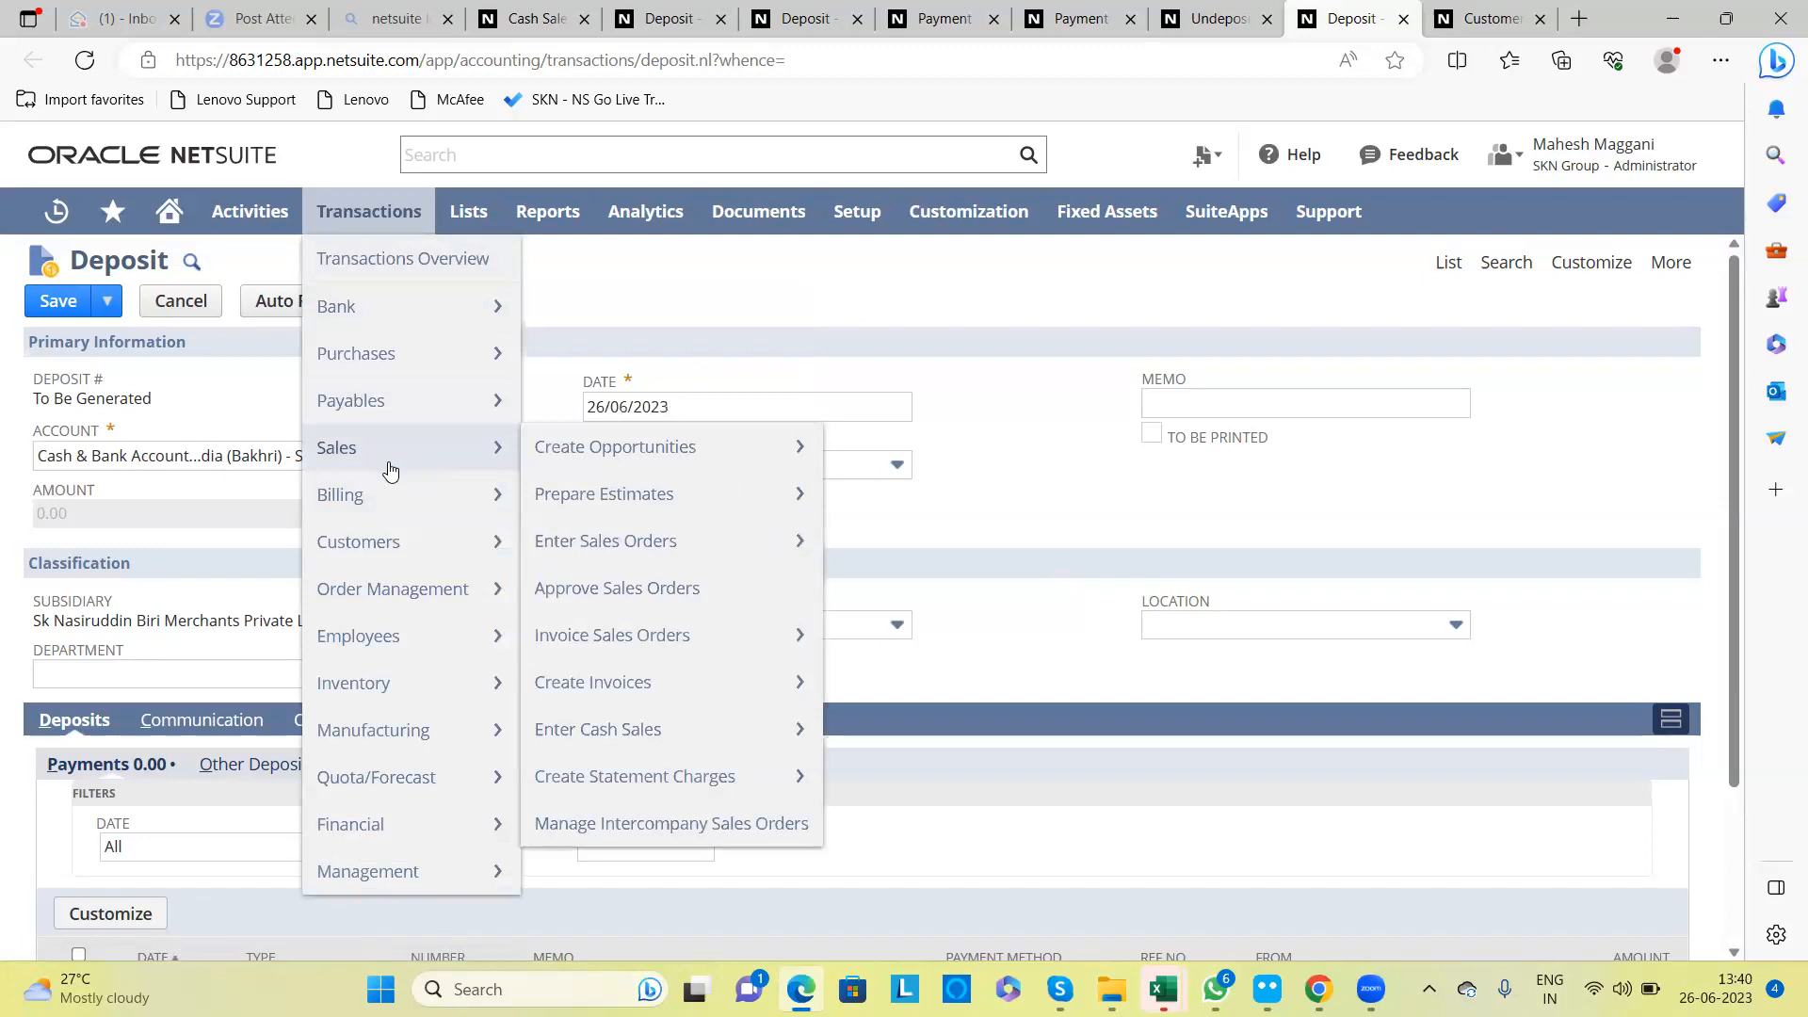
mouse_move(408, 603)
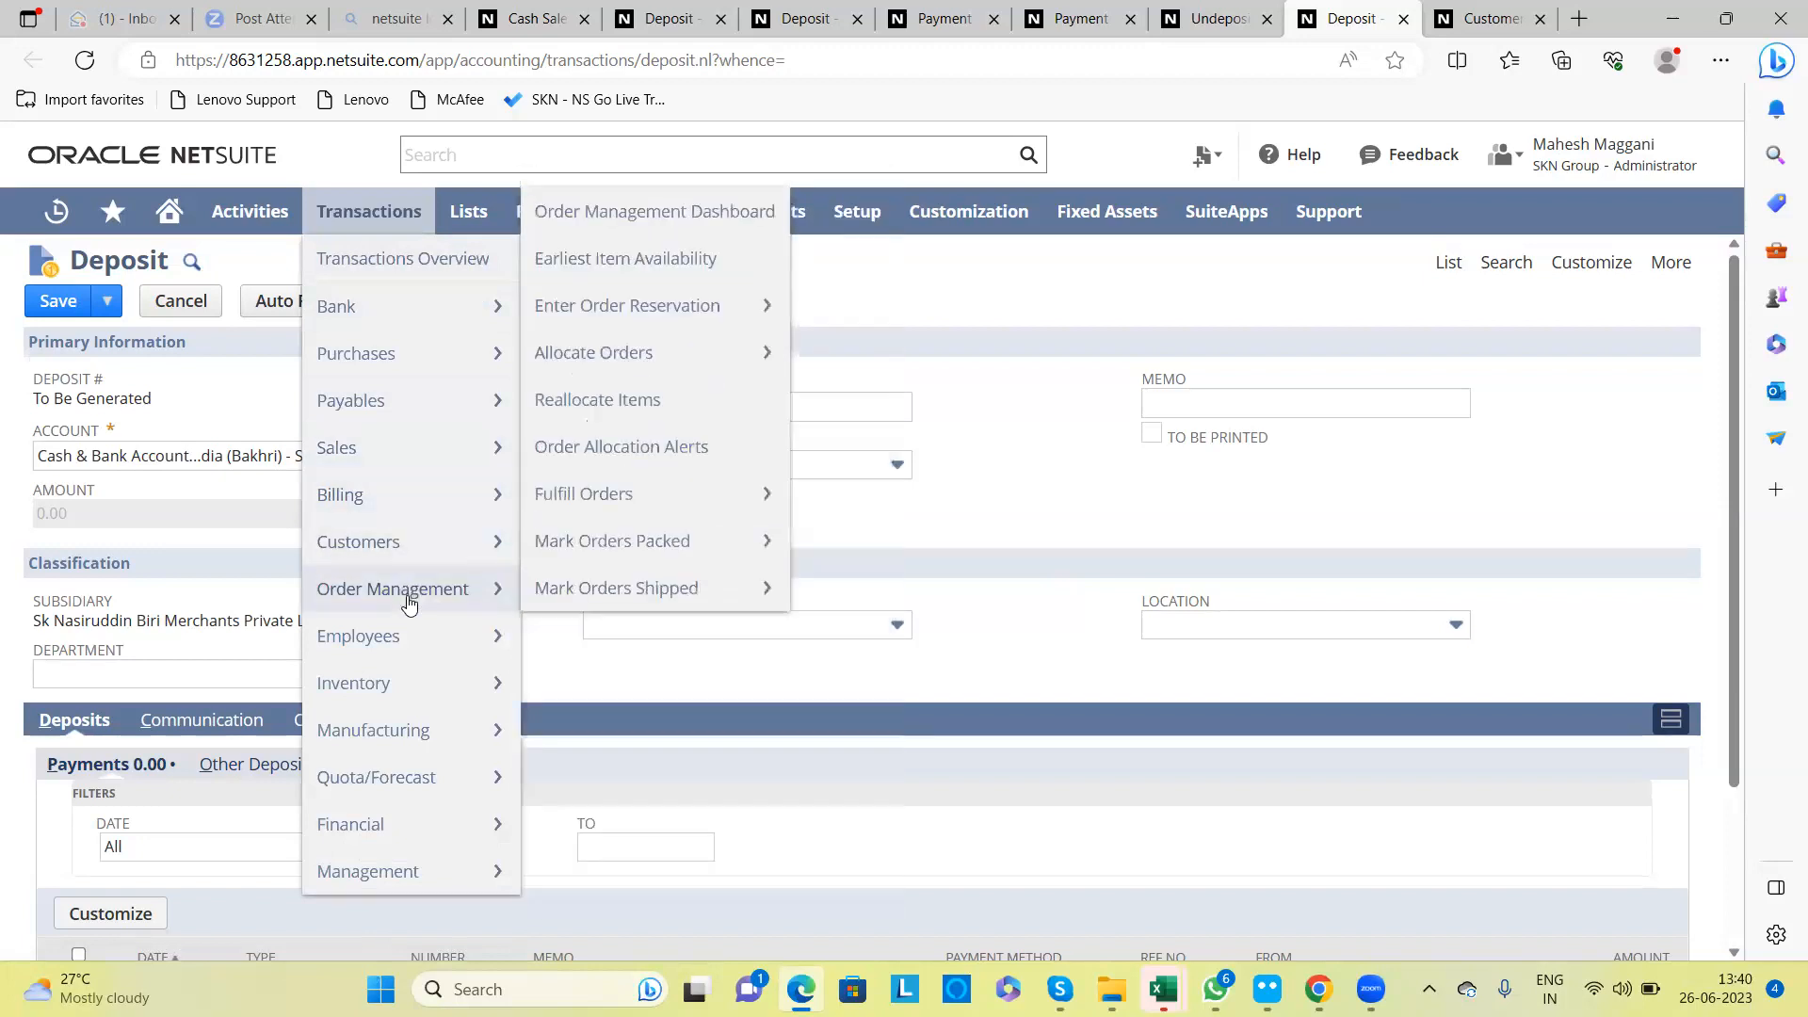
mouse_move(407, 689)
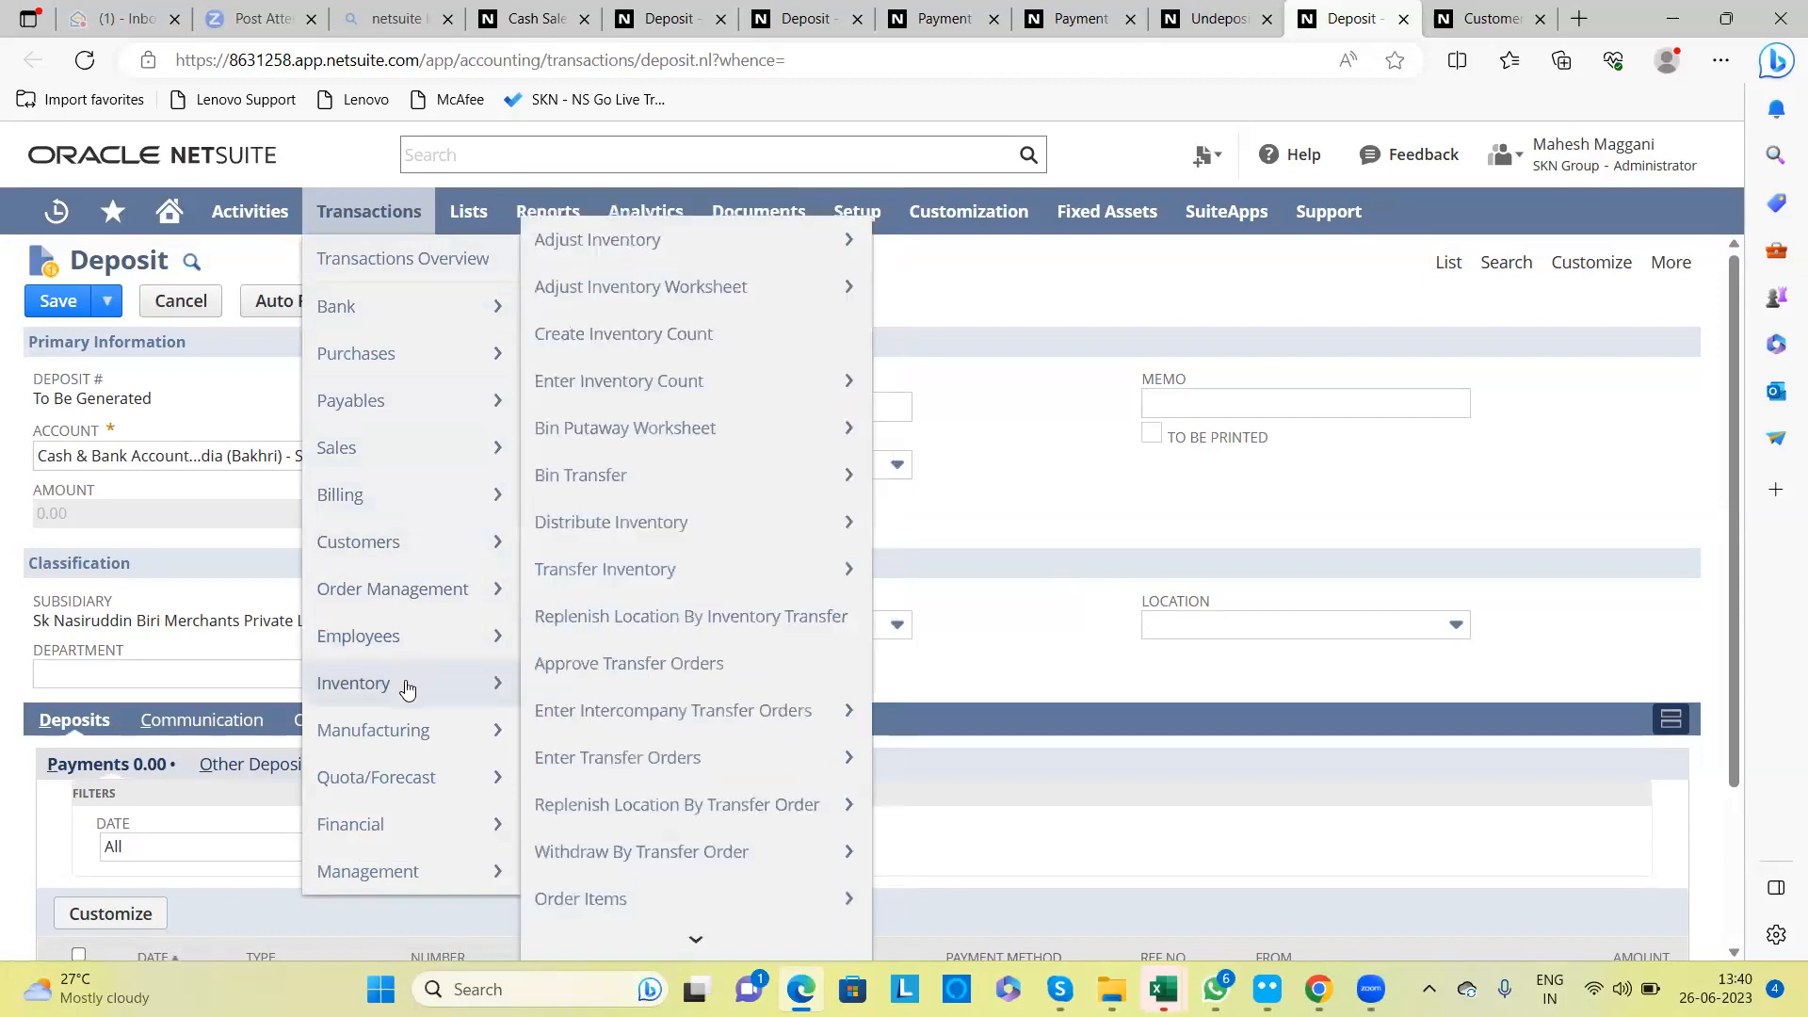
mouse_move(452, 824)
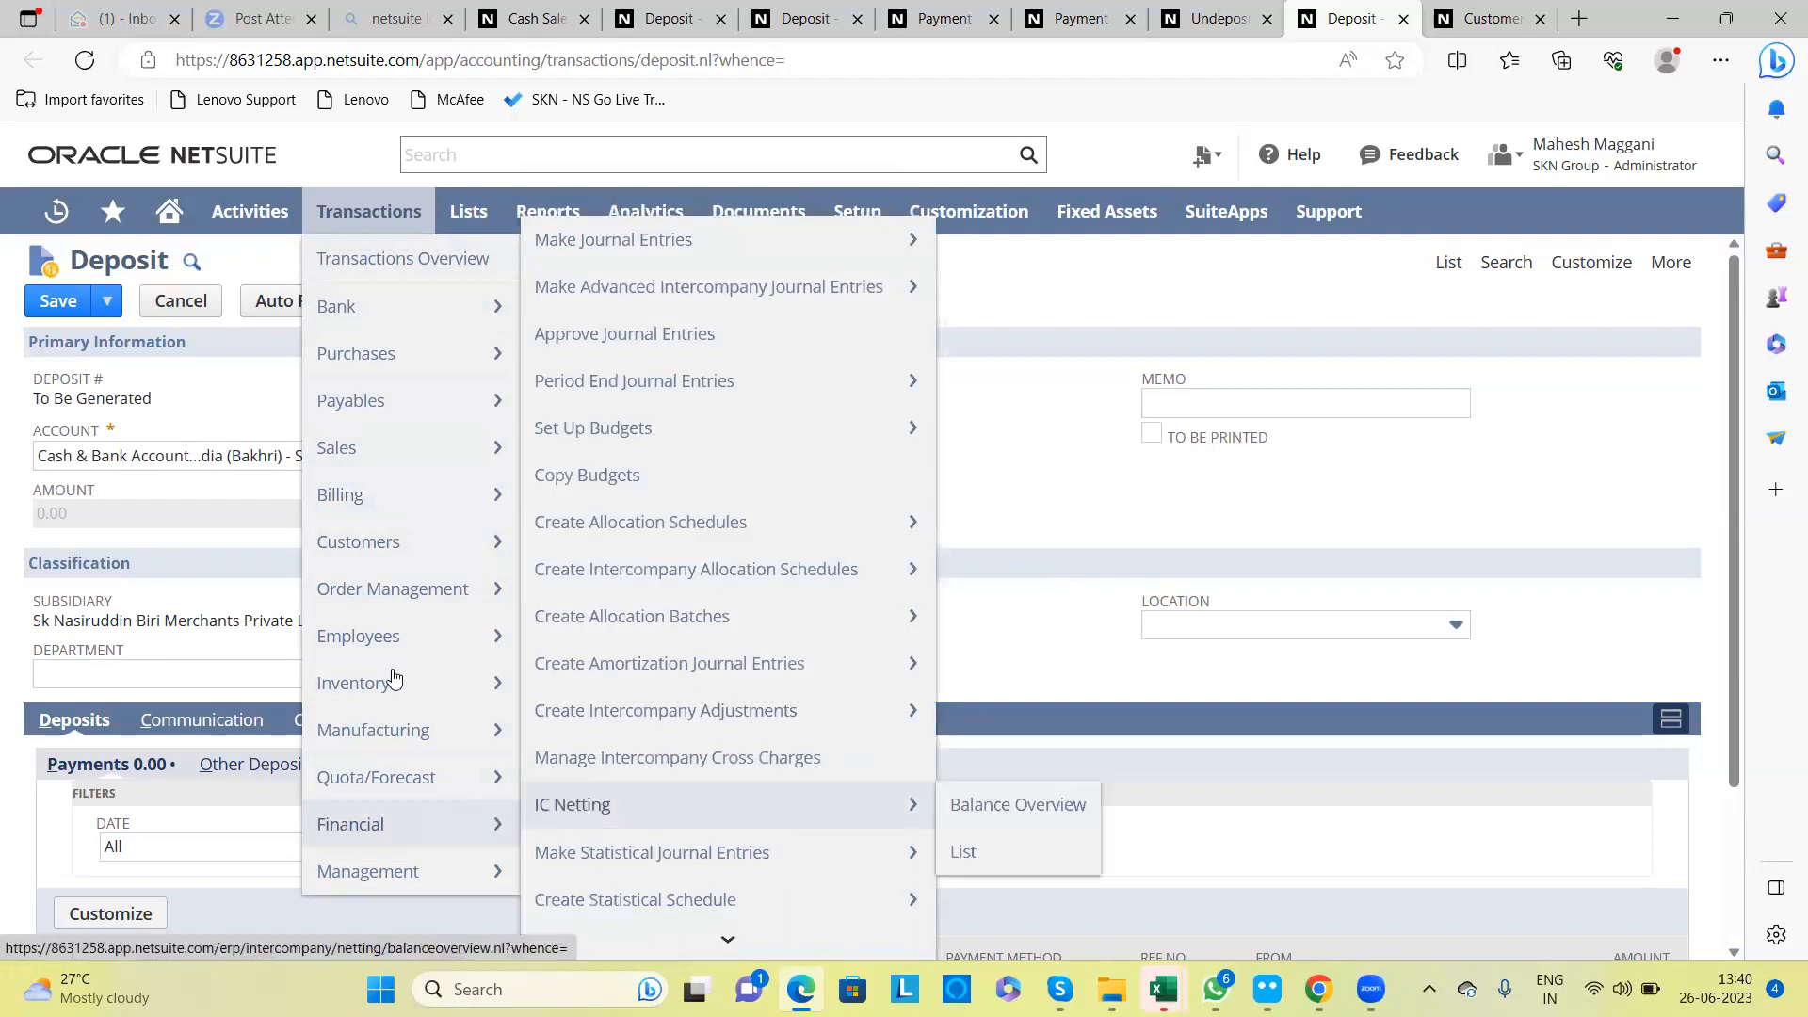
mouse_move(376, 319)
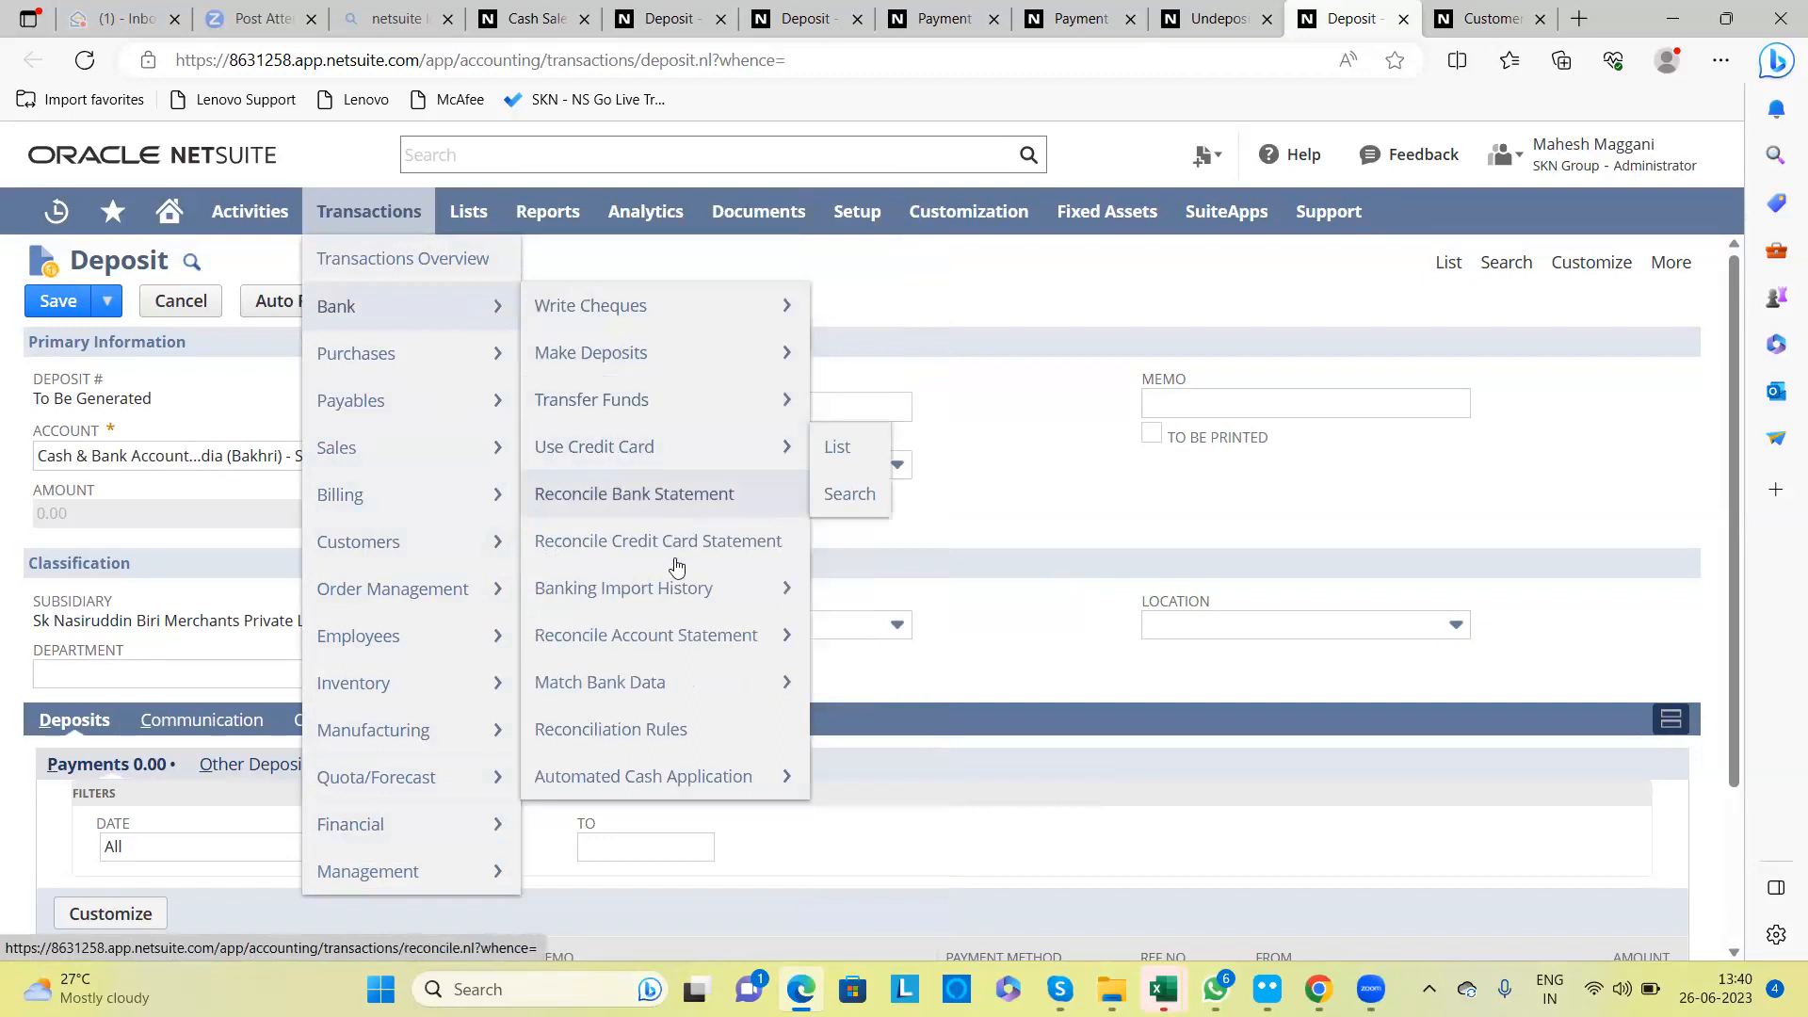
mouse_move(578, 332)
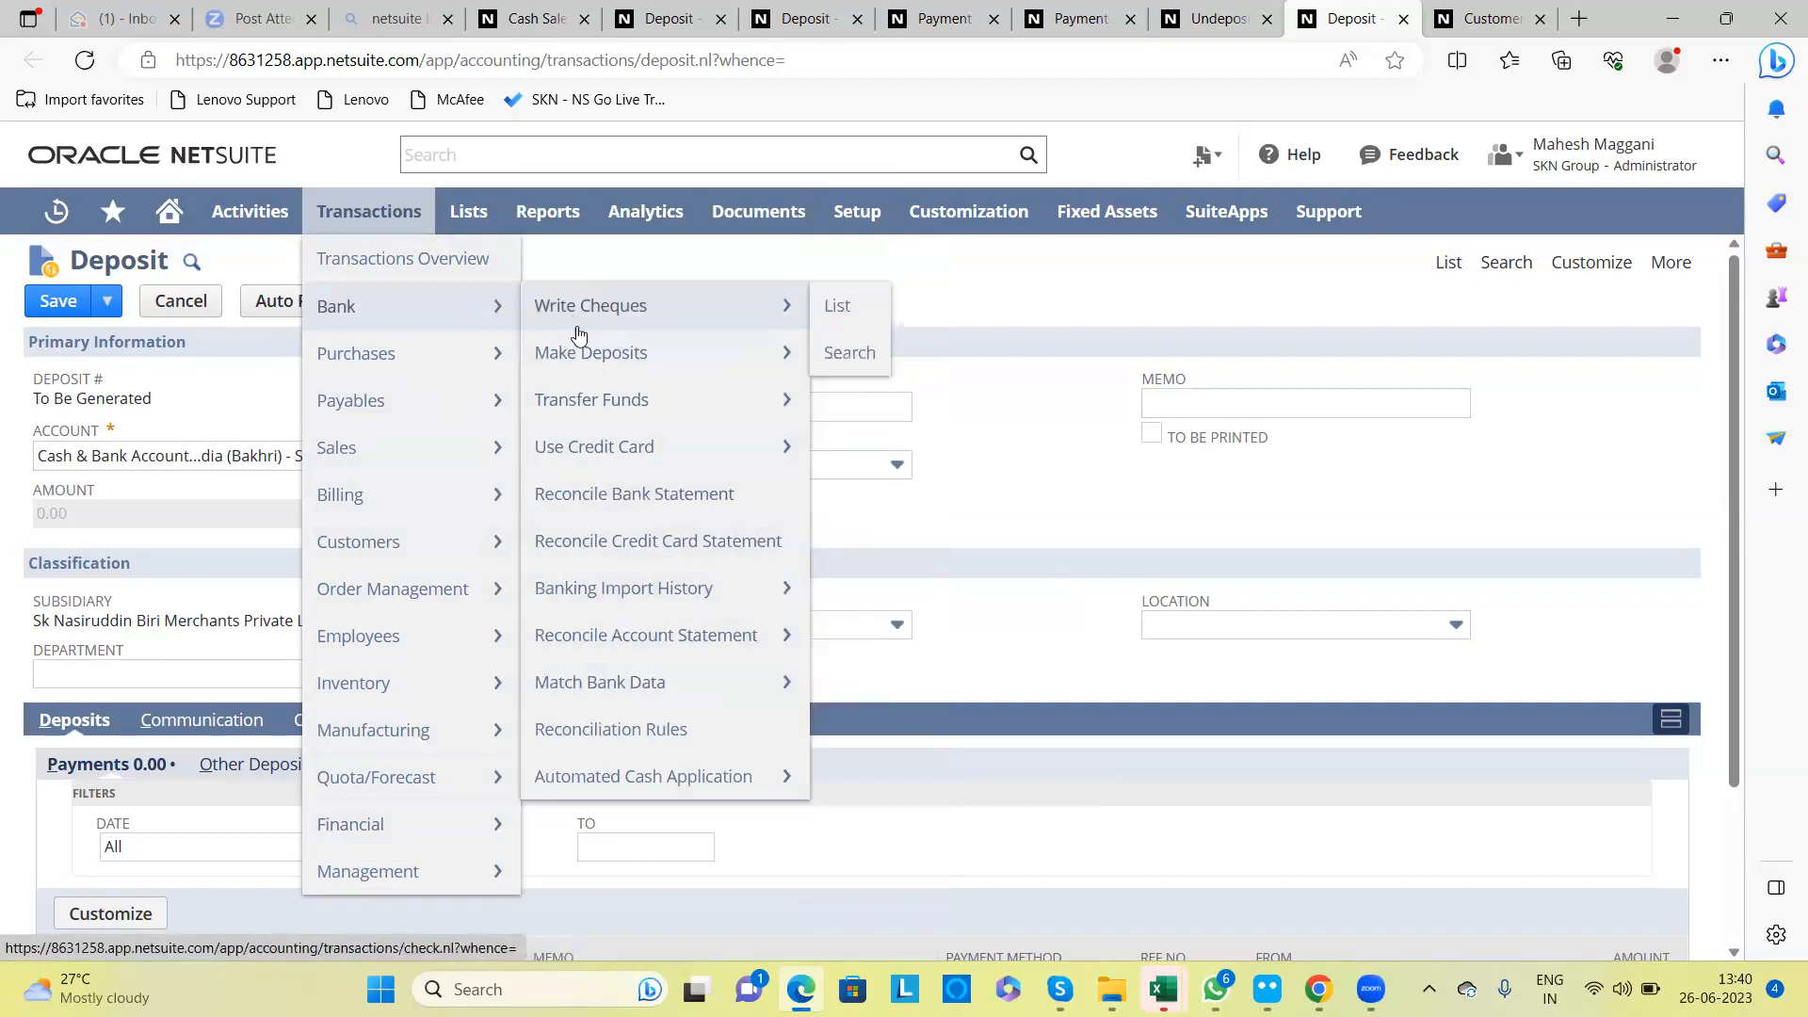
Step: Go to the first open payment record's browser tab and open the Customers list there
left_click(913, 28)
mouse_move(473, 229)
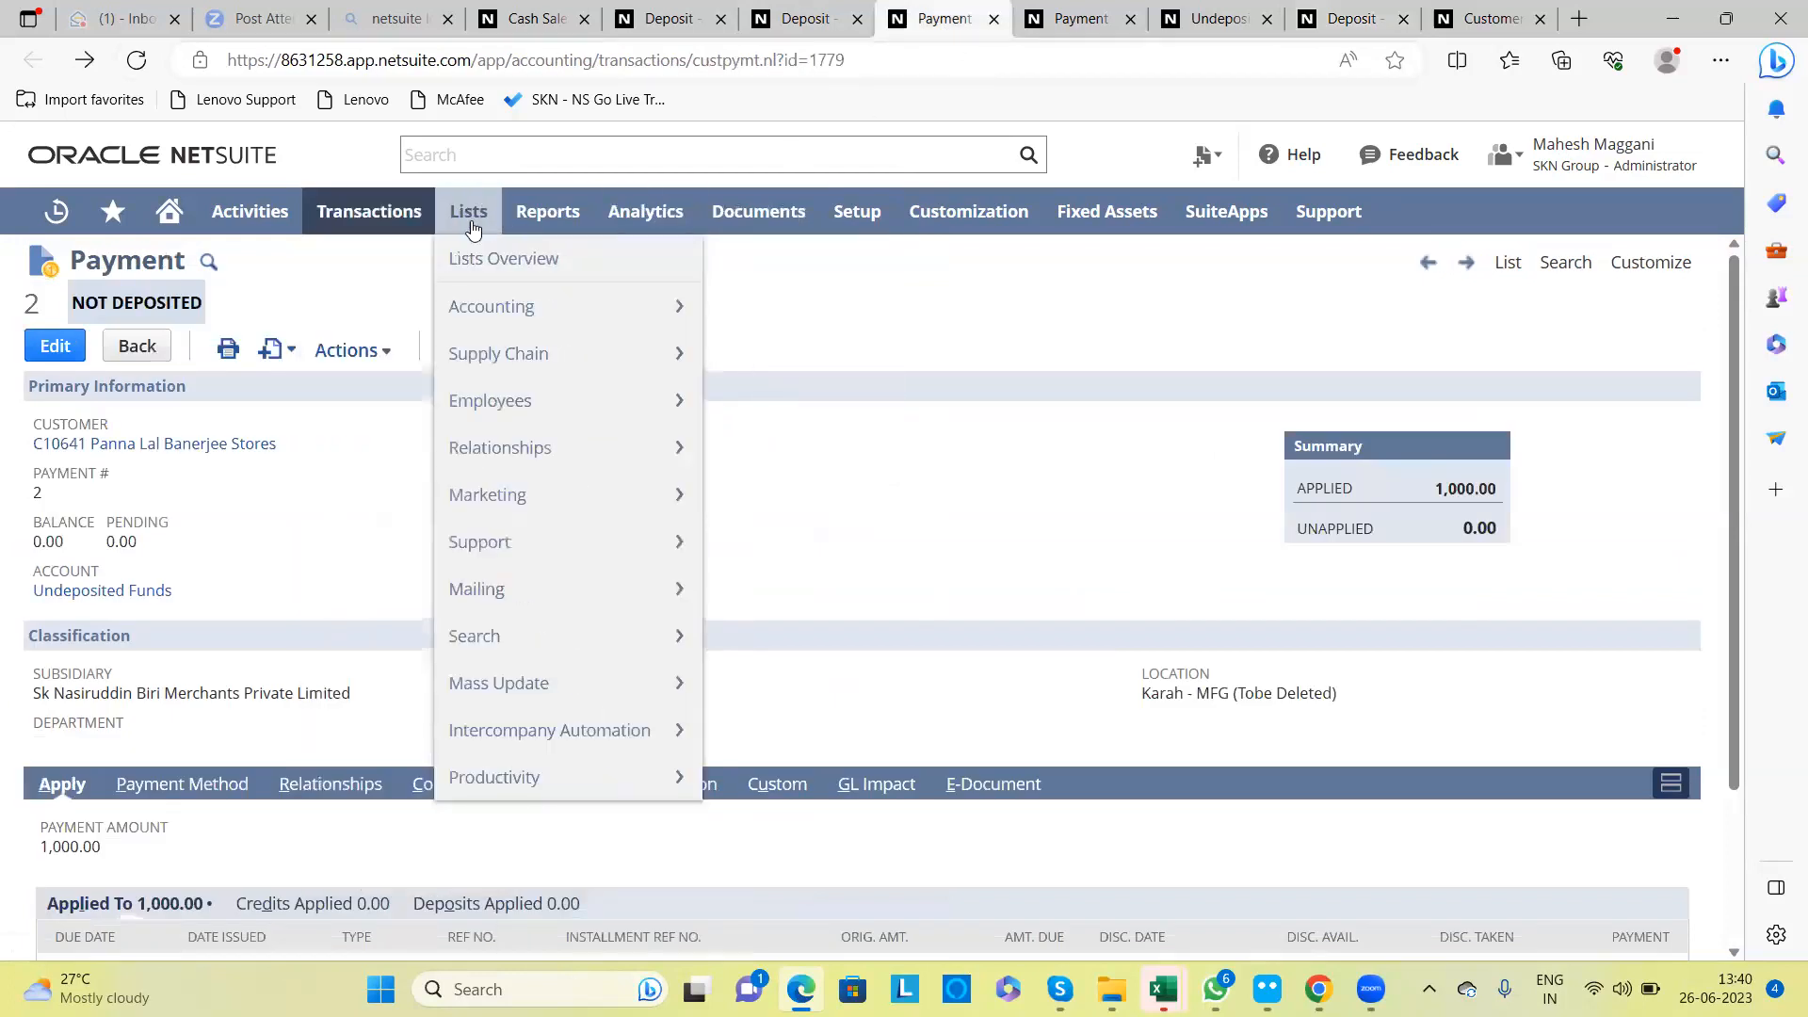
mouse_move(593, 444)
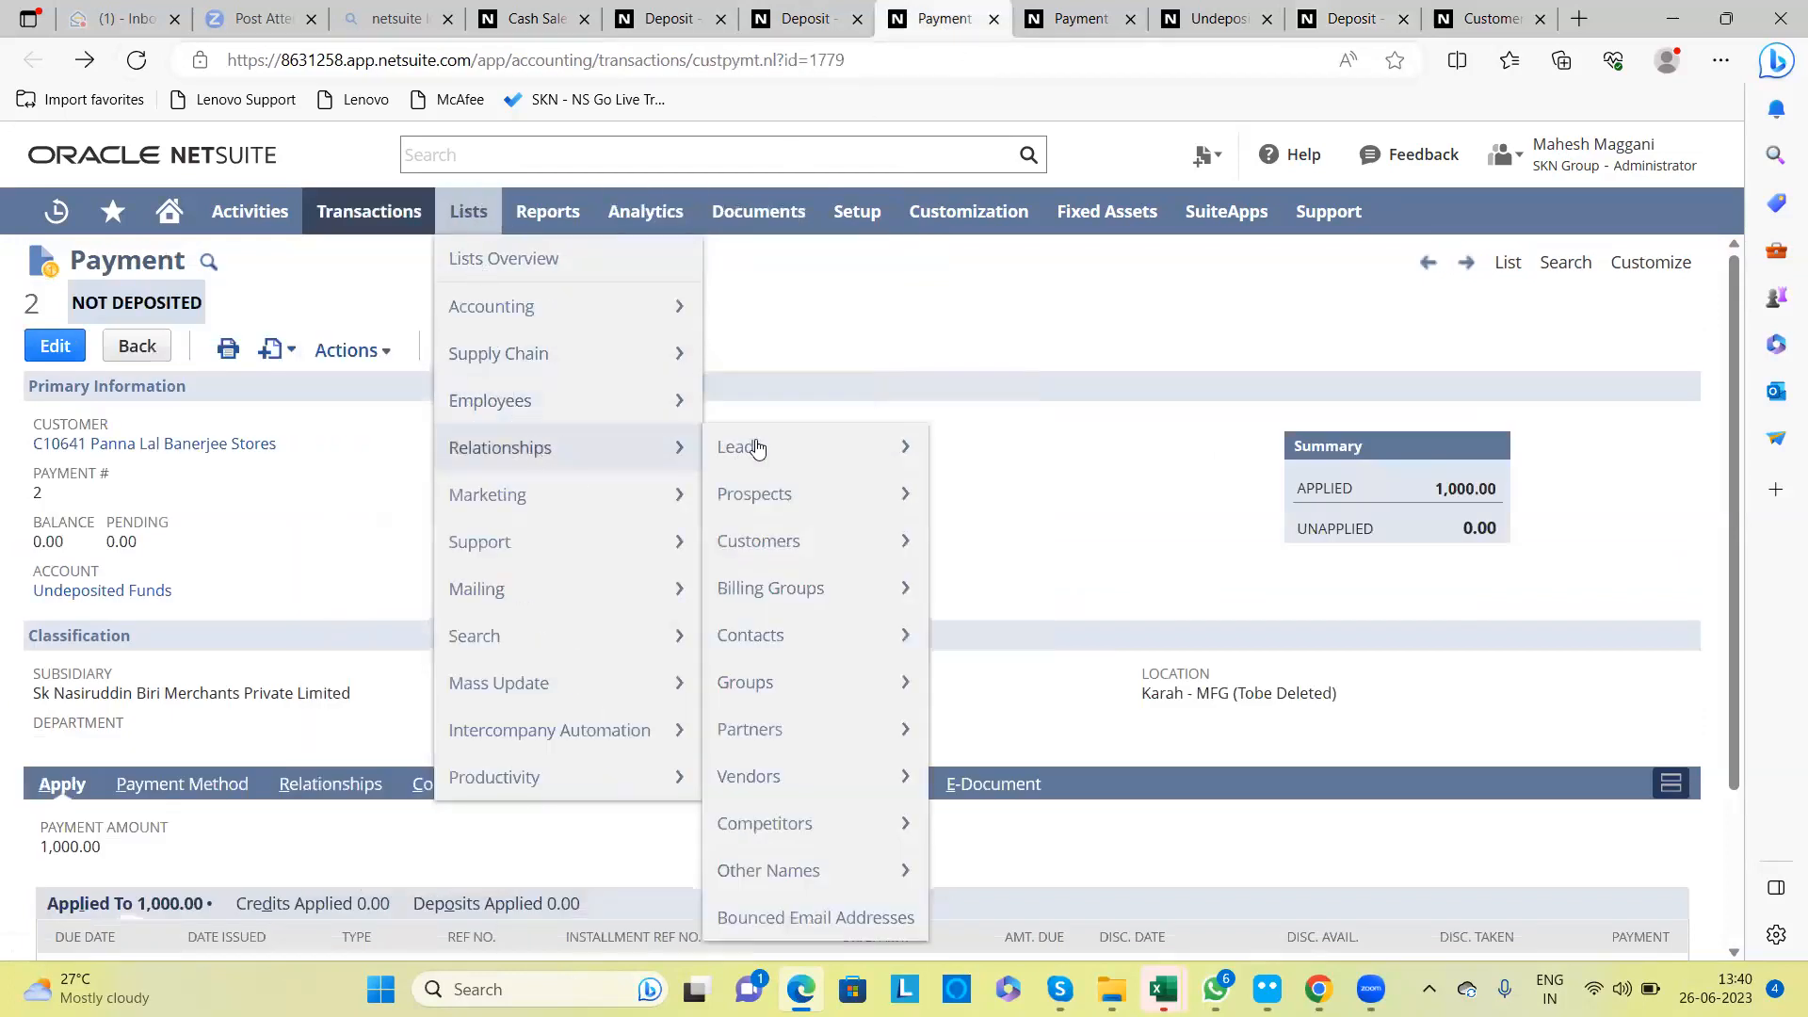
left_click(806, 540)
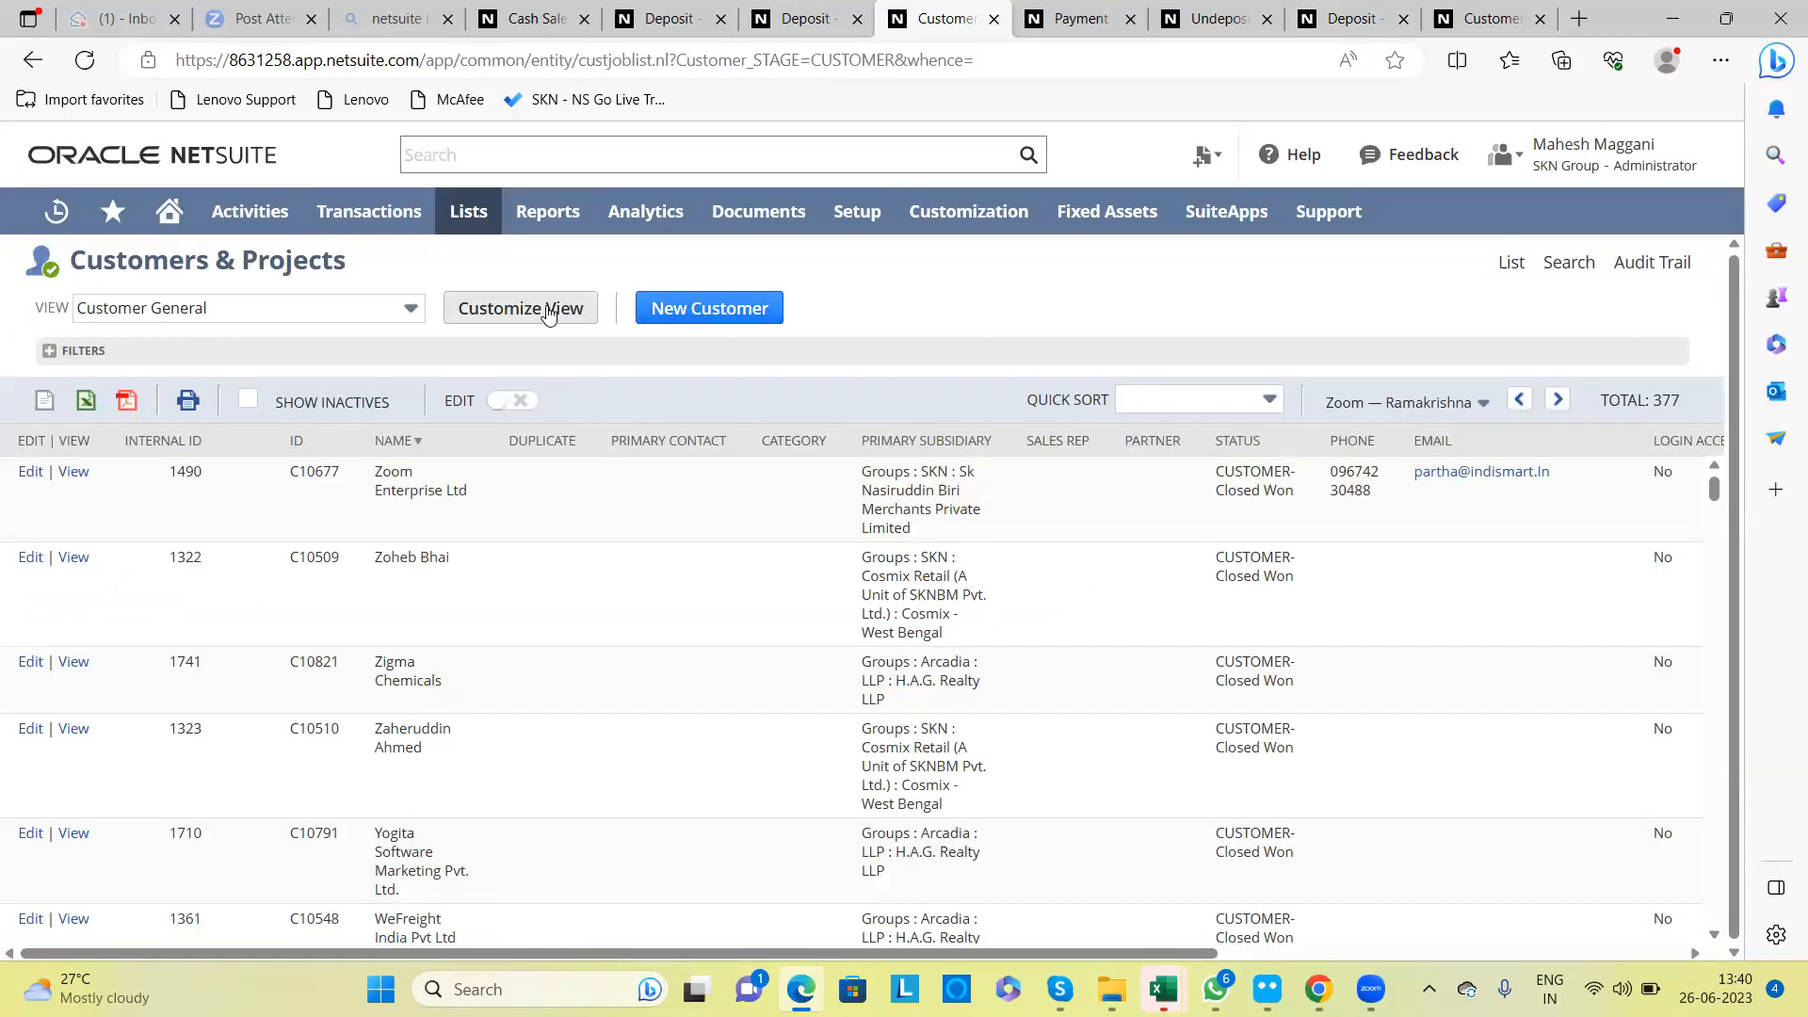
Step: Search globally for "Panna" from the customers list page
left_click(516, 167)
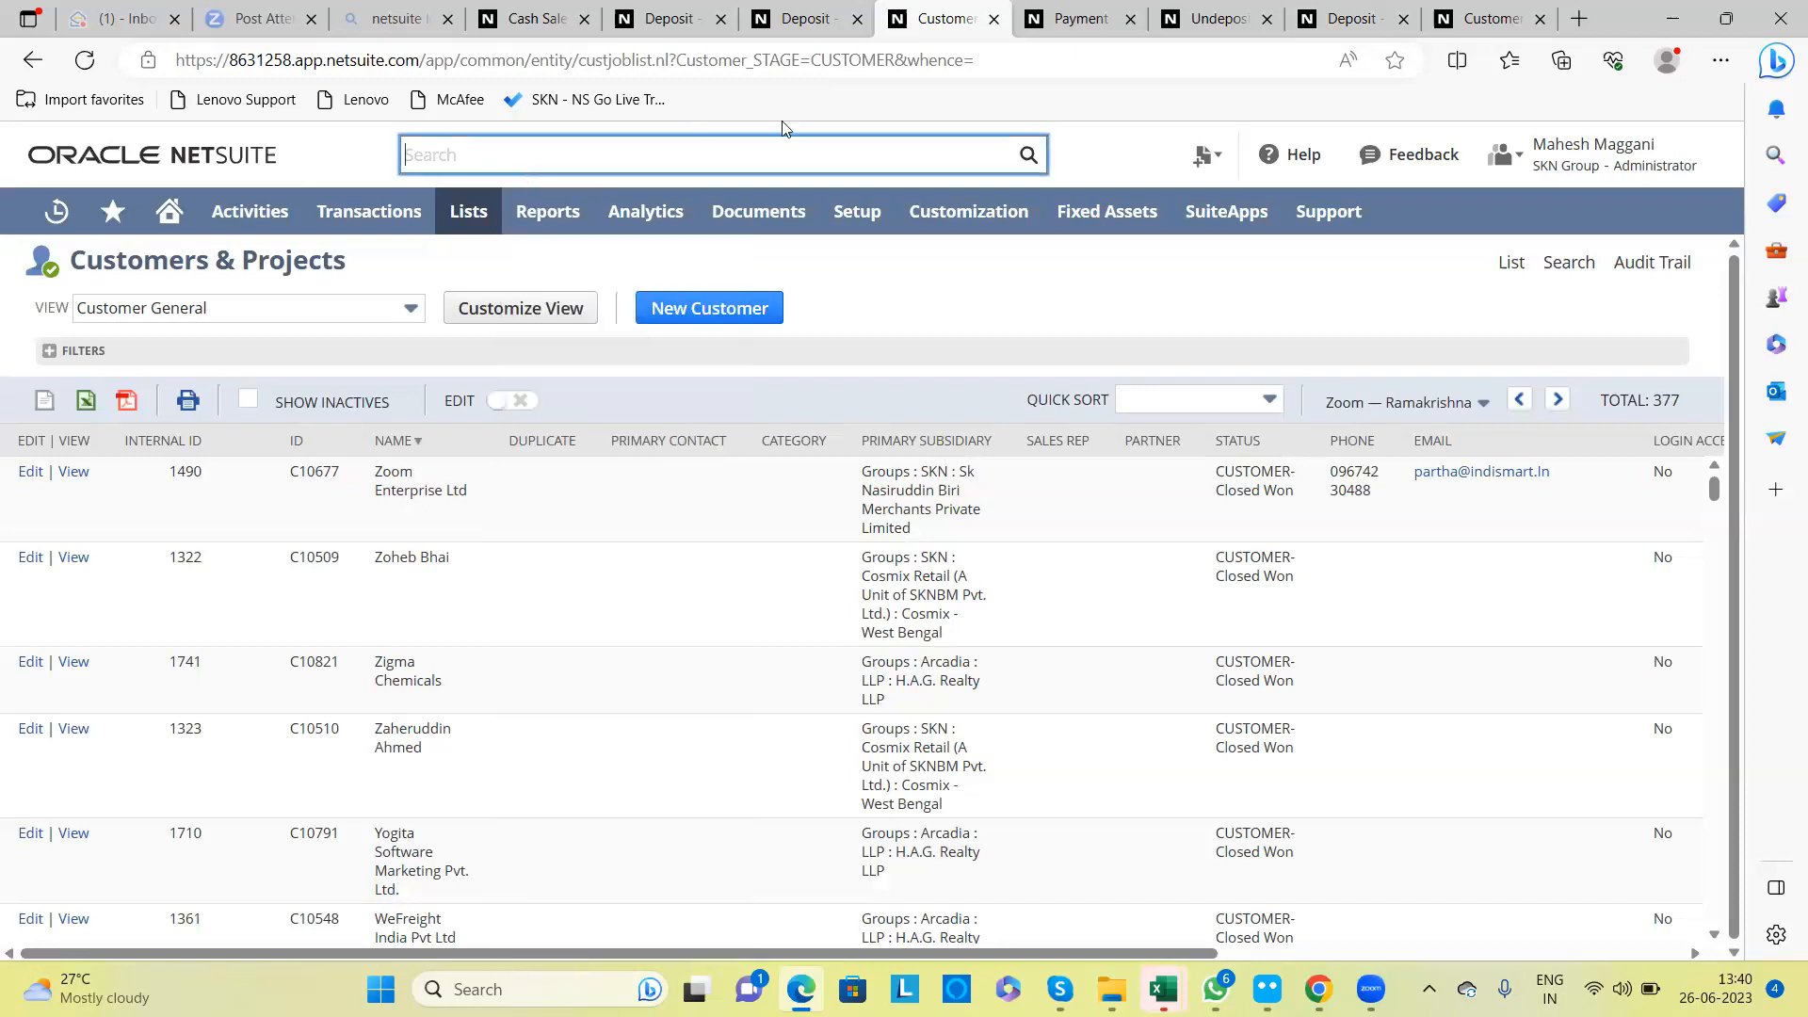
left_click(1080, 22)
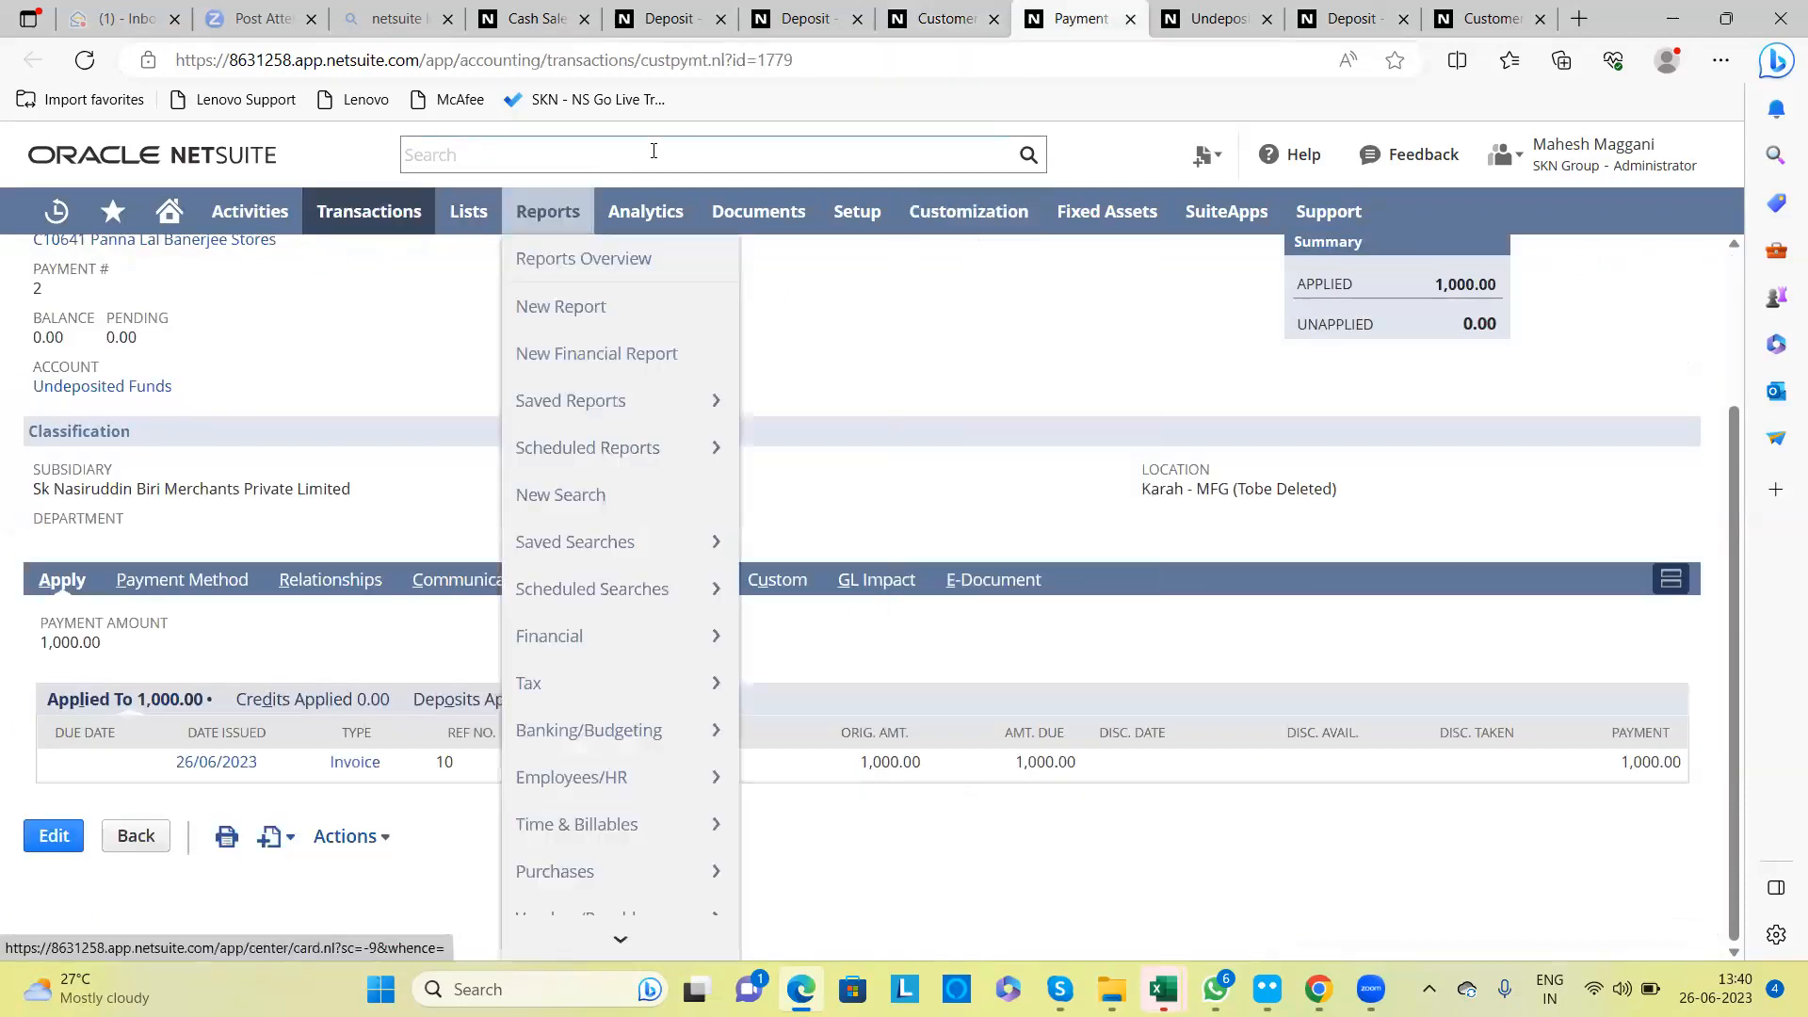
left_click(927, 22)
type("Panalal")
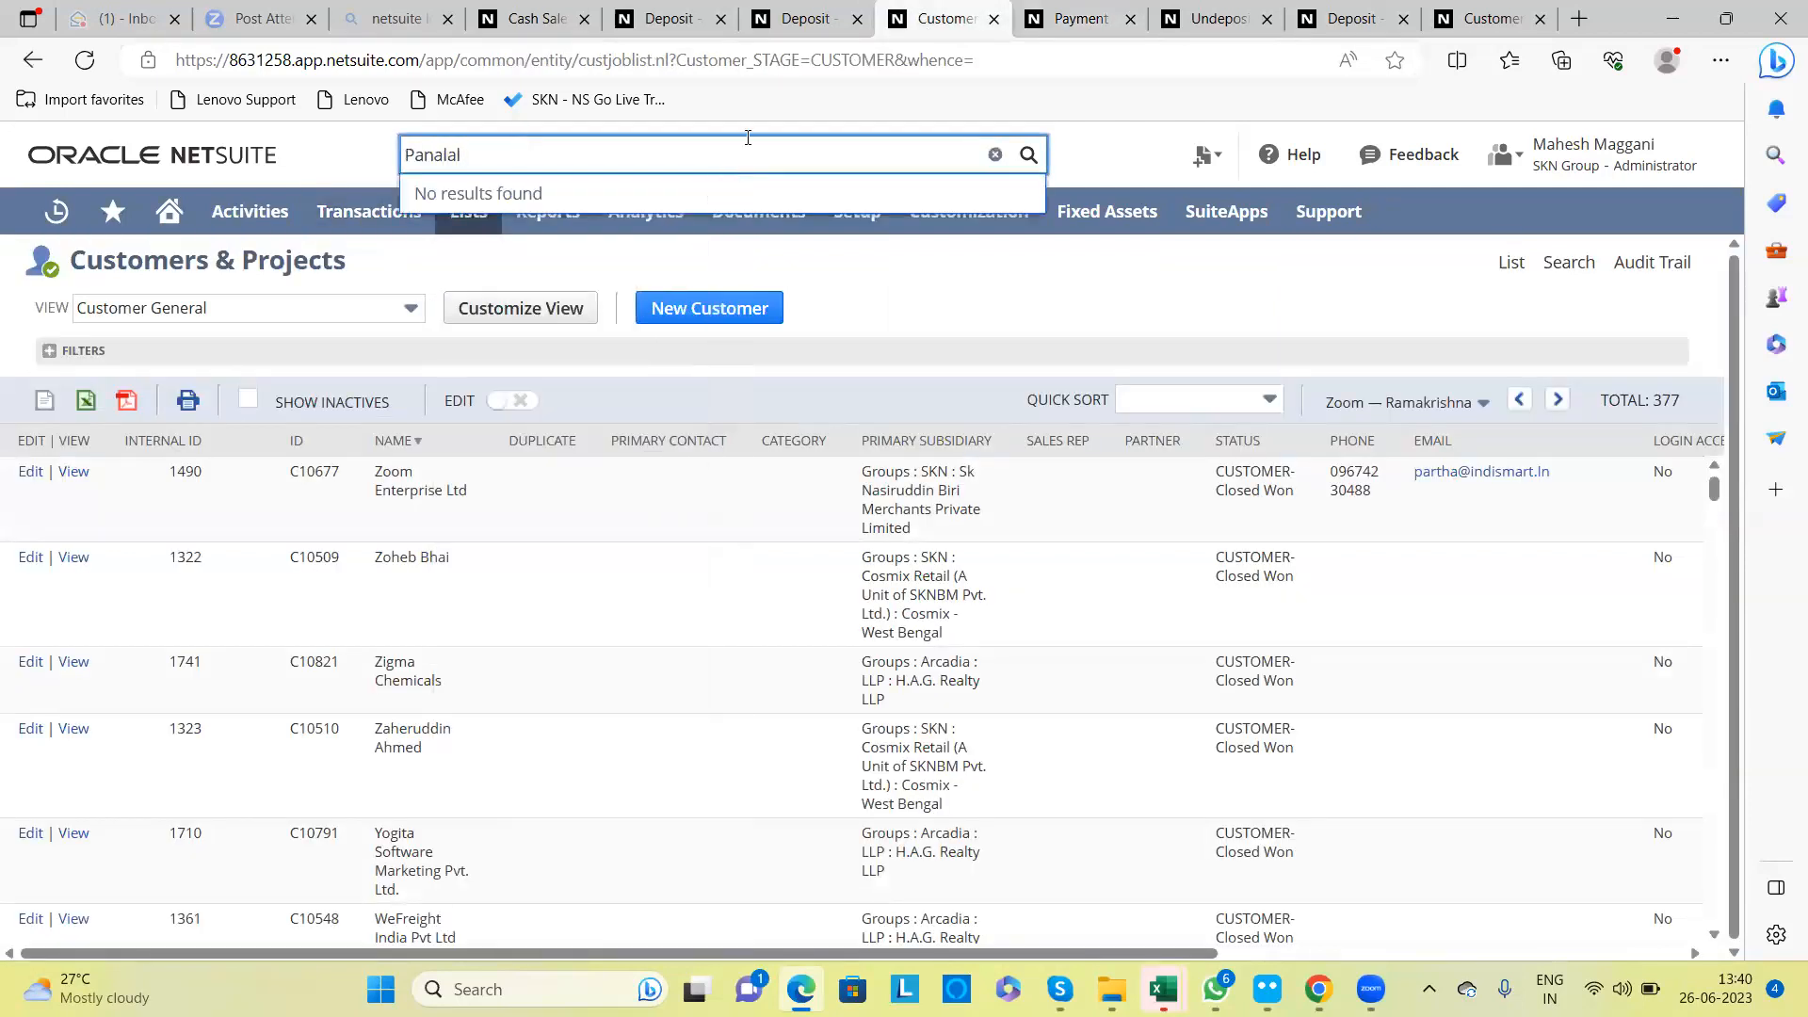
key("BackSpace")
key("BackSpace")
key("BackSpace")
key("BackSpace")
key("BackSpace")
type("nnala")
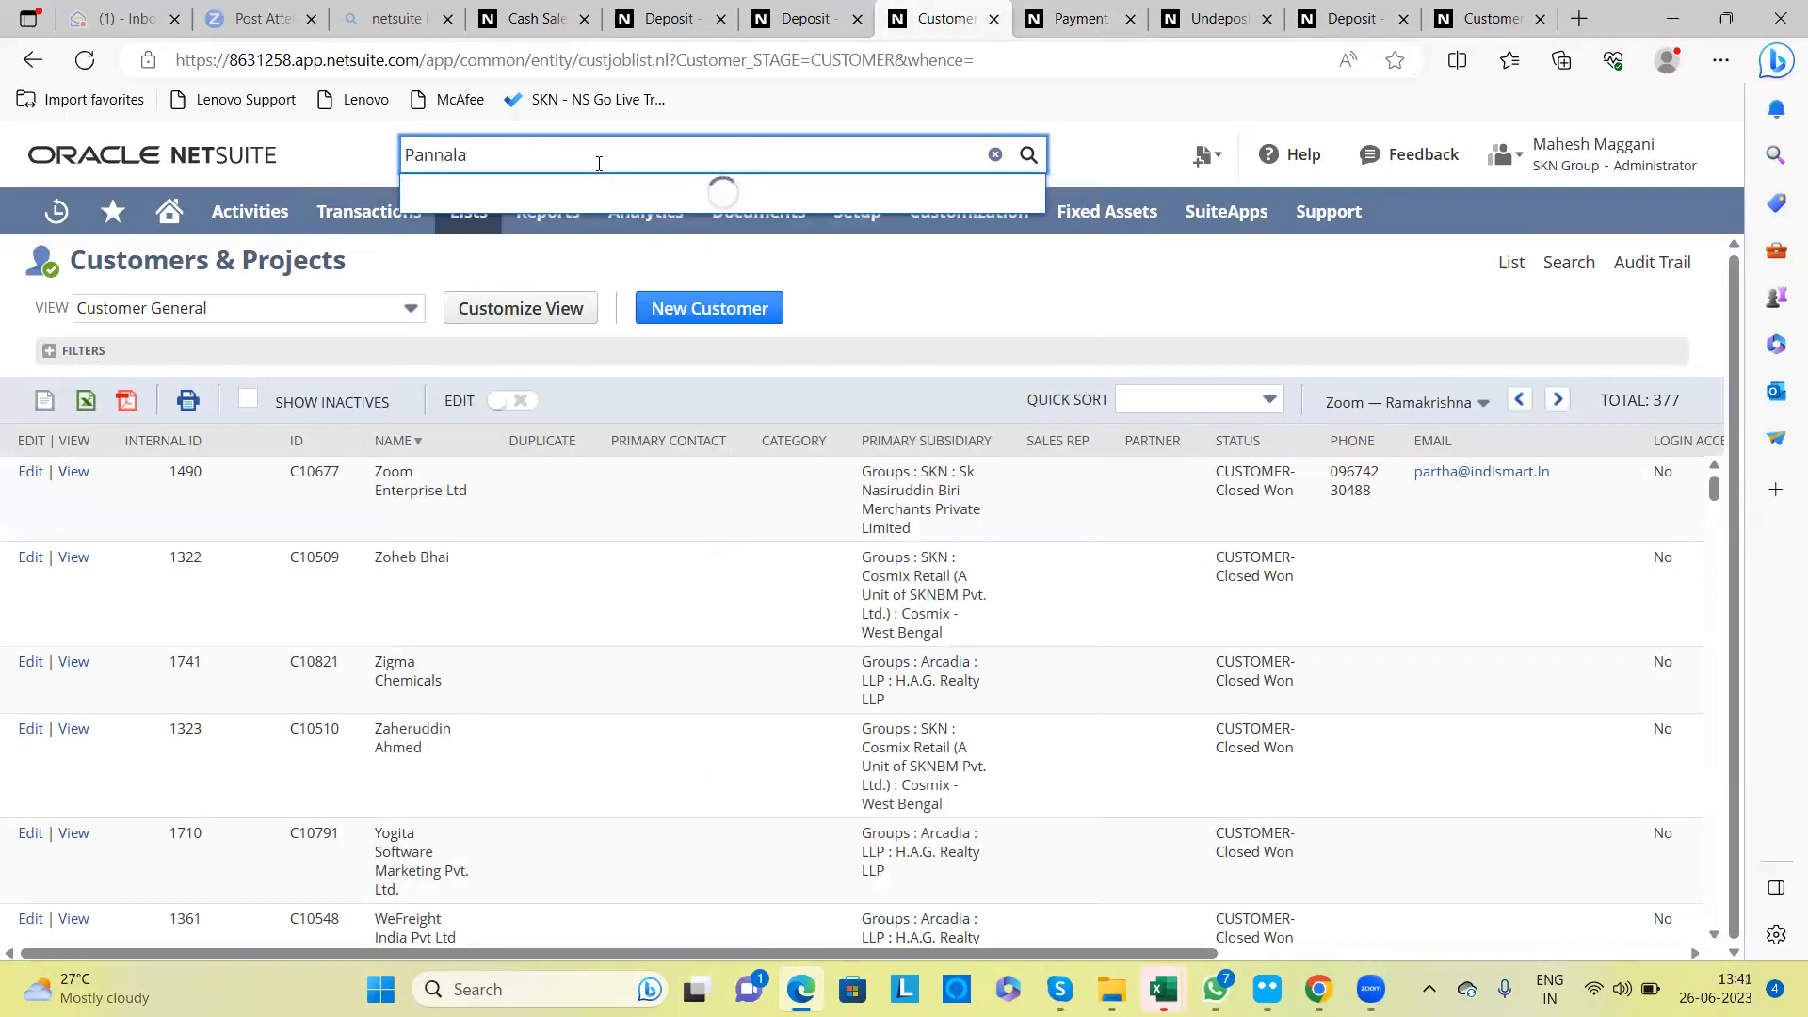
key("BackSpace")
key("BackSpace")
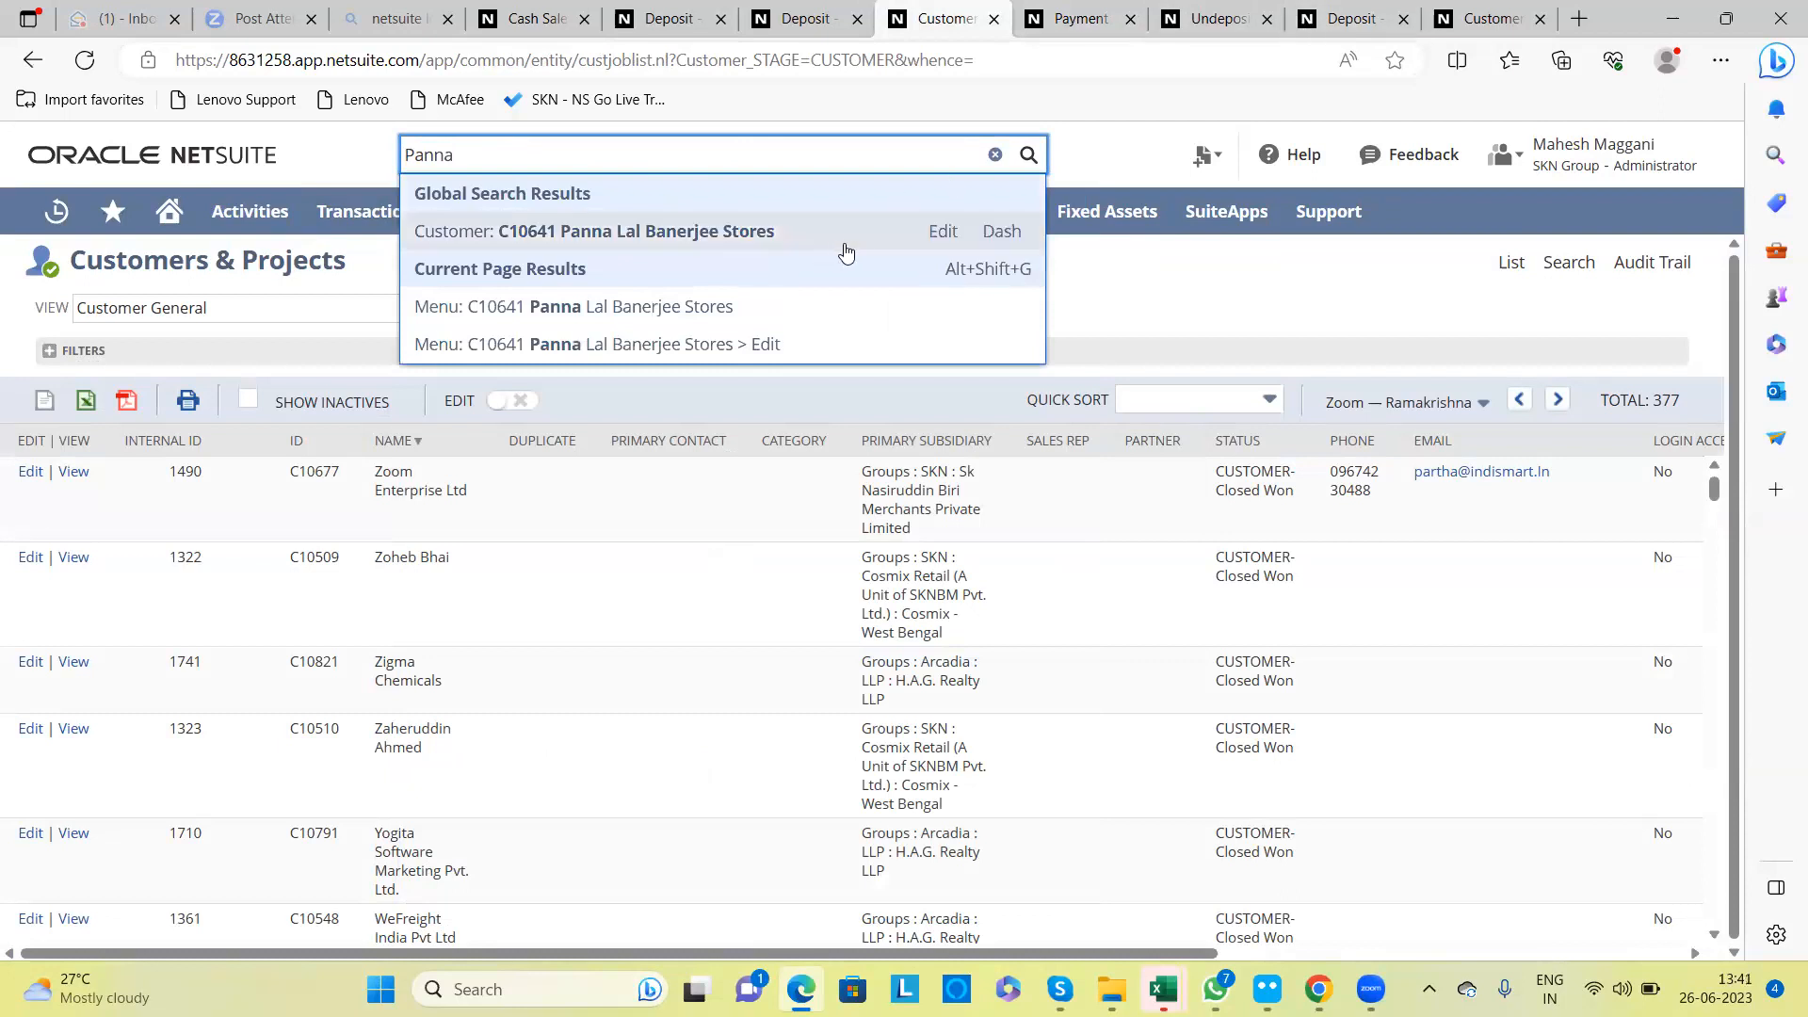
right_click(946, 233)
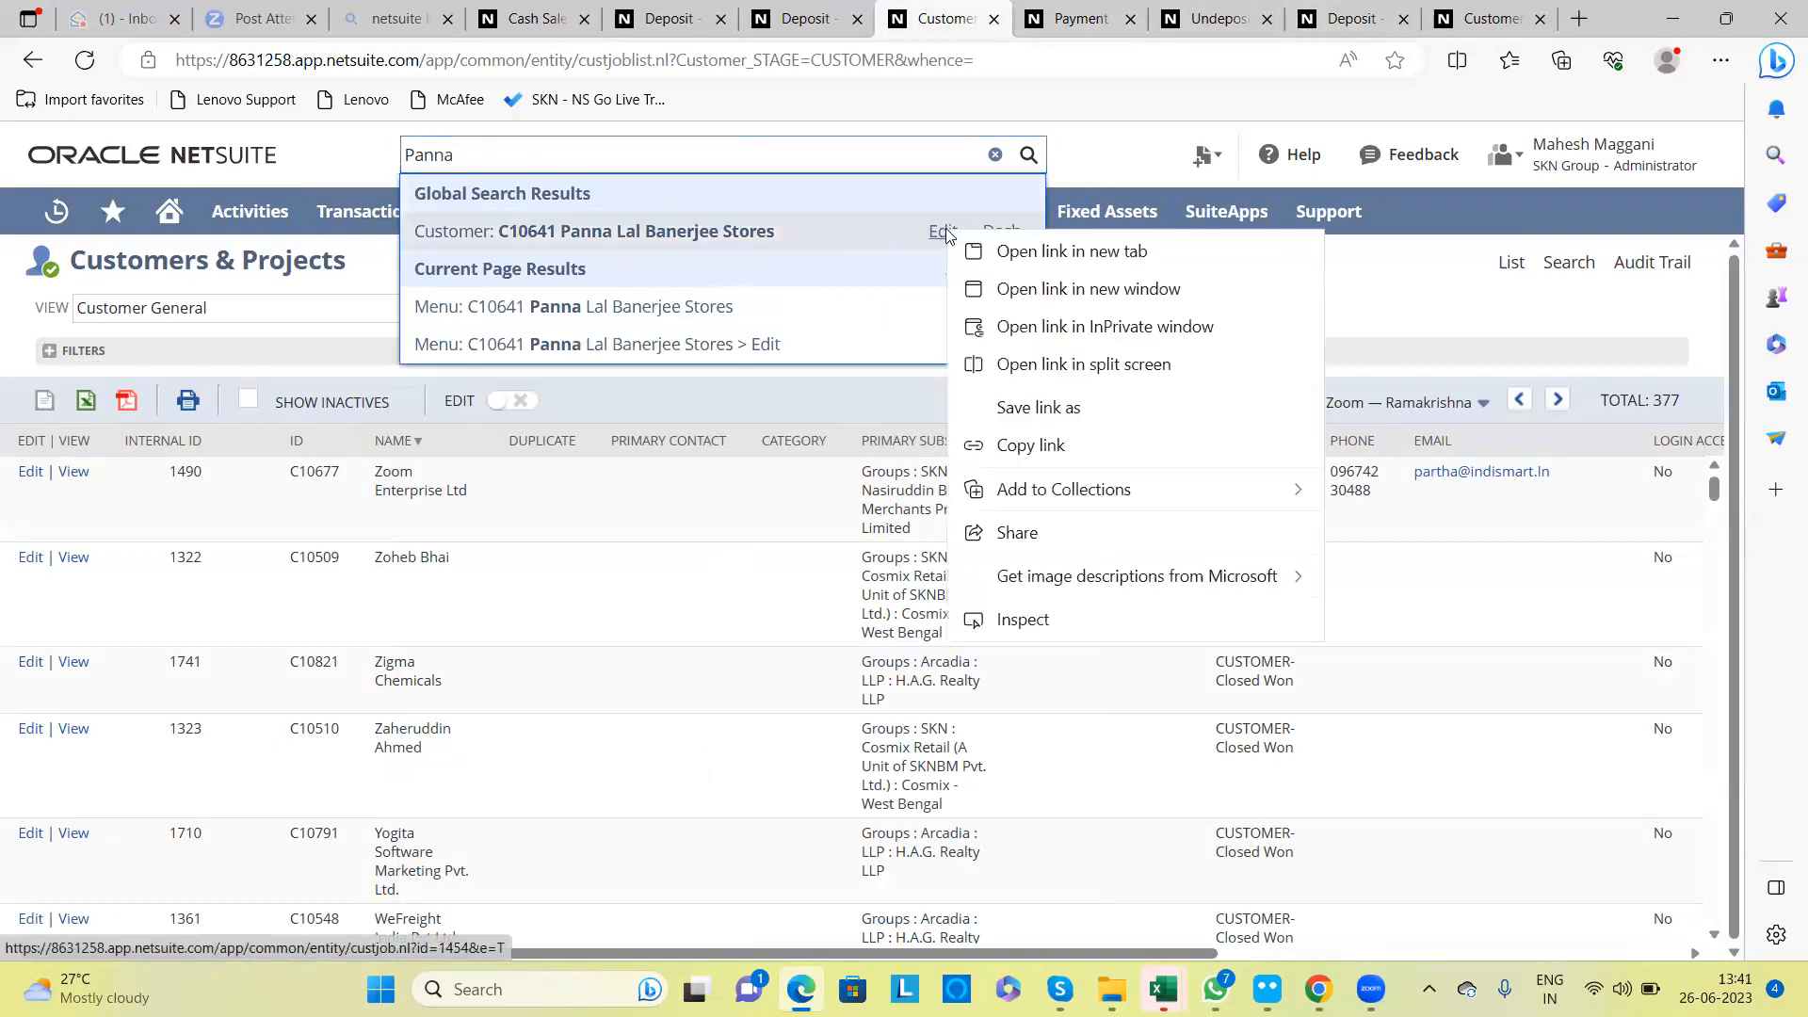
left_click(705, 232)
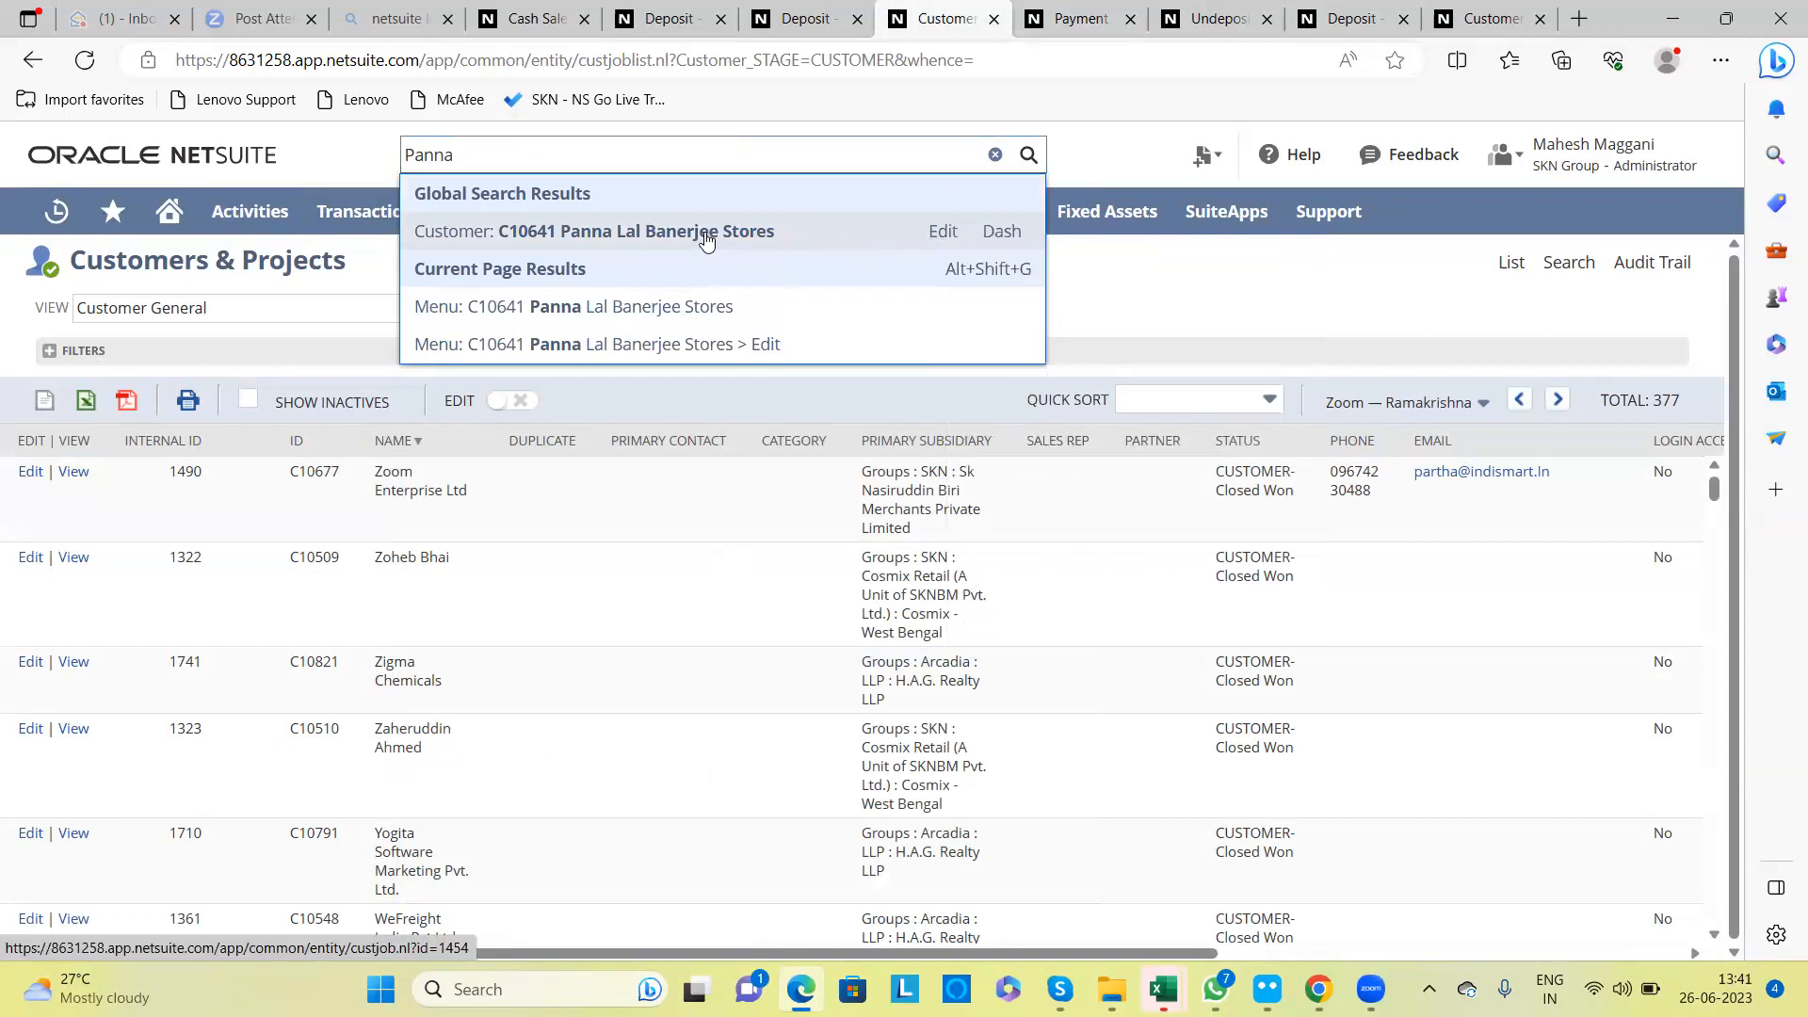
left_click(704, 232)
left_click(775, 243)
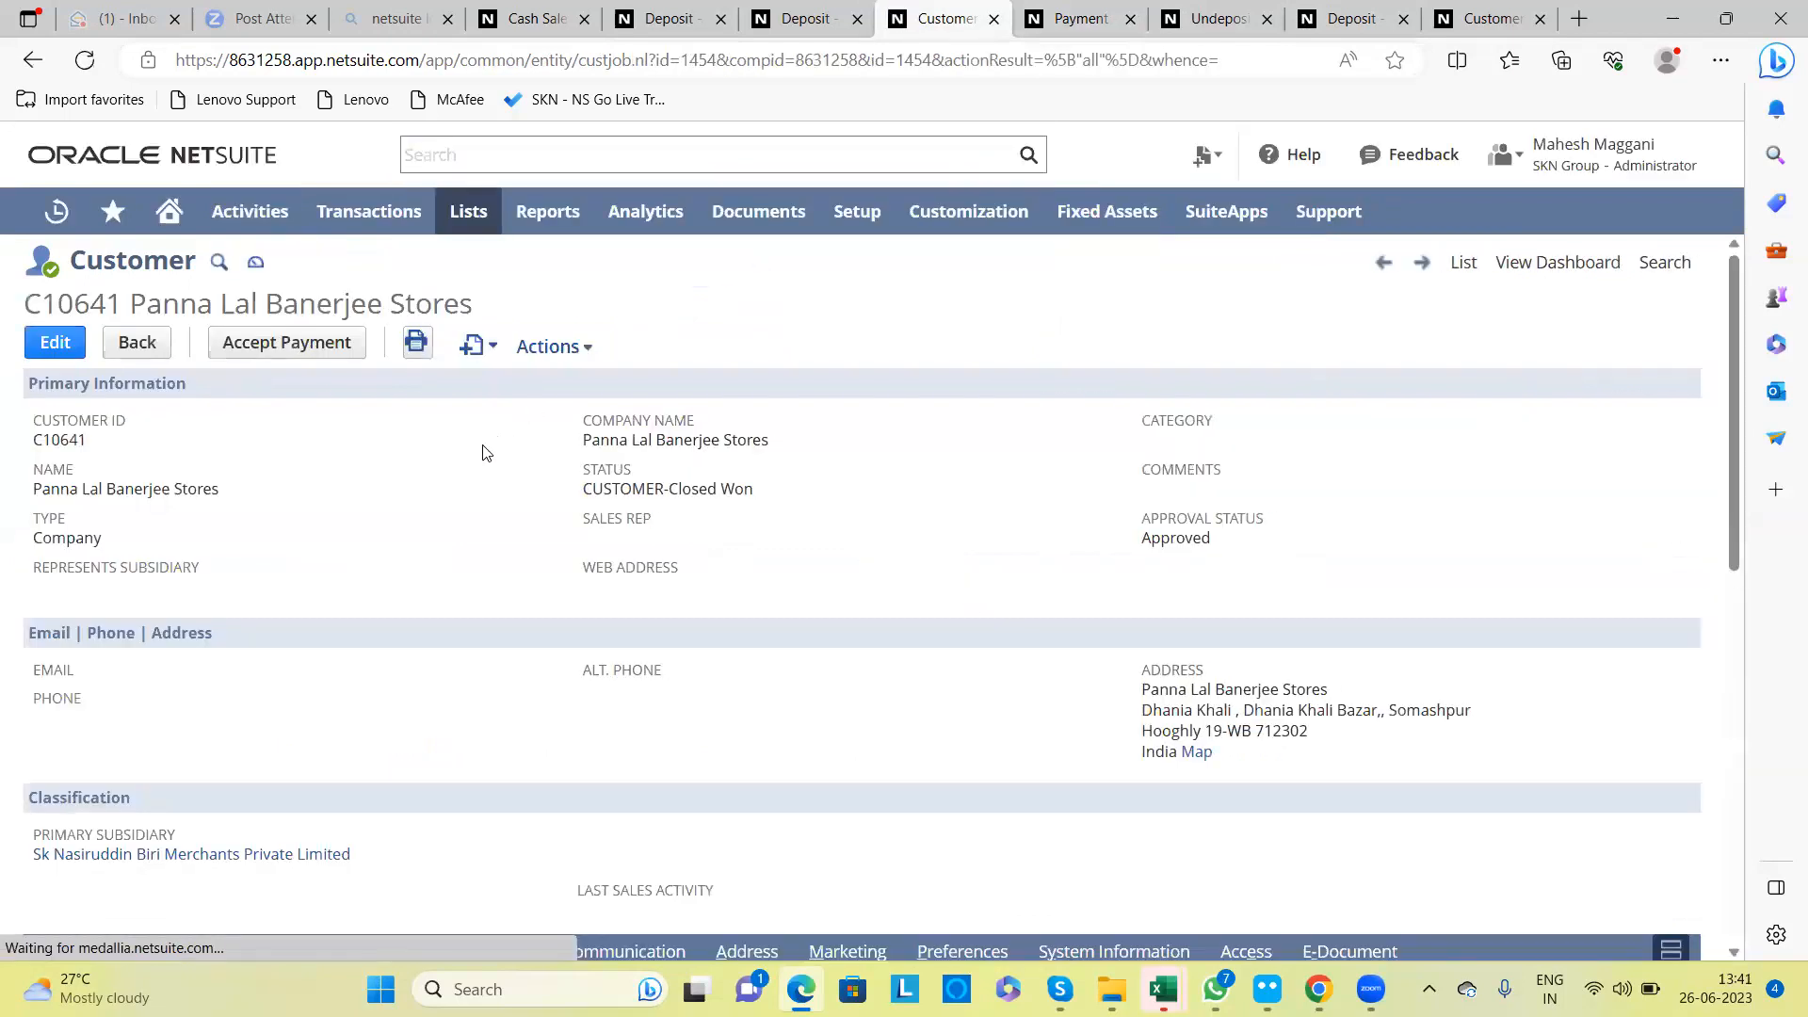
scroll(482, 453, "down", 2)
scroll(482, 447, "up", 2)
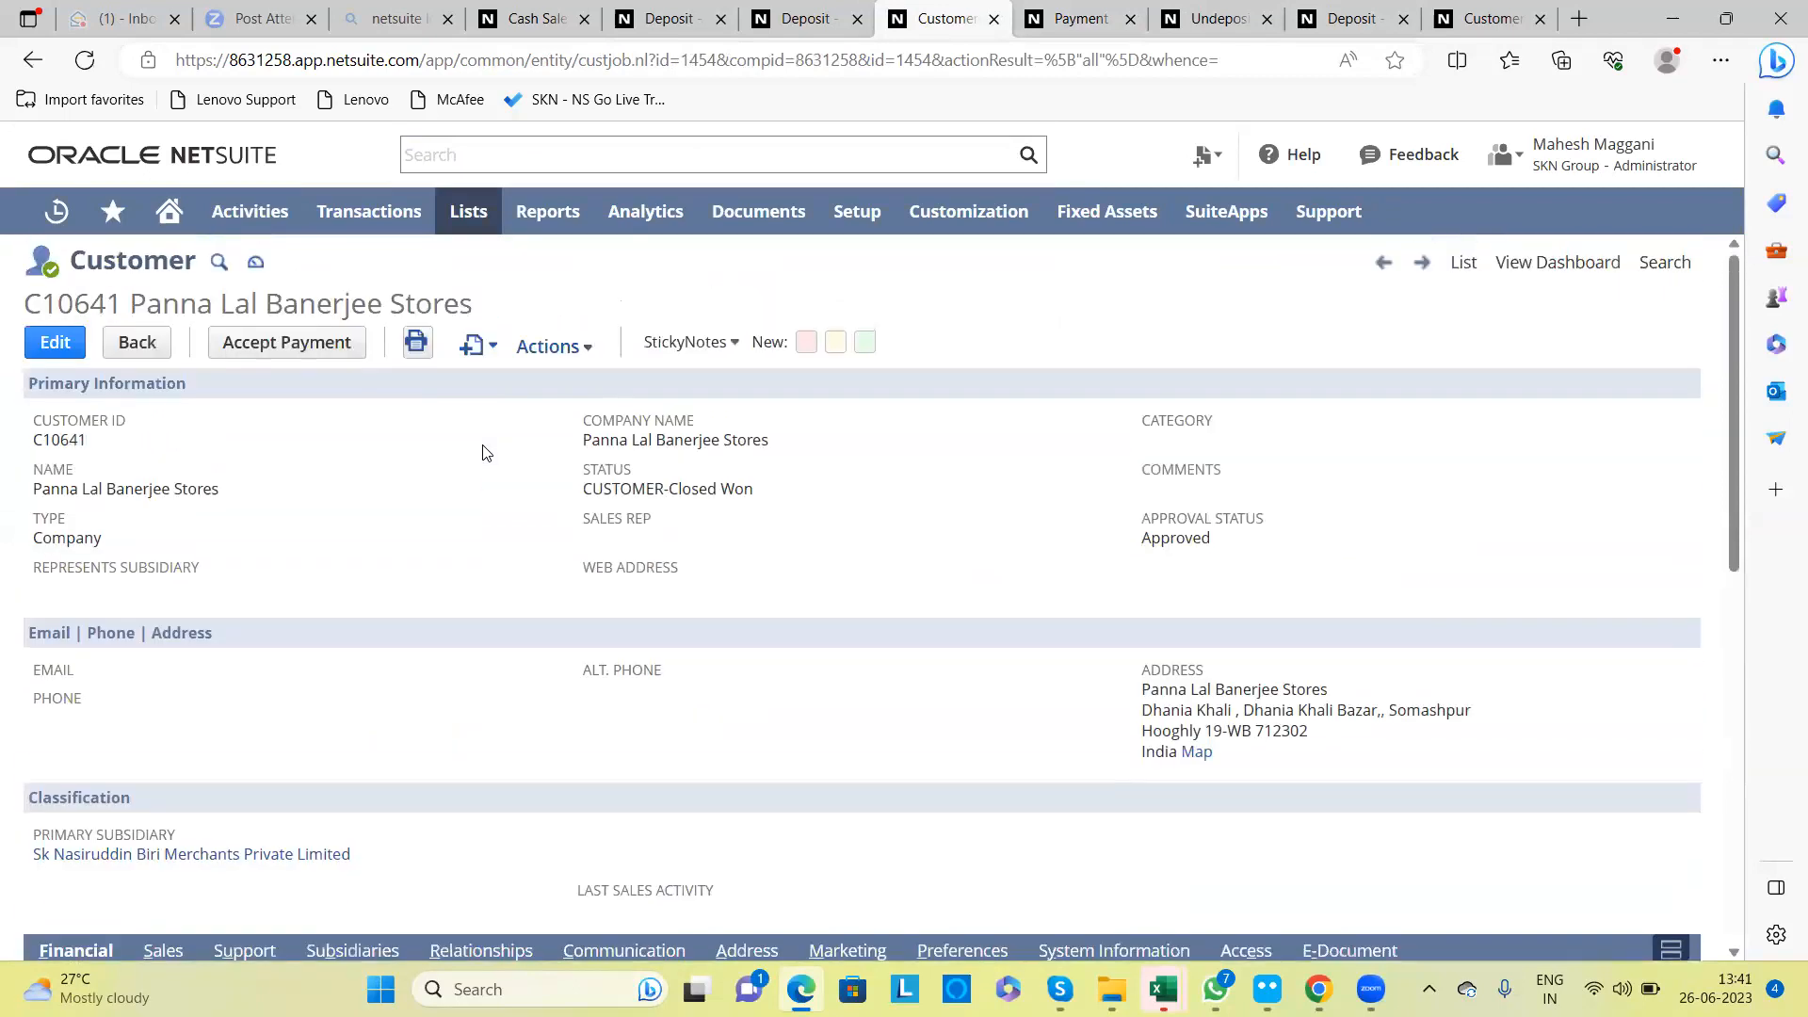
Step: Start accepting a payment from this customer and look over the new payment form
left_click(318, 356)
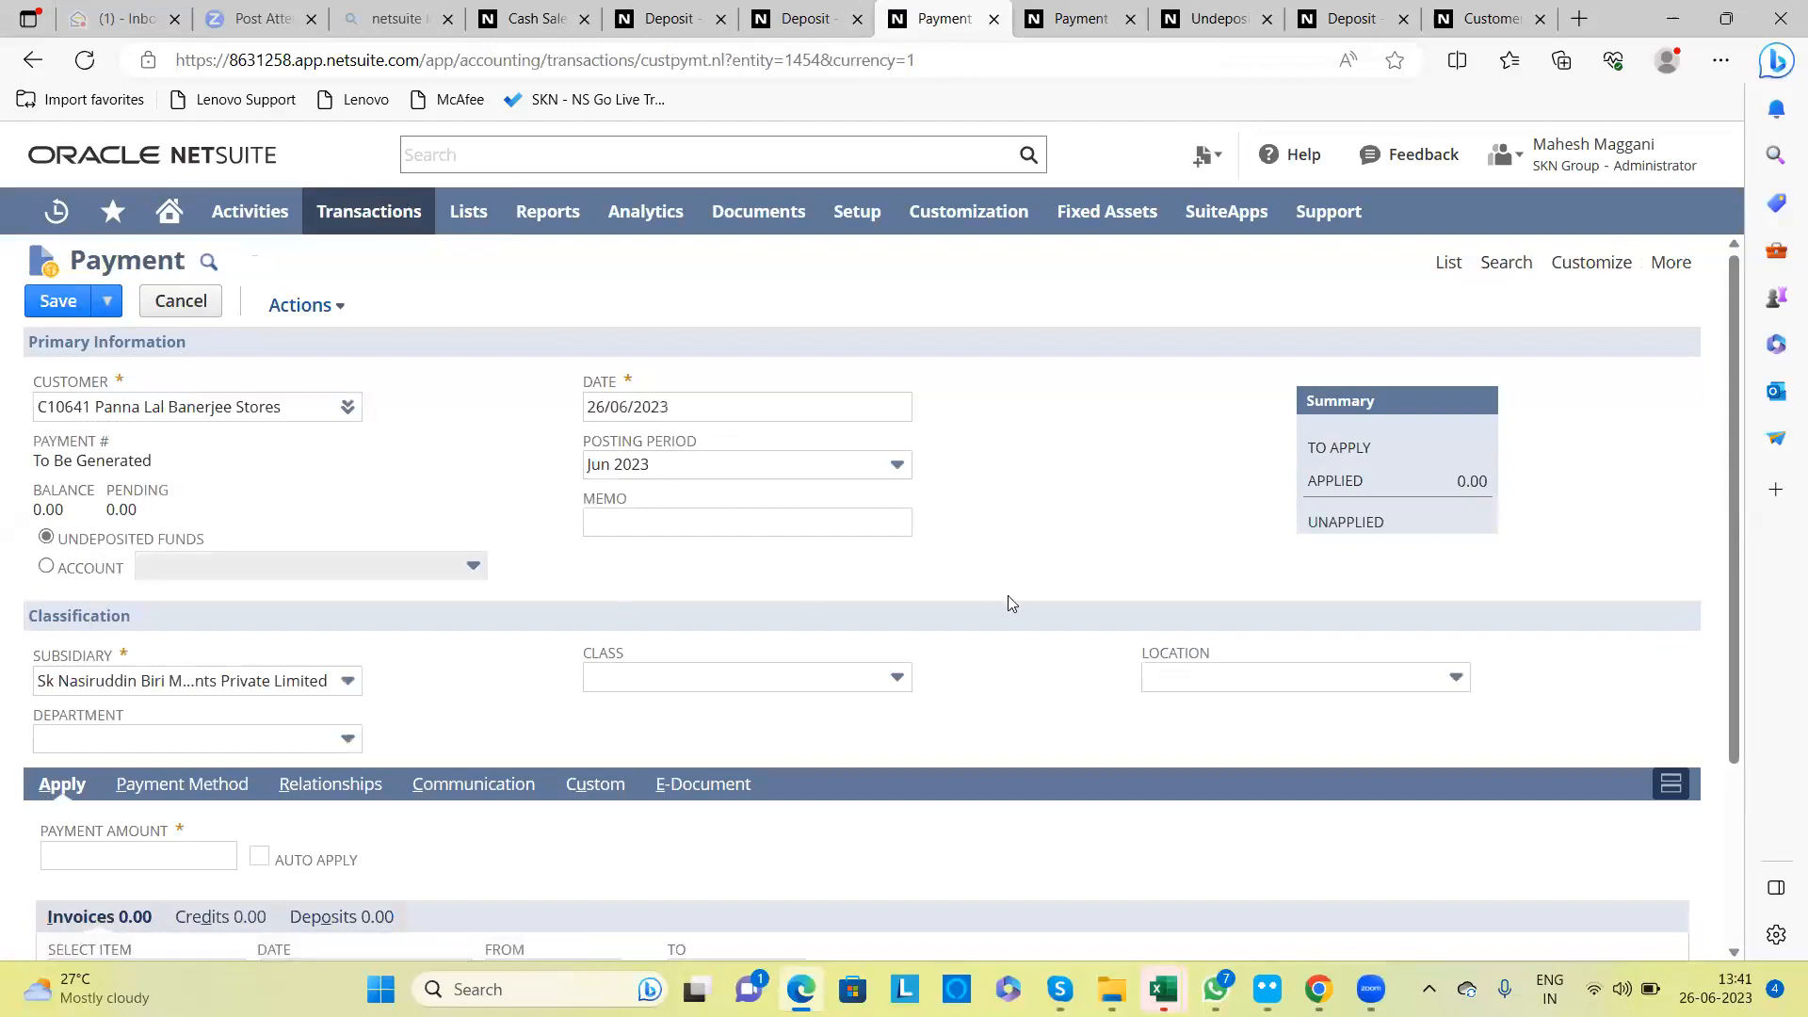
scroll(1044, 588, "down", 2)
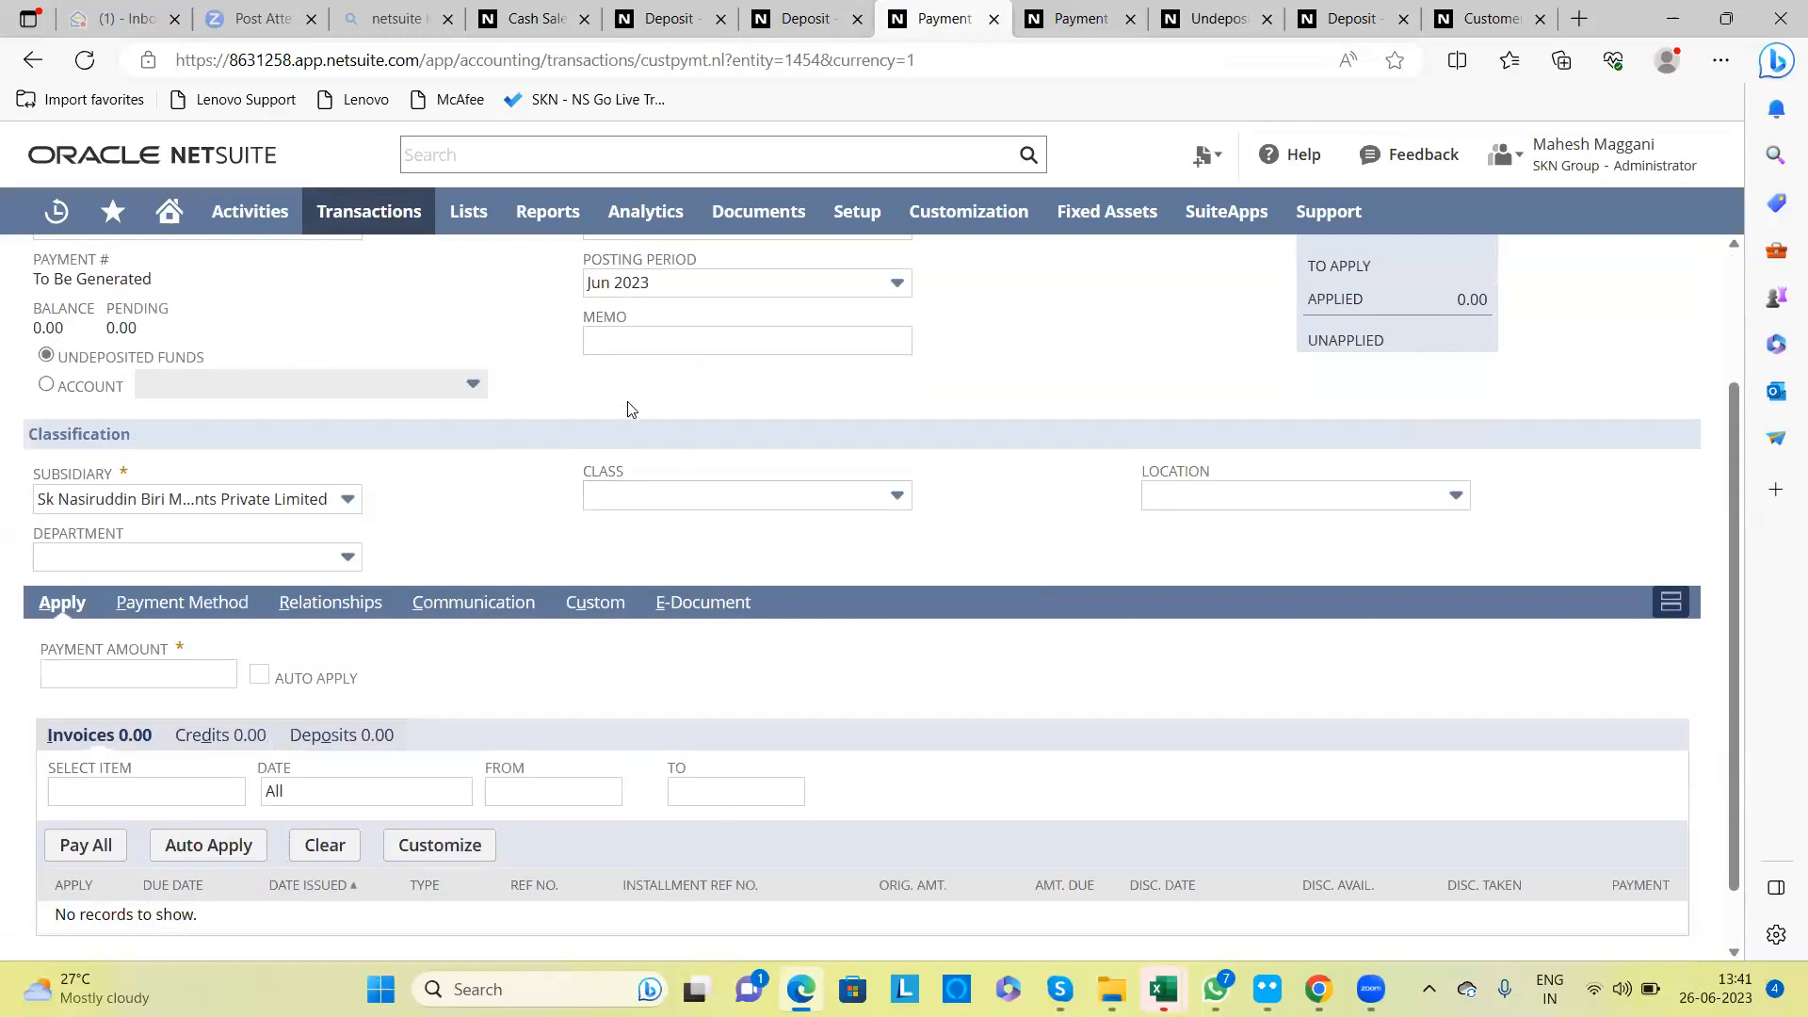
scroll(631, 409, "up", 2)
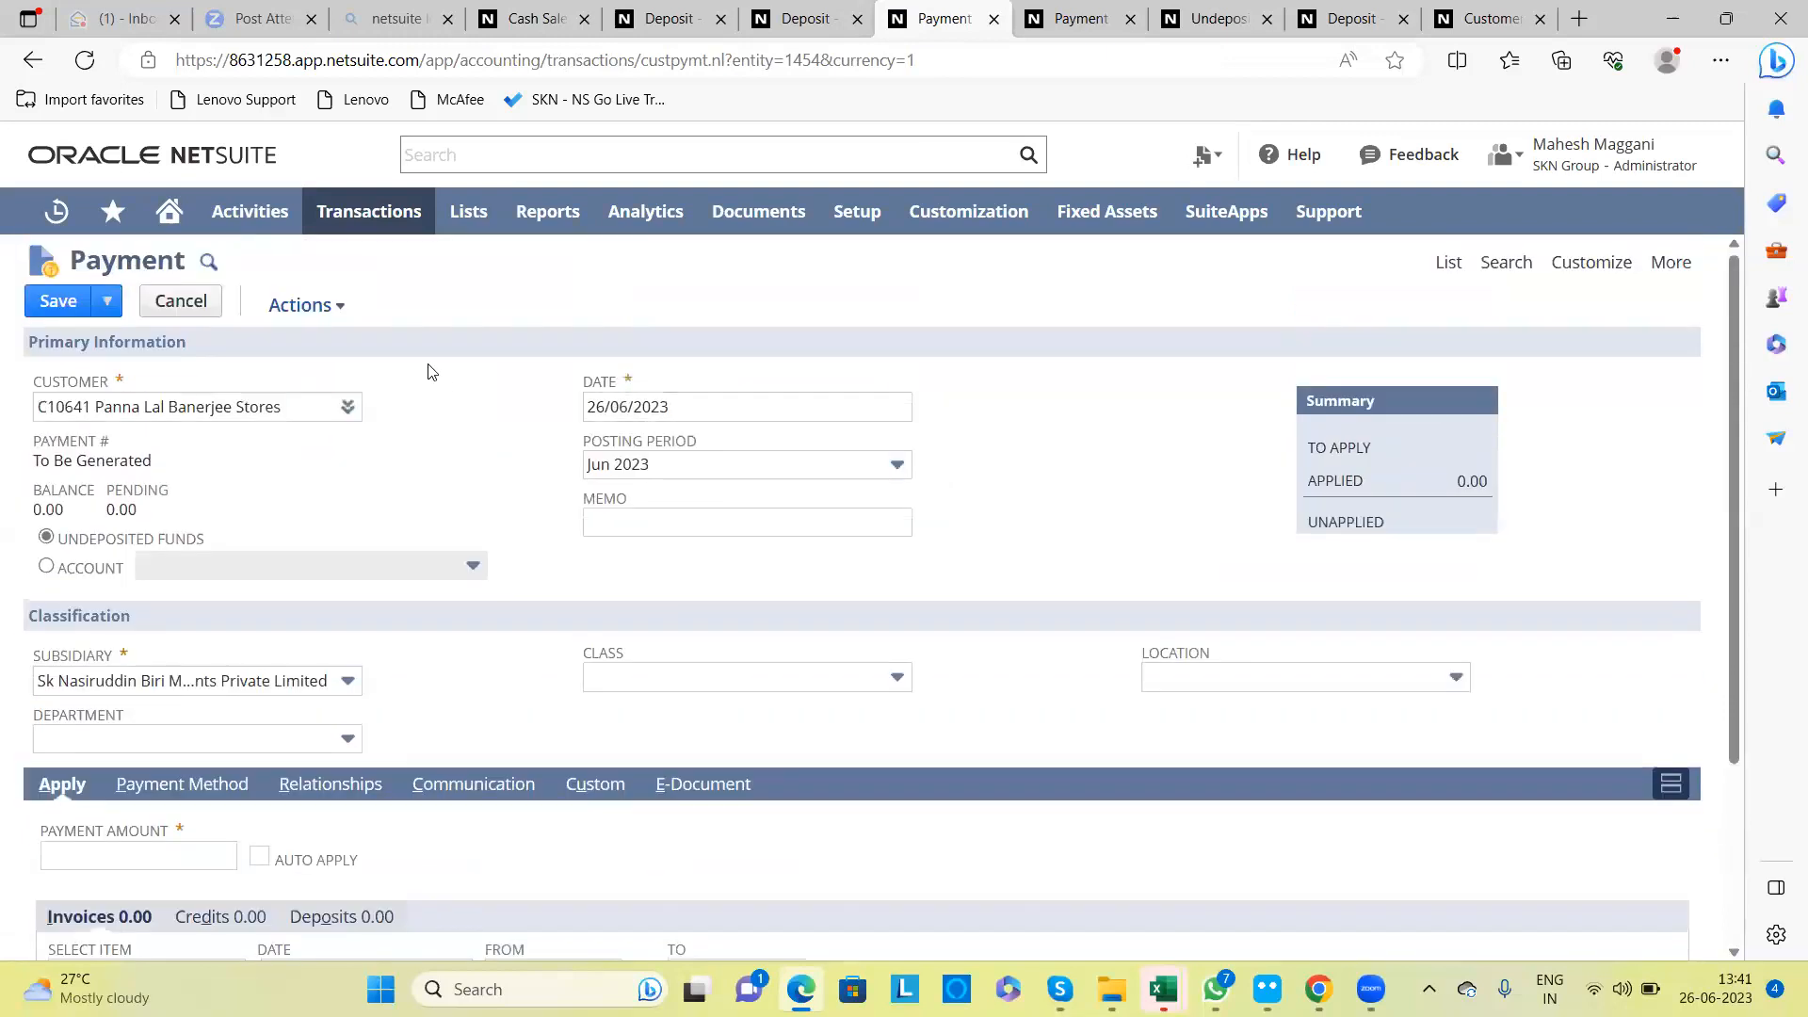
Step: Set the payment to post directly to the bank account Canara Bank (Mahalpar) - Stop instead of Undeposited Funds
left_click(45, 566)
left_click(305, 565)
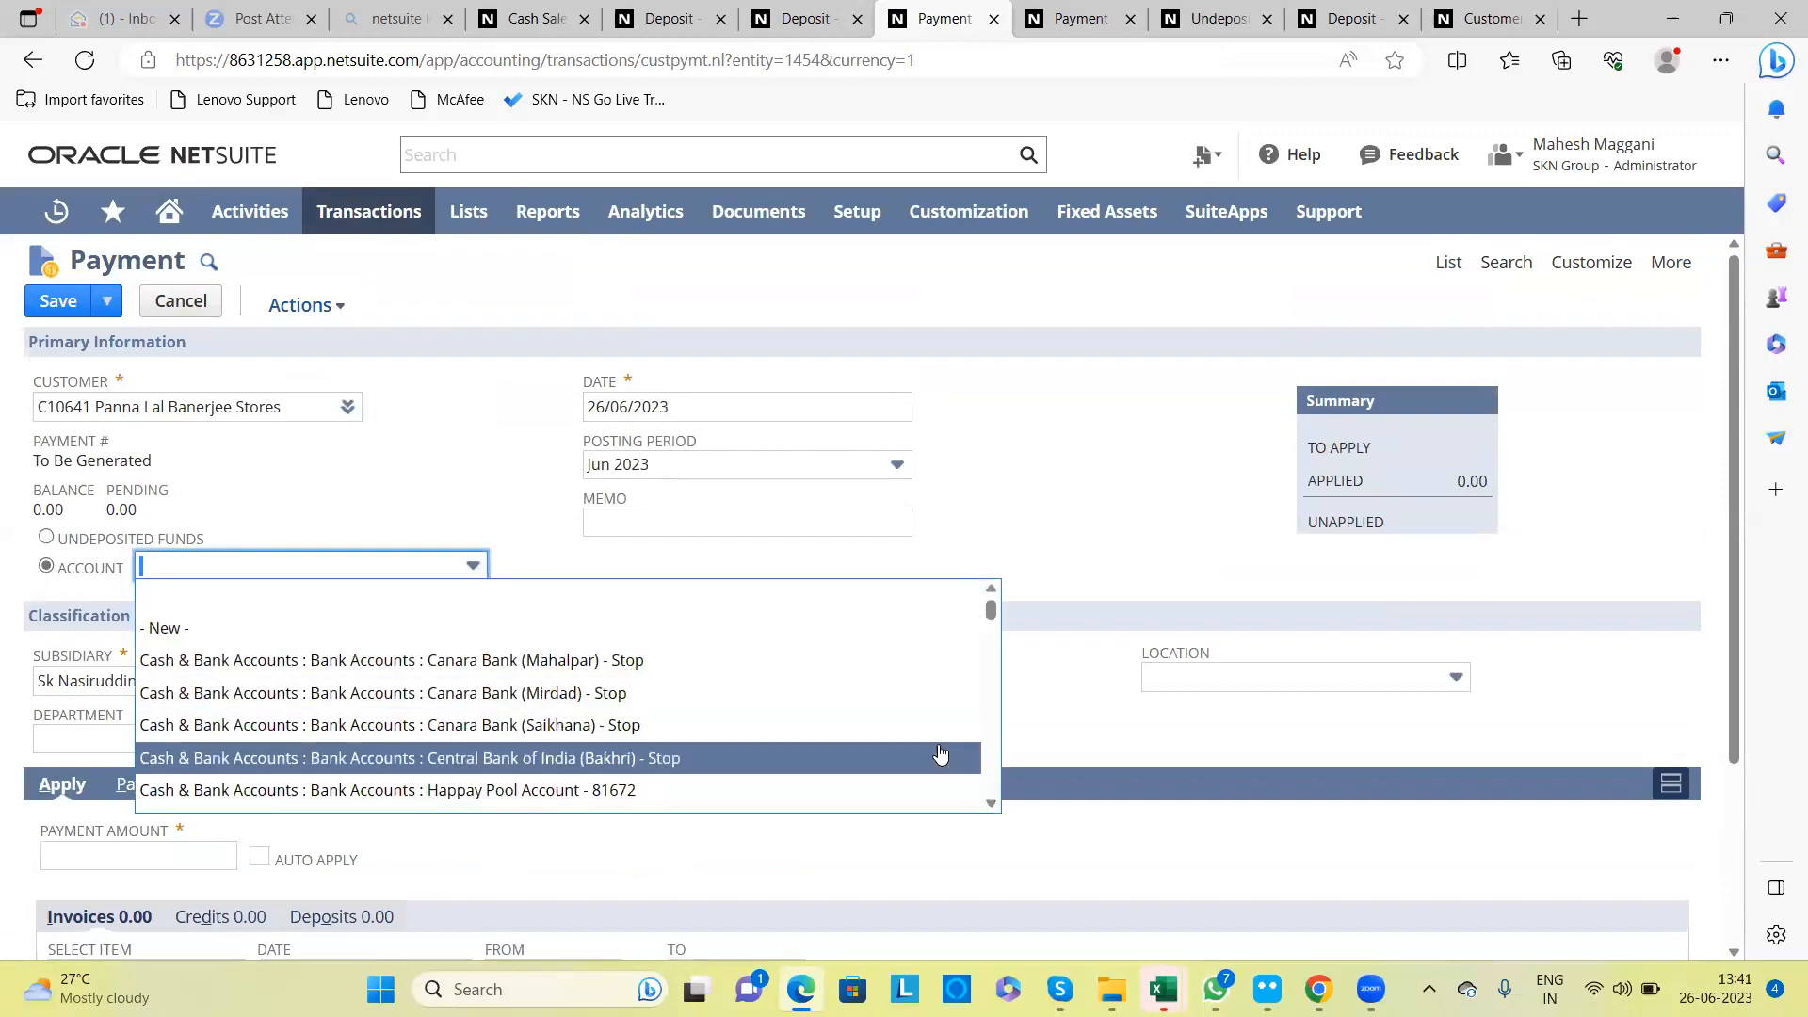
scroll(994, 807, "down", 3)
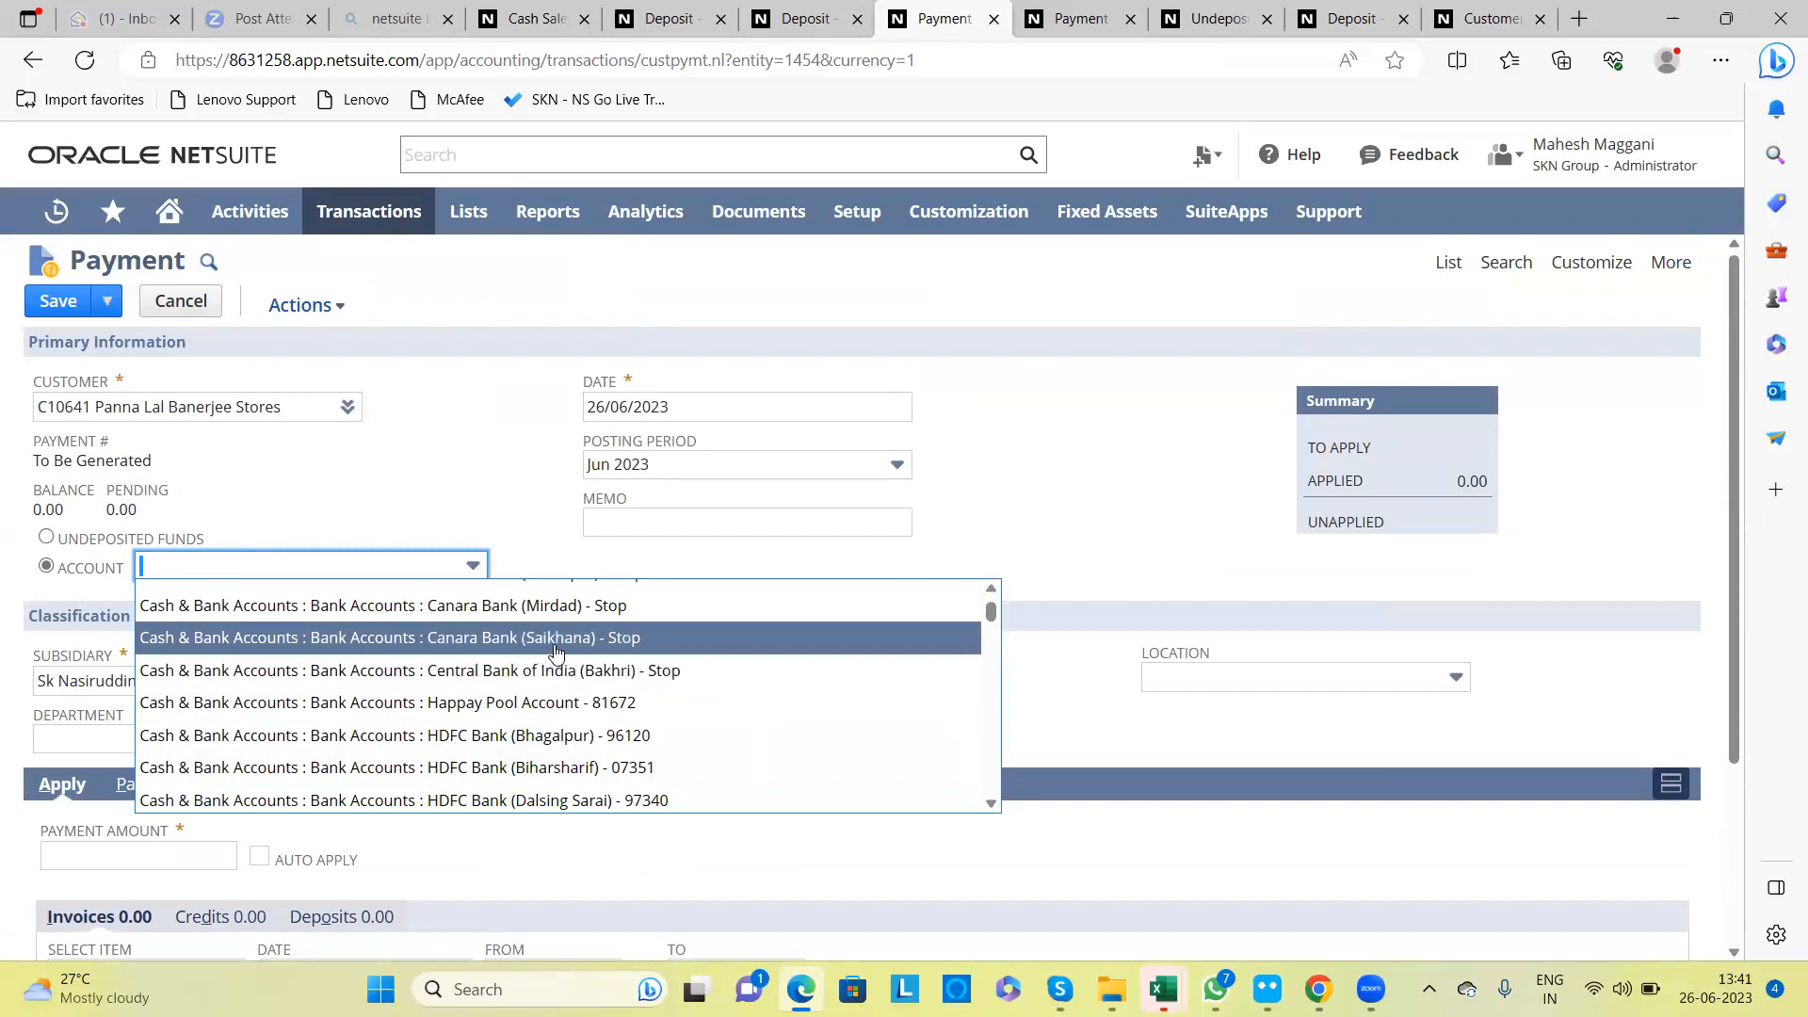
left_click(990, 587)
left_click(991, 587)
left_click(991, 588)
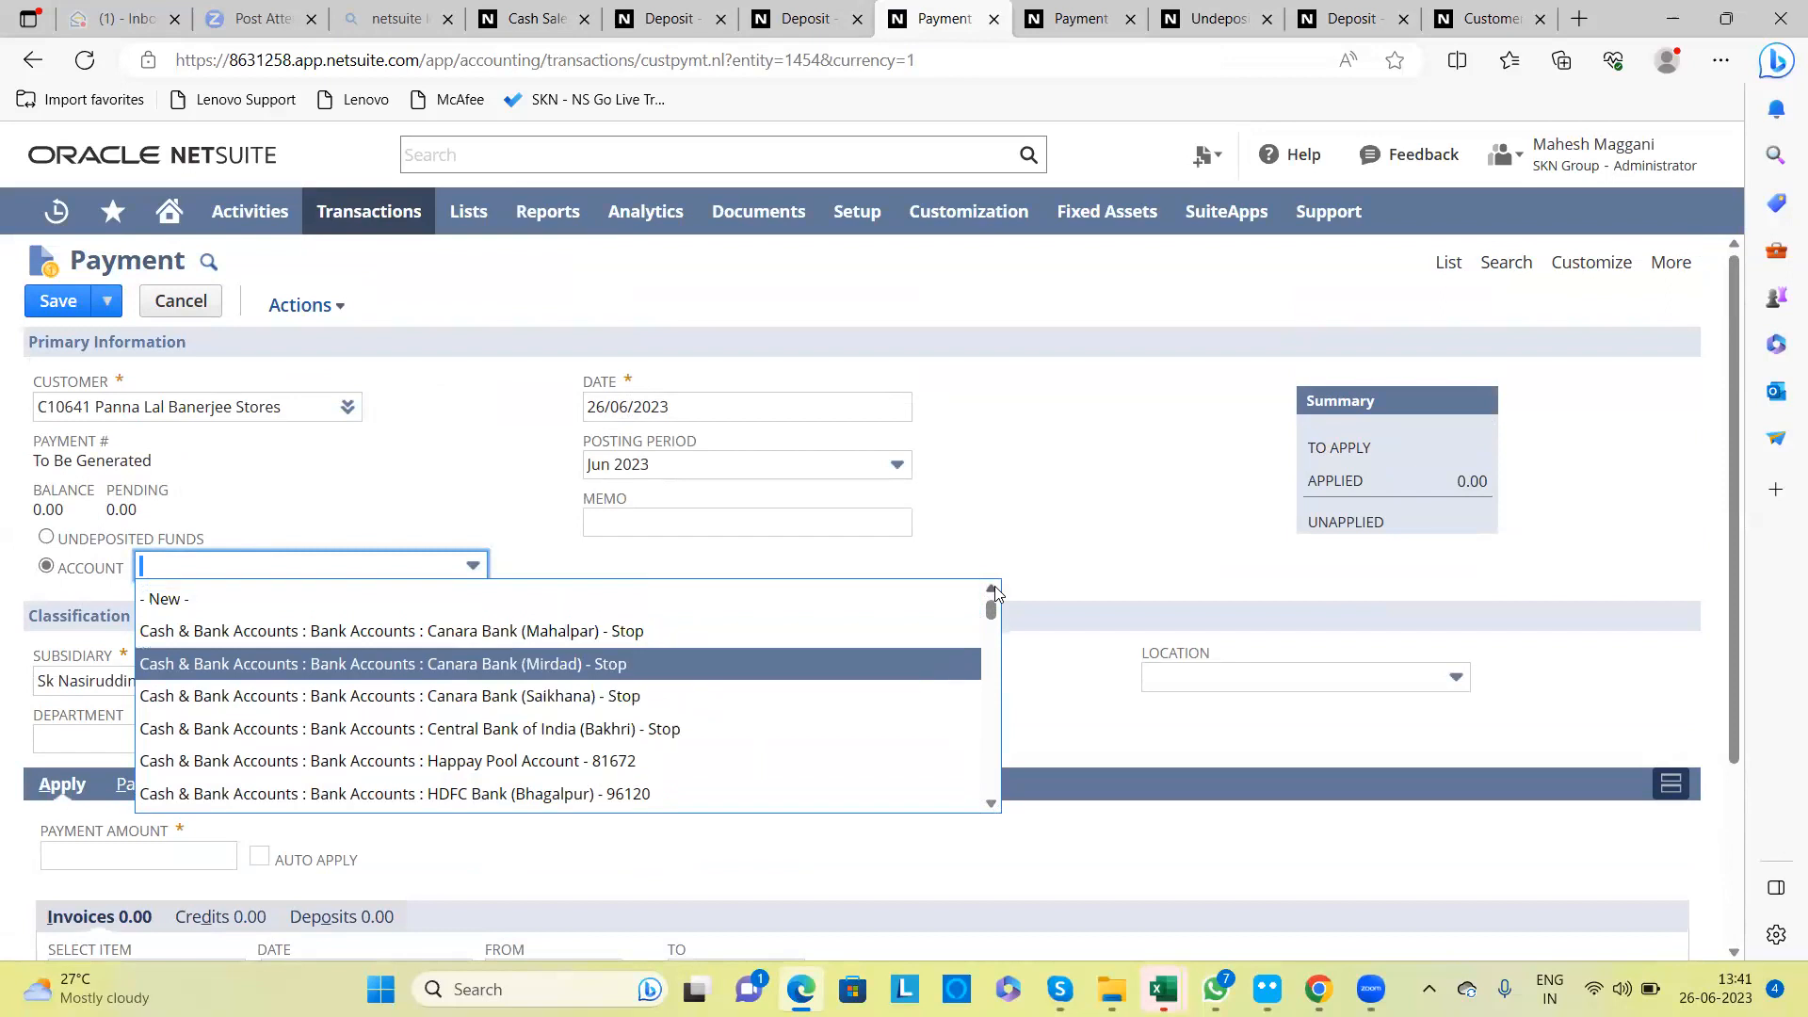
left_click(664, 636)
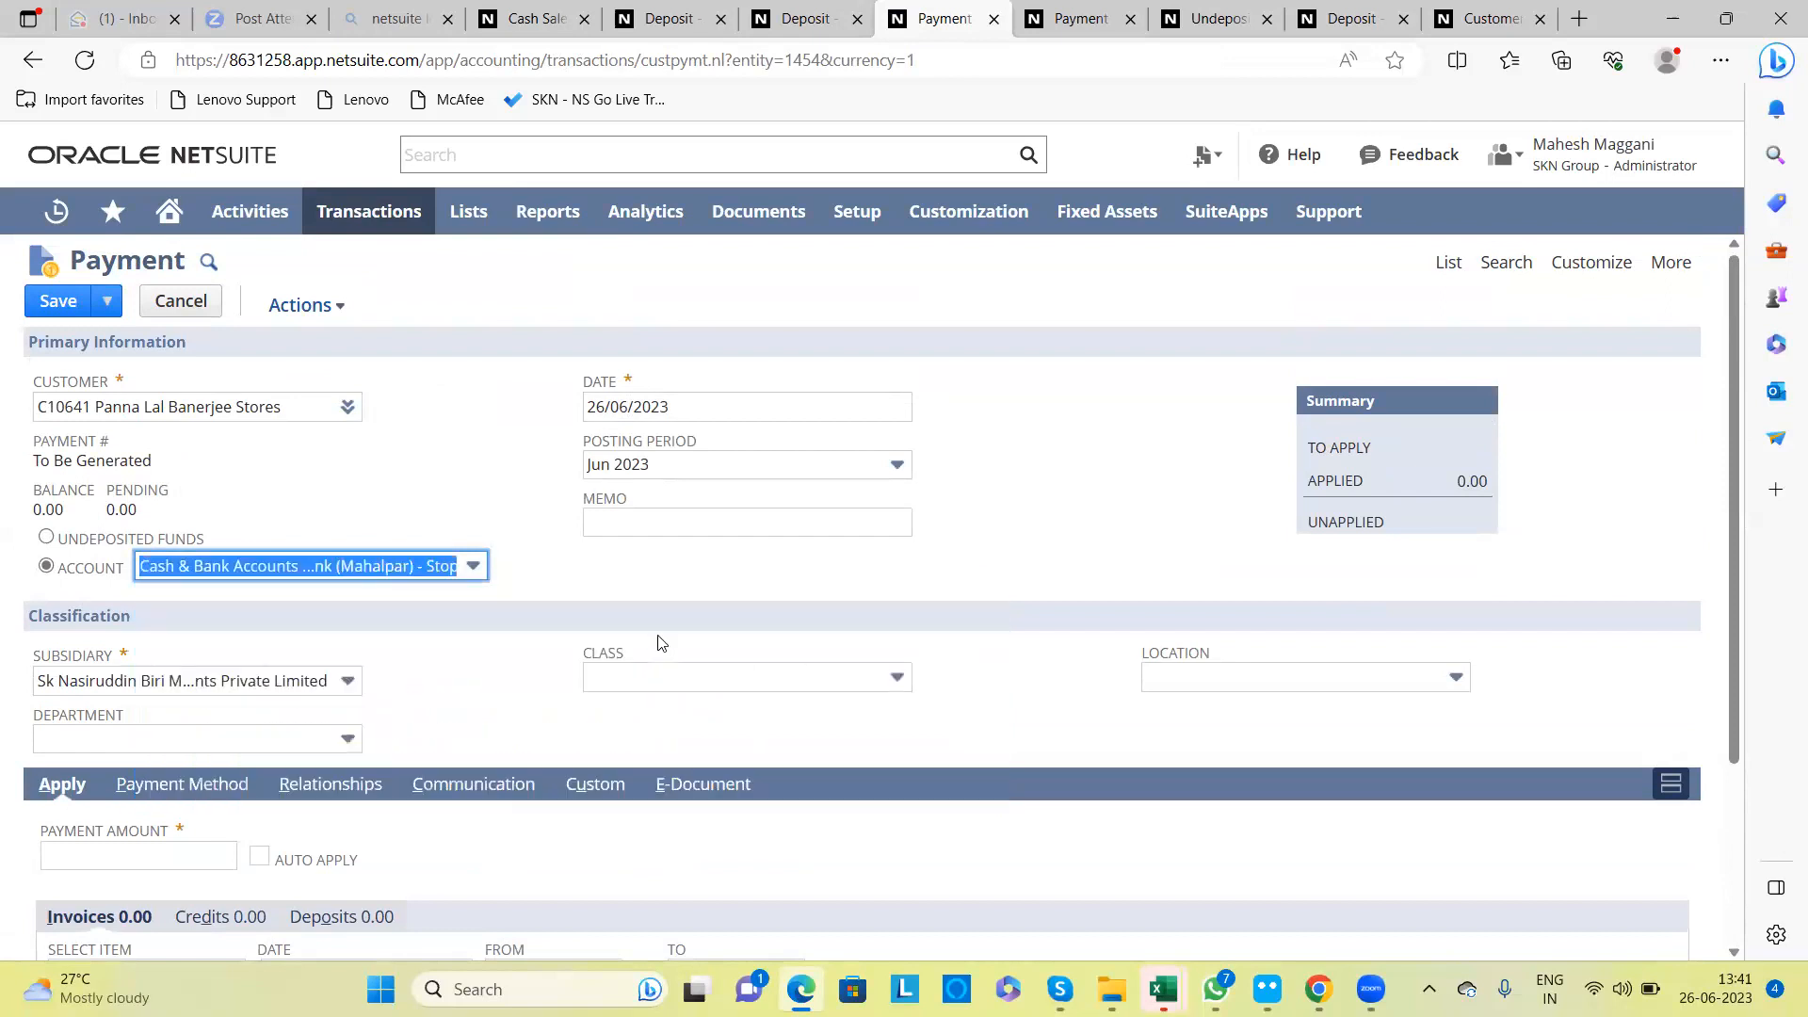
left_click(434, 486)
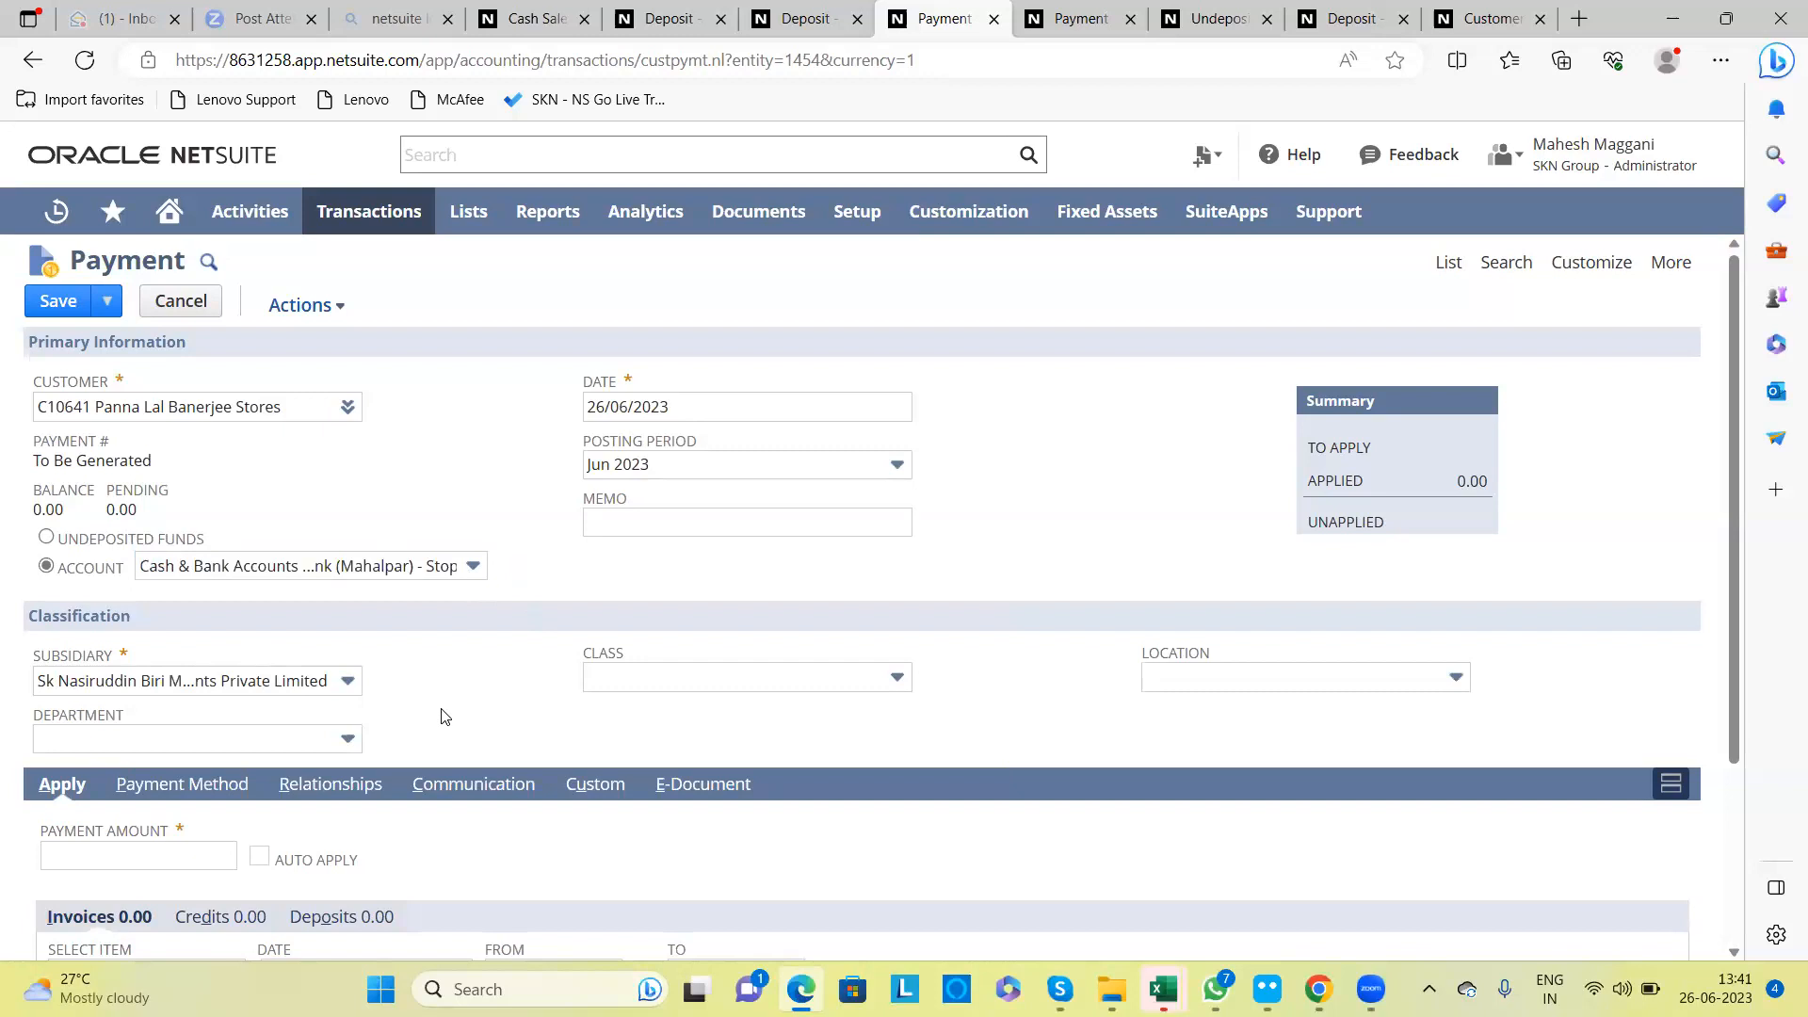
Step: Set the payment amount to 10,000.00, save it as an unapplied payment and look over the saved record
scroll(443, 714, "down", 3)
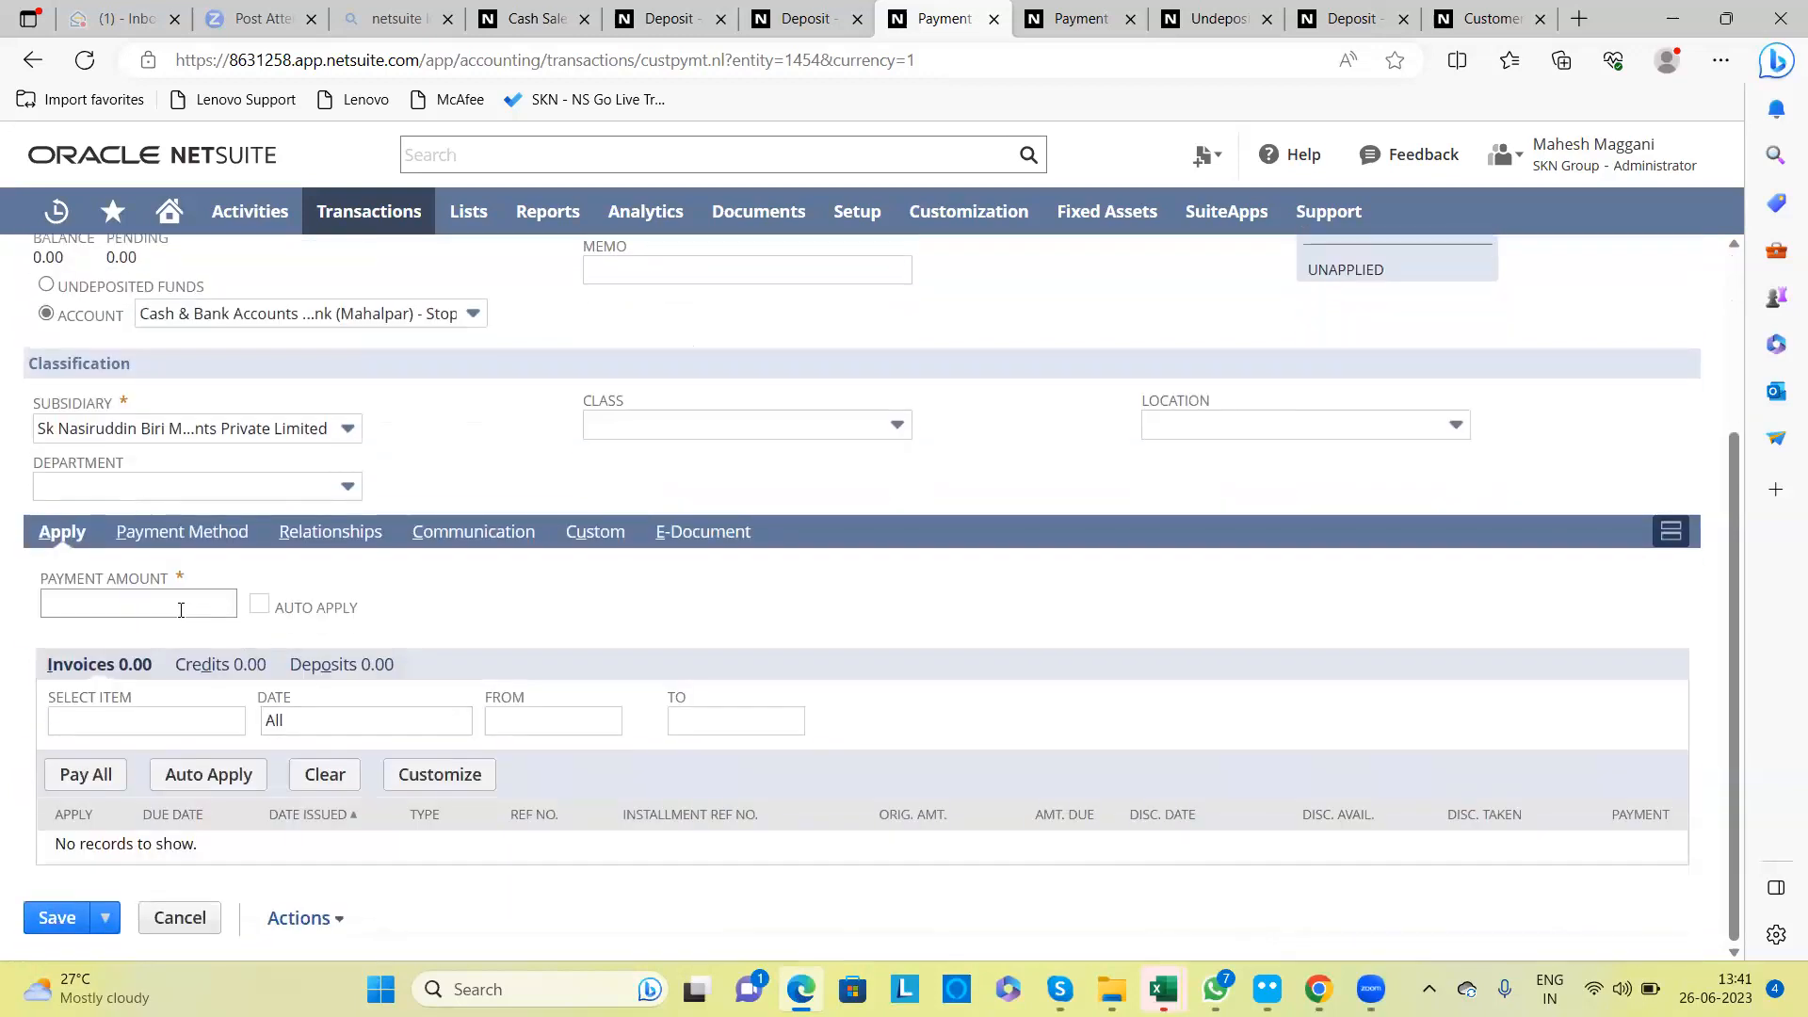
left_click(180, 610)
type("100000")
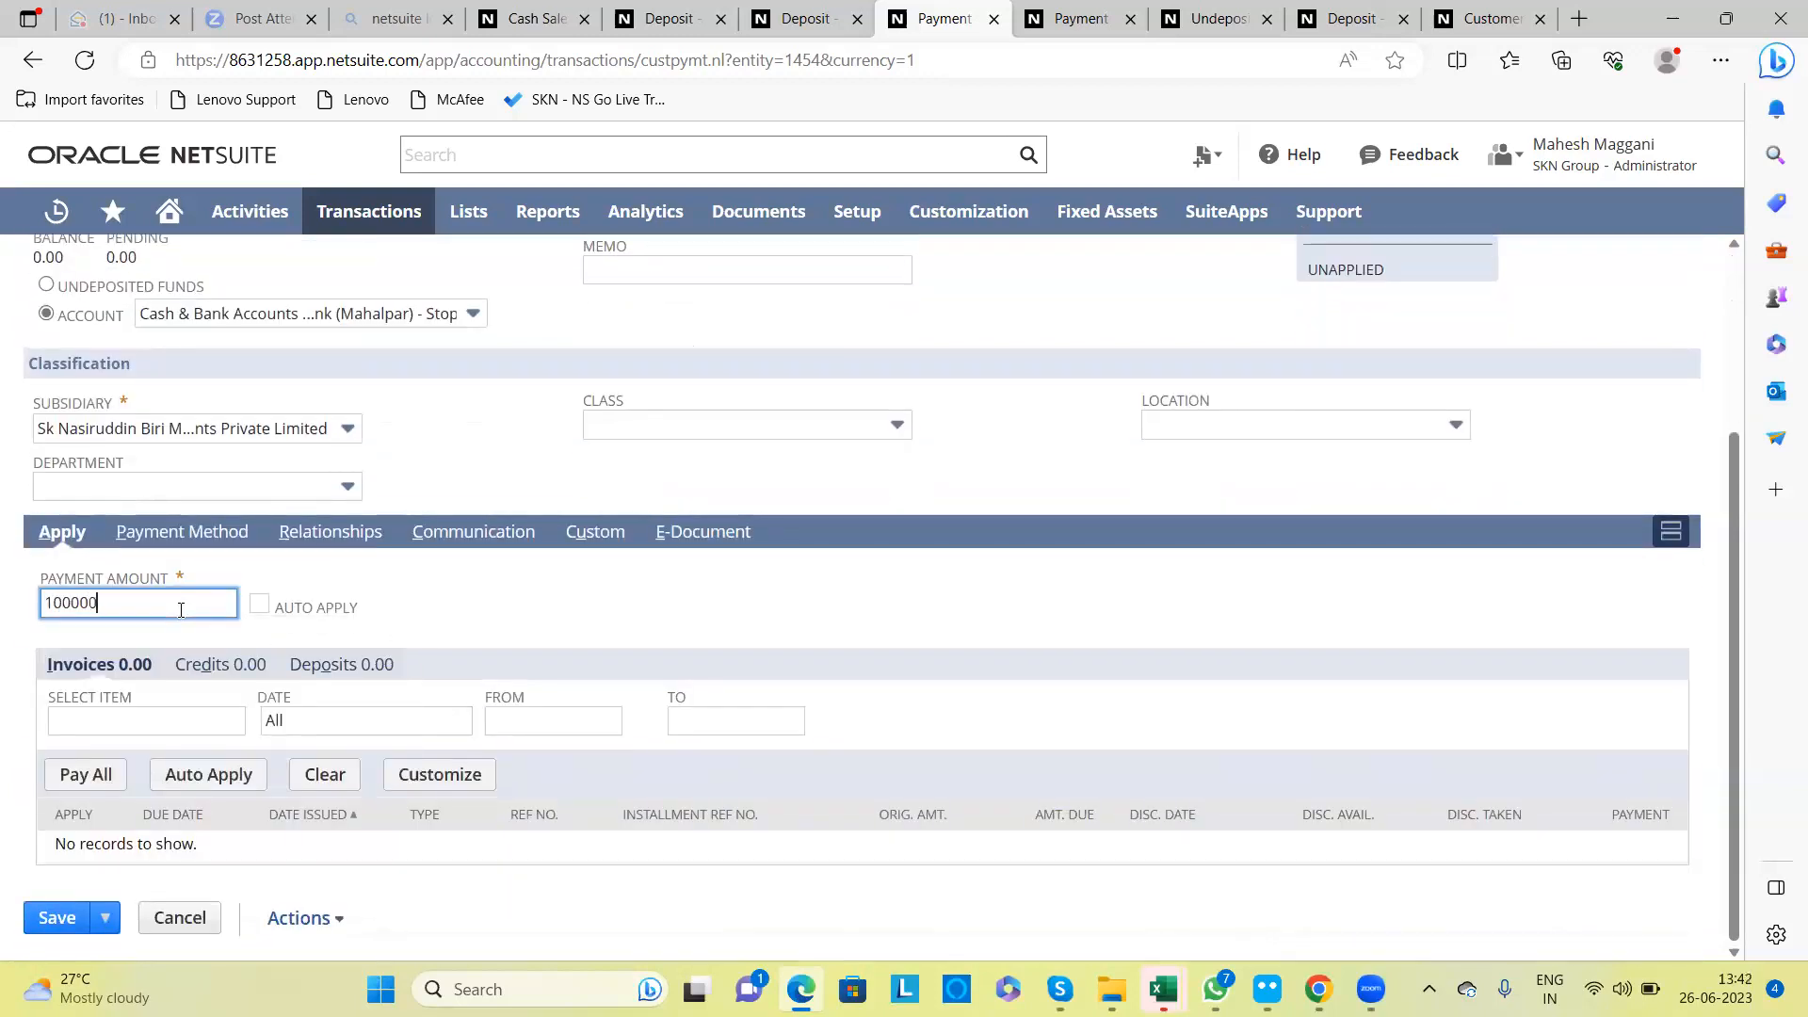
left_click(407, 635)
scroll(405, 631, "up", 3)
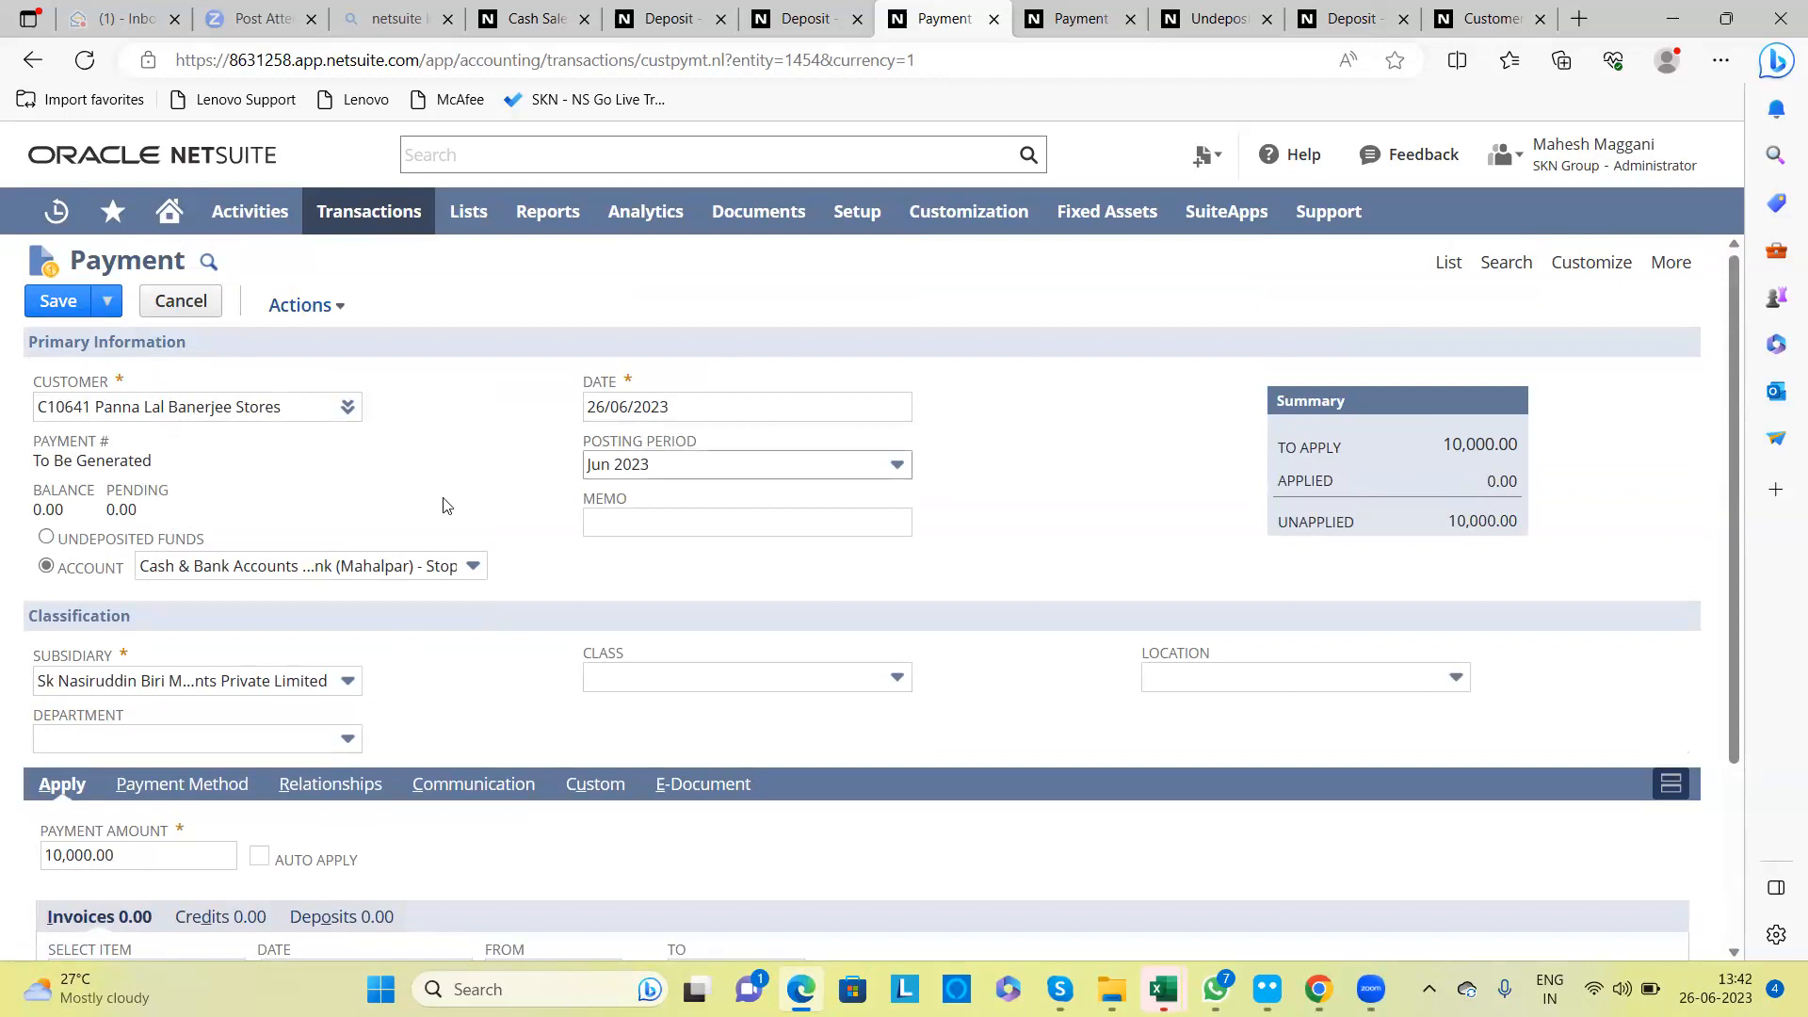
left_click(72, 311)
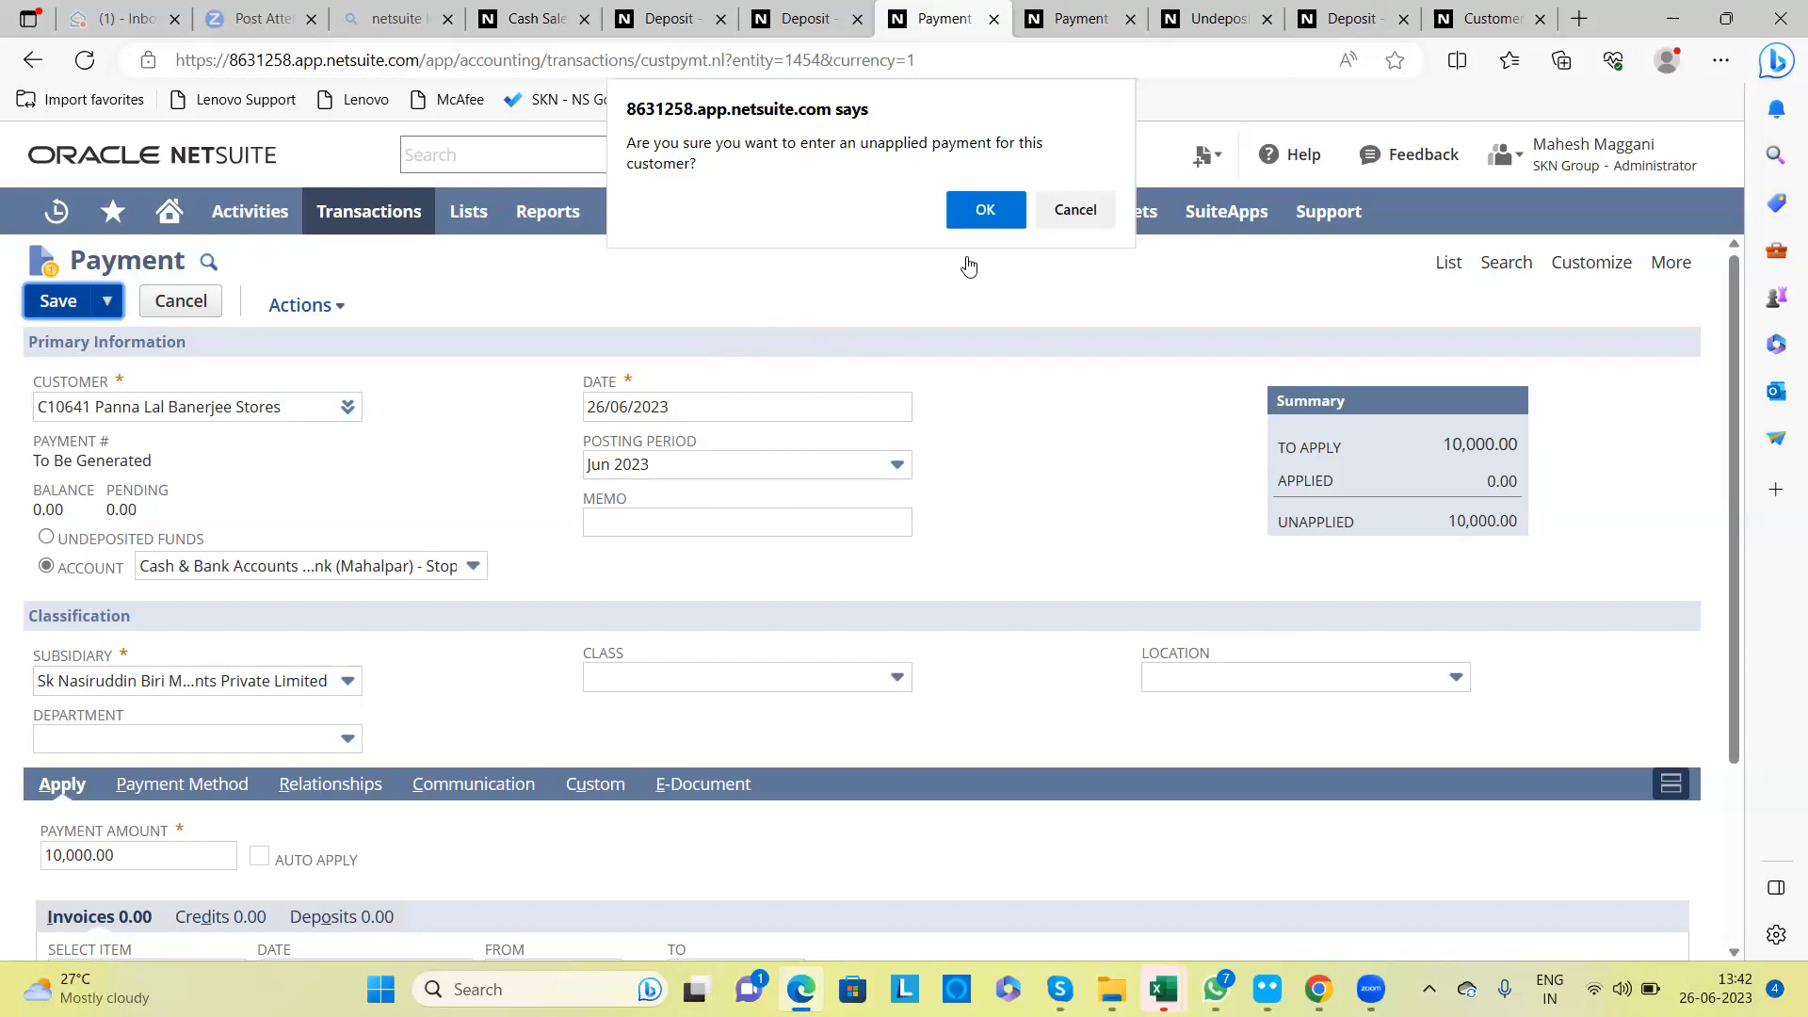
left_click(989, 216)
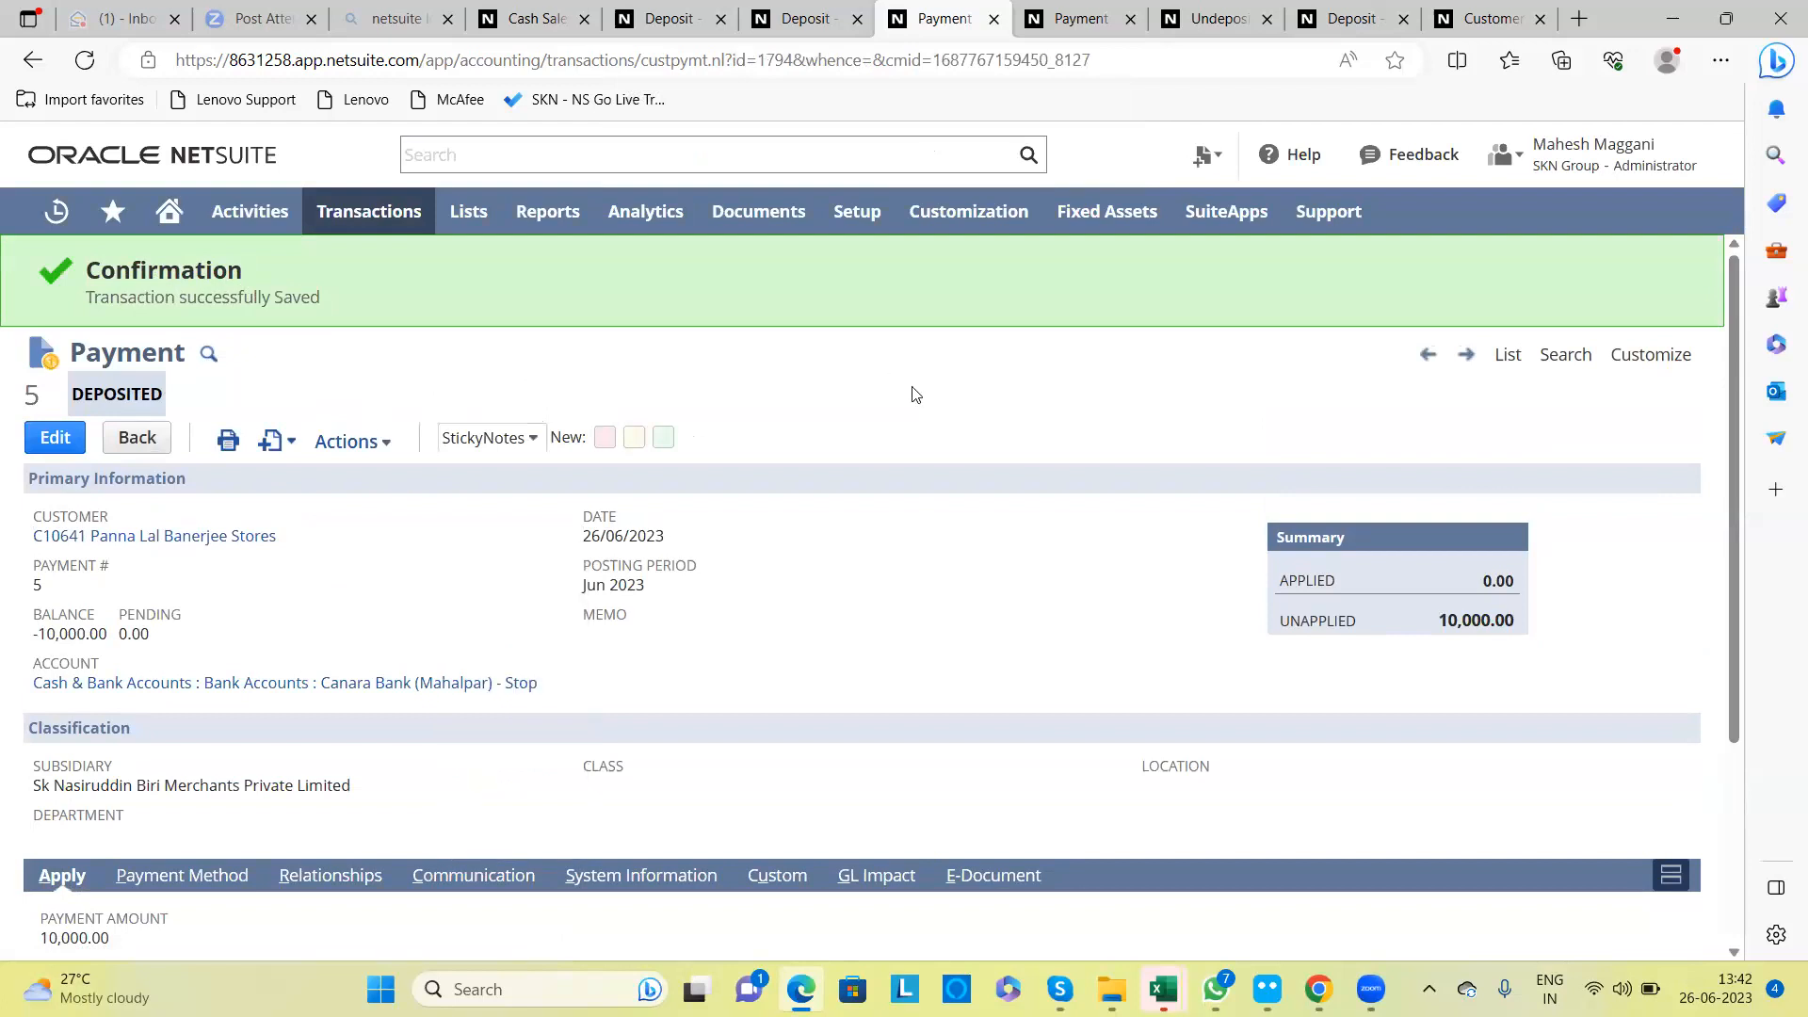
scroll(911, 394, "down", 2)
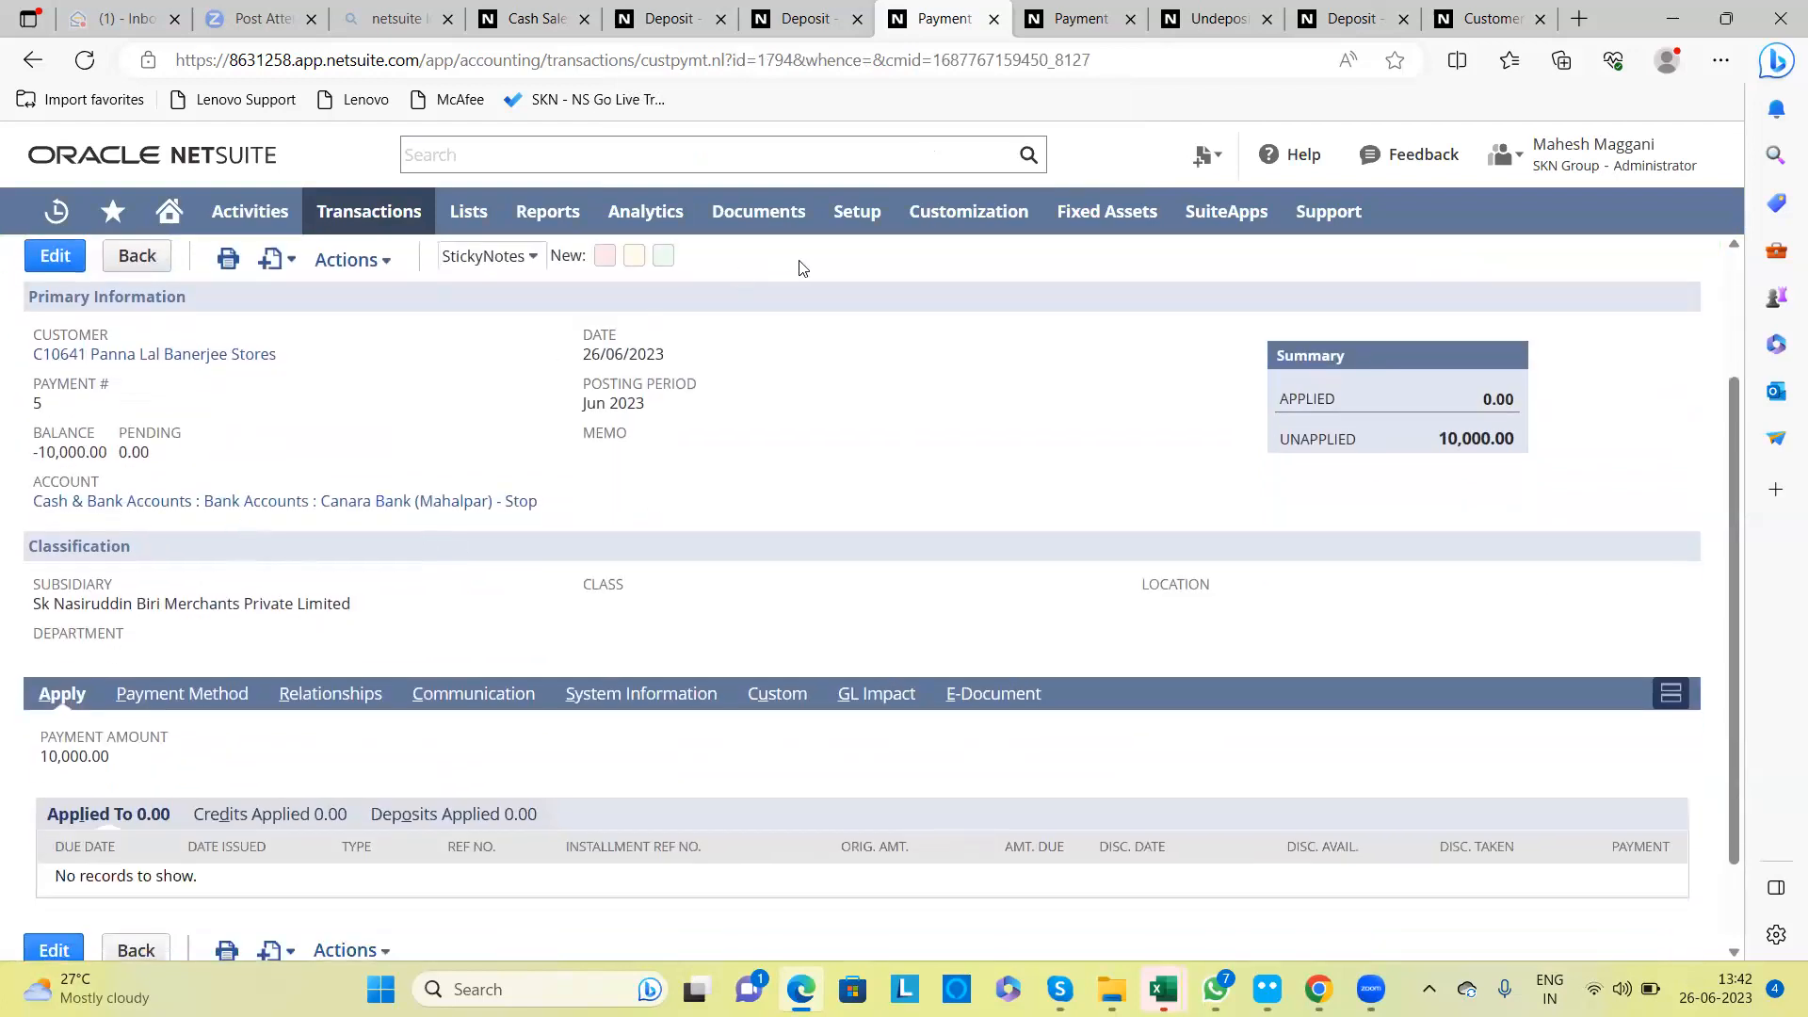
scroll(820, 279, "up", 2)
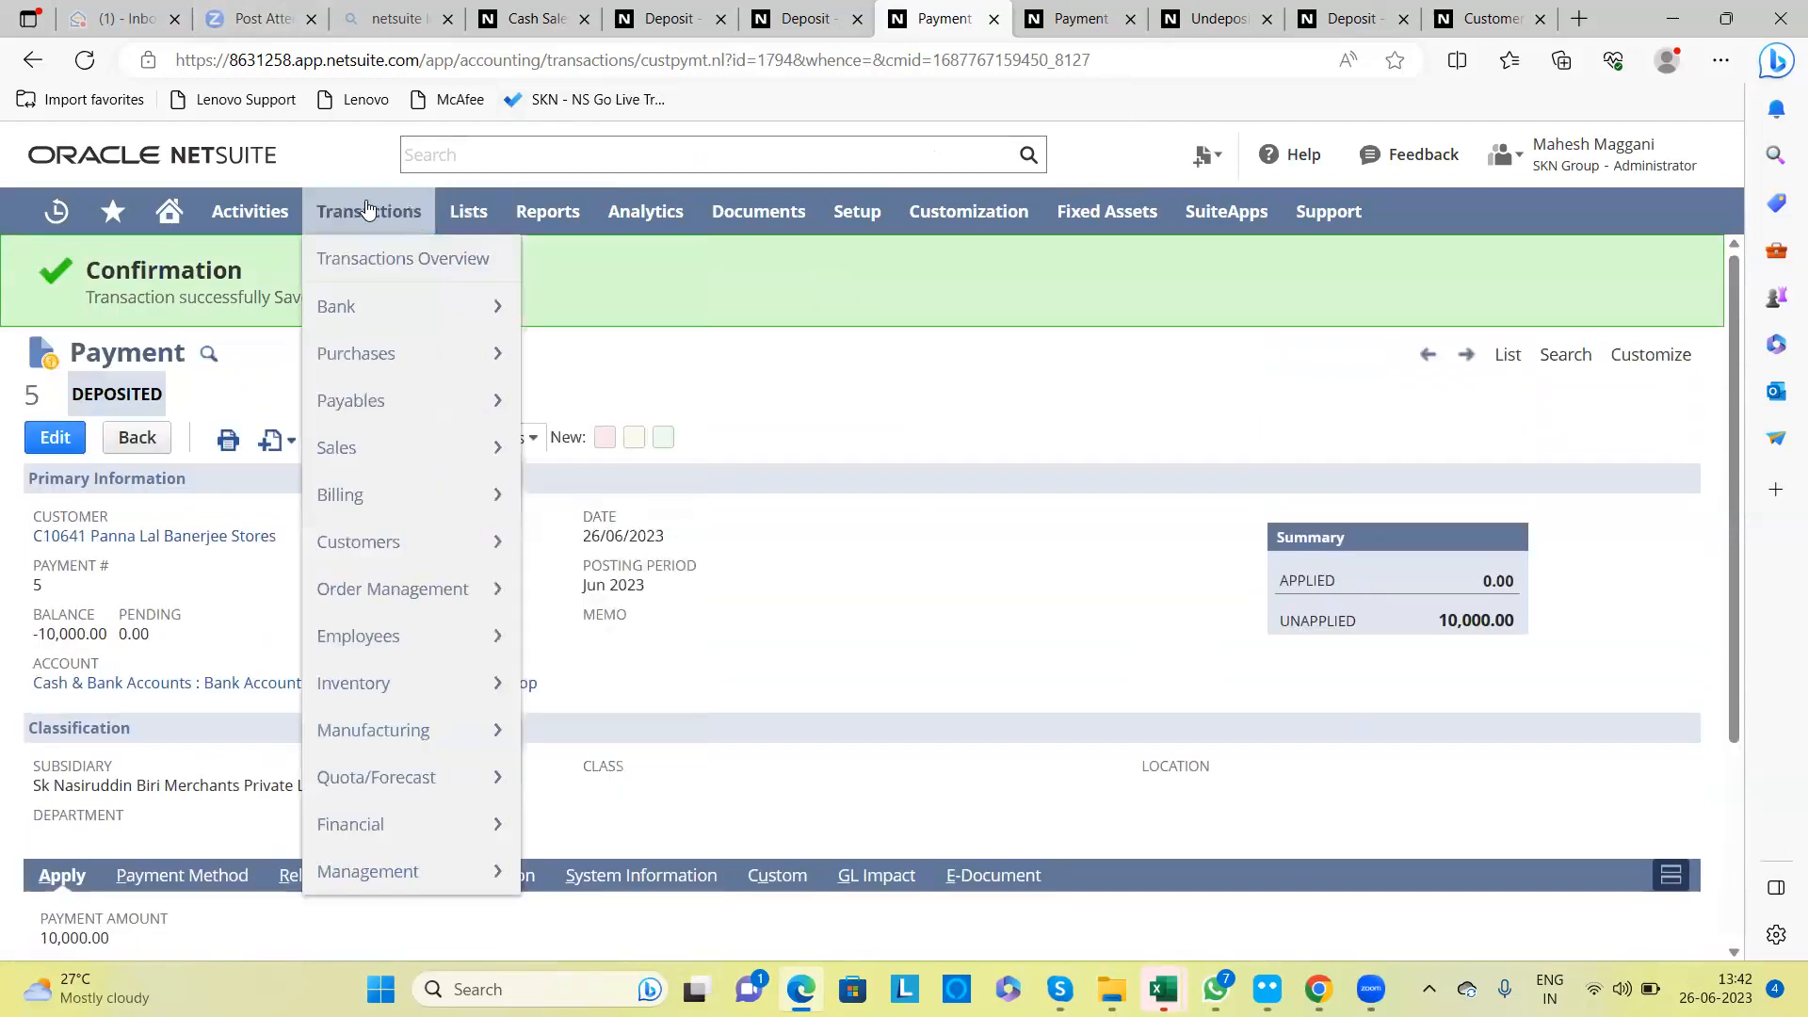
Step: Try searching globally for "pannalal" from the saved payment record
left_click(736, 157)
type("panna;a")
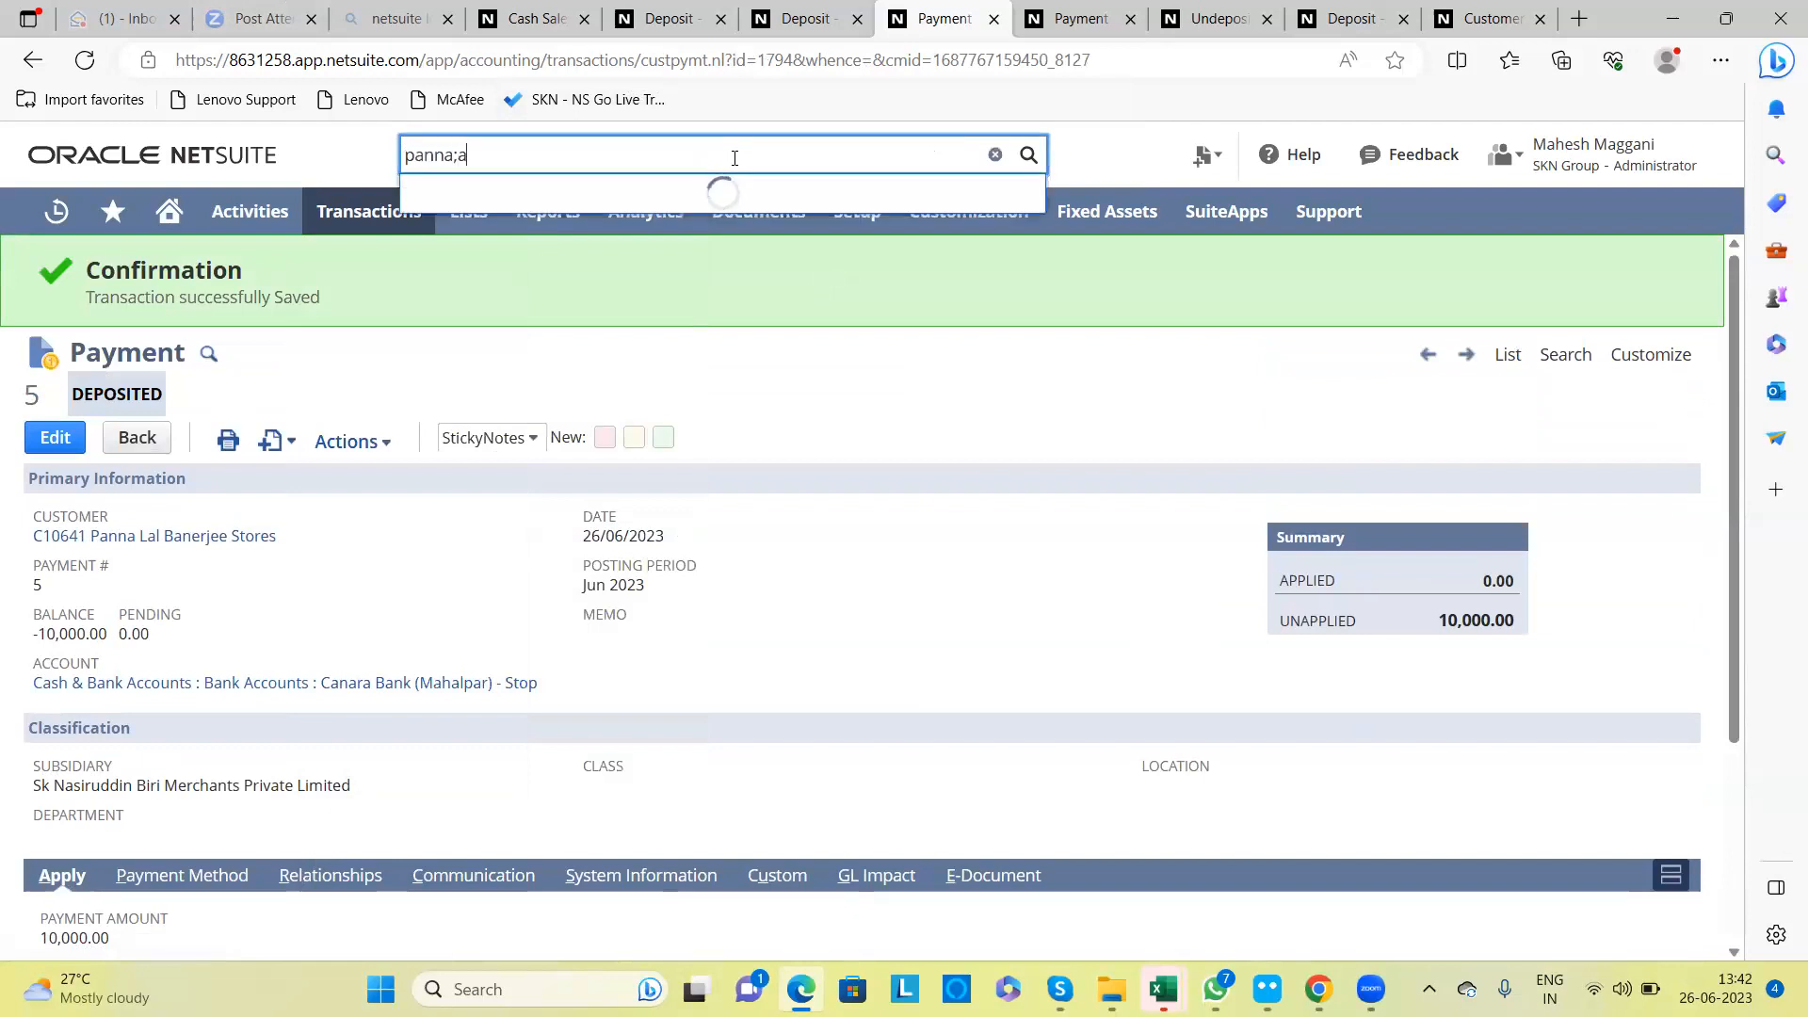
key("BackSpace")
key("BackSpace")
type("lal")
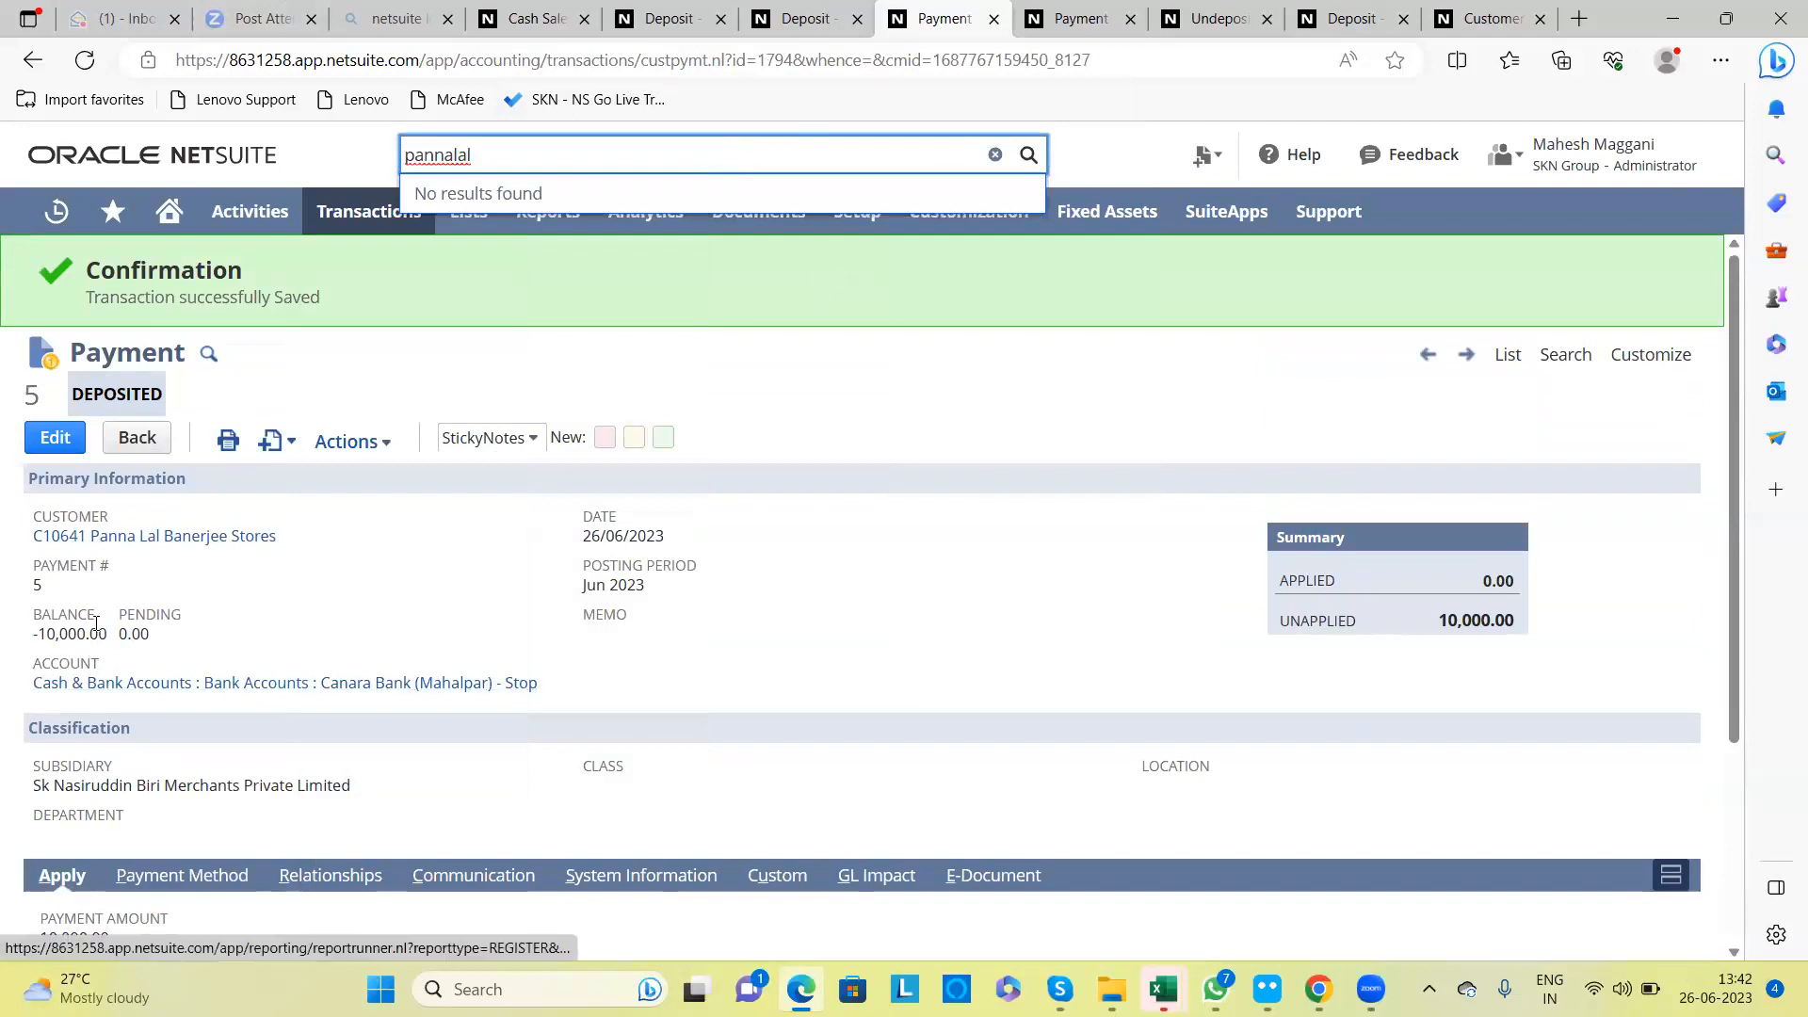
Step: Check the customer's balance on the saved payment, look at the neighbouring payment record's browser tab and return
left_click_drag(109, 634, 39, 634)
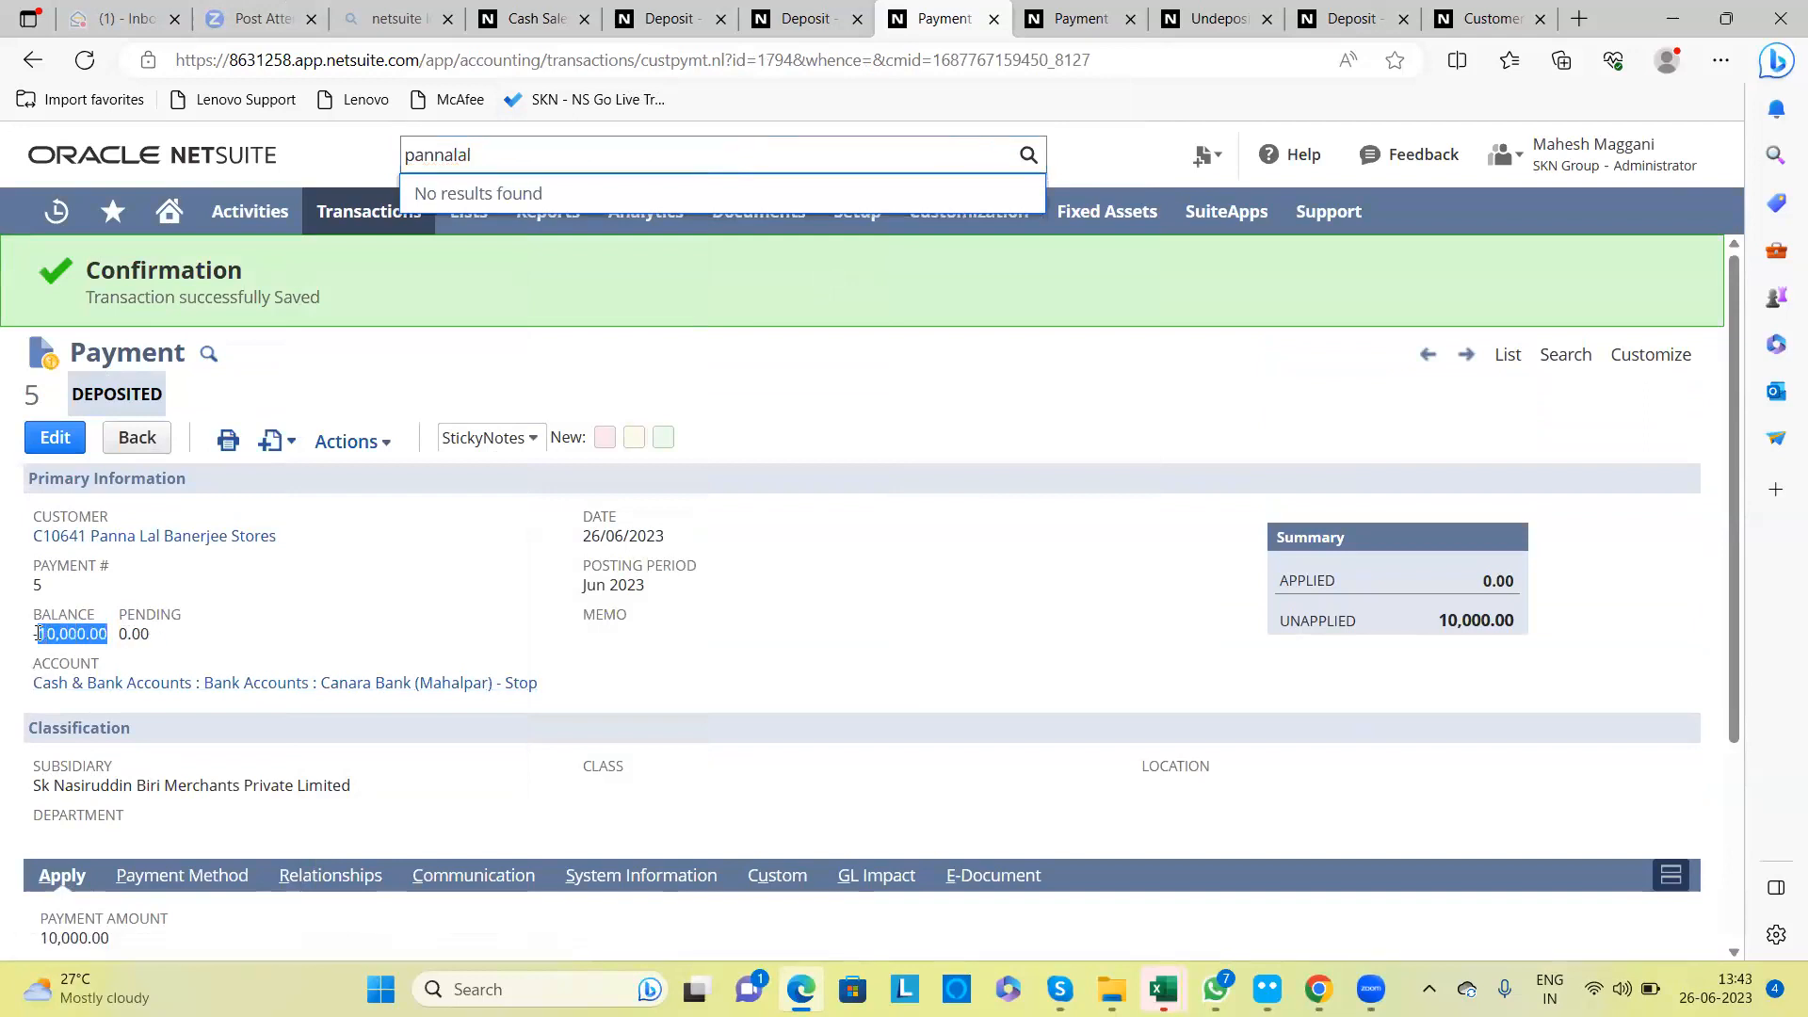
left_click_drag(36, 634, 35, 634)
left_click(243, 638)
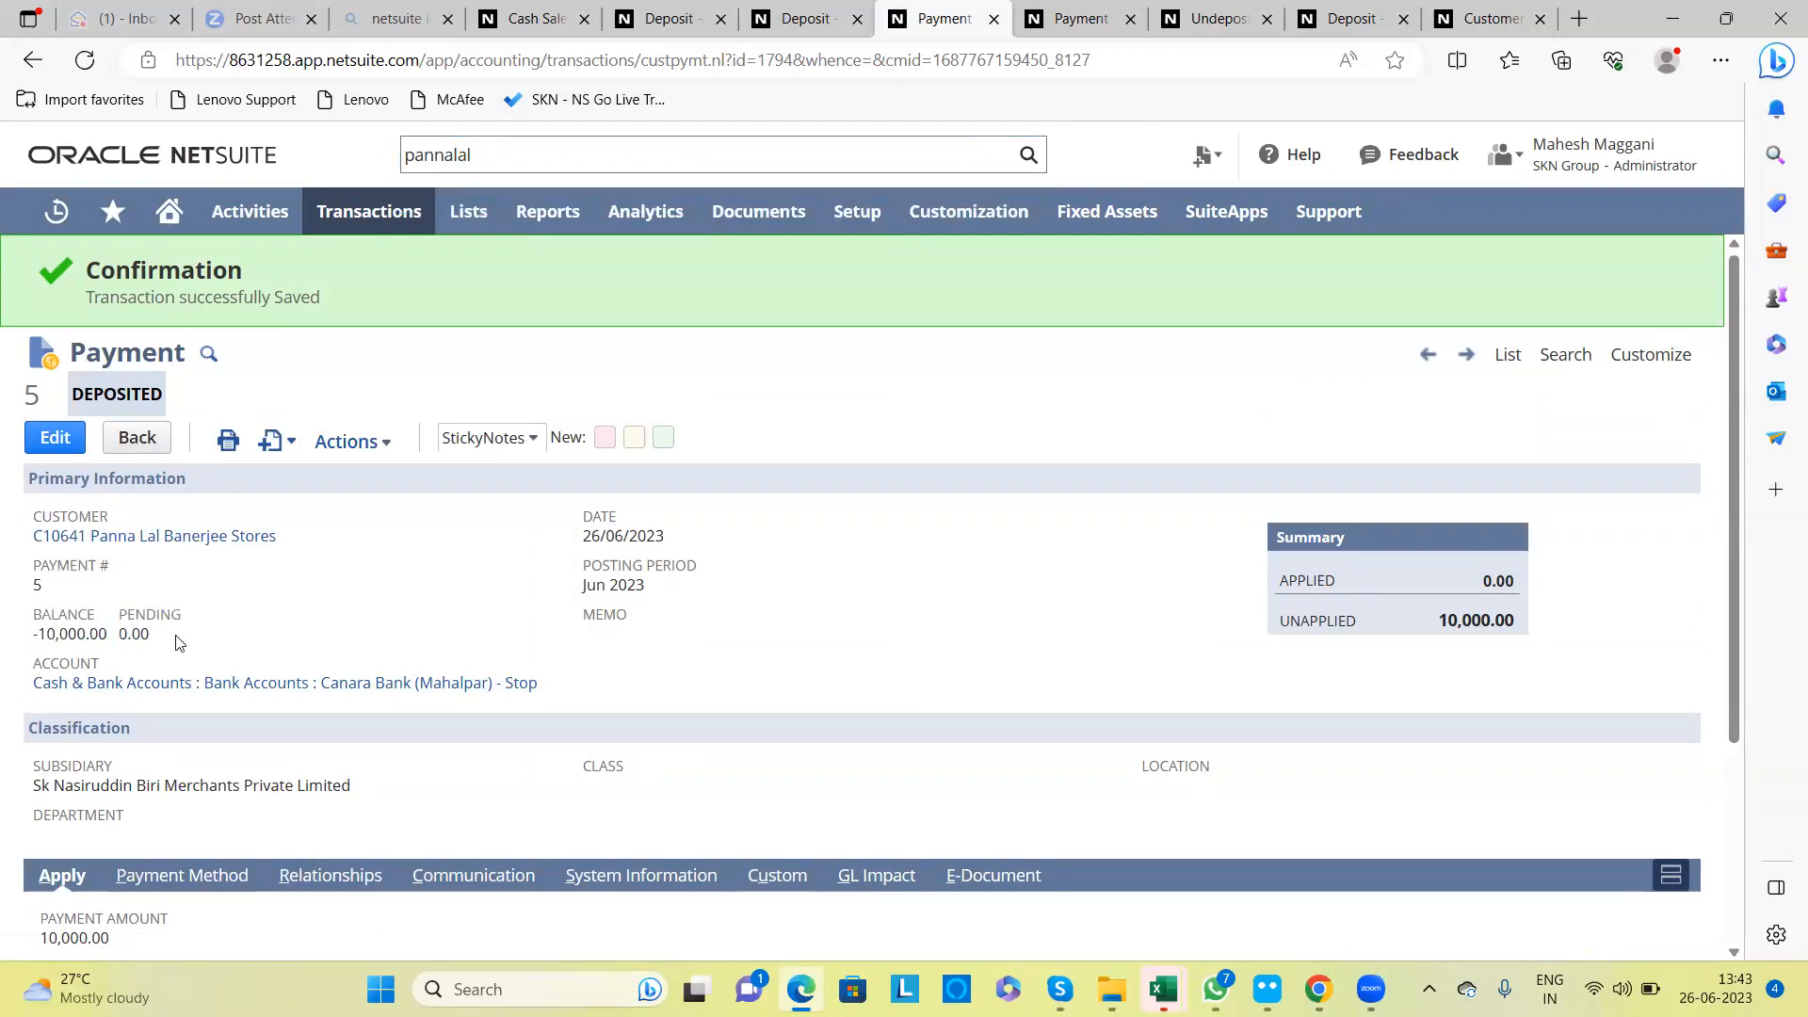
left_click_drag(111, 637, 32, 637)
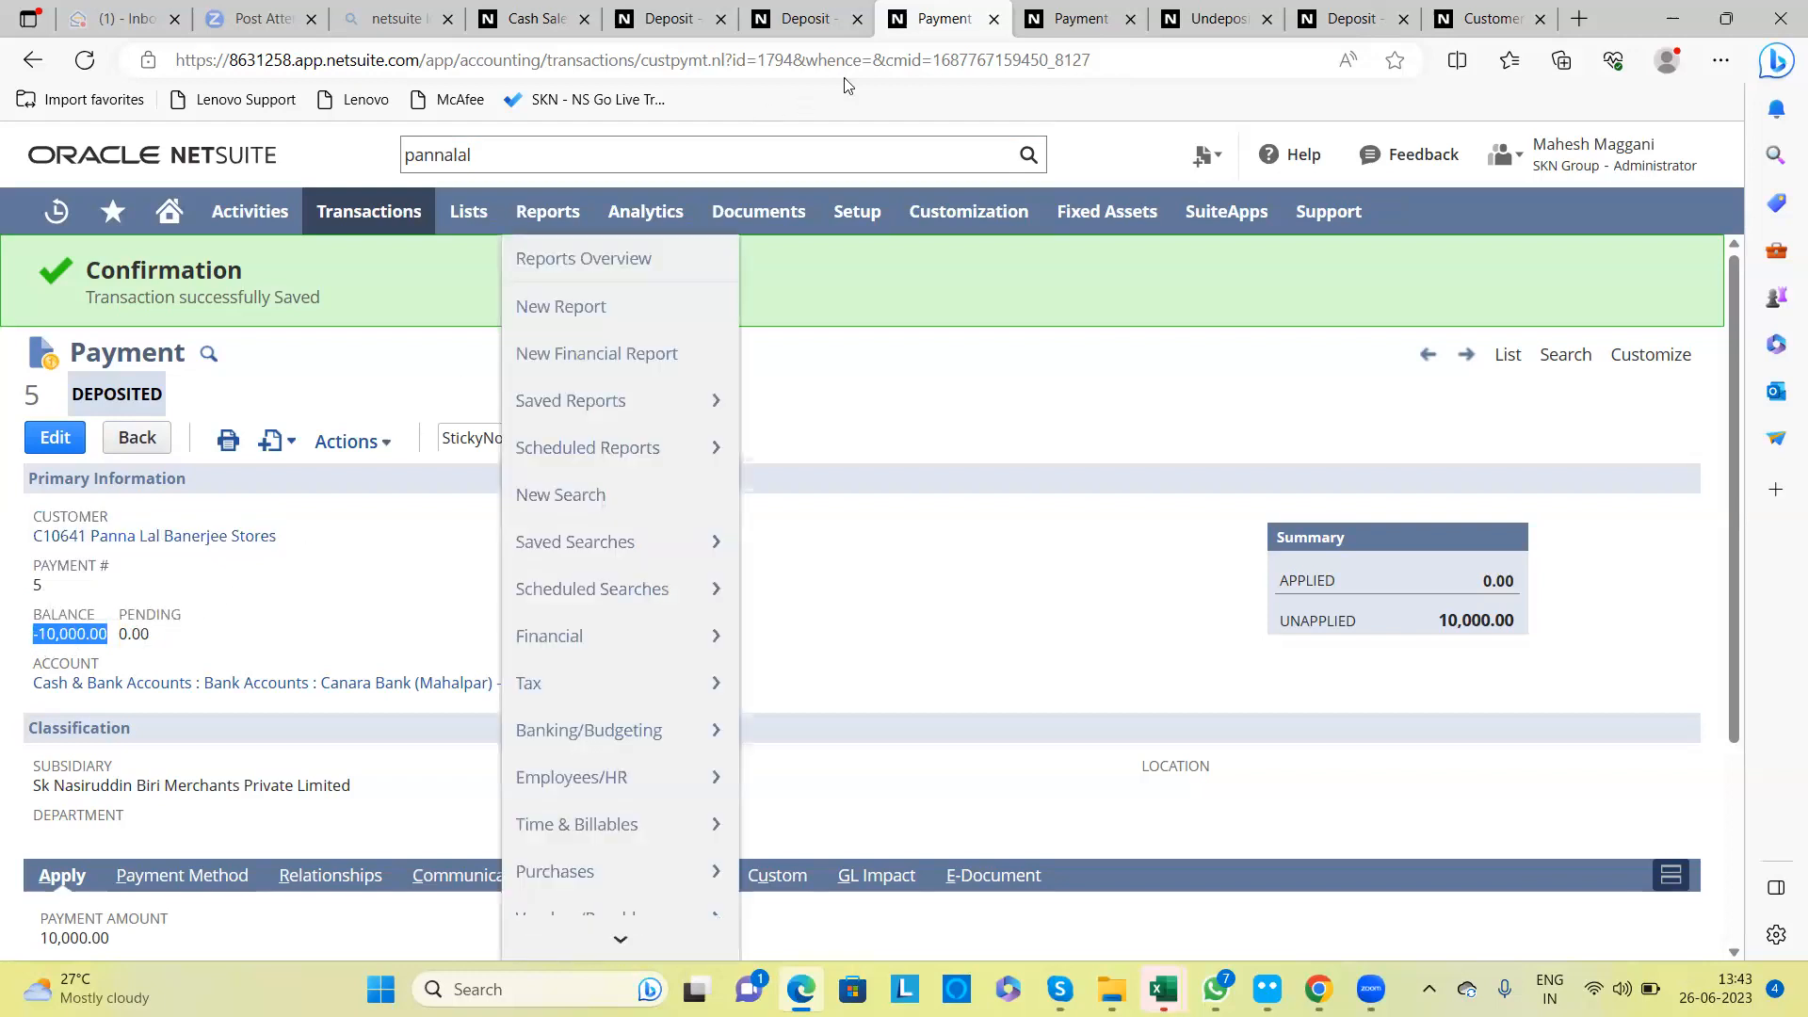
left_click(1089, 20)
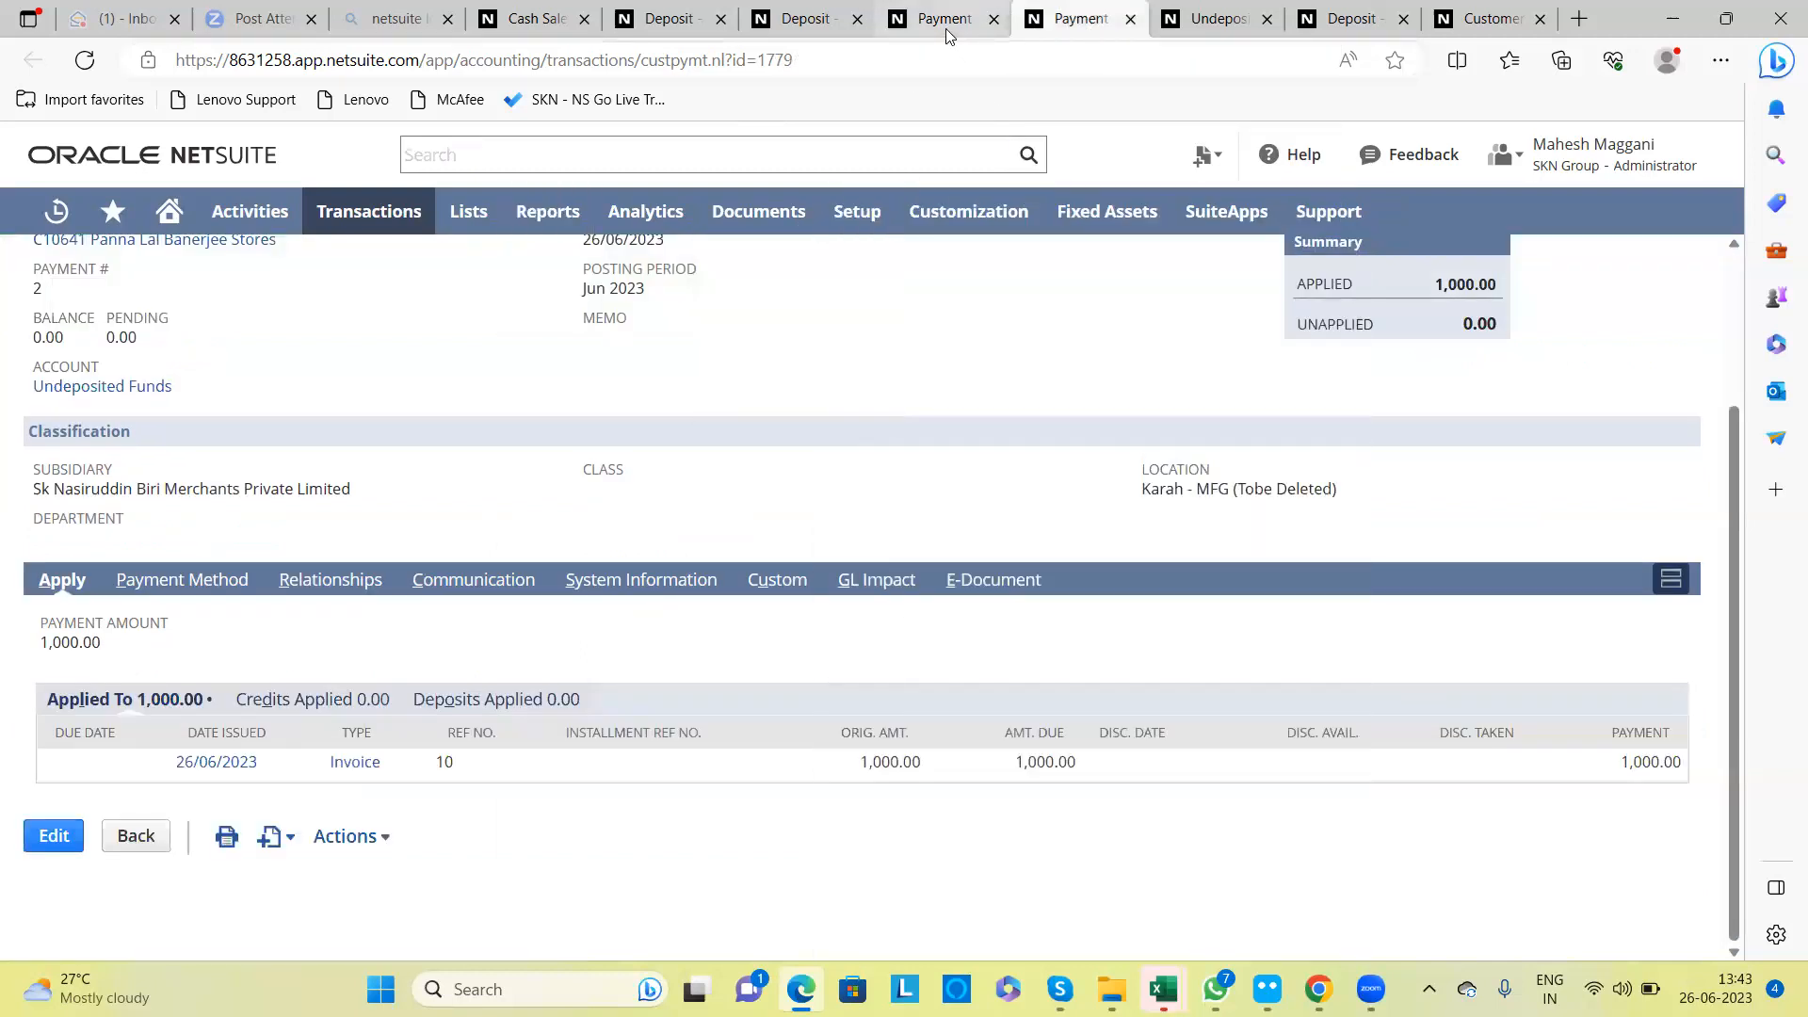
left_click(946, 28)
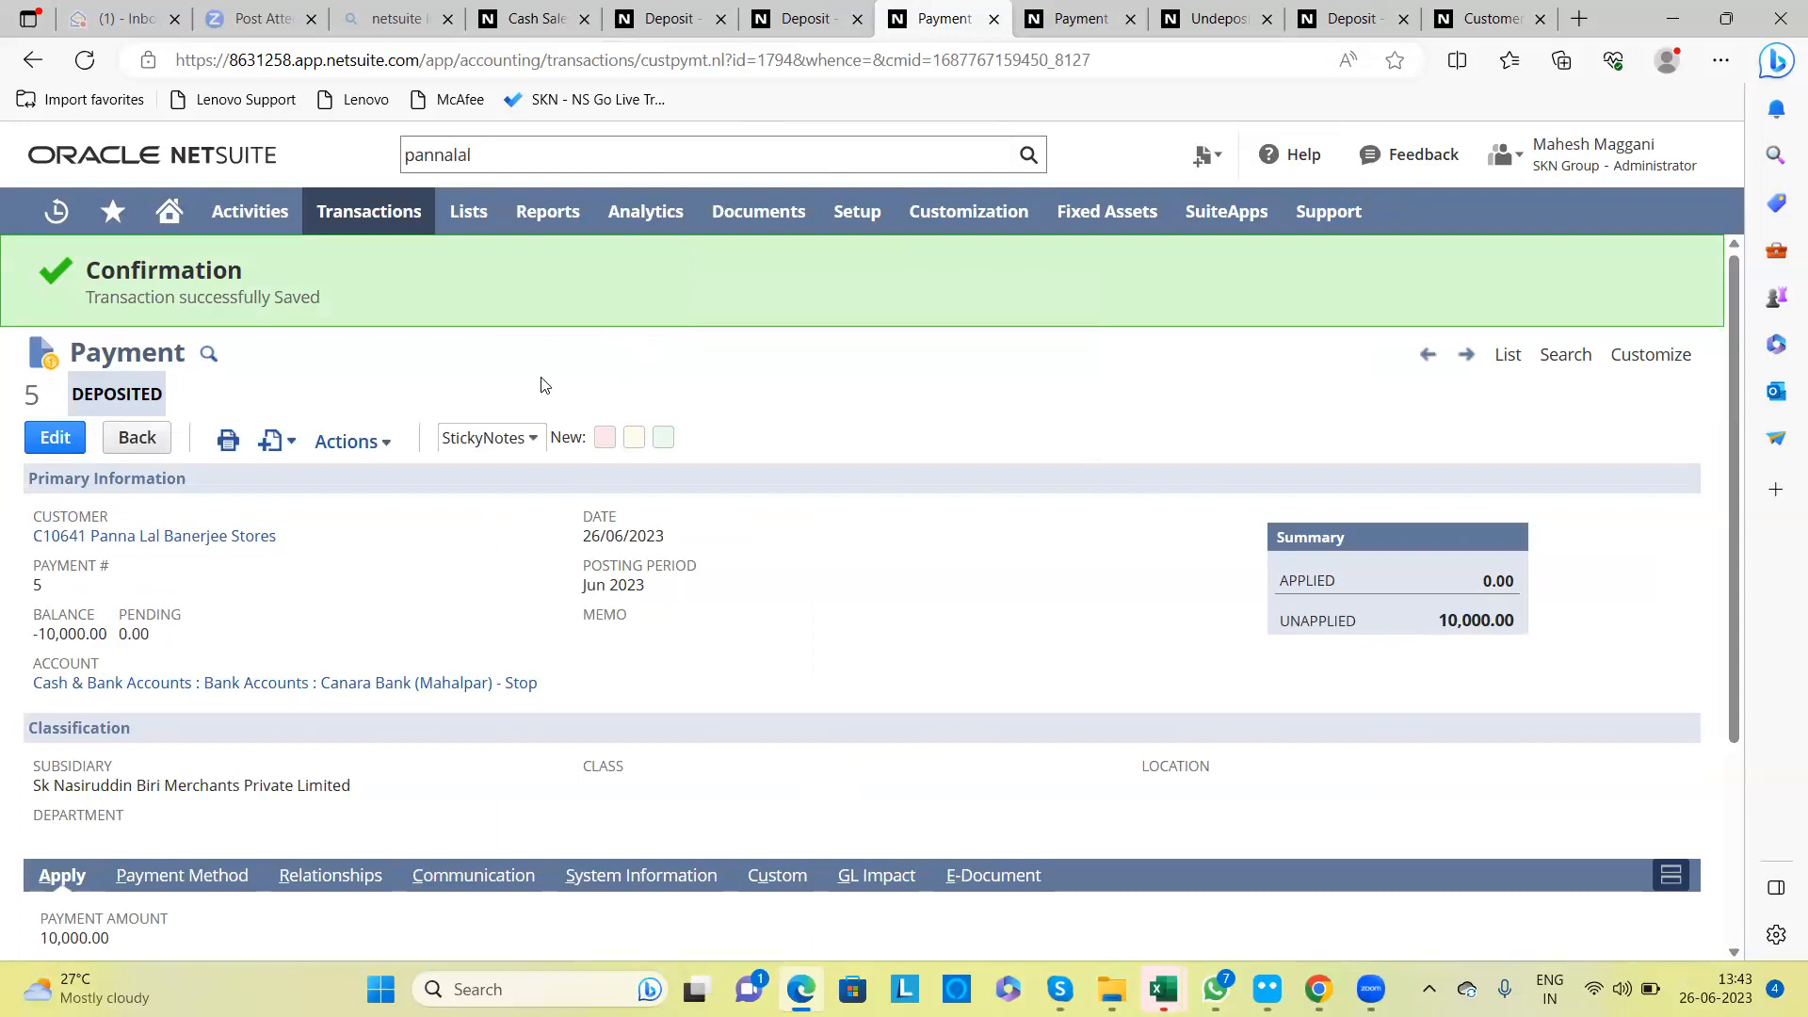
left_click(535, 154)
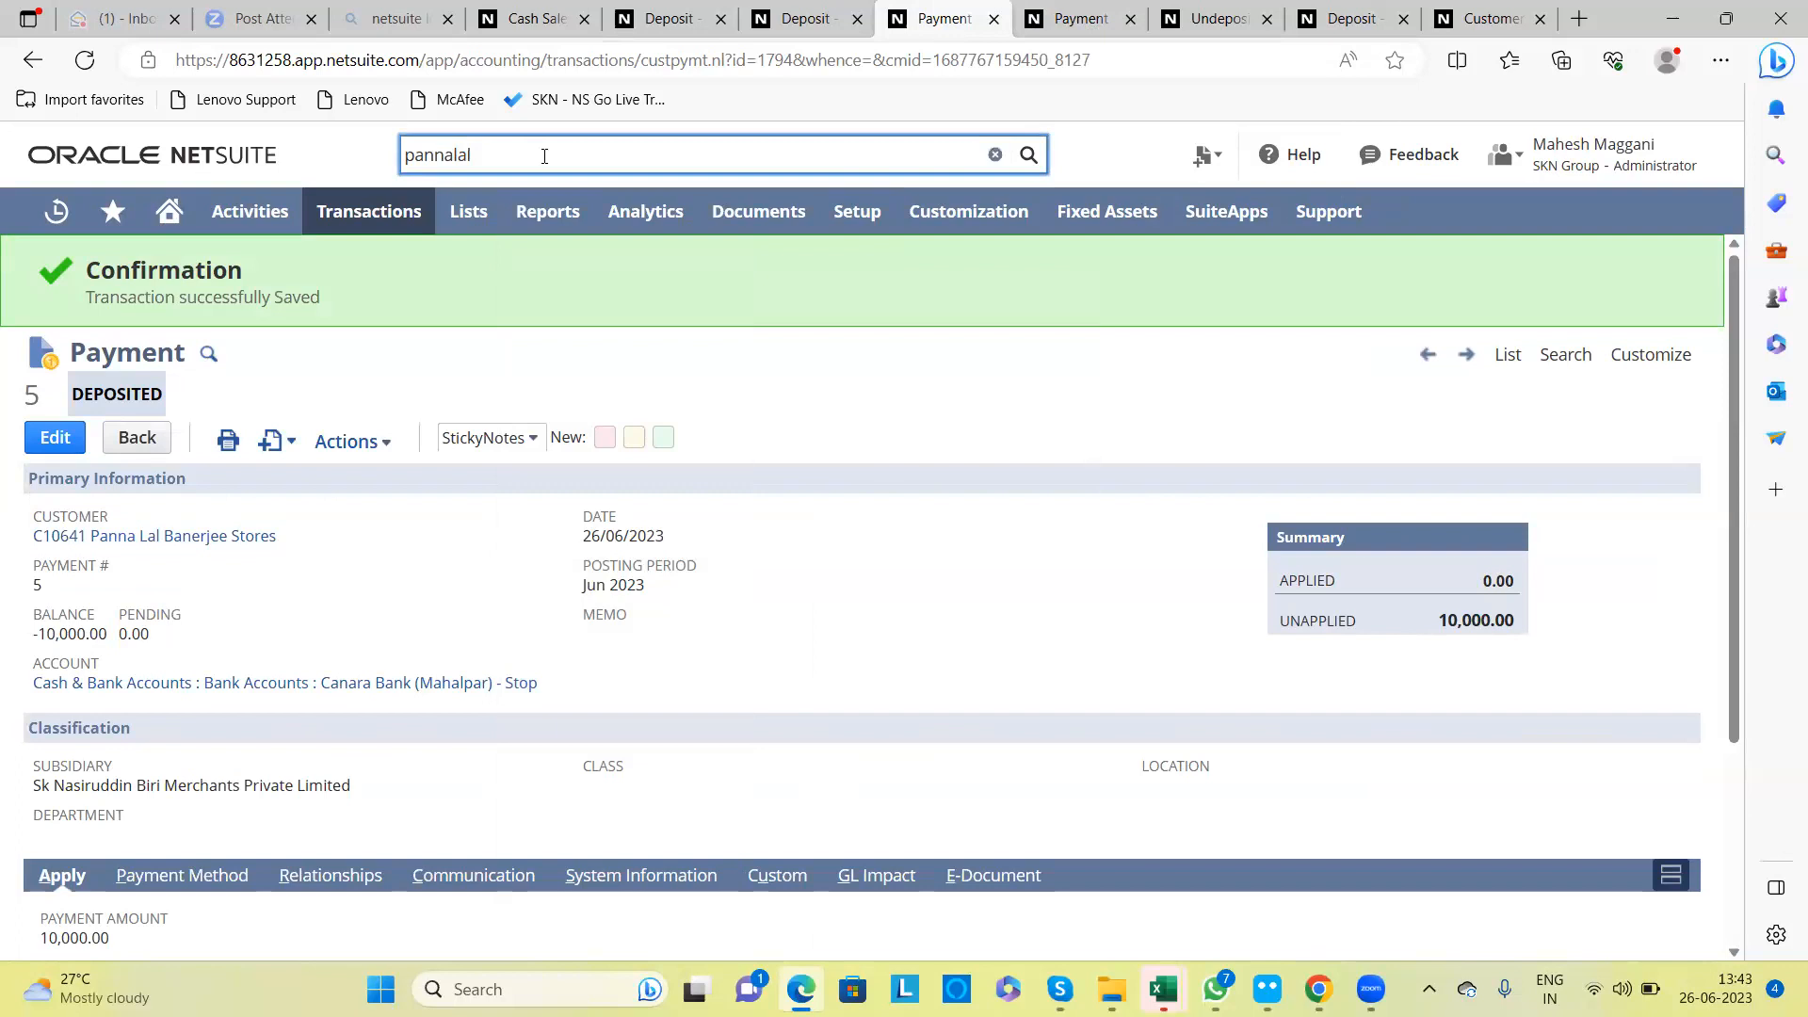
key("BackSpace")
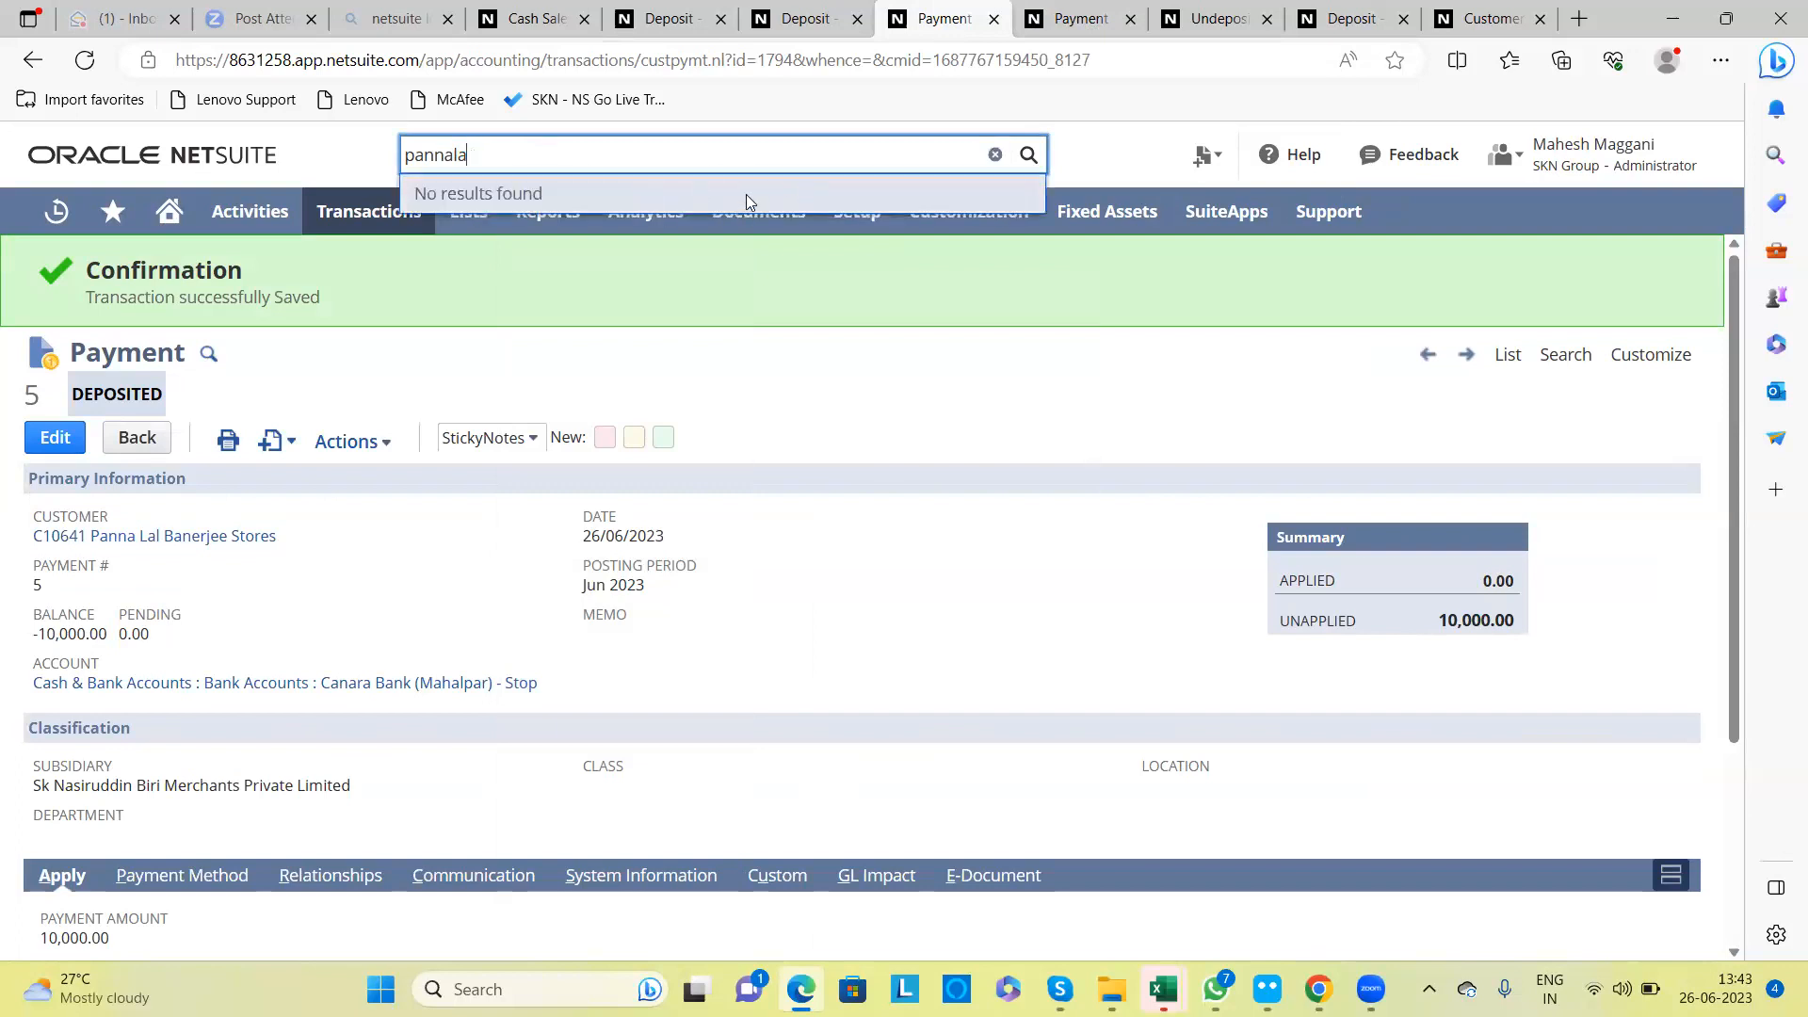
key("BackSpace")
key("BackSpace")
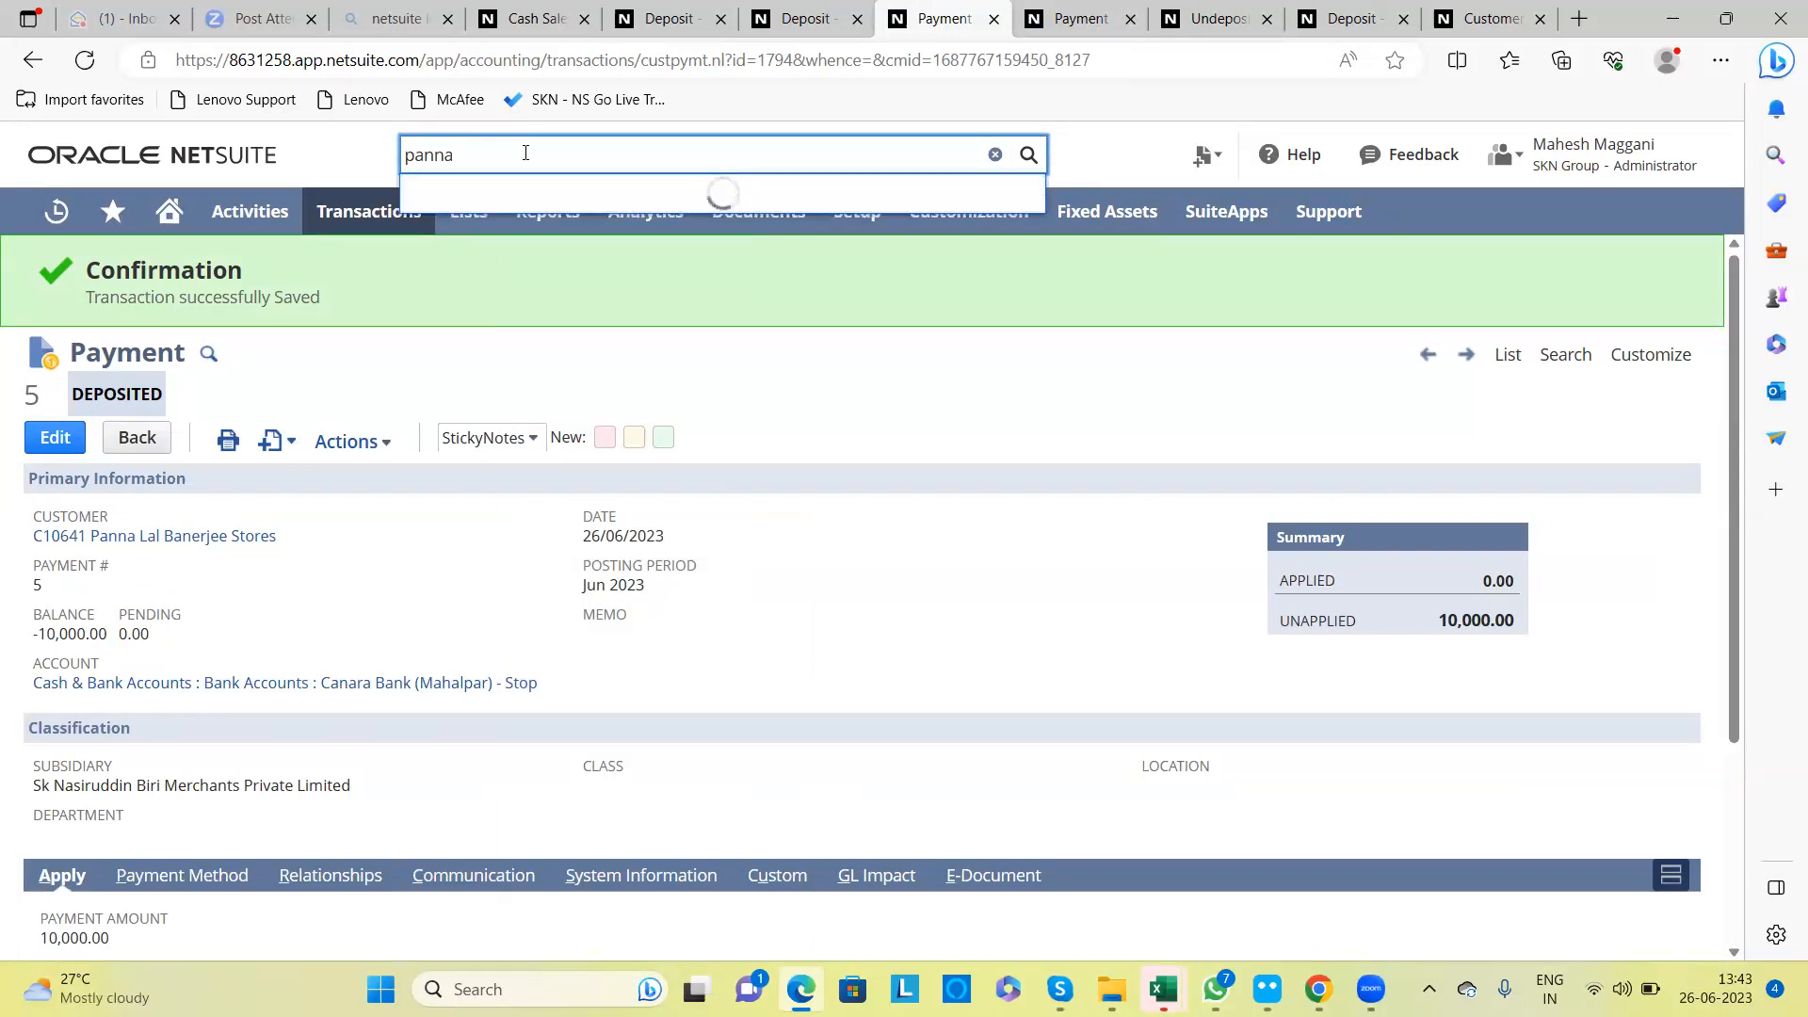
right_click(660, 236)
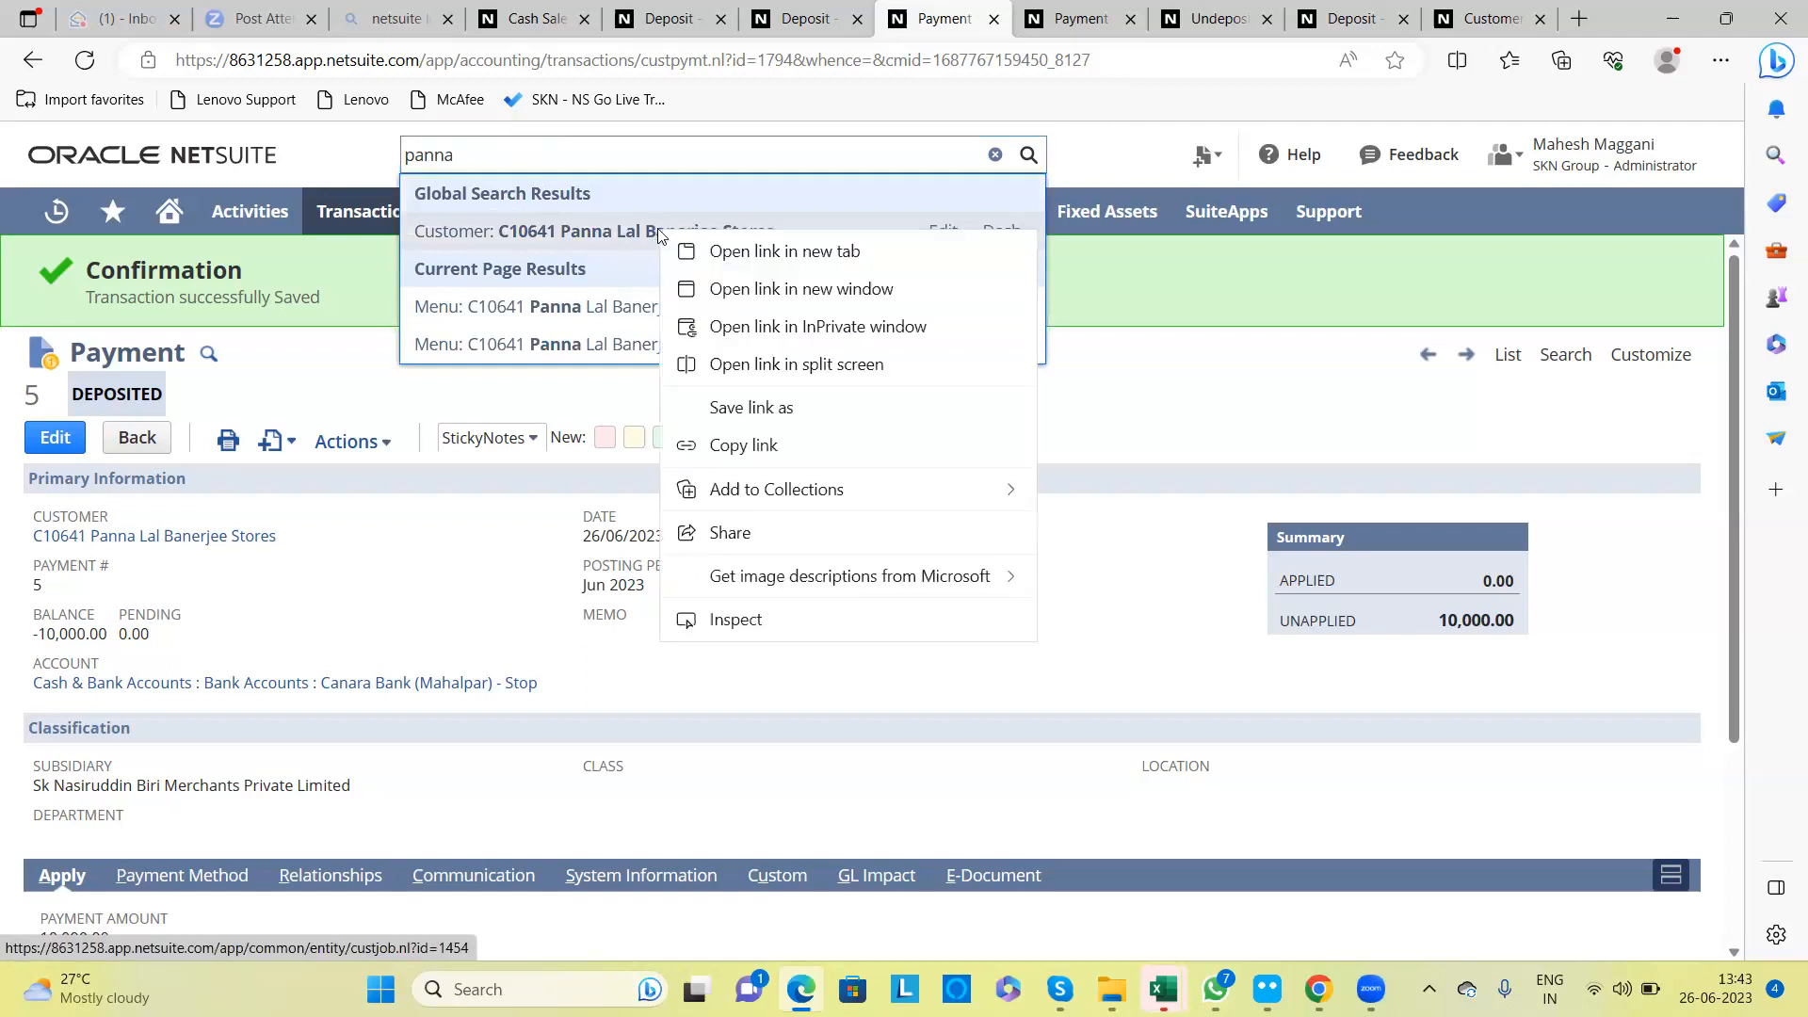
left_click(720, 250)
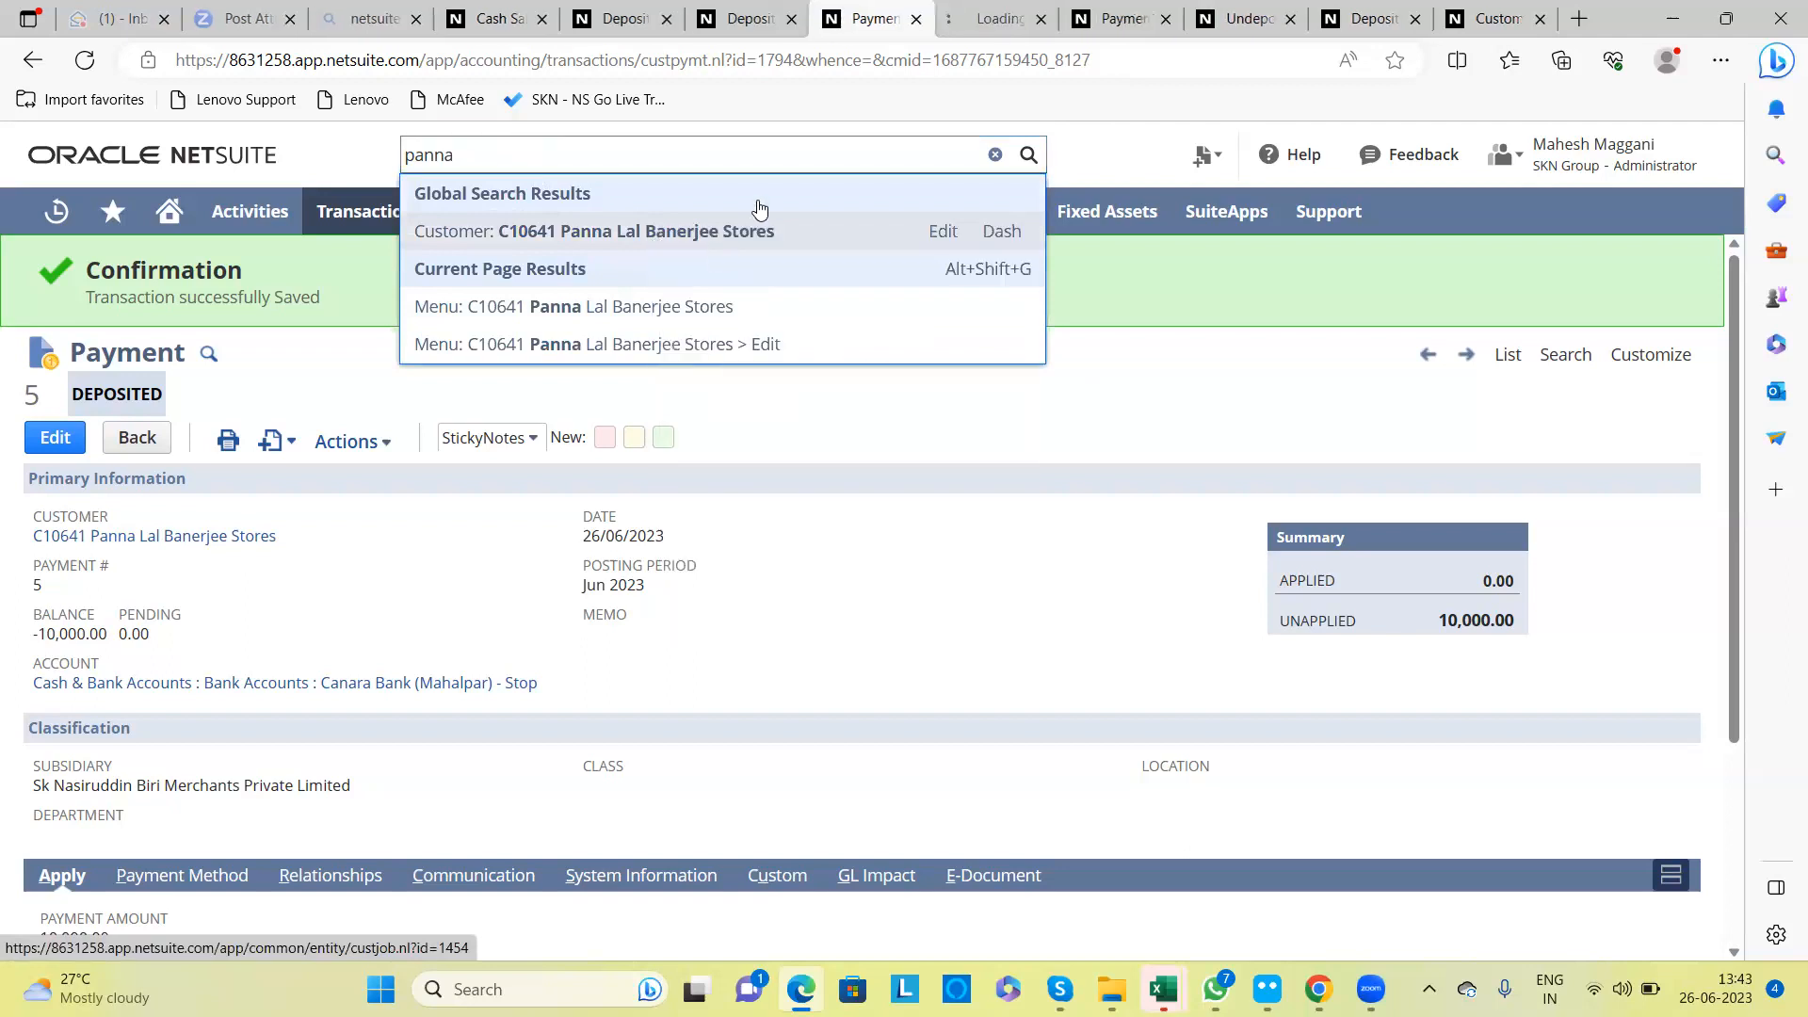
left_click(995, 21)
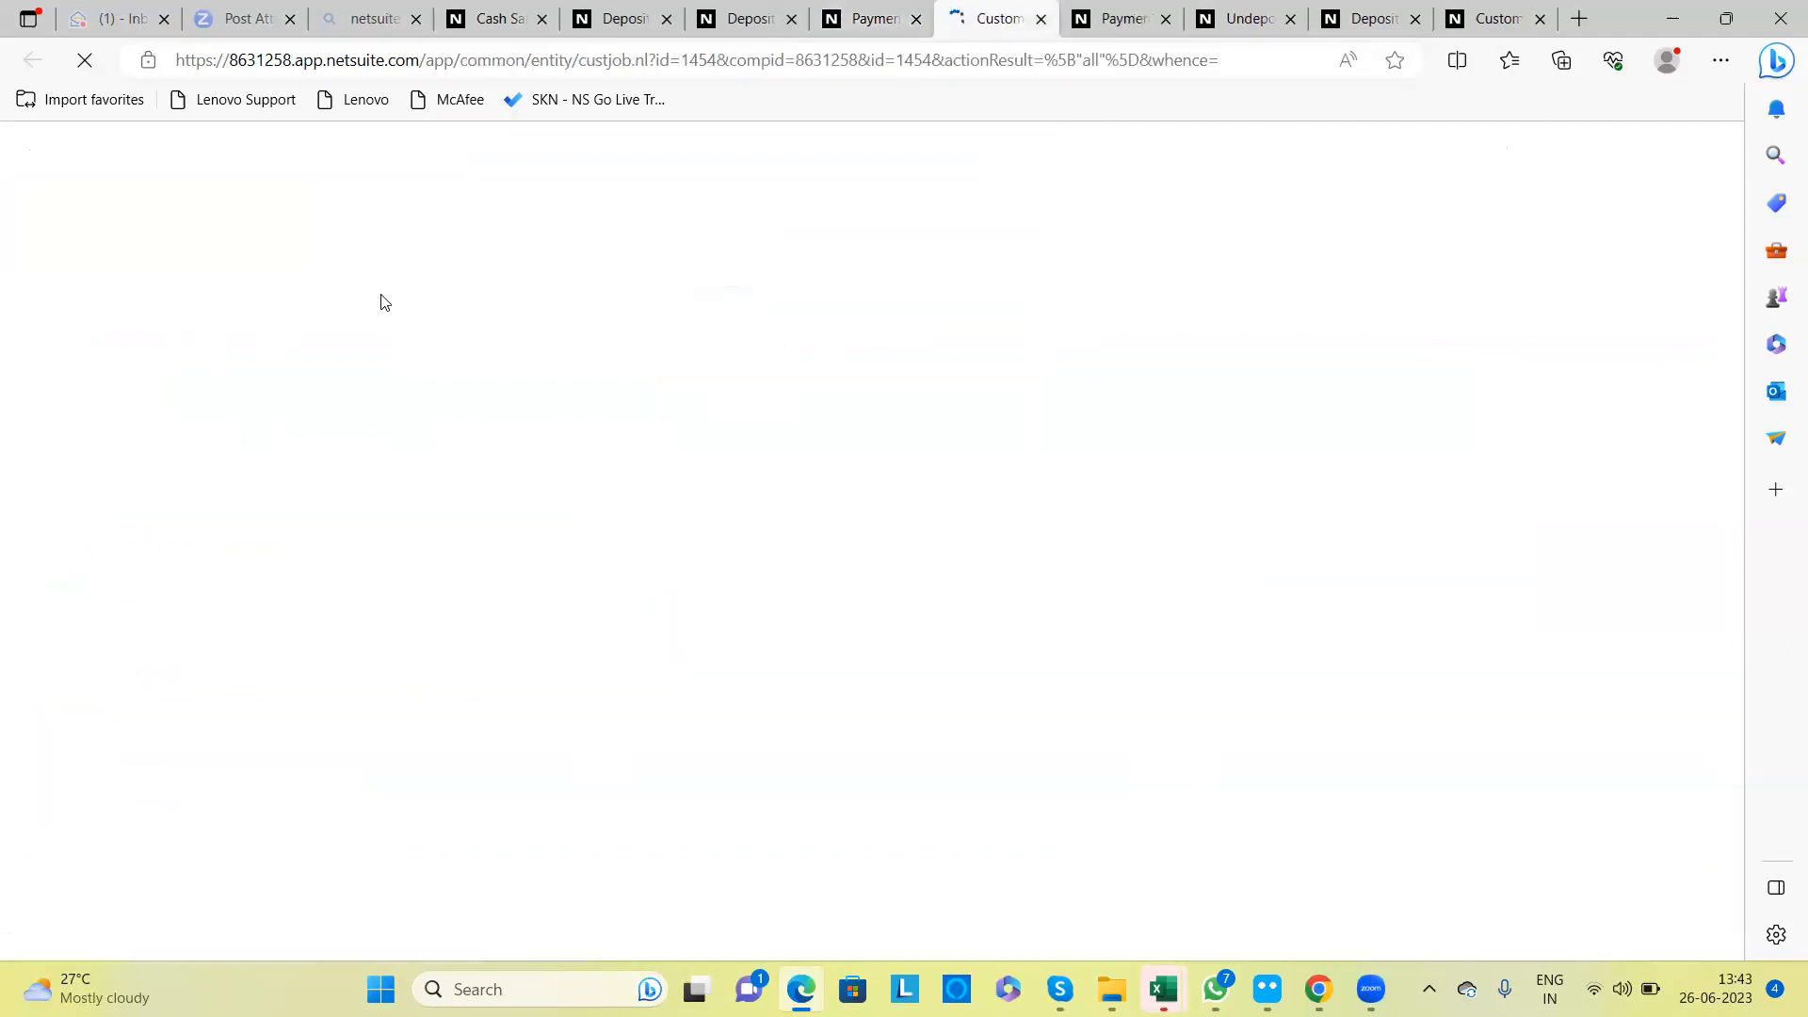
Step: Accept a 5,000.00 payment from this customer into Undeposited Funds and save it as an unapplied payment
left_click(320, 345)
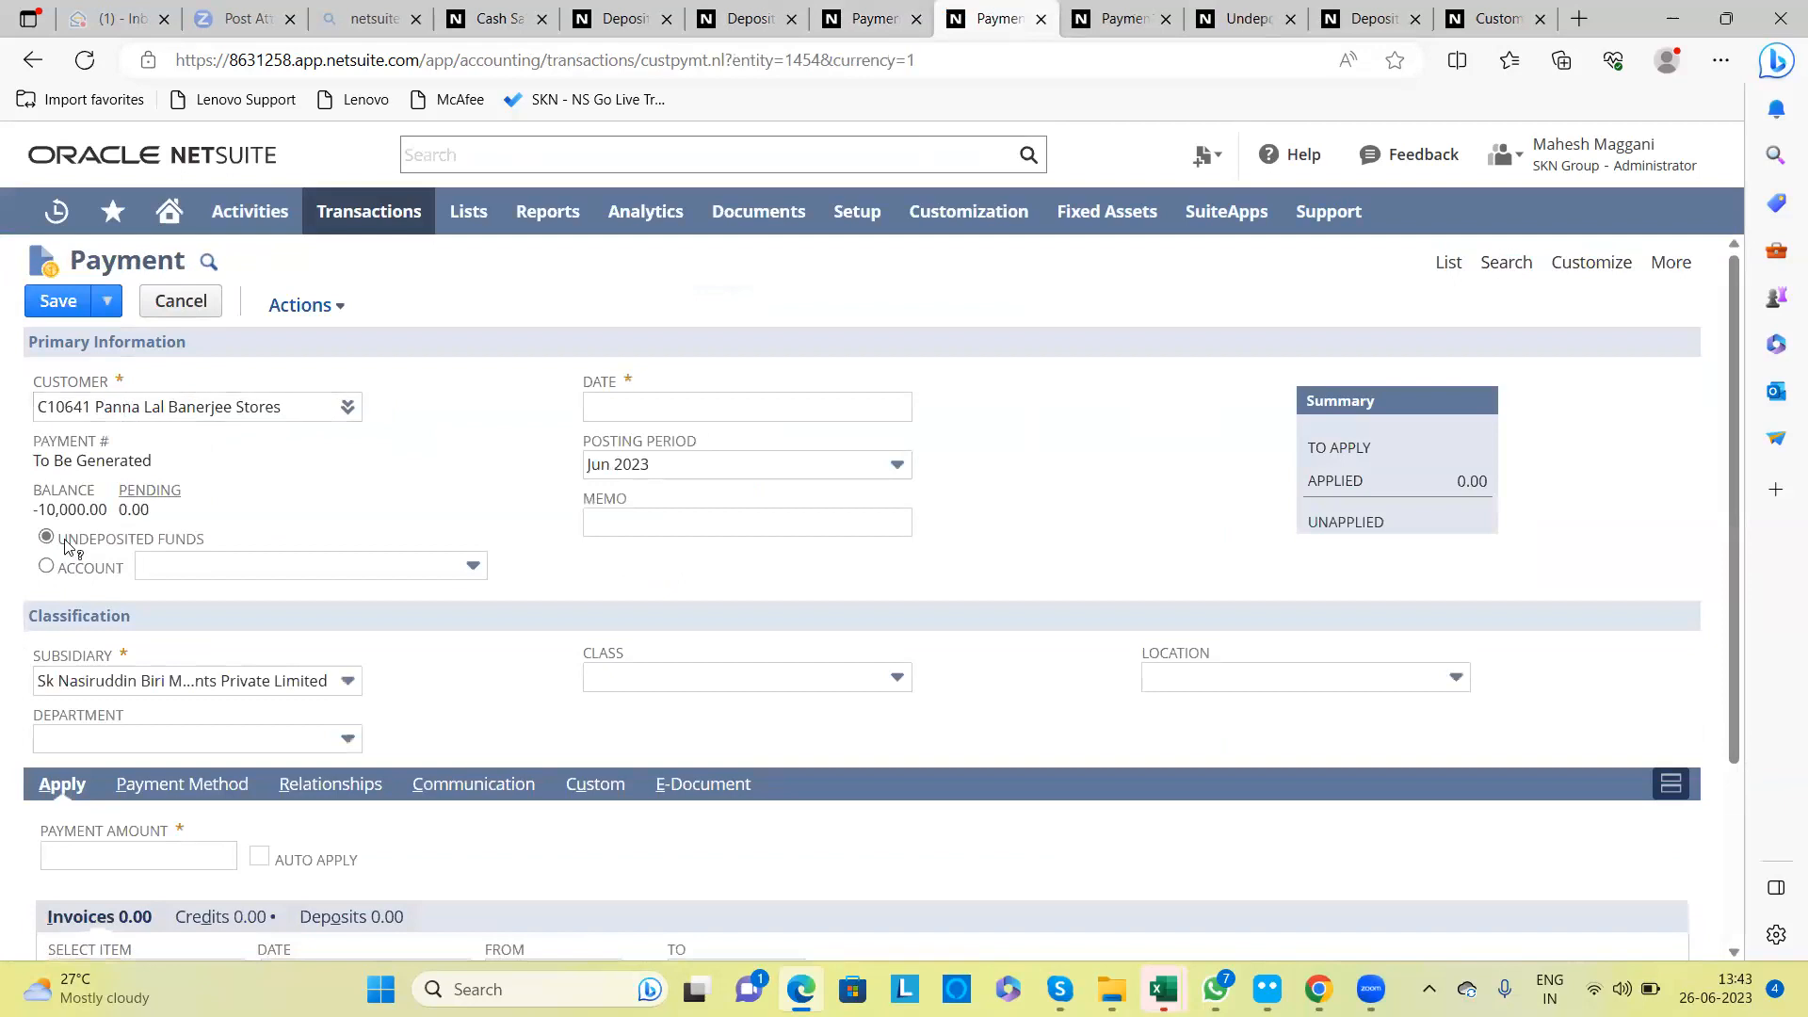
left_click(184, 849)
type("5000")
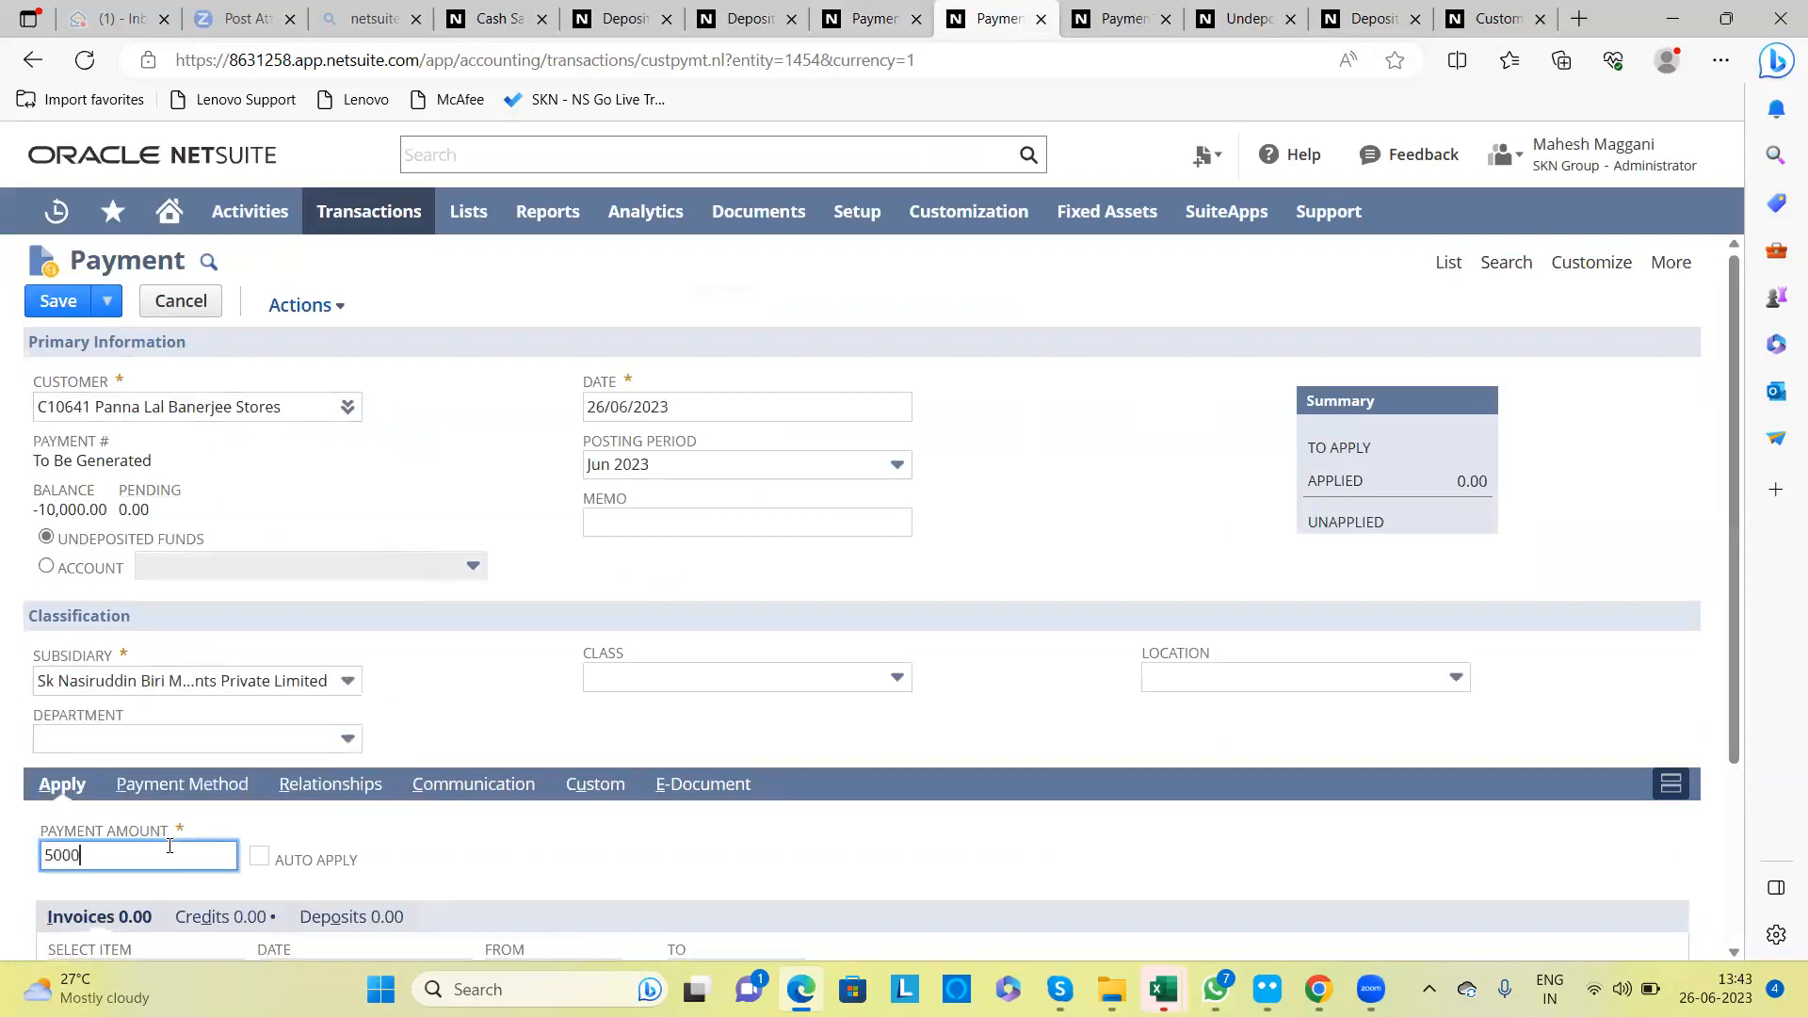
left_click(498, 682)
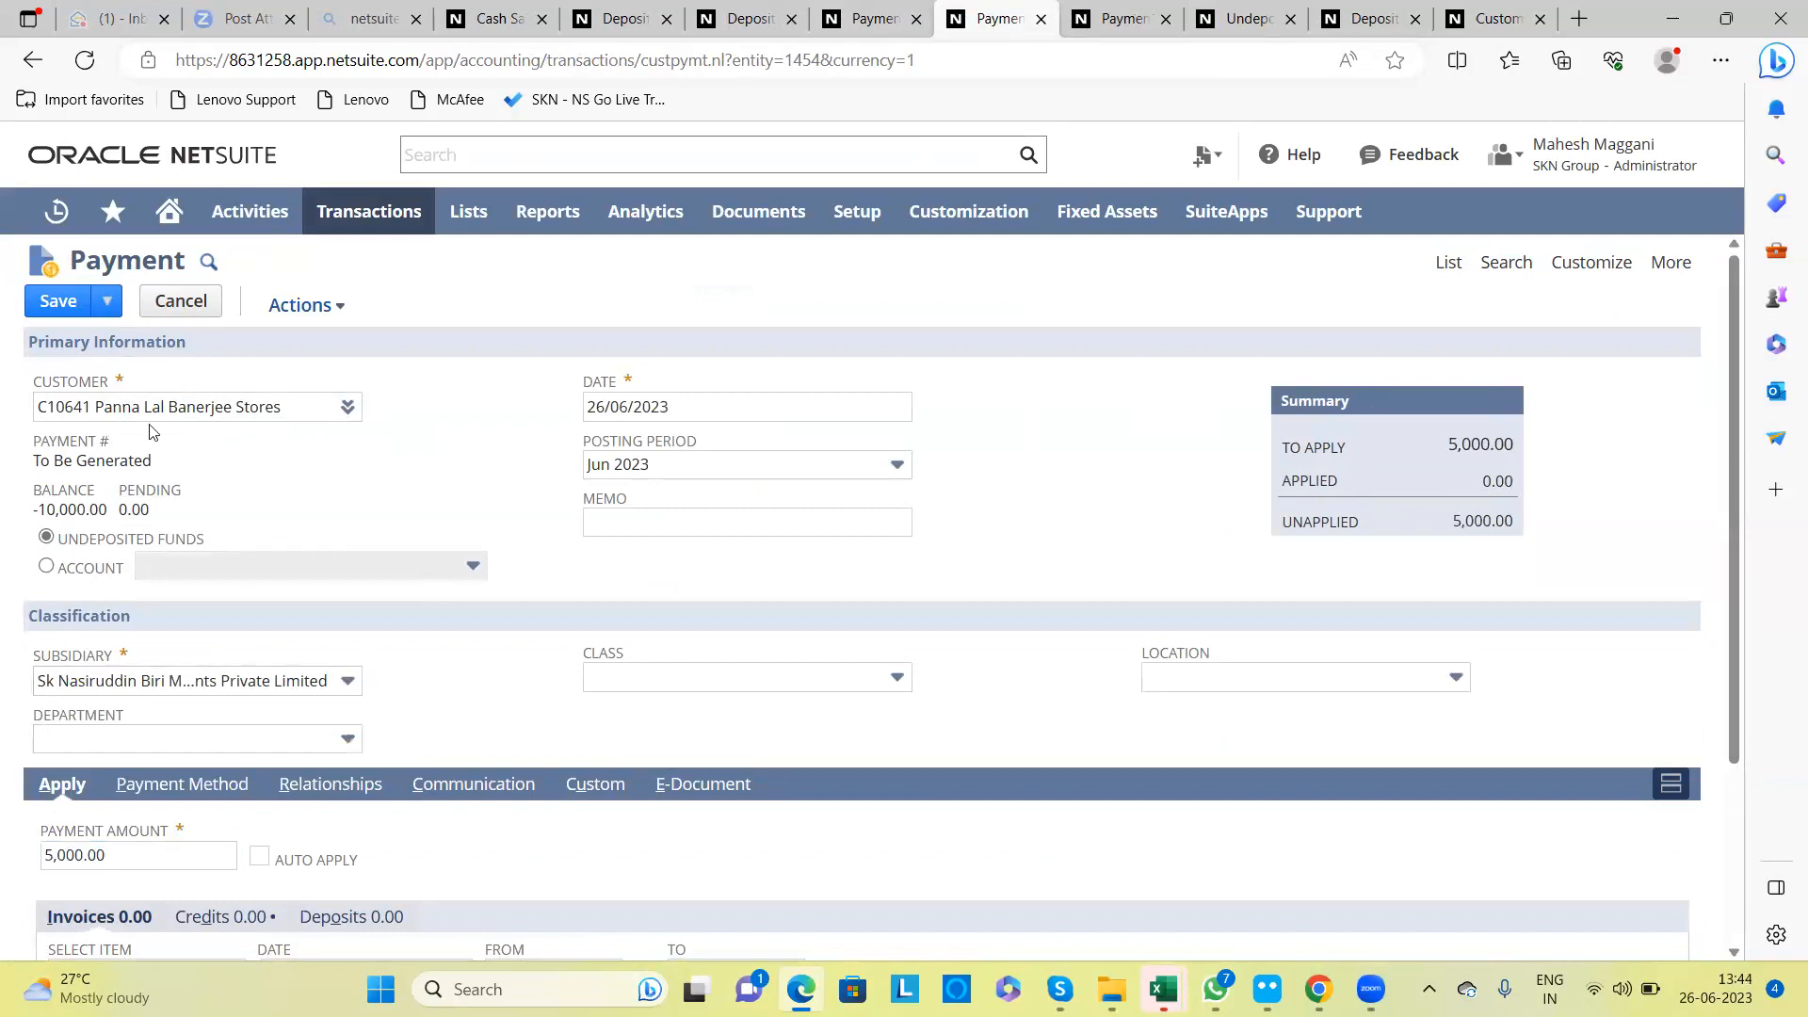
left_click(56, 297)
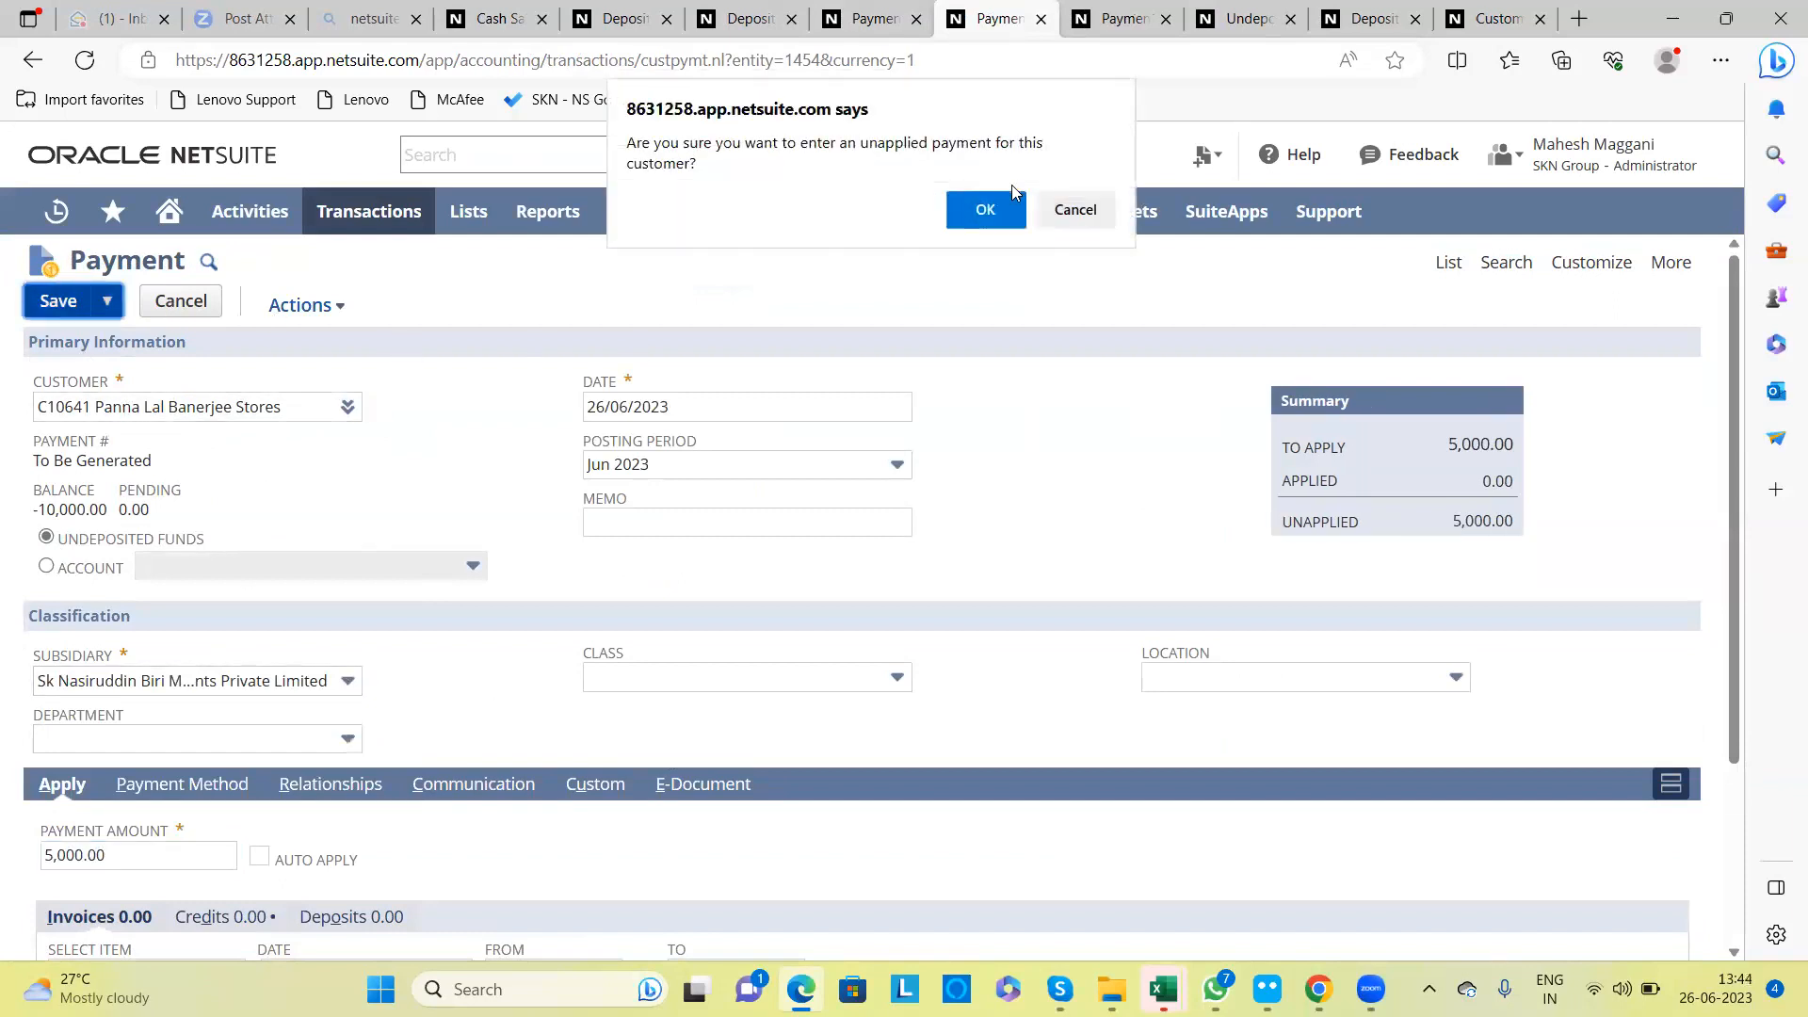
left_click(1002, 212)
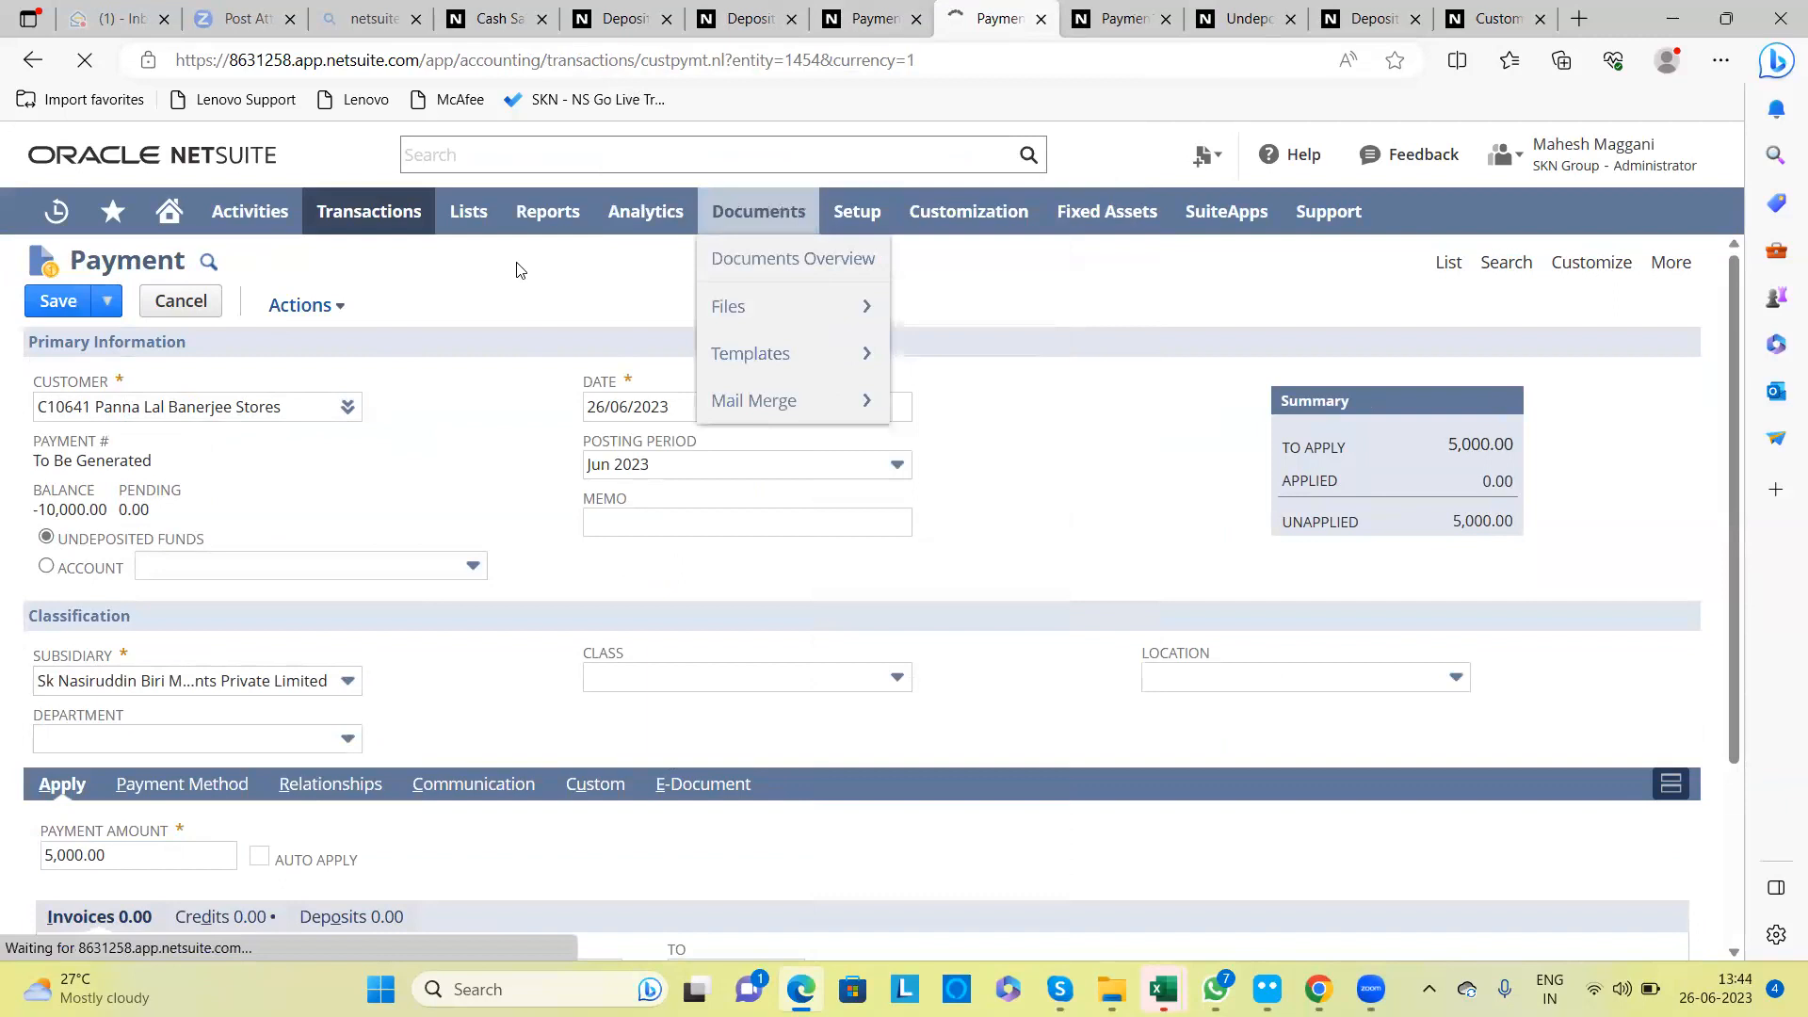
Step: Start a new bank deposit and check the payments available for deposit for the 5,000.00 payment
mouse_move(400, 231)
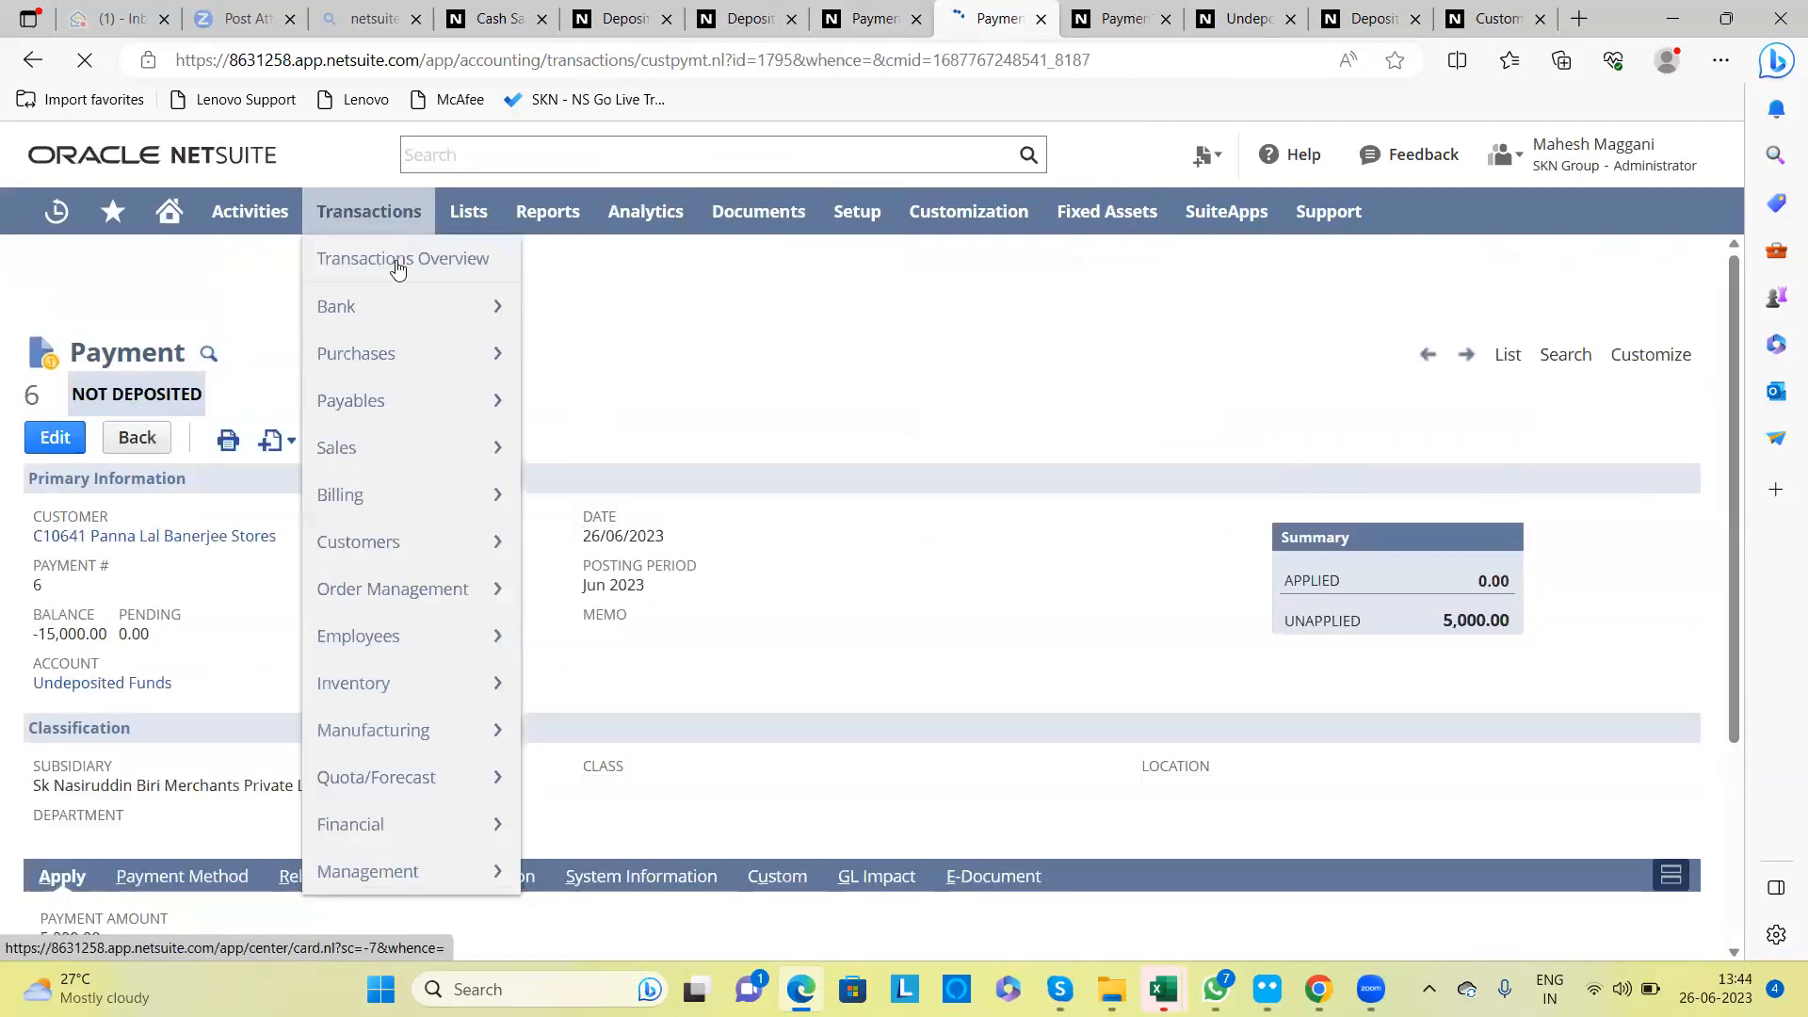
mouse_move(405, 303)
mouse_move(631, 355)
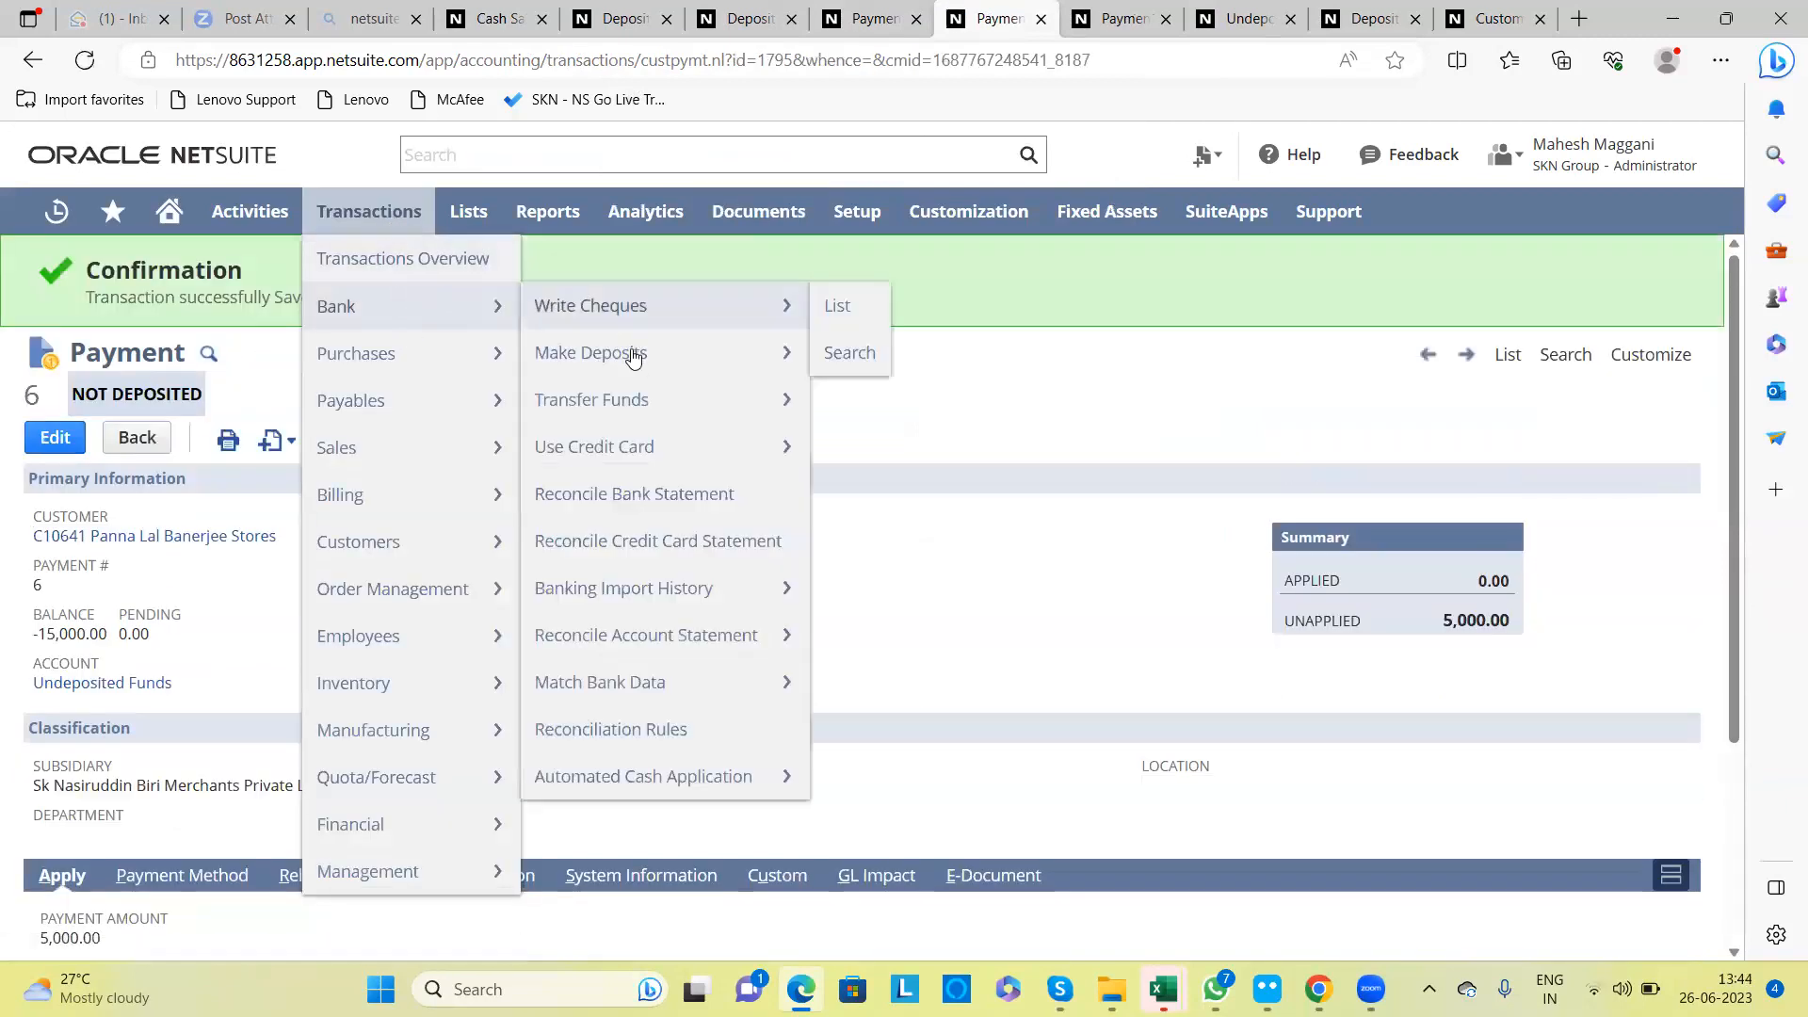
left_click(634, 355)
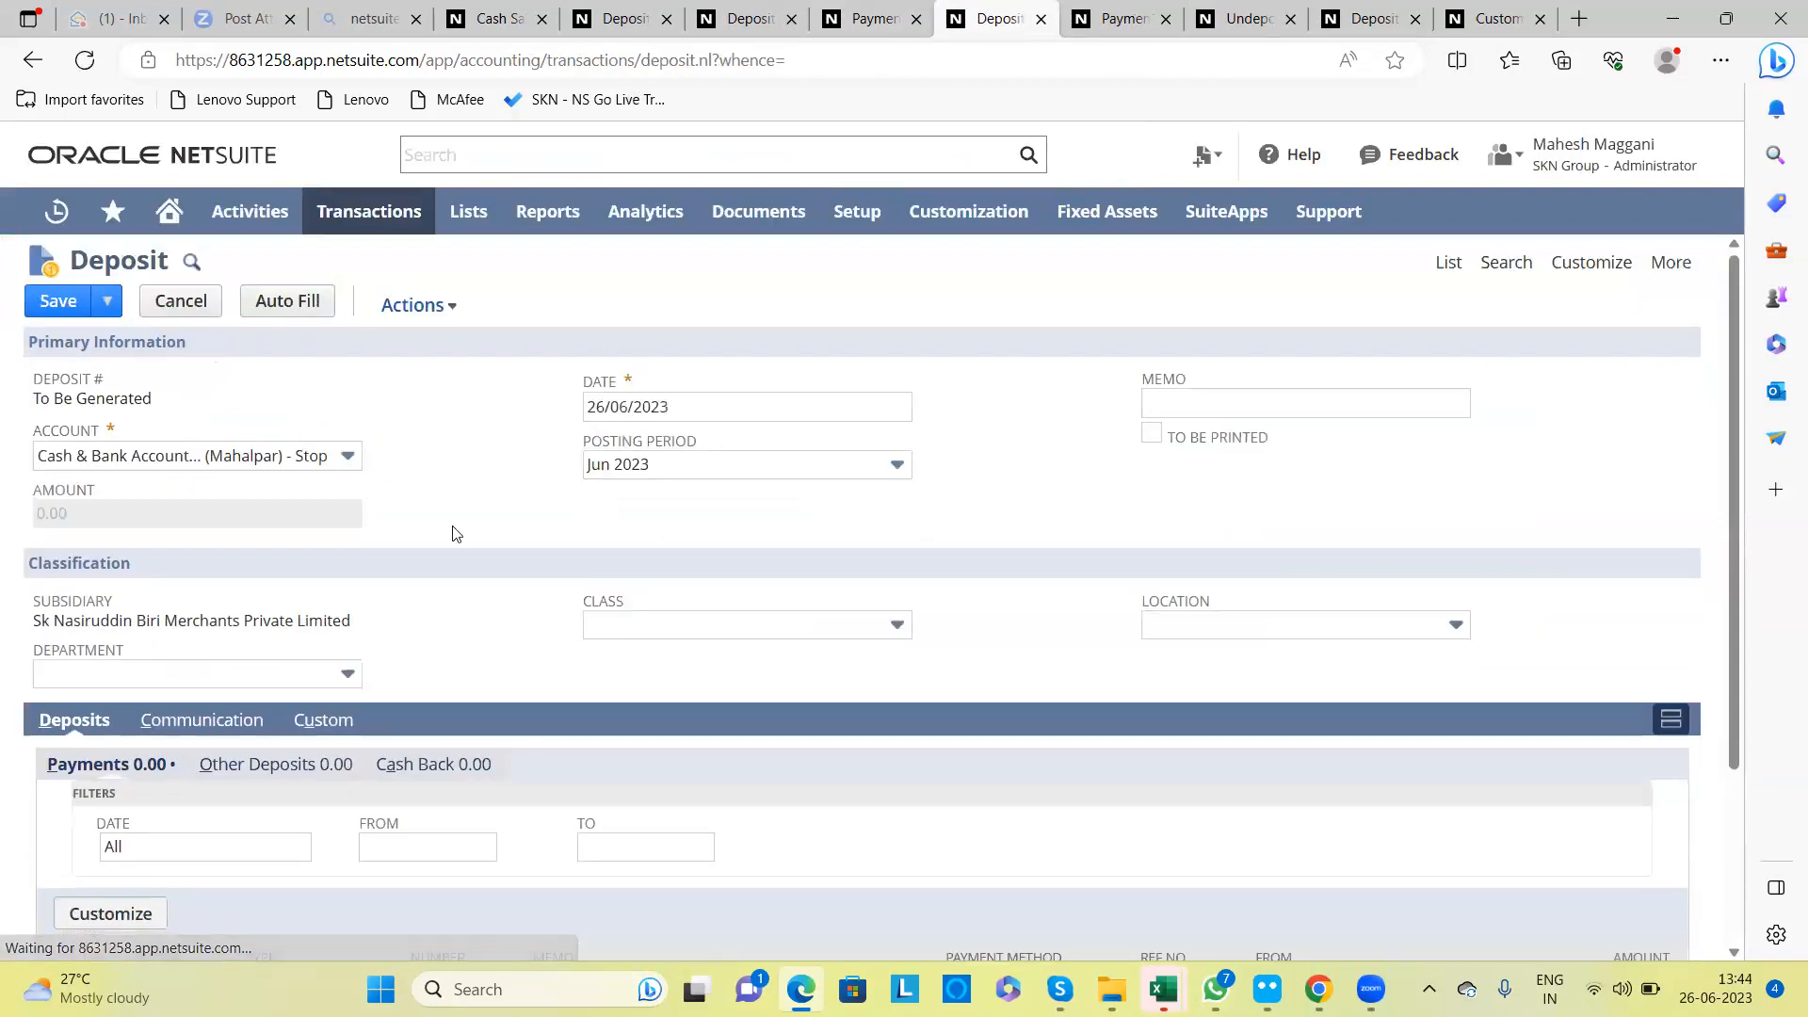
scroll(462, 568, "down", 3)
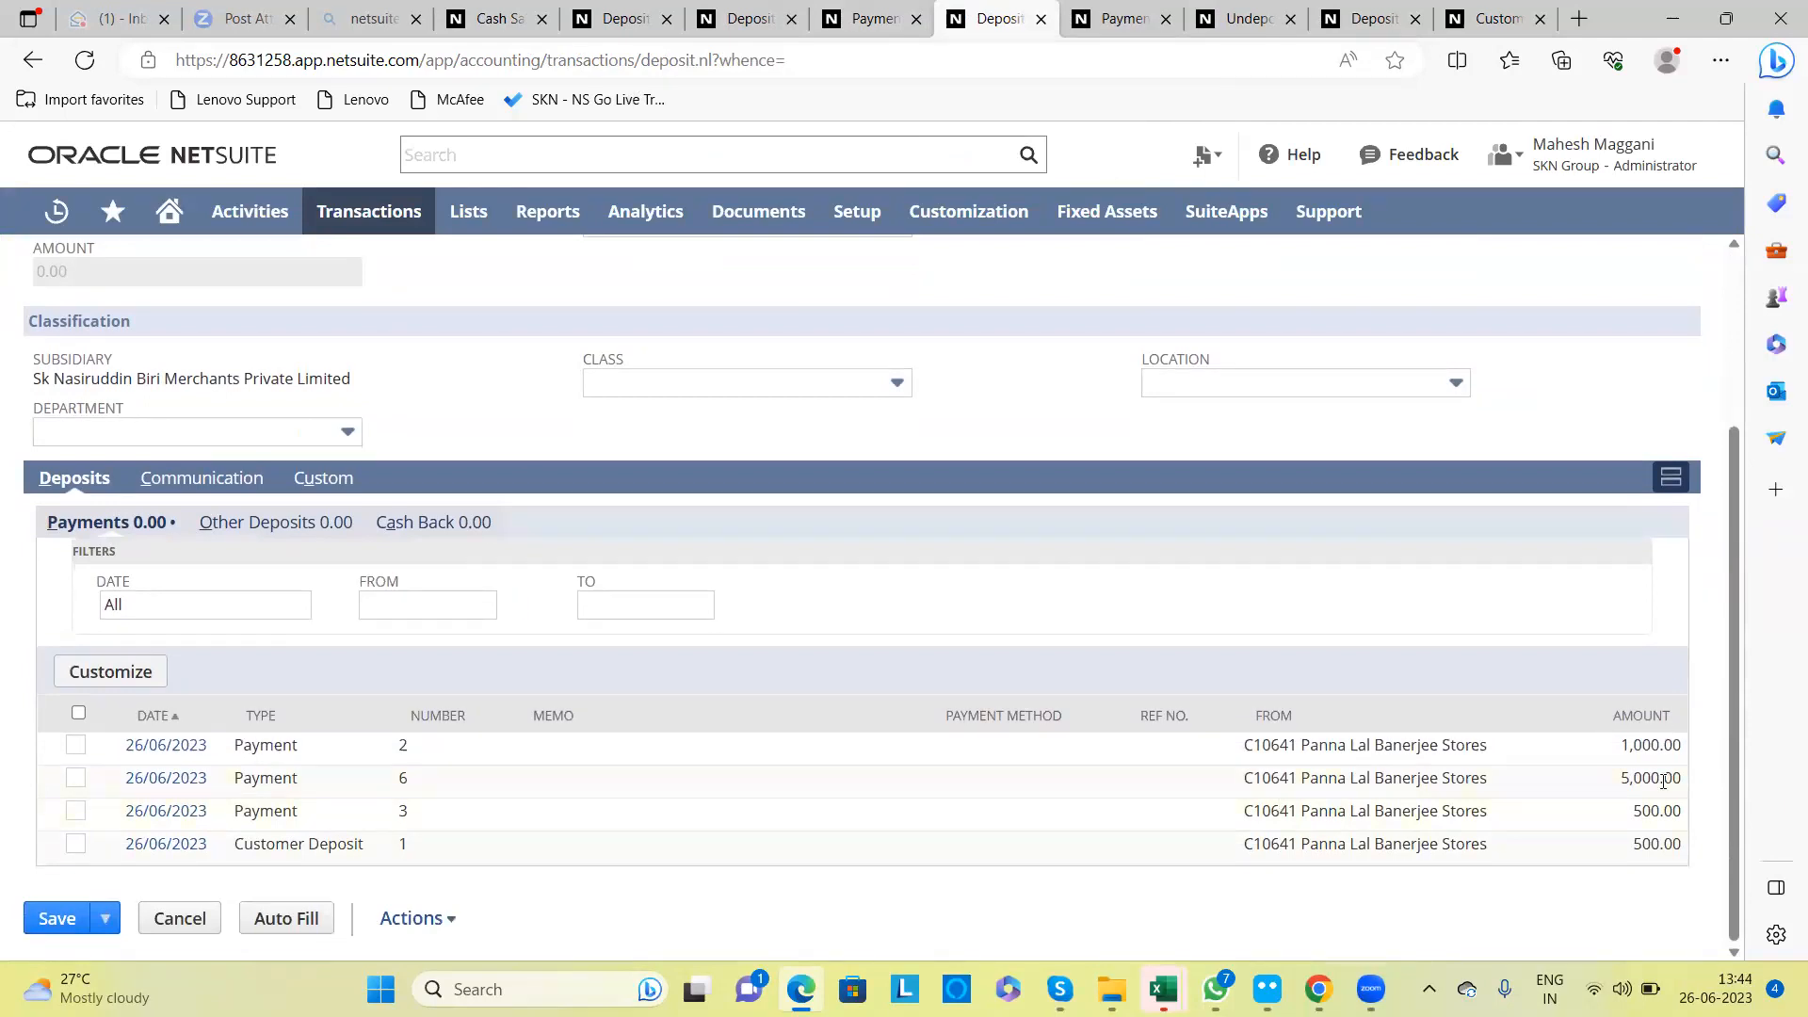
left_click_drag(1616, 785, 1662, 774)
left_click(1122, 576)
scroll(1078, 599, "up", 3)
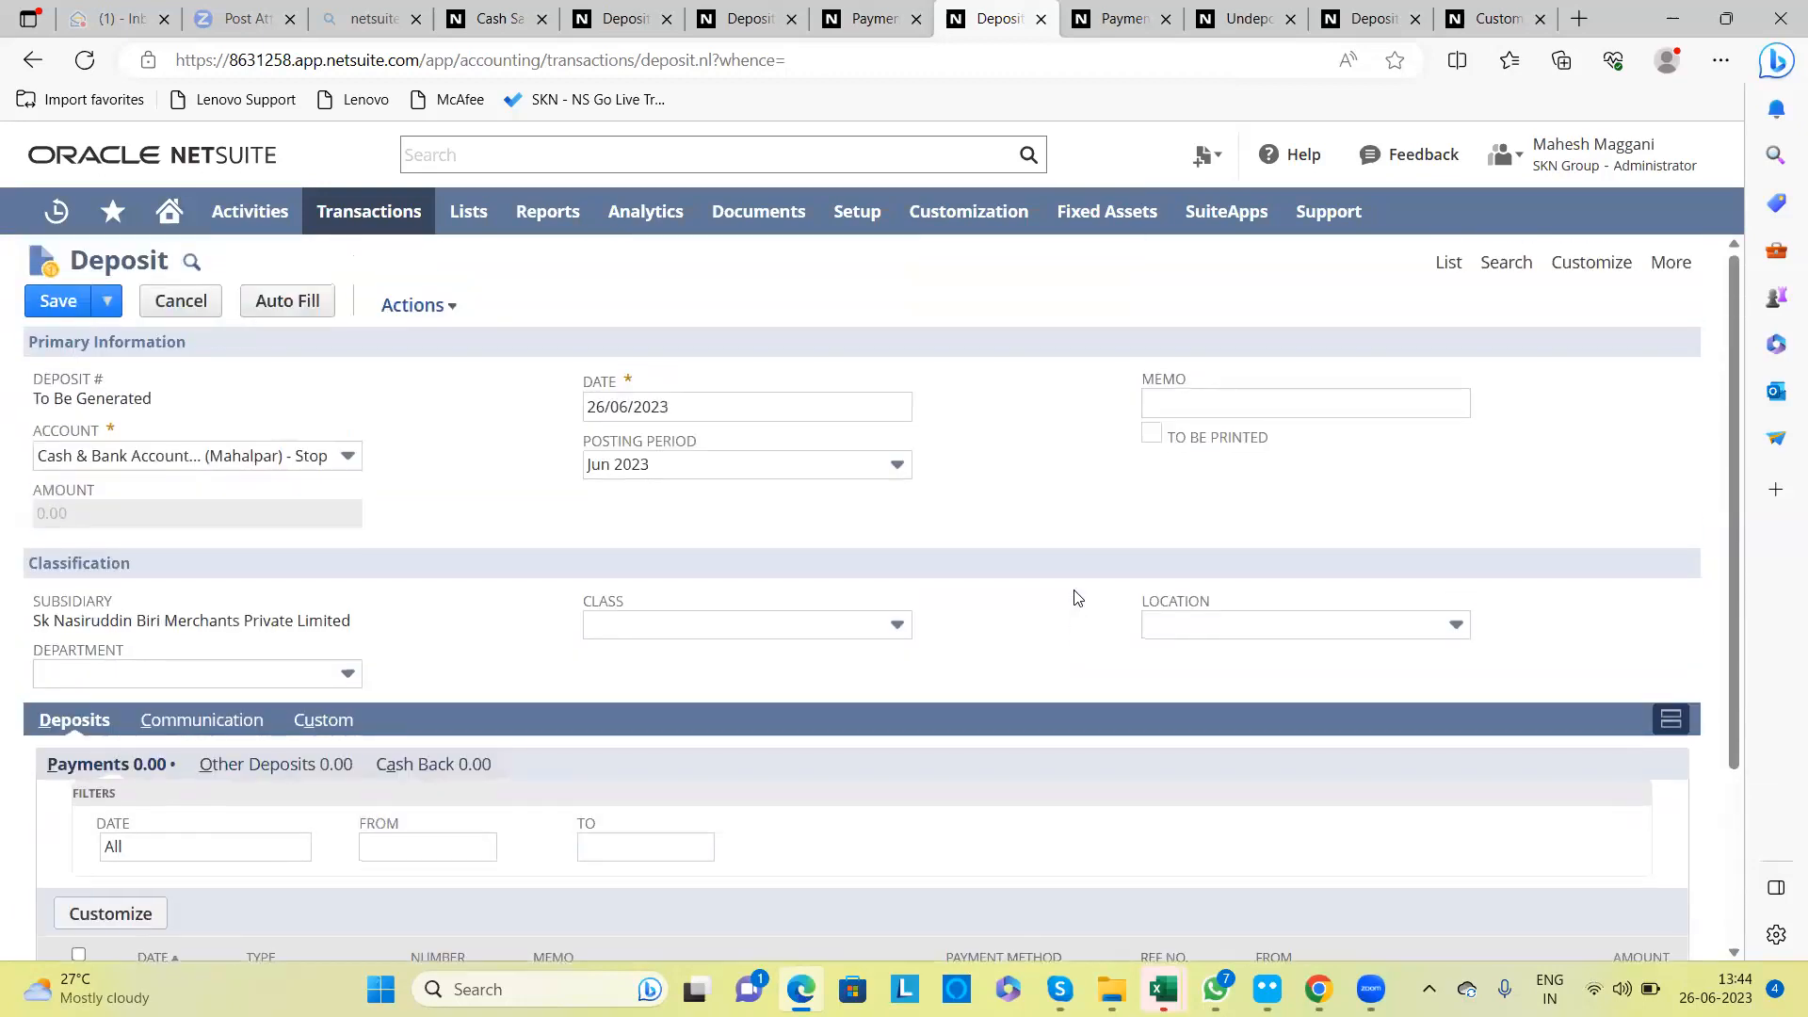
Step: Examine the 5,000.00 payment in the list of payments available on the new bank deposit
scroll(1078, 599, "down", 3)
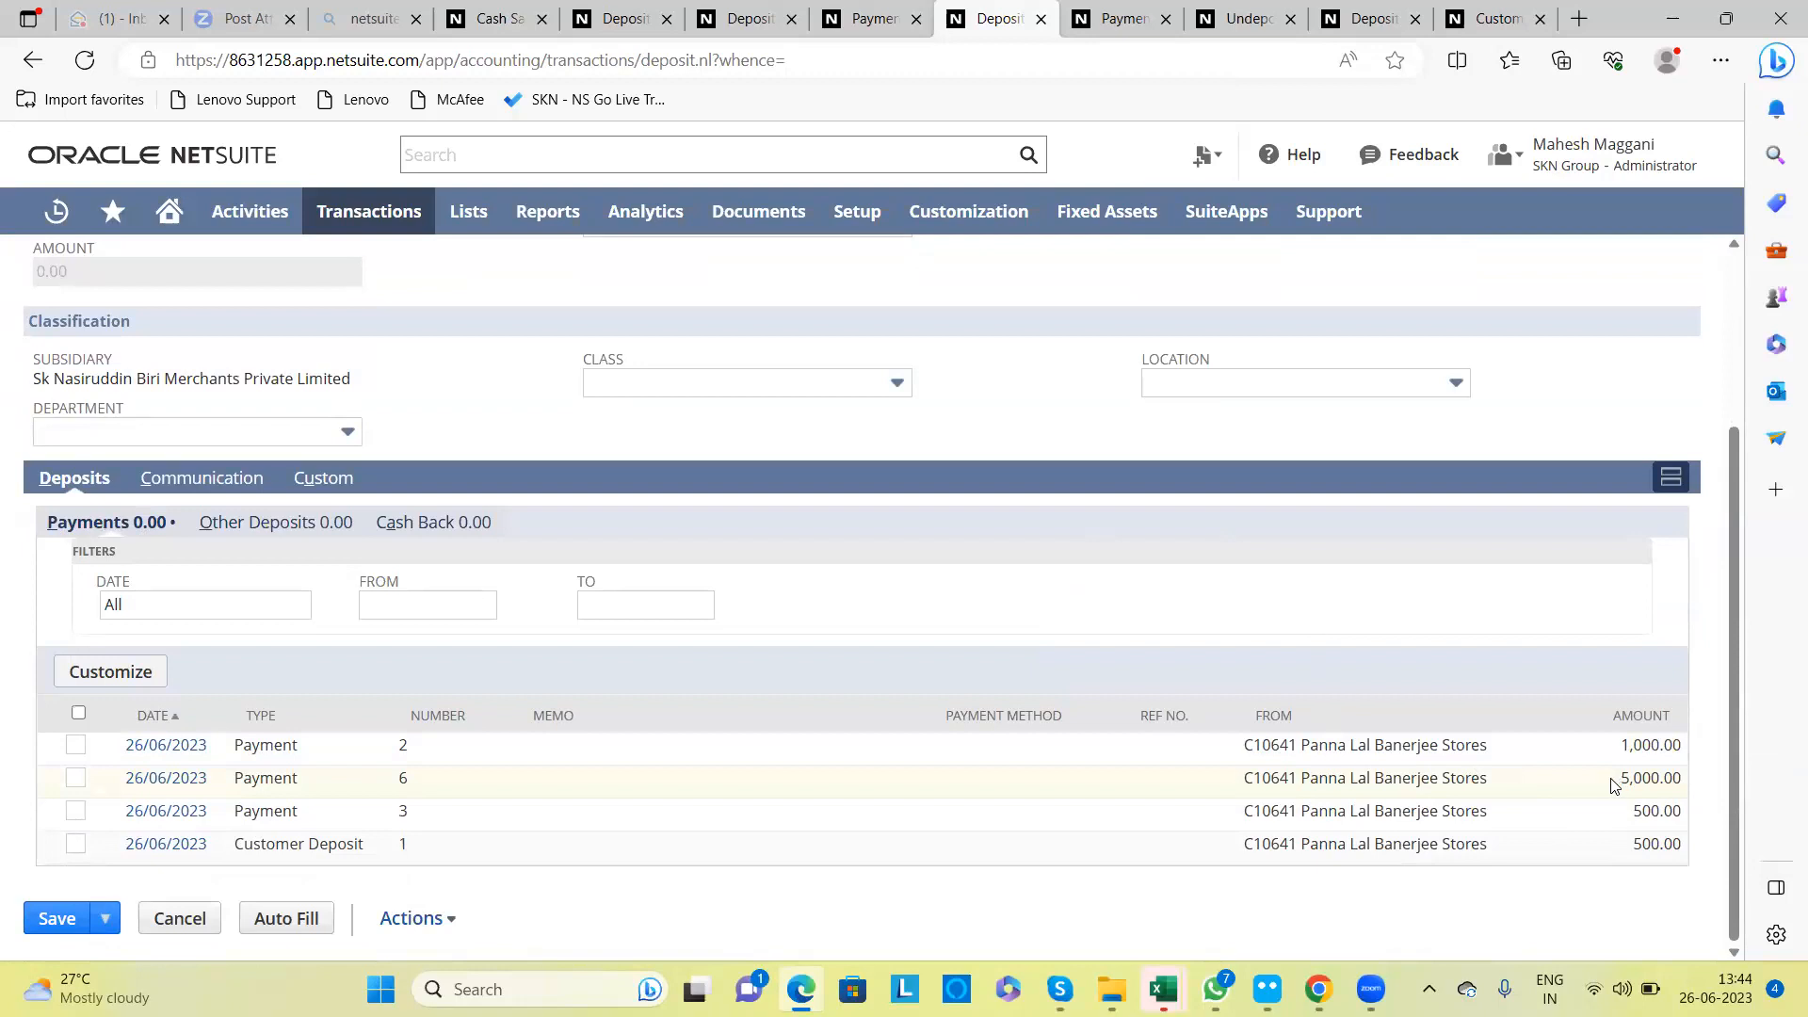
left_click_drag(1610, 778, 1648, 778)
left_click_drag(1678, 774, 1680, 774)
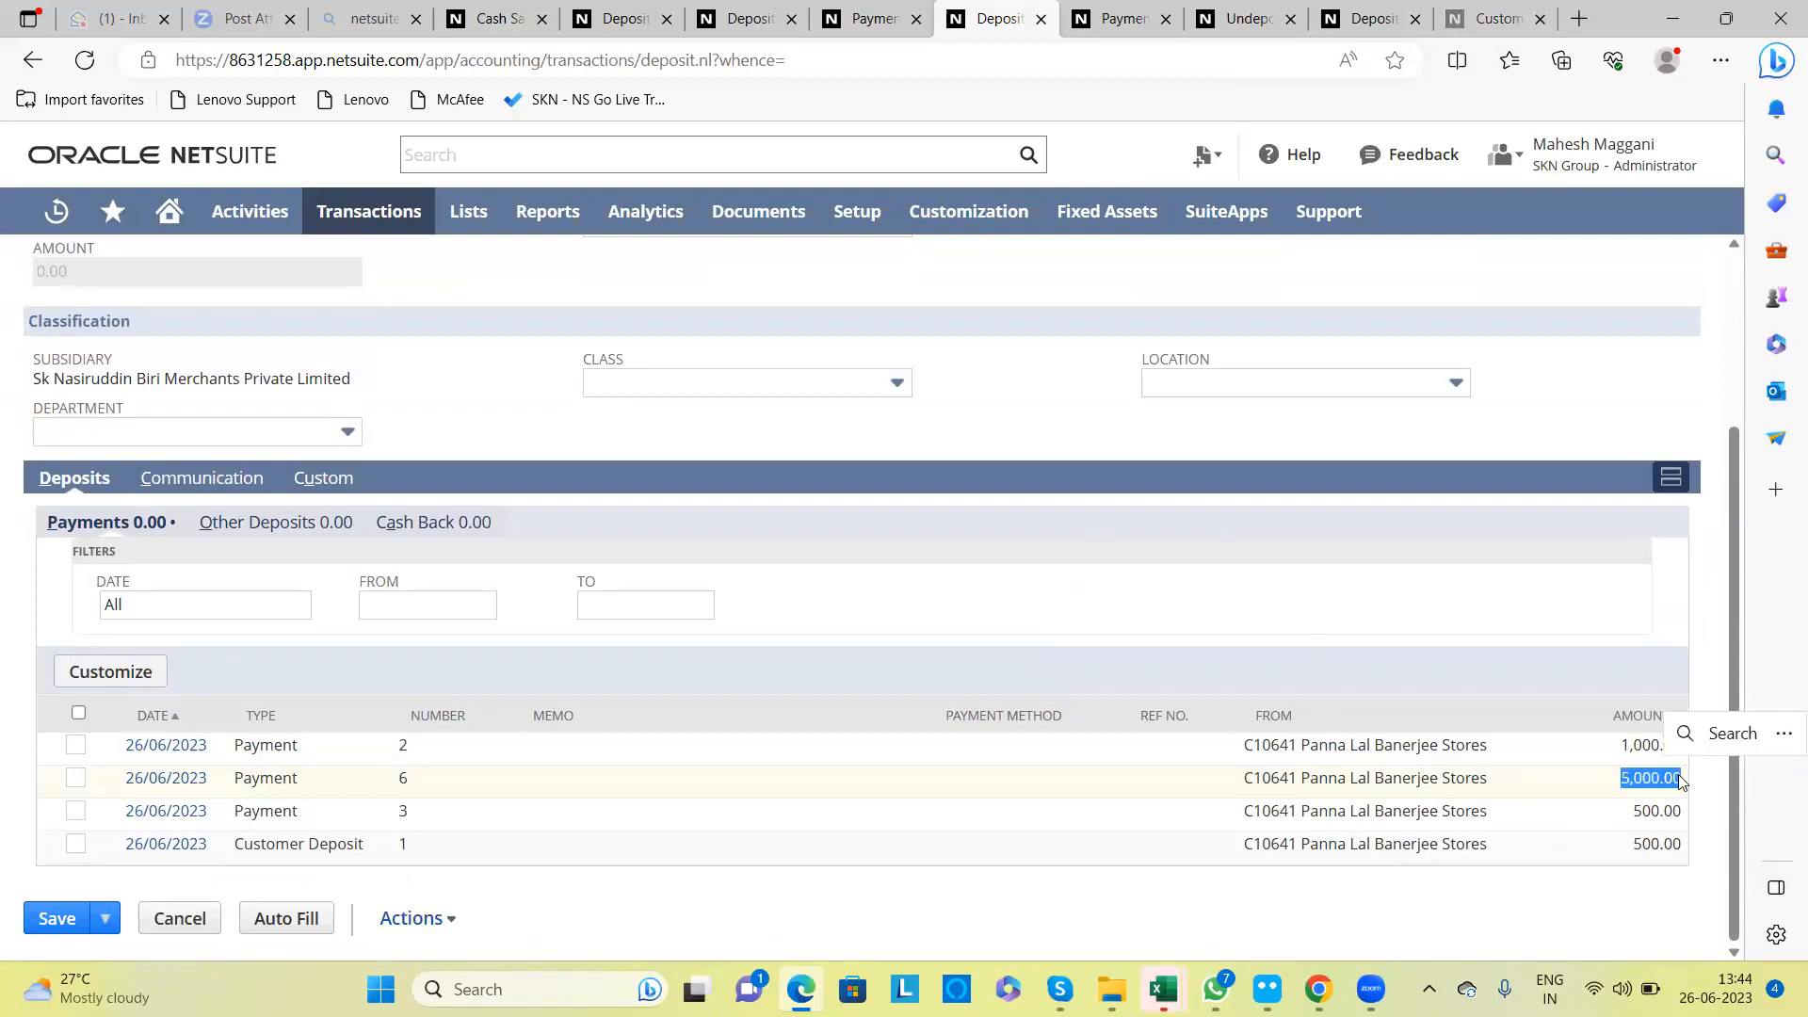
left_click(857, 610)
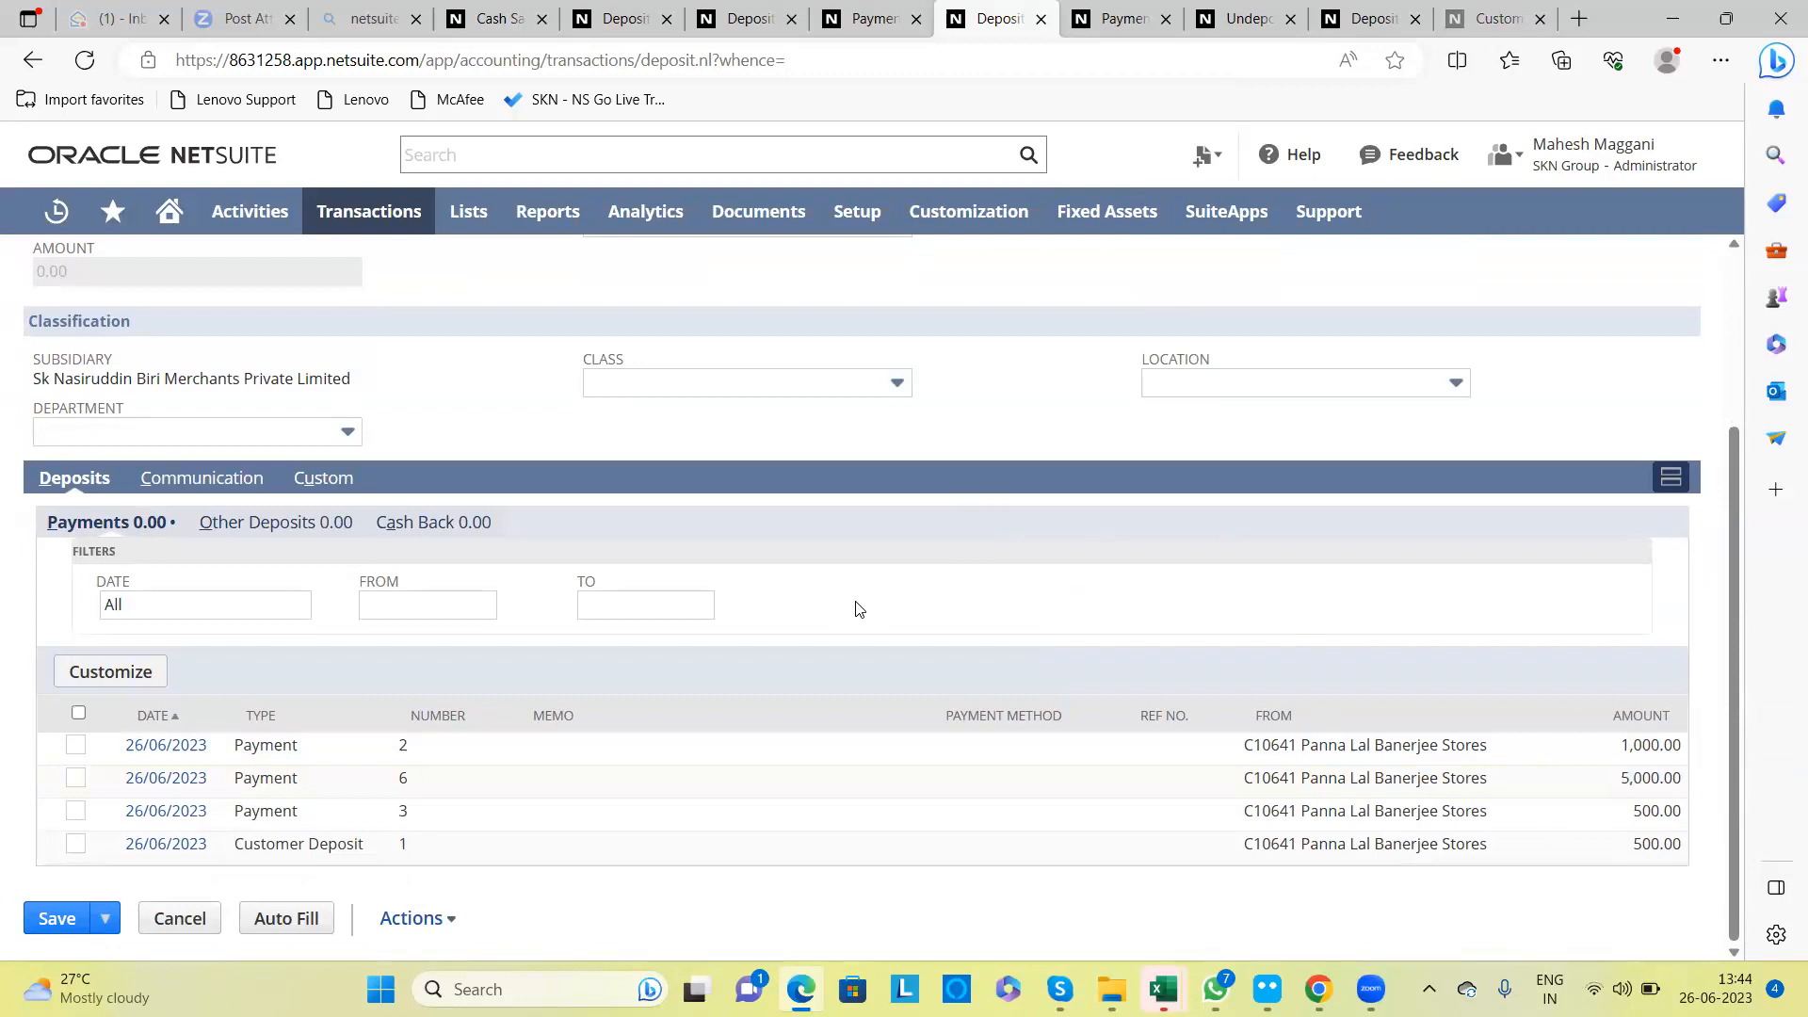
scroll(857, 609, "up", 2)
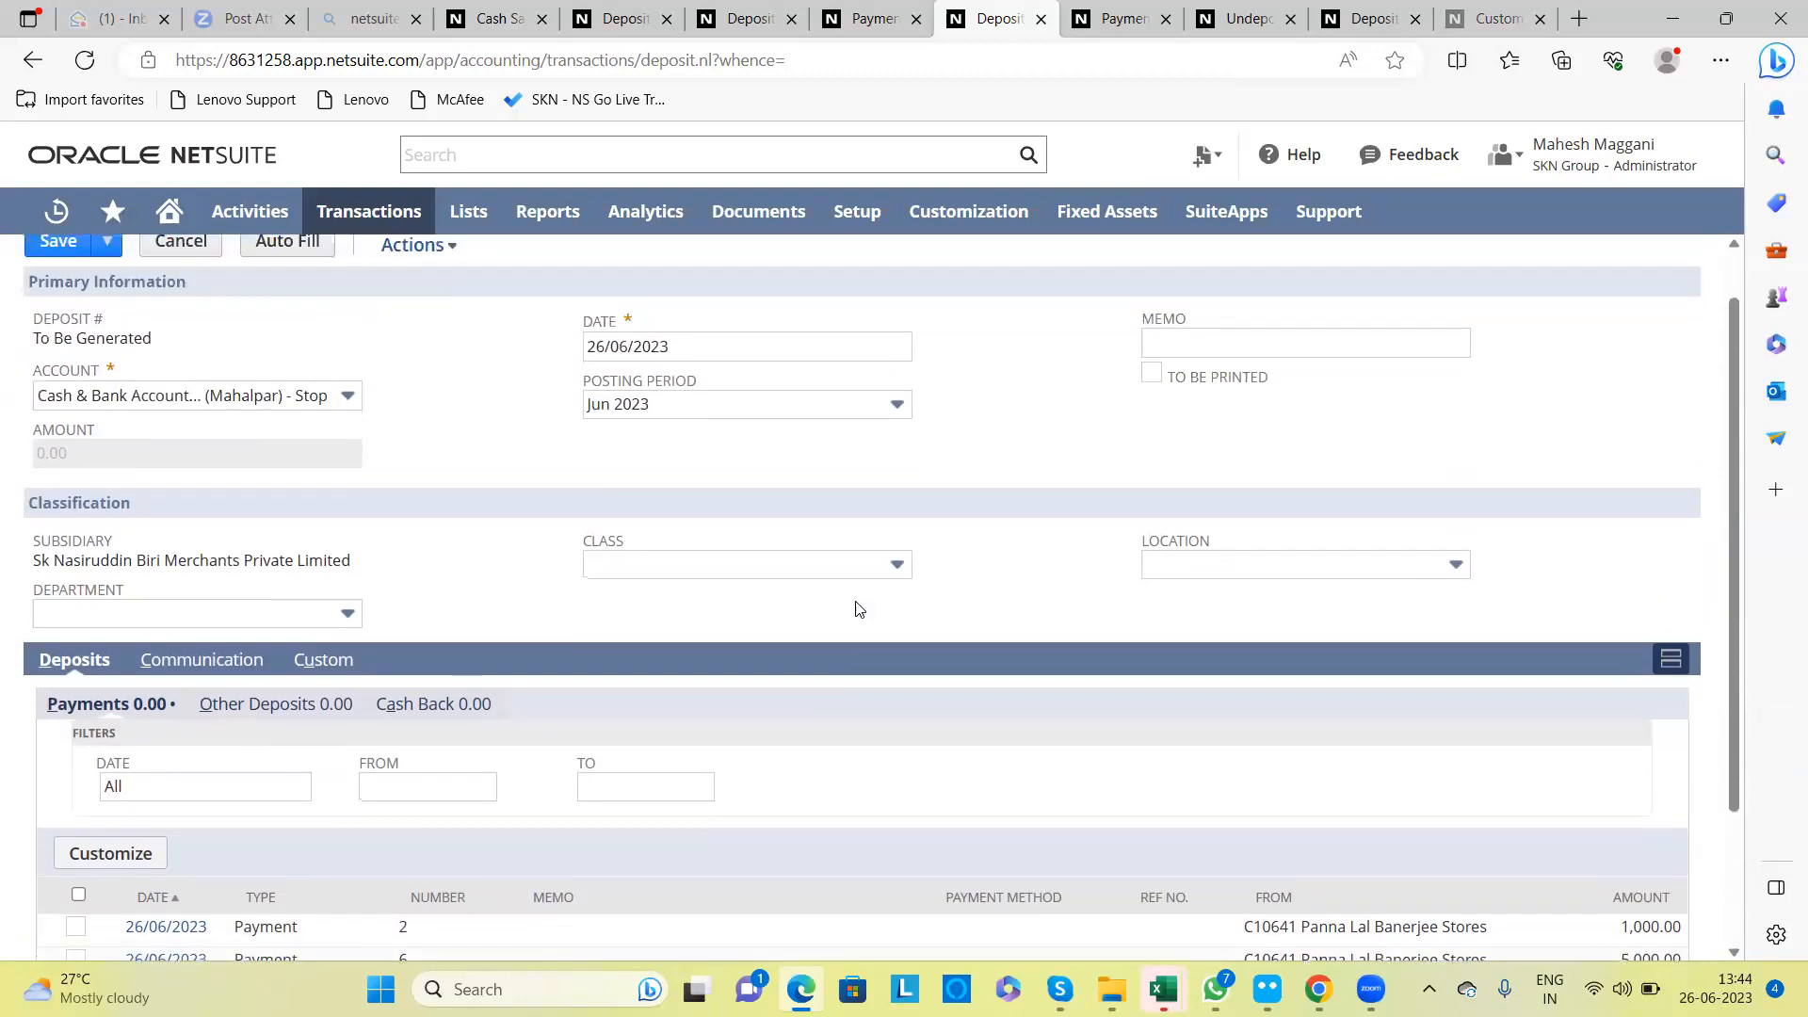
scroll(857, 609, "down", 2)
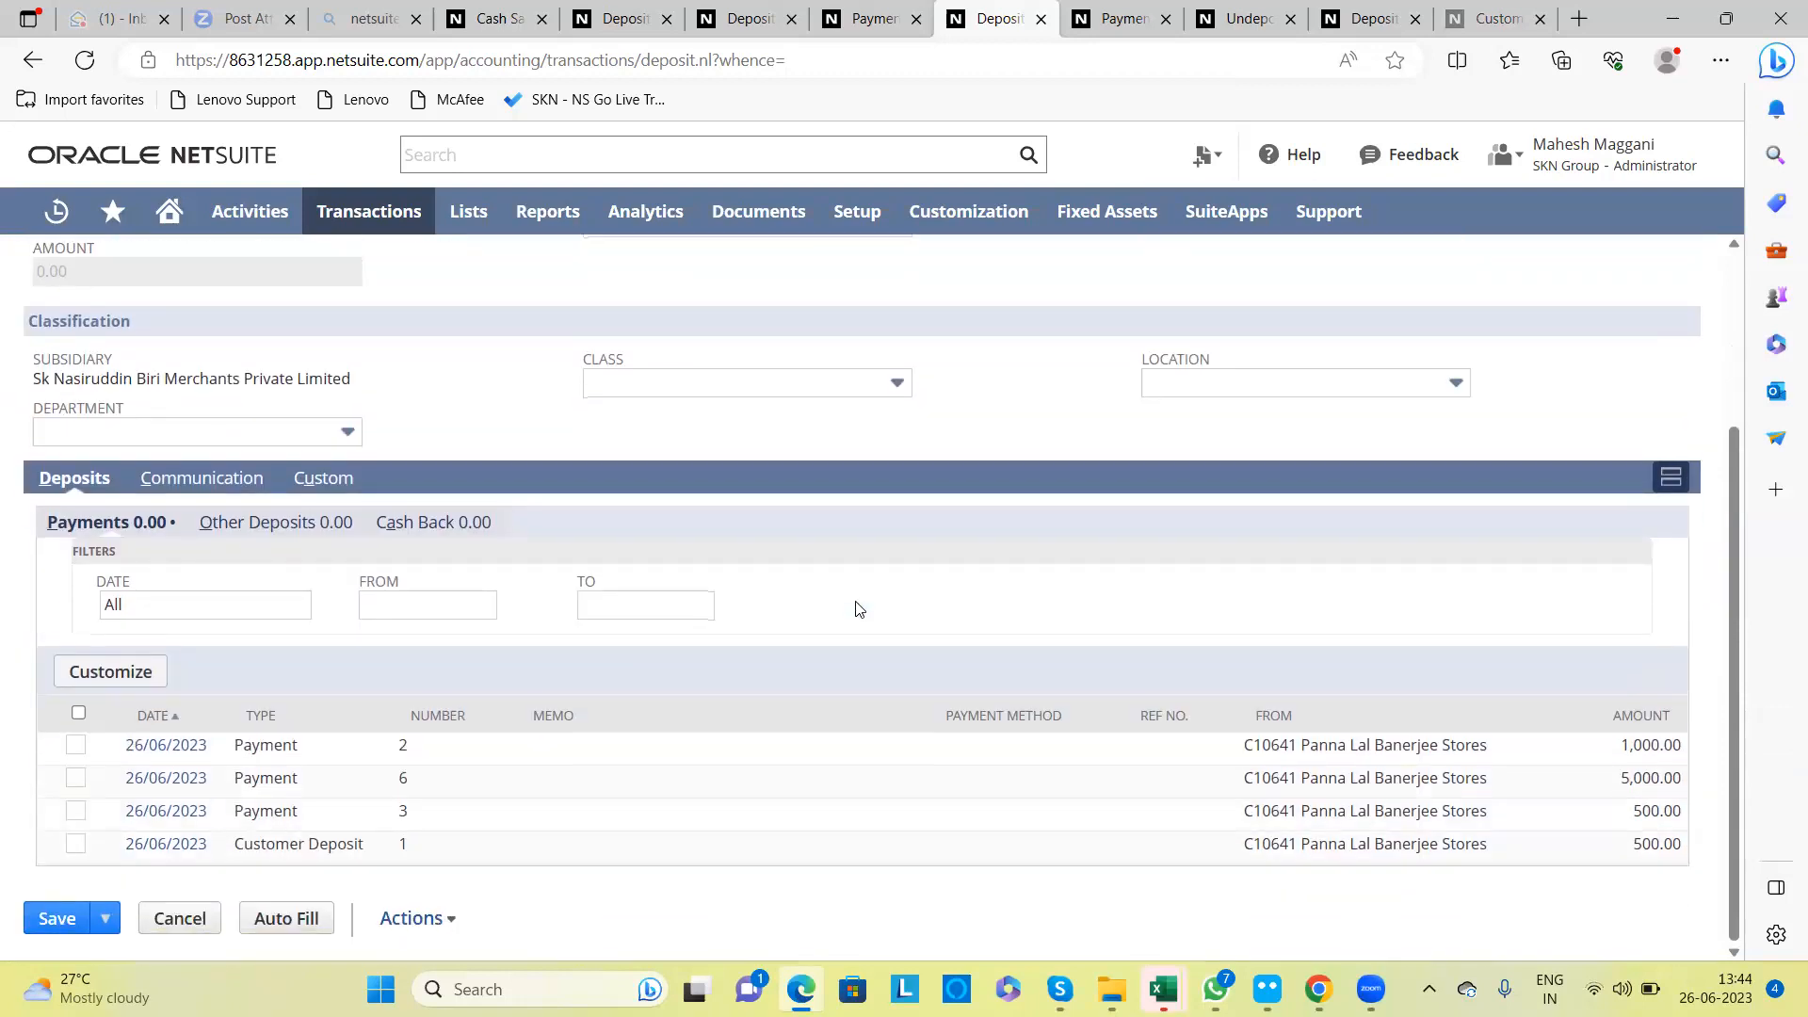
scroll(857, 610, "up", 1)
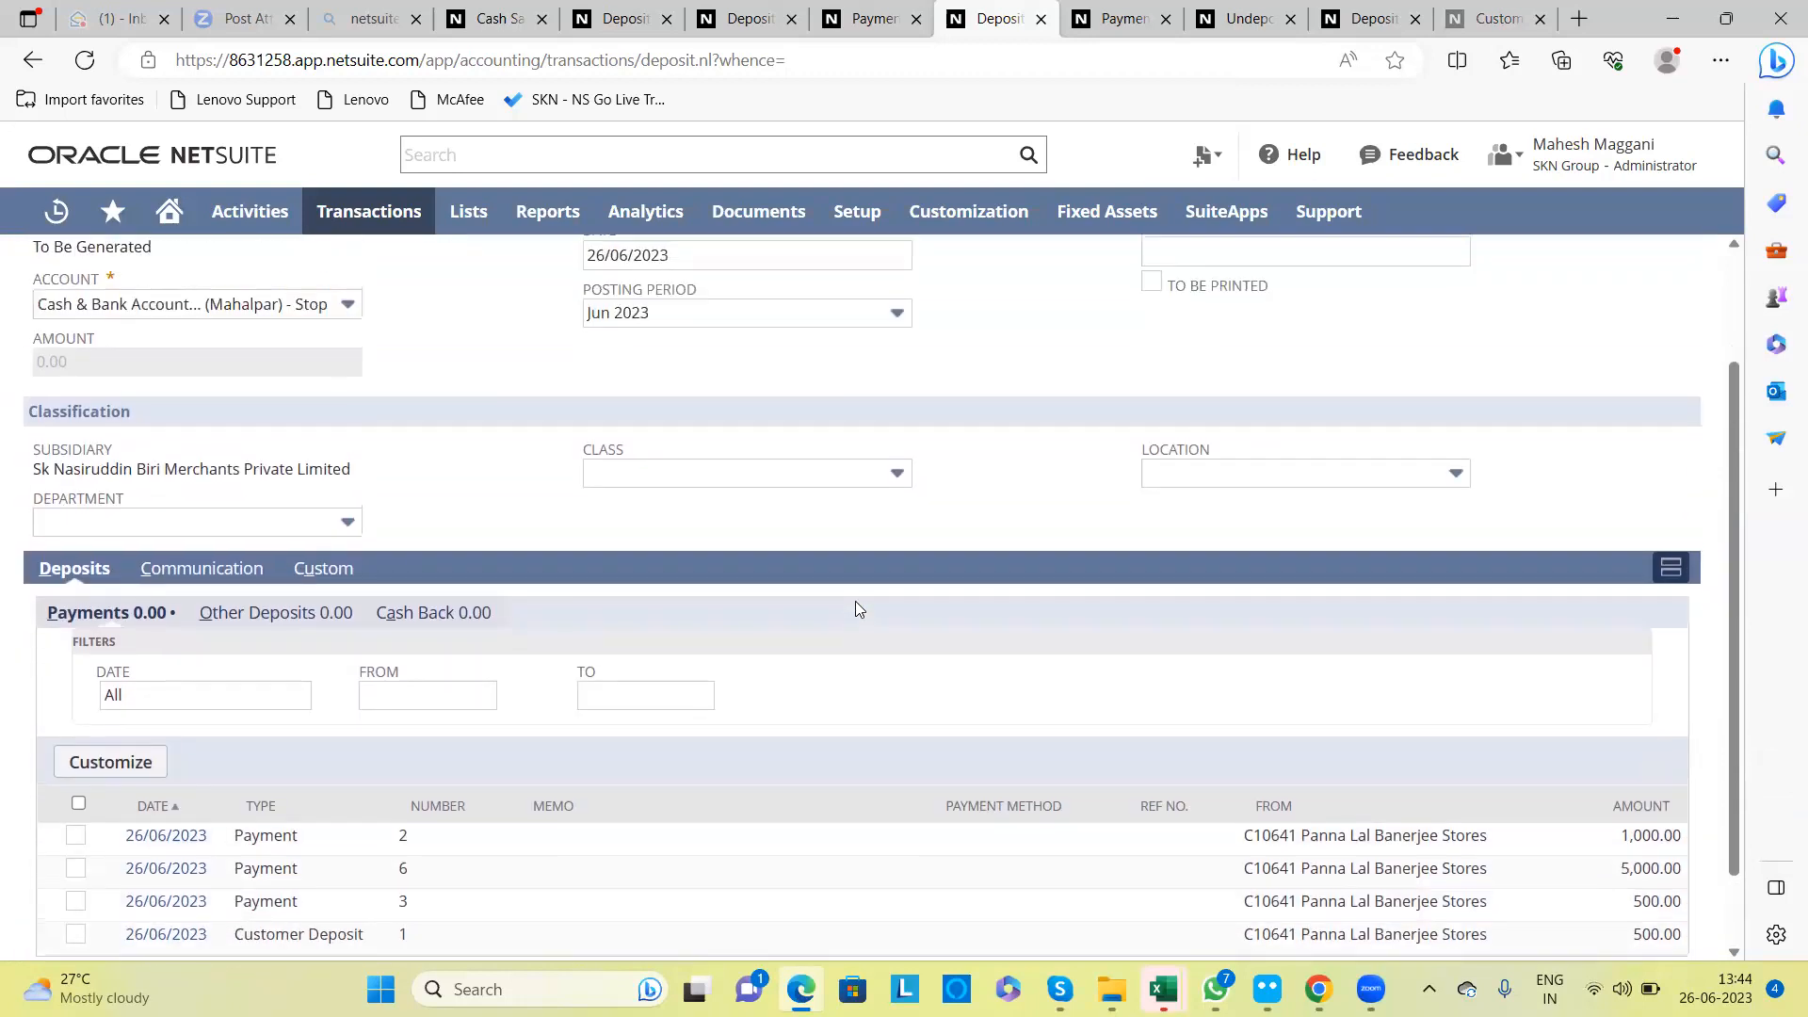
scroll(857, 609, "down", 1)
scroll(857, 609, "up", 1)
scroll(857, 609, "down", 1)
scroll(859, 609, "up", 1)
scroll(856, 609, "down", 1)
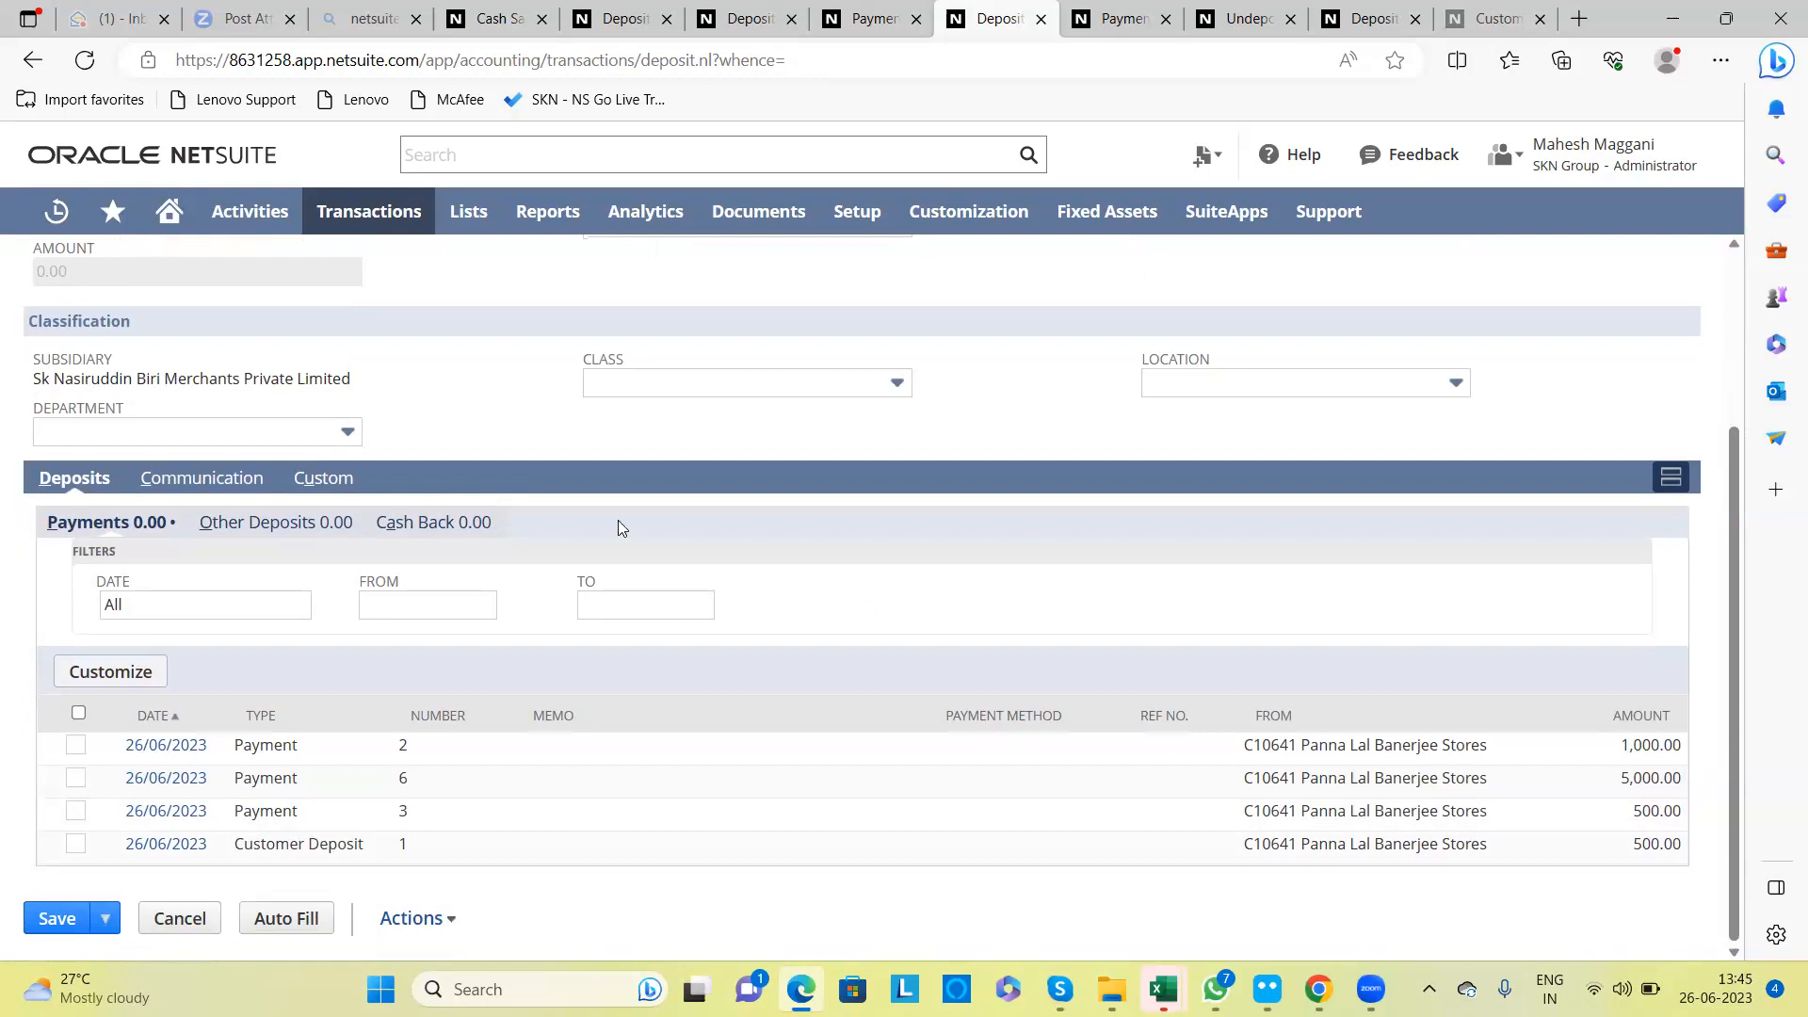
mouse_move(387, 223)
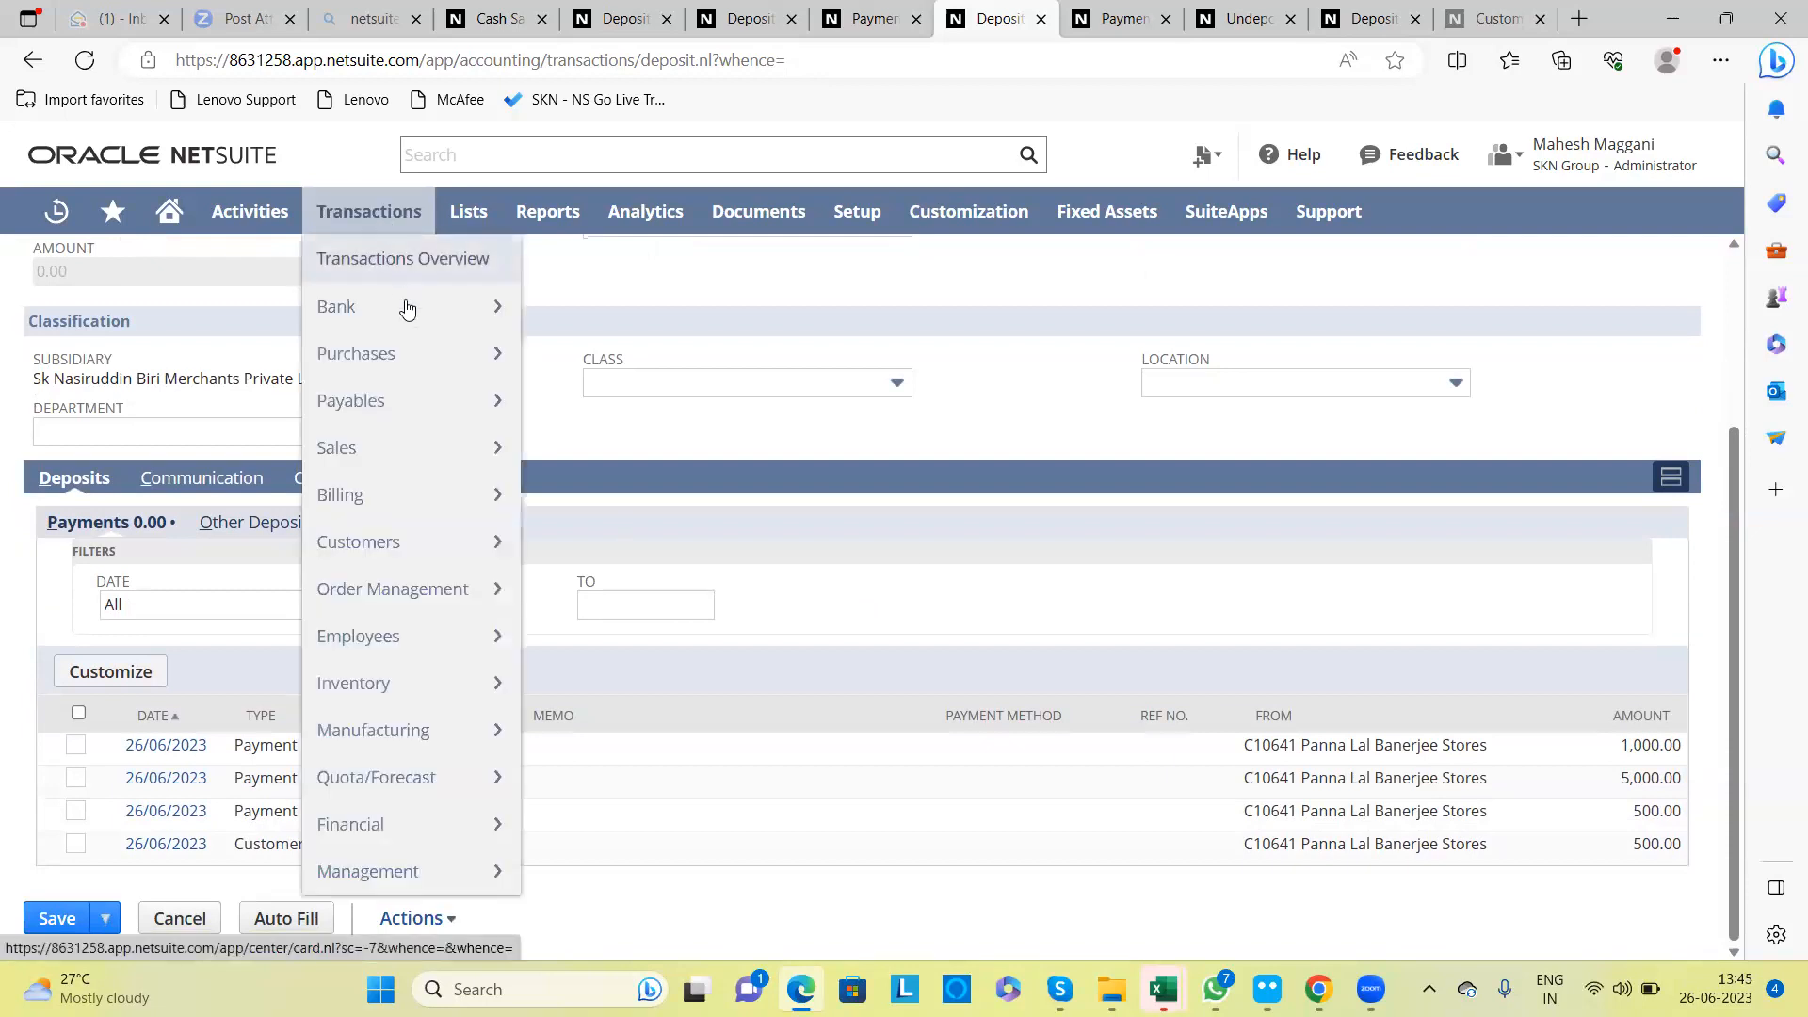
mouse_move(411, 308)
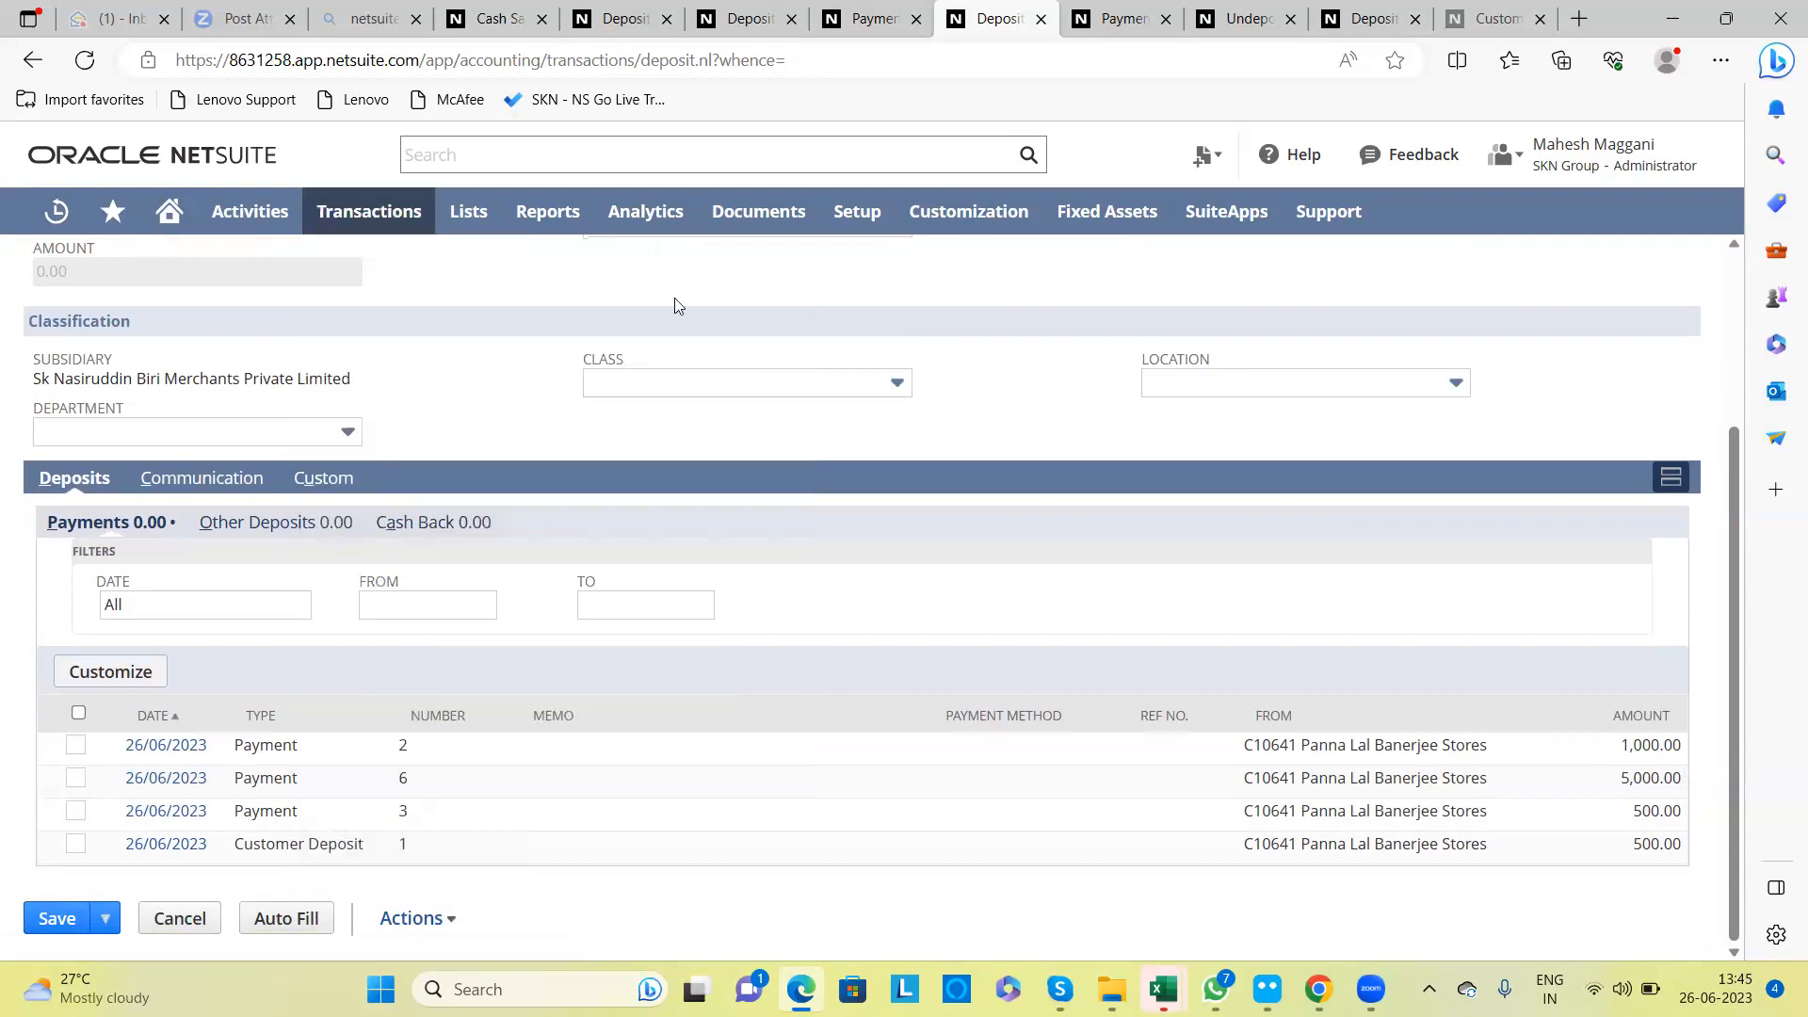
left_click(1073, 19)
scroll(796, 341, "up", 2)
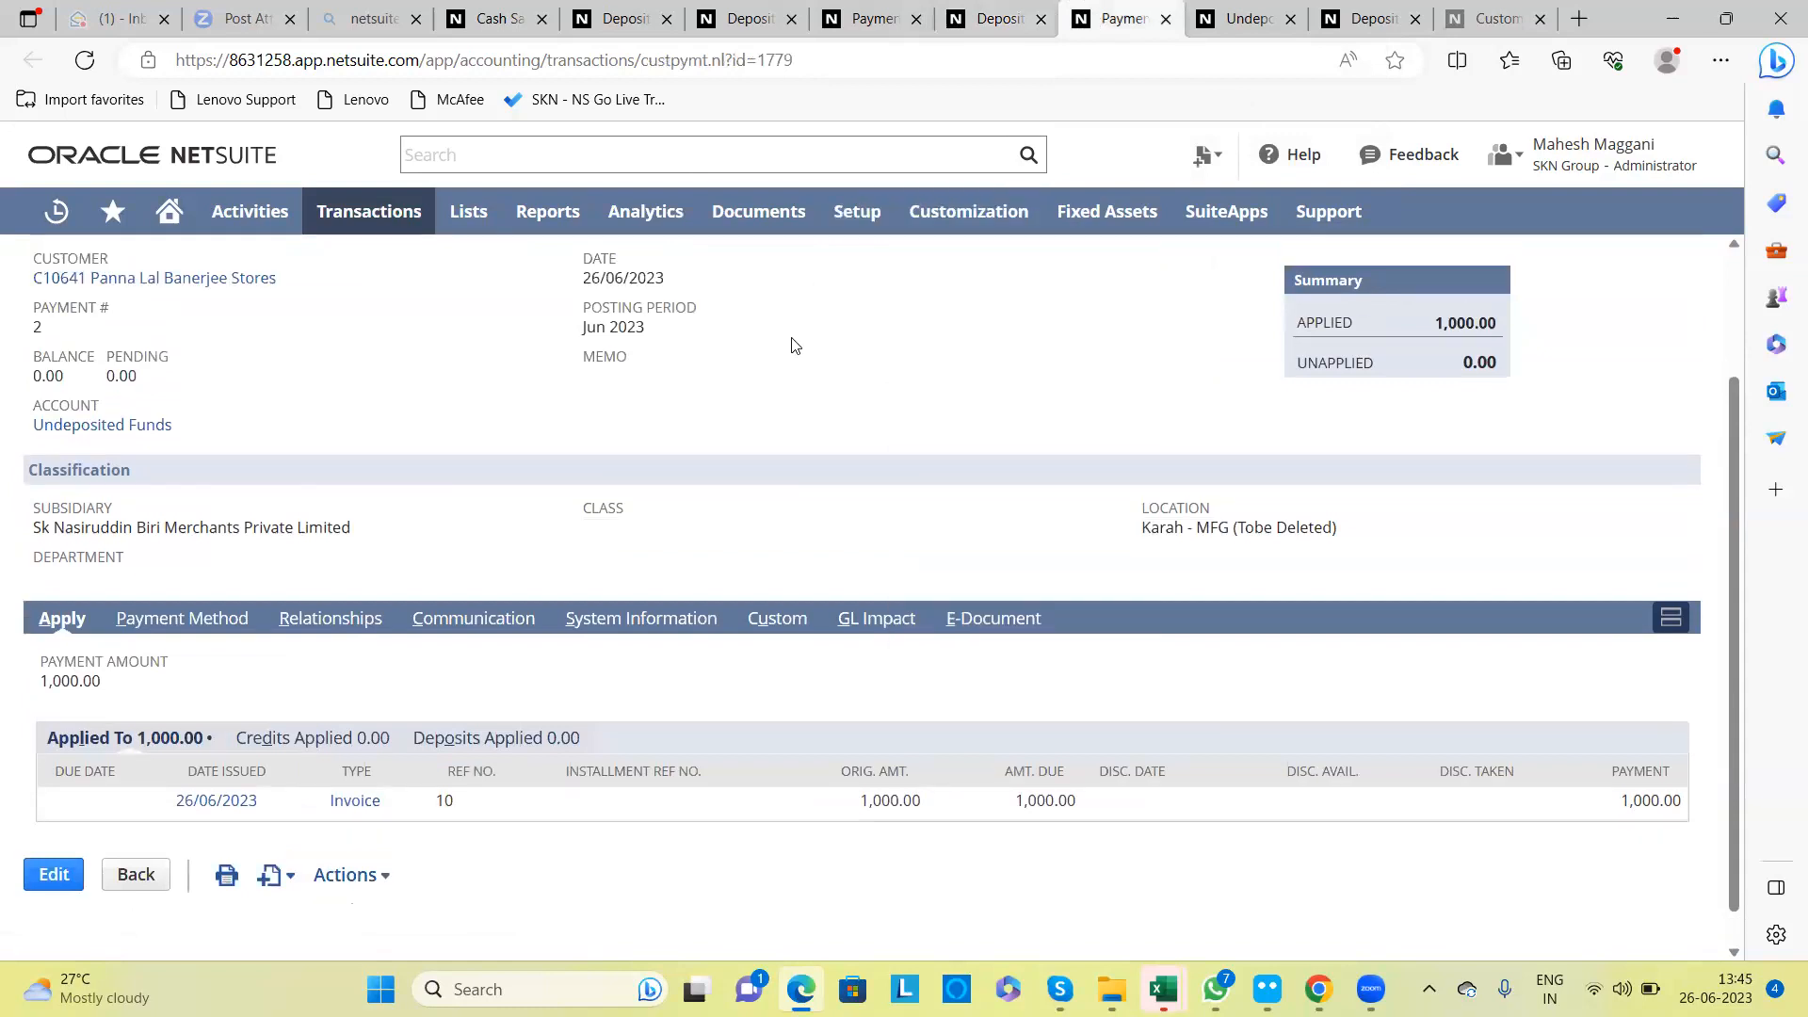
left_click(513, 153)
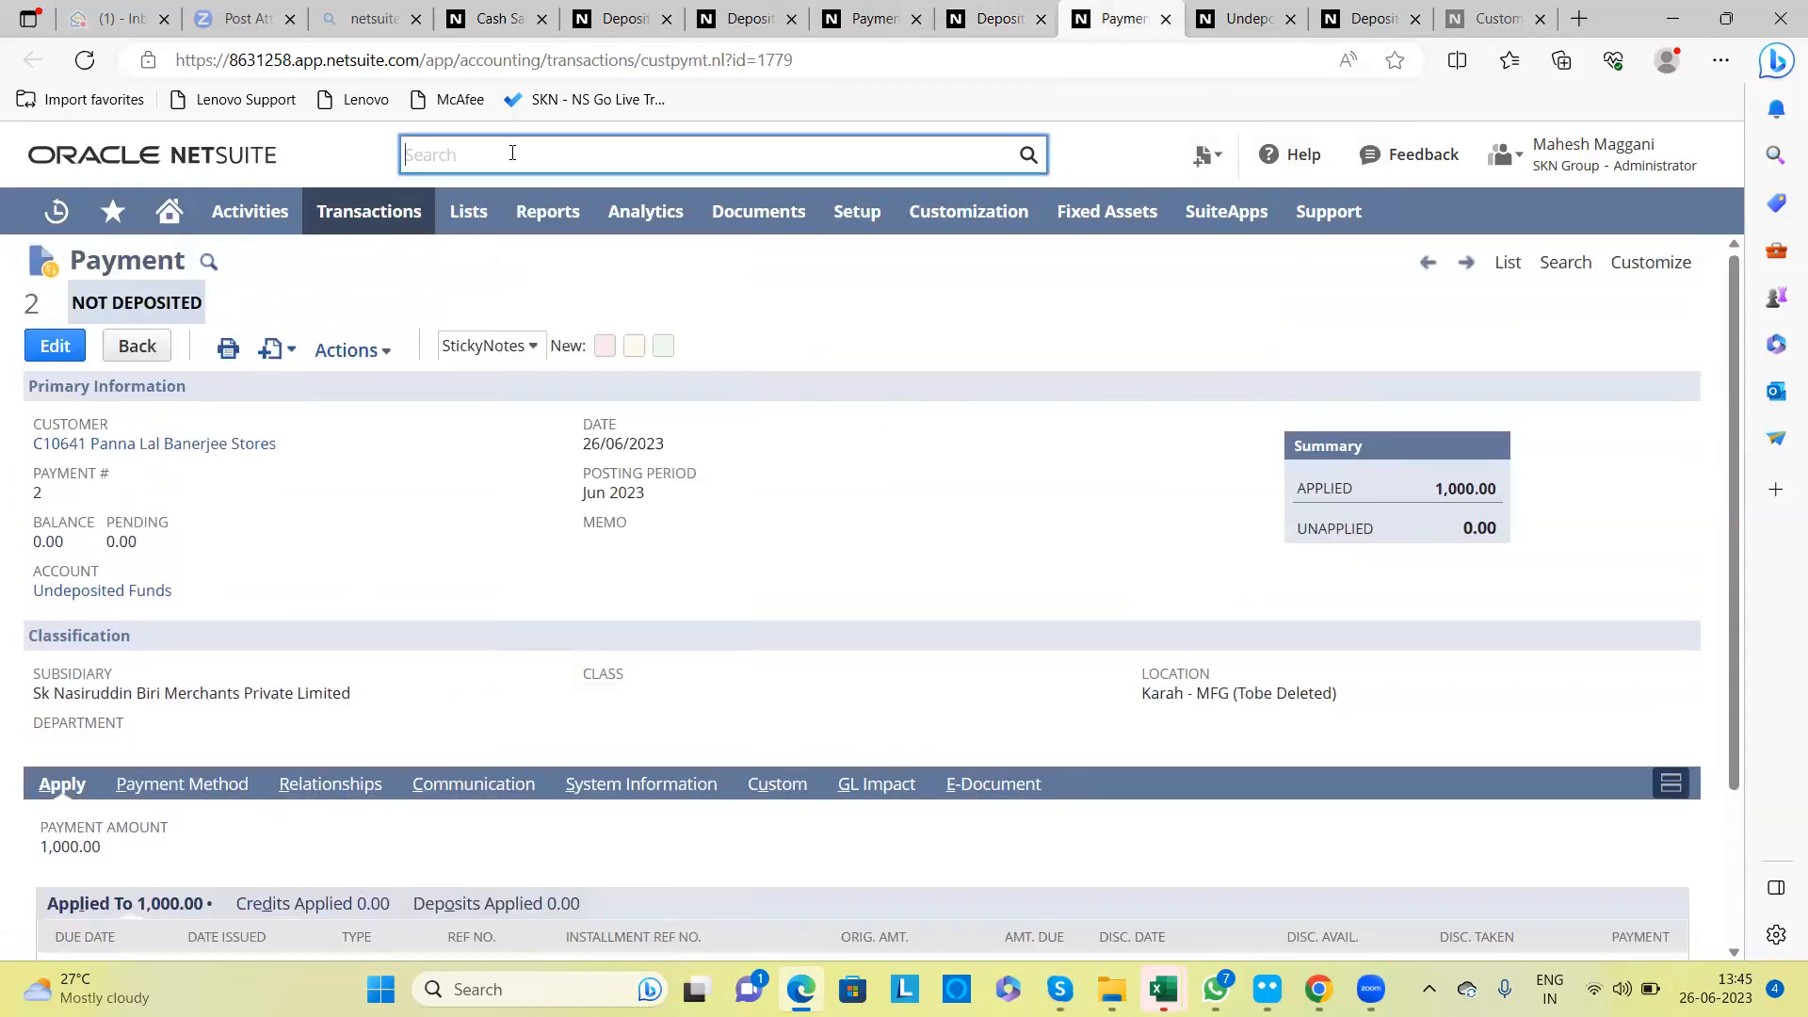
type("Pan")
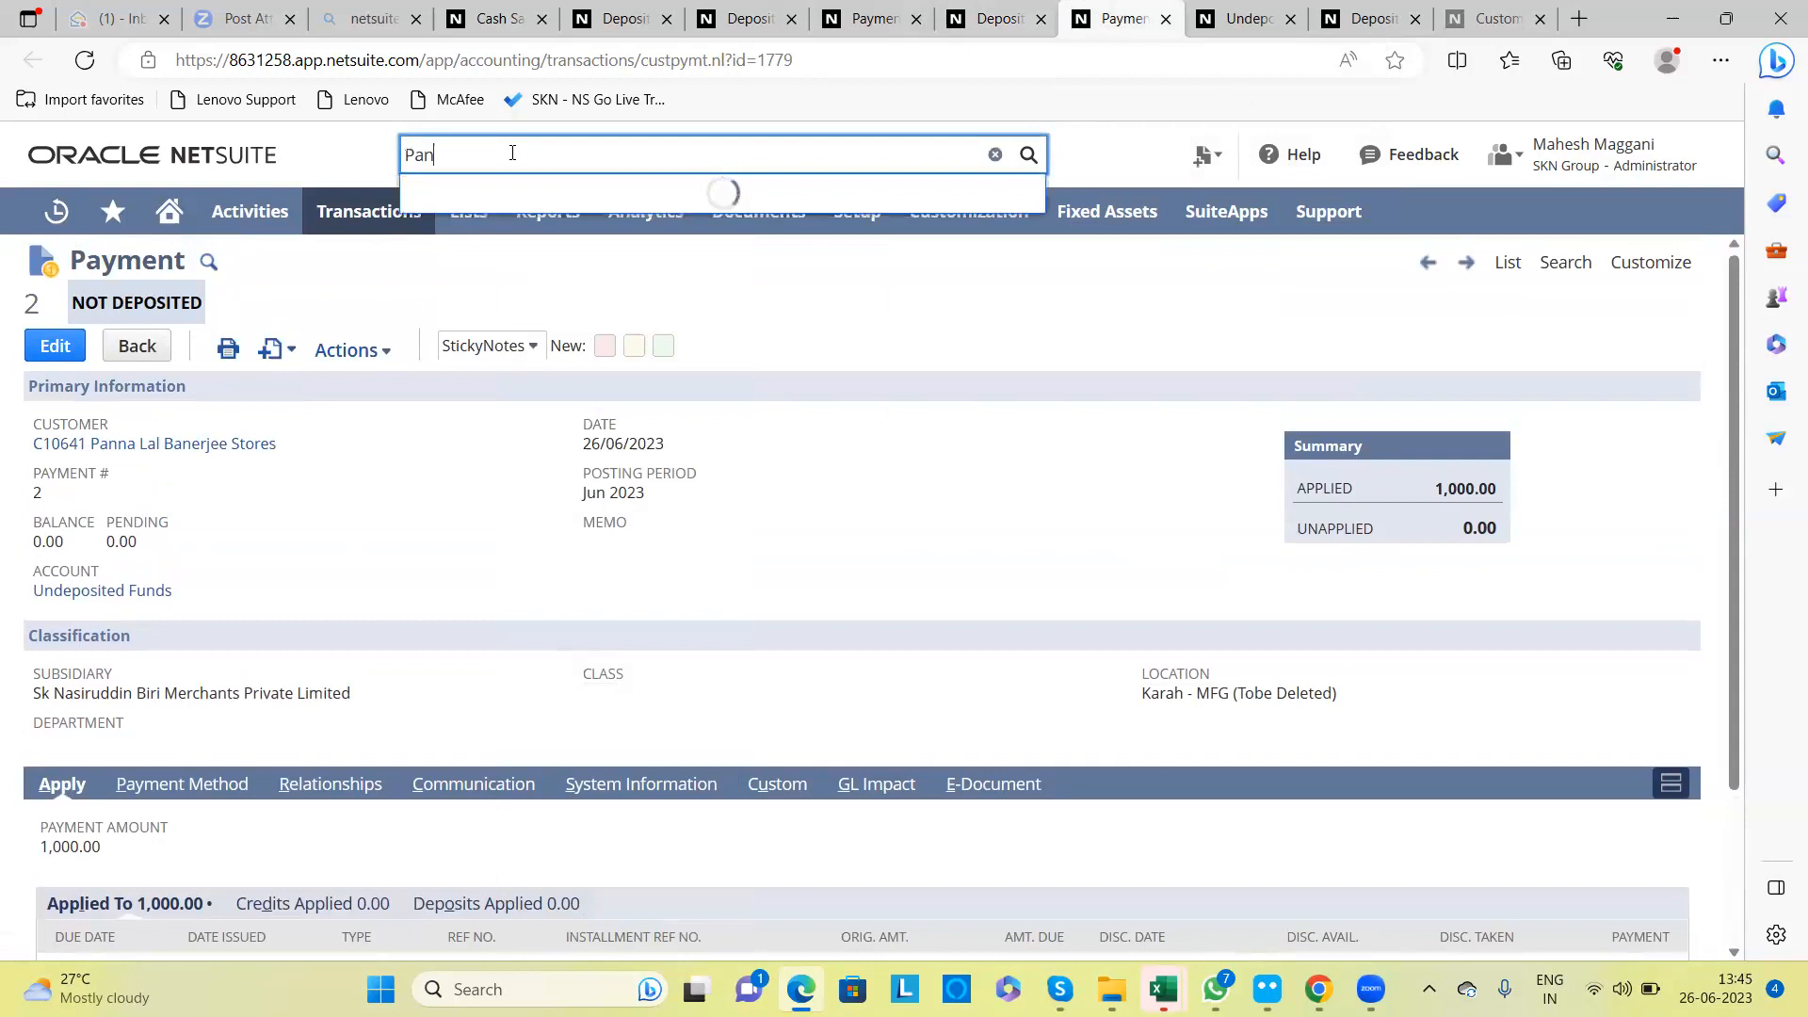
type("a")
key("BackSpace")
type("na")
left_click(555, 231)
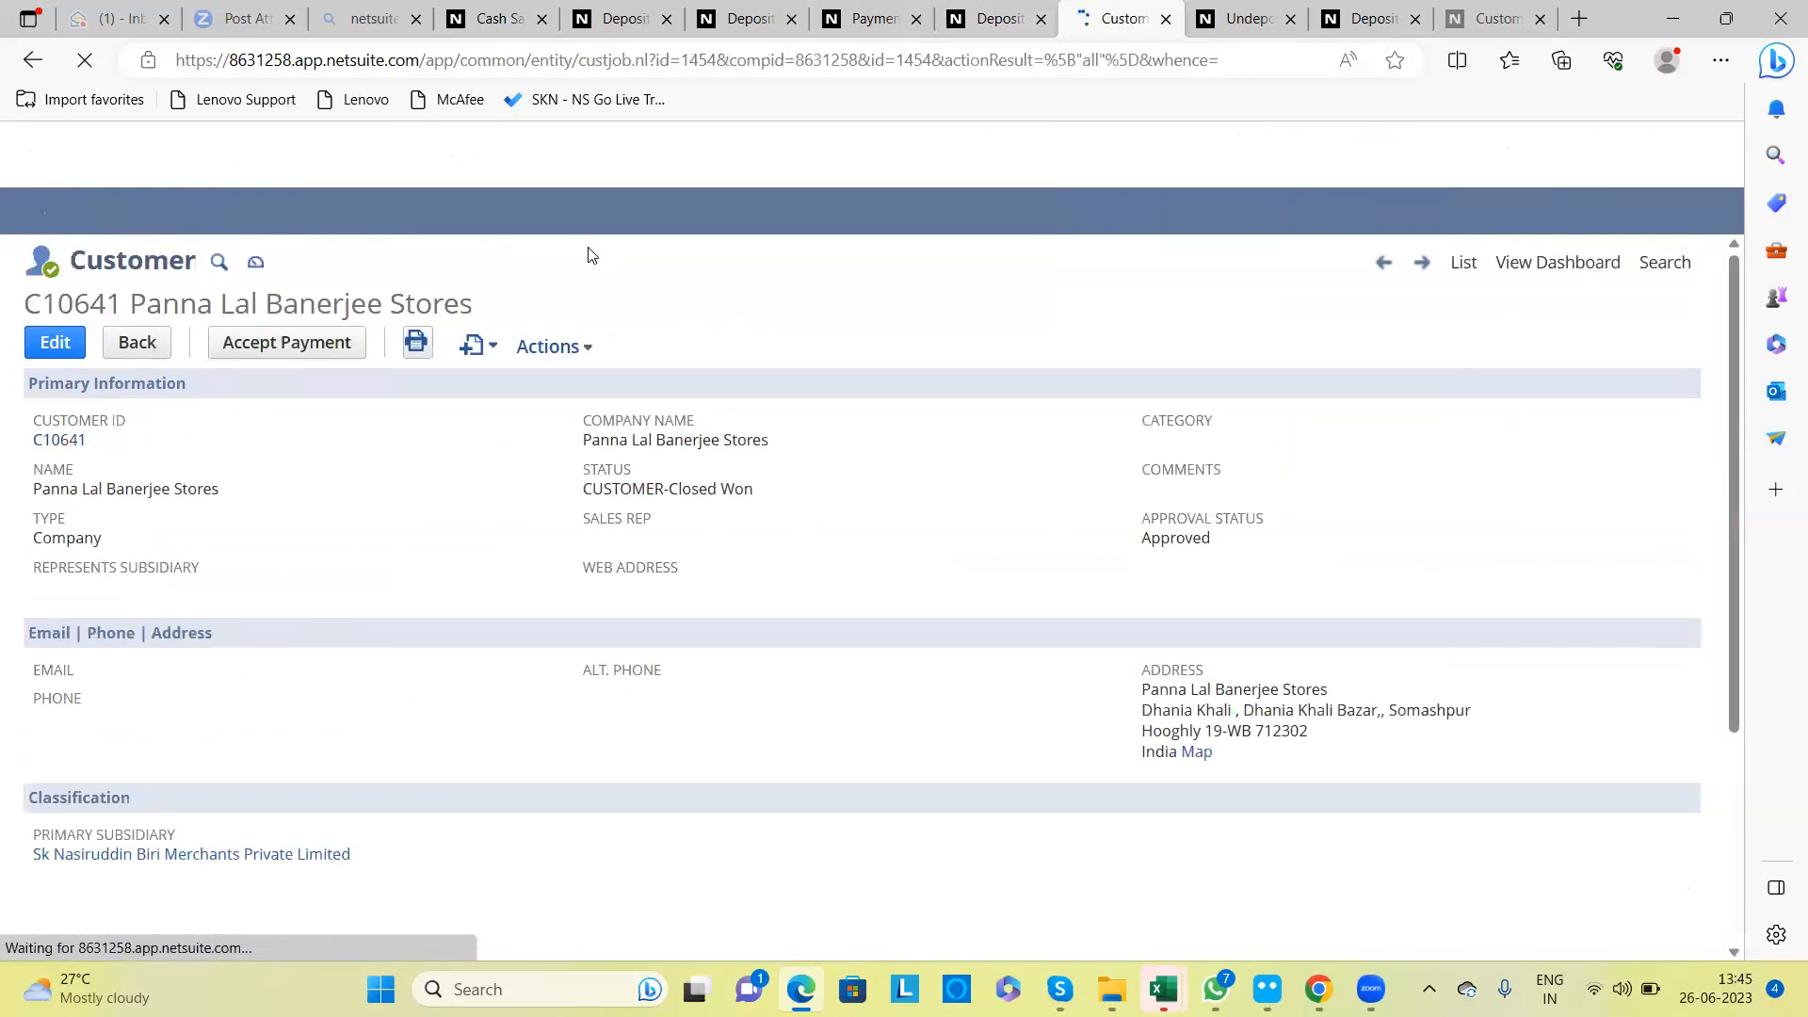
left_click(277, 347)
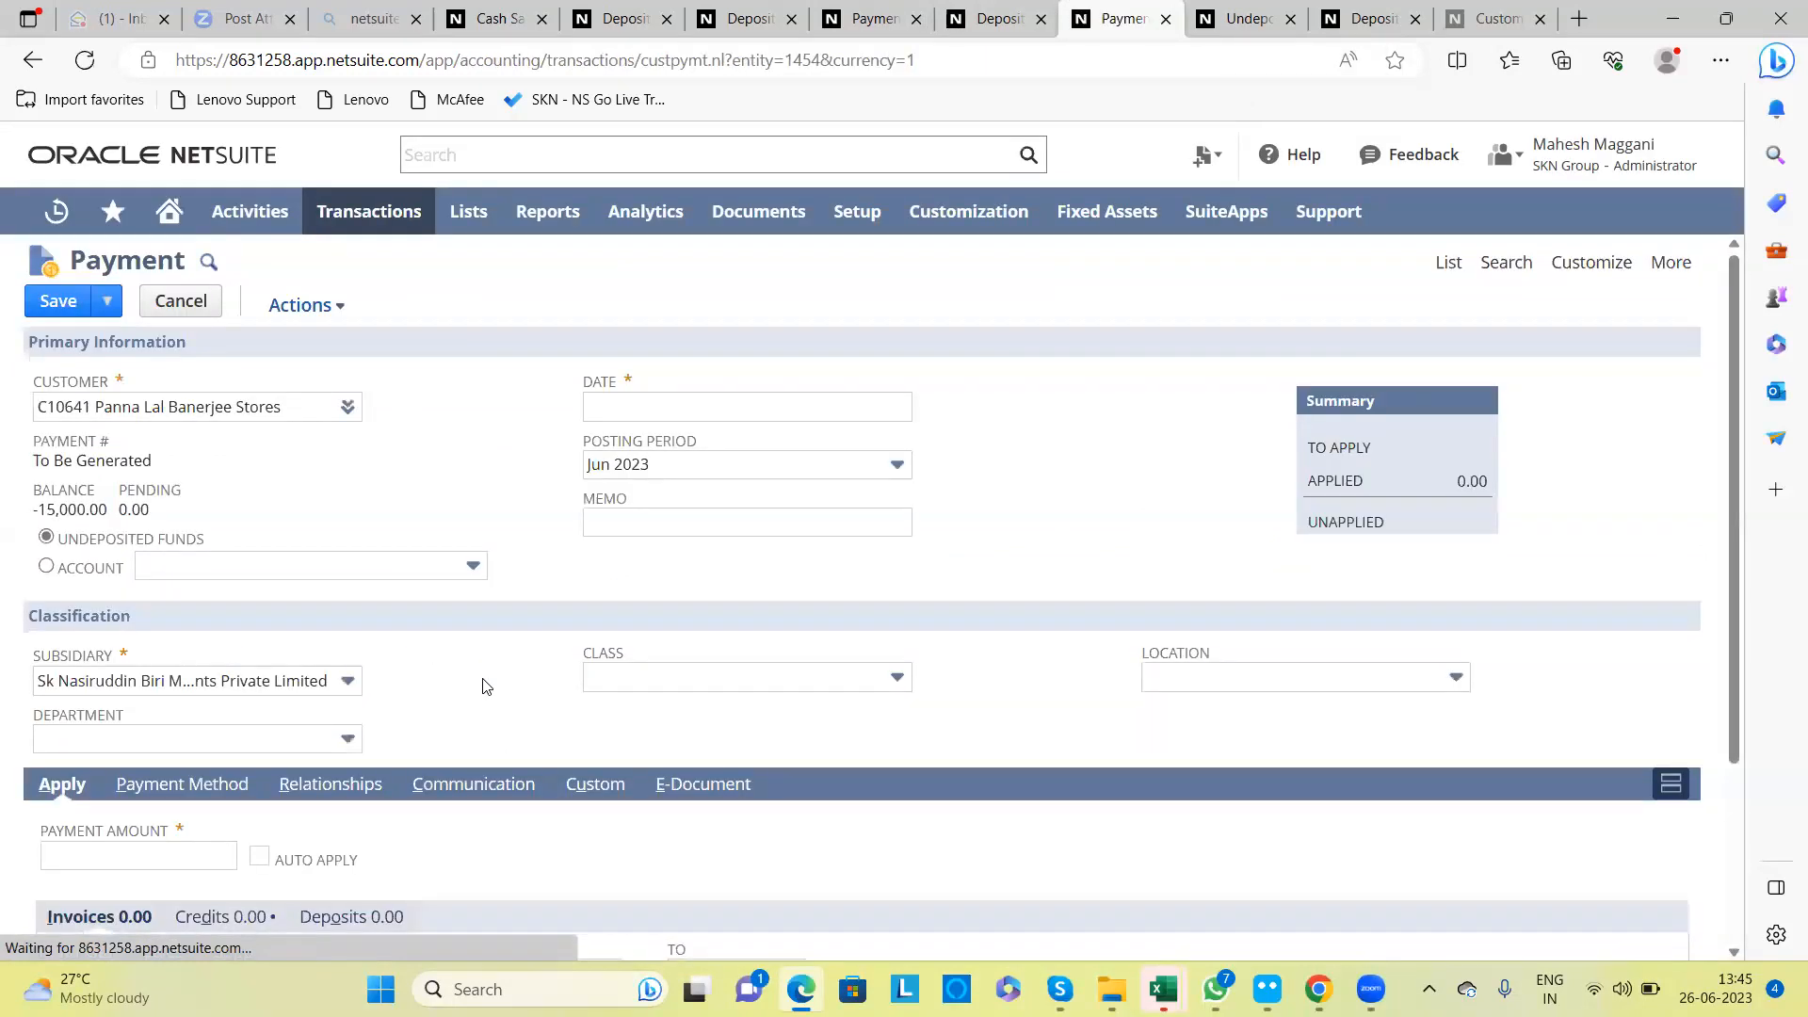
Step: Check the customer's deposits, credits and invoices available on the new payment, including the remaining amount of payment 5
scroll(483, 685, "down", 3)
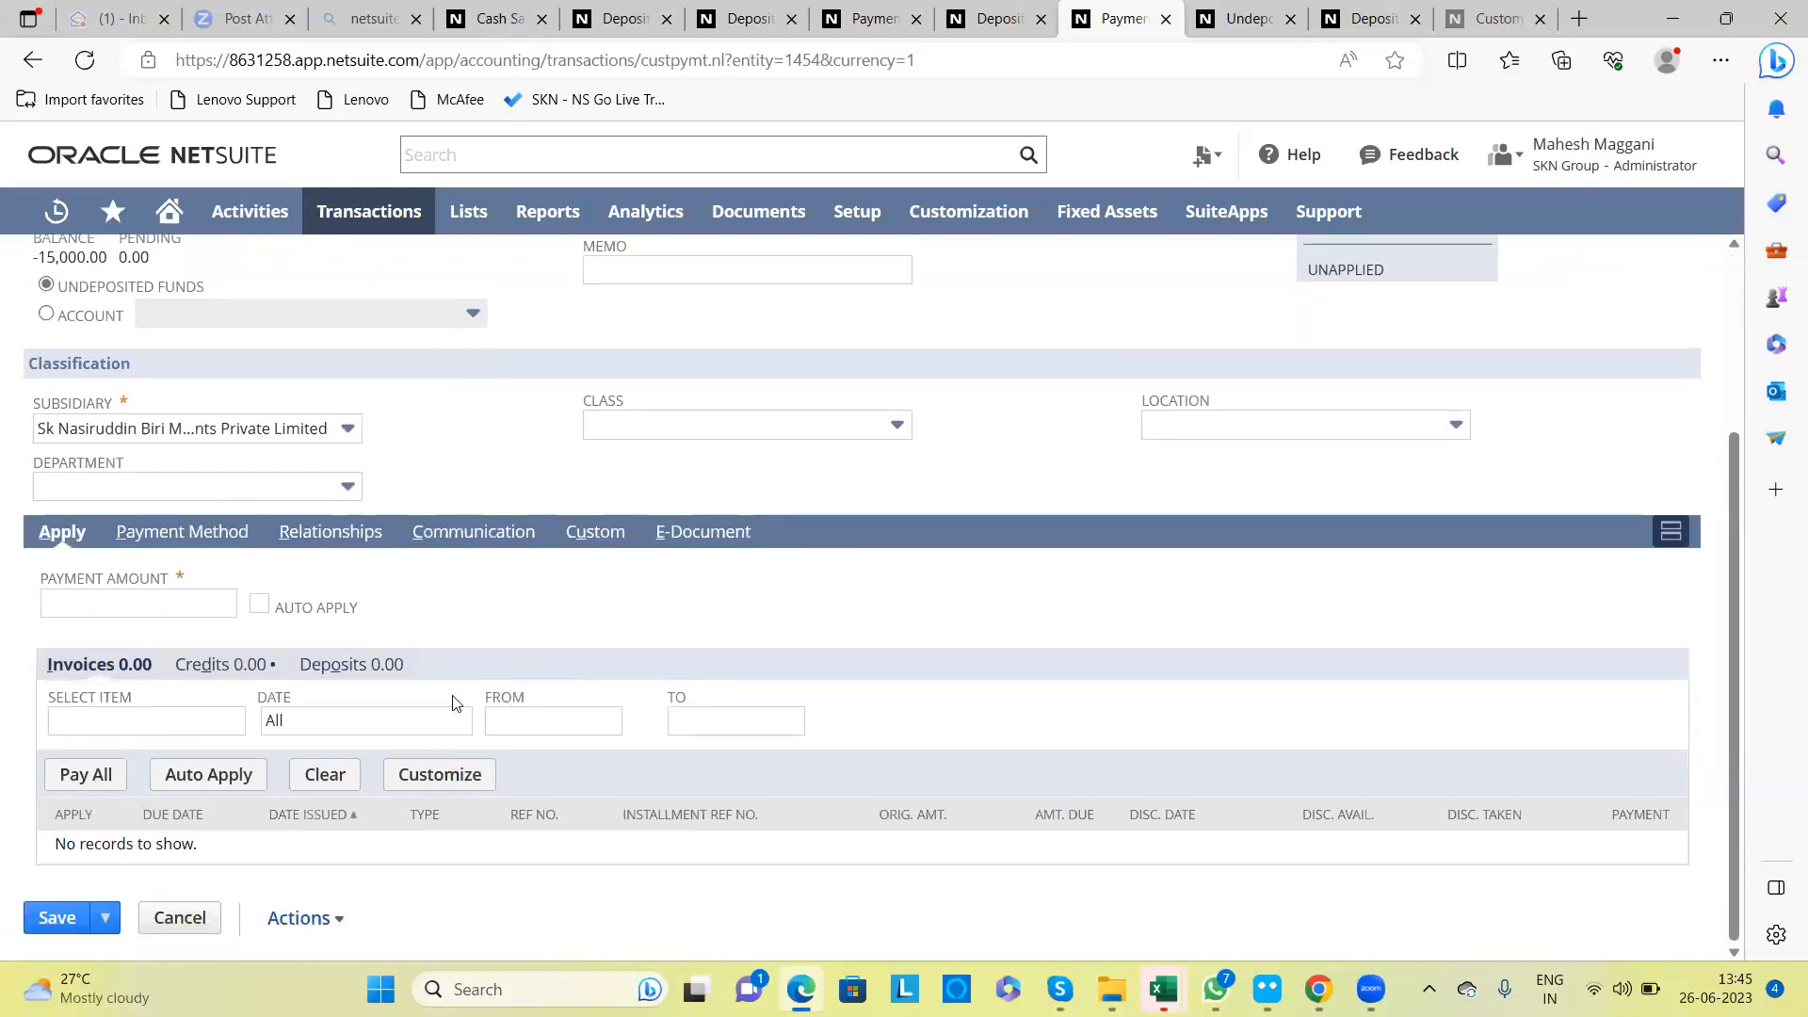
left_click(376, 671)
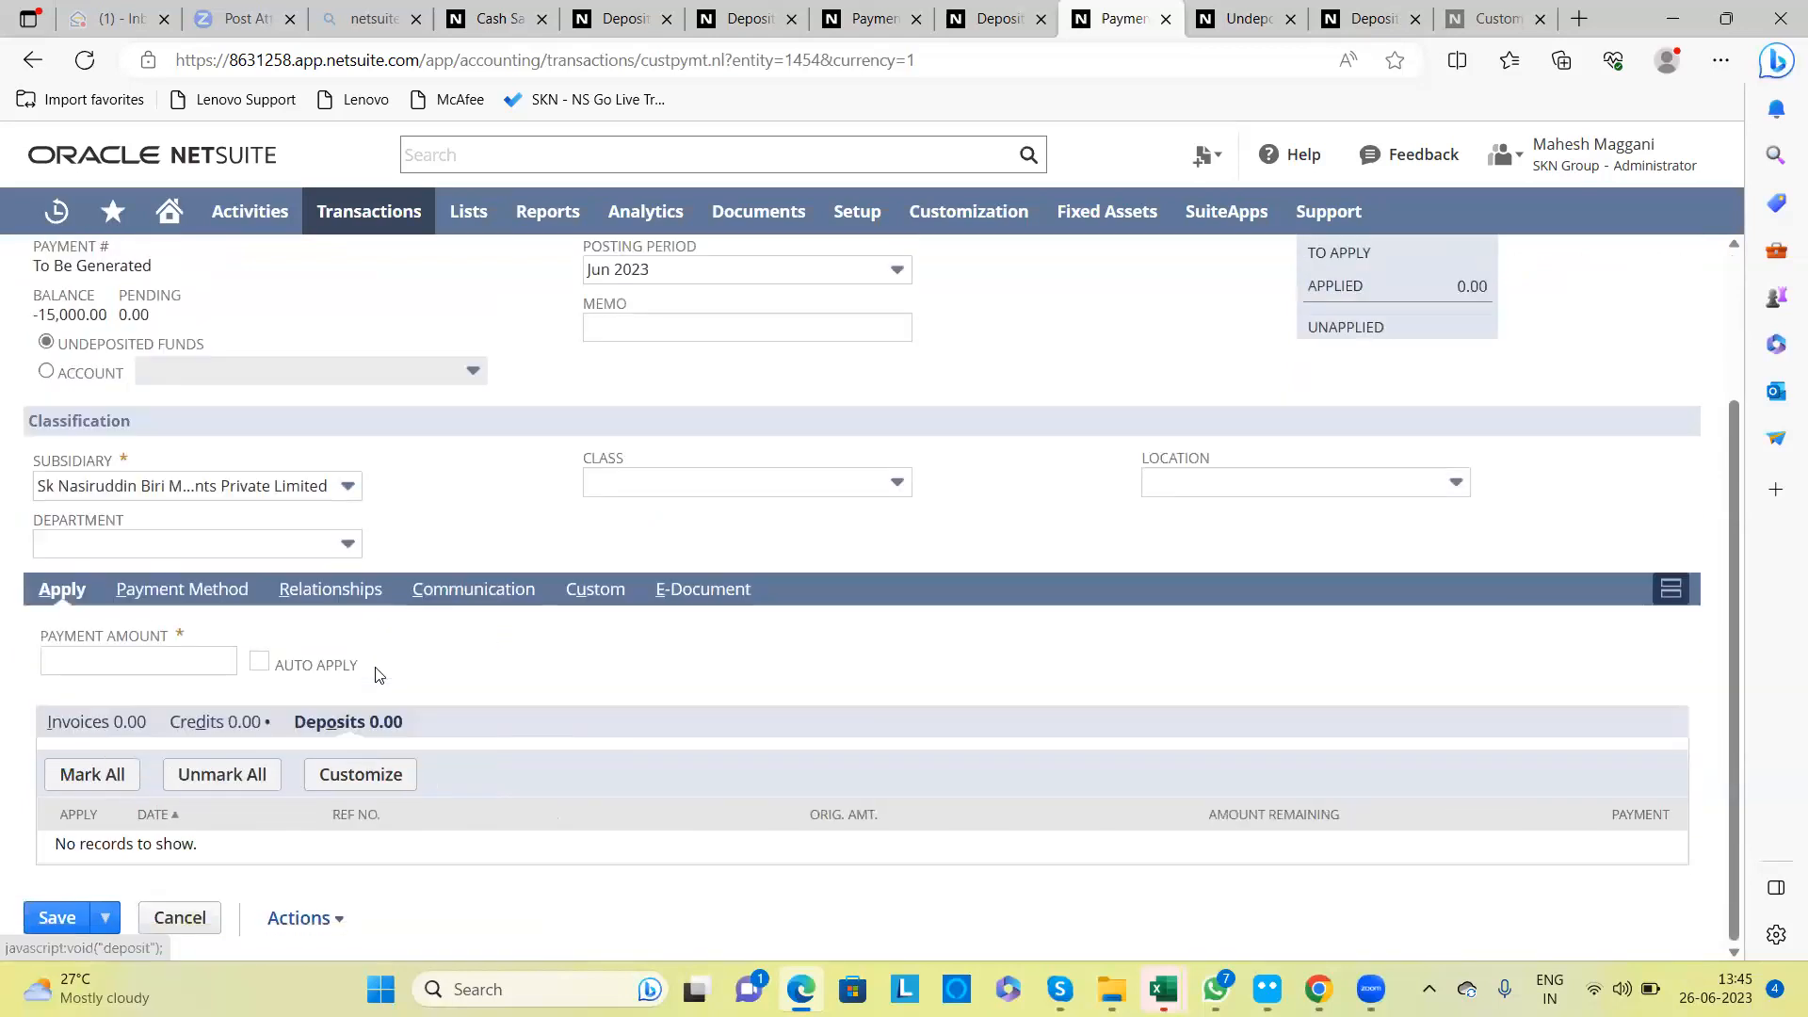
left_click(216, 721)
left_click(111, 733)
left_click(237, 733)
scroll(524, 636, "down", 1)
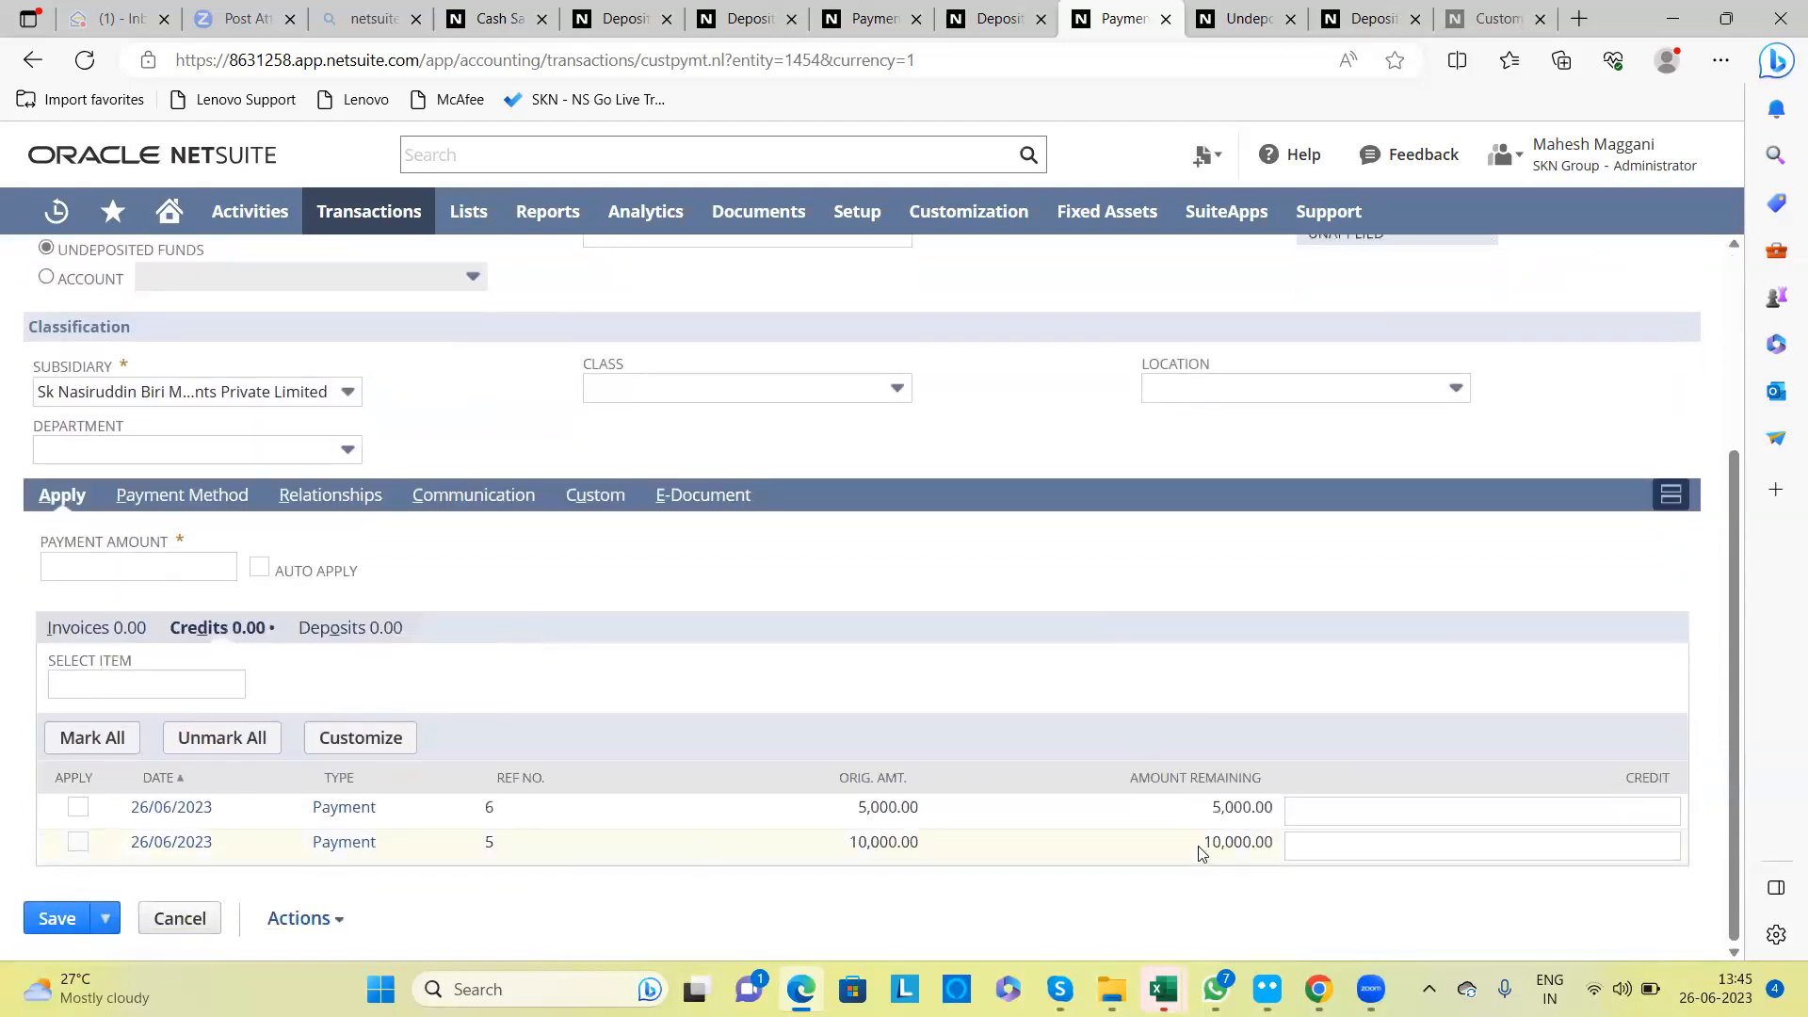
left_click_drag(1204, 842, 1270, 845)
left_click(79, 627)
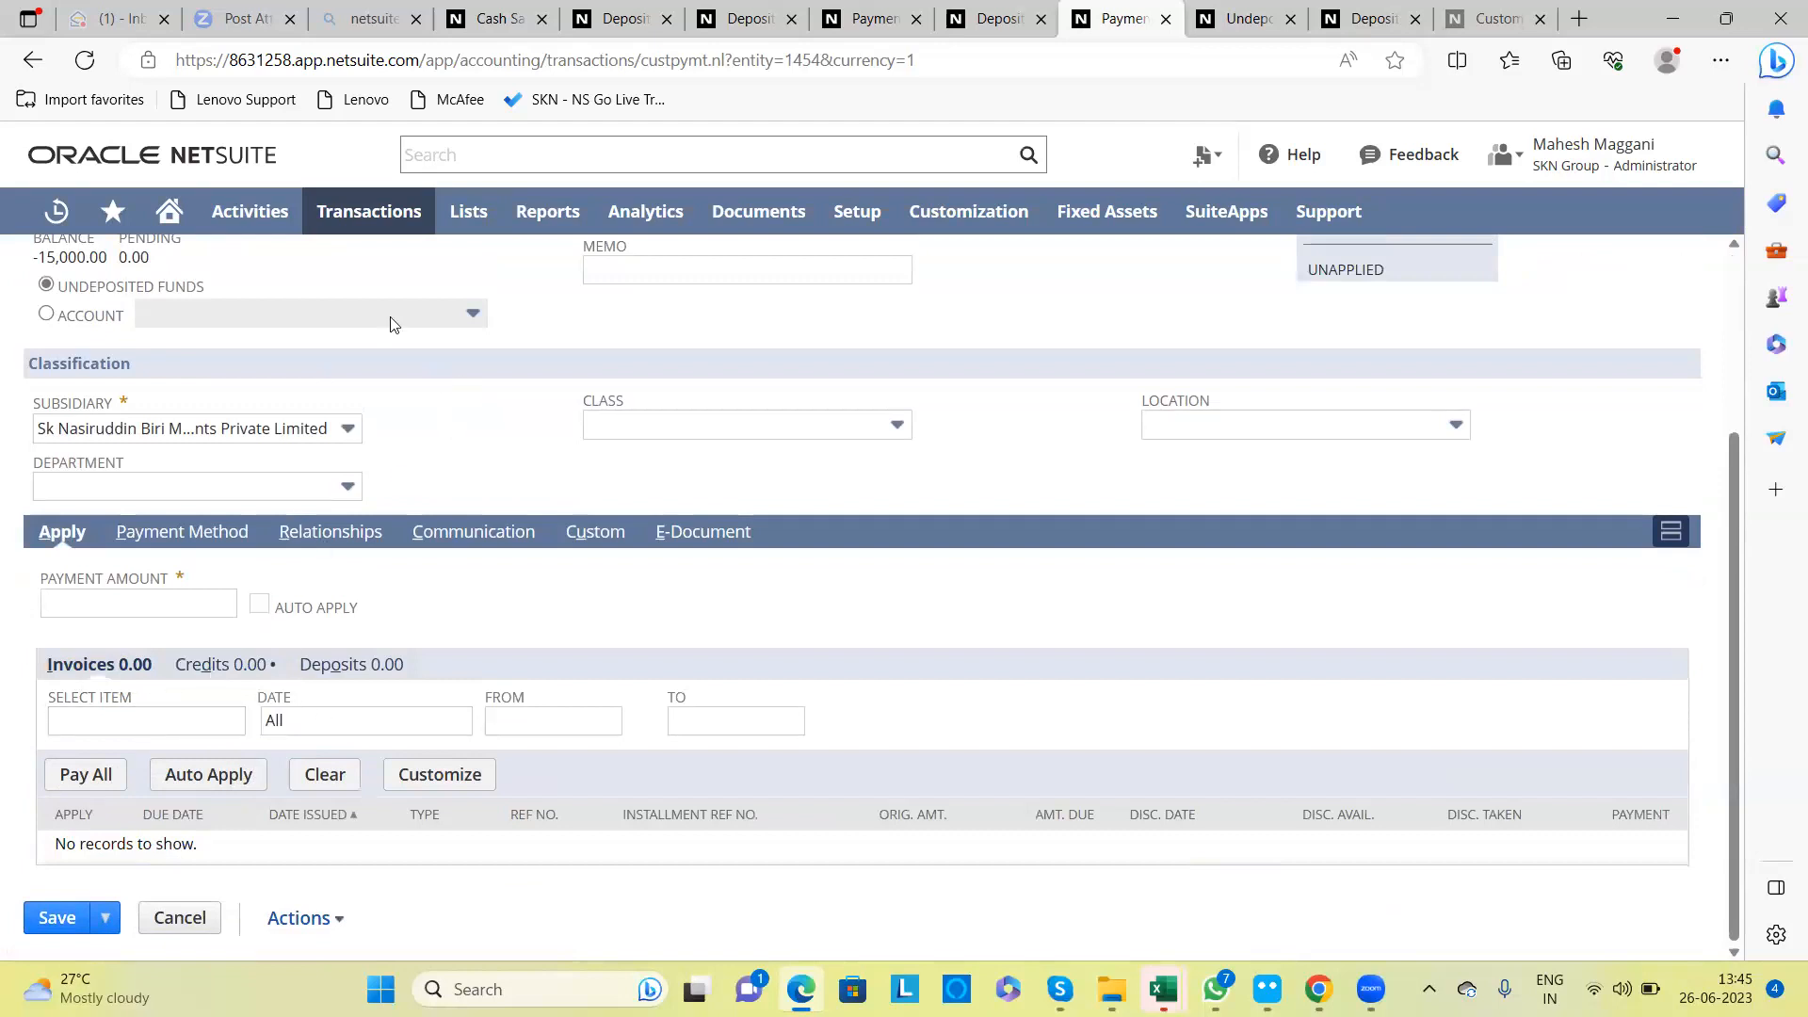
Step: Open a new sales invoice form in a separate browser tab
mouse_move(396, 450)
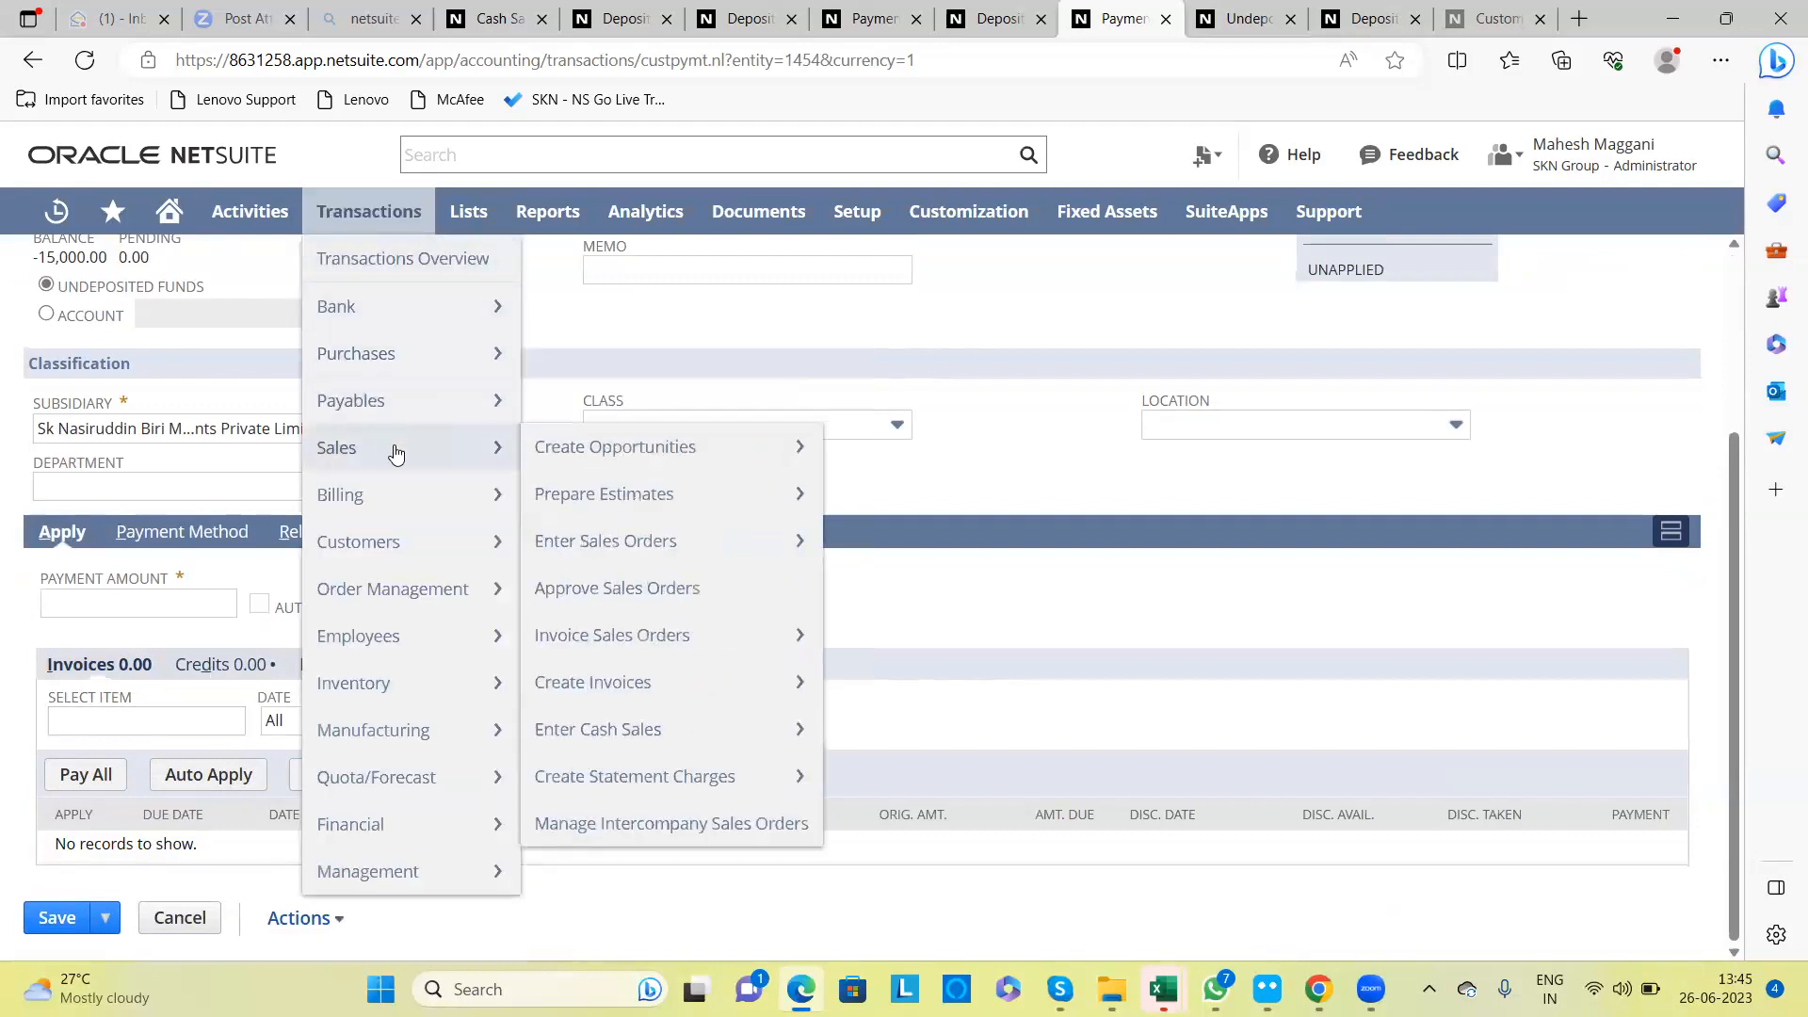
mouse_move(665, 687)
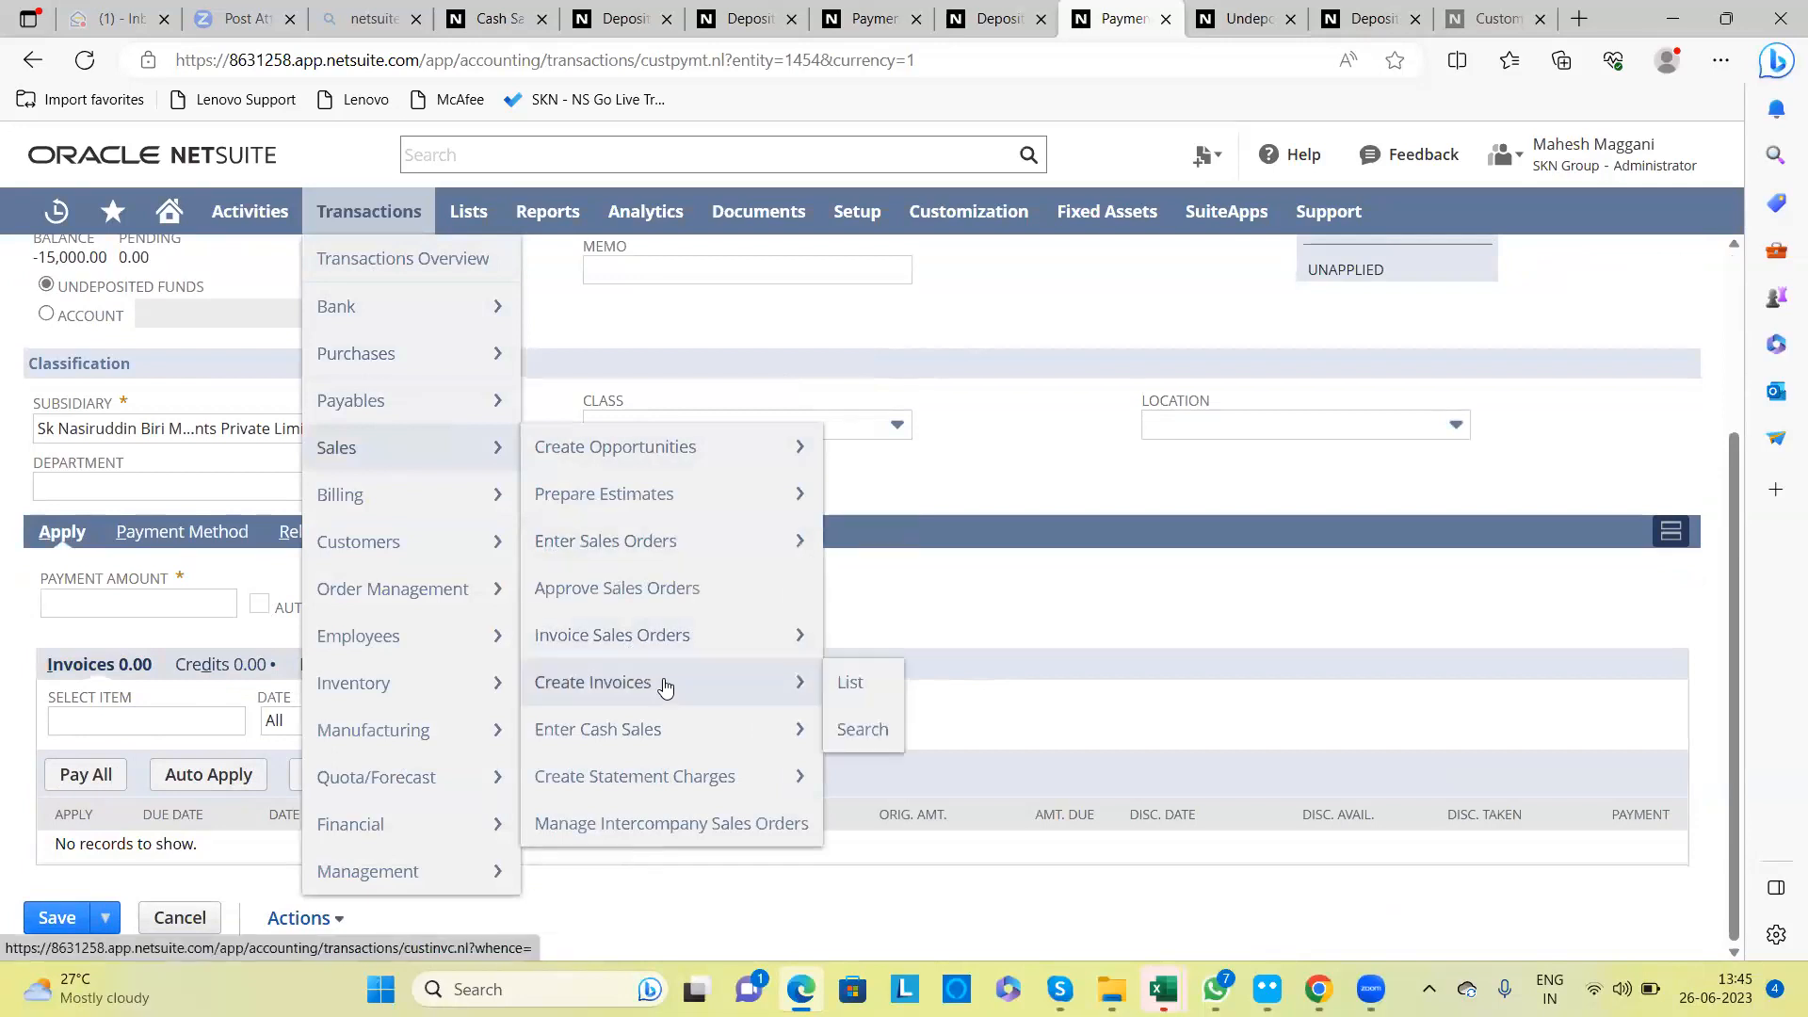
right_click(746, 680)
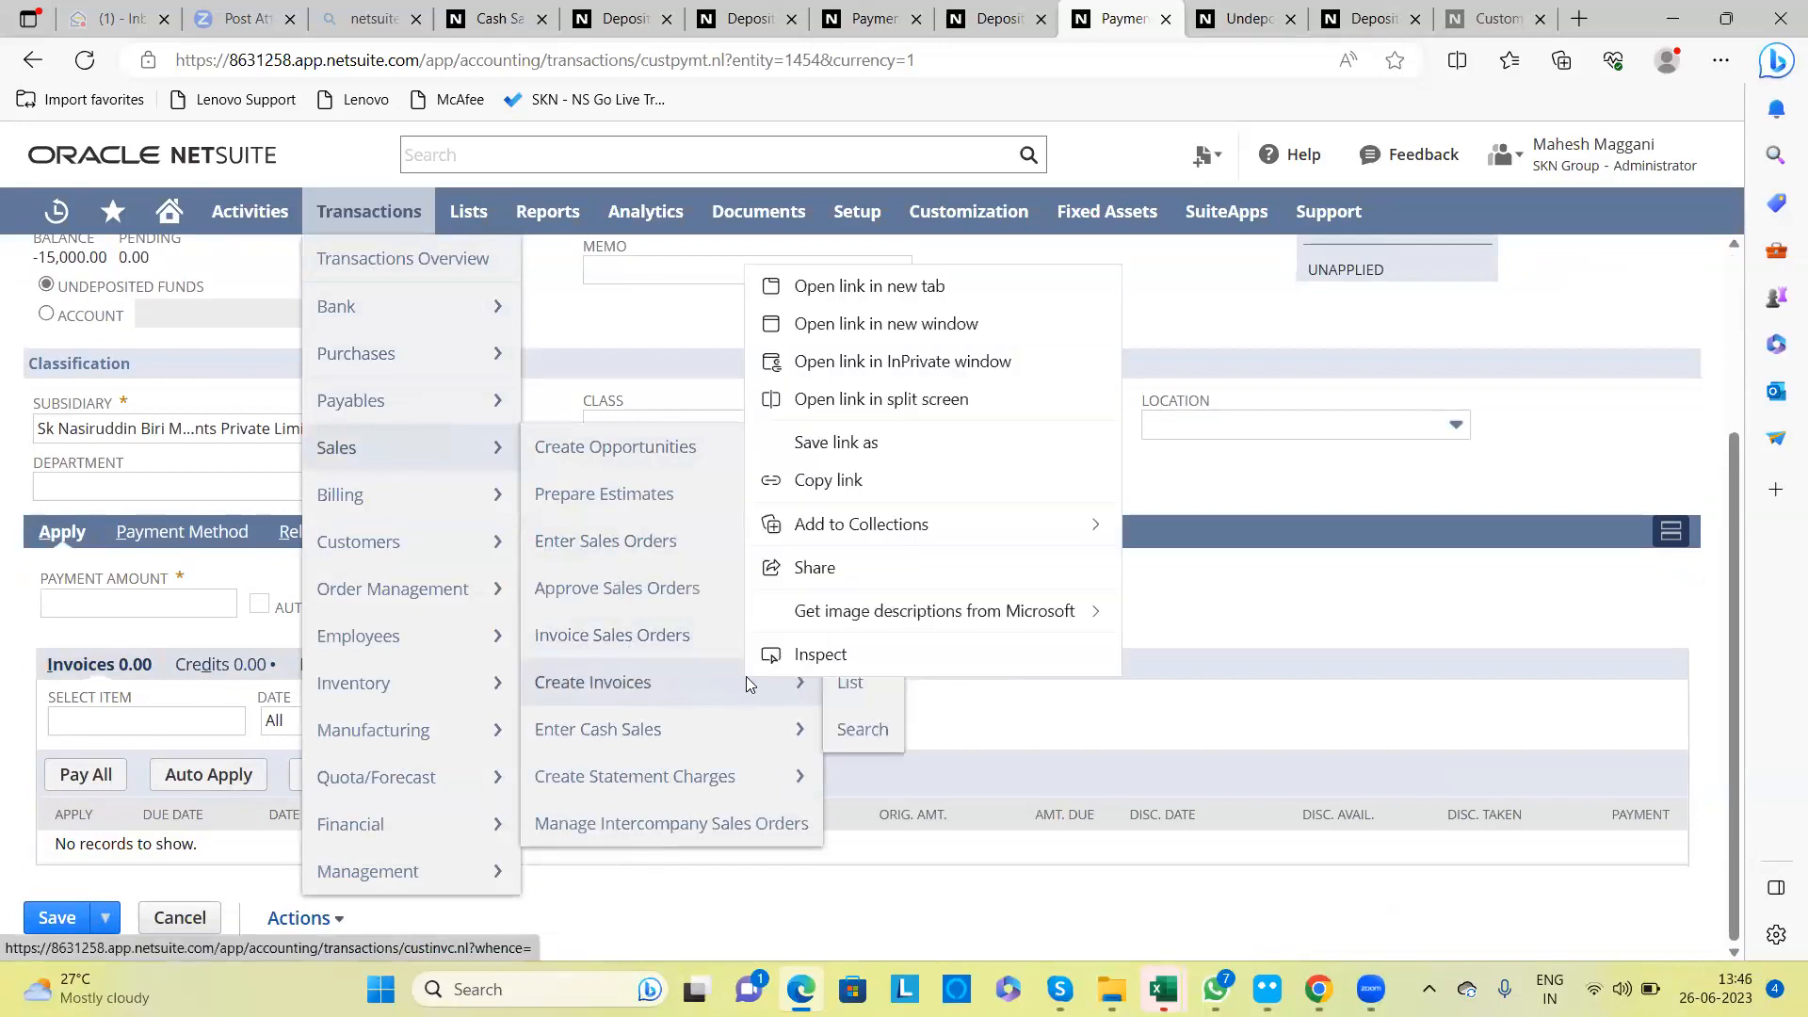
left_click(841, 288)
left_click(1130, 30)
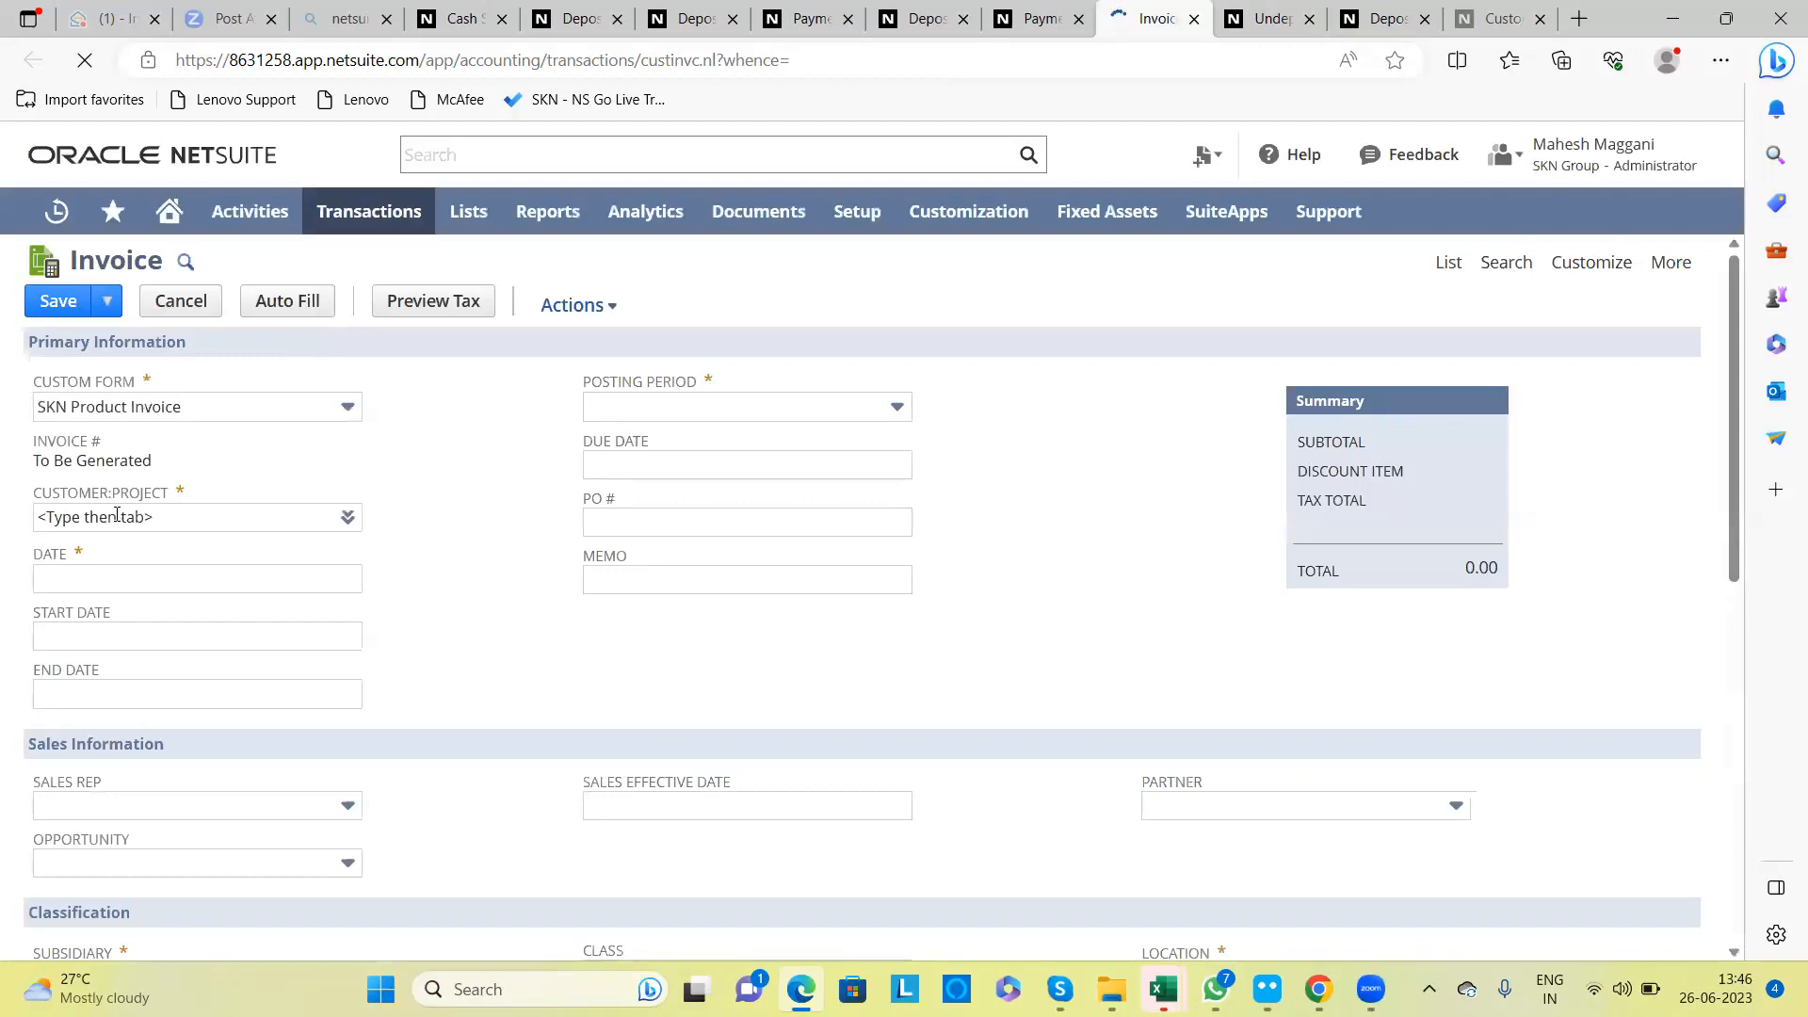
left_click(117, 514)
type("Pan")
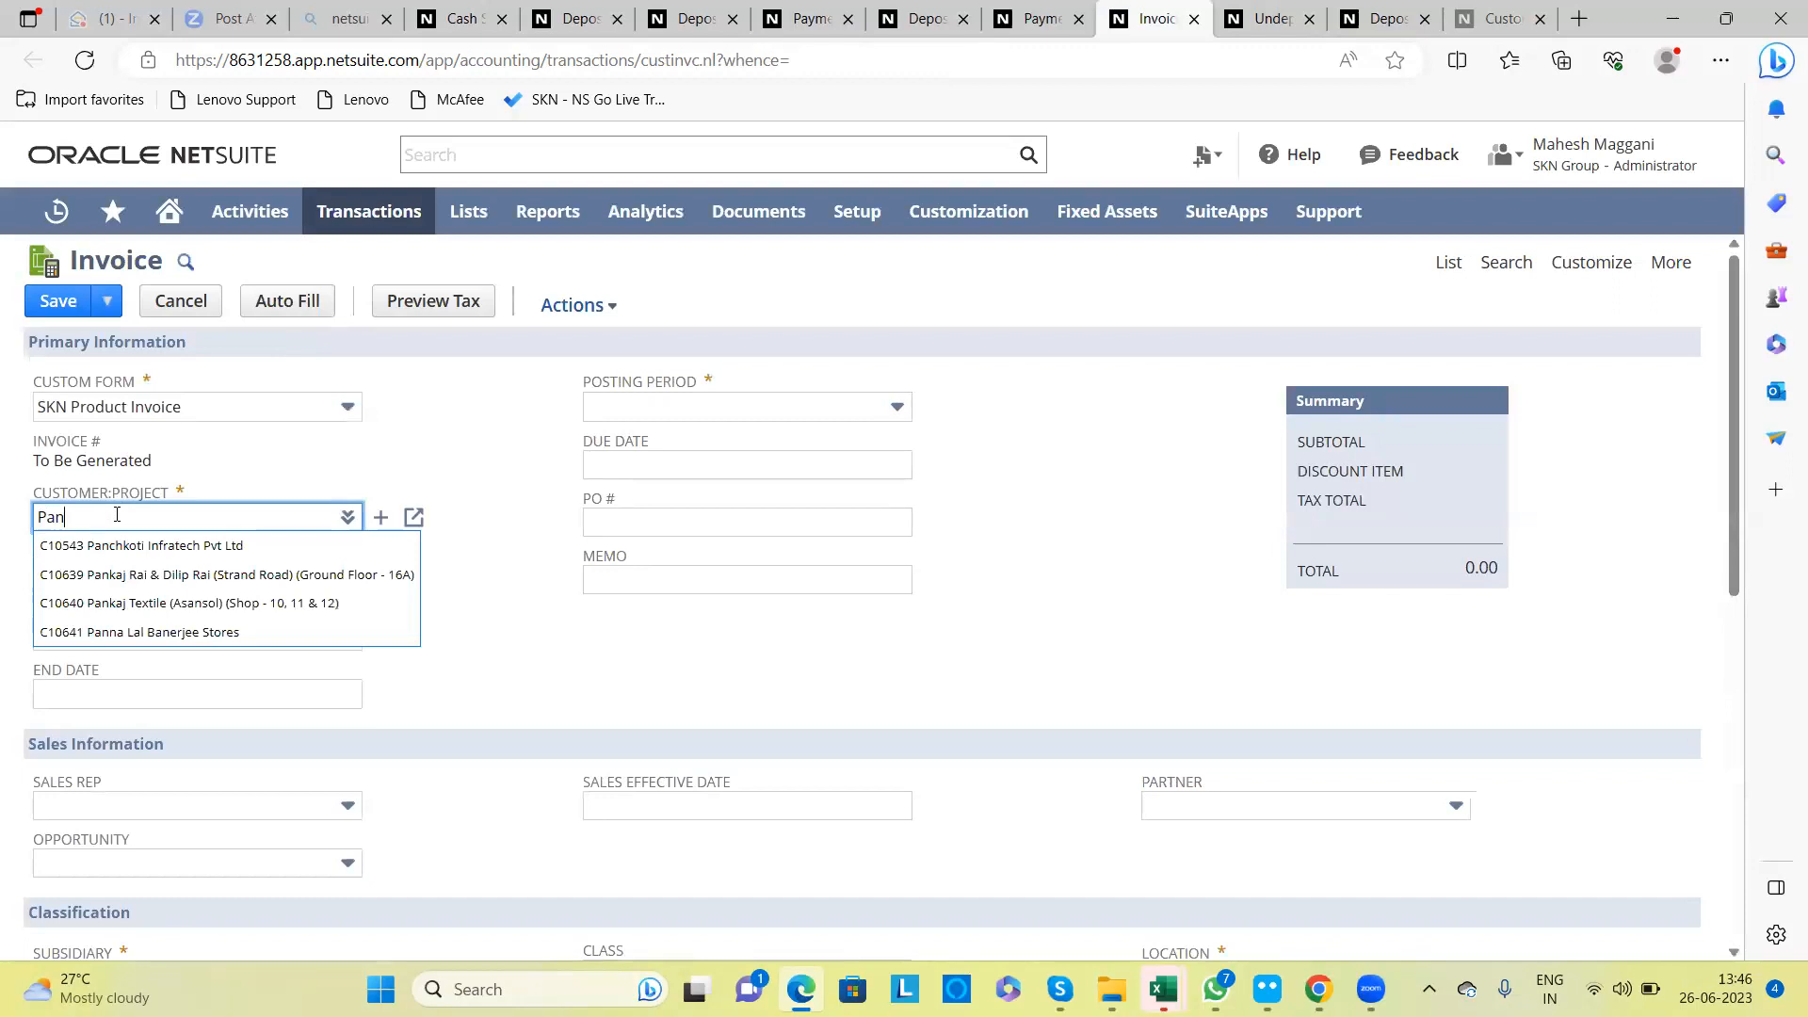
key("Num_Lock")
type("Pan")
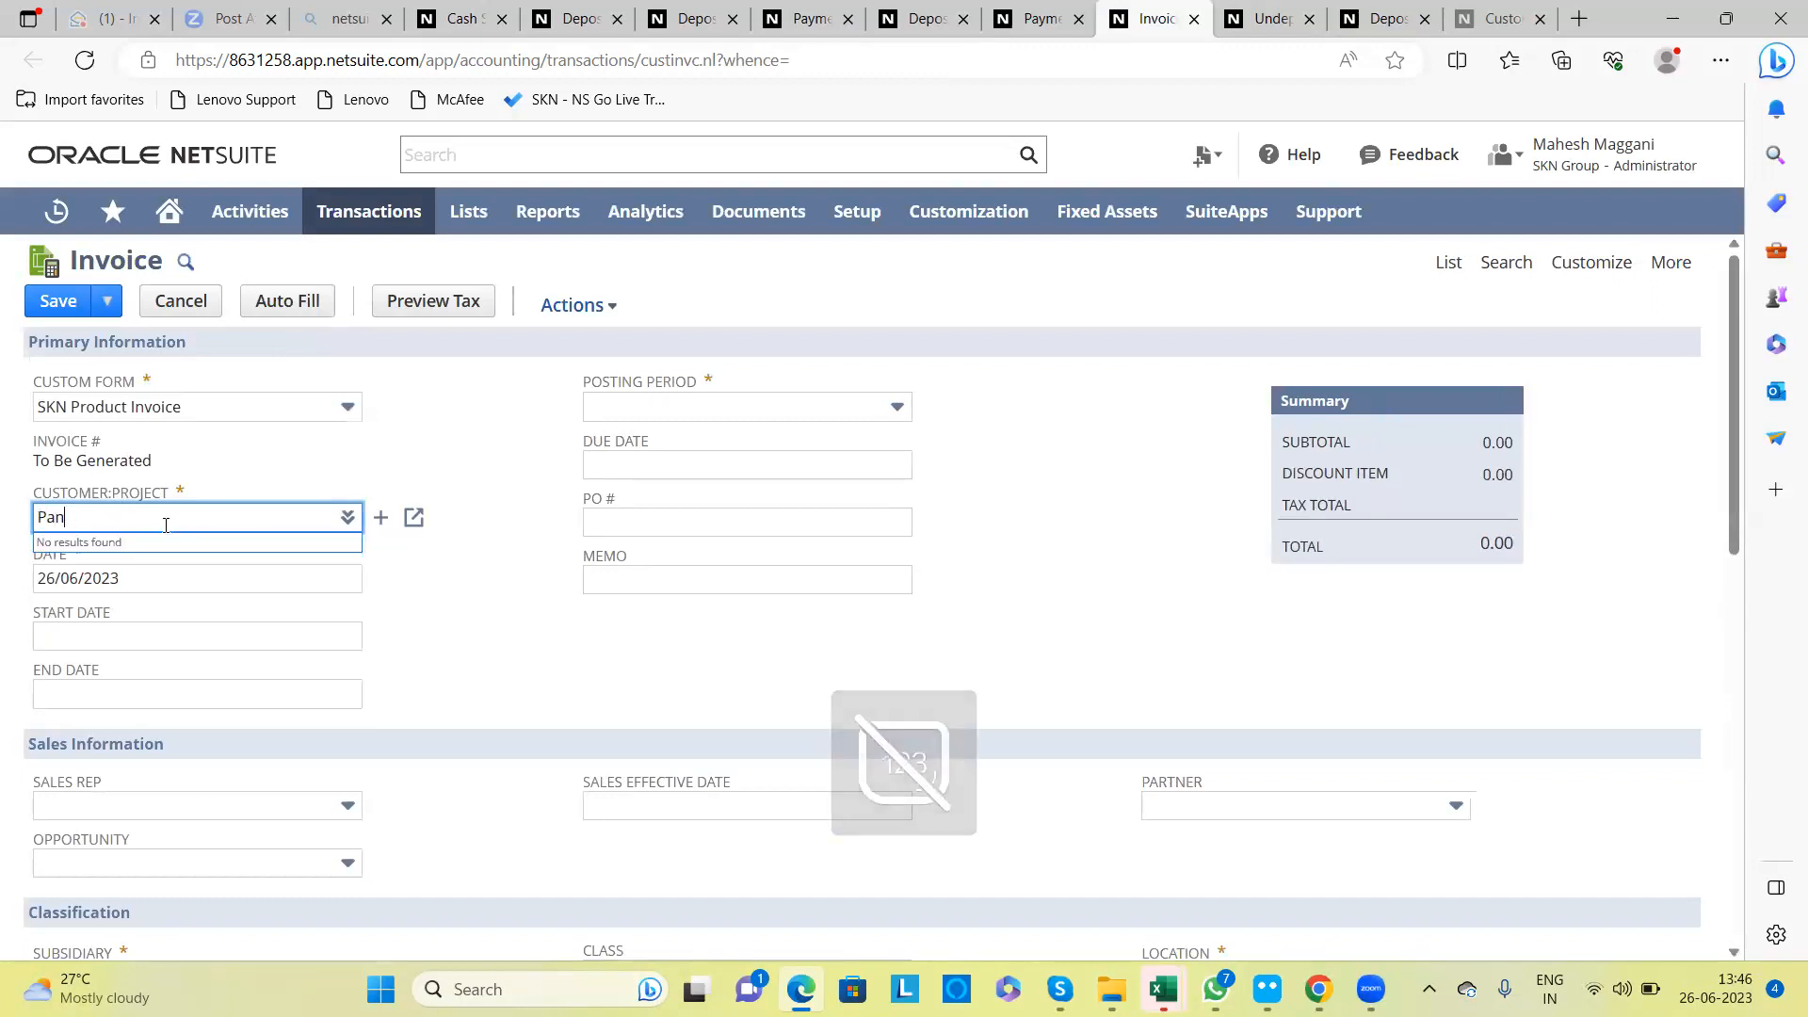
key("BackSpace")
key("BackSpace")
key("BackSpace")
type("%Pana")
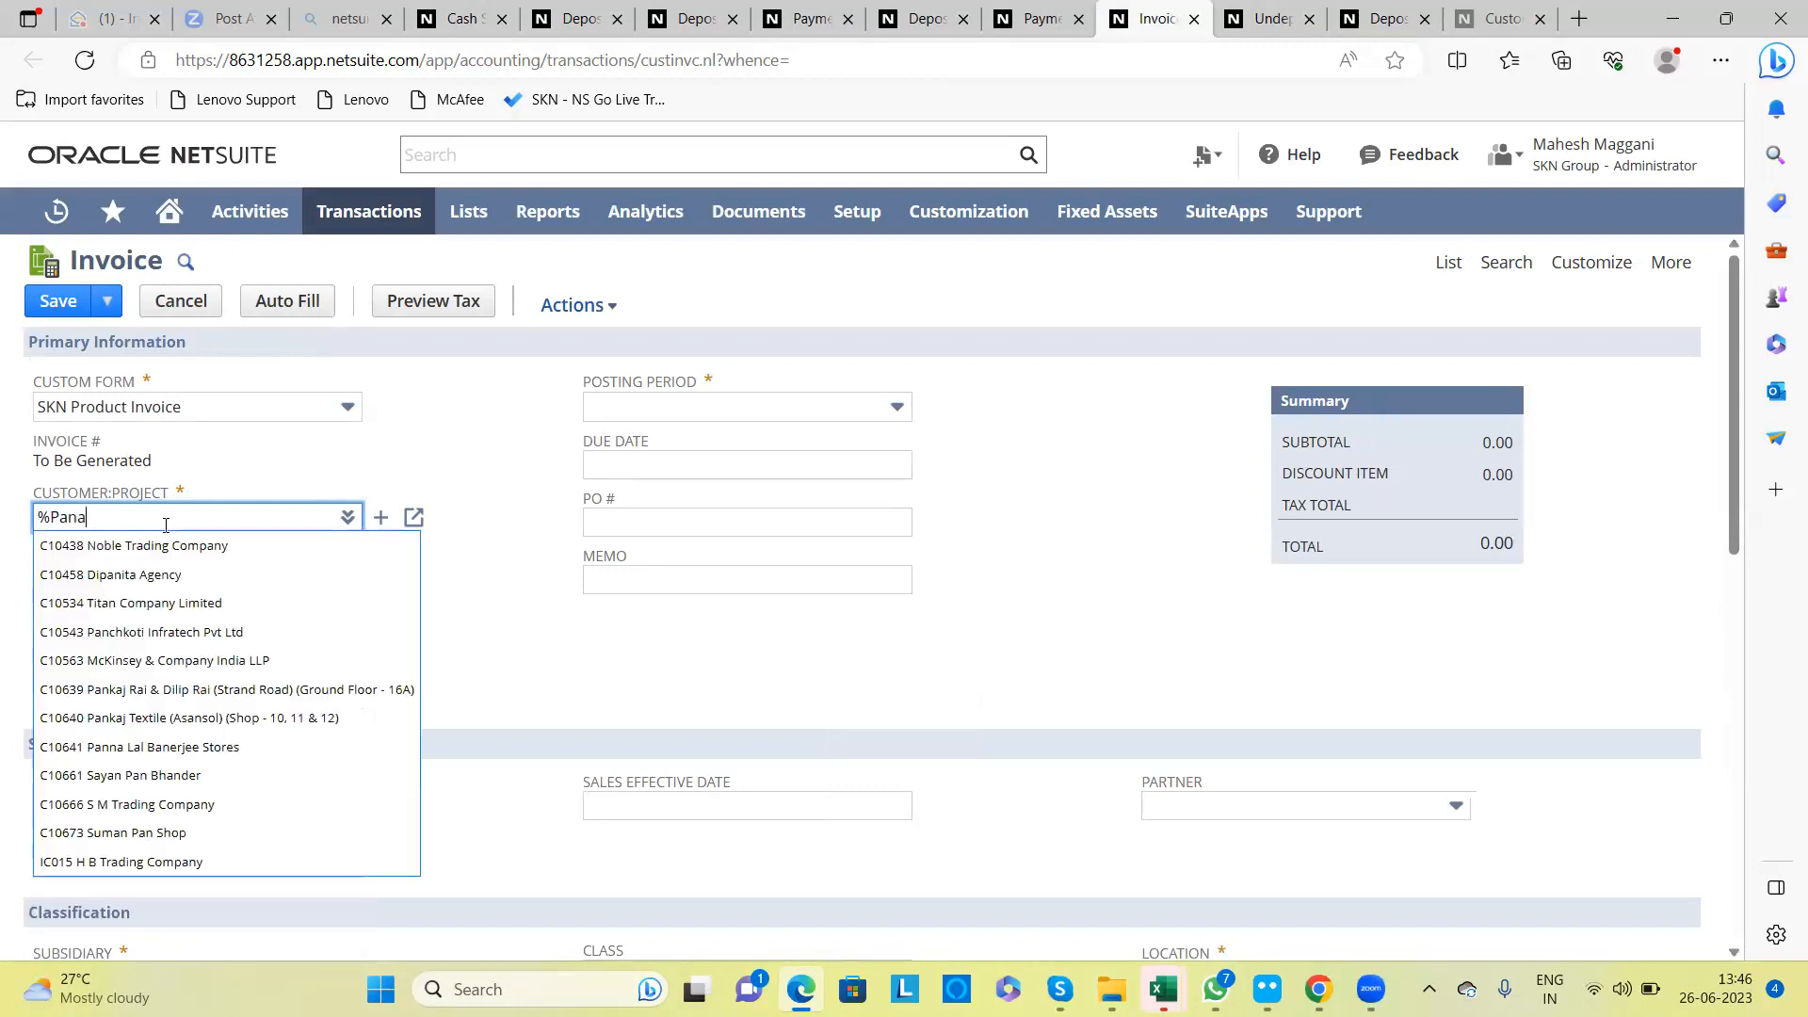
key("BackSpace")
type("na")
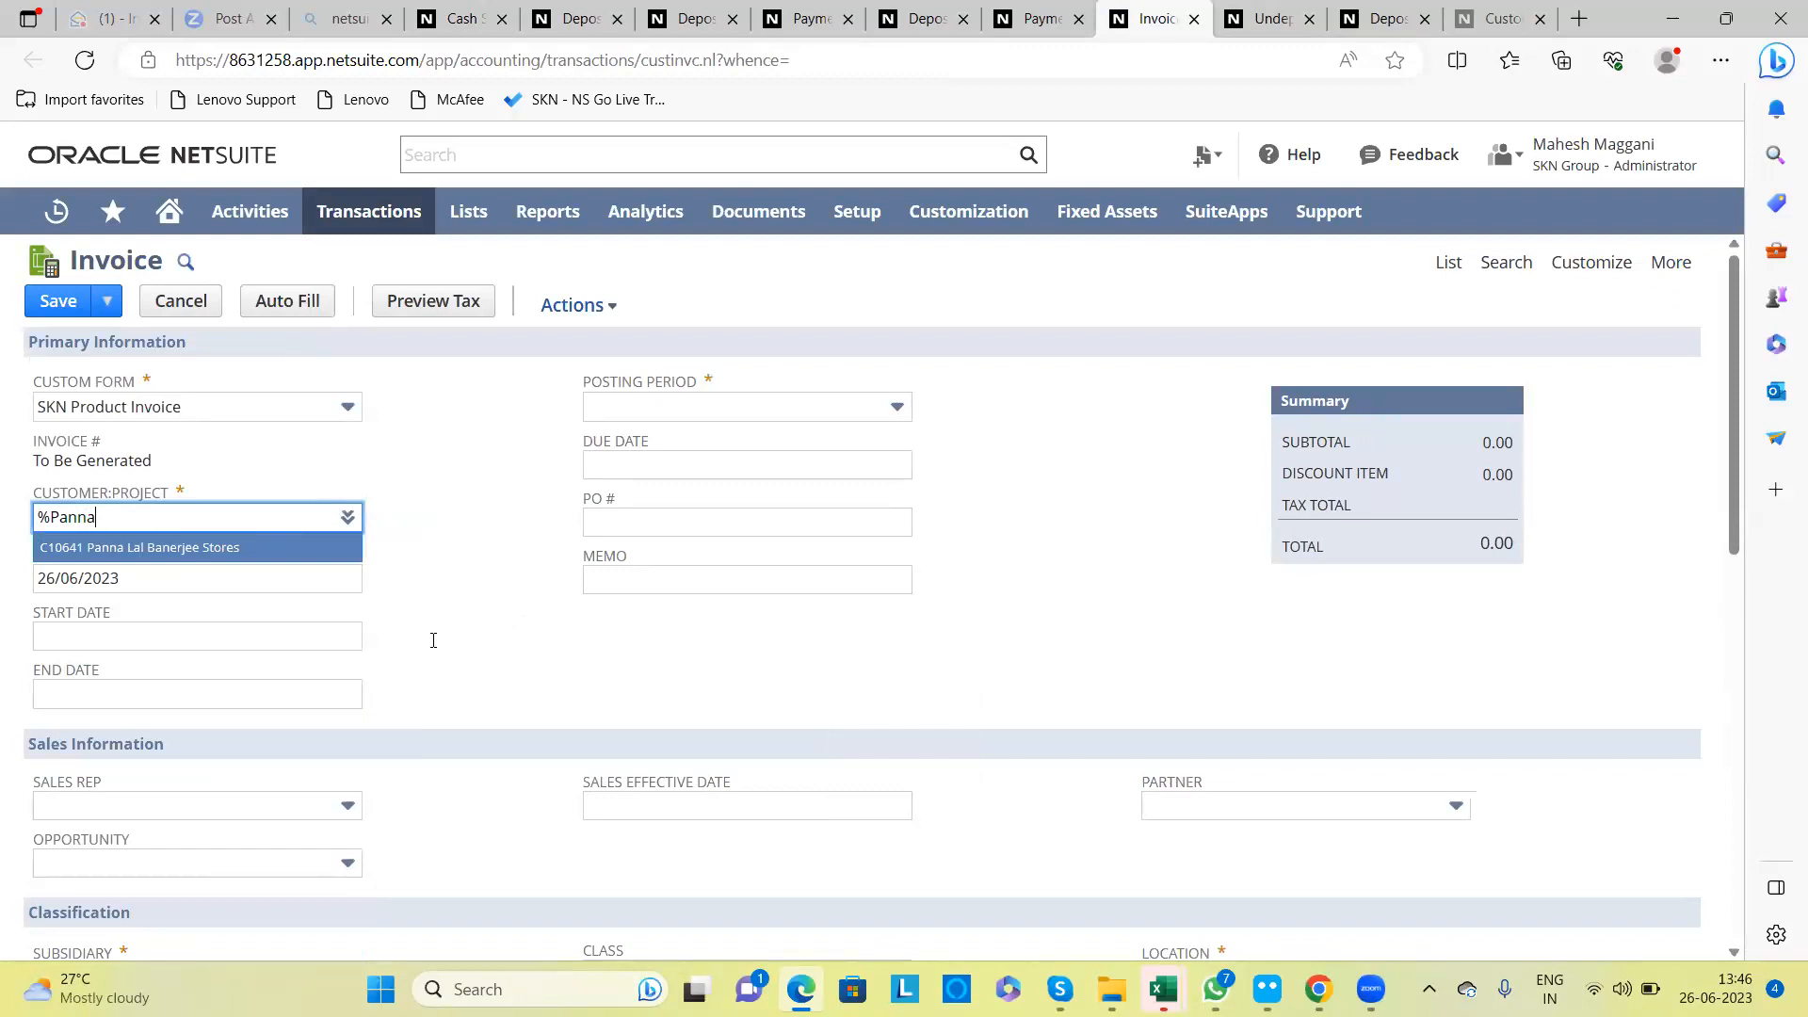
key("Tab")
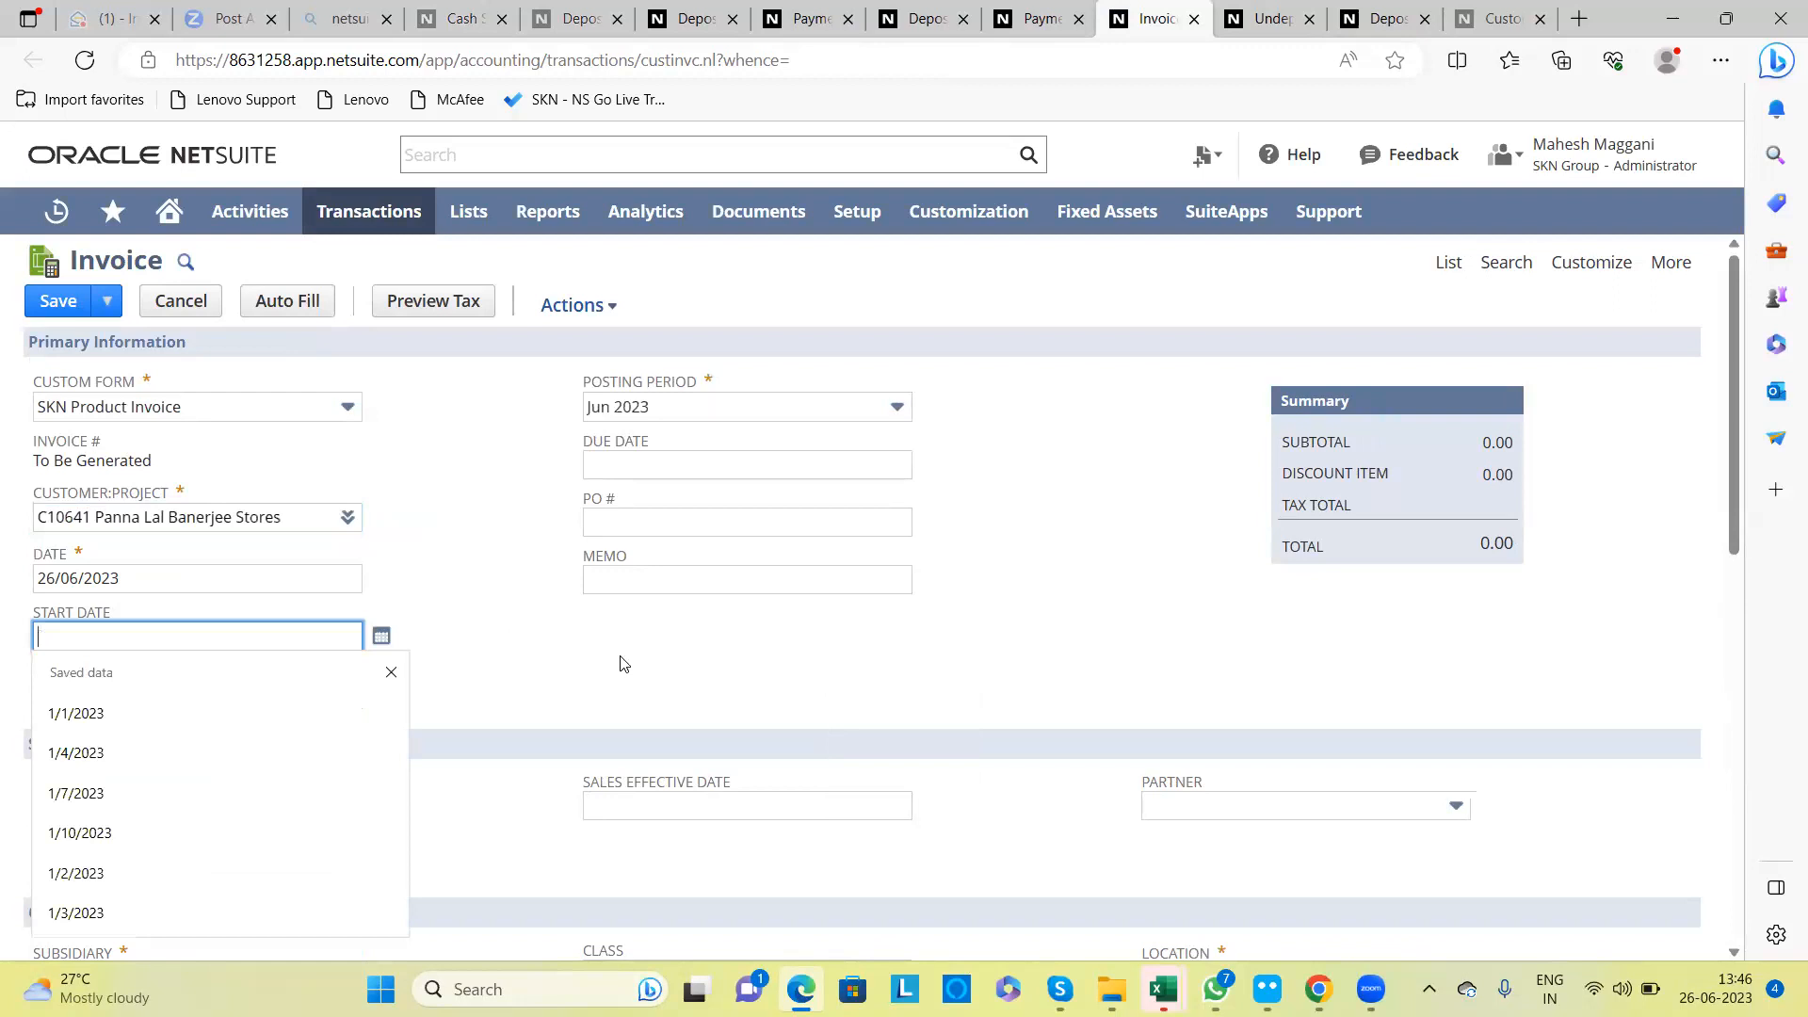
left_click(553, 625)
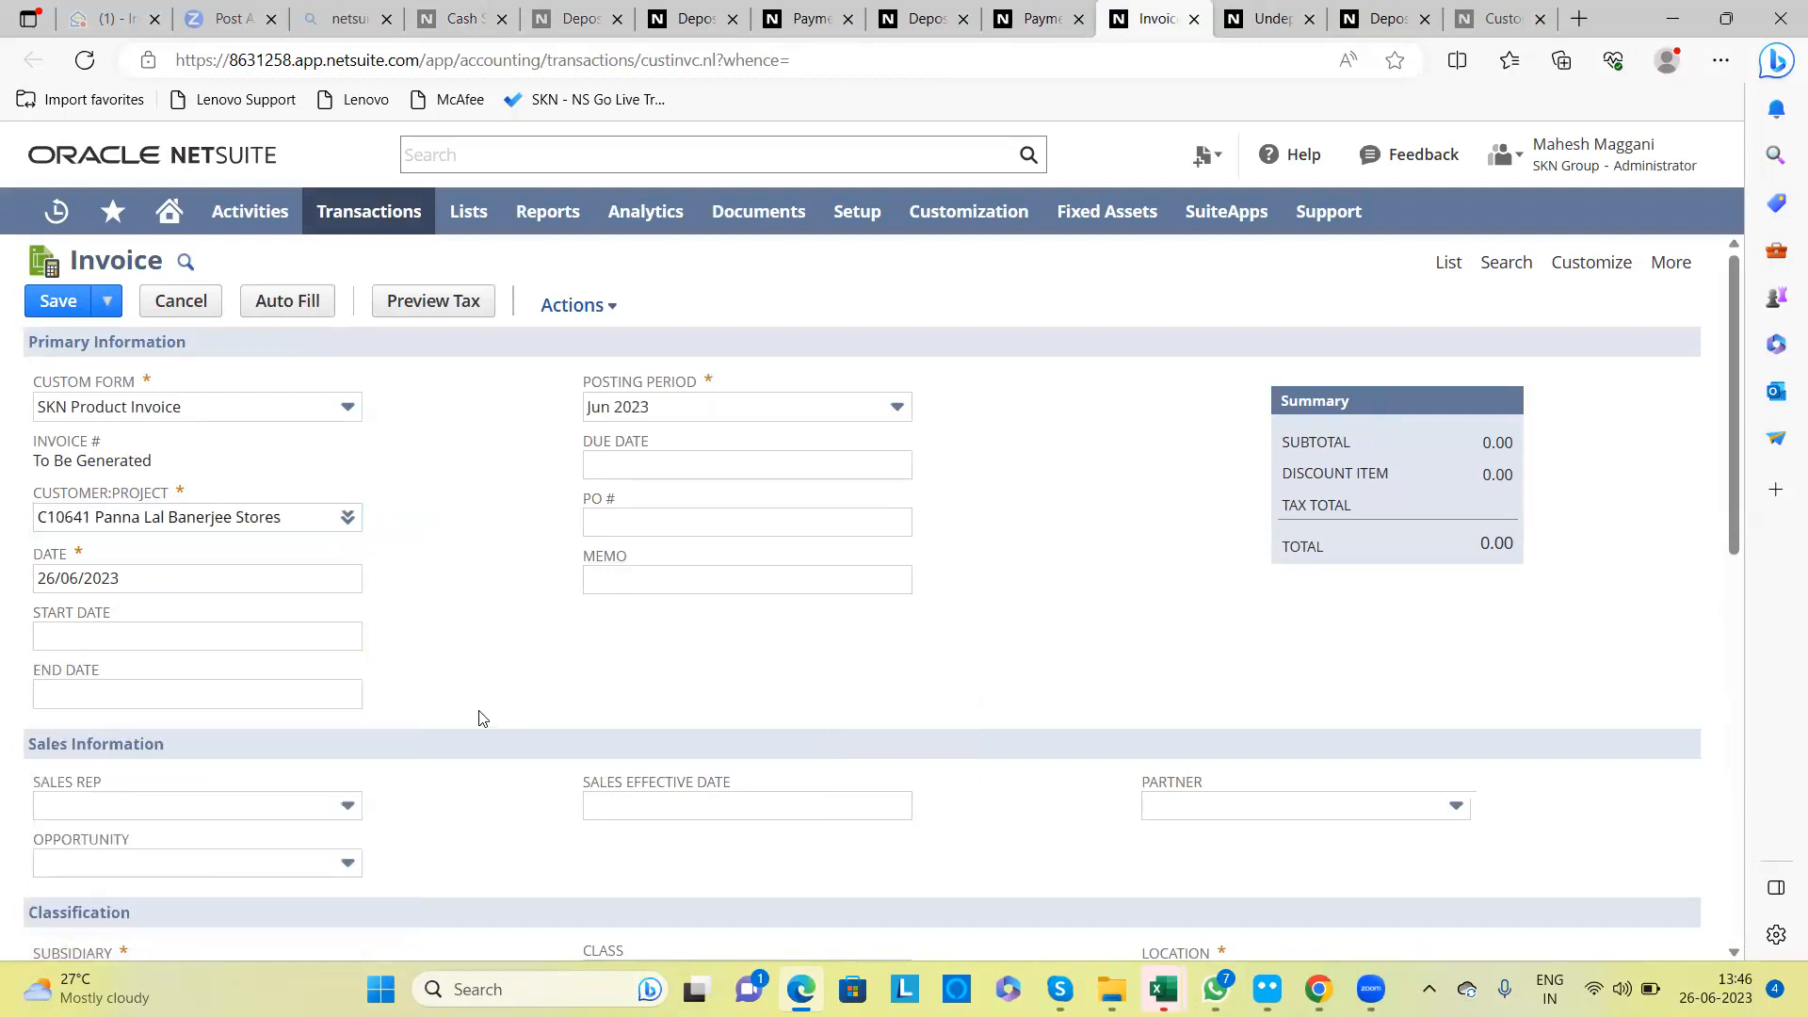
Step: Choose 5 Ply Cartoon as the item on the invoice's first line
scroll(479, 719, "down", 5)
scroll(479, 718, "down", 4)
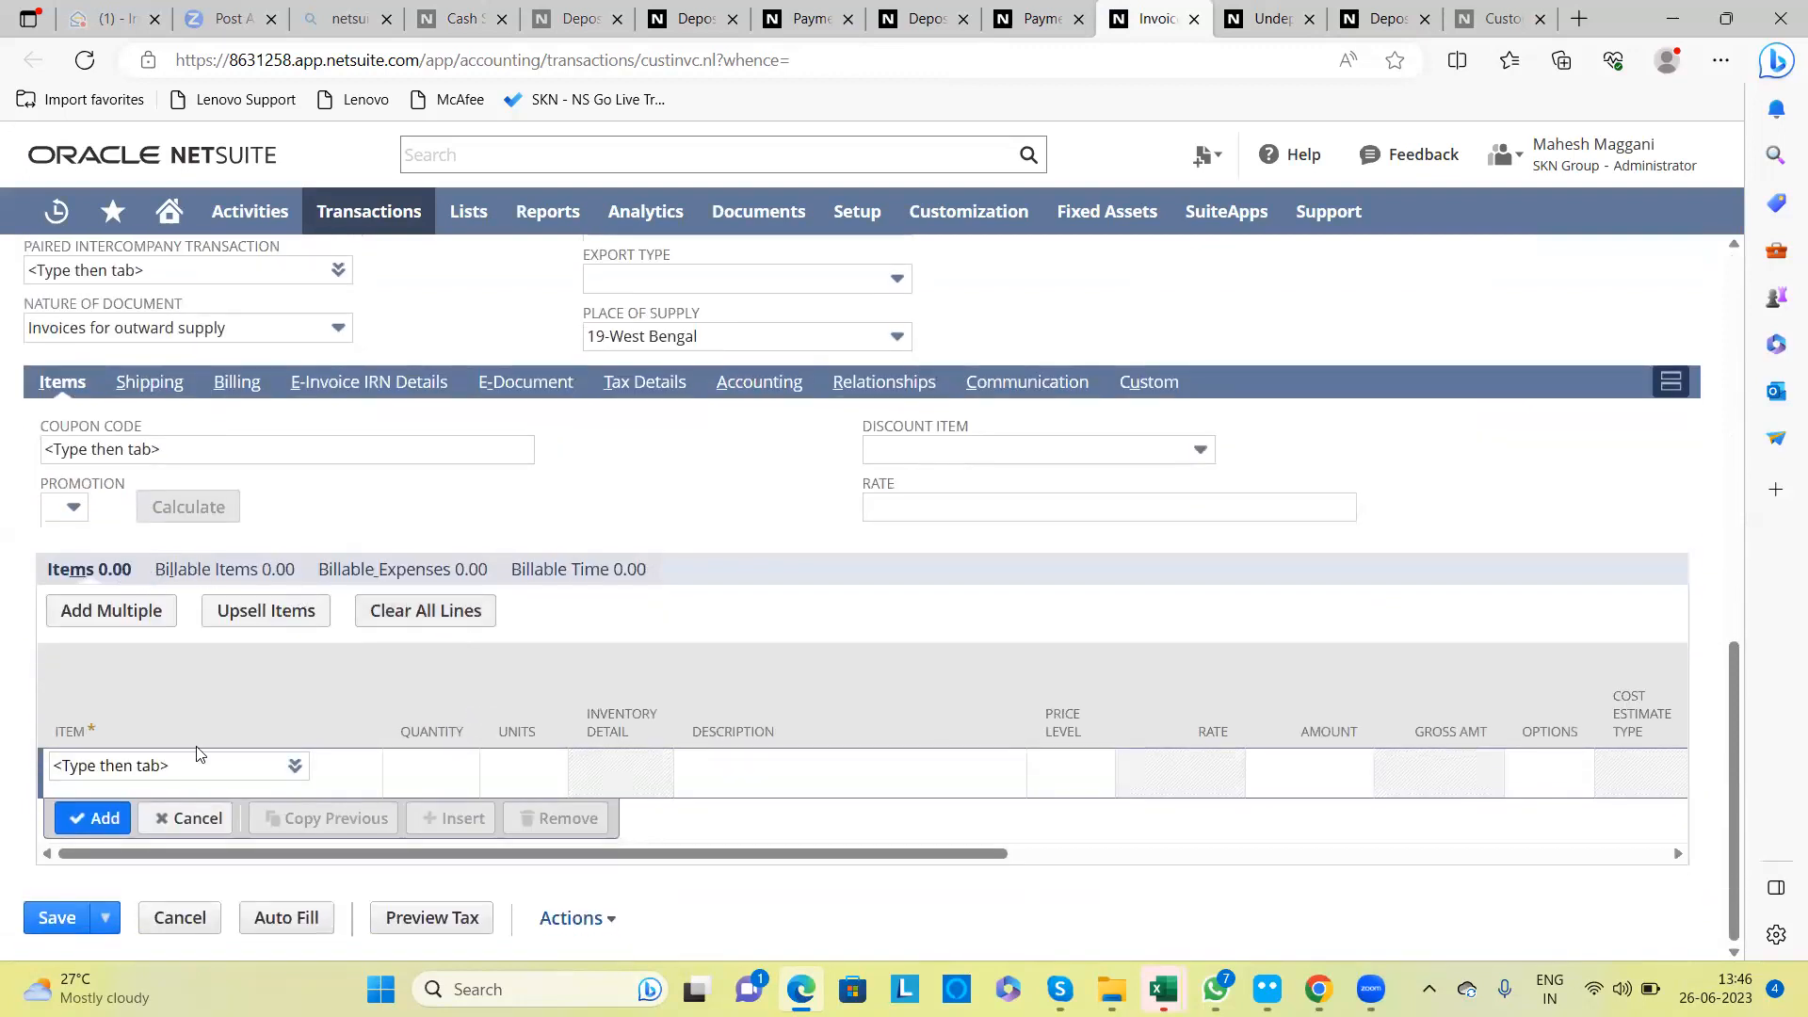
left_click(175, 775)
type("%")
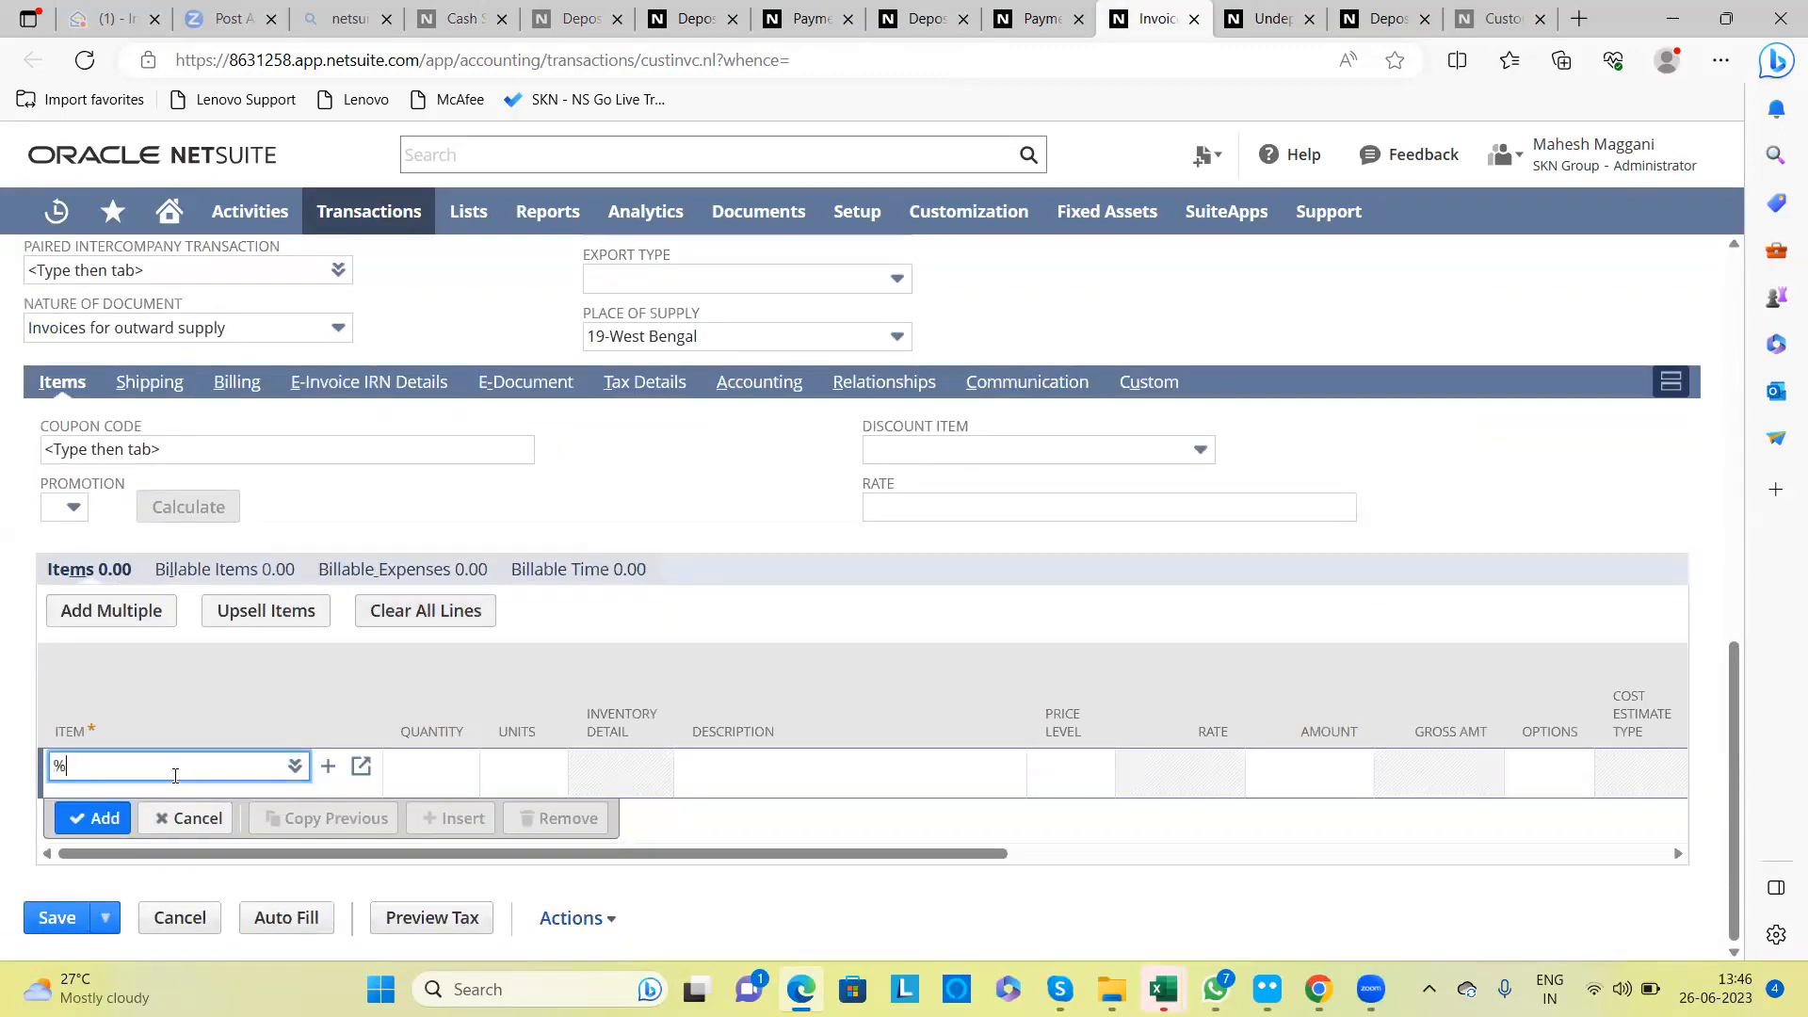
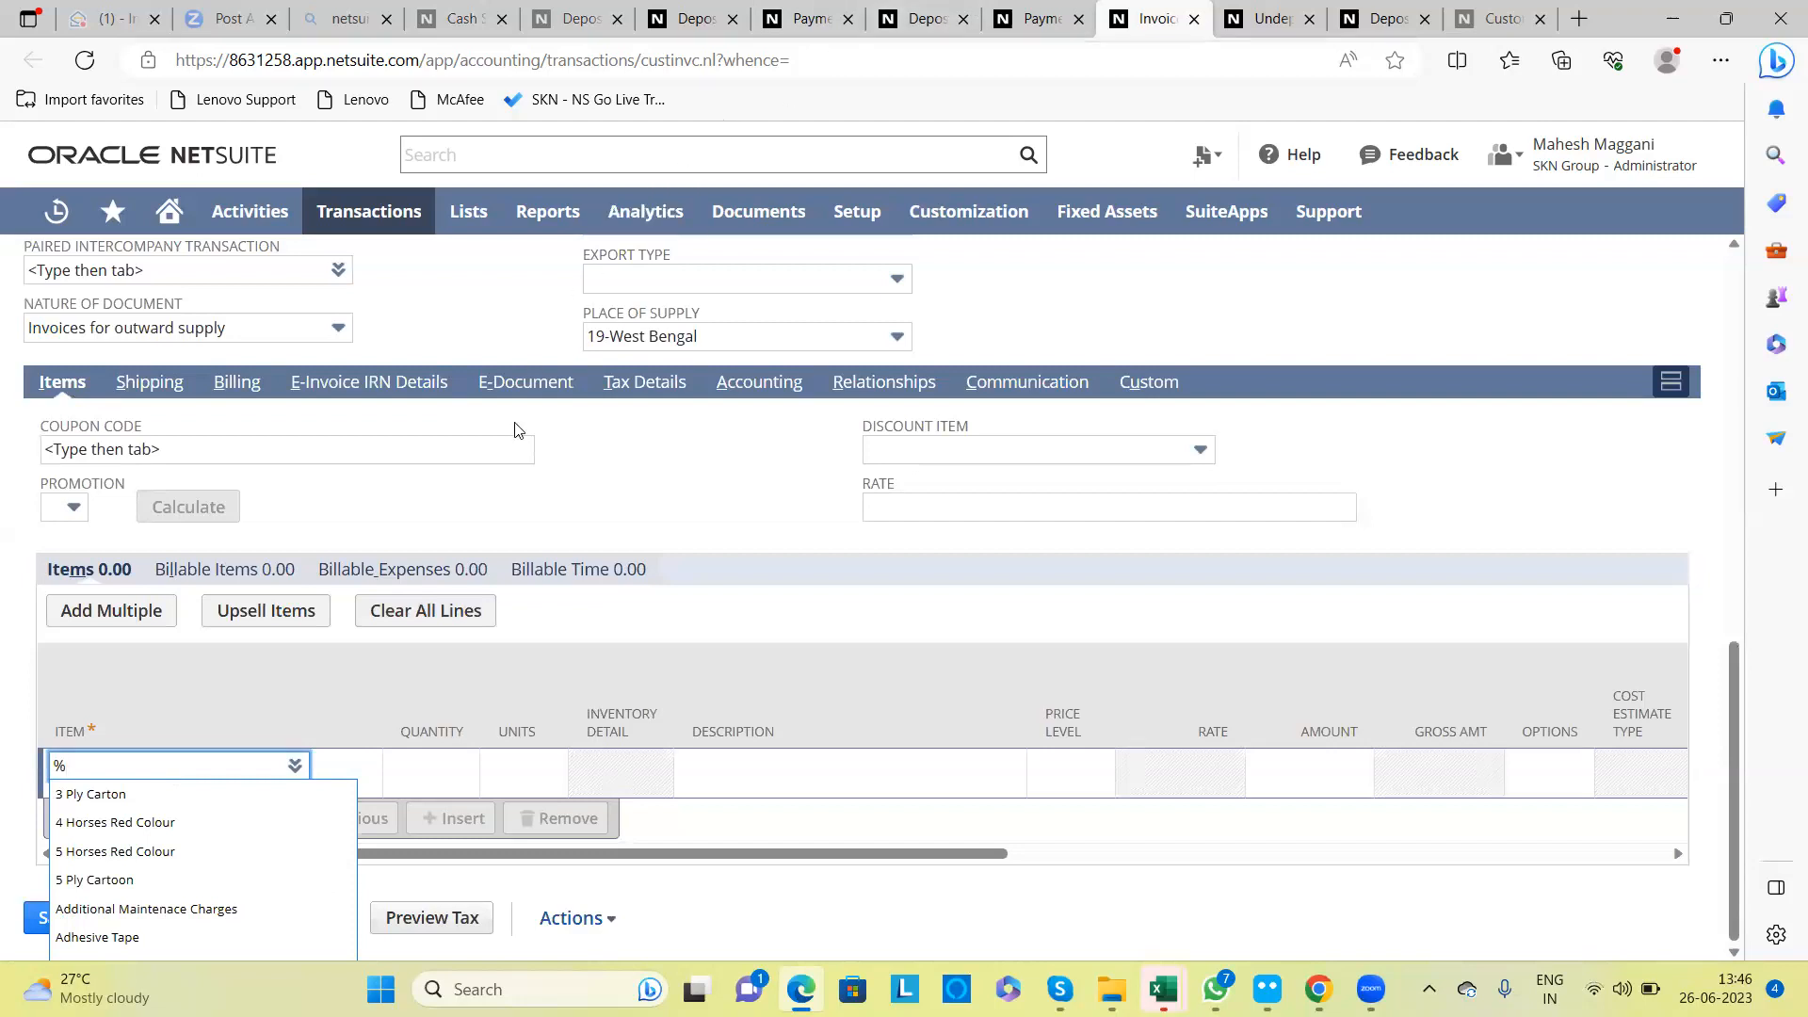
left_click(112, 880)
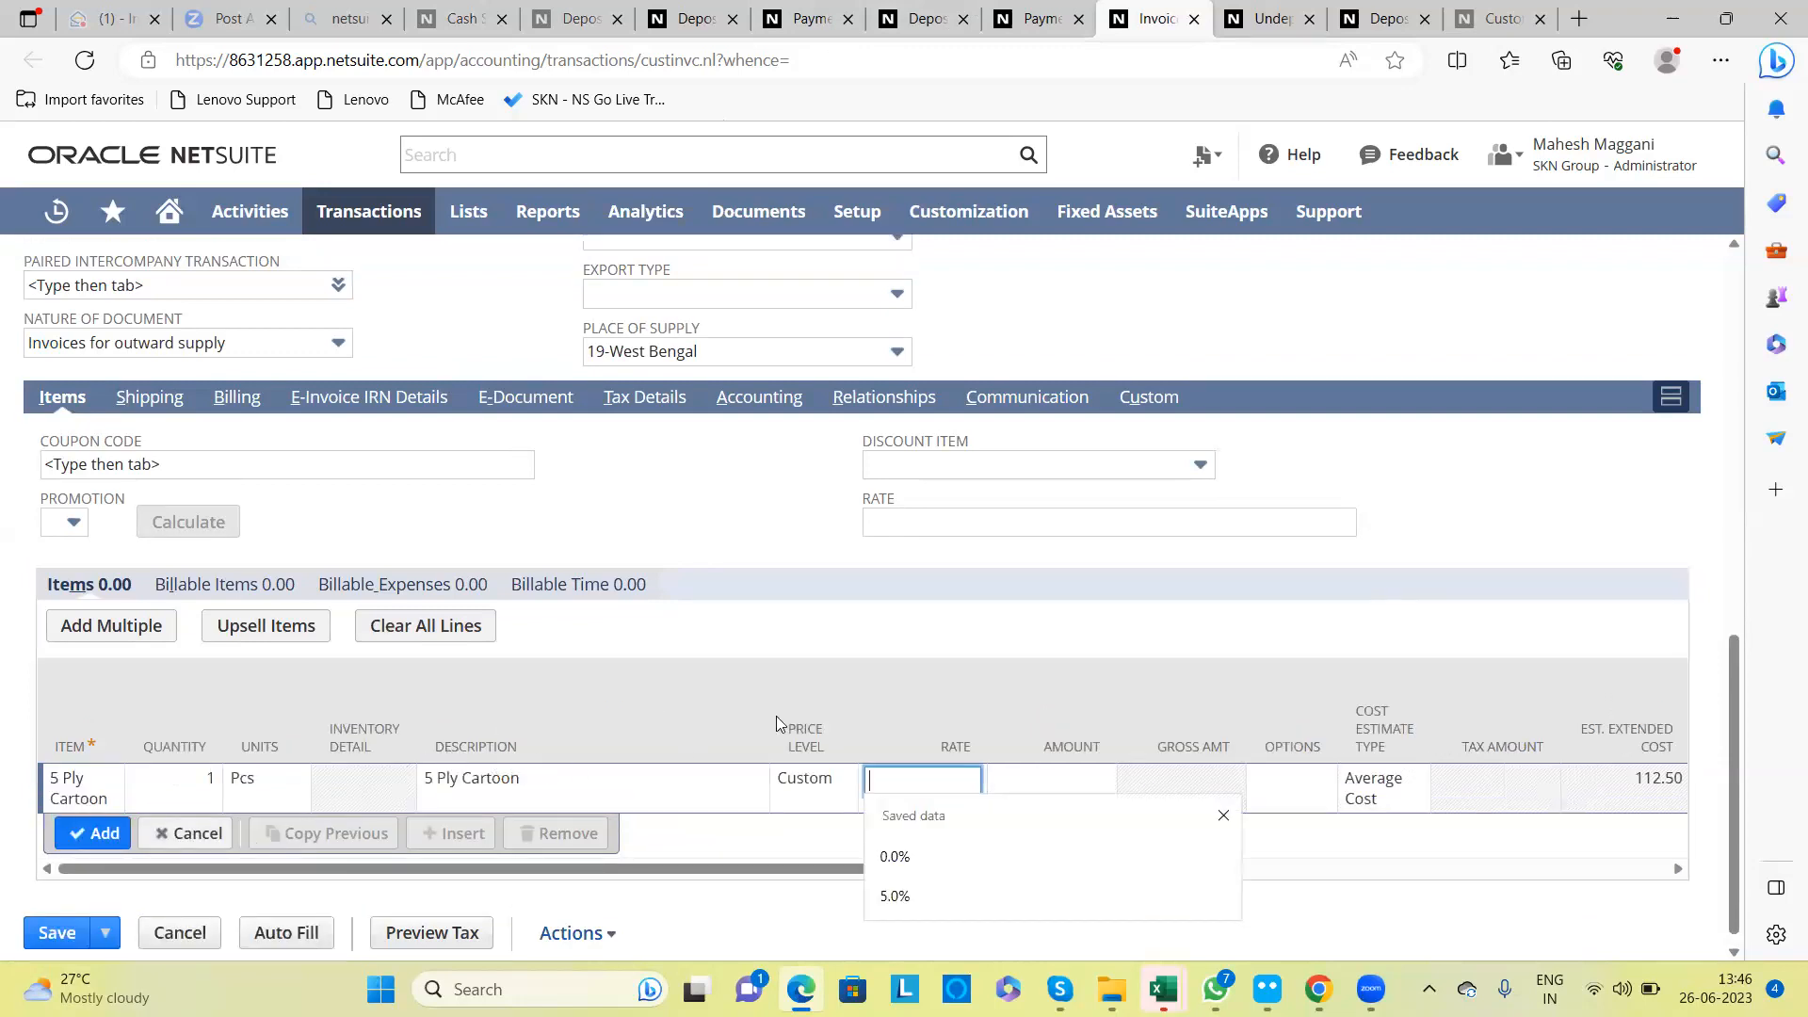
Step: Set the 5 Ply Cartoon line's rate to 0.0%
key("Tab")
key("shift+Tab")
key("shift+Tab")
key("shift+Tab")
key("shift+Tab")
key("shift+Tab")
key("shift+Tab")
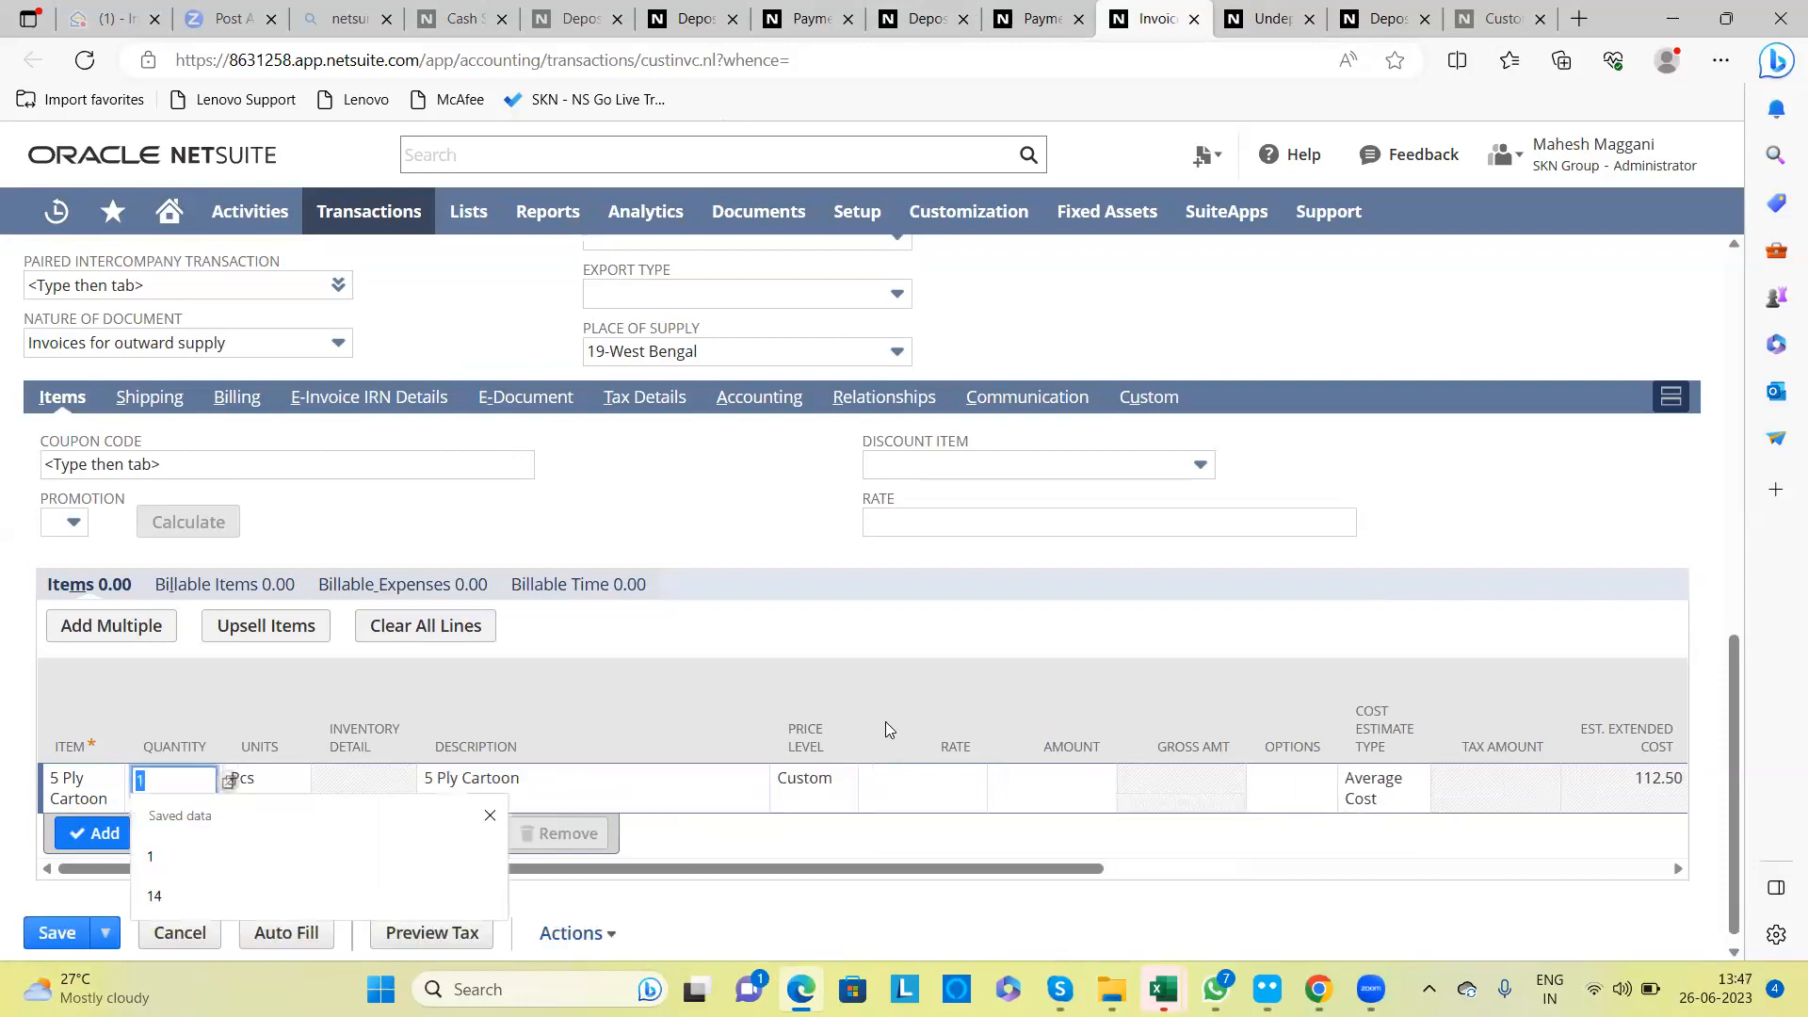
key("Tab")
key("Tab")
key("Tab")
key("Tab")
key("Down")
key("Tab")
key("shift+Tab")
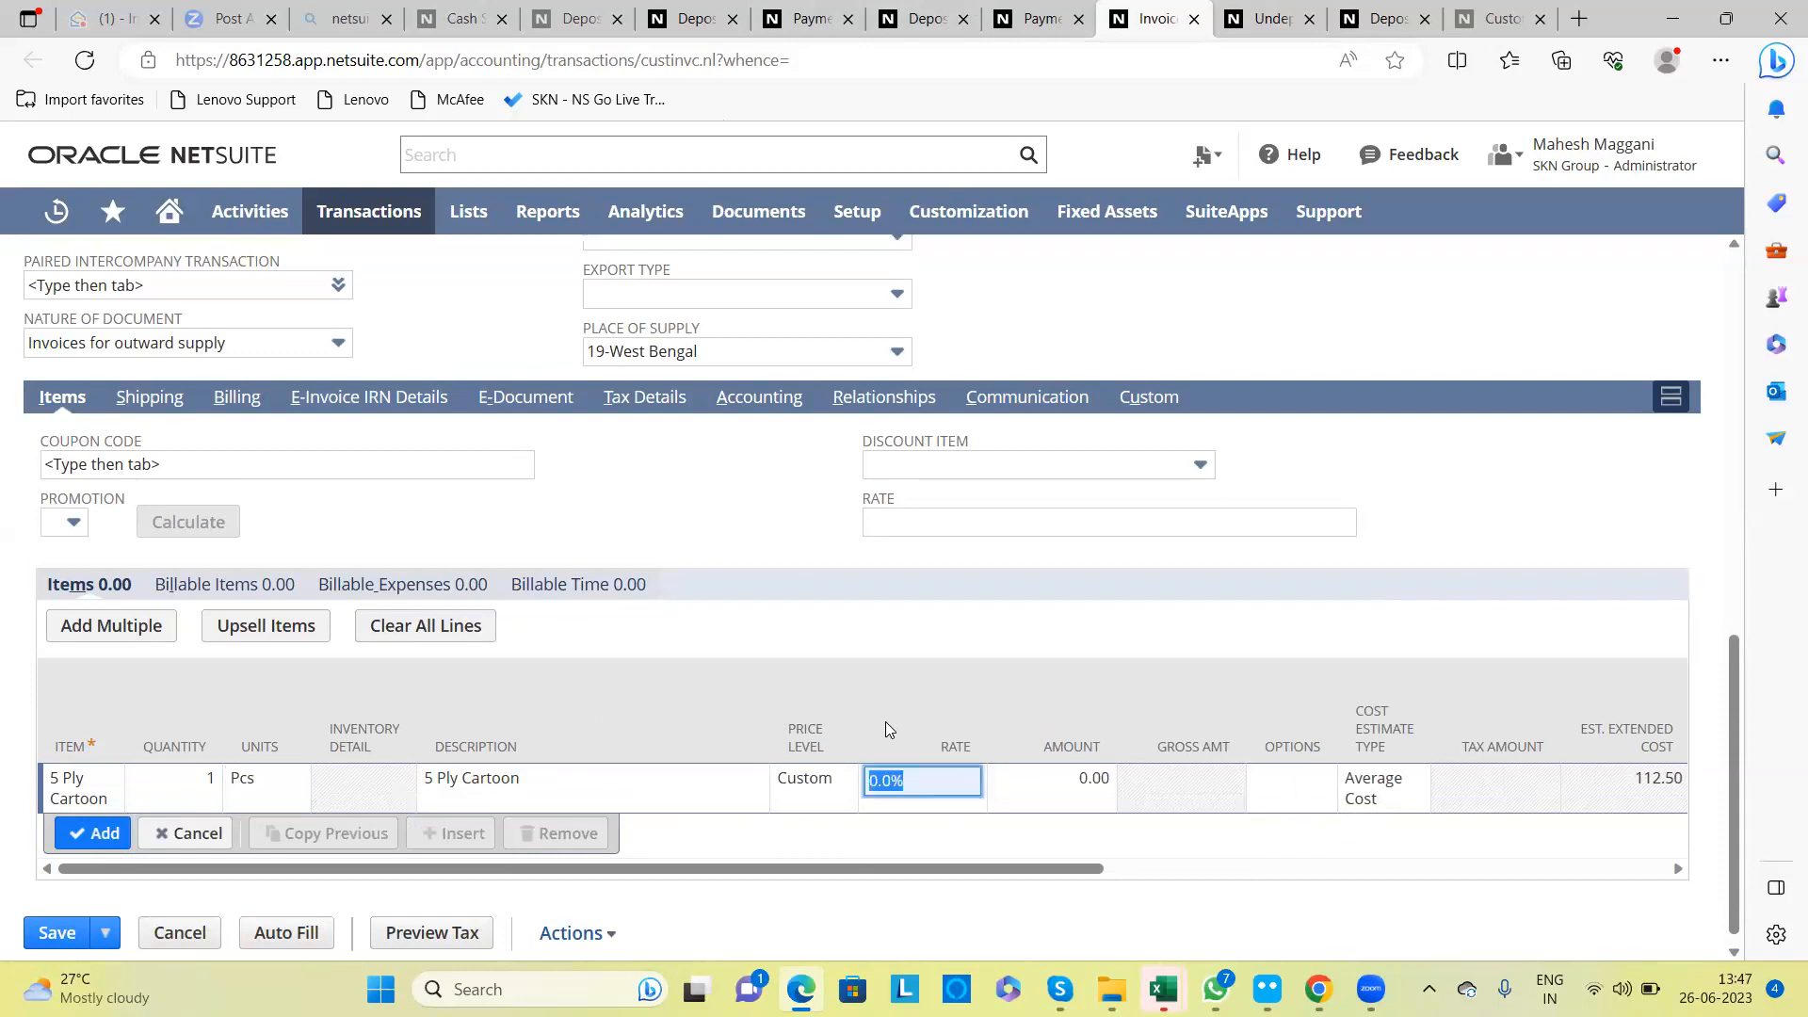
key("Tab")
key("shift+Tab")
key("shift+Tab")
key("shift+Tab")
key("shift+Tab")
key("shift+Tab")
type("1")
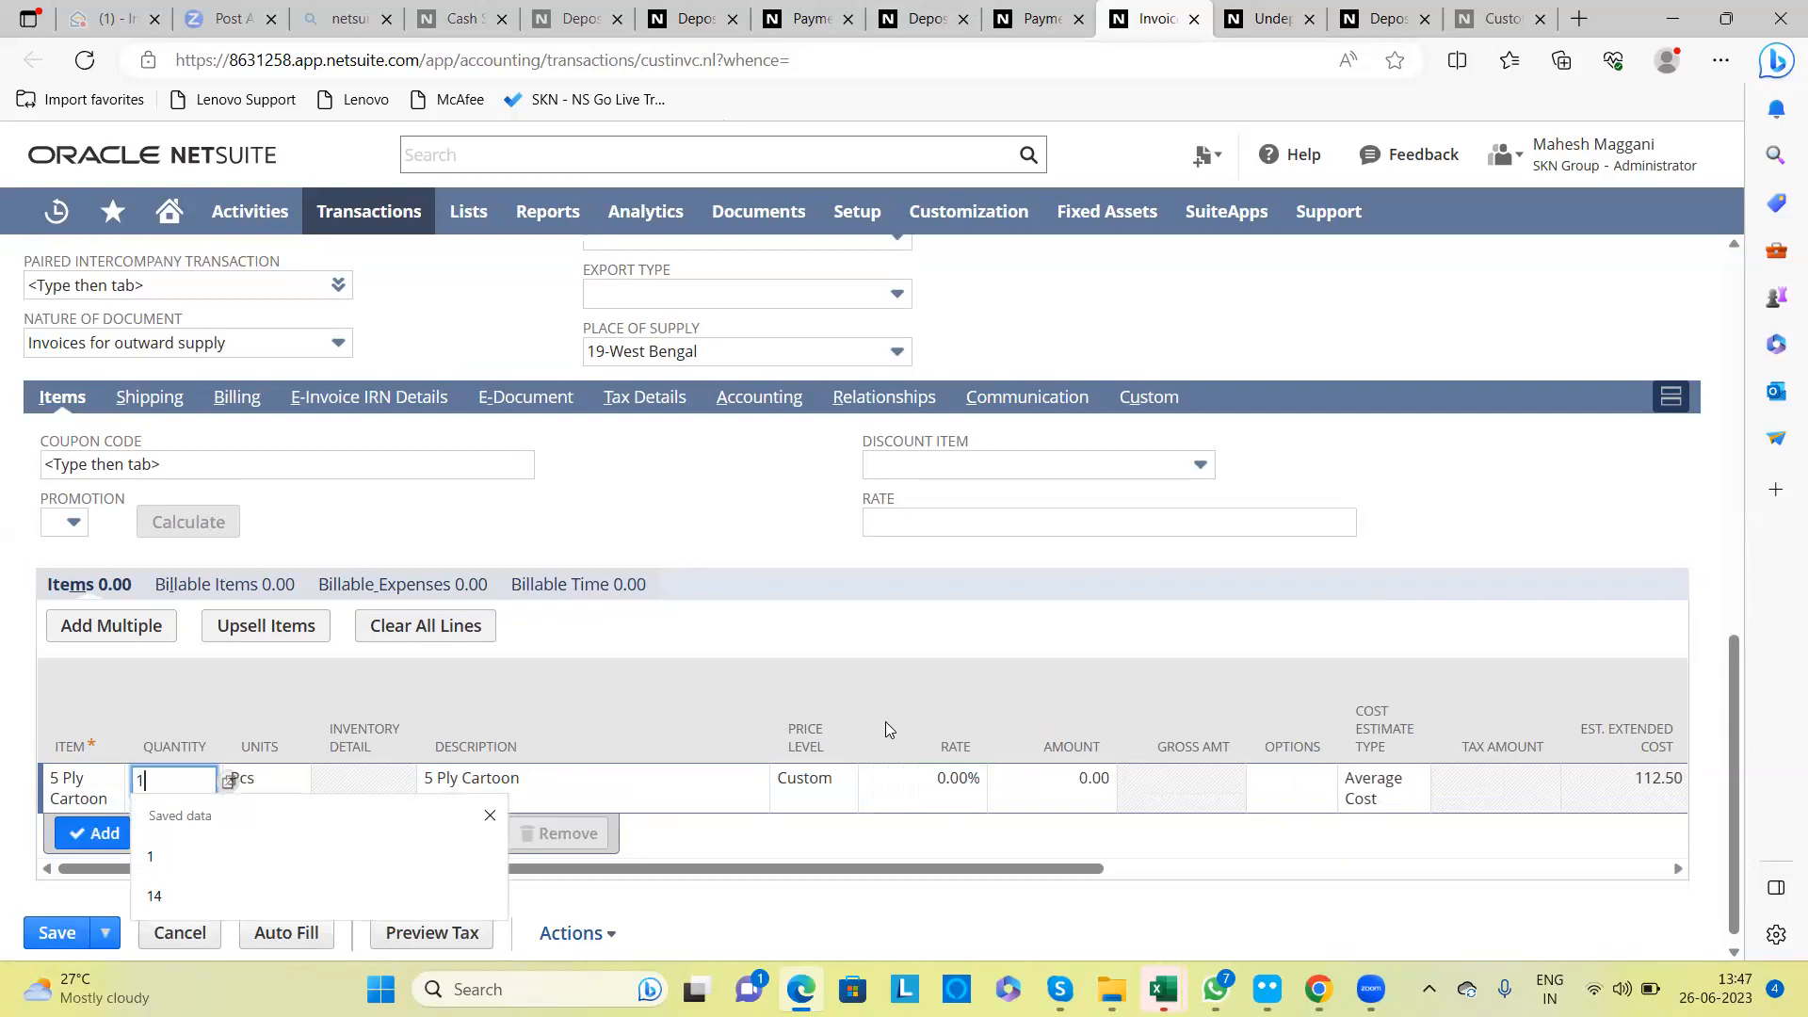
key("BackSpace")
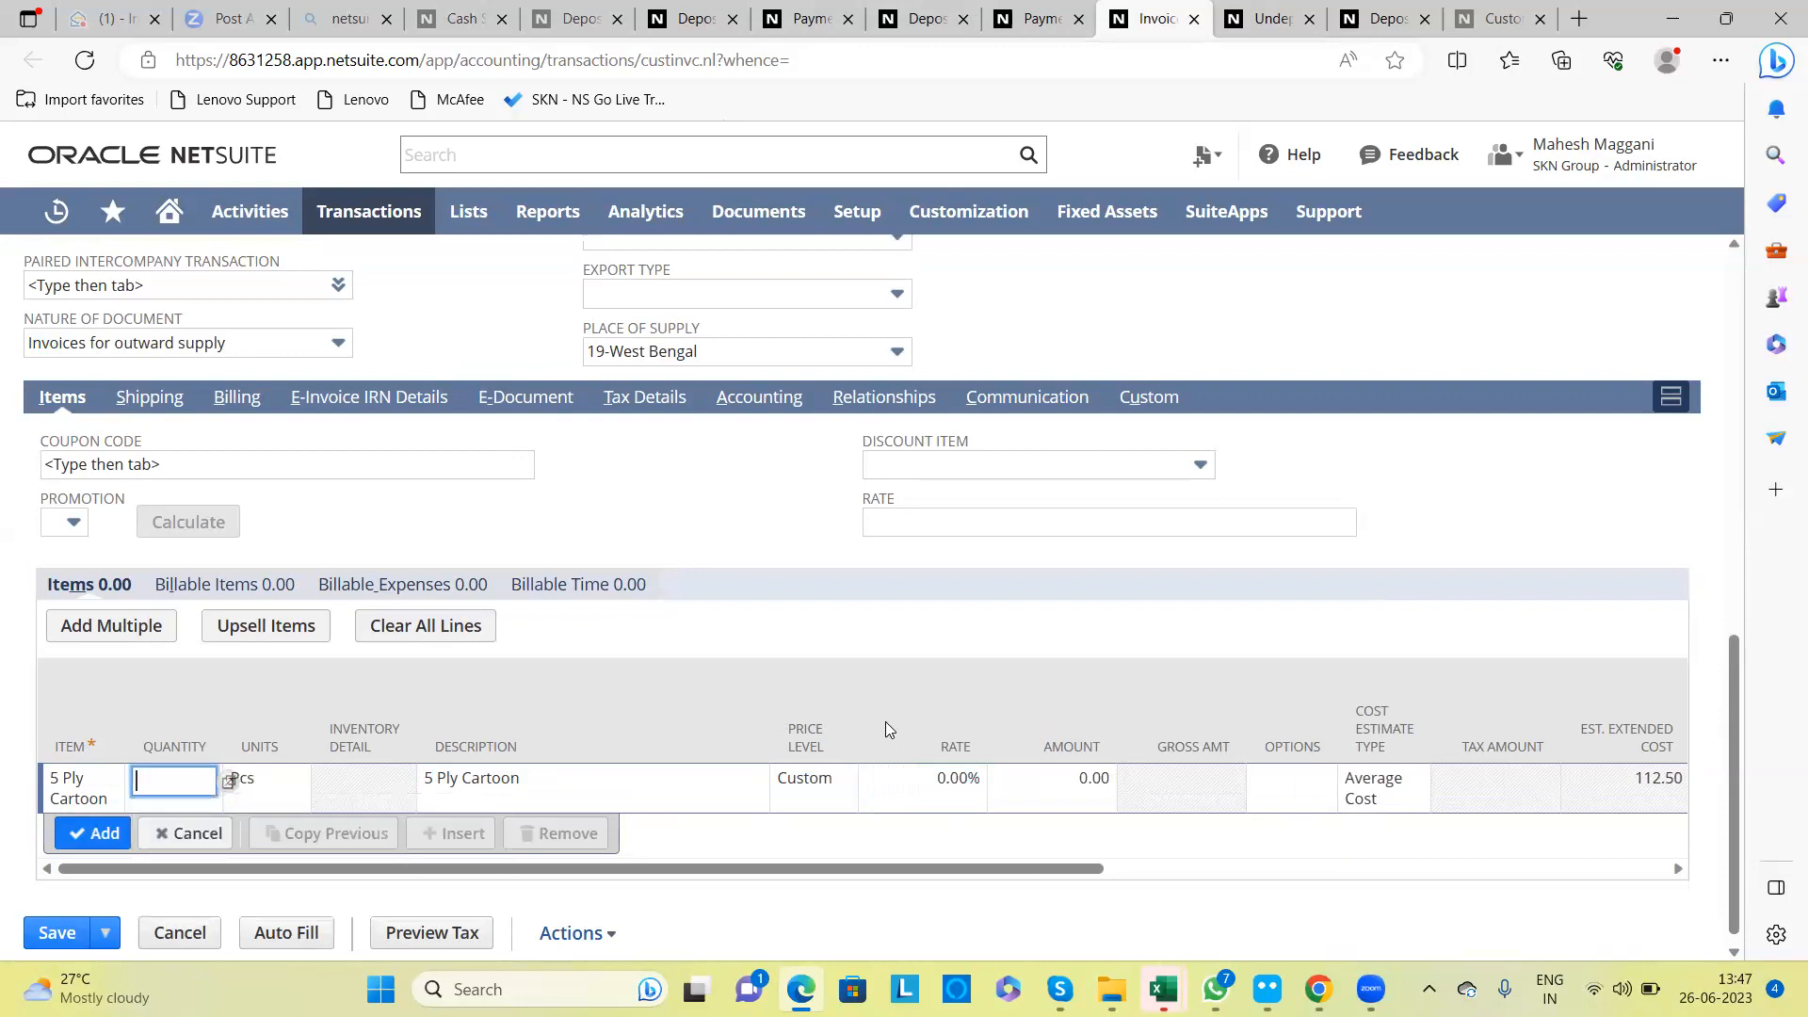
type("1")
scroll(768, 649, "down", 1)
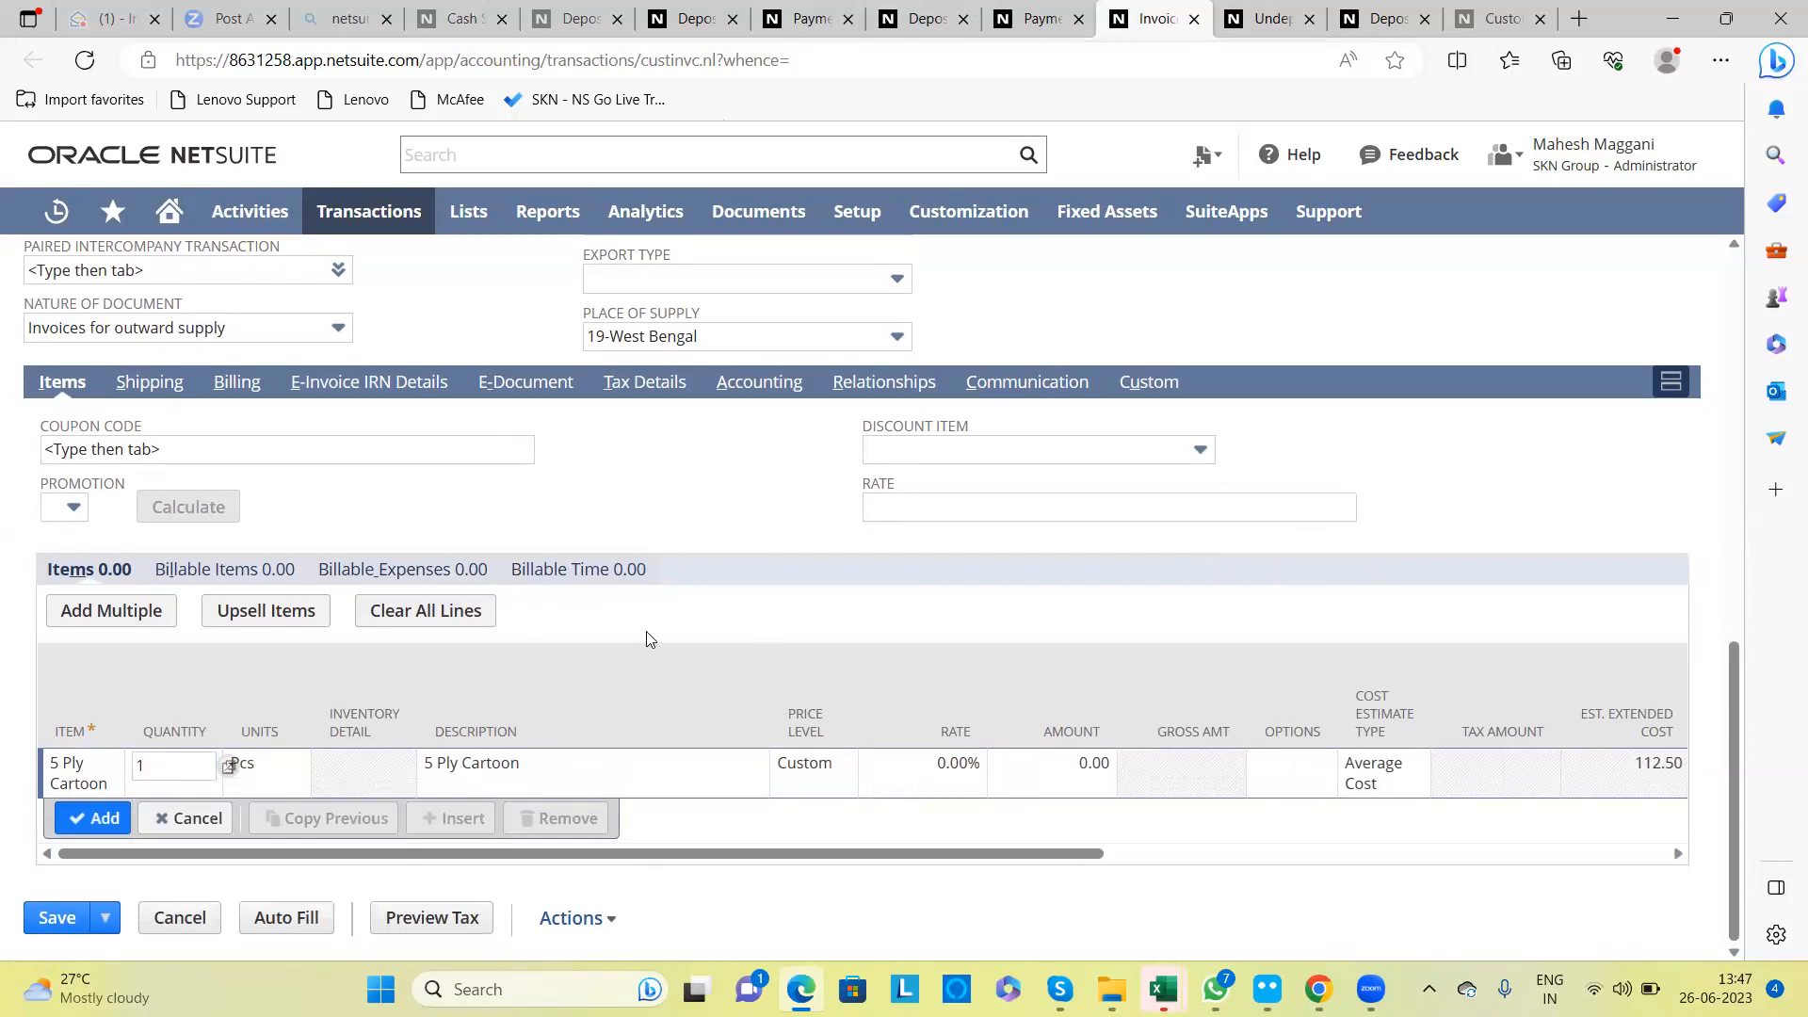
Step: Try a quantity of 100 on the 5 Ply Cartoon line and dismiss the stock availability warning
double_click(187, 757)
key("BackSpace")
key("Num_Lock")
type("10")
key("BackSpace")
key("BackSpace")
type("100")
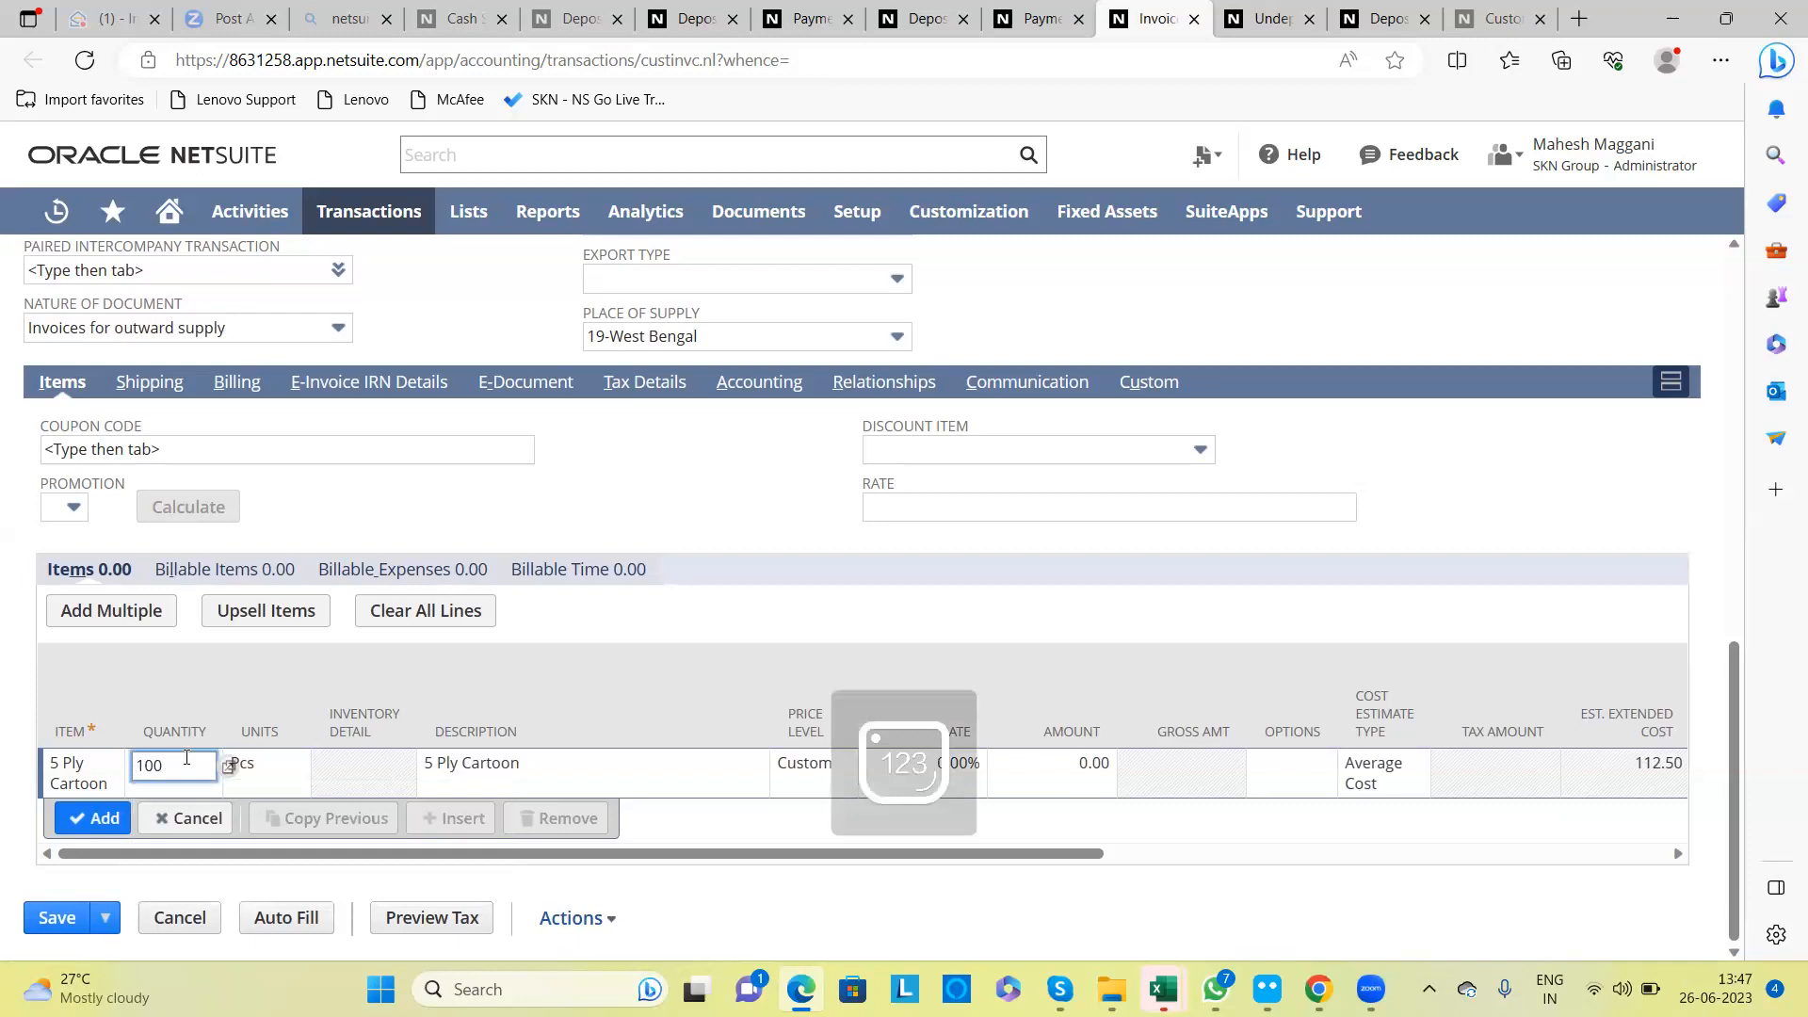
key("Tab")
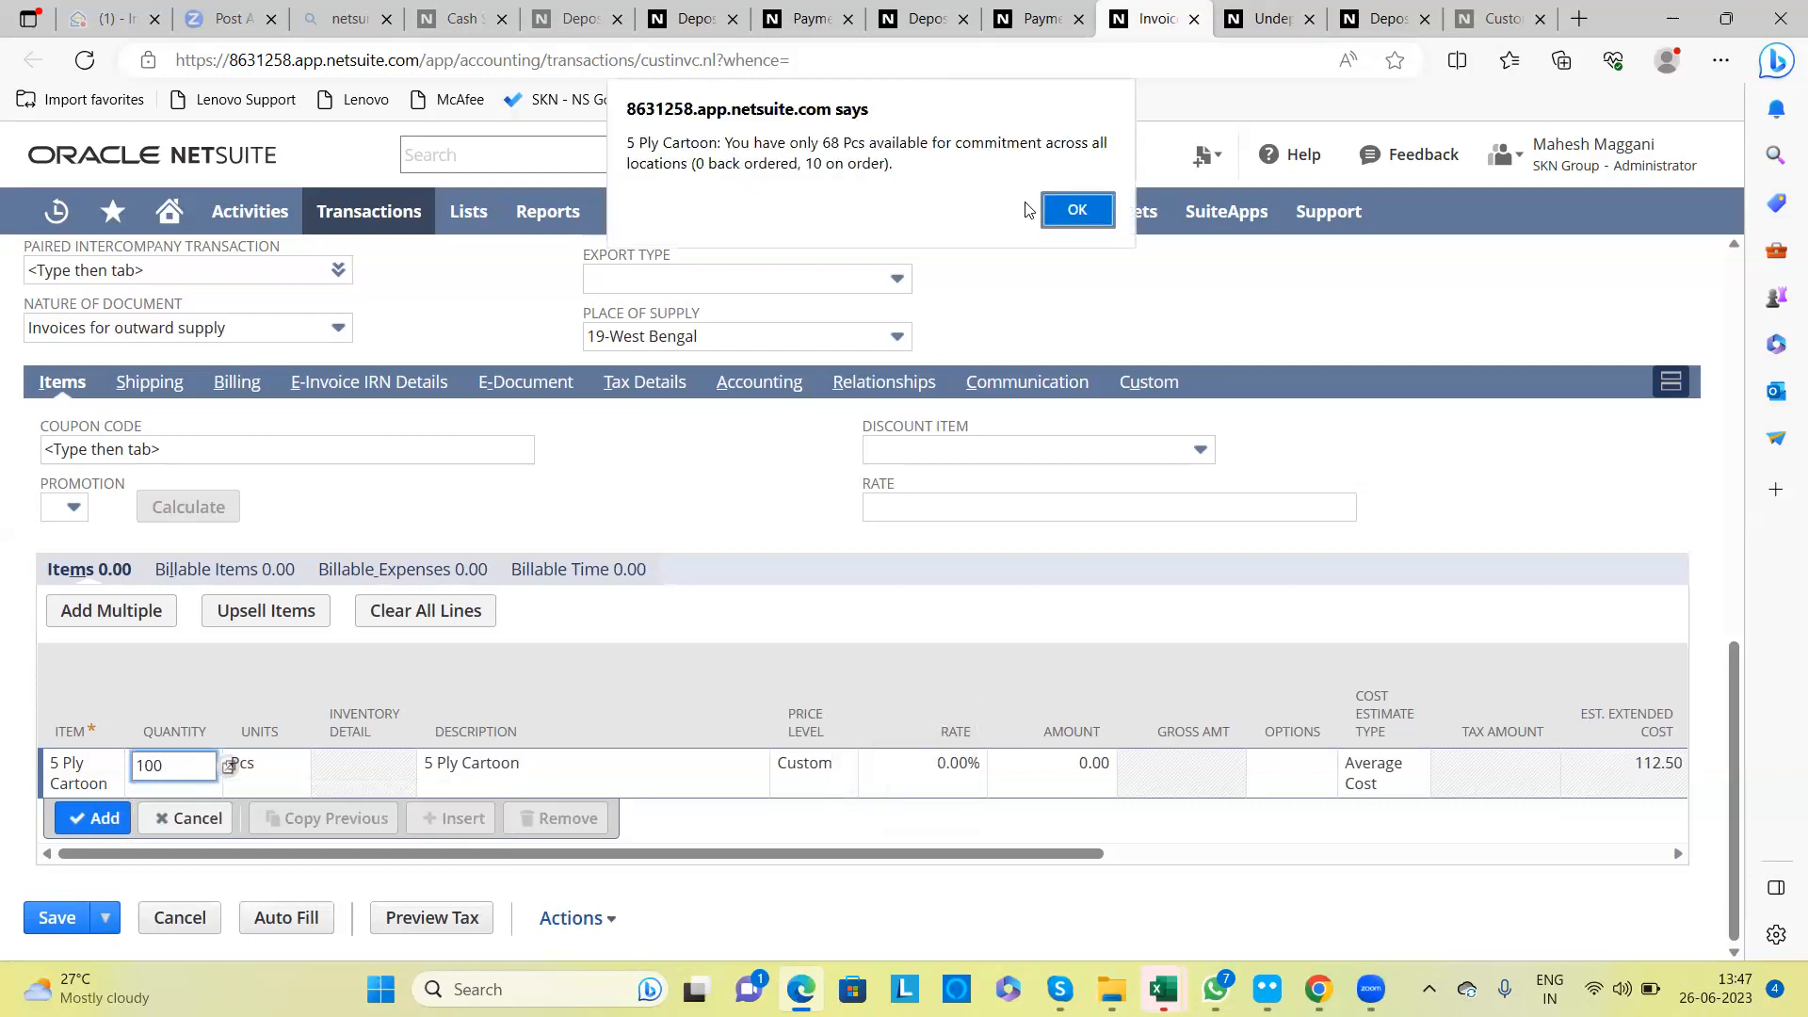
left_click(1076, 209)
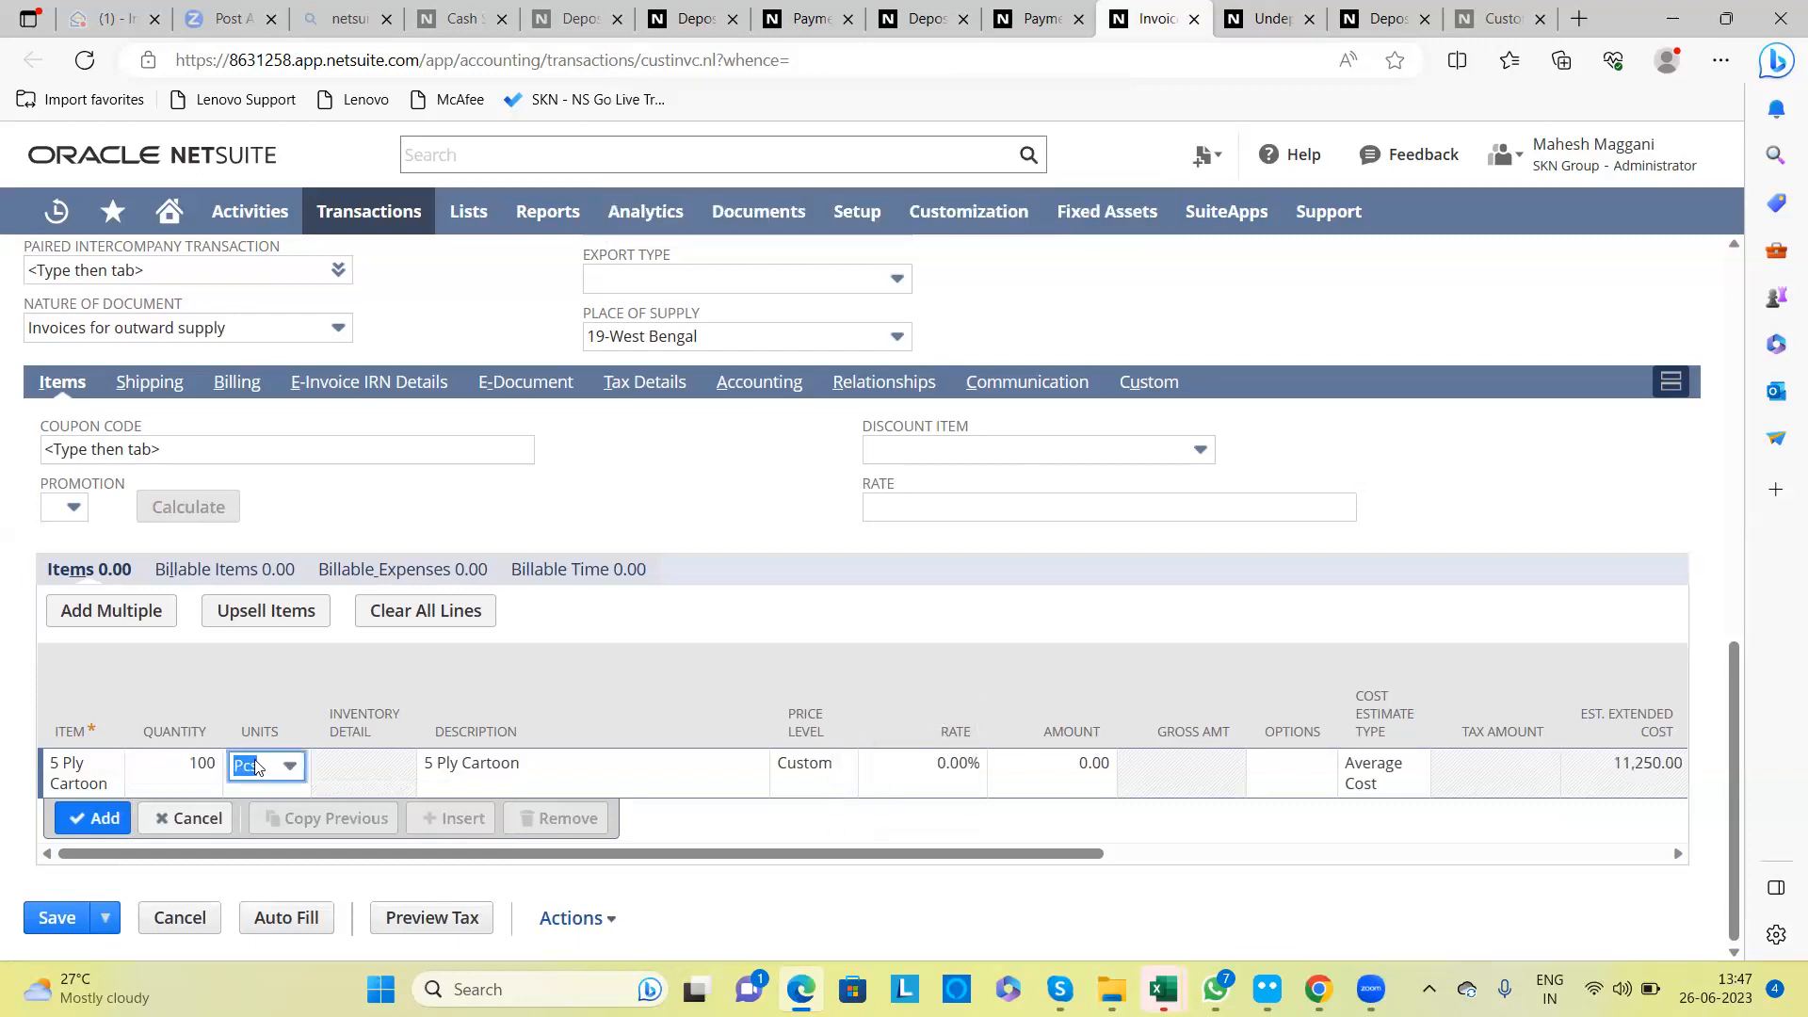
Step: Set the 5 Ply Cartoon line's quantity to 10
left_click(204, 764)
type("10")
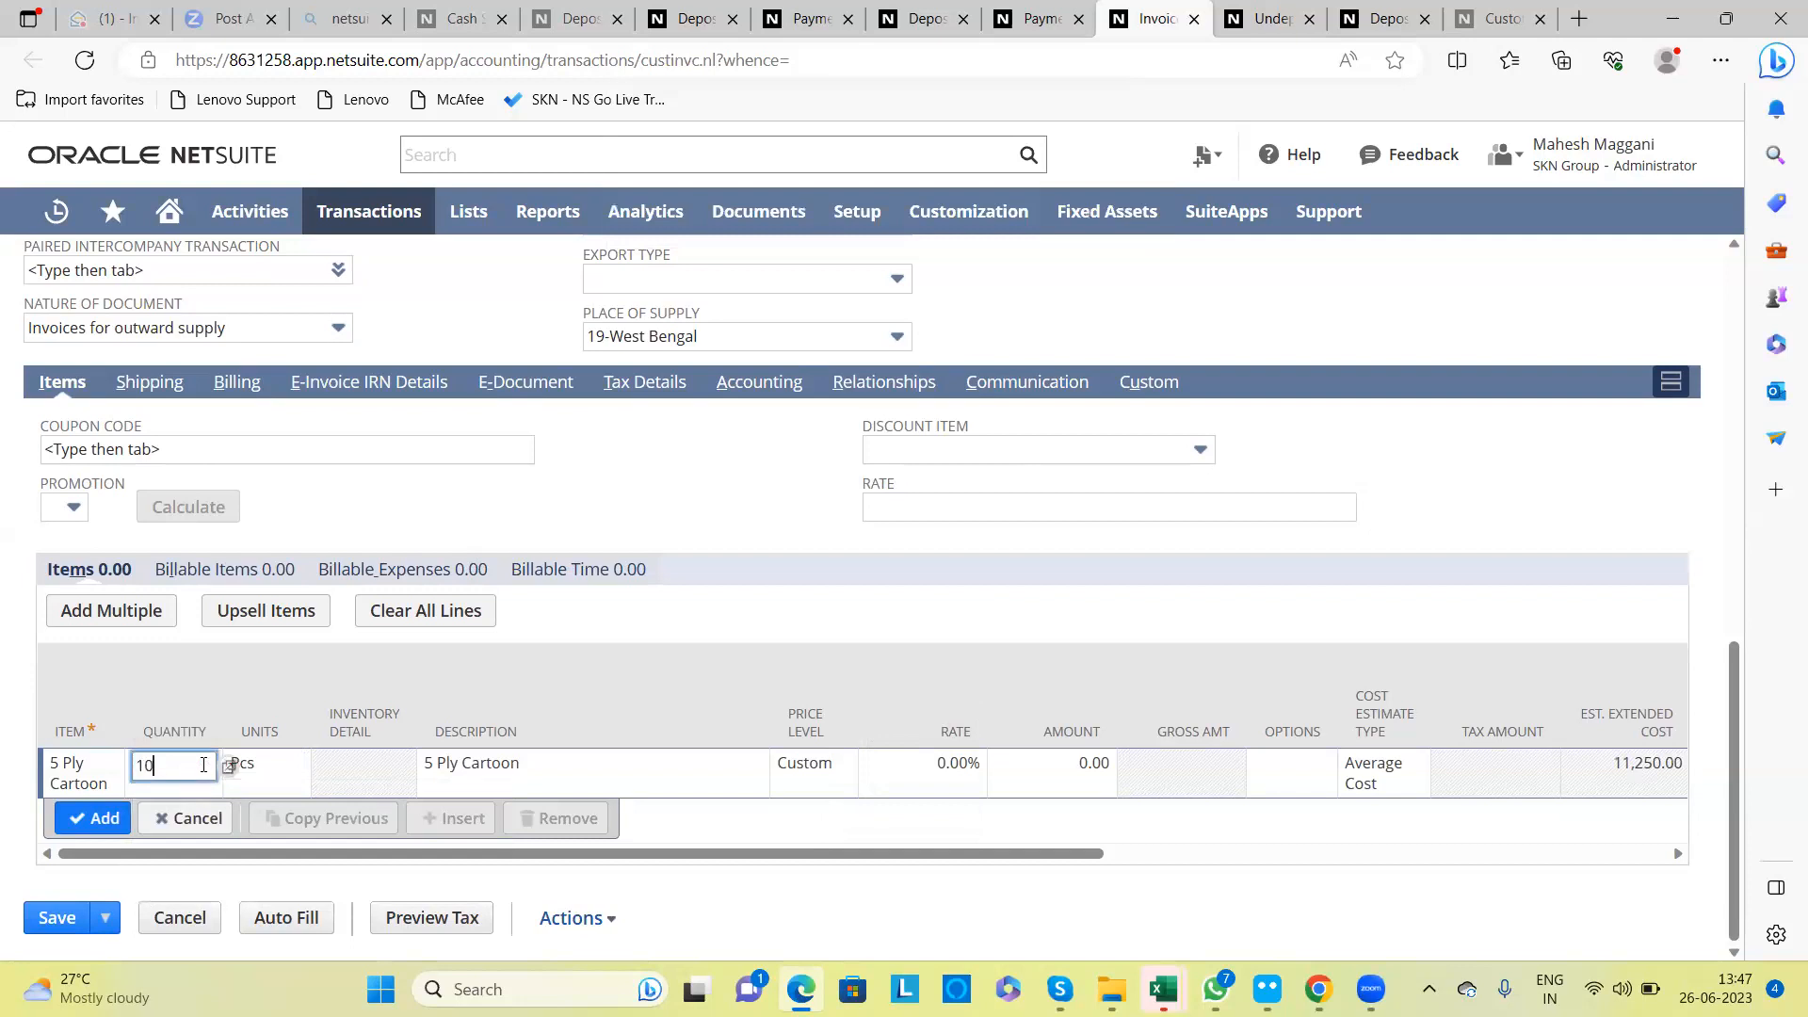
key("Tab")
Step: Try rates of 0, 500 and 1500 on the 5 Ply Cartoon line
key("Tab")
key("Tab")
key("Tab")
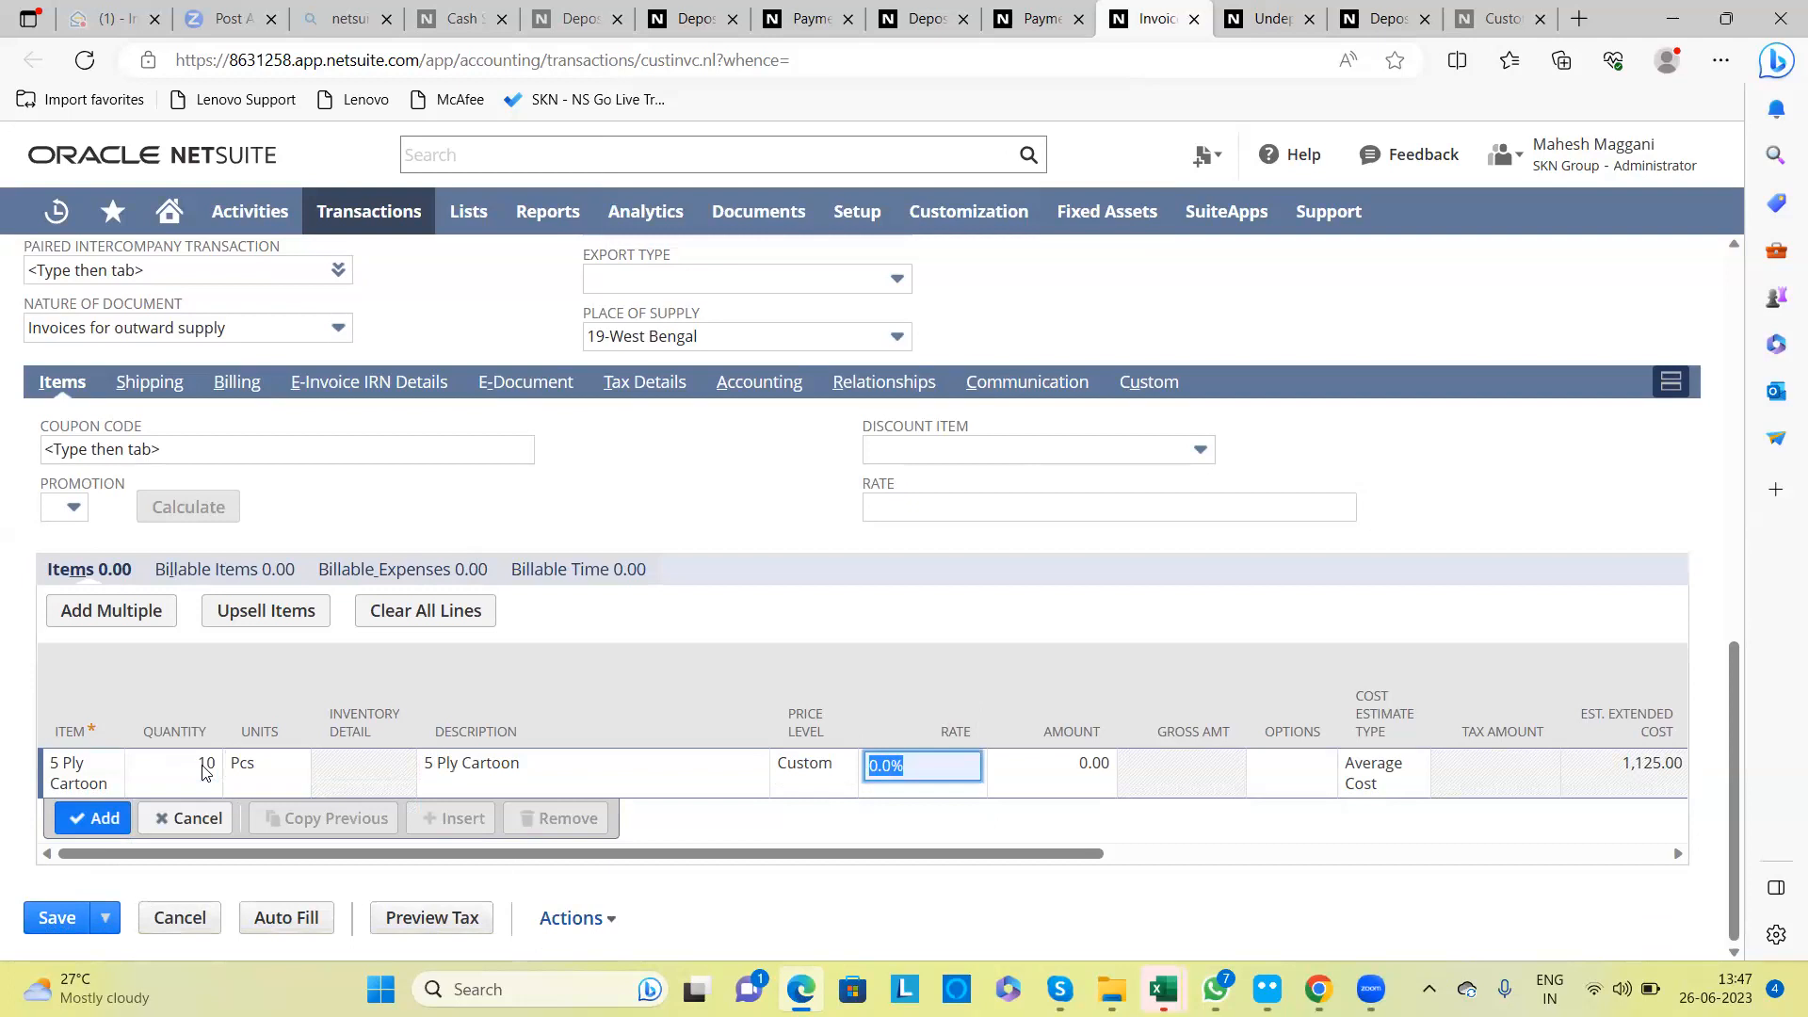
type("0")
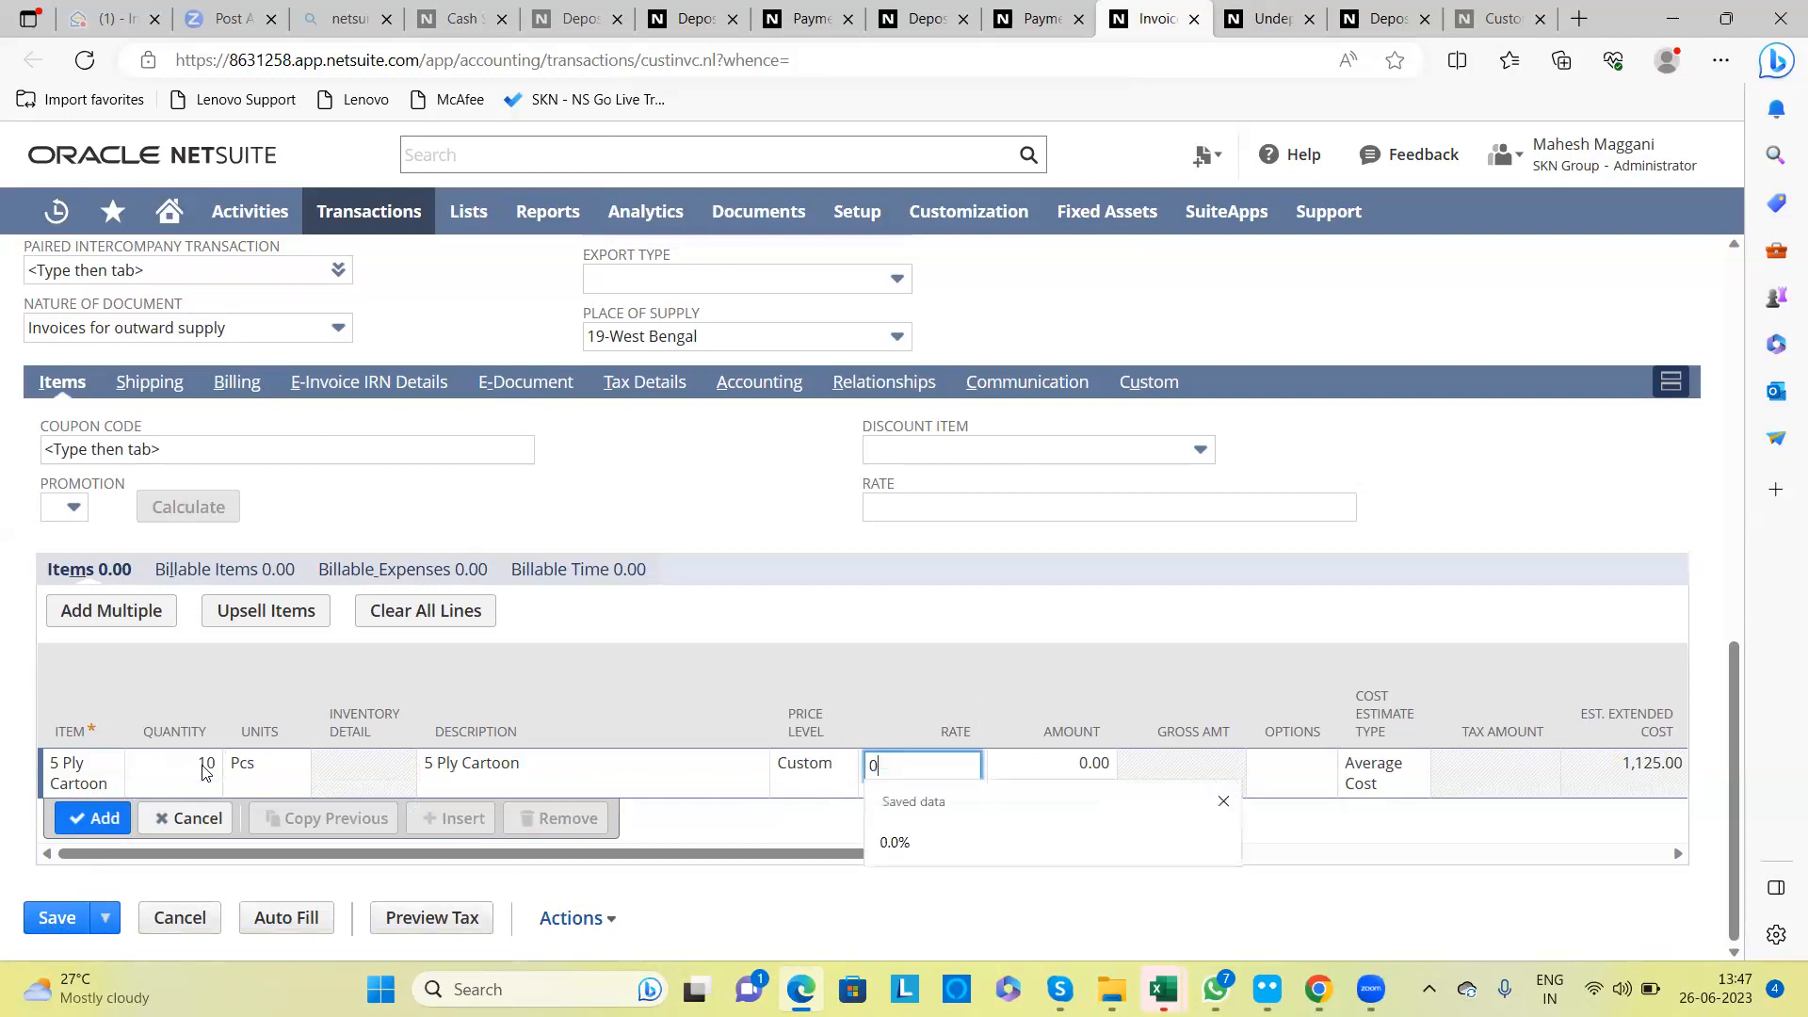
key("Tab")
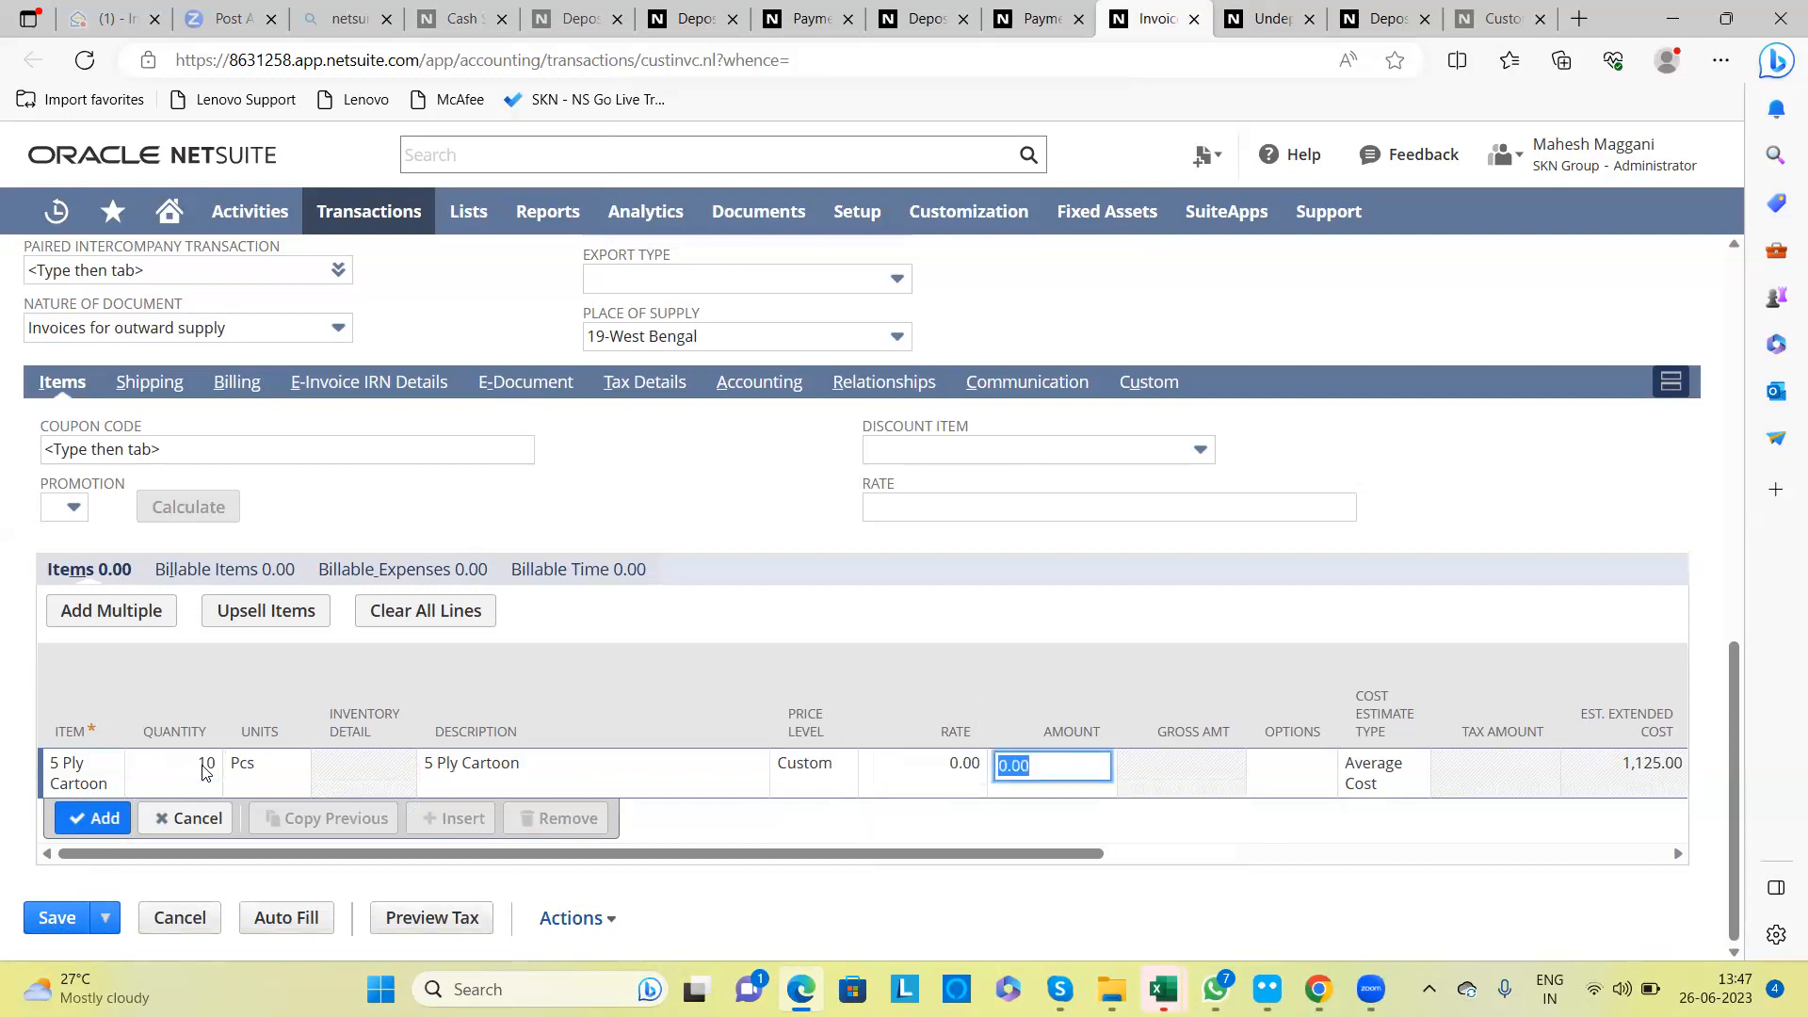
key("shift+Tab")
type("500")
key("Tab")
key("shift+Tab")
type("1500")
key("Tab")
key("Tab")
Step: Set the 5 Ply Cartoon line's rate to 2000 and add the line to the invoice
key("shift+Tab")
key("shift+Tab")
type("2")
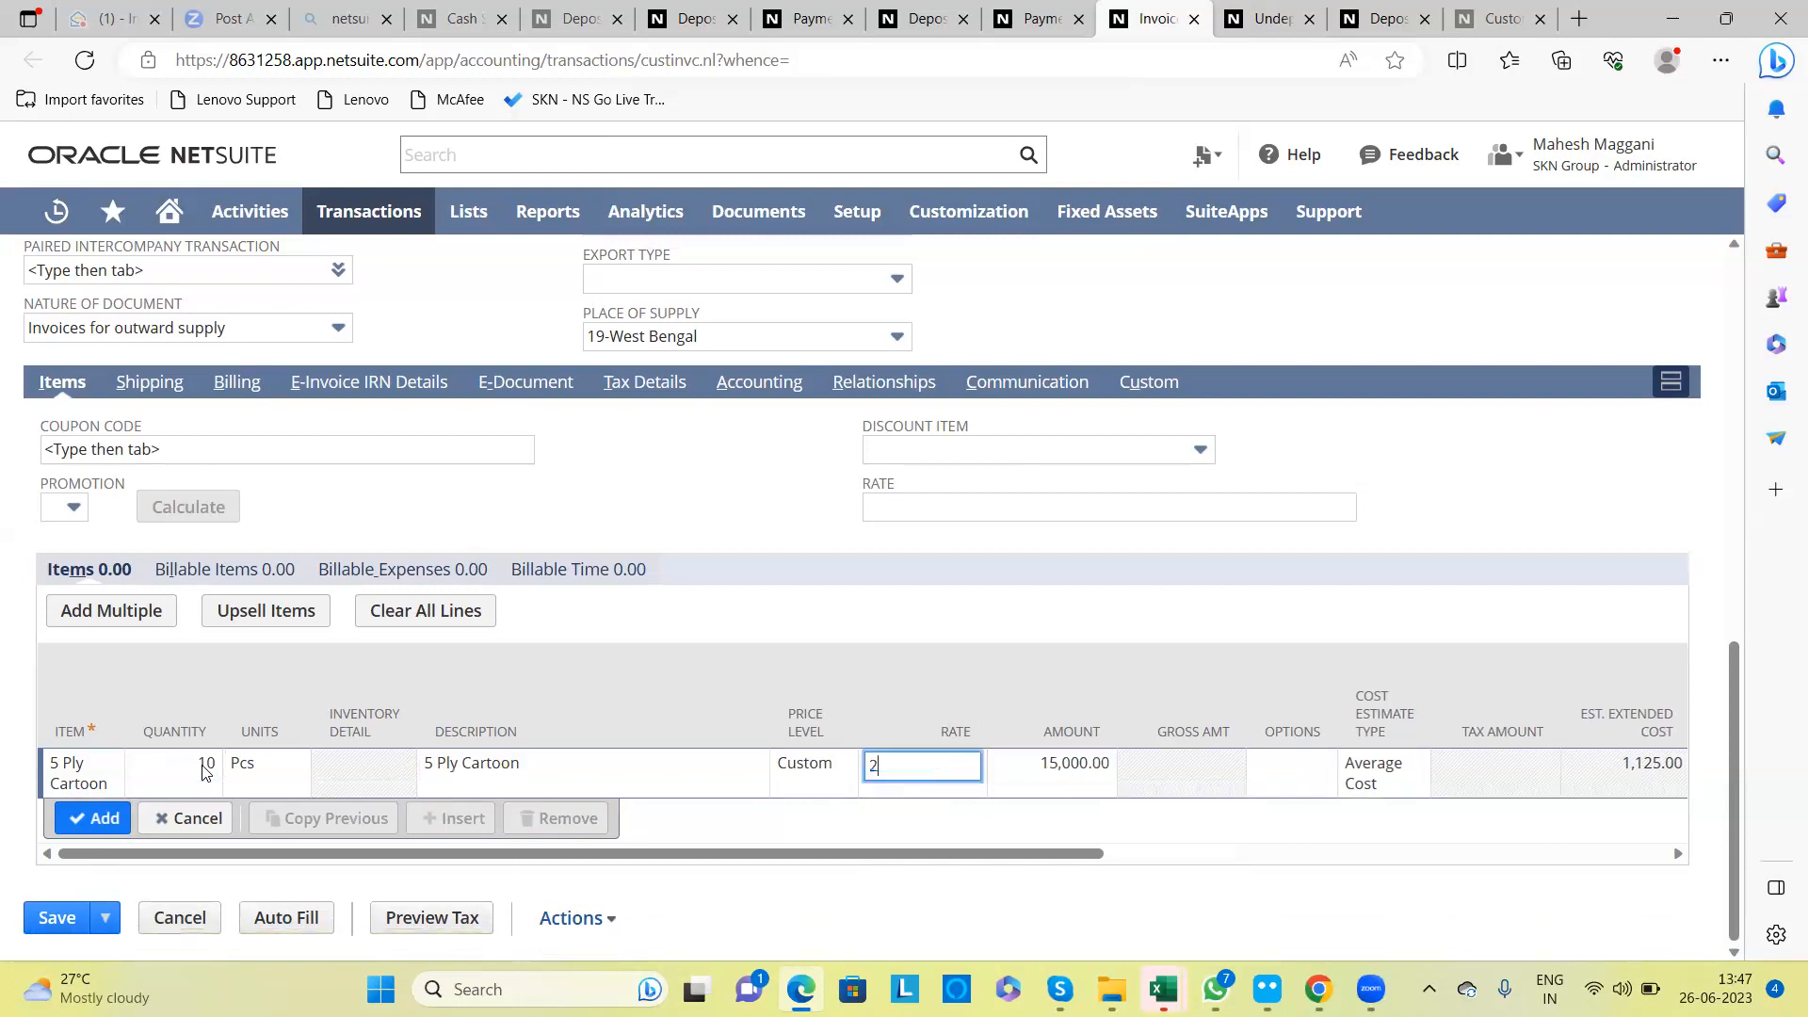
type("200")
key("Tab")
key("Tab")
key("shift+Tab")
key("shift+Tab")
type("2000")
key("Tab")
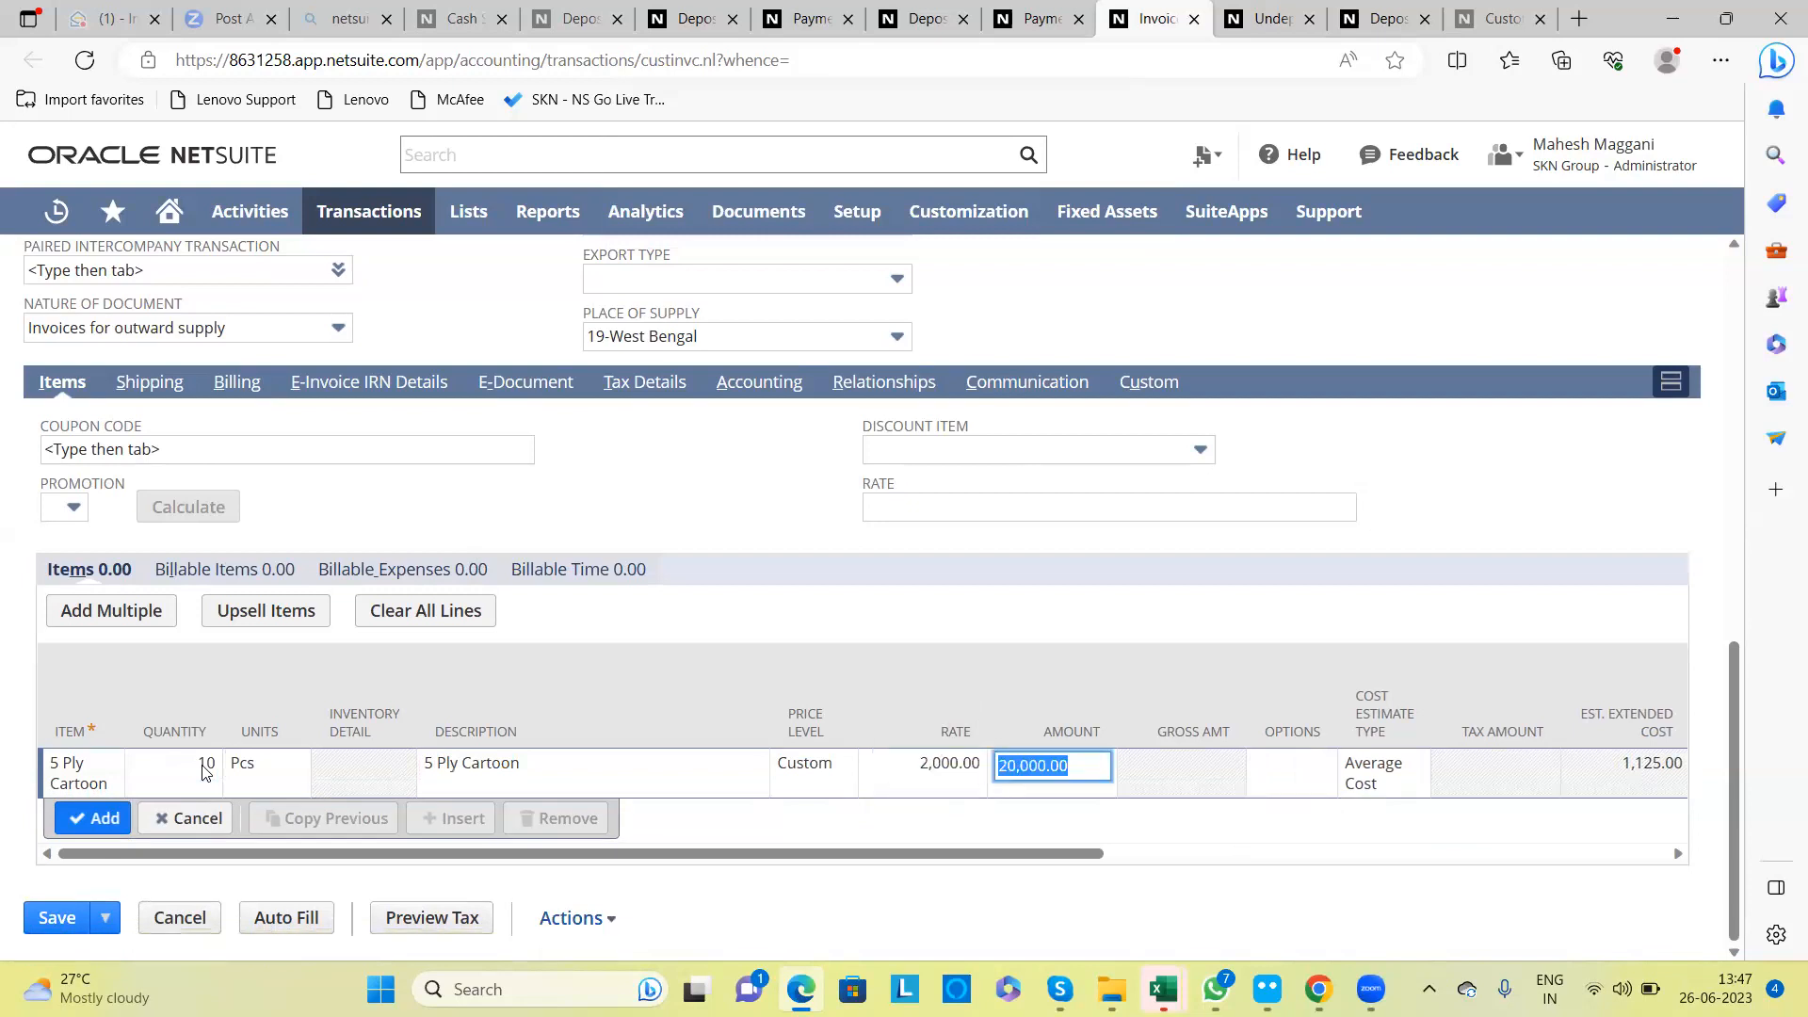
left_click(85, 815)
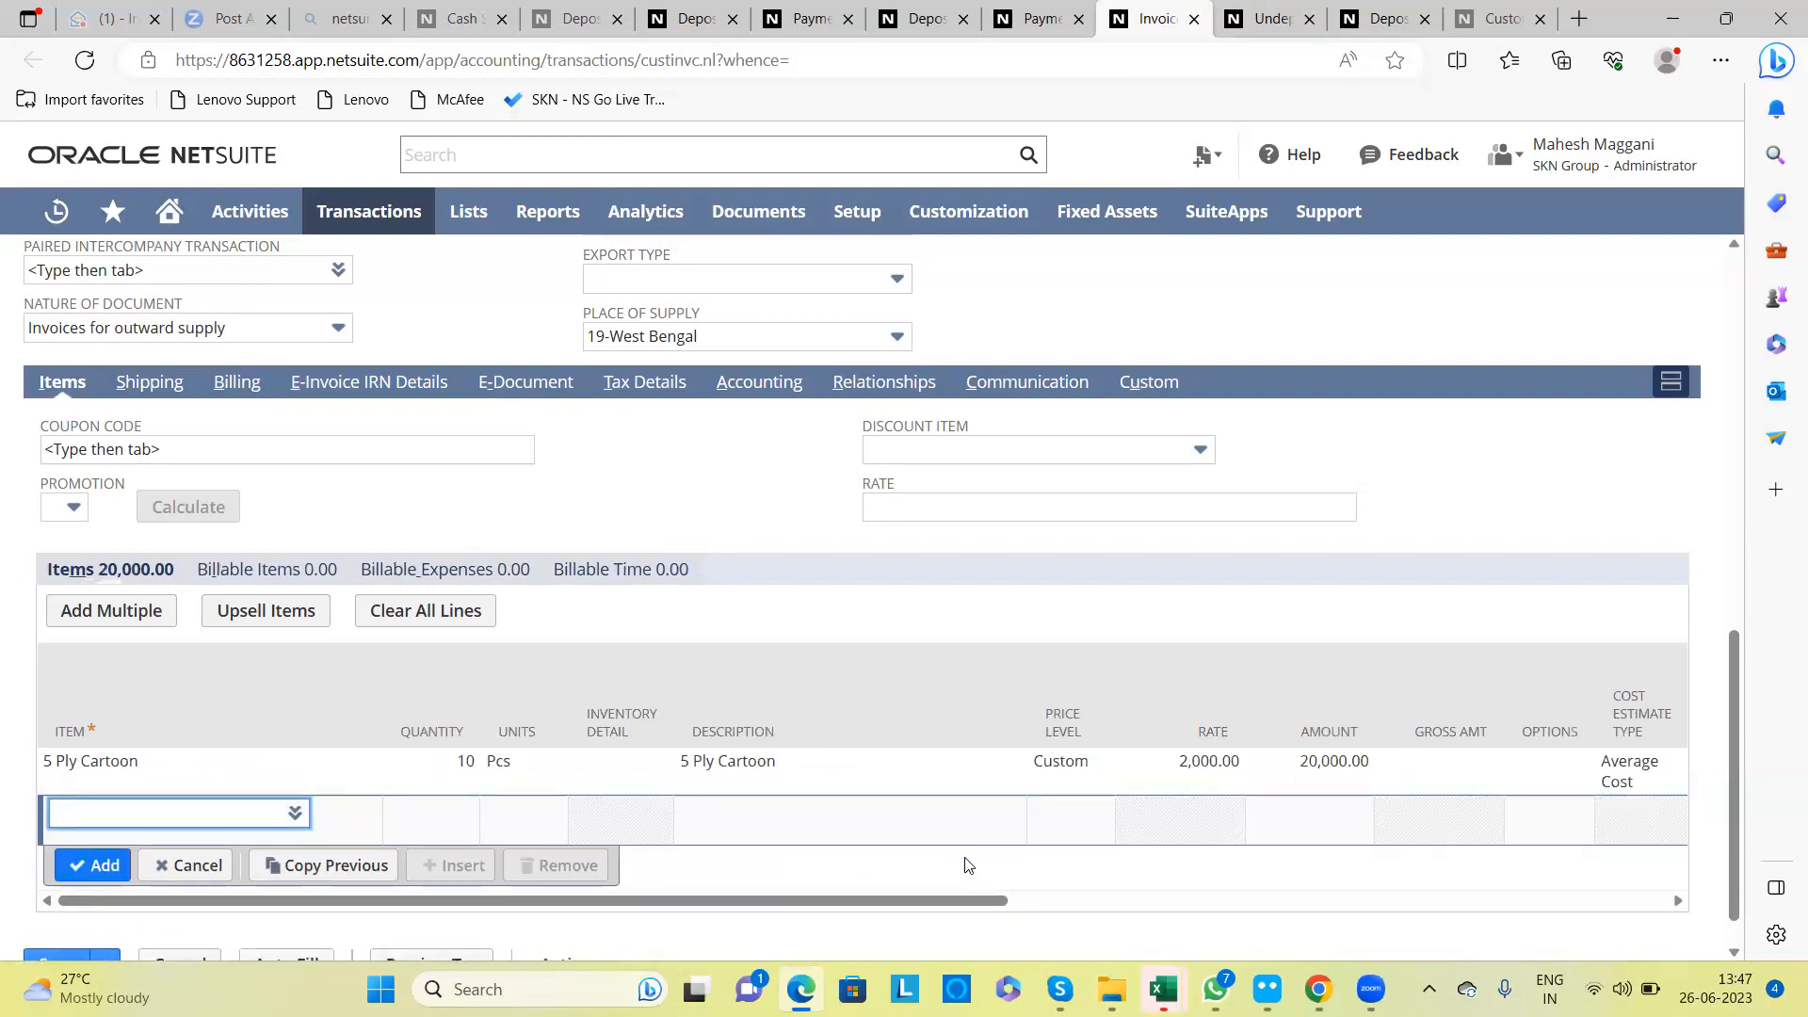
Step: Review the added line's tax columns and the CGST and SGST amounts in the invoice summary
scroll(1328, 855, "right", 10)
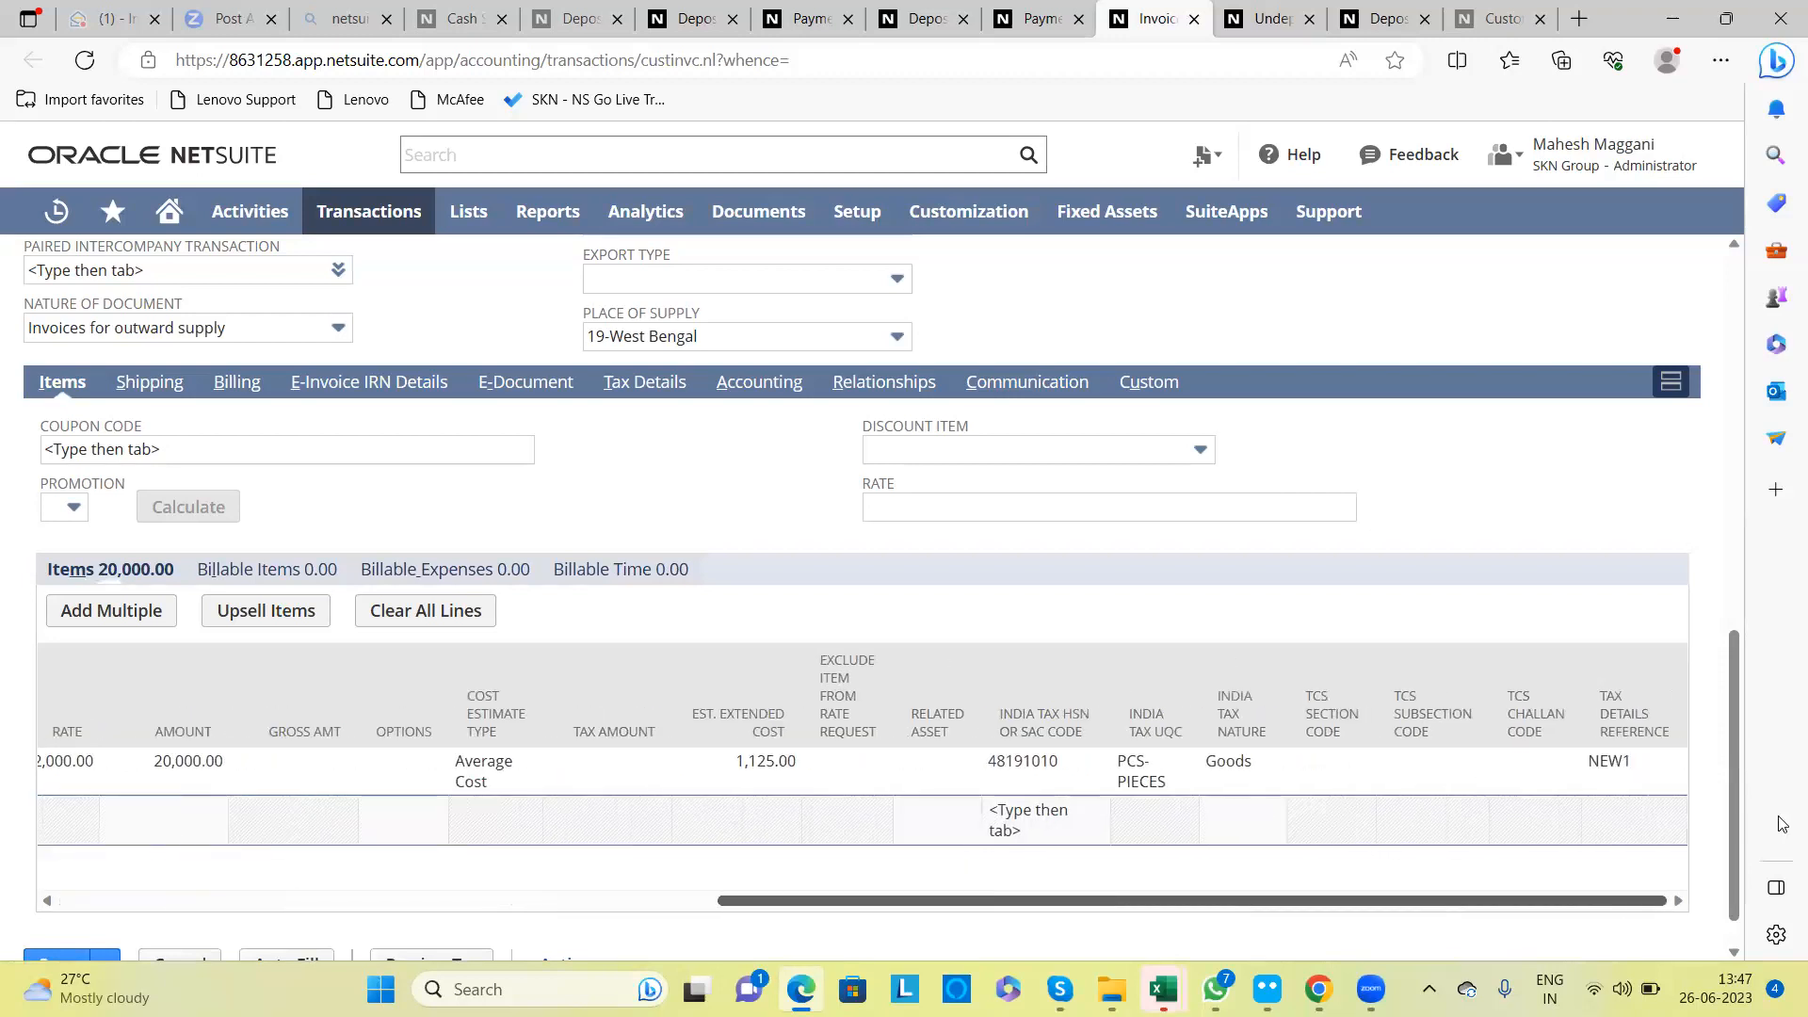
left_click_drag(1778, 816, 2, 881)
scroll(541, 489, "up", 3)
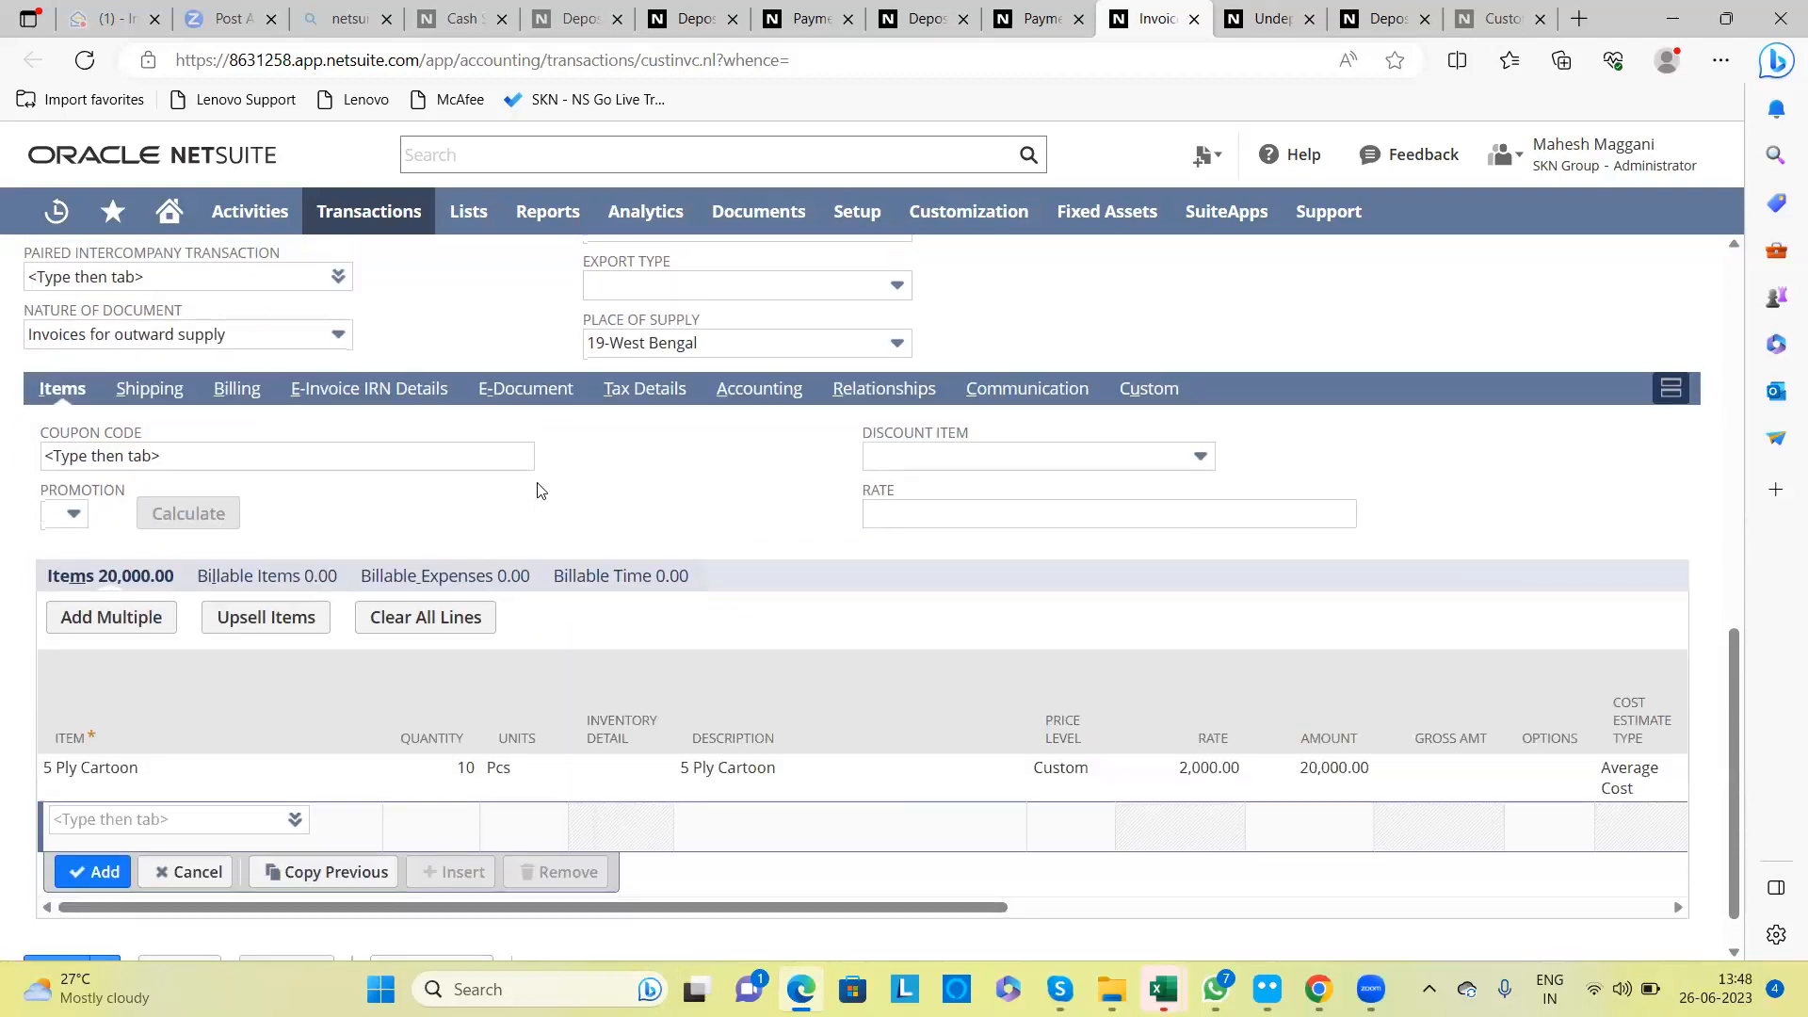
scroll(542, 490, "up", 7)
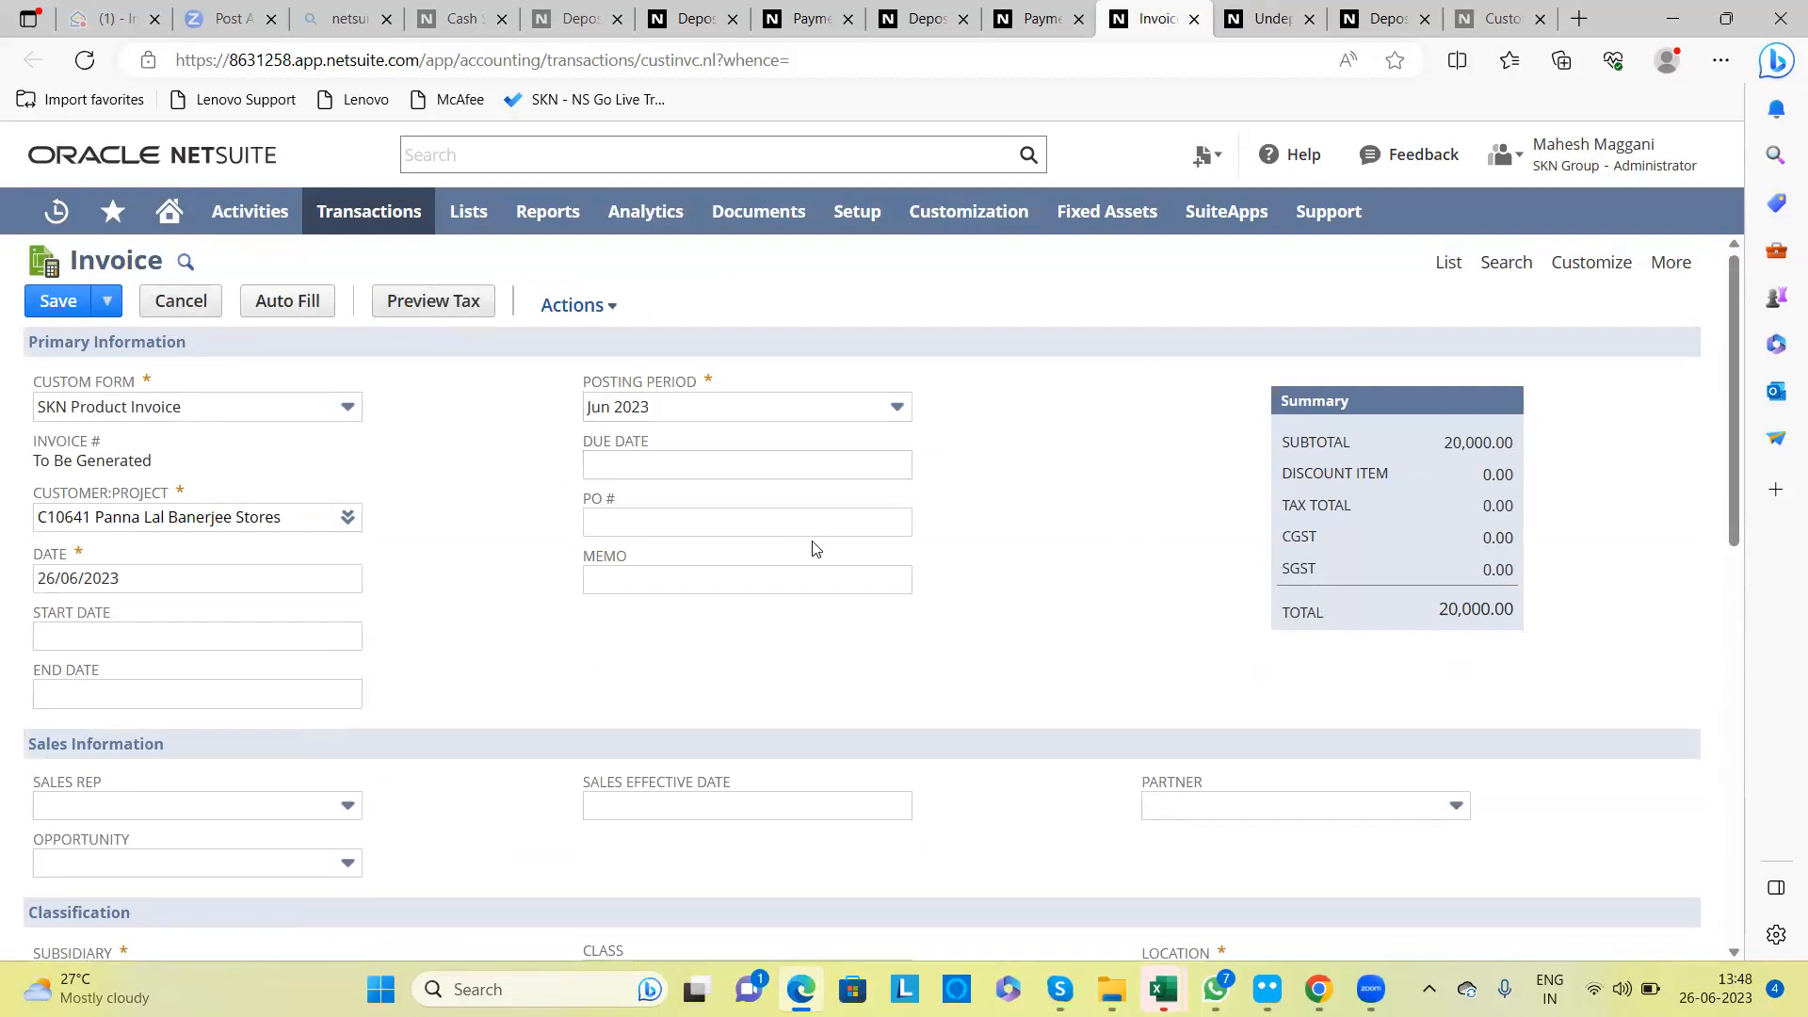
mouse_move(1300, 539)
left_mouse_down()
mouse_move(1319, 537)
mouse_move(1282, 538)
left_mouse_up()
left_click(1102, 516)
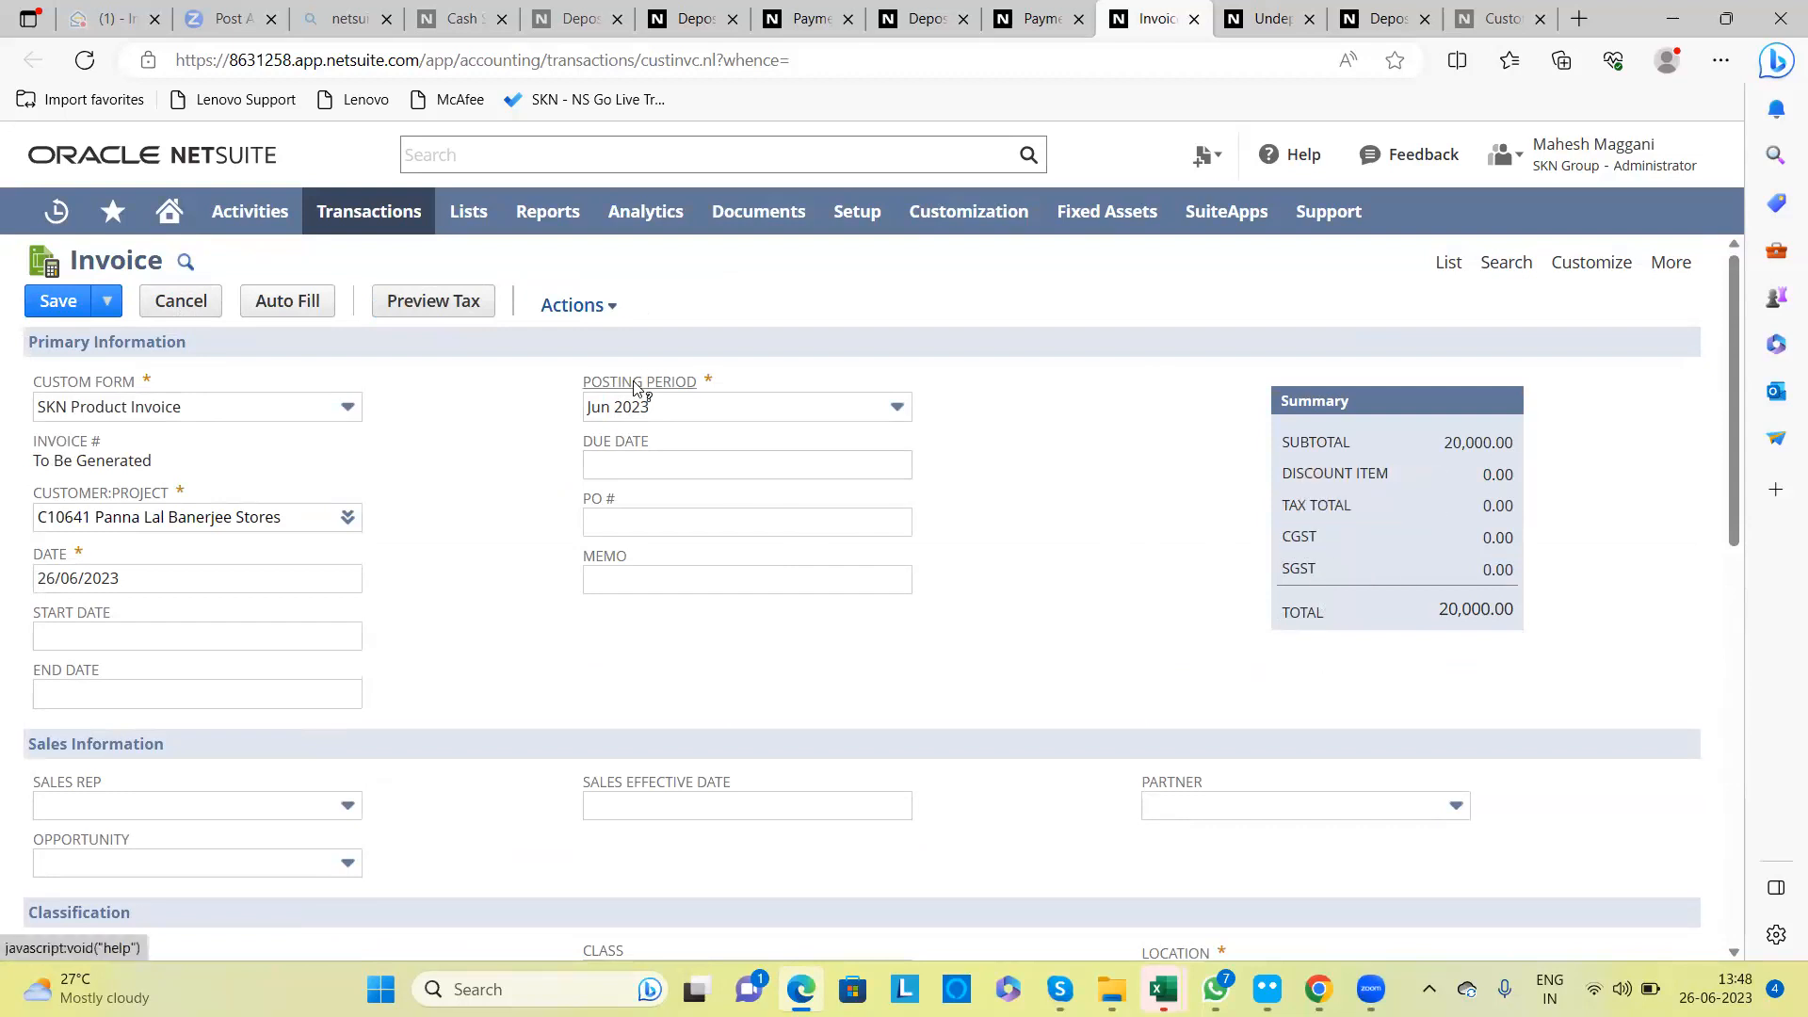
Step: Try to save the invoice and dismiss the missing-value alert
left_click(107, 301)
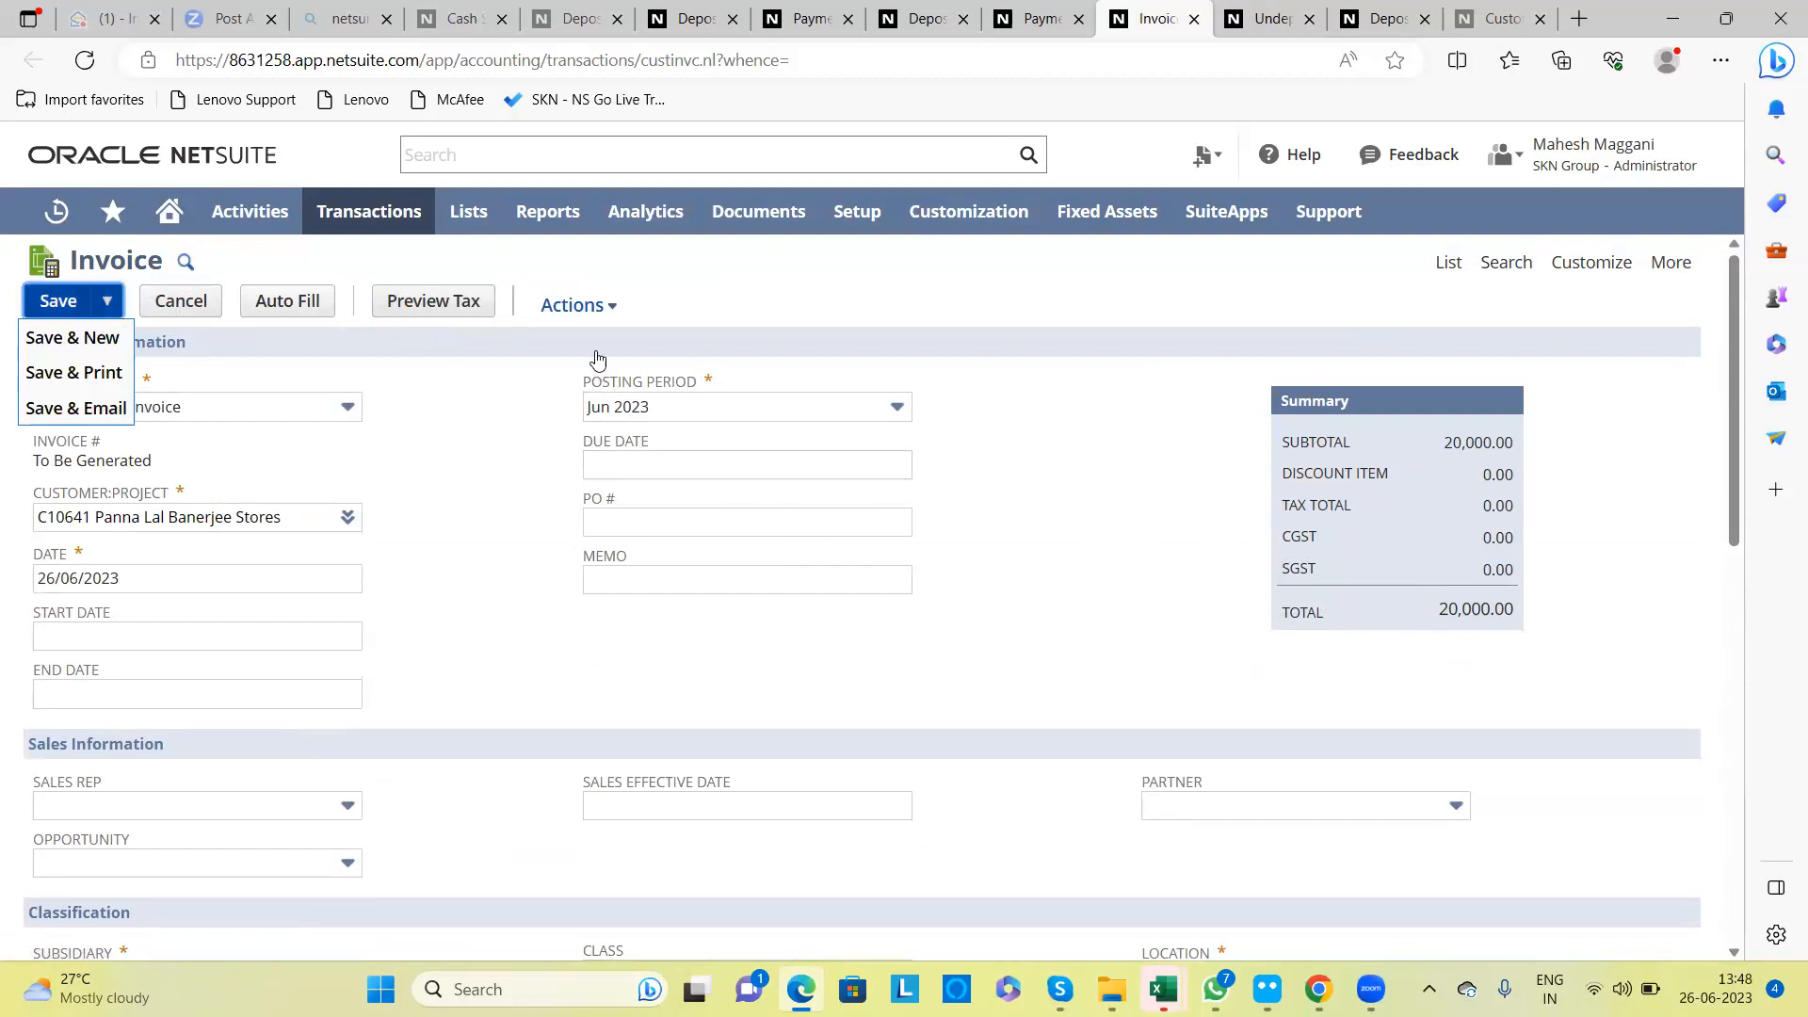
left_click(41, 307)
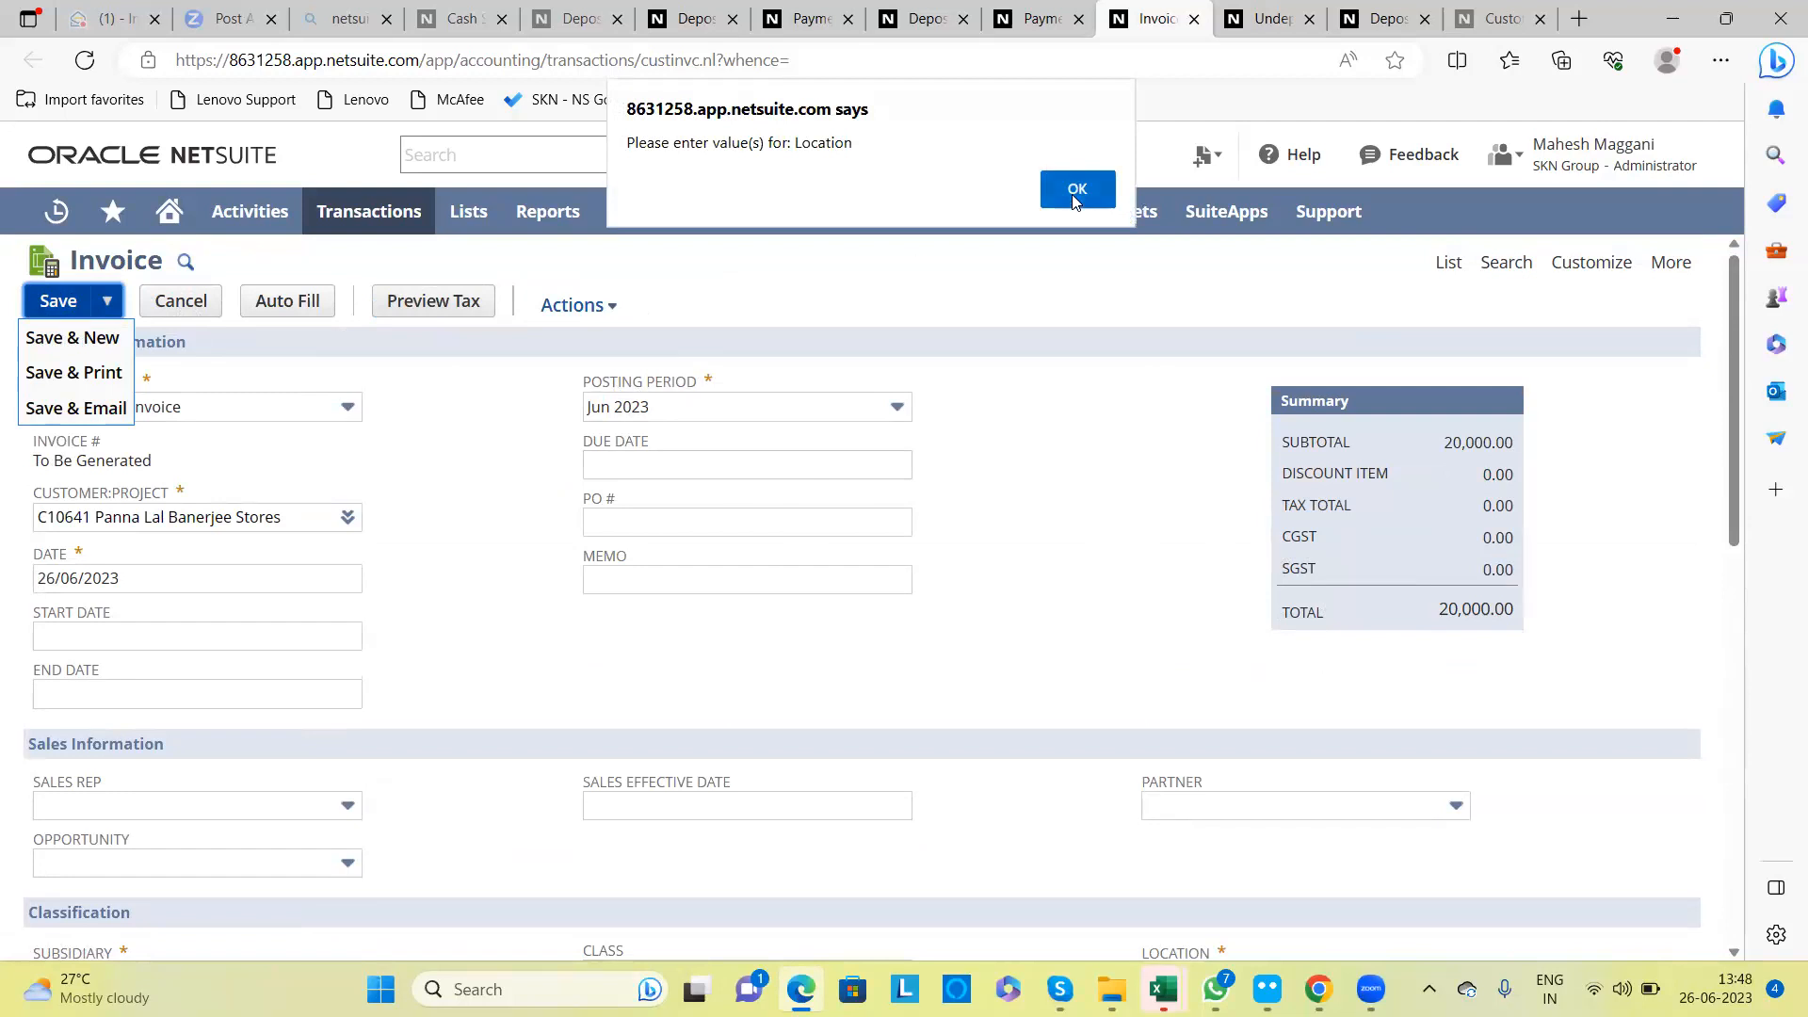
left_click(1077, 192)
left_click(1079, 199)
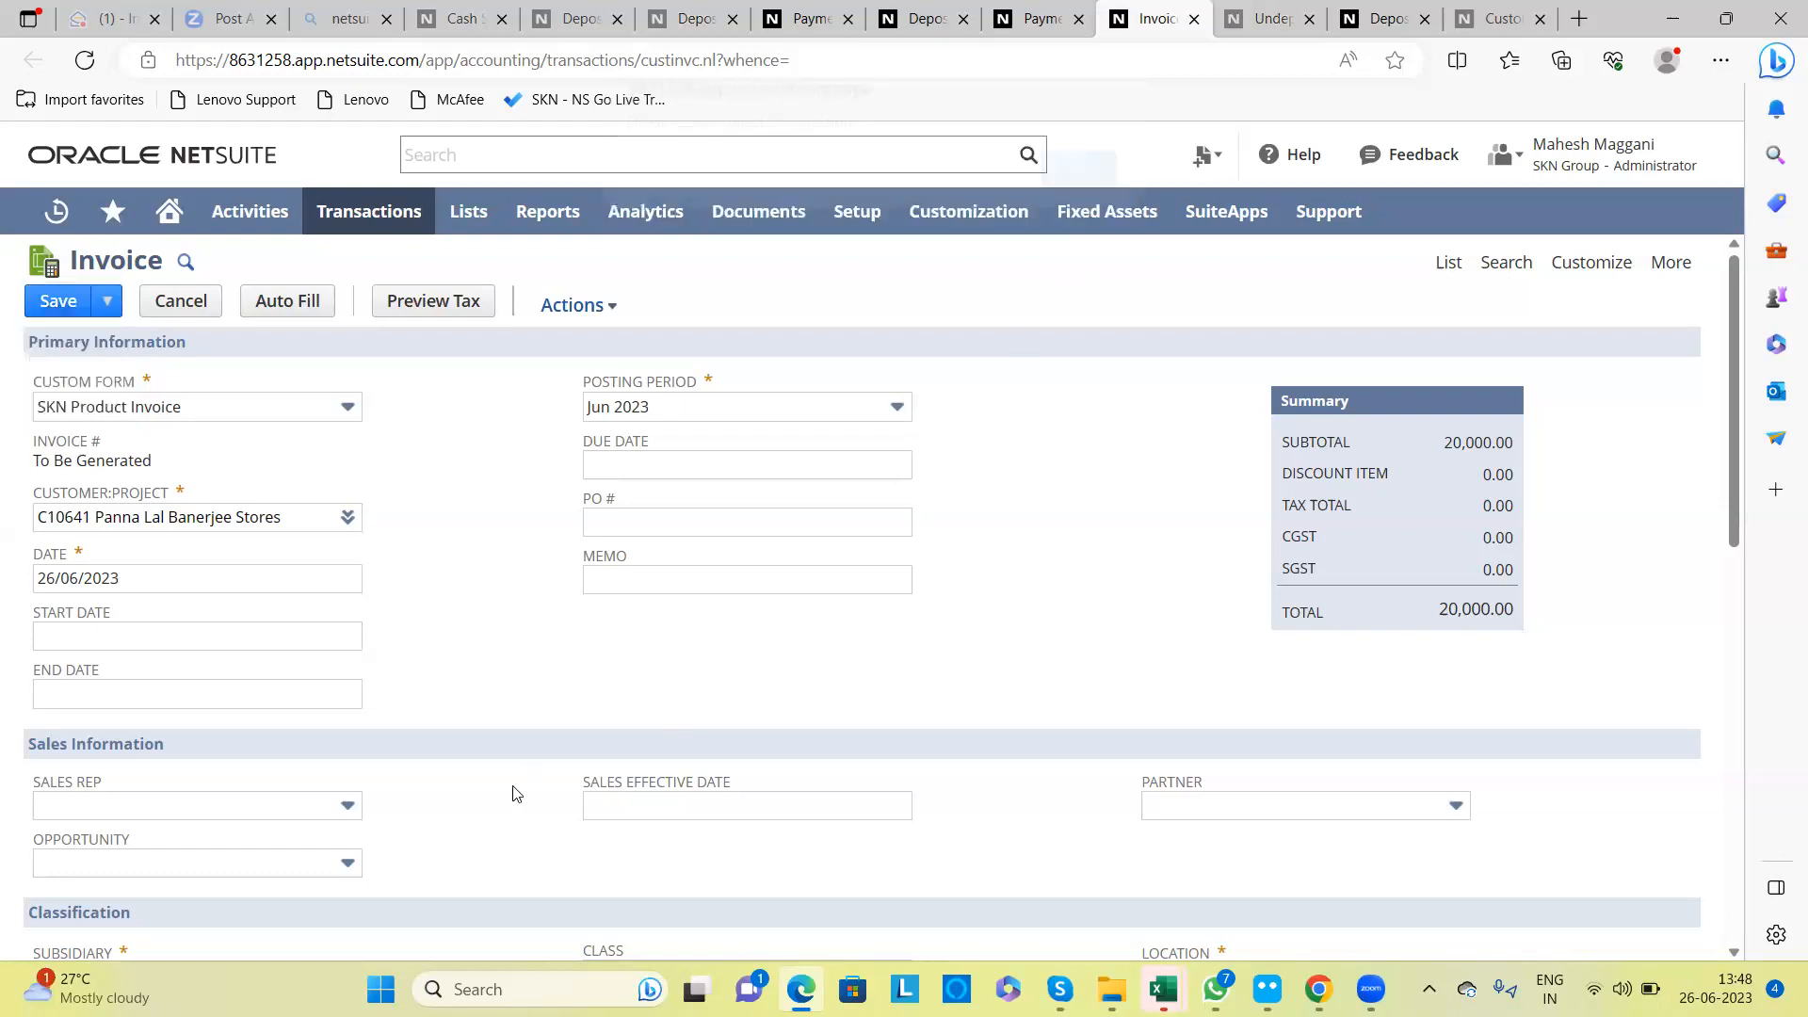
Step: Set the invoice's location to Karah - MFG (Tobe Deleted) in the Classification section
scroll(492, 676, "down", 8)
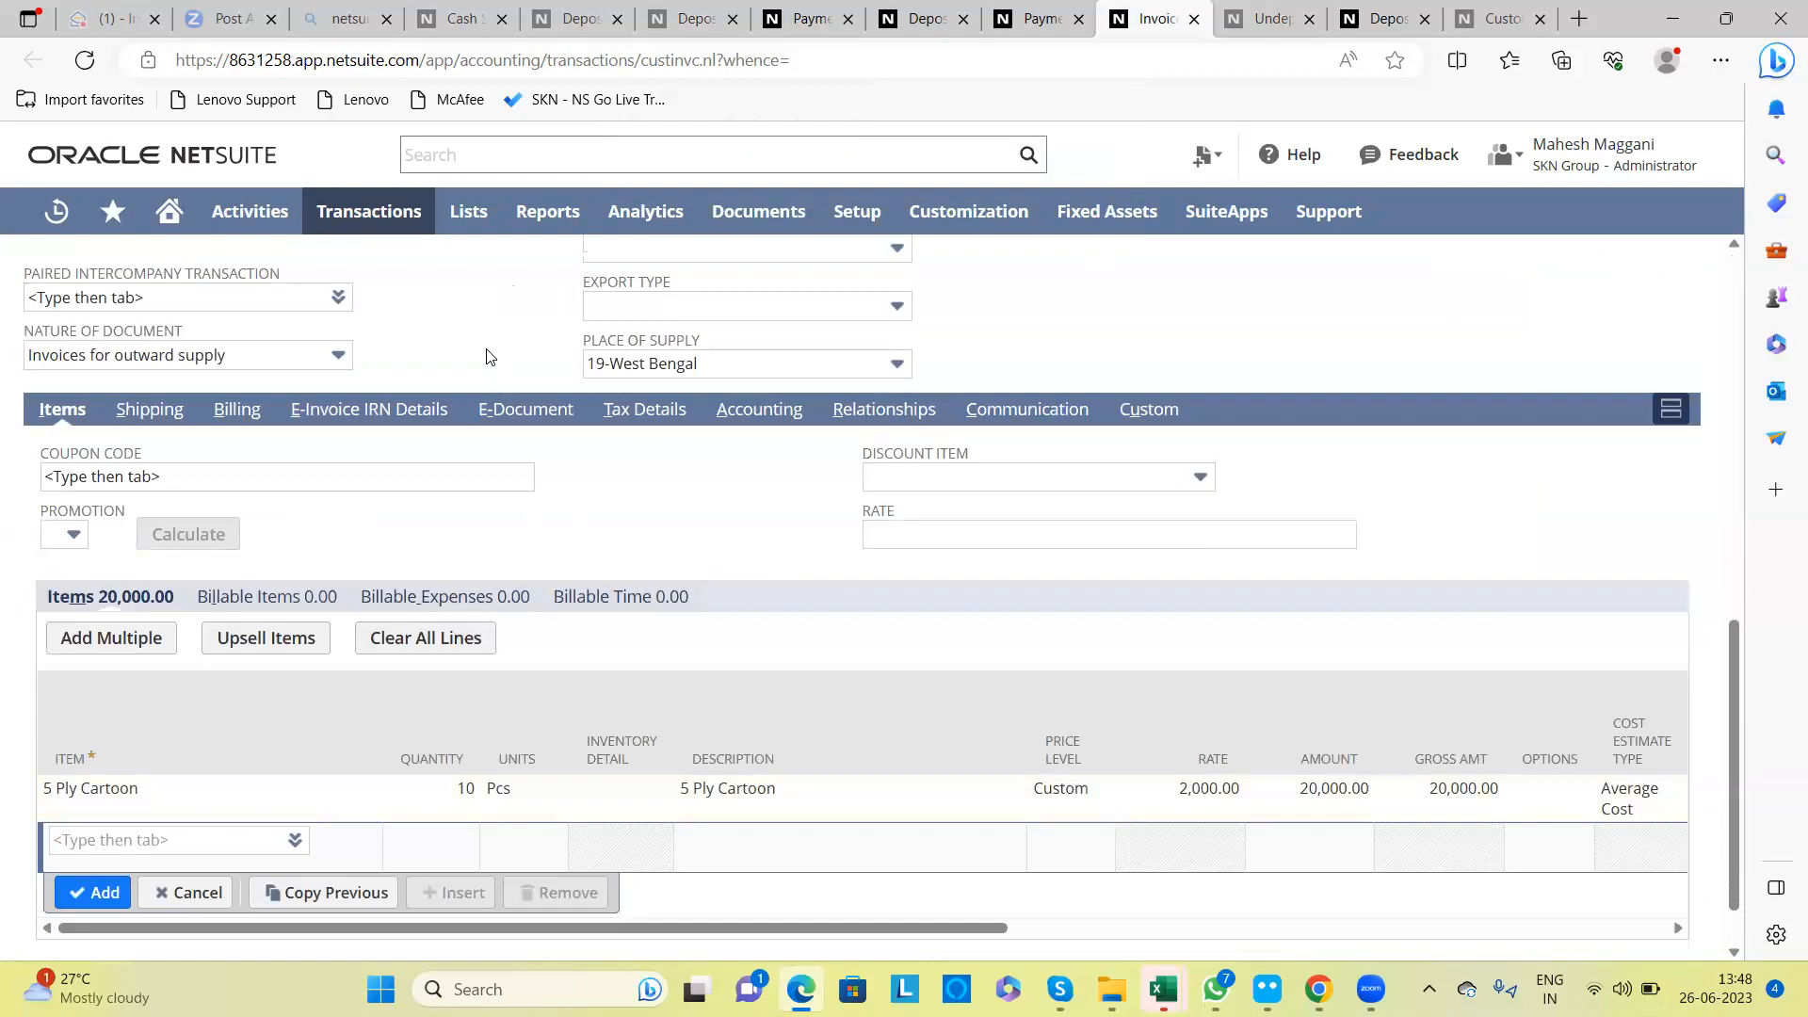
scroll(489, 356, "up", 3)
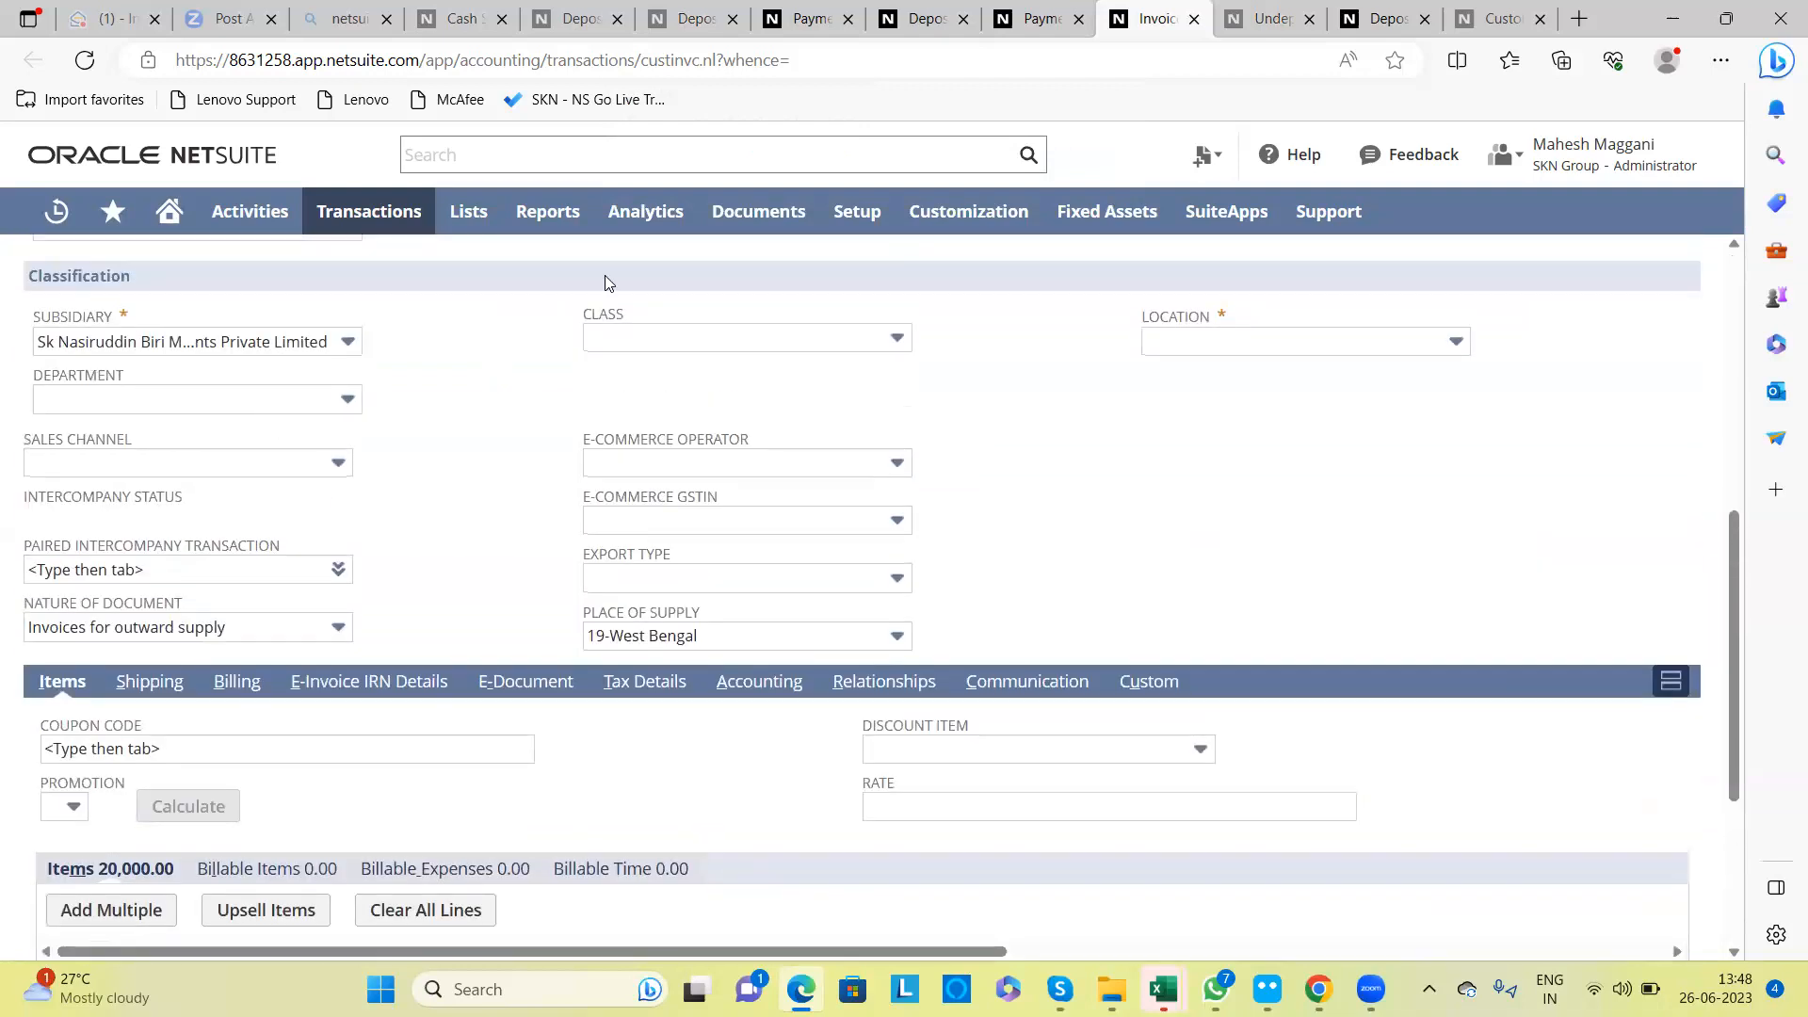
left_click(1288, 343)
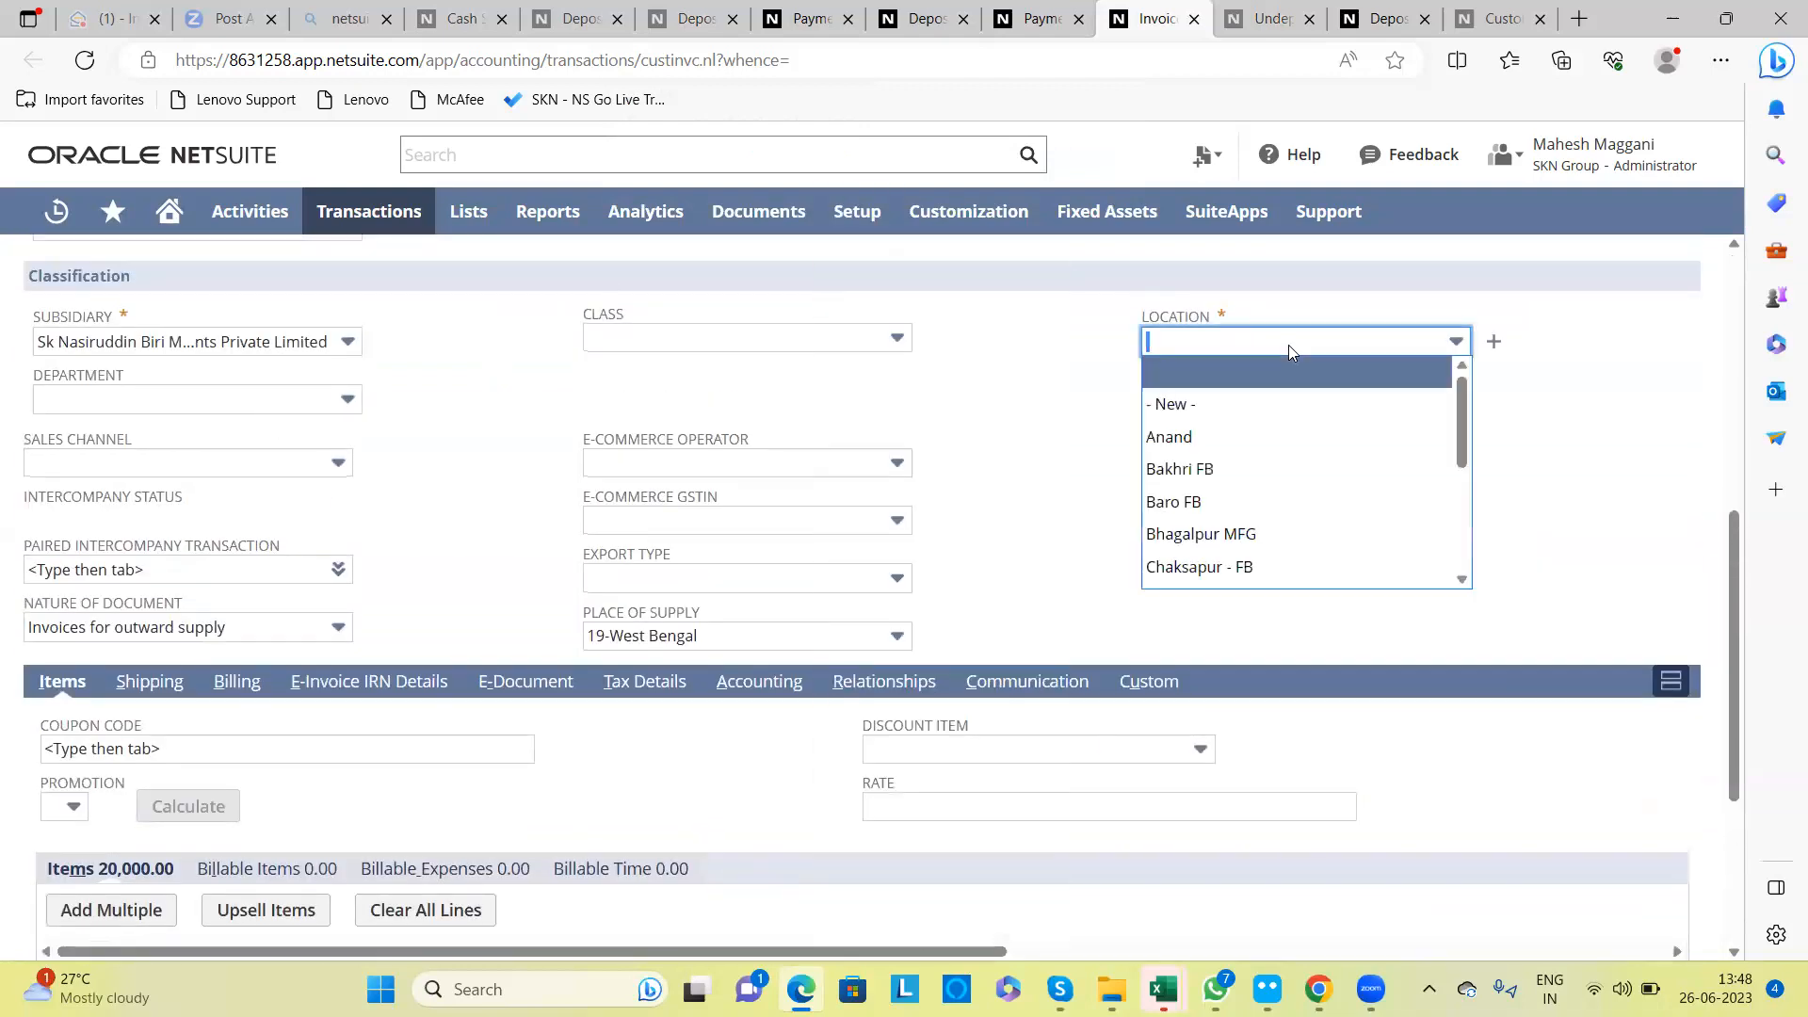
left_click_drag(1460, 435, 1477, 513)
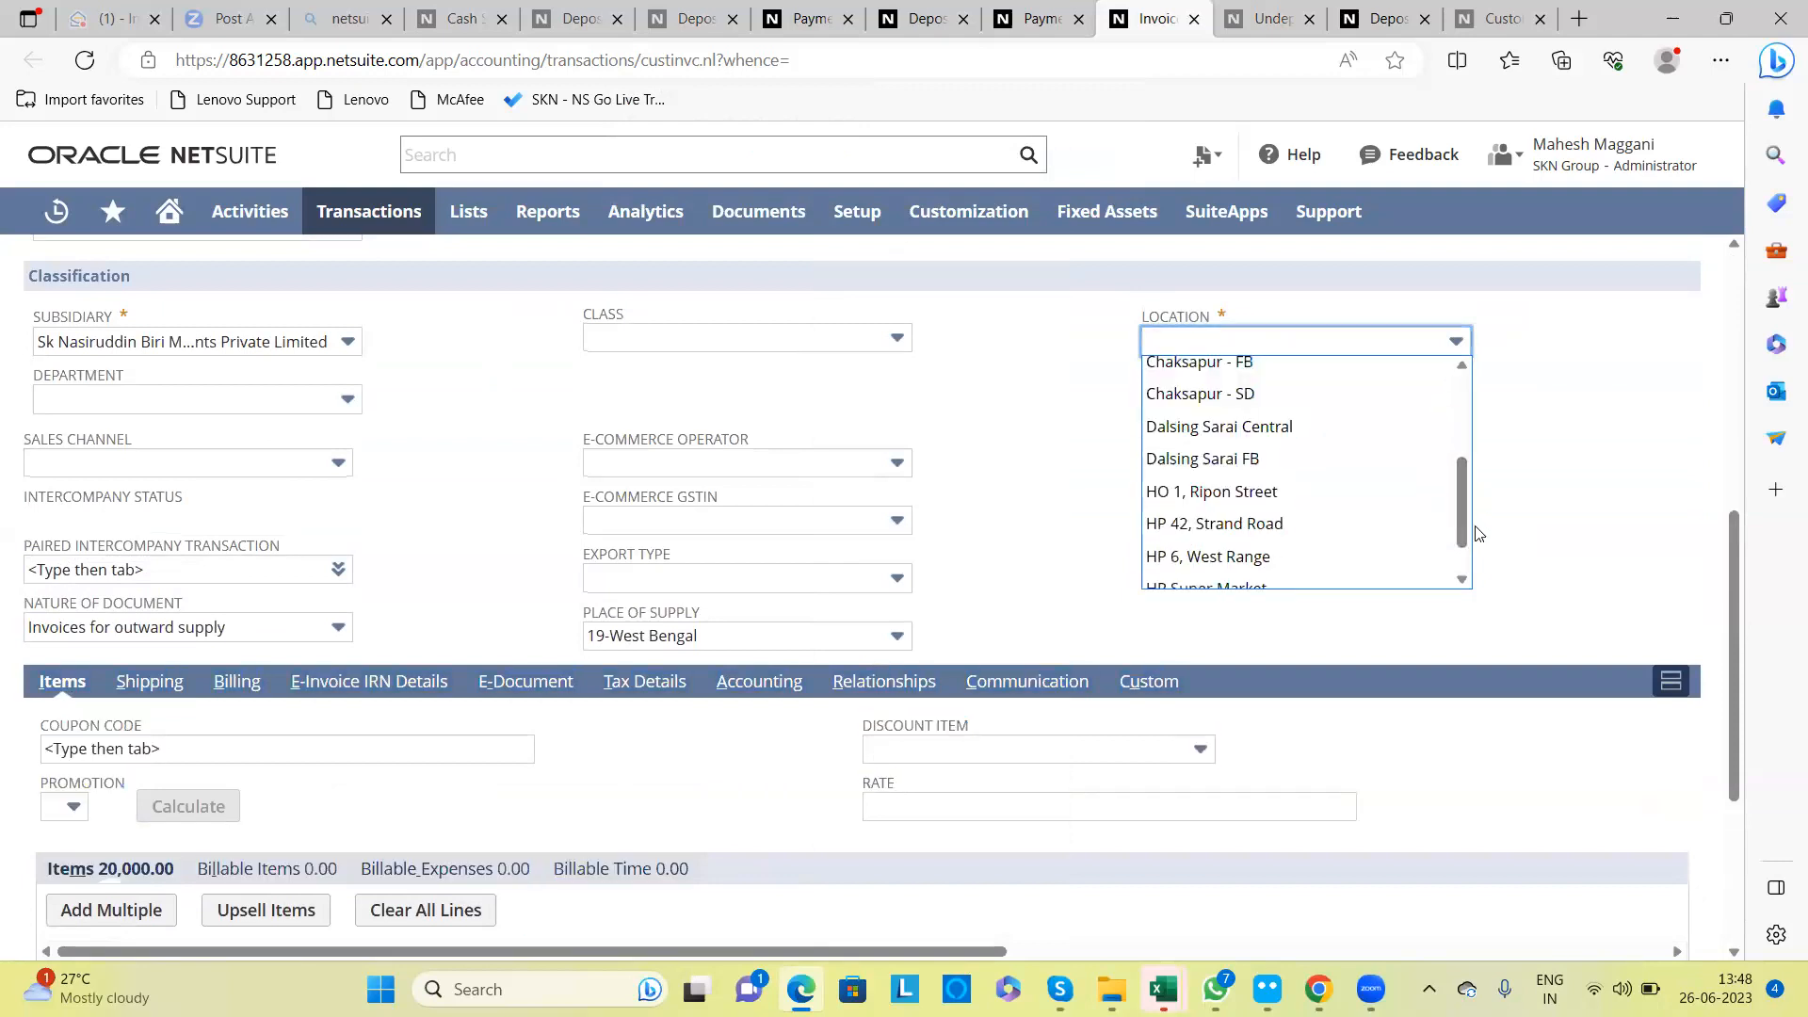
left_click(1477, 541)
left_click(1455, 342)
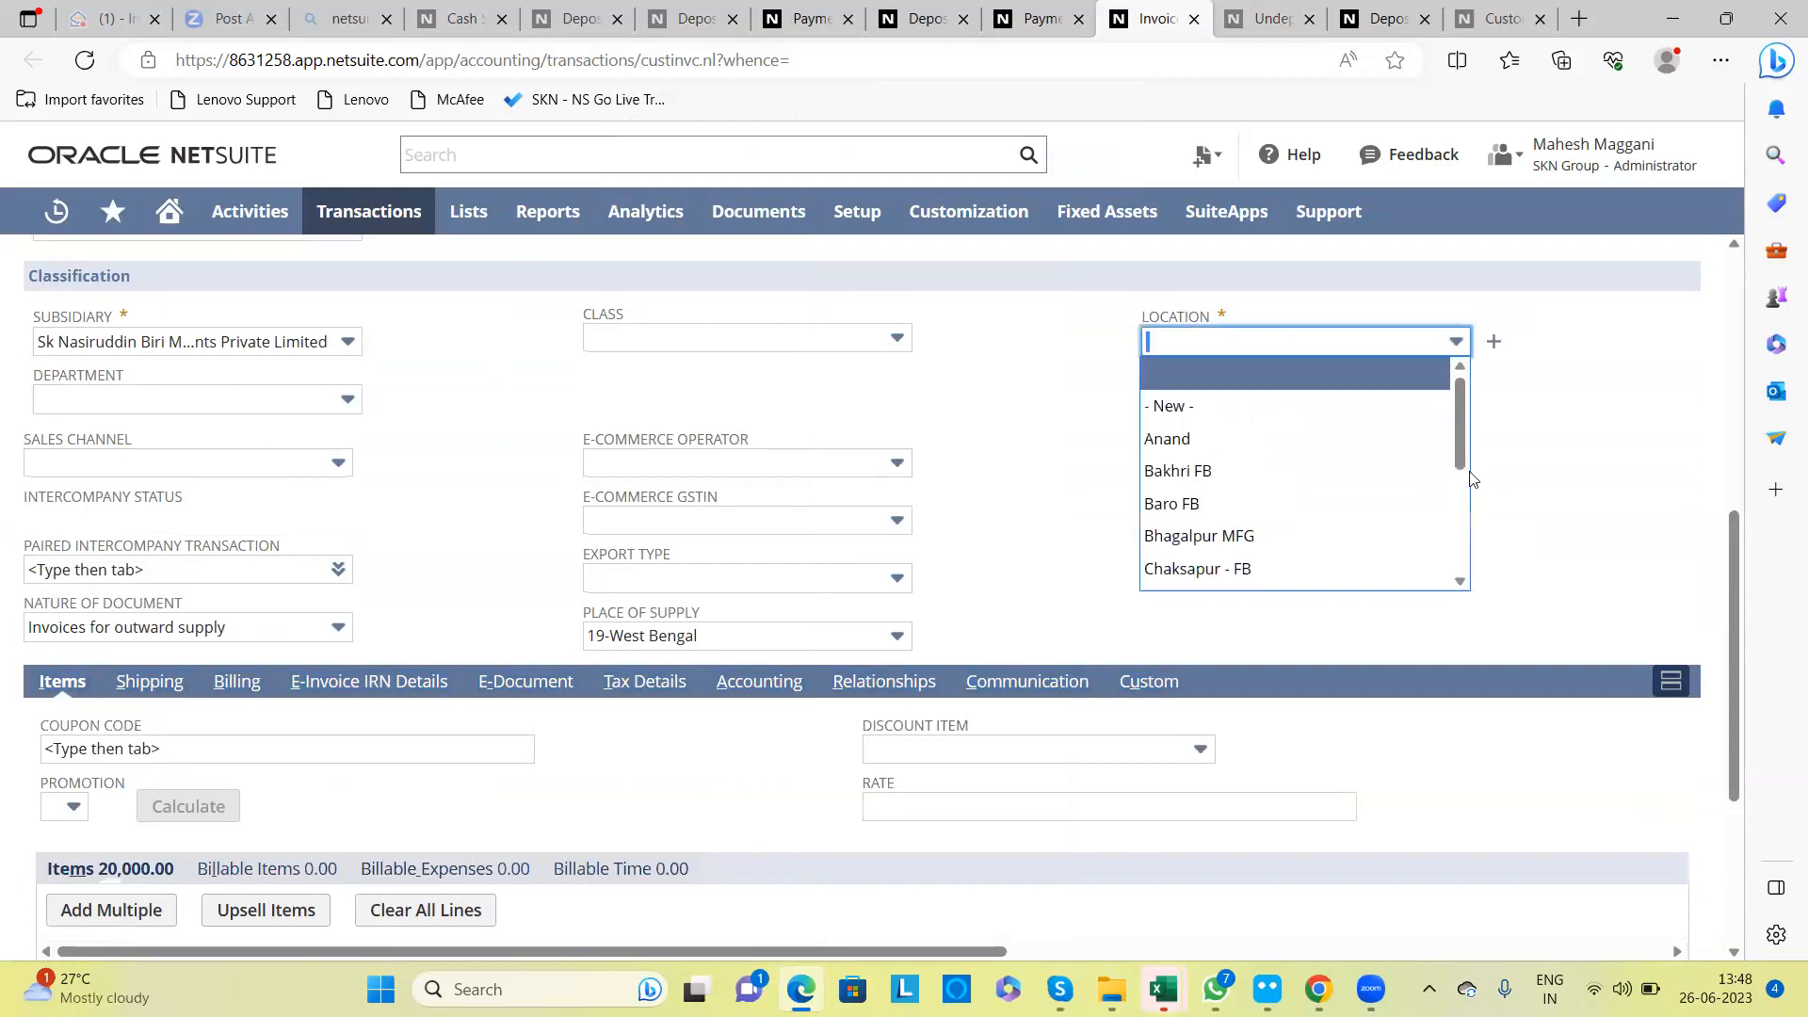
left_click(1462, 581)
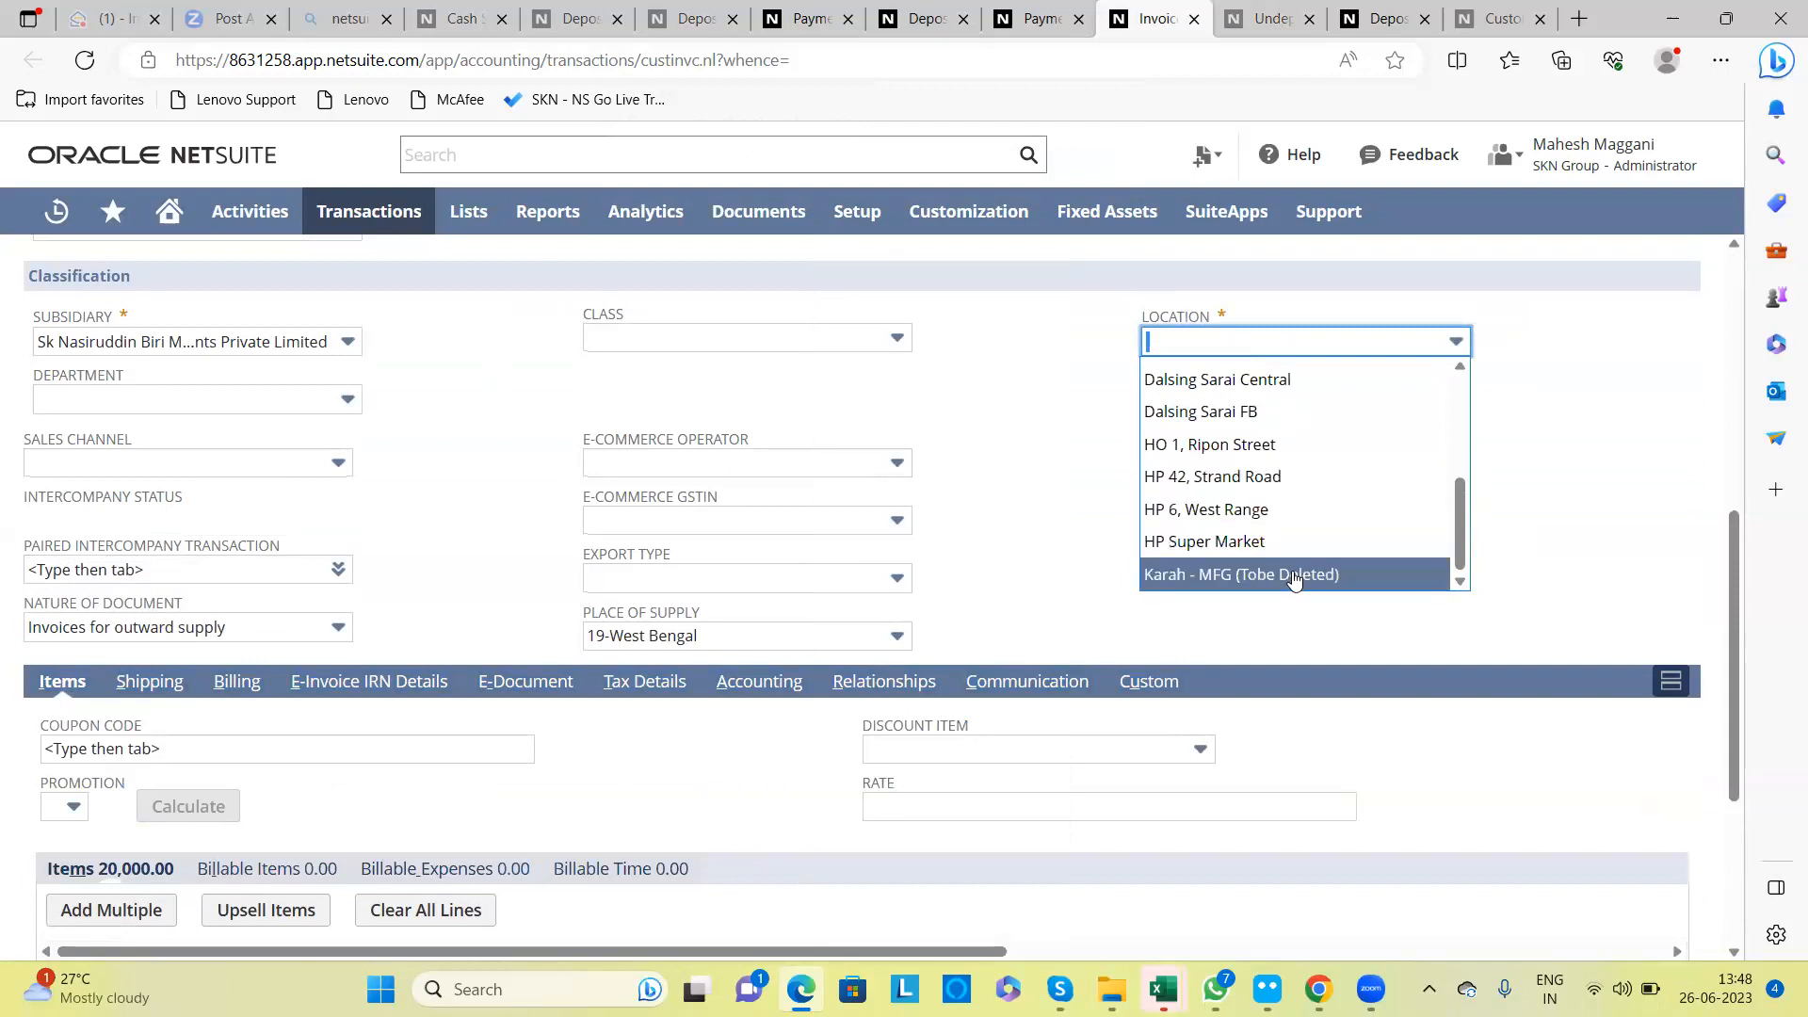
left_click(1074, 537)
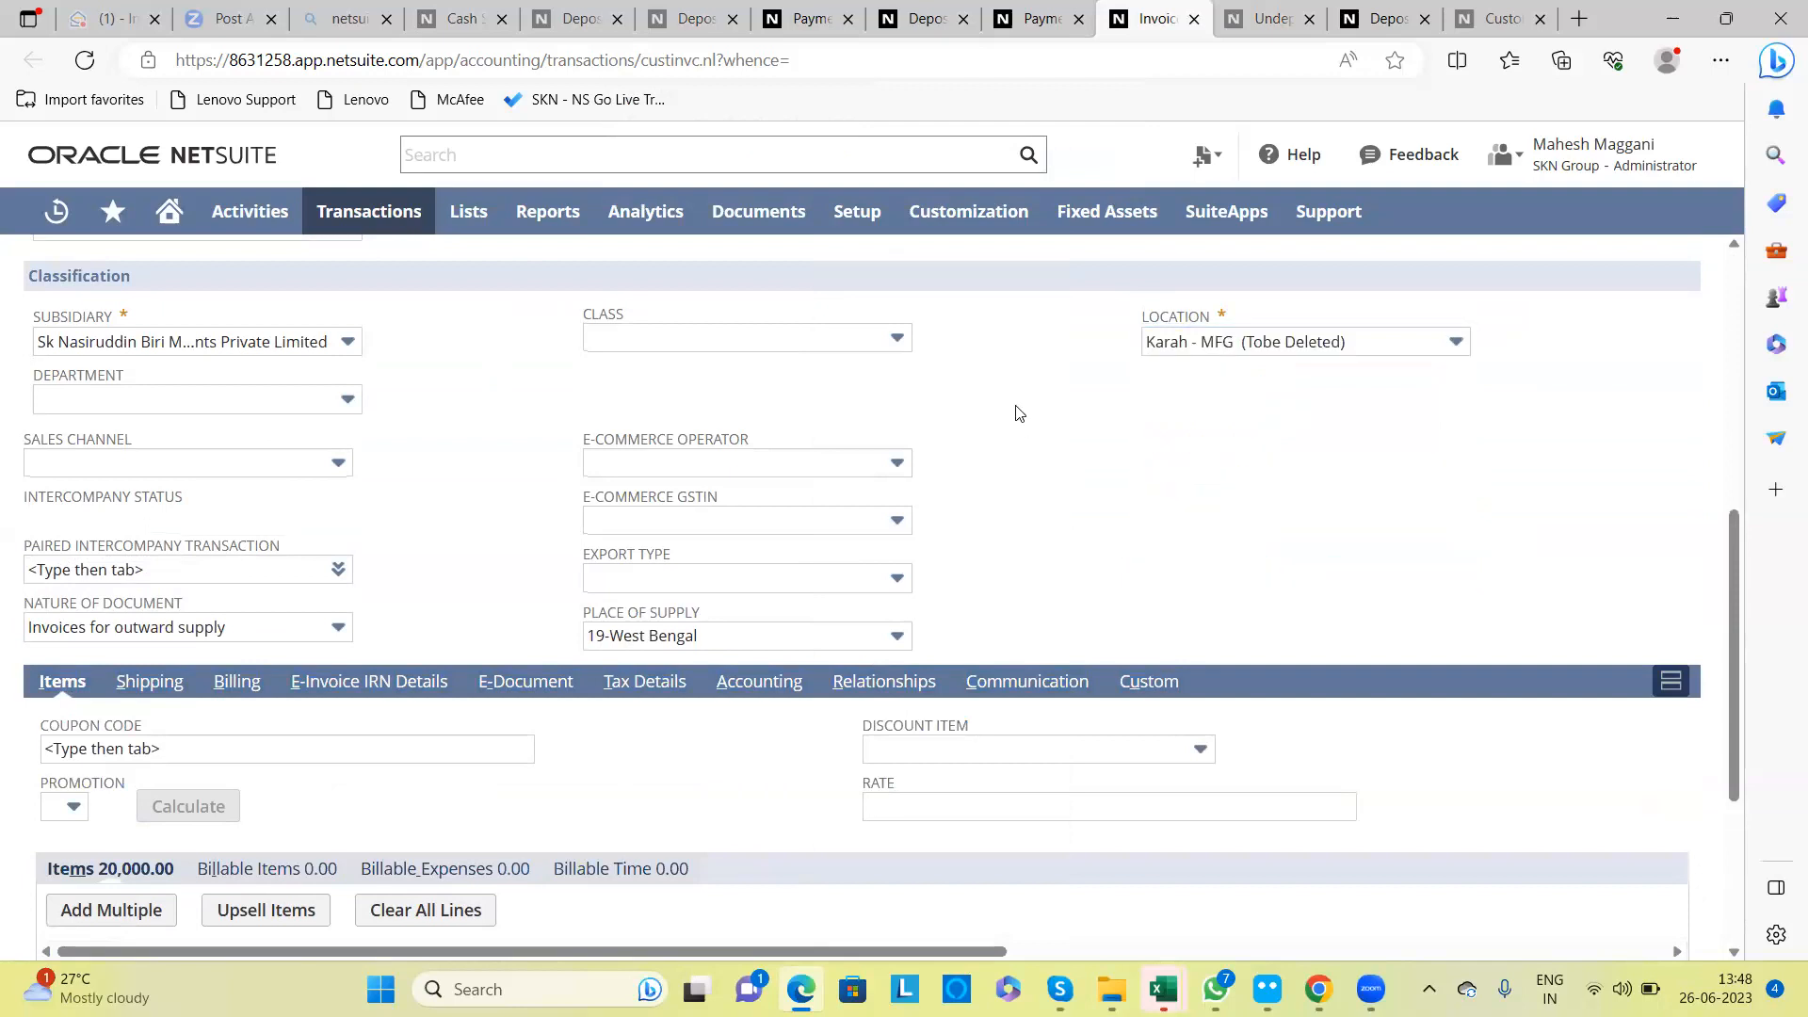
Step: Save the invoice and preview its tax in the summary
scroll(1016, 413, "up", 7)
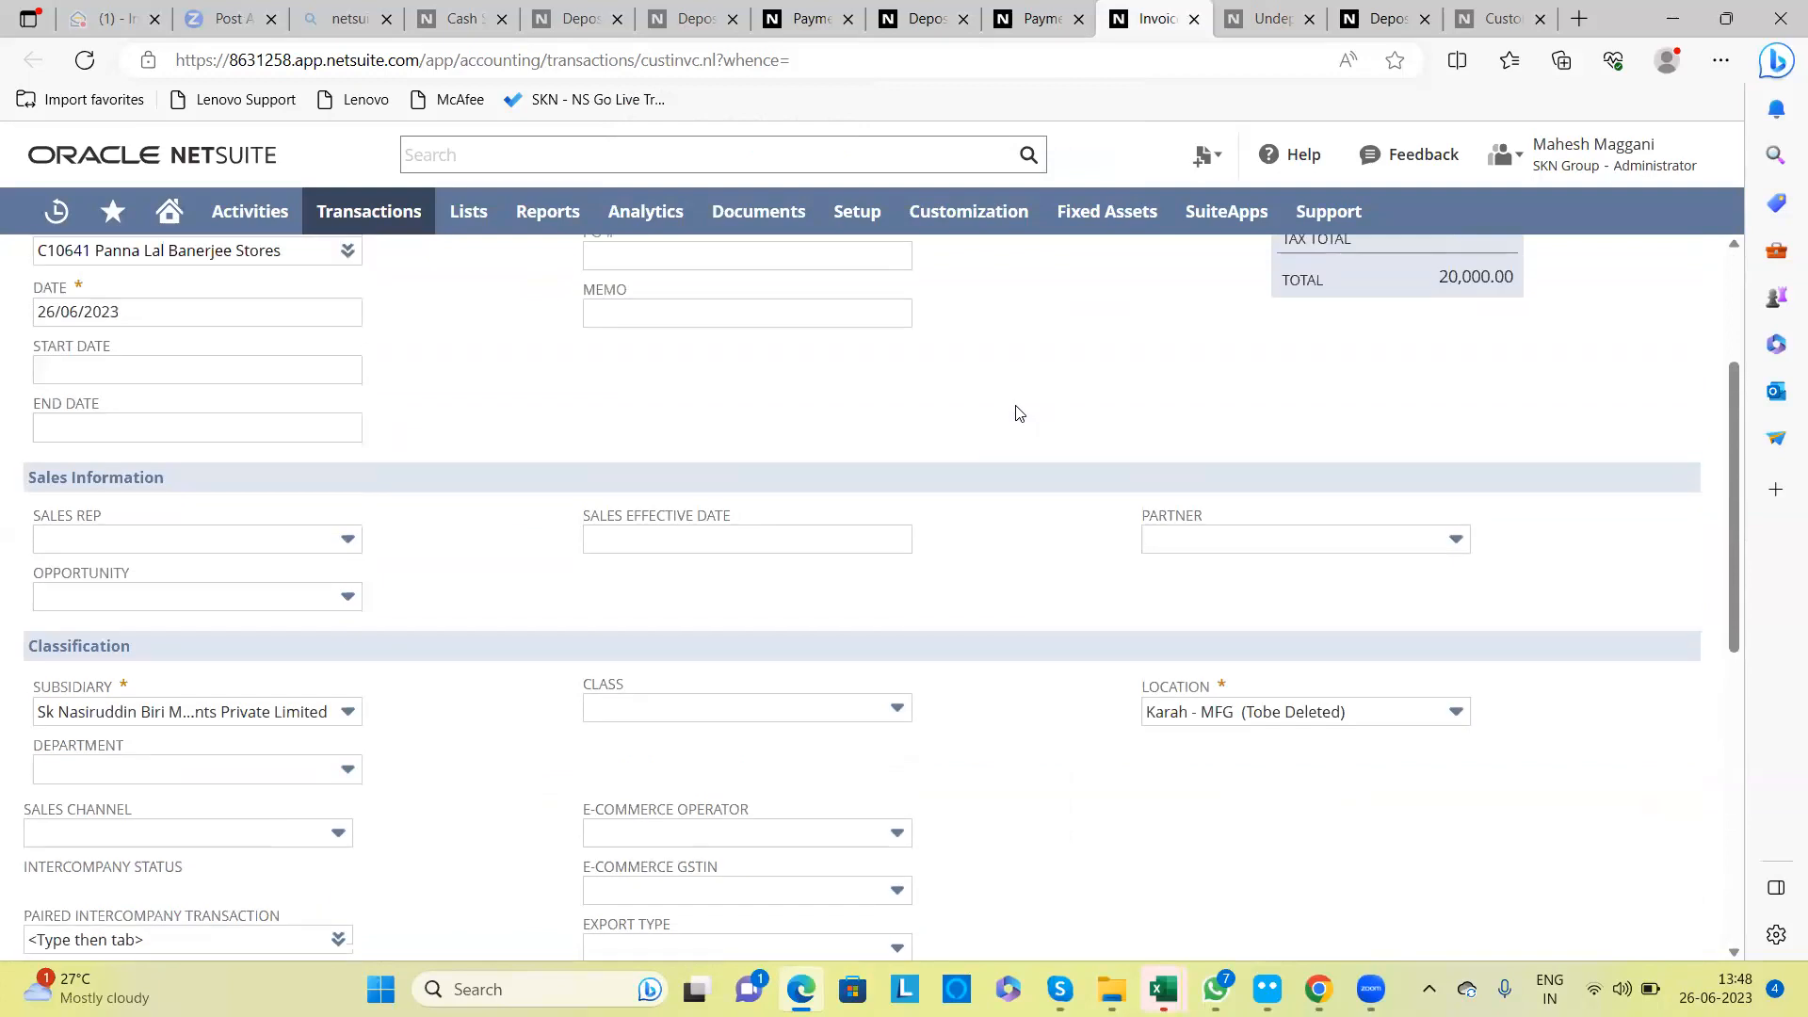
left_click(59, 300)
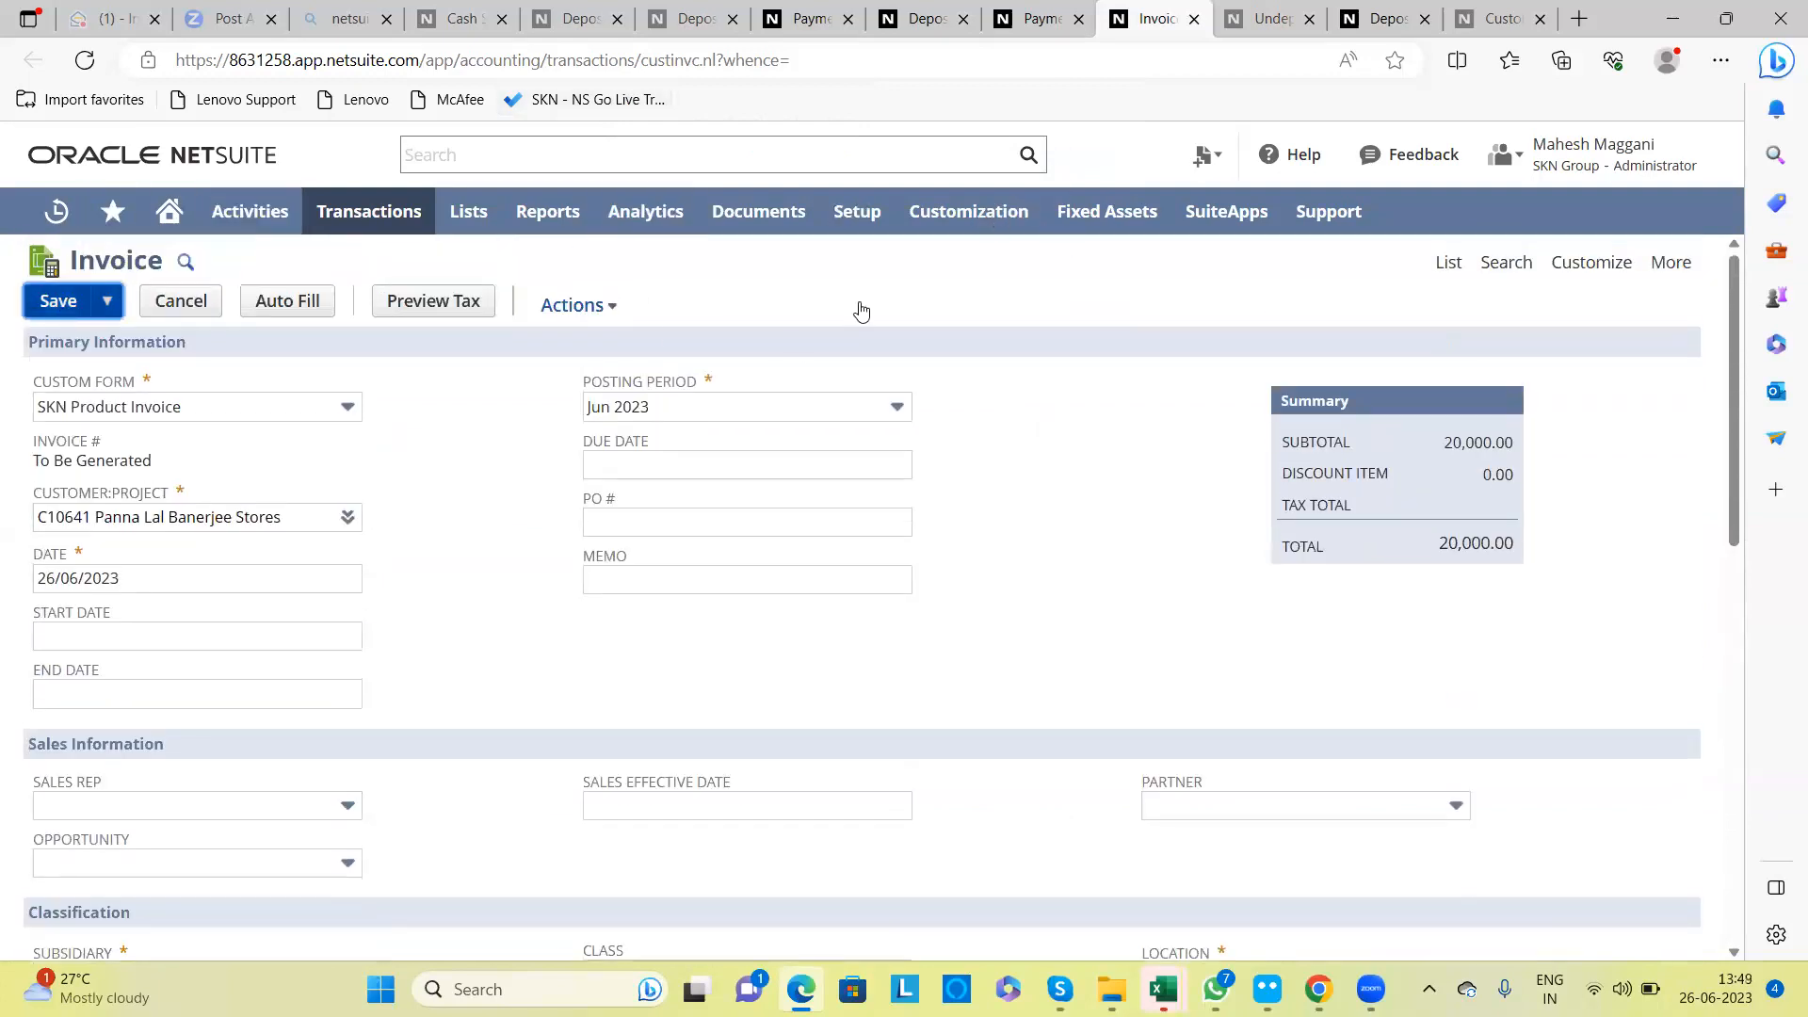
left_click(427, 306)
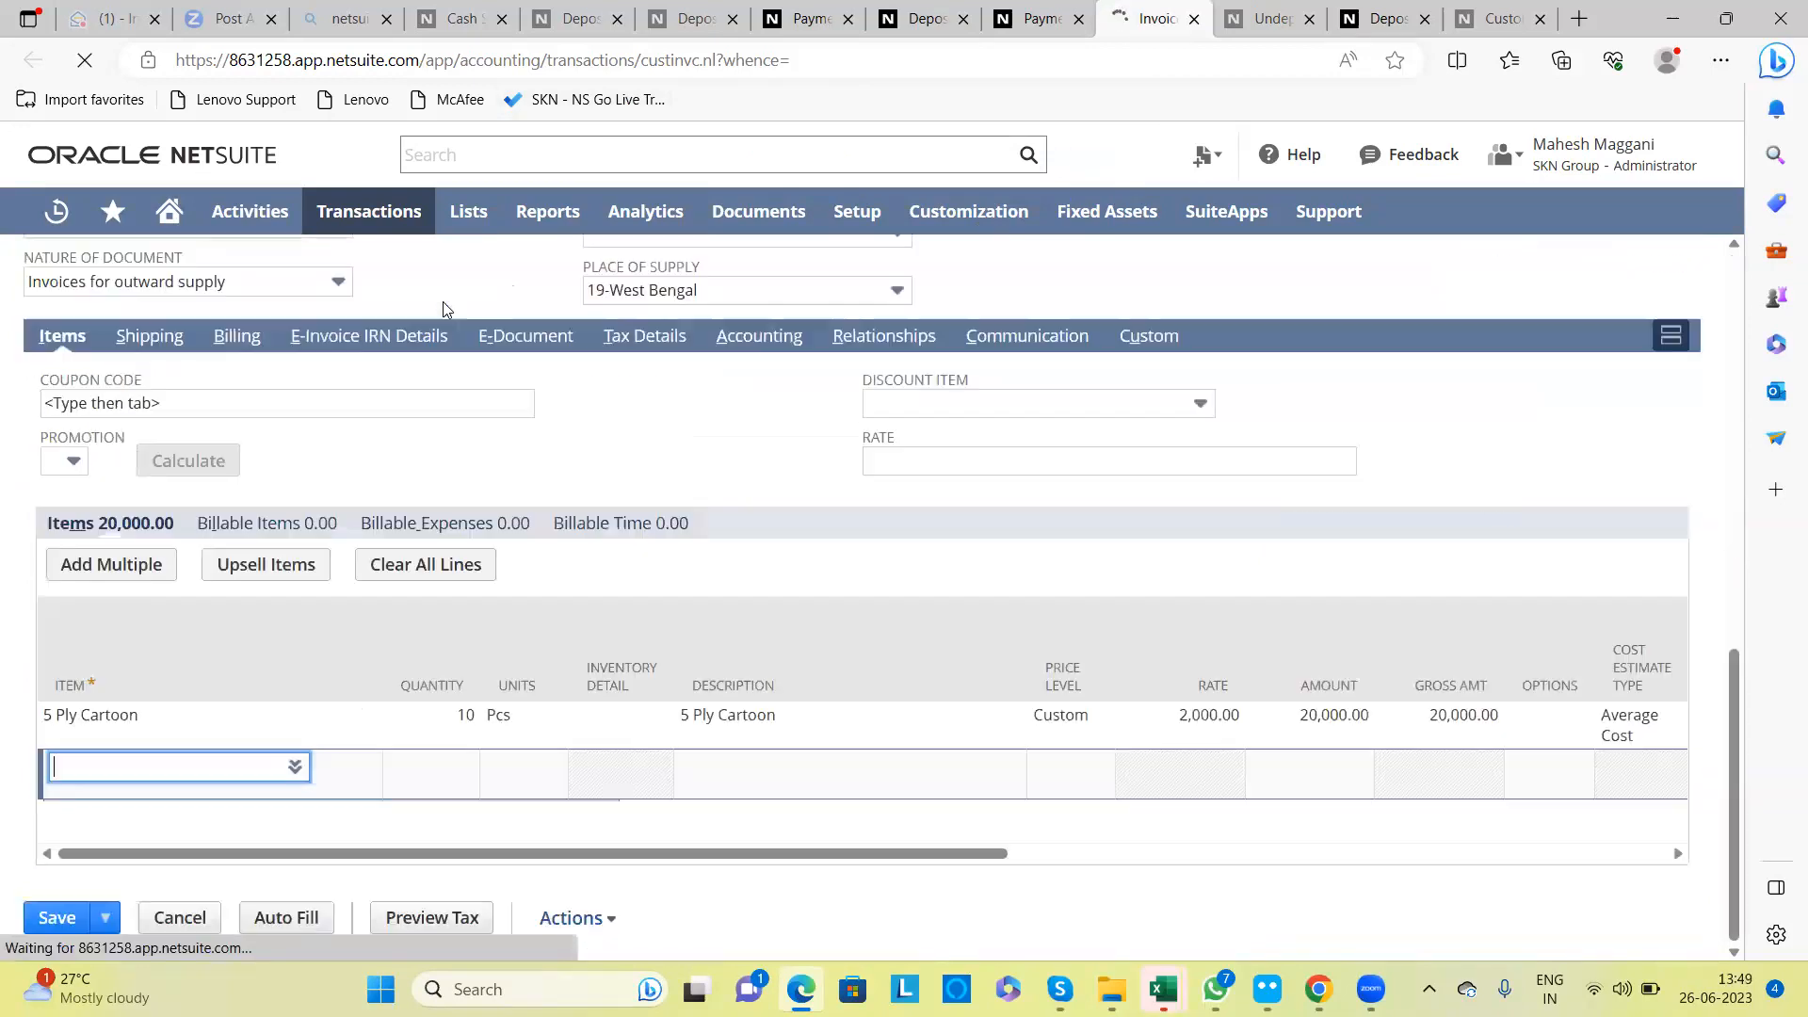
scroll(1025, 283, "up", 6)
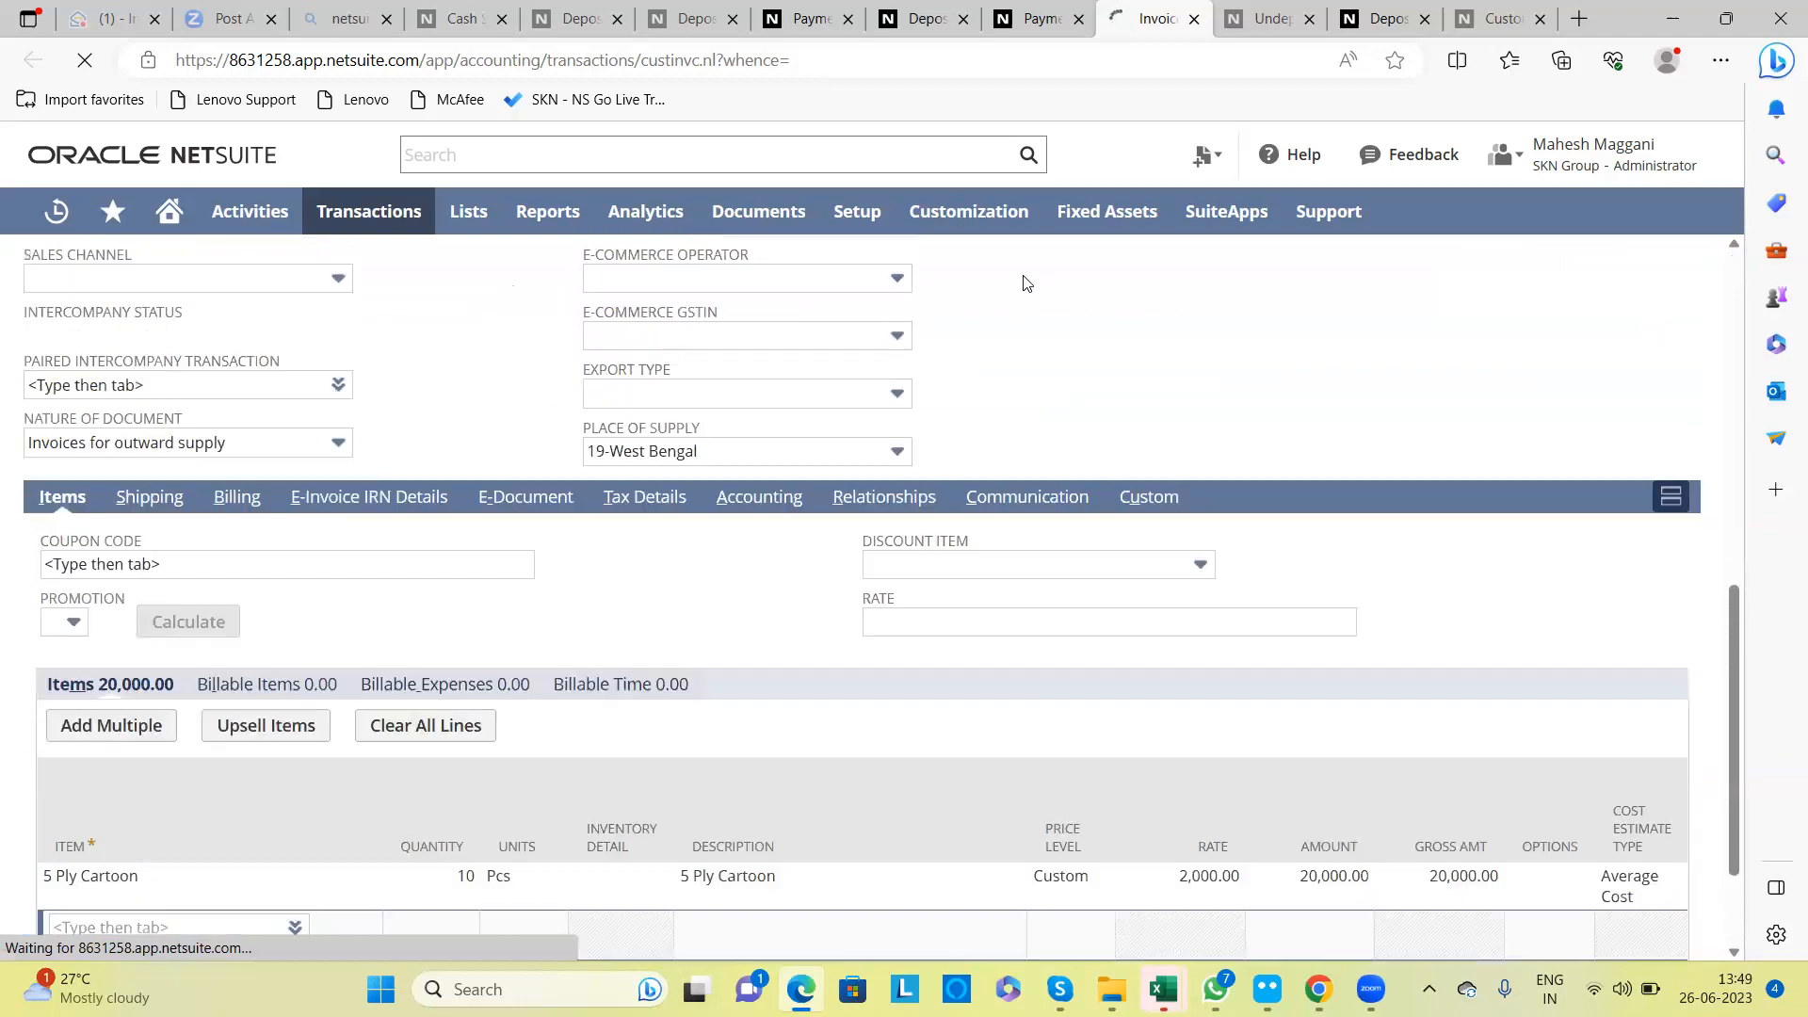
scroll(1025, 282, "up", 5)
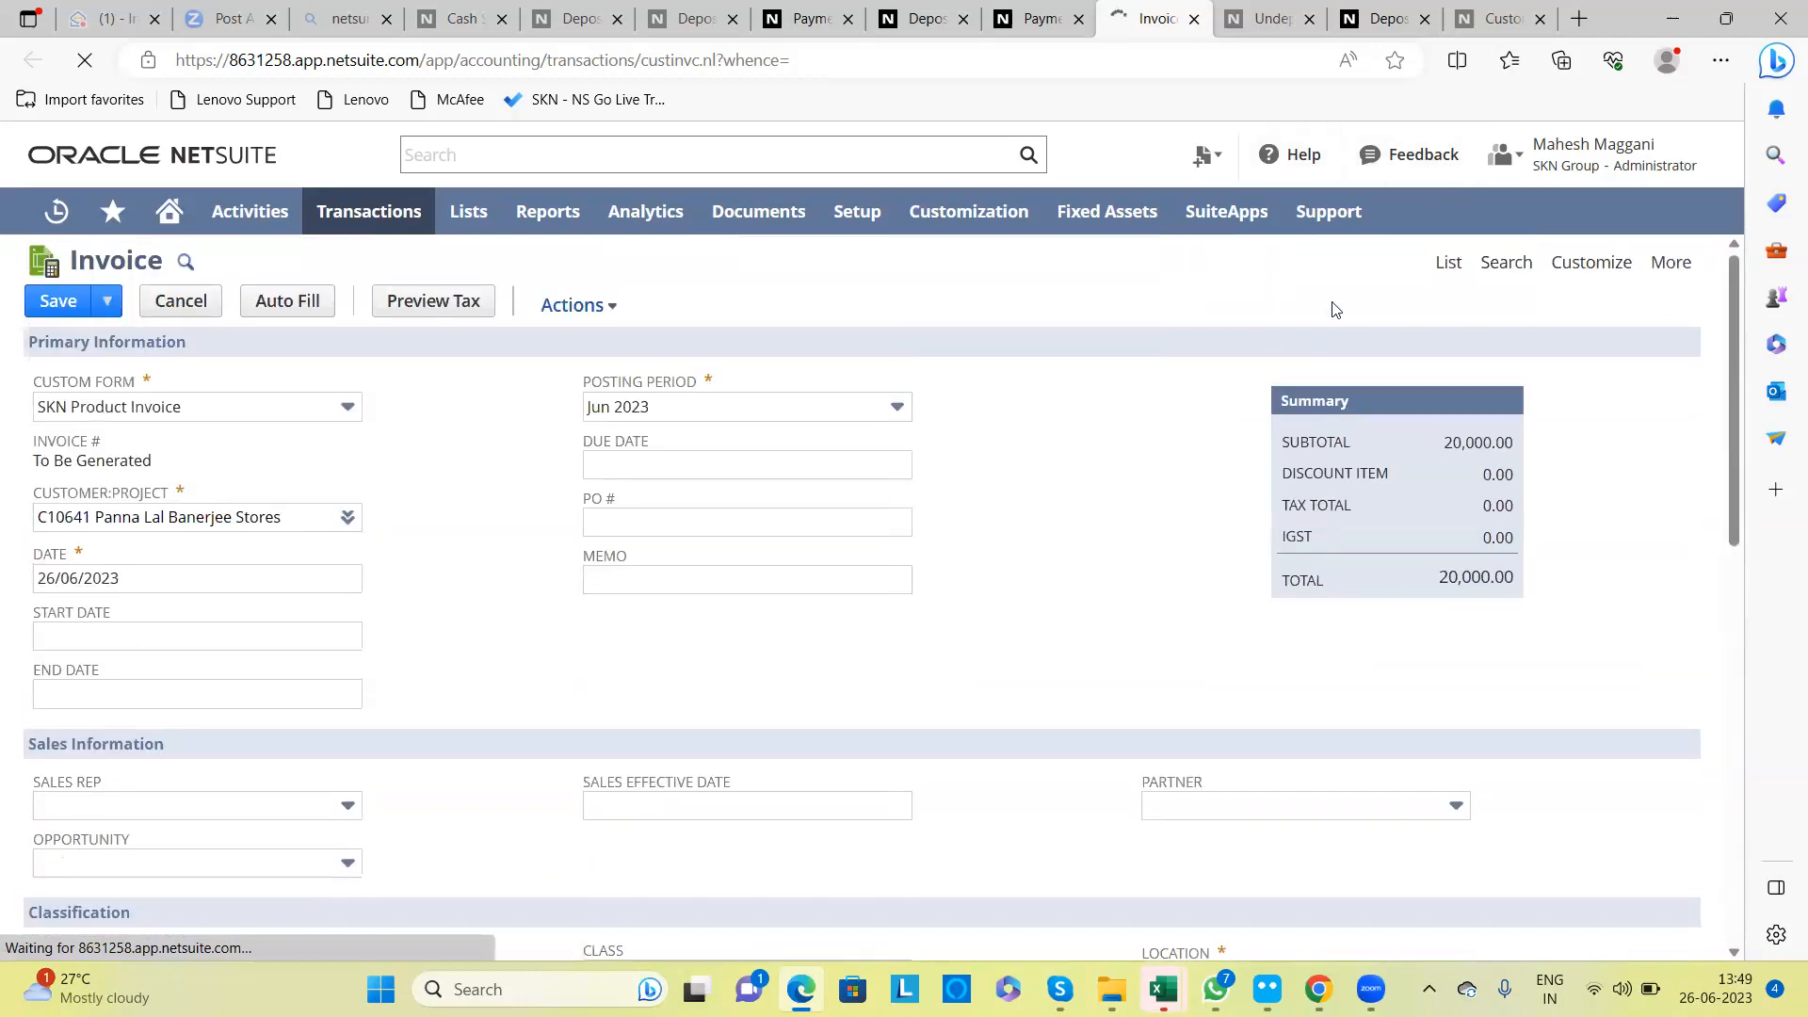
left_click(411, 306)
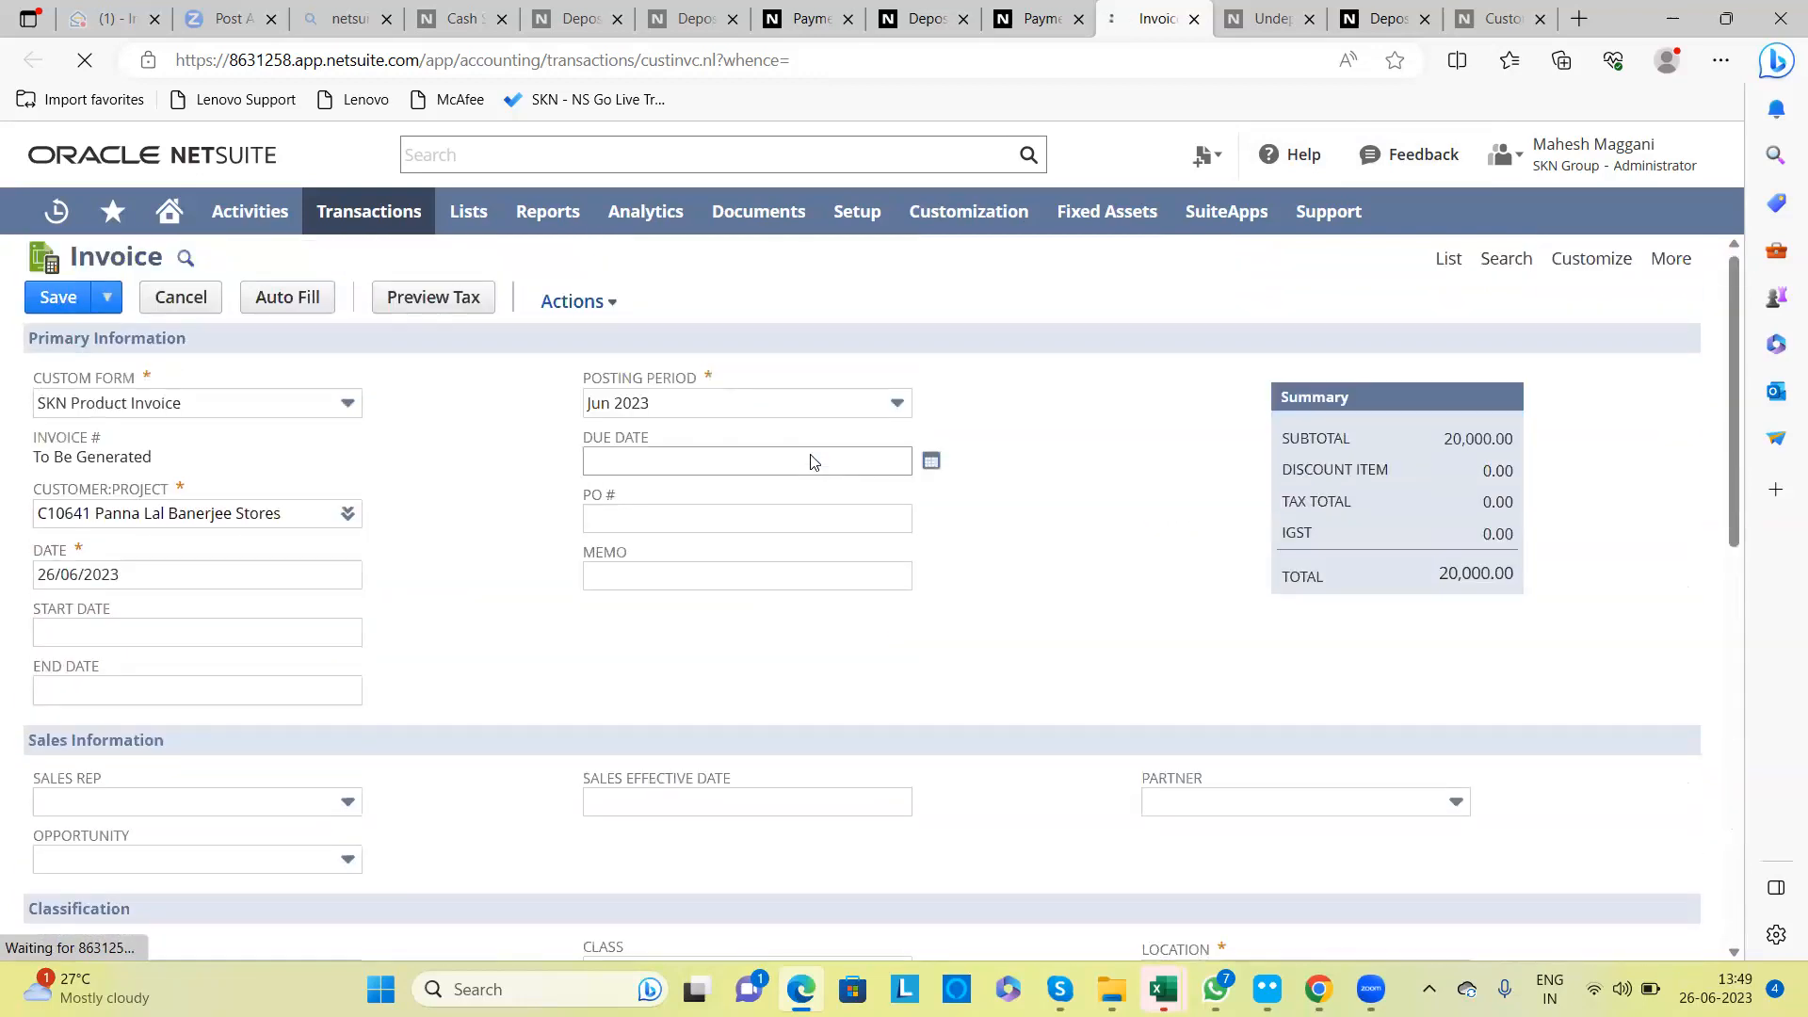
Step: Switch to the open customer payment form and examine the credits available for the customer
left_click(919, 23)
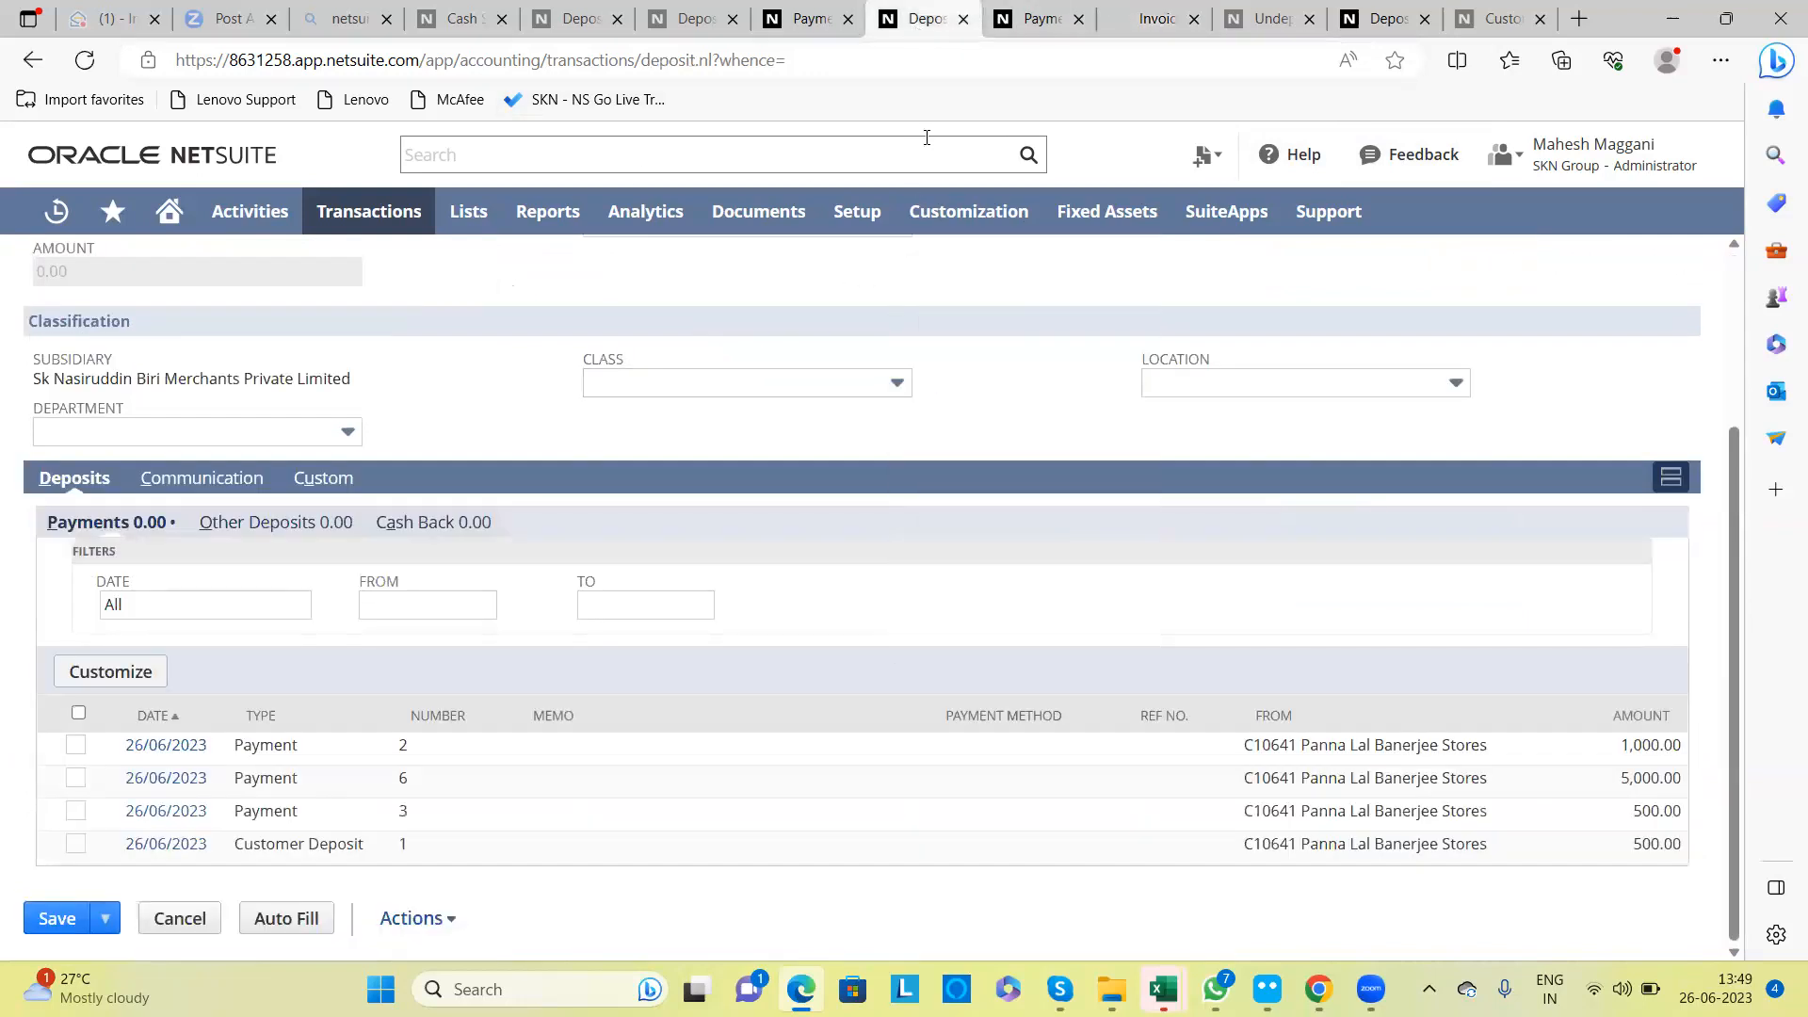
left_click(1027, 23)
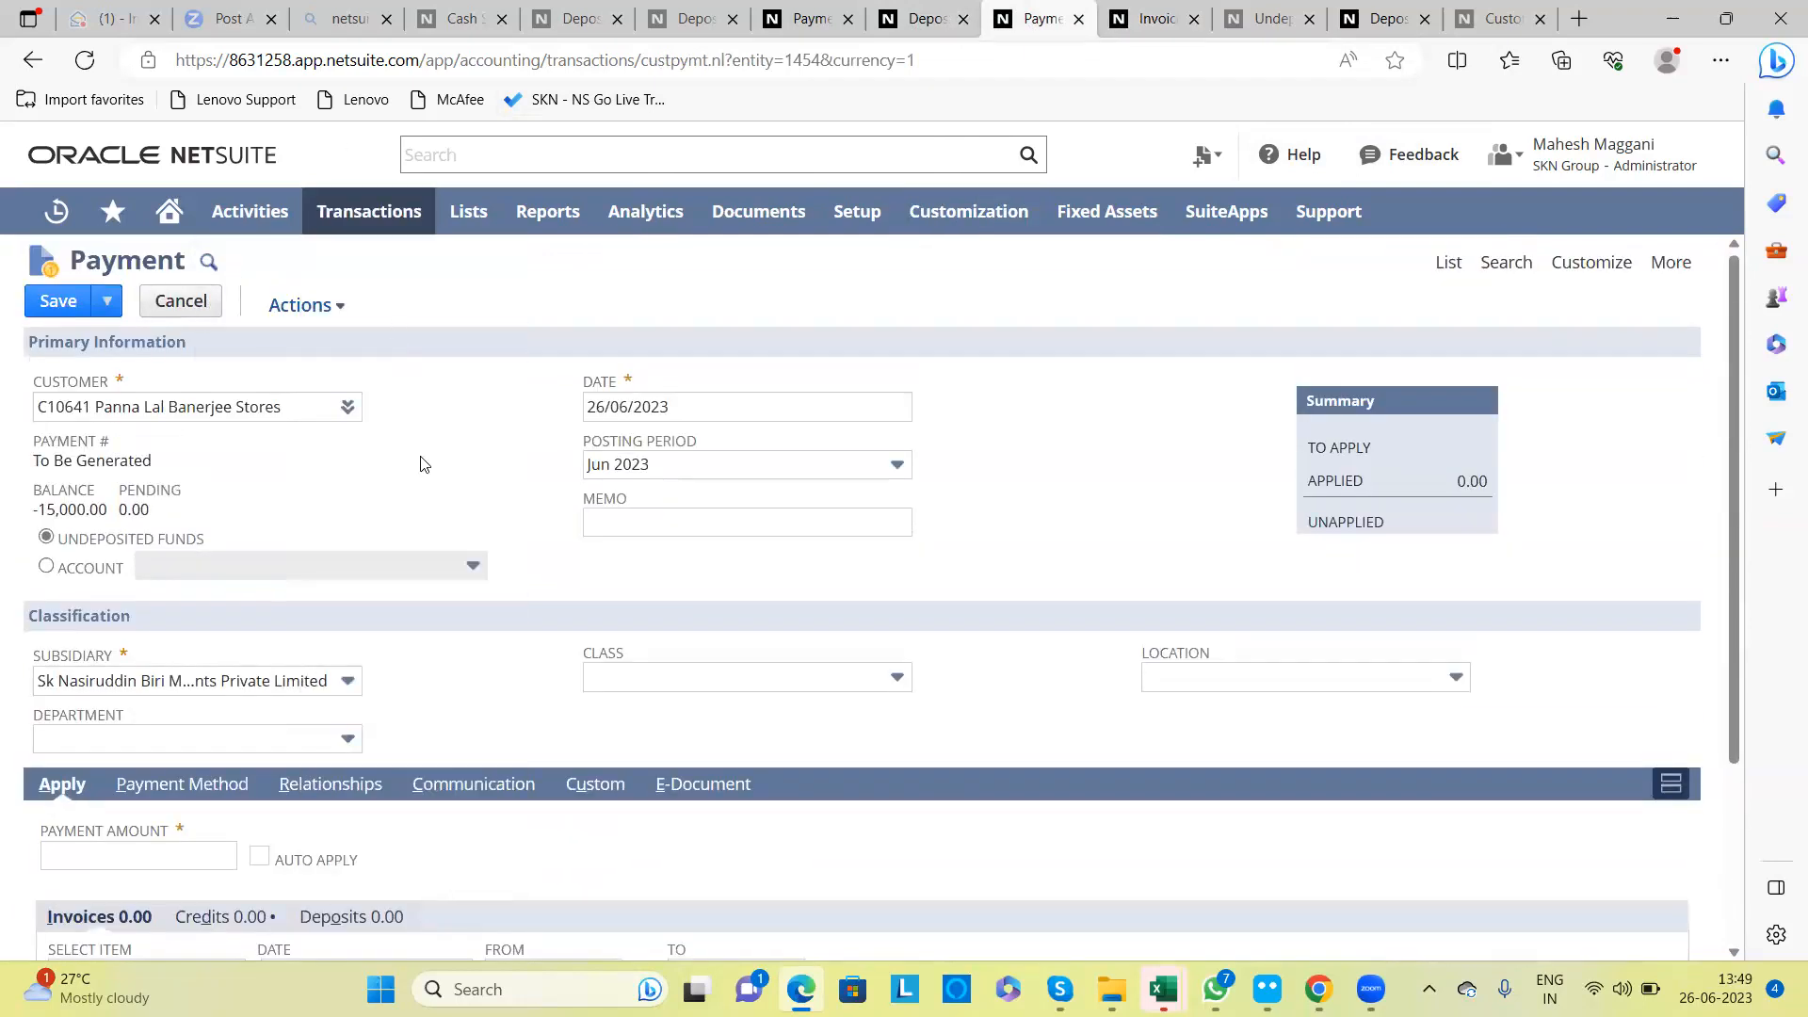
scroll(421, 463, "down", 3)
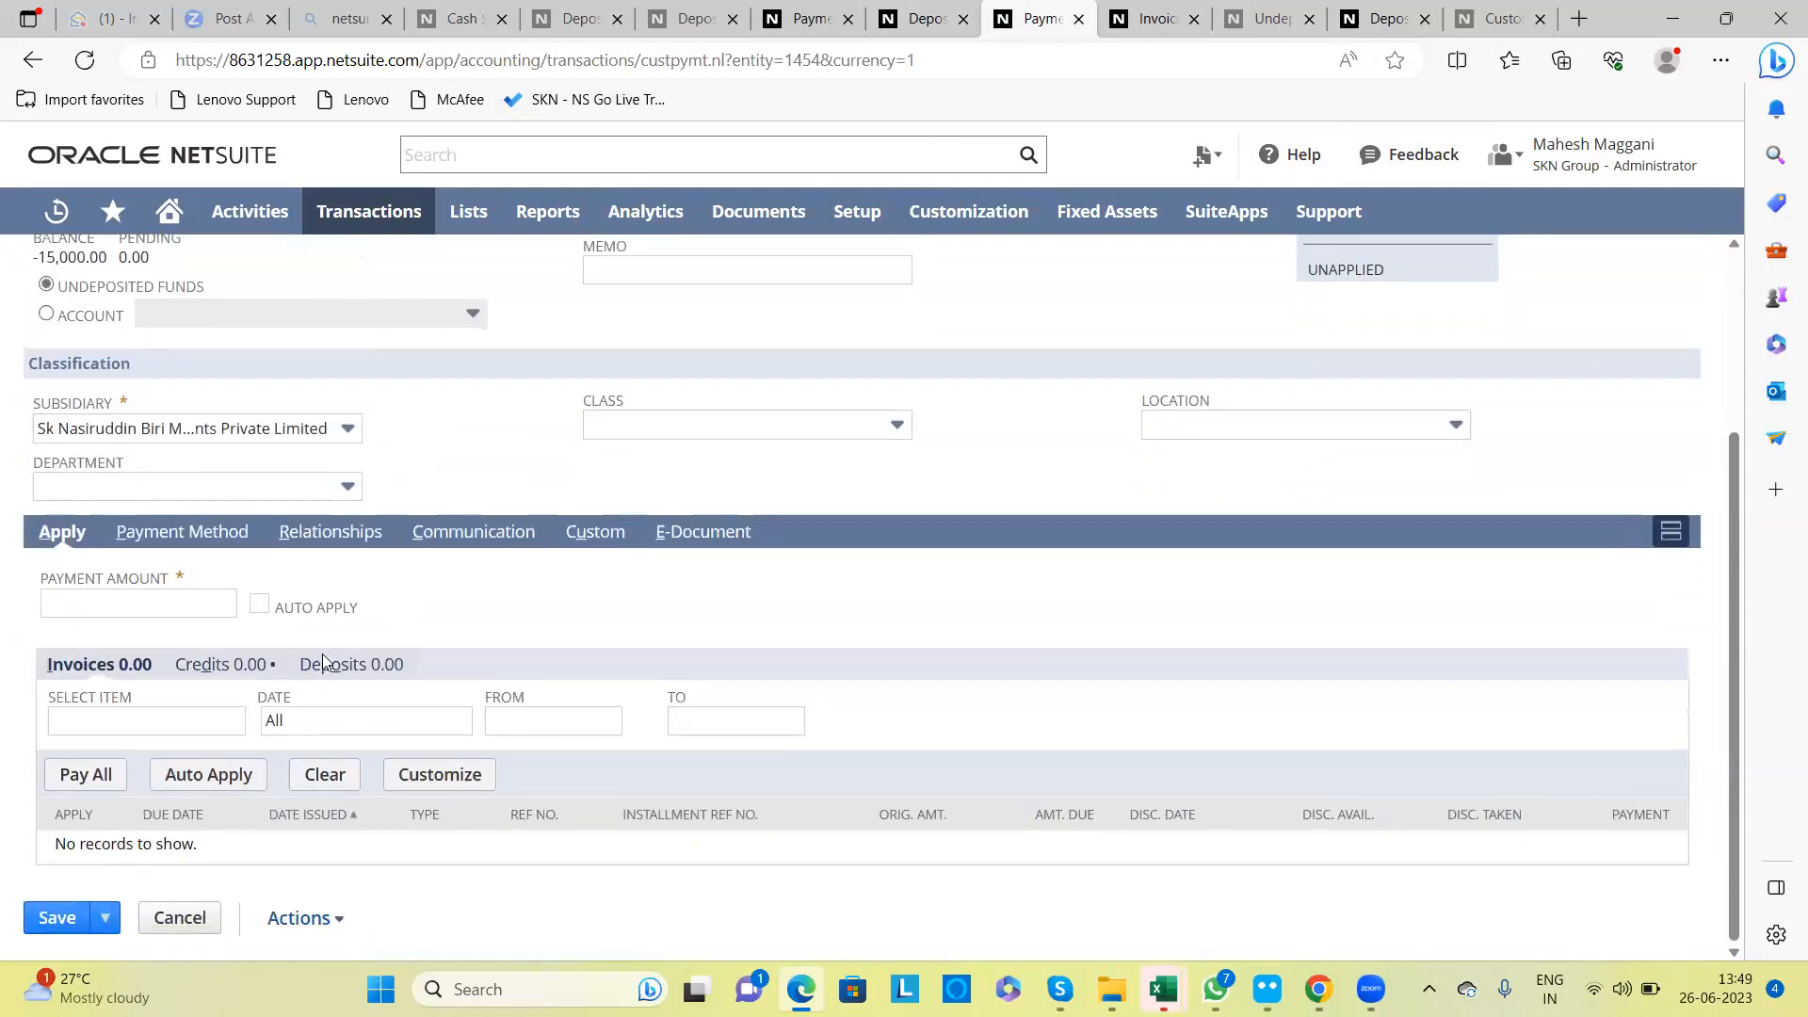
left_click(248, 666)
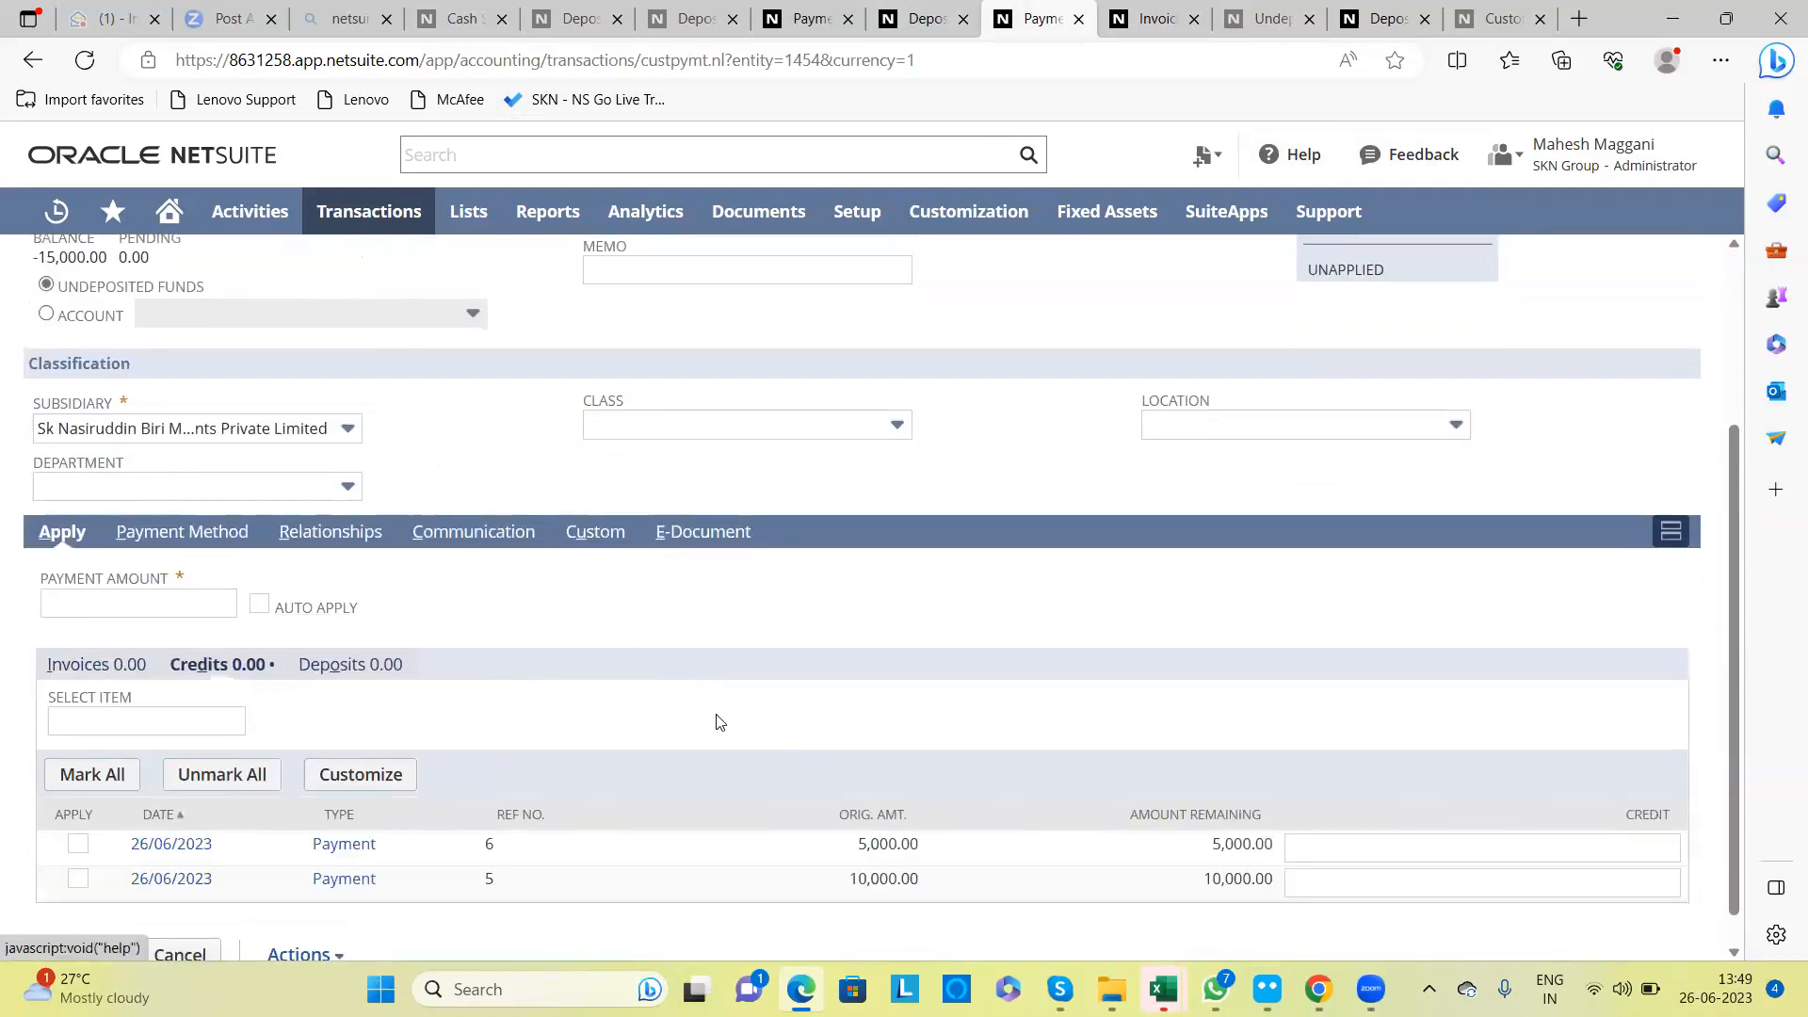
scroll(568, 335, "up", 3)
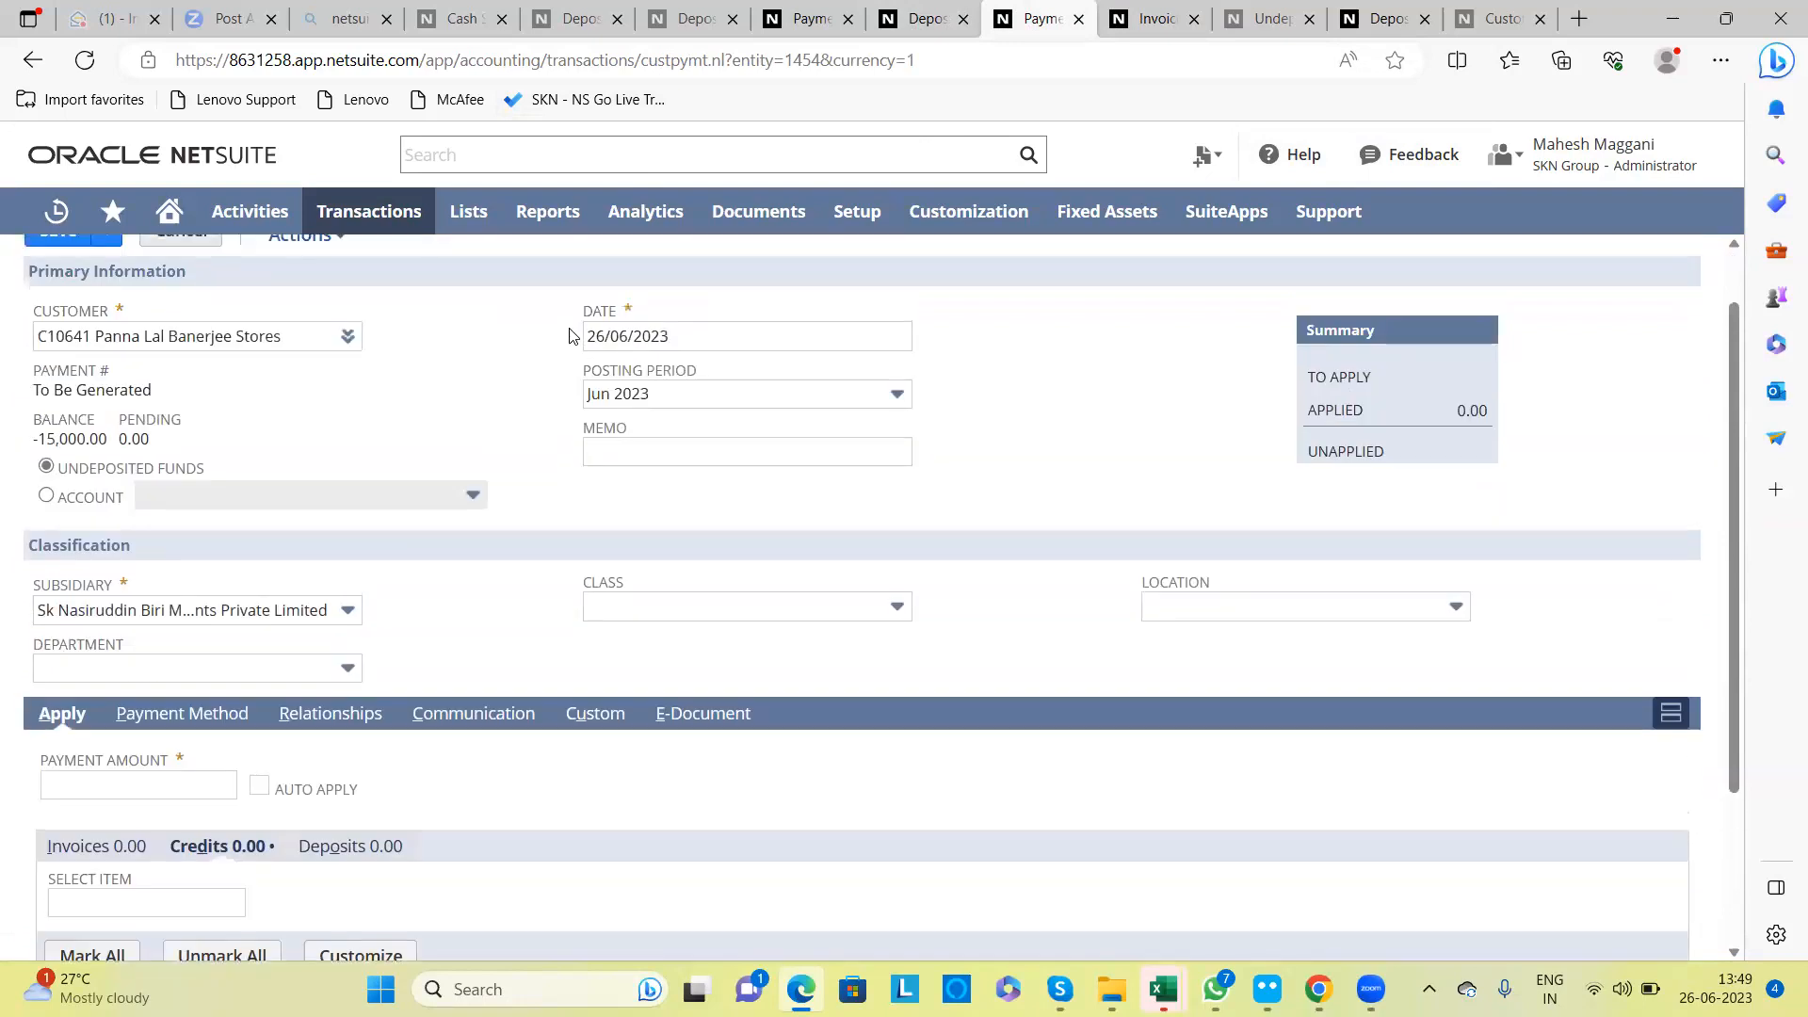
Step: Reload the customer payment form and check the invoice list and the customer's balance
left_click(91, 70)
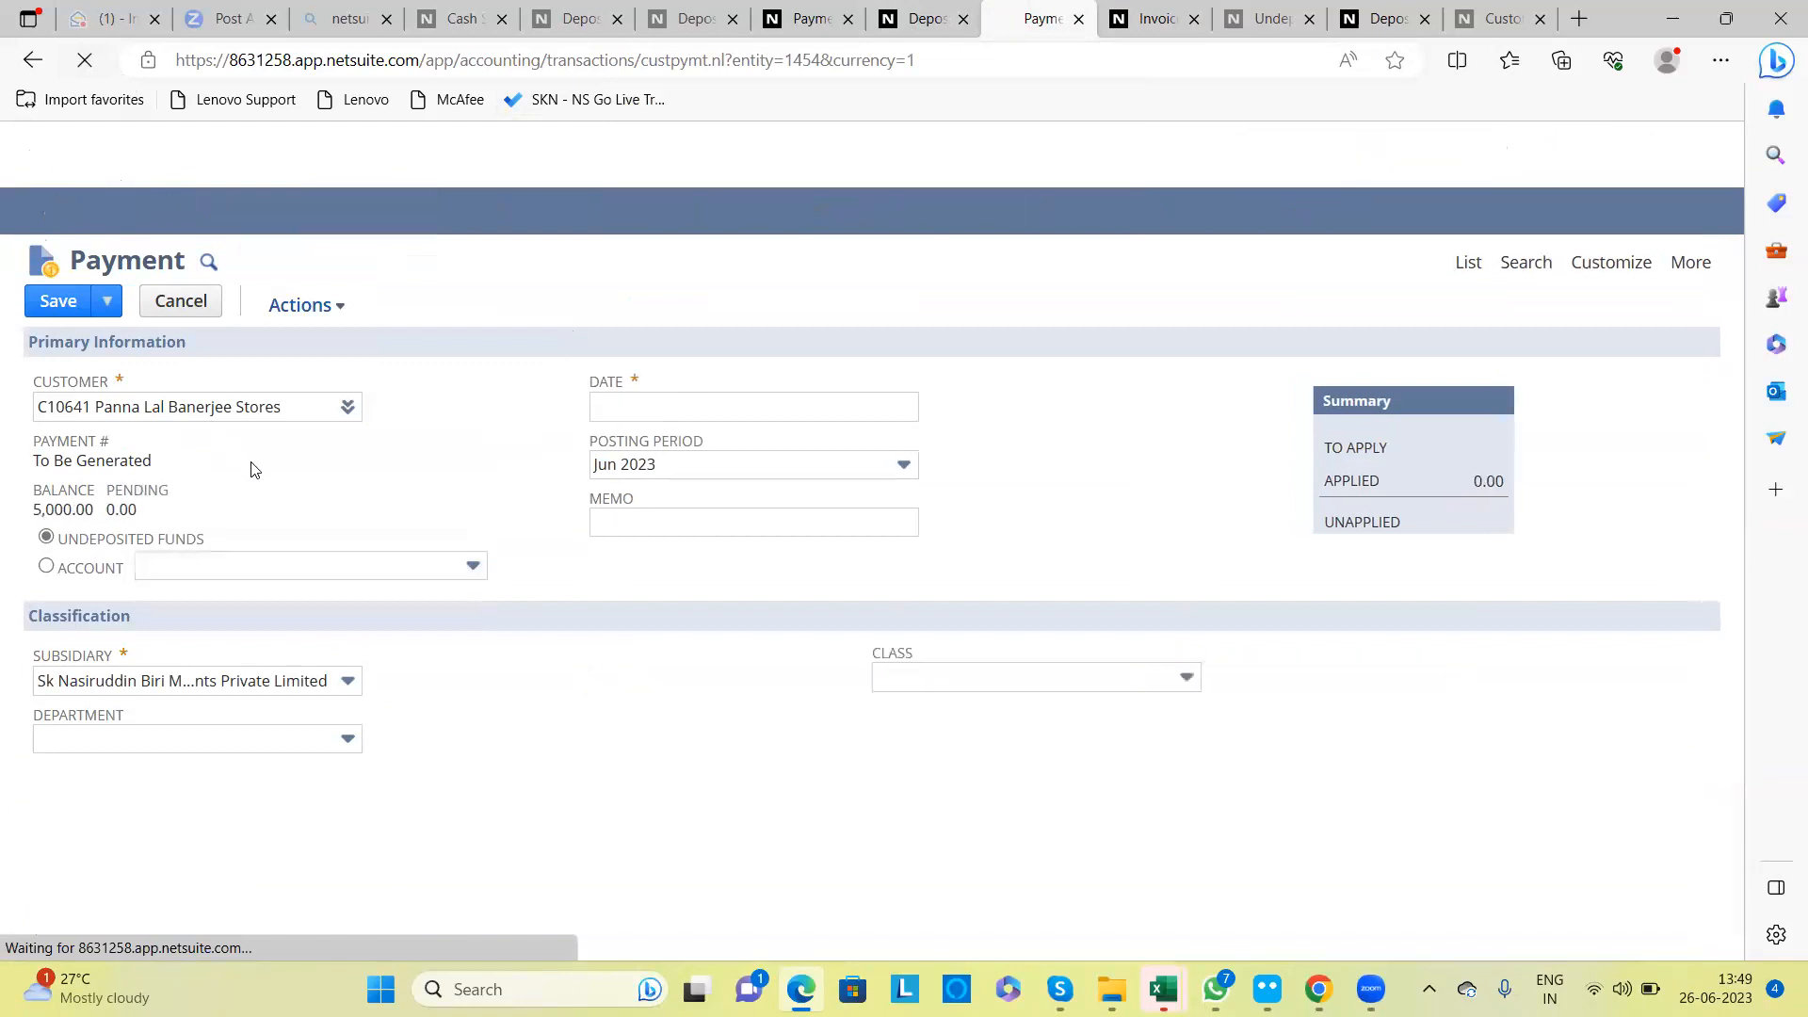
scroll(252, 469, "down", 3)
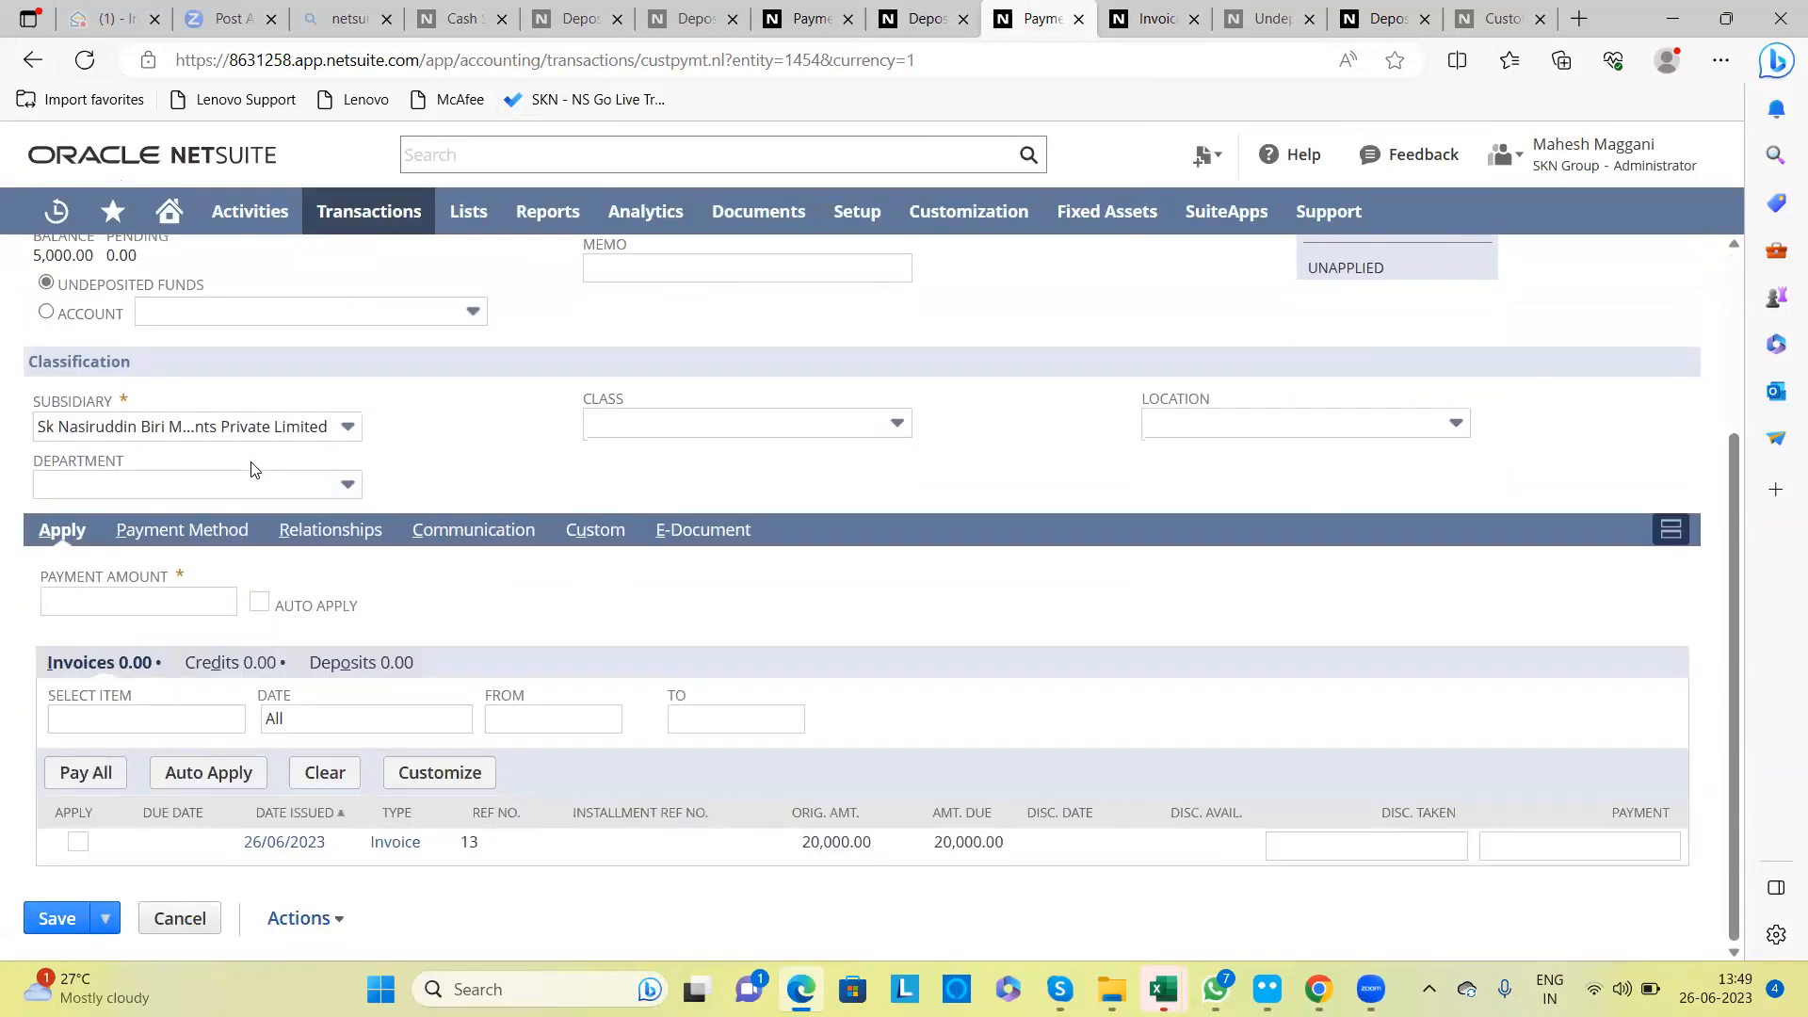
scroll(253, 469, "up", 3)
left_click(70, 496)
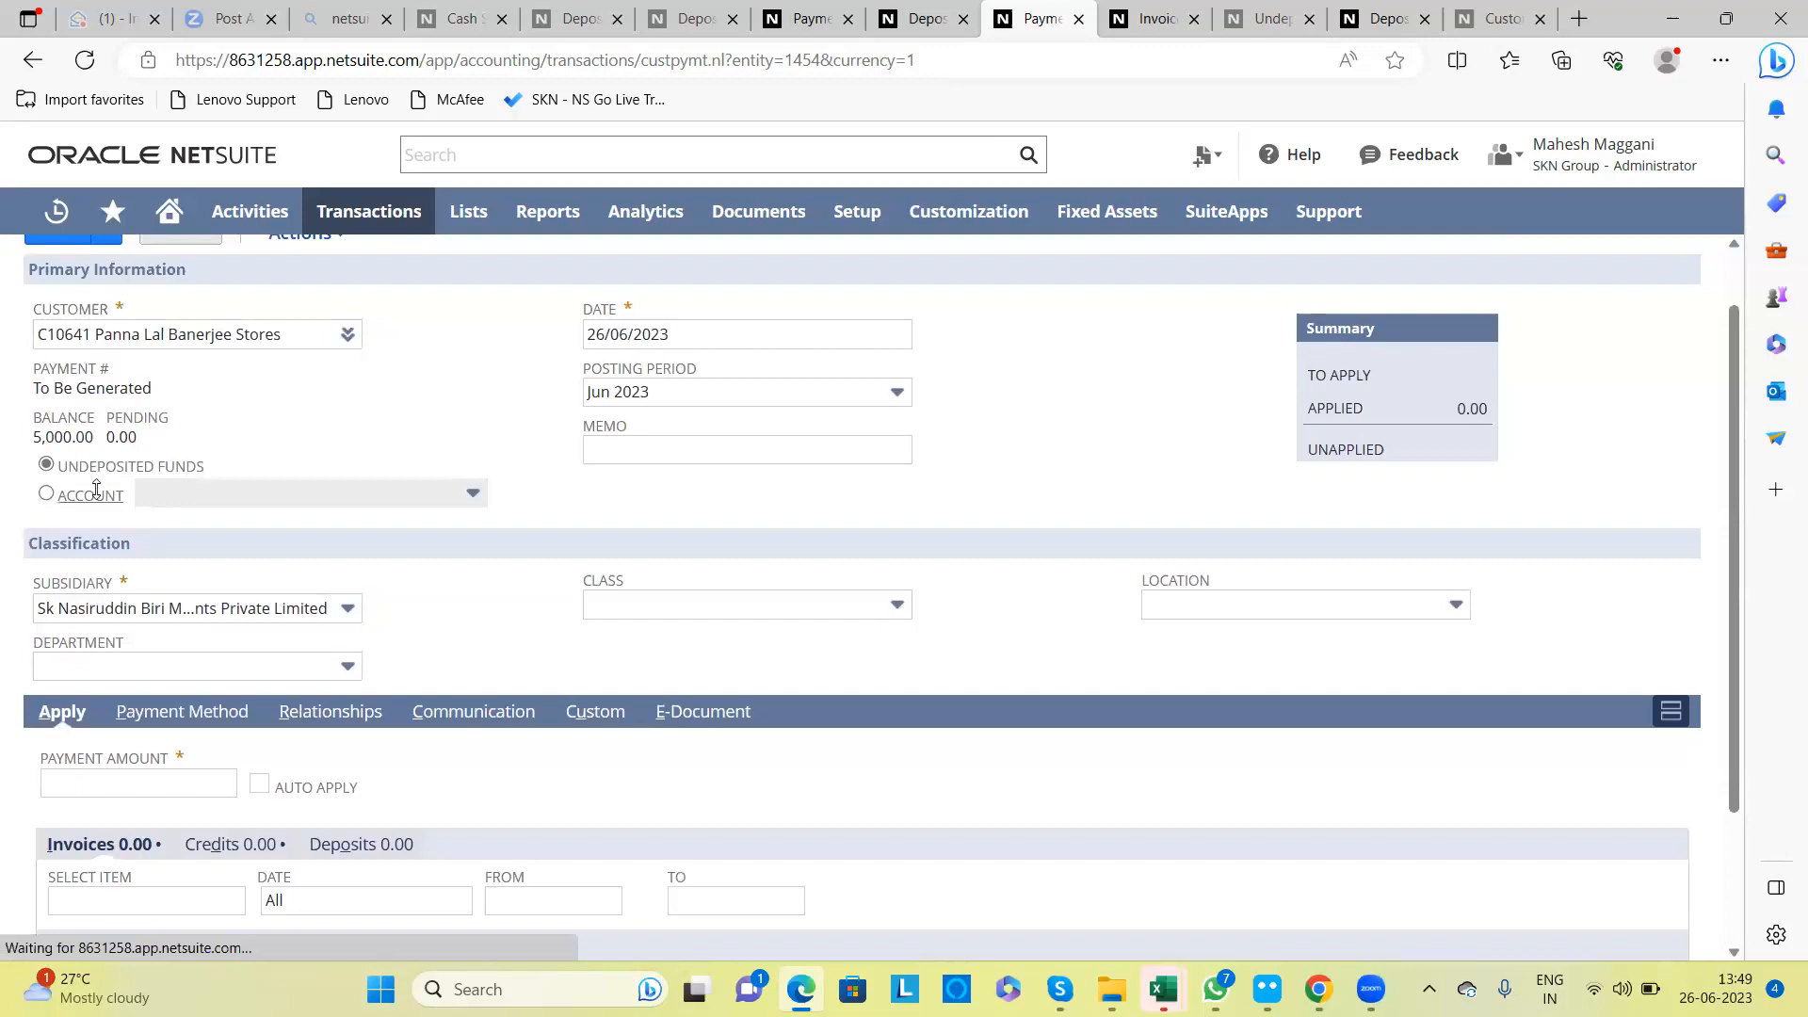
left_click(76, 433)
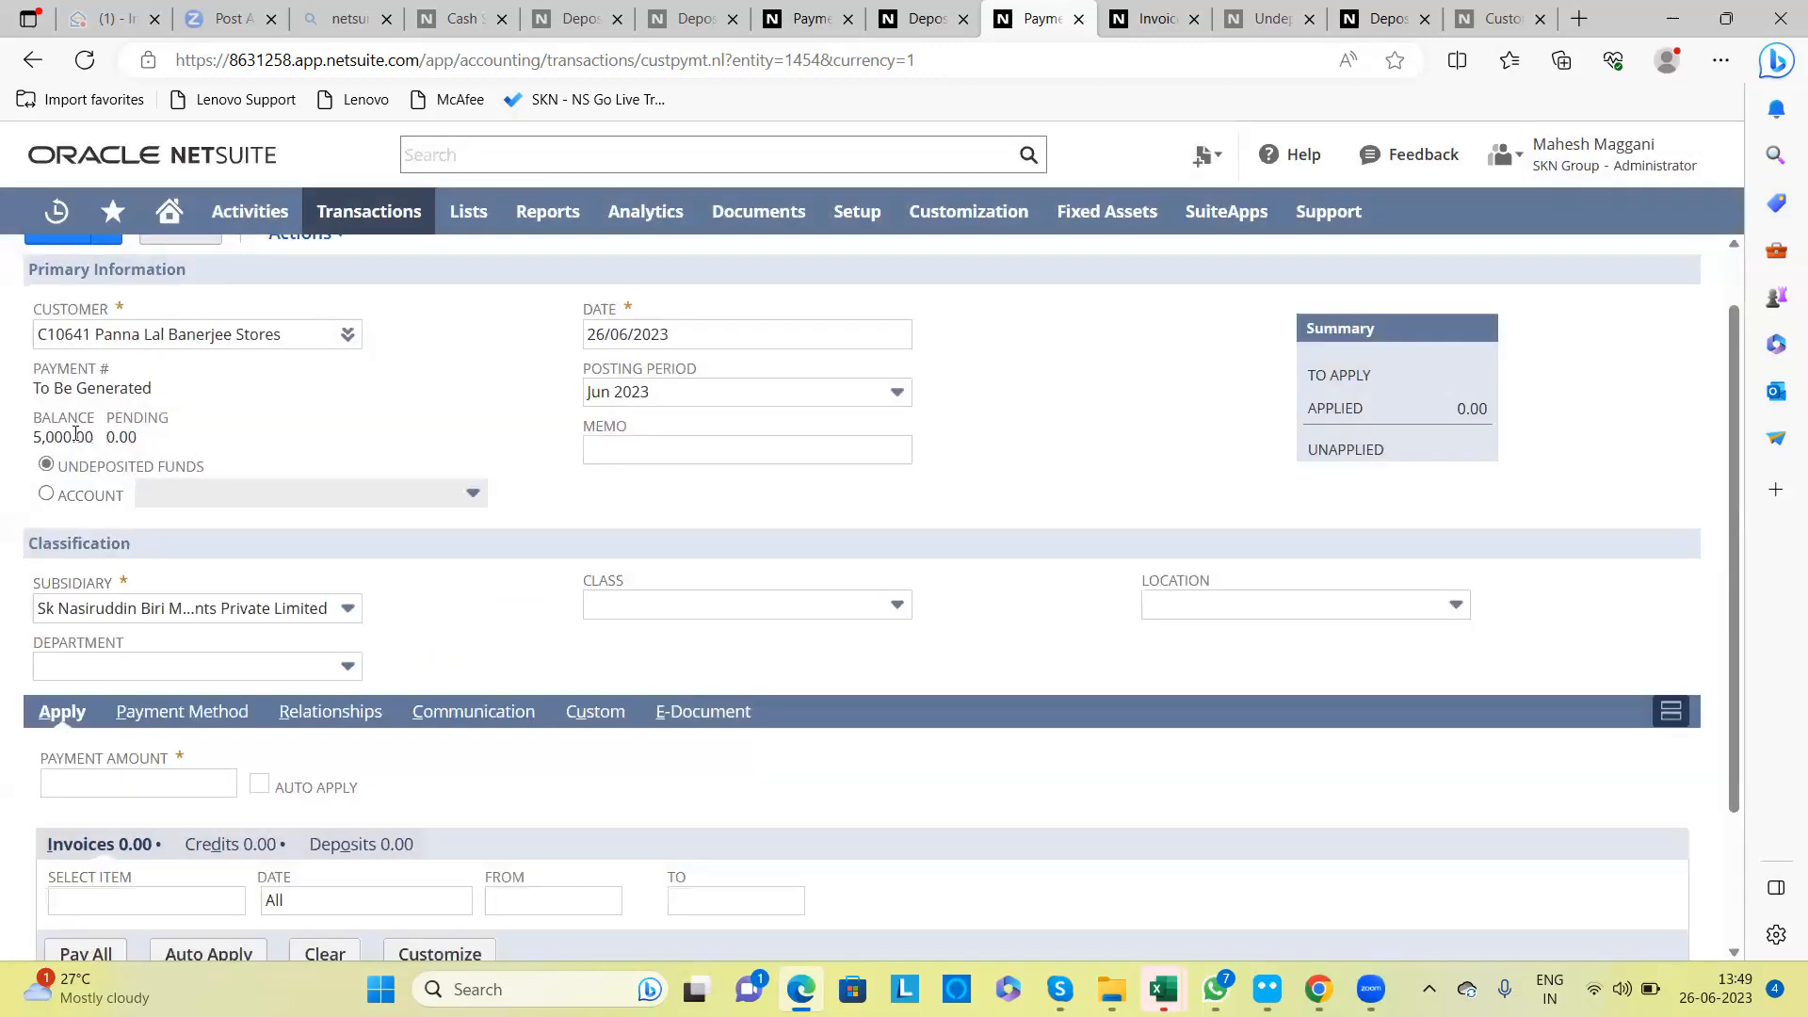
Step: Route the payment directly to a bank account, choosing Canara Bank (Mahalpar) - Stop instead of Undeposited Funds
left_click(45, 493)
left_click(414, 494)
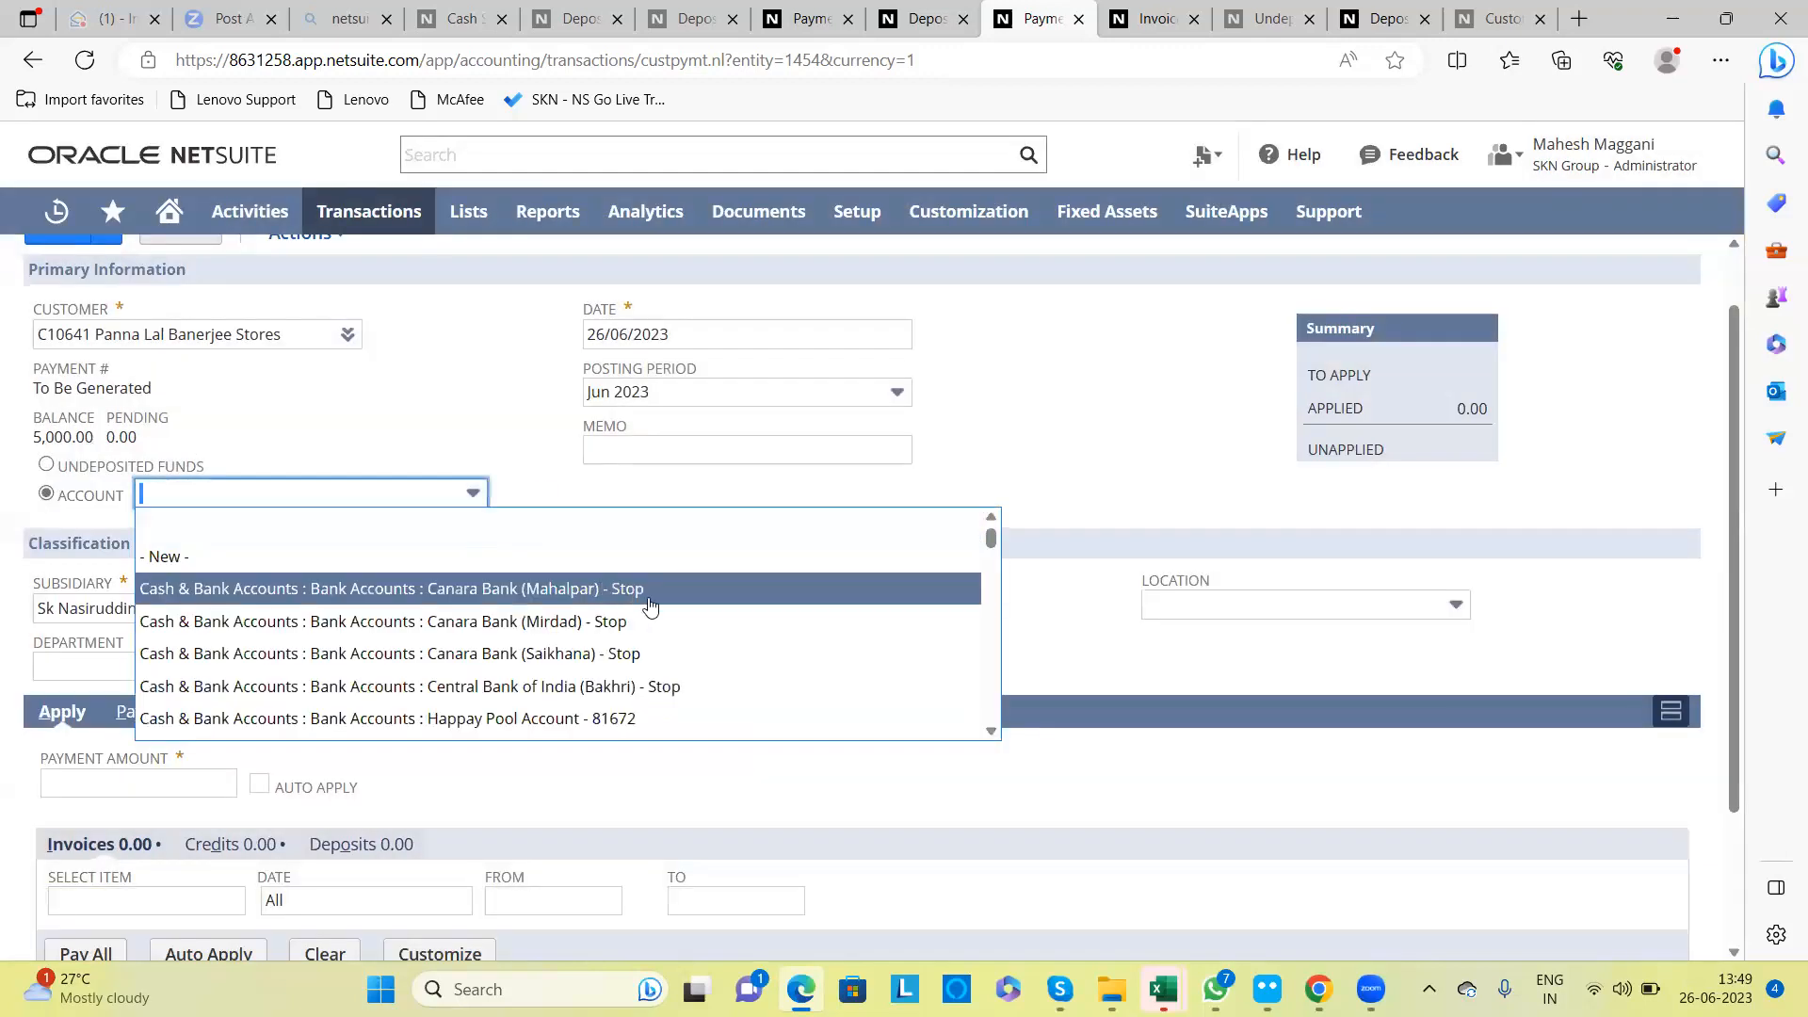
left_click(998, 736)
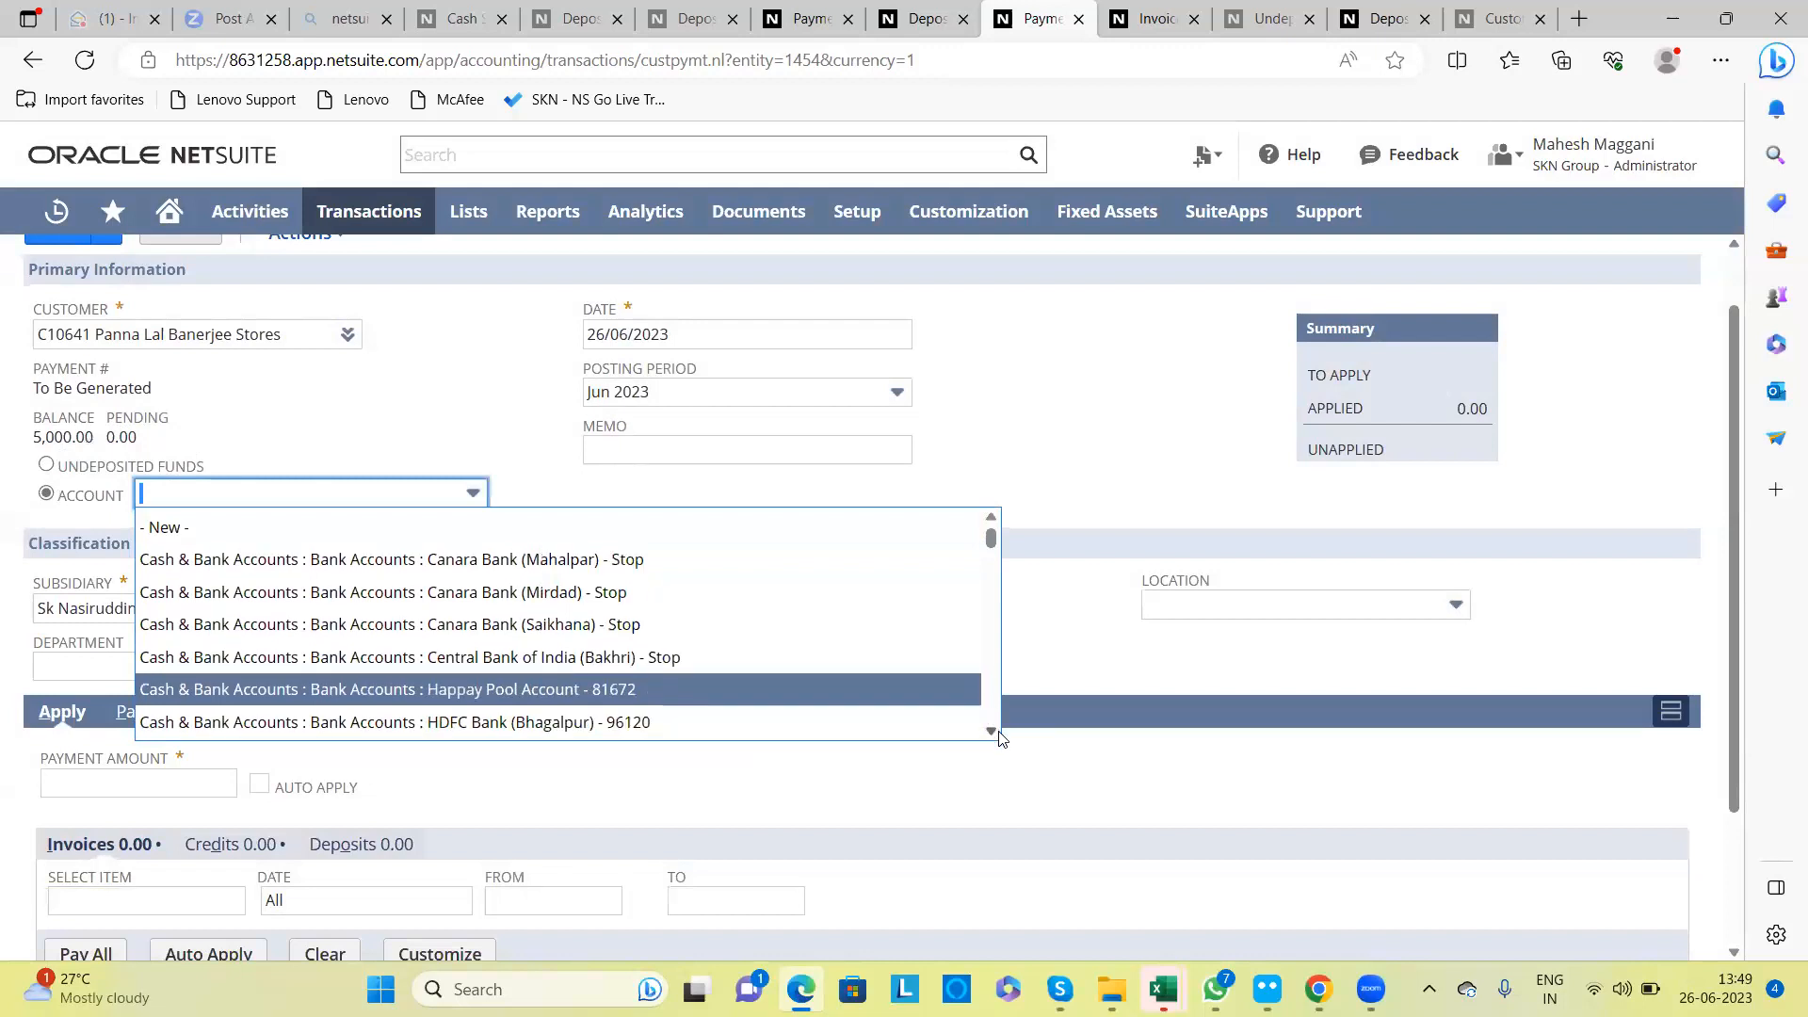
left_click(617, 562)
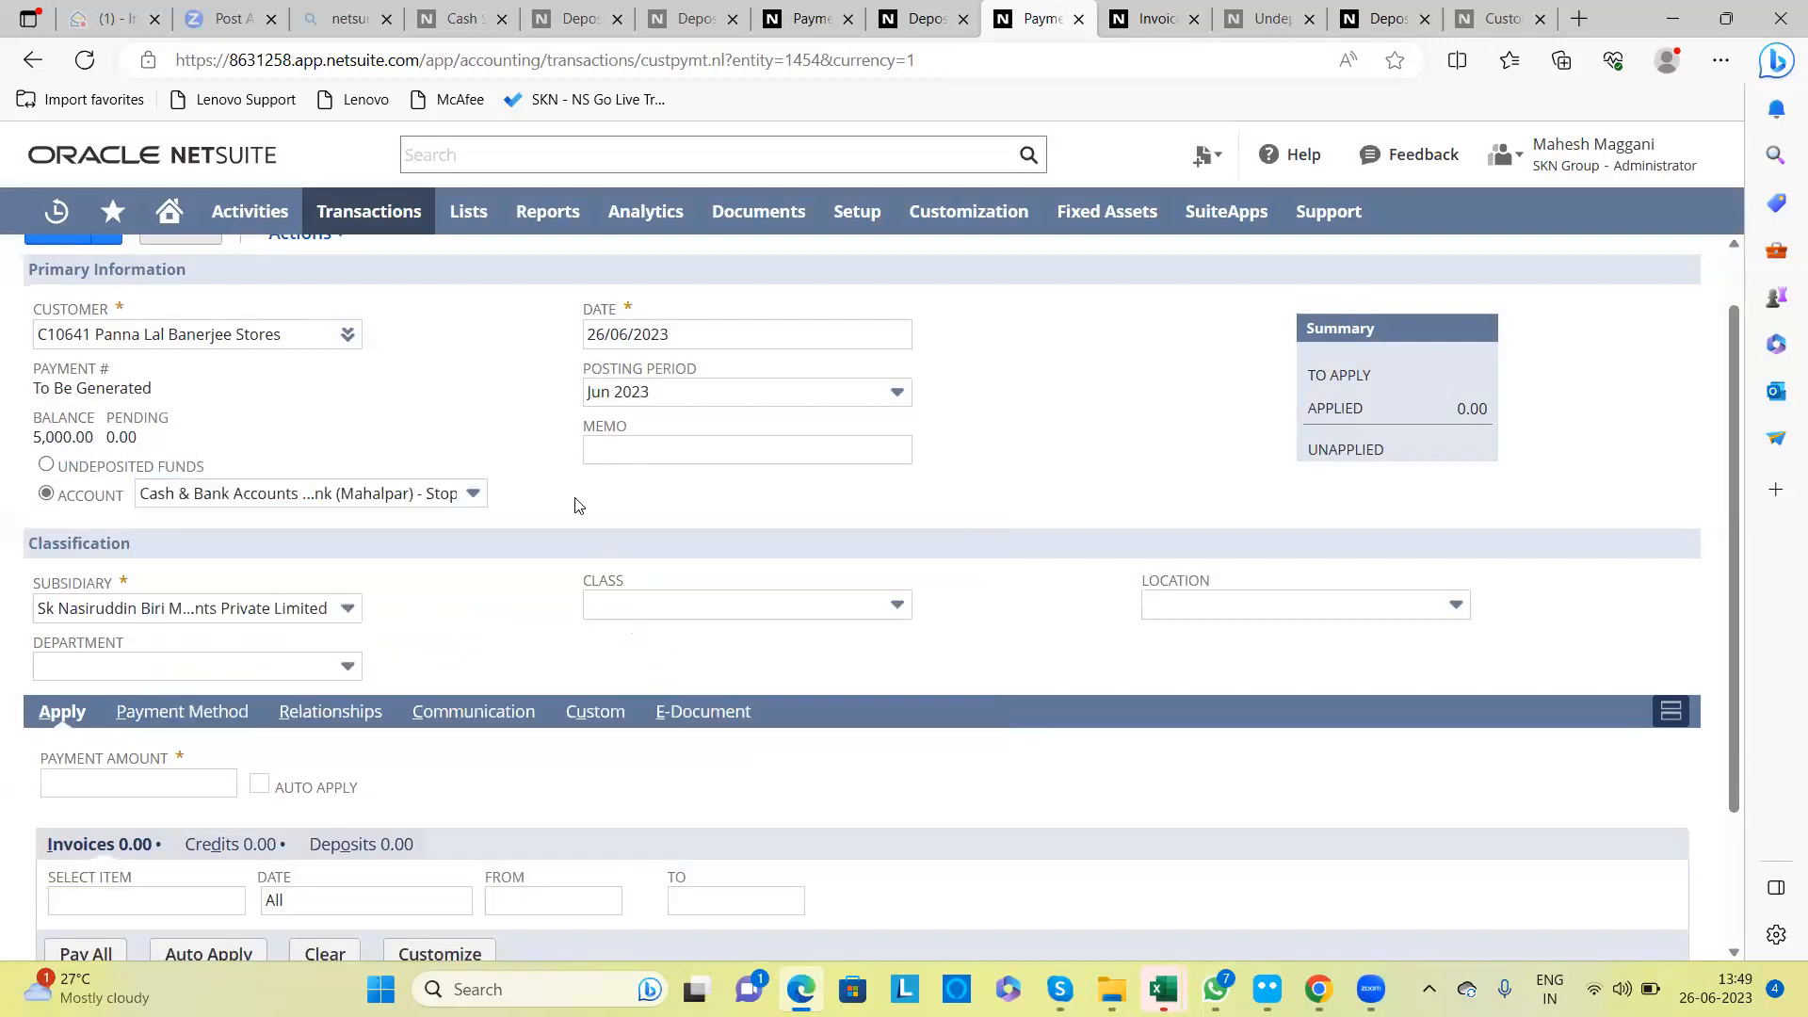
Step: Apply the payment to the open 20,000.00 invoice, unmarking and re-marking it once to compare the payment amount
scroll(487, 600, "down", 2)
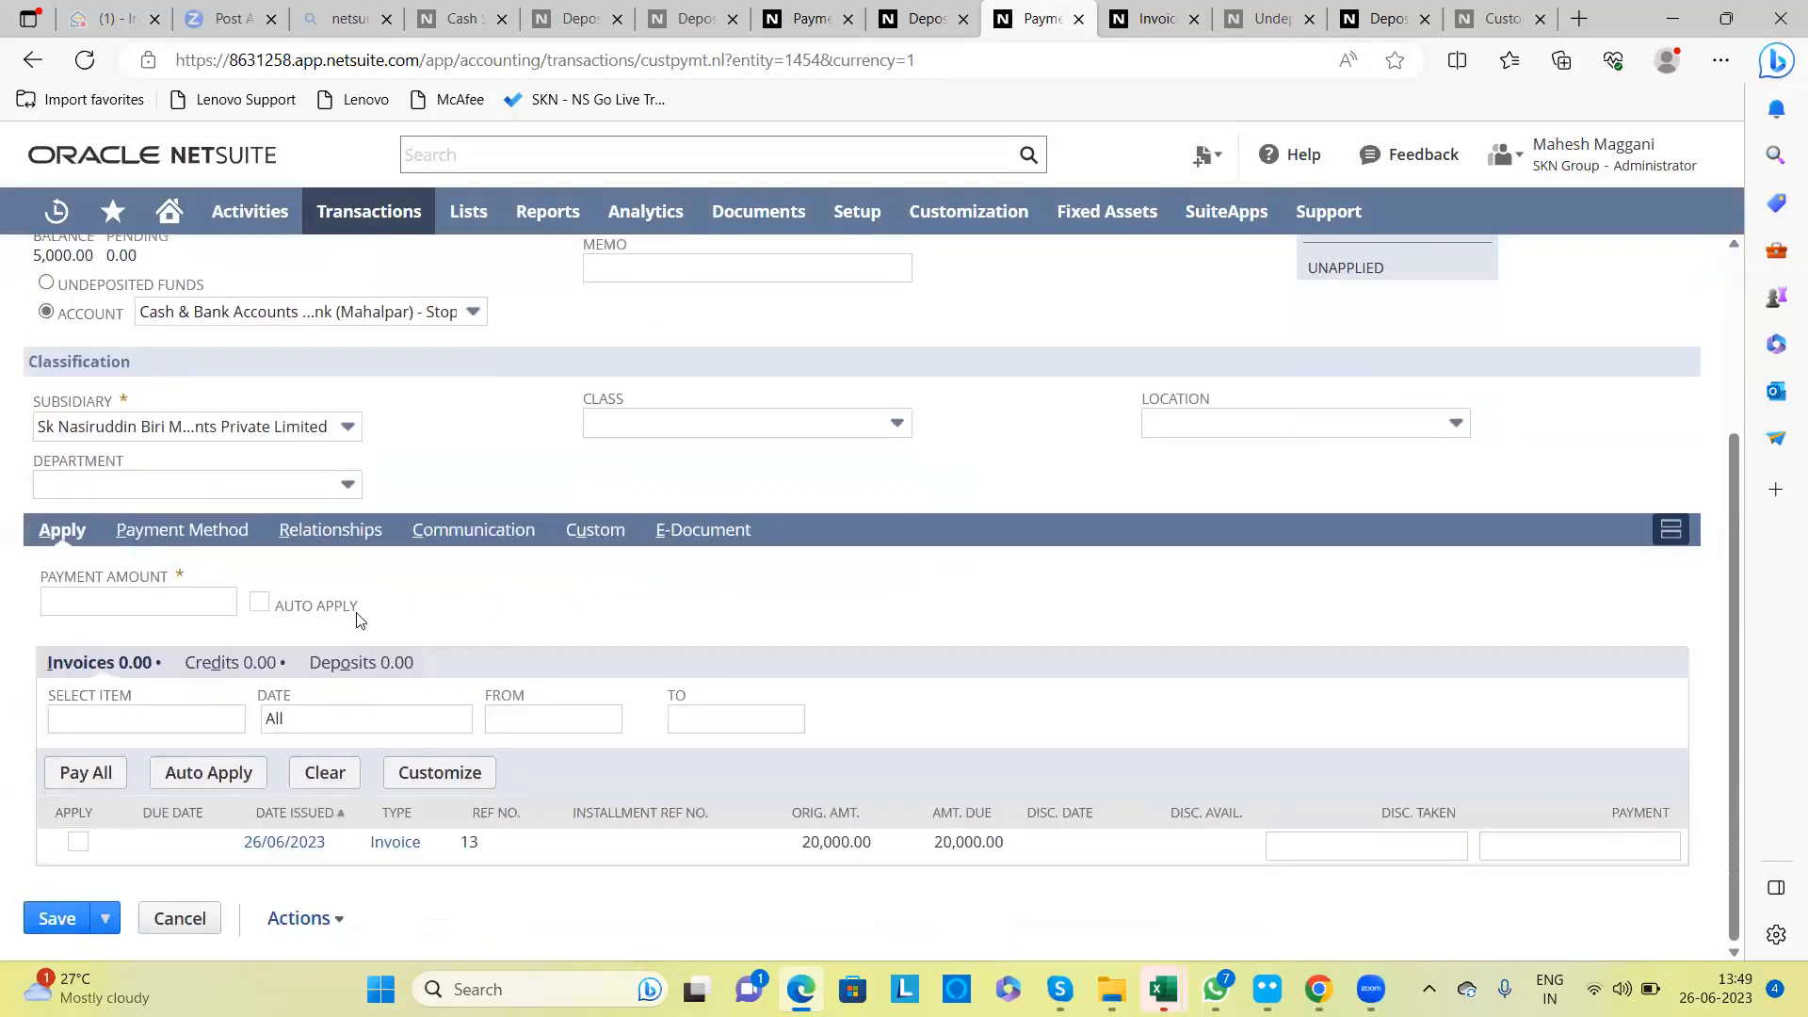
left_click(78, 842)
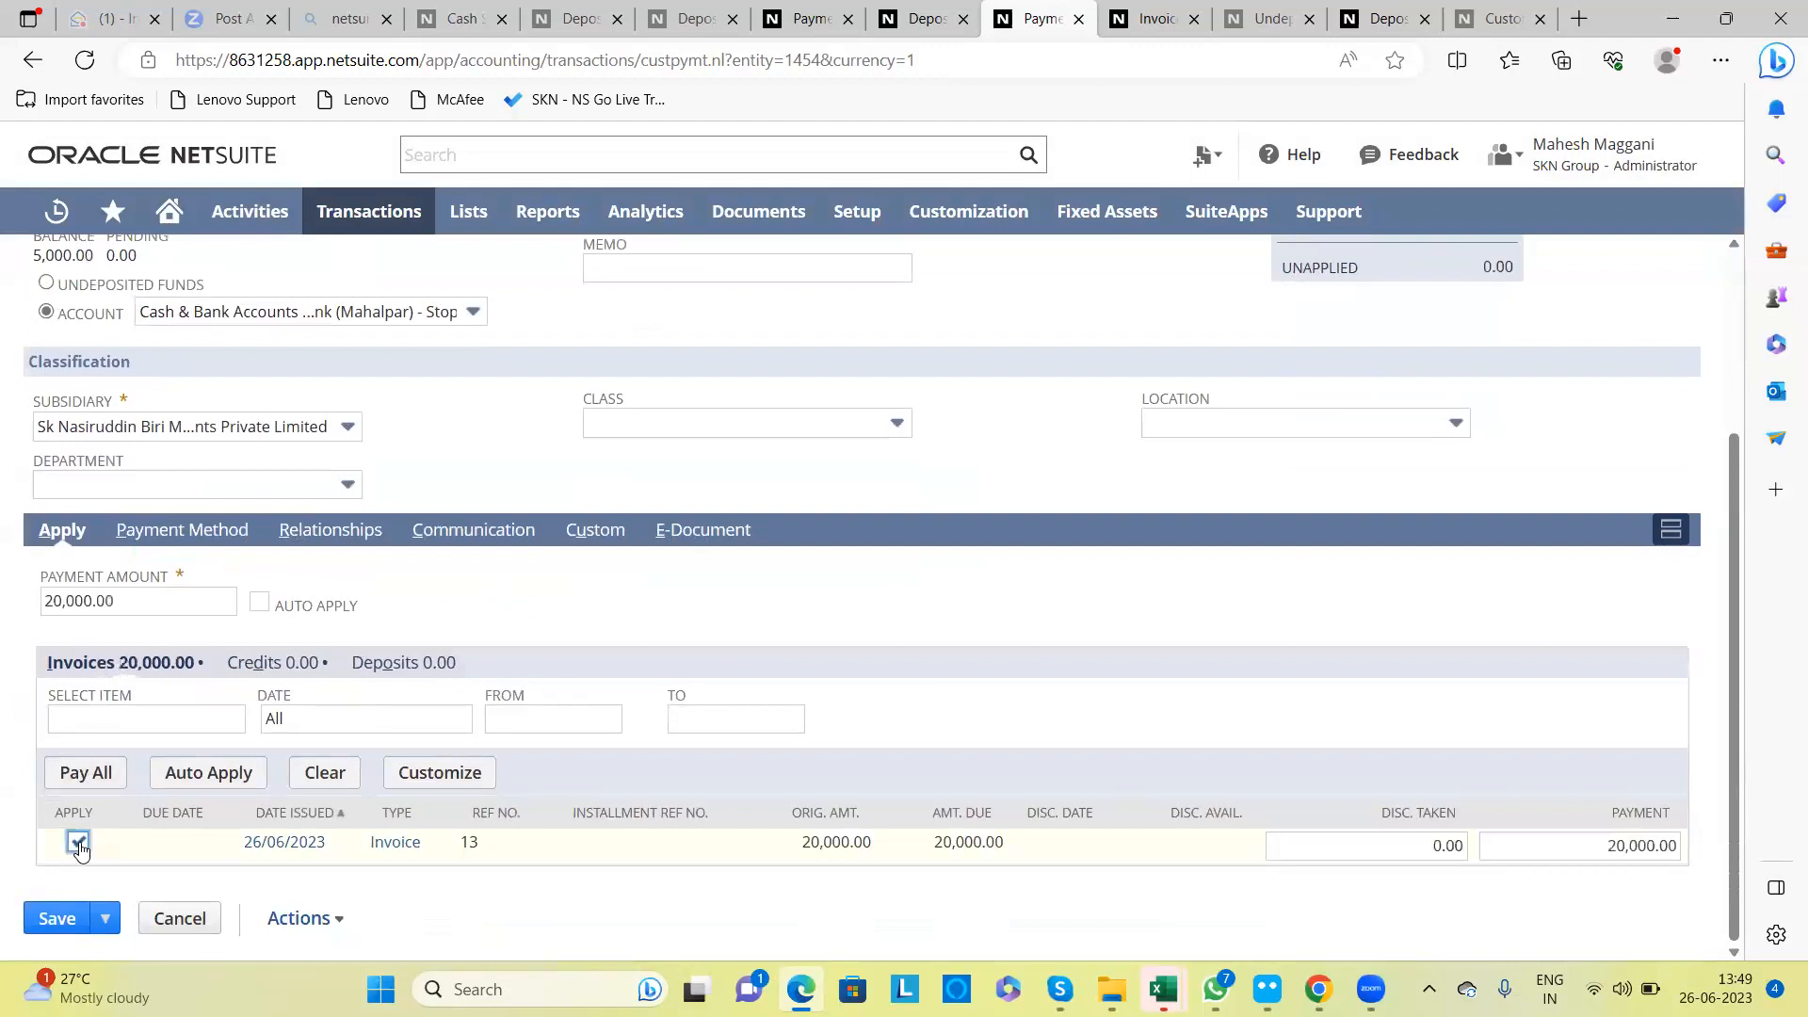
scroll(521, 411, "up", 2)
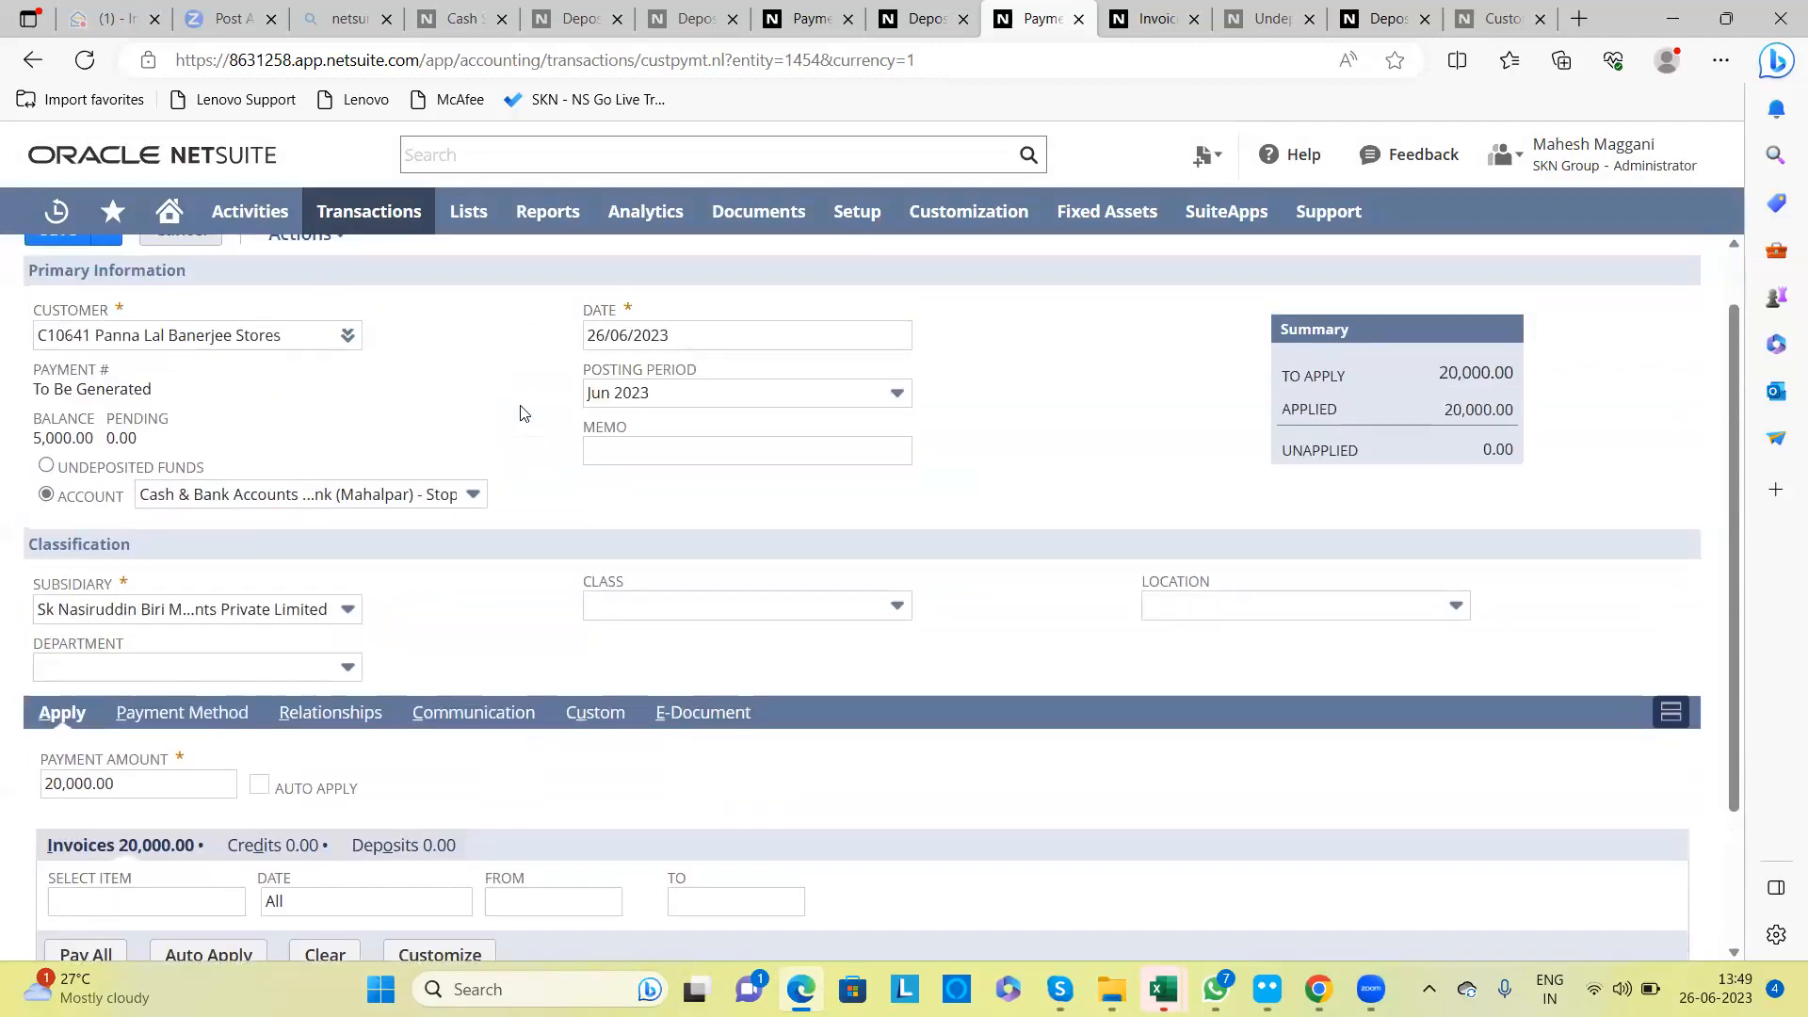
scroll(521, 414, "up", 1)
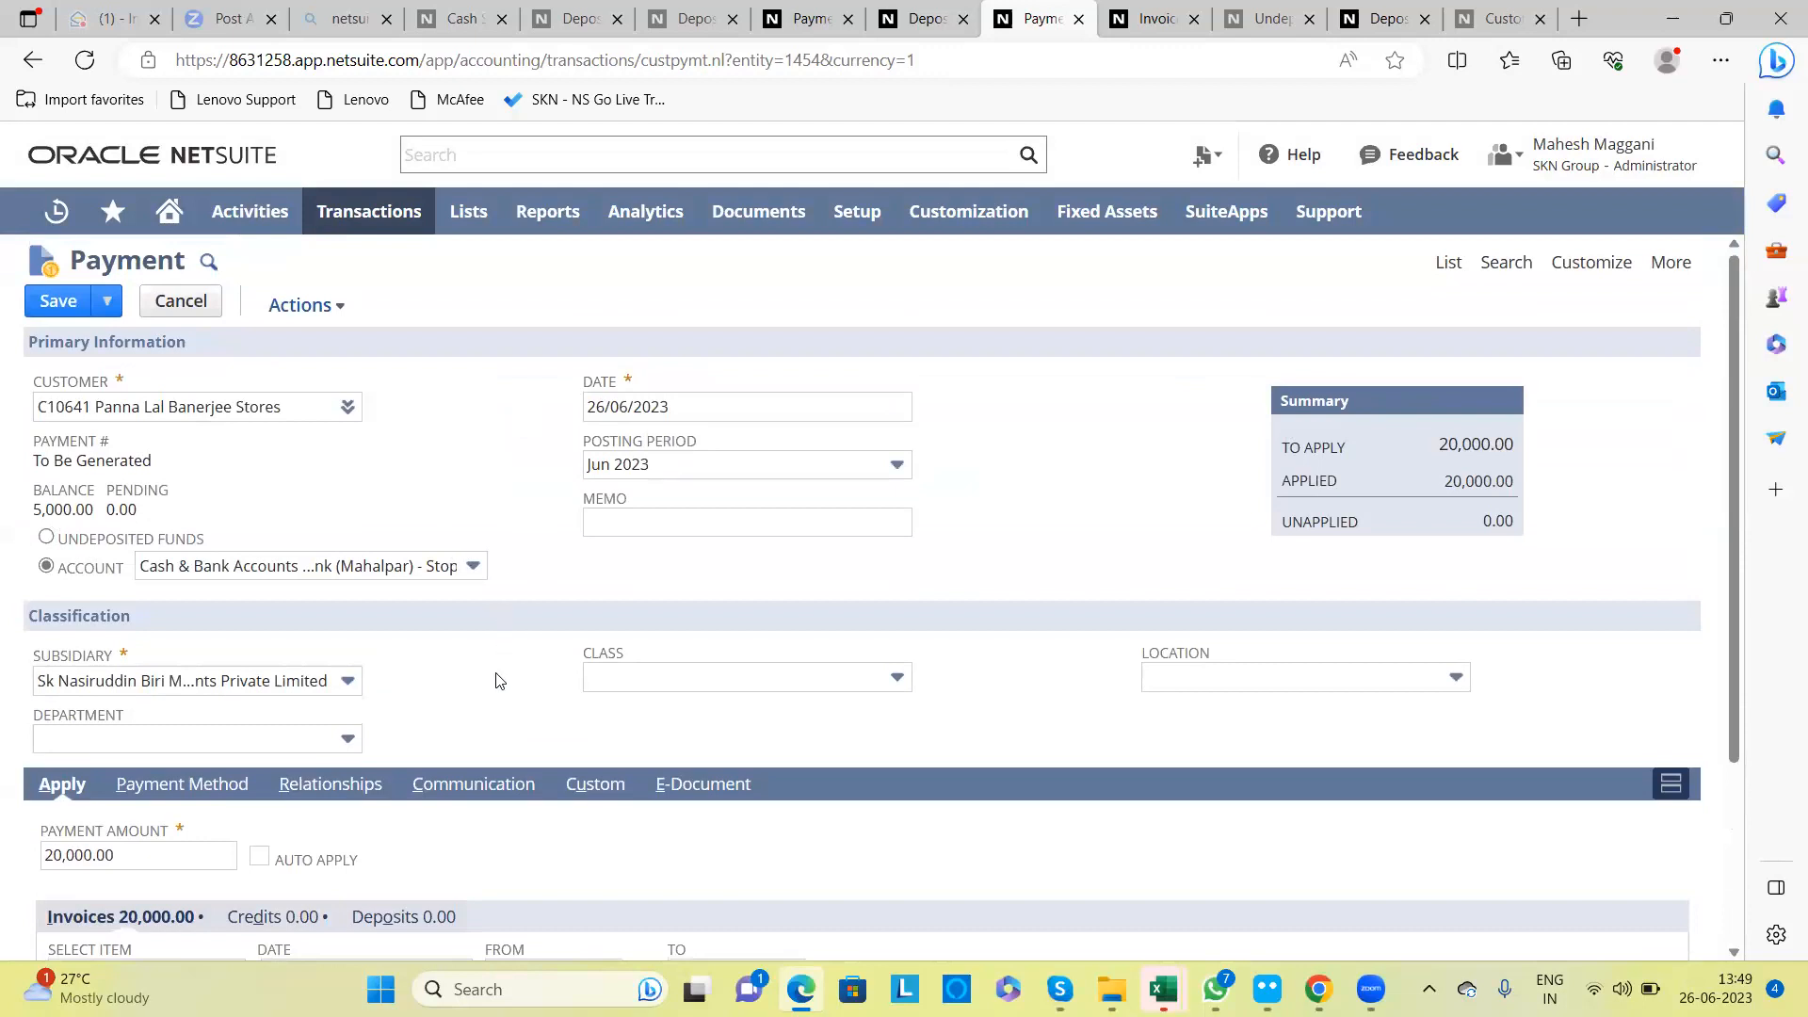
scroll(499, 680, "down", 3)
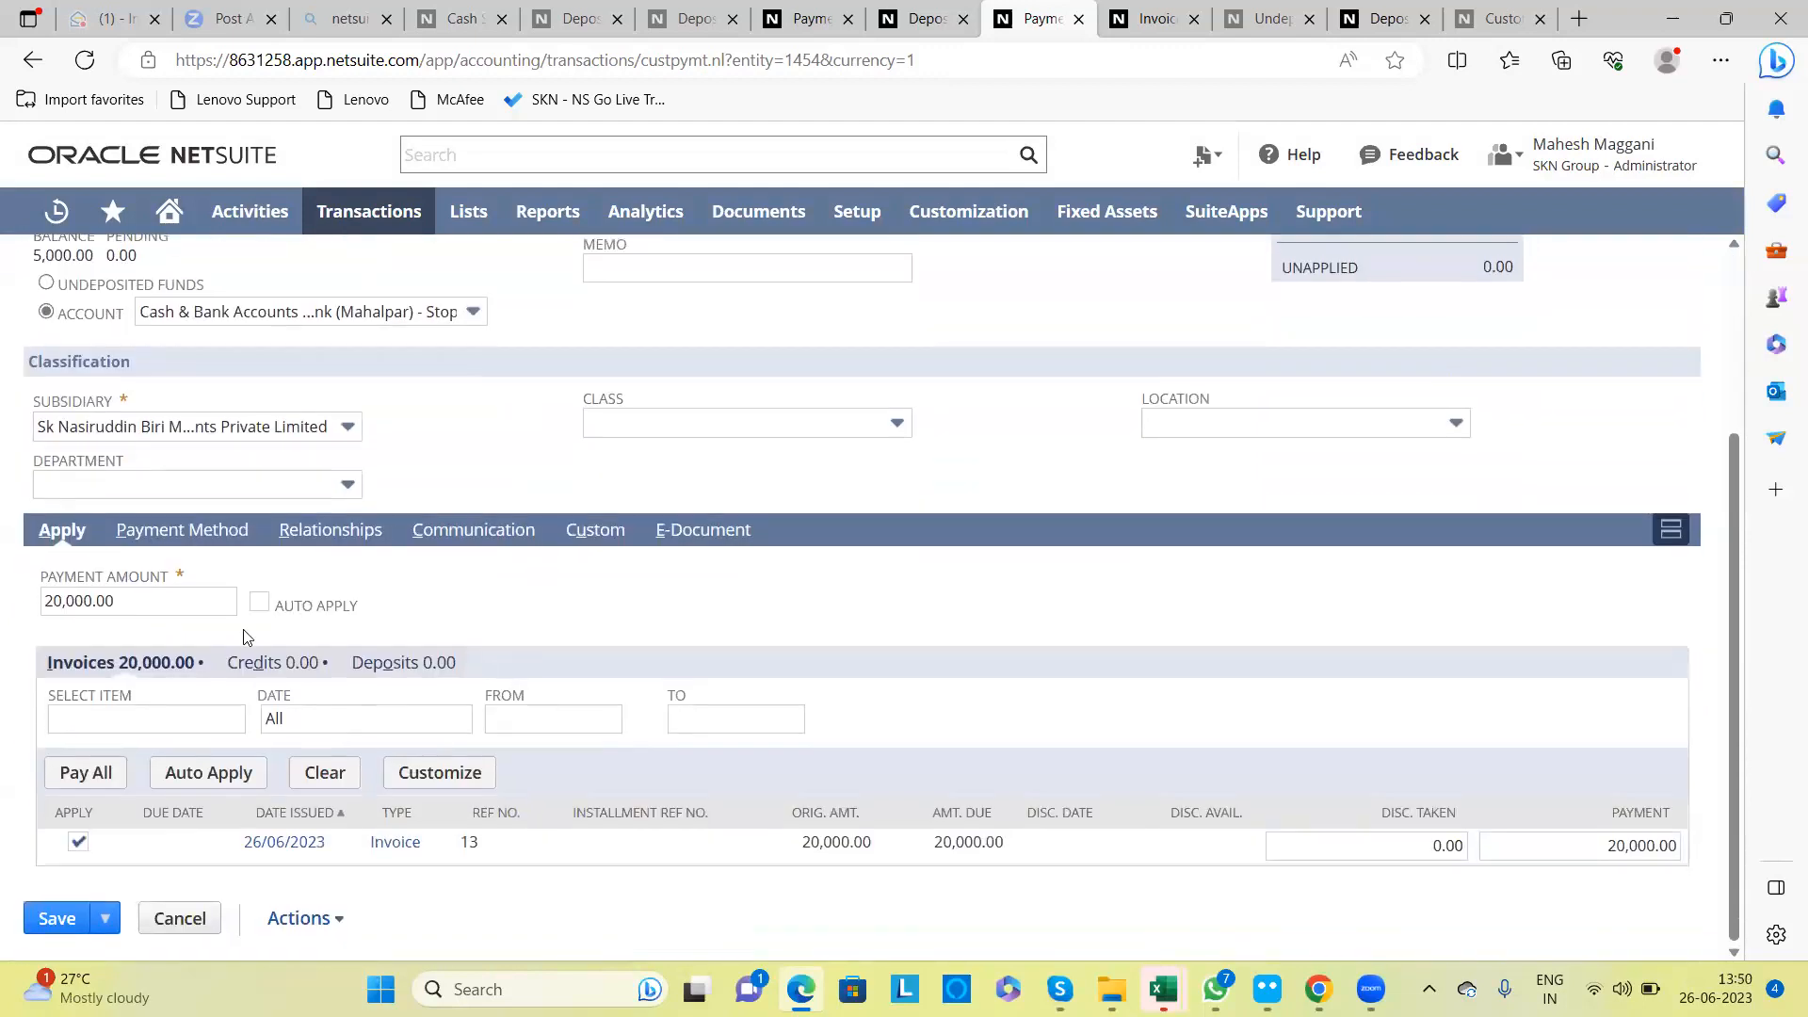
left_click_drag(40, 576, 149, 578)
left_click(79, 844)
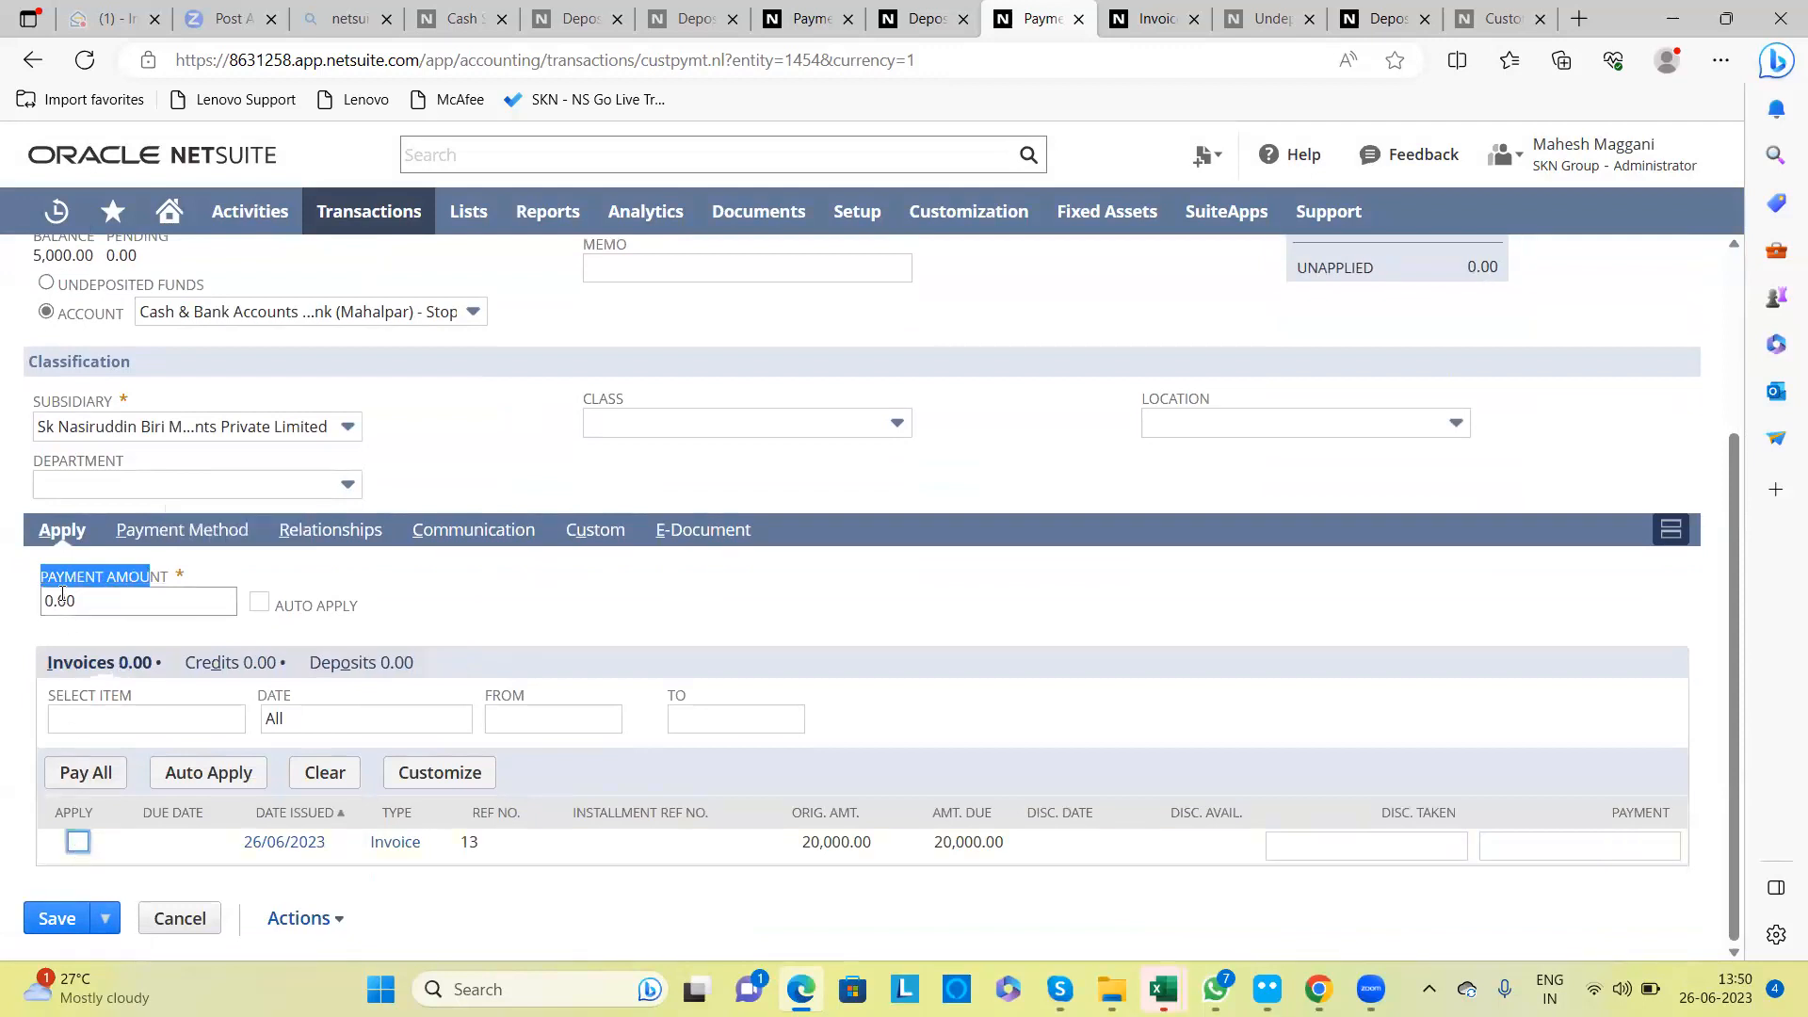
left_click(81, 846)
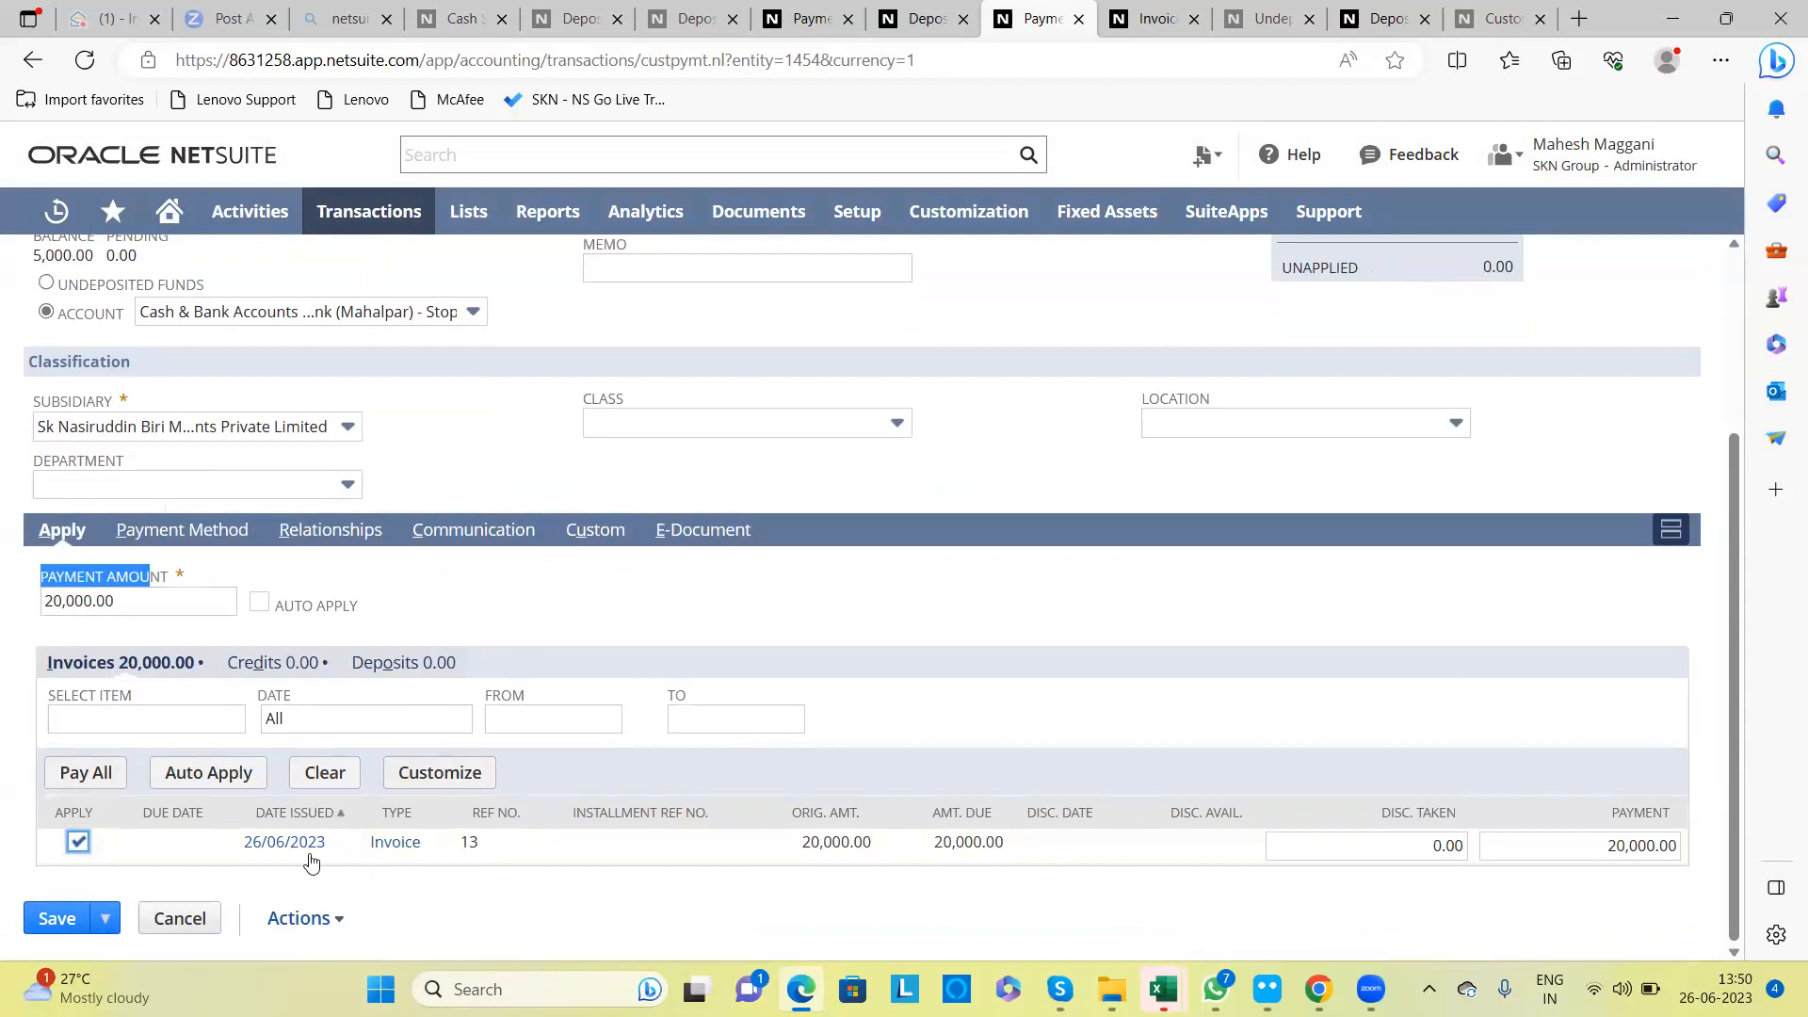
Step: Apply both existing payment credits, 5,000.00 and 10,000.00, against the invoice
left_click(288, 674)
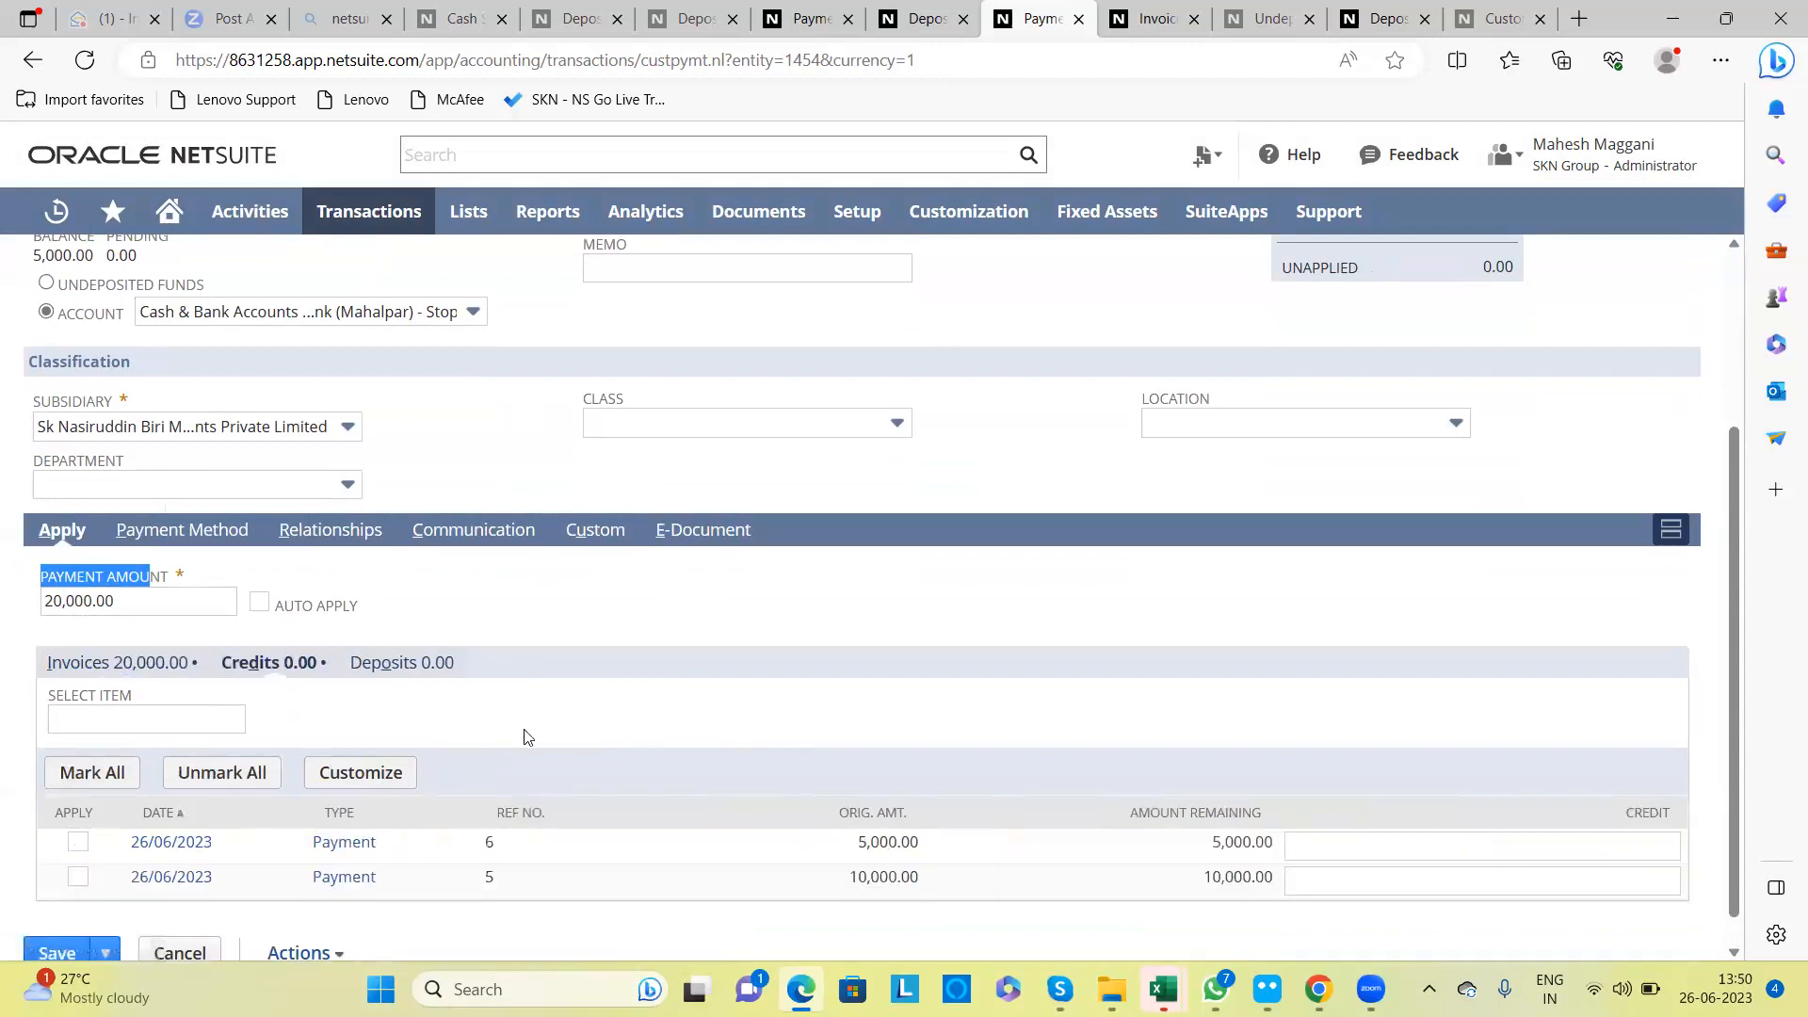
scroll(524, 738, "down", 1)
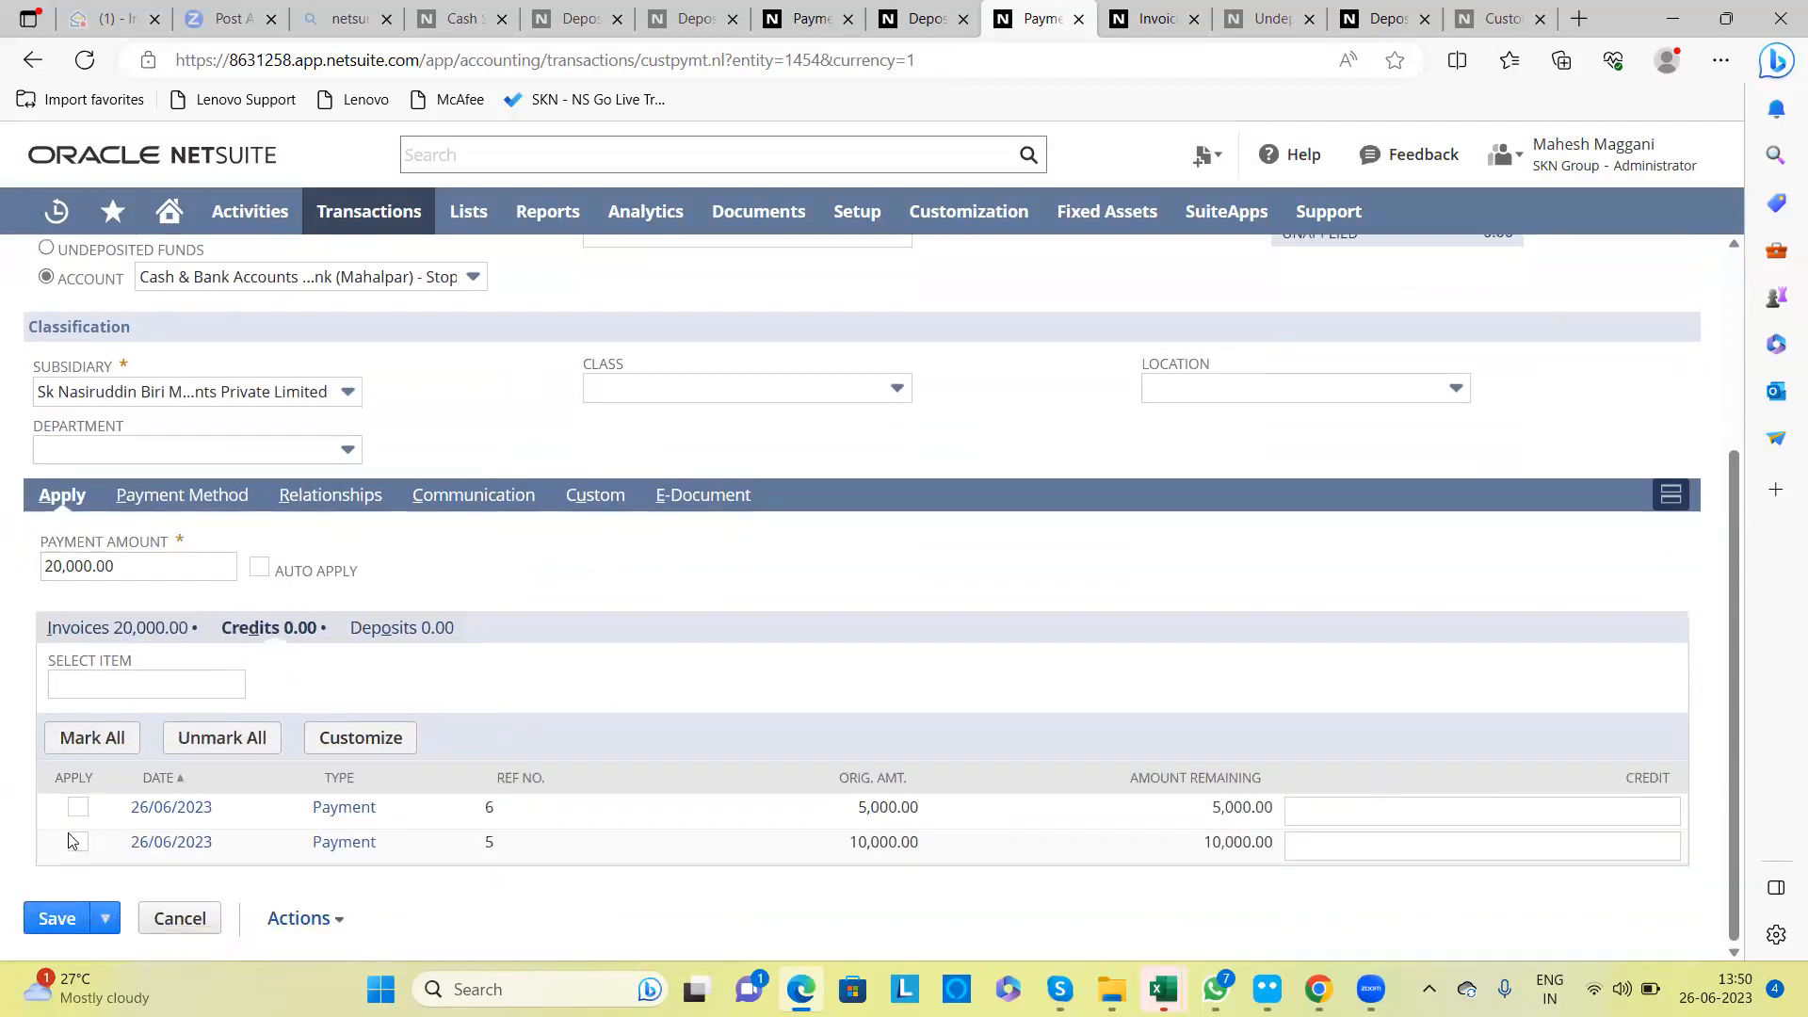
left_click(79, 810)
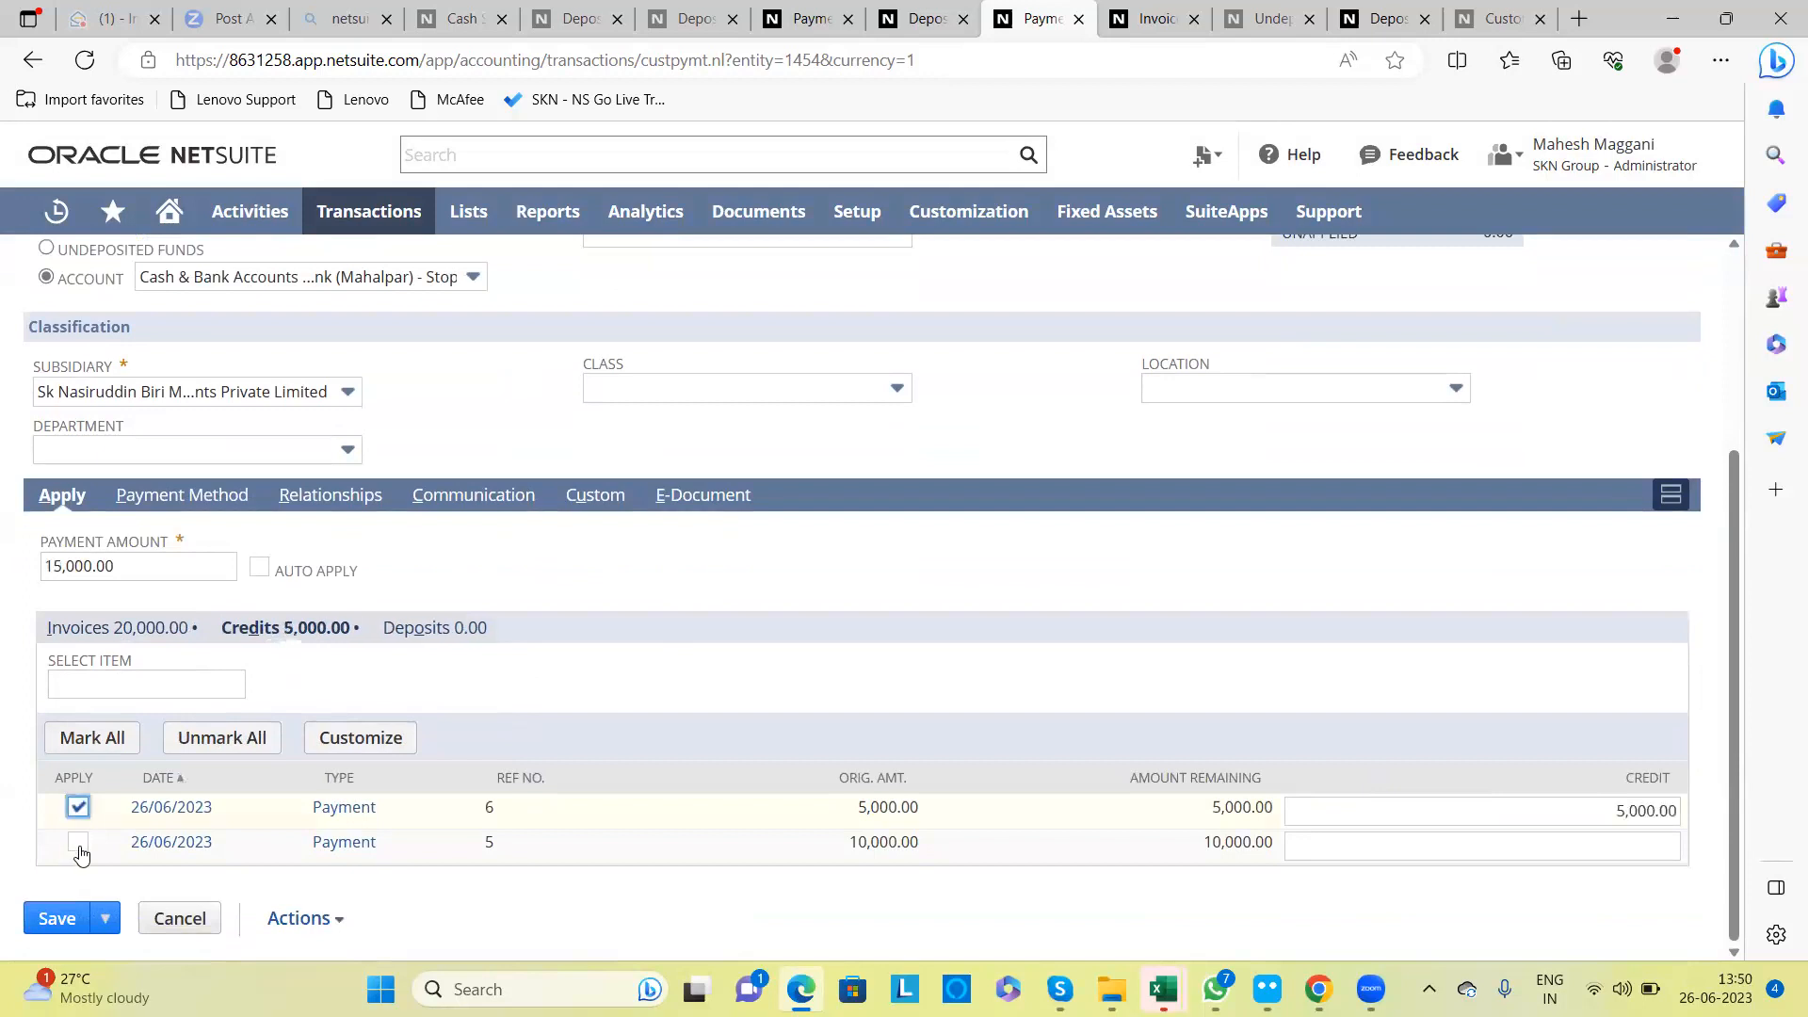
left_click(79, 842)
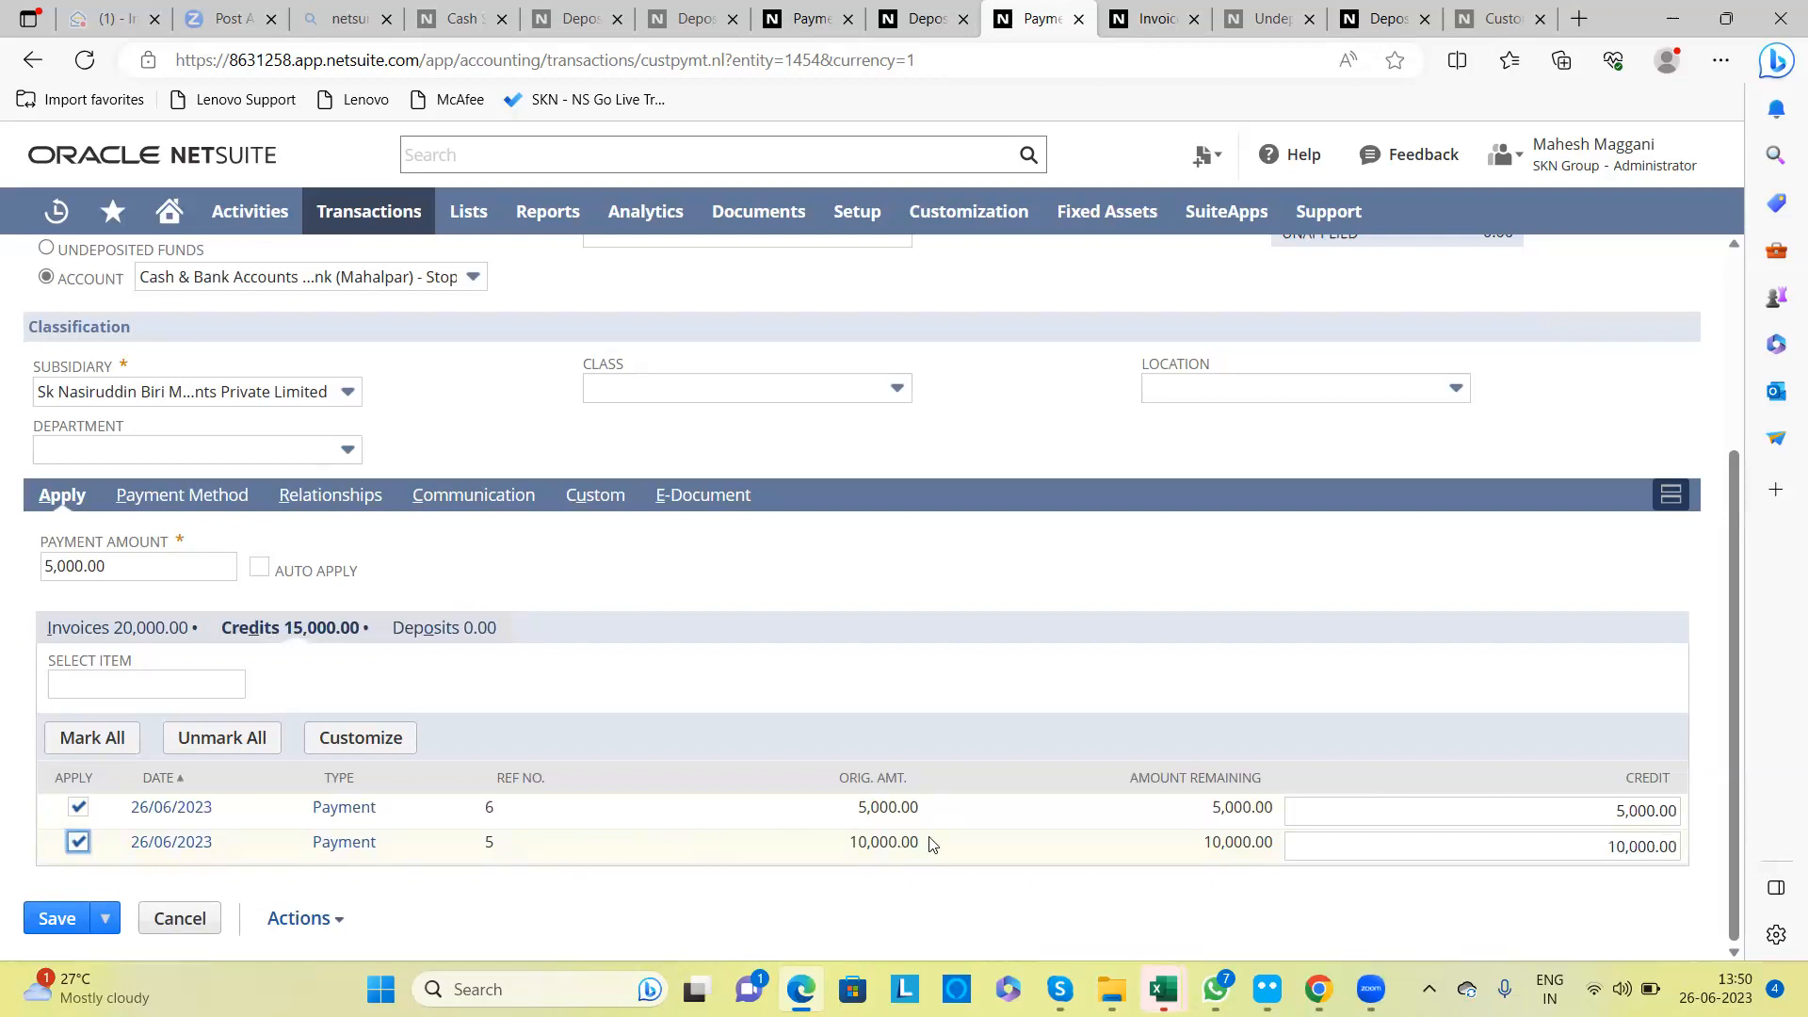
Step: Review the applied credits' original amounts, the payment amount, the marked invoice and the selected bank account
left_click_drag(923, 843, 843, 843)
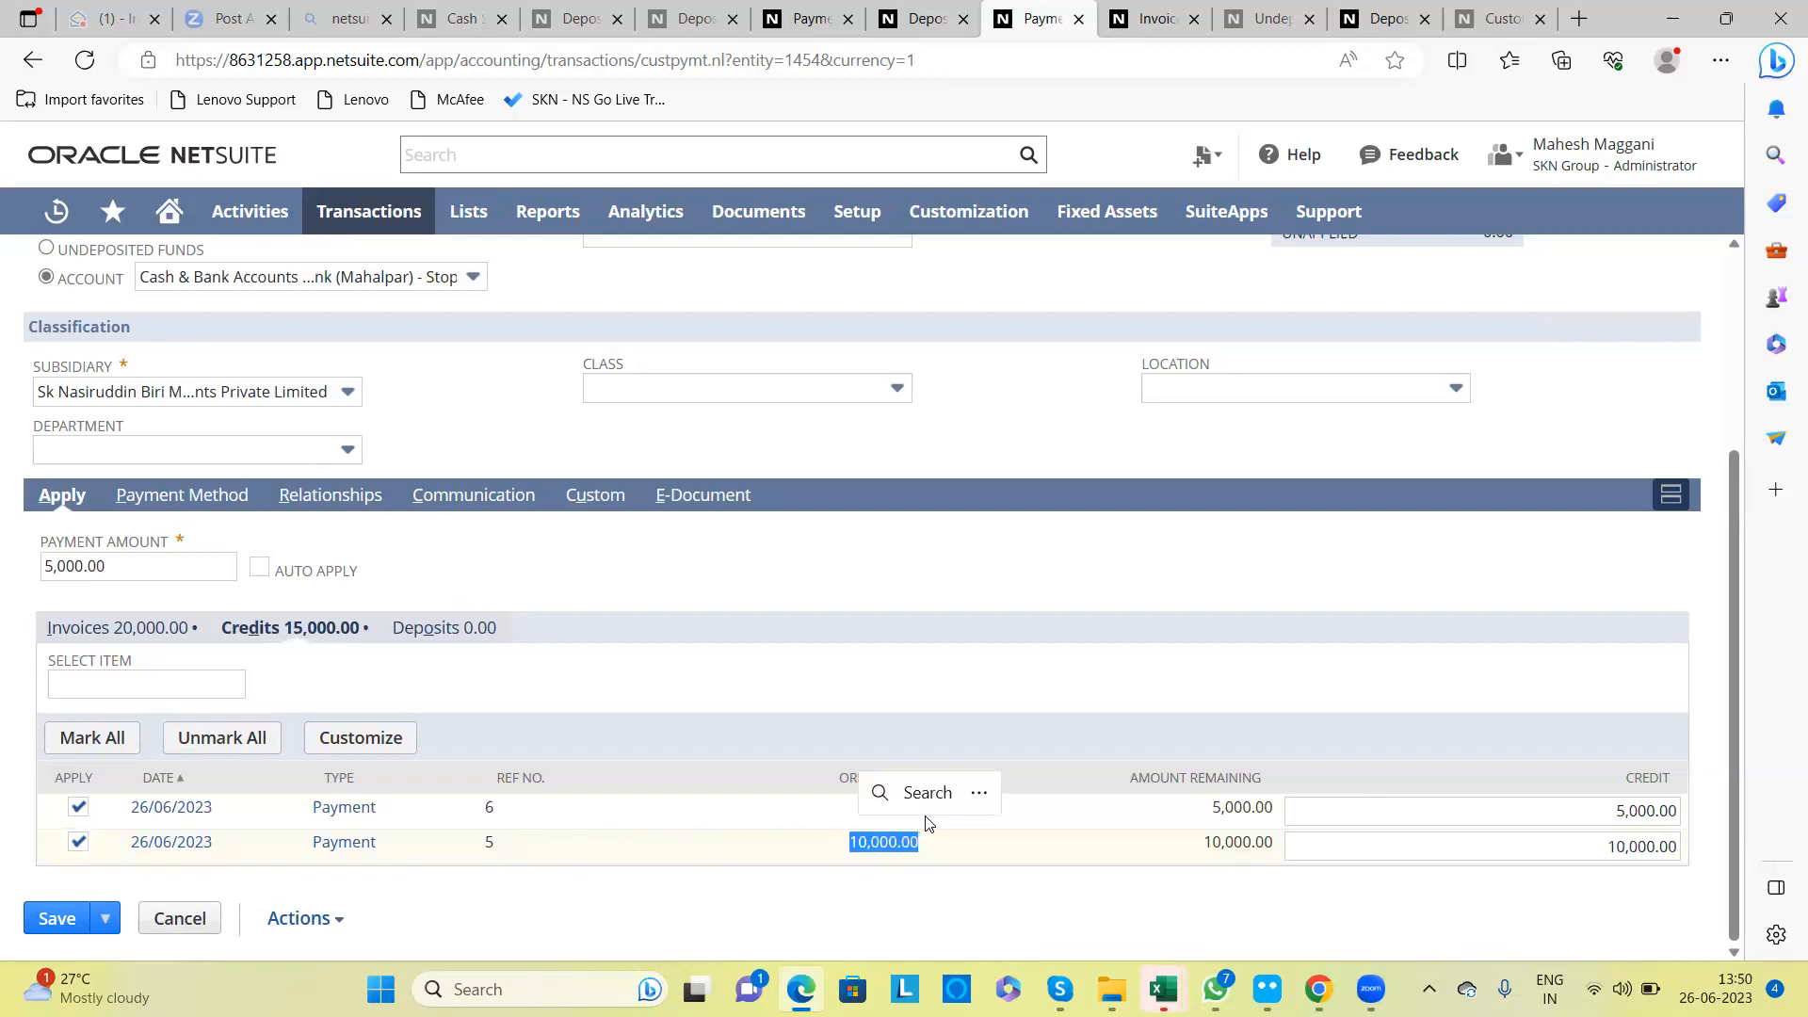
left_click(1031, 811)
double_click(862, 807)
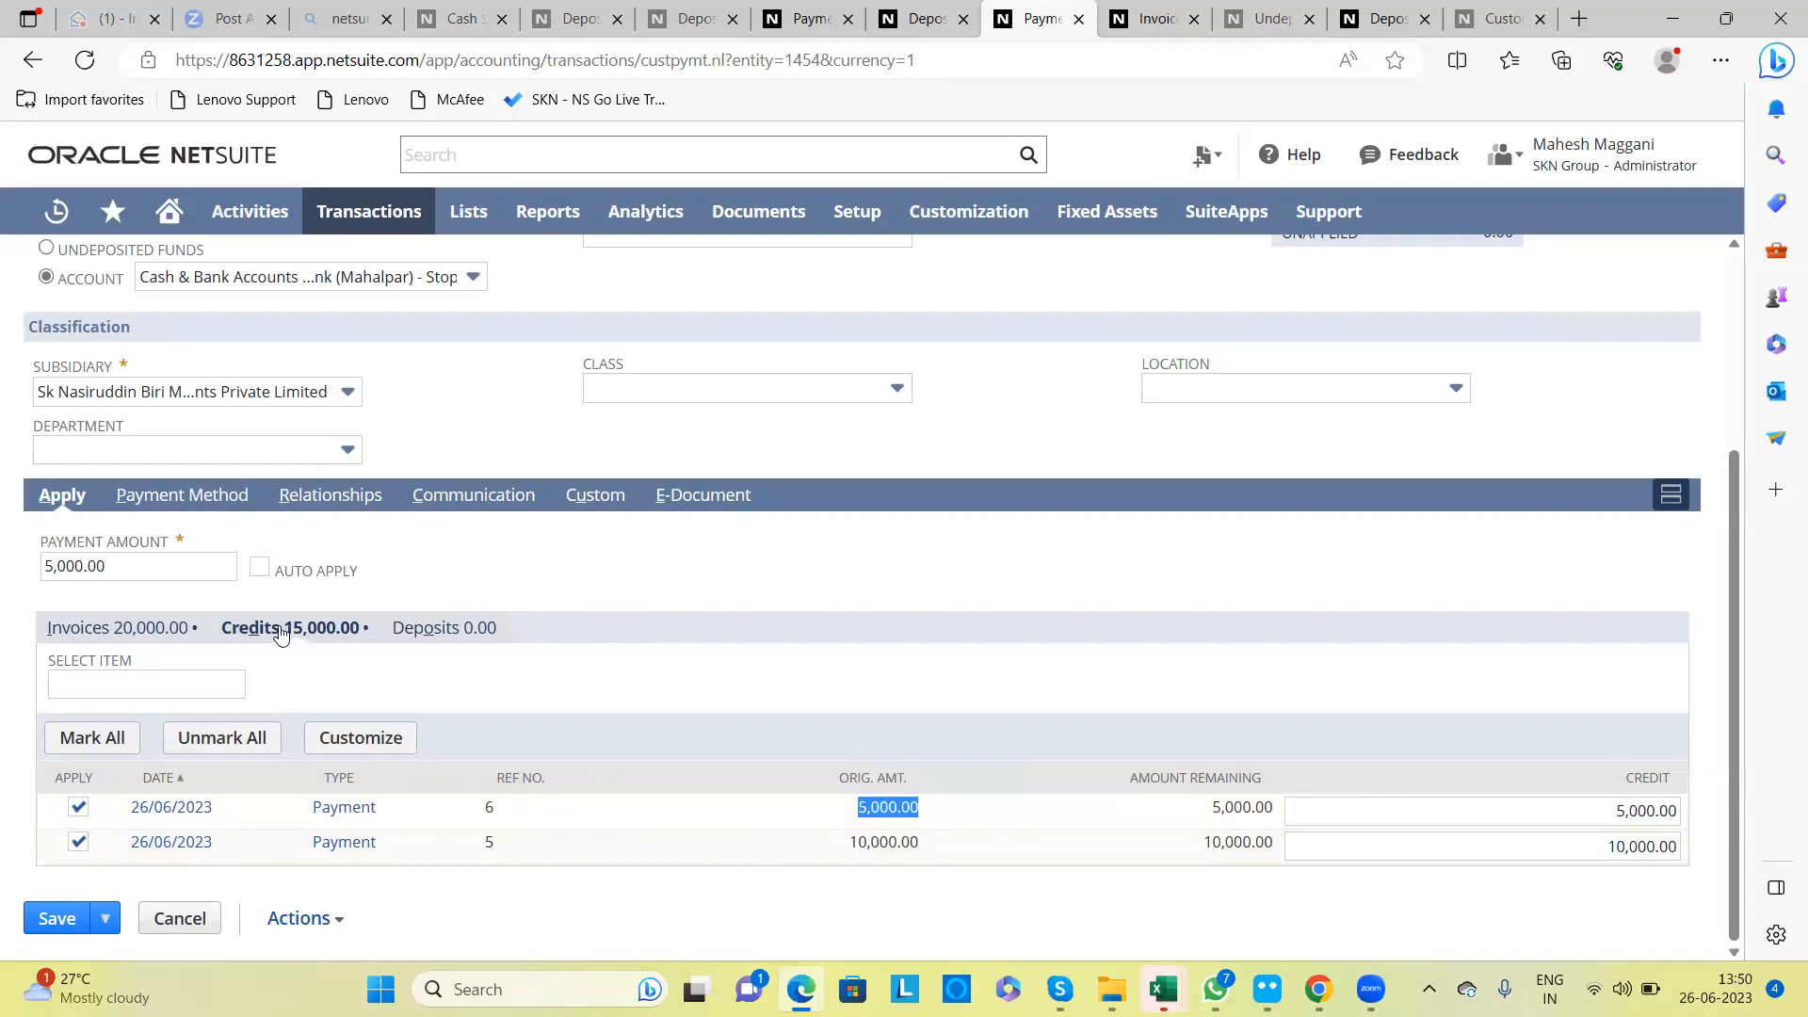
left_click_drag(107, 566, 44, 566)
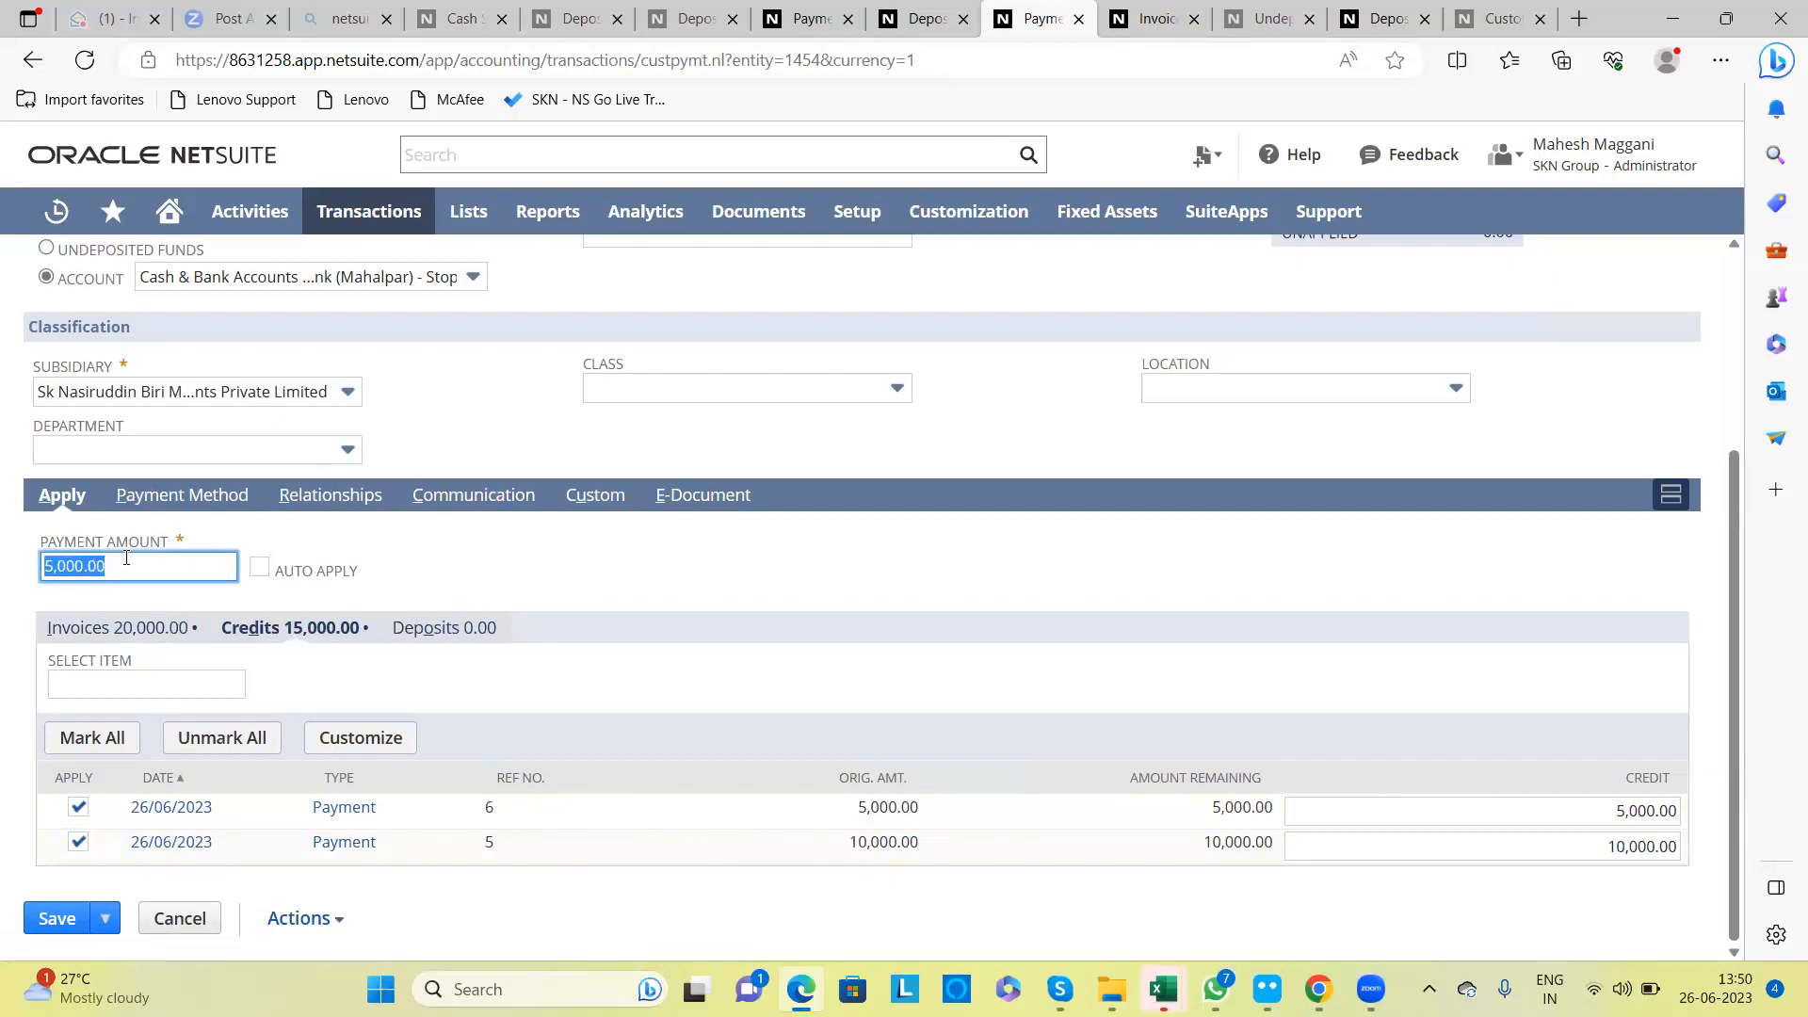
left_click(115, 628)
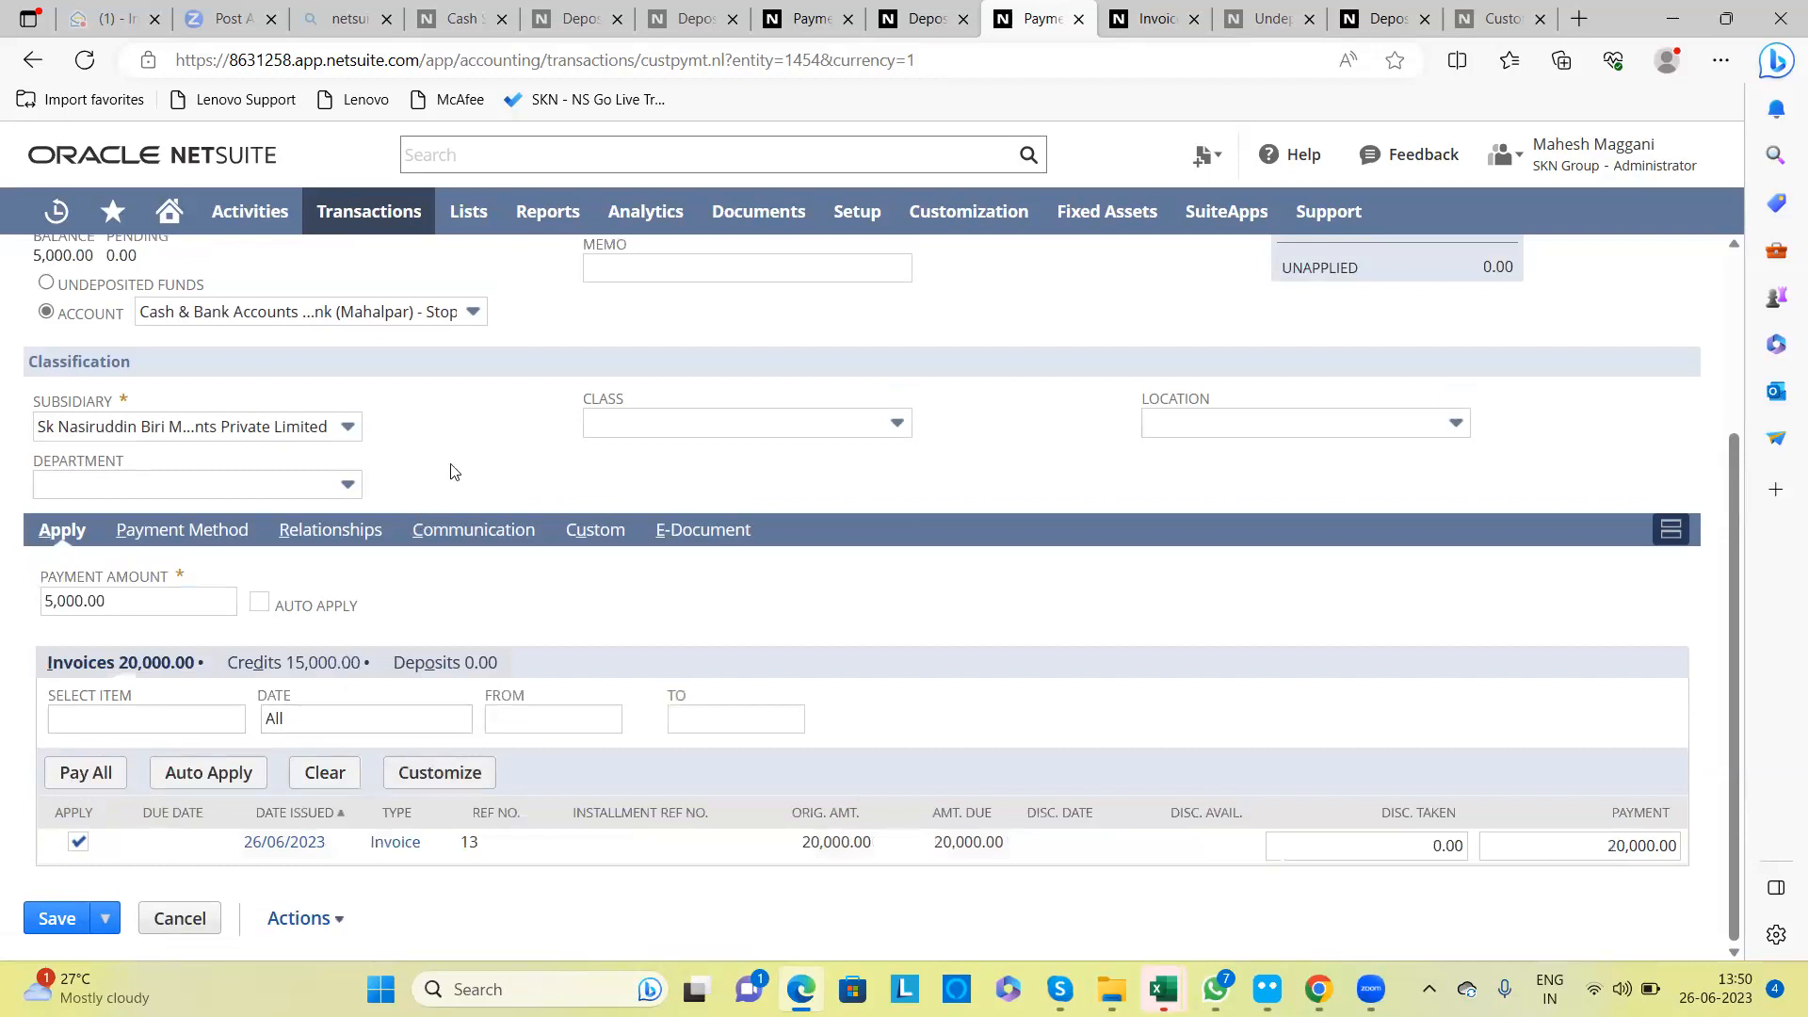
scroll(450, 471, "up", 3)
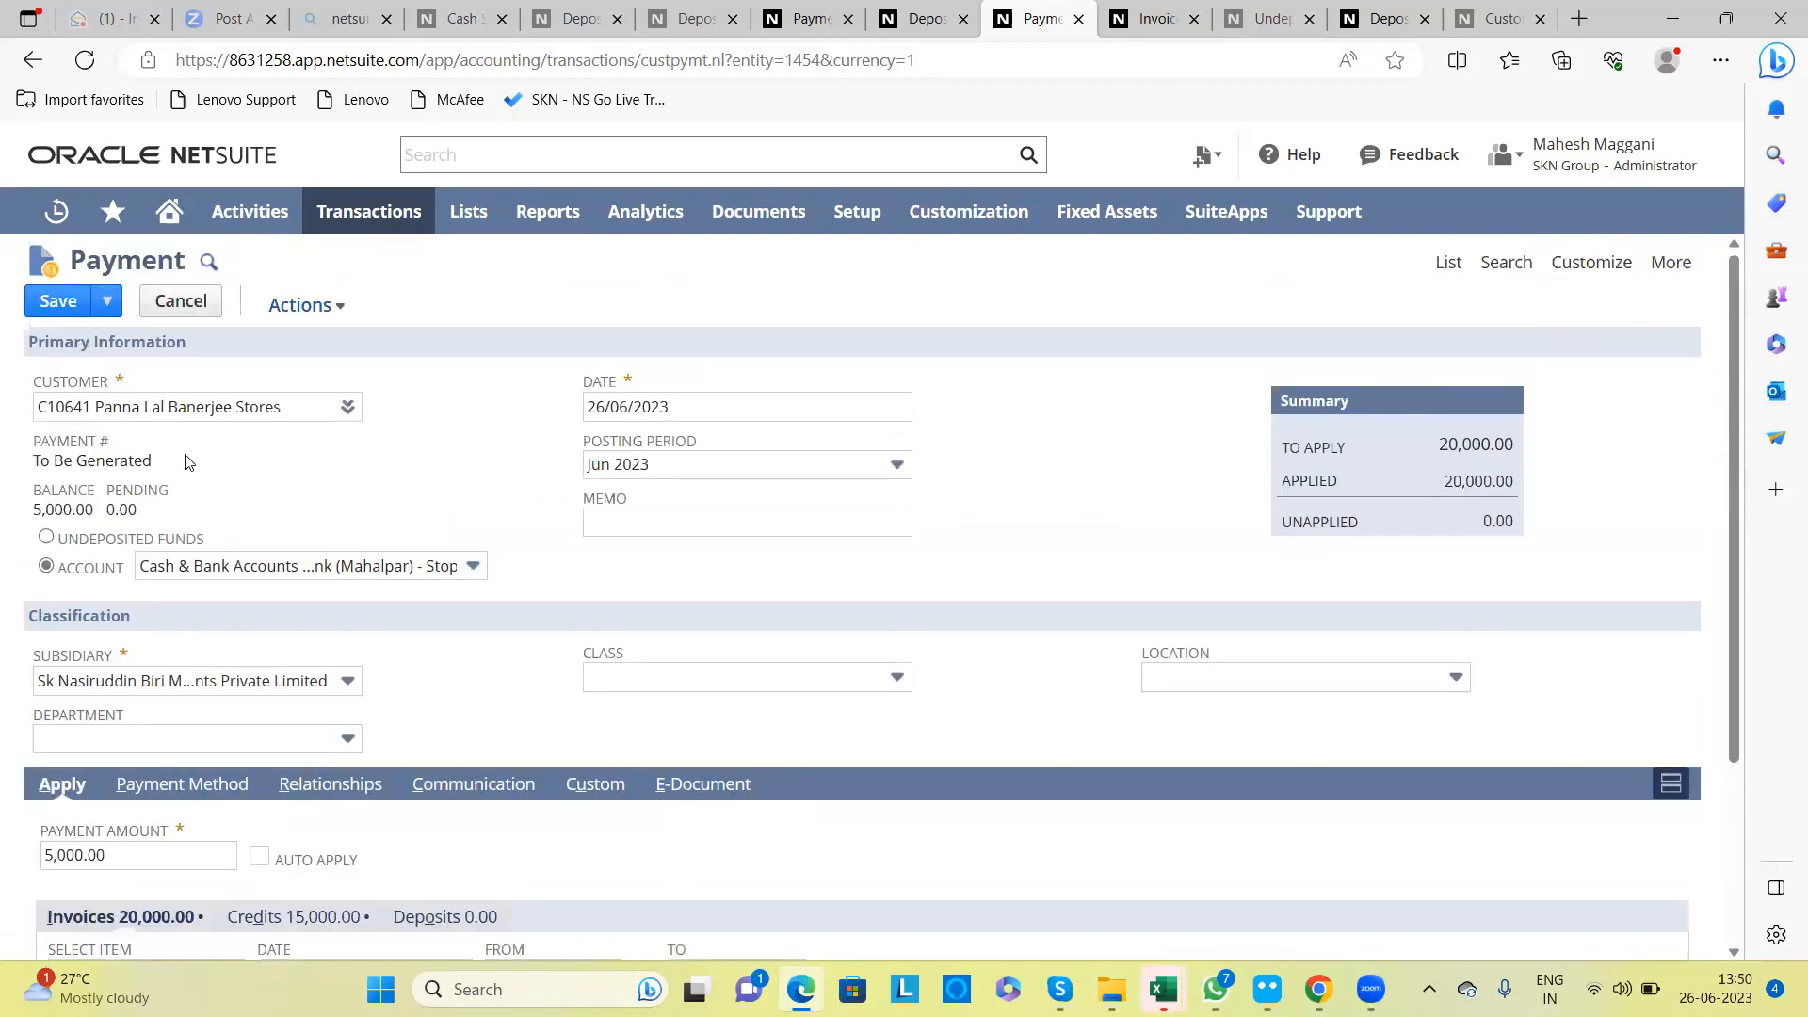
left_click(283, 570)
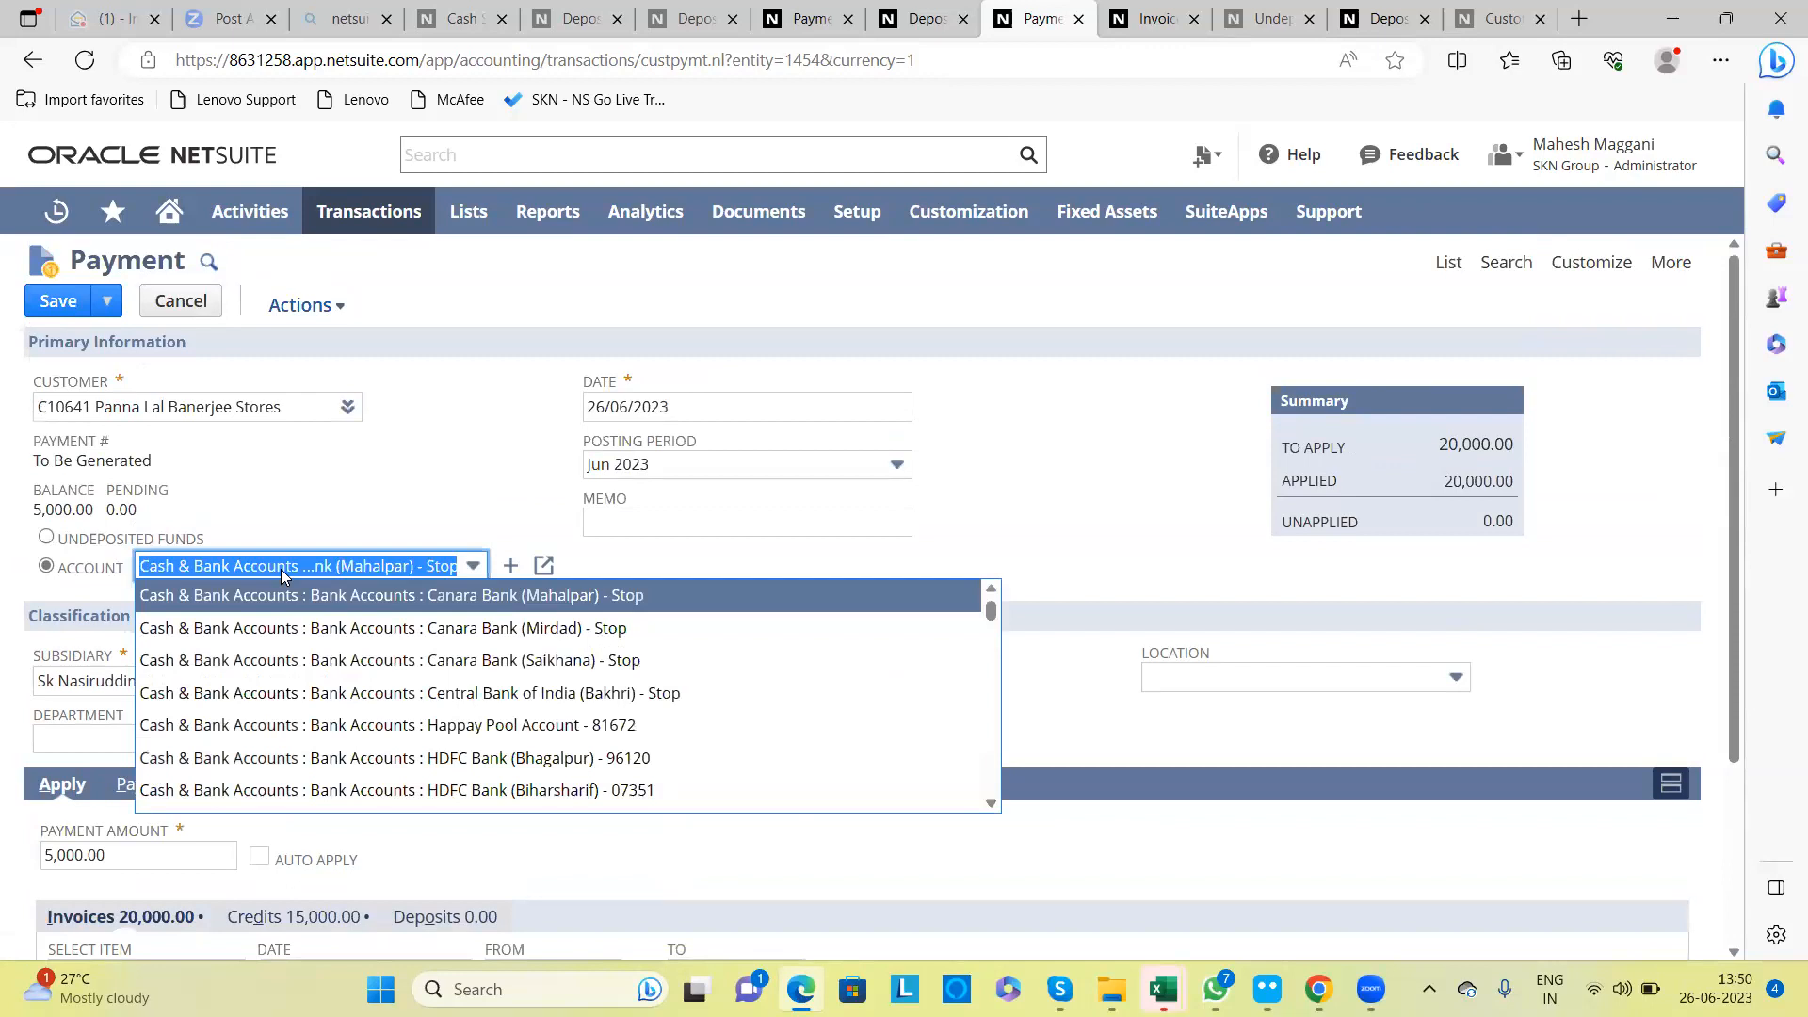
left_click(281, 569)
left_click(289, 541)
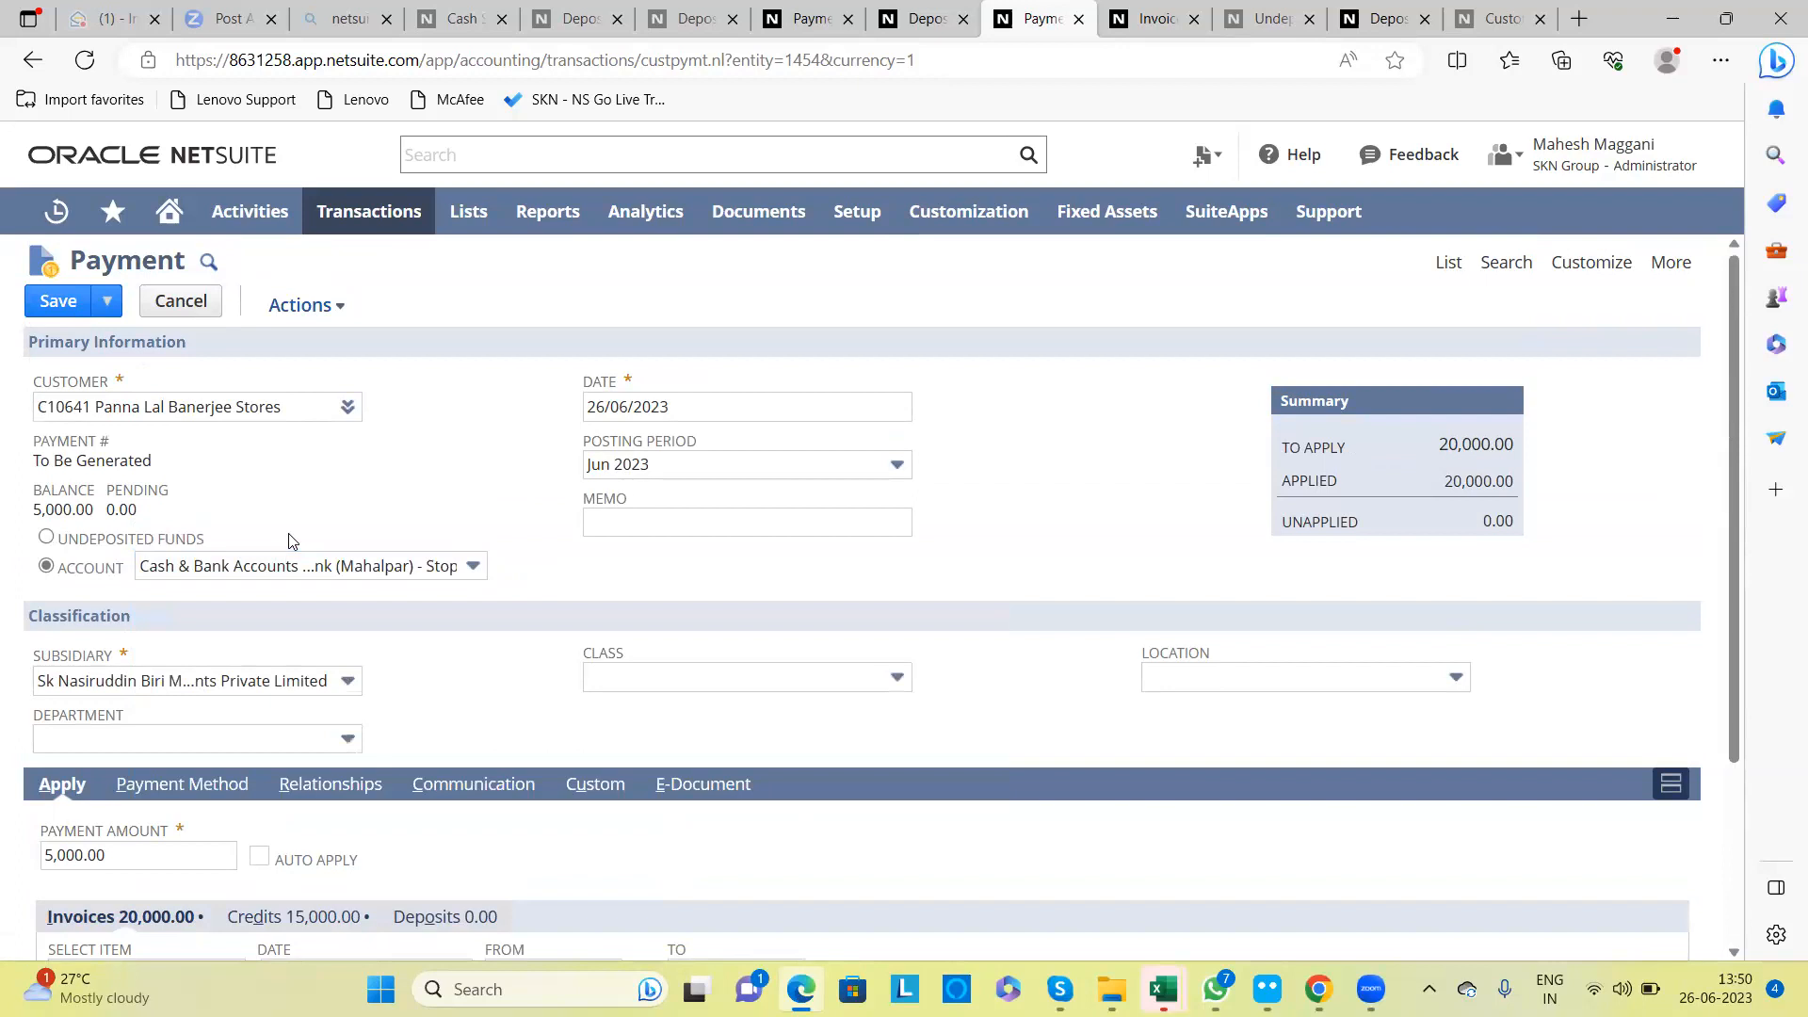
Step: Compare the invoice marked for payment with the original amounts of the two applied credits
scroll(289, 542, "down", 3)
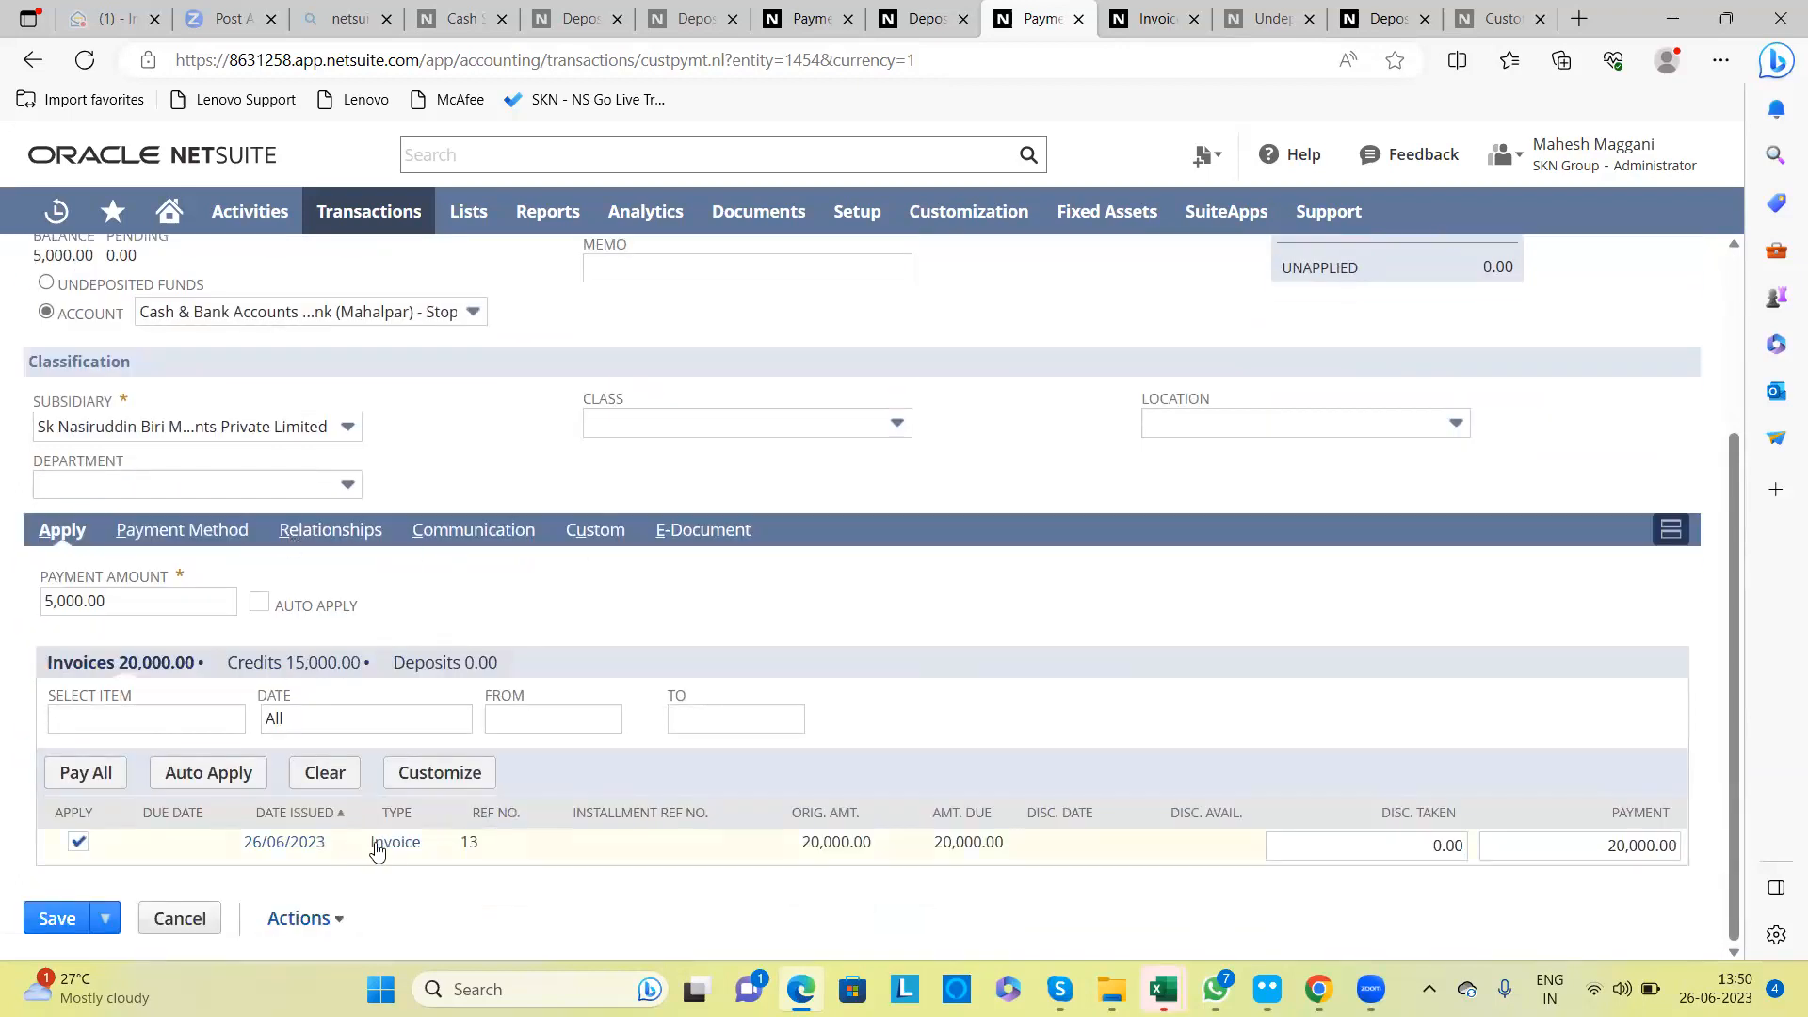
left_click_drag(436, 847, 370, 846)
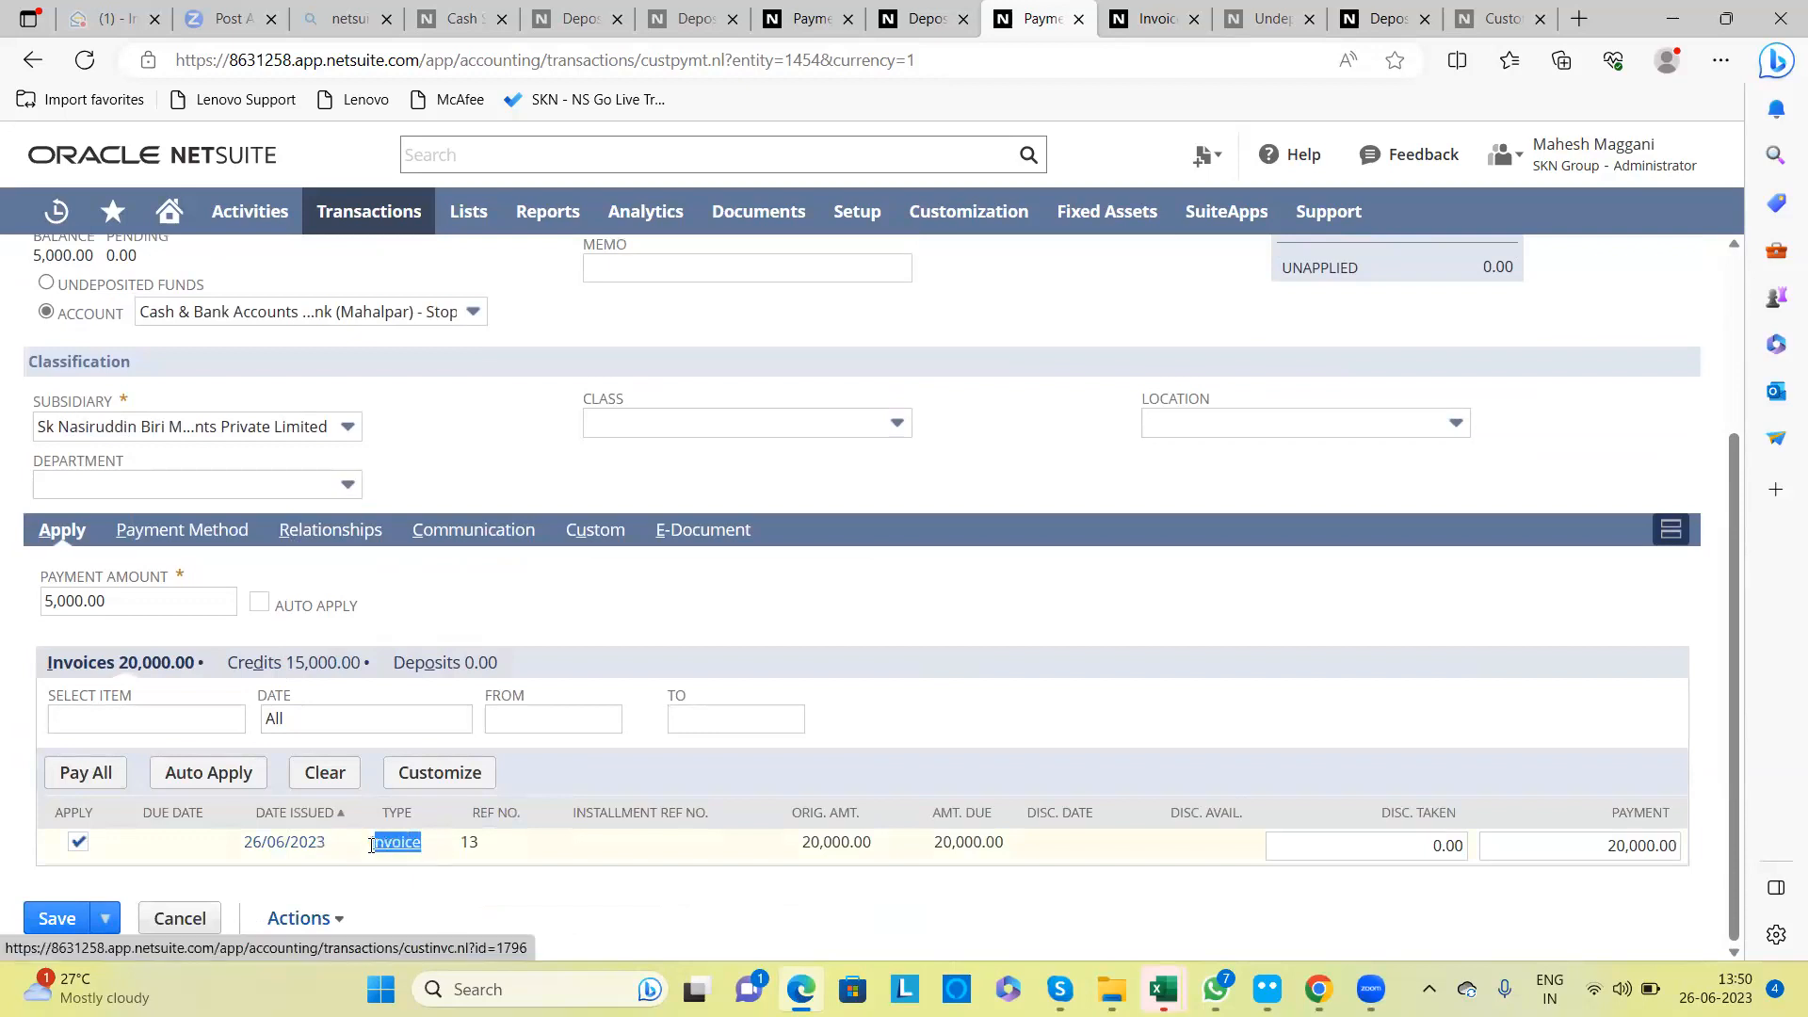
left_click(266, 664)
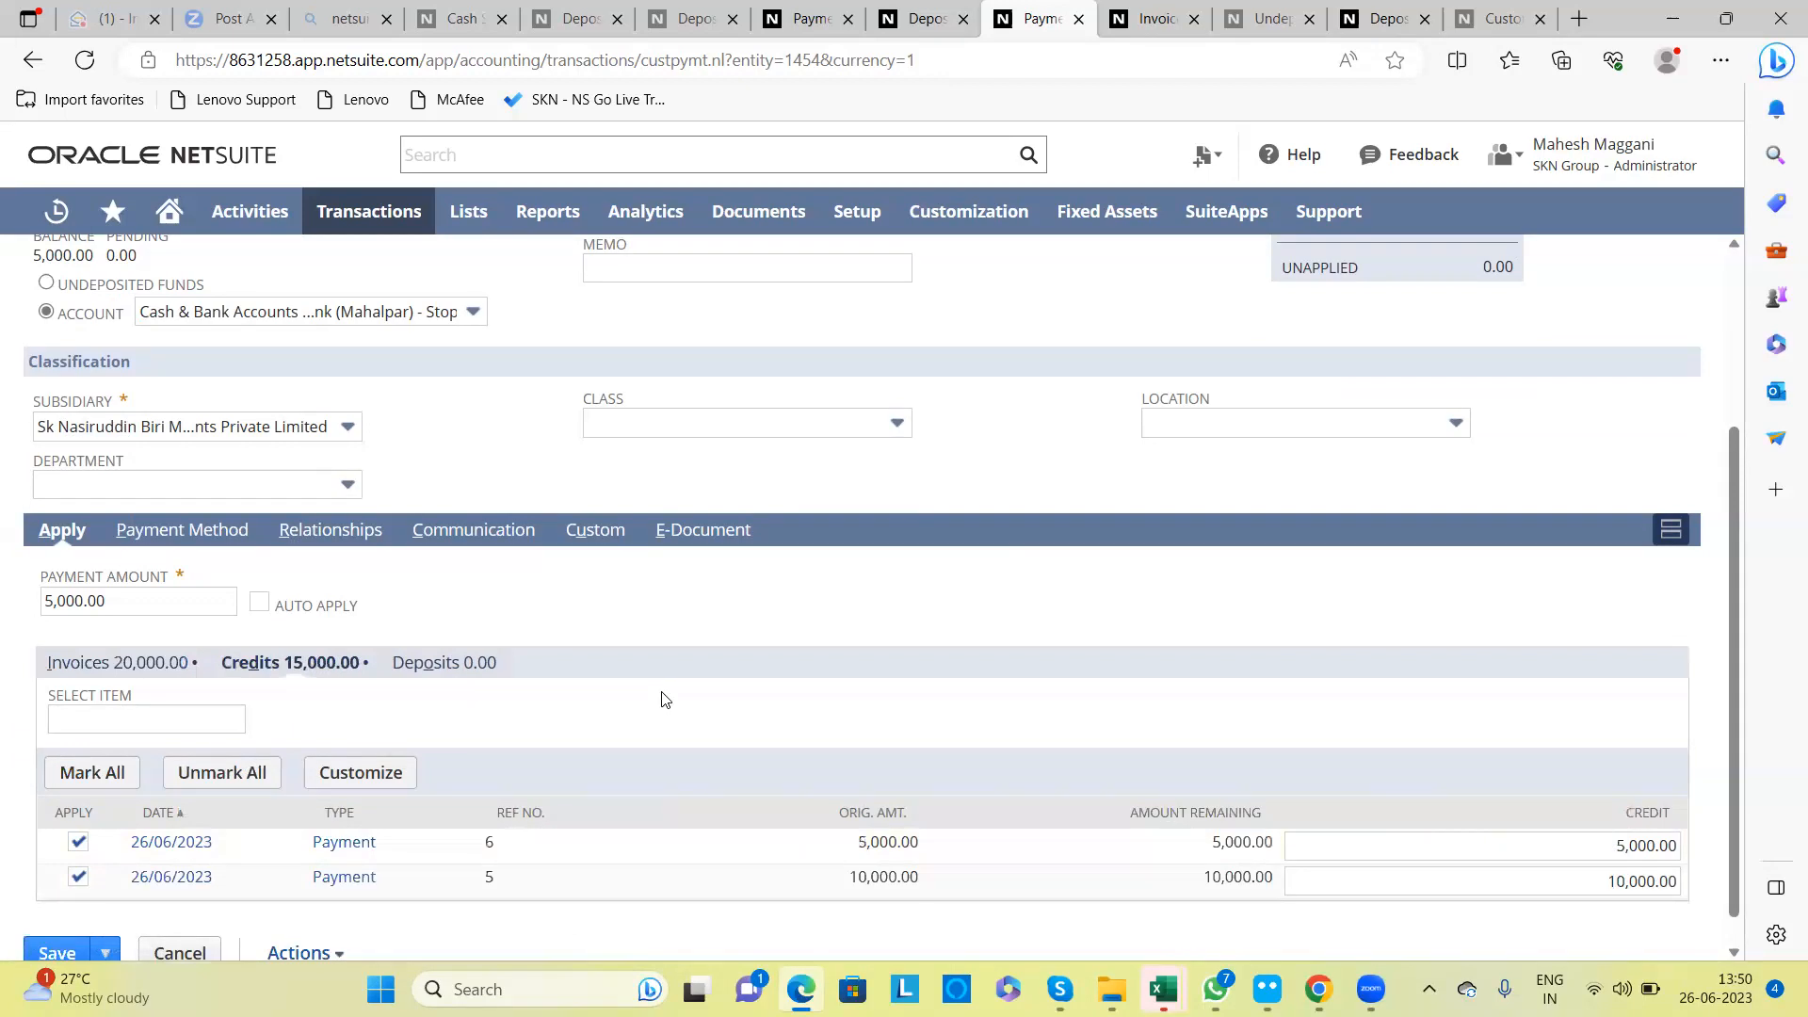
scroll(662, 699, "down", 1)
left_click_drag(920, 843, 847, 843)
left_click(956, 695)
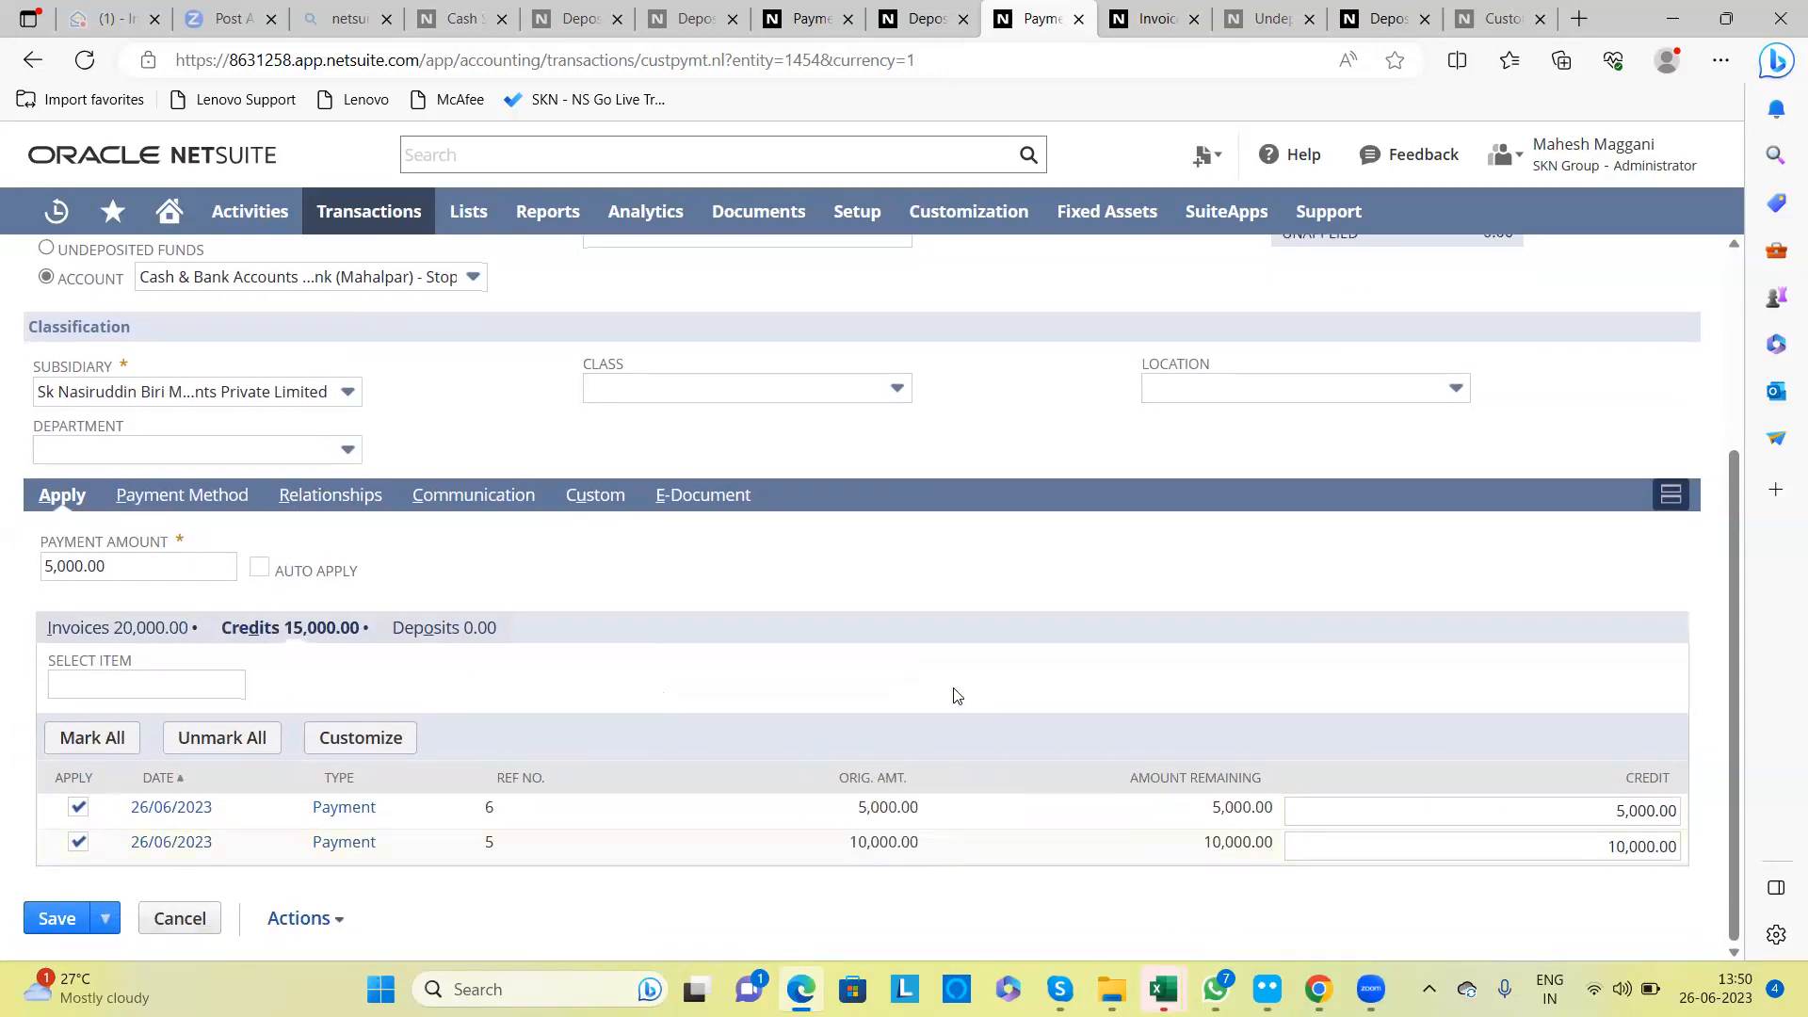
double_click(895, 807)
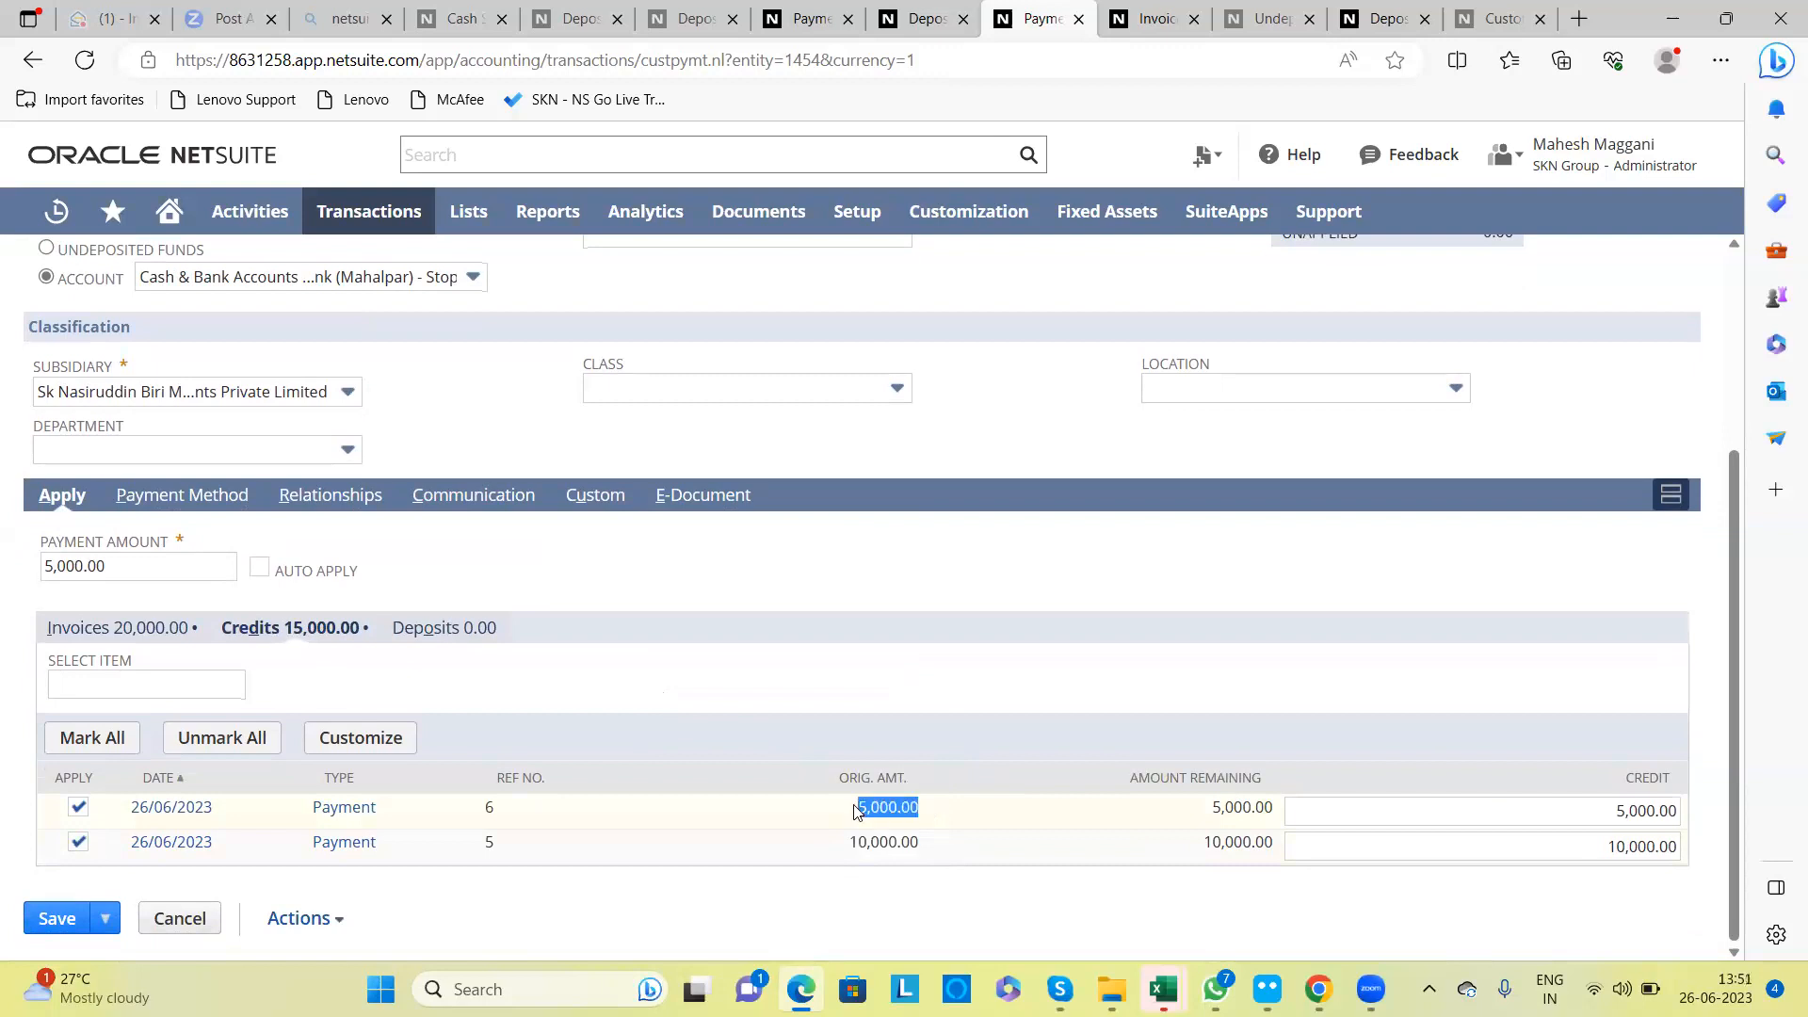
Step: Compare the payment amount with the customer's balance and the original amounts of the applied credits
triple_click(772, 595)
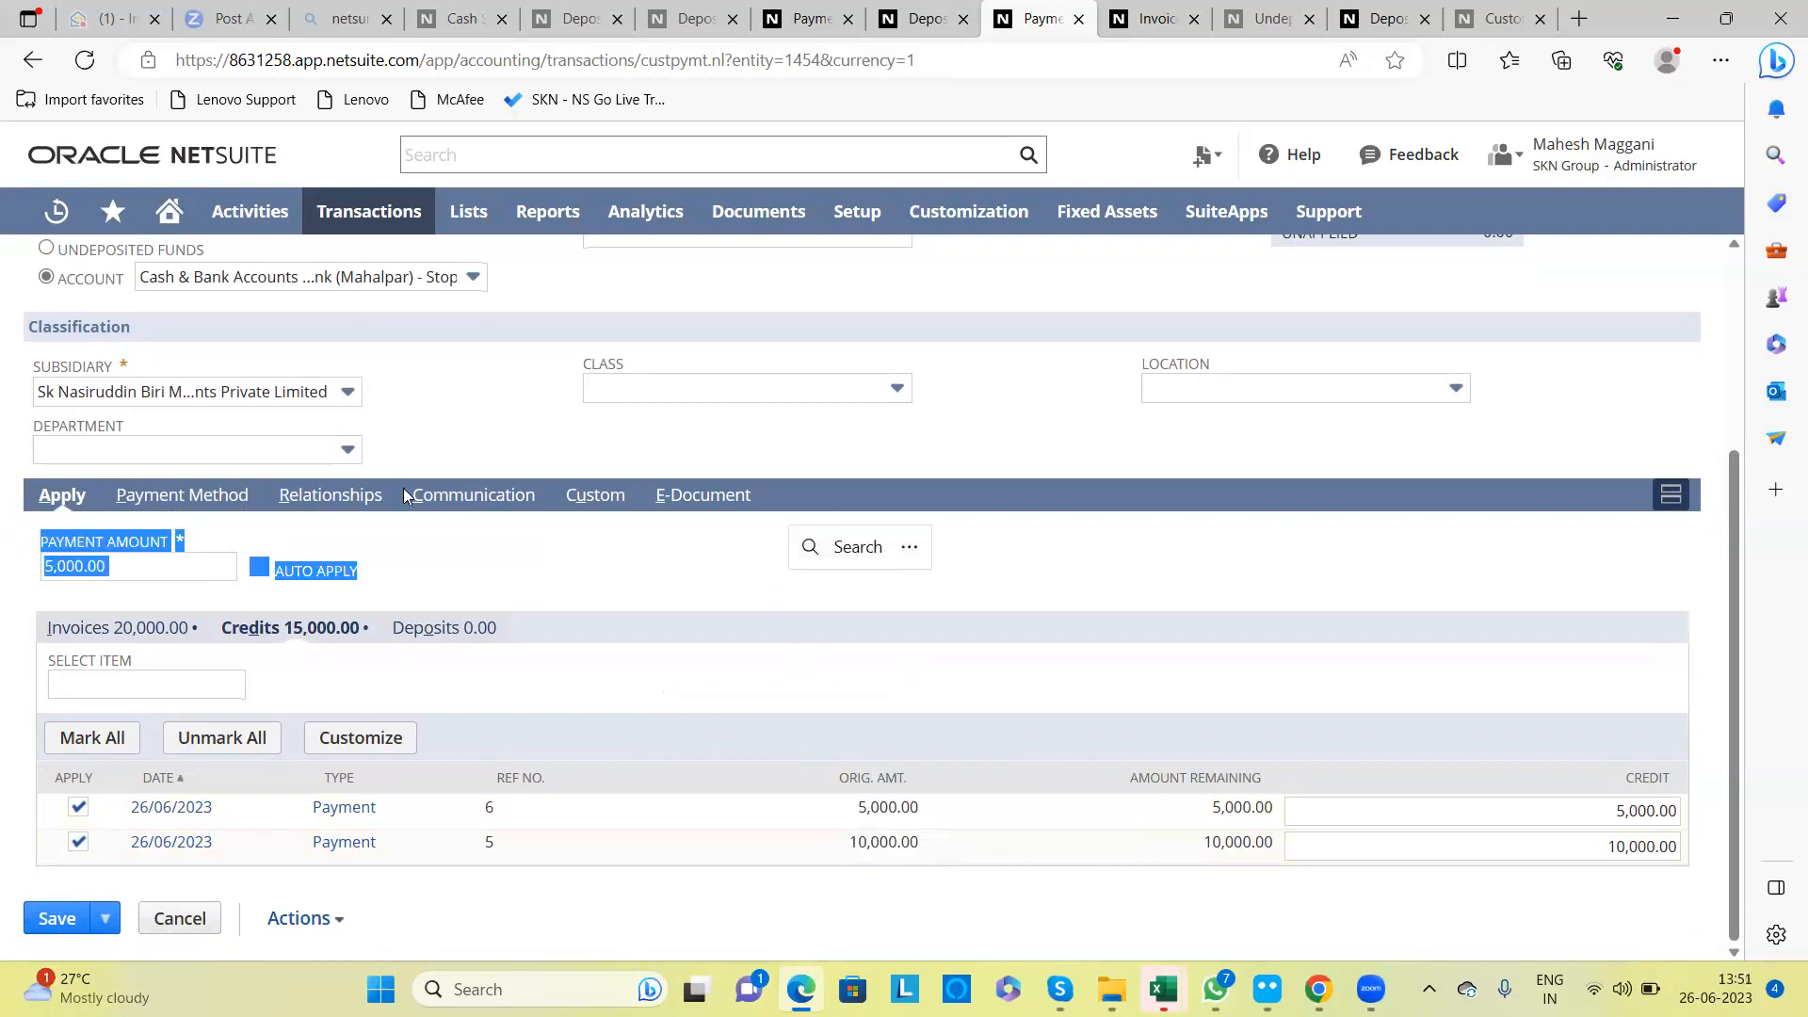
left_click(456, 427)
scroll(455, 430, "up", 1)
scroll(456, 431, "up", 2)
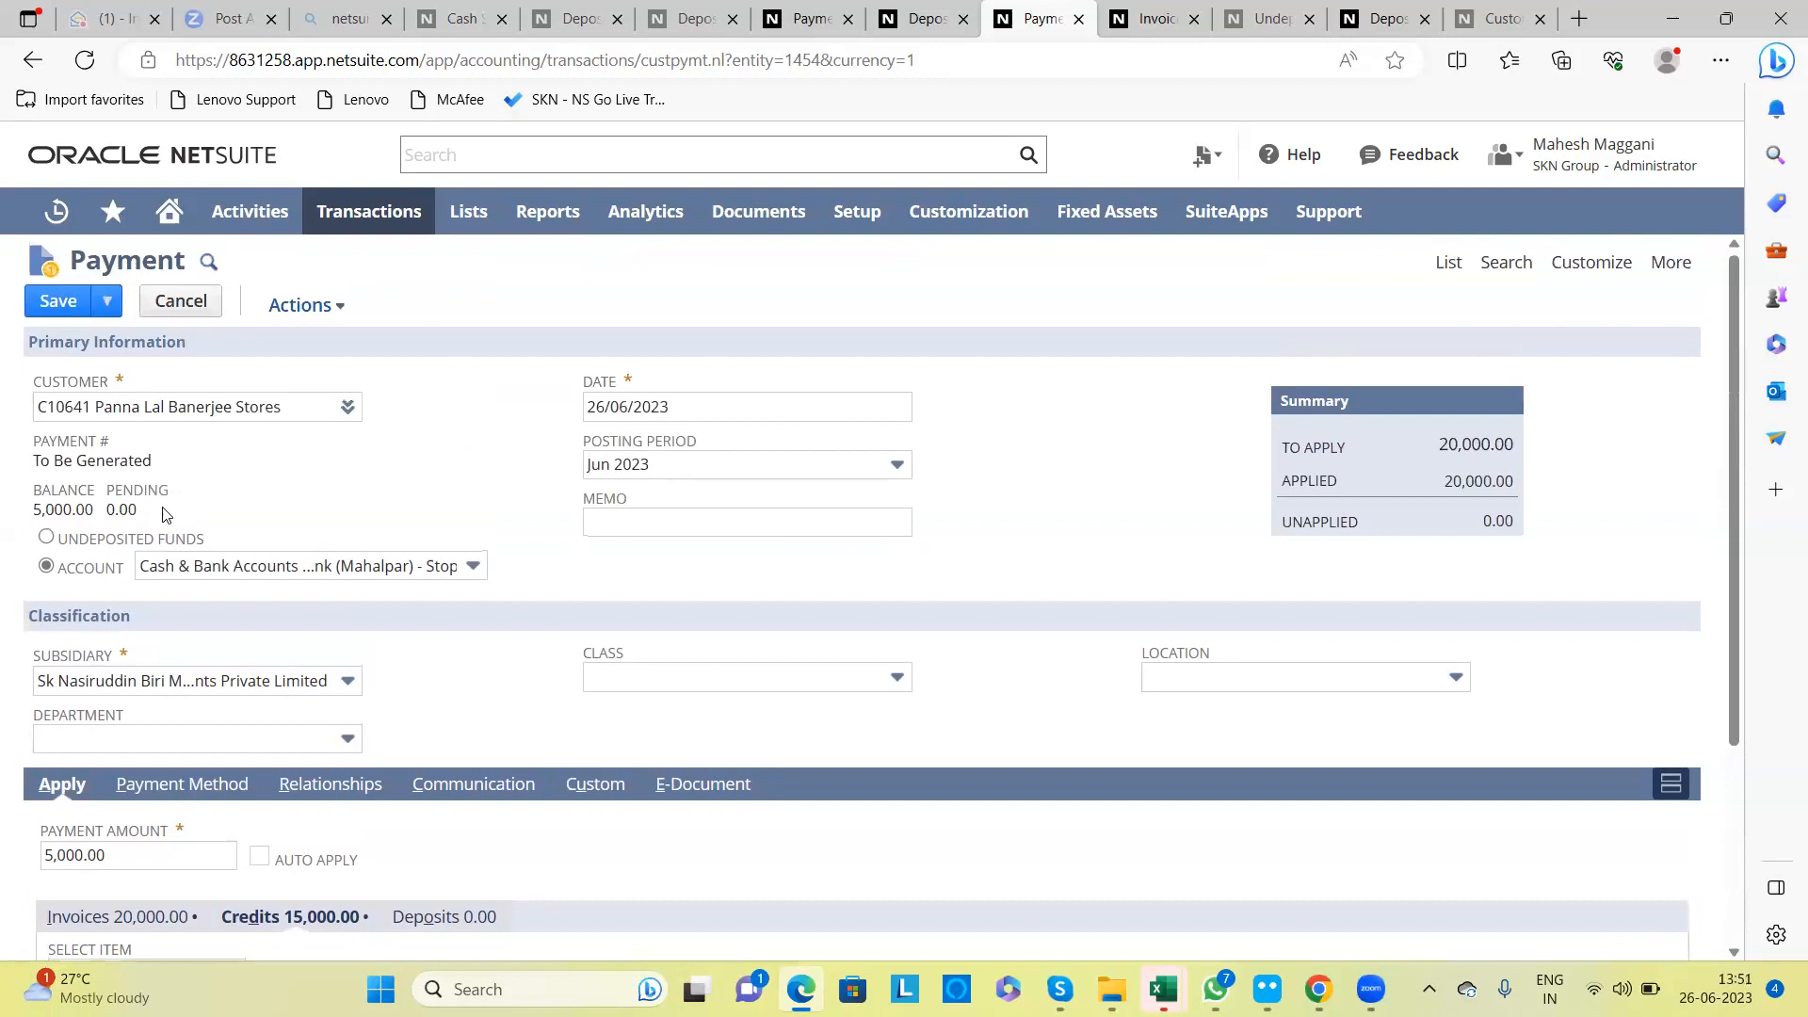
left_click_drag(94, 515, 36, 514)
left_click(435, 726)
scroll(436, 725, "down", 1)
scroll(435, 726, "down", 2)
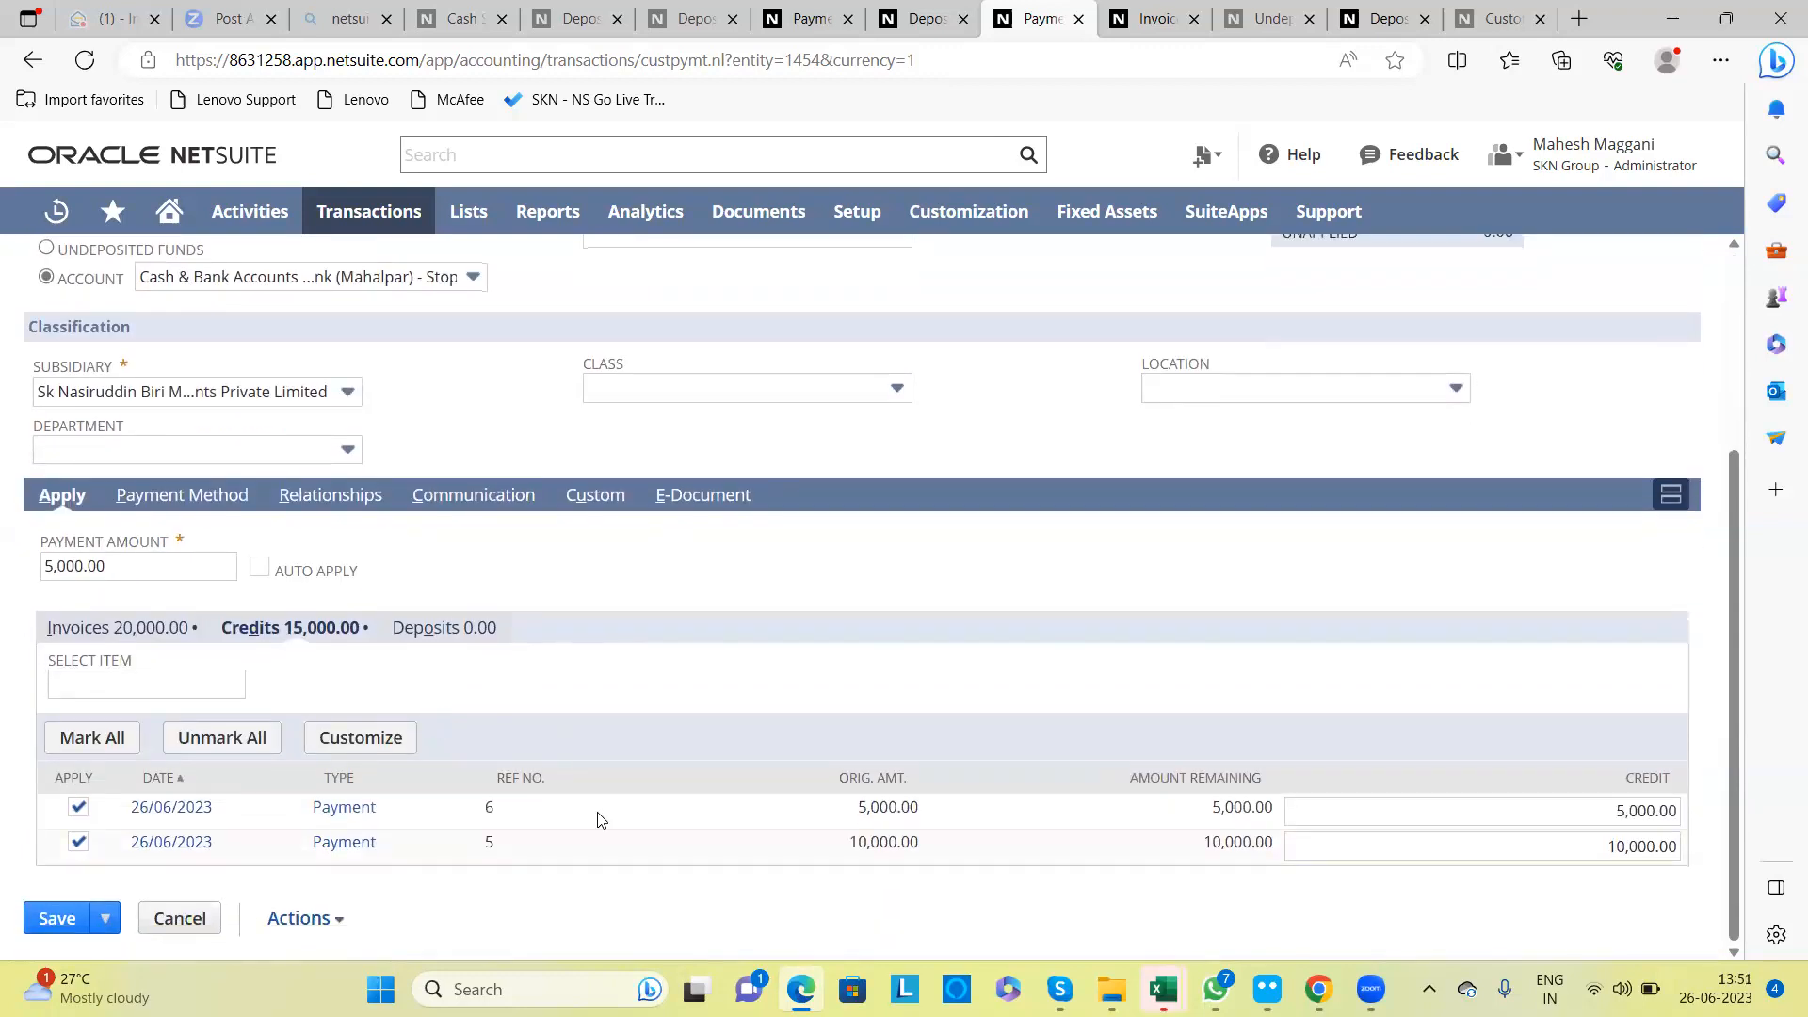
Step: Unmark the 5,000.00 credit to check its effect on the payment amount, and re-mark it
left_click(78, 808)
left_click(62, 563)
double_click(62, 565)
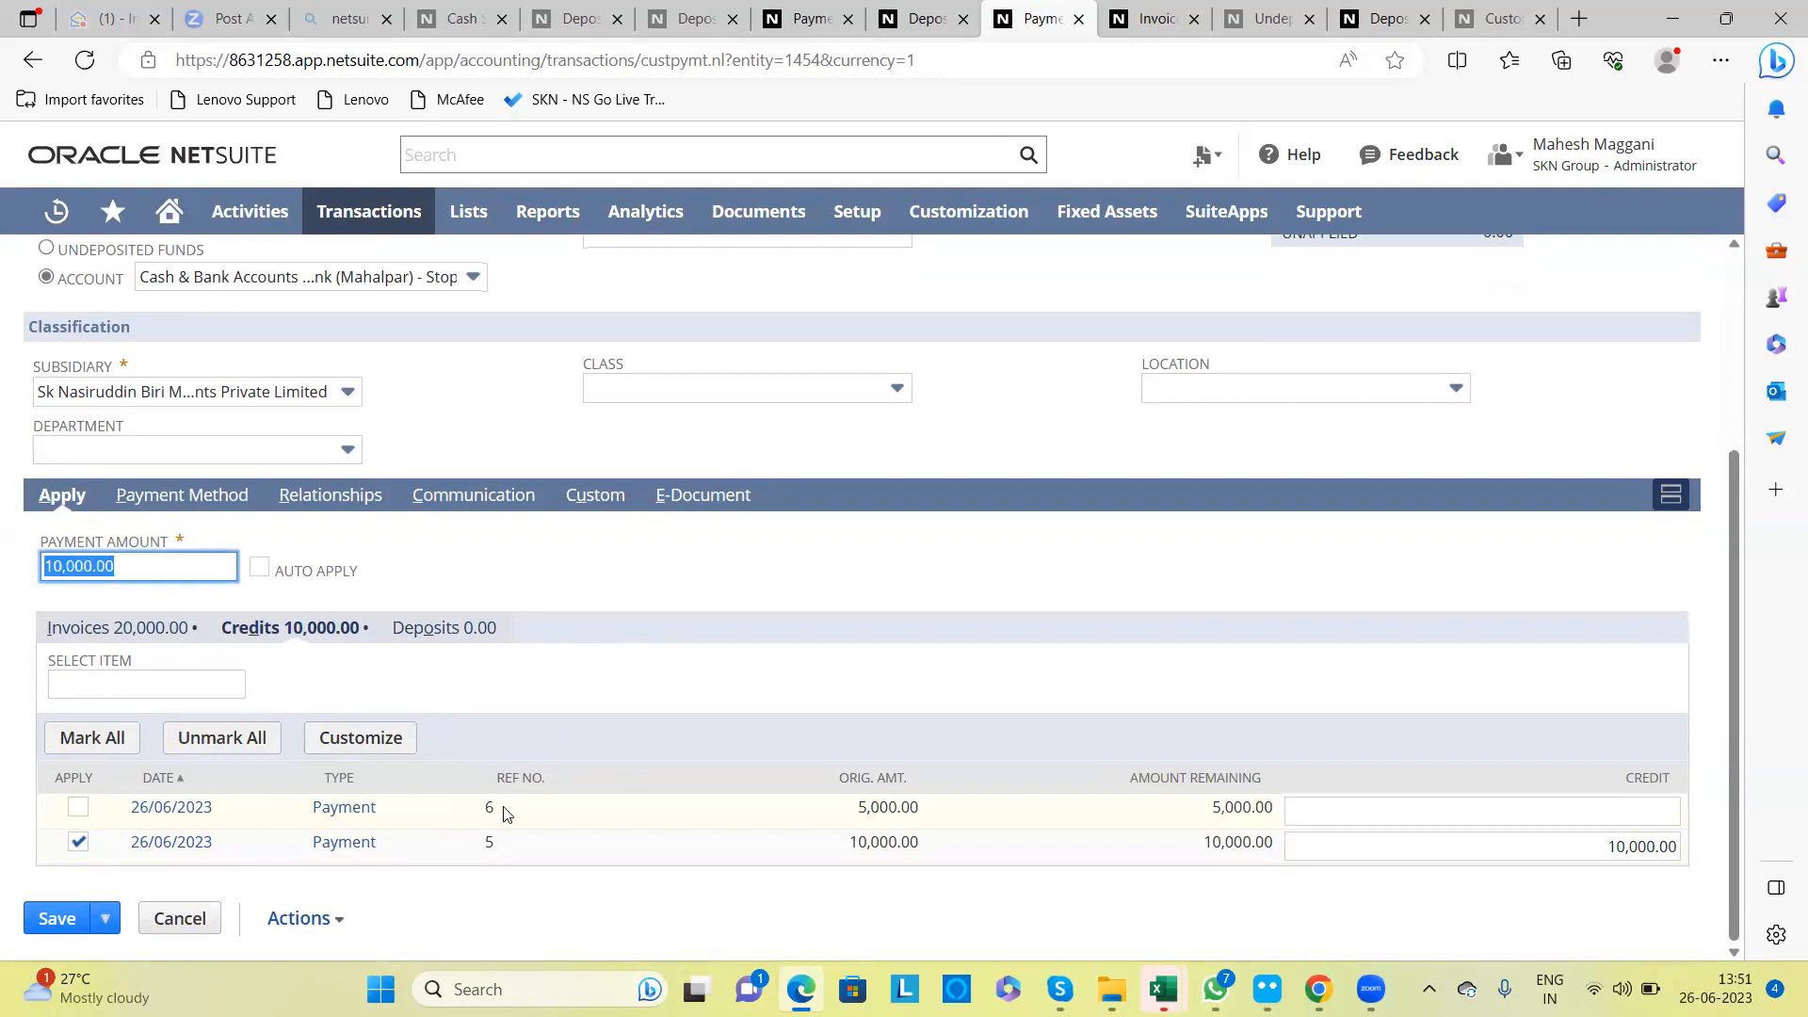
left_click(78, 810)
left_click(78, 807)
Step: Unmark the 10,000.00 credit, compare the payment amount with the invoice and the other credit, and re-mark it
left_click(78, 842)
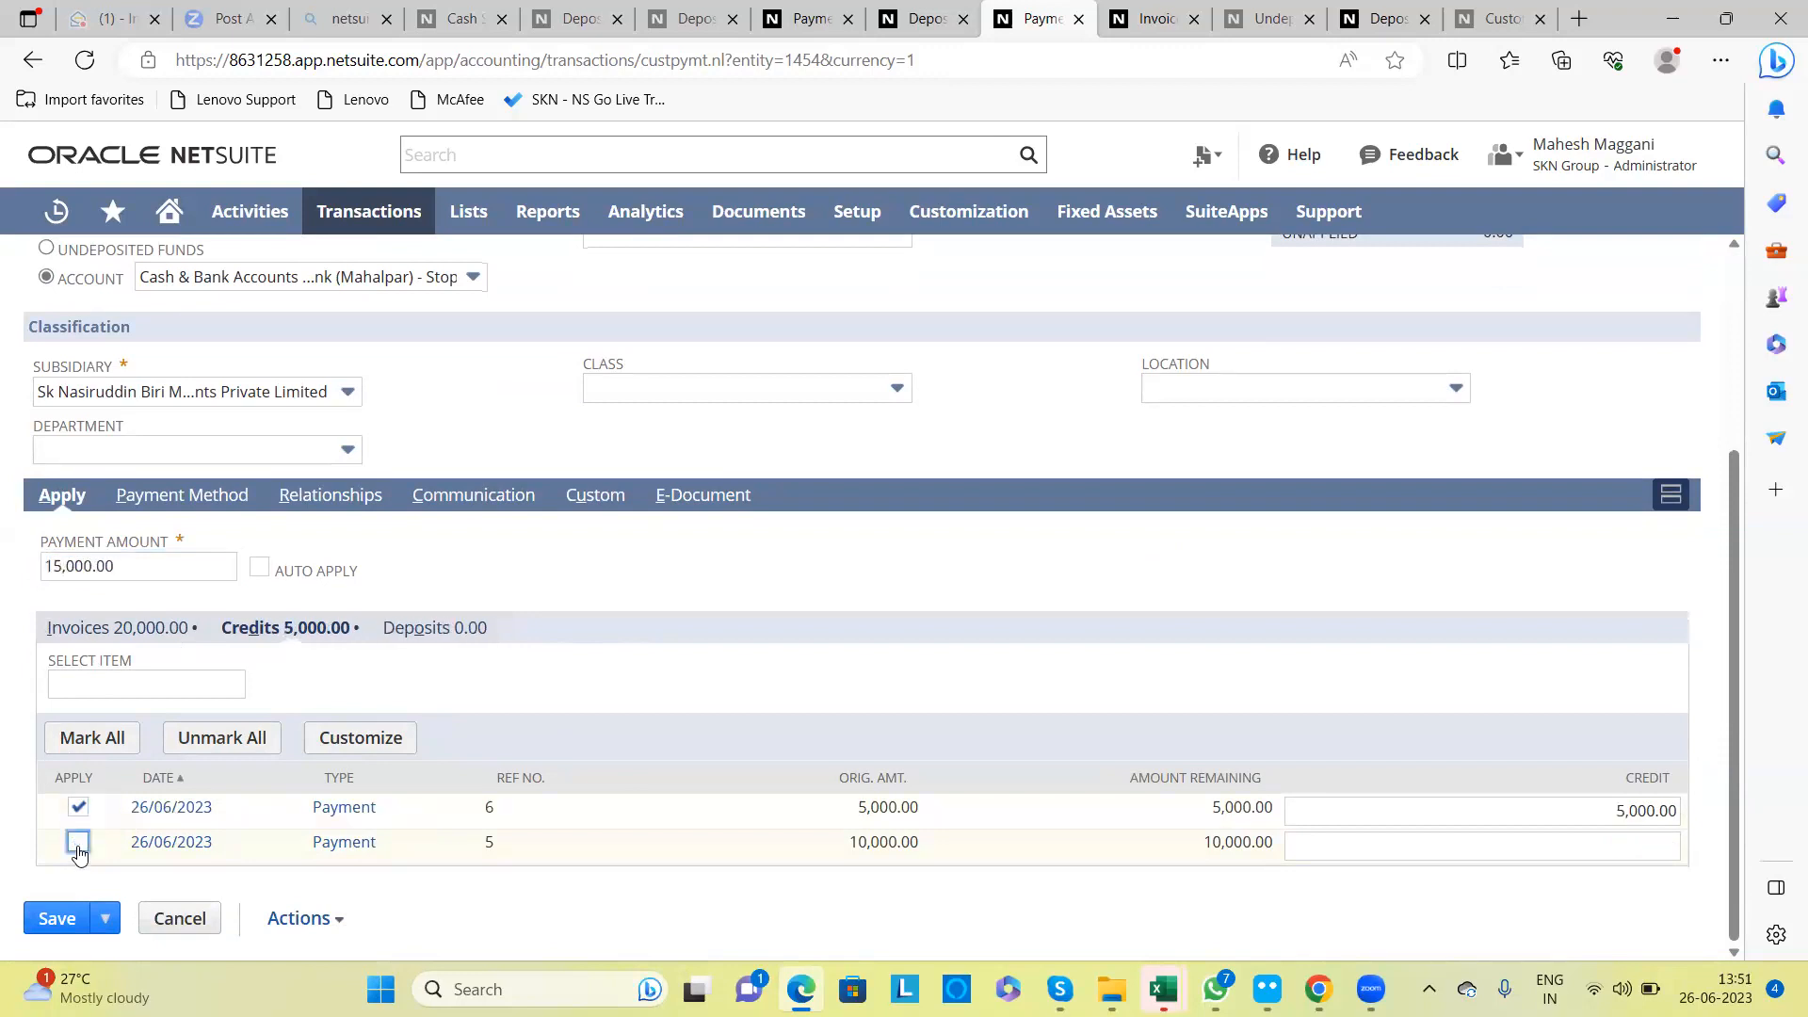
double_click(119, 566)
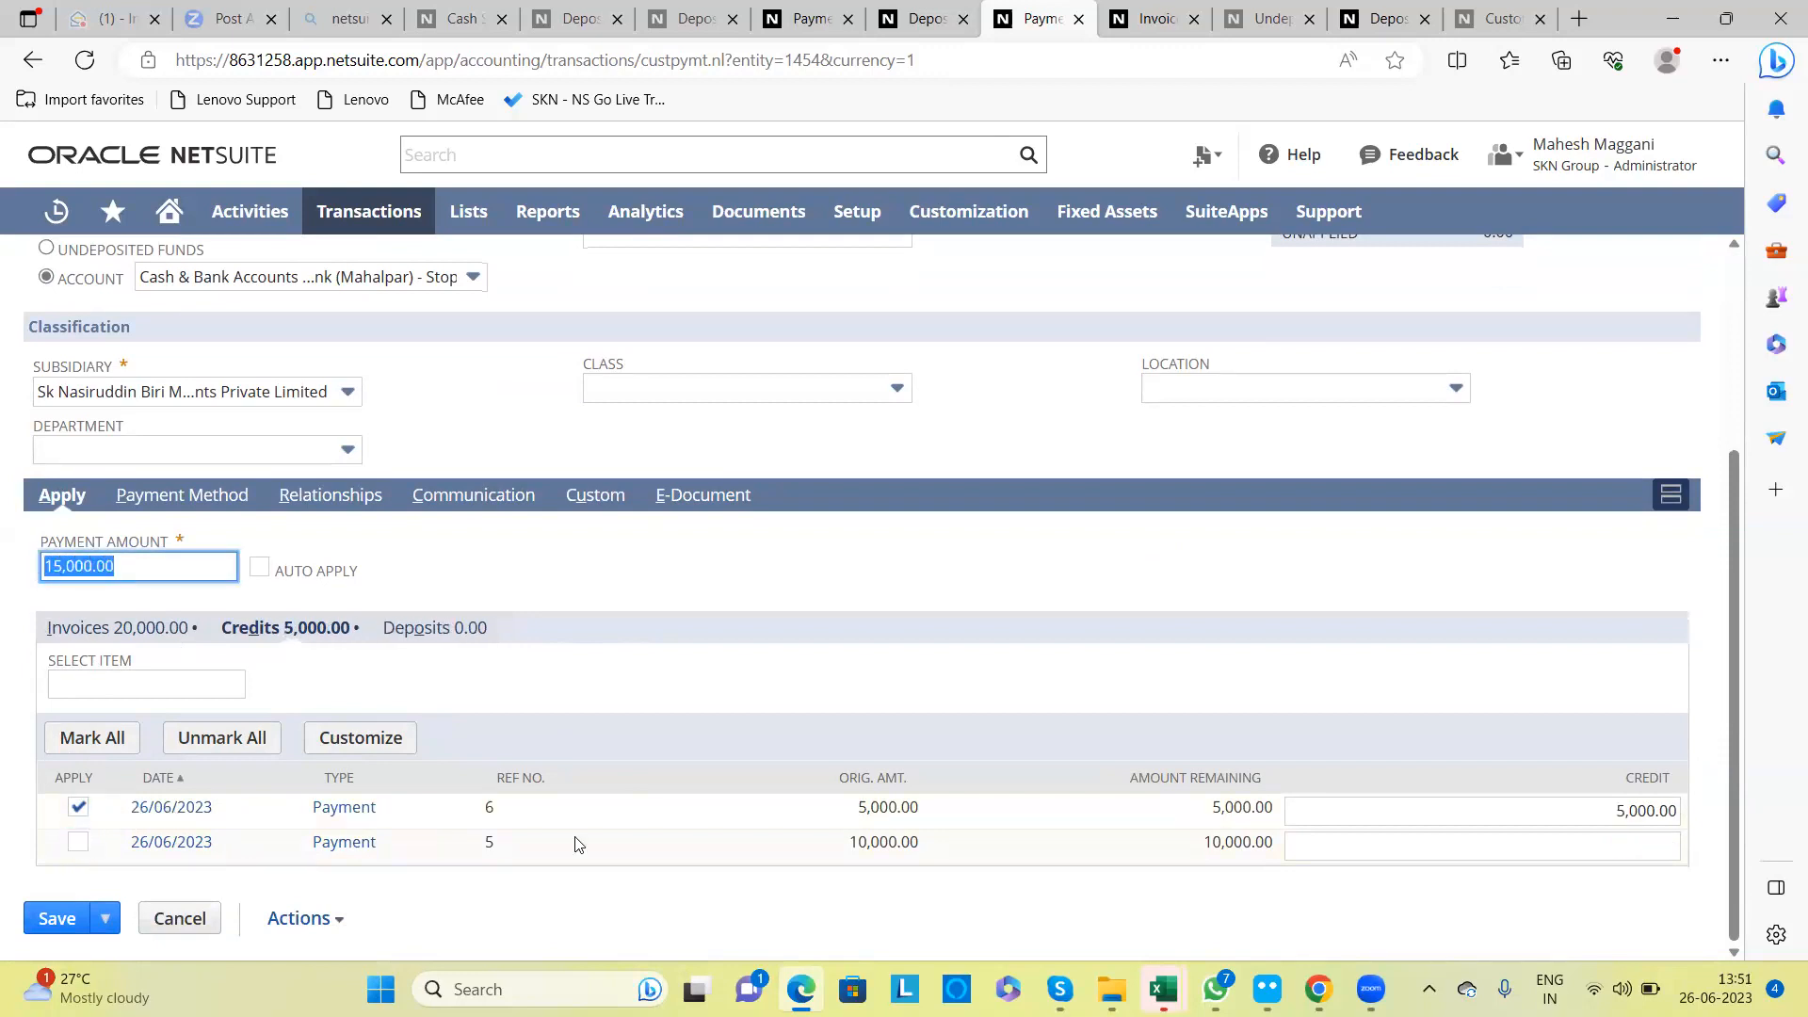
double_click(855, 842)
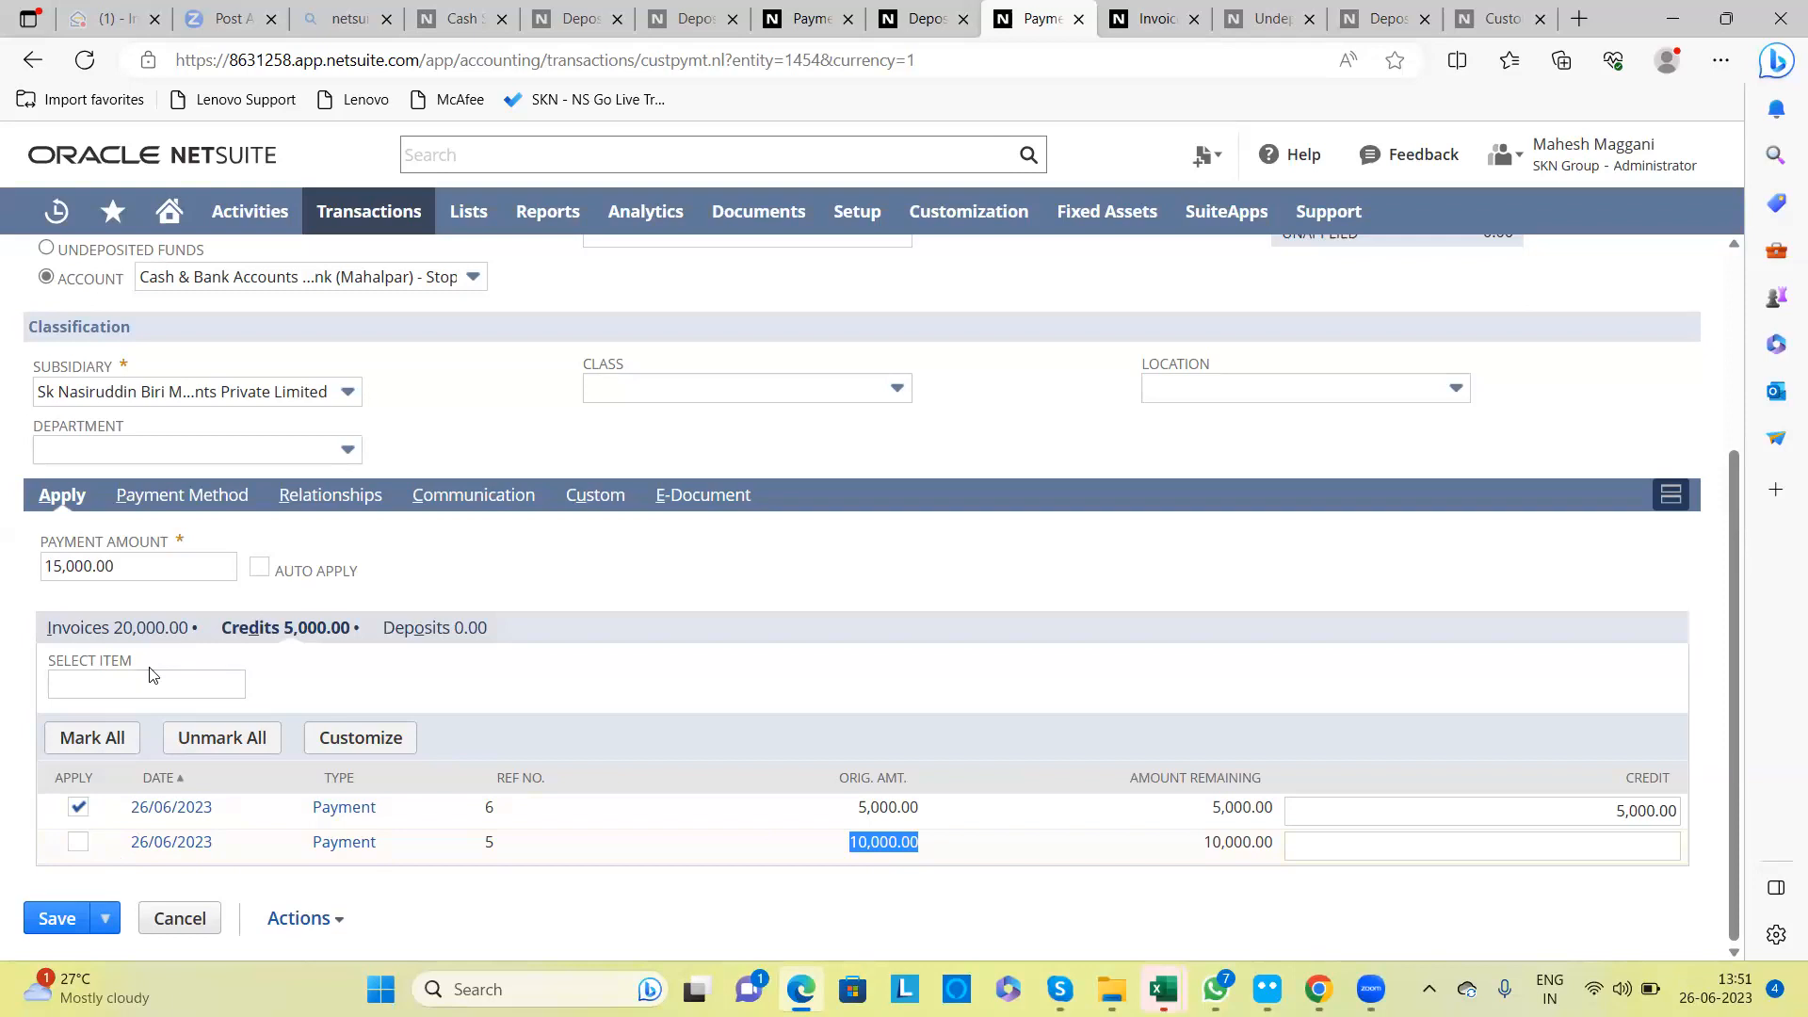
left_click(135, 629)
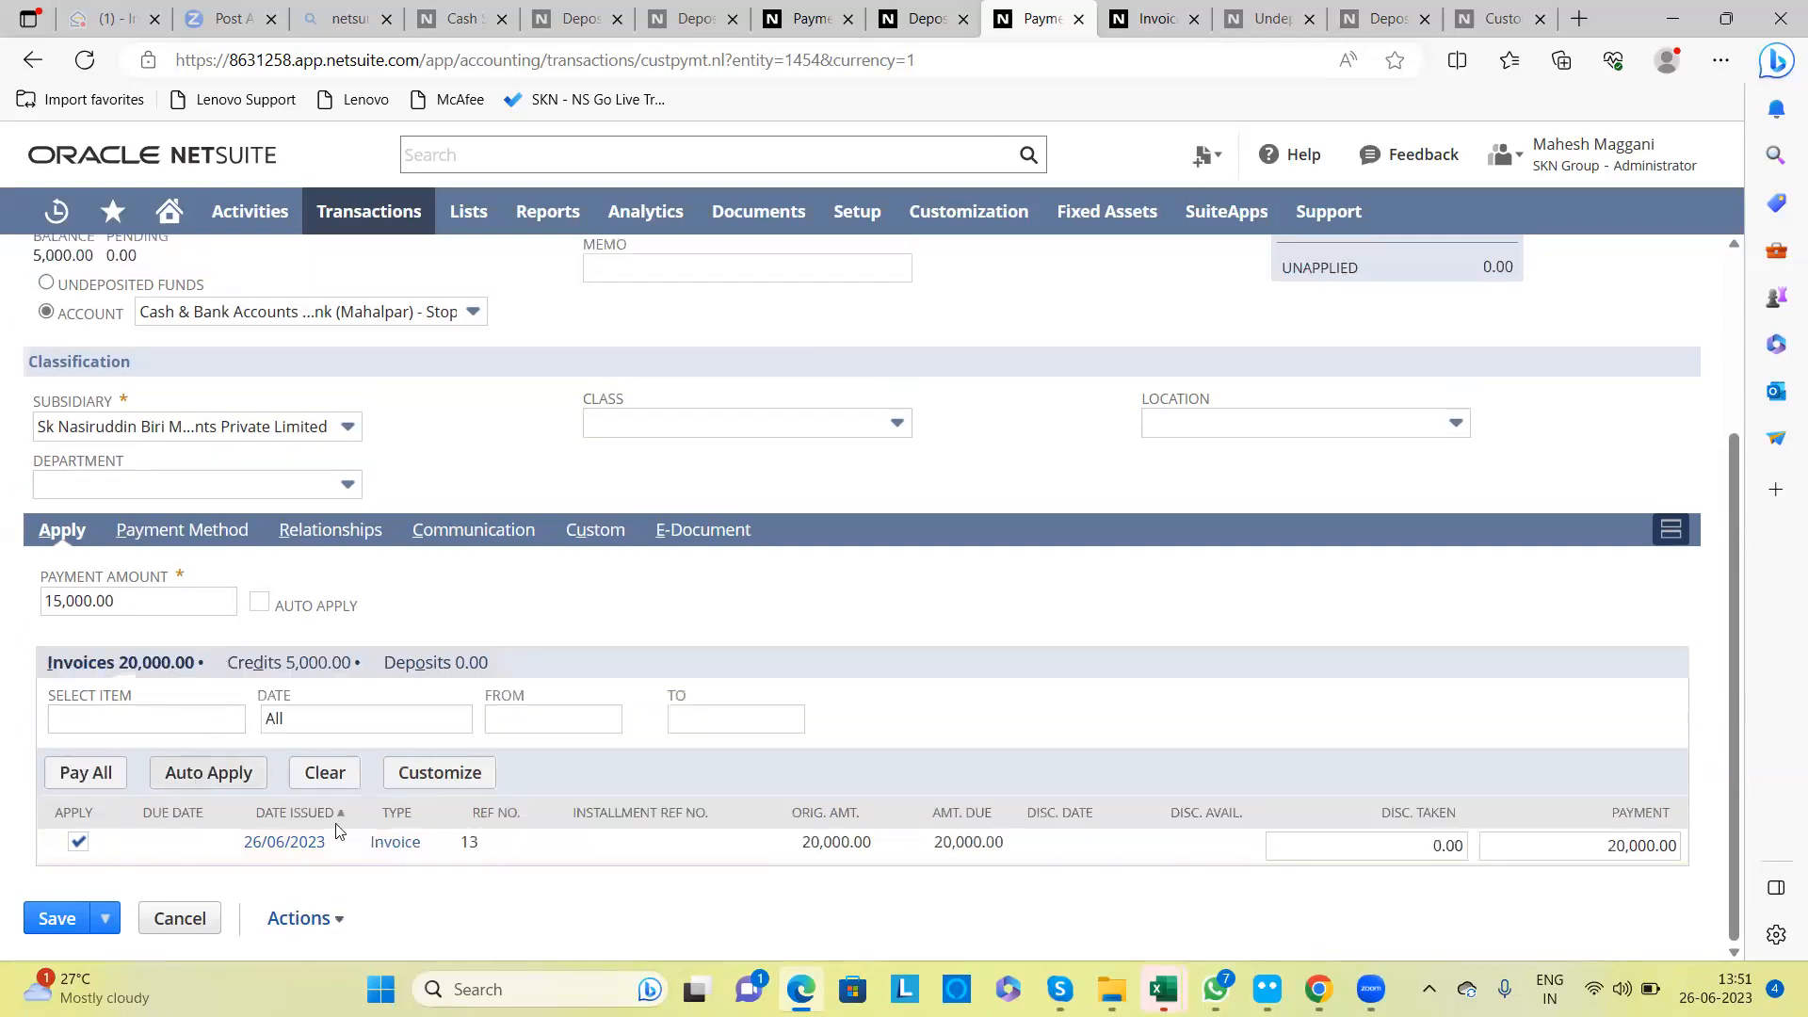
left_click_drag(875, 848, 801, 844)
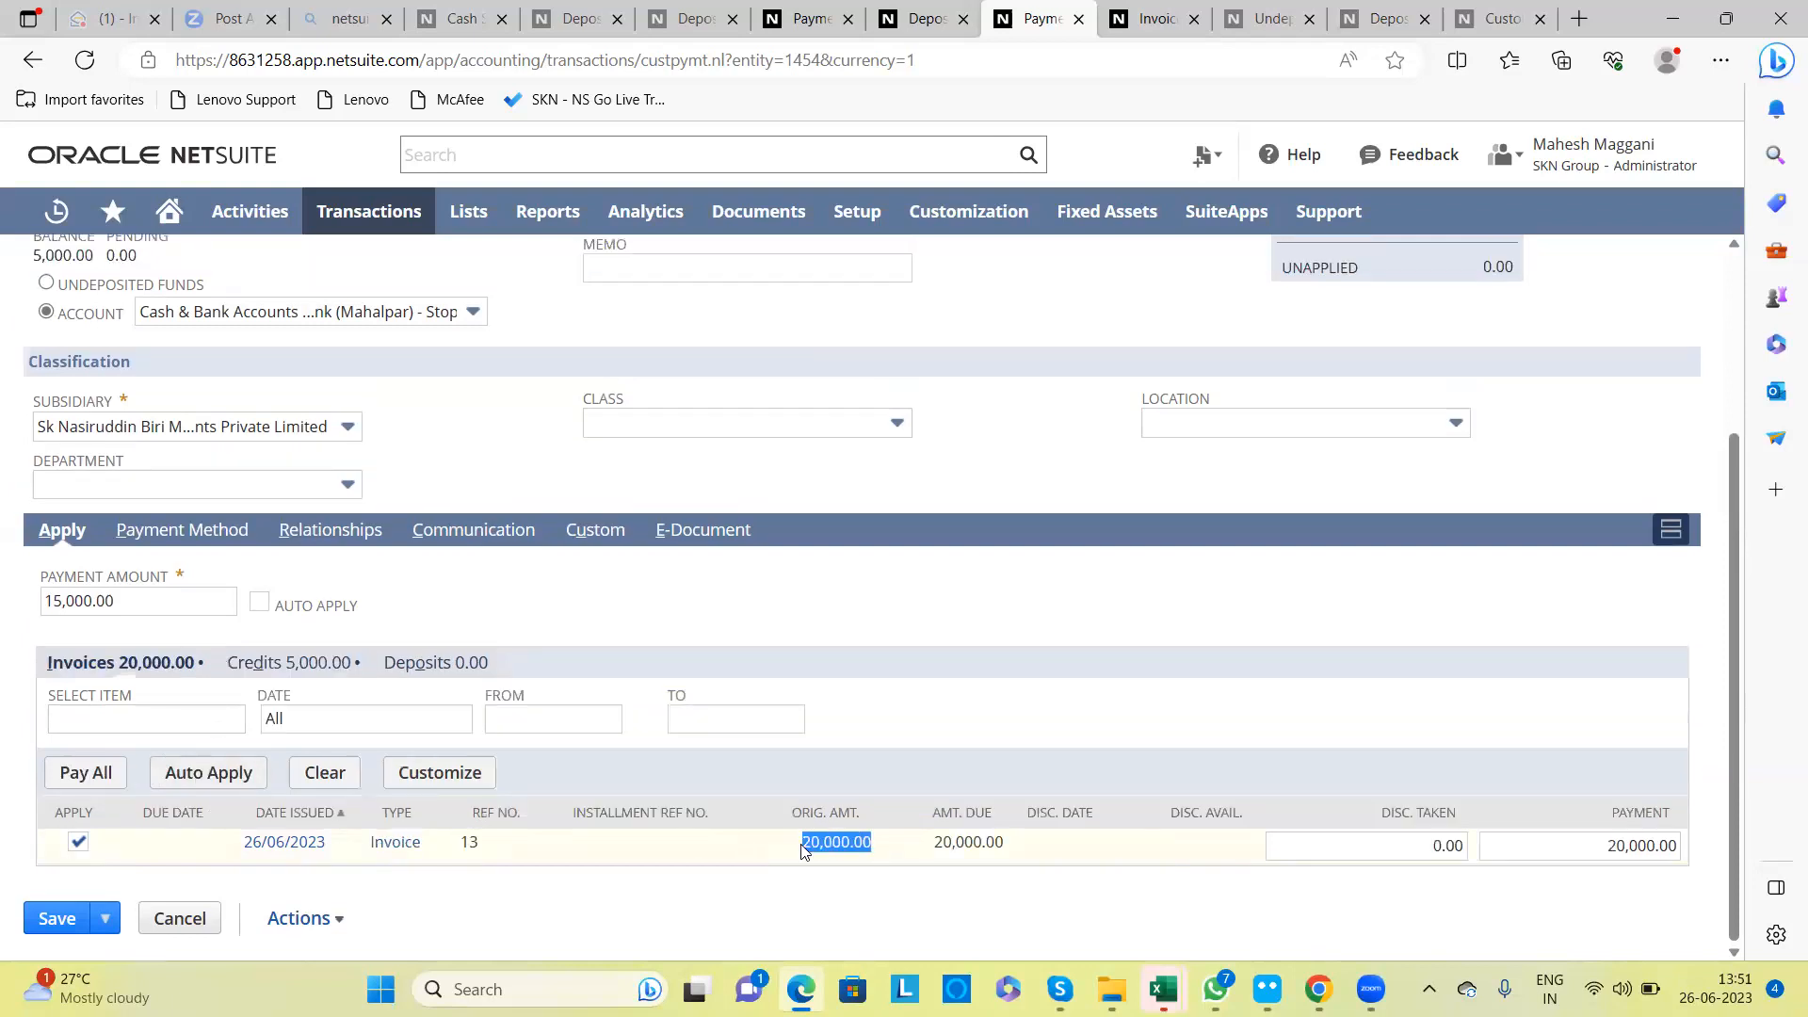
left_click(265, 663)
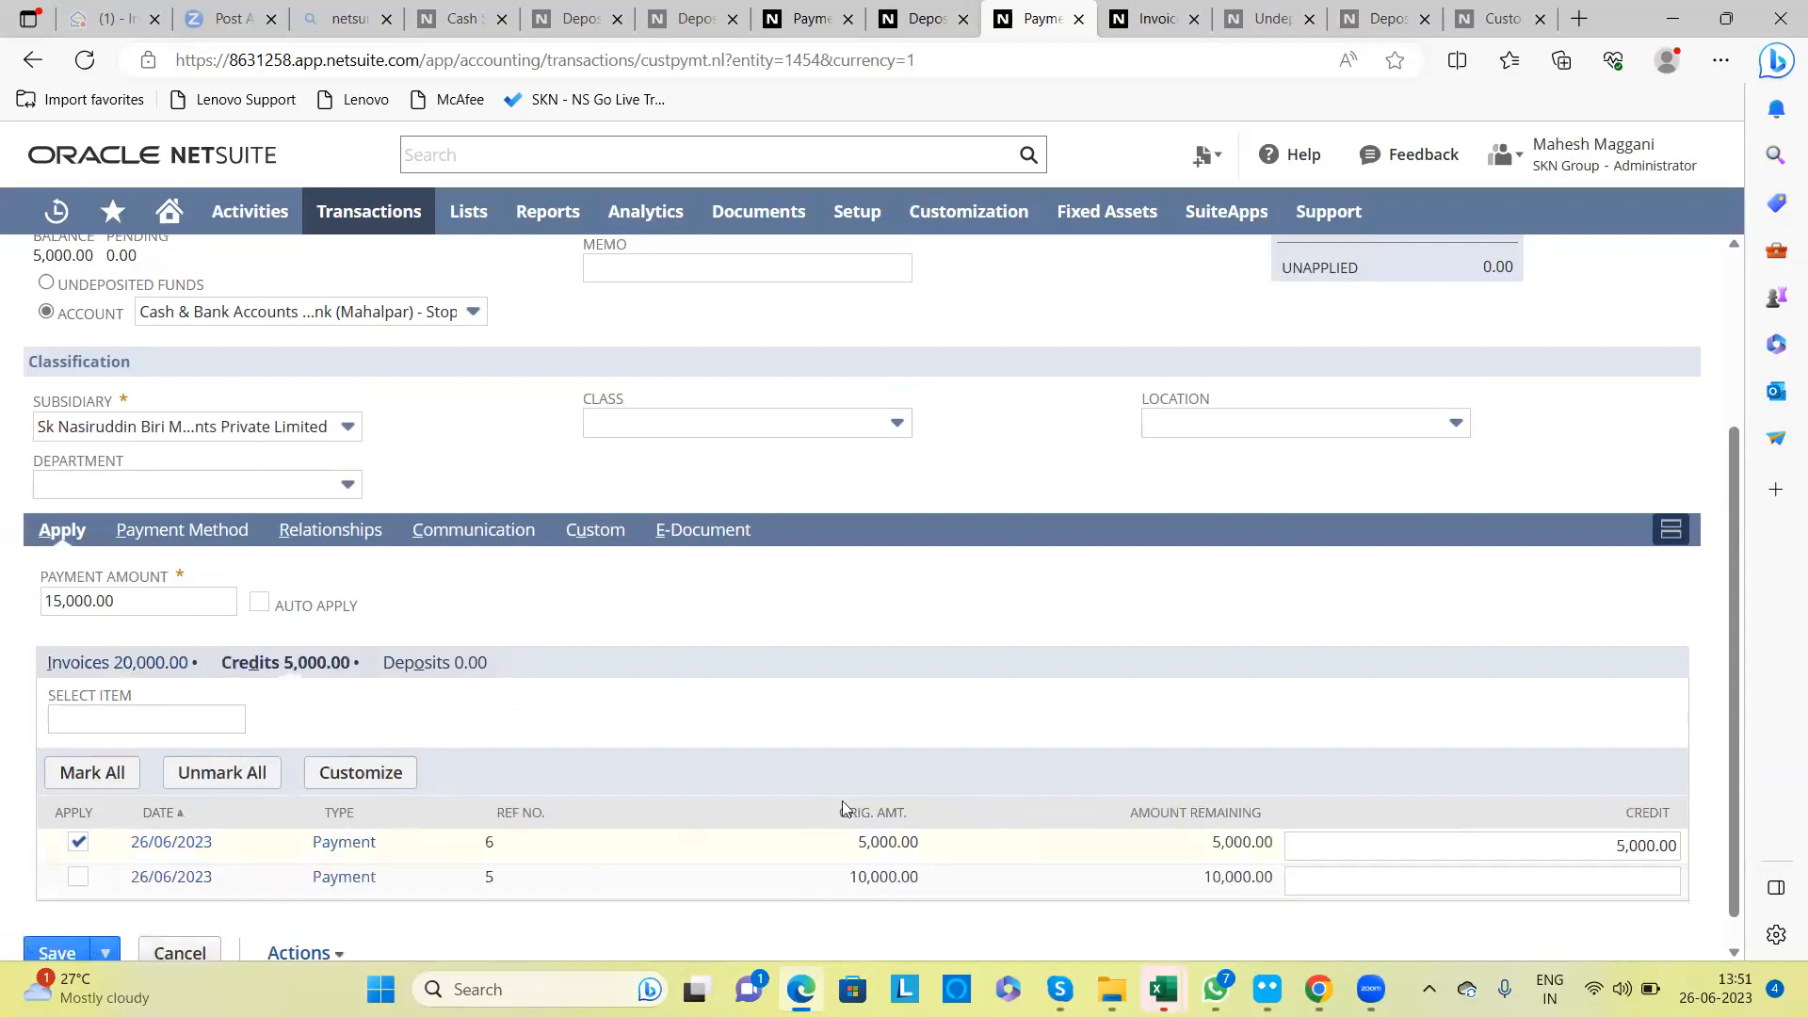
double_click(864, 845)
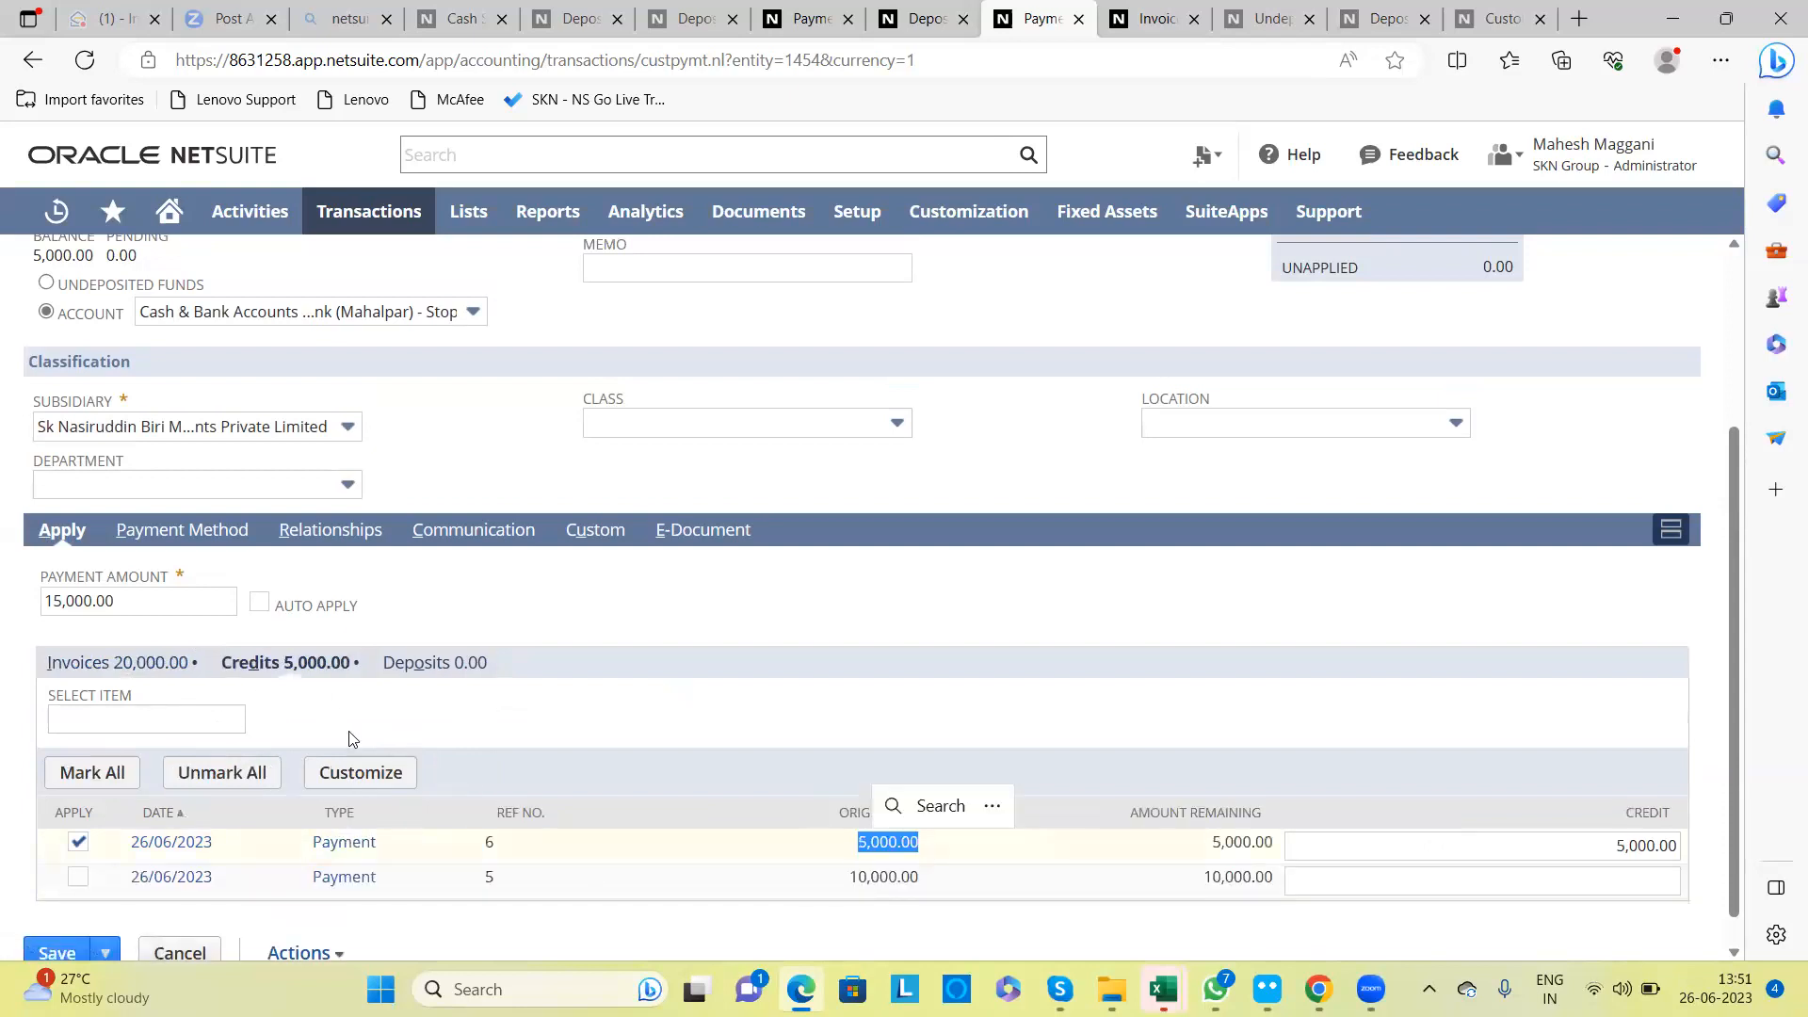
left_click(121, 603)
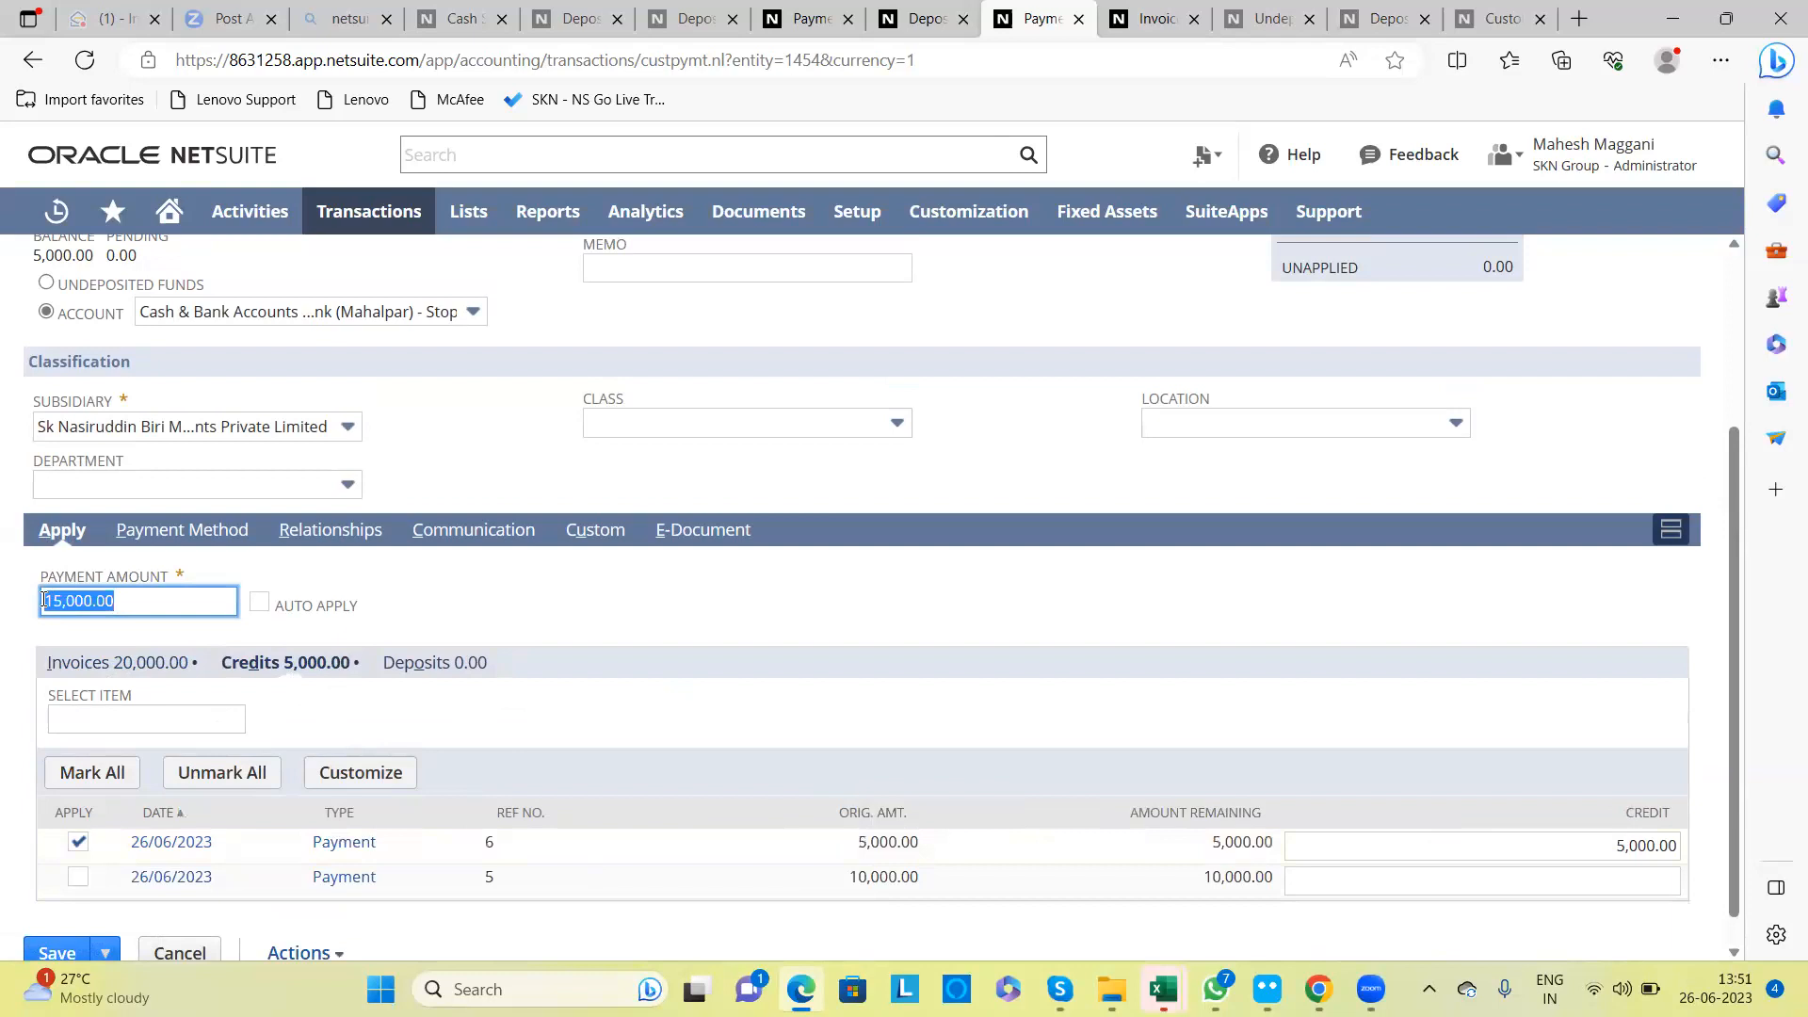
left_click(80, 879)
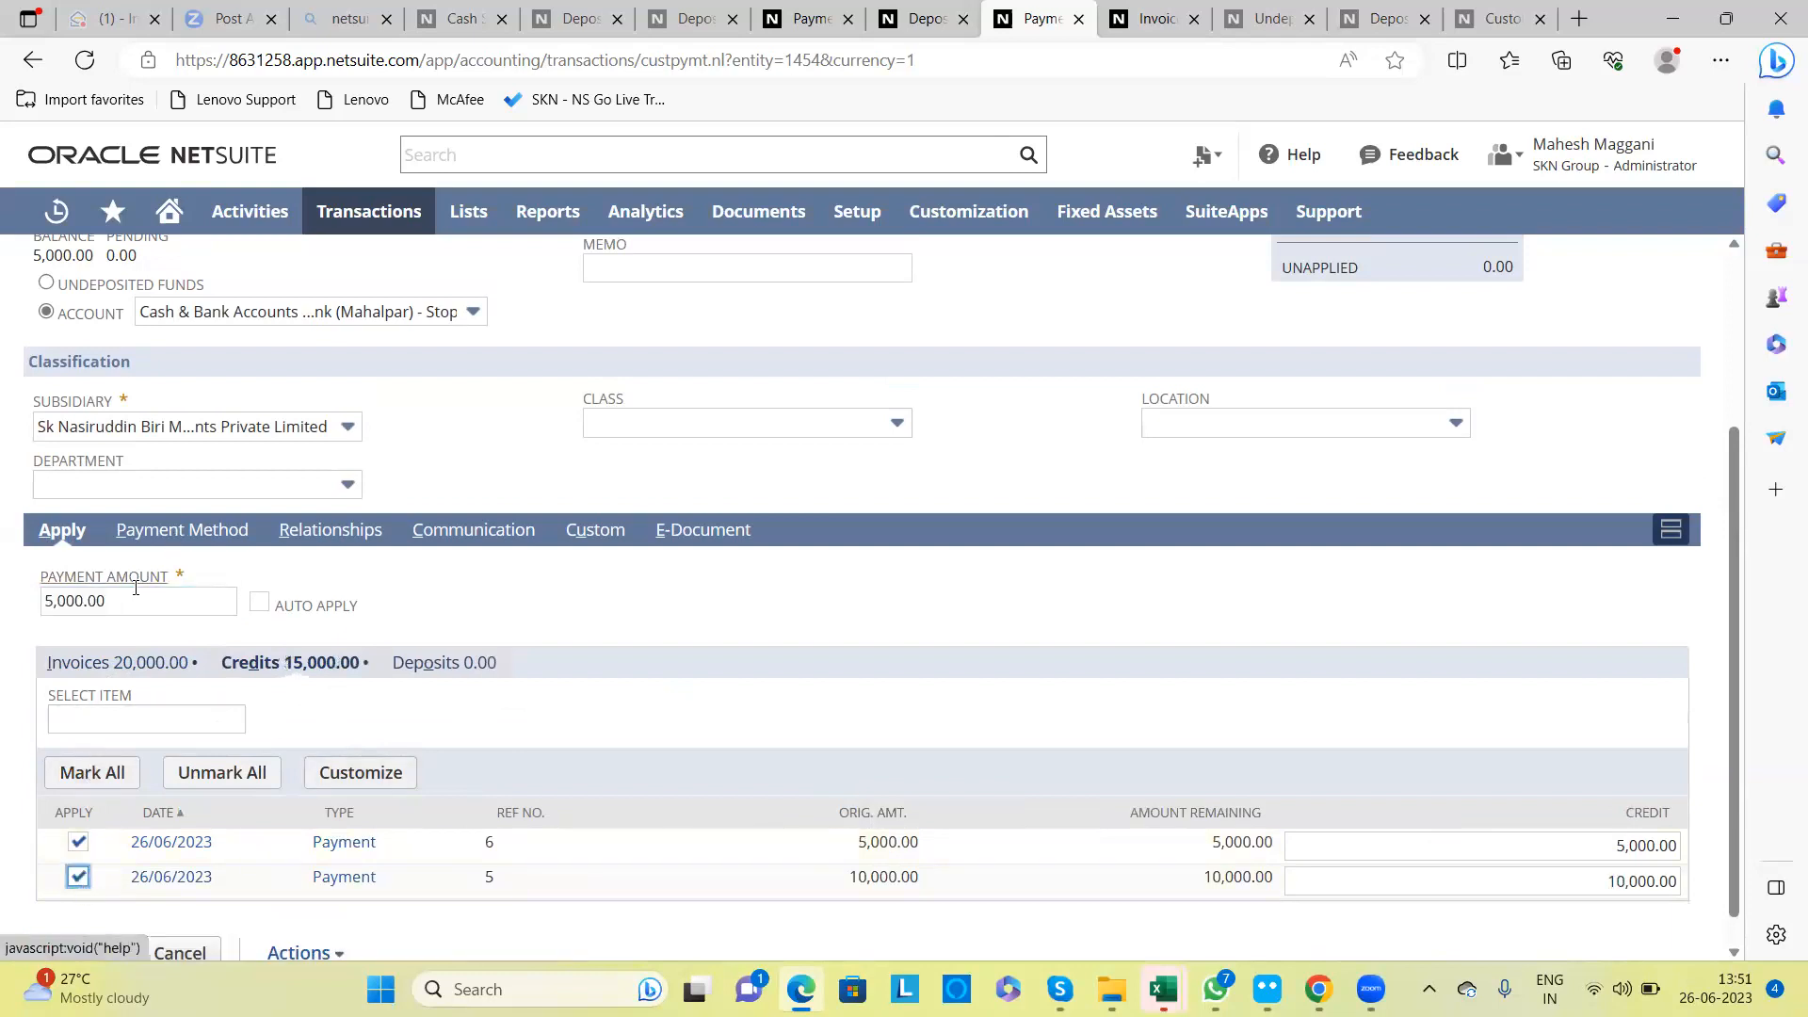
Step: Review the payment amount against the marked invoice and the applied credits, including the payment summary
left_click(44, 601)
left_click_drag(45, 601, 42, 601)
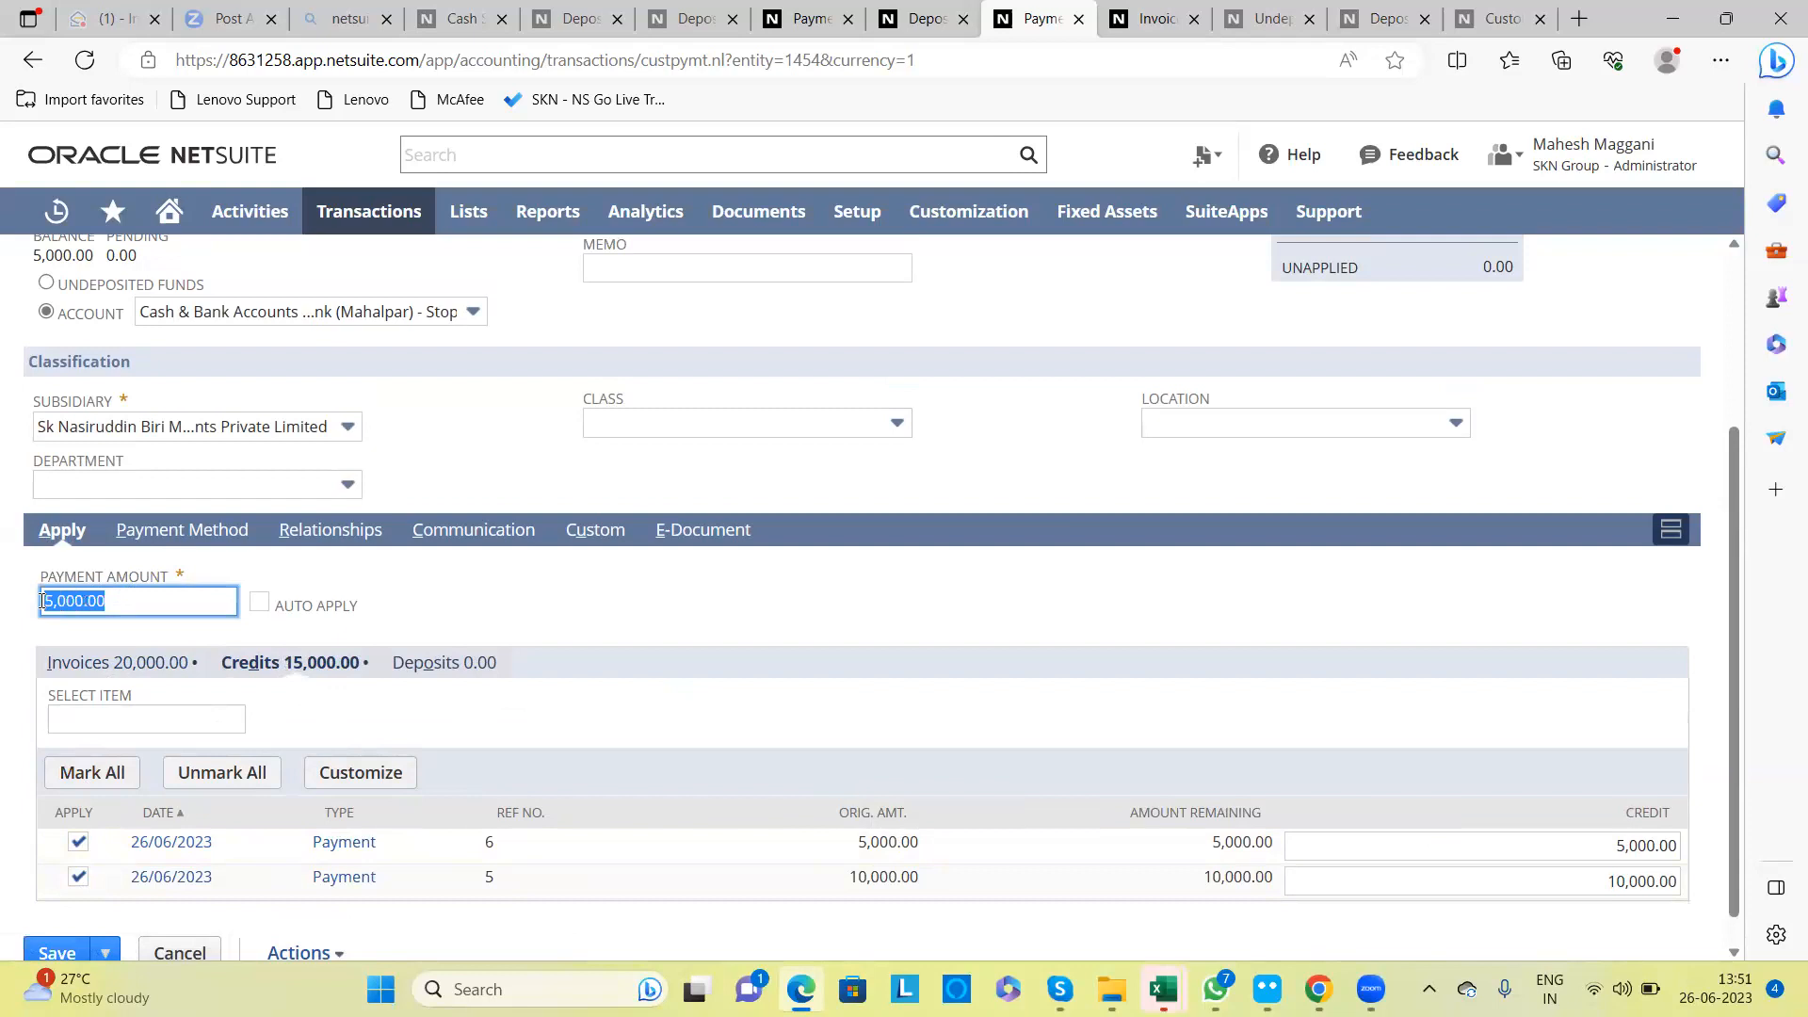
left_click(160, 666)
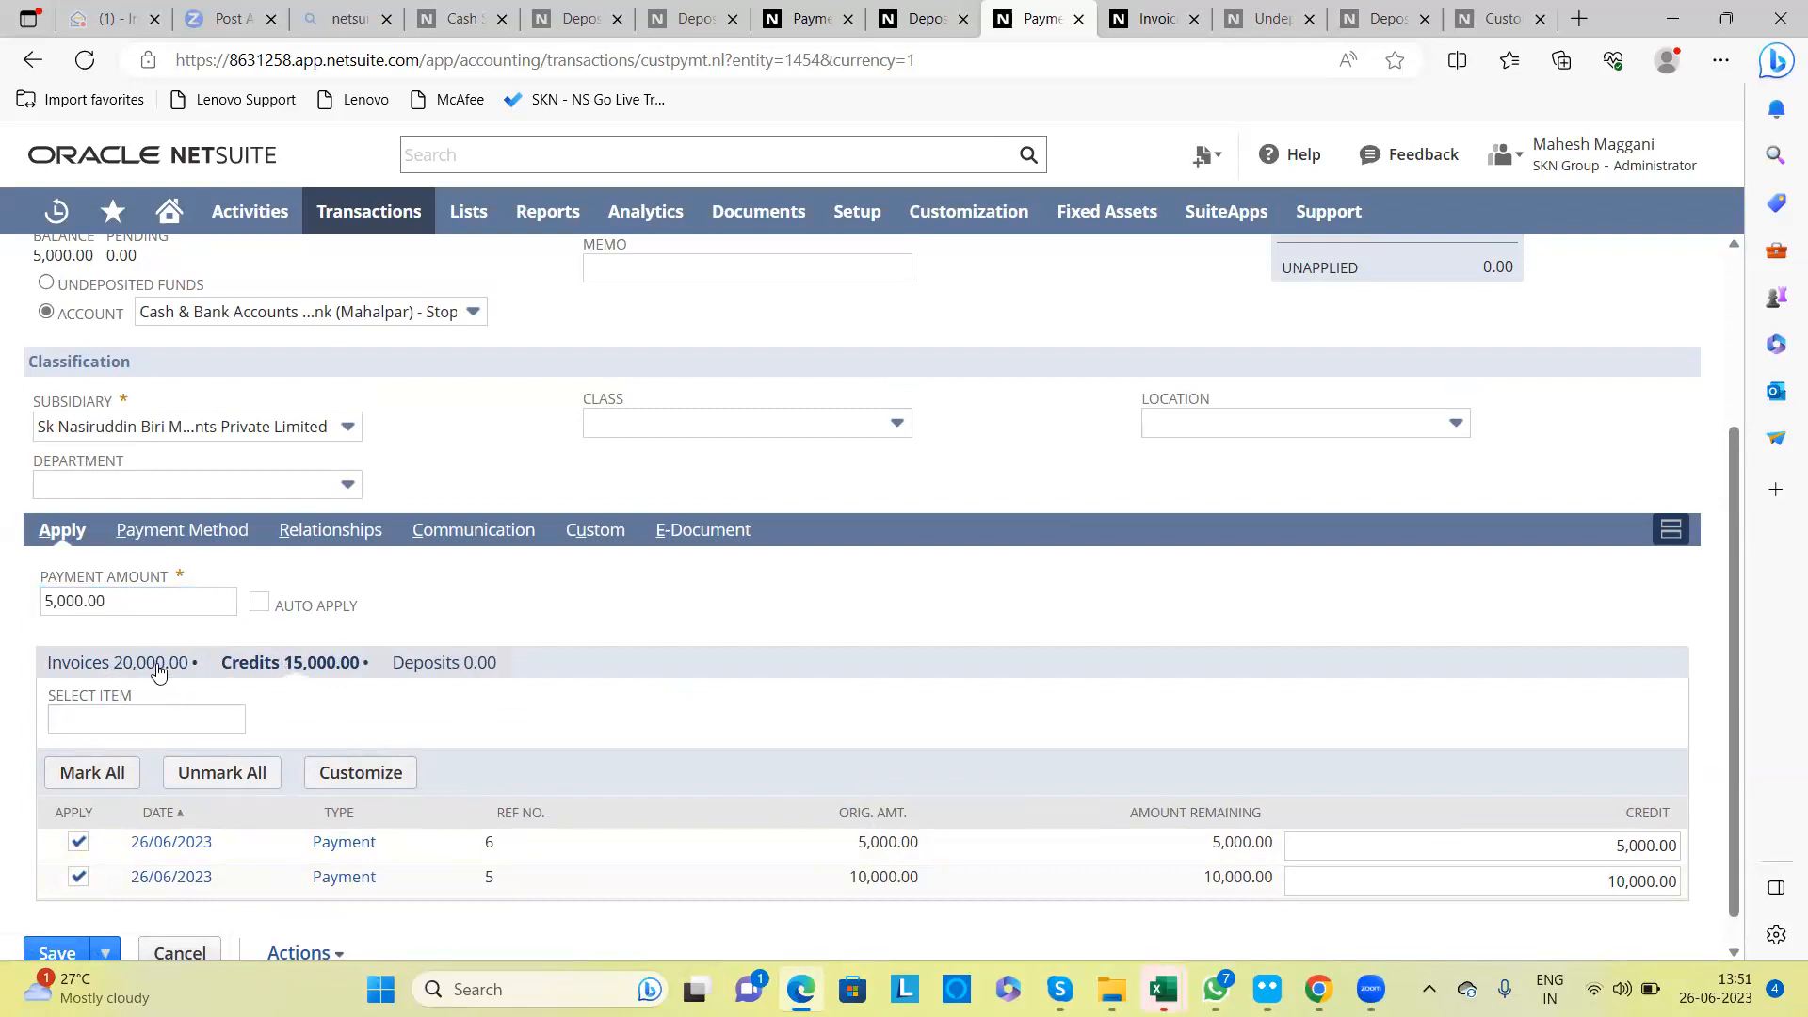
left_click(294, 663)
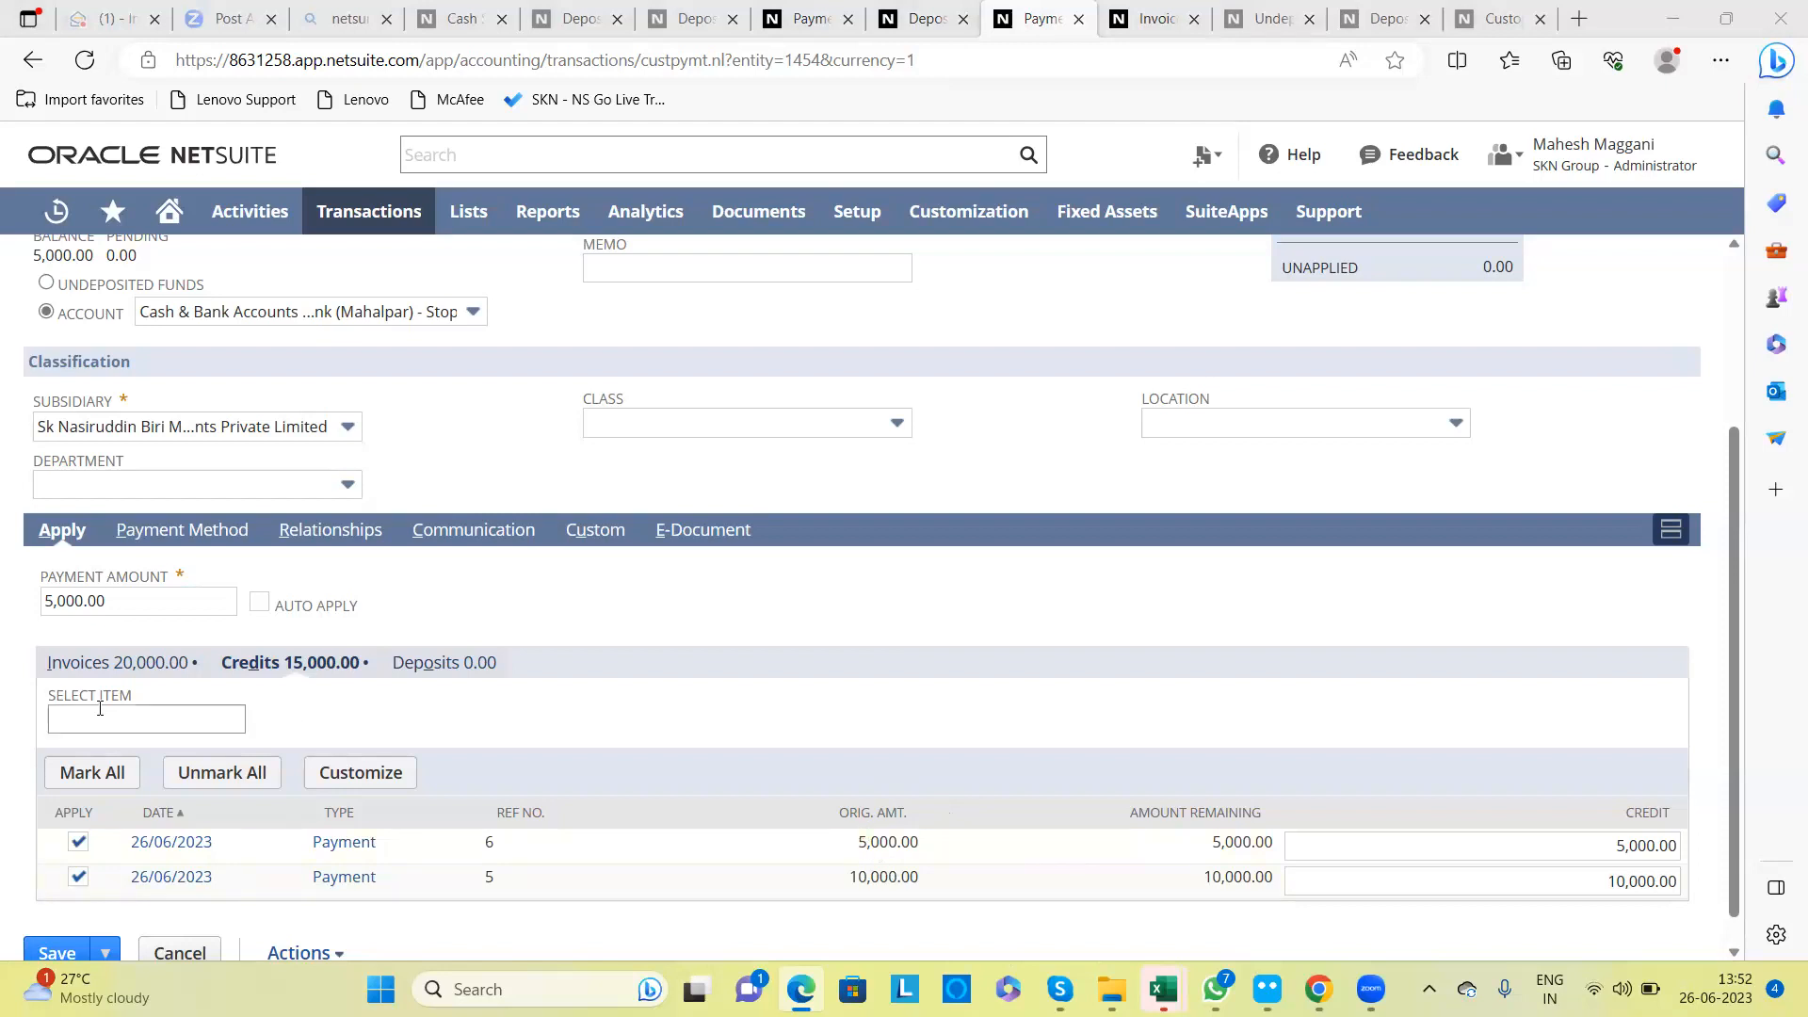
left_click(187, 670)
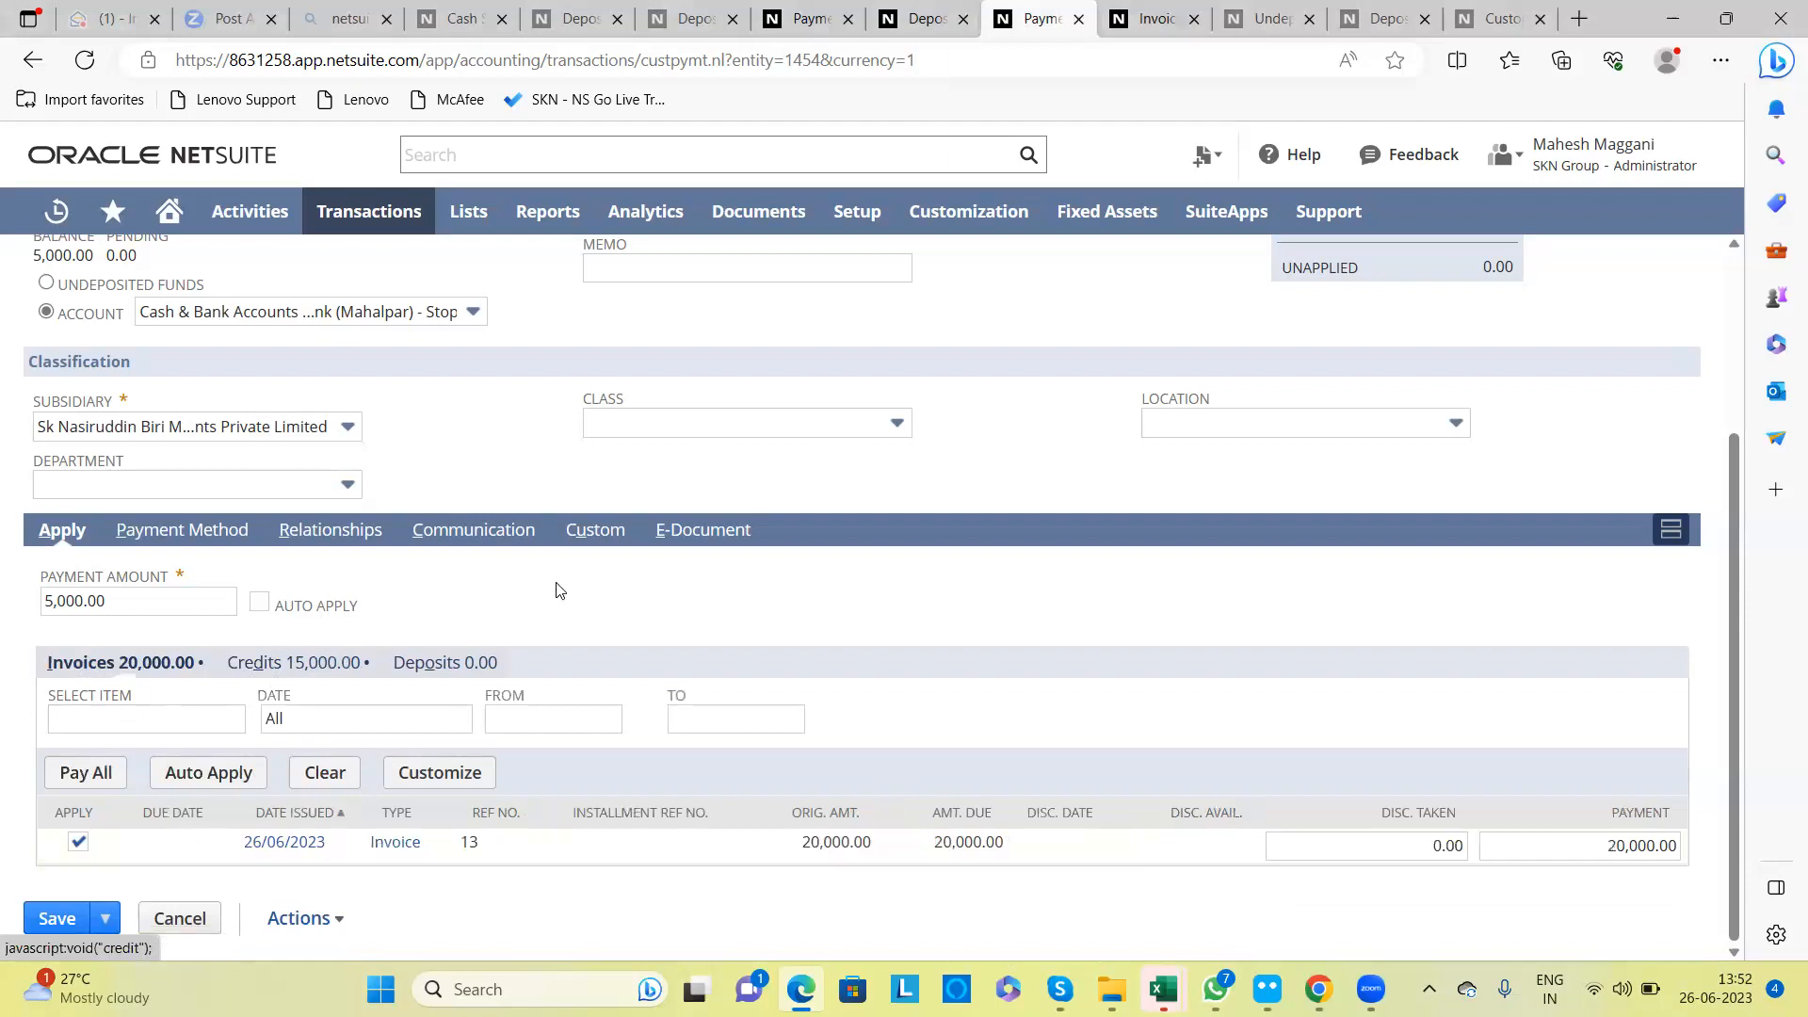
scroll(556, 590, "up", 3)
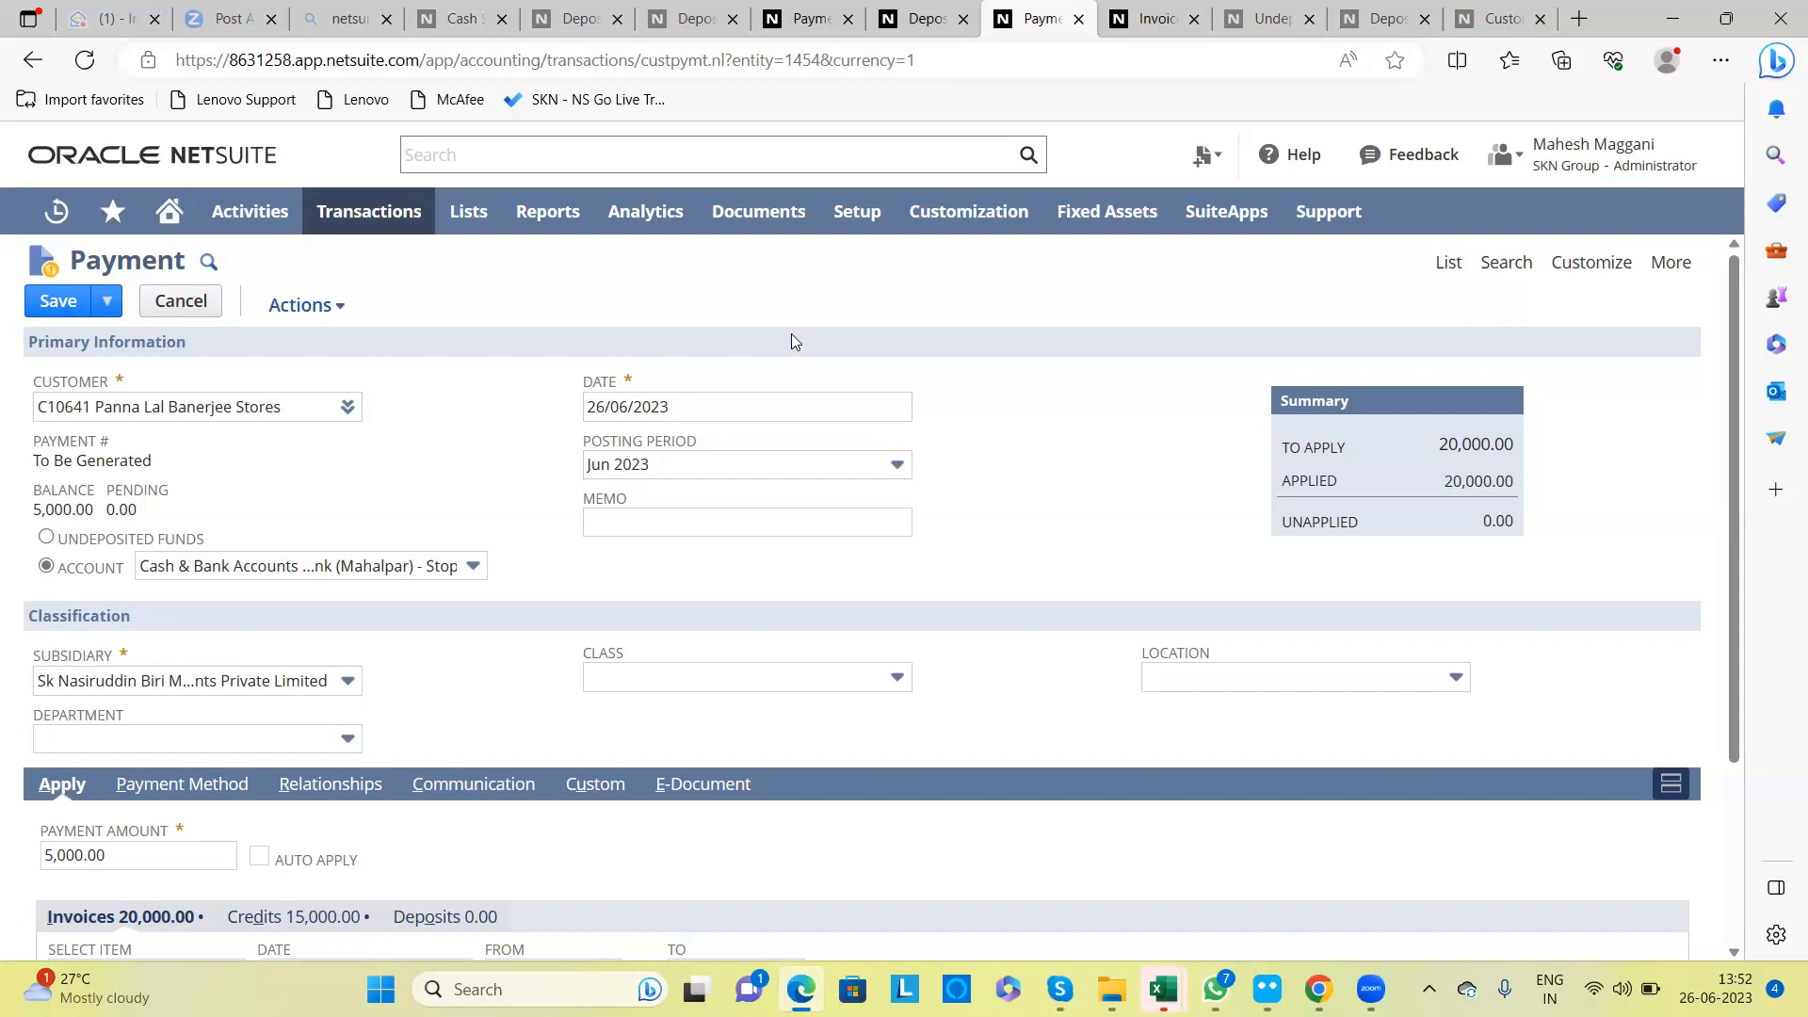
Step: Check the payments listed on the open deposit form, and compare the invoice and credit totals on the payment
left_click(931, 37)
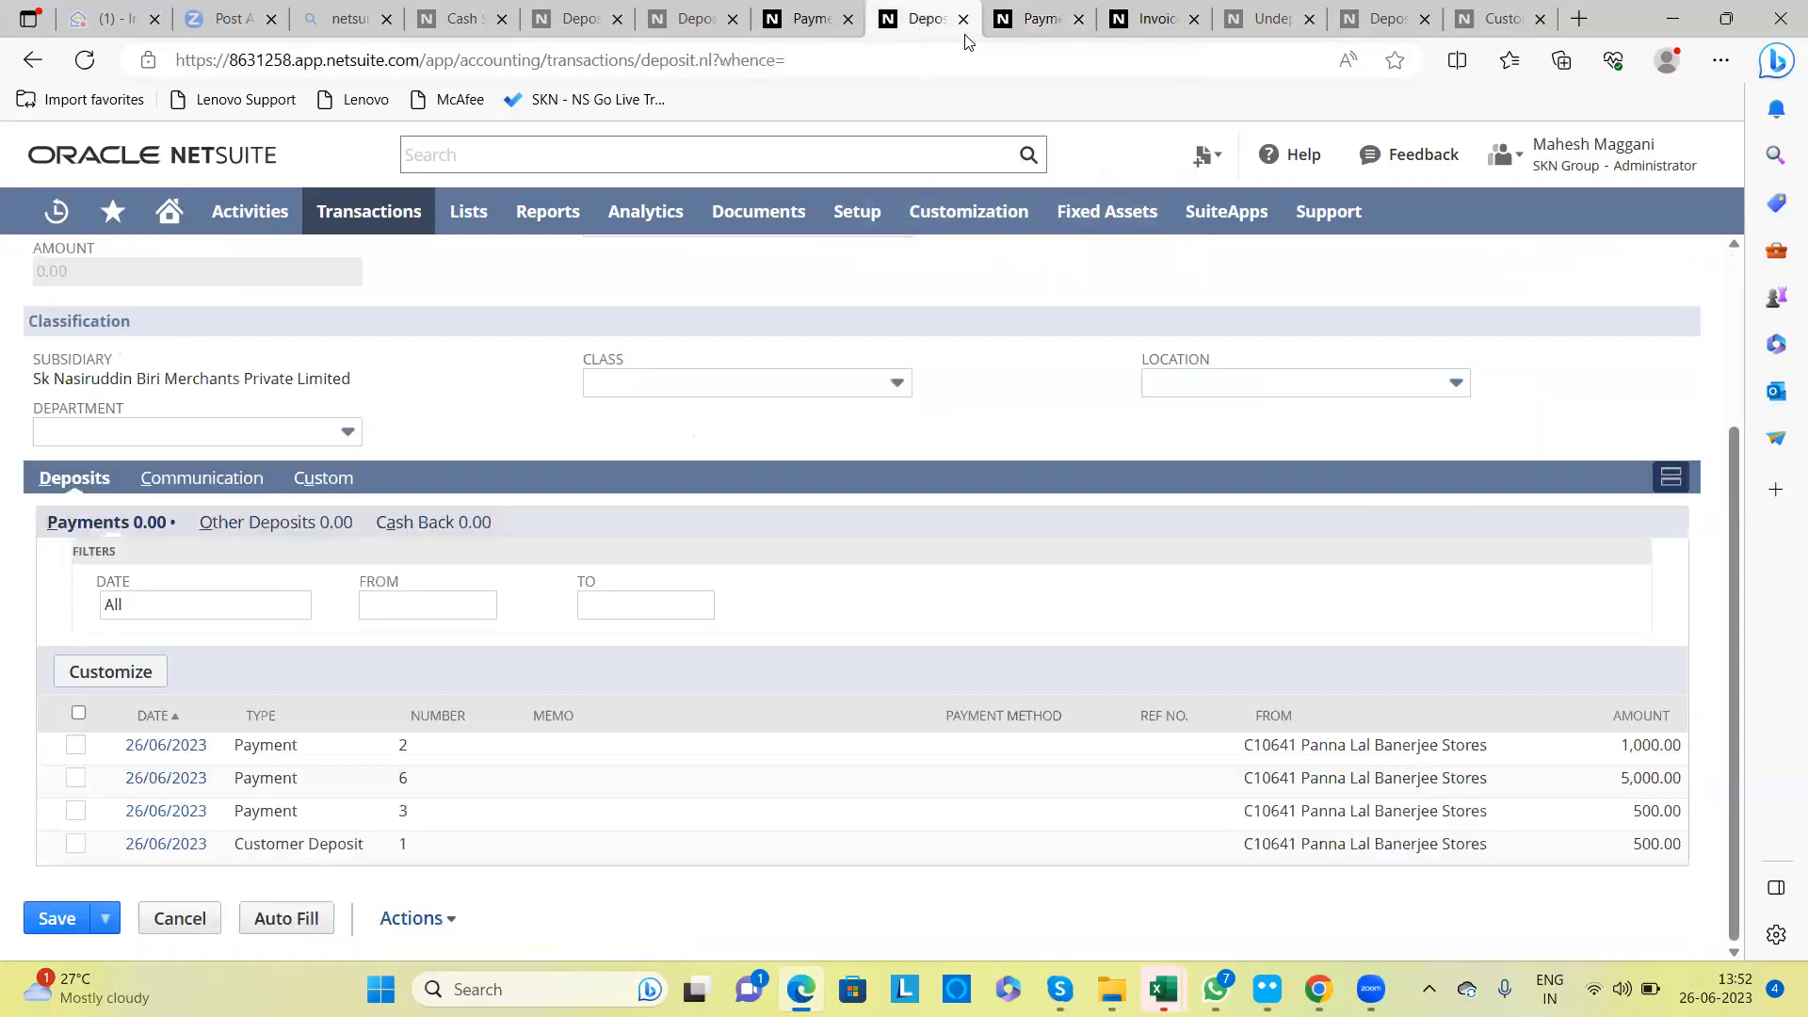
left_click(1033, 30)
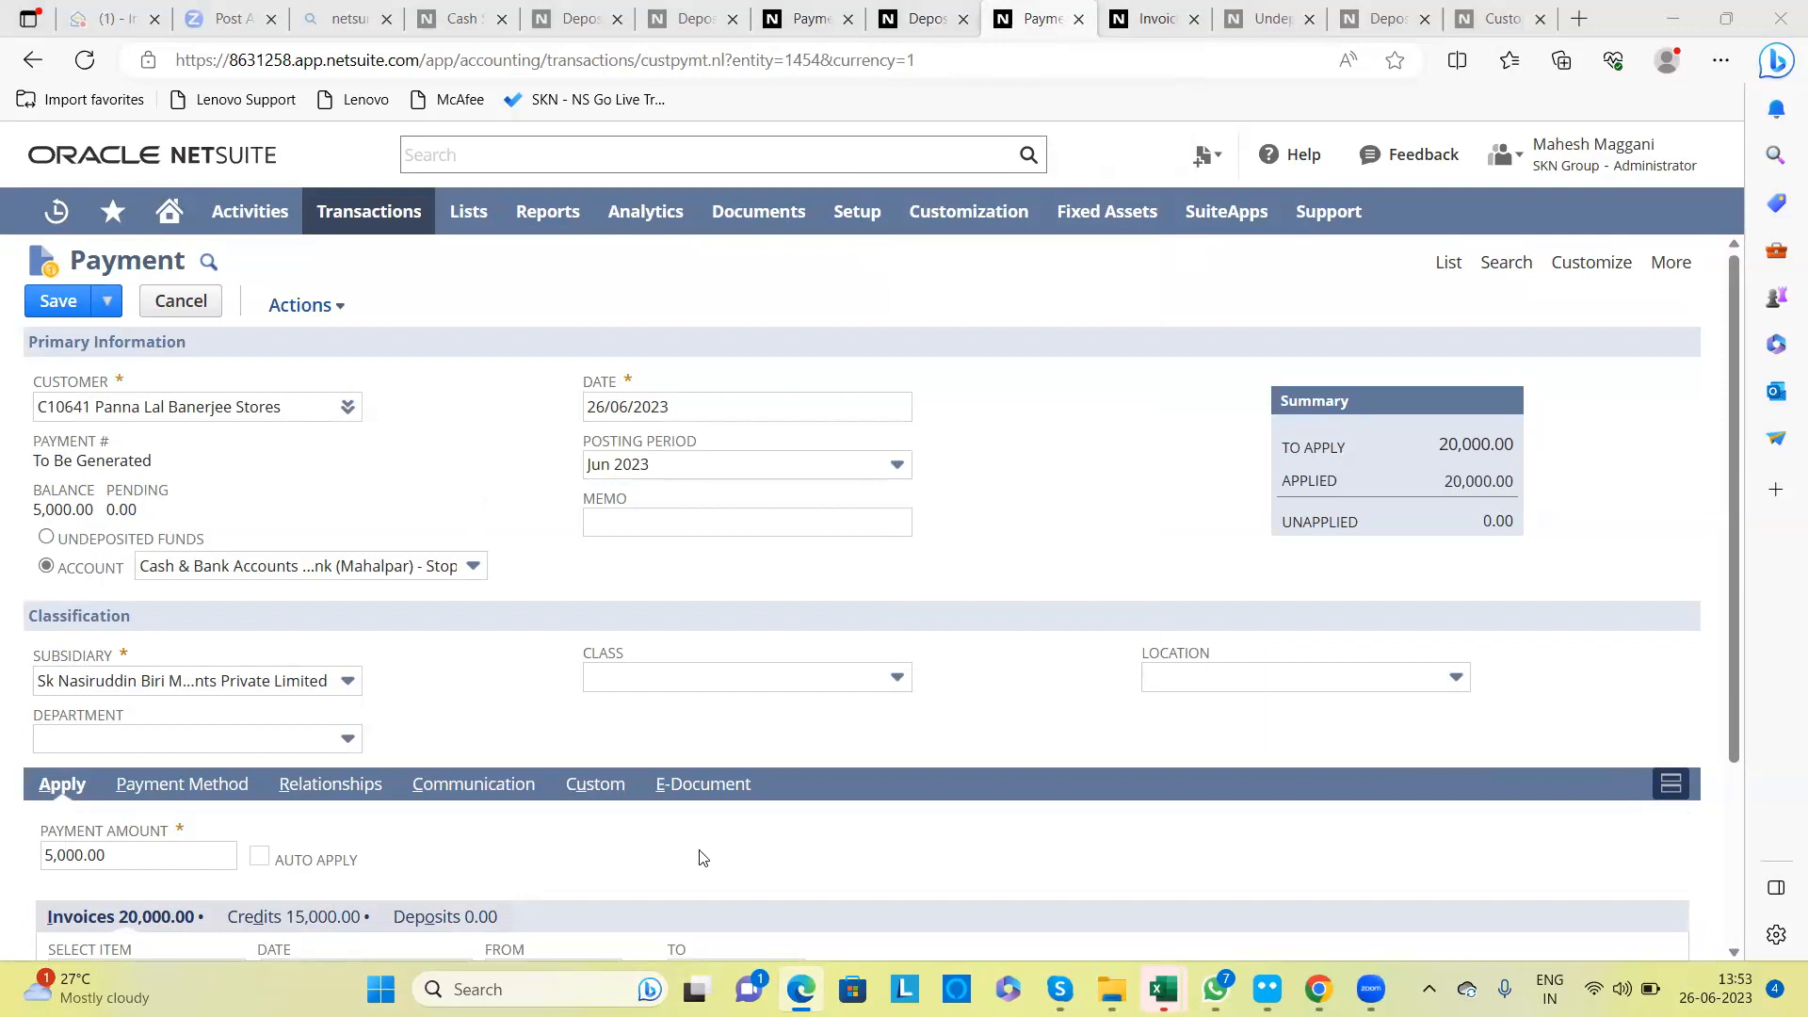
scroll(650, 727, "down", 3)
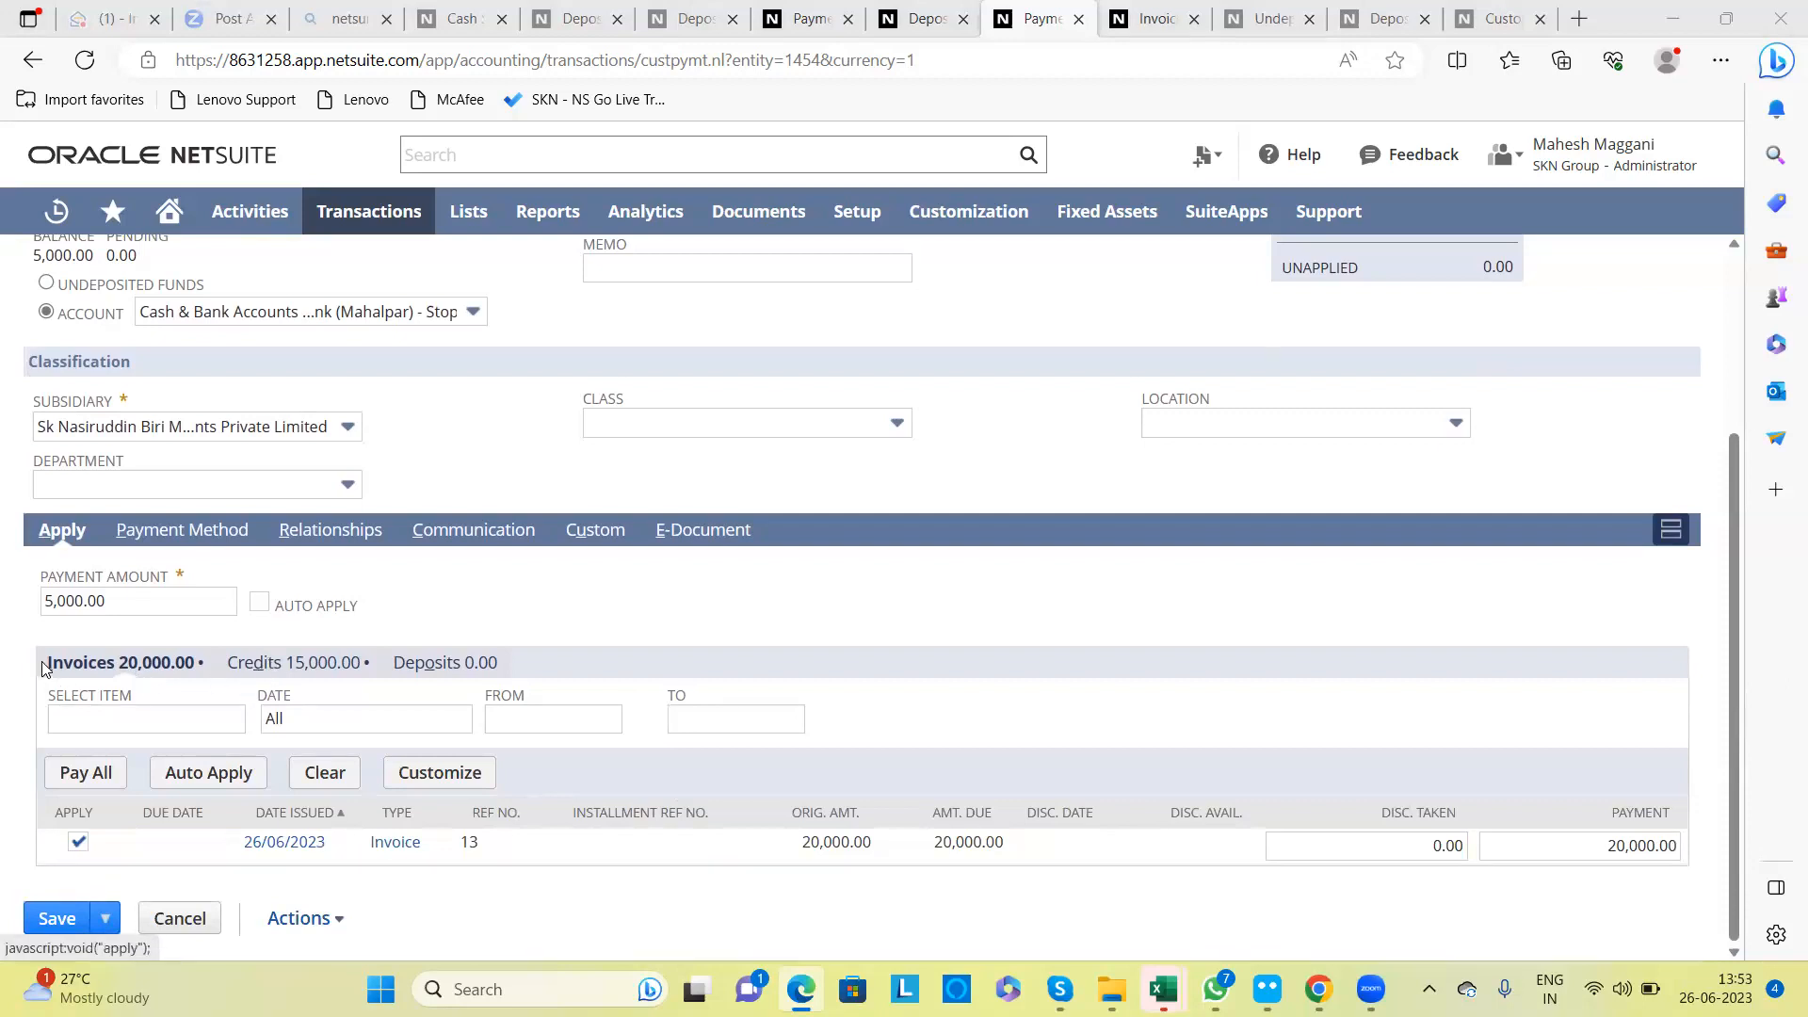
left_click_drag(46, 663, 362, 664)
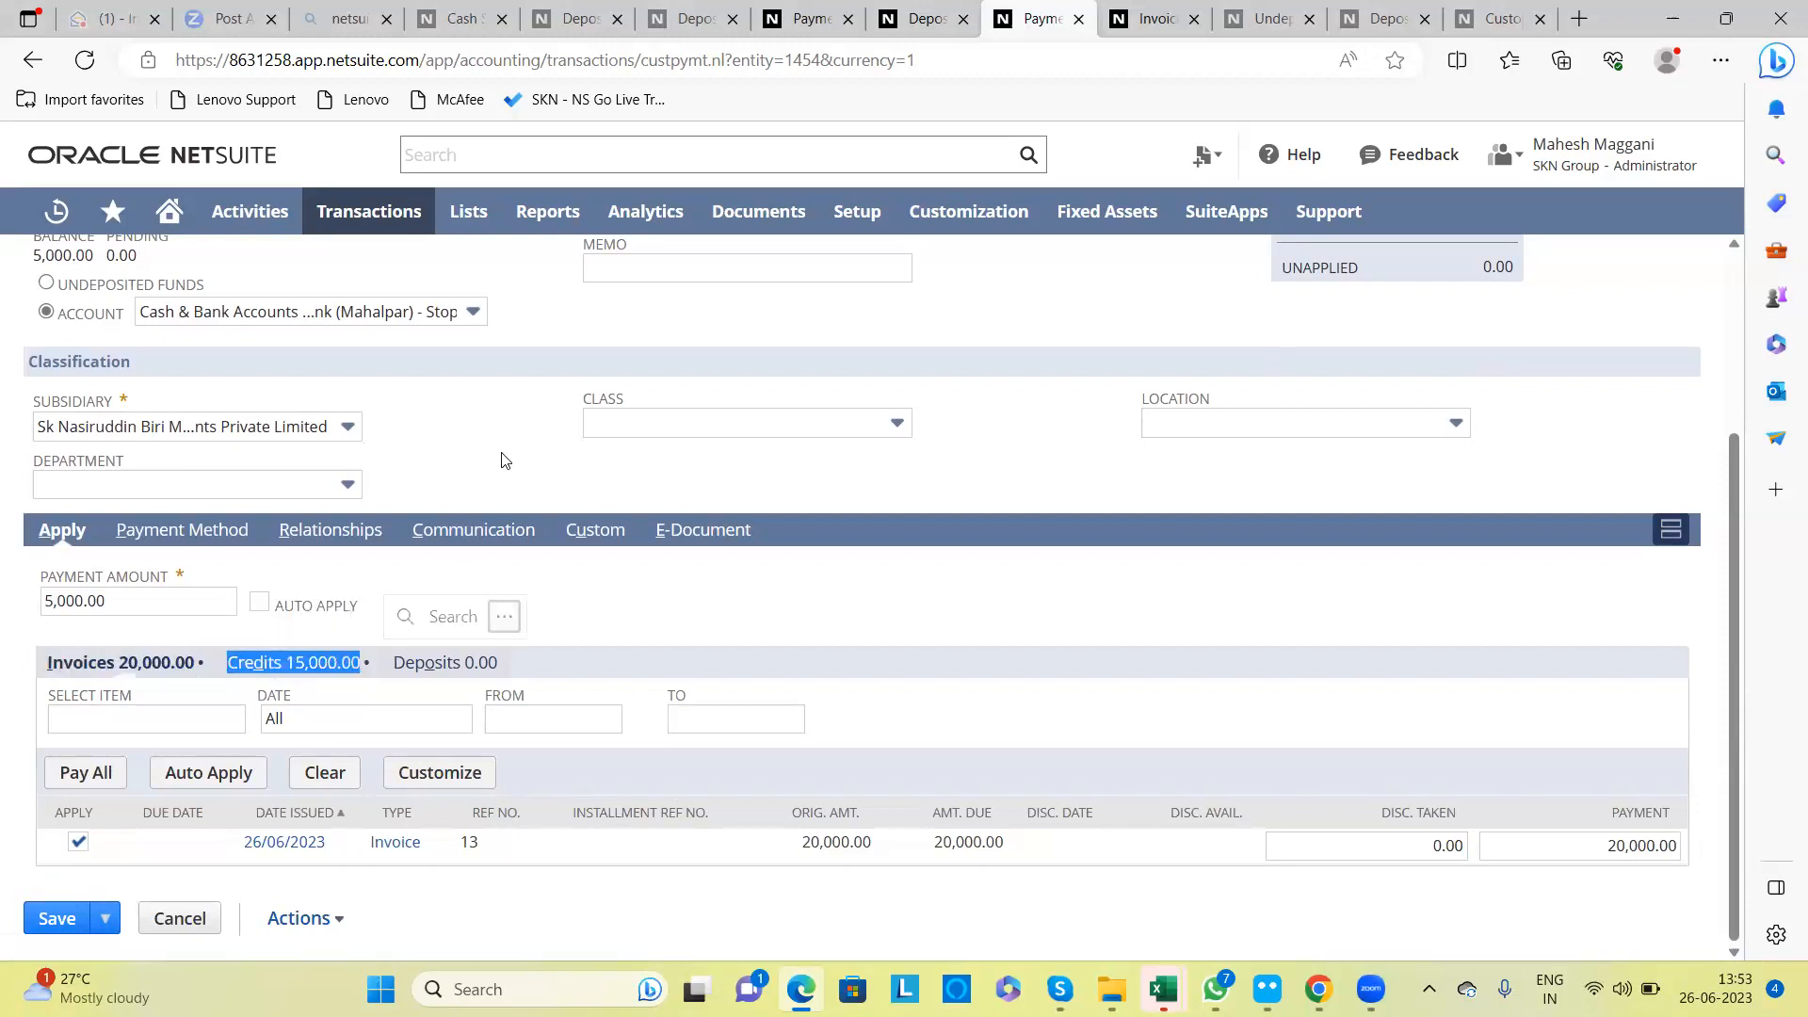
left_click(468, 420)
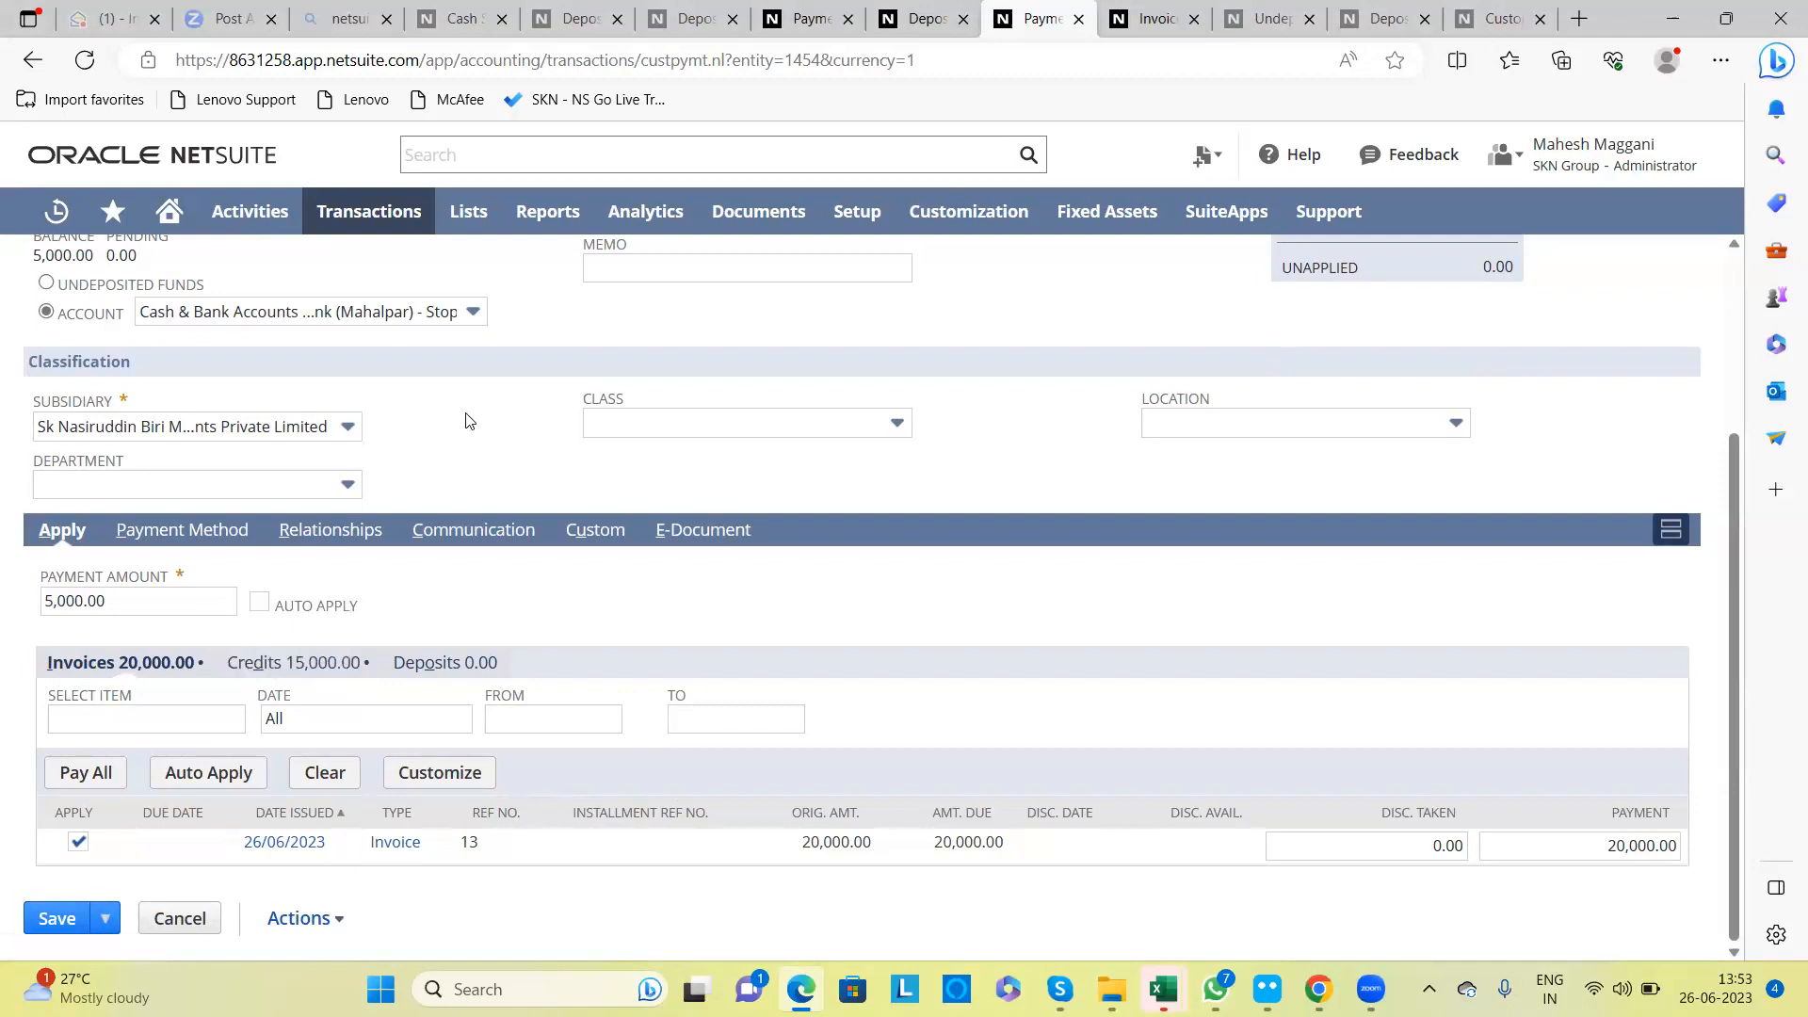
Step: Save the customer payment with the 20,000.00 invoice and both credits applied
scroll(468, 420, "up", 3)
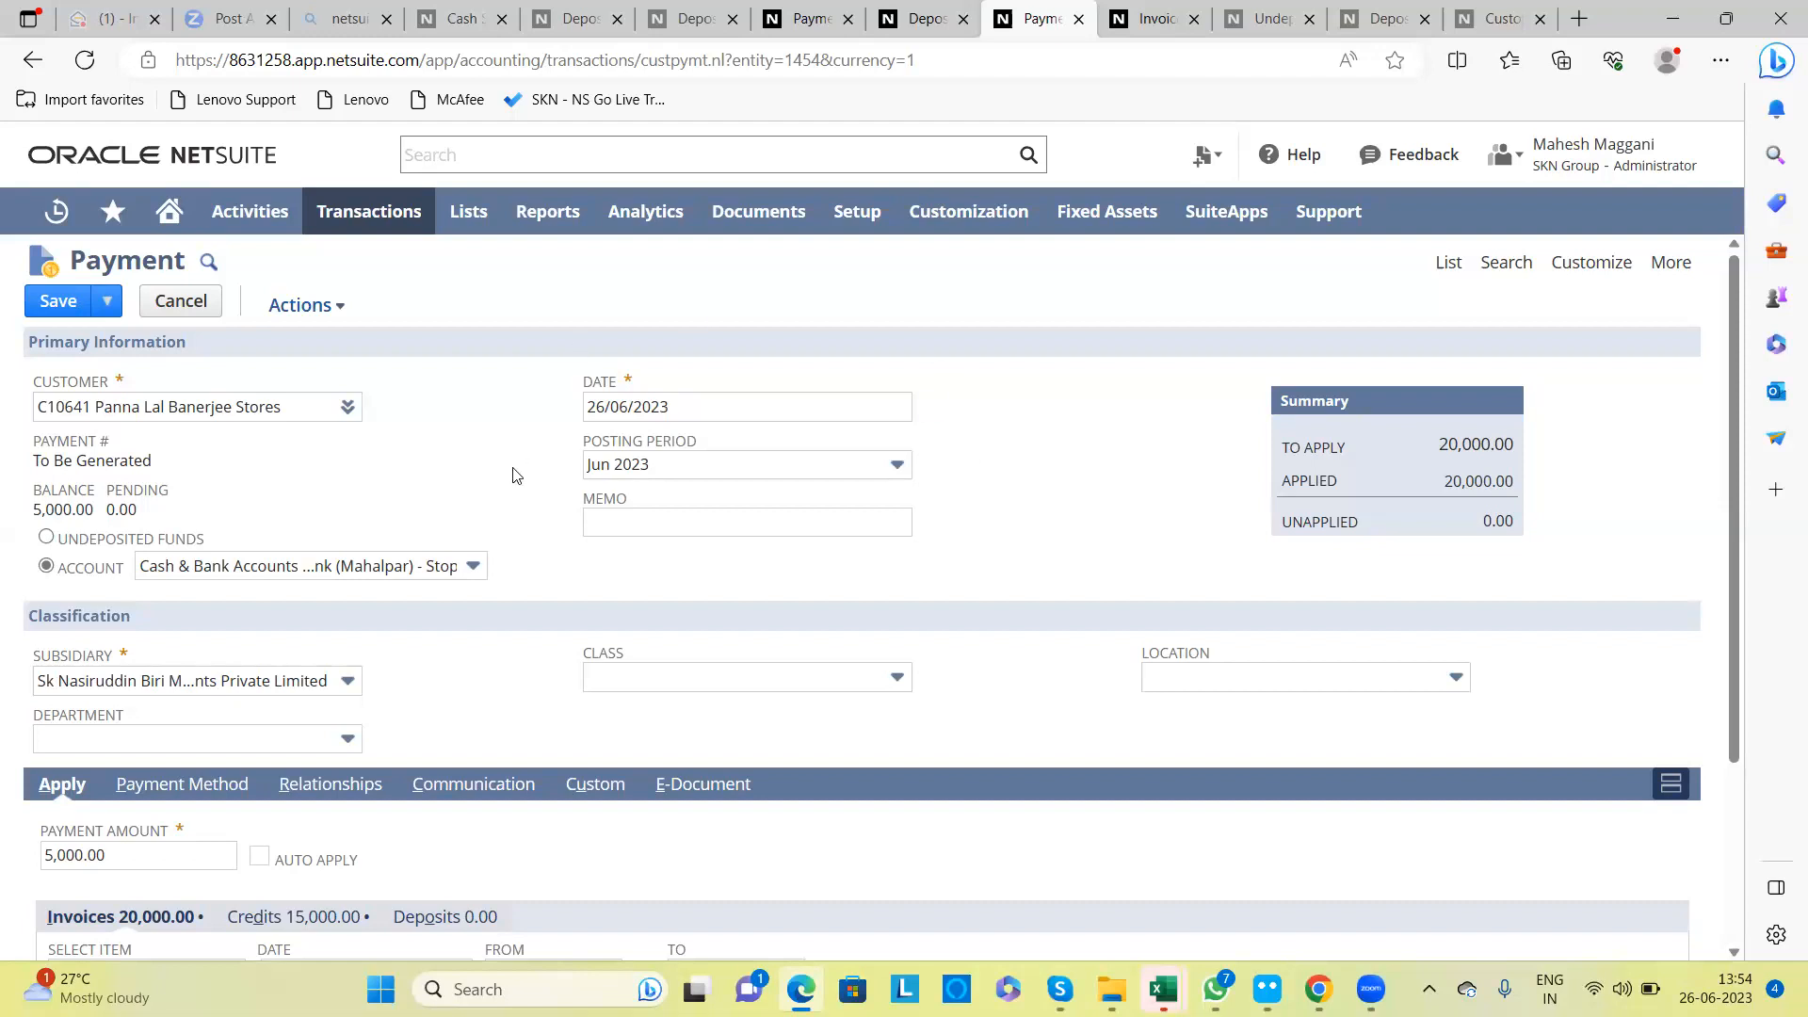
scroll(516, 475, "down", 3)
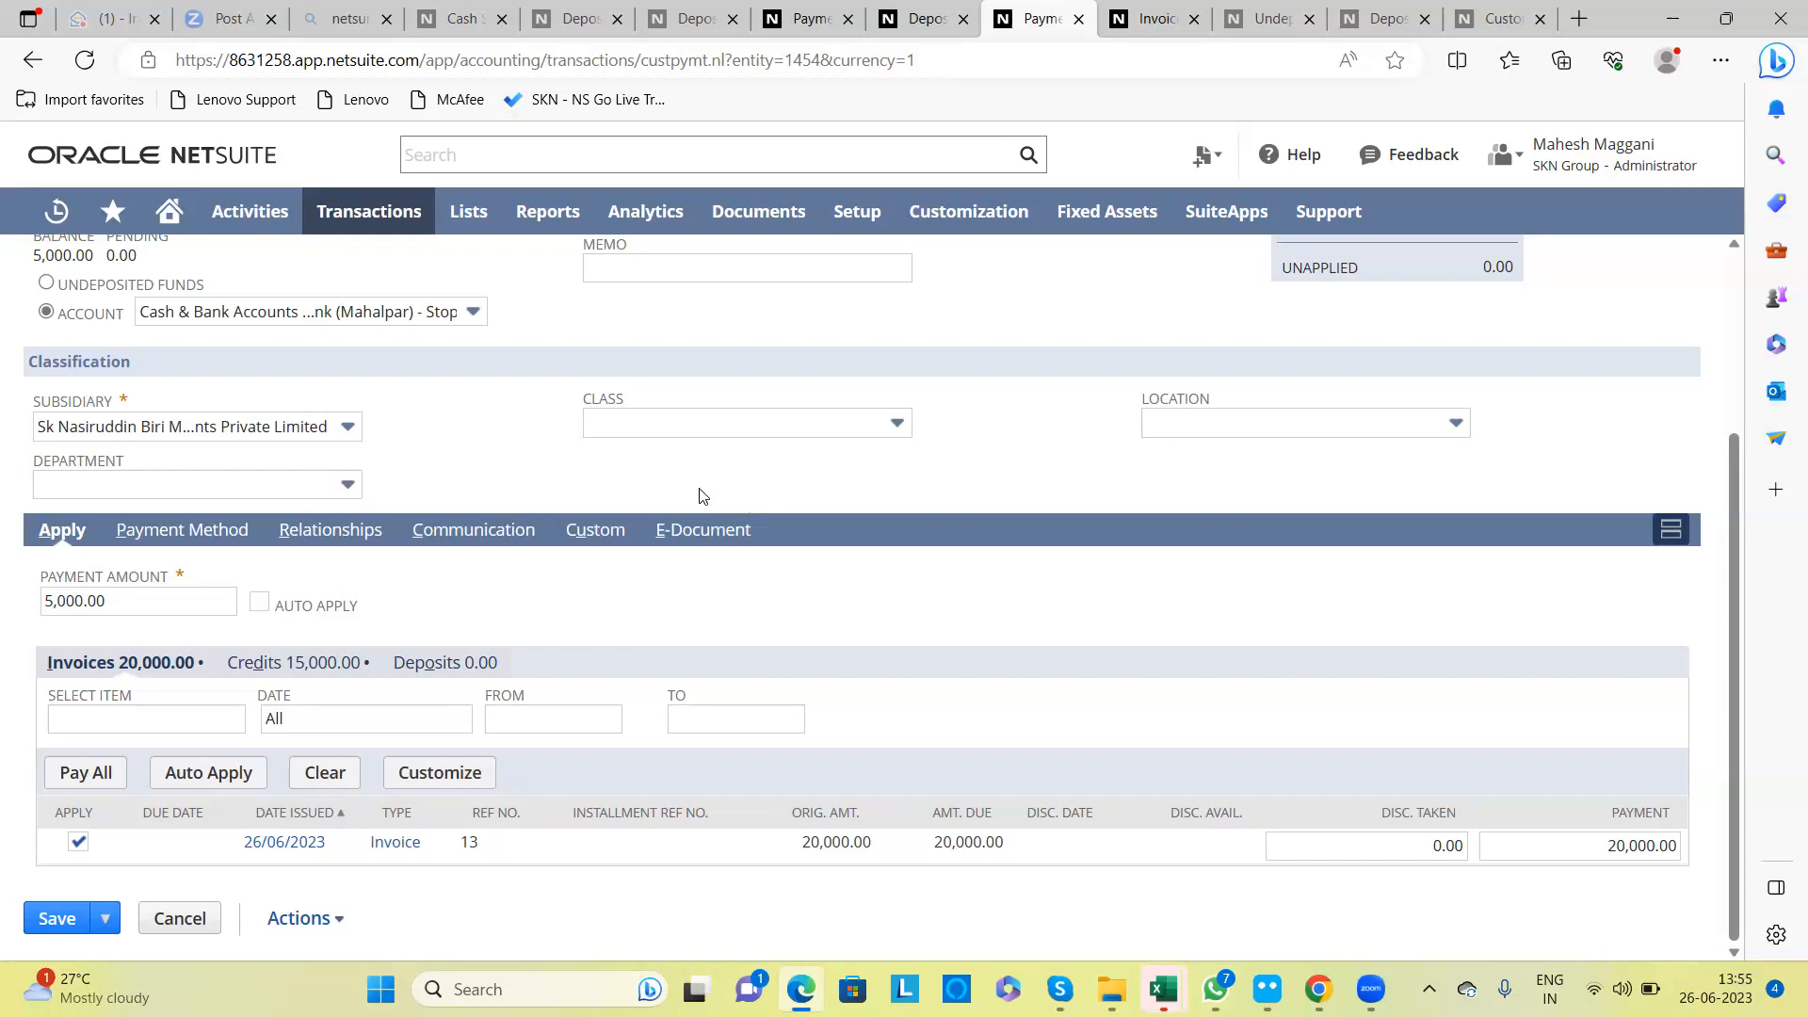
scroll(700, 496, "up", 1)
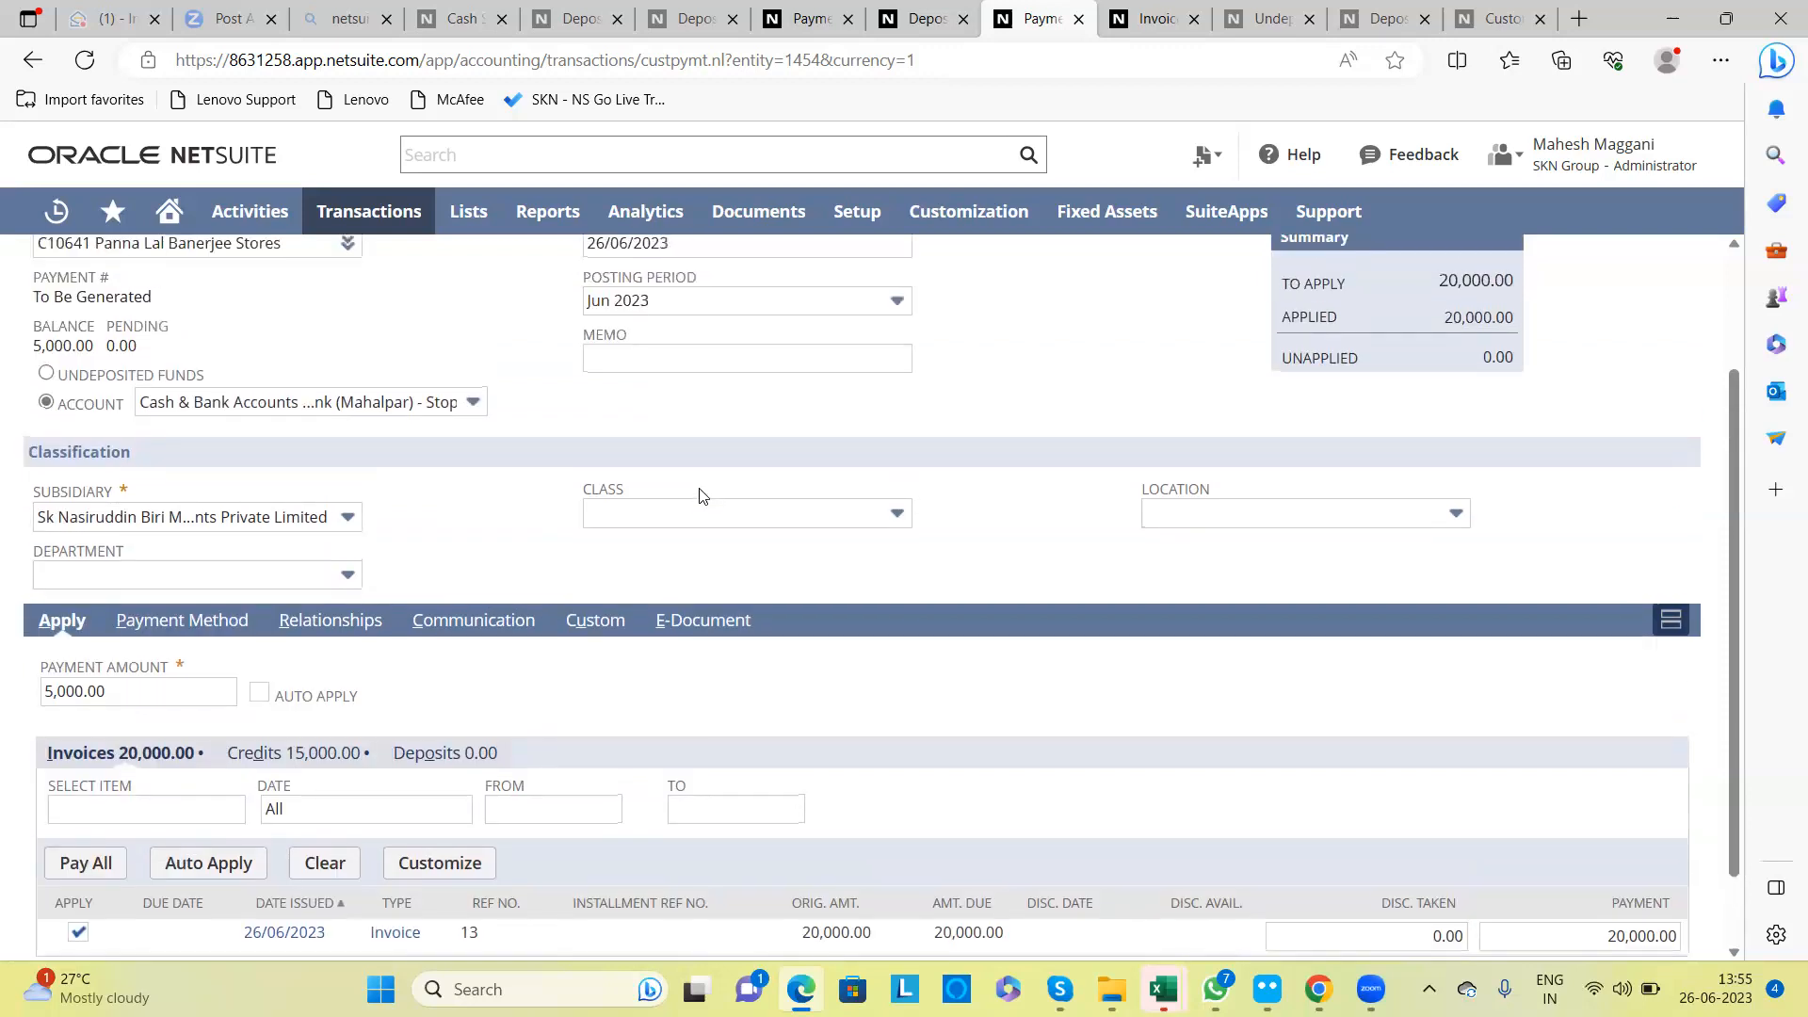
scroll(699, 496, "up", 2)
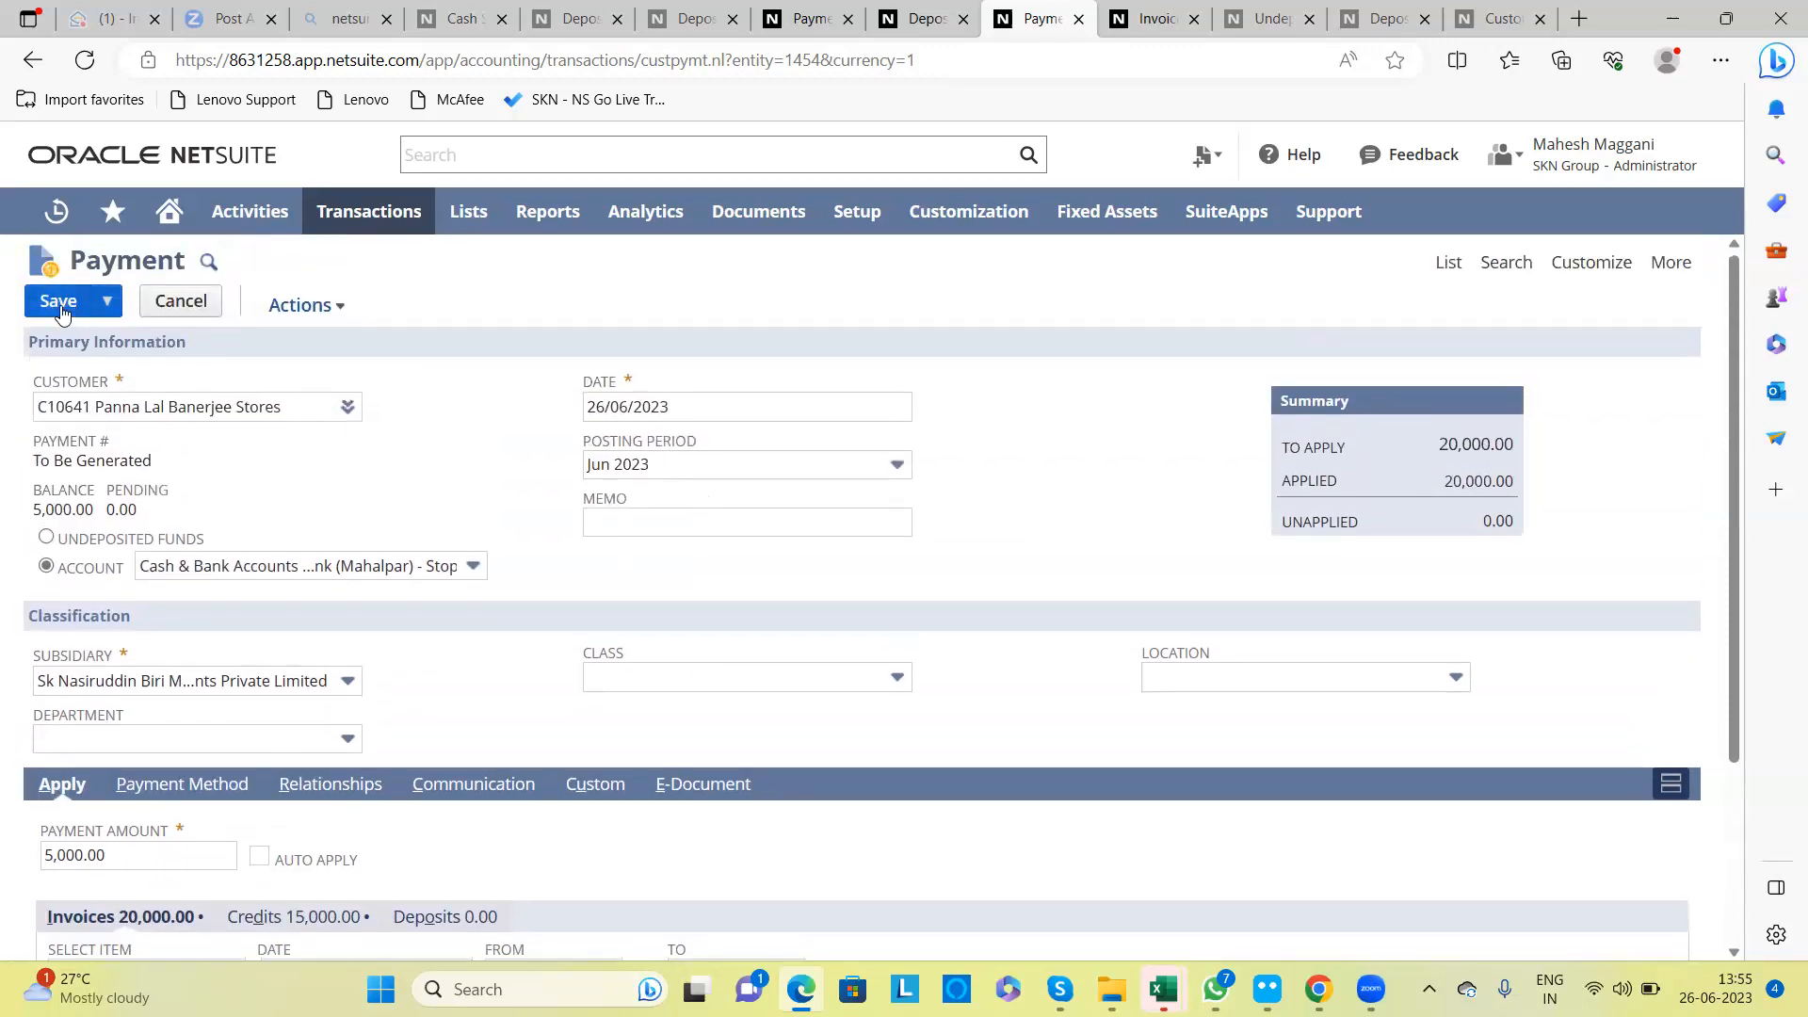
left_click(60, 311)
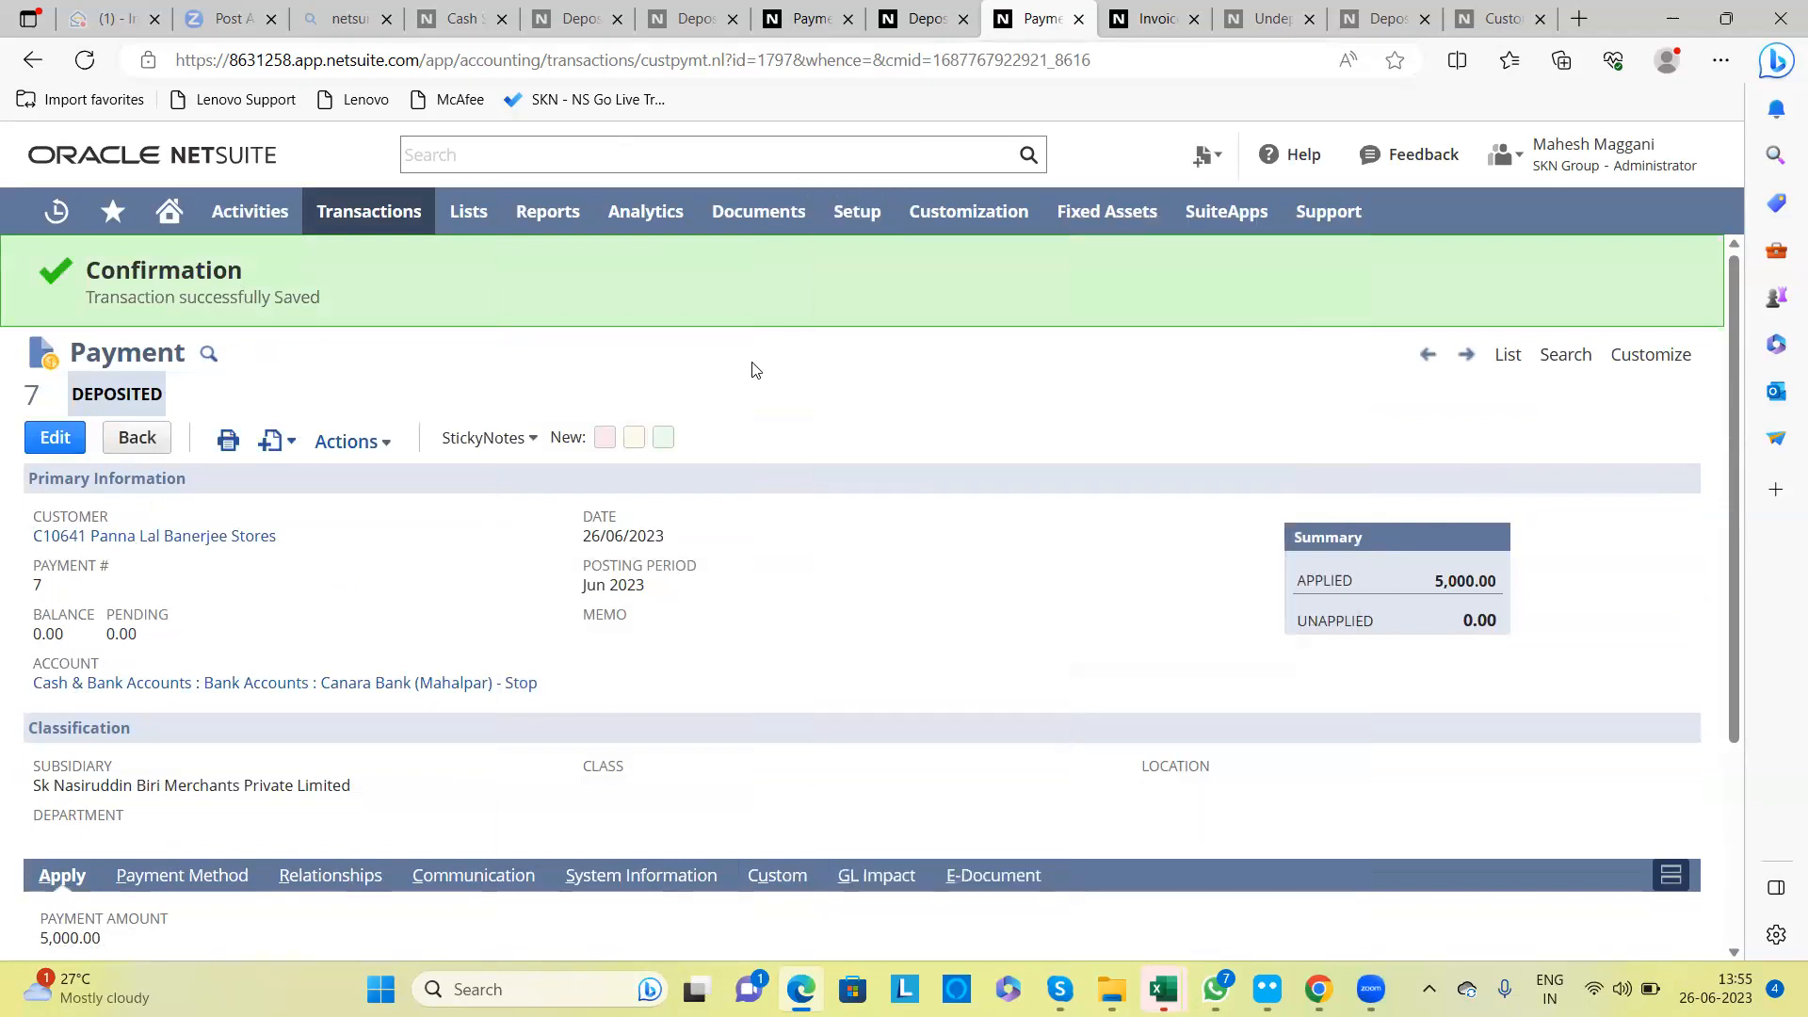
Step: View invoice 13 from the Invoices list to check its payment status
mouse_move(368, 210)
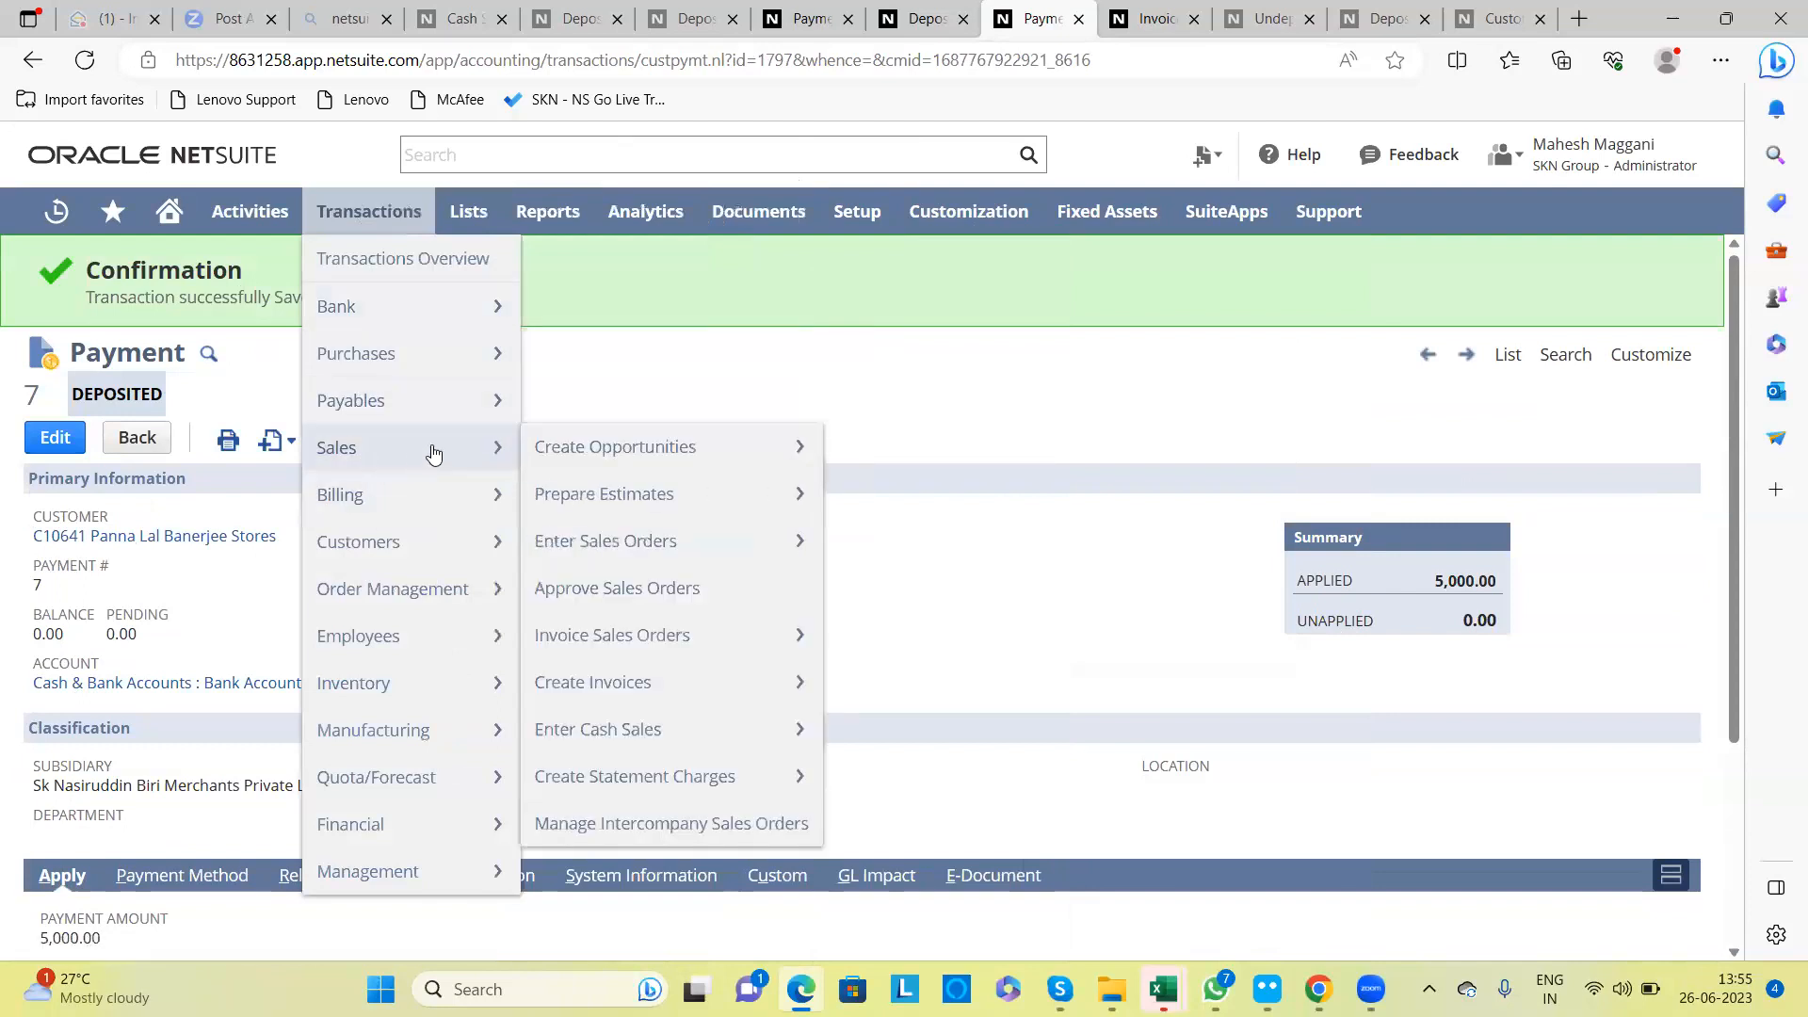
mouse_move(663, 692)
left_click(841, 696)
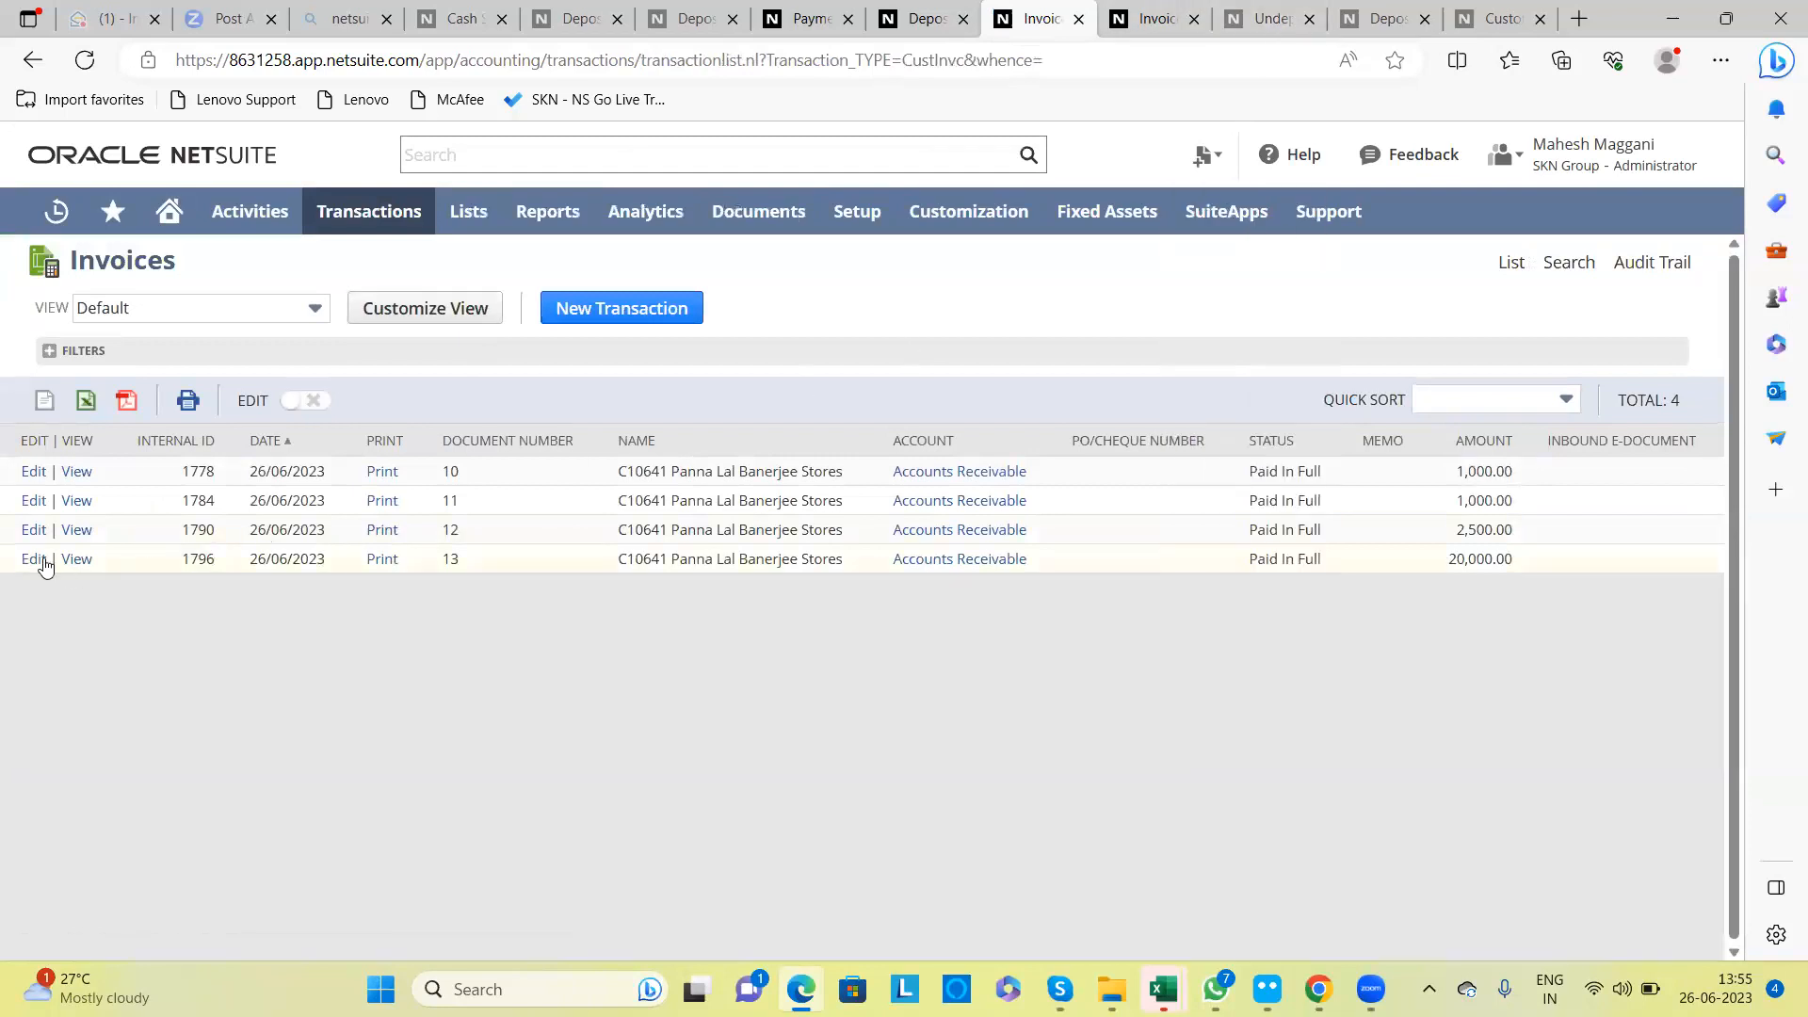
left_click(76, 559)
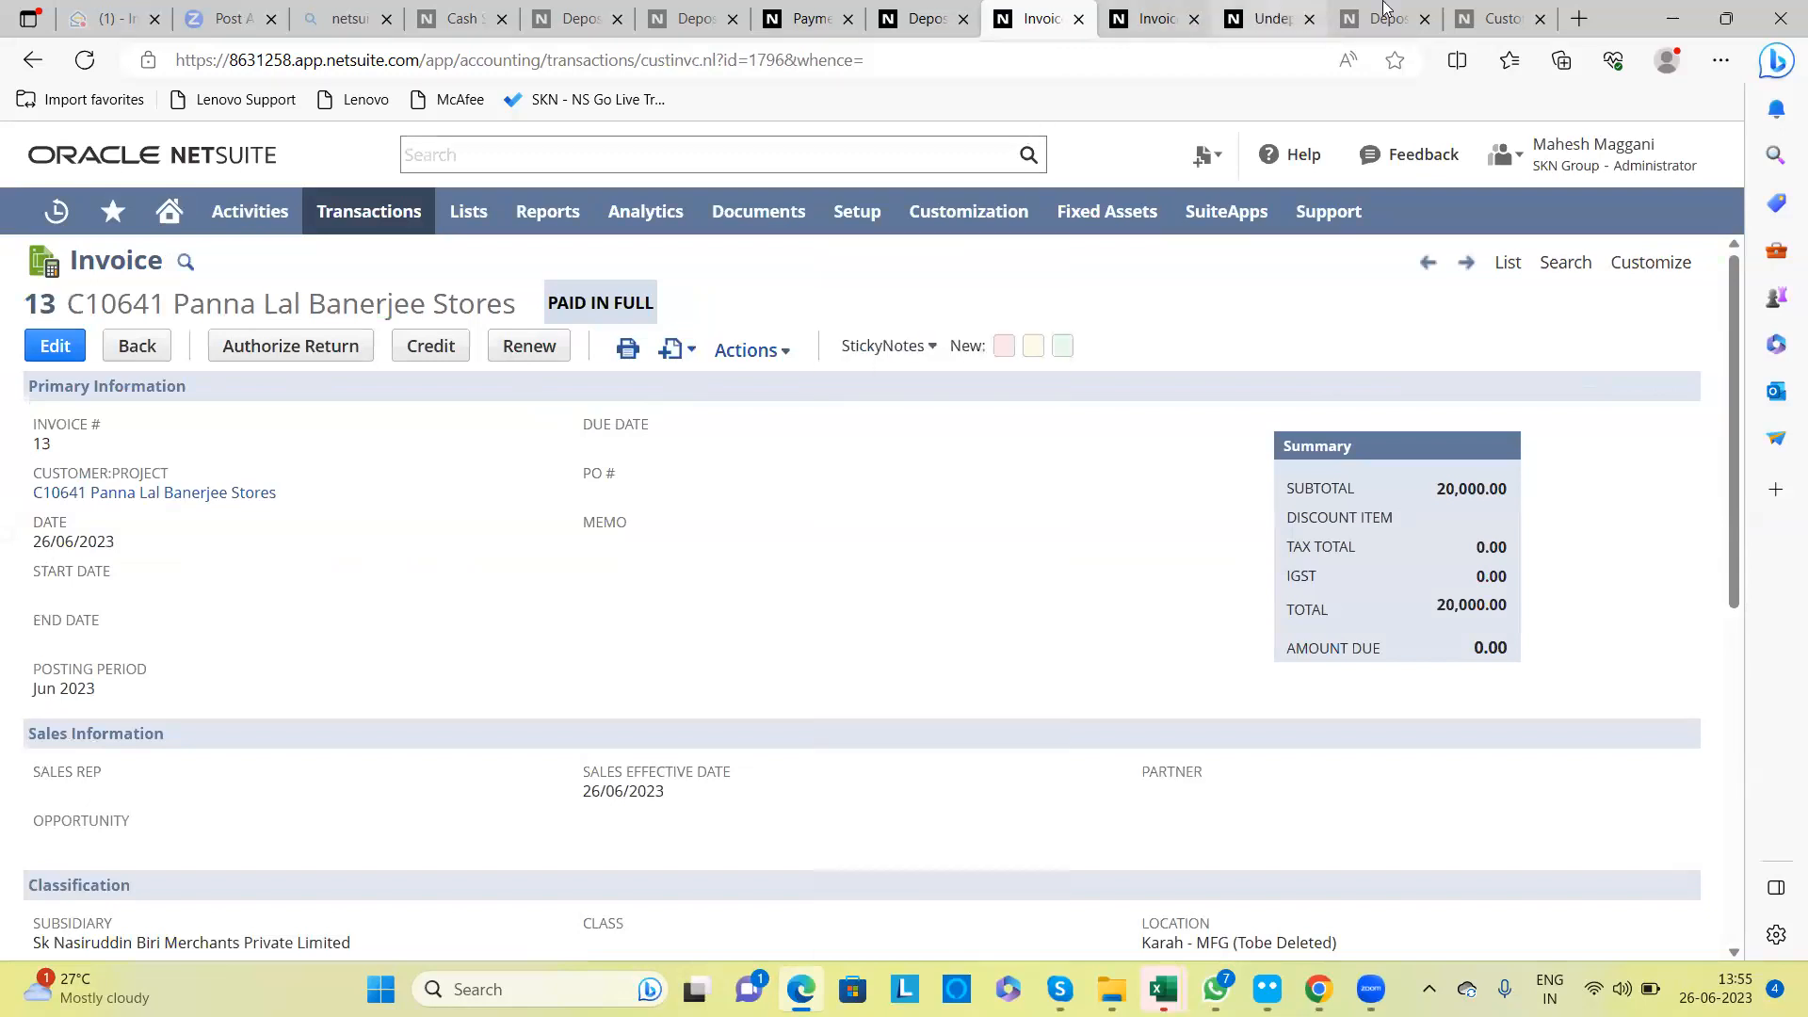
Step: Close the leftover browser pages, including the unsaved deposit form, the Undeposited Funds Register and Cash Sales, keeping invoice 13 open
left_click(1540, 19)
left_click(1540, 19)
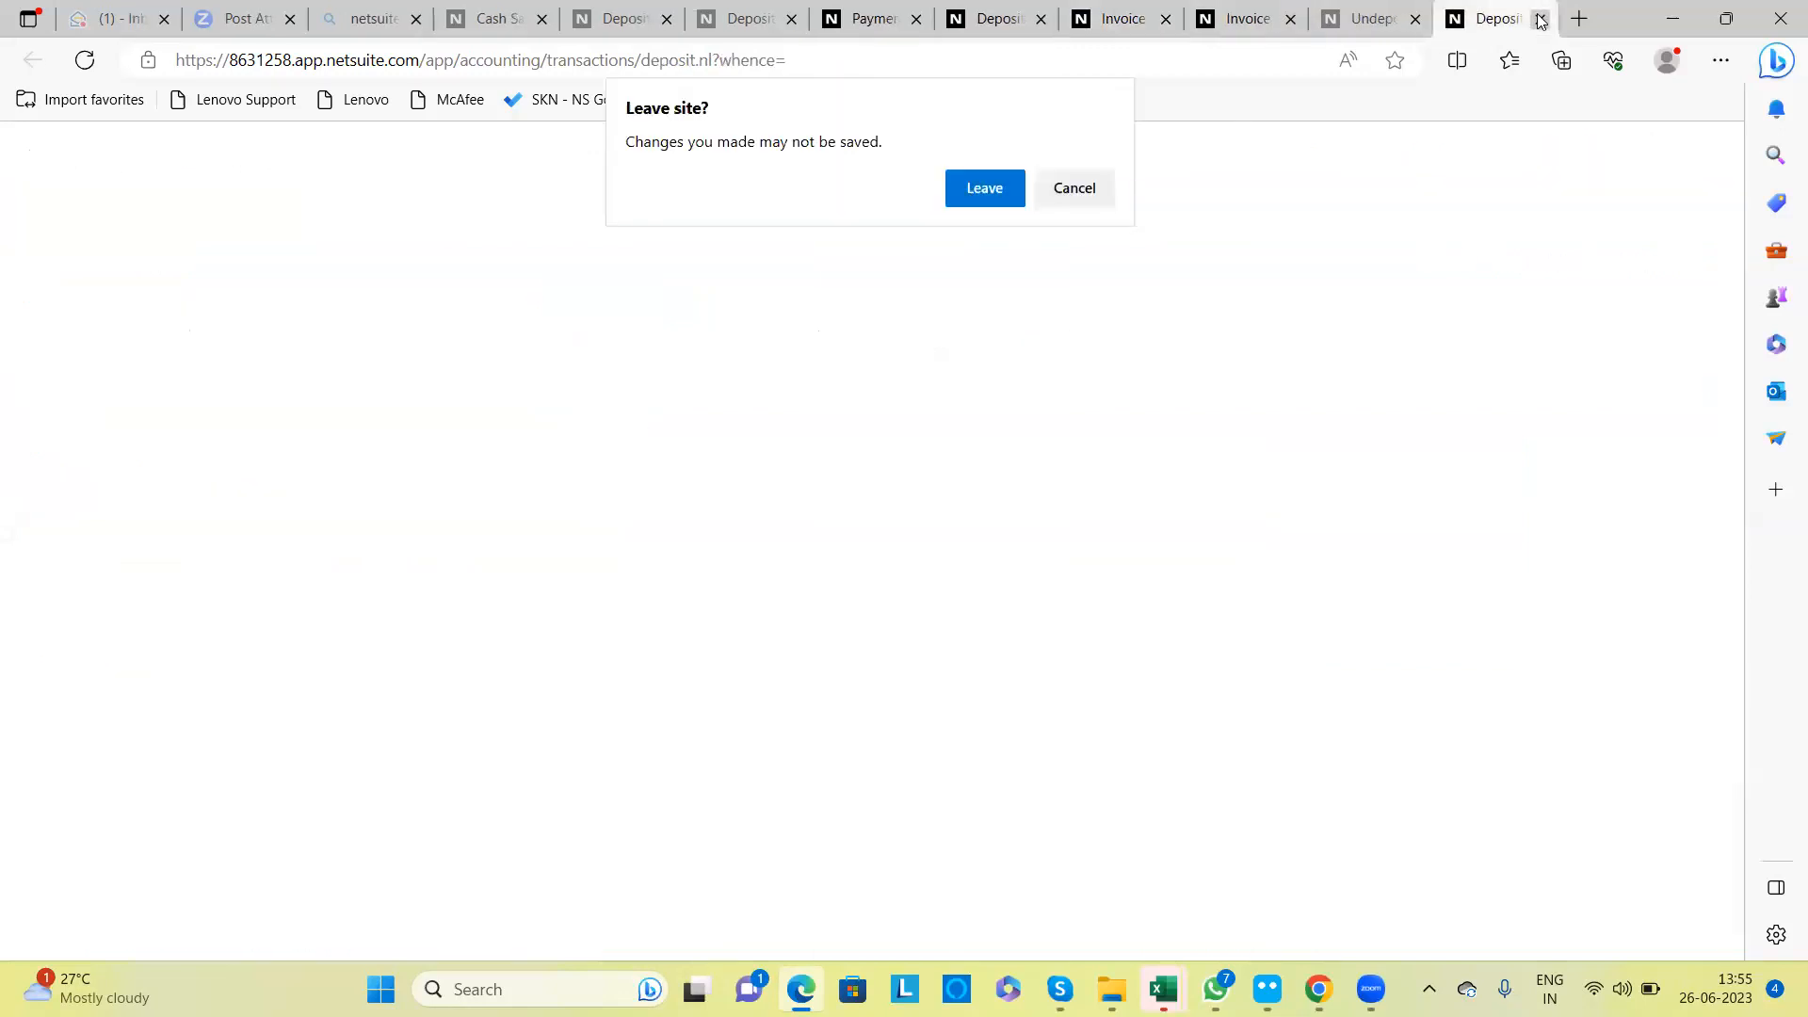
left_click(984, 190)
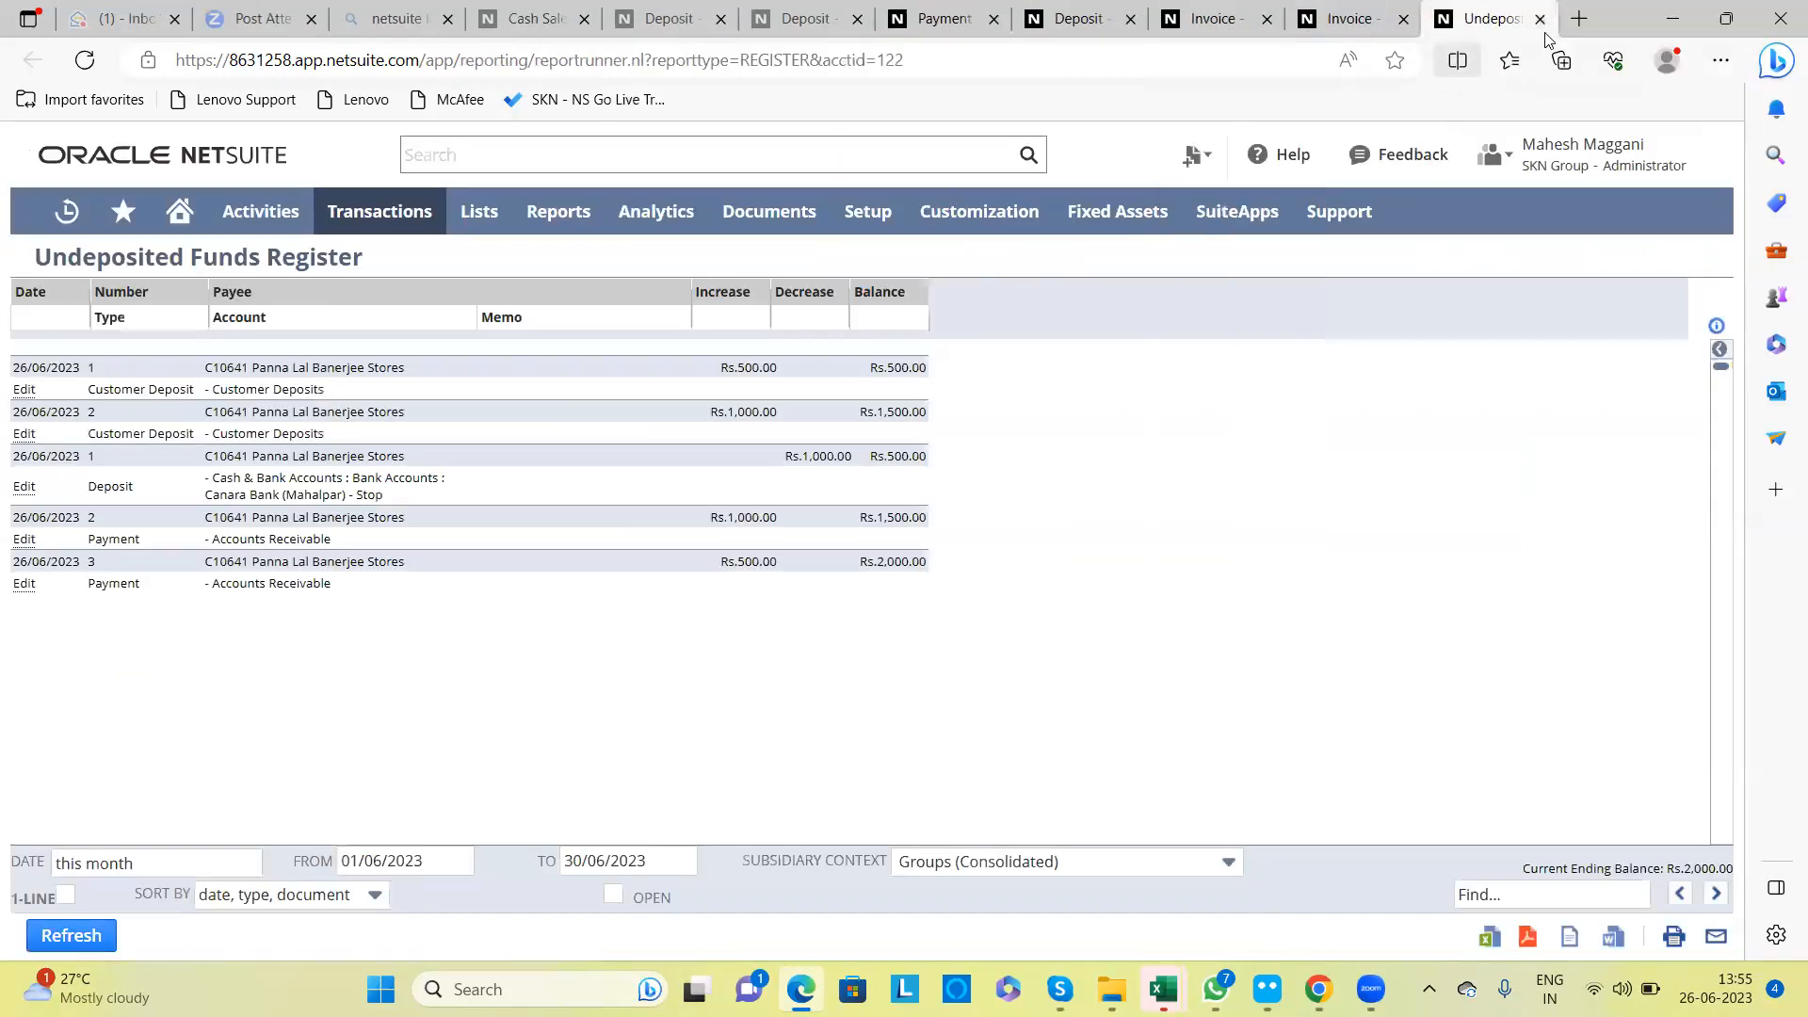
left_click(1541, 21)
left_click(1311, 20)
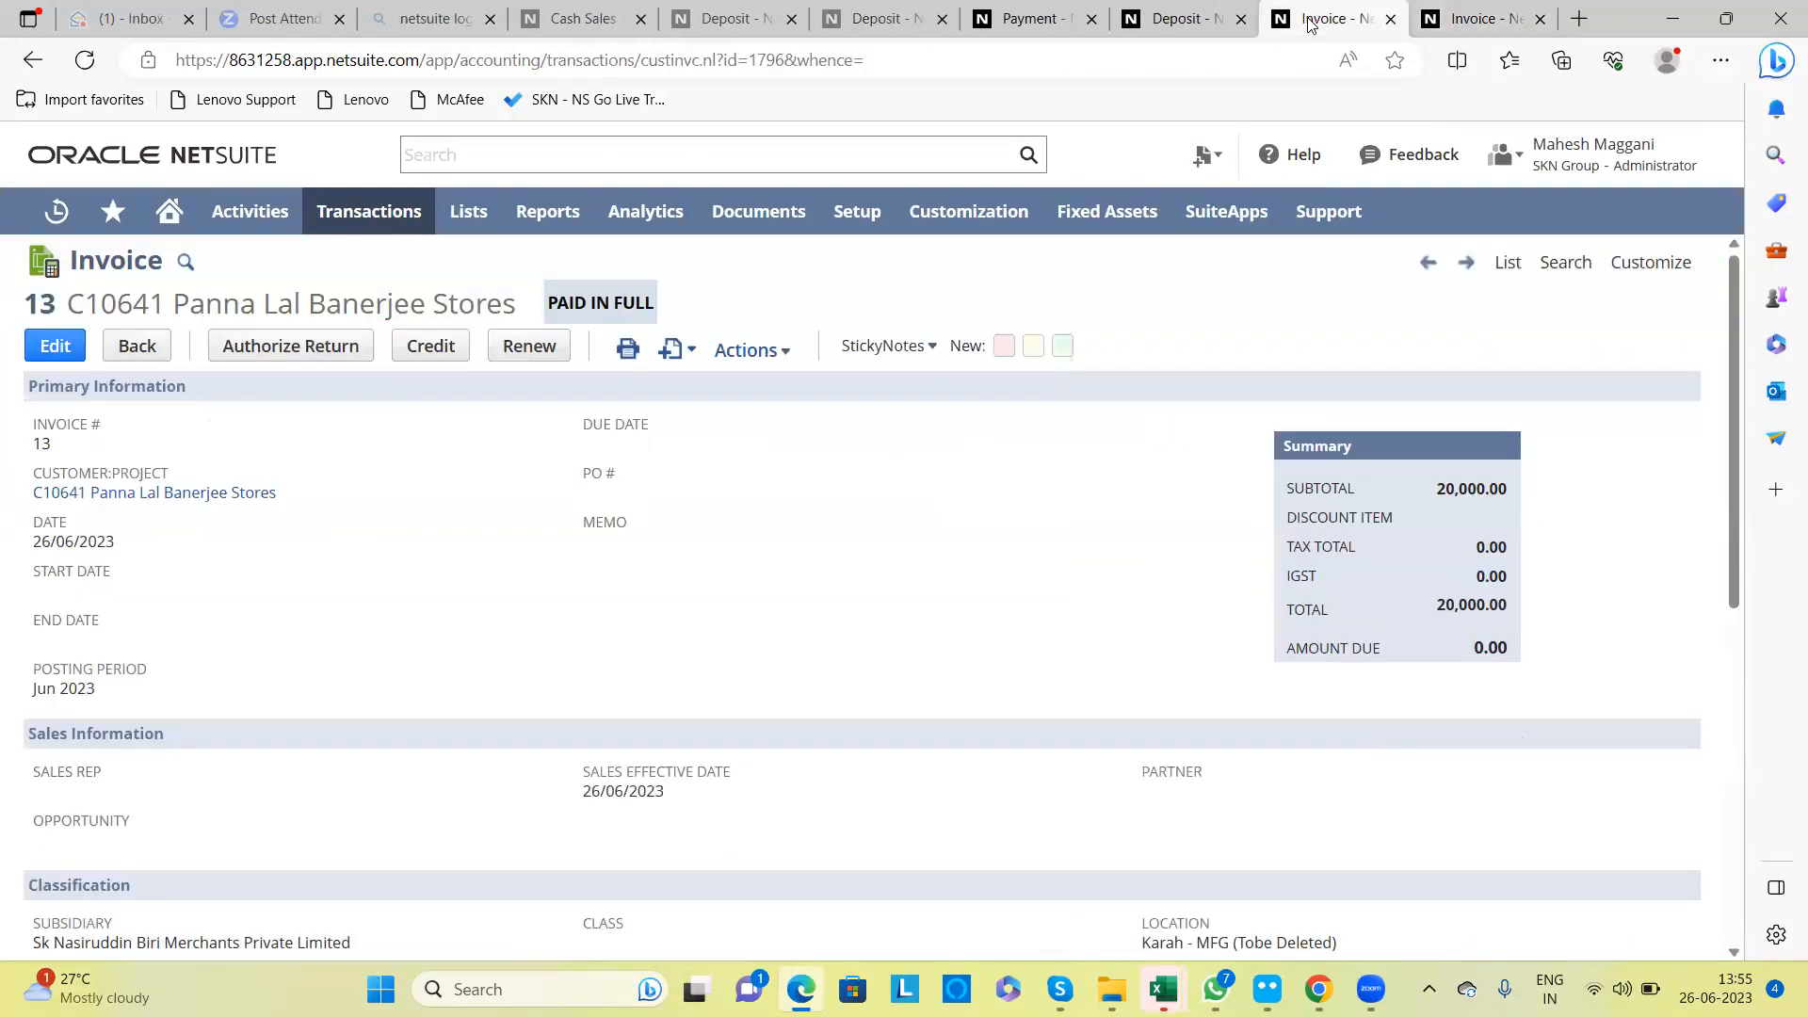
left_click(791, 19)
left_click(641, 19)
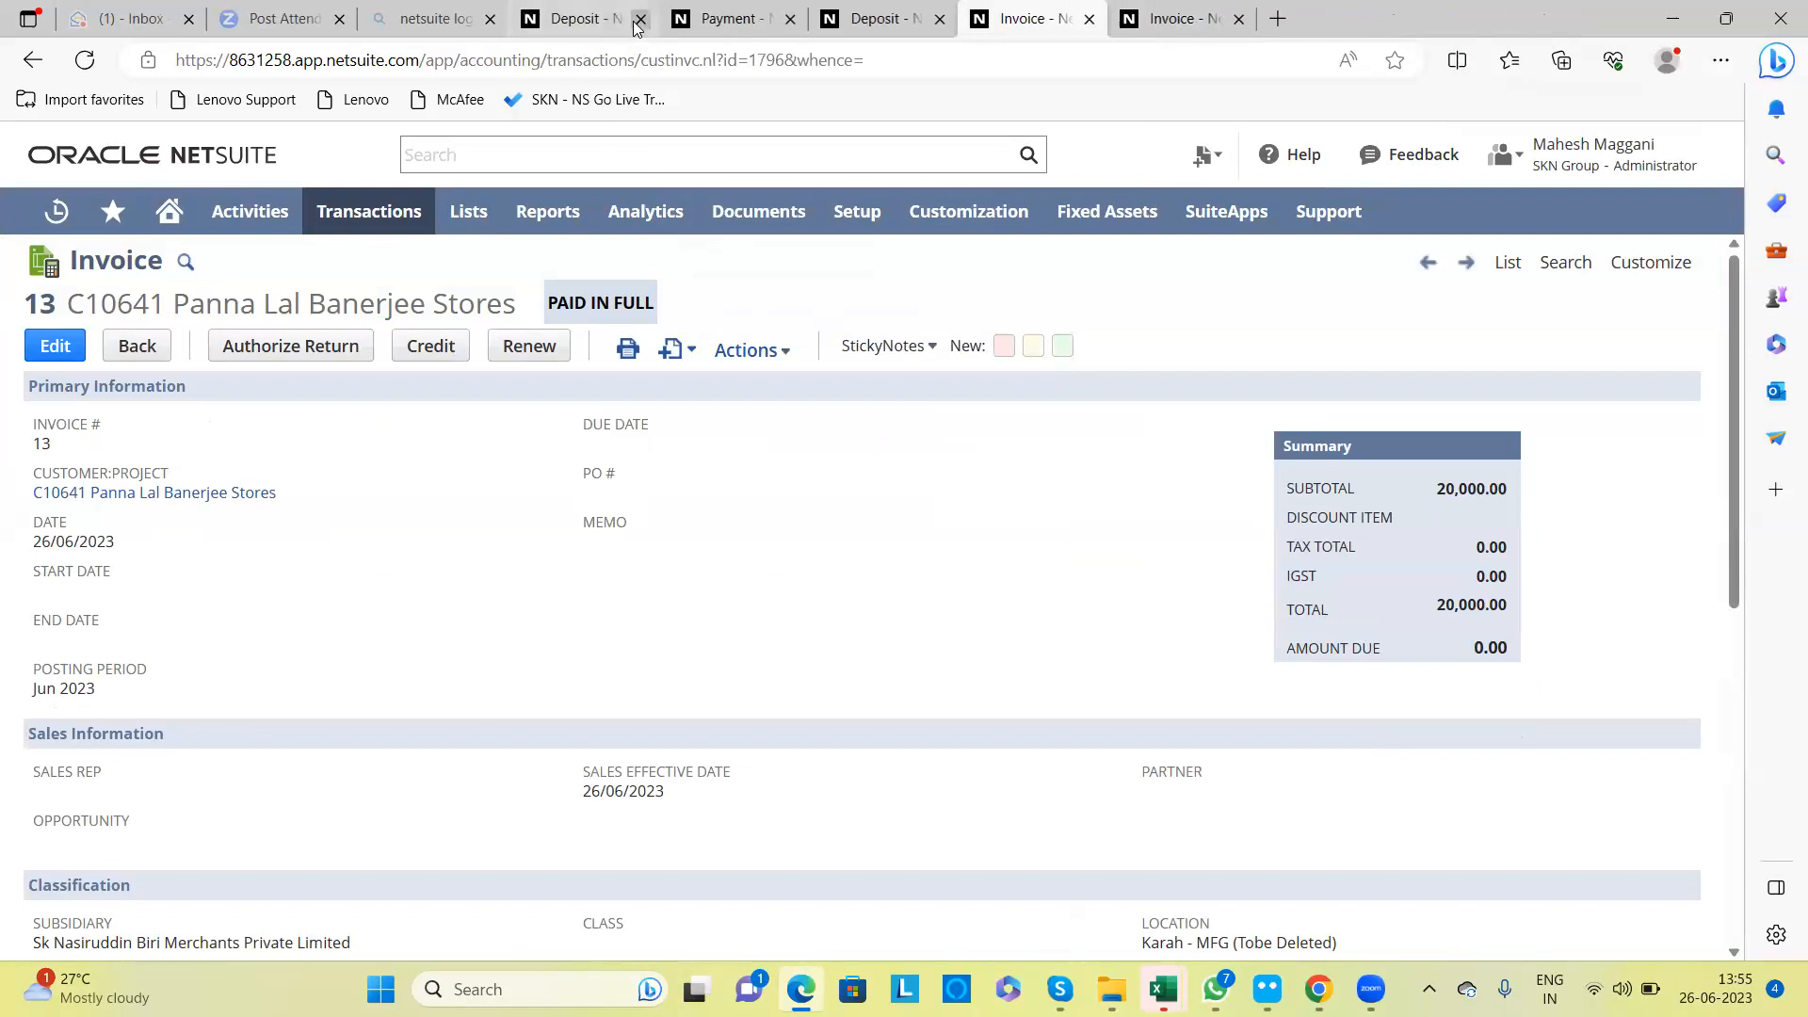
Step: Close the leftover deposit and payment pages, keeping both copies of invoice 13 open
left_click(639, 21)
left_click(1016, 194)
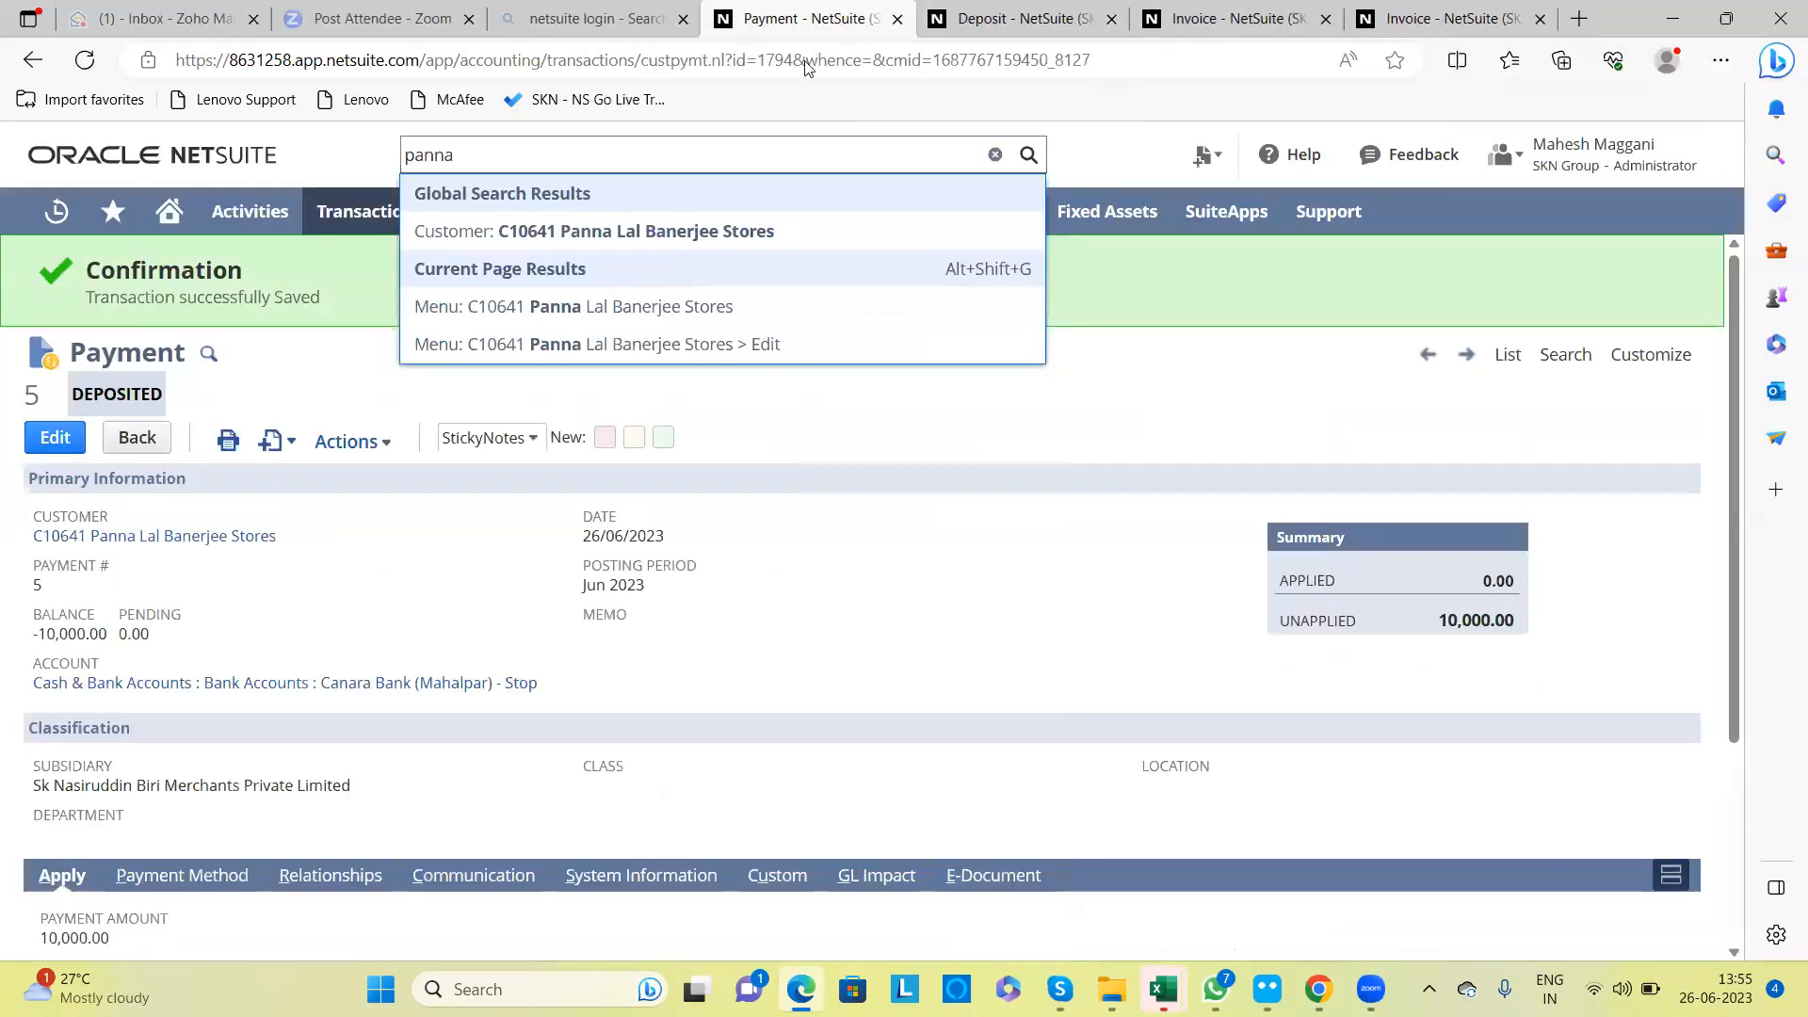
left_click(897, 19)
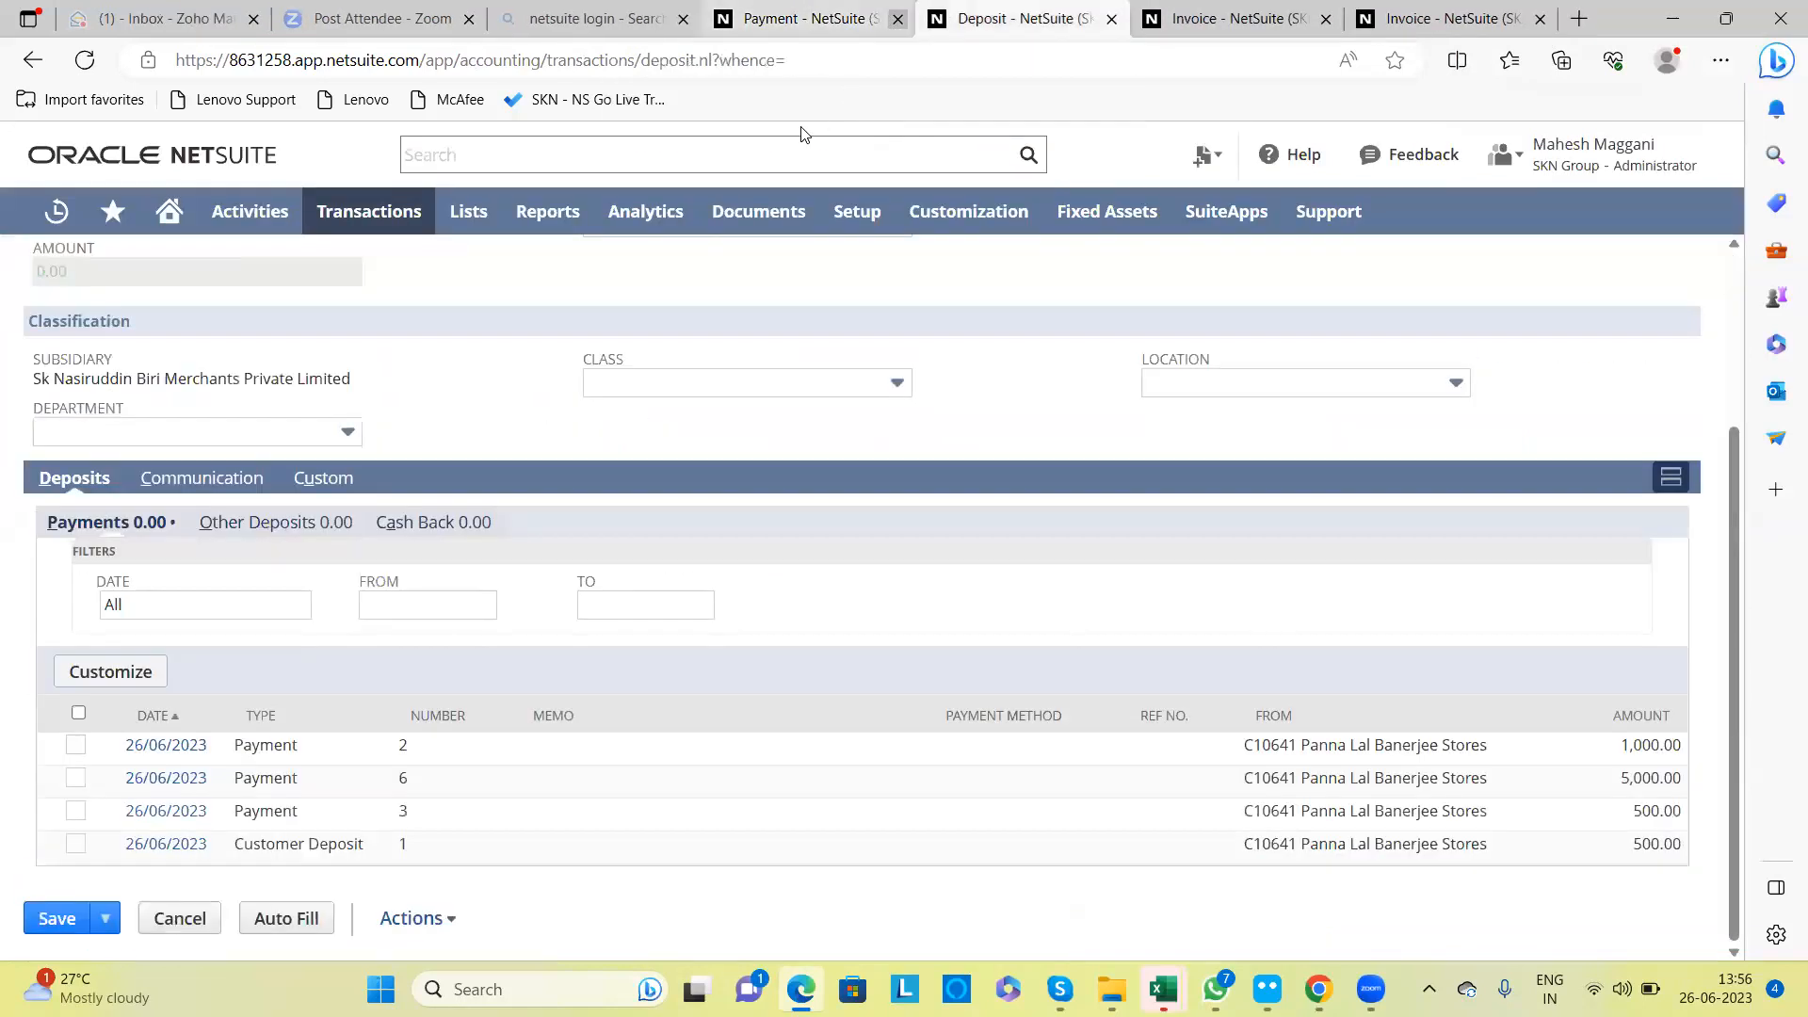
left_click(657, 26)
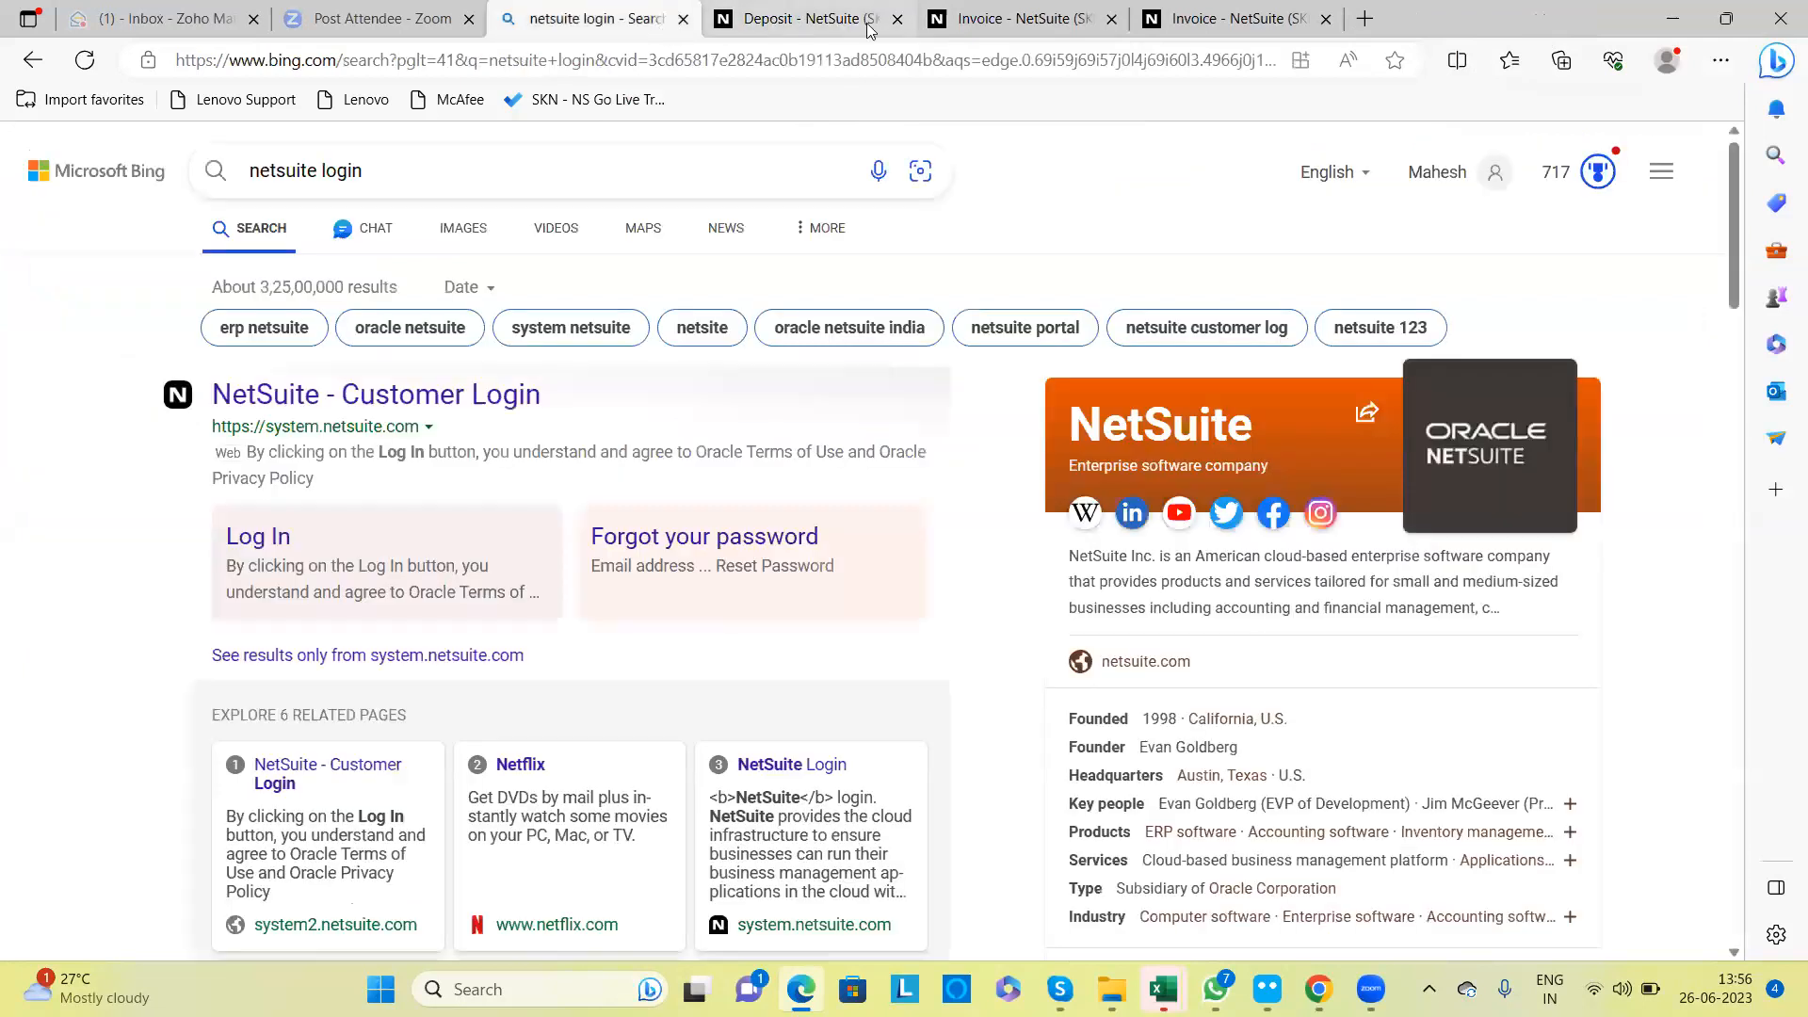
left_click(889, 26)
left_click(896, 21)
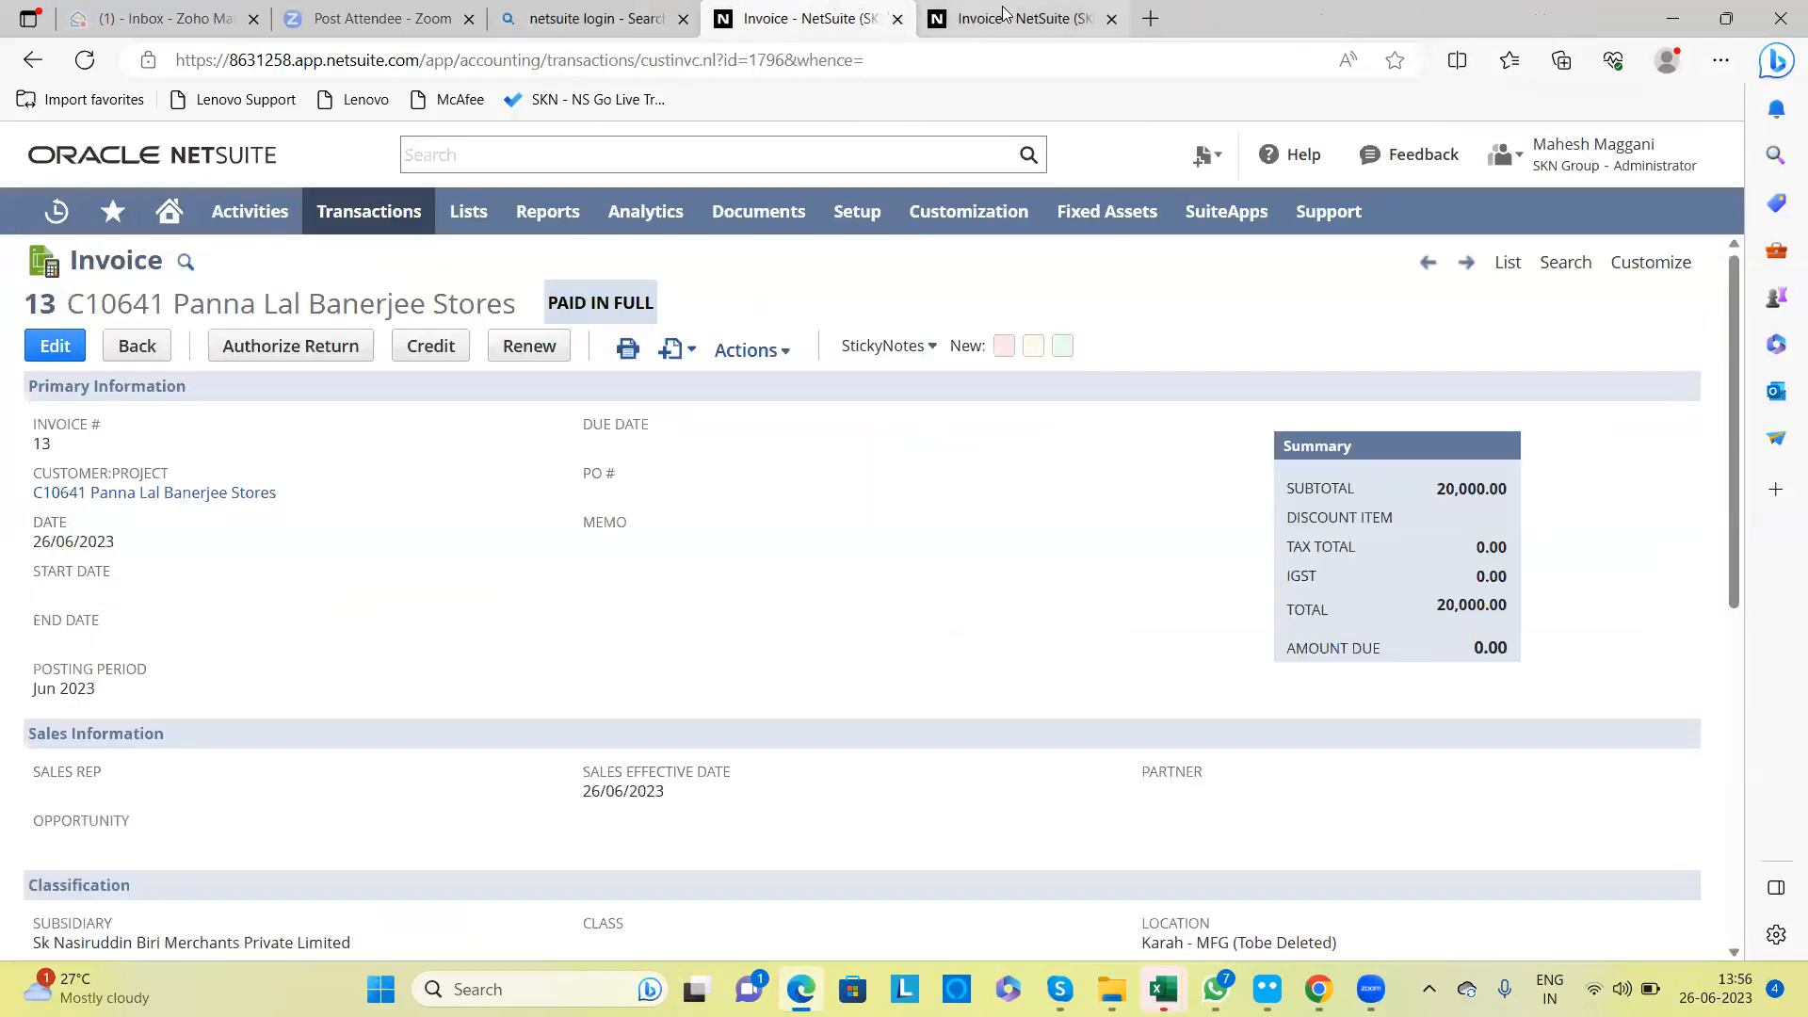
Step: Compare the payment status on the two open copies of invoice 13 and go back to the Invoices list
left_click(1040, 22)
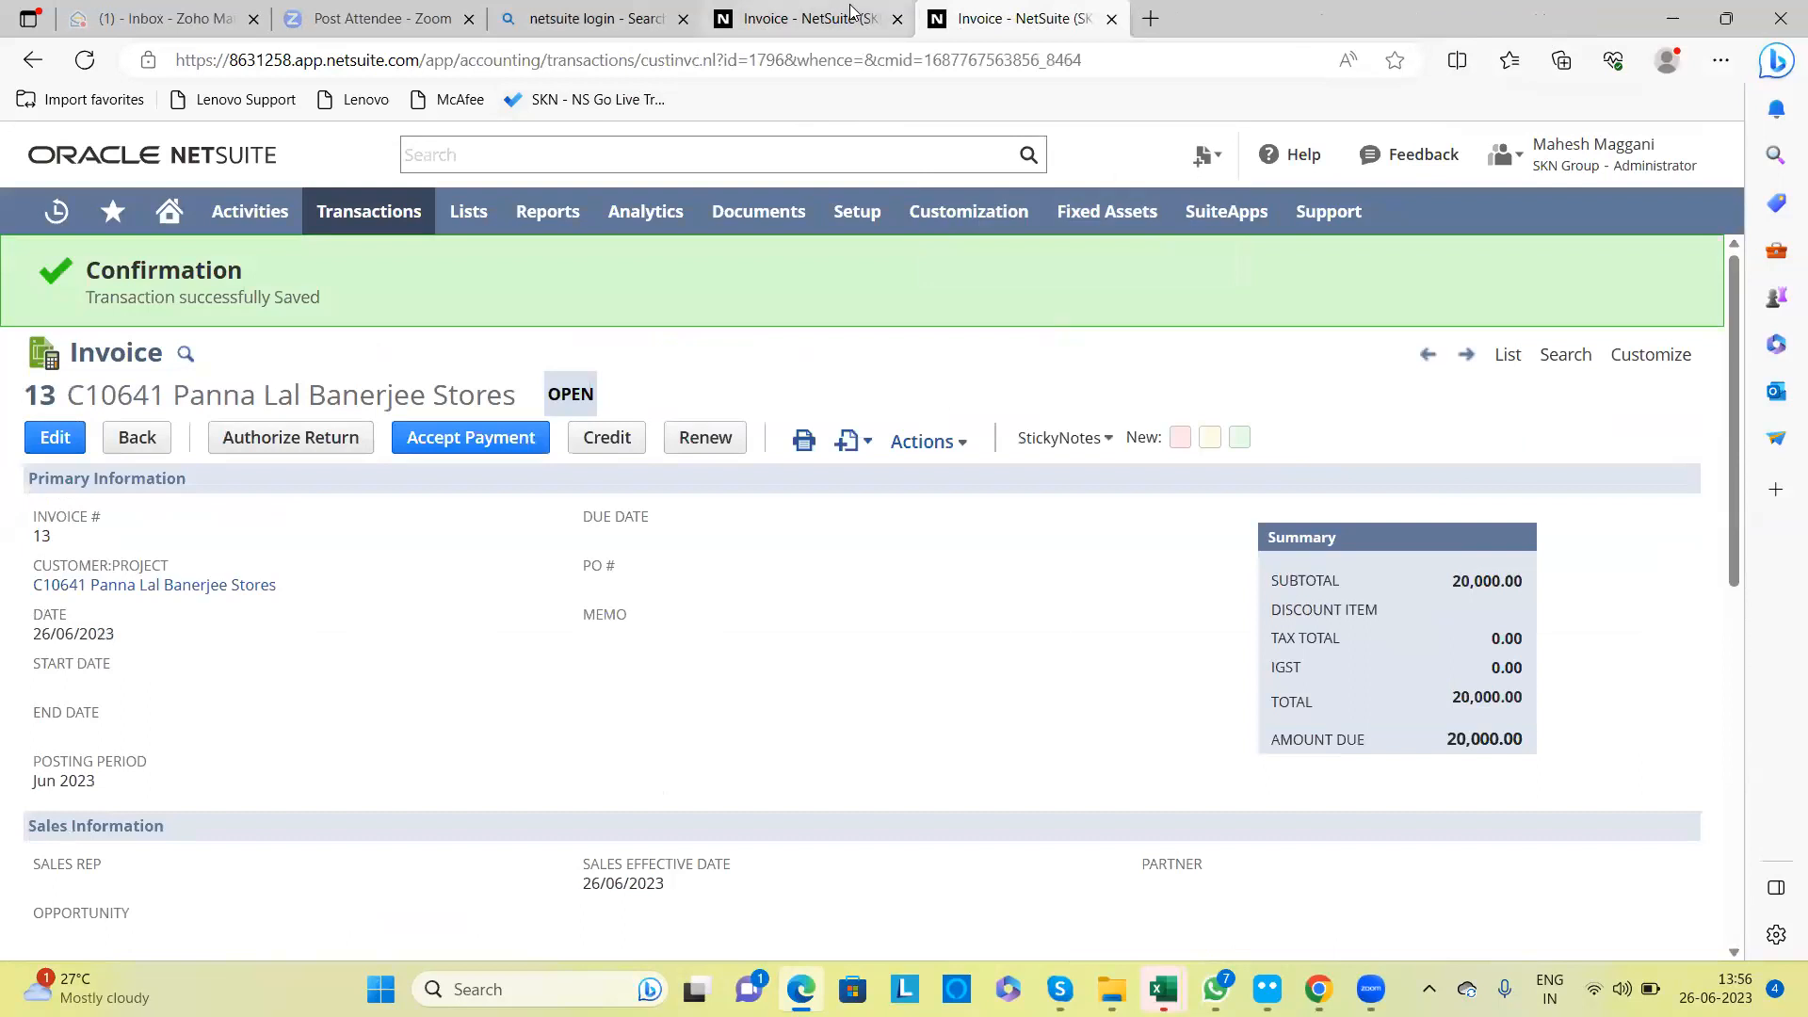
left_click(852, 15)
left_click(1015, 18)
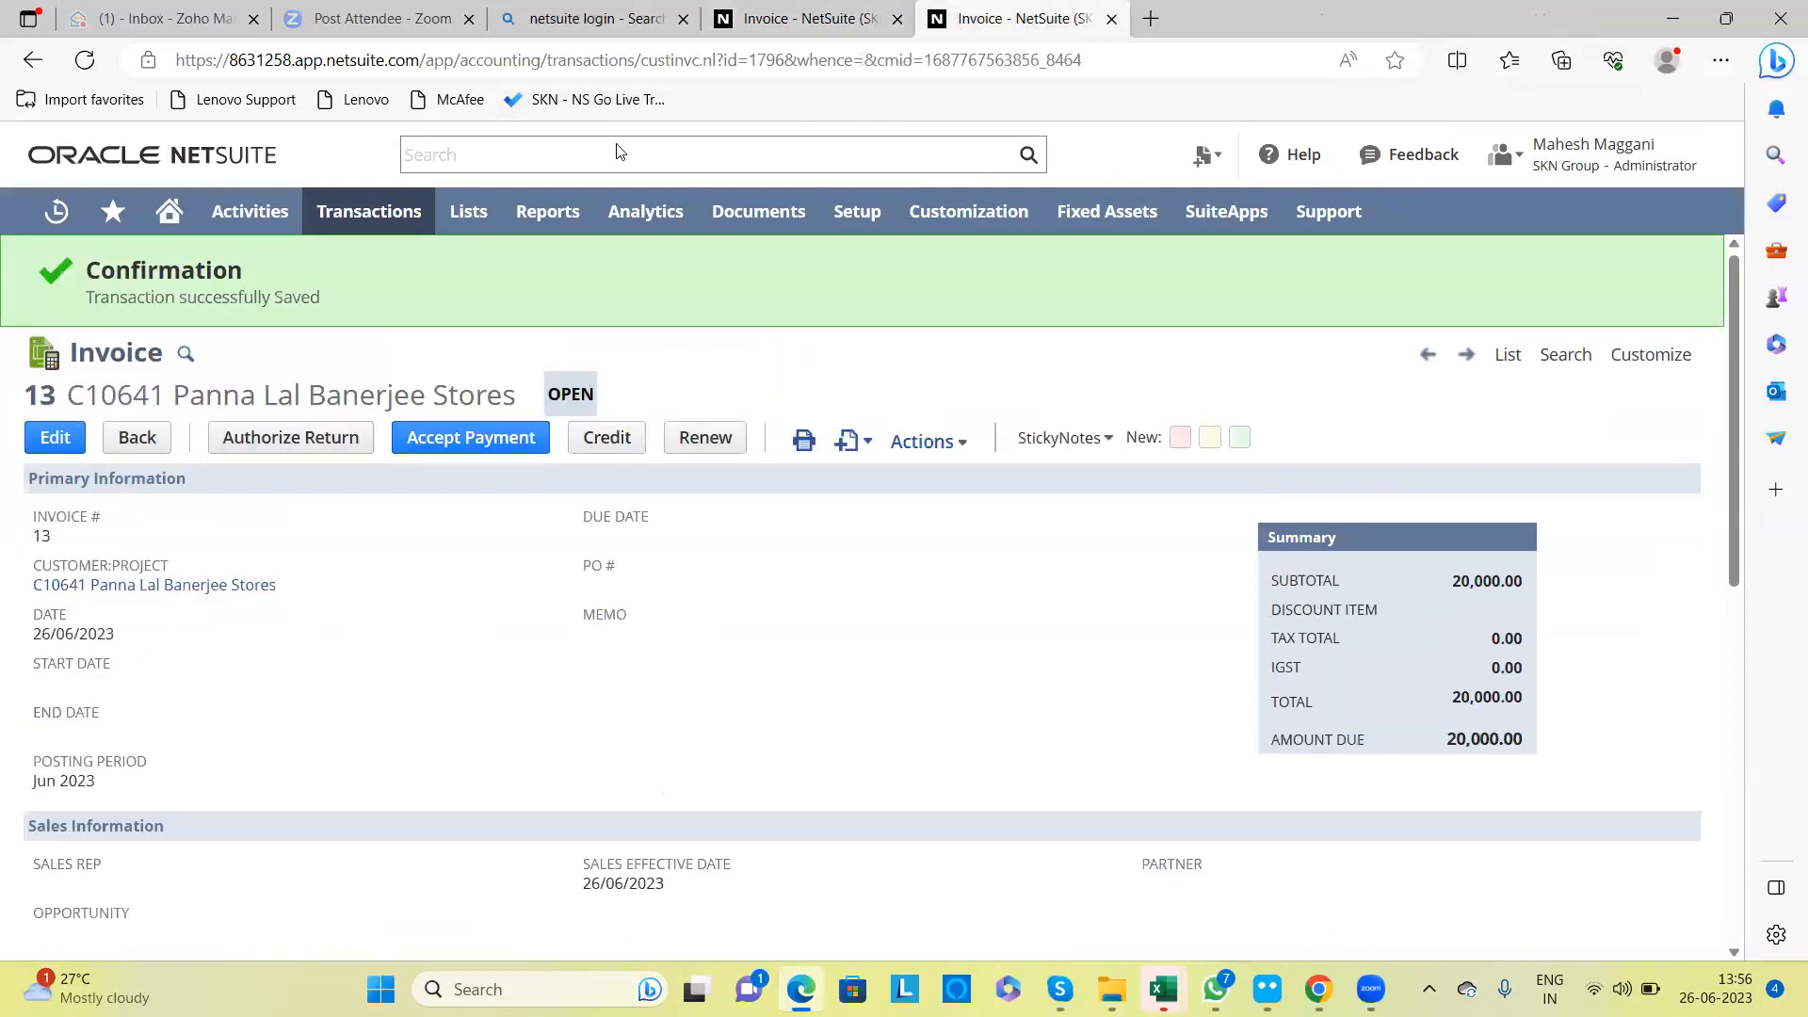
left_click(32, 60)
mouse_move(274, 321)
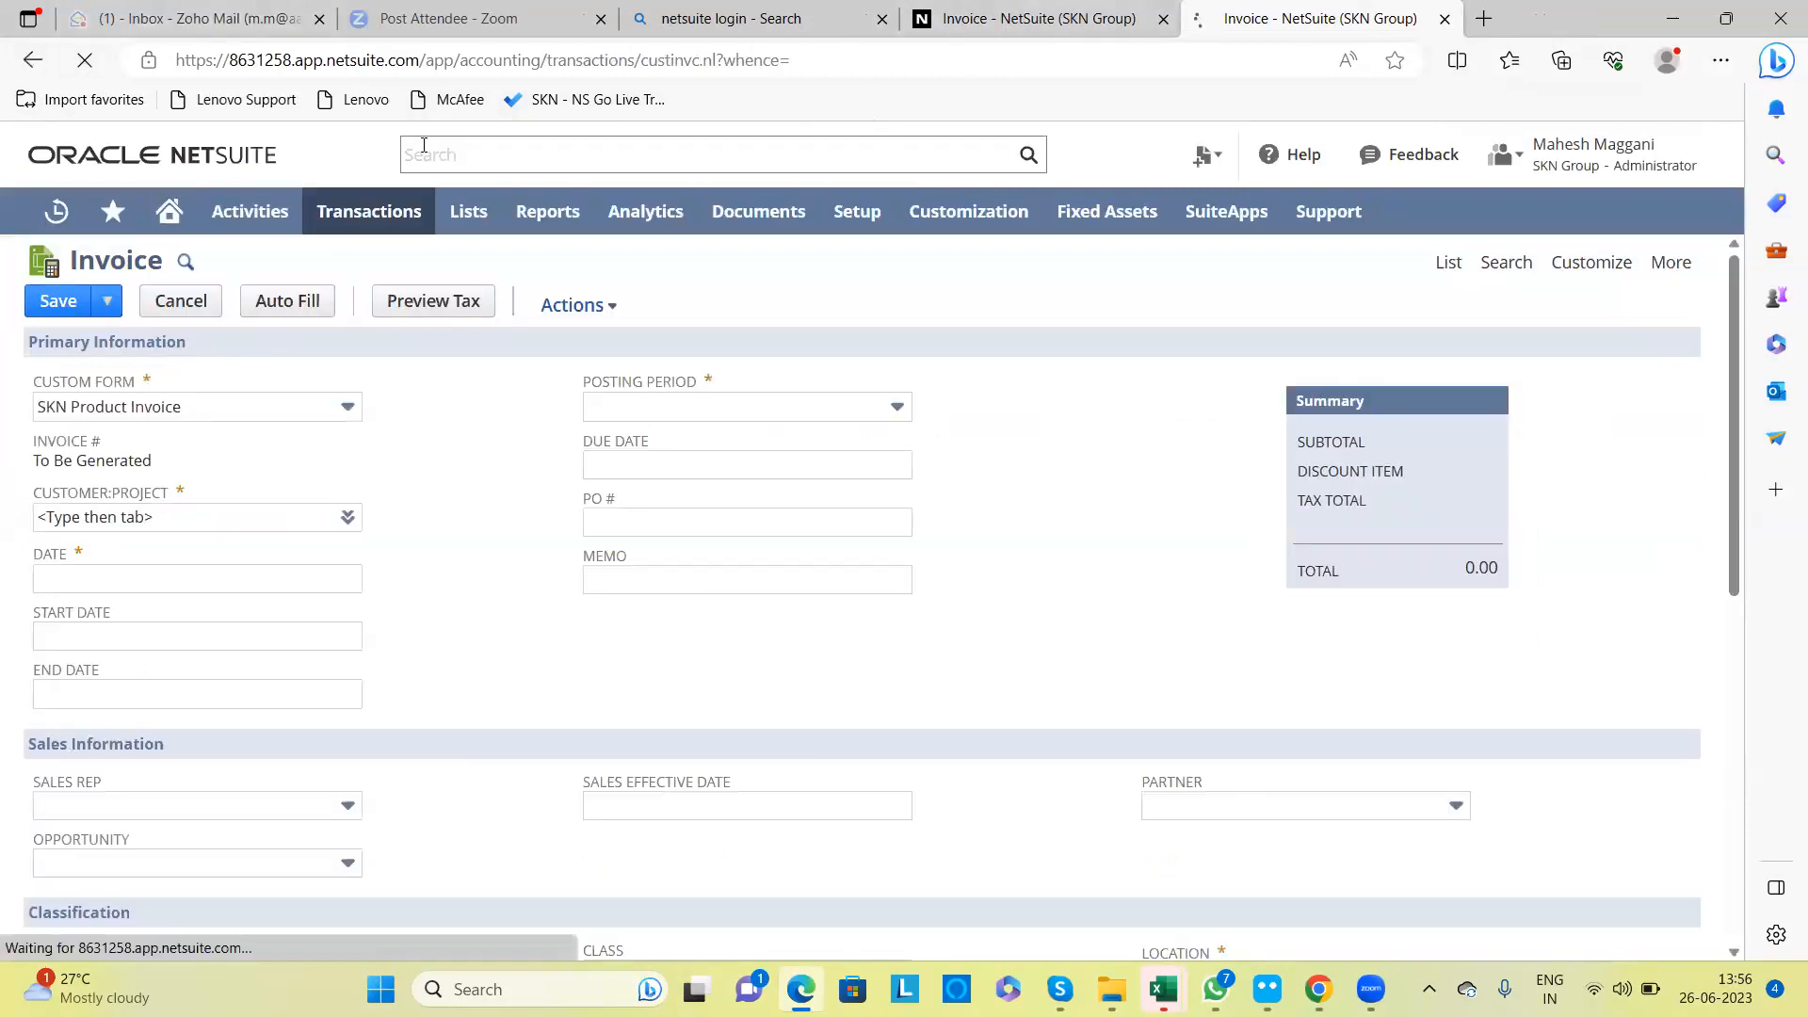
left_click(1173, 11)
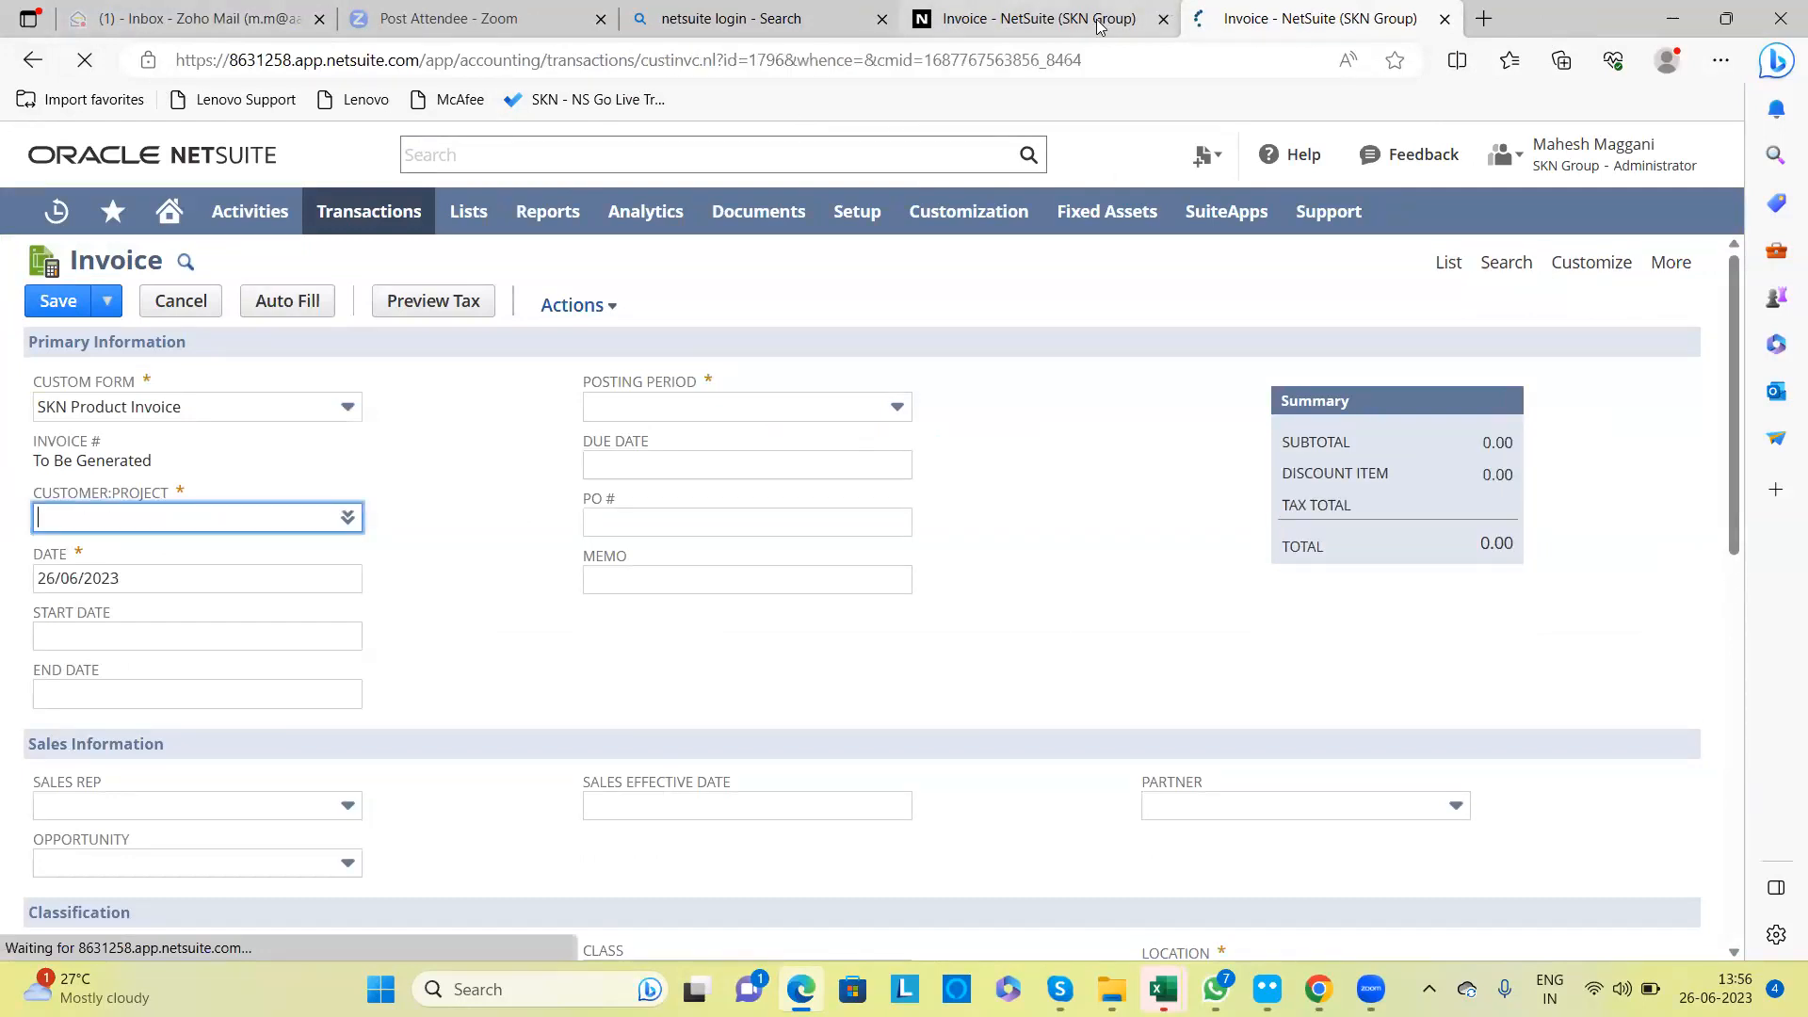
left_click(32, 60)
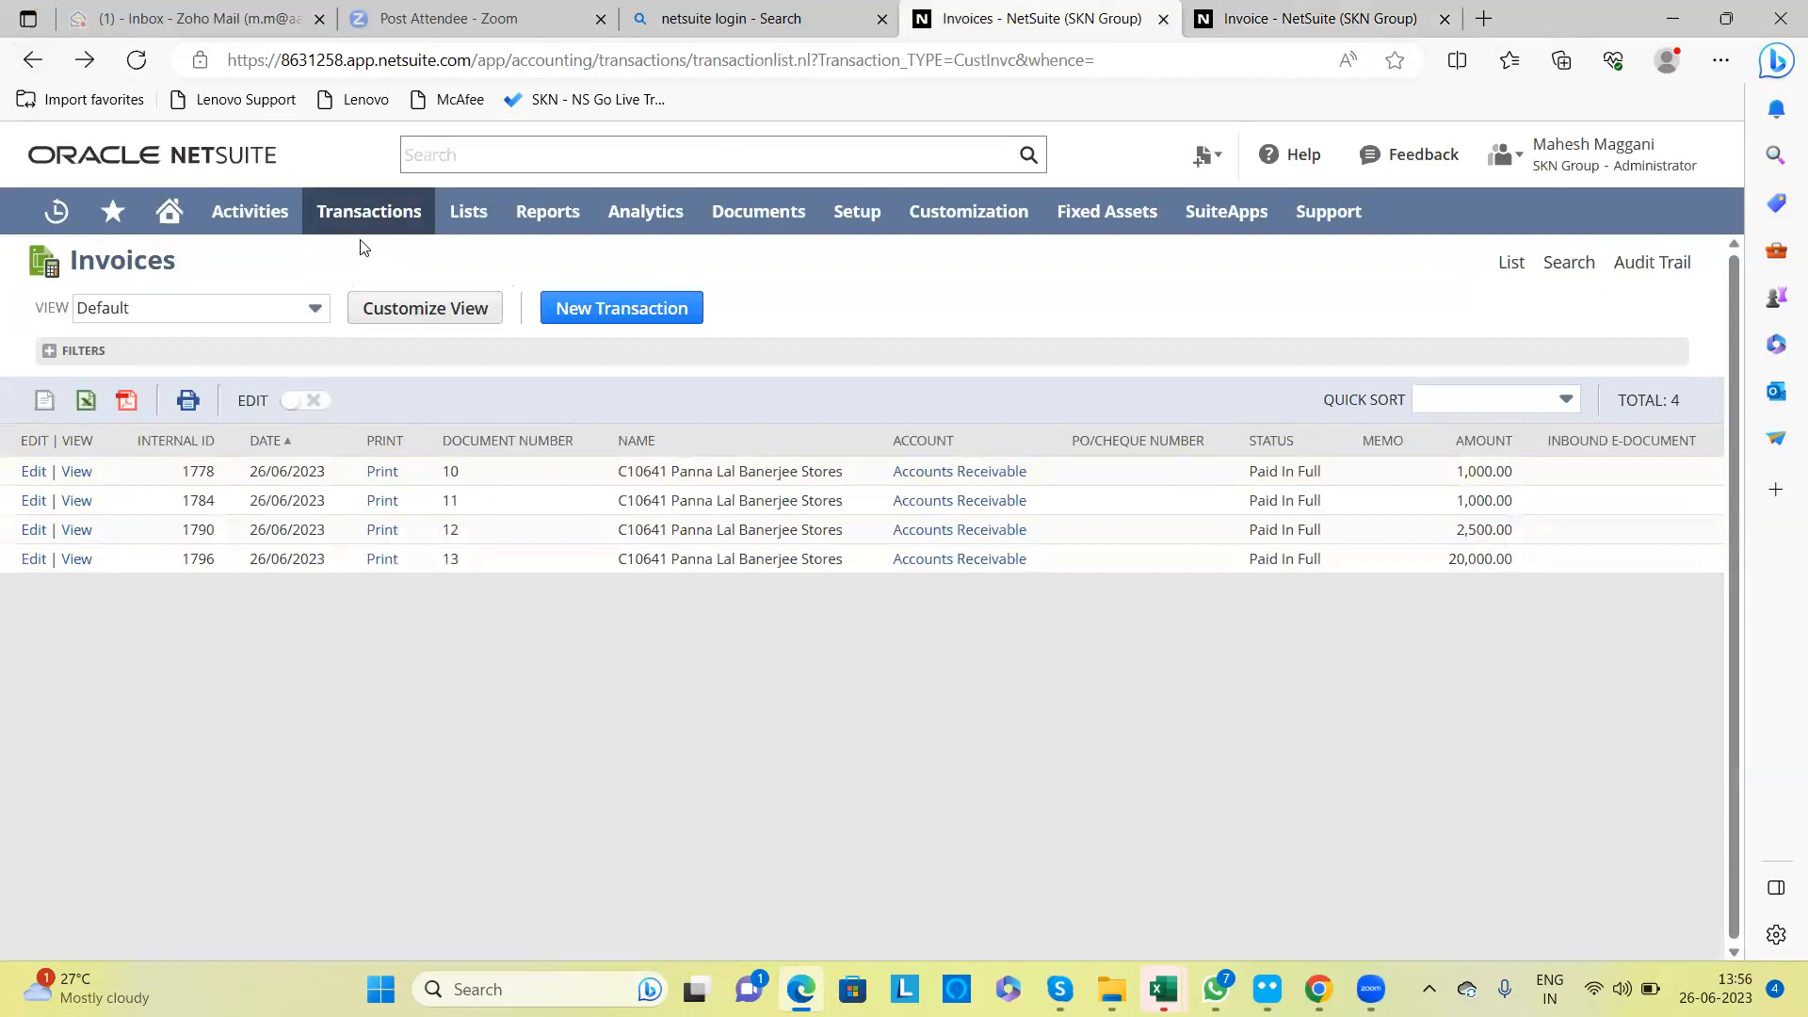
Step: View invoice 13 from the list of sales invoices and start a return authorization from it
mouse_move(368, 215)
mouse_move(376, 453)
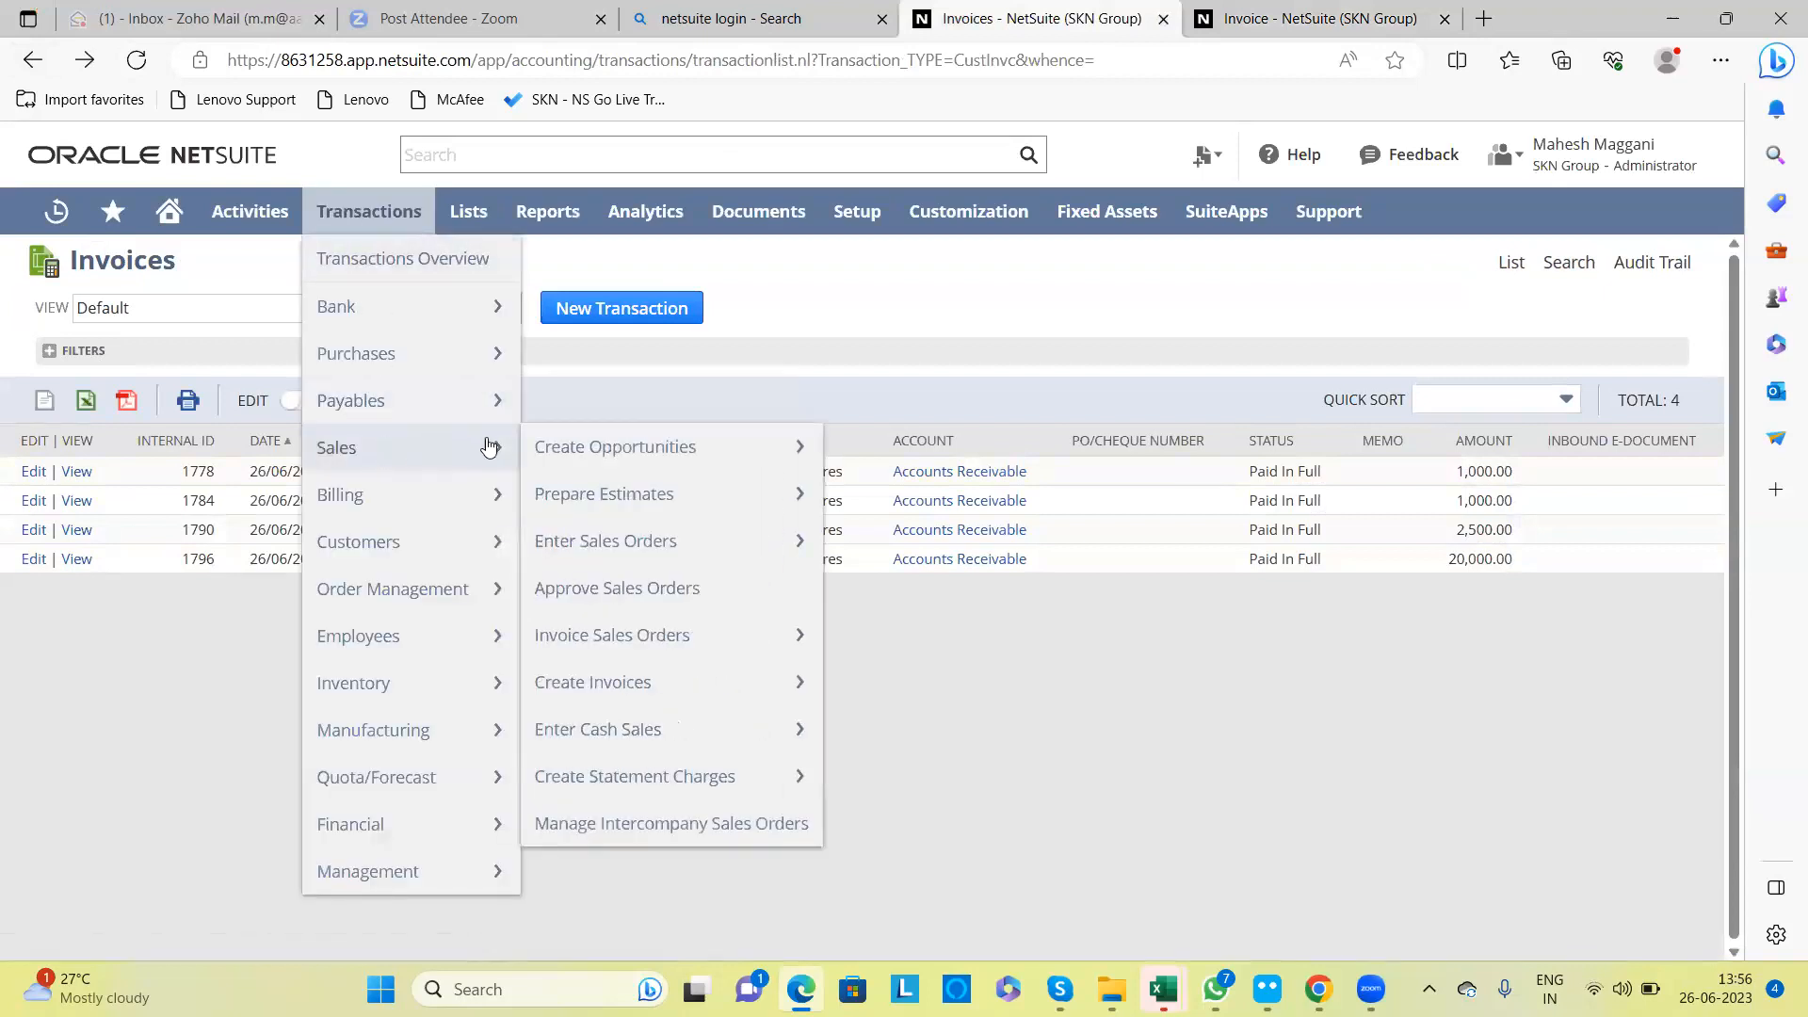
mouse_move(635, 765)
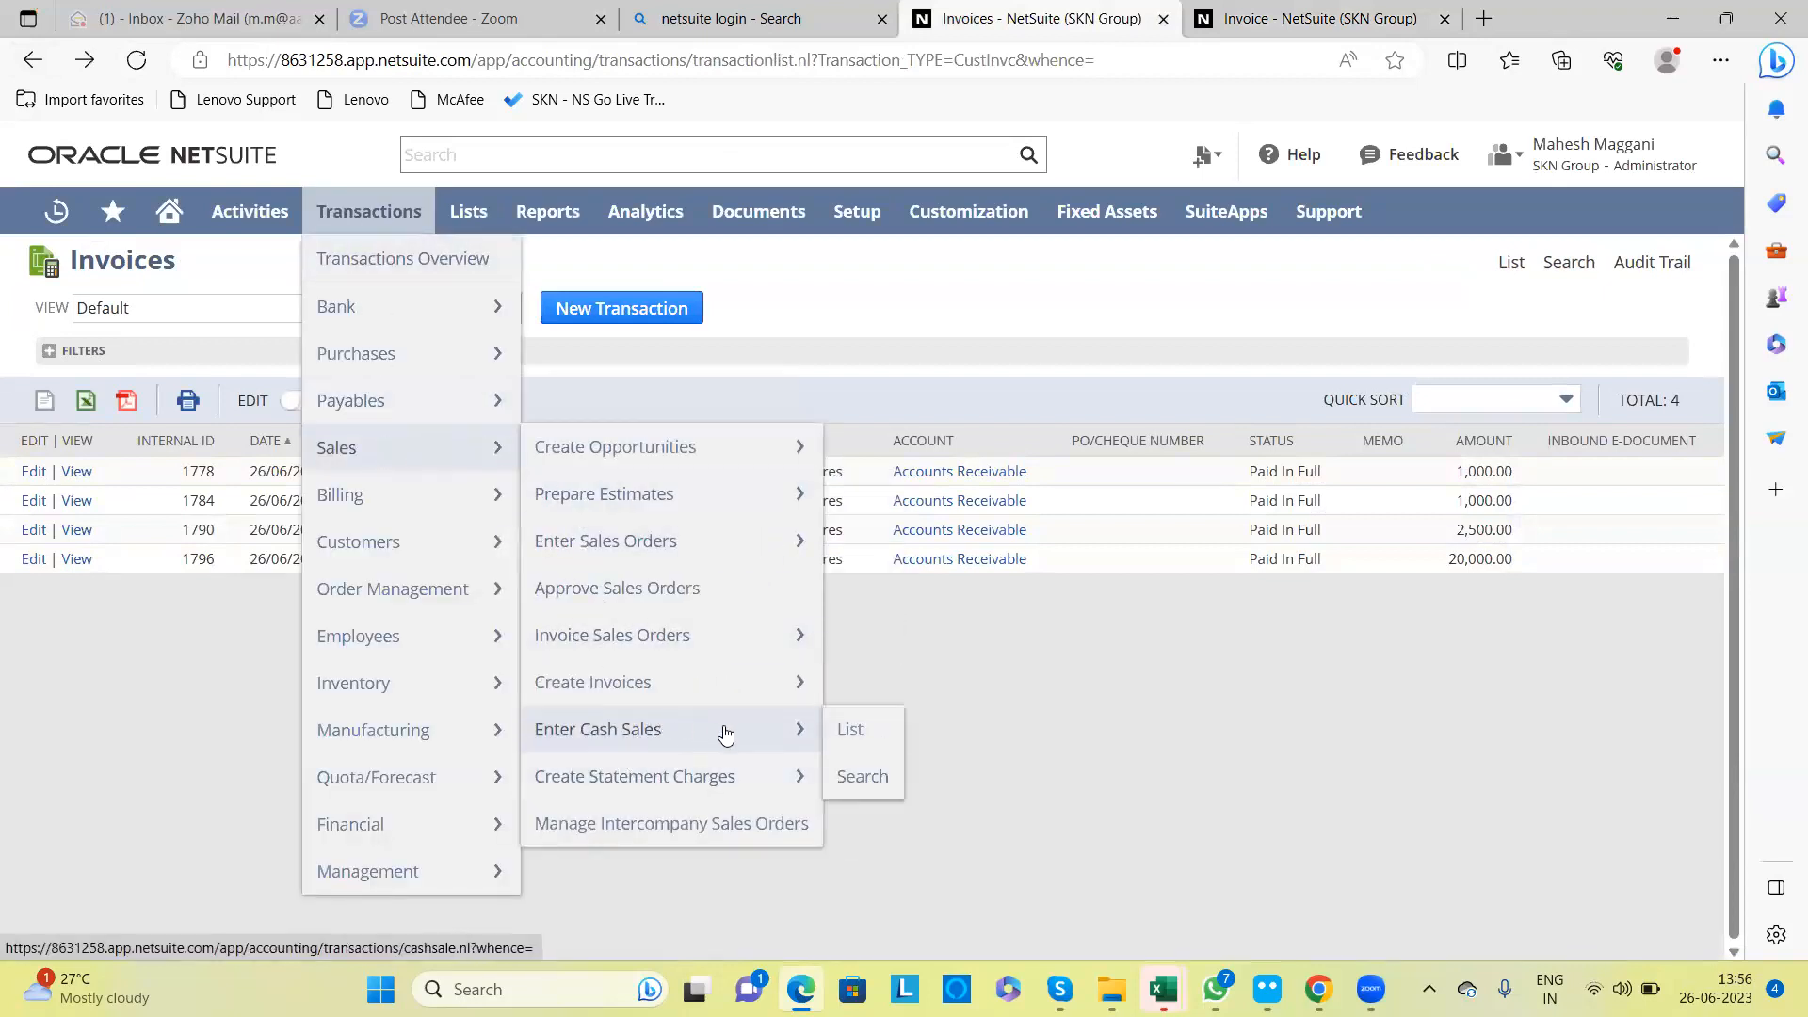
mouse_move(709, 693)
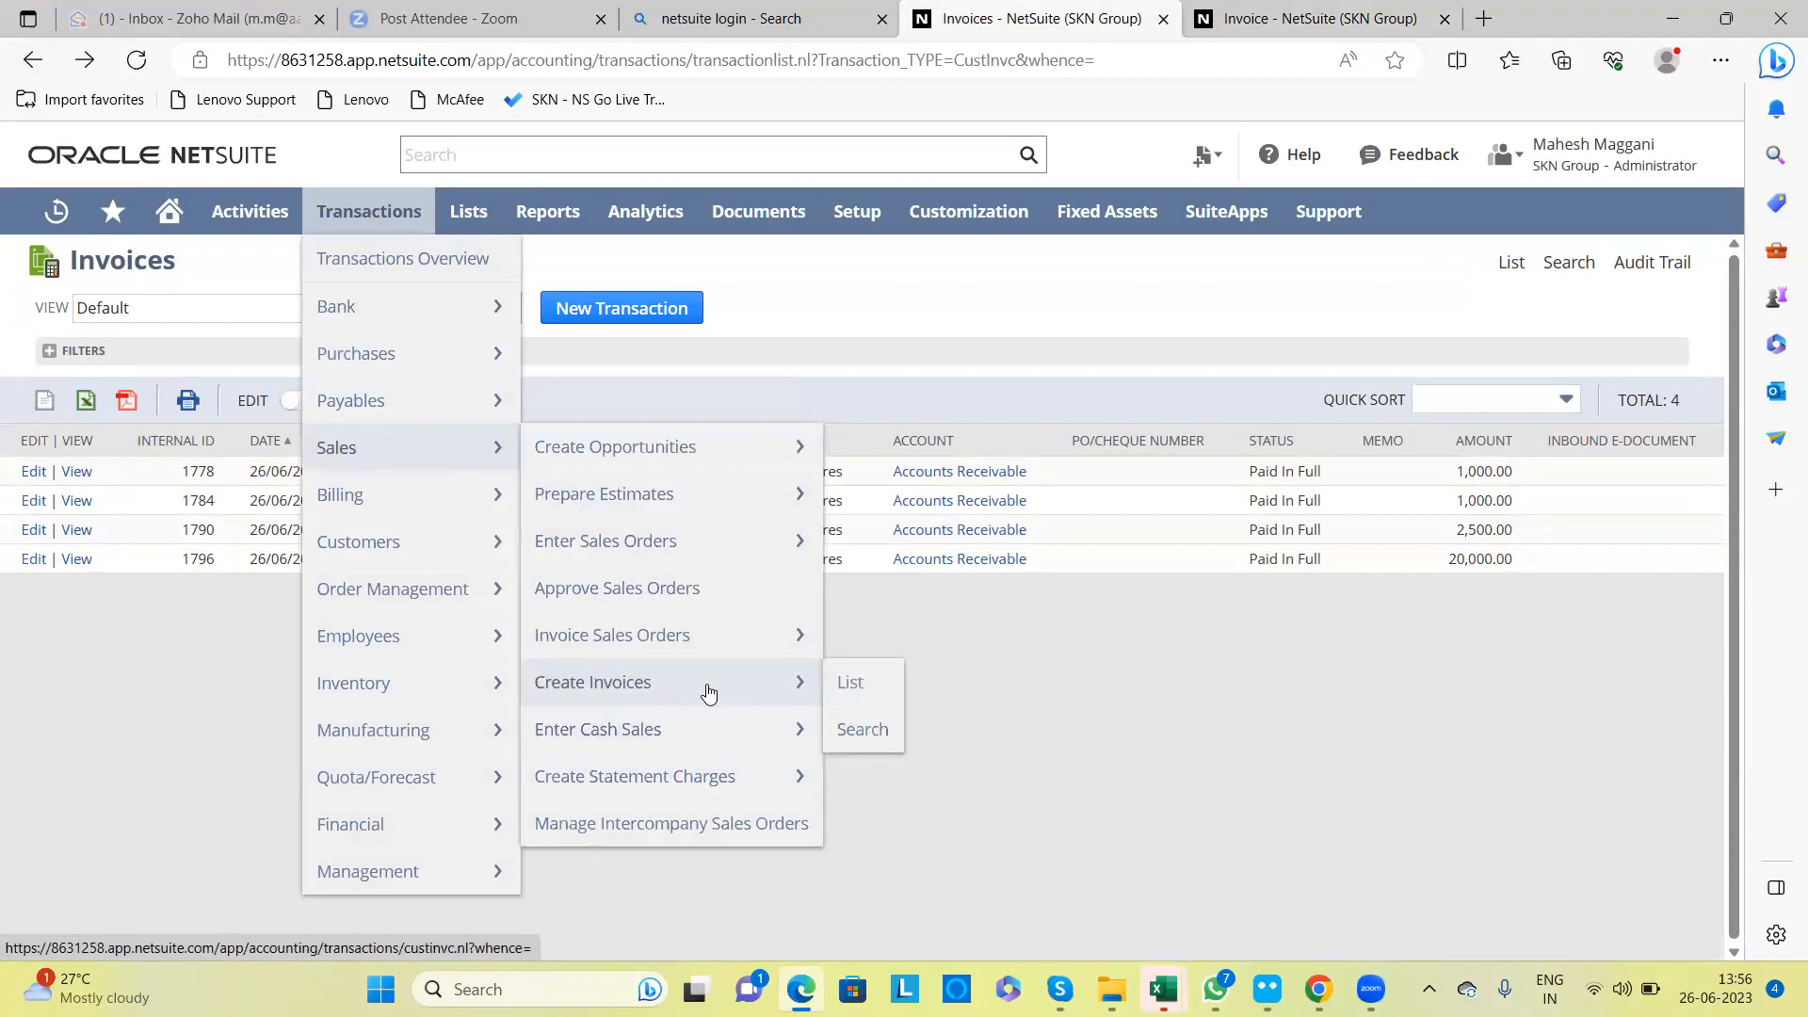
left_click(846, 684)
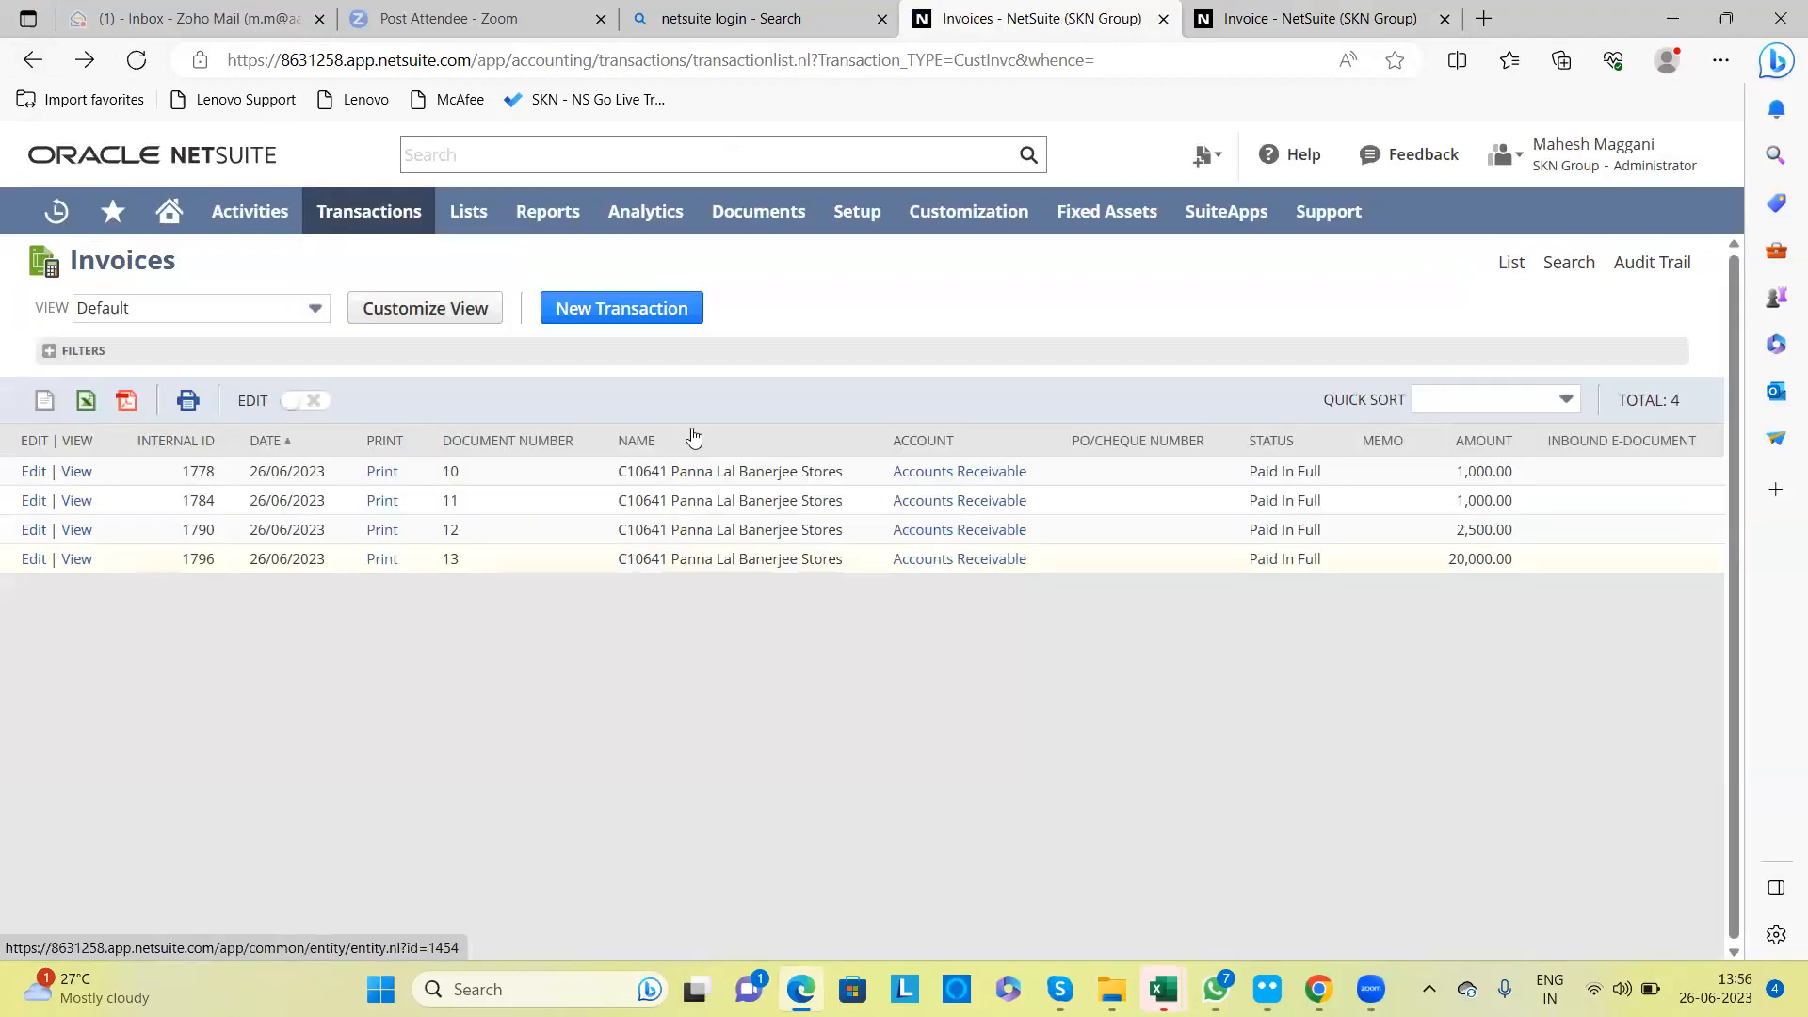
left_click(76, 562)
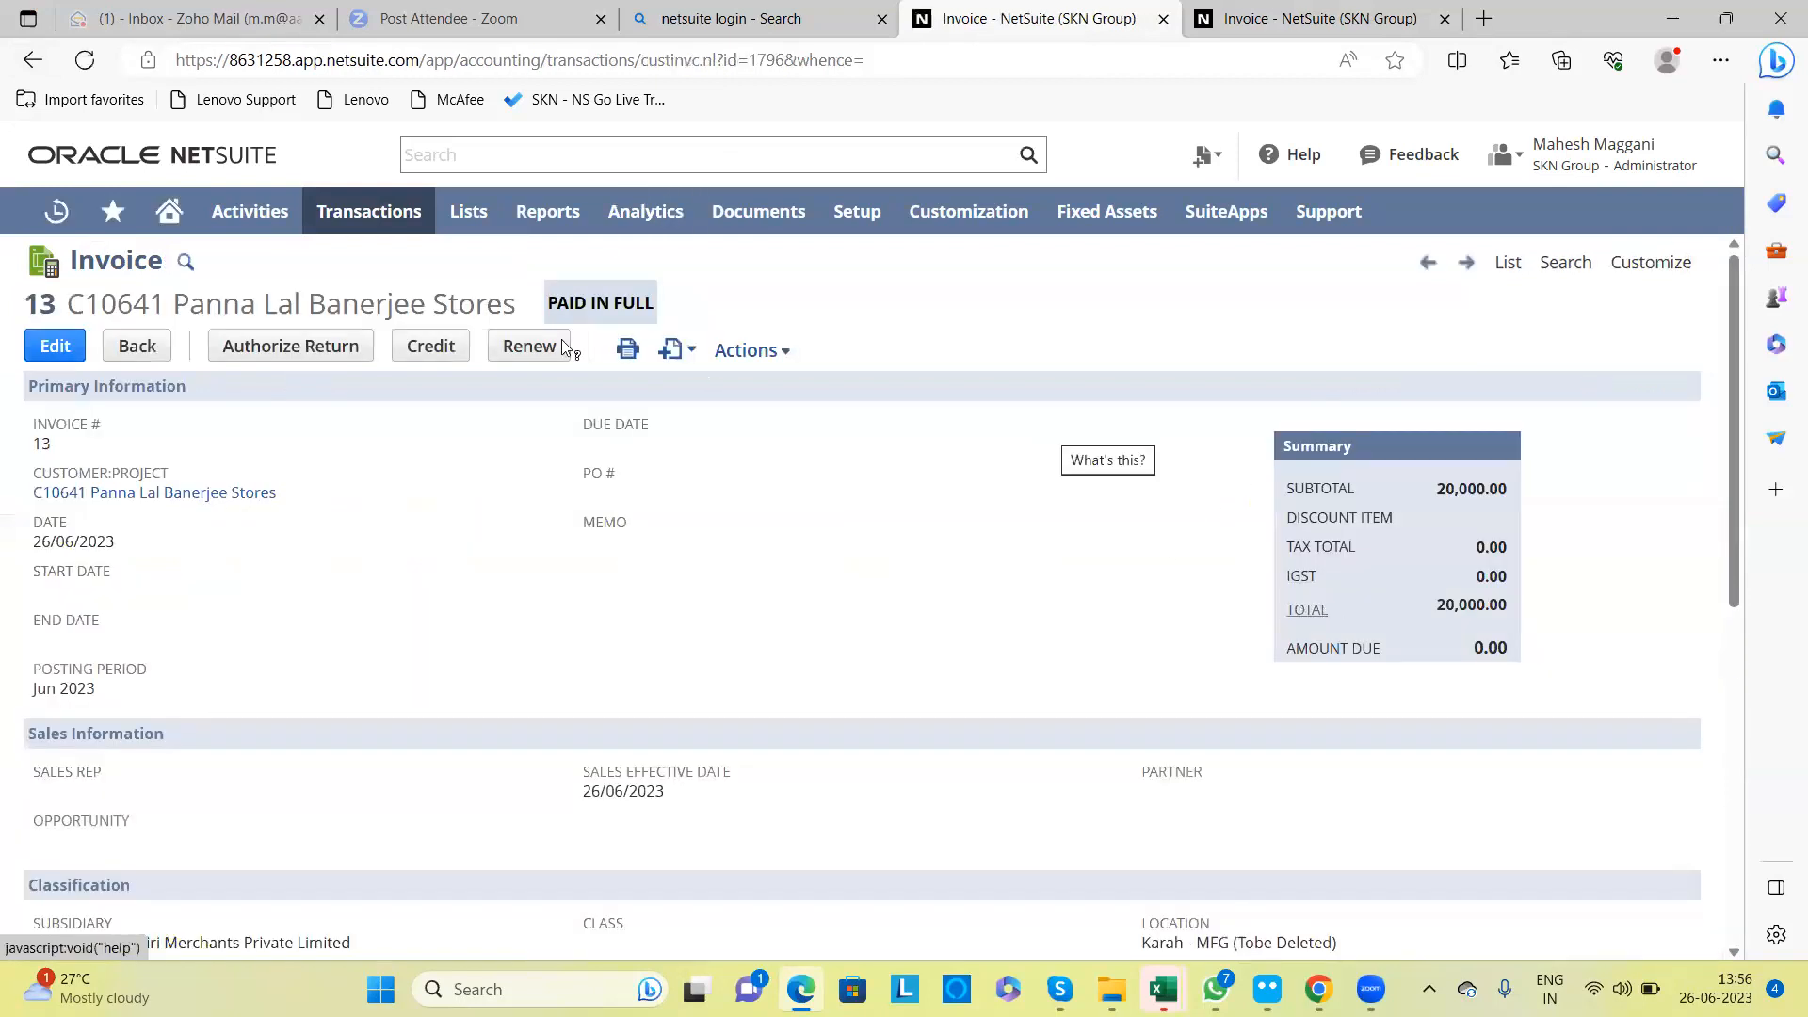
left_click(321, 356)
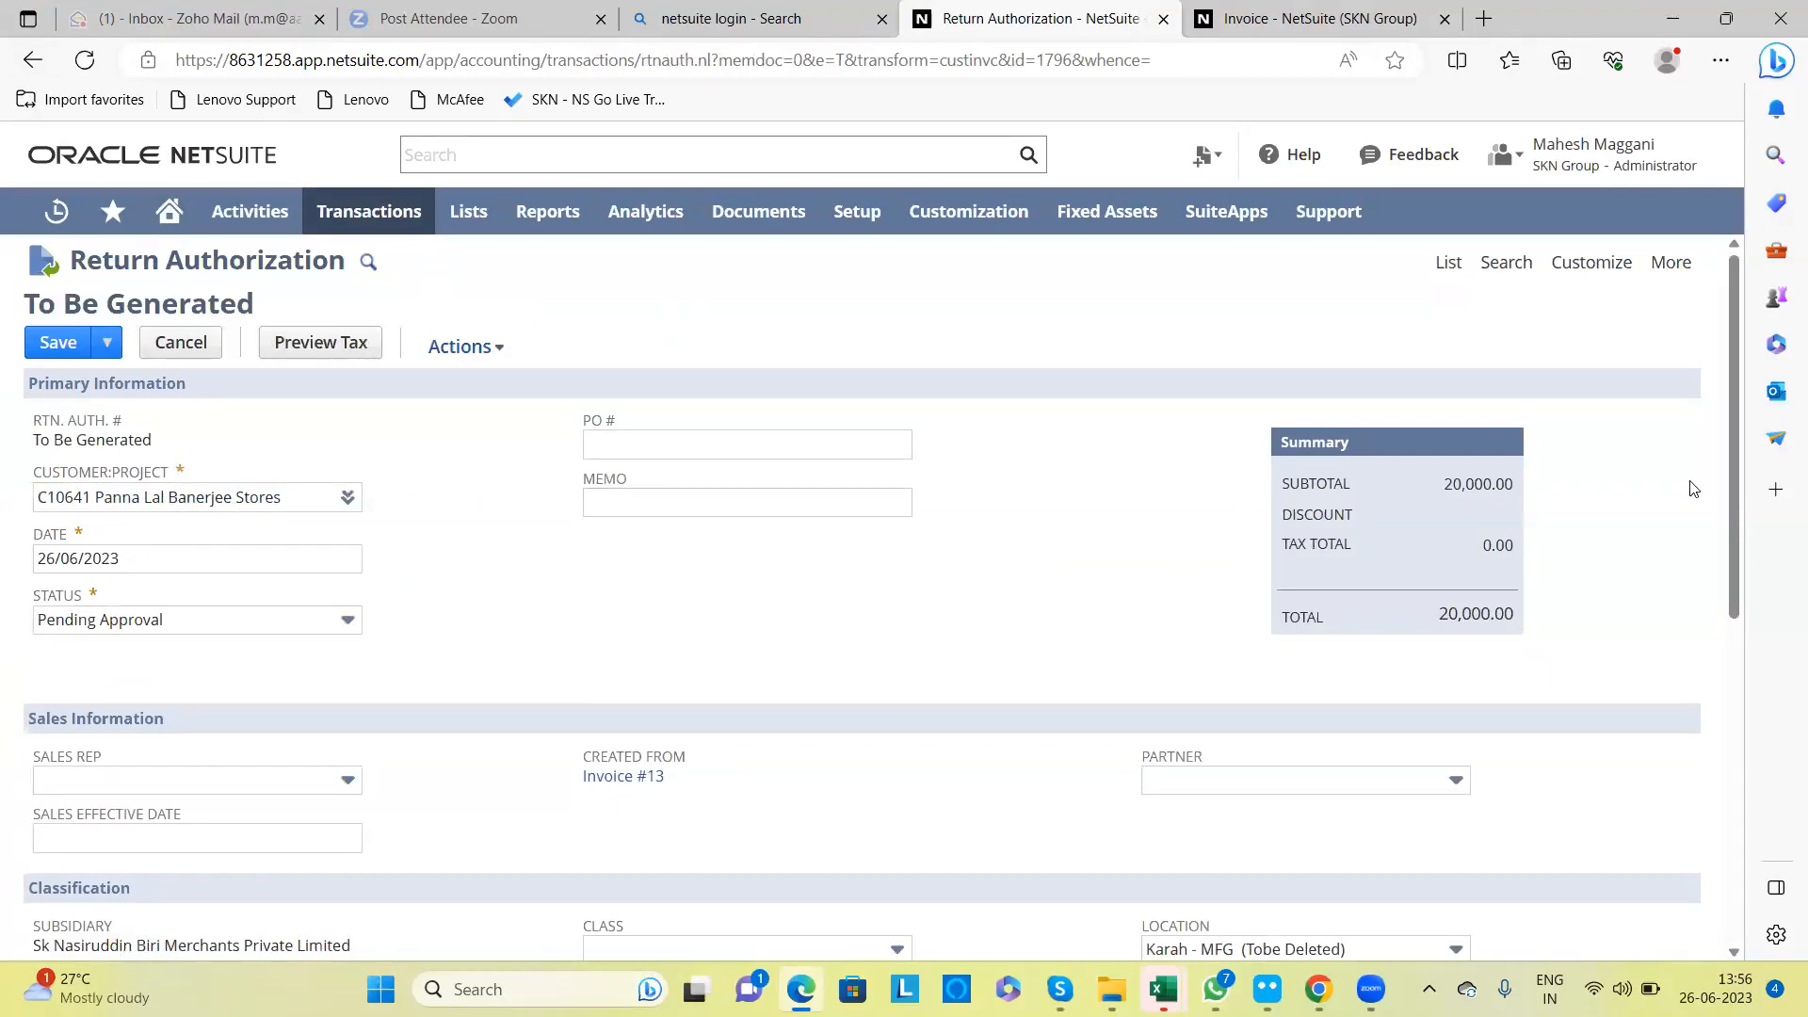
Step: Set the quantity of the 5 Ply Cartoon line on the return authorization to 2 and accept the line
scroll(1717, 462, "down", 7)
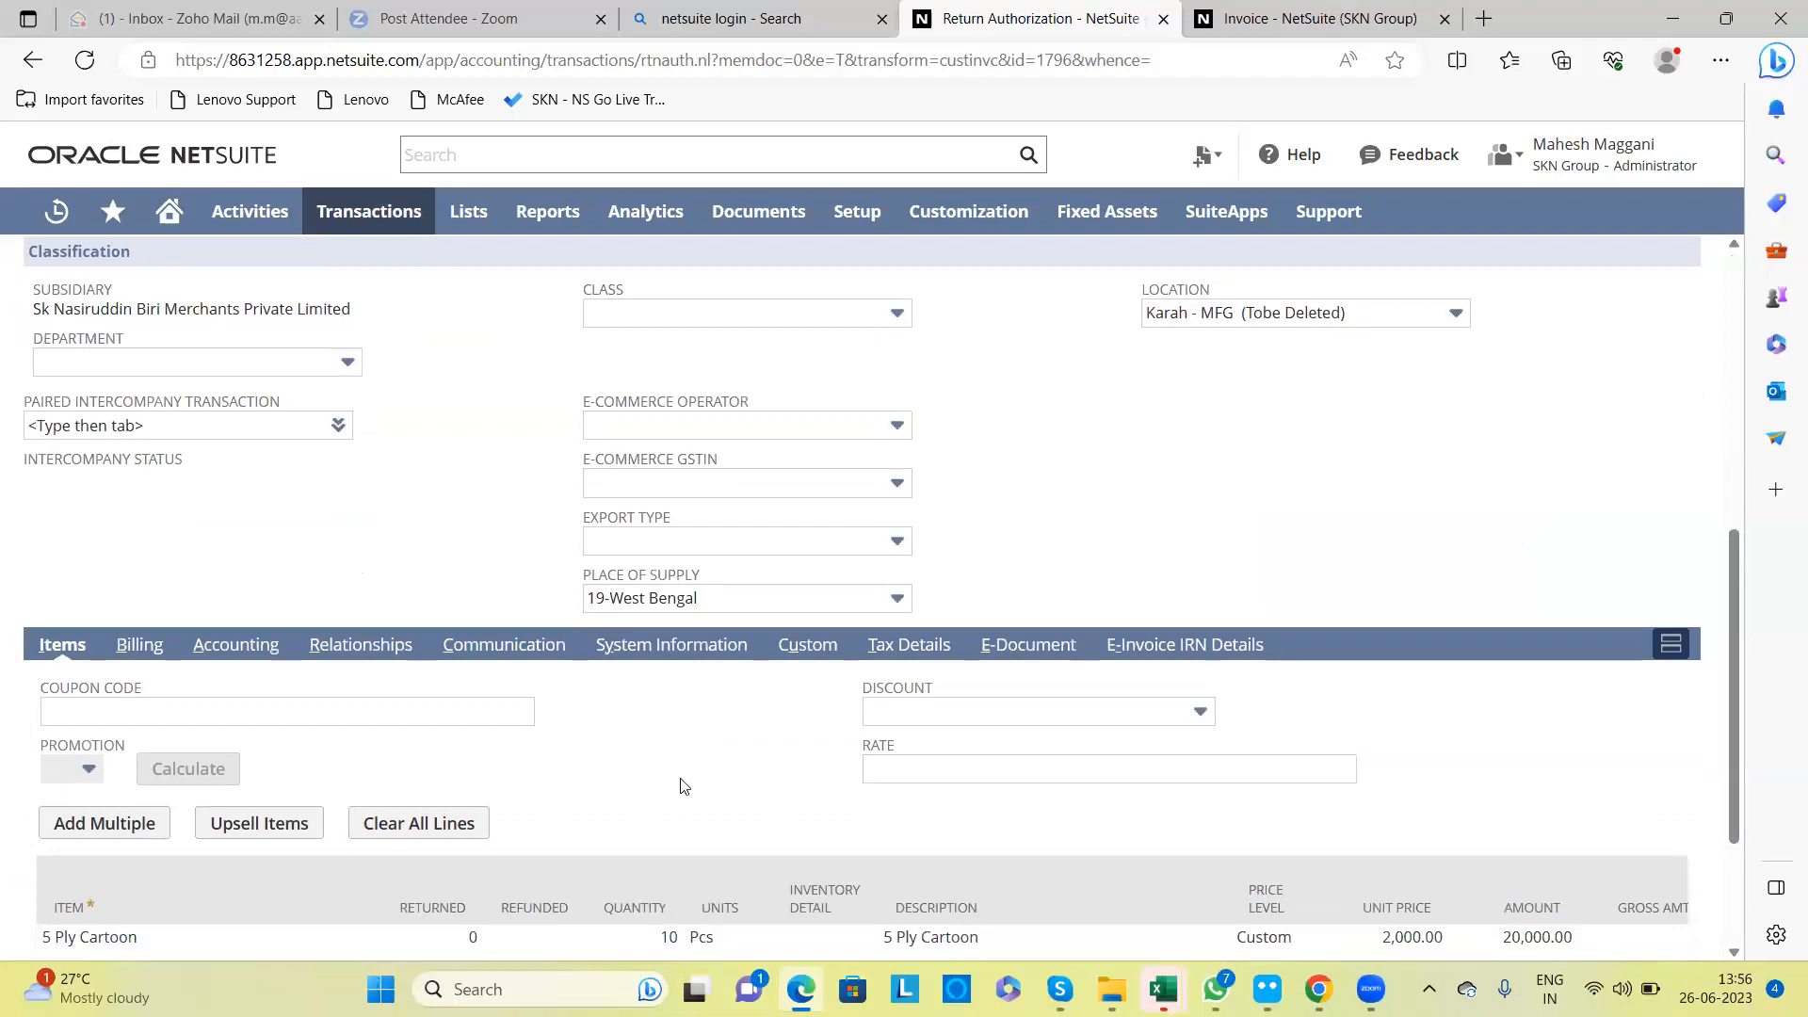
scroll(680, 782, "down", 2)
scroll(631, 752, "down", 1)
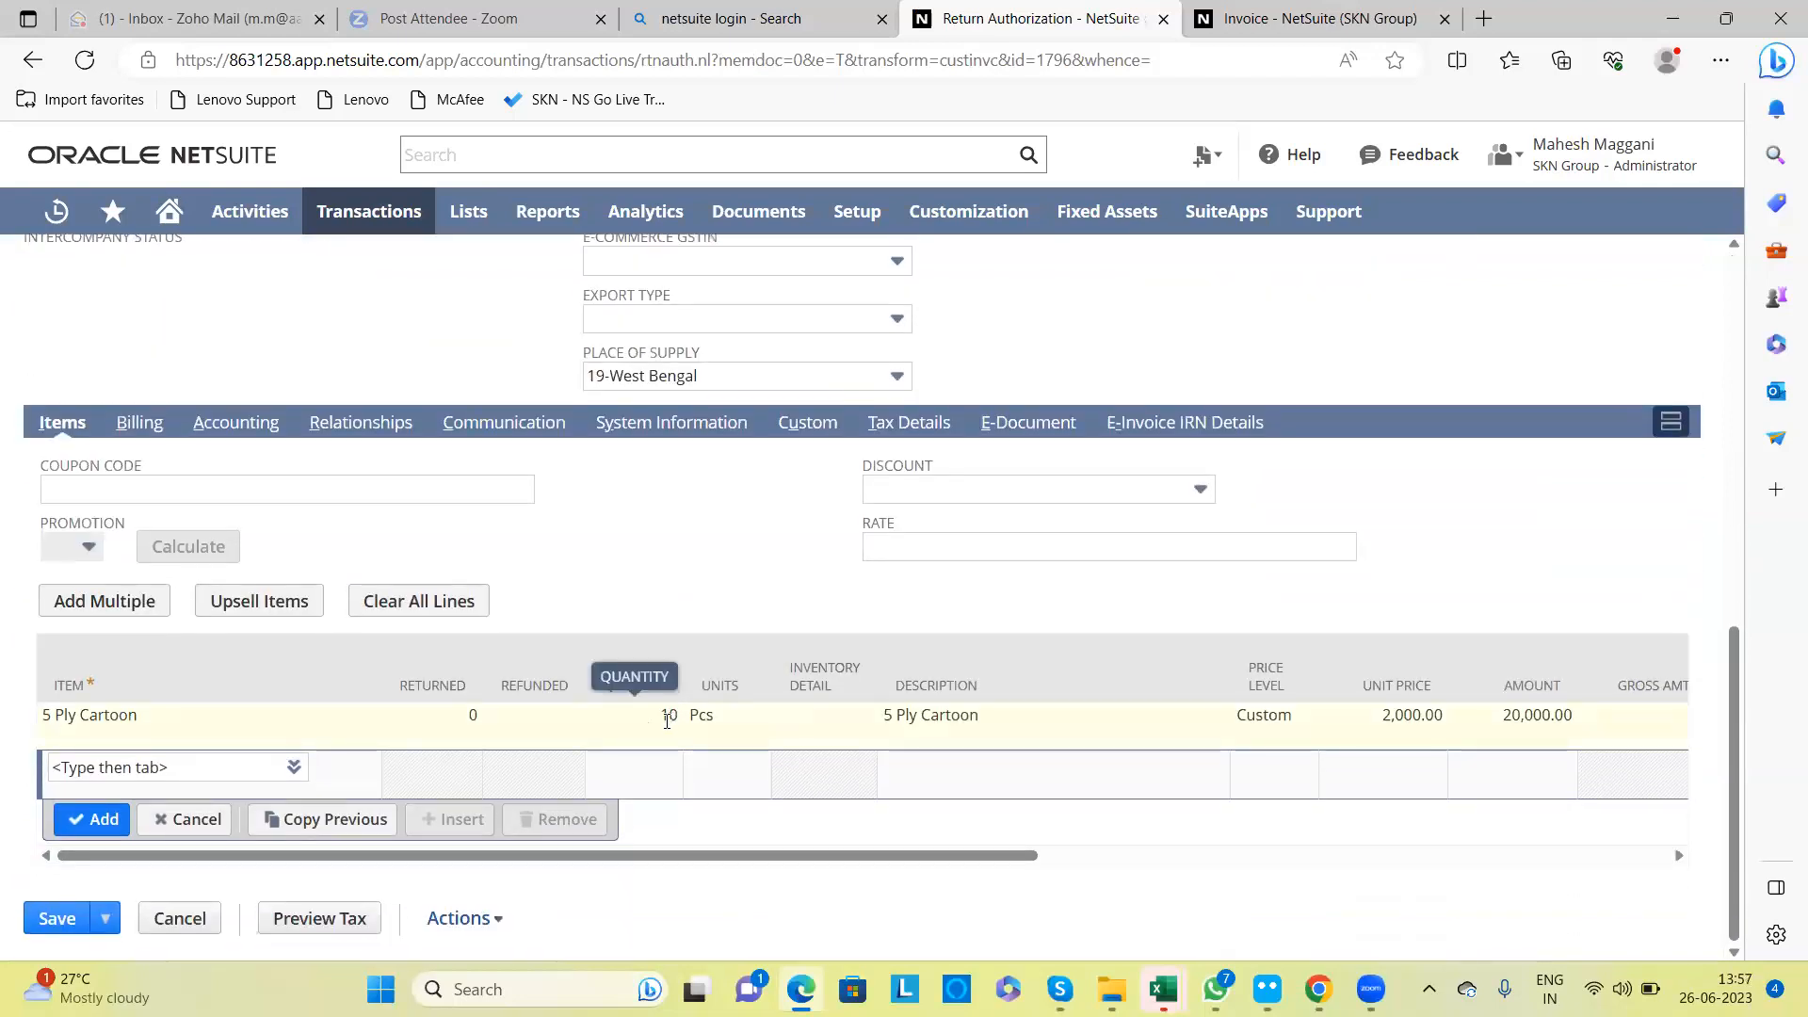
left_click(667, 716)
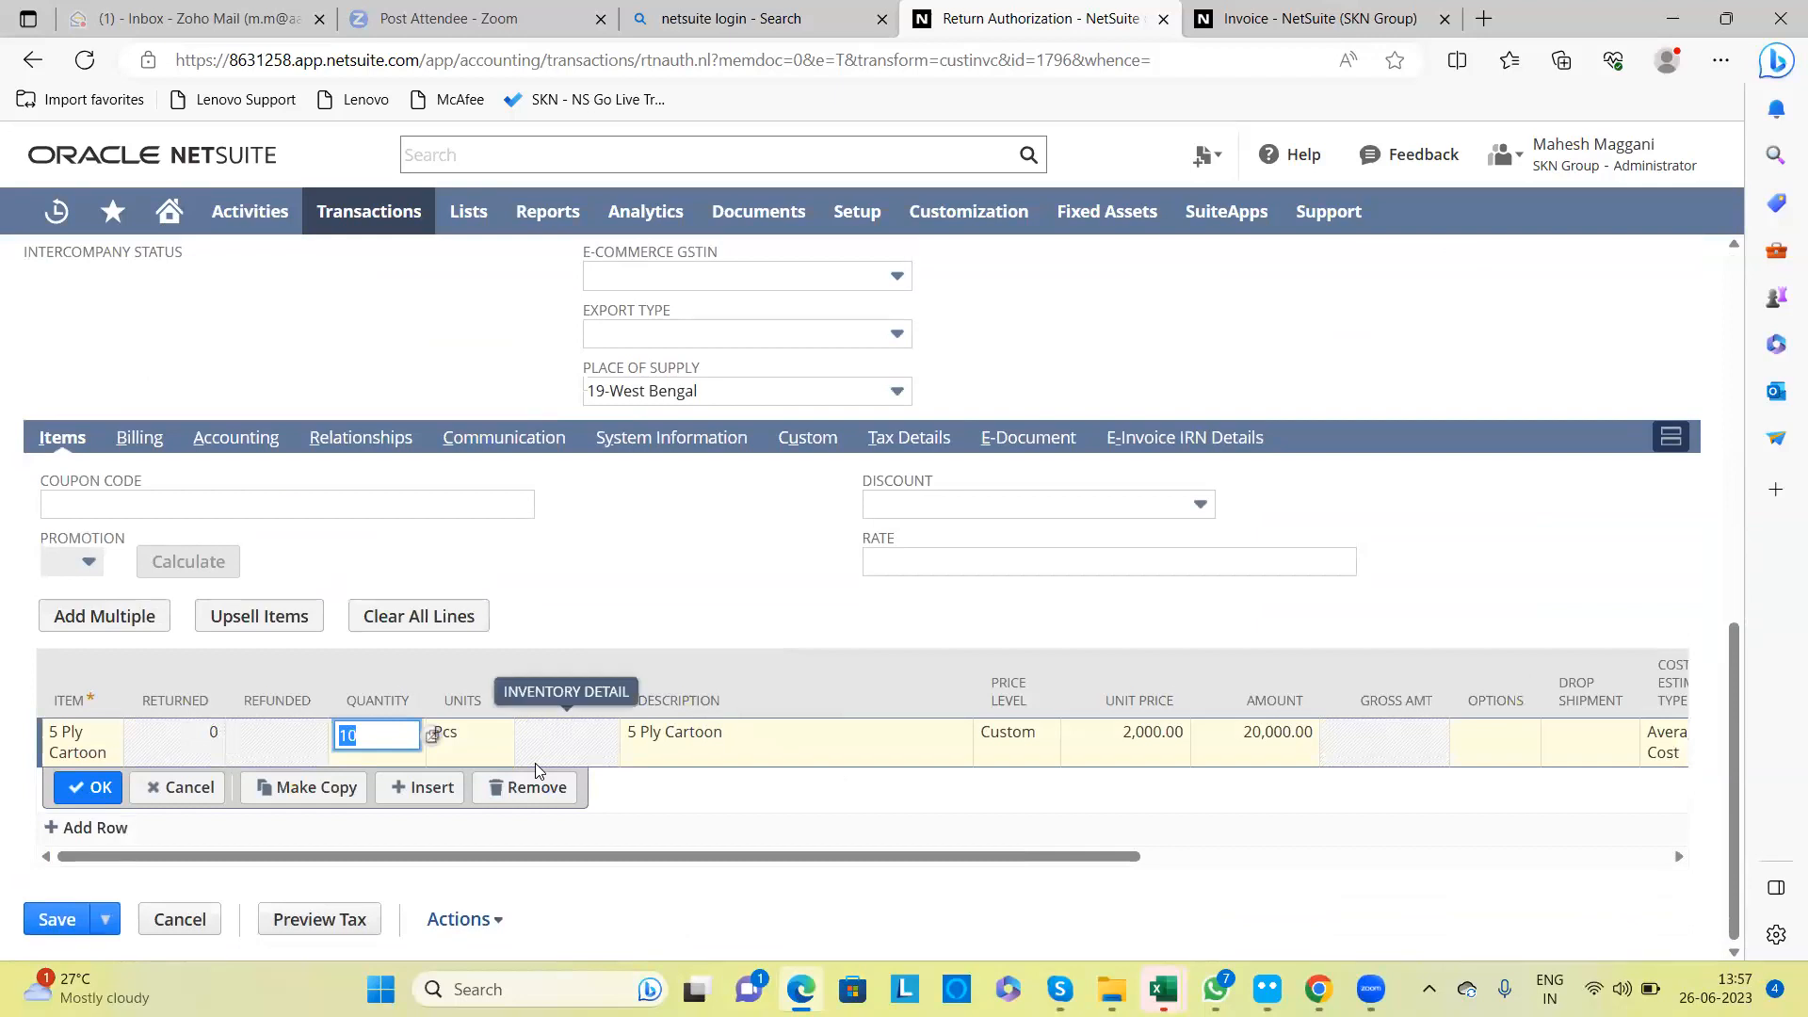
type("2")
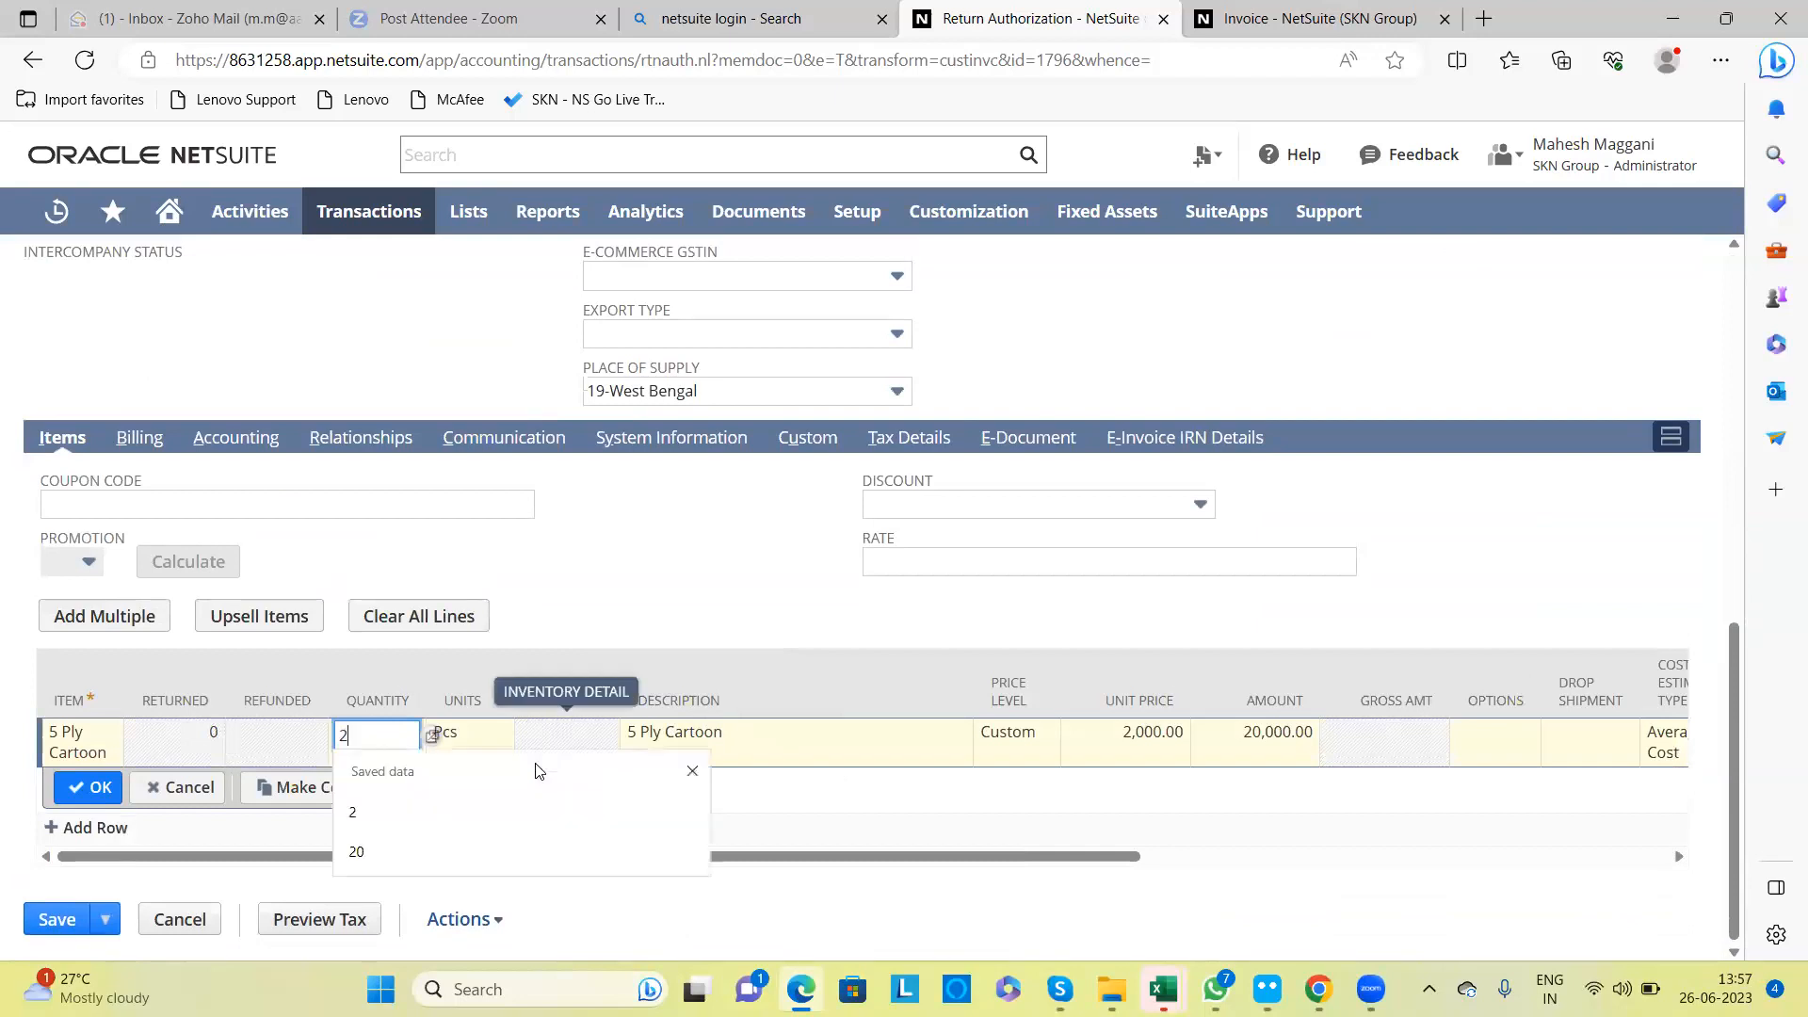
key("Tab")
key("Tab")
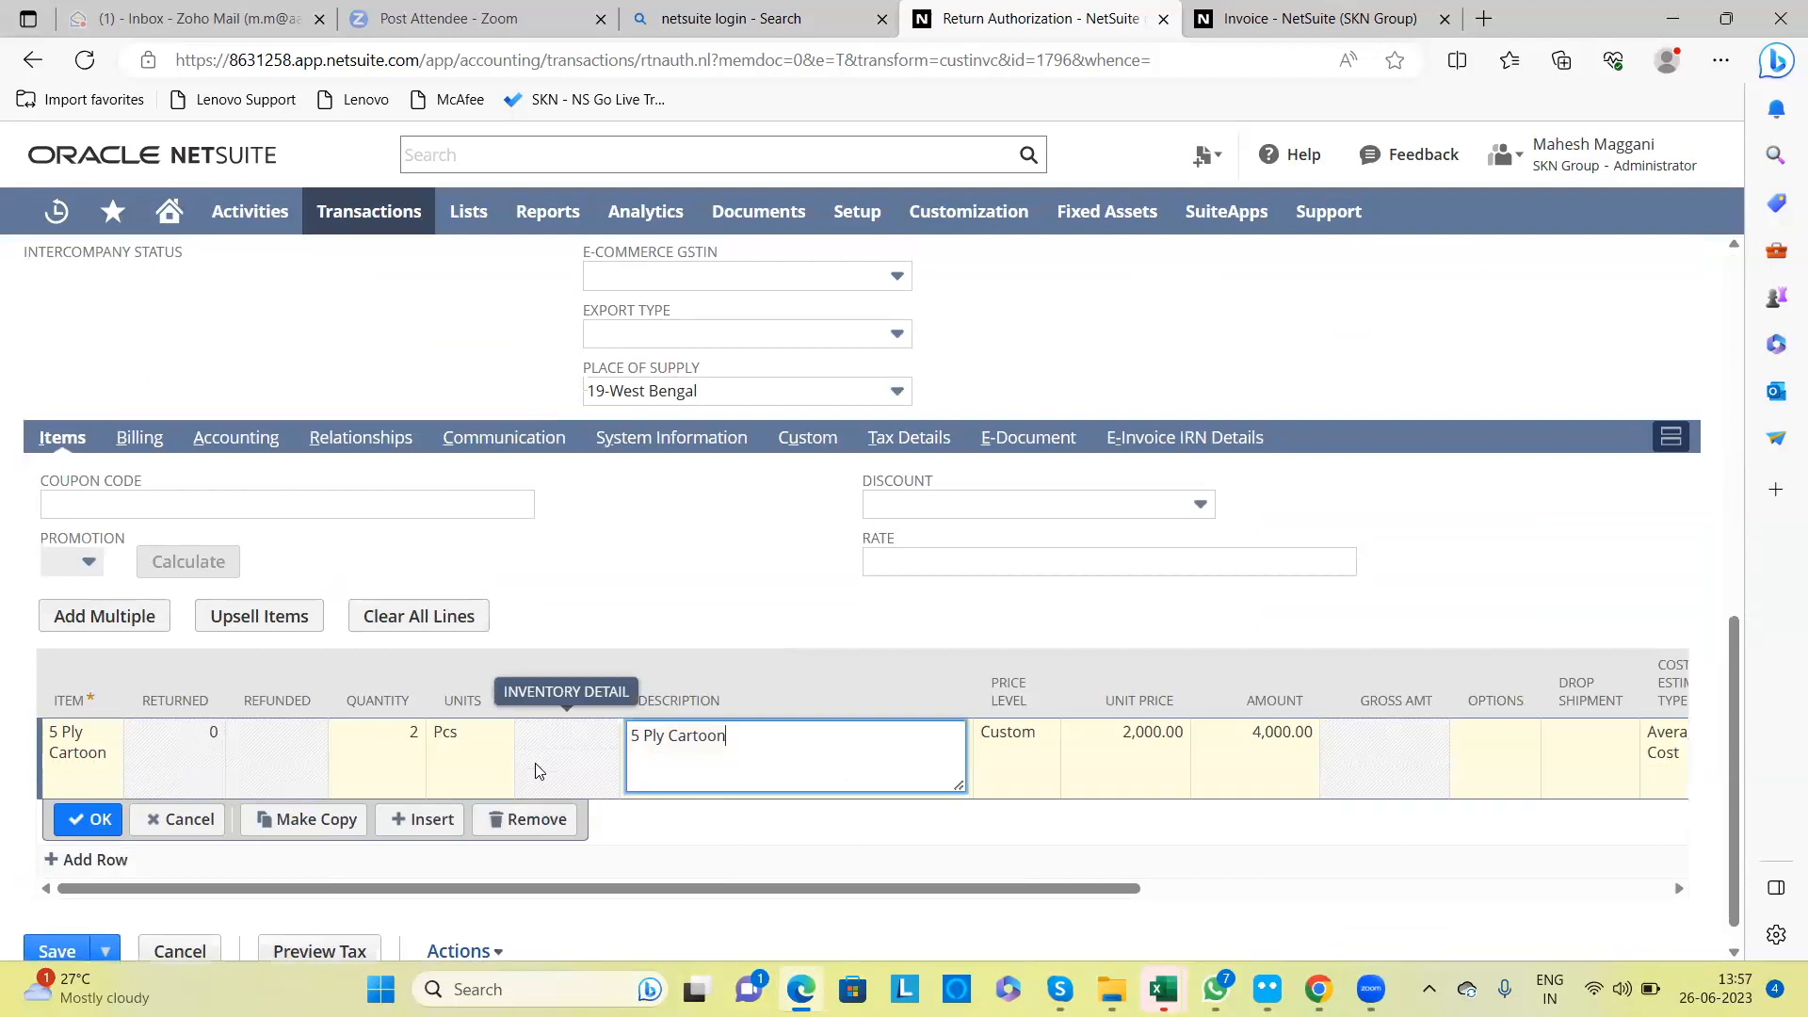
left_click(75, 832)
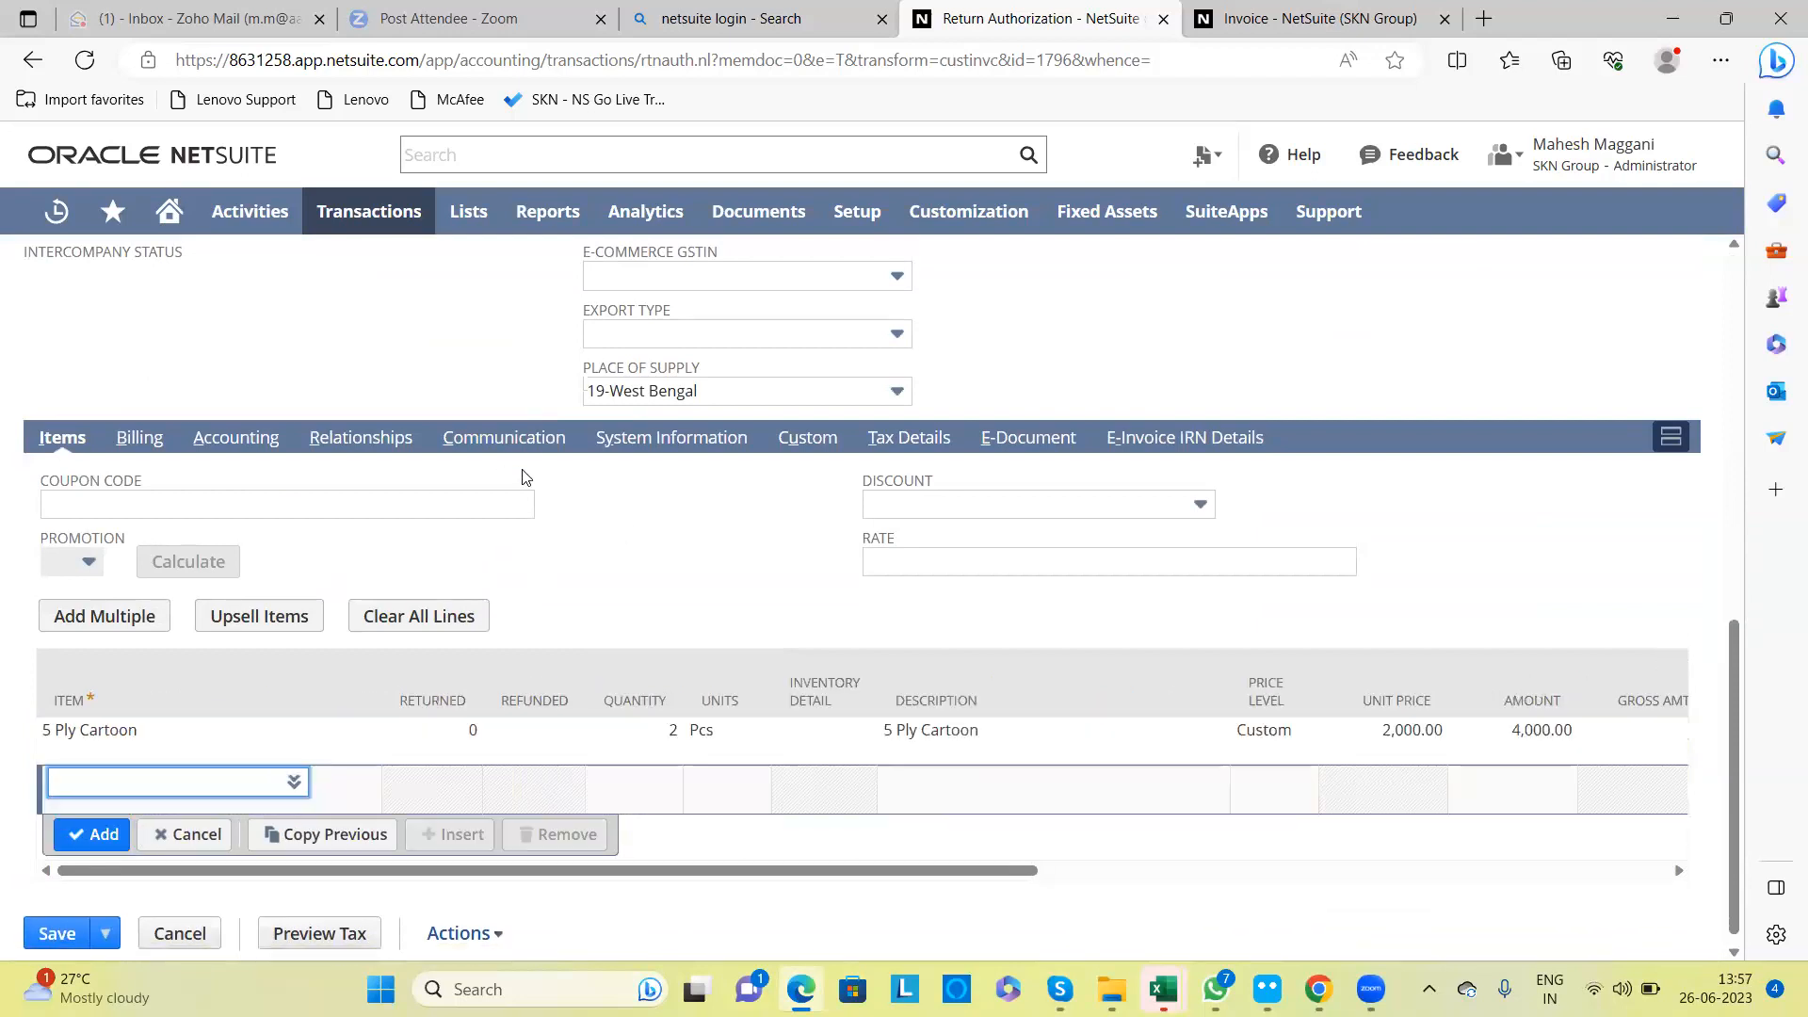
Step: Preview the tax on the return authorization, try to save it, and go back to the entry form
scroll(524, 477, "up", 10)
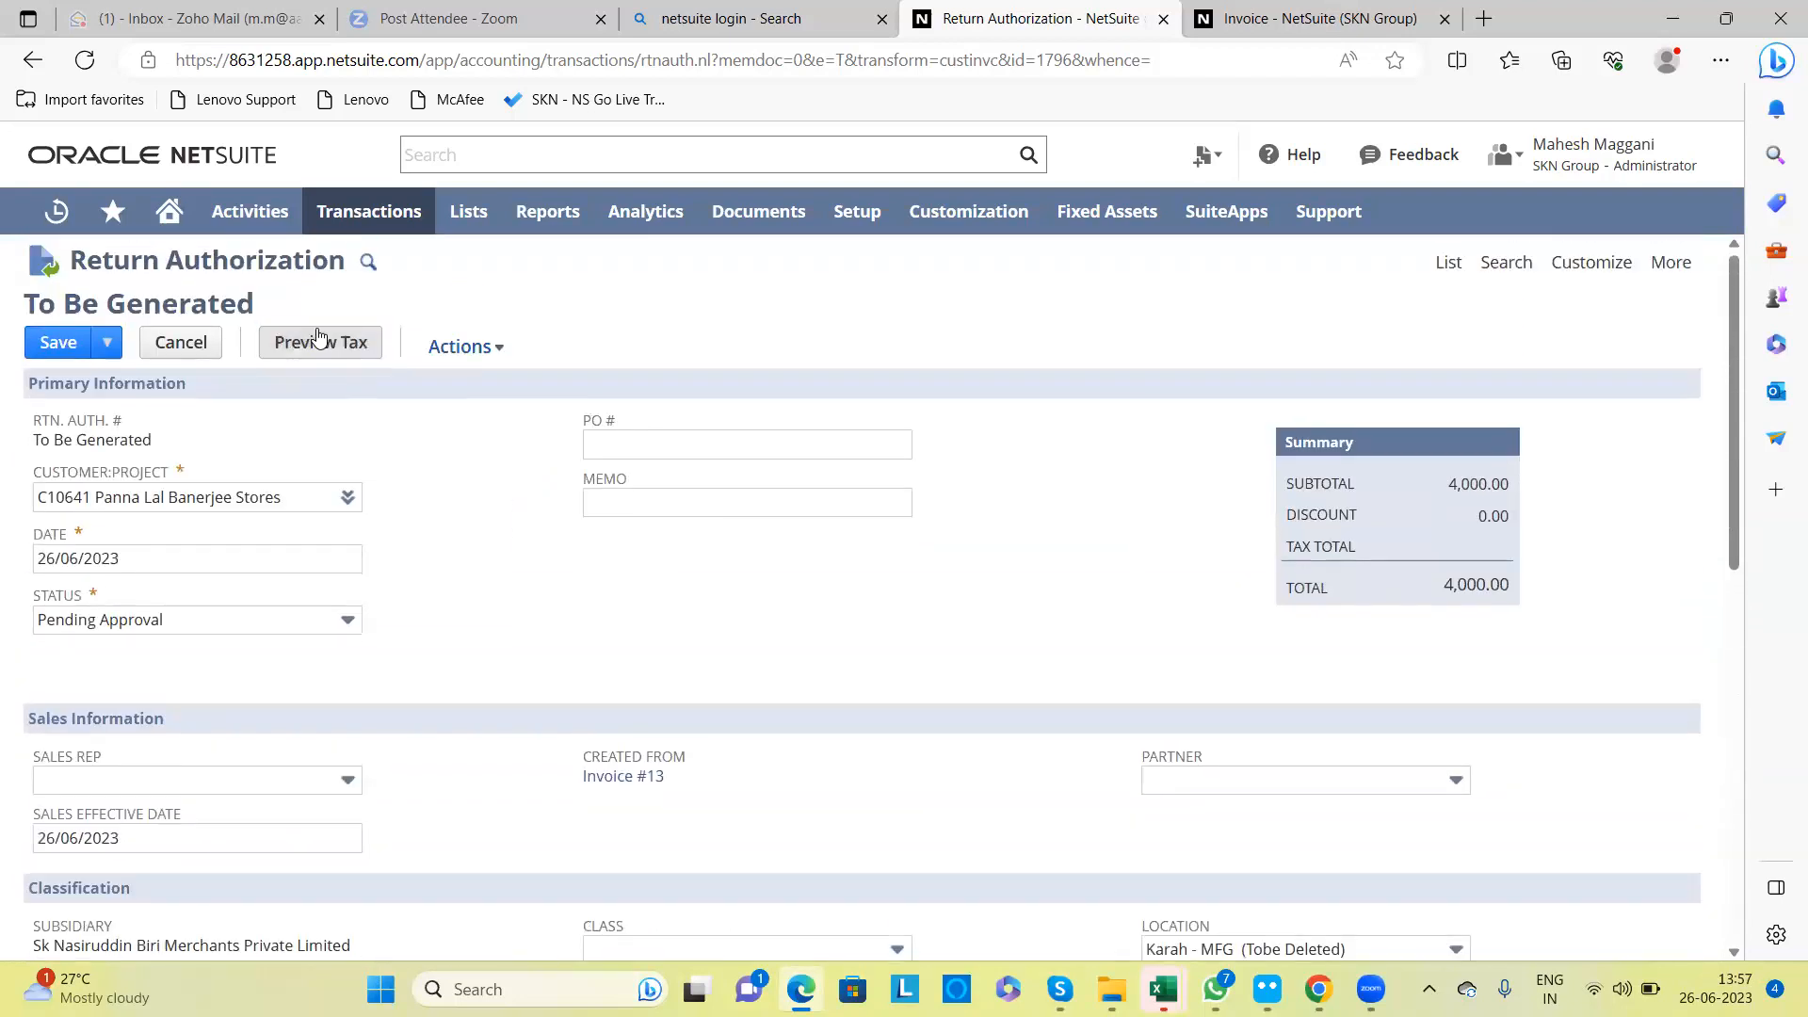
left_click(318, 339)
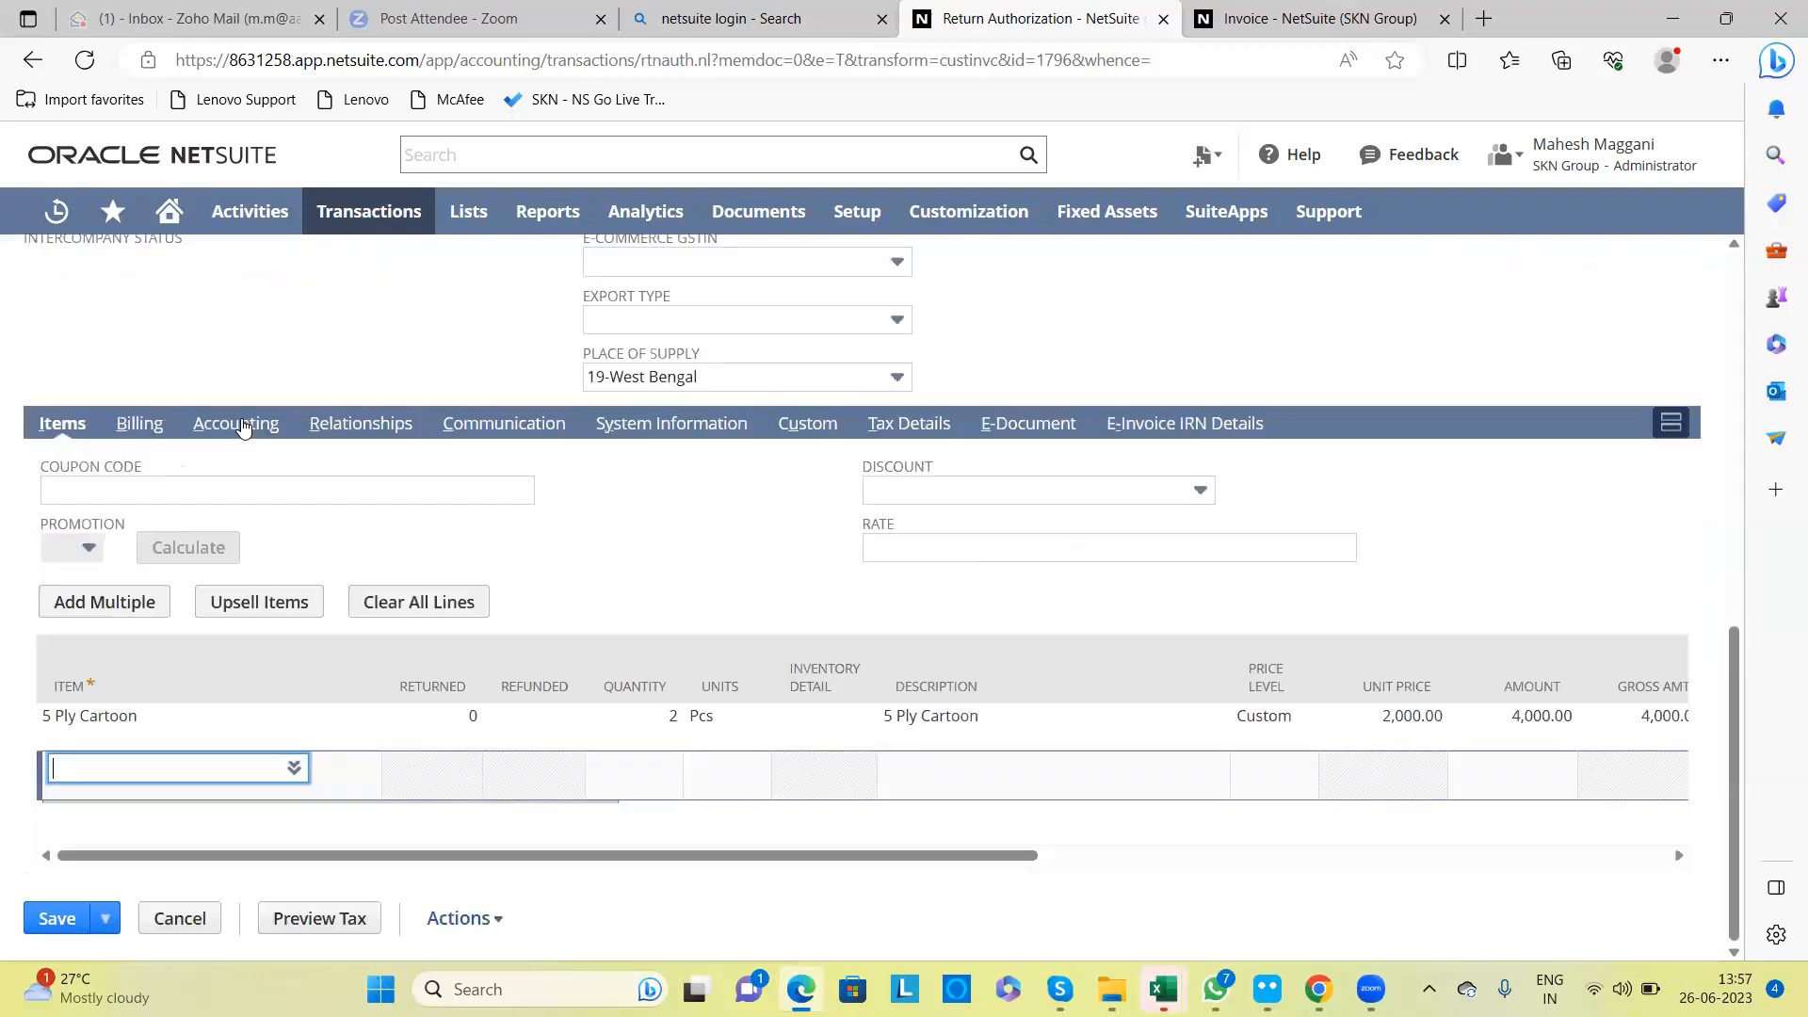
scroll(443, 339, "up", 5)
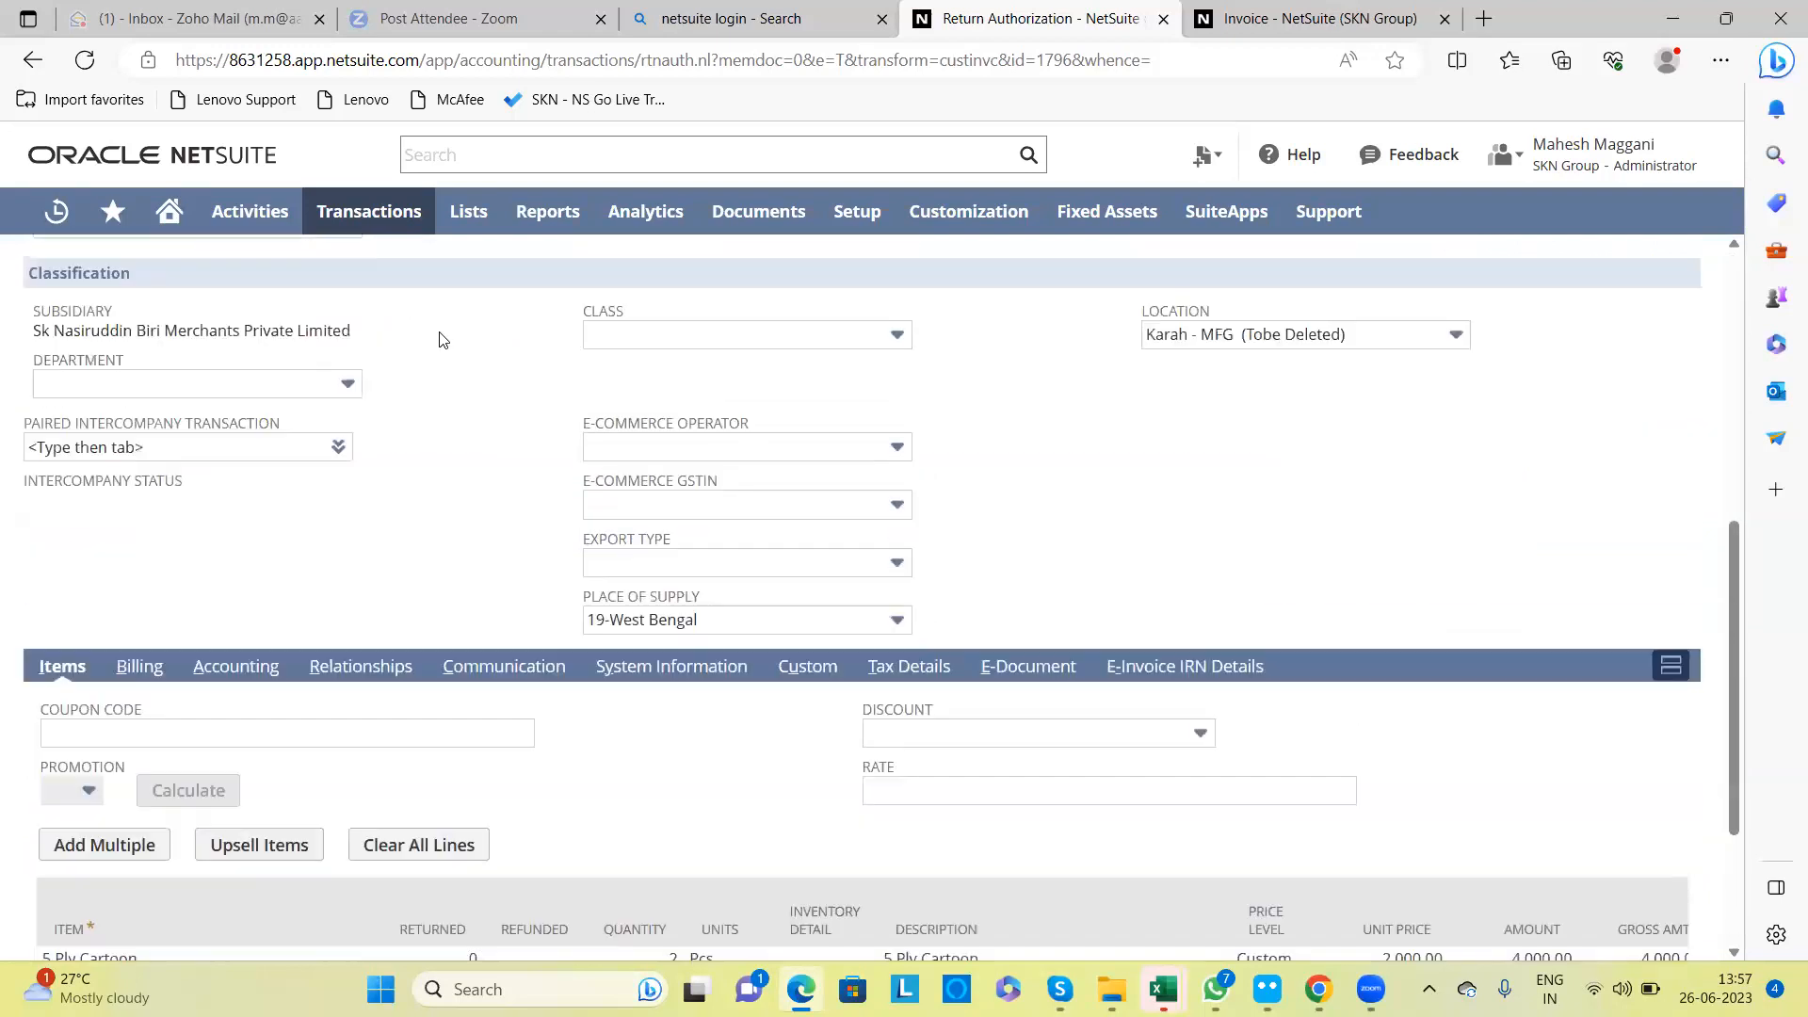
scroll(442, 339, "up", 3)
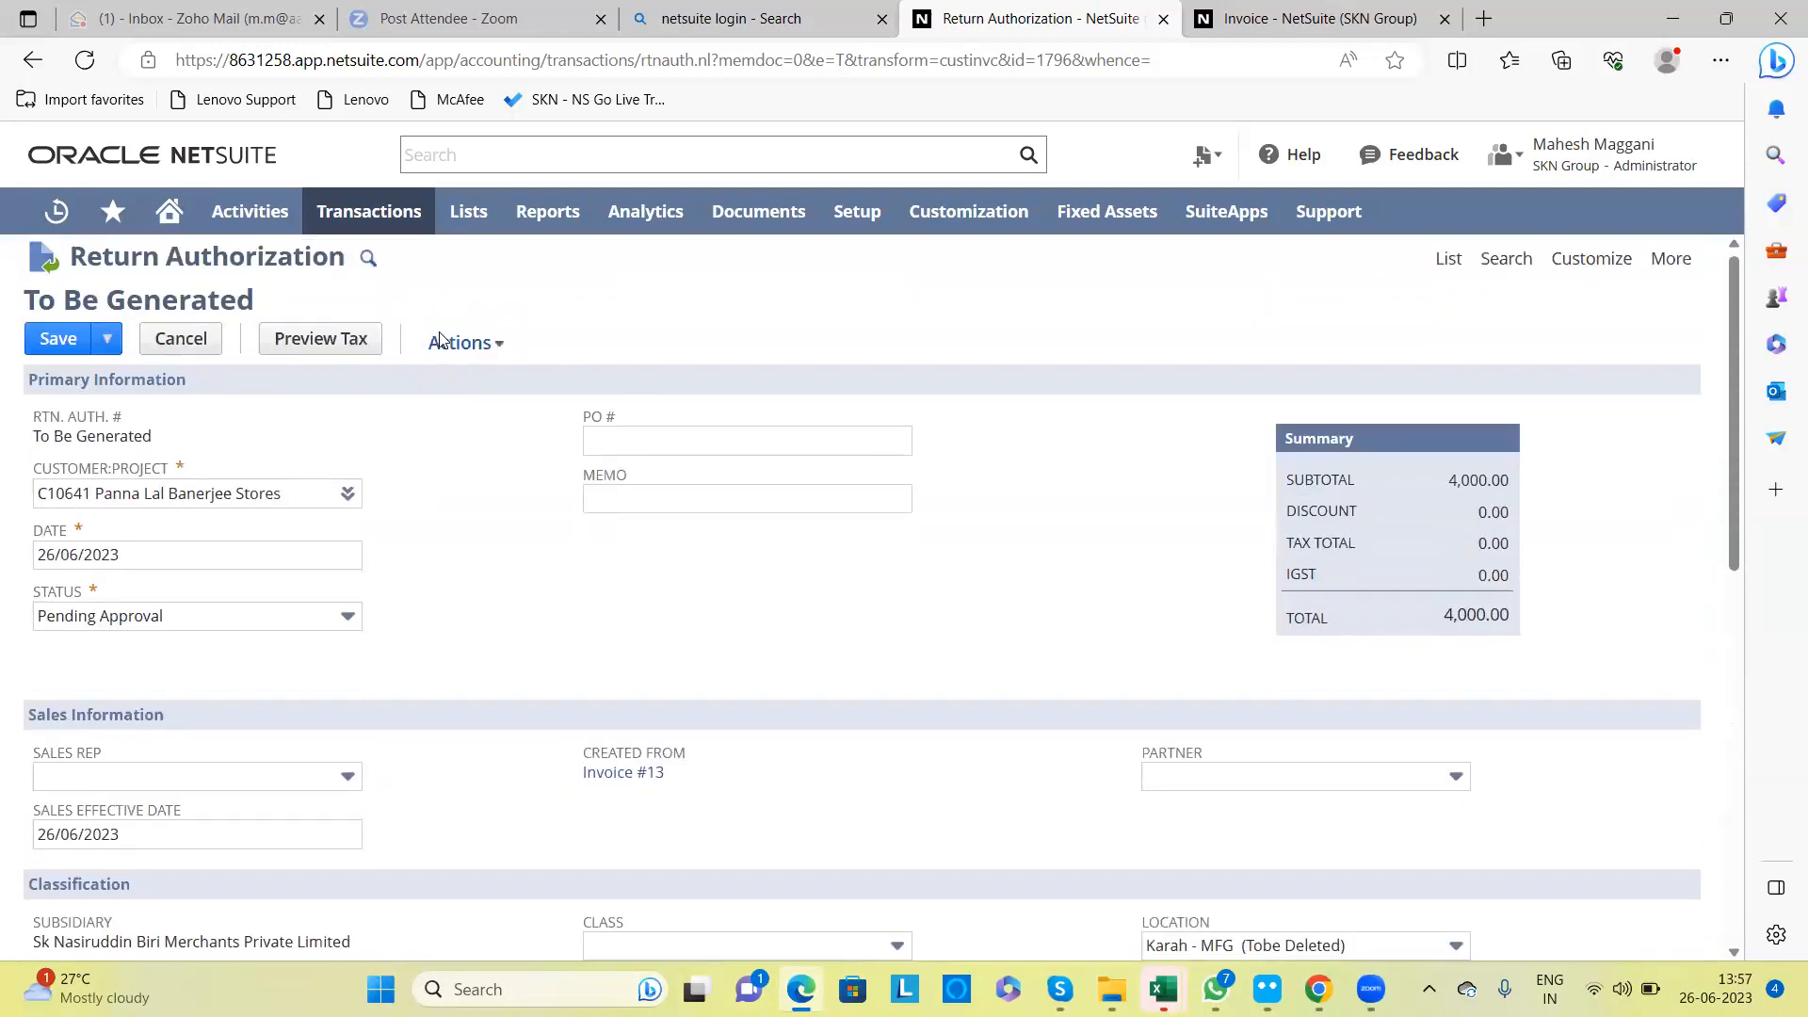
left_click(55, 343)
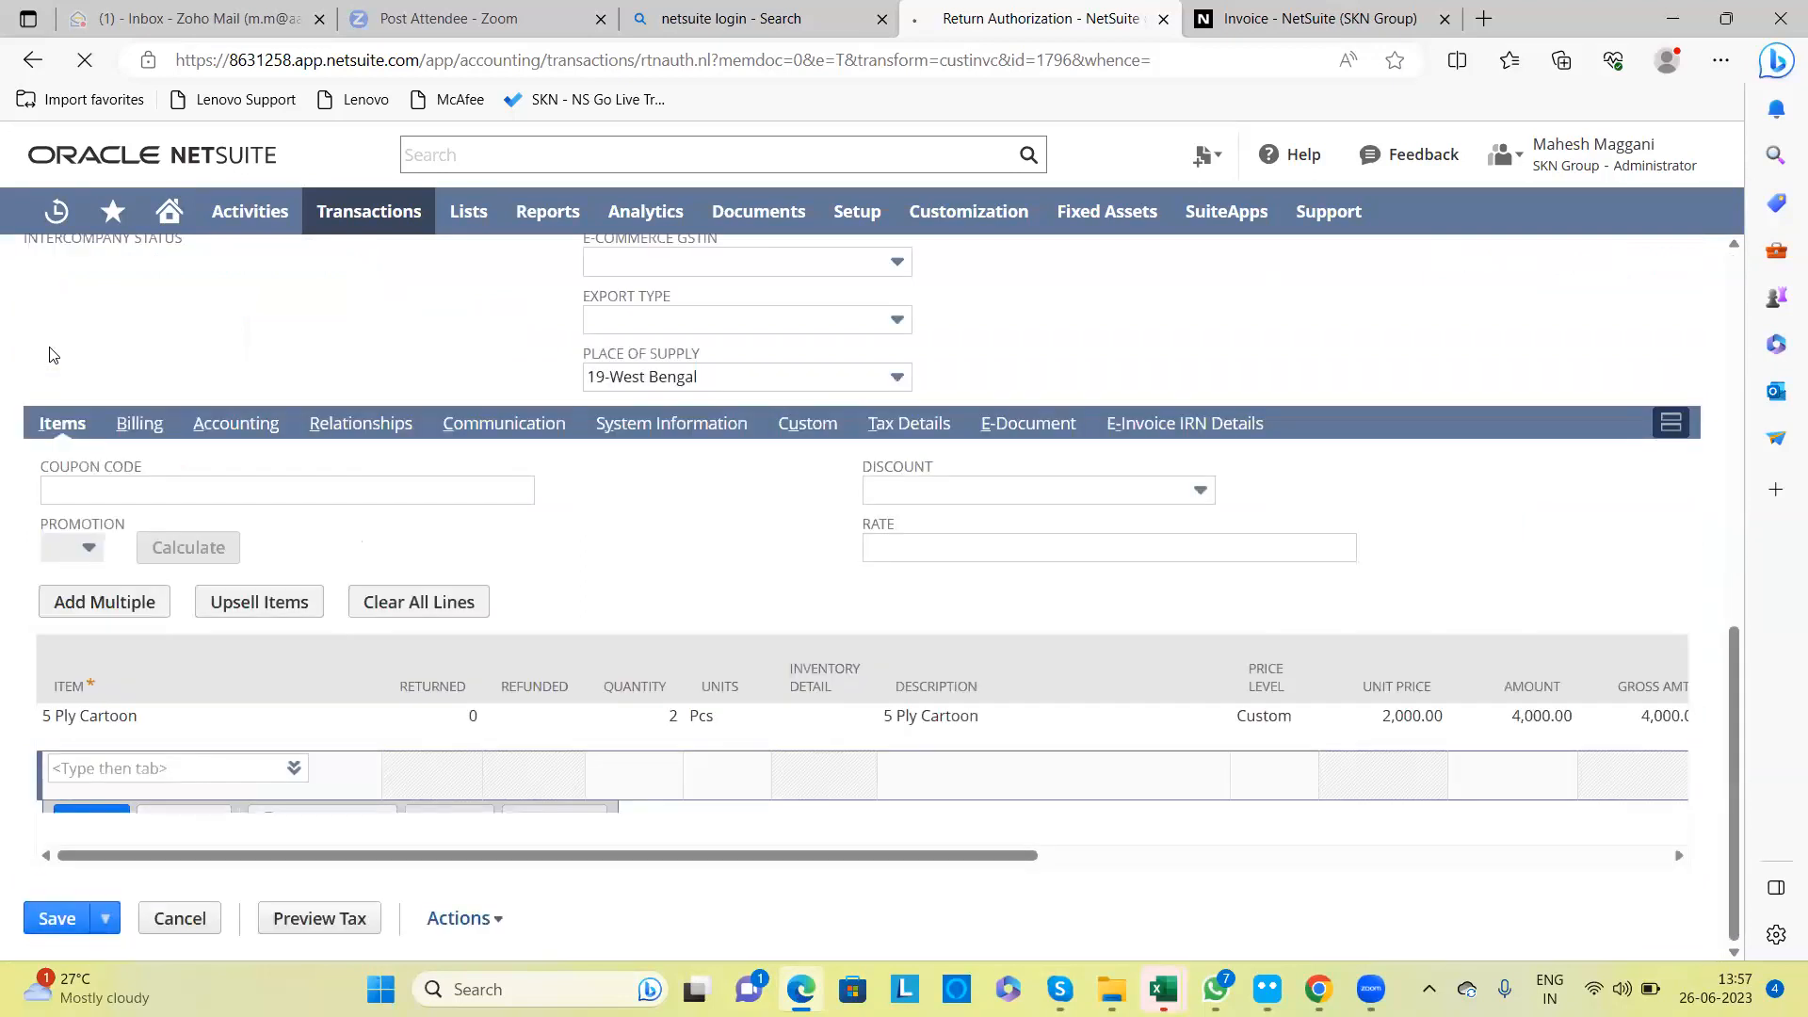
scroll(356, 381, "up", 8)
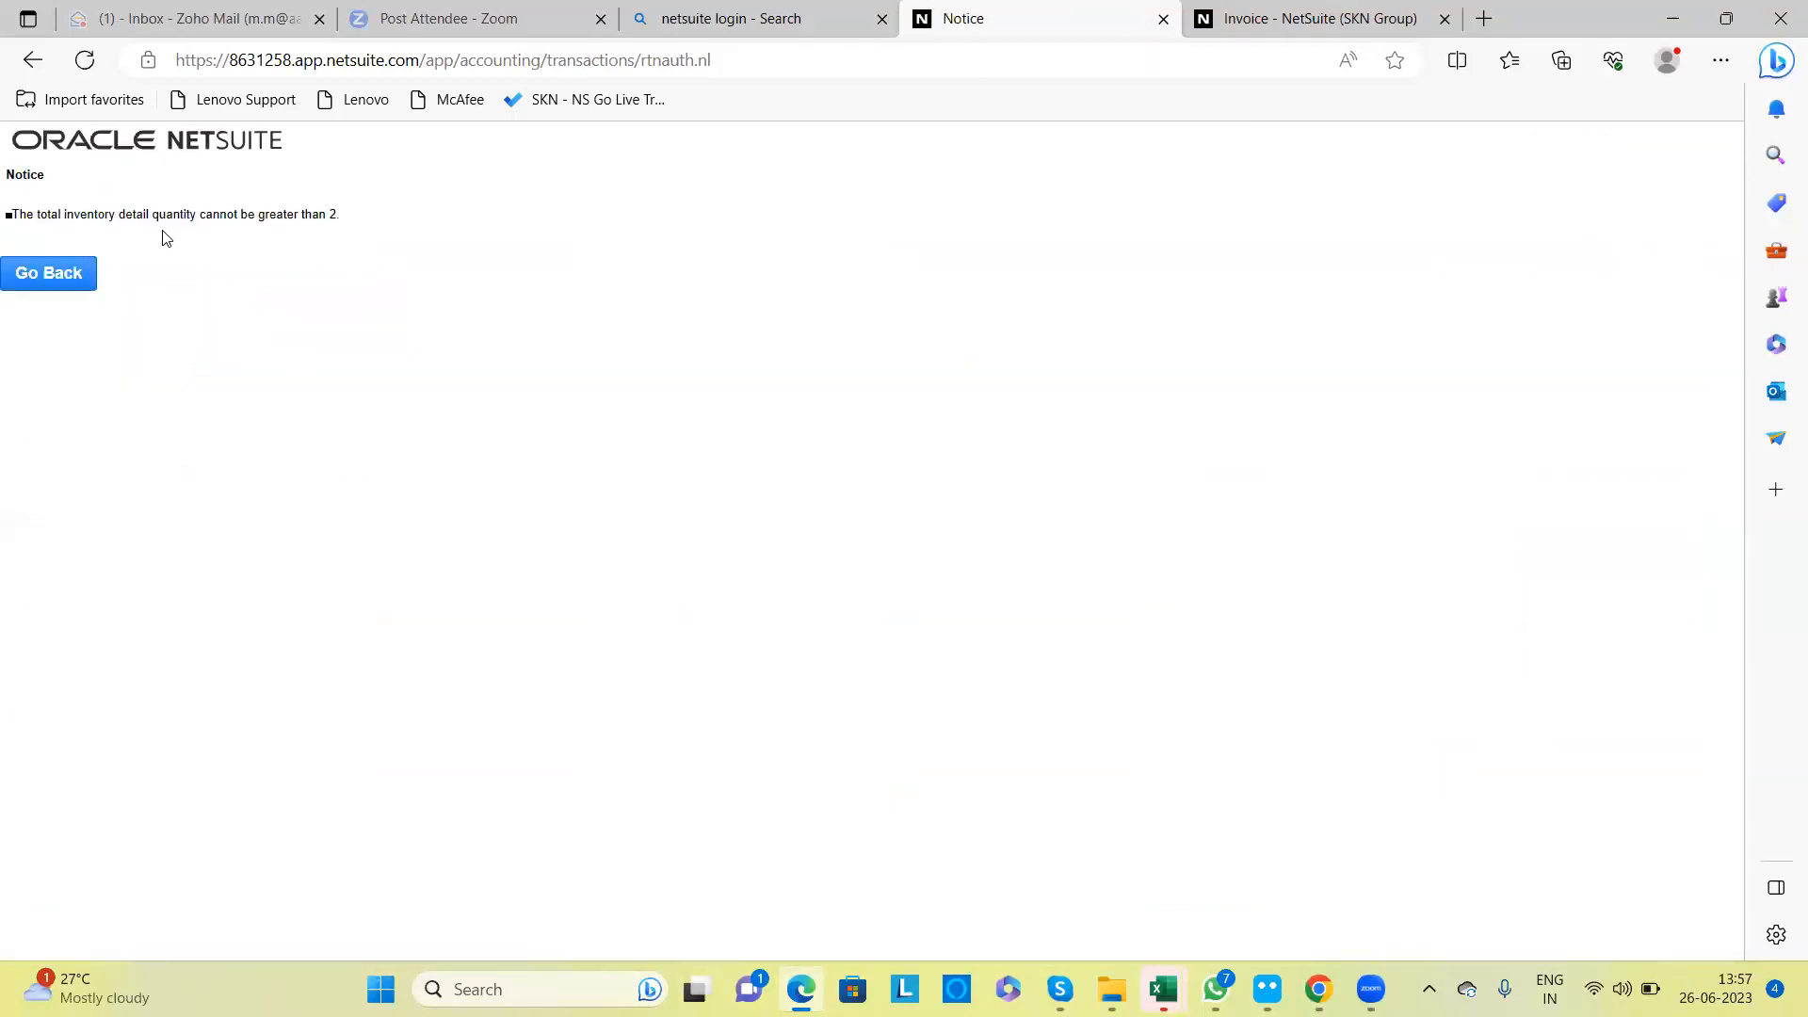
left_click(62, 277)
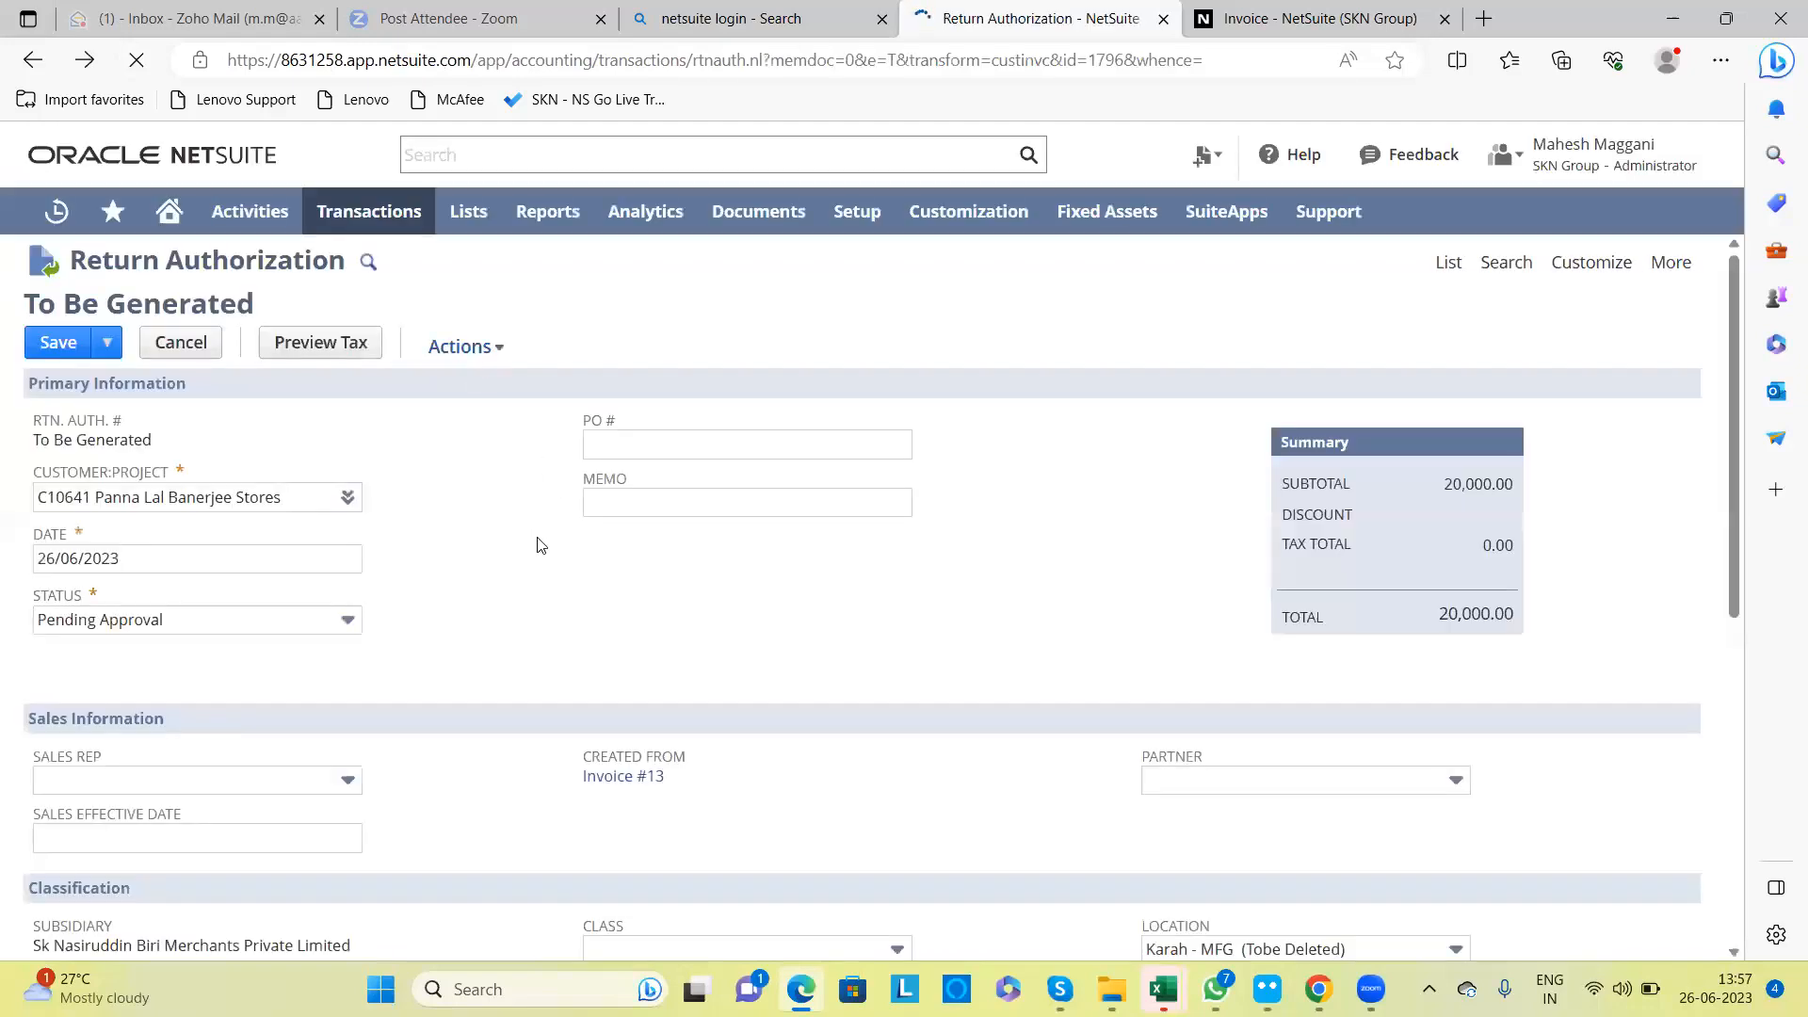
Step: Enter a return quantity of 2 again for the 5 Ply Cartoon item on the reset form
scroll(541, 545, "down", 7)
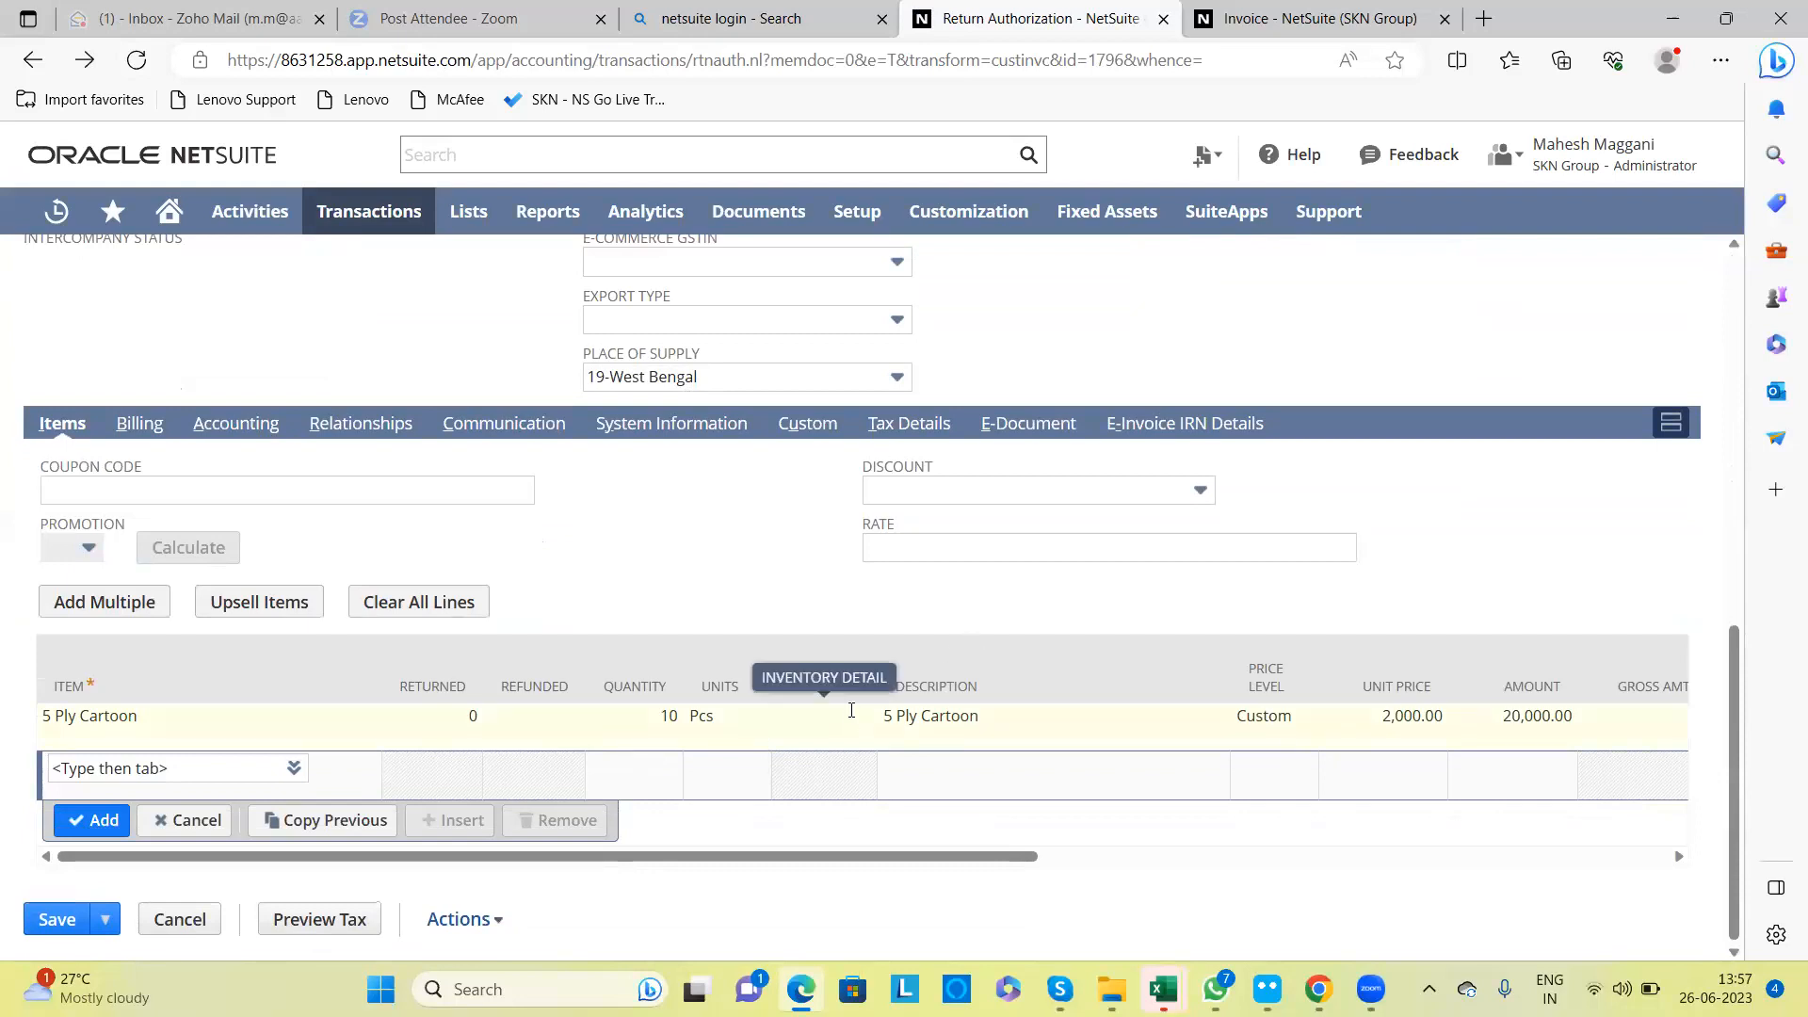
left_click(456, 732)
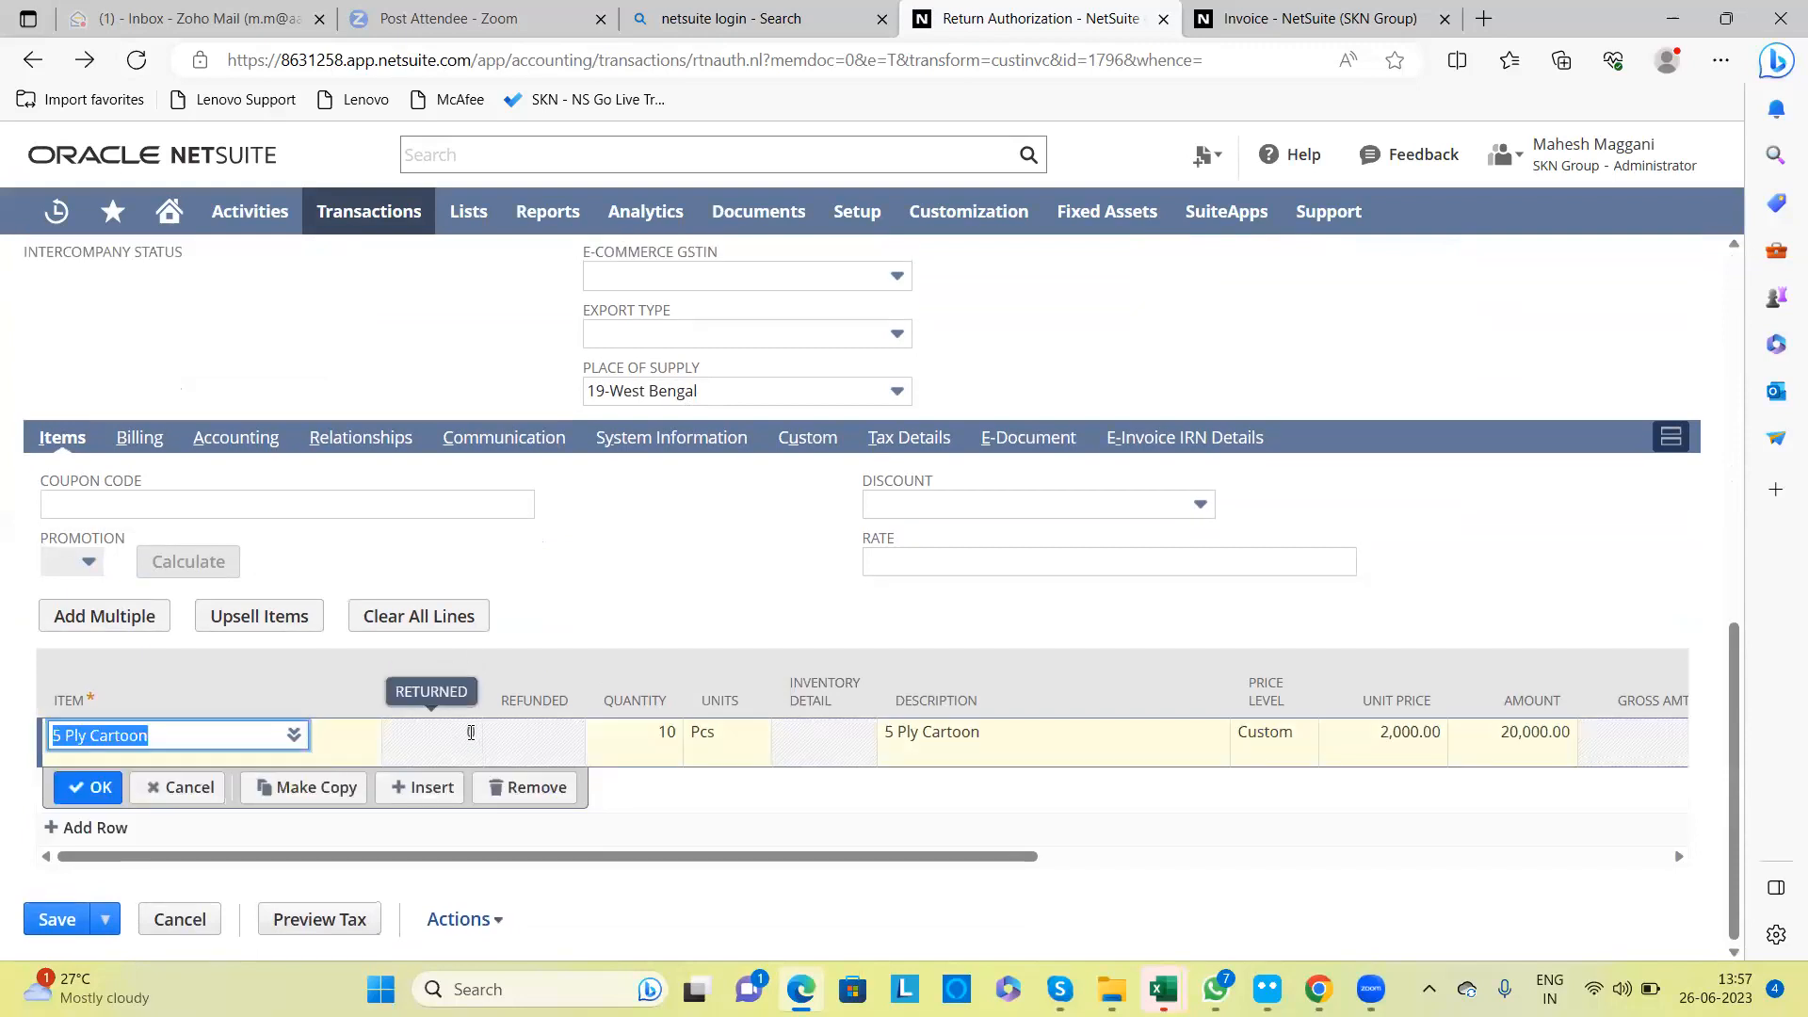
key("Tab")
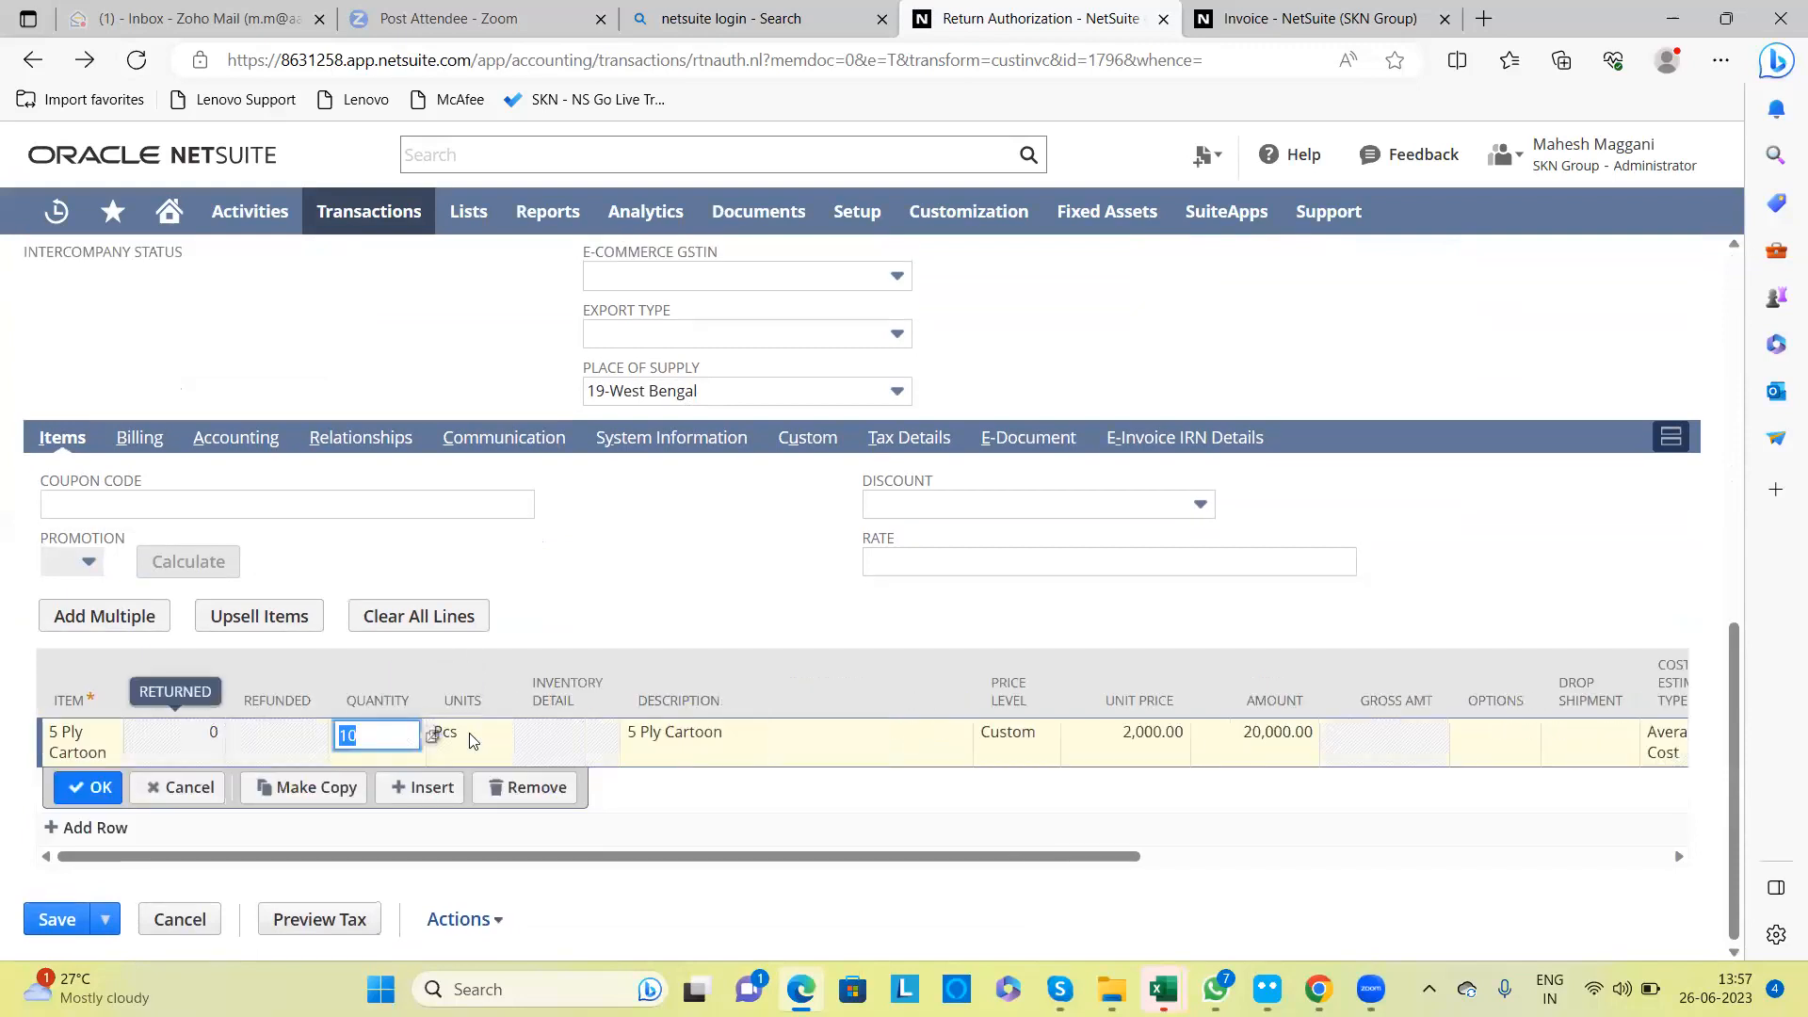
type("2")
key("Tab")
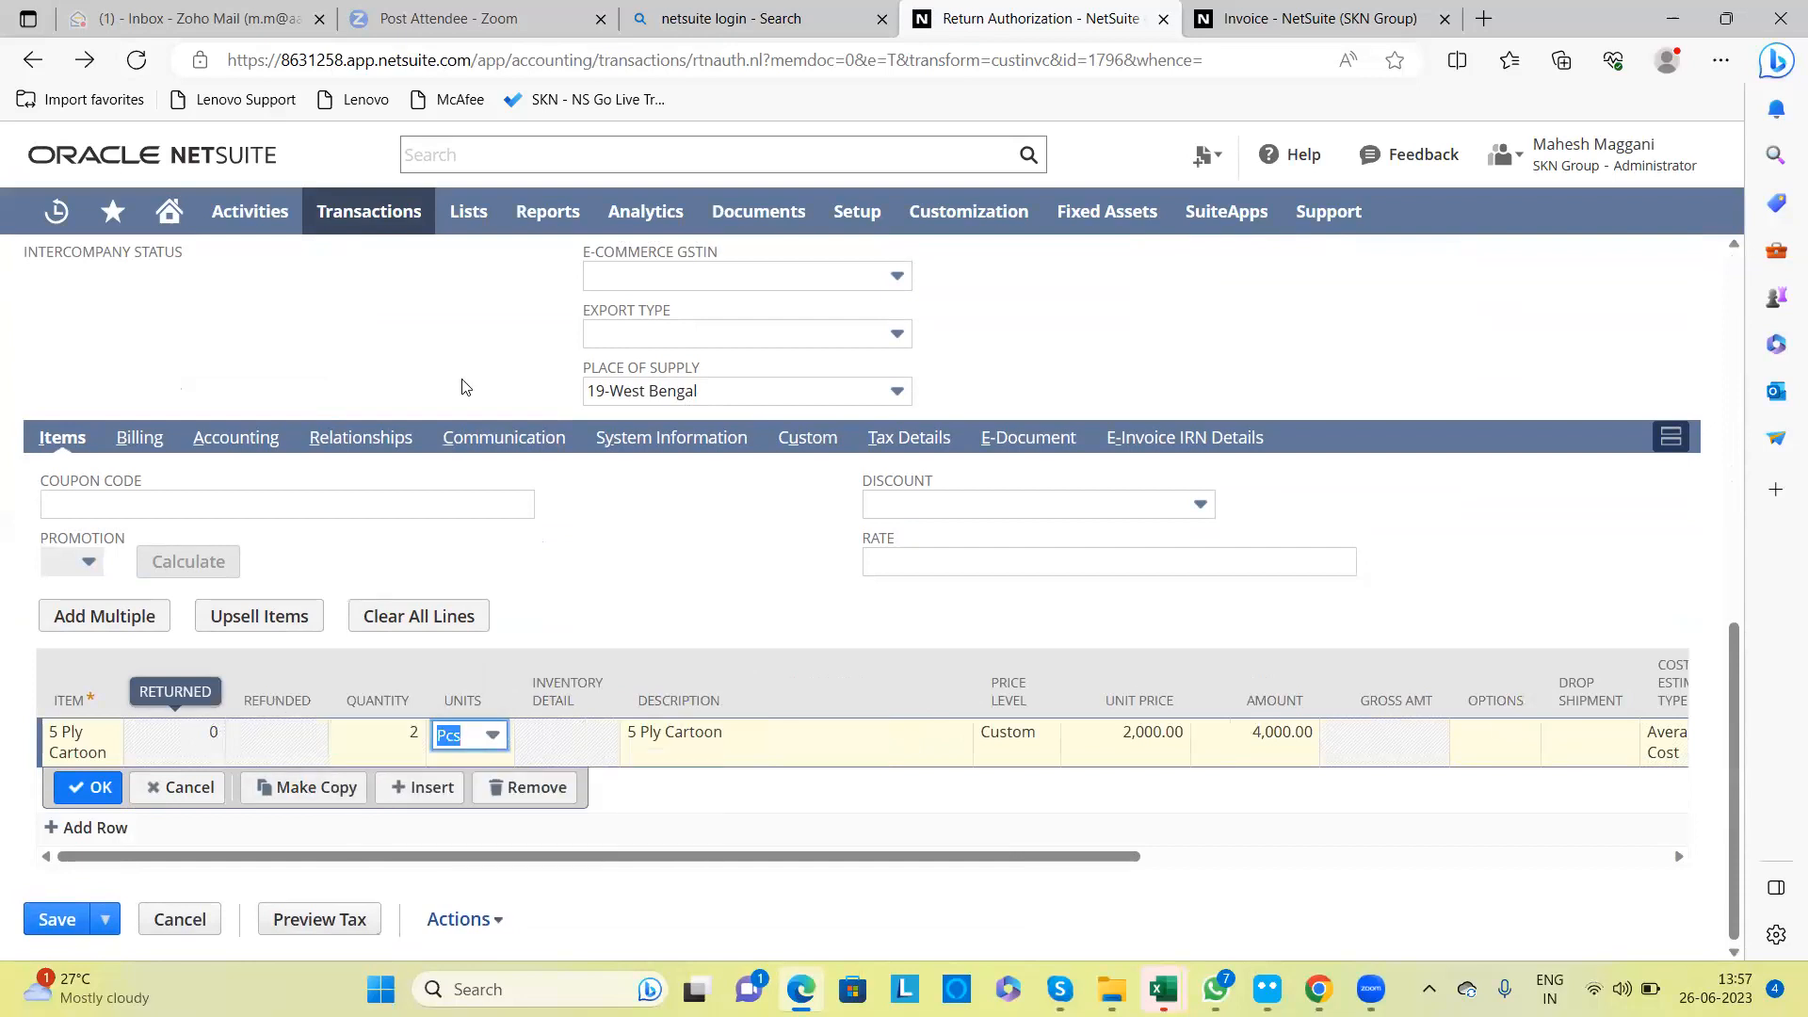
mouse_move(379, 211)
mouse_move(377, 448)
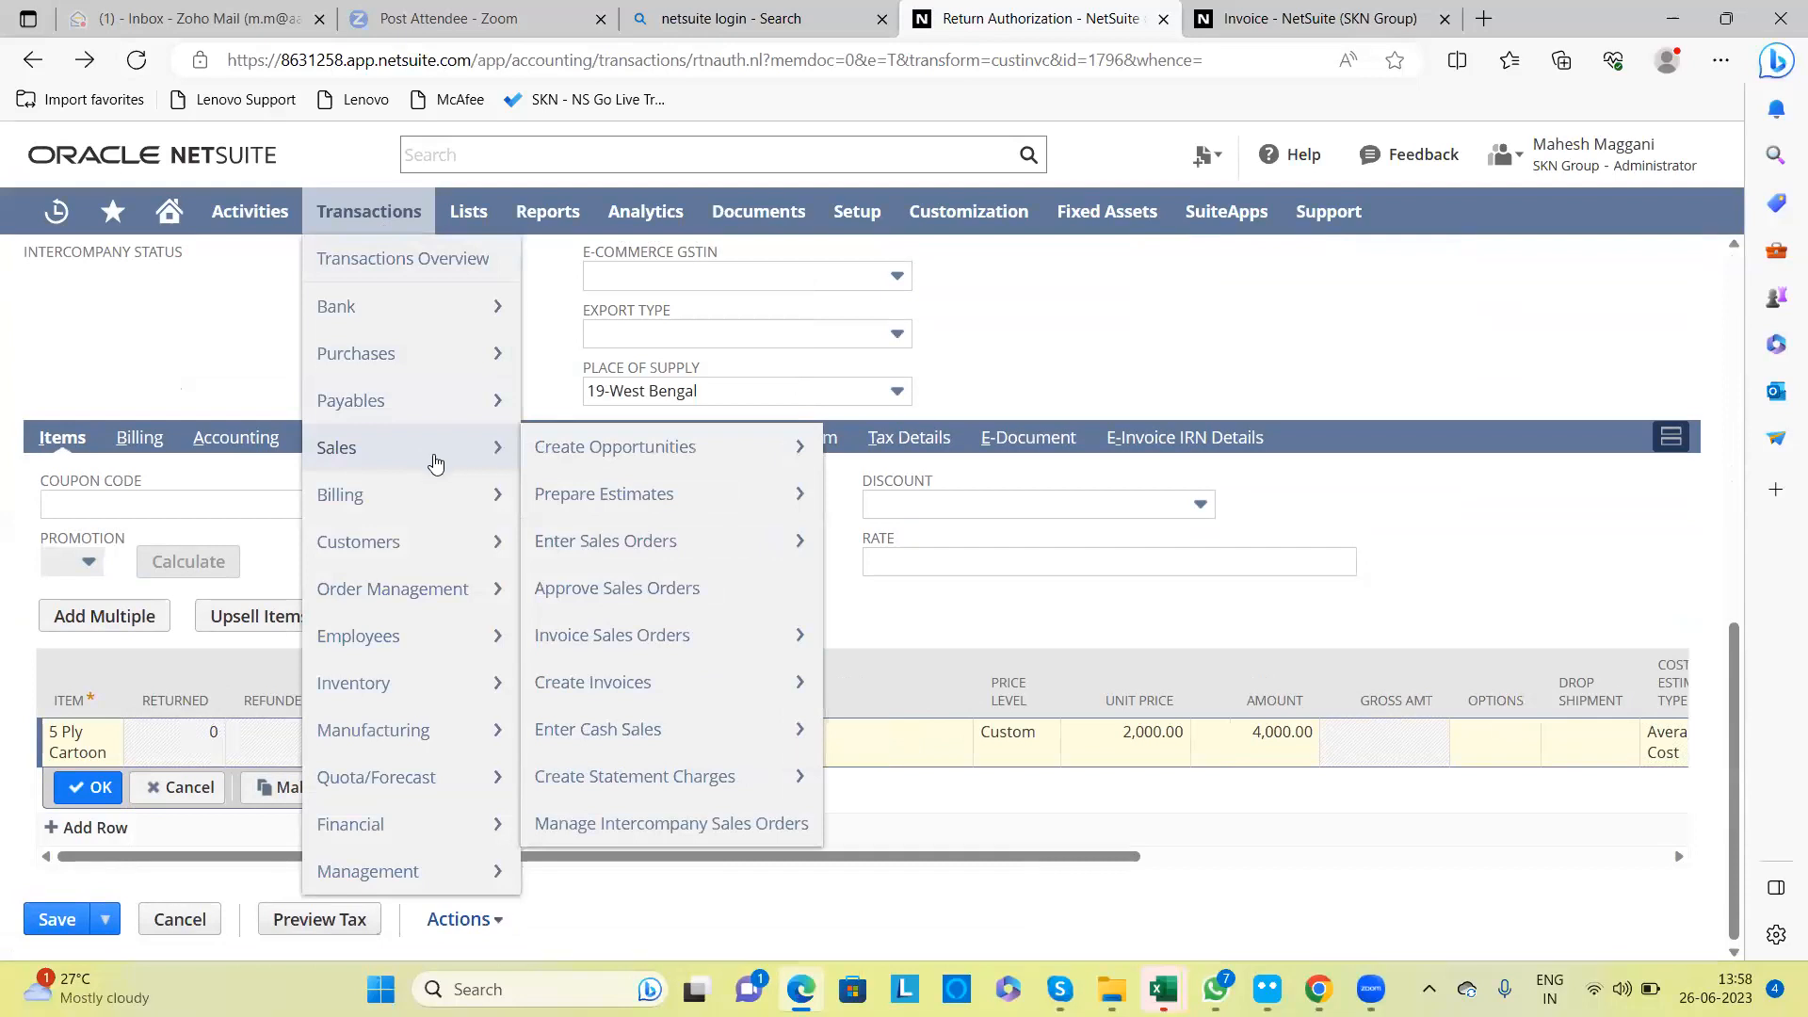
mouse_move(405, 590)
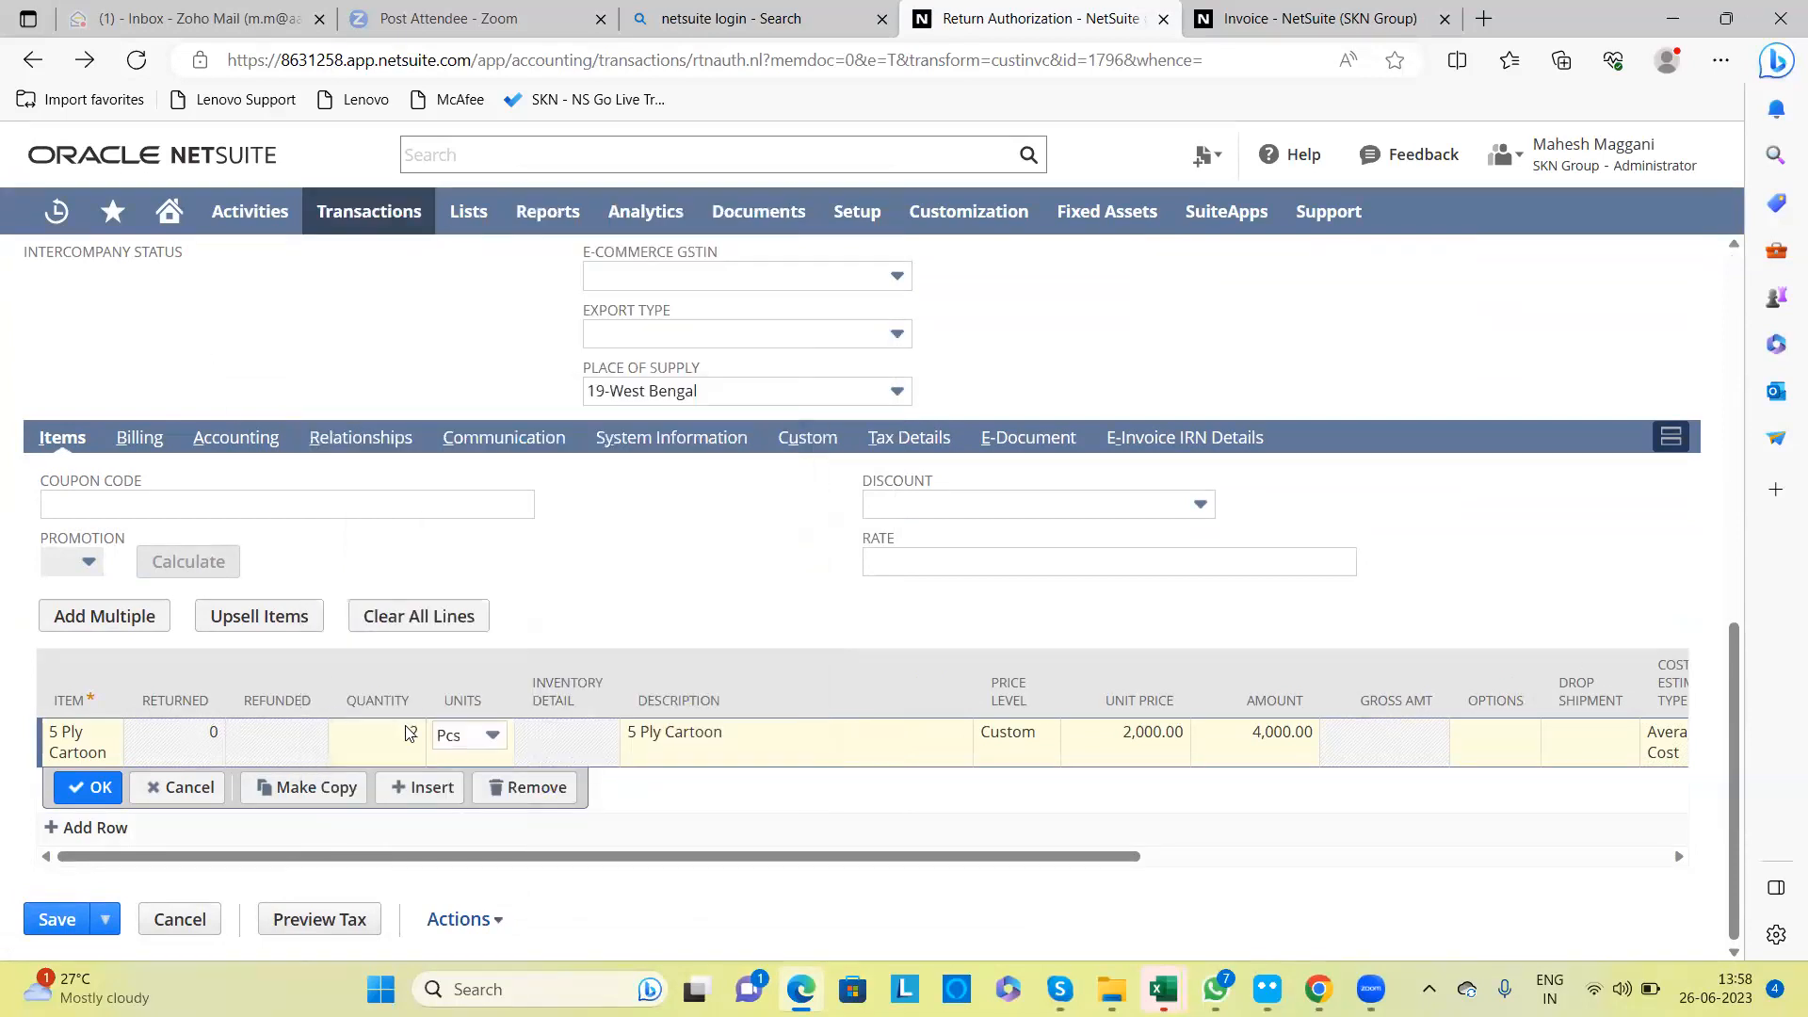
left_click(407, 727)
key("Tab")
key("Tab")
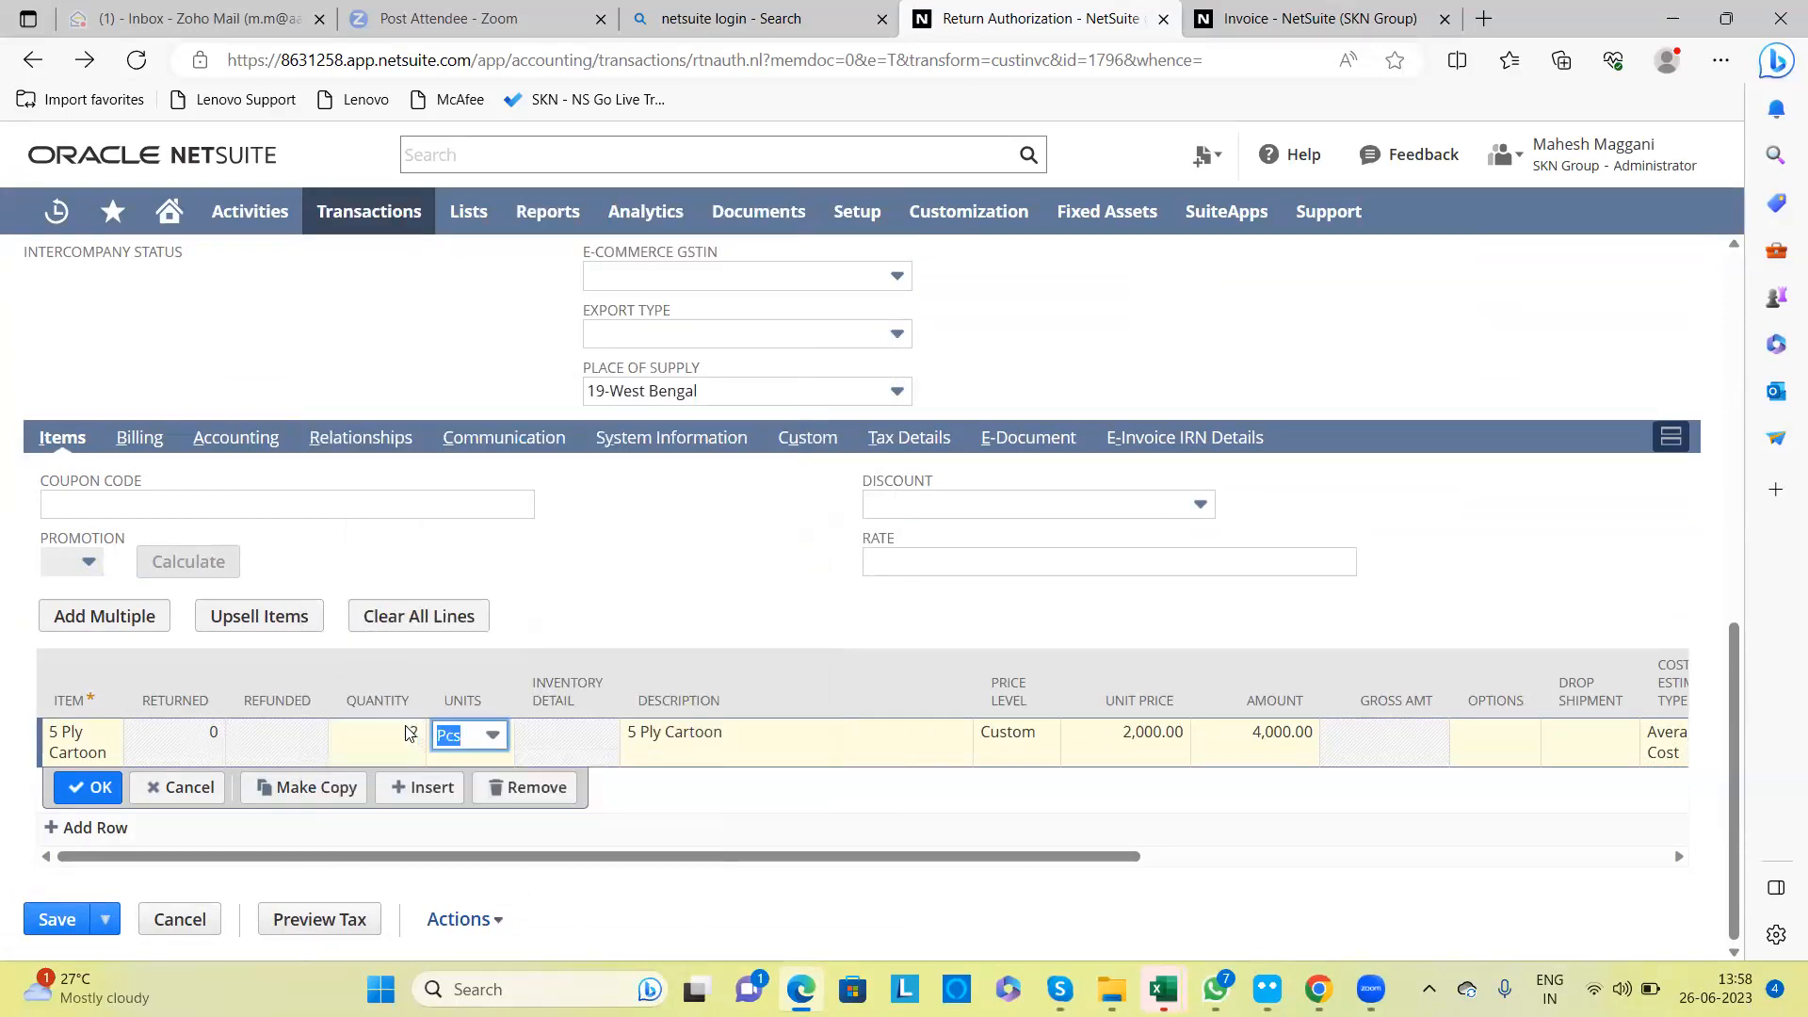
Step: Accept the 5 Ply Cartoon line with a return quantity of 2
key("Tab")
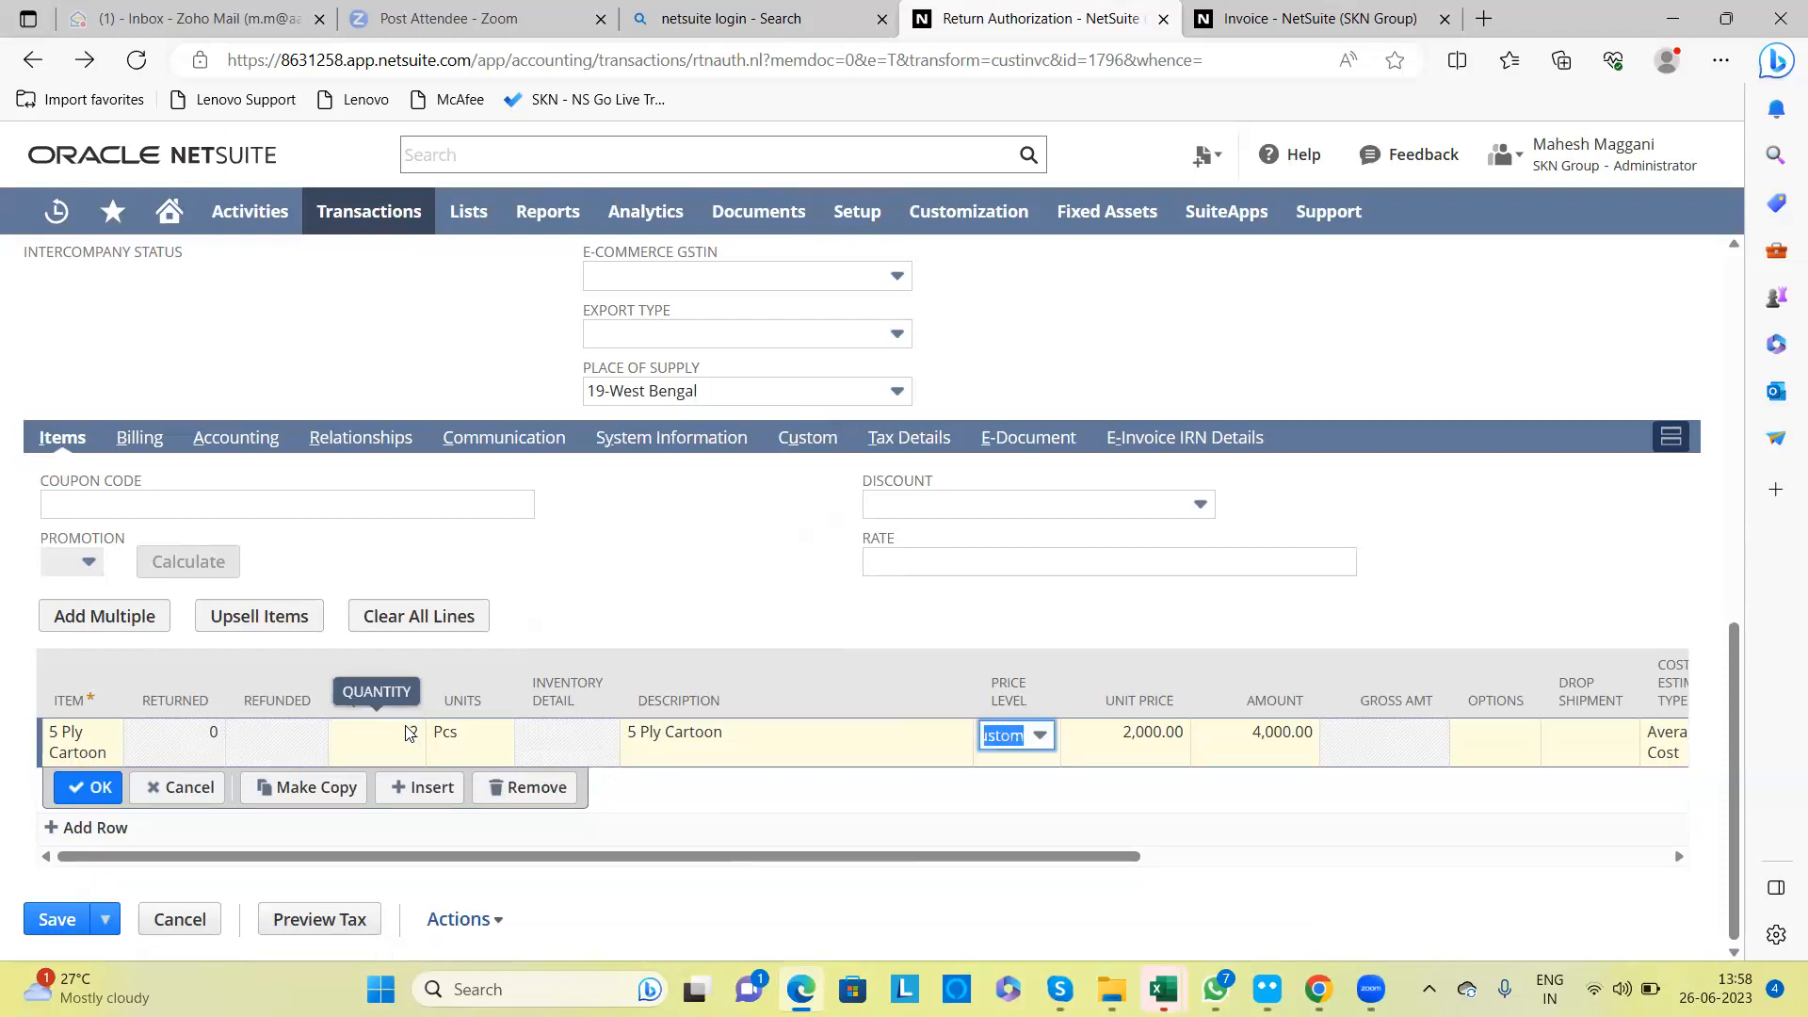
key("Tab")
key("Tab")
key("Tab")
key("Tab")
key("Tab")
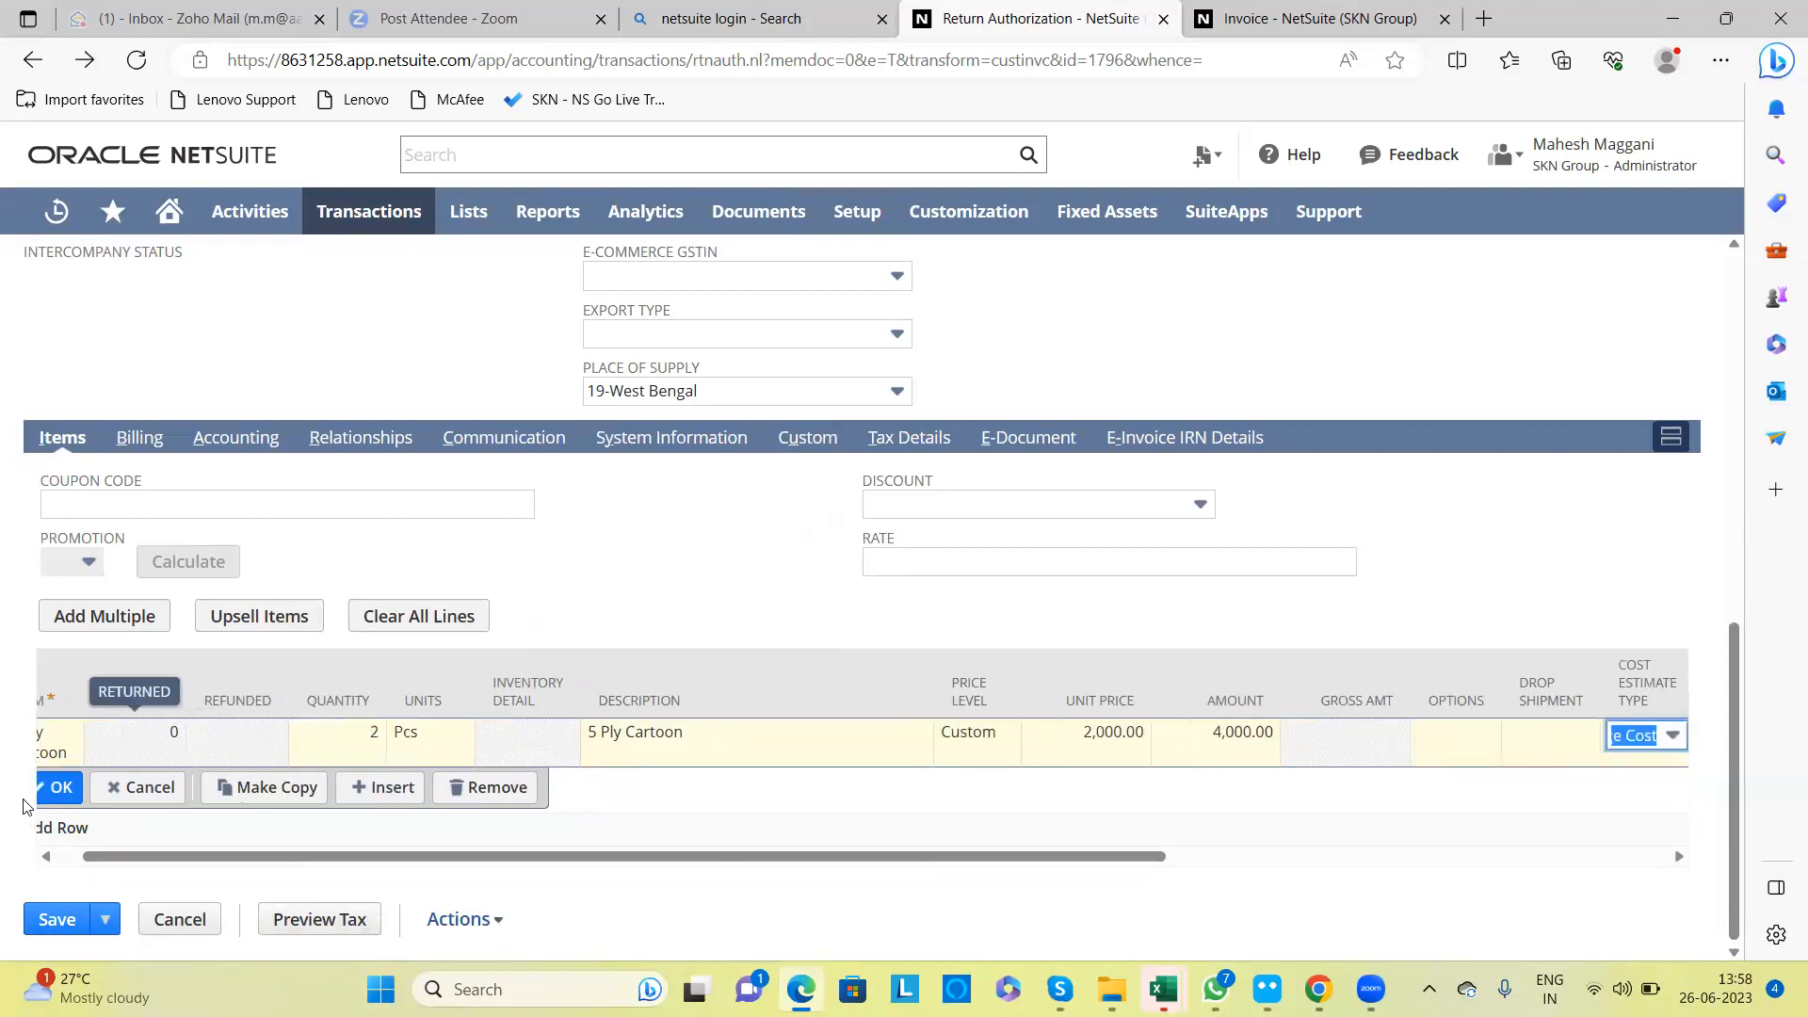
left_click(53, 796)
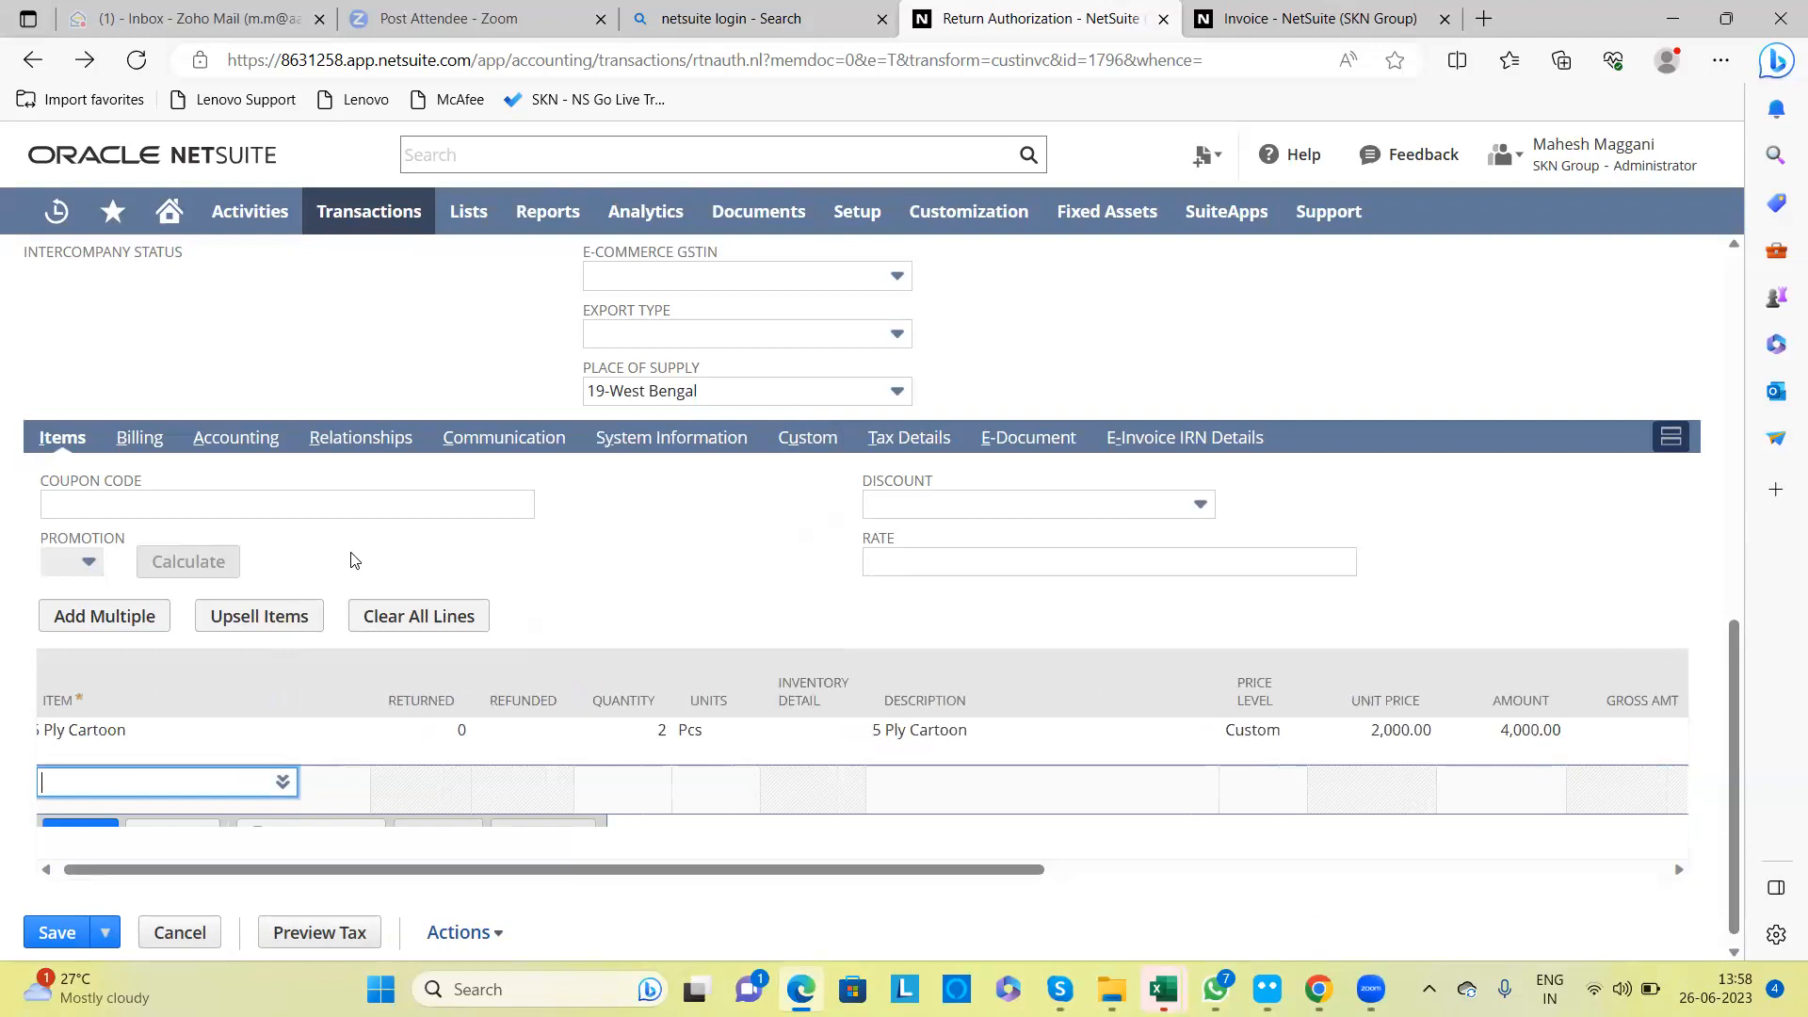
Step: Review the return authorization's item line and summary, try to save the record, and go back to the entry form
scroll(301, 339, "up", 3)
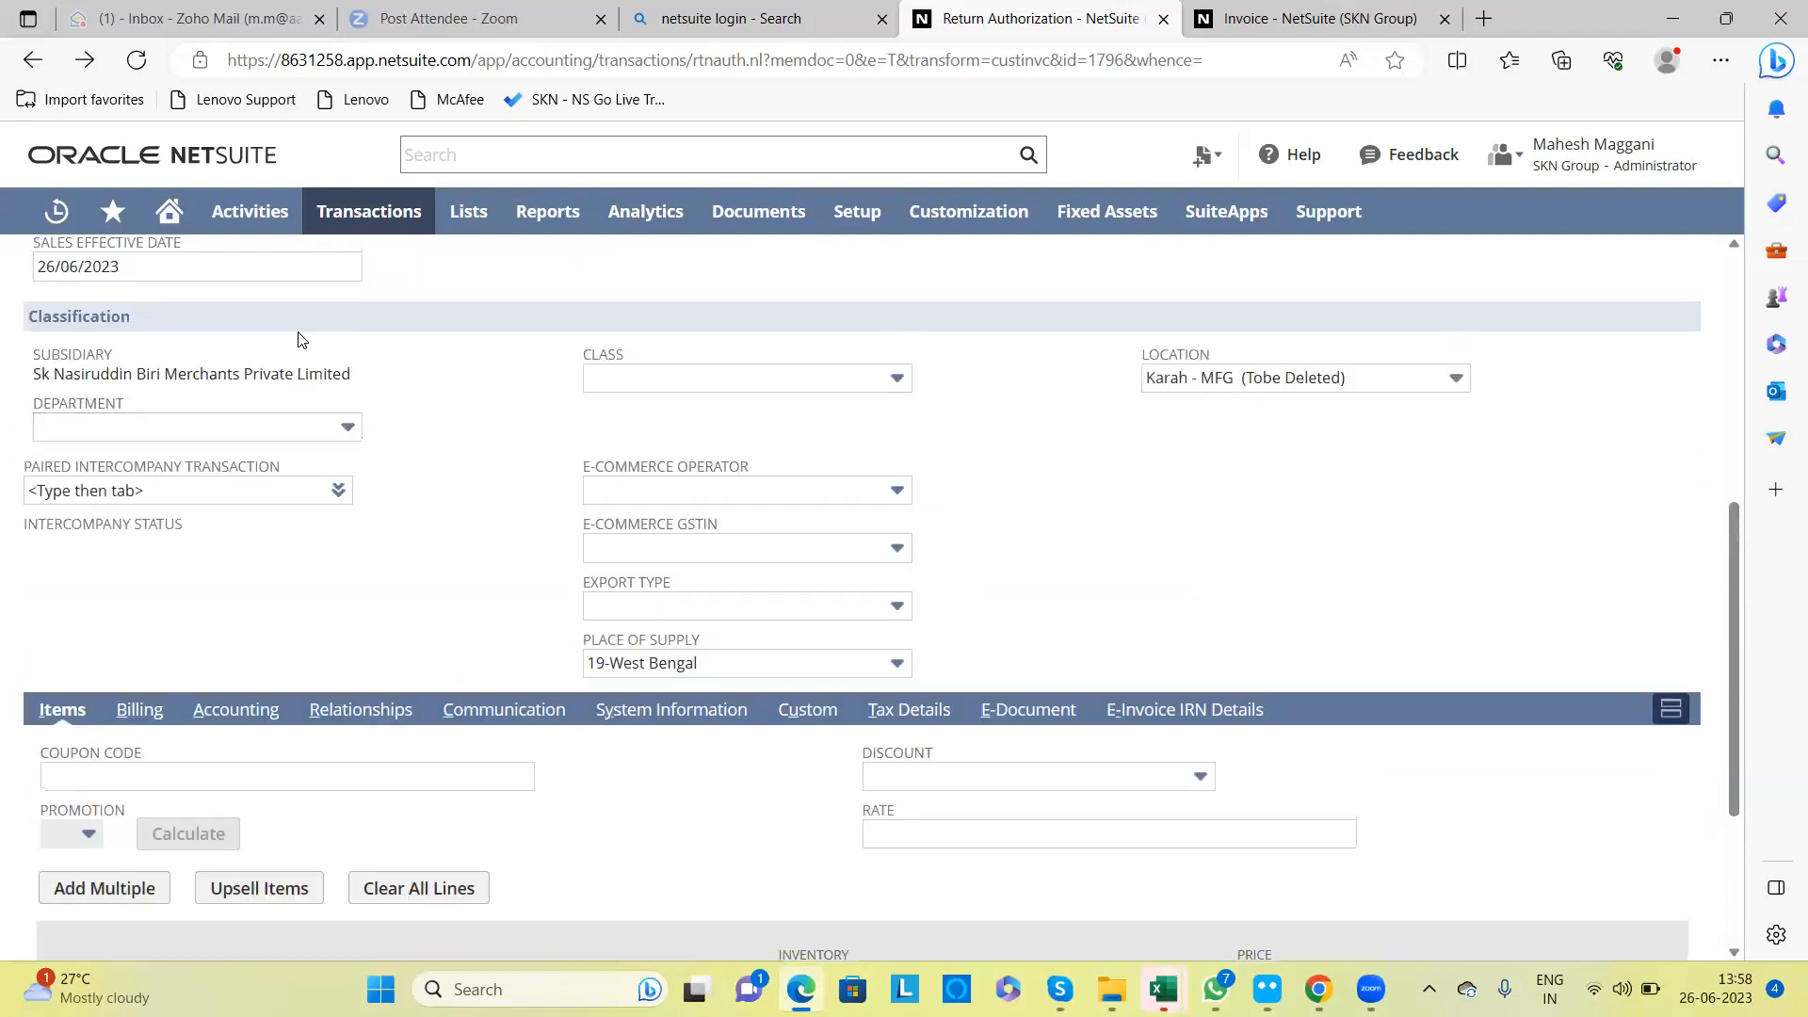
scroll(301, 339, "down", 2)
scroll(301, 339, "down", 1)
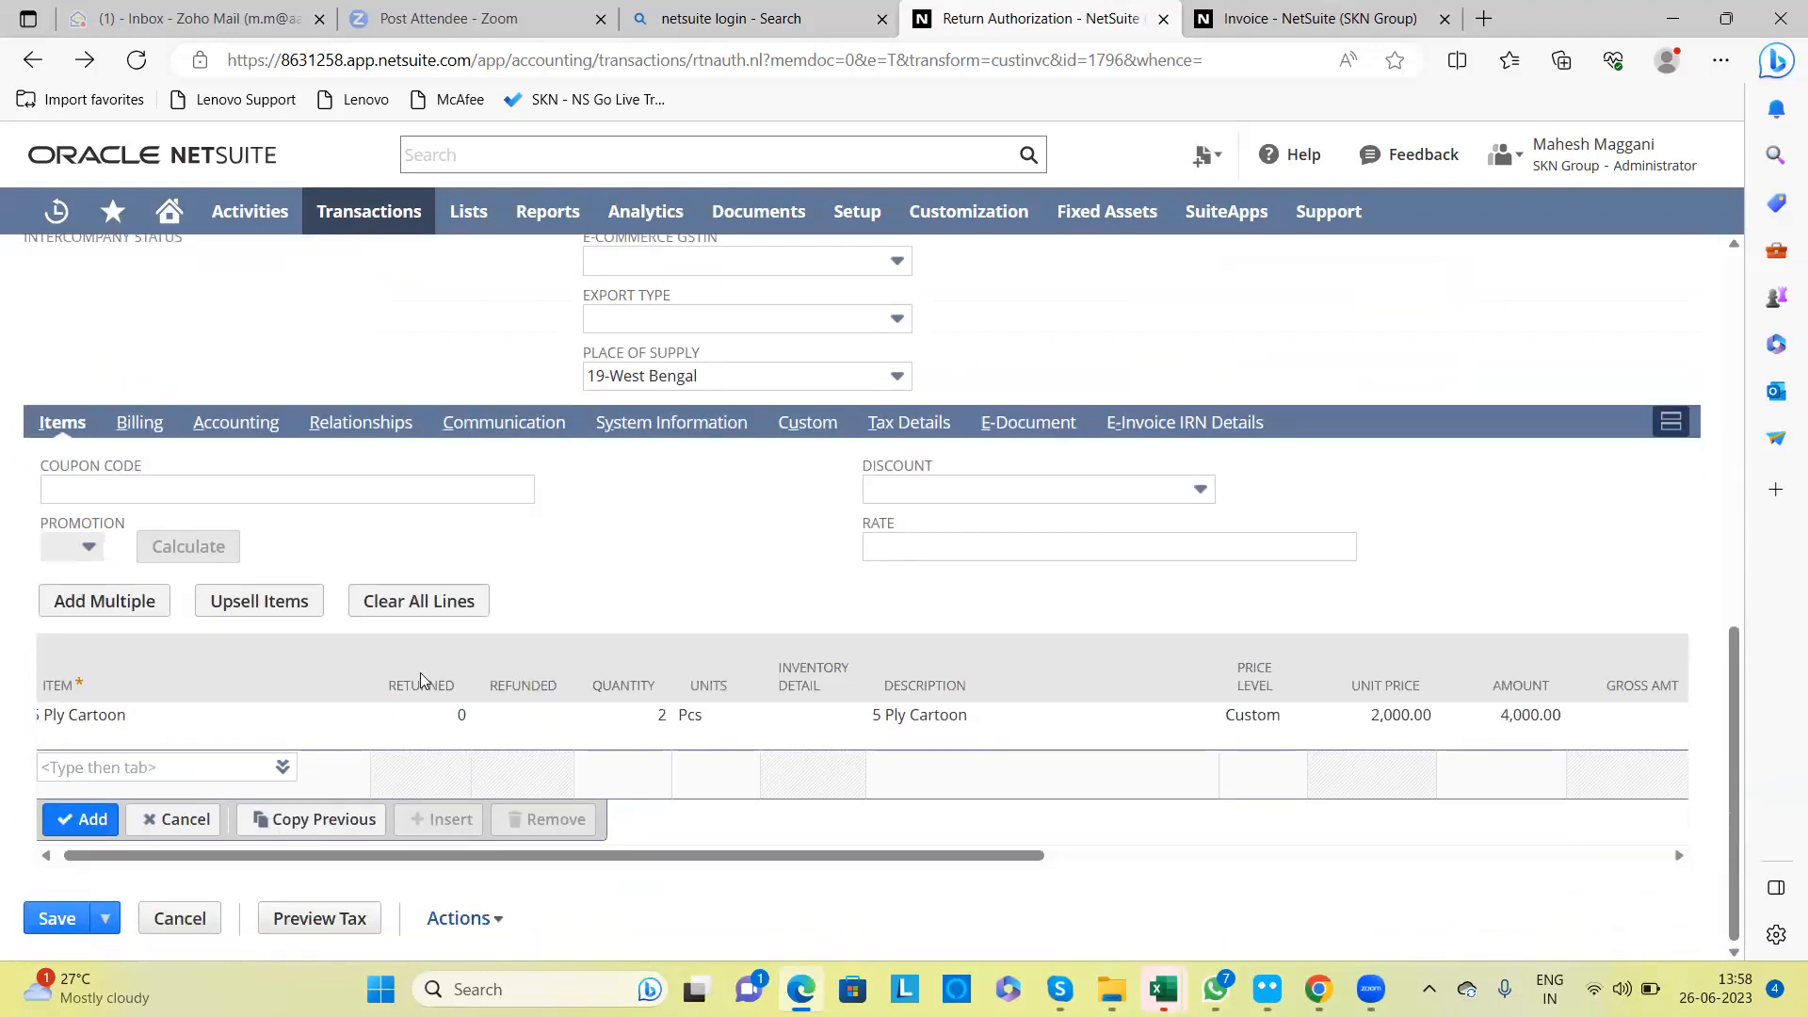
left_click(447, 723)
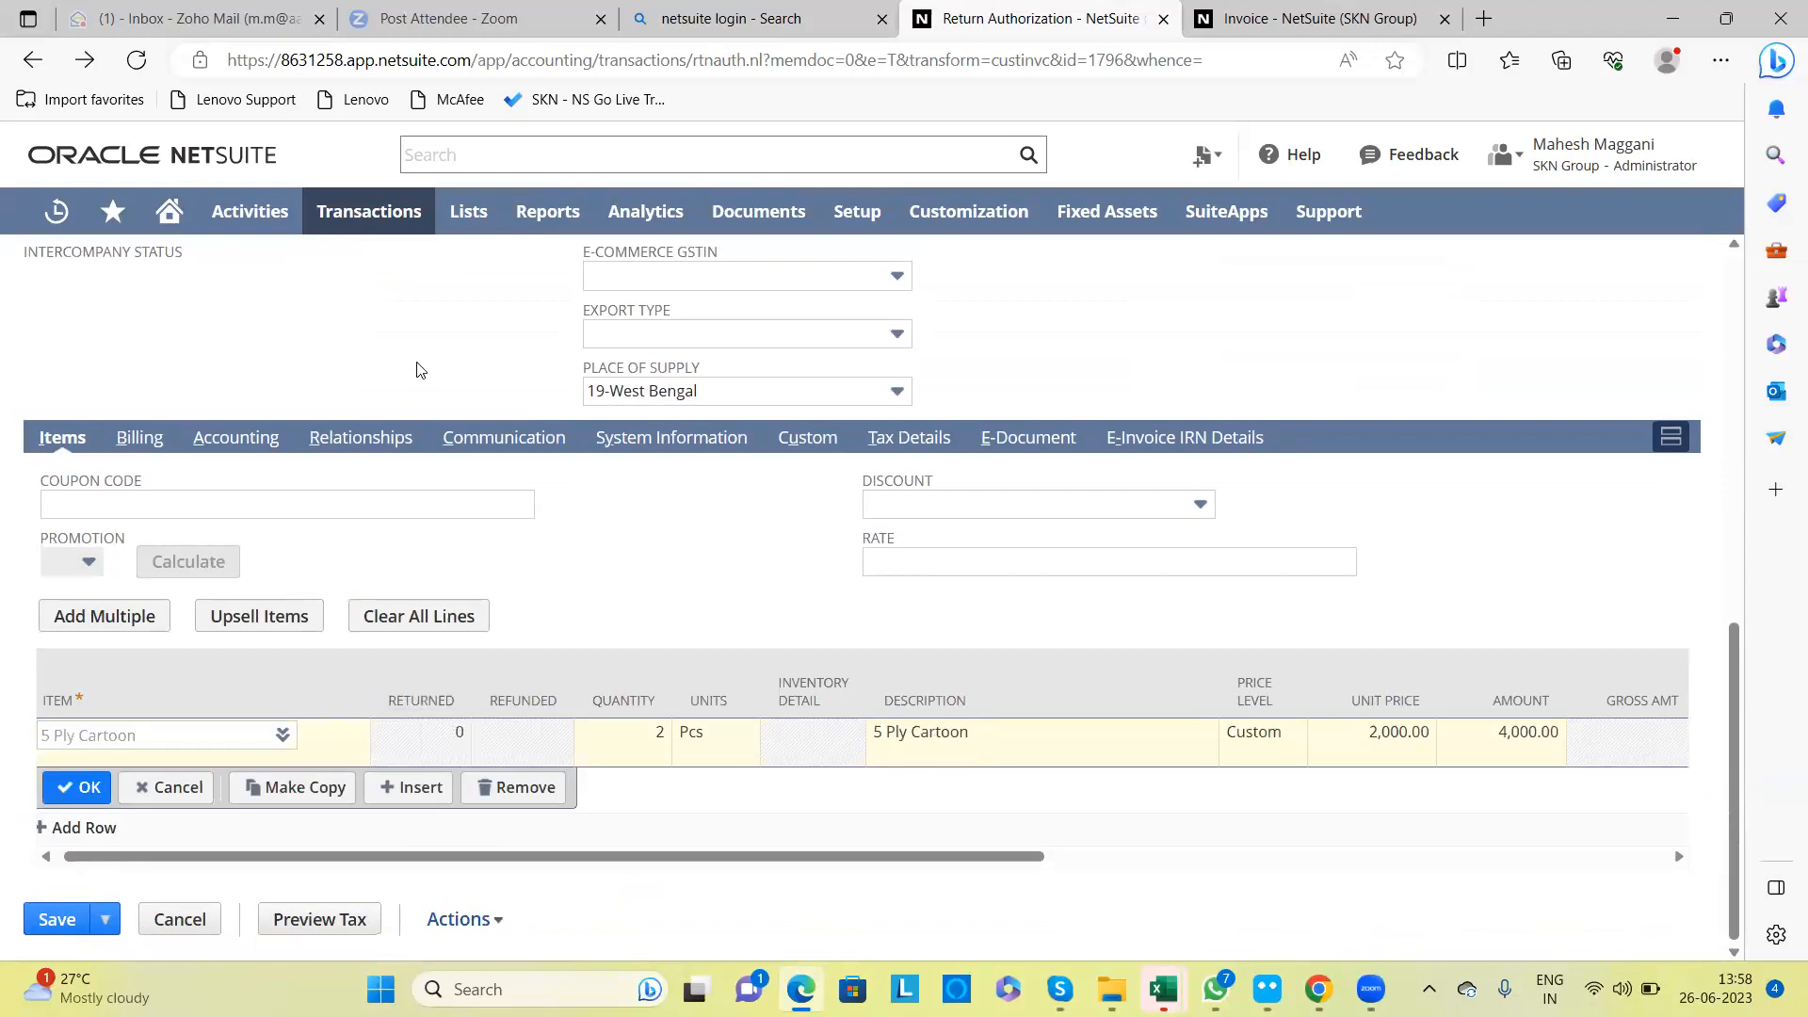
scroll(420, 369, "up", 7)
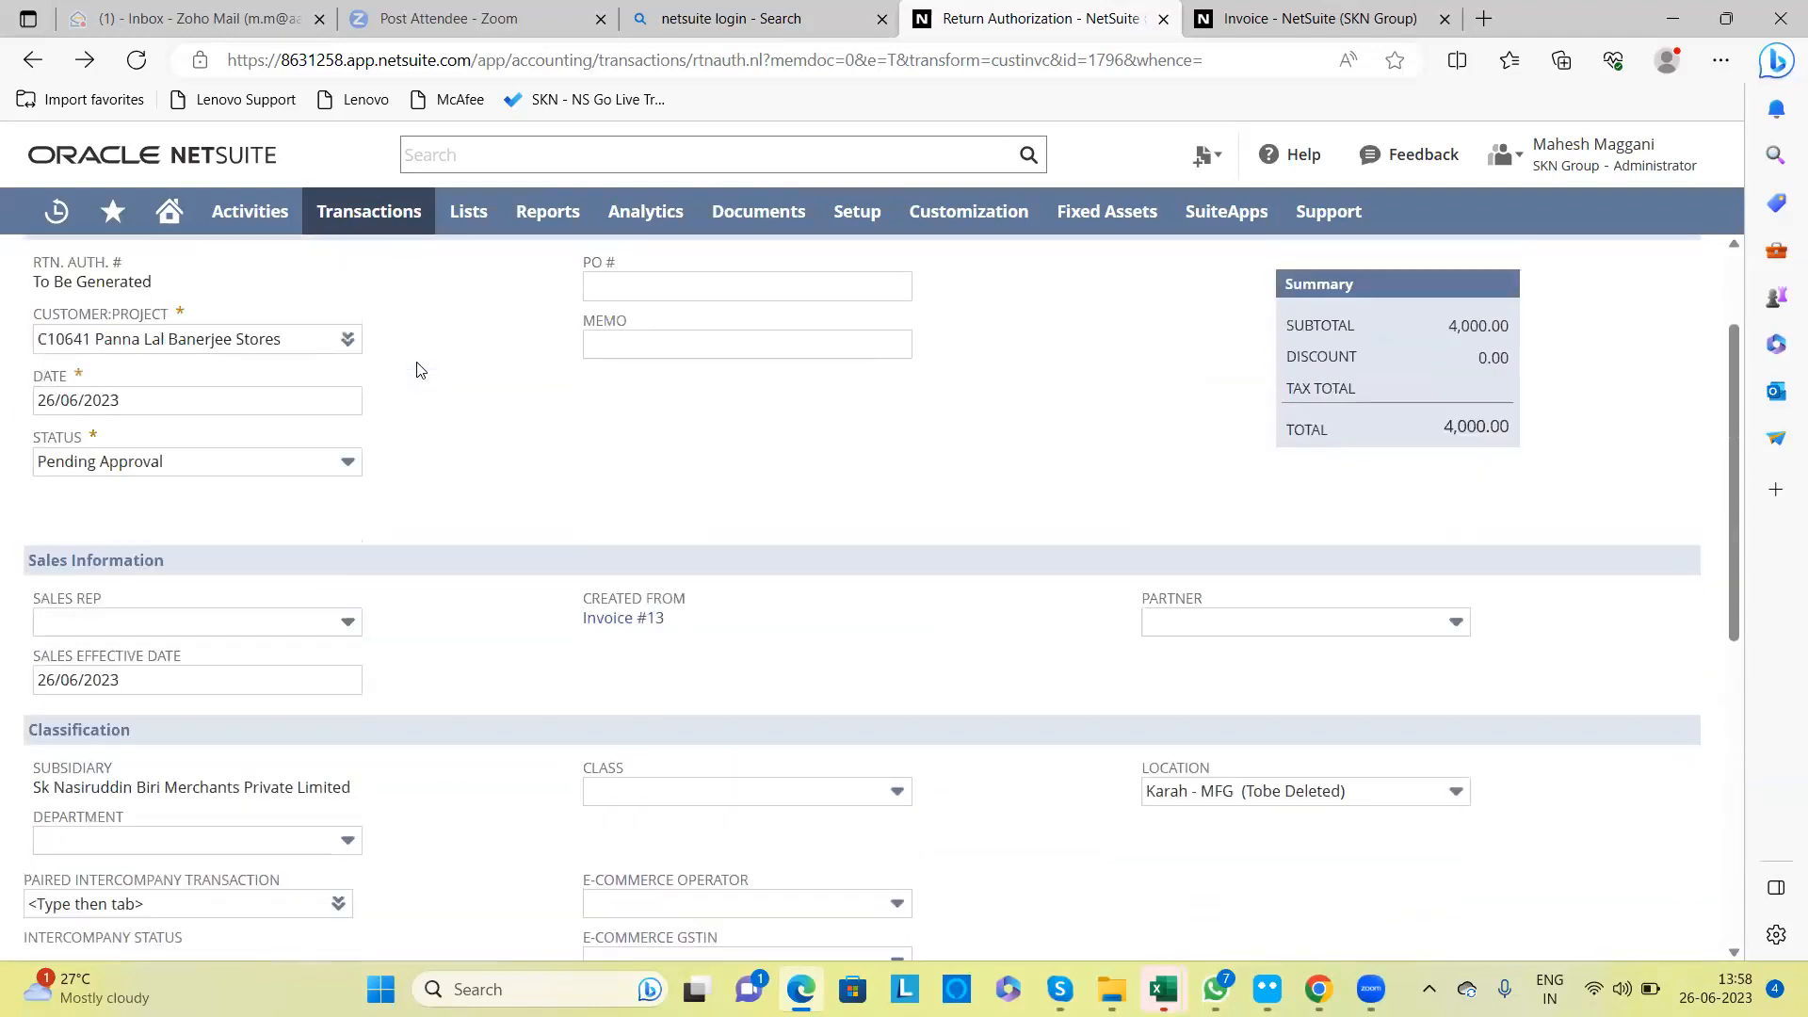
scroll(420, 369, "up", 2)
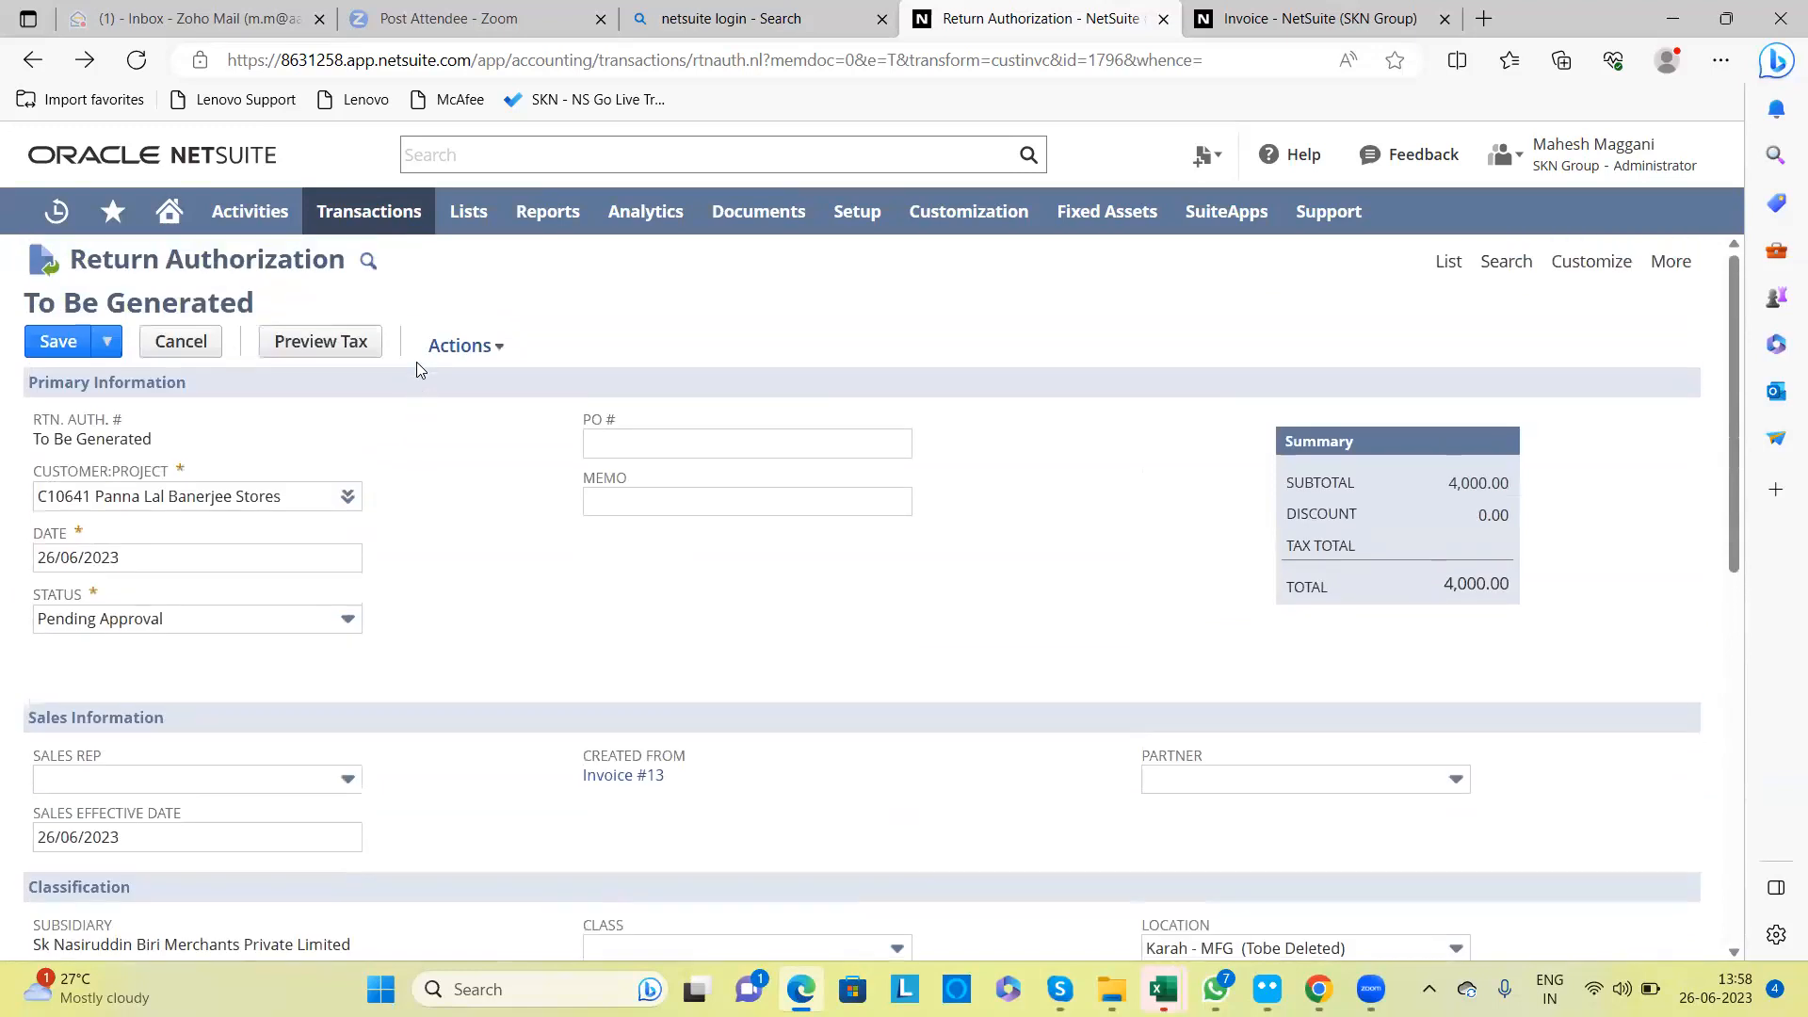
left_click(83, 349)
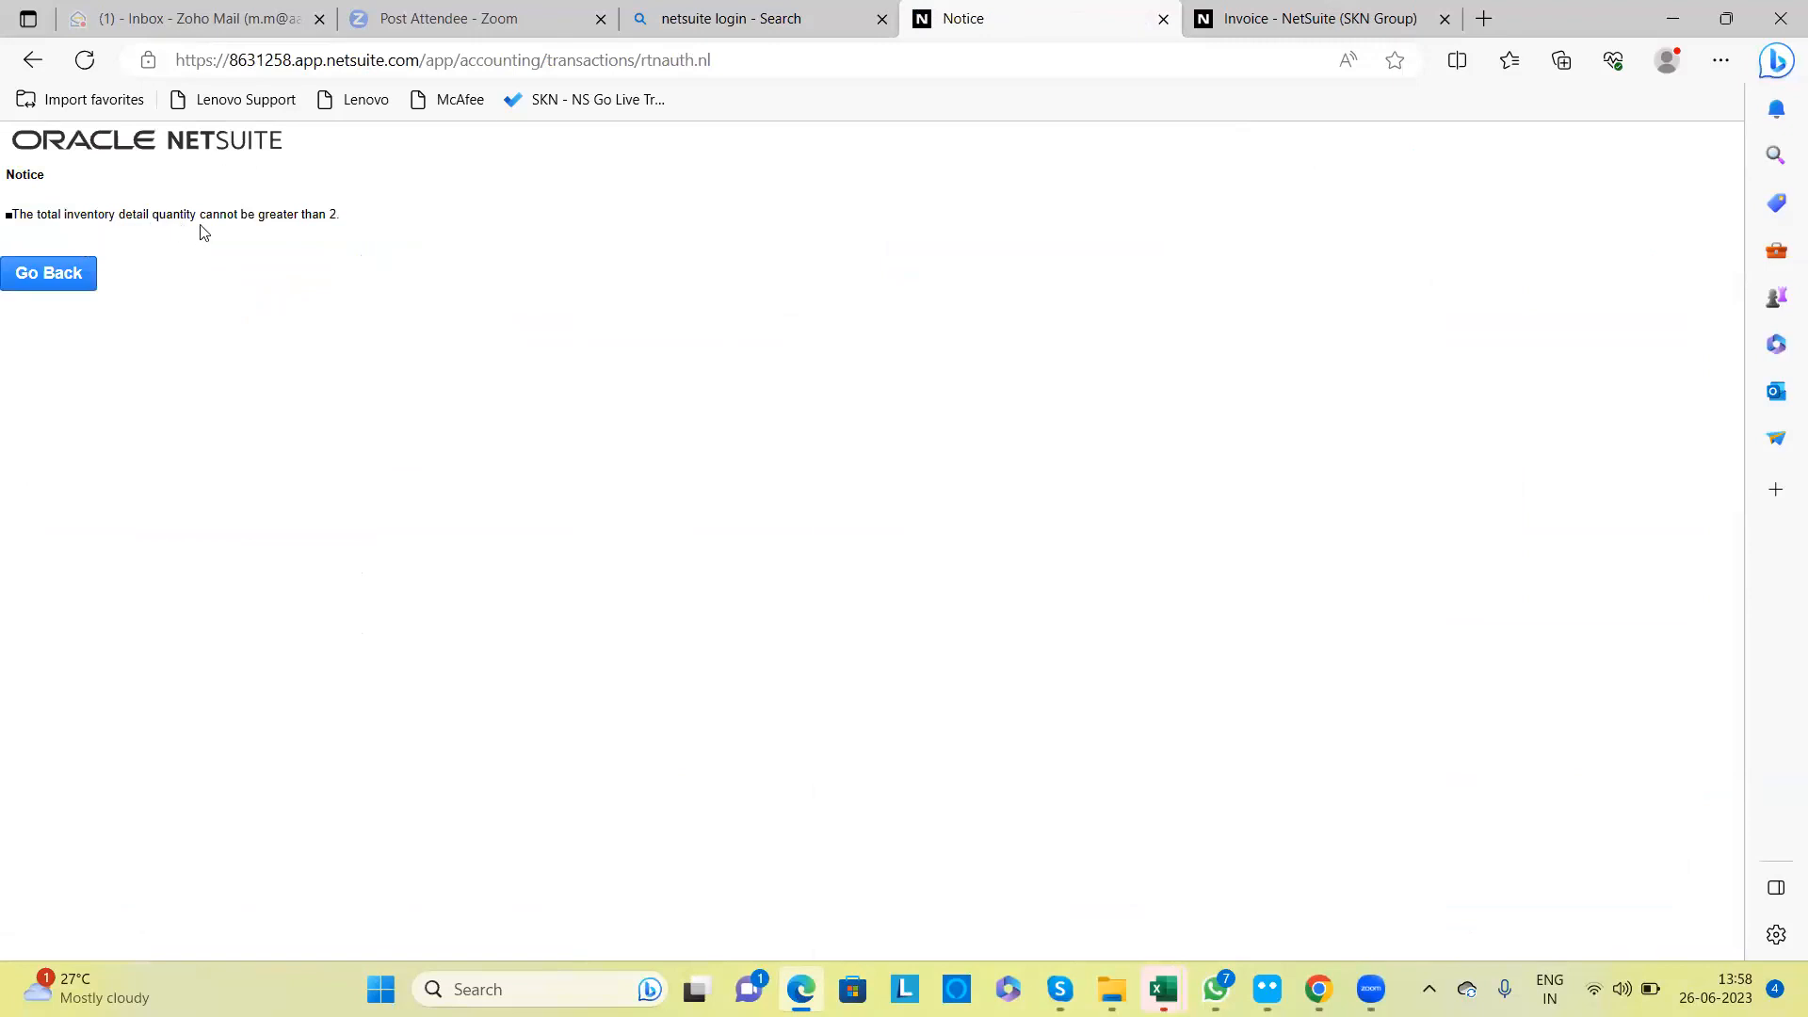
left_click(68, 273)
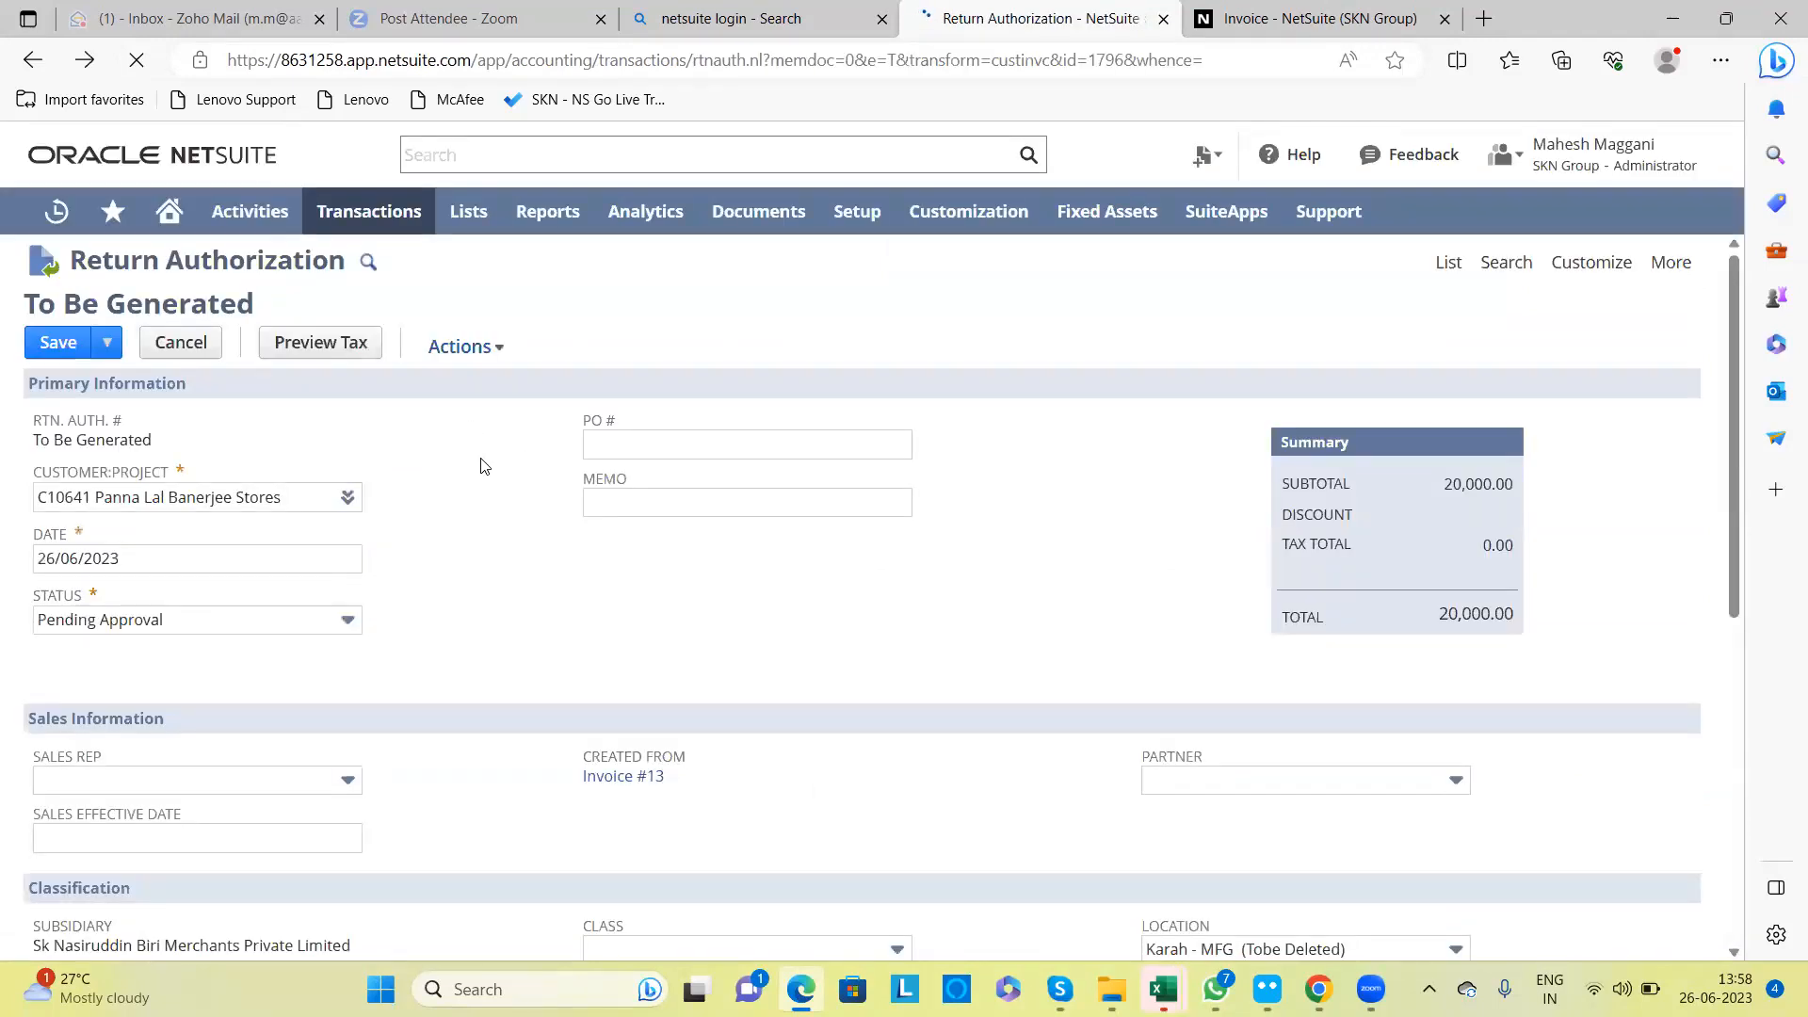
scroll(482, 465, "down", 5)
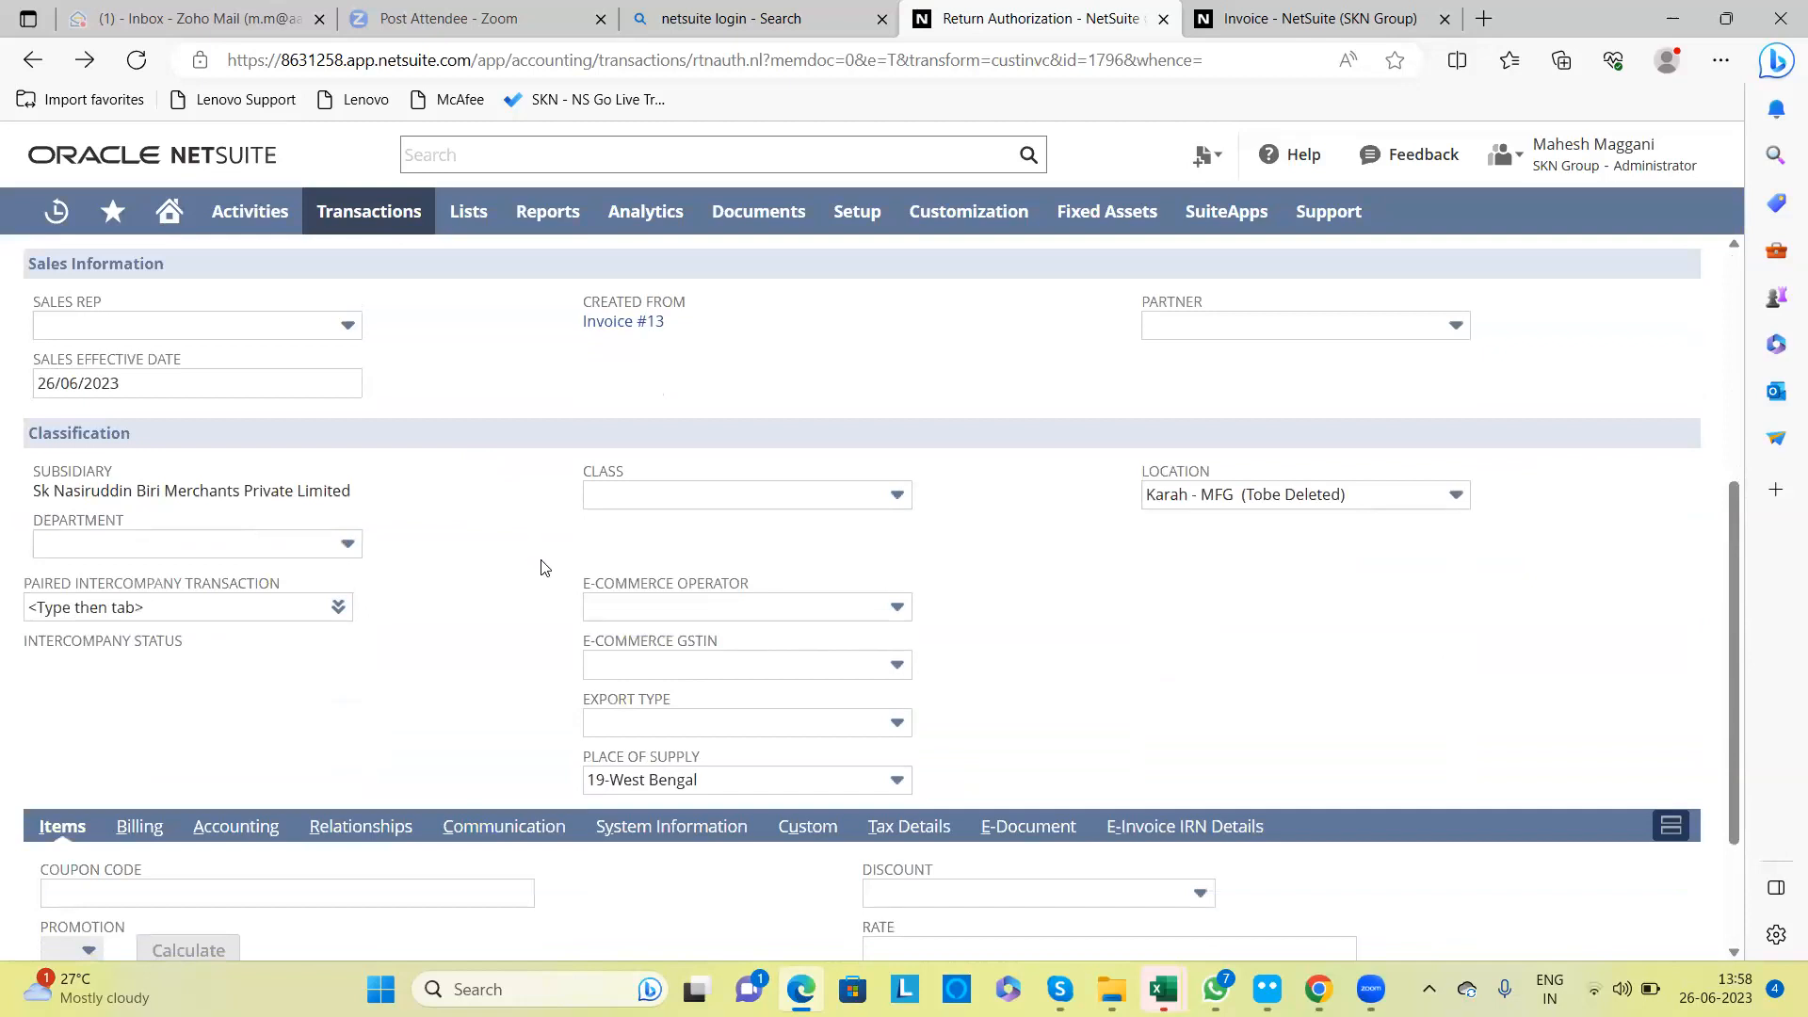
scroll(541, 567, "down", 4)
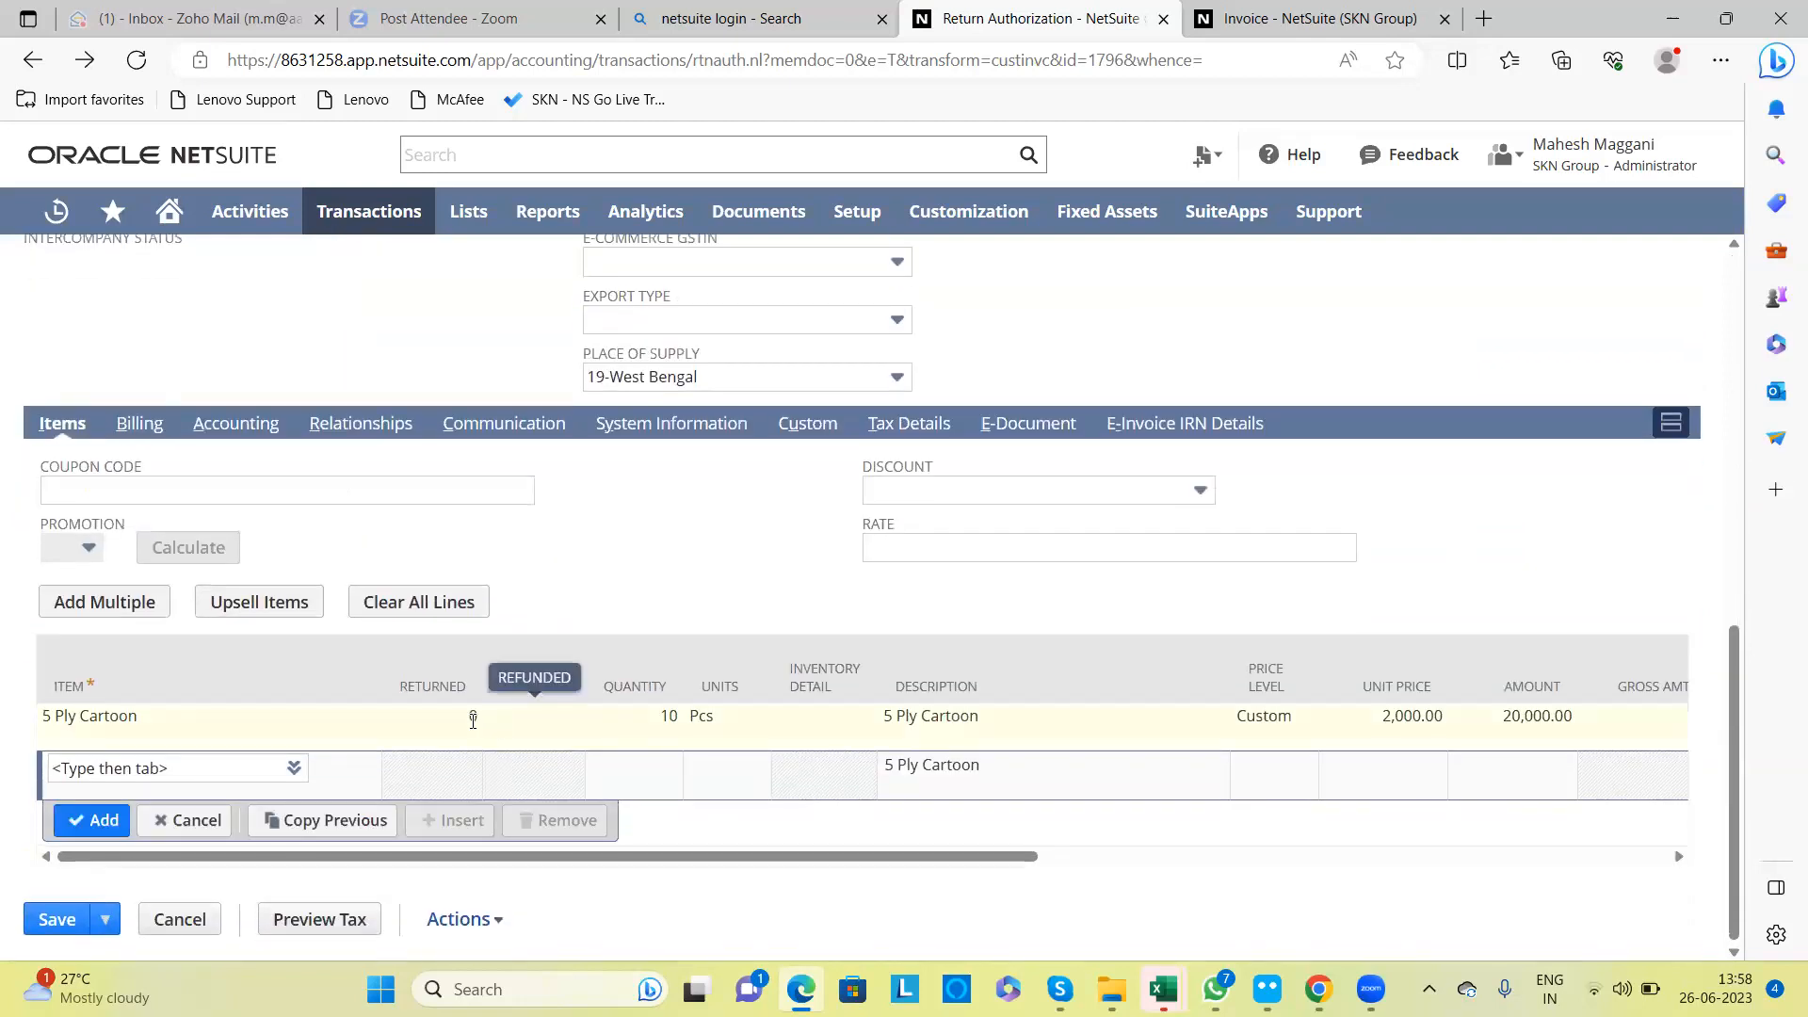
left_click(473, 720)
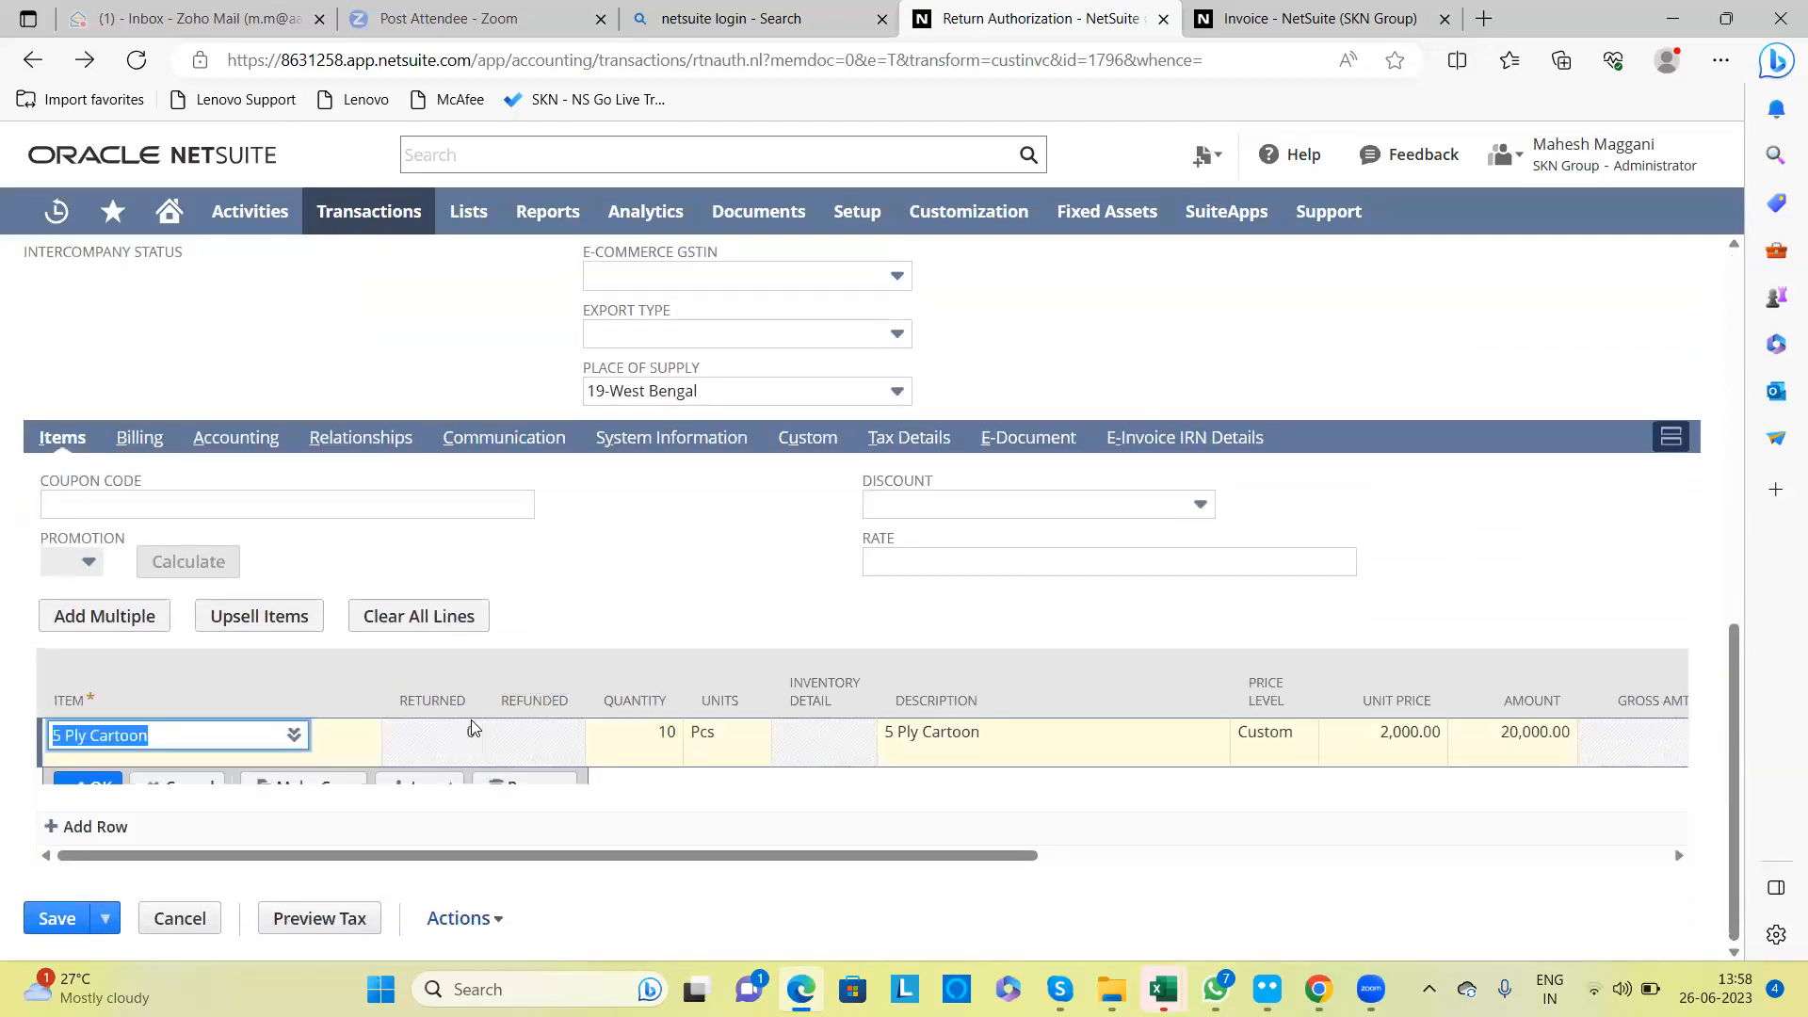
left_click(660, 736)
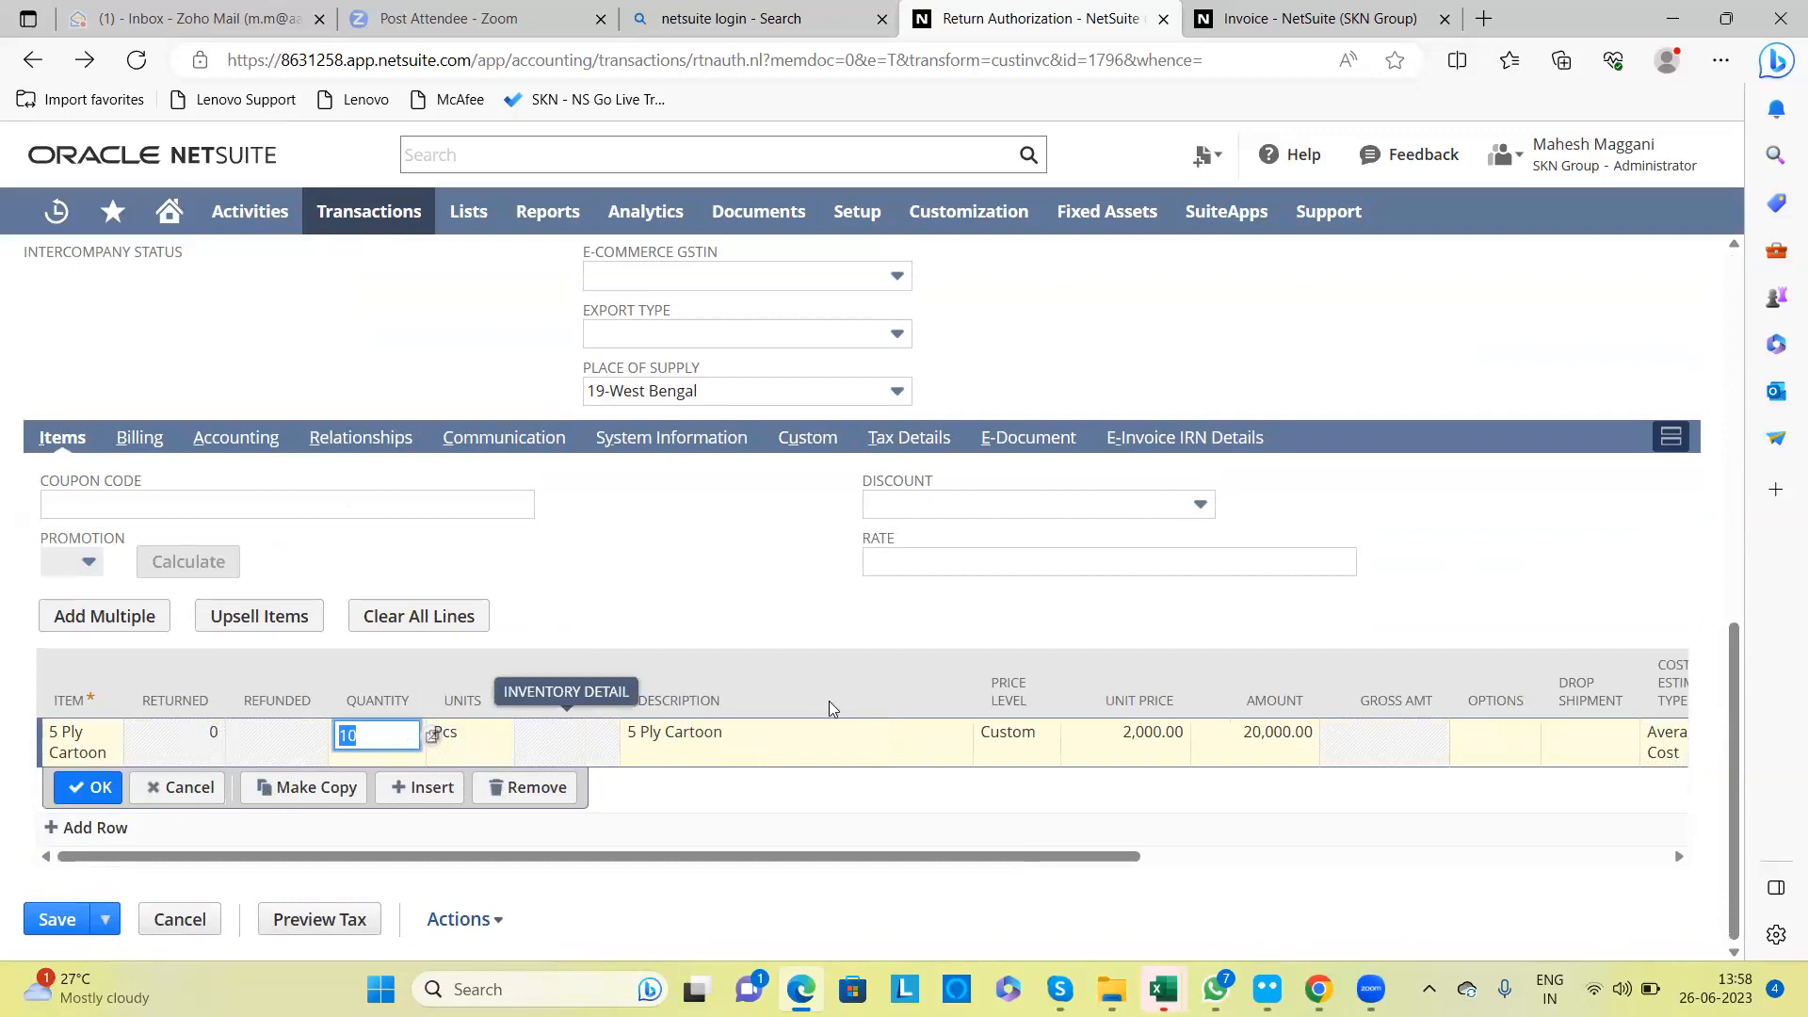
left_click(778, 639)
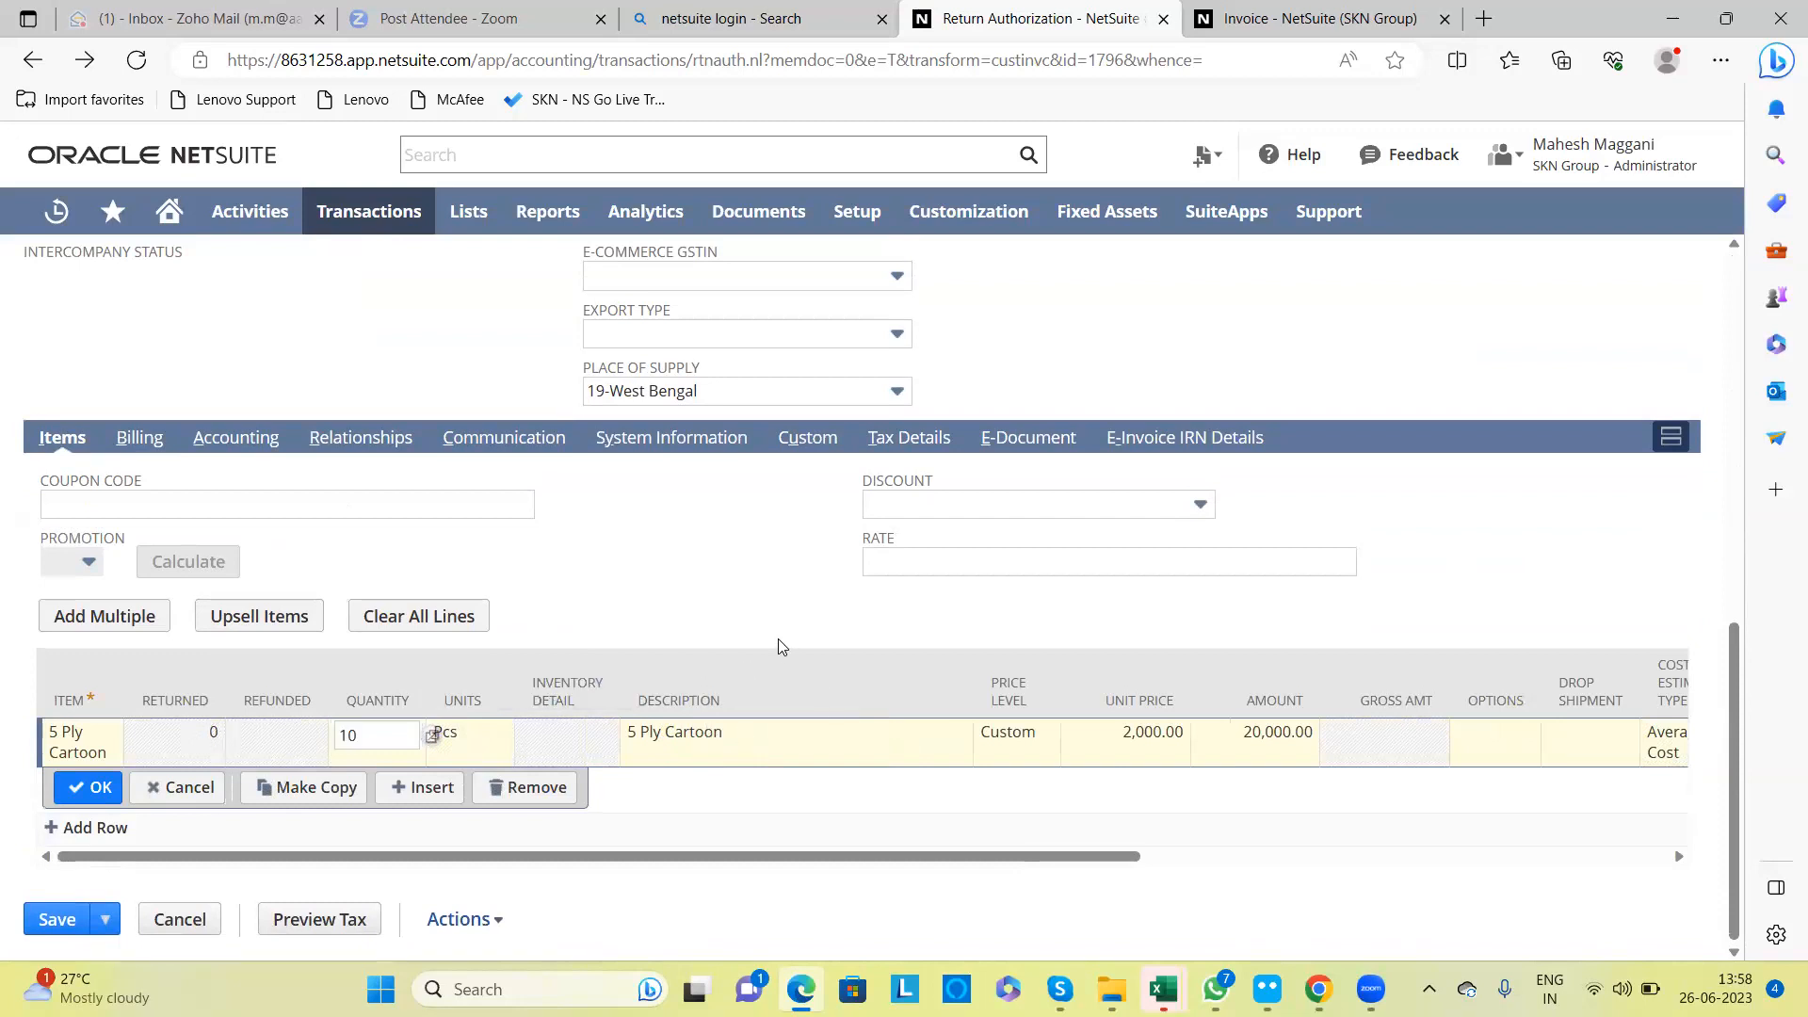
left_click_drag(657, 864, 224, 748)
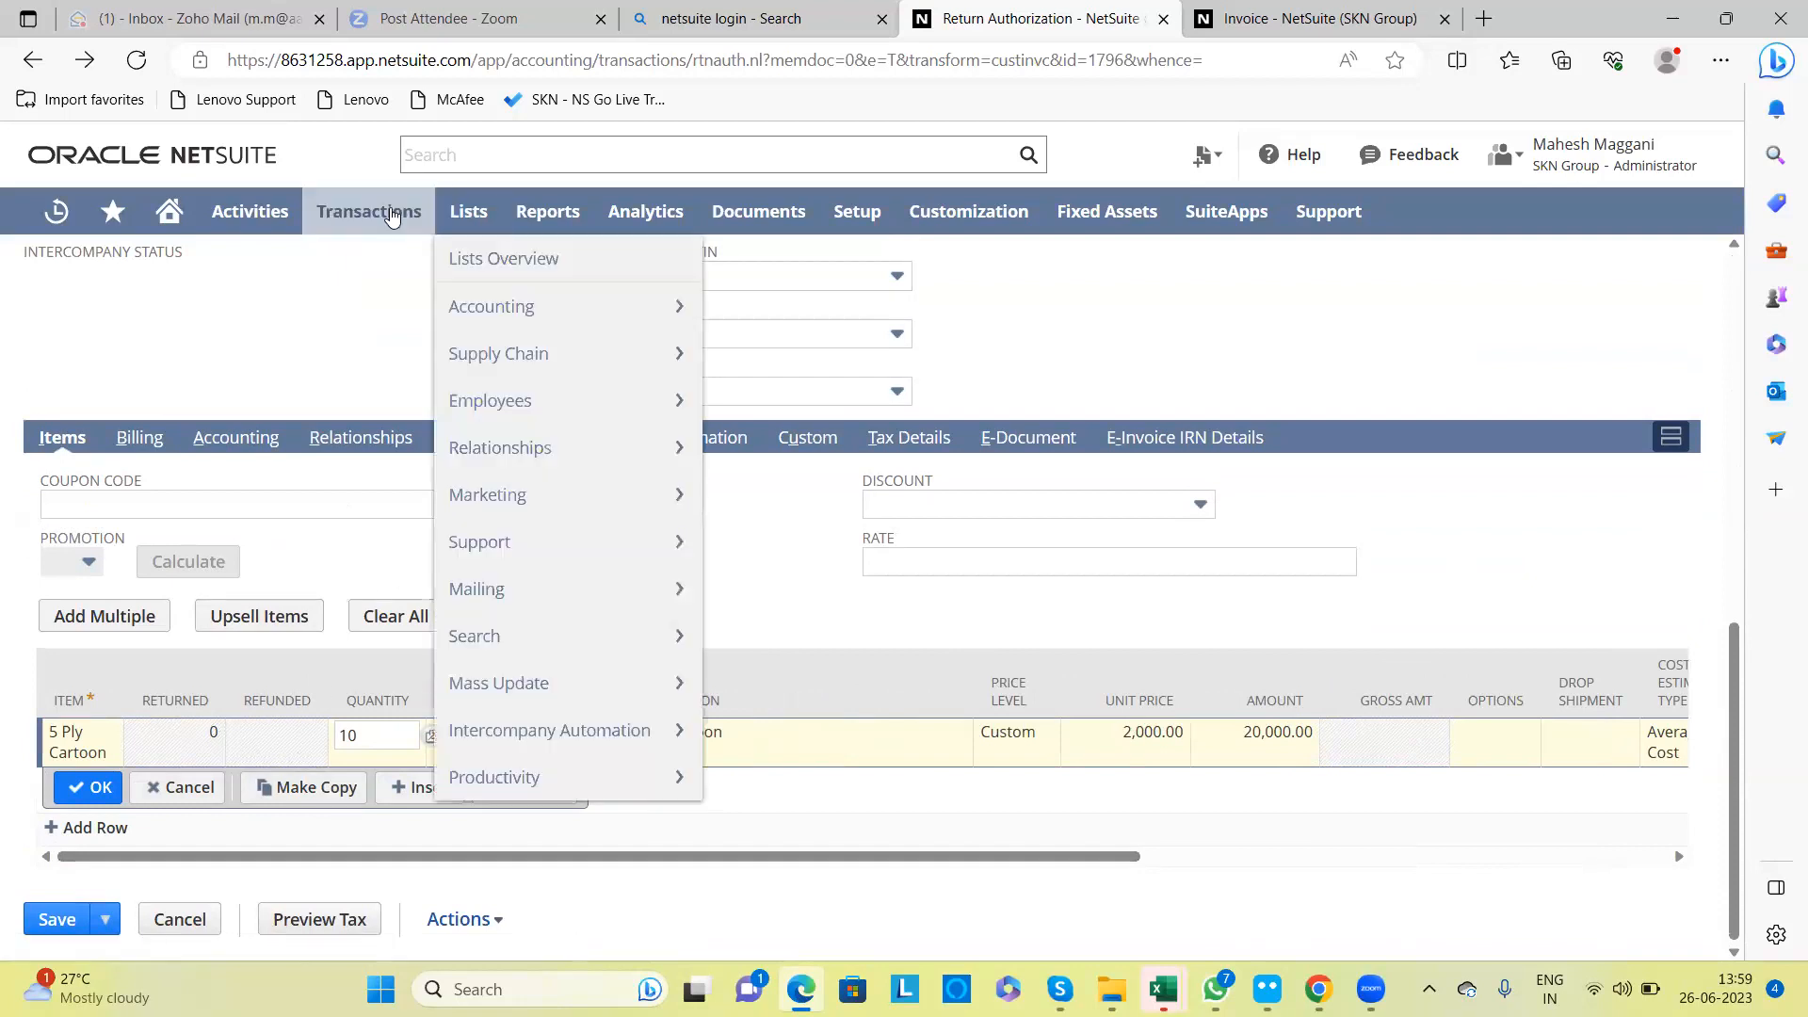
Step: Discard the unsaved return authorization and start a new one from invoice 13
left_click(1163, 19)
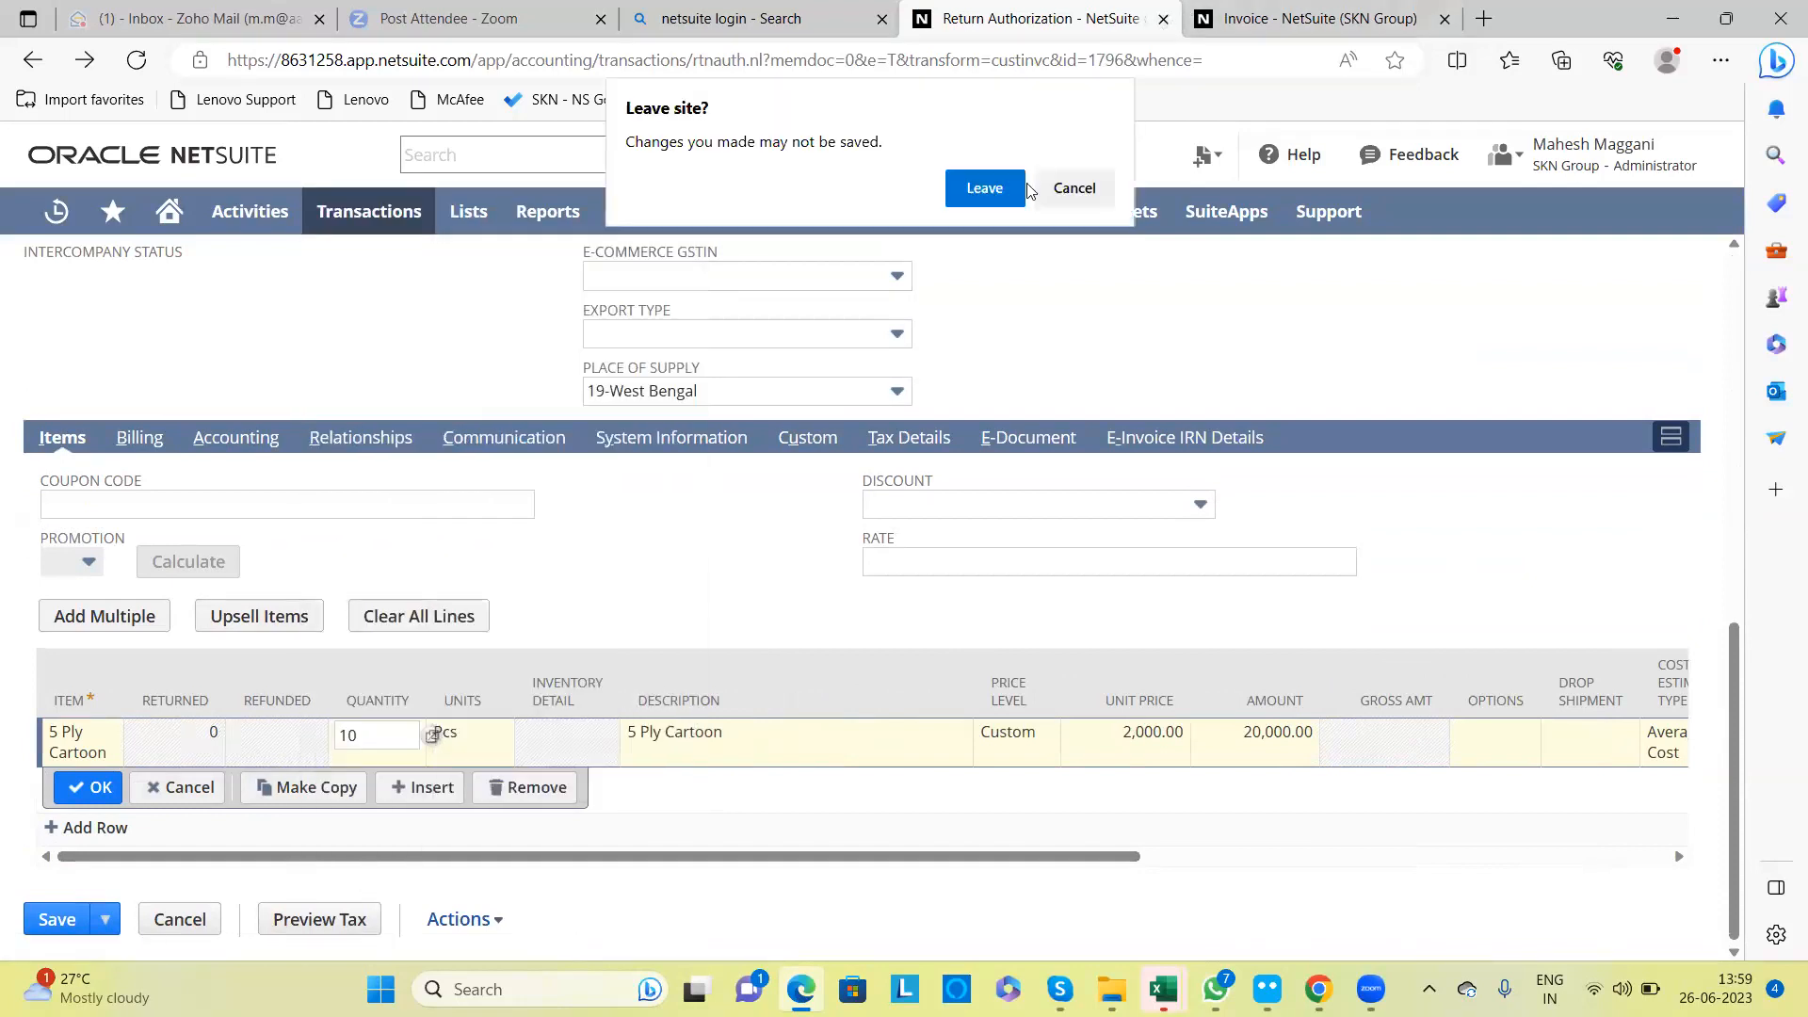
left_click(996, 205)
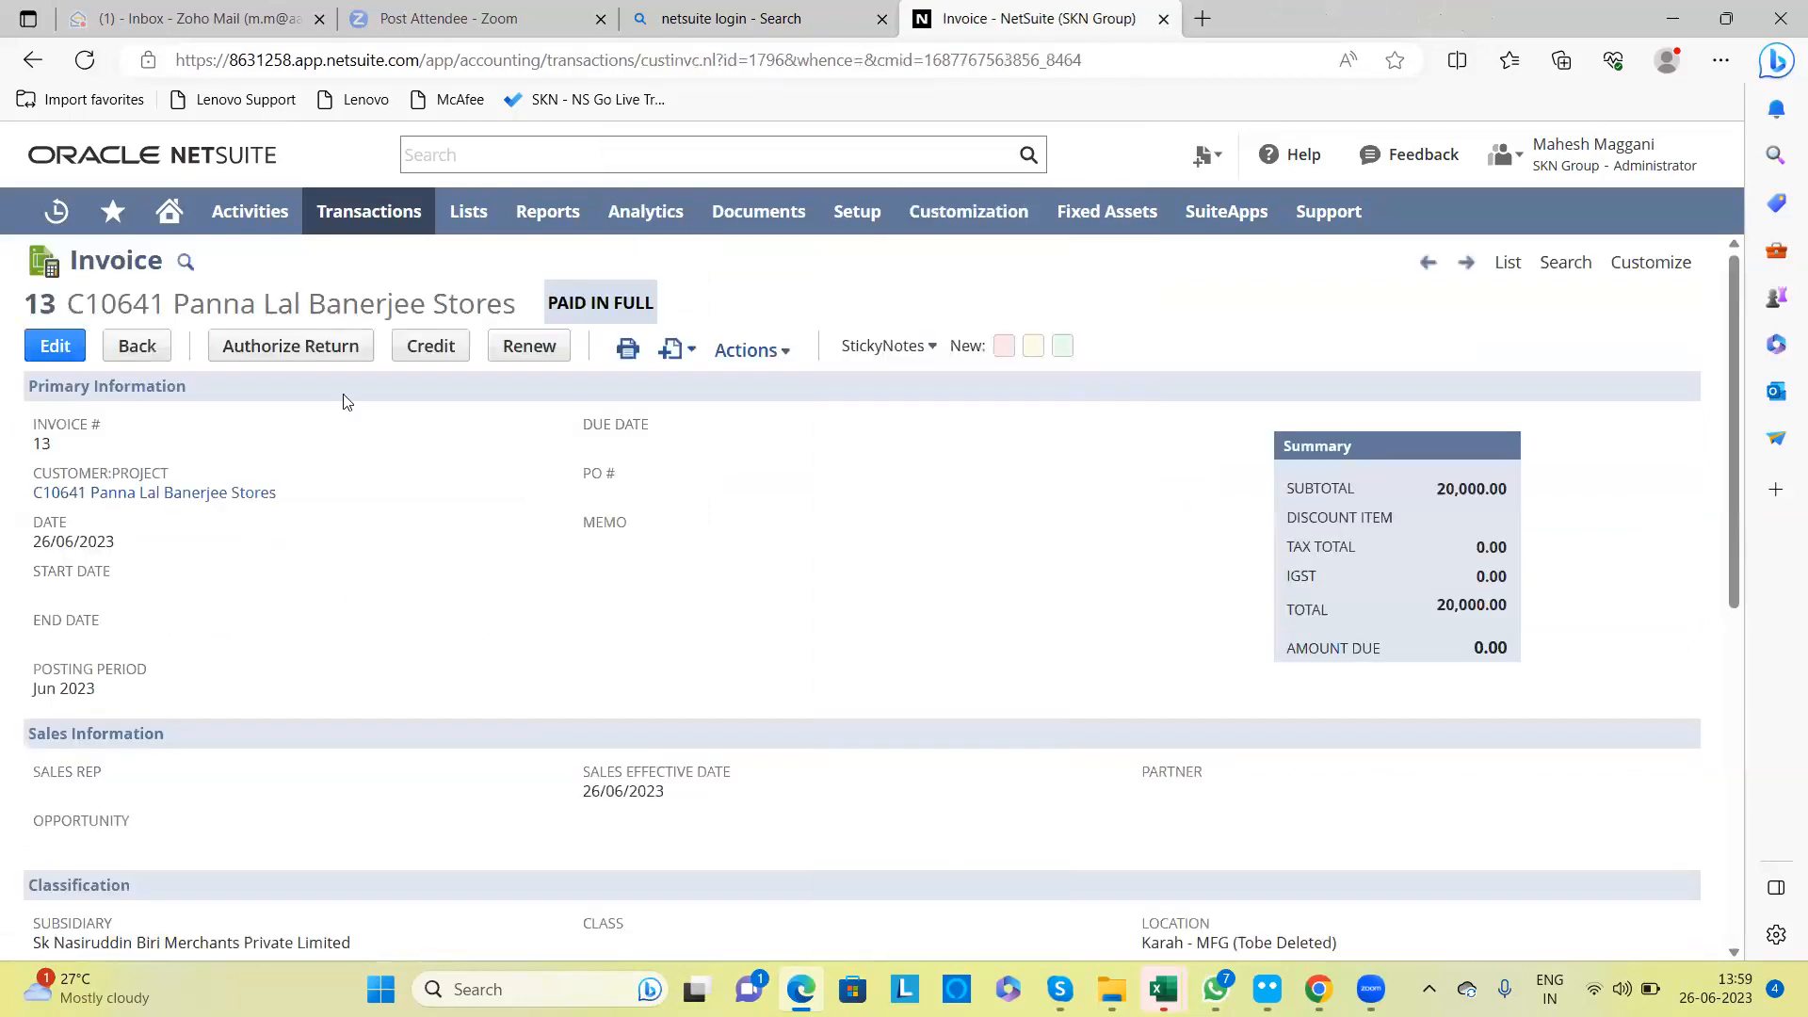
left_click(285, 345)
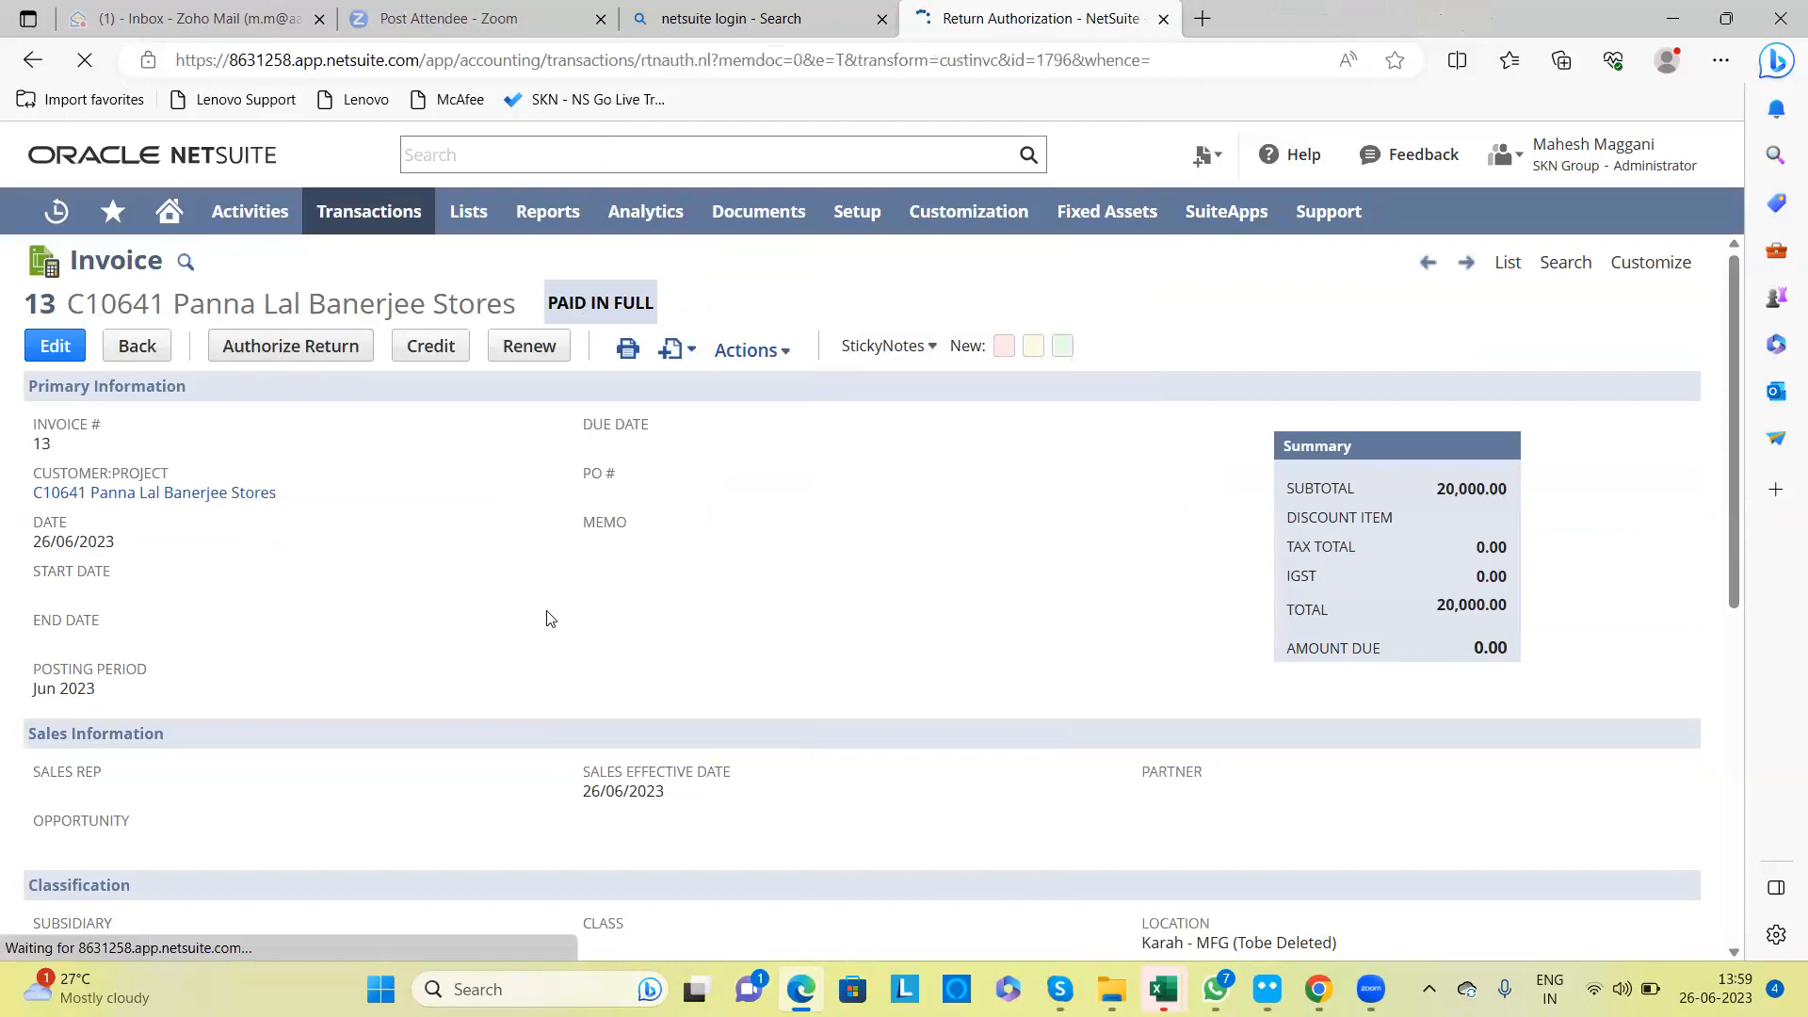
Step: Set the quantity of the 5 Ply Cartoon line to 2 on the new return authorization and accept the line
scroll(551, 619, "down", 4)
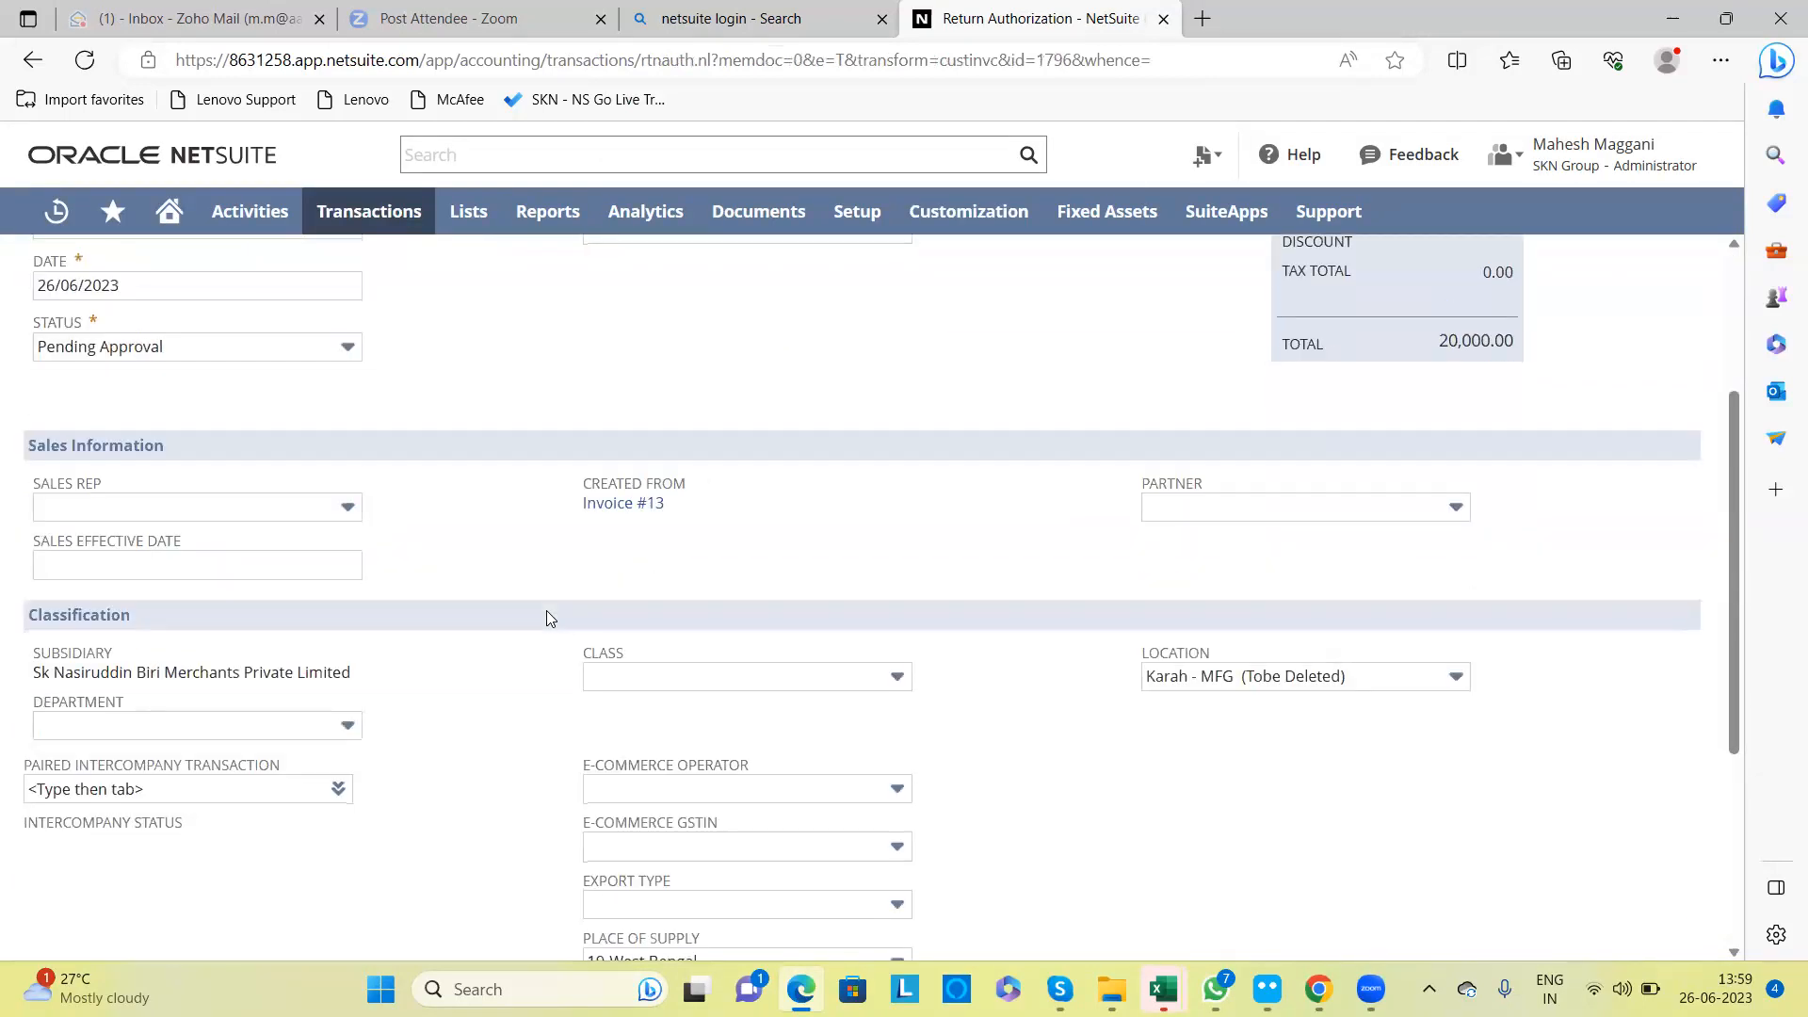
scroll(551, 619, "down", 2)
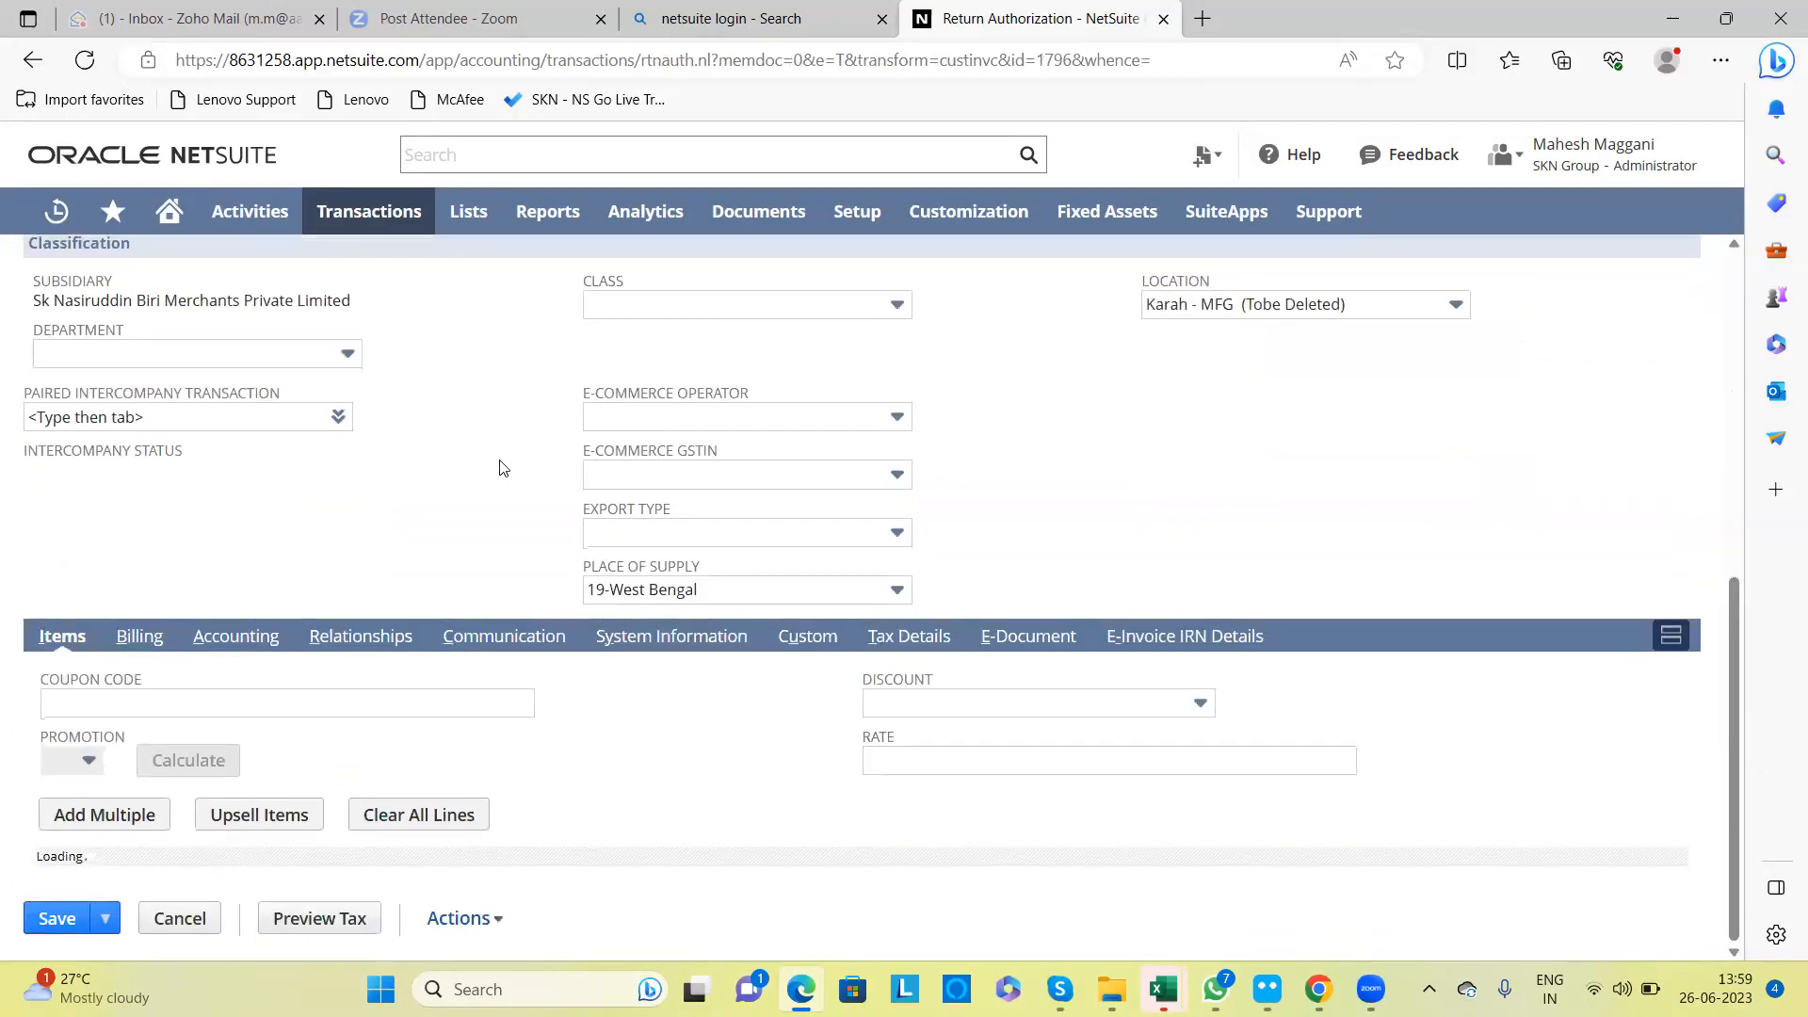
scroll(499, 468, "down", 2)
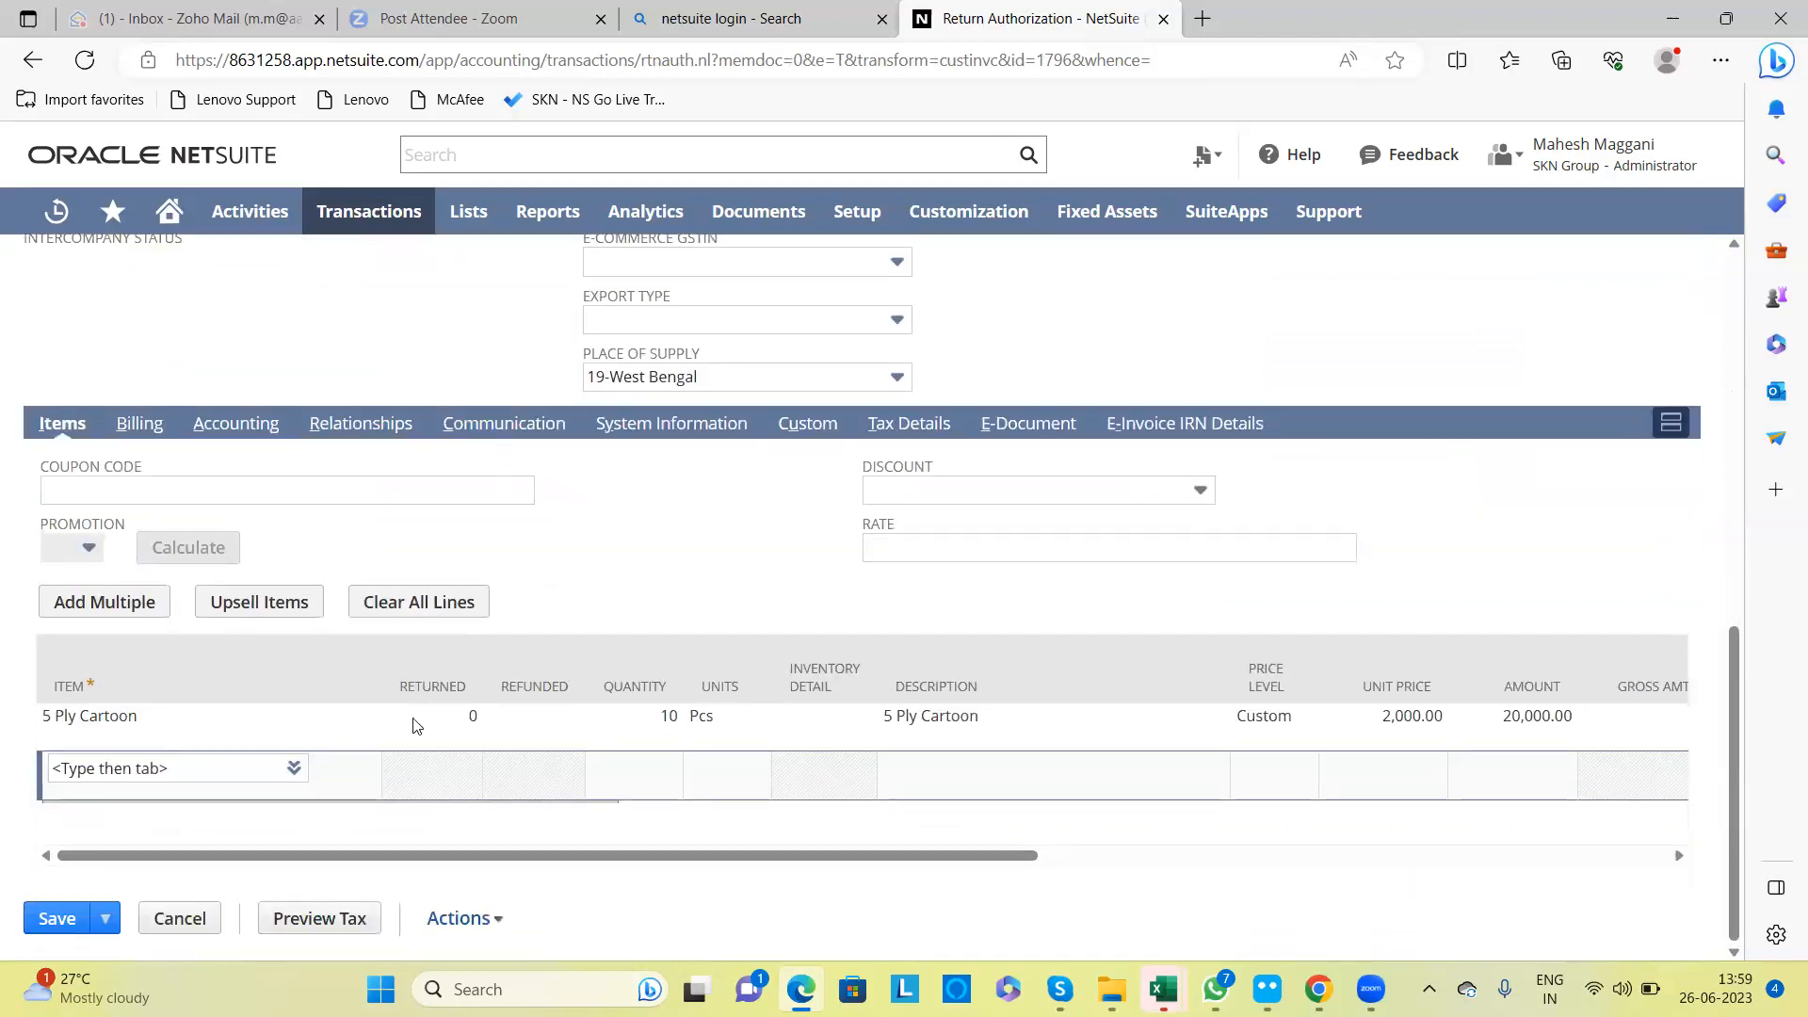
left_click(461, 724)
left_click(645, 744)
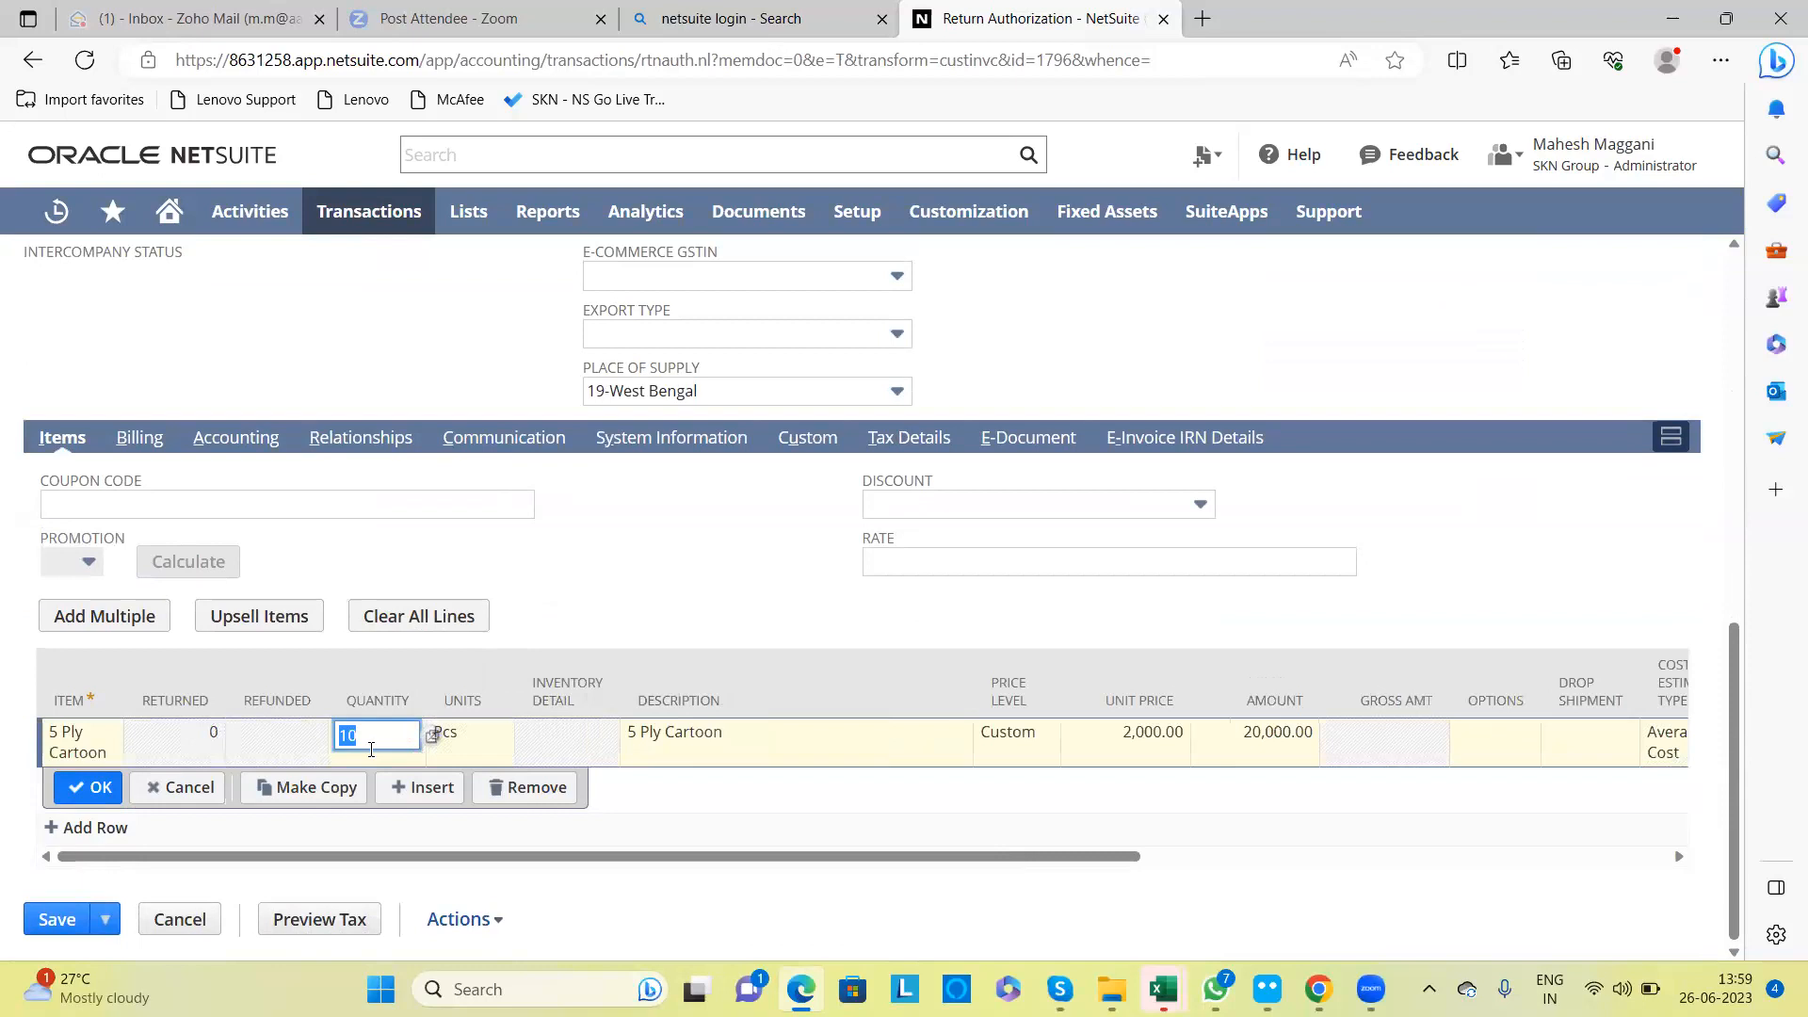
type("2")
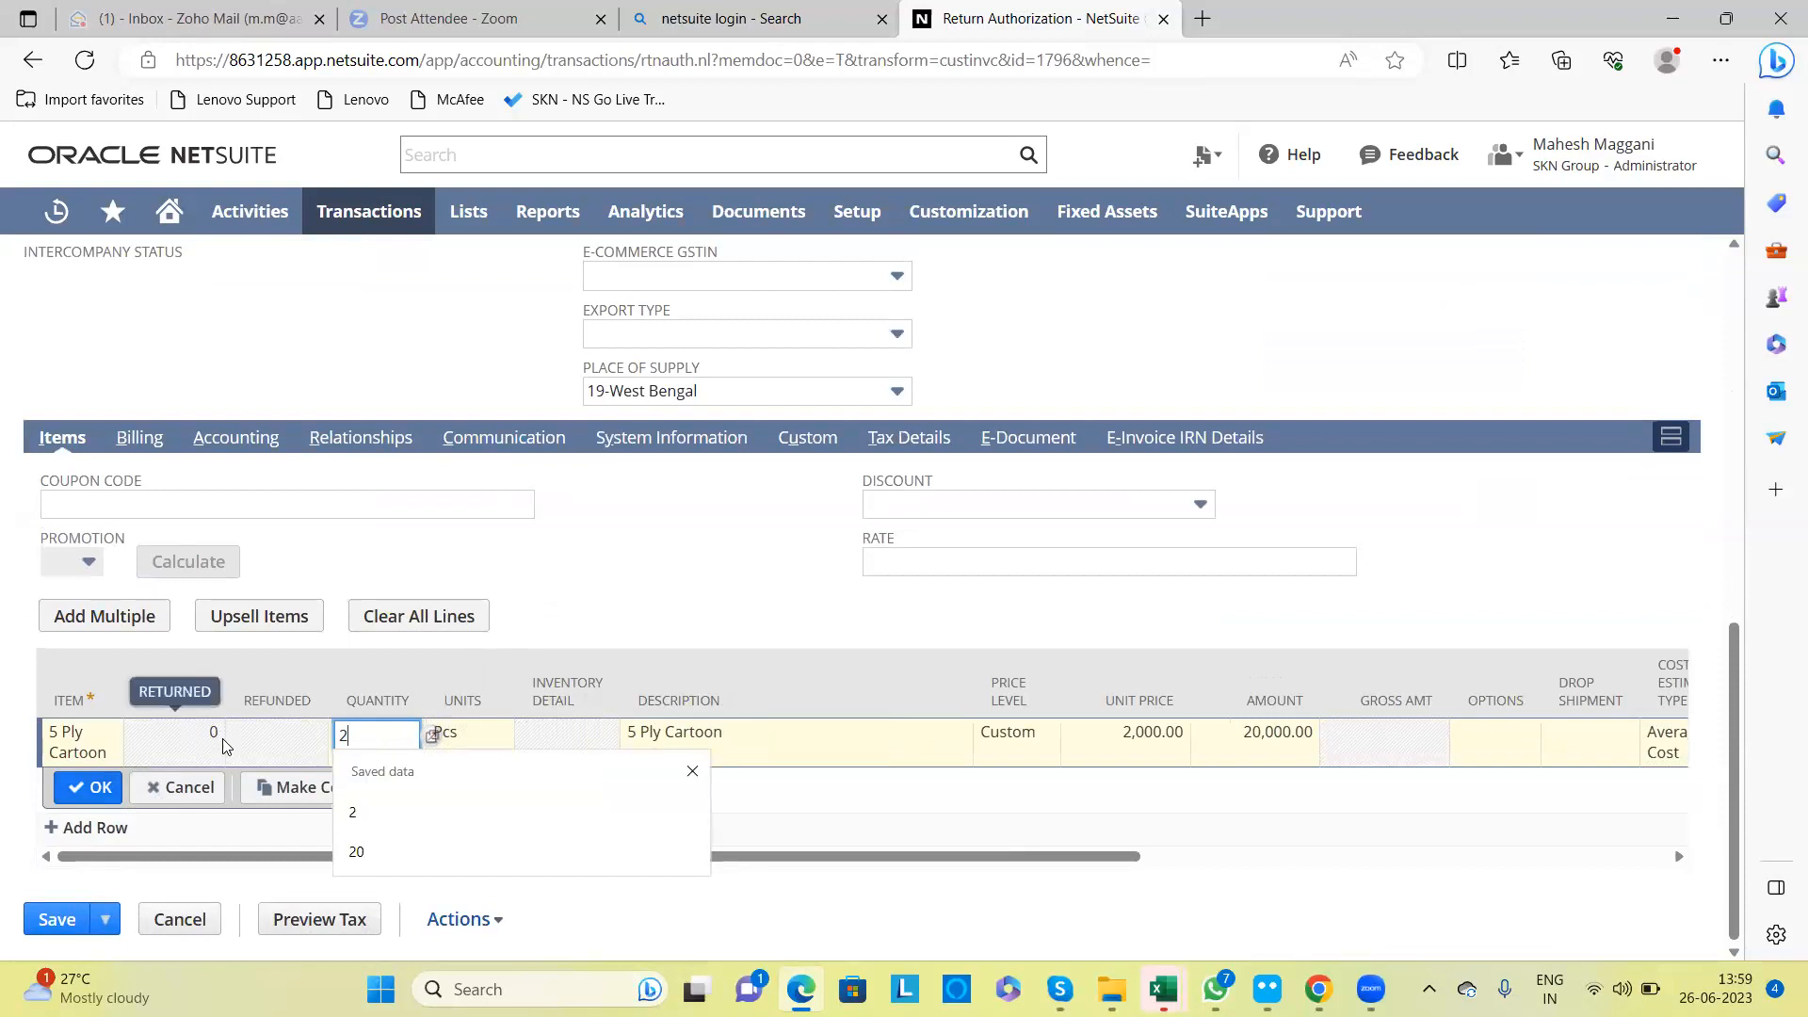
left_click(434, 741)
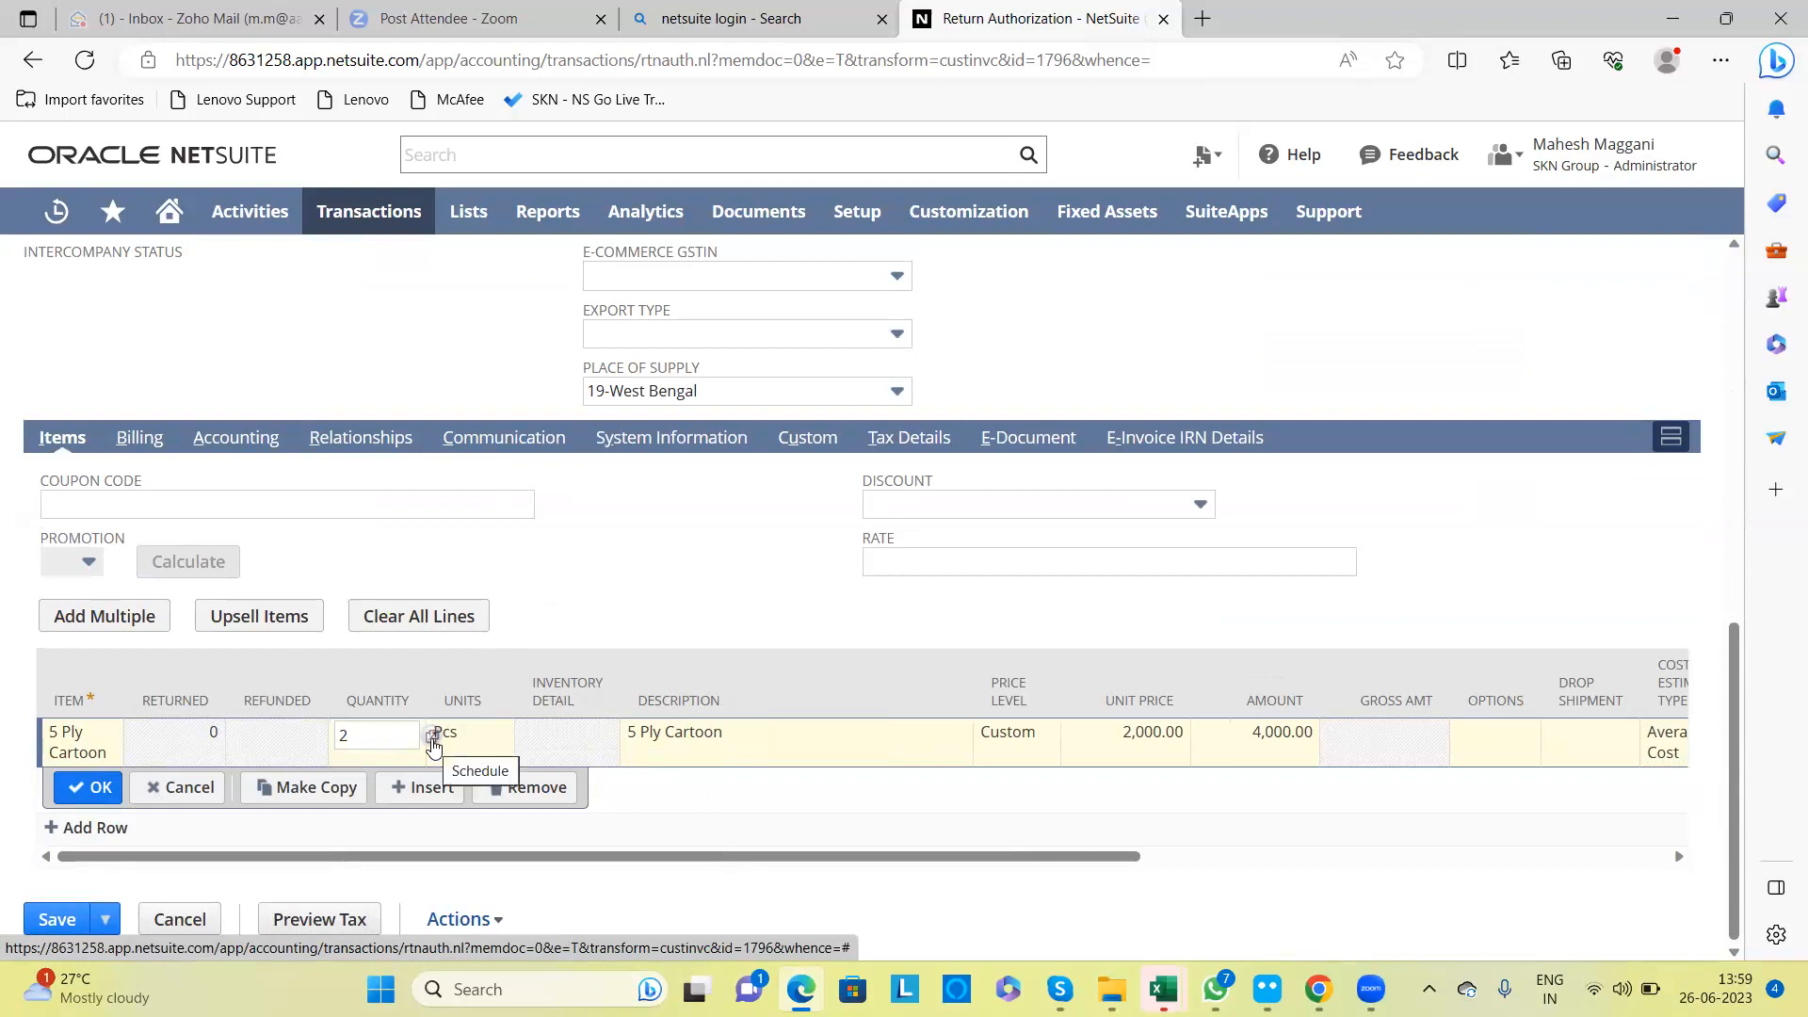
left_click(376, 737)
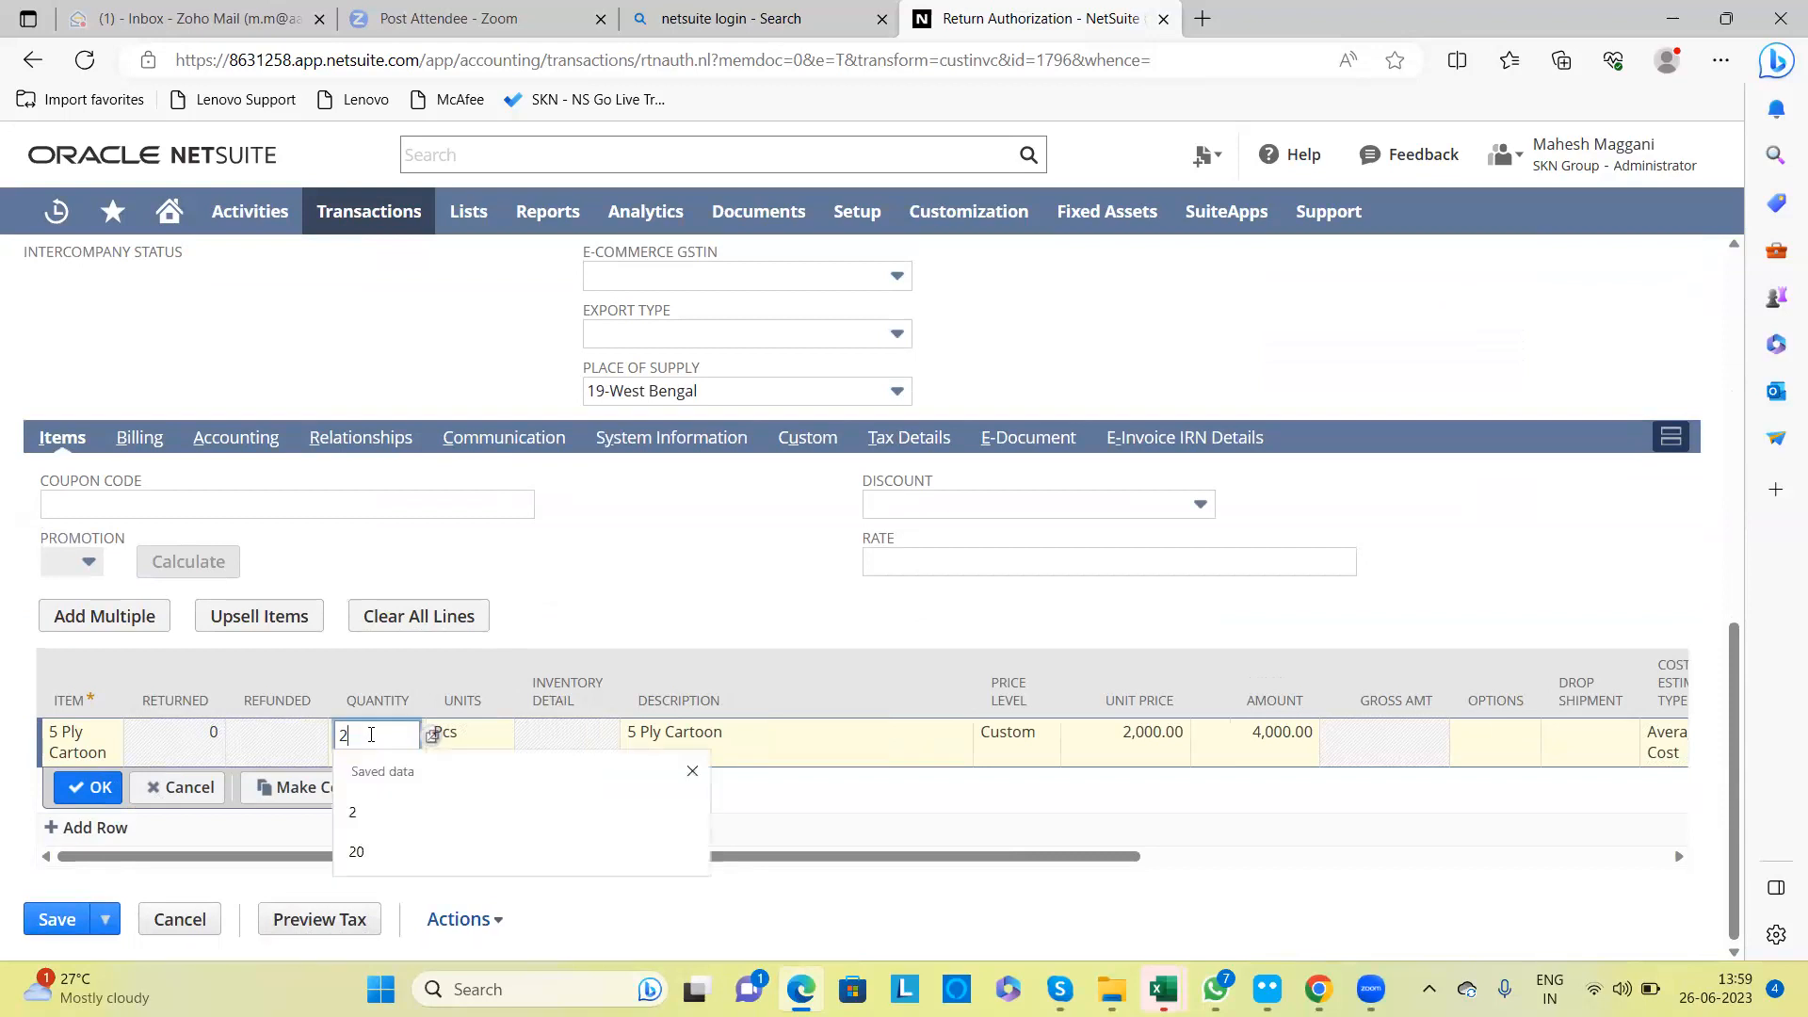
left_click(371, 810)
key("Tab")
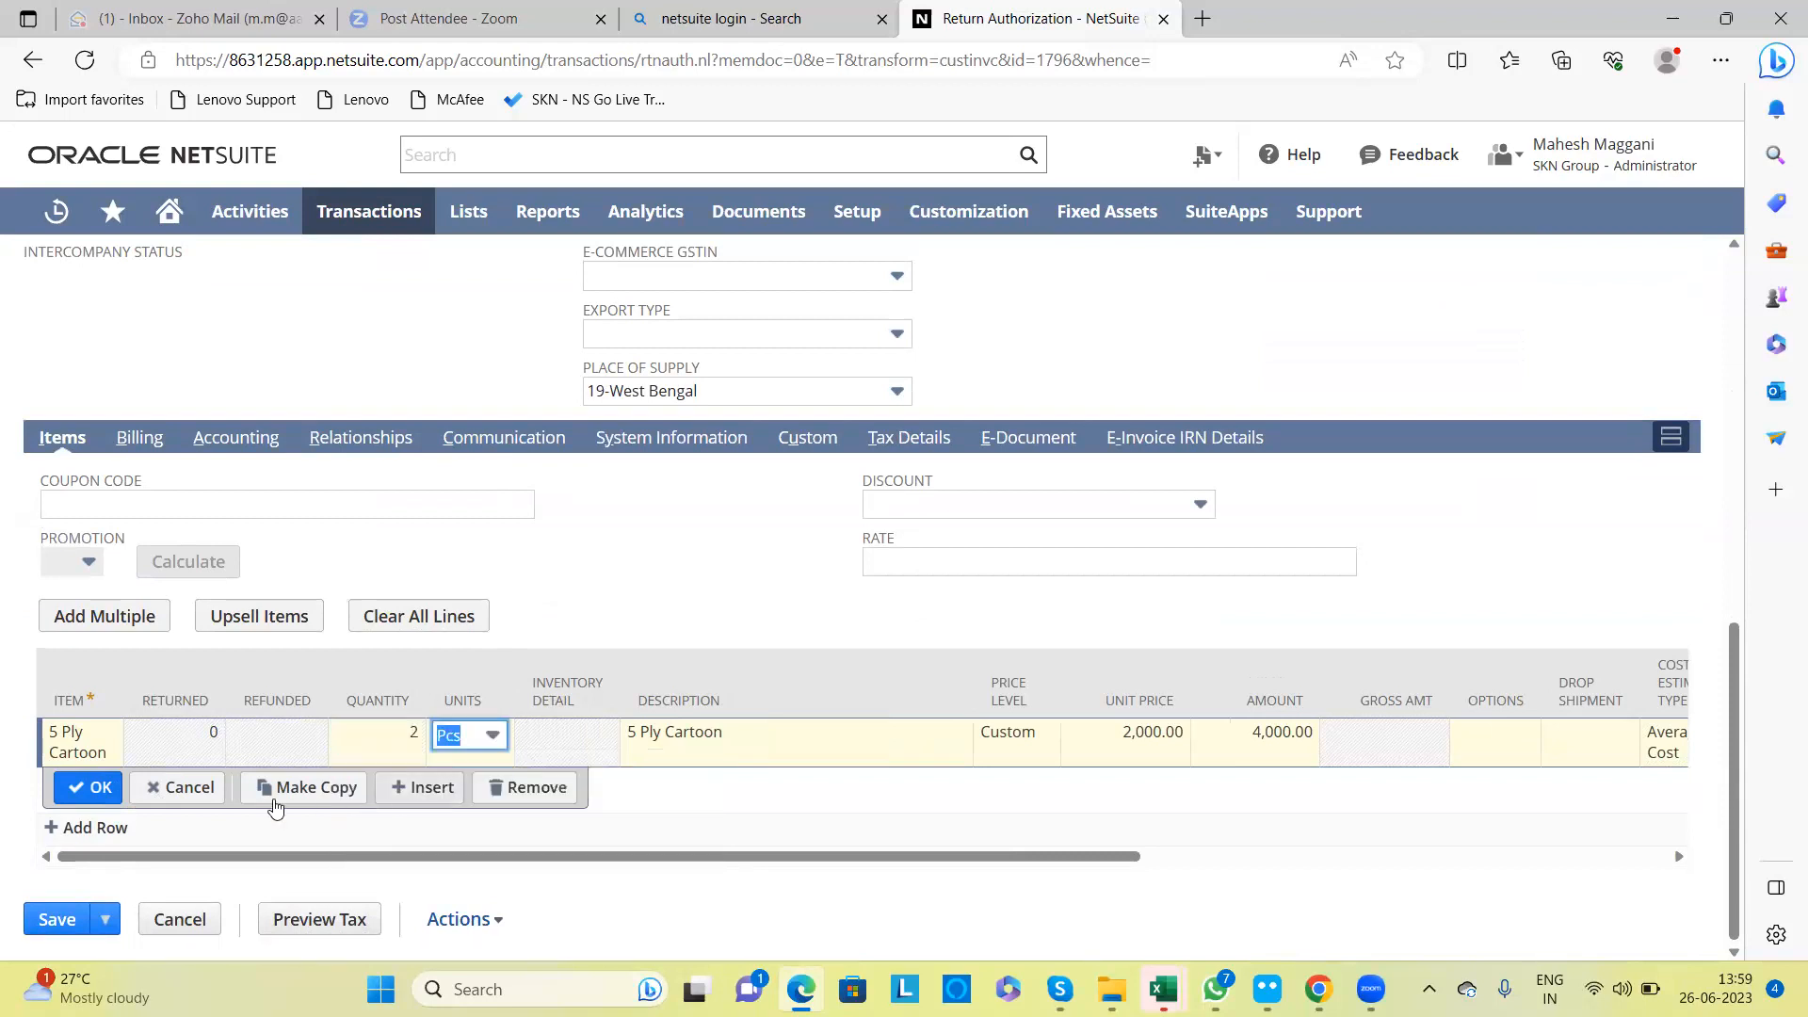
left_click(83, 789)
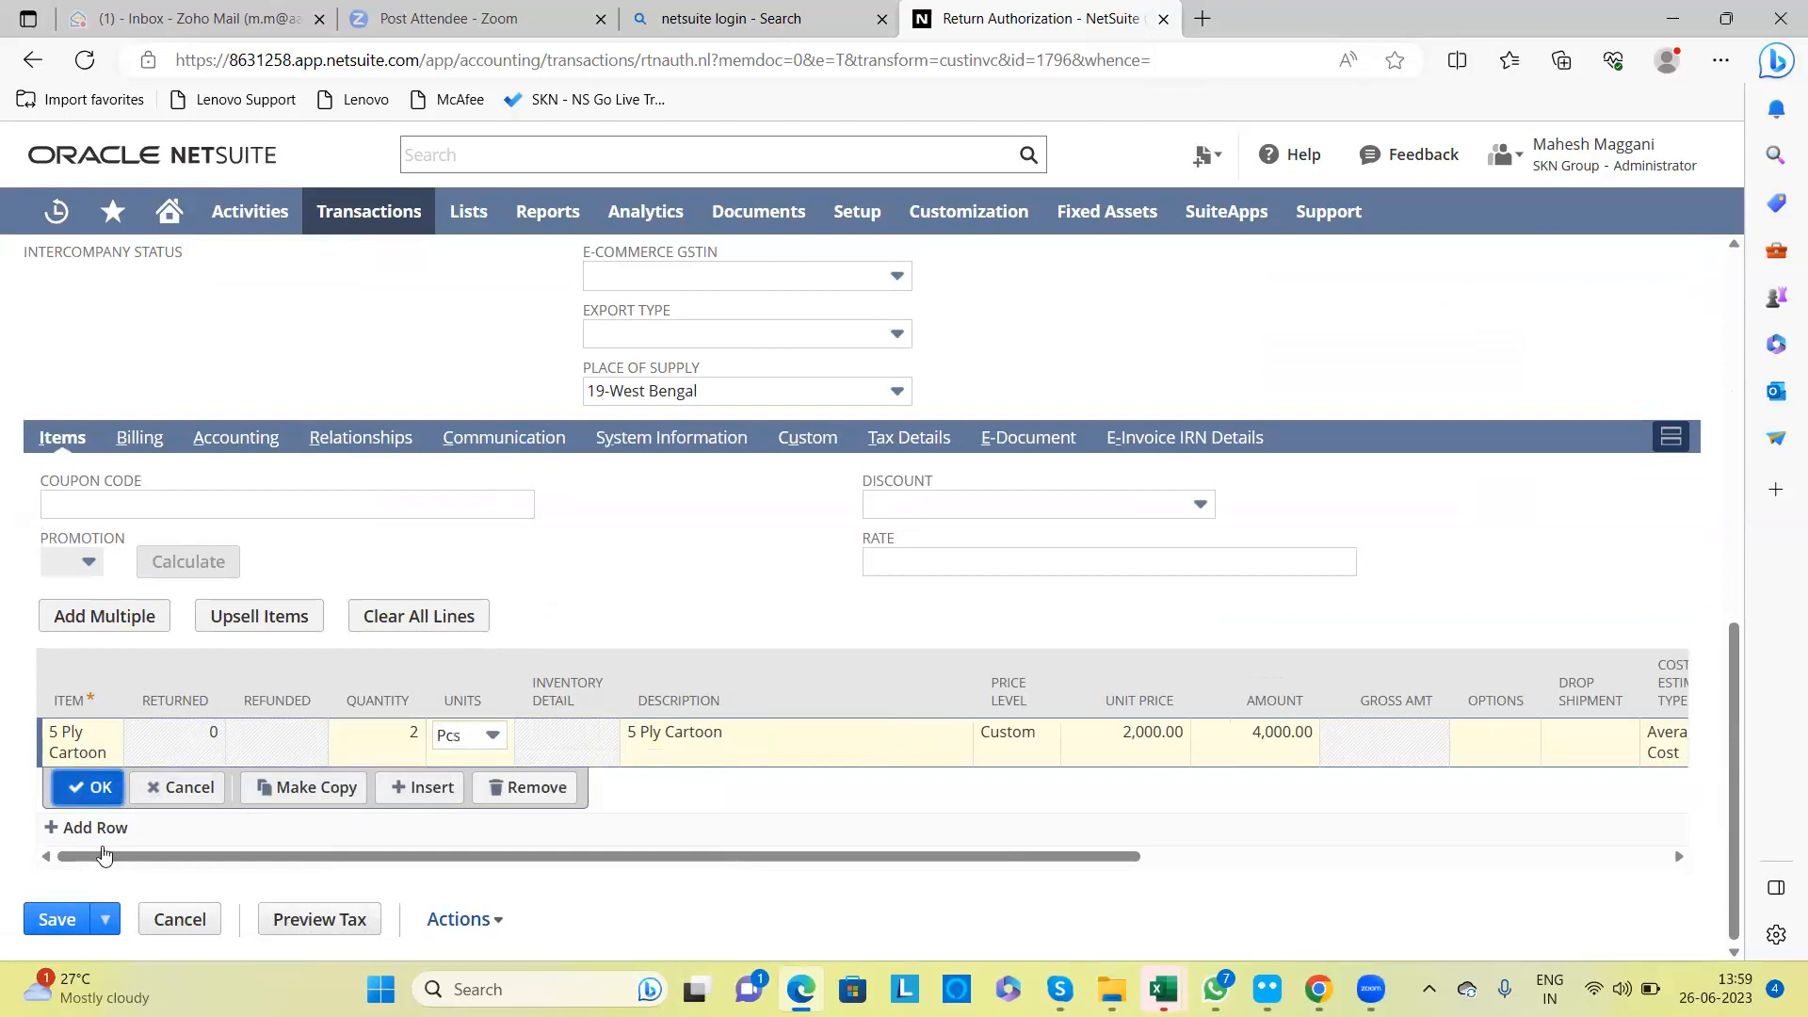
Step: Try to save the new return authorization for 2 pieces and go back to the entry form
left_click(58, 933)
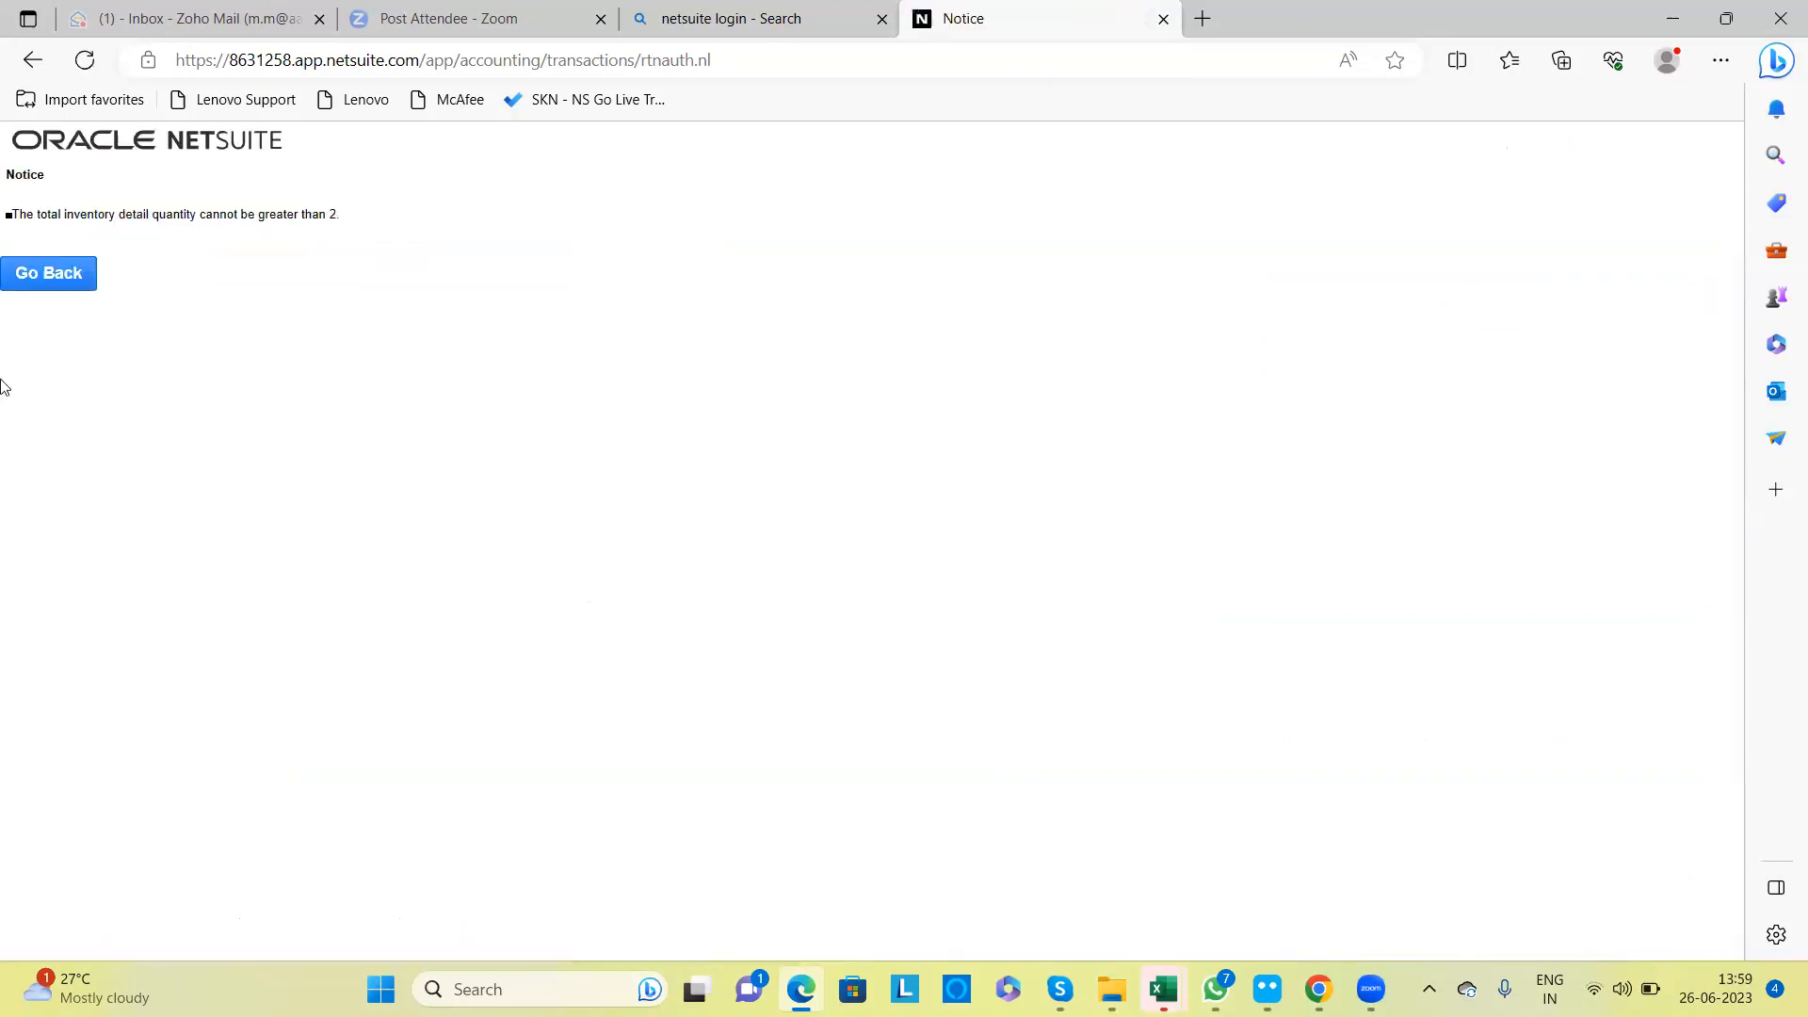
left_click(30, 290)
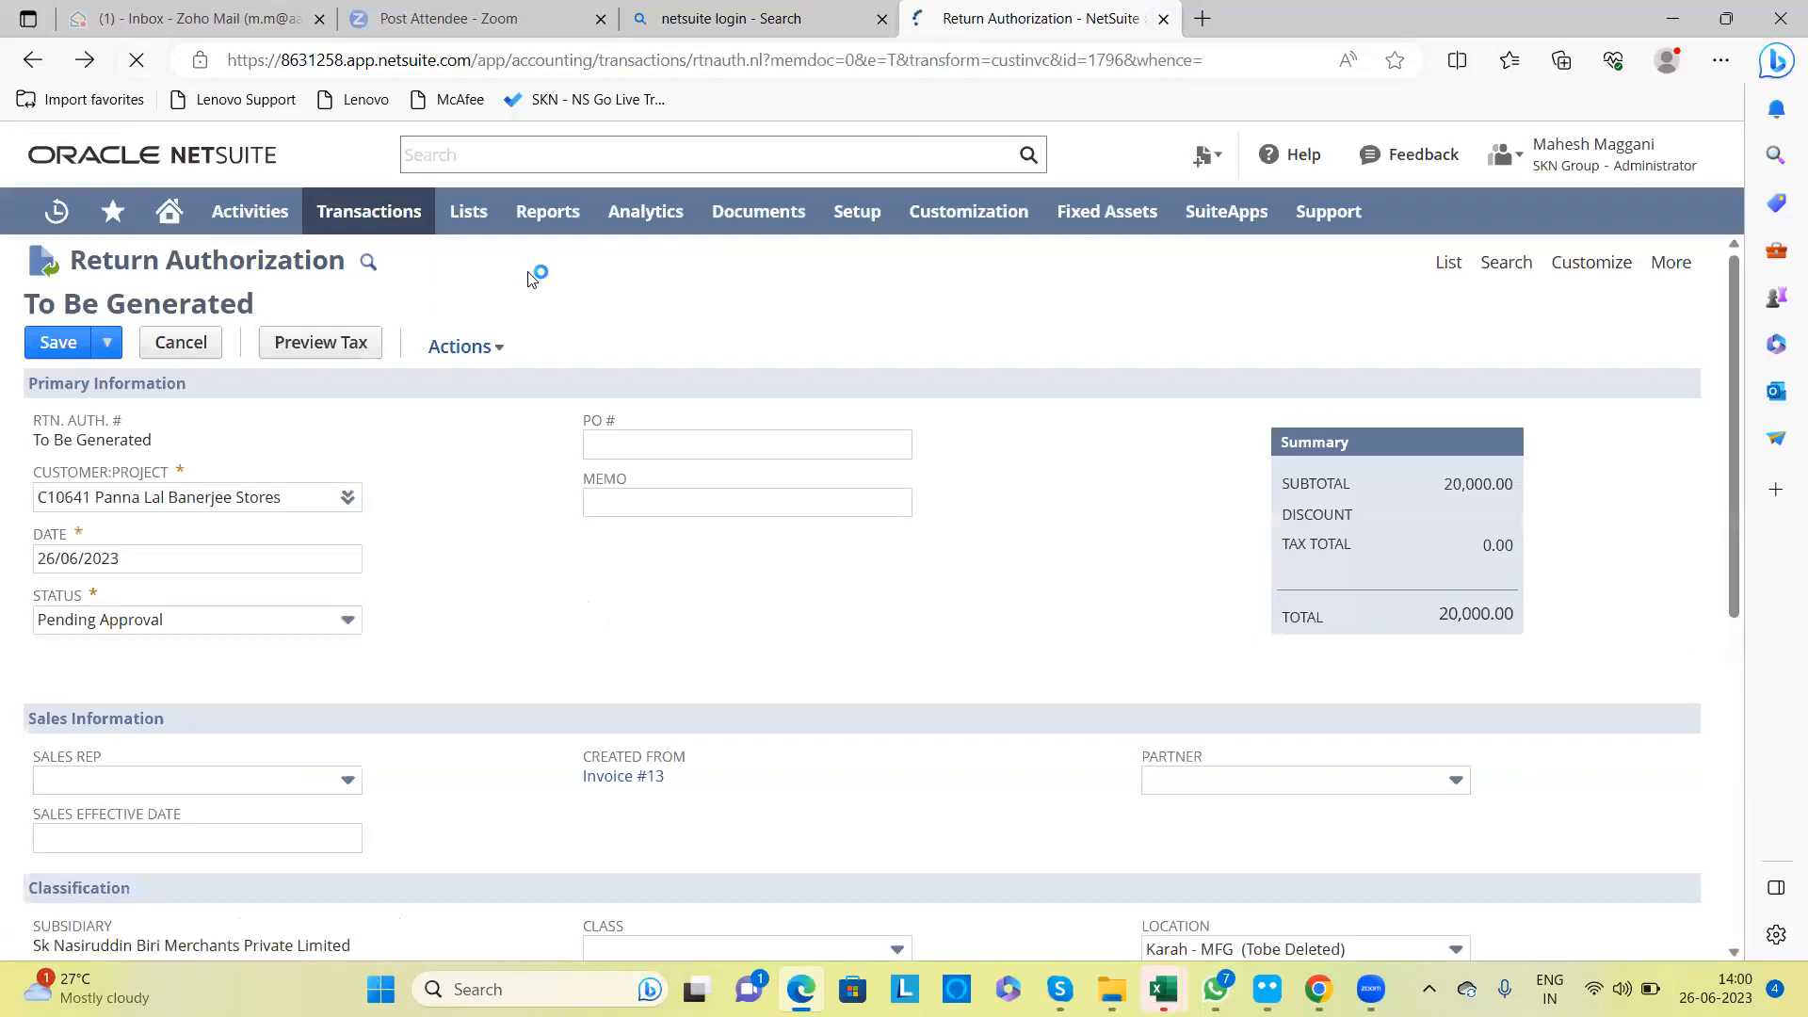
mouse_move(396, 224)
mouse_move(384, 458)
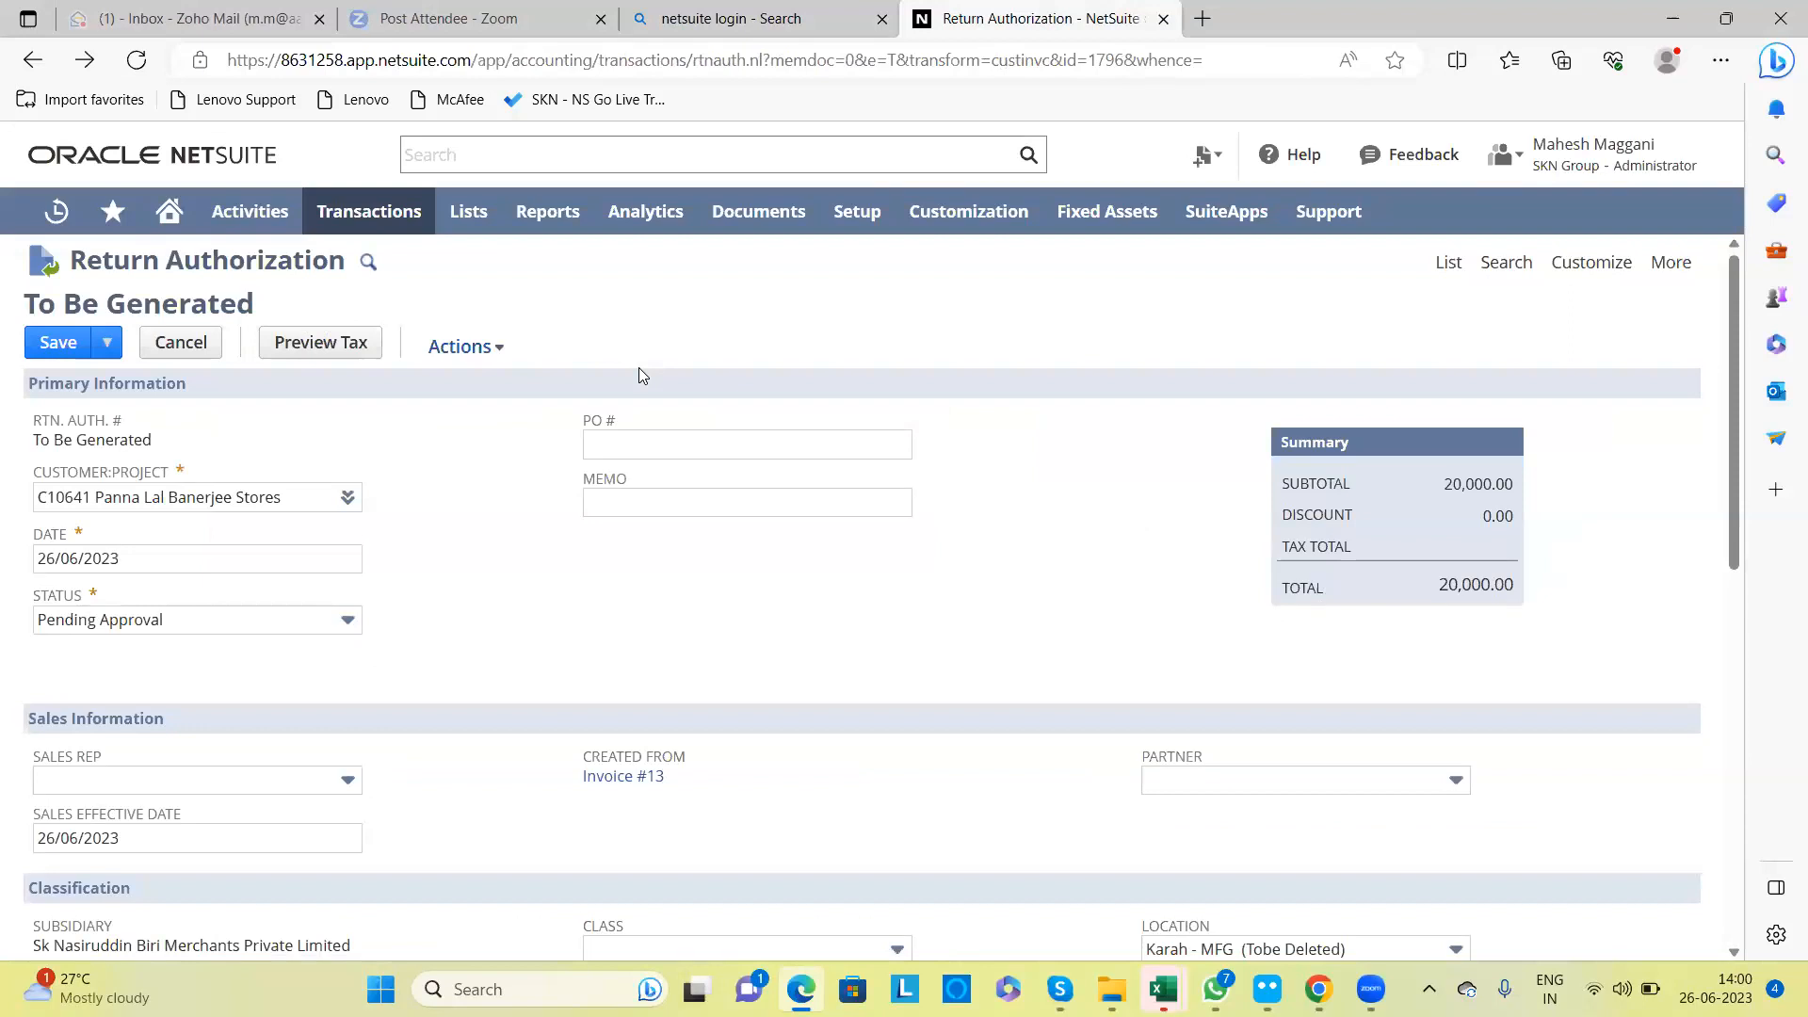
Step: Switch to the Zoom web portal, view its Meetings page, and return to the NetSuite login search results
key("alt+Tab")
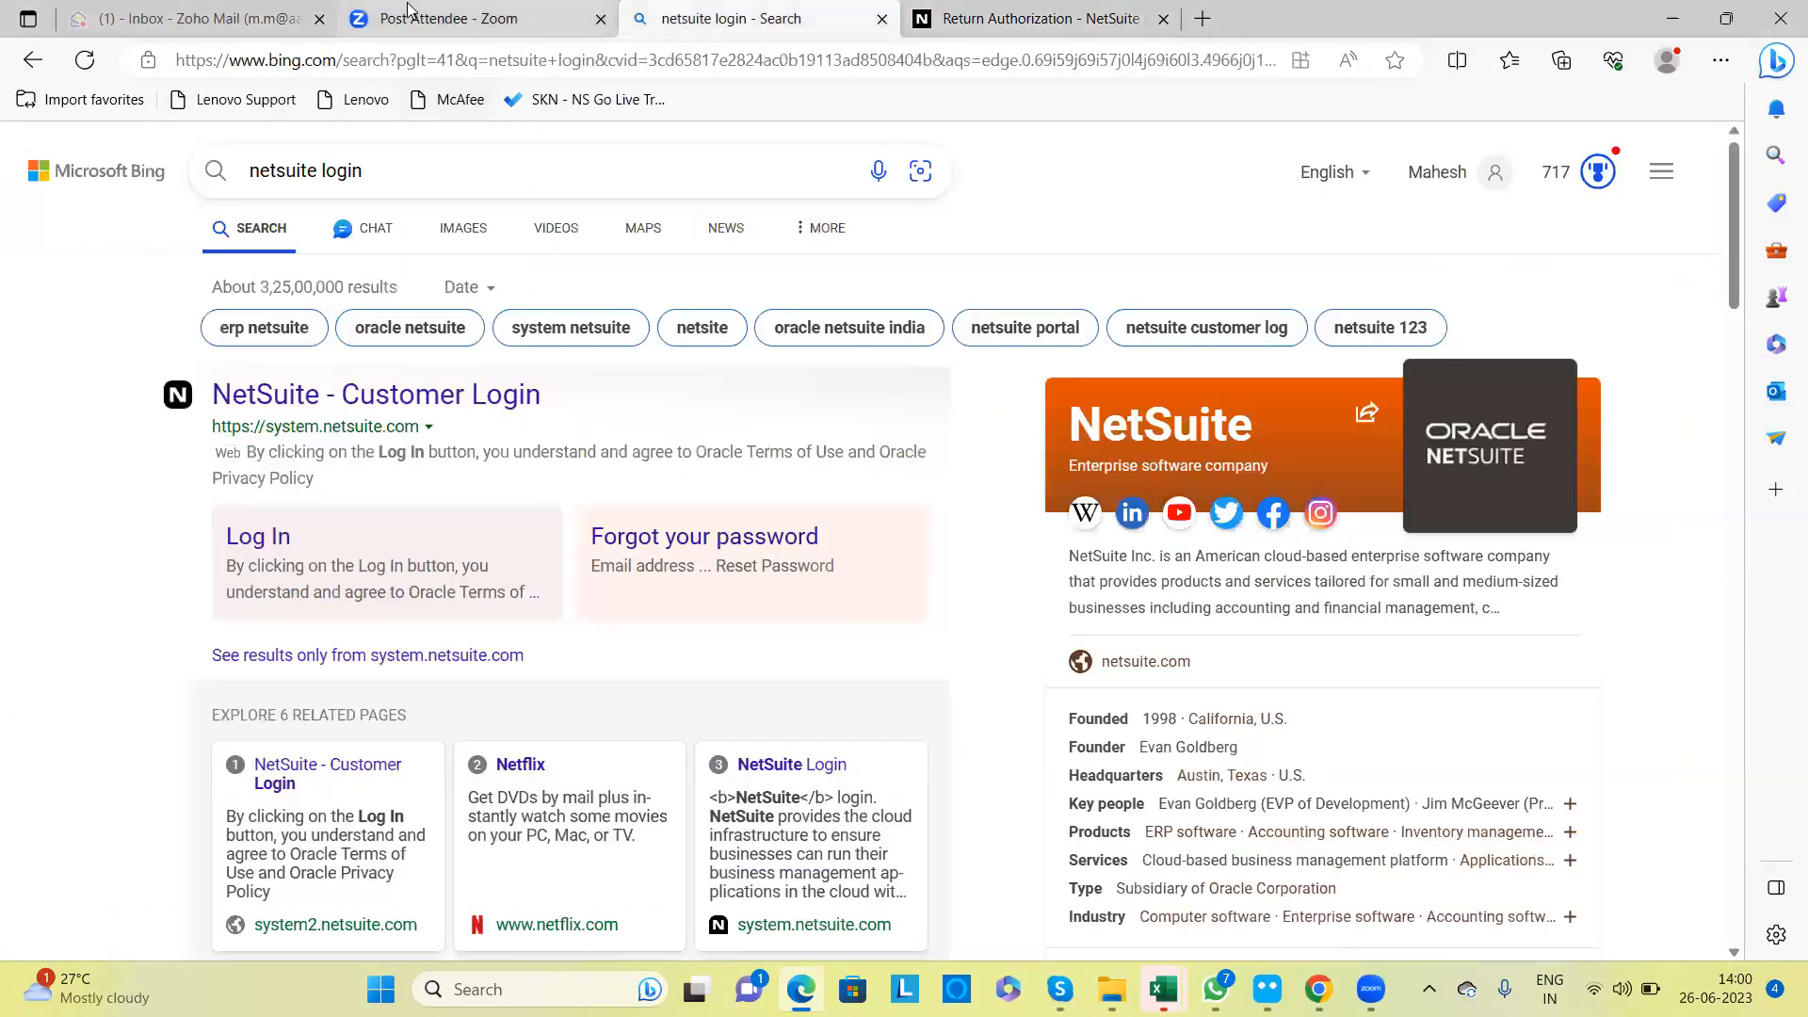
left_click(412, 13)
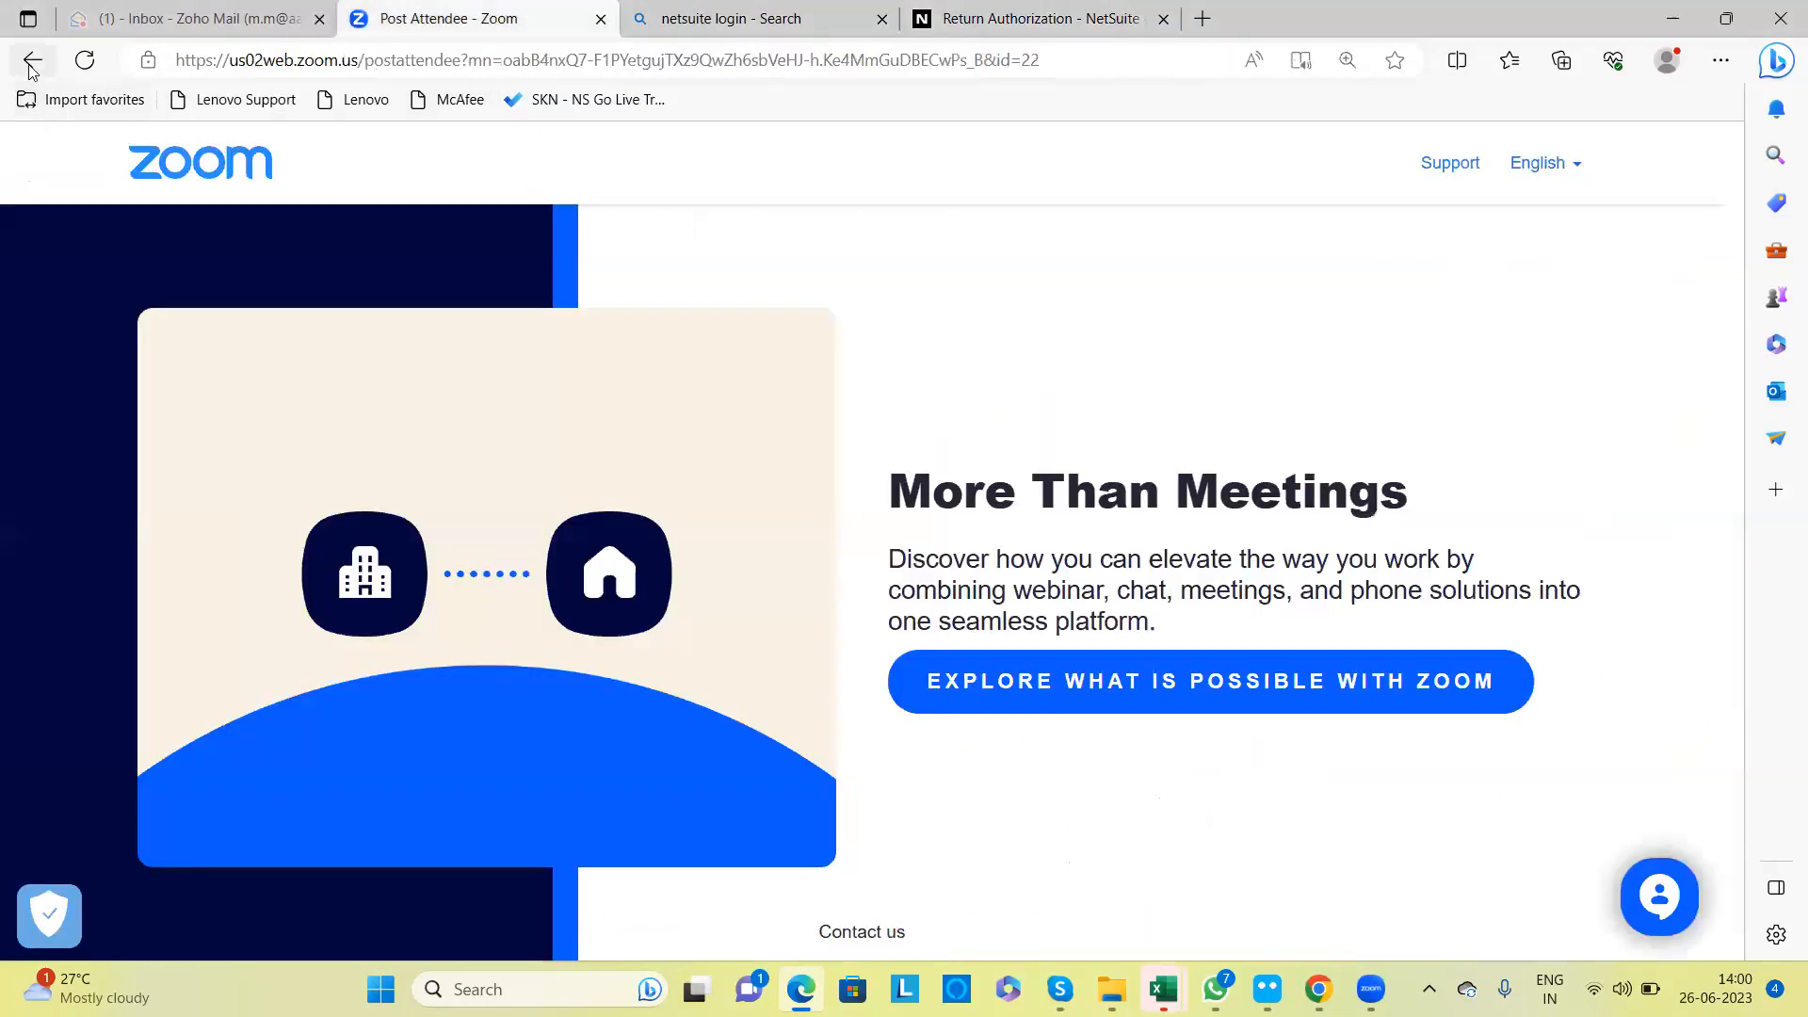
left_click(32, 62)
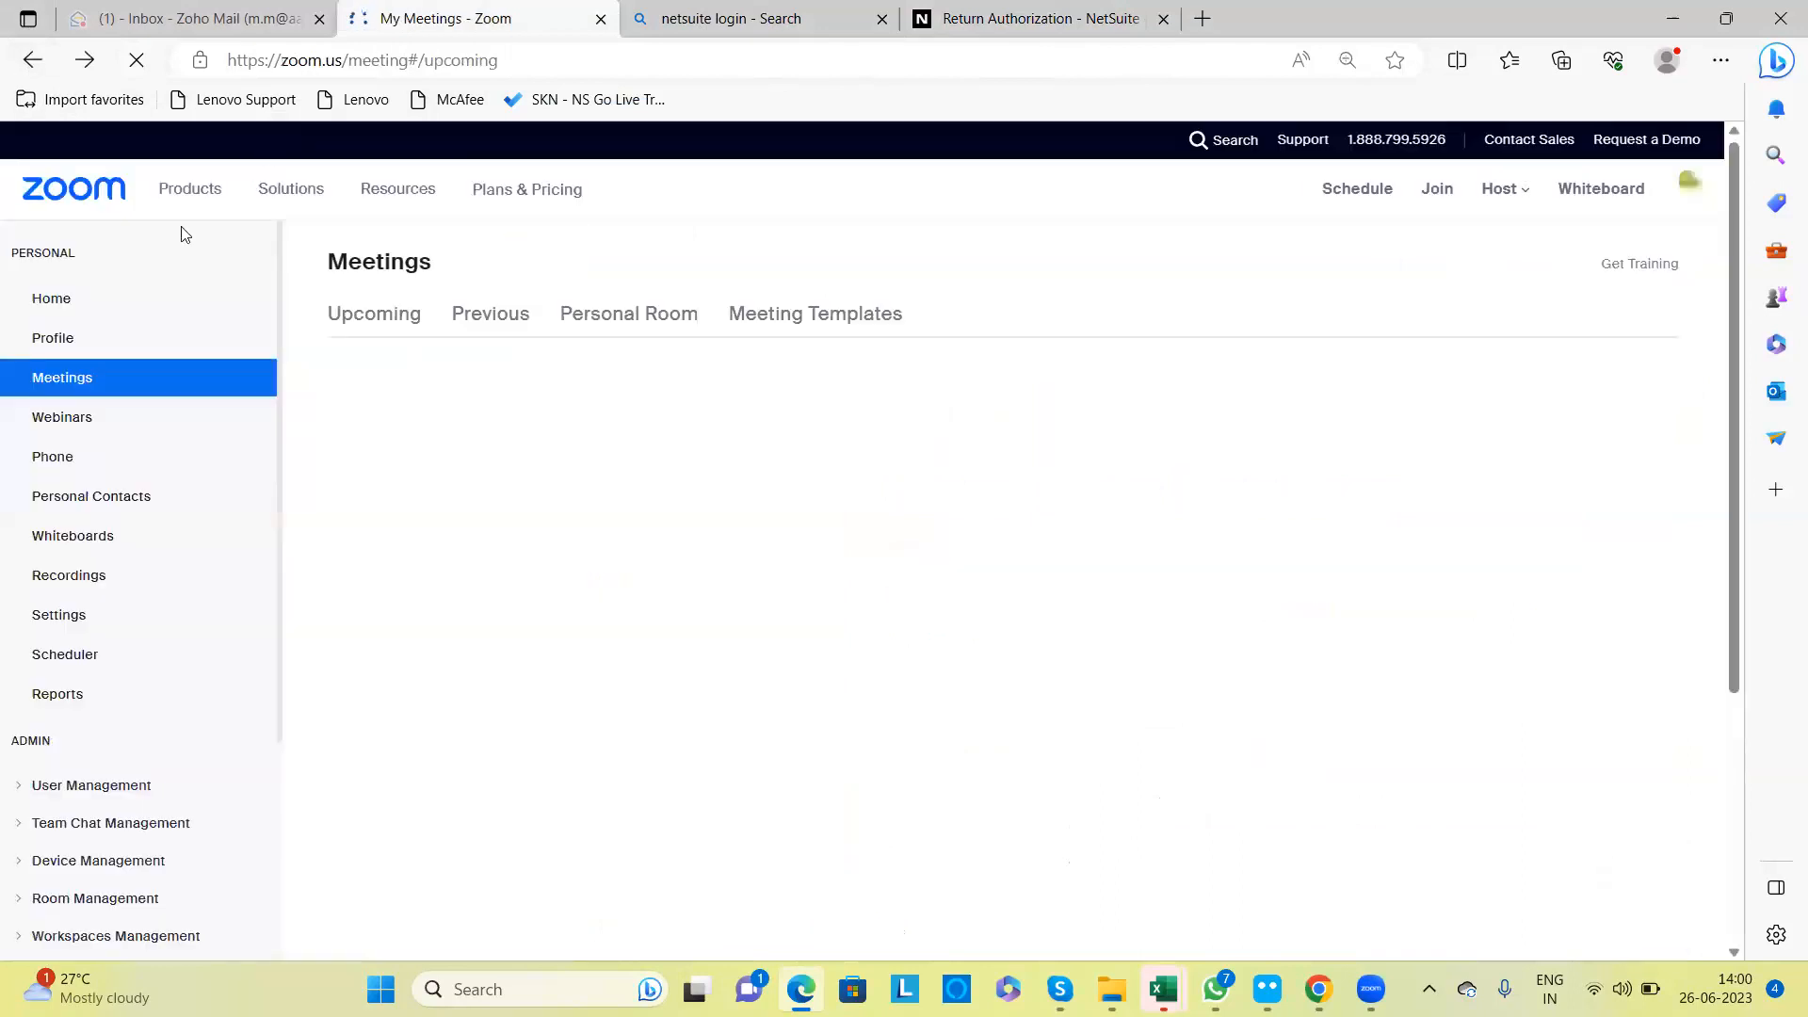
left_click(86, 386)
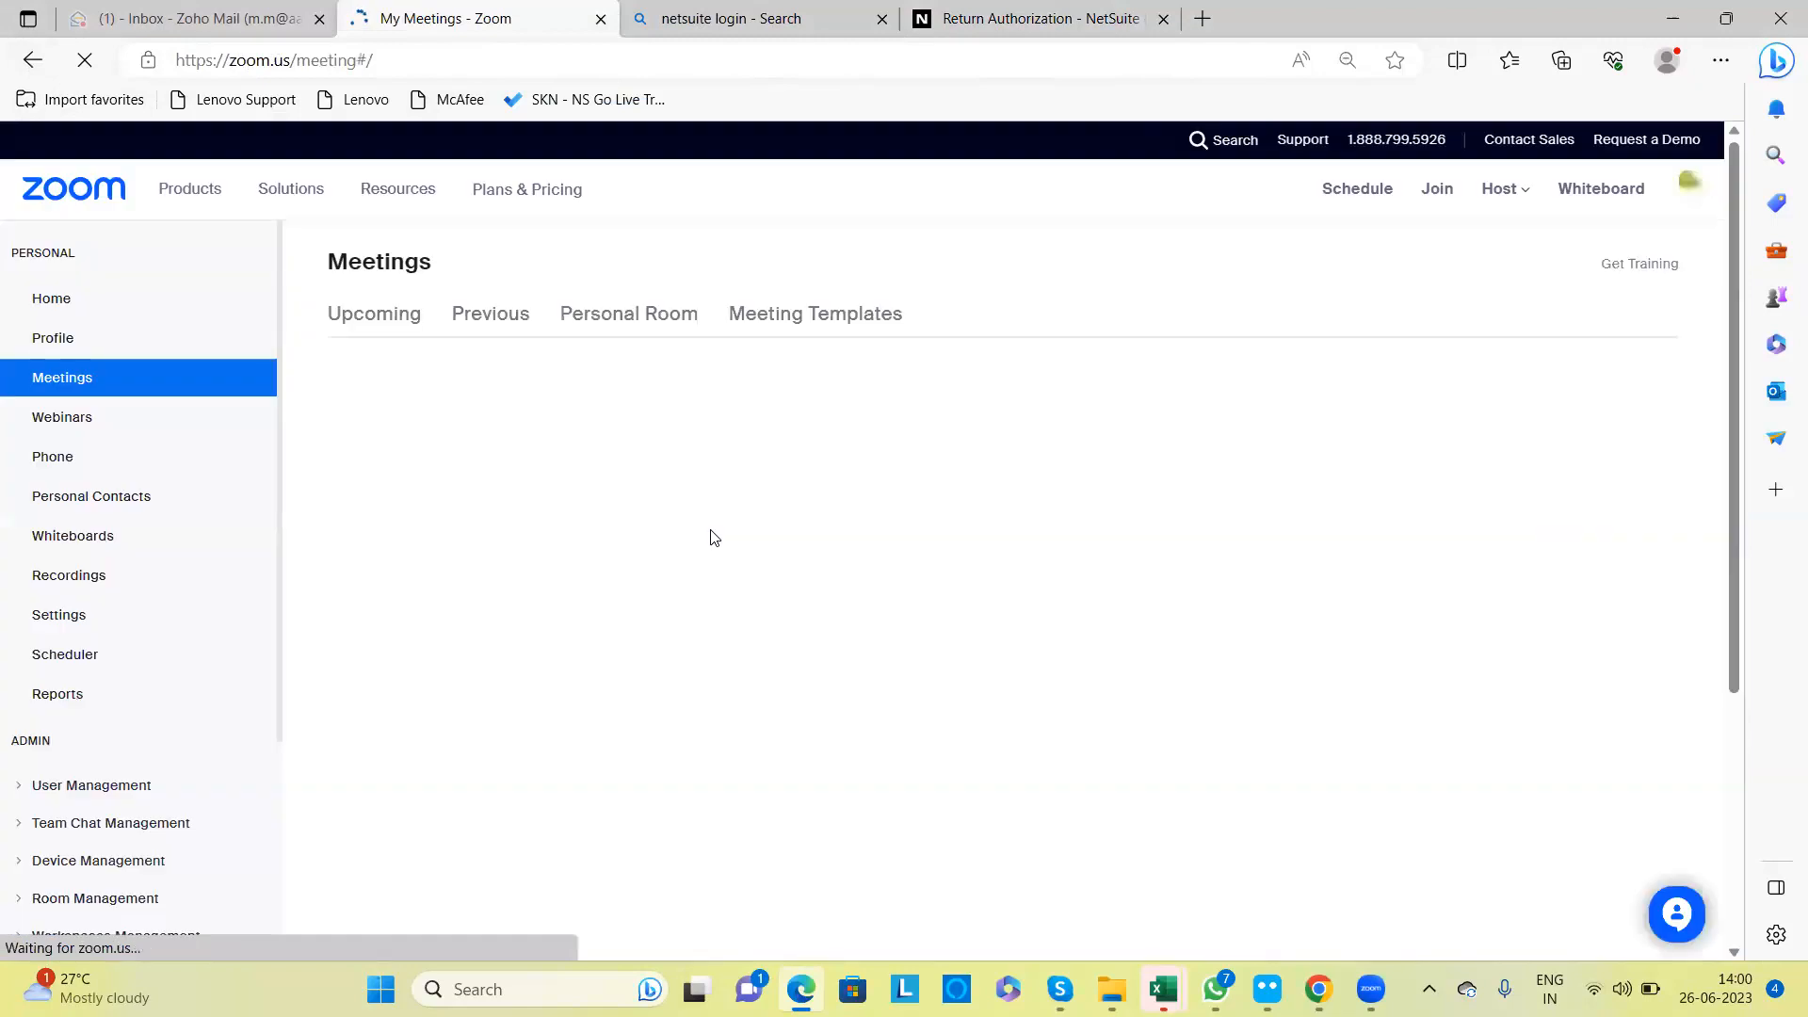
key("ctrl+Tab")
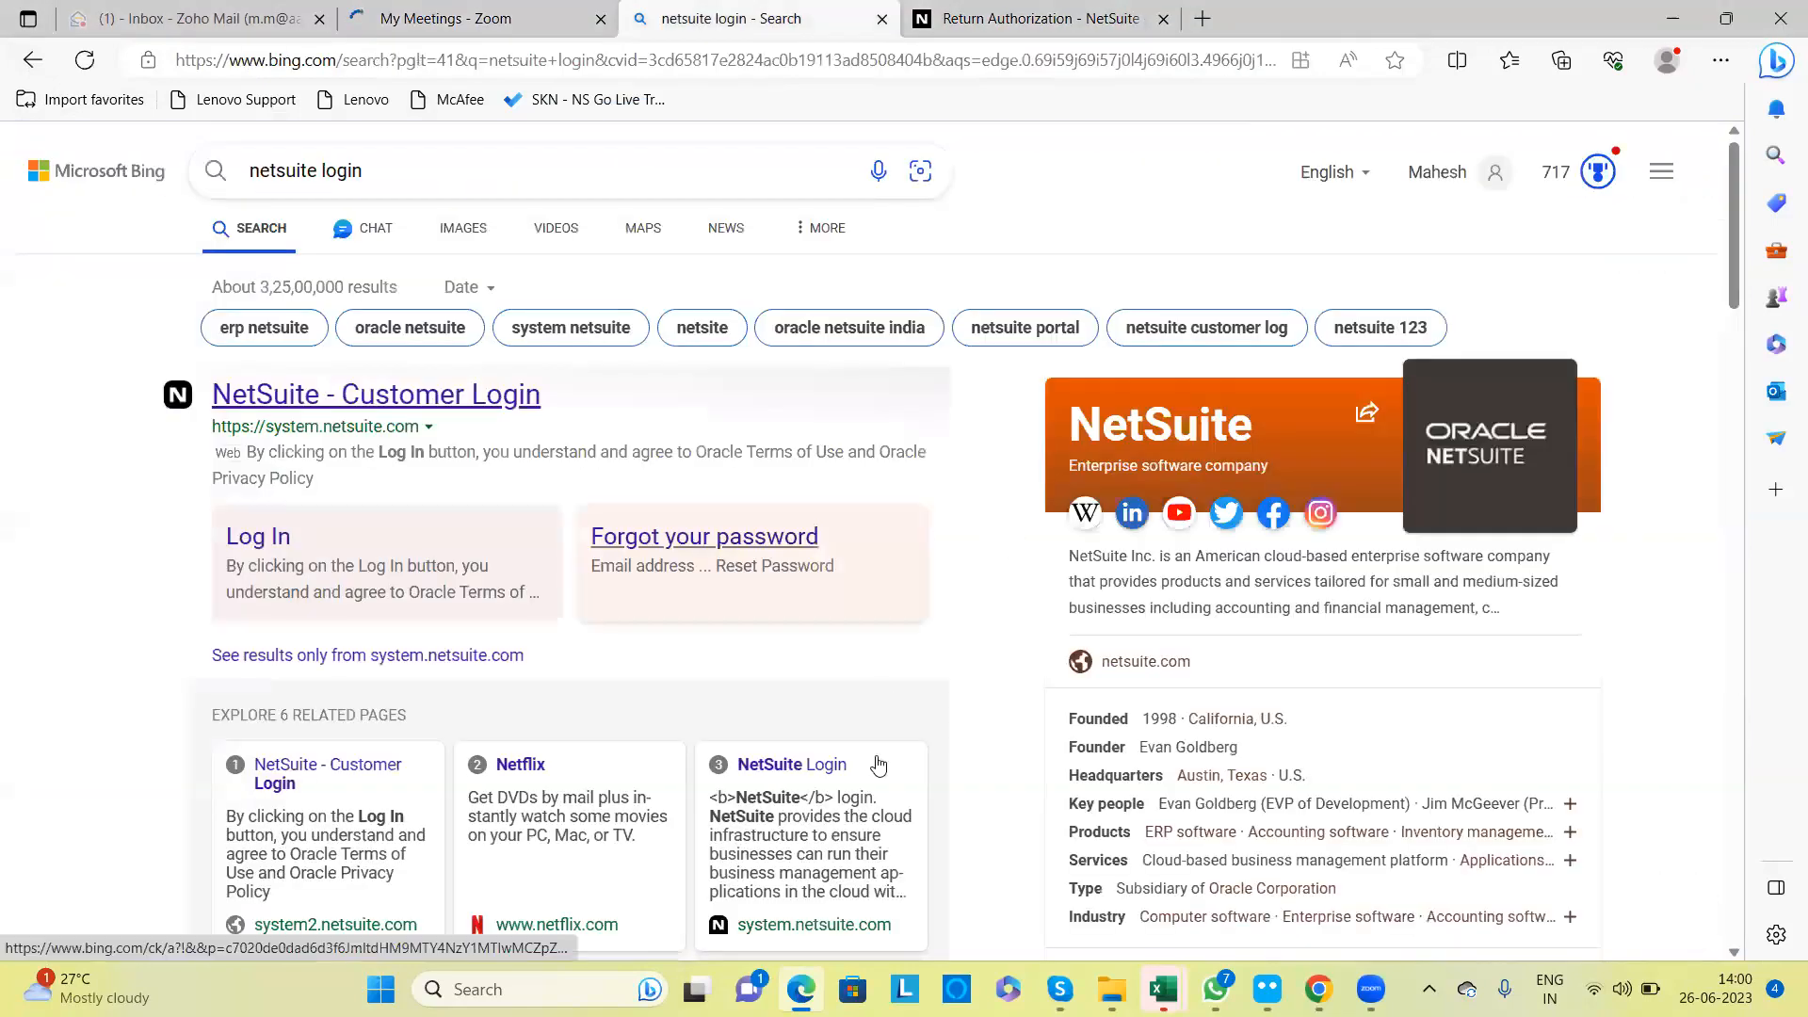